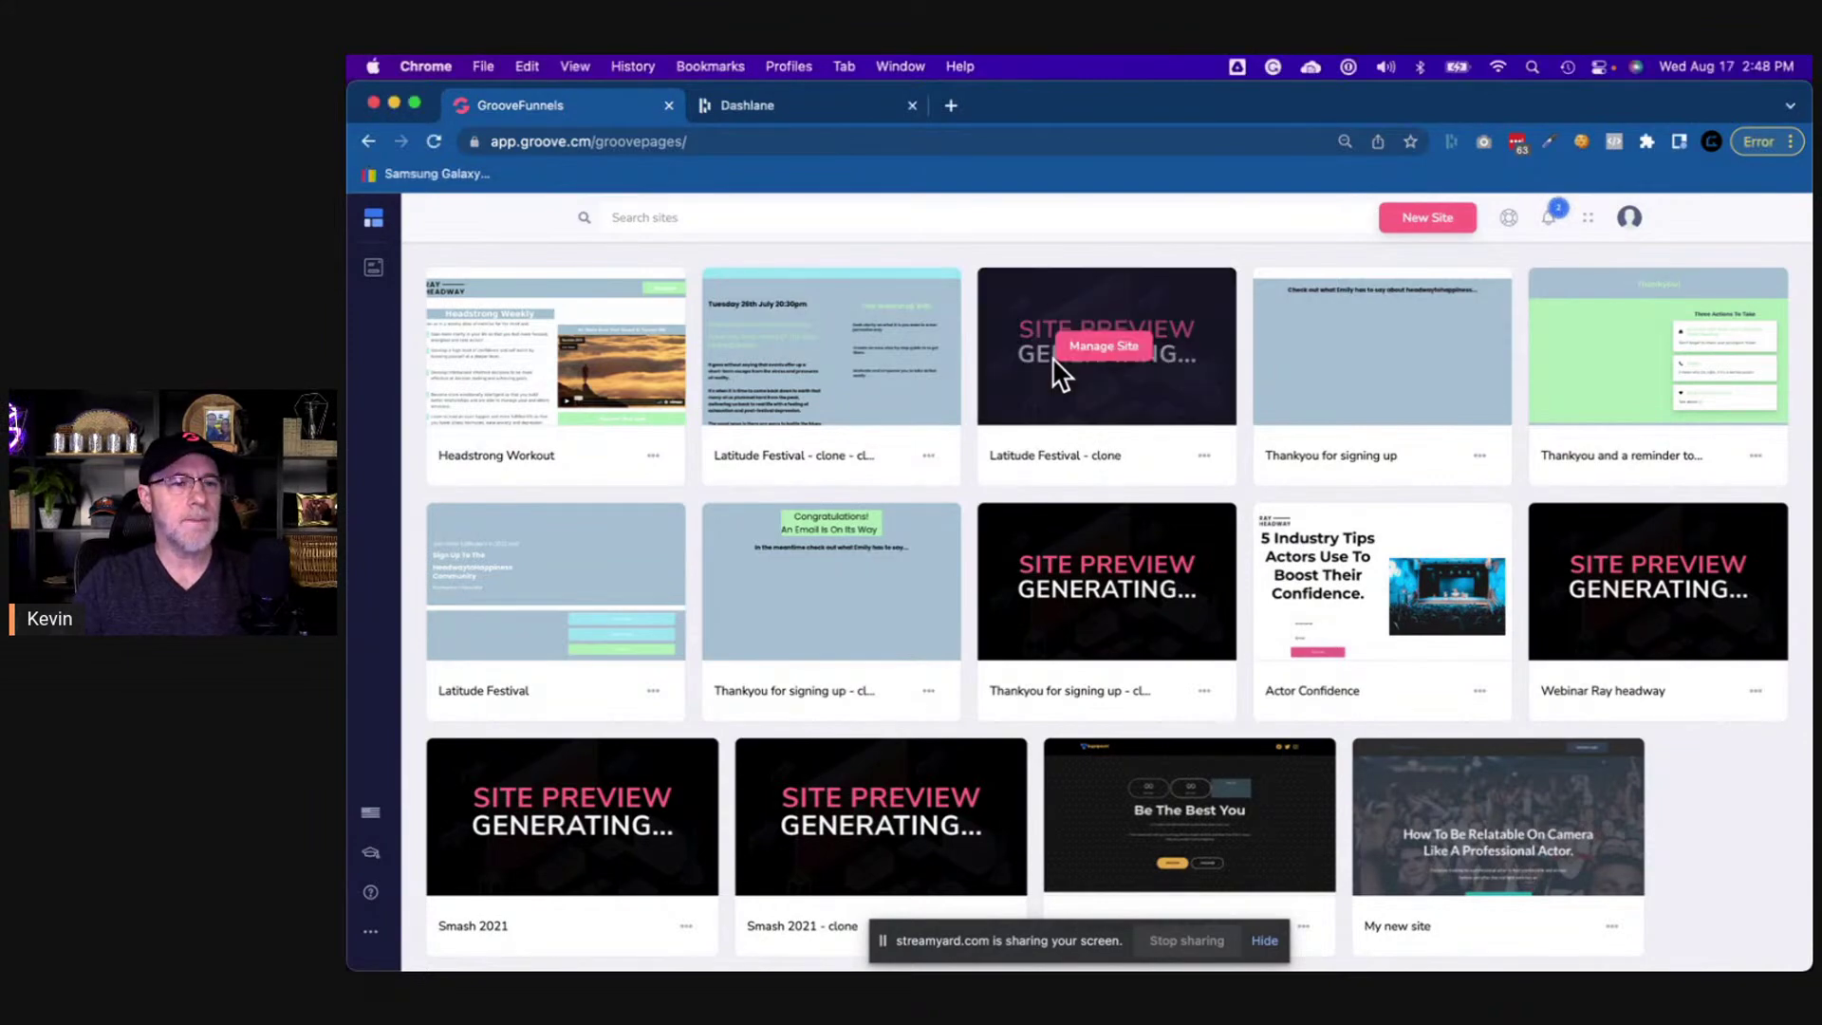
- Copy the shor.by link-in-bio URL from the other window and load it in the spare tab
{"action": "key", "text": "super+grave"}
{"action": "left_click", "coordinate": [1556, 105]}
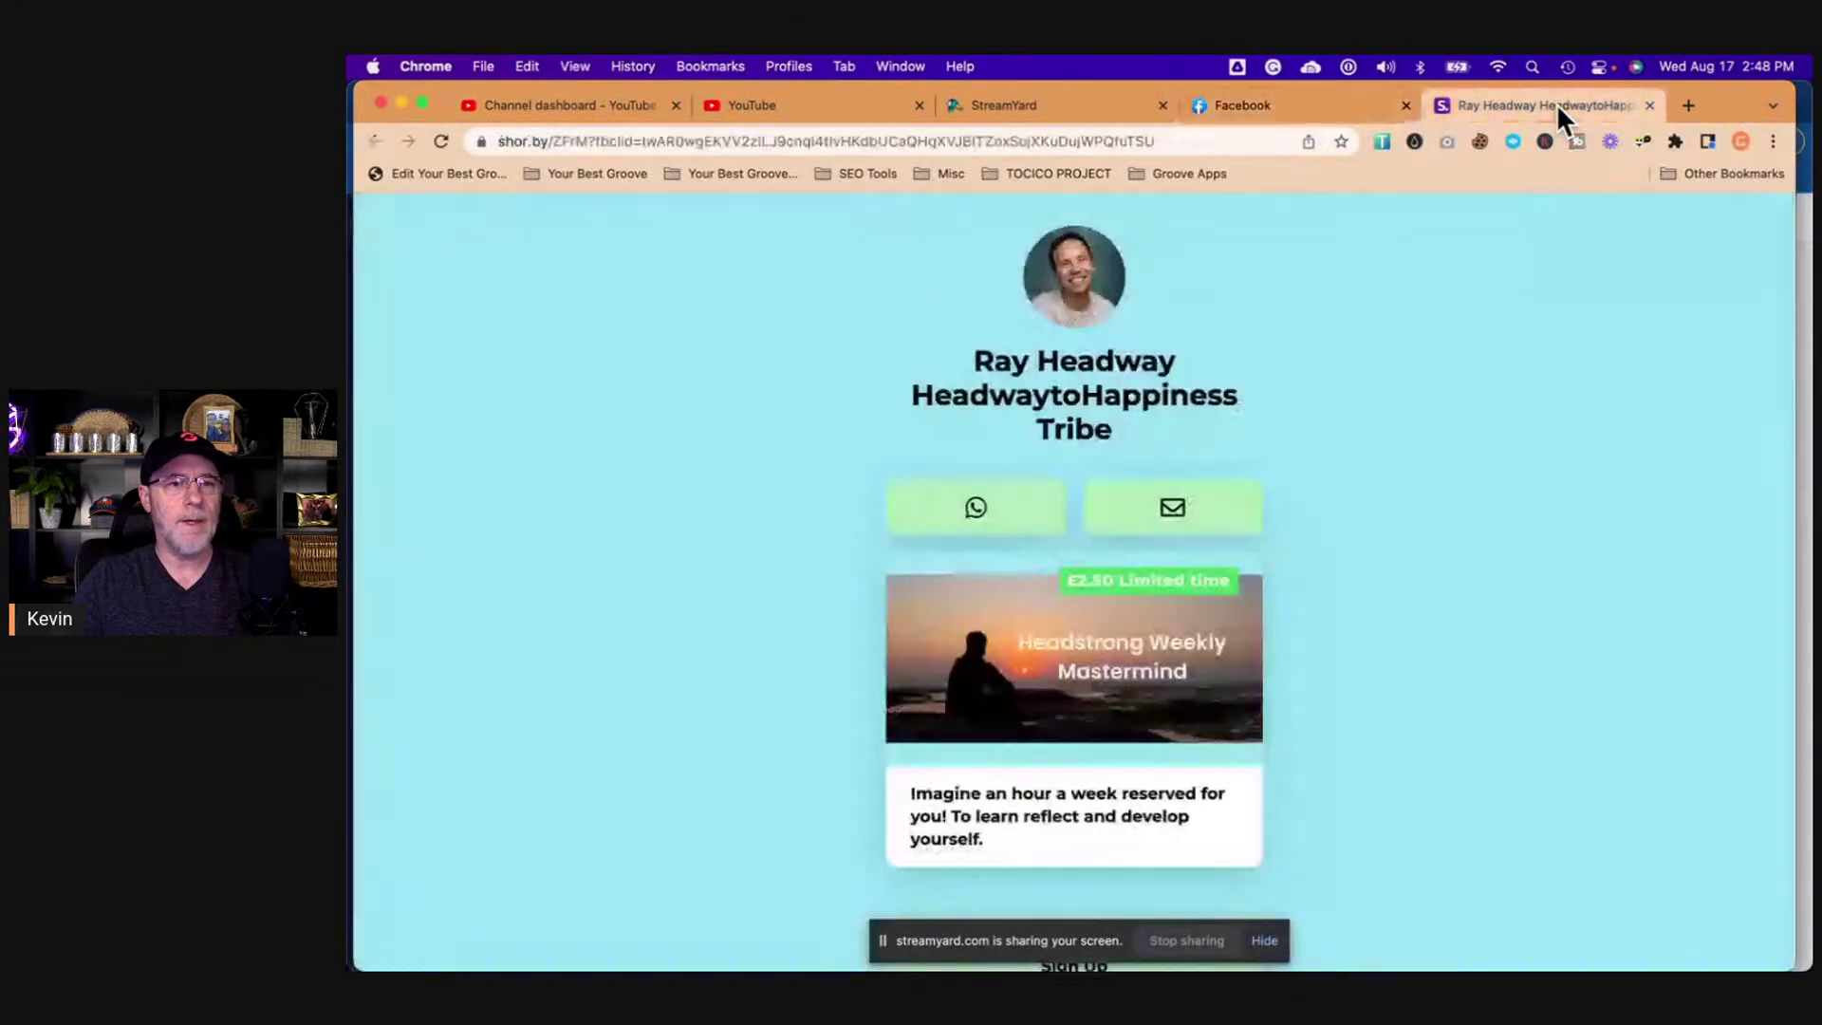
{"action": "left_click", "coordinate": [1217, 141]}
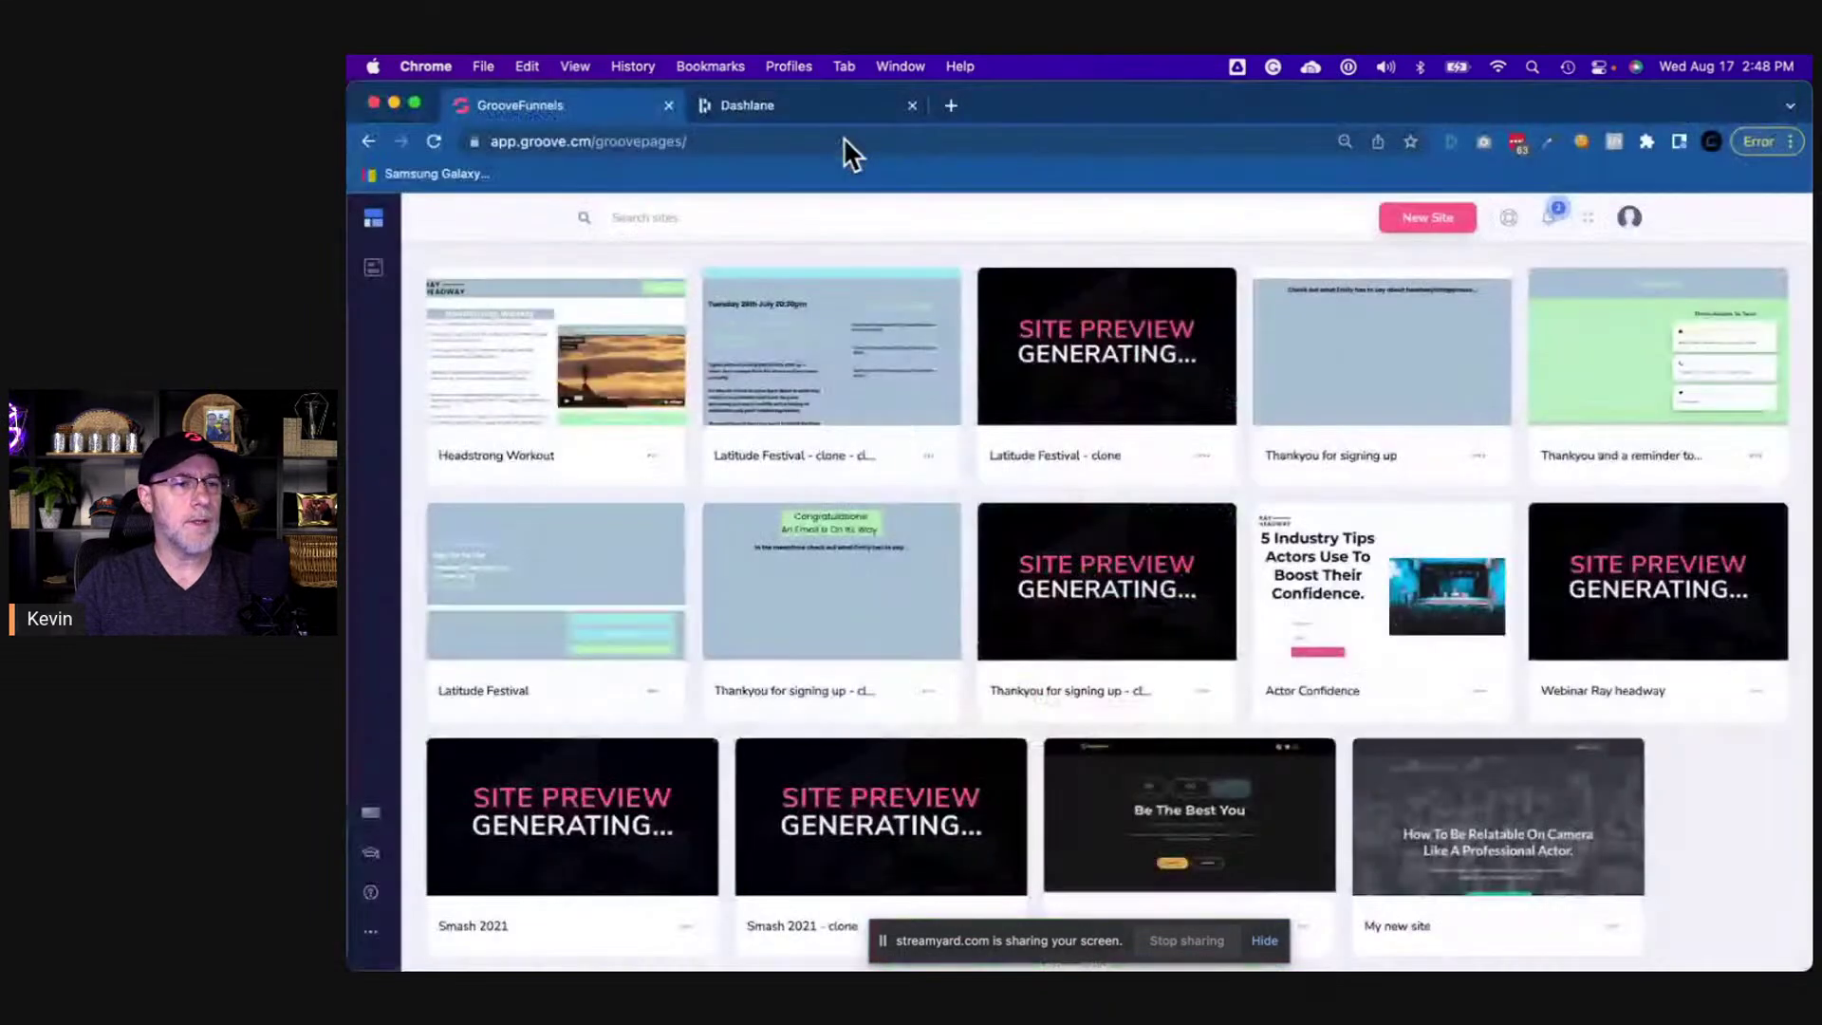
{"action": "key", "text": "super+grave"}
{"action": "left_click", "coordinate": [831, 104]}
{"action": "left_click", "coordinate": [867, 141]}
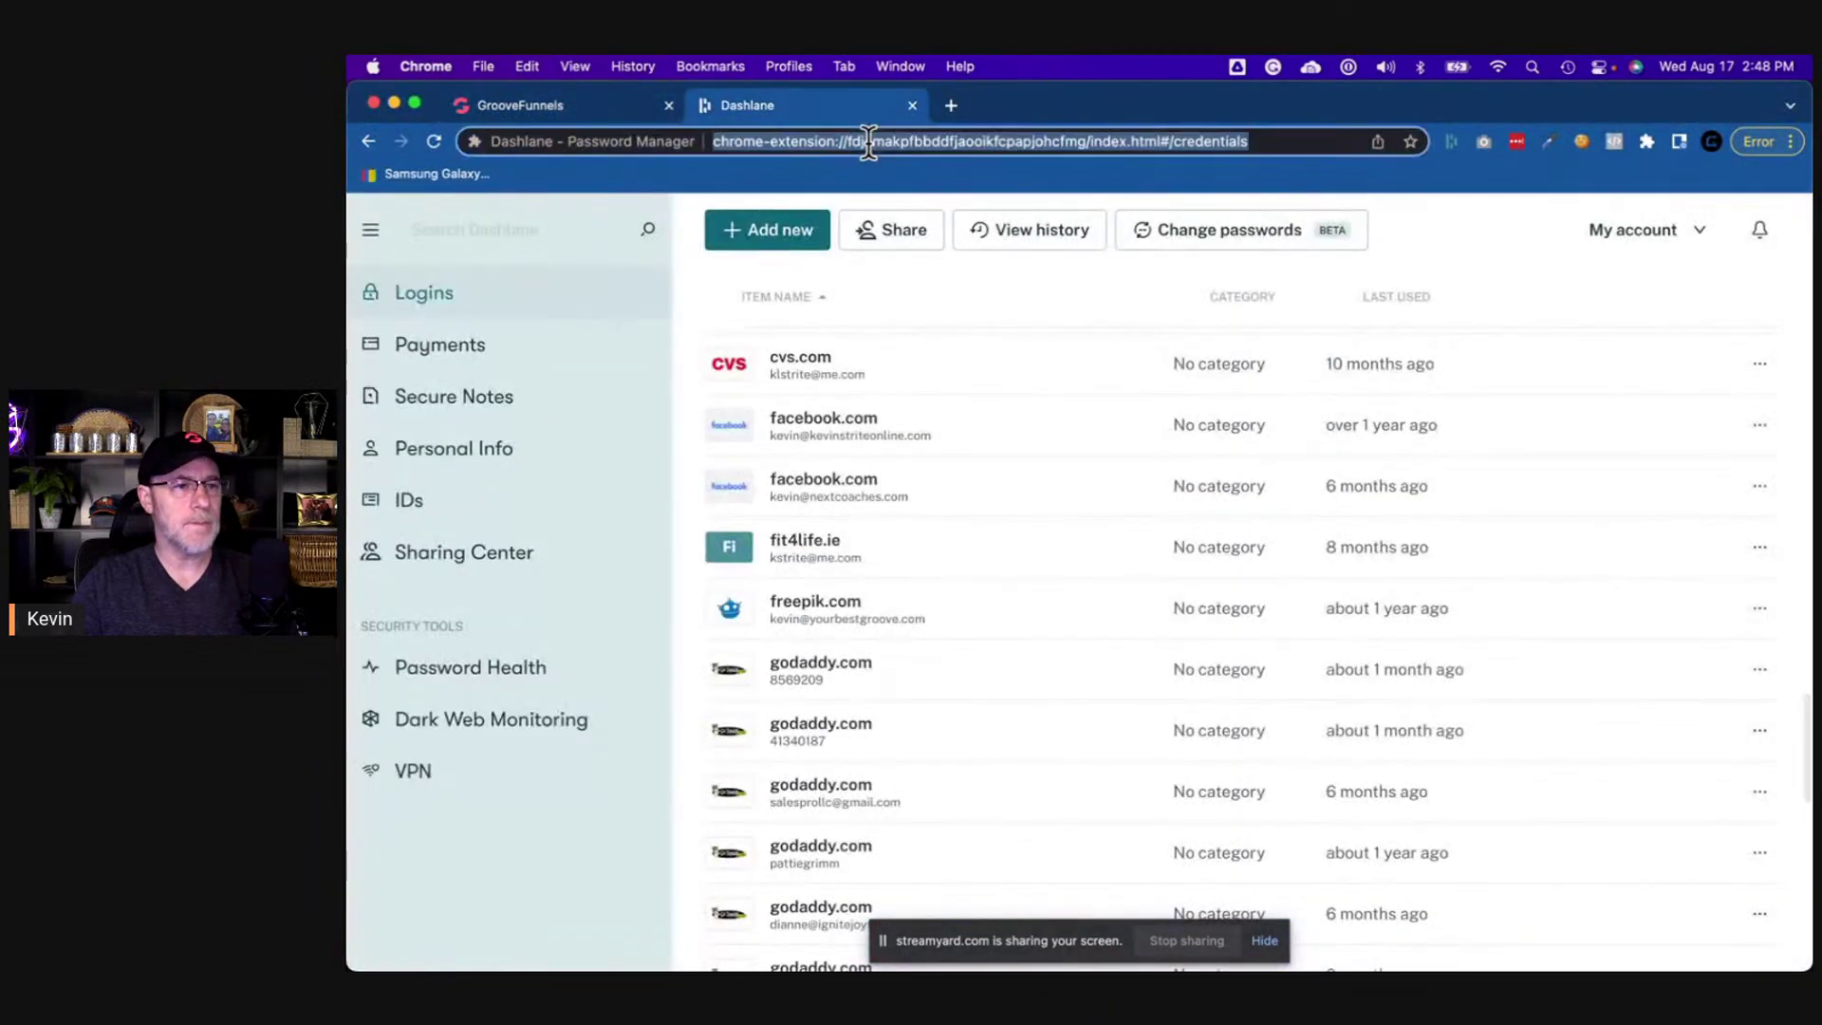
{"action": "type", "text": "shor.by/ZFrM?fbclid=IwAR0wgEKVV2zIlJ9cnql4tIvHKdkJCaQHqXVJBITZnxSujXKuDujWPQfuTSU"}
{"action": "key", "text": "Return"}
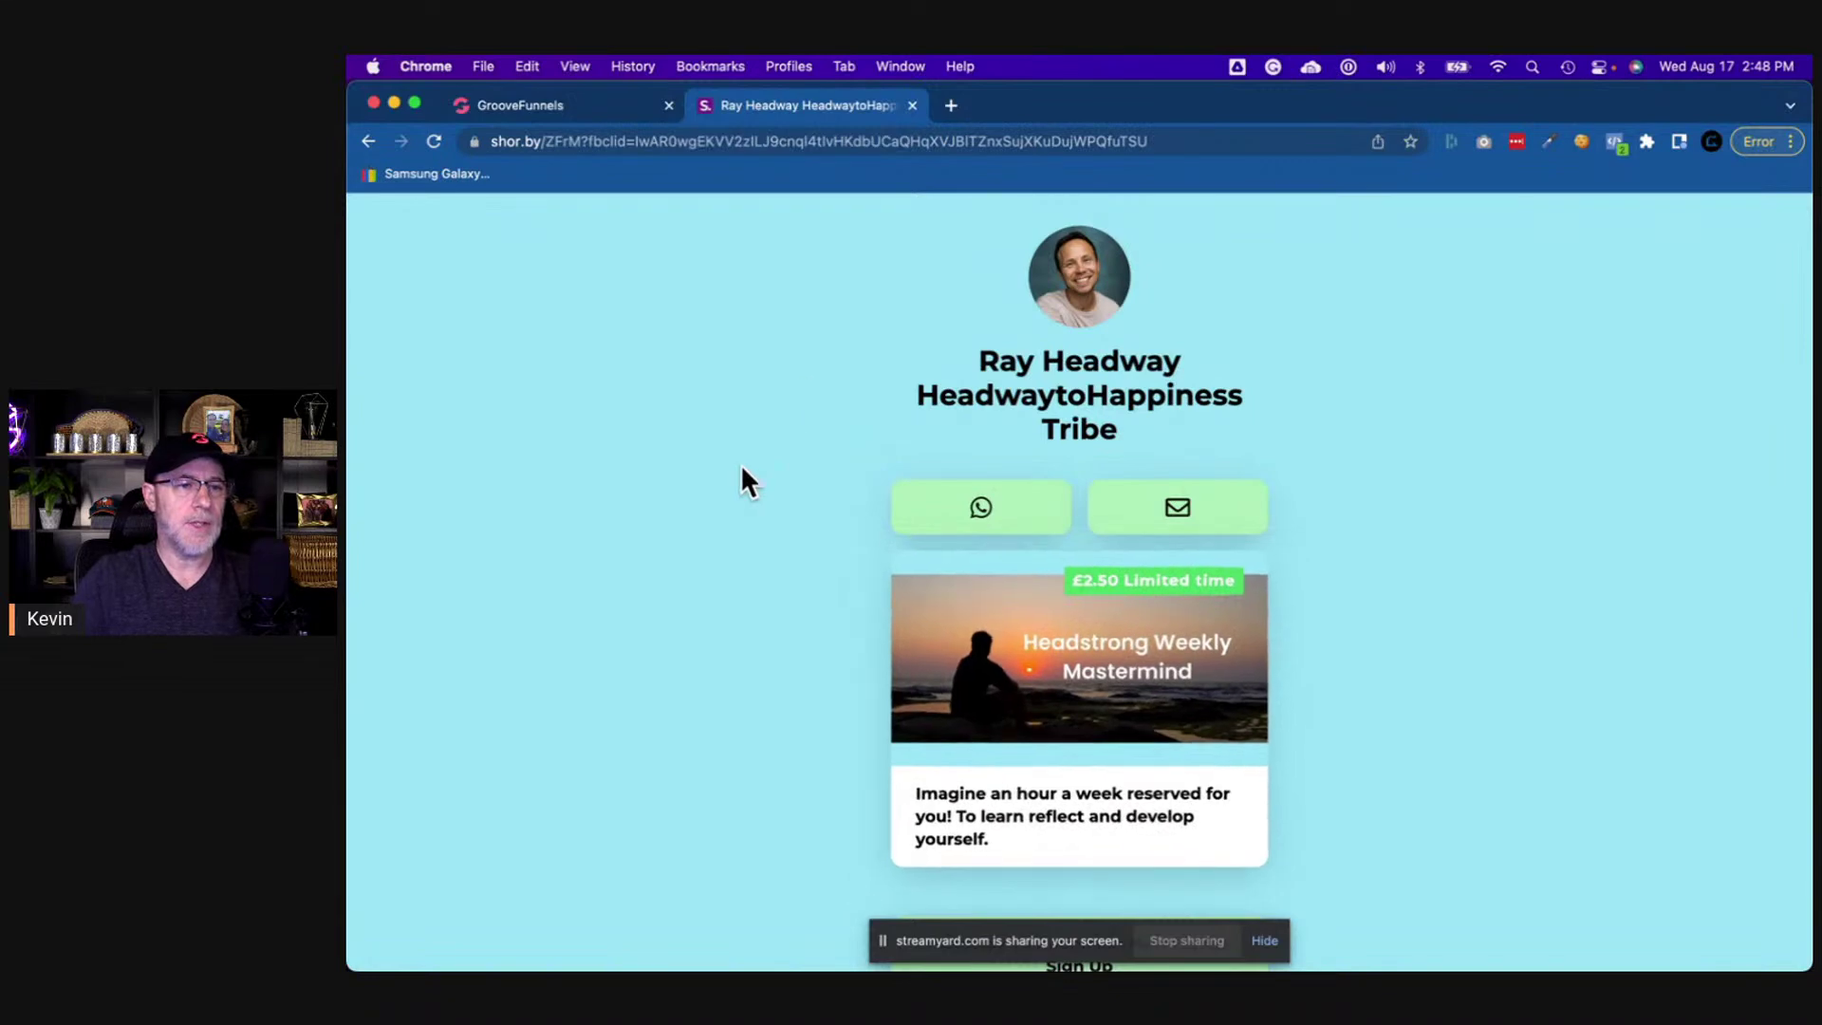
- Scroll through the reference link page, then go back to the GroovePages site list
{"action": "scroll", "coordinate": [741, 467], "scroll_direction": "down", "scroll_amount": 5}
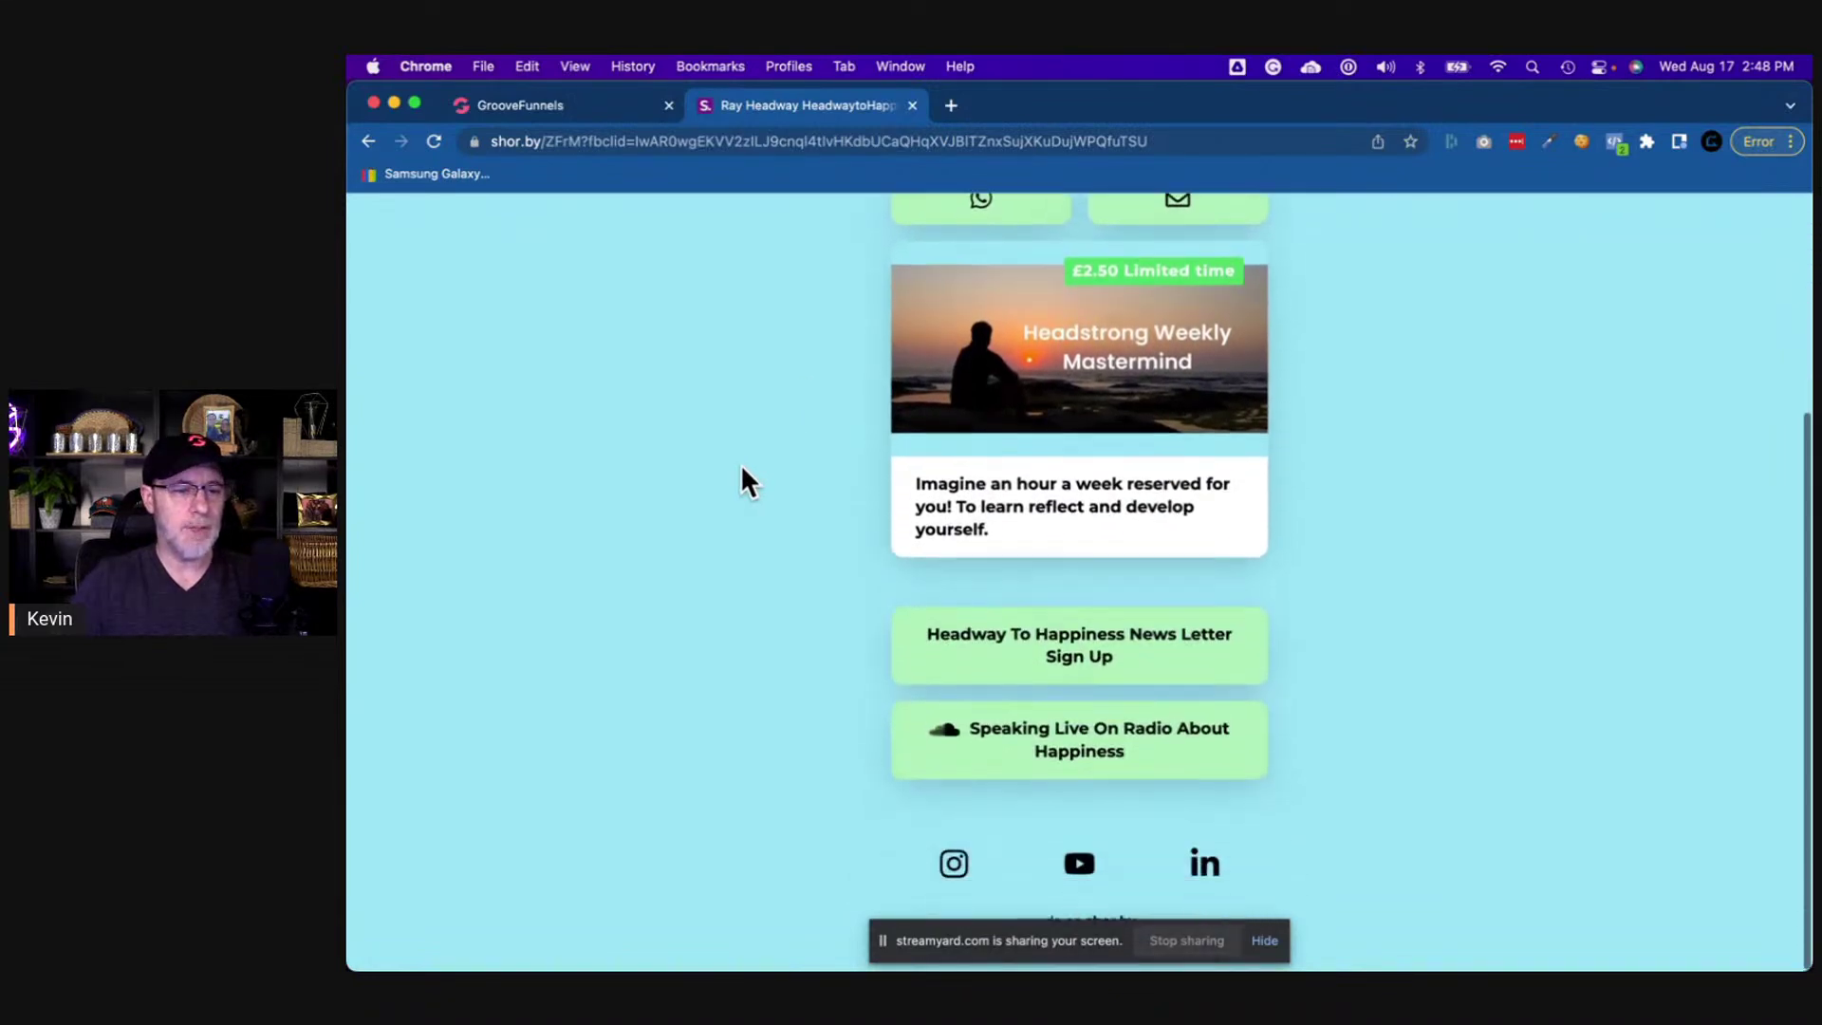
{"action": "scroll", "coordinate": [740, 463], "scroll_direction": "up", "scroll_amount": 5}
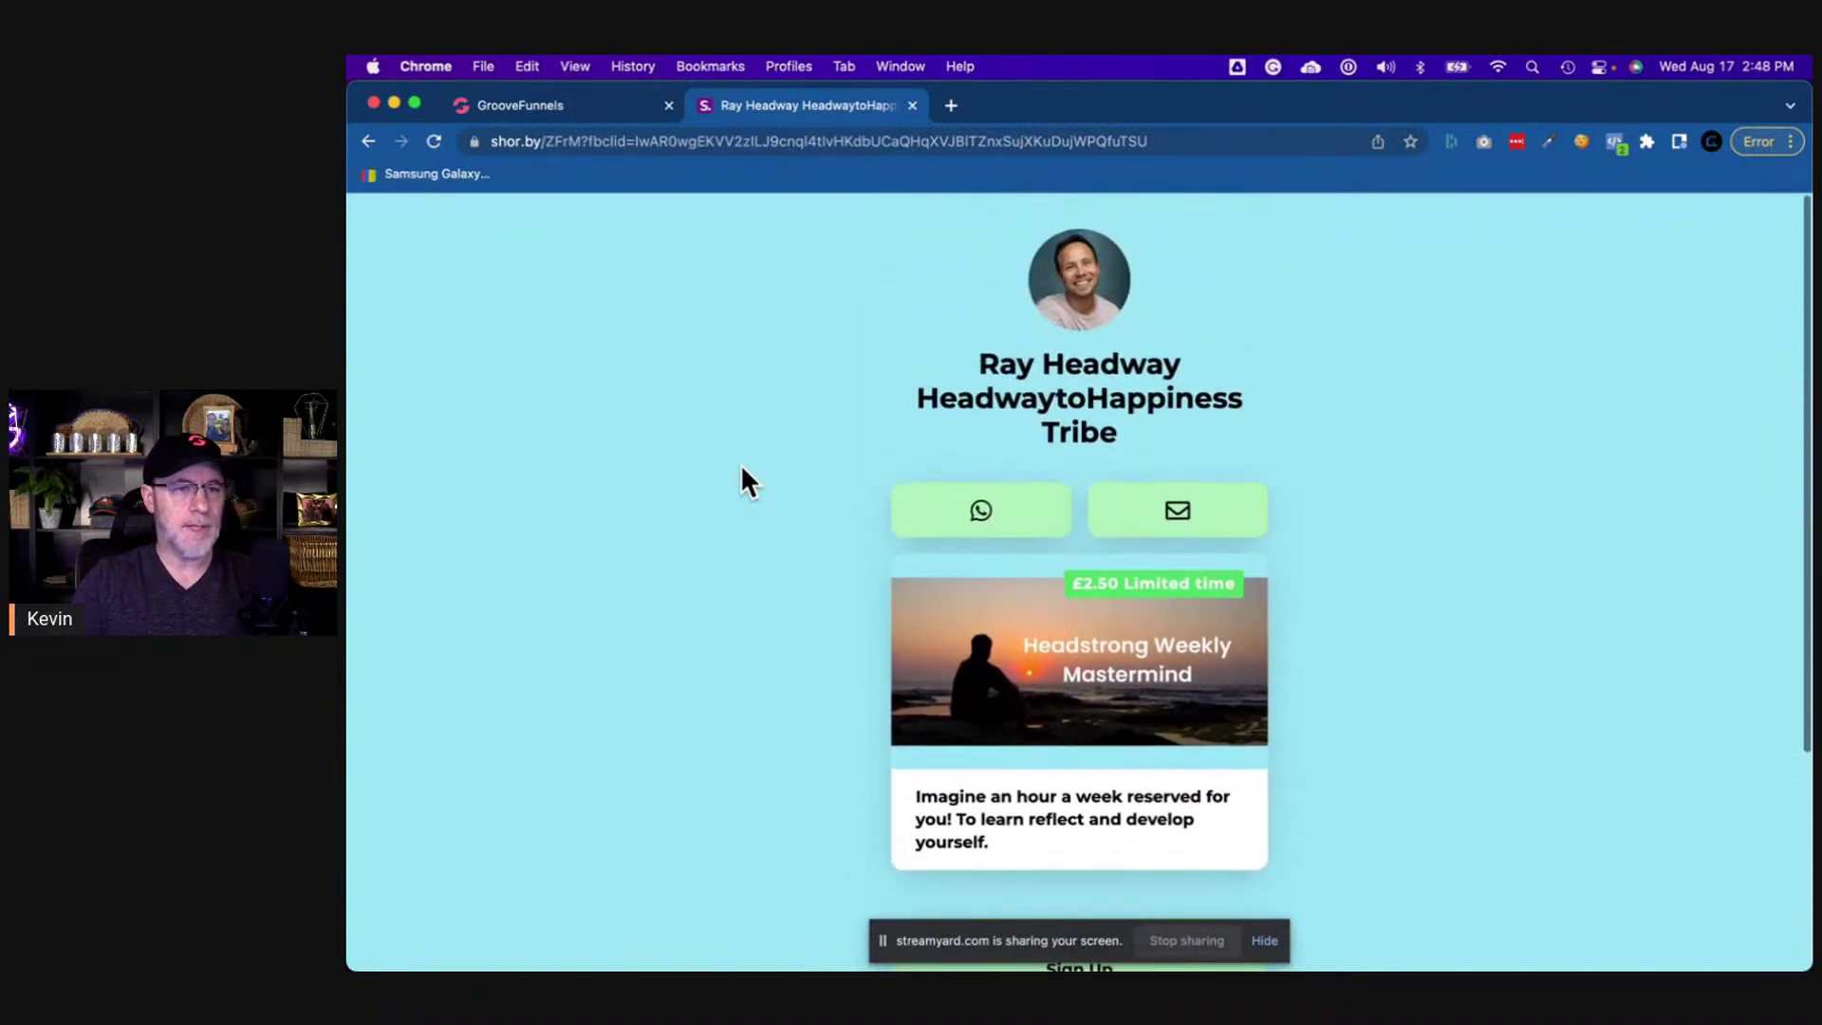
{"action": "scroll", "coordinate": [740, 463], "scroll_direction": "down", "scroll_amount": 5}
{"action": "scroll", "coordinate": [741, 468], "scroll_direction": "up", "scroll_amount": 5}
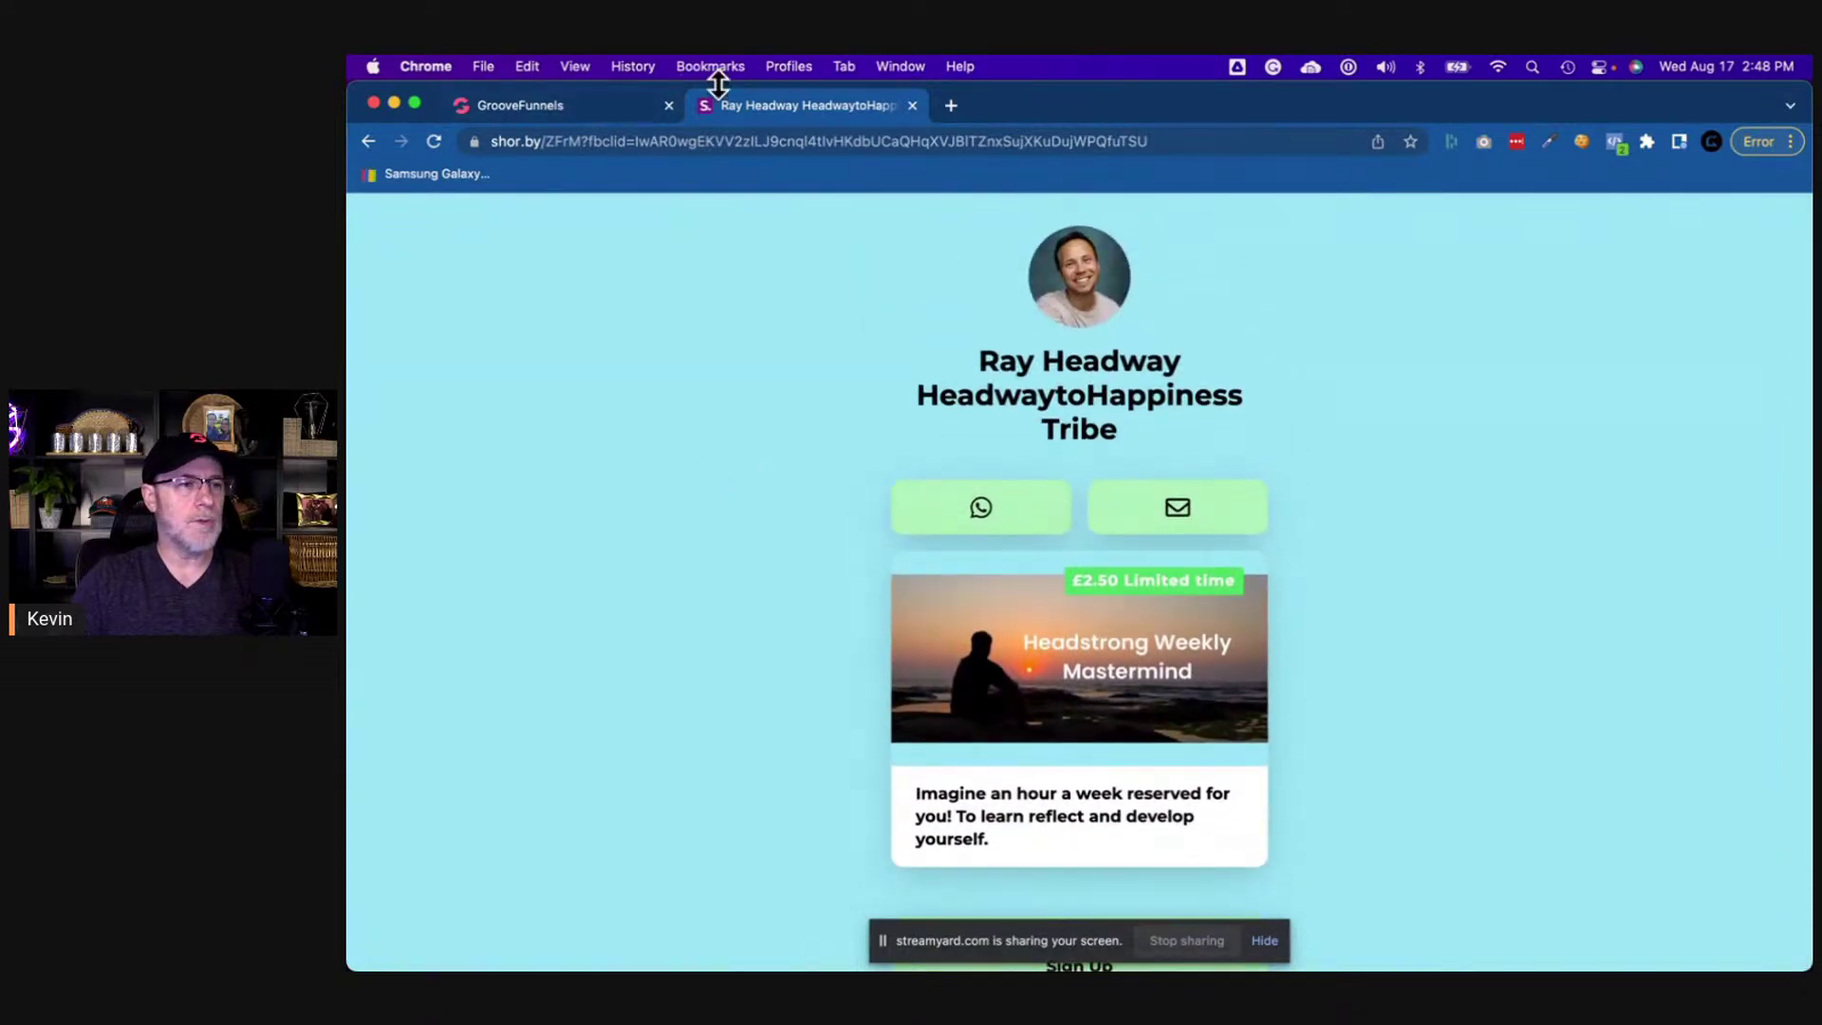
{"action": "left_click", "coordinate": [551, 106]}
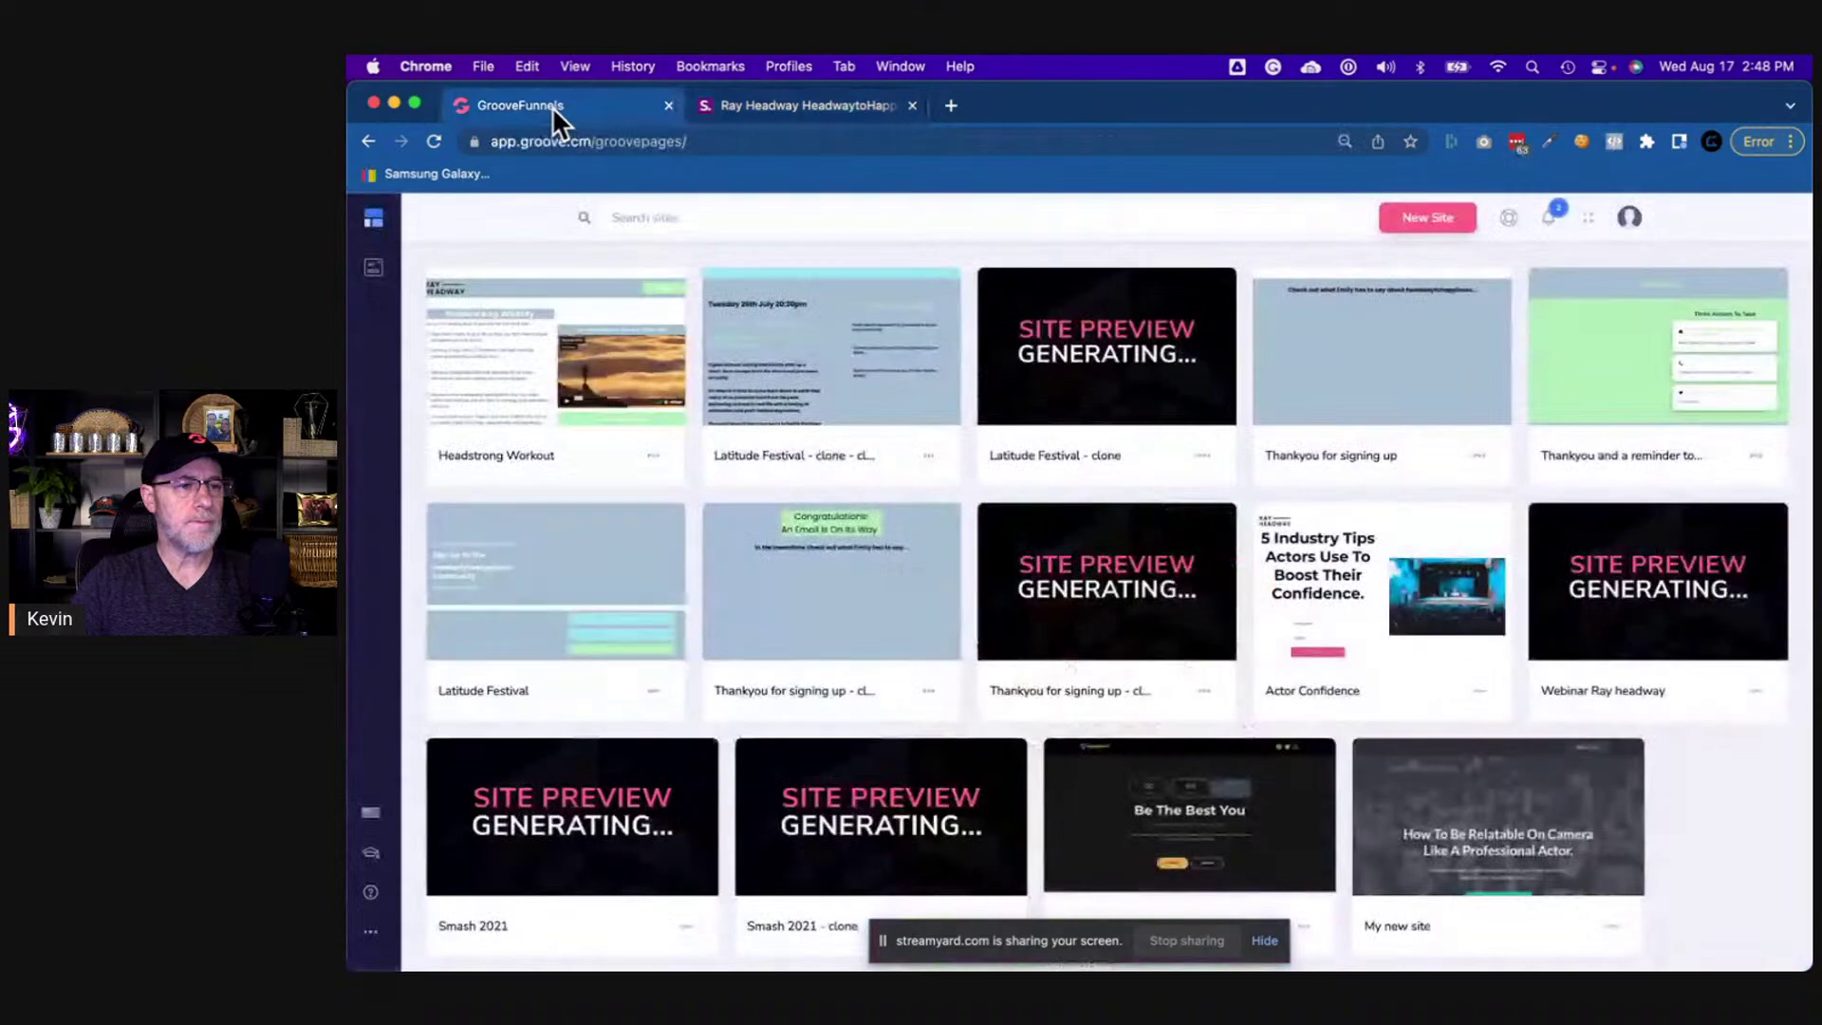
- Start a new site and preview the Storeless eCommerce Funnel template's pages
{"action": "left_click", "coordinate": [1439, 217]}
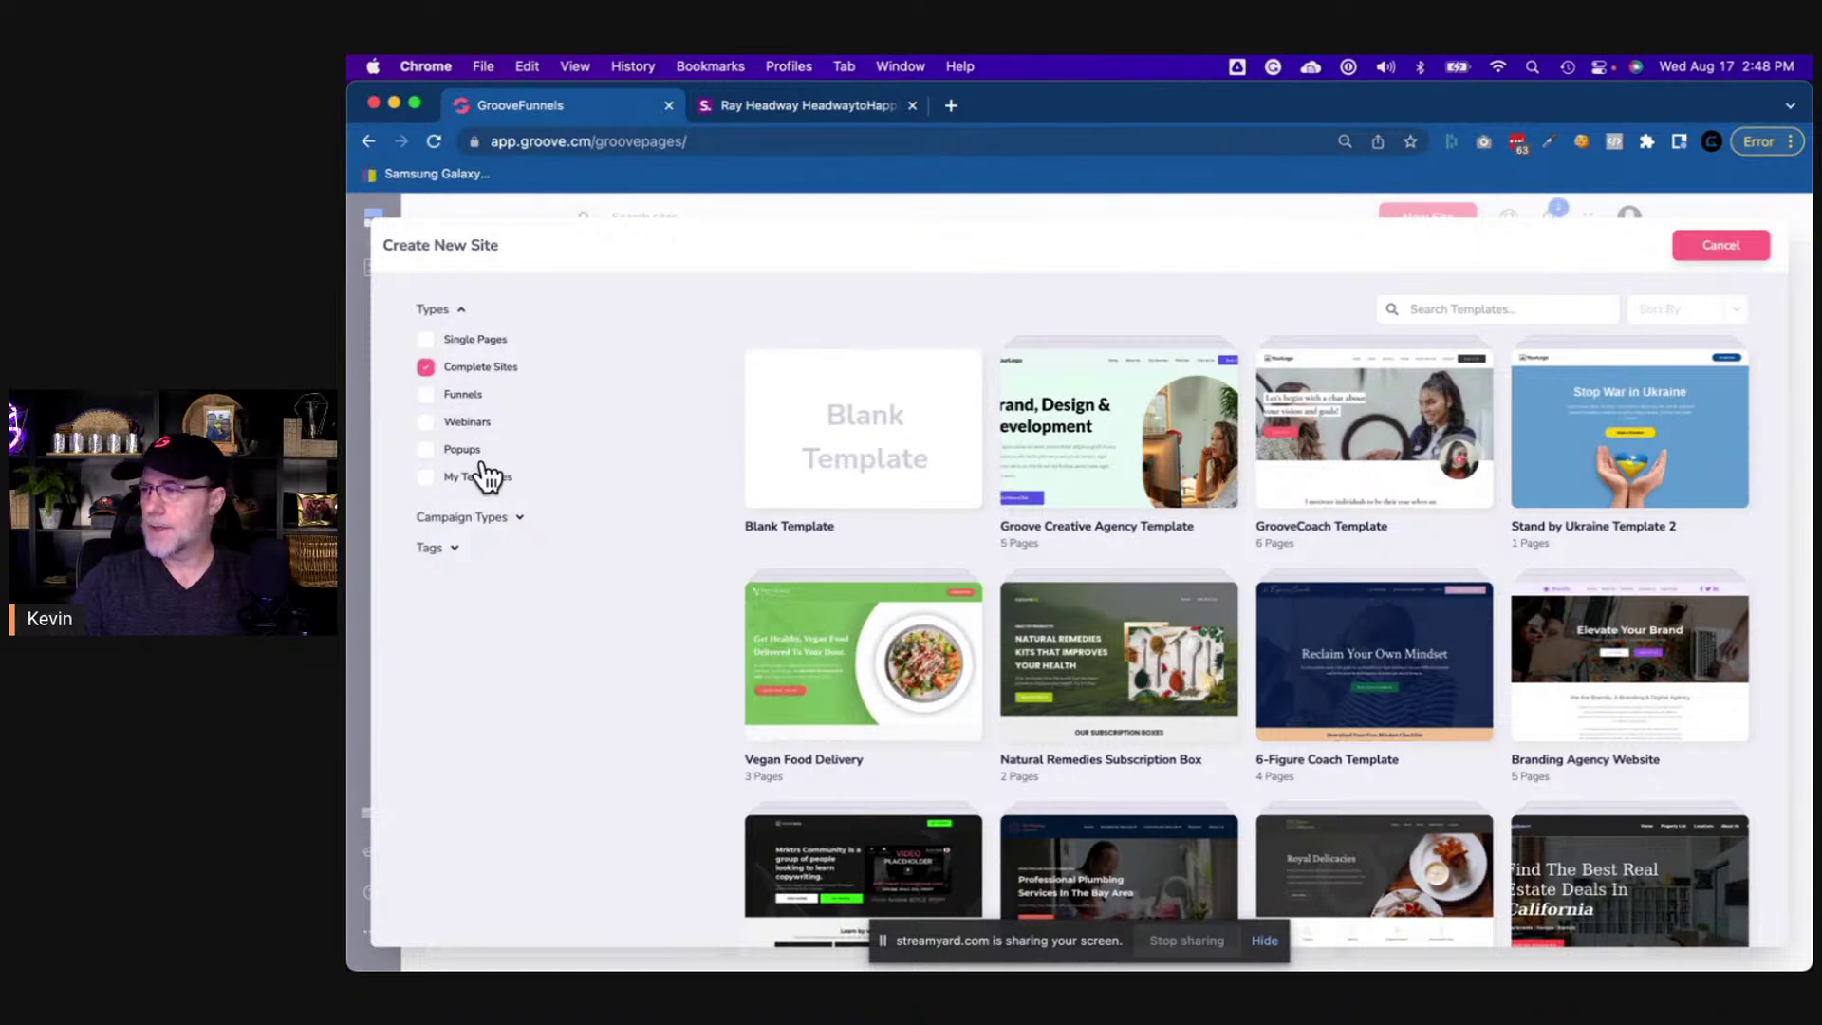
{"action": "left_click", "coordinate": [460, 398]}
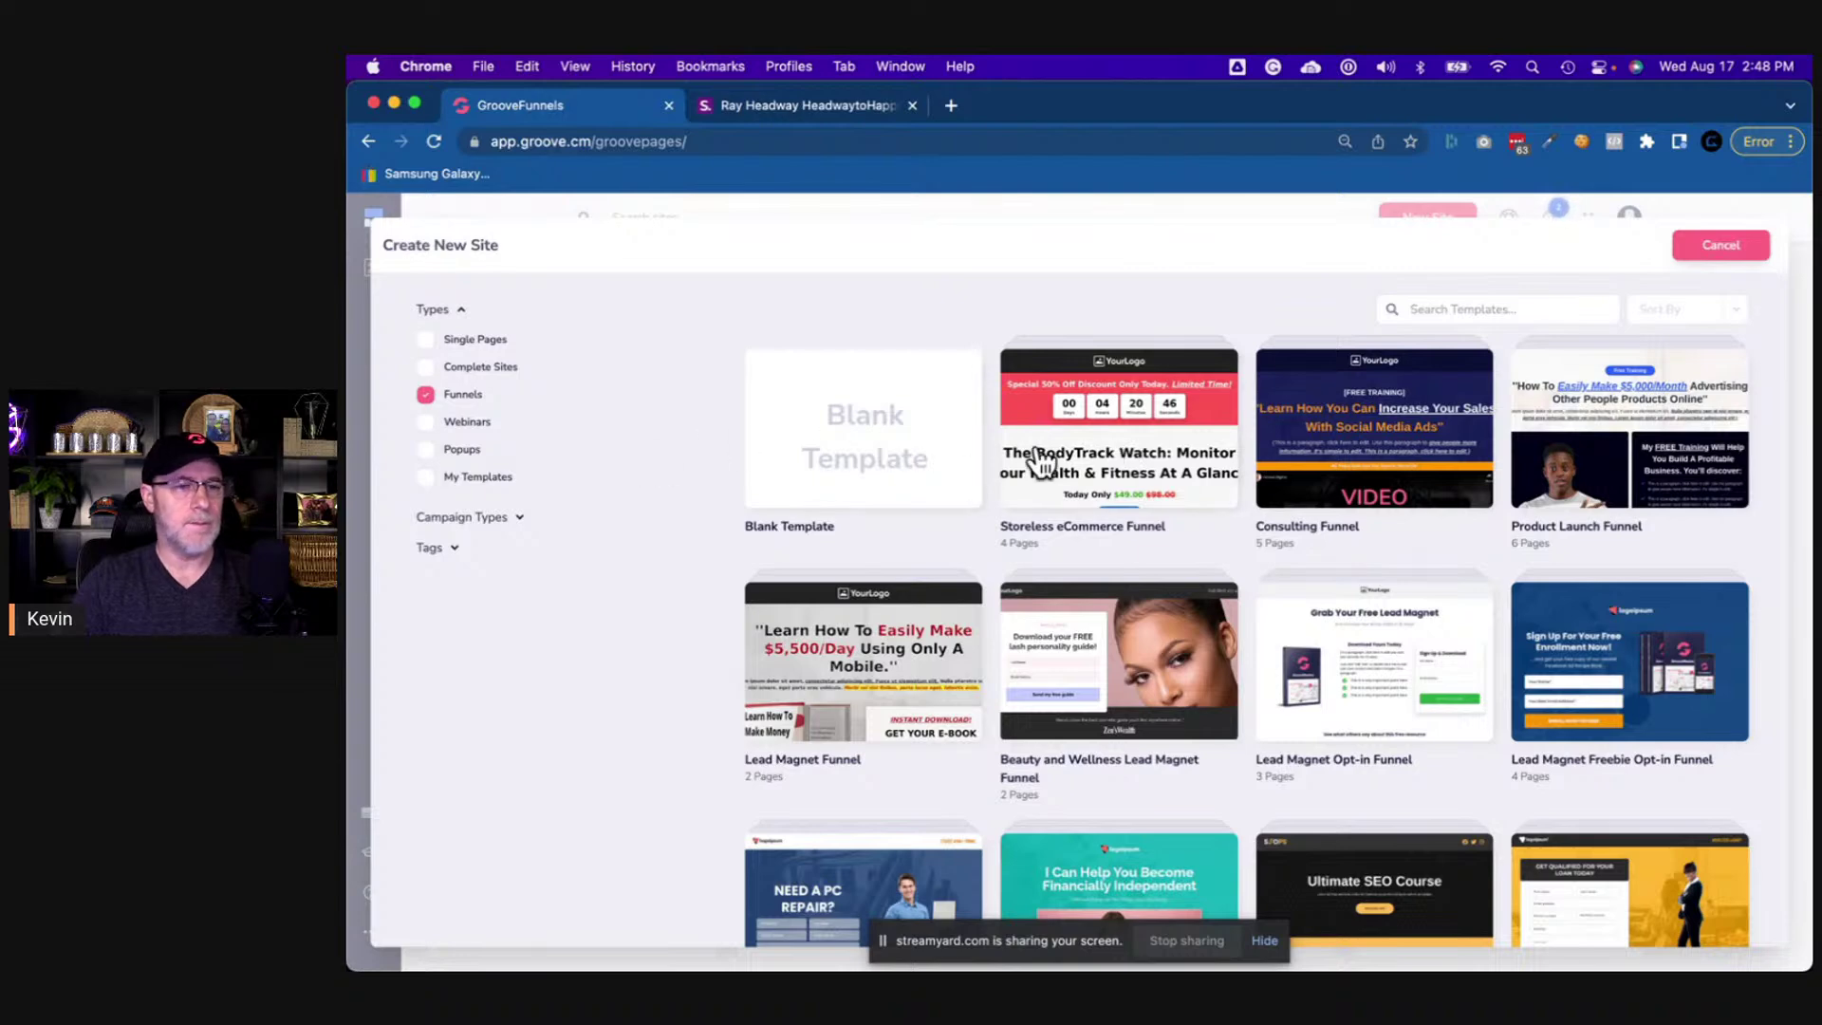
{"action": "left_click", "coordinate": [1156, 441]}
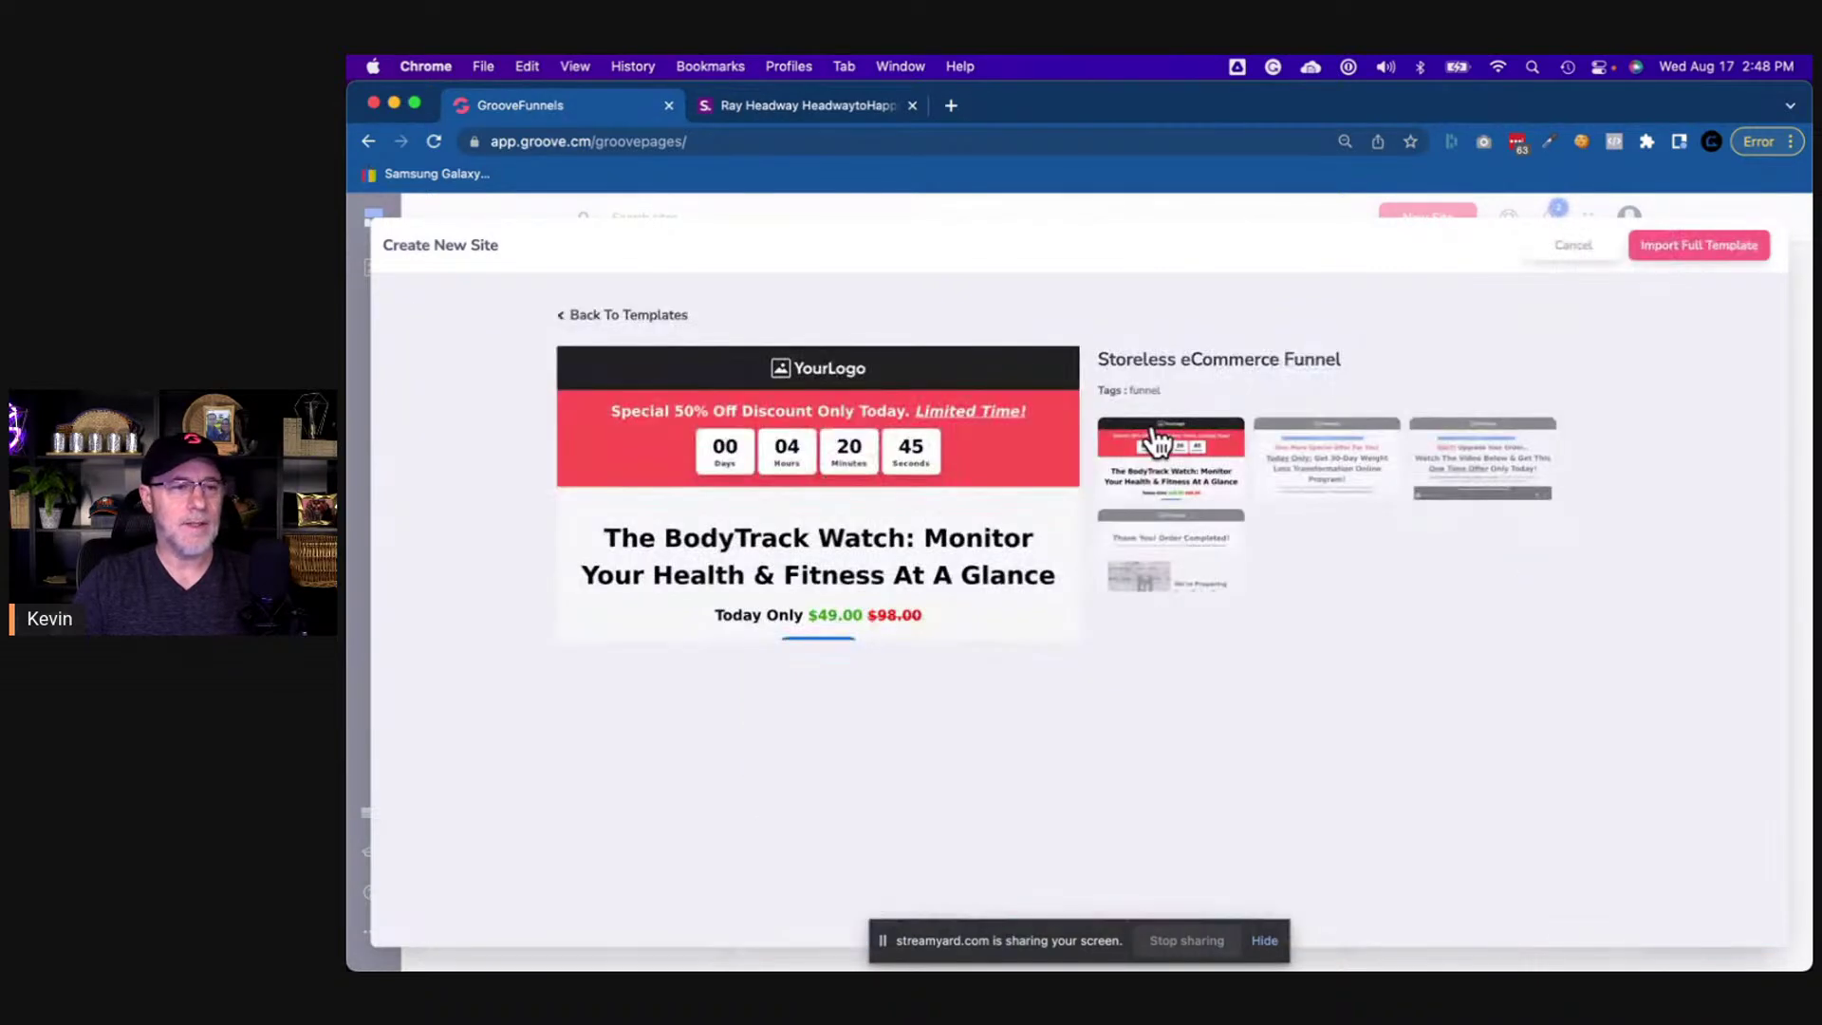
{"action": "left_click", "coordinate": [1340, 466]}
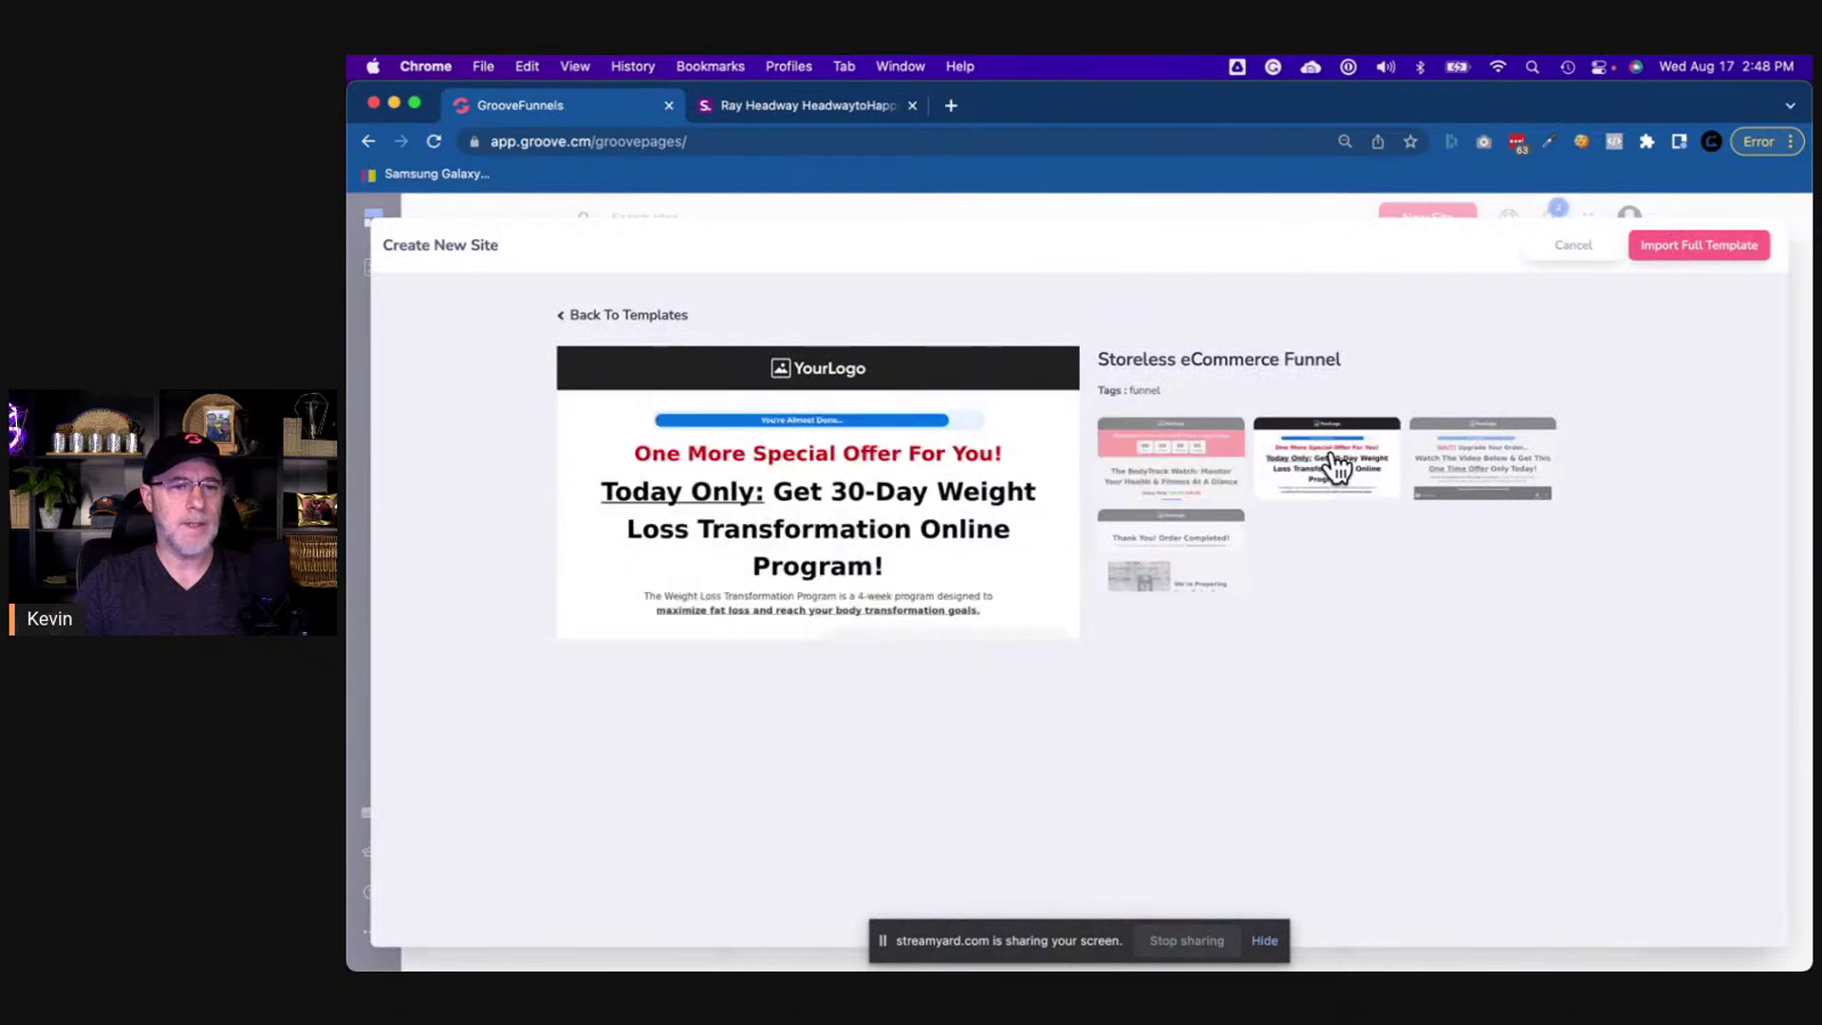
{"action": "left_click", "coordinate": [1456, 473]}
{"action": "left_click", "coordinate": [1204, 562]}
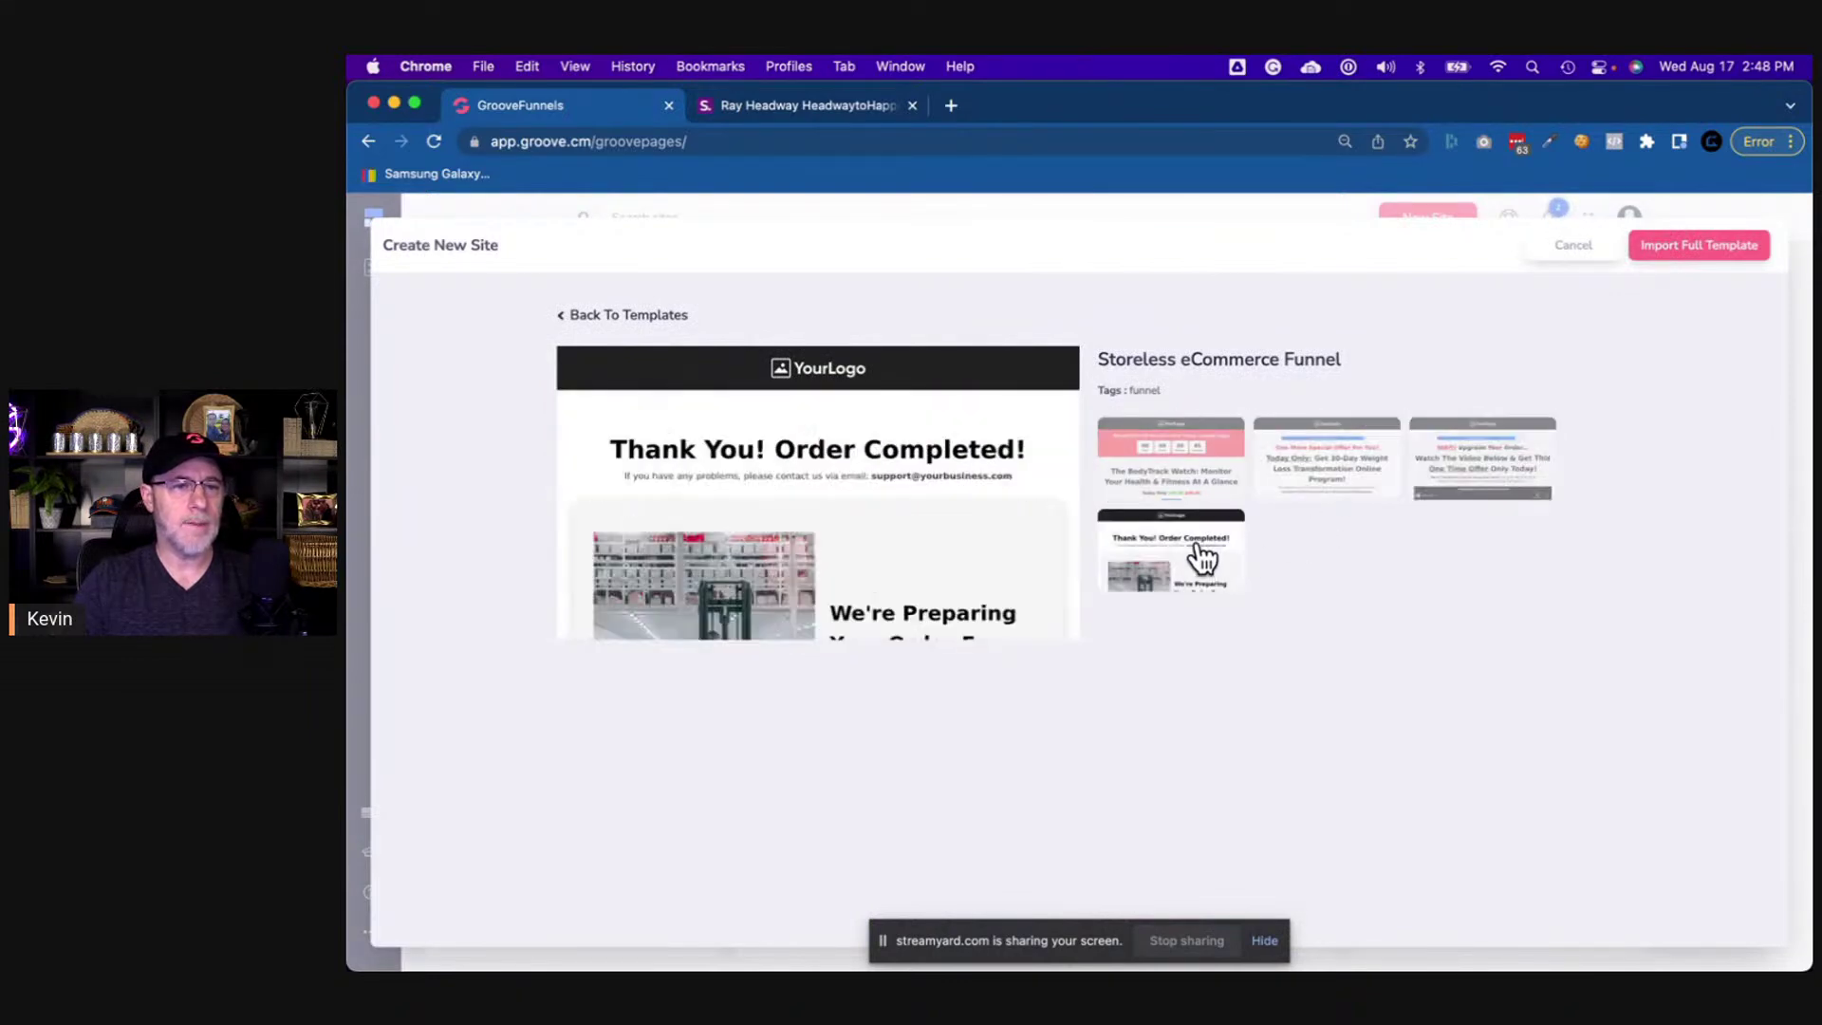
{"action": "left_click", "coordinate": [1165, 486]}
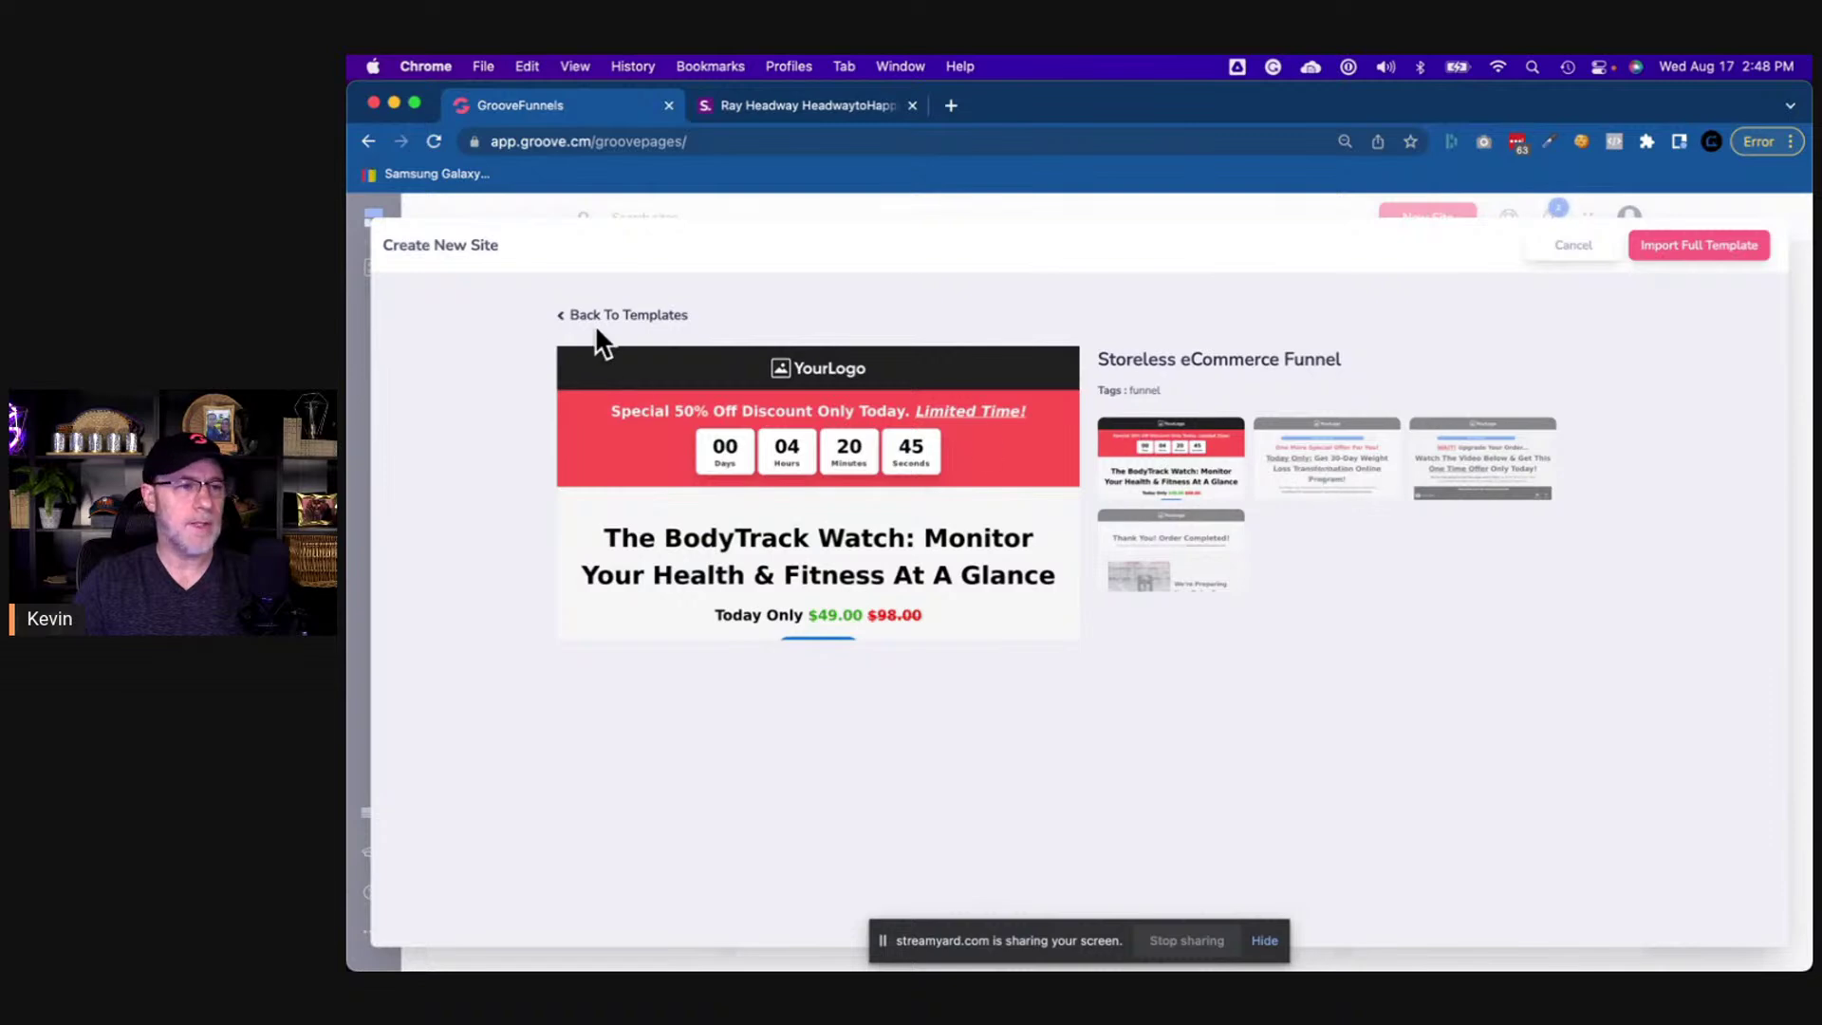
{"action": "left_click", "coordinate": [569, 316]}
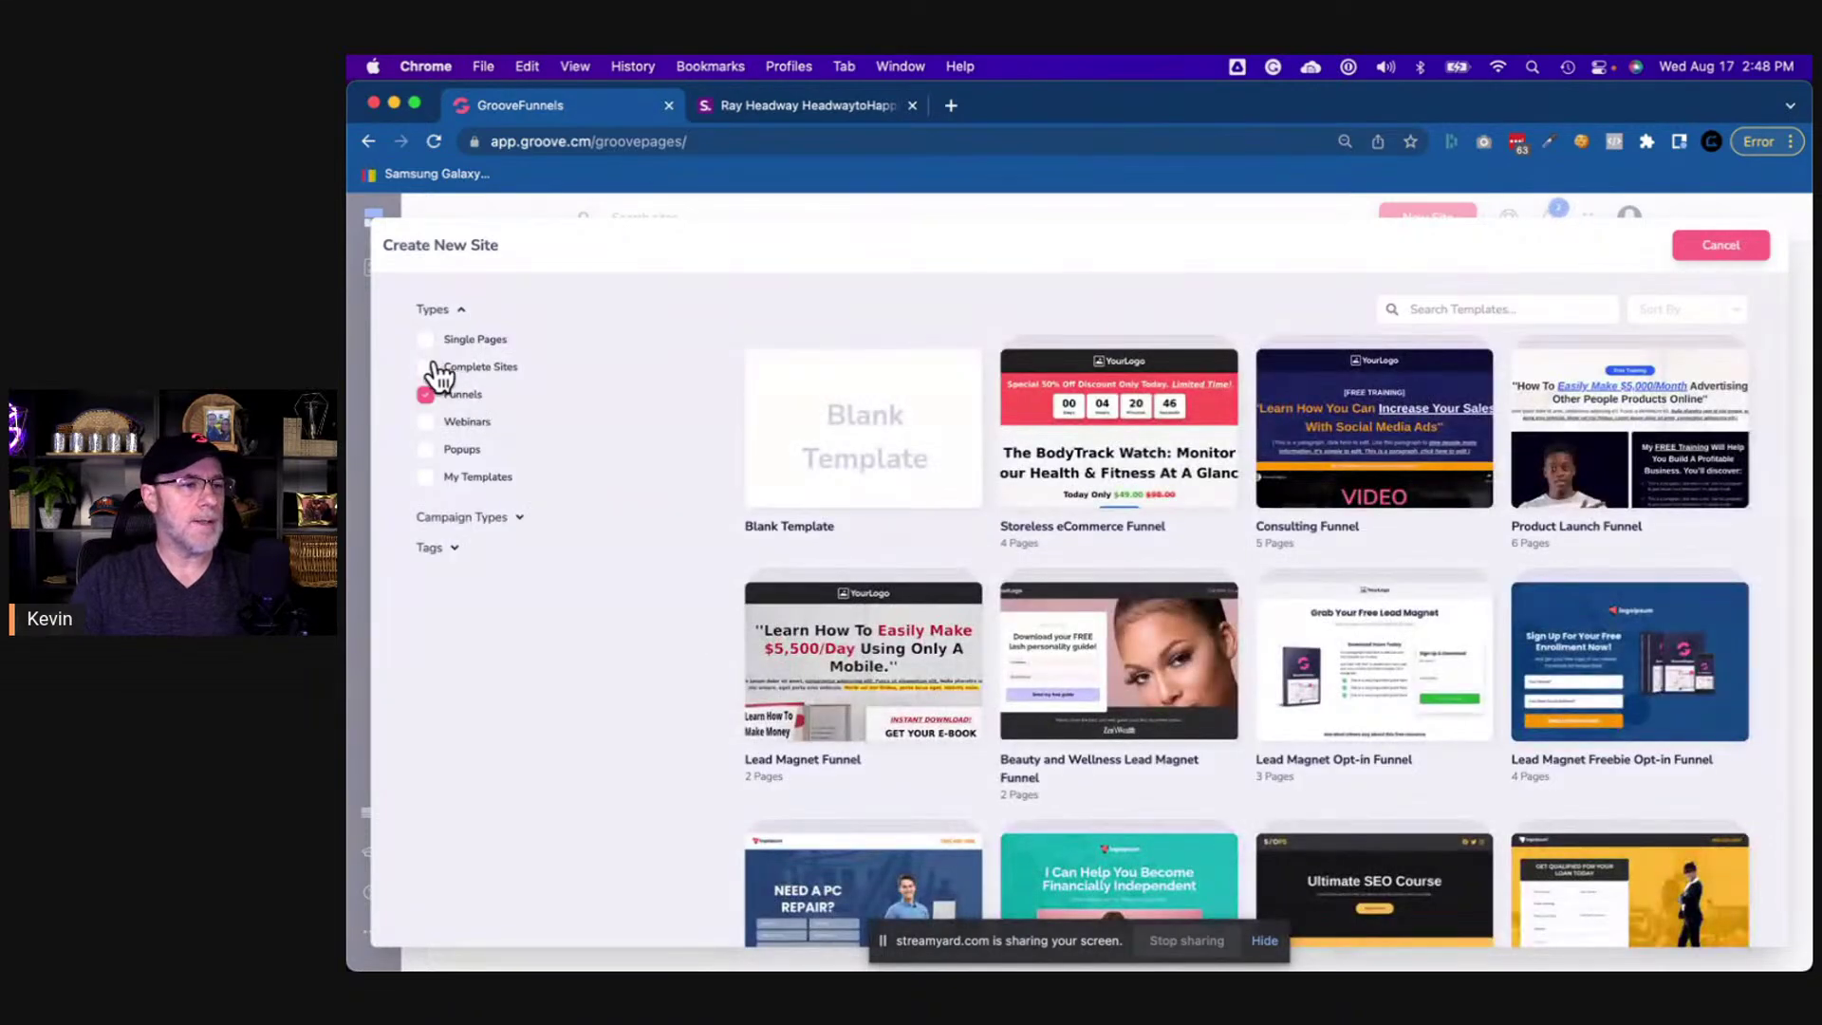
- Choose the Blank Template under Complete Sites and build it as Ray's New Site
{"action": "left_click", "coordinate": [426, 367]}
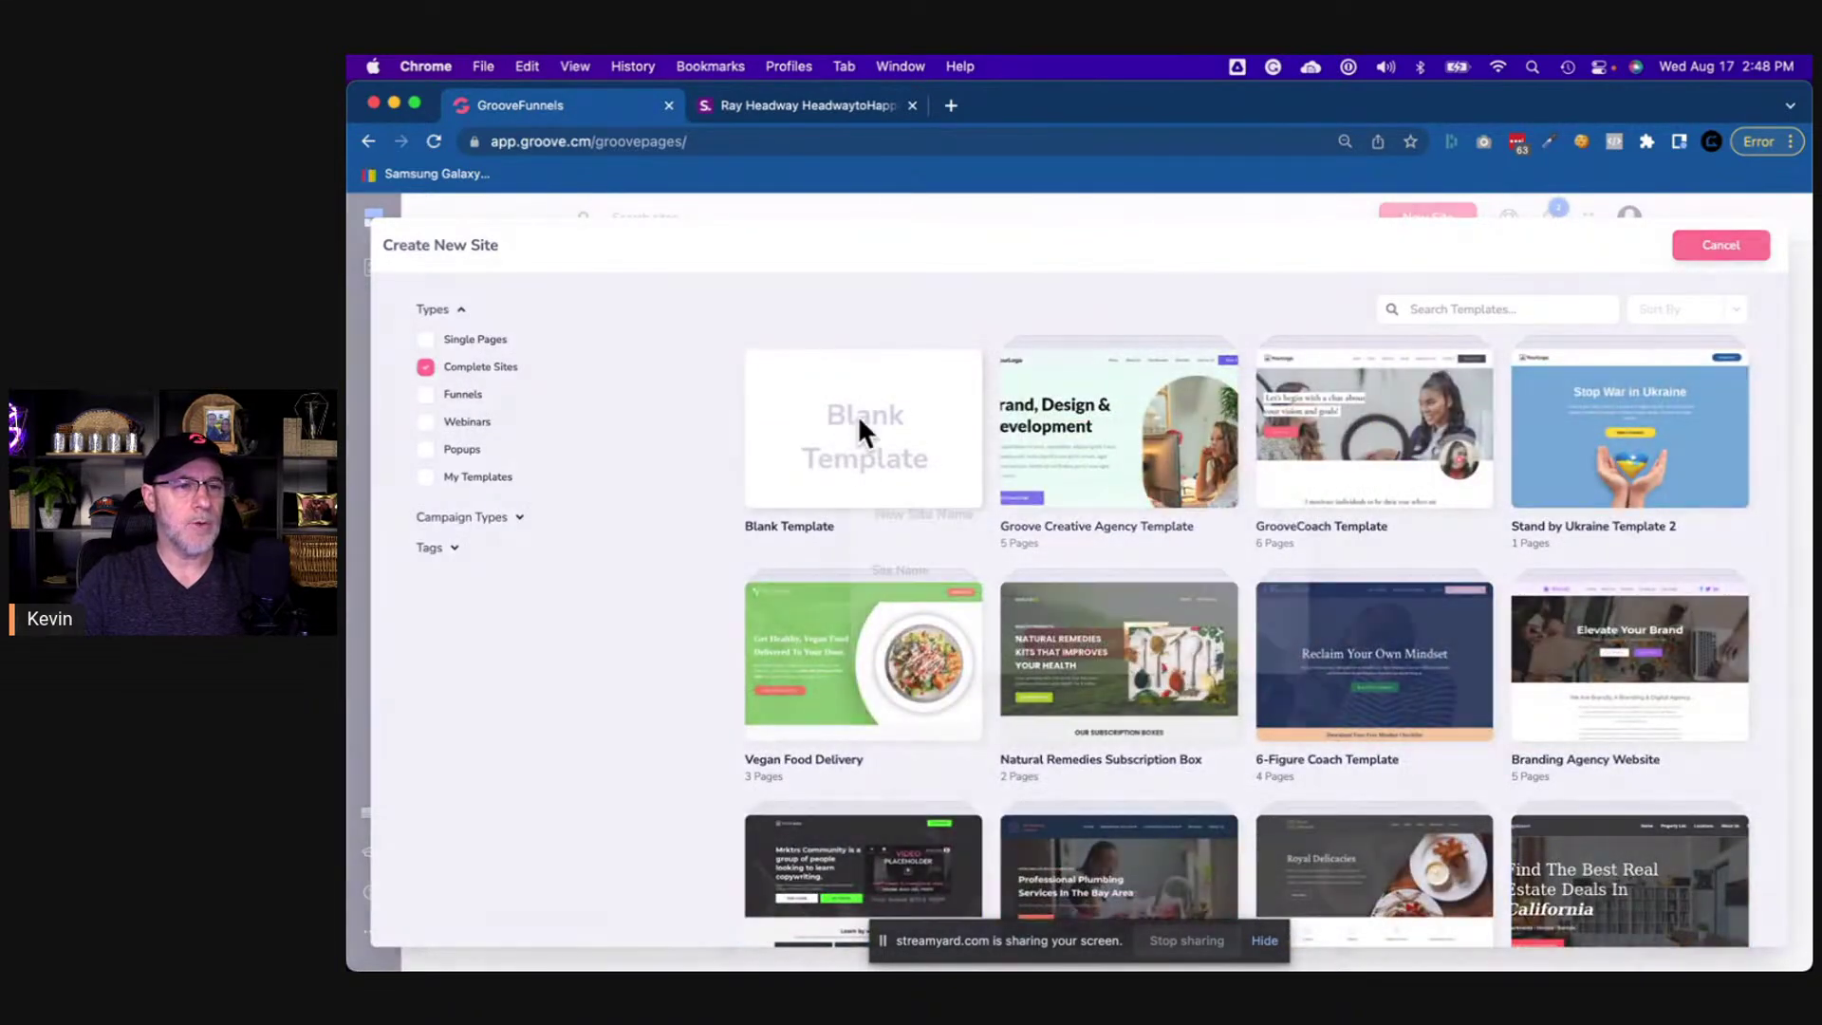
{"action": "left_click", "coordinate": [858, 420]}
{"action": "left_click", "coordinate": [931, 592]}
{"action": "type", "text": "Ray's New Site"}
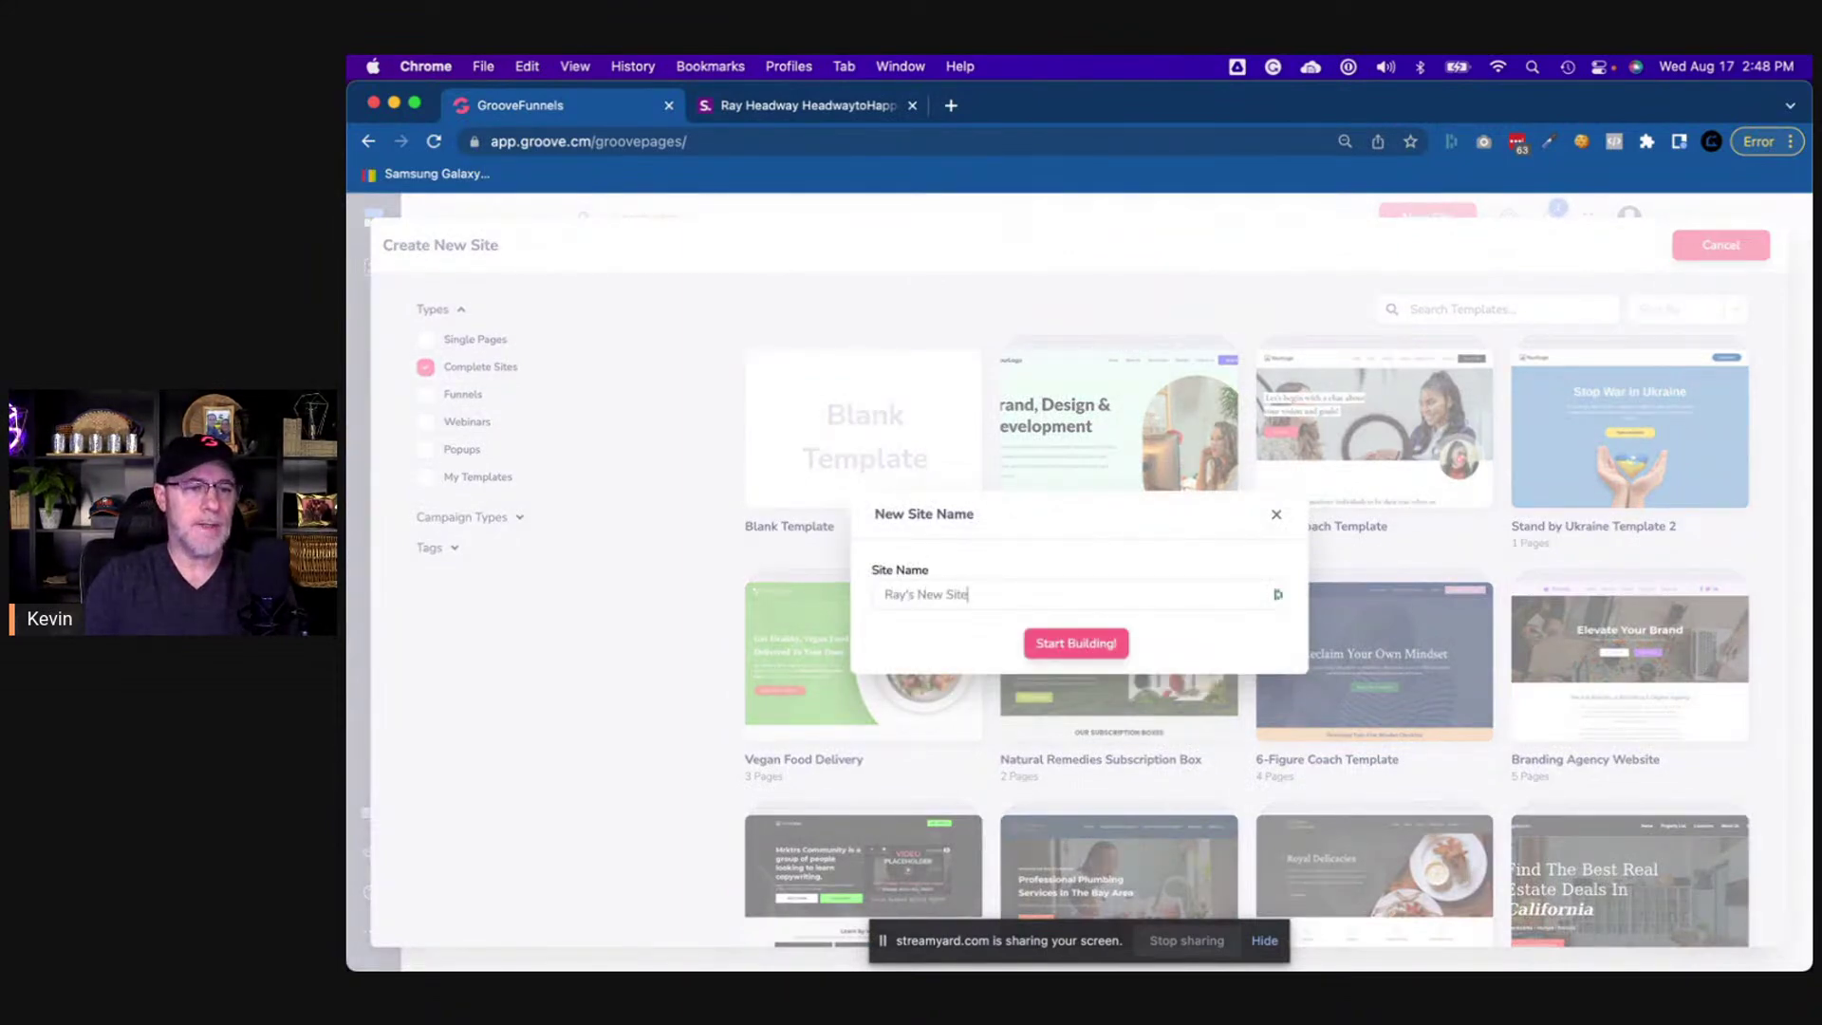
{"action": "left_click", "coordinate": [1060, 643]}
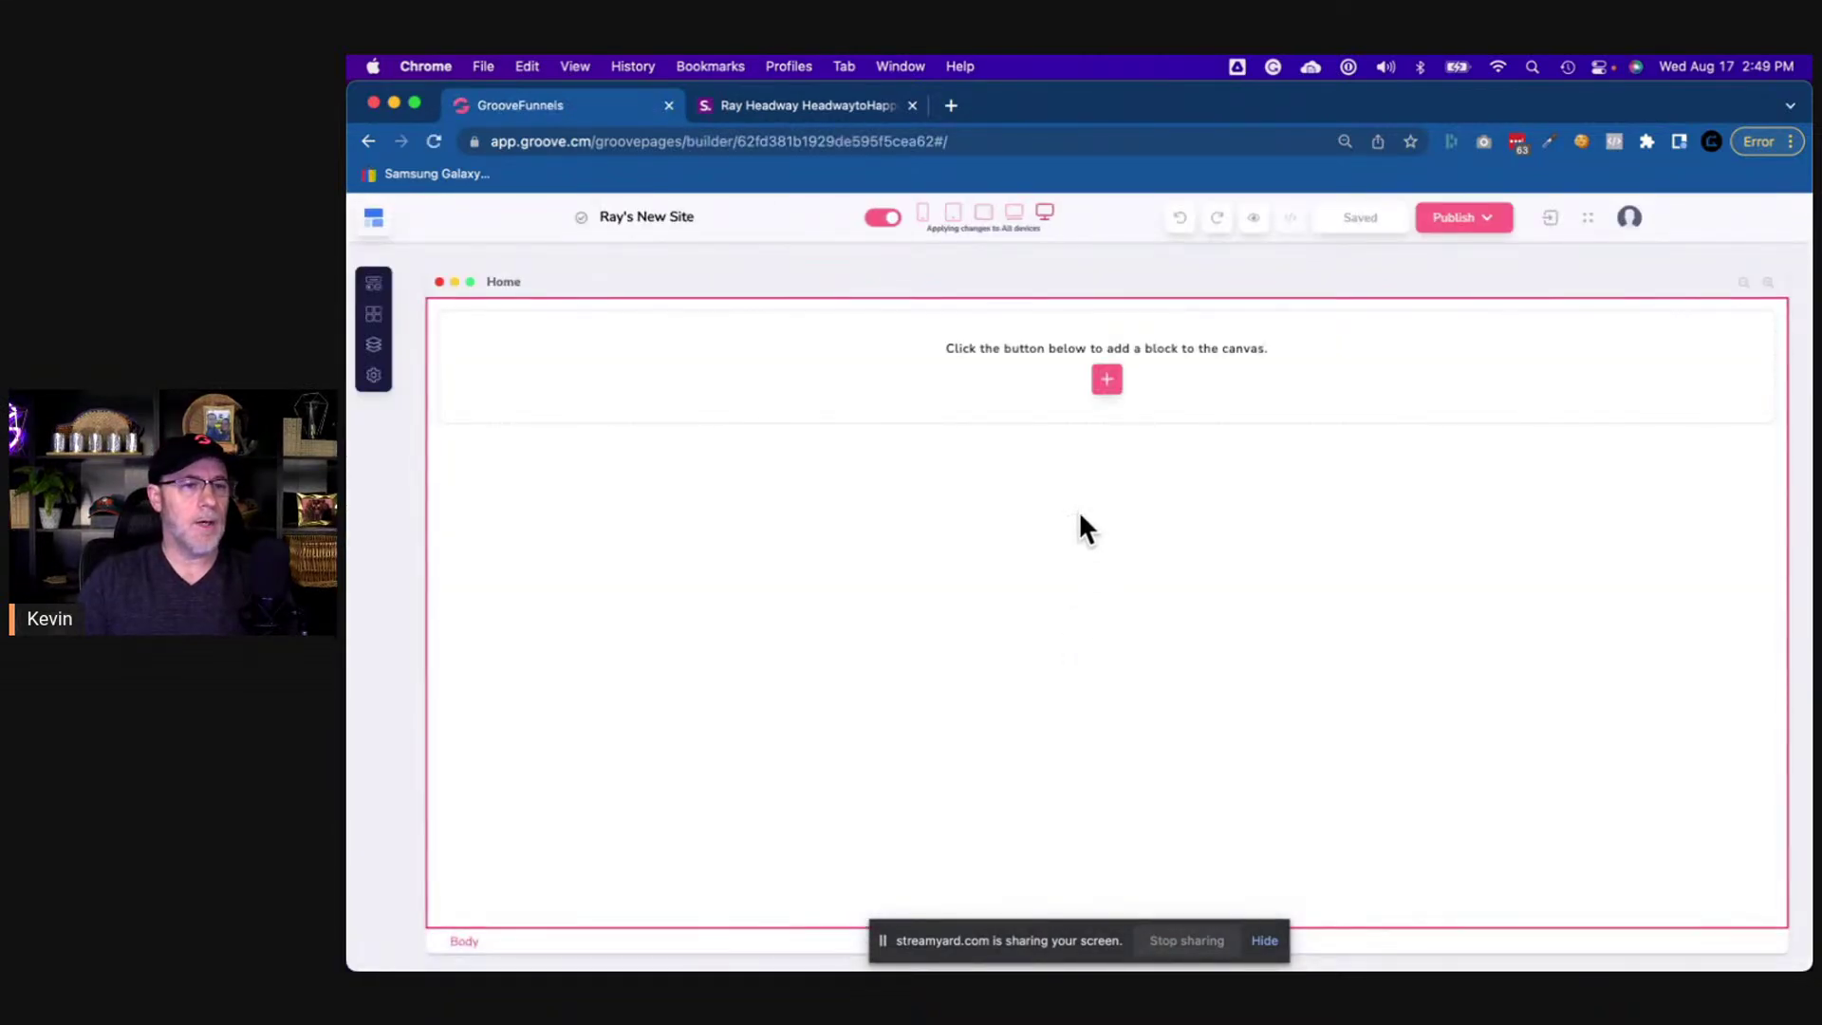
- Highlight the add-a-block hint on the empty Home page, then open and close Add Elements
{"action": "left_click_drag", "start_coordinate": [950, 348], "coordinate": [1329, 357]}
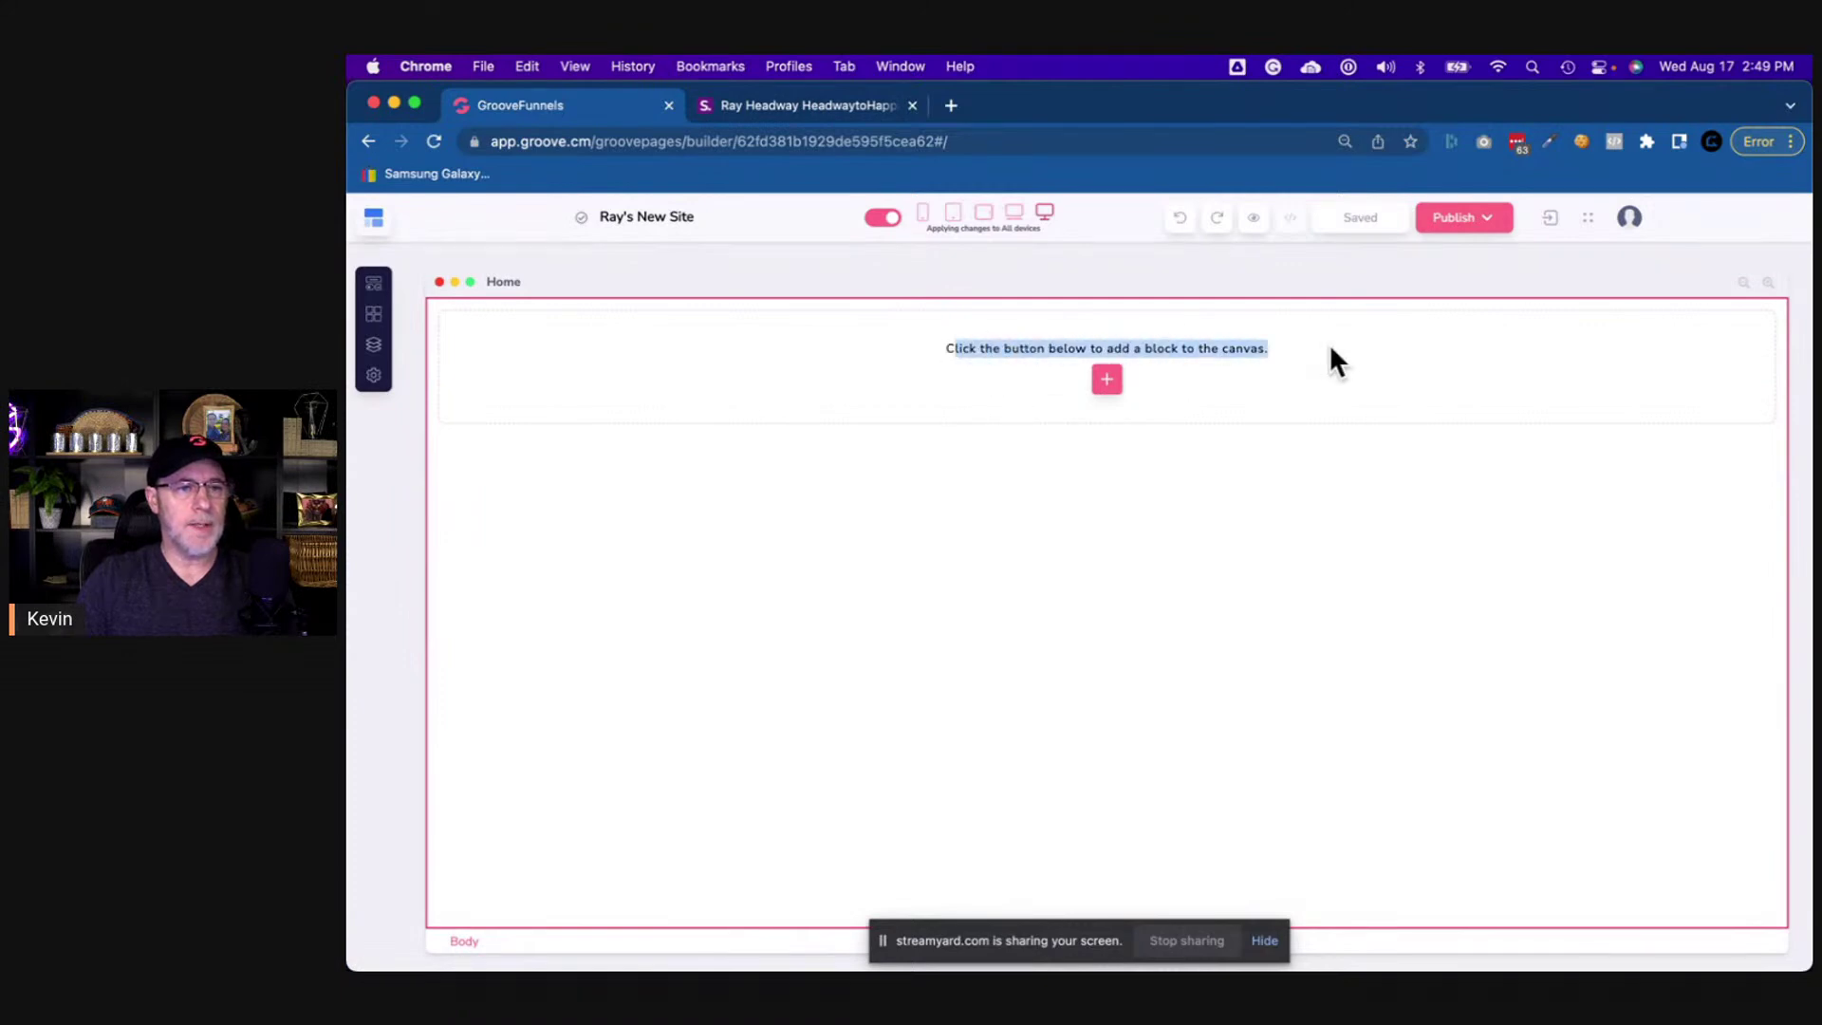
{"action": "left_click", "coordinate": [1169, 348]}
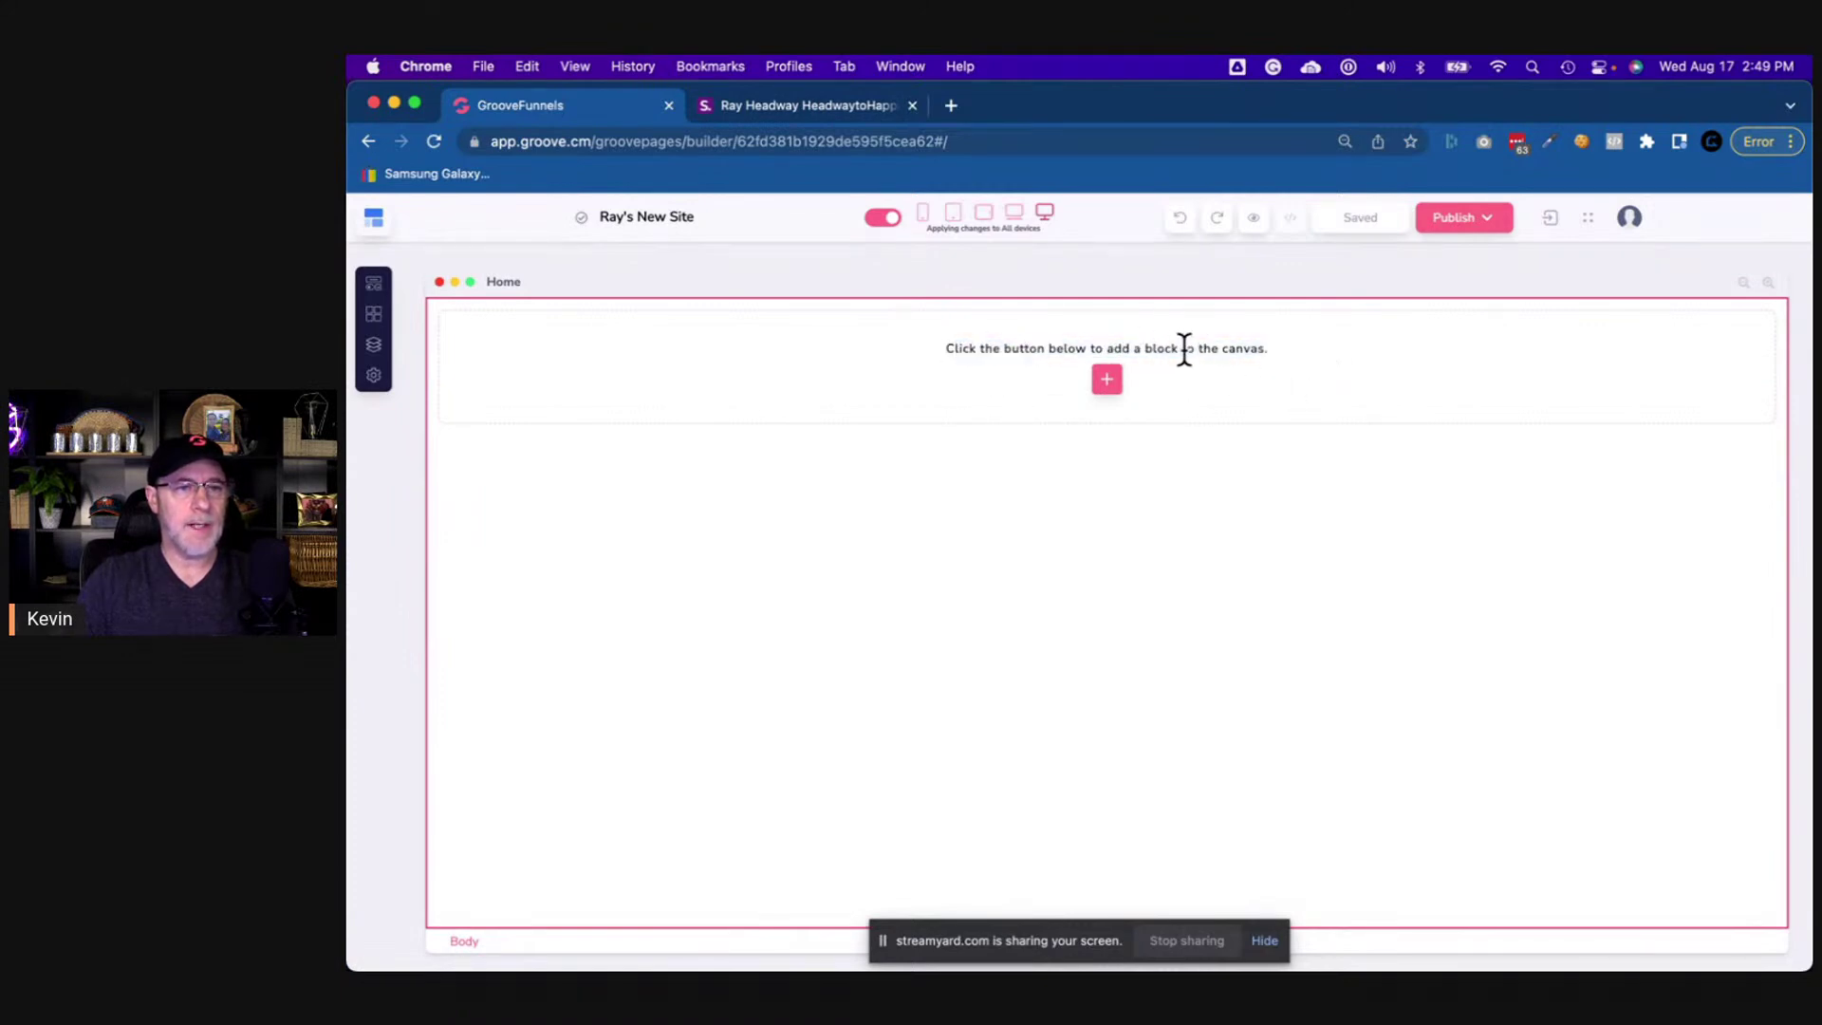
{"action": "left_click", "coordinate": [375, 285]}
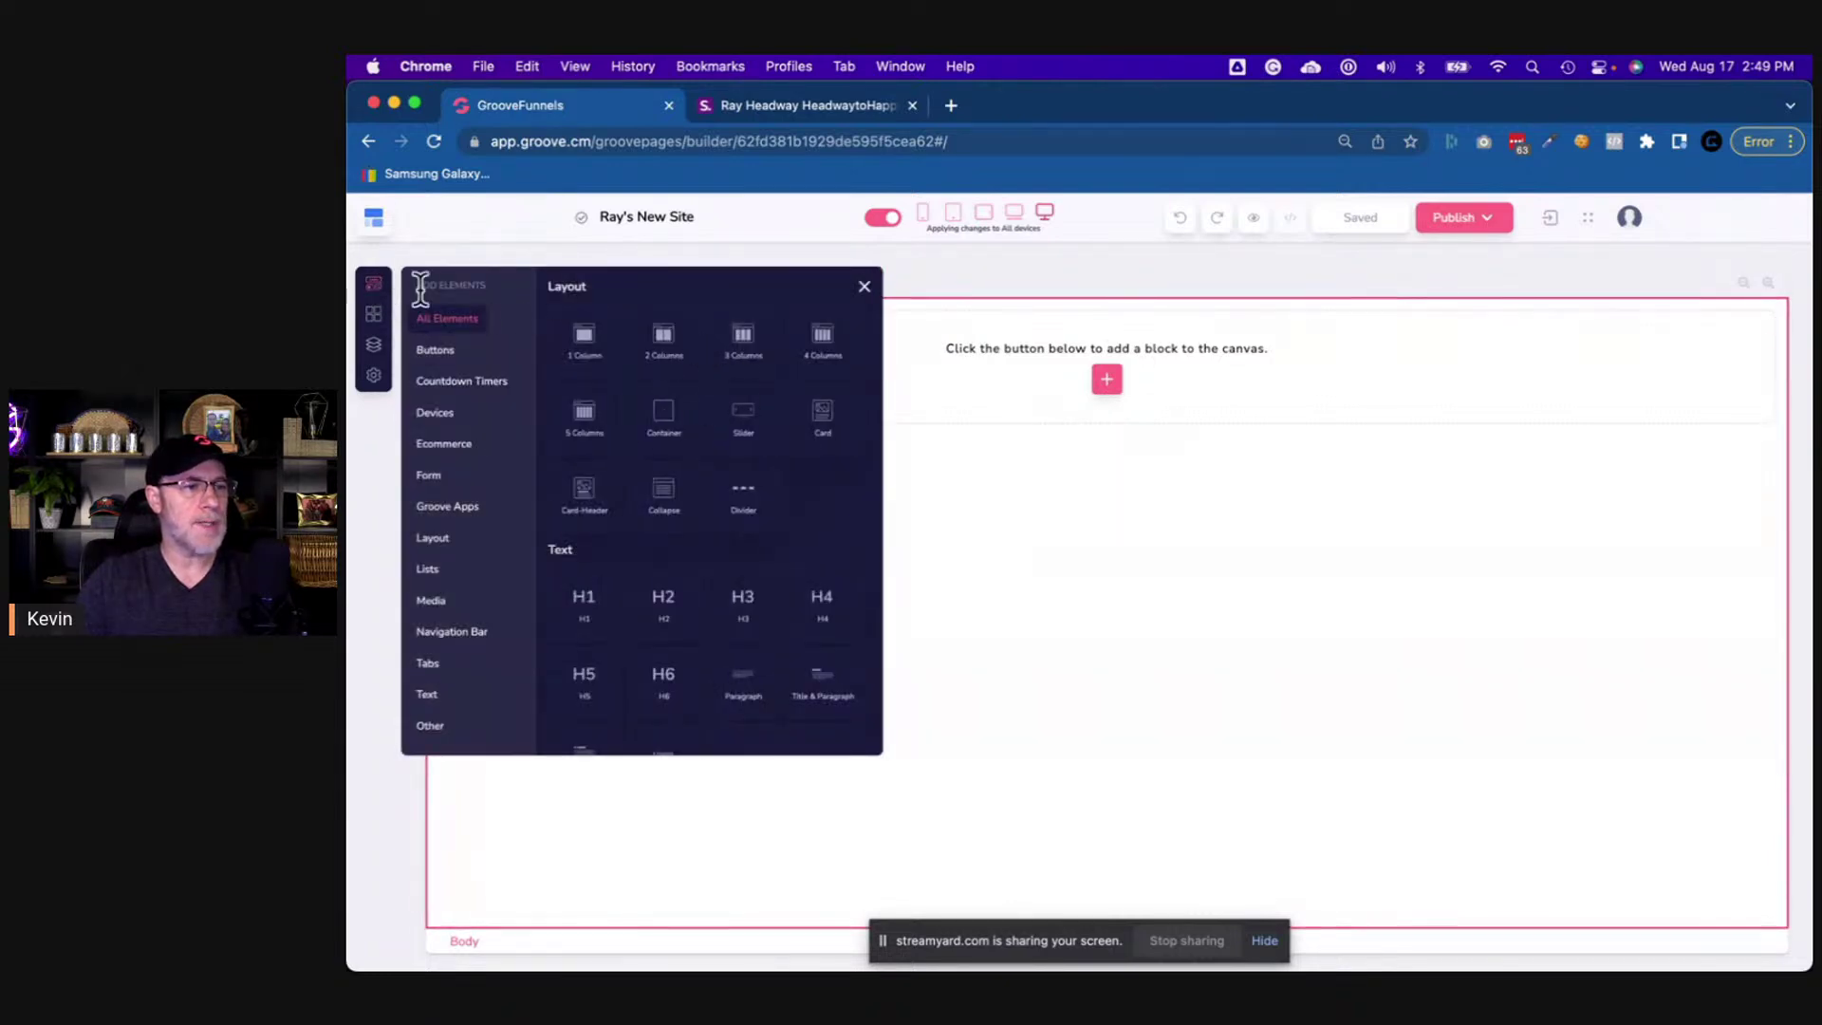
{"action": "left_click", "coordinate": [863, 287]}
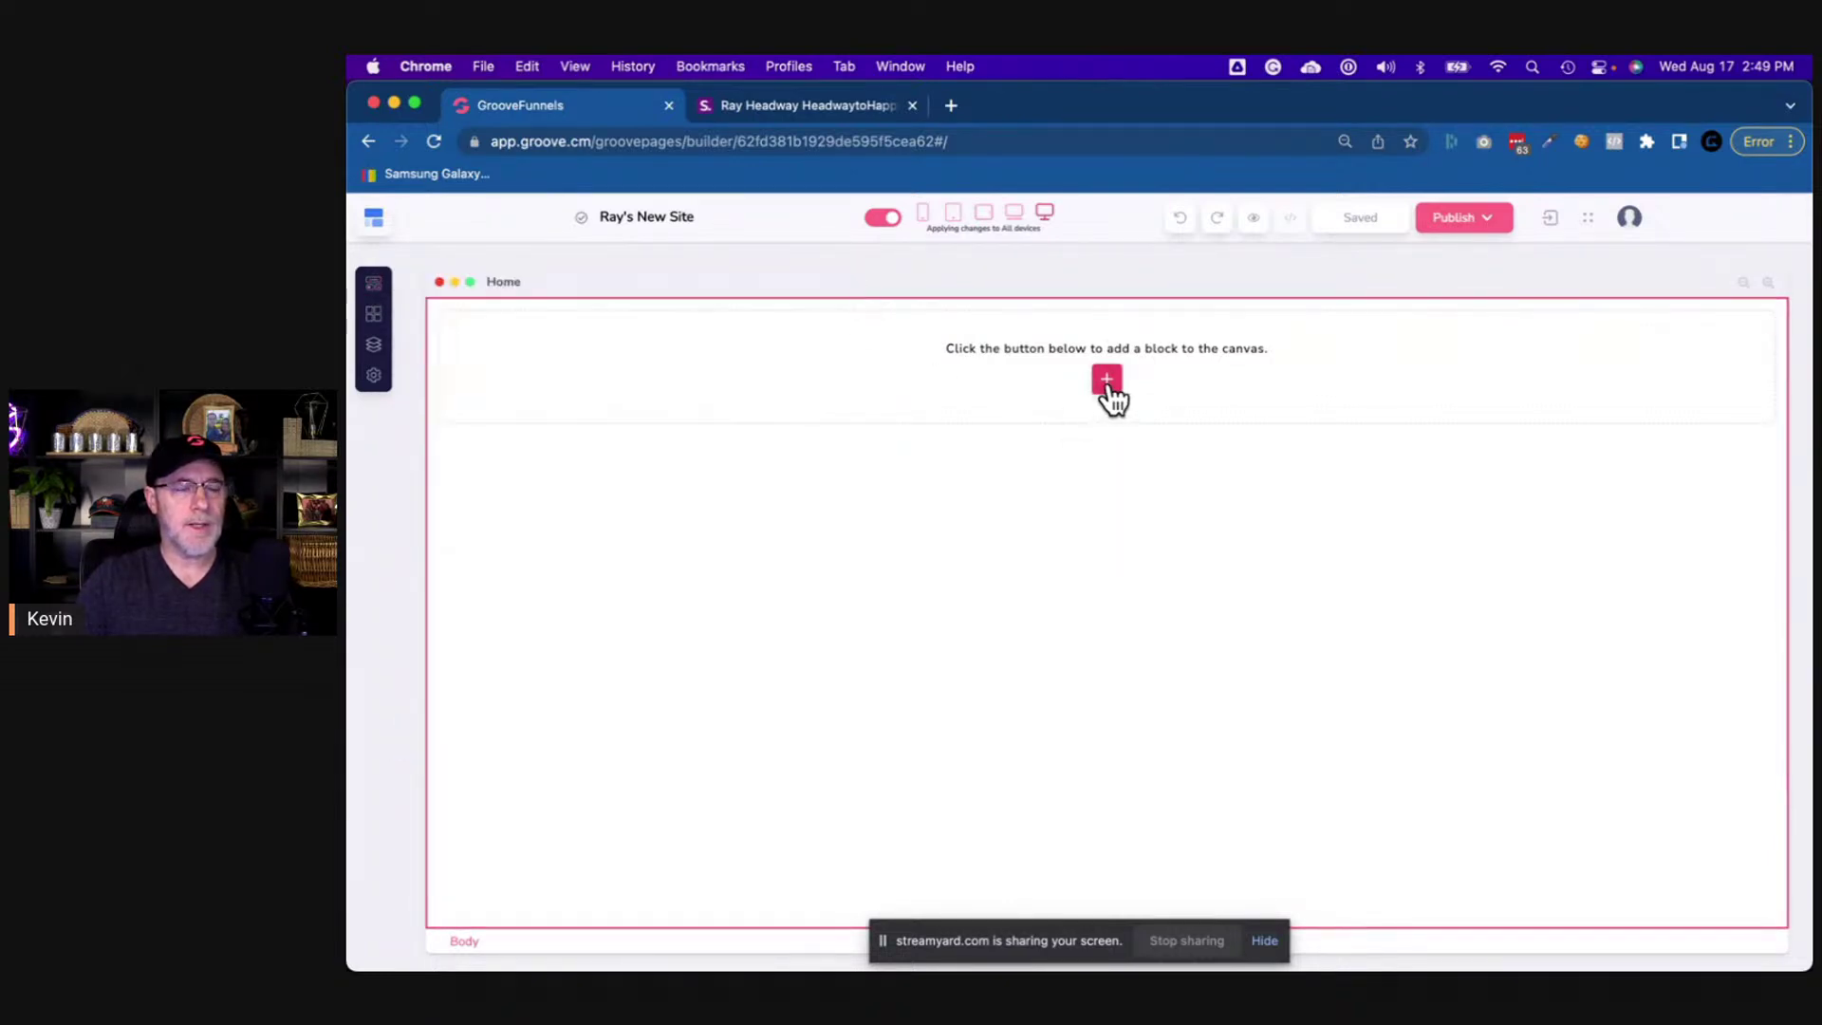
- Browse the Headers and Gallery designs in the Content Designer Blocks gallery
{"action": "left_click", "coordinate": [1107, 382]}
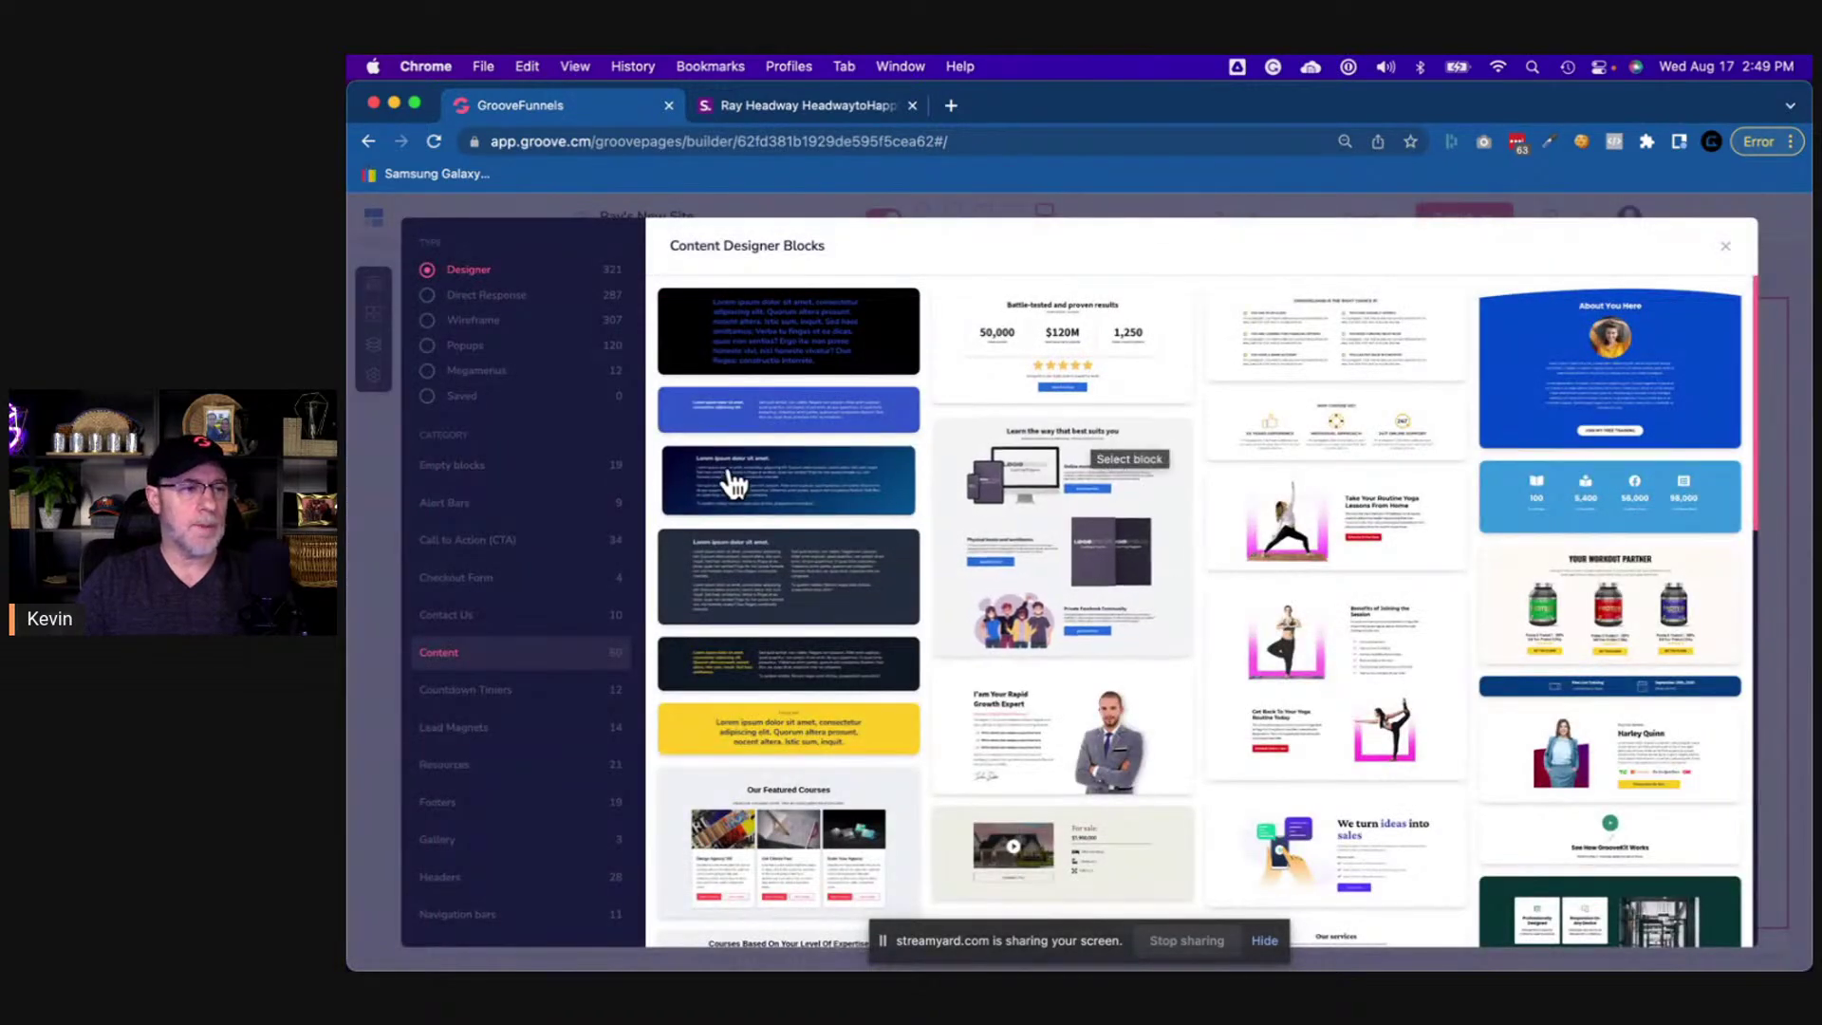
{"action": "scroll", "coordinate": [491, 730], "scroll_direction": "down", "scroll_amount": 5}
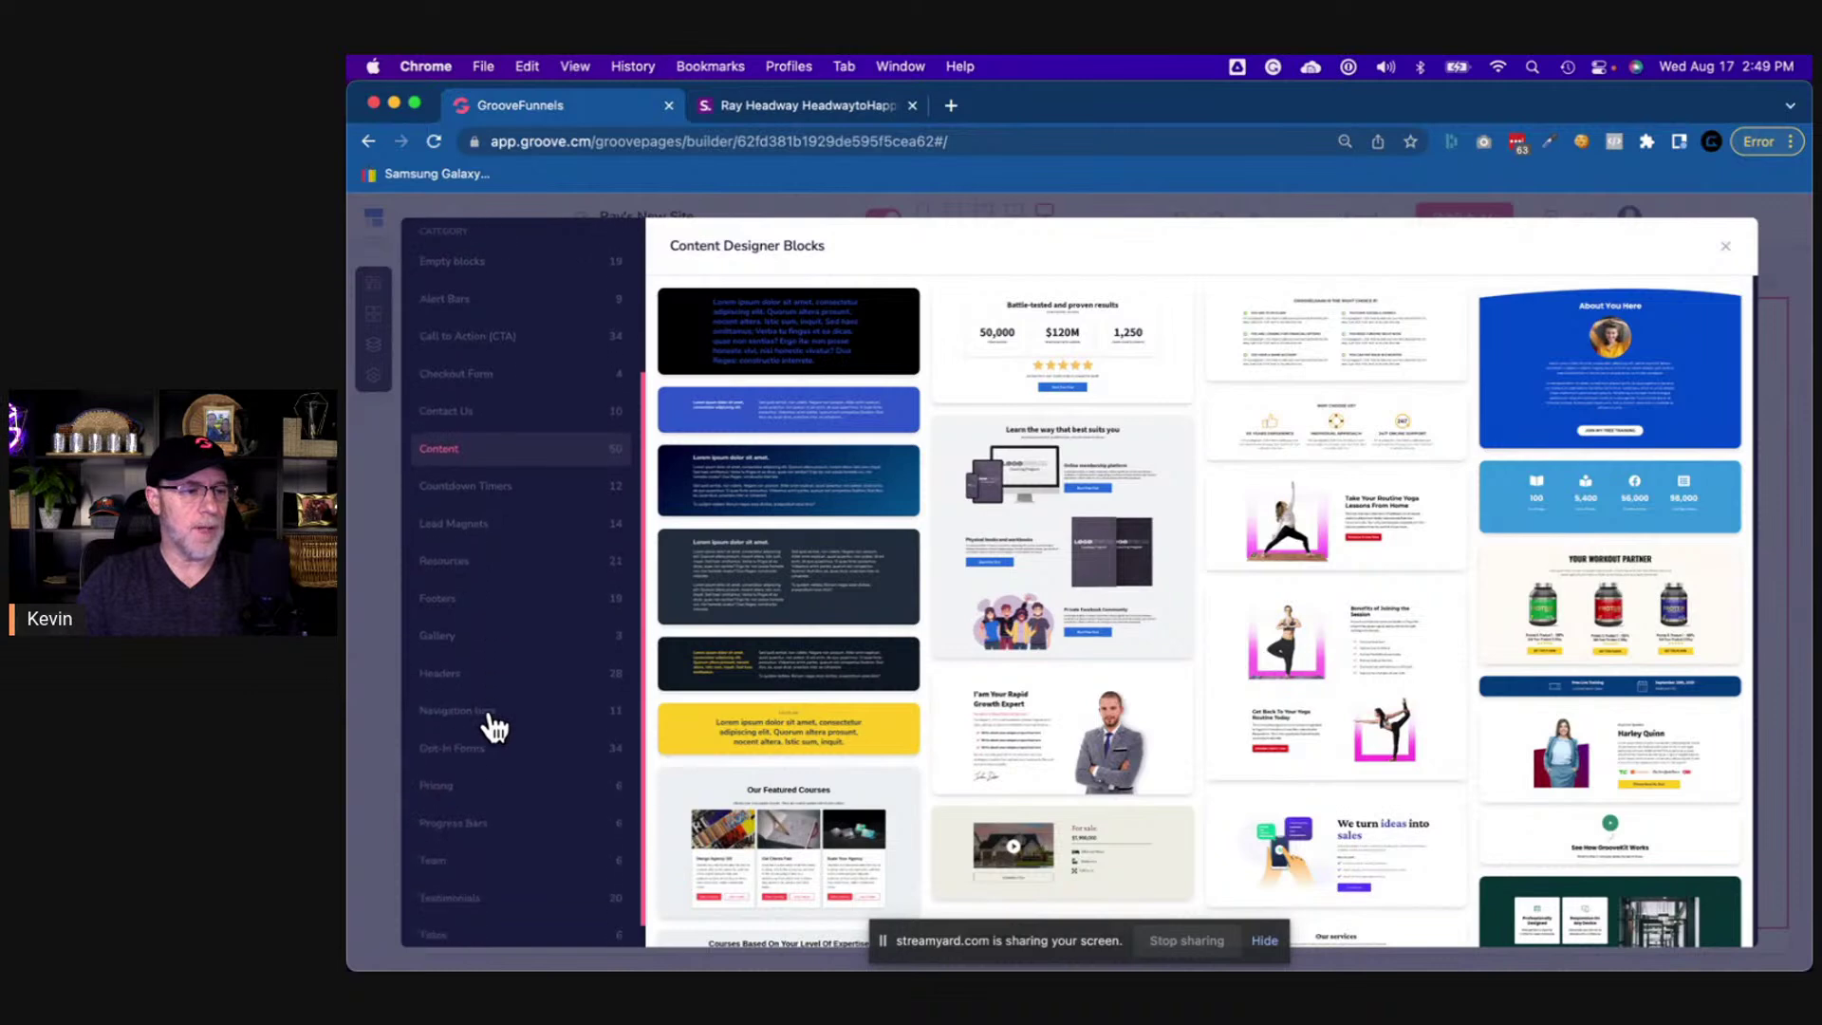
{"action": "left_click", "coordinate": [441, 643]}
{"action": "left_click", "coordinate": [438, 610]}
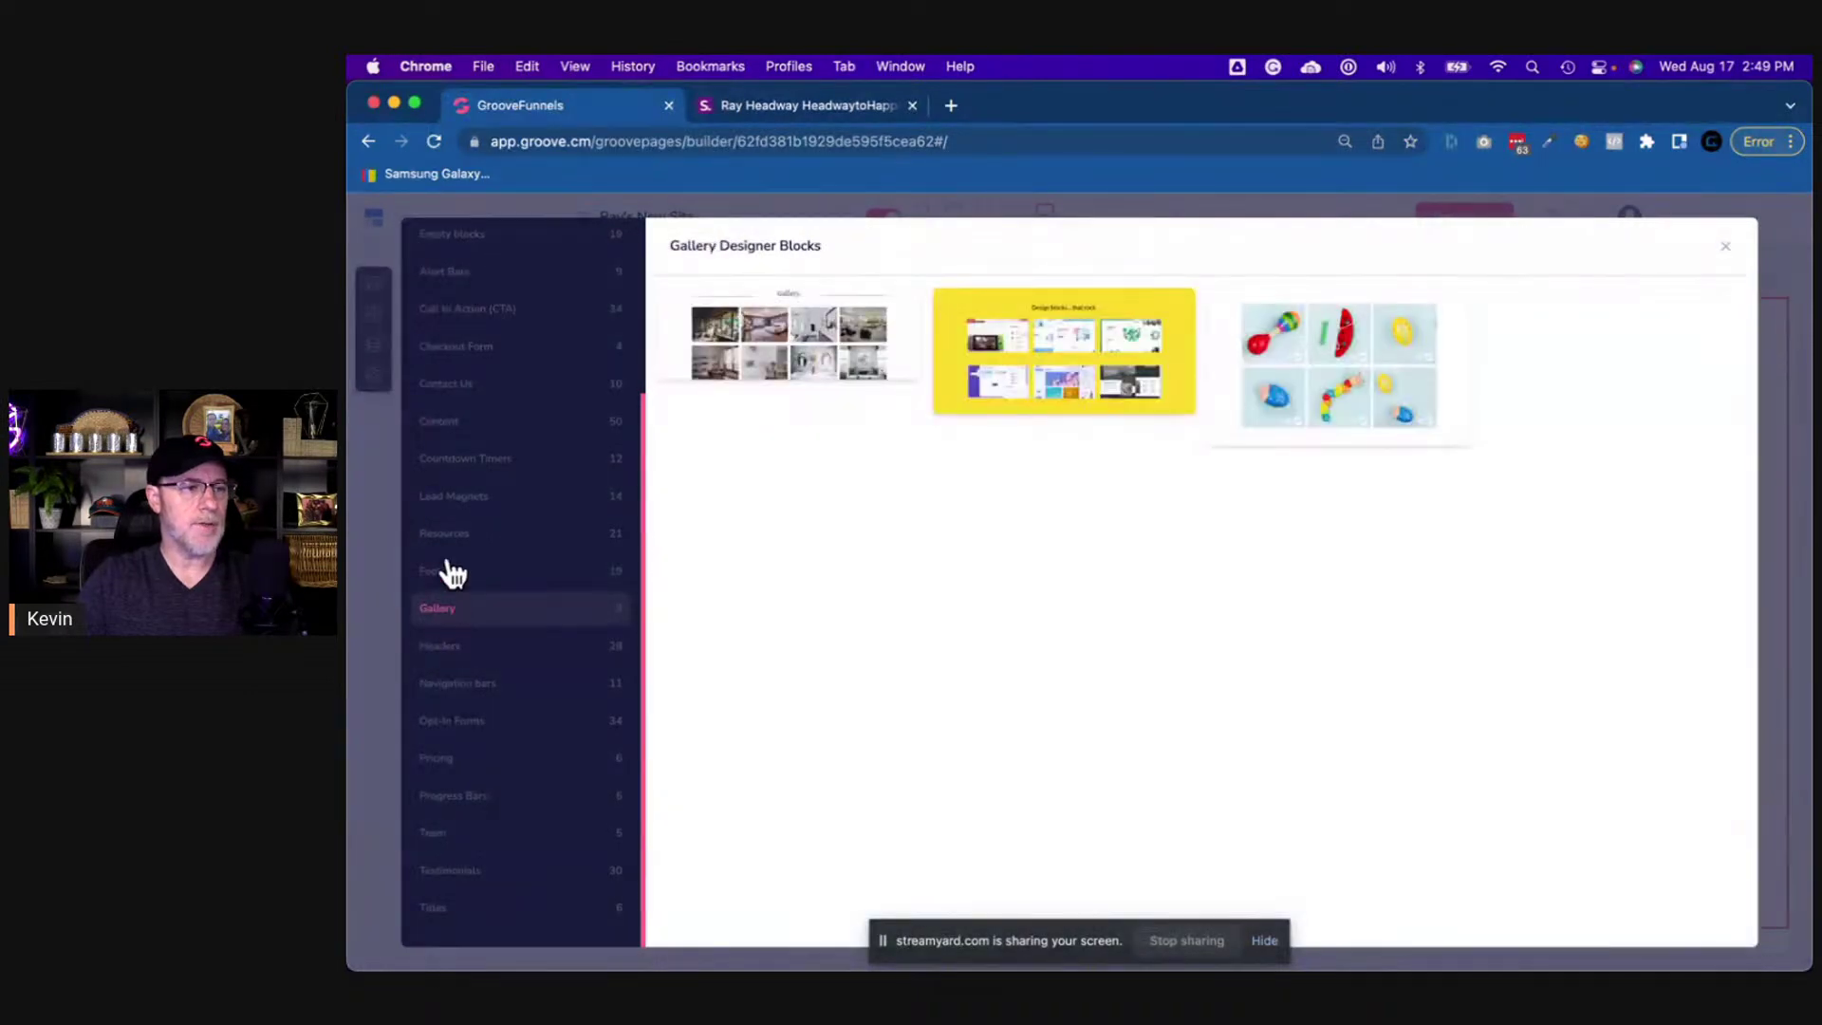
{"action": "scroll", "coordinate": [447, 569], "scroll_direction": "up", "scroll_amount": 5}
{"action": "left_click", "coordinate": [823, 104]}
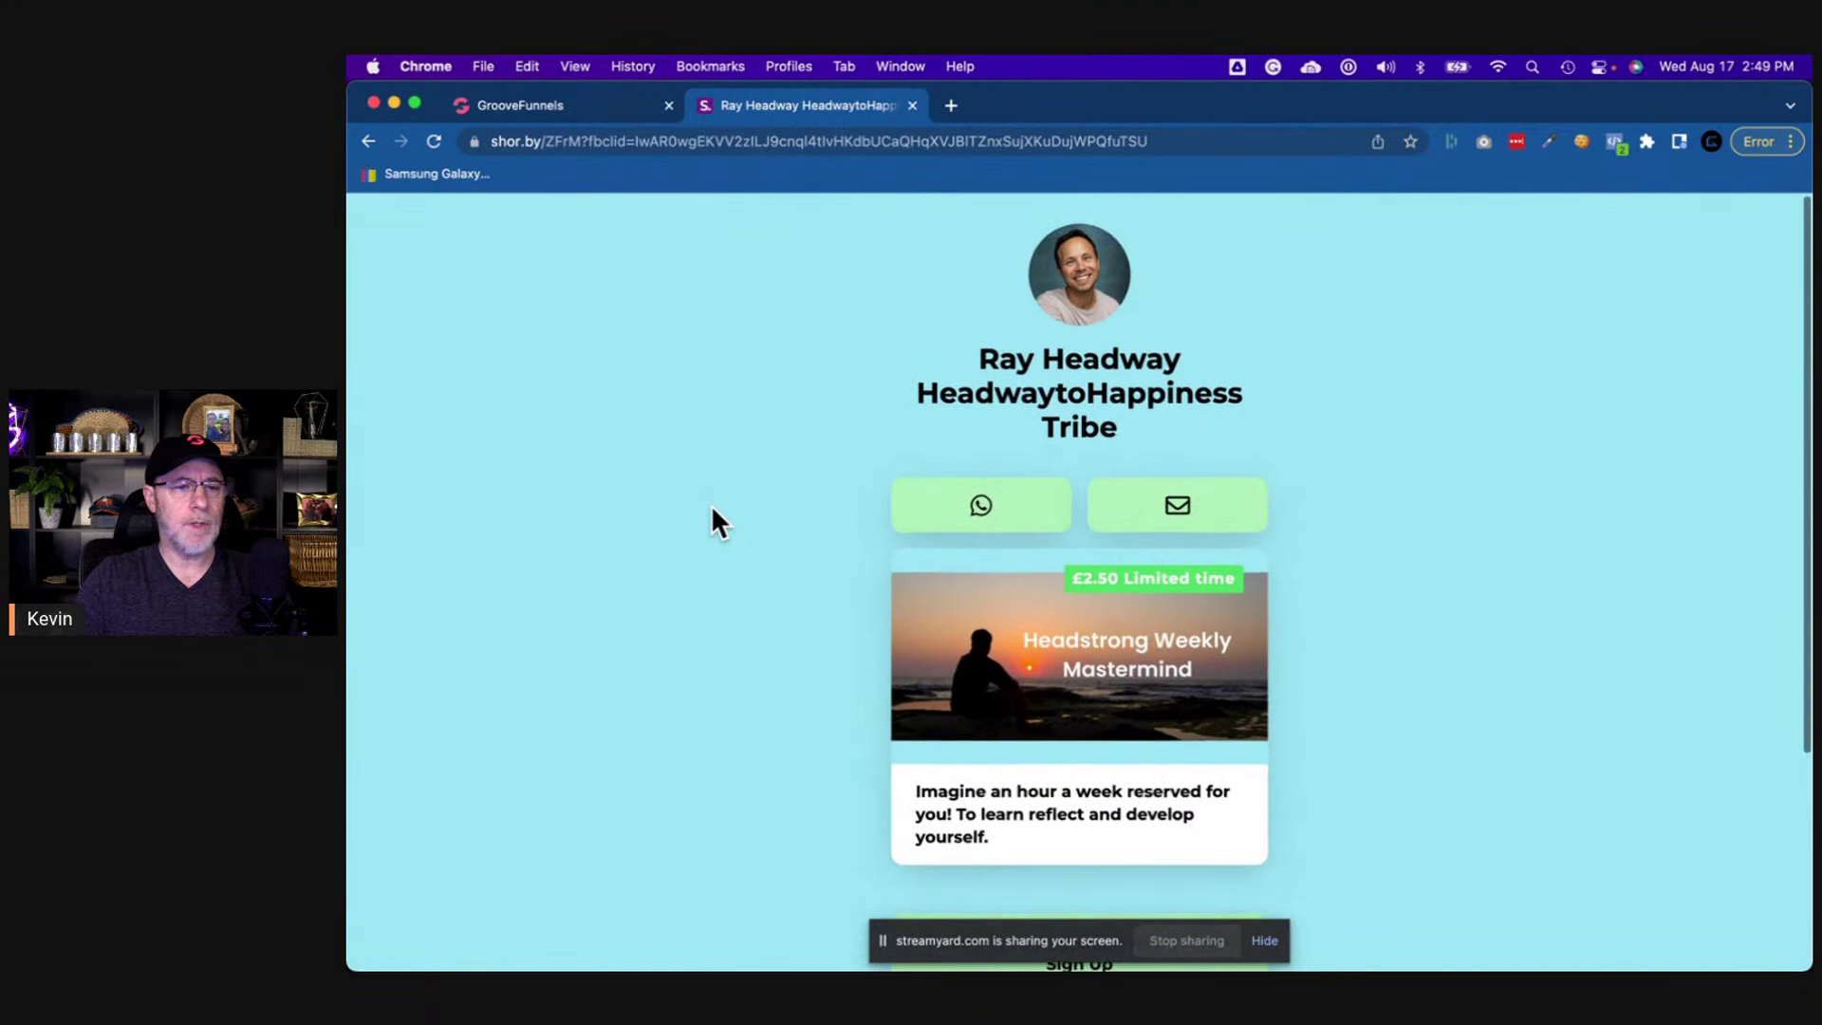
{"action": "scroll", "coordinate": [712, 510], "scroll_direction": "down", "scroll_amount": 3}
{"action": "scroll", "coordinate": [712, 510], "scroll_direction": "up", "scroll_amount": 2}
{"action": "scroll", "coordinate": [710, 521], "scroll_direction": "up", "scroll_amount": 2}
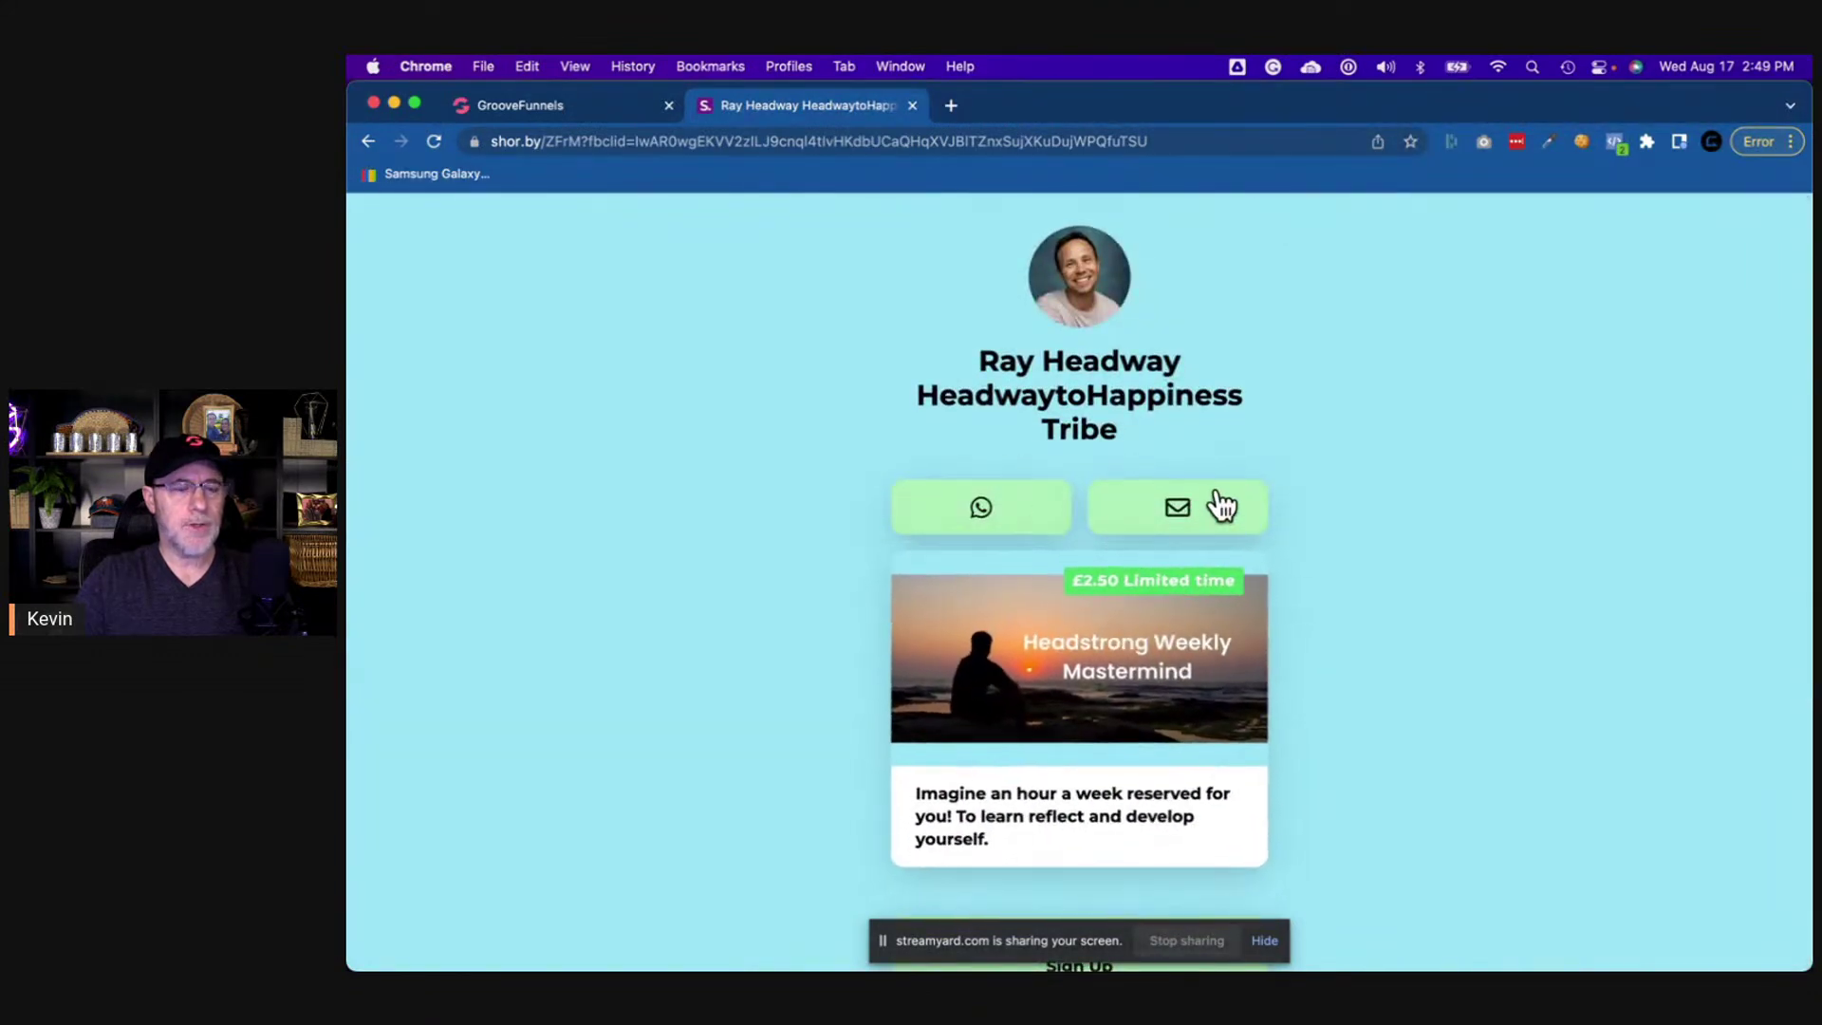
{"action": "scroll", "coordinate": [679, 596], "scroll_direction": "down", "scroll_amount": 3}
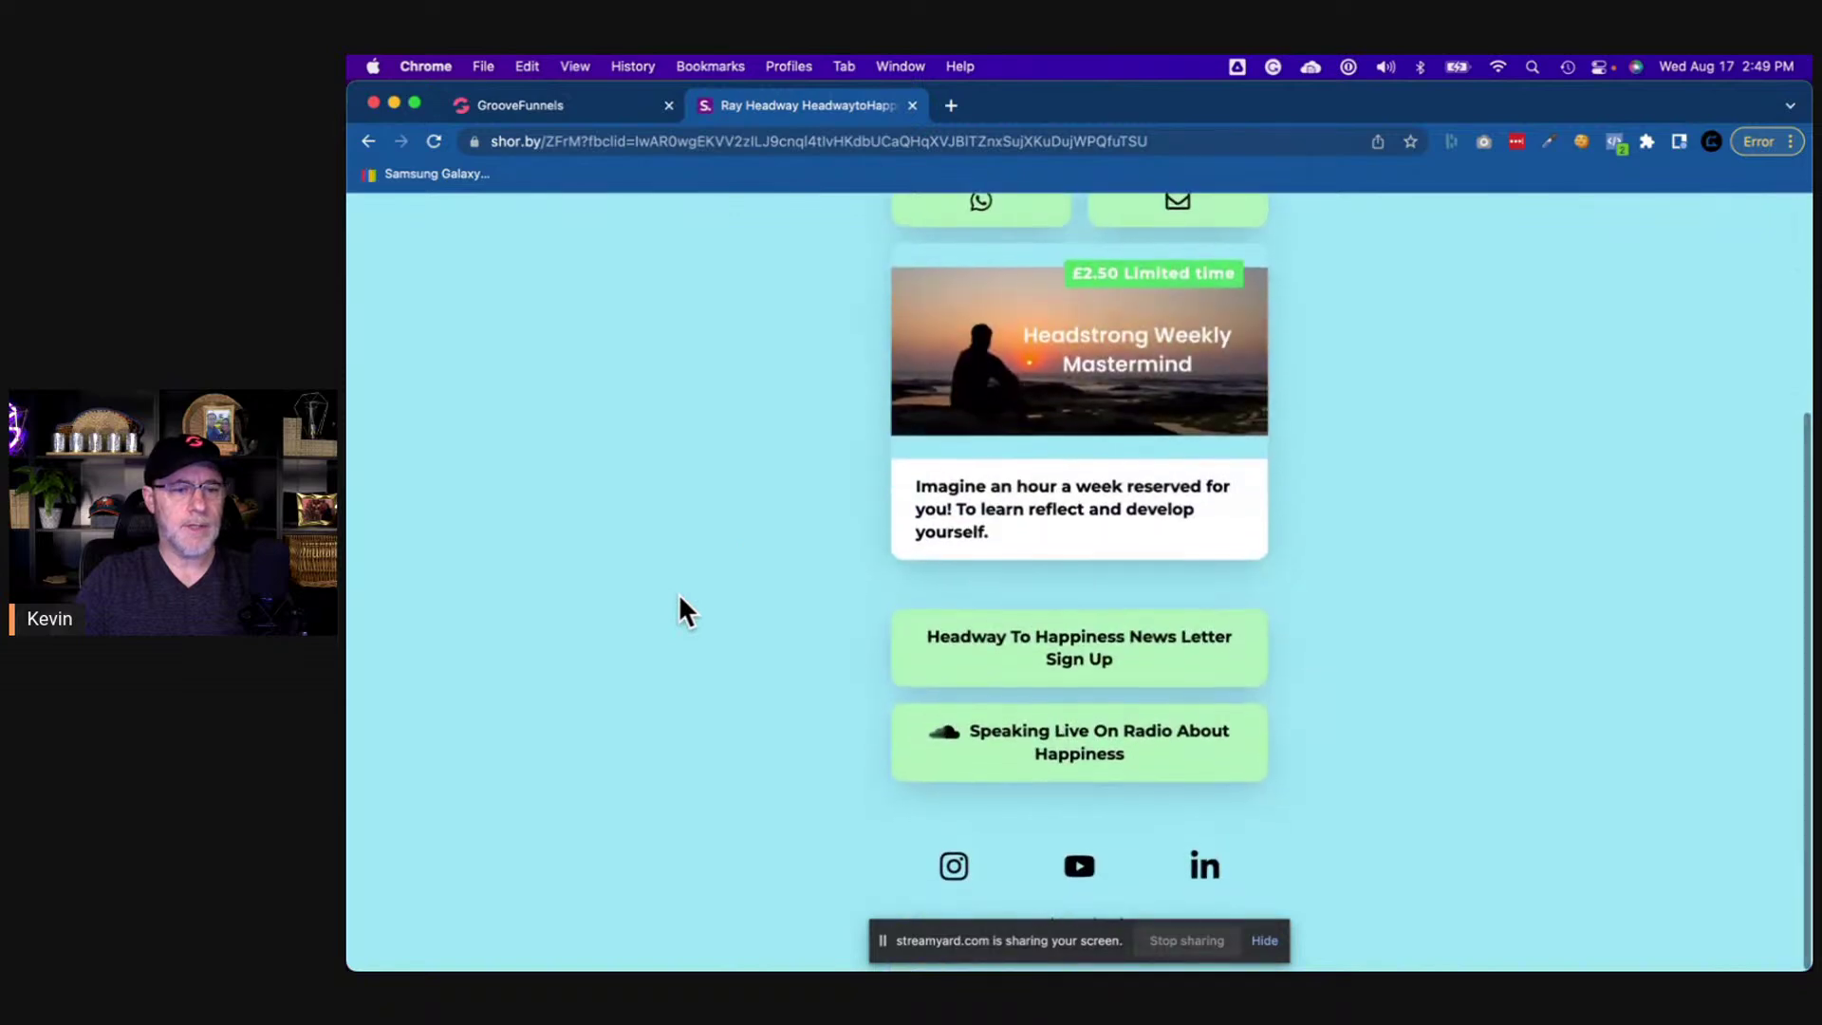
{"action": "scroll", "coordinate": [679, 596], "scroll_direction": "up", "scroll_amount": 3}
{"action": "scroll", "coordinate": [679, 596], "scroll_direction": "down", "scroll_amount": 3}
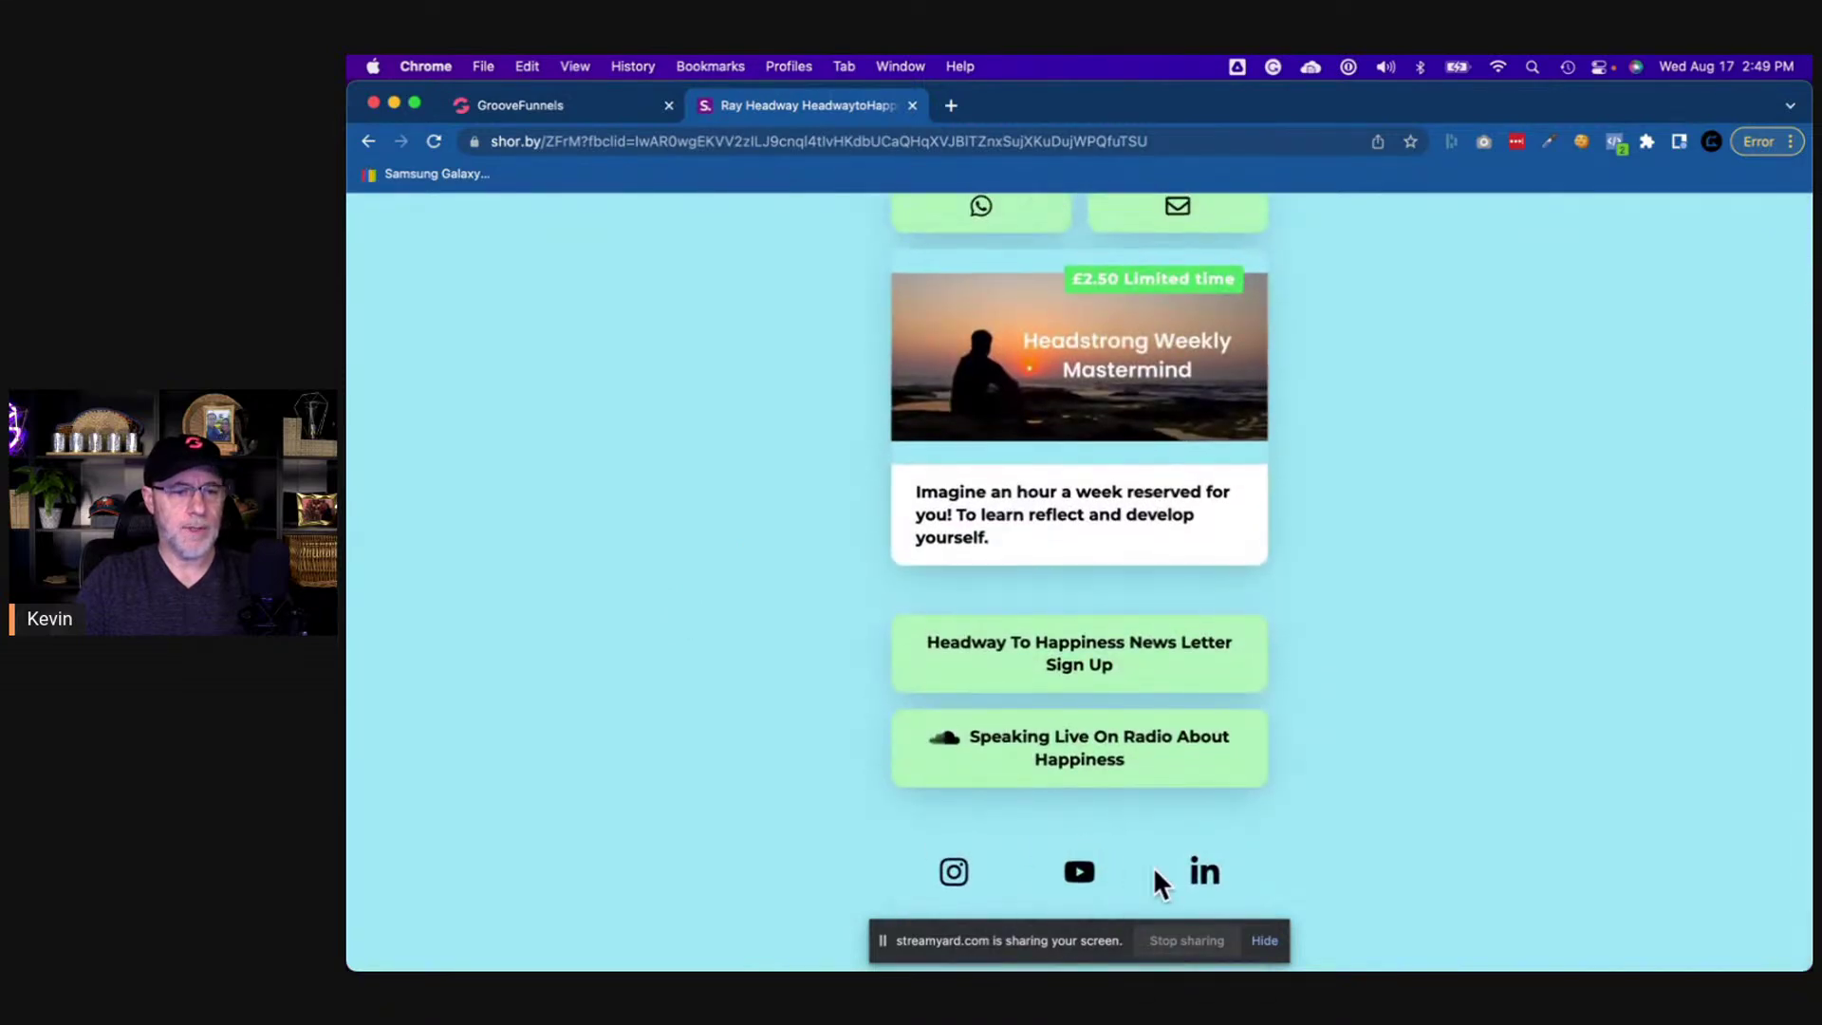
{"action": "scroll", "coordinate": [821, 594], "scroll_direction": "up", "scroll_amount": 3}
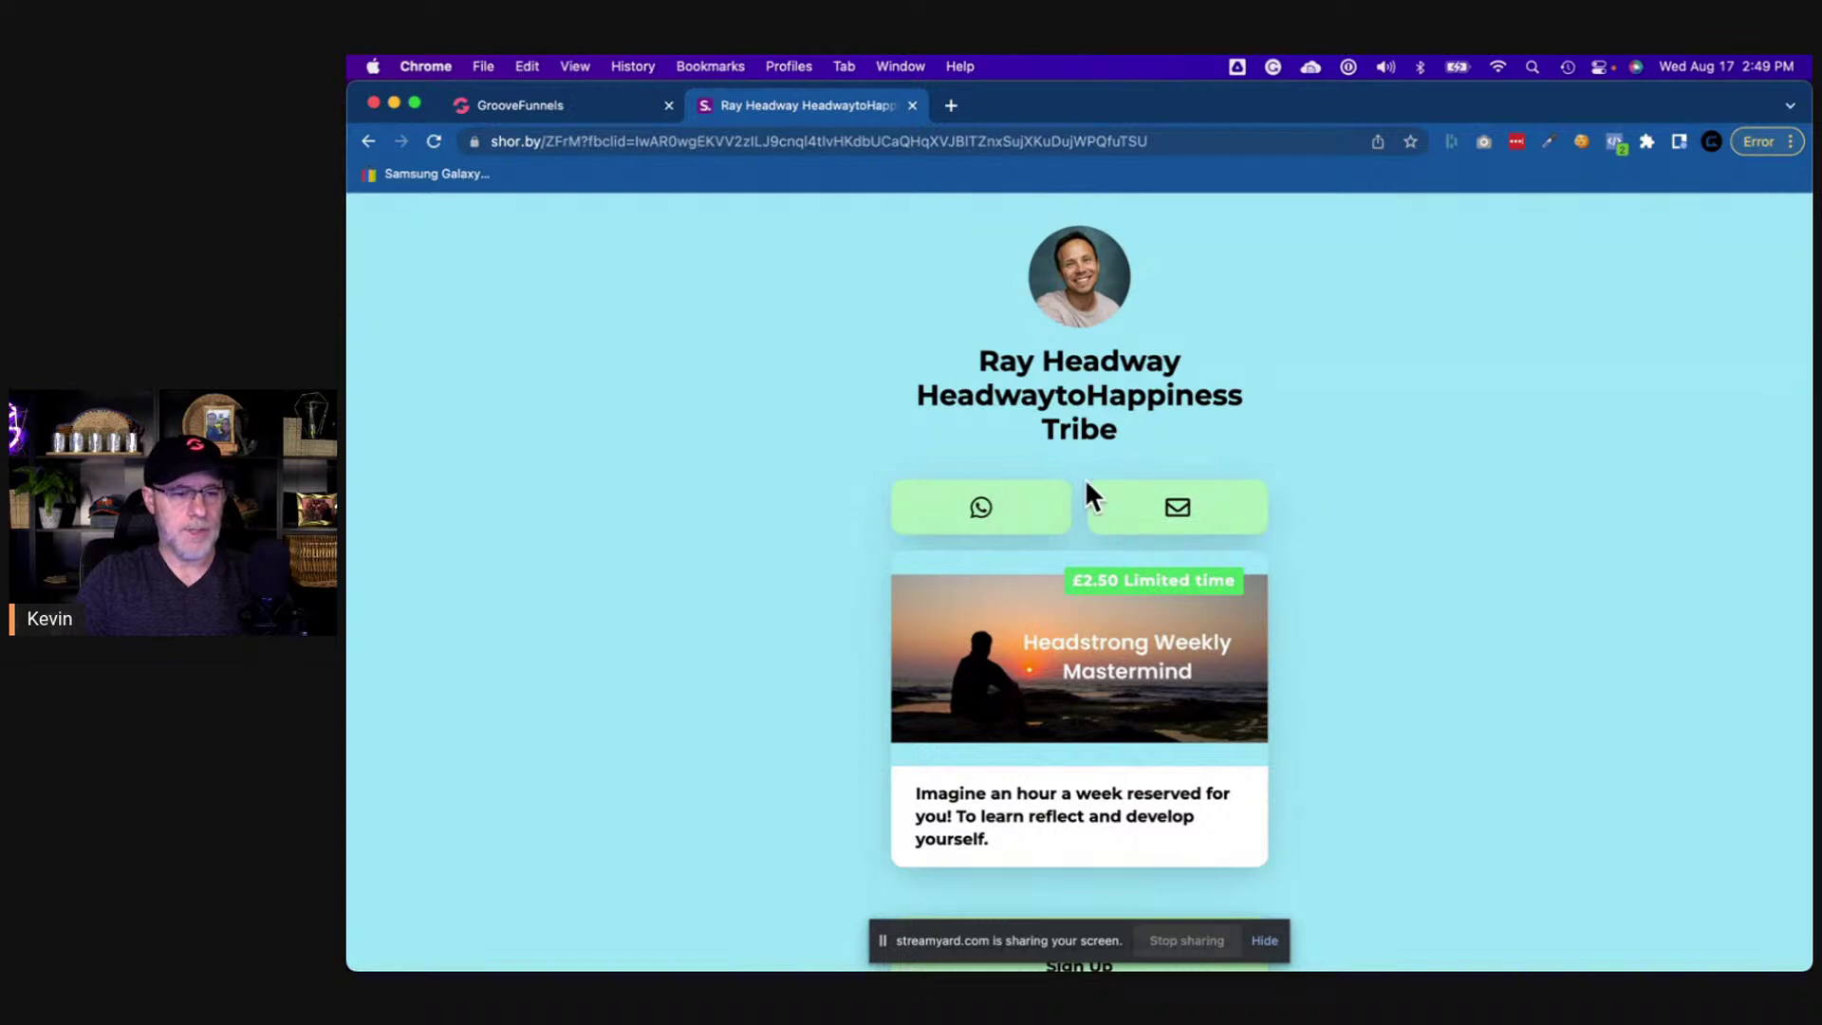
{"action": "scroll", "coordinate": [1306, 557], "scroll_direction": "down", "scroll_amount": 3}
{"action": "scroll", "coordinate": [1306, 557], "scroll_direction": "down", "scroll_amount": 2}
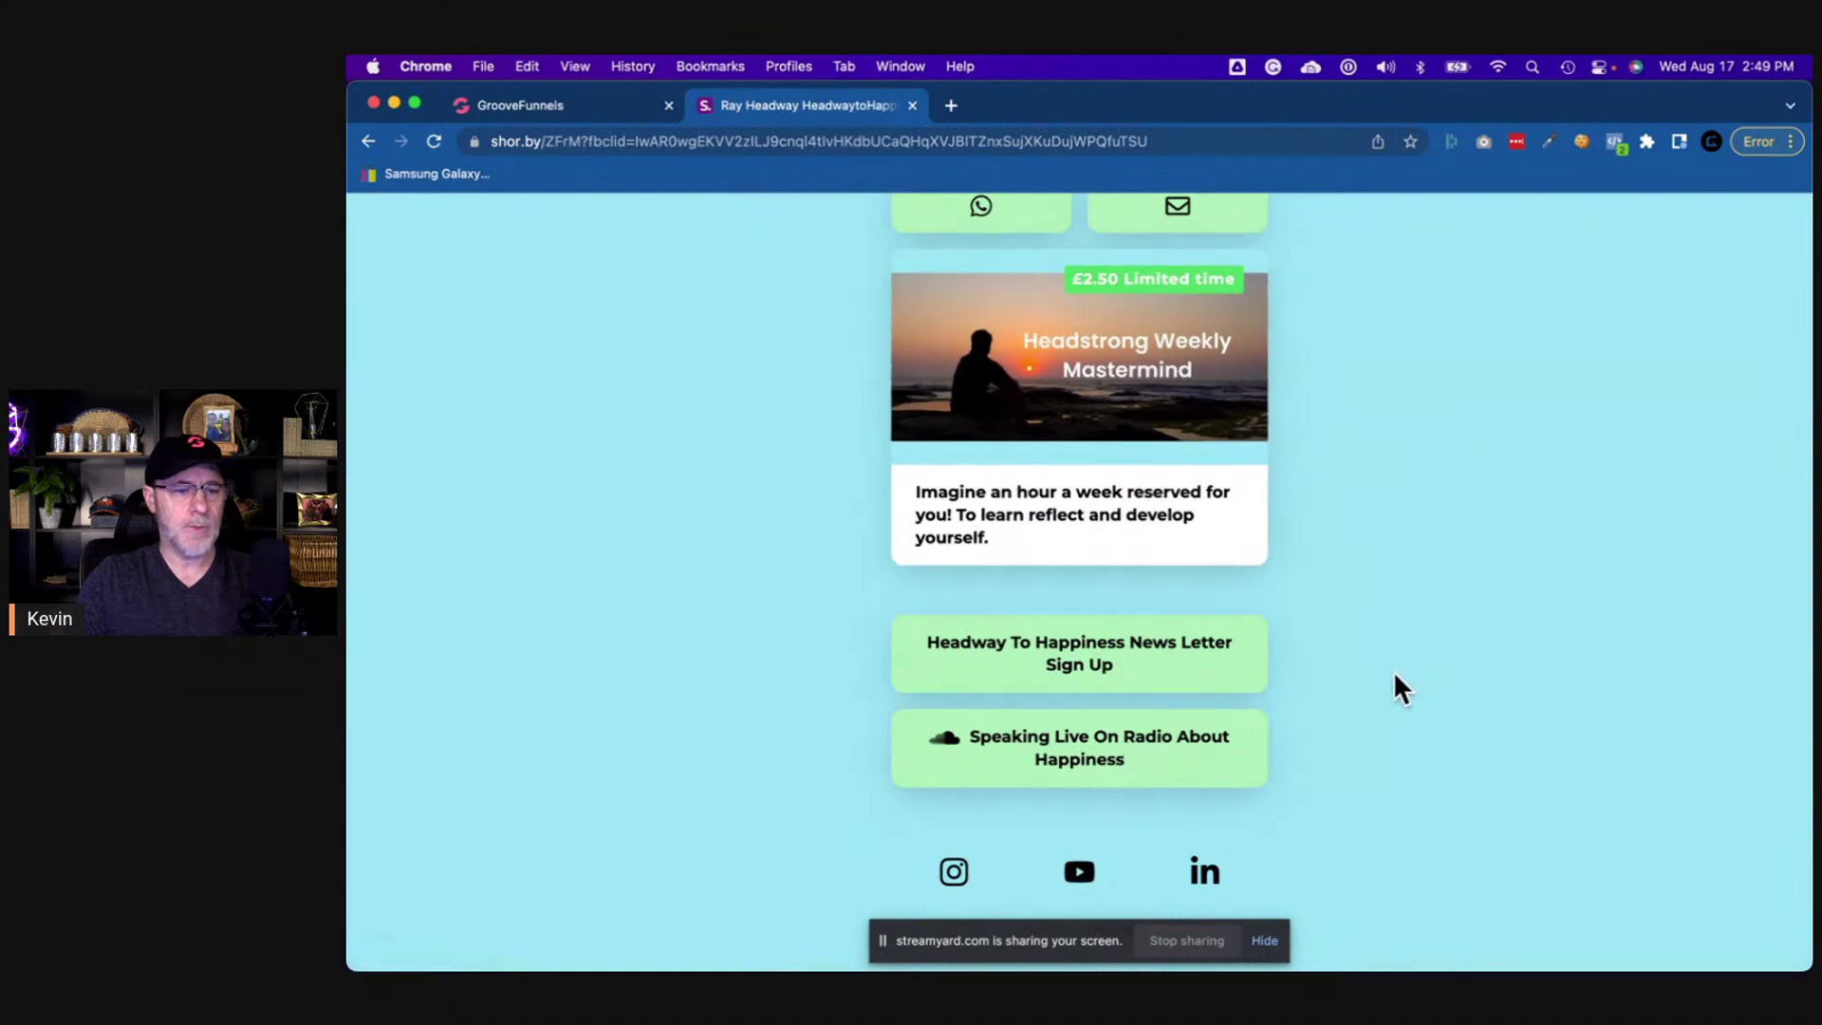
{"action": "scroll", "coordinate": [1432, 626], "scroll_direction": "up", "scroll_amount": 5}
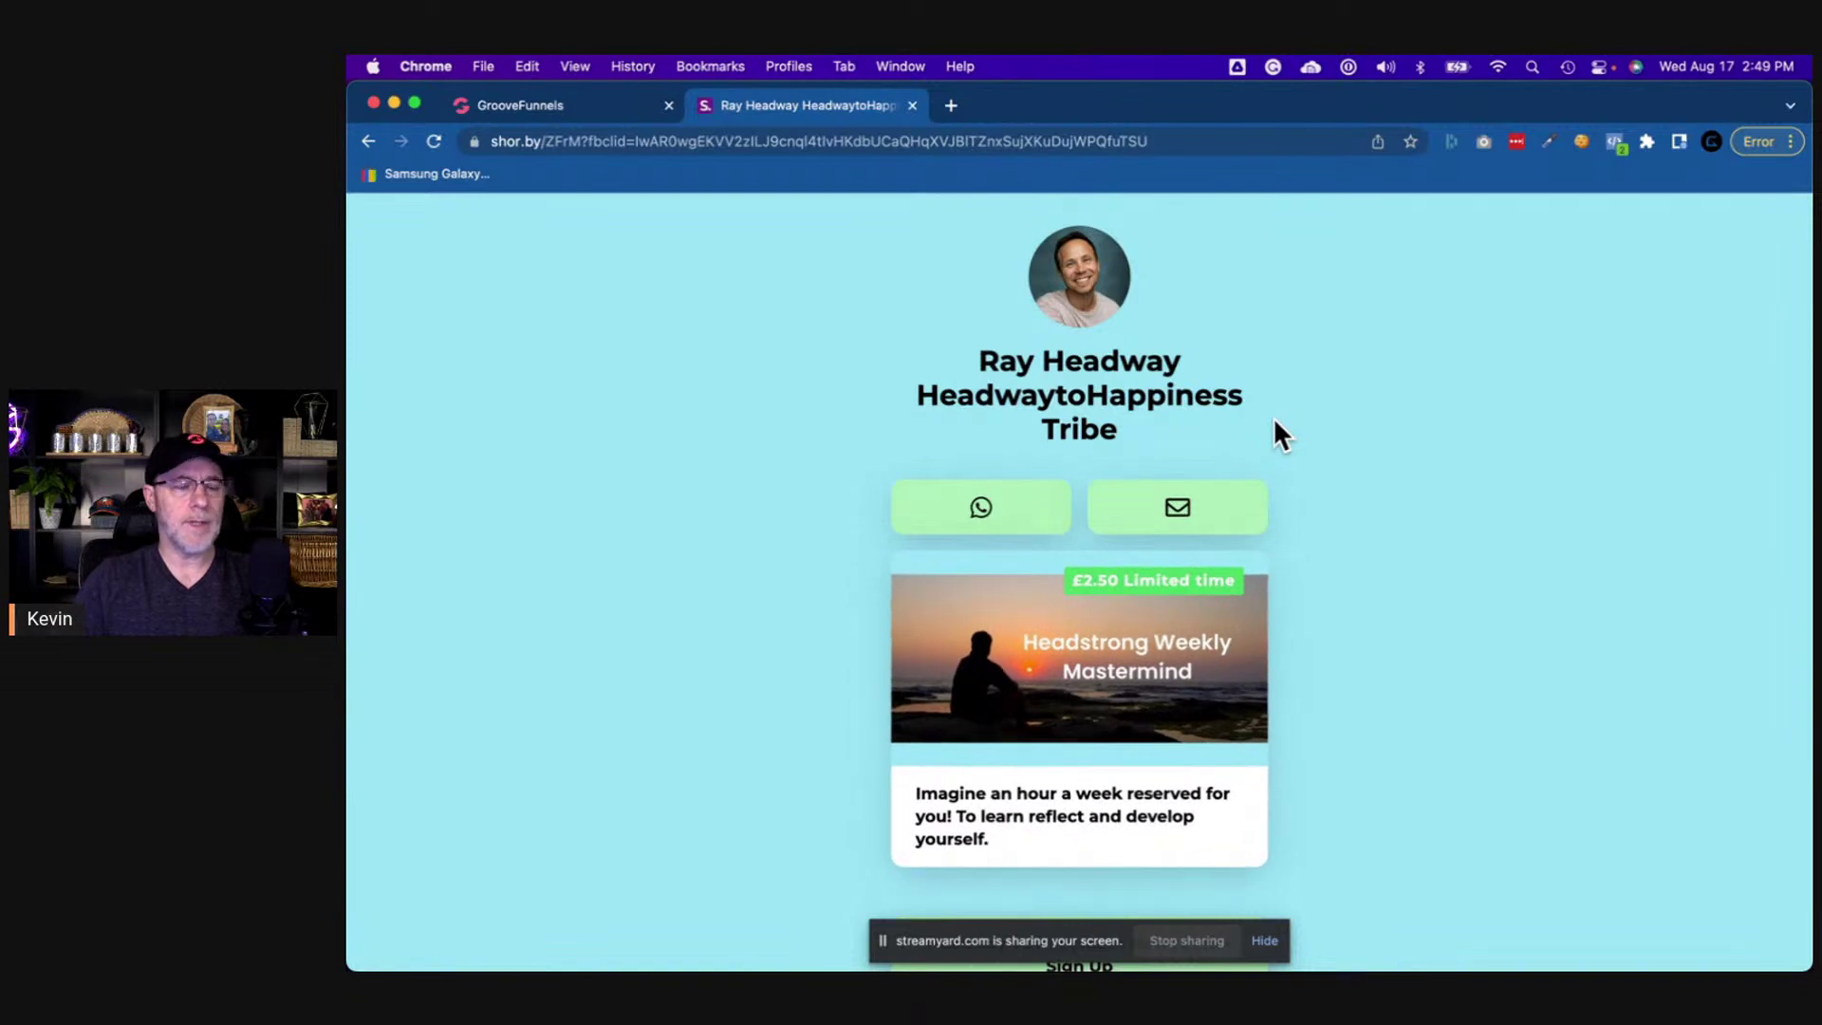
{"action": "left_click", "coordinate": [561, 105]}
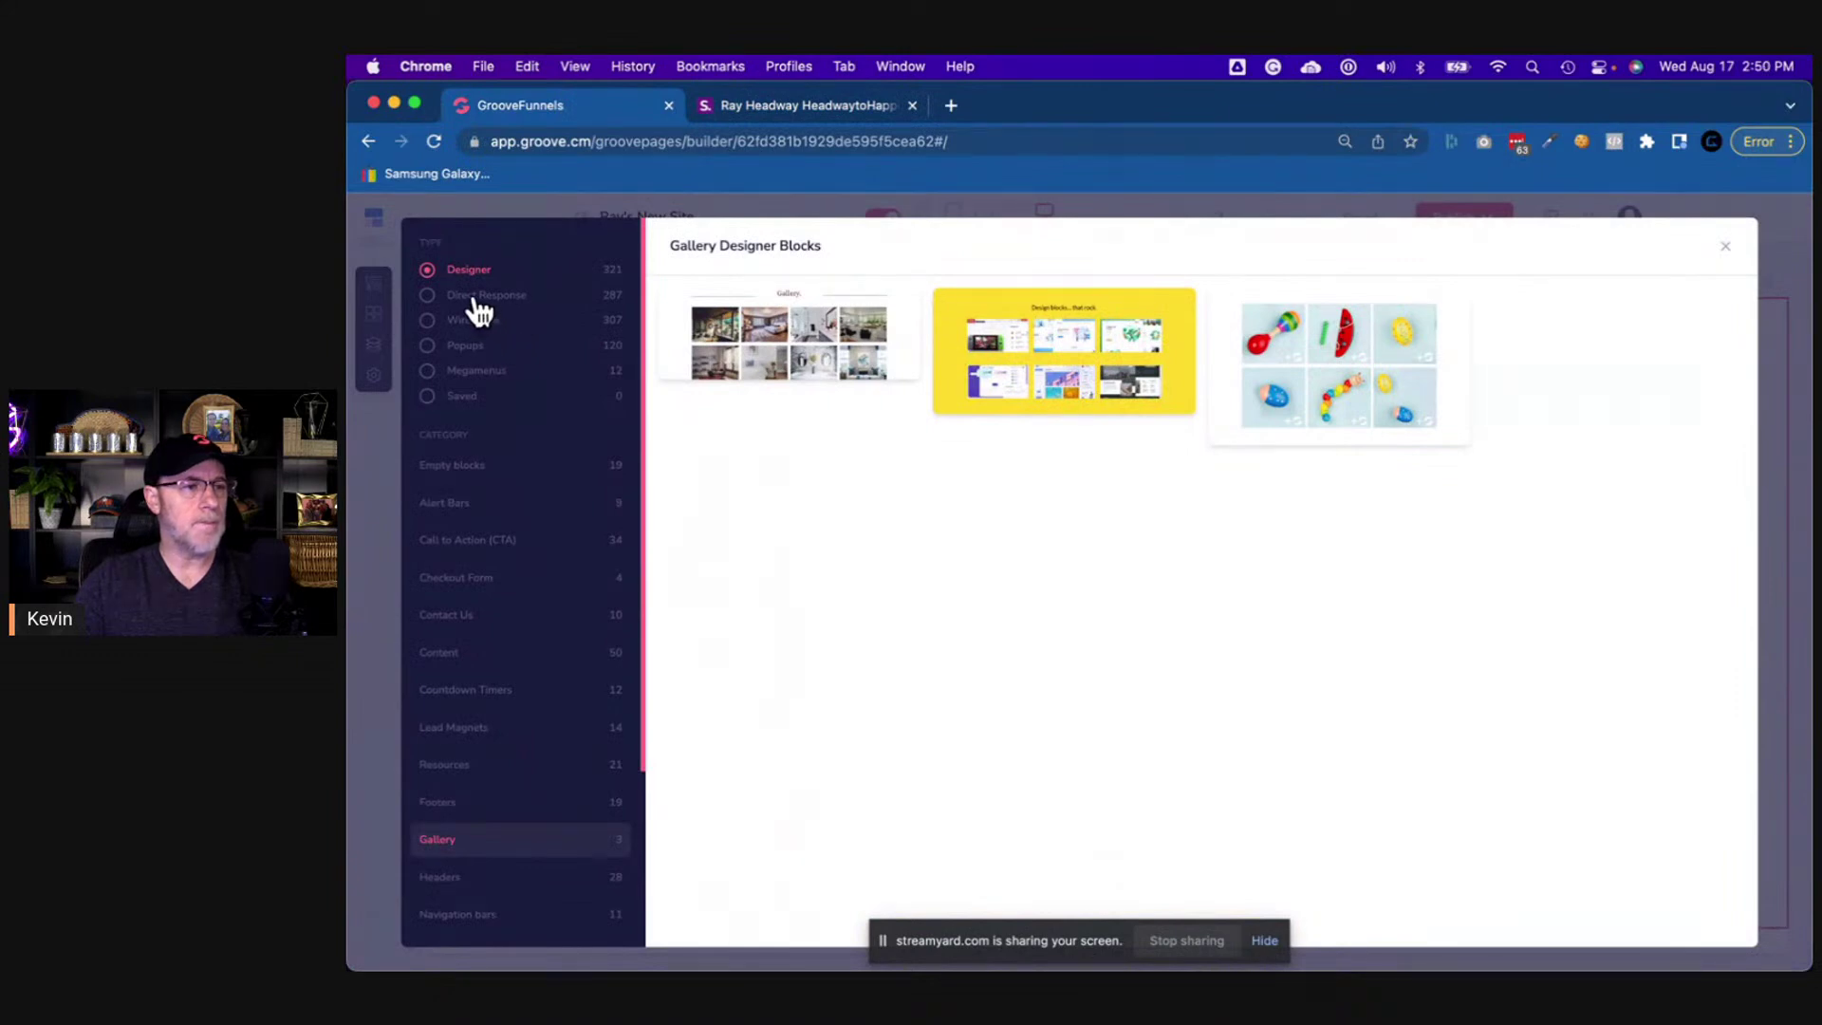
{"action": "left_click", "coordinate": [454, 466]}
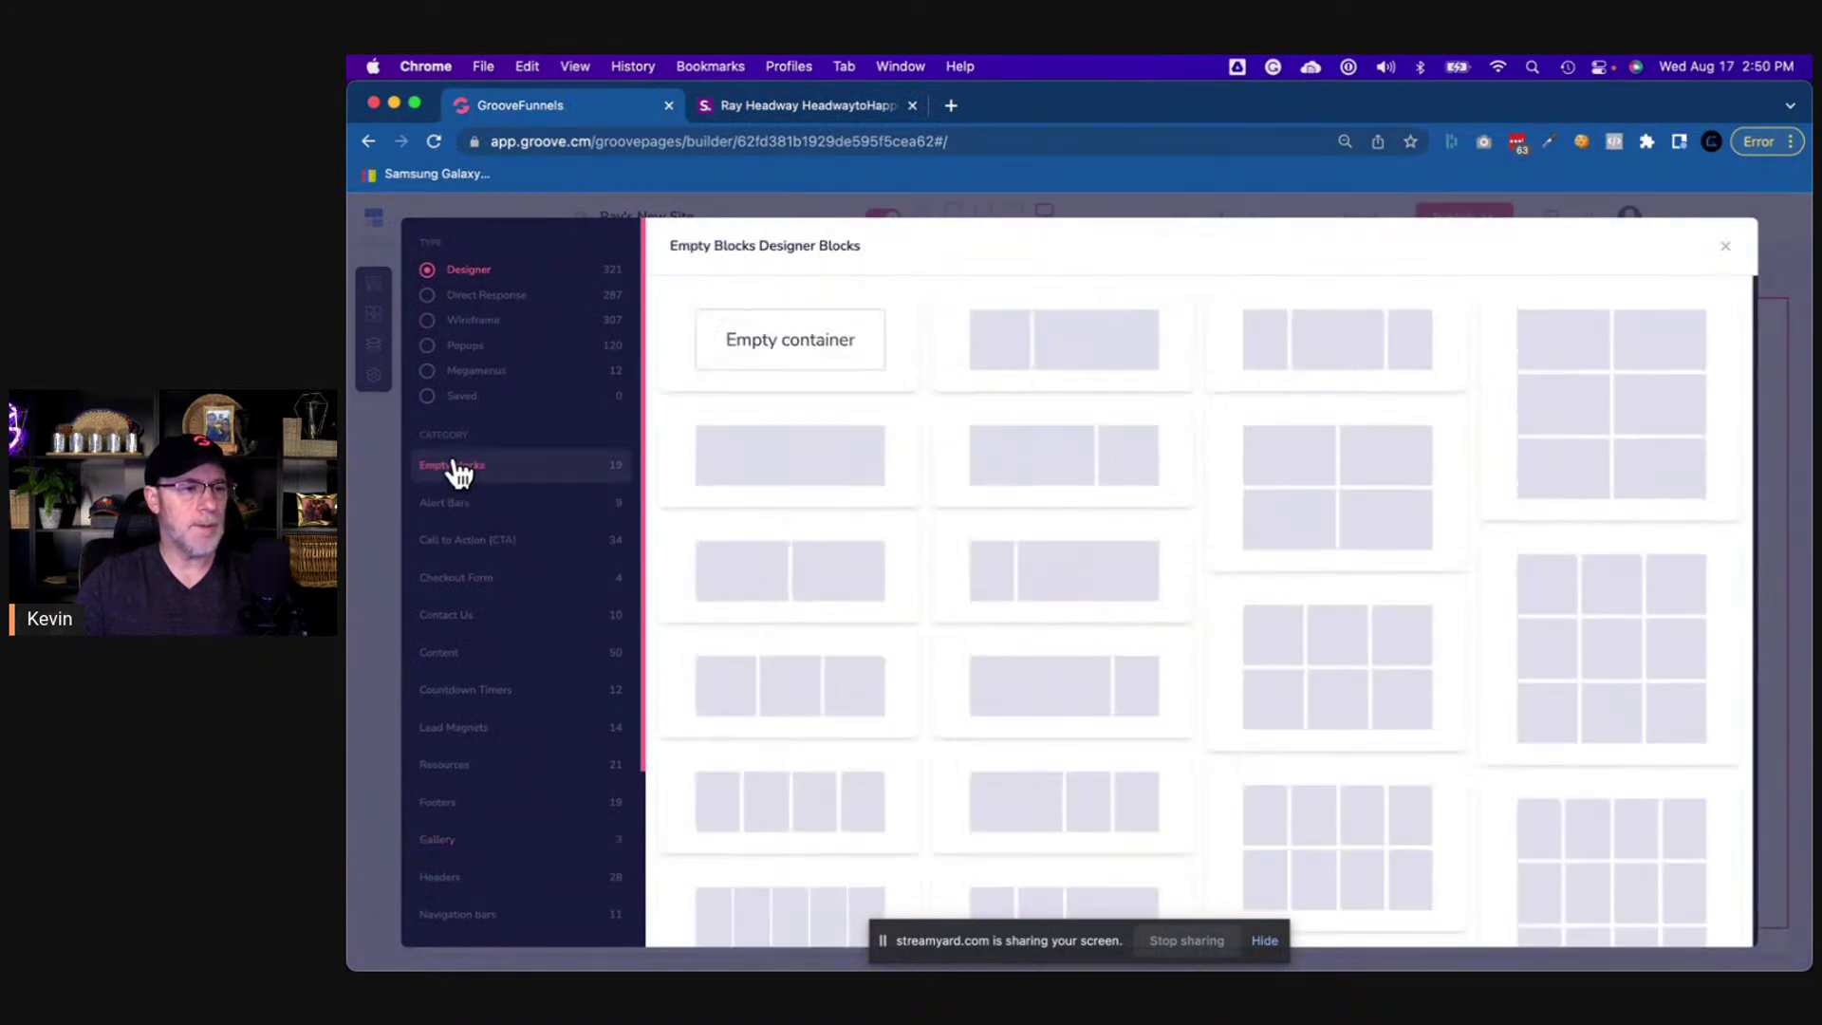
{"action": "left_click", "coordinate": [801, 349]}
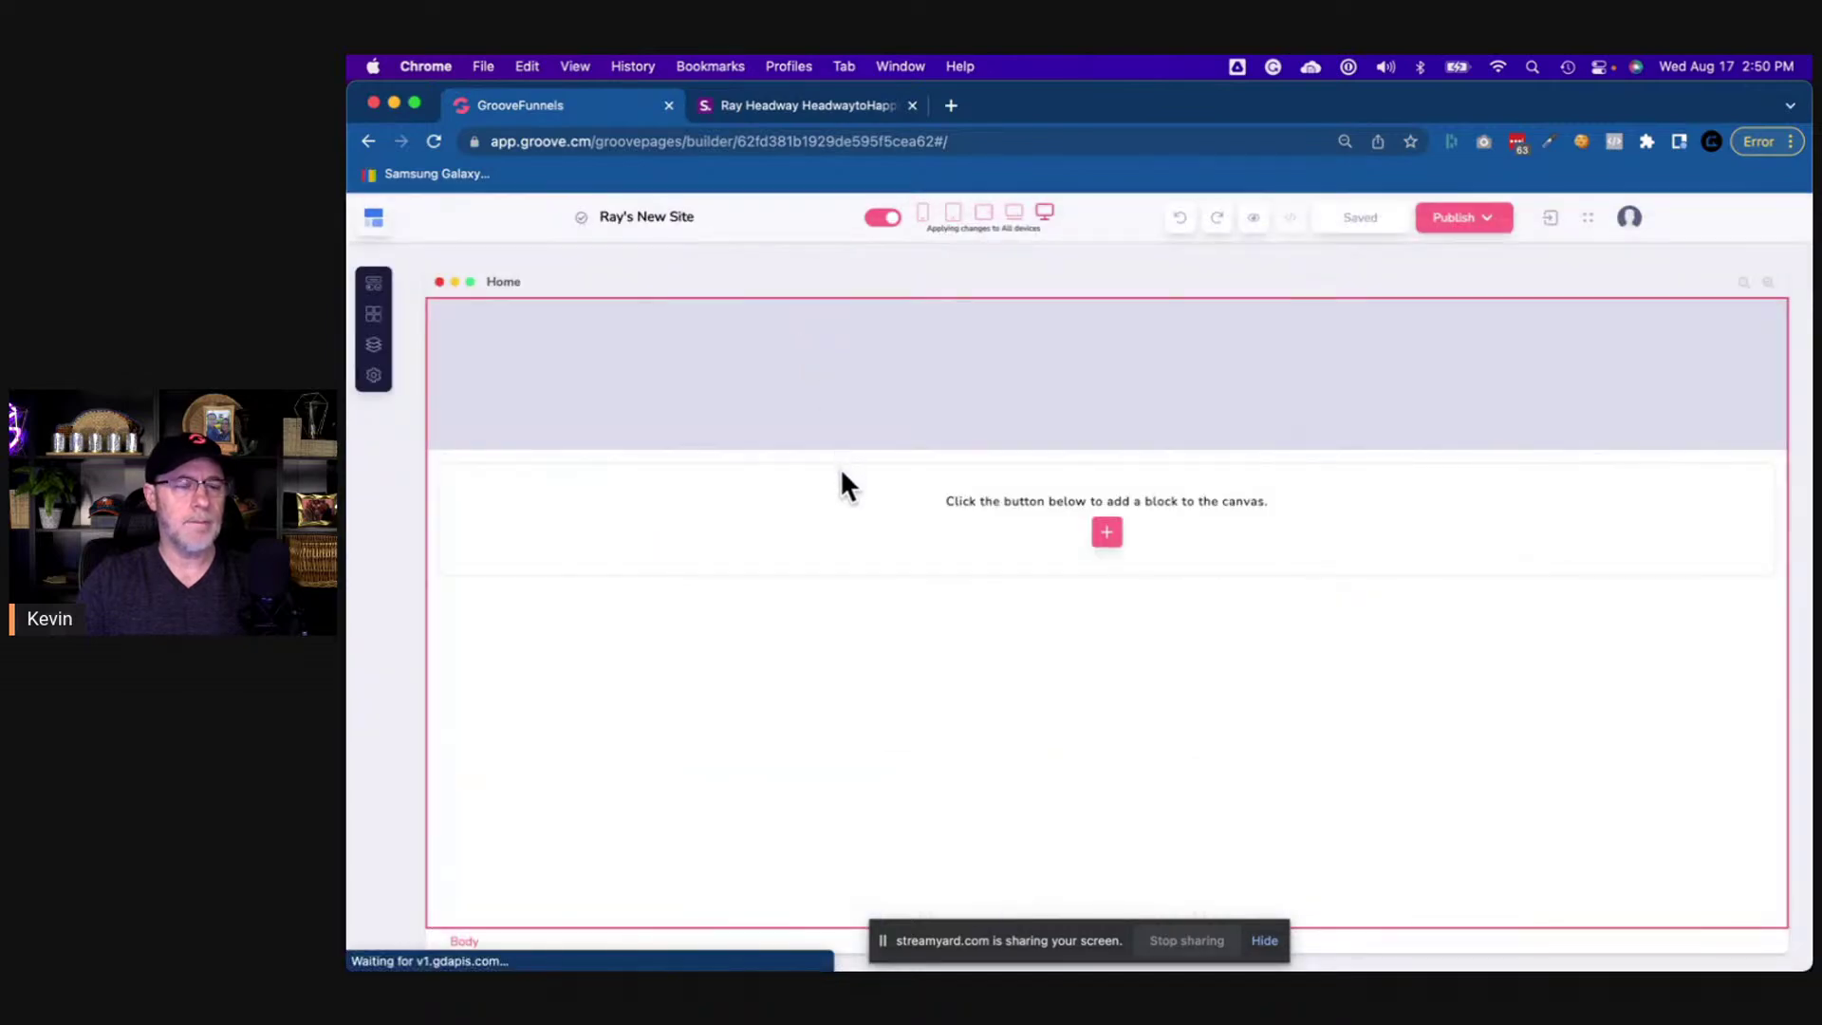
{"action": "left_click", "coordinate": [822, 102]}
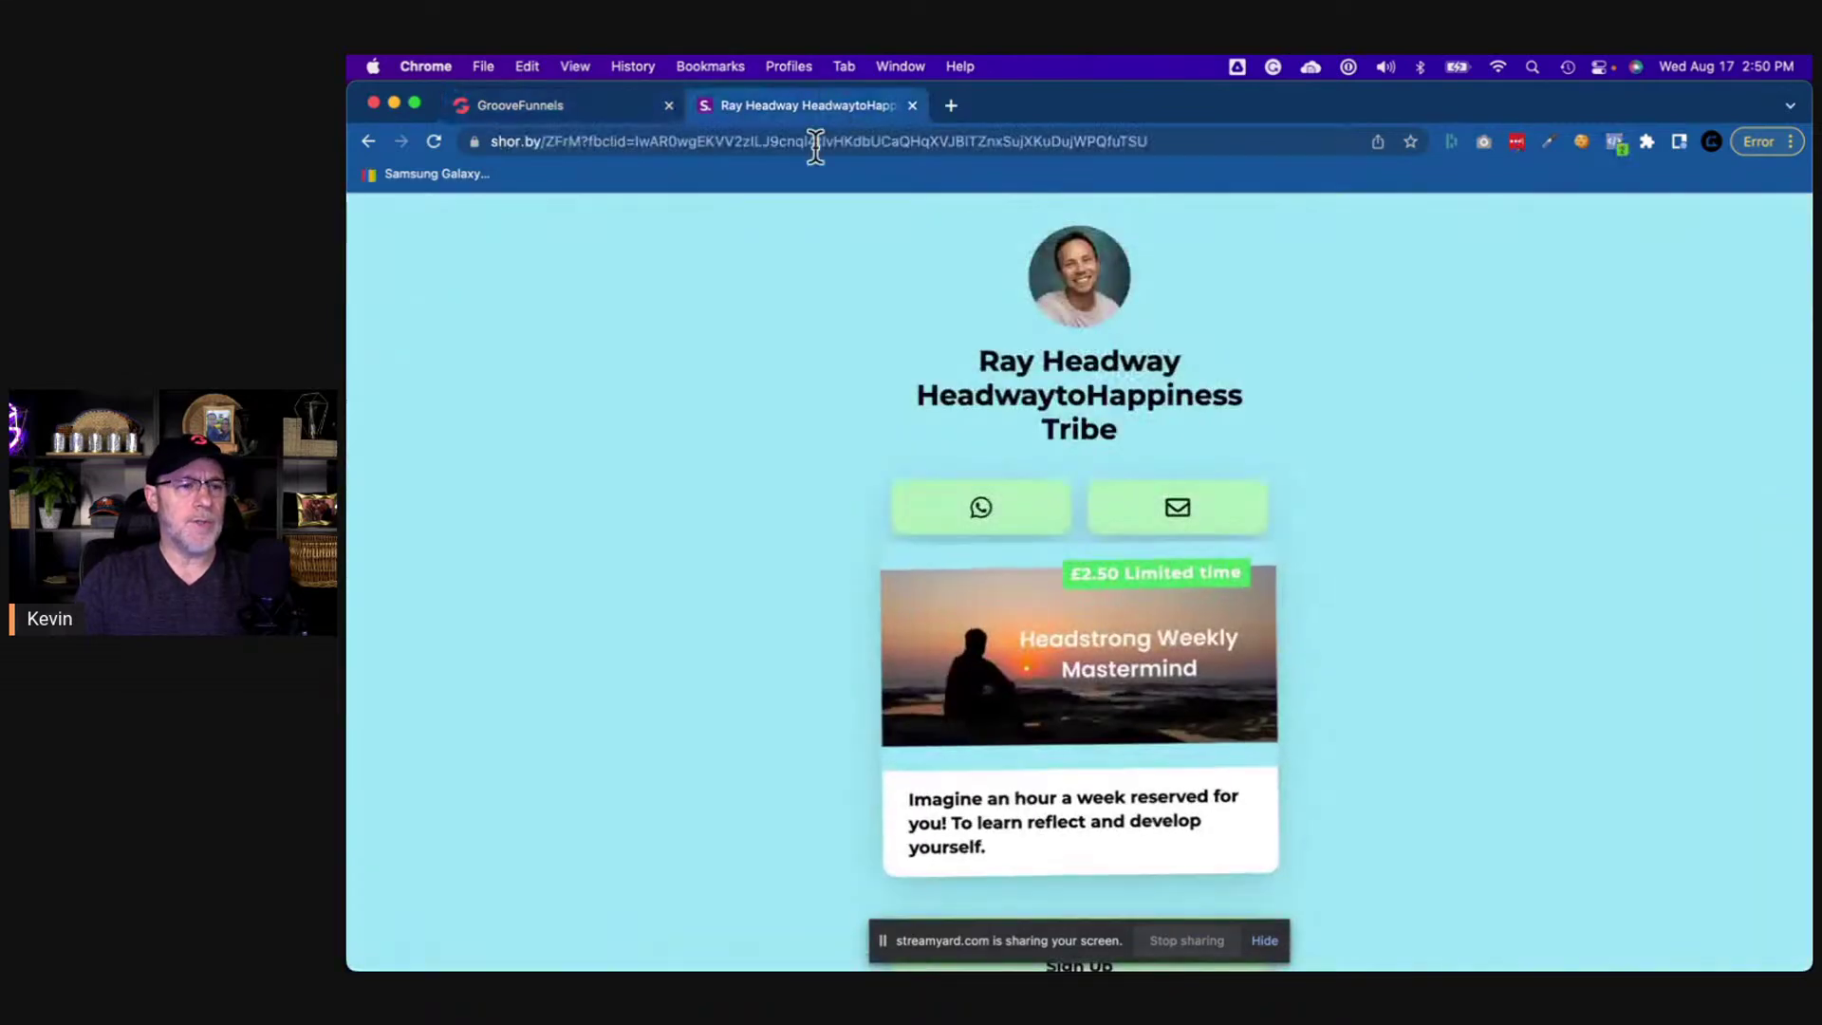
- Launch Color Picker and eyedrop the reference page's background as hex 99e3f4
{"action": "key", "text": "super+space"}
{"action": "type", "text": "col"}
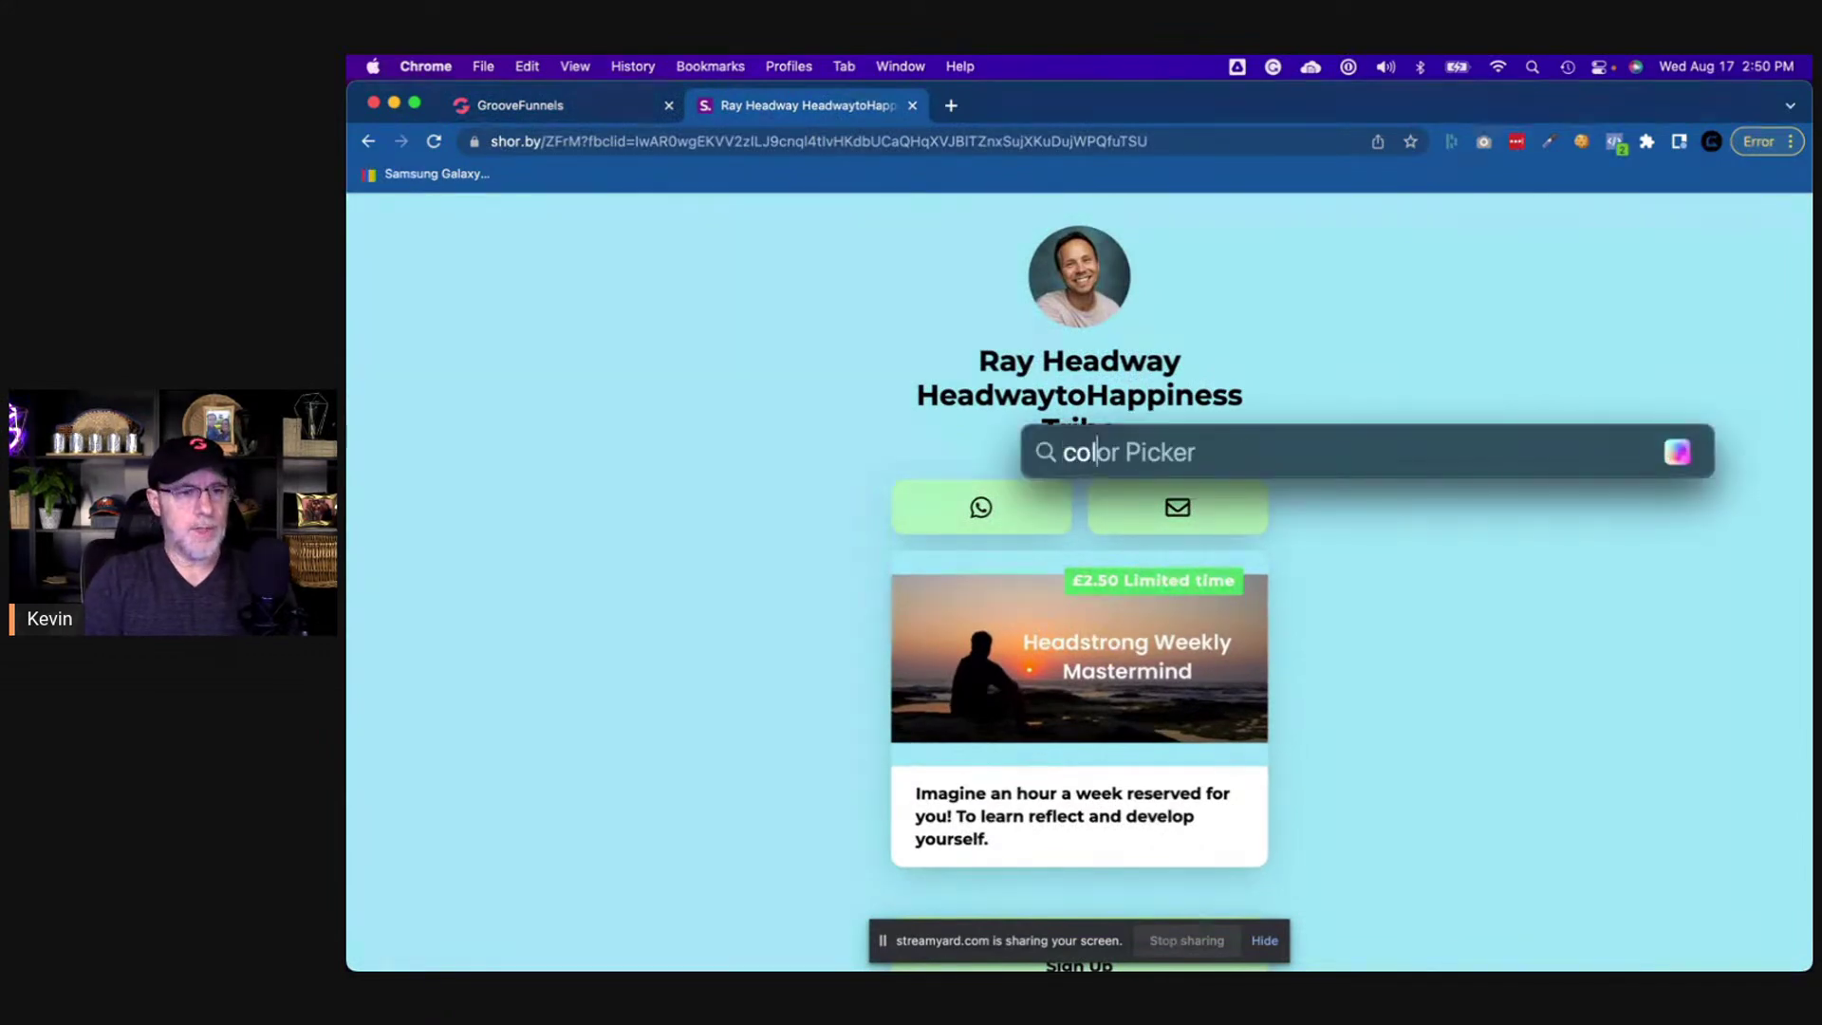
{"action": "key", "text": "Return"}
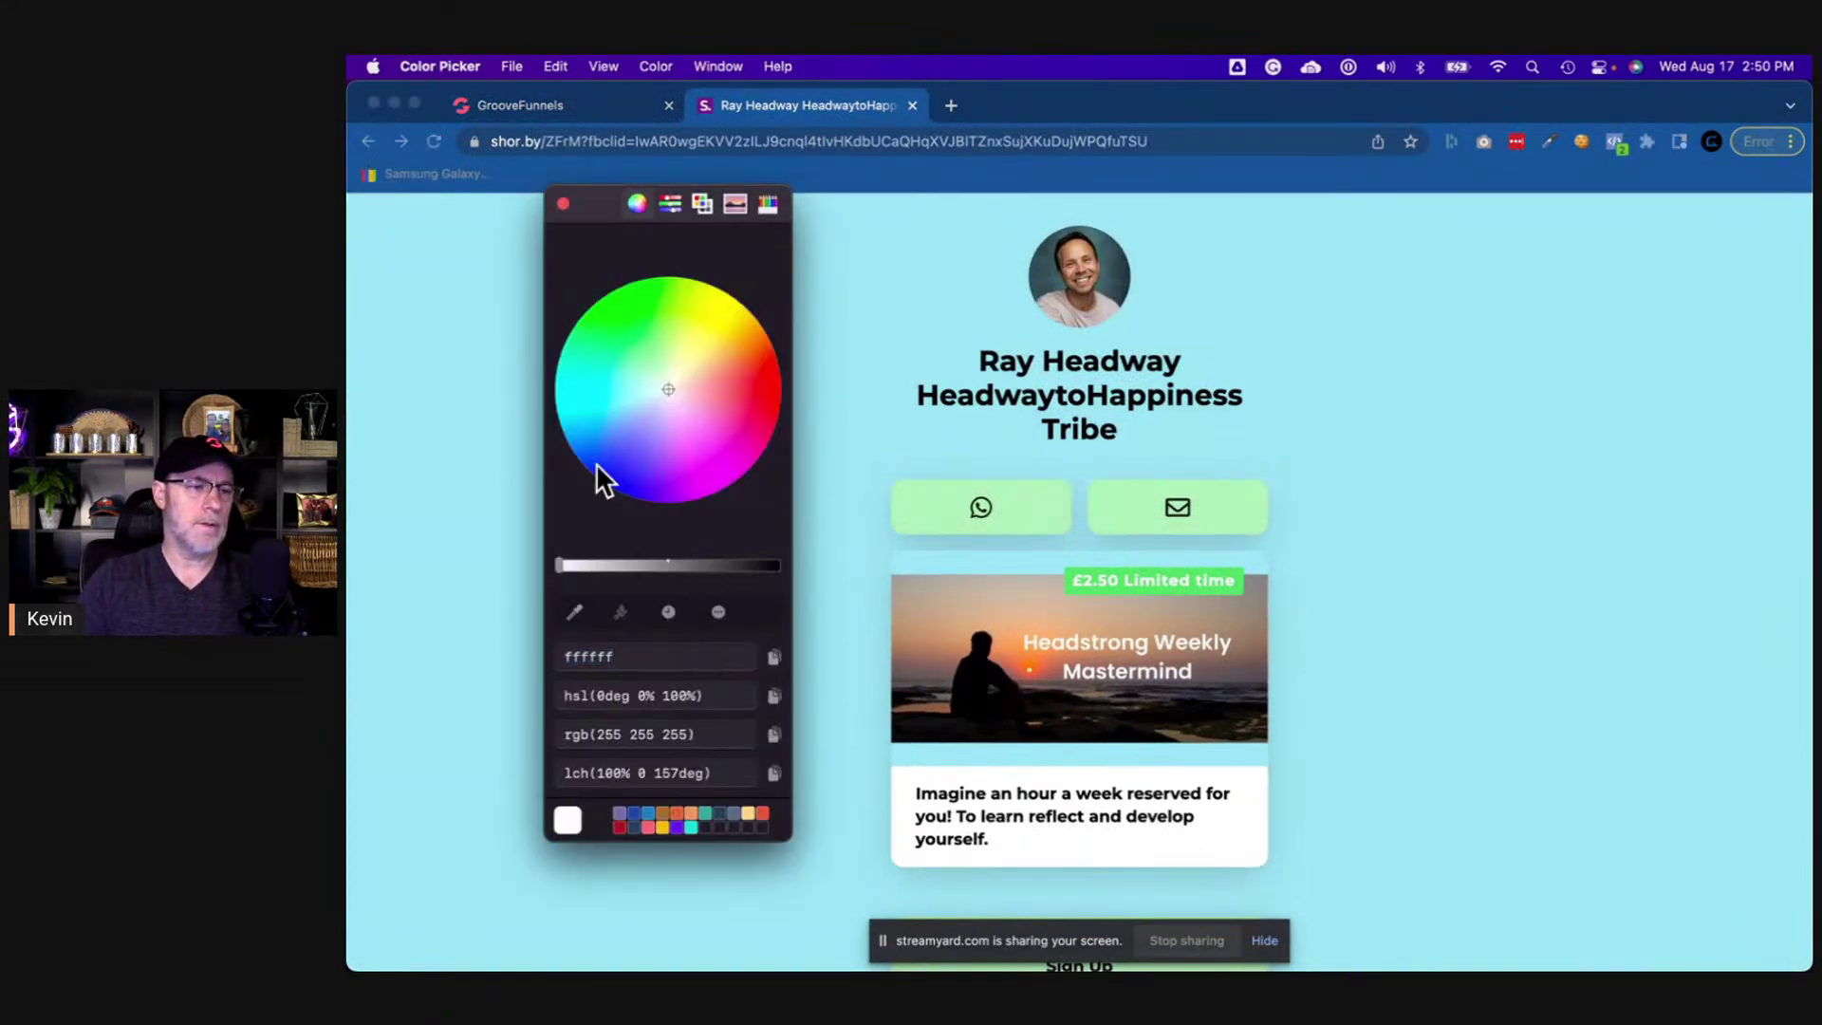
{"action": "left_click", "coordinate": [575, 612]}
{"action": "left_click", "coordinate": [477, 550]}
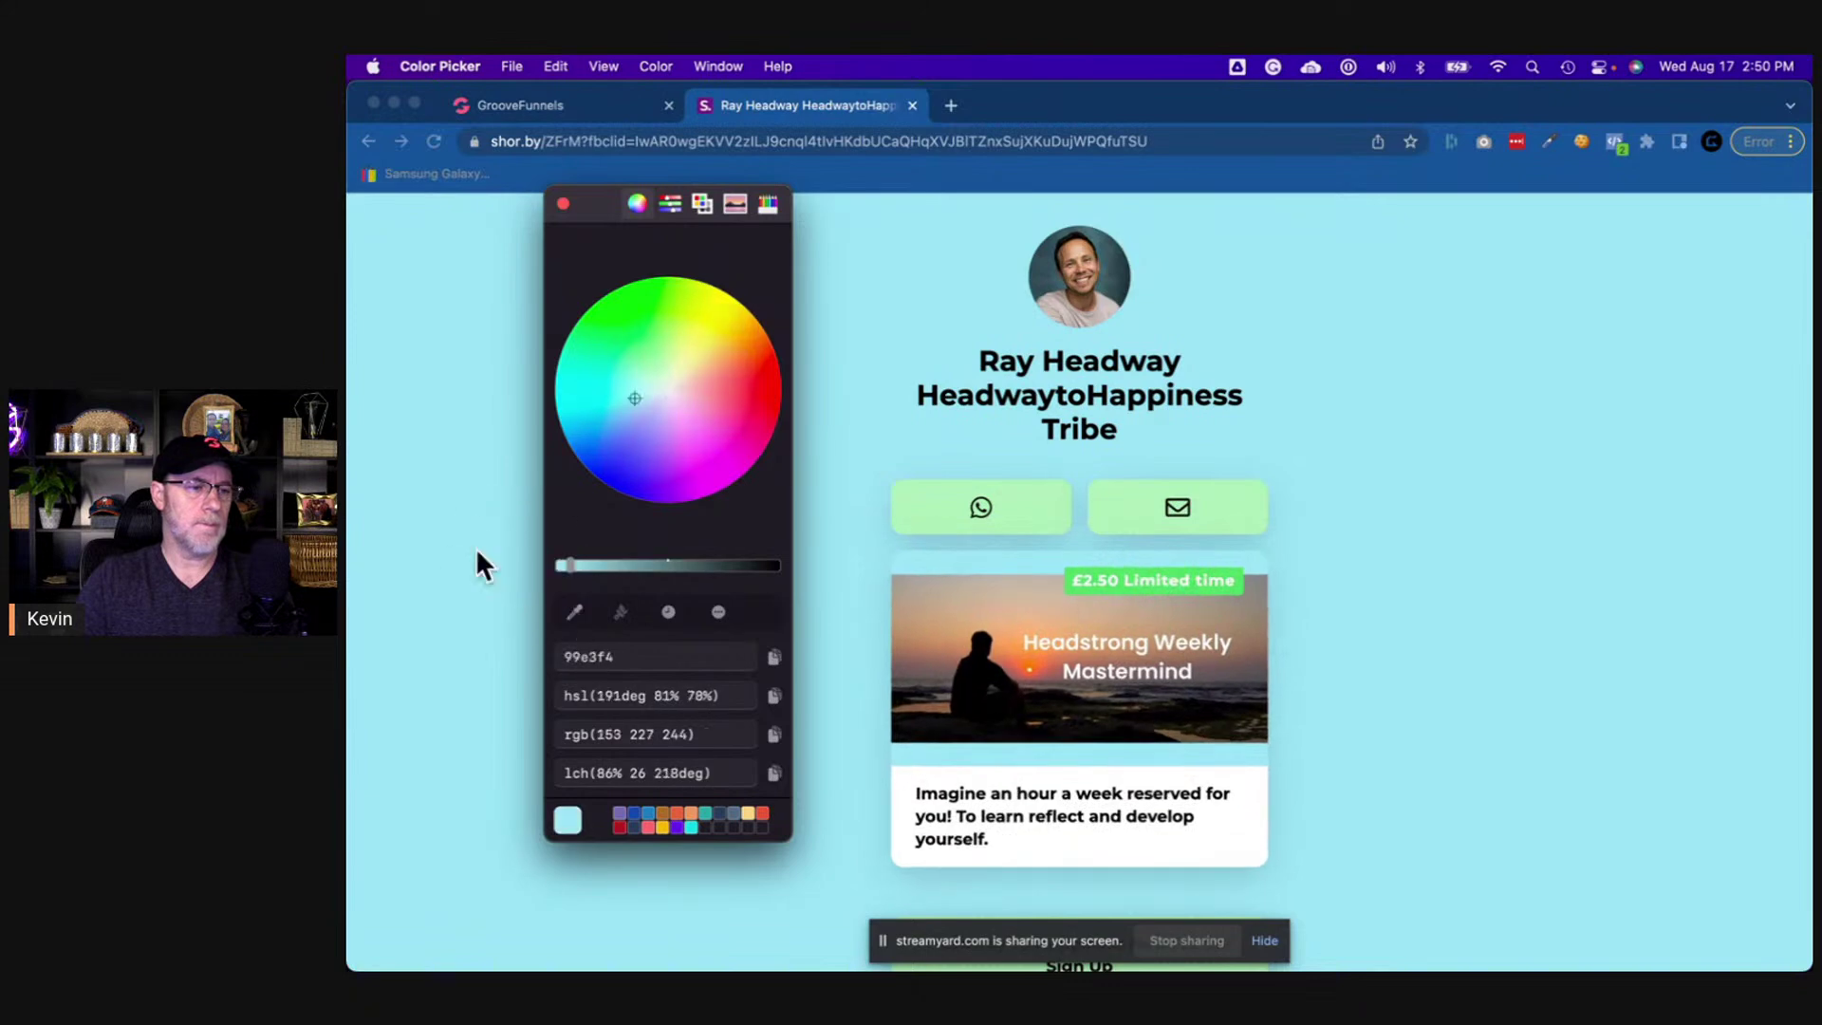
{"action": "left_click", "coordinate": [587, 656]}
{"action": "key", "text": "super+c"}
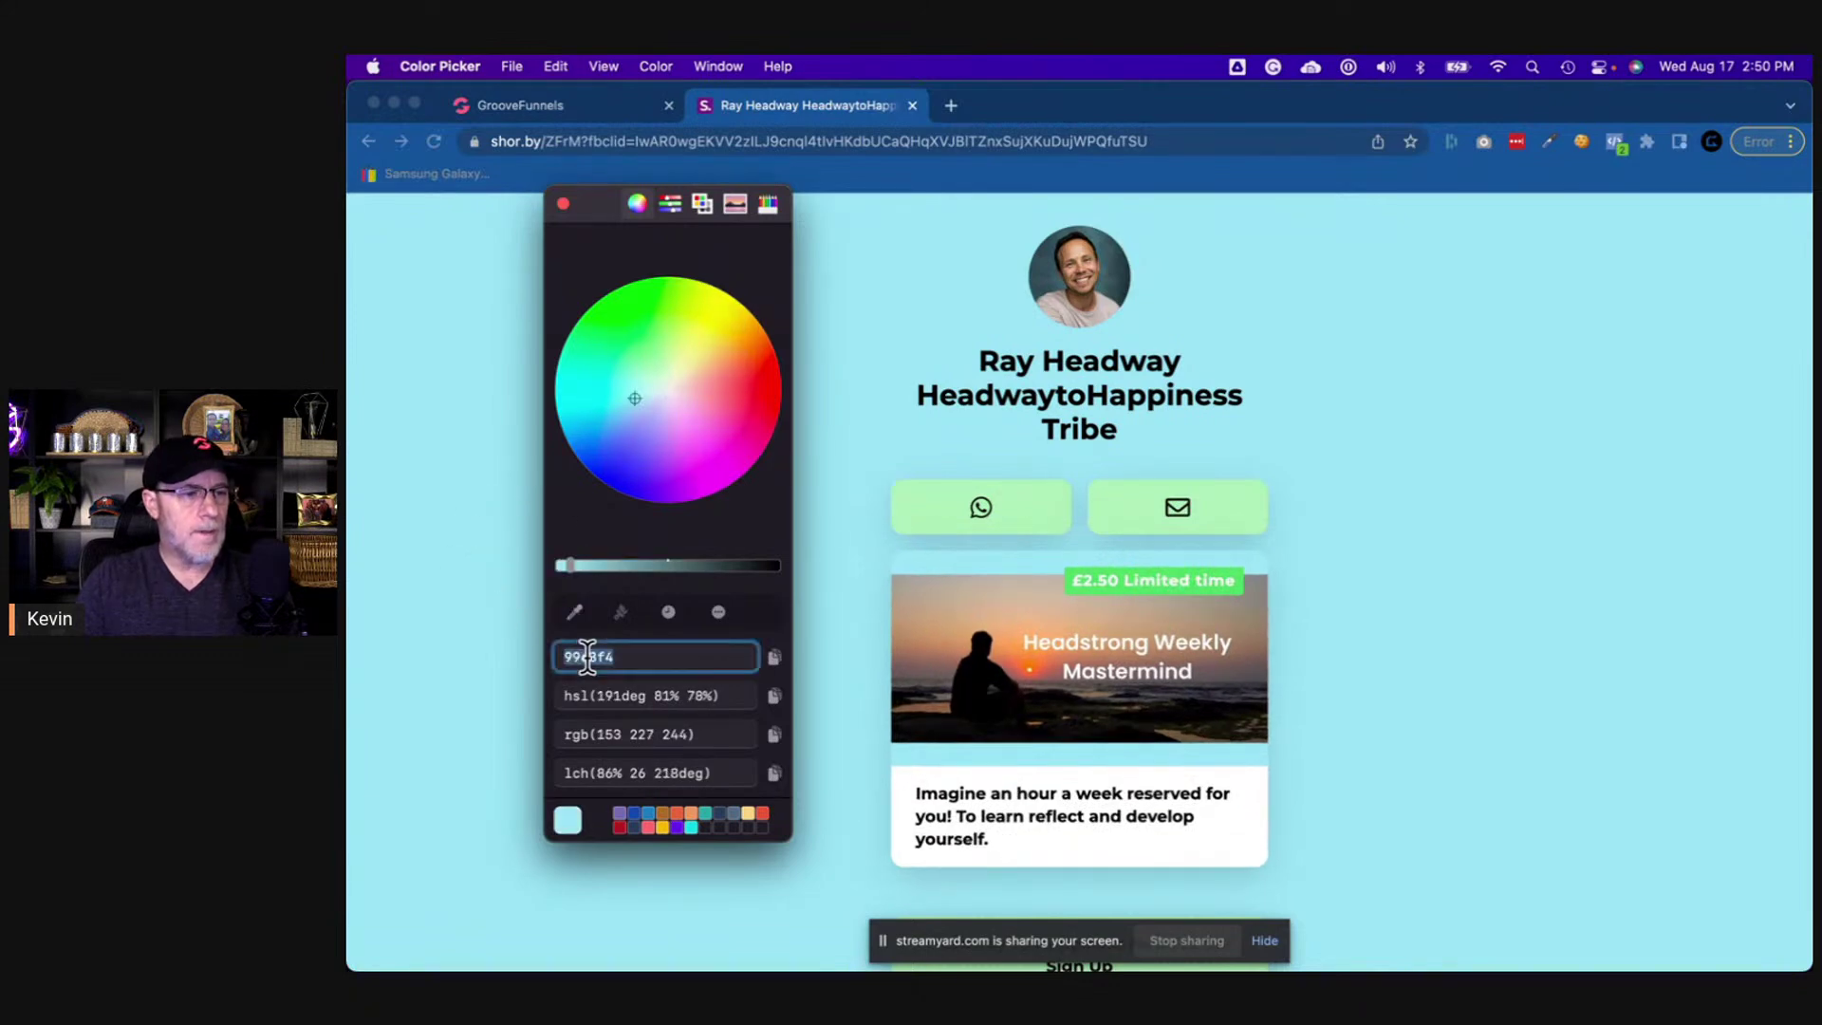
- Back in the builder, select the new top block and open its background colour settings
{"action": "left_click", "coordinate": [560, 204]}
{"action": "left_click", "coordinate": [567, 106]}
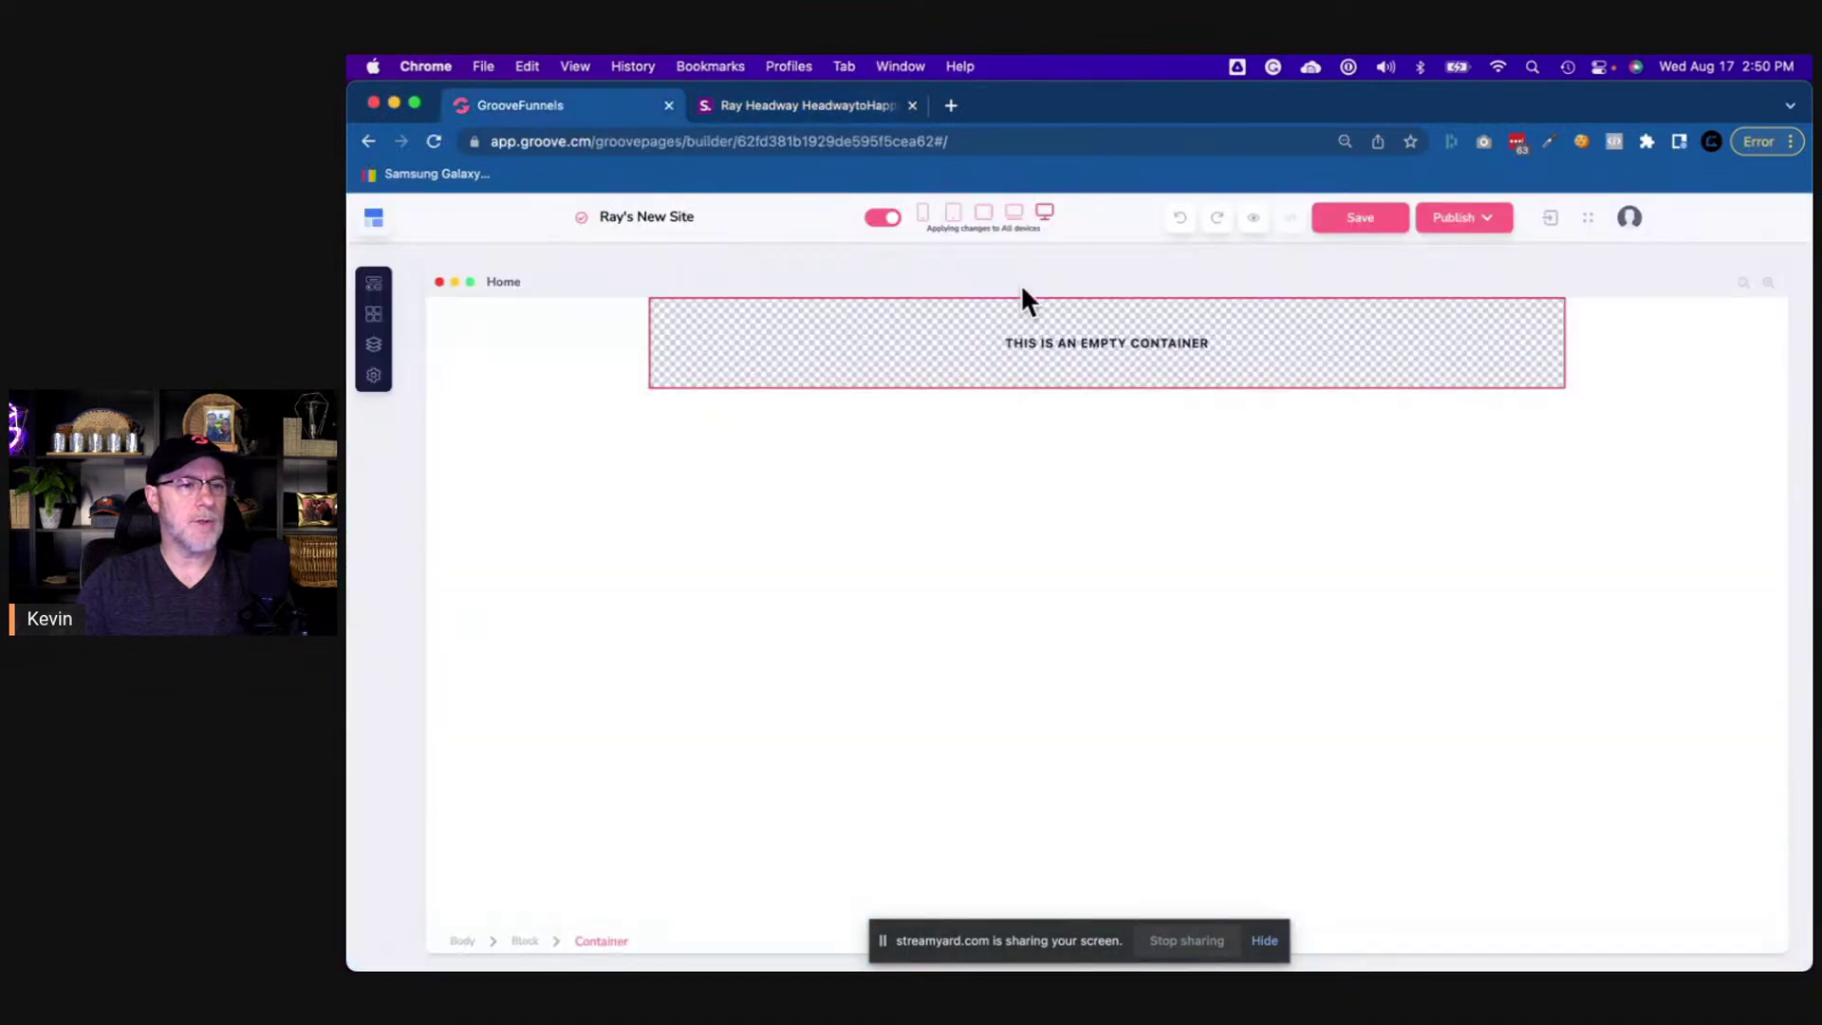
{"action": "left_click", "coordinate": [1672, 346]}
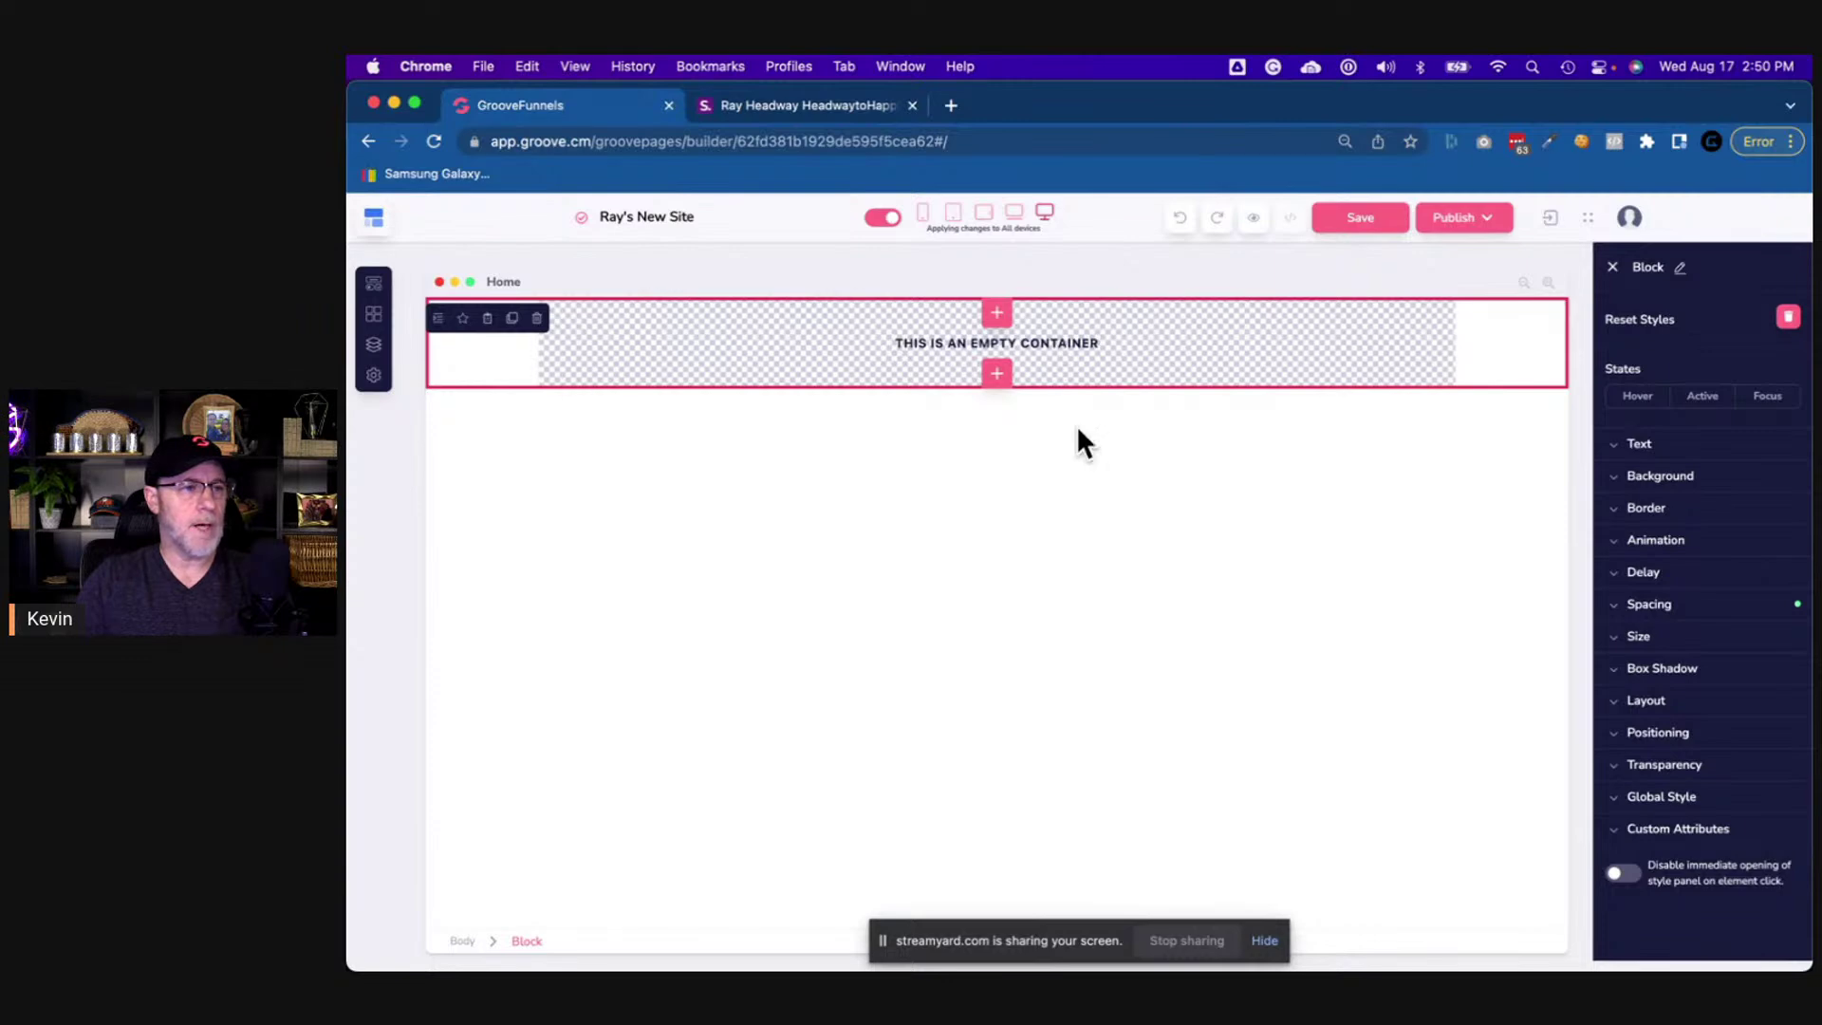
{"action": "left_click", "coordinate": [1626, 491]}
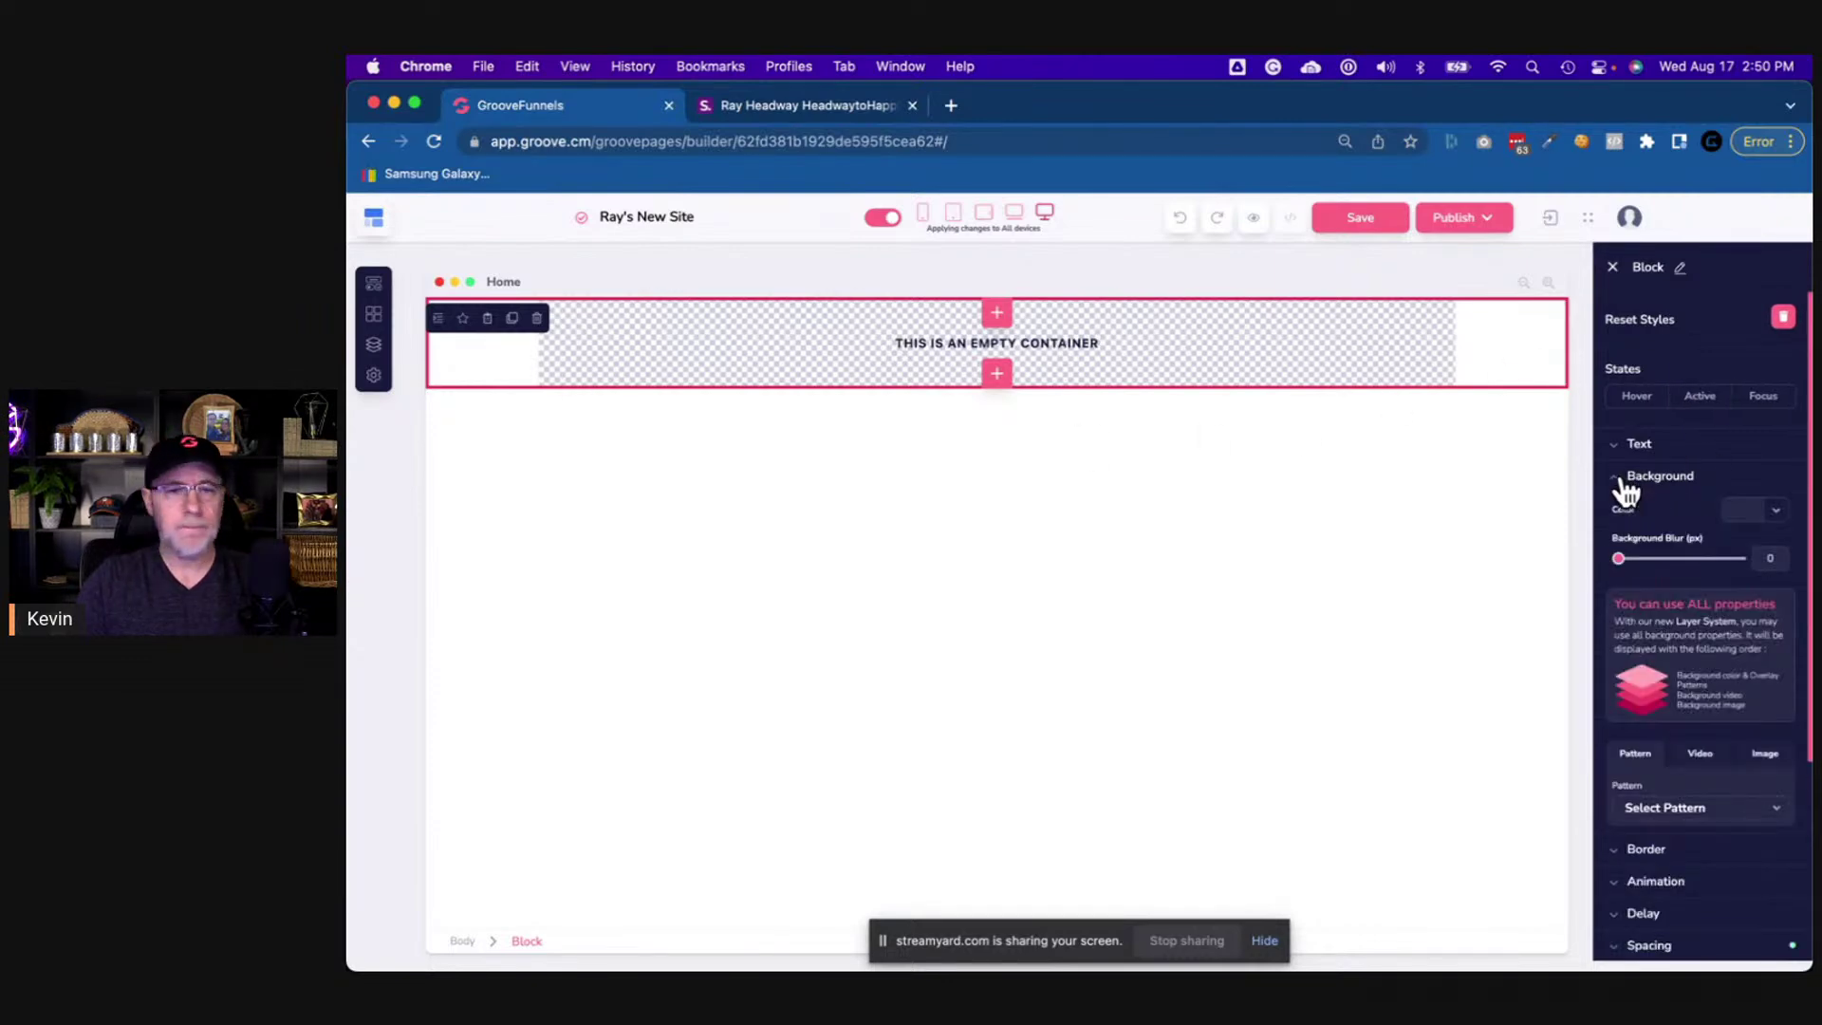
{"action": "left_click", "coordinate": [1774, 512]}
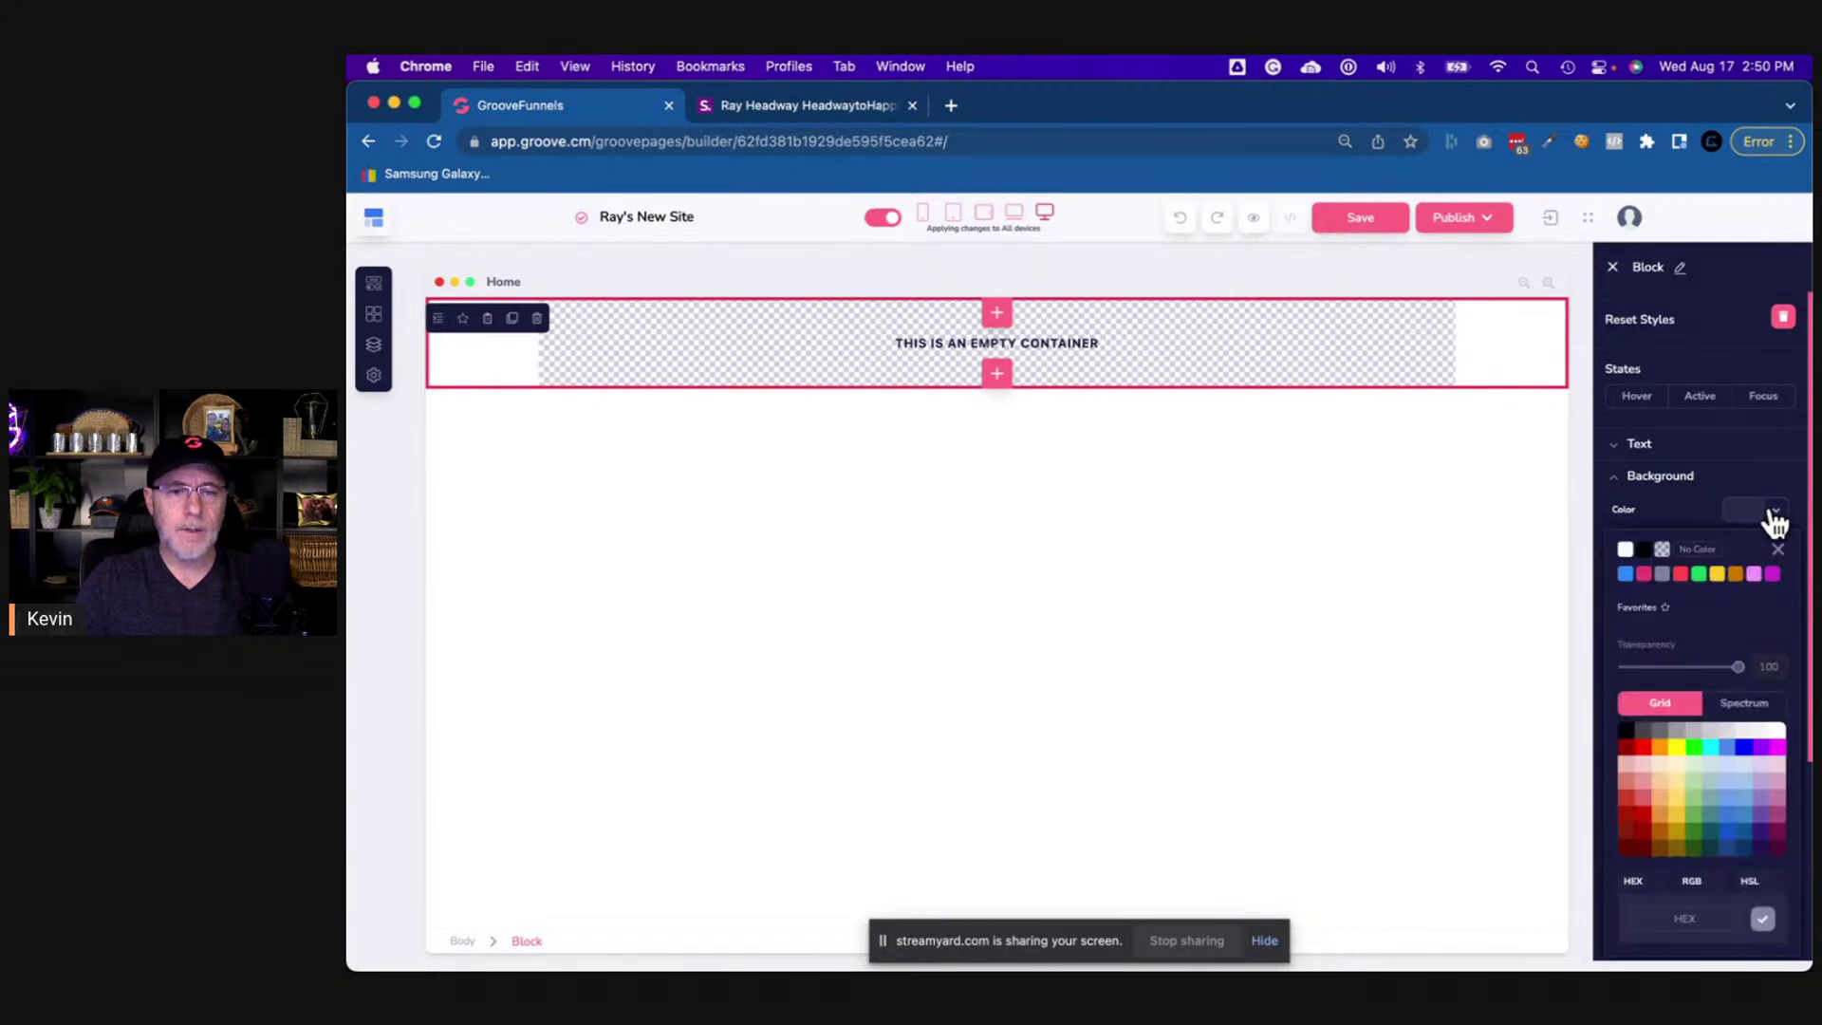
- Apply #99e3f4 as the block's hex background colour and compare it with the reference page
{"action": "scroll", "coordinate": [1688, 822], "scroll_direction": "down", "scroll_amount": 4}
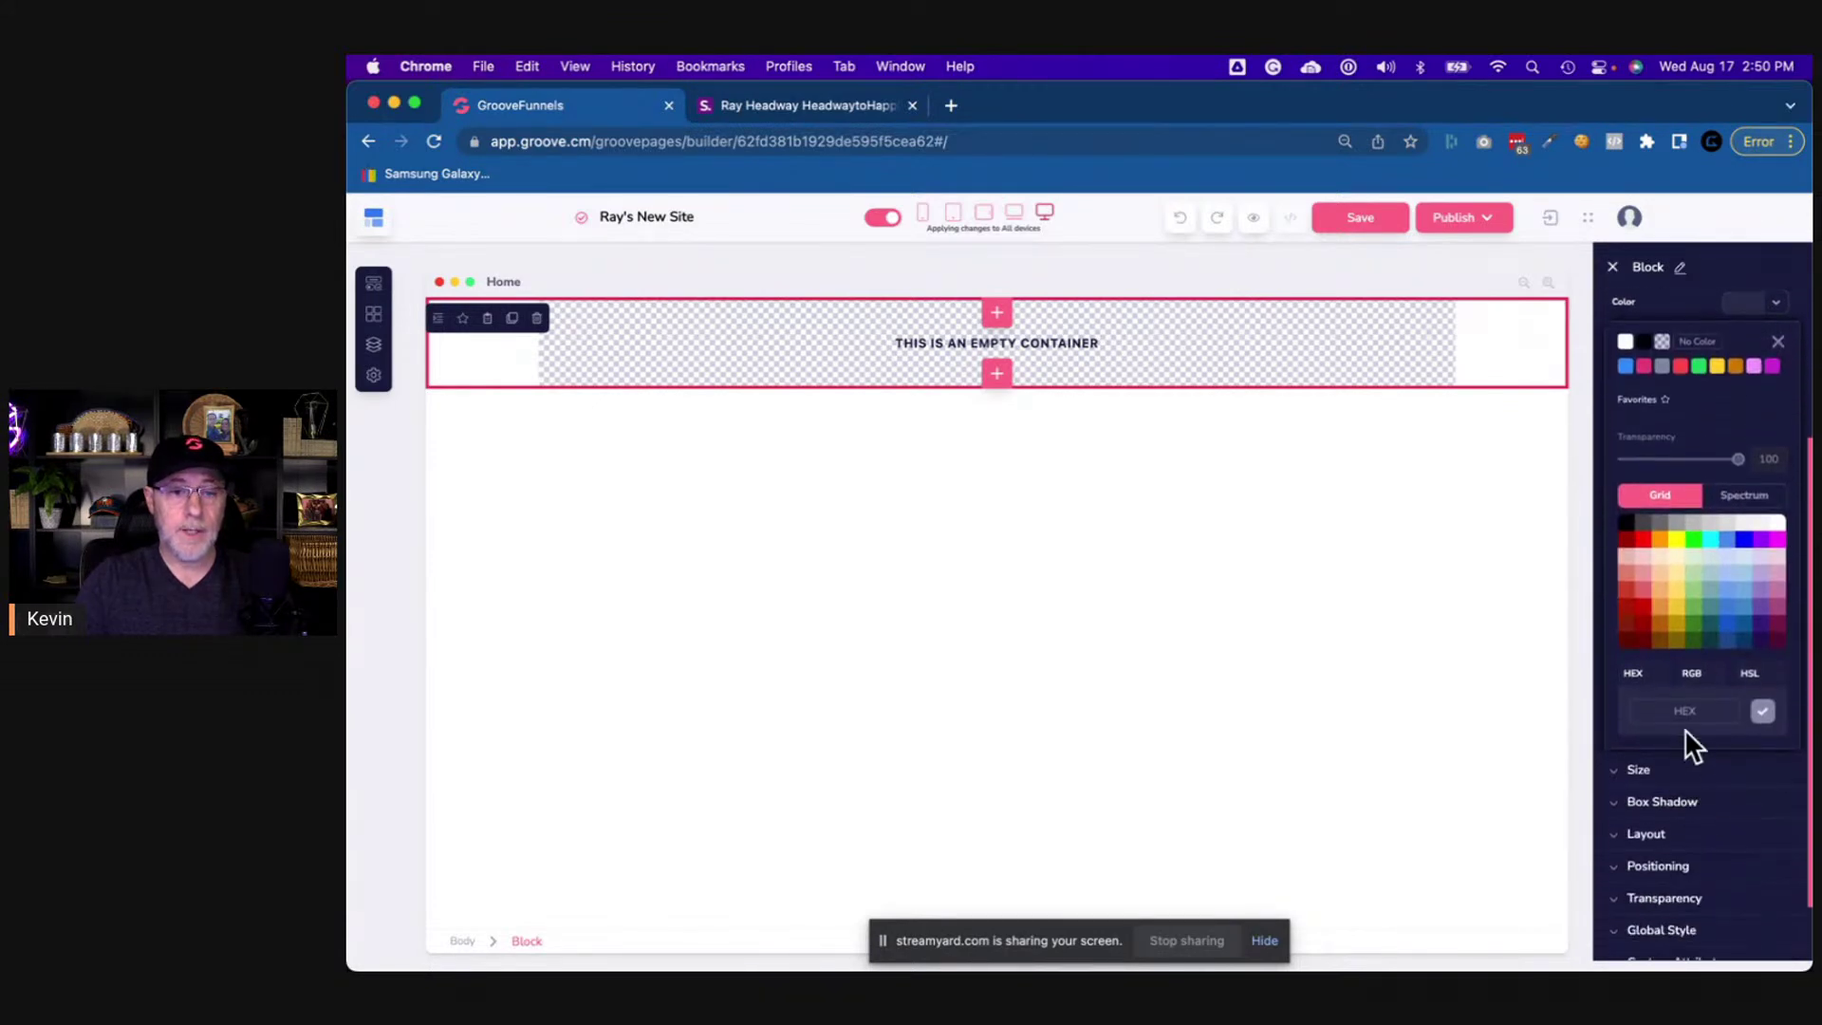
{"action": "left_click", "coordinate": [1680, 706]}
{"action": "key", "text": "super+v"}
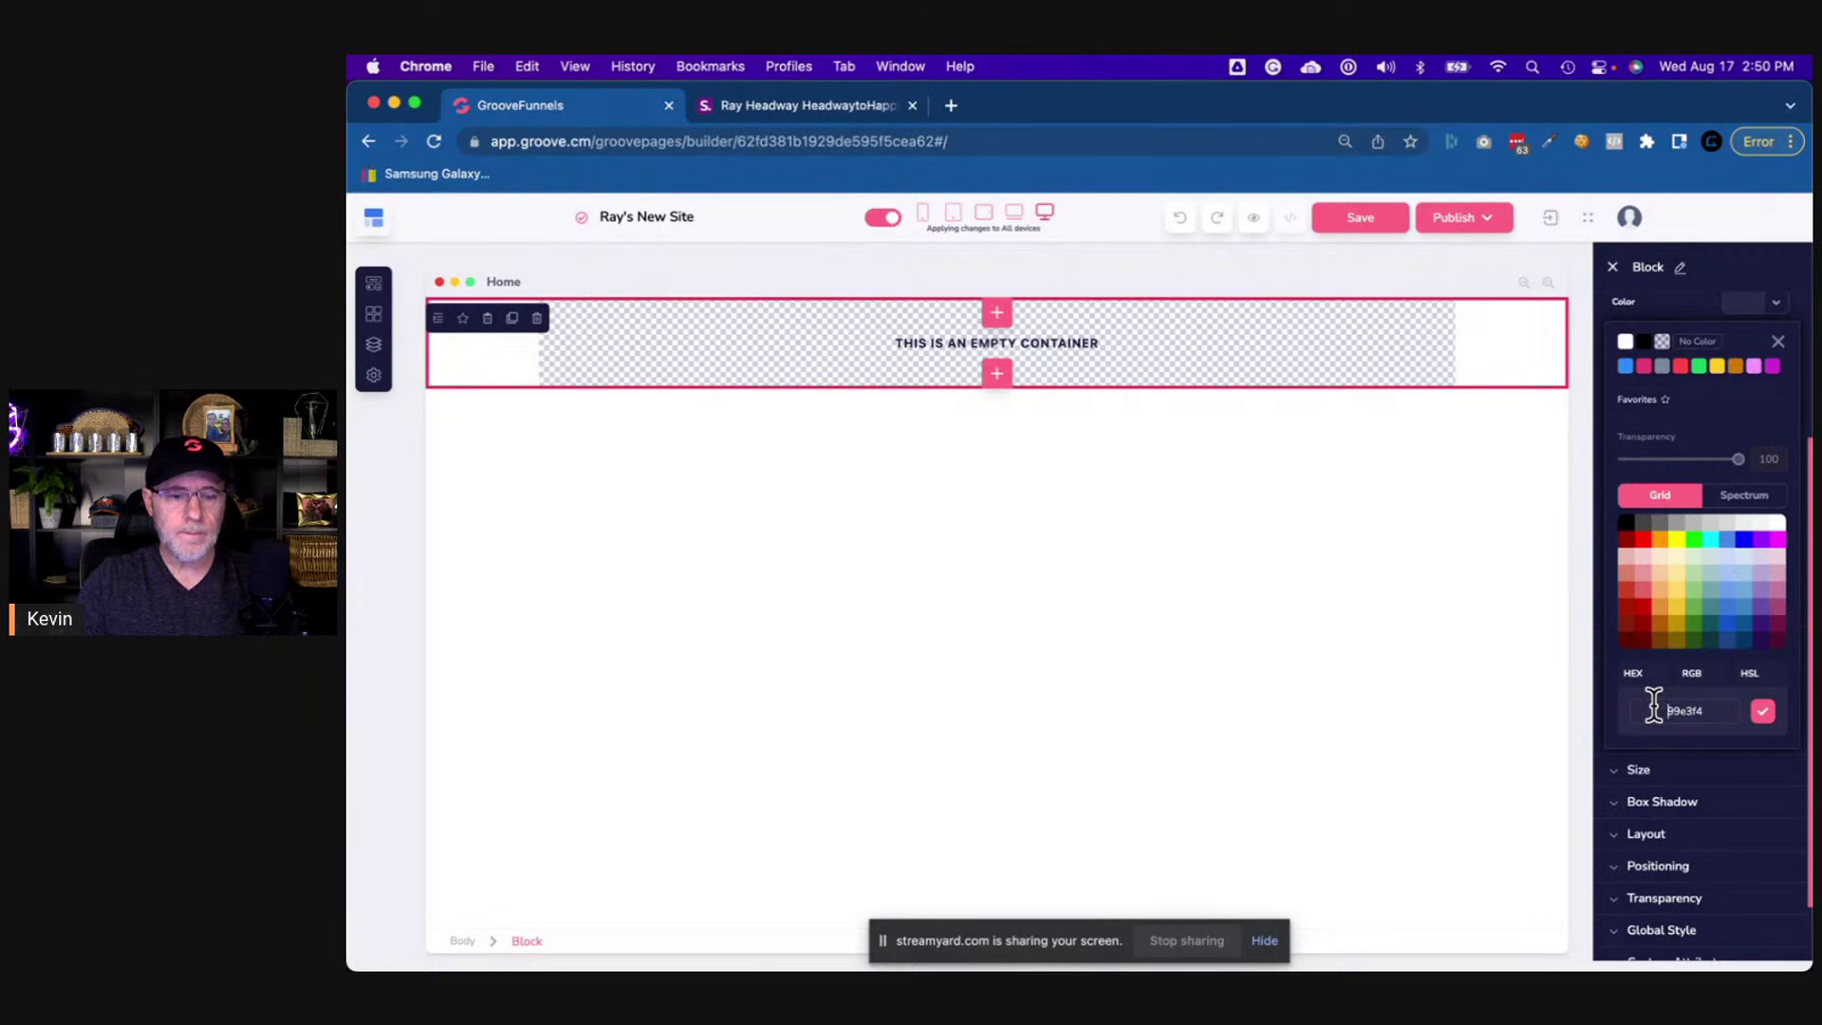
{"action": "left_click", "coordinate": [1653, 707]}
{"action": "type", "text": "#"}
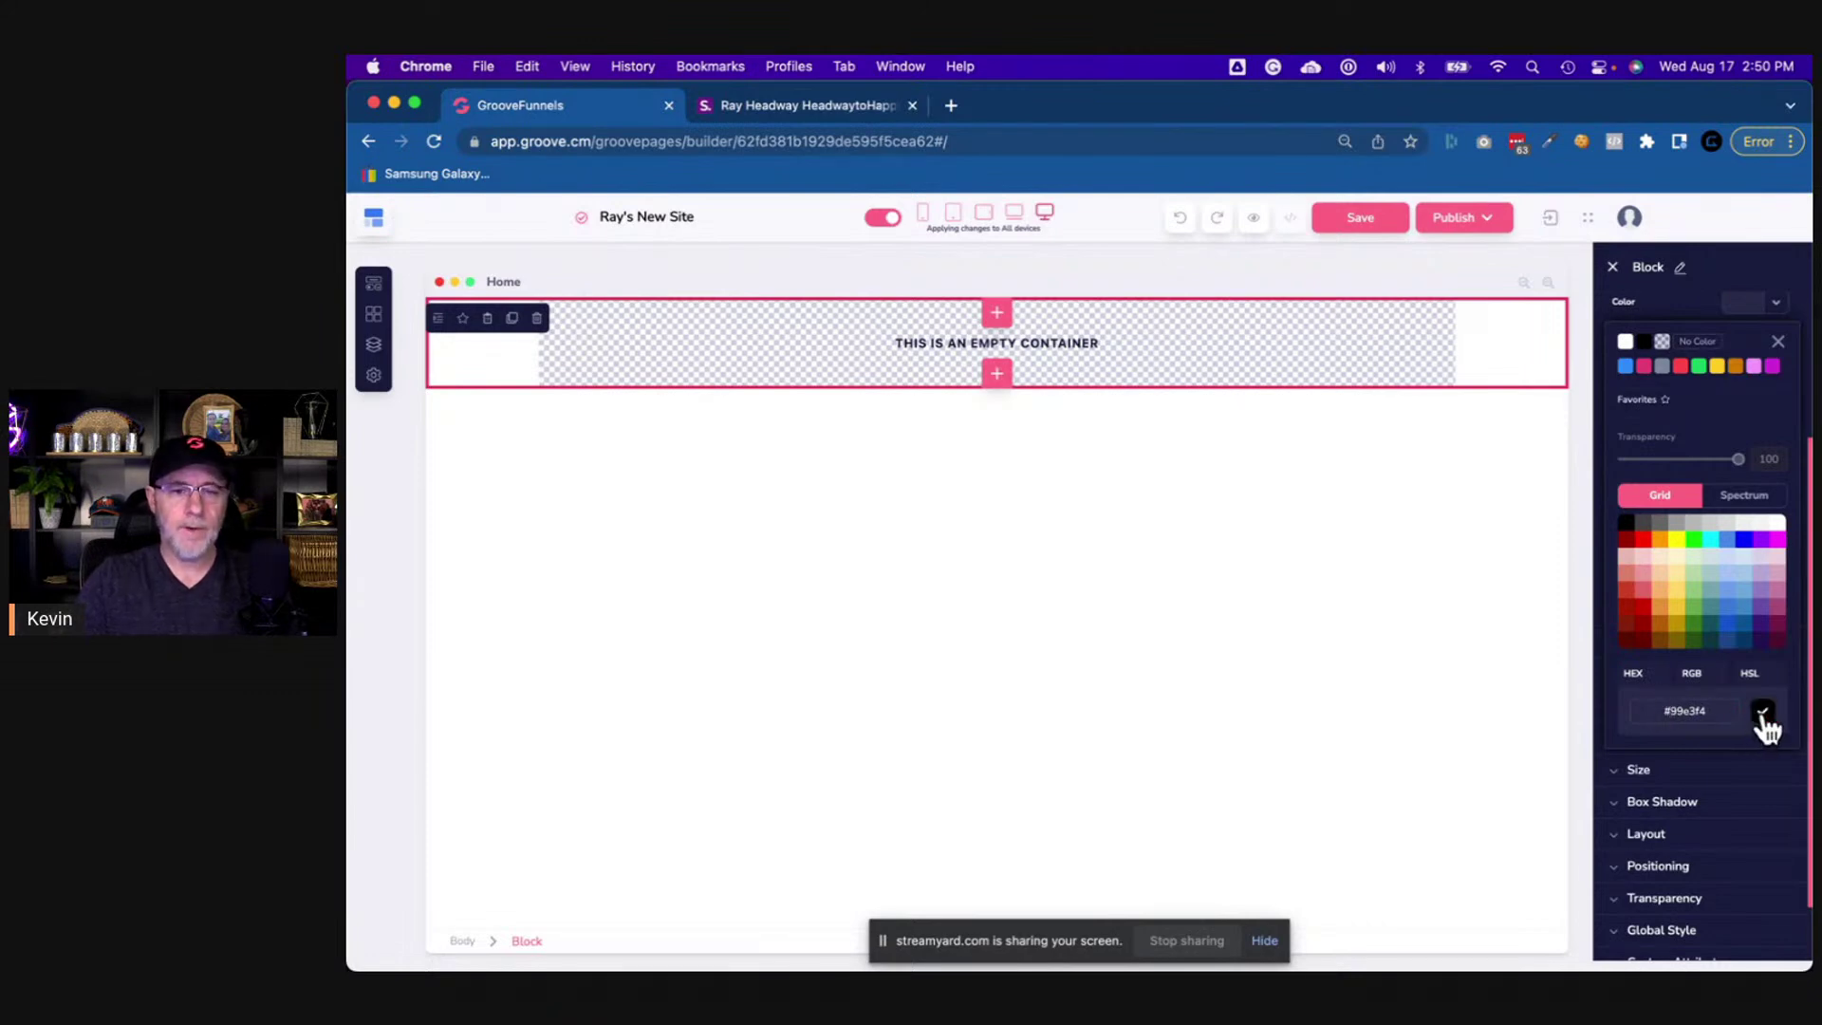
{"action": "left_click", "coordinate": [1760, 715]}
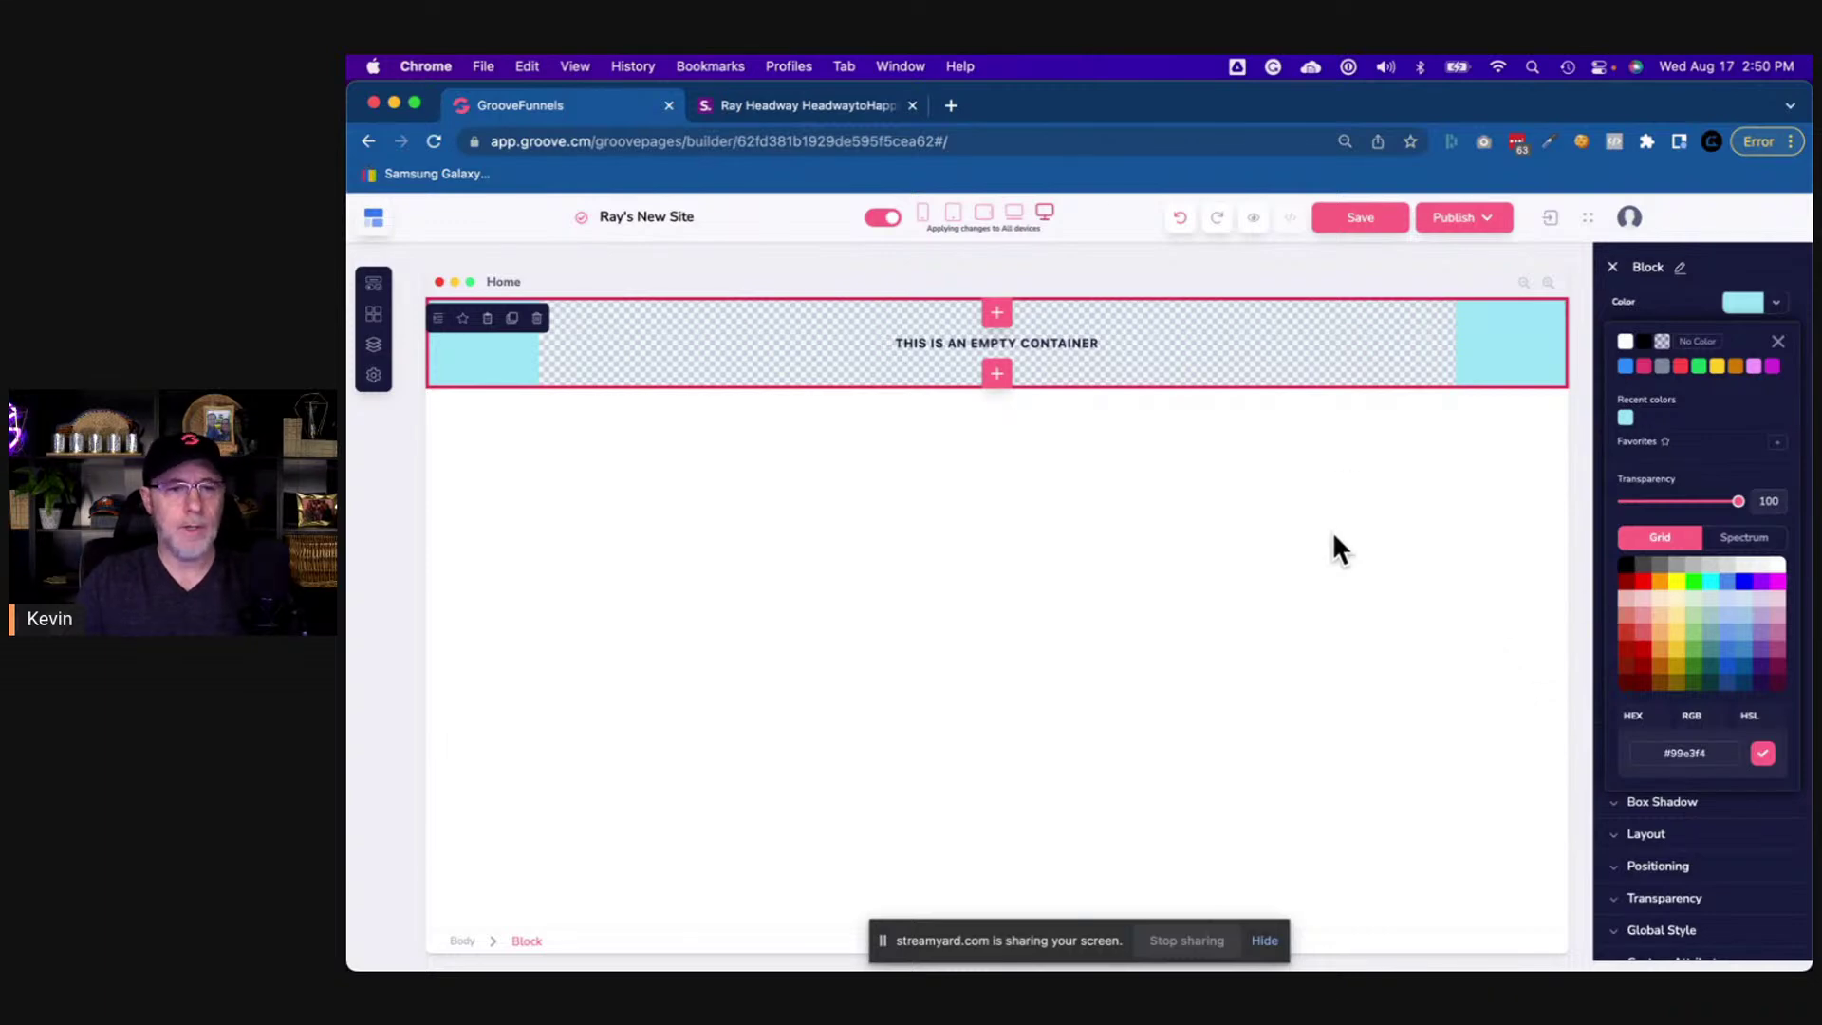
{"action": "left_click", "coordinate": [788, 107]}
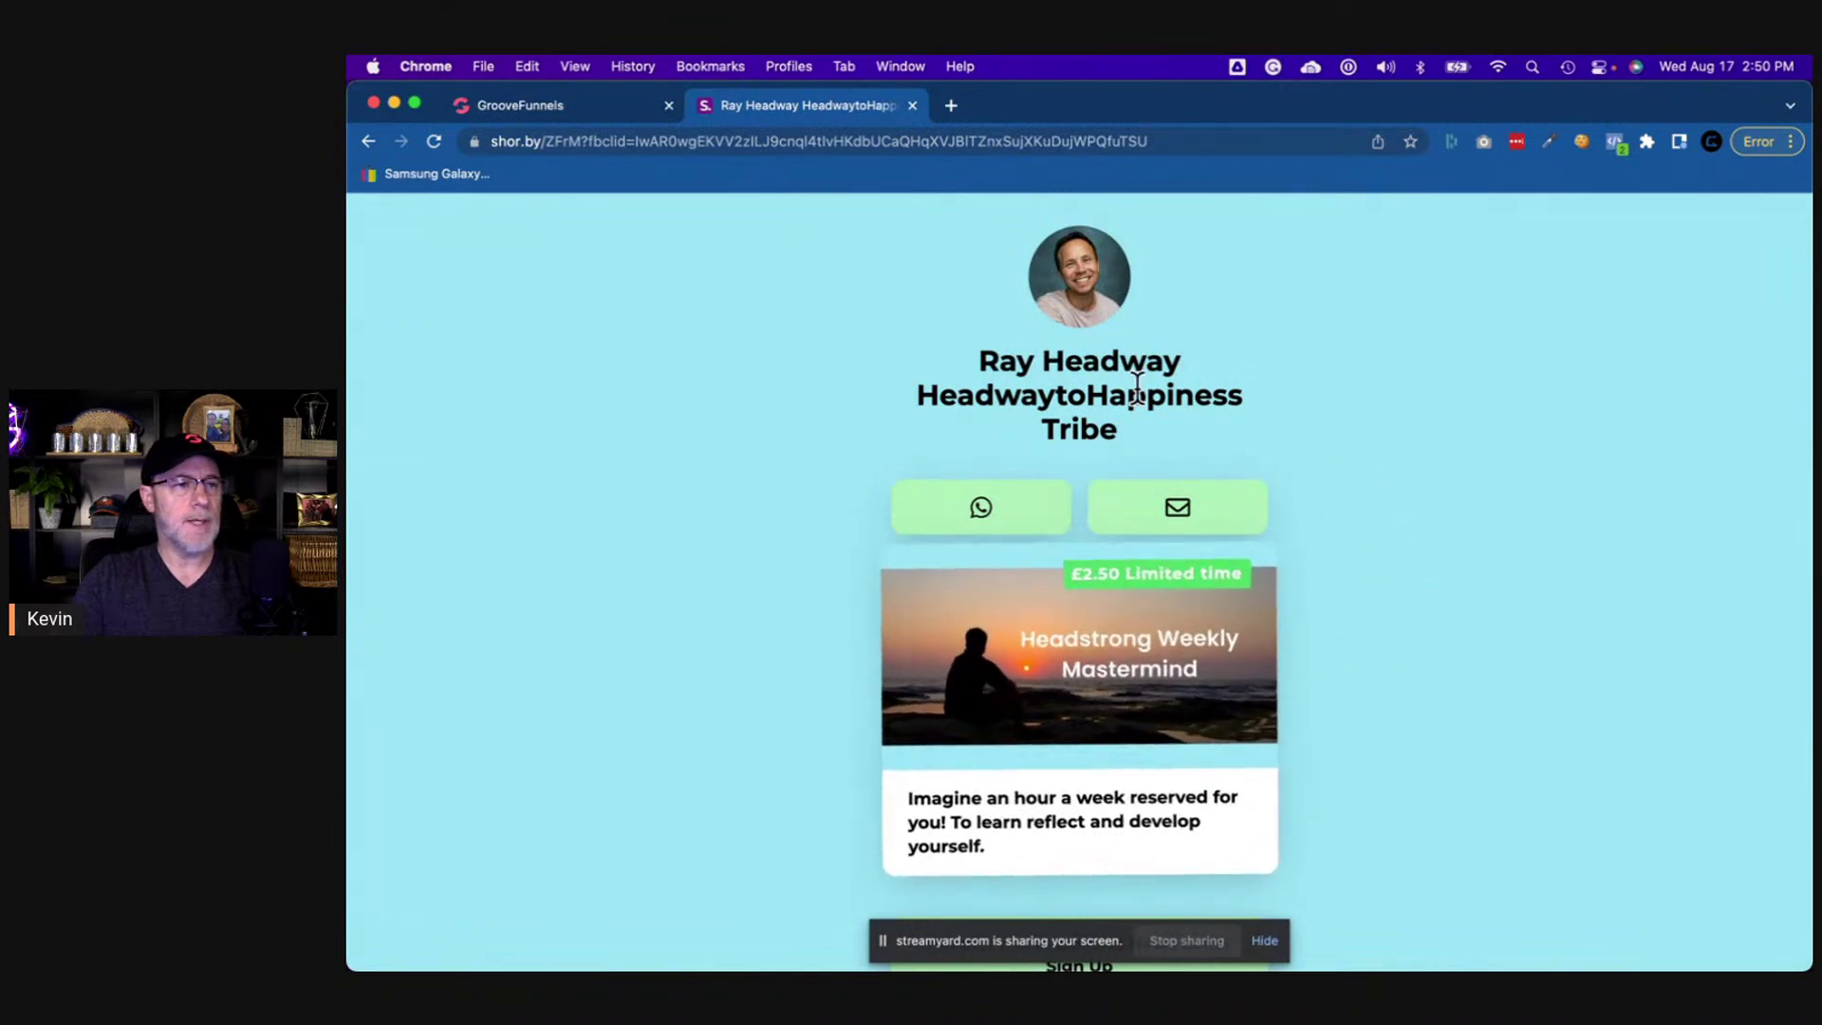
{"action": "left_click", "coordinate": [588, 107]}
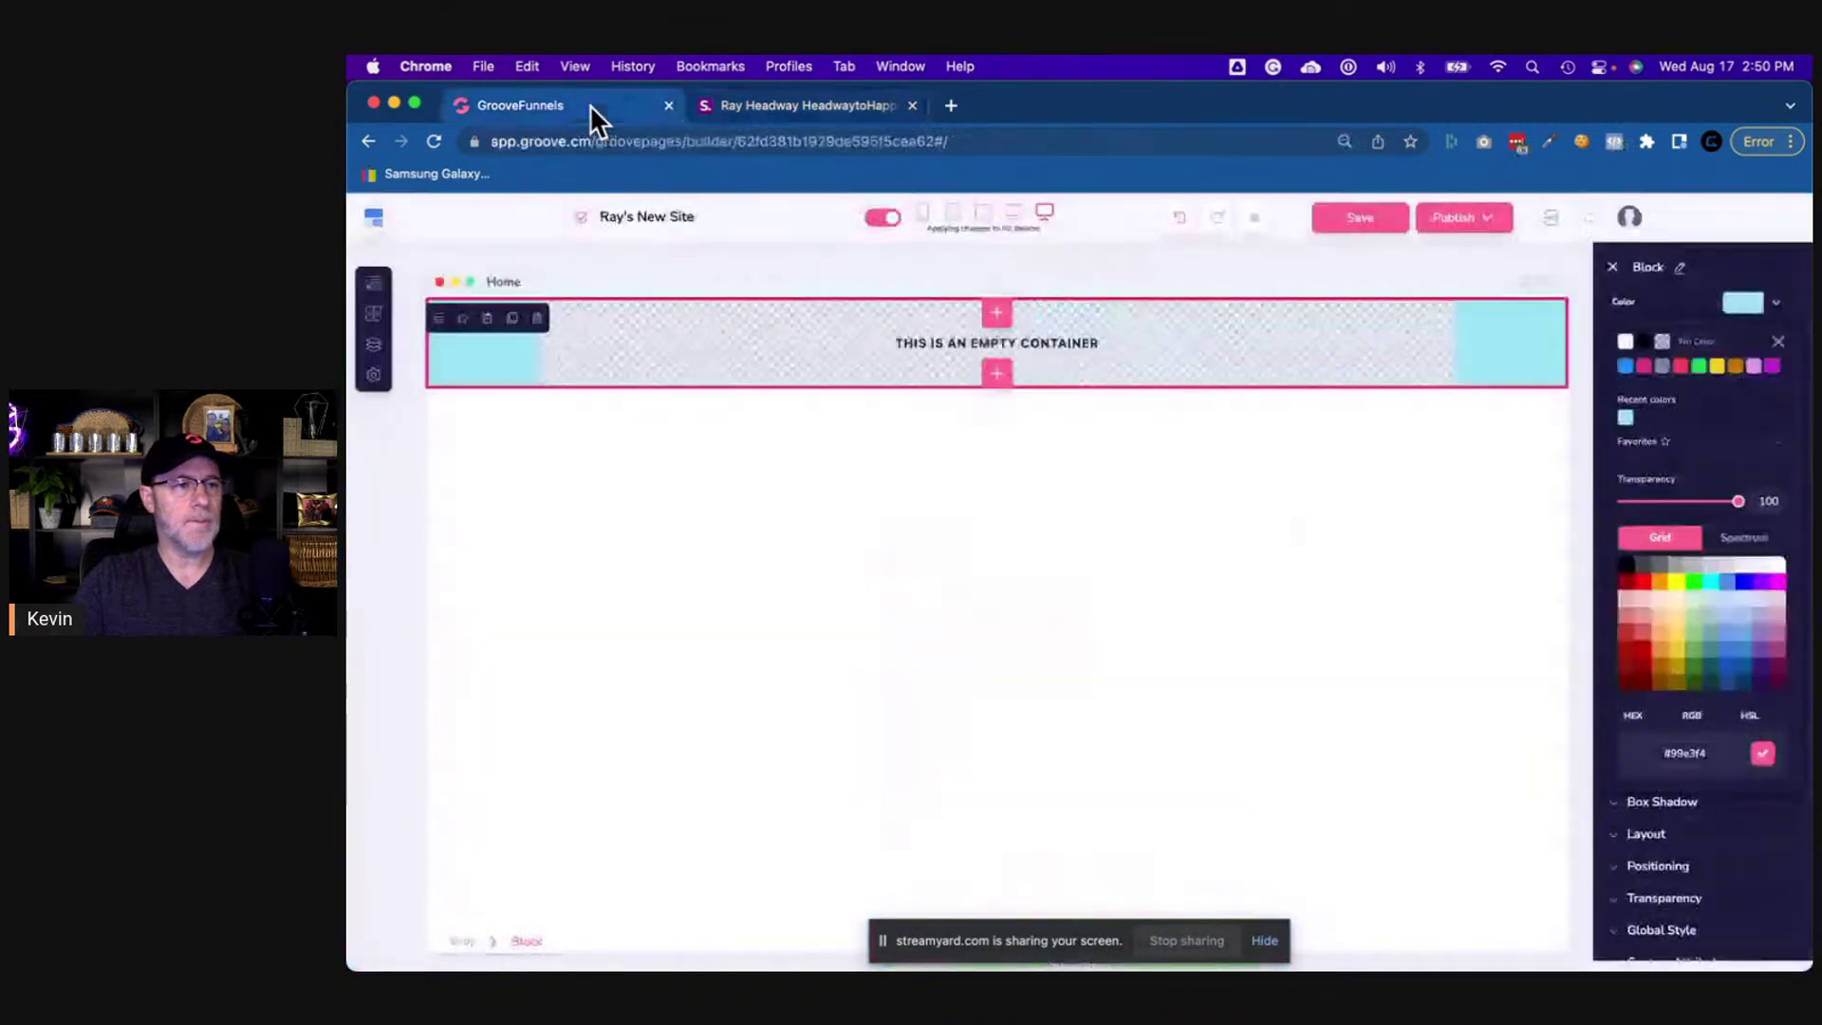
- Set the inner container's width to 51% so it forms a centred column
{"action": "left_click", "coordinate": [1269, 370]}
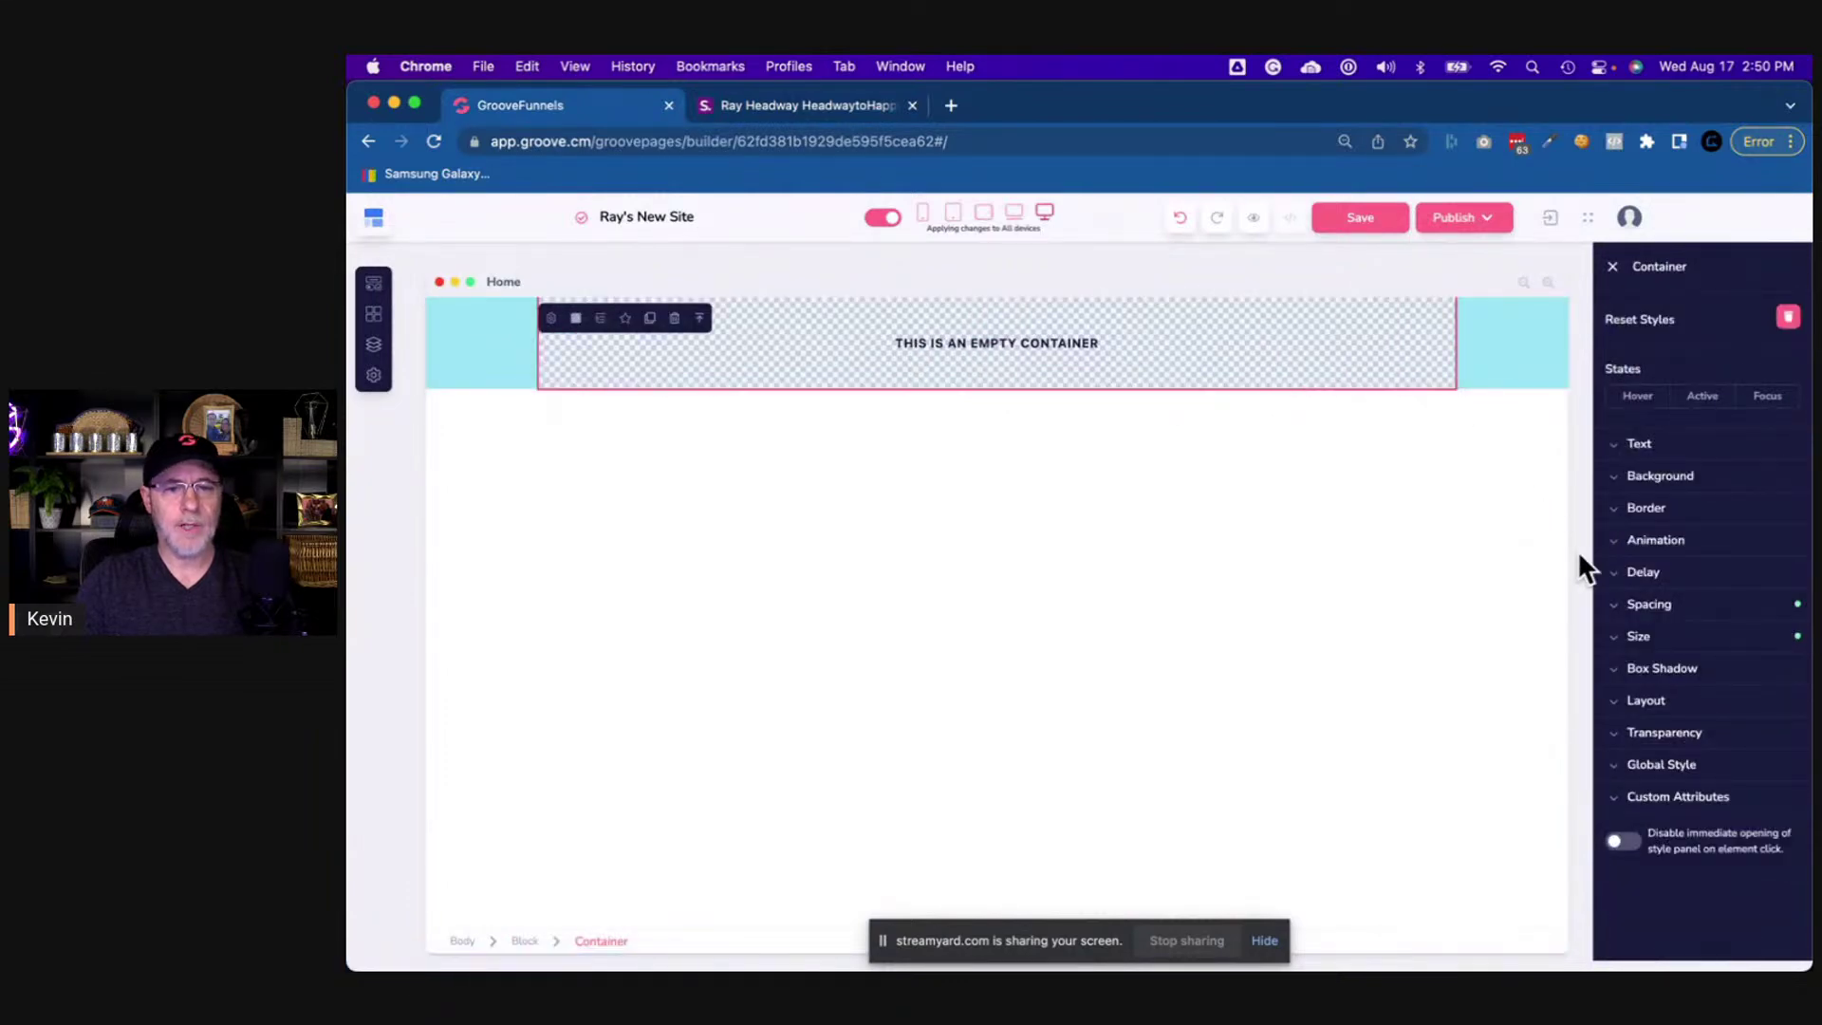
{"action": "left_click", "coordinate": [1662, 639]}
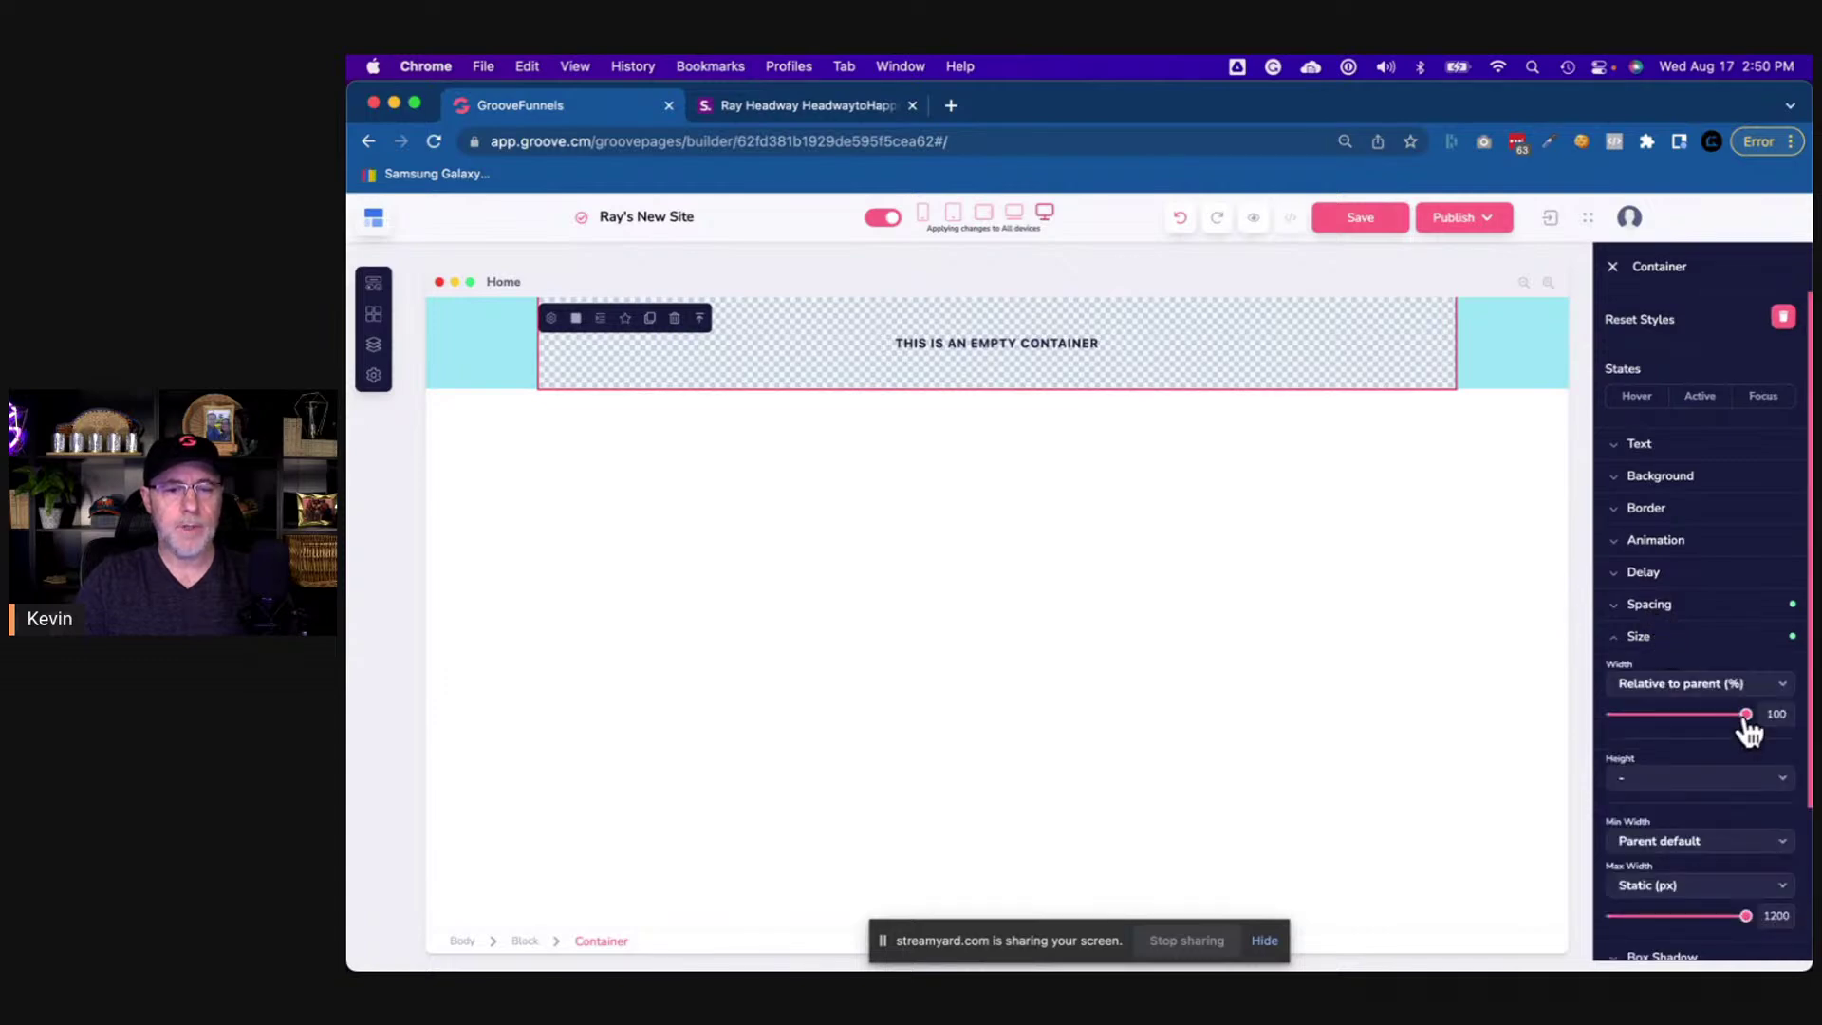
{"action": "left_click_drag", "start_coordinate": [1744, 716], "coordinate": [1685, 732]}
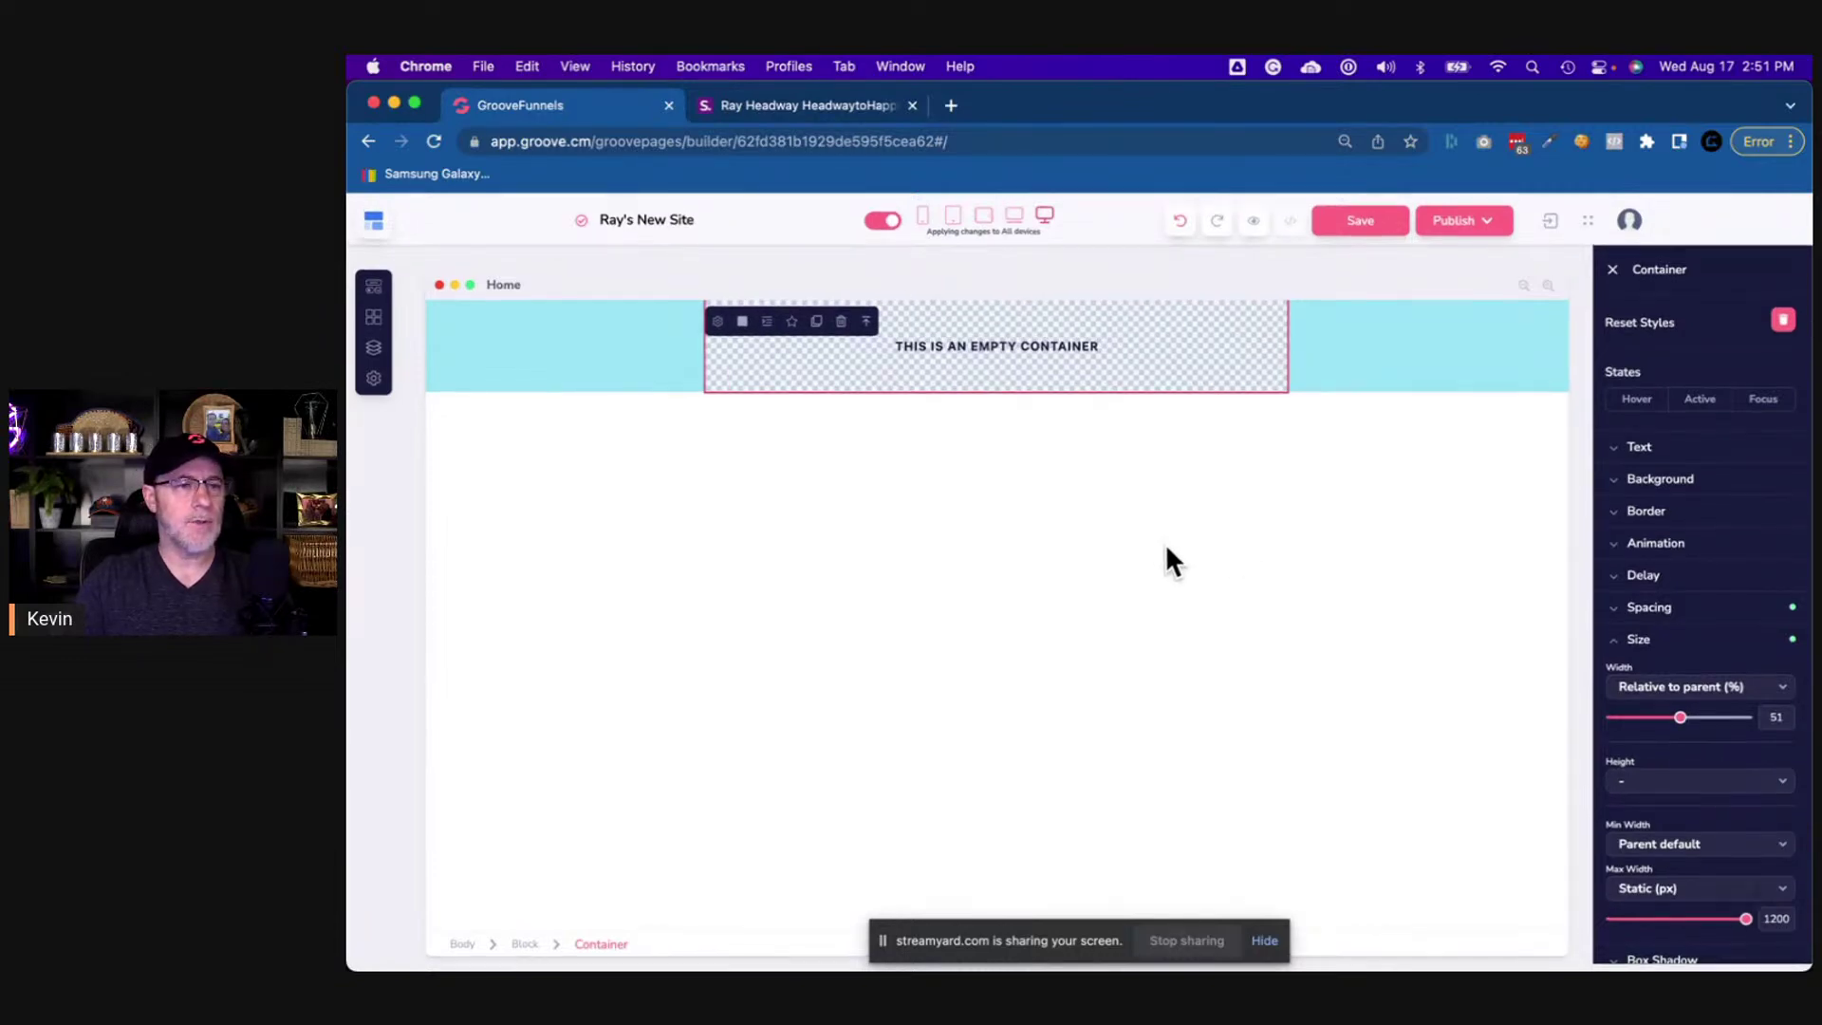
{"action": "left_click", "coordinate": [374, 317]}
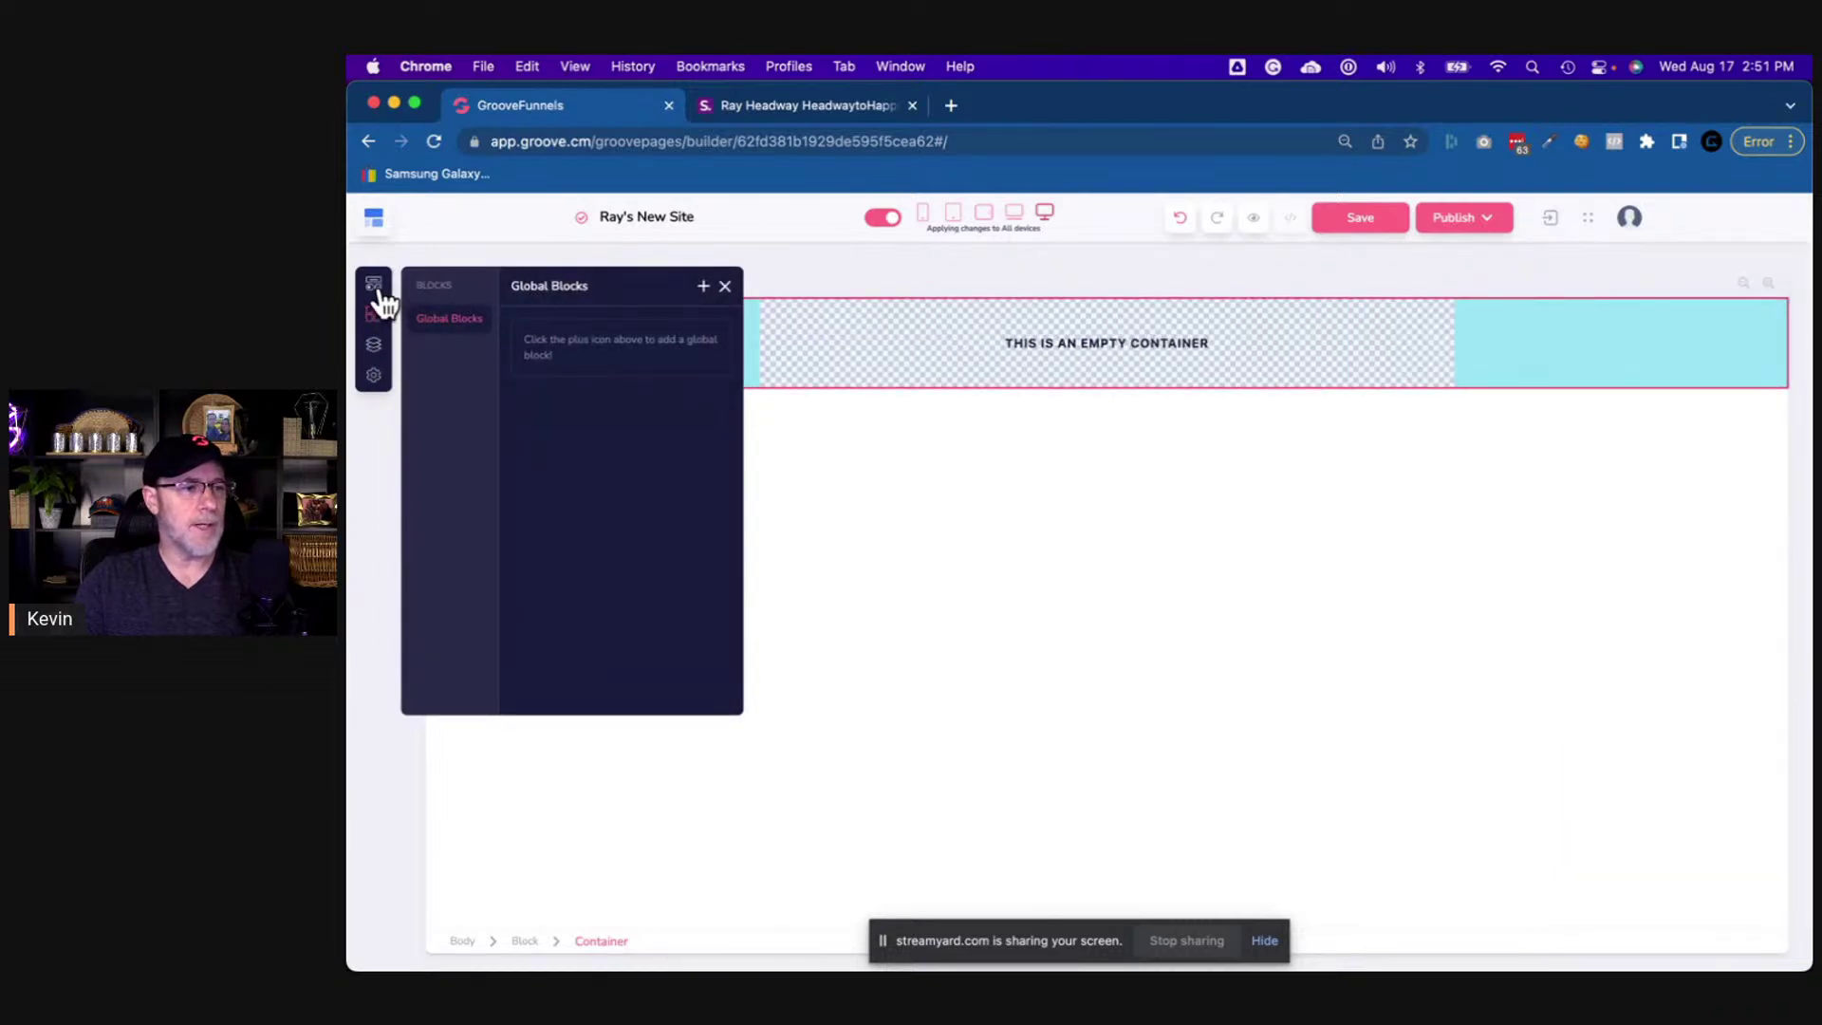
- Drag a Round Image element from the Media elements into the narrowed container
{"action": "left_click", "coordinate": [376, 286]}
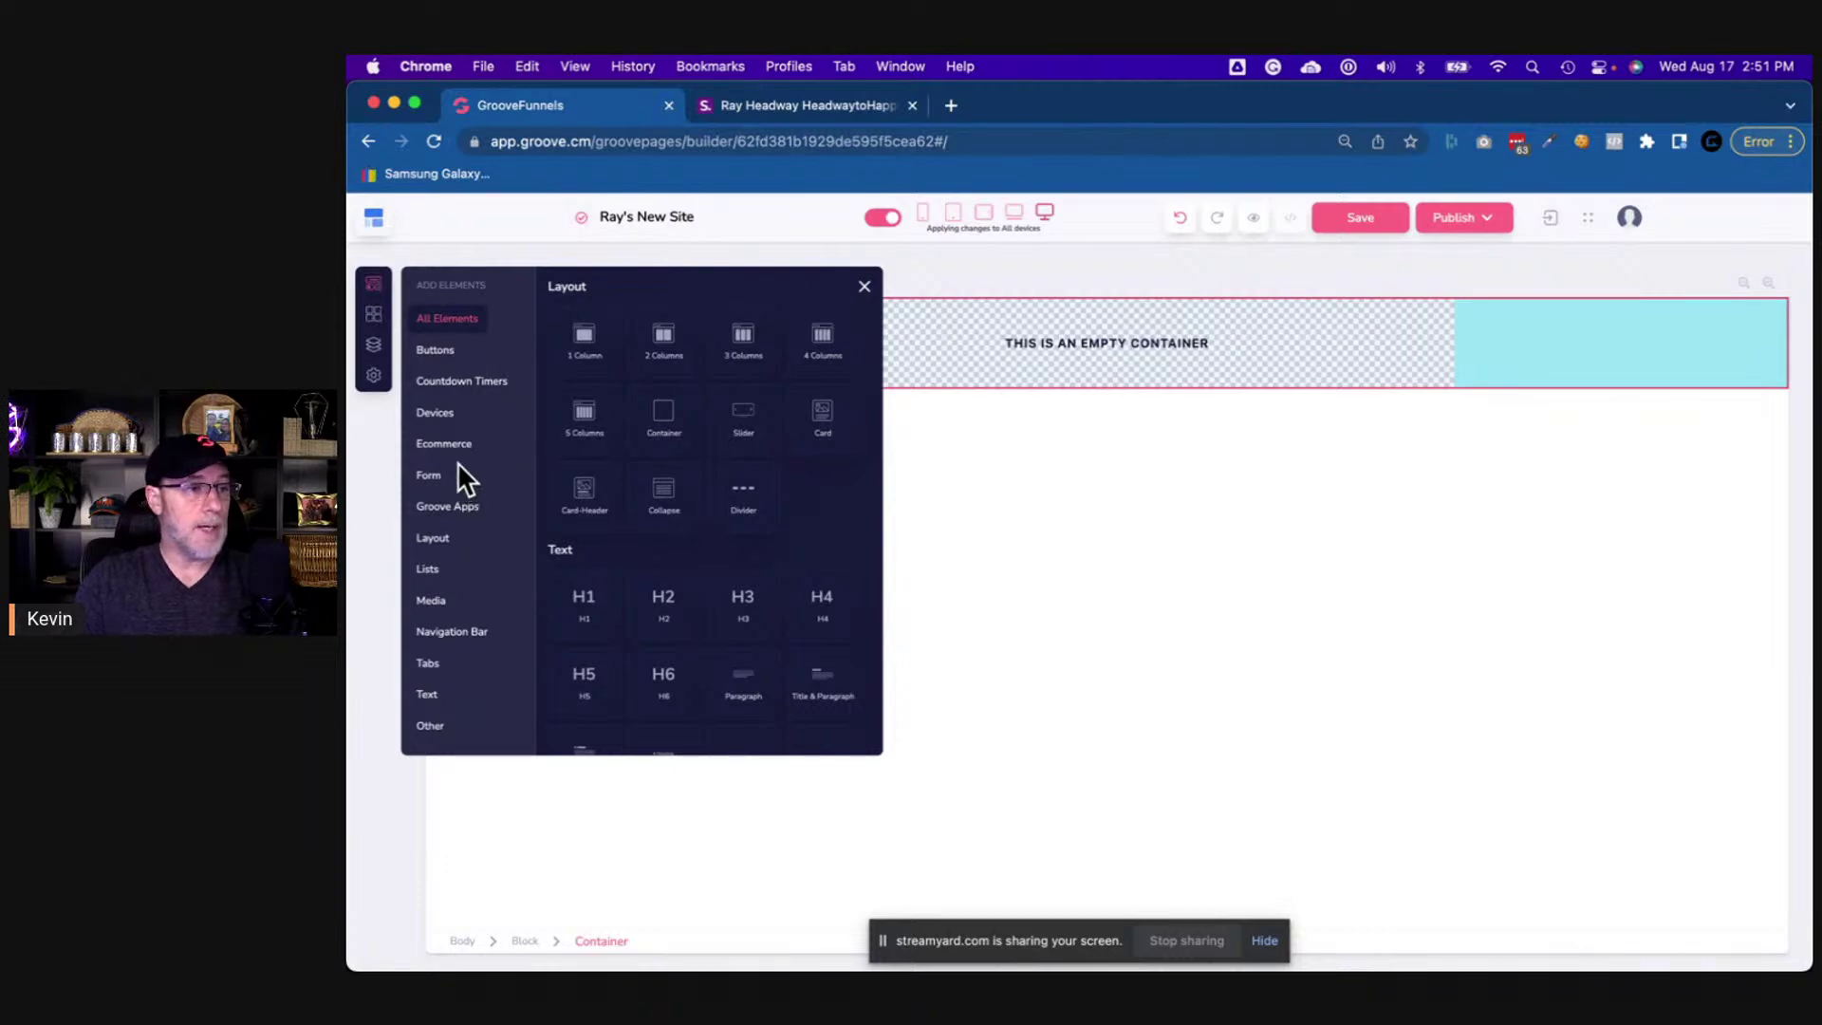
{"action": "left_click", "coordinate": [439, 604]}
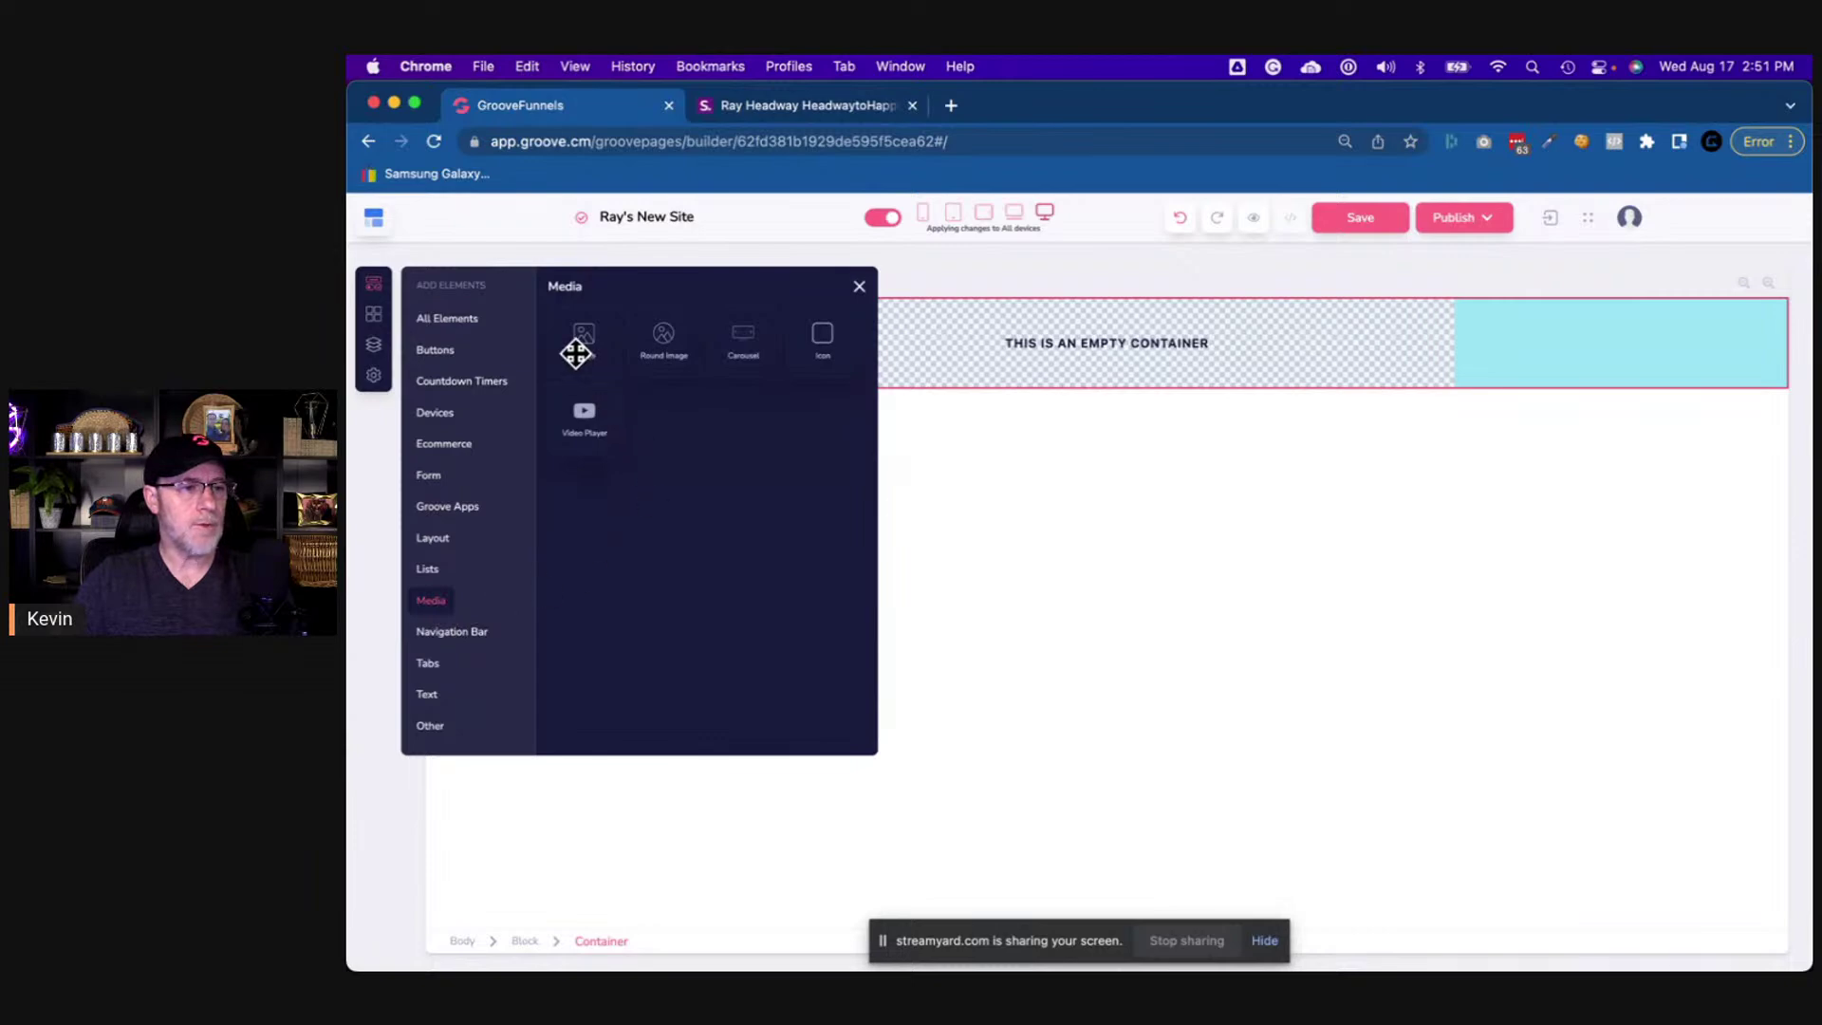
{"action": "left_click_drag", "start_coordinate": [577, 350], "coordinate": [357, 343]}
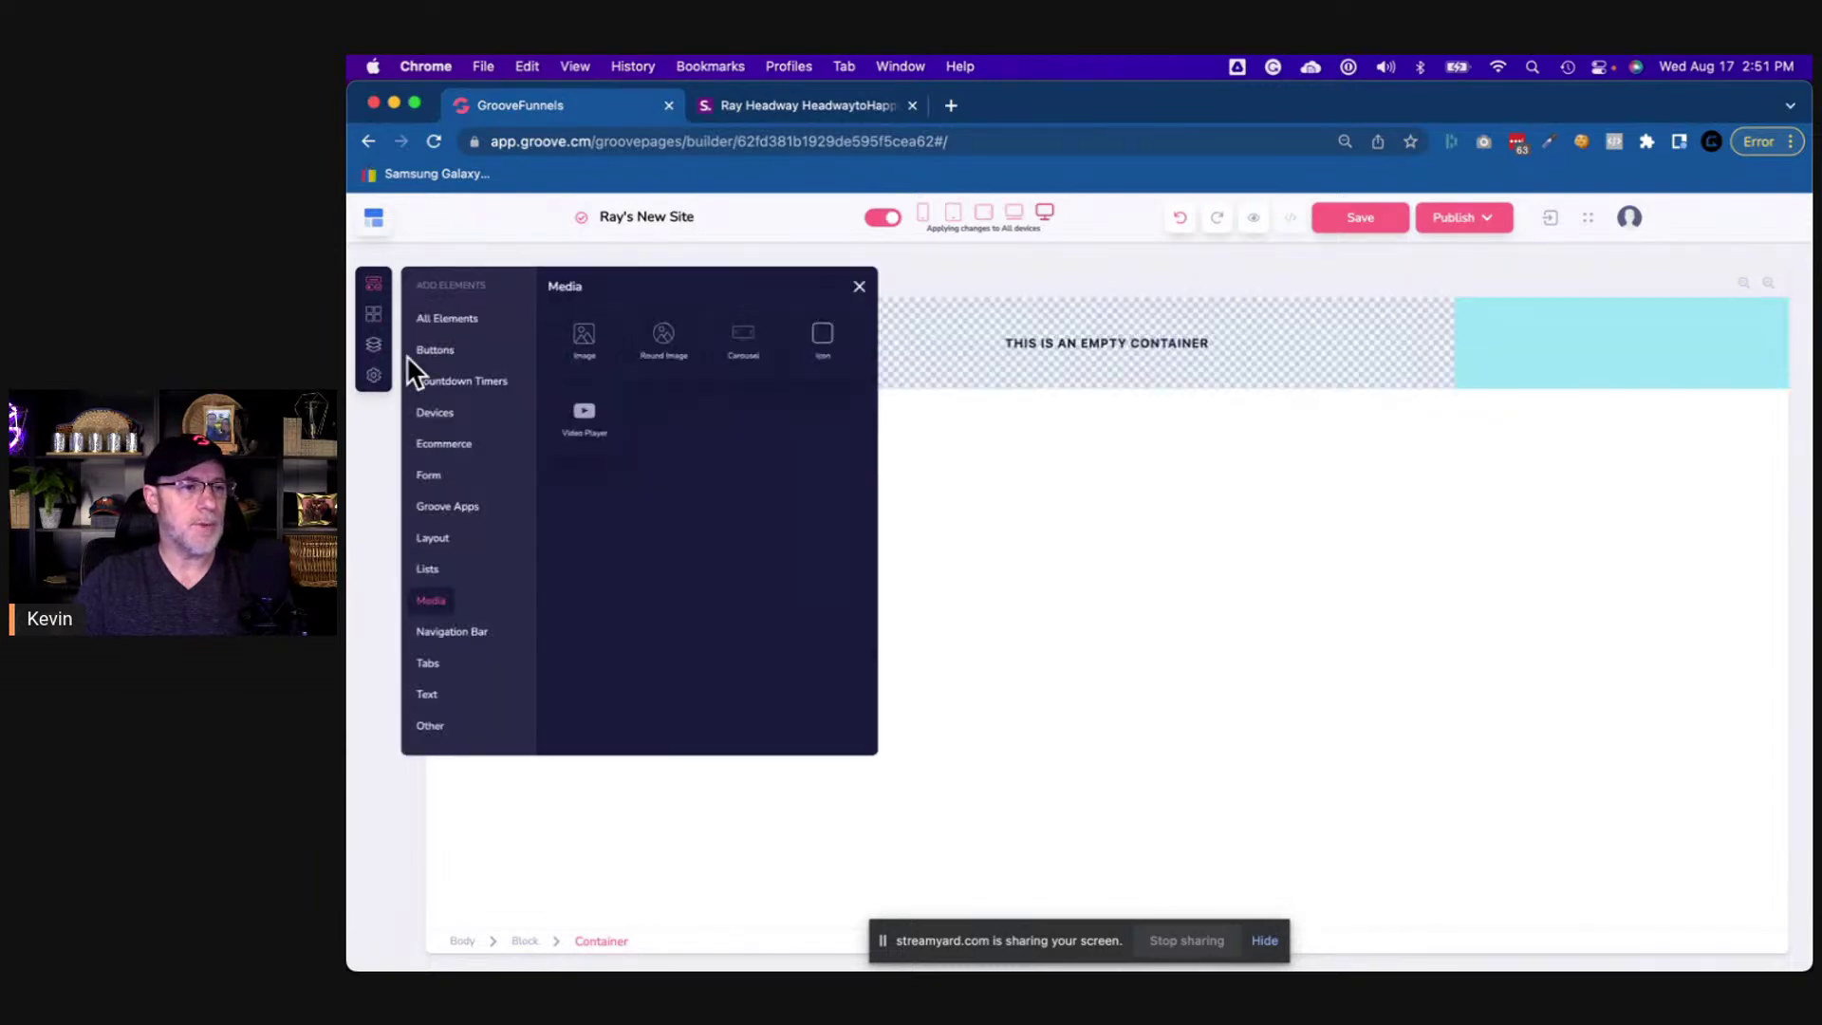
{"action": "left_click_drag", "start_coordinate": [663, 350], "coordinate": [983, 338]}
{"action": "left_click", "coordinate": [989, 351]}
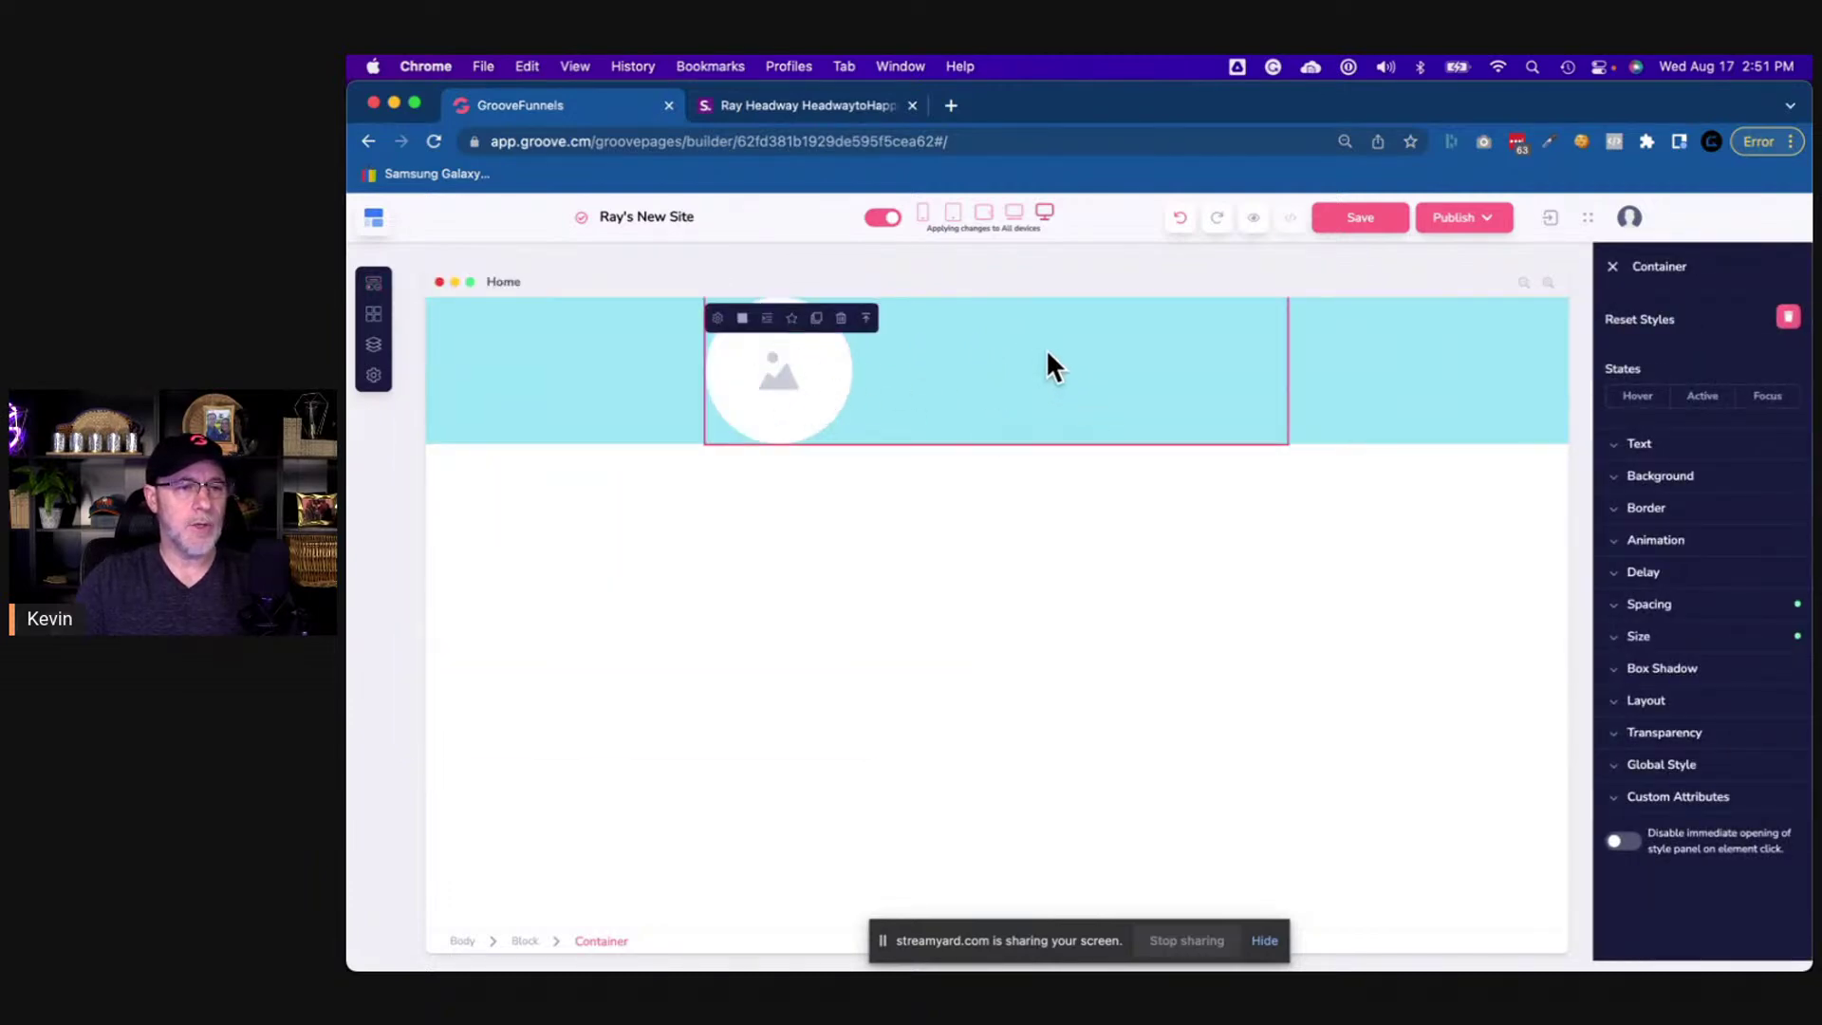
- Save the reference page's profile photo as a PNG into the Screenshots folder
{"action": "left_click", "coordinate": [809, 403]}
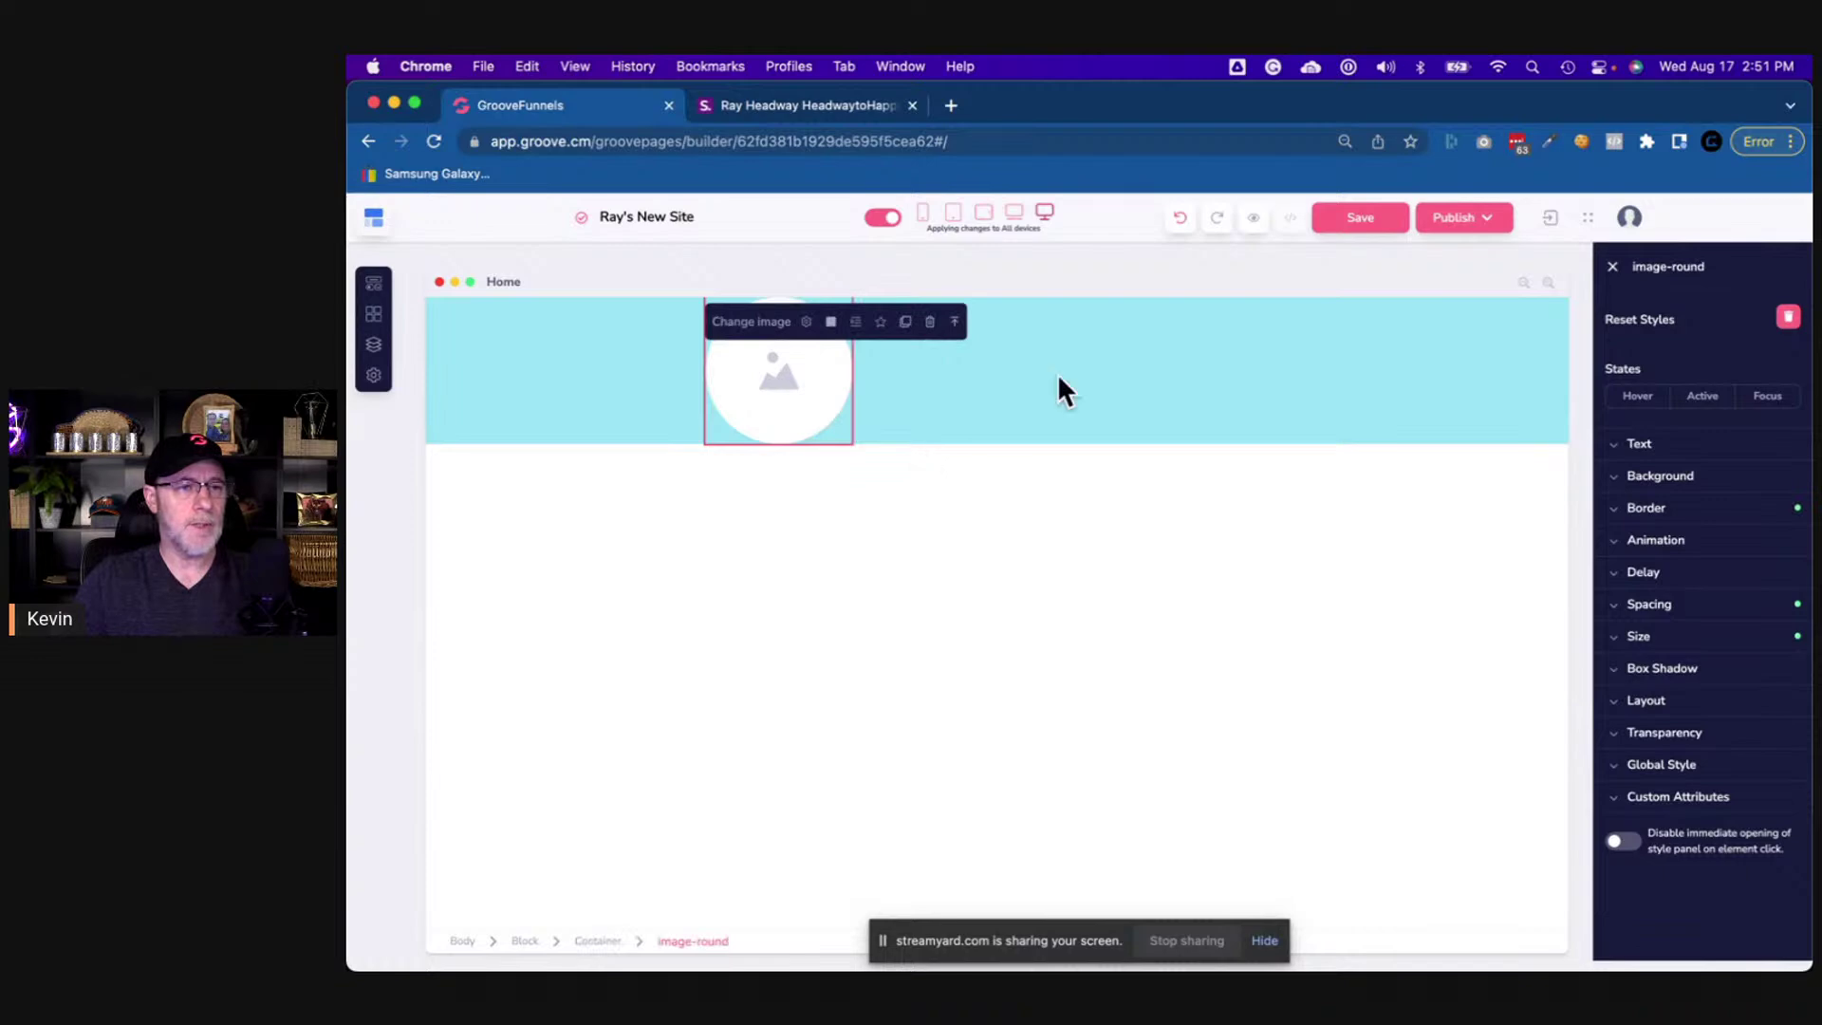
{"action": "left_click", "coordinate": [778, 104]}
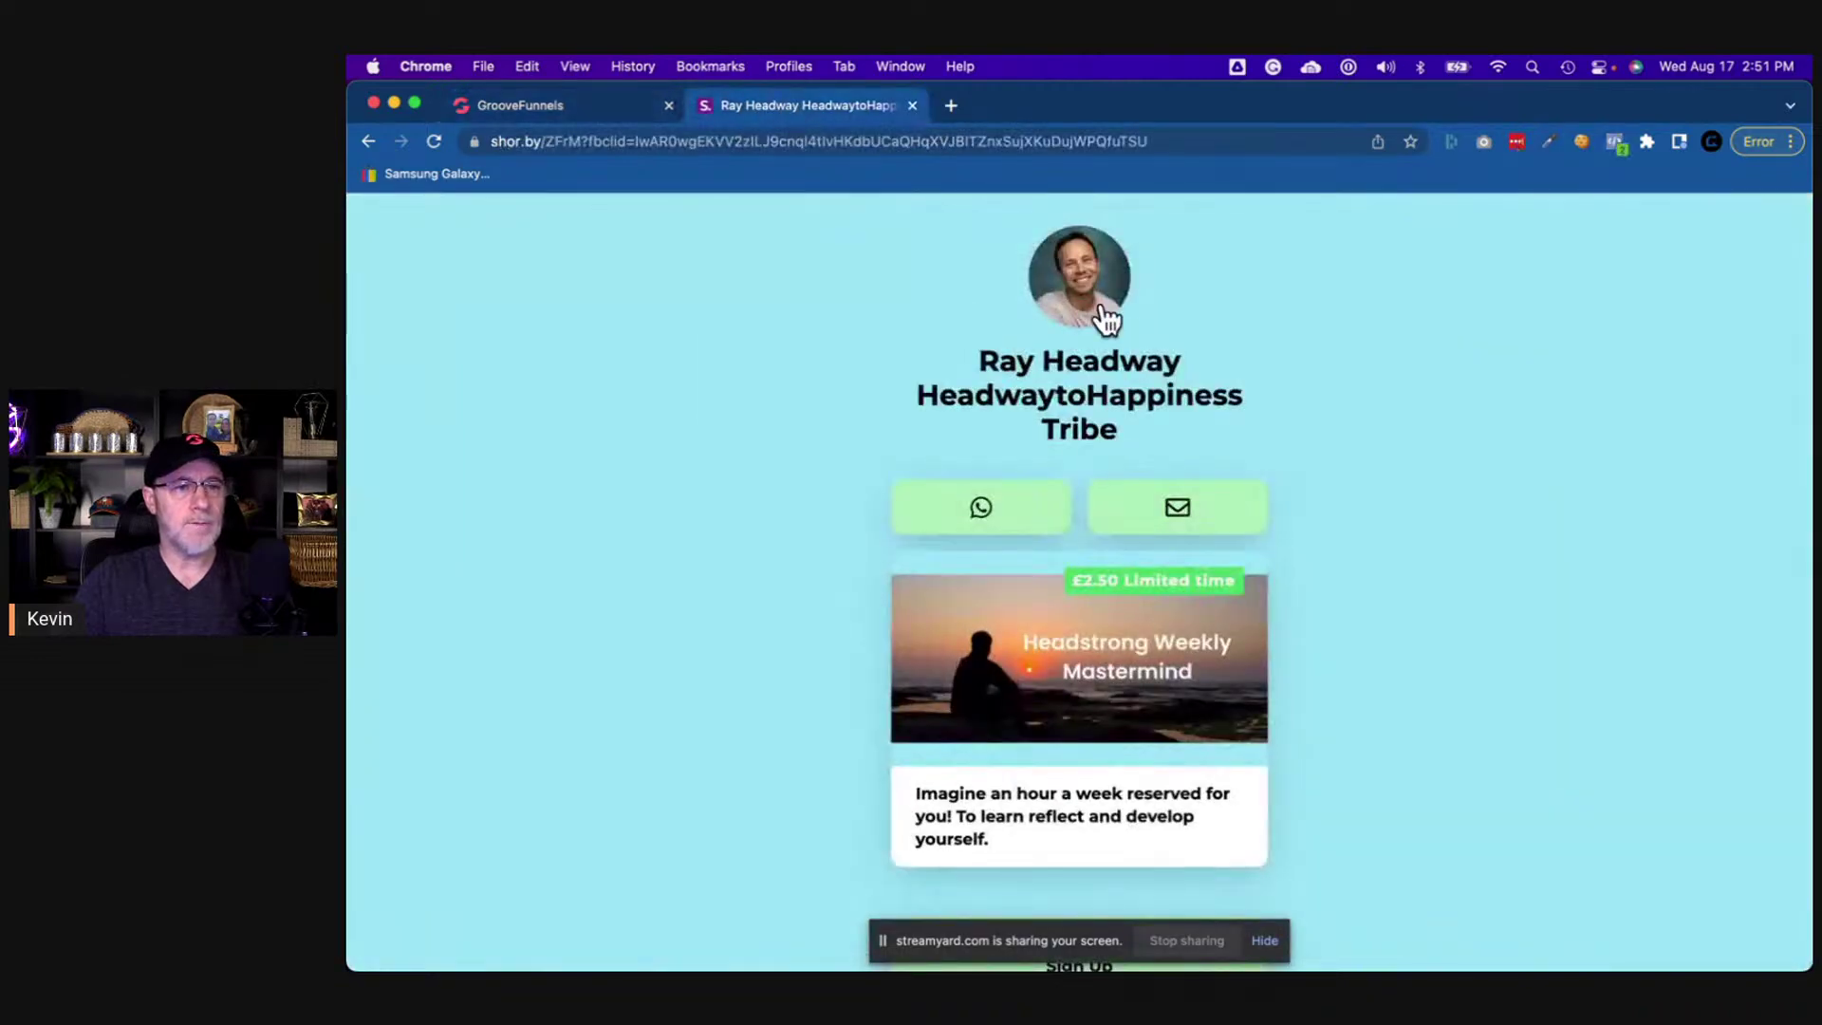
{"action": "right_click", "coordinate": [1057, 276]}
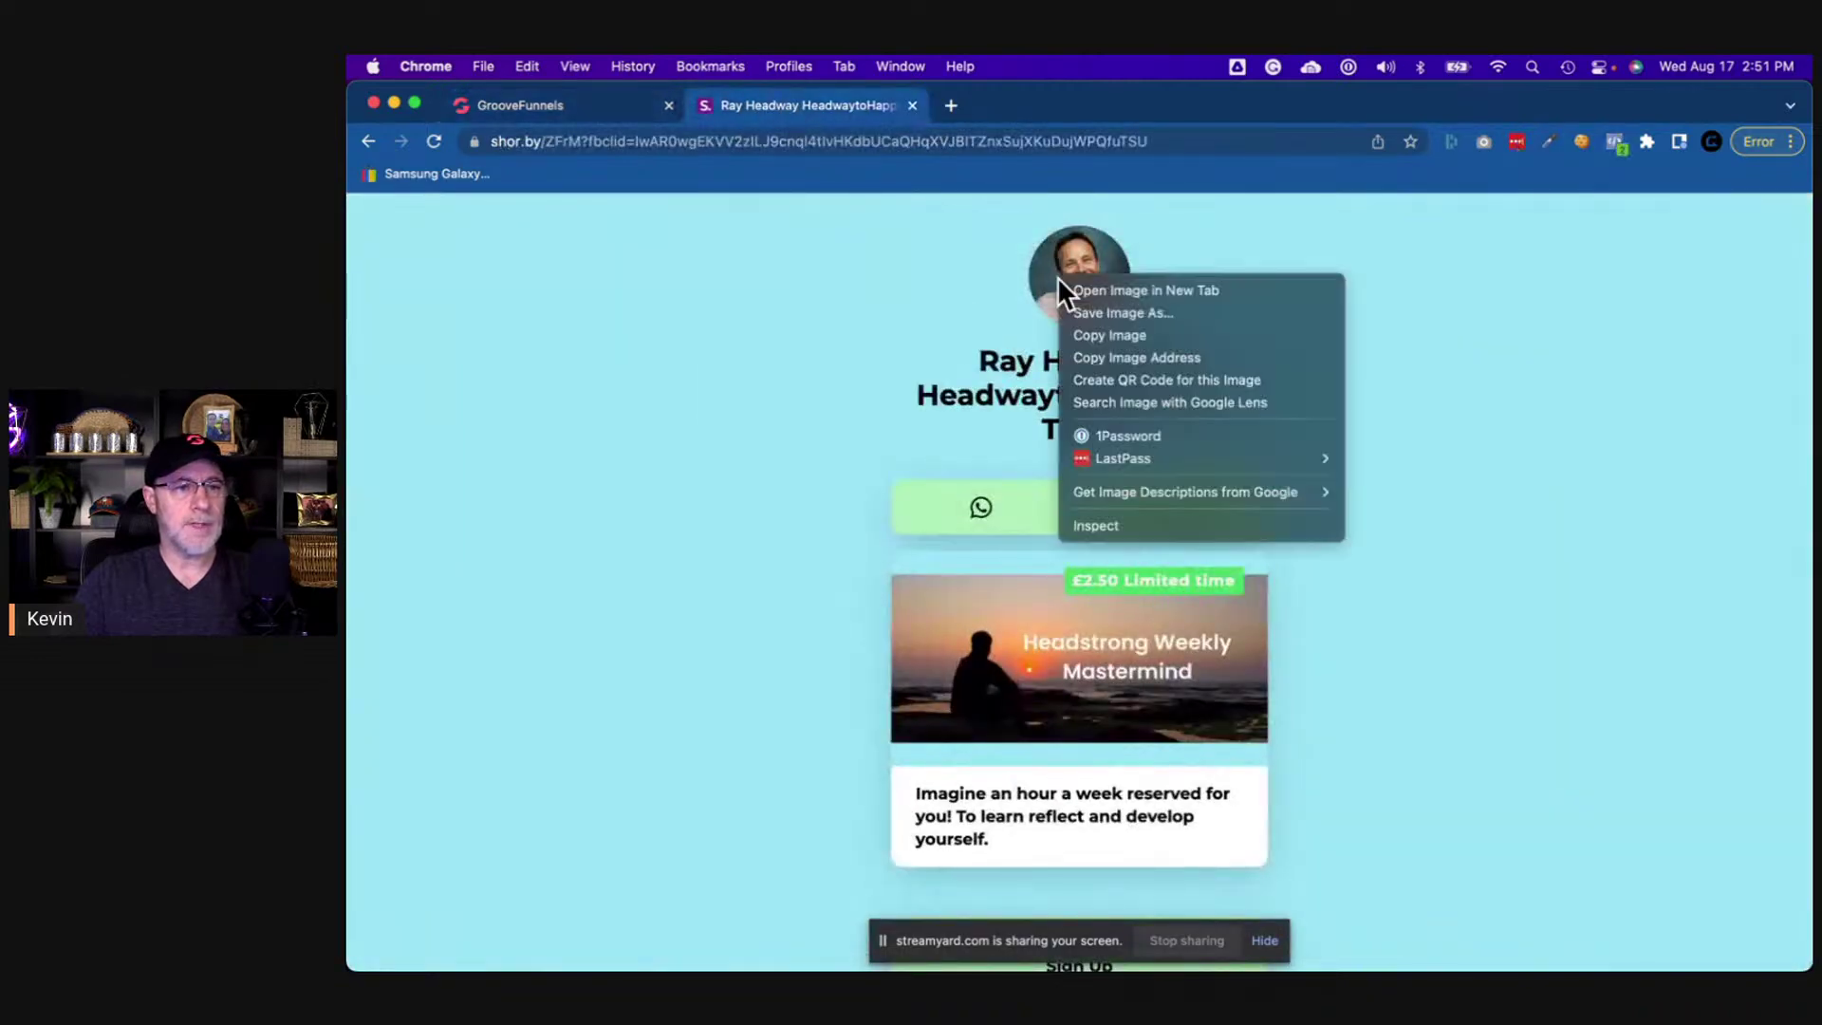
{"action": "left_click", "coordinate": [1096, 312]}
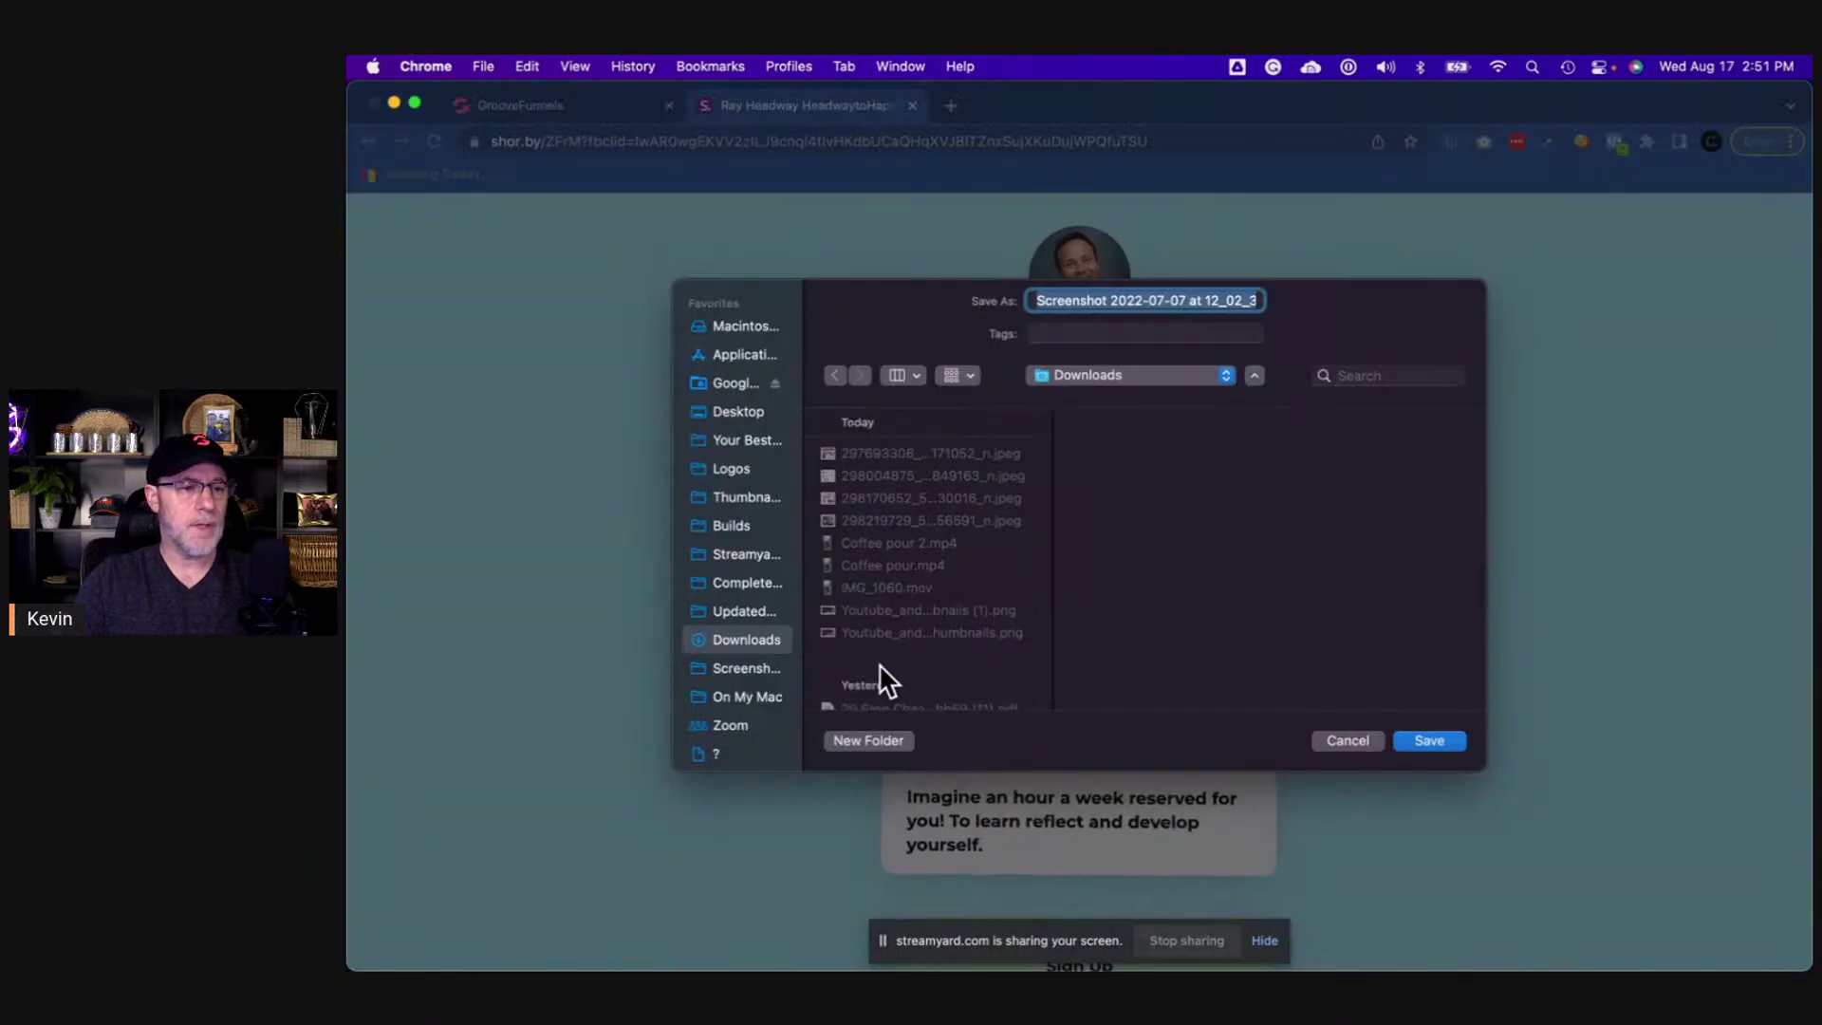
{"action": "left_click", "coordinate": [746, 669]}
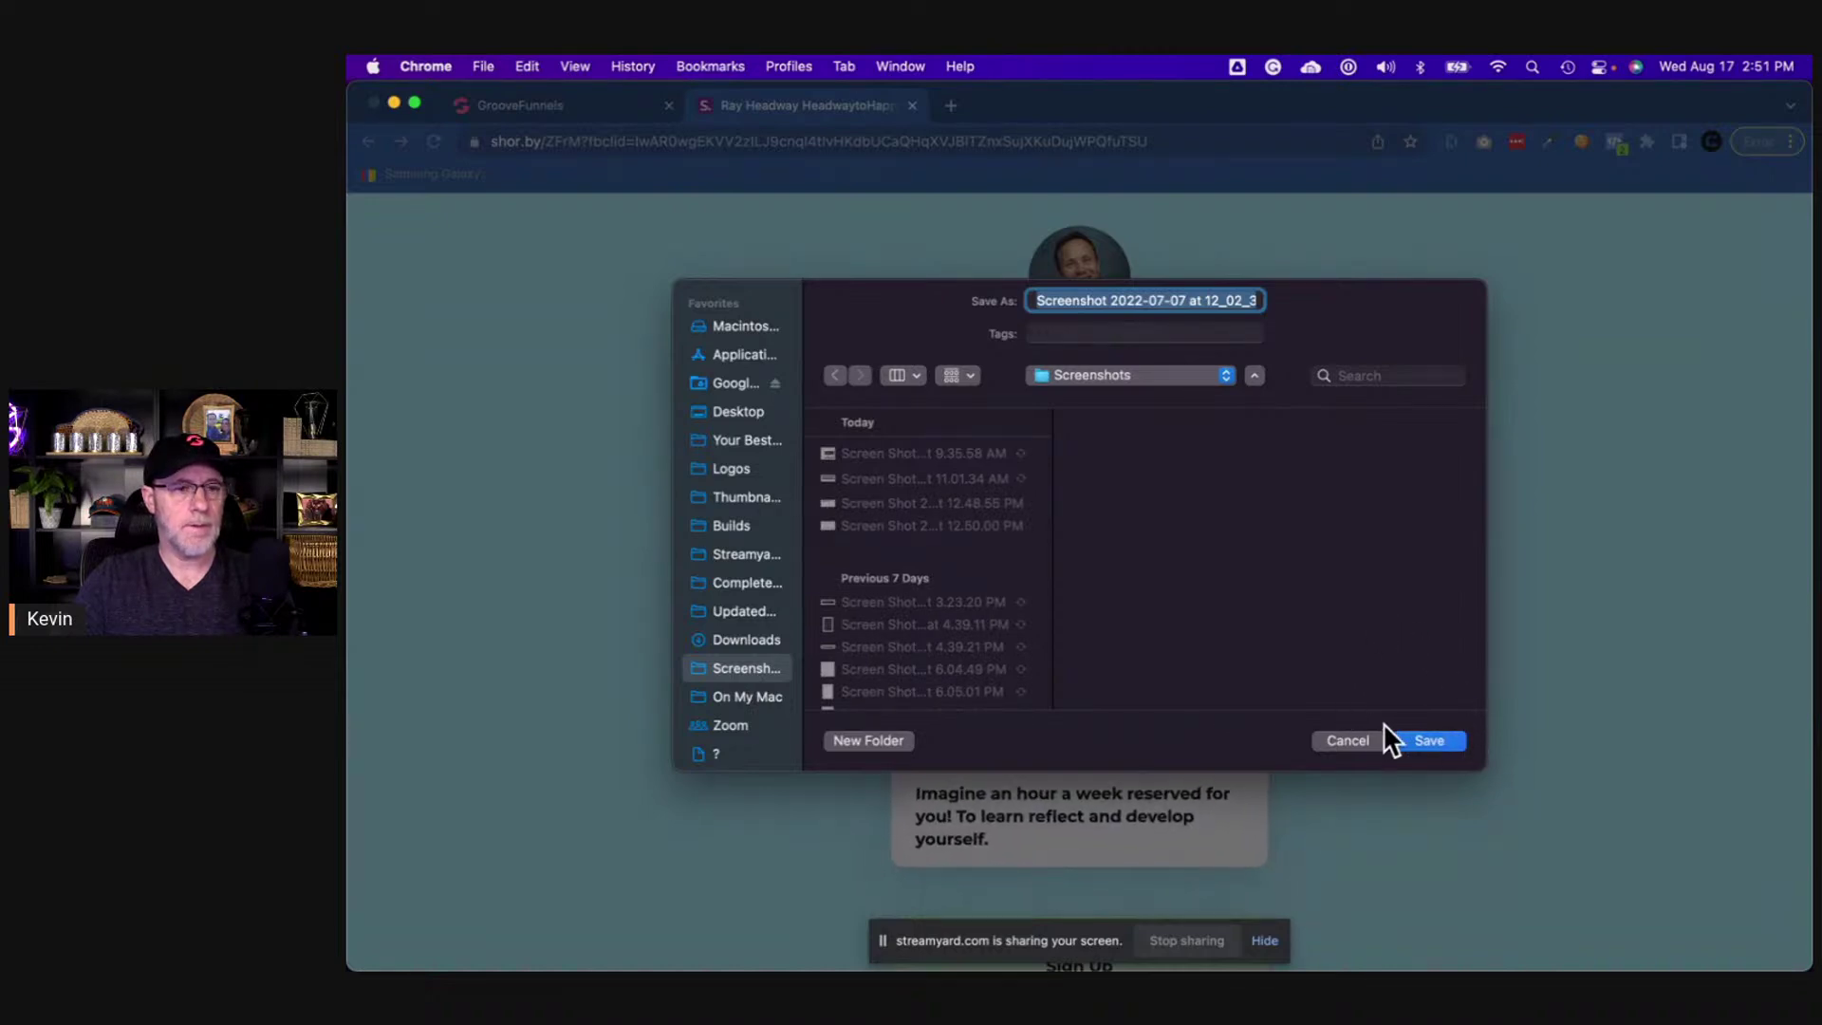
{"action": "left_click", "coordinate": [1430, 742]}
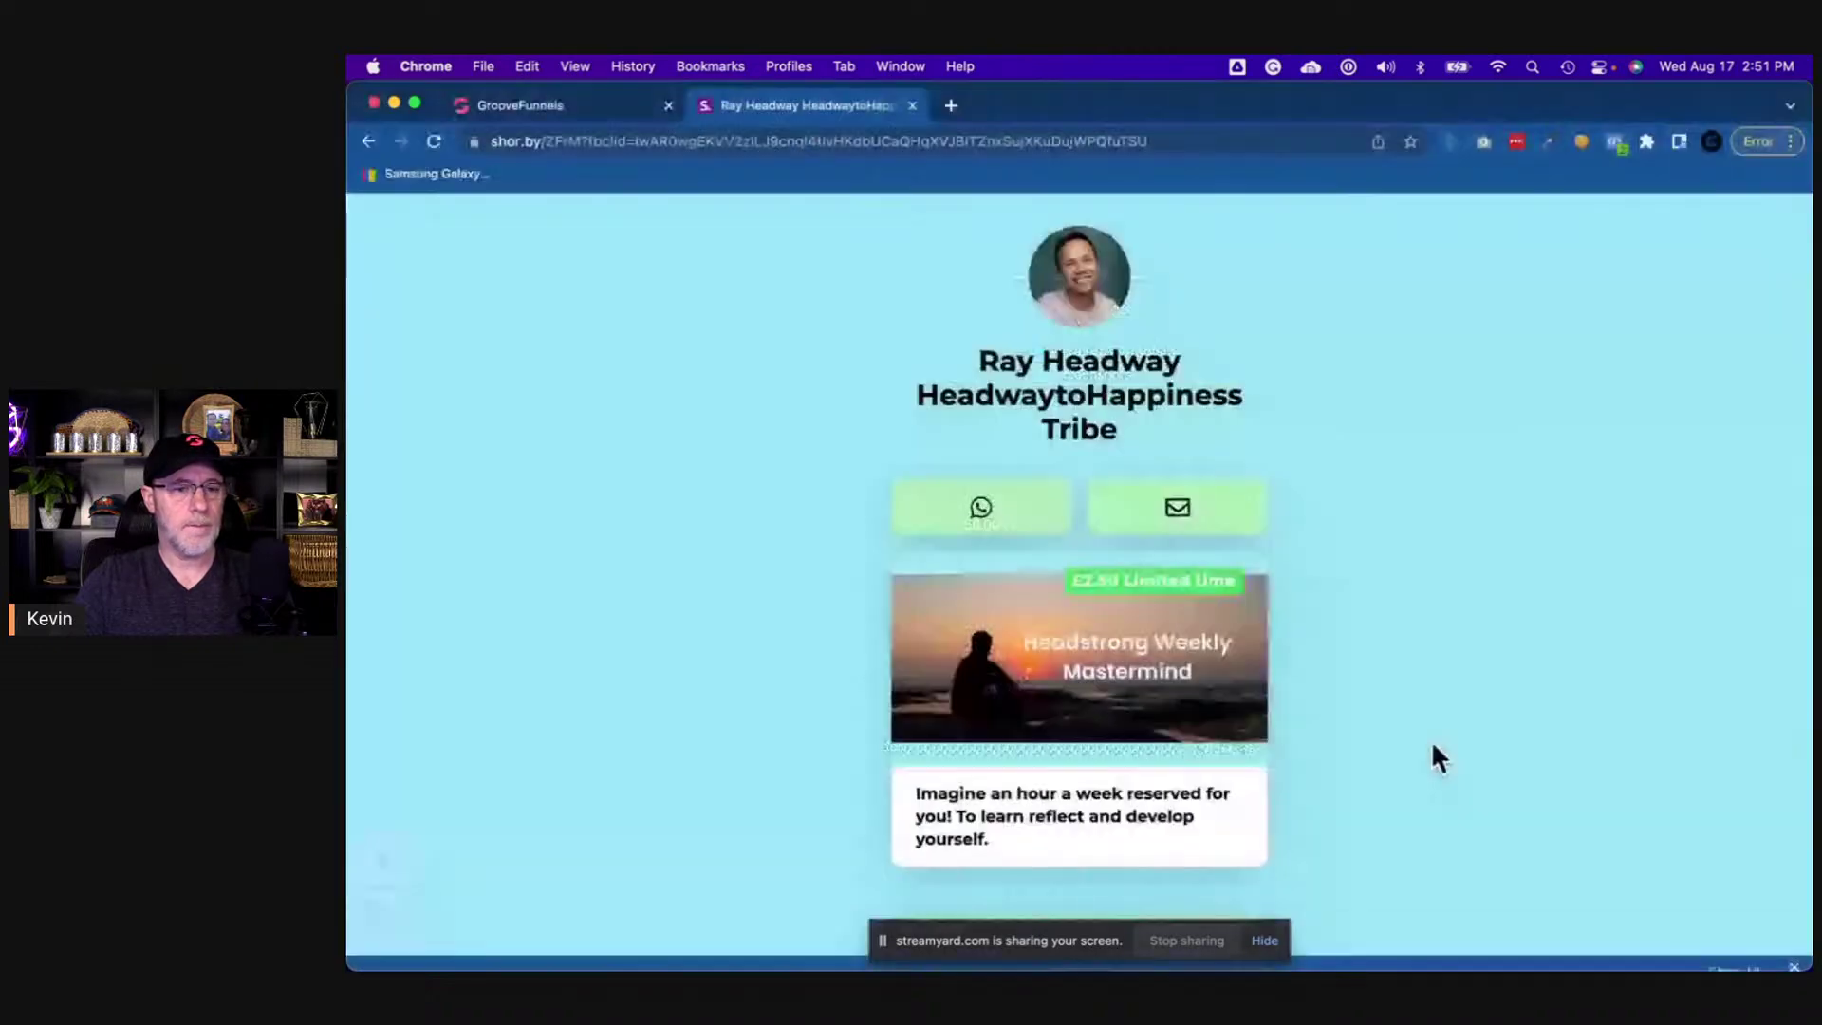
{"action": "left_click", "coordinate": [601, 110]}
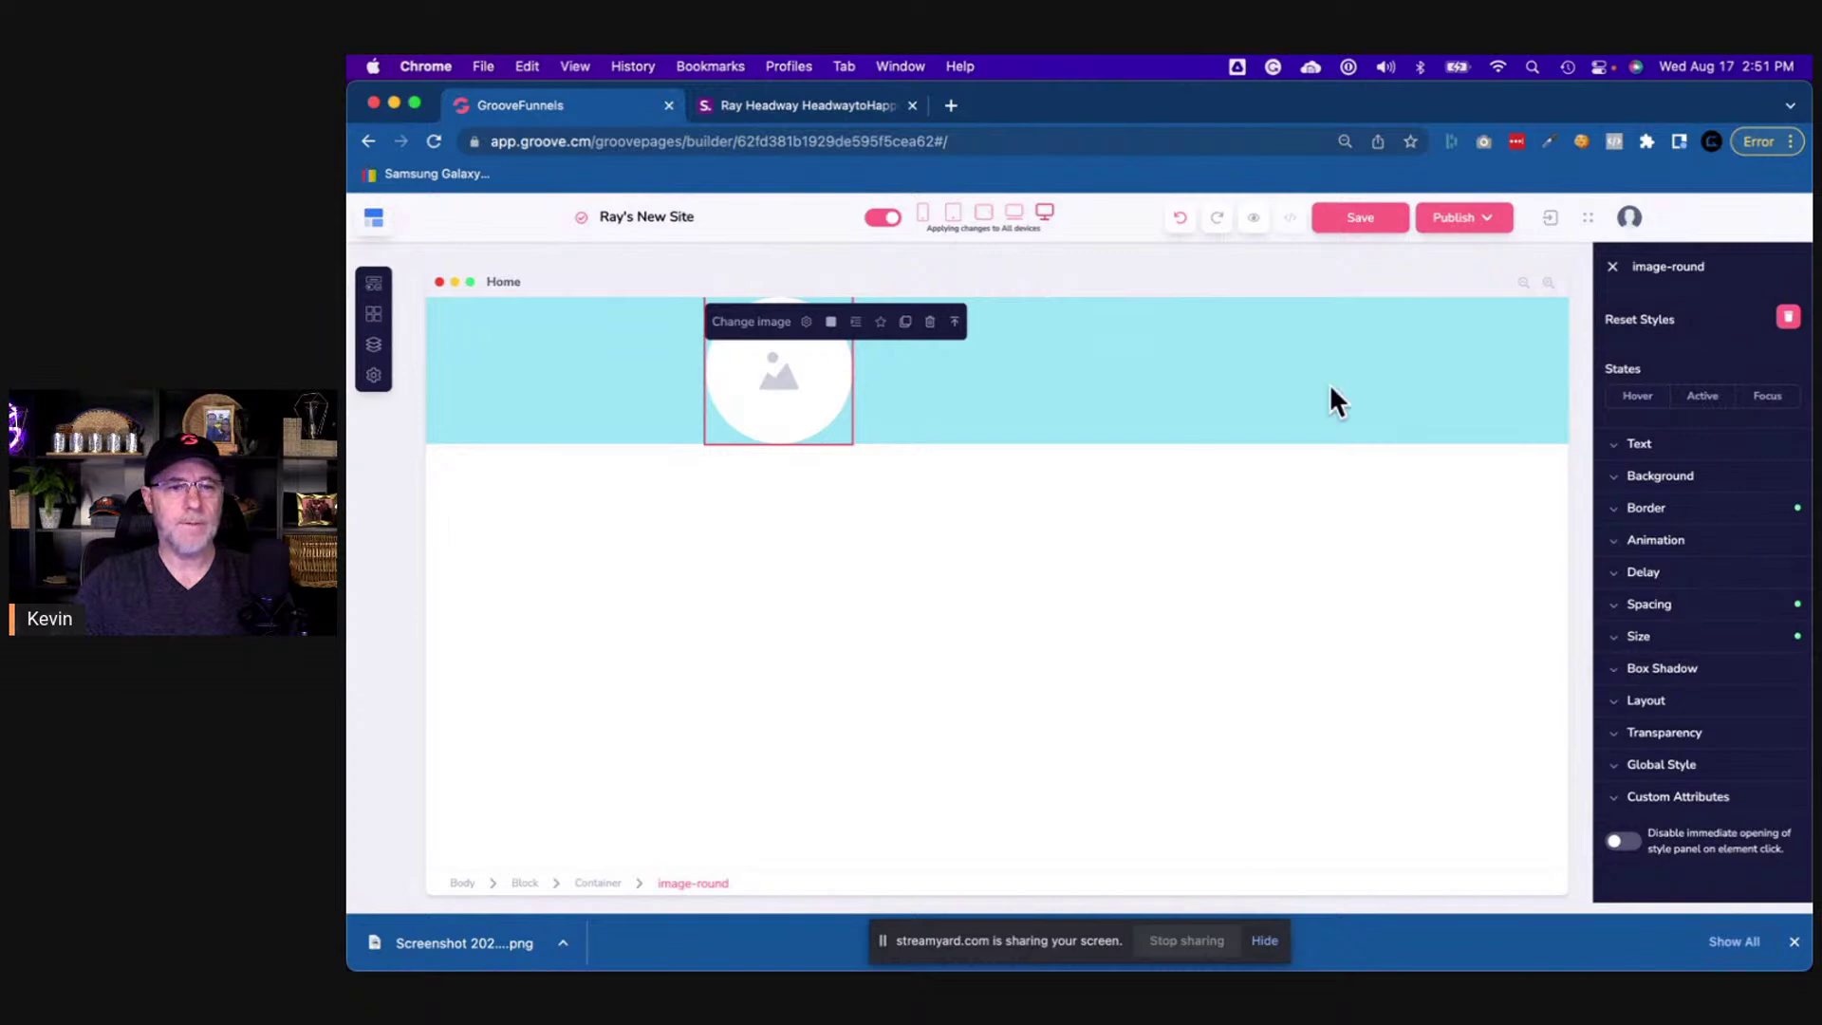
- Upload the portrait screenshot PNG and use it as the round banner image
{"action": "left_click", "coordinate": [806, 322]}
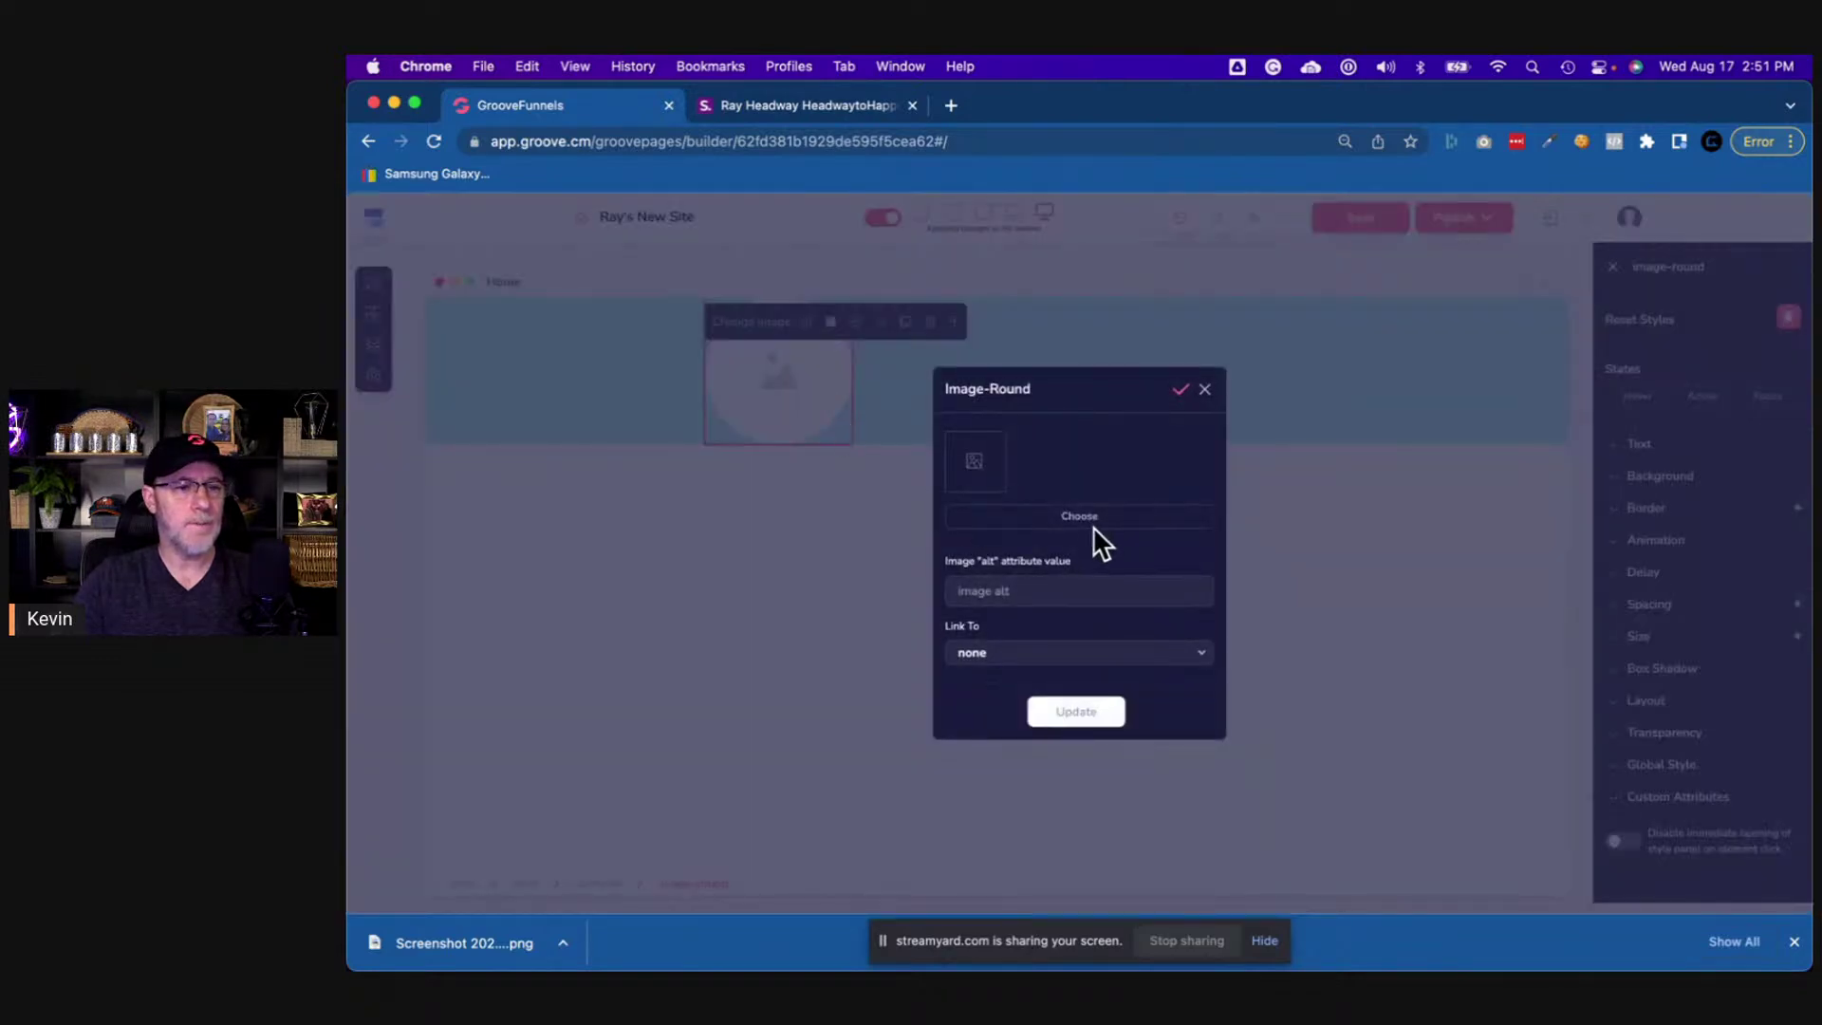
{"action": "left_click", "coordinate": [1091, 525]}
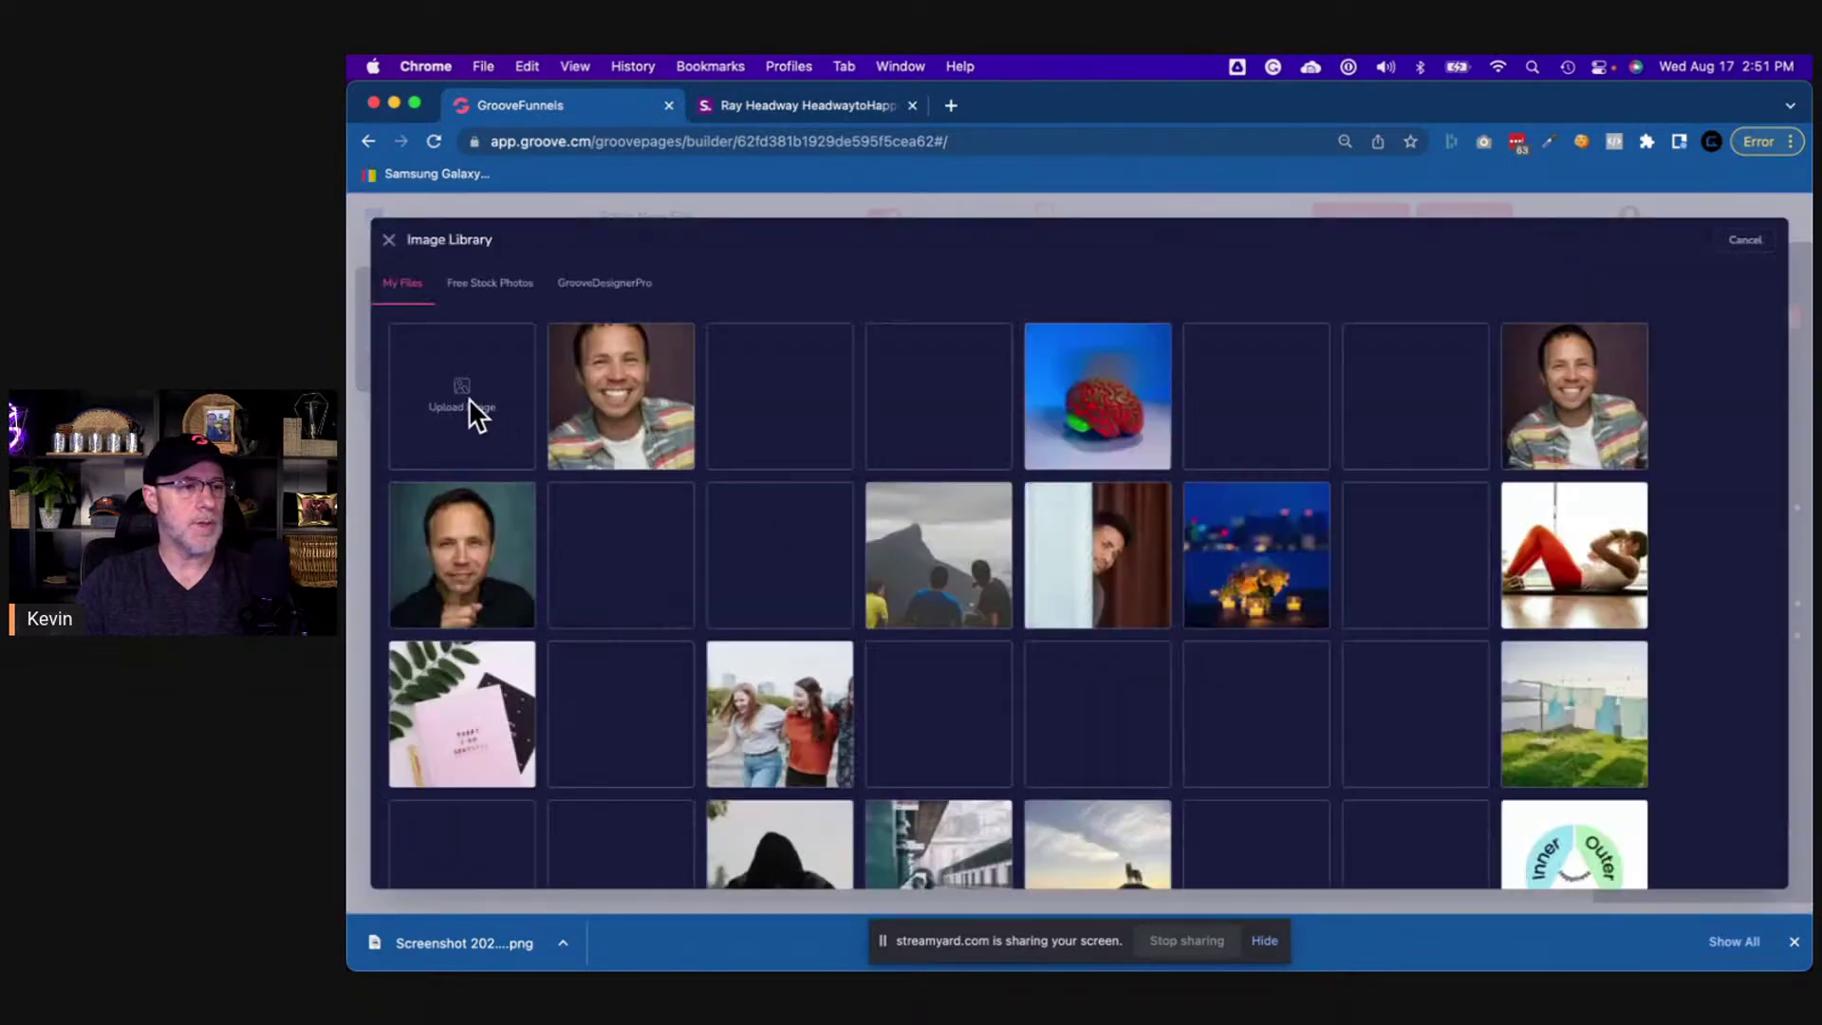
{"action": "left_click", "coordinate": [468, 399]}
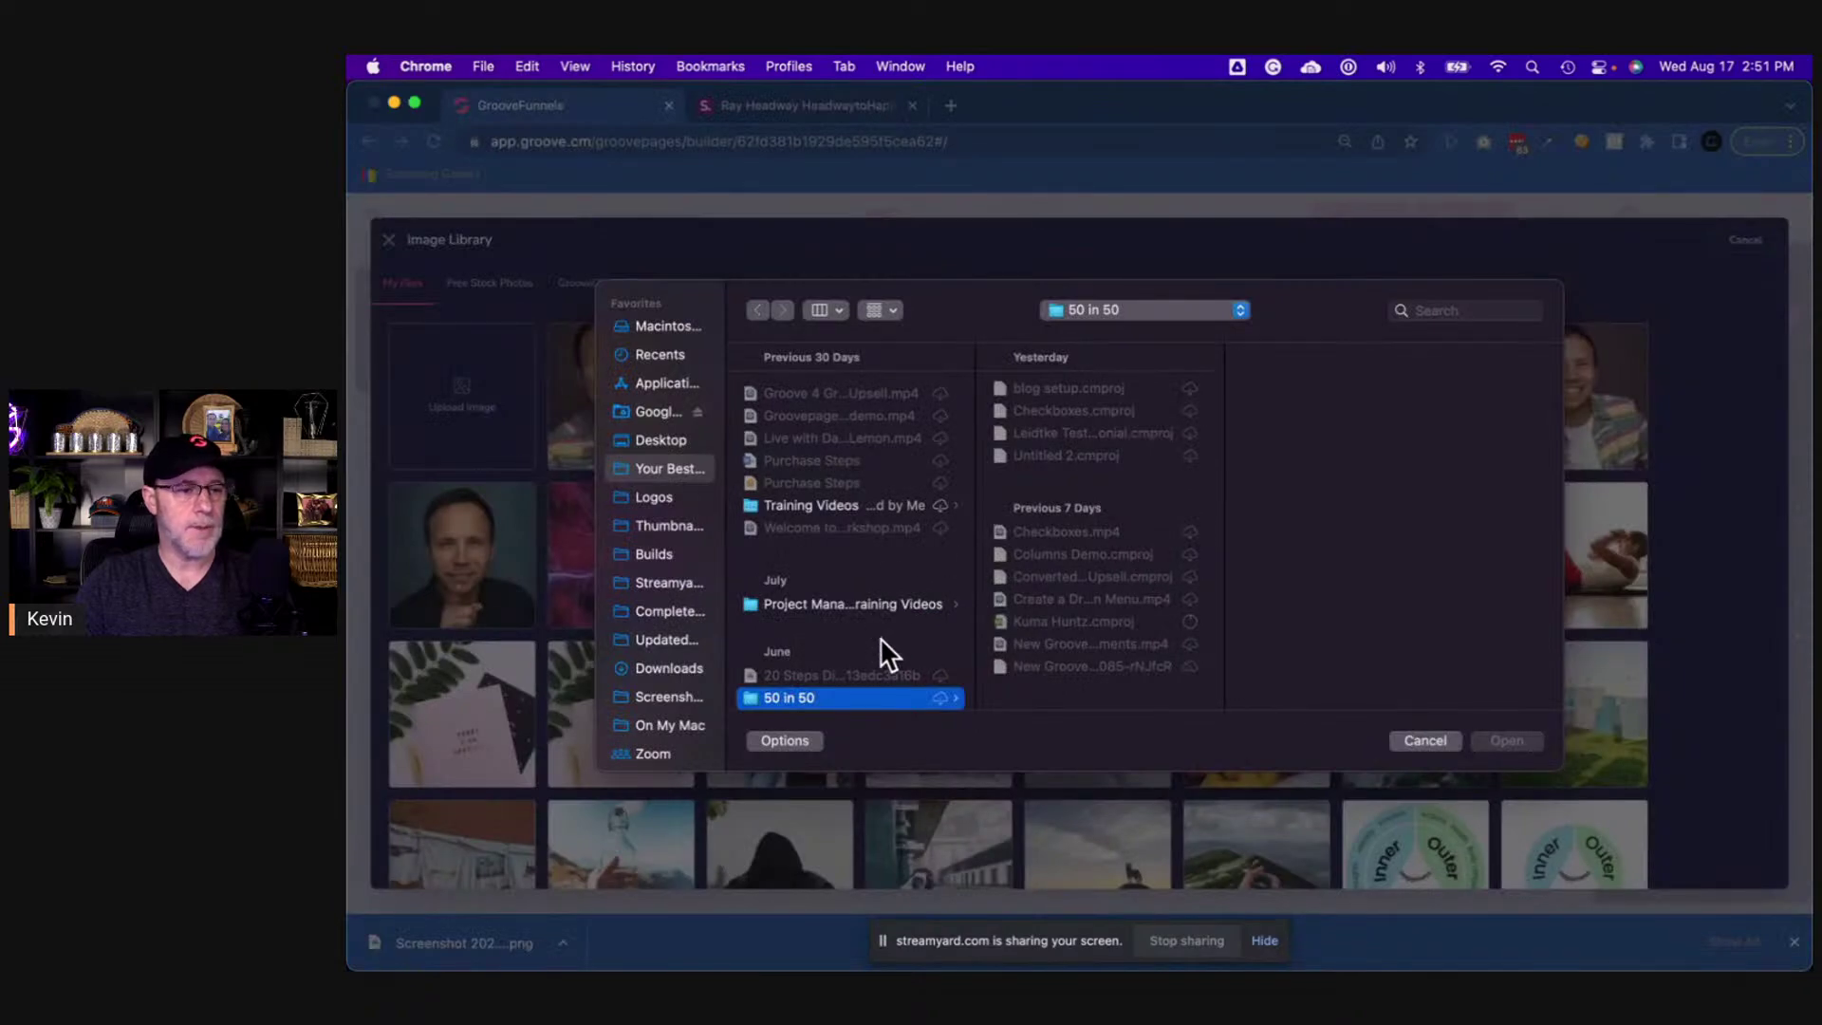
{"action": "left_click", "coordinate": [645, 696]}
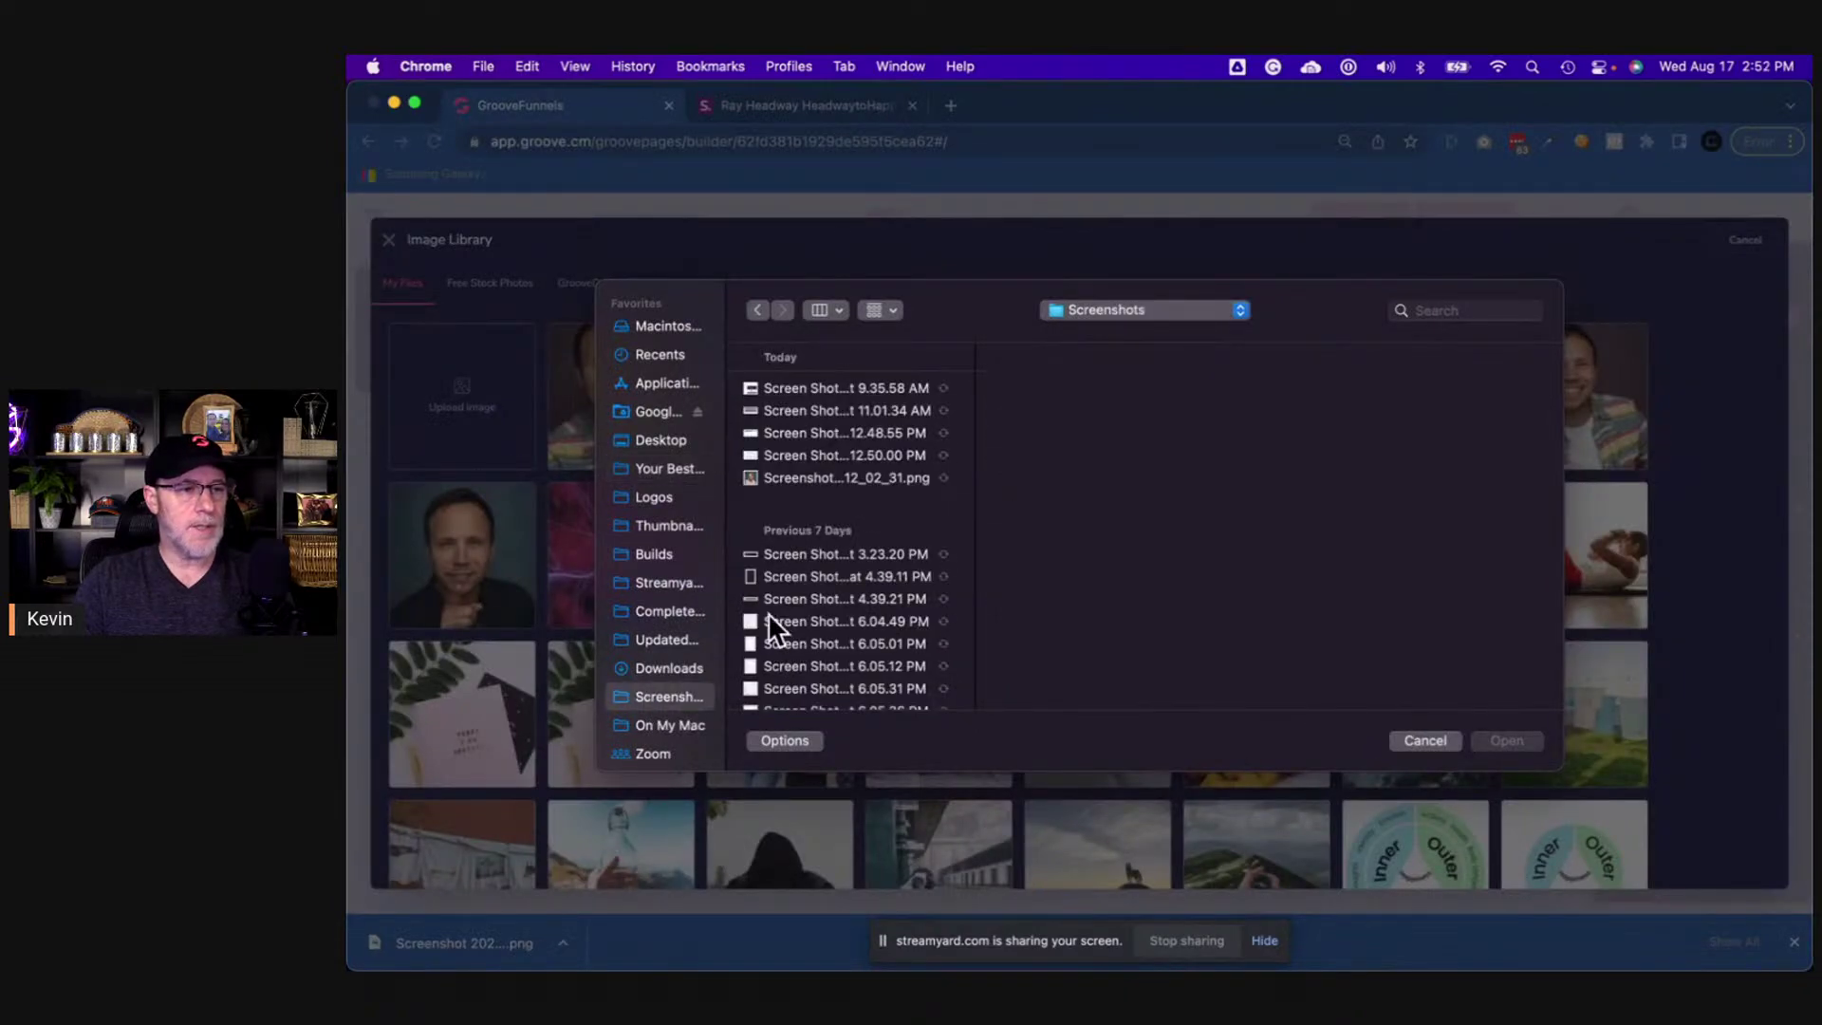
{"action": "left_click", "coordinate": [820, 479]}
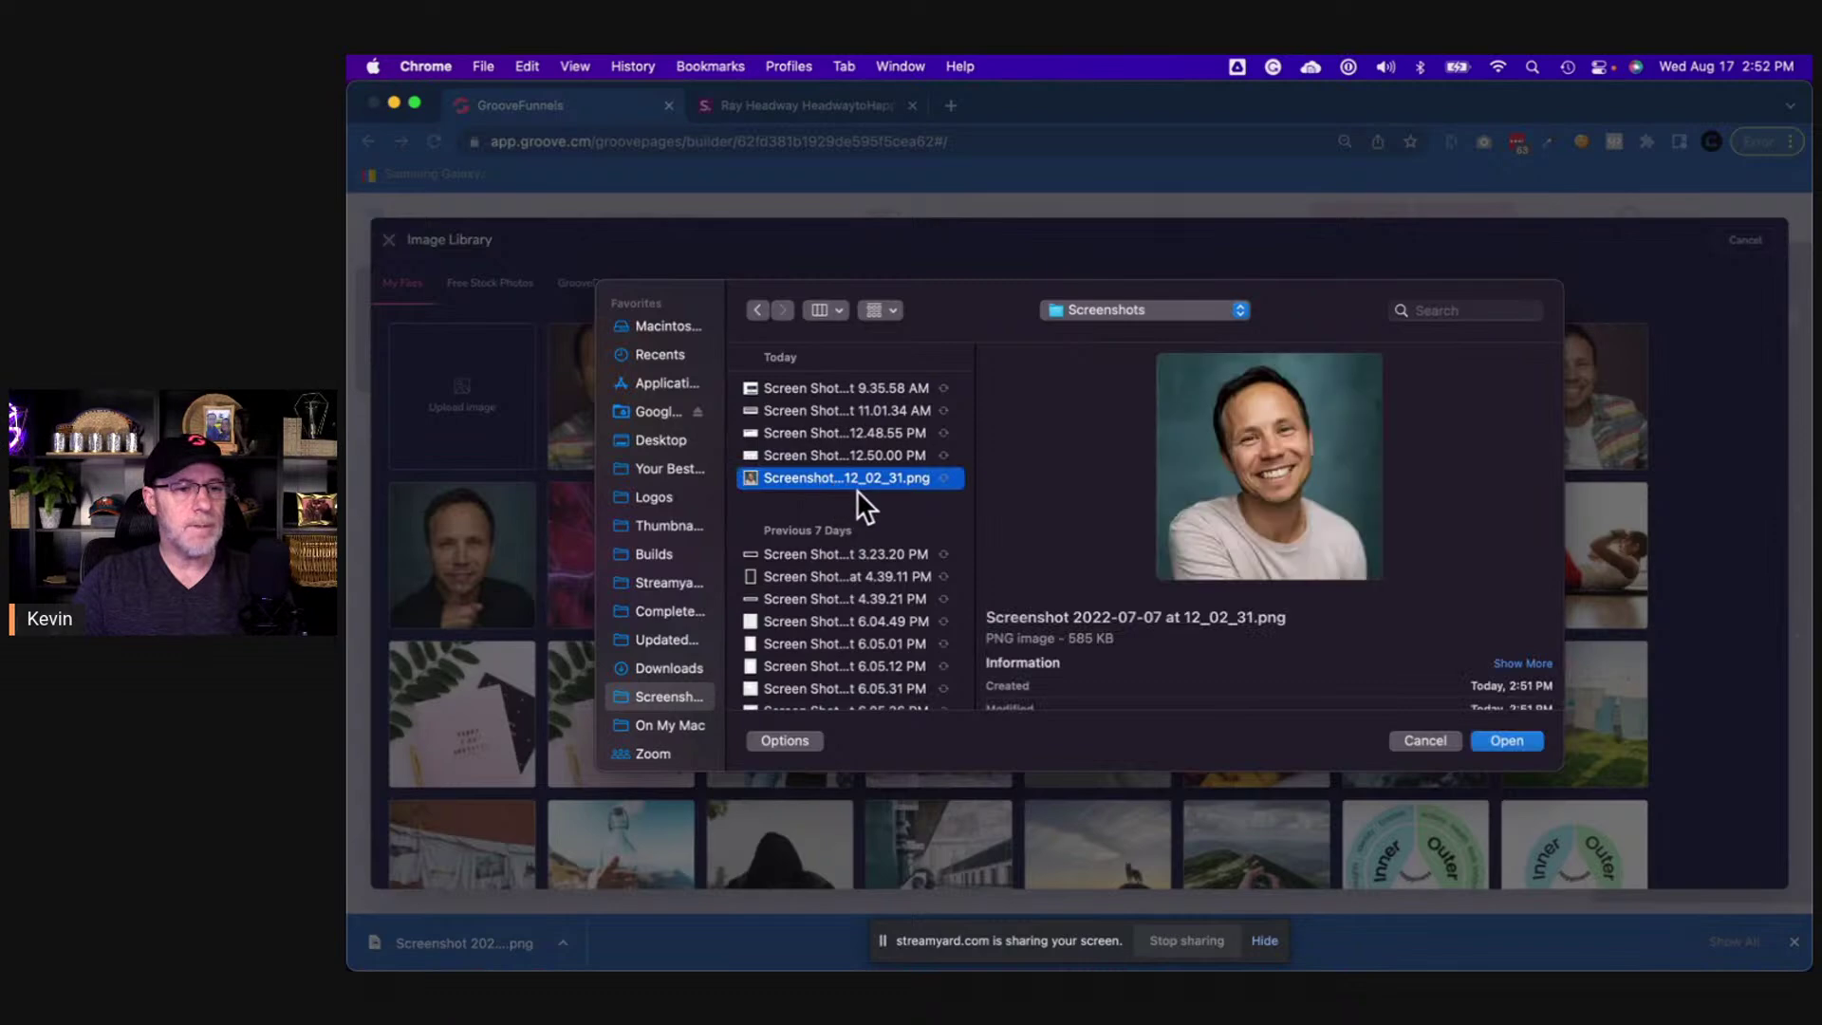
{"action": "left_click", "coordinate": [1522, 740]}
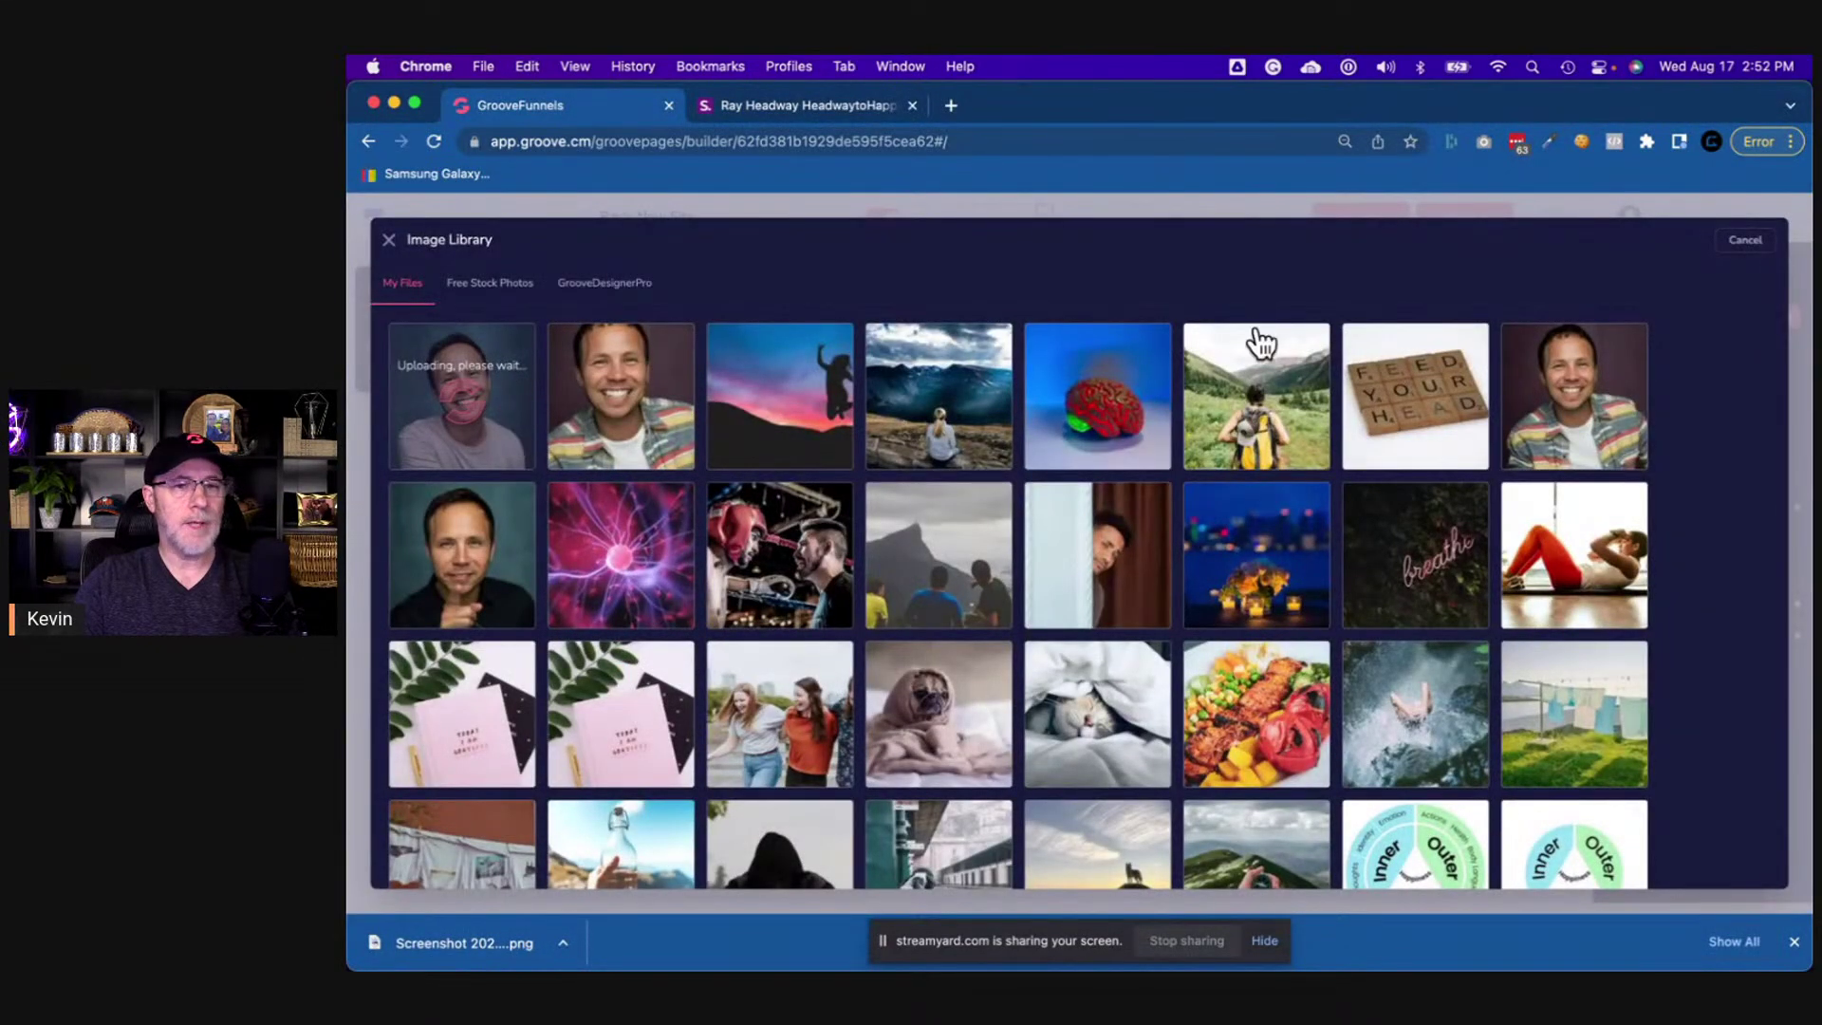
{"action": "left_click", "coordinate": [1744, 243]}
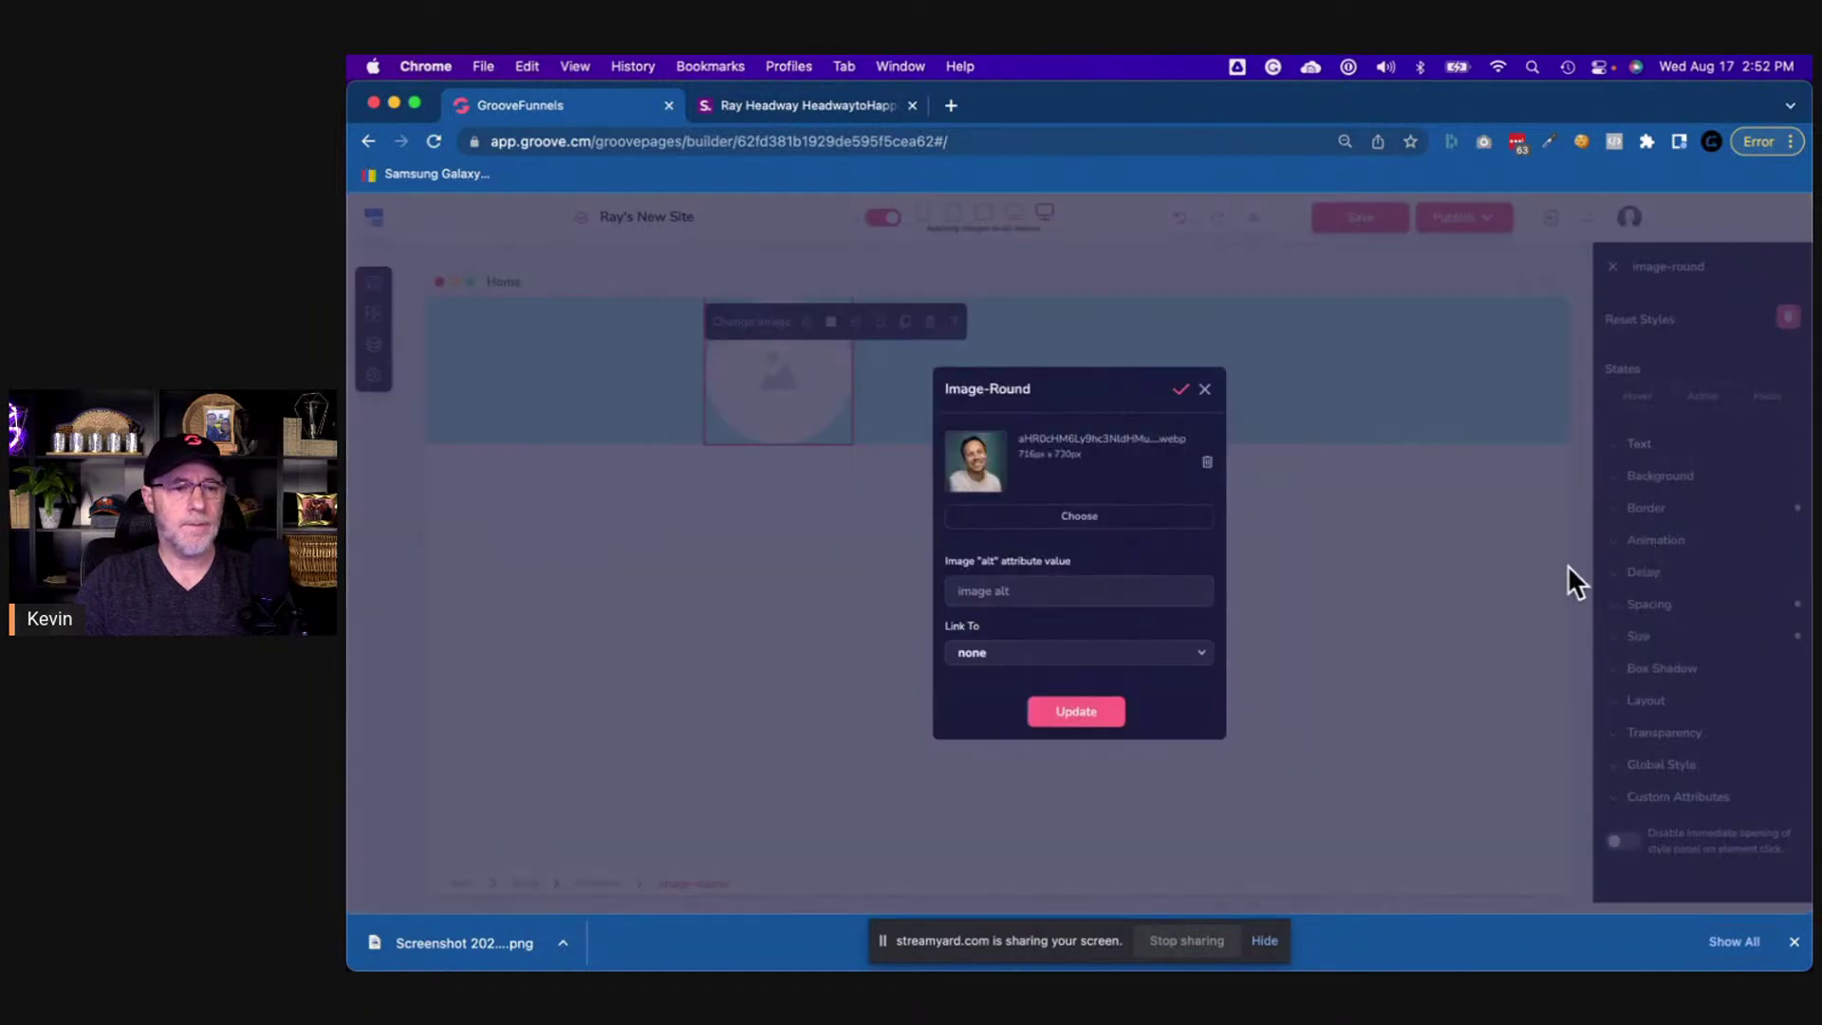
- Give the photo alt text describing it as a photo of the person and apply it
{"action": "left_click", "coordinate": [1004, 589]}
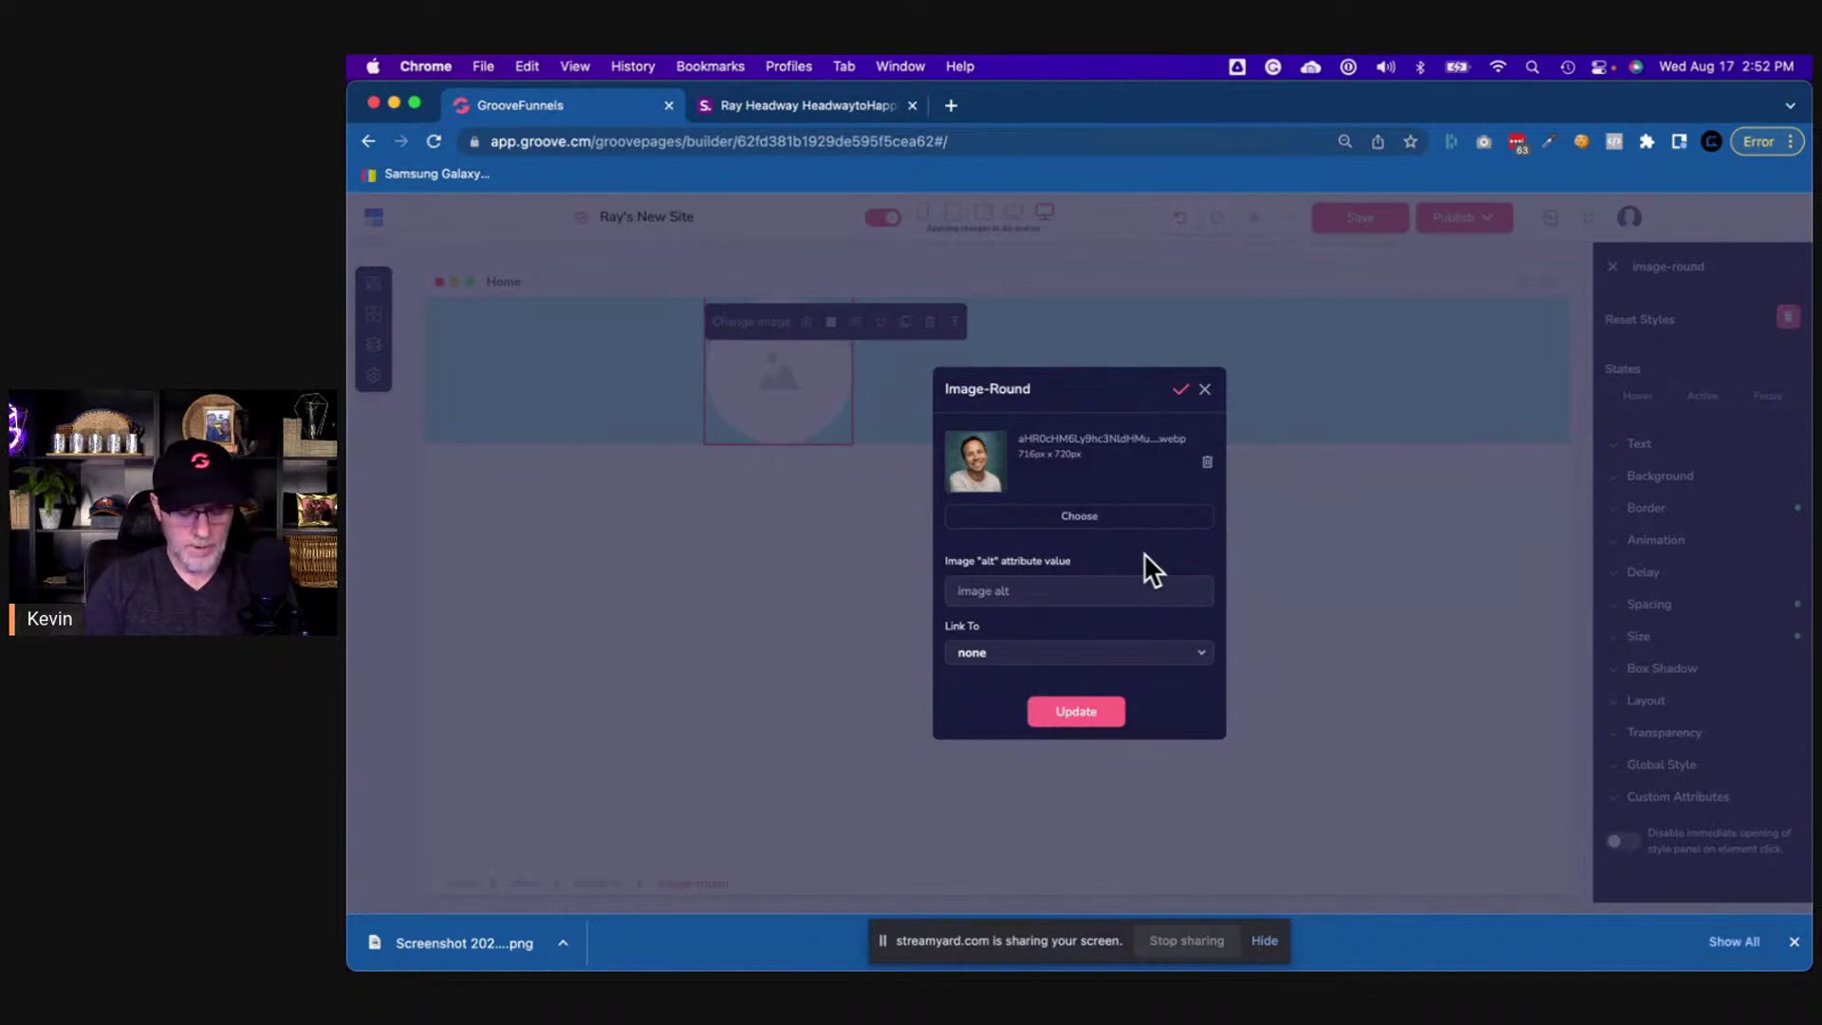
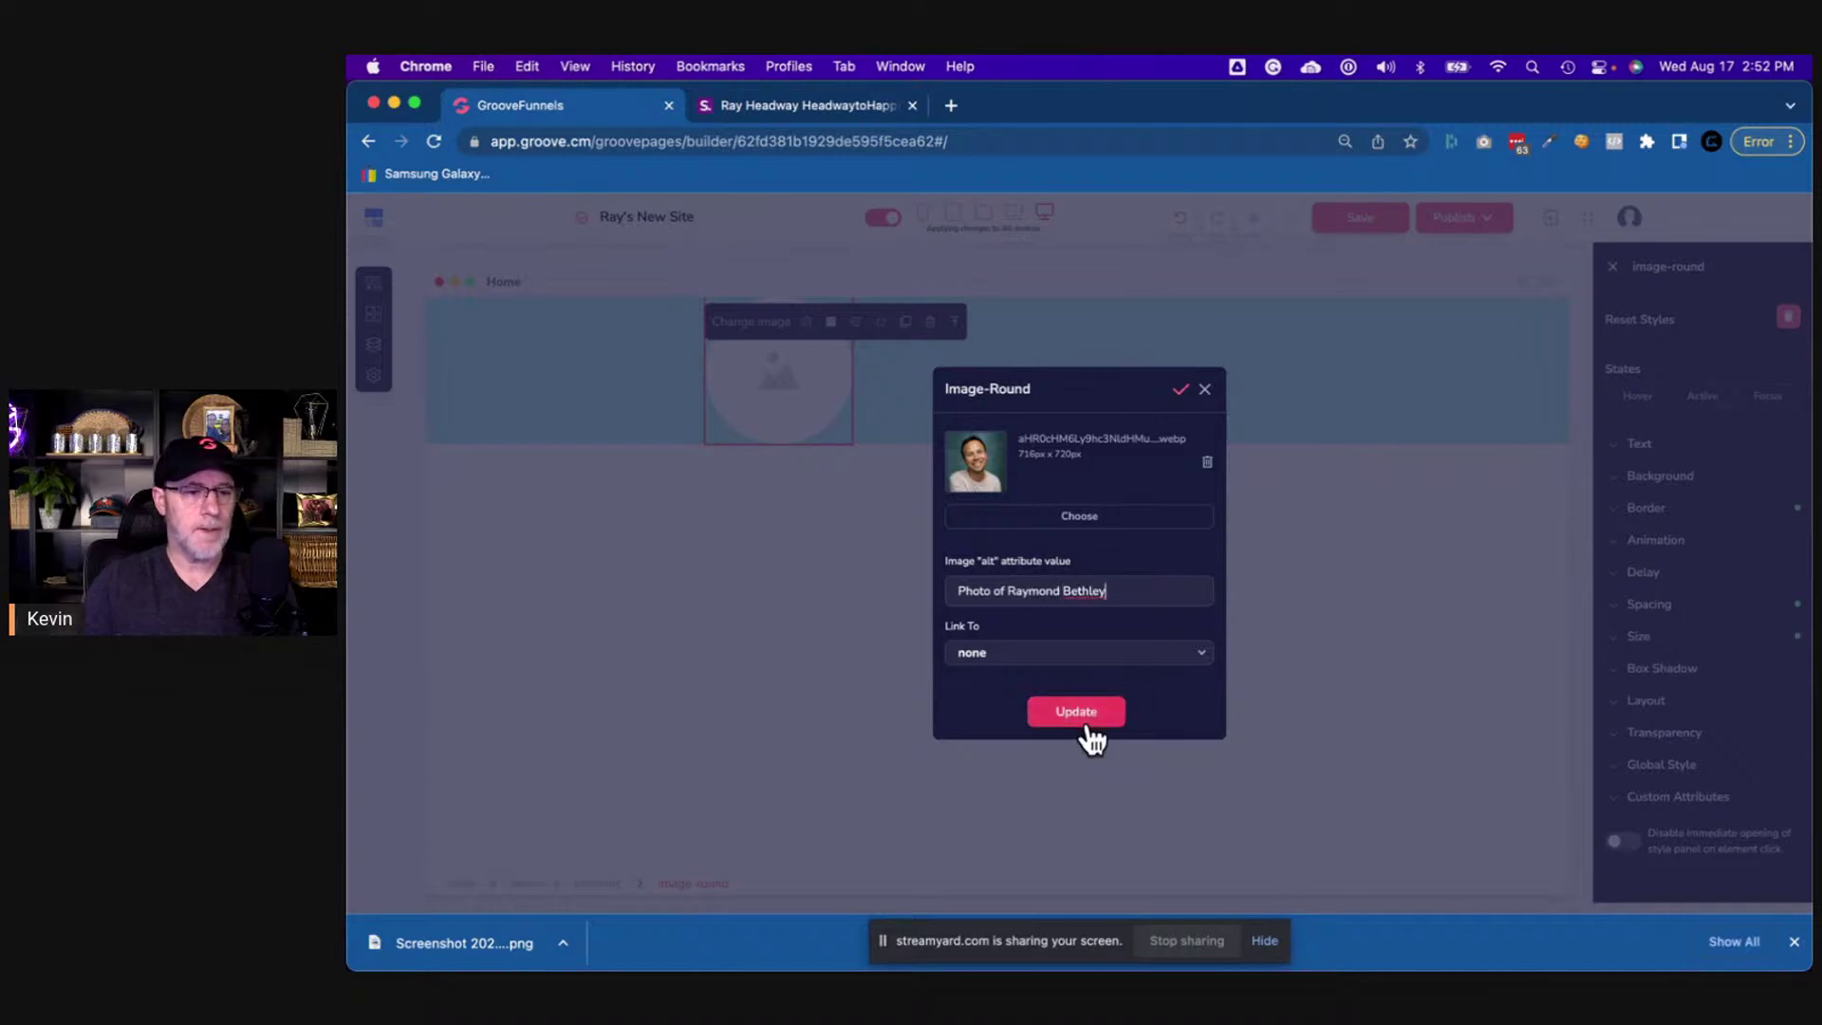
{"action": "left_click", "coordinate": [1081, 719]}
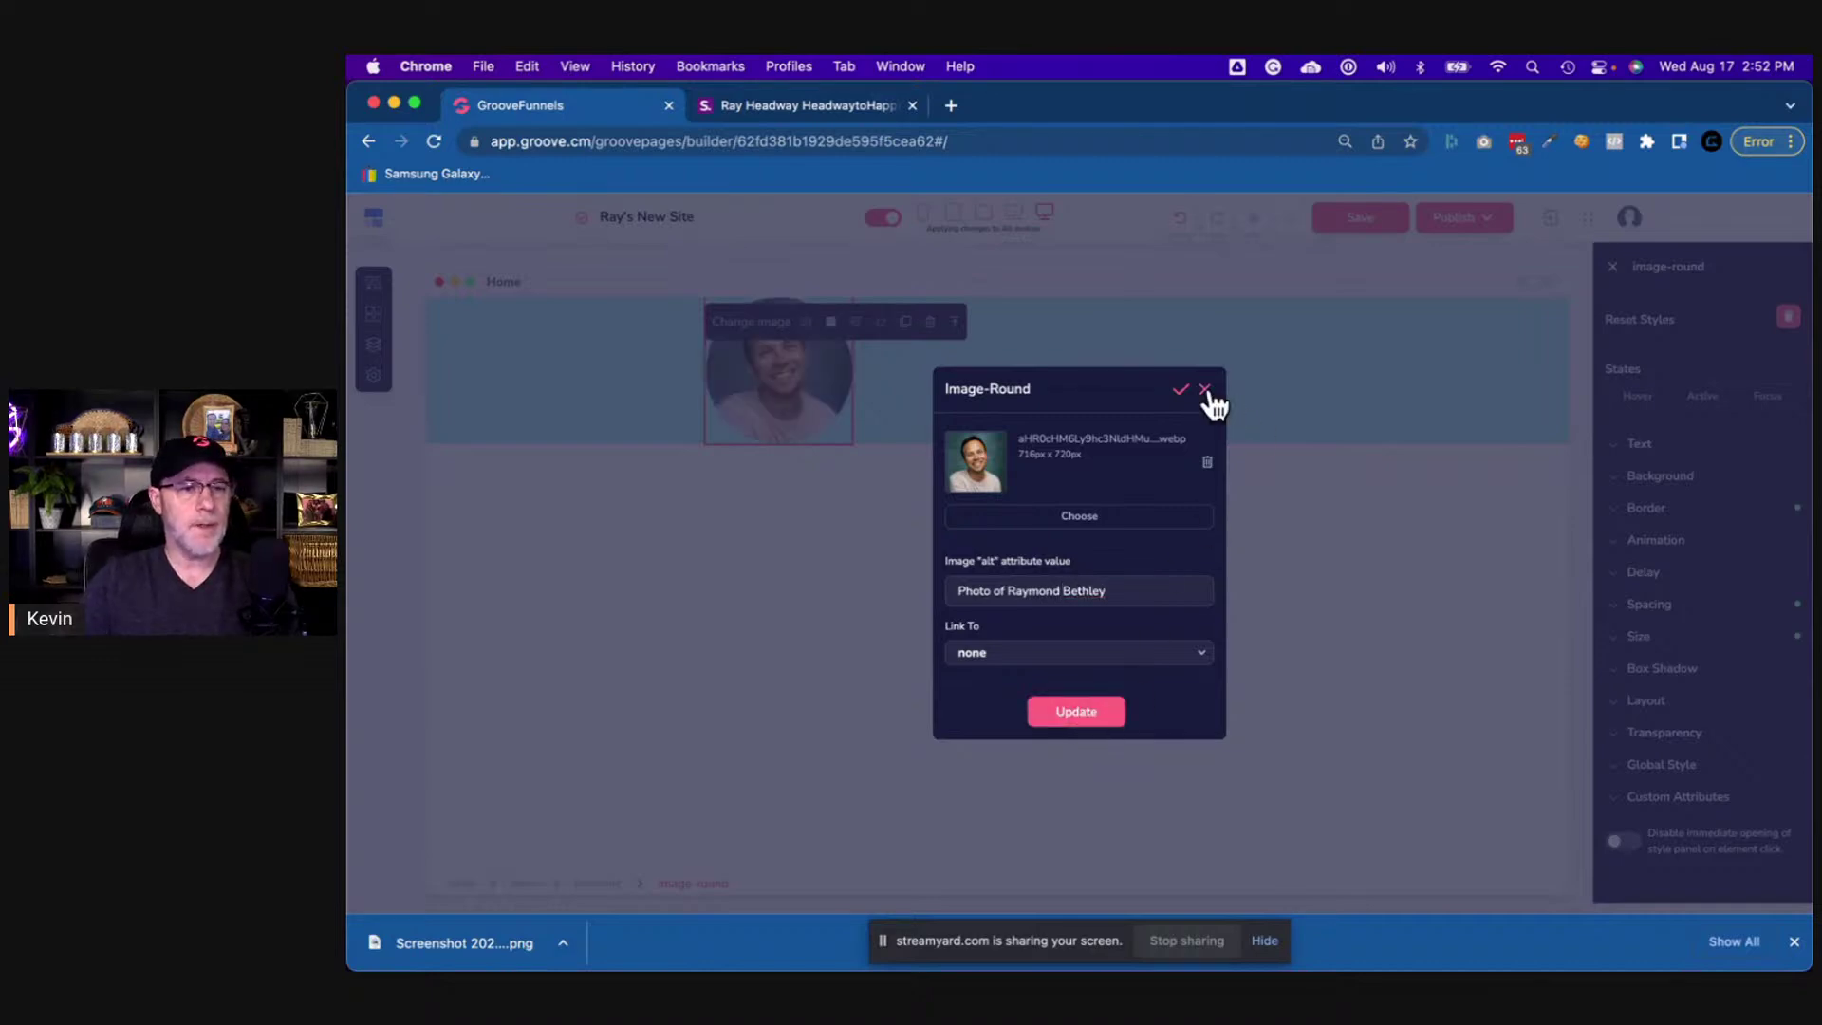
{"action": "left_click", "coordinate": [1206, 390]}
{"action": "left_click", "coordinate": [1030, 401]}
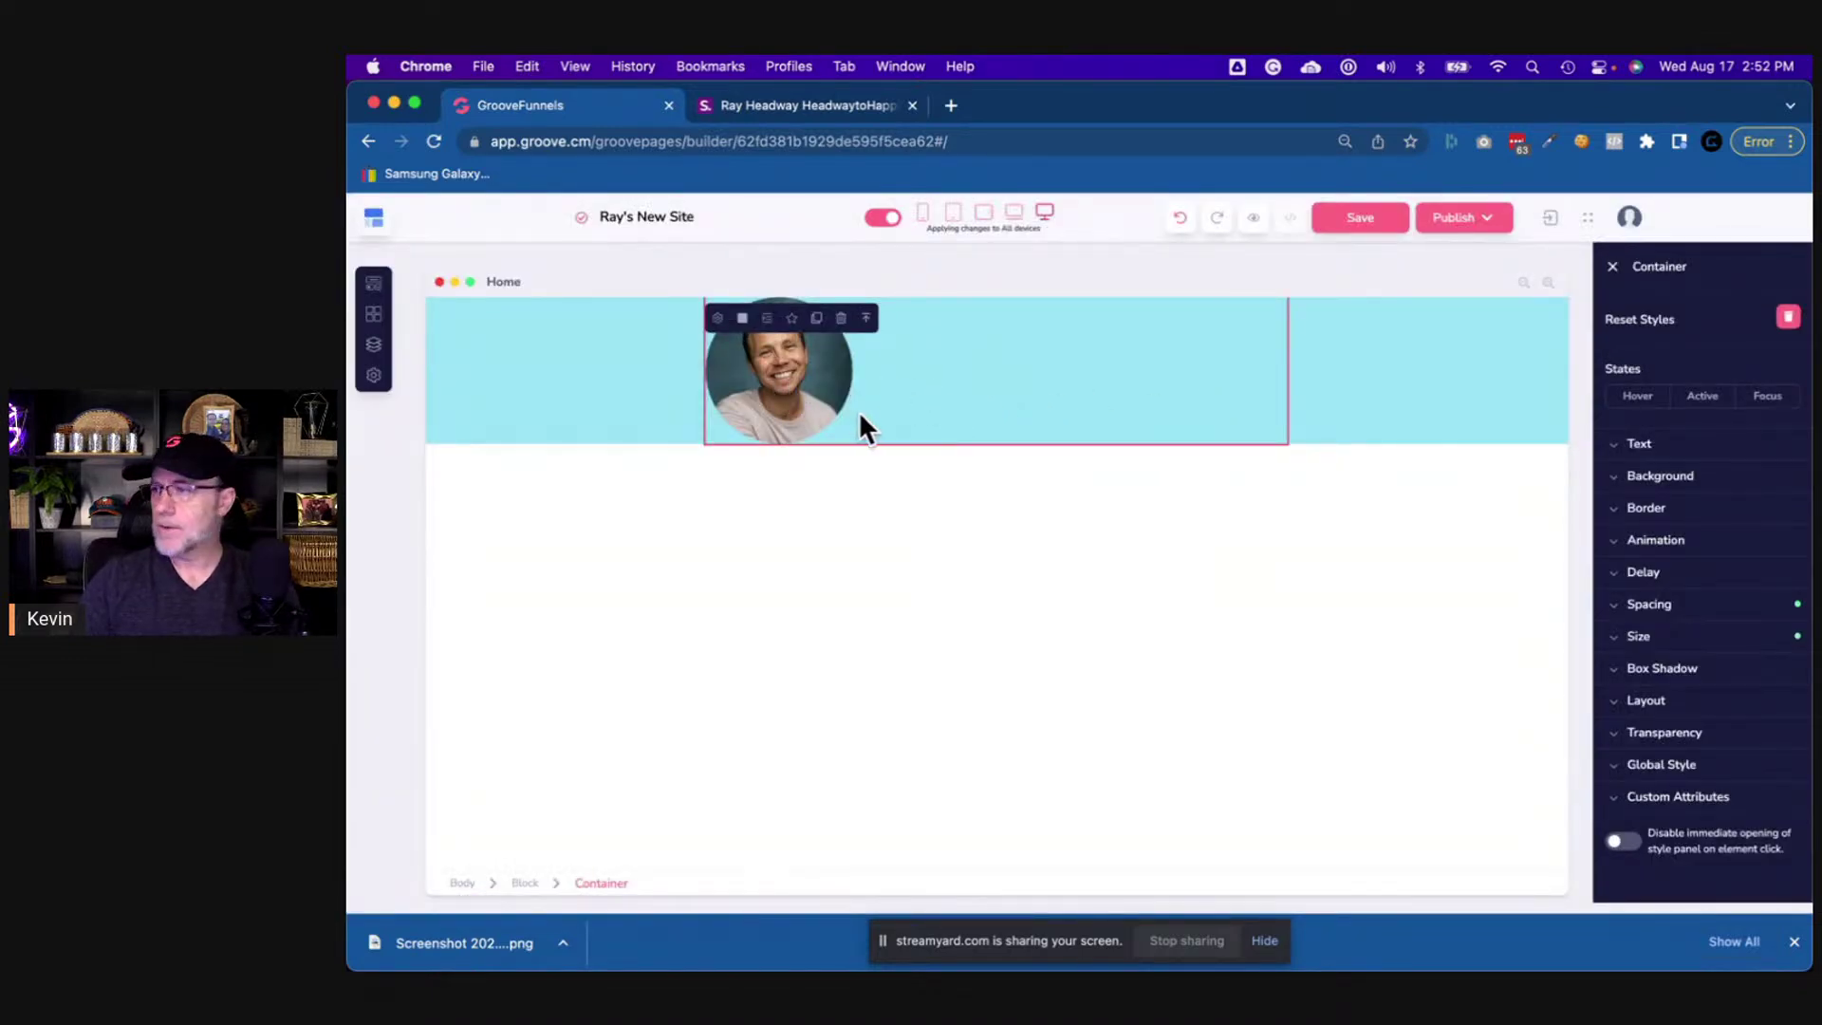
- Set the portrait's container layout to Vertical with centred secondary alignment
{"action": "left_click", "coordinate": [812, 401]}
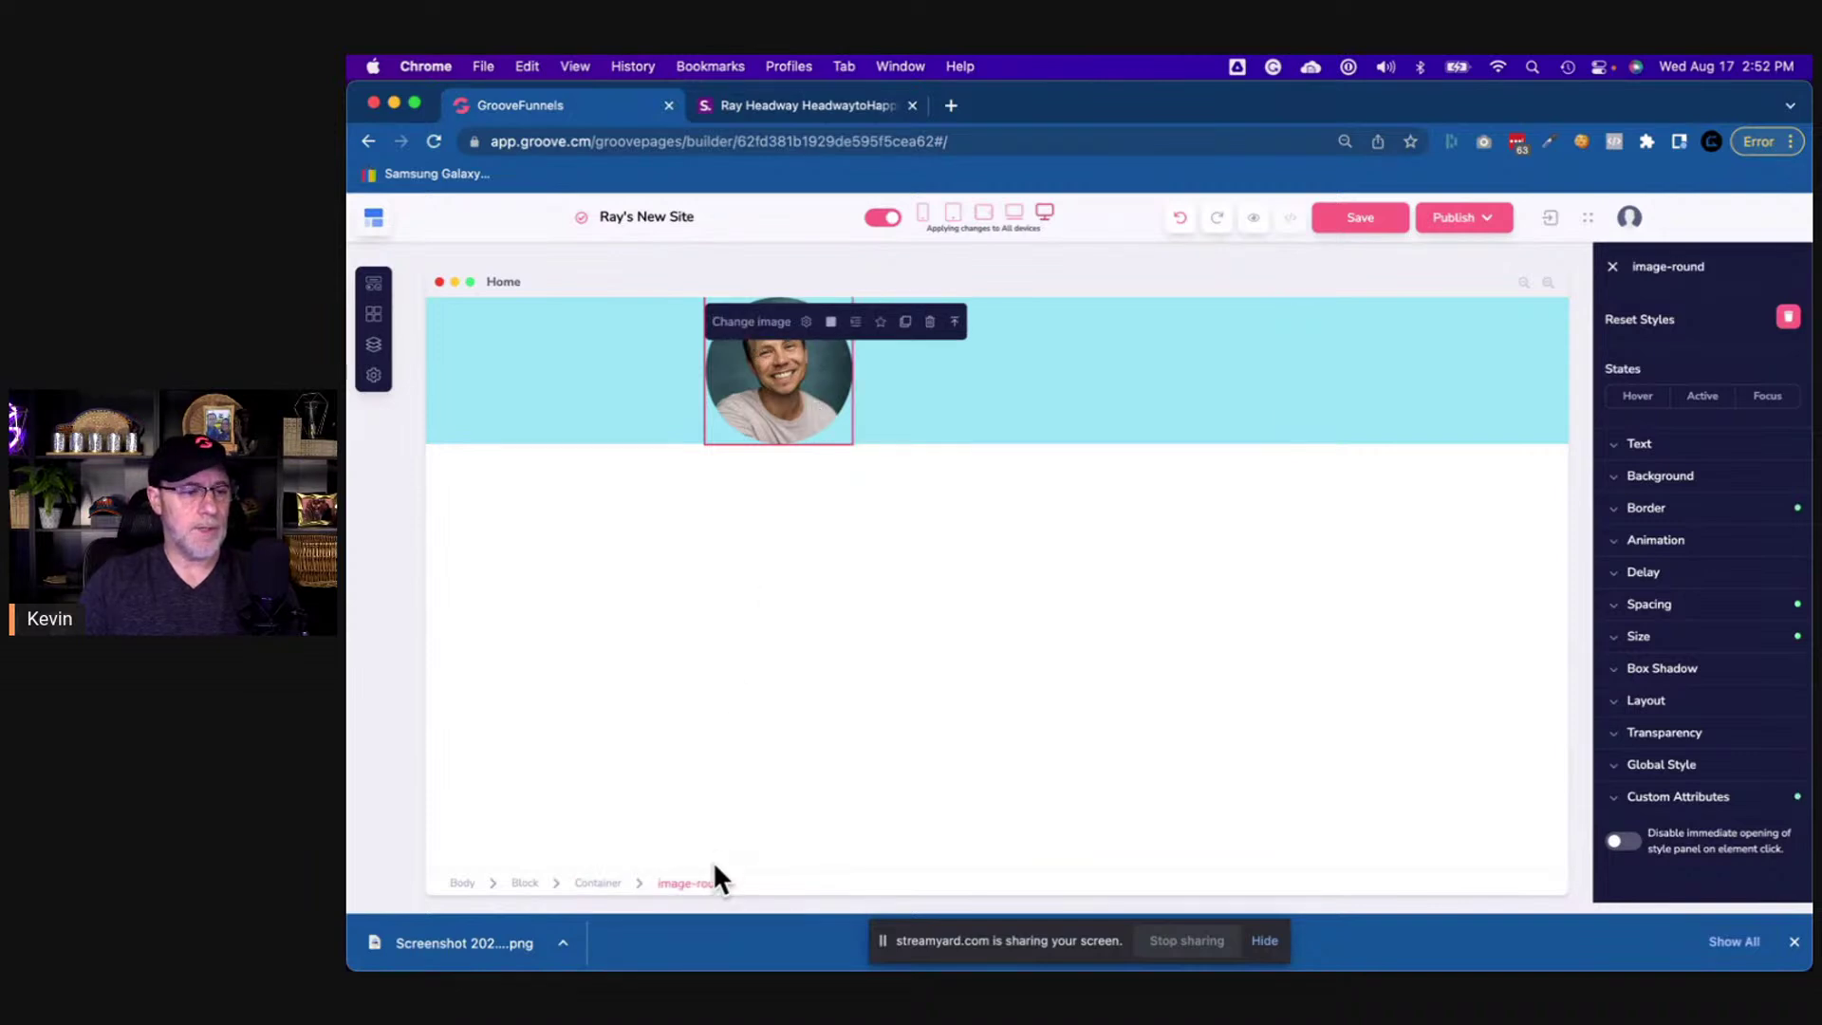
{"action": "left_click", "coordinate": [1790, 942]}
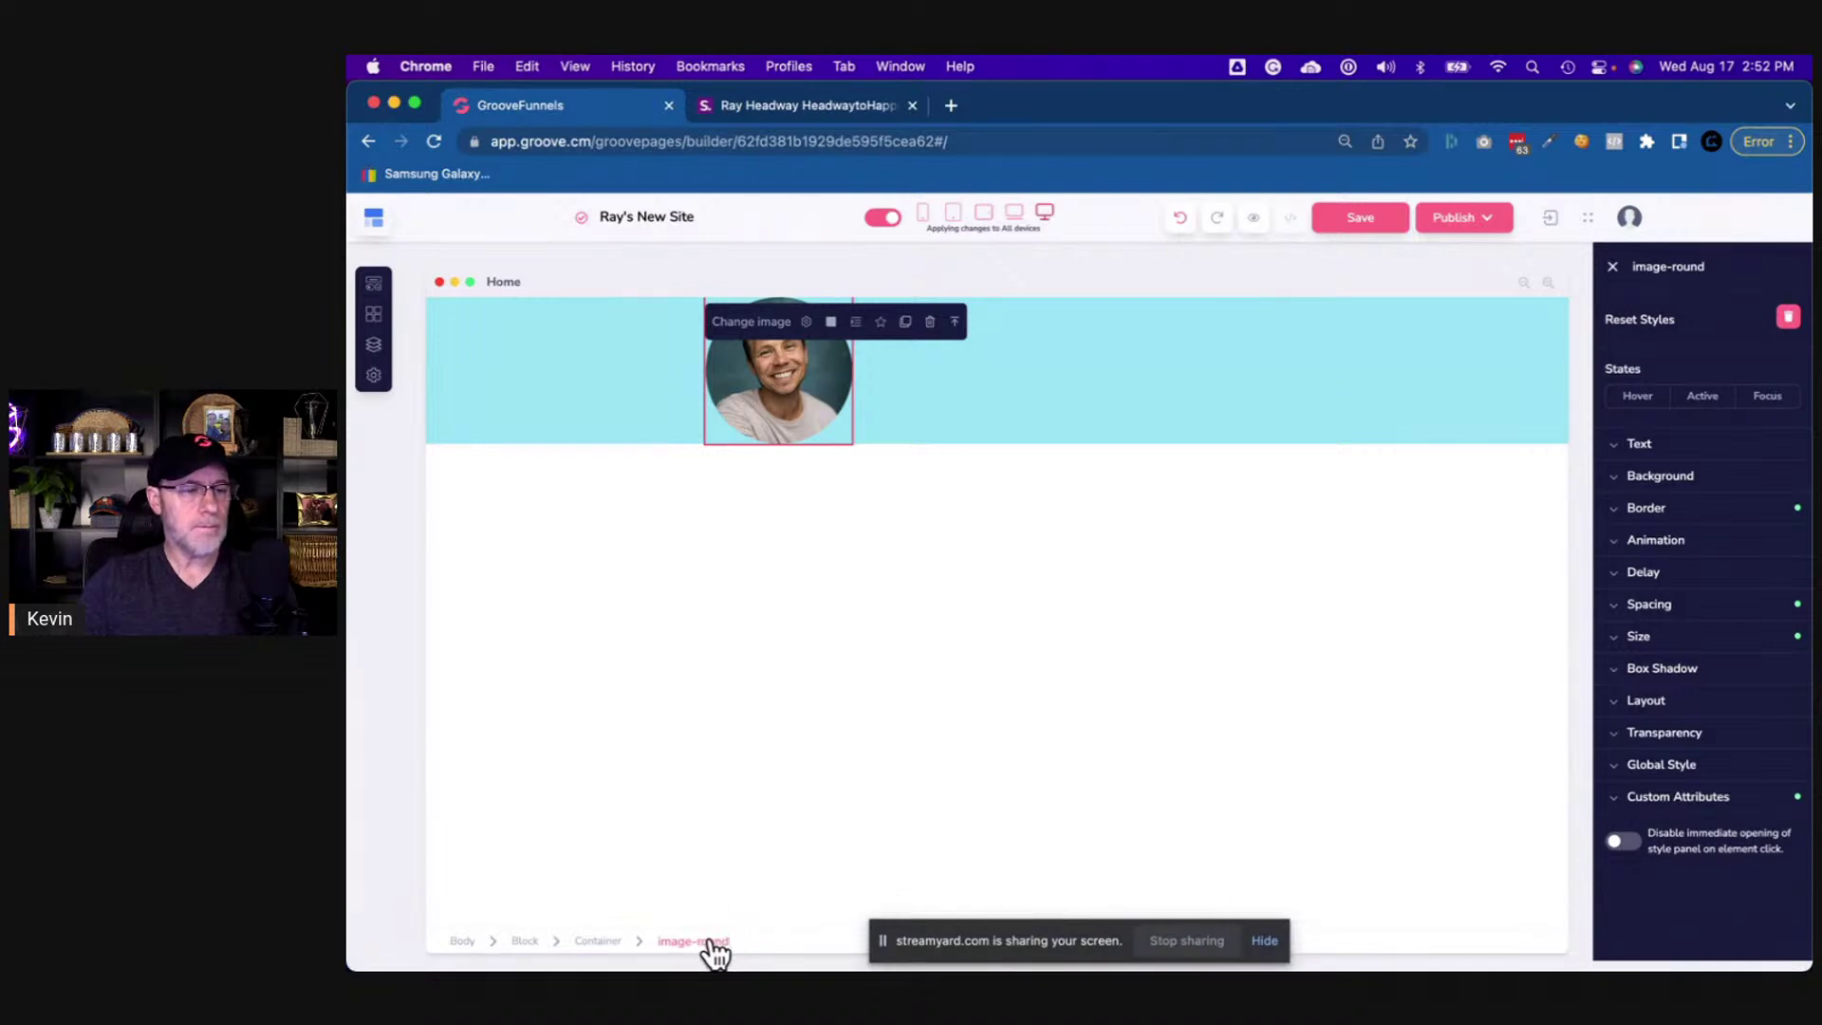
{"action": "left_click", "coordinate": [598, 942]}
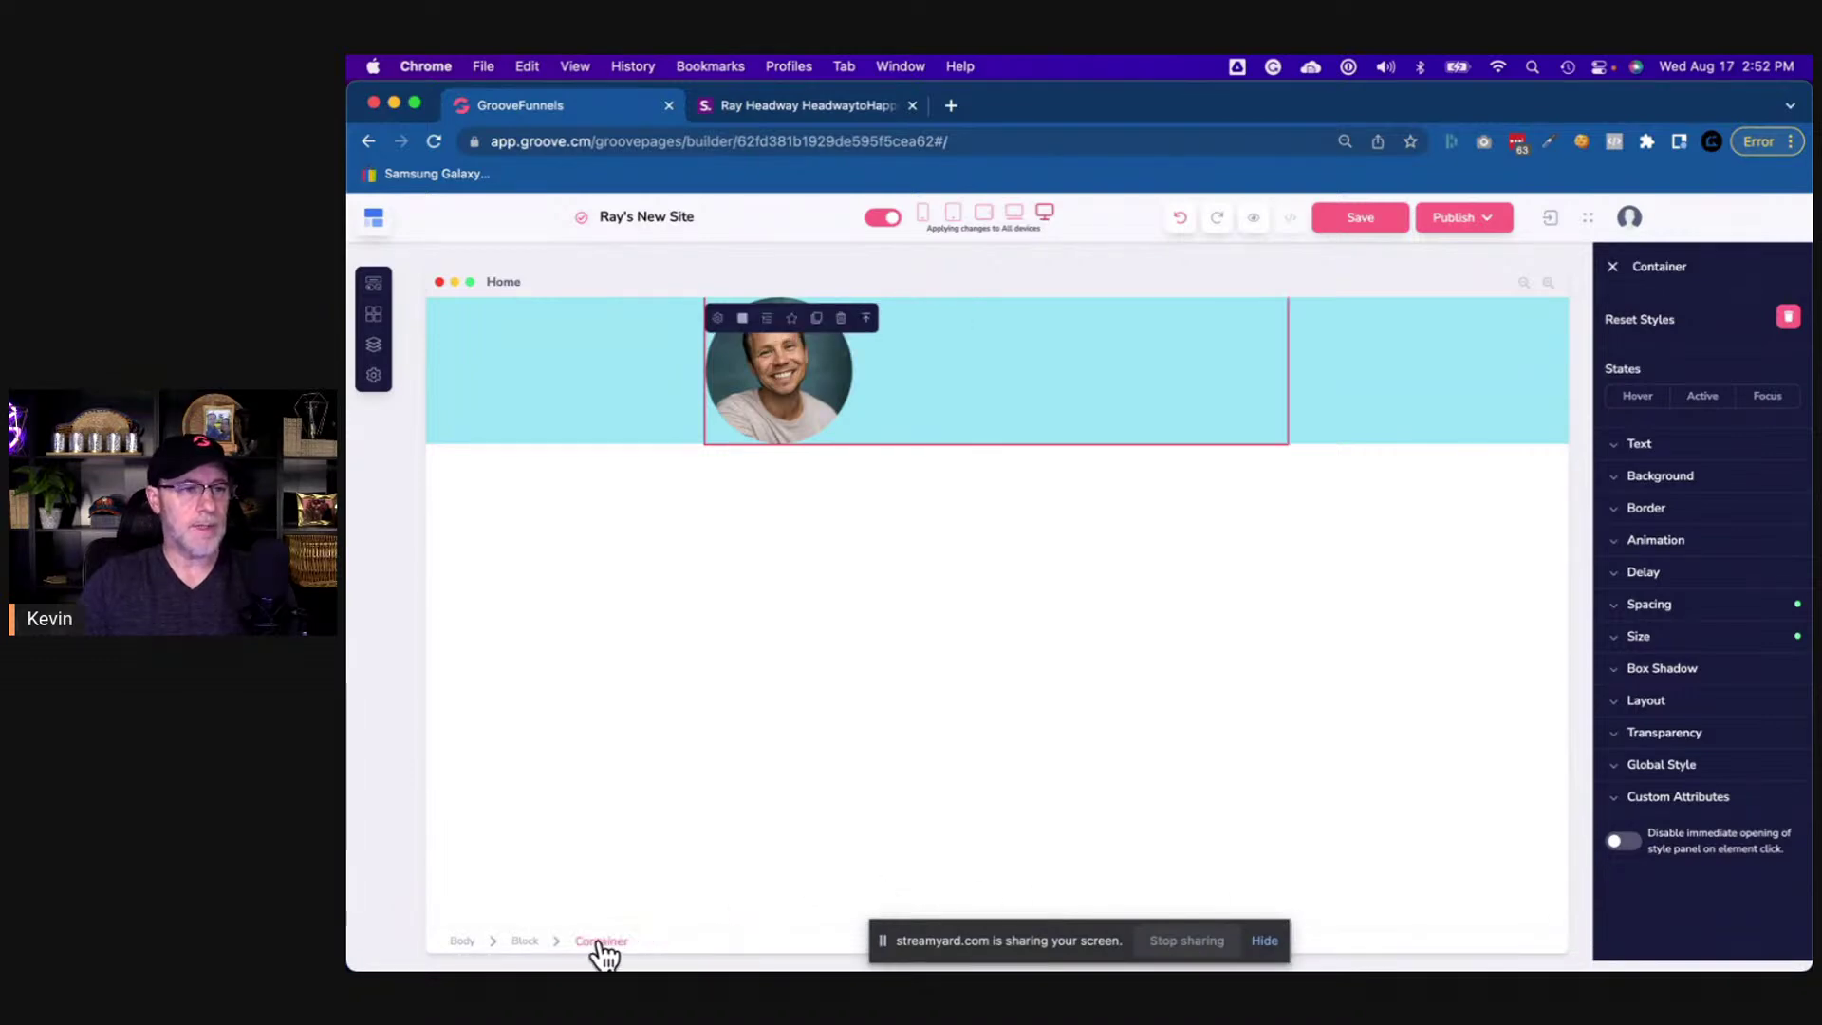
{"action": "left_click", "coordinate": [1650, 702]}
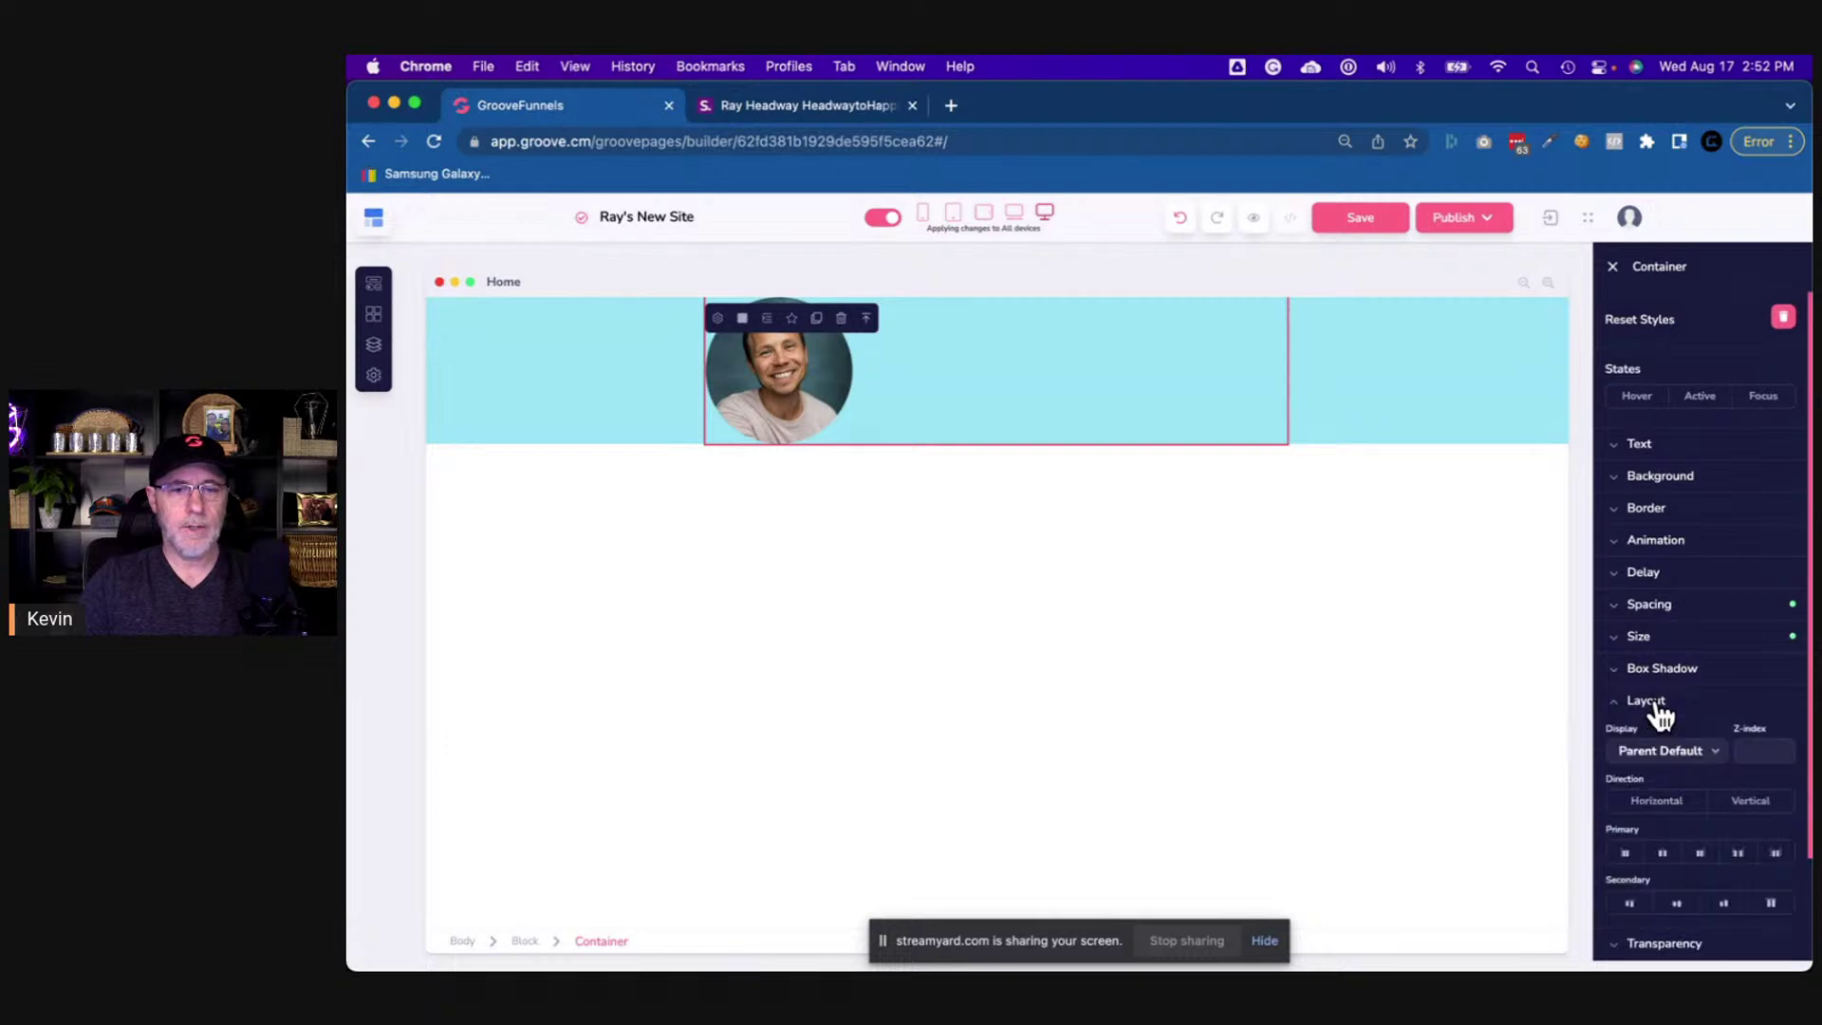
{"action": "scroll", "coordinate": [1655, 712], "scroll_direction": "down", "scroll_amount": 3}
{"action": "left_click", "coordinate": [1743, 683]}
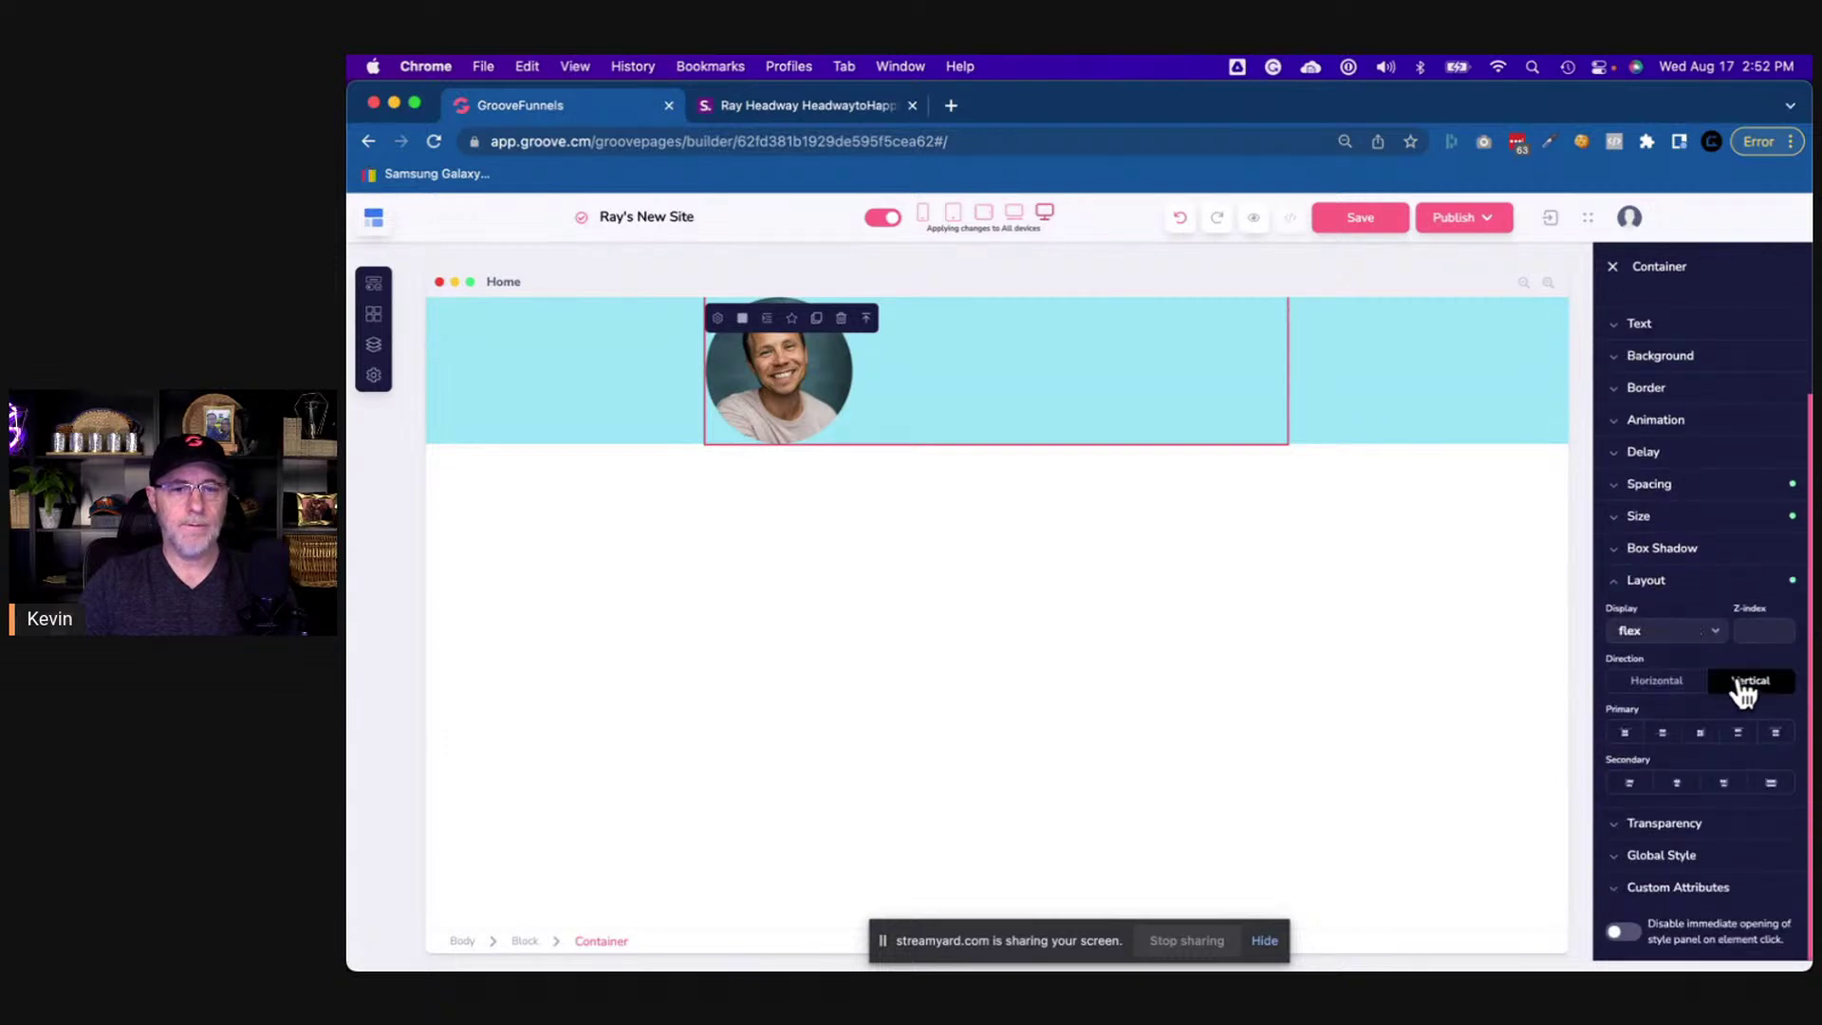
{"action": "left_click", "coordinate": [1678, 785]}
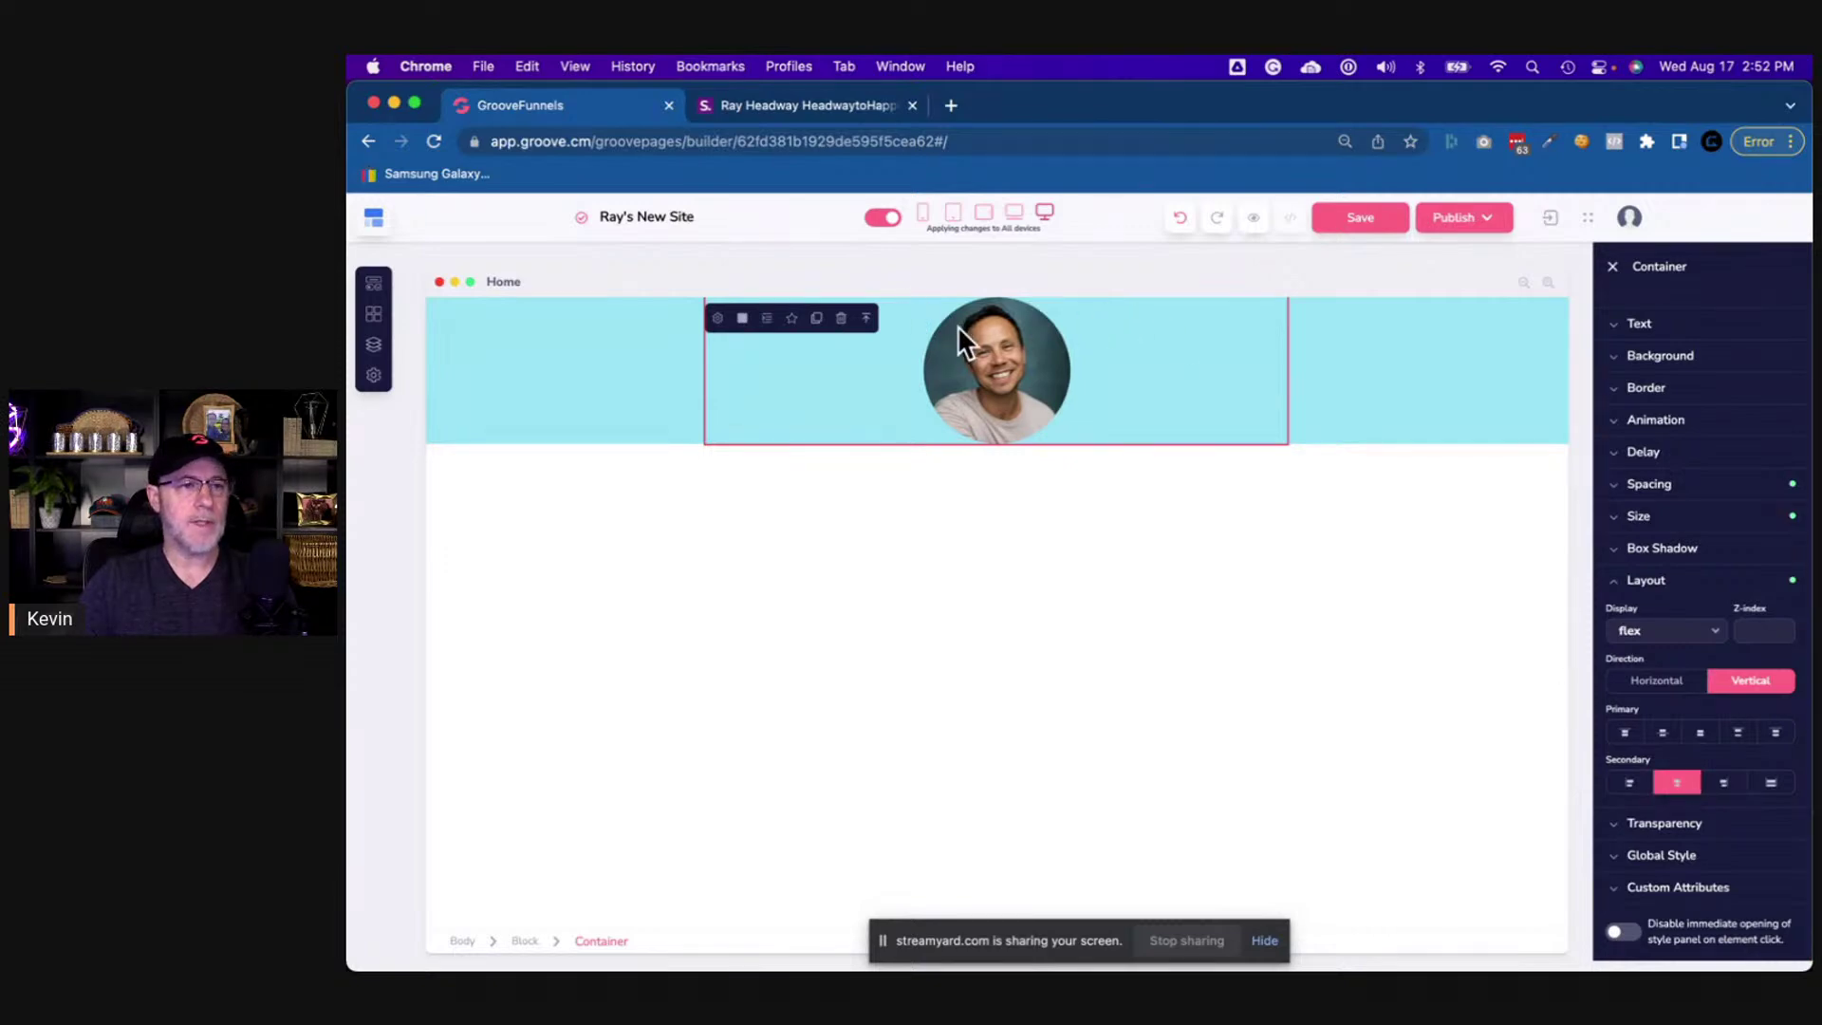
{"action": "left_click", "coordinate": [807, 103]}
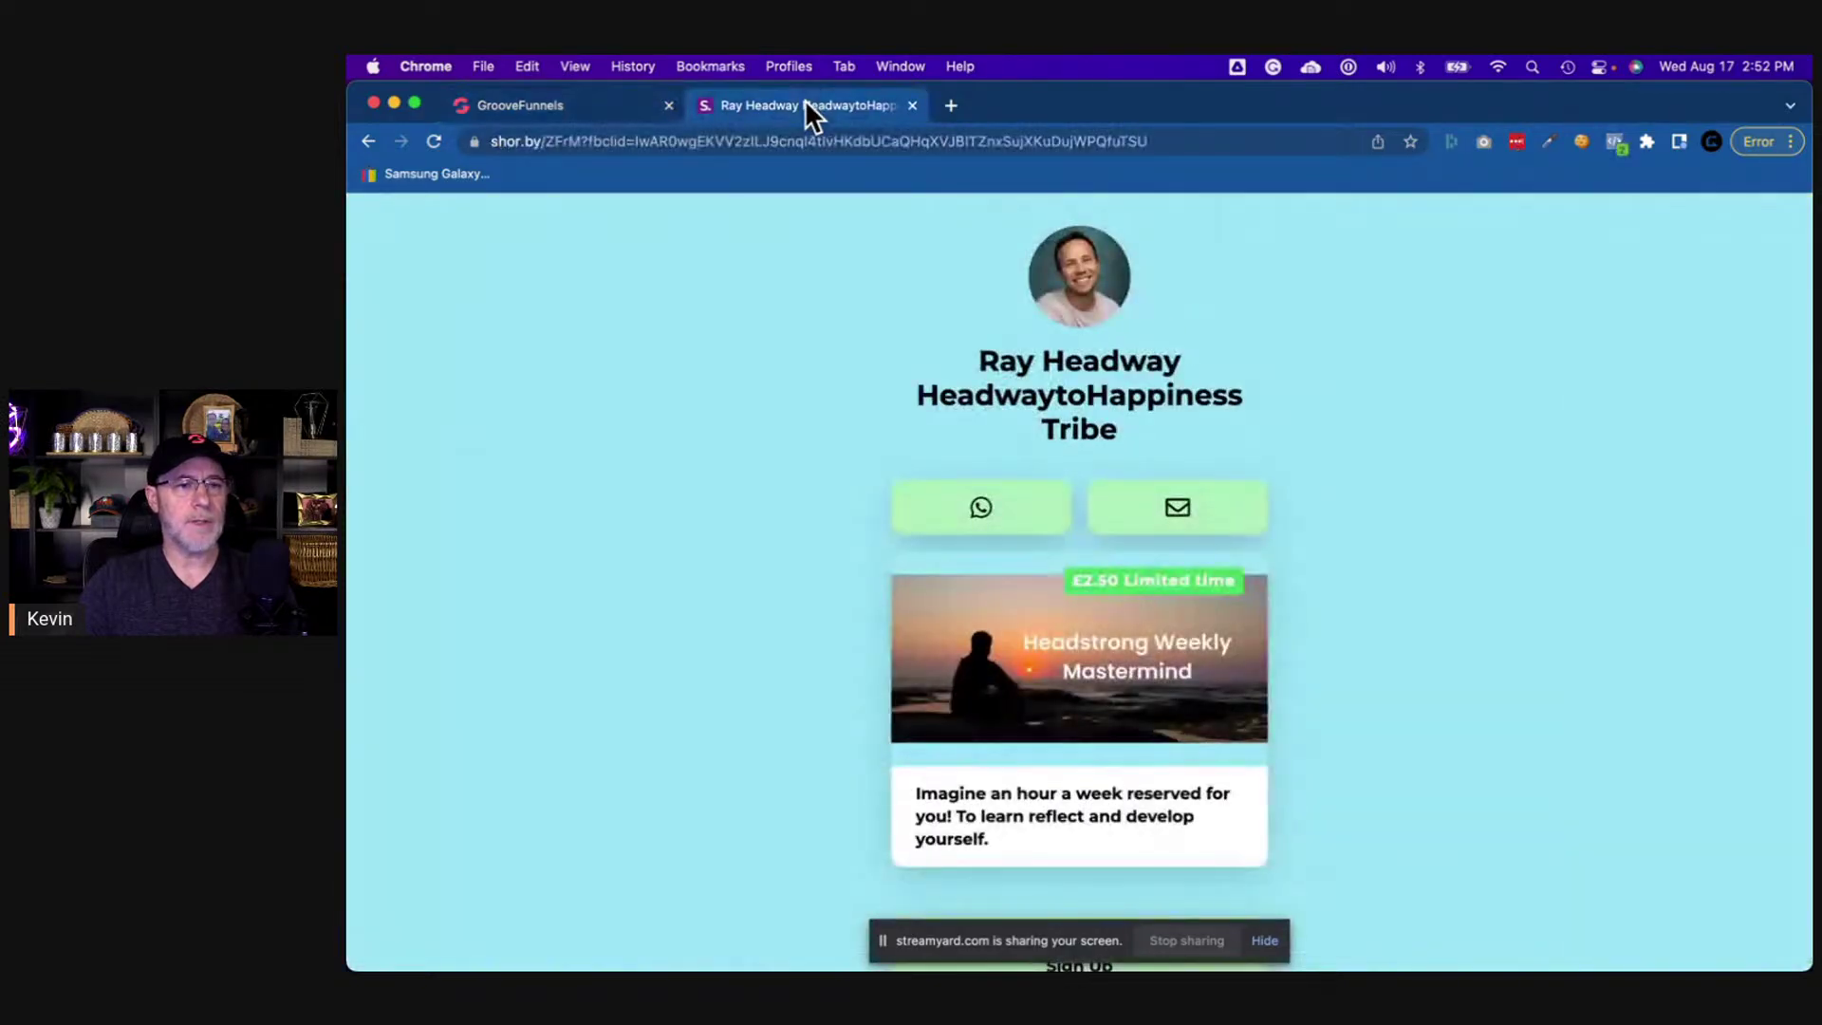
{"action": "left_click", "coordinate": [603, 103]}
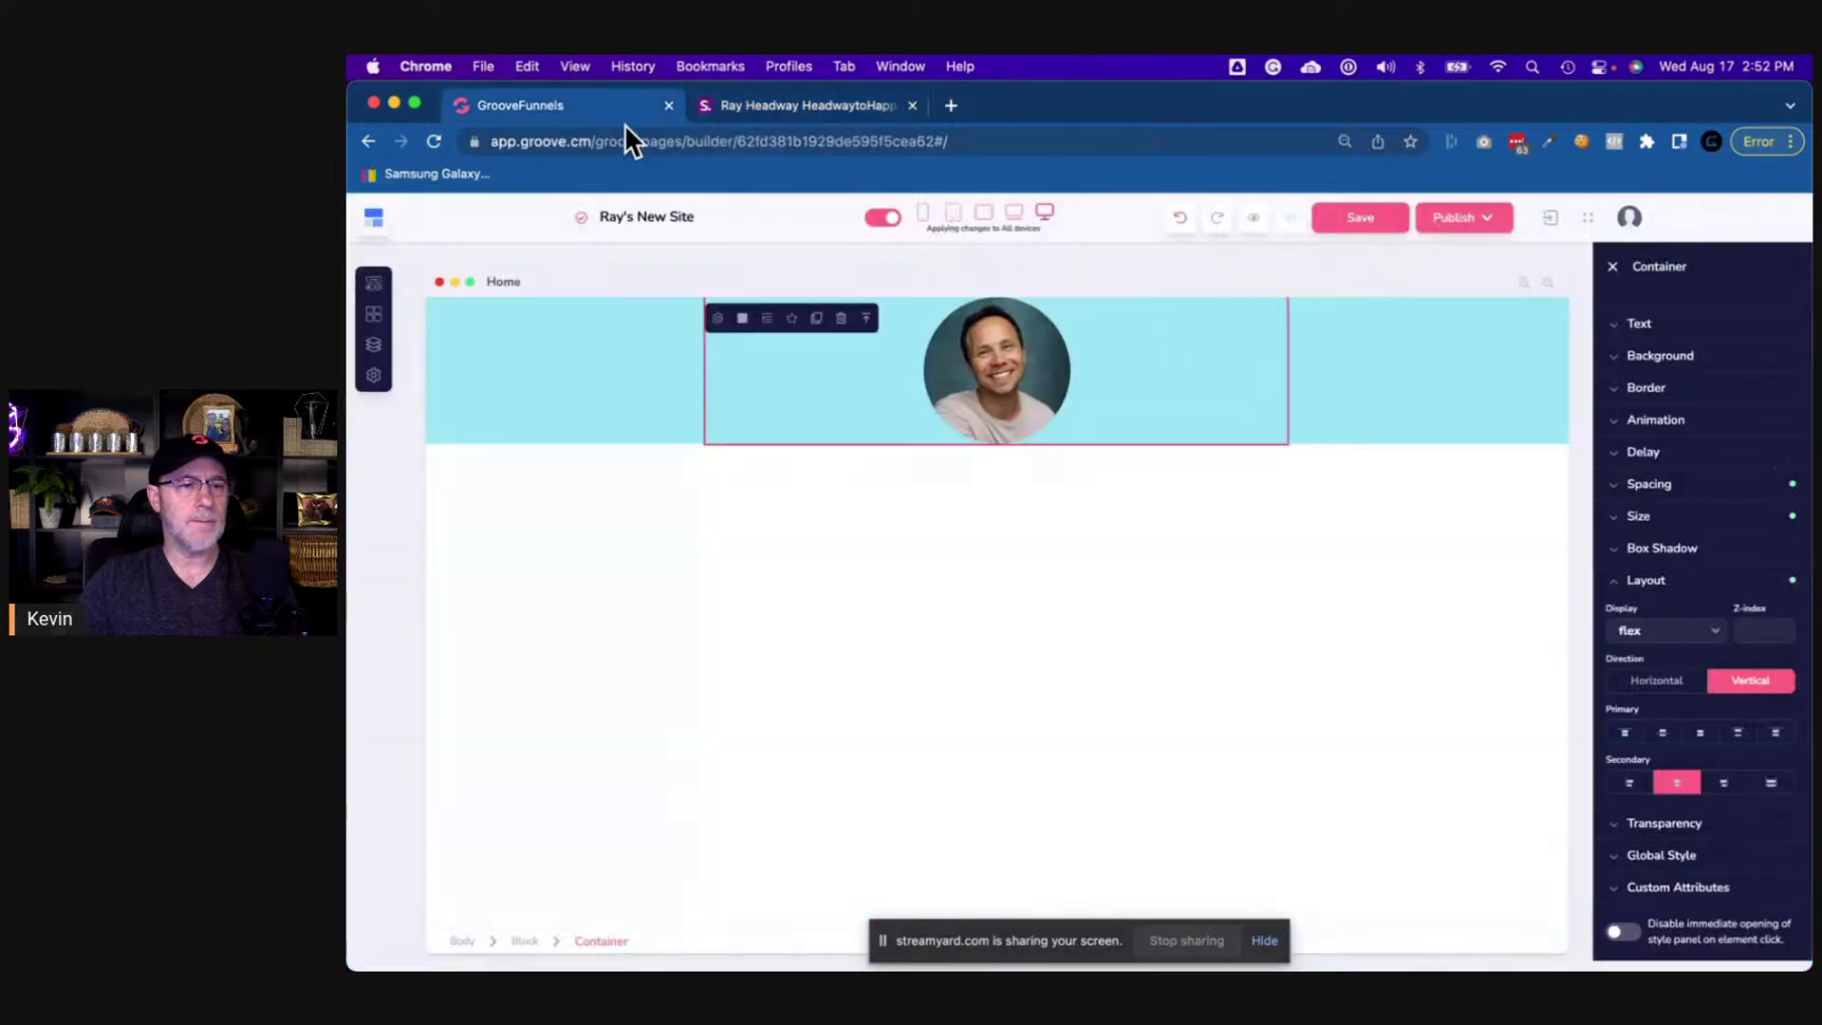
{"action": "left_click", "coordinate": [1024, 375]}
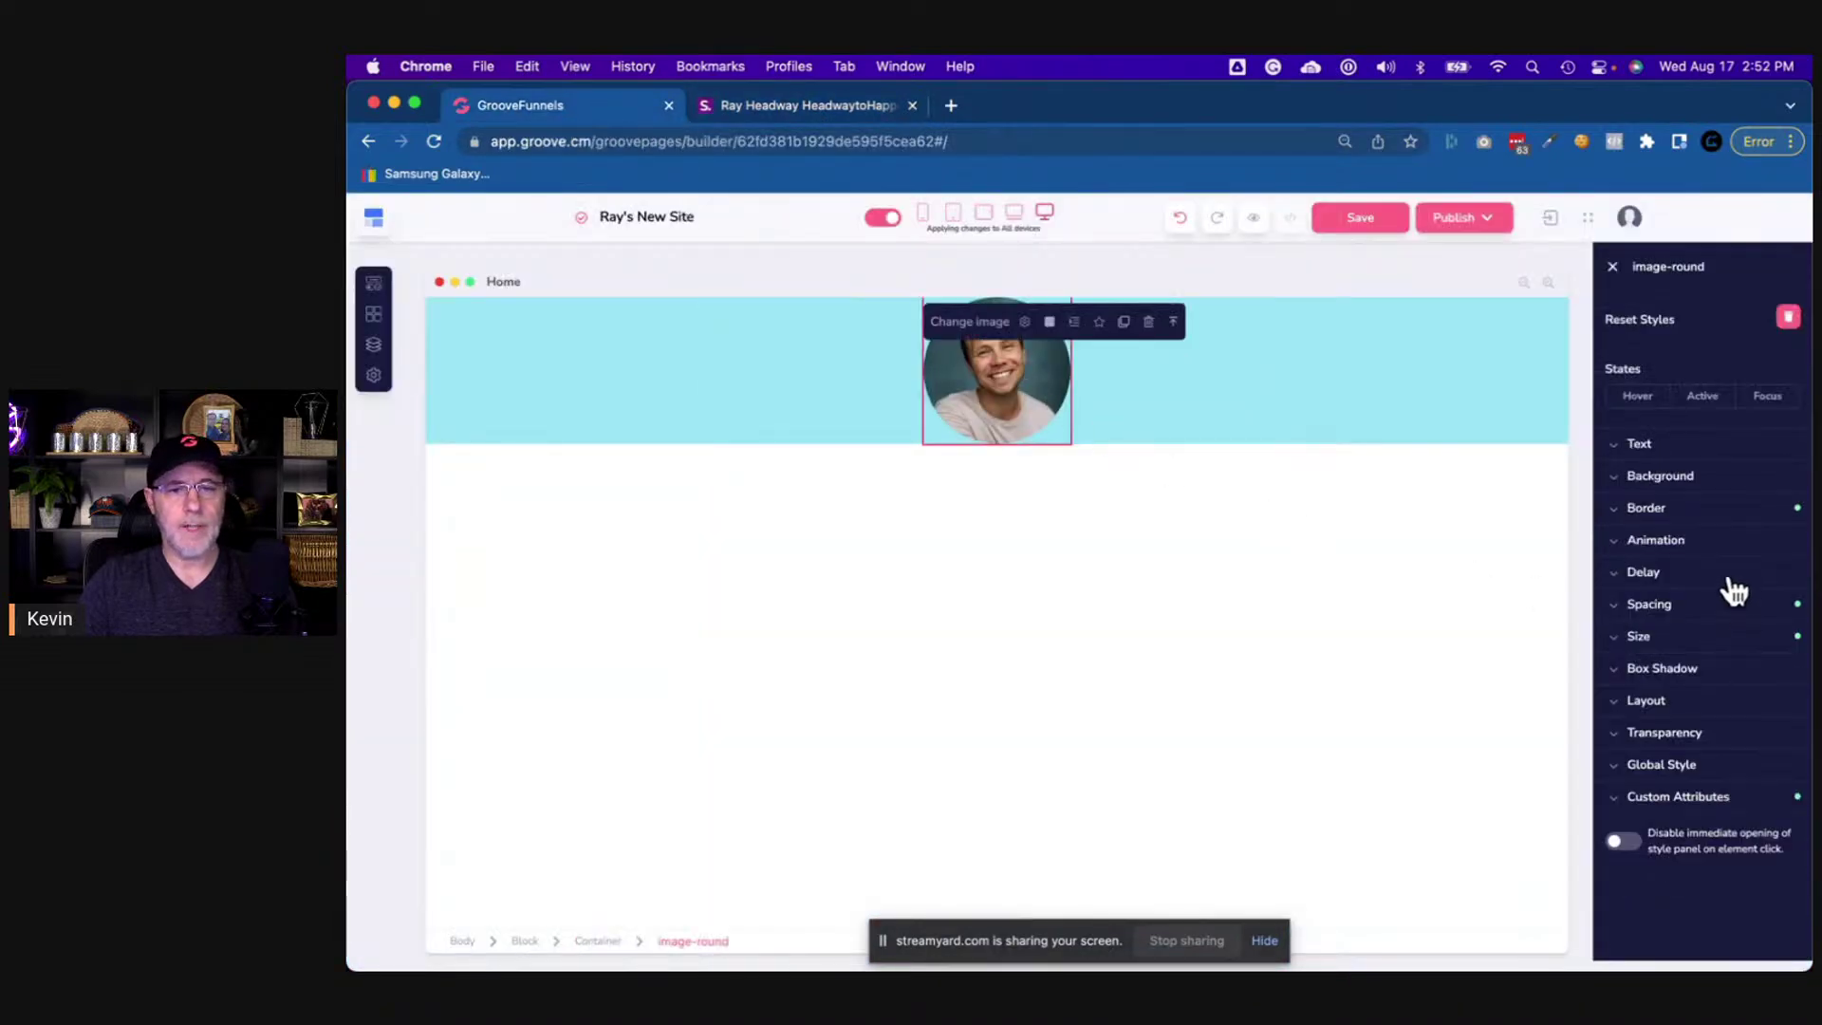
- Change the round portrait's width and height from 192 to 150
{"action": "left_click", "coordinate": [1646, 641]}
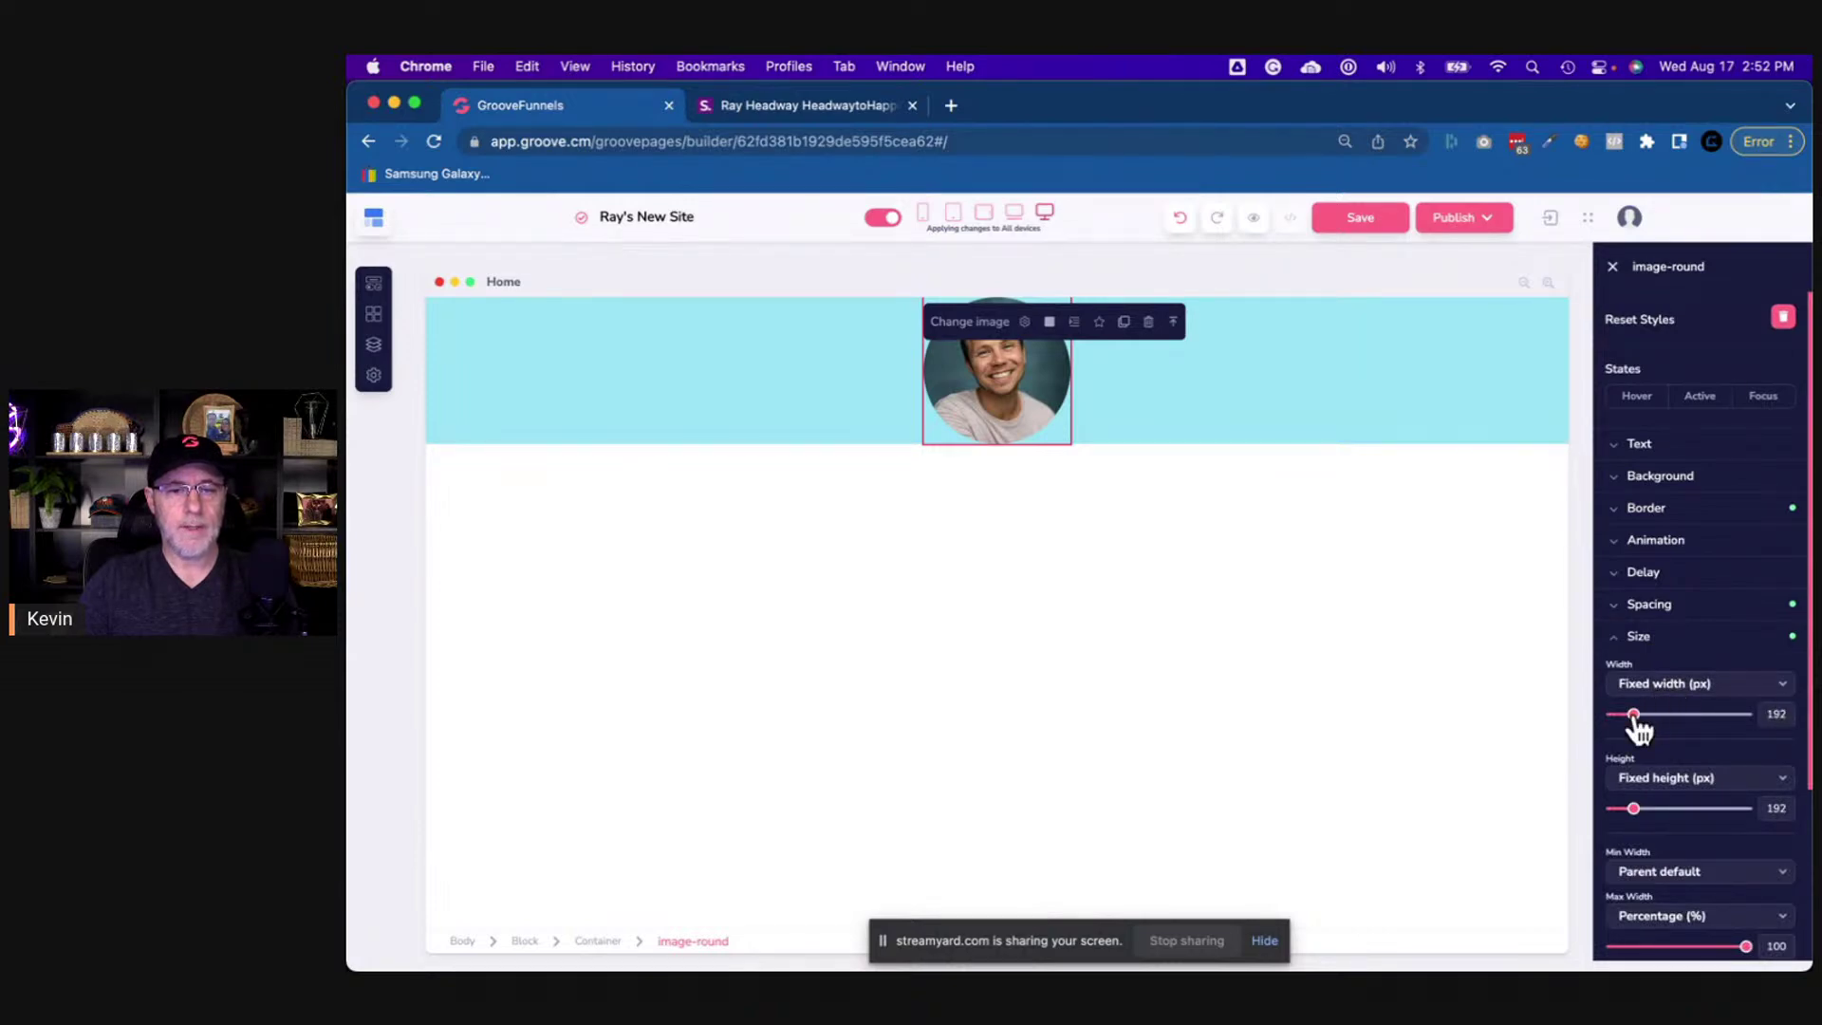
{"action": "double_click", "coordinate": [1773, 714]}
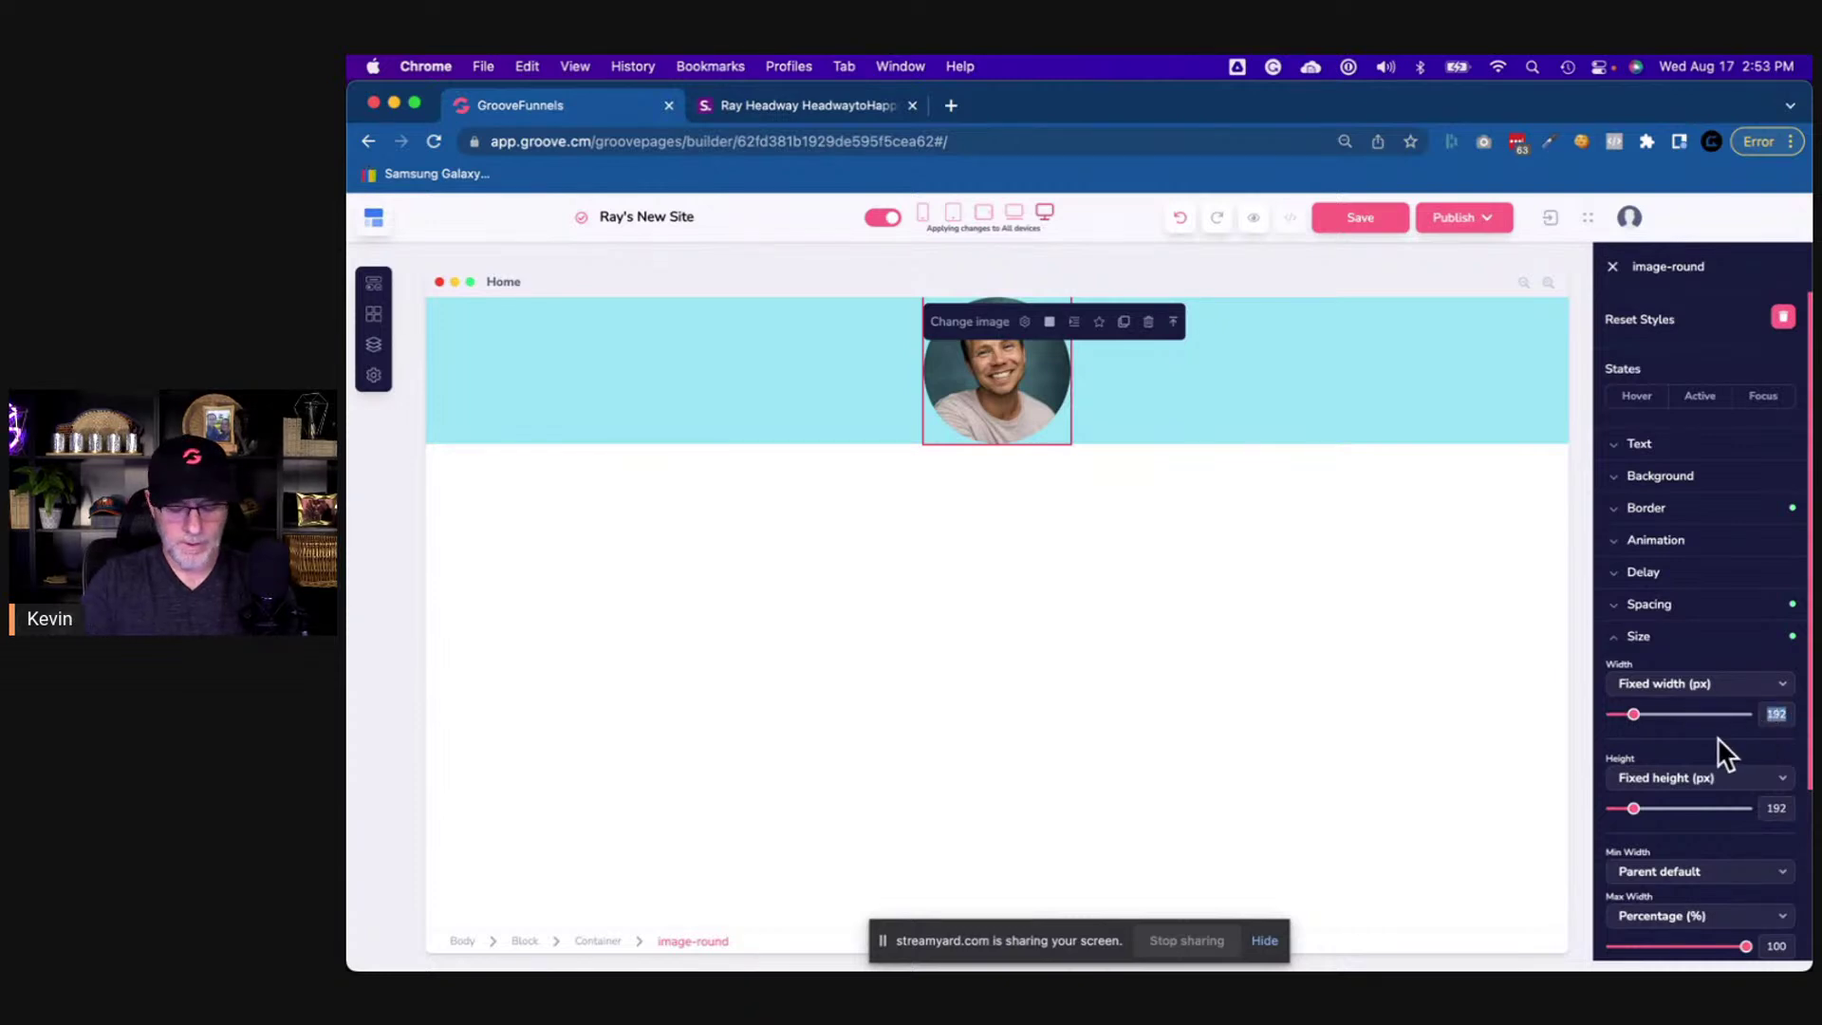
{"action": "type", "text": "150"}
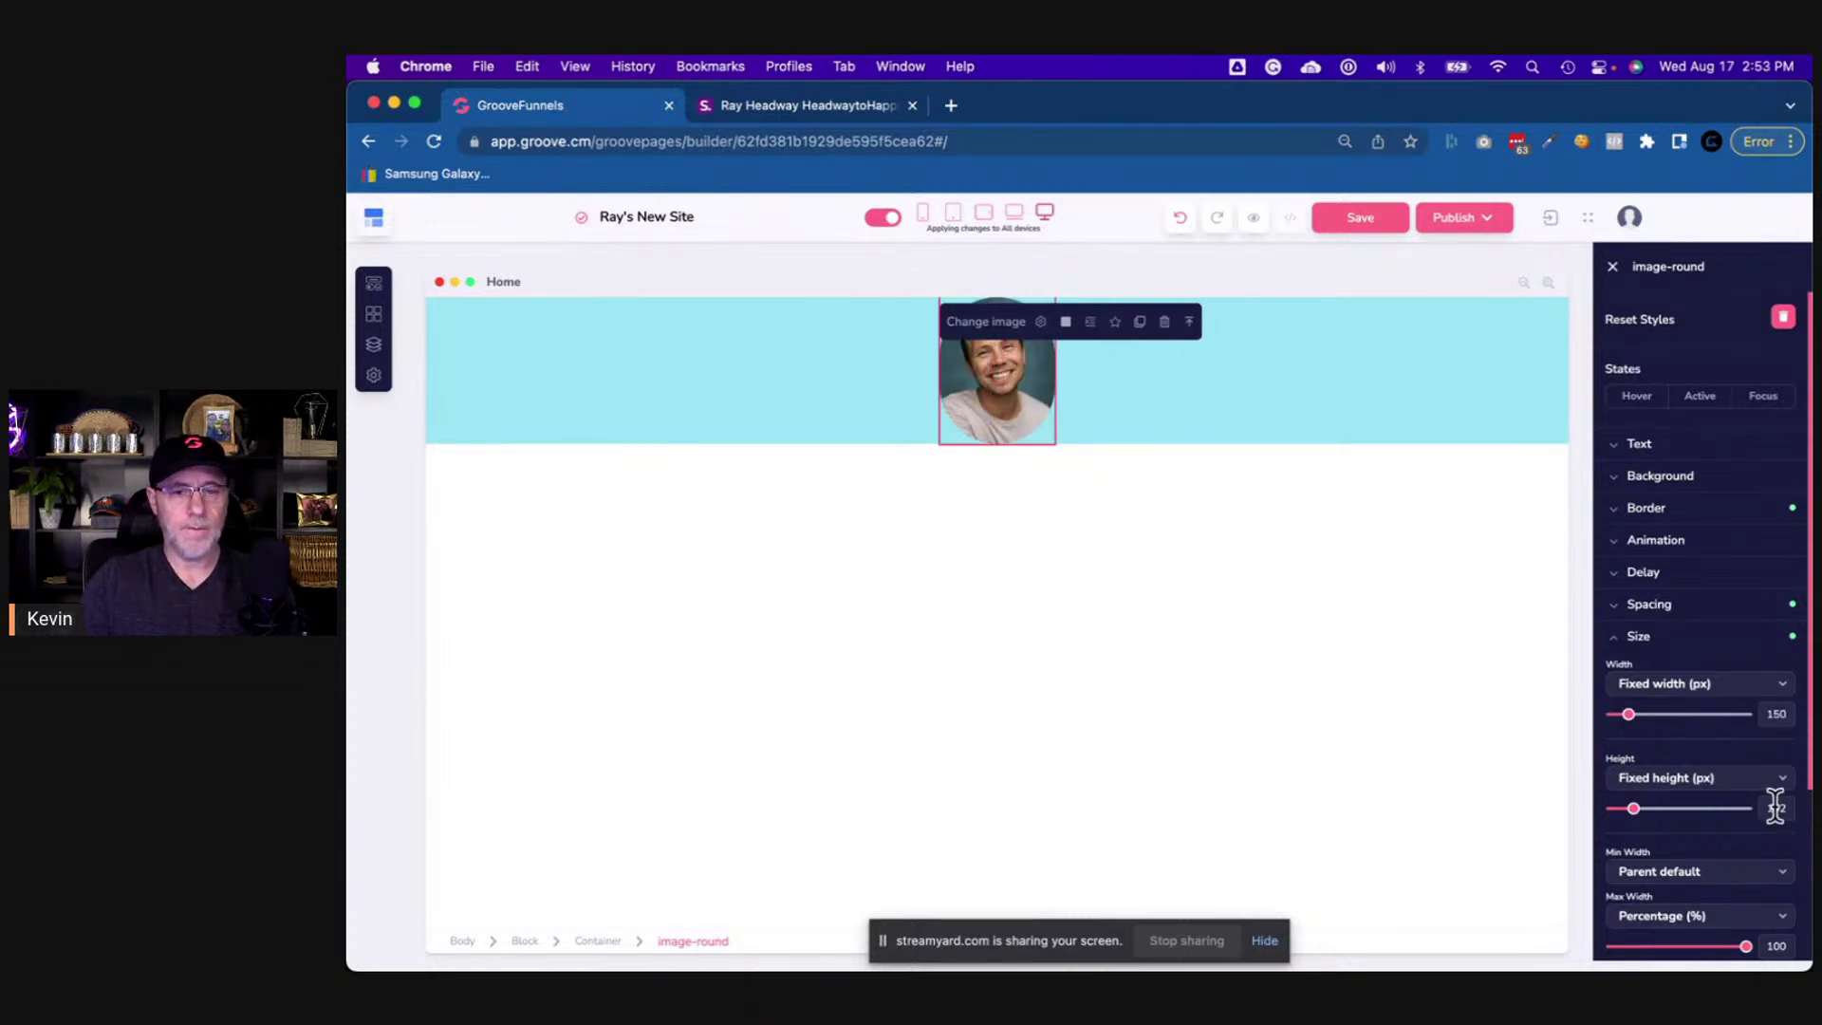
{"action": "double_click", "coordinate": [1774, 807]}
{"action": "type", "text": "150"}
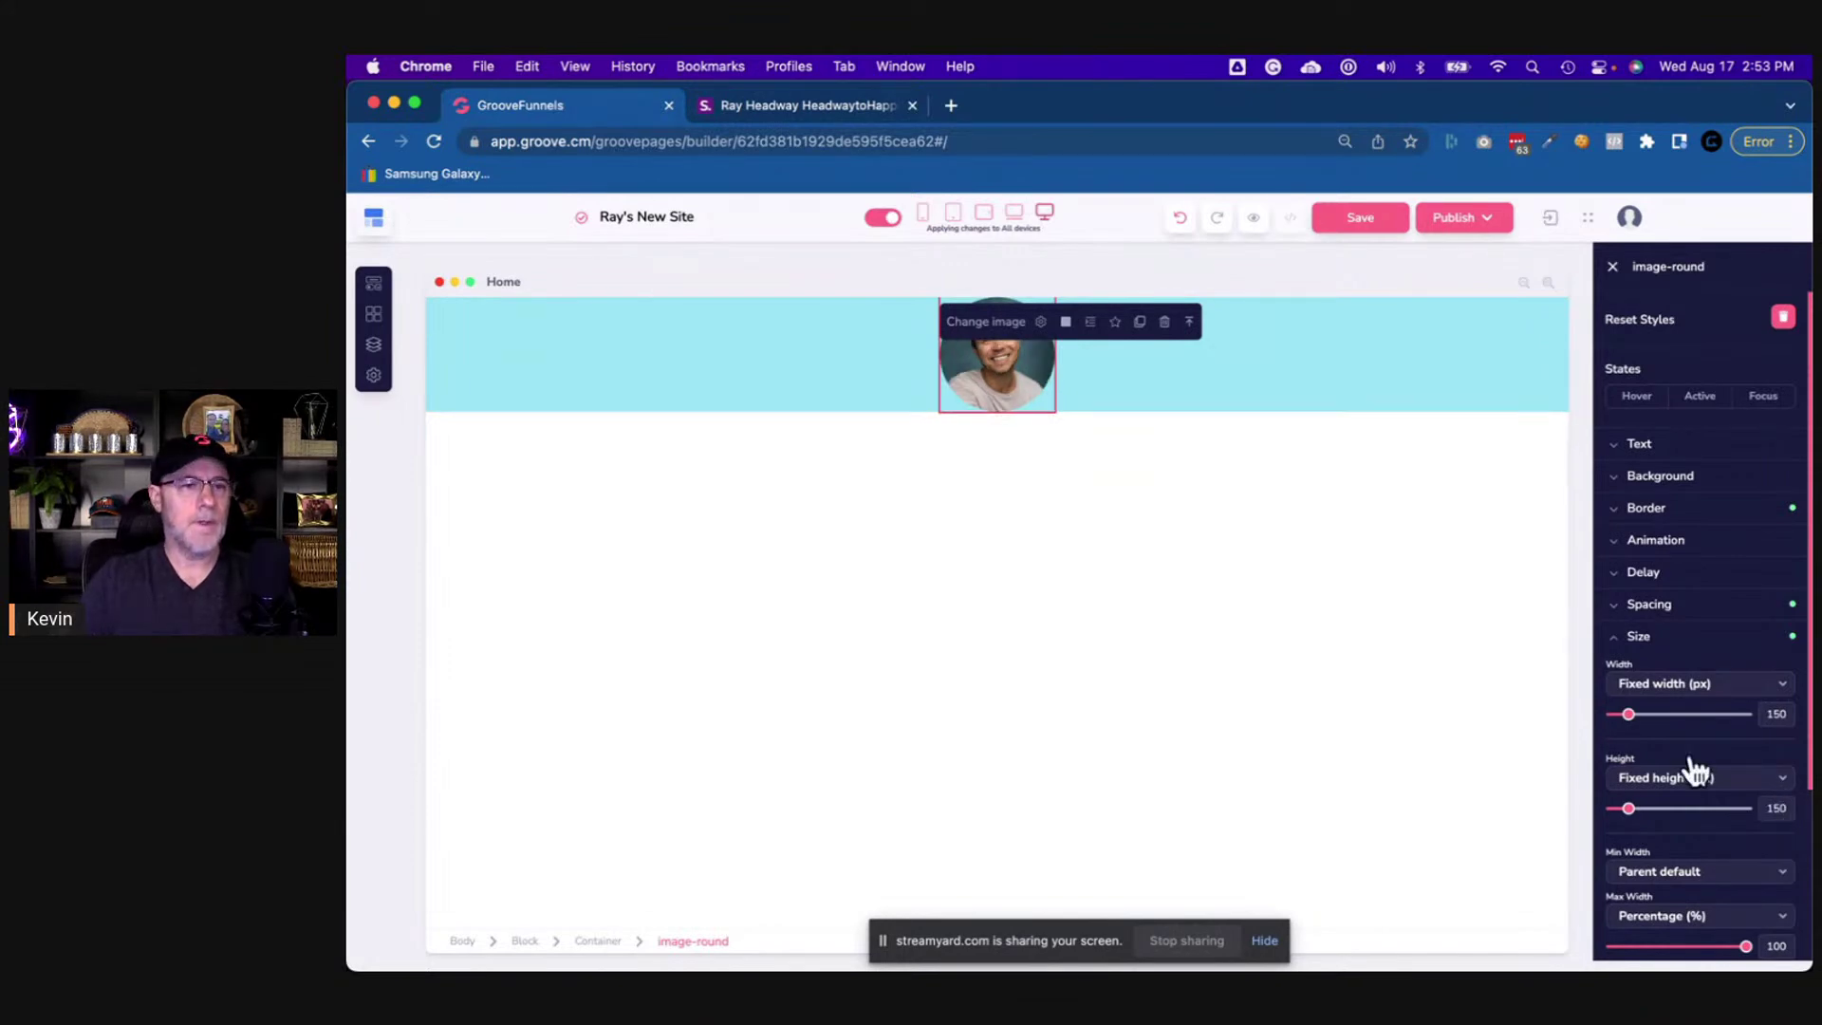
- Select the portrait's container and highlight the name heading on the original link page
{"action": "left_click", "coordinate": [1189, 410]}
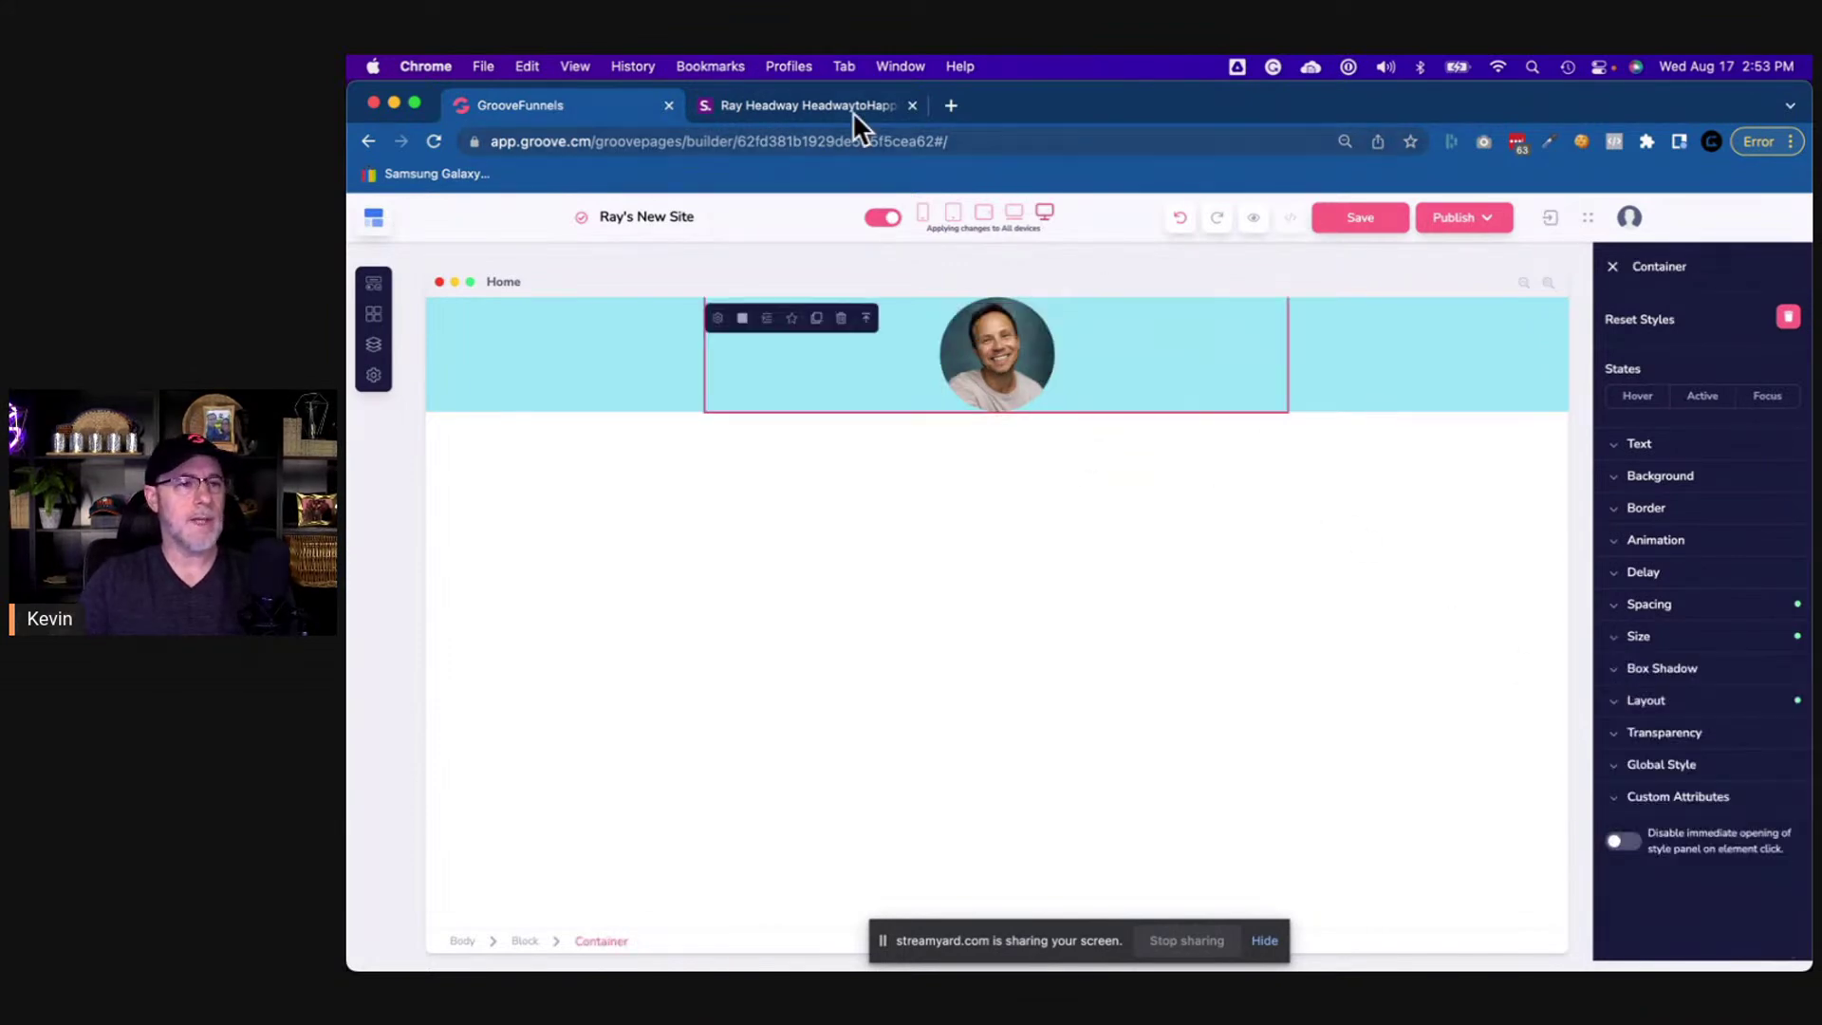
{"action": "left_click", "coordinate": [852, 106]}
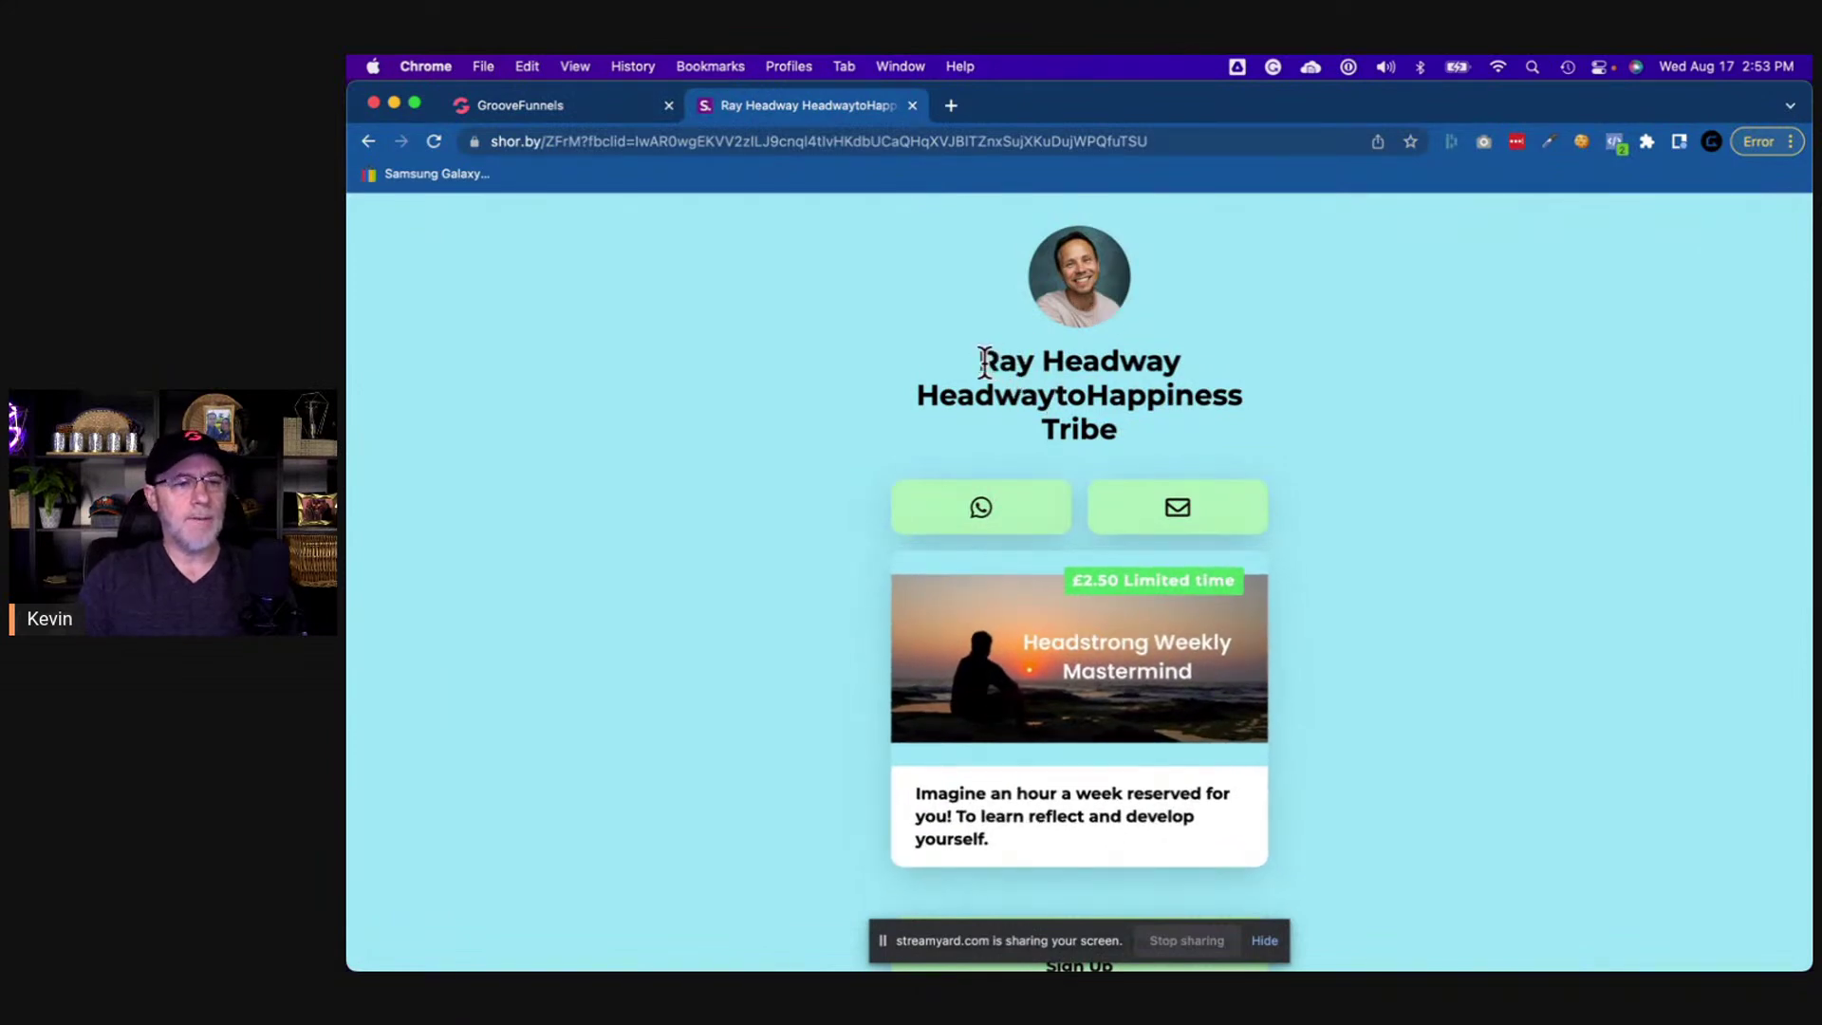
{"action": "left_click_drag", "start_coordinate": [982, 363], "coordinate": [1141, 435]}
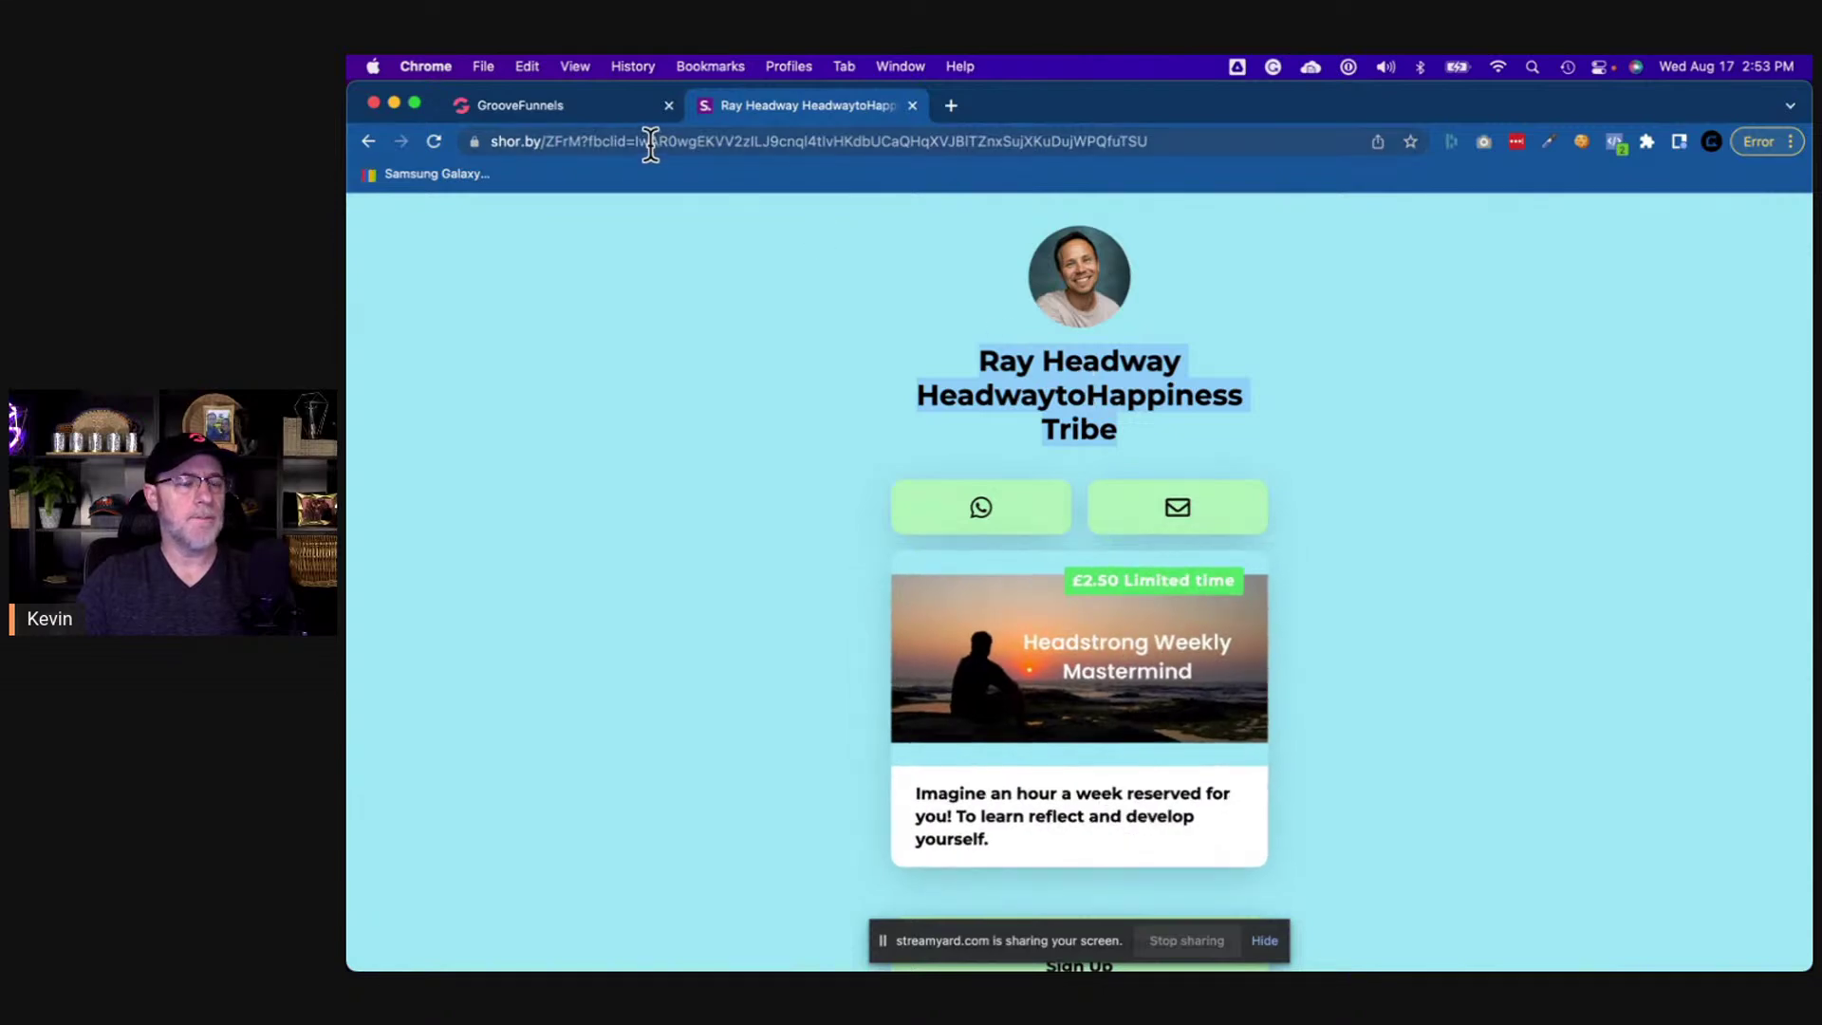
{"action": "left_click", "coordinate": [561, 102]}
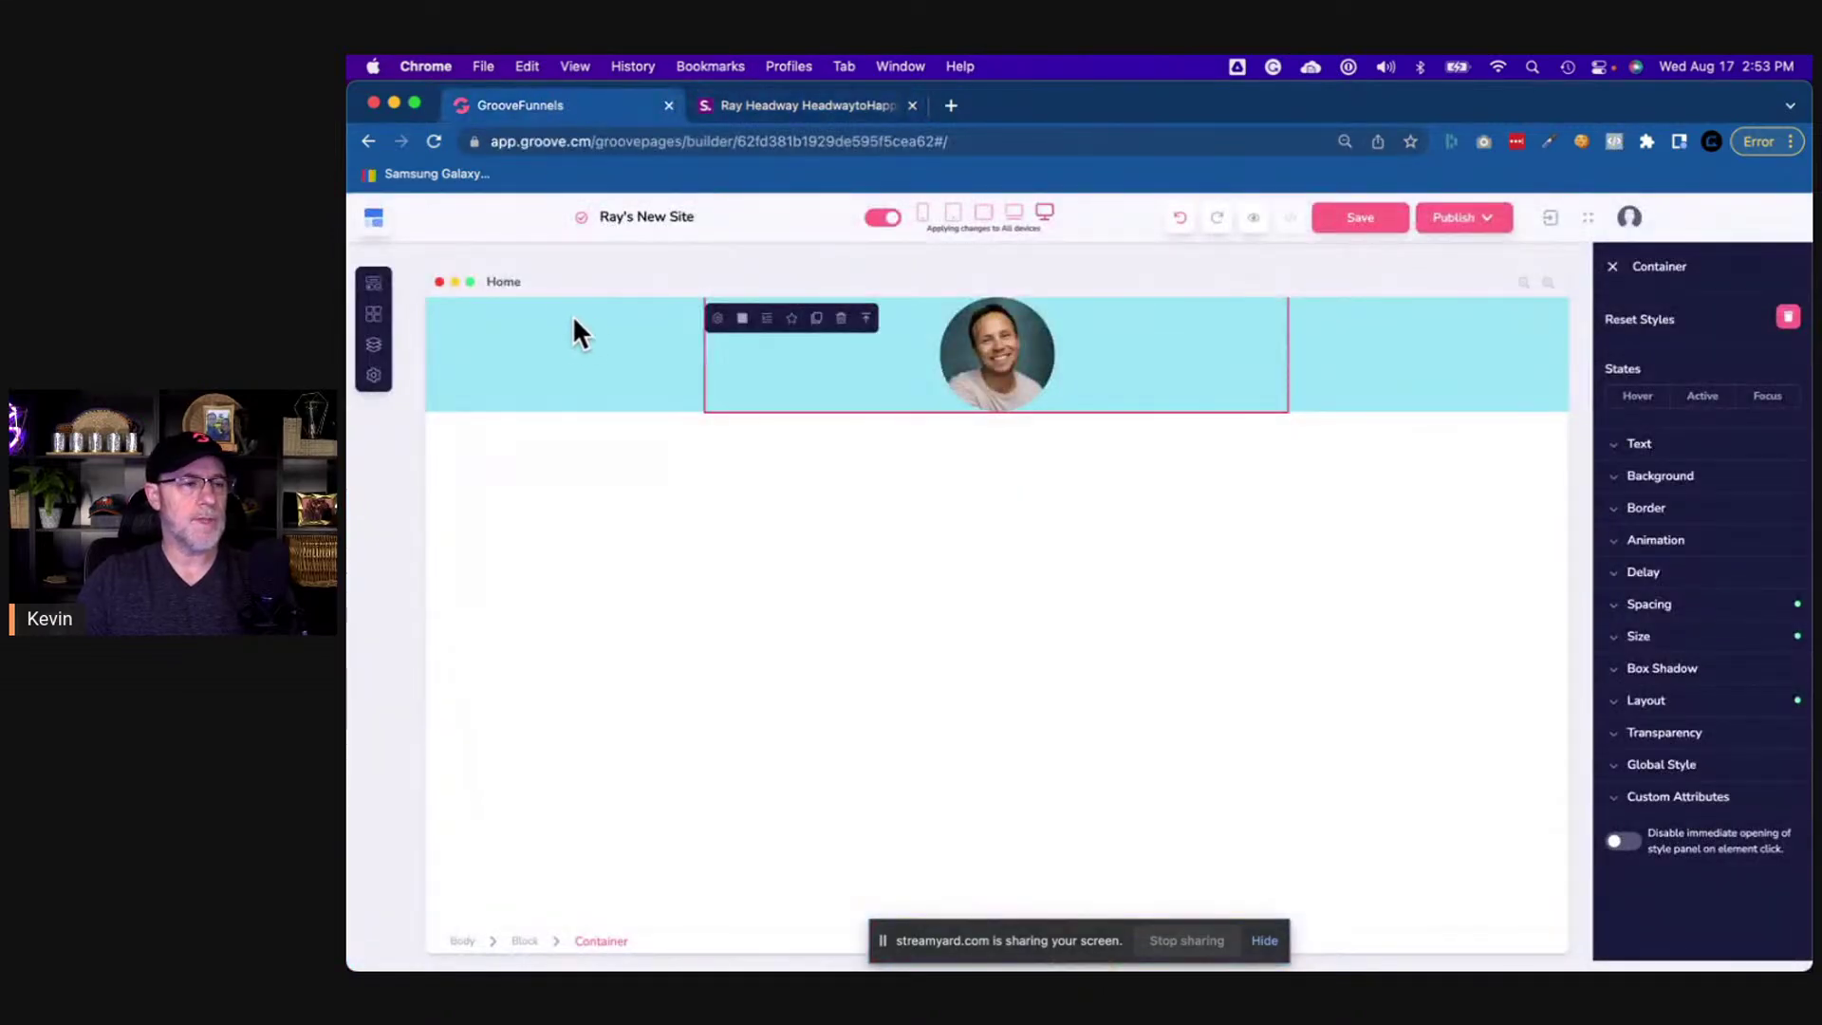
- Drop an H1 heading element below the round profile photo
{"action": "left_click", "coordinate": [374, 286]}
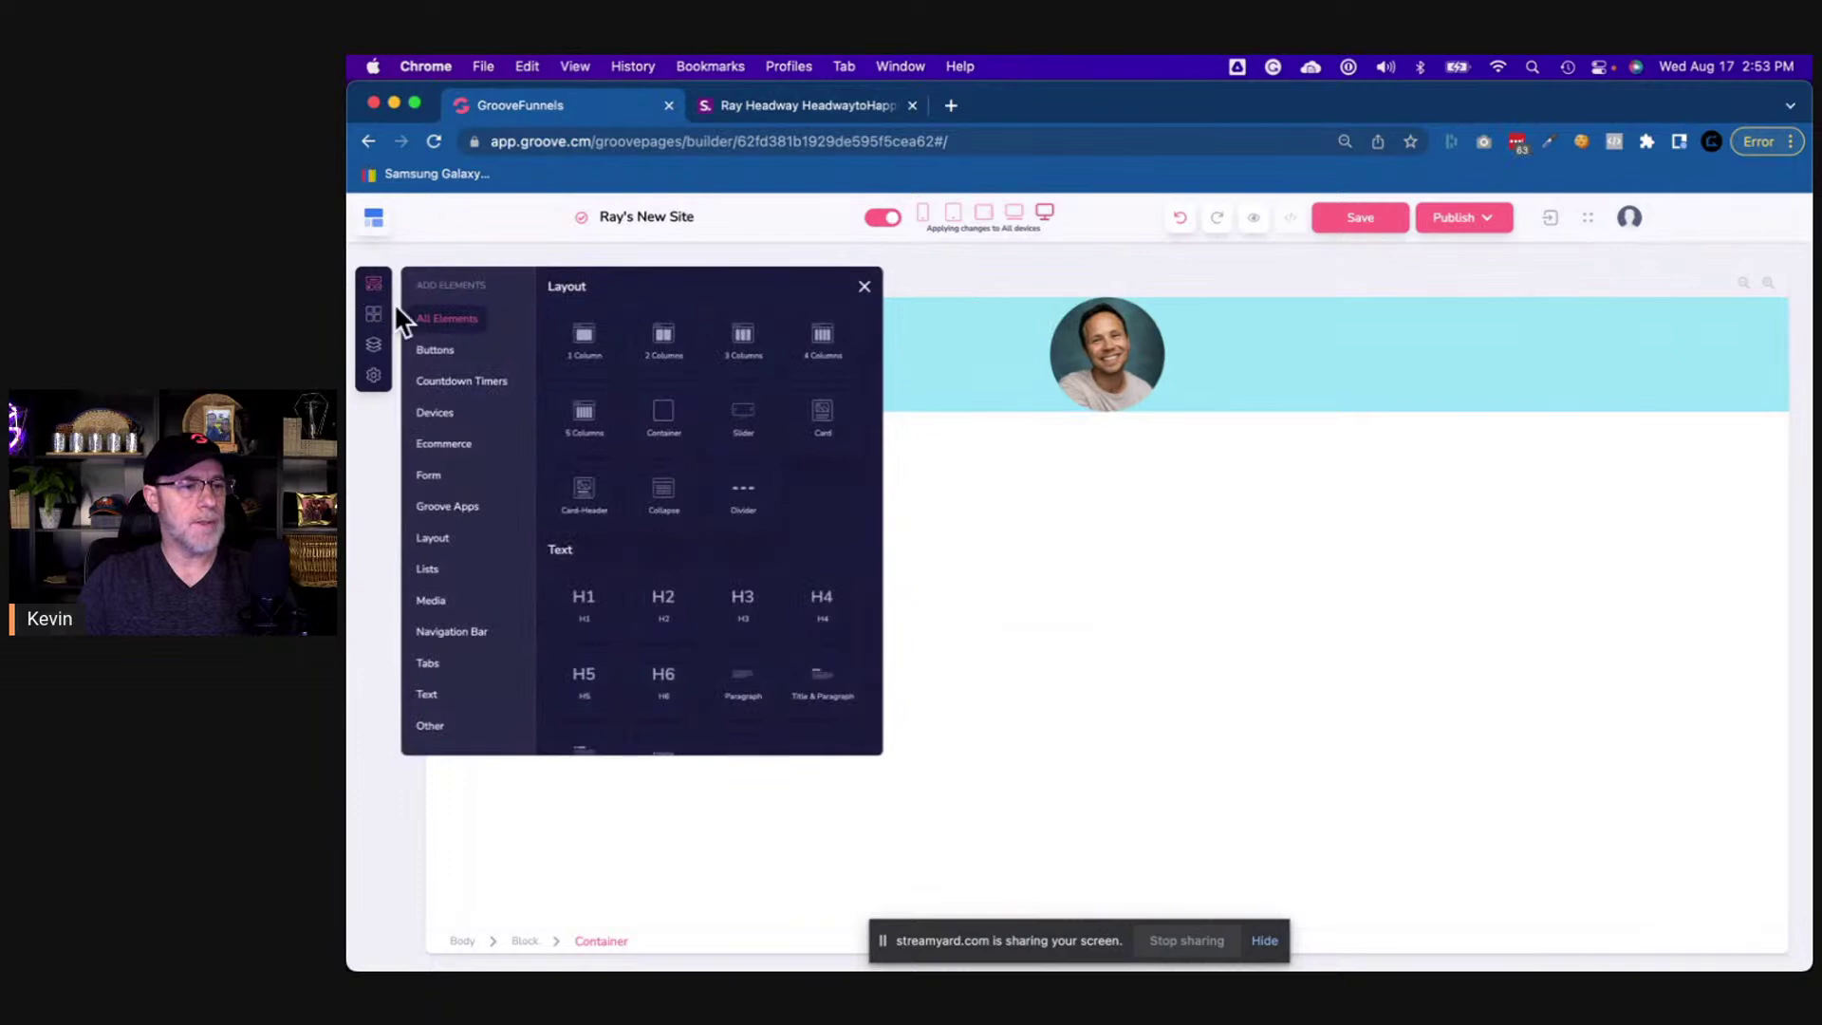
{"action": "left_click_drag", "start_coordinate": [588, 609], "coordinate": [1104, 354]}
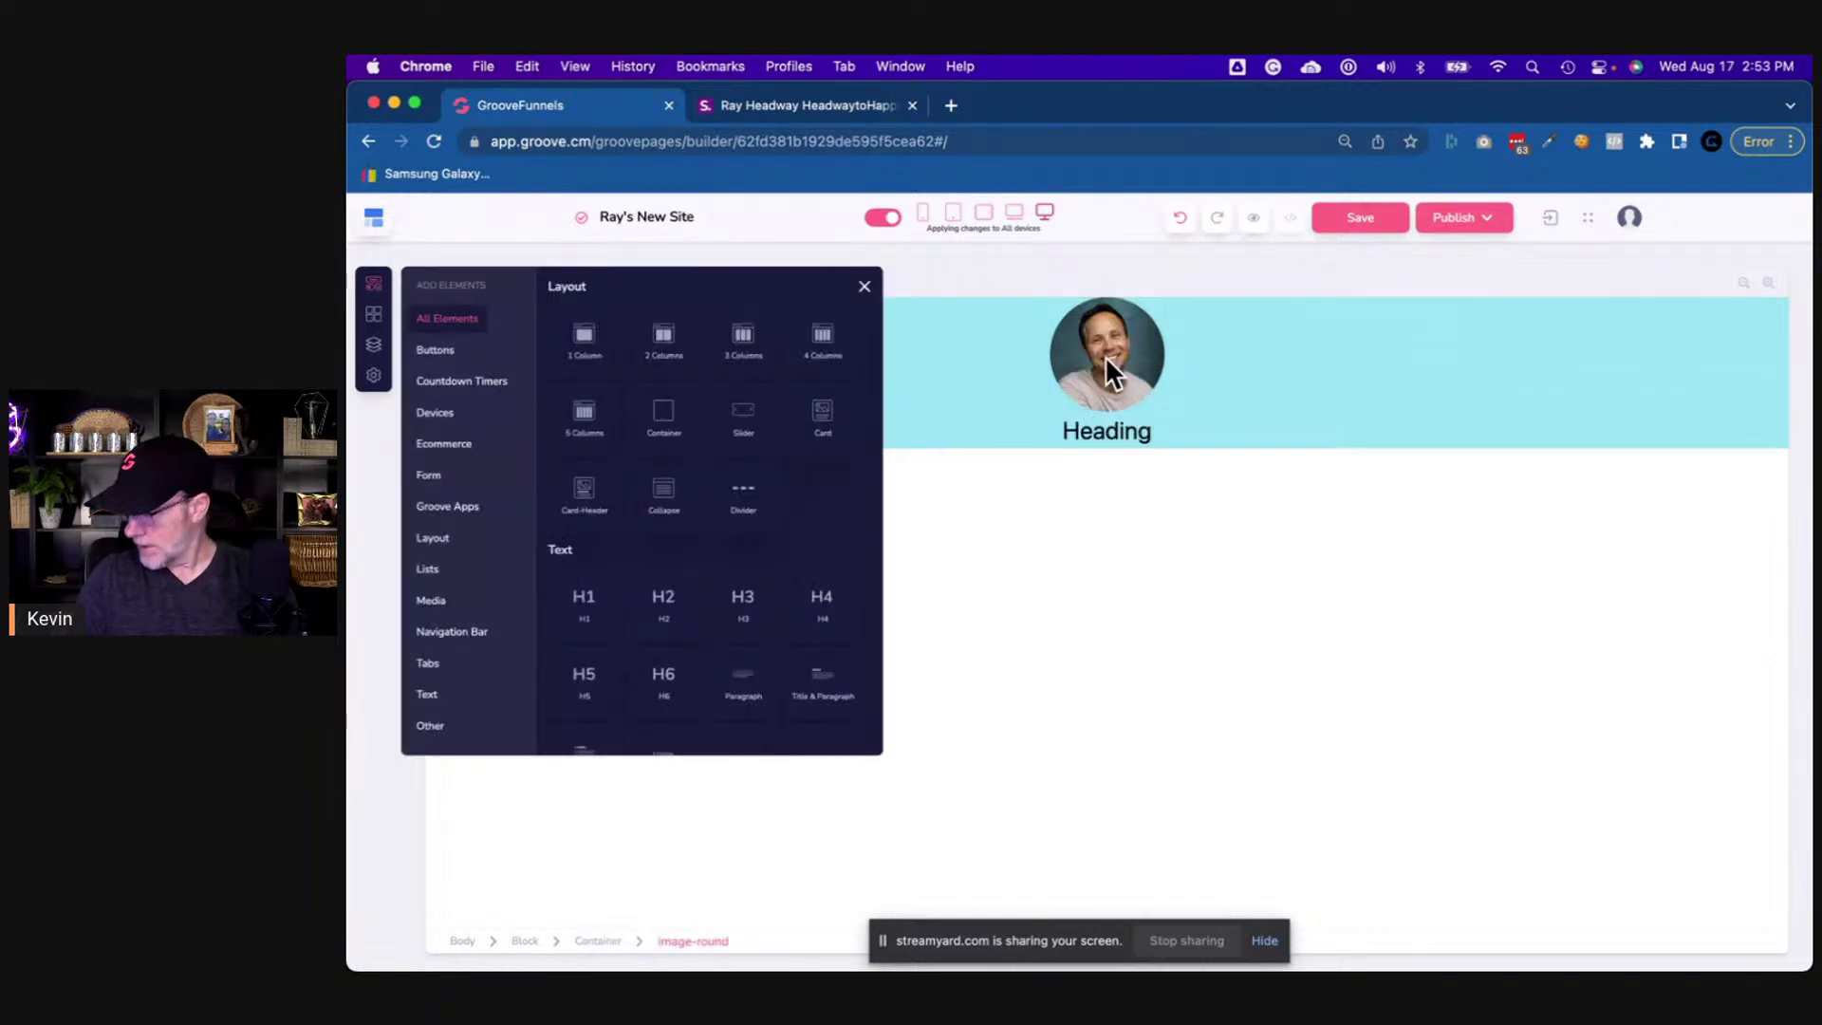
{"action": "left_click", "coordinate": [1022, 384]}
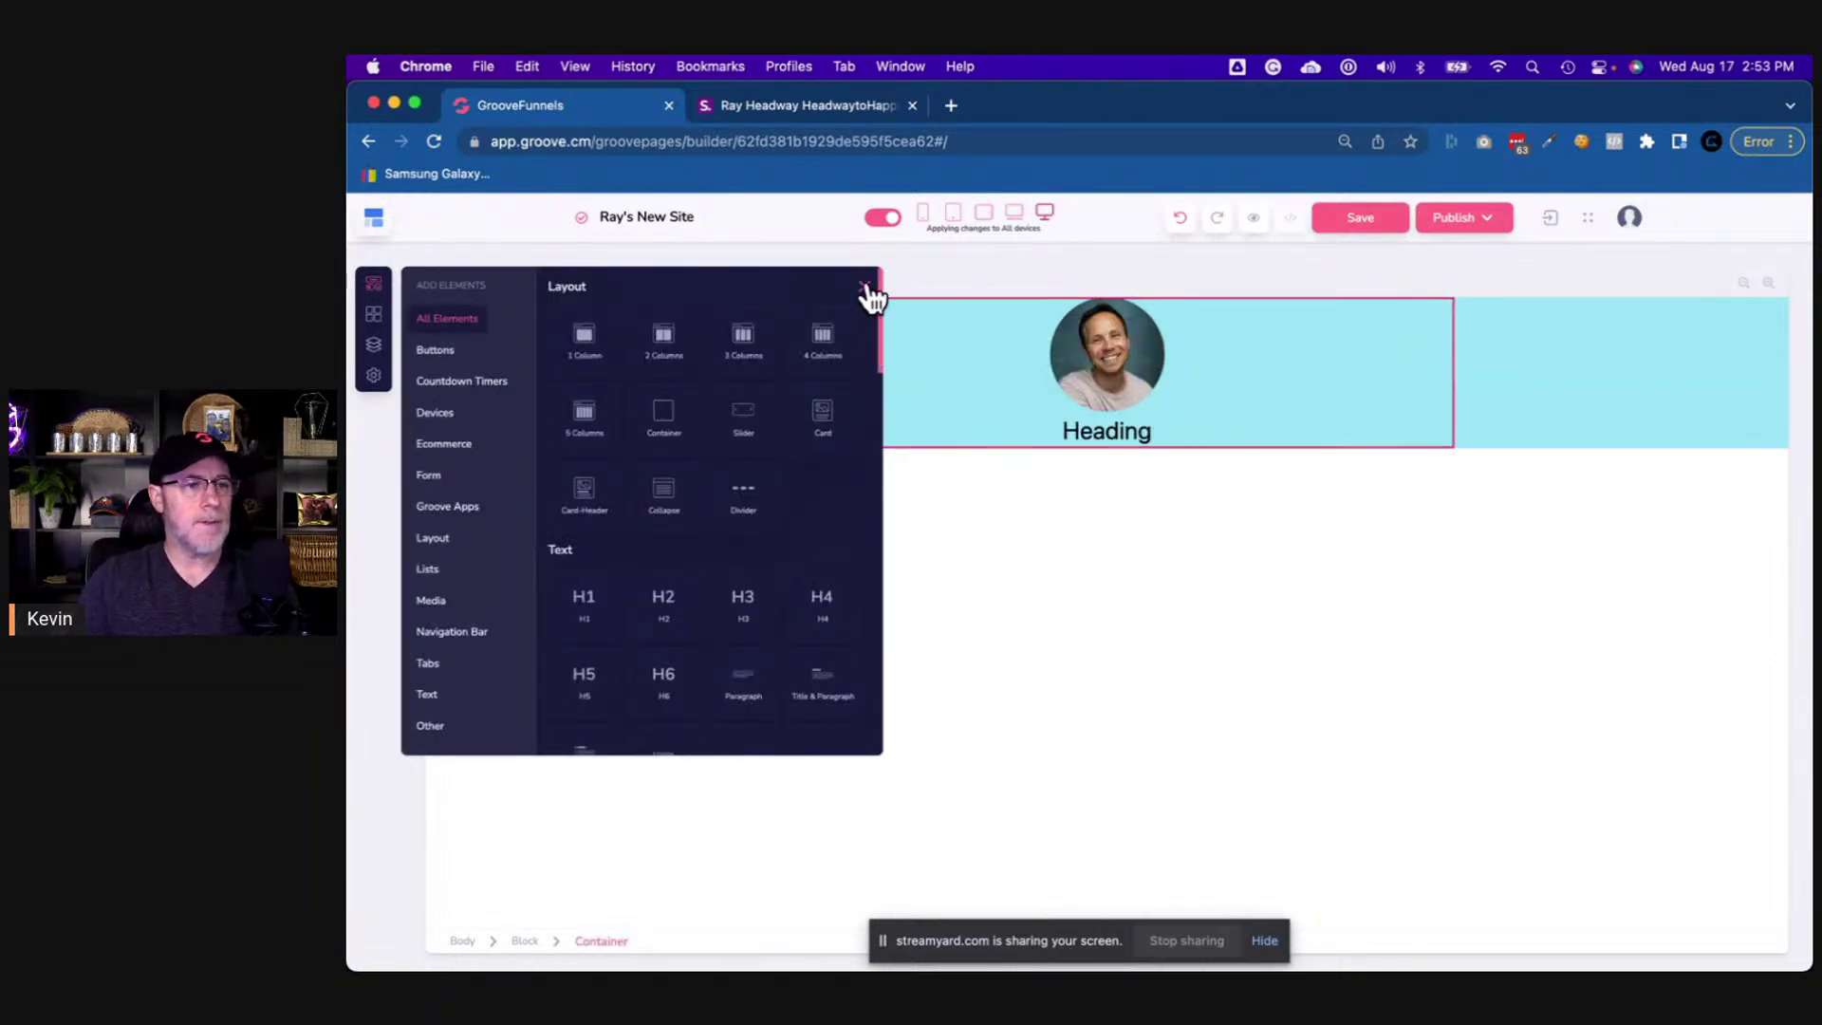
{"action": "left_click", "coordinate": [869, 291]}
- Copy the name heading text from the live link page for reuse
{"action": "left_click", "coordinate": [804, 102]}
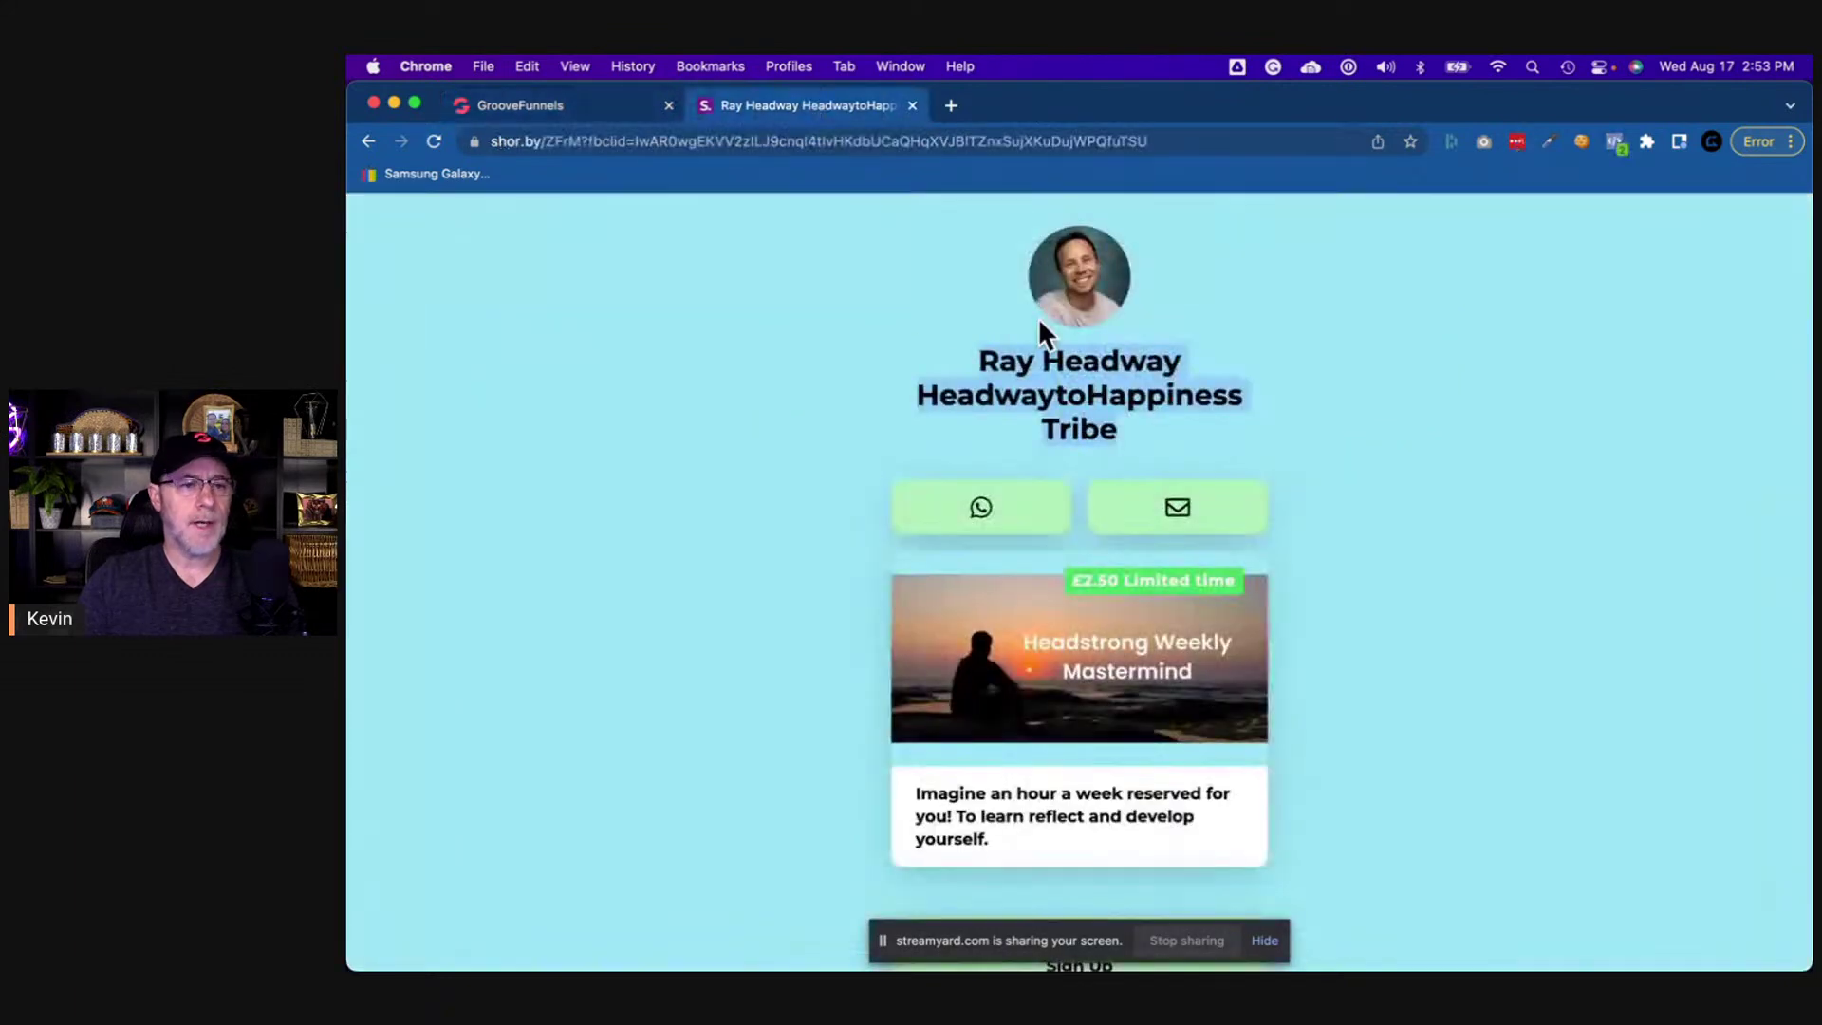
{"action": "left_click_drag", "start_coordinate": [980, 358], "coordinate": [1189, 446]}
{"action": "key", "text": "super+c"}
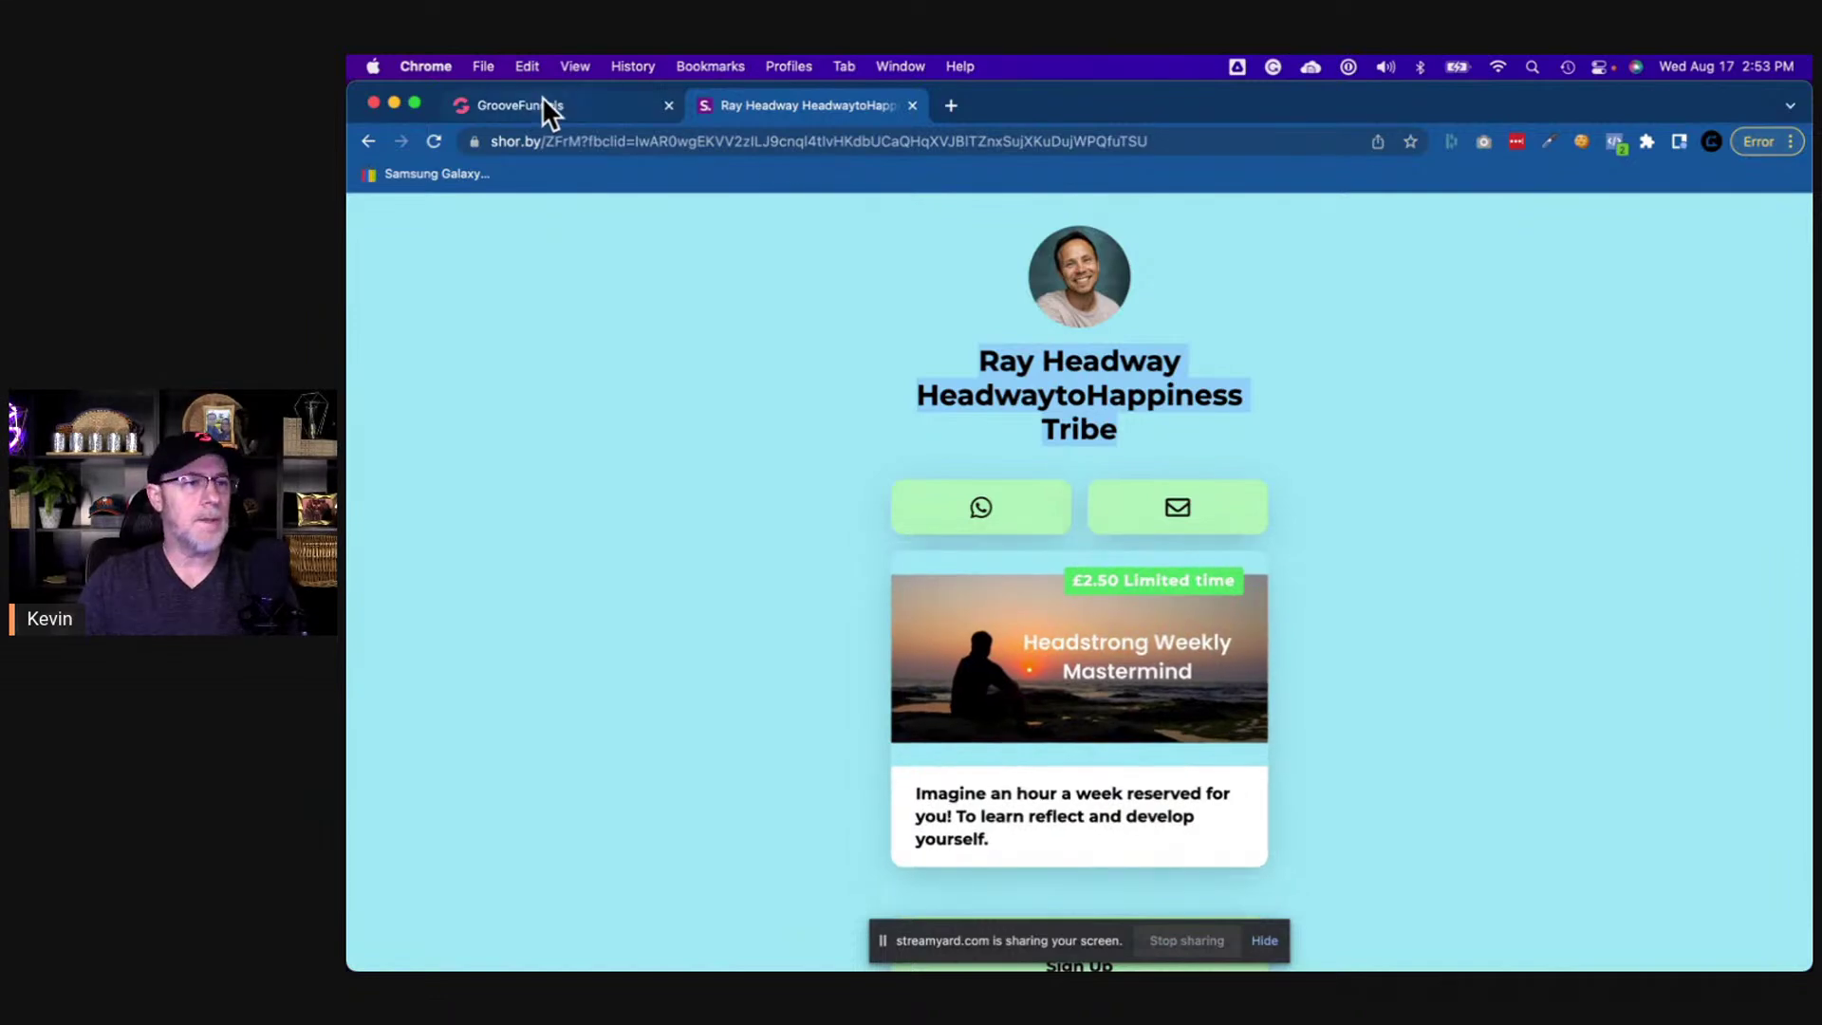
{"action": "left_click", "coordinate": [543, 104]}
{"action": "left_click", "coordinate": [1077, 432]}
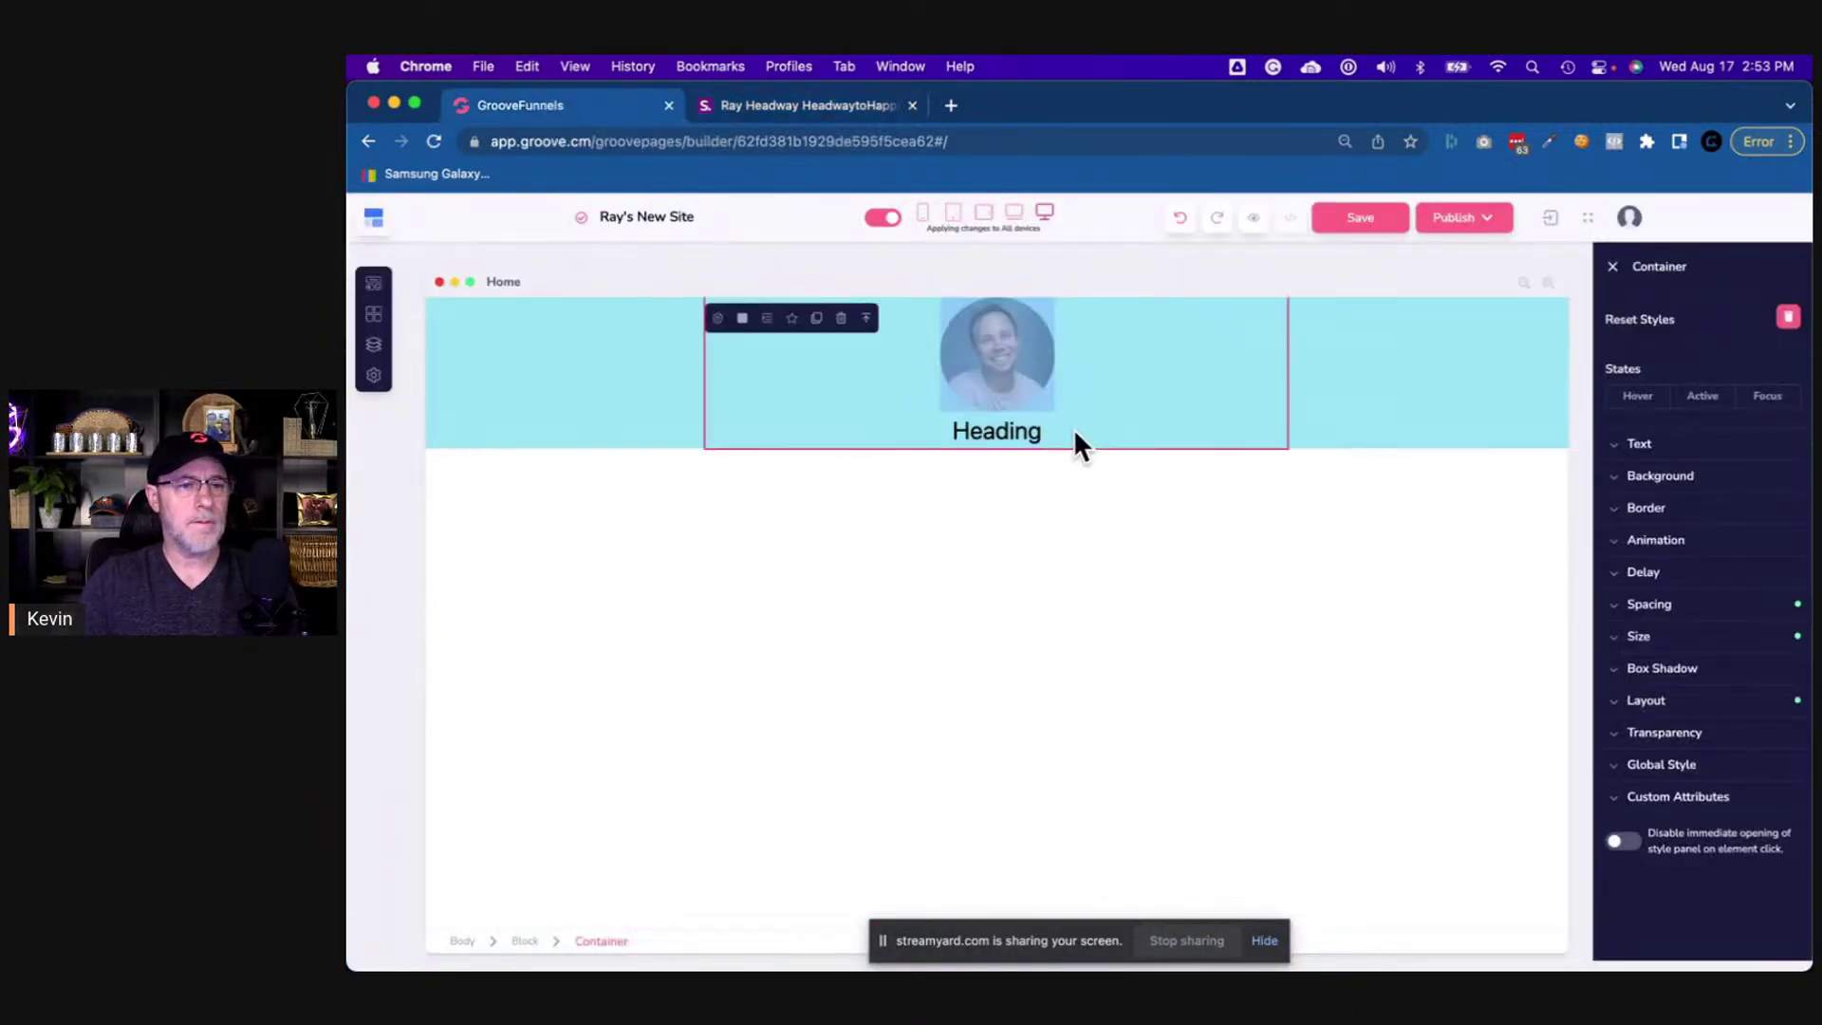
- Paste the person's name with 'HeadwaytoHappiness Tribe' into the heading, split across three lines
{"action": "double_click", "coordinate": [1011, 432]}
{"action": "key", "text": "super+v"}
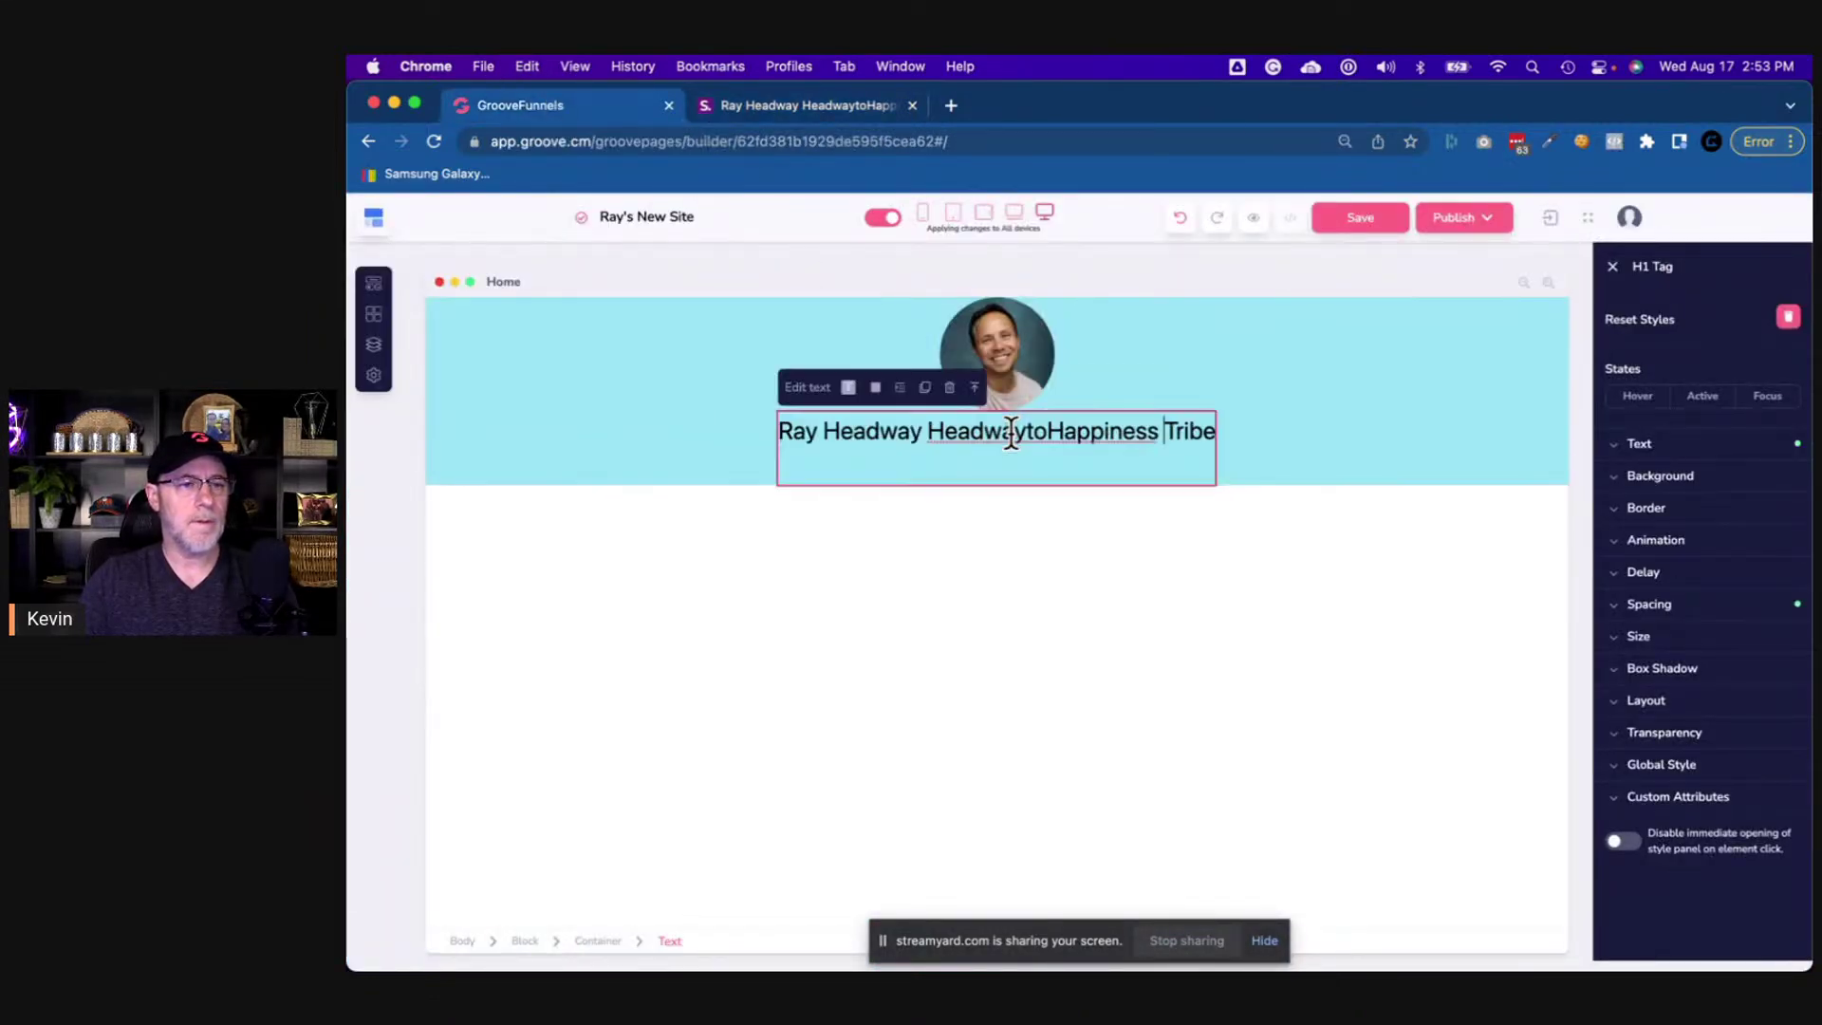
{"action": "left_click", "coordinate": [928, 429]}
{"action": "key", "text": "Return"}
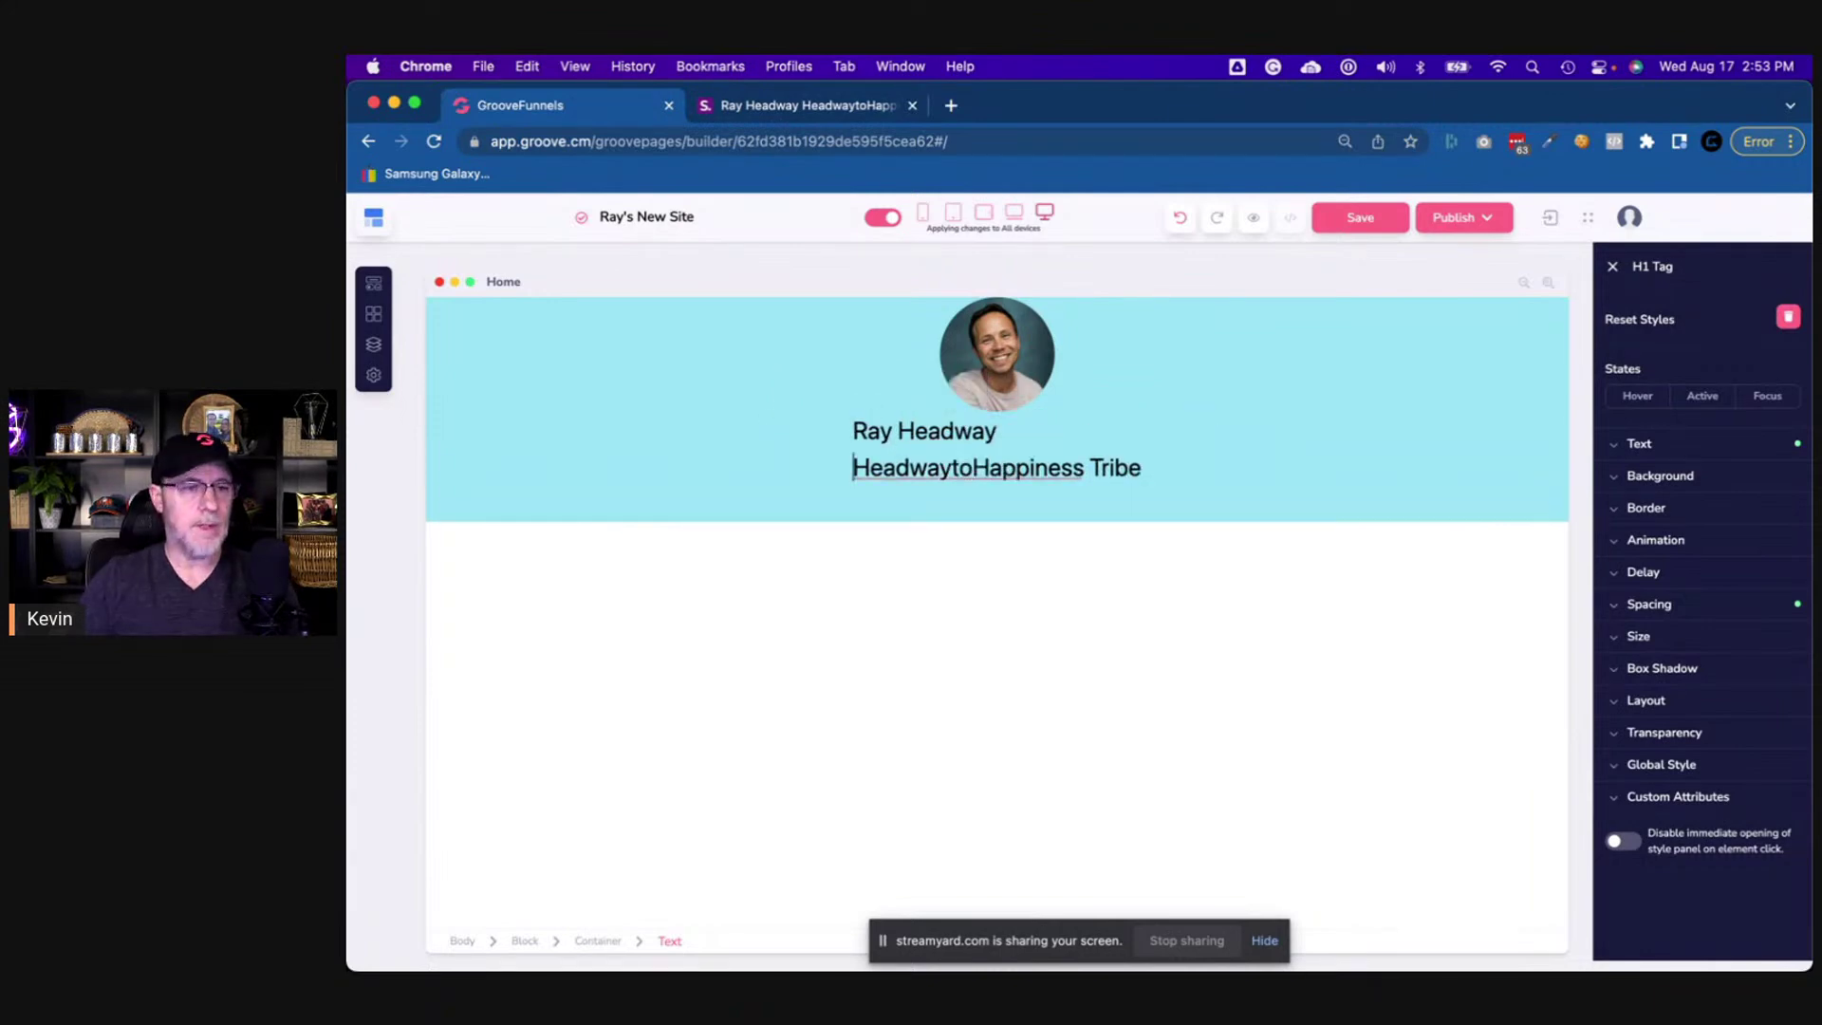
{"action": "left_click", "coordinate": [1128, 467]}
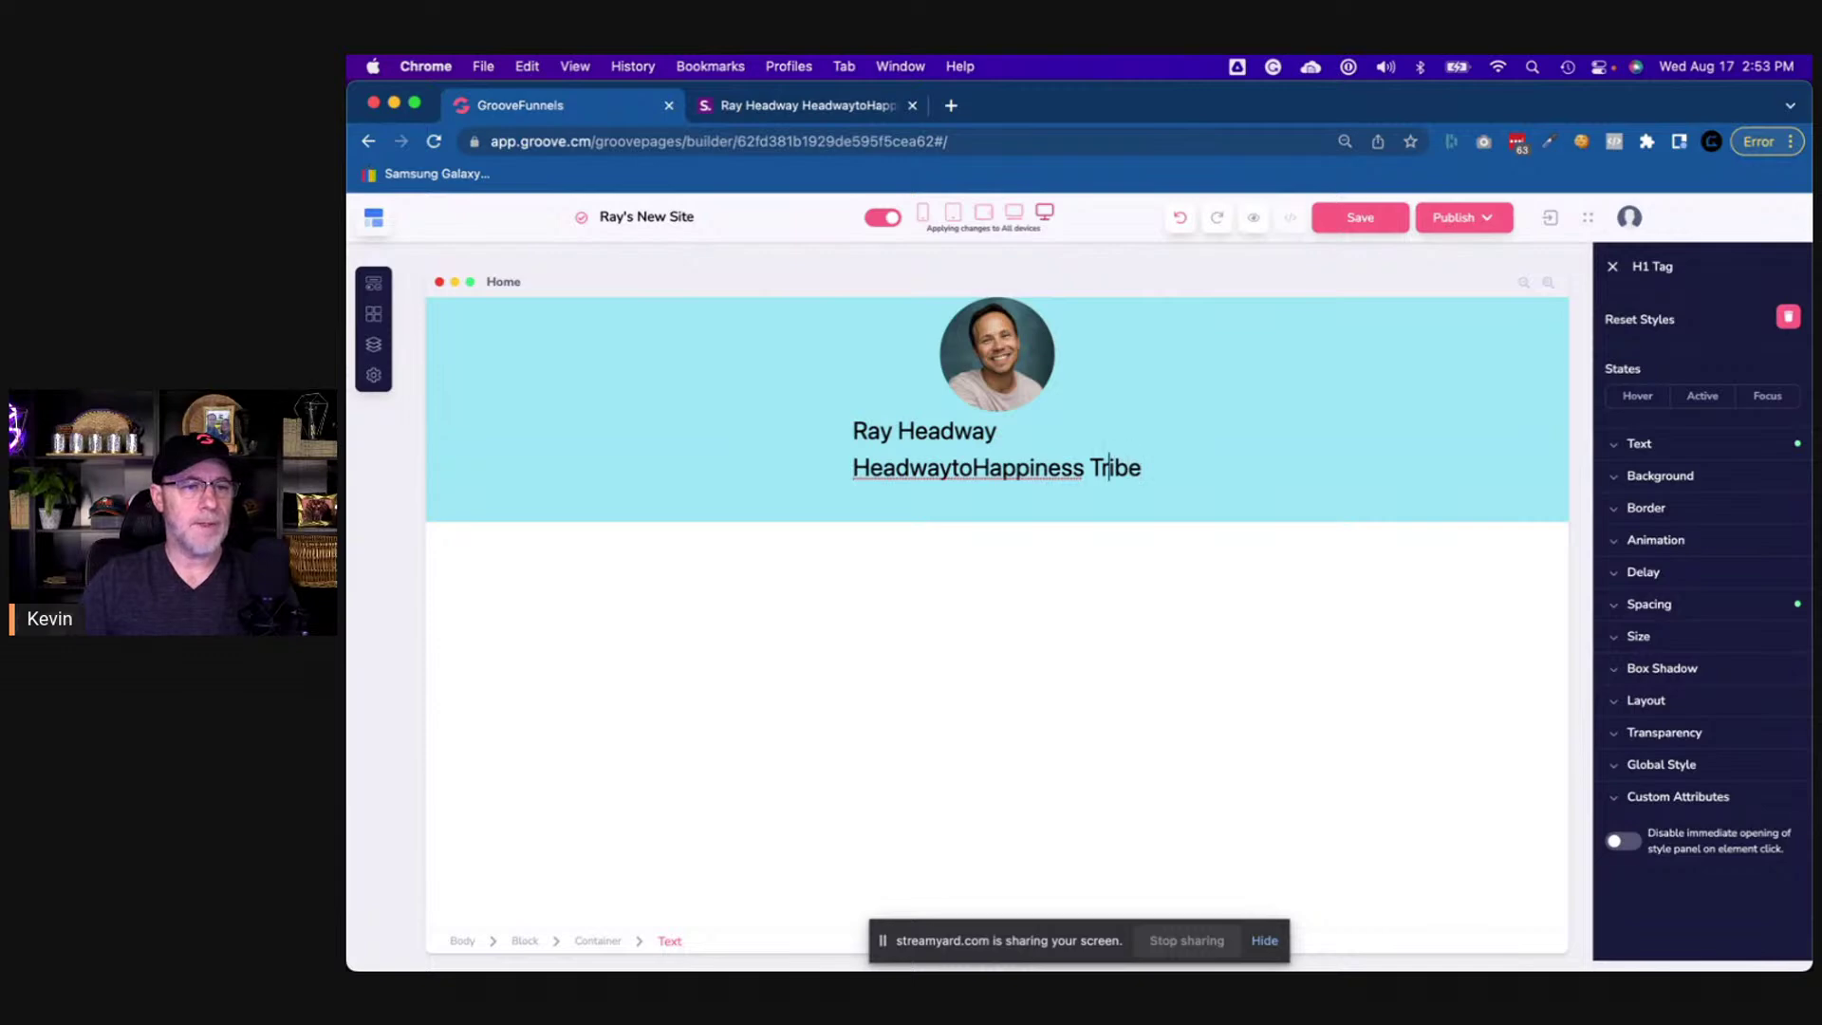
{"action": "key", "text": "Left"}
{"action": "key", "text": "Return"}
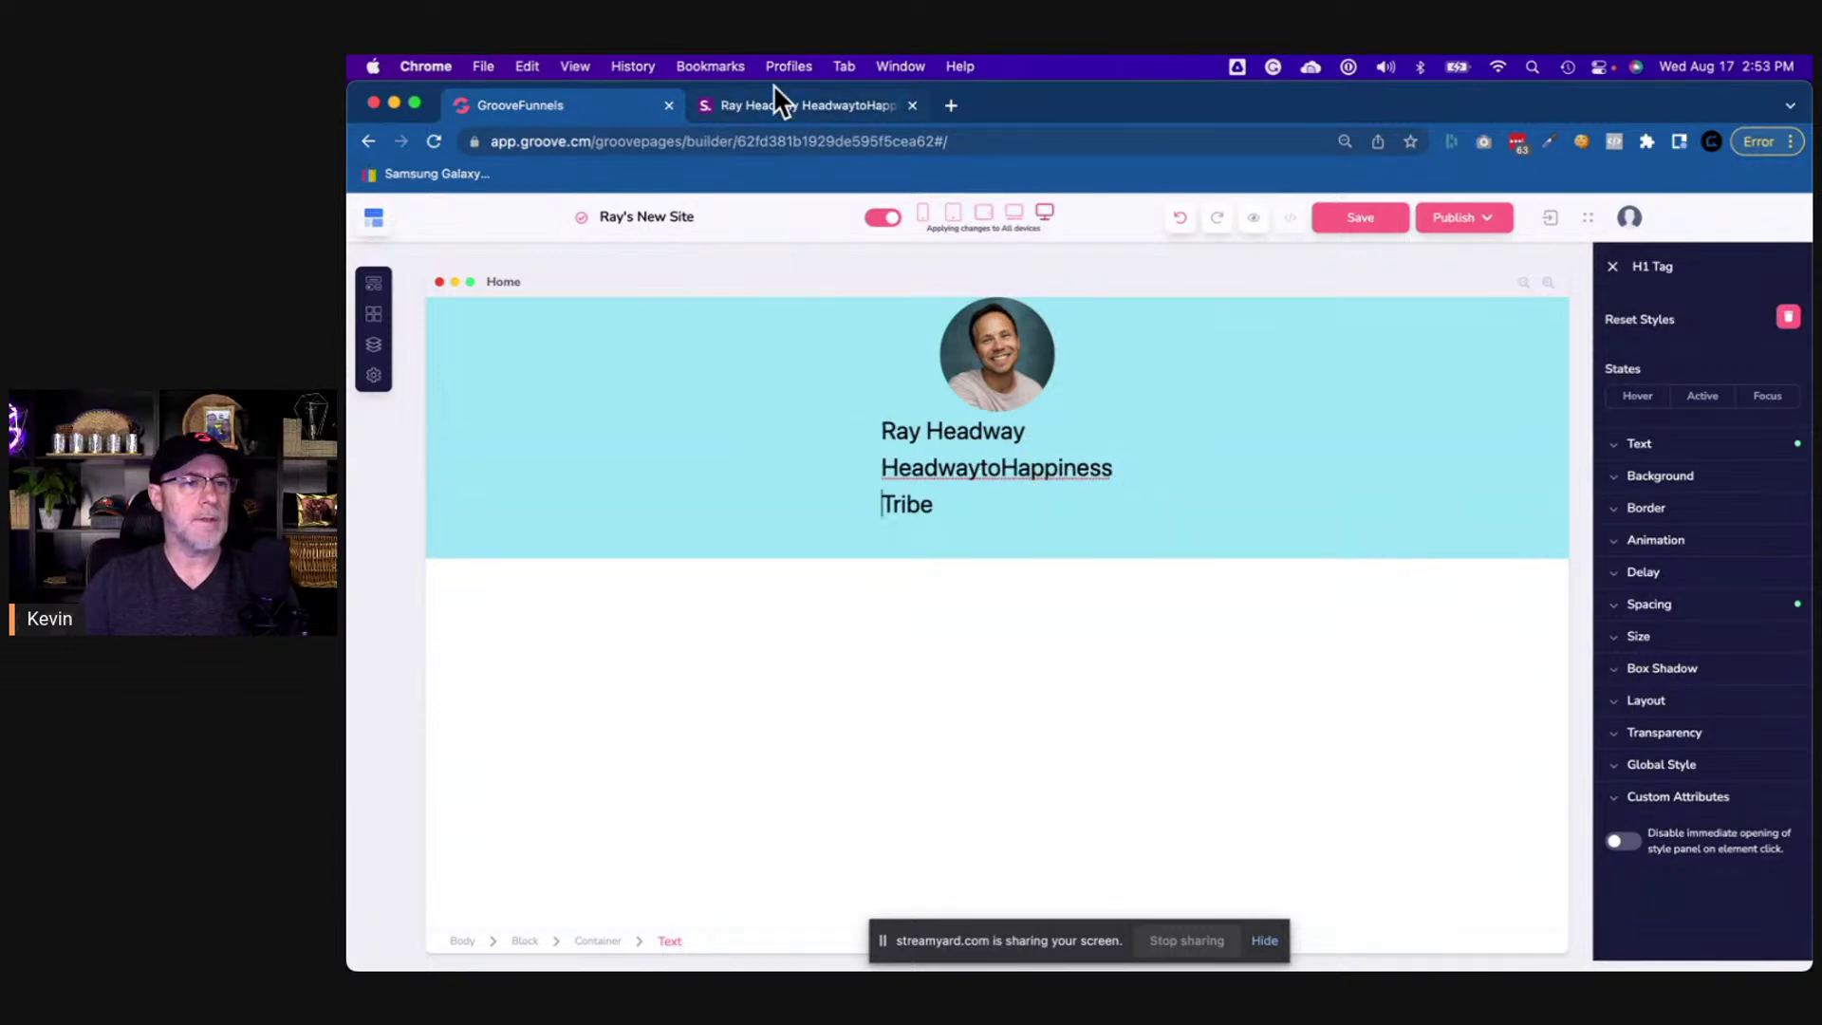
{"action": "left_click", "coordinate": [790, 99]}
{"action": "left_click", "coordinate": [551, 102]}
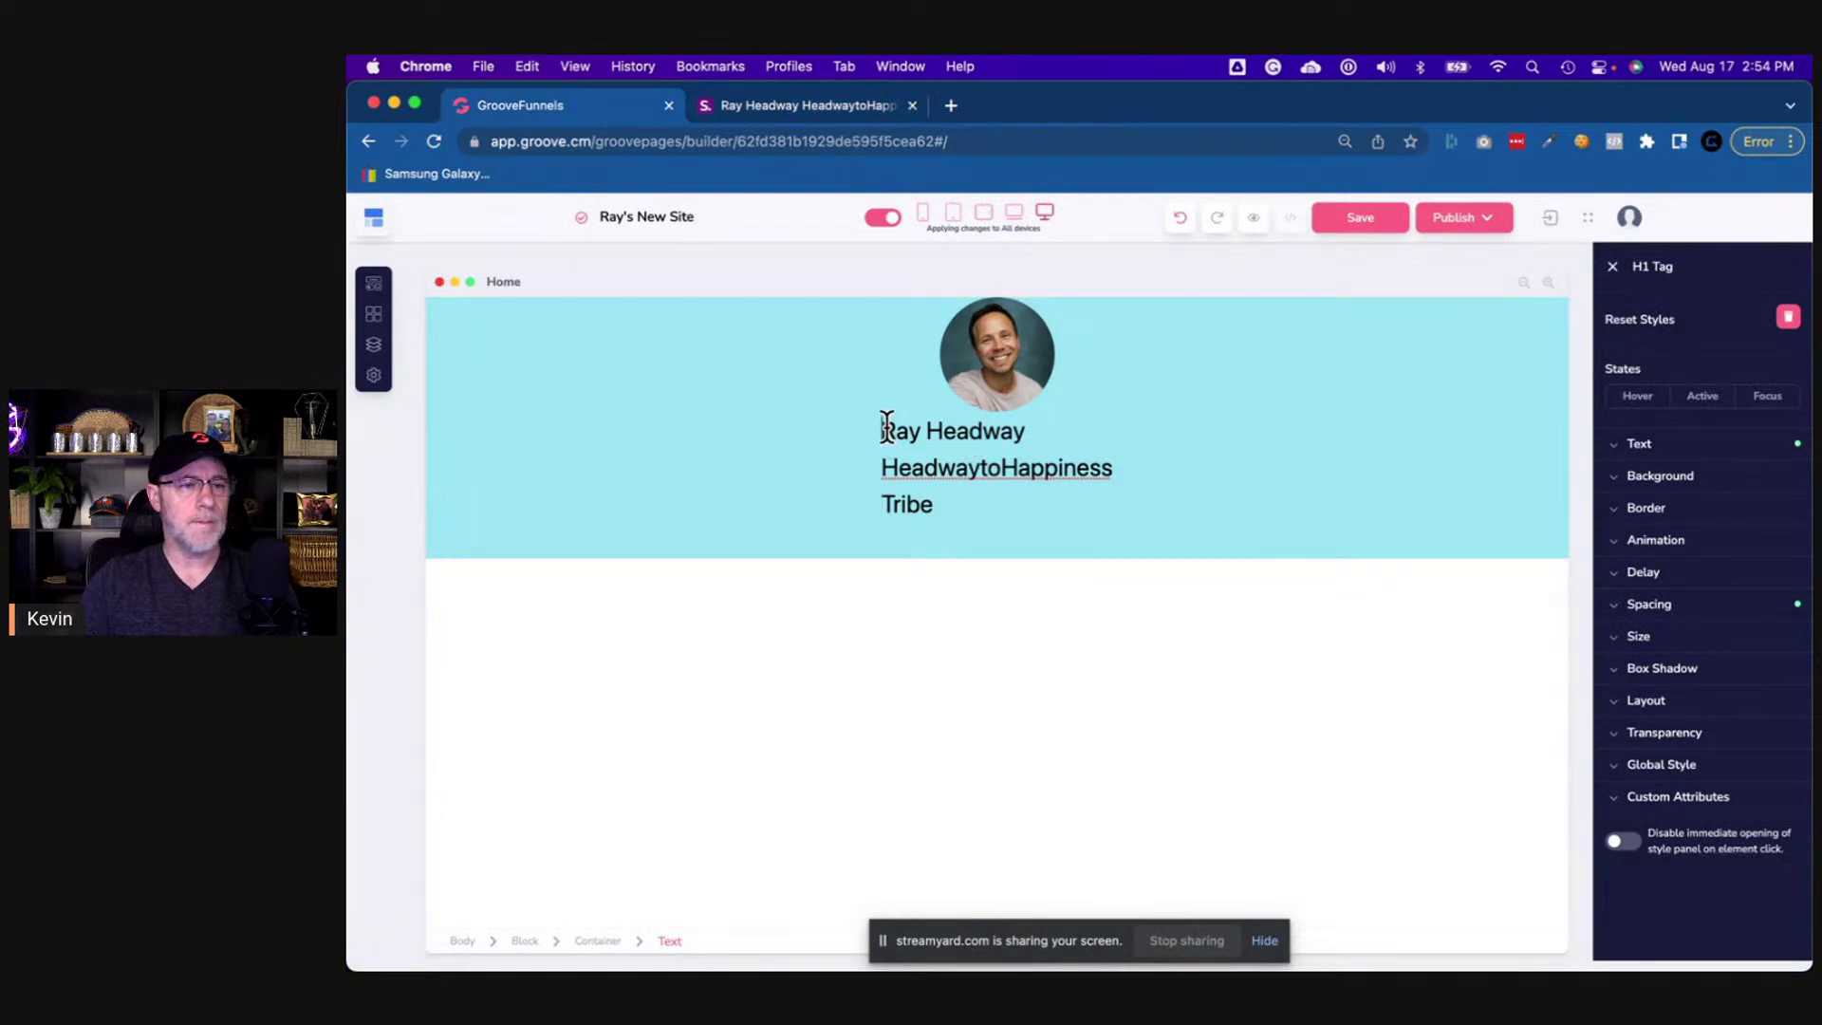
- Make all three heading lines bold and centre-aligned
{"action": "left_click_drag", "start_coordinate": [876, 429], "coordinate": [1080, 498]}
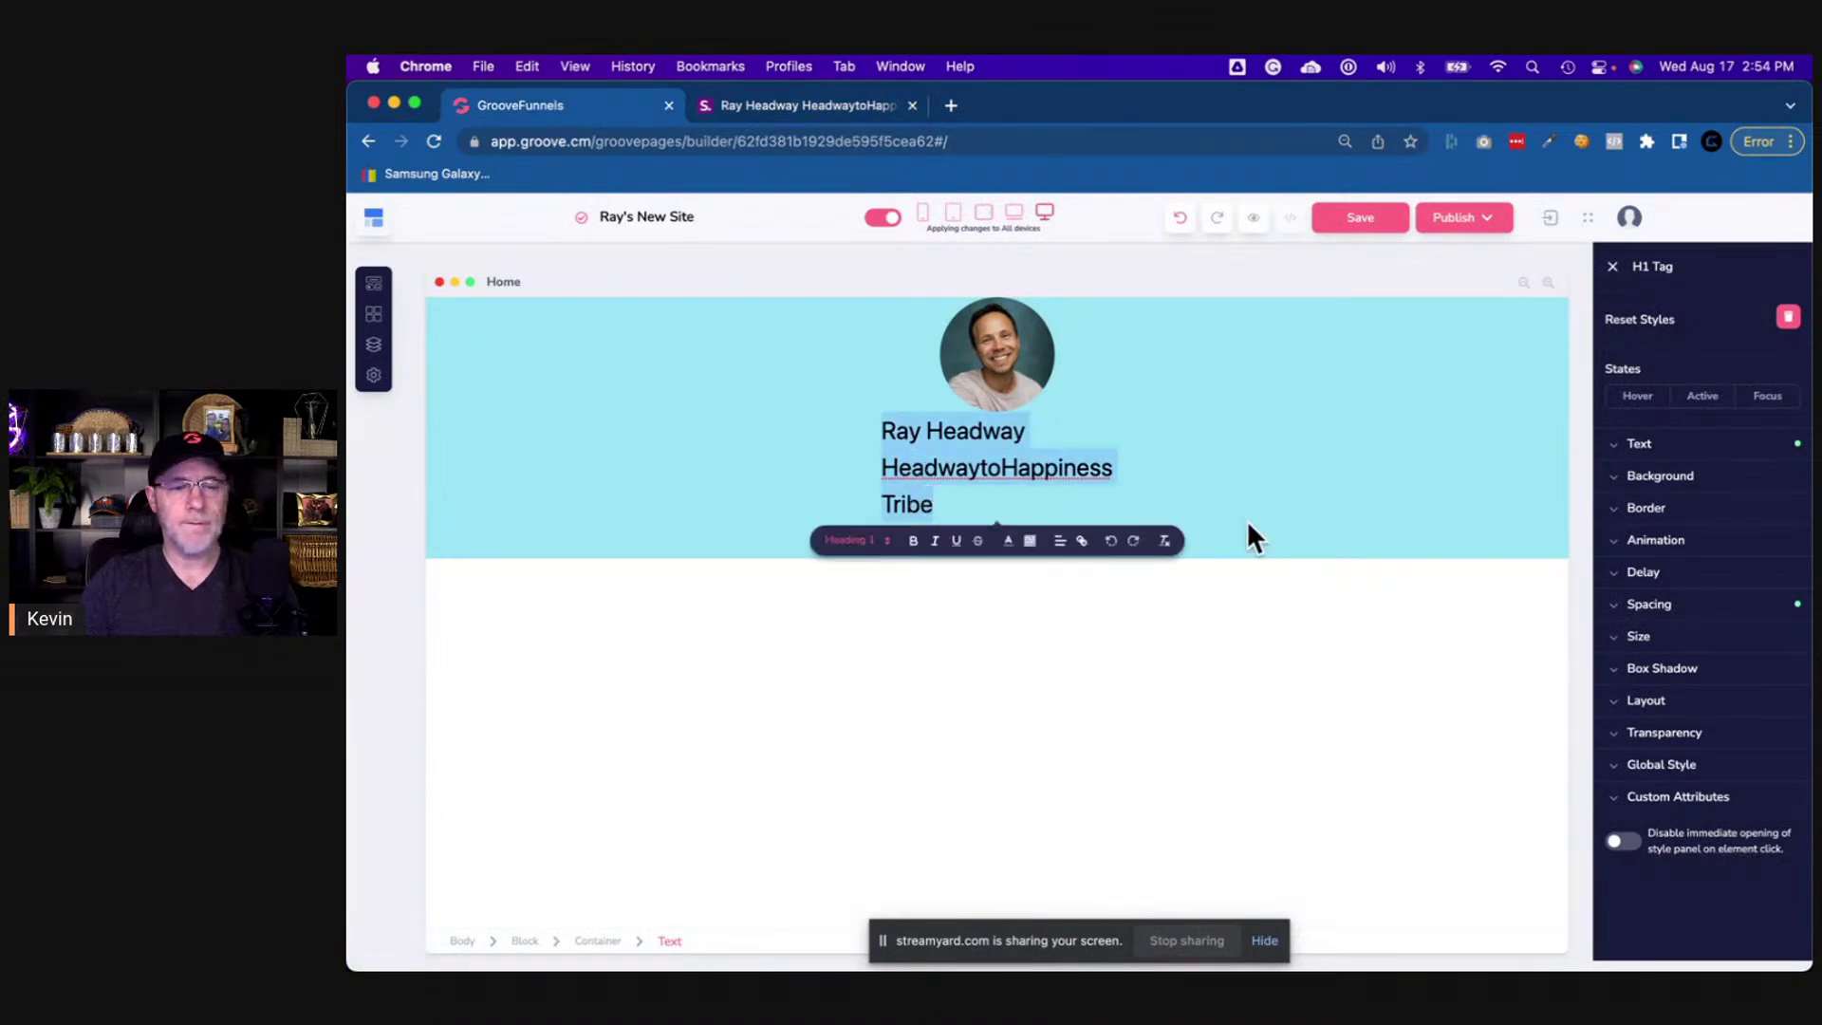
{"action": "left_click", "coordinate": [917, 546]}
{"action": "left_click", "coordinate": [1061, 548]}
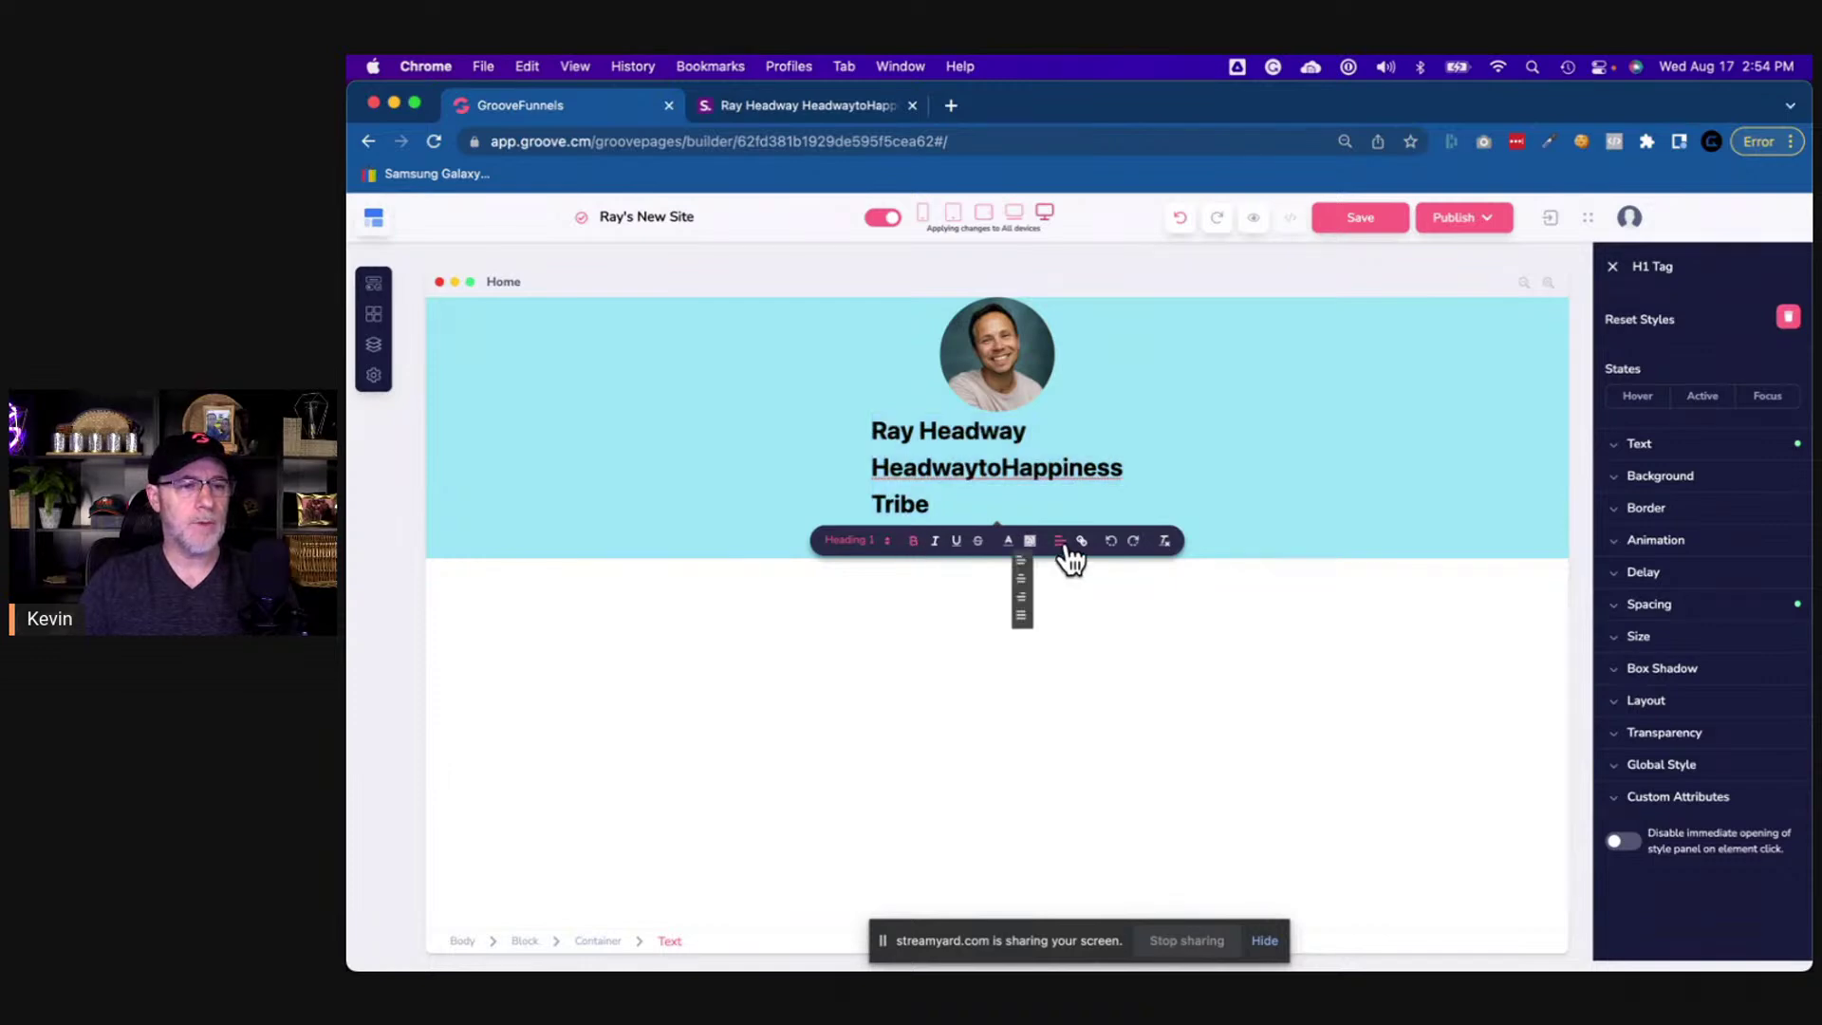
{"action": "left_click", "coordinate": [1022, 586]}
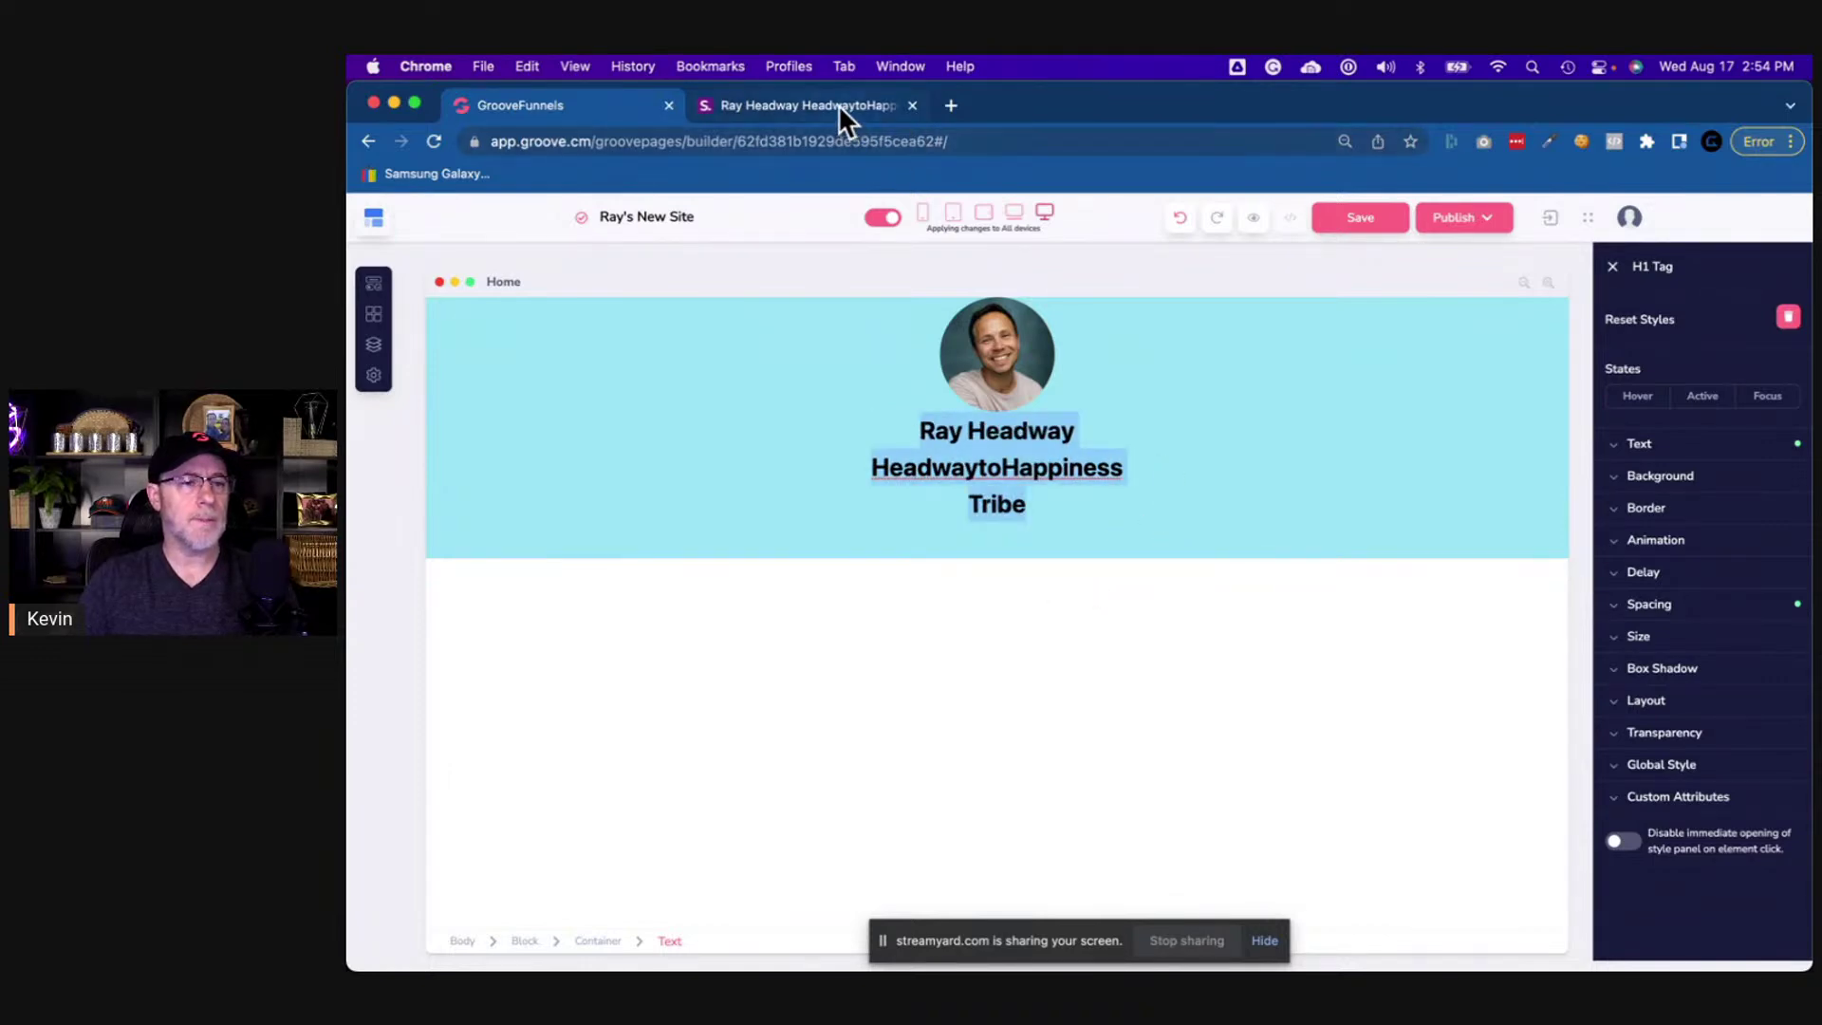
{"action": "left_click", "coordinate": [838, 104]}
{"action": "left_click", "coordinate": [637, 110]}
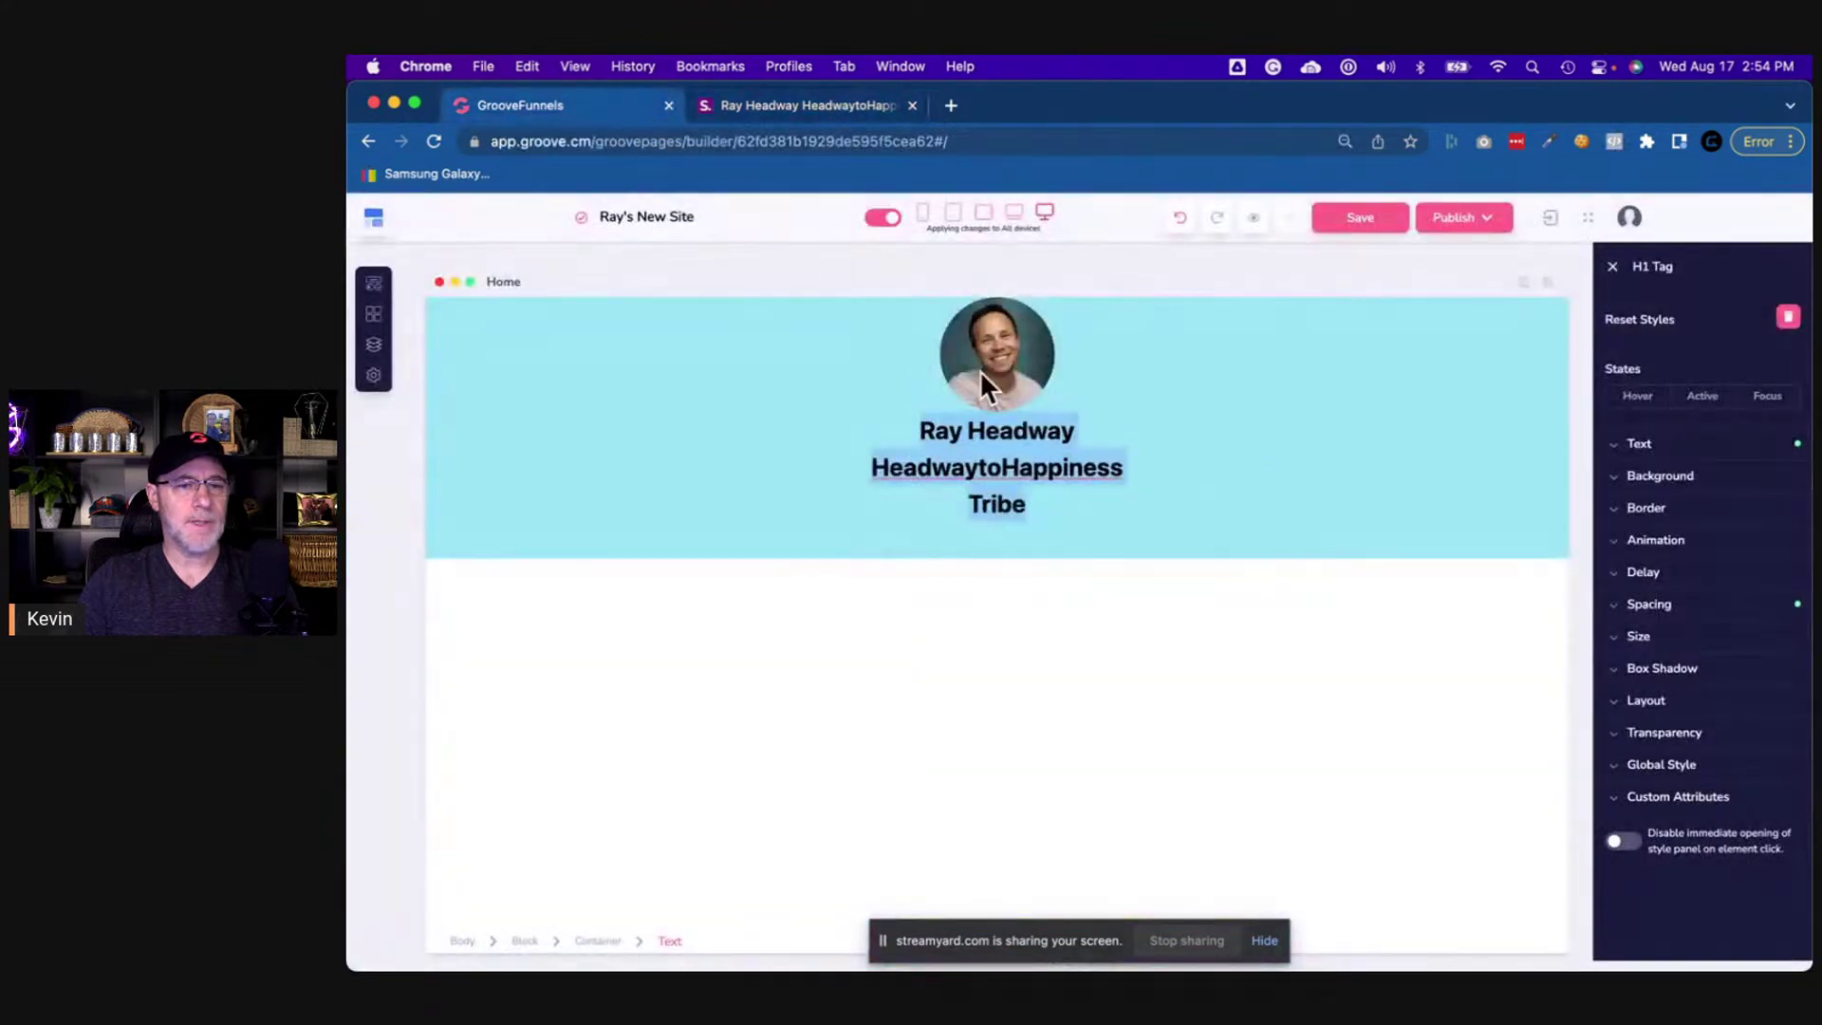
- Set the heading's text size to 34 with centre alignment
{"action": "left_click", "coordinate": [1639, 444]}
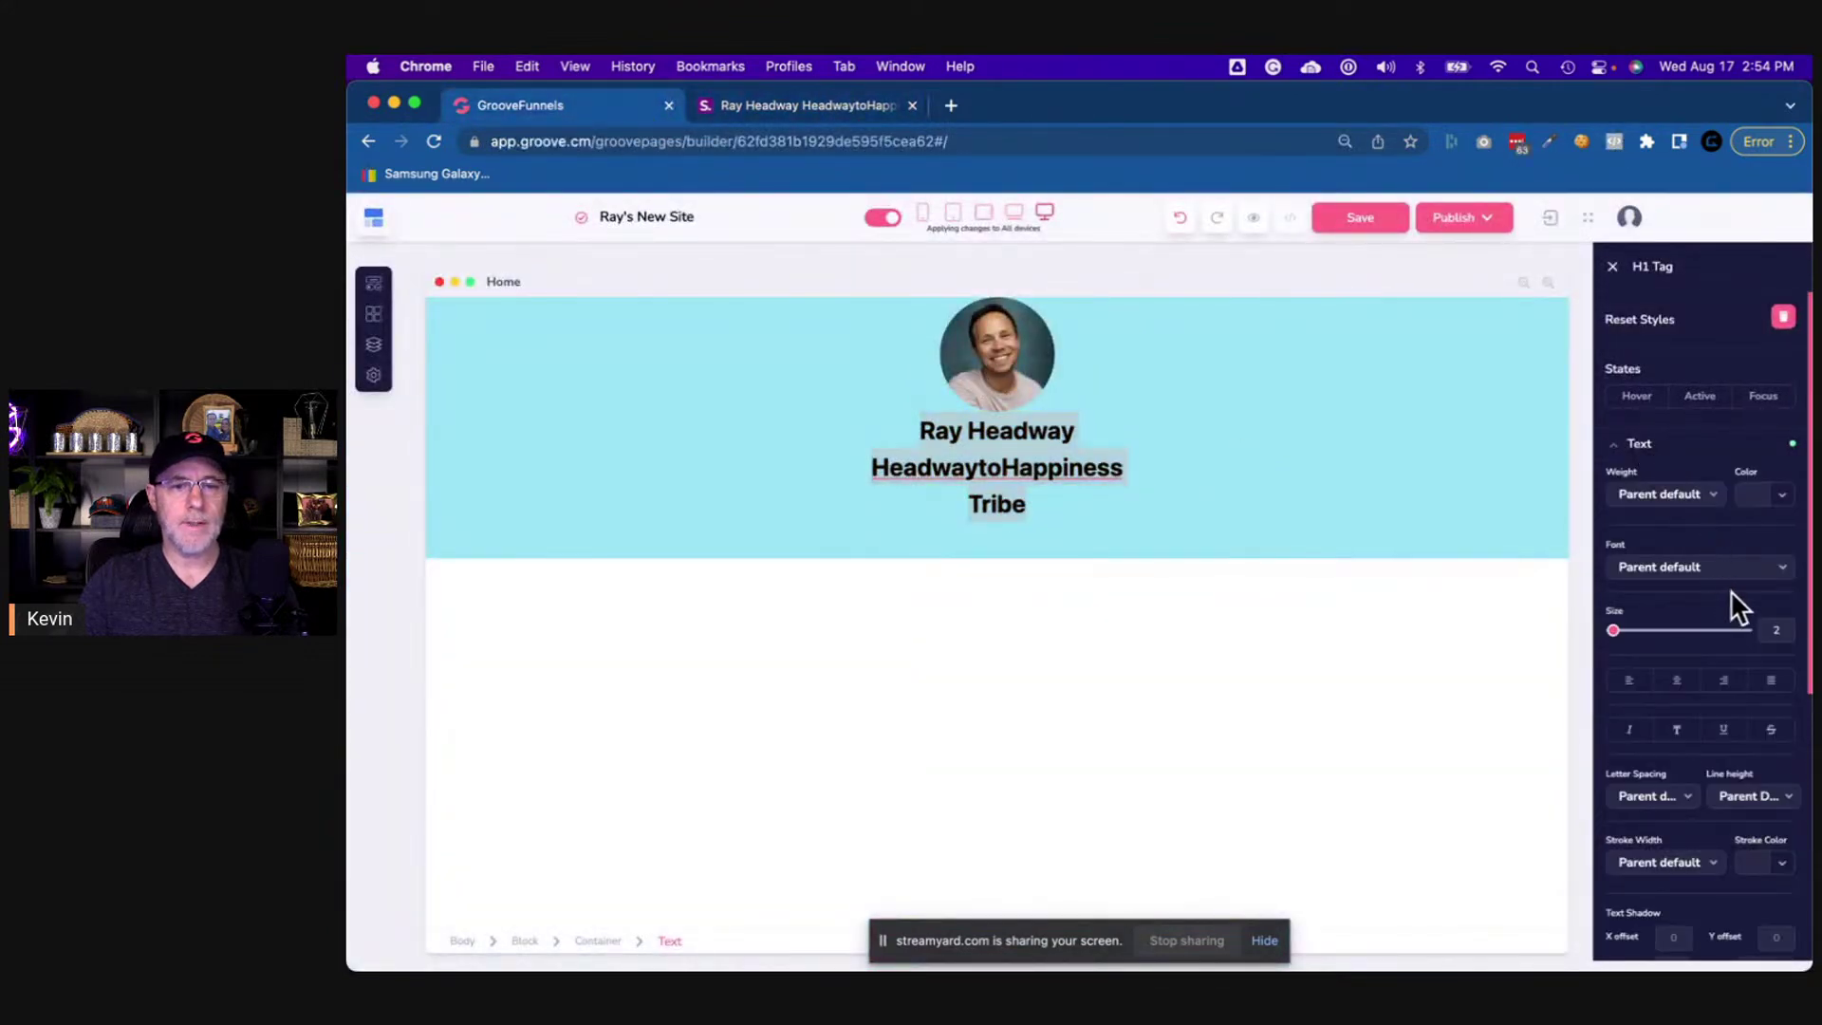
{"action": "left_click_drag", "start_coordinate": [1612, 630], "coordinate": [1651, 632]}
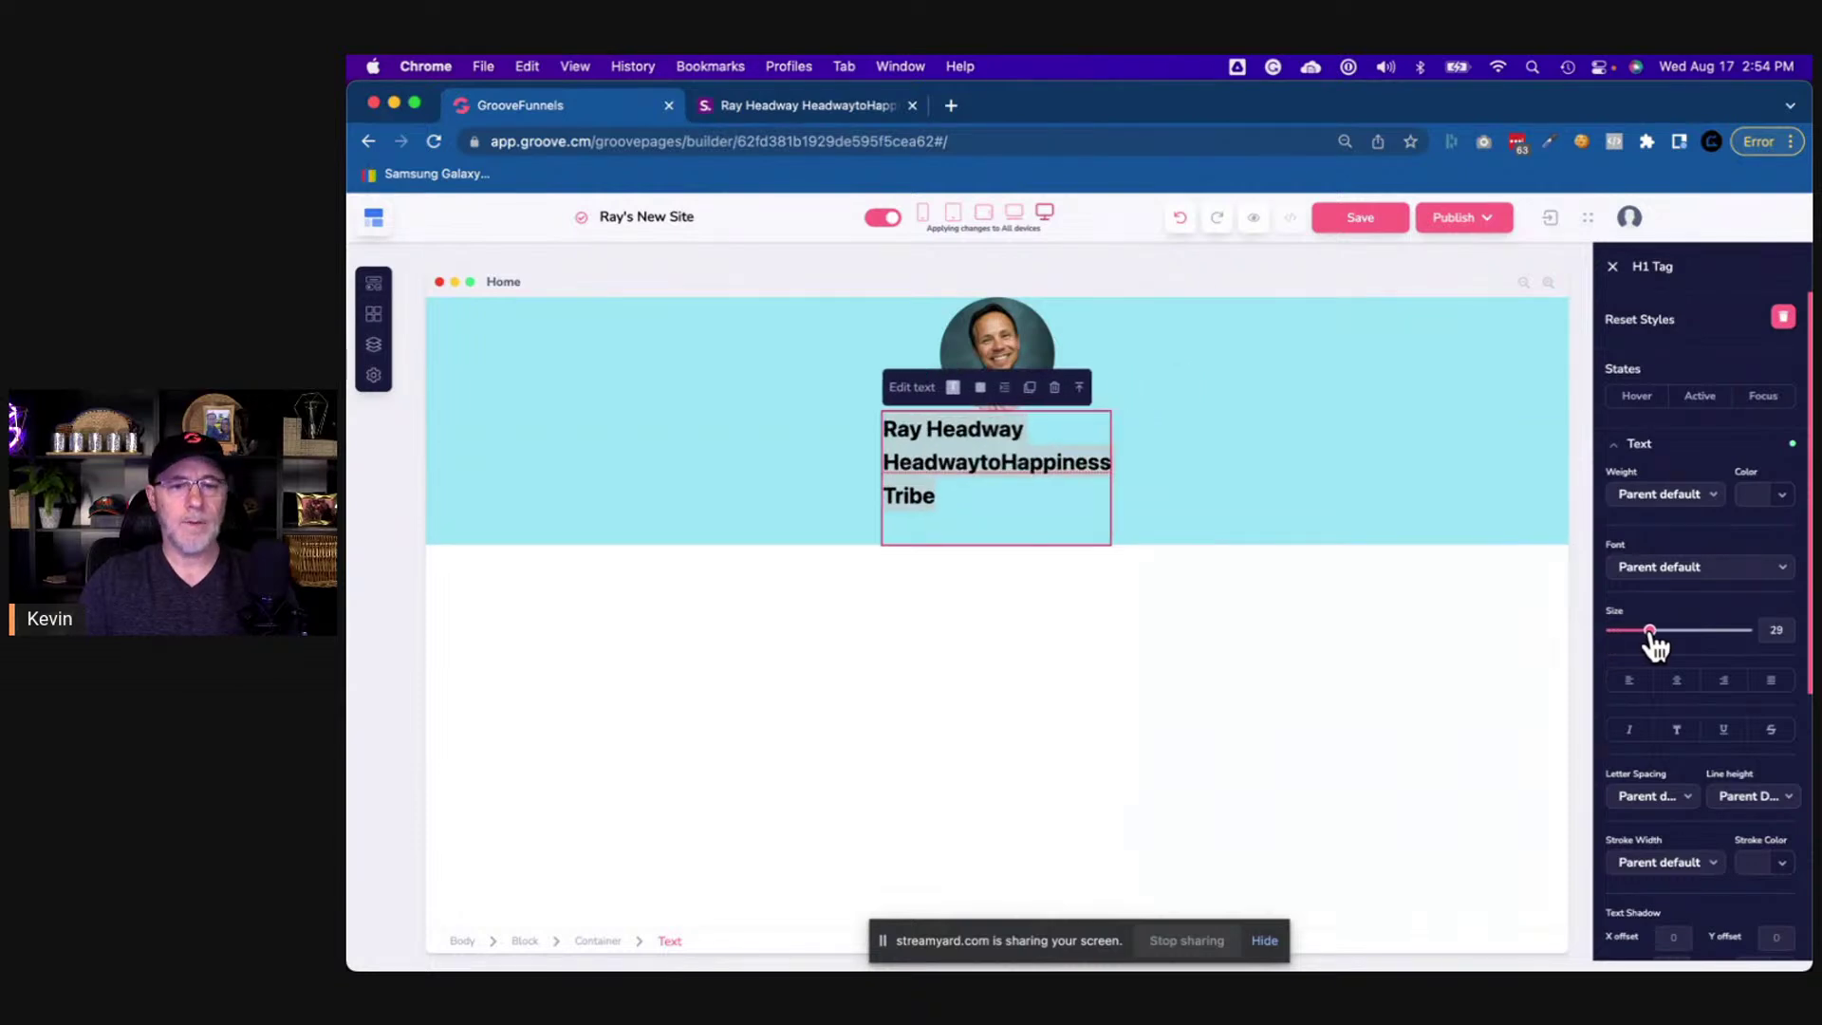
{"action": "left_click", "coordinate": [1676, 682]}
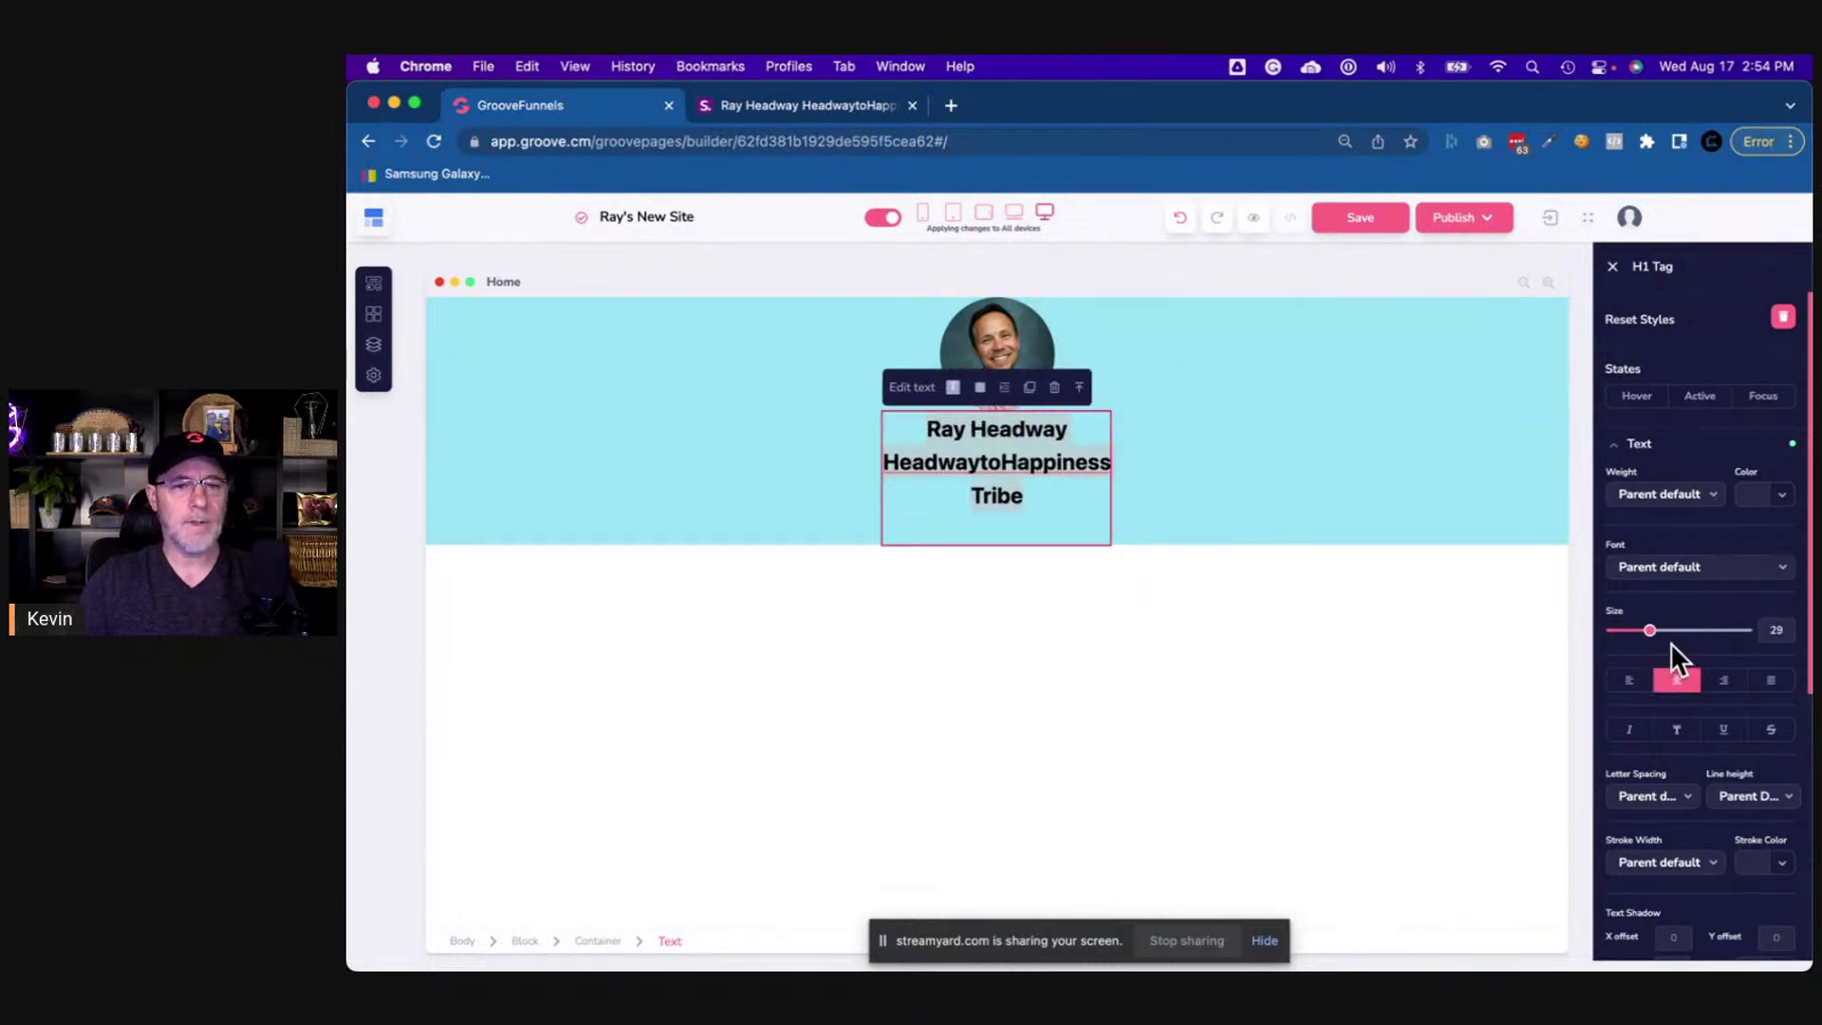
{"action": "left_click_drag", "start_coordinate": [1651, 632], "coordinate": [1656, 631]}
{"action": "left_click", "coordinate": [813, 104]}
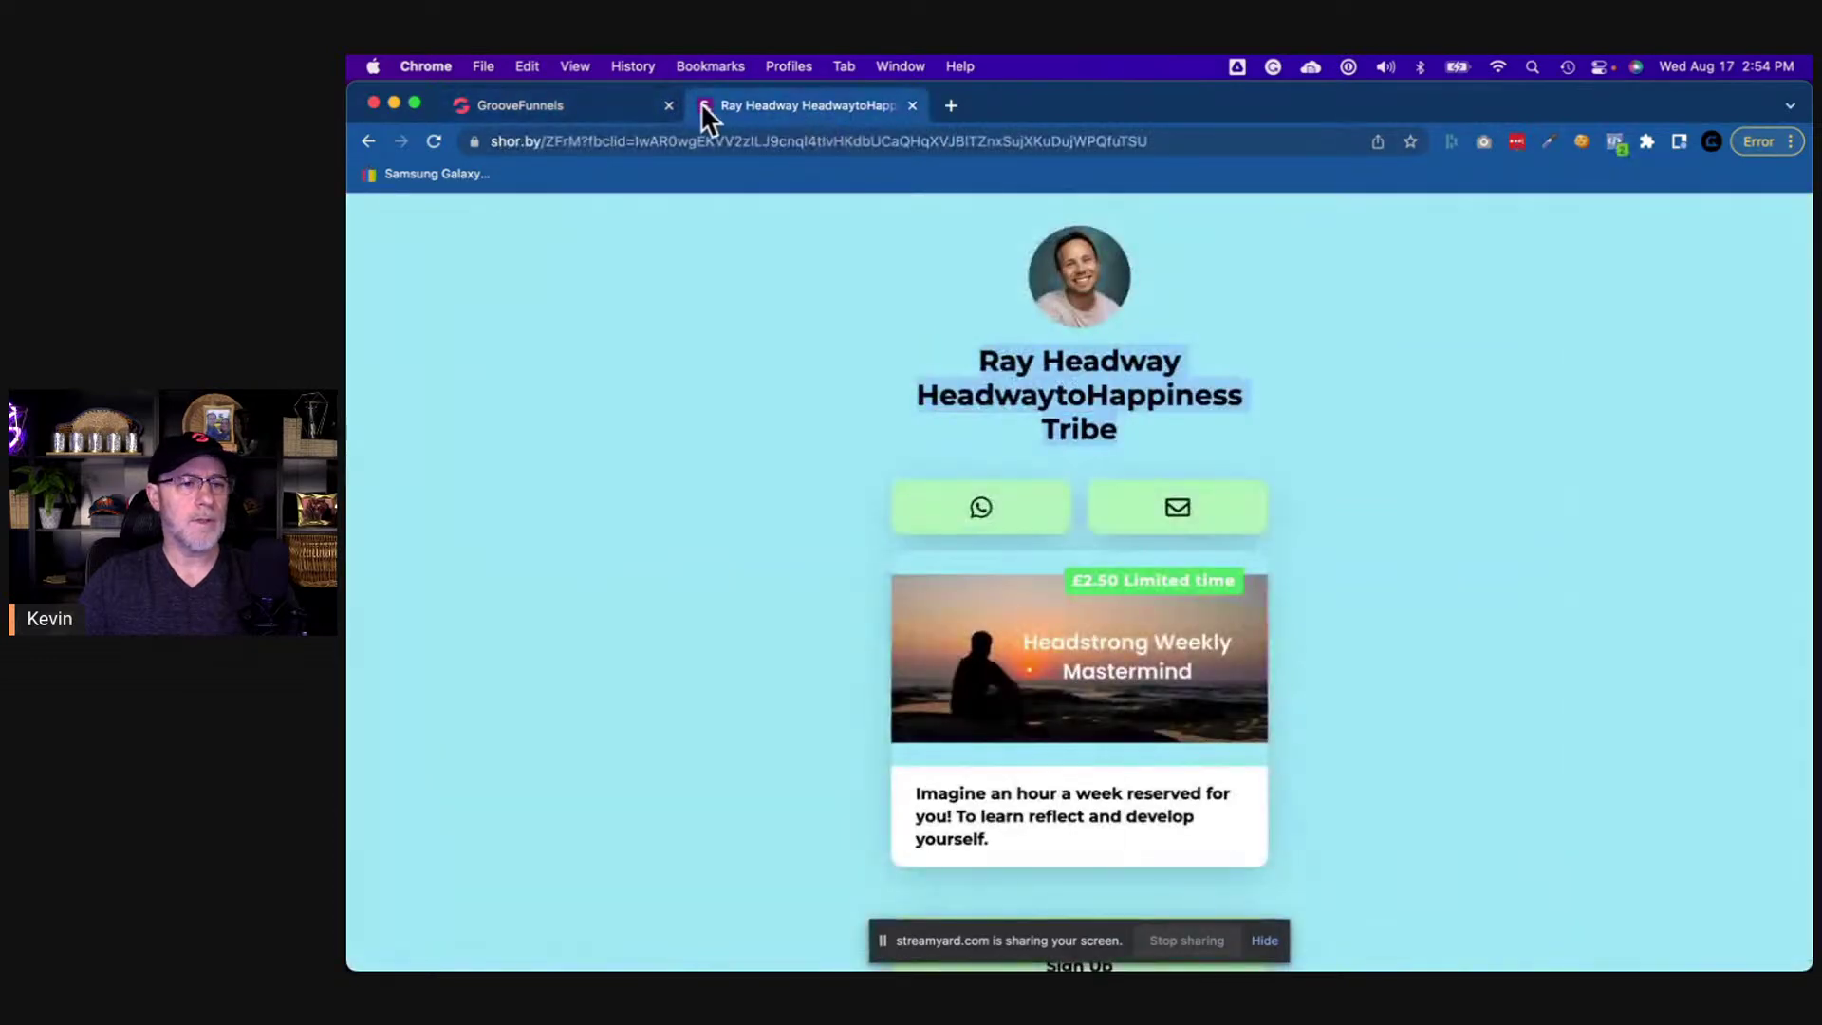
{"action": "left_click", "coordinate": [574, 107]}
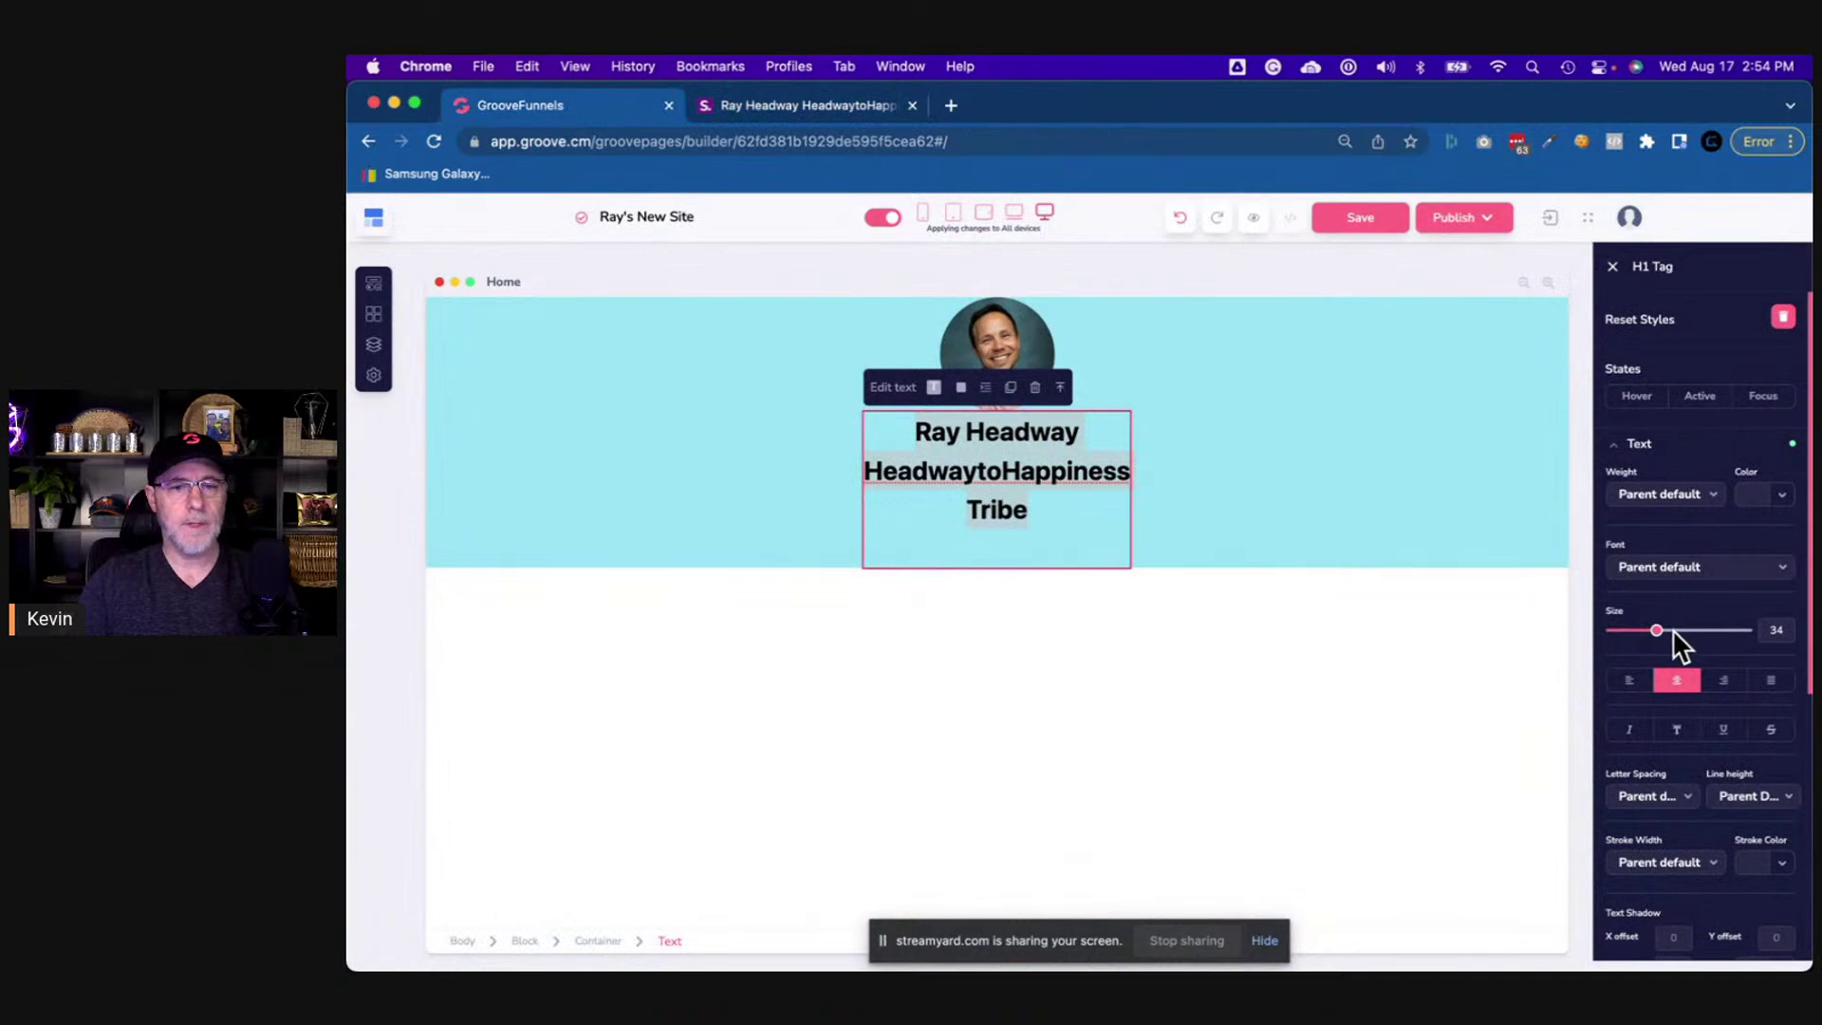
- Set the heading's font weight to Bold and compare against the live page
{"action": "left_click", "coordinate": [1651, 495]}
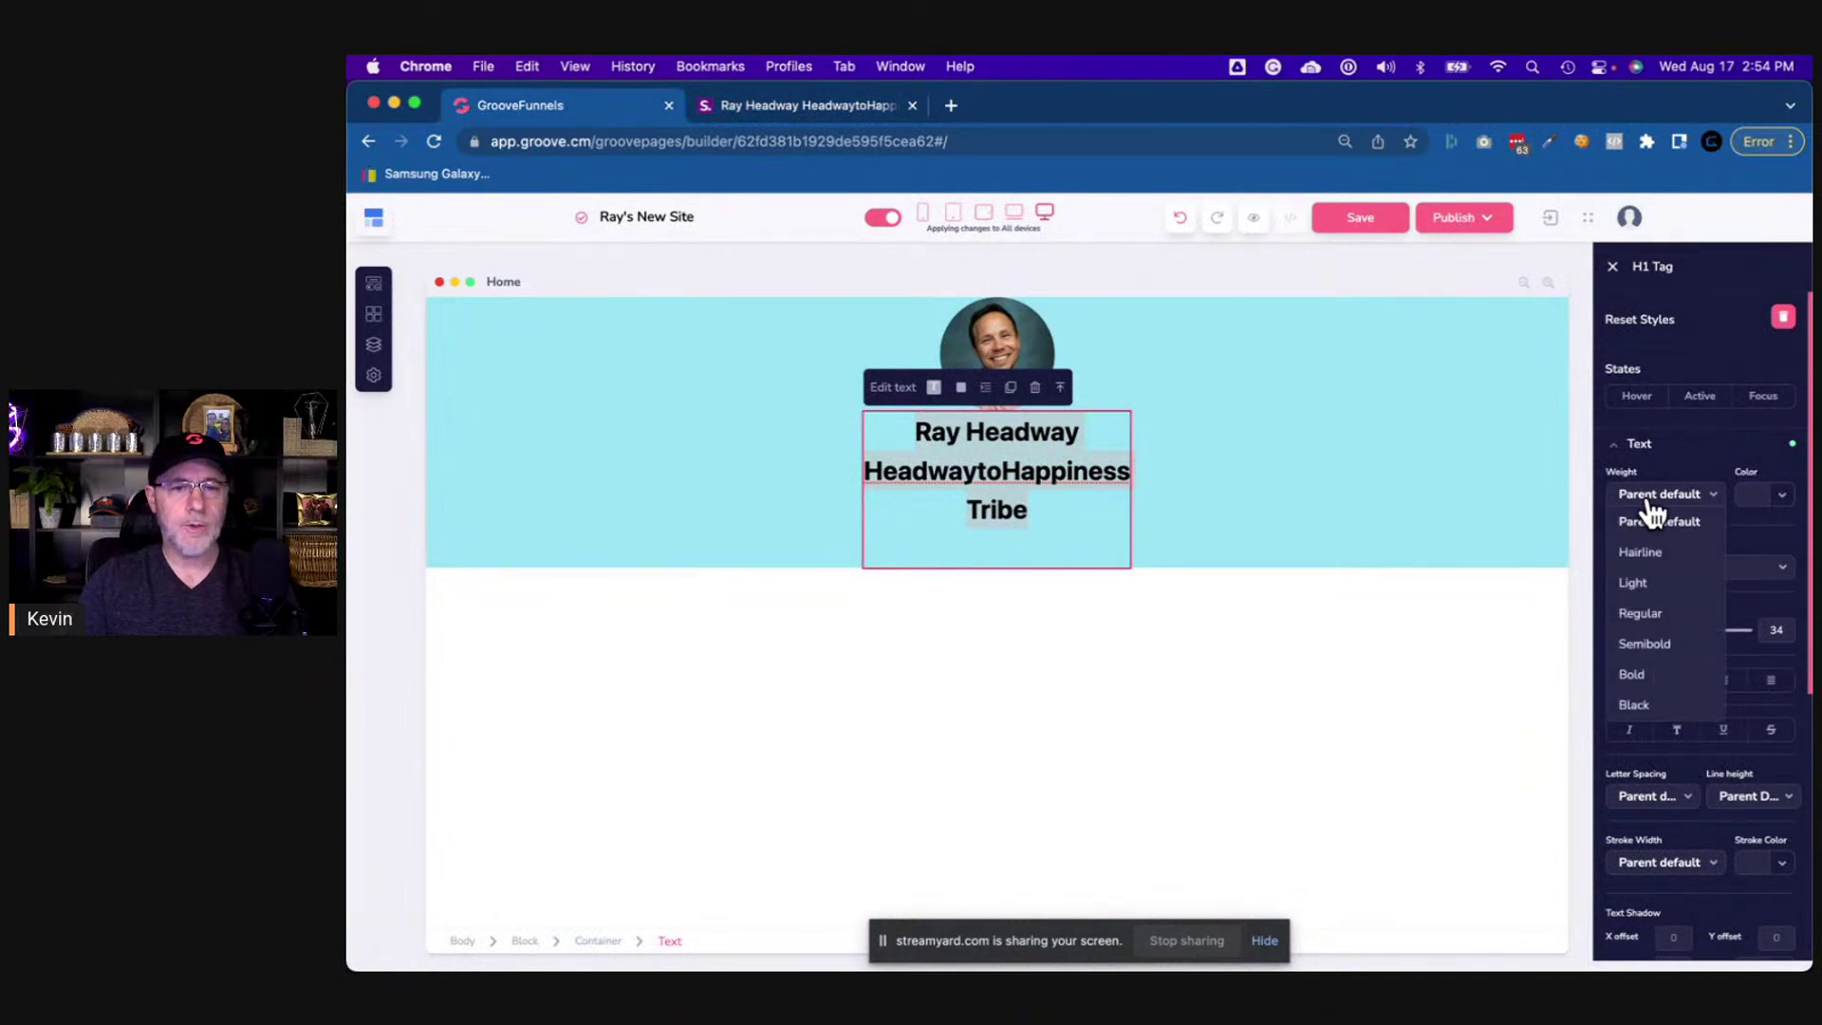
{"action": "left_click", "coordinate": [1639, 674]}
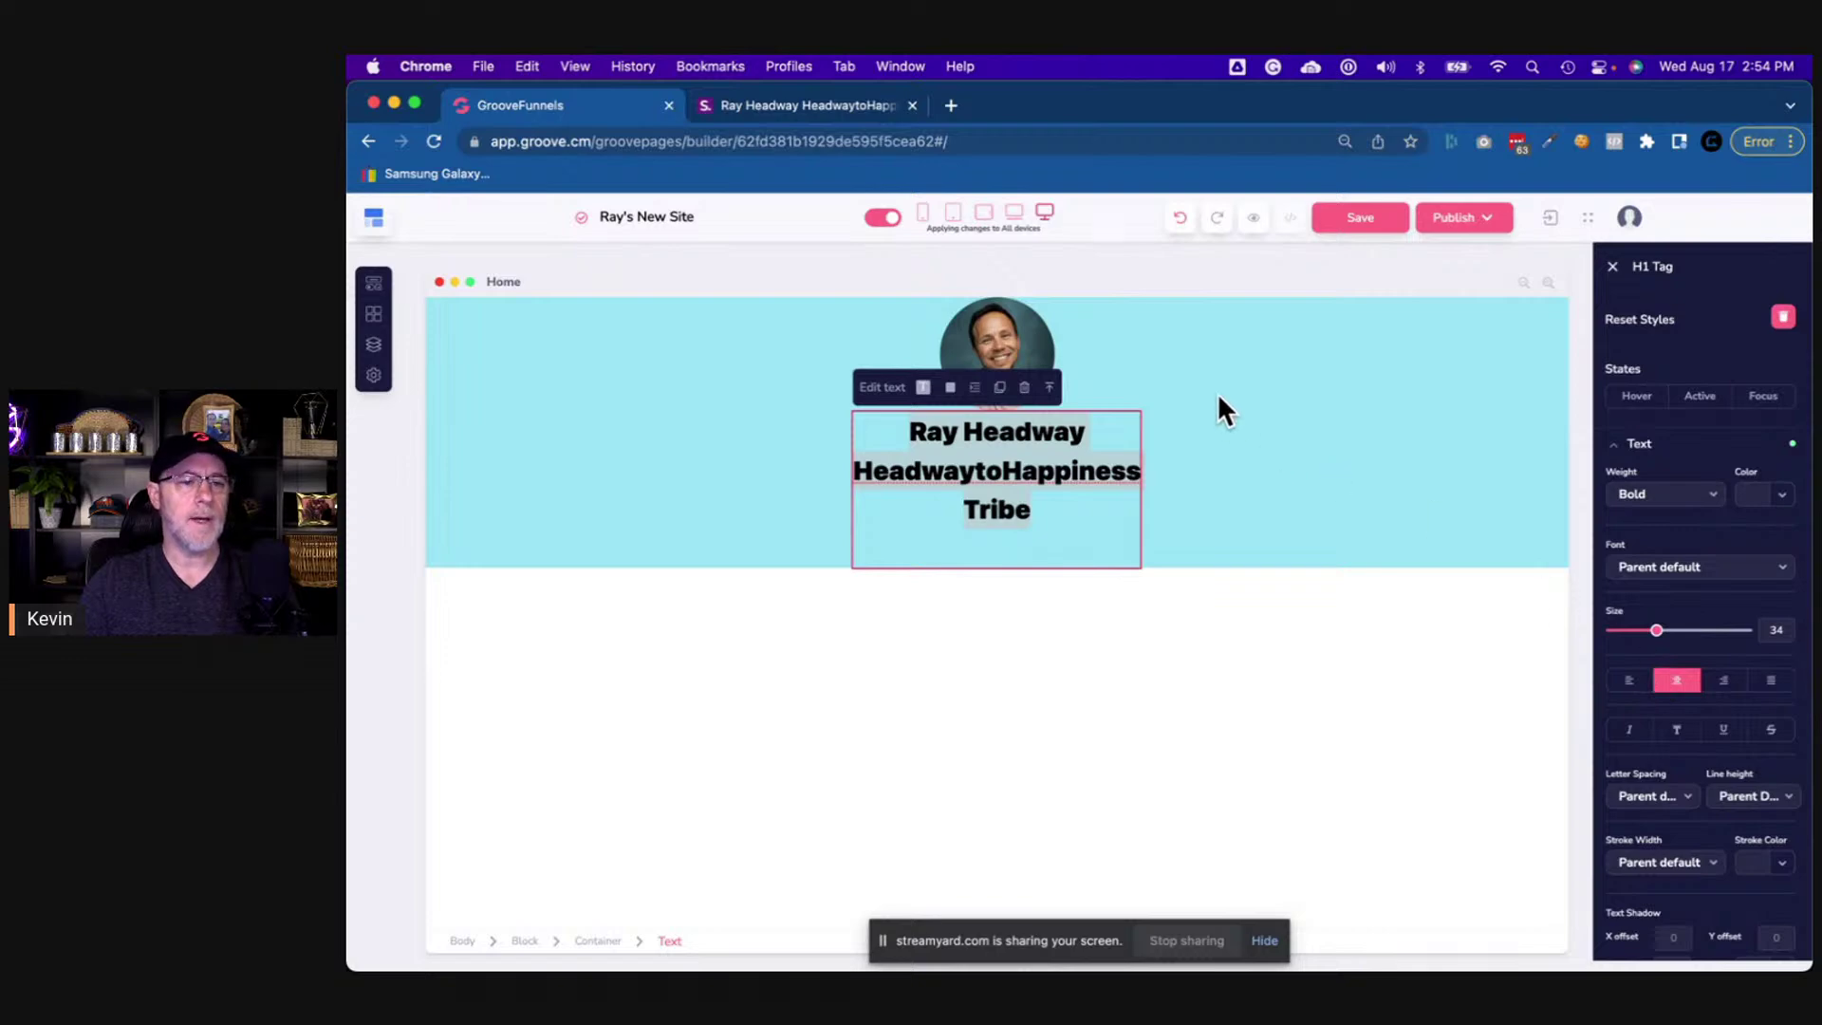
{"action": "left_click", "coordinate": [1105, 359]}
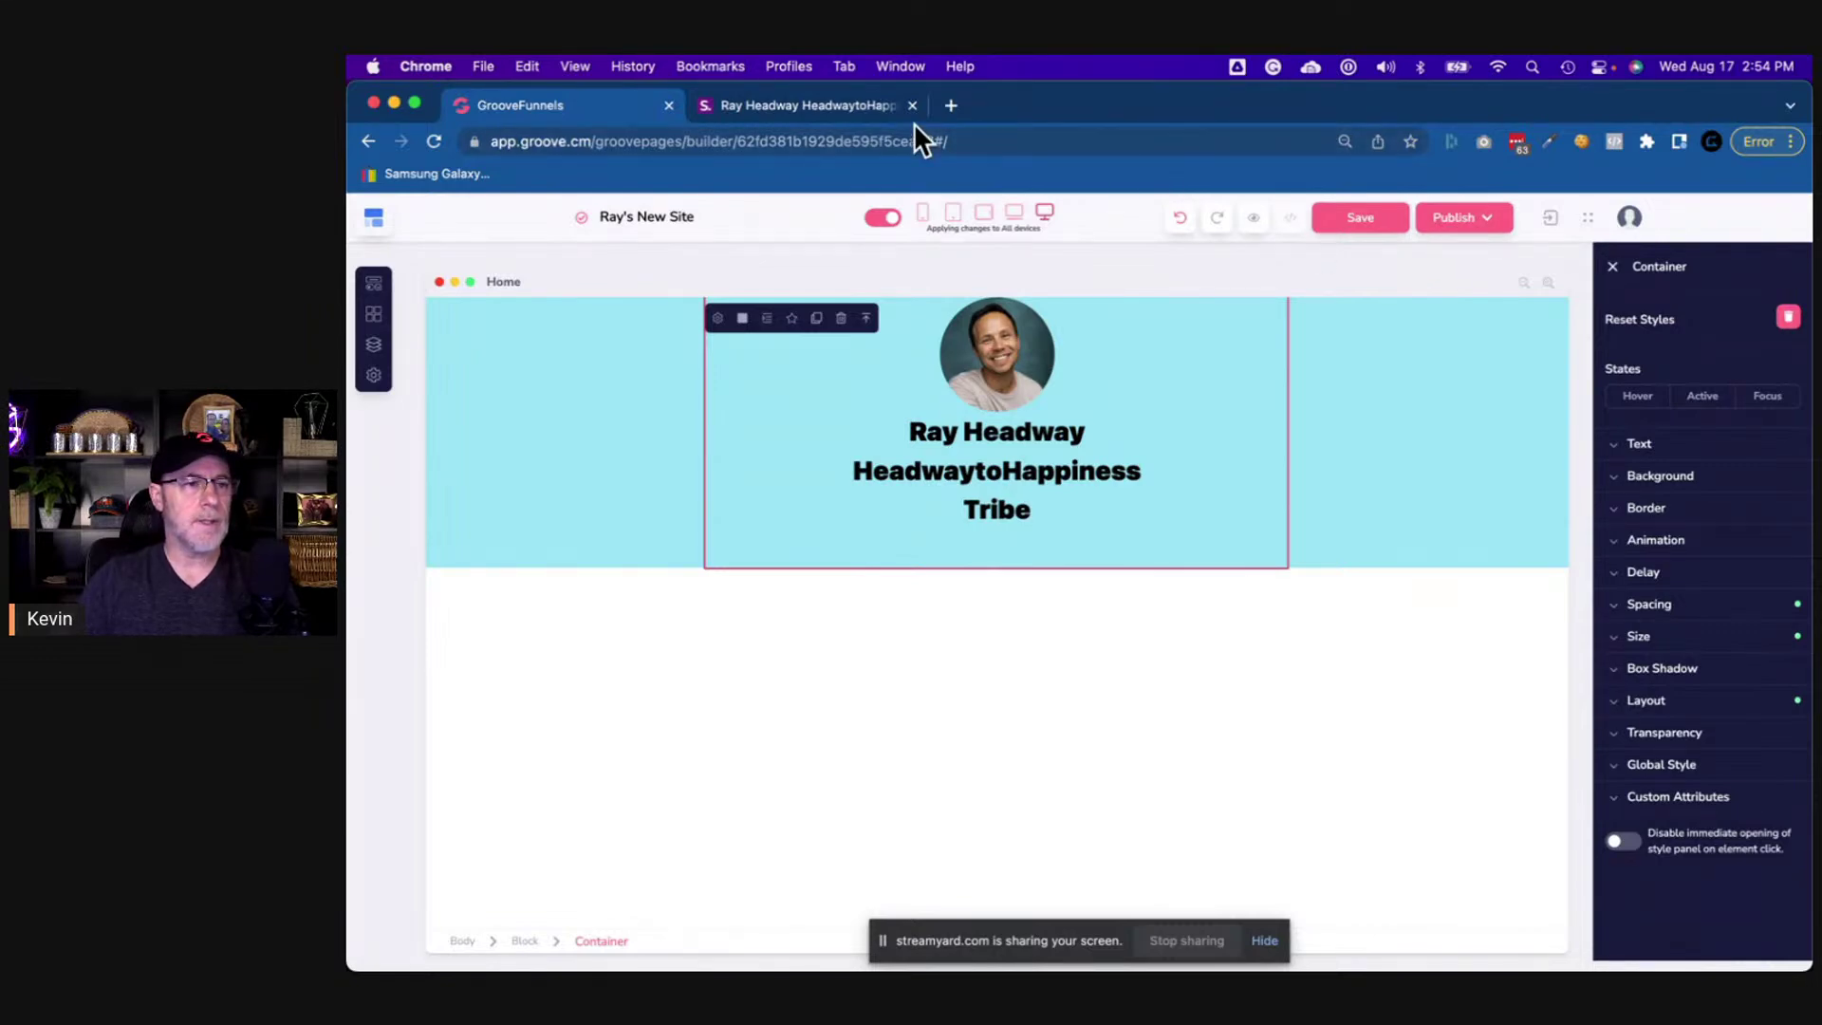
{"action": "left_click", "coordinate": [840, 102]}
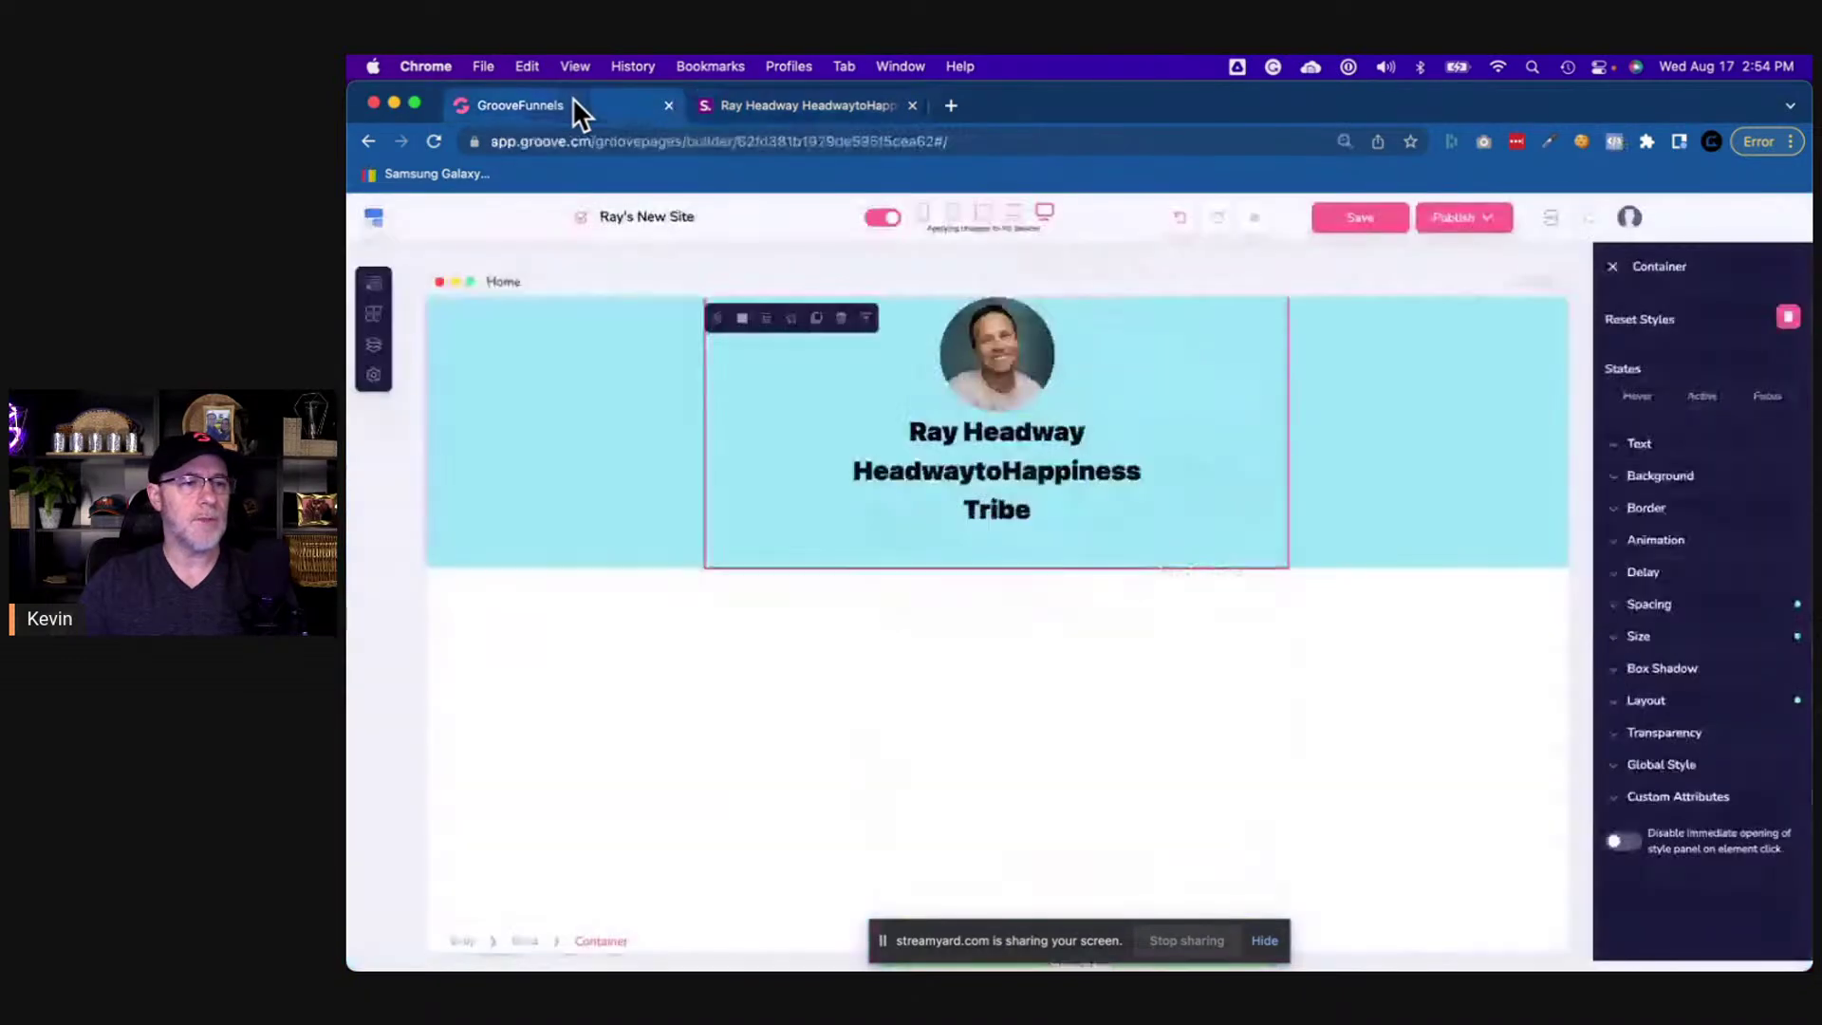
{"action": "left_click", "coordinate": [572, 97]}
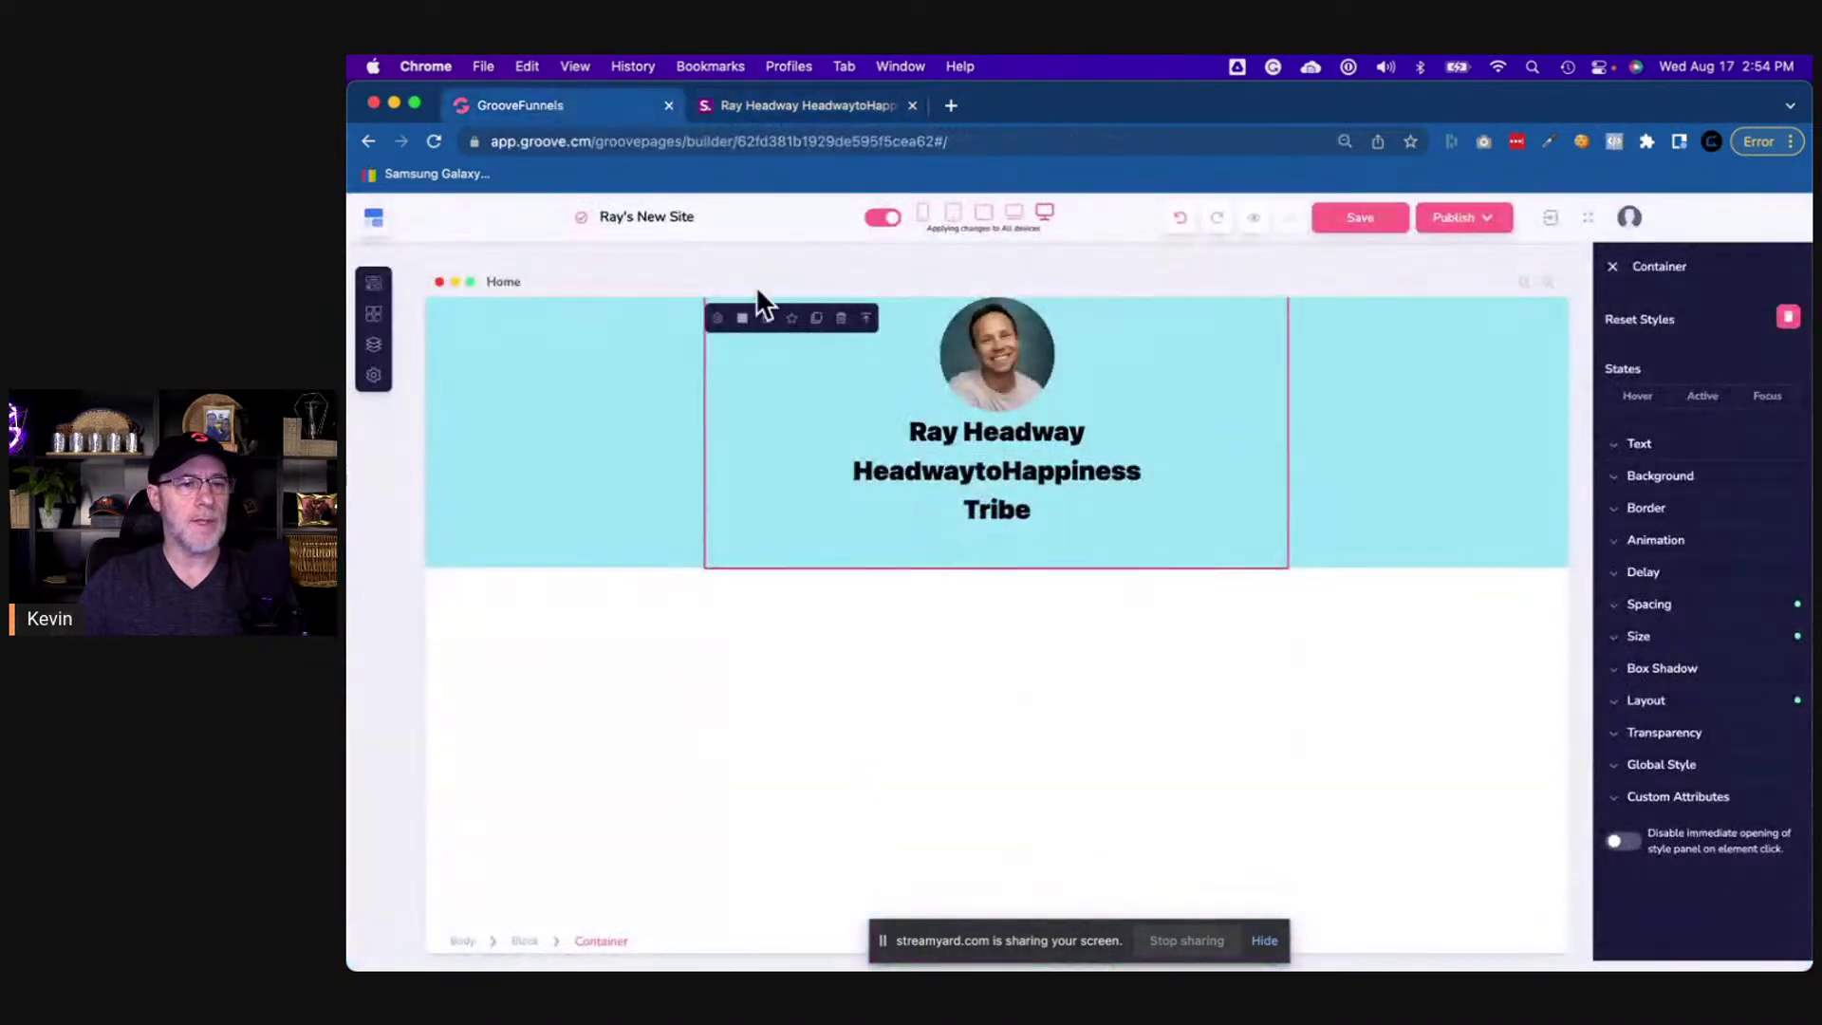
{"action": "left_click", "coordinate": [608, 371]}
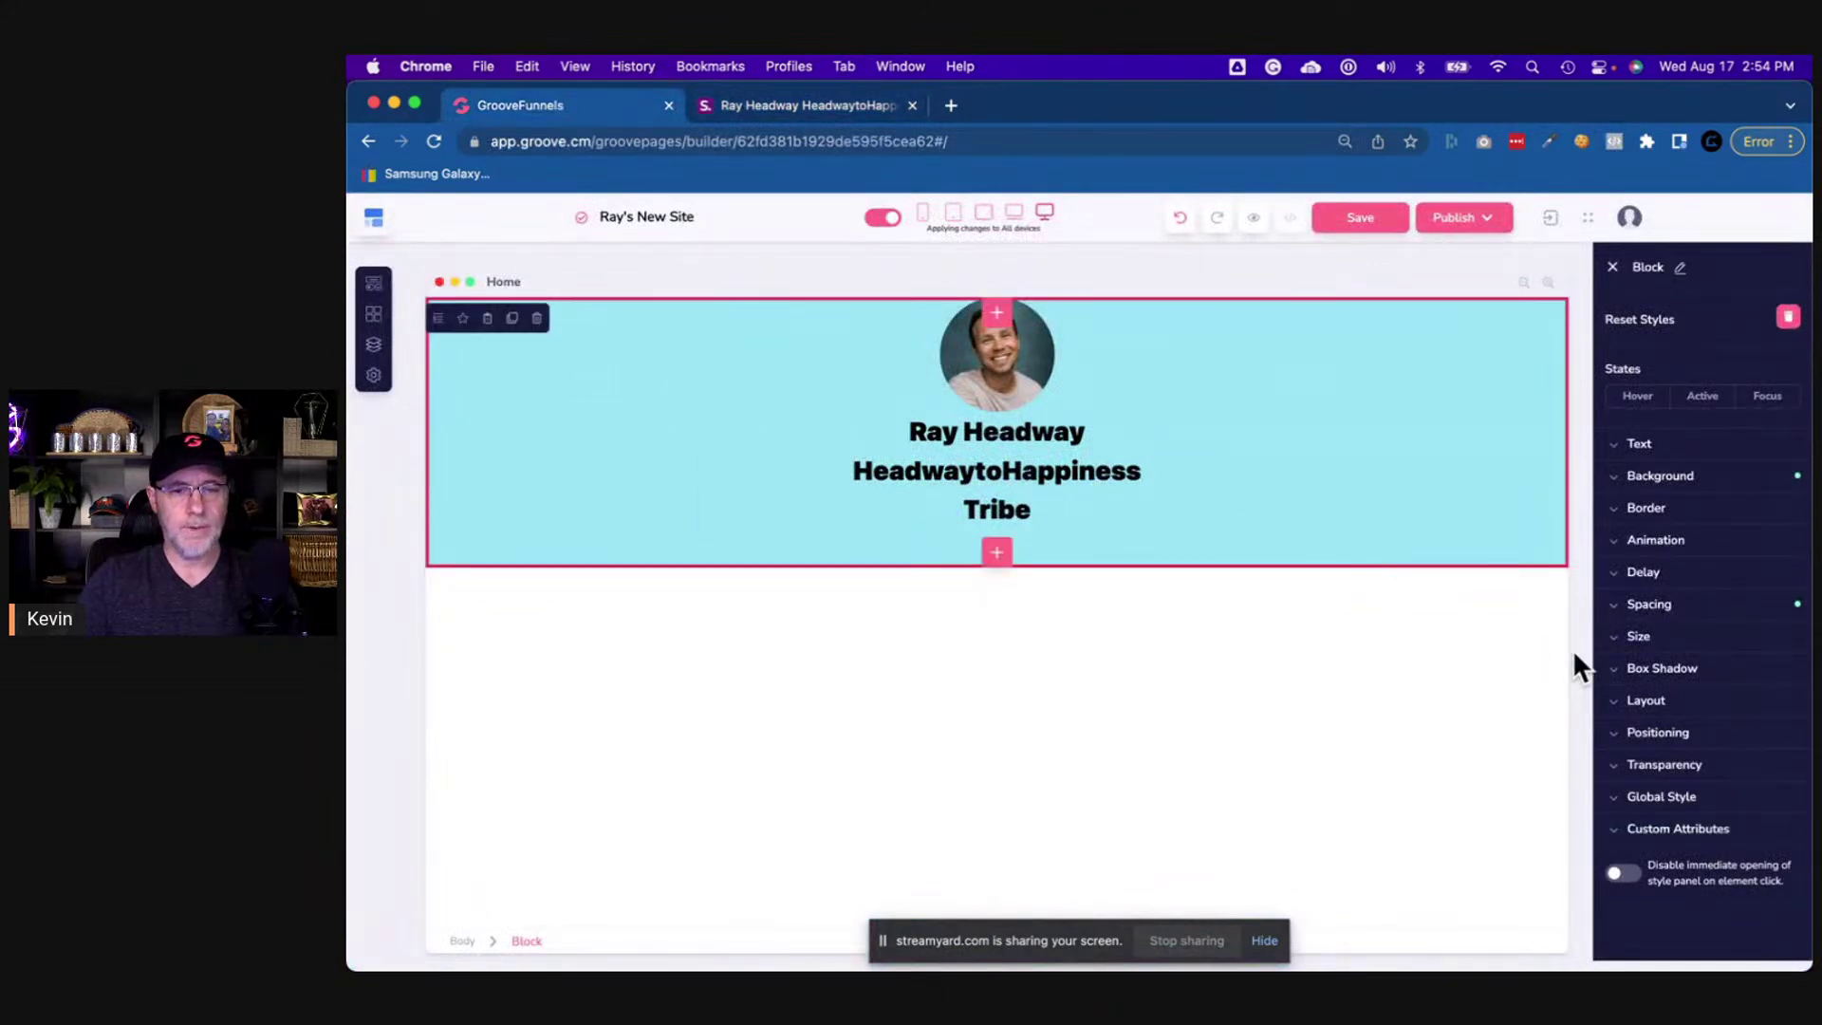
- Set the light-blue block's top and bottom padding to 50
{"action": "left_click", "coordinate": [1668, 614]}
{"action": "left_click", "coordinate": [1668, 615]}
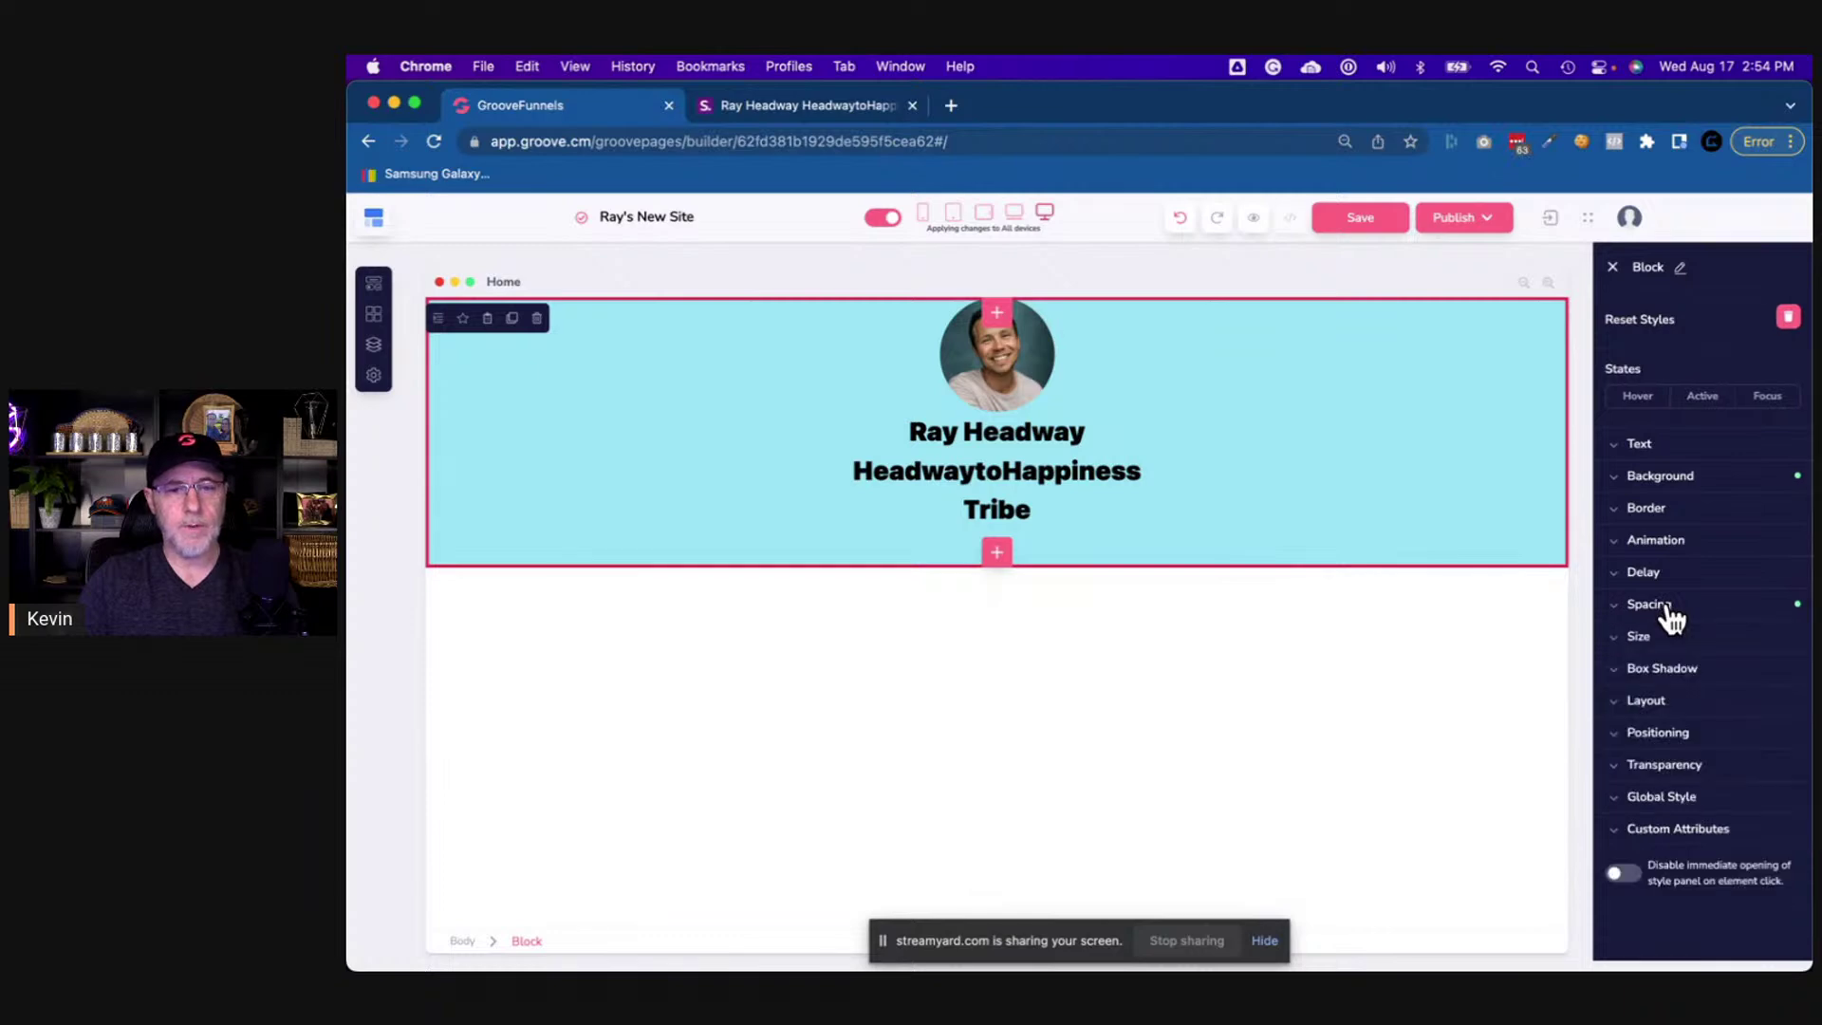
{"action": "left_click", "coordinate": [1667, 615]}
{"action": "left_click", "coordinate": [1668, 615]}
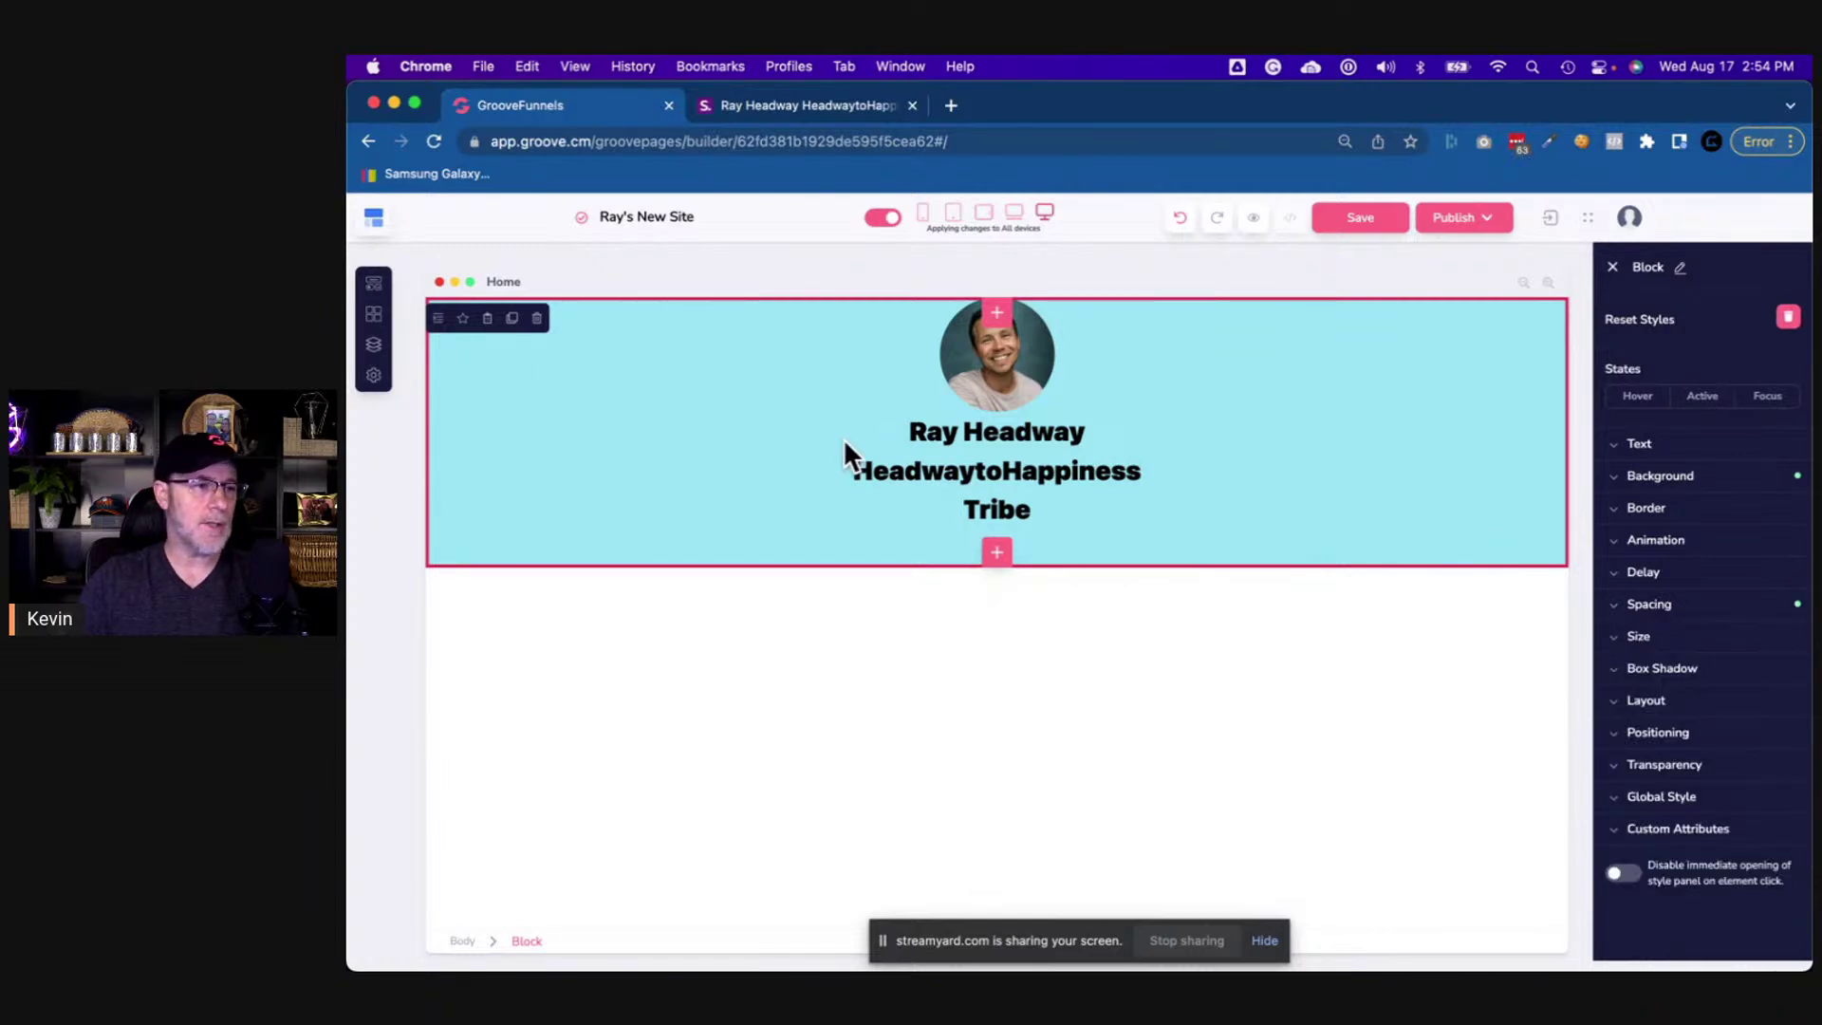
{"action": "left_click", "coordinate": [438, 319]}
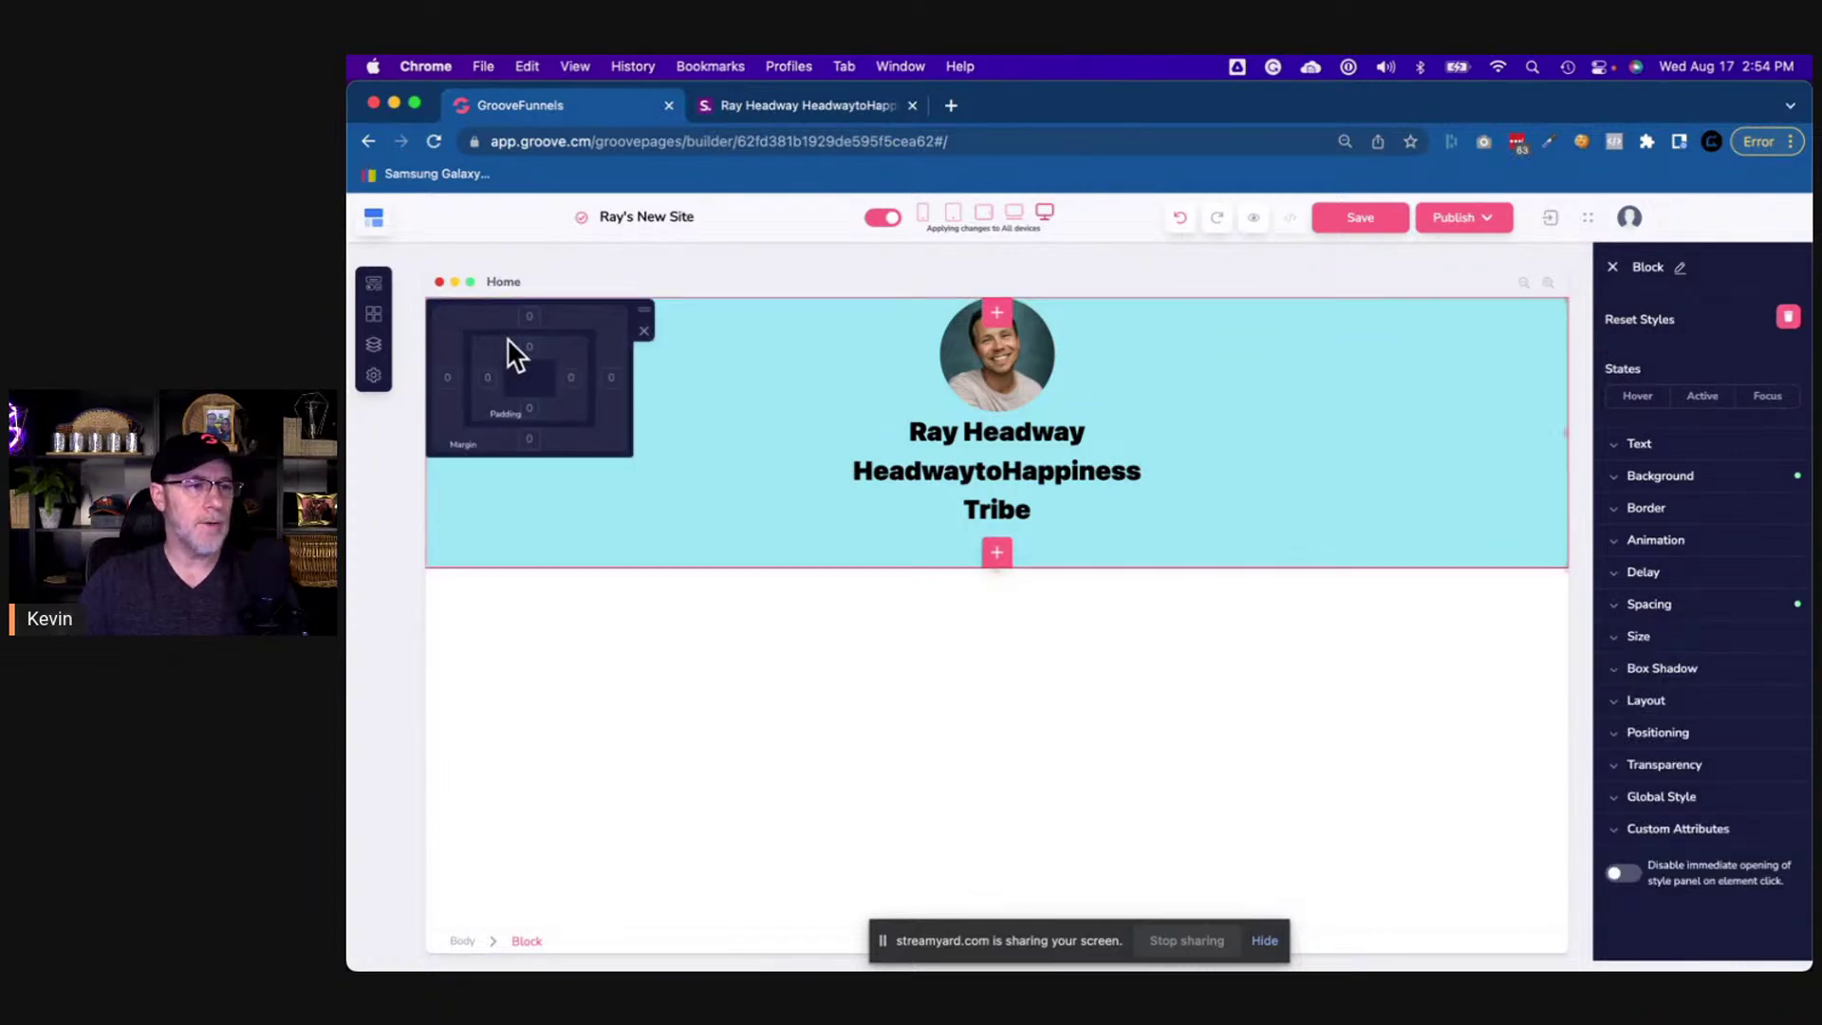
{"action": "left_click", "coordinate": [534, 359]}
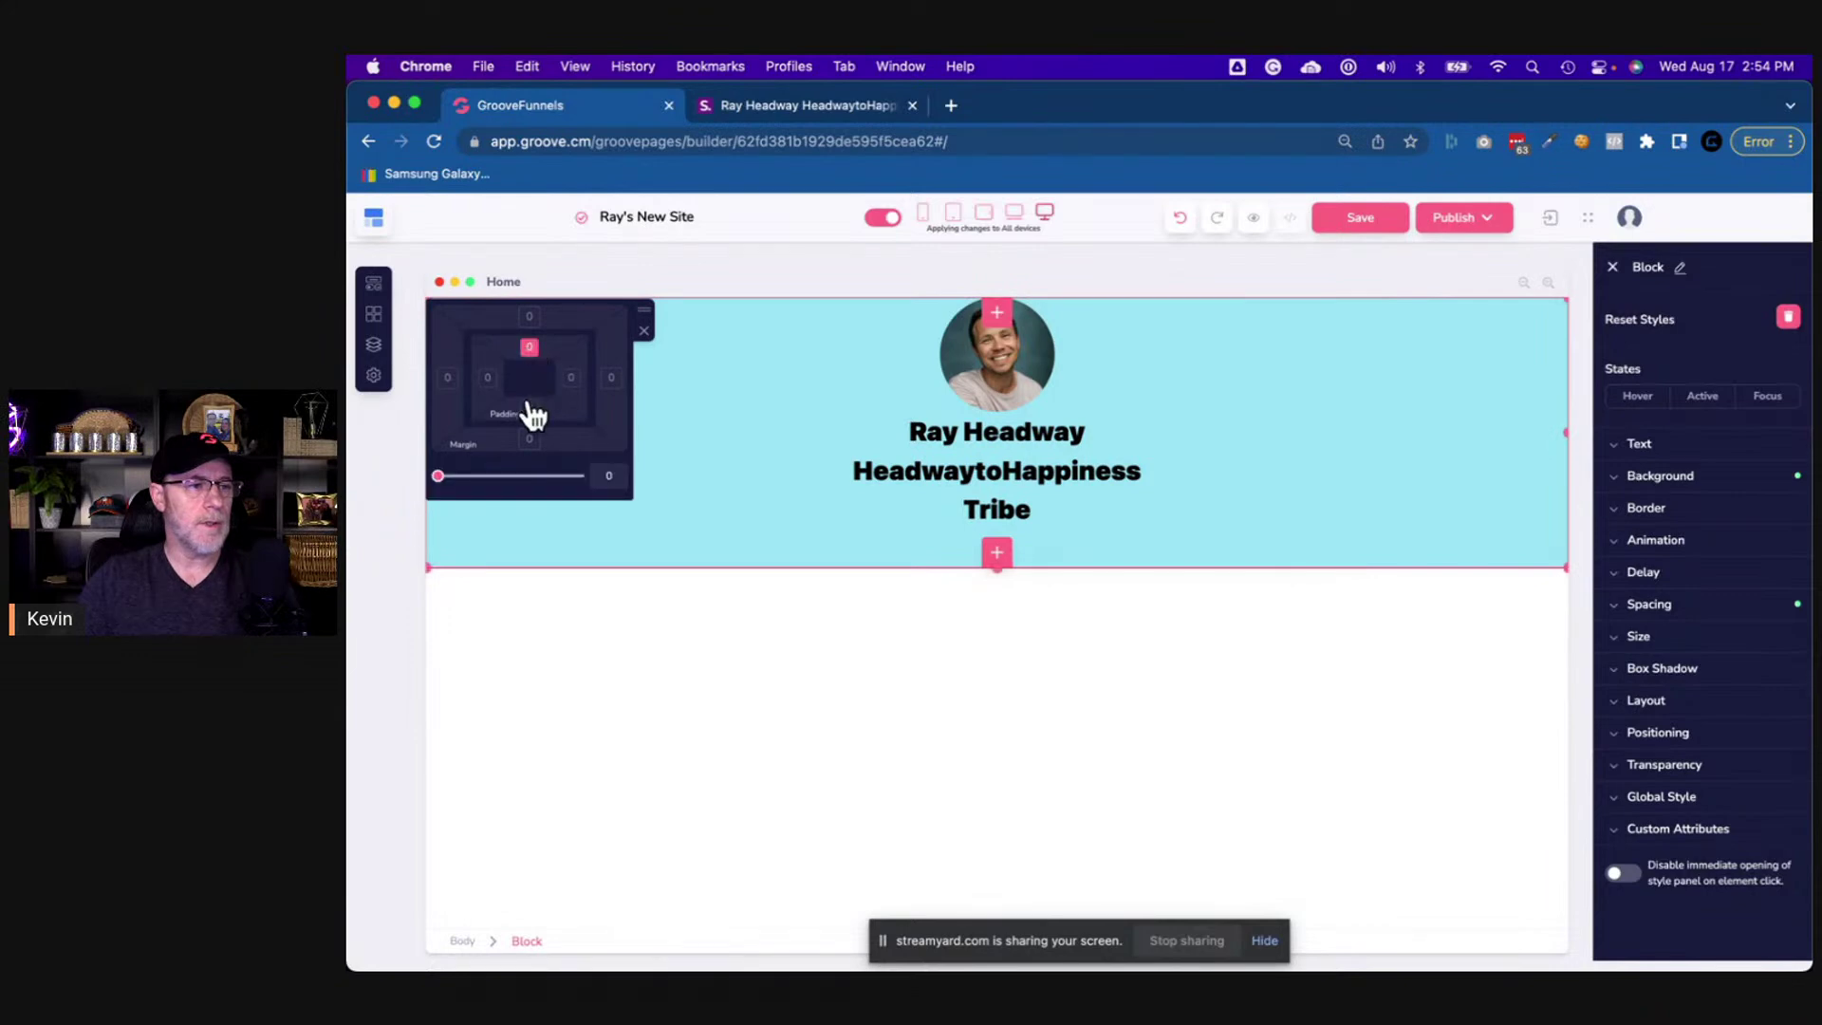
{"action": "left_click", "coordinate": [602, 475]}
{"action": "type", "text": "50"}
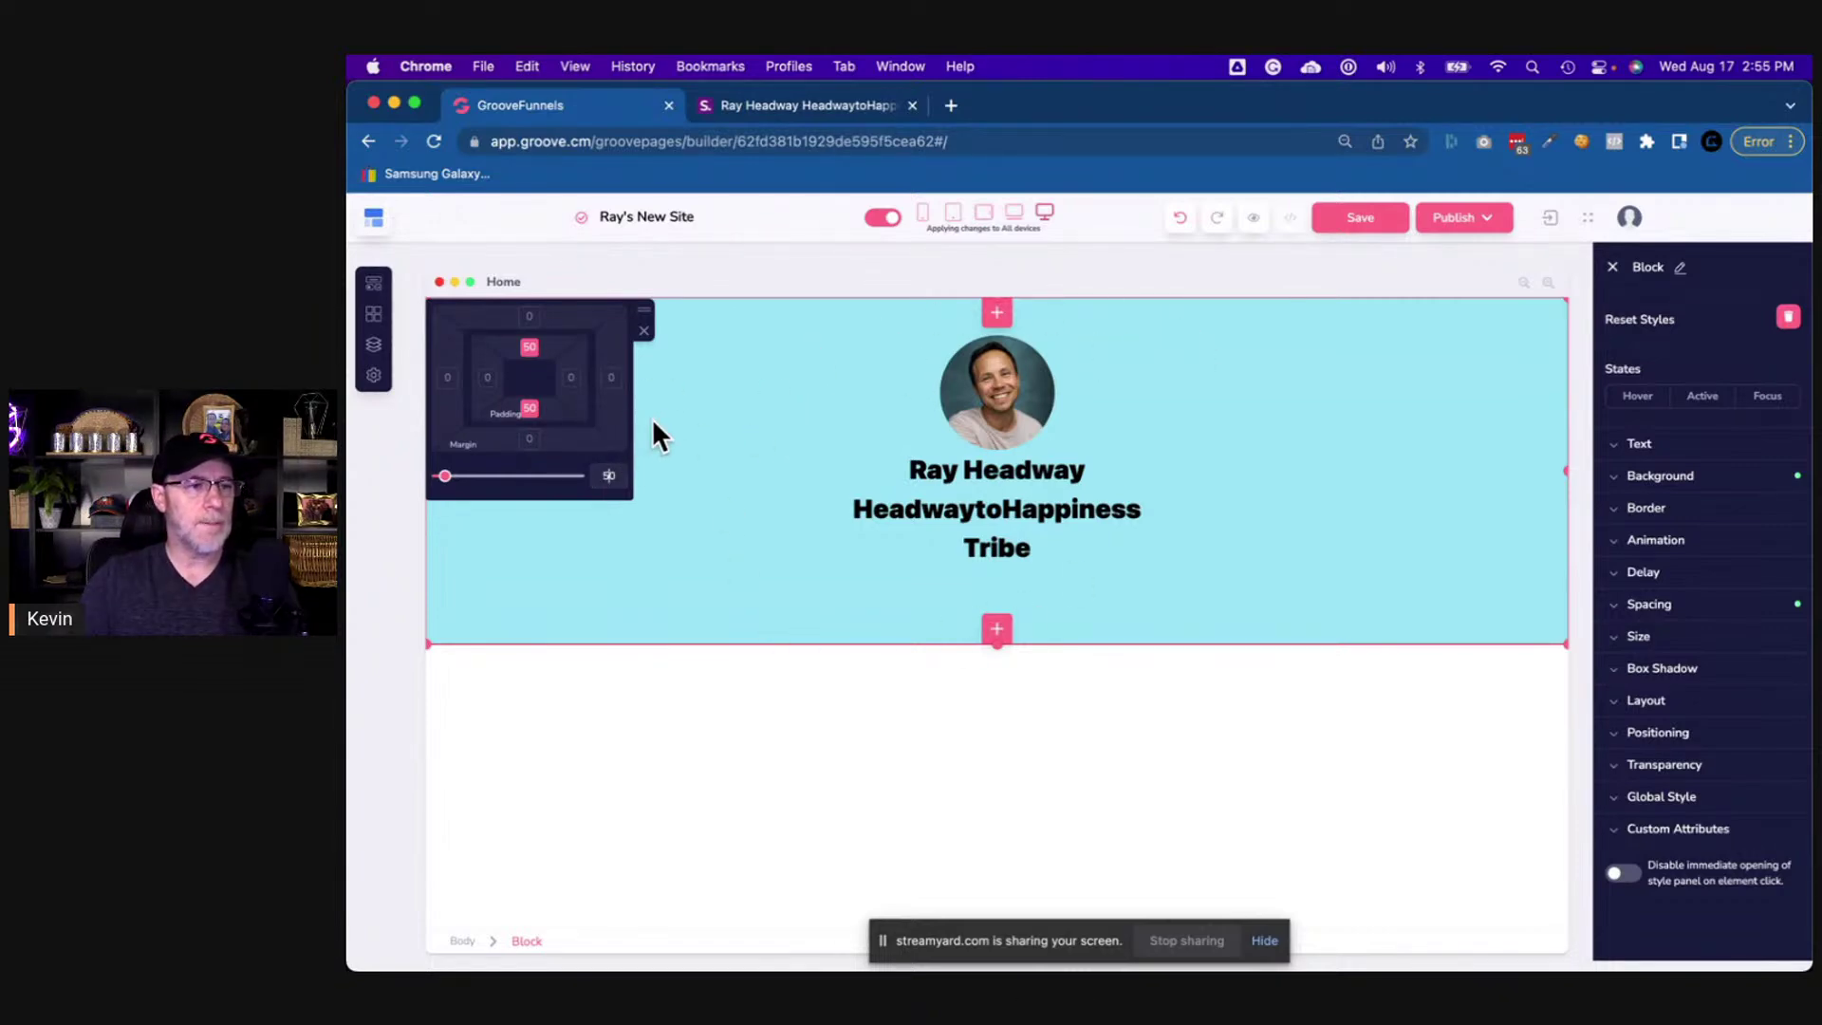
{"action": "left_click", "coordinate": [646, 333]}
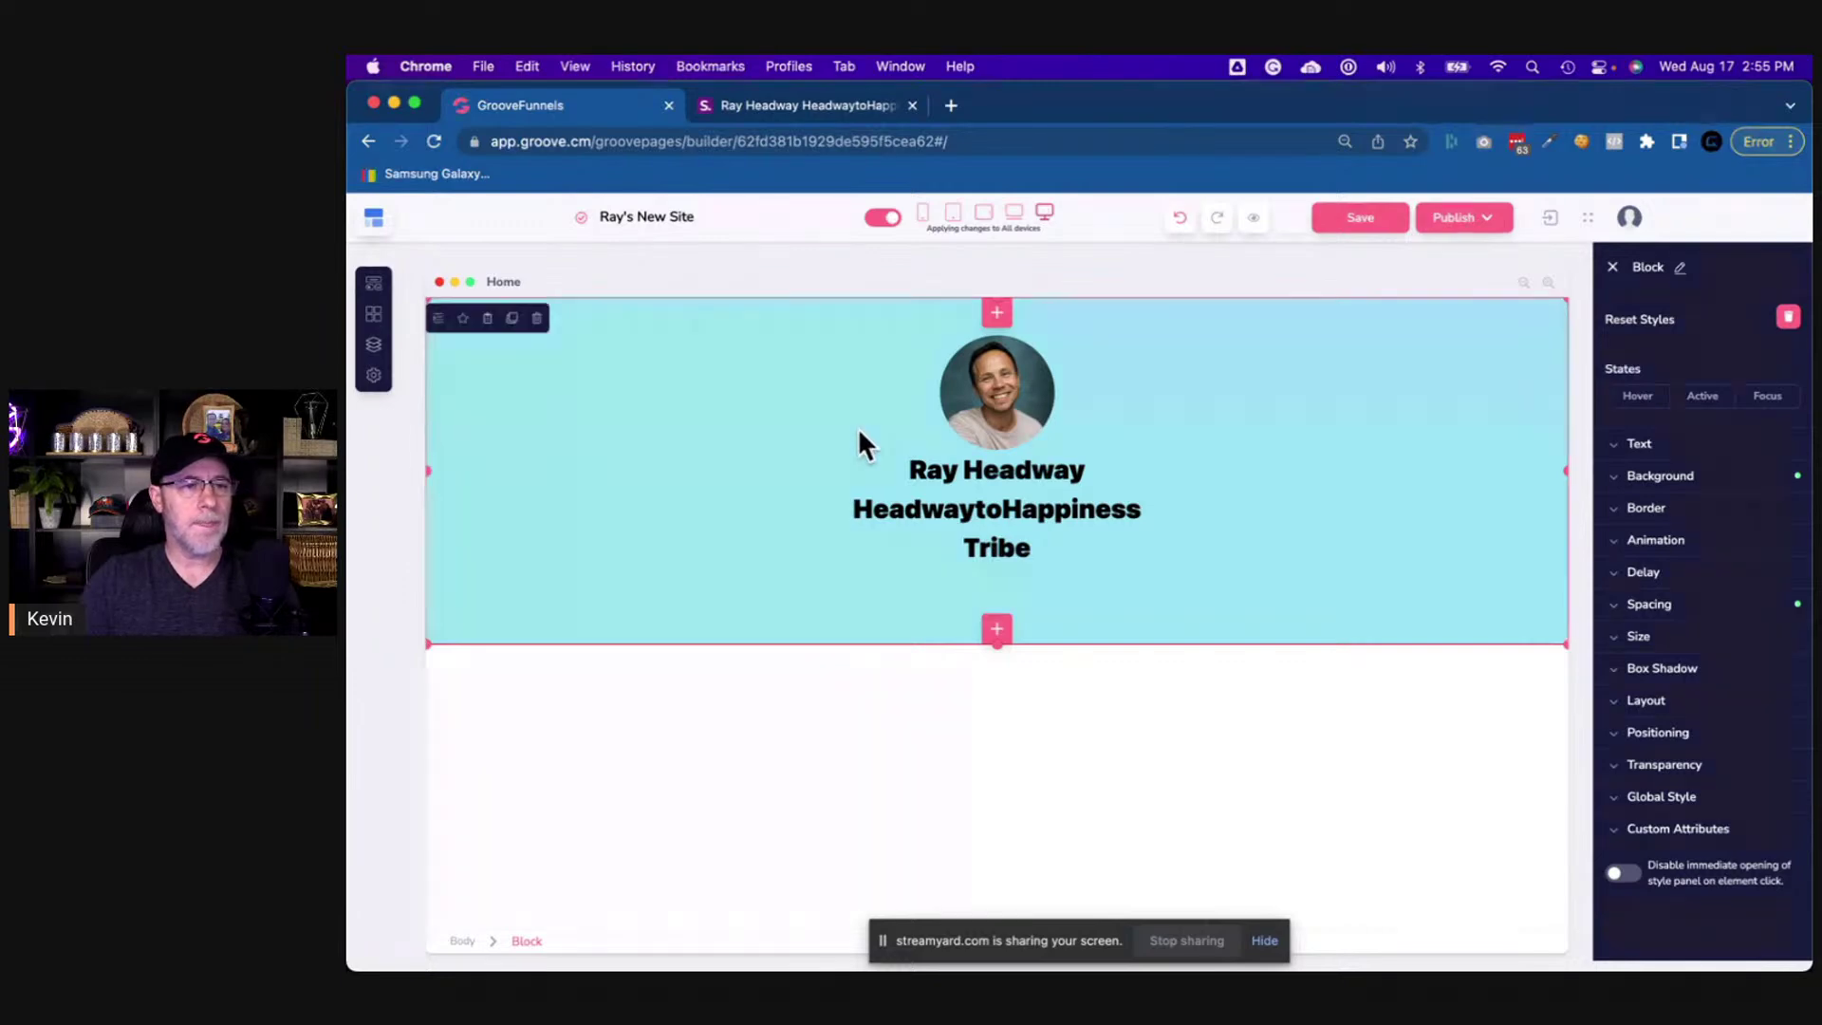
- Give the round profile photo a bottom margin of 30
{"action": "left_click", "coordinate": [1013, 432]}
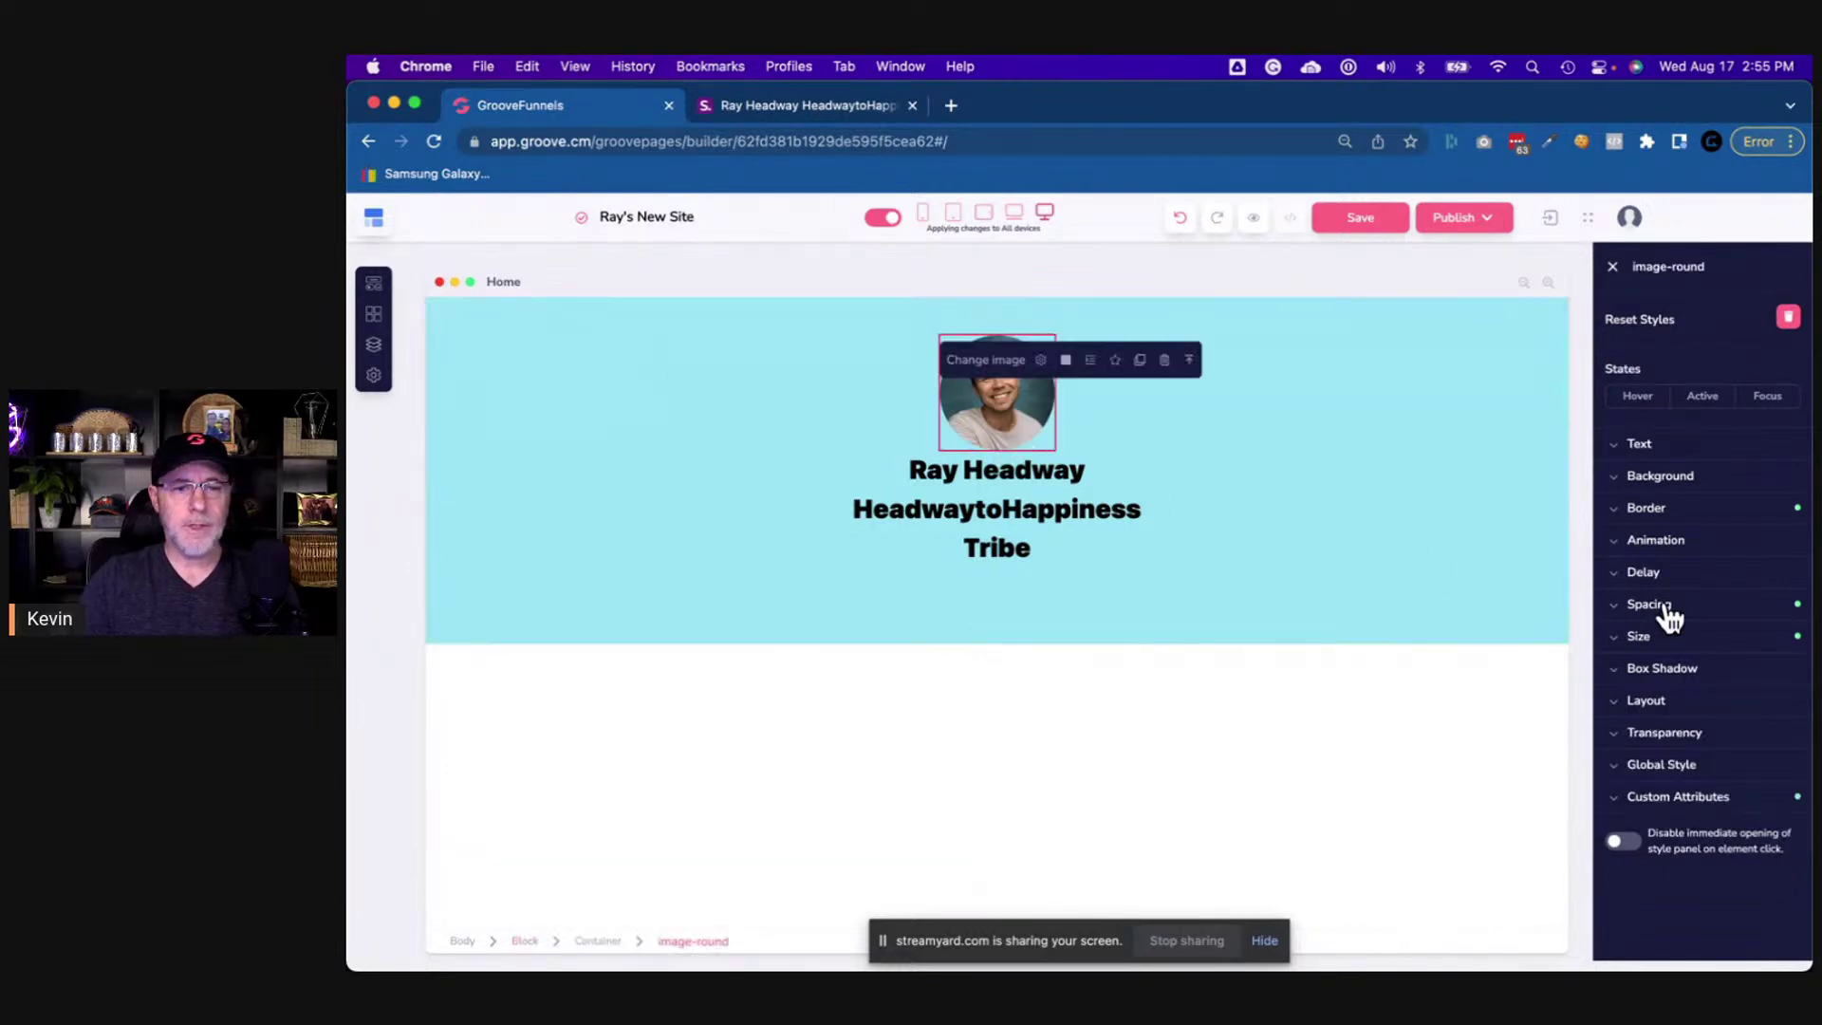
{"action": "left_click", "coordinate": [1090, 361]}
{"action": "left_click", "coordinate": [1047, 594]}
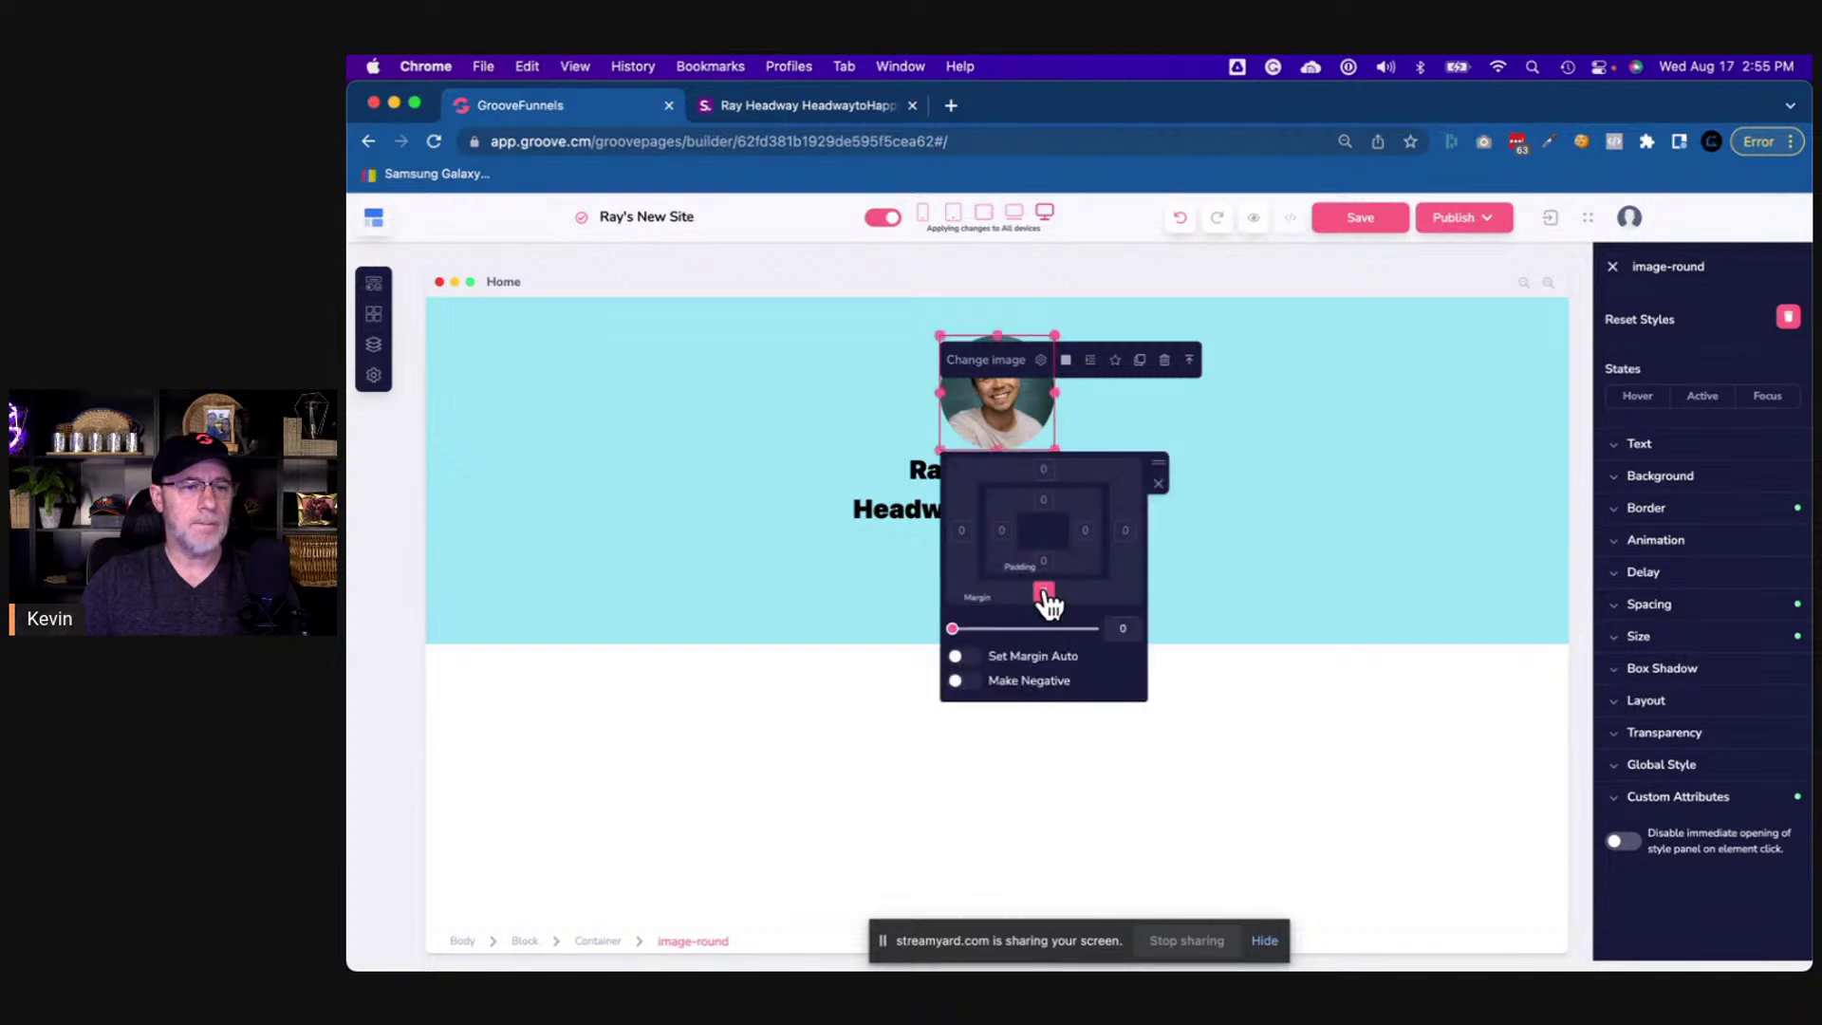
{"action": "left_click", "coordinate": [1118, 629]}
{"action": "type", "text": "30"}
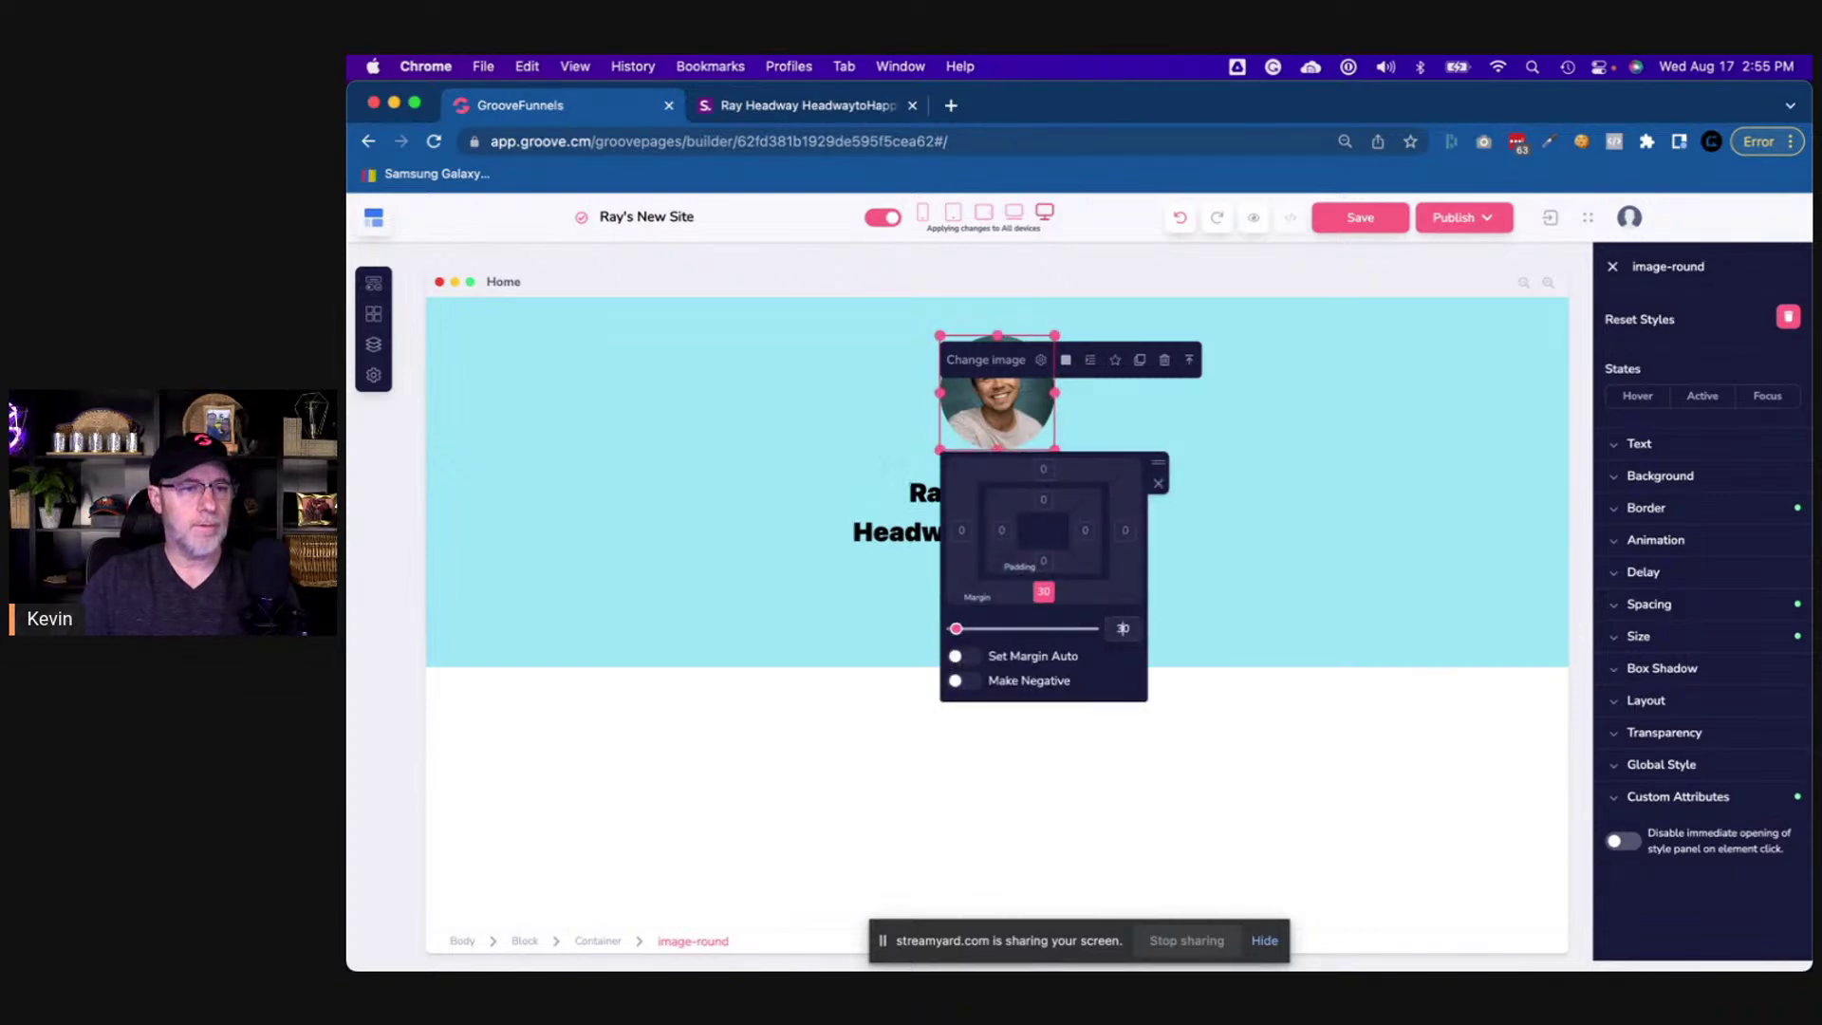
{"action": "left_click", "coordinate": [1282, 553]}
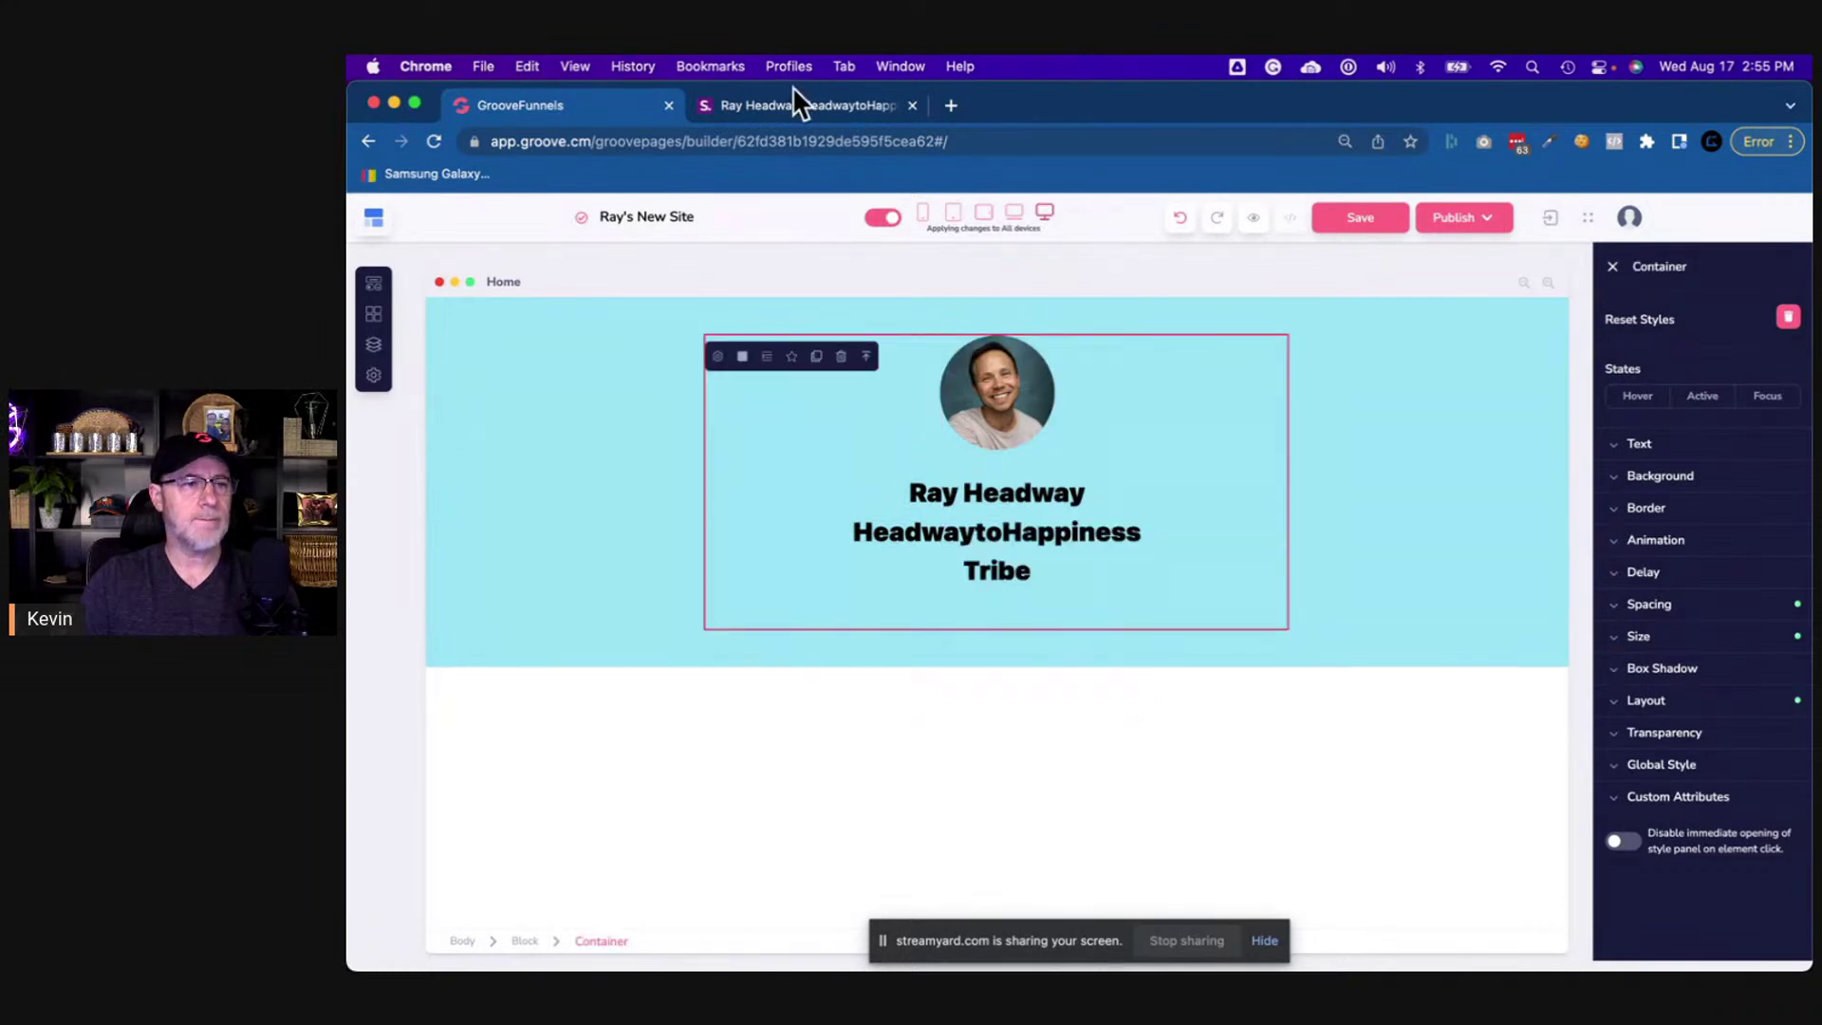
{"action": "left_click", "coordinate": [814, 105]}
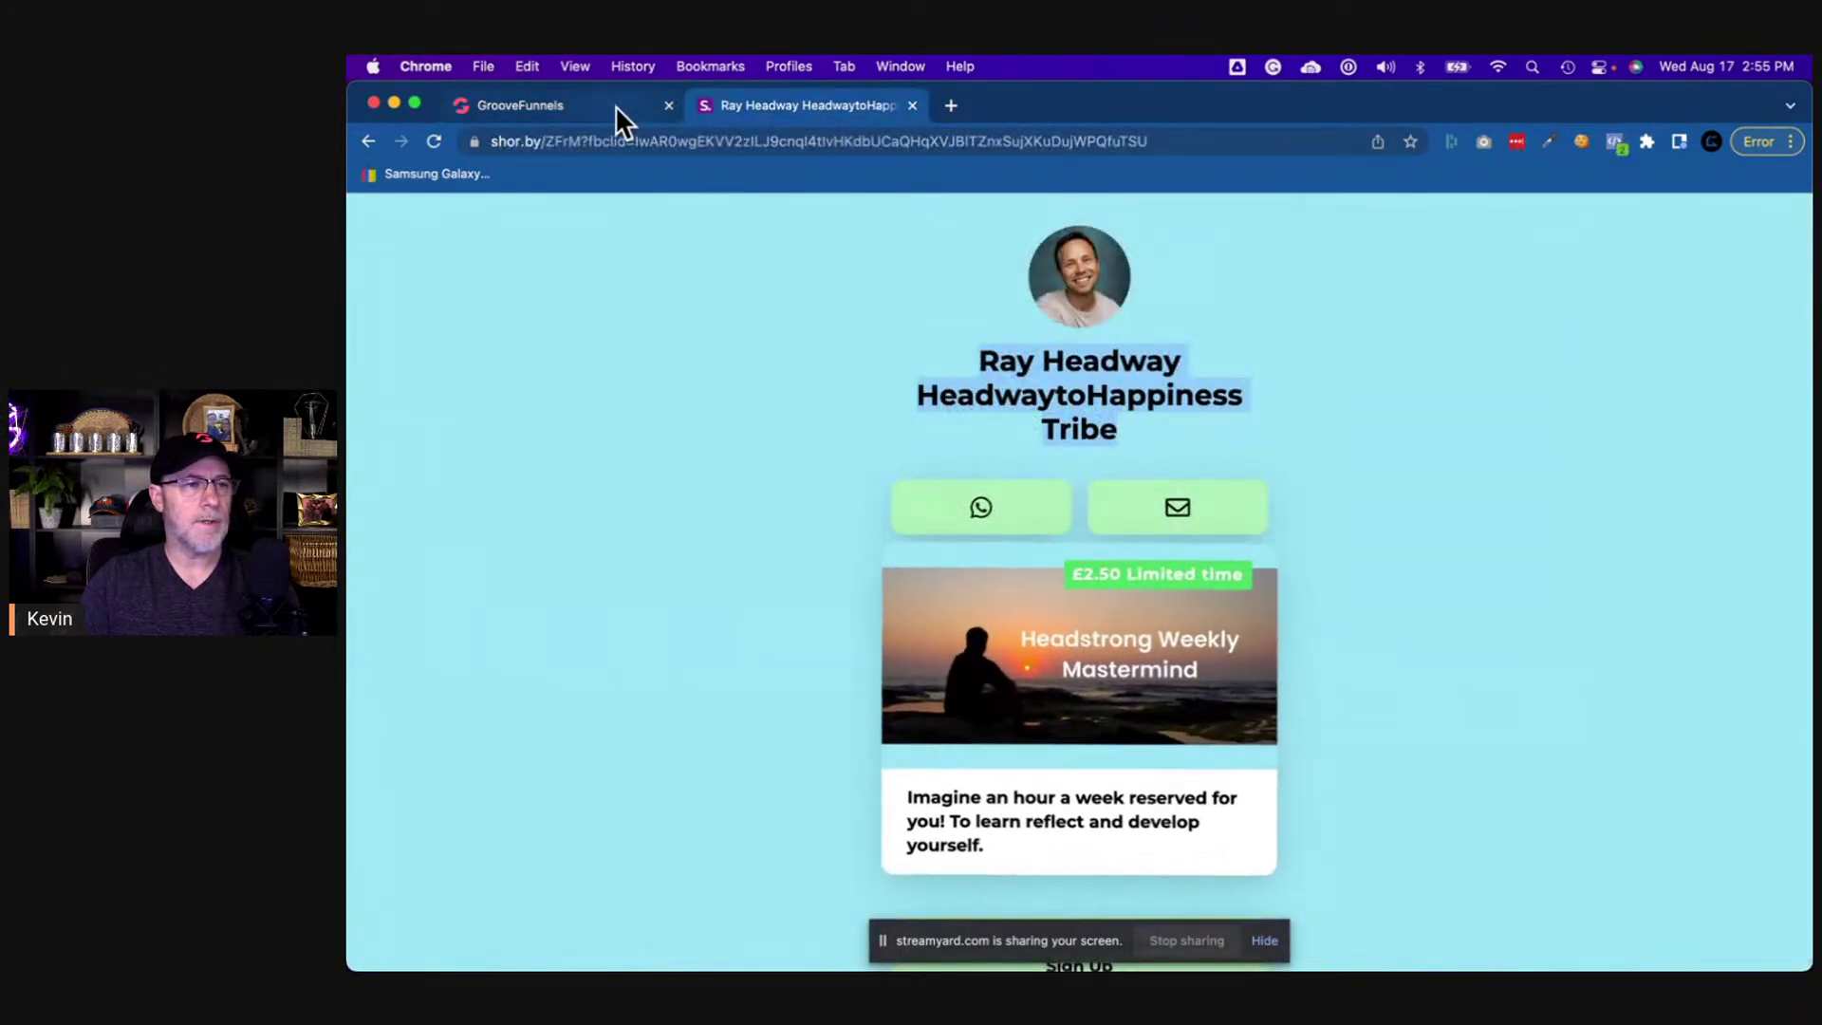
{"action": "left_click", "coordinate": [615, 111]}
- Reduce the photo's bottom margin to 20 and check it against the live page
{"action": "left_click", "coordinate": [1002, 432]}
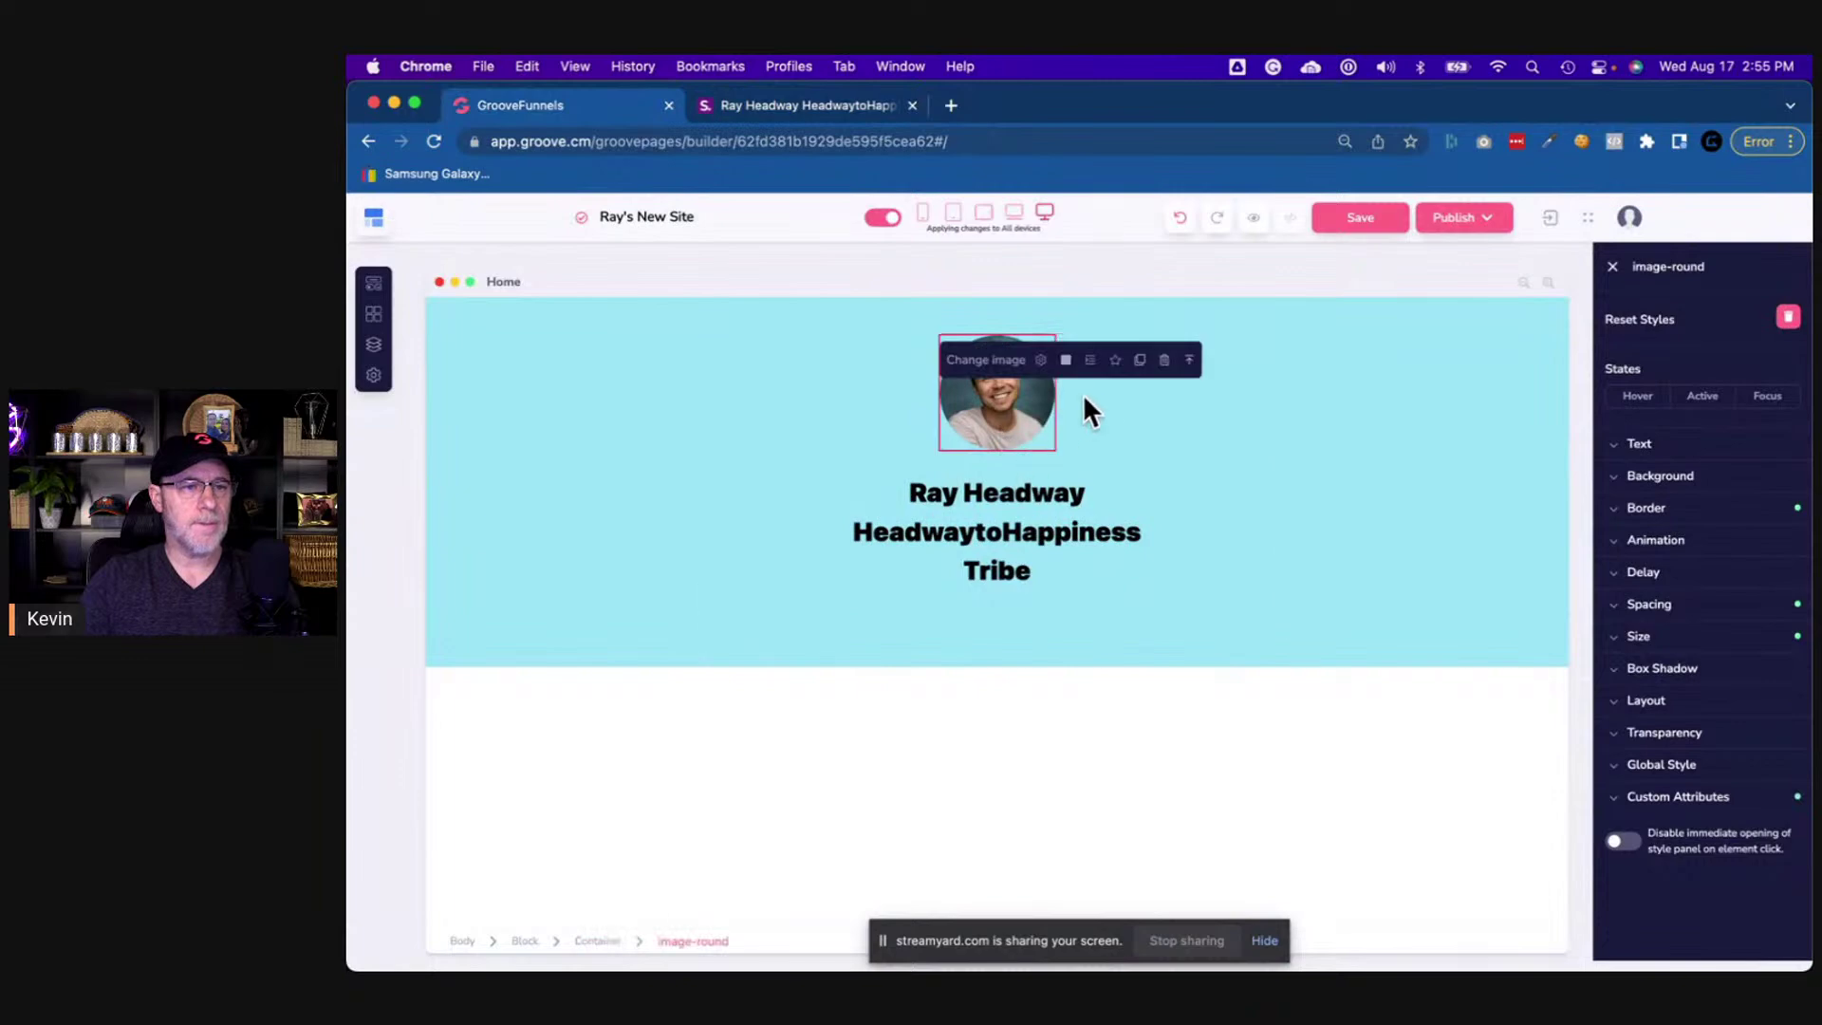
{"action": "left_click", "coordinate": [1090, 362]}
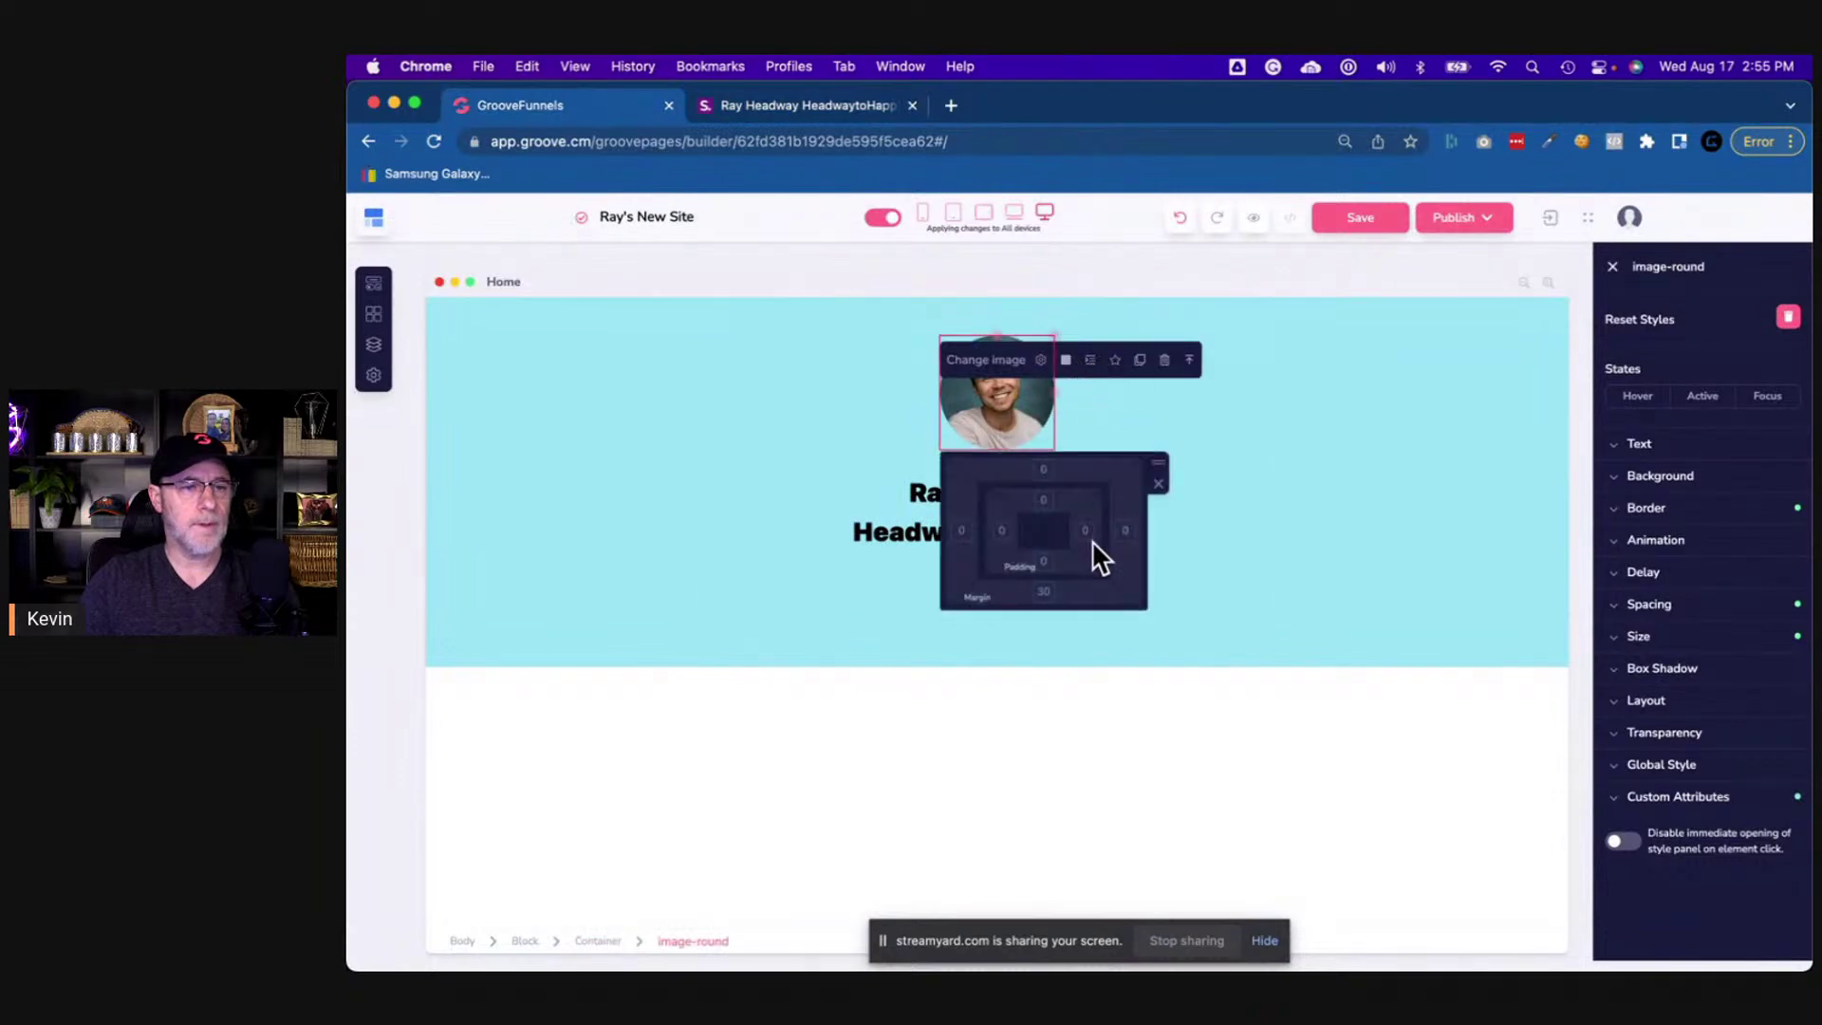
{"action": "left_click", "coordinate": [1043, 591]}
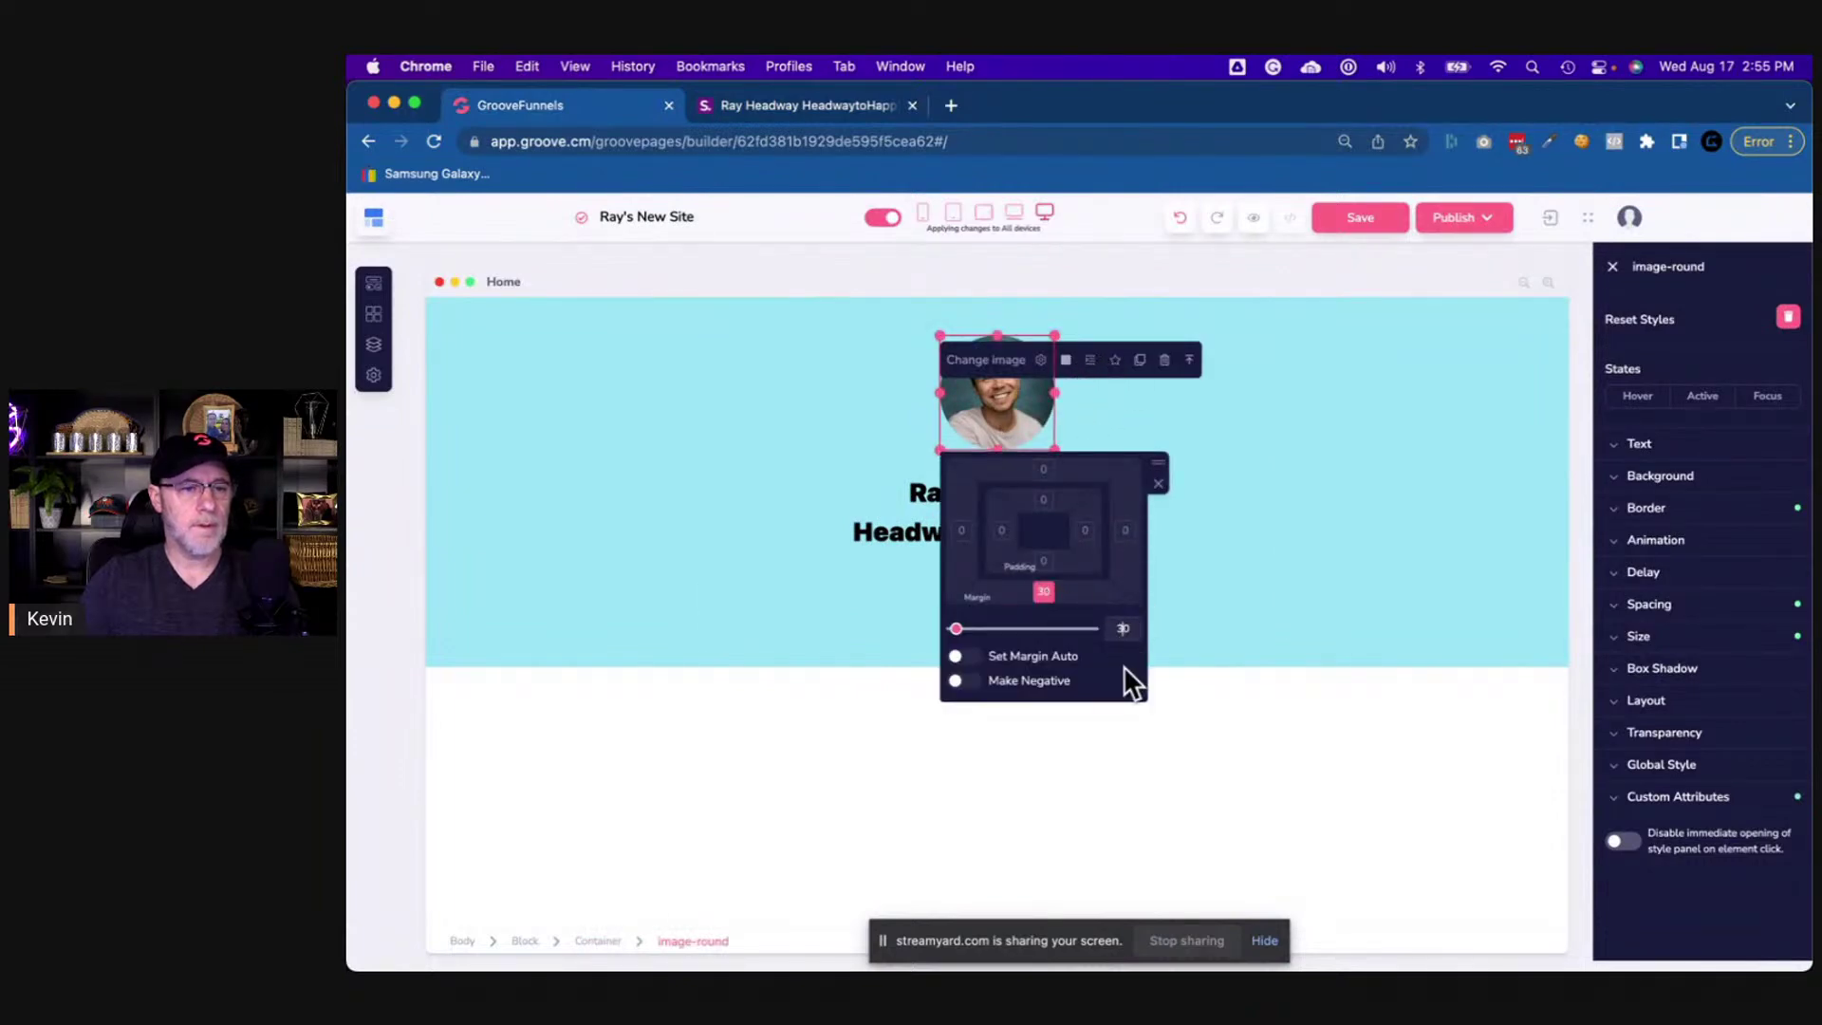
{"action": "key", "text": "BackSpace"}
{"action": "type", "text": "2"}
{"action": "left_click", "coordinate": [1279, 577]}
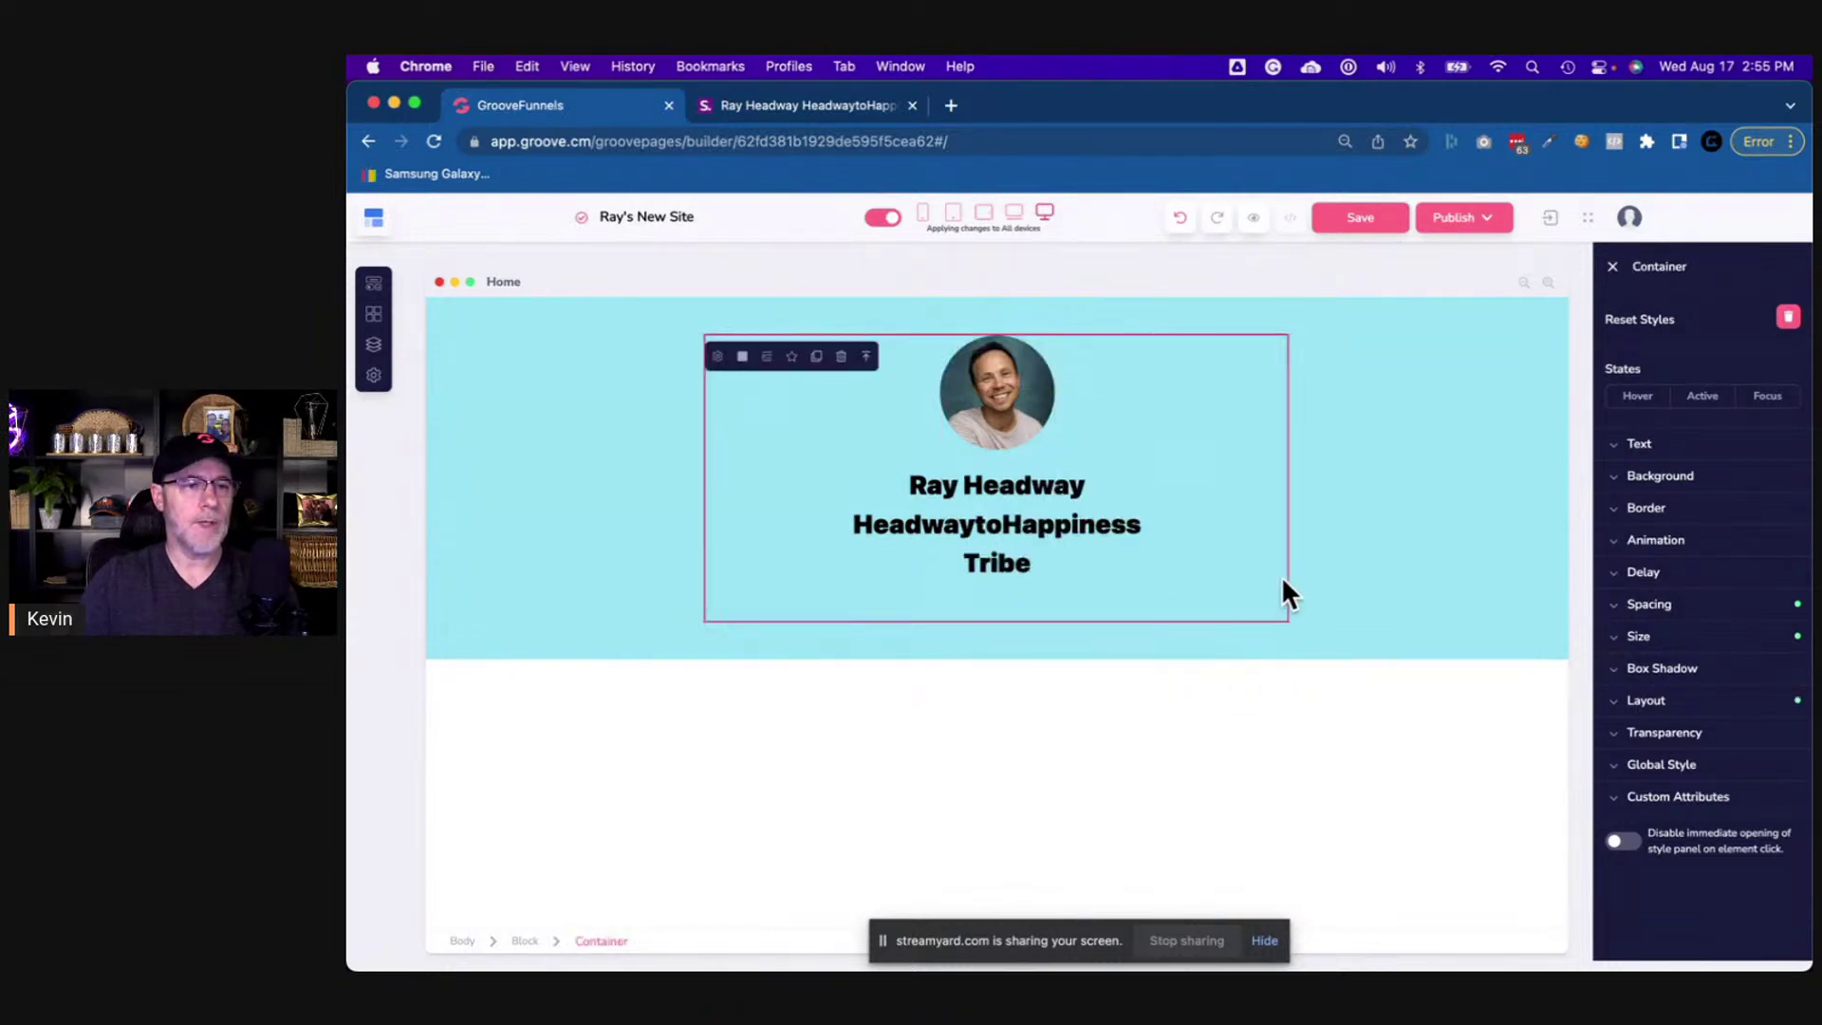
{"action": "left_click", "coordinate": [790, 103]}
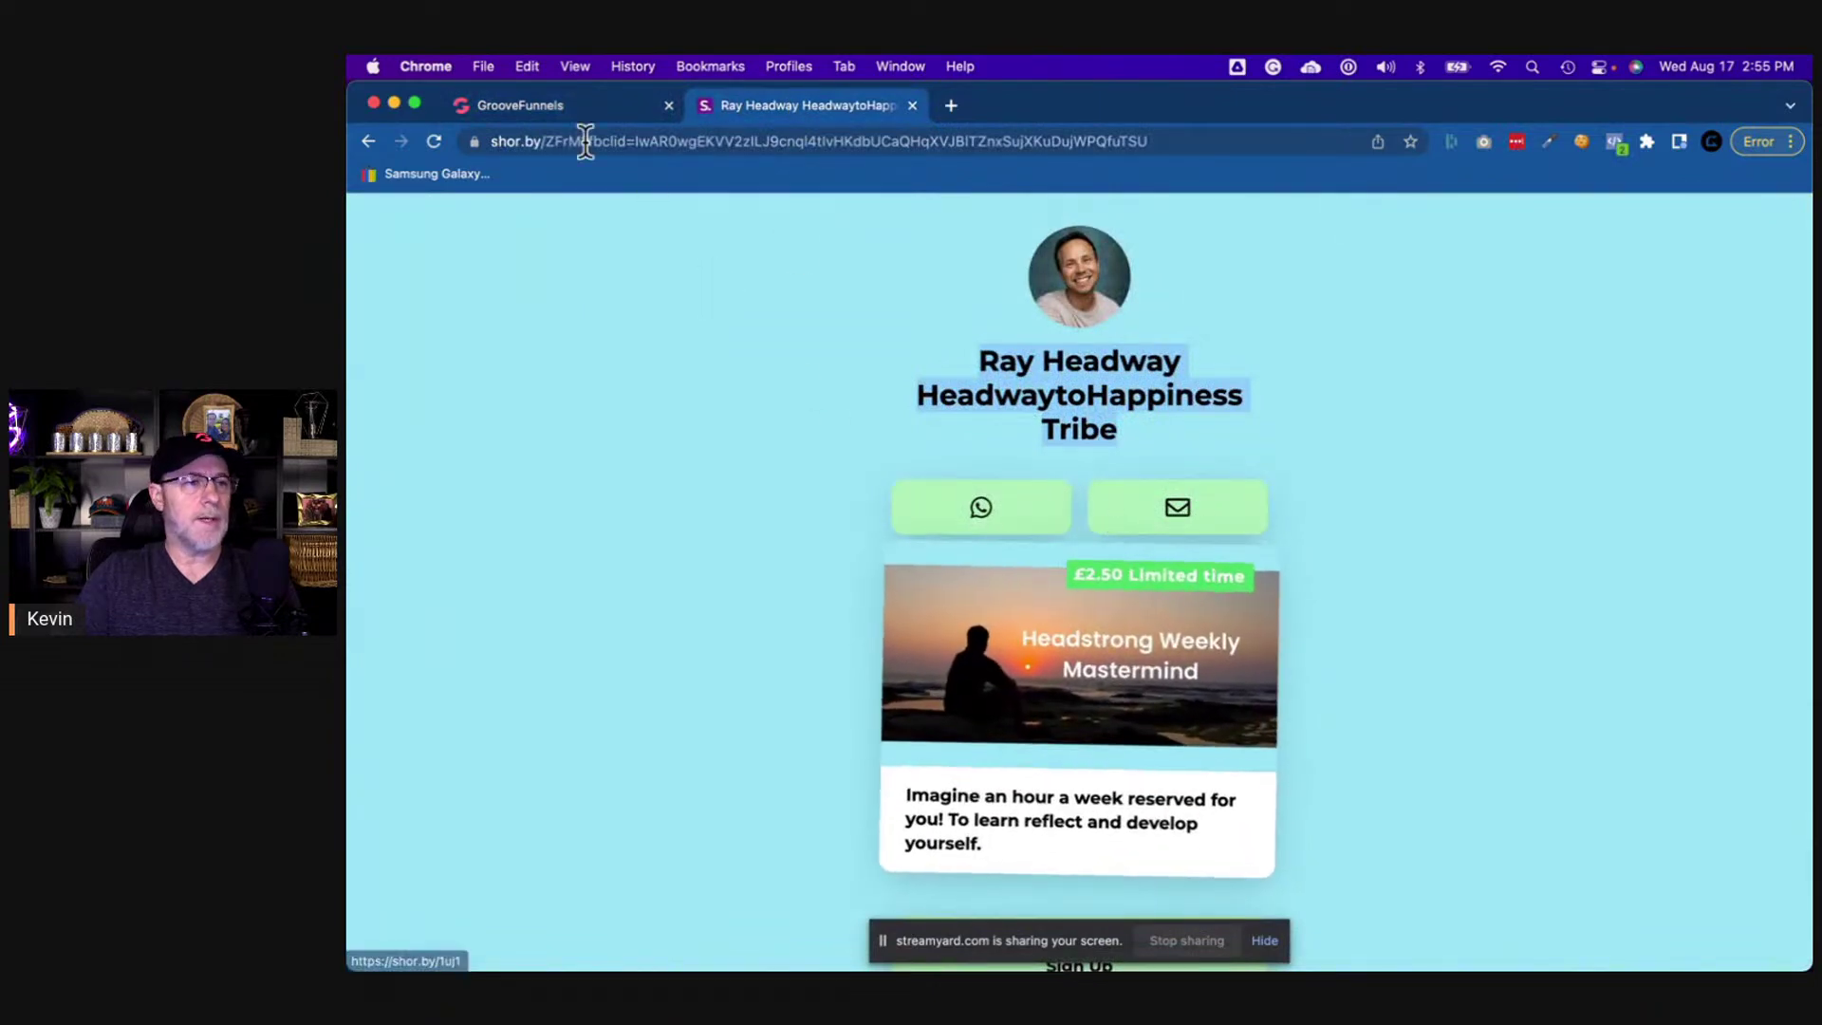
{"action": "left_click", "coordinate": [600, 108]}
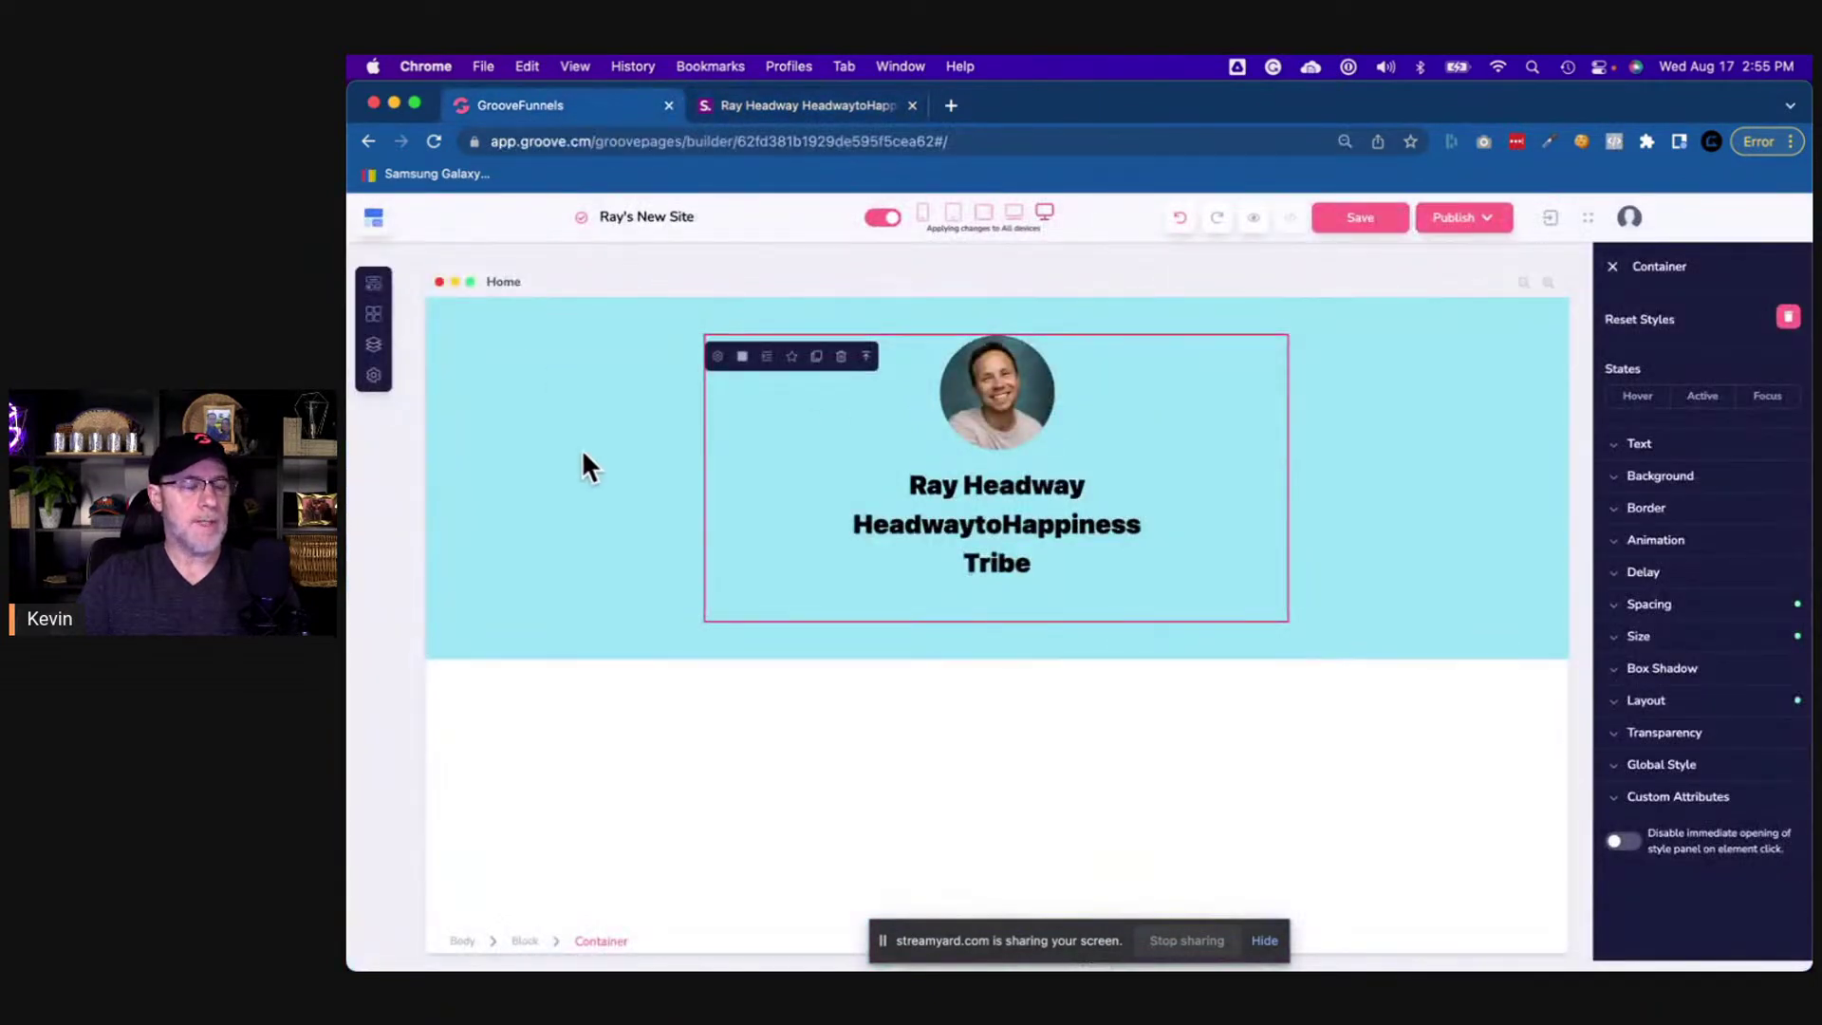
{"action": "left_click", "coordinate": [1437, 503]}
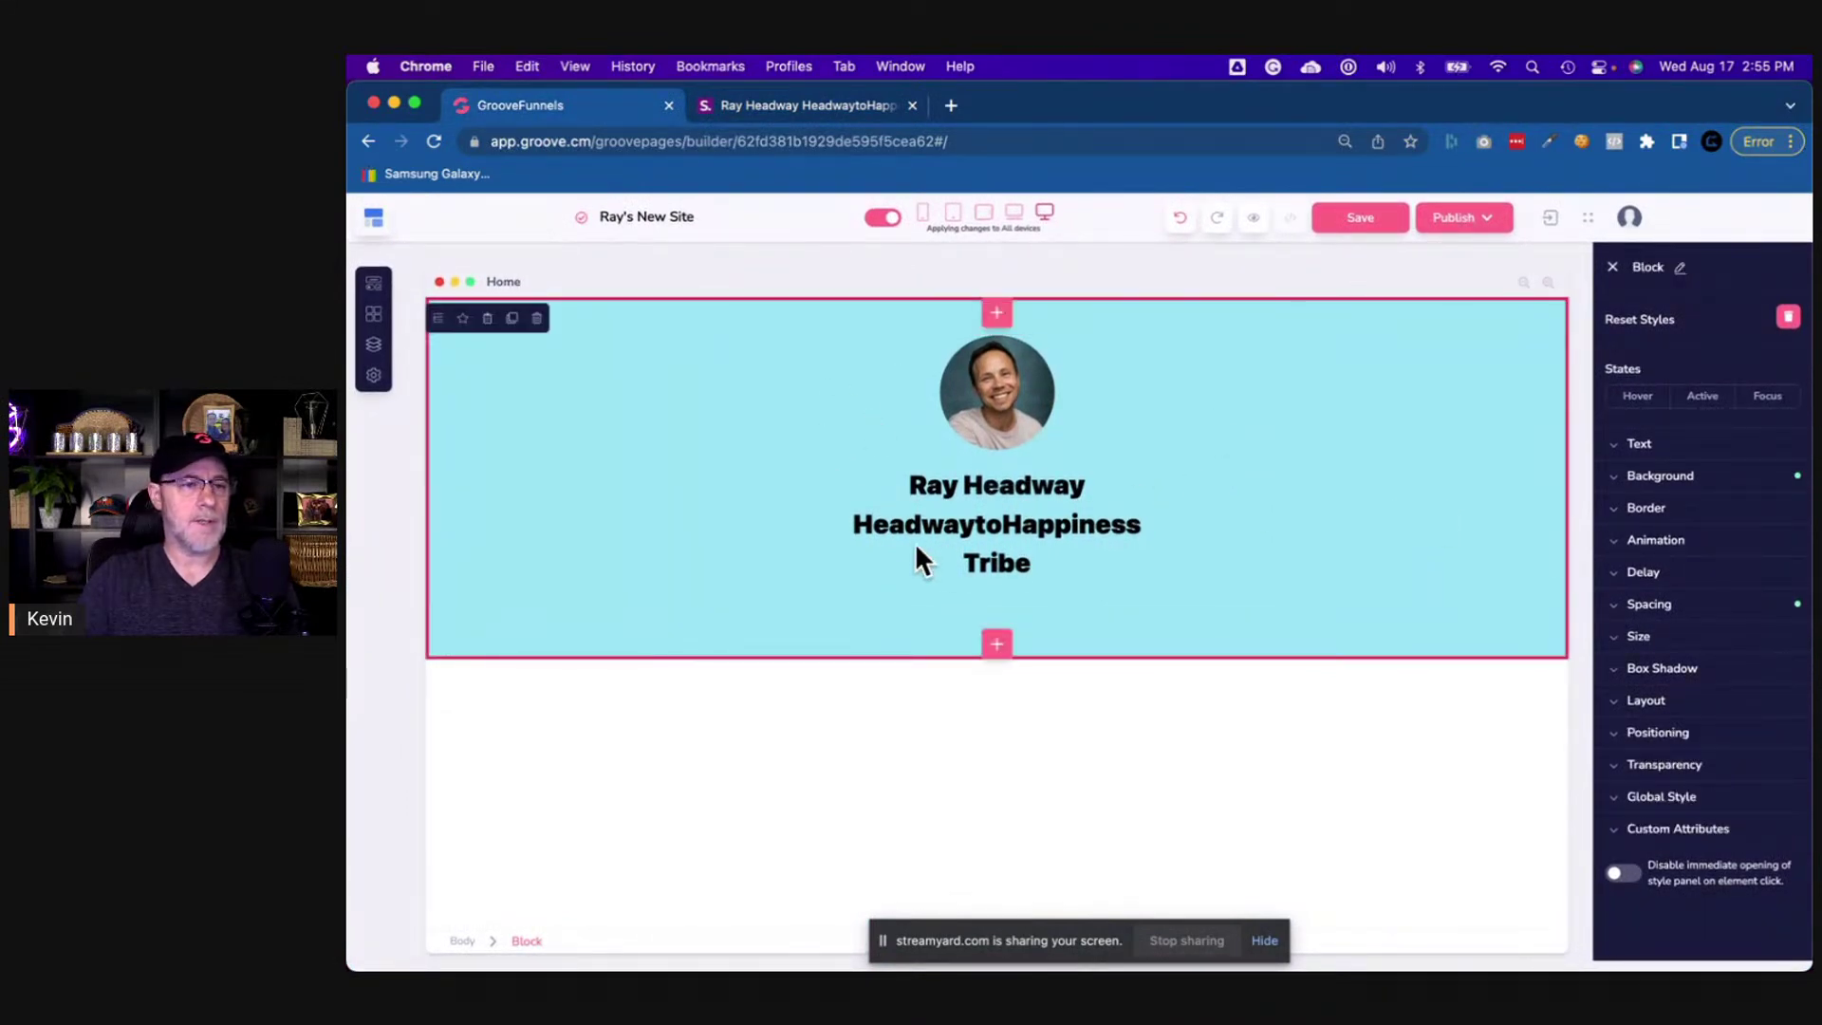
{"action": "left_click", "coordinate": [379, 290]}
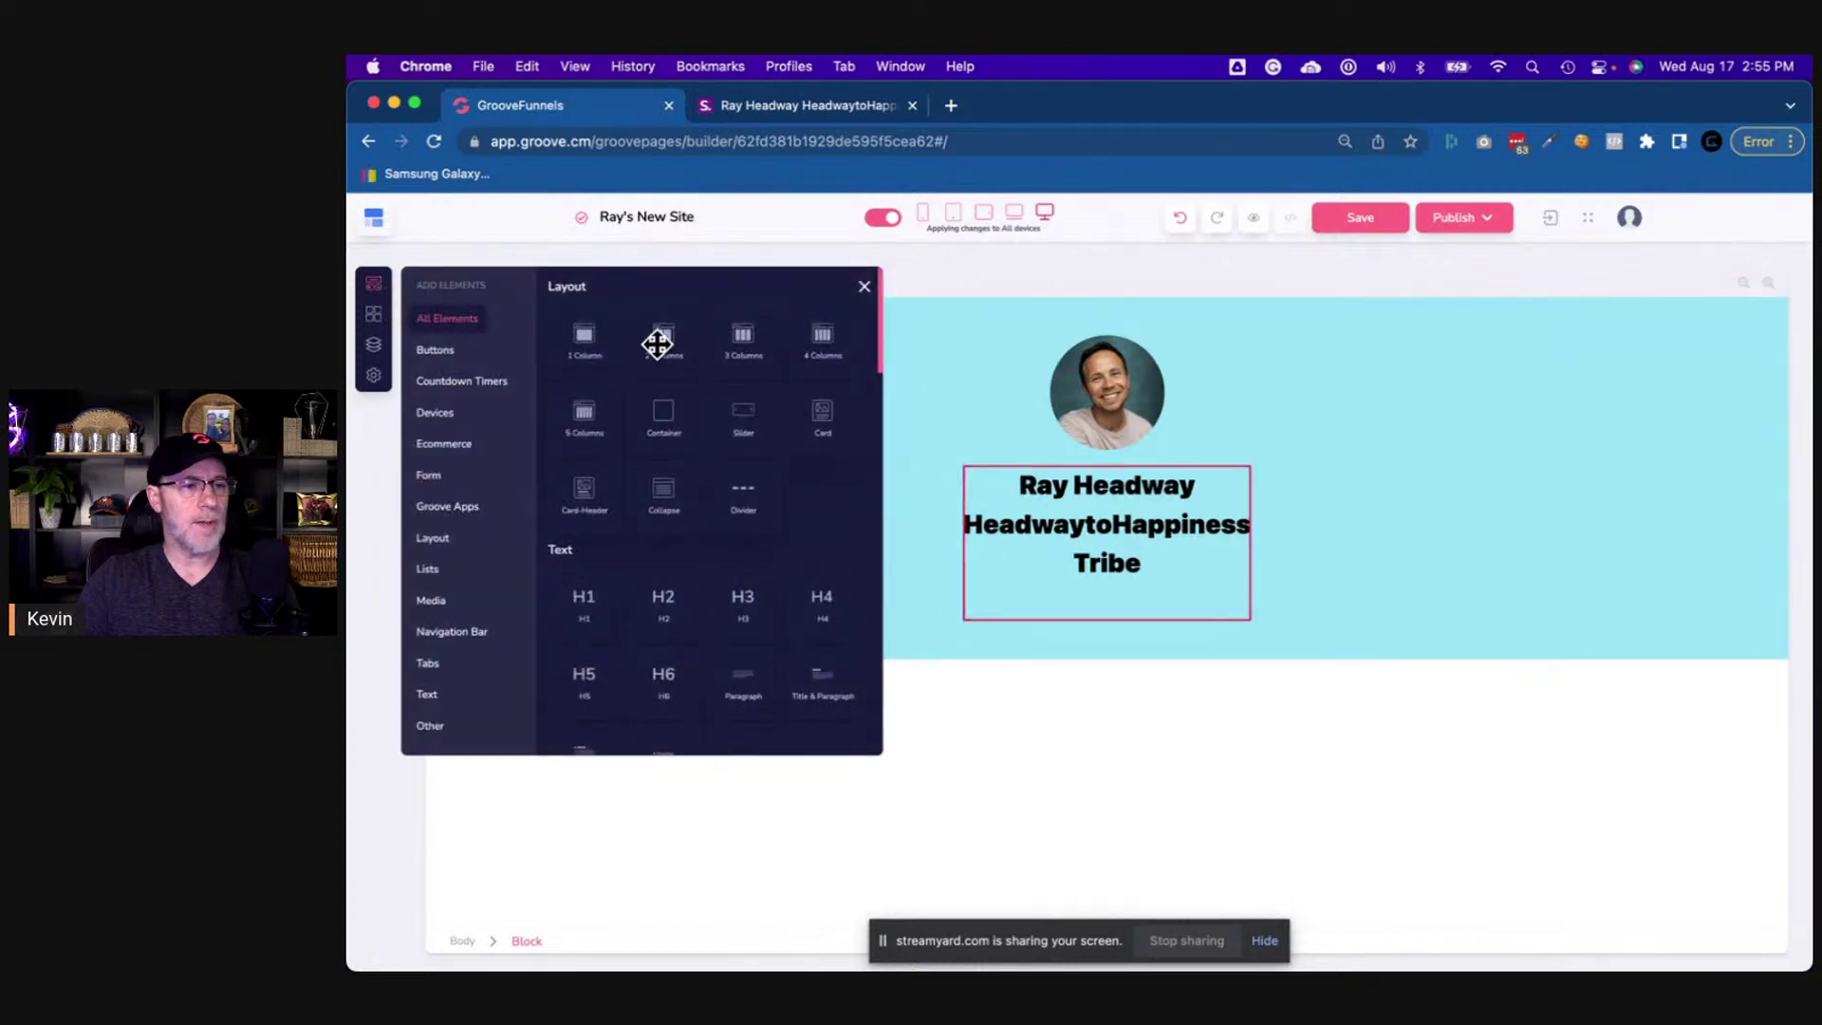
- Drop a 2 Columns row beneath the name heading
{"action": "left_click_drag", "start_coordinate": [665, 343], "coordinate": [1089, 364]}
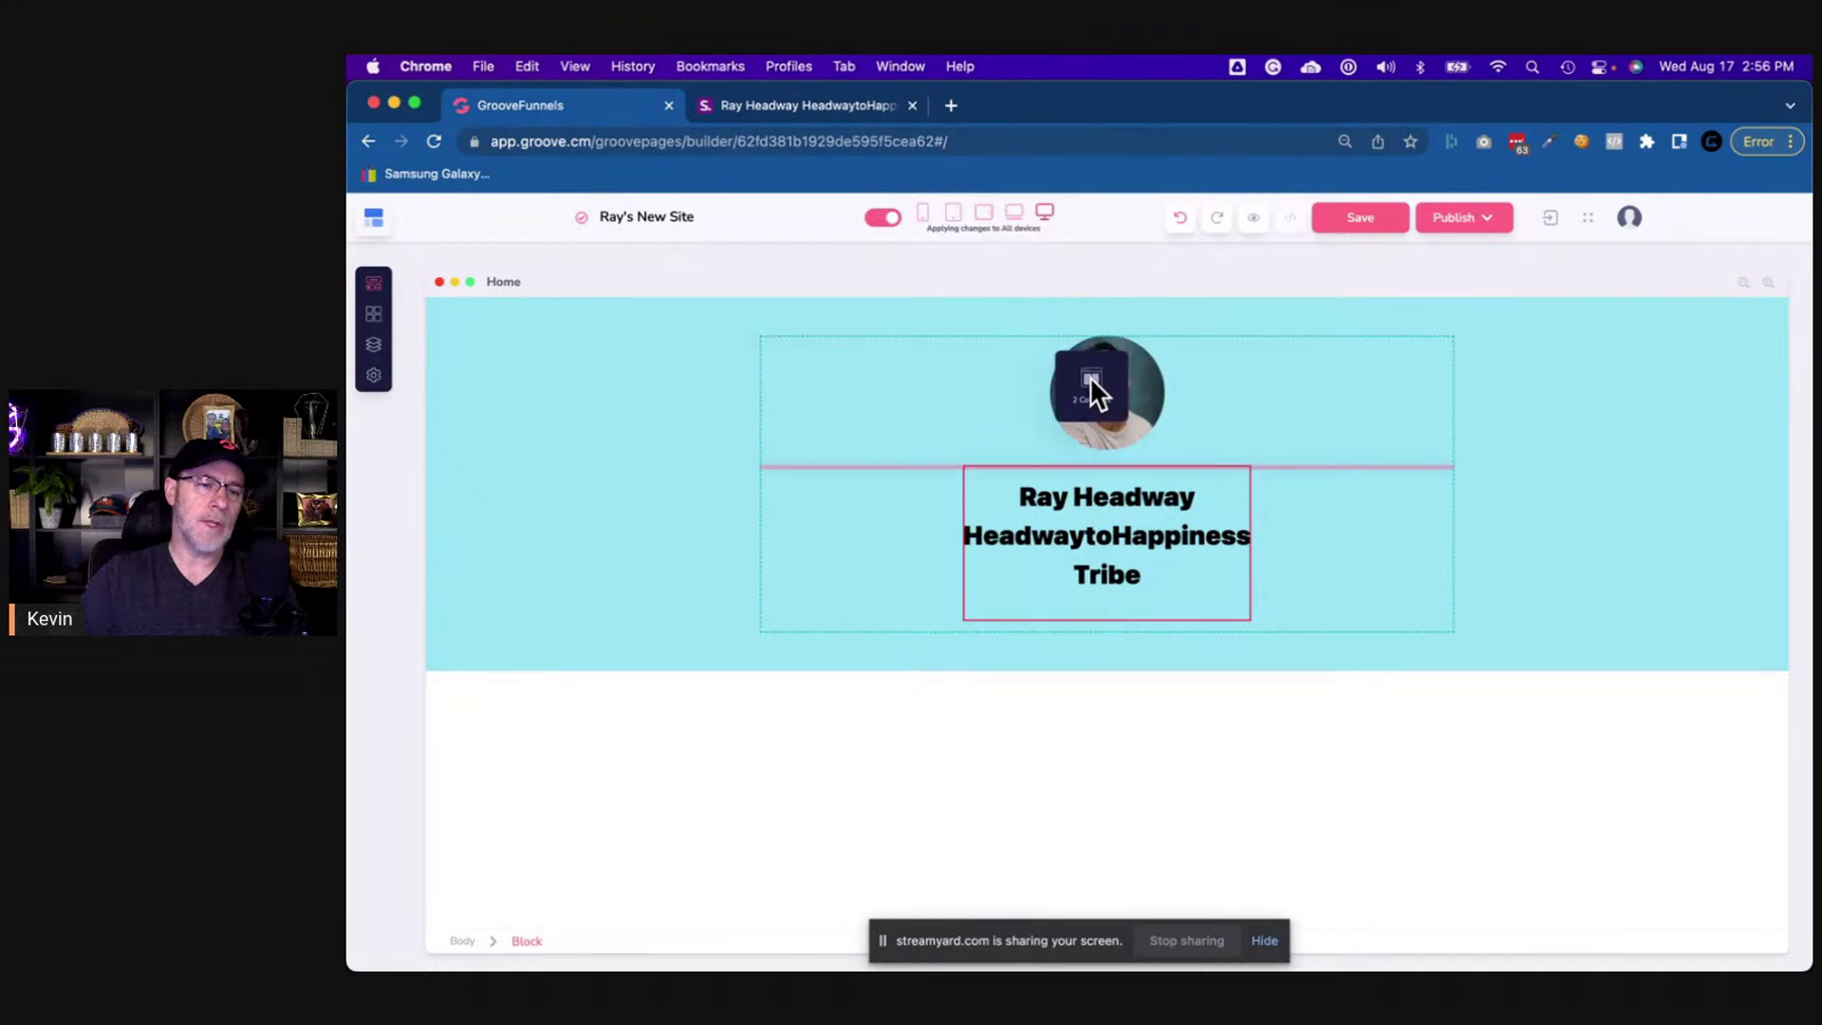
{"action": "mouse_move", "coordinate": [1089, 376]}
{"action": "left_mouse_down"}
{"action": "mouse_move", "coordinate": [1086, 539]}
{"action": "mouse_move", "coordinate": [1101, 444]}
{"action": "mouse_move", "coordinate": [1108, 521]}
{"action": "mouse_move", "coordinate": [1106, 425]}
{"action": "mouse_move", "coordinate": [1106, 463]}
{"action": "mouse_move", "coordinate": [1067, 305]}
{"action": "mouse_move", "coordinate": [1089, 383]}
{"action": "left_mouse_up"}
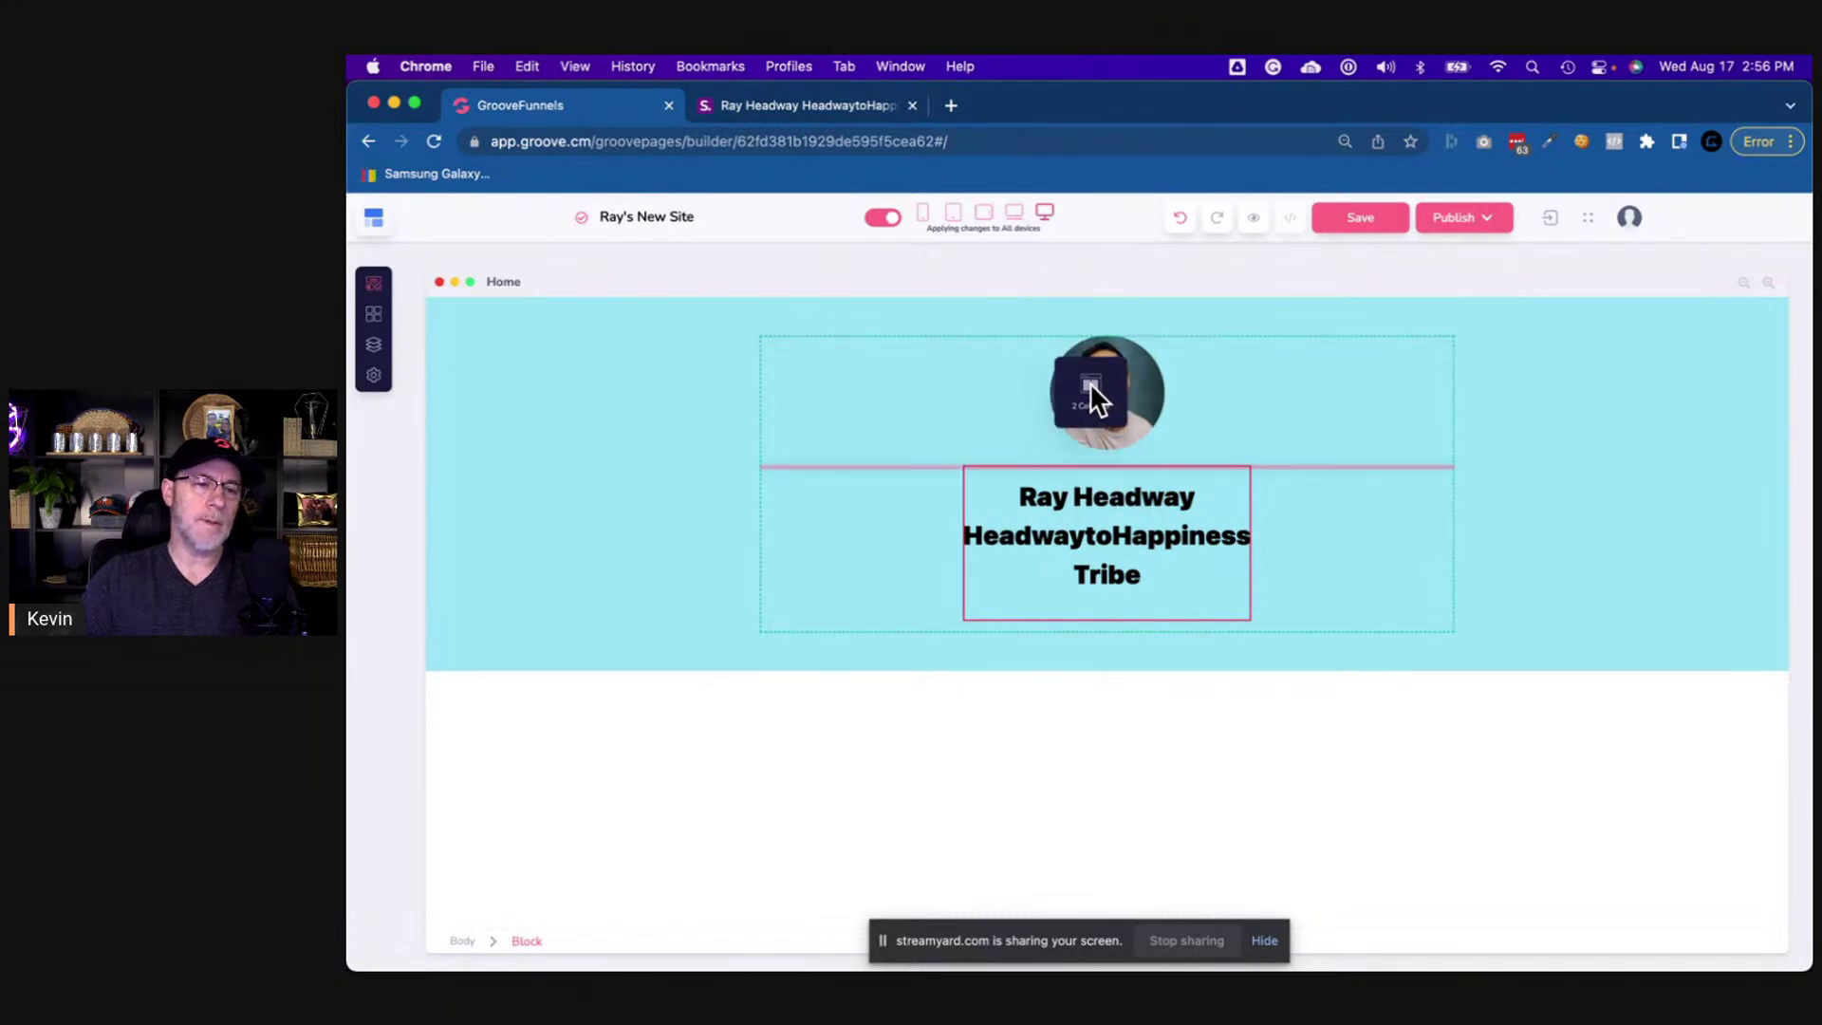
{"action": "left_click_drag", "start_coordinate": [1089, 384], "coordinate": [1118, 539]}
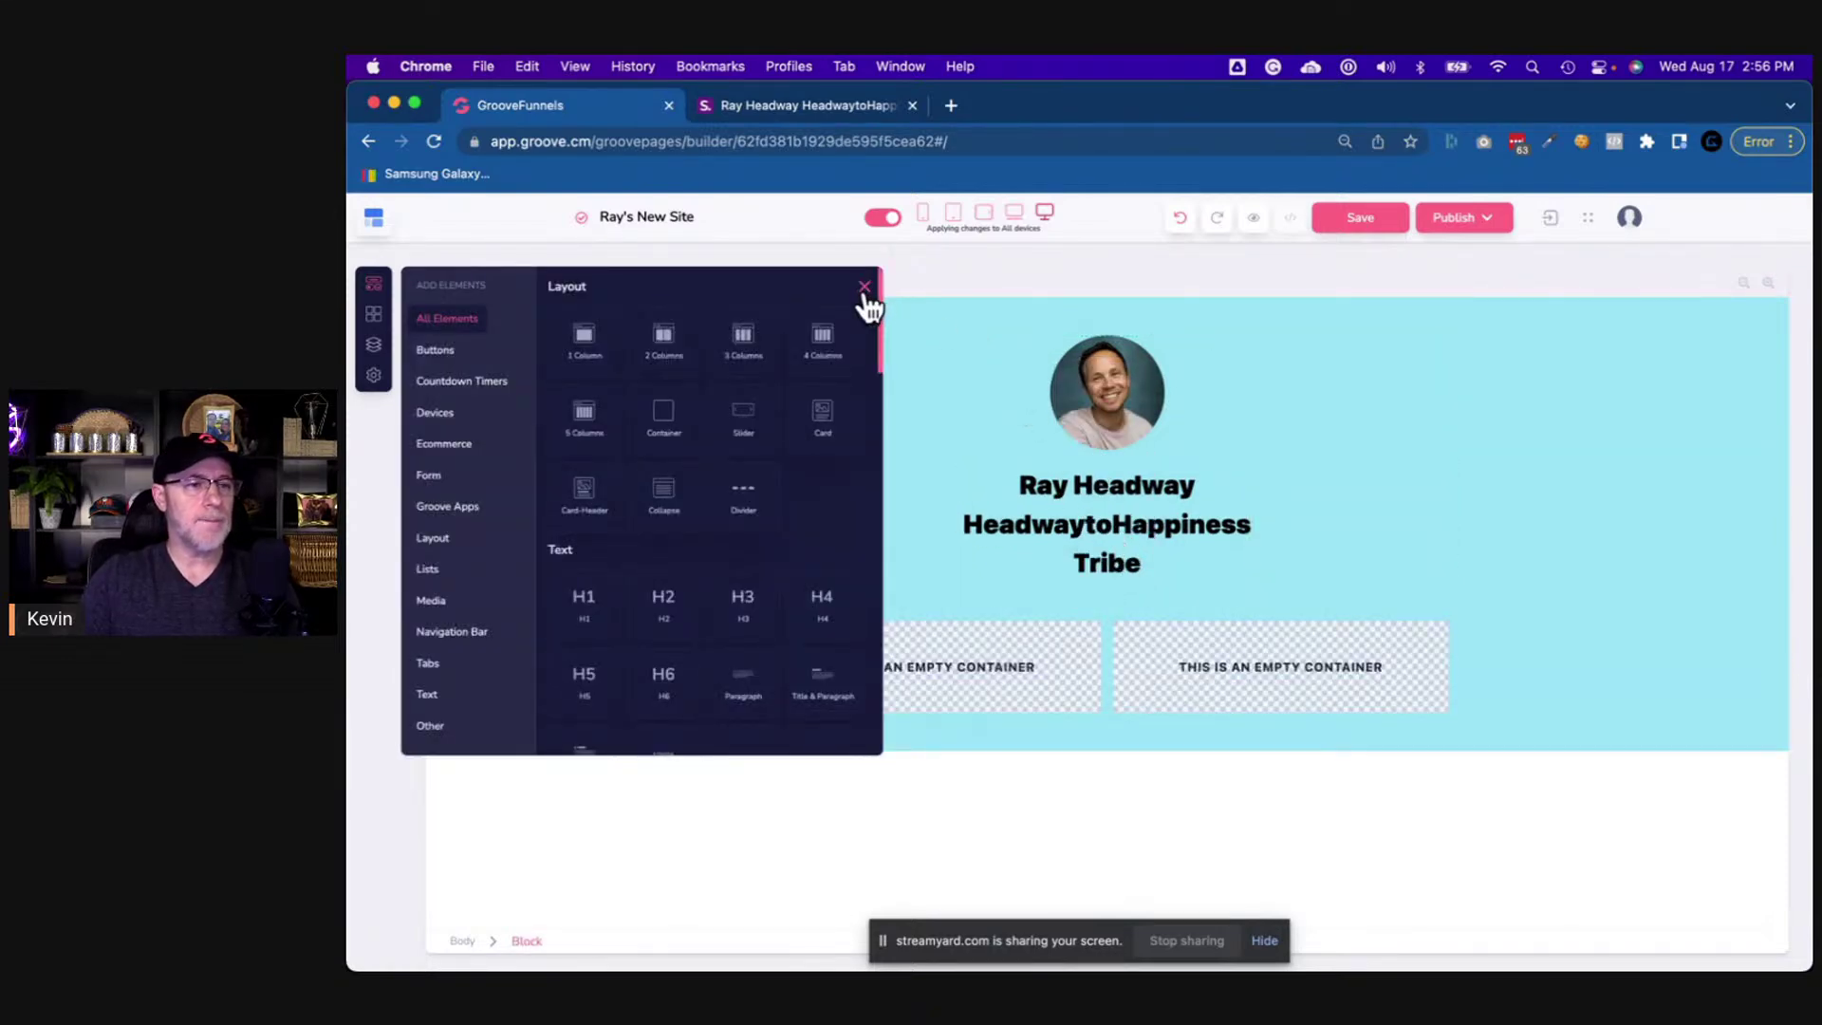
- Browse the Buttons library's standard and Designed button styles
{"action": "left_click", "coordinate": [444, 352]}
{"action": "scroll", "coordinate": [787, 612], "scroll_direction": "down", "scroll_amount": 6}
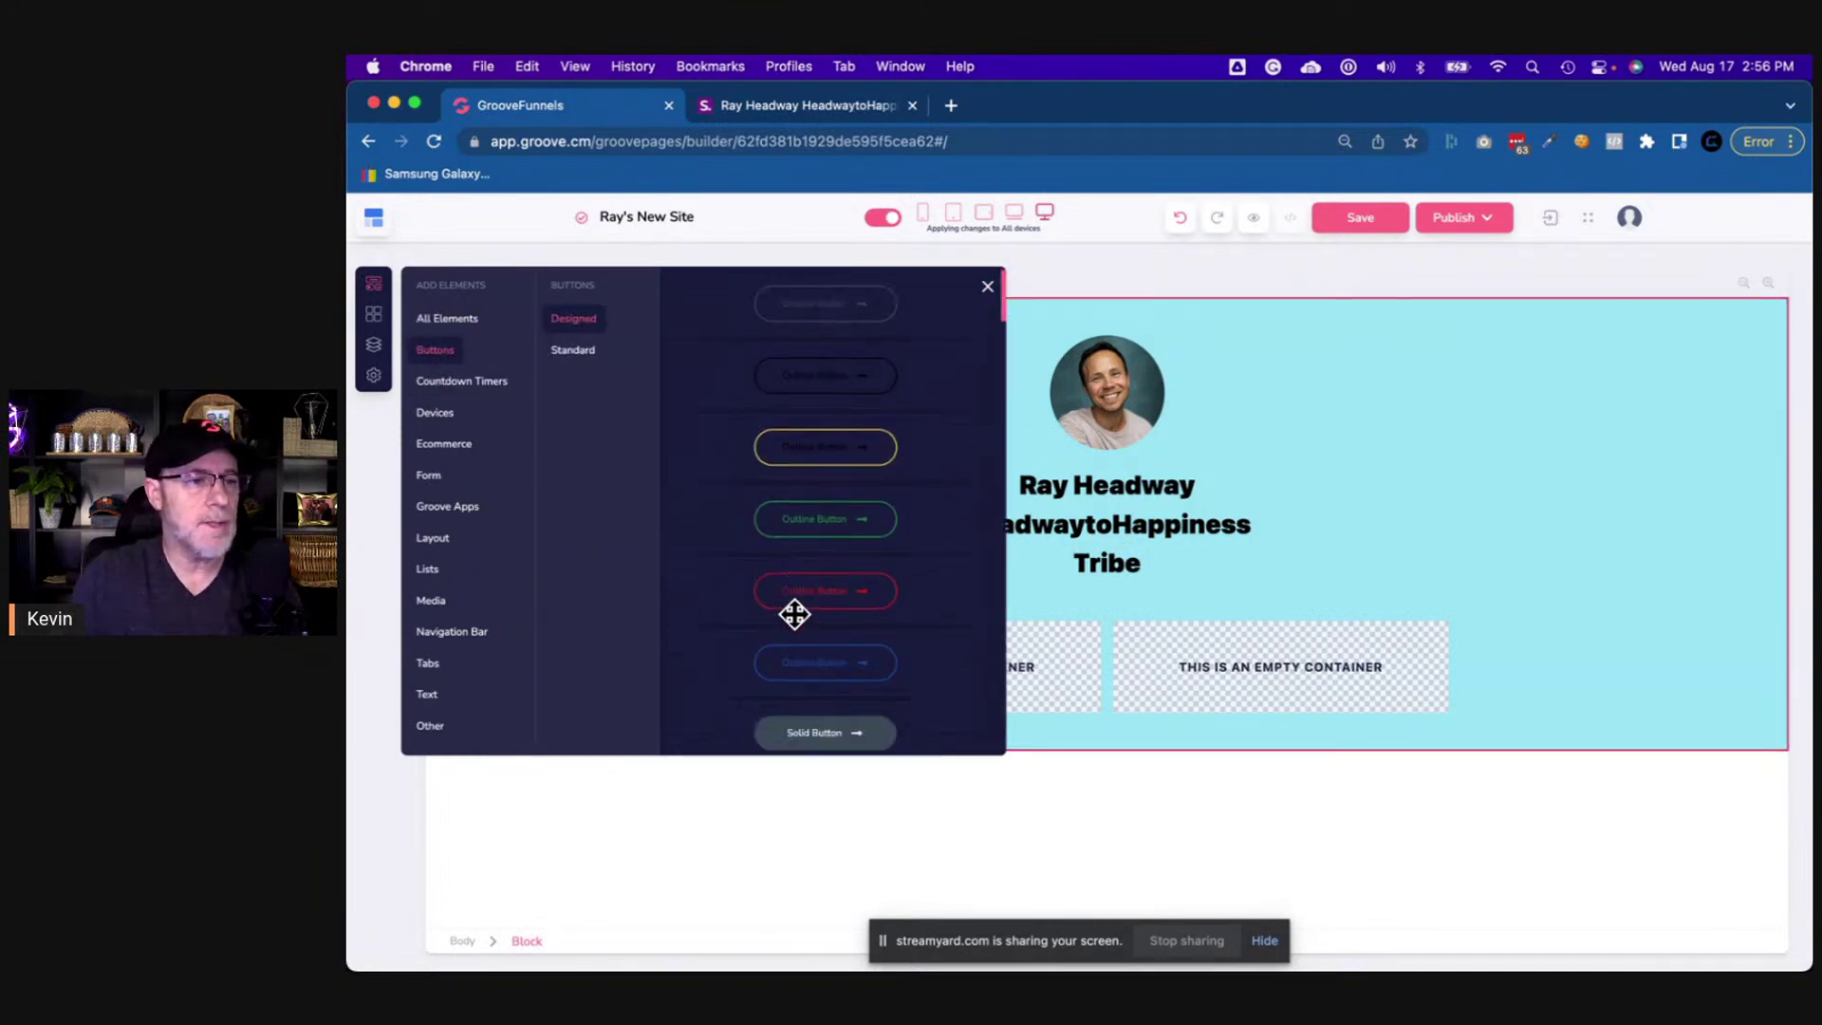
{"action": "scroll", "coordinate": [793, 614], "scroll_direction": "down", "scroll_amount": 10}
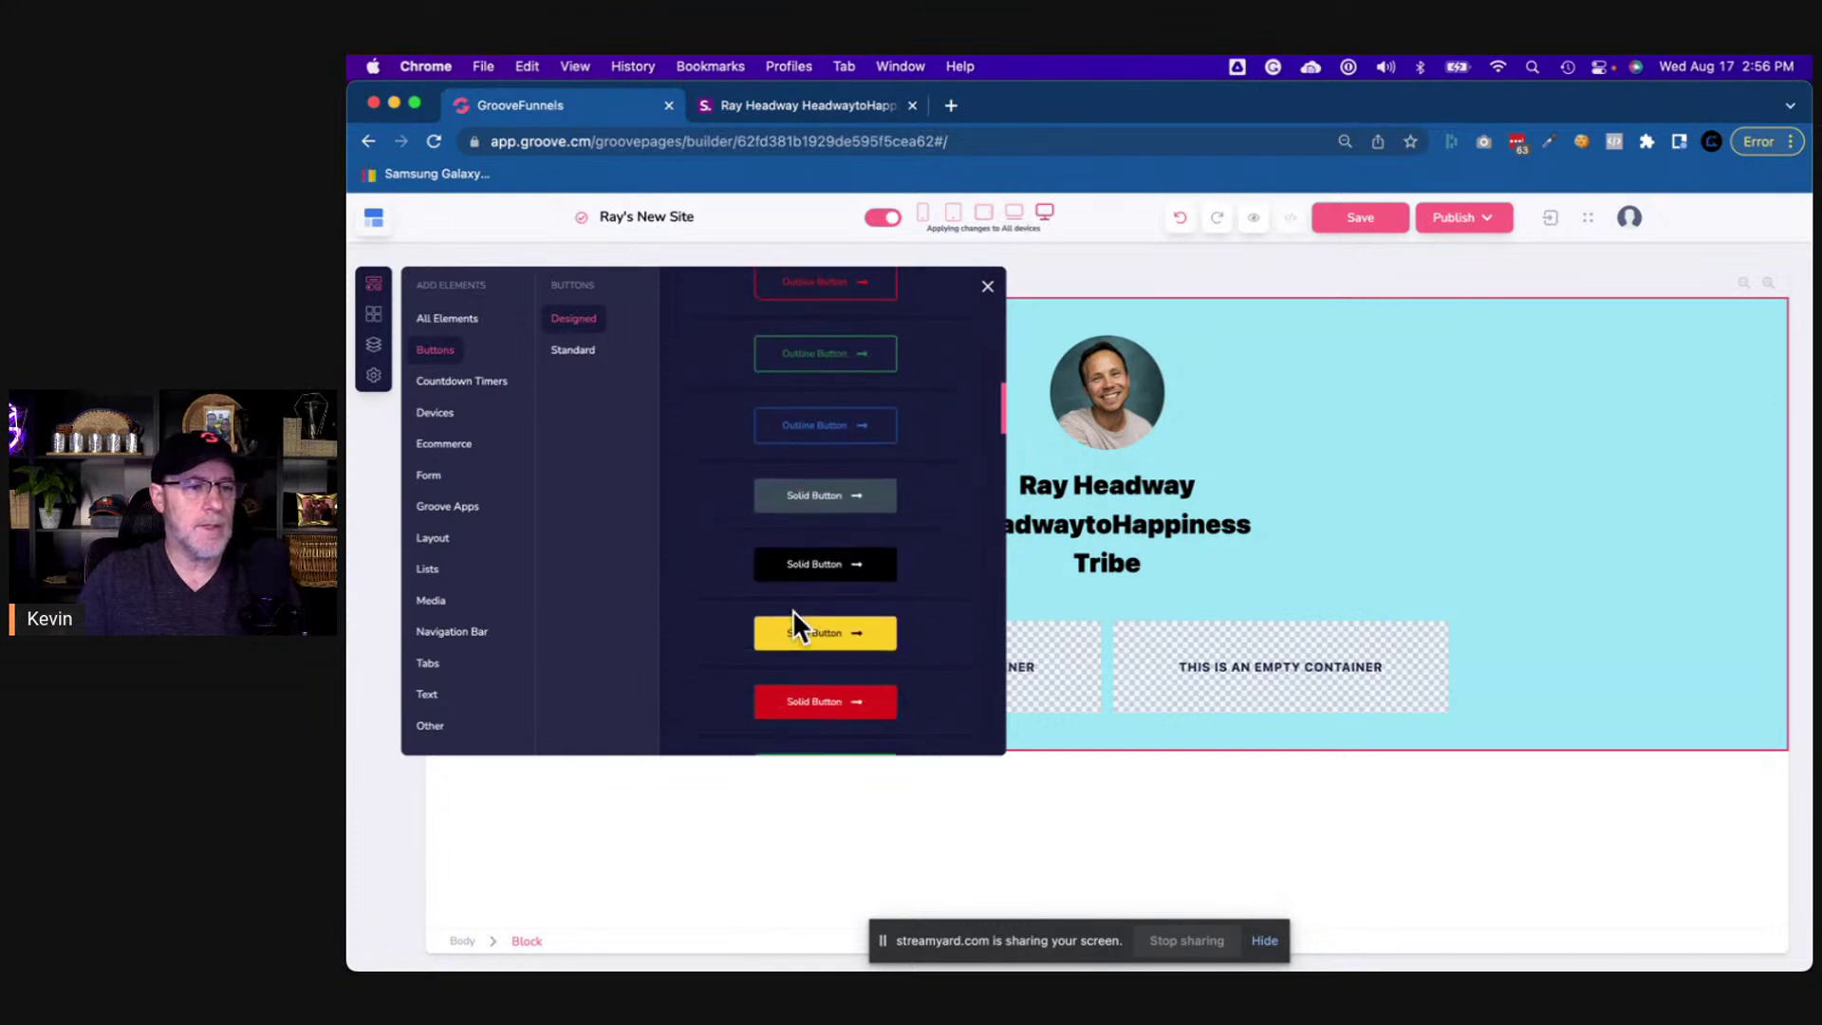
{"action": "scroll", "coordinate": [793, 609], "scroll_direction": "down", "scroll_amount": 10}
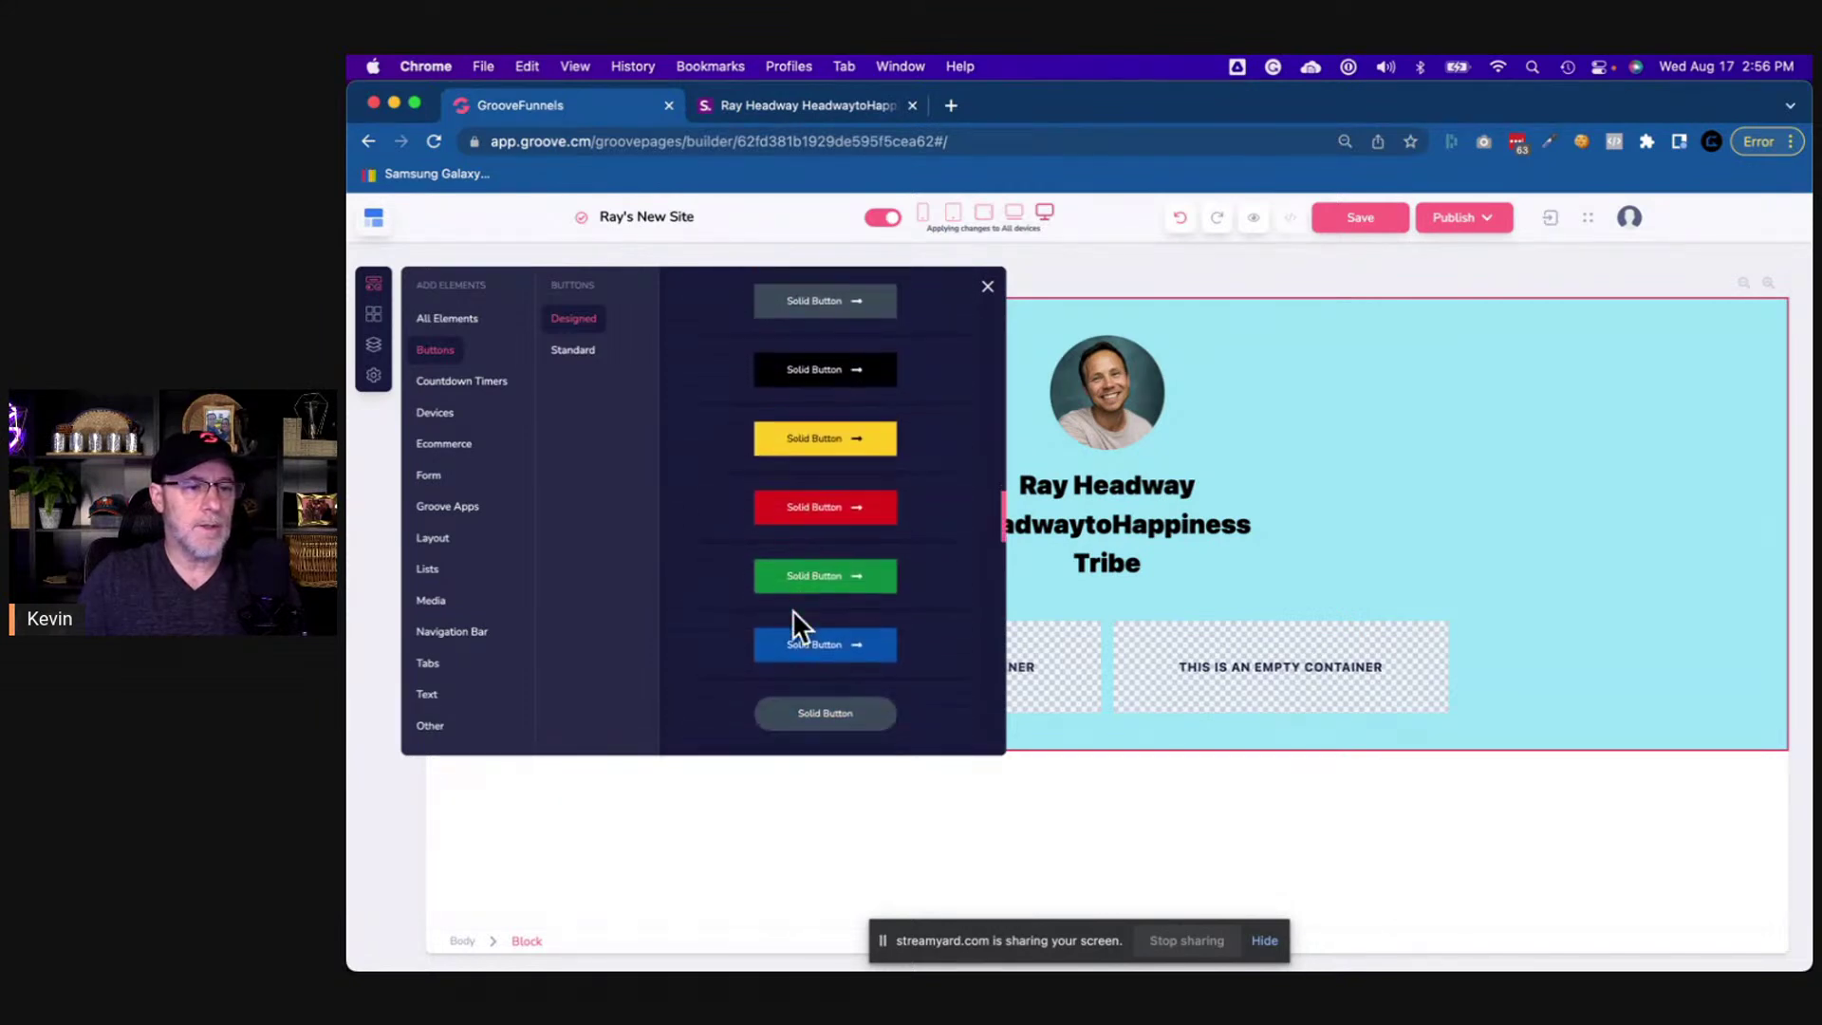
{"action": "scroll", "coordinate": [793, 609], "scroll_direction": "down", "scroll_amount": 10}
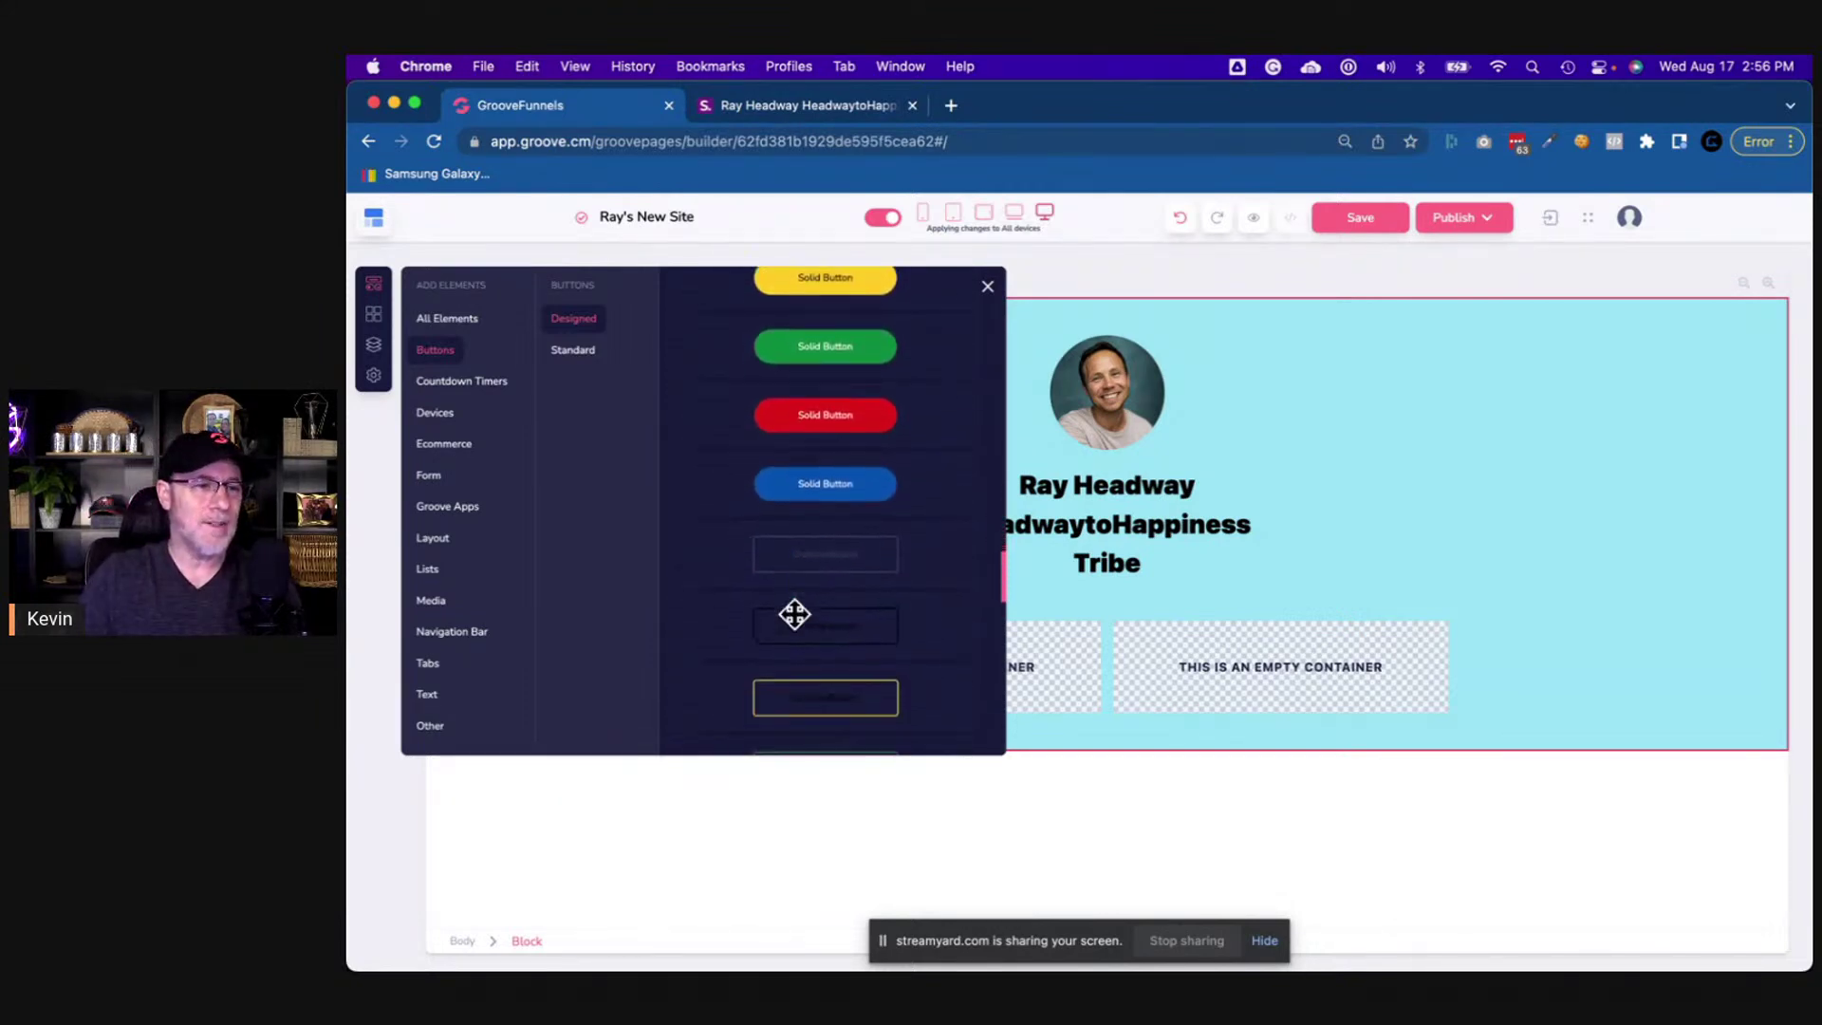
{"action": "scroll", "coordinate": [794, 611], "scroll_direction": "down", "scroll_amount": 10}
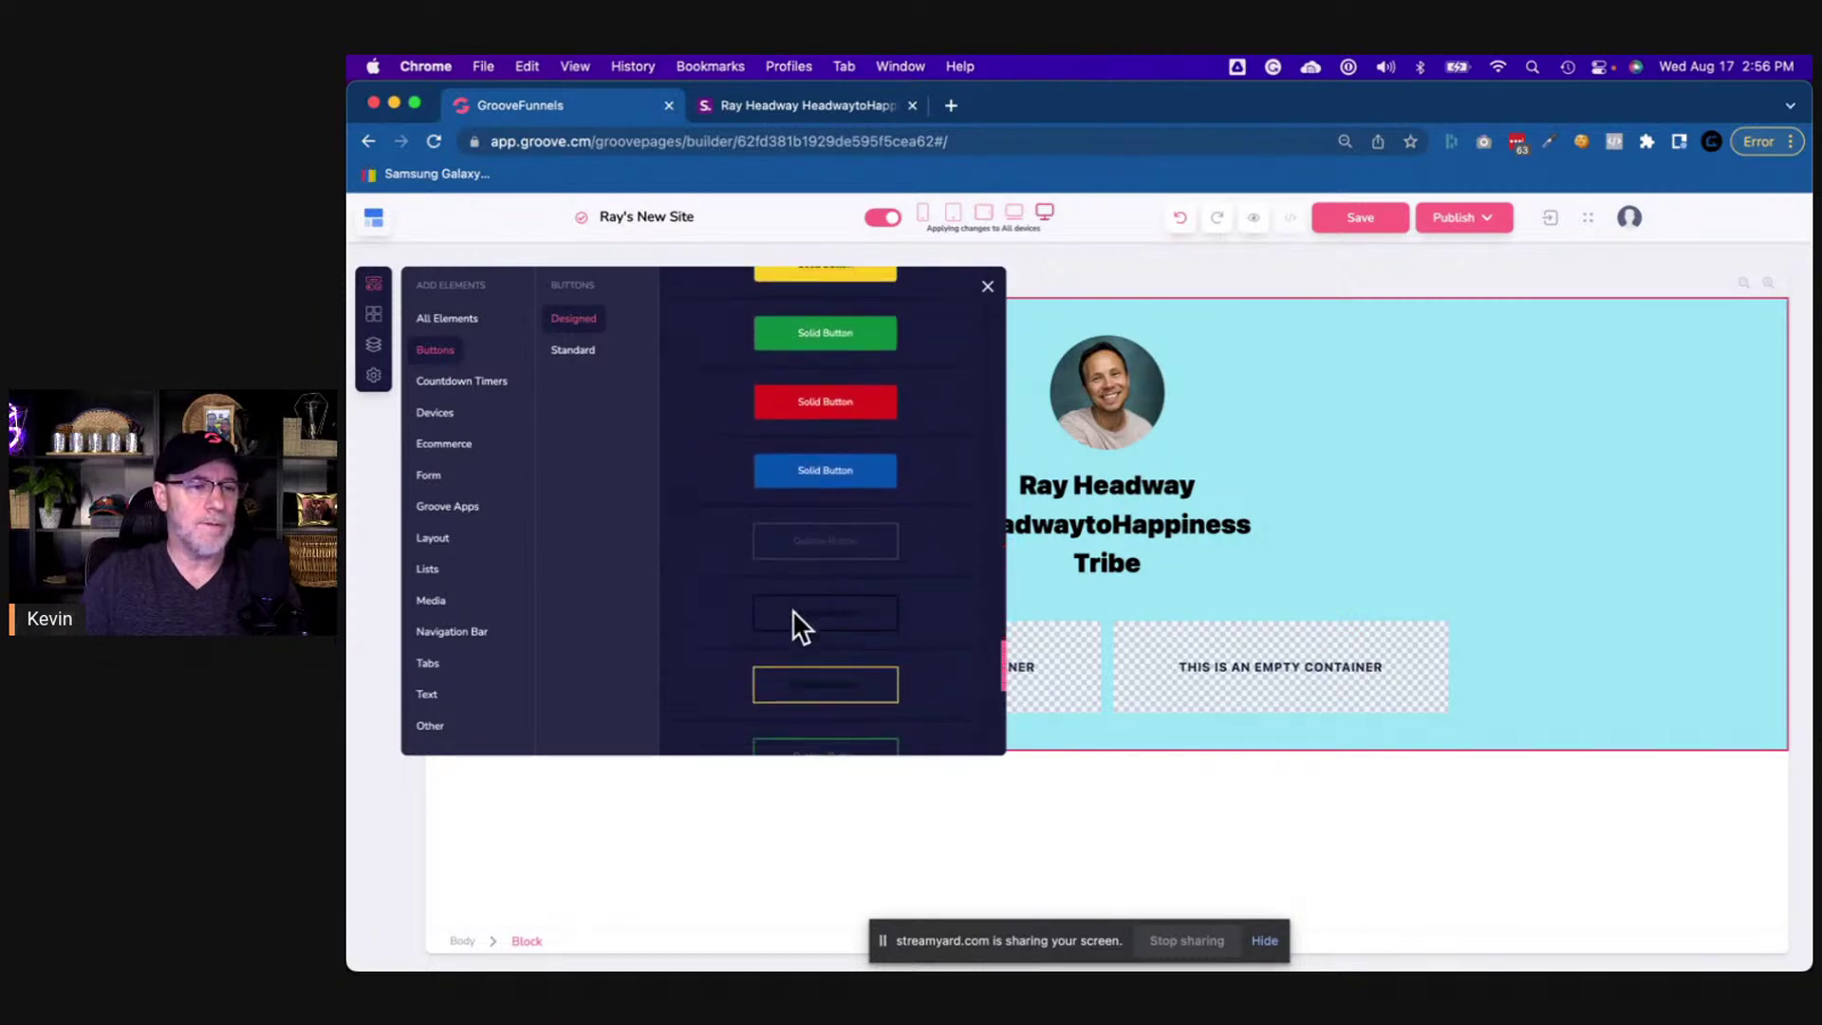
{"action": "scroll", "coordinate": [793, 609], "scroll_direction": "down", "scroll_amount": 10}
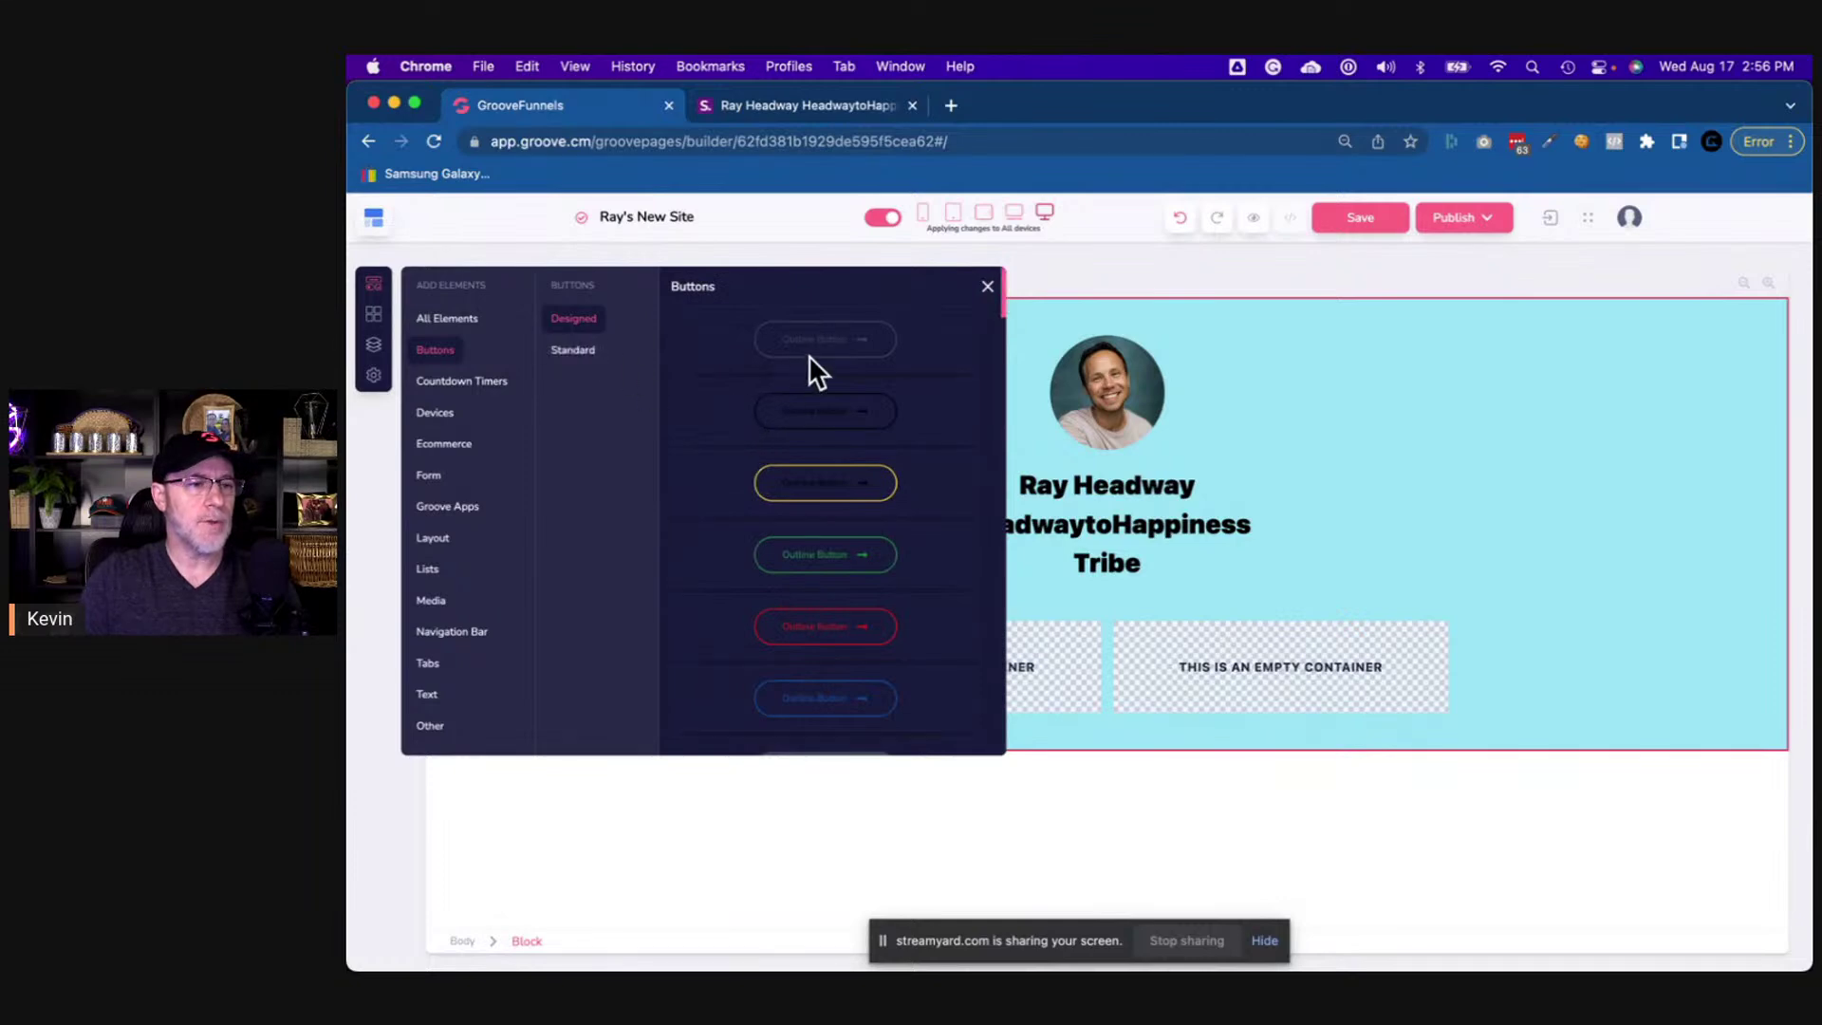
{"action": "left_click", "coordinate": [592, 353]}
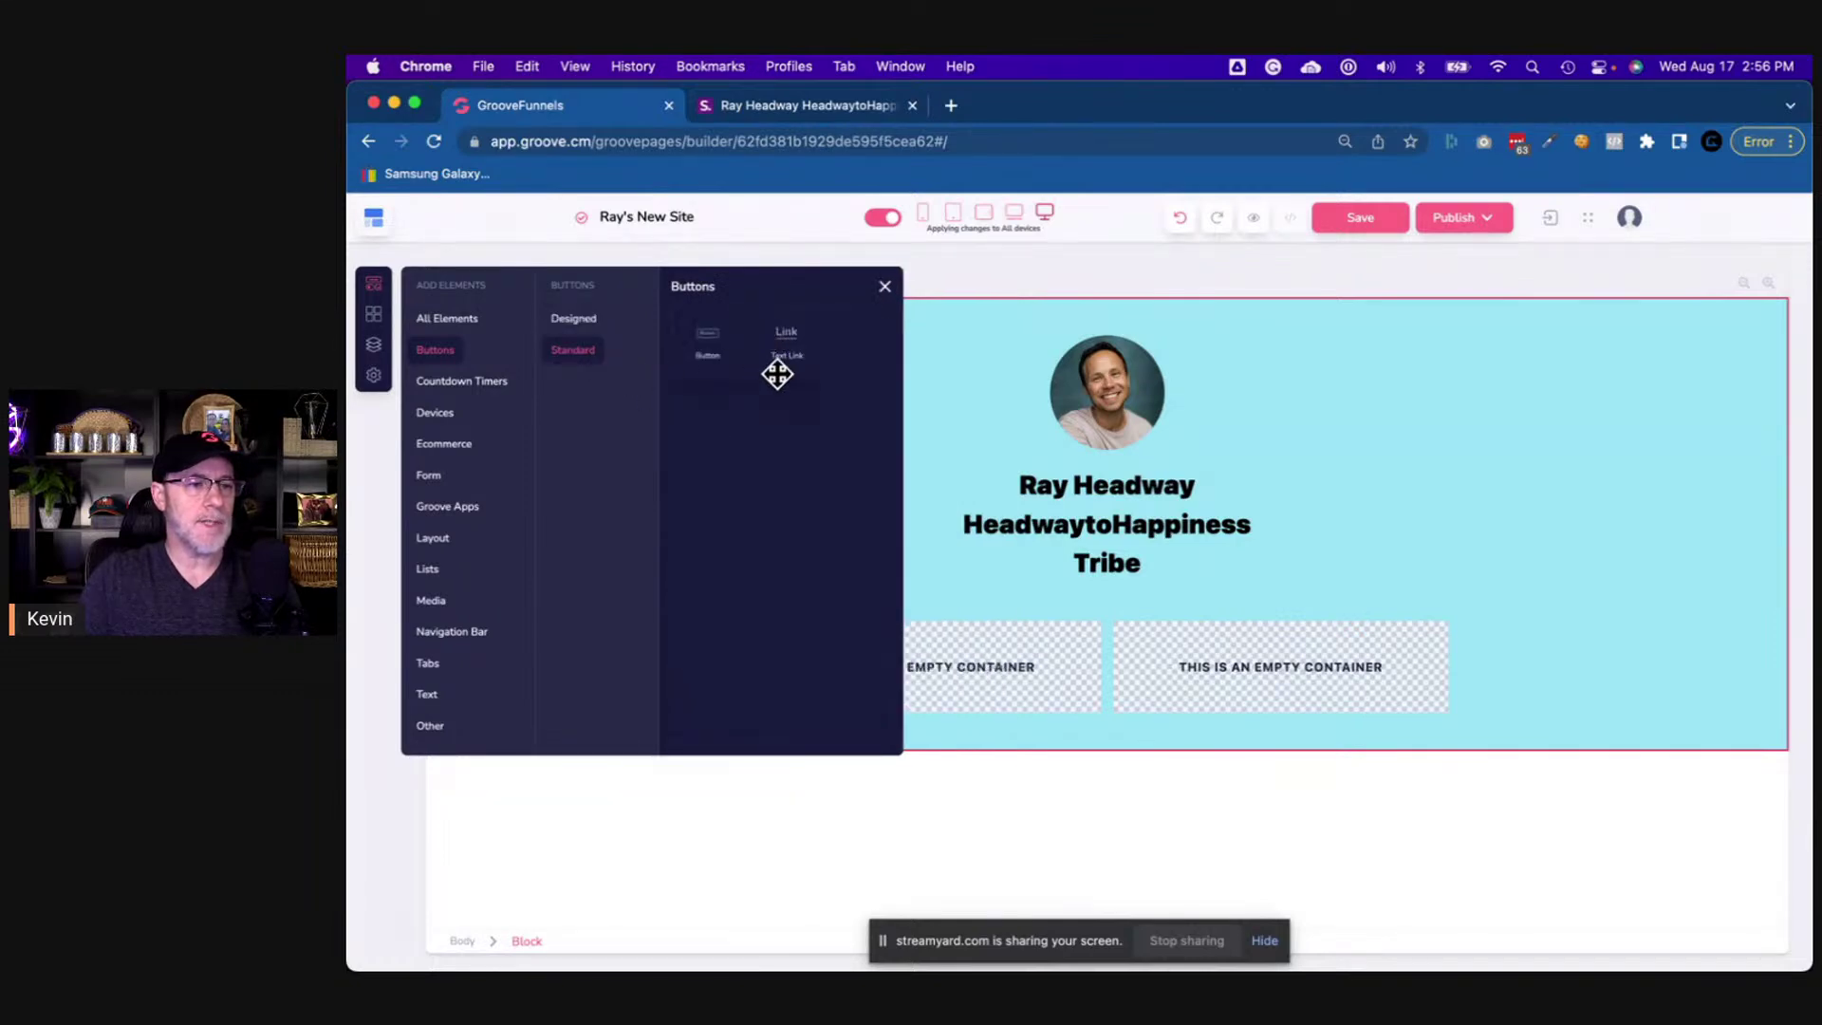
{"action": "left_click", "coordinate": [575, 321]}
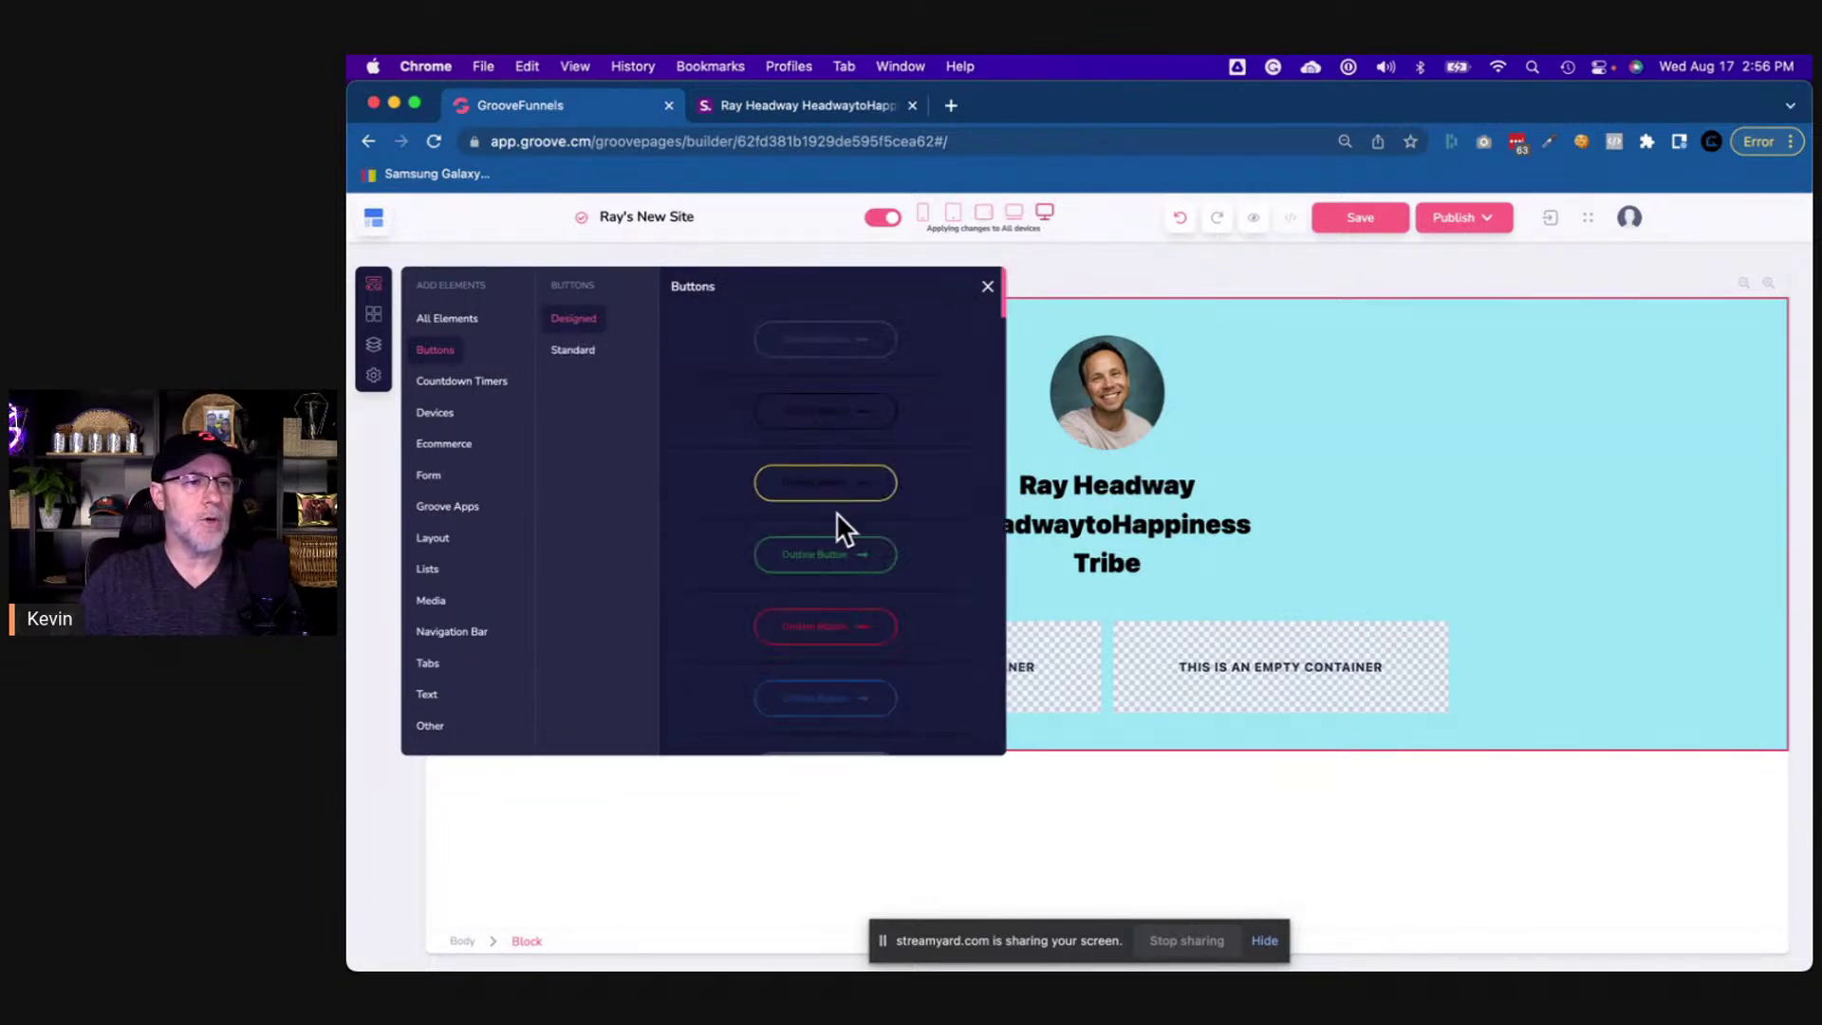
- Place the green Solid Button into the left column, matching the live page's contact buttons
{"action": "left_click", "coordinate": [808, 105]}
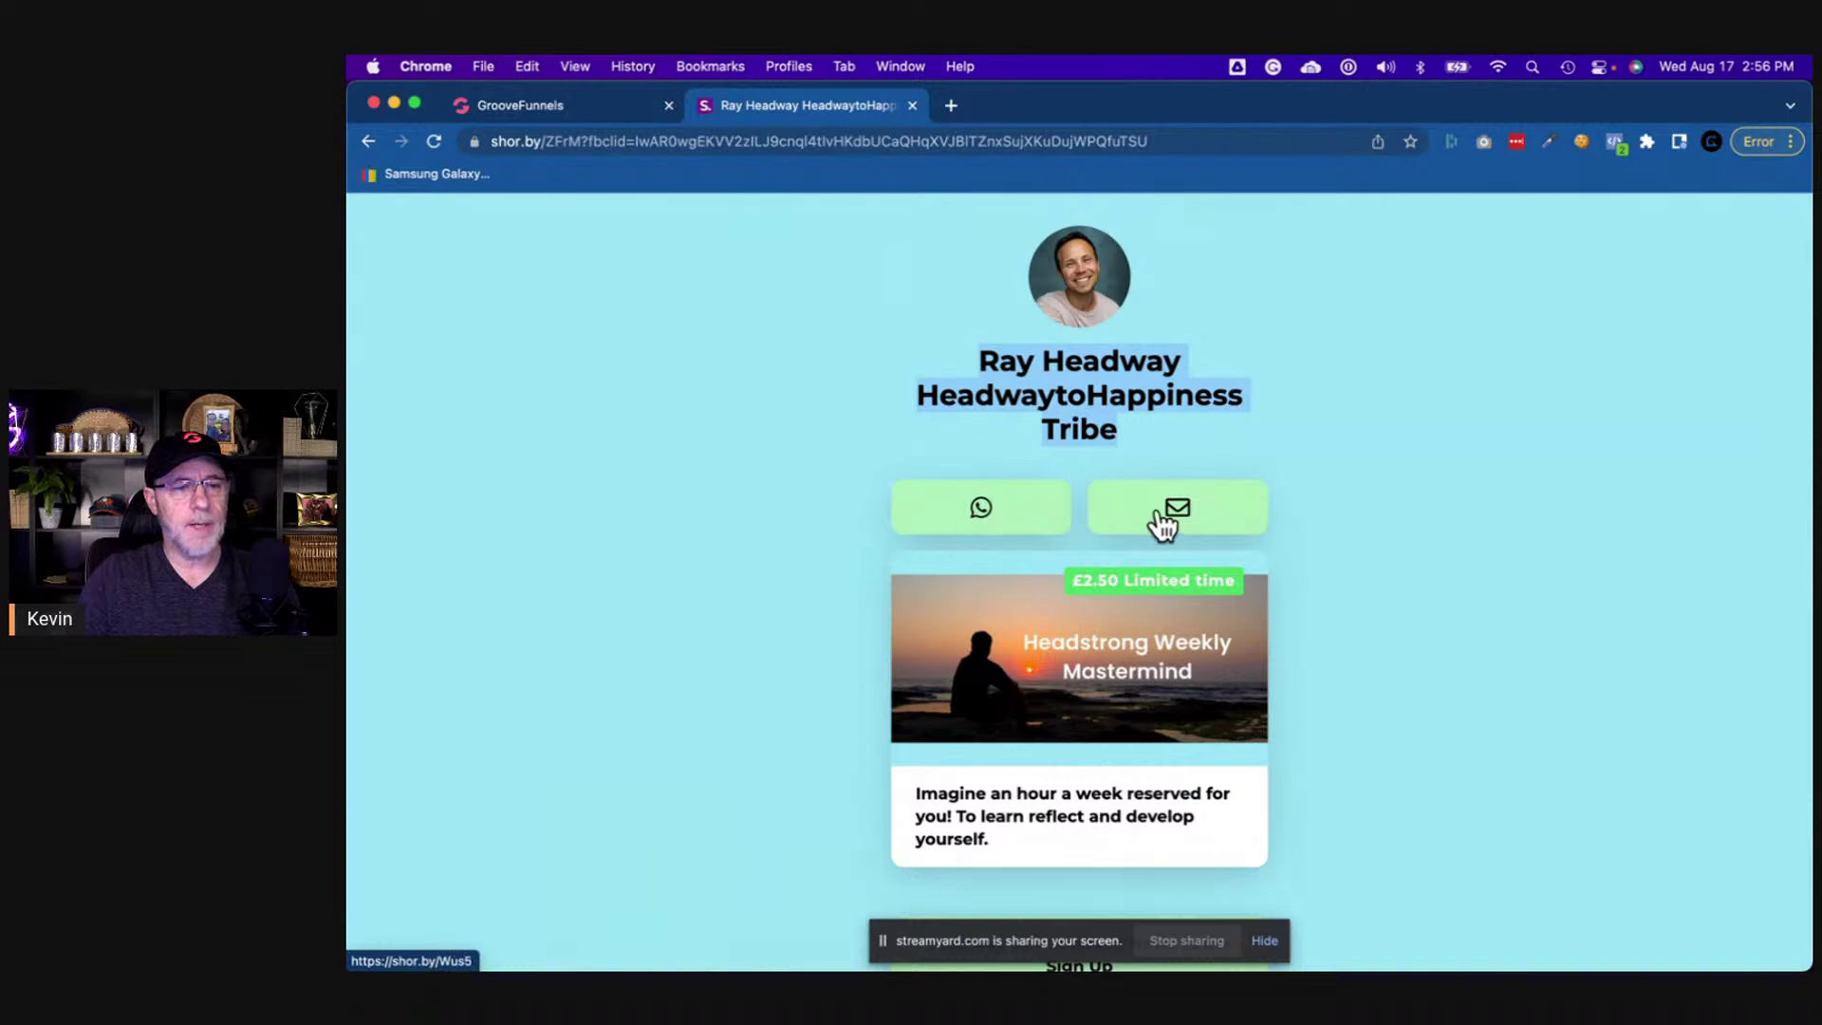
{"action": "left_click", "coordinate": [579, 103]}
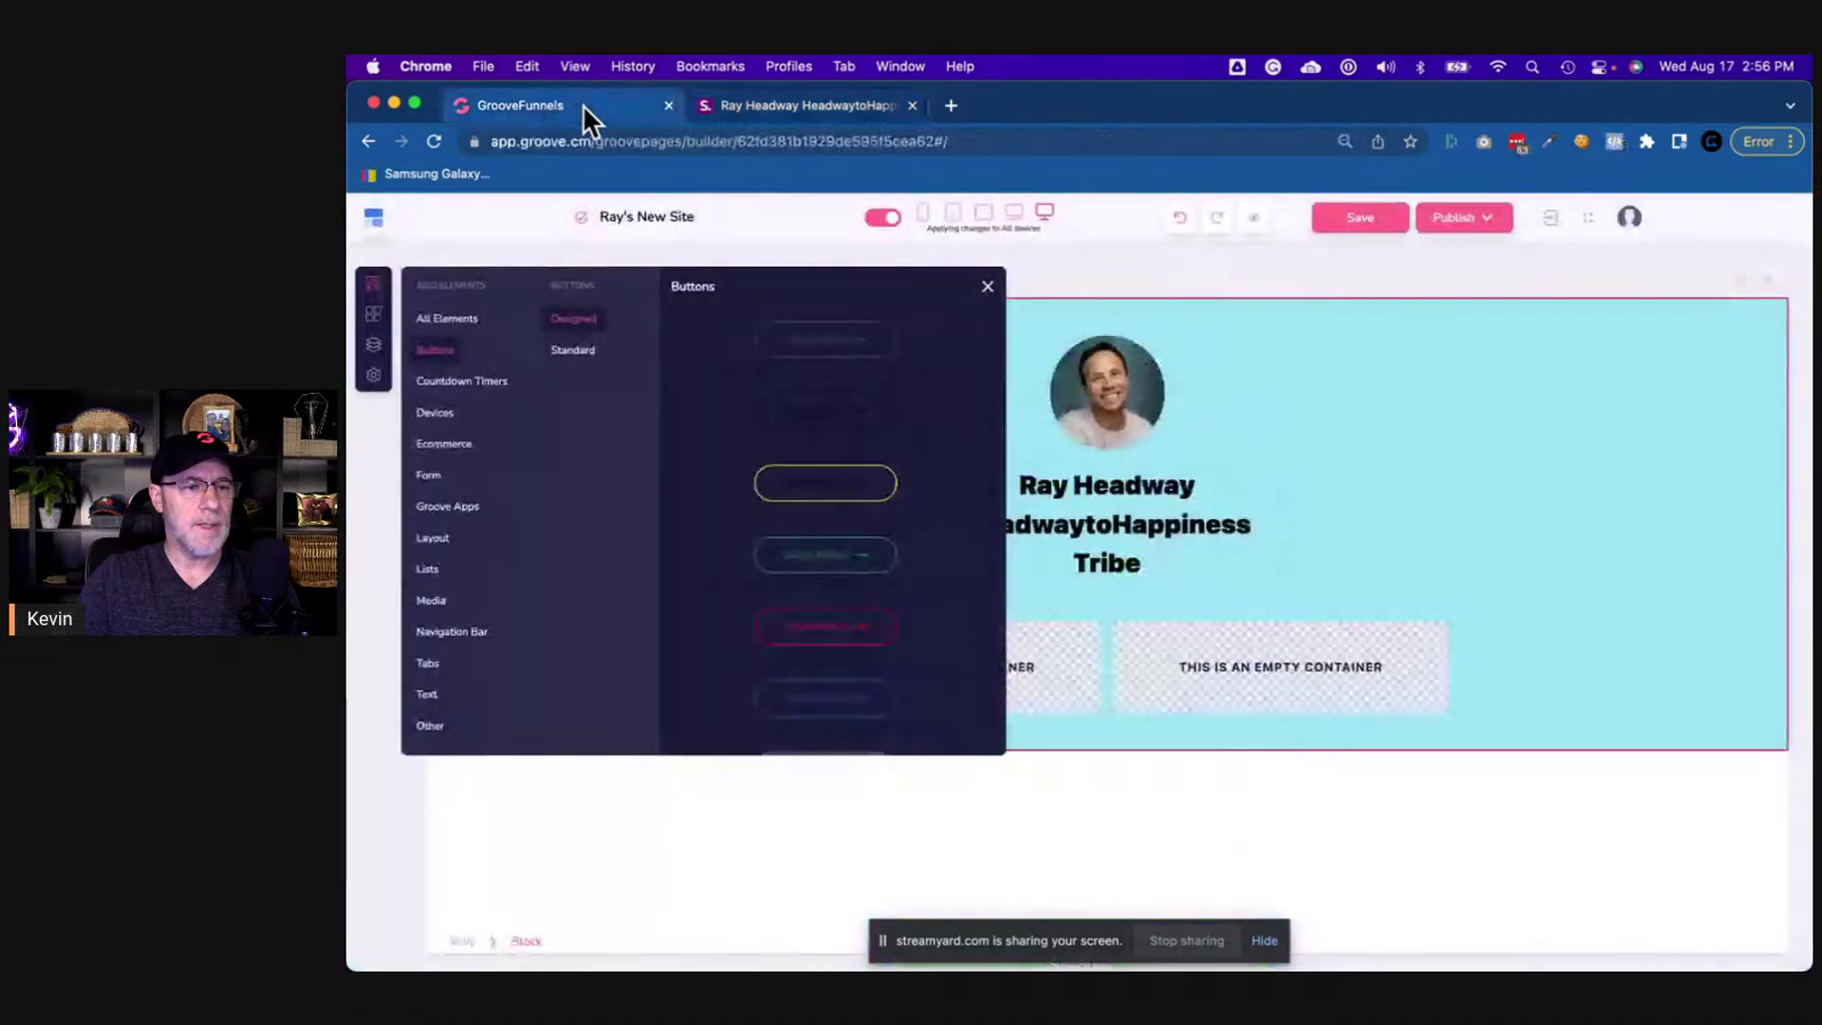
{"action": "scroll", "coordinate": [817, 526], "scroll_direction": "down", "scroll_amount": 5}
{"action": "scroll", "coordinate": [817, 528], "scroll_direction": "up", "scroll_amount": 1}
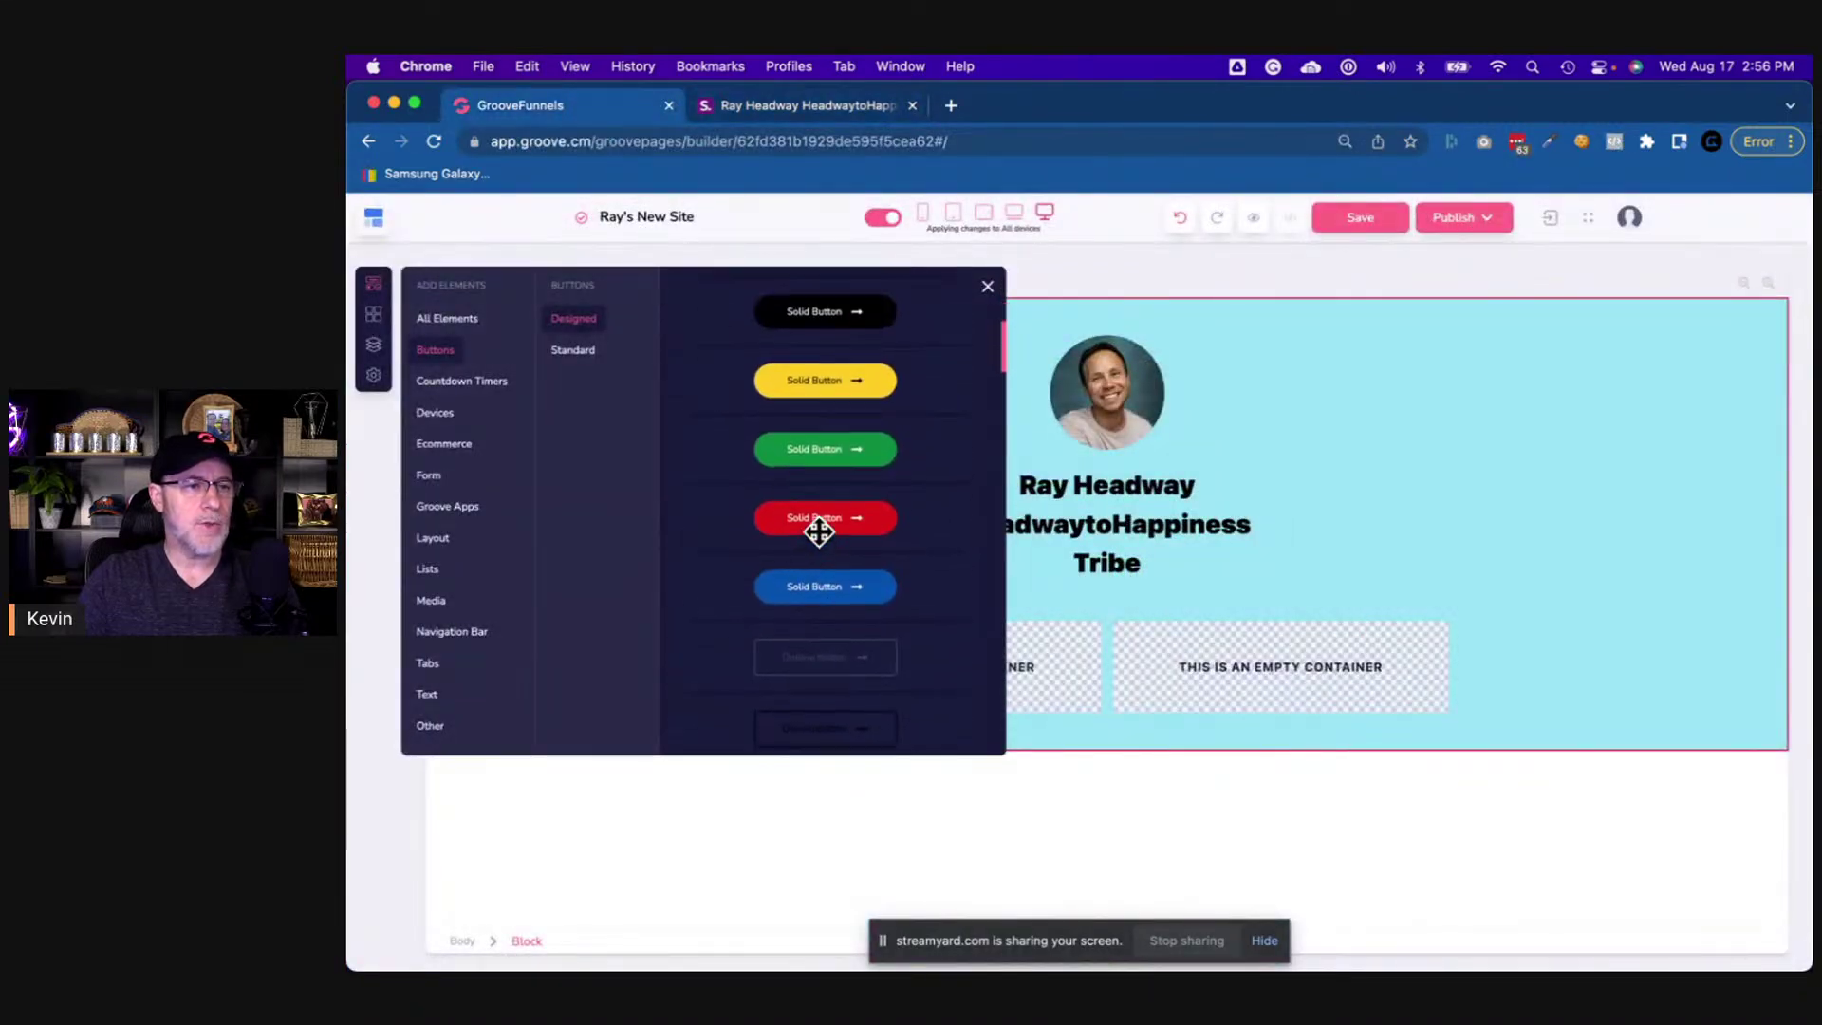
{"action": "left_click", "coordinate": [828, 101]}
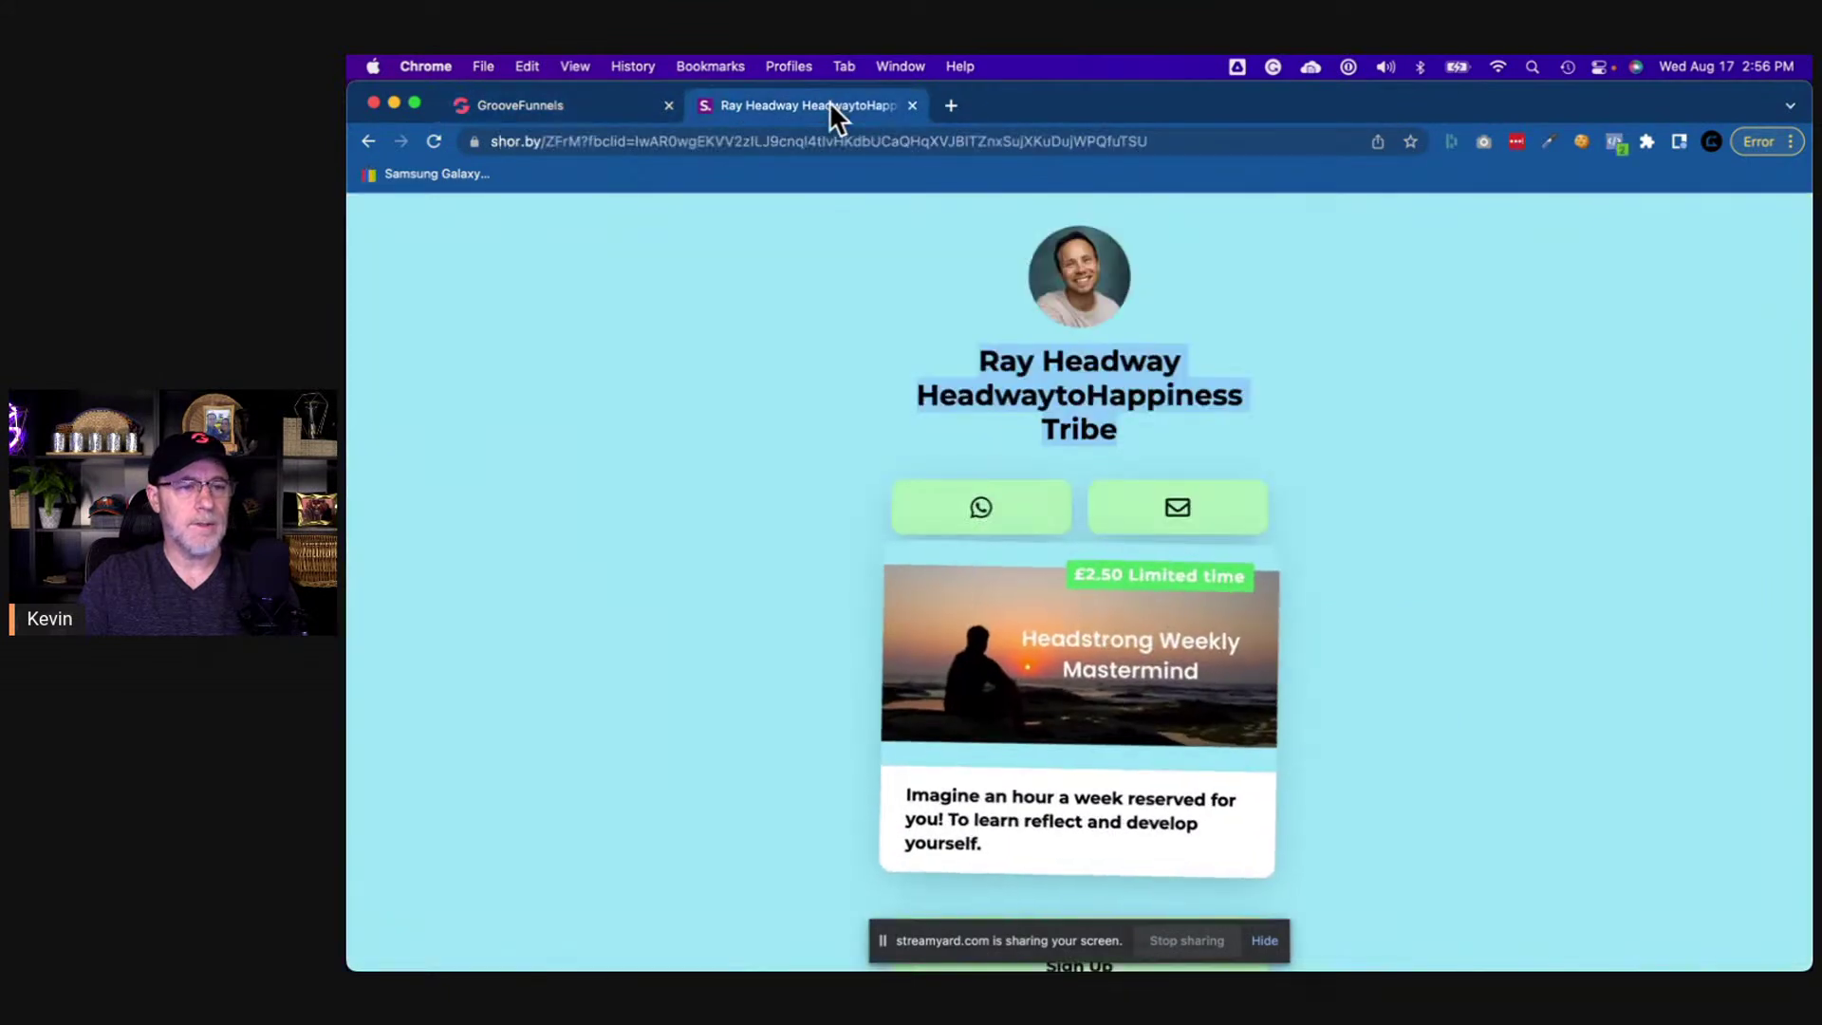
{"action": "left_click", "coordinate": [628, 99]}
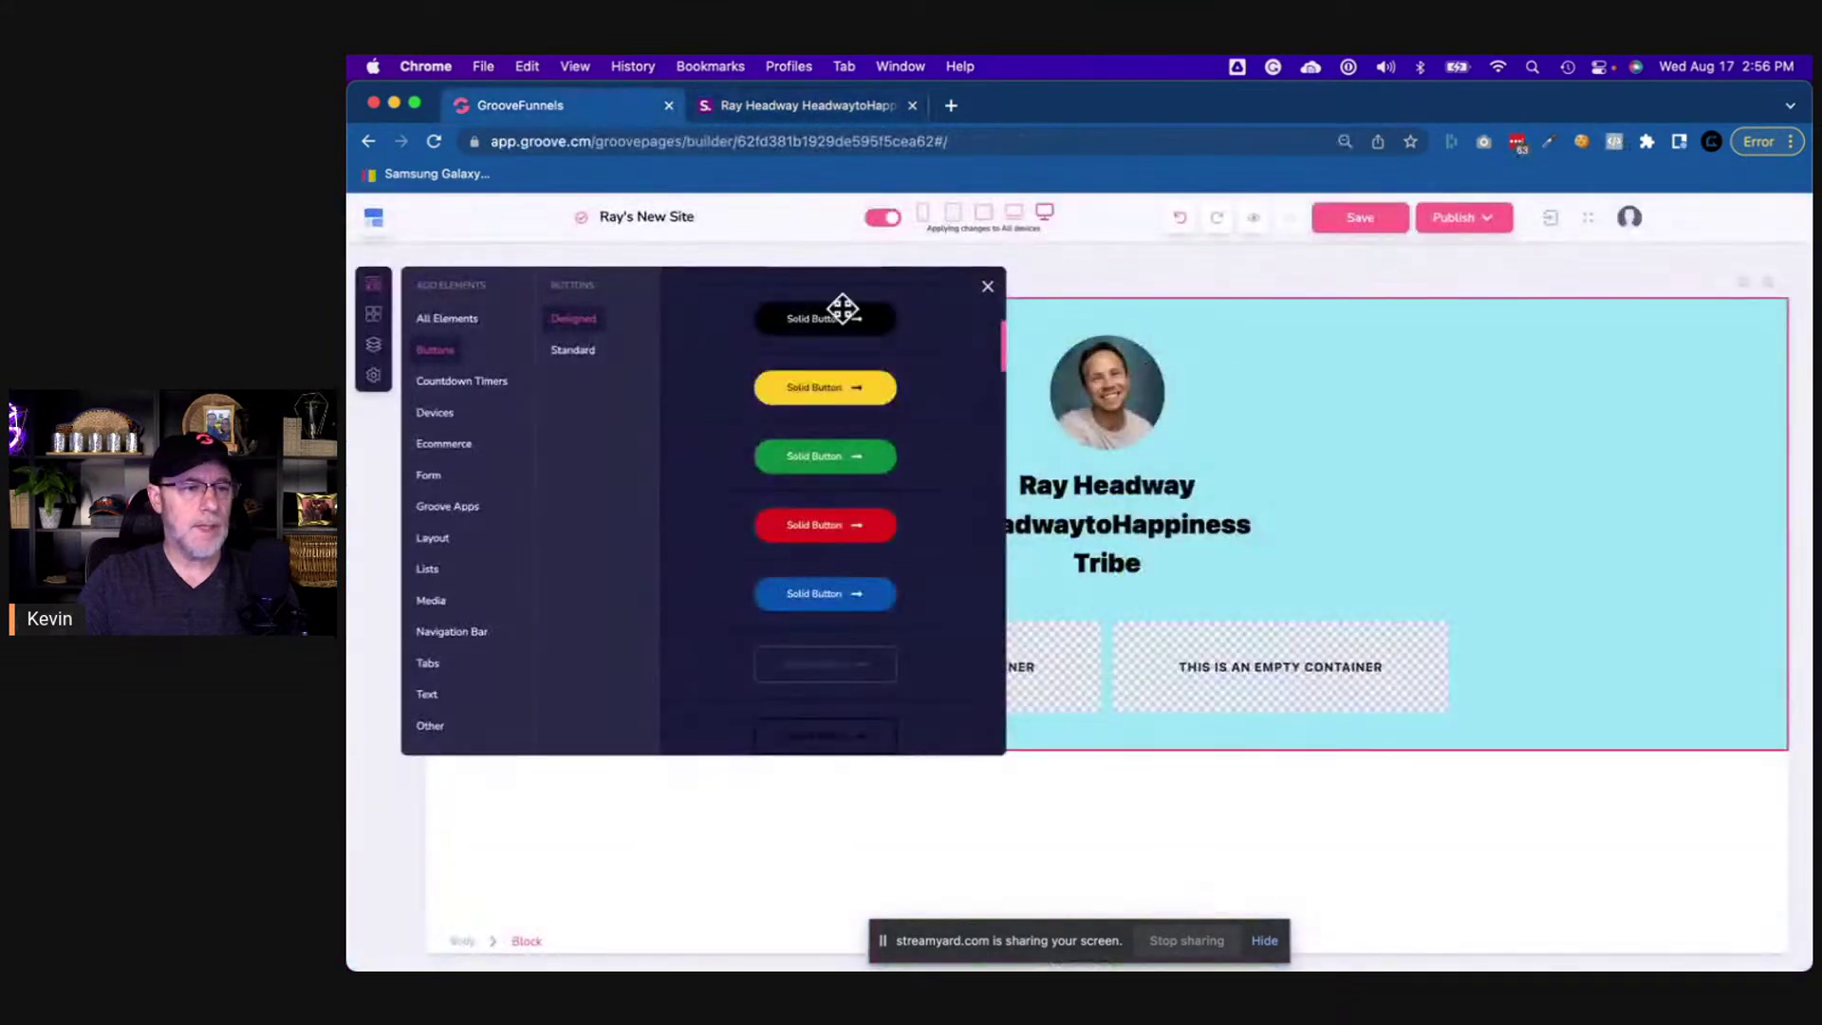
{"action": "scroll", "coordinate": [858, 360], "scroll_direction": "down", "scroll_amount": 4}
{"action": "scroll", "coordinate": [865, 377], "scroll_direction": "down", "scroll_amount": 5}
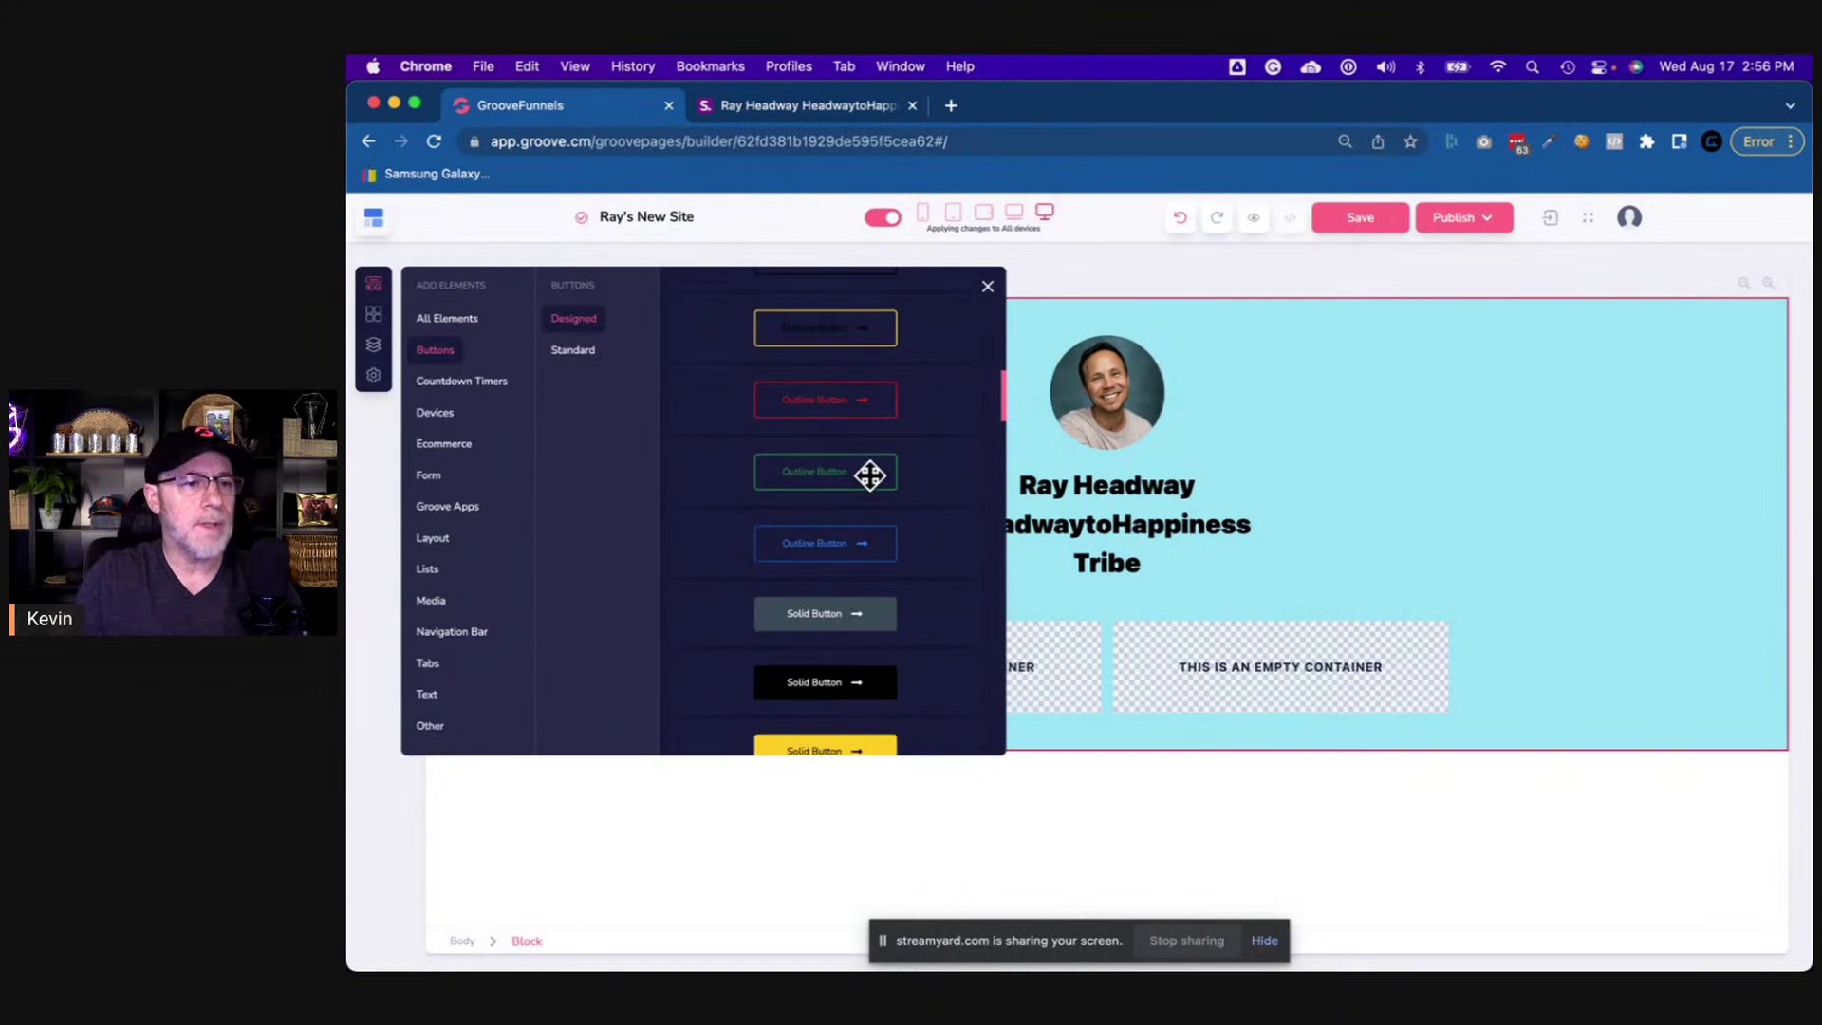
{"action": "scroll", "coordinate": [869, 477], "scroll_direction": "down", "scroll_amount": 3}
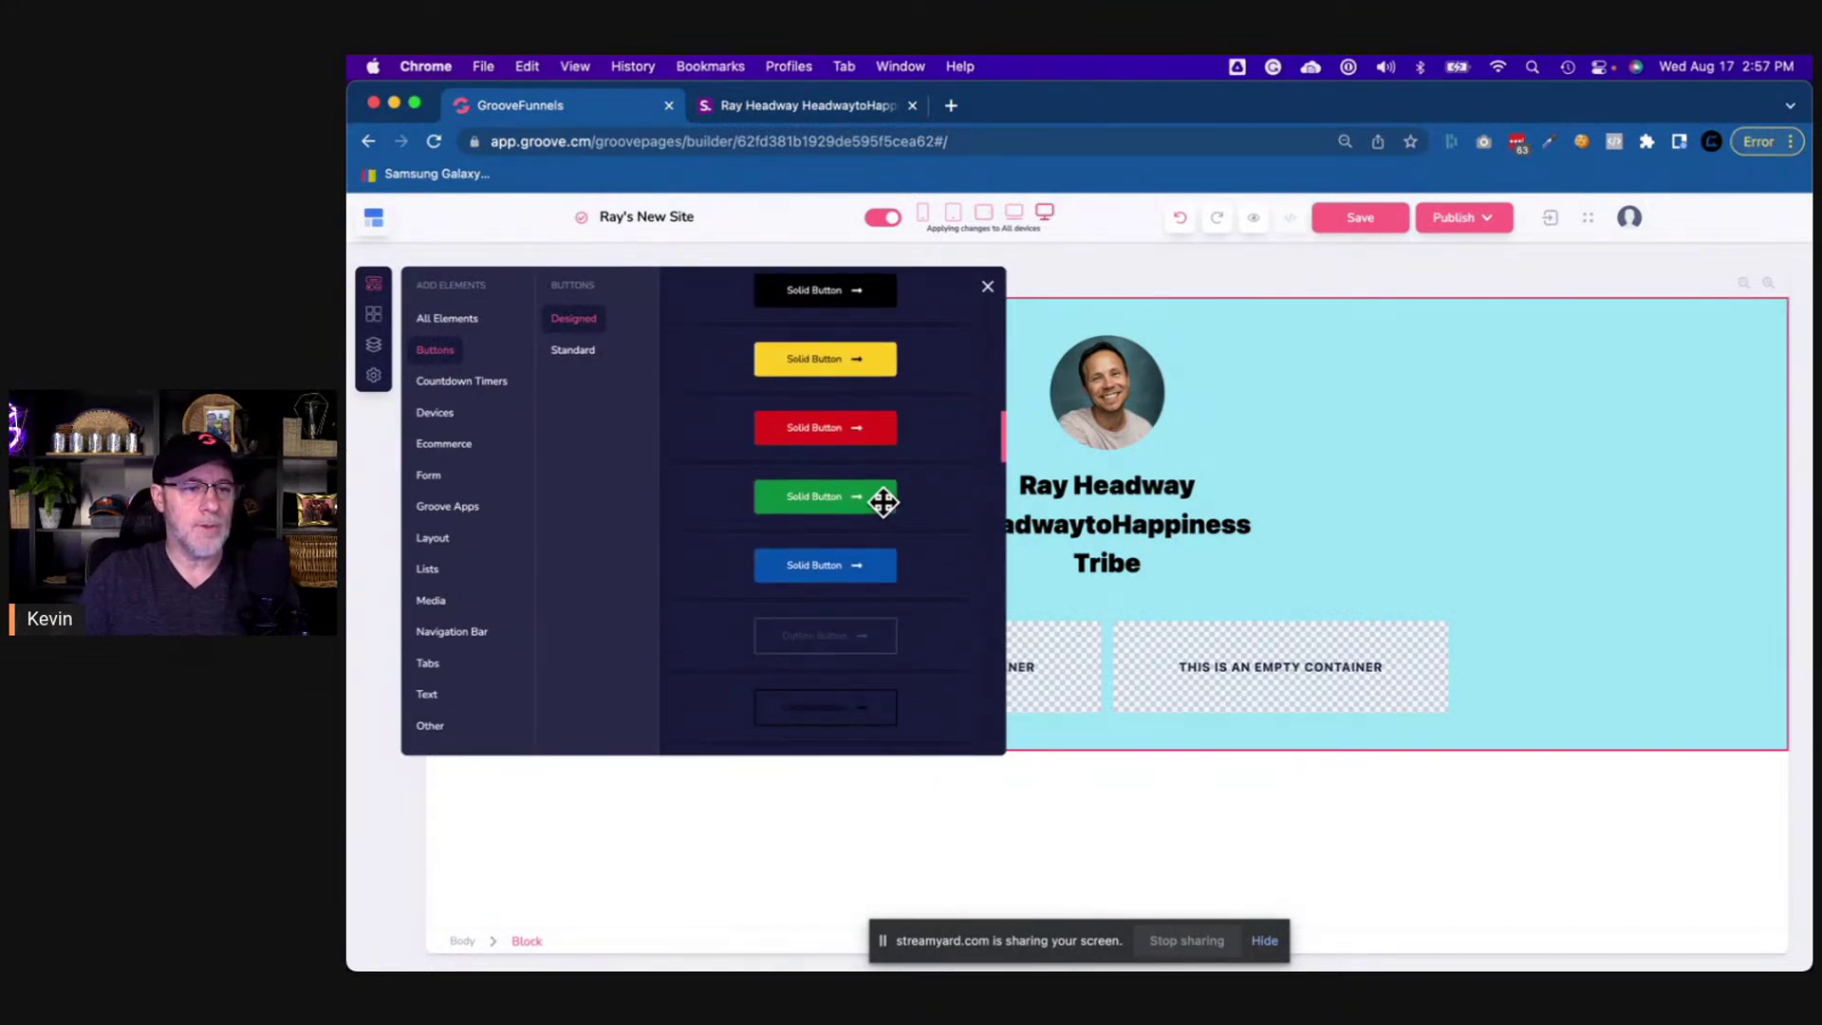
{"action": "left_click_drag", "start_coordinate": [886, 497], "coordinate": [1046, 653]}
- Select the new green button in the left column and bring up the live Shorby page
{"action": "left_click", "coordinate": [1040, 662]}
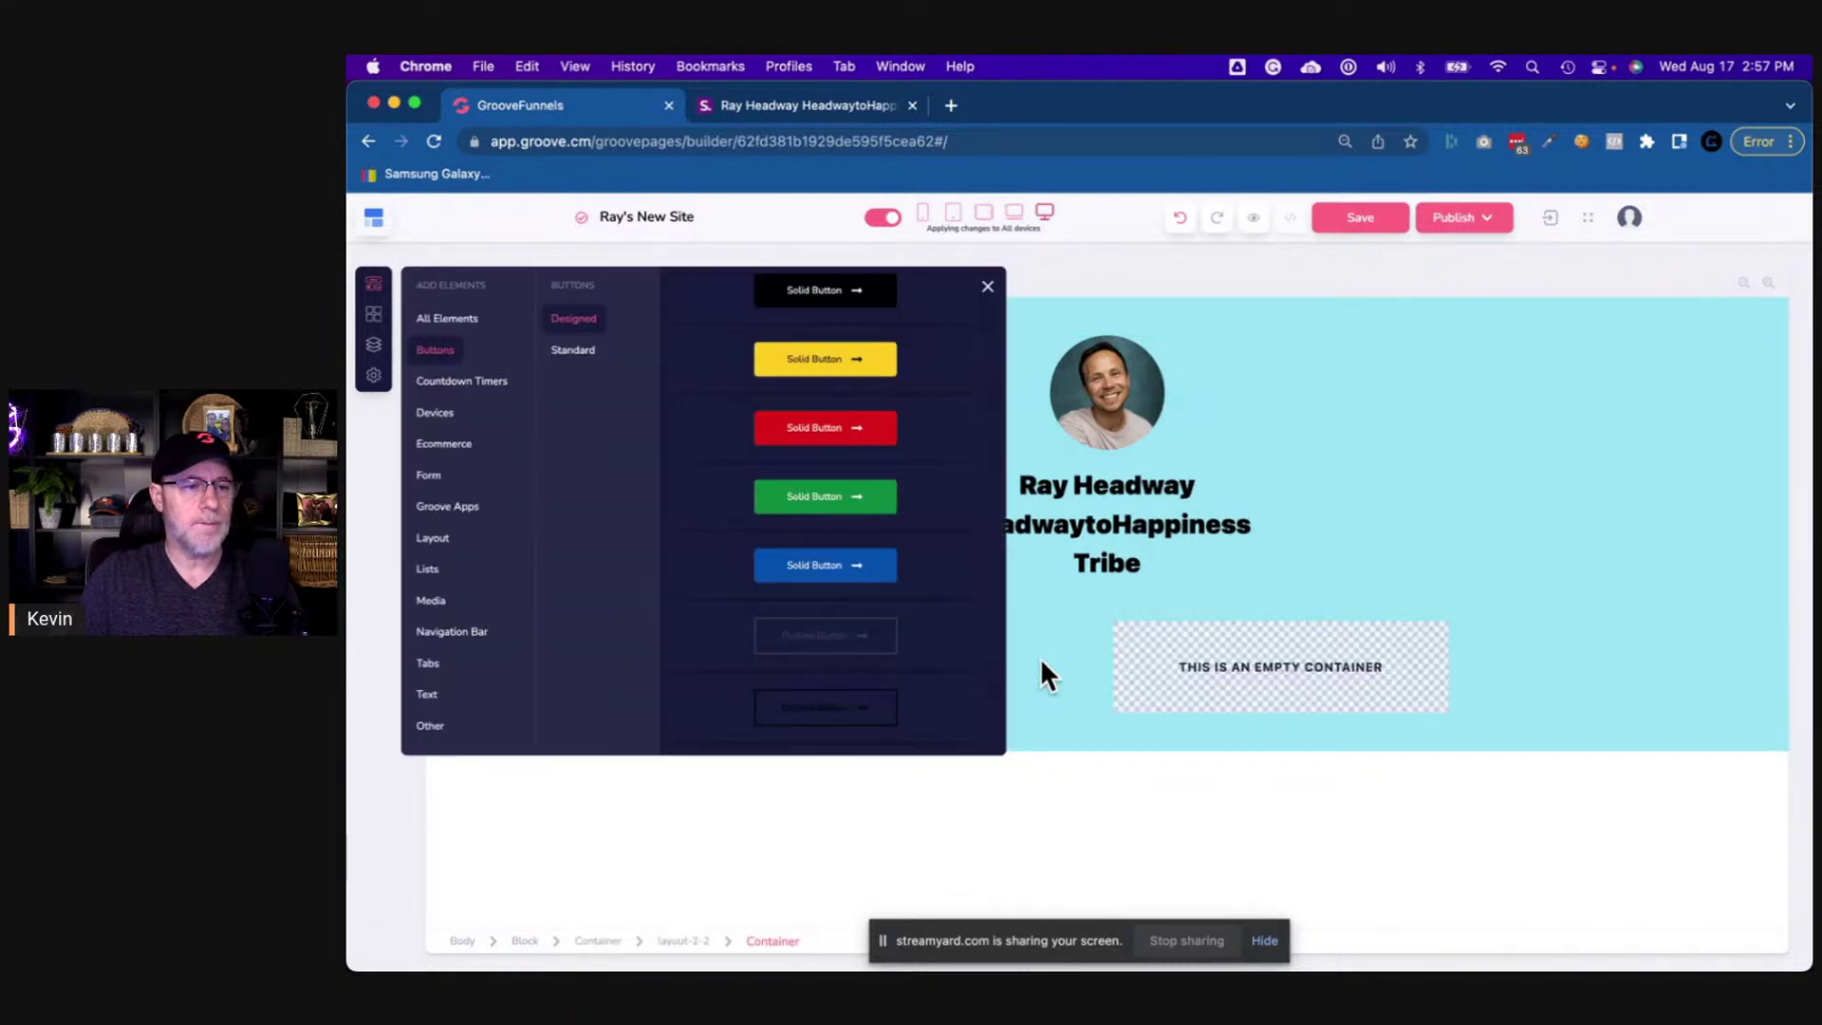
{"action": "left_click", "coordinate": [1039, 666]}
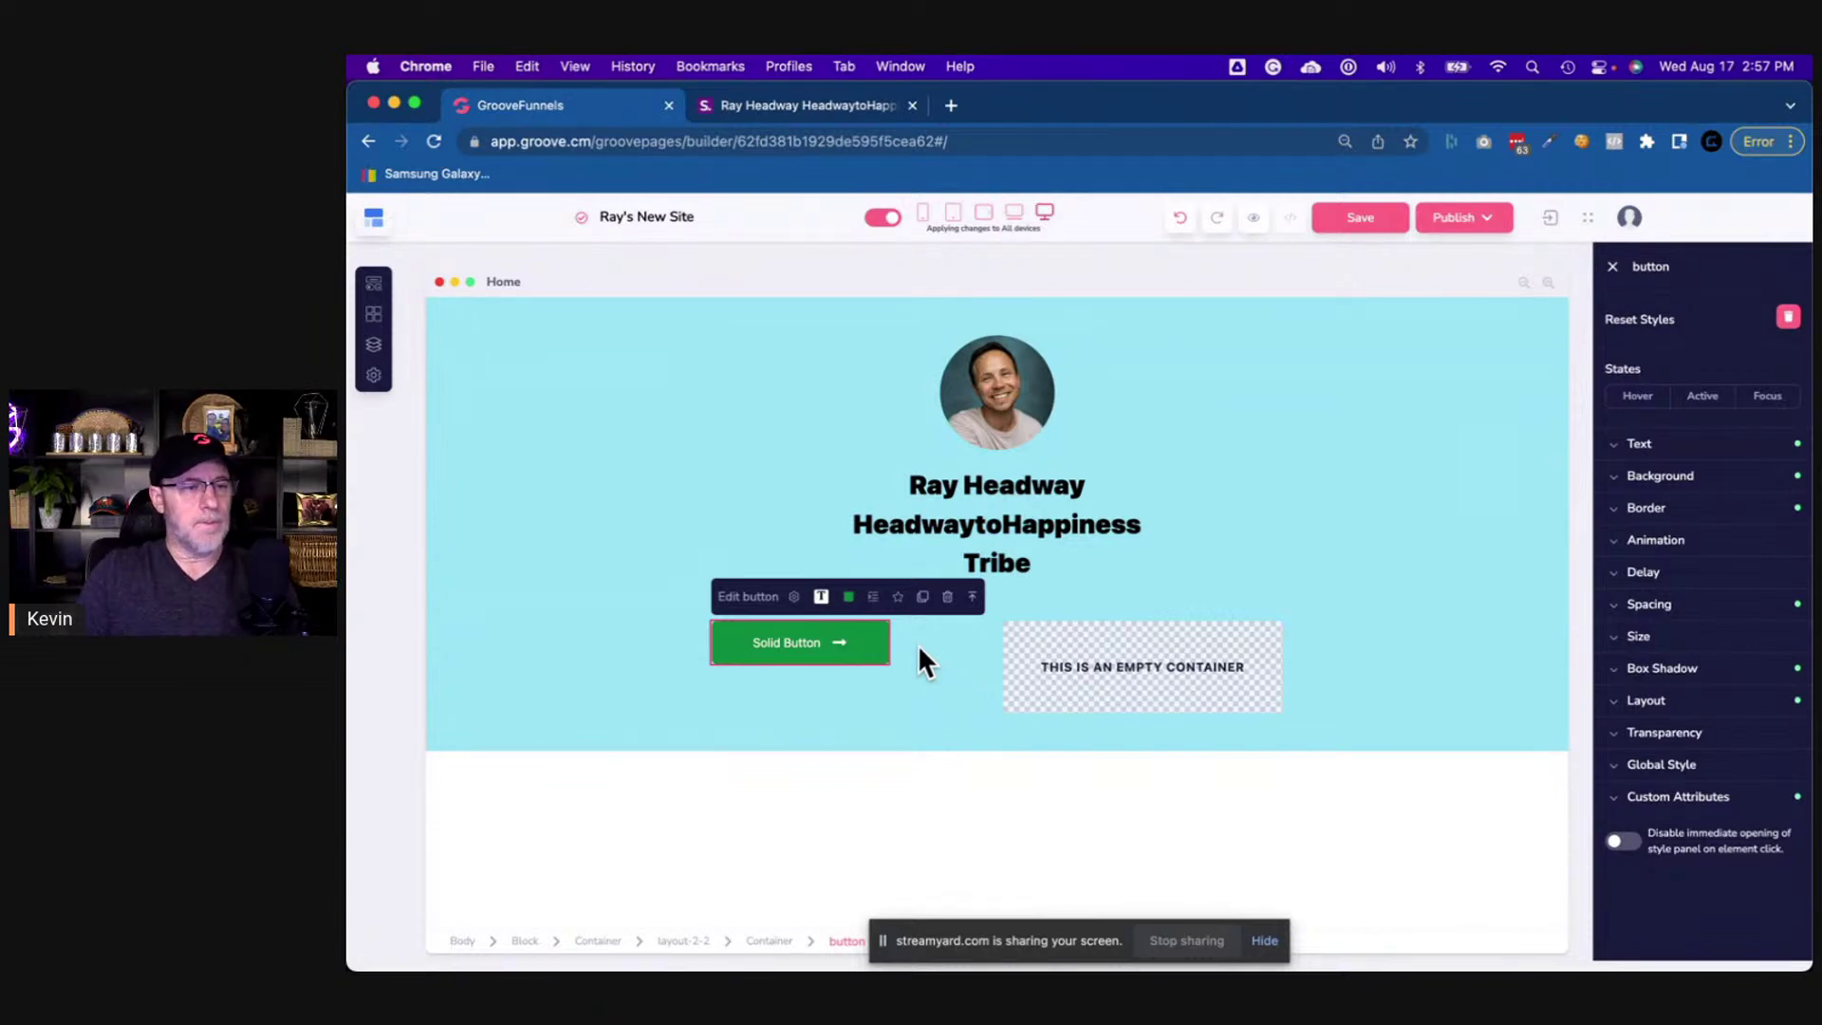
{"action": "left_click", "coordinate": [793, 105]}
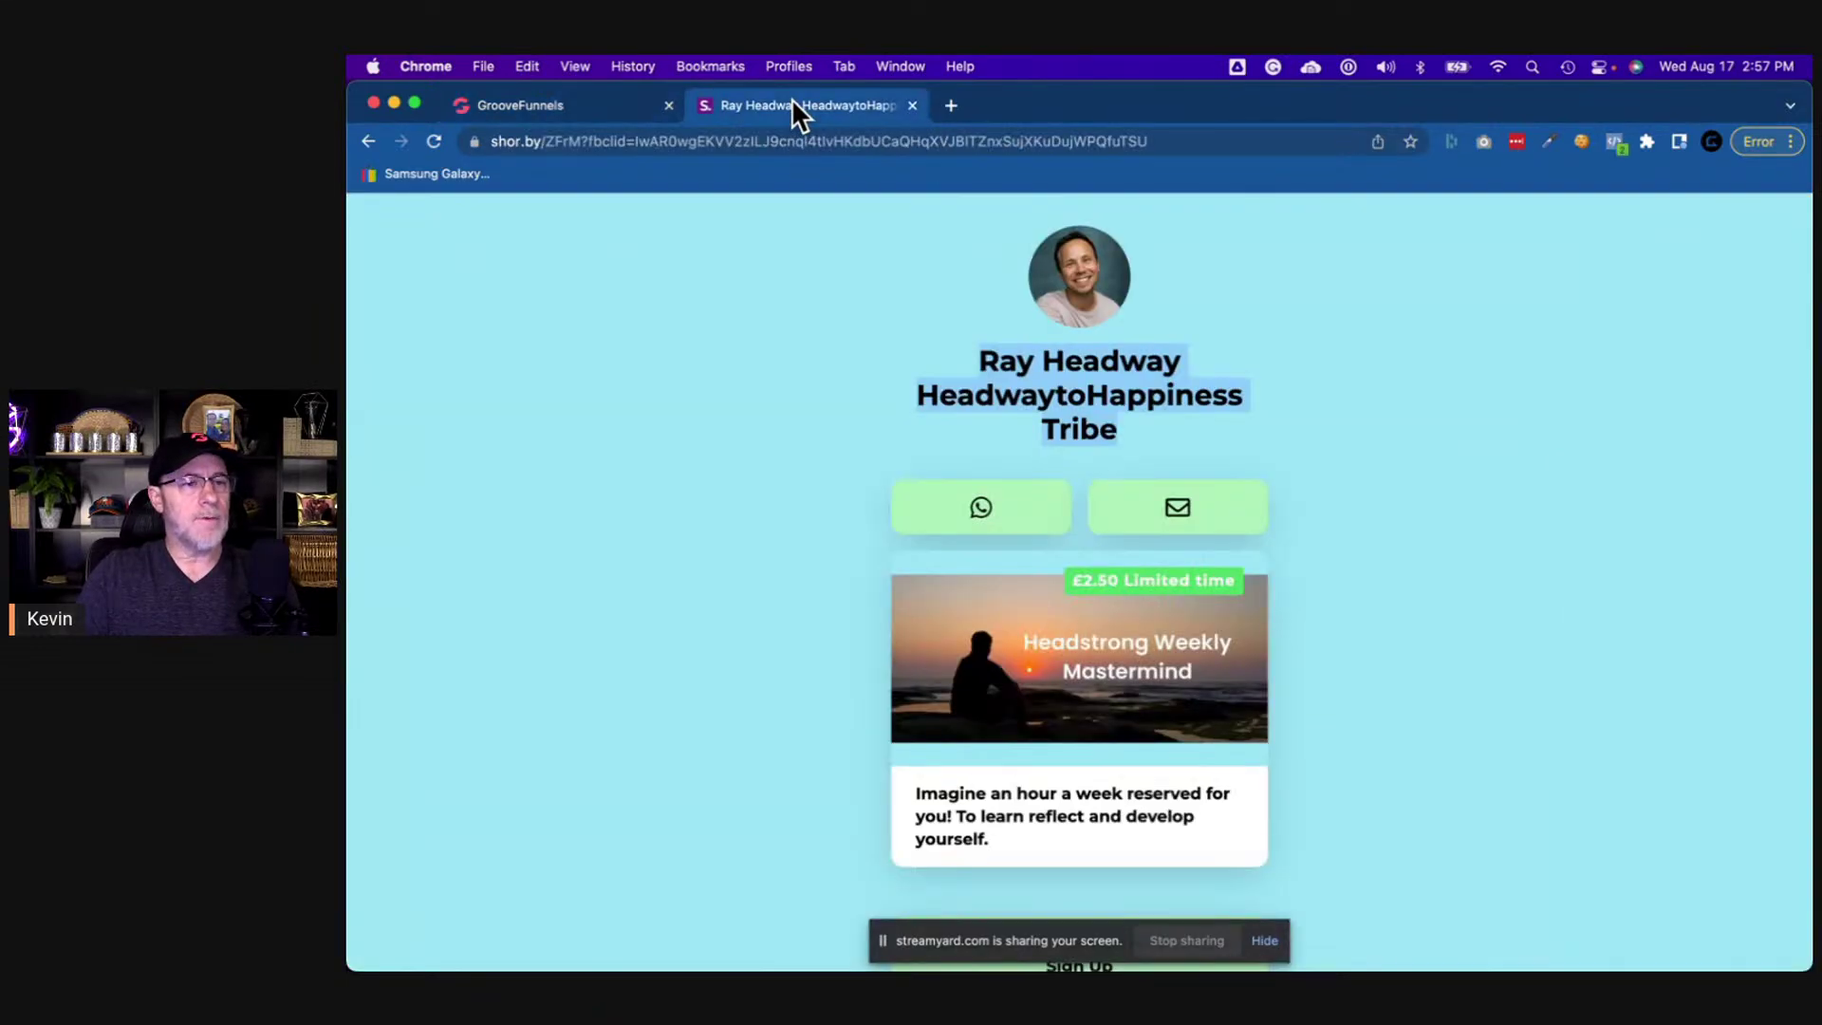
{"action": "right_click", "coordinate": [1020, 507]}
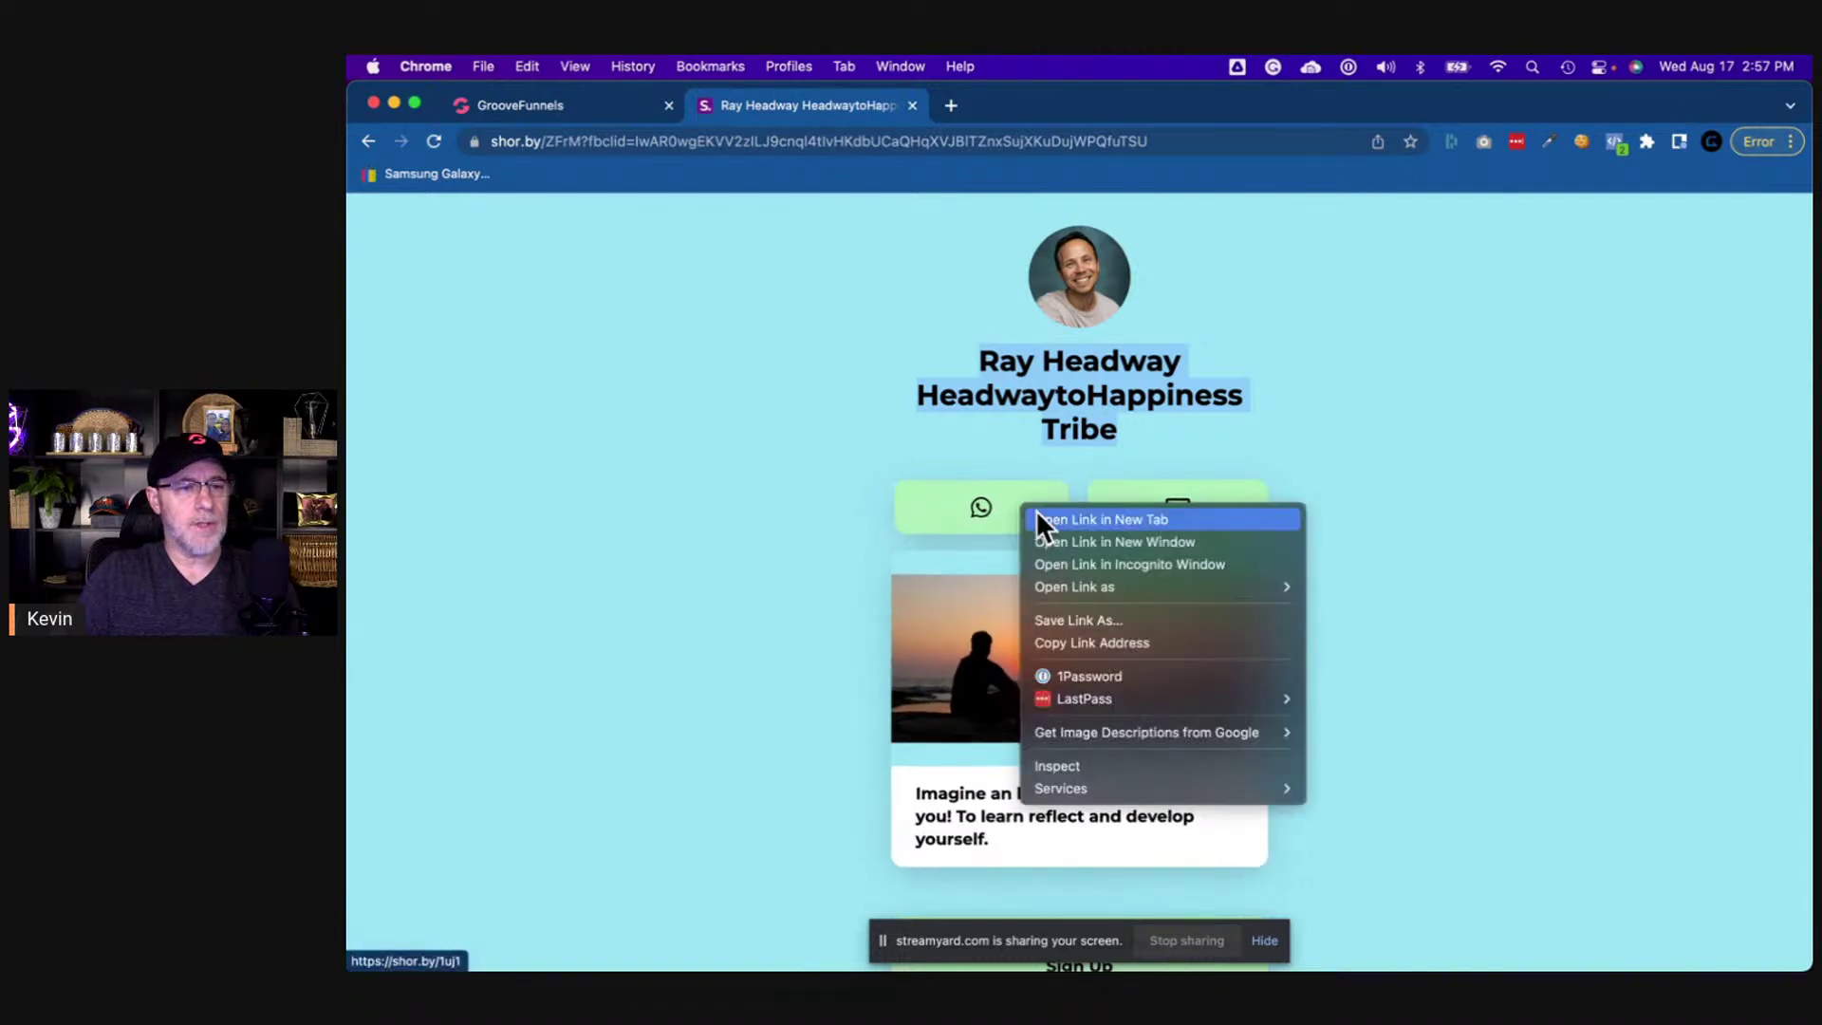
{"action": "left_click", "coordinate": [1053, 518]}
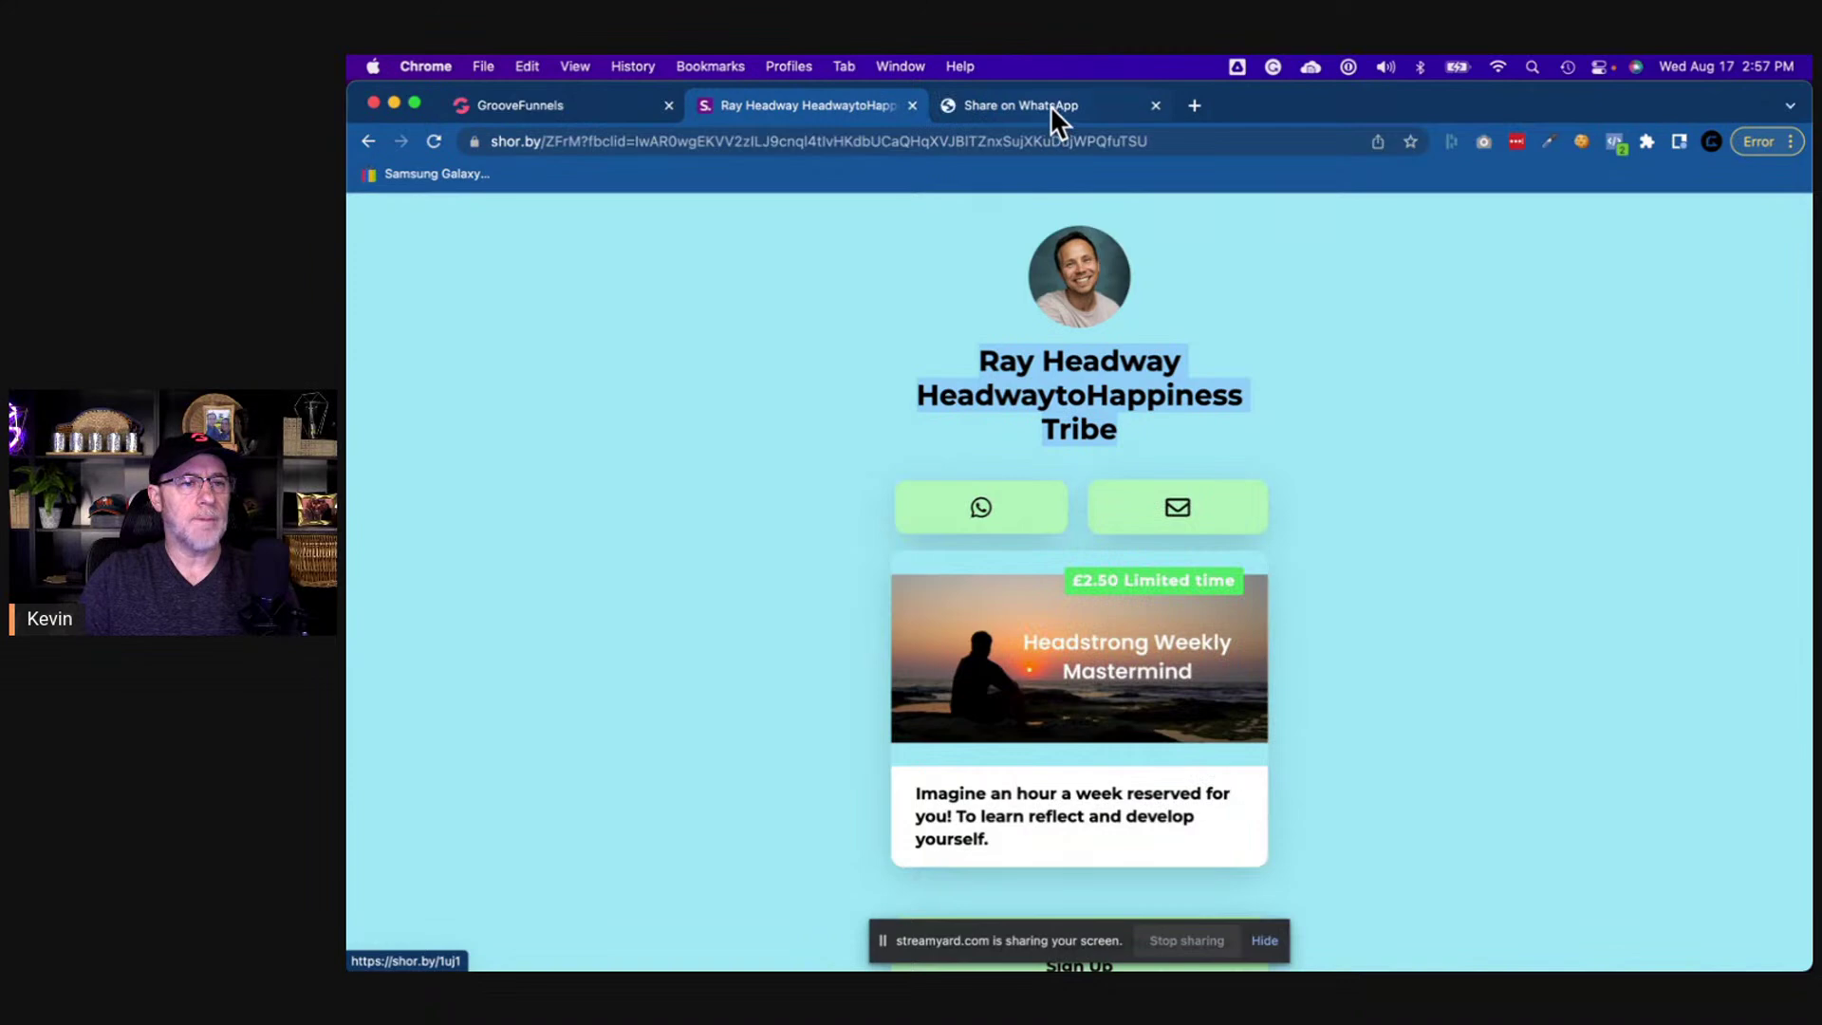
{"action": "left_click", "coordinate": [1050, 105]}
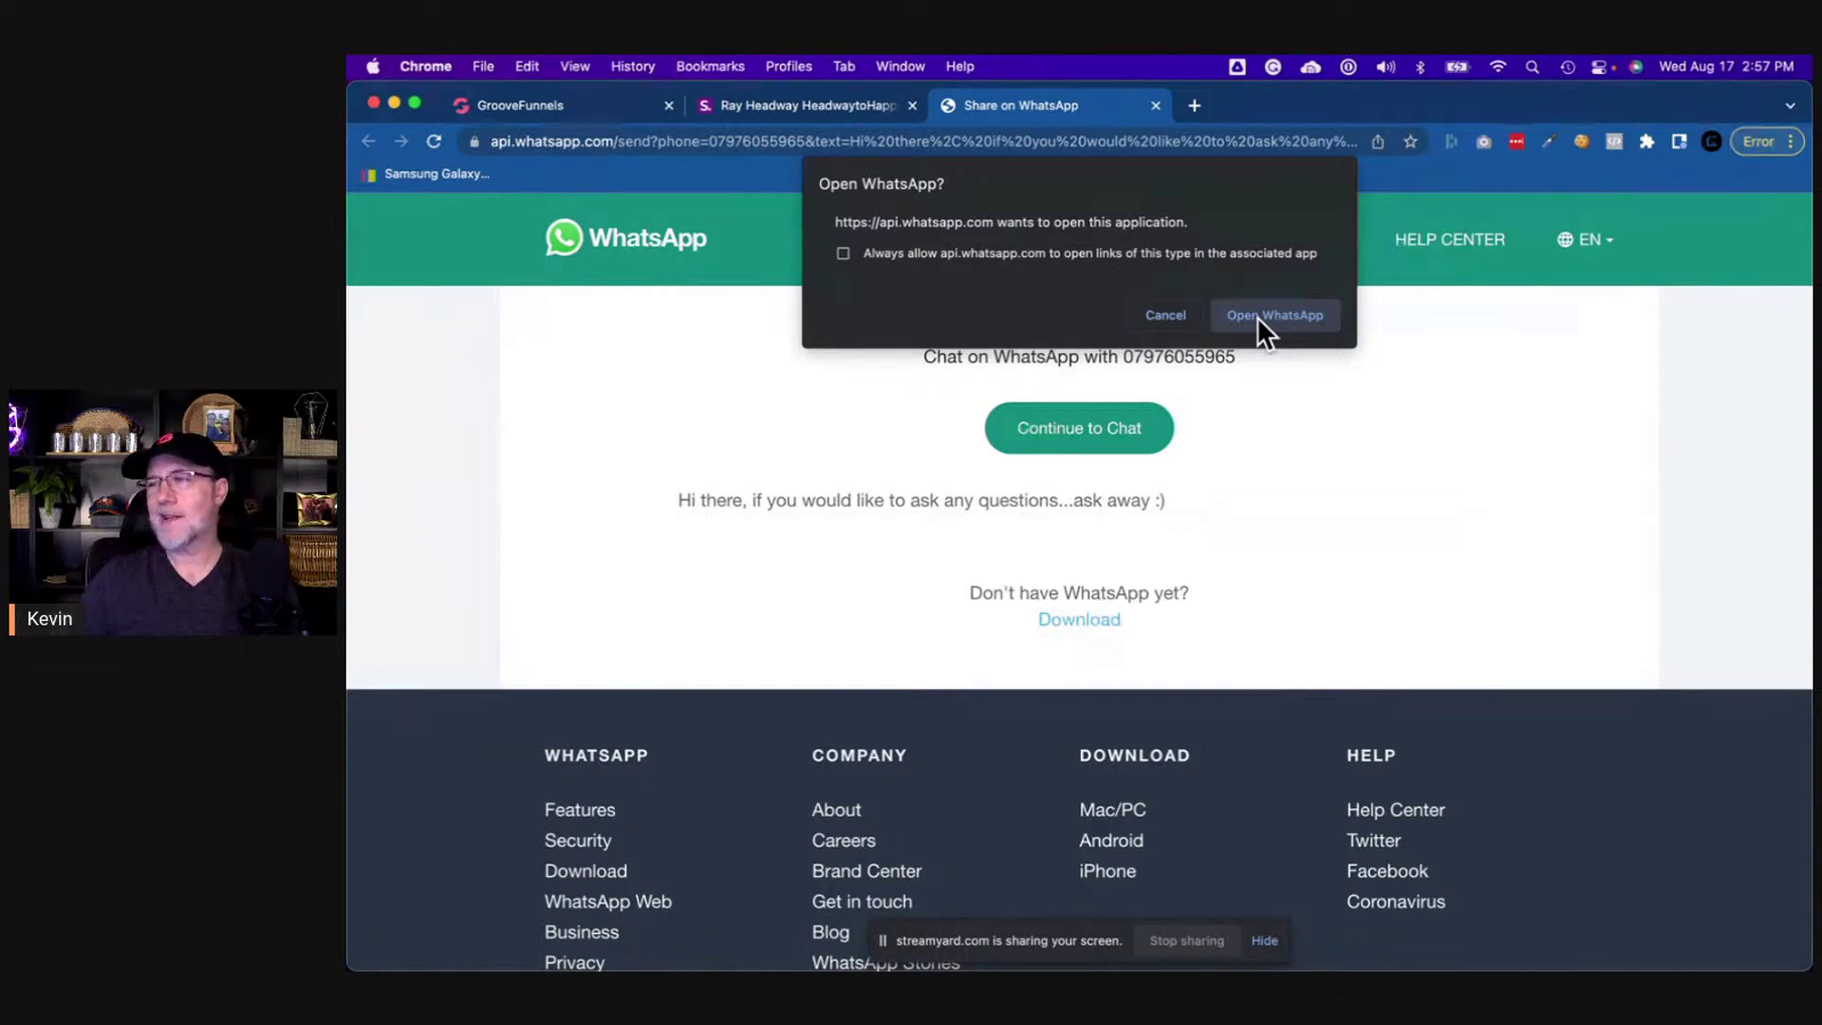
{"action": "left_click", "coordinate": [1256, 316]}
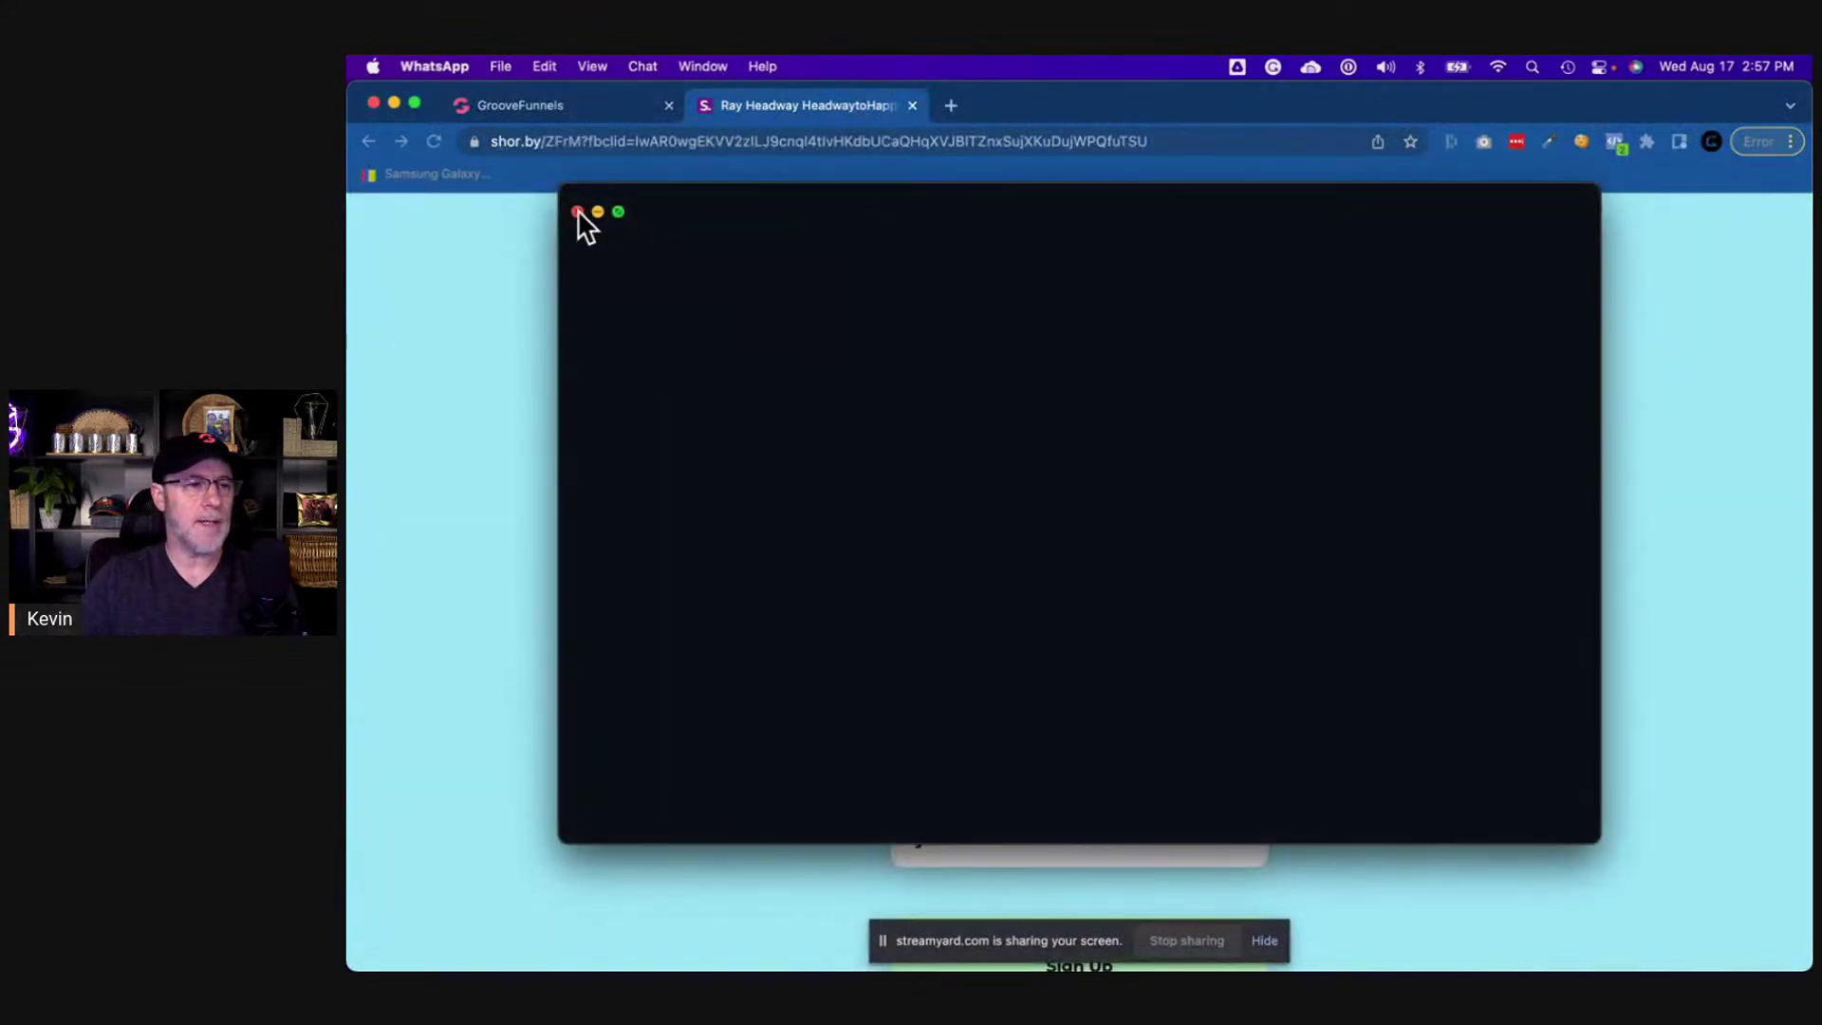
{"action": "left_click", "coordinate": [577, 211]}
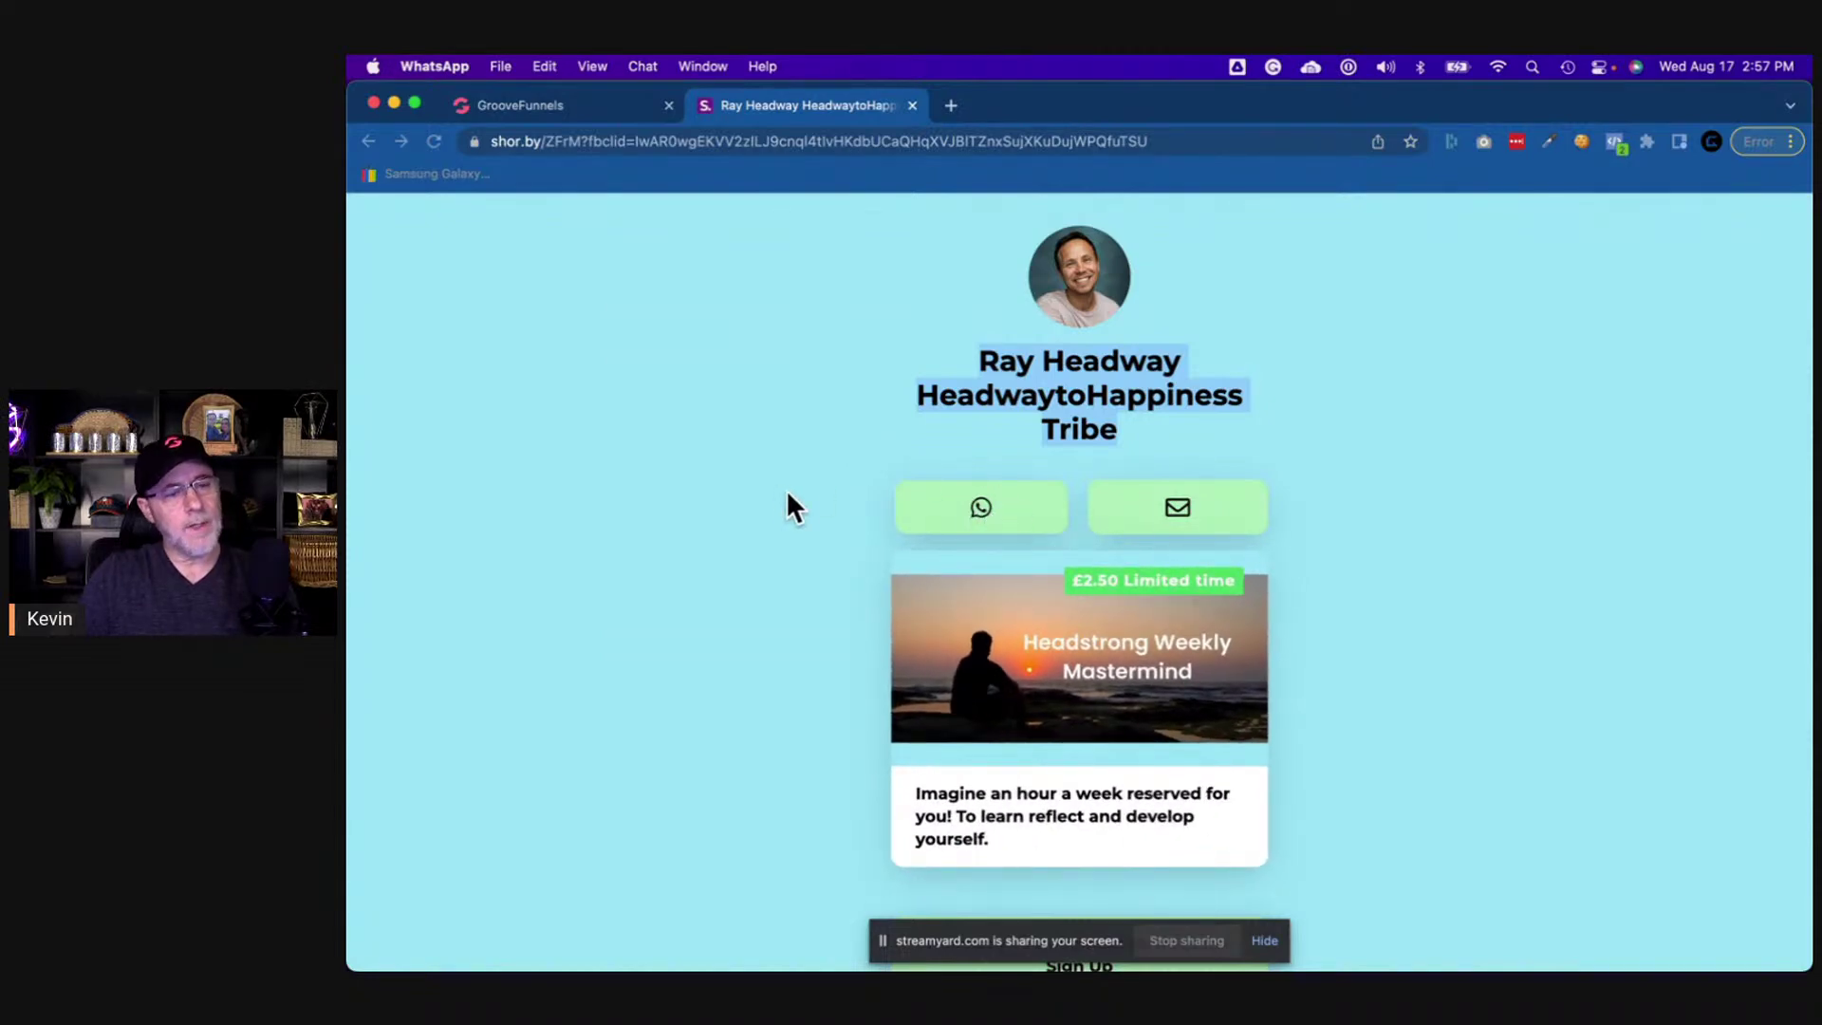
{"action": "right_click", "coordinate": [980, 513]}
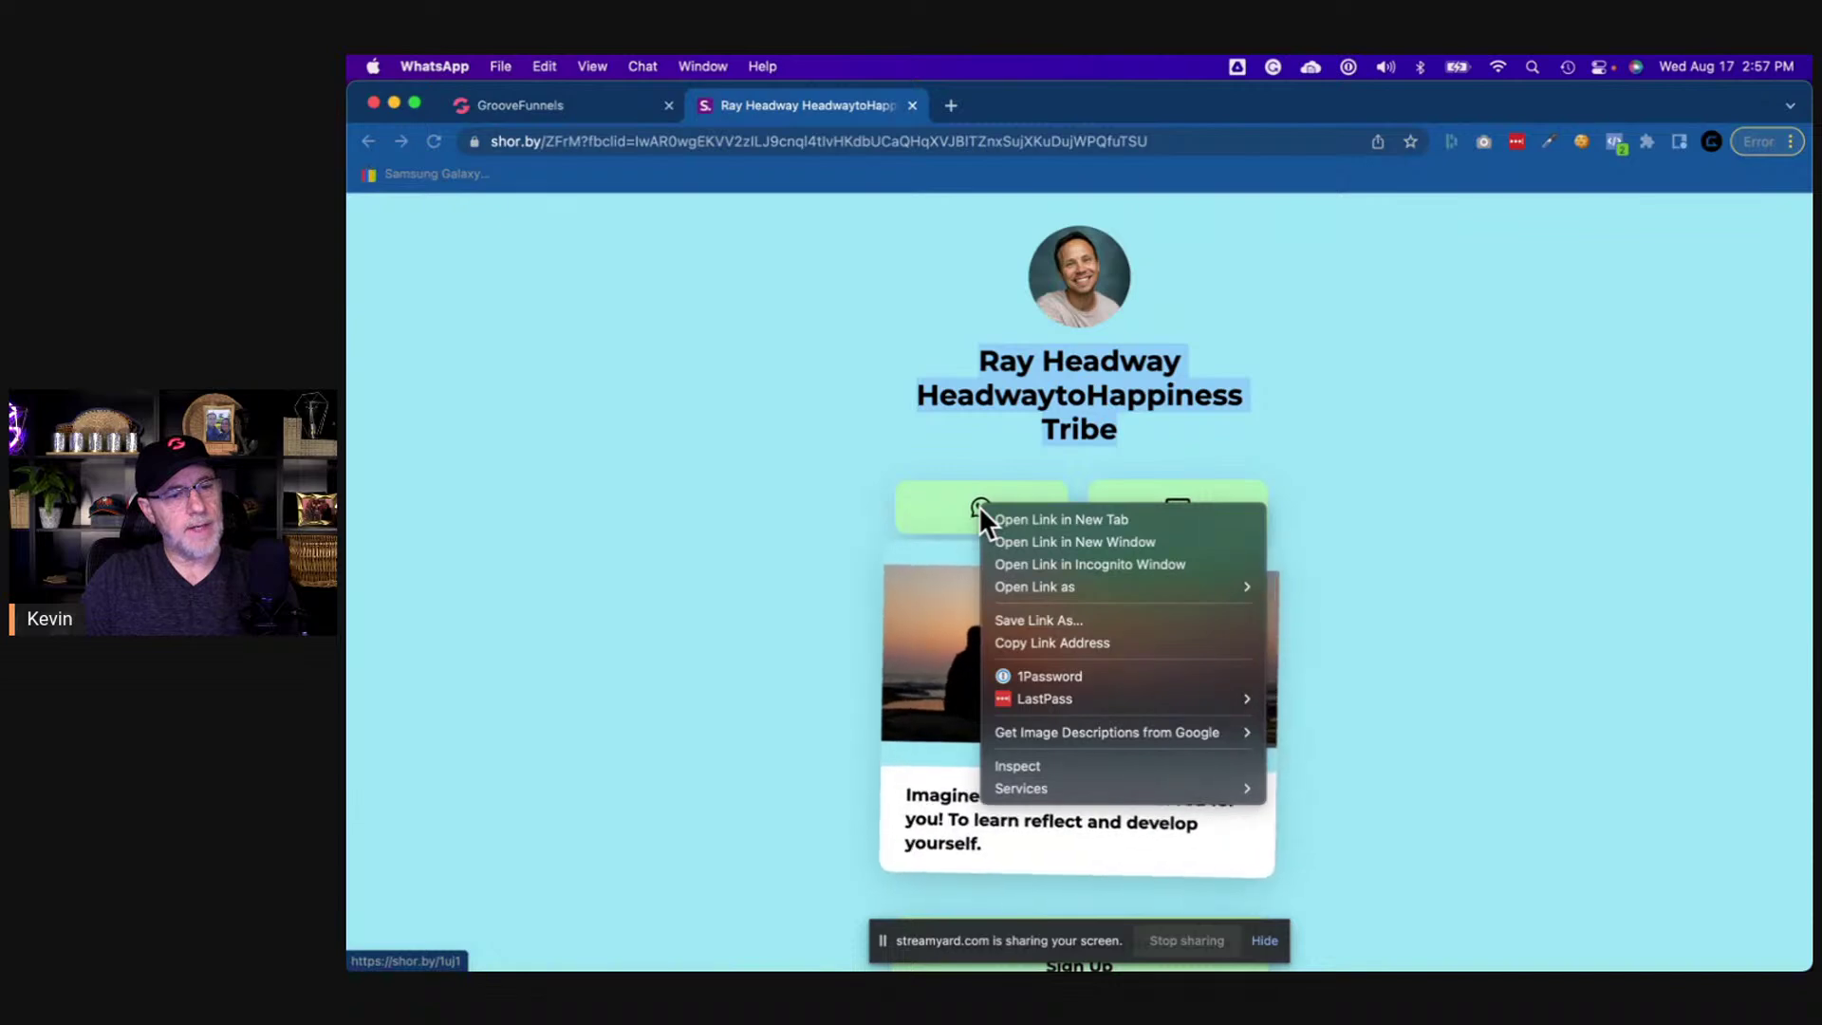
{"action": "left_click", "coordinate": [861, 469]}
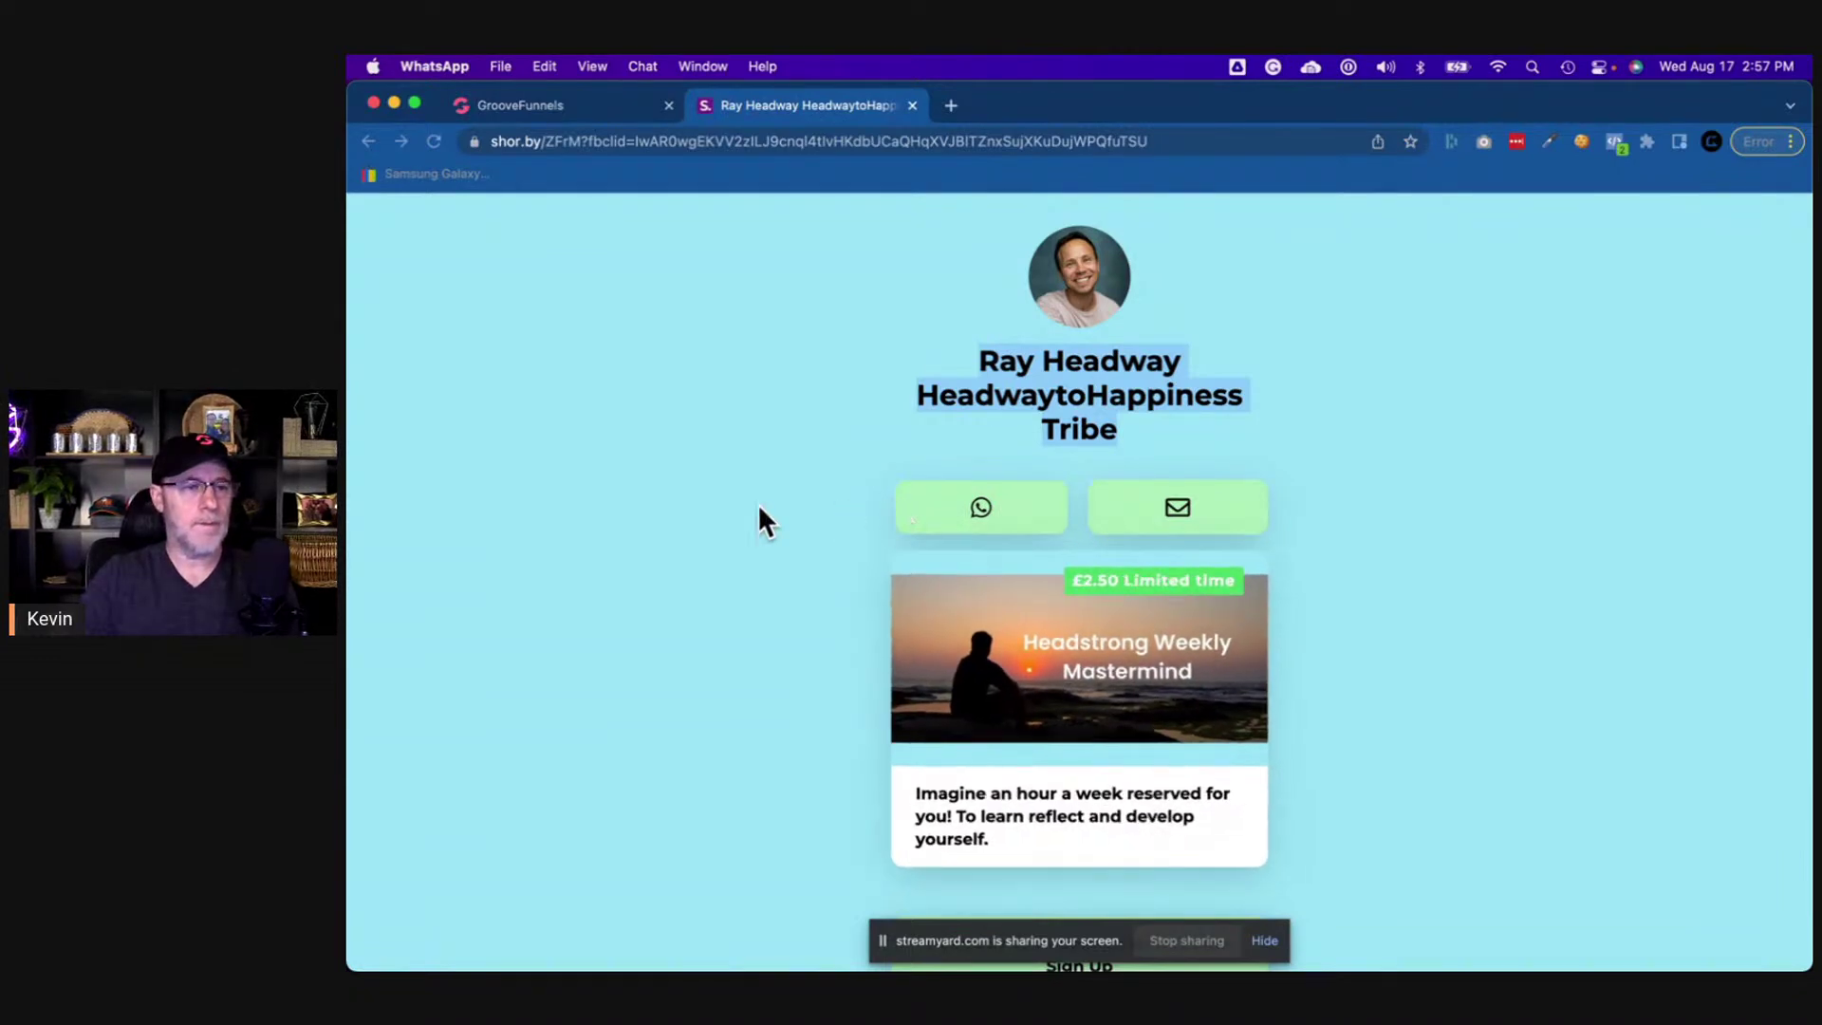
{"action": "left_click", "coordinate": [728, 507]}
- Zoom the Shorby page and screenshot the WhatsApp and email buttons as images
{"action": "key", "text": "super+equal"}
{"action": "key", "text": "super+equal"}
{"action": "key", "text": "super+equal"}
{"action": "key", "text": "super+equal"}
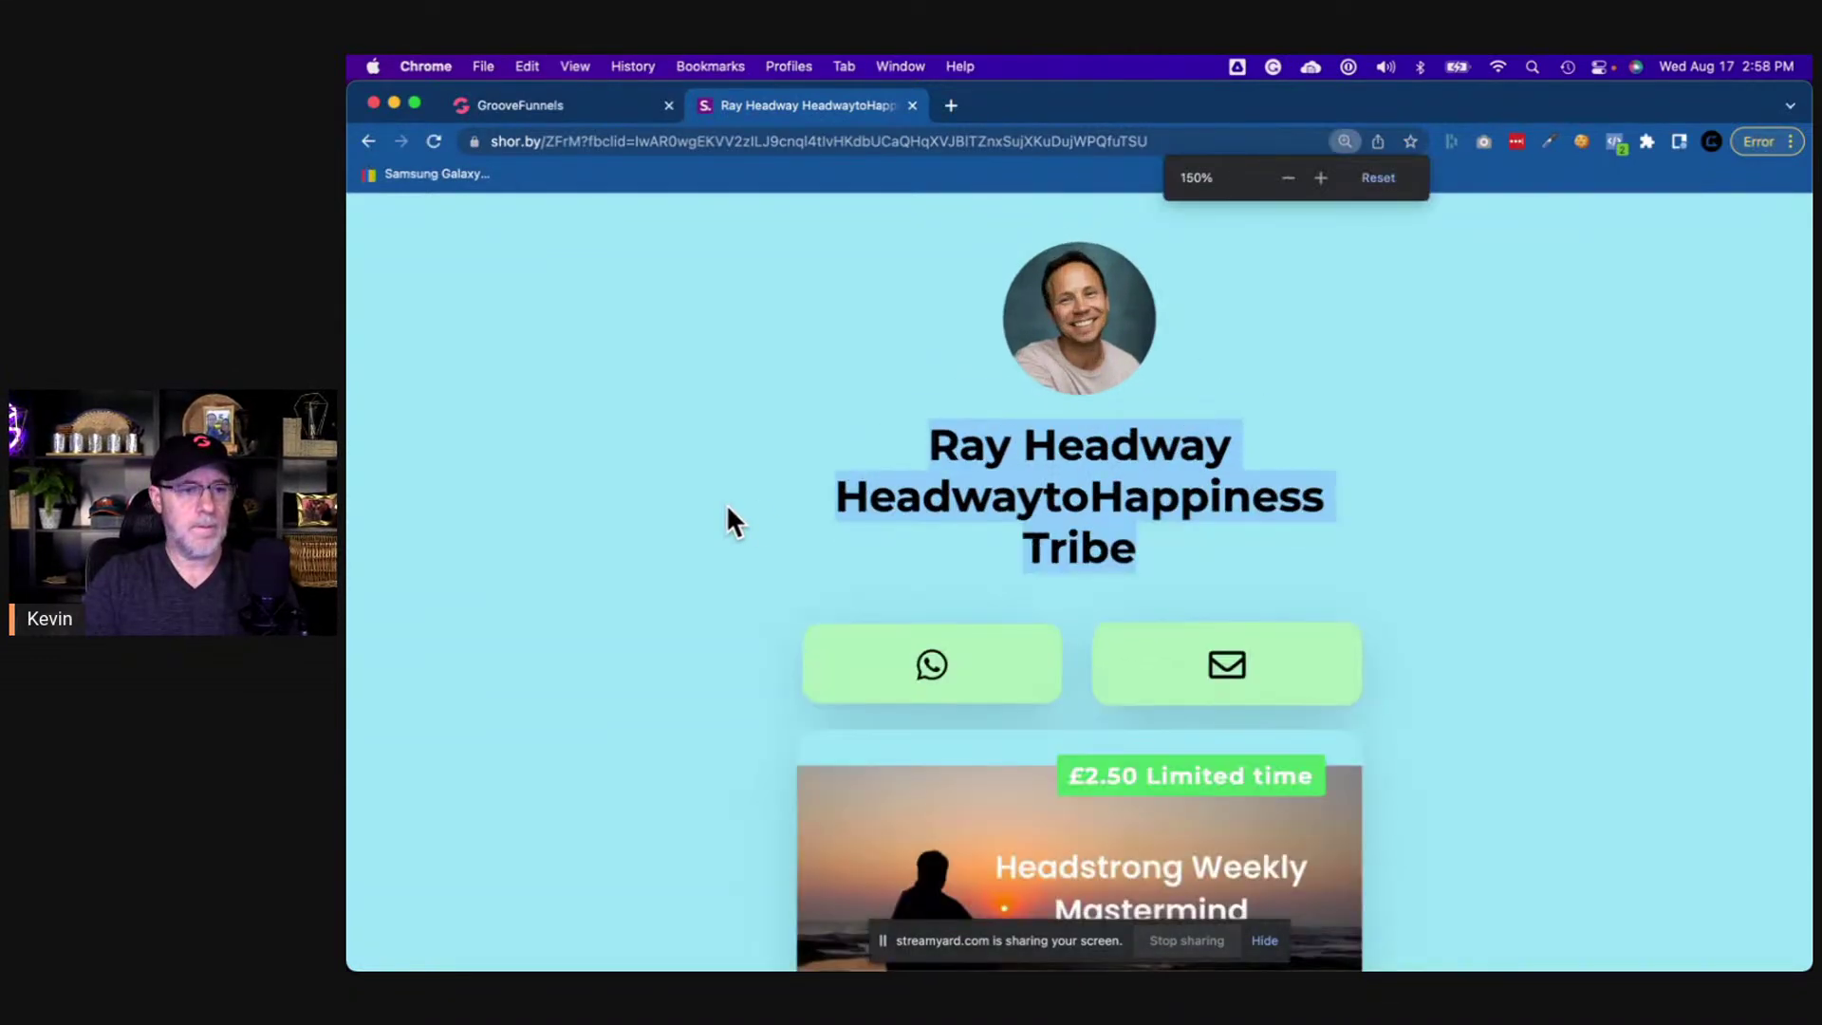
{"action": "scroll", "coordinate": [732, 511], "scroll_direction": "down", "scroll_amount": 1}
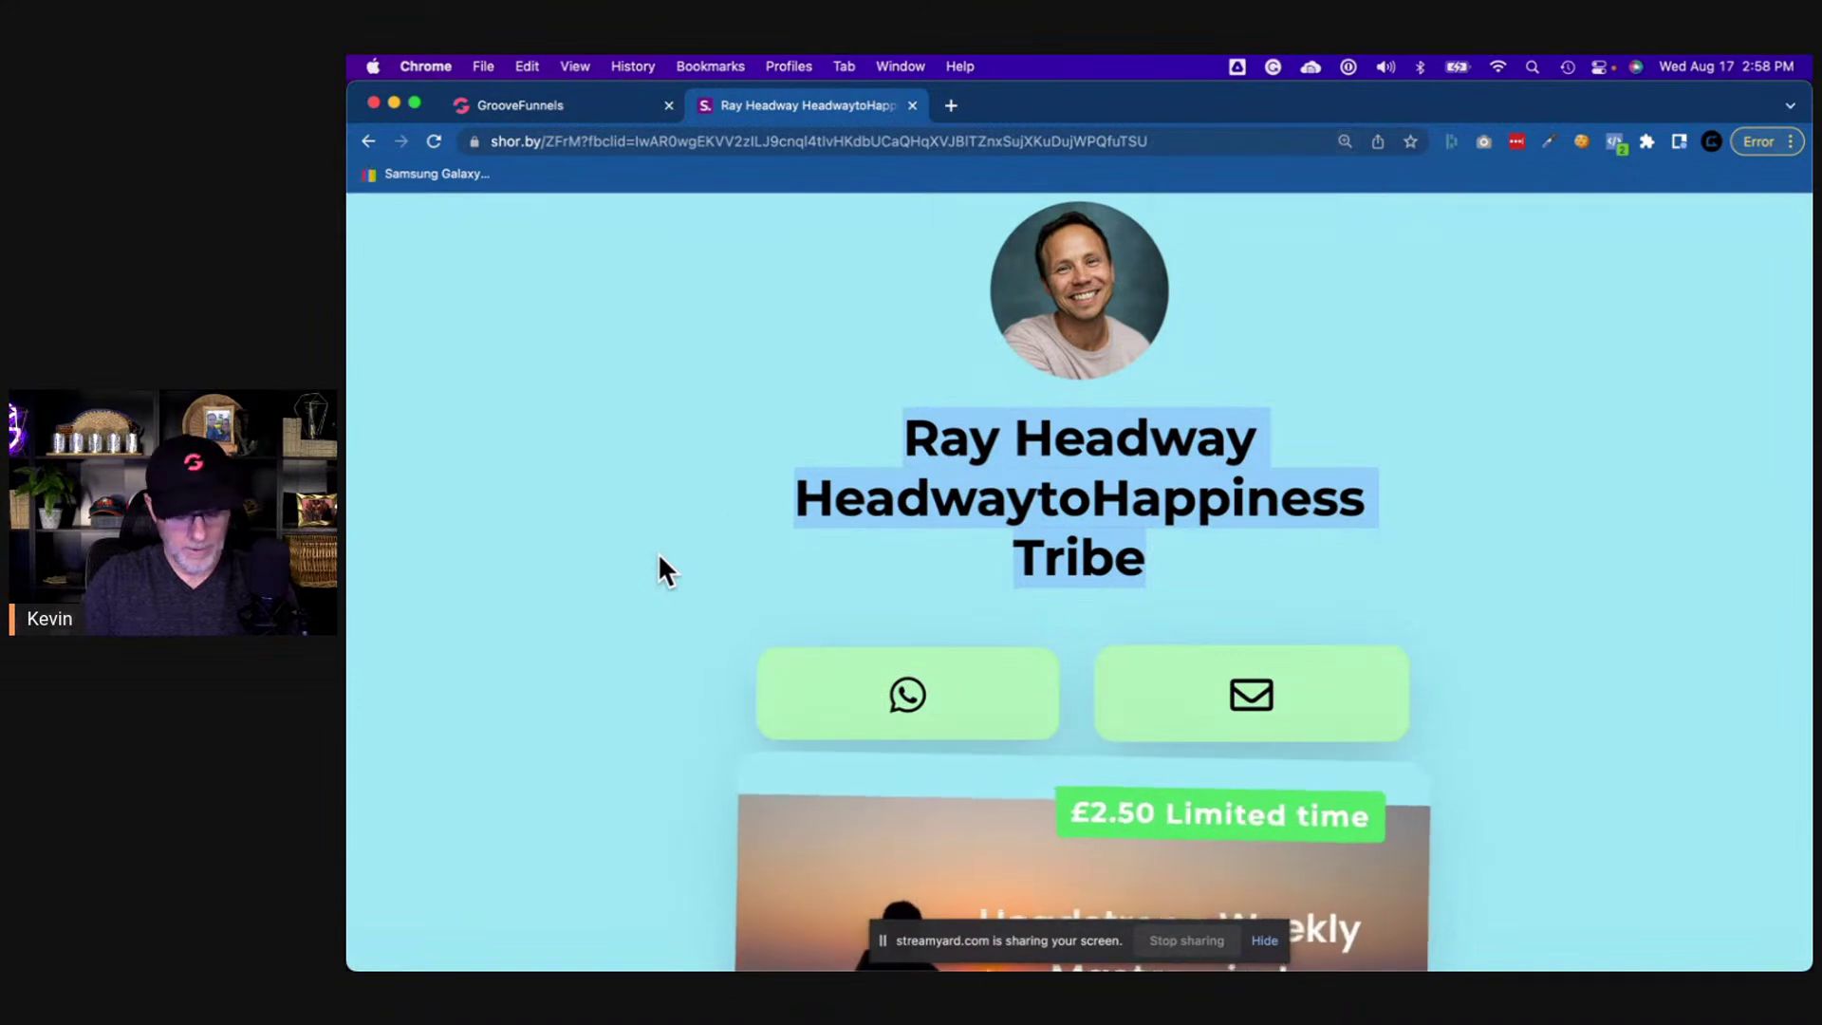
{"action": "key", "text": "super+shift+4"}
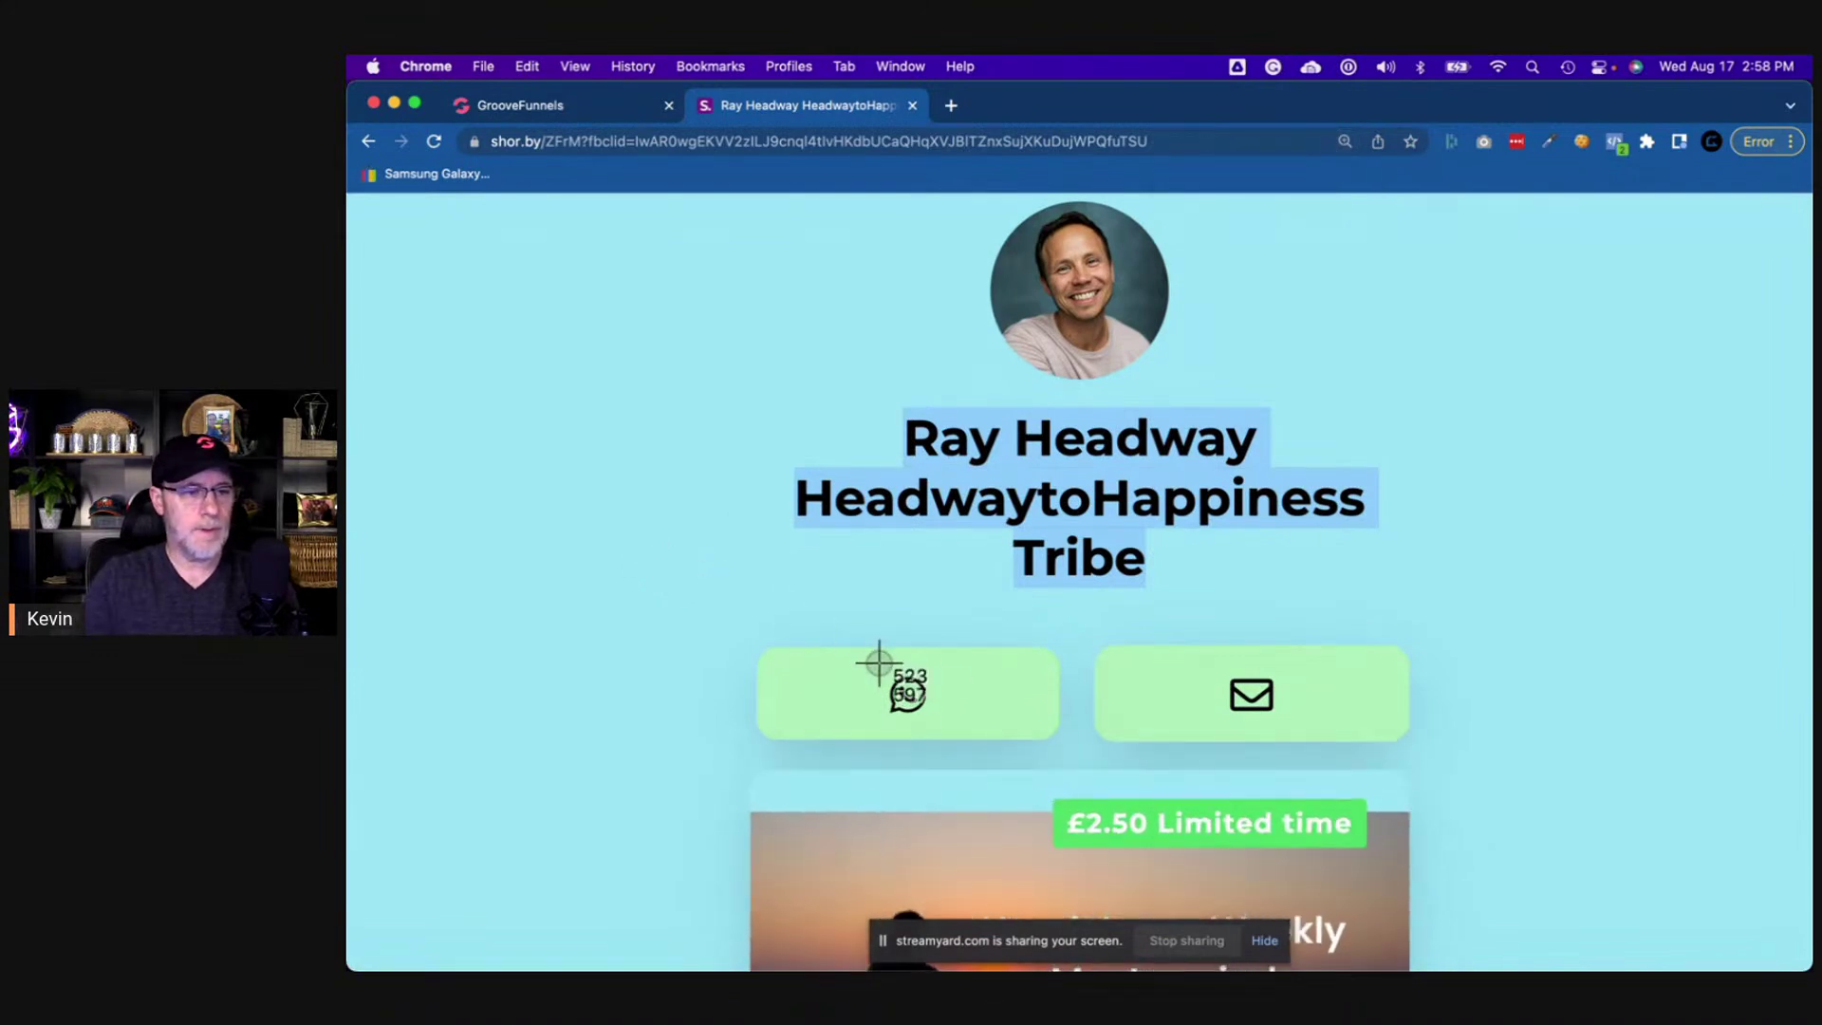
{"action": "left_click_drag", "start_coordinate": [867, 663], "coordinate": [933, 732]}
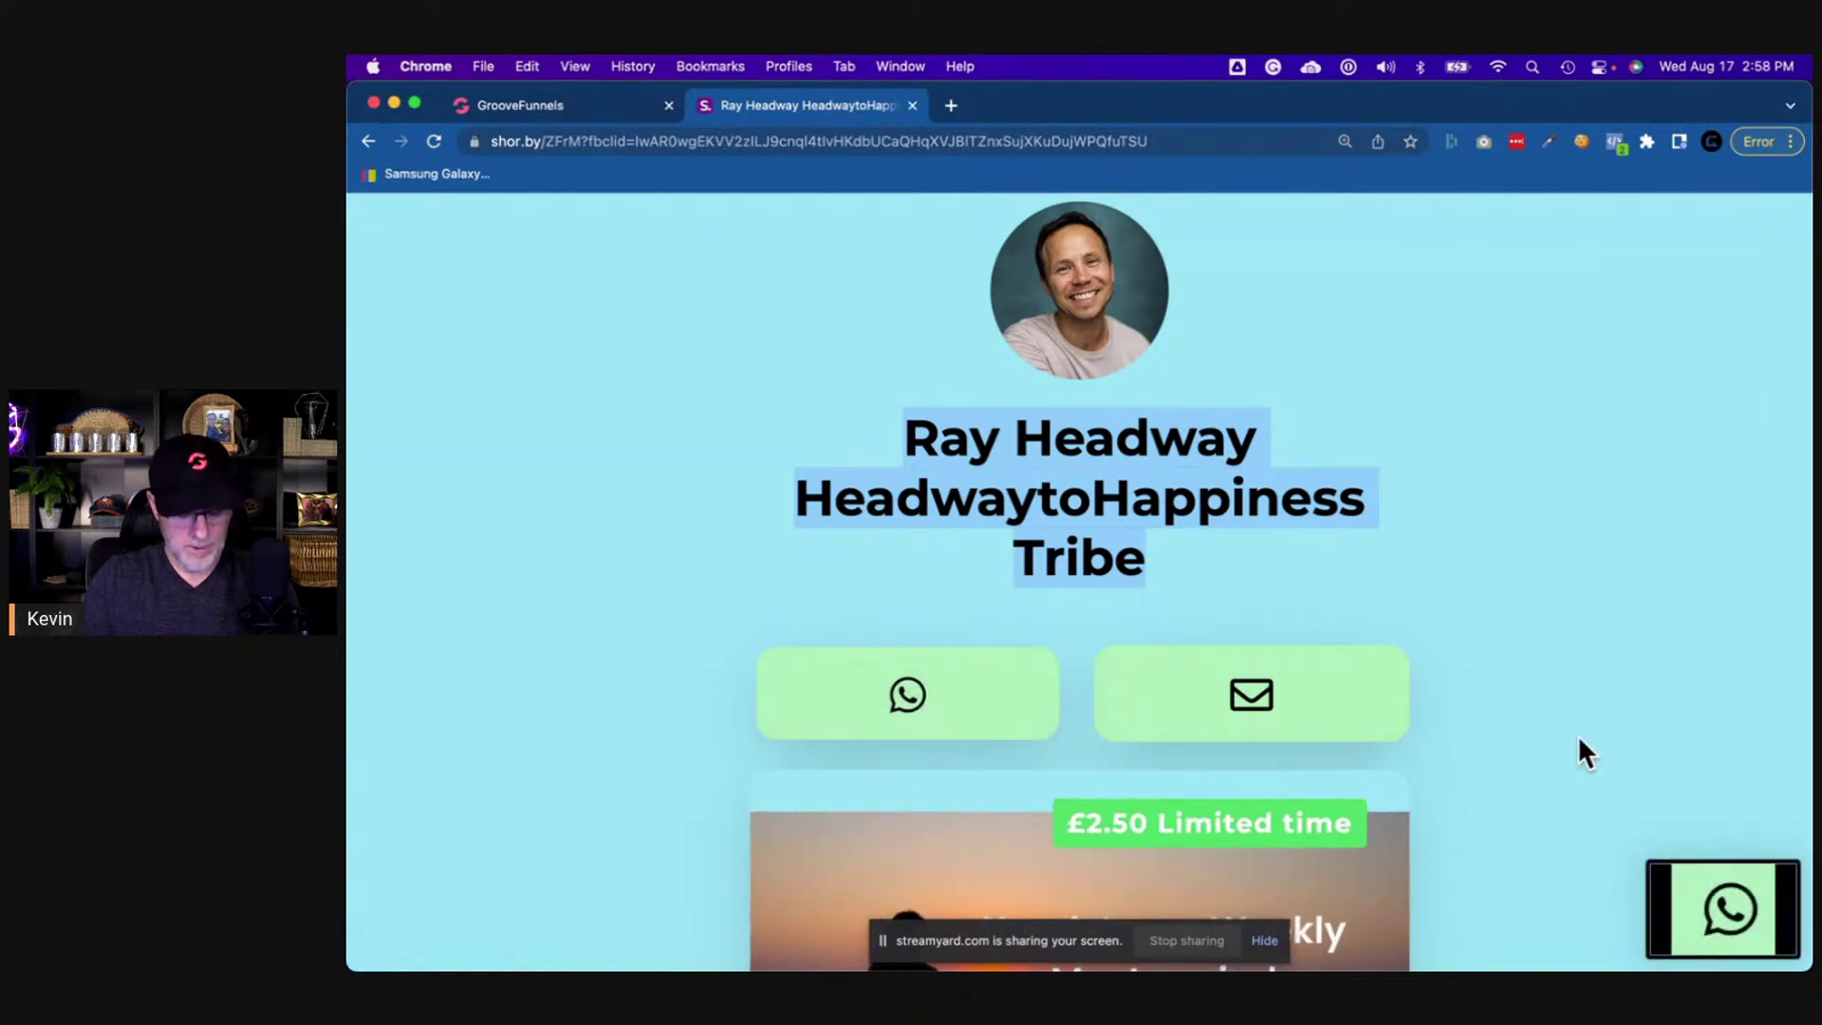
{"action": "key", "text": "super+shift+4"}
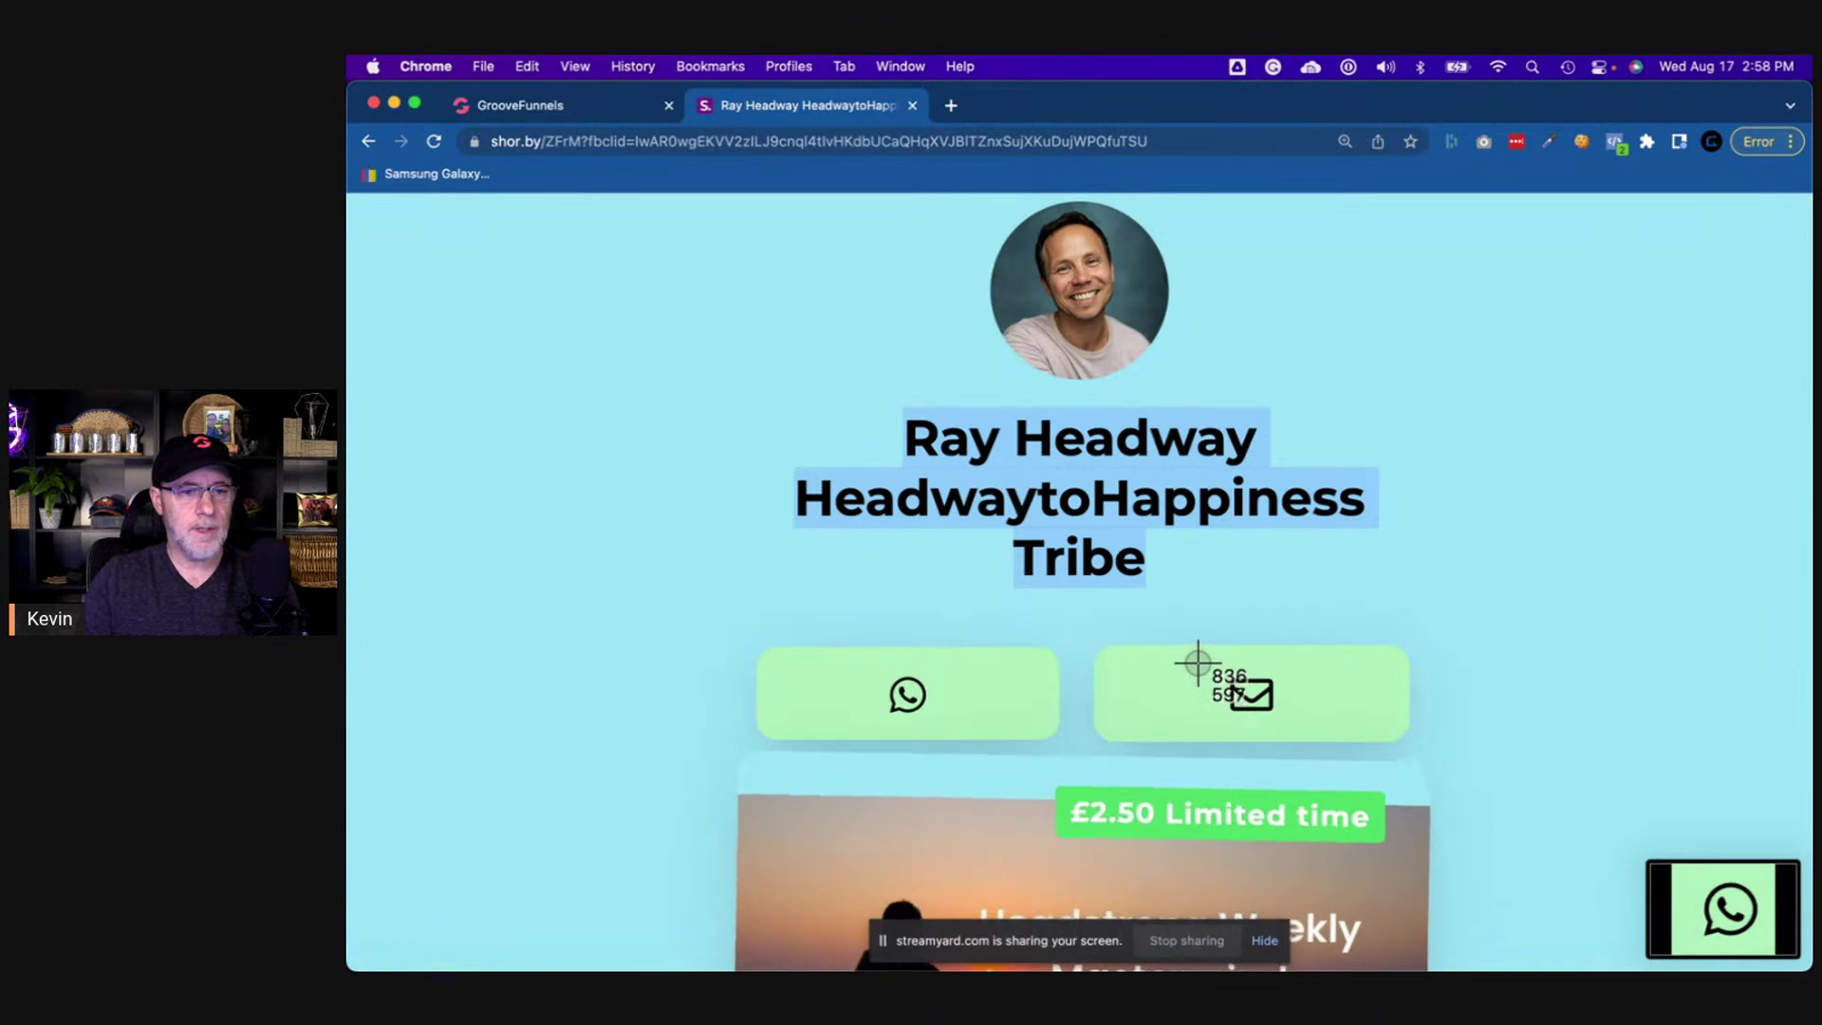
{"action": "left_click_drag", "start_coordinate": [1197, 661], "coordinate": [1305, 732]}
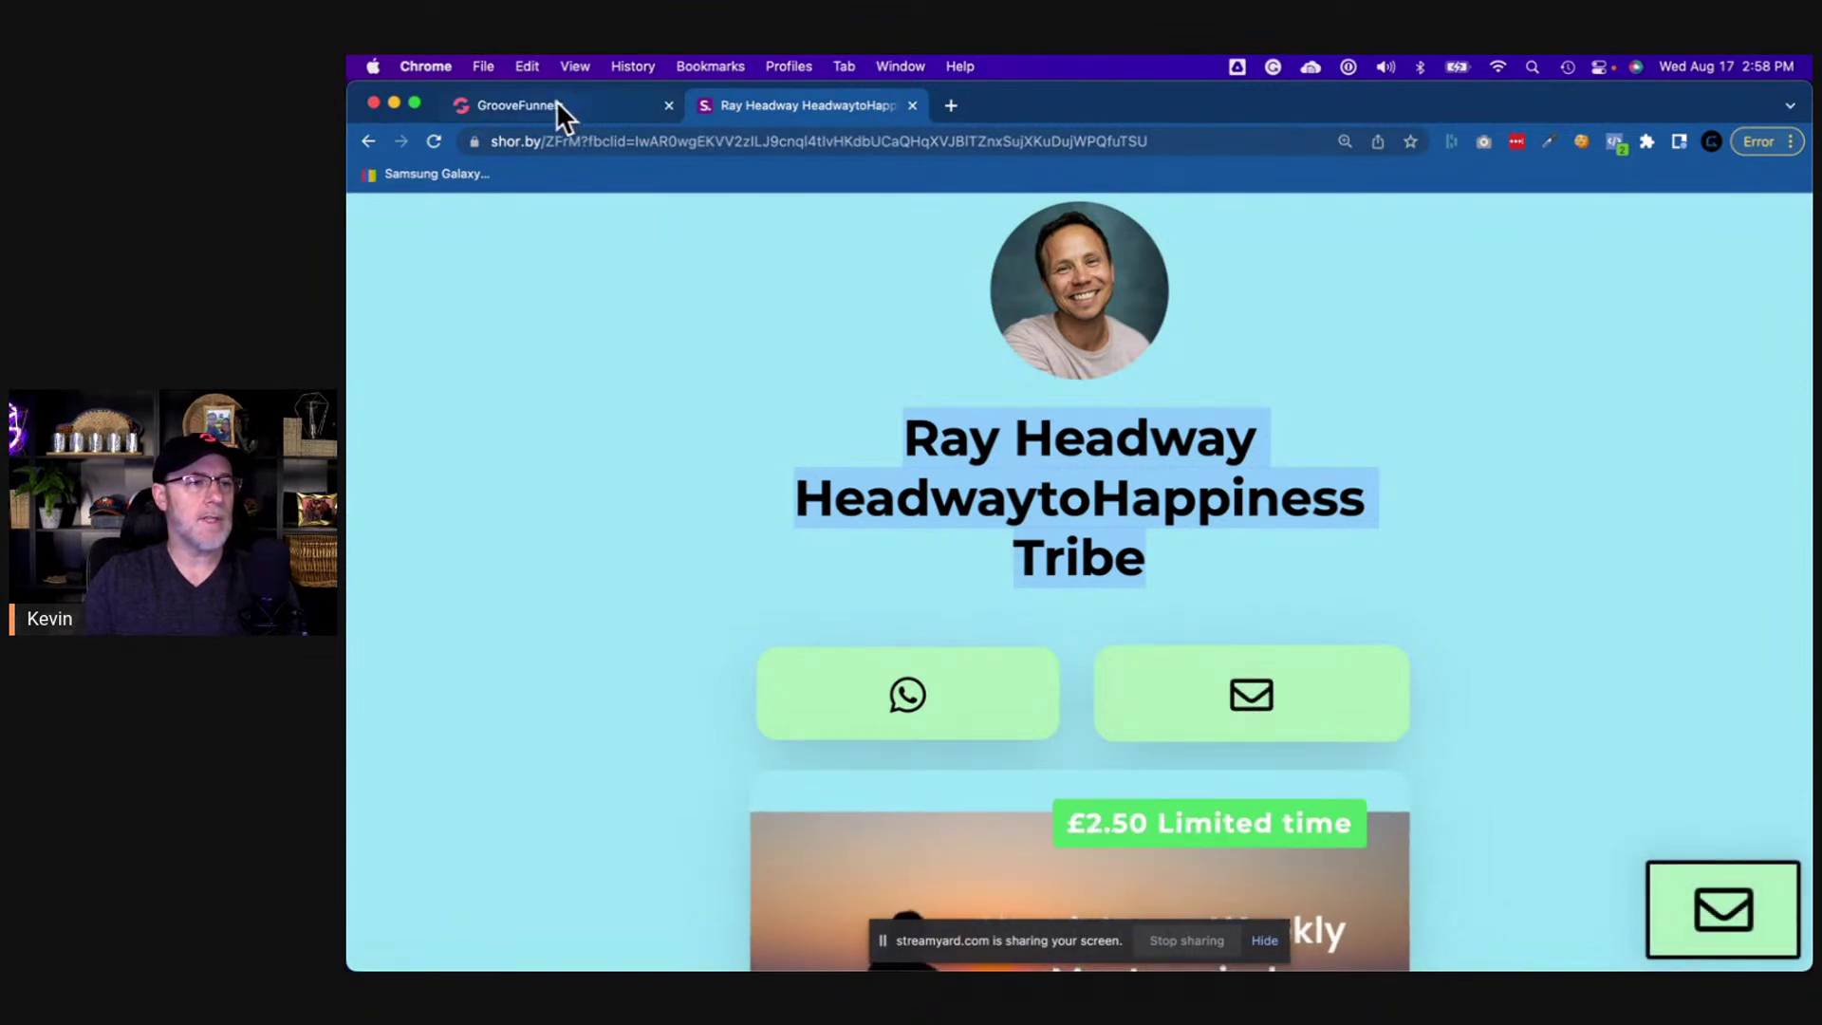
{"action": "left_click", "coordinate": [556, 105]}
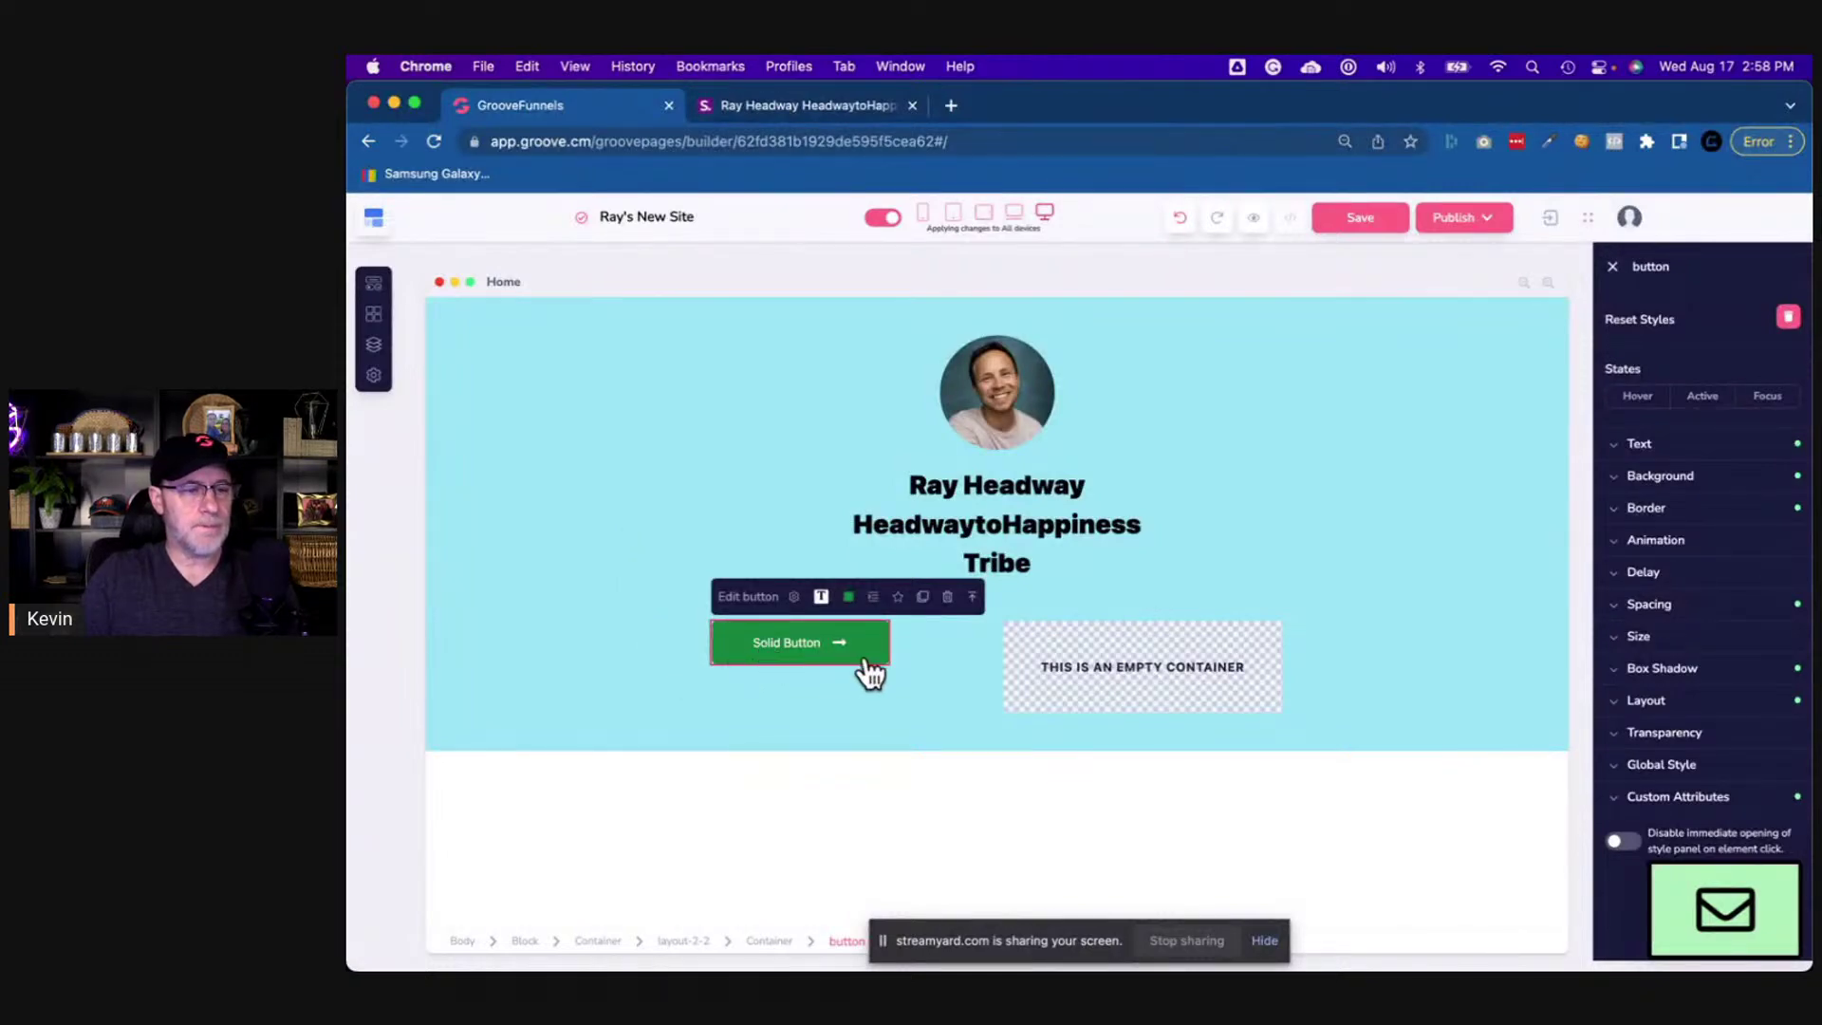
- Sample the WhatsApp button's pale green in Color Picker and copy its hex value aeedb8
{"action": "left_click", "coordinate": [824, 104]}
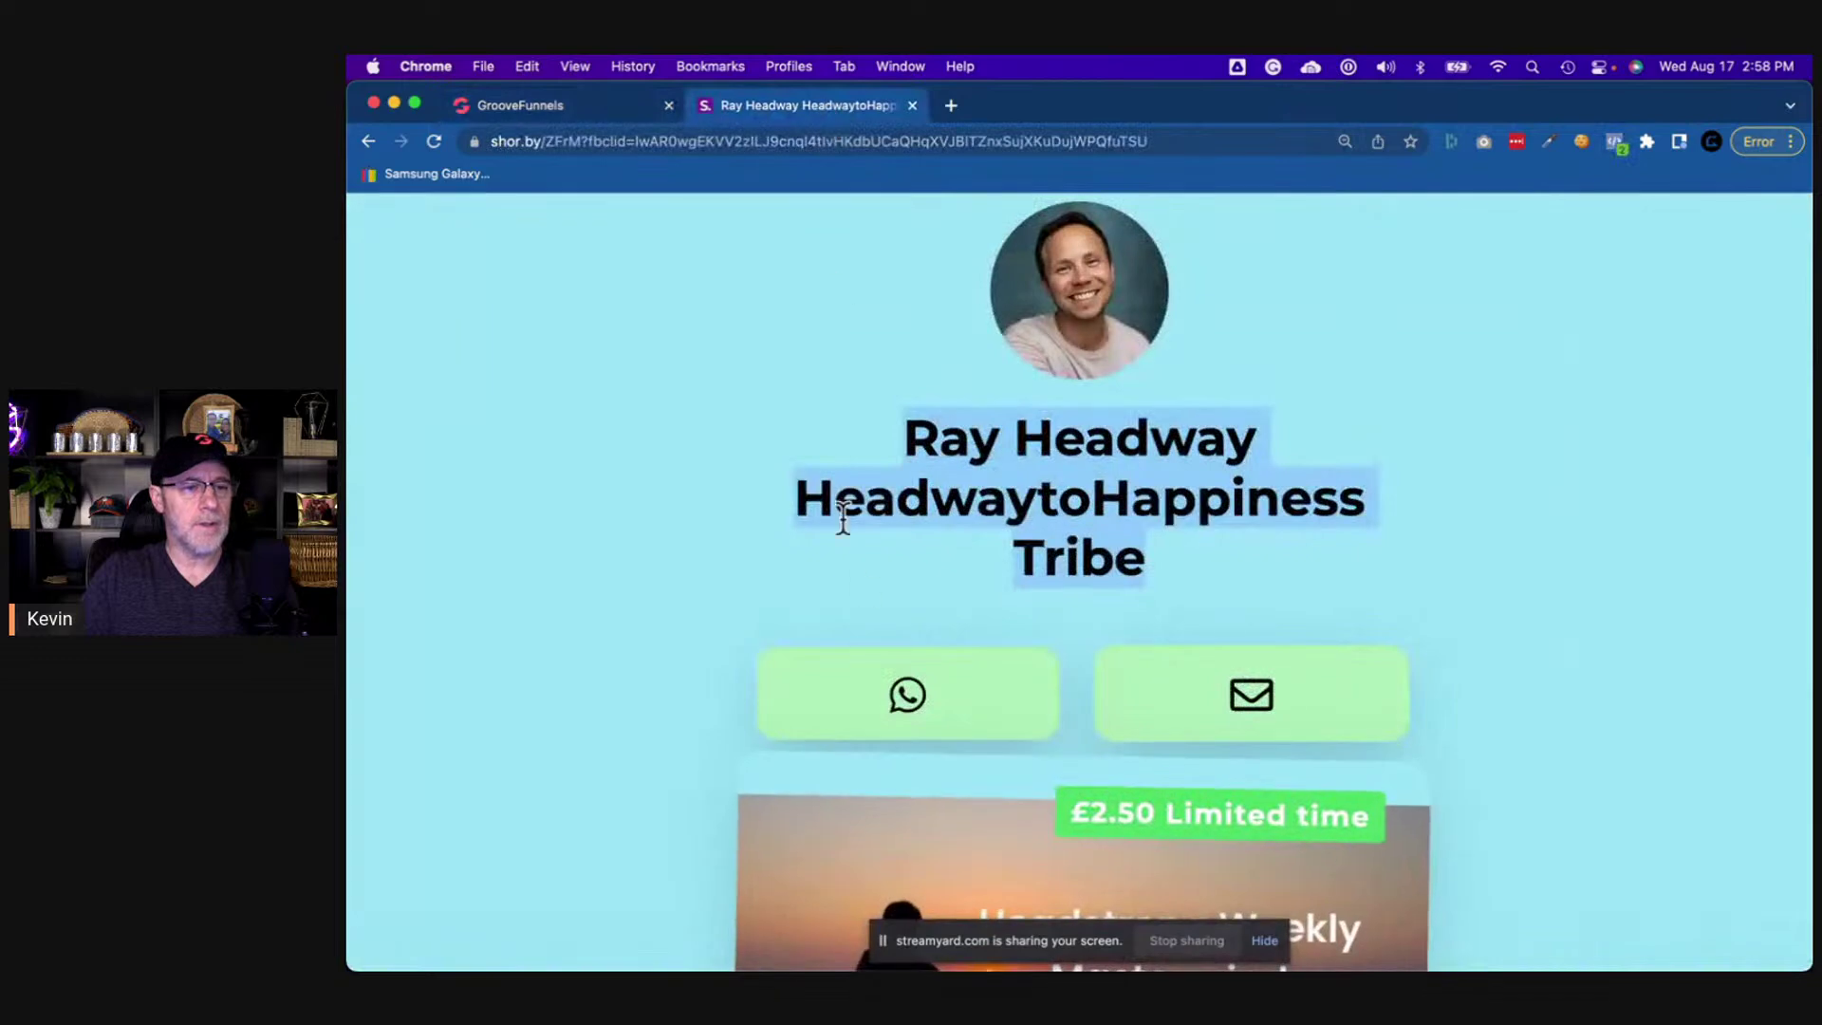
{"action": "key", "text": "super+space"}
{"action": "type", "text": "co"}
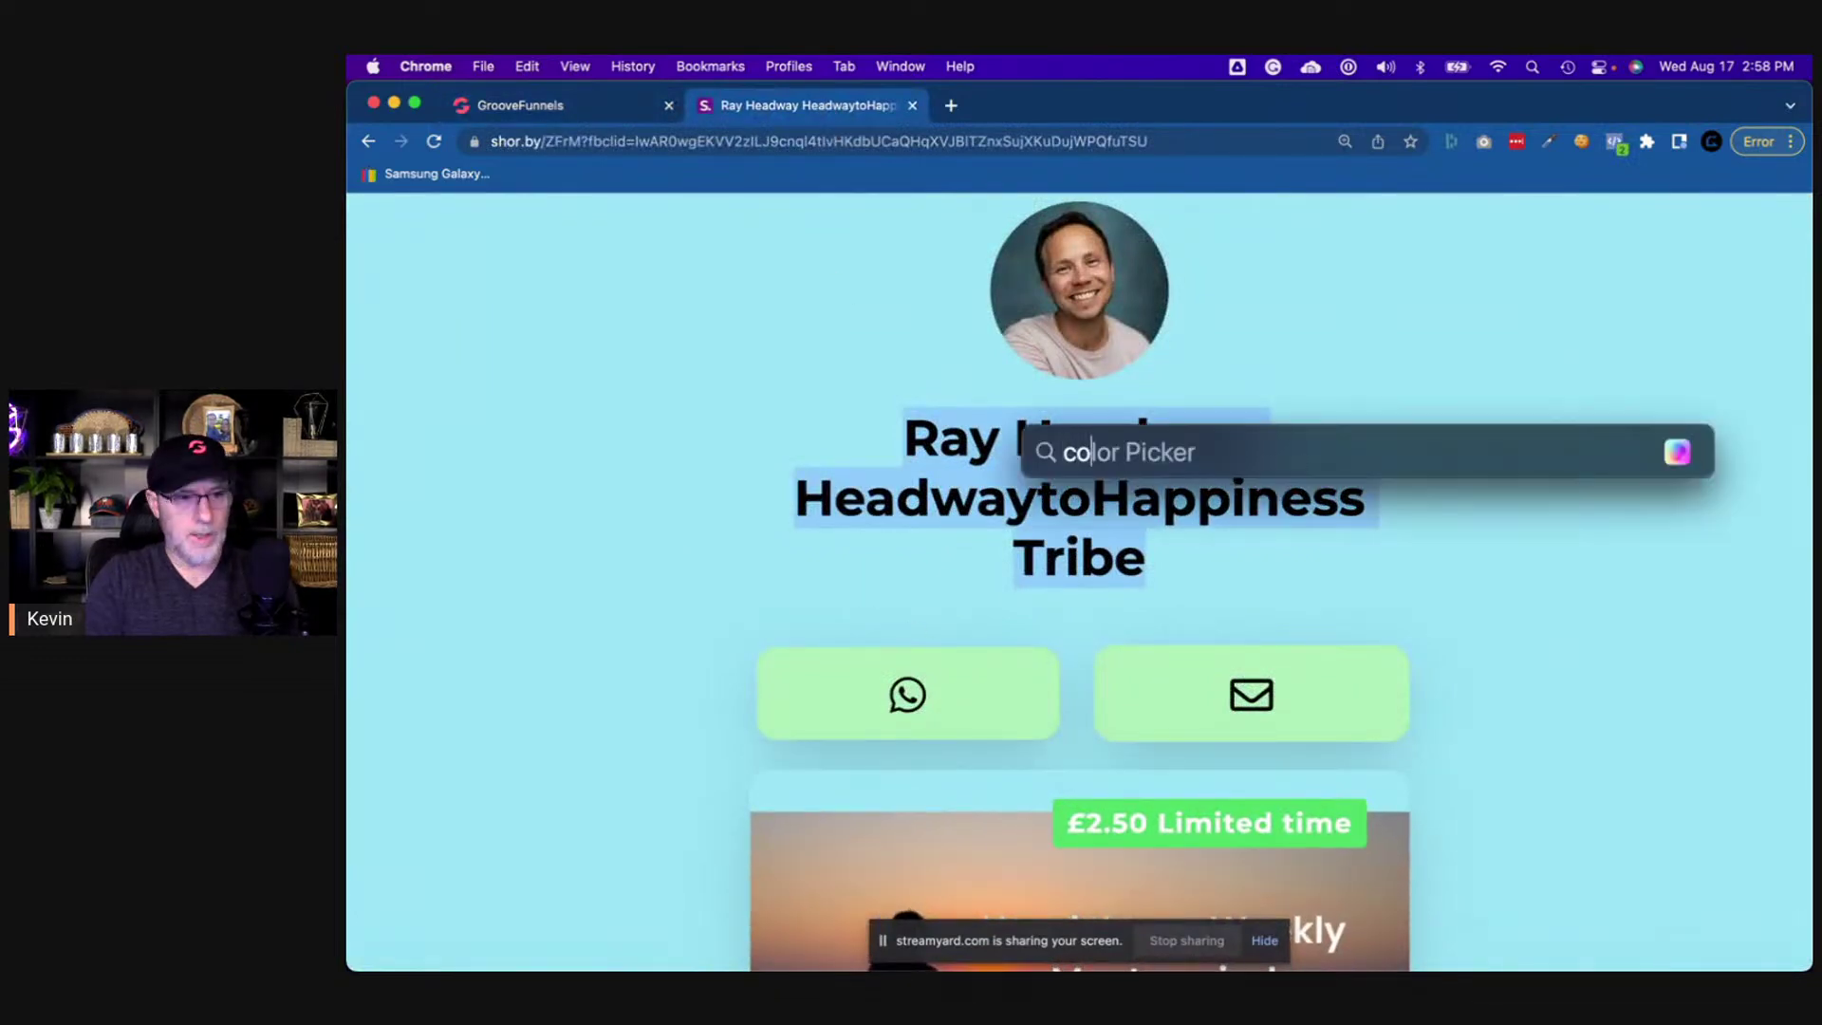
{"action": "type", "text": "lor"}
{"action": "key", "text": "Return"}
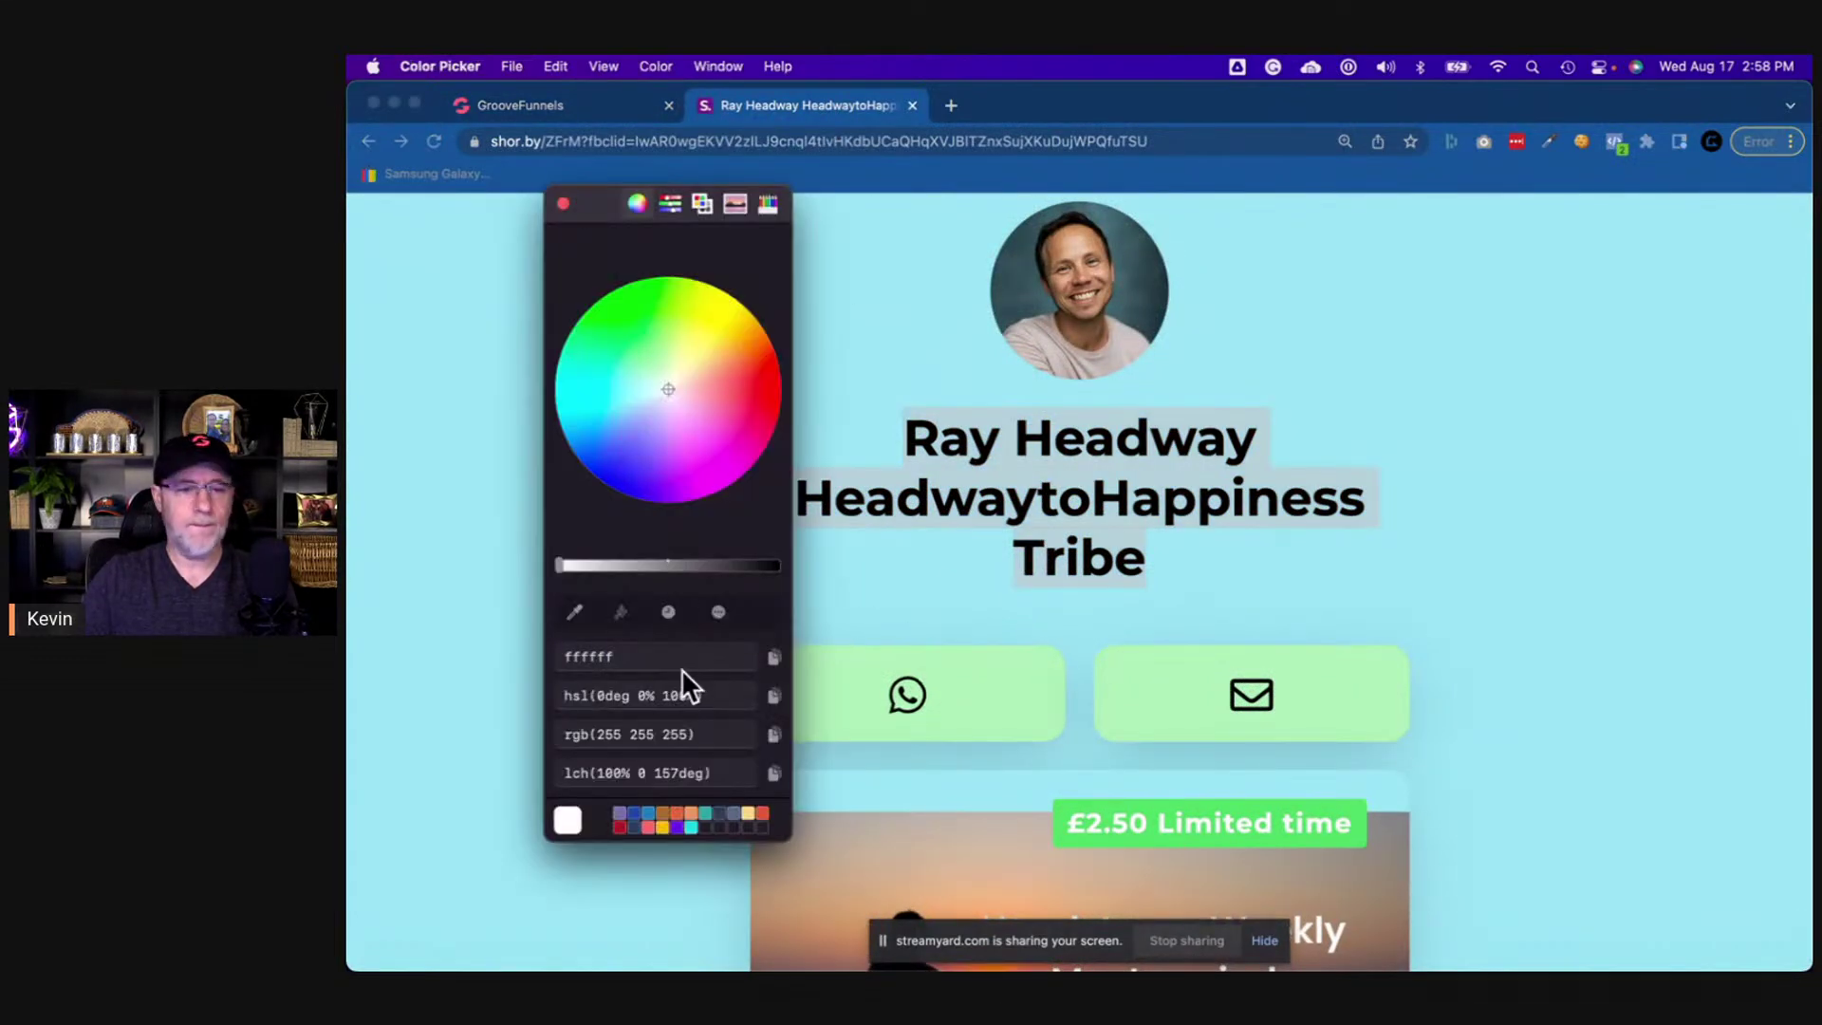
{"action": "left_click", "coordinate": [574, 612]}
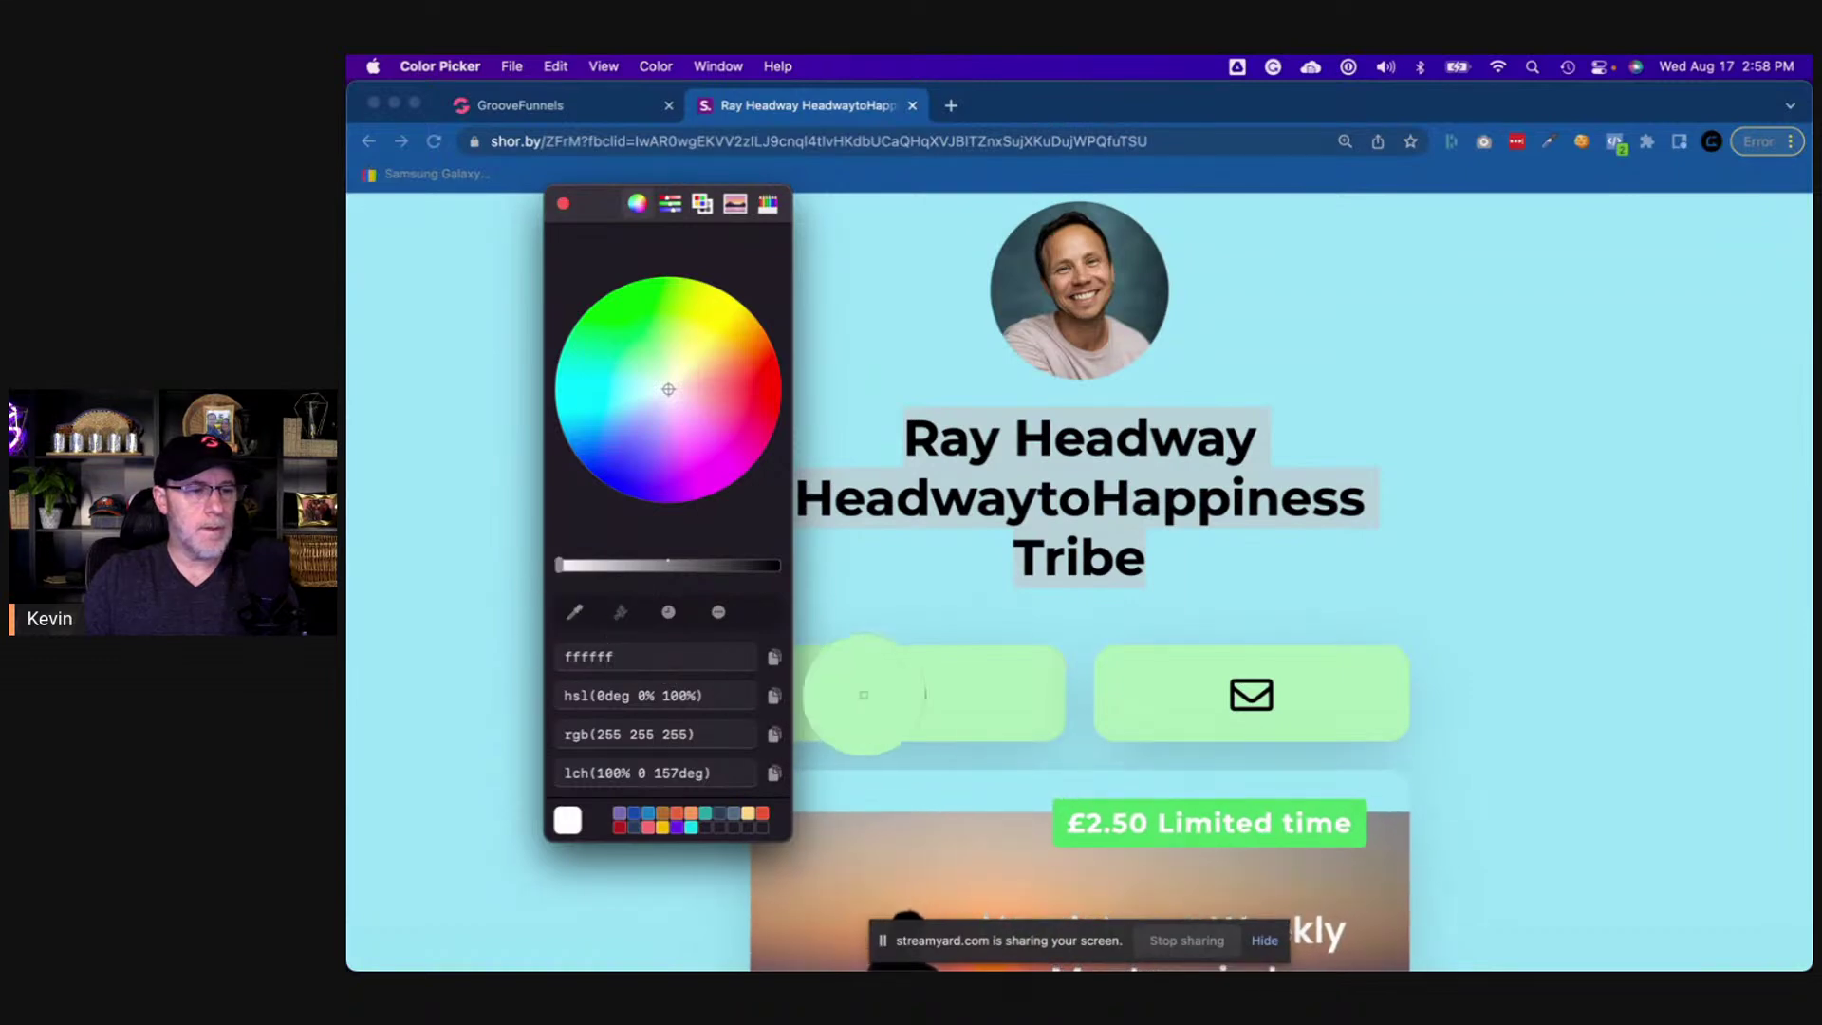
{"action": "left_click", "coordinate": [1023, 707]}
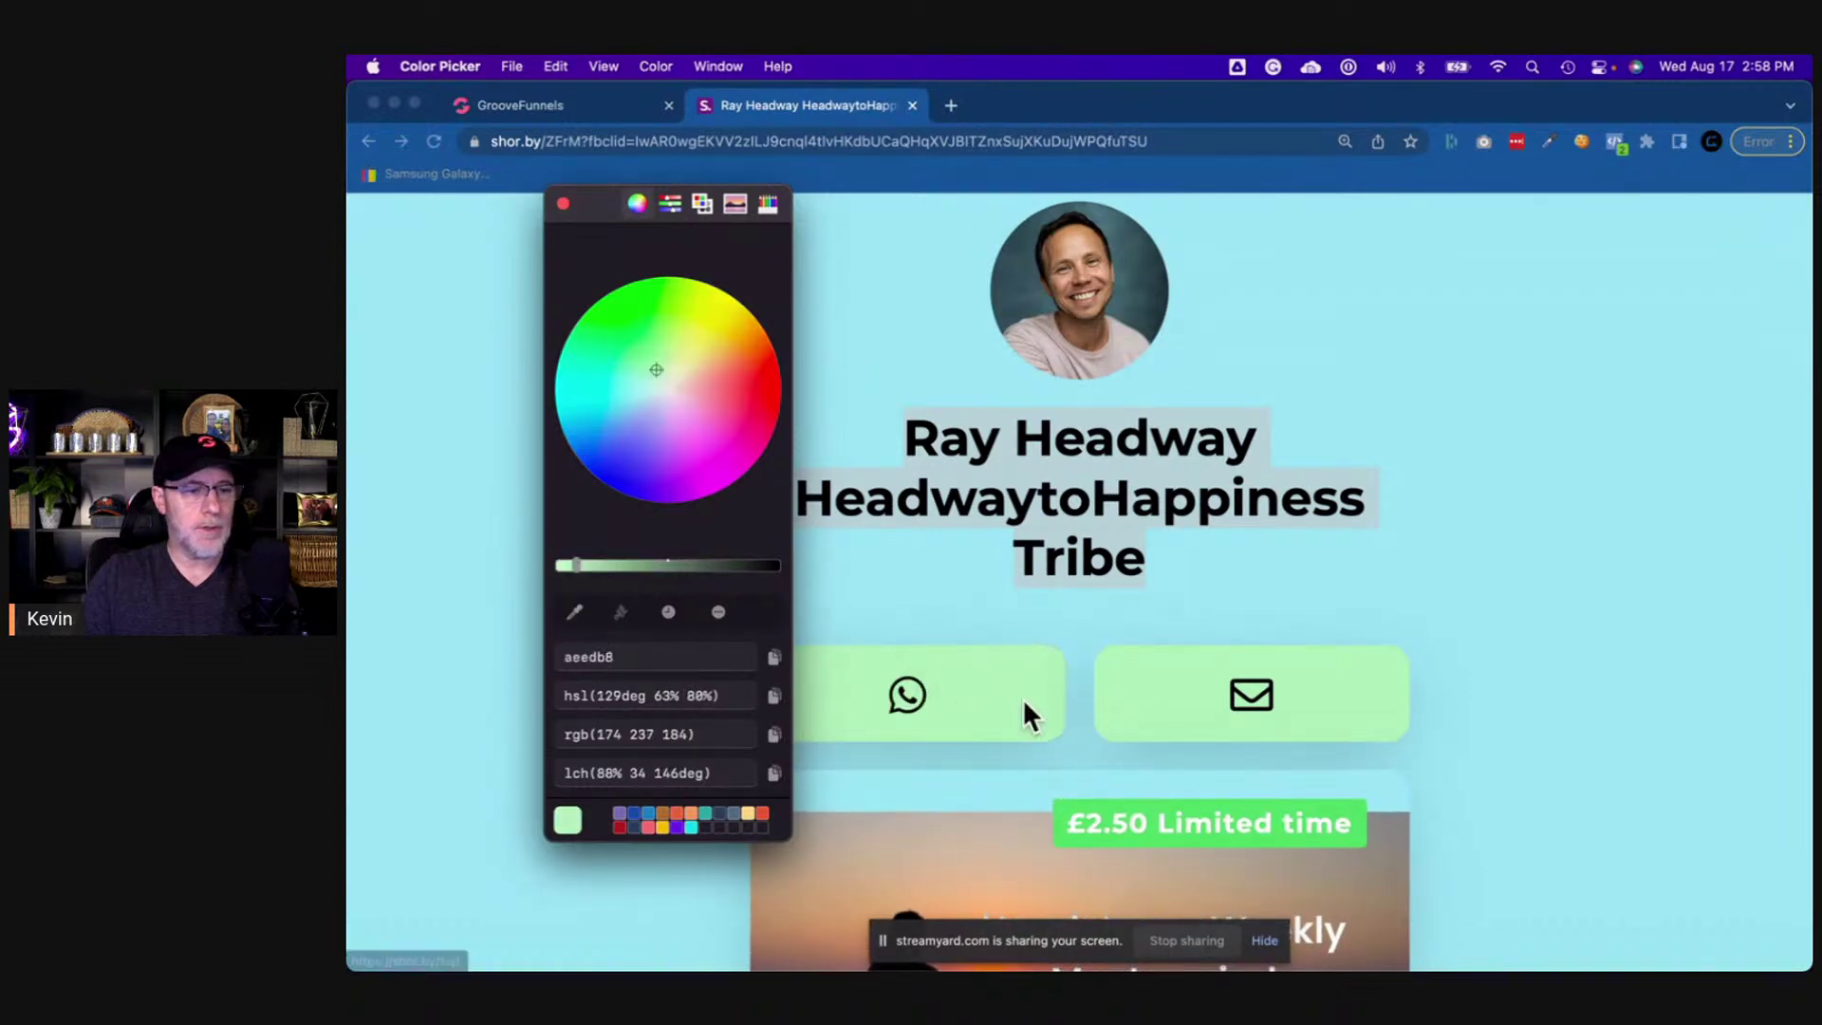
{"action": "double_click", "coordinate": [590, 657]}
{"action": "key", "text": "super+c"}
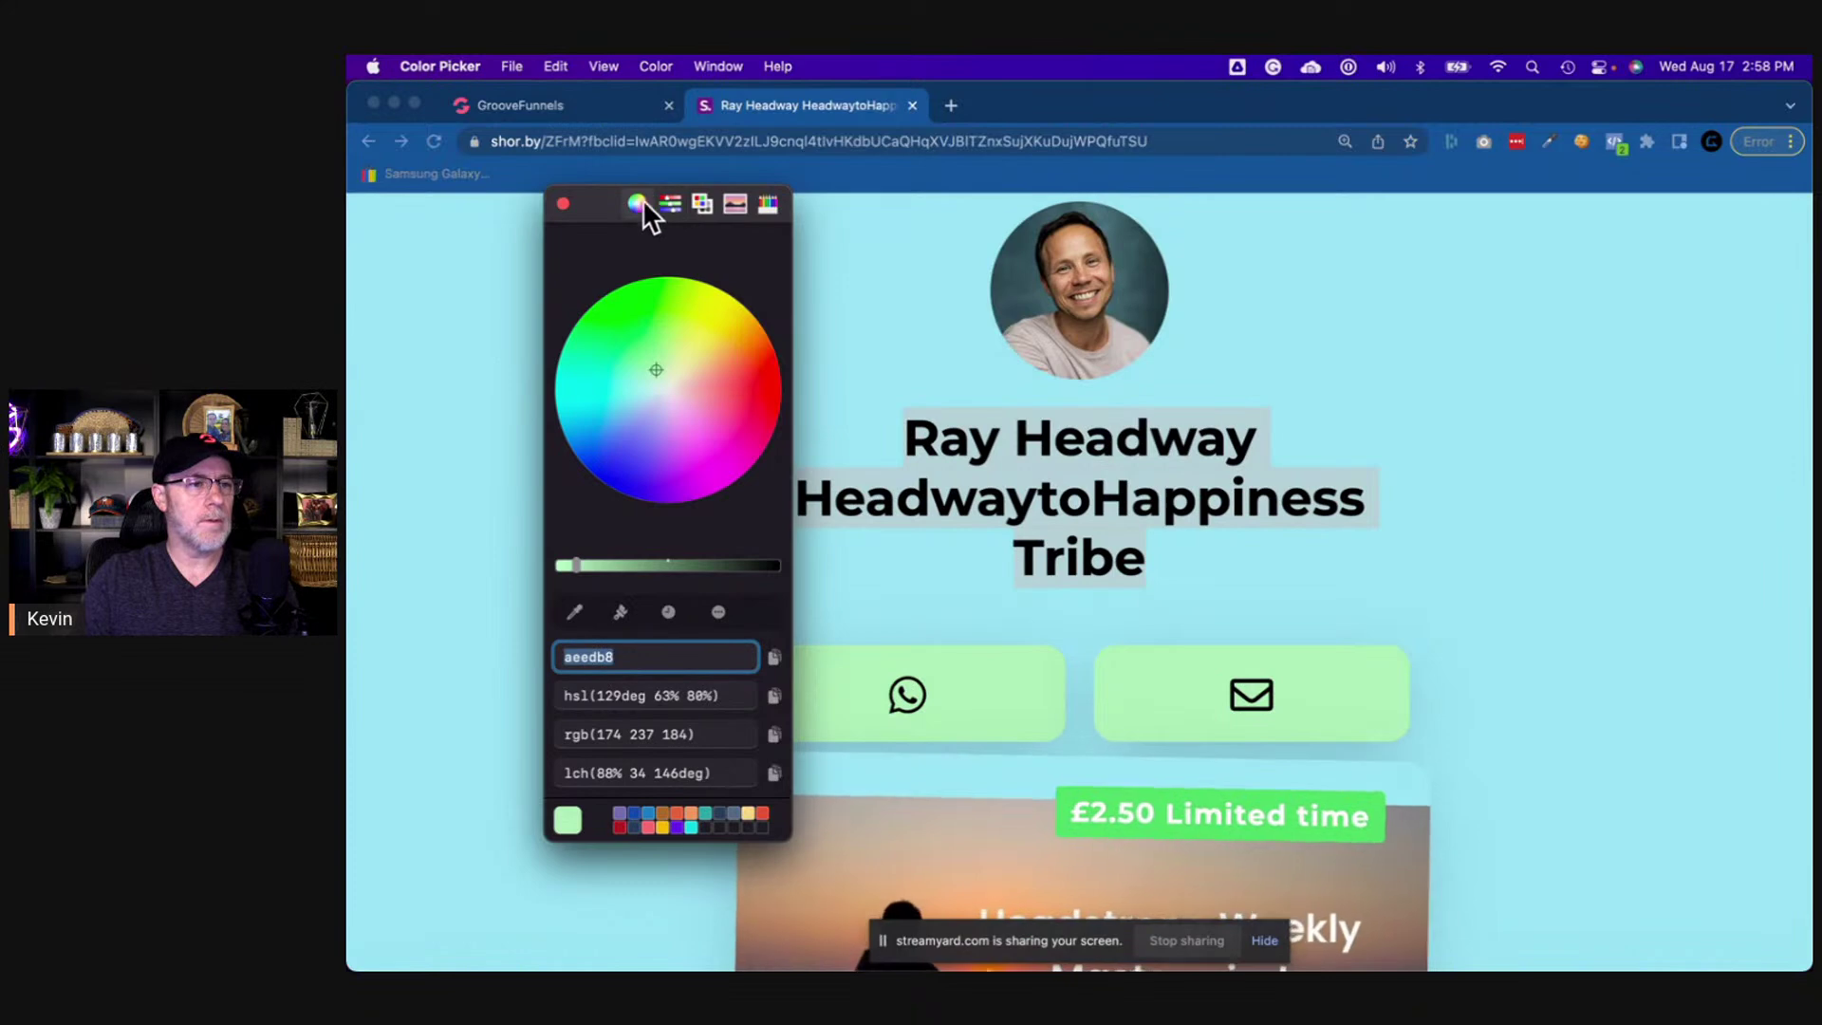
{"action": "left_click", "coordinate": [563, 202]}
{"action": "left_click", "coordinate": [573, 107]}
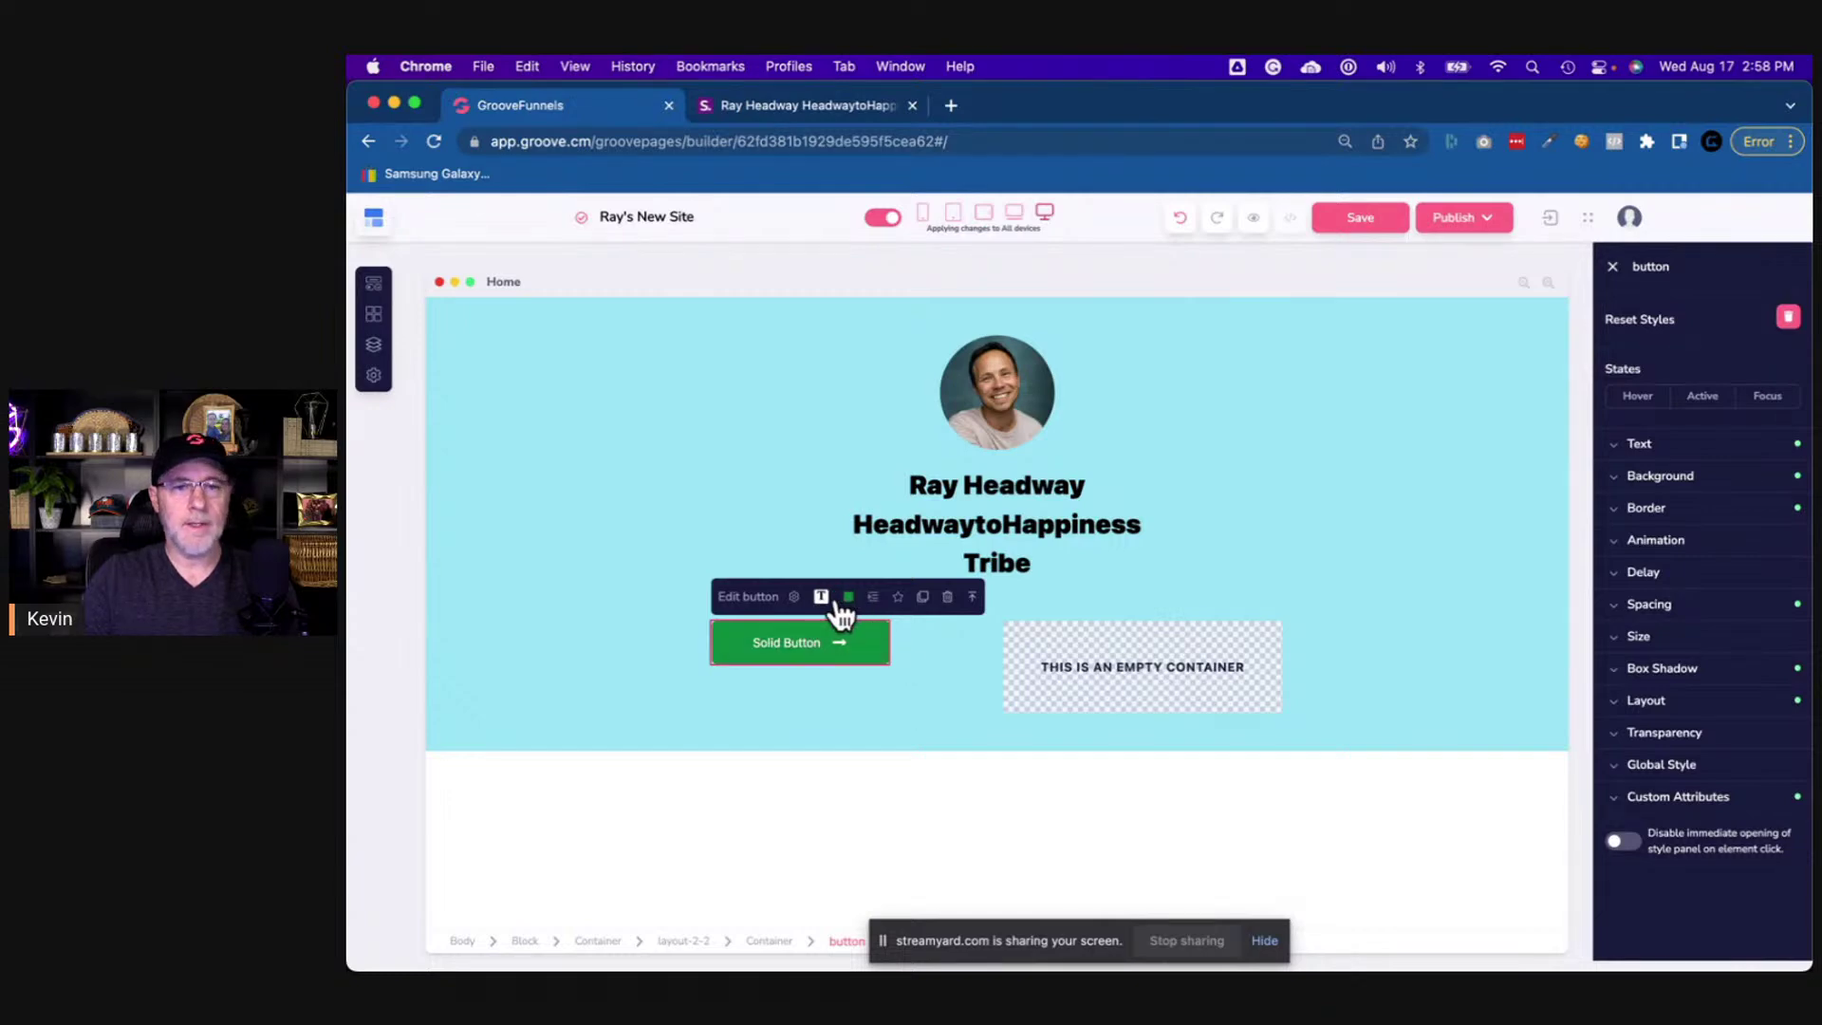
- Paste #aeedb8 as the Solid Button's background colour in the Background settings
{"action": "left_click", "coordinate": [795, 594]}
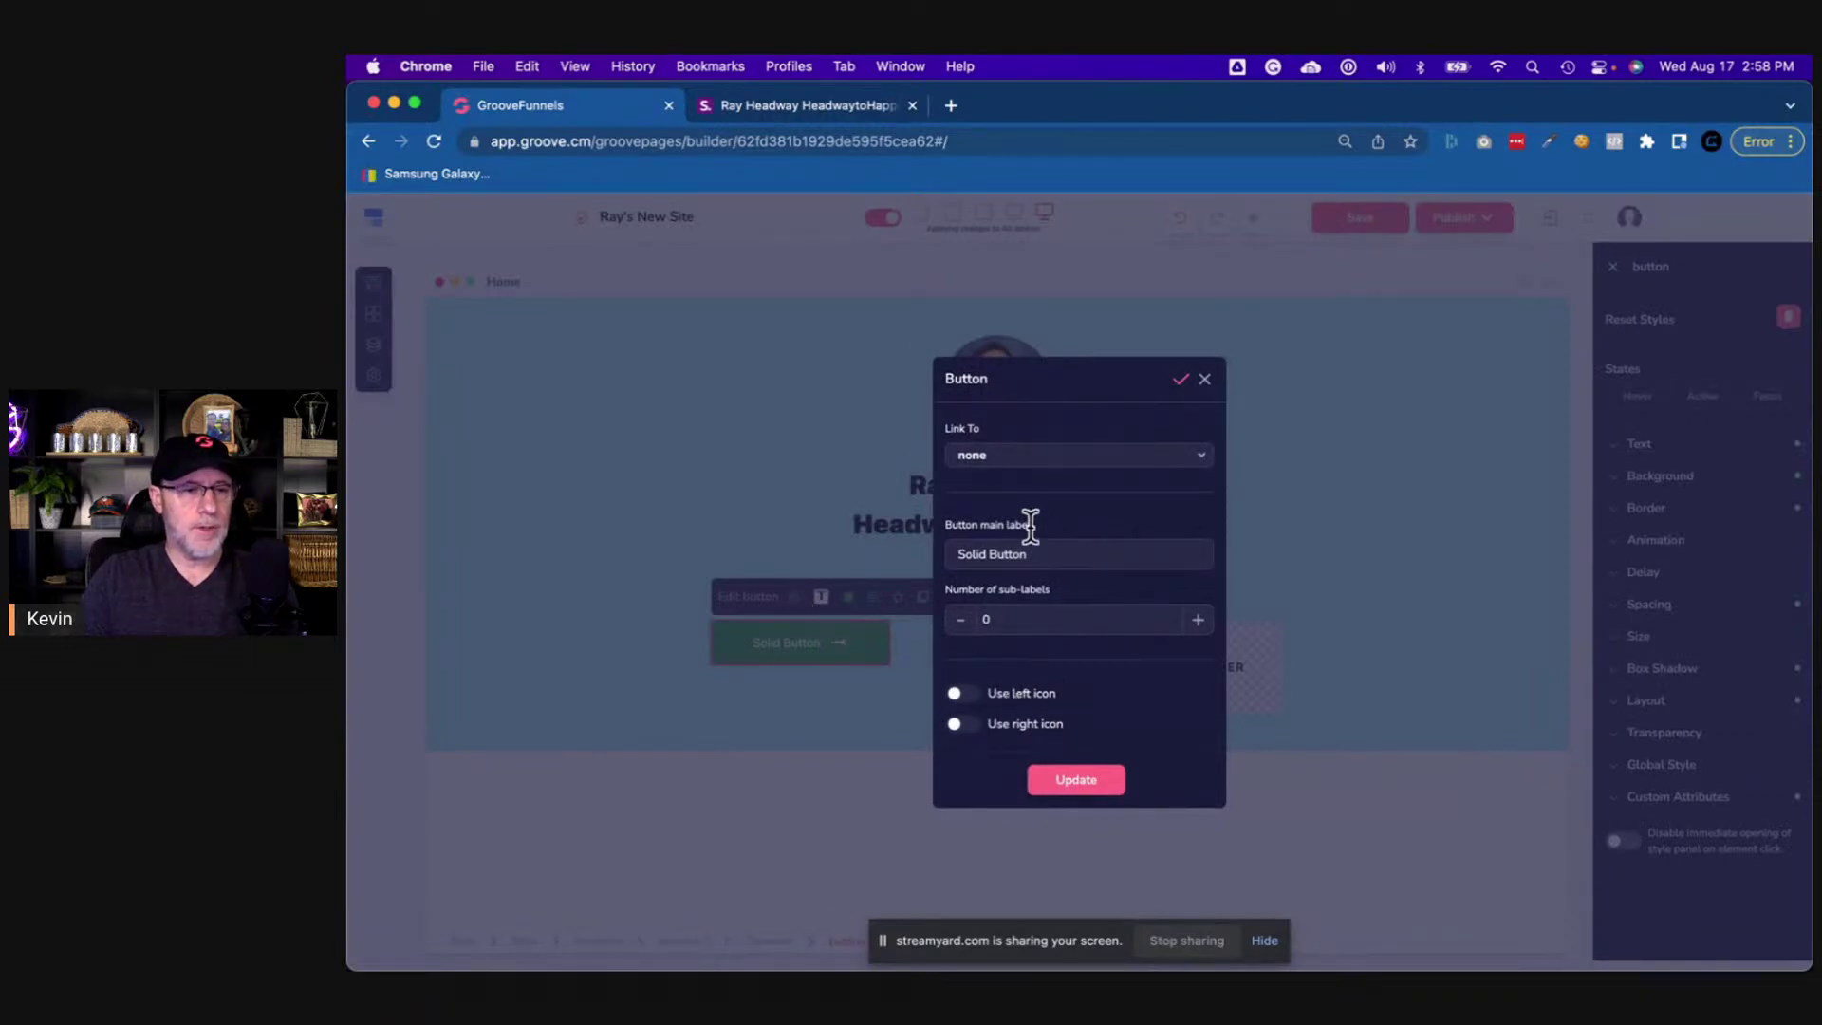
{"action": "left_click", "coordinate": [1205, 379]}
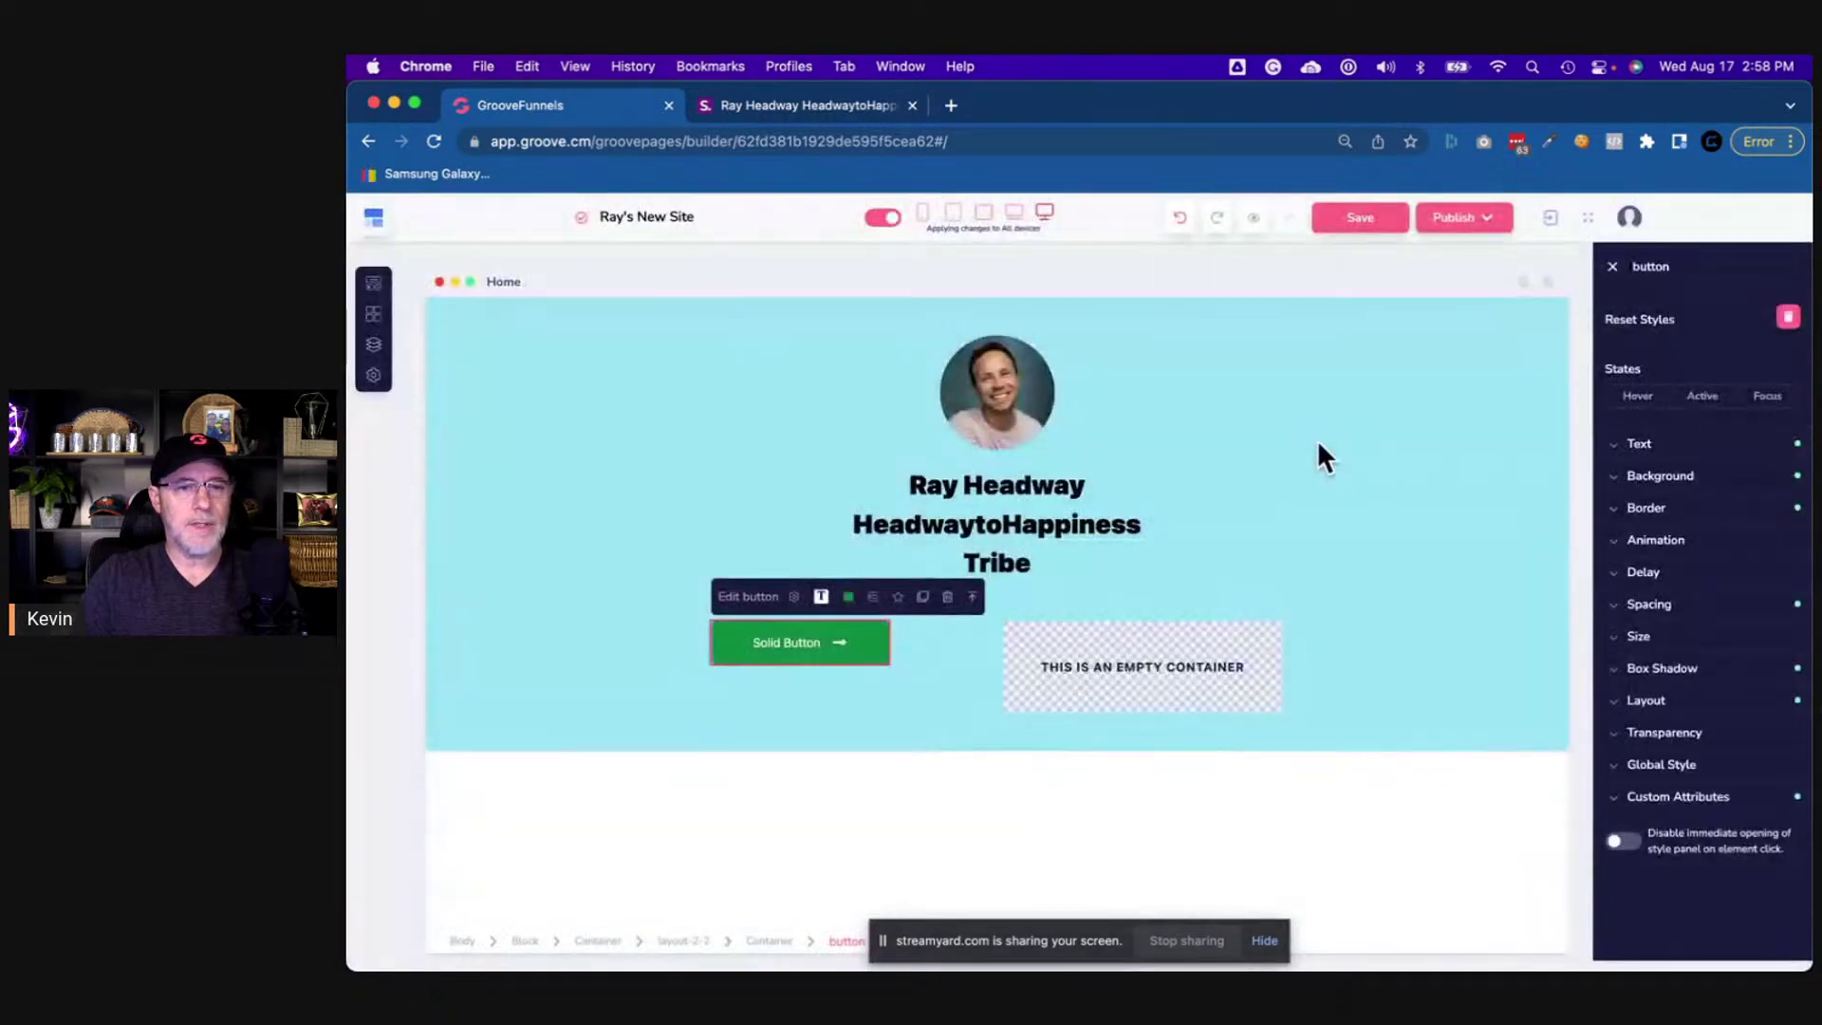
{"action": "left_click", "coordinate": [1646, 479]}
{"action": "left_click", "coordinate": [1770, 518]}
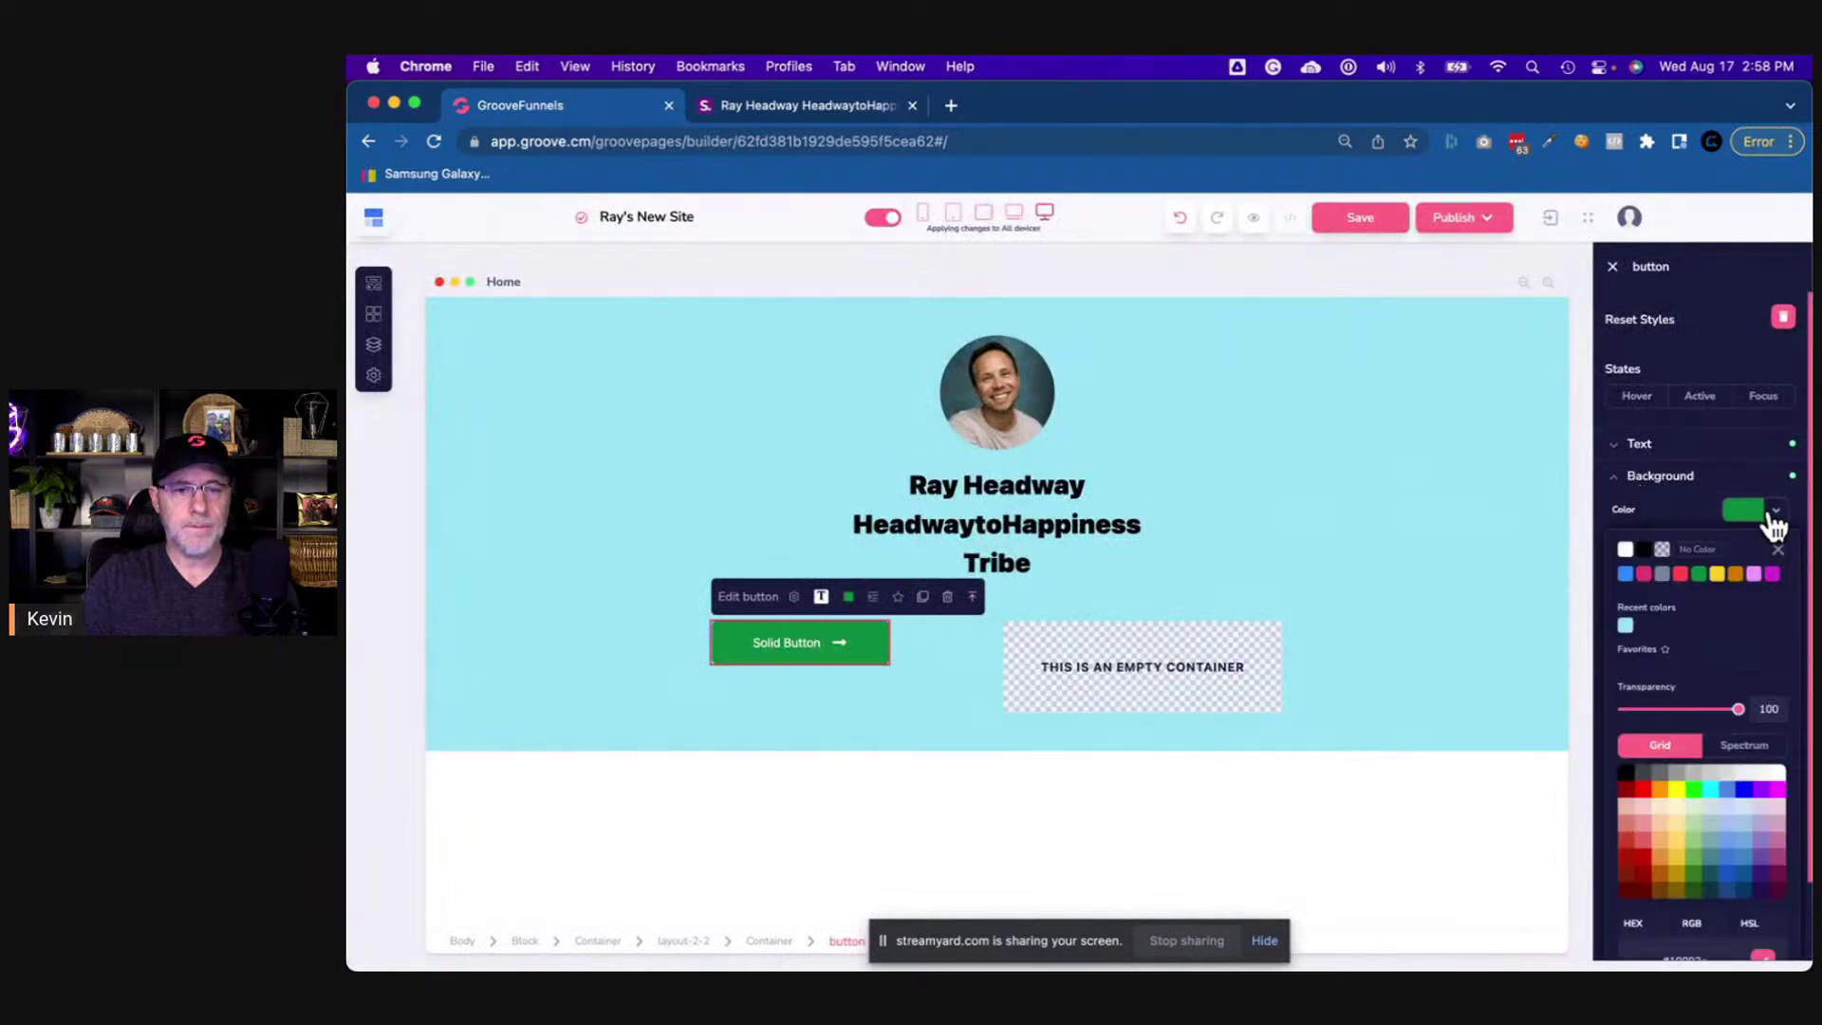
{"action": "scroll", "coordinate": [1698, 835], "scroll_direction": "down", "scroll_amount": 2}
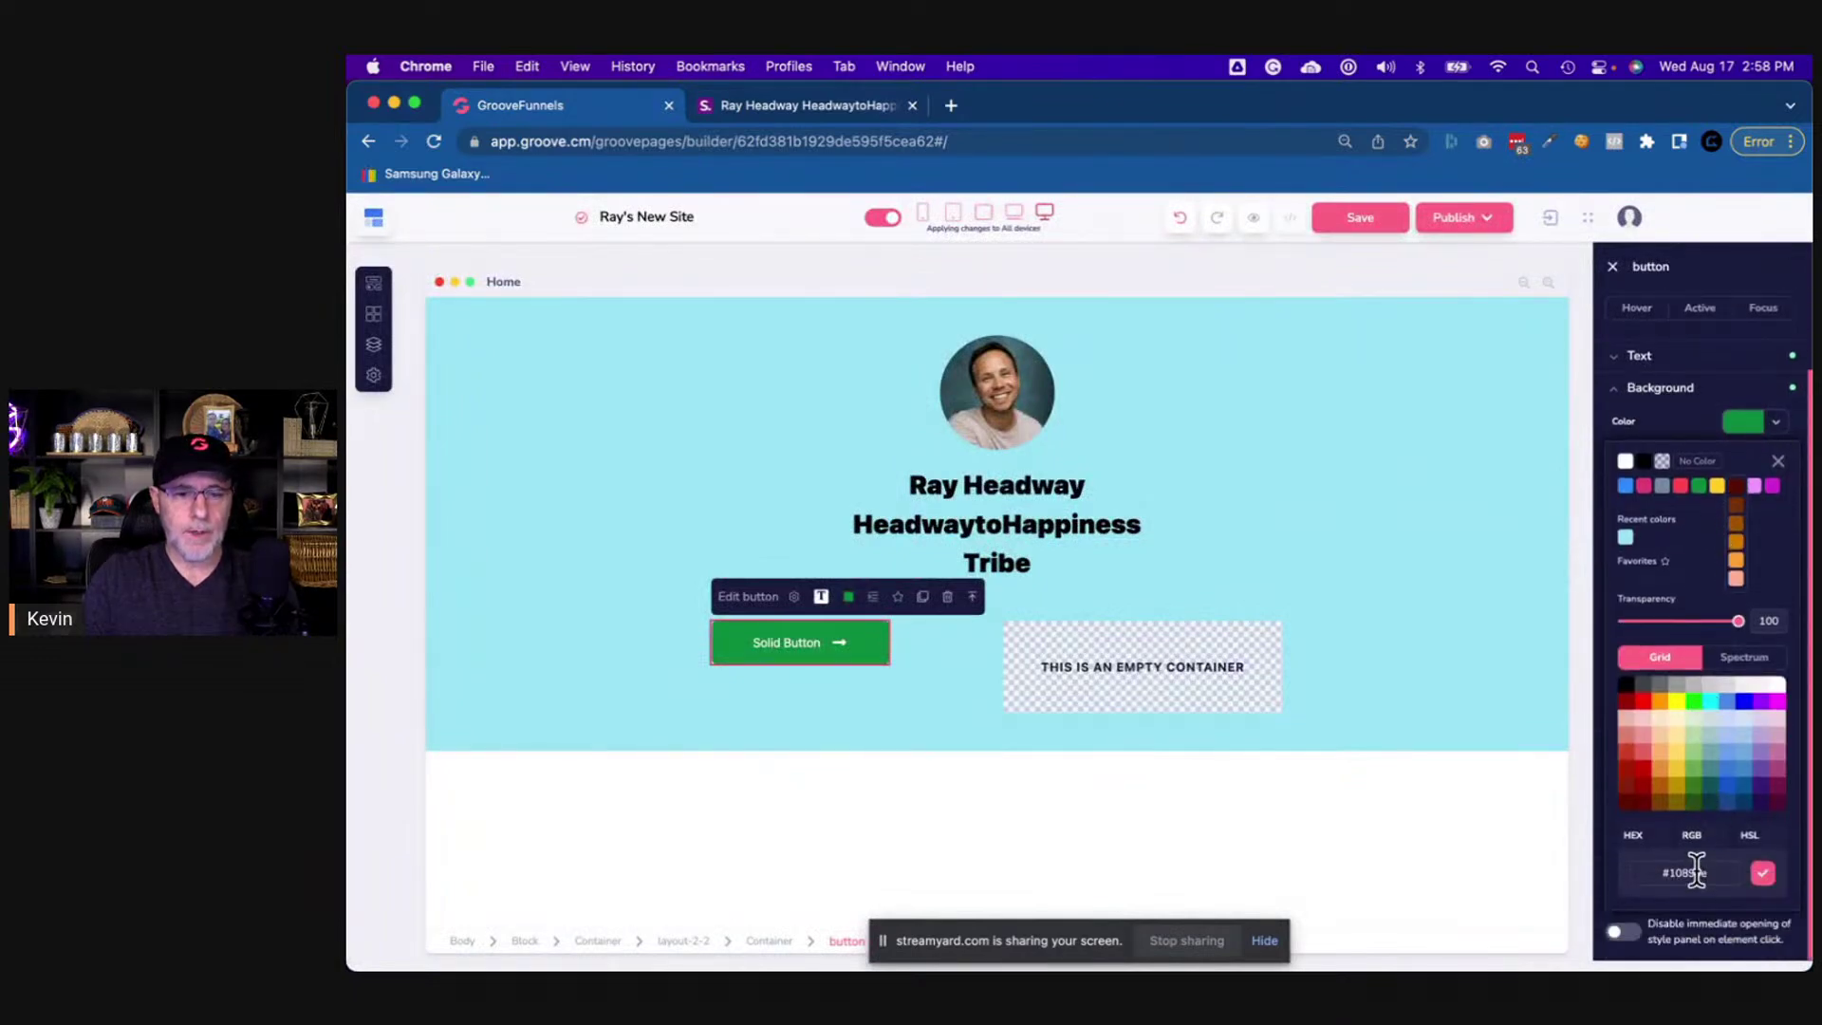
{"action": "key", "text": "Return"}
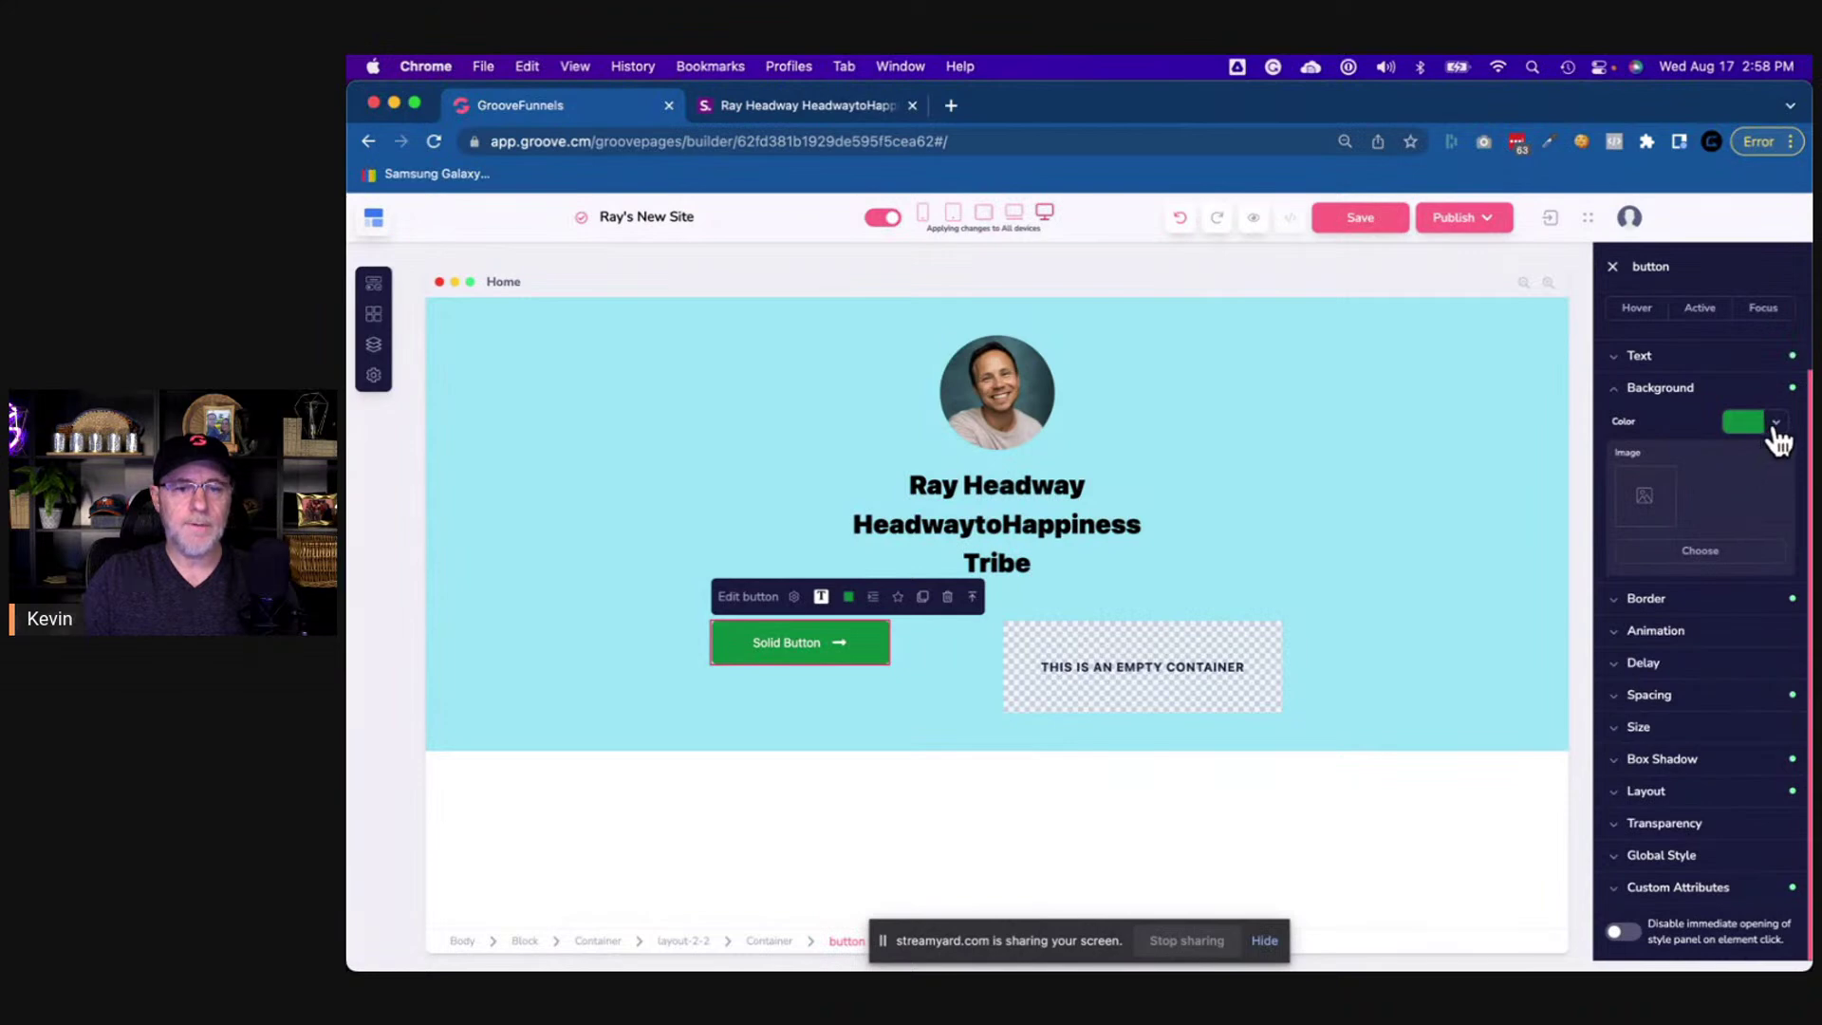
{"action": "left_click", "coordinate": [1773, 428]}
{"action": "double_click", "coordinate": [1692, 873]}
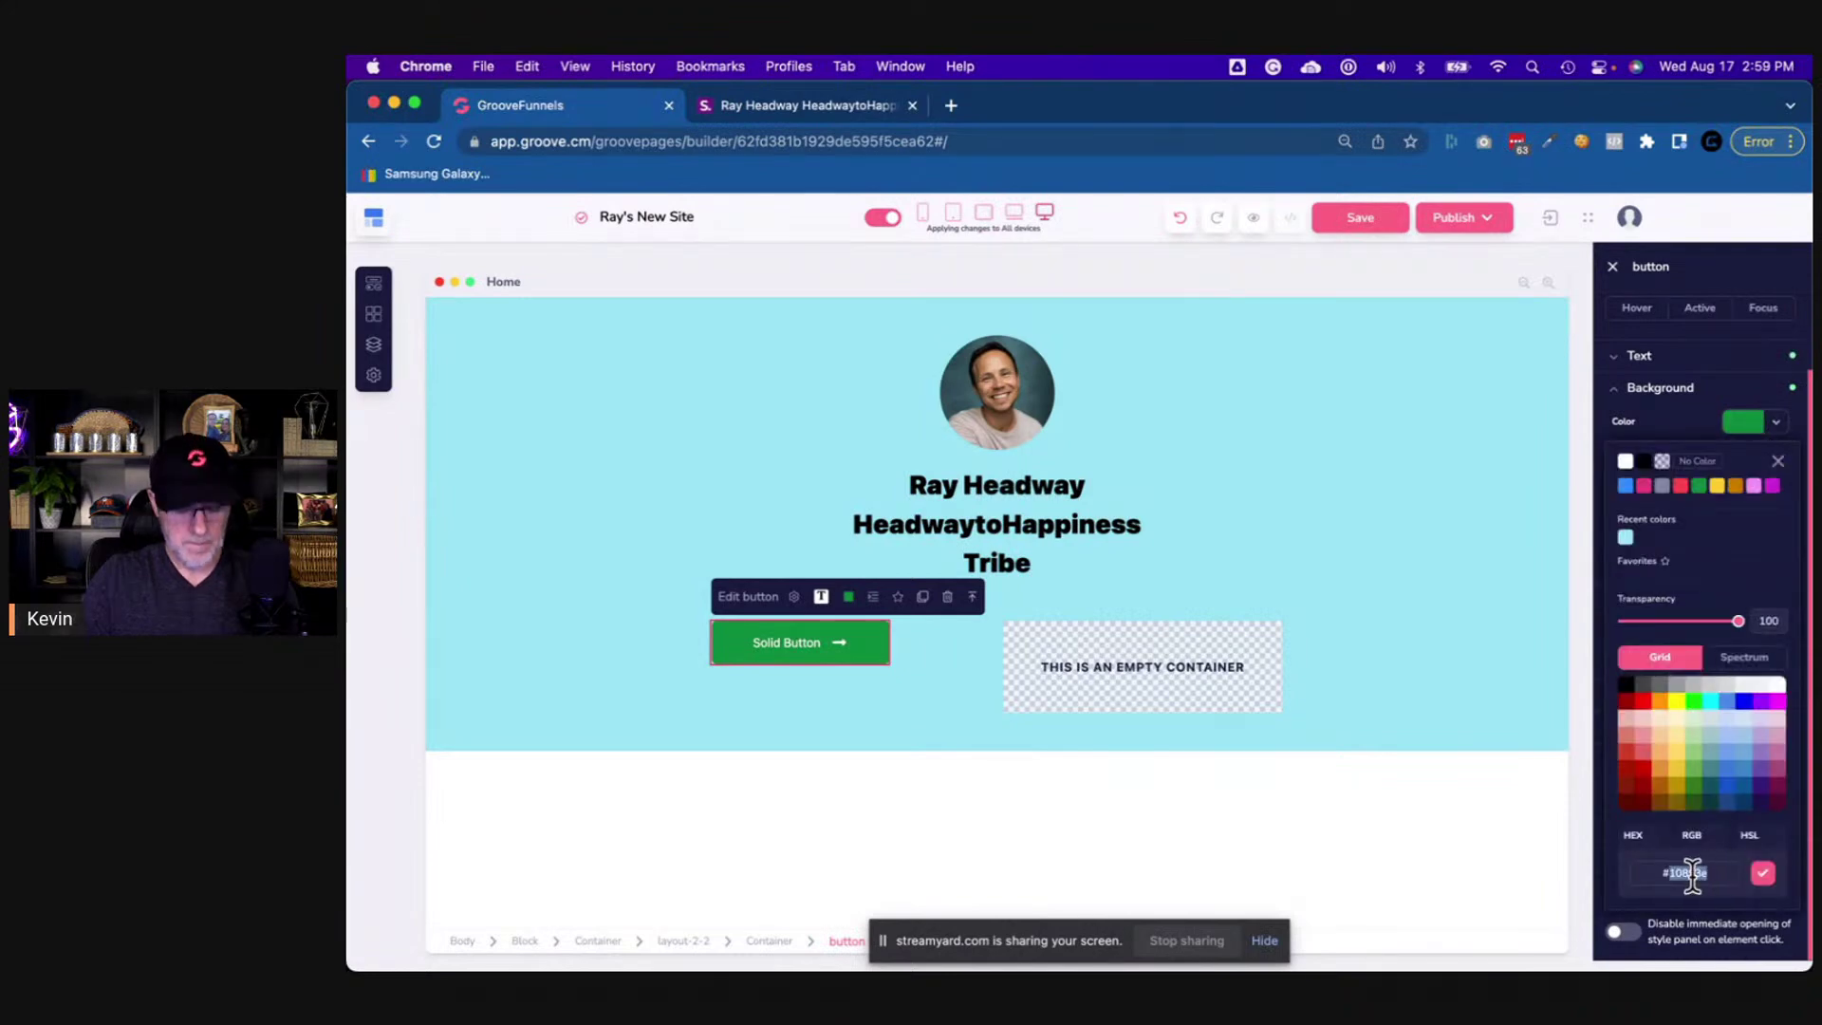
{"action": "key", "text": "super+v"}
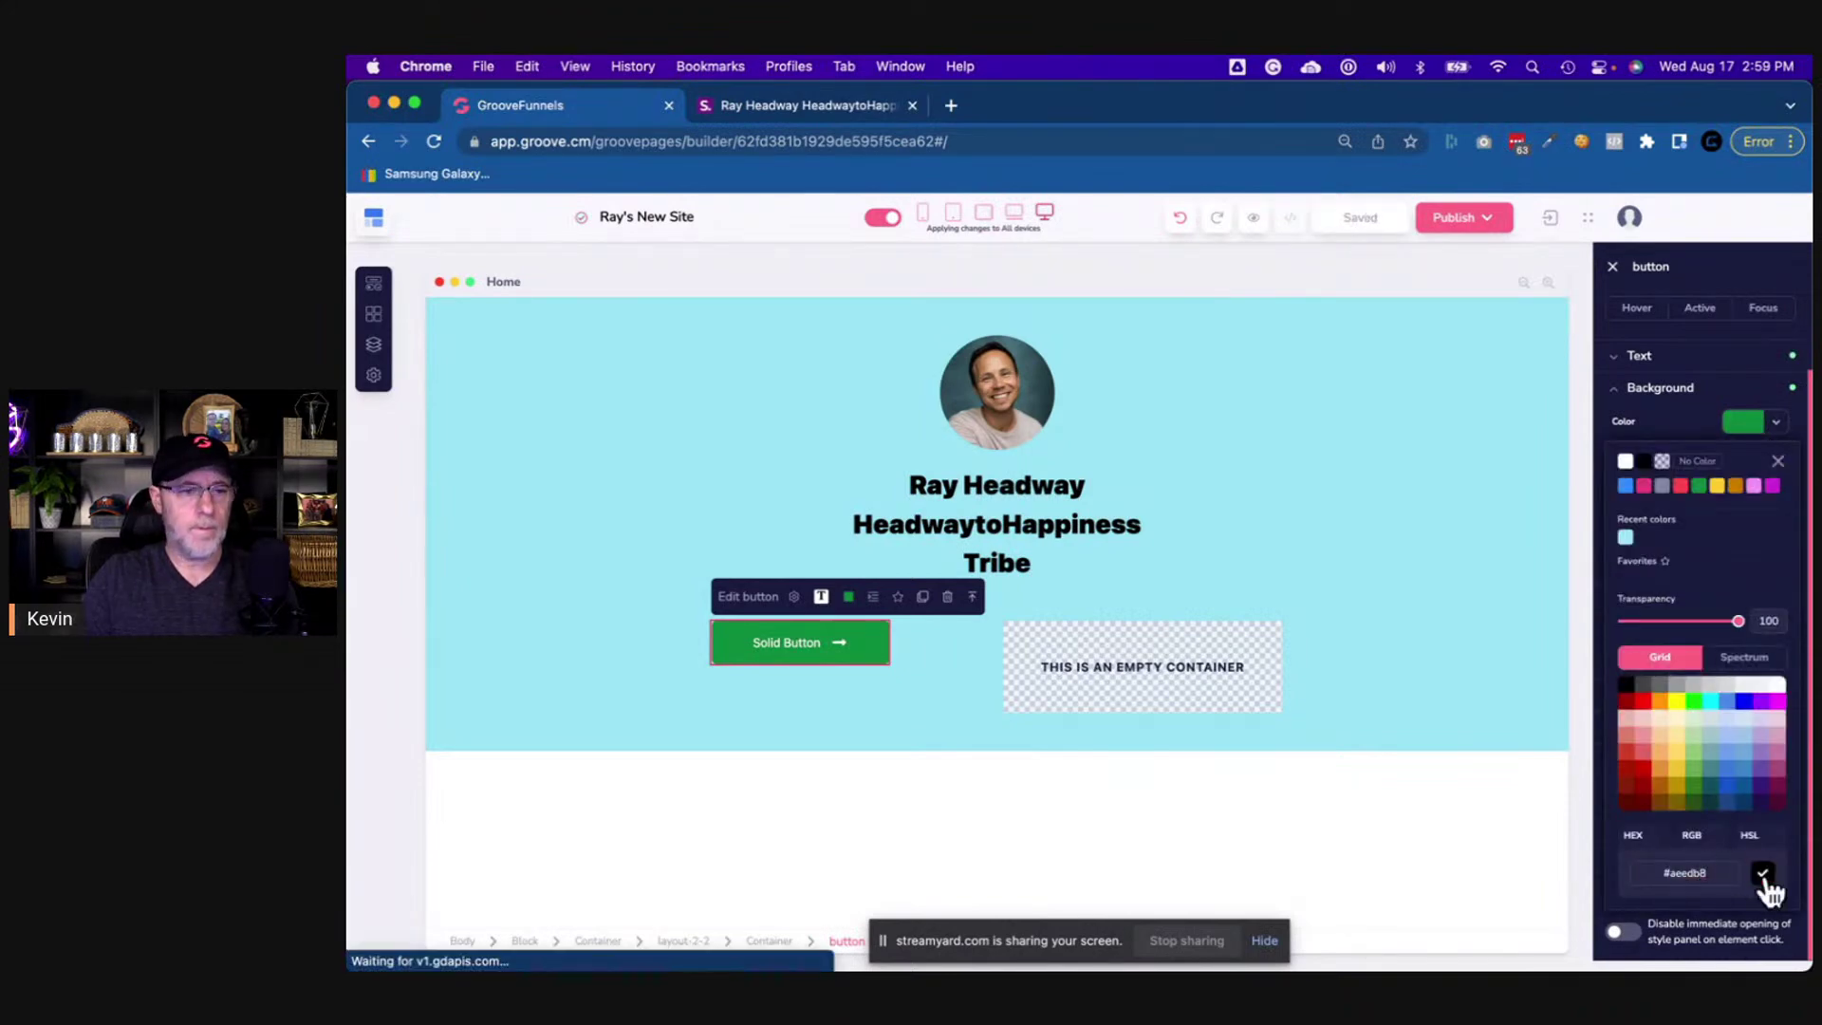
{"action": "left_click", "coordinate": [1762, 874]}
{"action": "left_click", "coordinate": [943, 691]}
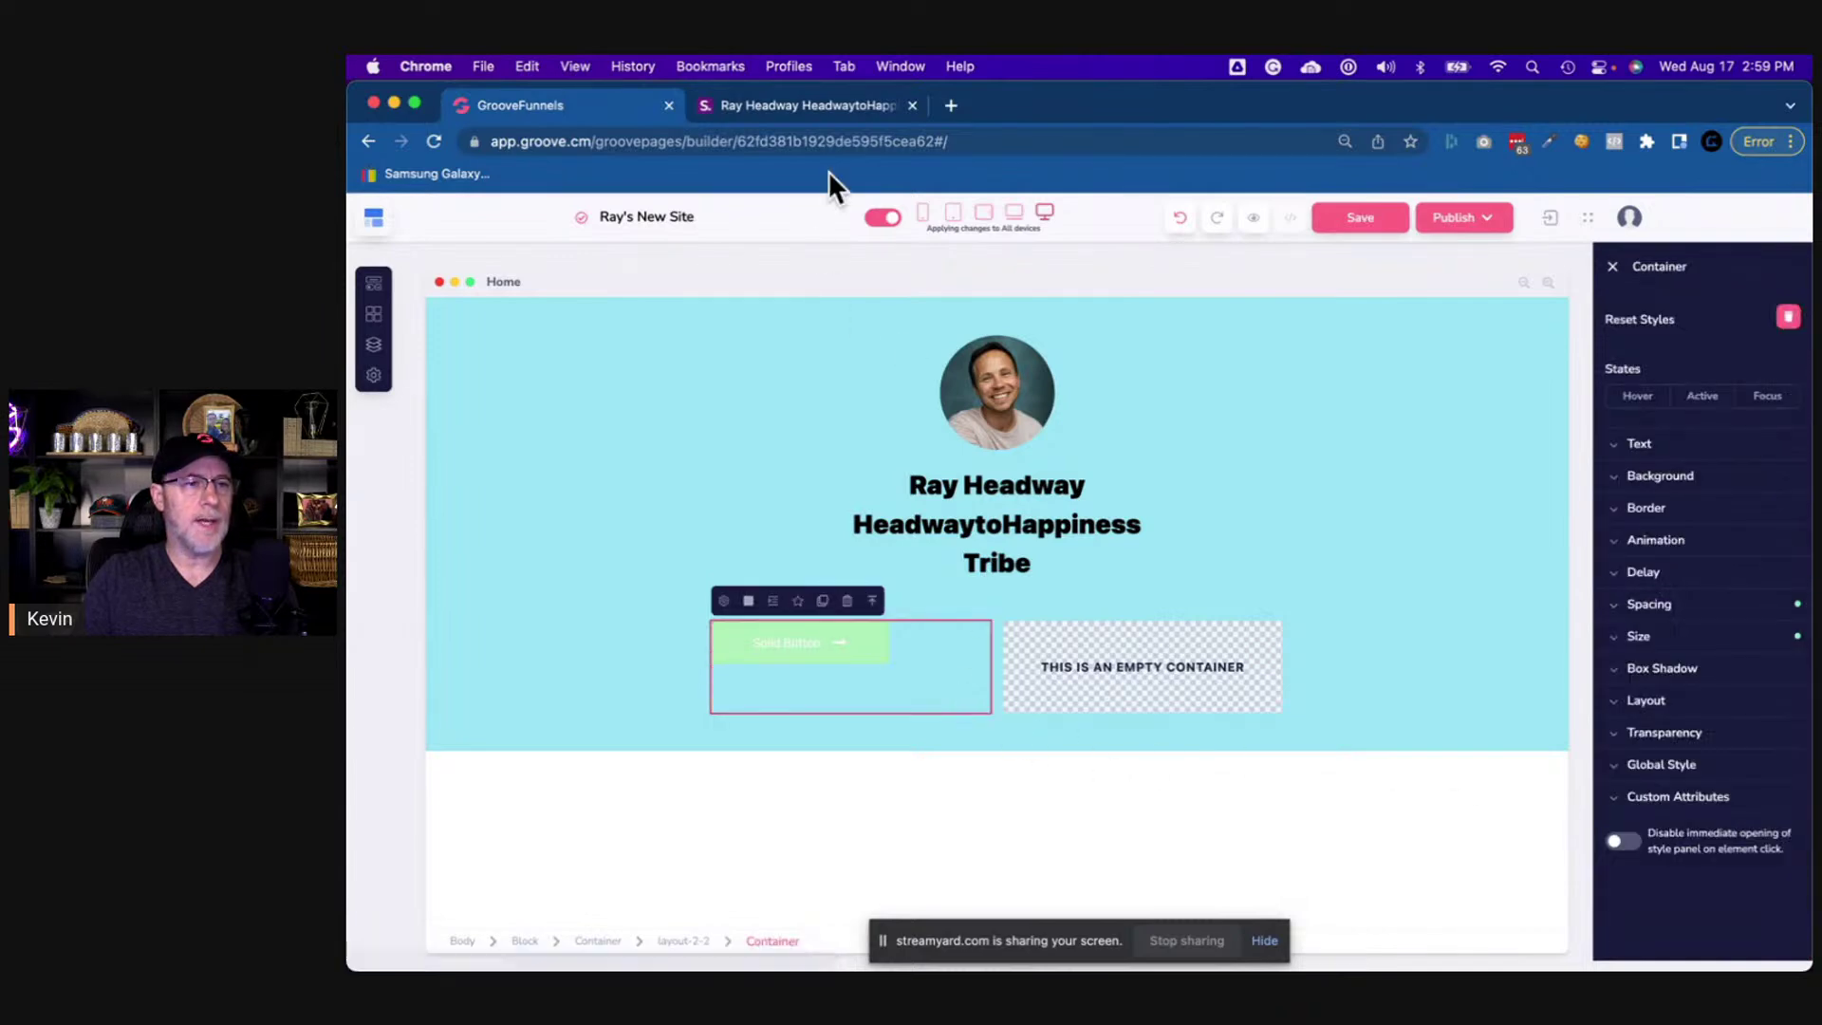
{"action": "left_click", "coordinate": [840, 106]}
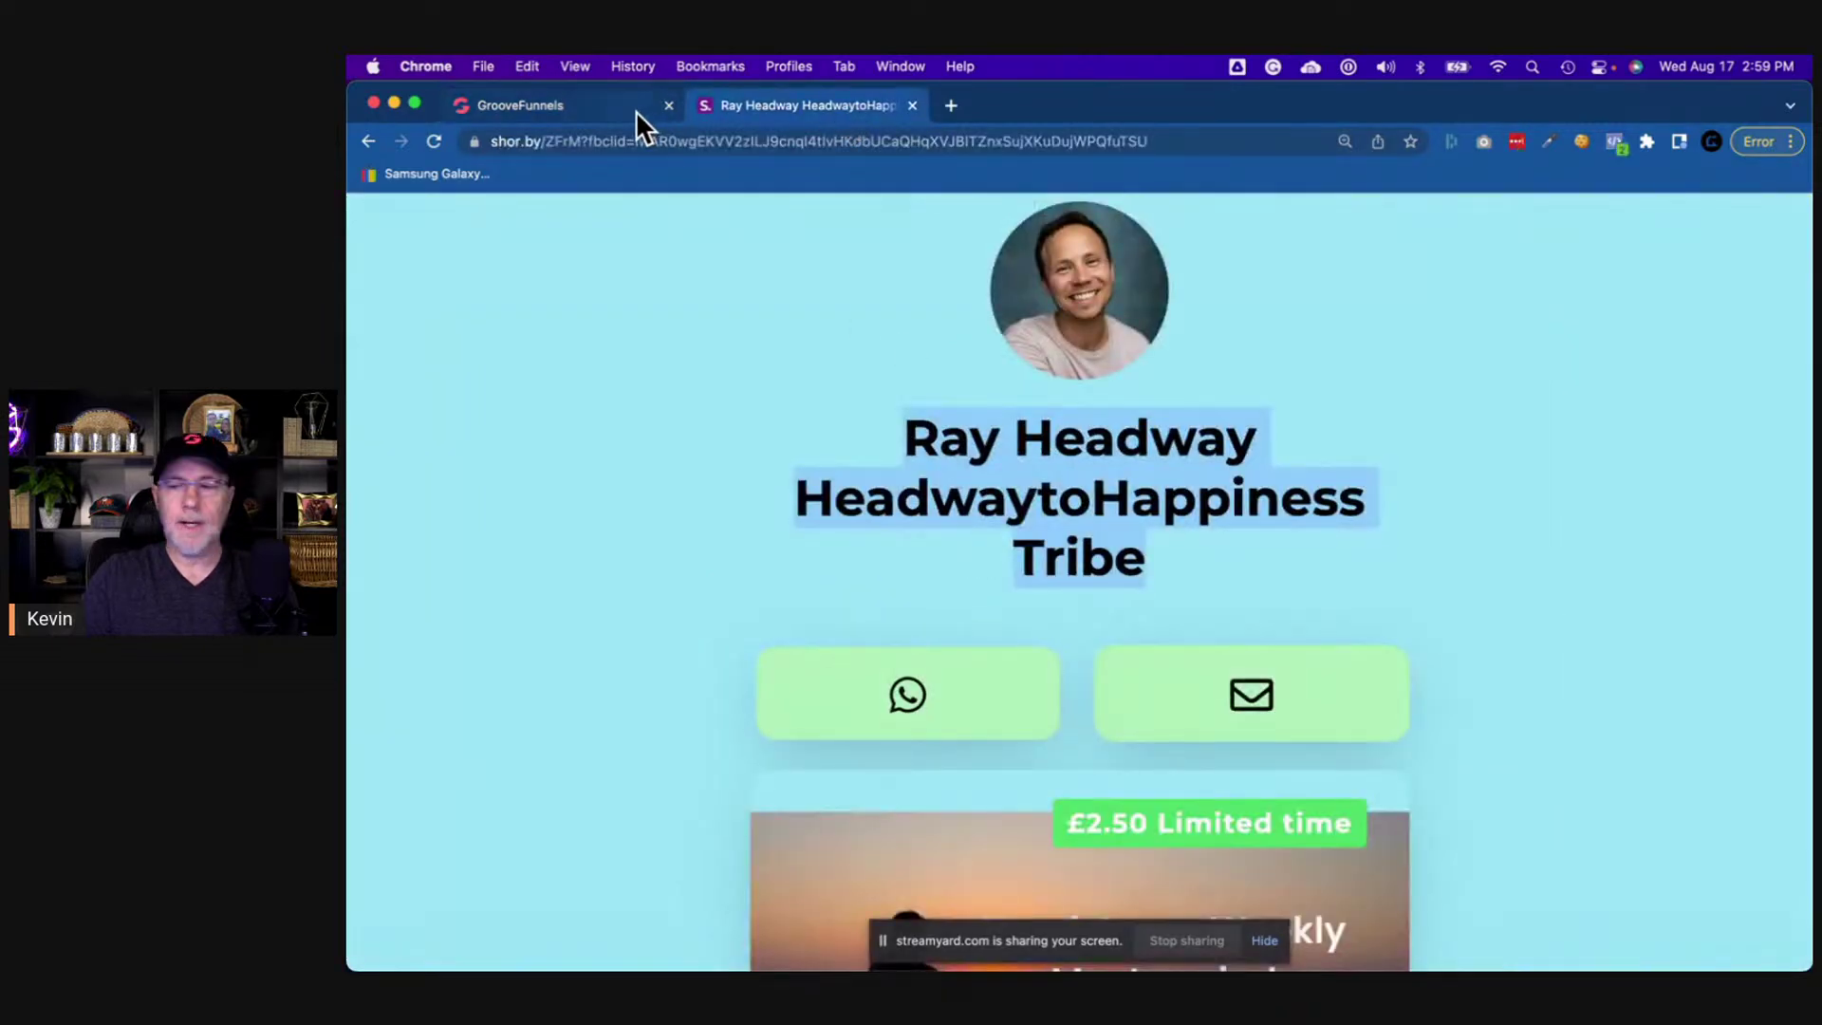
{"action": "left_click", "coordinate": [636, 110]}
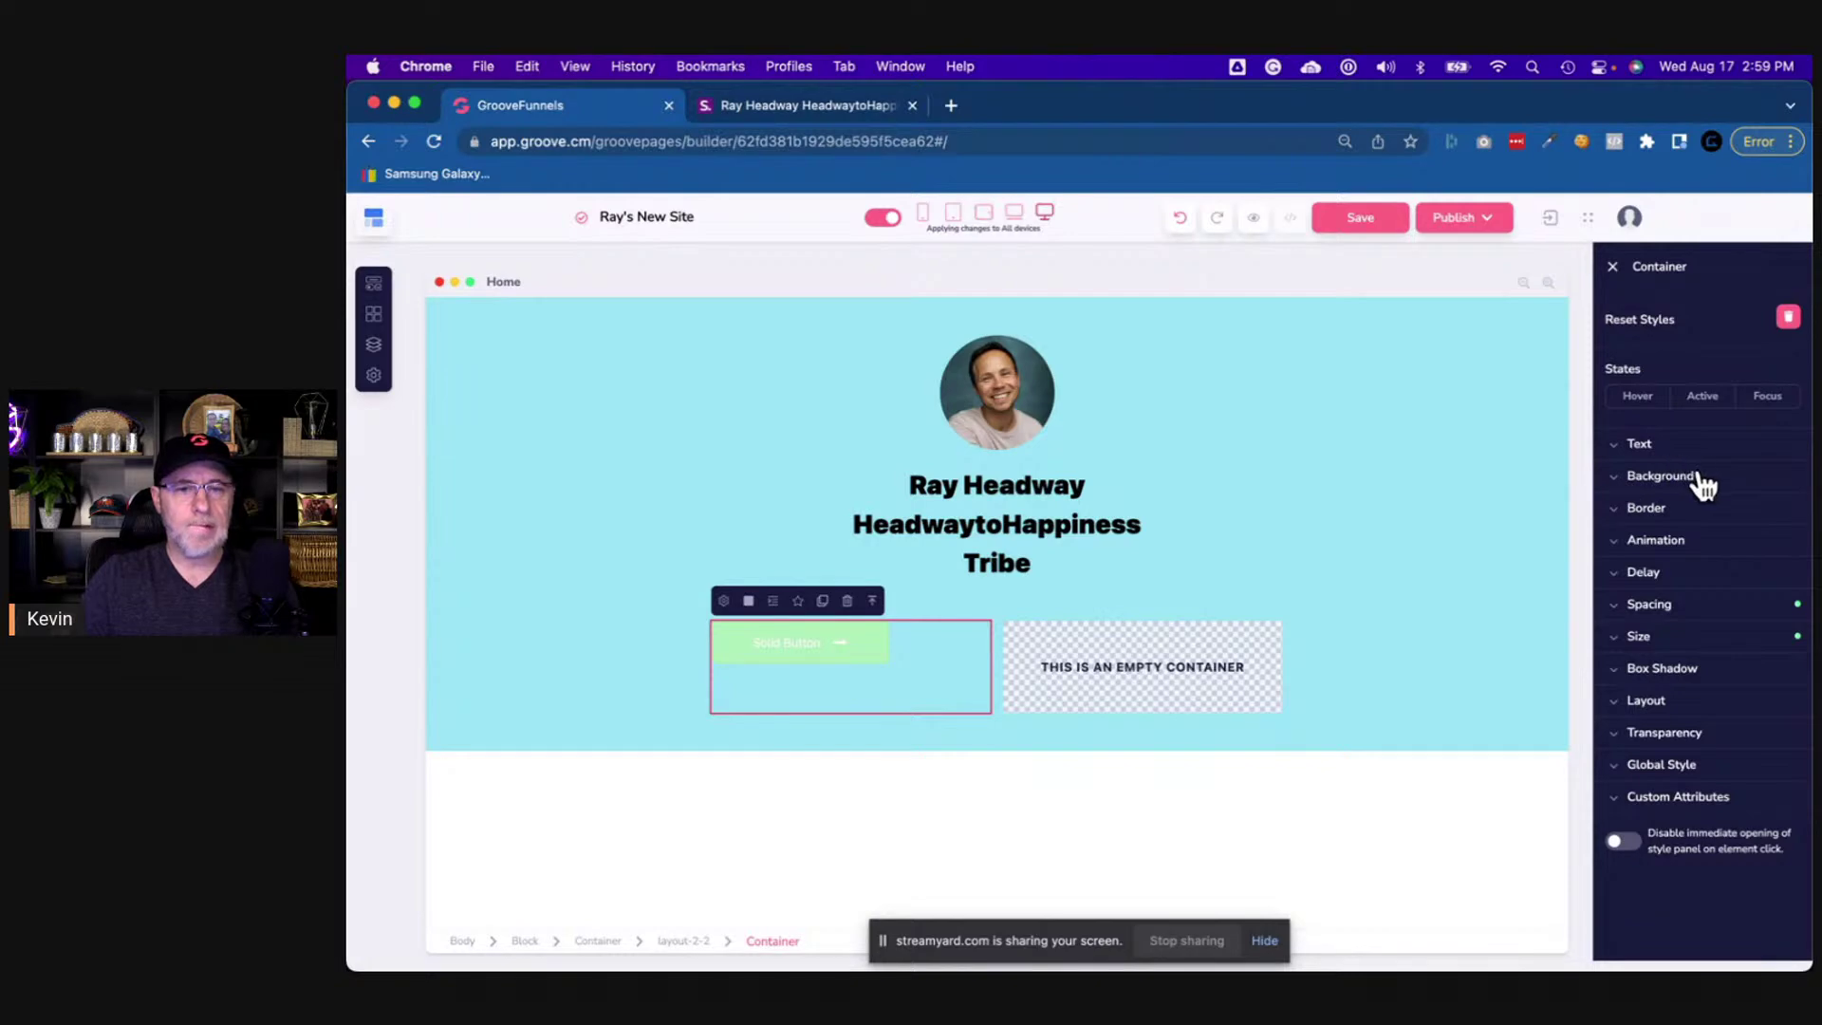
- Check the container's link setting, then bring up the Solid Button's label and icon settings
{"action": "left_click", "coordinate": [727, 599]}
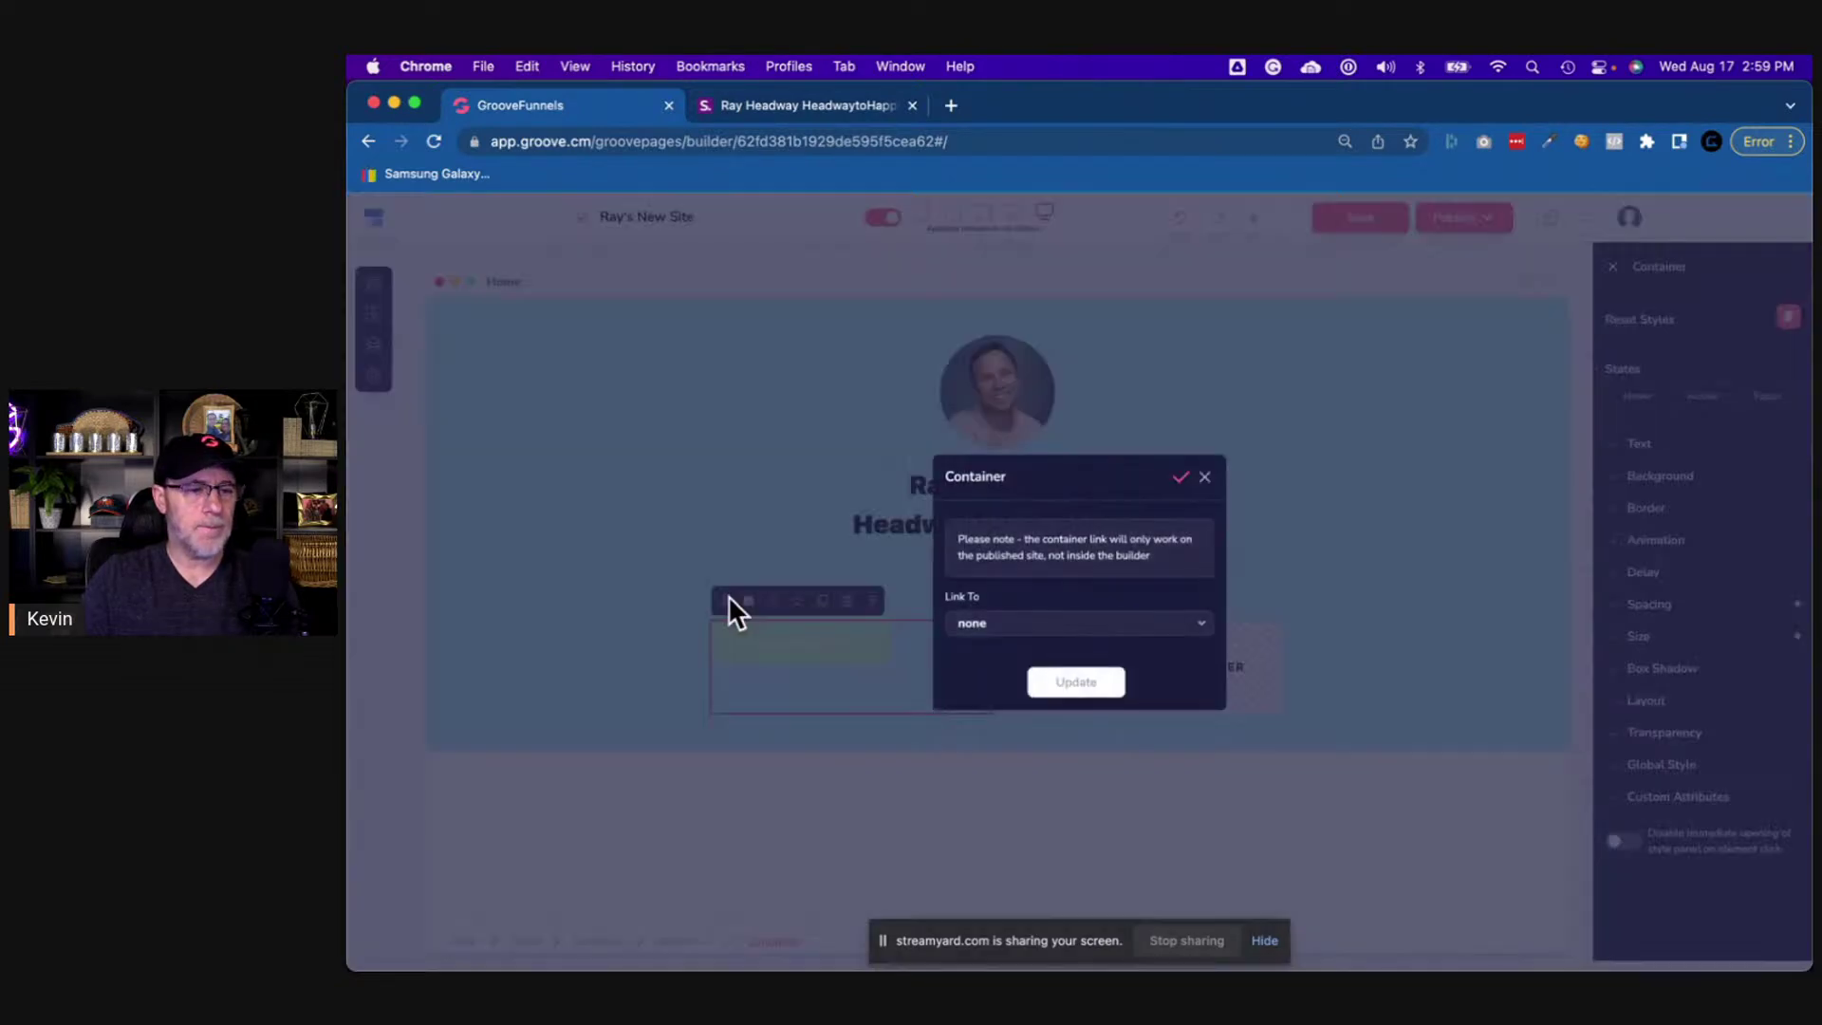
{"action": "left_click", "coordinate": [1204, 477]}
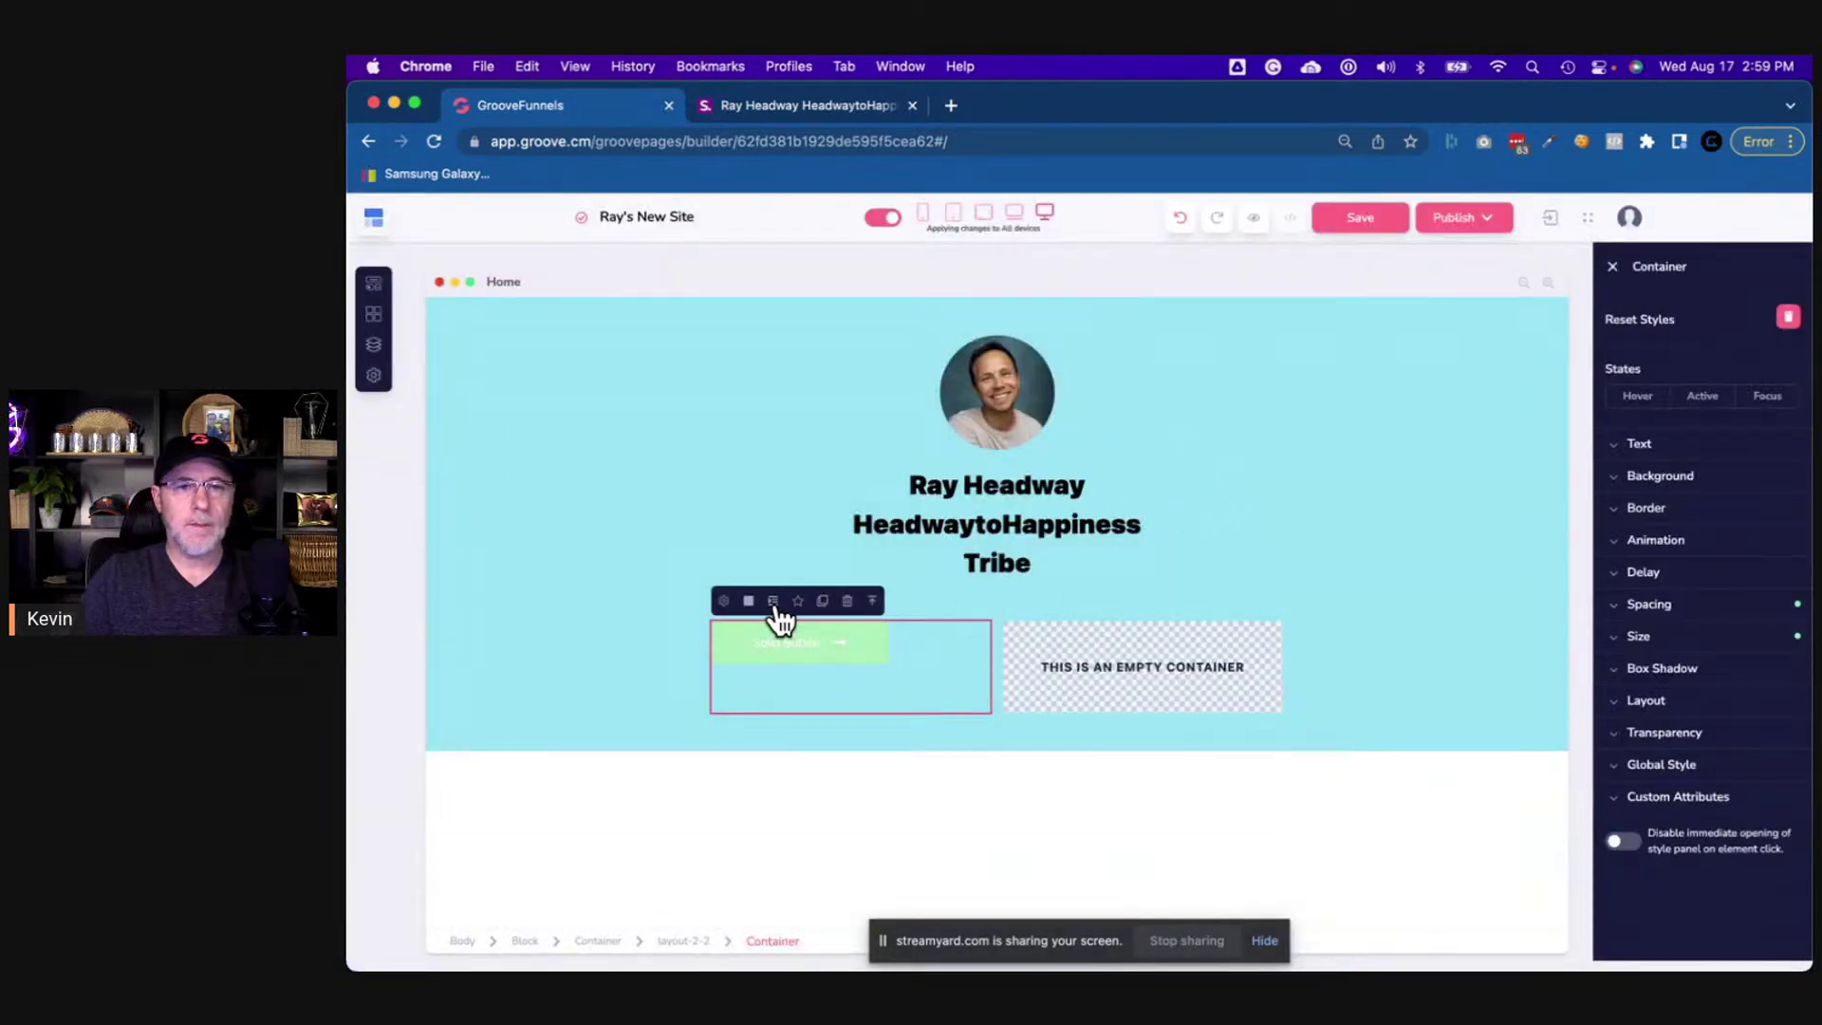
{"action": "left_click", "coordinate": [845, 661]}
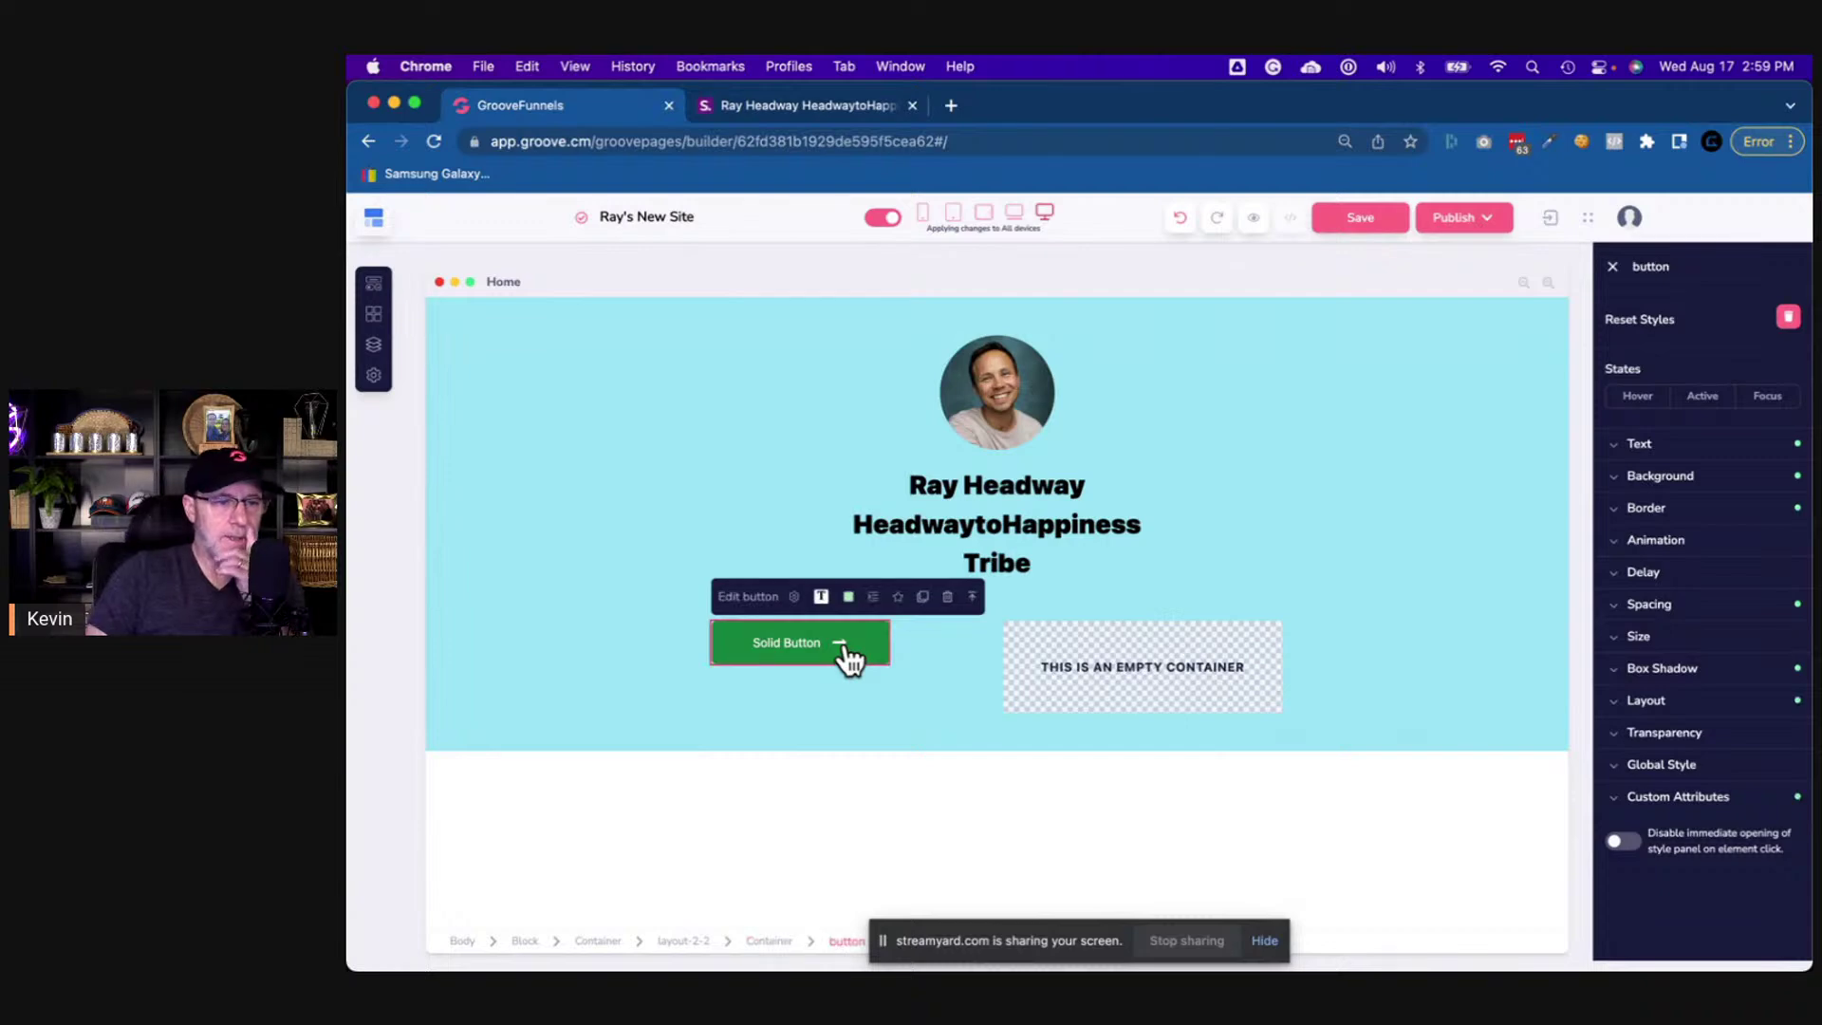
{"action": "left_click", "coordinate": [818, 598]}
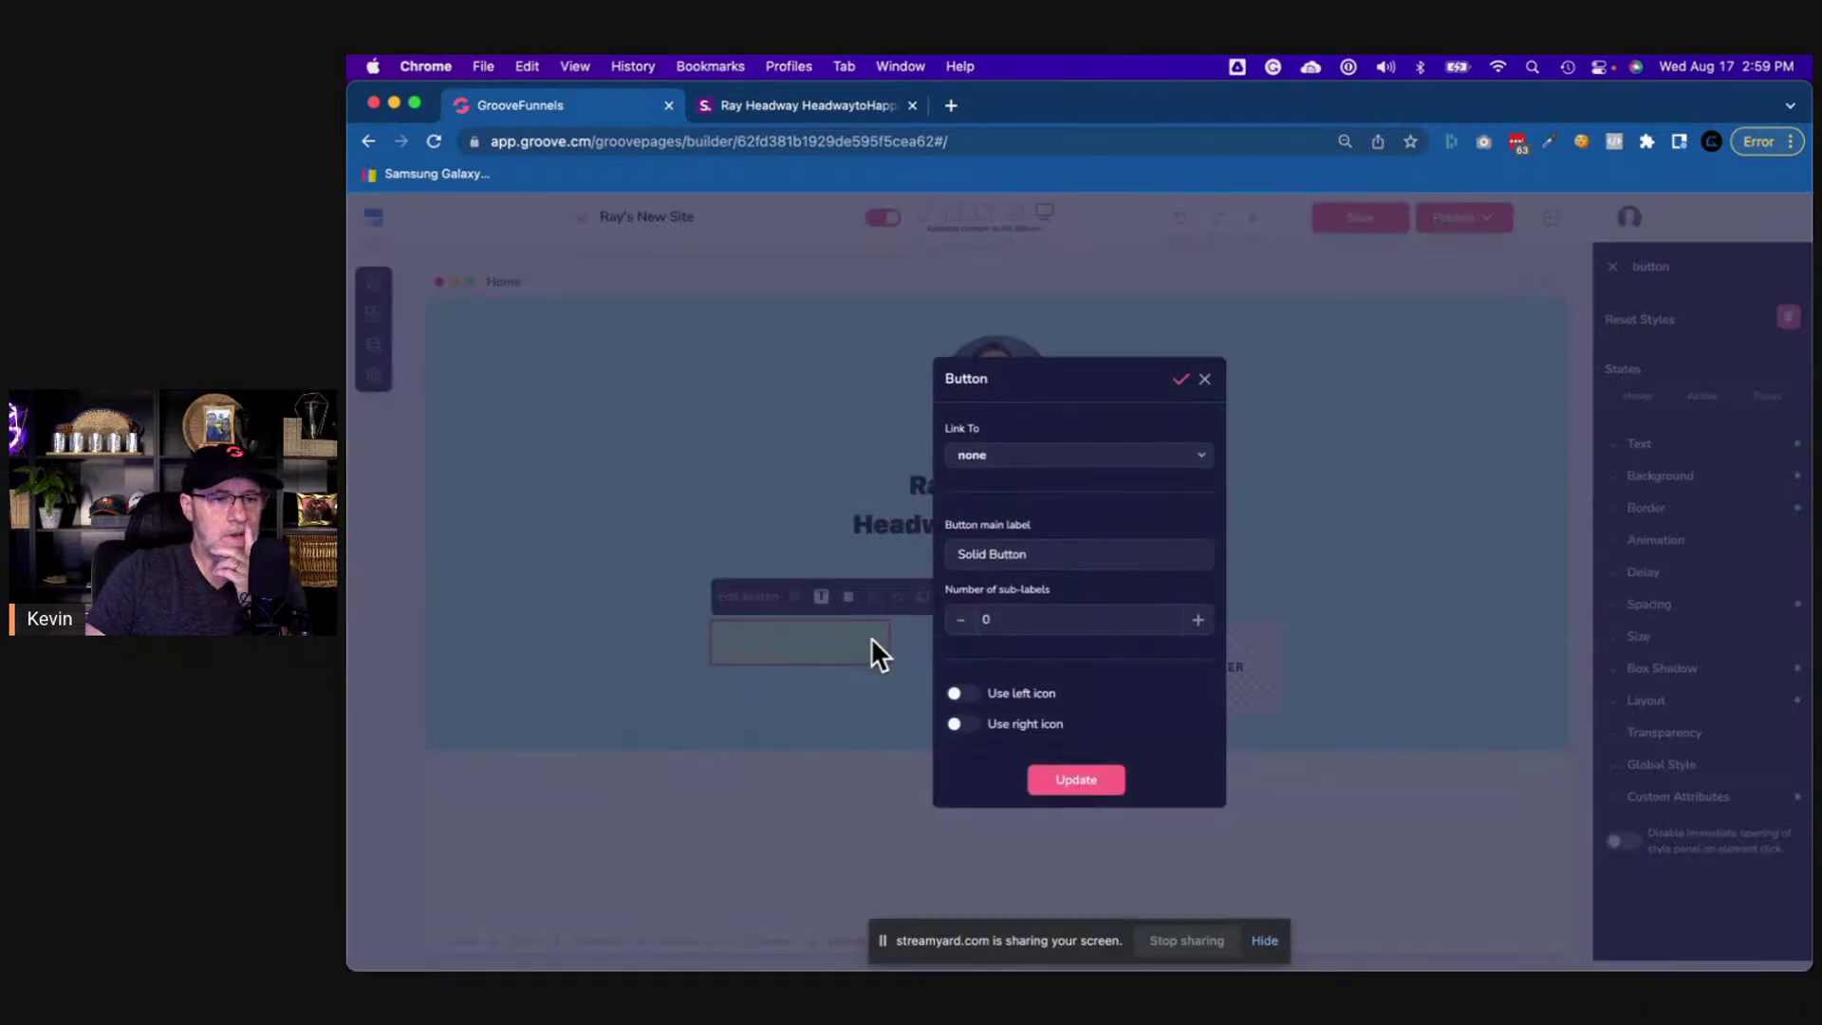
- Turn on a right-side WhatsApp icon and clear the 'Solid Button' label
{"action": "left_click", "coordinate": [958, 724]}
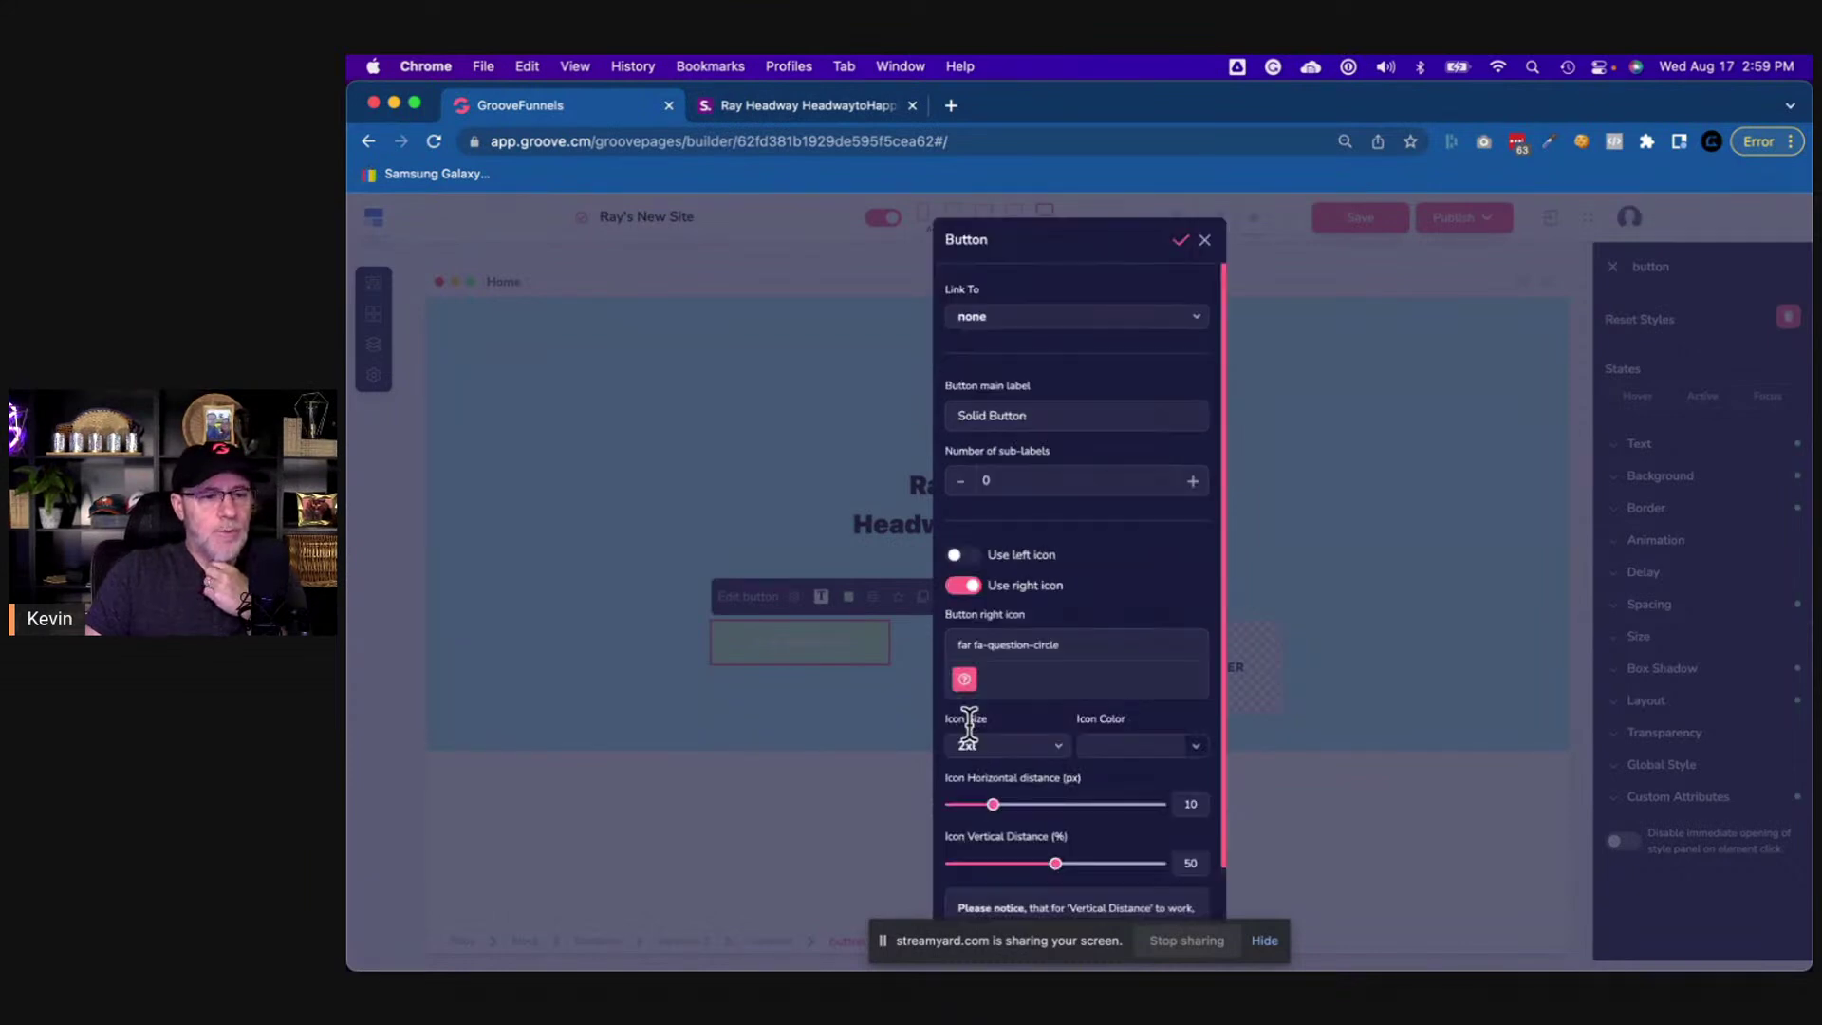
{"action": "triple_click", "coordinate": [1006, 645]}
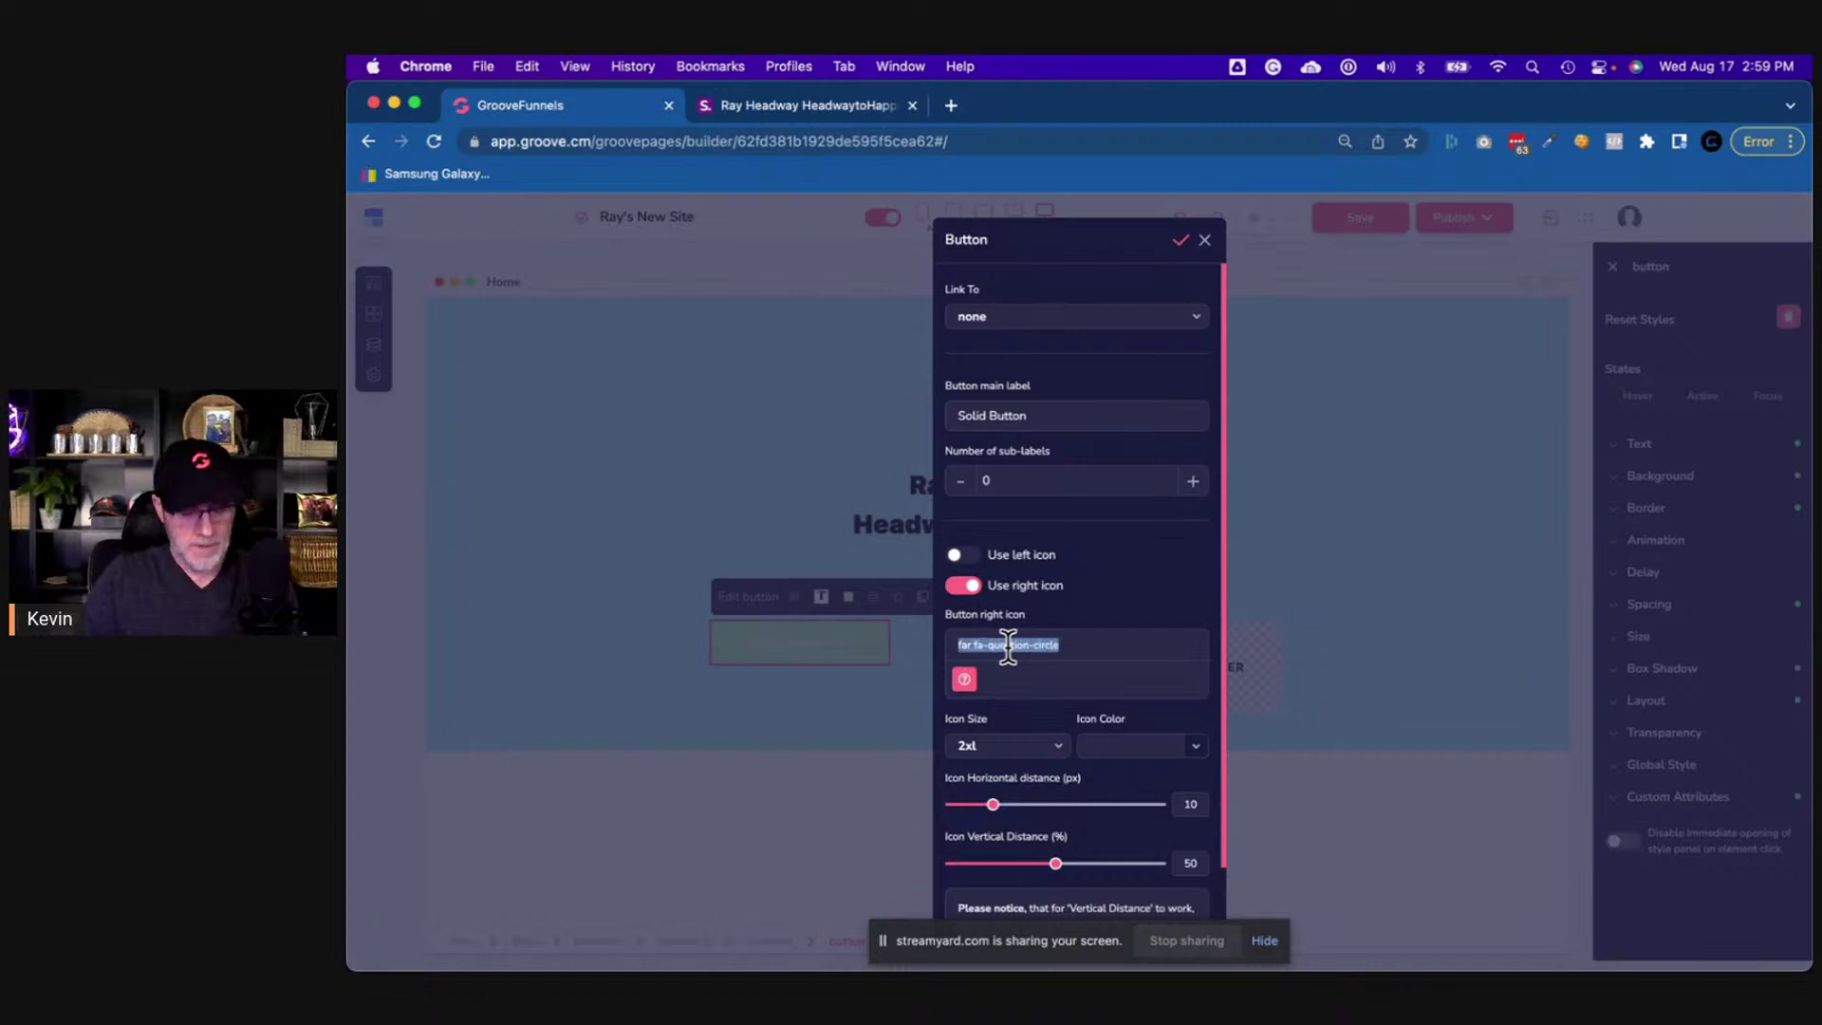
{"action": "type", "text": "whatsapp"}
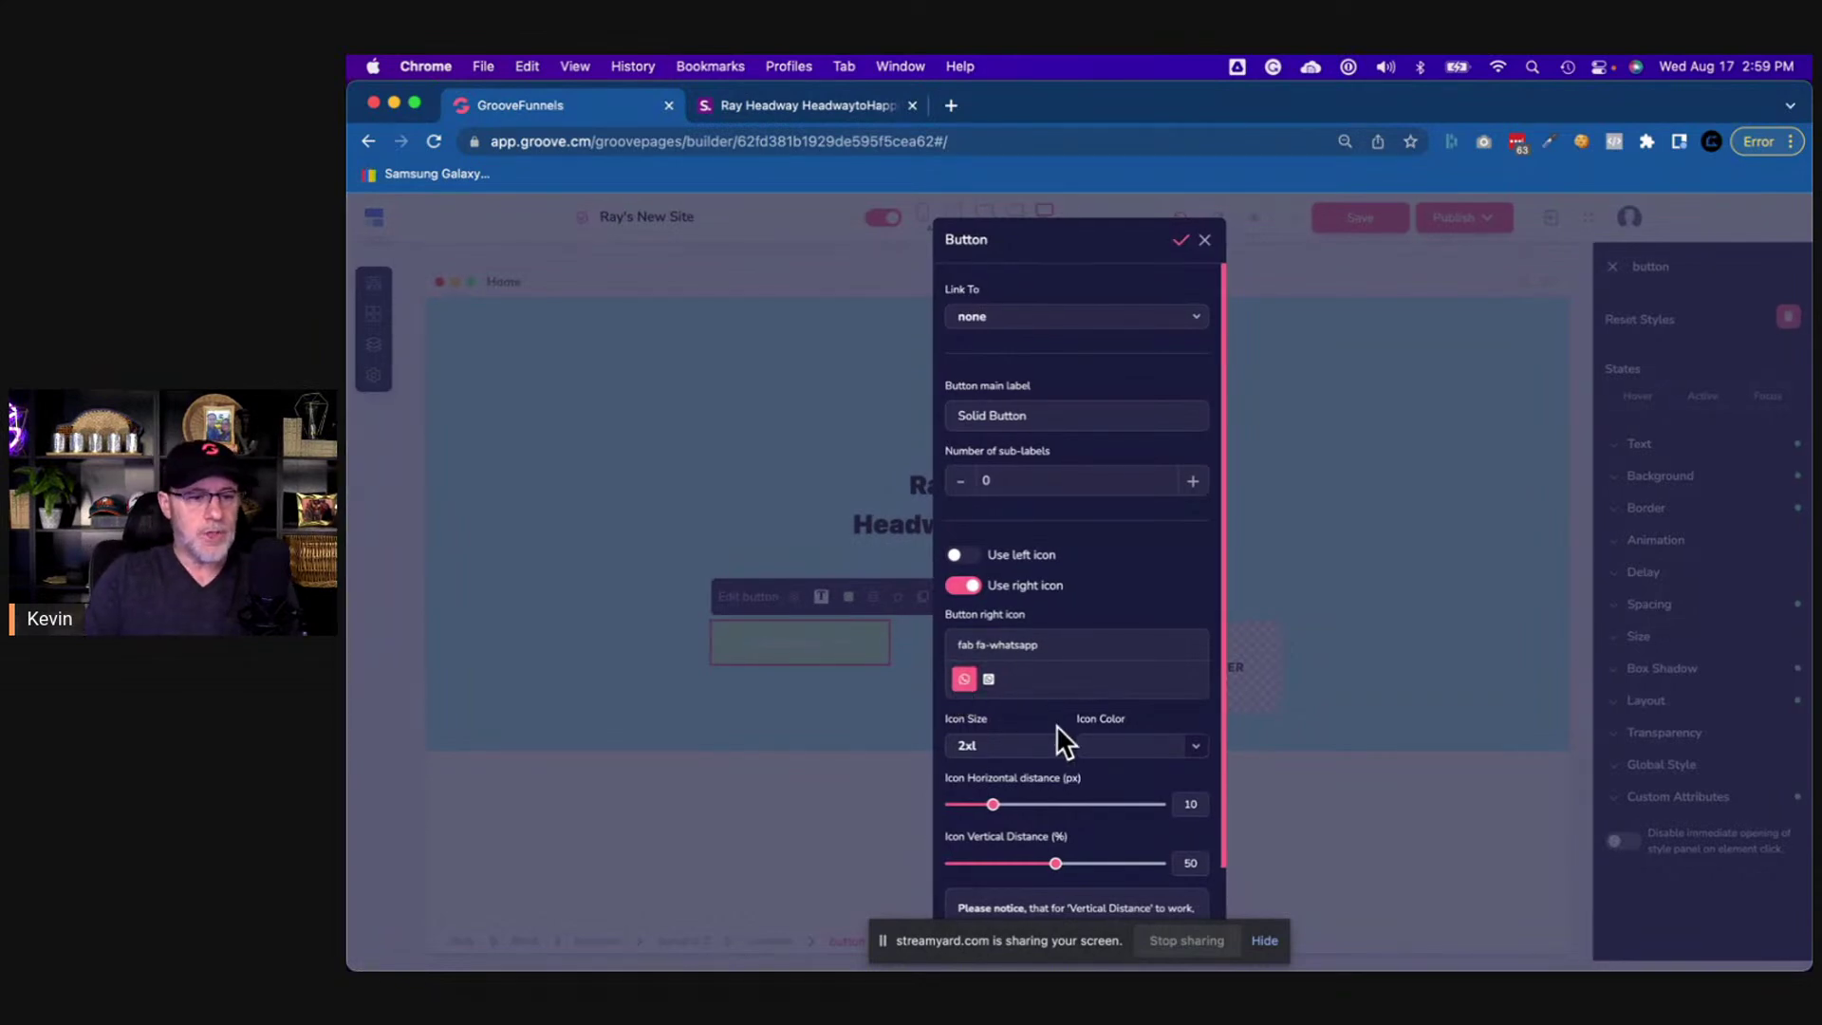
{"action": "scroll", "coordinate": [1062, 752], "scroll_direction": "down", "scroll_amount": 2}
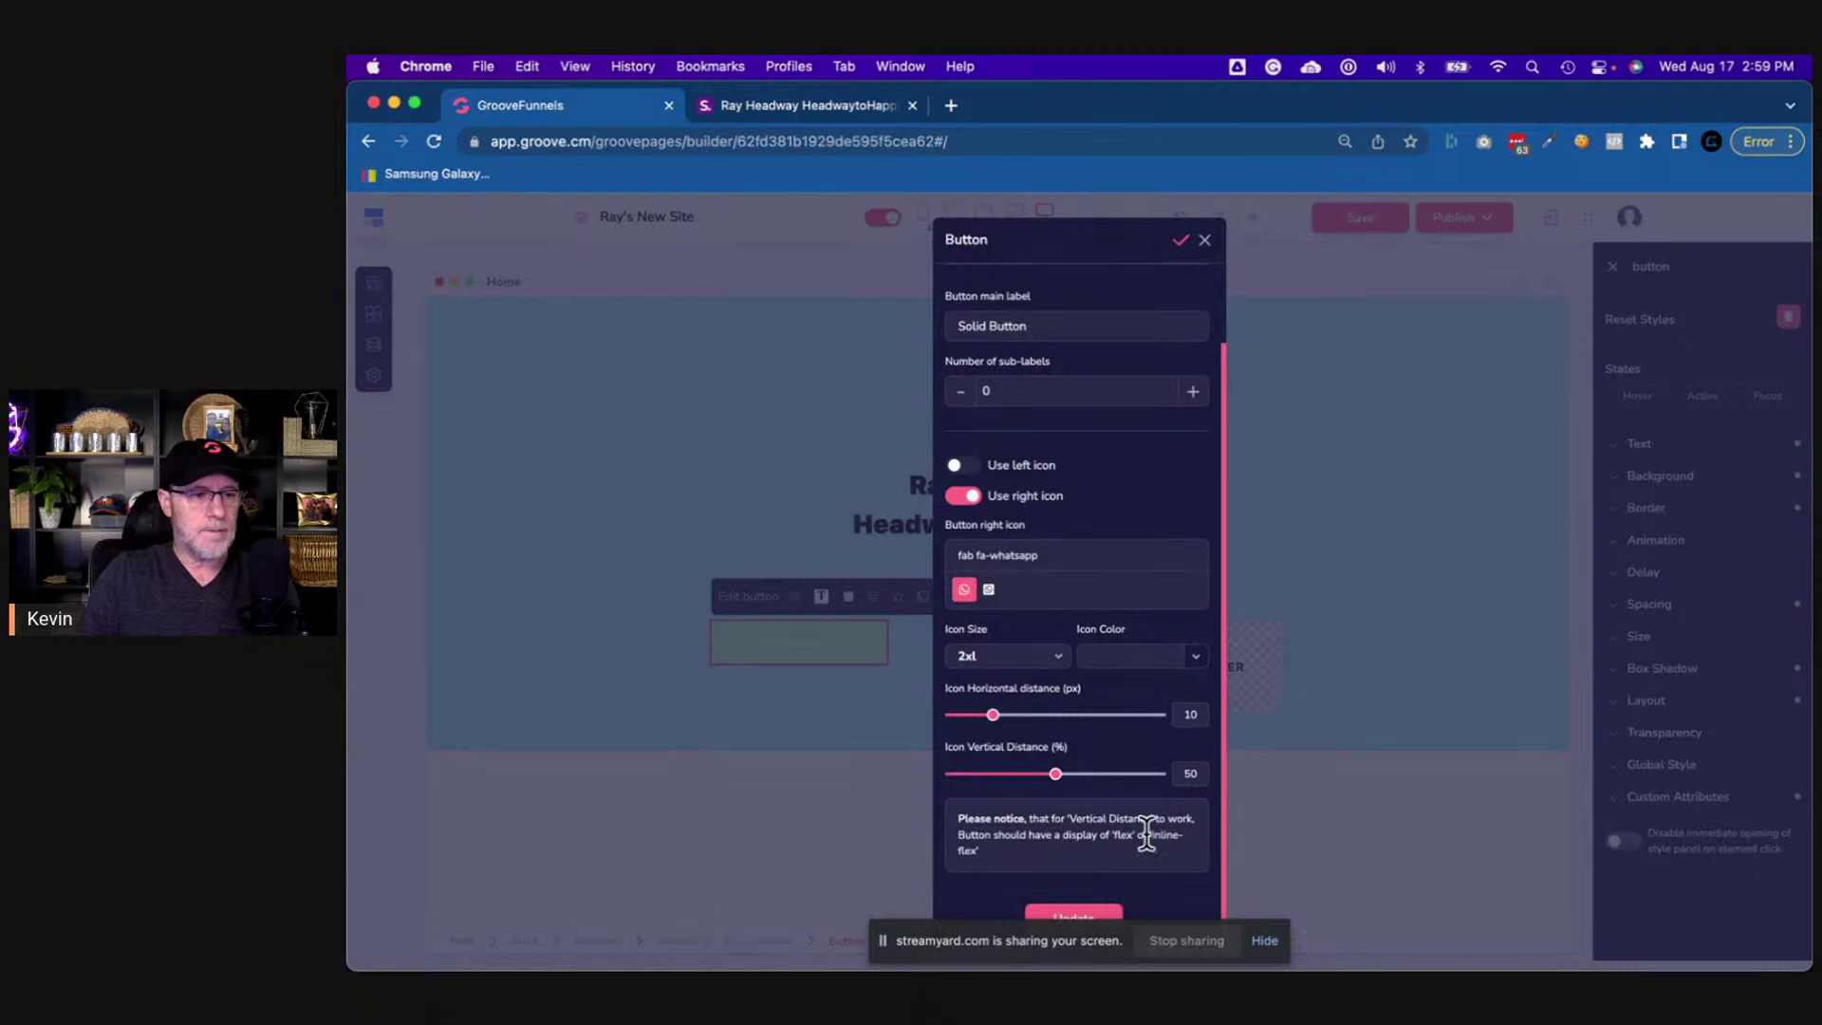
{"action": "scroll", "coordinate": [1110, 541], "scroll_direction": "up", "scroll_amount": 2}
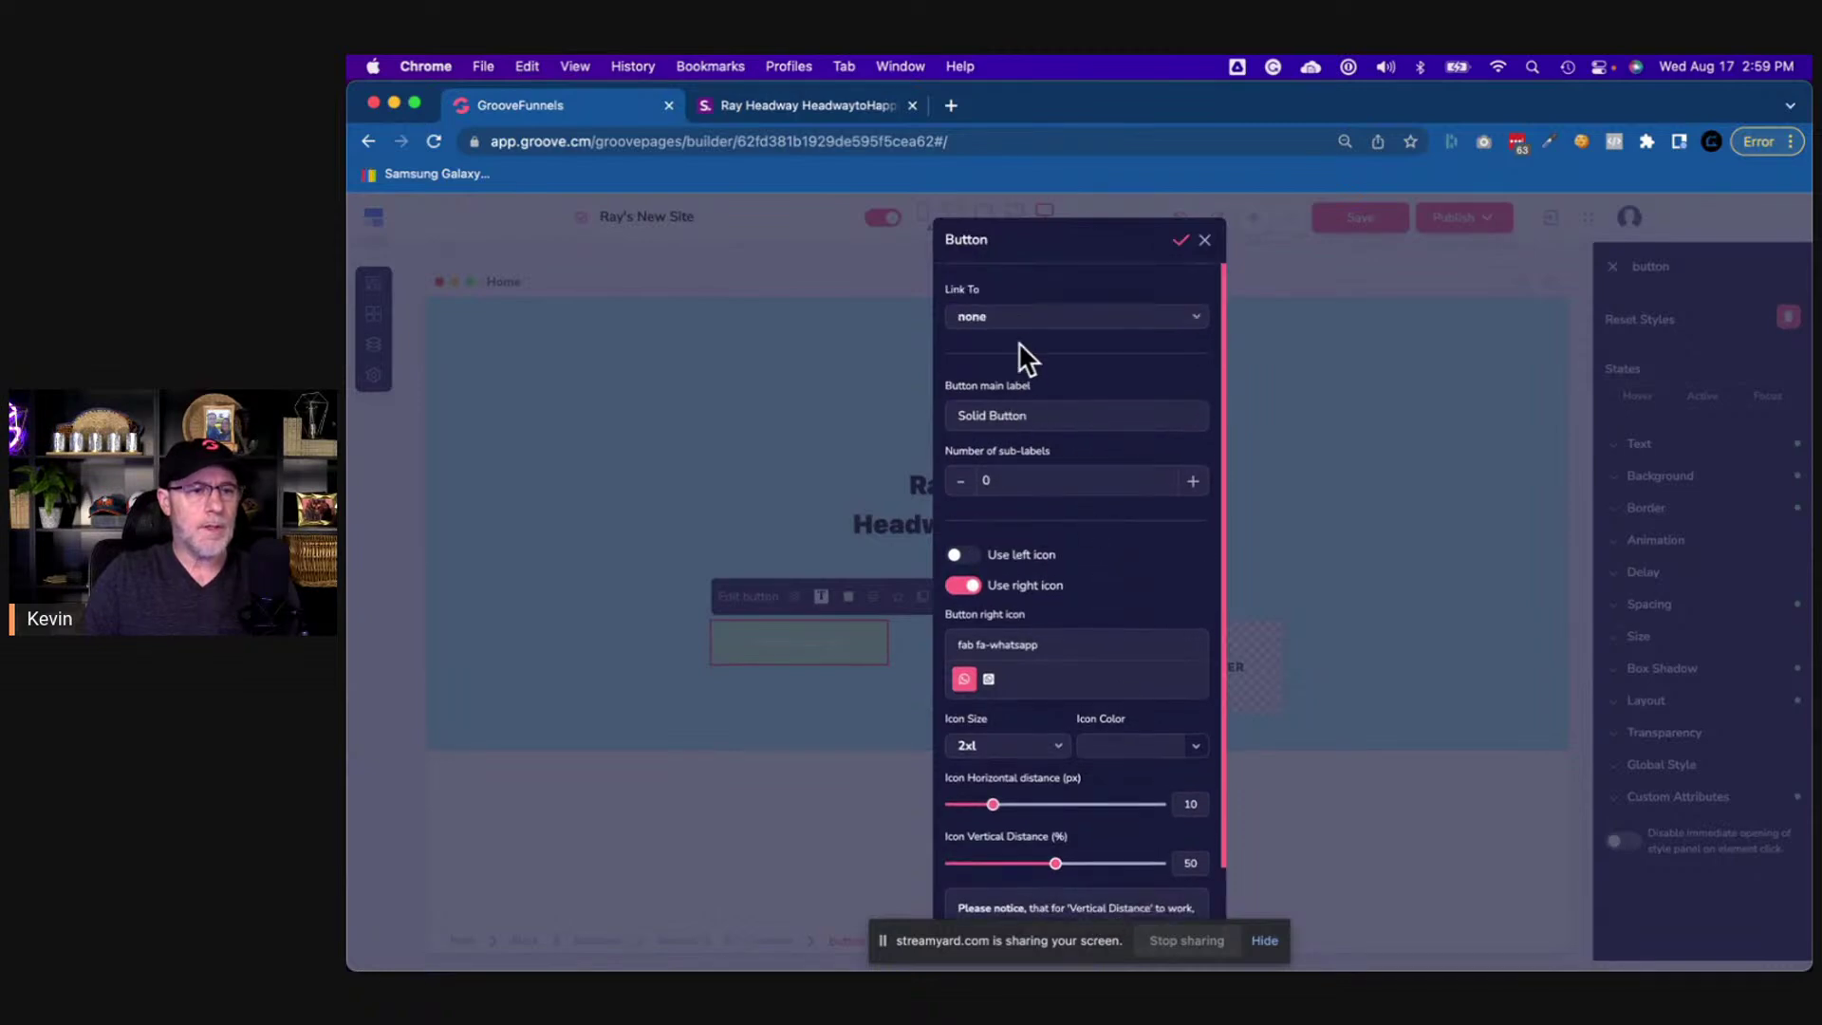
{"action": "triple_click", "coordinate": [1017, 416]}
{"action": "key", "text": "BackSpace"}
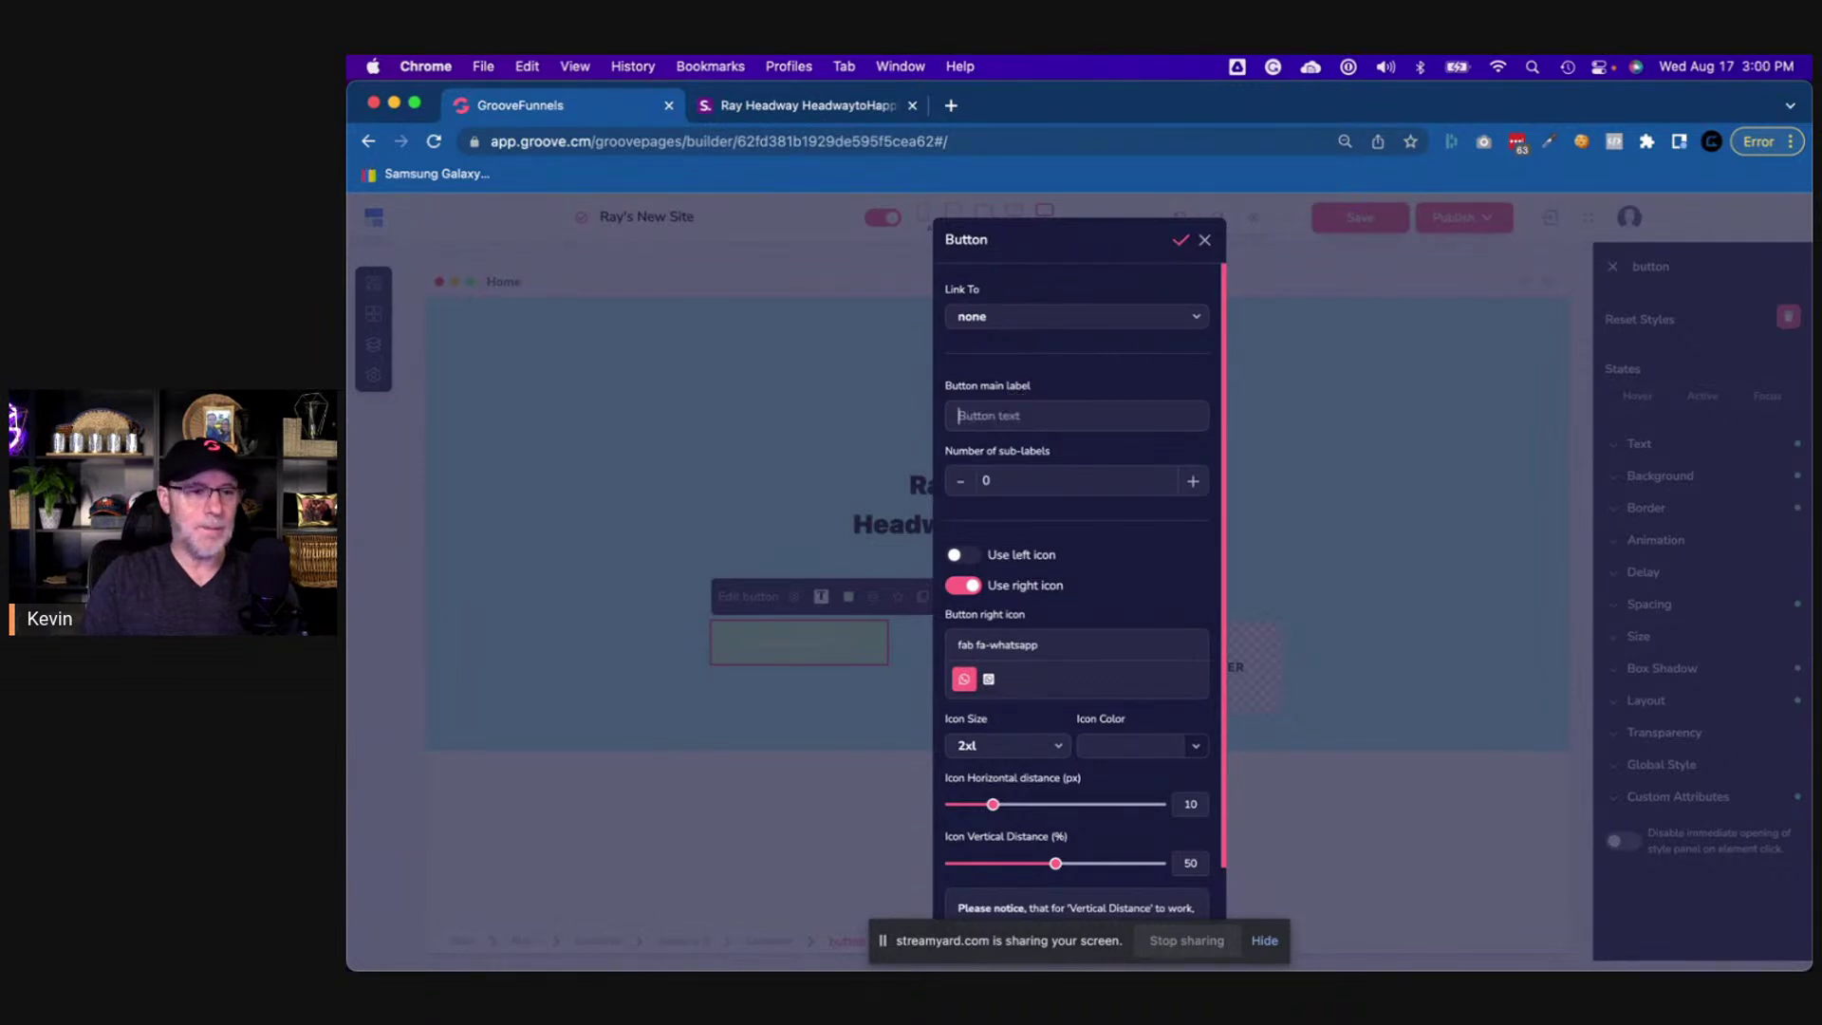
{"action": "left_click", "coordinate": [1183, 242]}
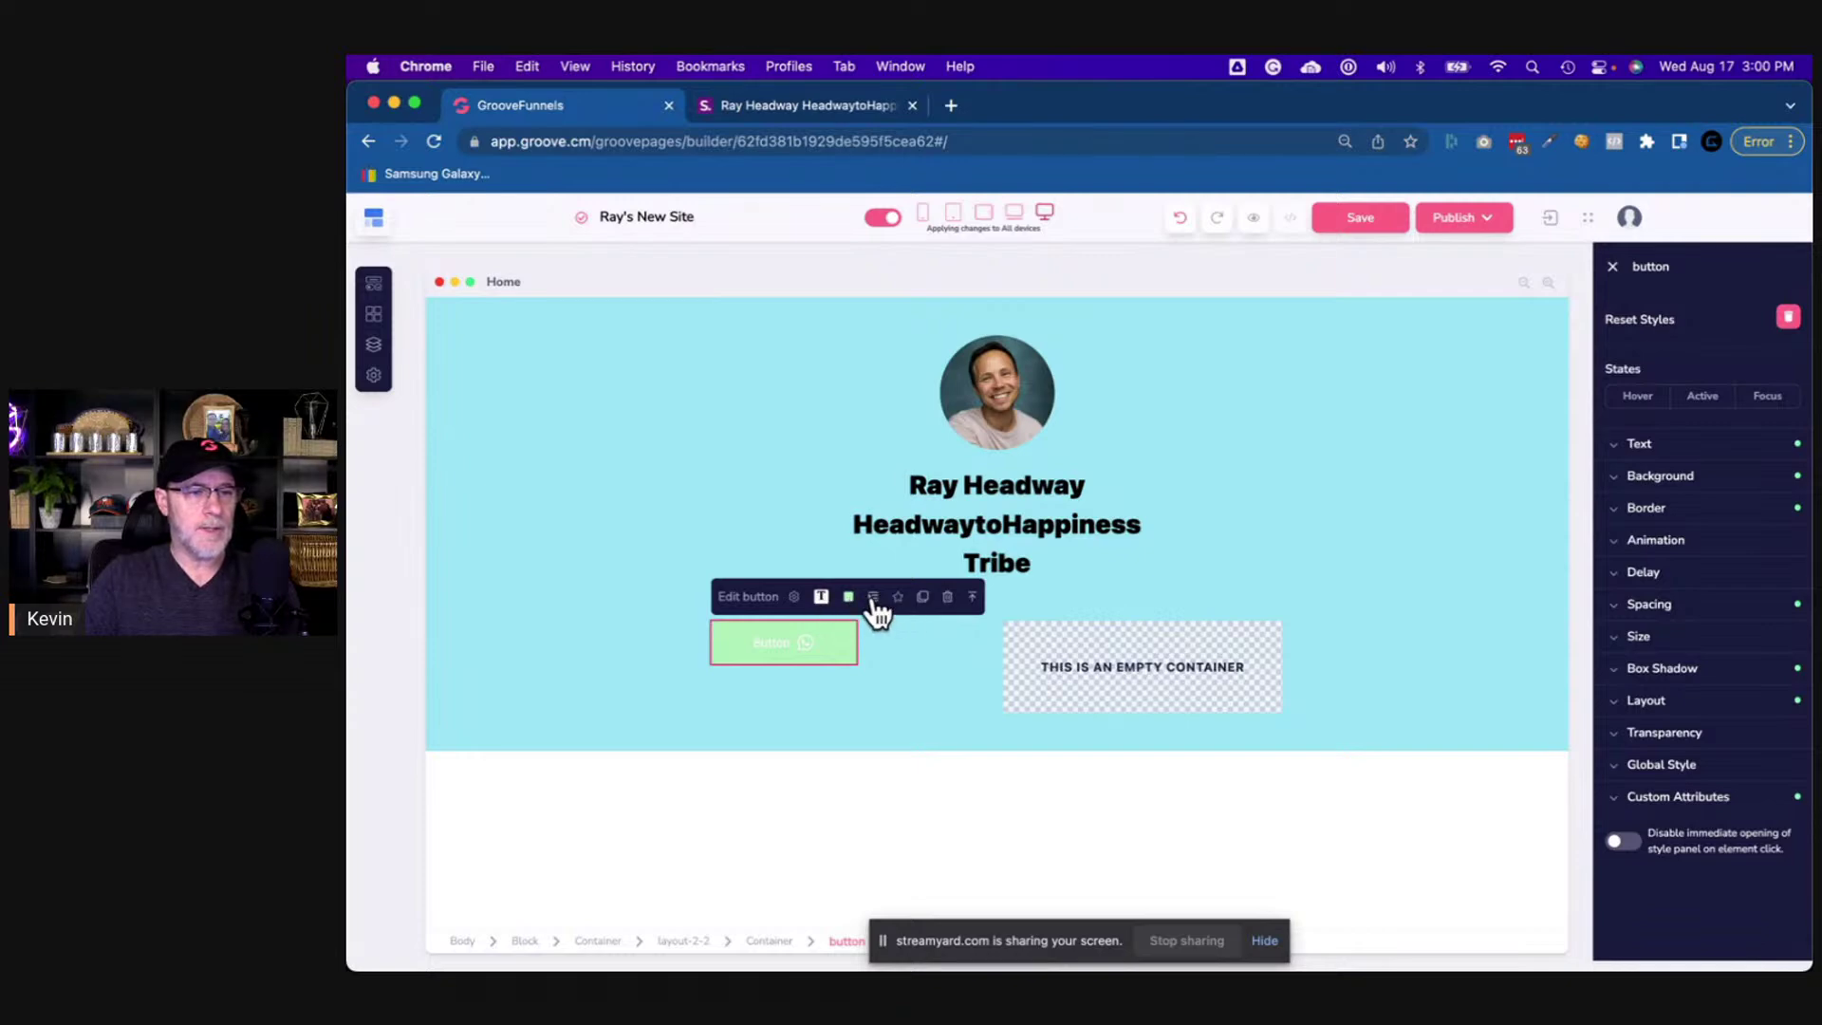
- Reopen the button settings and enter the new label 'Contact Me'
{"action": "left_click", "coordinate": [794, 596]}
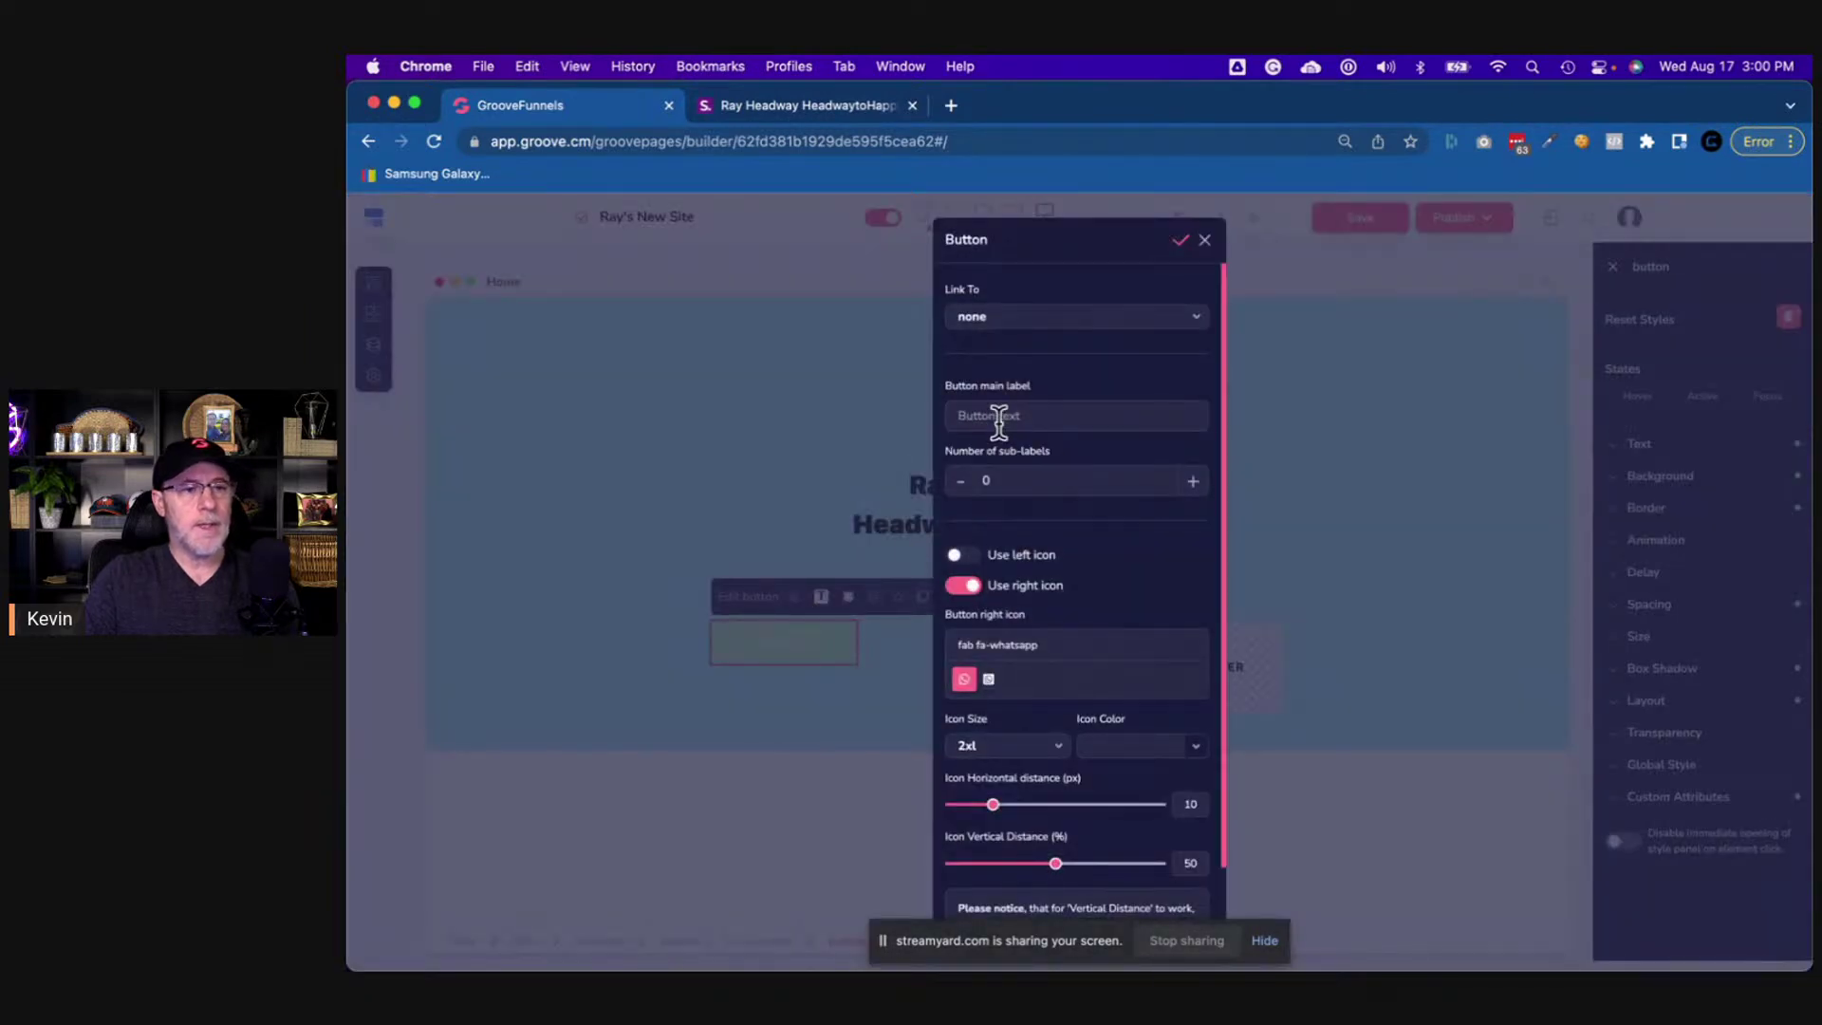
{"action": "left_click", "coordinate": [998, 421]}
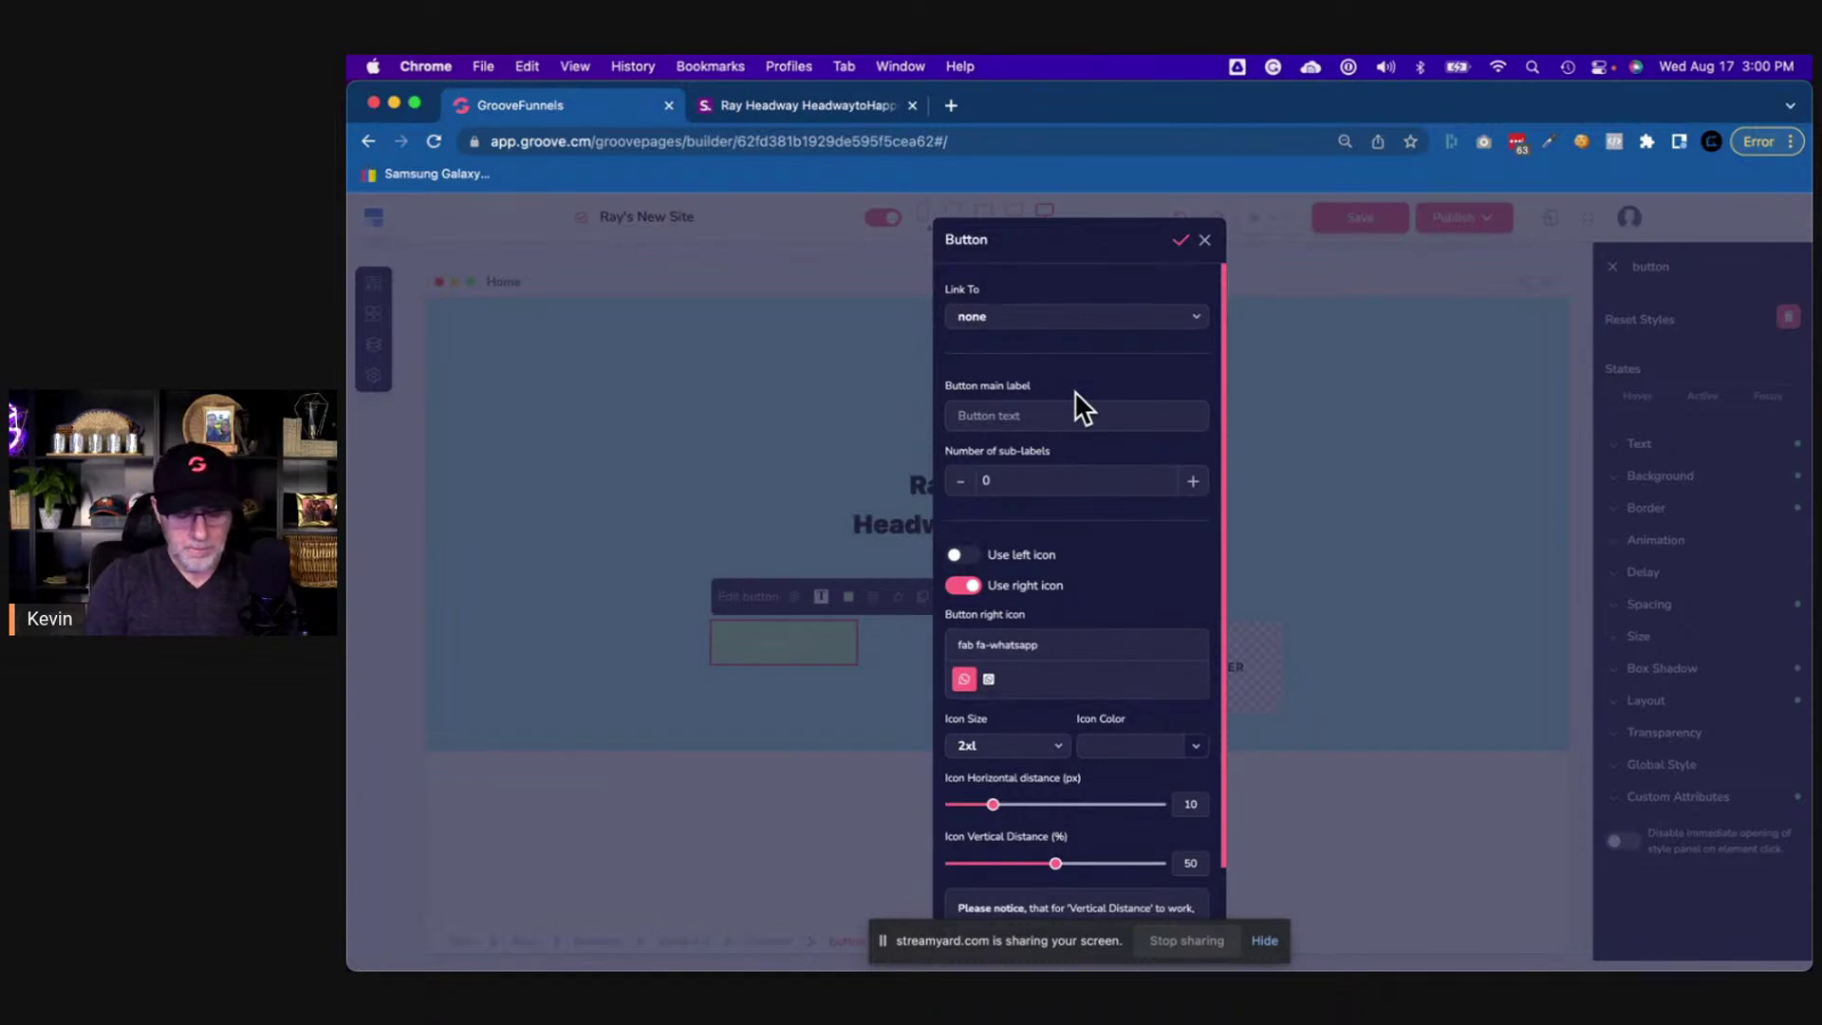
{"action": "type", "text": "Whats"}
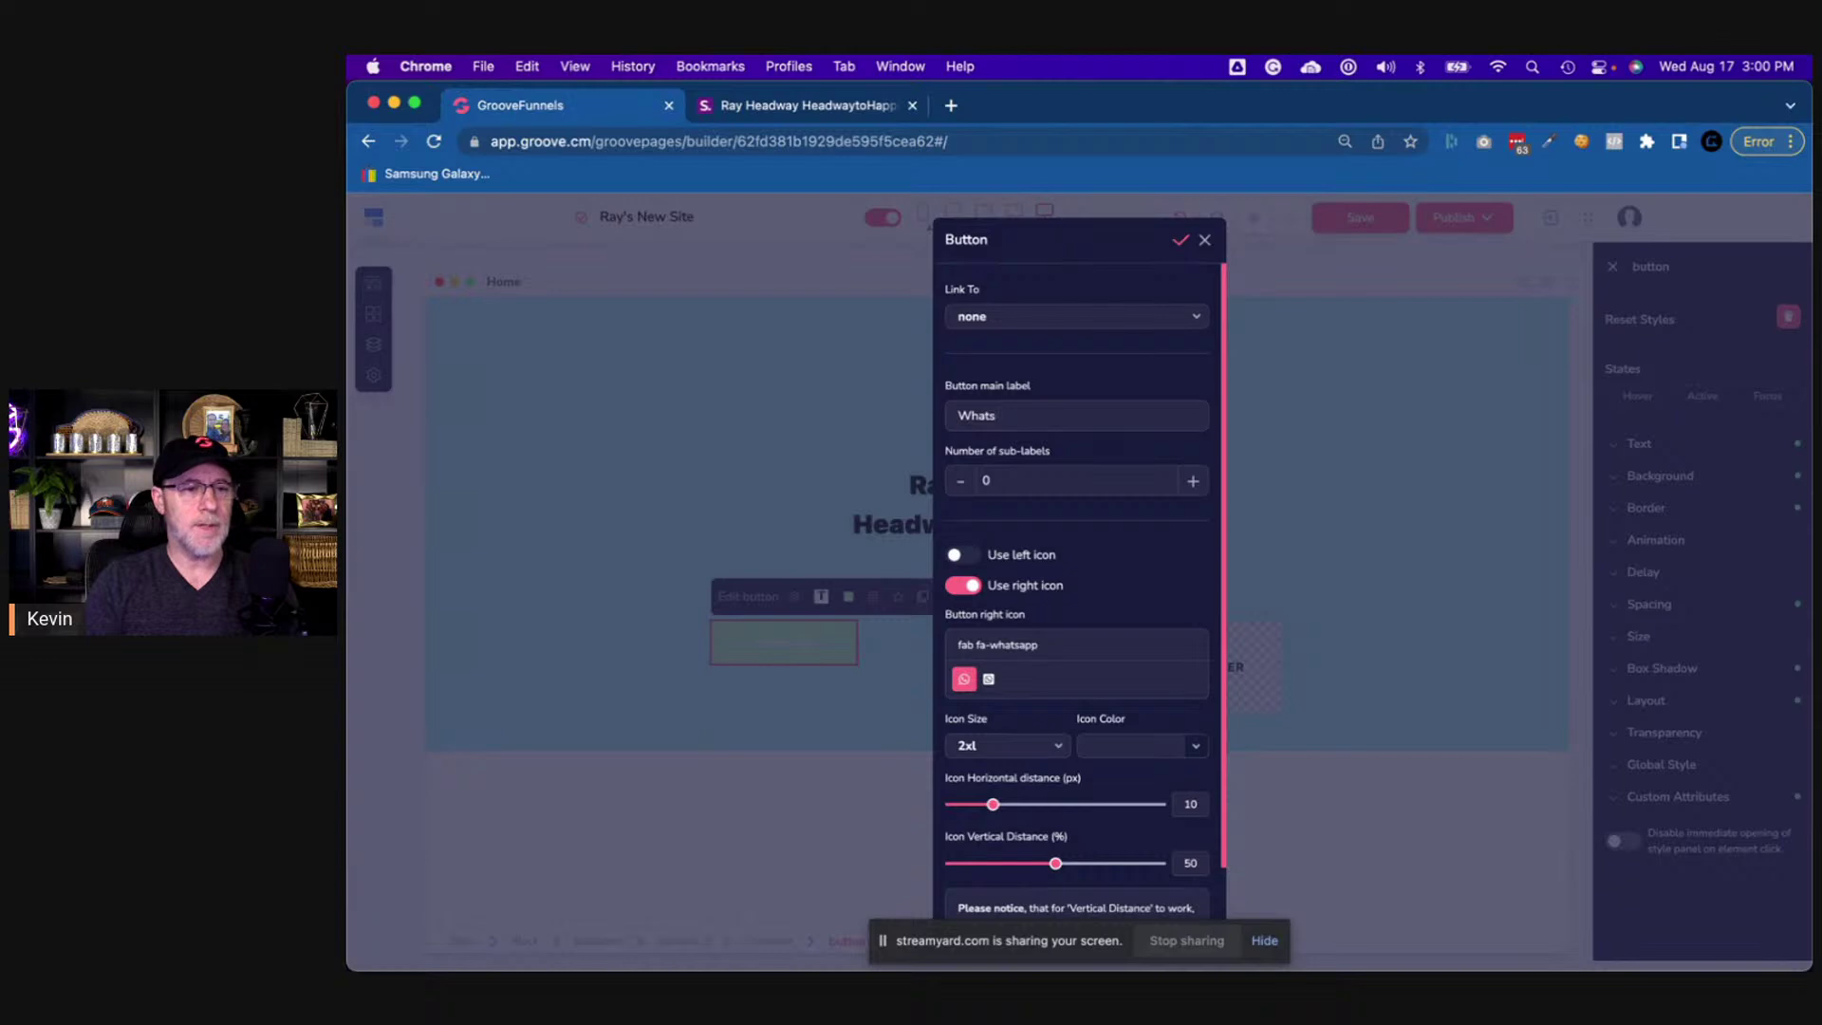
{"action": "key", "text": "BackSpace"}
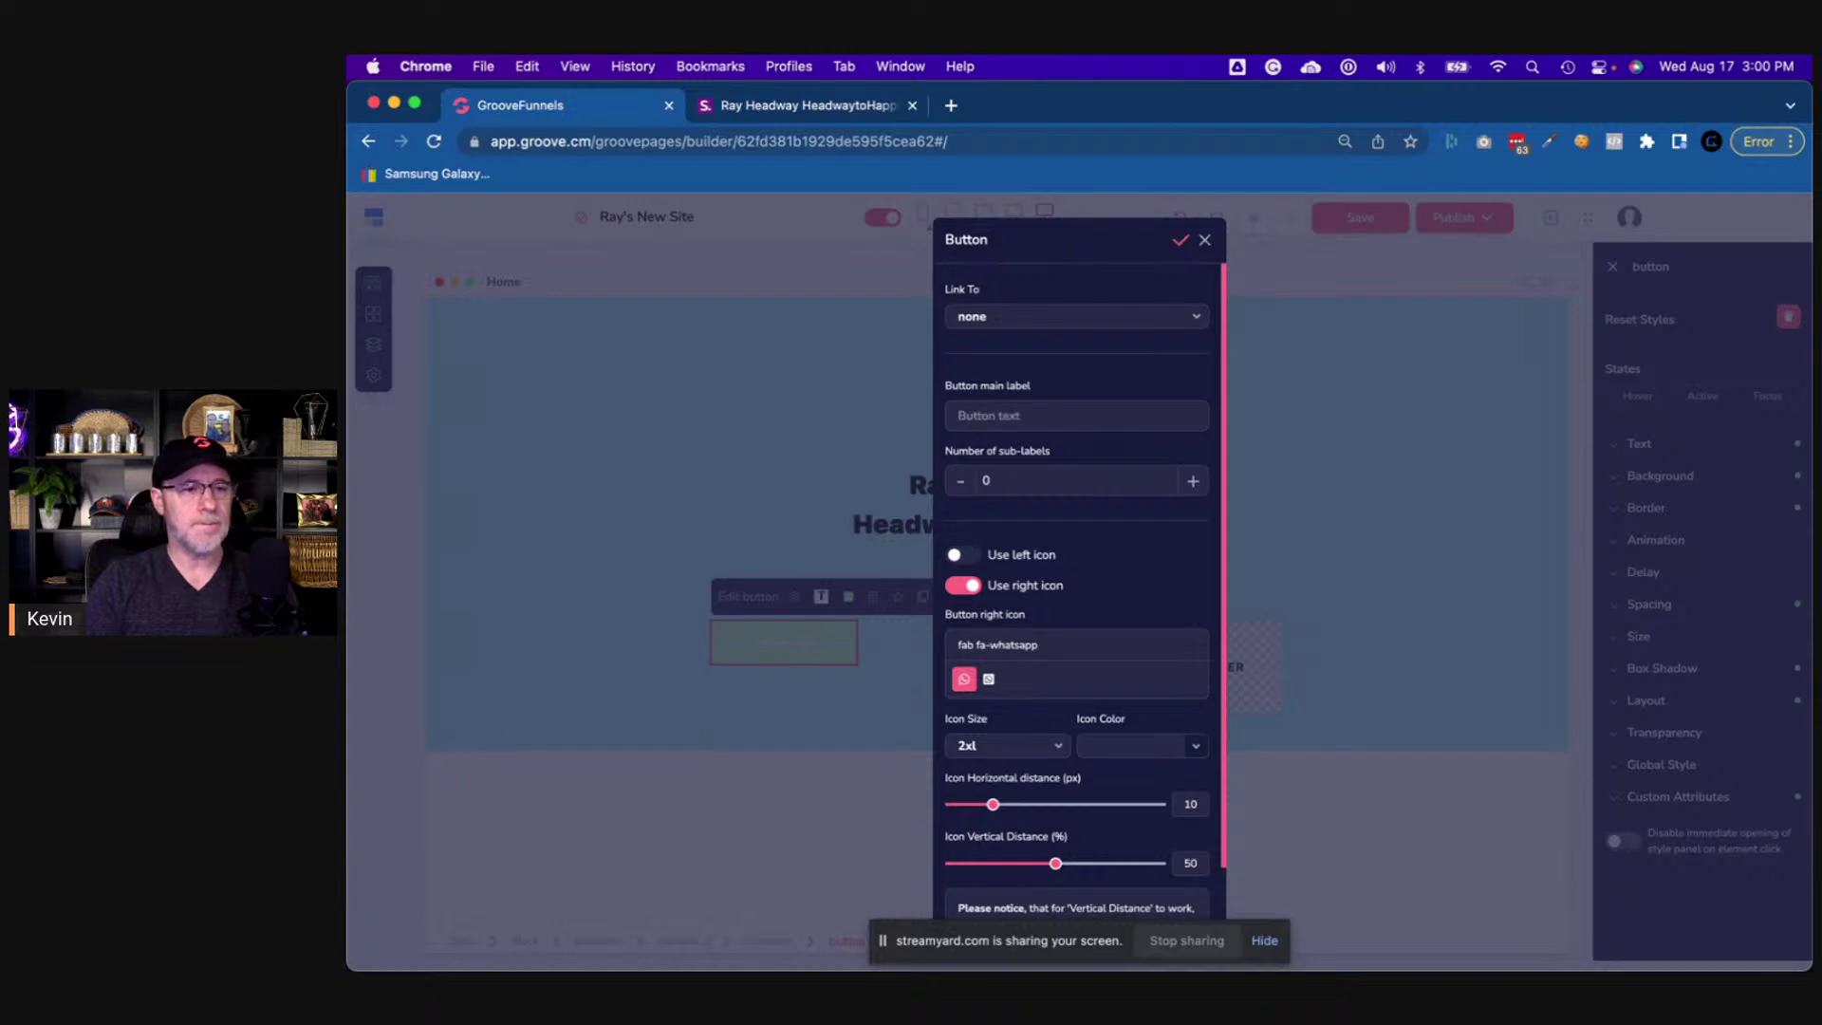
{"action": "type", "text": "Contact Me"}
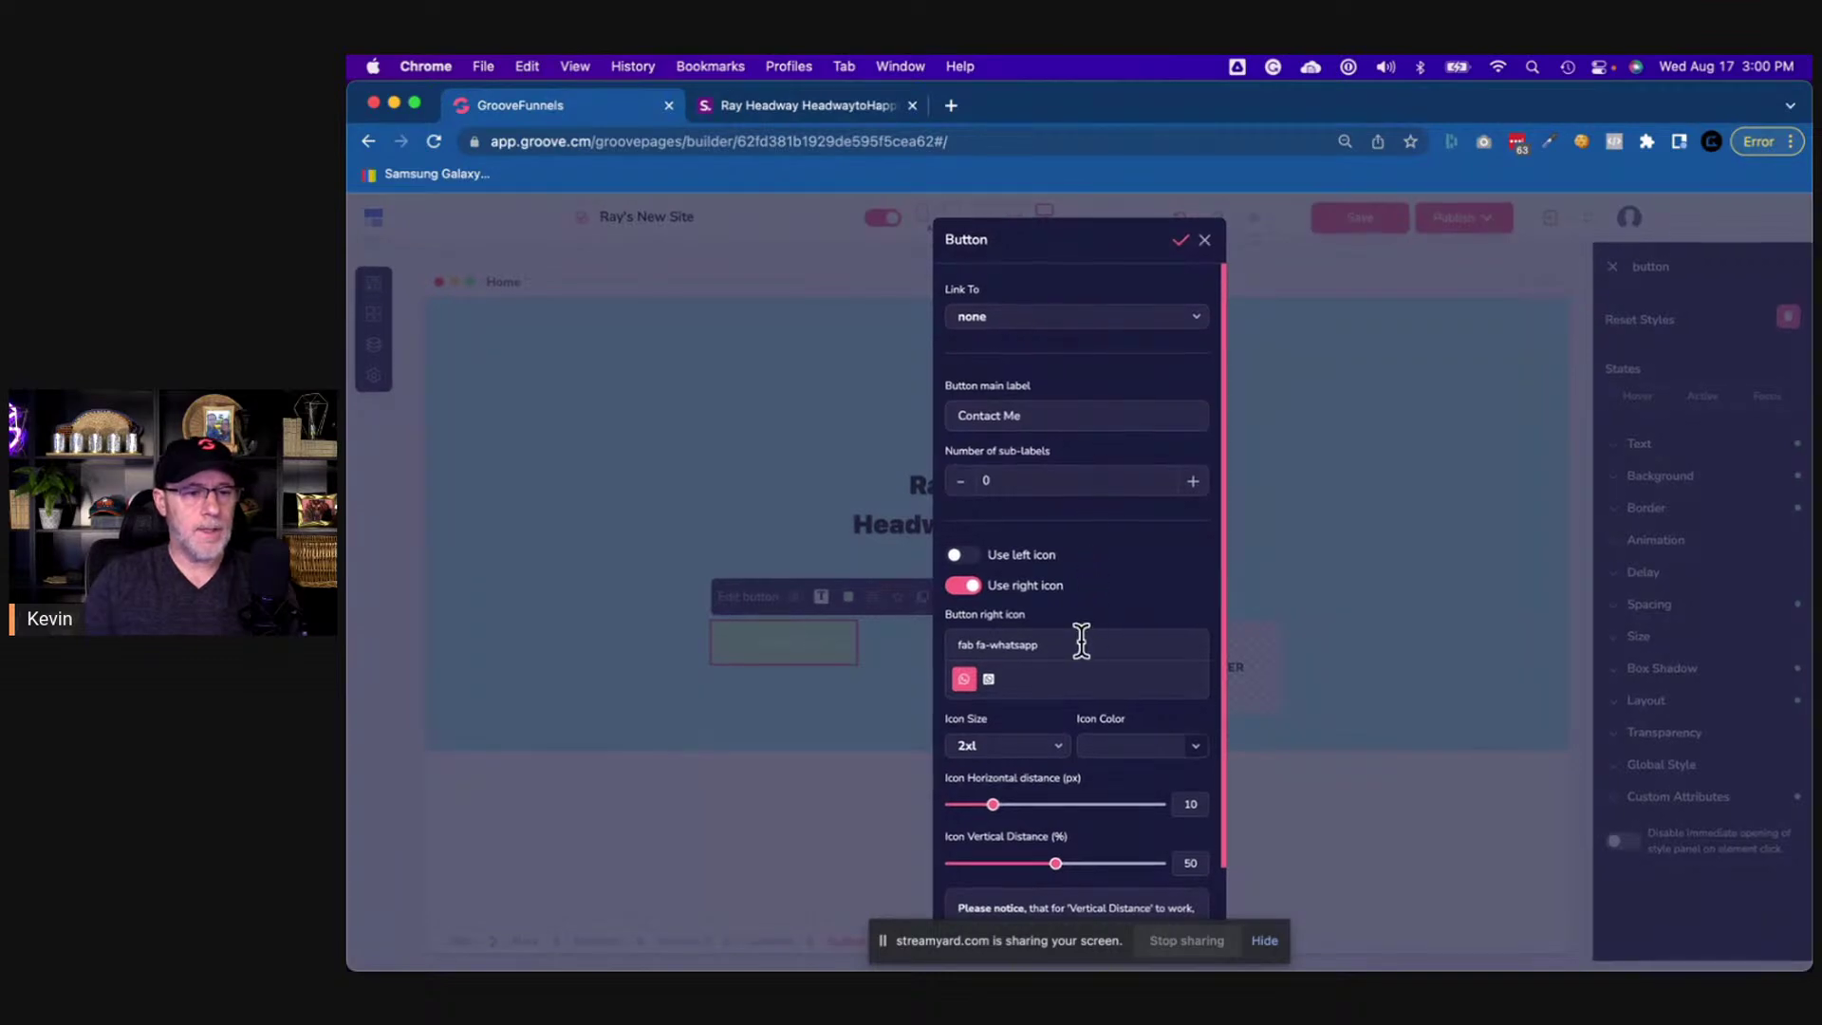
{"action": "scroll", "coordinate": [1079, 639], "scroll_direction": "down", "scroll_amount": 2}
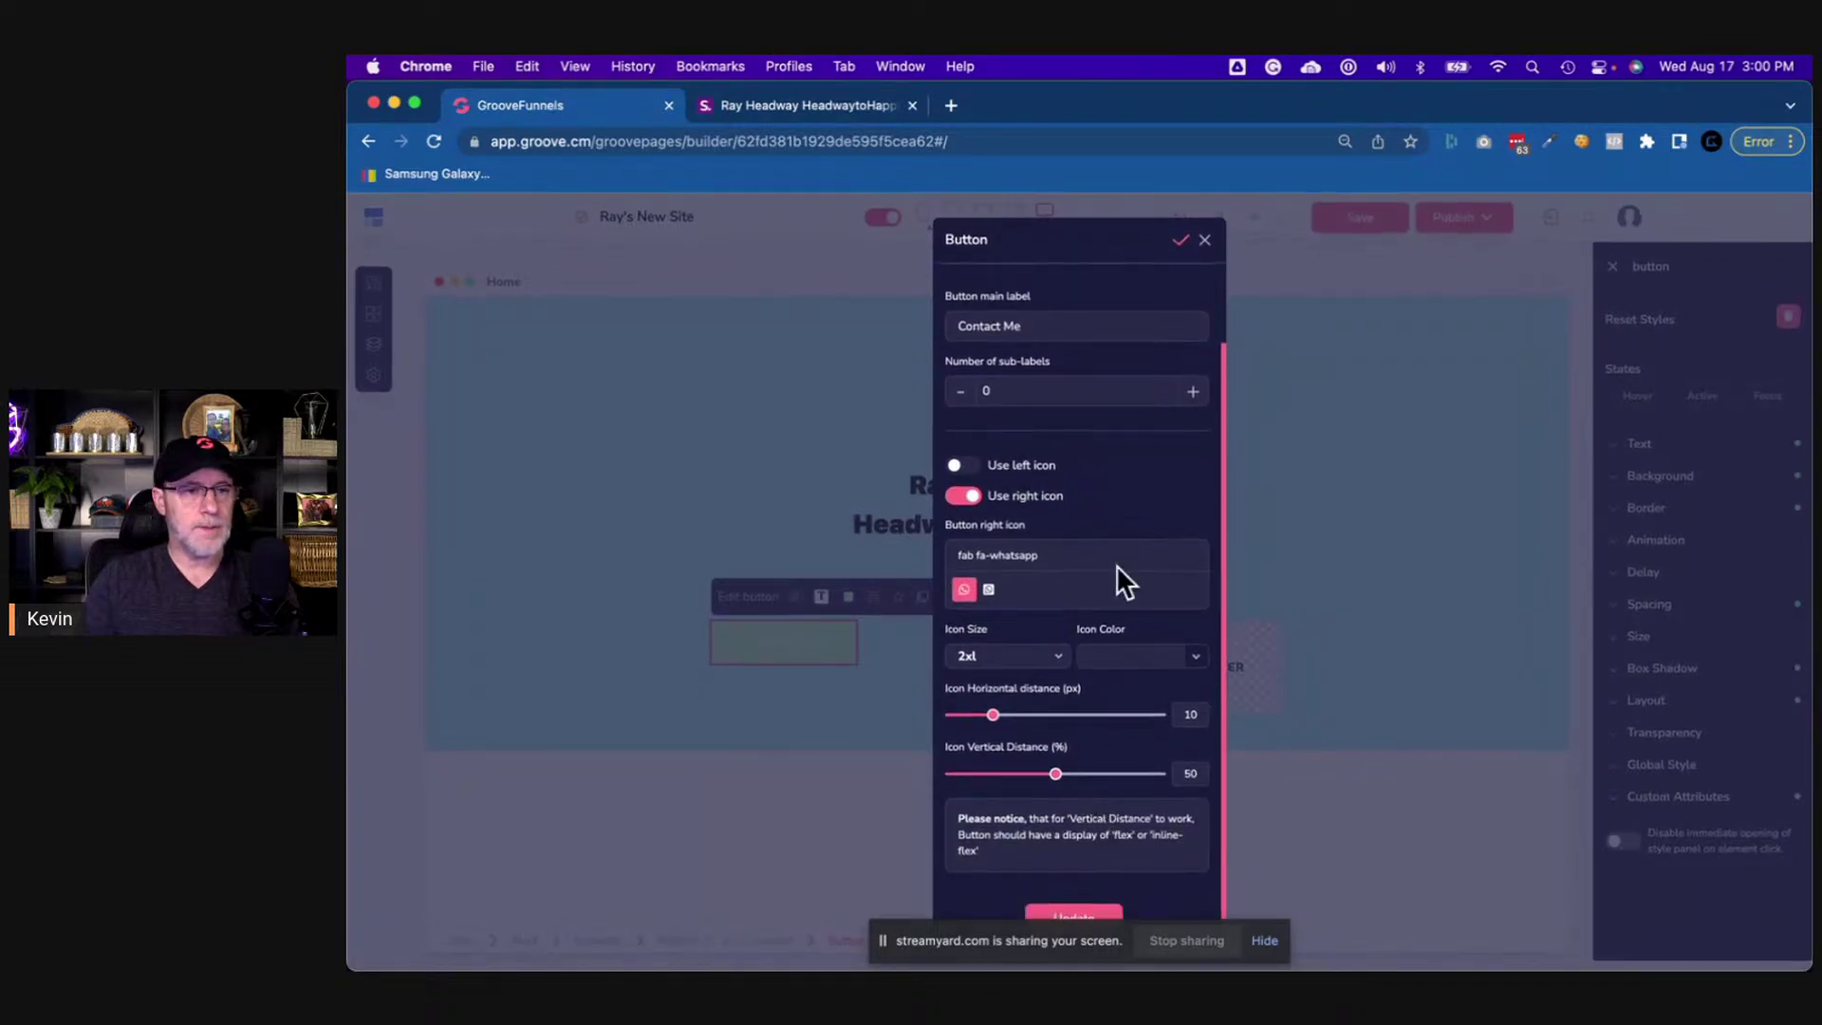
{"action": "scroll", "coordinate": [1116, 565], "scroll_direction": "up", "scroll_amount": 2}
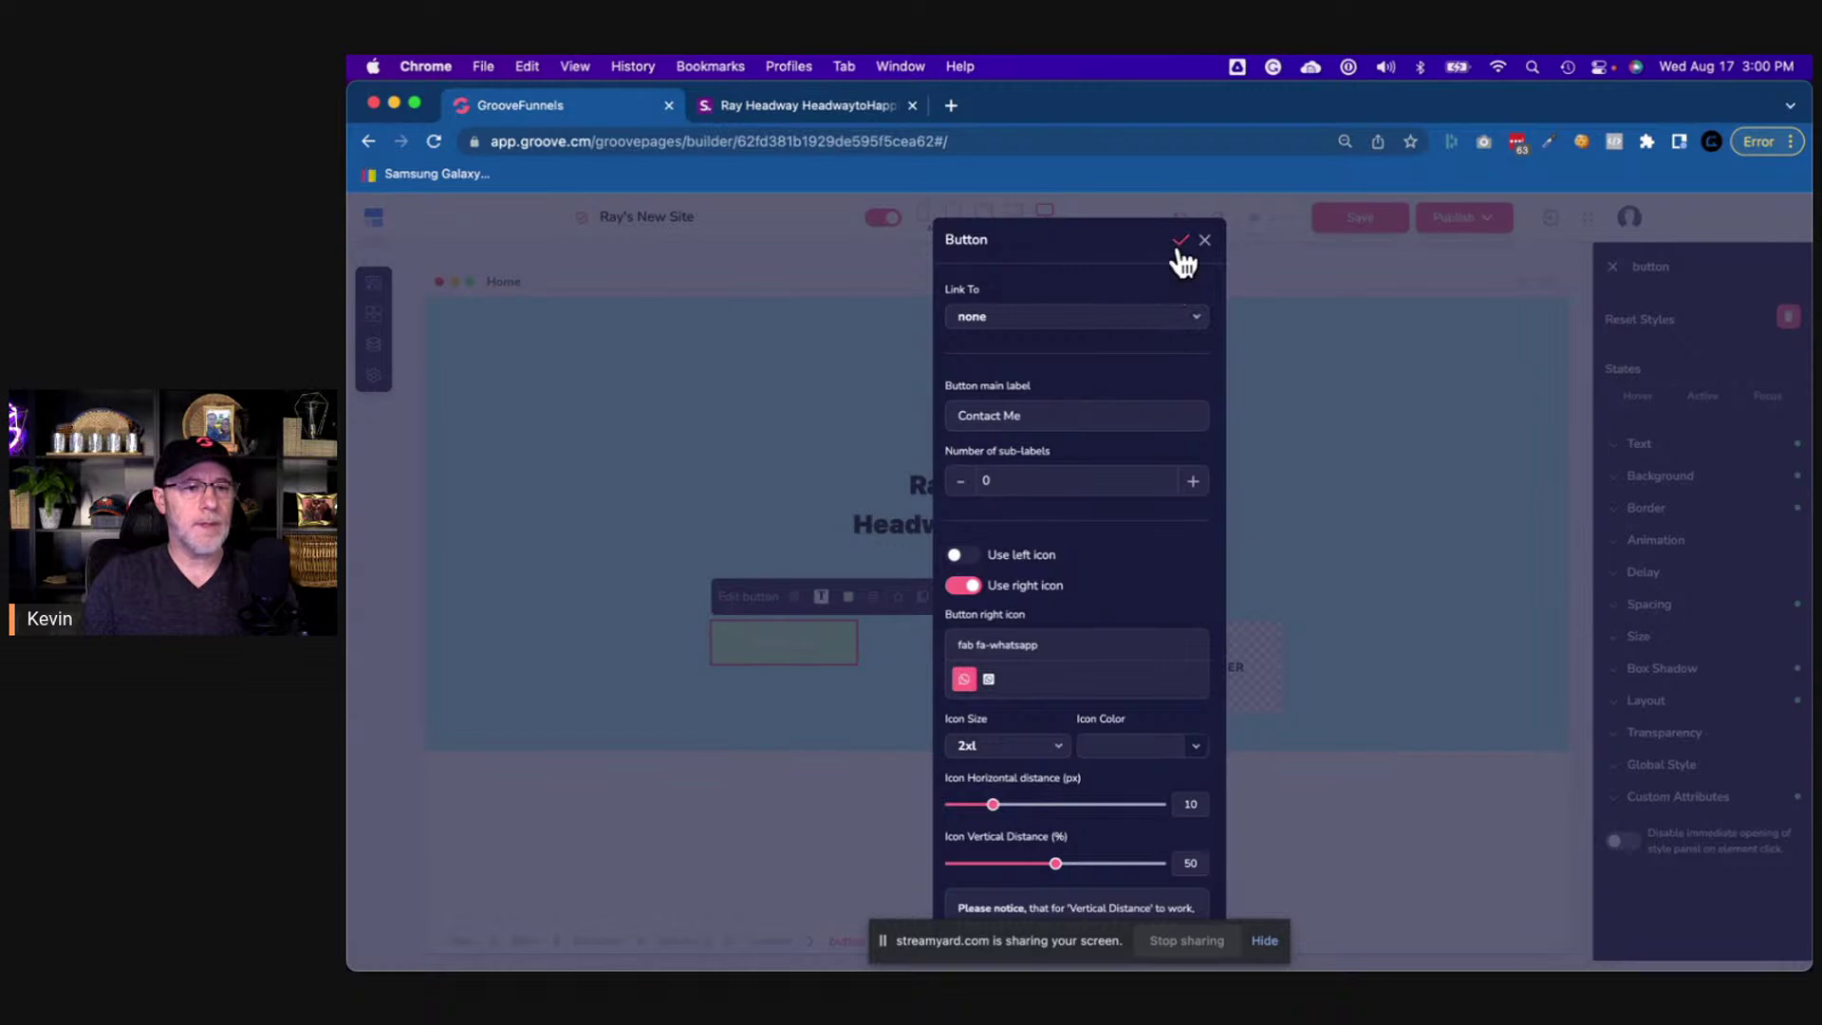
- Copy the WhatsApp button's link address from the original Shorby page
{"action": "left_click", "coordinate": [776, 107]}
{"action": "right_click", "coordinate": [966, 669]}
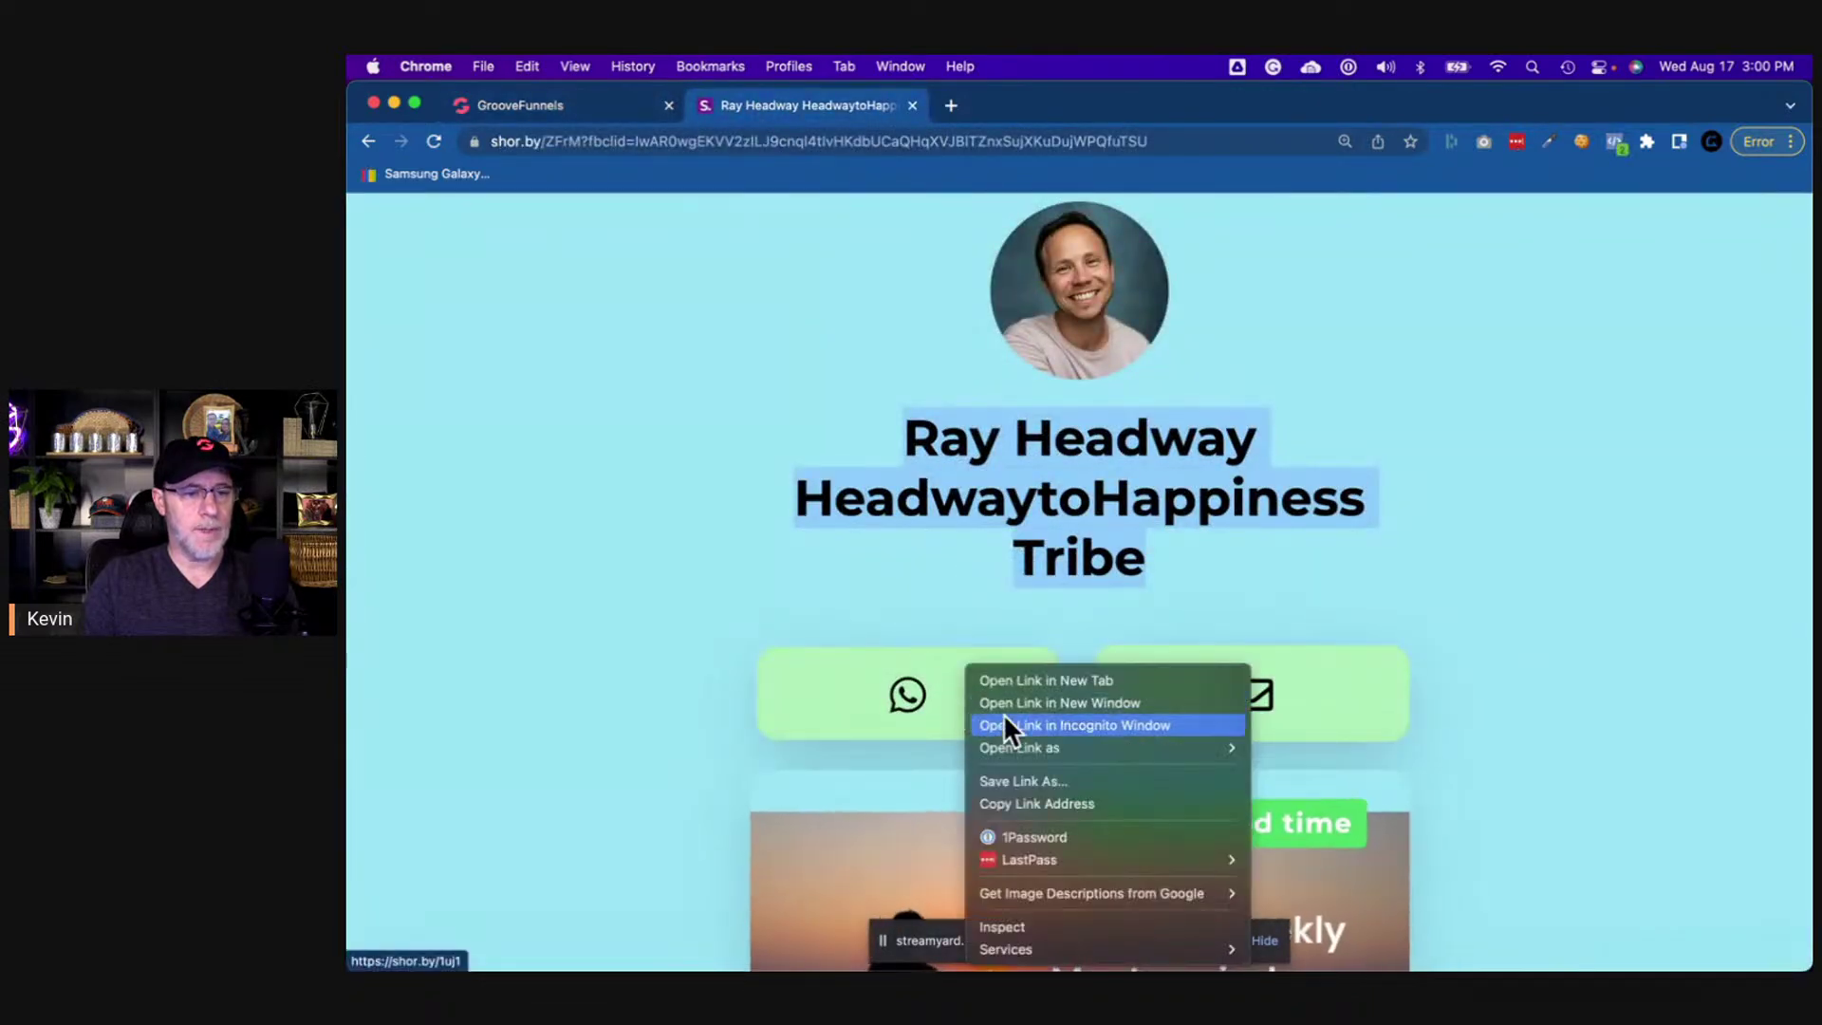
{"action": "left_click", "coordinate": [1036, 802]}
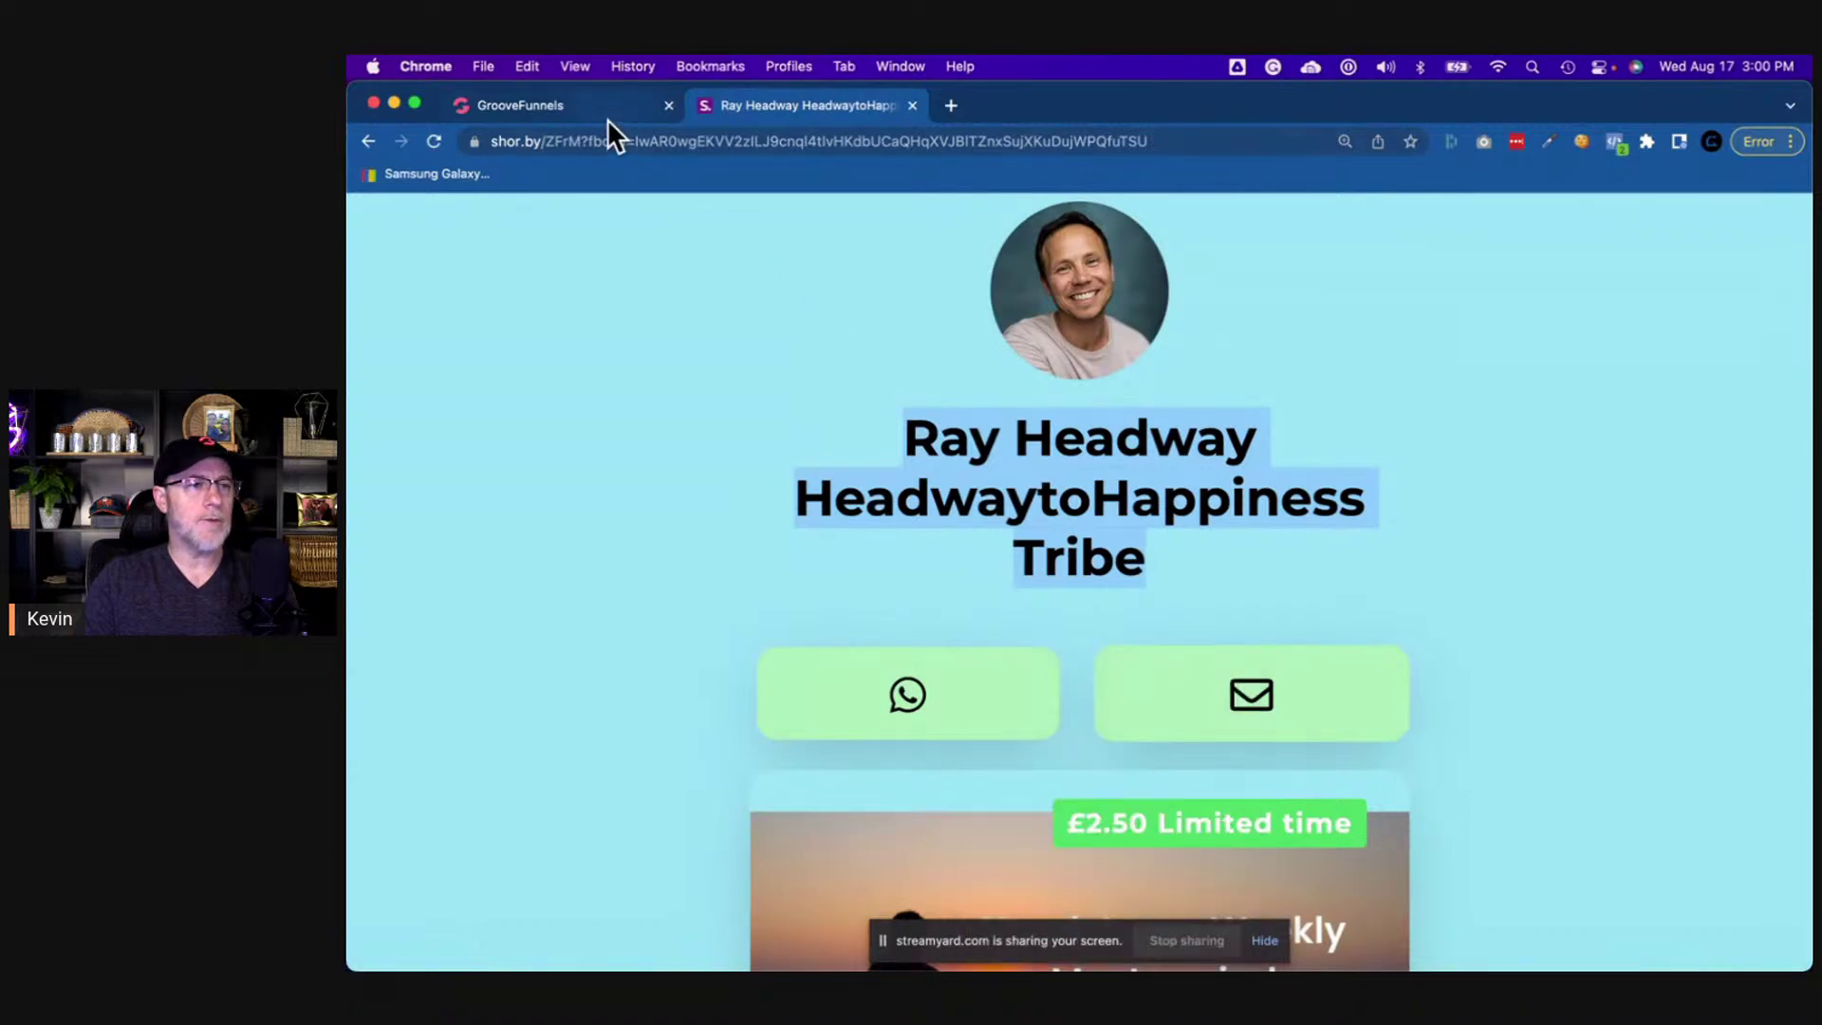
{"action": "left_click", "coordinate": [607, 106]}
{"action": "left_click", "coordinate": [1002, 327]}
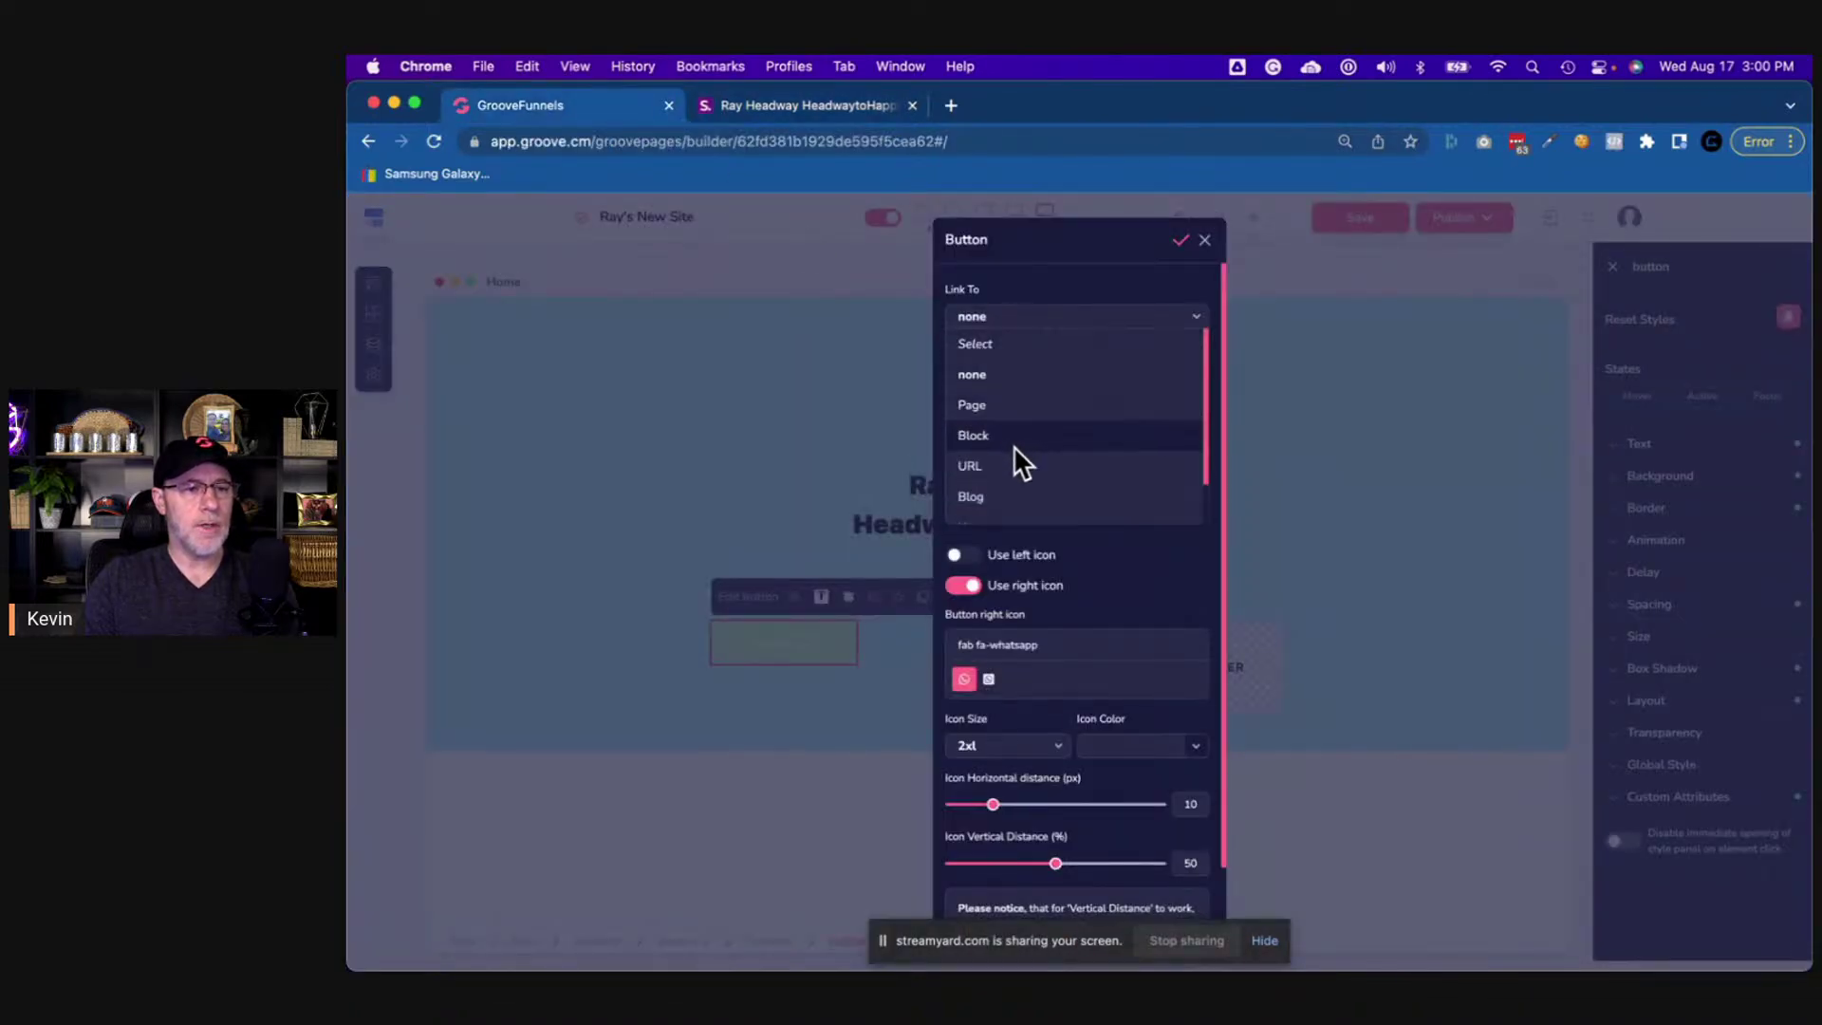
{"action": "left_click", "coordinate": [1016, 469]}
{"action": "left_click", "coordinate": [1003, 378]}
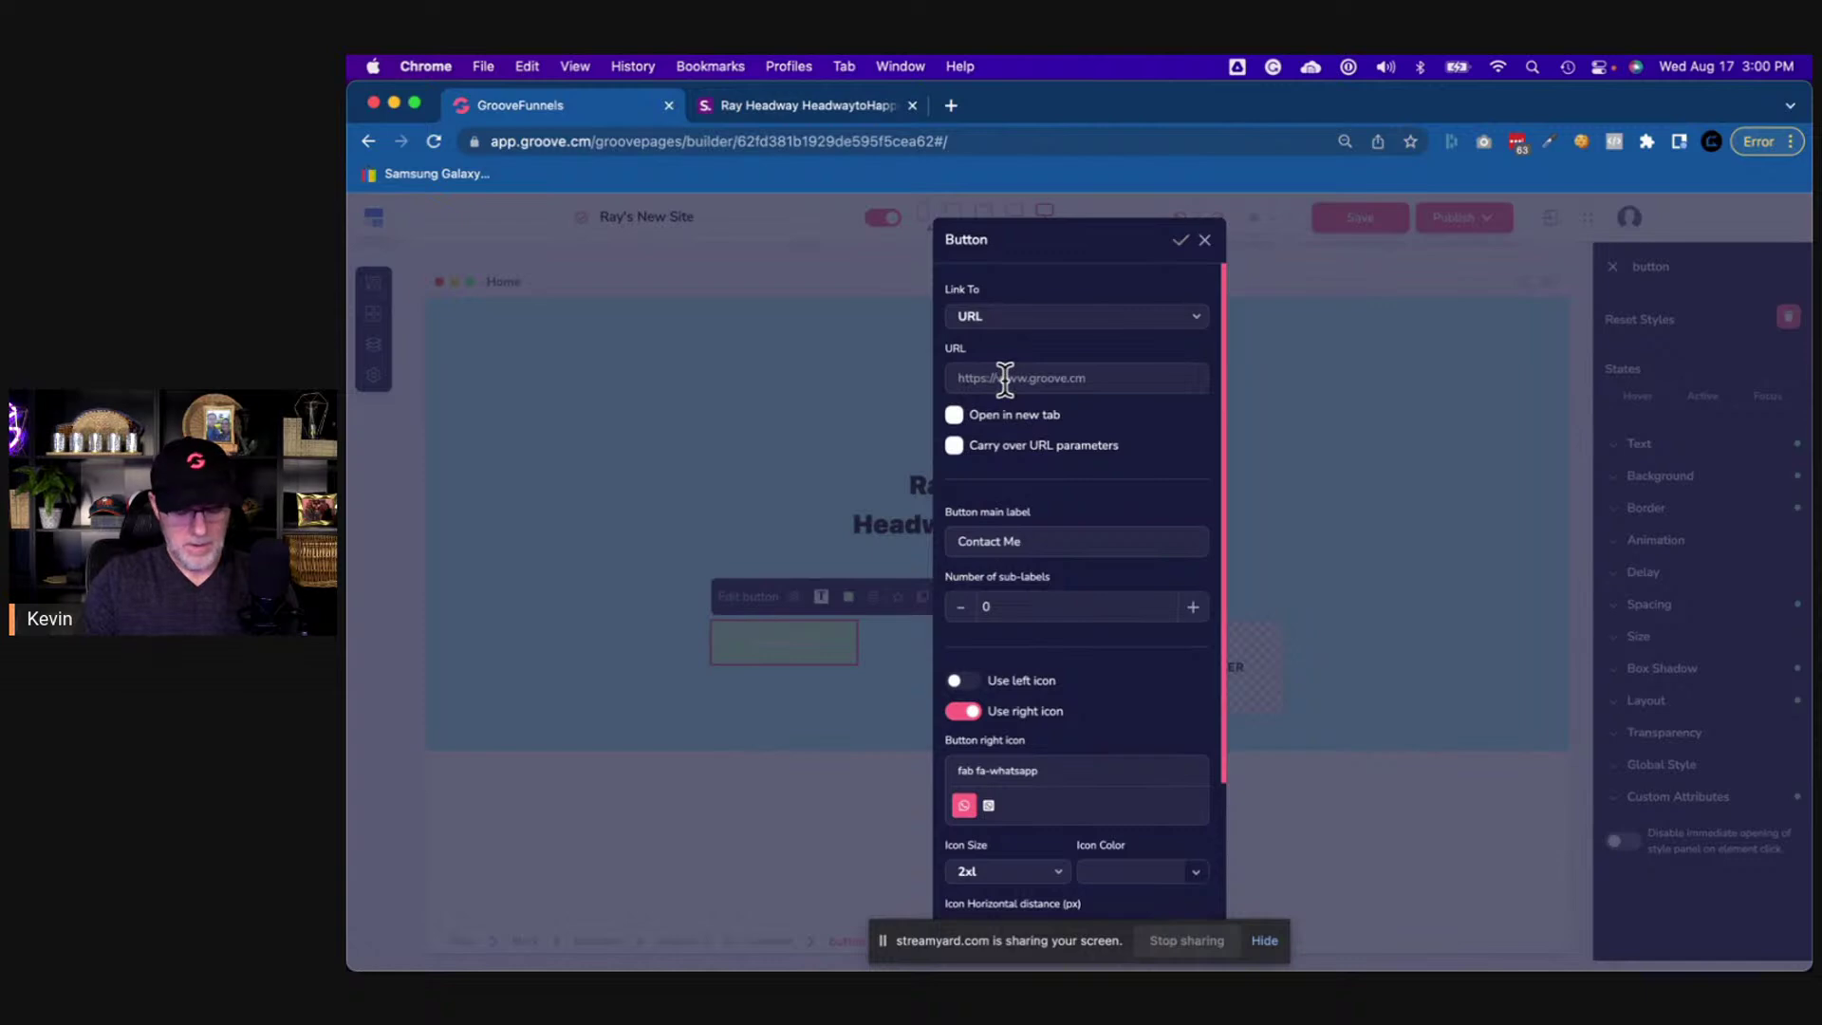
{"action": "key", "text": "super+v"}
{"action": "left_click", "coordinate": [953, 415]}
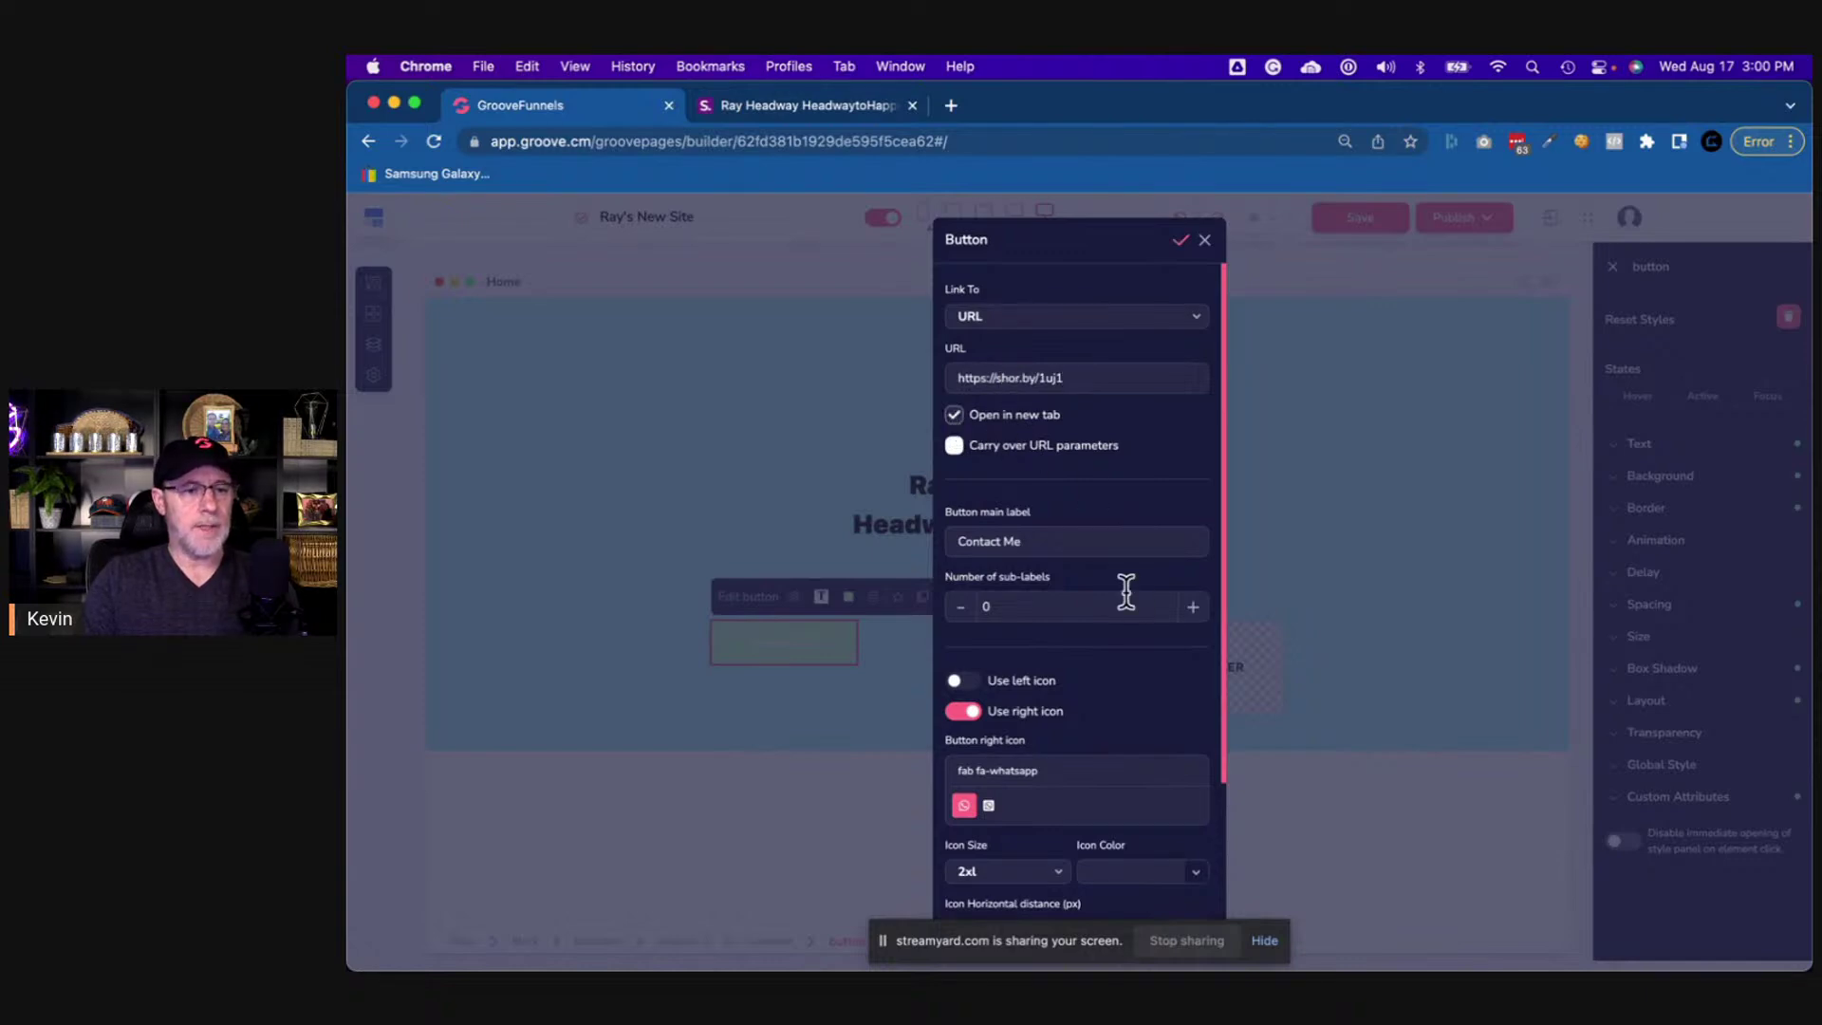
{"action": "left_click", "coordinate": [1182, 242]}
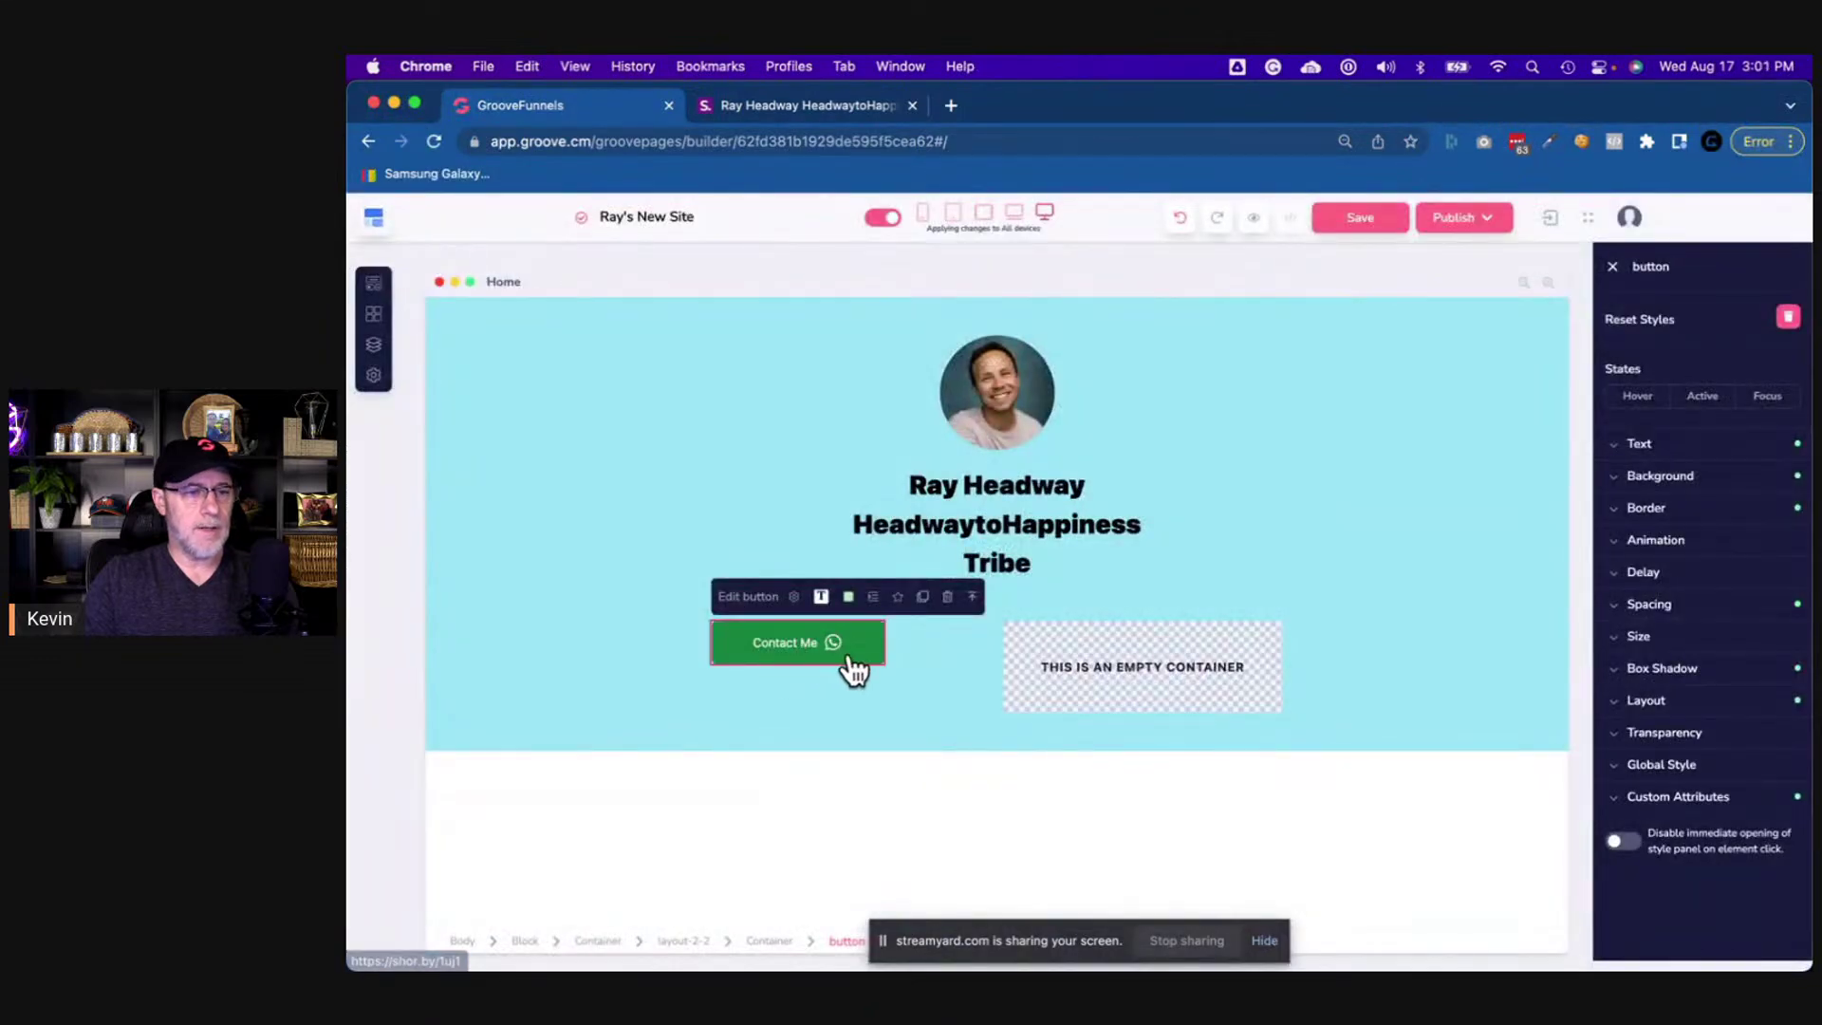
- Make the Contact Me button's text black
{"action": "left_click", "coordinate": [1634, 454]}
{"action": "left_click", "coordinate": [1781, 495]}
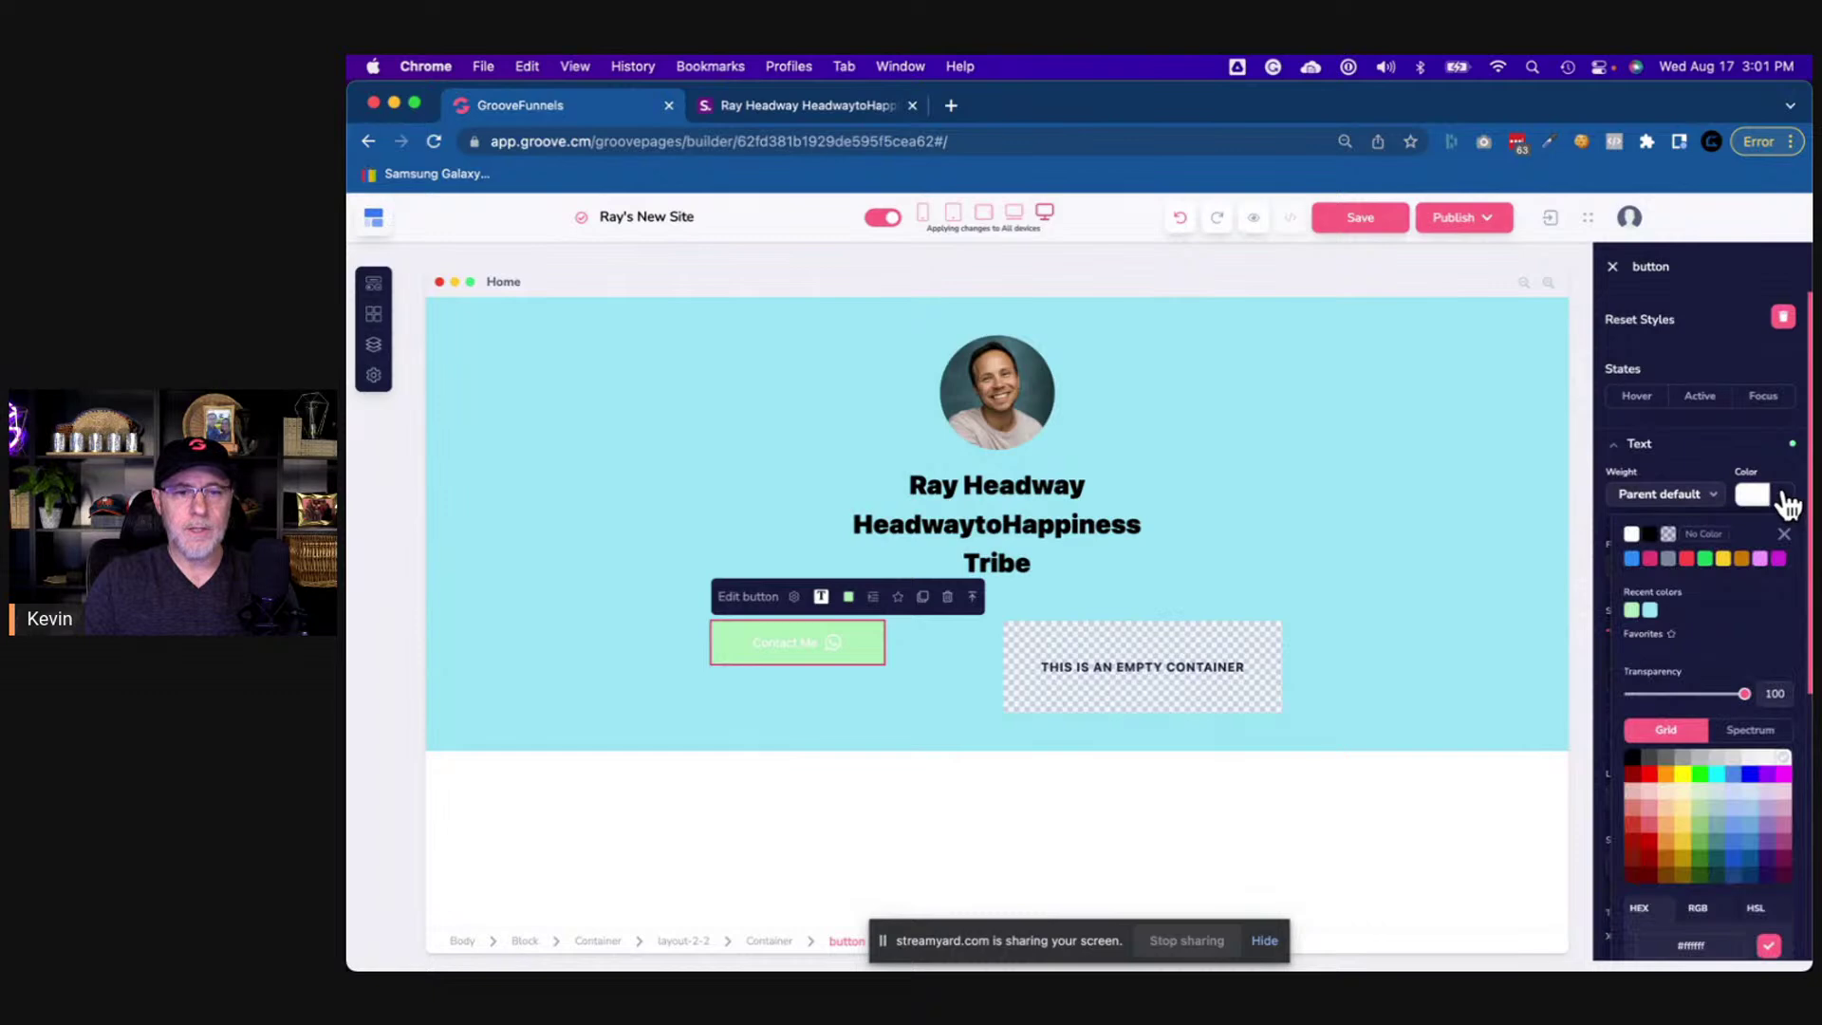
{"action": "left_click", "coordinate": [1651, 536]}
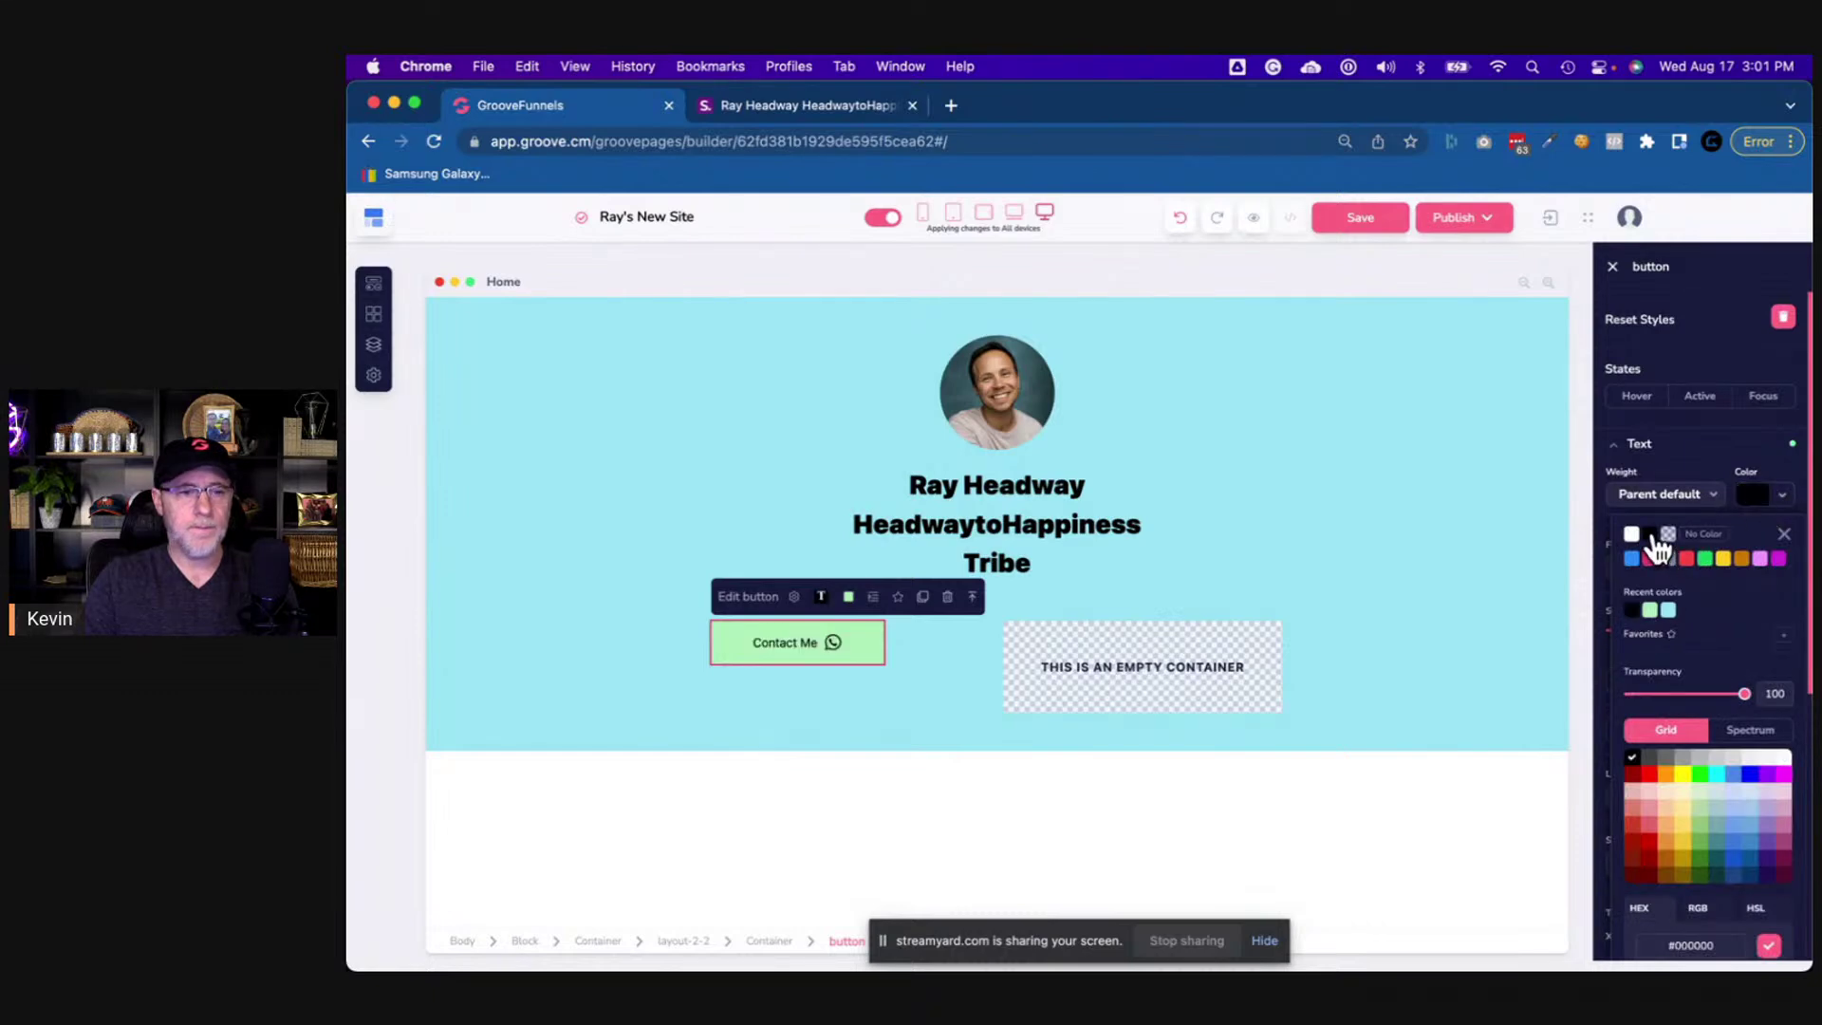
{"action": "left_click", "coordinate": [1299, 538]}
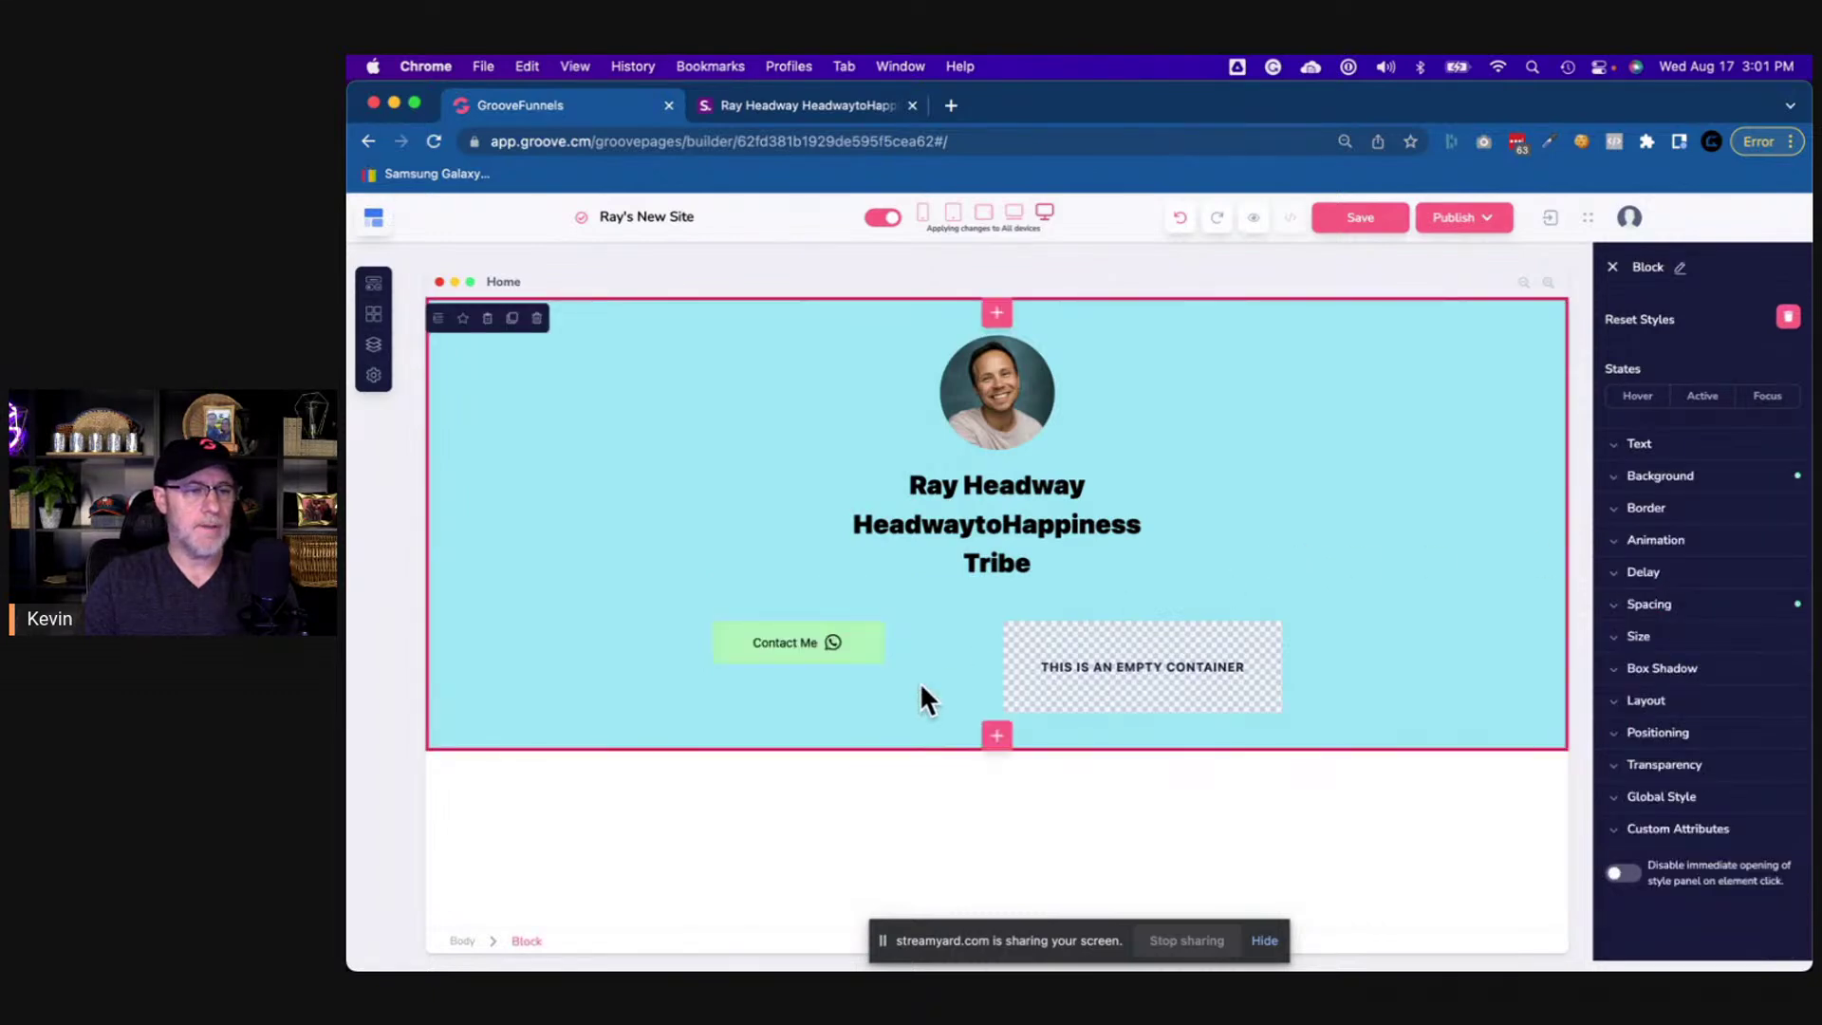
{"action": "left_click", "coordinate": [877, 658]}
- Enlarge the Contact Me text from 16 to 32 and select its parent container
{"action": "left_click", "coordinate": [837, 110]}
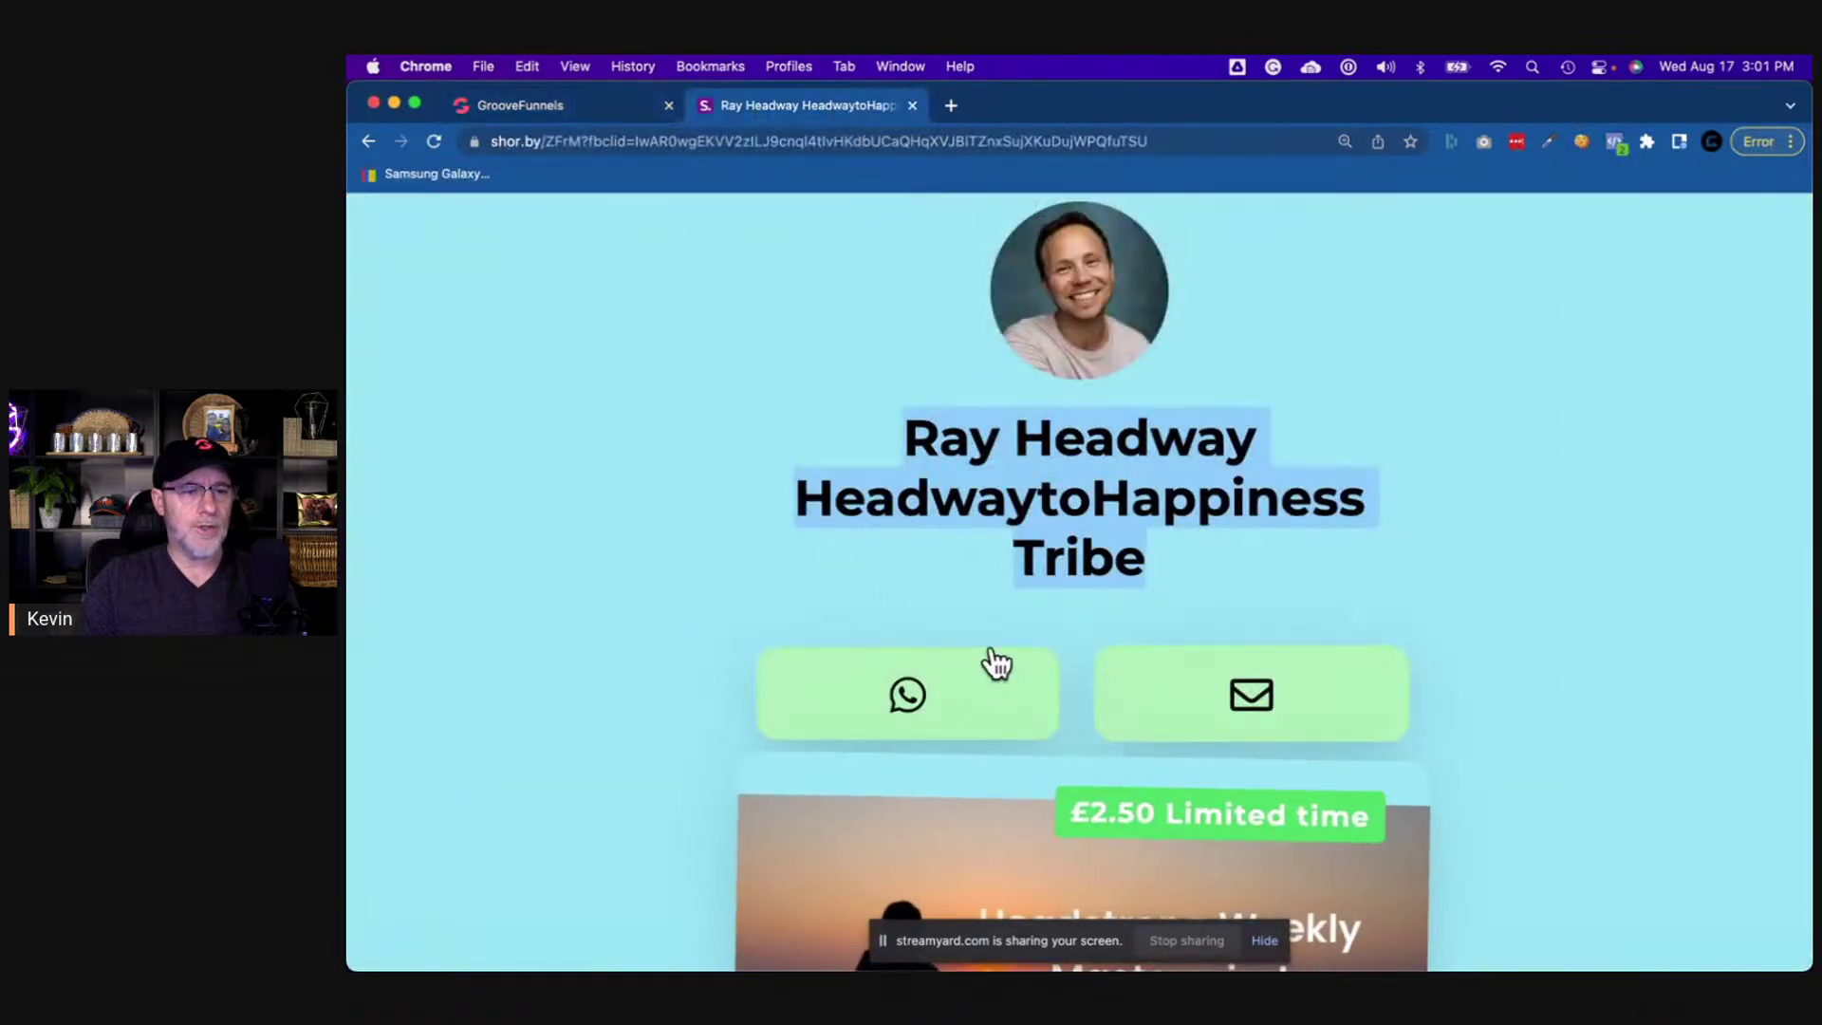
{"action": "left_click", "coordinate": [583, 111]}
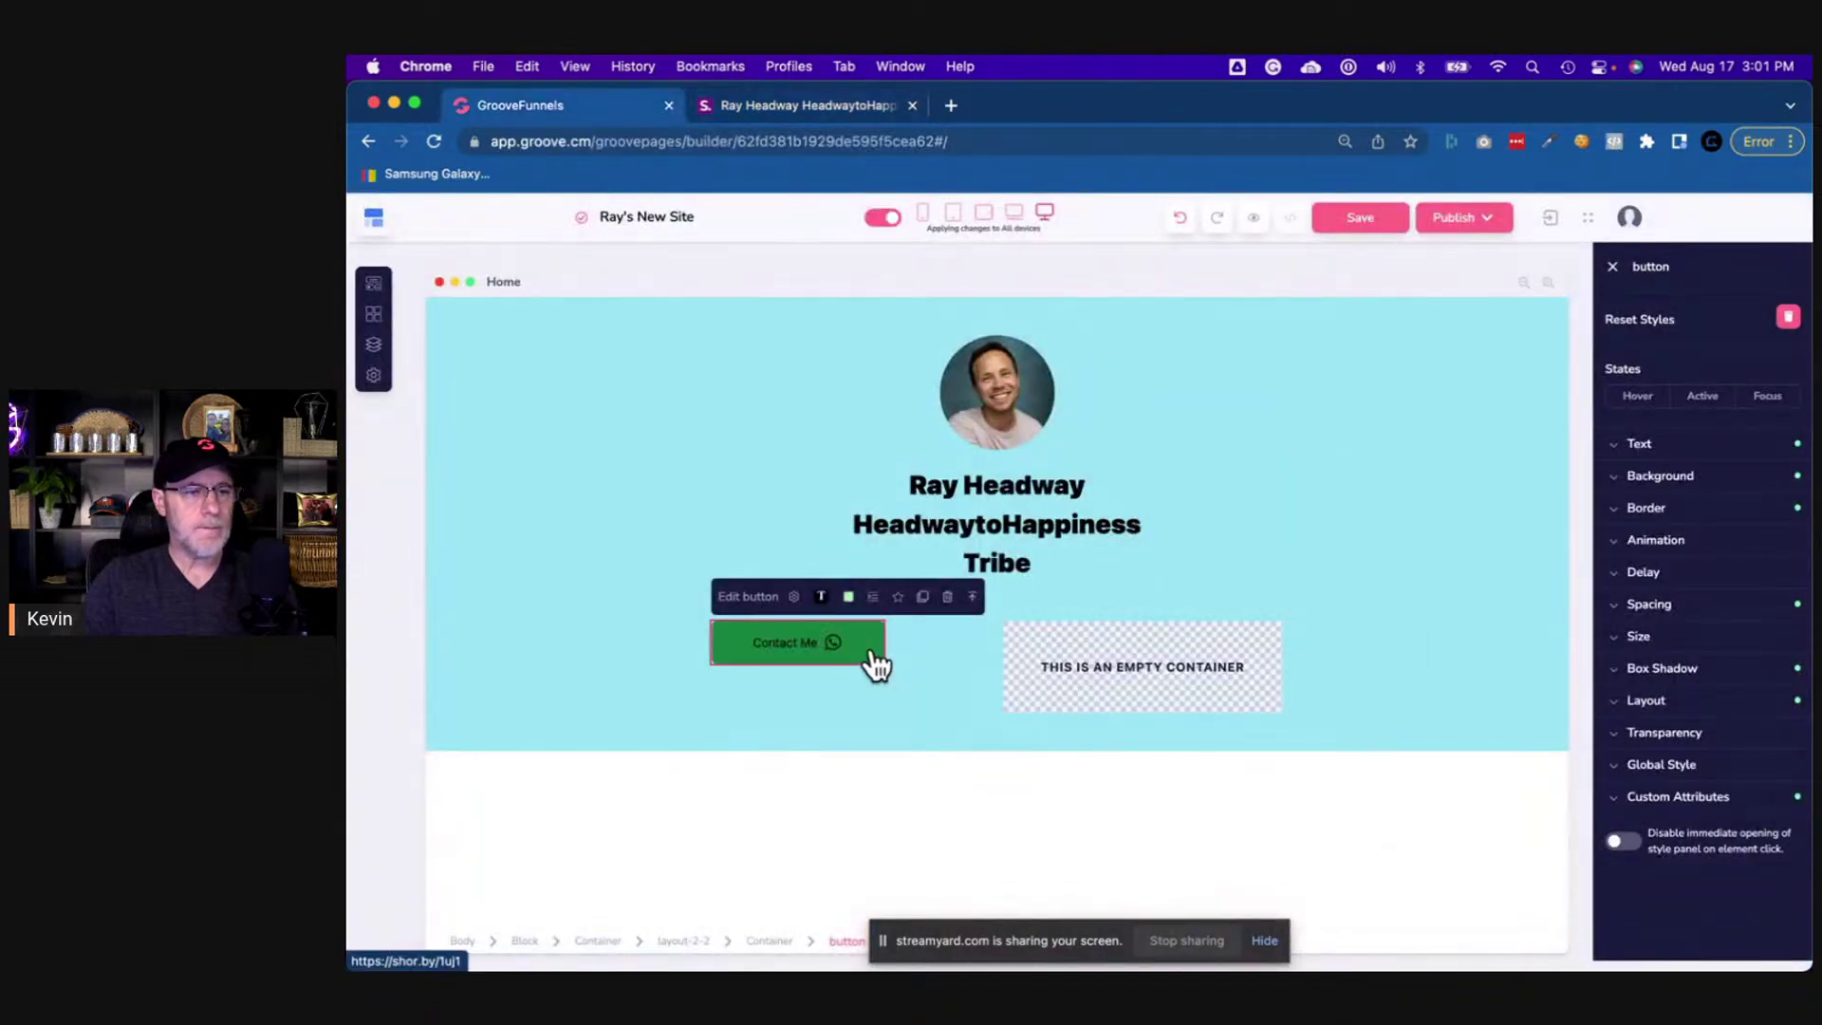
{"action": "left_click", "coordinate": [1697, 448]}
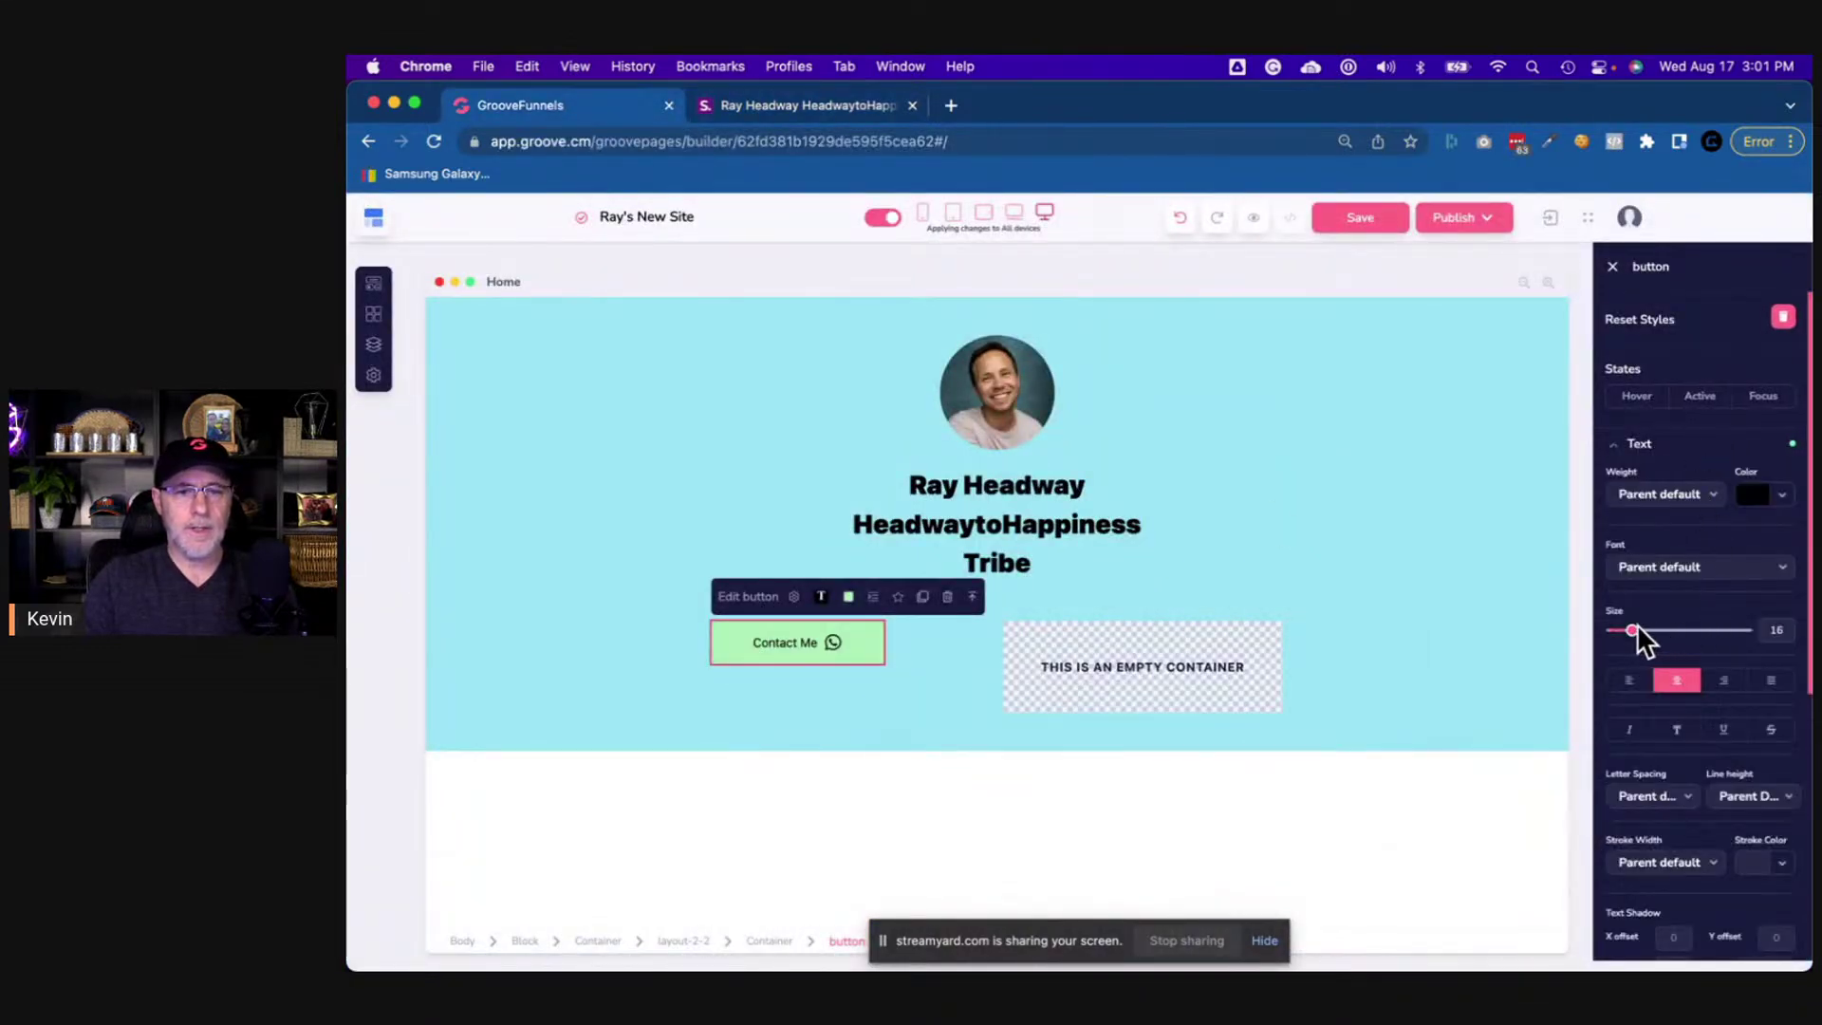
{"action": "left_click_drag", "start_coordinate": [1638, 629], "coordinate": [1654, 631]}
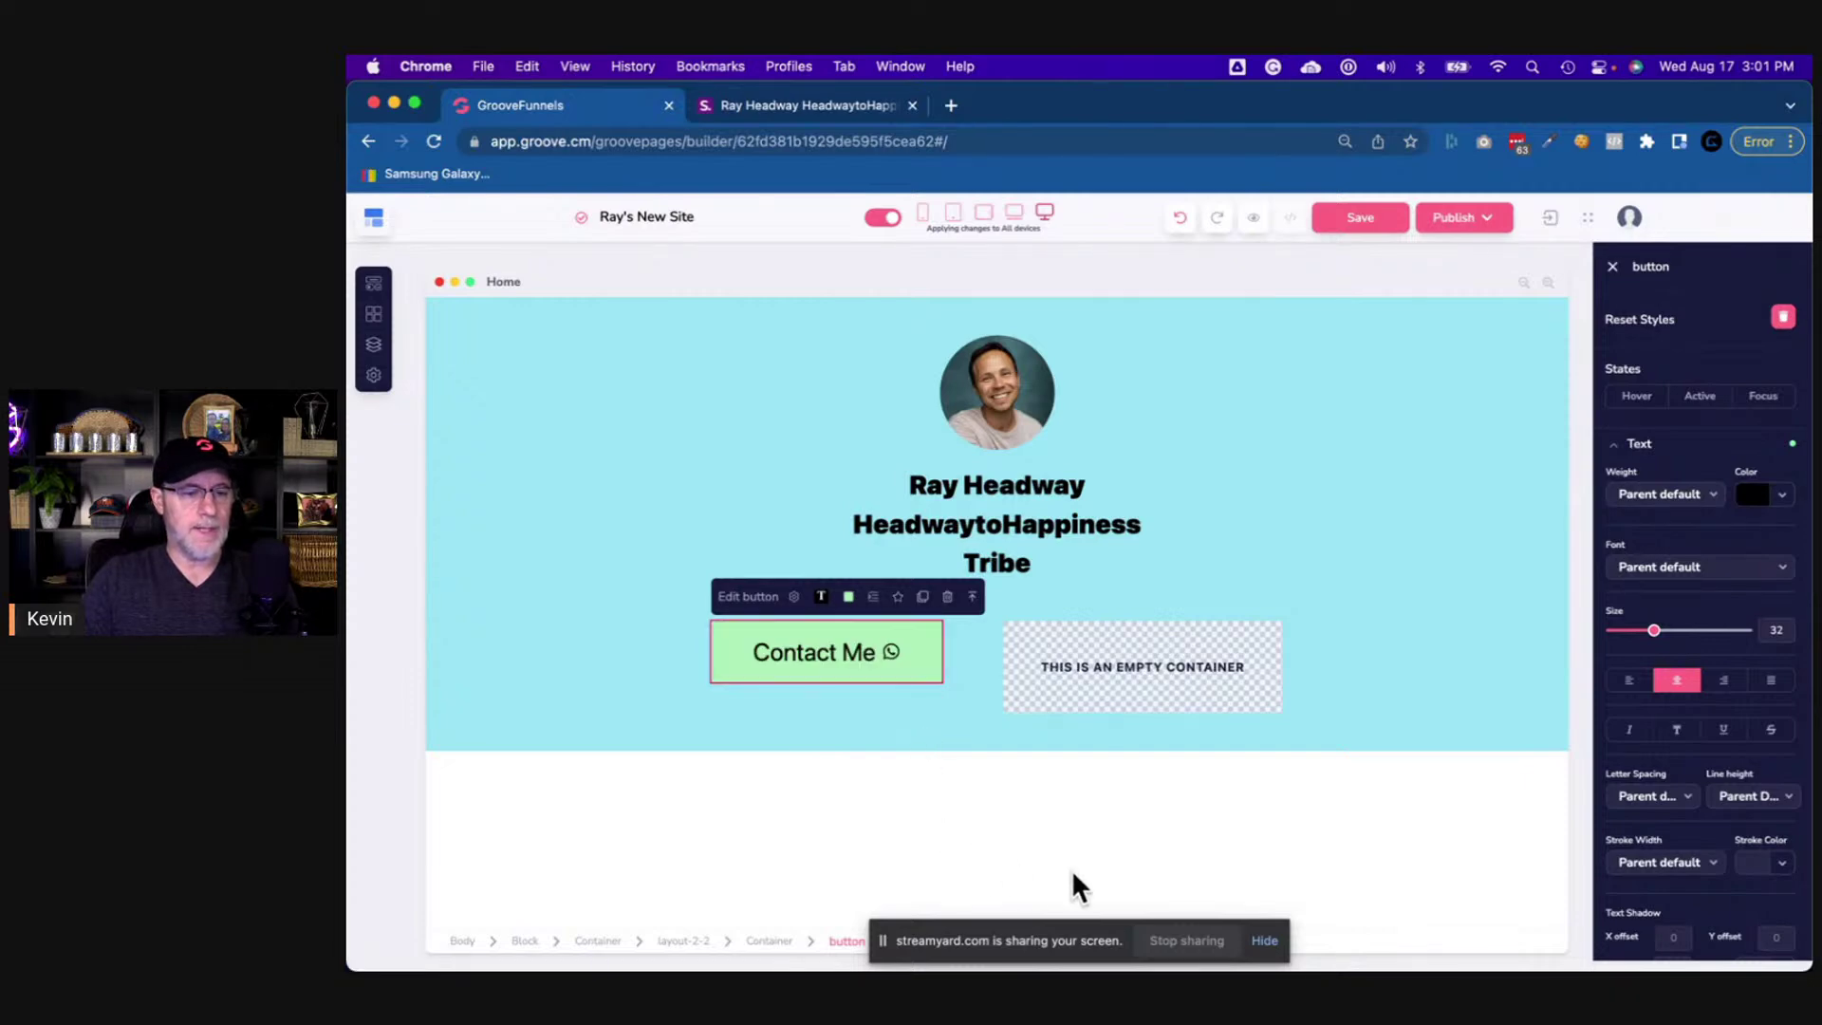
{"action": "left_click", "coordinate": [1265, 940]}
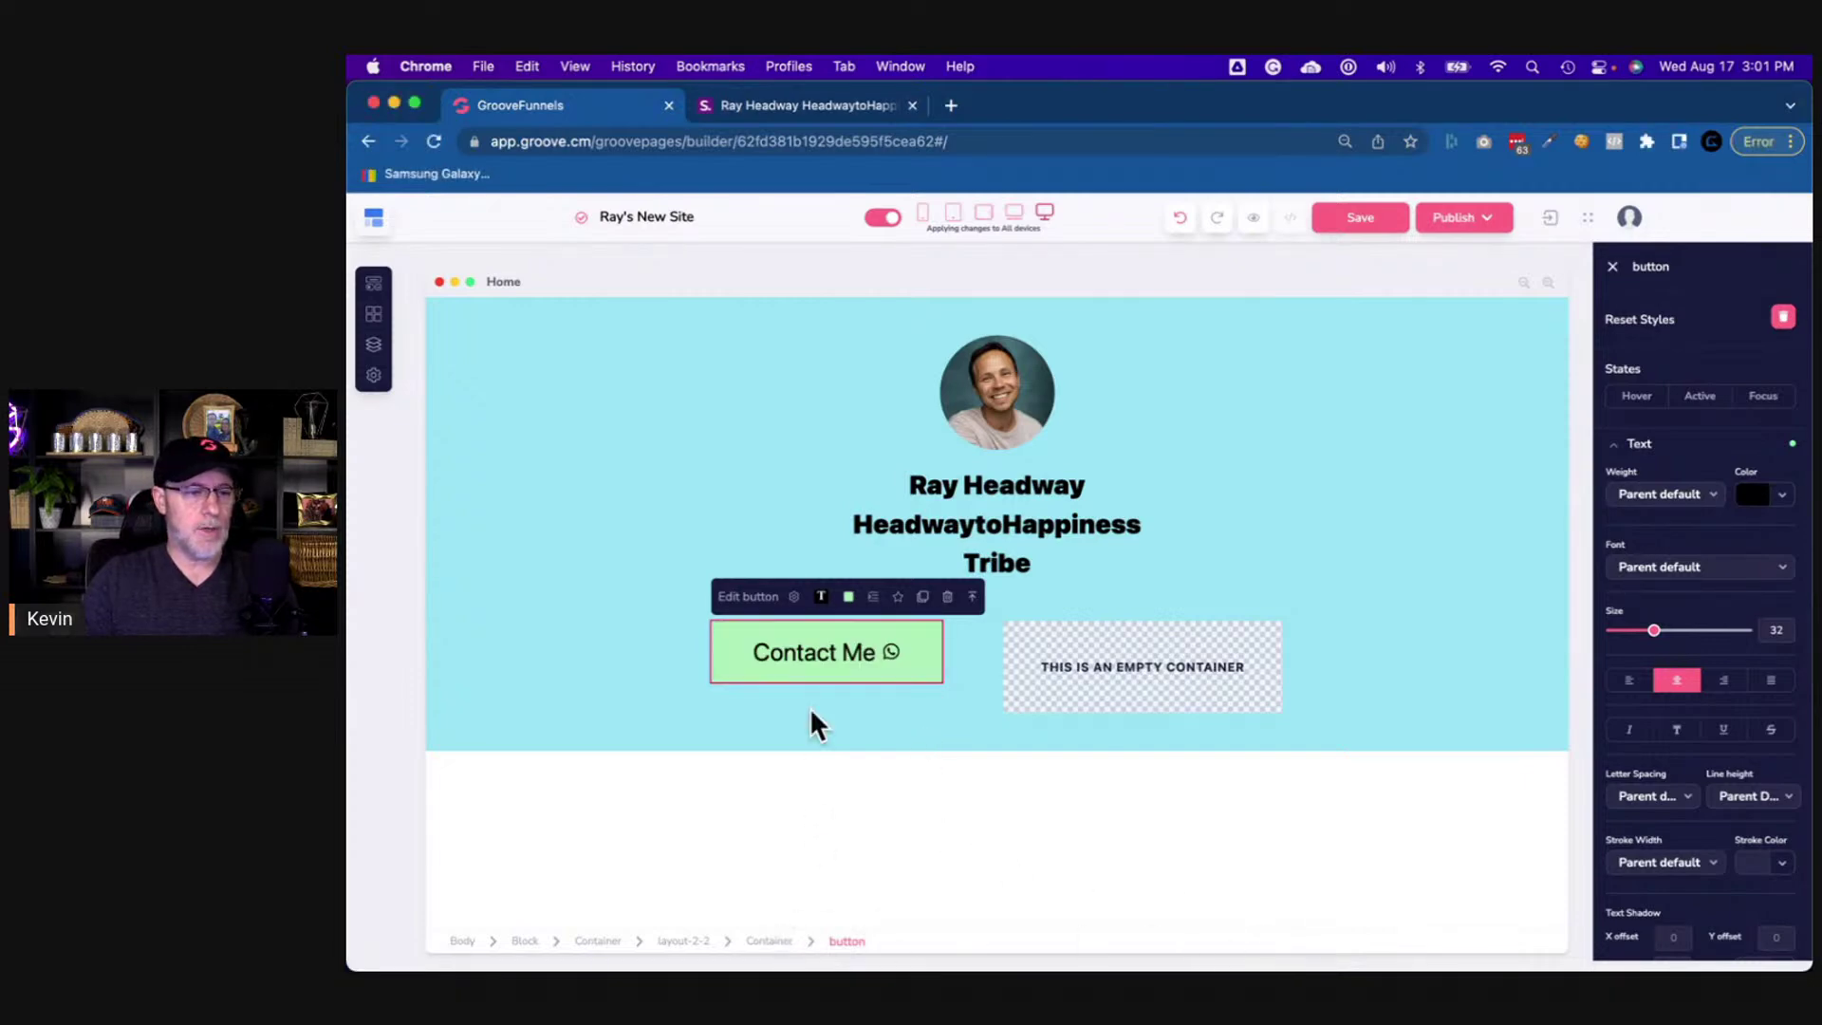
{"action": "left_click", "coordinate": [771, 943]}
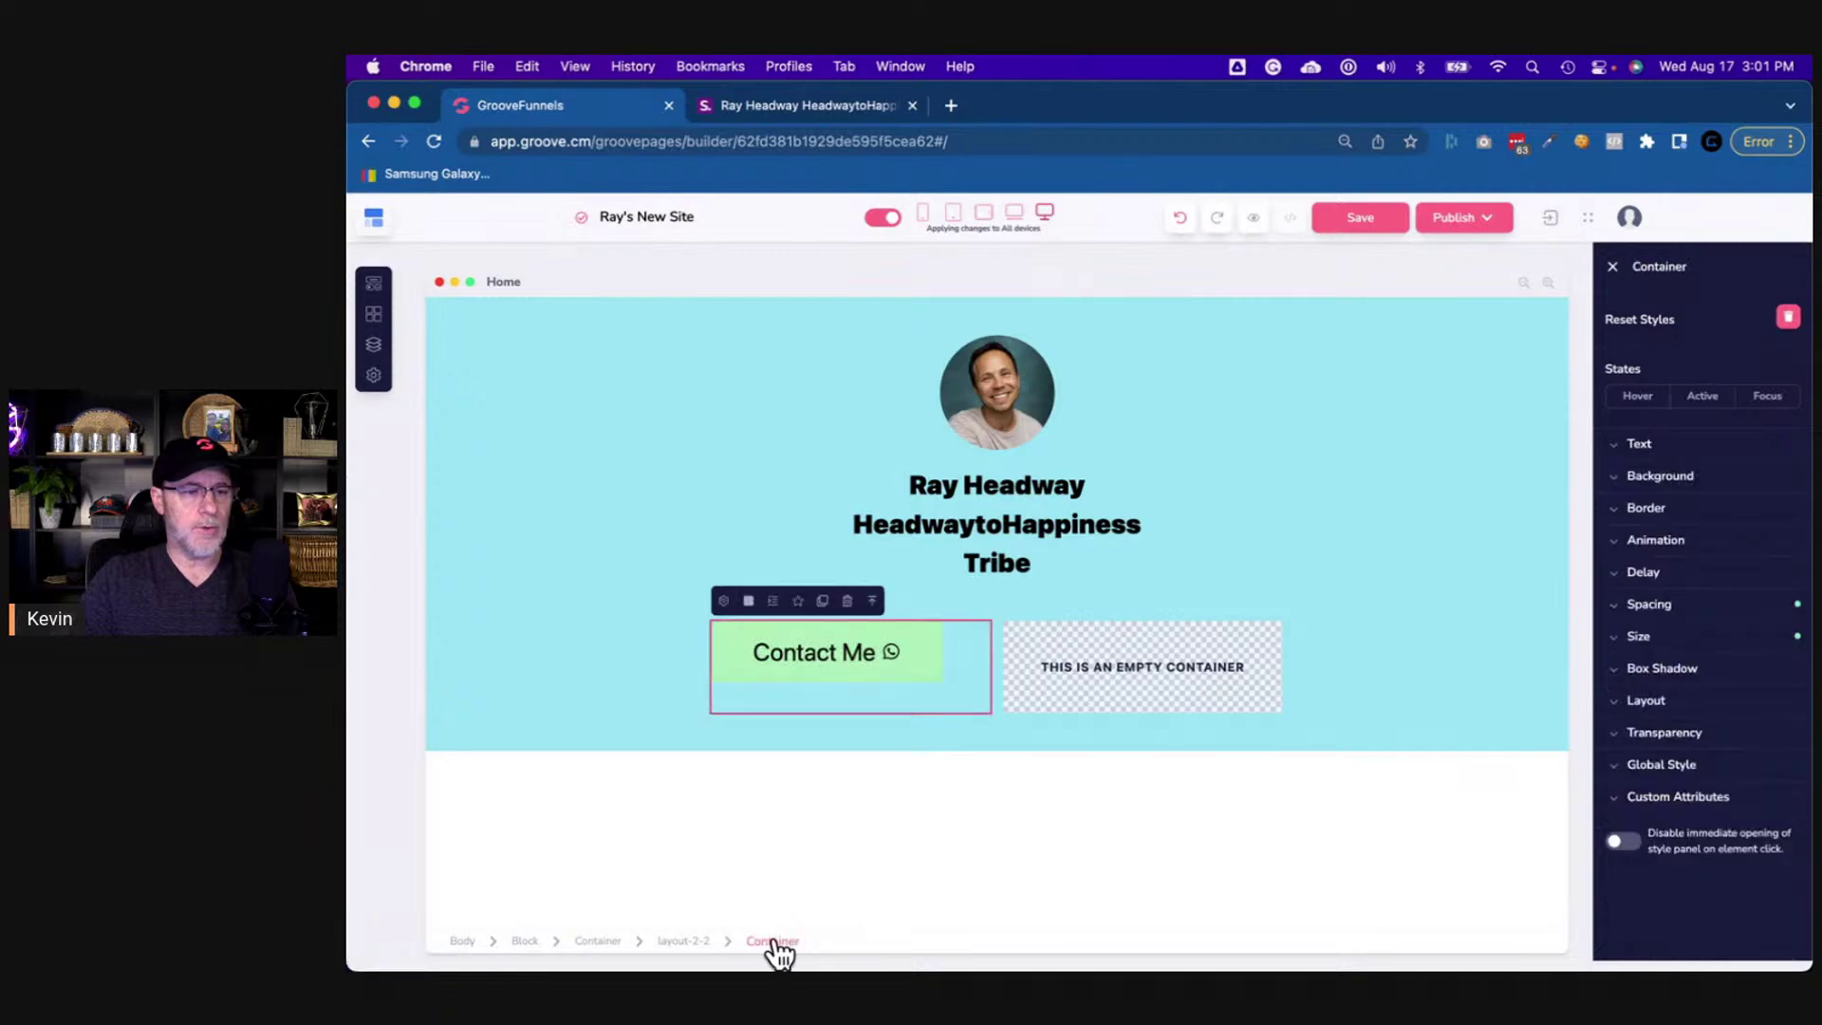
- Set the left container's layout to Vertical with centred primary and secondary alignment
{"action": "left_click", "coordinate": [1650, 701]}
{"action": "scroll", "coordinate": [1655, 700], "scroll_direction": "down", "scroll_amount": 2}
{"action": "left_click", "coordinate": [1757, 691]}
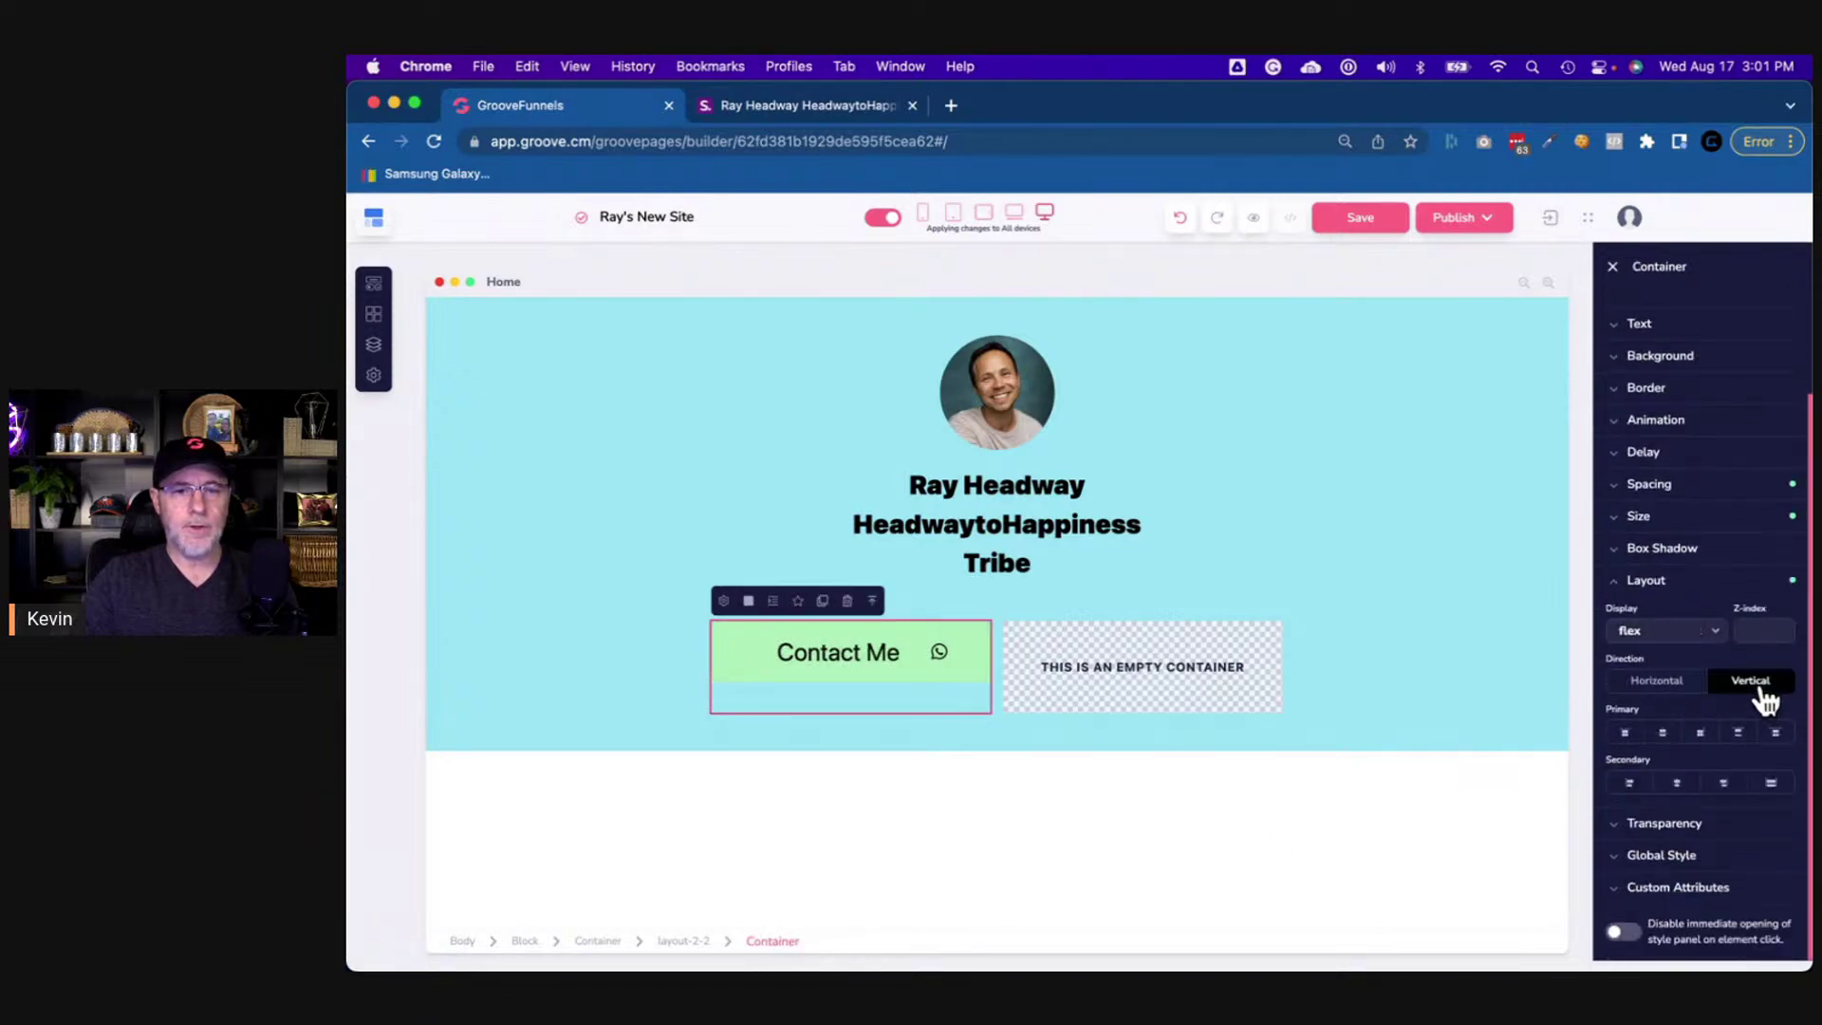
{"action": "left_click", "coordinate": [1663, 734]}
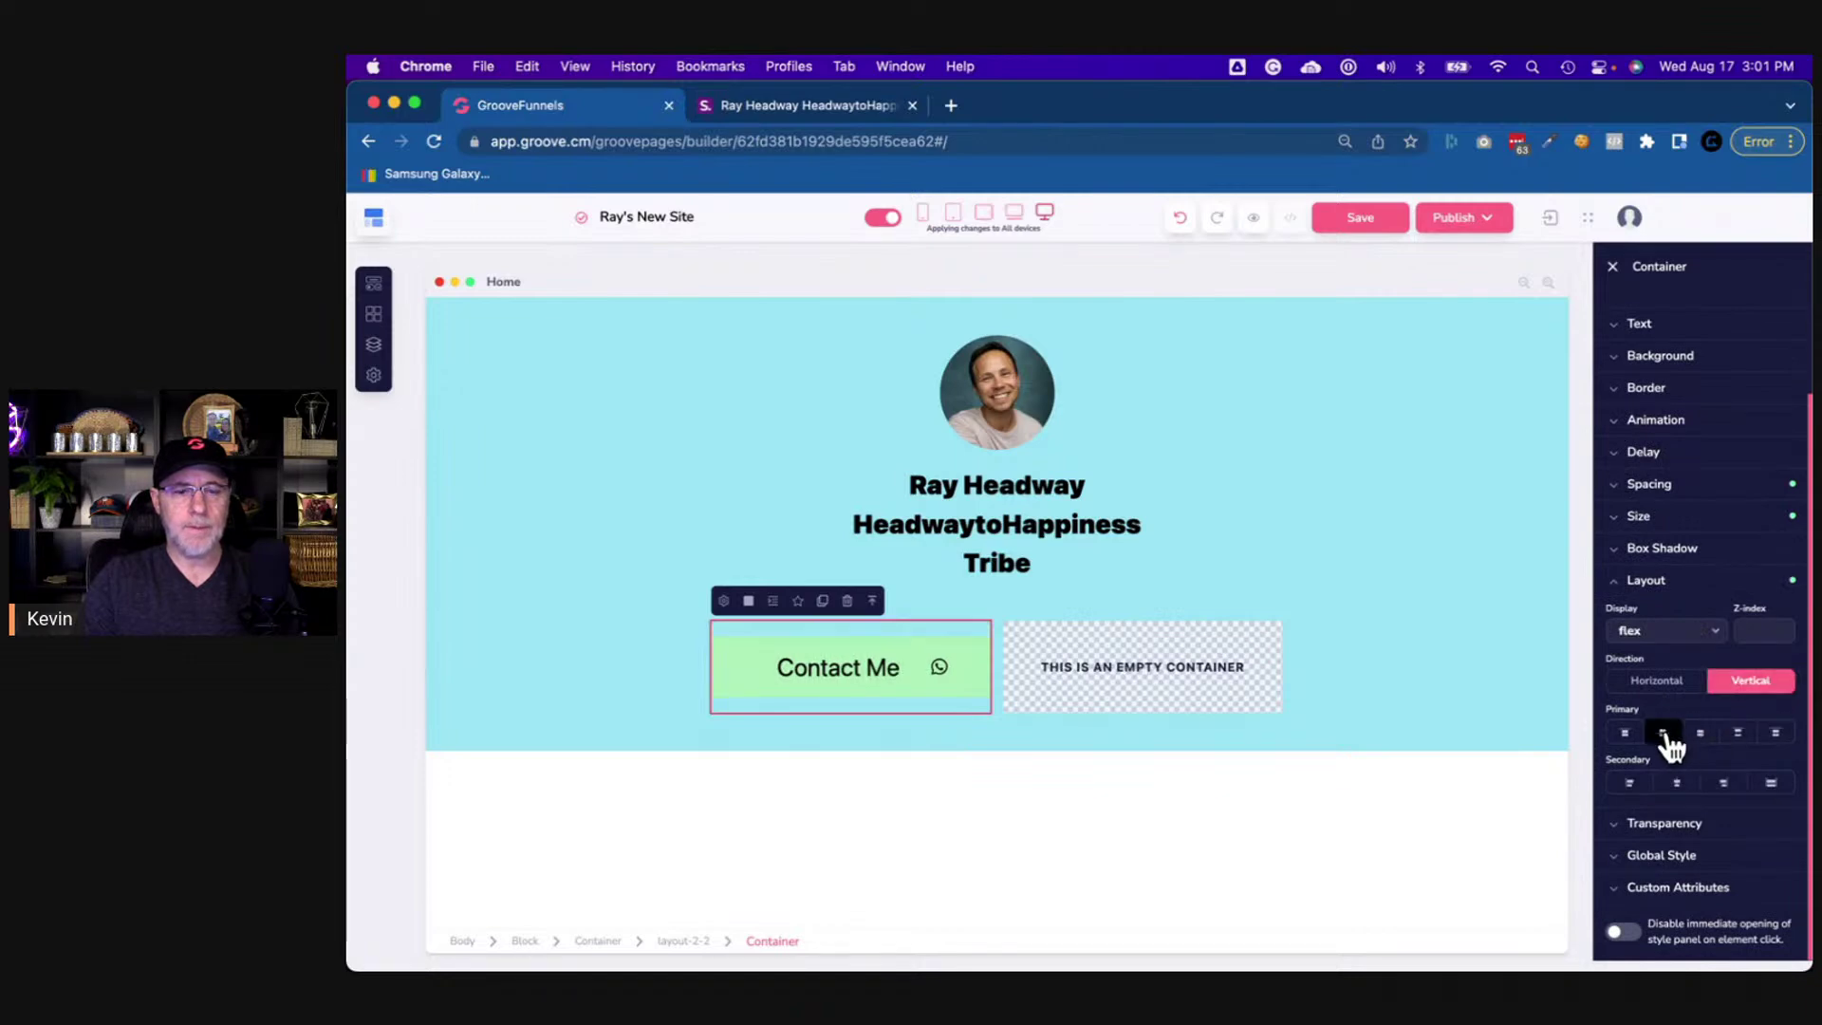
{"action": "left_click", "coordinate": [1684, 787]}
{"action": "left_click", "coordinate": [1370, 659]}
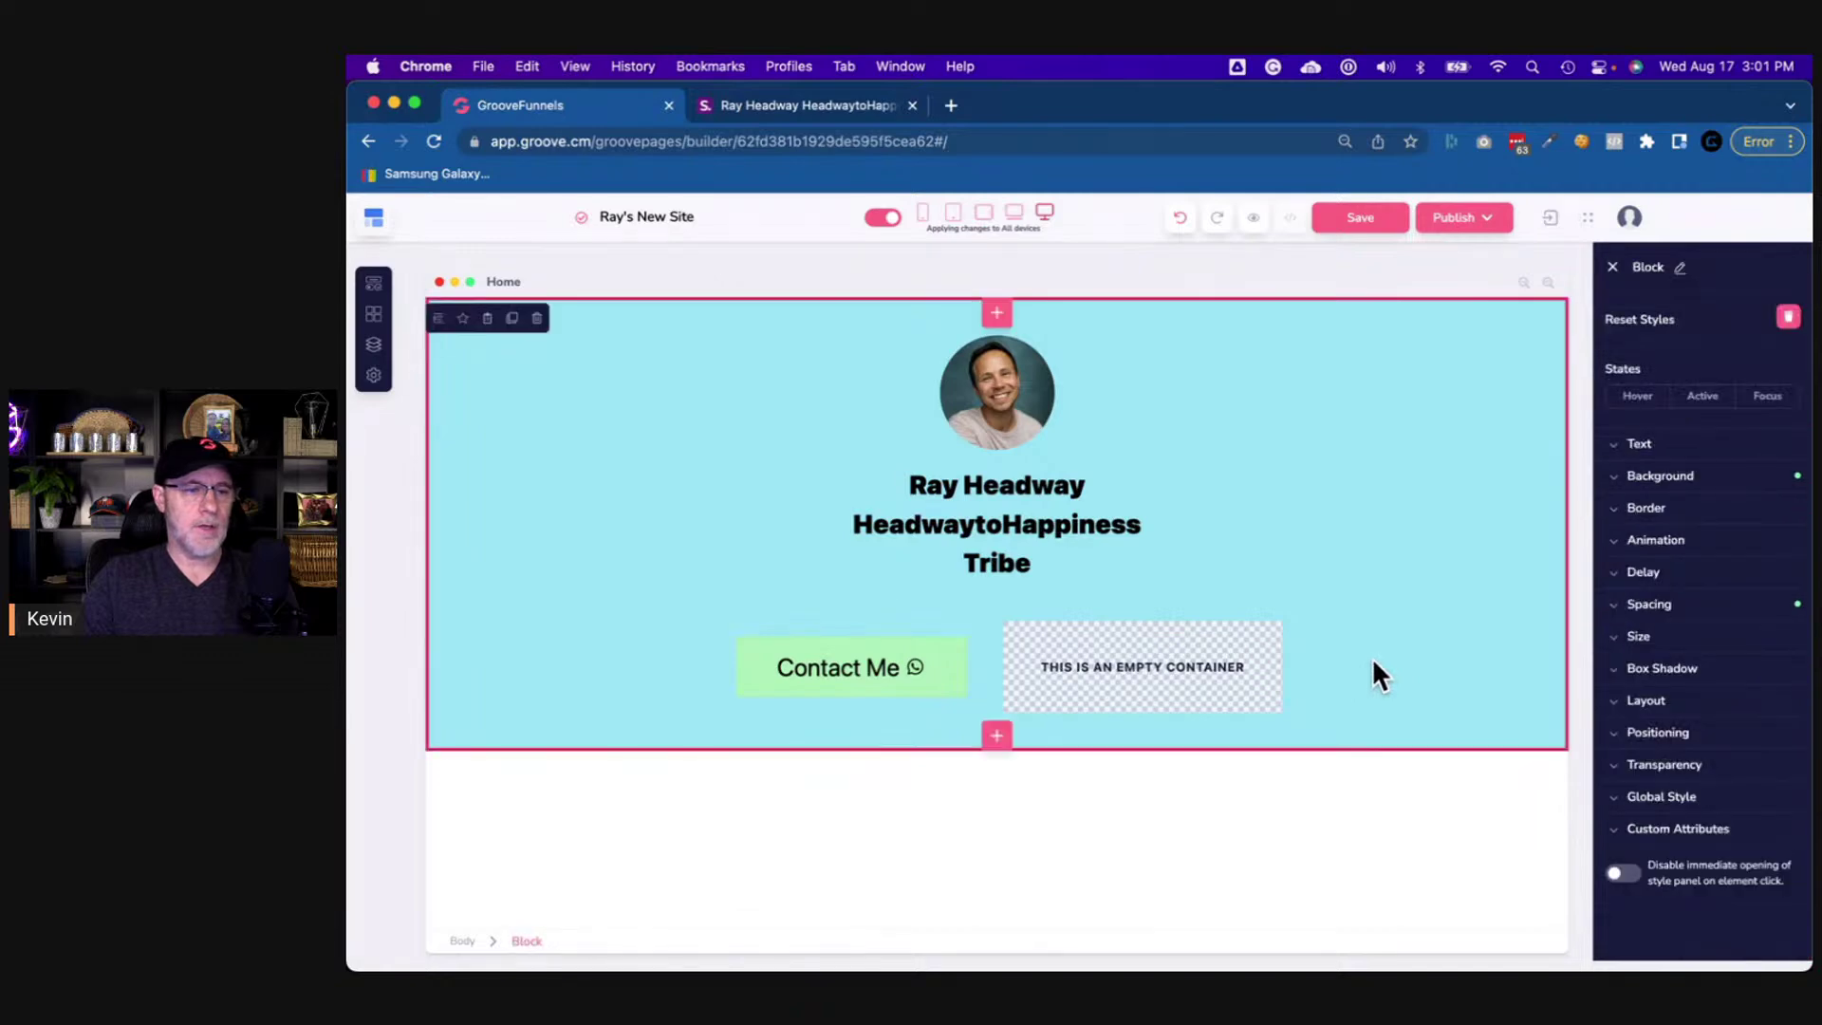
{"action": "left_click", "coordinate": [845, 105]}
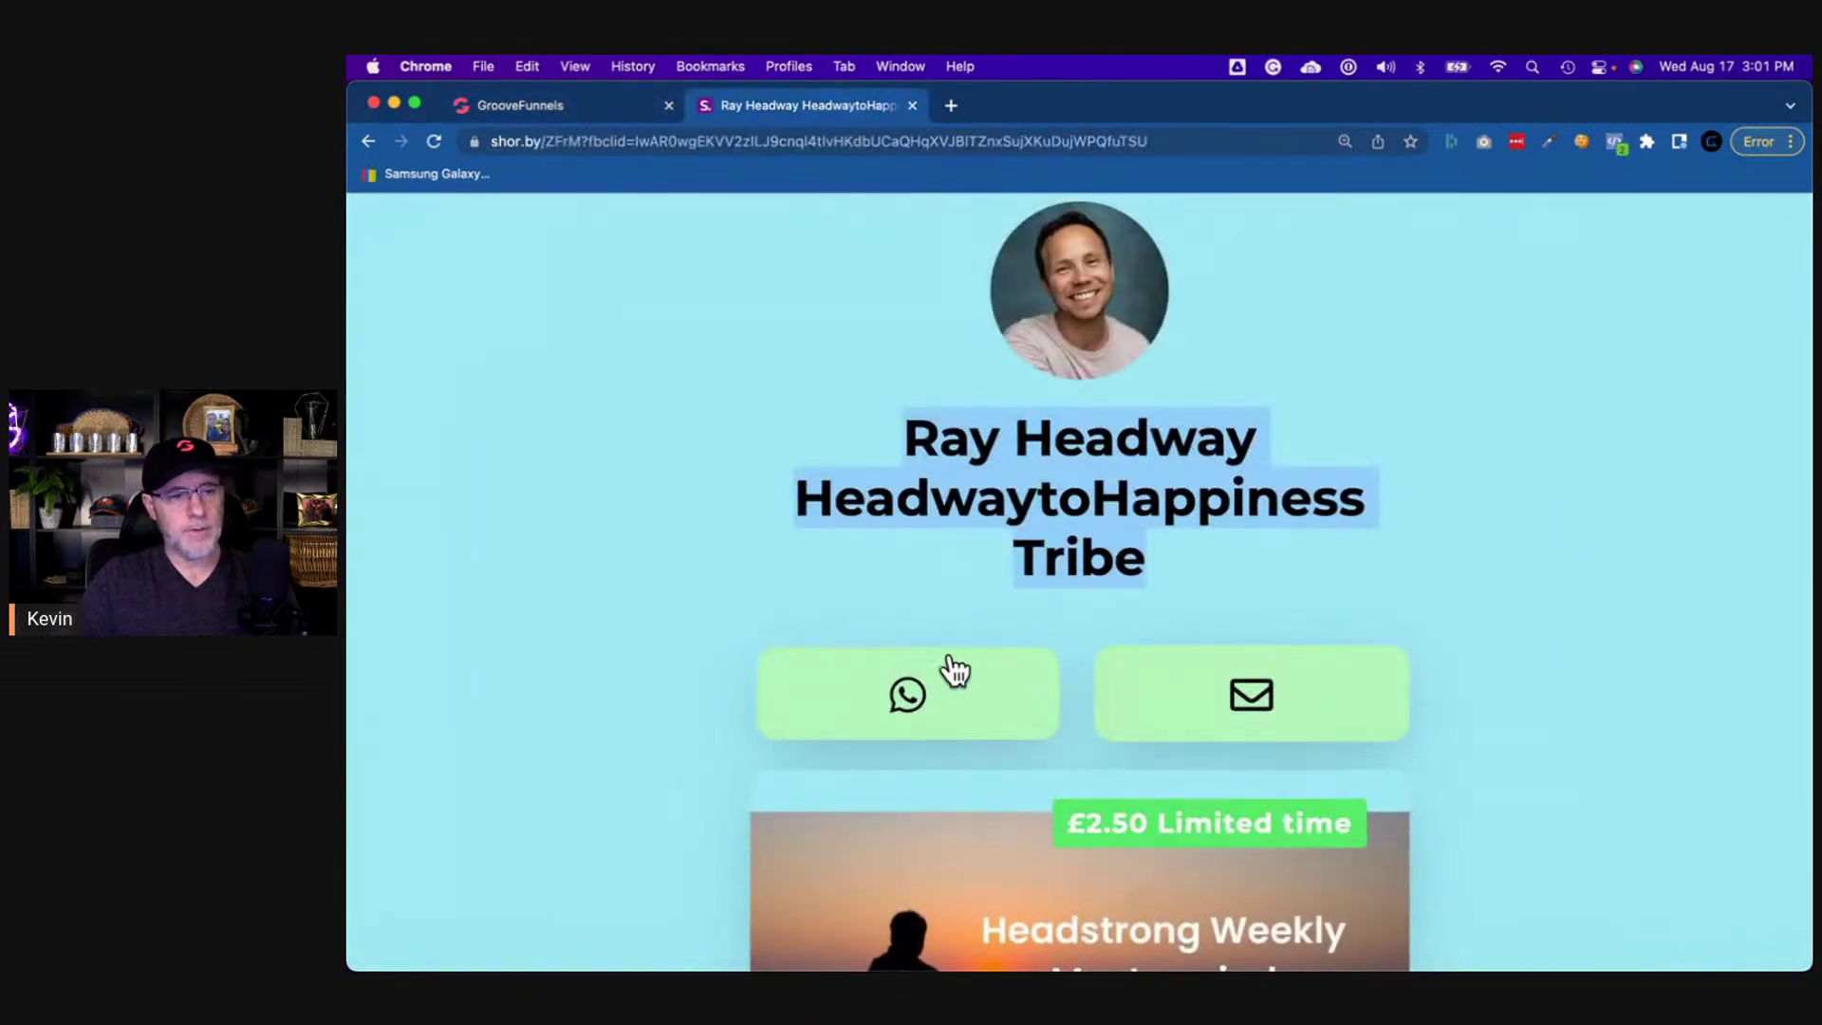
{"action": "left_click", "coordinate": [645, 114]}
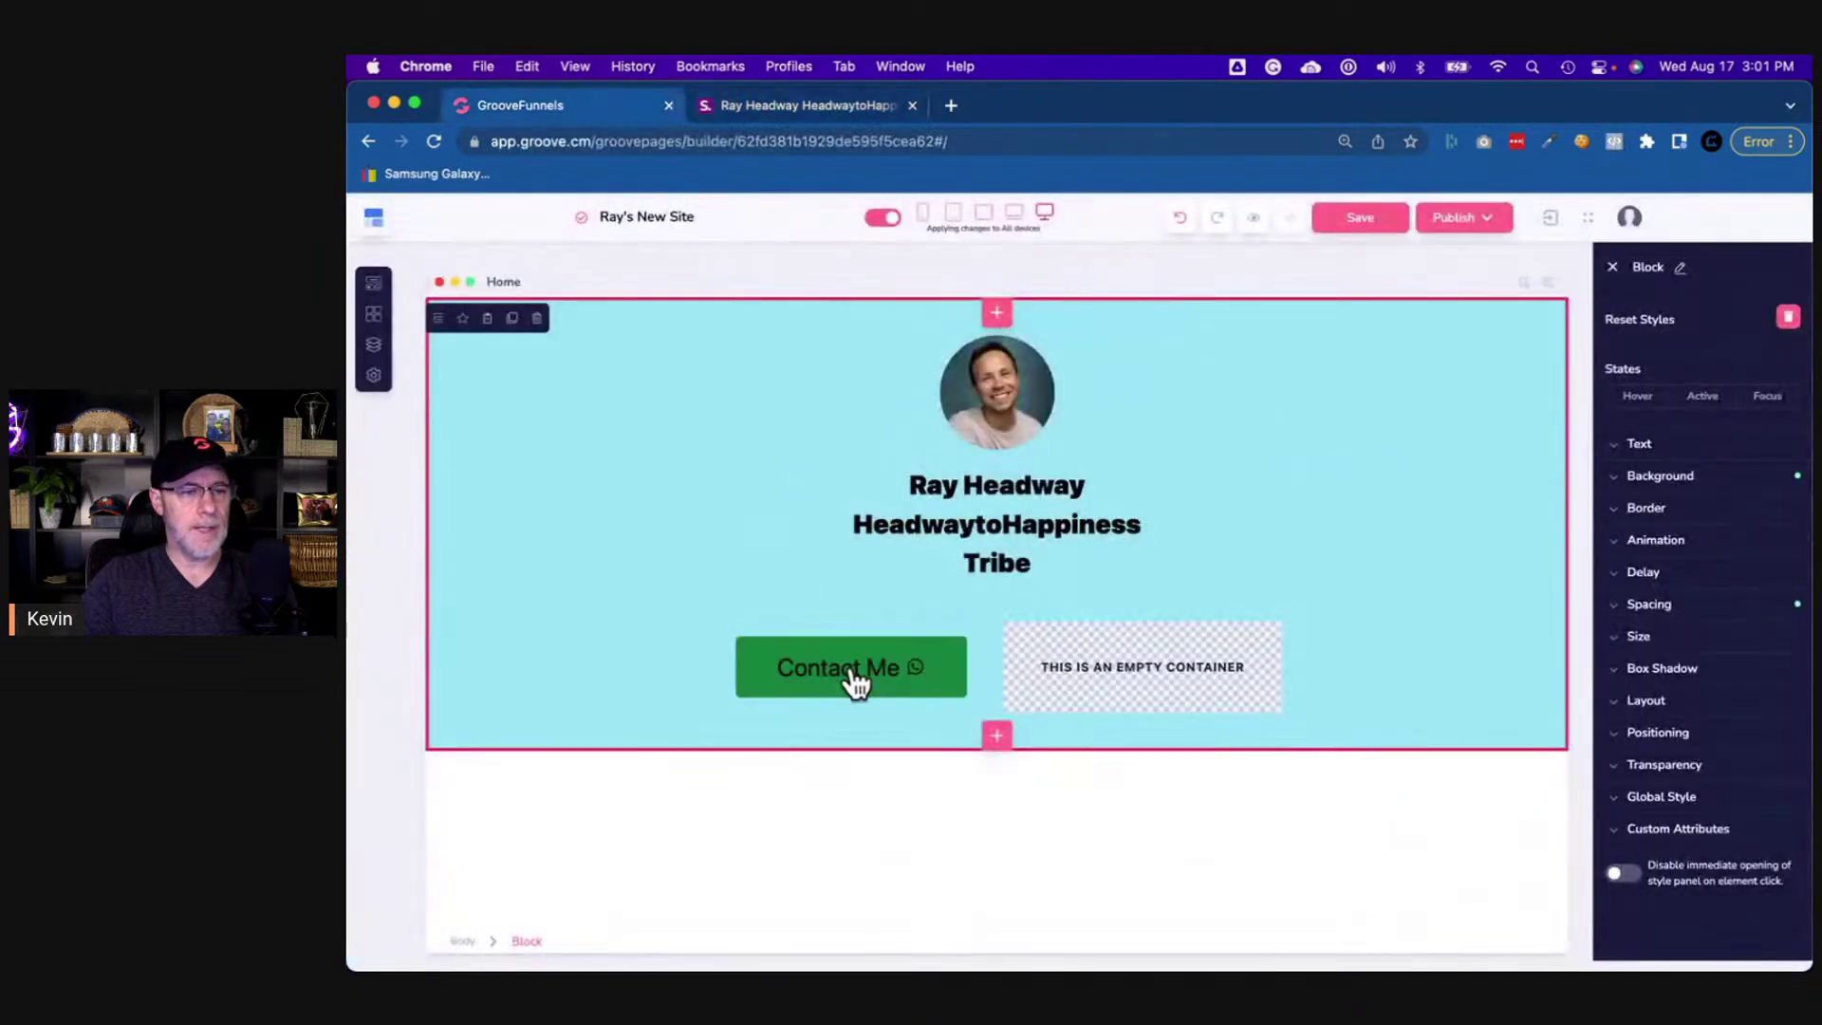
{"action": "left_click", "coordinate": [940, 695]}
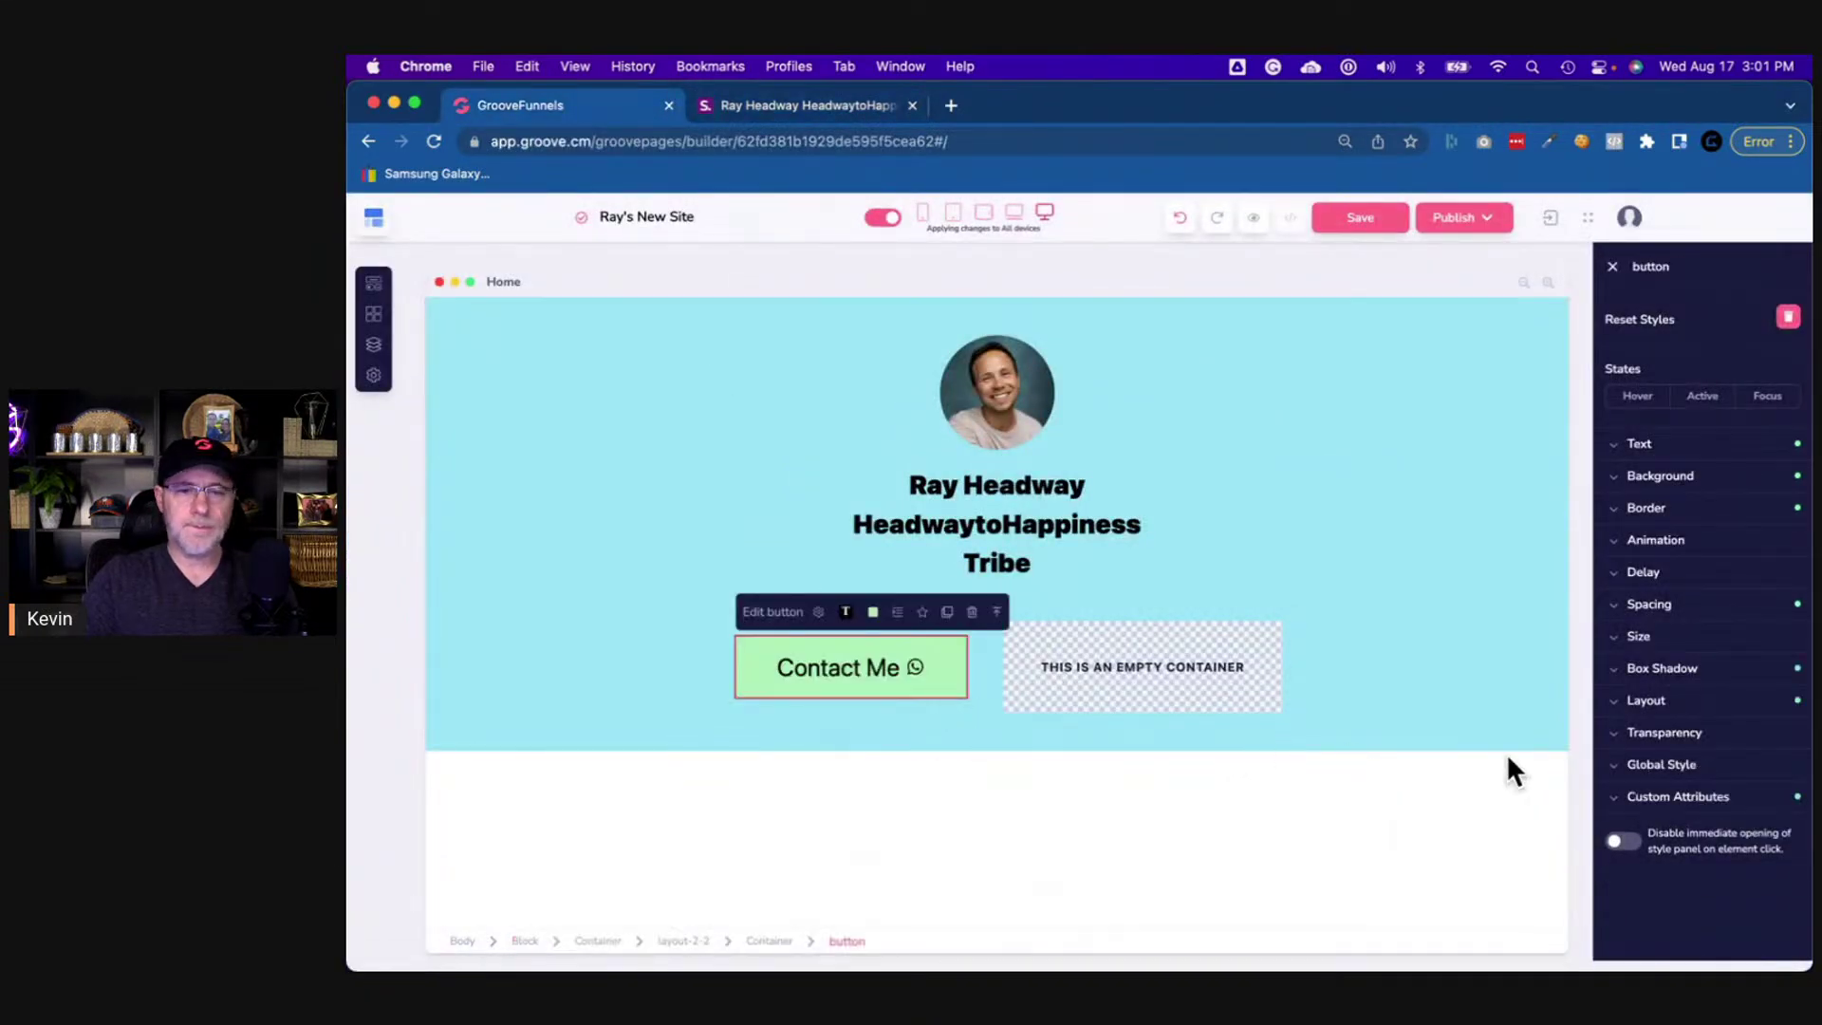
- Give the Contact Me button the large Lg box shadow
{"action": "left_click", "coordinate": [1633, 670]}
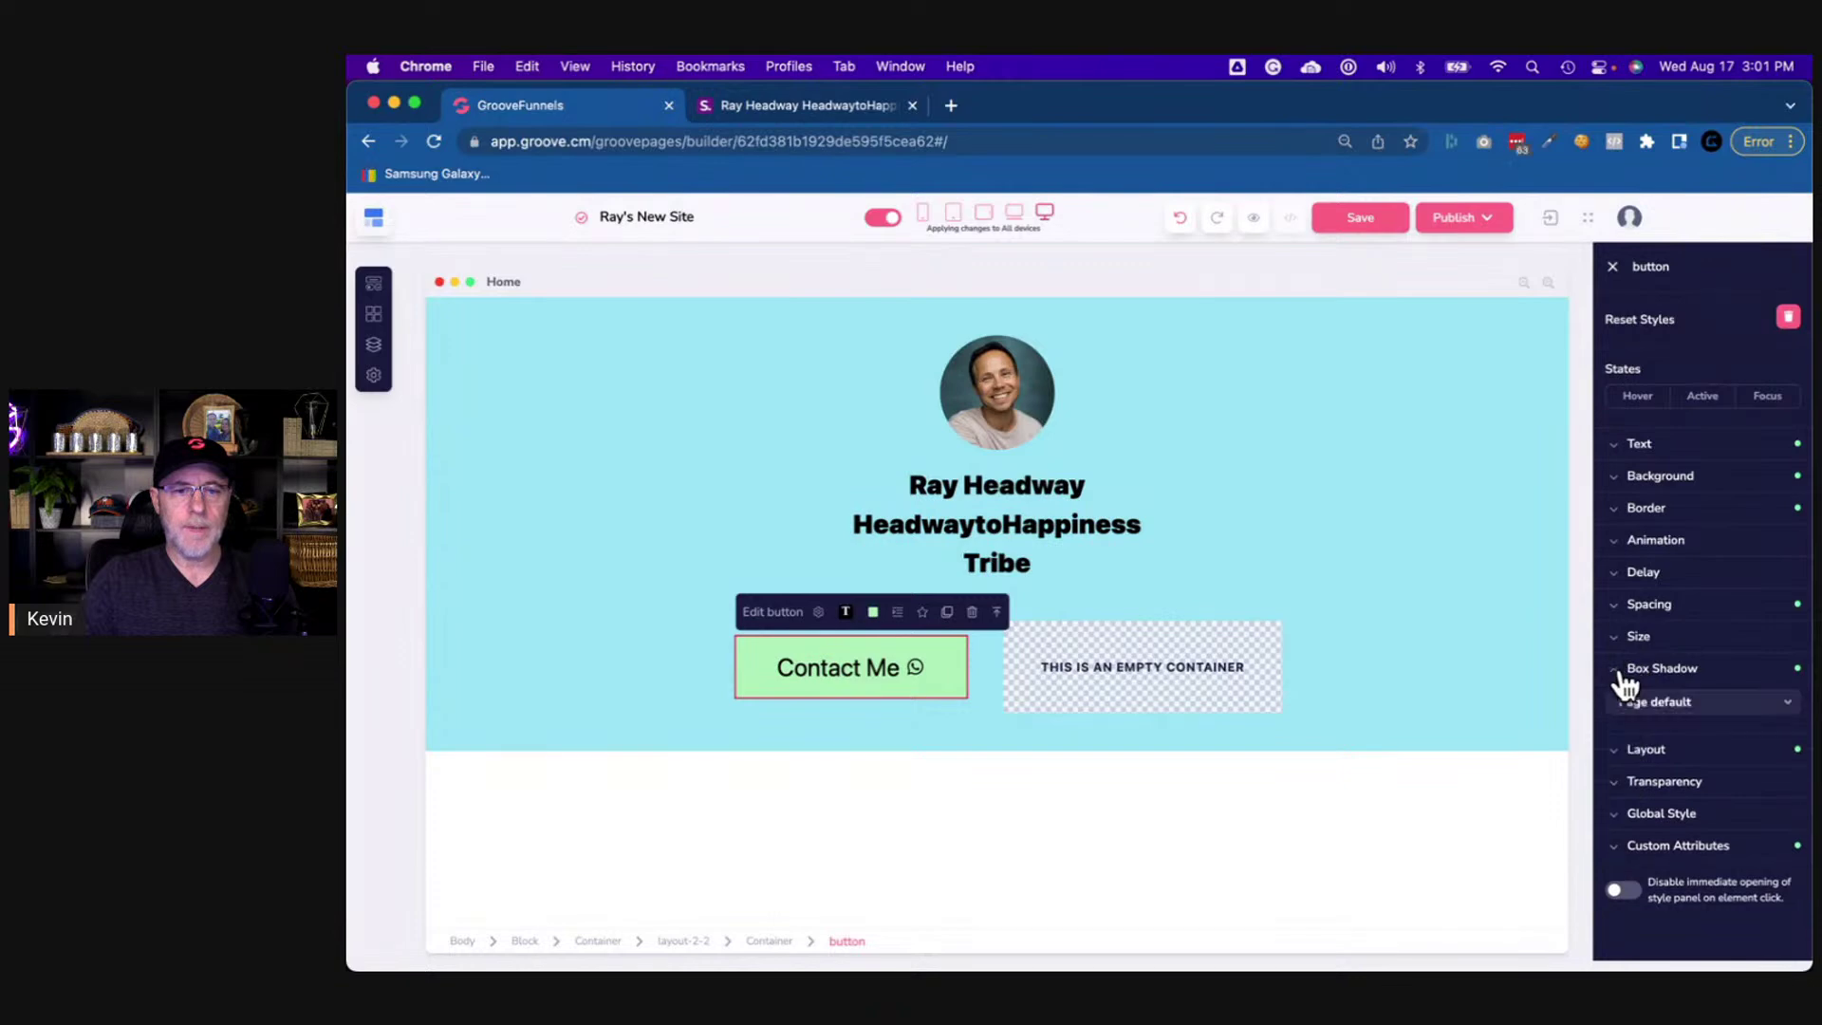
{"action": "left_click", "coordinate": [1665, 707]}
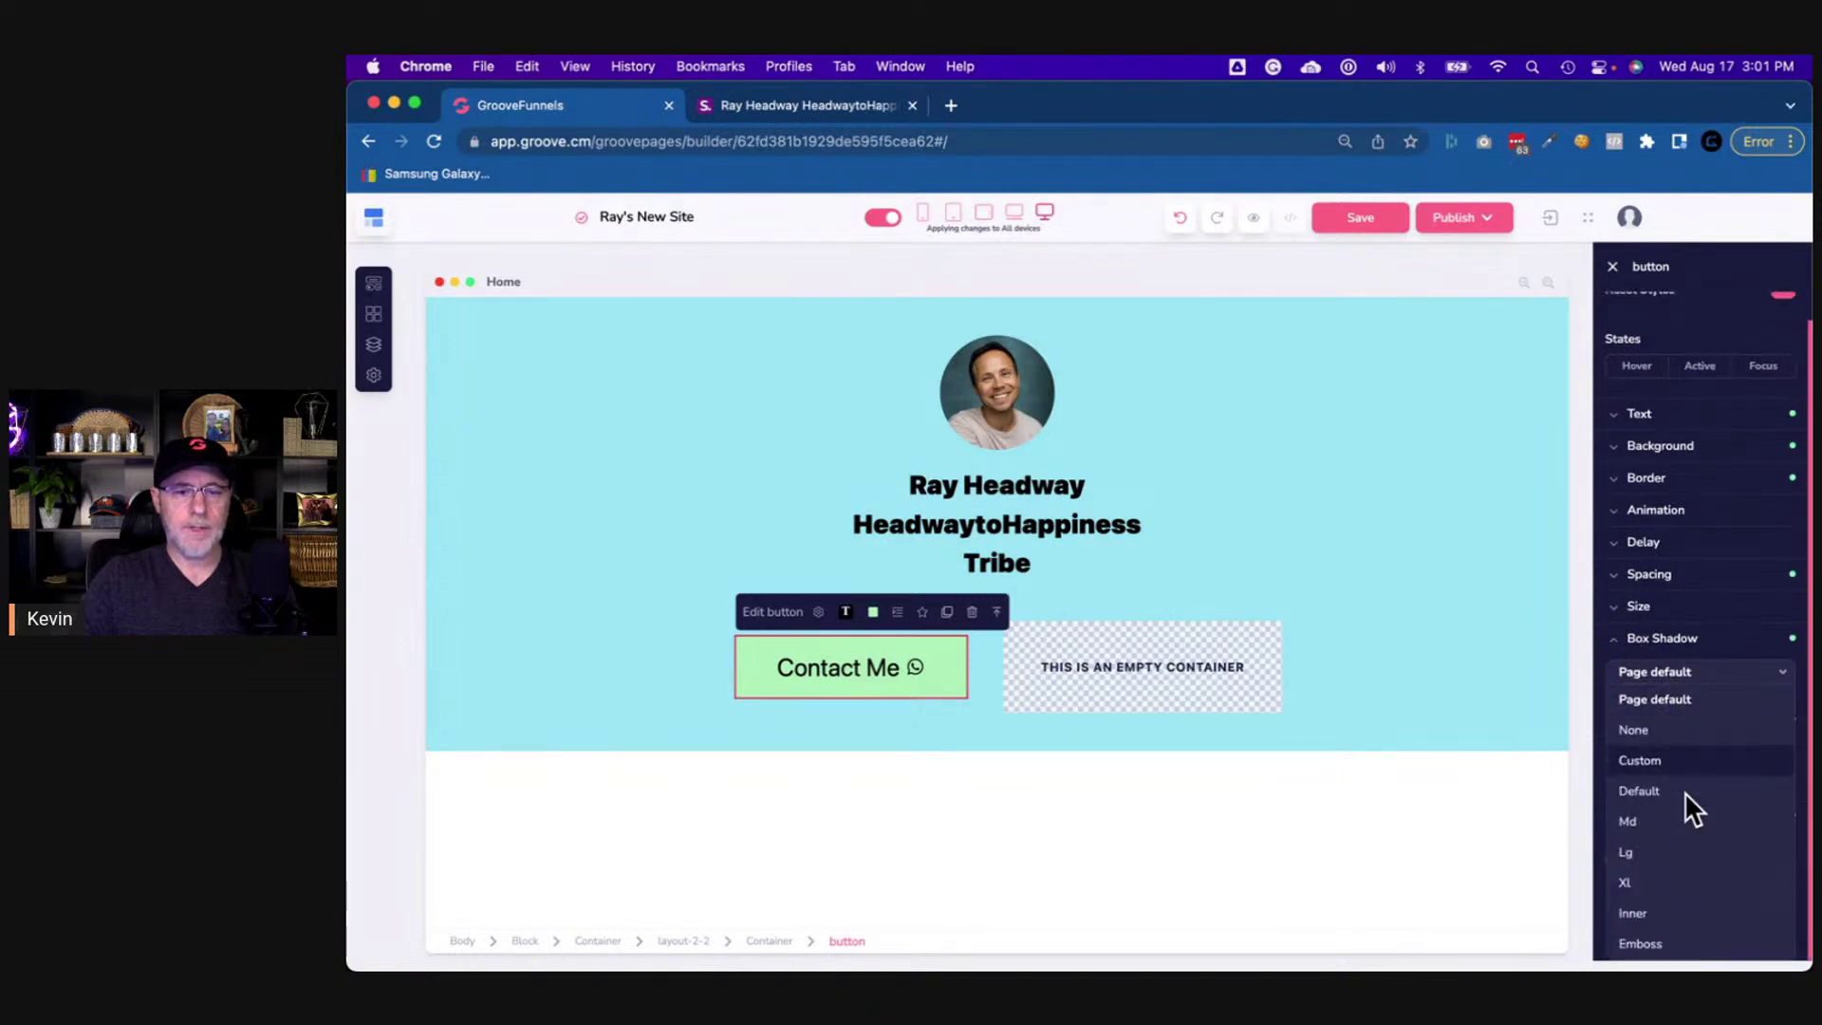
{"action": "left_click", "coordinate": [1658, 855]}
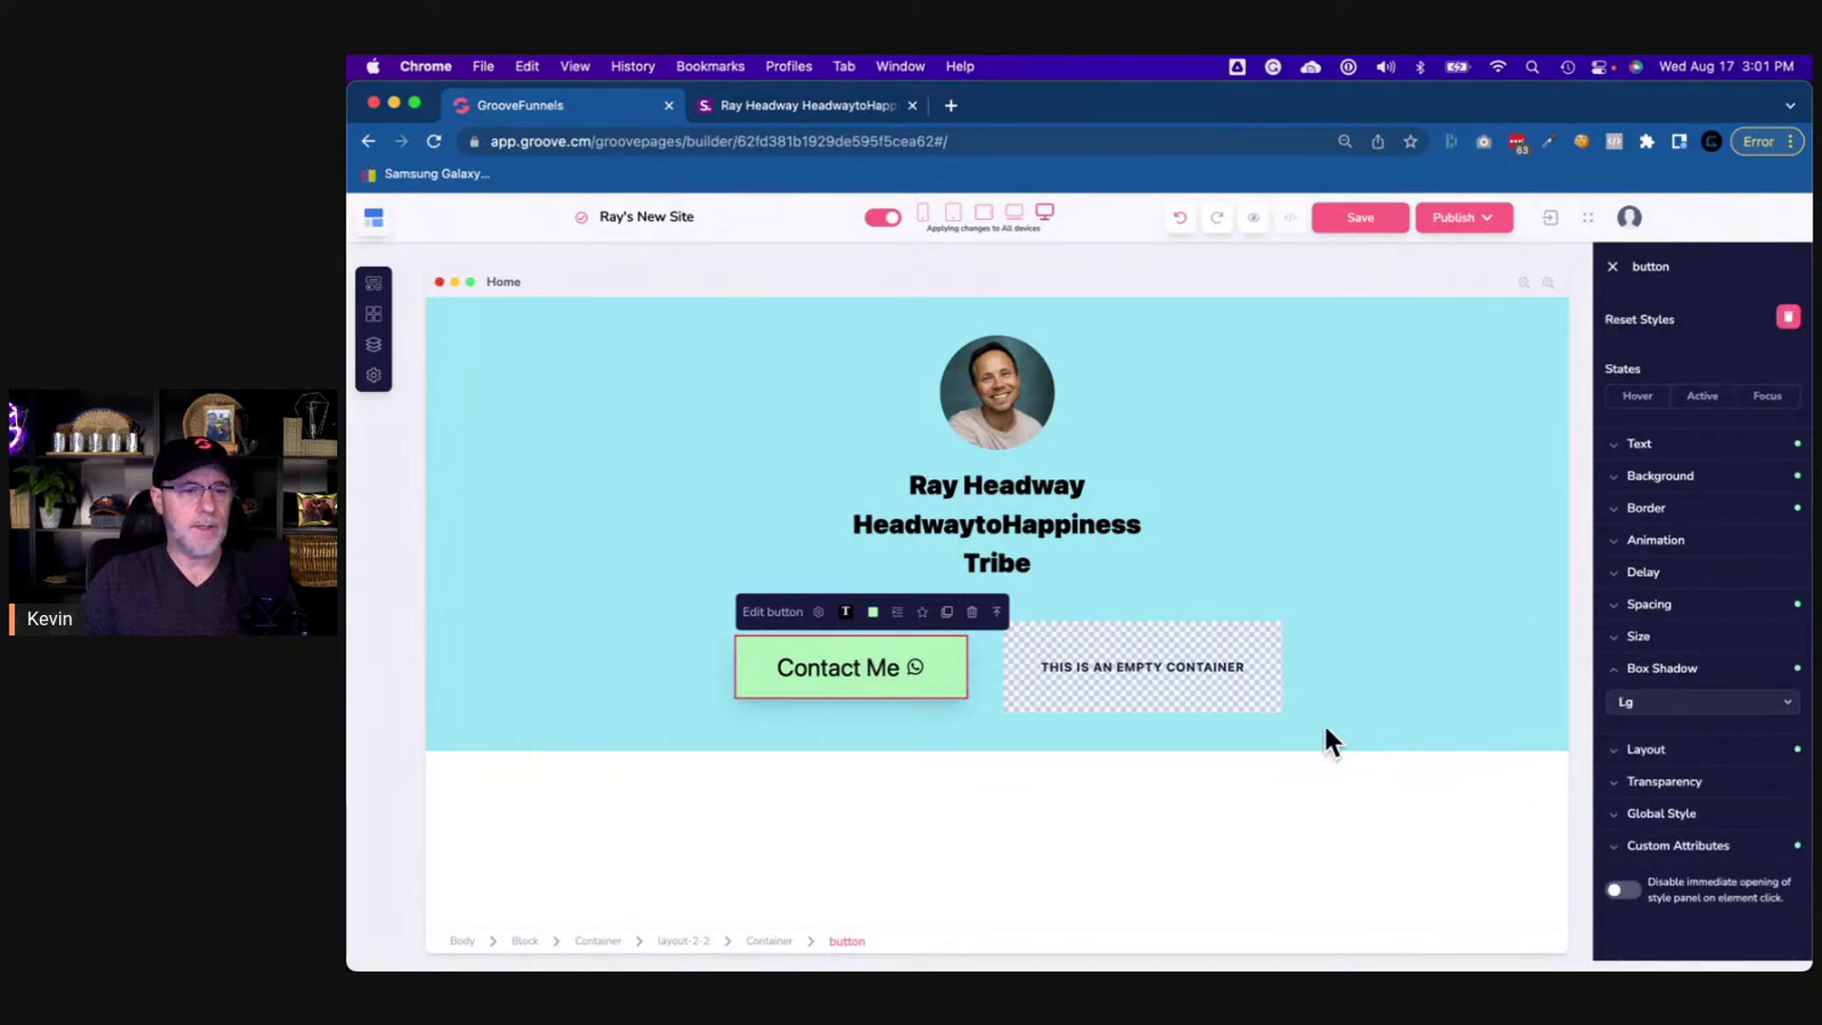
{"action": "left_click", "coordinate": [1163, 725]}
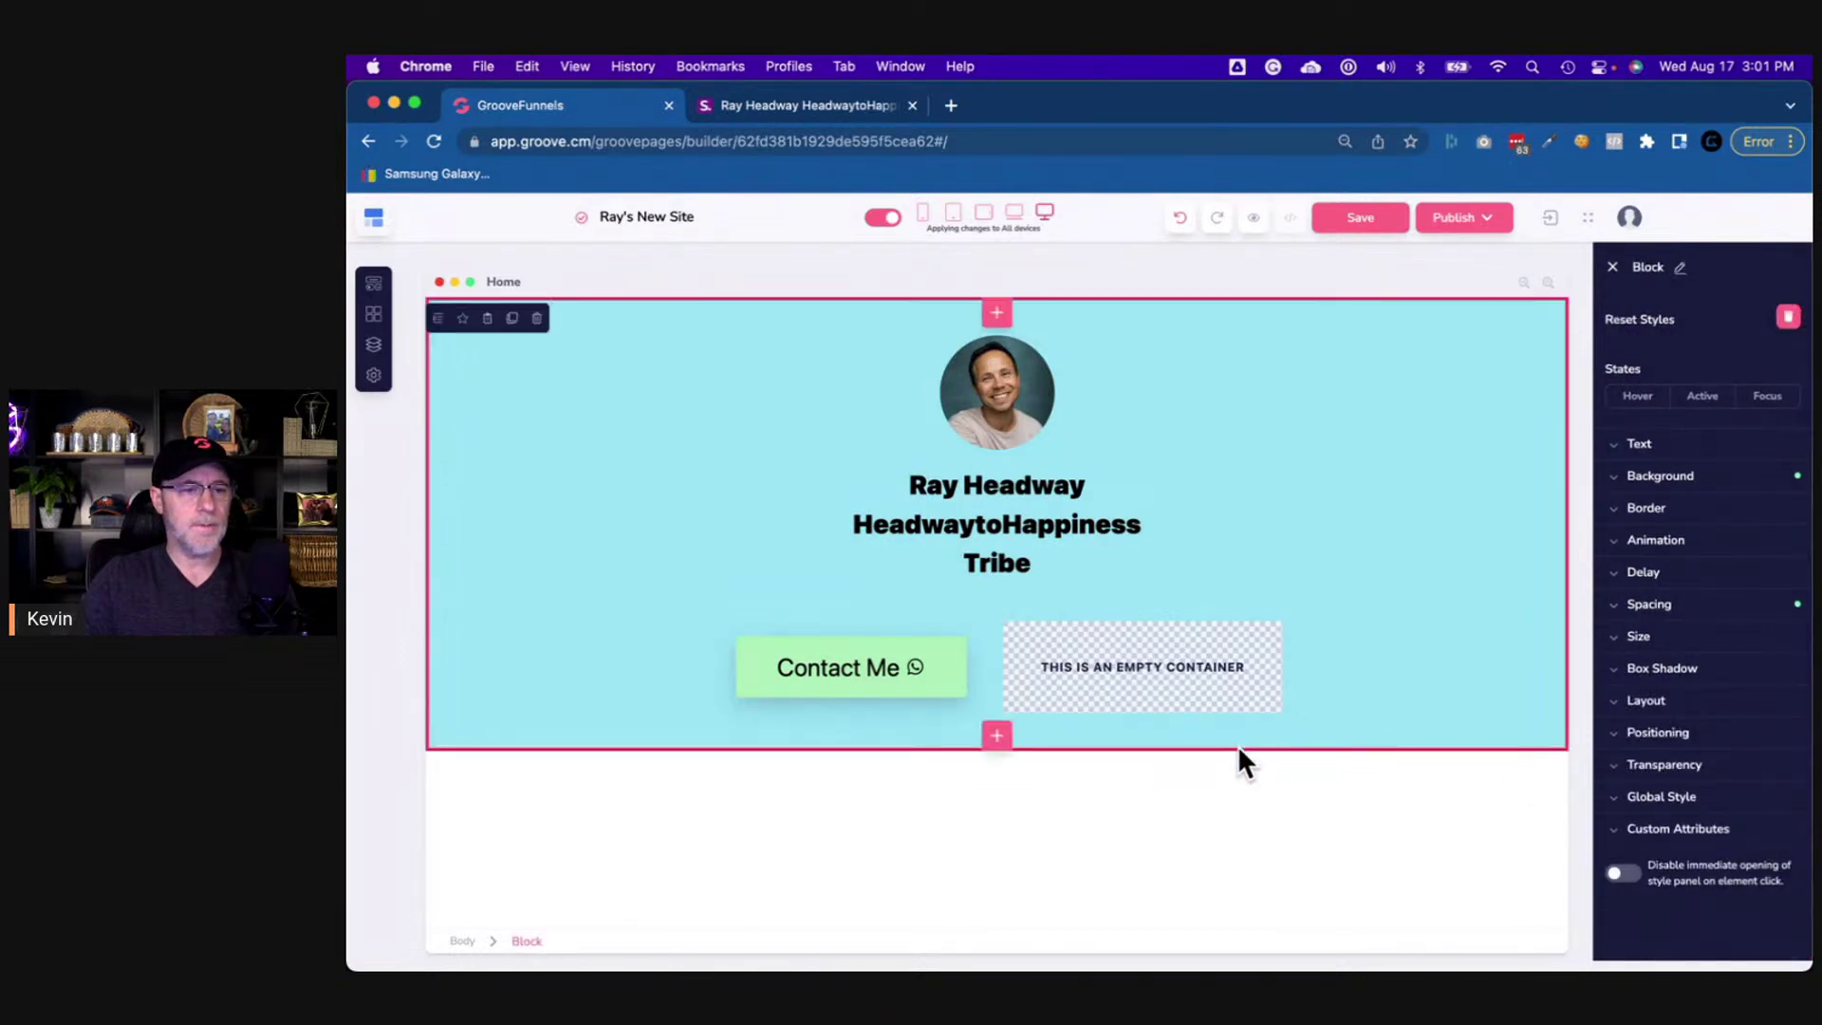
{"action": "left_click", "coordinate": [957, 692]}
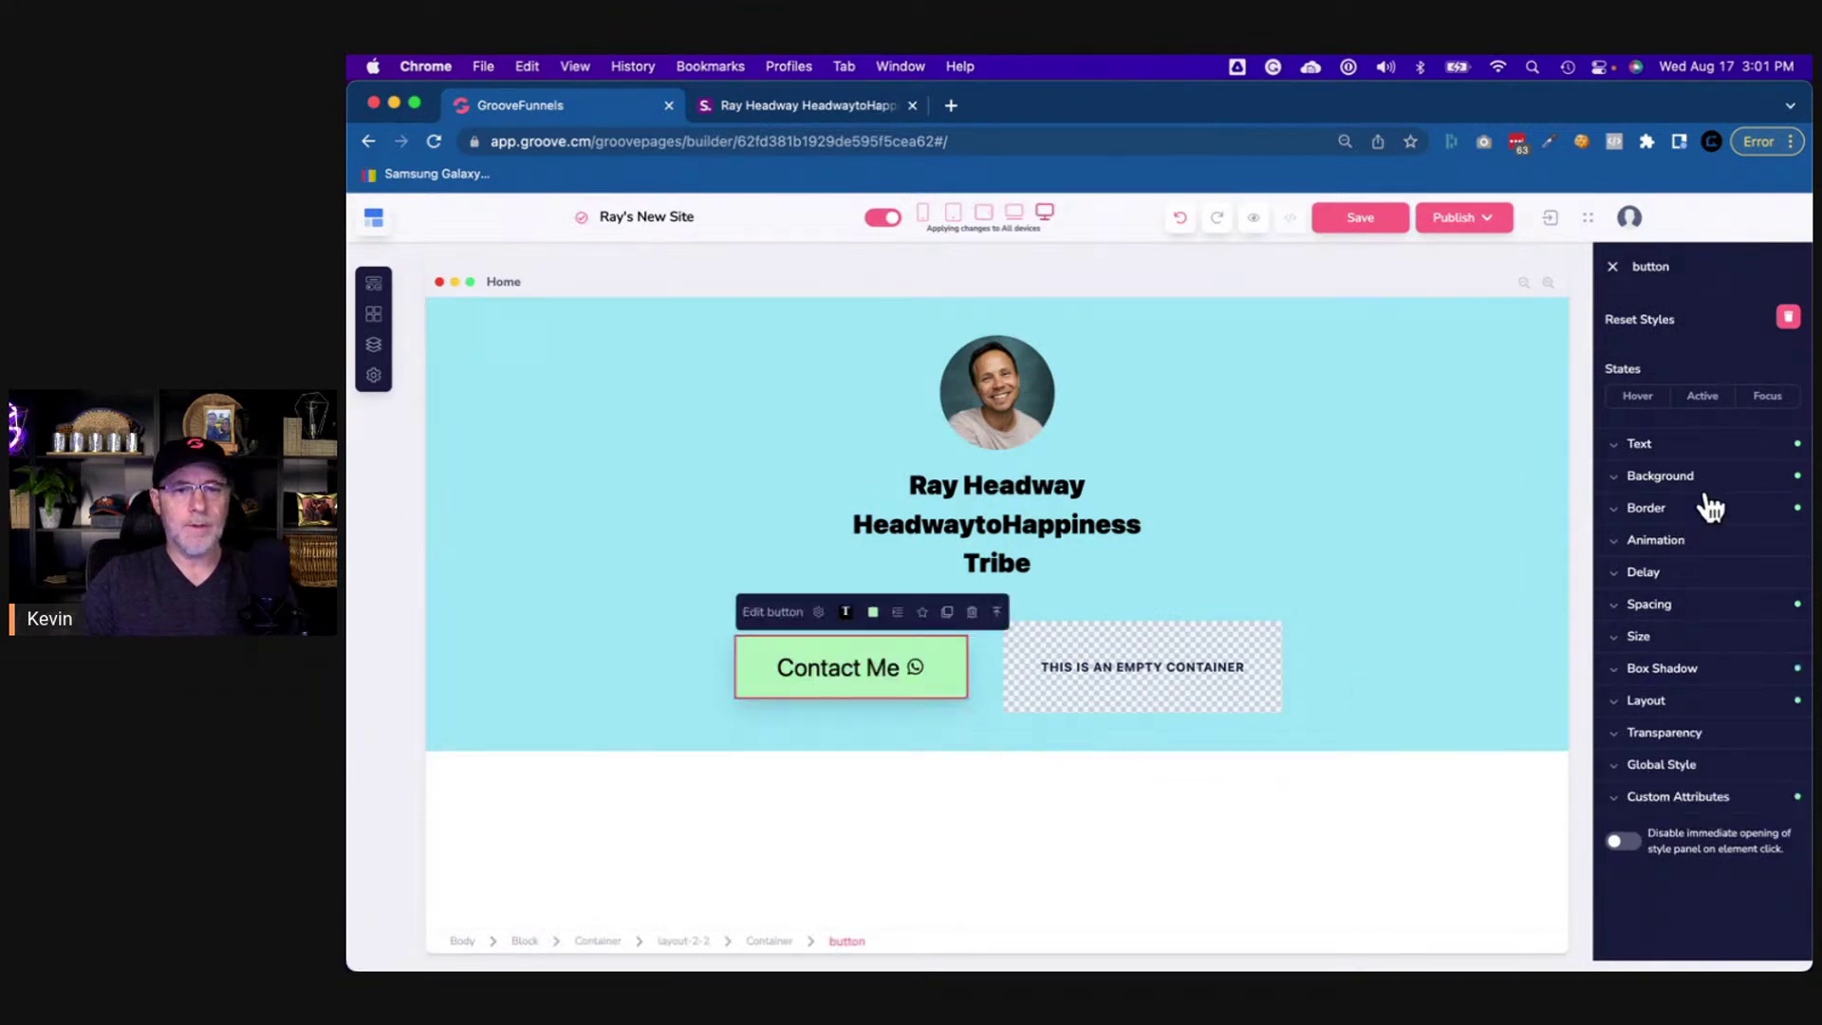
- Set the button's corner radius to 10px under Border Corners
{"action": "left_click", "coordinate": [1661, 510]}
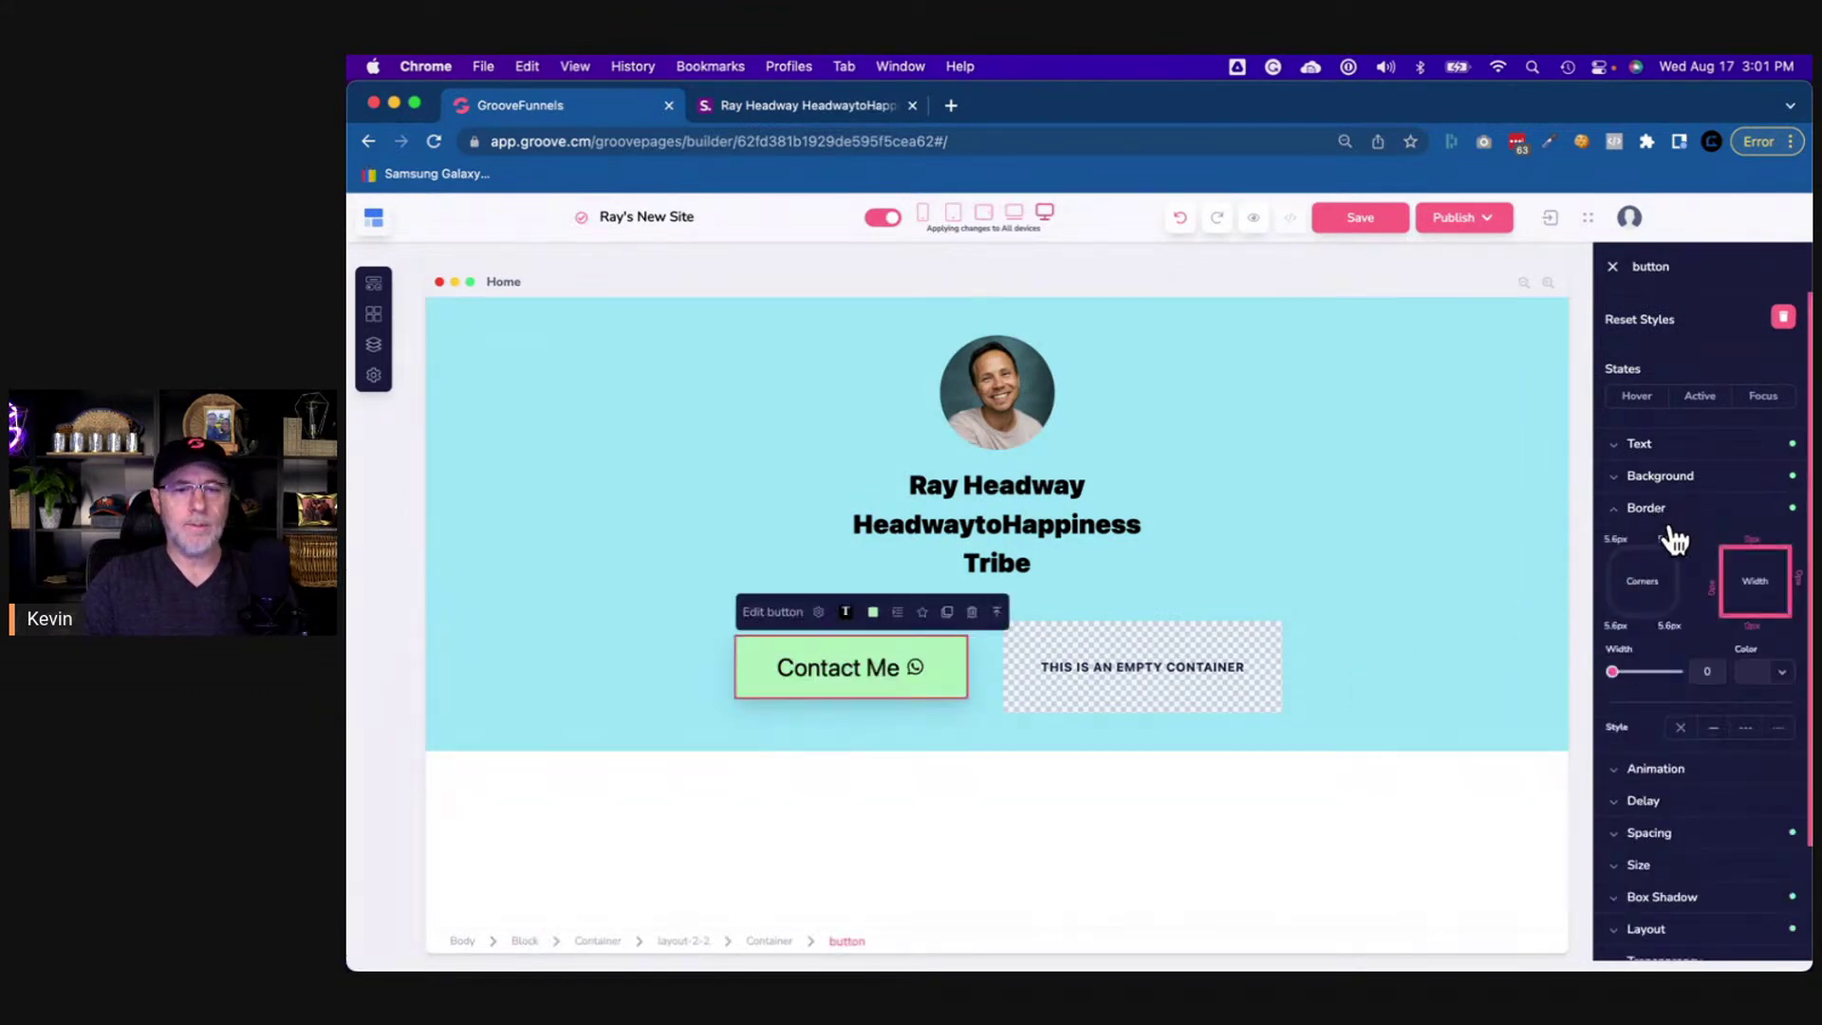
{"action": "left_click", "coordinate": [1648, 599]}
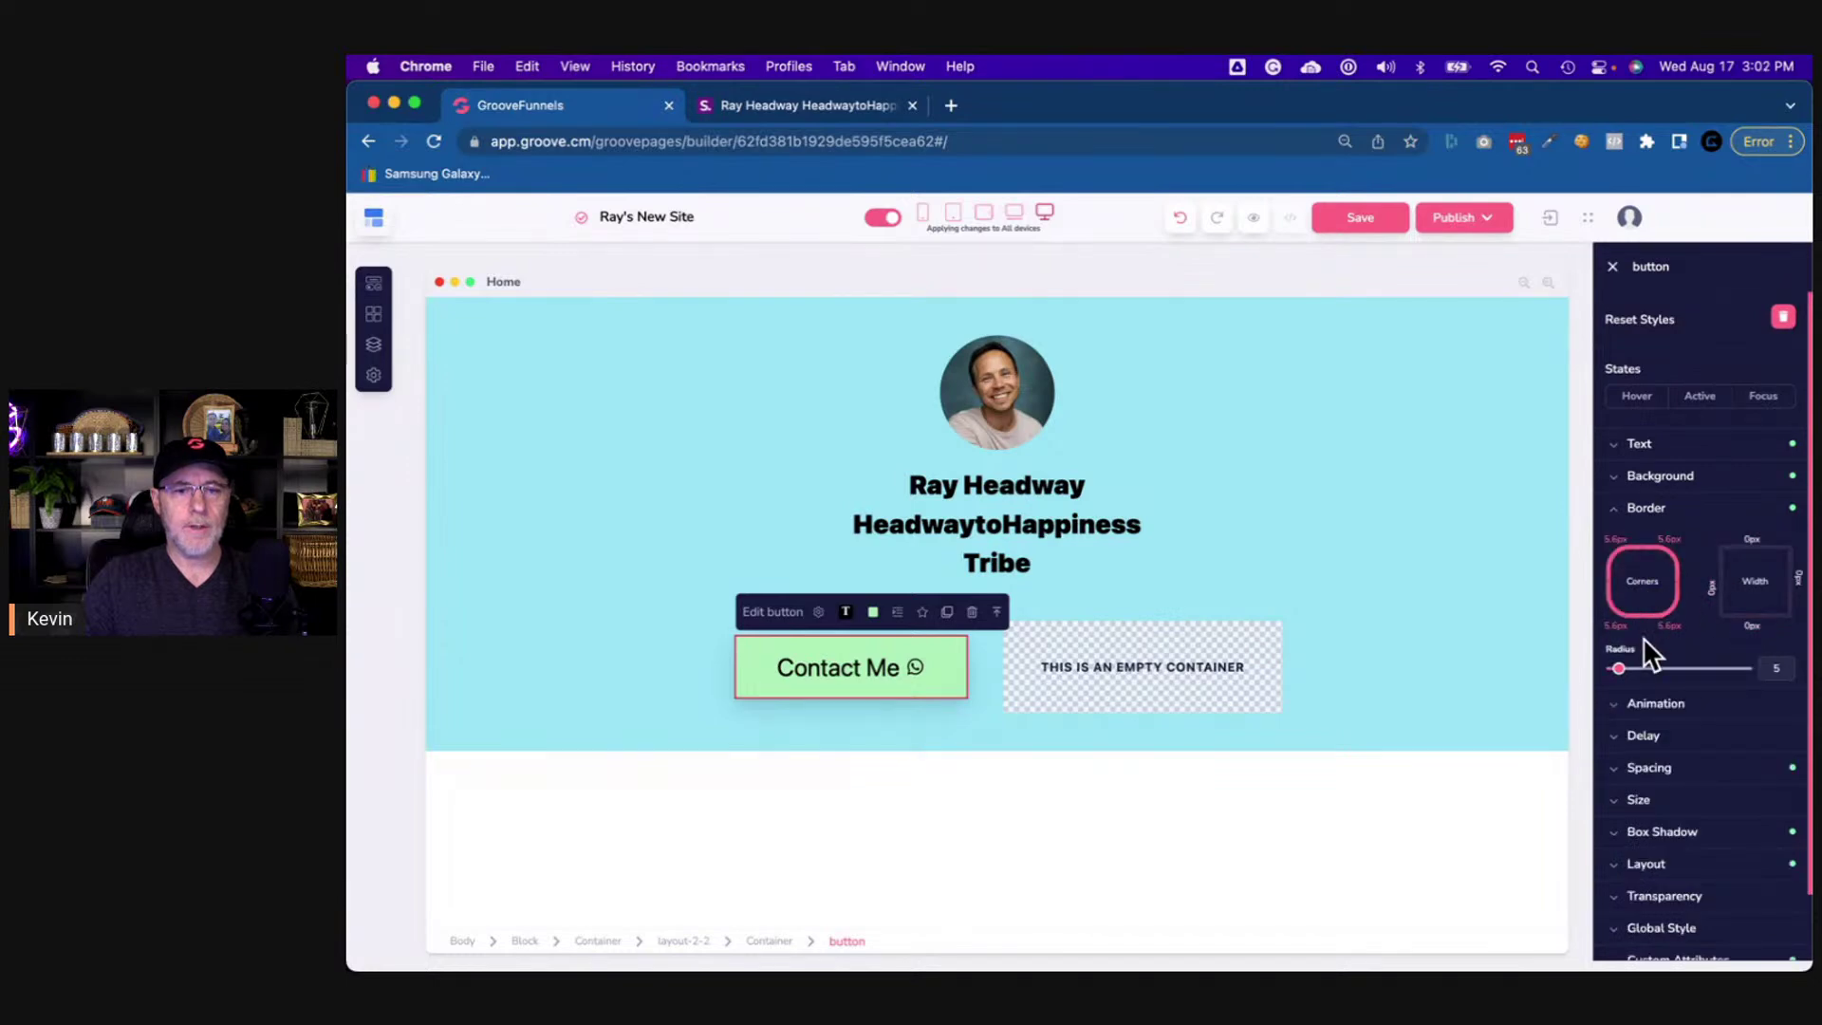
{"action": "left_click", "coordinate": [1767, 667]}
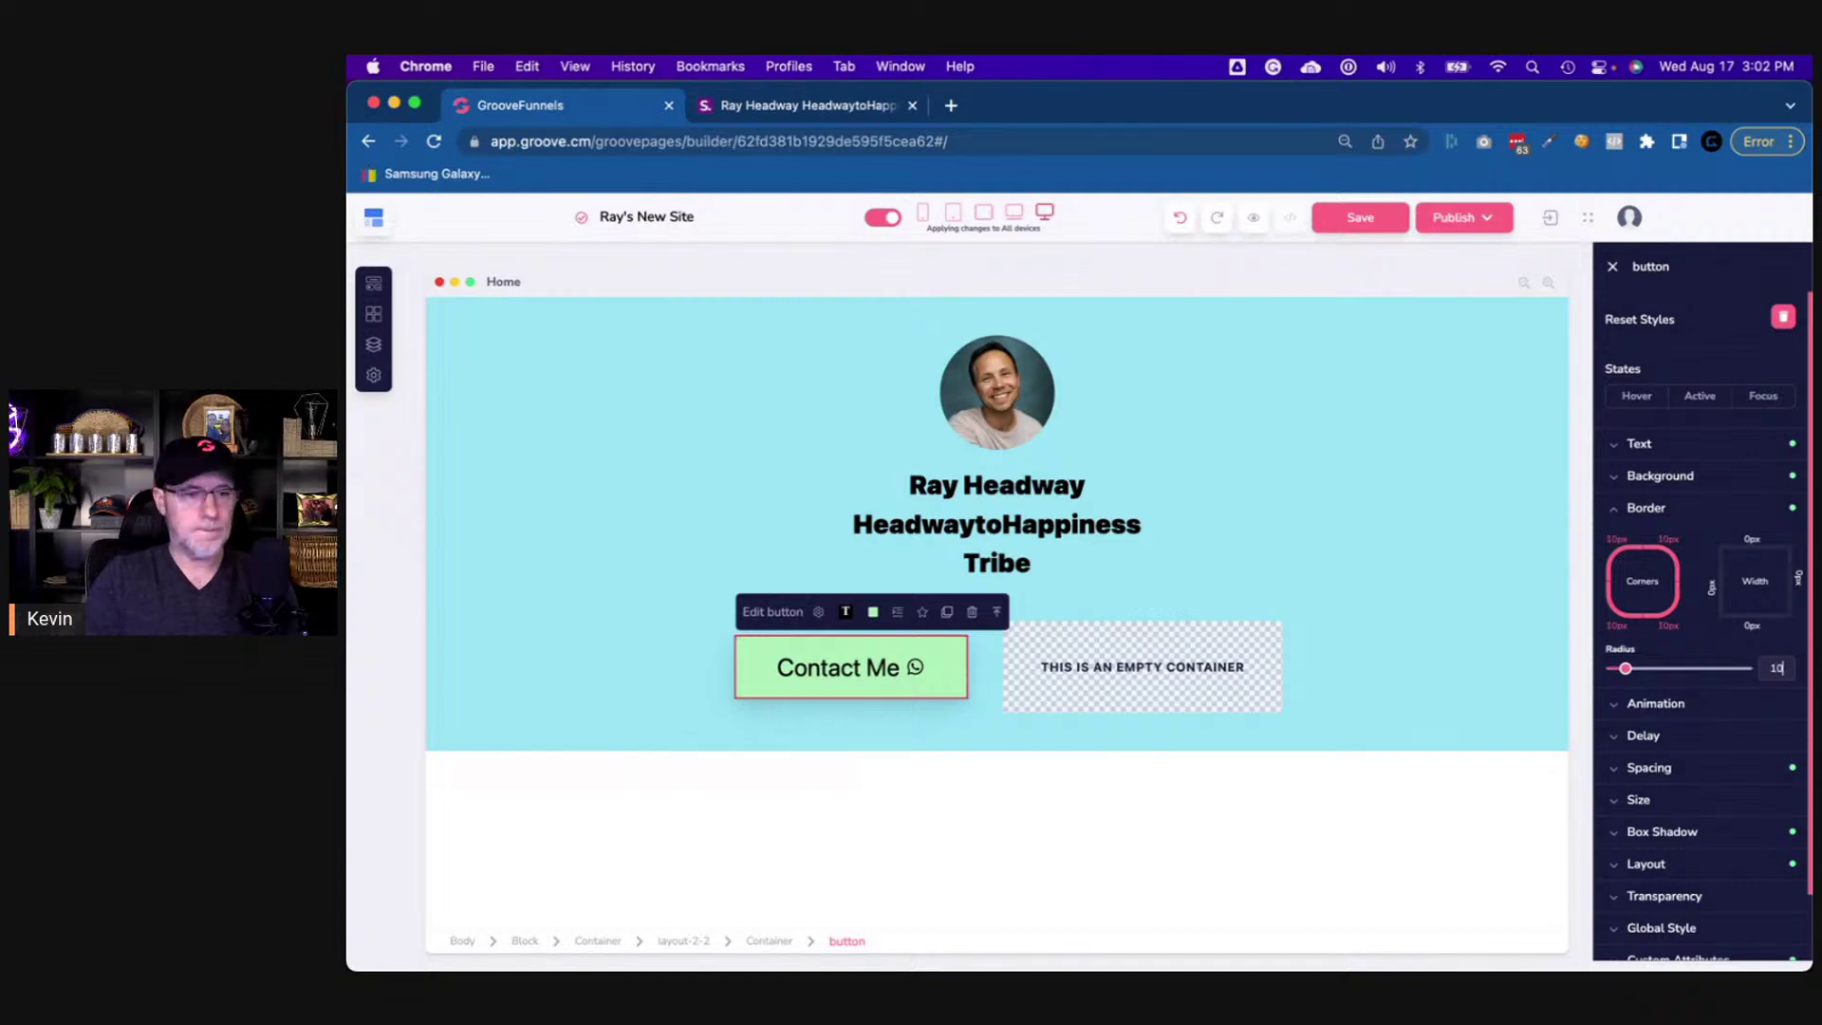
- Duplicate the Contact Me button and drag the copy into the empty right-hand column
{"action": "left_click", "coordinate": [1347, 671]}
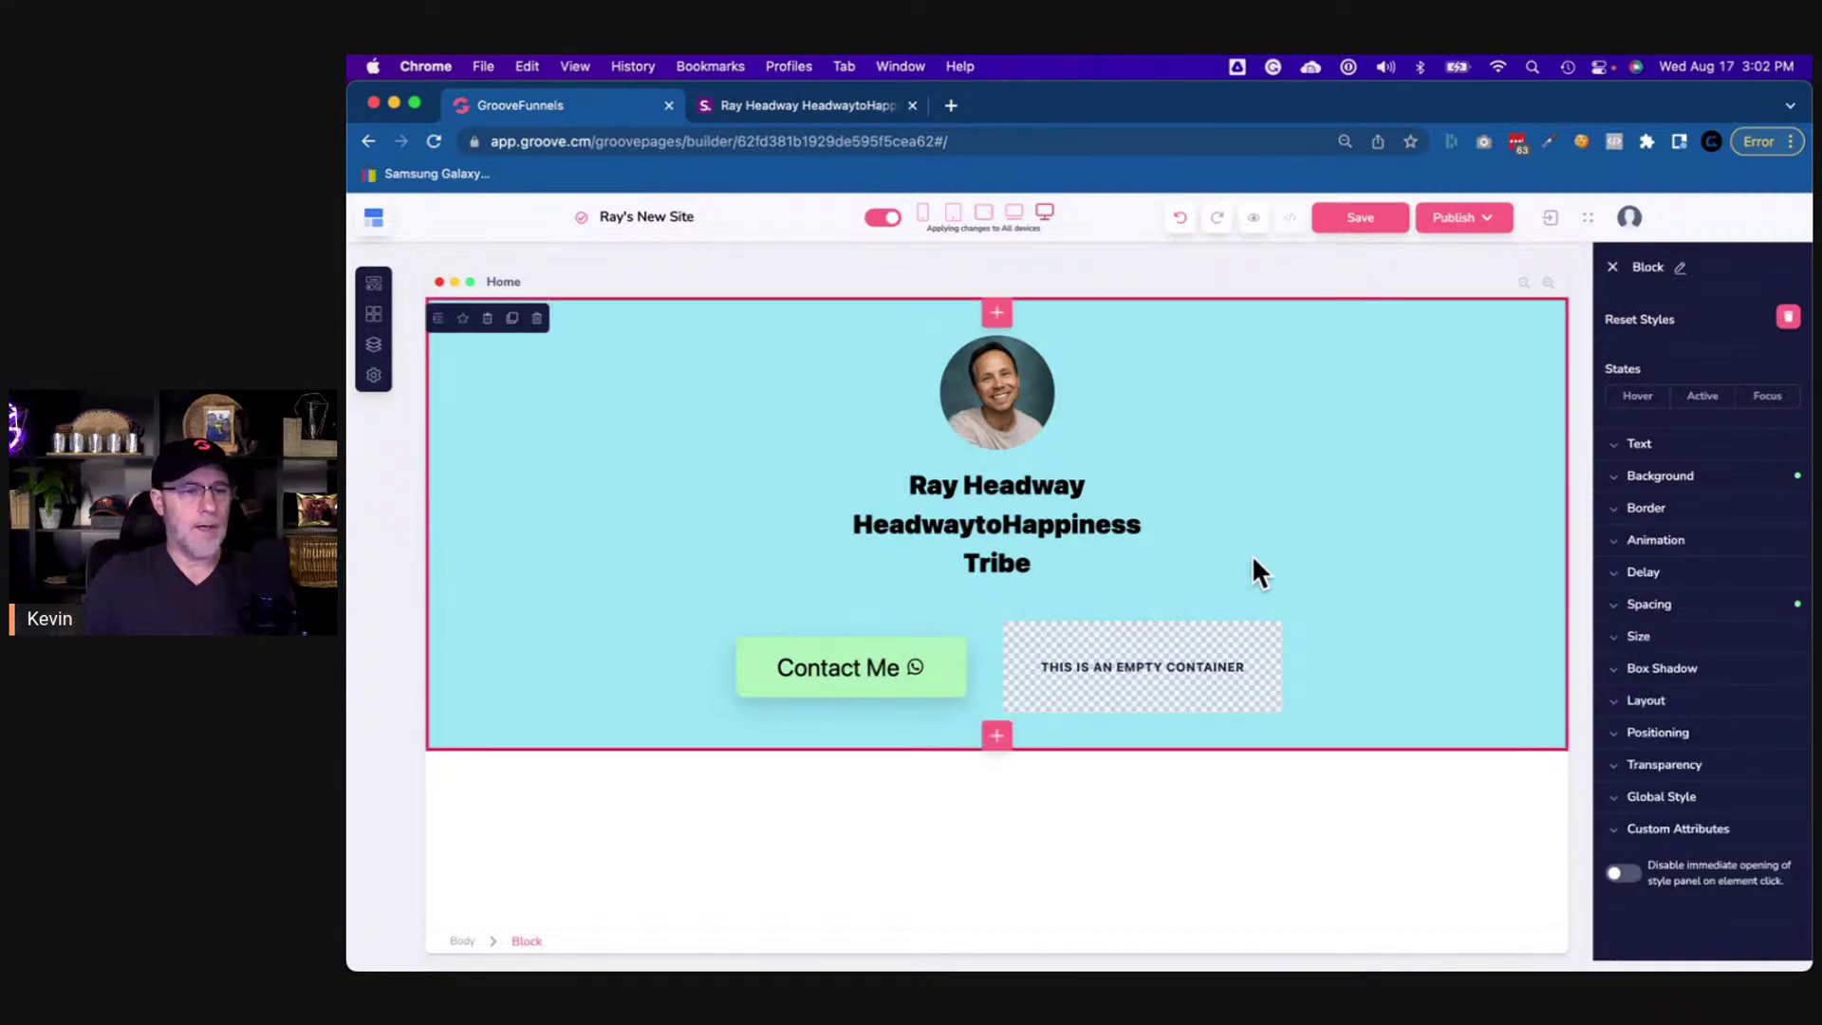
{"action": "left_click", "coordinate": [814, 106]}
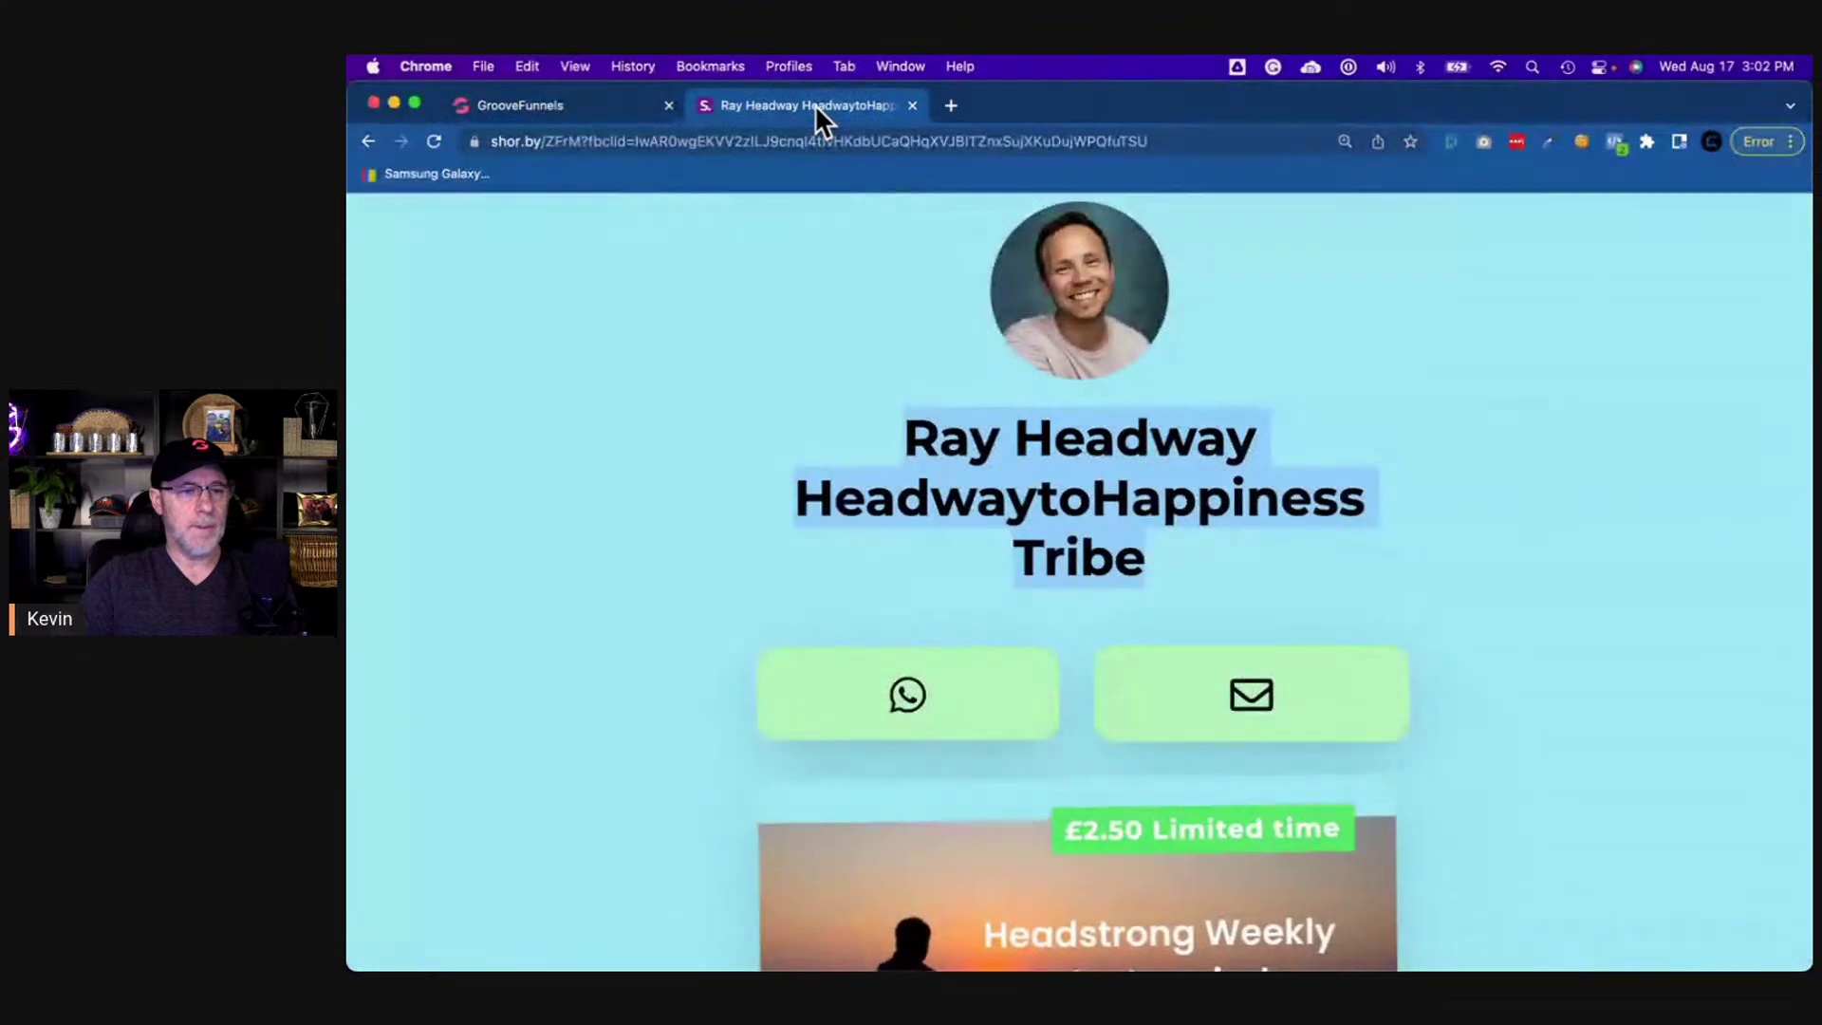
{"action": "left_click", "coordinate": [611, 106]}
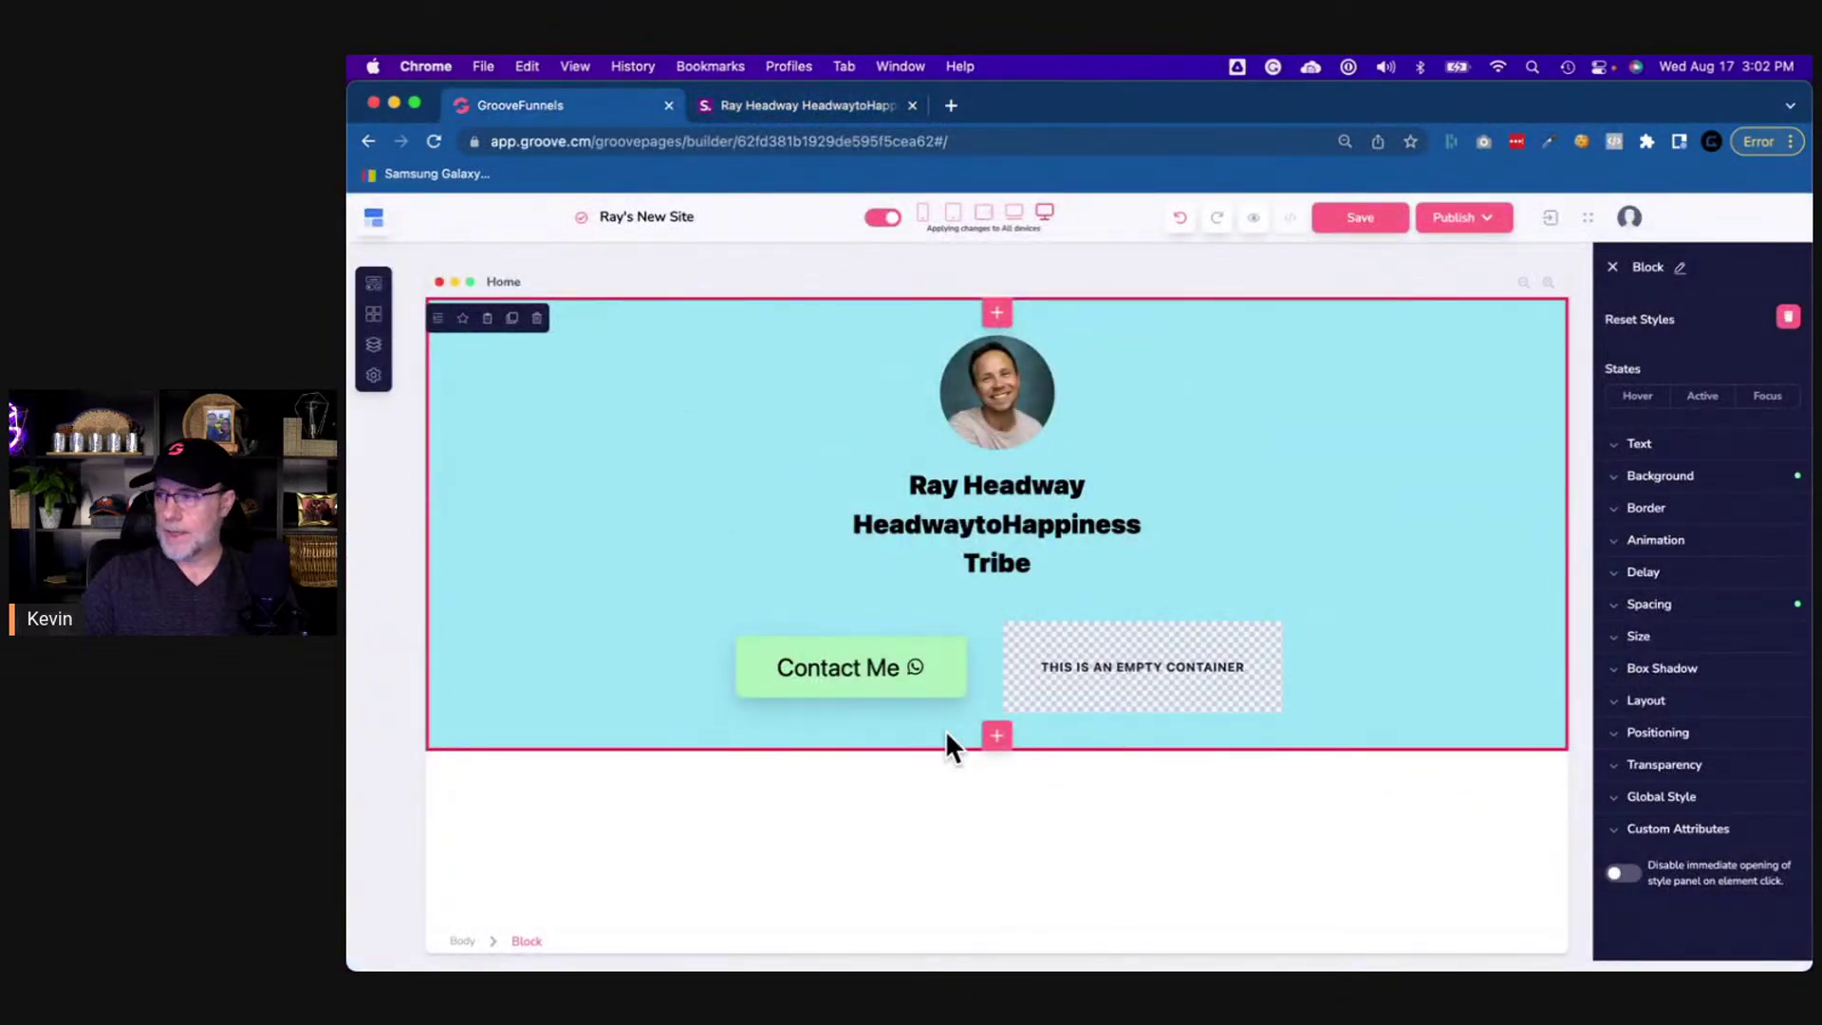
{"action": "left_click", "coordinate": [952, 691]}
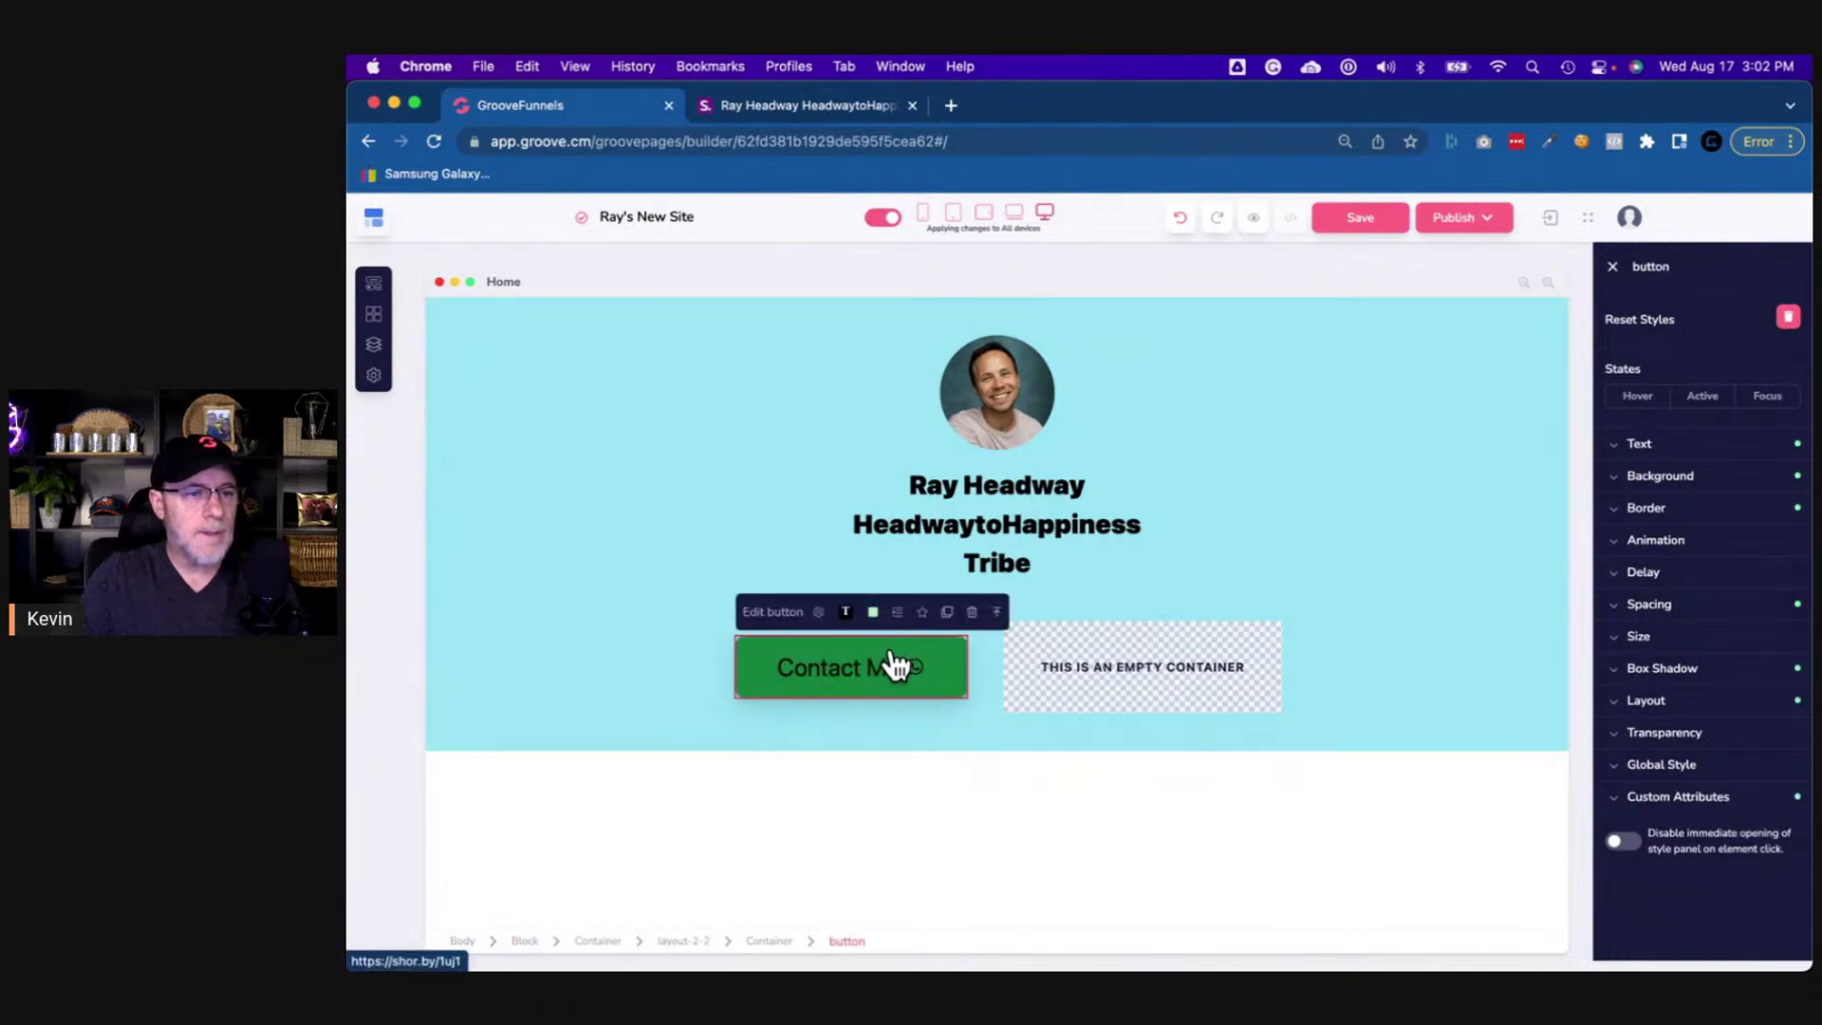
{"action": "left_click", "coordinate": [948, 617]}
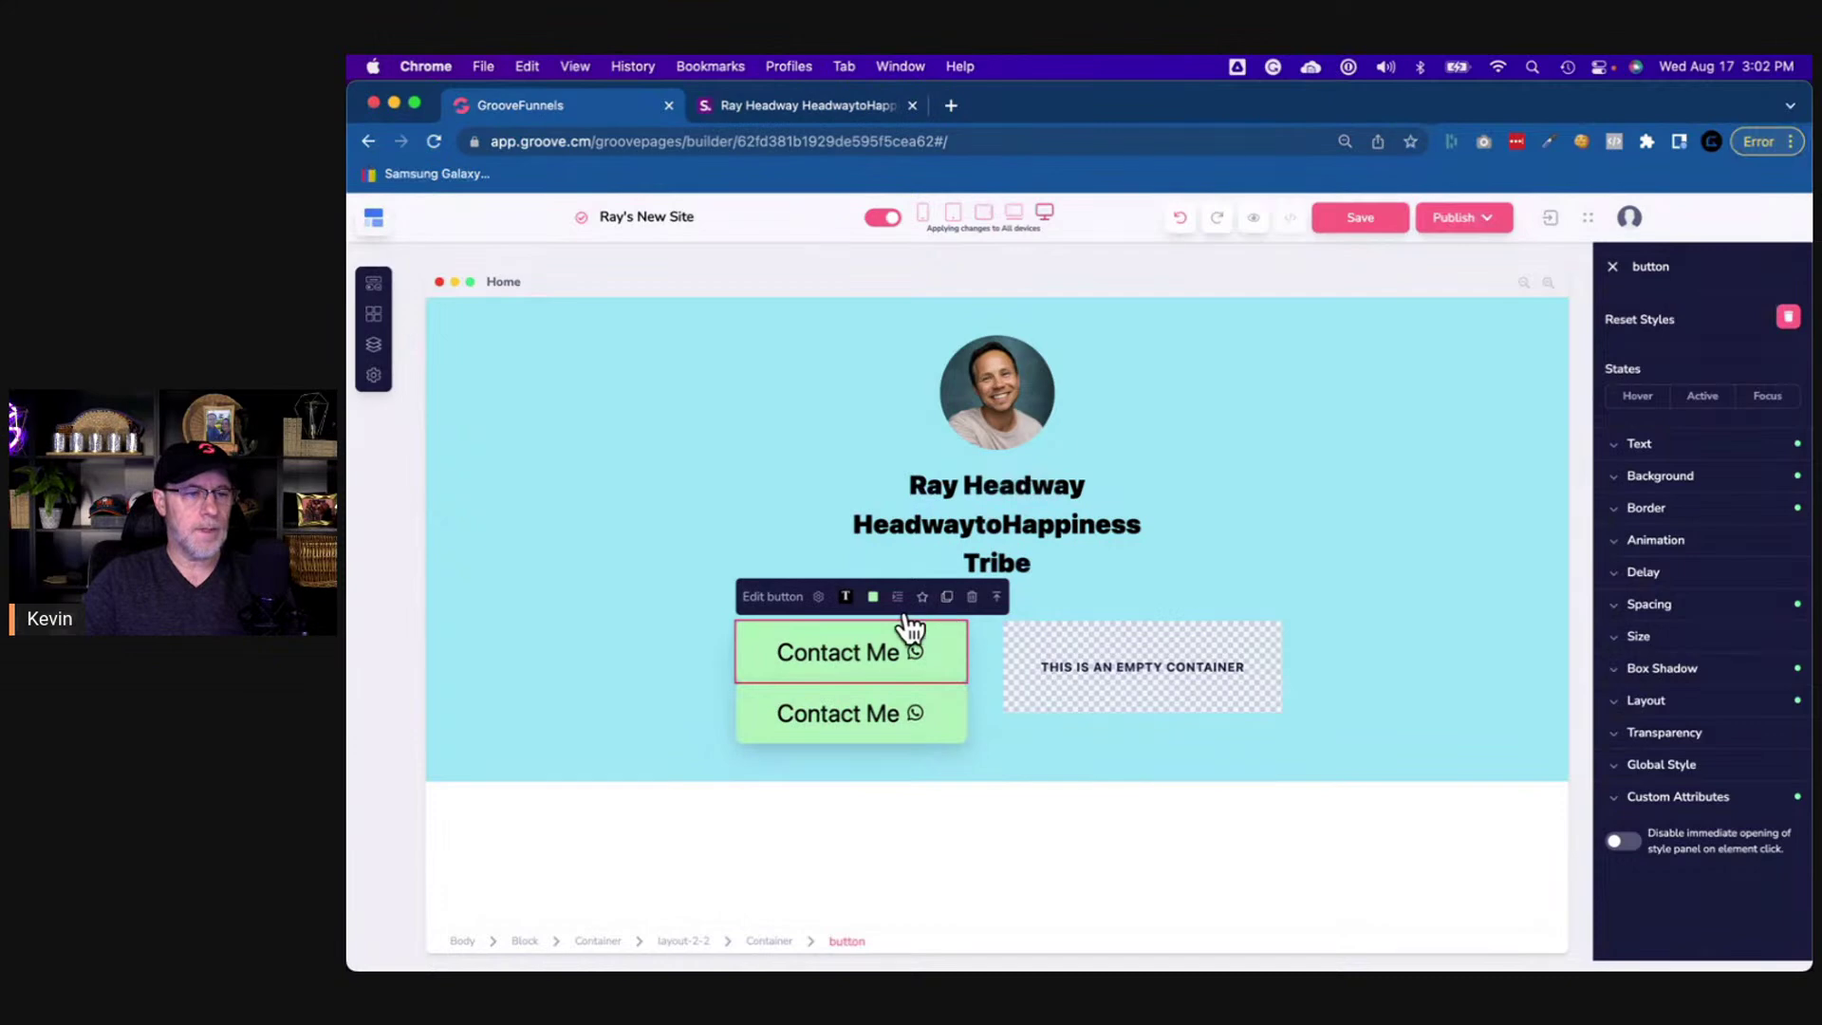
{"action": "left_click_drag", "start_coordinate": [787, 711], "coordinate": [1208, 667]}
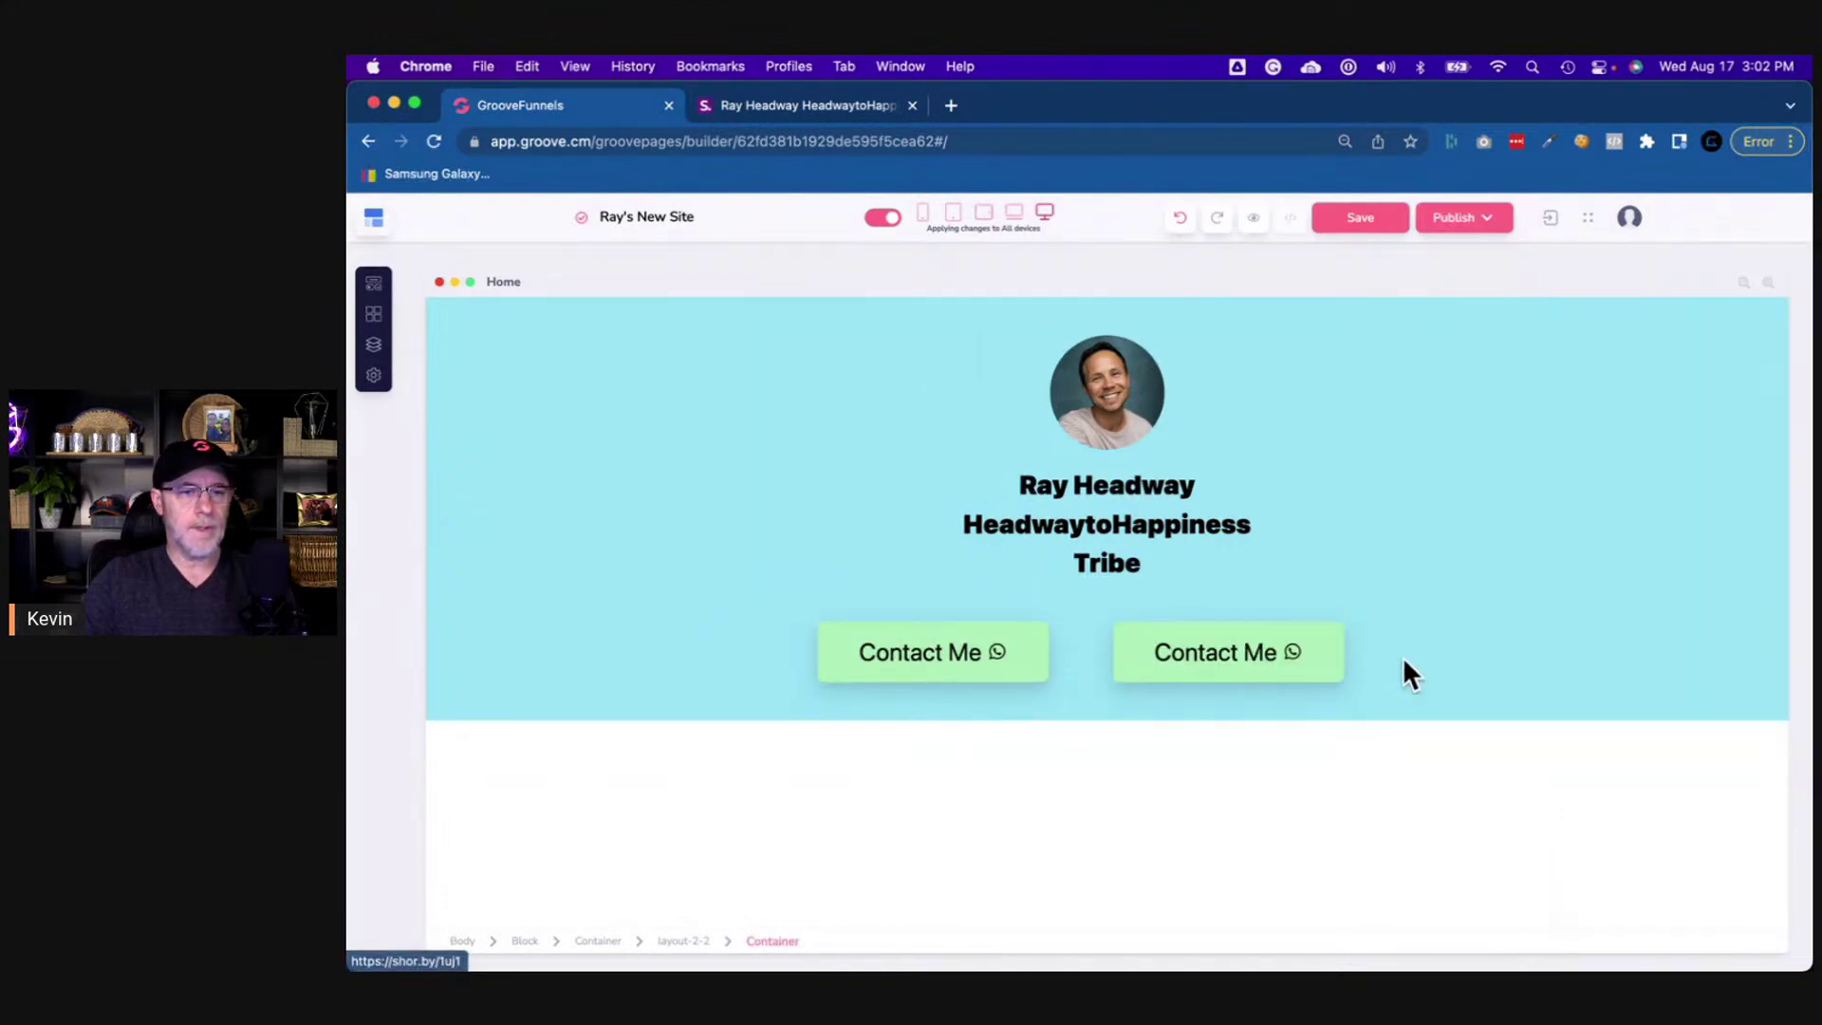
- Set the right container to Vertical layout with centred secondary alignment
{"action": "left_click", "coordinate": [1402, 656]}
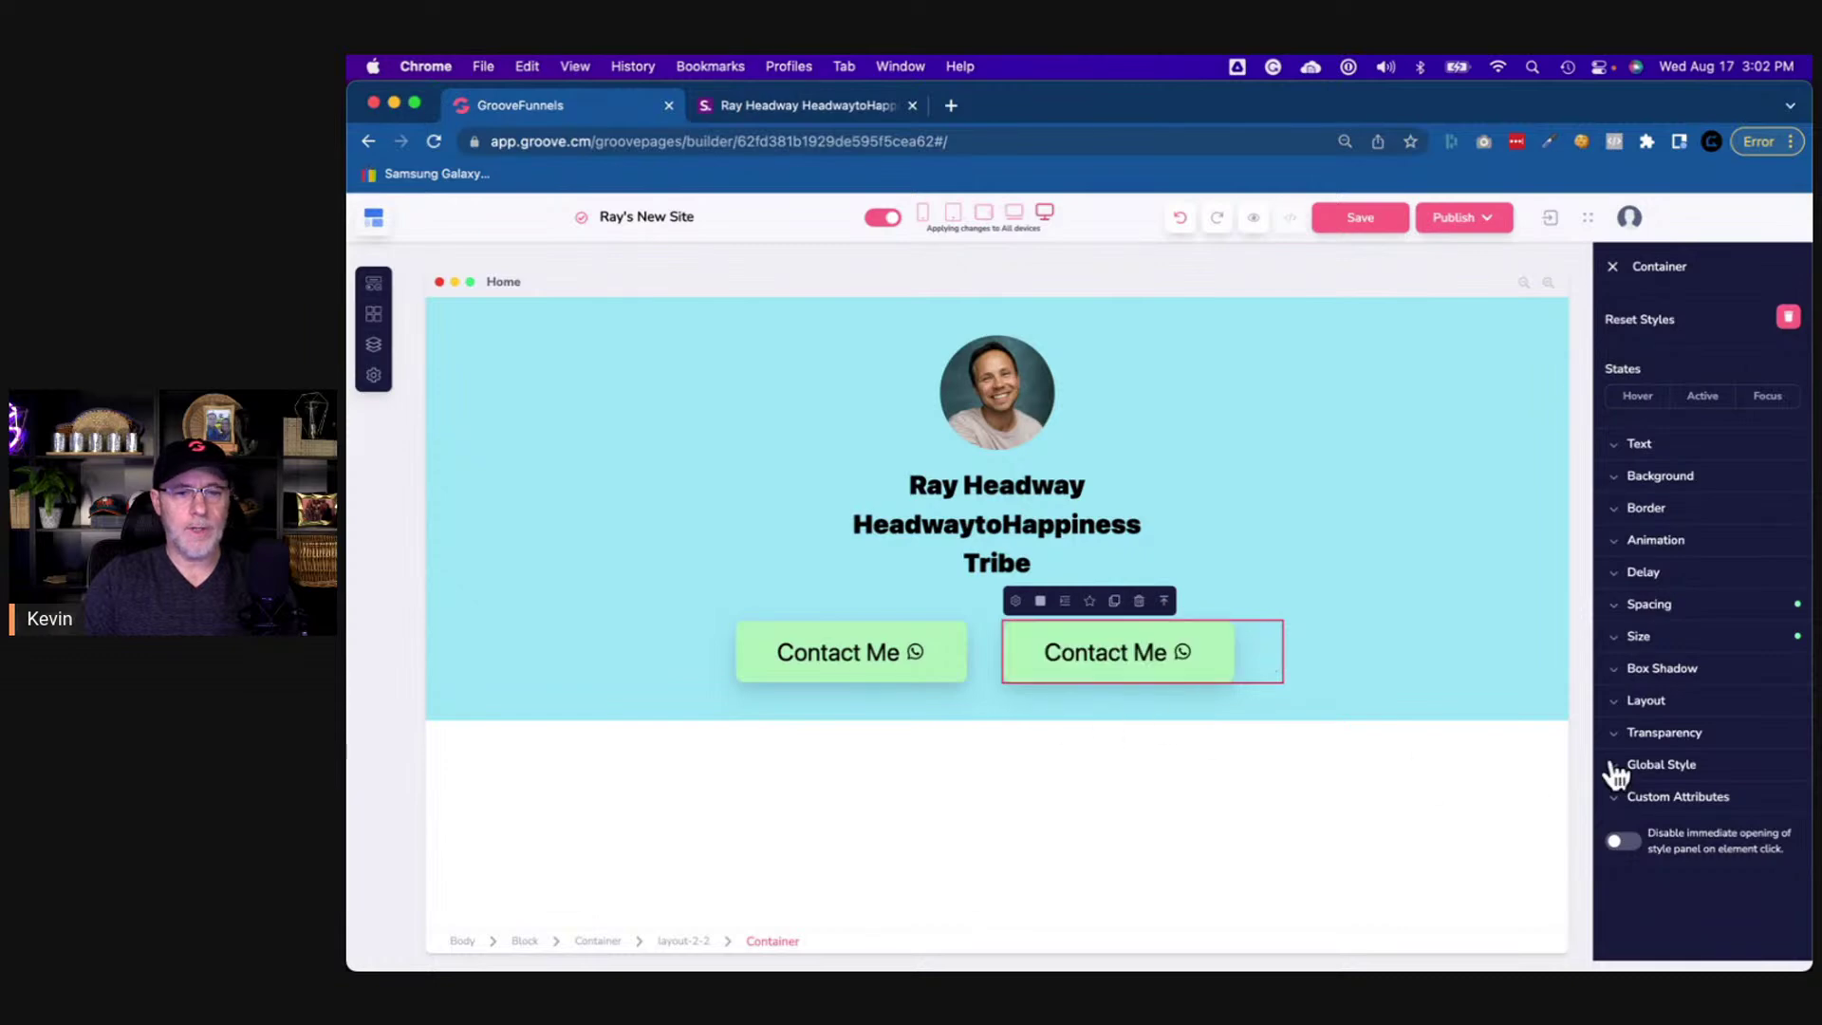
{"action": "left_click", "coordinate": [1646, 700]}
{"action": "left_click", "coordinate": [1753, 800]}
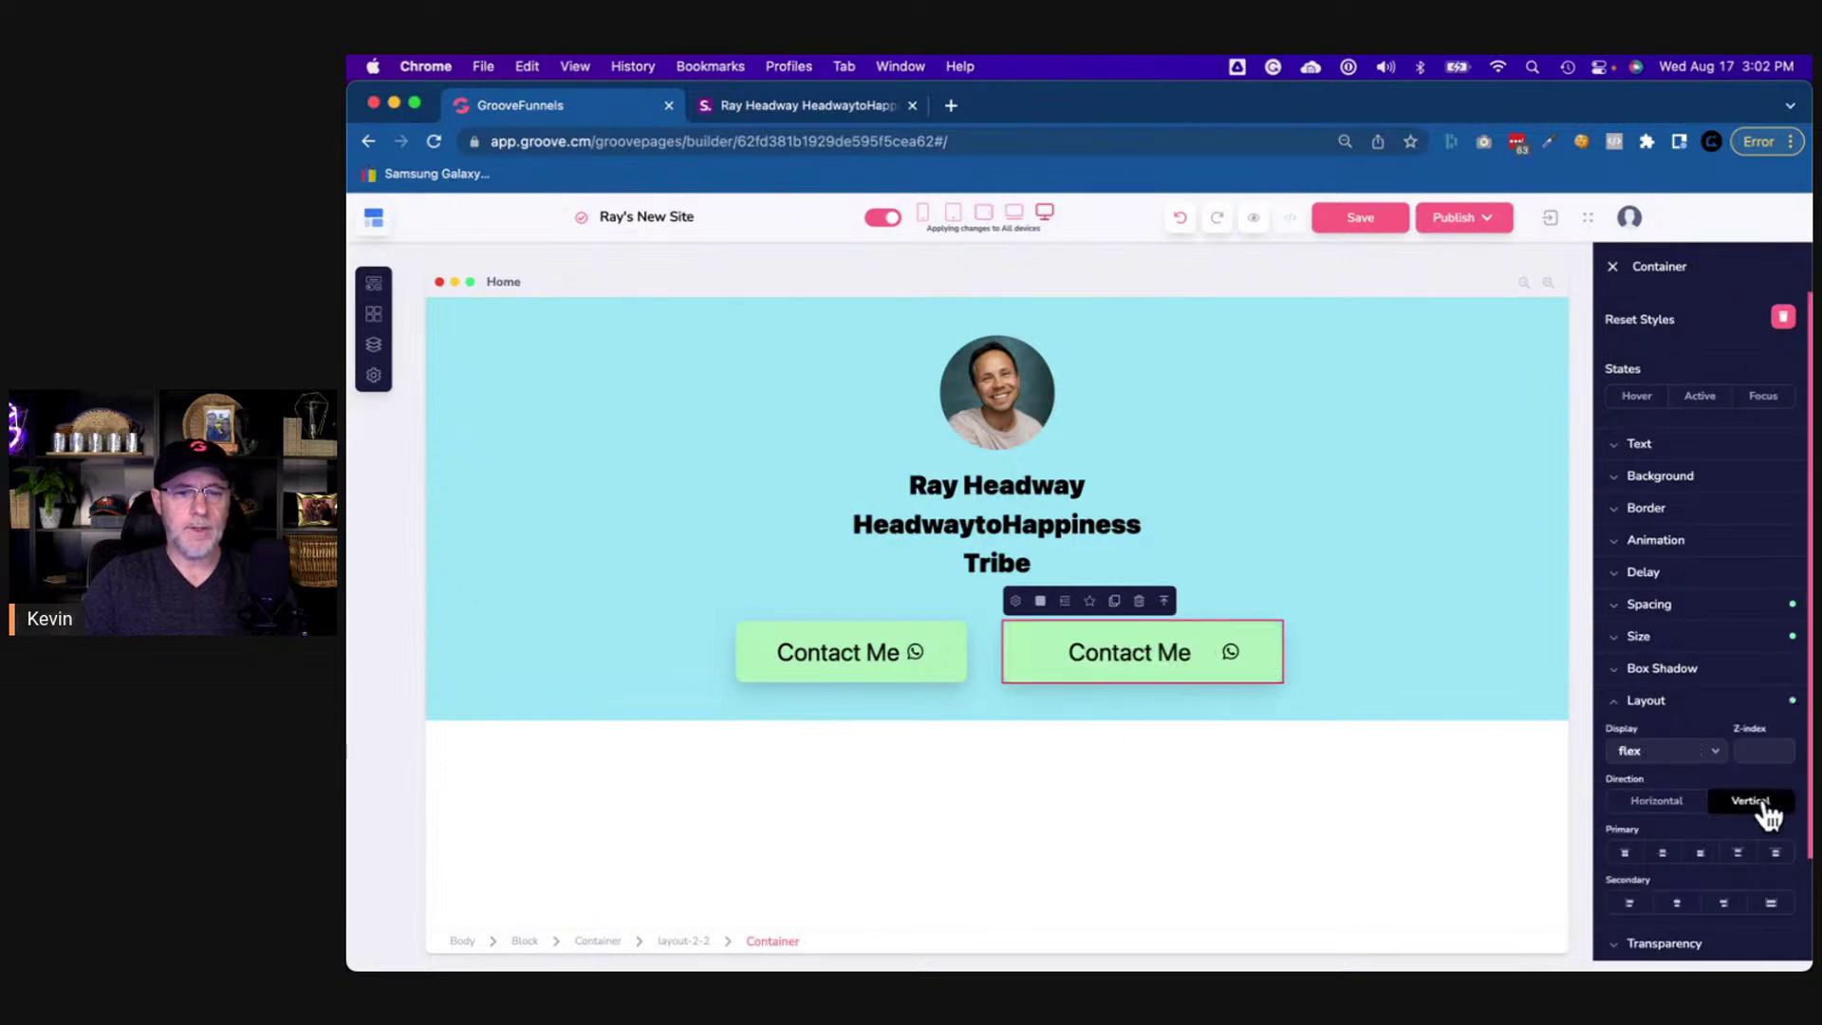
{"action": "left_click", "coordinate": [1682, 906]}
{"action": "left_click", "coordinate": [1402, 704]}
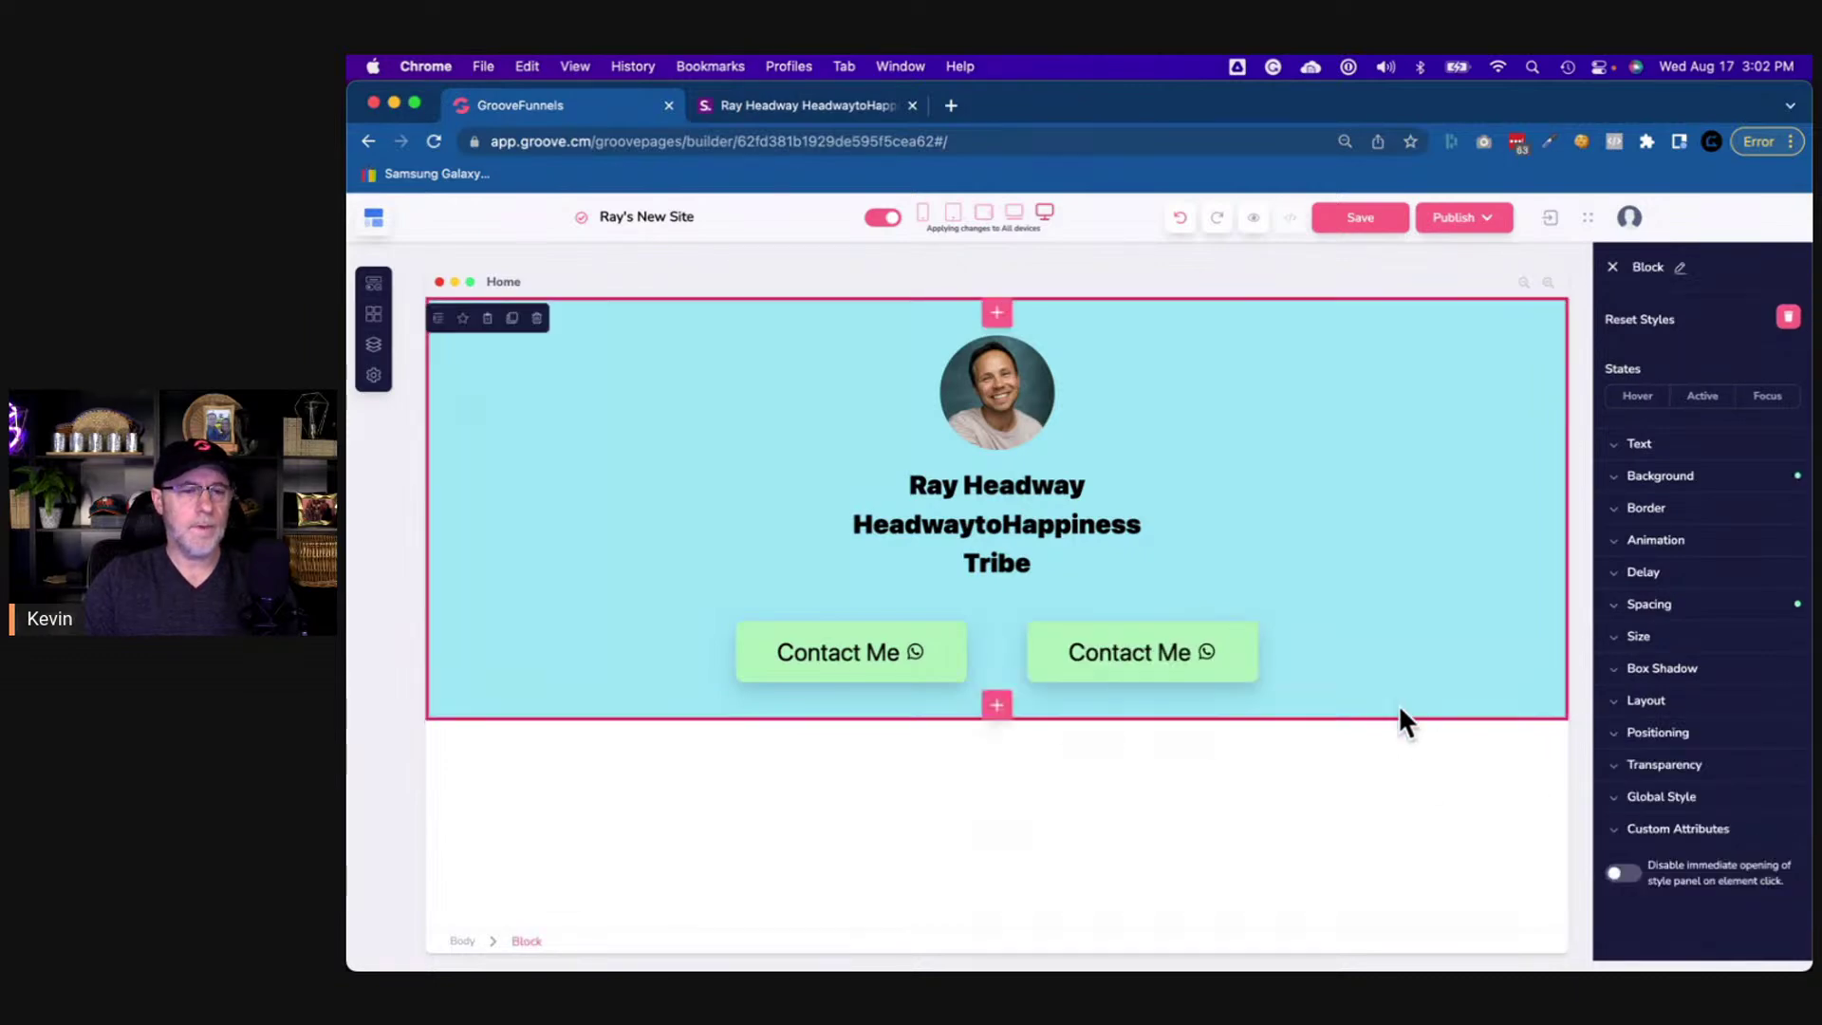
{"action": "left_click", "coordinate": [1203, 675]}
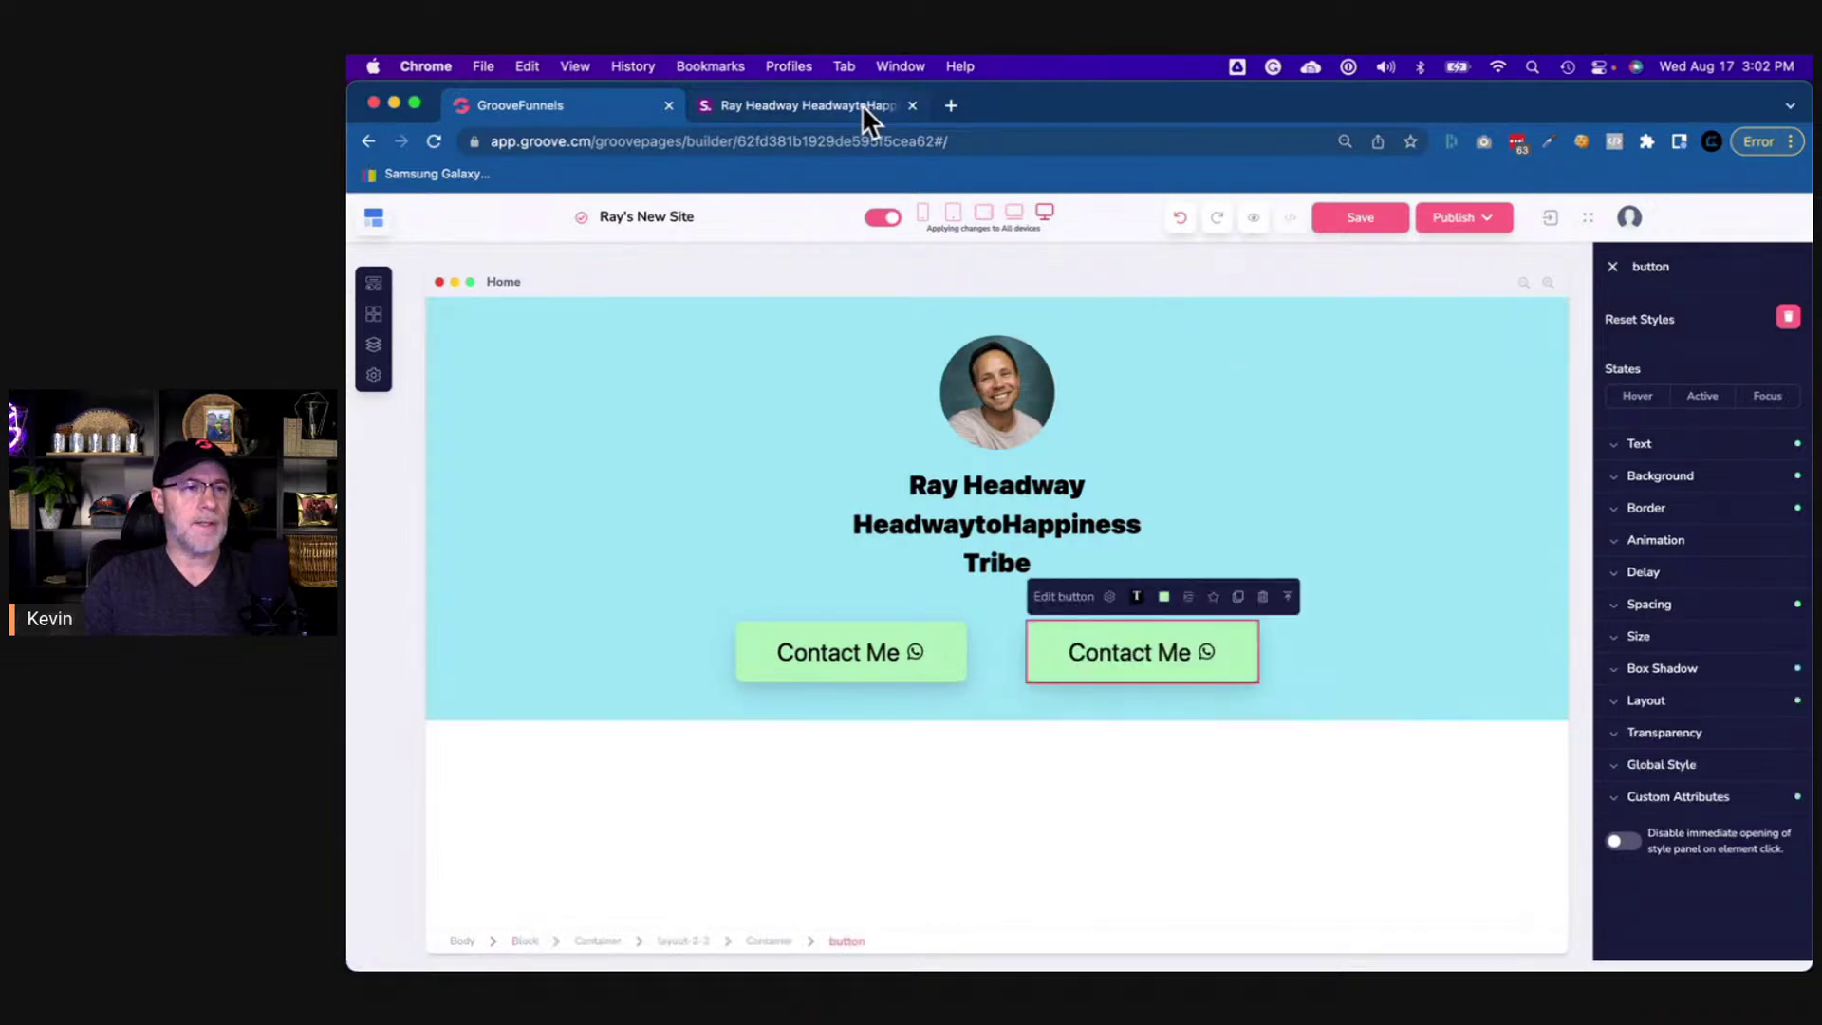
- Copy the email button's link address from the original link page
{"action": "left_click", "coordinate": [861, 104]}
{"action": "right_click", "coordinate": [1373, 674]}
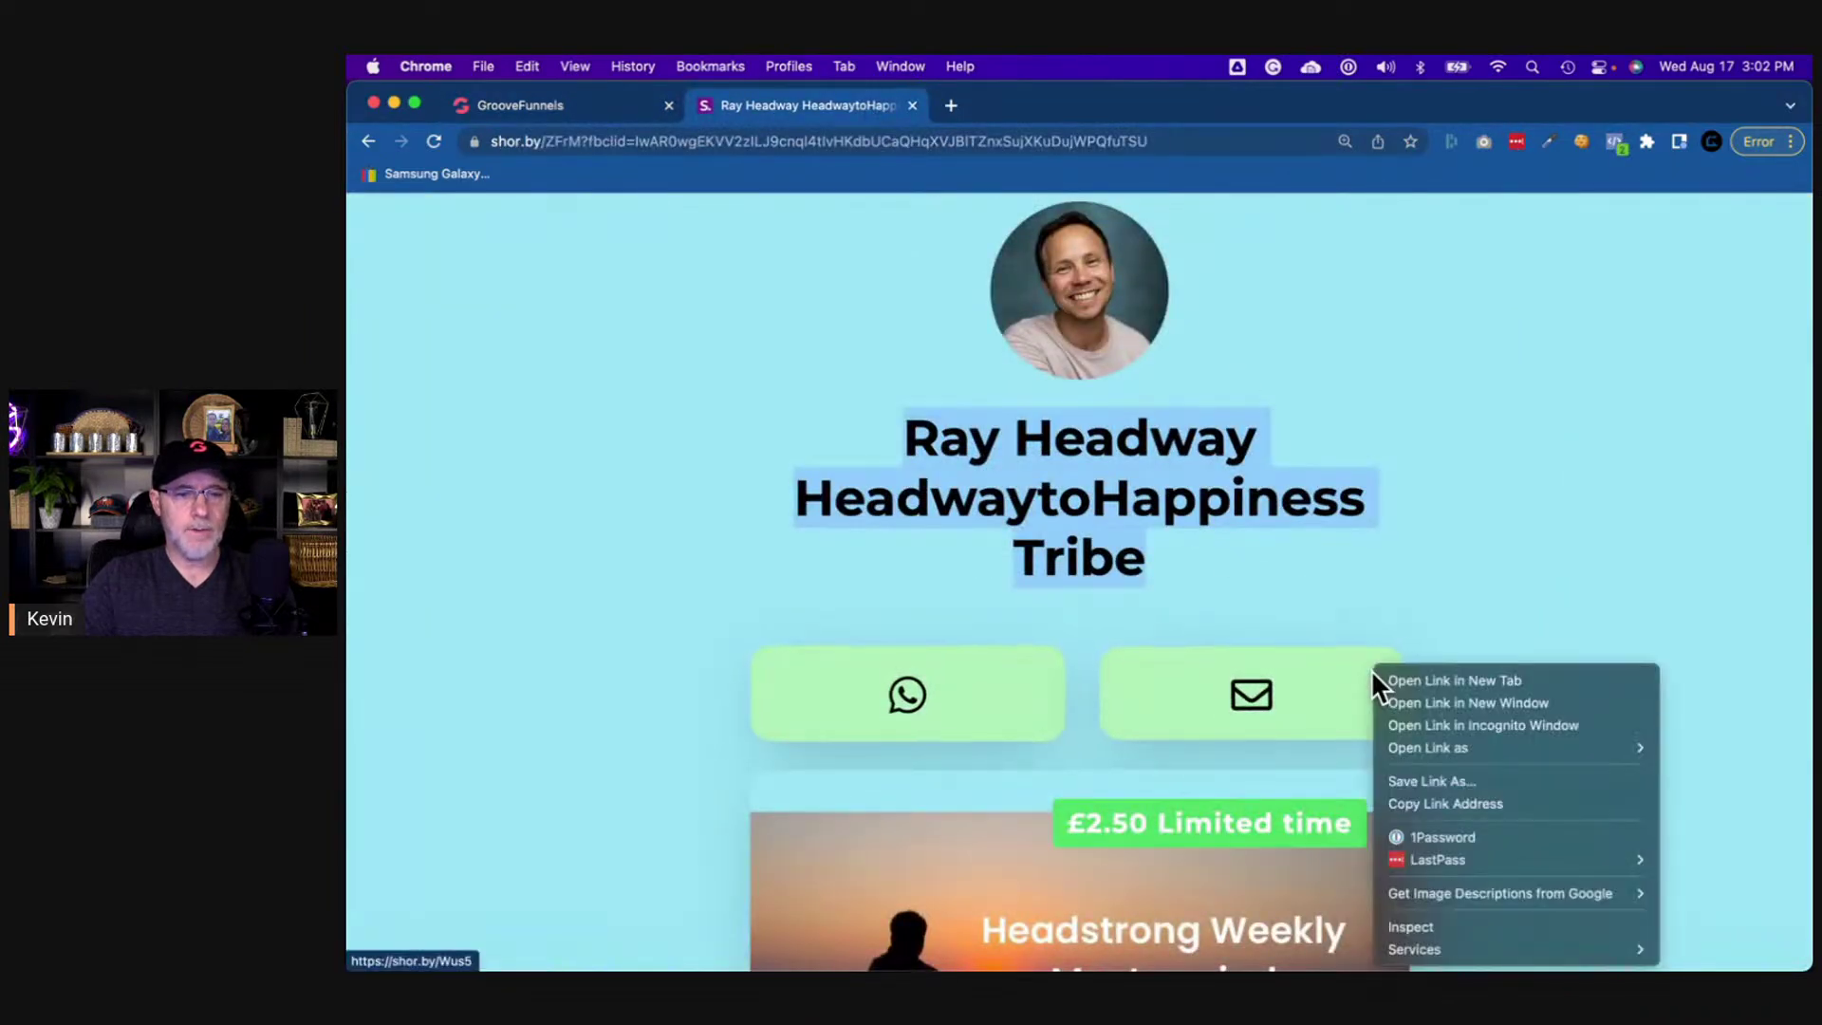
{"action": "left_click", "coordinate": [1466, 804]}
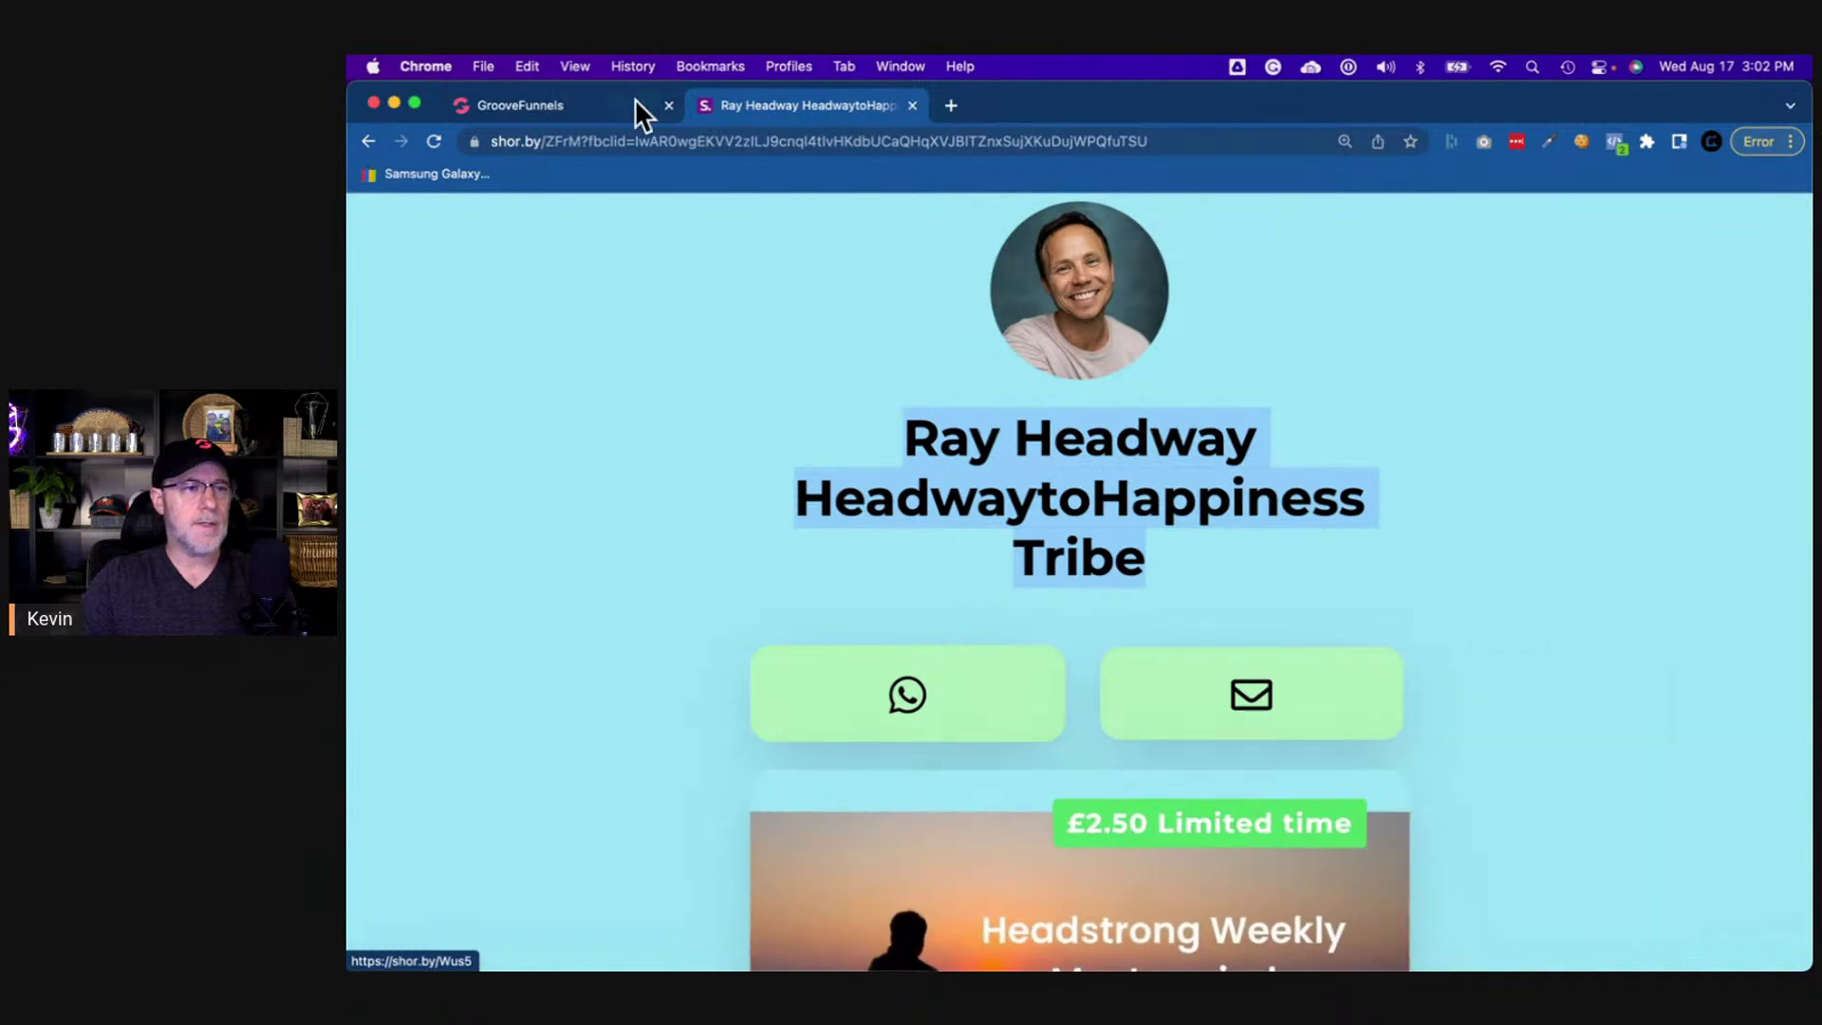
{"action": "left_click", "coordinate": [609, 104]}
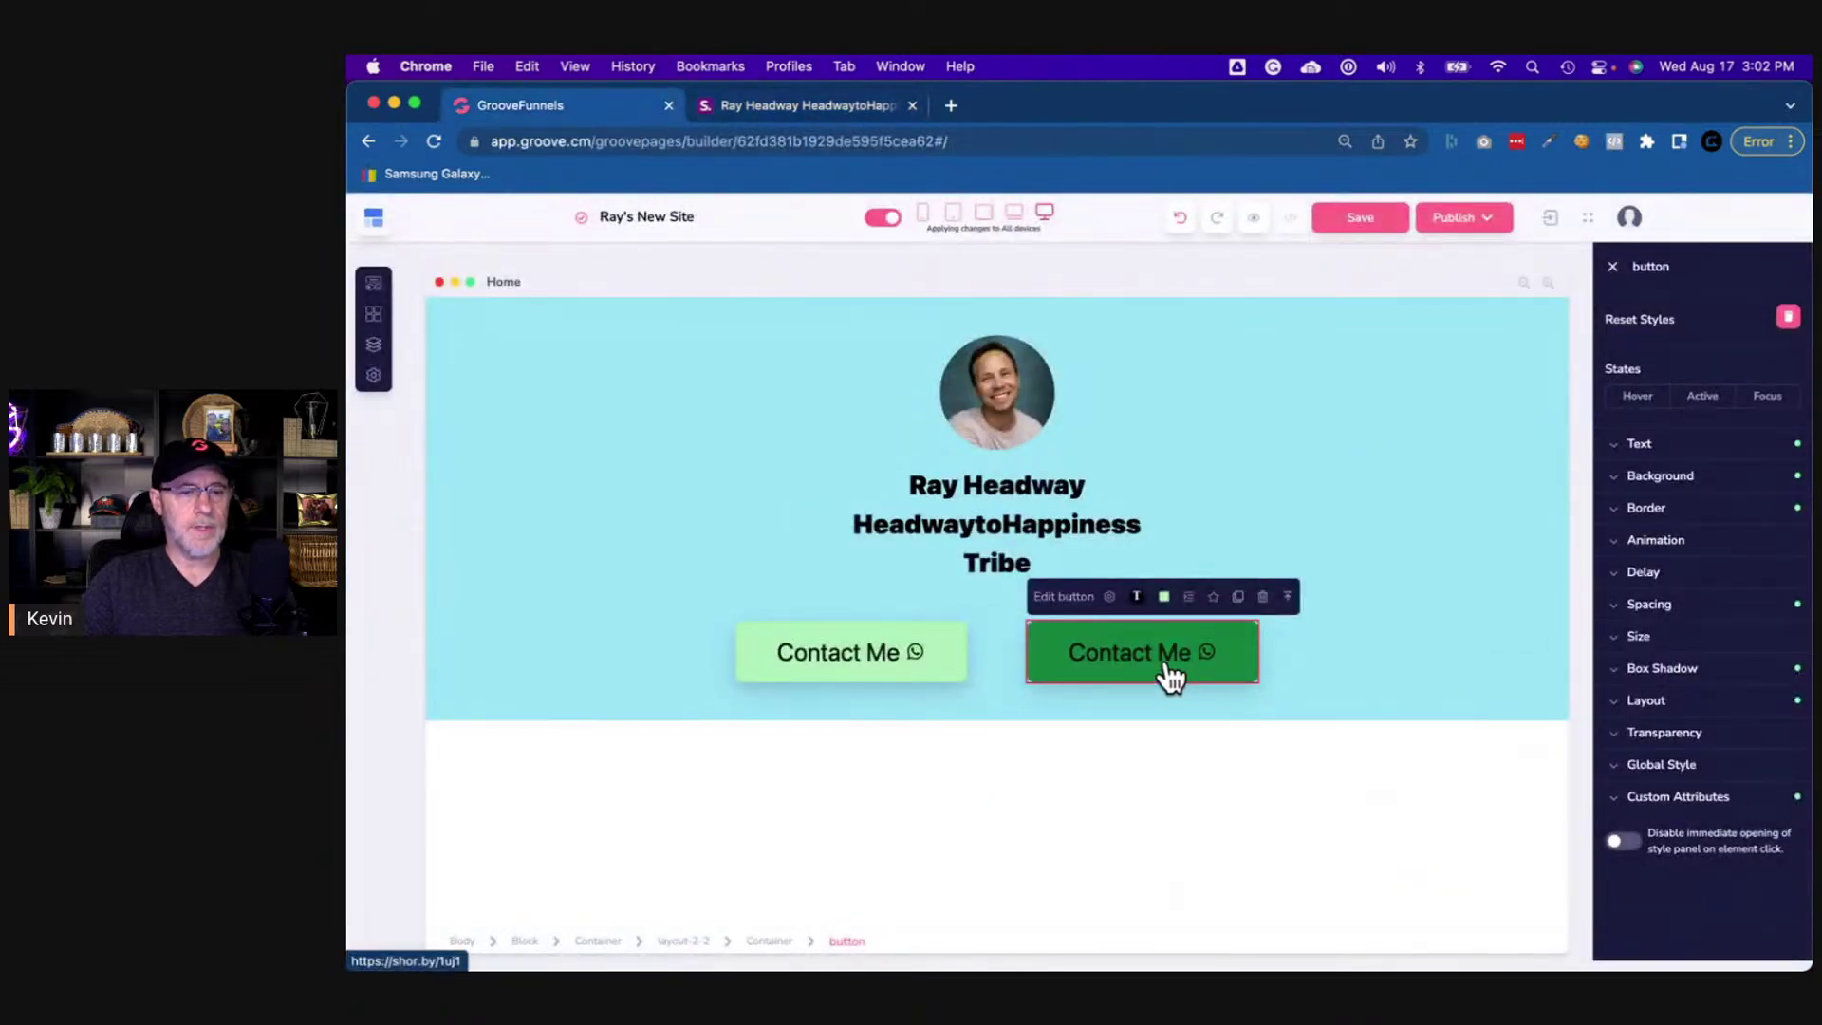
{"action": "left_click", "coordinate": [1655, 457]}
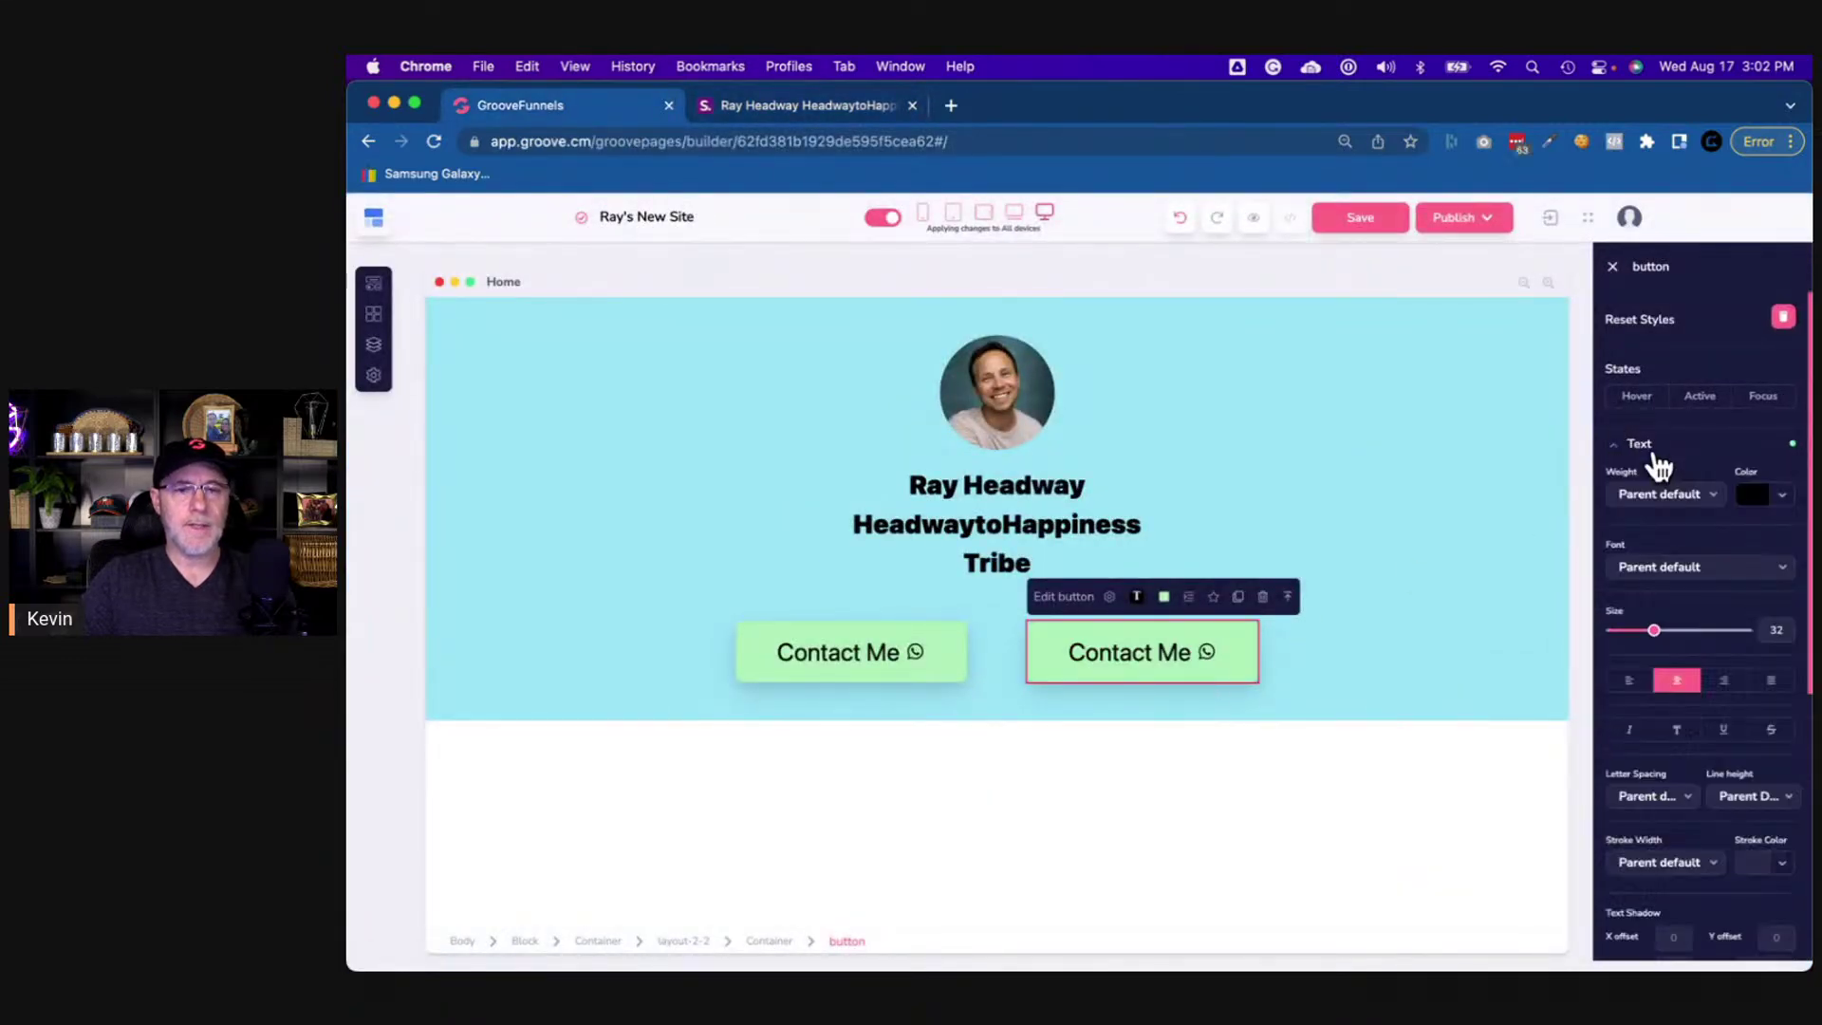
{"action": "left_click", "coordinate": [1651, 455]}
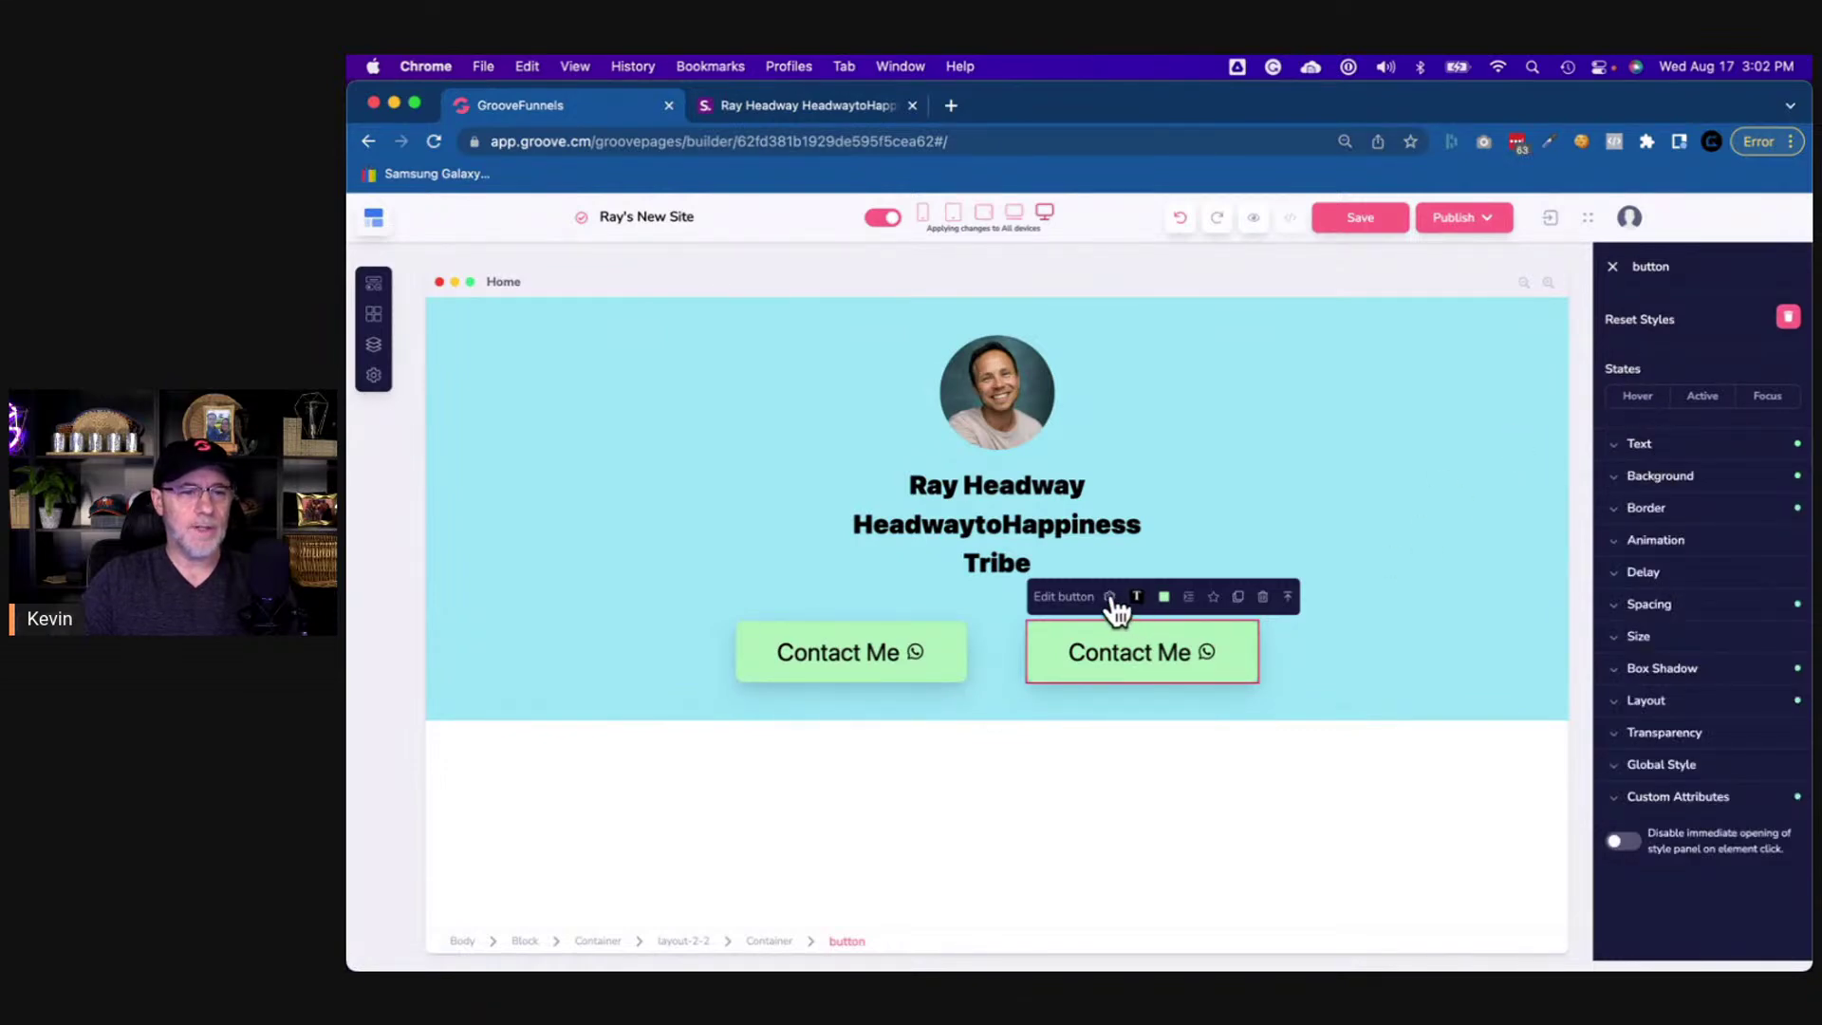
- Relabel the second button 'Email Me' and paste in its new shor.by link
{"action": "left_click", "coordinate": [1110, 597]}
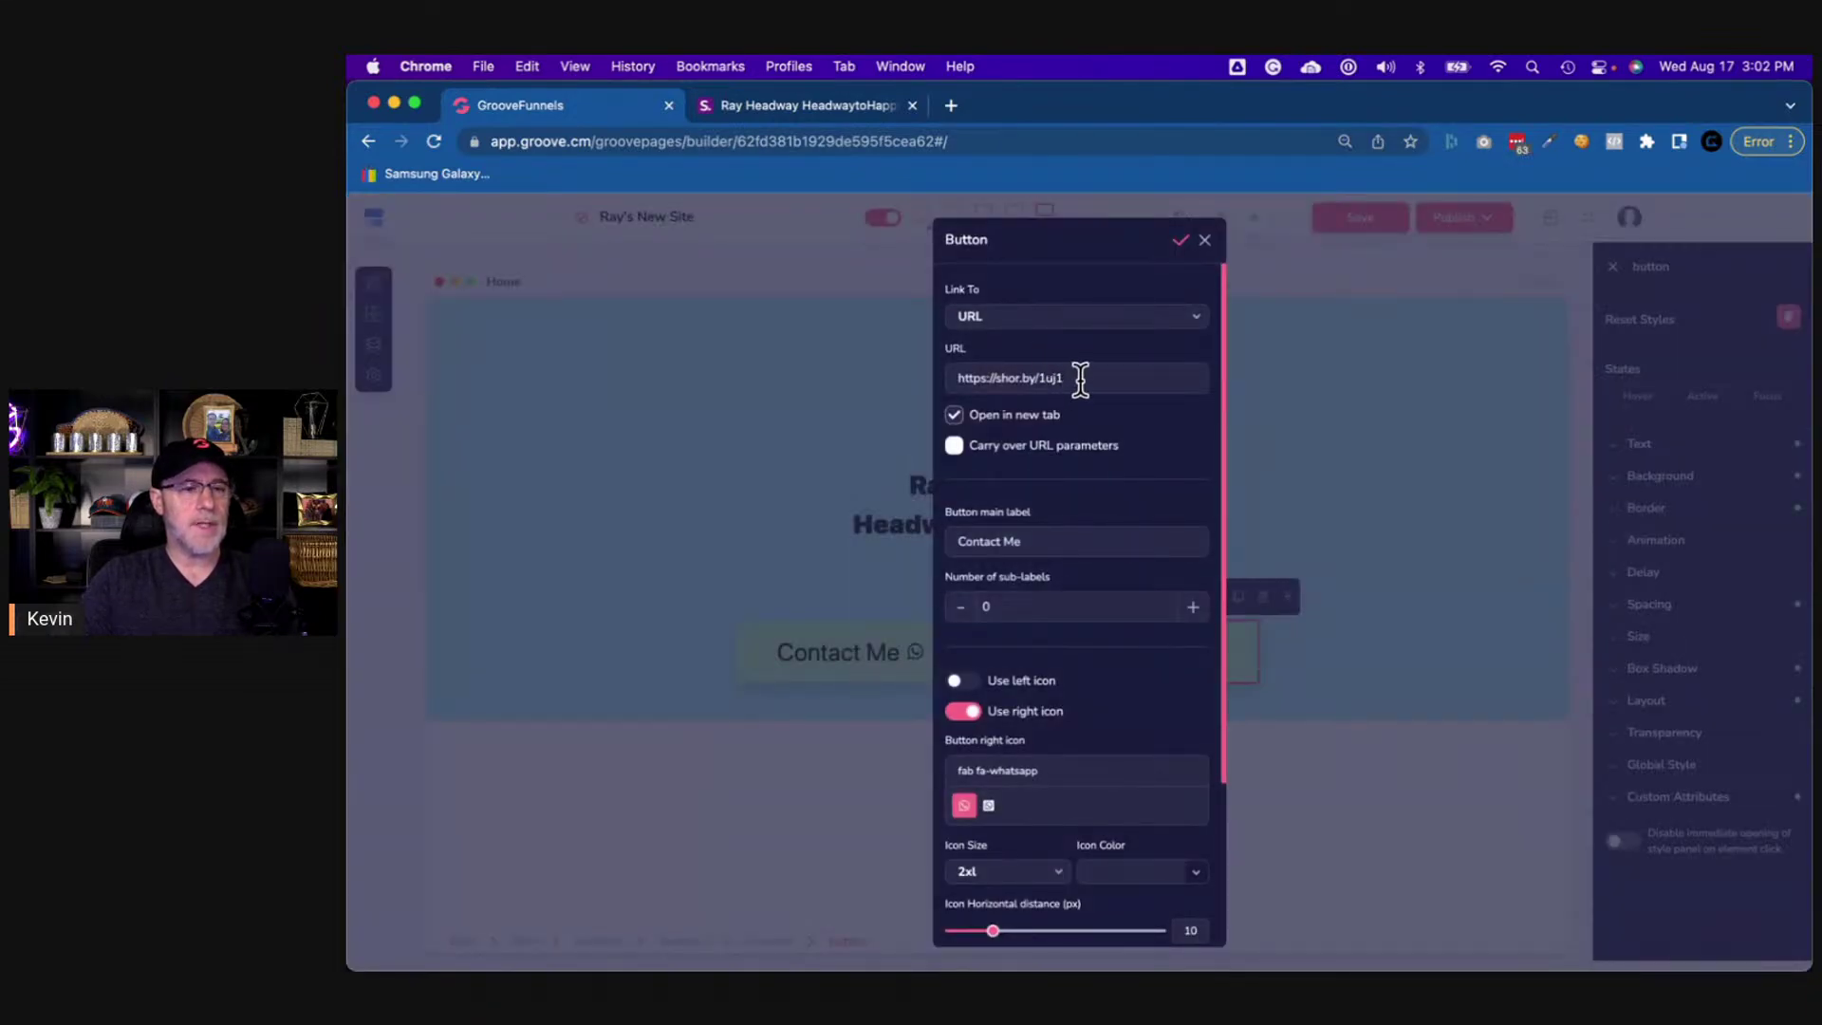
{"action": "triple_click", "coordinate": [1053, 538]}
{"action": "type", "text": "Em"}
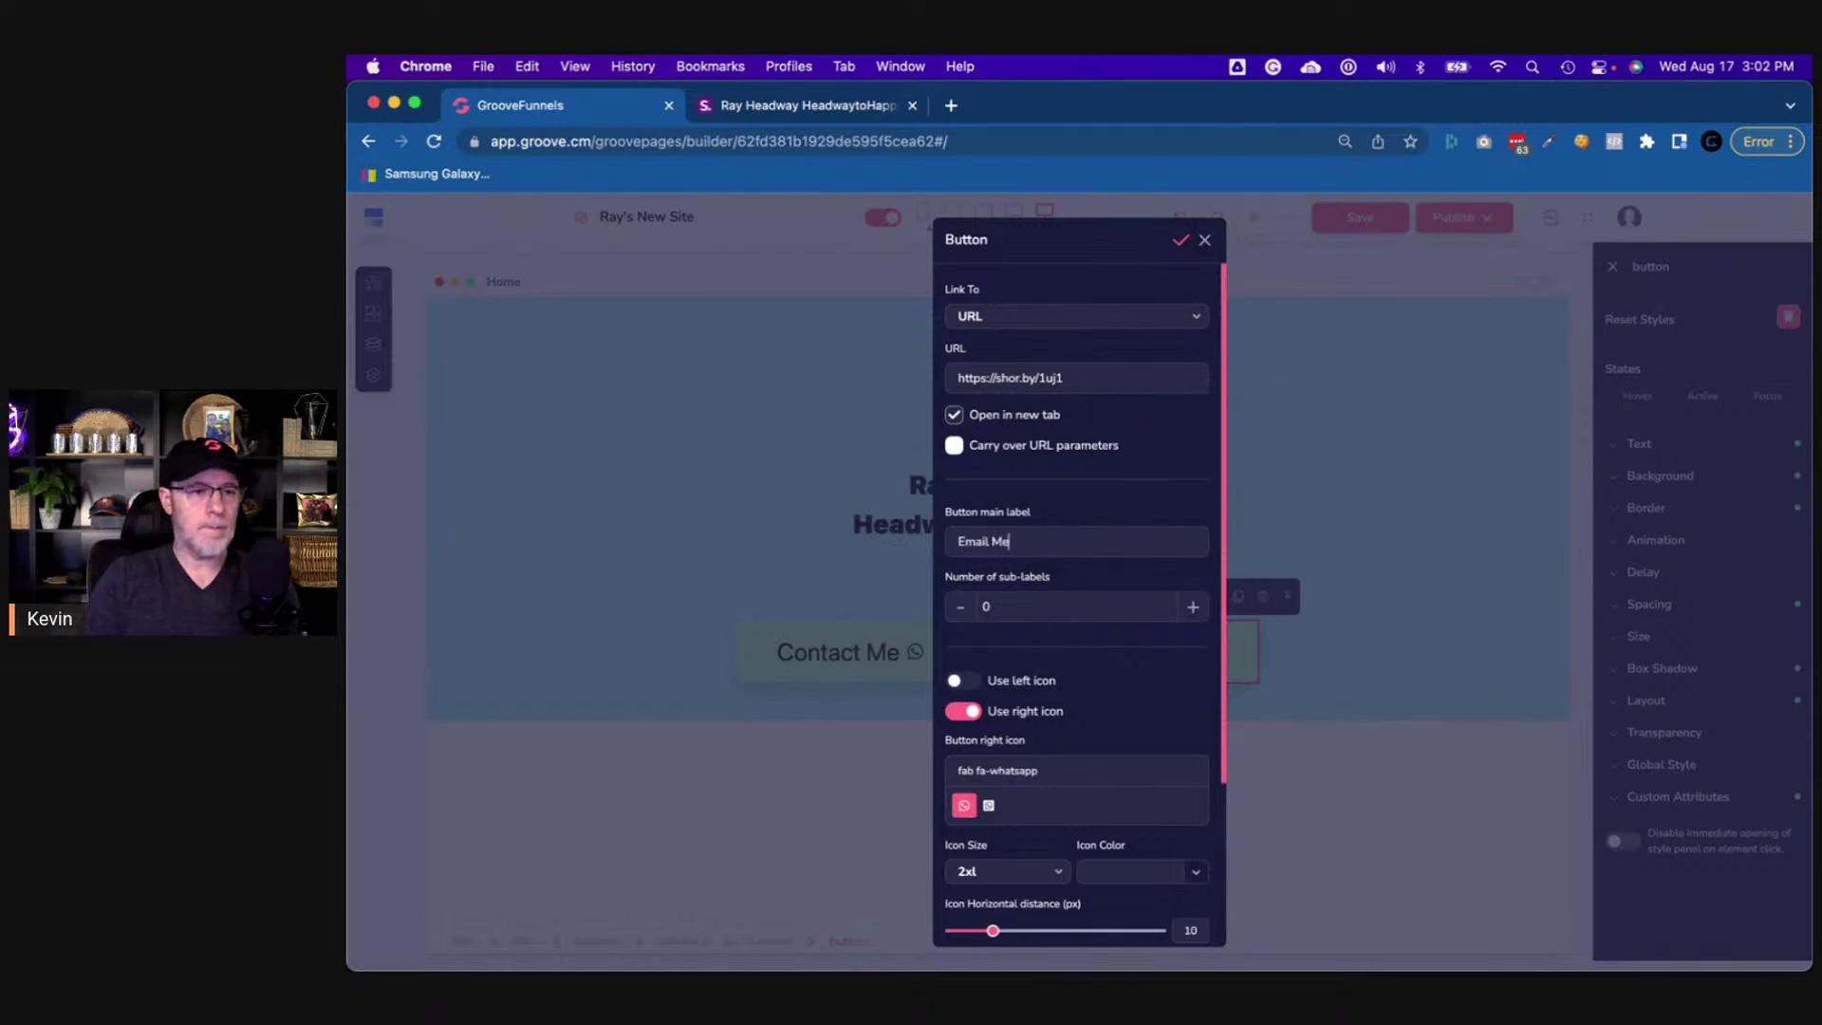
{"action": "type", "text": "ail Me"}
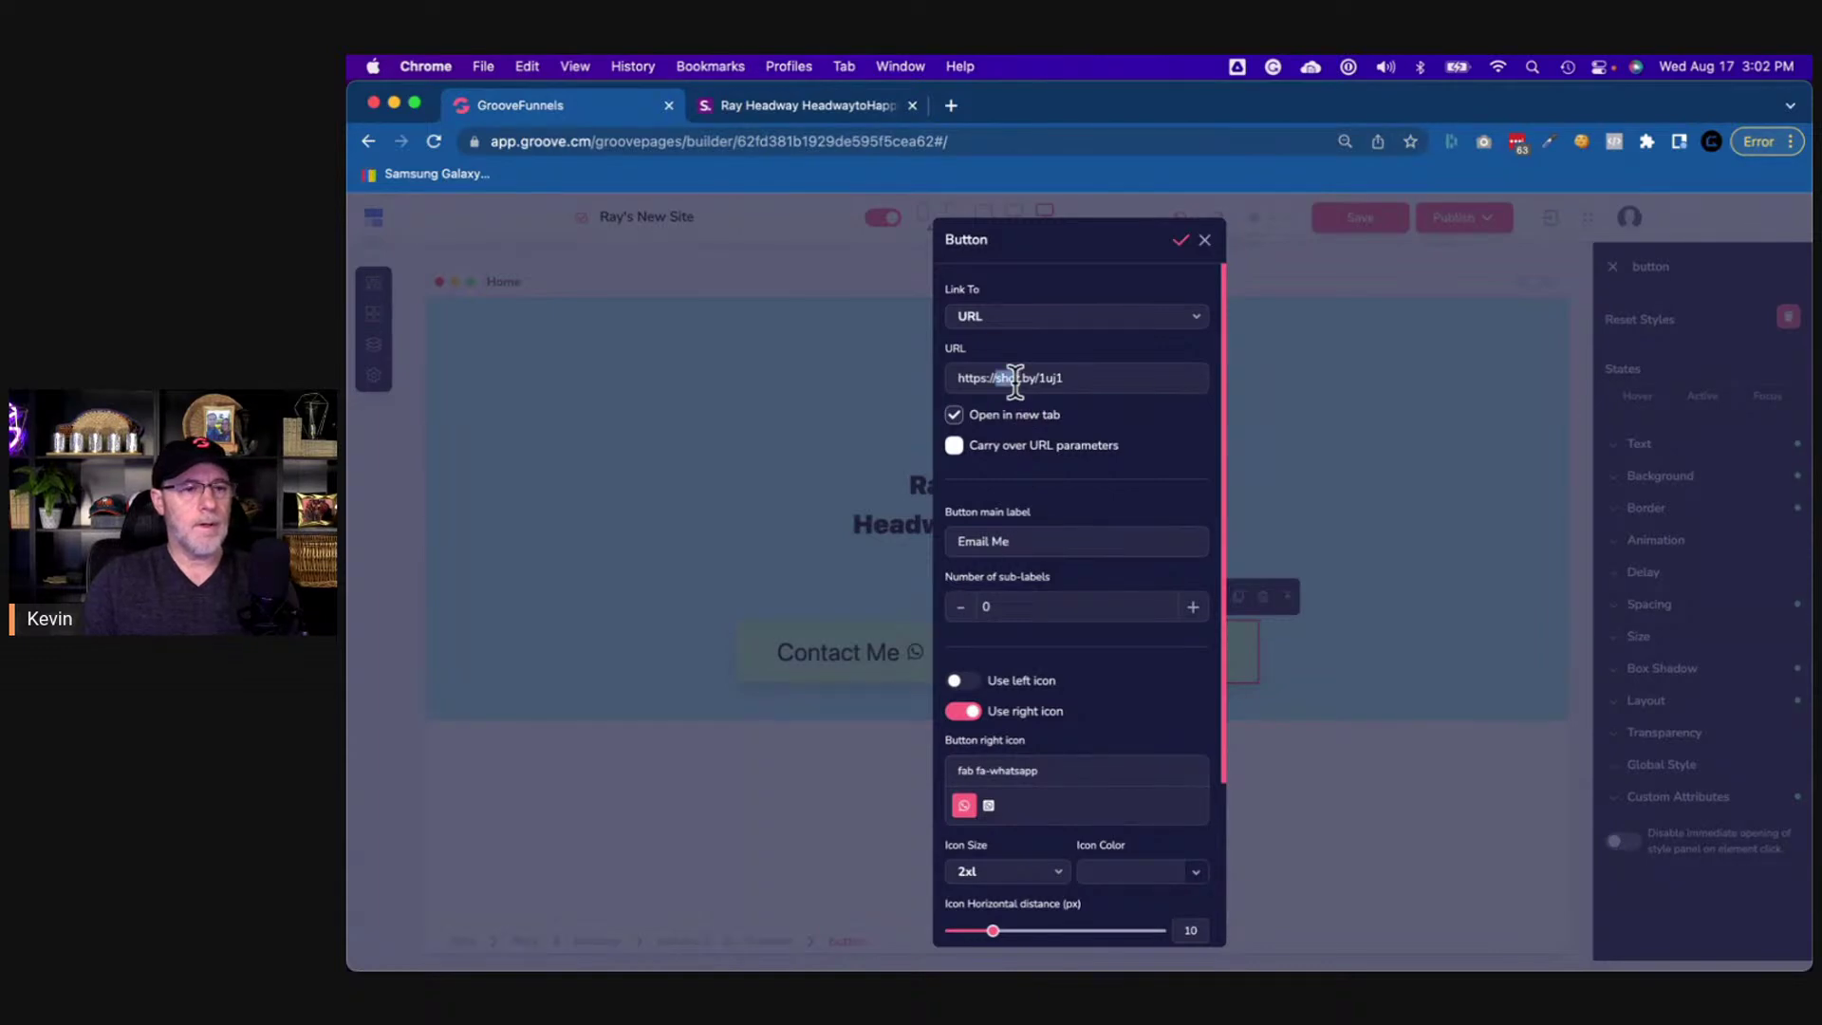
{"action": "triple_click", "coordinate": [1014, 378]}
{"action": "type", "text": "https://shor.by/Wus5"}
- Replace the WhatsApp icon with the far fa-envelope icon and apply the changes
{"action": "scroll", "coordinate": [1104, 692], "scroll_direction": "down", "scroll_amount": 5}
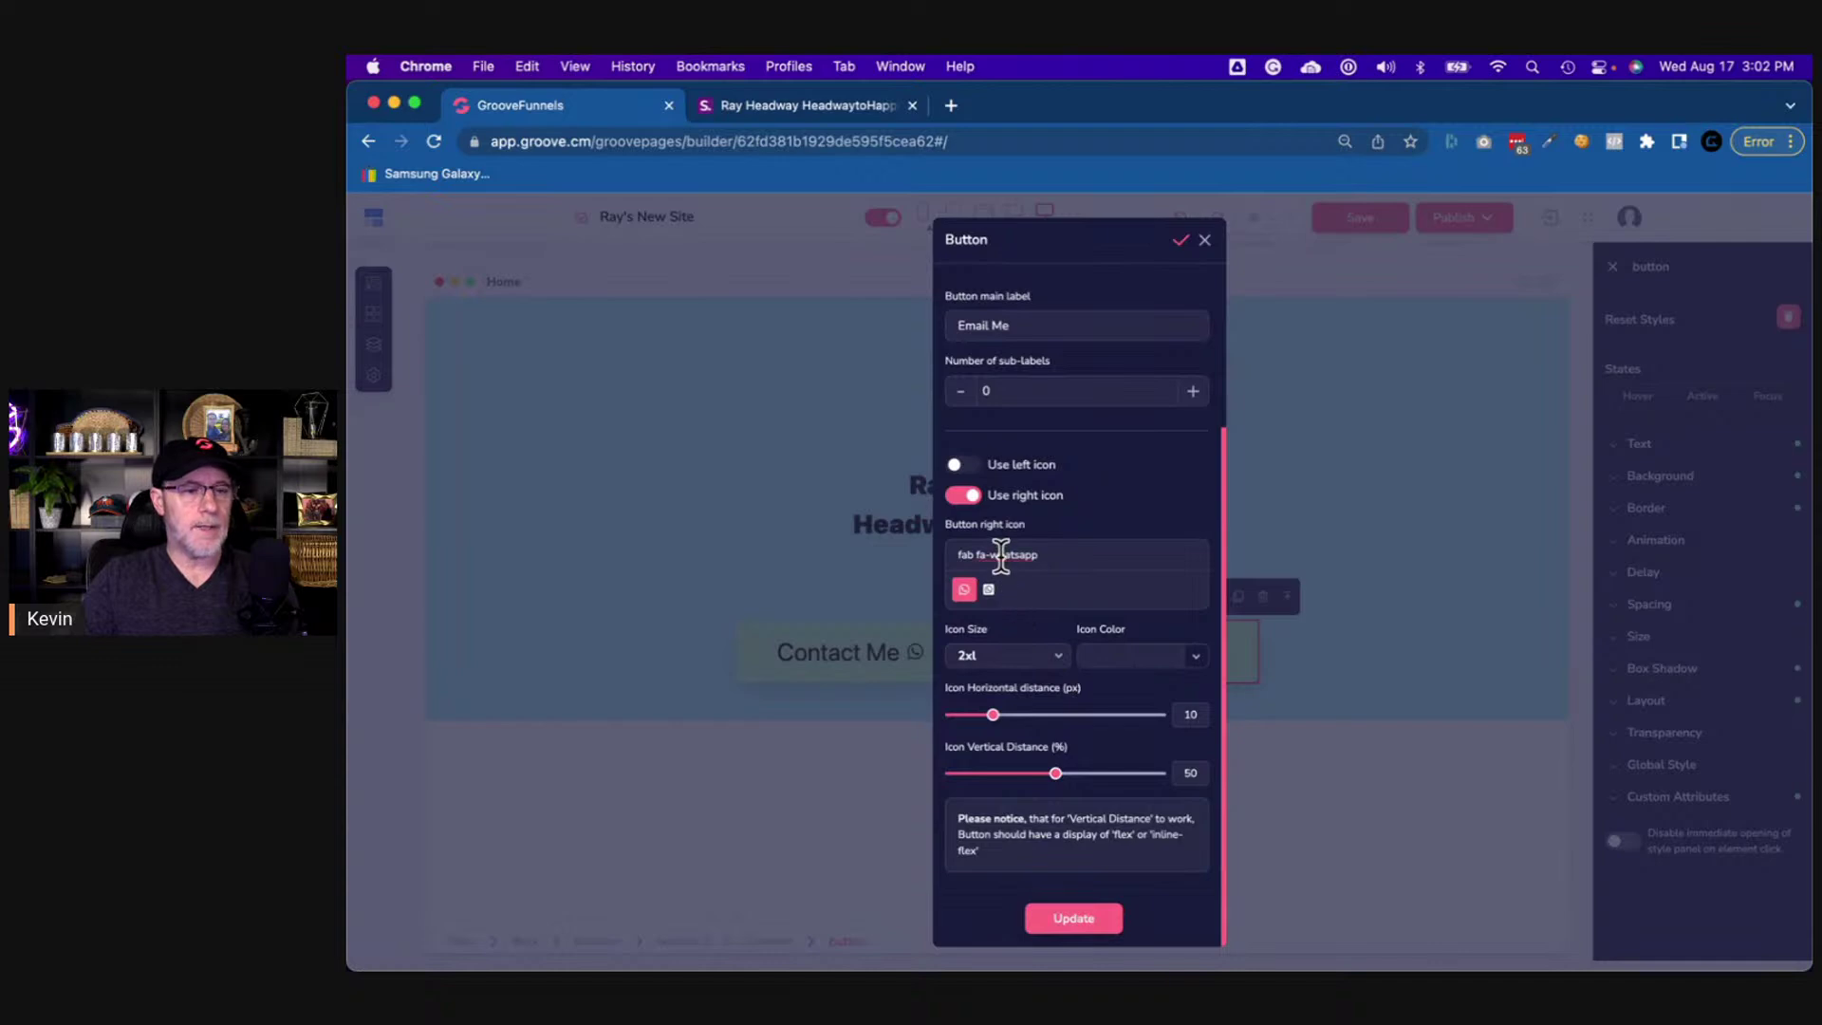
{"action": "triple_click", "coordinate": [1001, 555]}
{"action": "type", "text": "mai"}
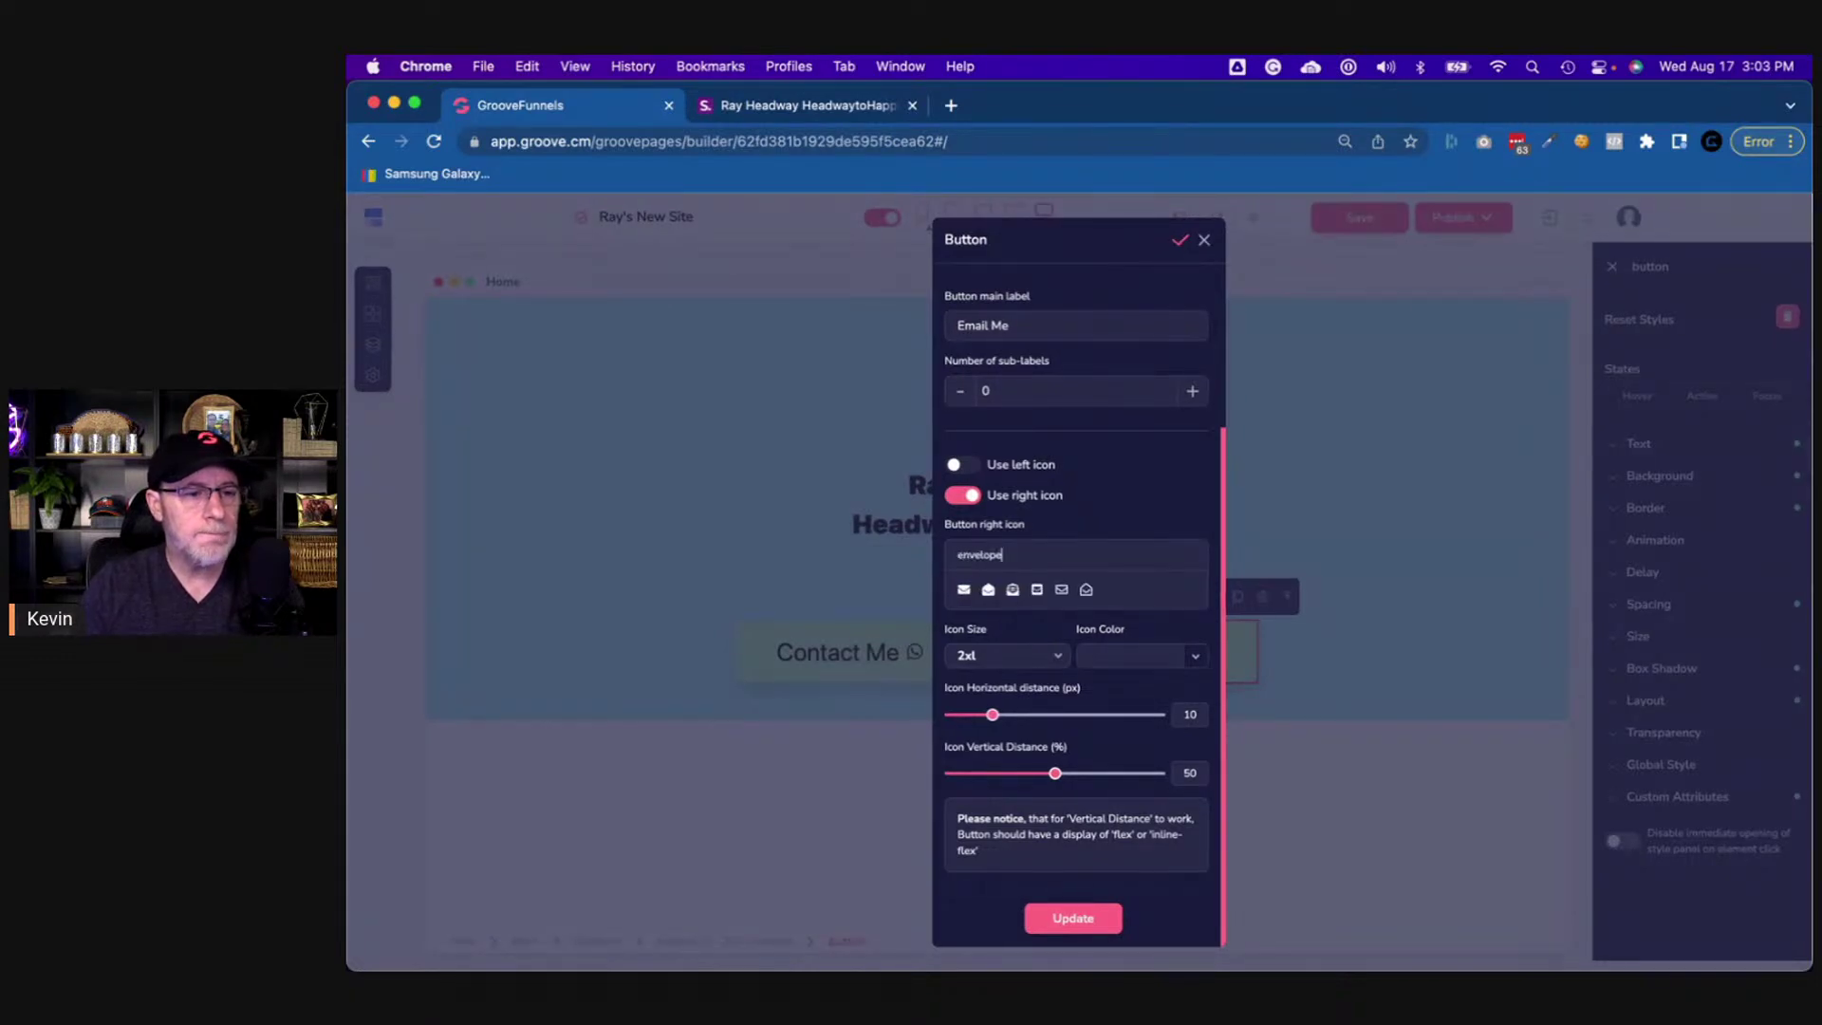
{"action": "left_click", "coordinate": [838, 108]}
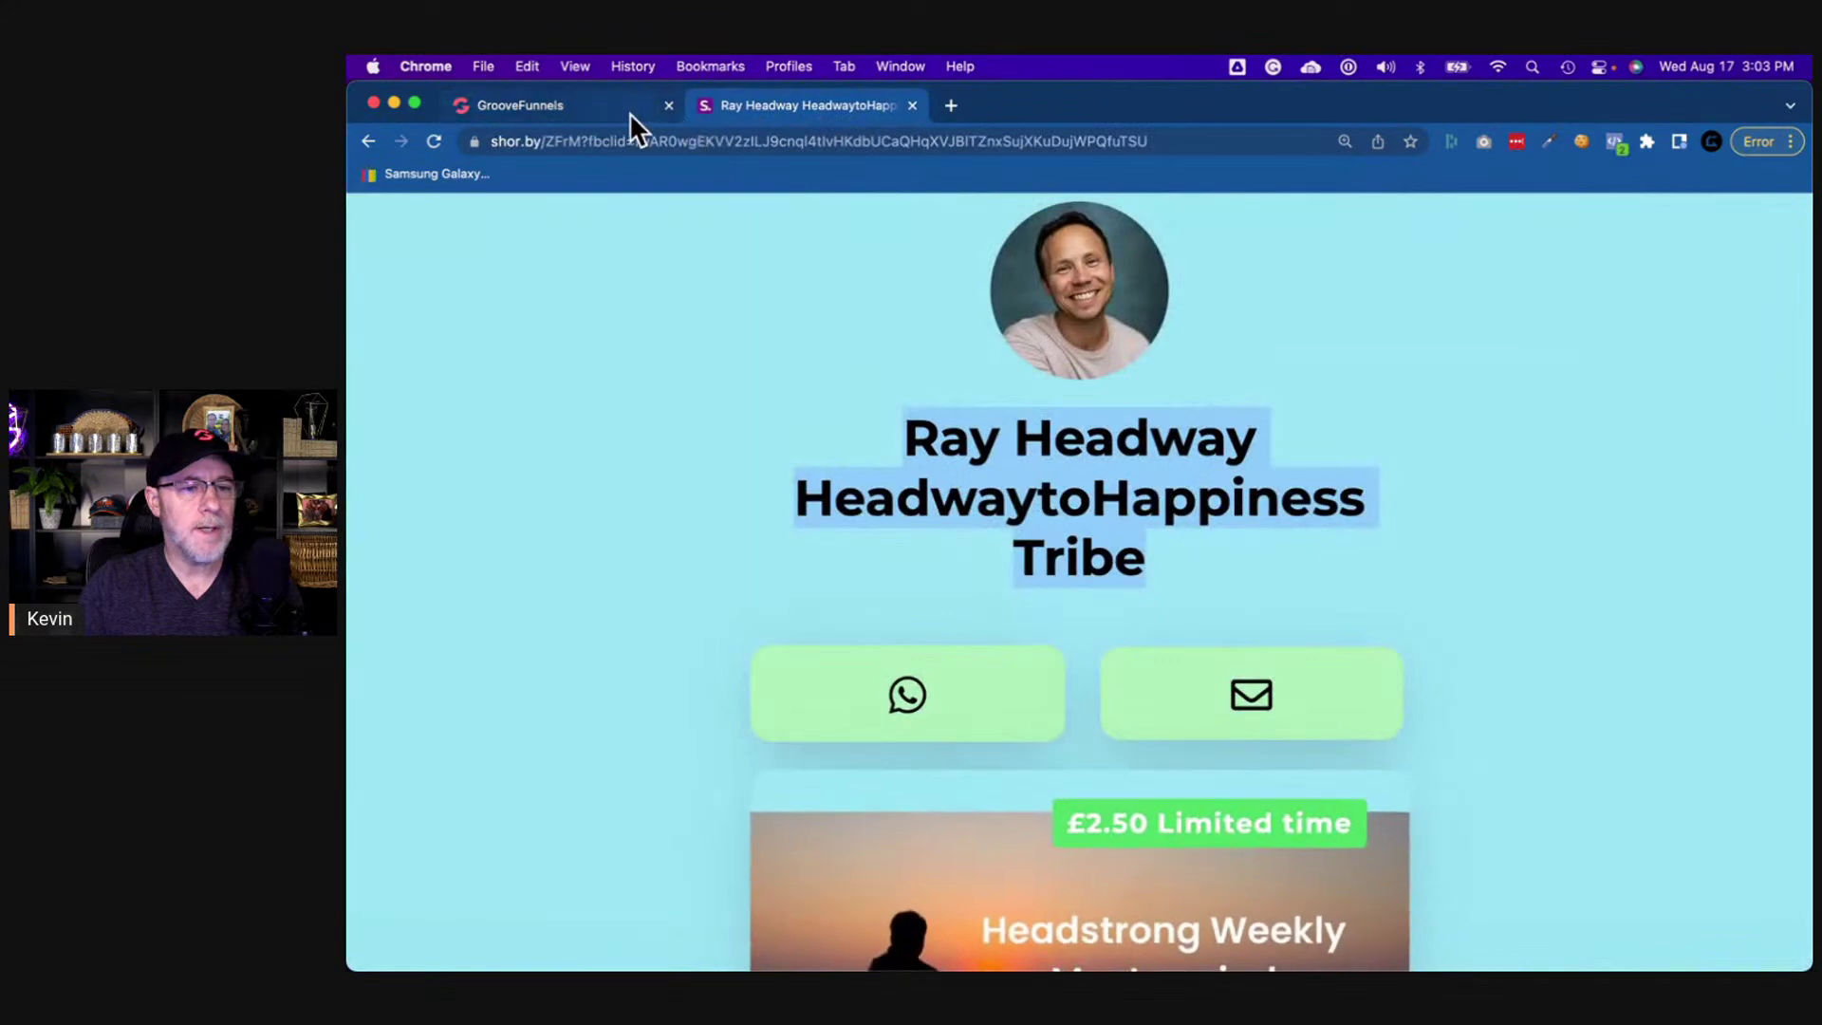
{"action": "left_click", "coordinate": [629, 112]}
{"action": "left_click", "coordinate": [1061, 589]}
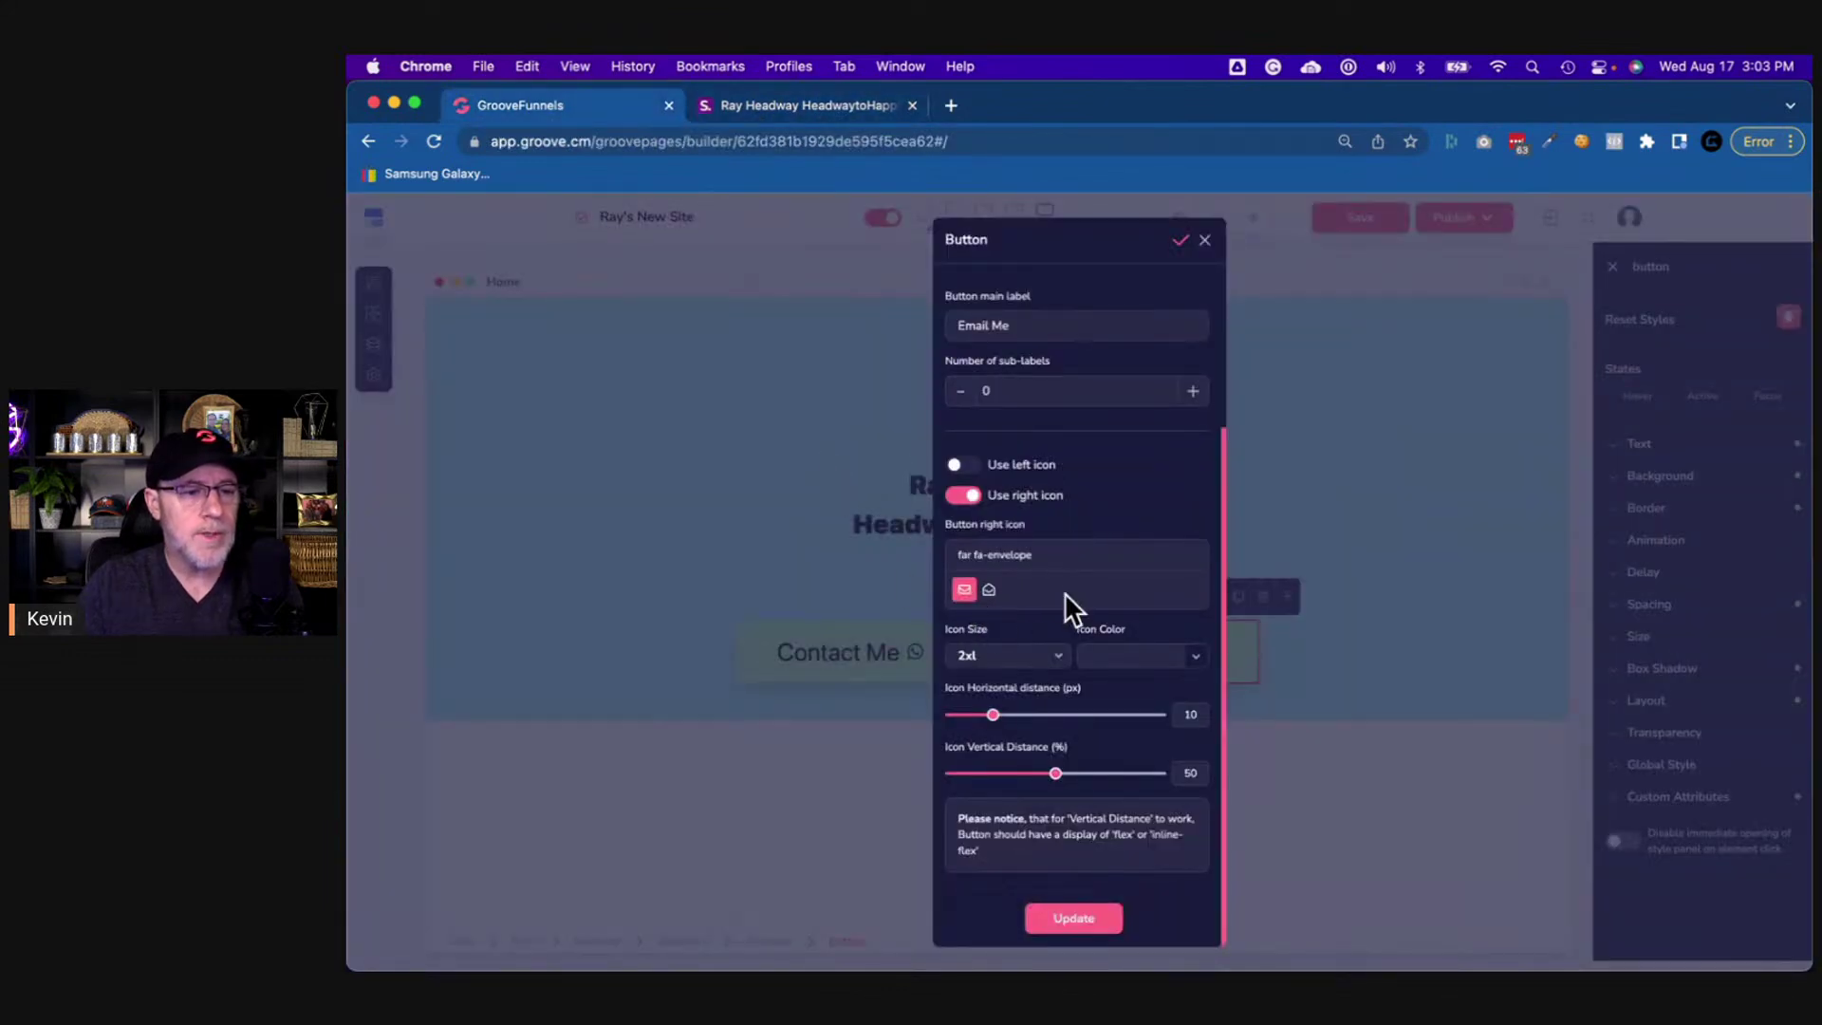
{"action": "left_click", "coordinate": [1073, 917]}
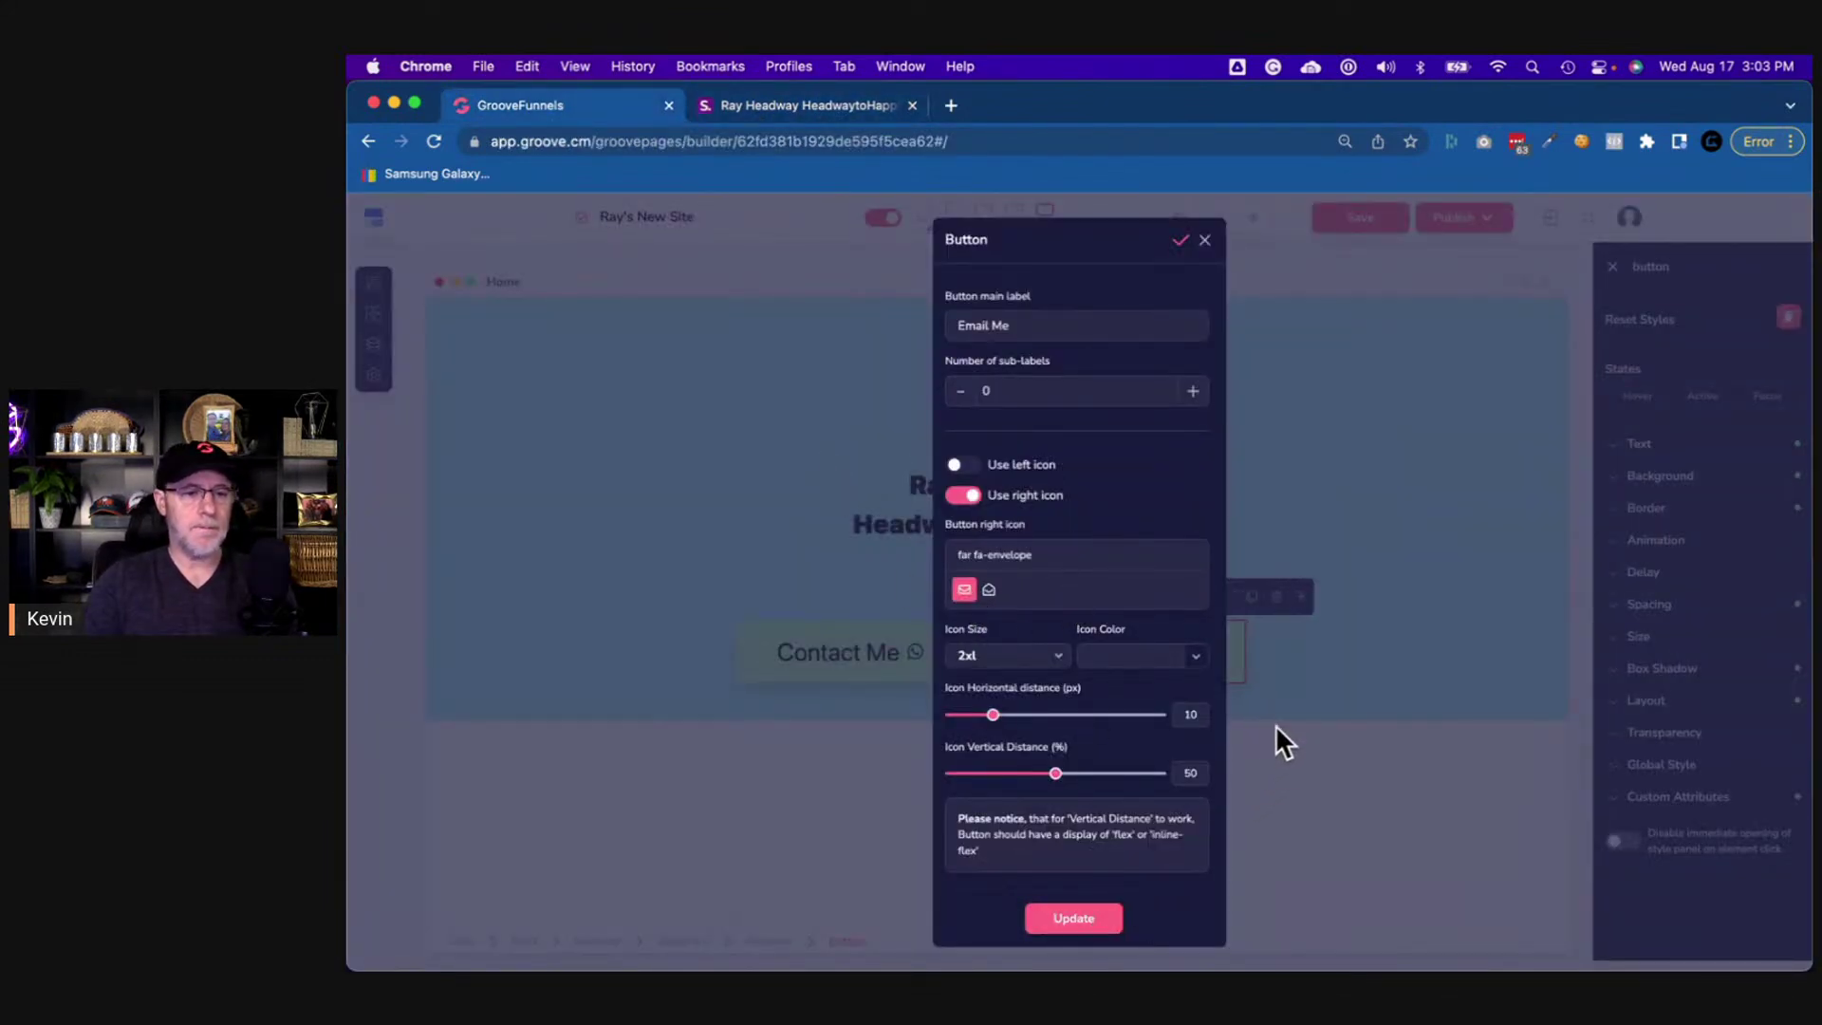
{"action": "left_click", "coordinate": [1204, 241]}
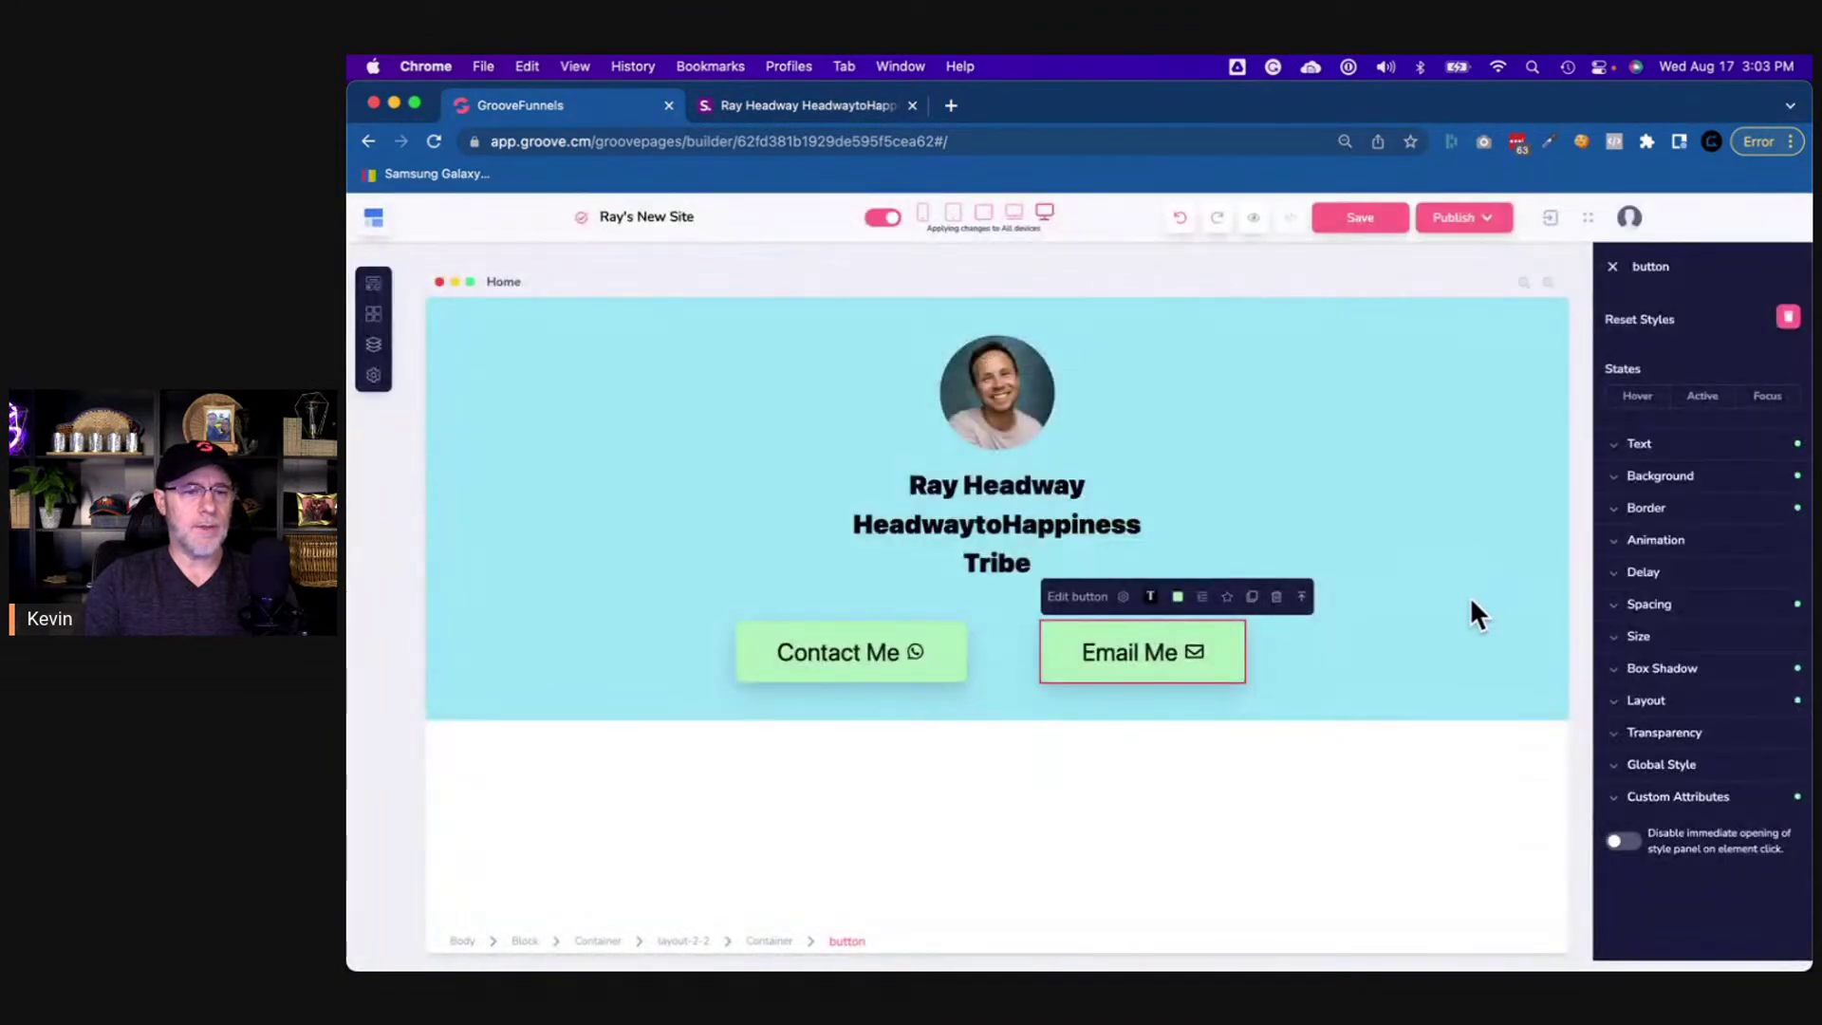
- Select the light-blue block, compare it with the original link page, and enlarge the builder view
{"action": "left_click", "coordinate": [1451, 664]}
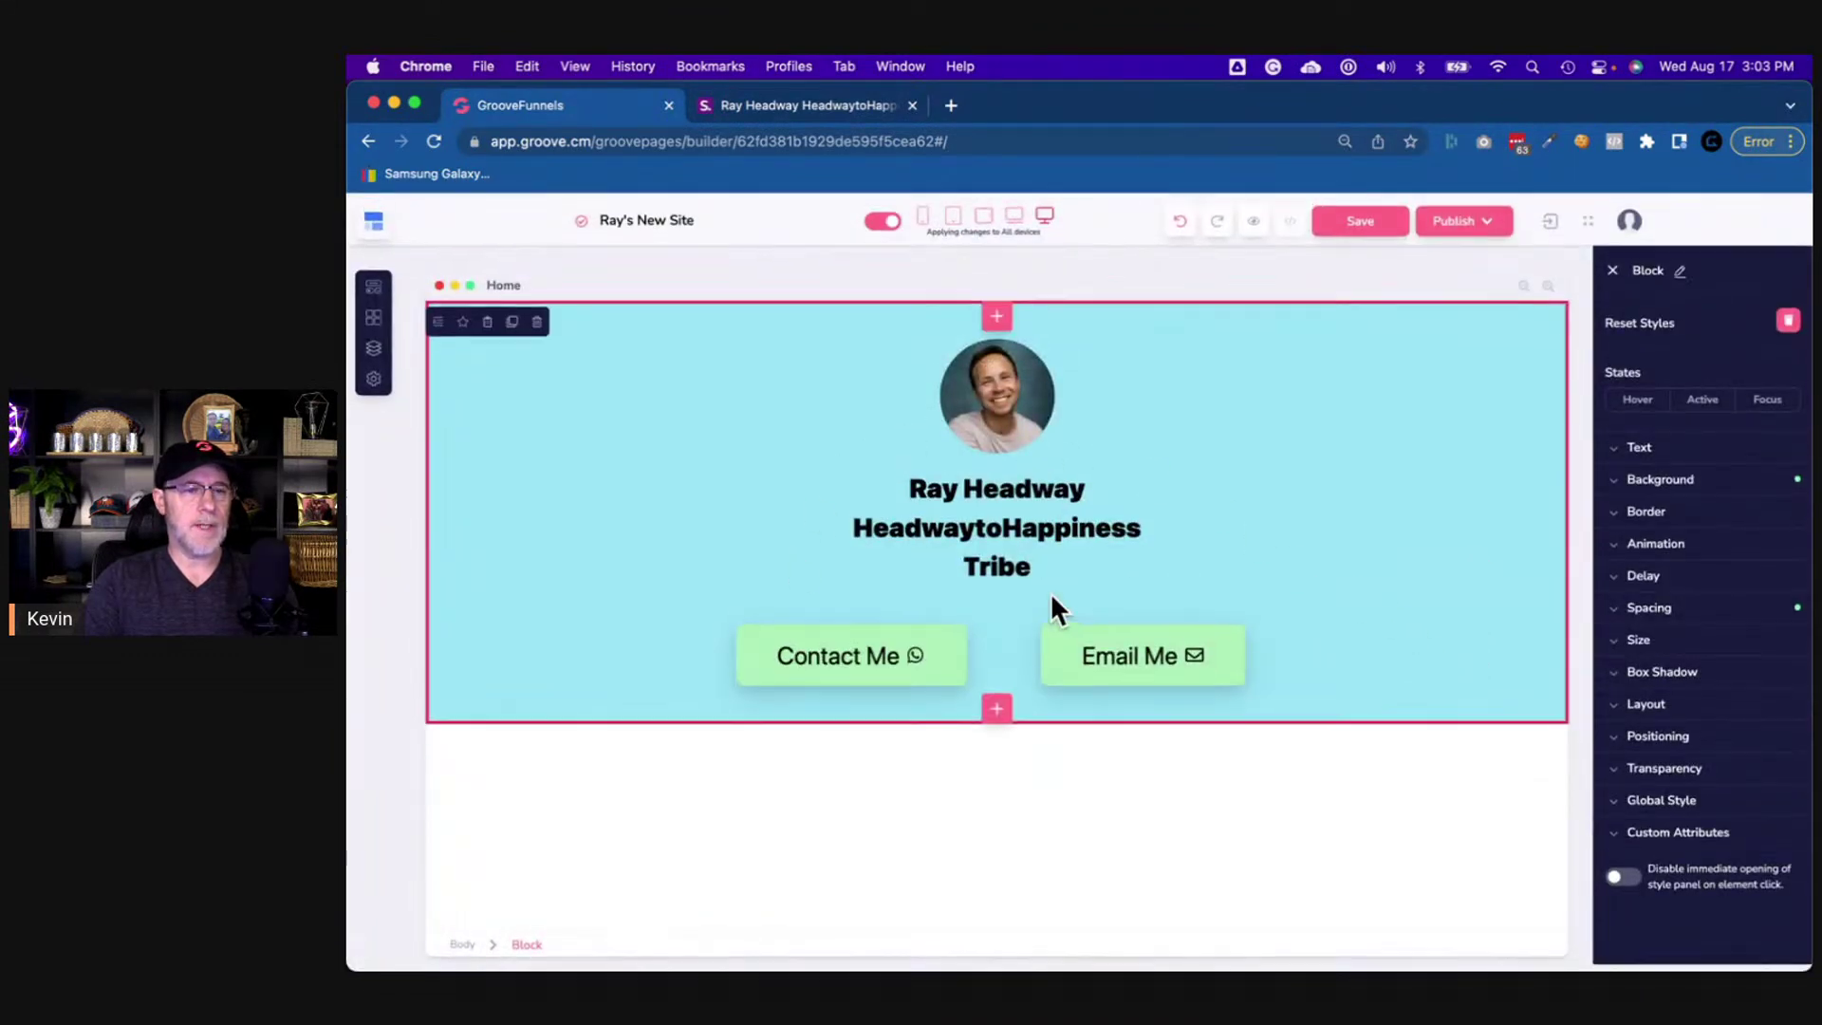
{"action": "left_click", "coordinate": [795, 104]}
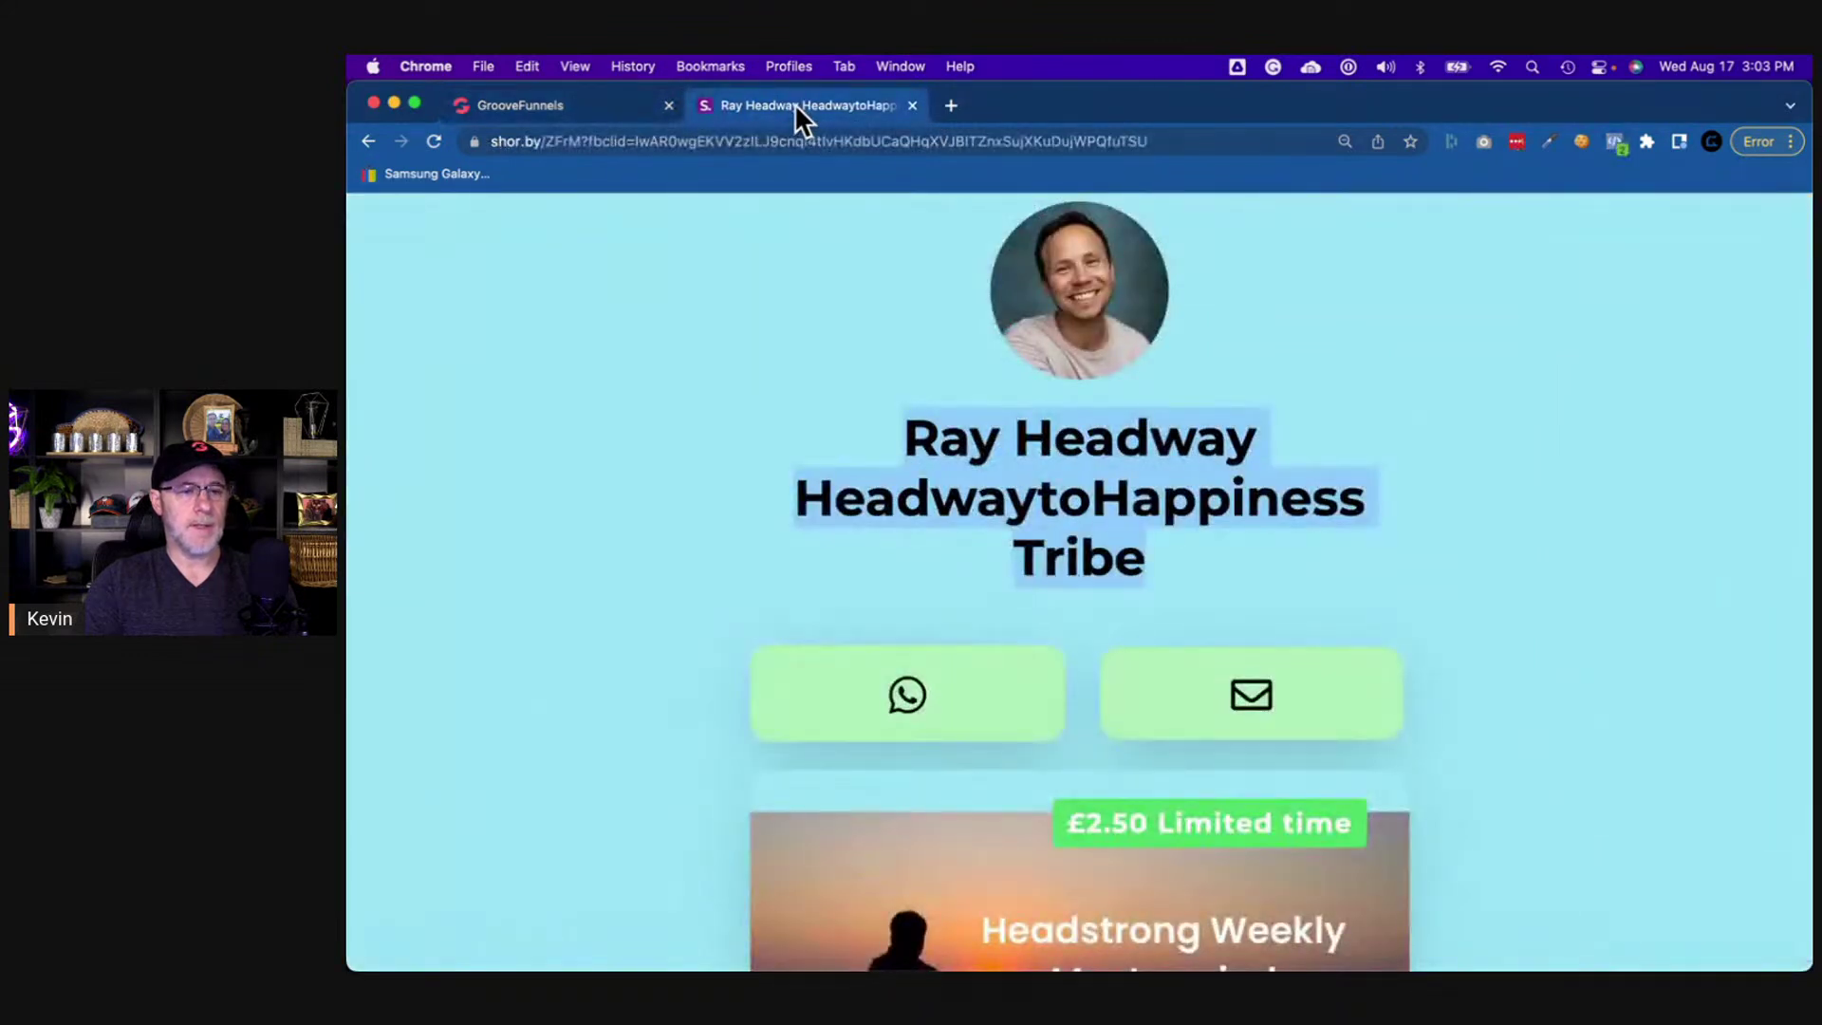
{"action": "left_click", "coordinate": [622, 104]}
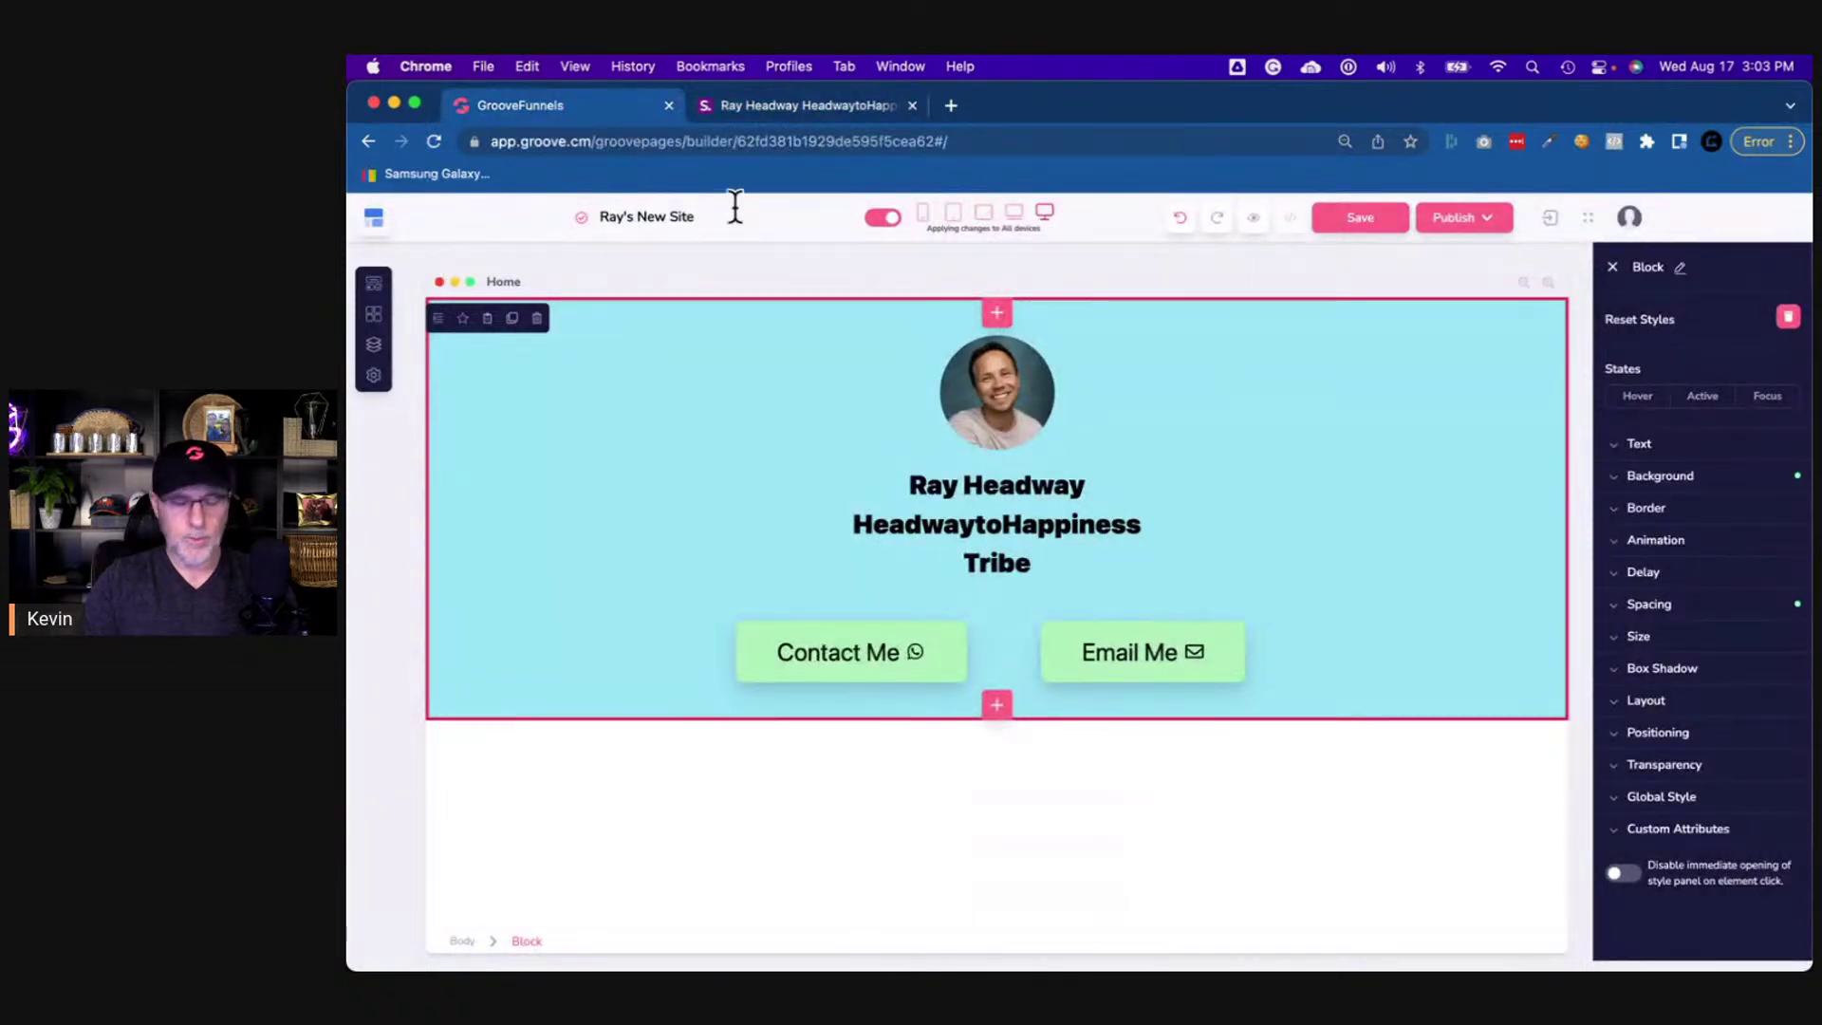
{"action": "key", "text": "super+equal"}
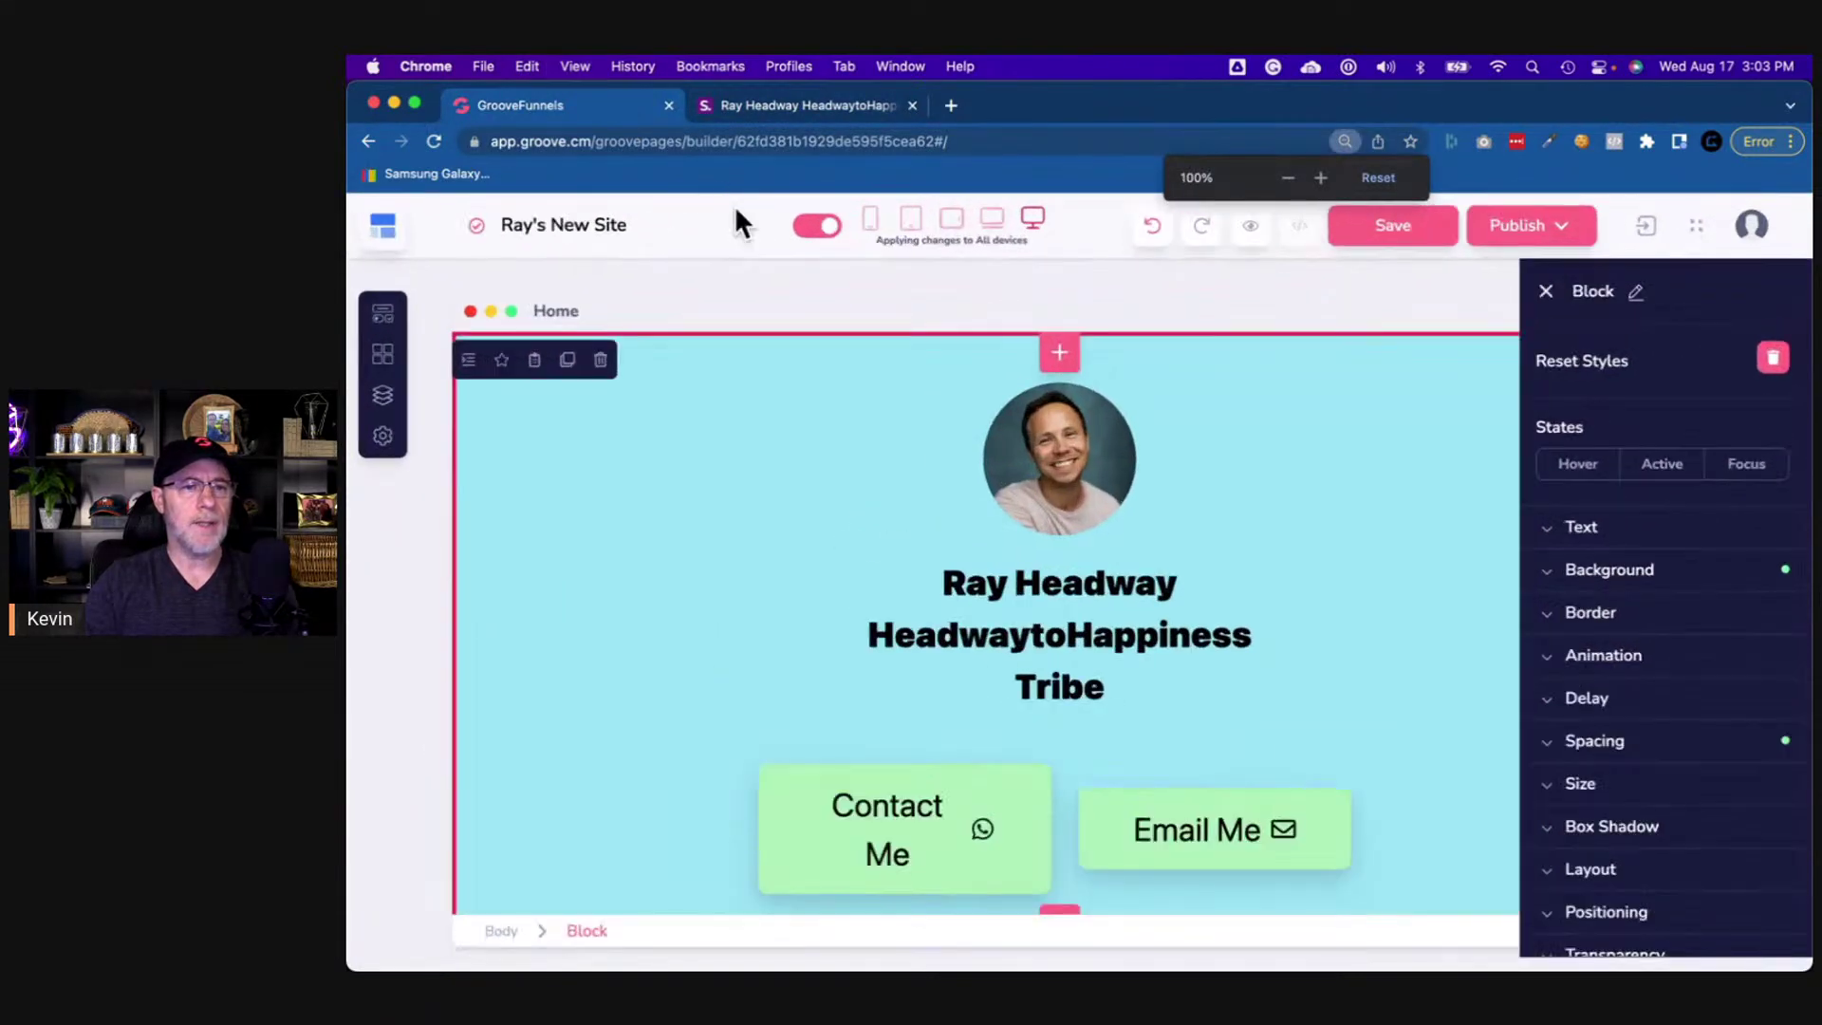
- Zoom the original link page in, then back out to normal size
{"action": "left_click", "coordinate": [810, 105]}
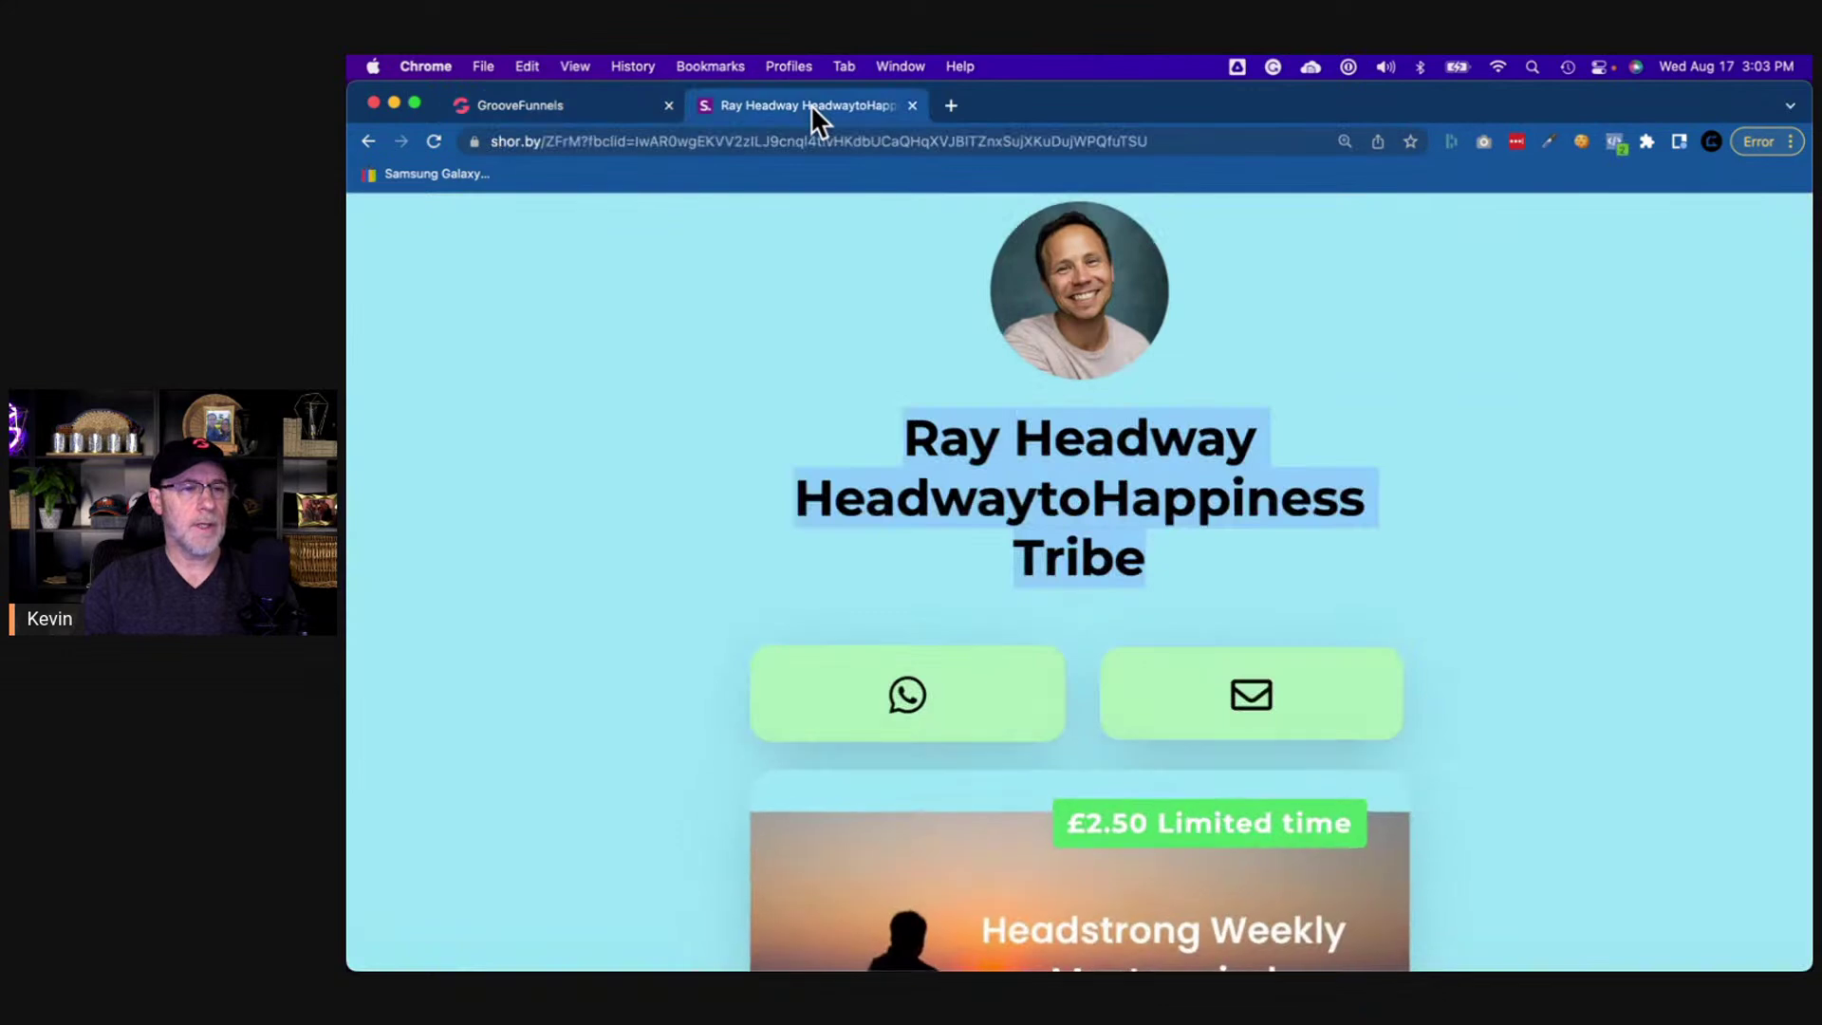
{"action": "key", "text": "super+equal"}
{"action": "key", "text": "super+minus"}
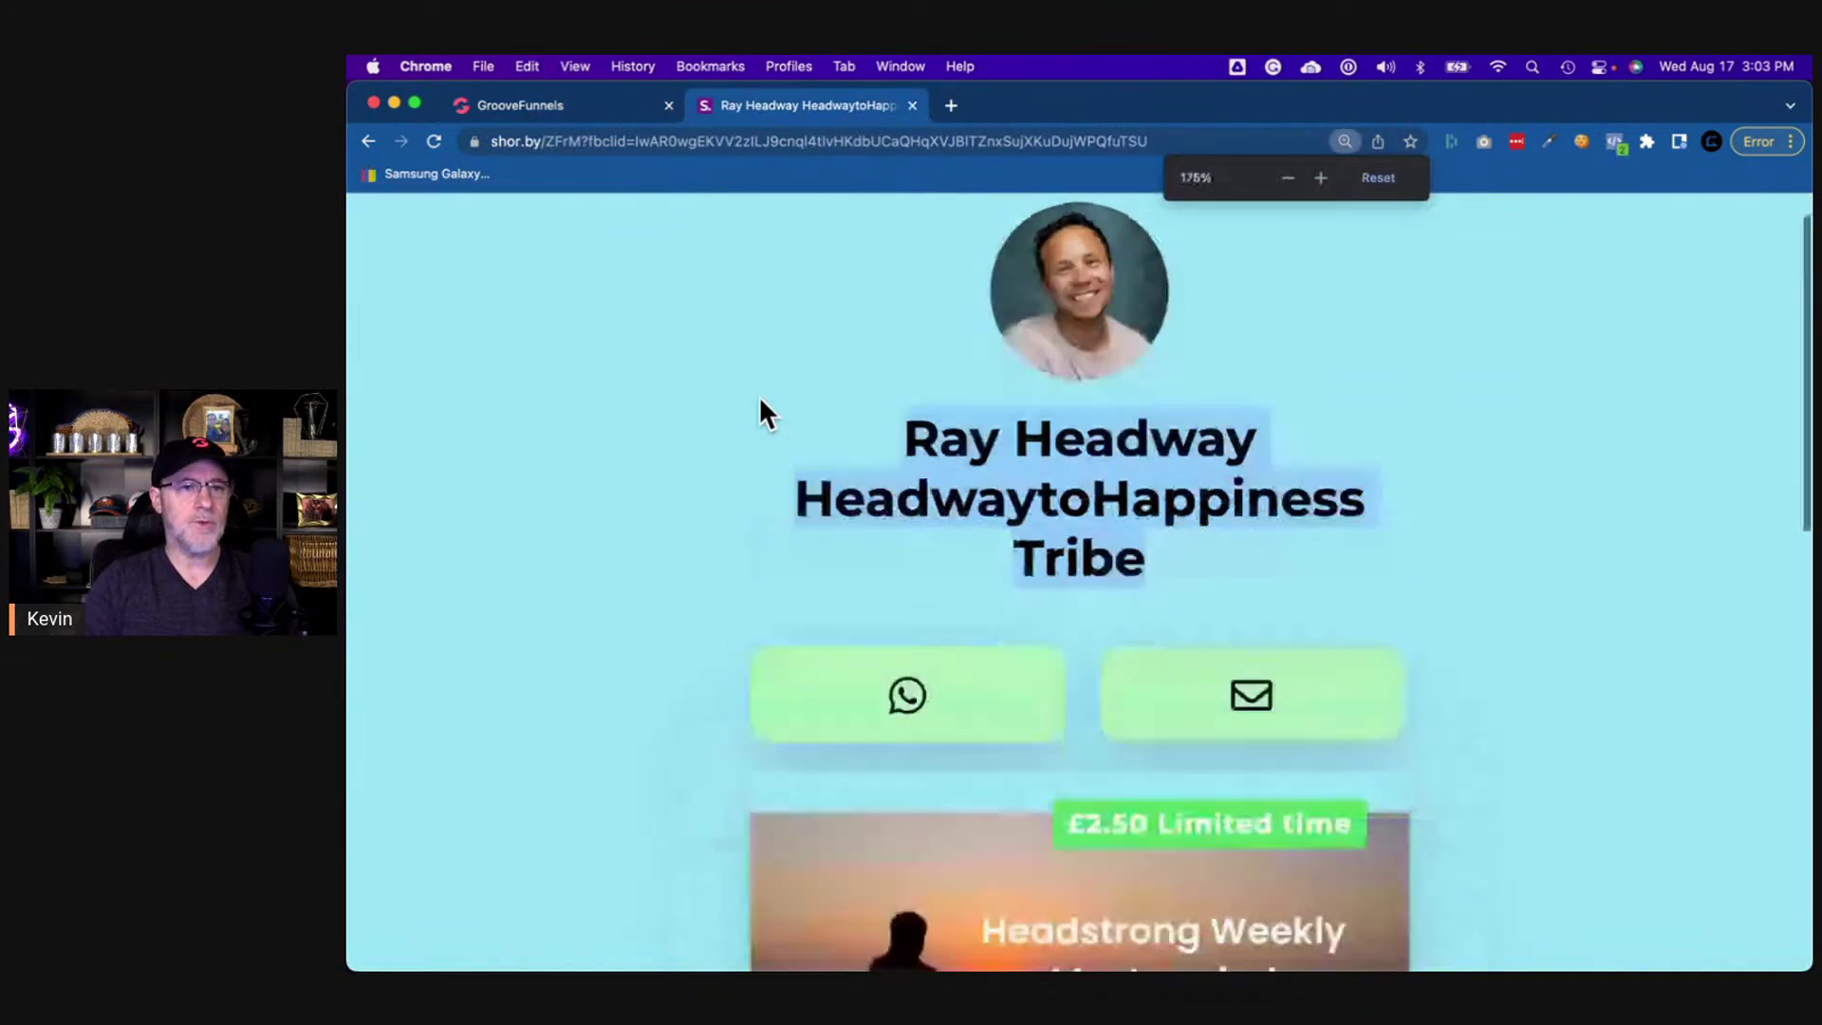
{"action": "key", "text": "super+minus"}
{"action": "key", "text": "super+minus"}
{"action": "key", "text": "super+minus"}
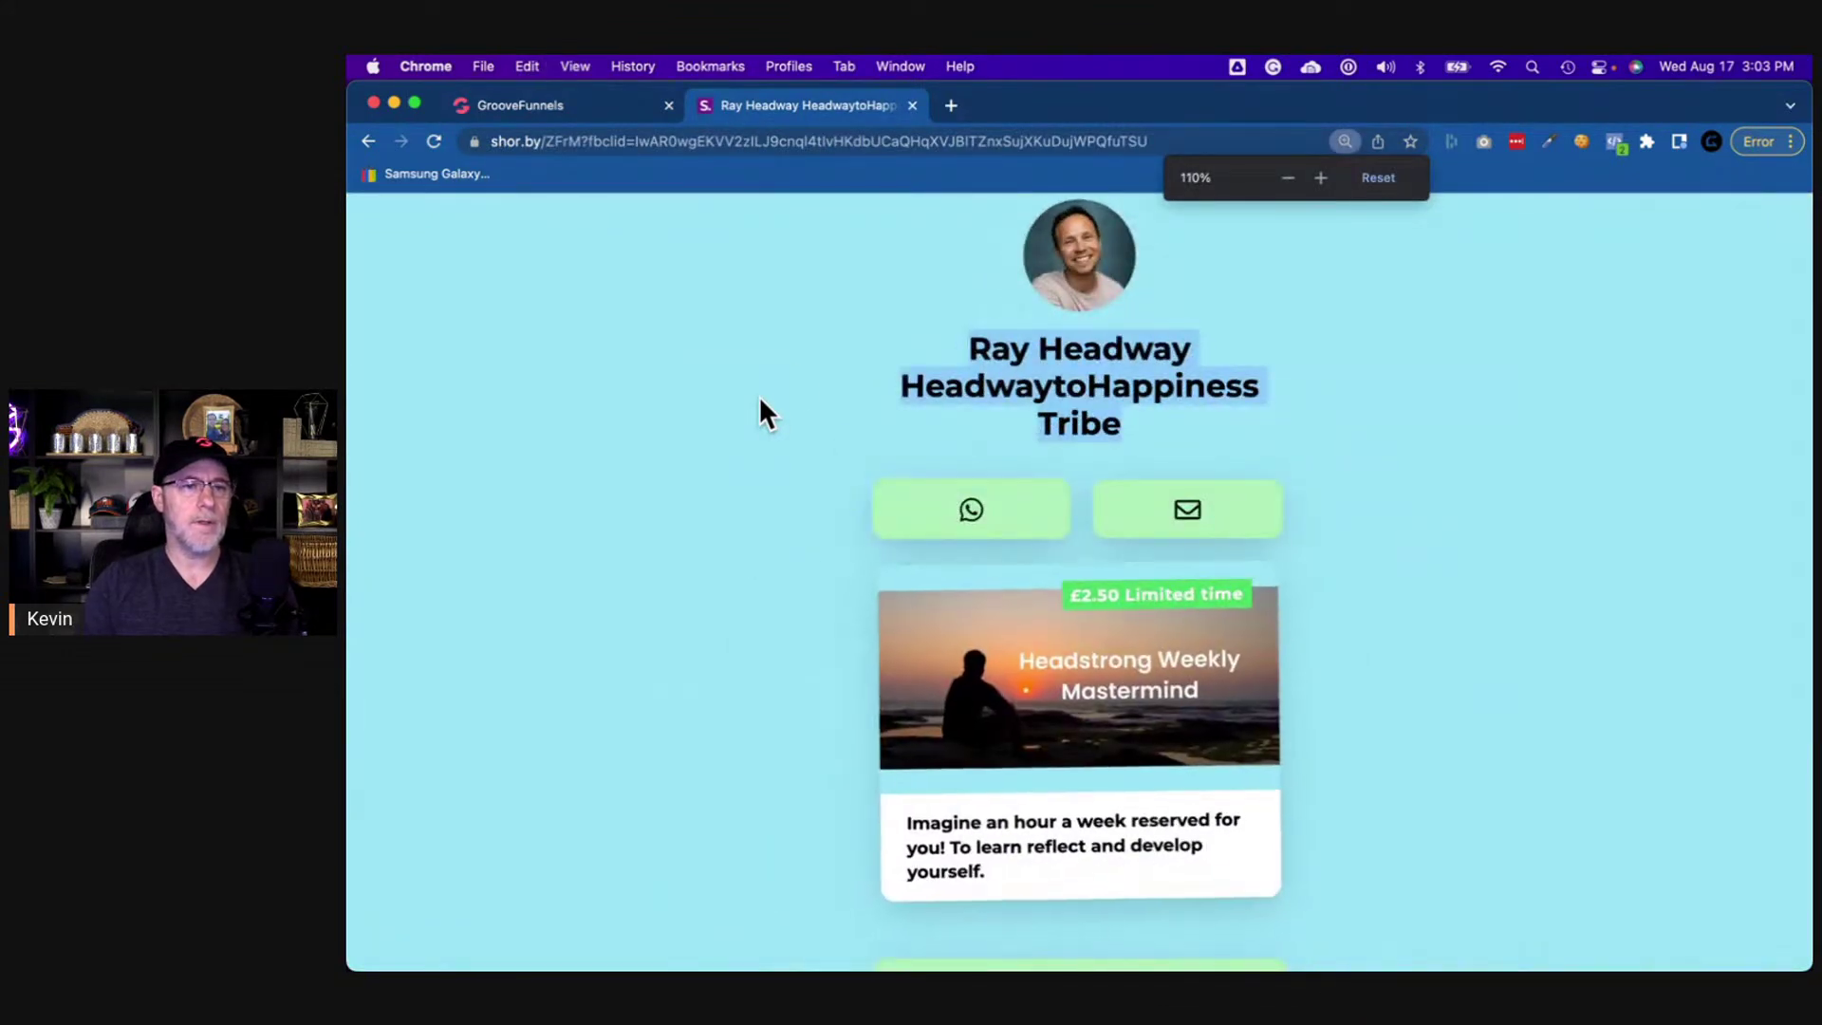
{"action": "key", "text": "super+minus"}
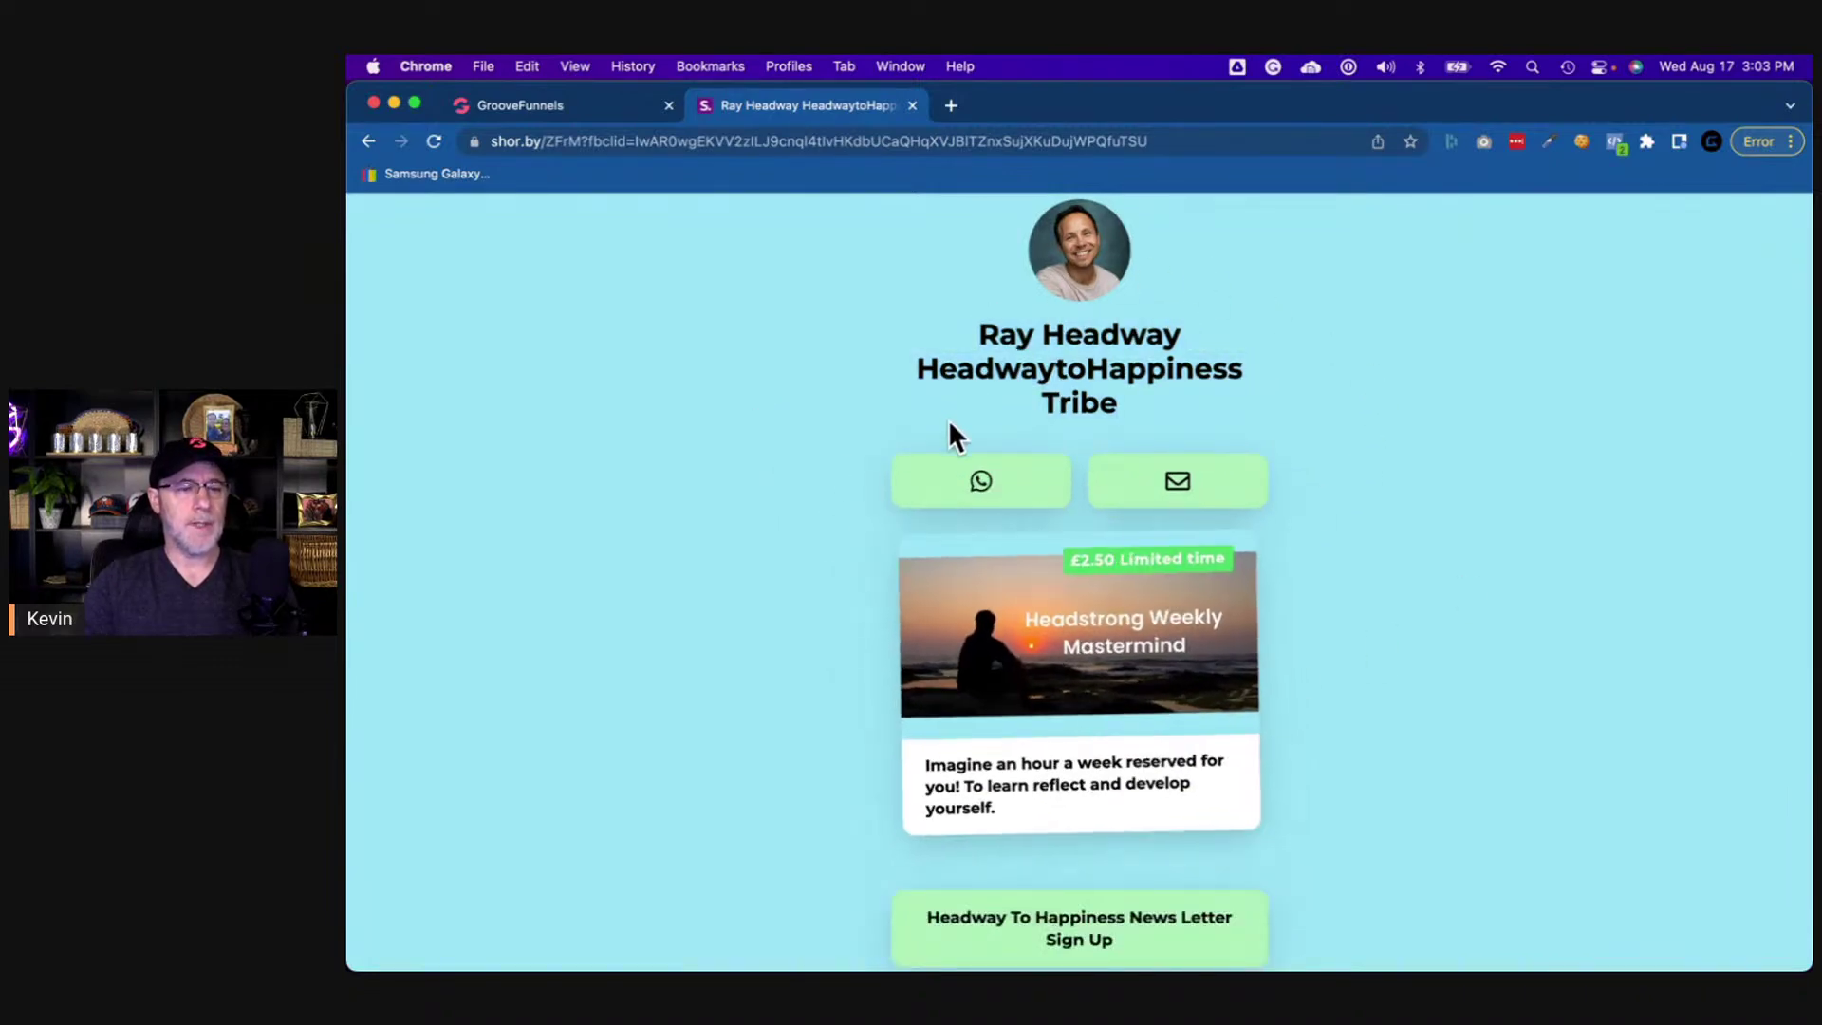
- Close the block settings panel to widen the canvas, then scroll the original page to the Mastermind card
{"action": "left_click", "coordinate": [613, 108]}
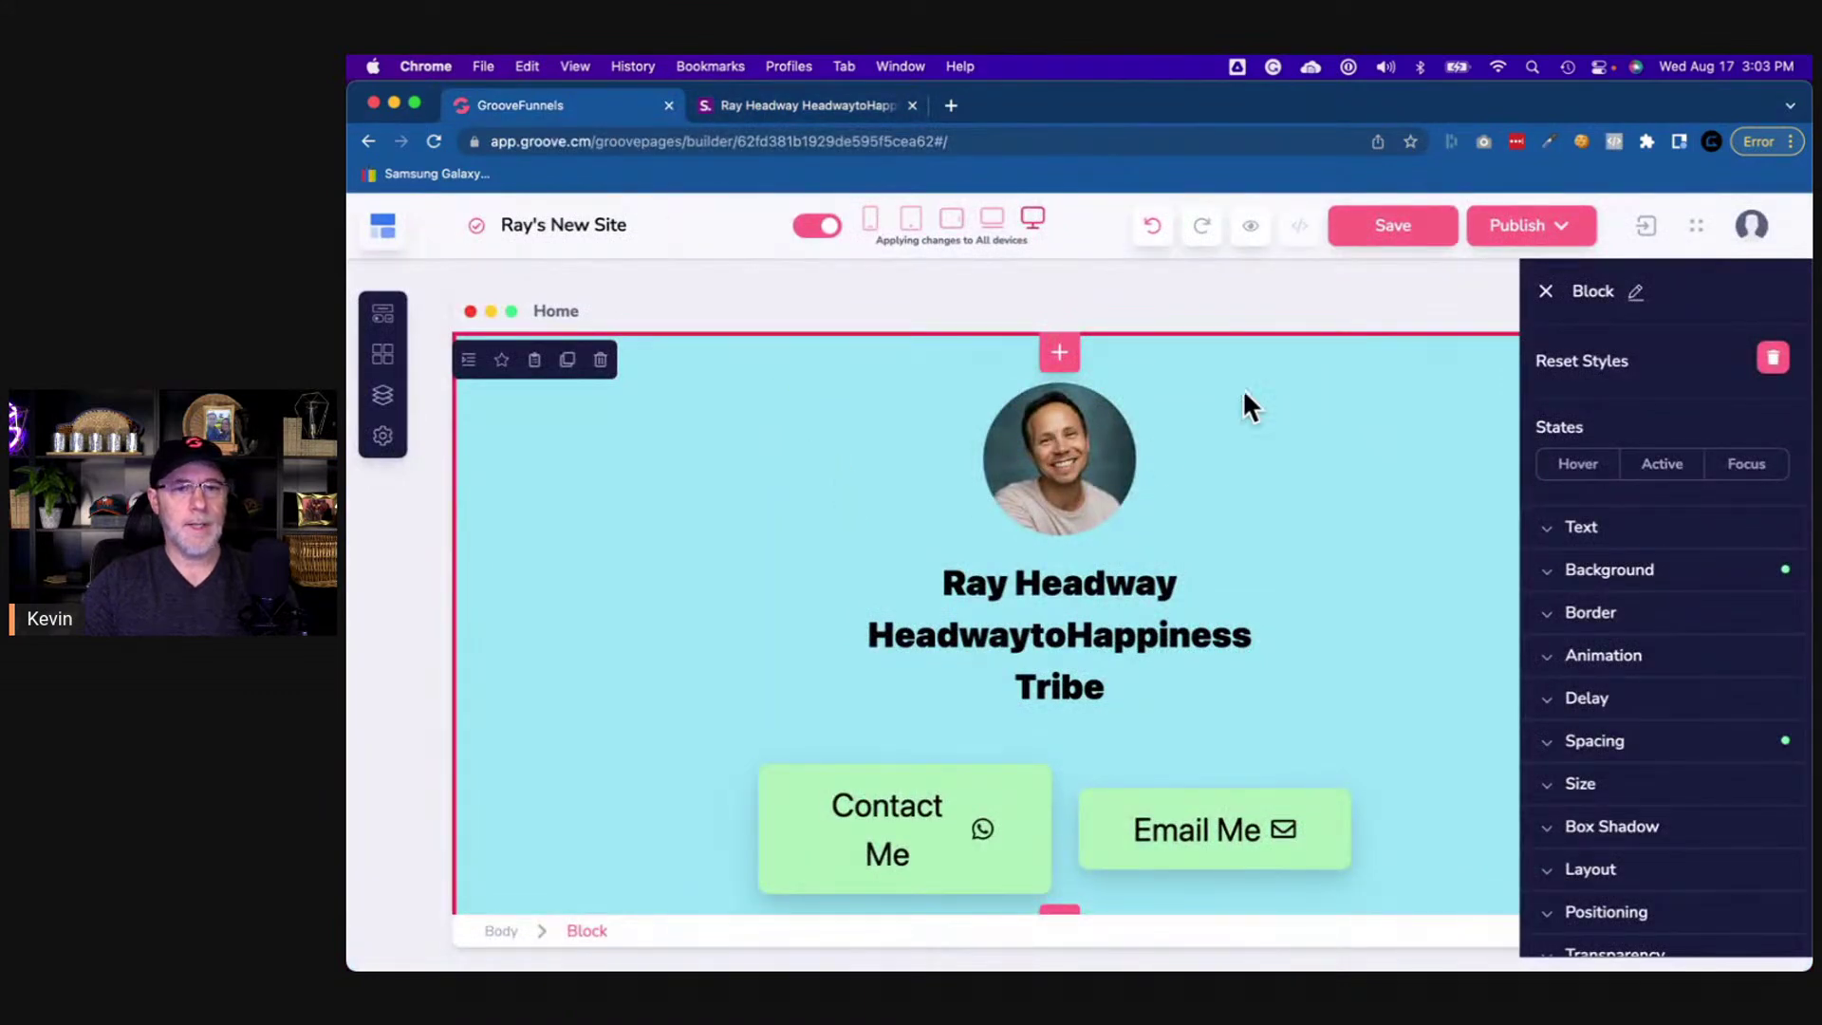
{"action": "left_click", "coordinate": [1544, 291]}
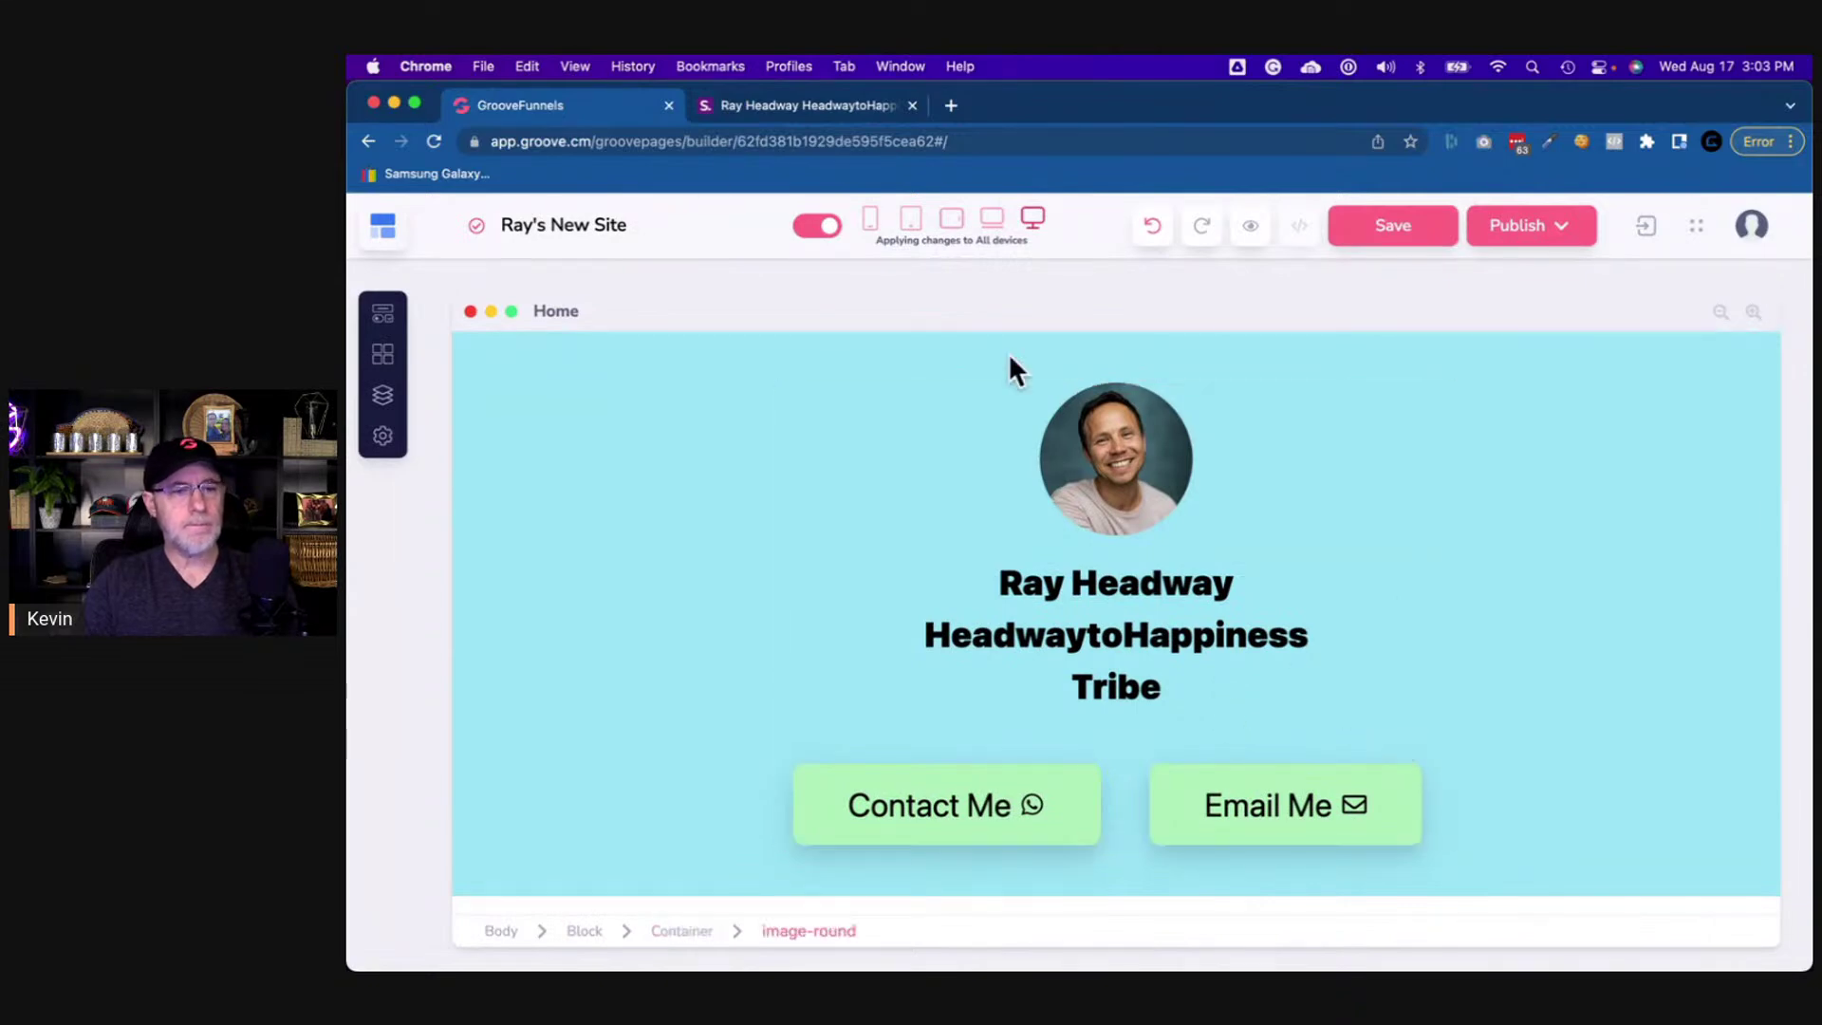
{"action": "left_click", "coordinate": [754, 105]}
{"action": "scroll", "coordinate": [806, 555], "scroll_direction": "down", "scroll_amount": 3}
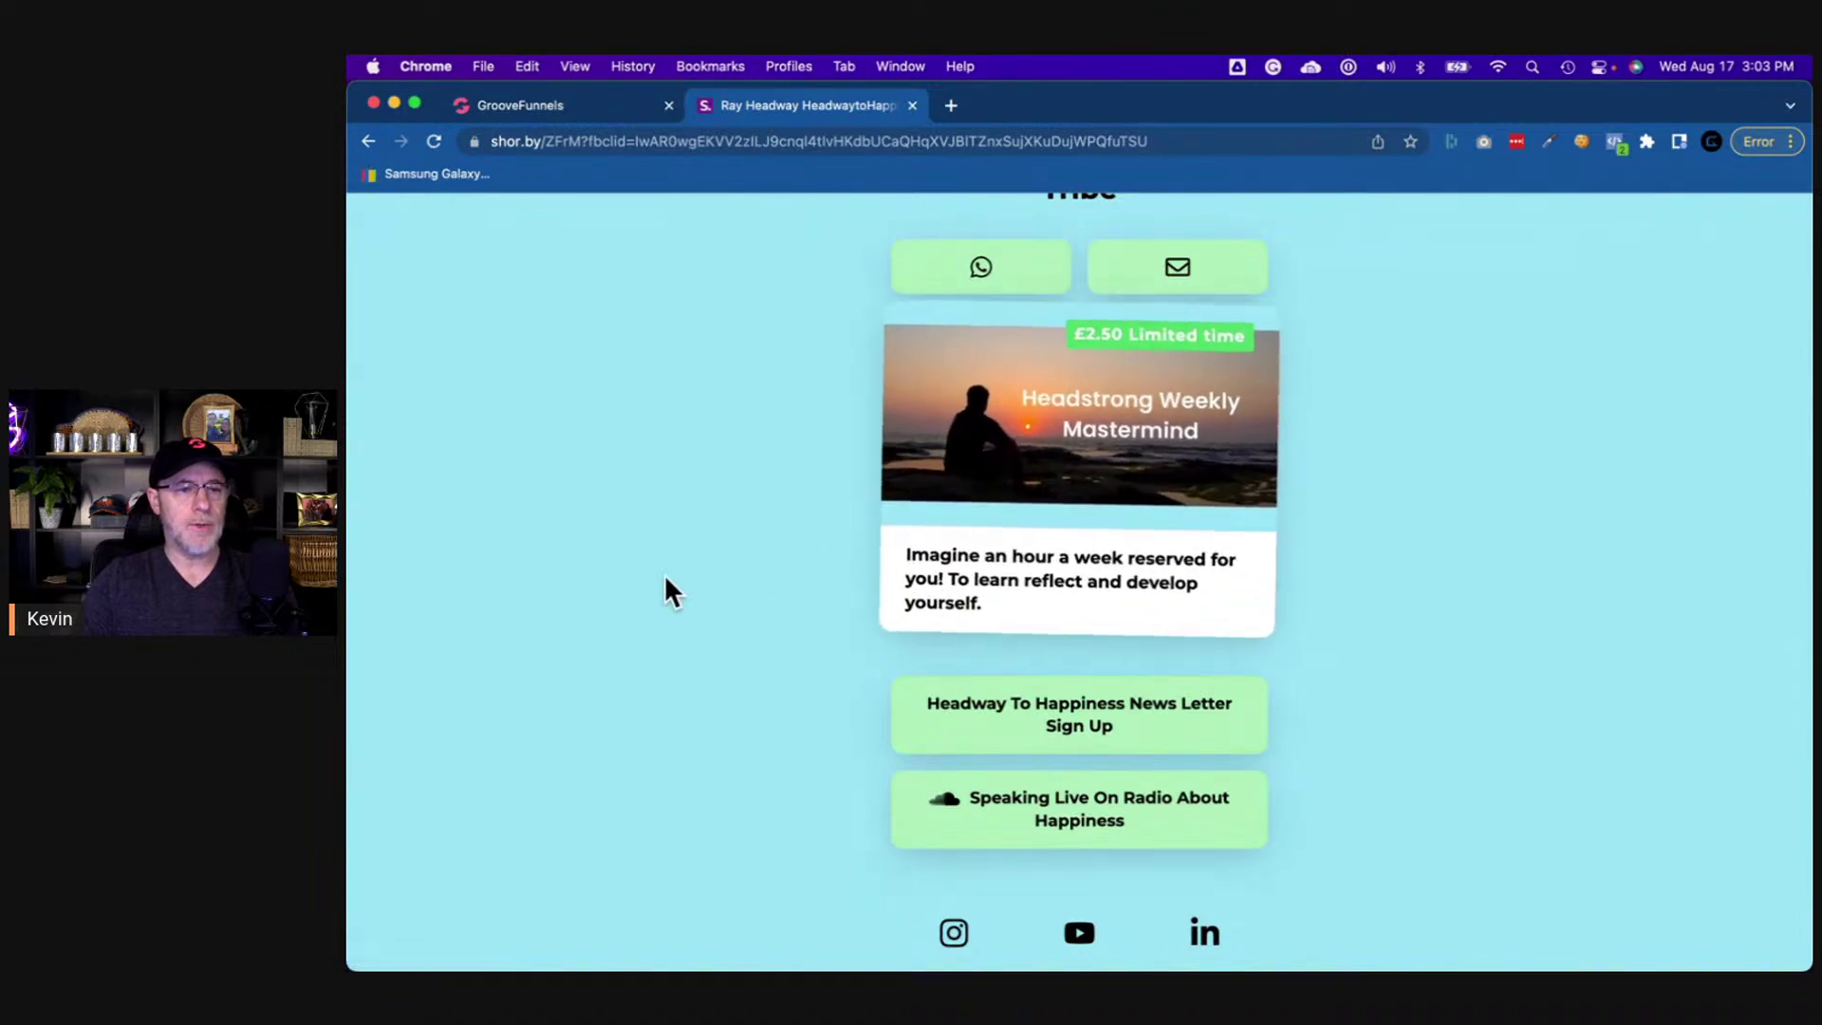
- Save the Headstrong Weekly Mastermind card image to the Screenshots folder as Headstrong Weekly Dojo-2.jpeg
{"action": "right_click", "coordinate": [992, 519]}
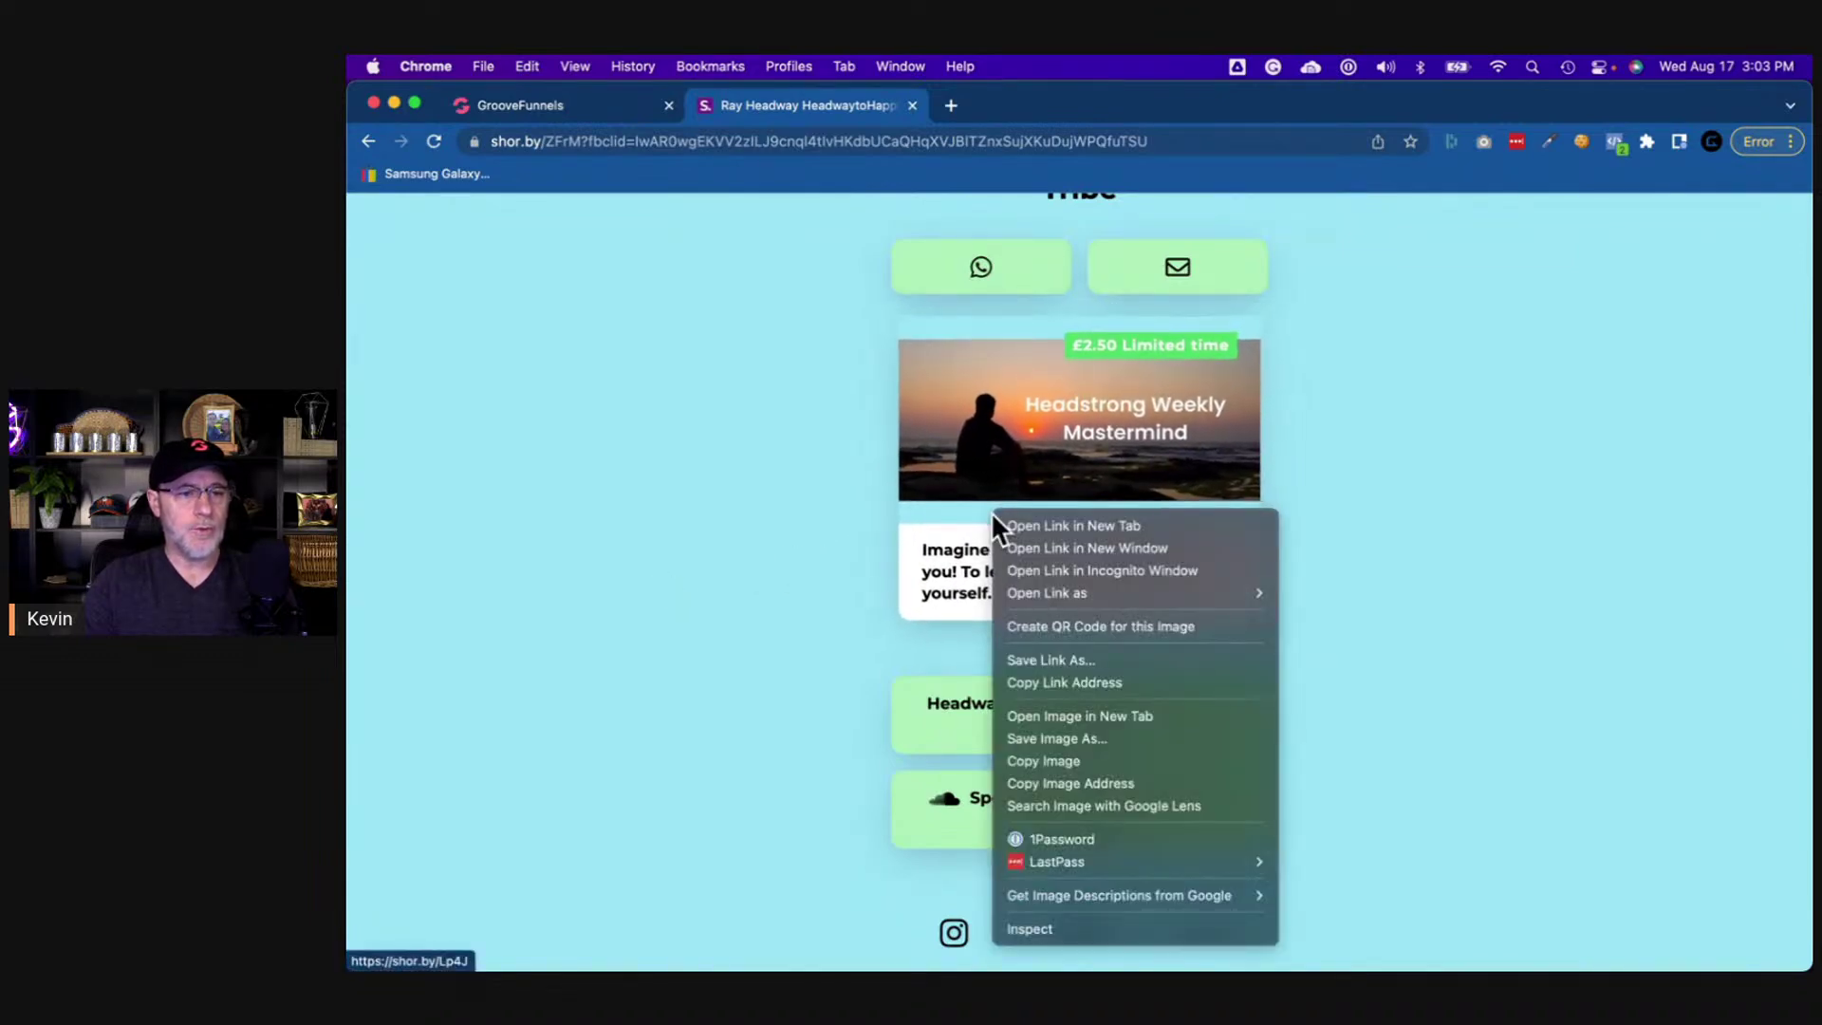
{"action": "left_click", "coordinate": [1089, 738]}
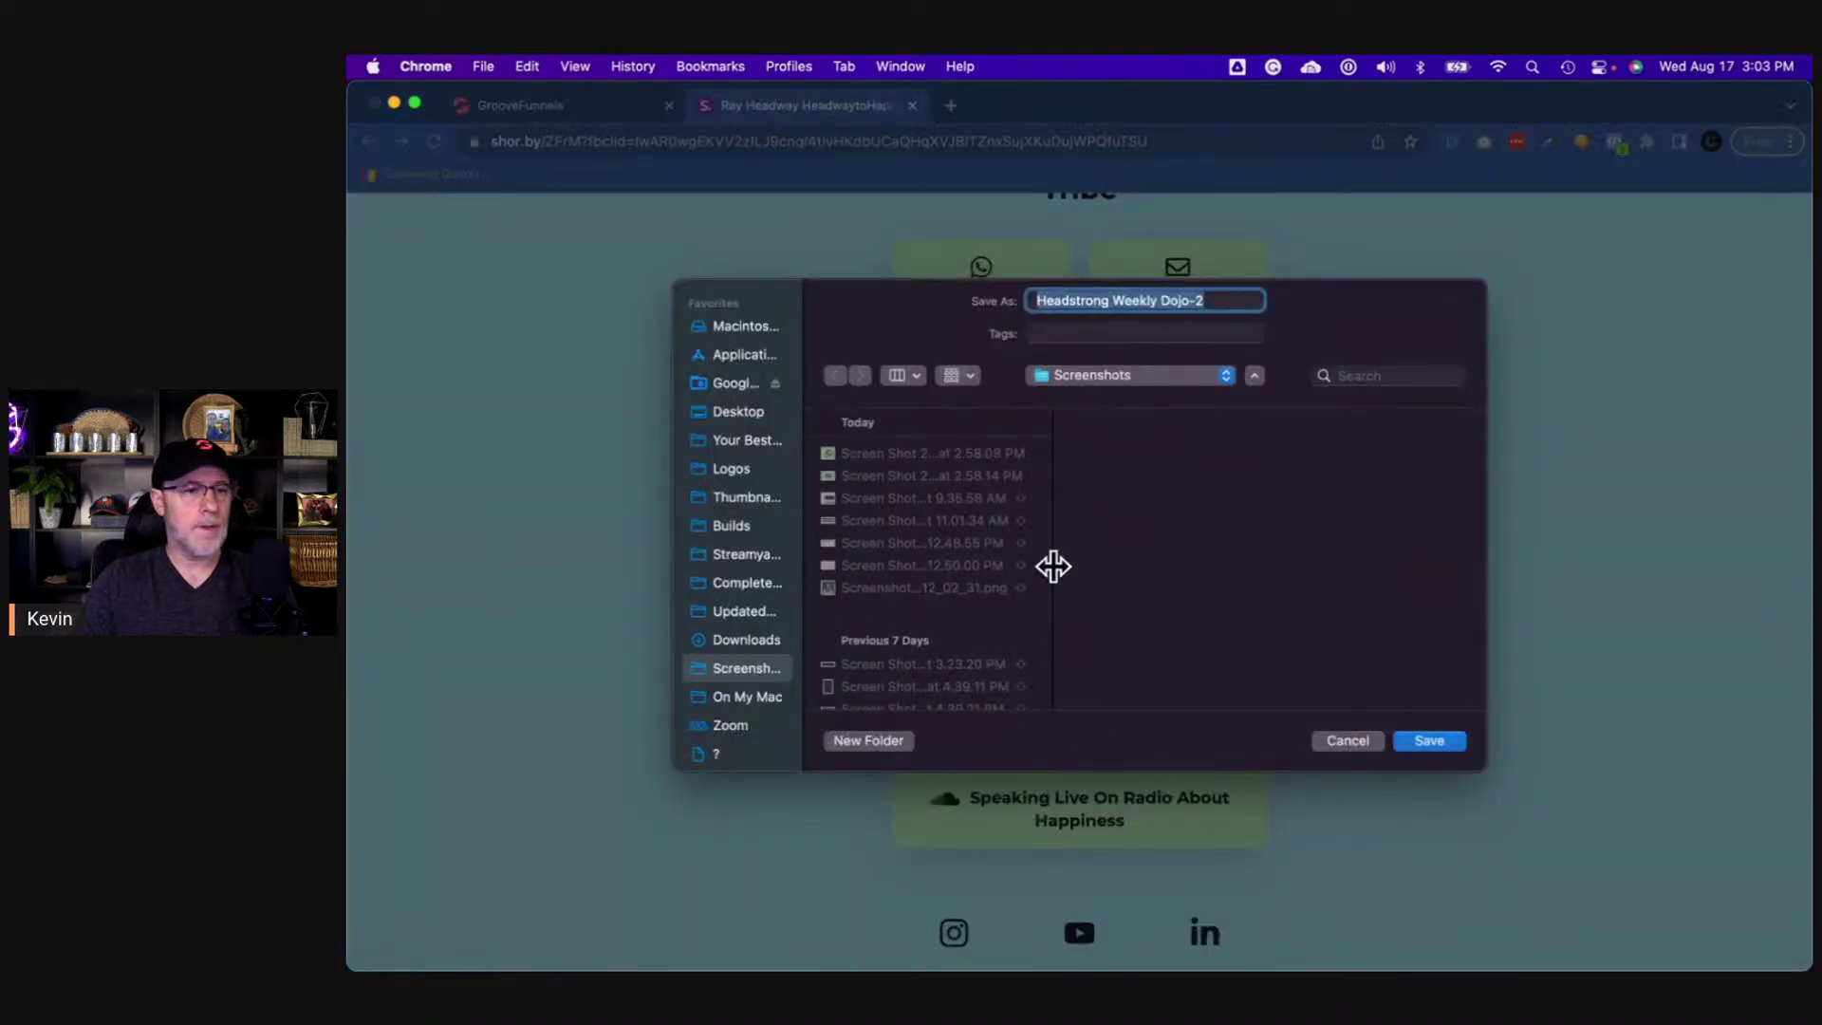
{"action": "left_click", "coordinate": [1430, 739]}
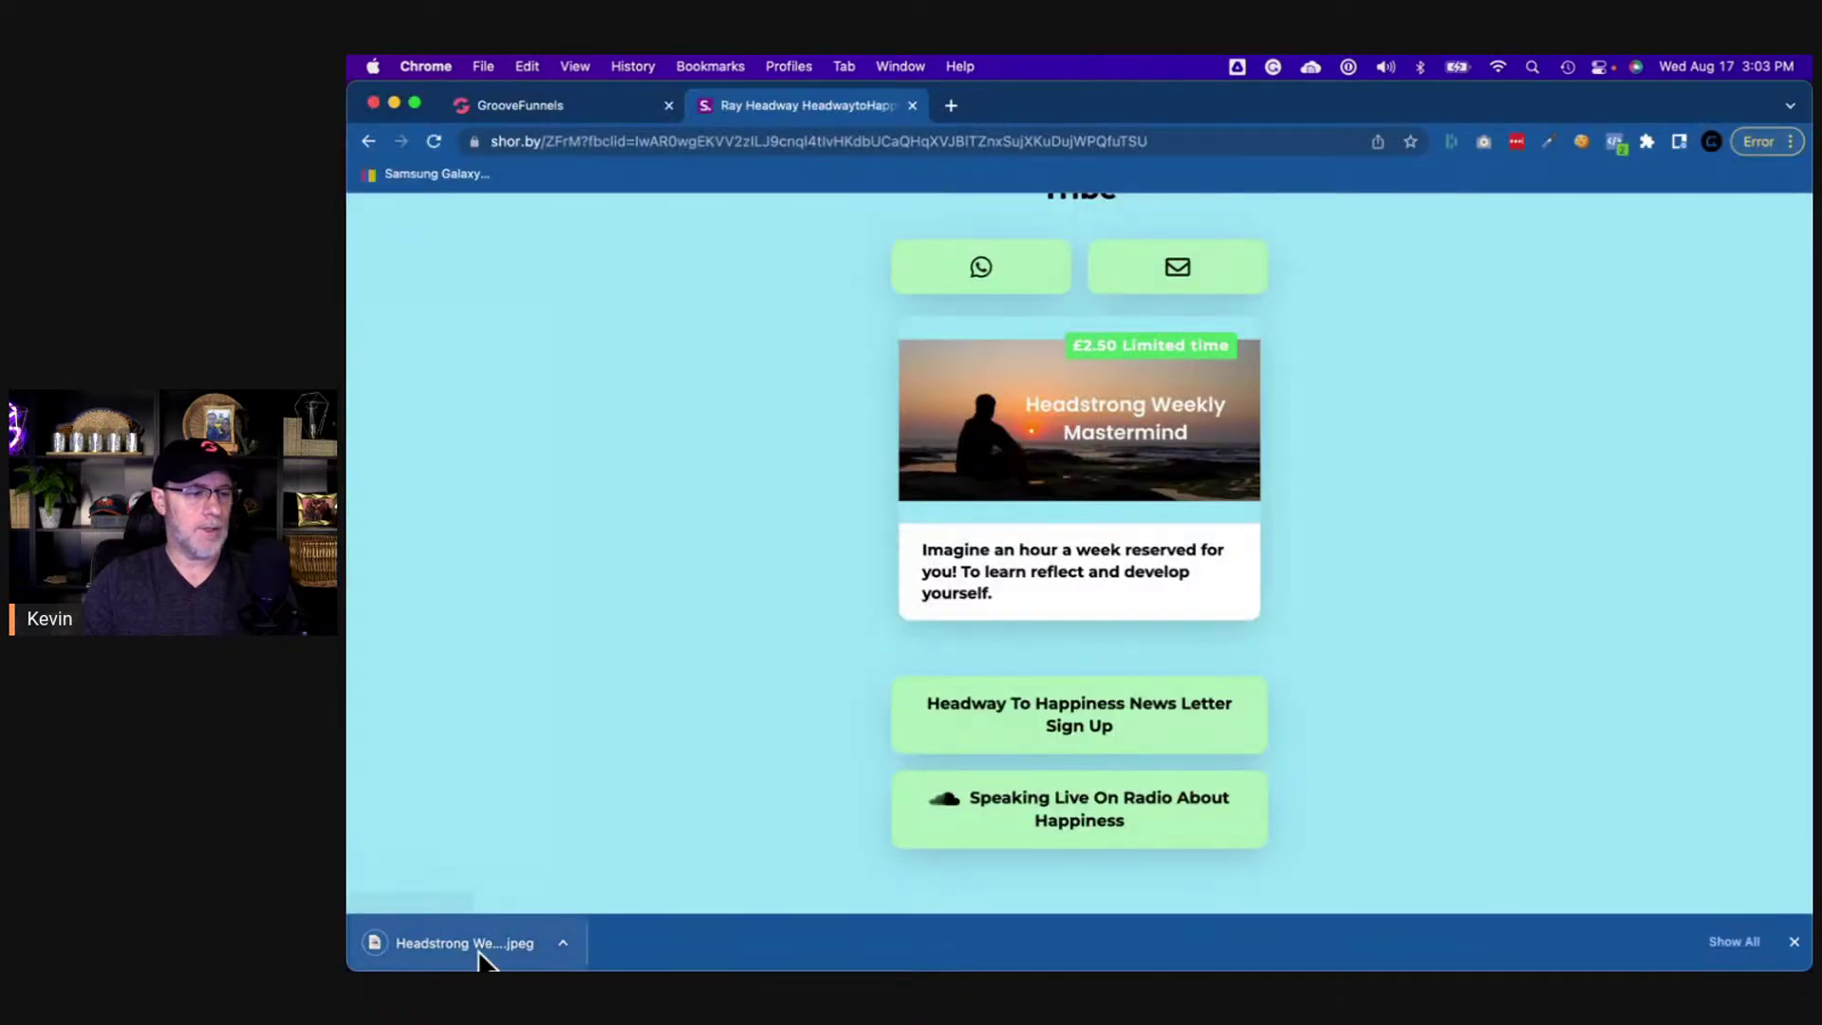
- Check the downloaded image in Preview, then return to the GroovePages builder
{"action": "left_click", "coordinate": [479, 956]}
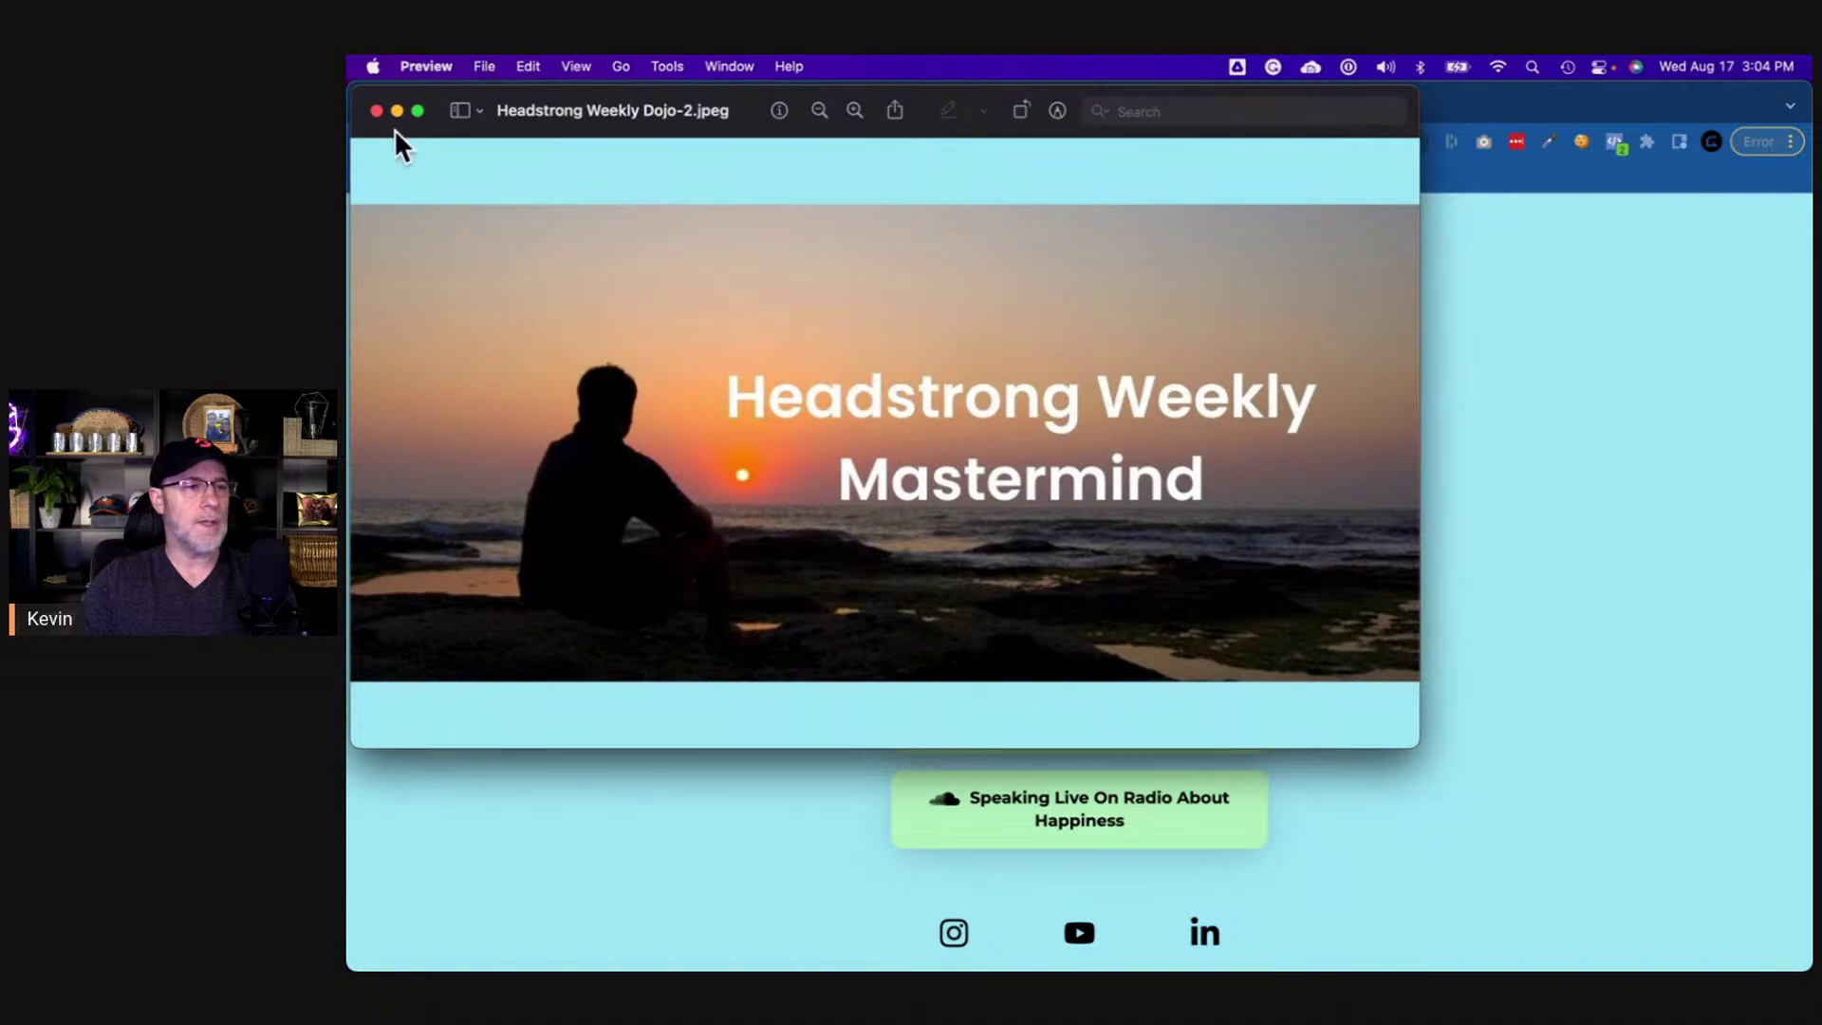
{"action": "left_click", "coordinate": [374, 110]}
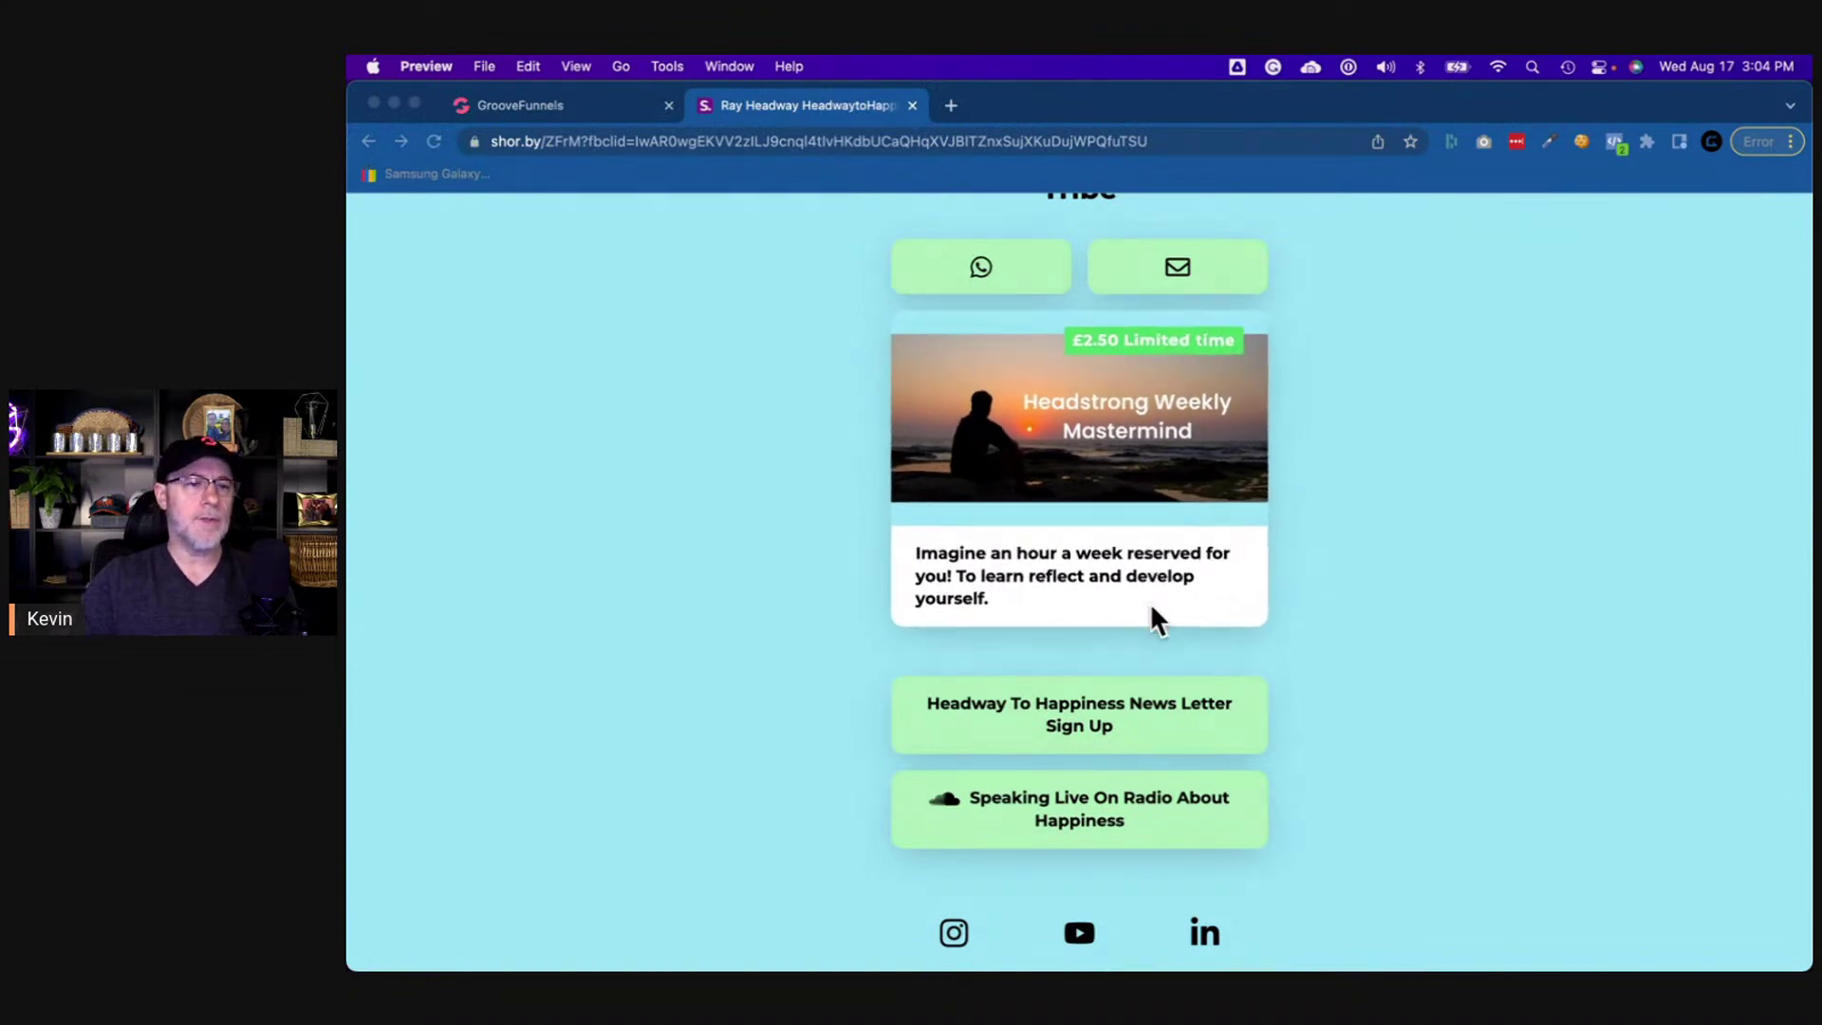
{"action": "left_click", "coordinate": [573, 104]}
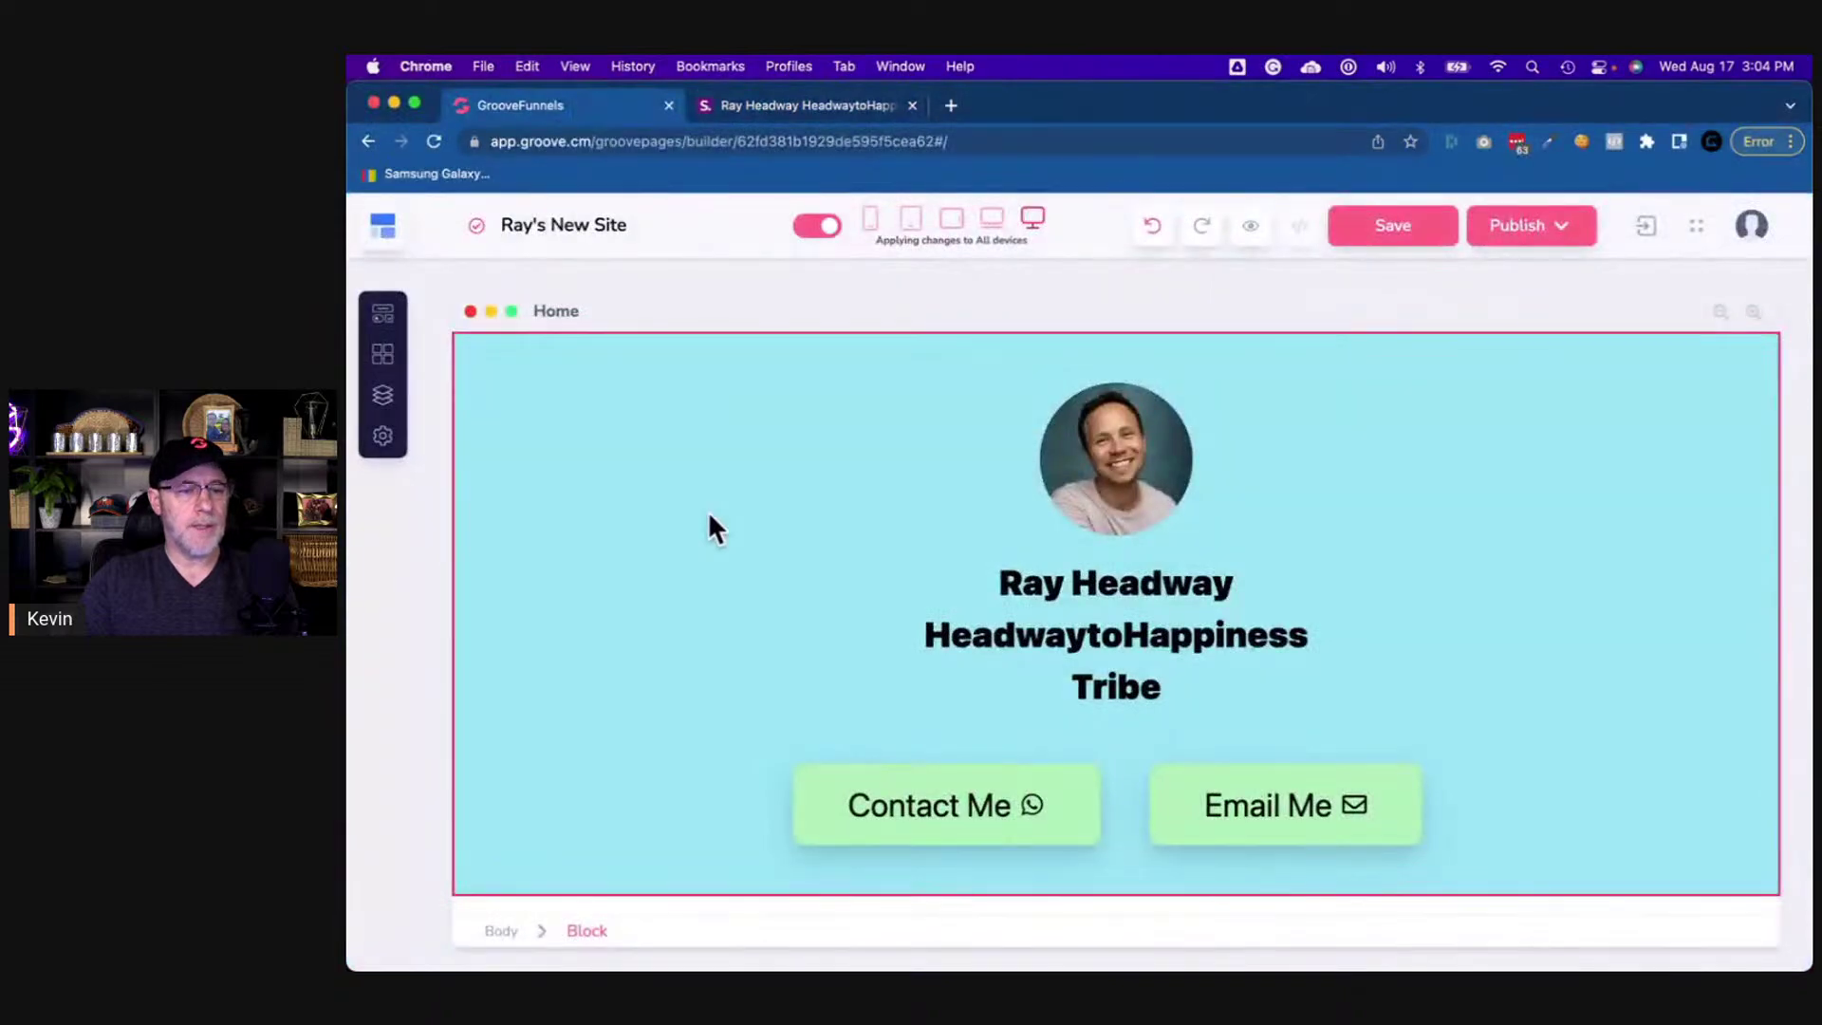
{"action": "left_click", "coordinate": [478, 357]}
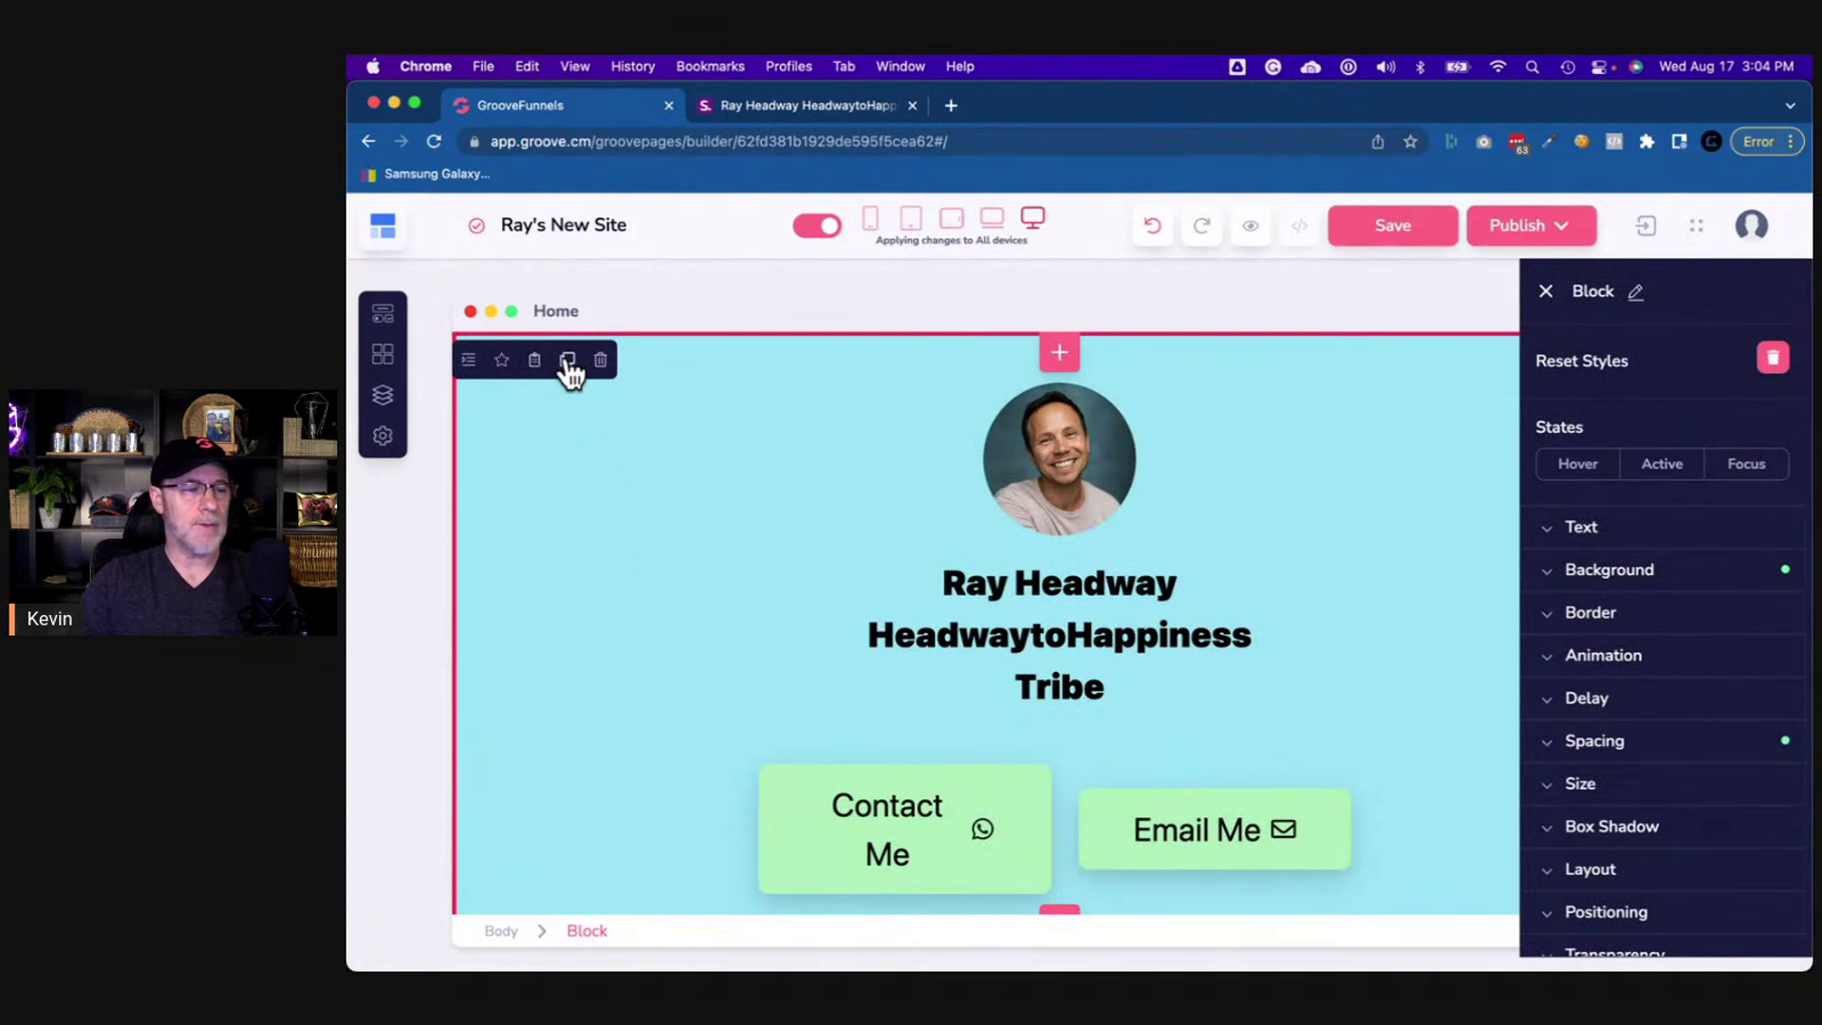
{"action": "scroll", "coordinate": [732, 543], "scroll_direction": "down", "scroll_amount": 1}
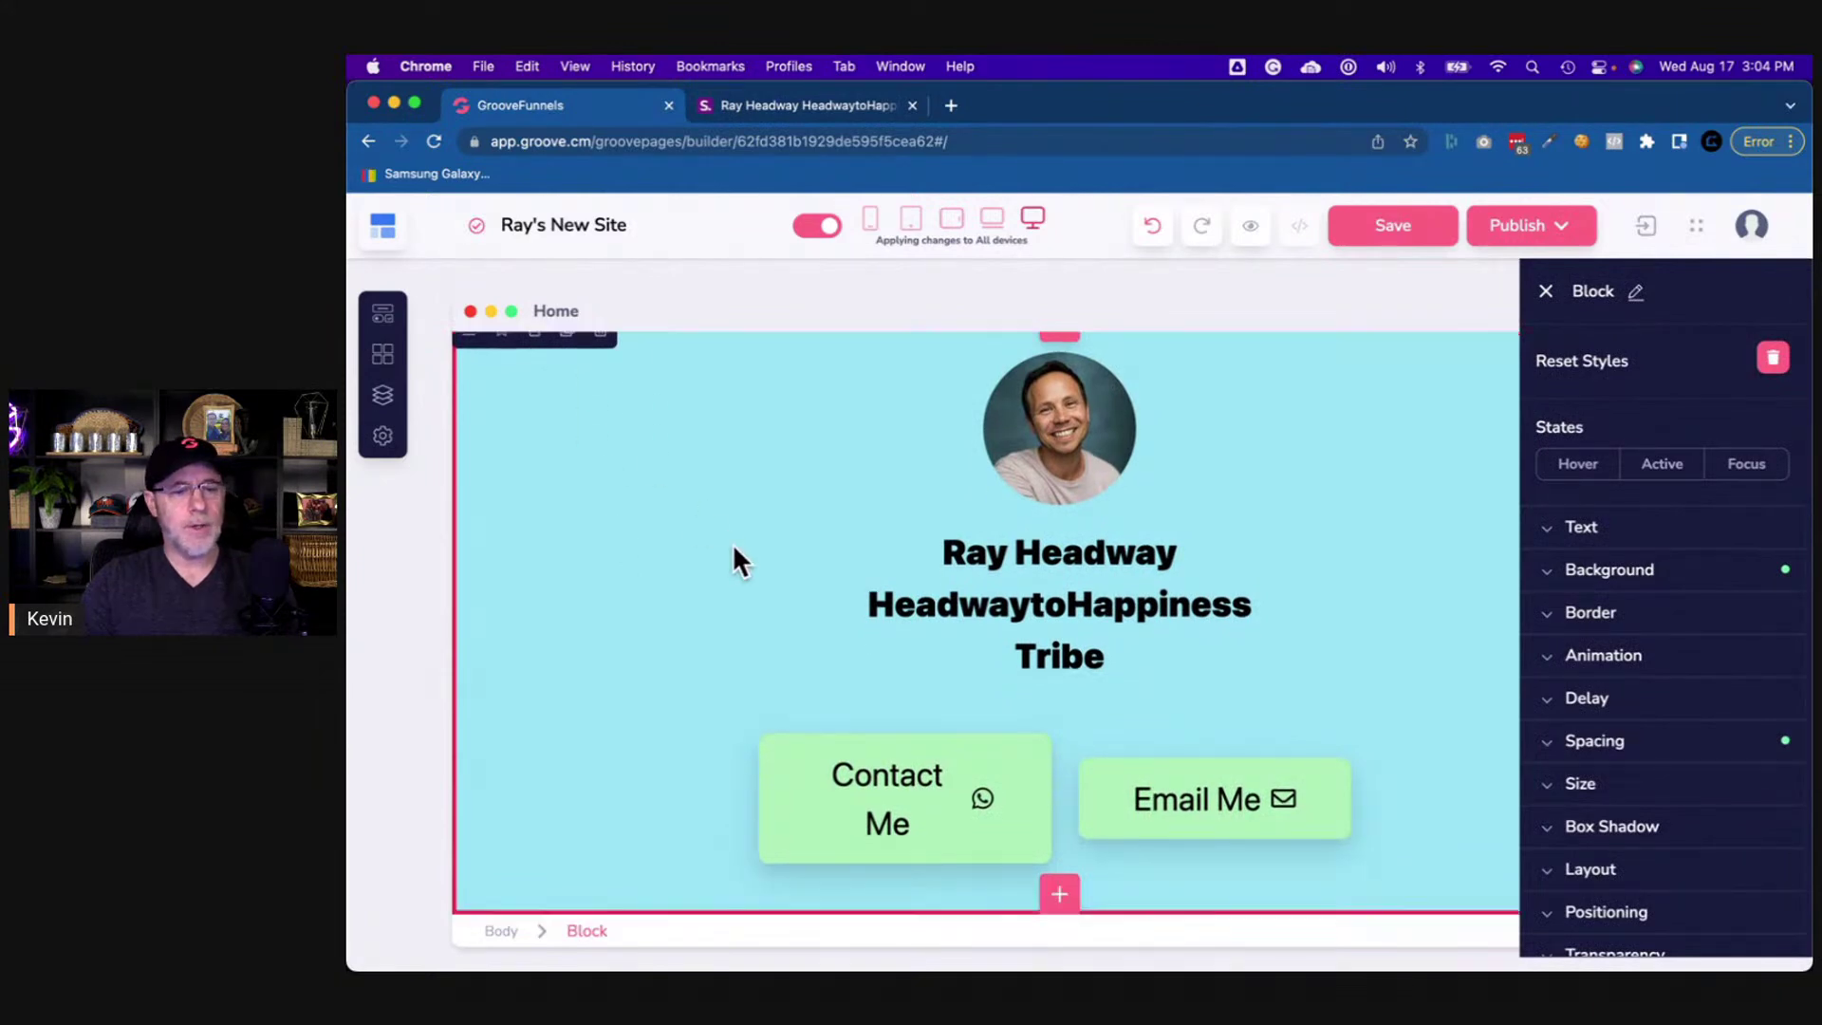
{"action": "left_click", "coordinate": [1062, 892]}
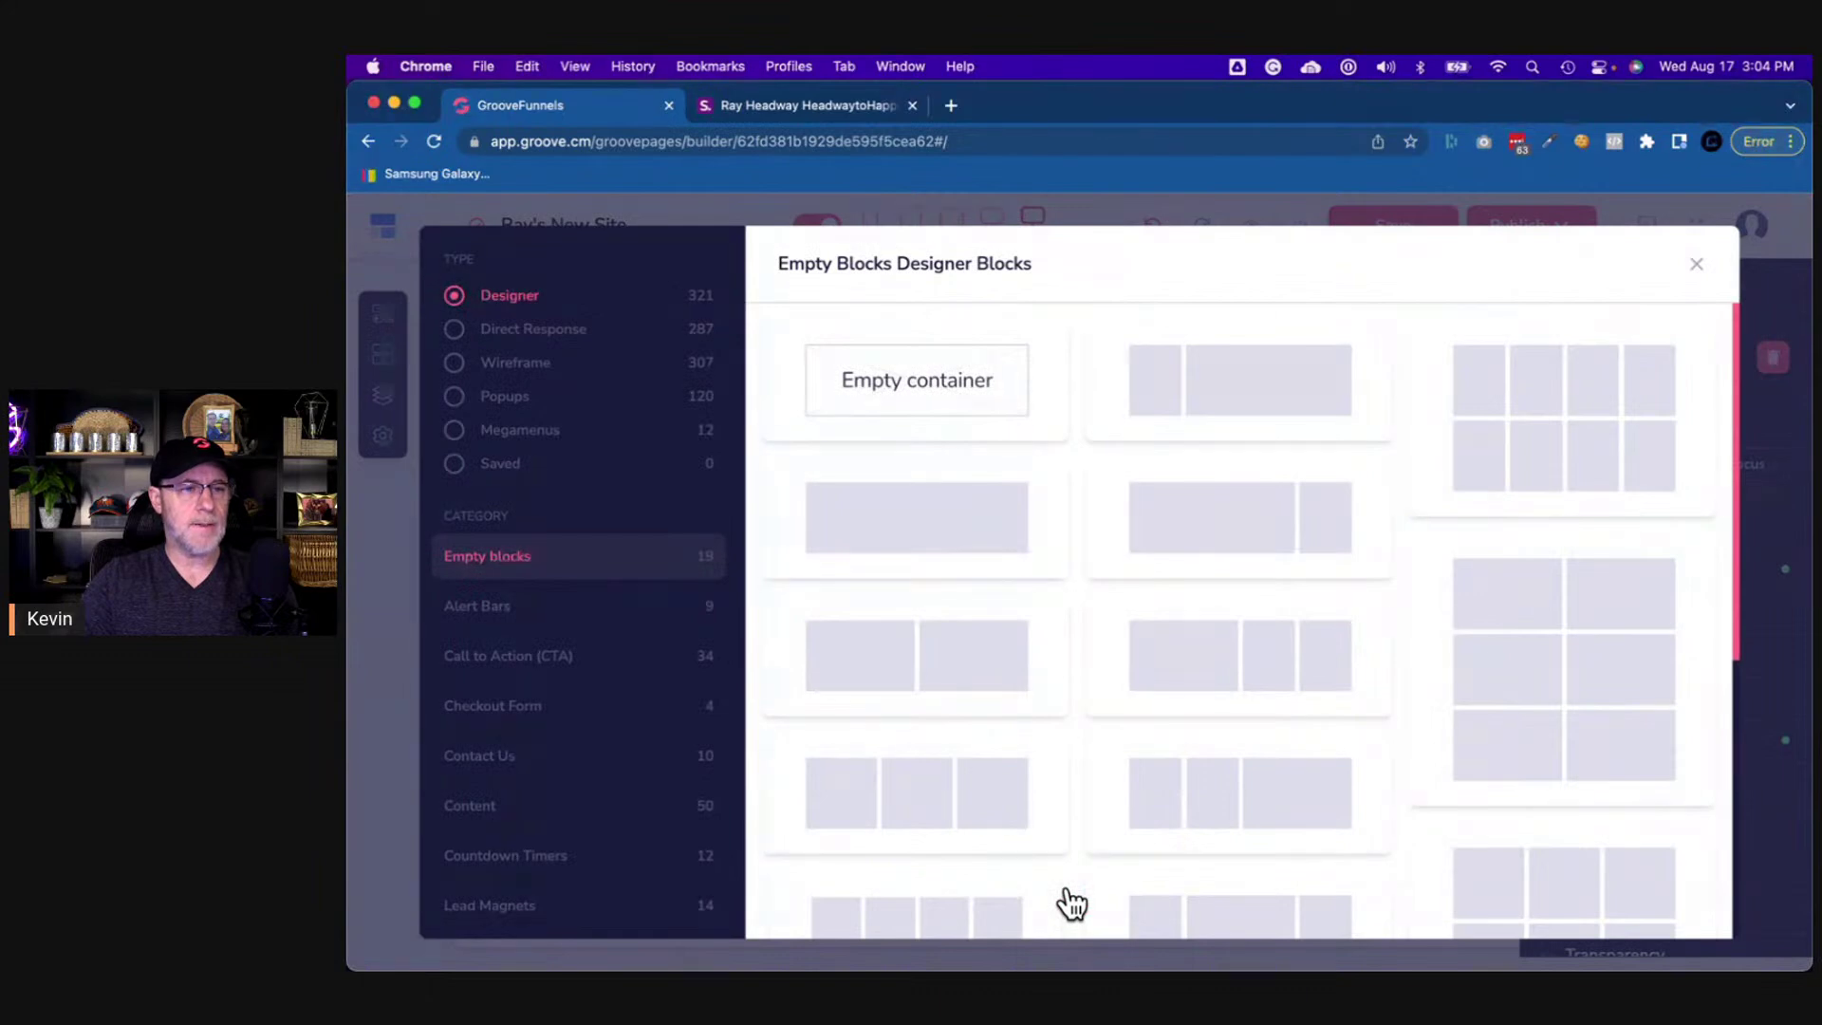
{"action": "left_click", "coordinate": [1697, 265]}
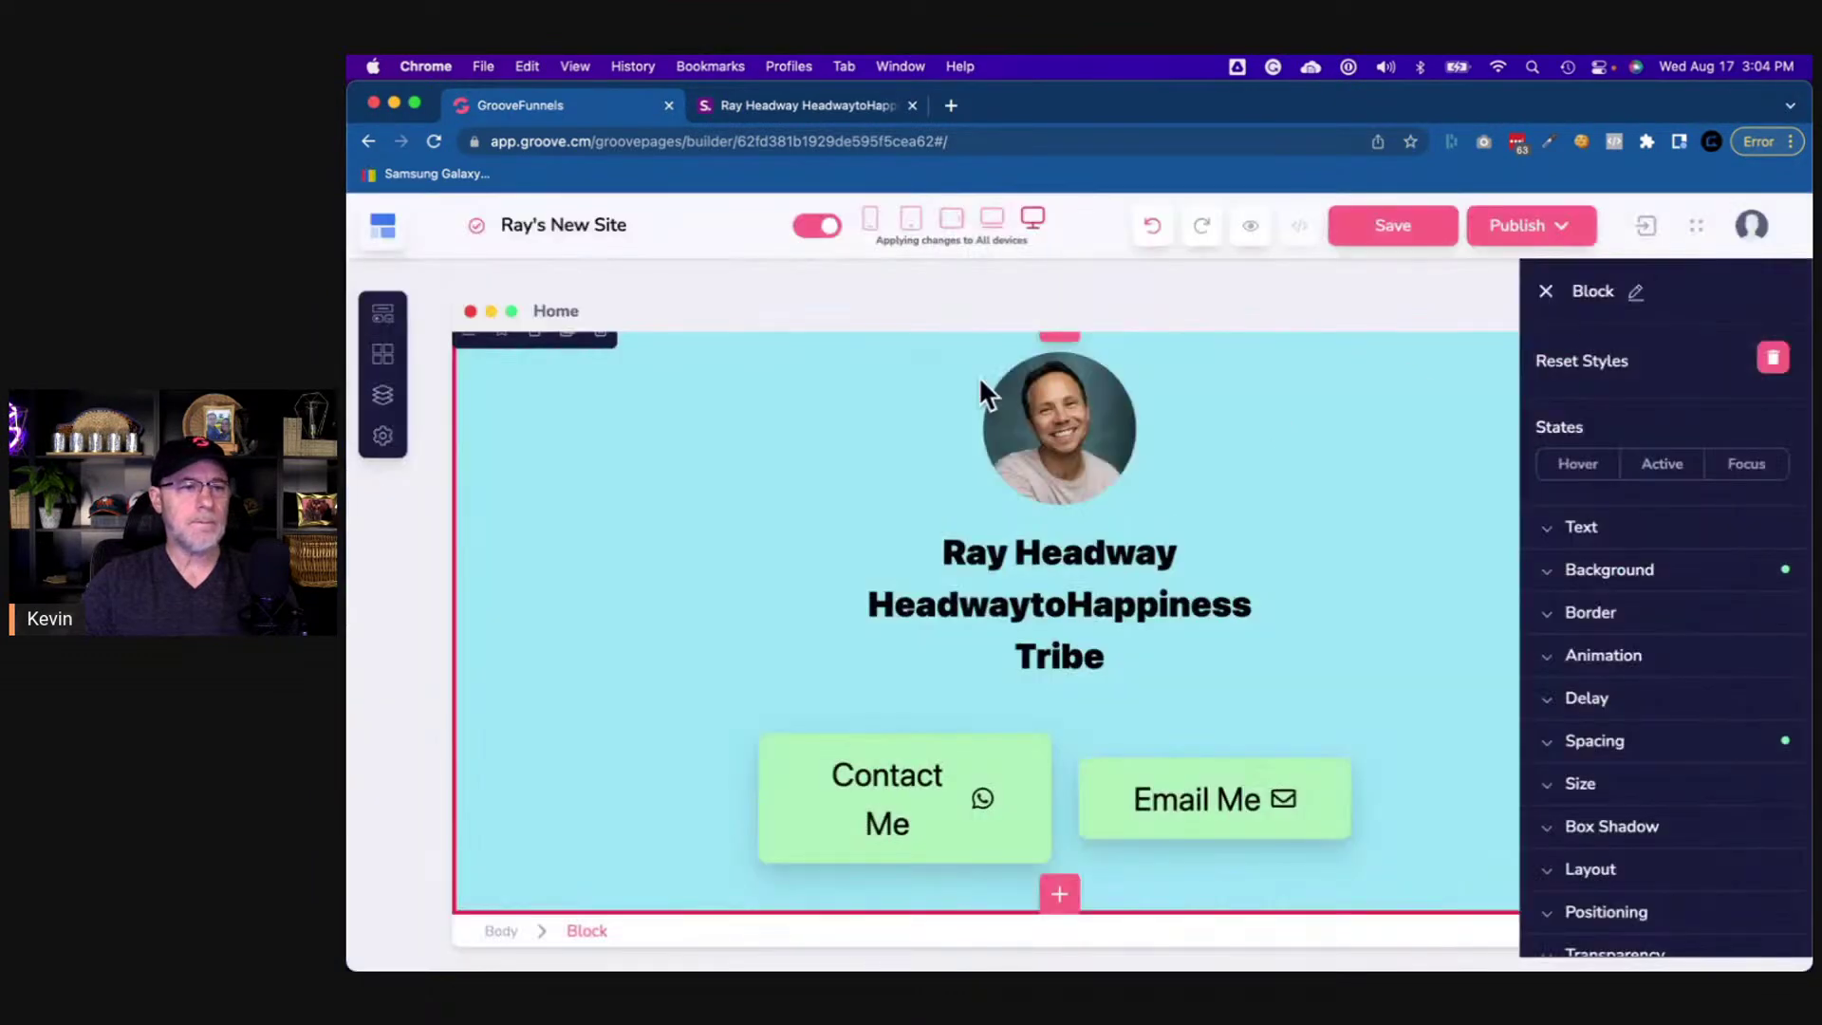
{"action": "scroll", "coordinate": [835, 488], "scroll_direction": "up", "scroll_amount": 1}
{"action": "left_click", "coordinate": [1004, 480]}
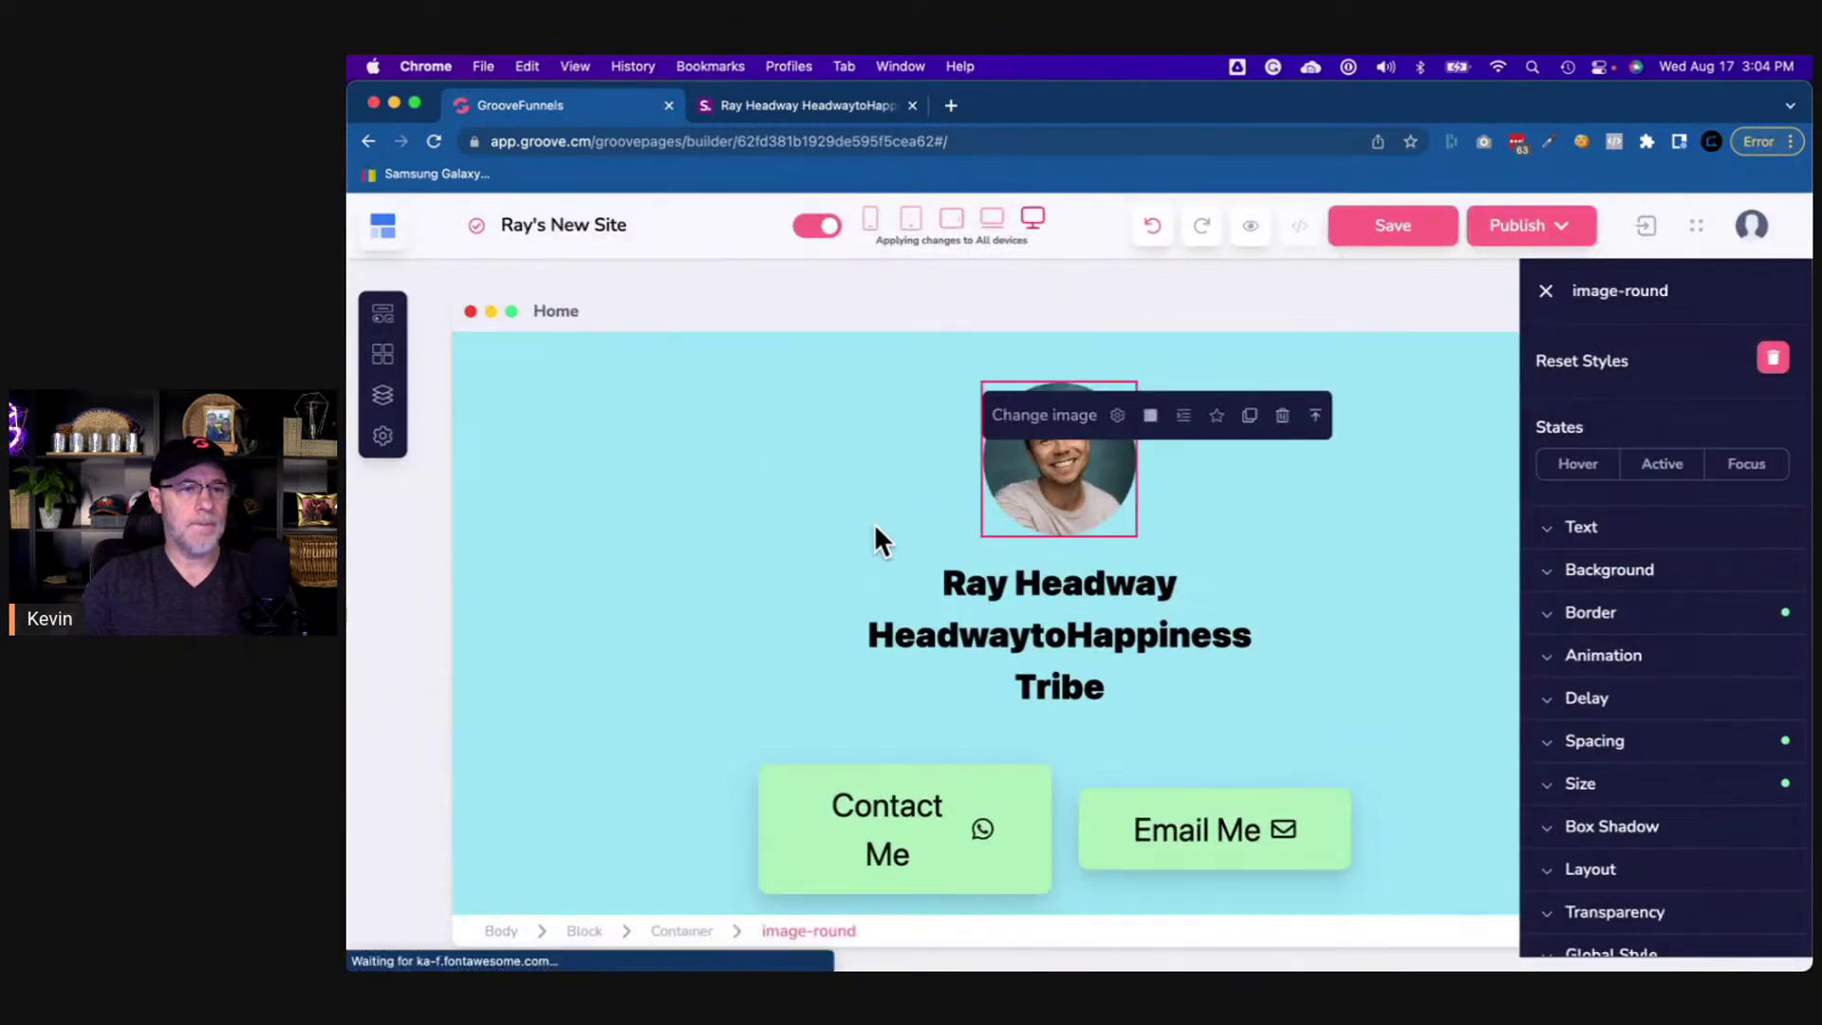
{"action": "scroll", "coordinate": [874, 522], "scroll_direction": "down", "scroll_amount": 1}
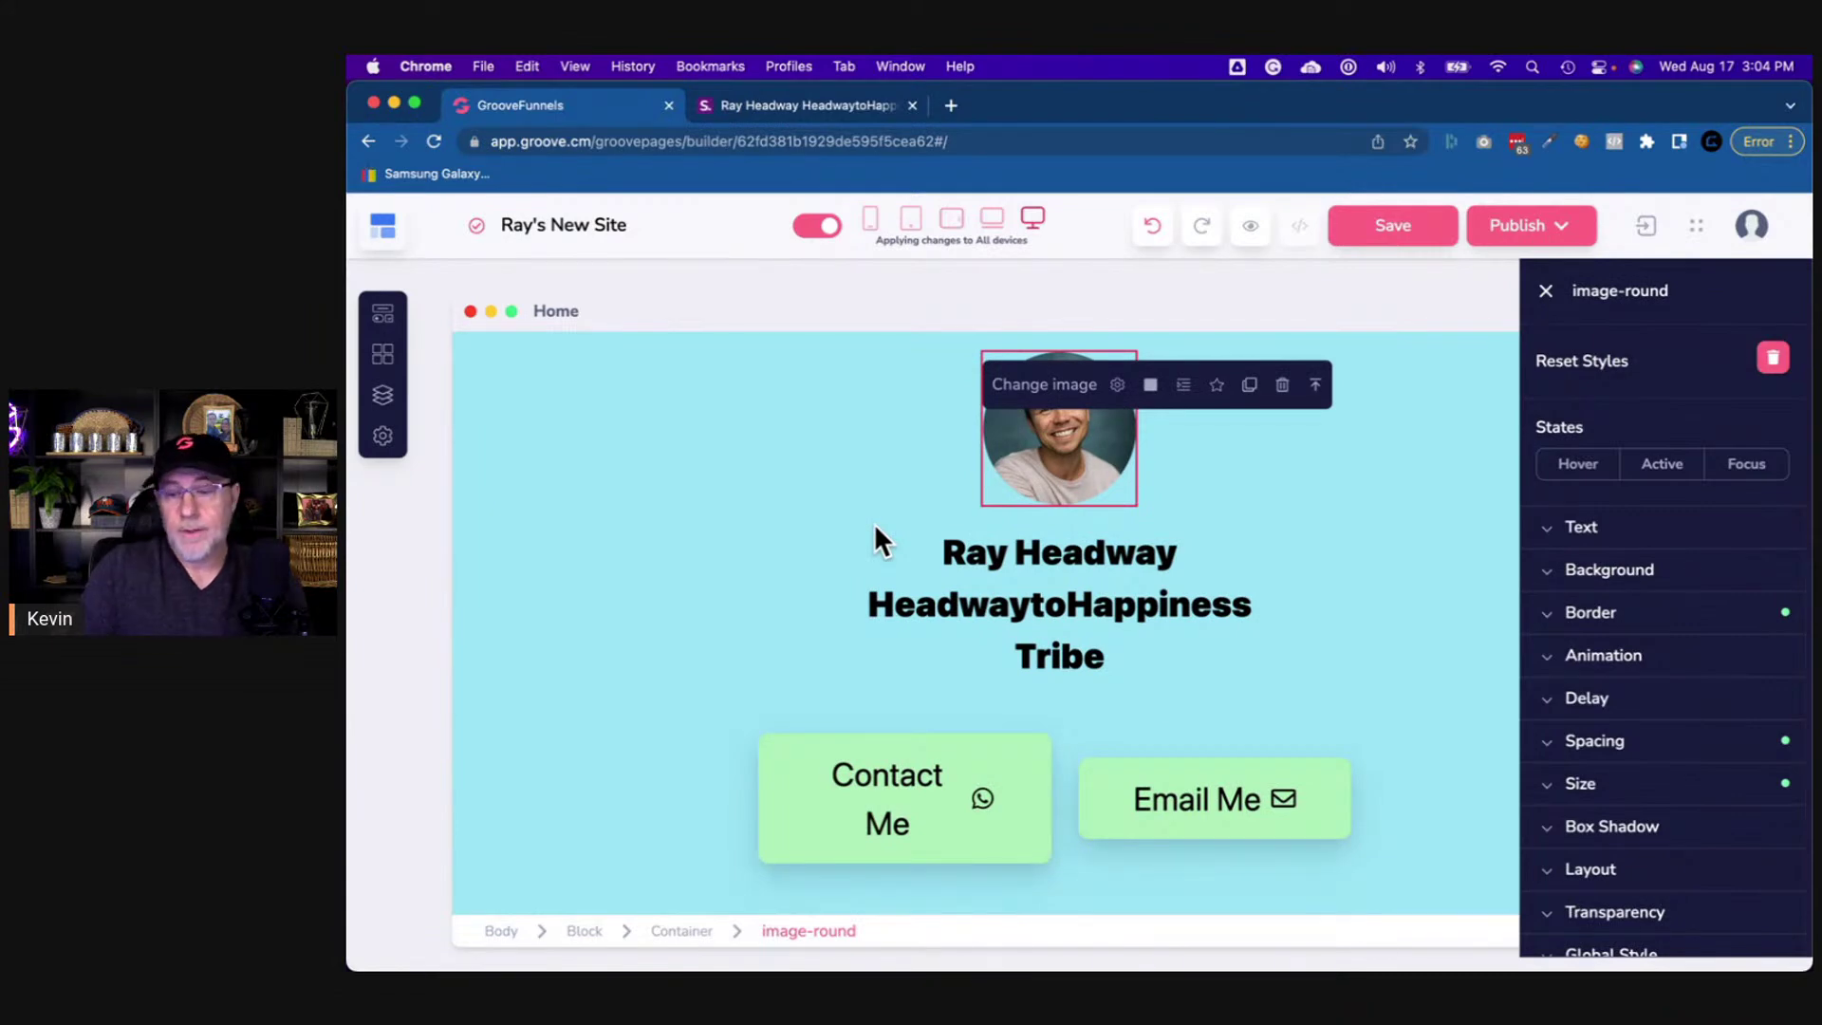
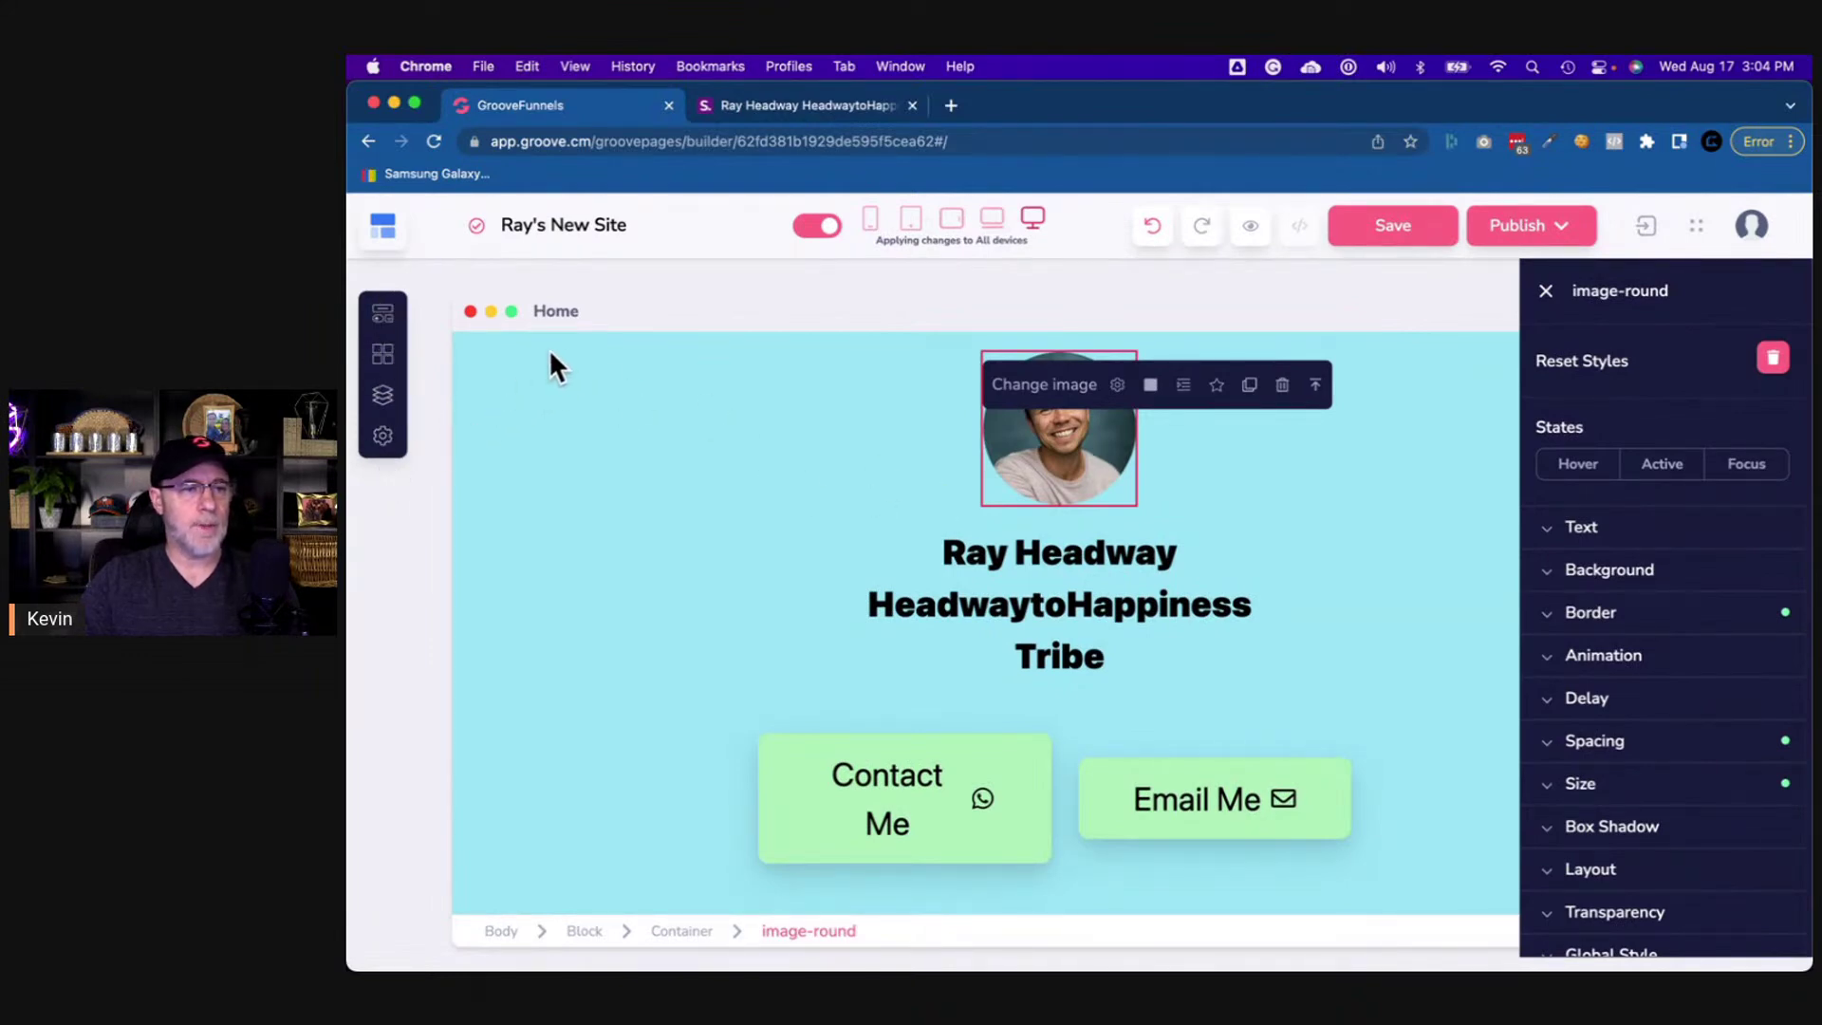
- Insert an Empty container from Designer Blocks below the profile block, then select the buttons' container
{"action": "left_click", "coordinate": [471, 349]}
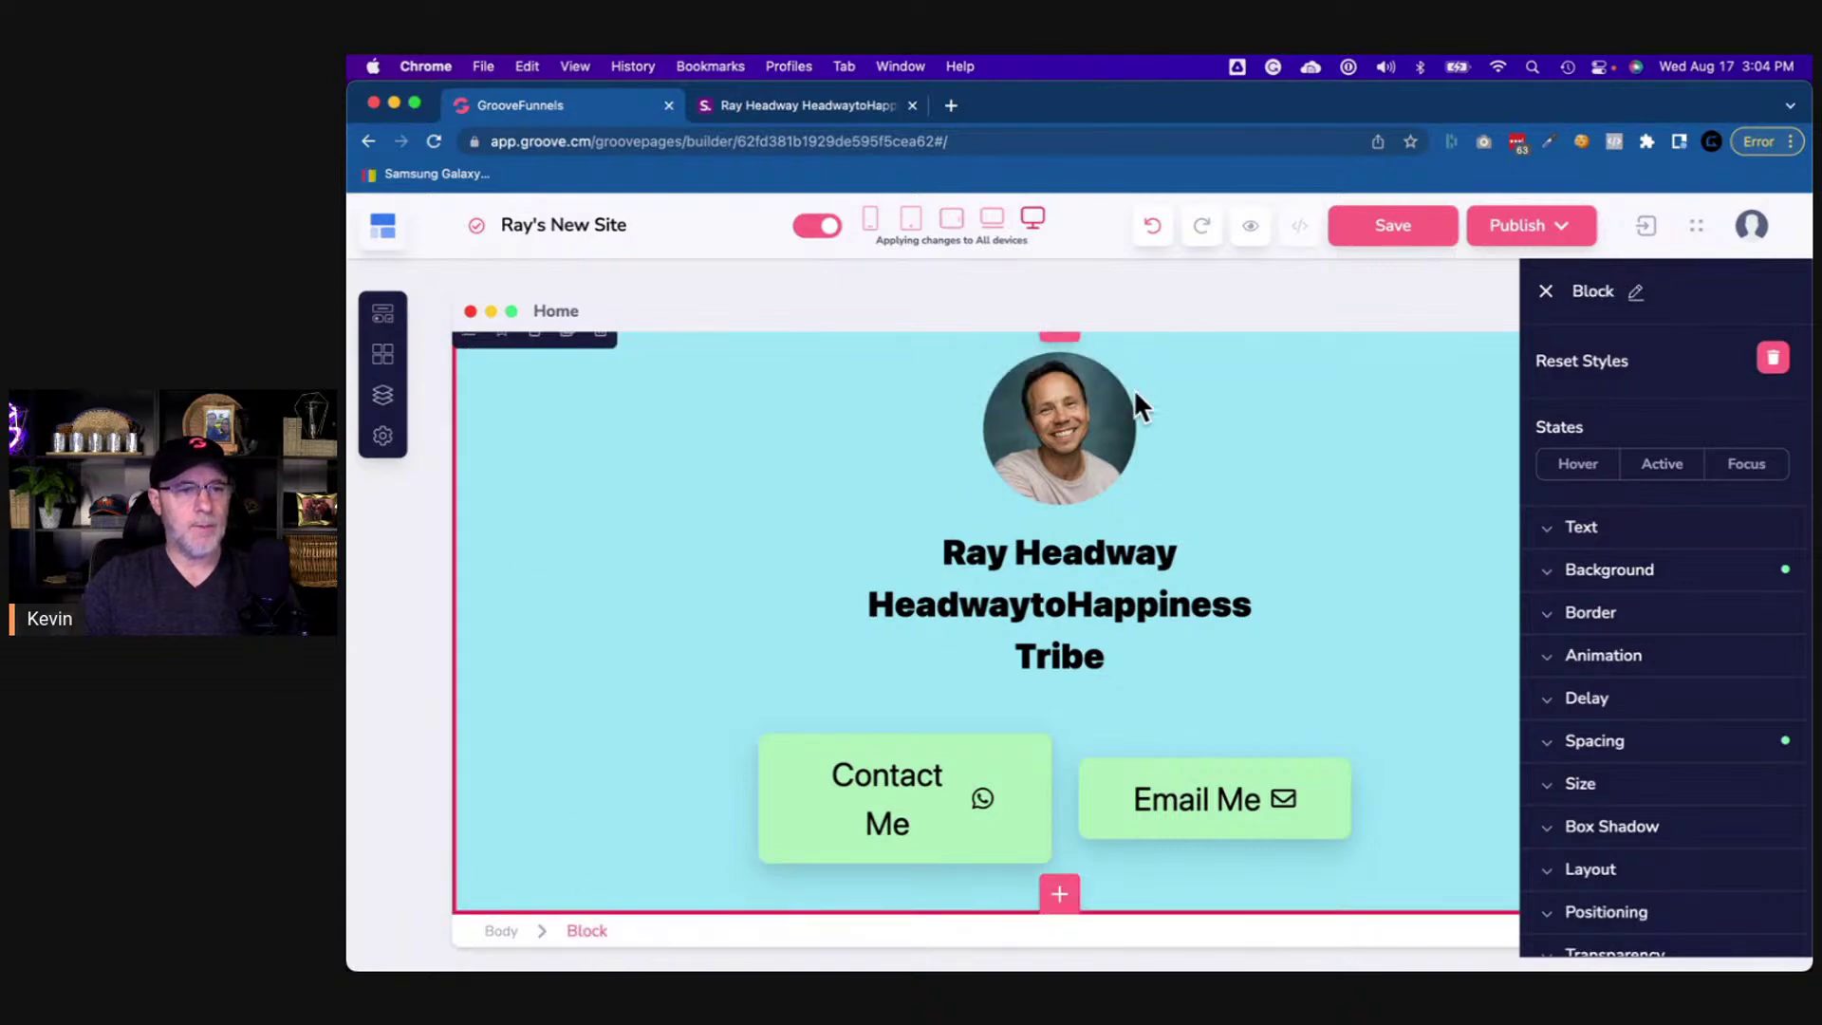
{"action": "scroll", "coordinate": [1114, 380], "scroll_direction": "up", "scroll_amount": 1}
{"action": "scroll", "coordinate": [1103, 648], "scroll_direction": "down", "scroll_amount": 1}
{"action": "left_click", "coordinate": [1058, 894]}
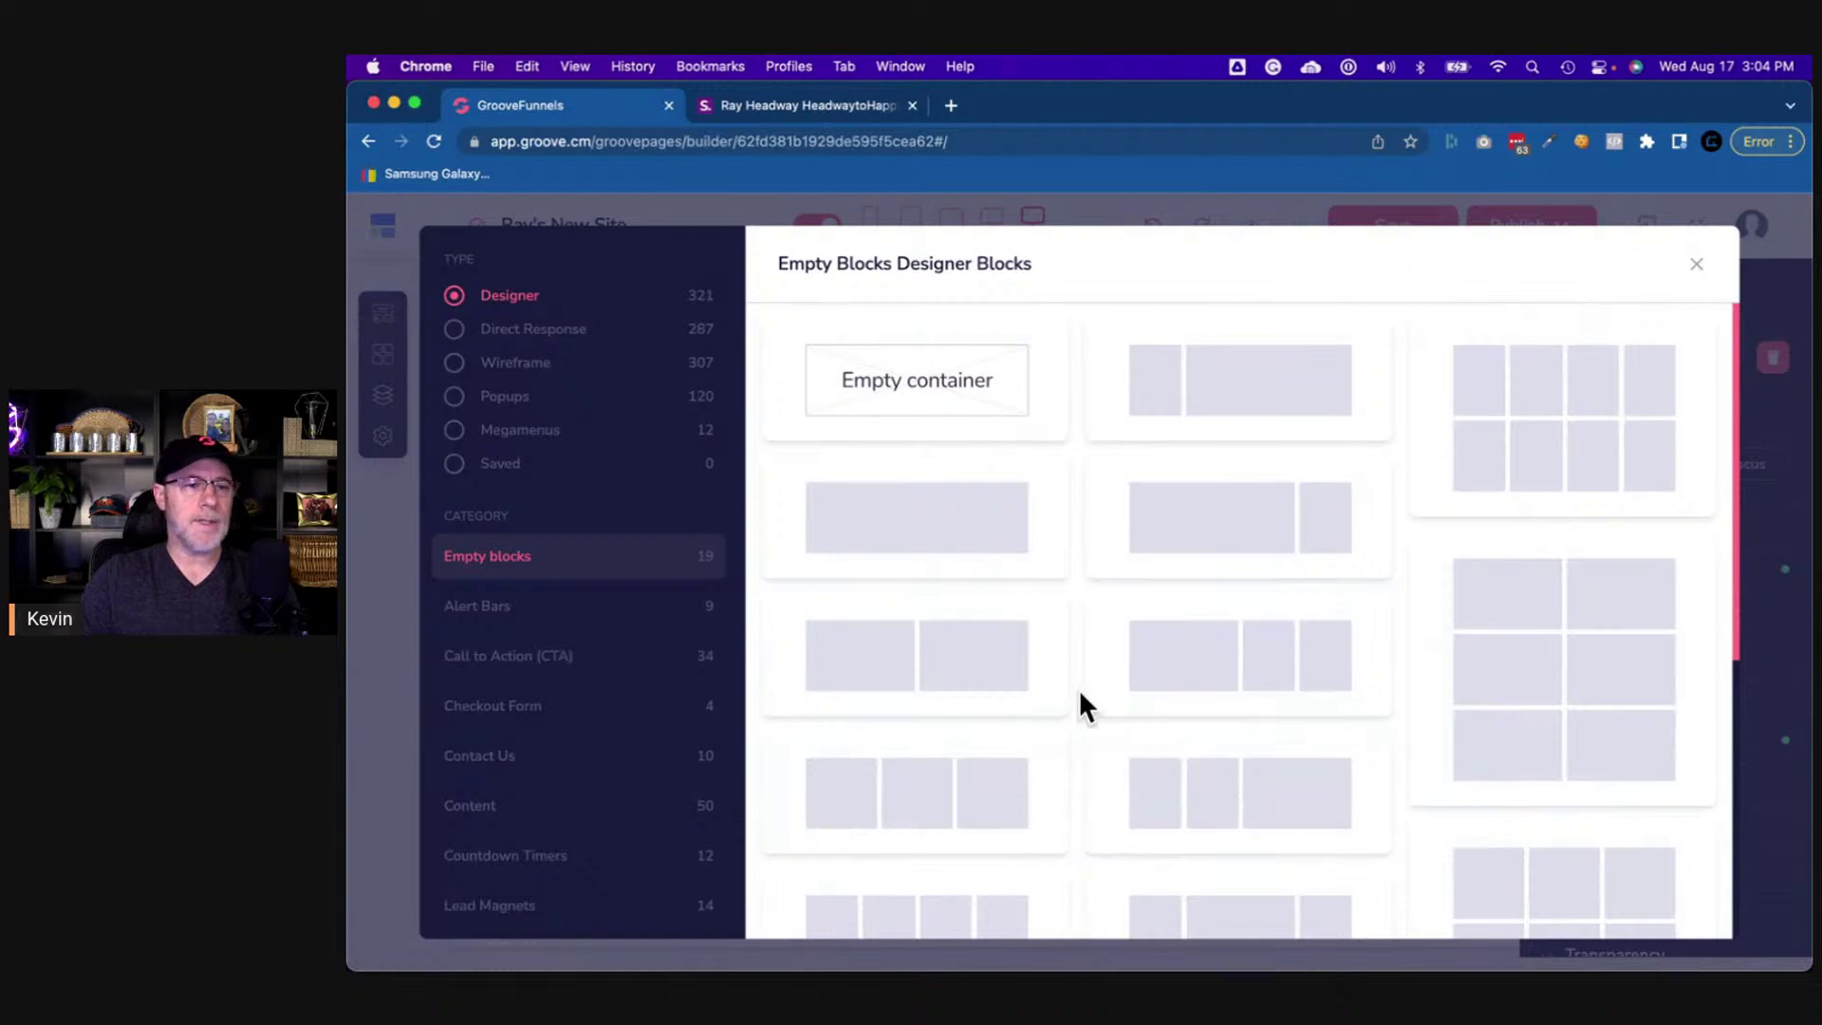
{"action": "left_click", "coordinate": [916, 408]}
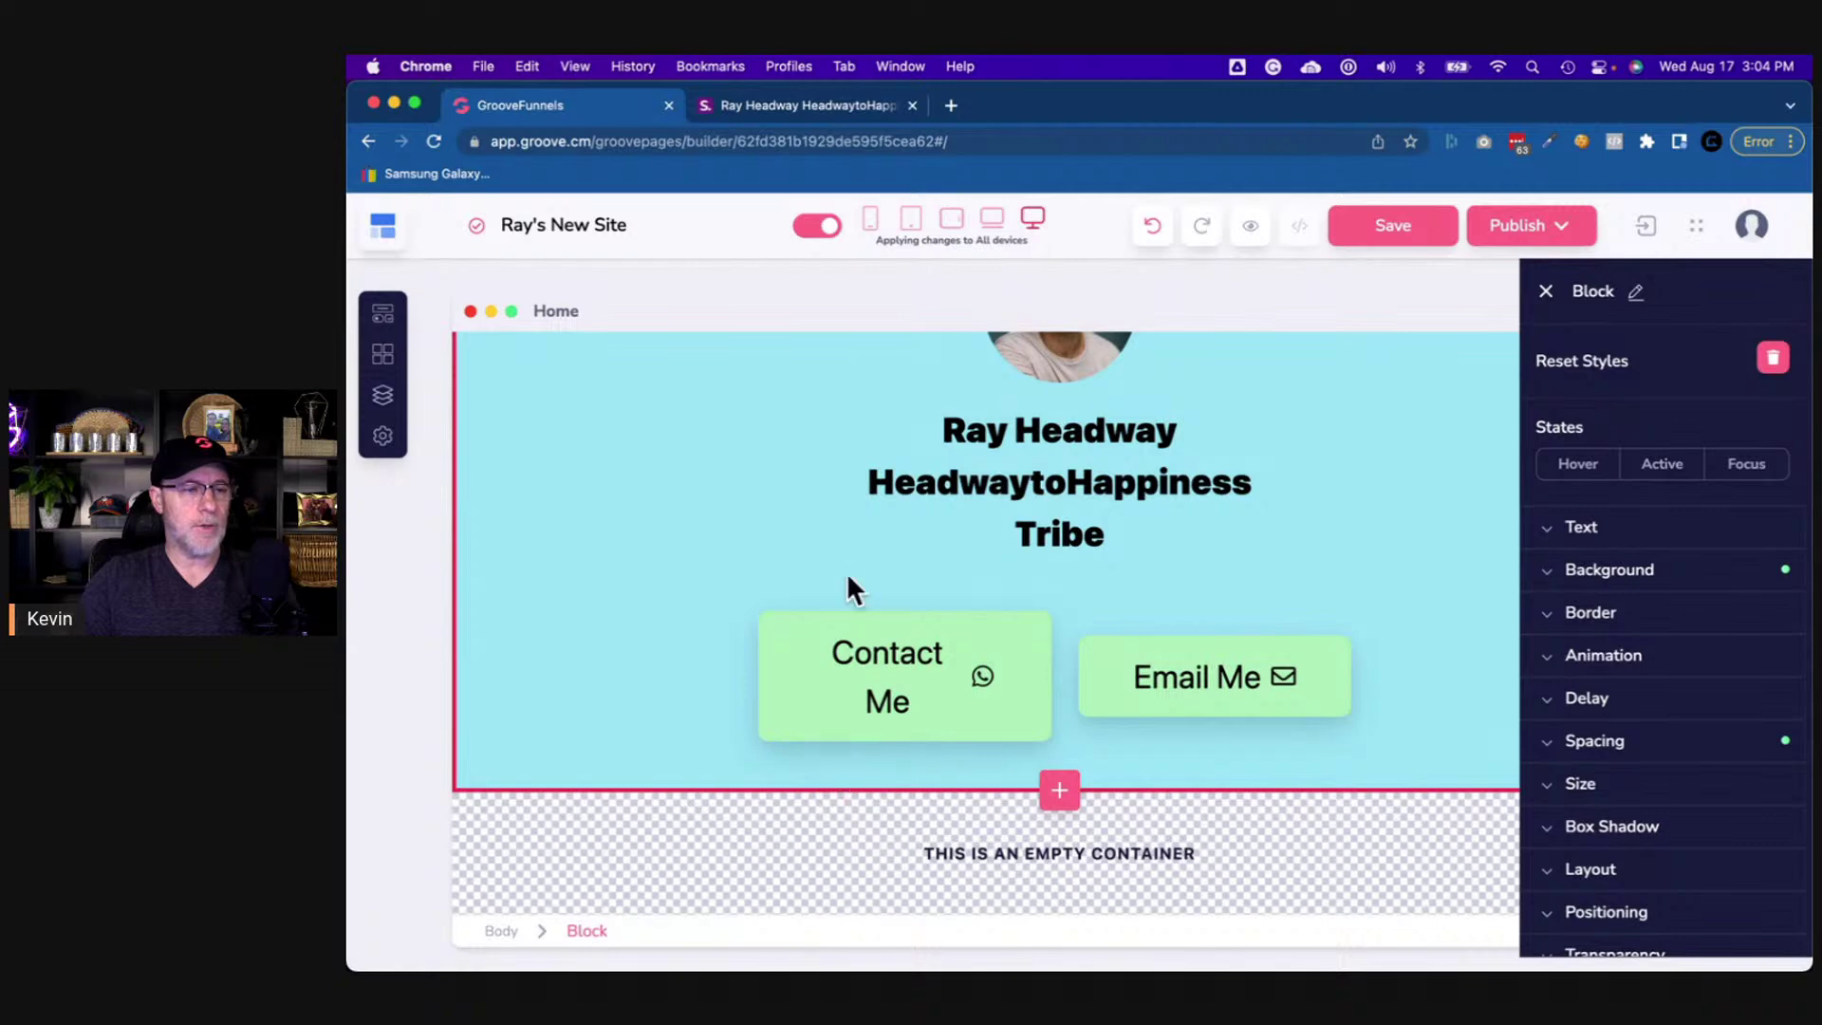
{"action": "left_click", "coordinate": [844, 541]}
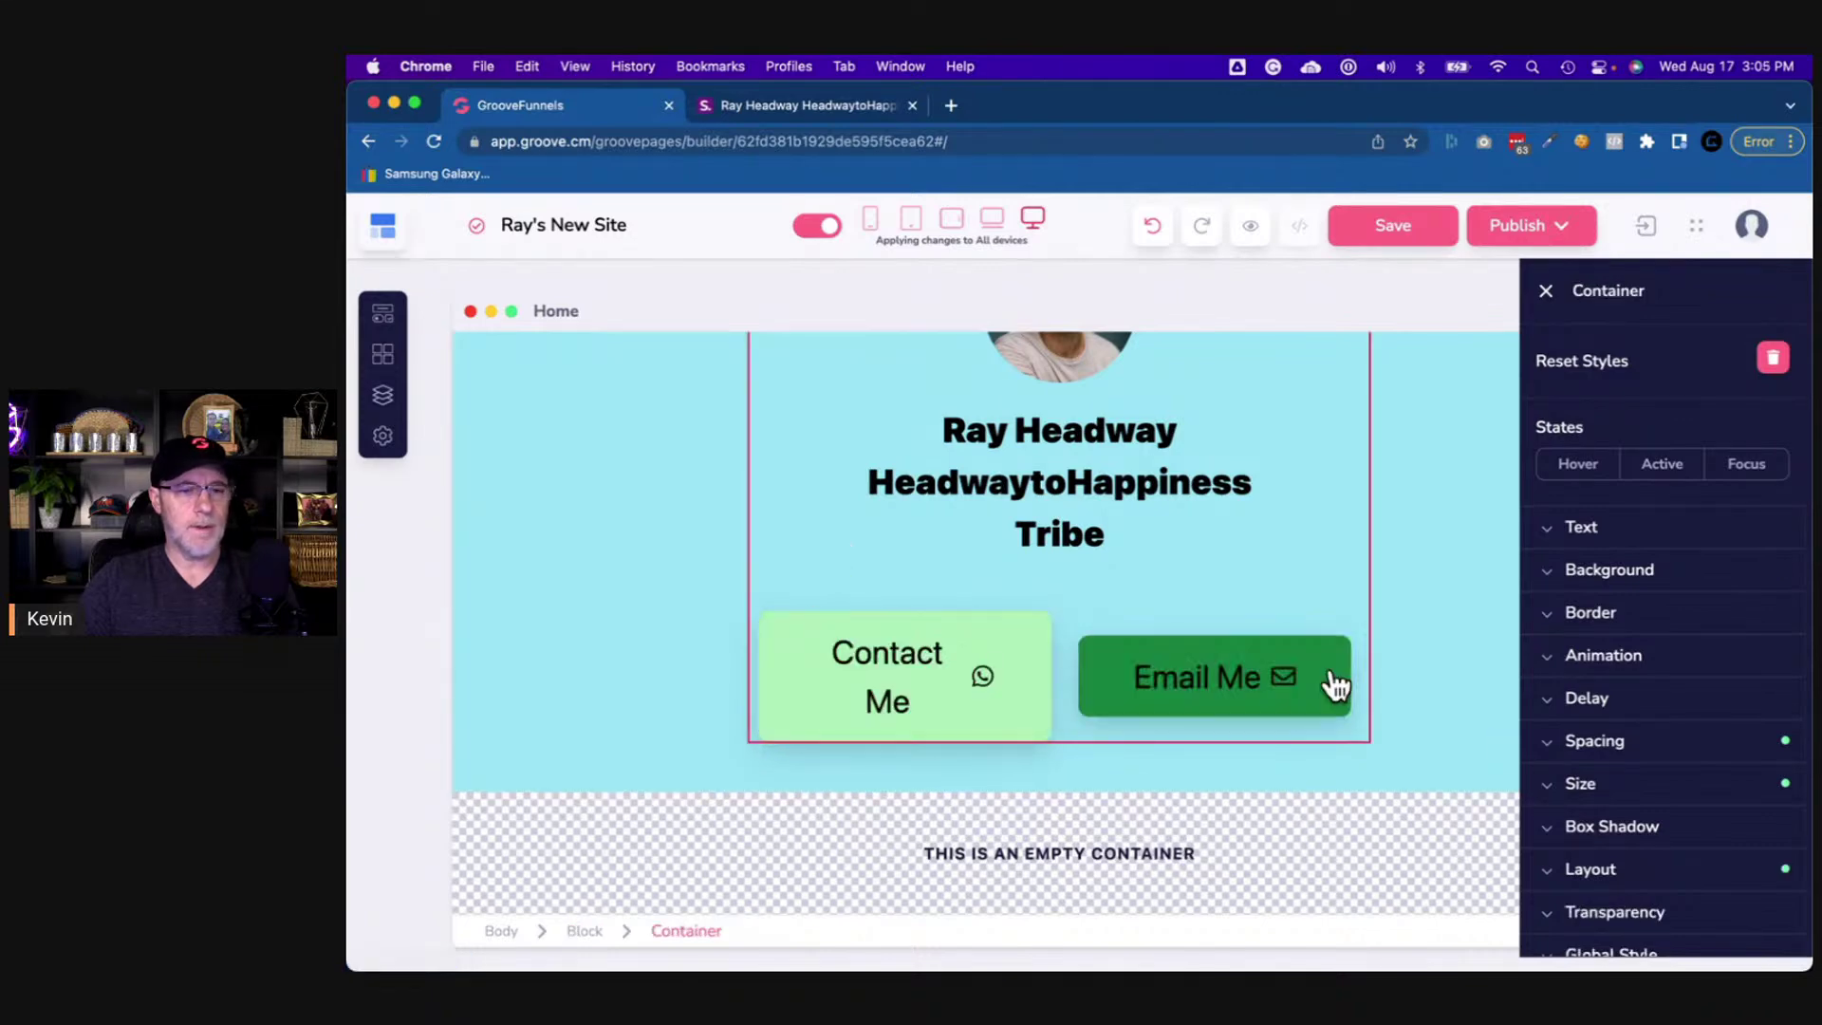
- Set the width of both the buttons' container and the new empty container to 50%
{"action": "left_click", "coordinate": [1618, 783]}
{"action": "scroll", "coordinate": [1627, 760], "scroll_direction": "down", "scroll_amount": 3}
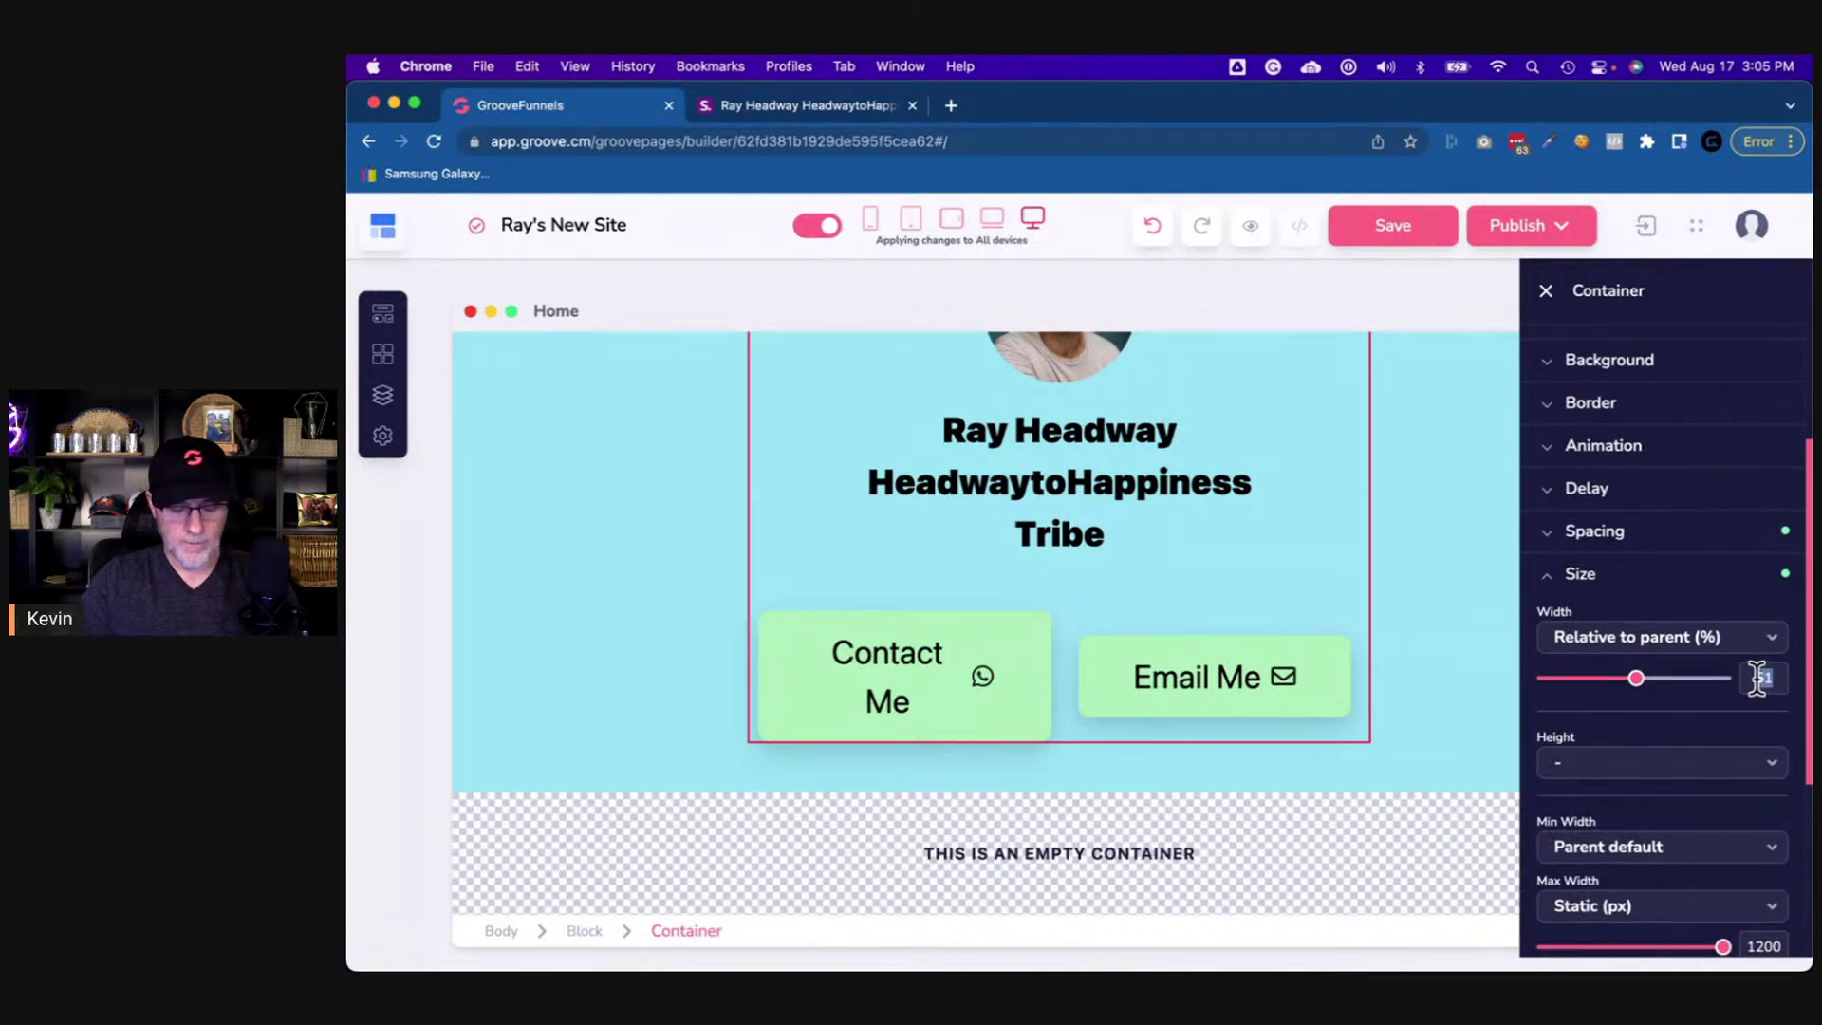
{"action": "type", "text": "50"}
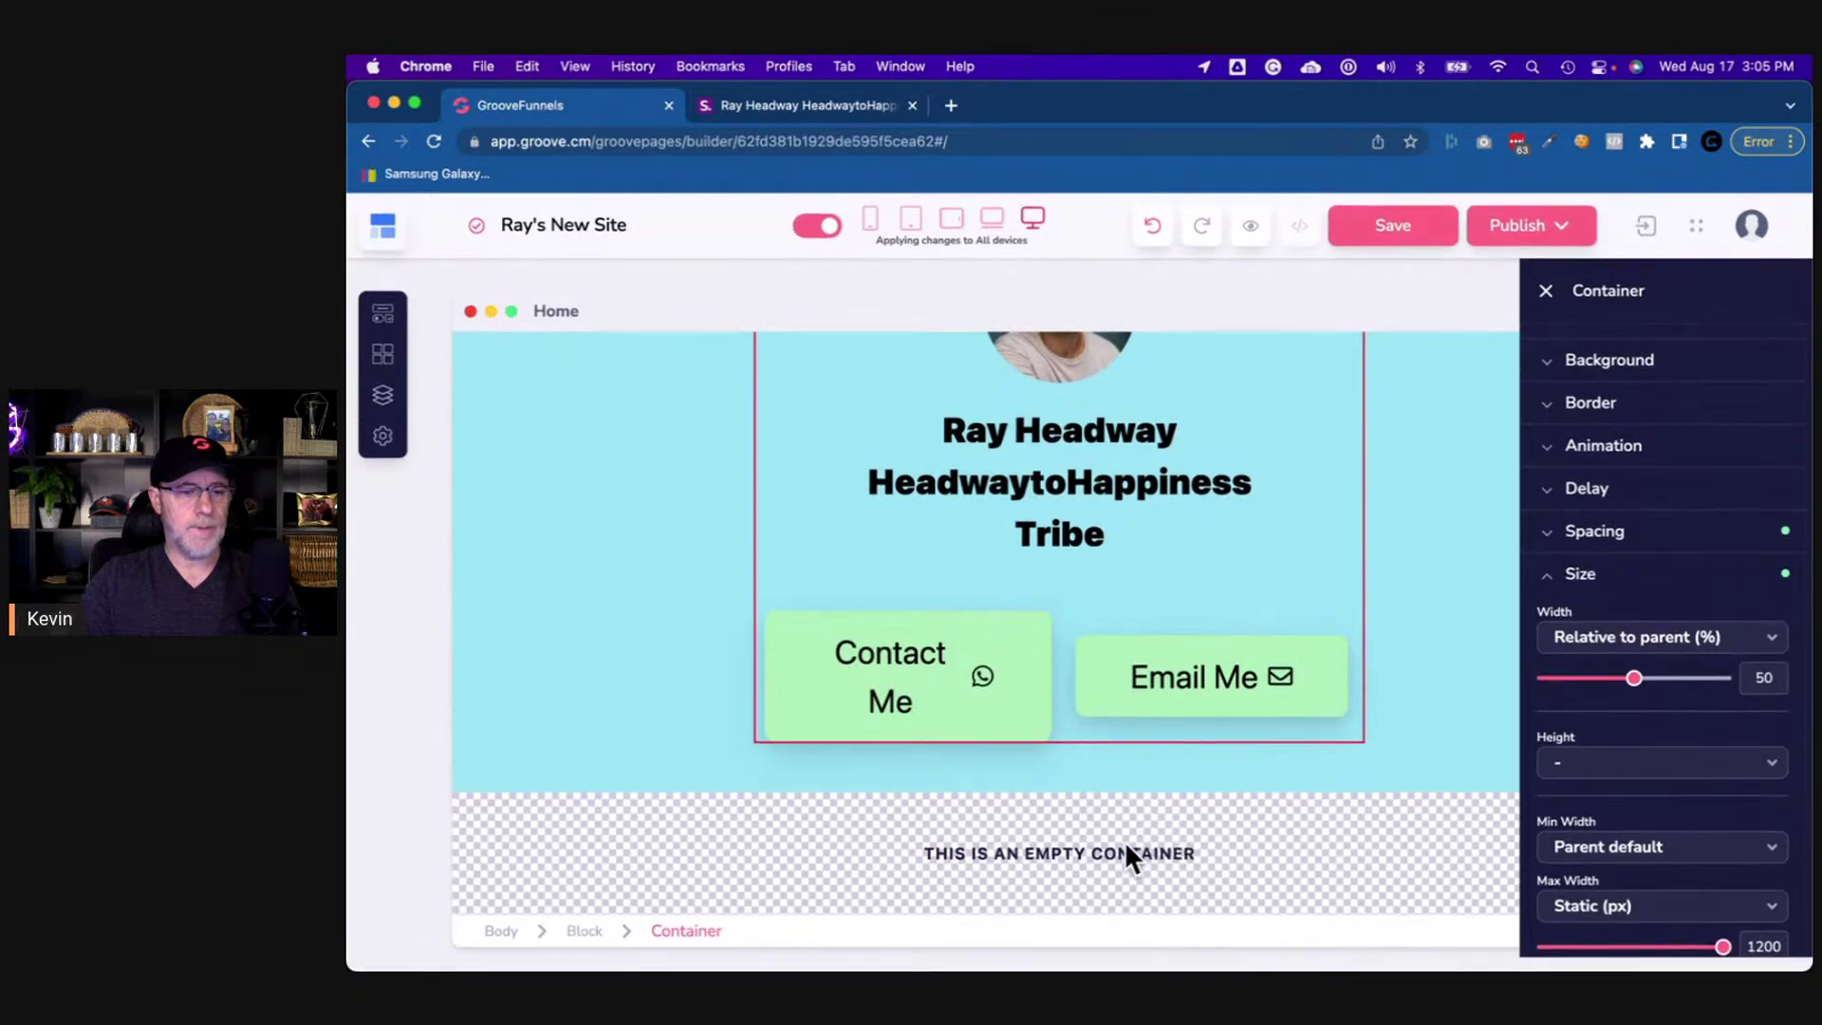
{"action": "left_click", "coordinate": [995, 835]}
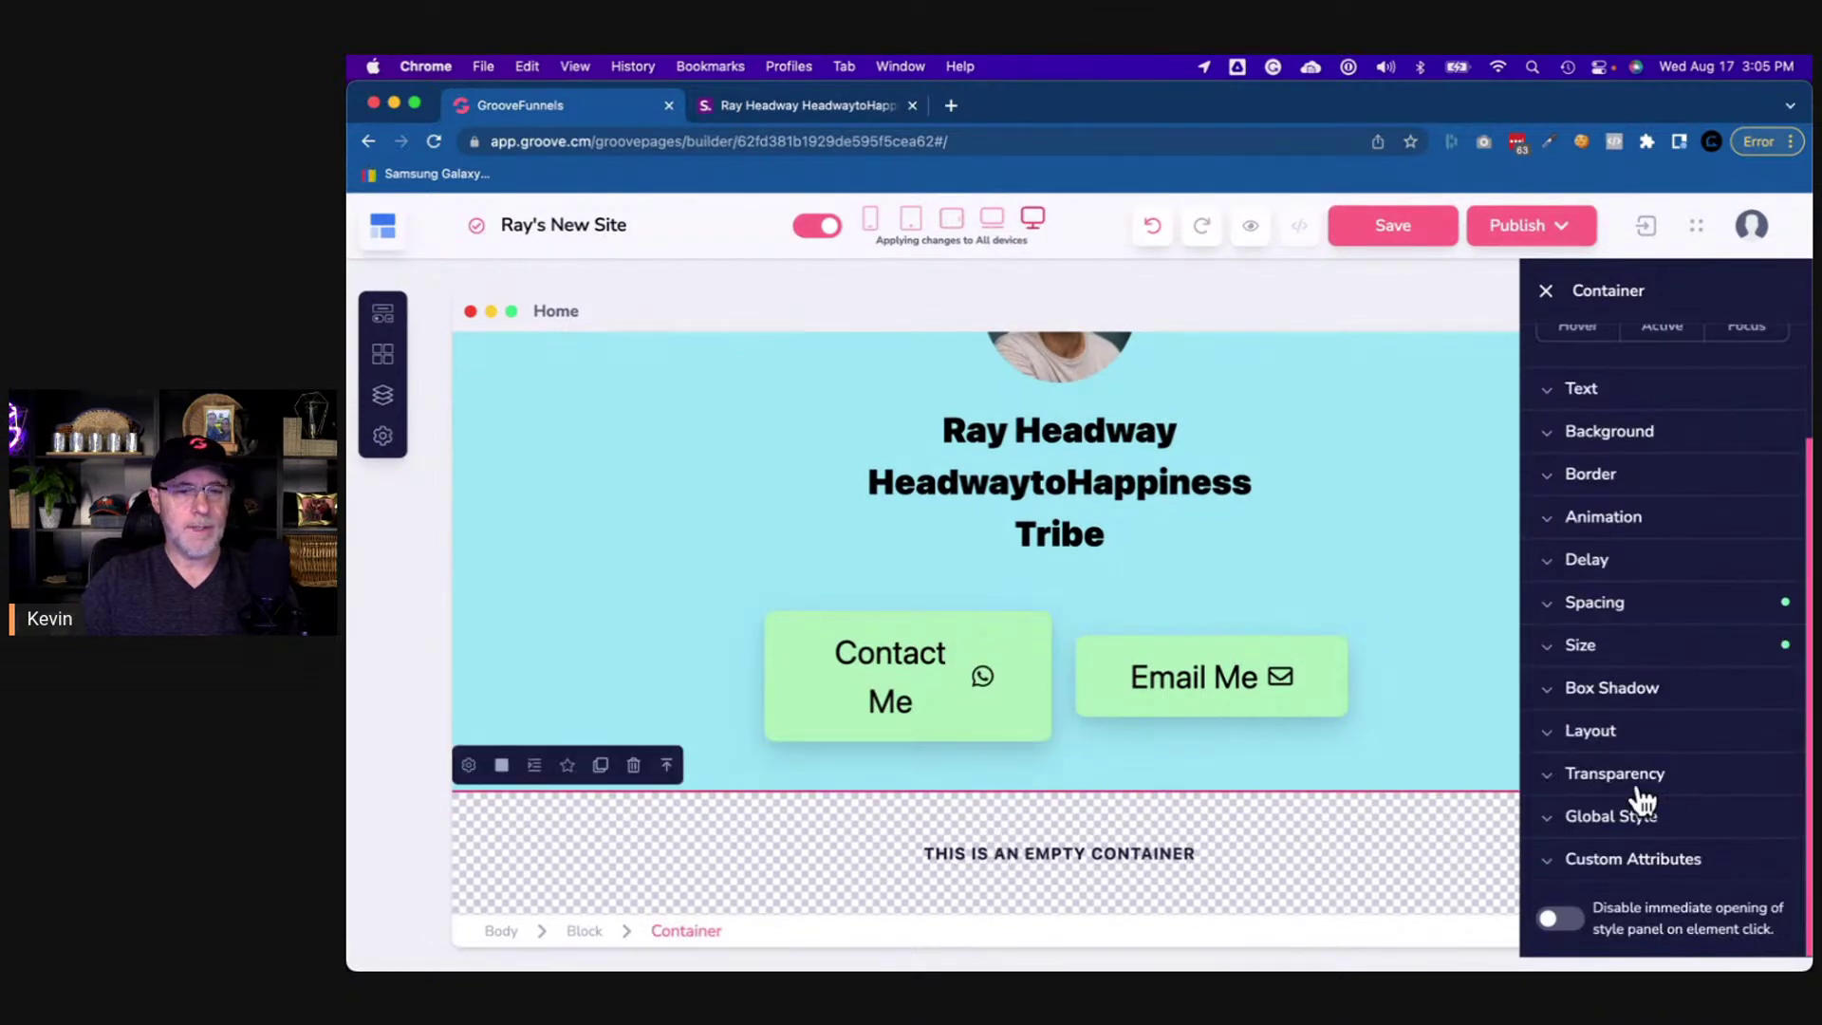
{"action": "left_click", "coordinate": [1610, 664]}
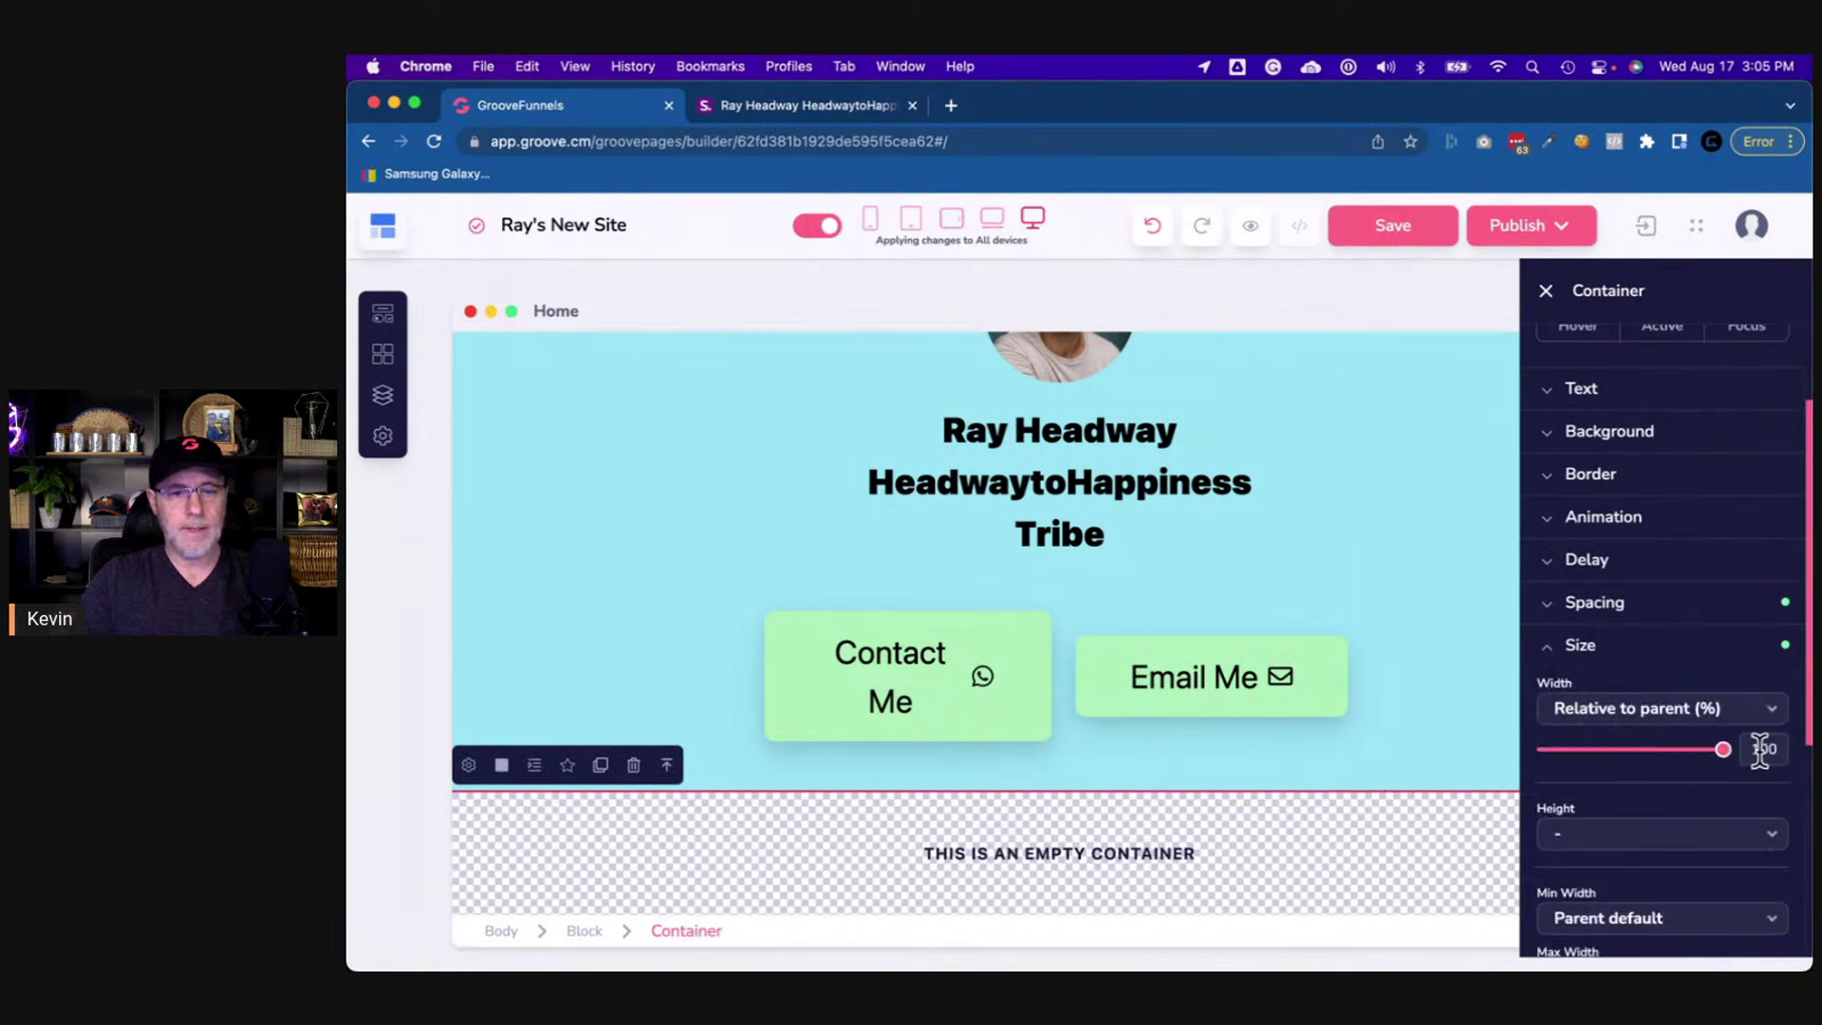
{"action": "type", "text": "50"}
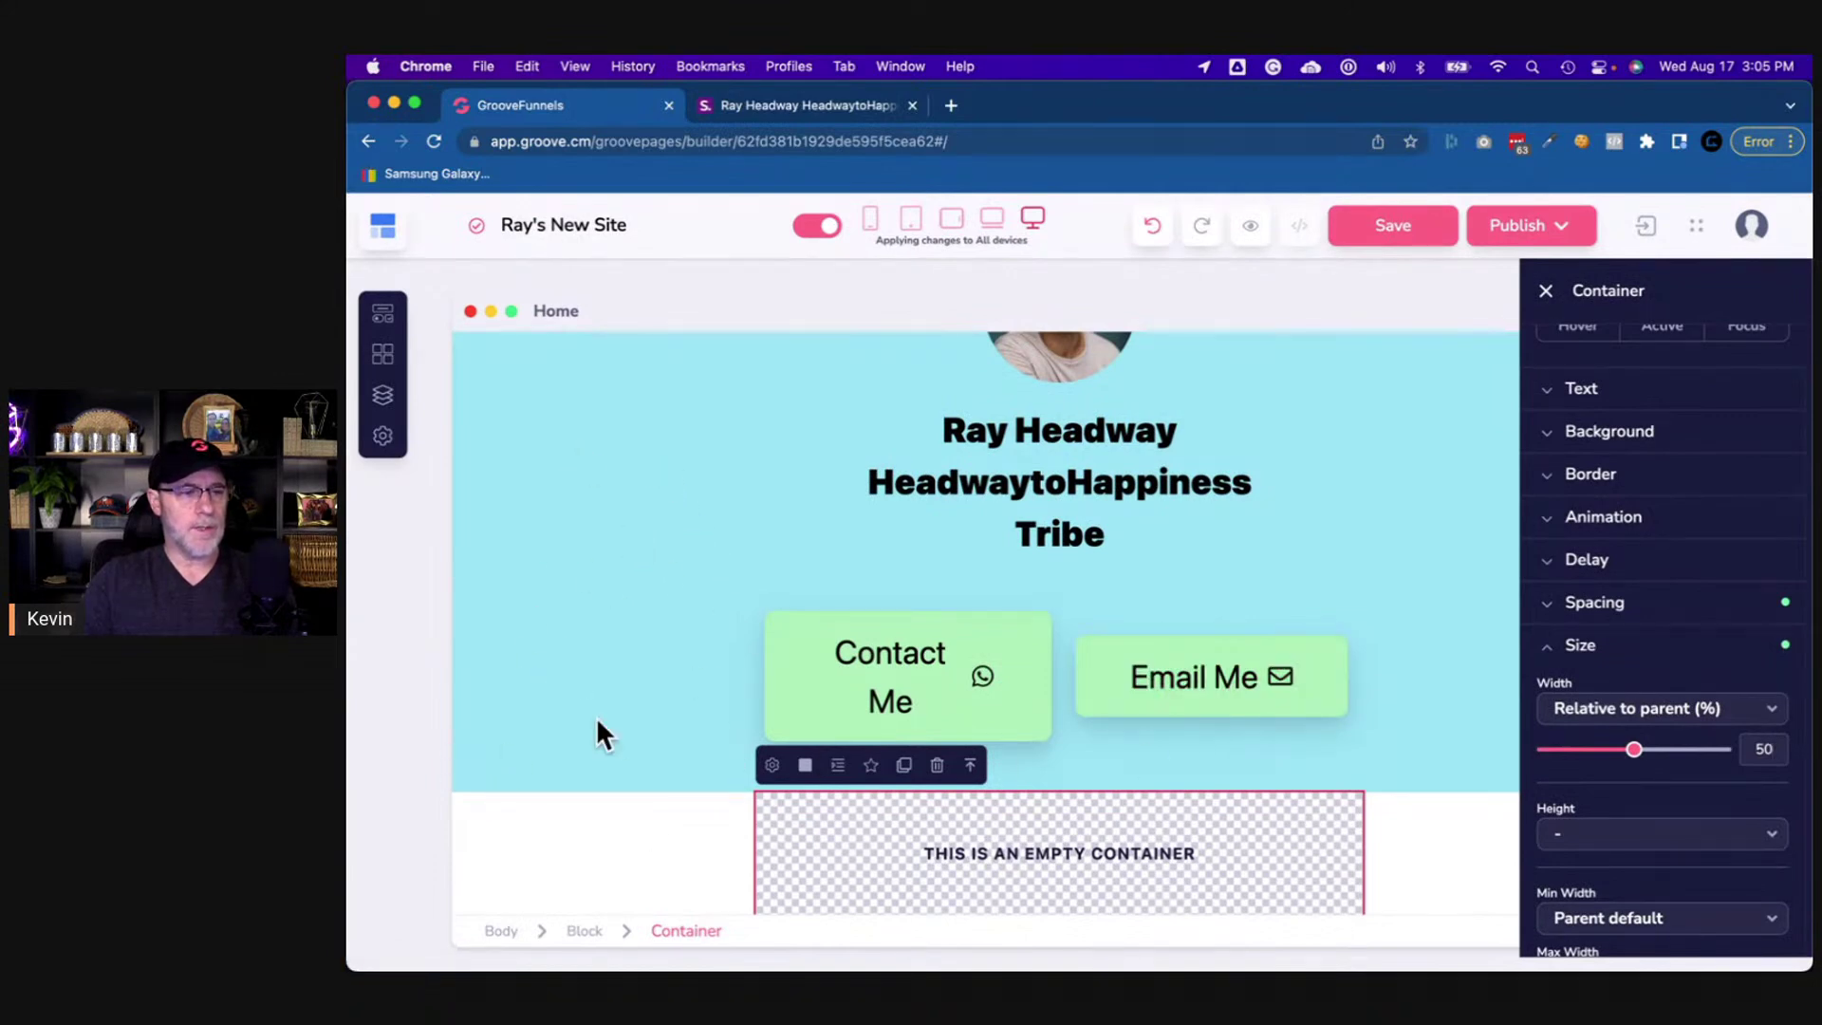
- Give the new section block the same recent light-blue background as the profile block
{"action": "left_click", "coordinate": [504, 844]}
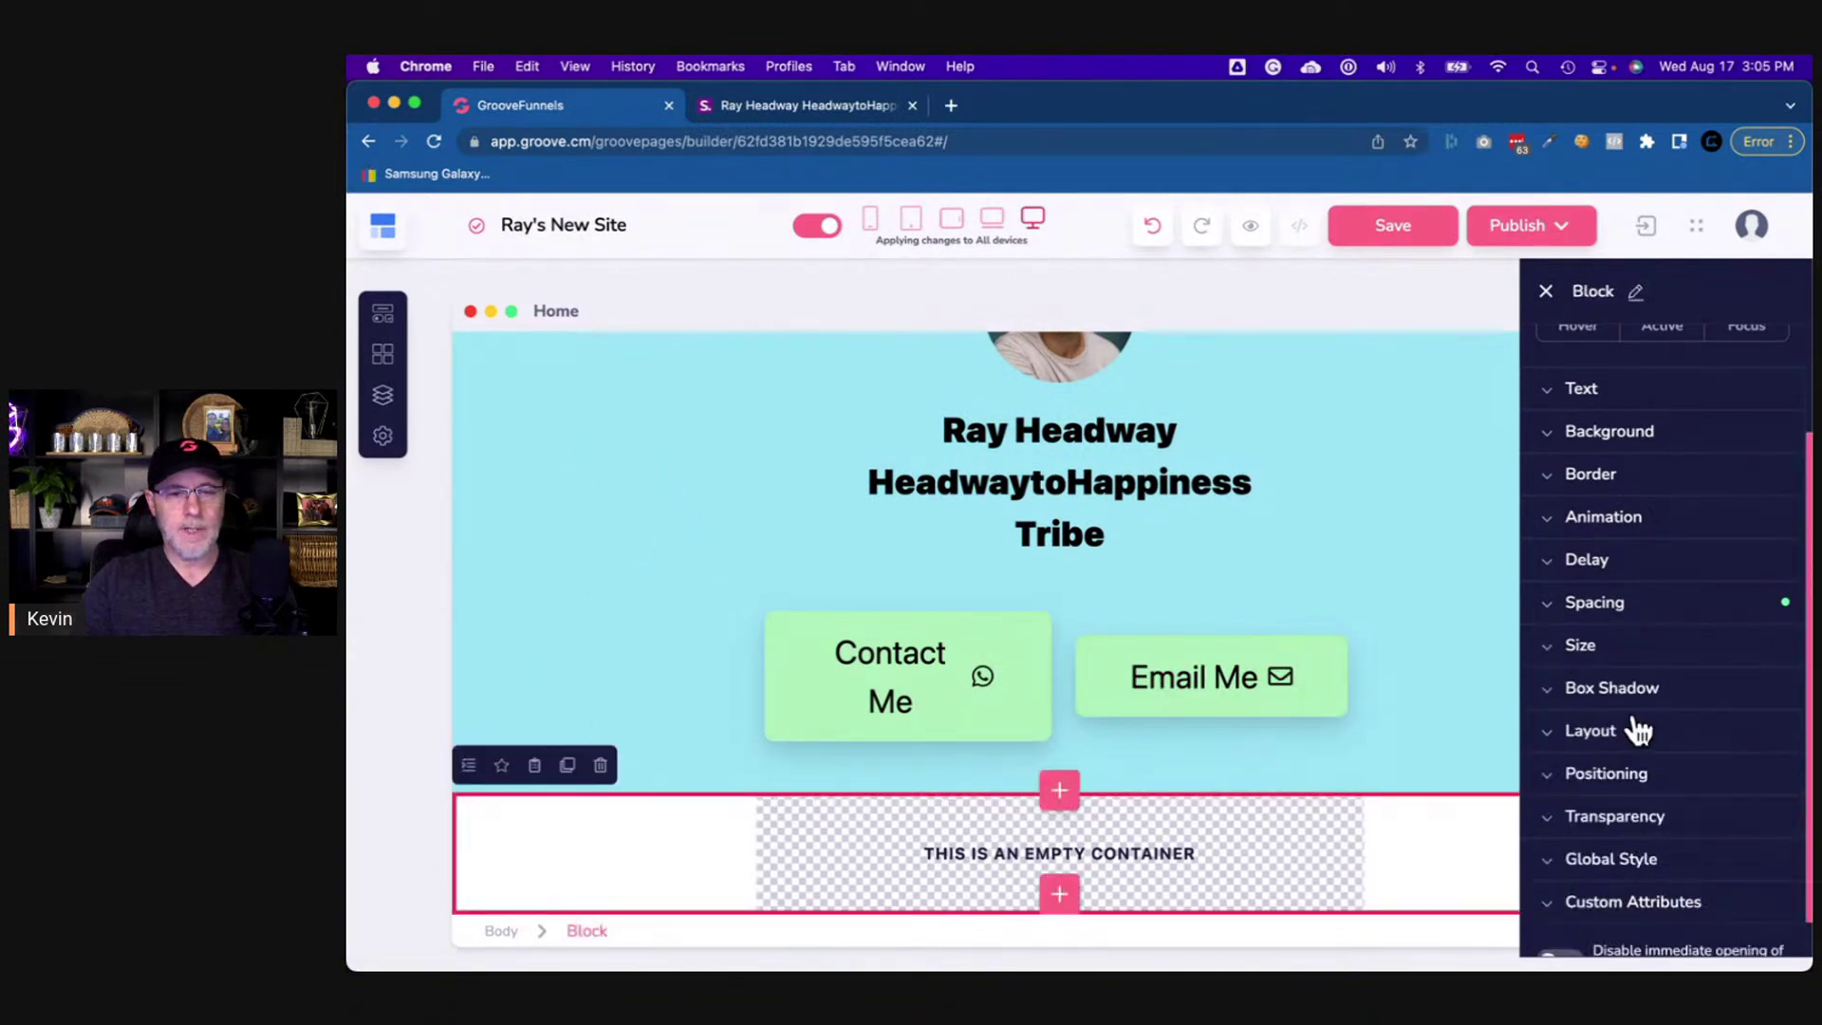
{"action": "left_click", "coordinate": [1603, 440]}
{"action": "left_click", "coordinate": [1757, 480]}
{"action": "scroll", "coordinate": [1731, 641], "scroll_direction": "down", "scroll_amount": 1}
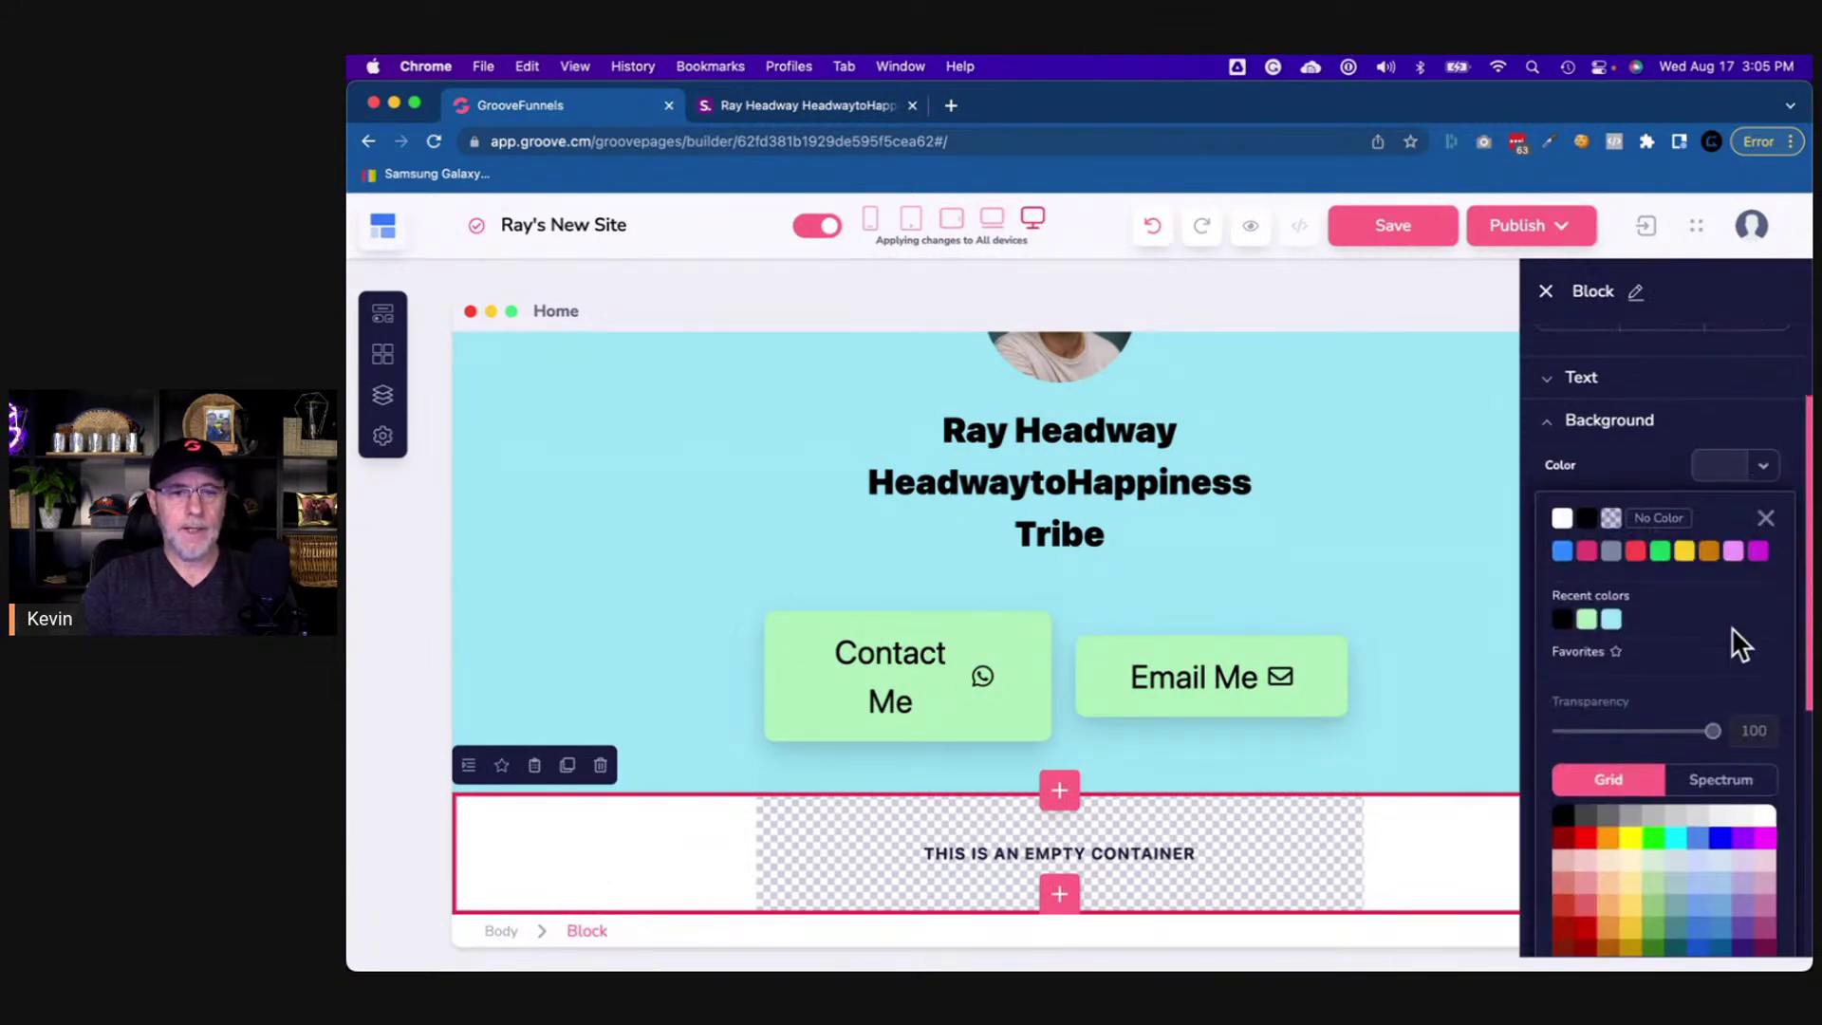
{"action": "left_click", "coordinate": [1611, 599]}
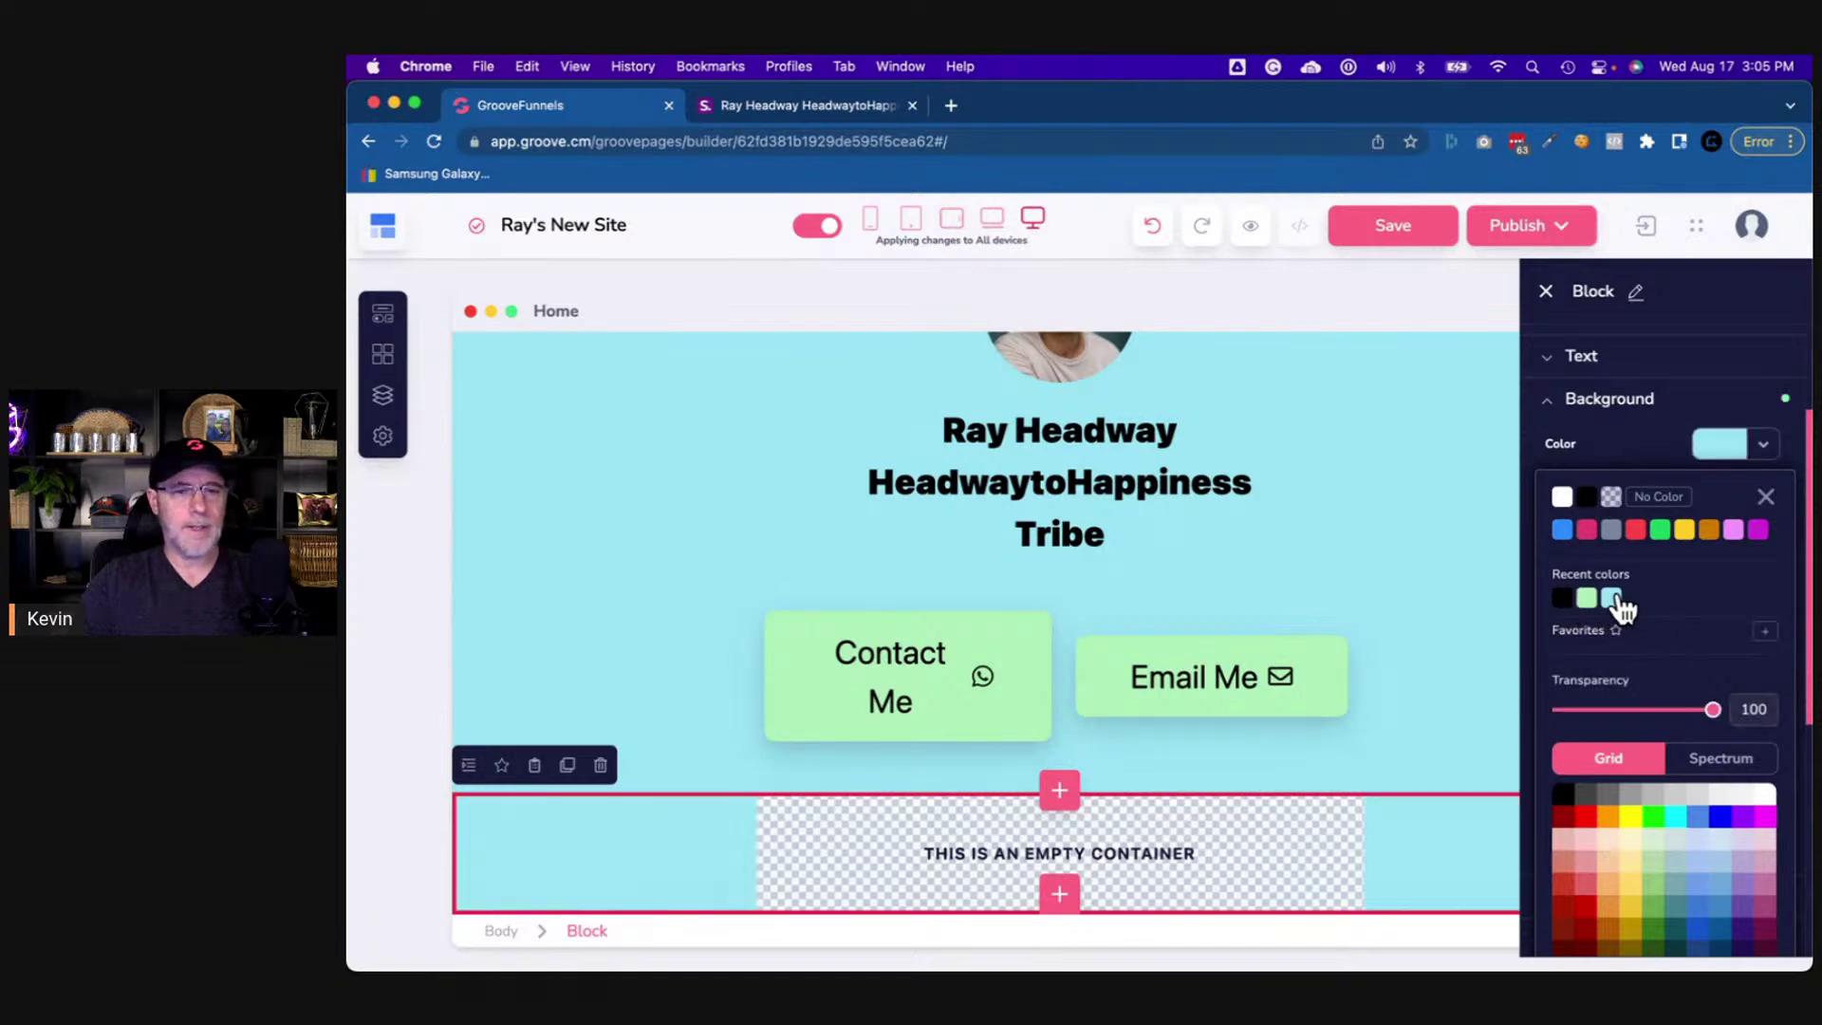
{"action": "left_click", "coordinate": [1765, 453]}
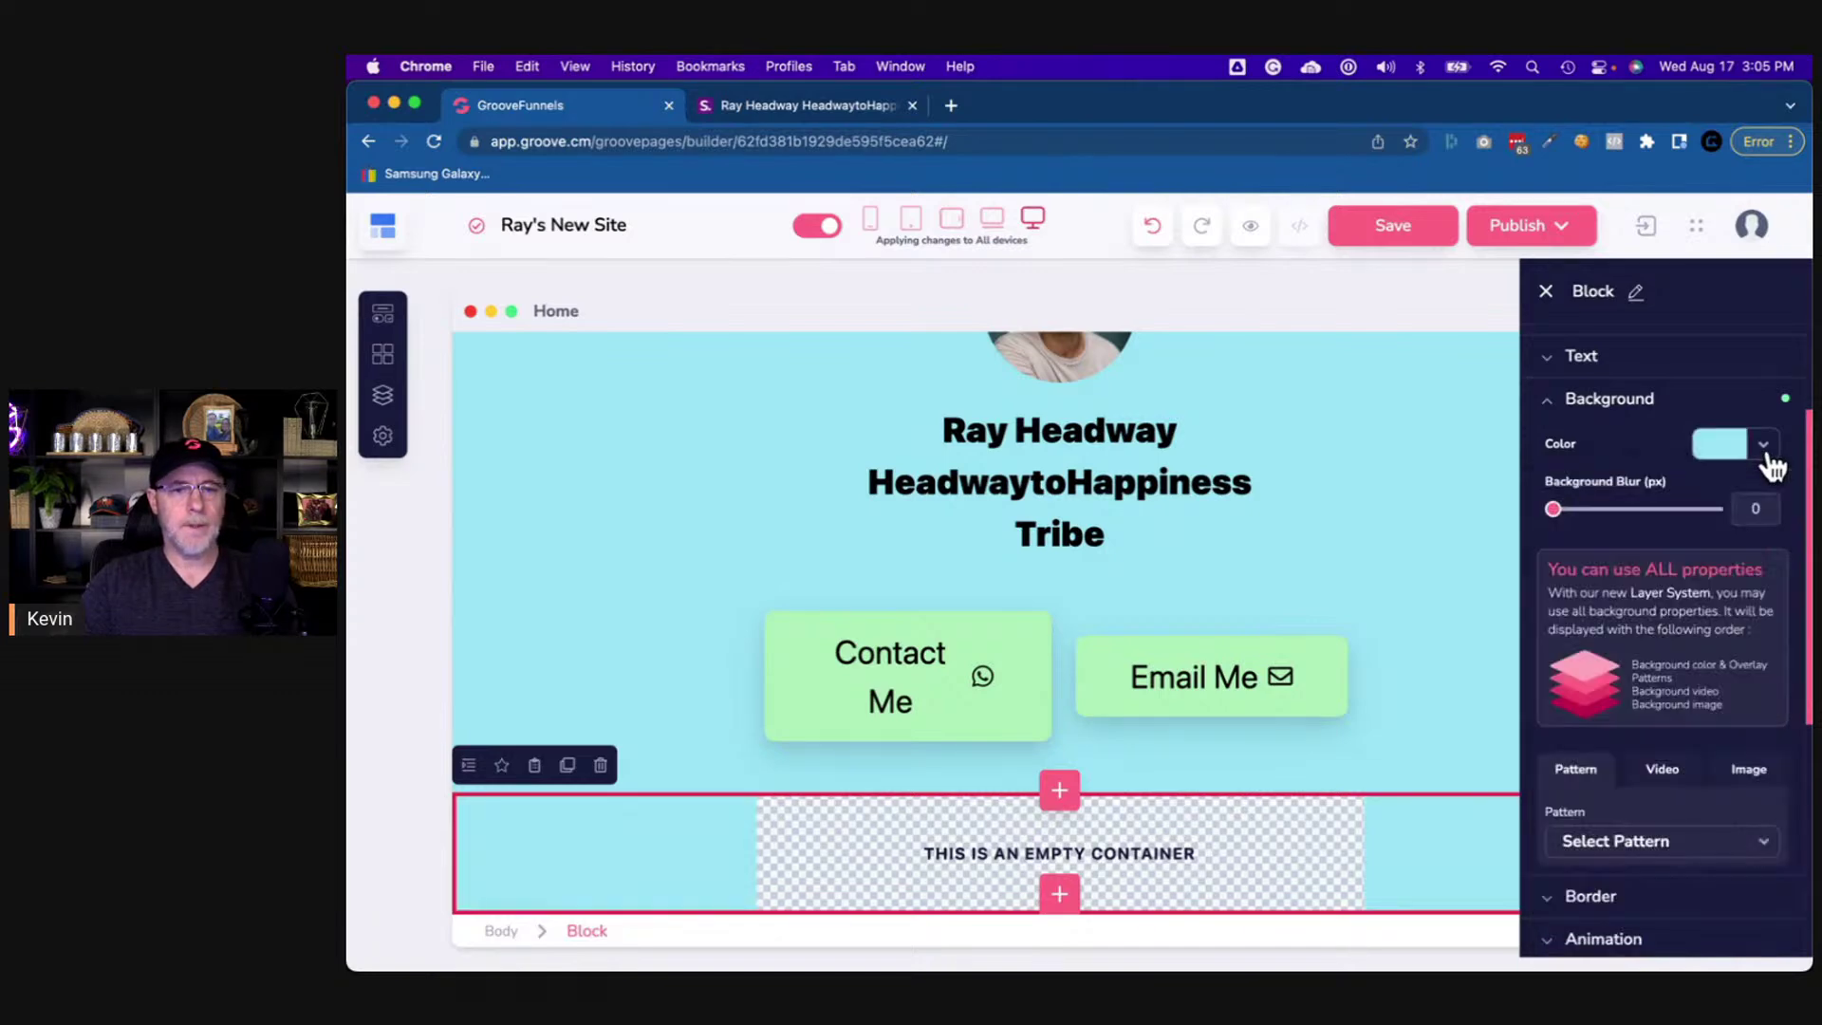
{"action": "left_click", "coordinate": [1571, 414]}
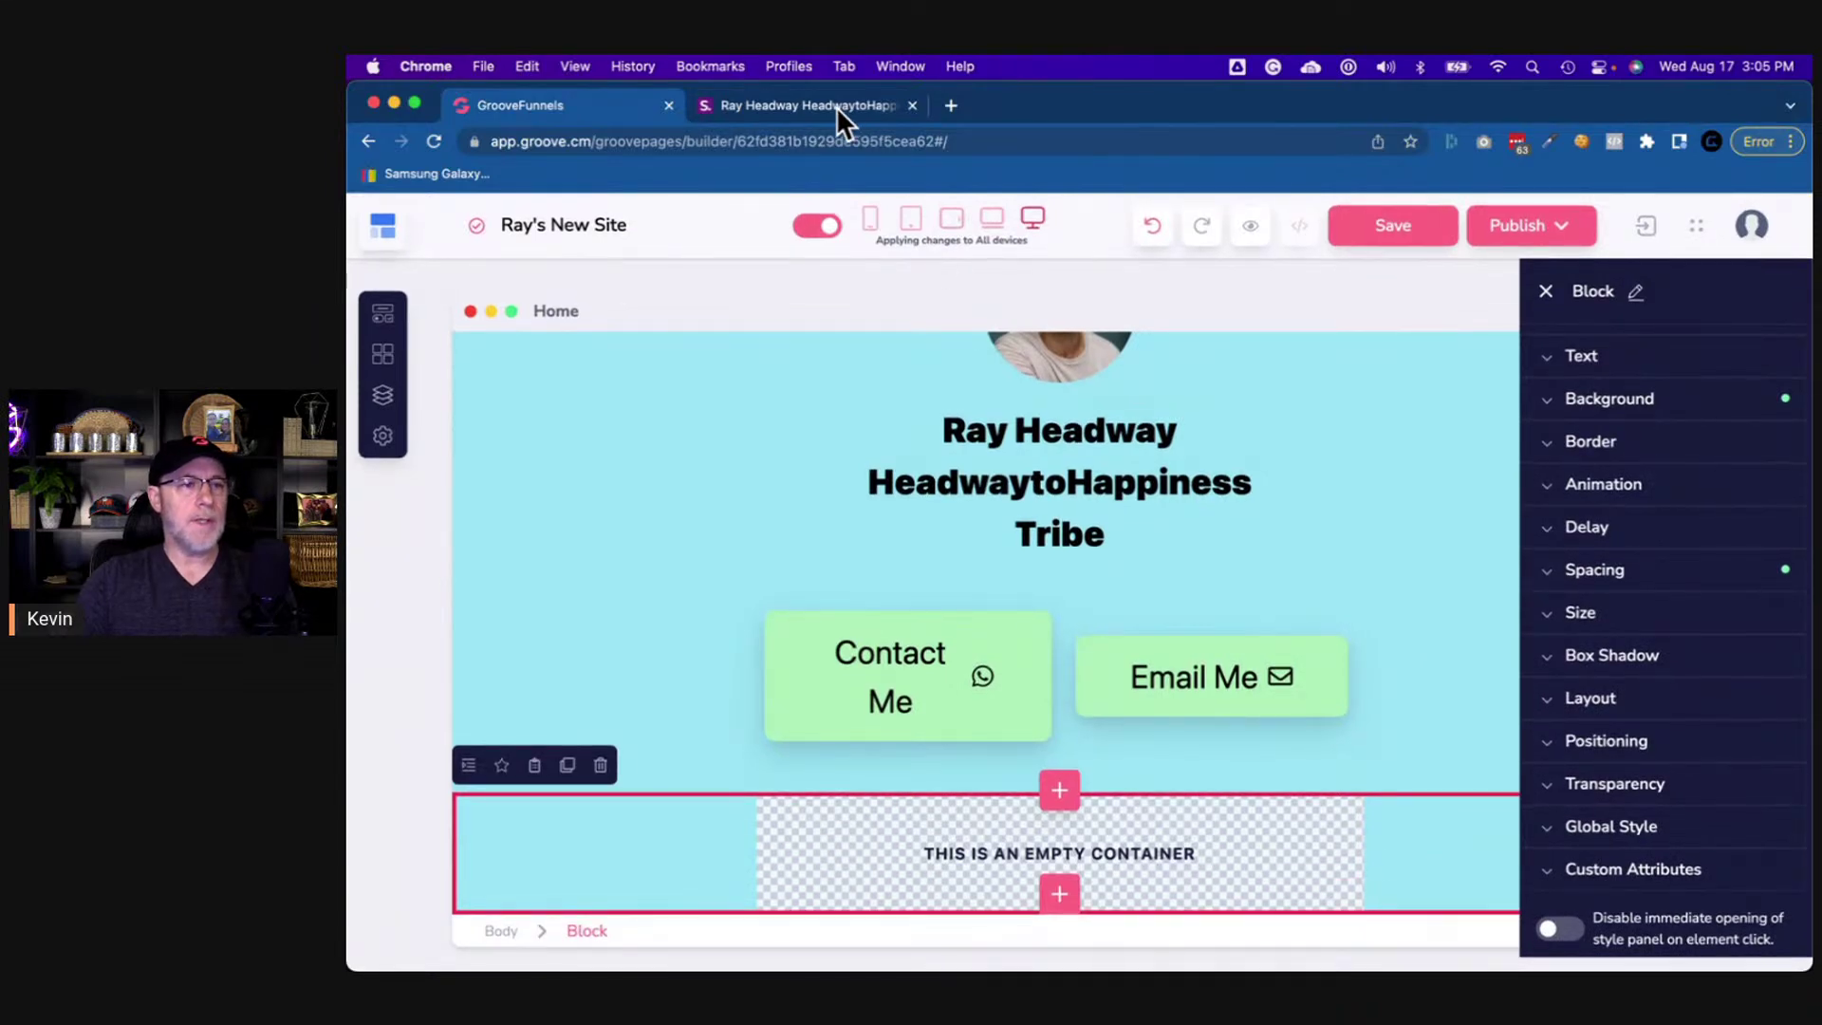
- After checking the live reference page, drag a Layout Container into the empty container
{"action": "left_click", "coordinate": [835, 106]}
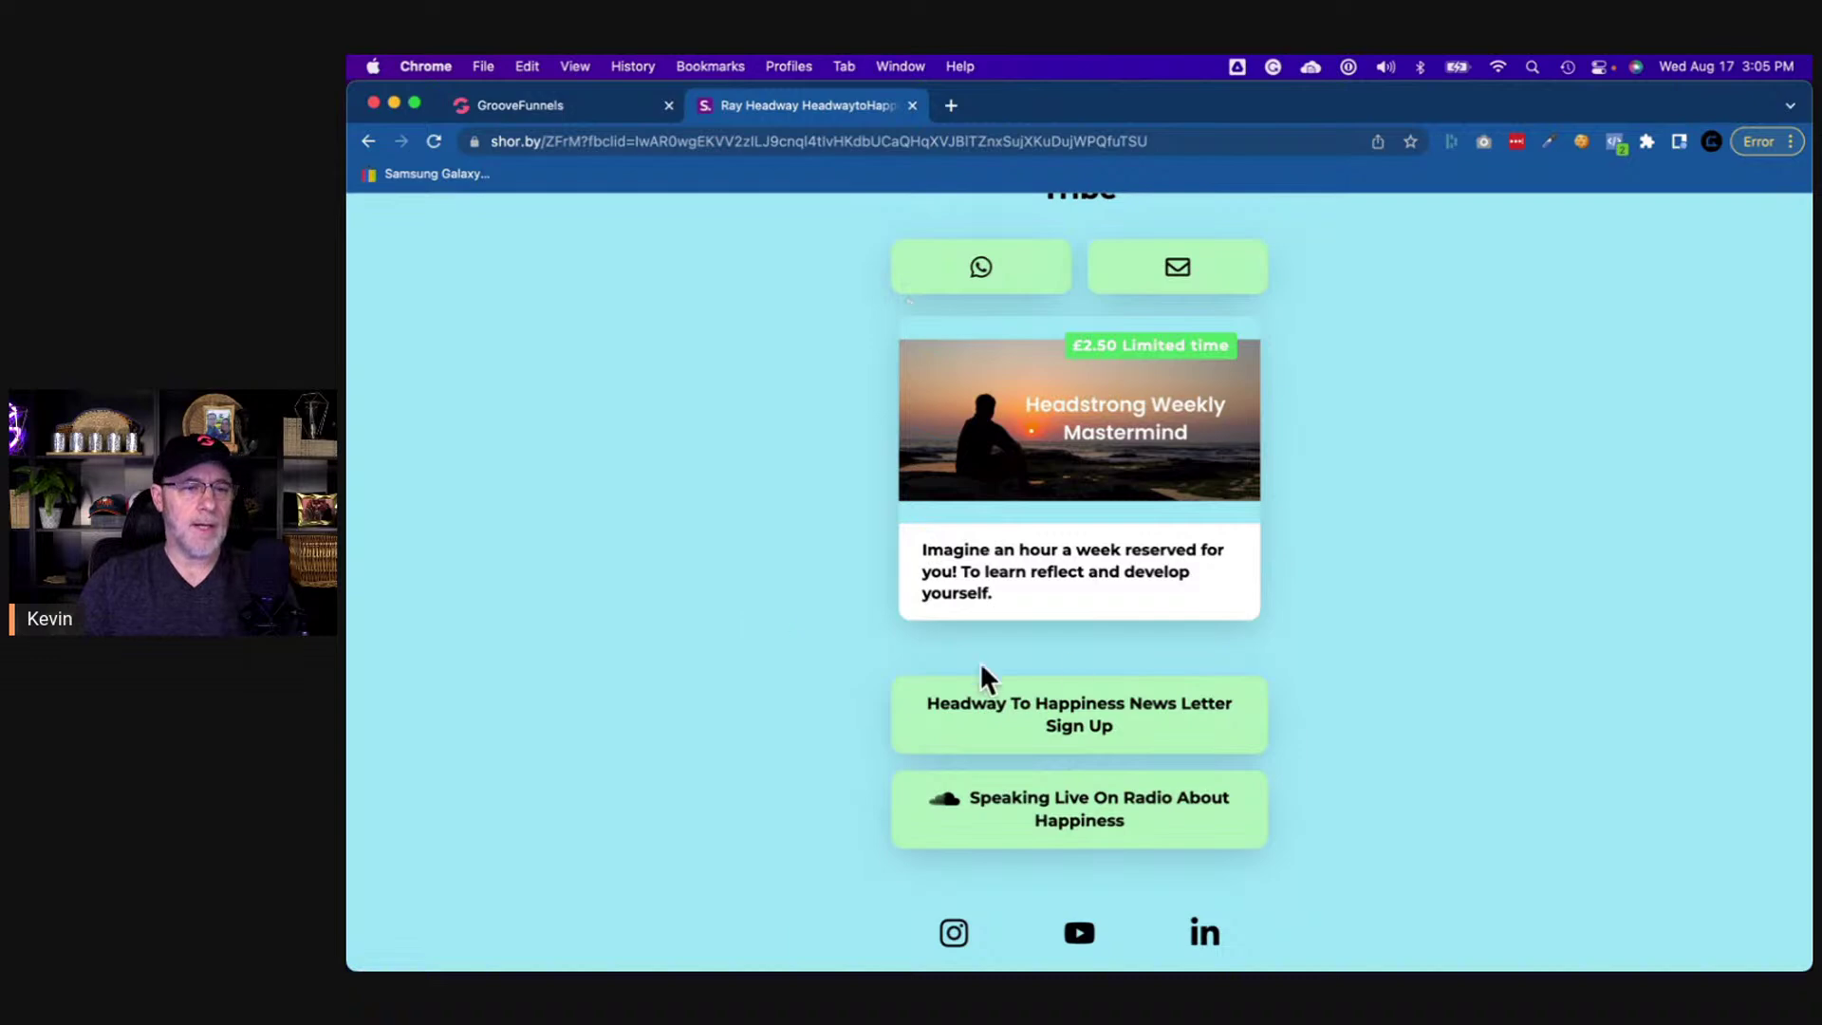
{"action": "left_click", "coordinate": [569, 104]}
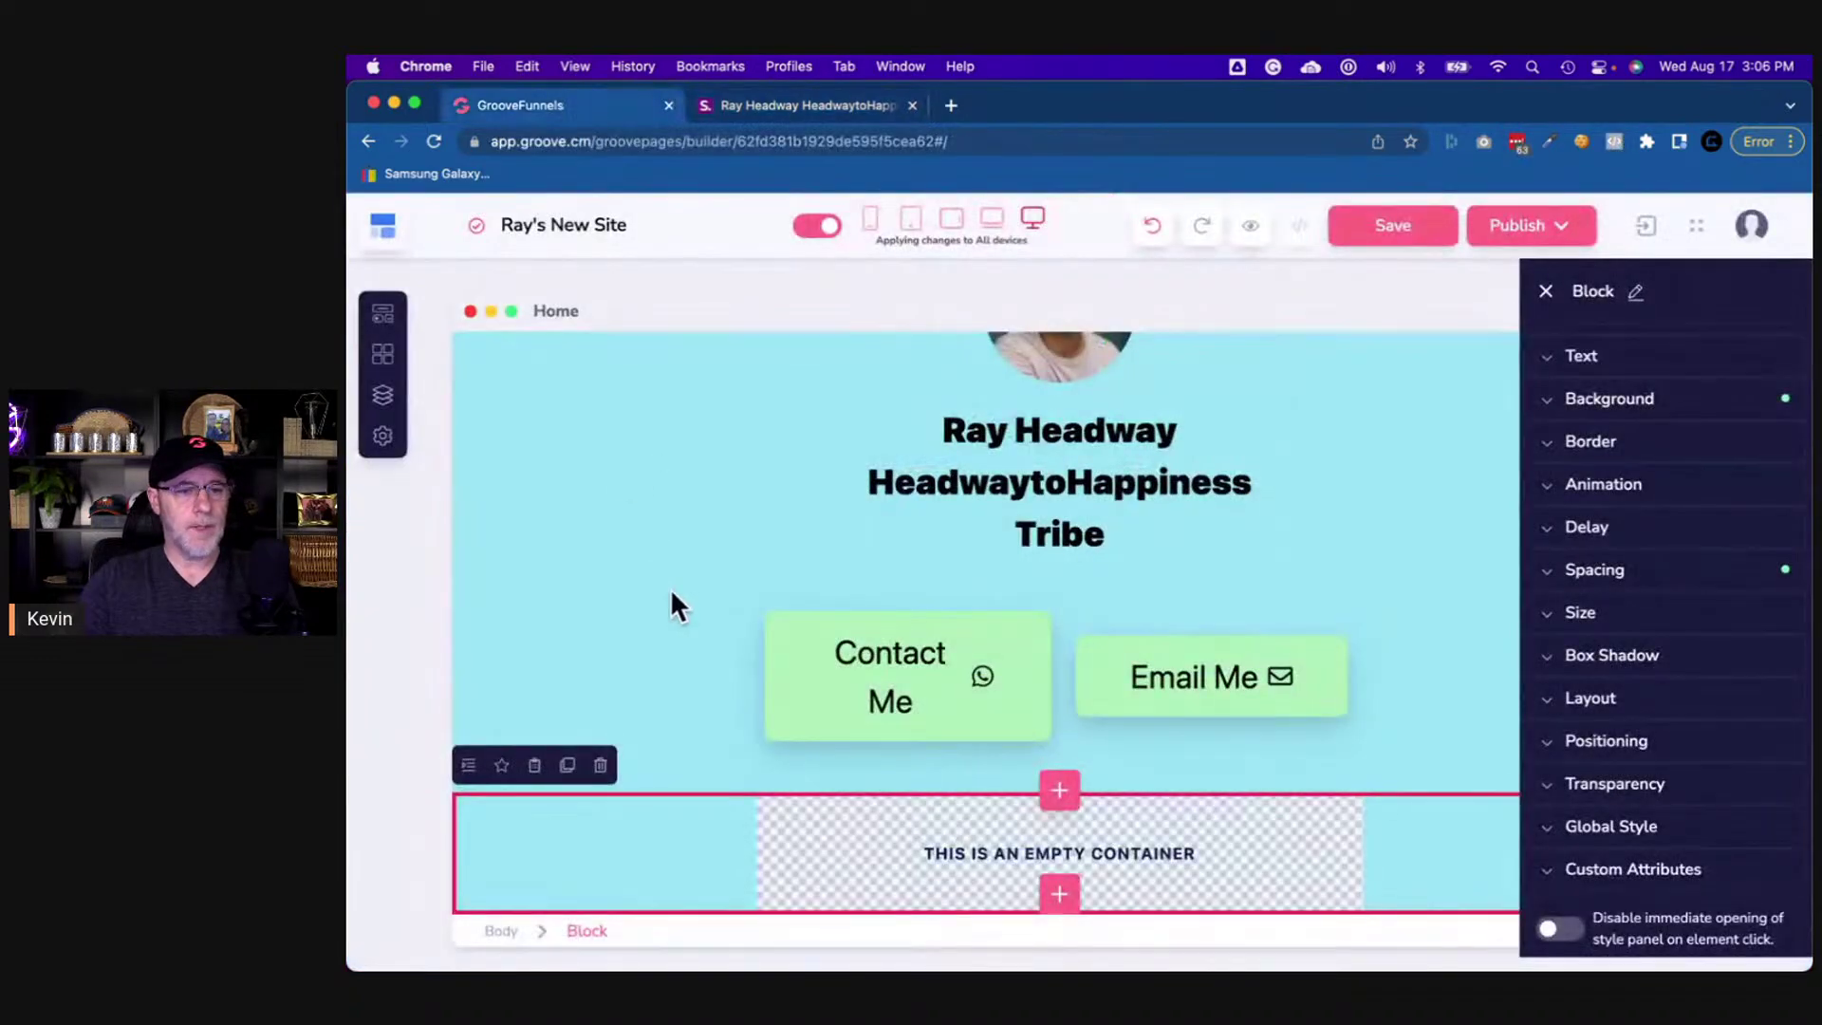
{"action": "left_click", "coordinate": [386, 313]}
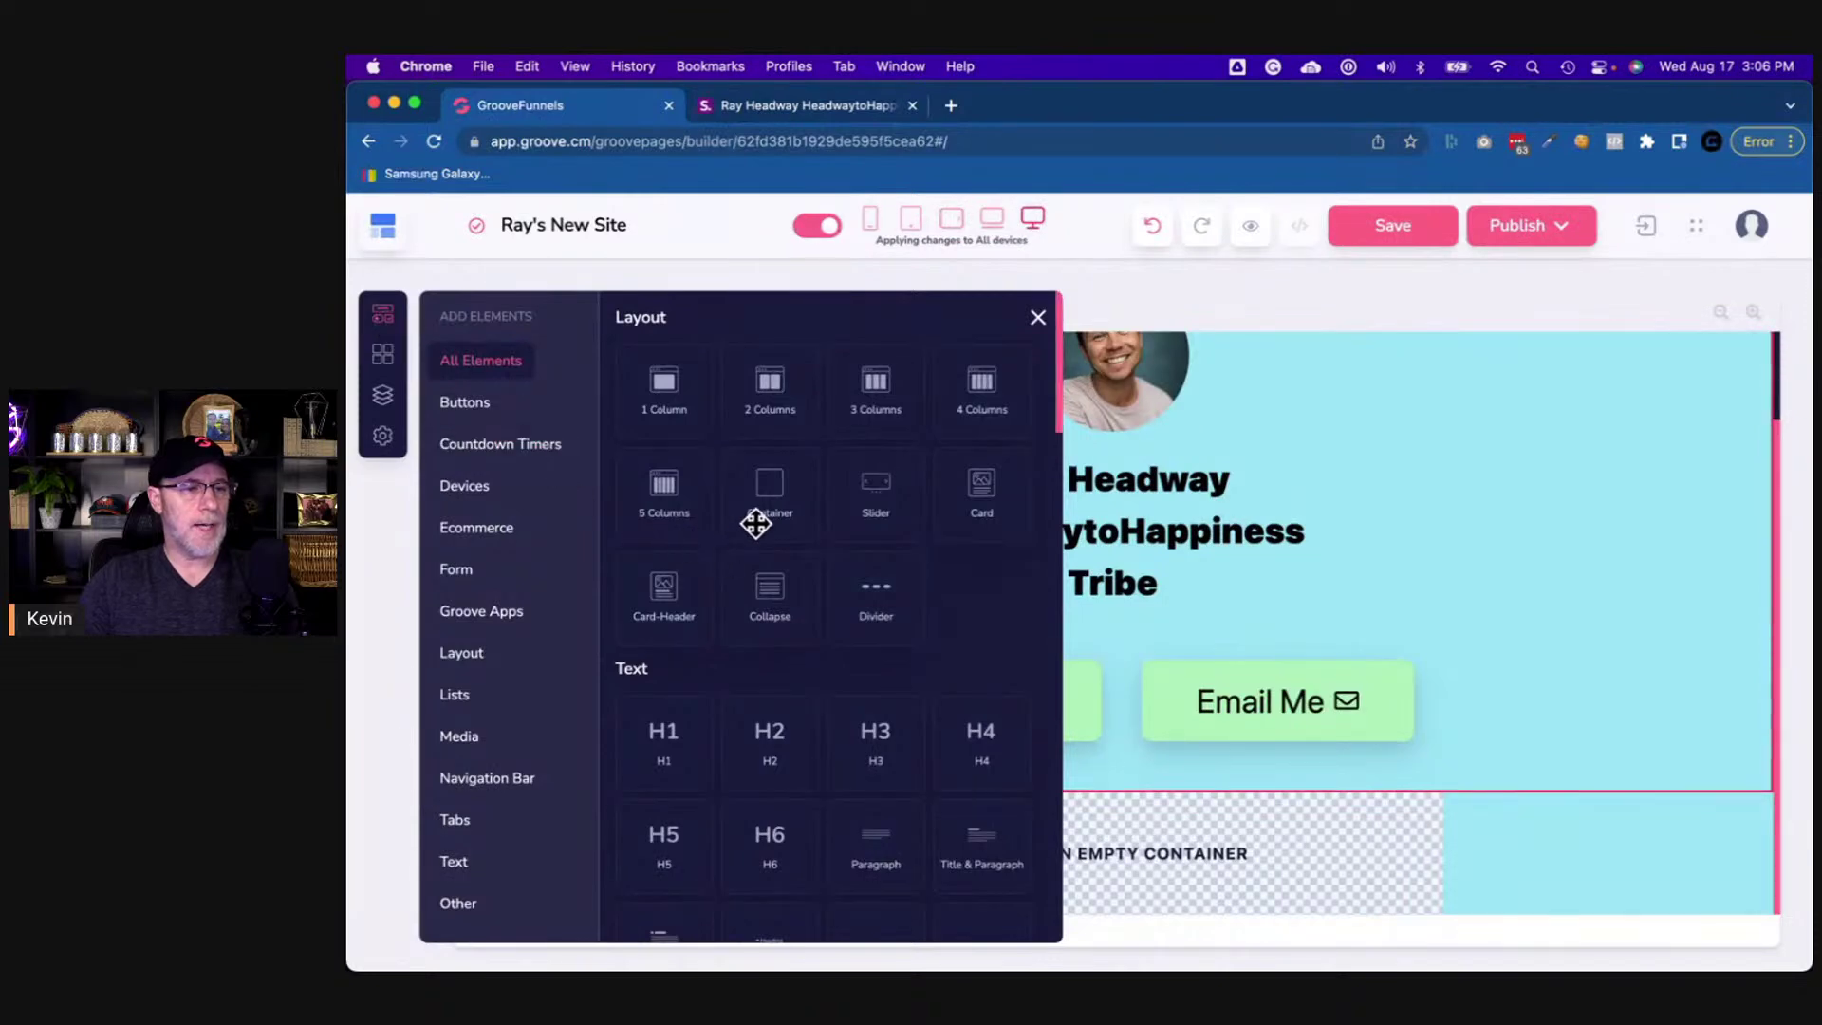
{"action": "left_click_drag", "start_coordinate": [768, 493], "coordinate": [1135, 823]}
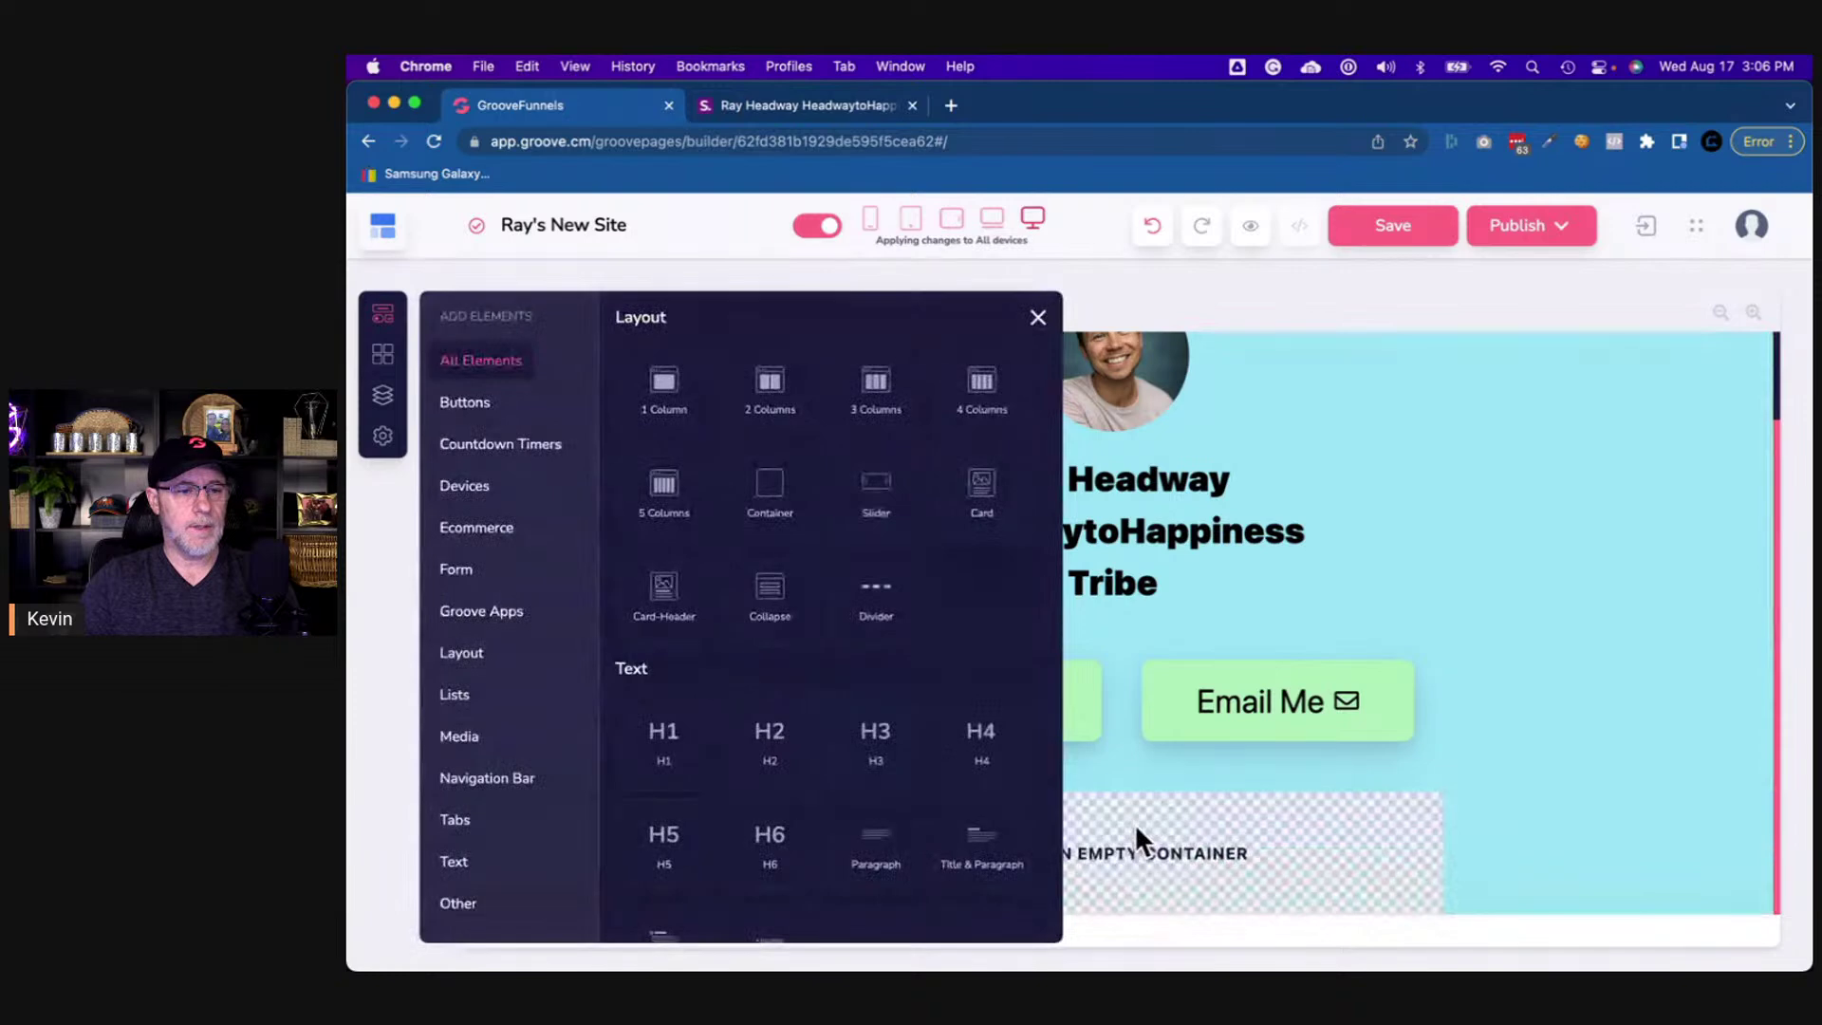
{"action": "left_click", "coordinate": [1161, 822]}
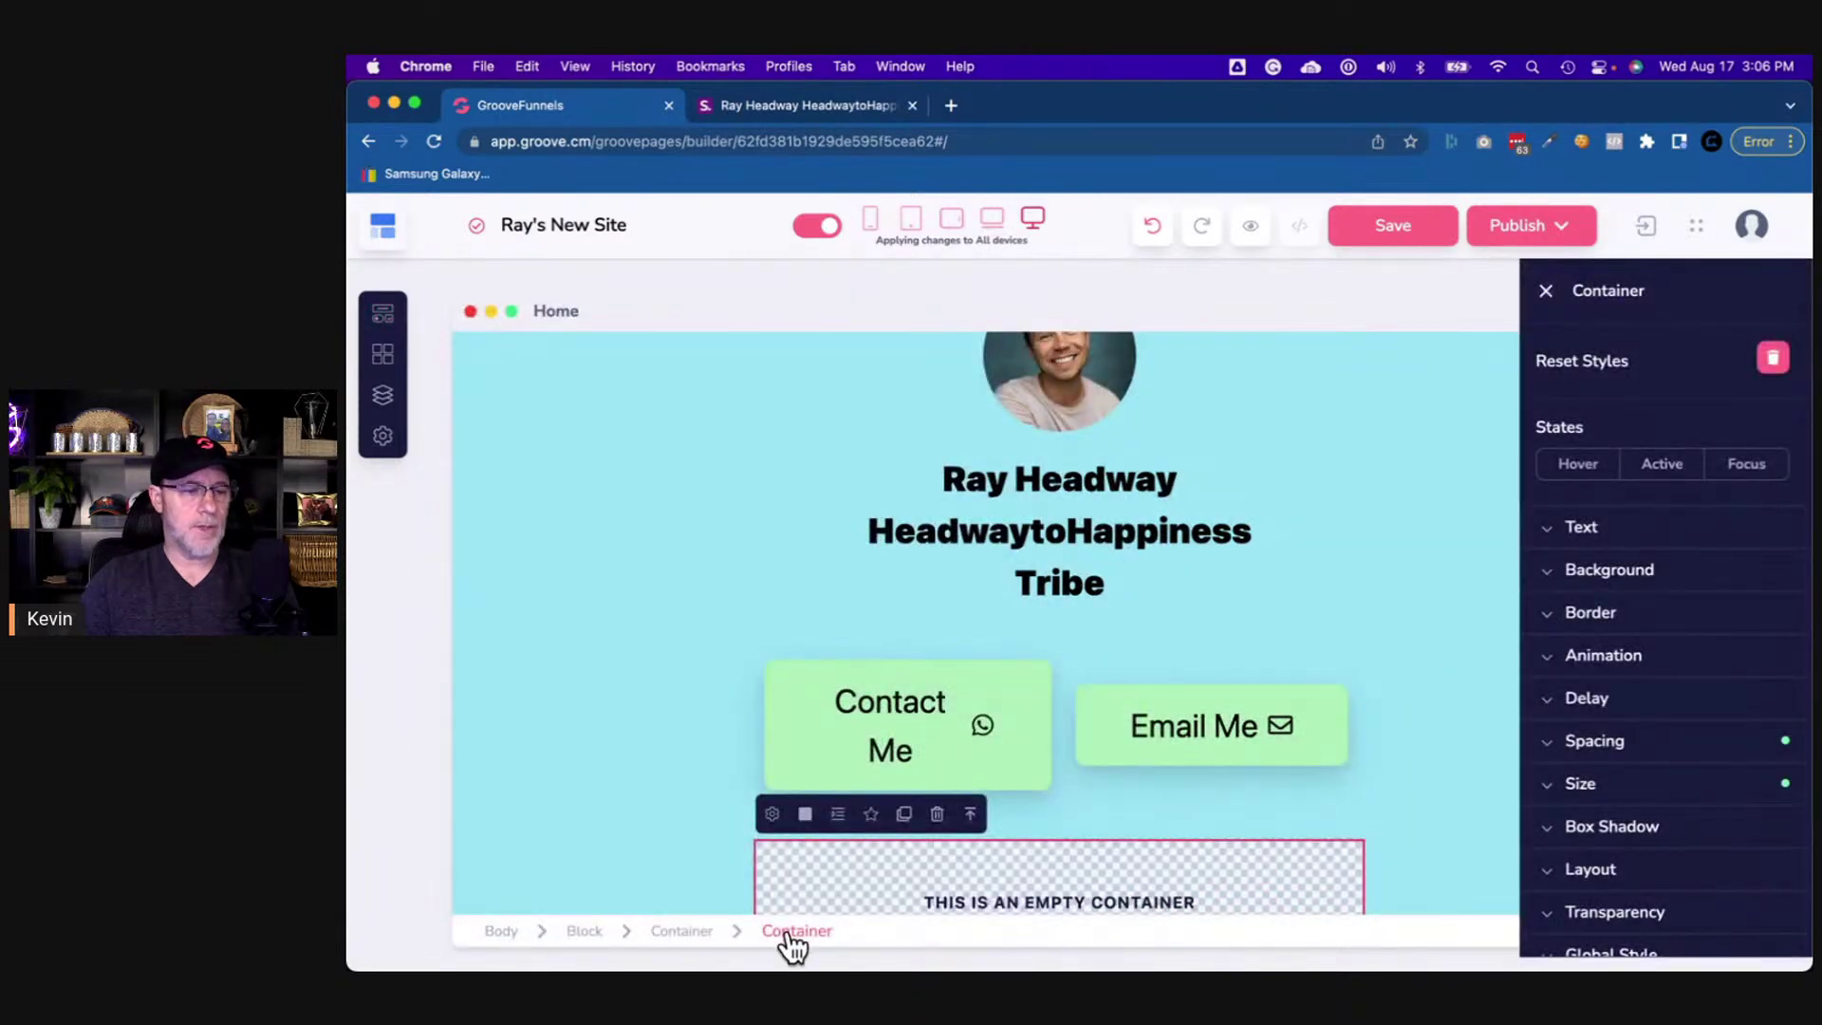
{"action": "scroll", "coordinate": [996, 871], "scroll_direction": "down", "scroll_amount": 1}
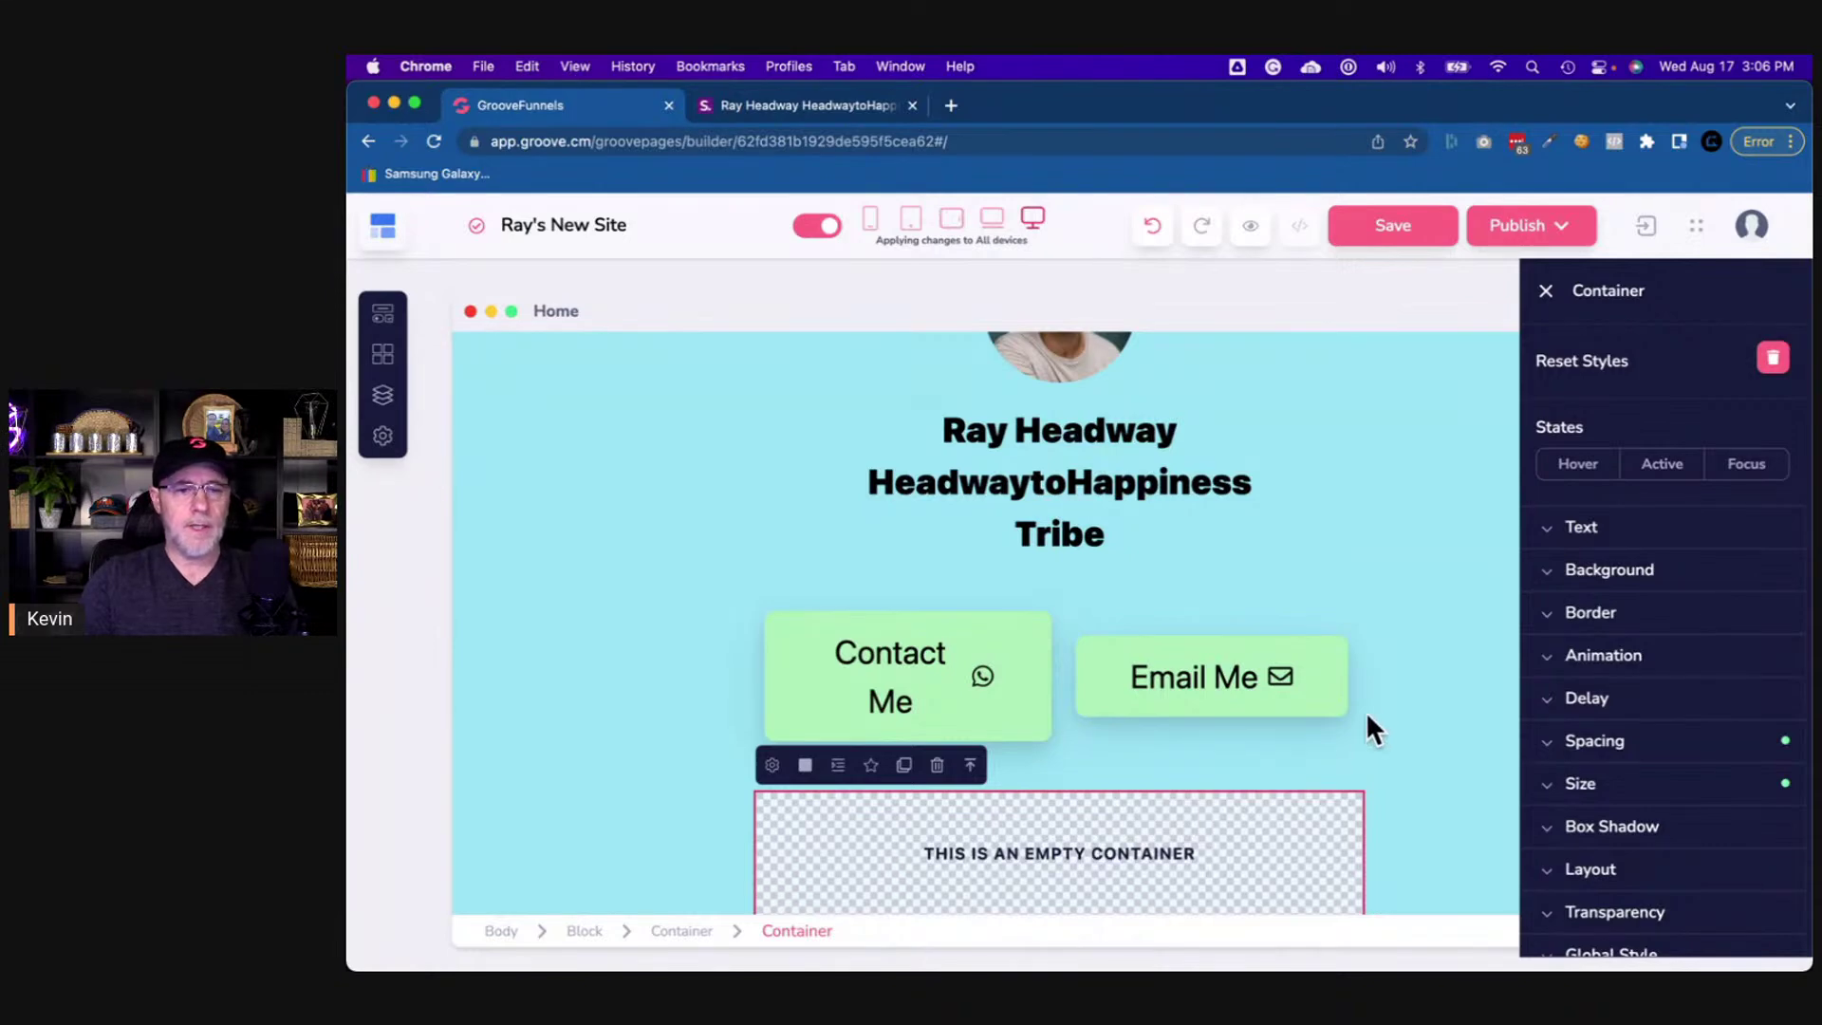
- Recheck the reference mastermind card, then dismiss the payment notification in the builder
{"action": "left_click", "coordinate": [794, 106]}
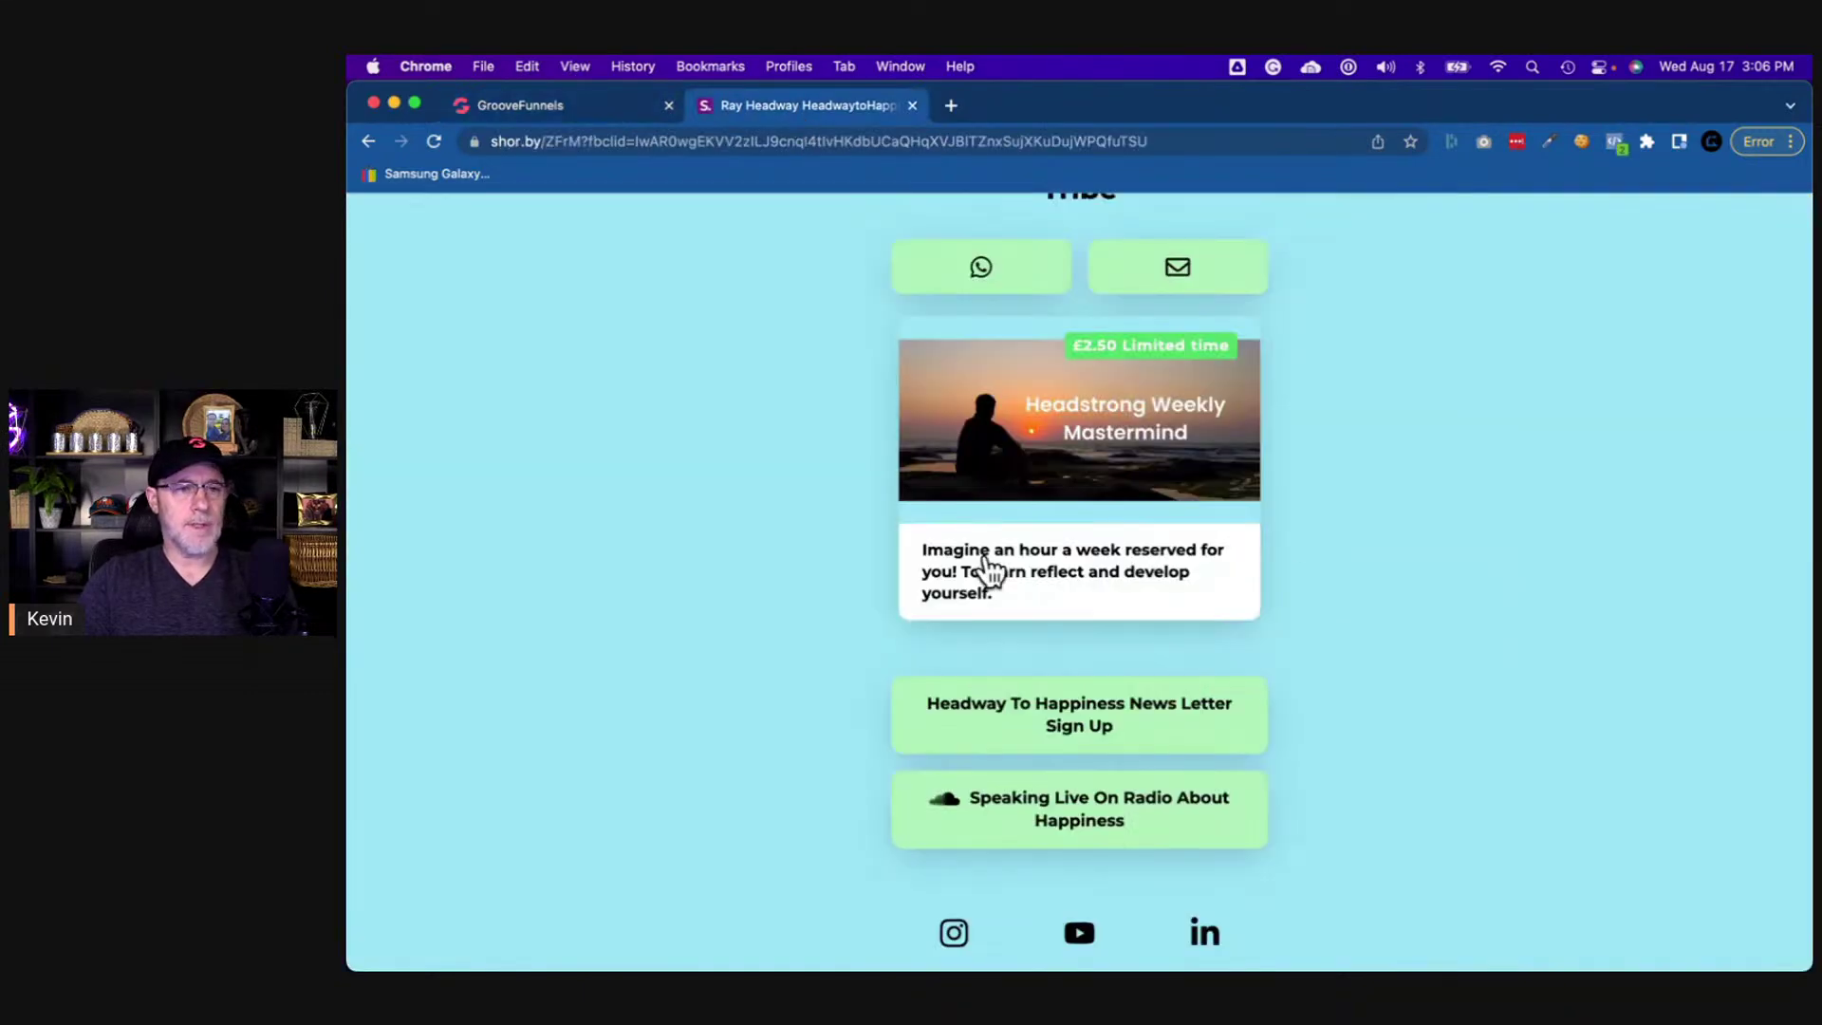
{"action": "scroll", "coordinate": [996, 576], "scroll_direction": "up", "scroll_amount": 3}
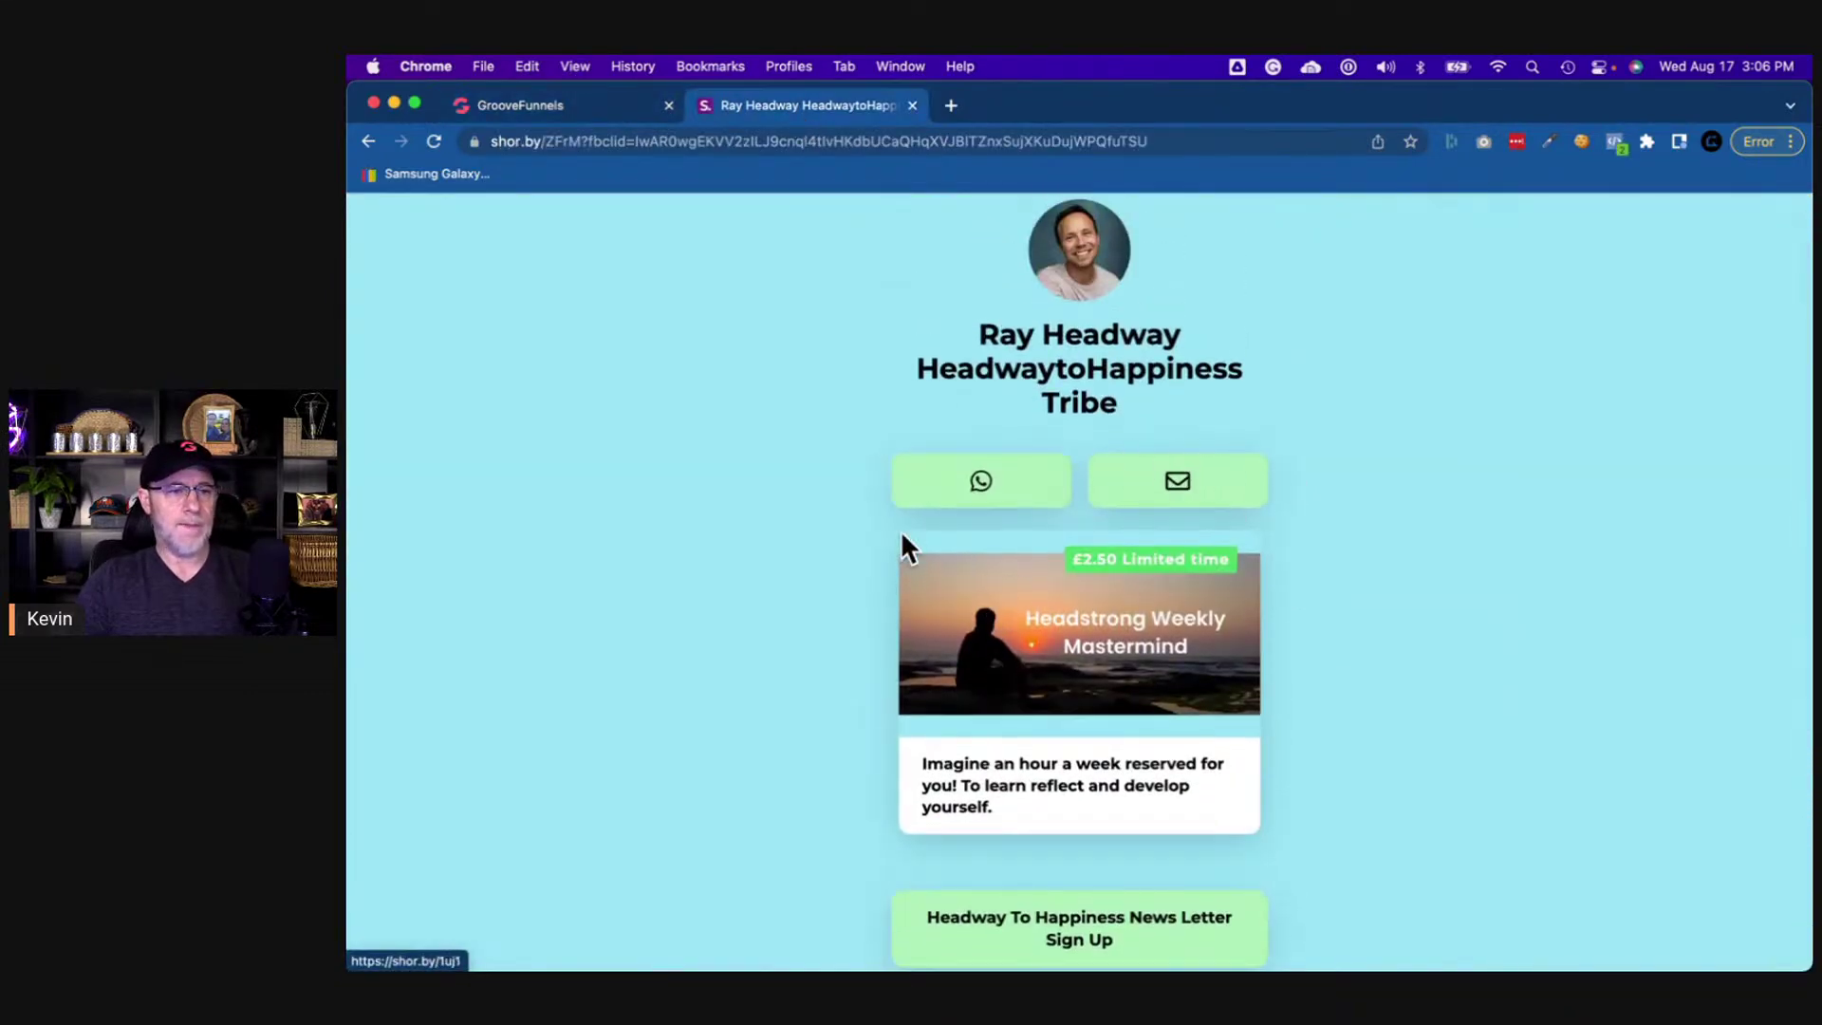
{"action": "left_click", "coordinate": [611, 105]}
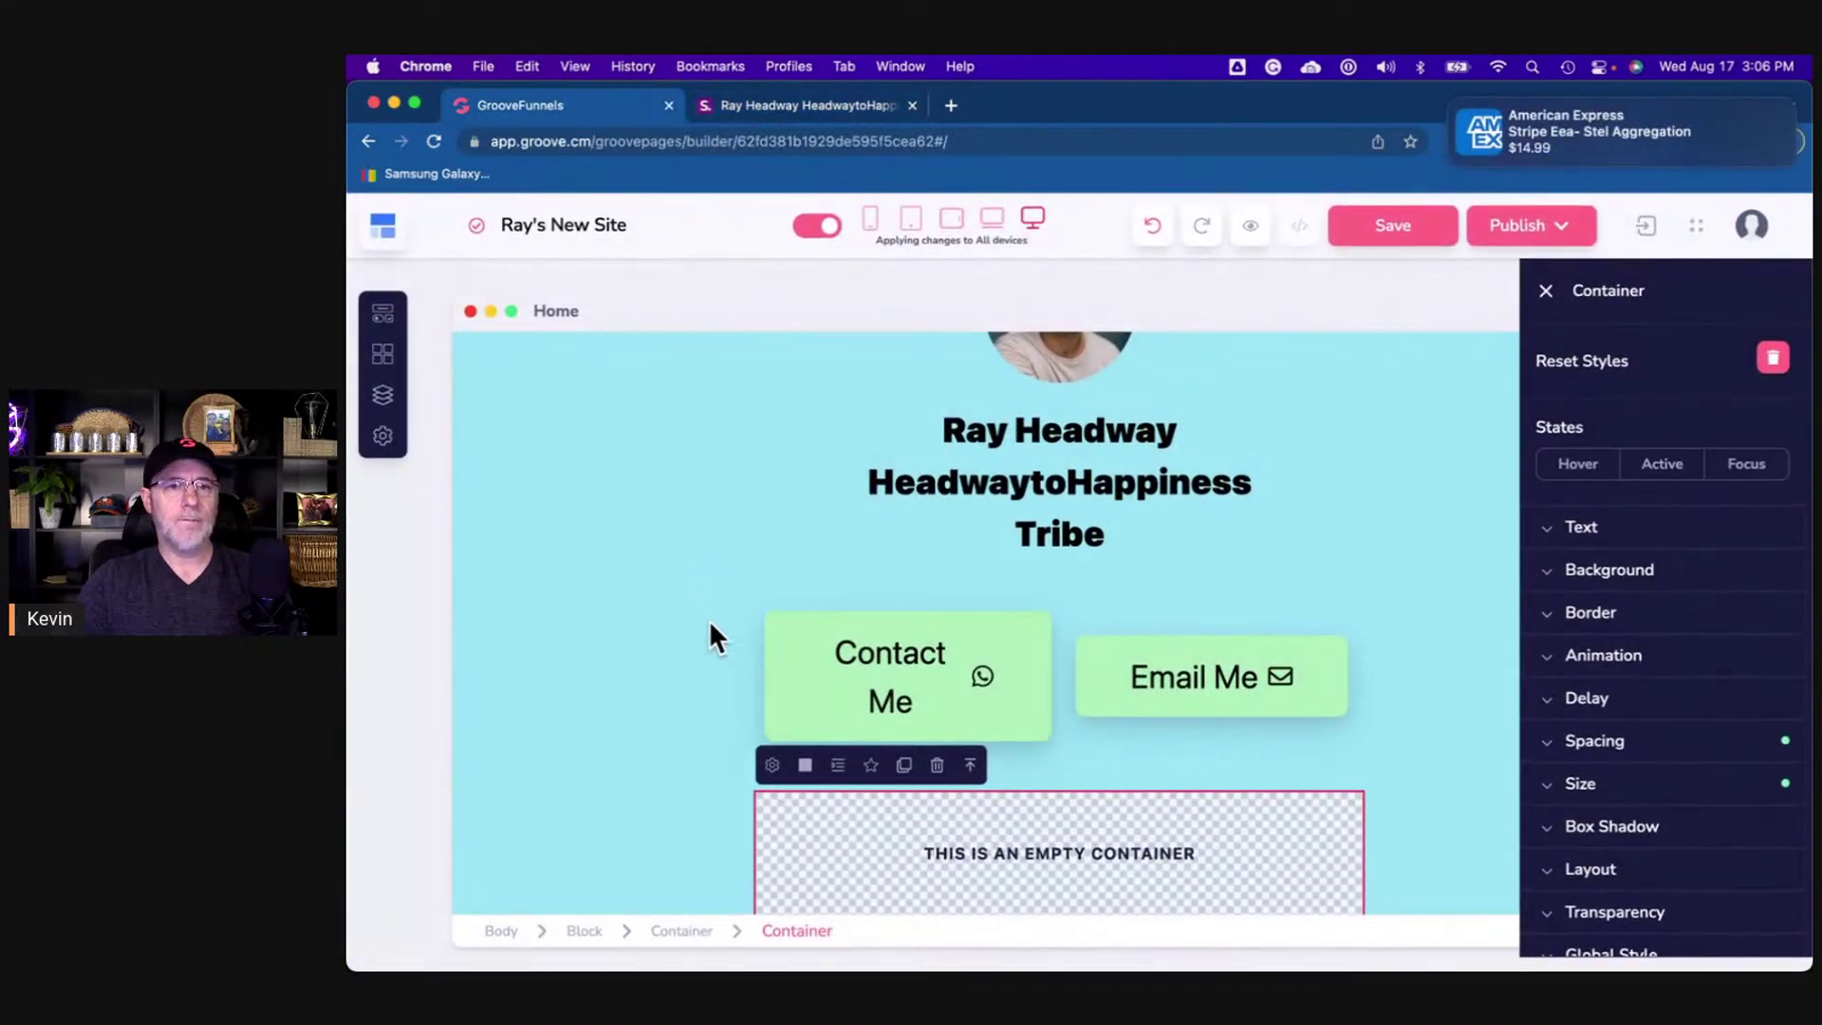
{"action": "left_click", "coordinate": [1550, 117]}
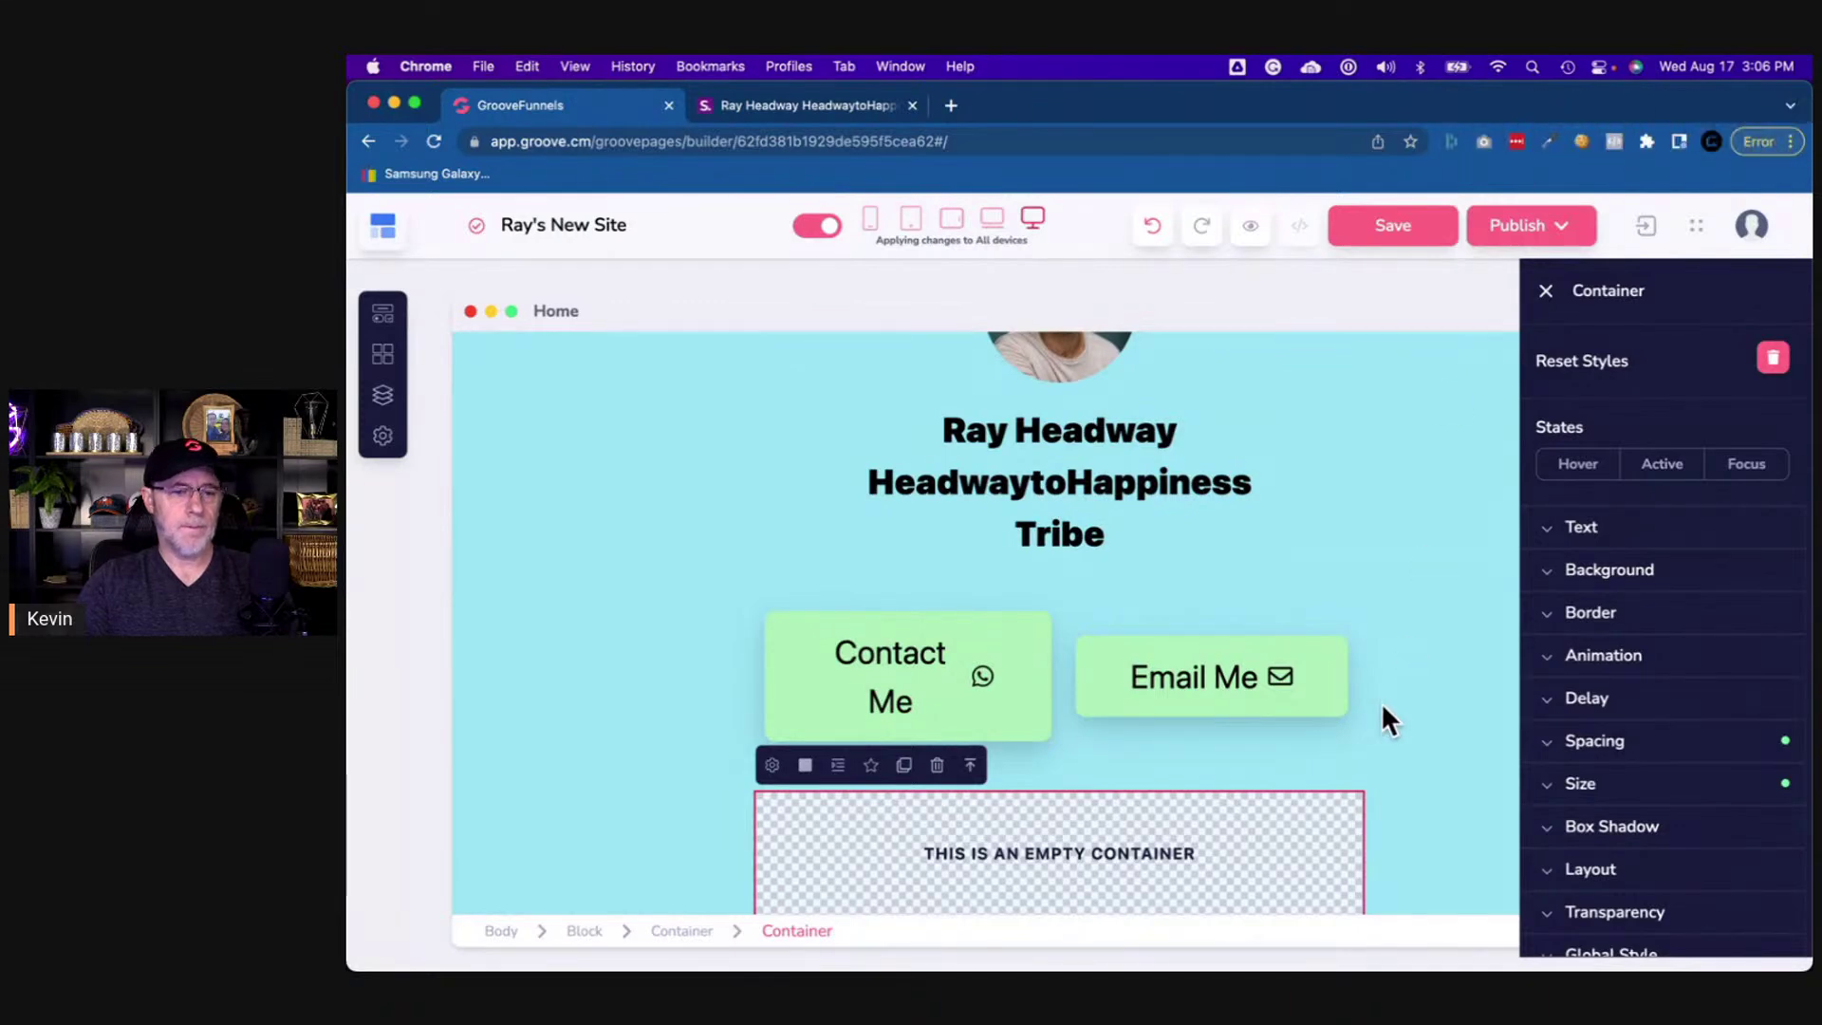
- Round the card container's corners with a 20 px border radius
{"action": "left_click", "coordinate": [1567, 630]}
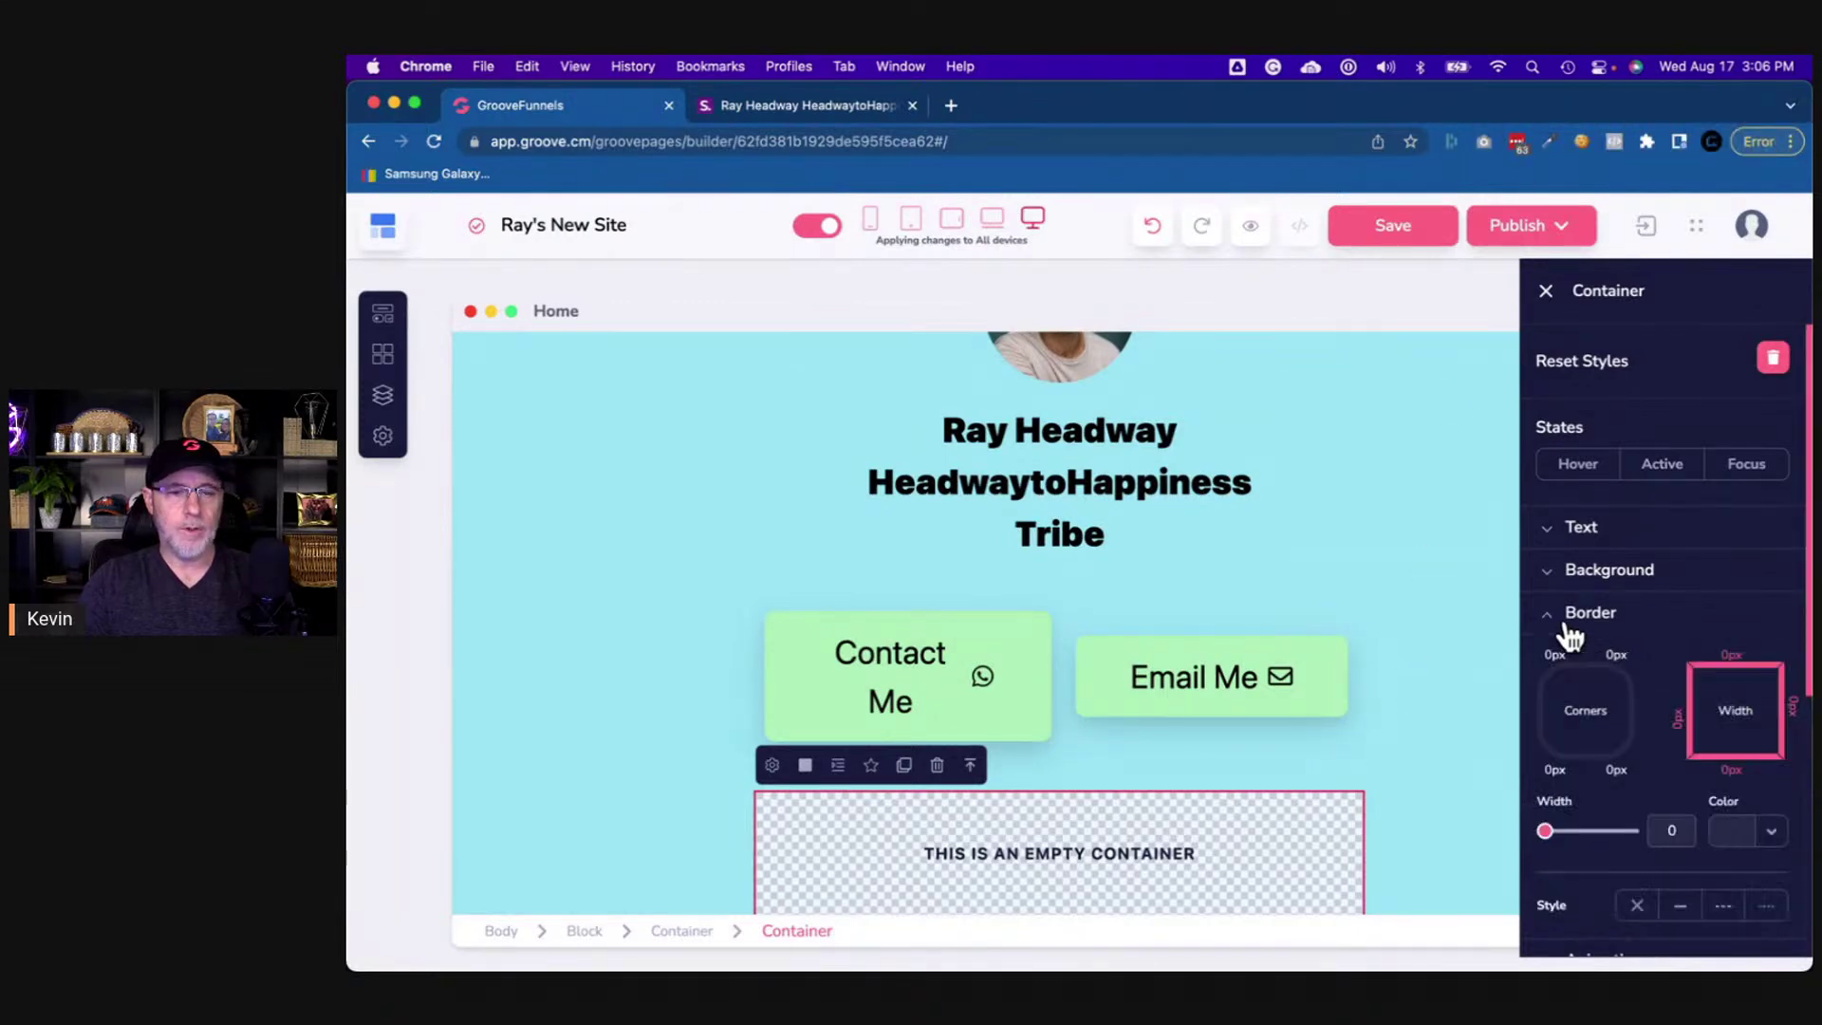
{"action": "left_click", "coordinate": [1591, 718]}
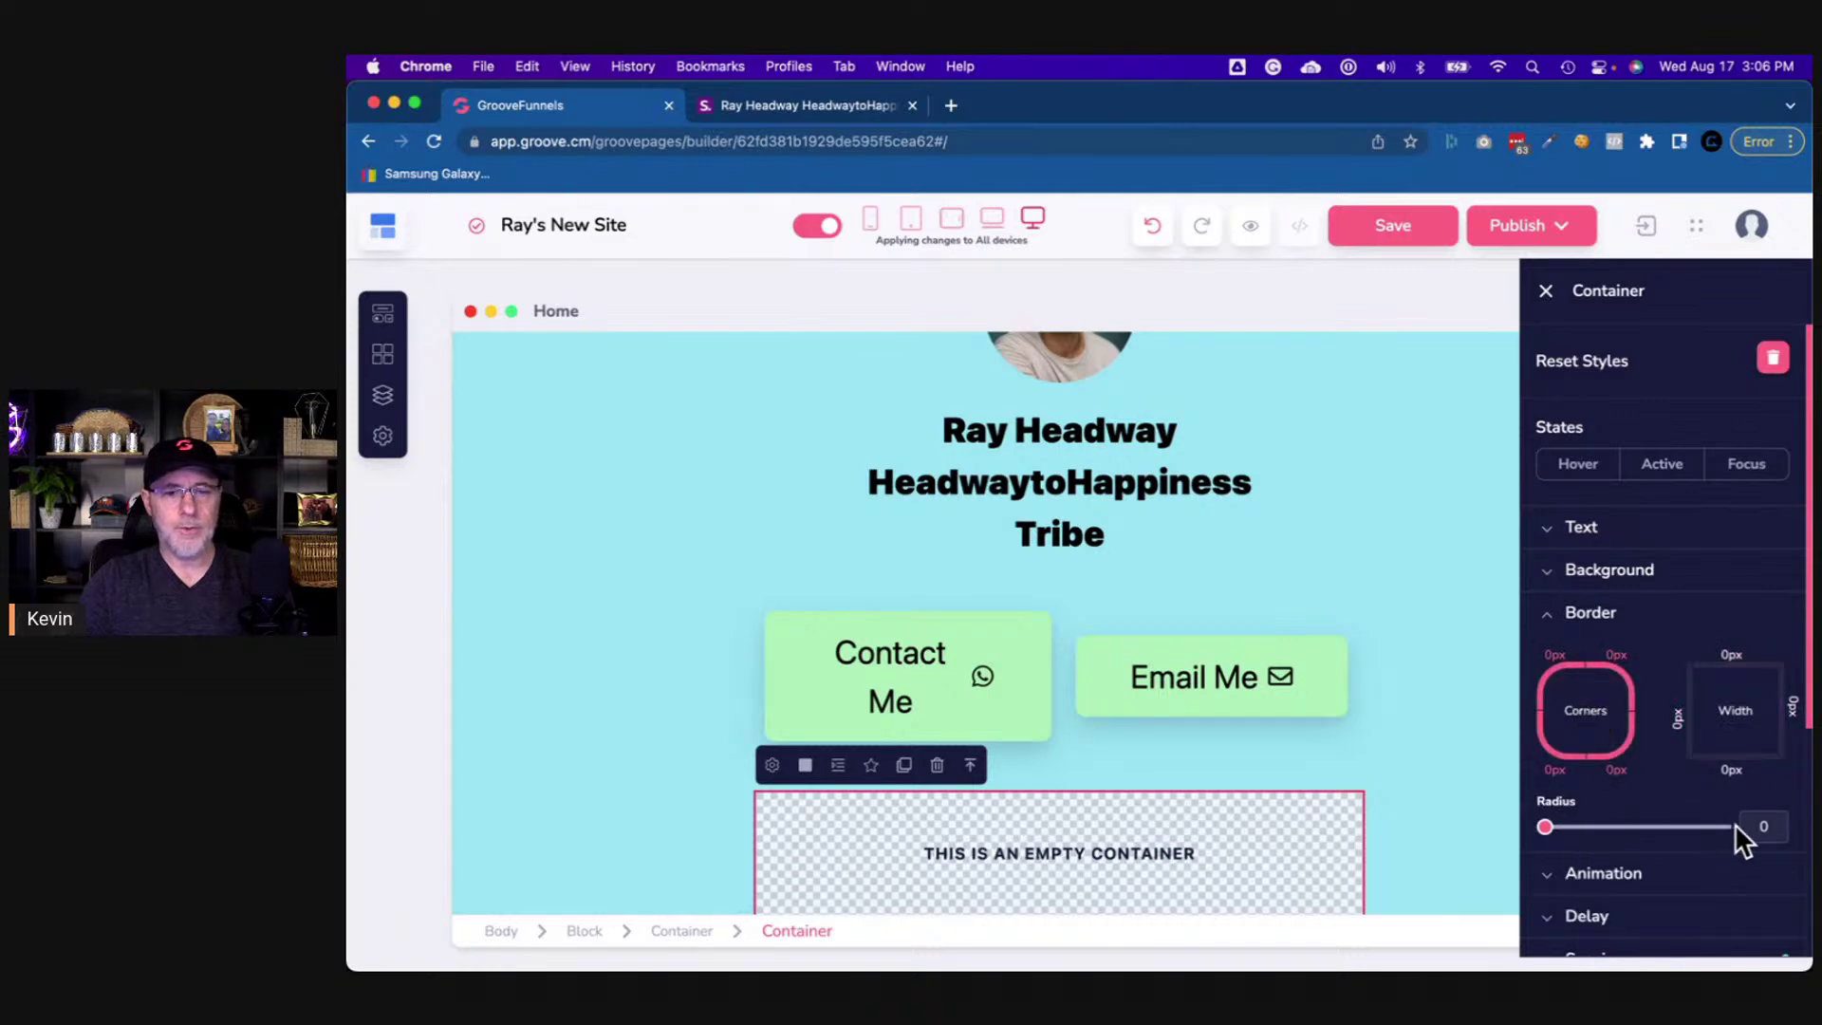
{"action": "left_click", "coordinate": [1765, 826]}
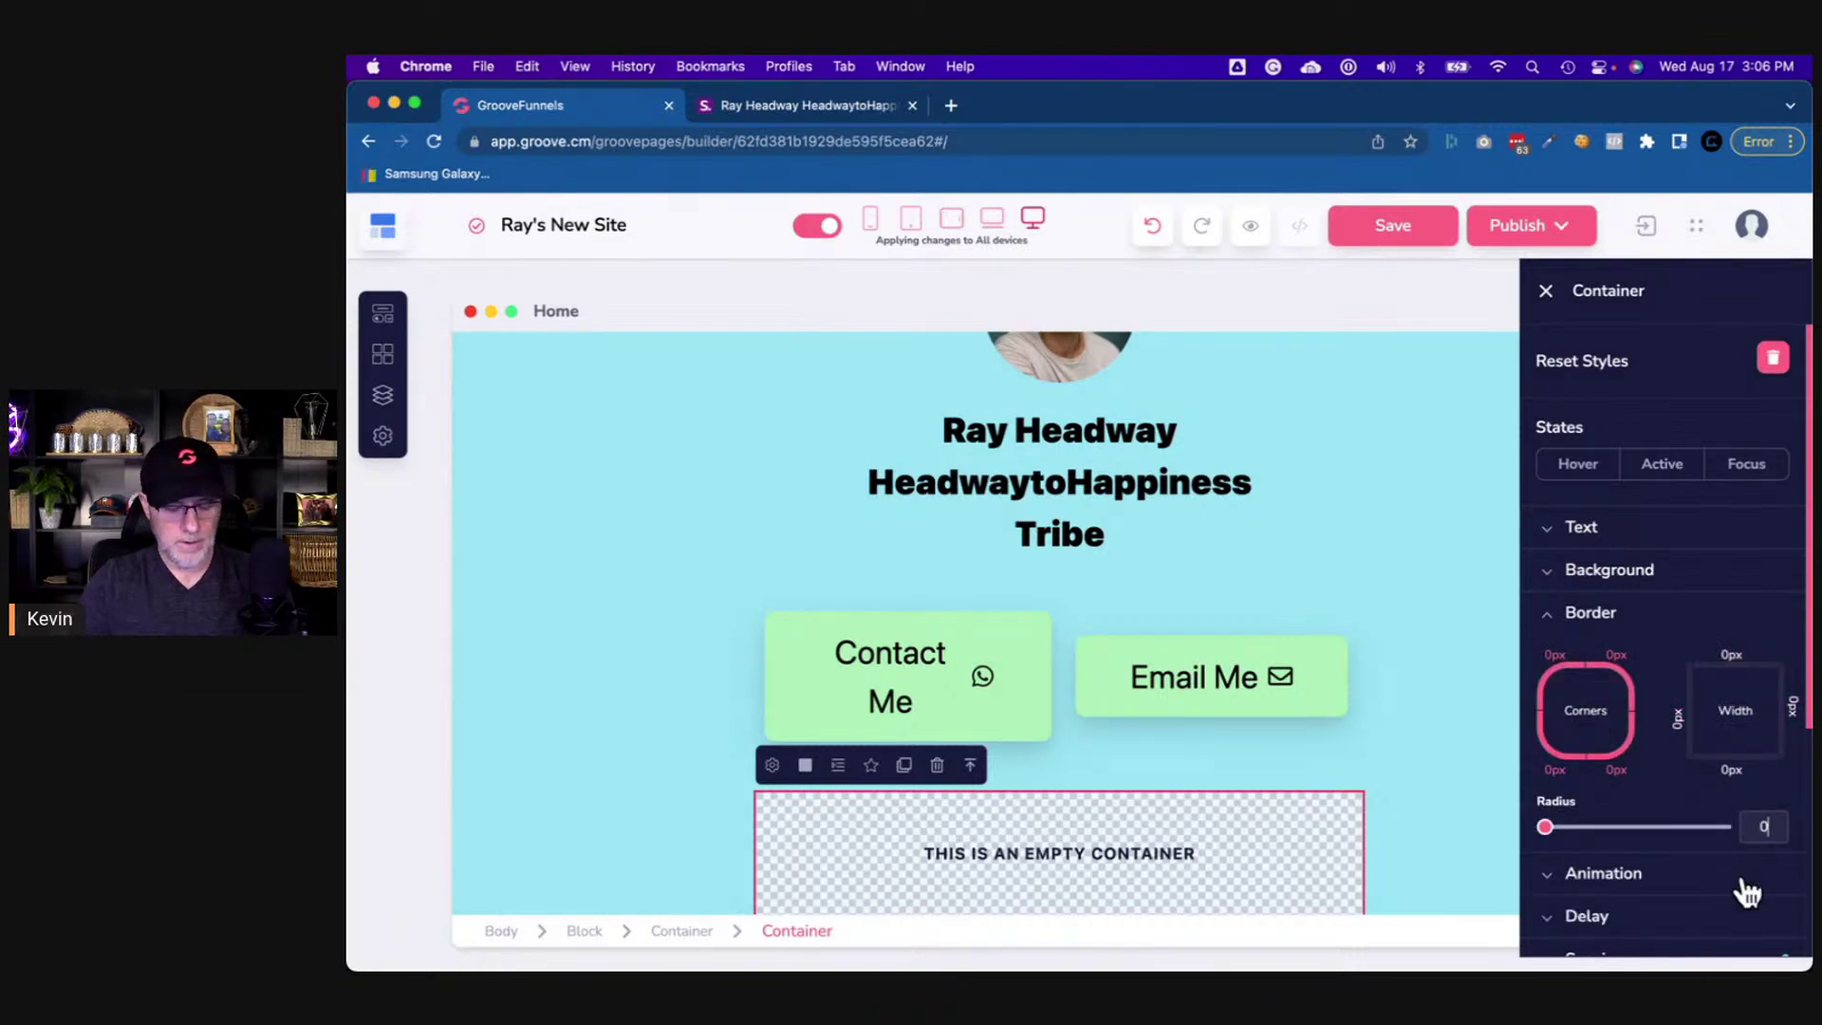
{"action": "type", "text": "20"}
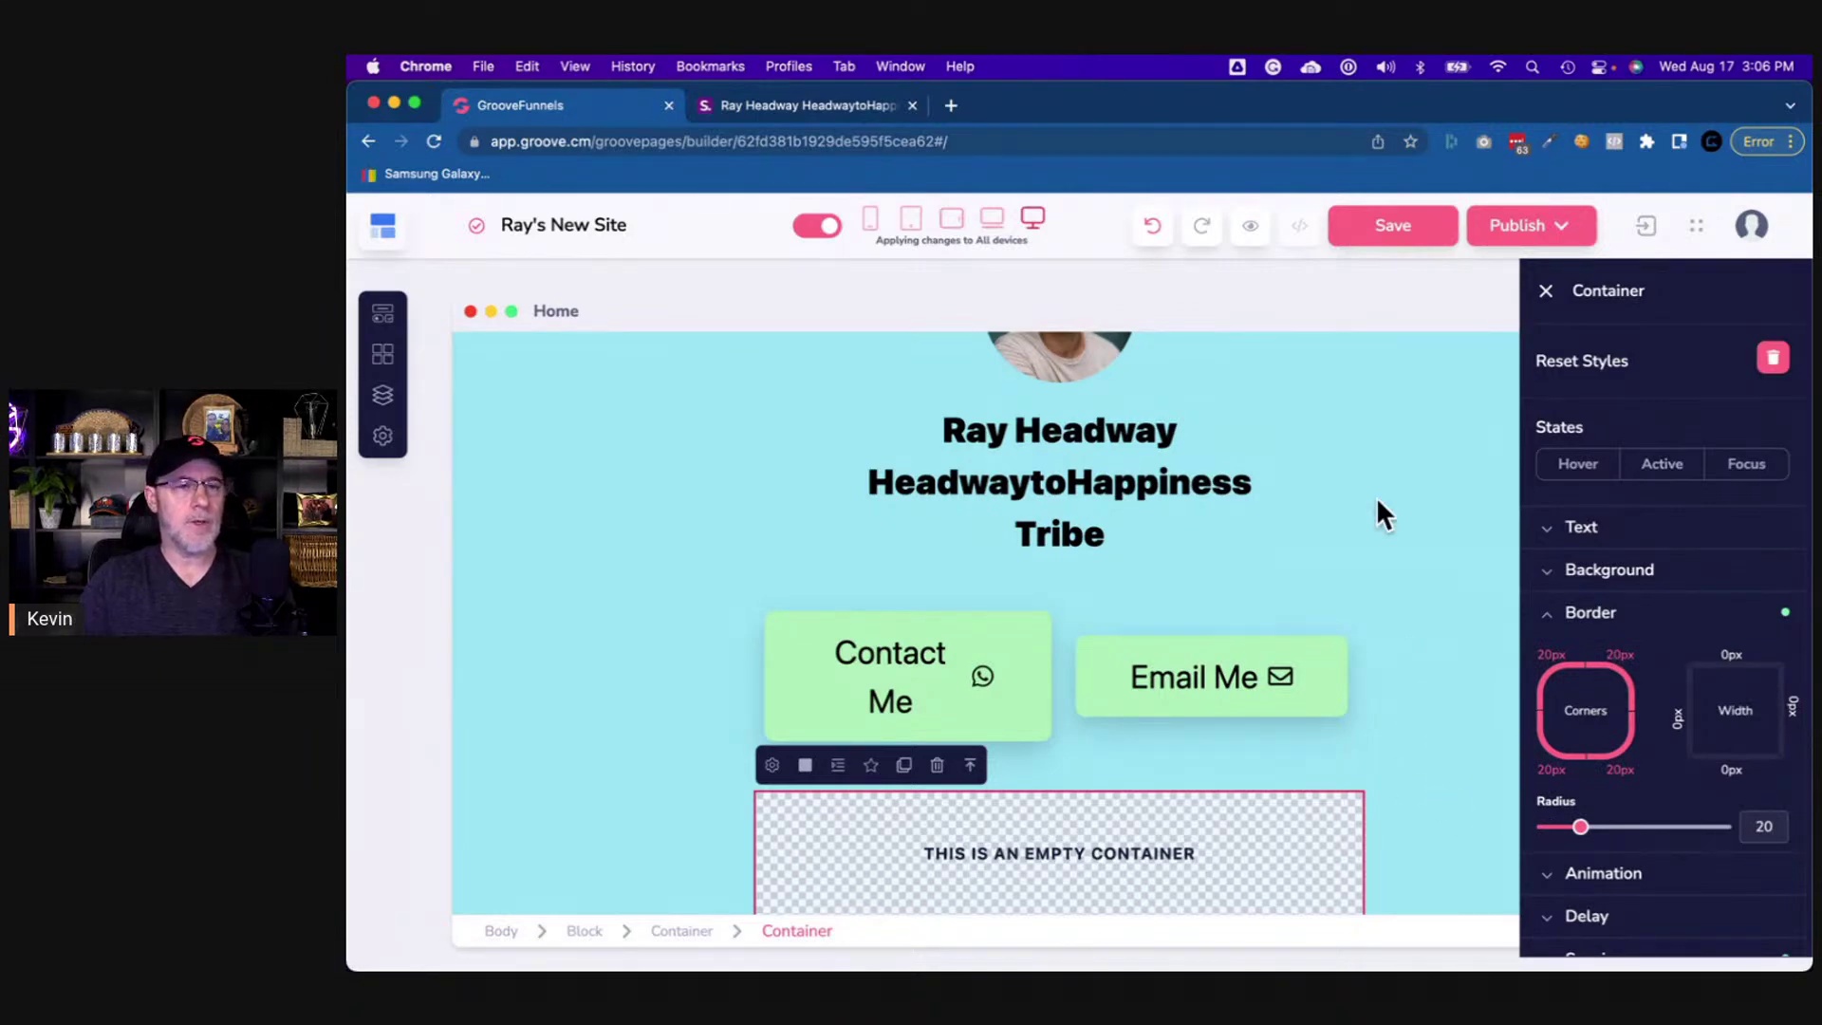
{"action": "left_click", "coordinate": [824, 106]}
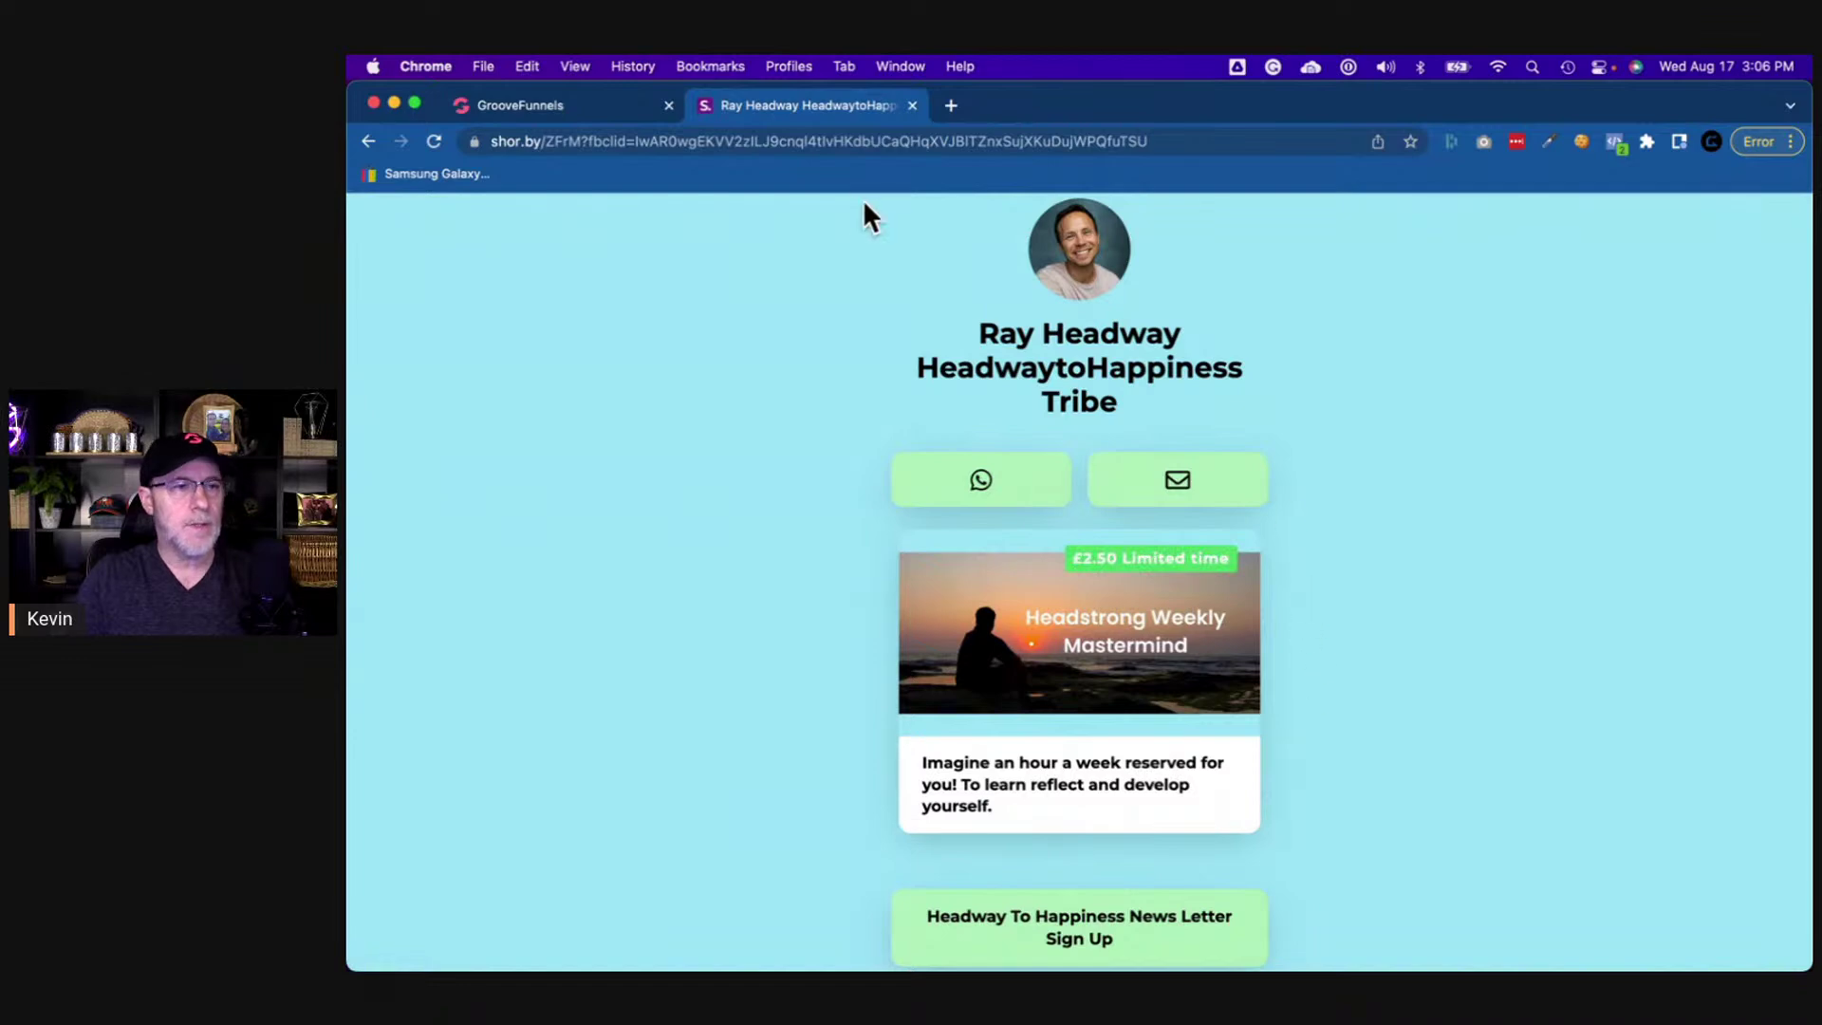
{"action": "left_click", "coordinate": [532, 105]}
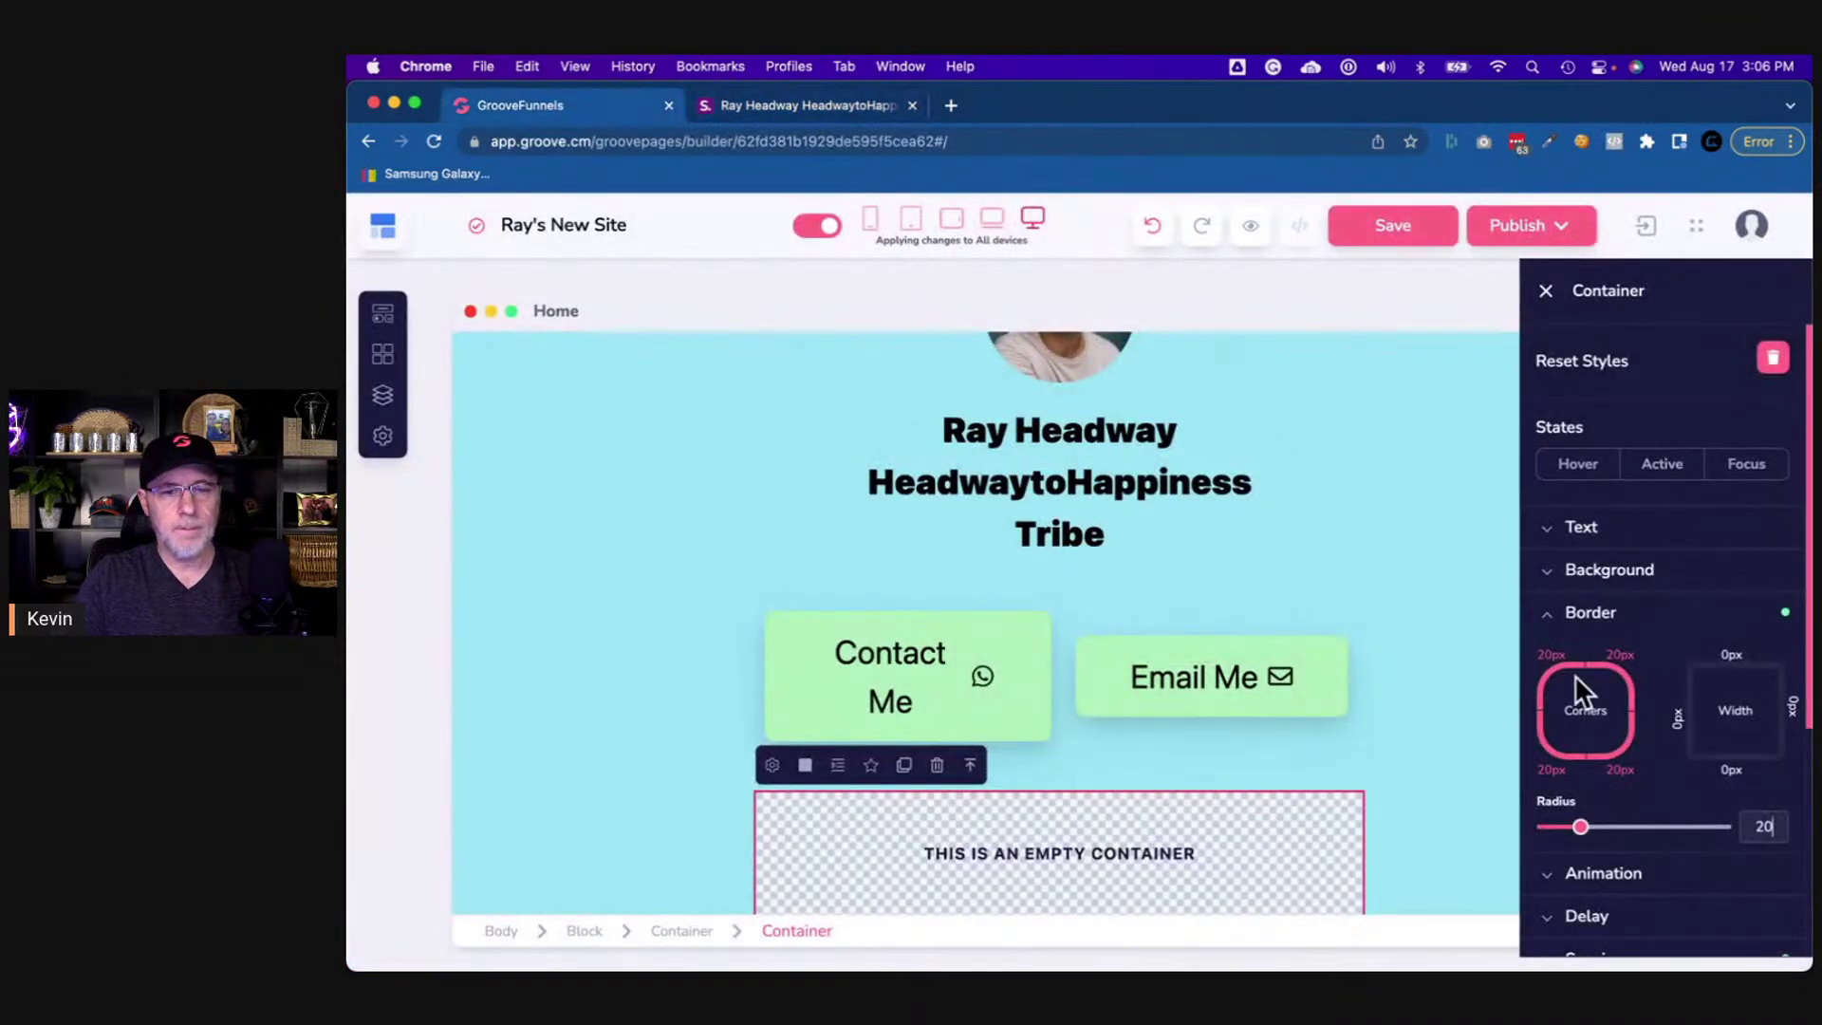
{"action": "left_click", "coordinate": [1572, 634]}
- Give the card container an Xl box shadow
{"action": "scroll", "coordinate": [1565, 706], "scroll_direction": "down", "scroll_amount": 3}
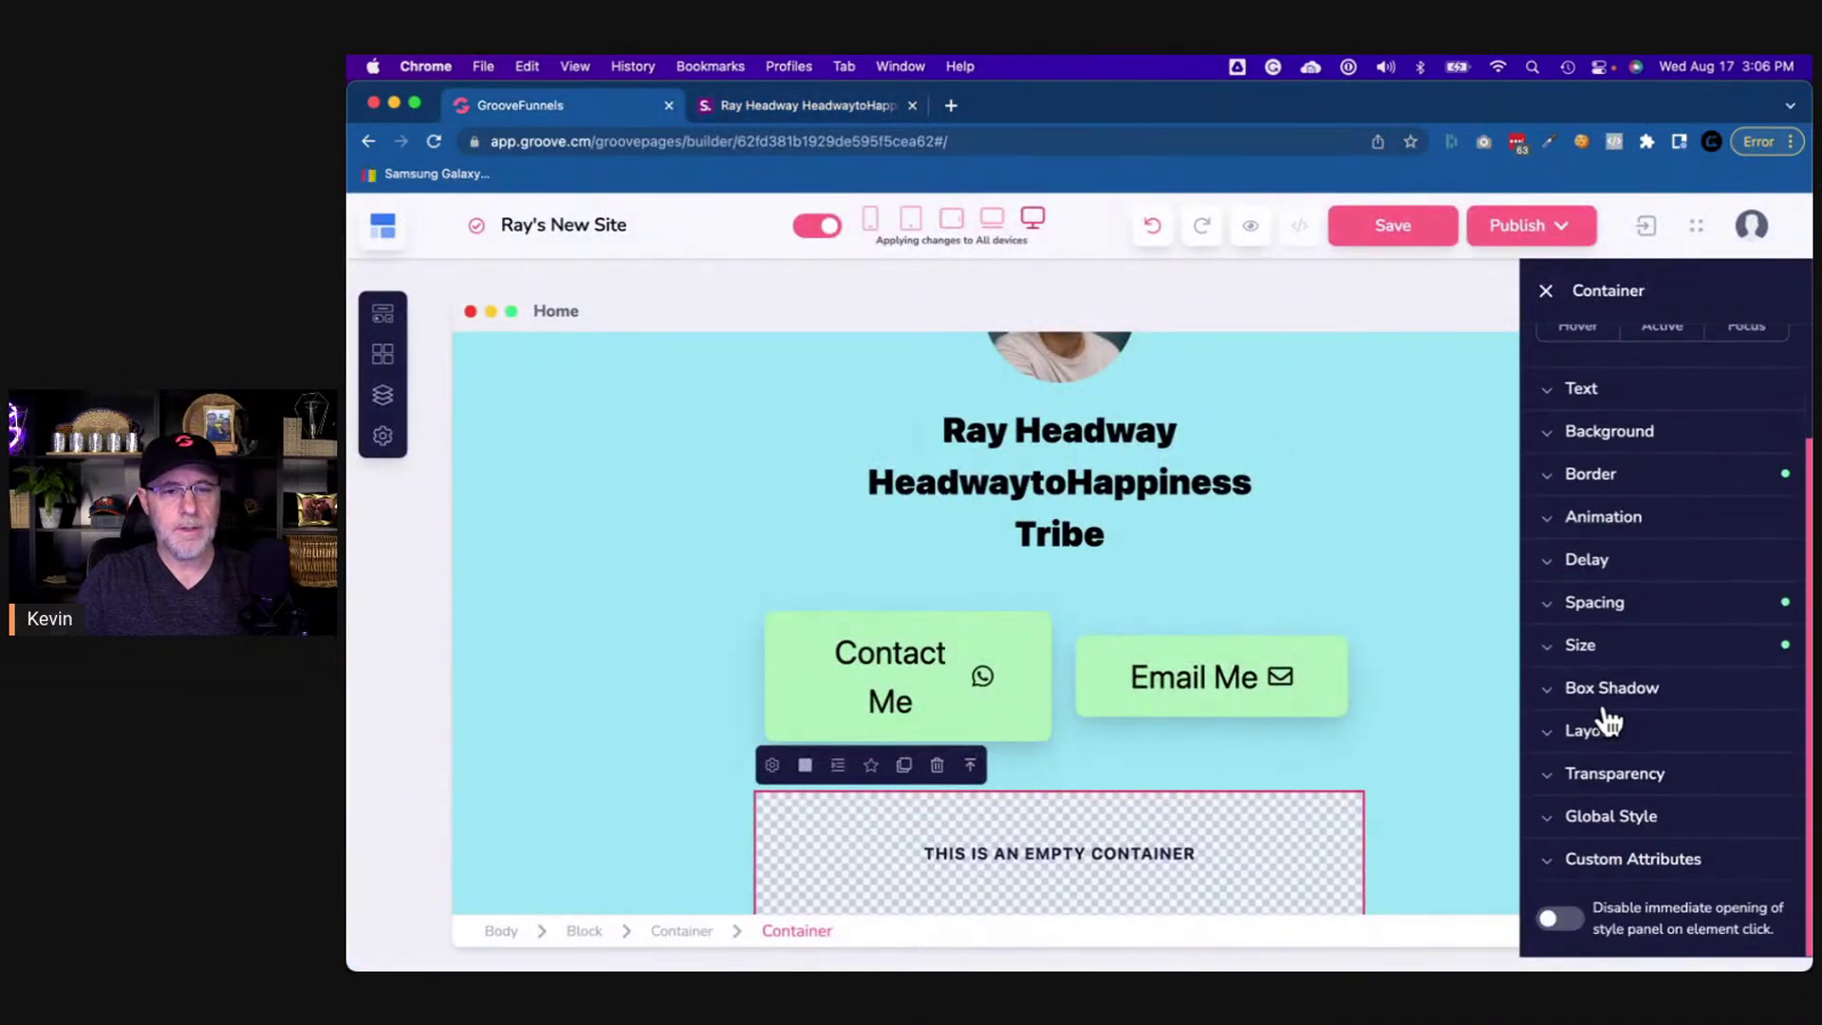
{"action": "left_click", "coordinate": [1603, 698]}
{"action": "scroll", "coordinate": [1604, 692], "scroll_direction": "down", "scroll_amount": 1}
{"action": "left_click", "coordinate": [1601, 666]}
{"action": "scroll", "coordinate": [1600, 683], "scroll_direction": "down", "scroll_amount": 2}
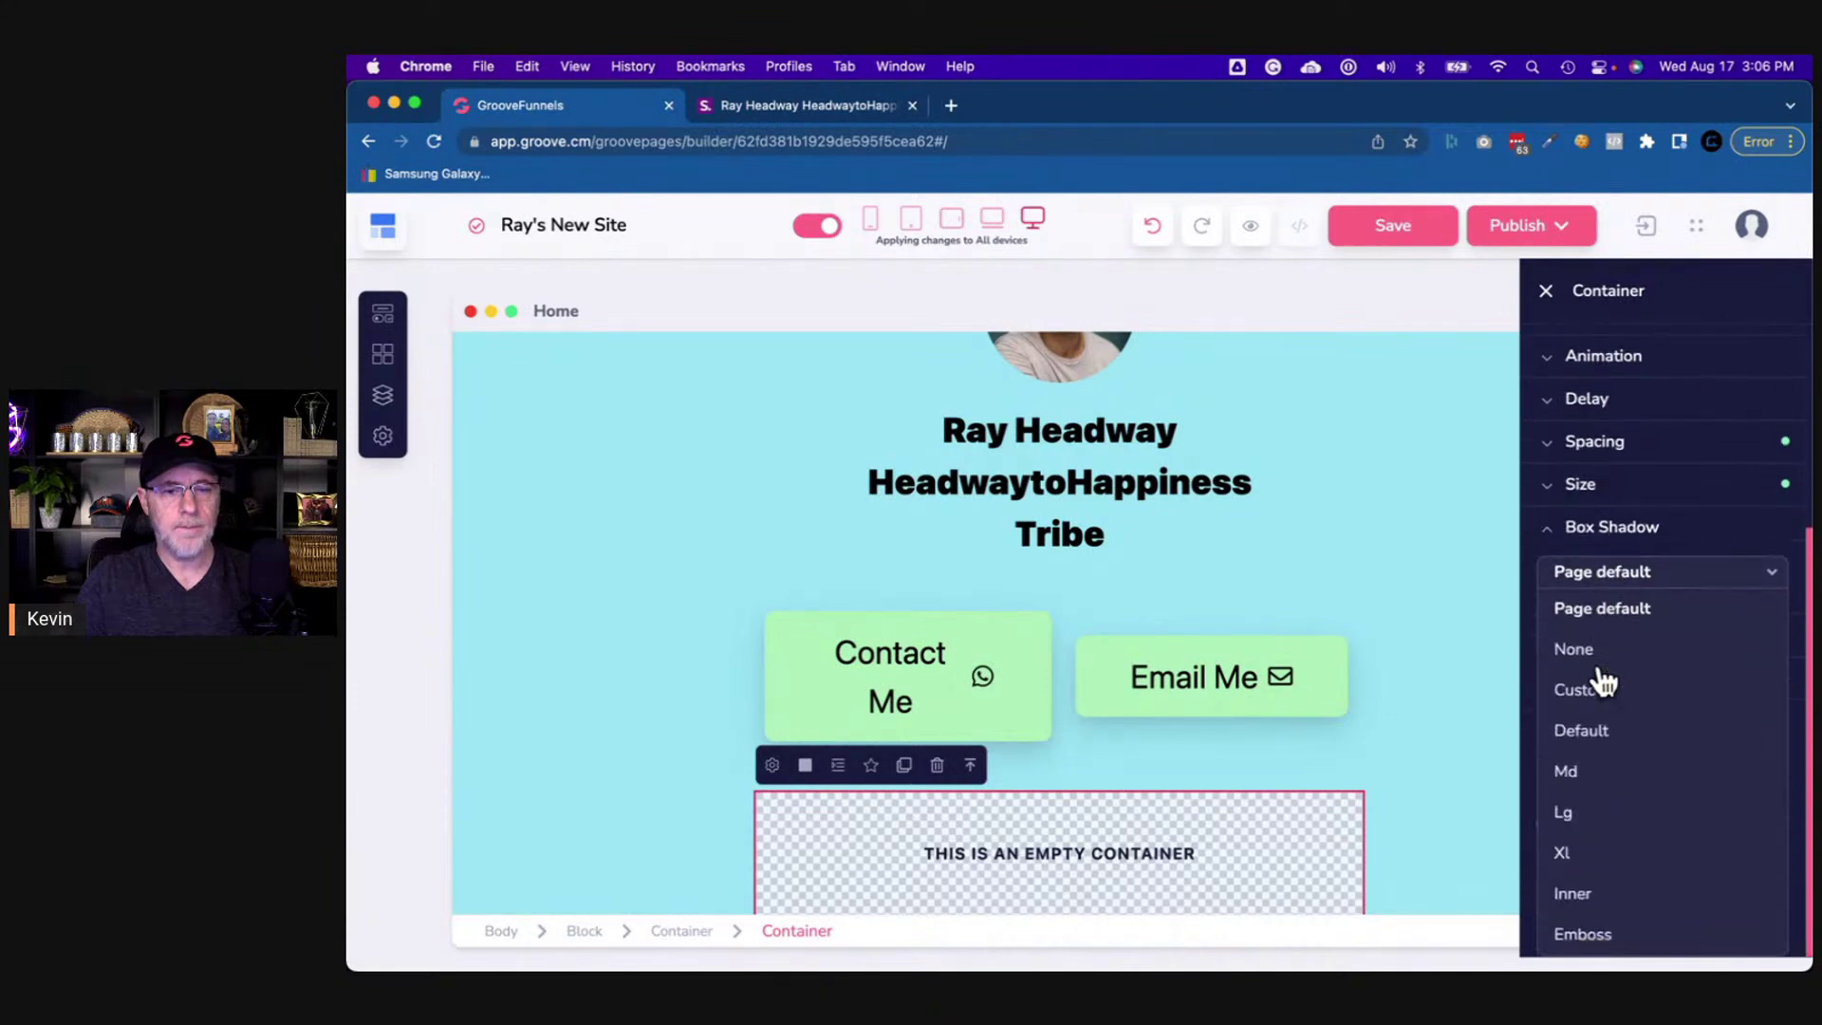
{"action": "left_click", "coordinate": [1602, 851]}
- Add top and bottom padding to the surrounding block to push the card down
{"action": "left_click", "coordinate": [1452, 768]}
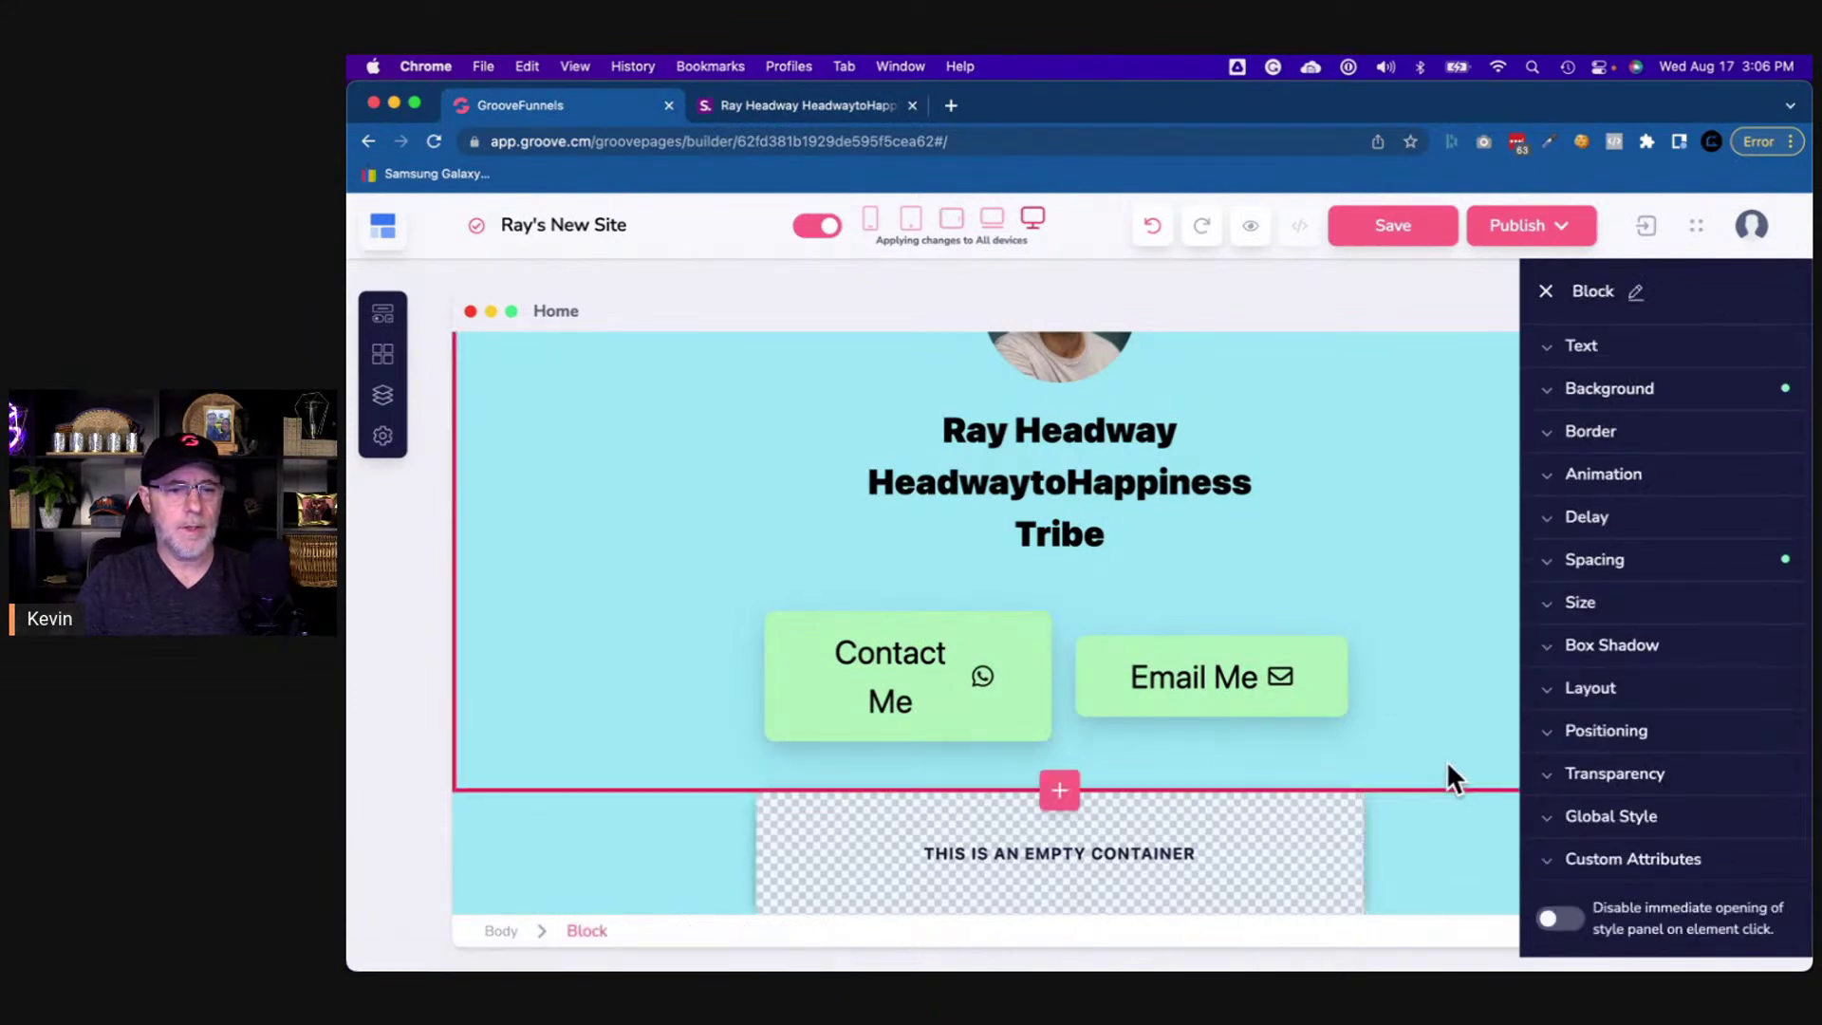
{"action": "left_click", "coordinate": [574, 852]}
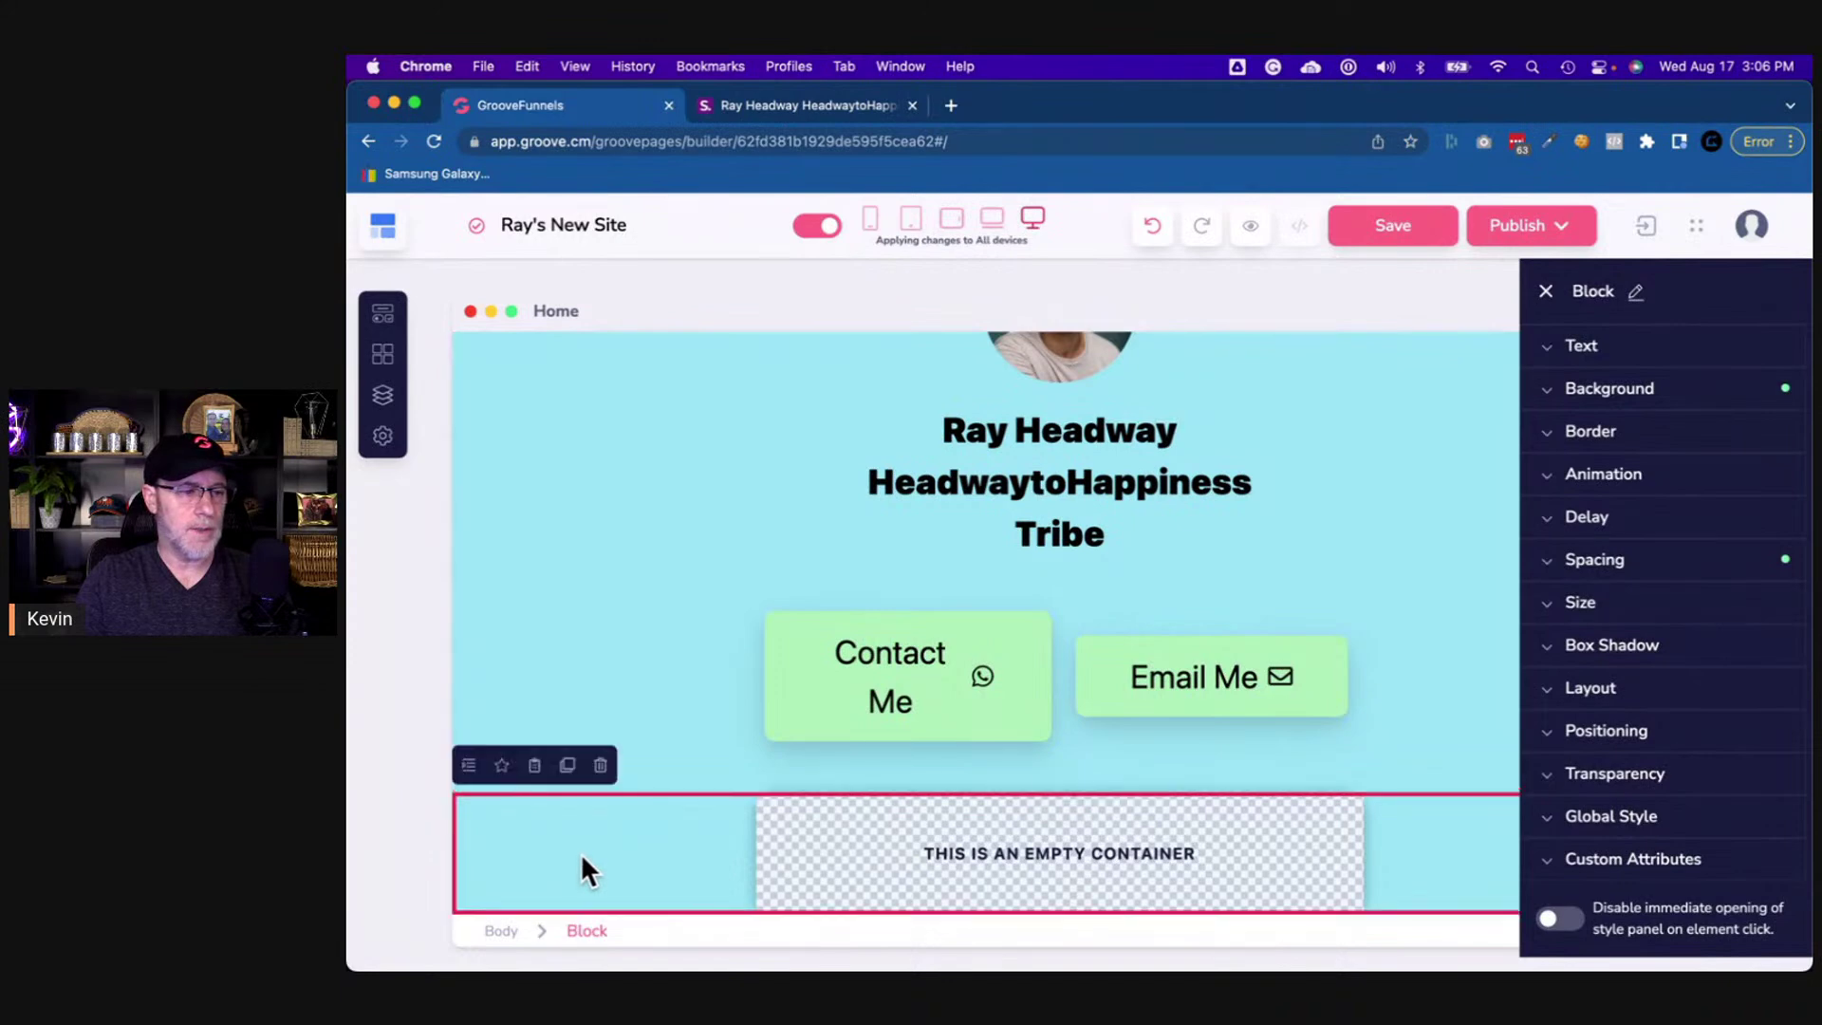
{"action": "left_click", "coordinate": [1615, 575]}
{"action": "left_click", "coordinate": [1663, 730]}
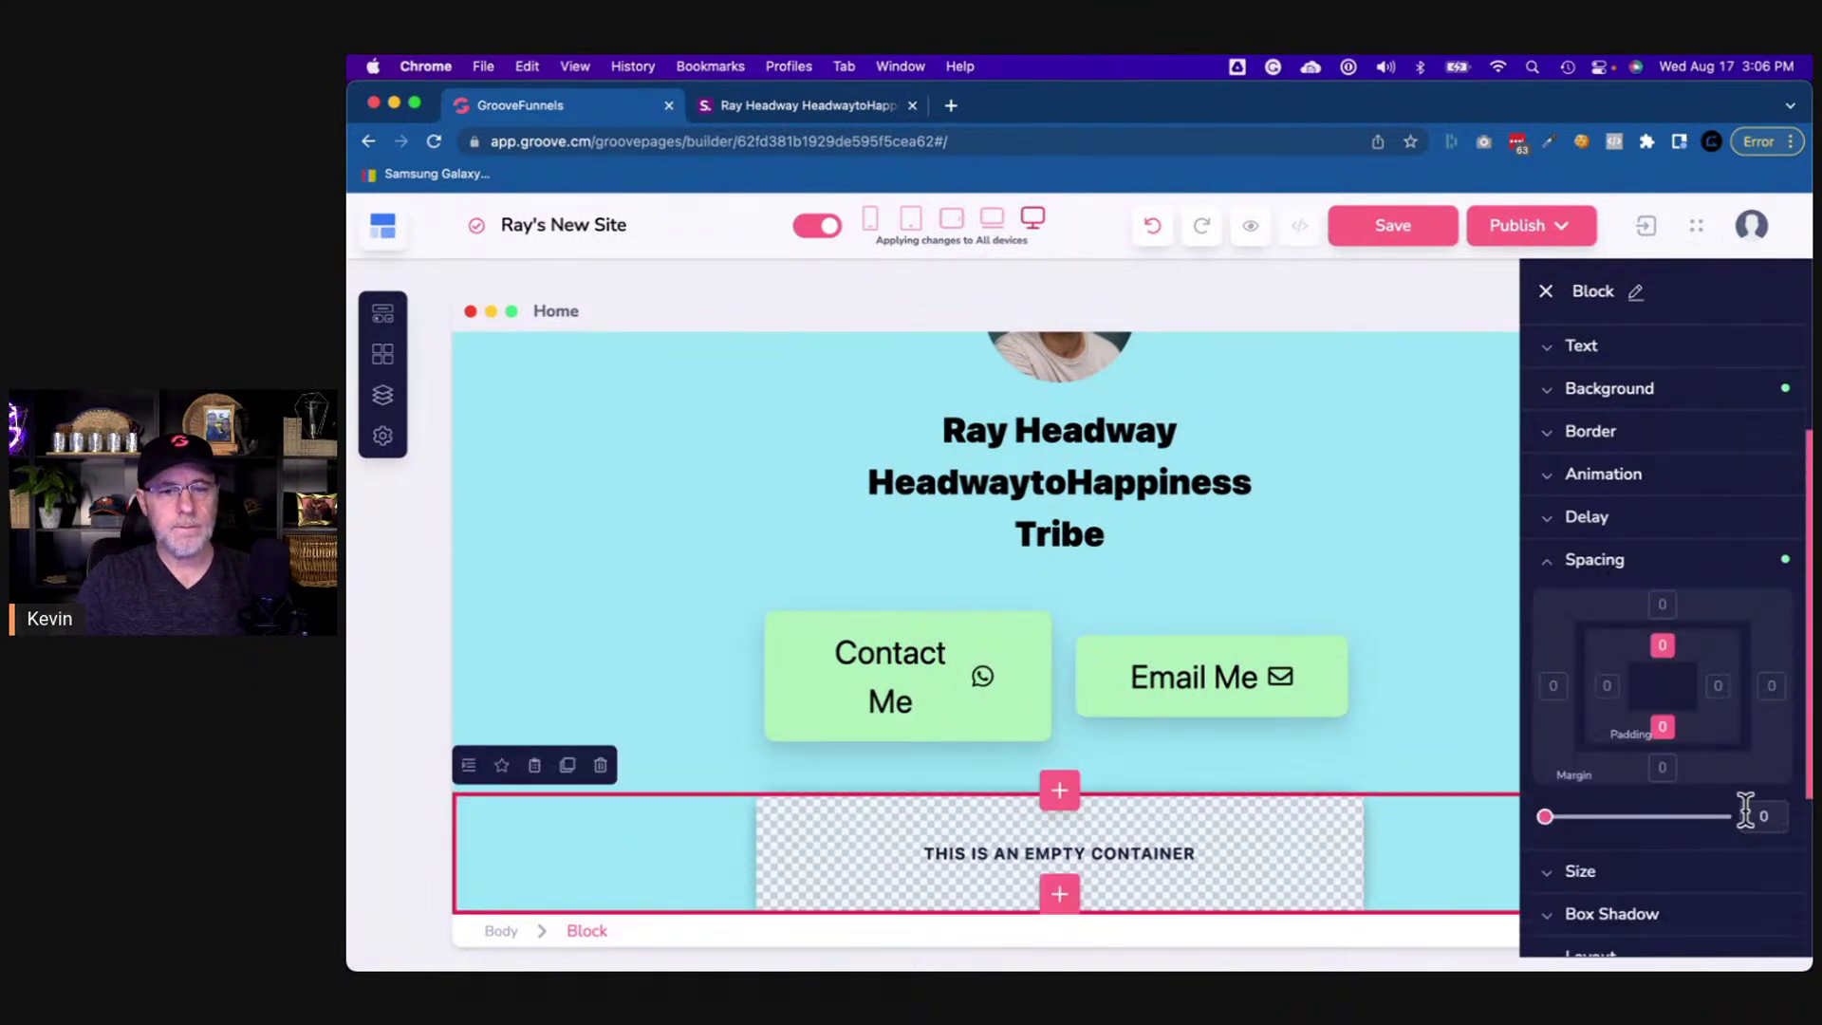
{"action": "left_click", "coordinate": [1443, 750]}
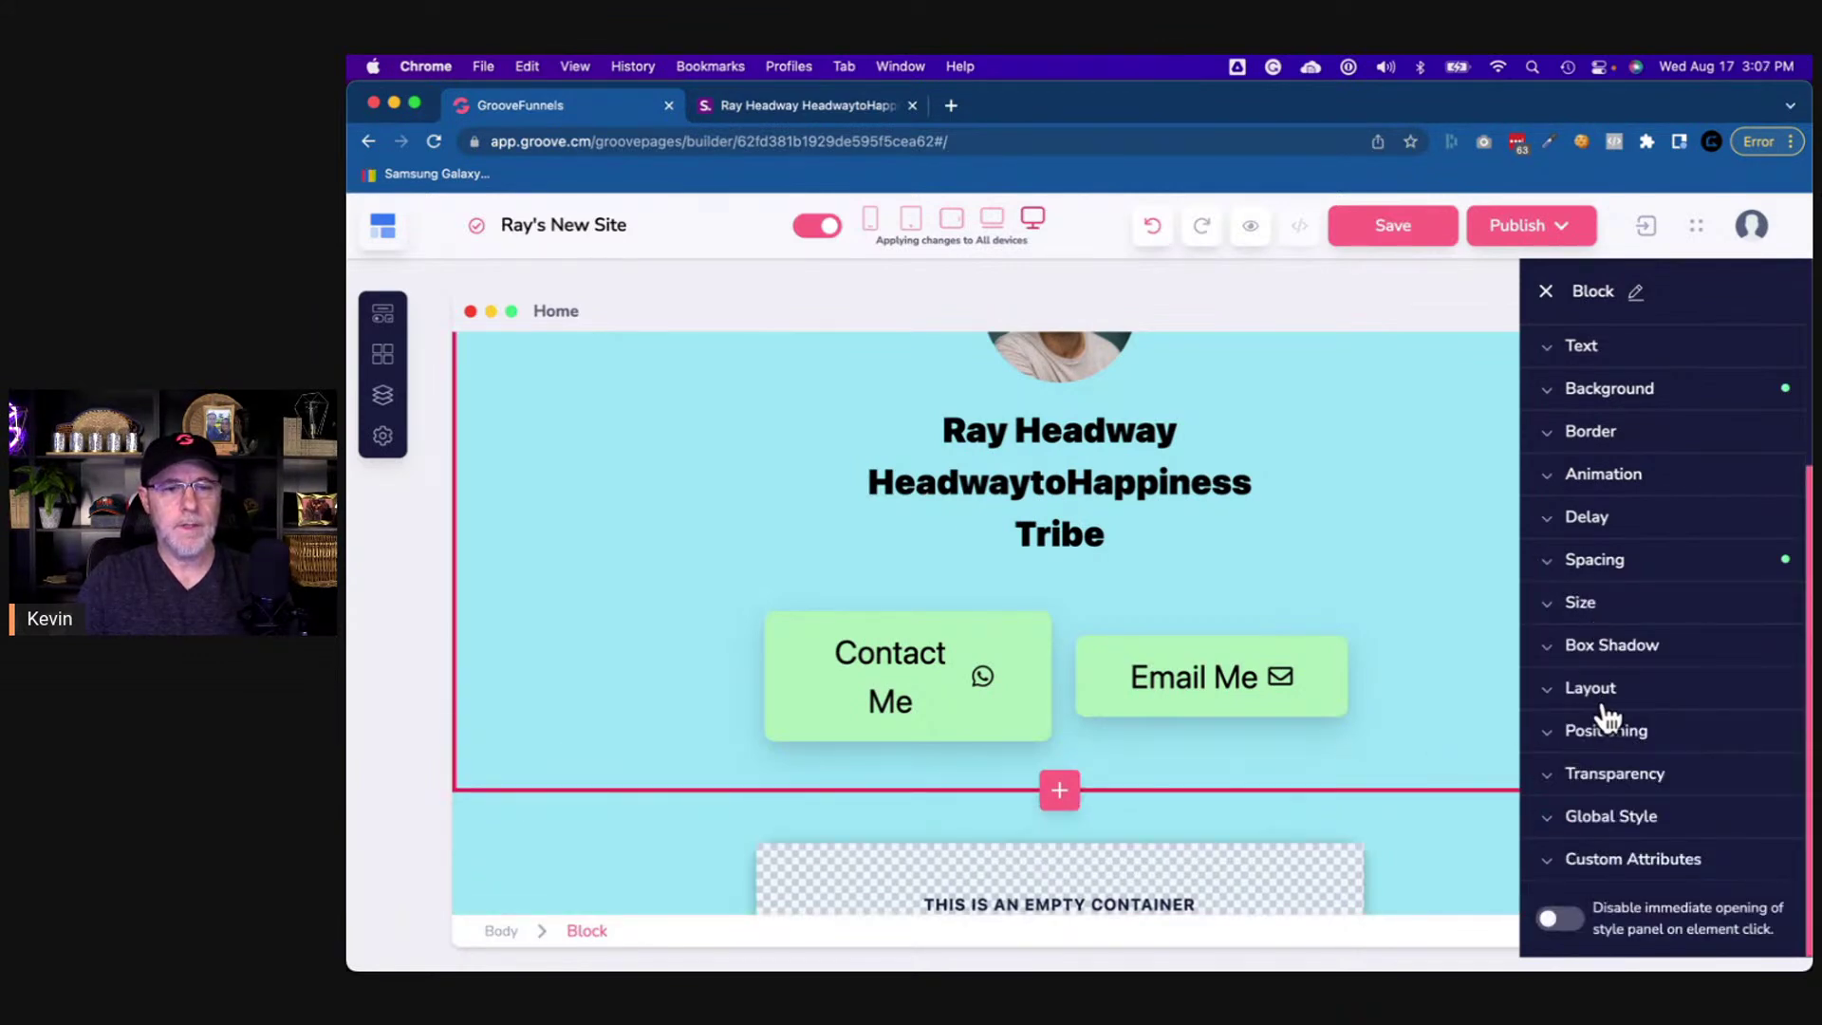
{"action": "left_click", "coordinate": [1594, 567]}
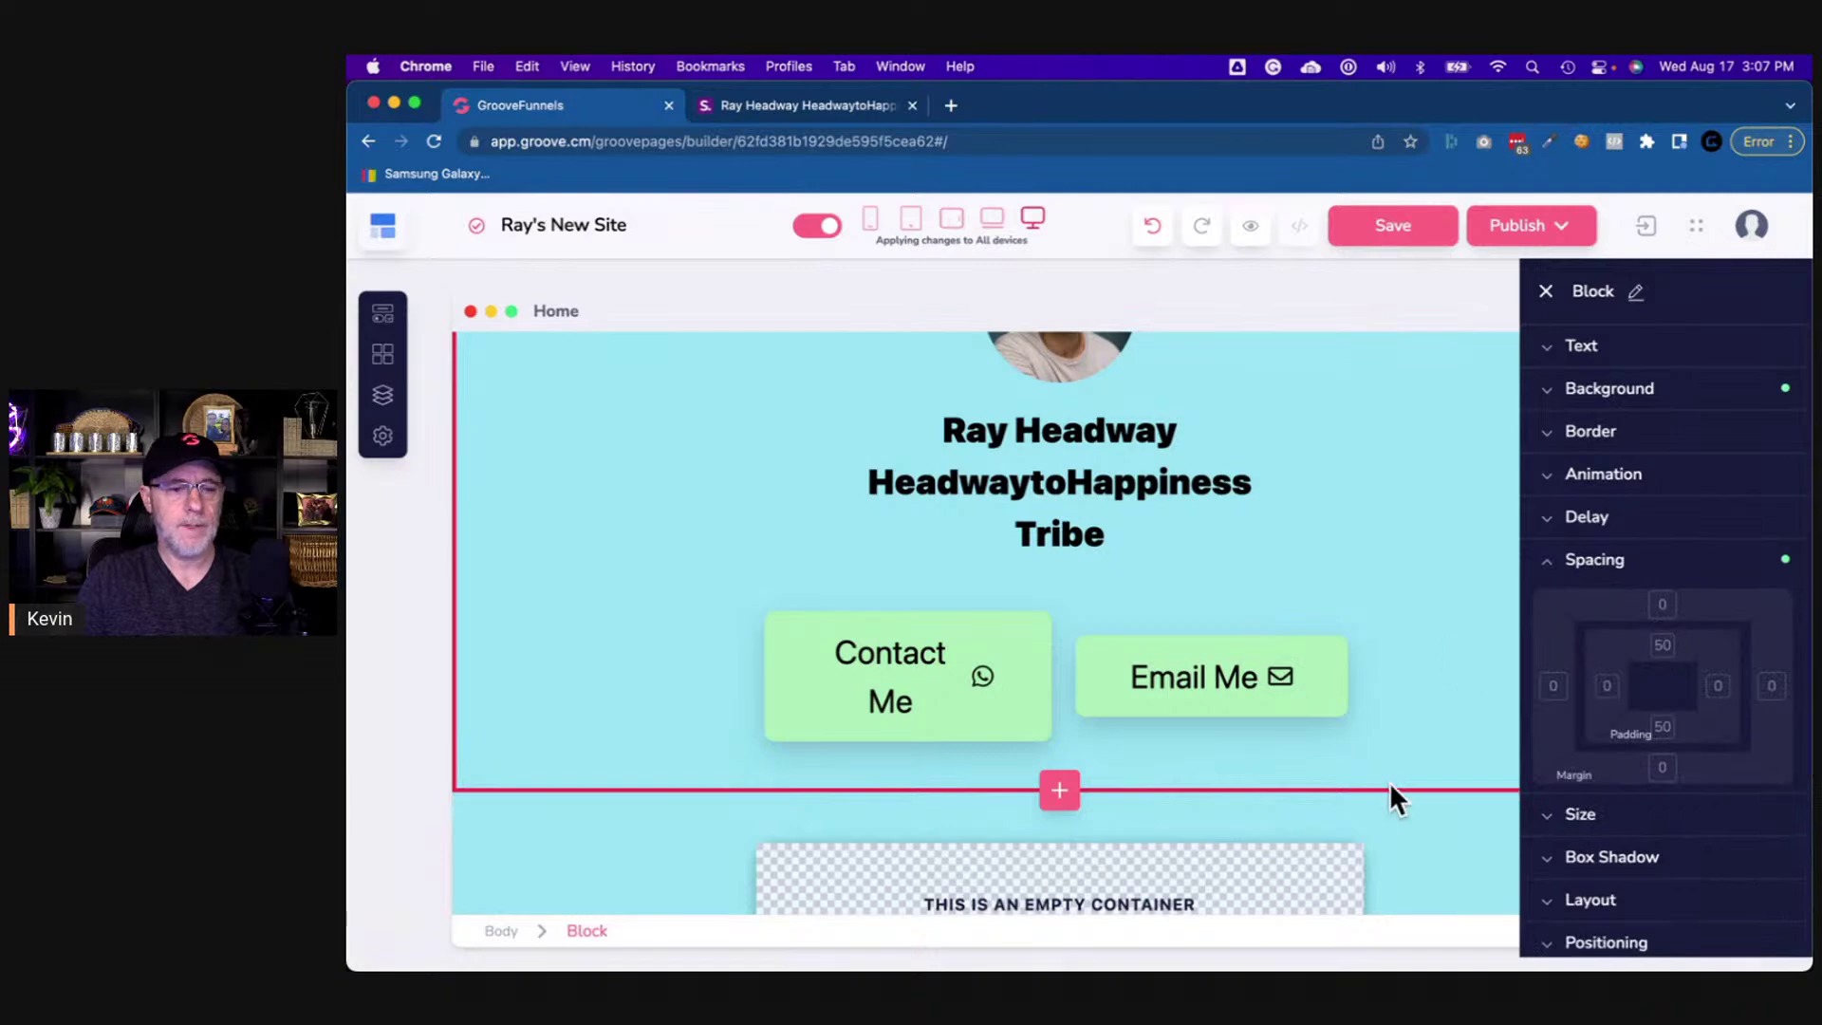
{"action": "scroll", "coordinate": [1332, 797], "scroll_direction": "down", "scroll_amount": 2}
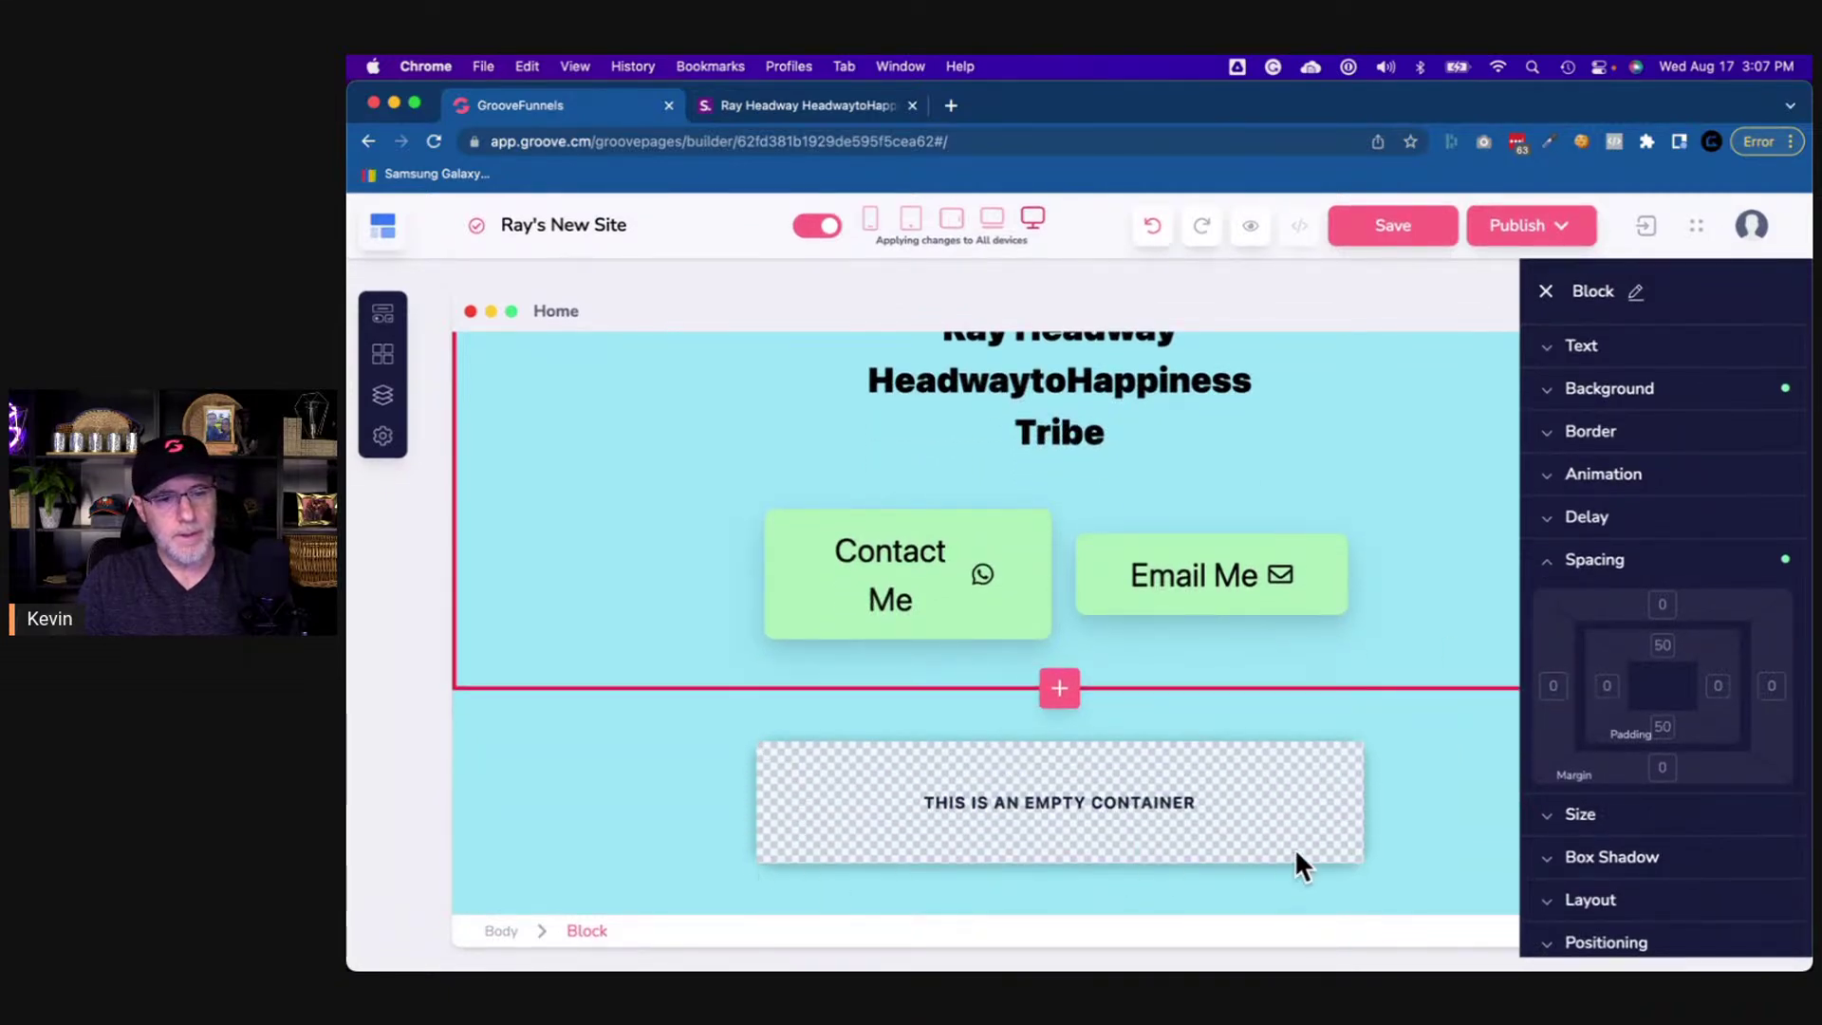
- Fill the card container with the recent light-blue background colour
{"action": "left_click", "coordinate": [778, 805]}
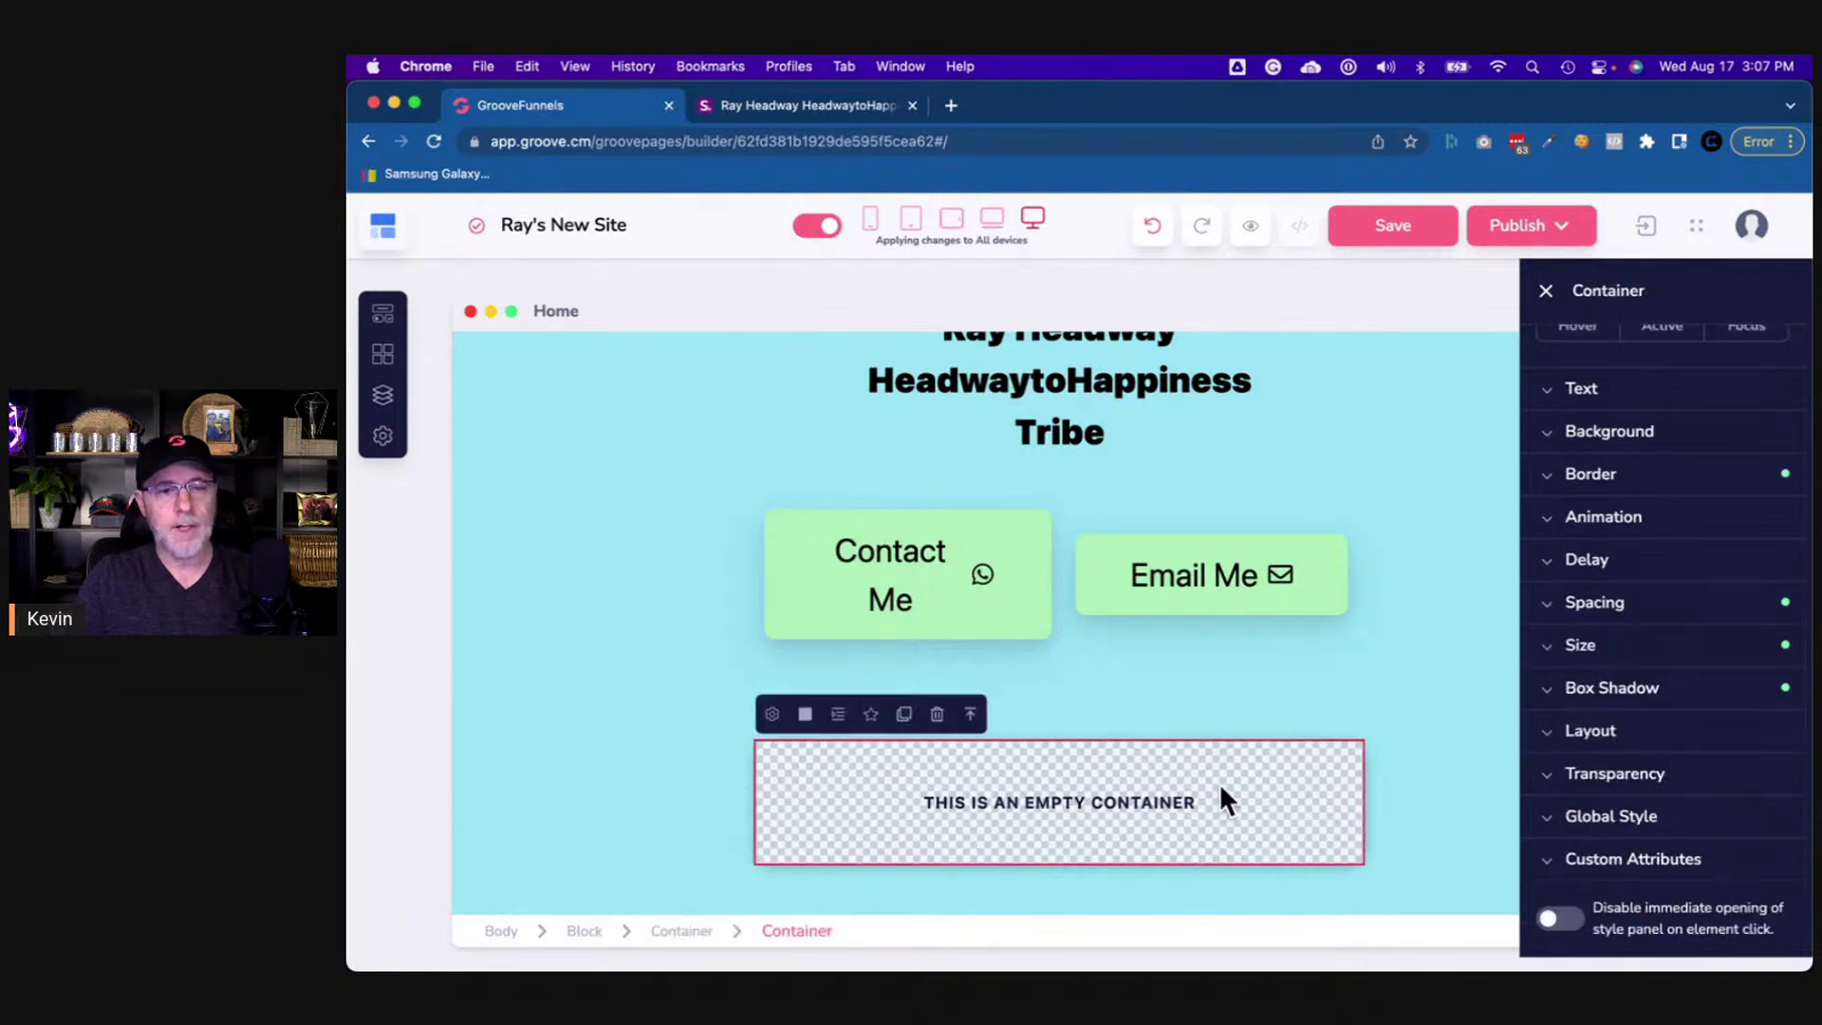
{"action": "left_click", "coordinate": [1559, 438]}
{"action": "left_click", "coordinate": [1763, 480]}
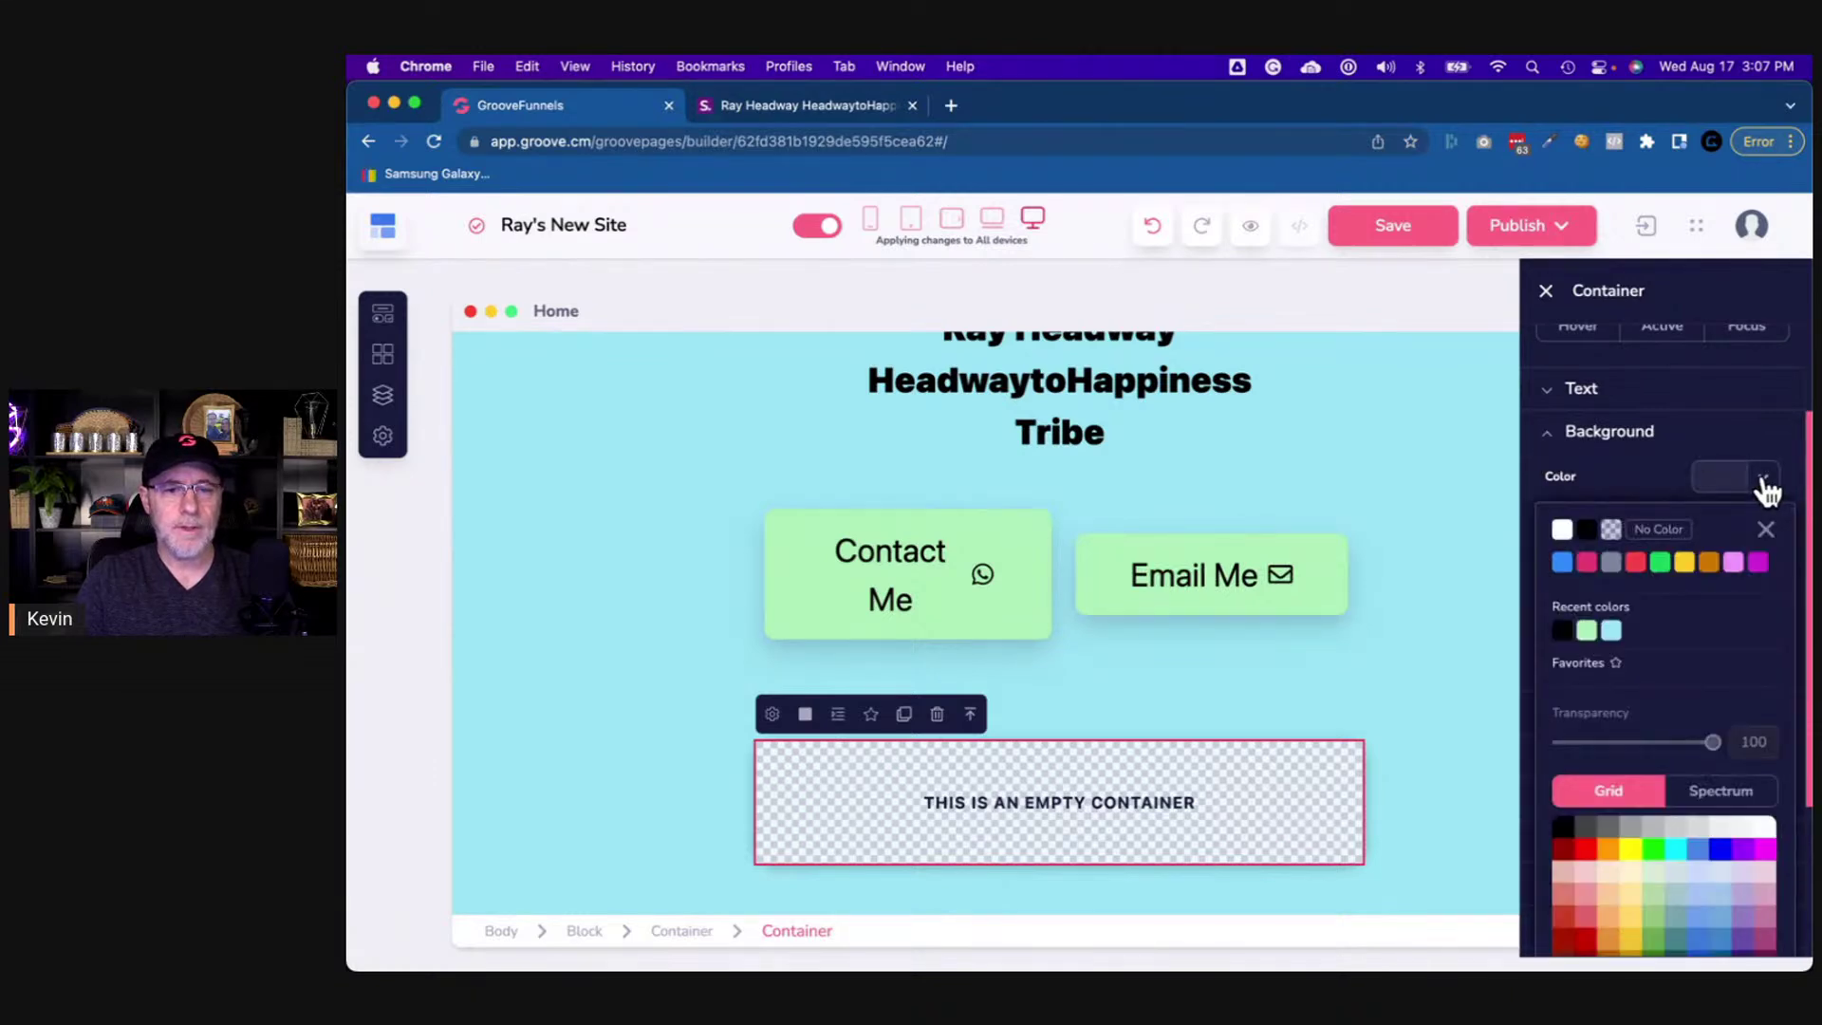
{"action": "left_click", "coordinate": [1611, 632]}
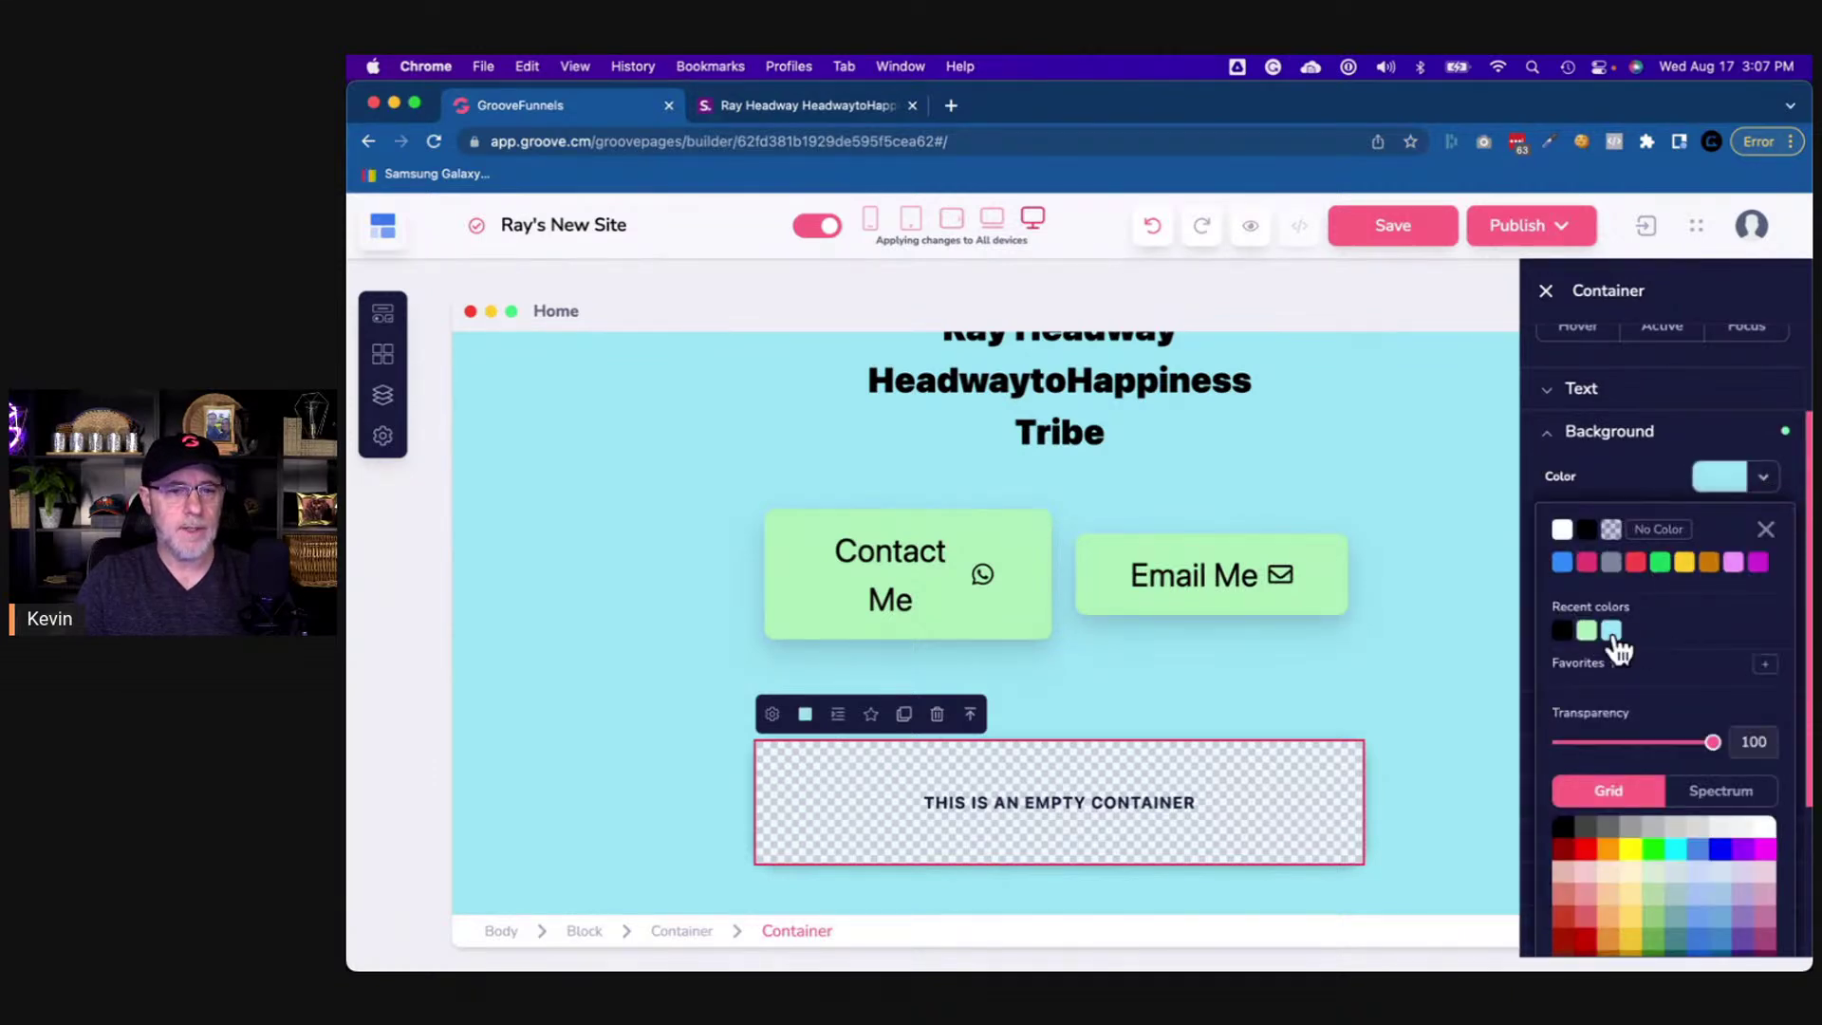
{"action": "left_click", "coordinate": [1451, 702]}
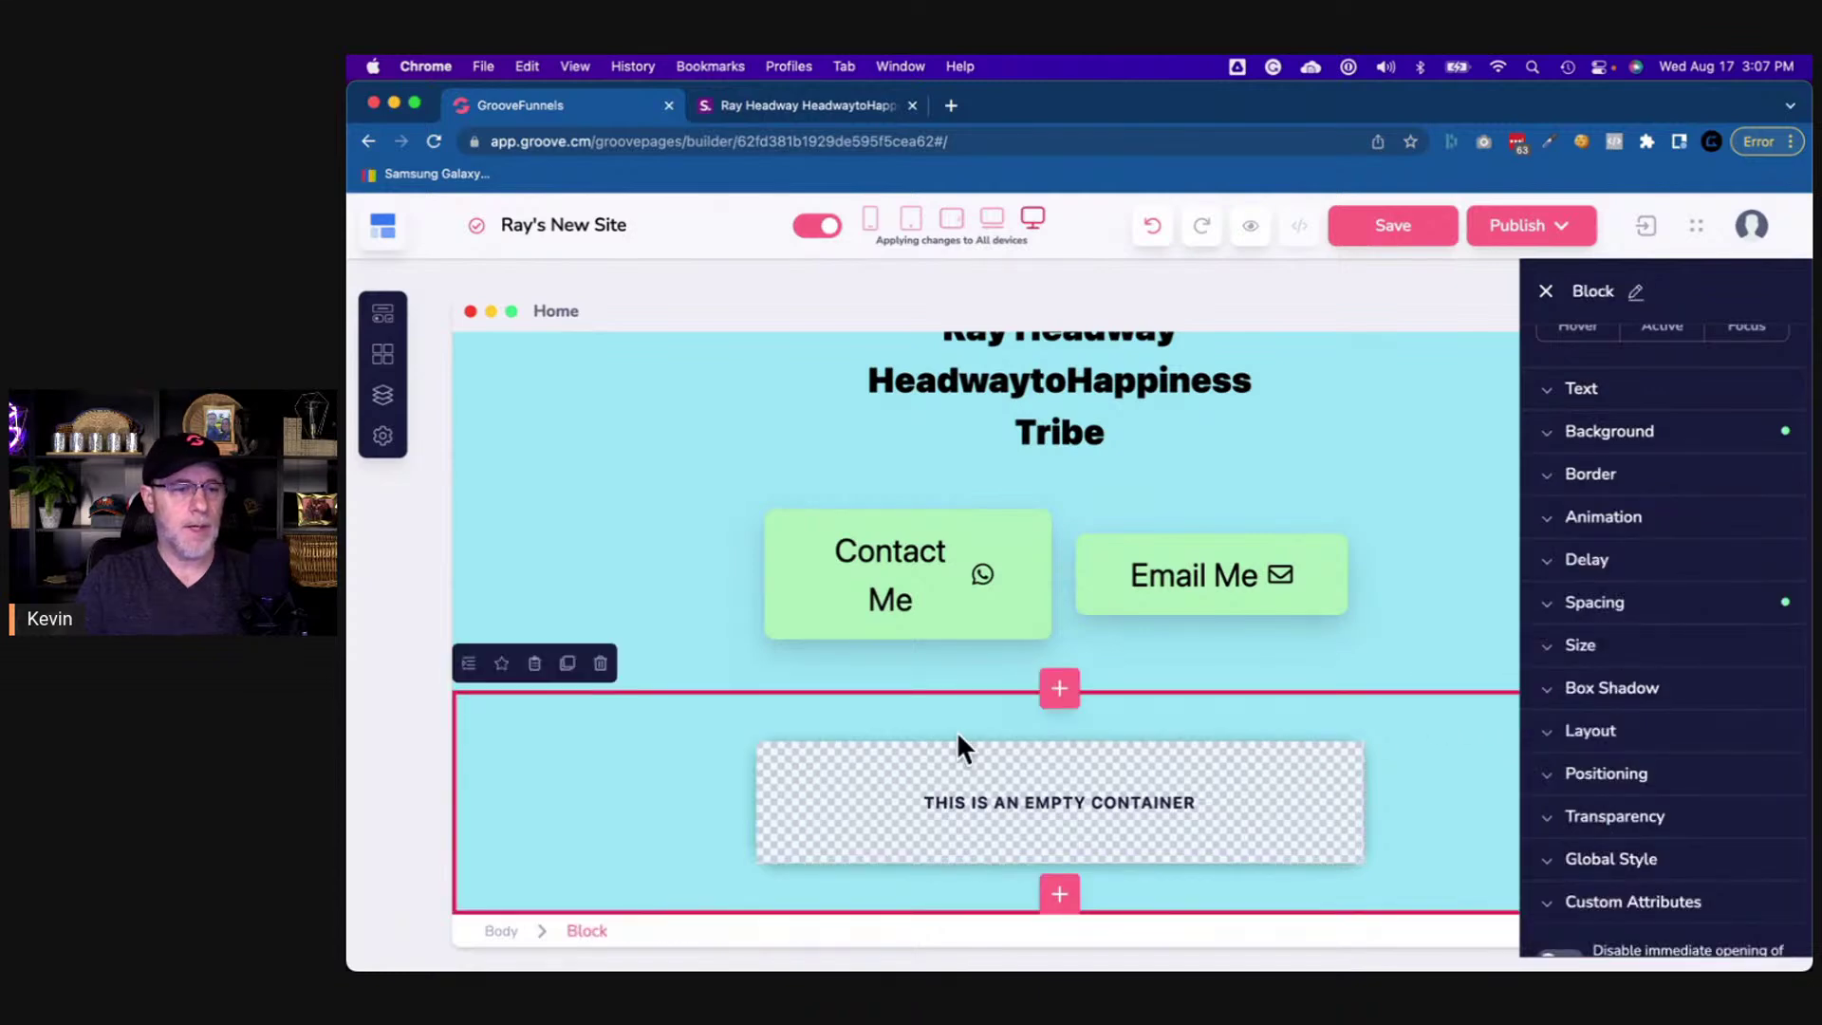
- After reviewing the reference page, drag an Image element from Media into the empty card container
{"action": "left_click", "coordinate": [798, 110]}
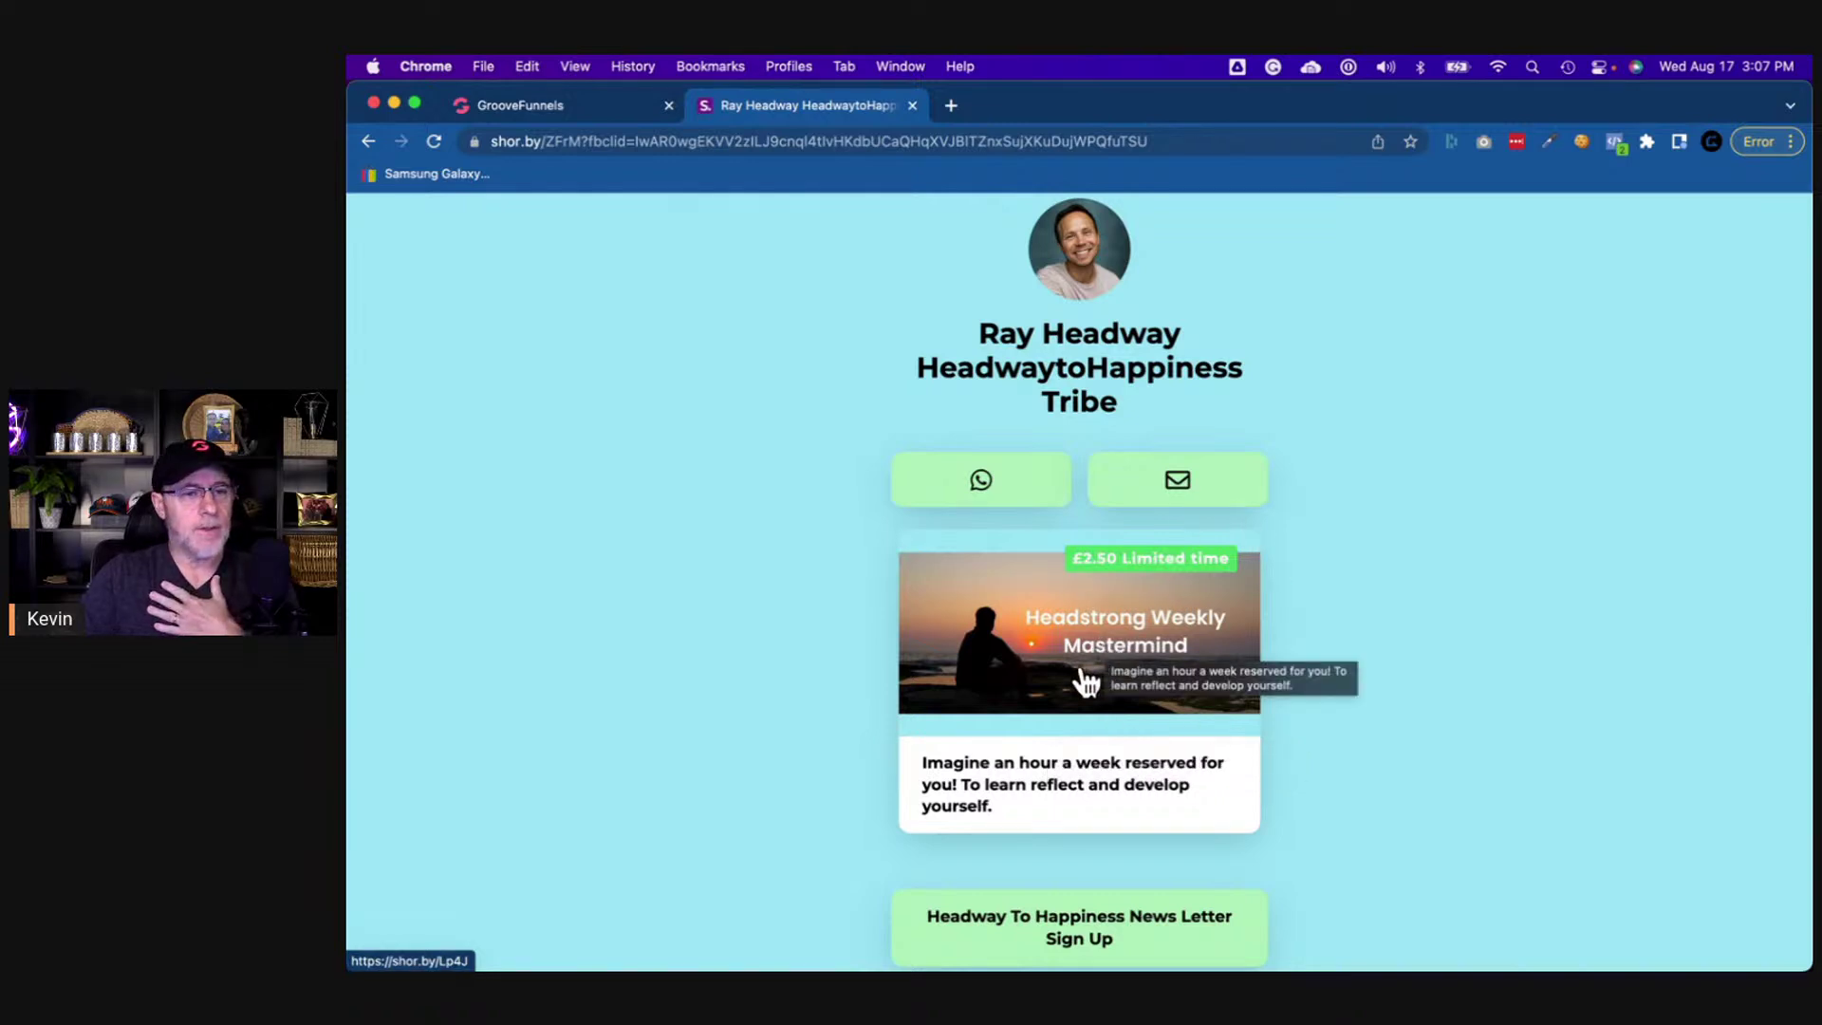
{"action": "left_click", "coordinate": [572, 112]}
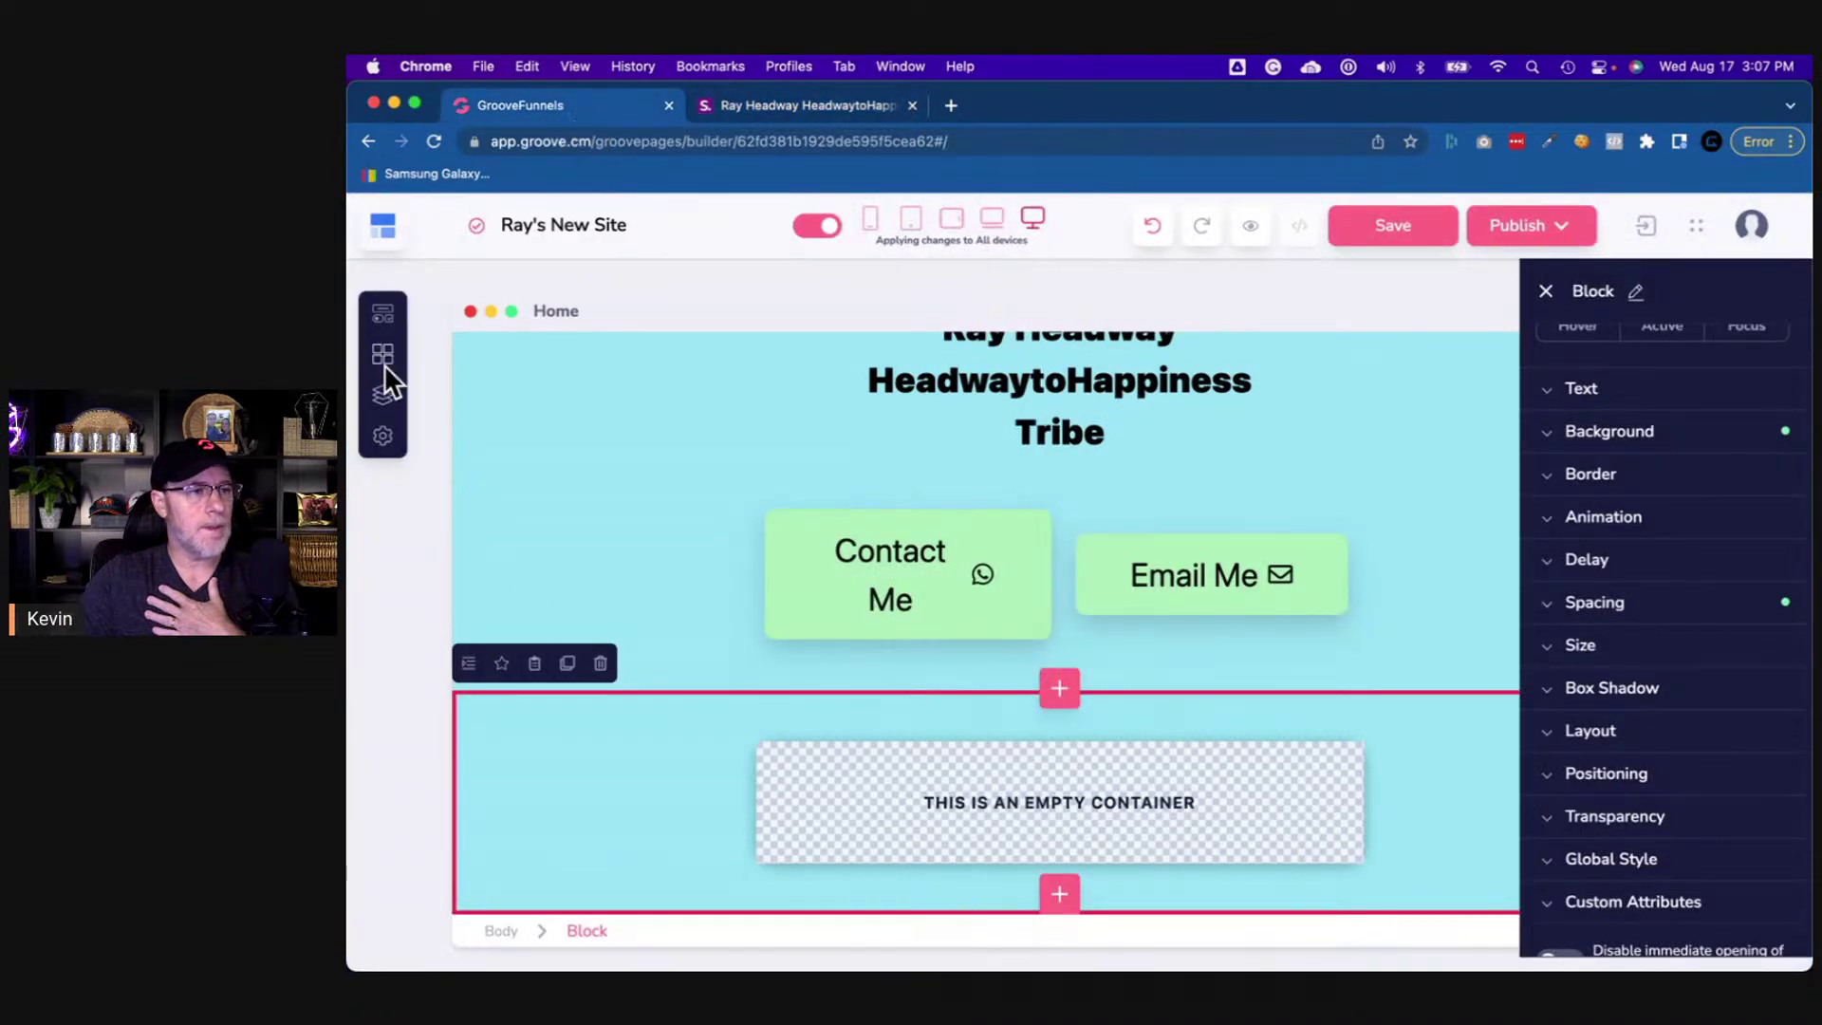
{"action": "left_click", "coordinate": [385, 318]}
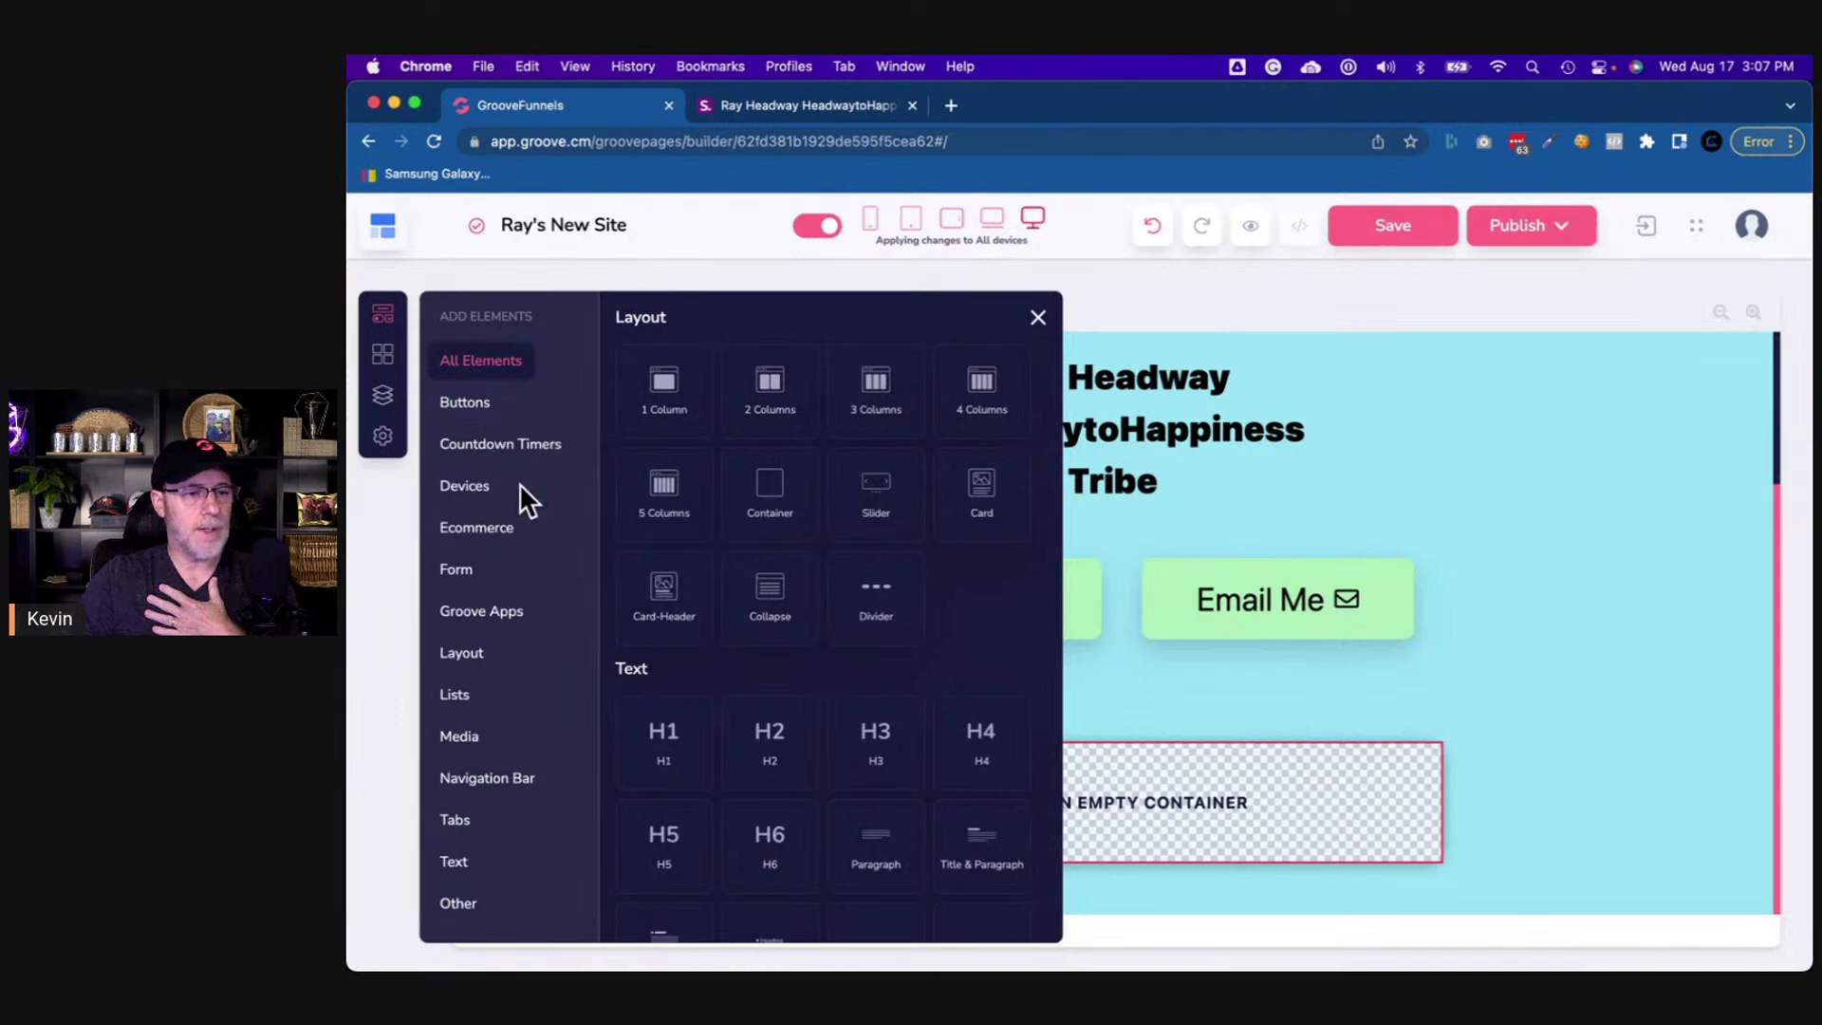
{"action": "scroll", "coordinate": [723, 638], "scroll_direction": "down", "scroll_amount": 1}
{"action": "scroll", "coordinate": [723, 639], "scroll_direction": "down", "scroll_amount": 10}
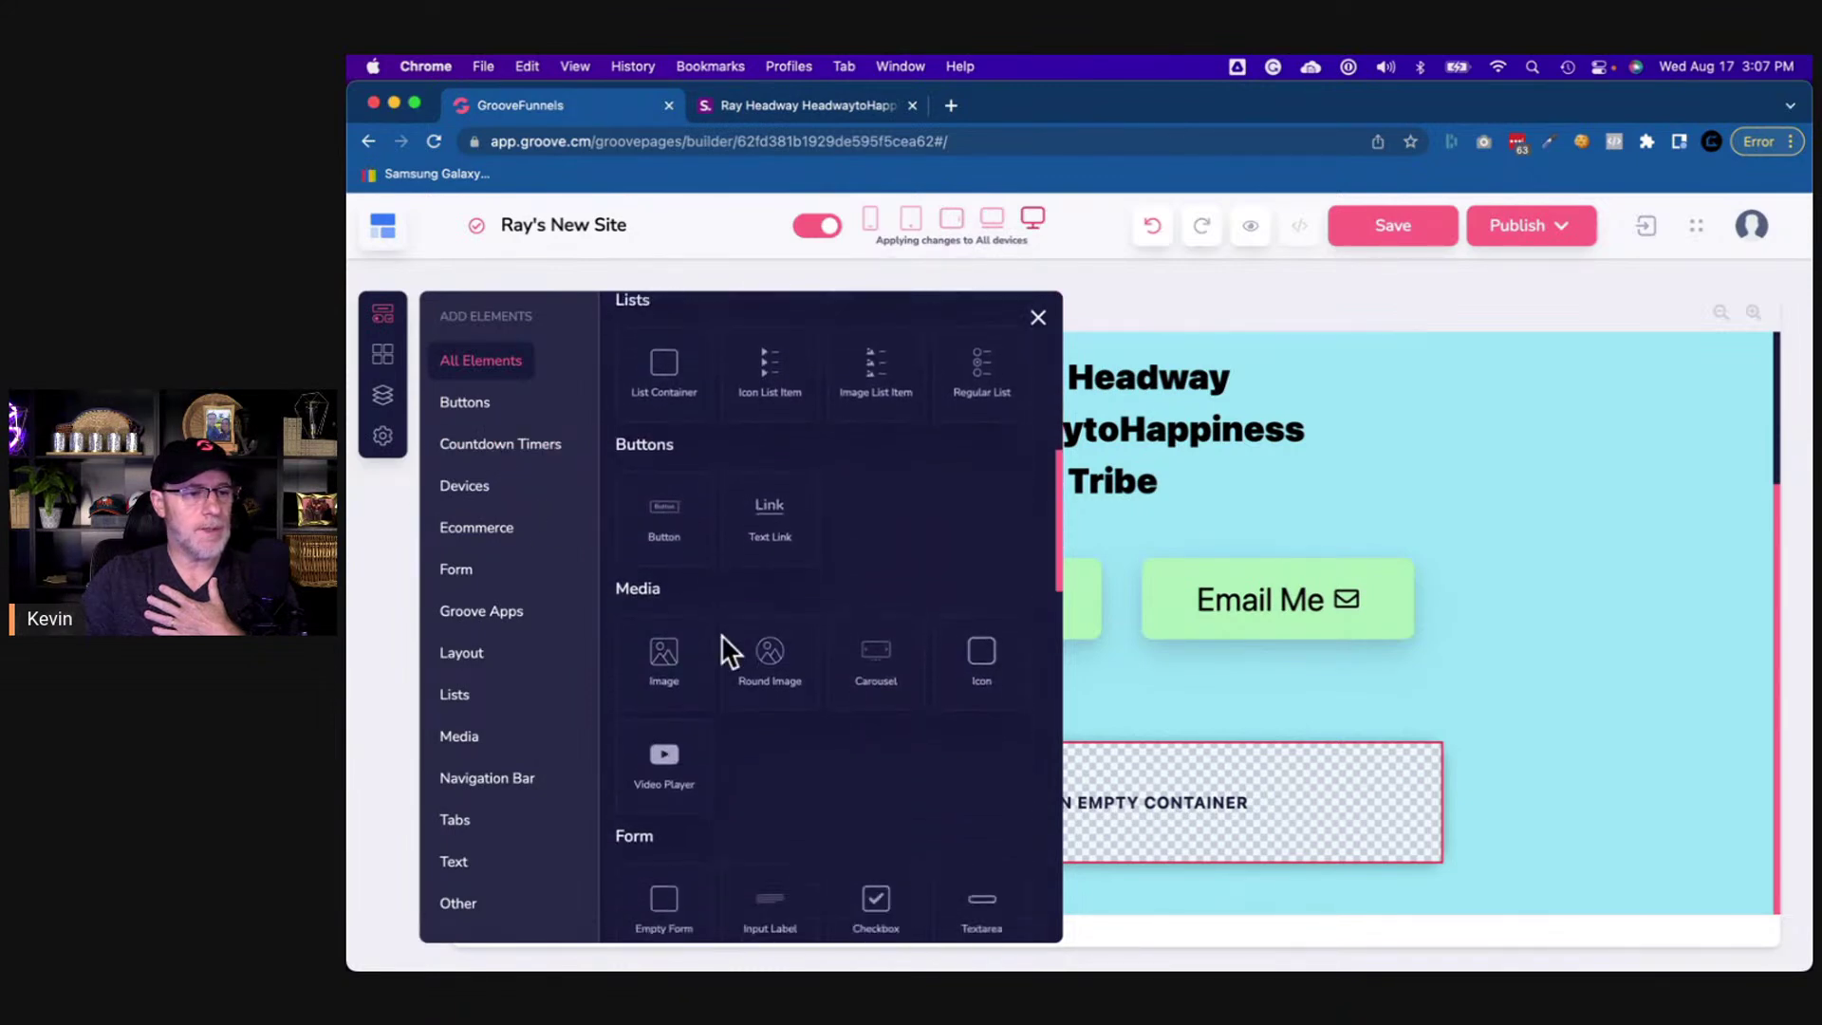
{"action": "scroll", "coordinate": [723, 639], "scroll_direction": "up", "scroll_amount": 10}
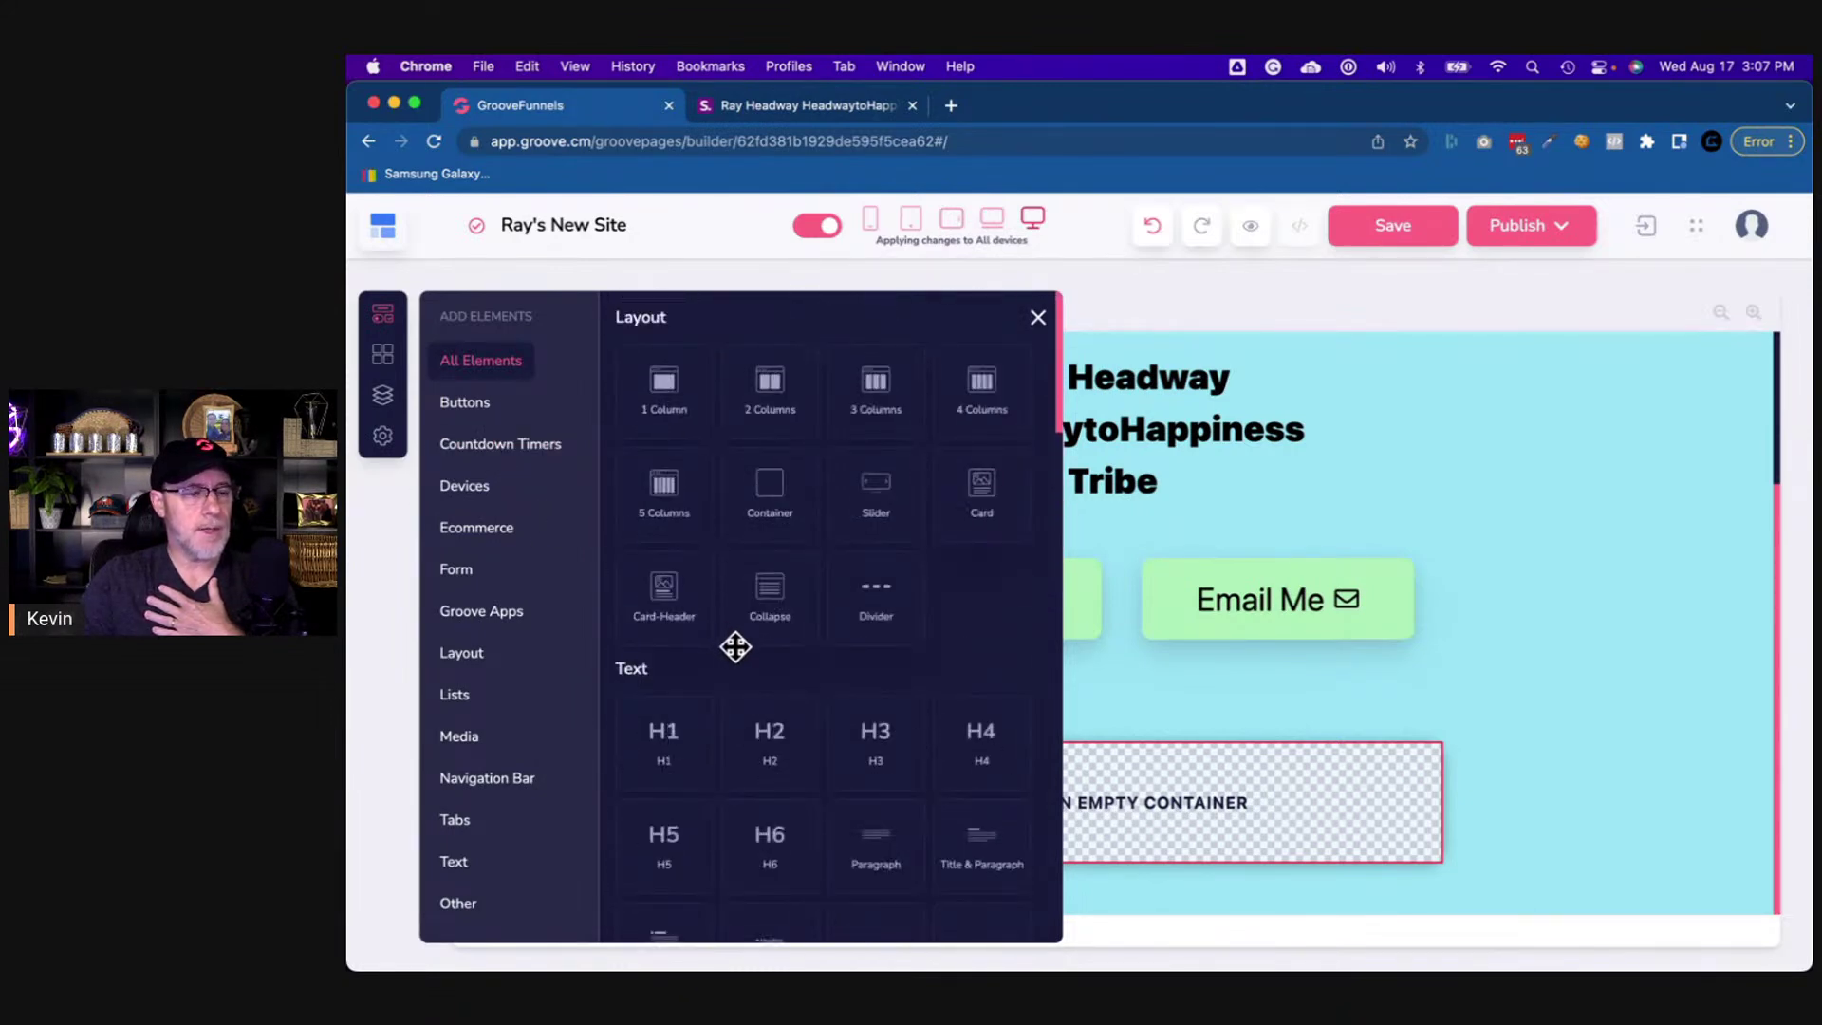
{"action": "scroll", "coordinate": [729, 643], "scroll_direction": "down", "scroll_amount": 6}
{"action": "scroll", "coordinate": [735, 647], "scroll_direction": "down", "scroll_amount": 8}
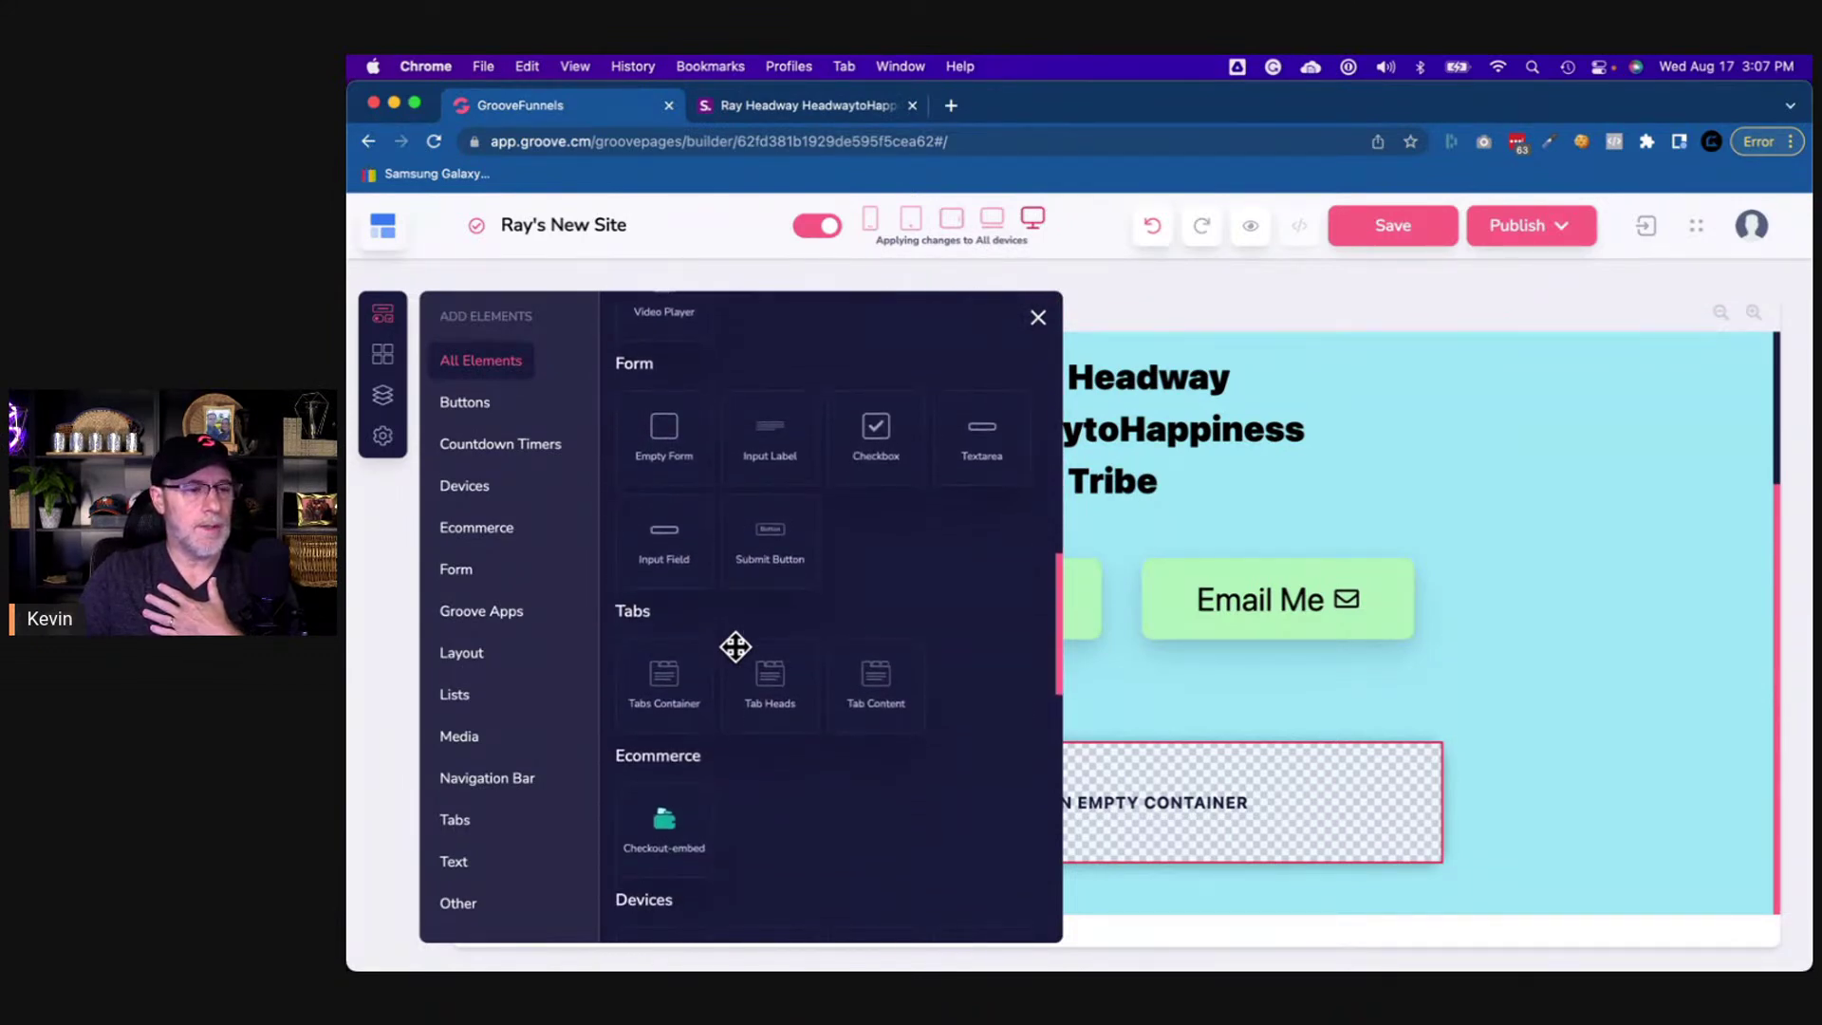
{"action": "scroll", "coordinate": [736, 646], "scroll_direction": "down", "scroll_amount": 8}
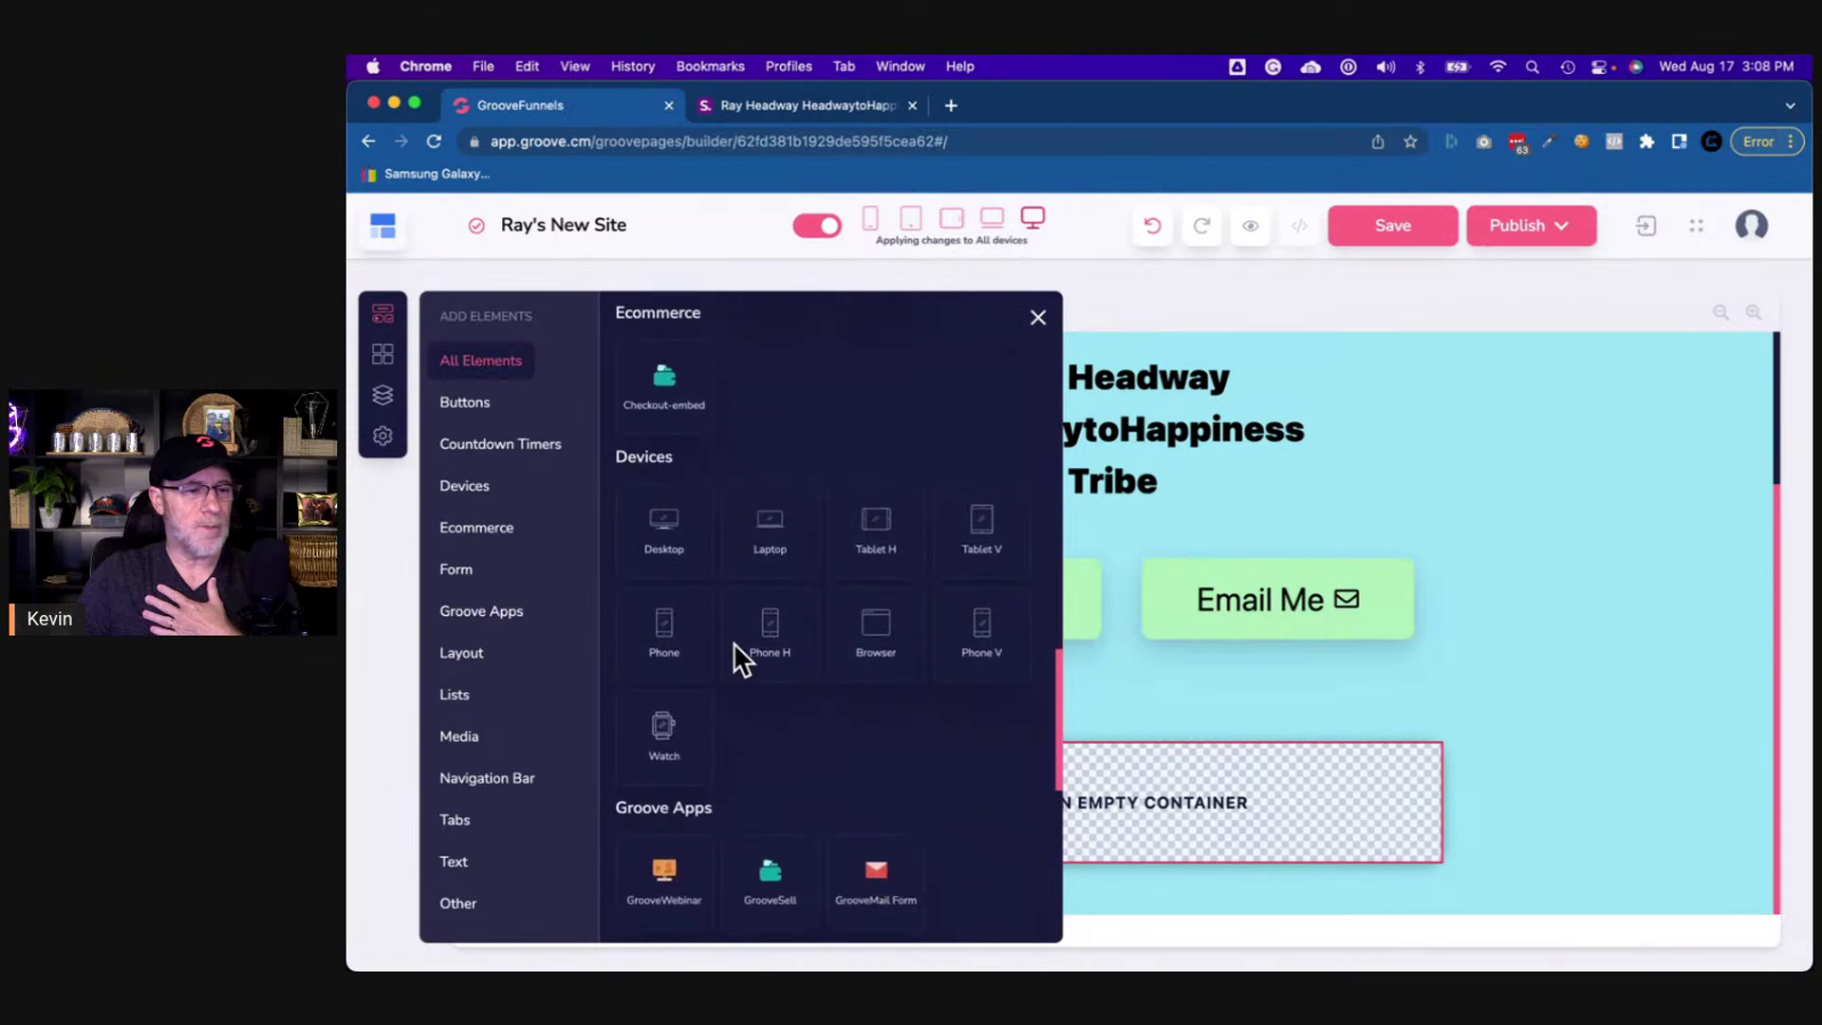
{"action": "scroll", "coordinate": [733, 641], "scroll_direction": "down", "scroll_amount": 5}
{"action": "scroll", "coordinate": [732, 641], "scroll_direction": "up", "scroll_amount": 10}
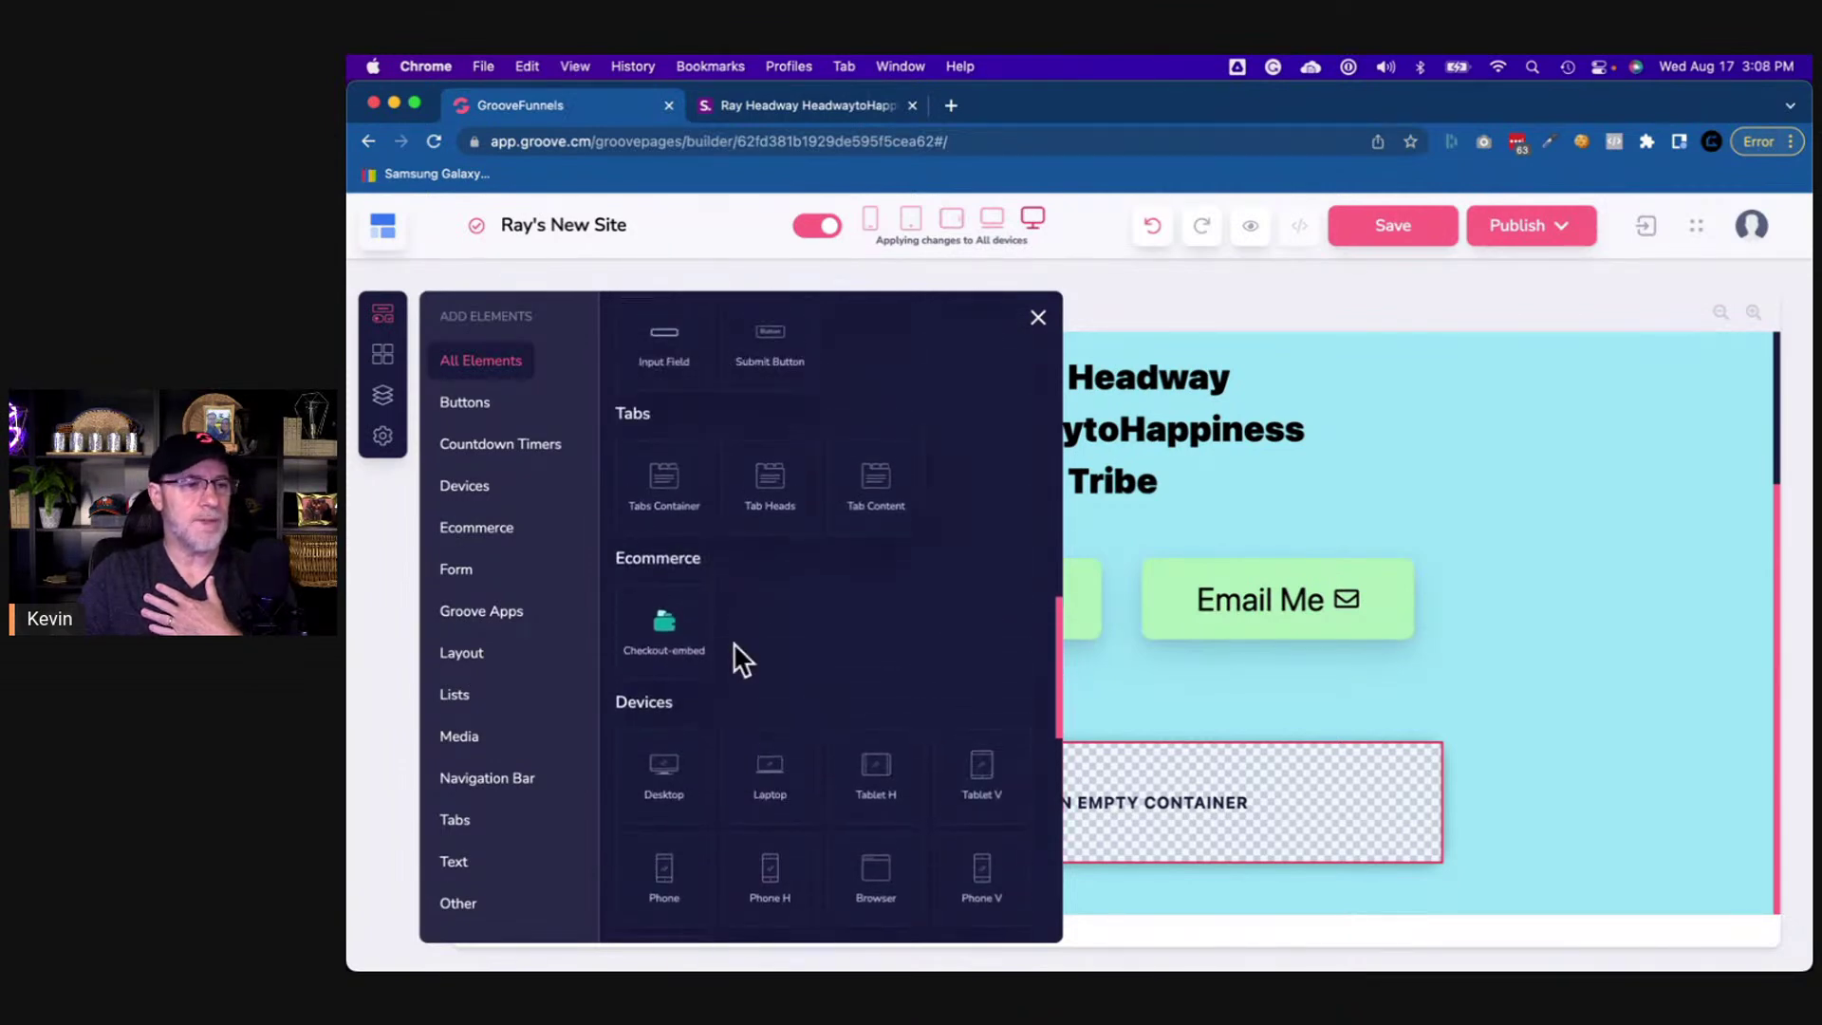
{"action": "scroll", "coordinate": [733, 641], "scroll_direction": "up", "scroll_amount": 2}
{"action": "scroll", "coordinate": [787, 716], "scroll_direction": "down", "scroll_amount": 5}
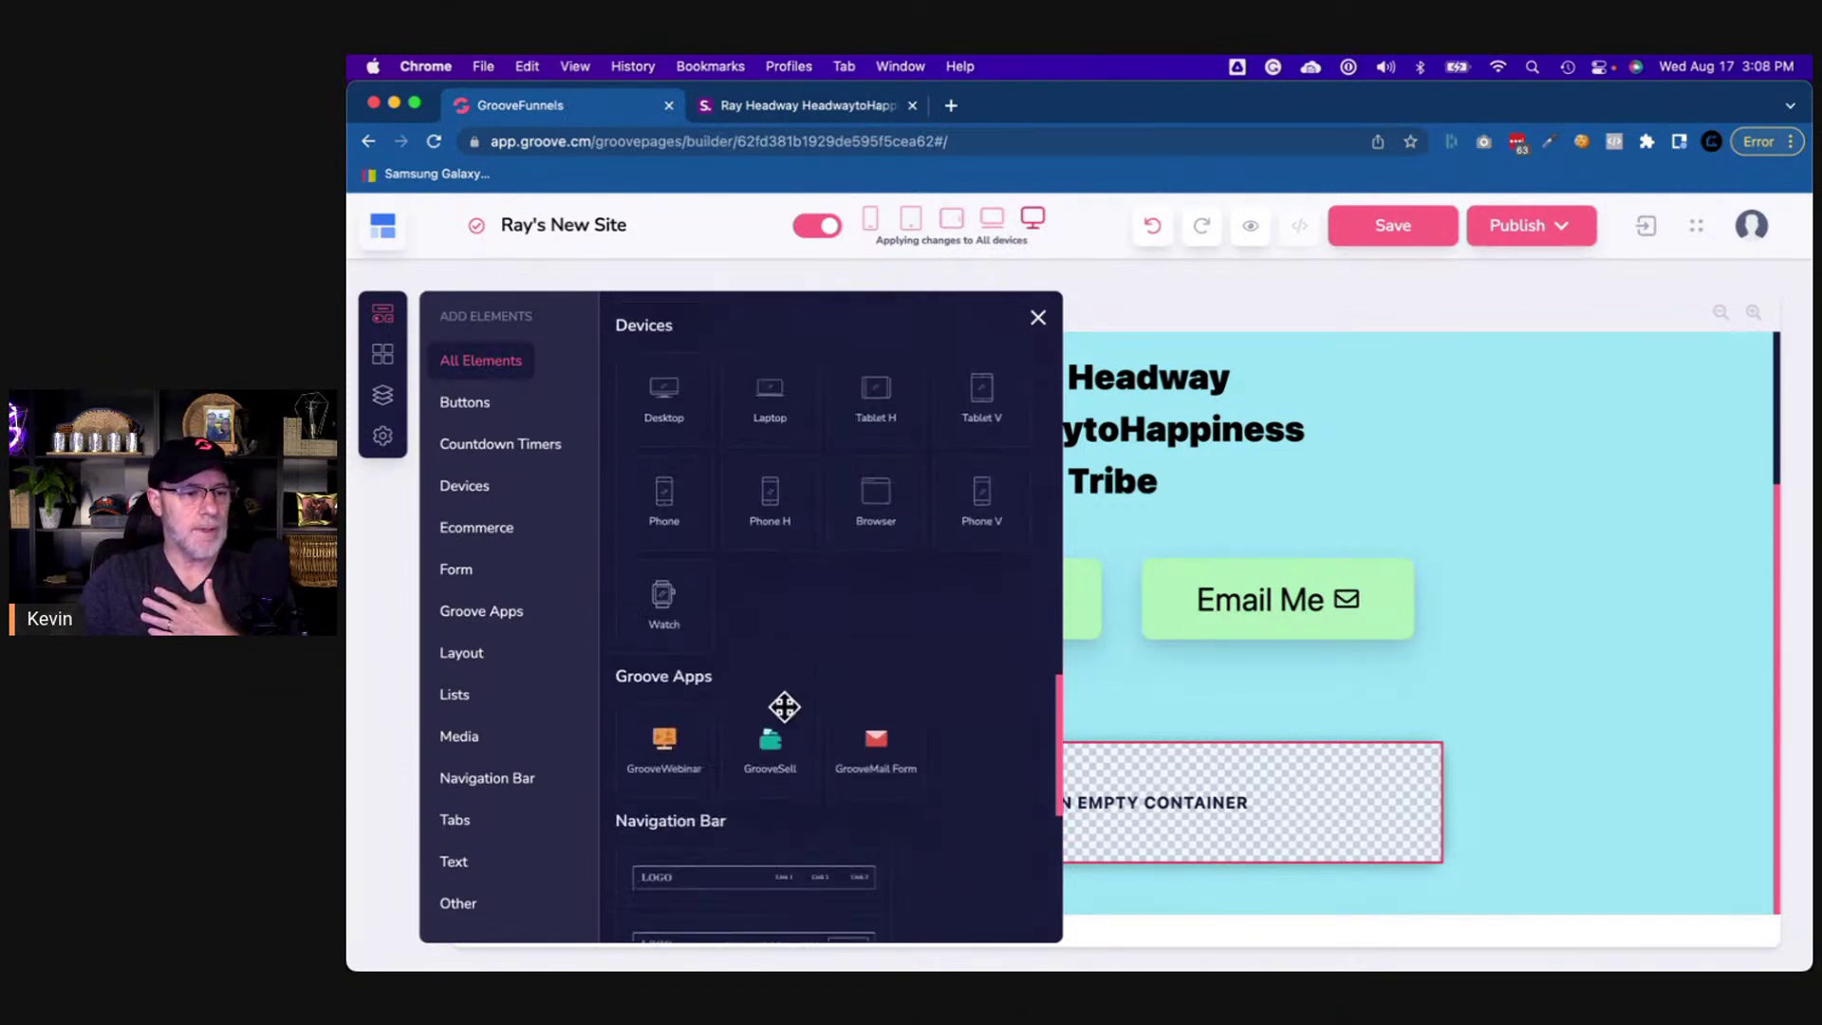
{"action": "scroll", "coordinate": [783, 704], "scroll_direction": "down", "scroll_amount": 3}
{"action": "scroll", "coordinate": [784, 683], "scroll_direction": "up", "scroll_amount": 12}
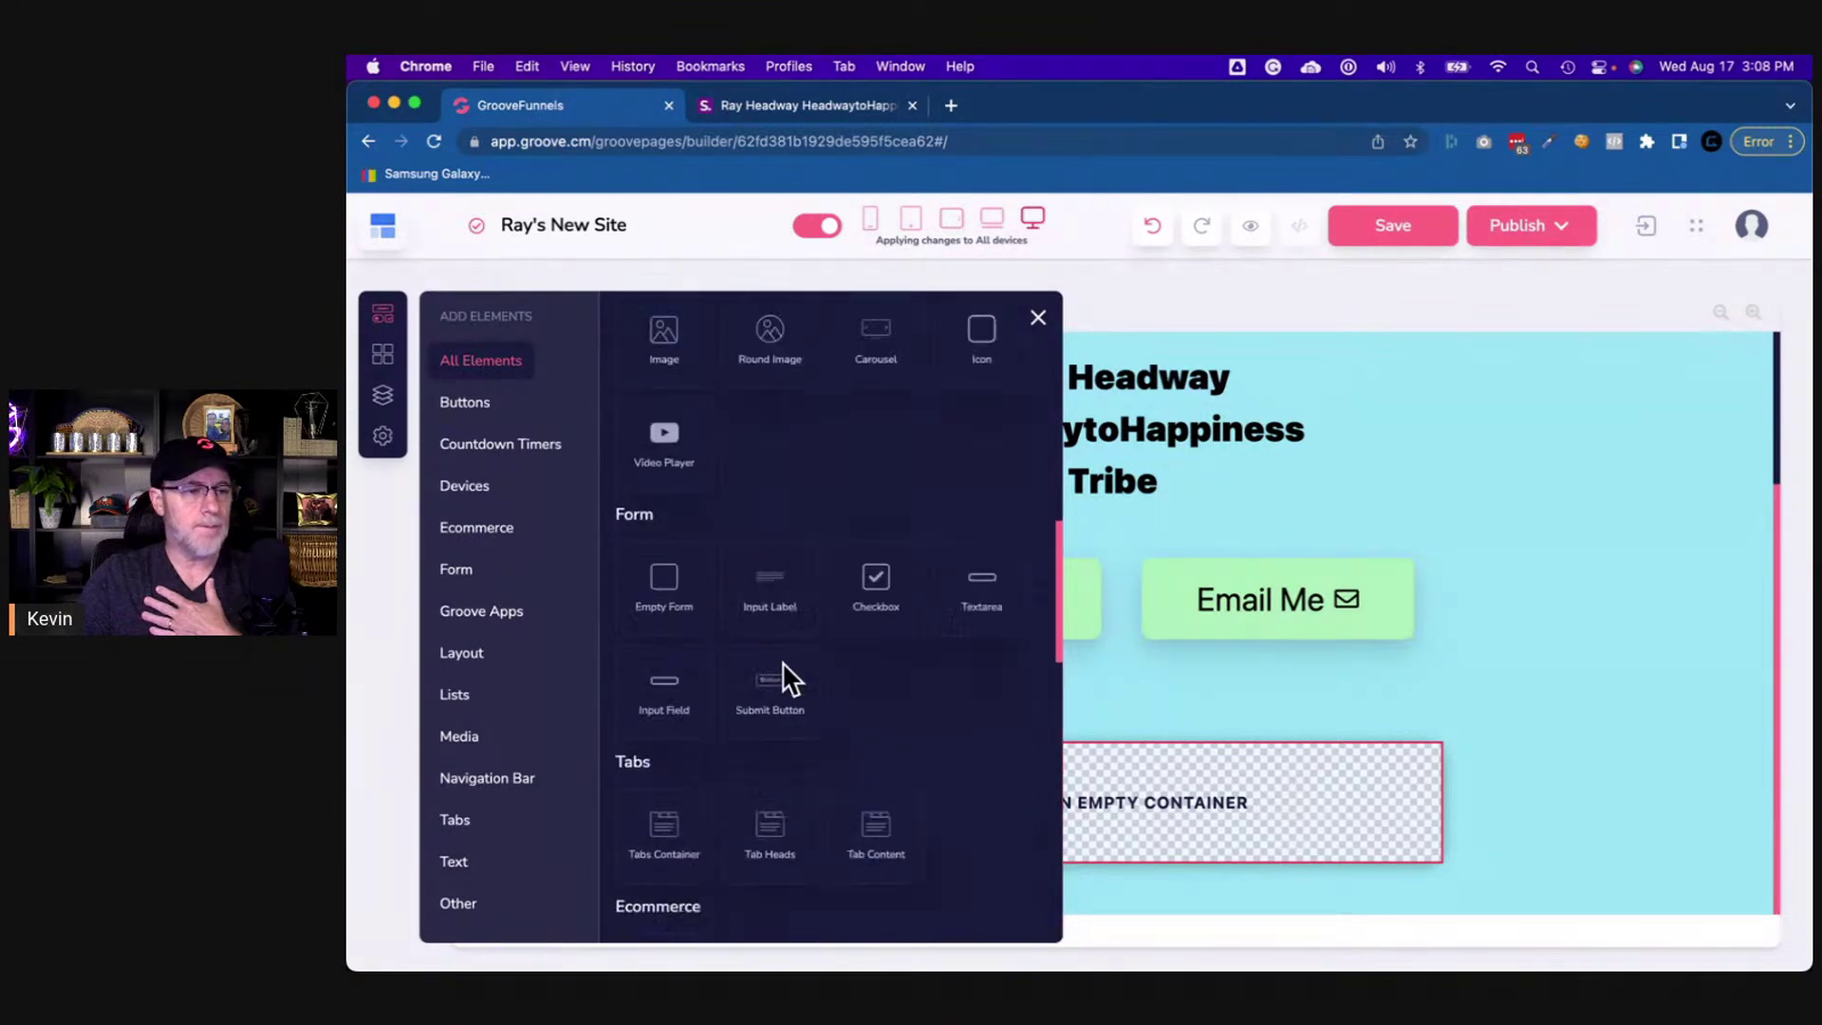
{"action": "scroll", "coordinate": [782, 662], "scroll_direction": "up", "scroll_amount": 8}
{"action": "scroll", "coordinate": [782, 662], "scroll_direction": "down", "scroll_amount": 4}
{"action": "scroll", "coordinate": [782, 662], "scroll_direction": "up", "scroll_amount": 10}
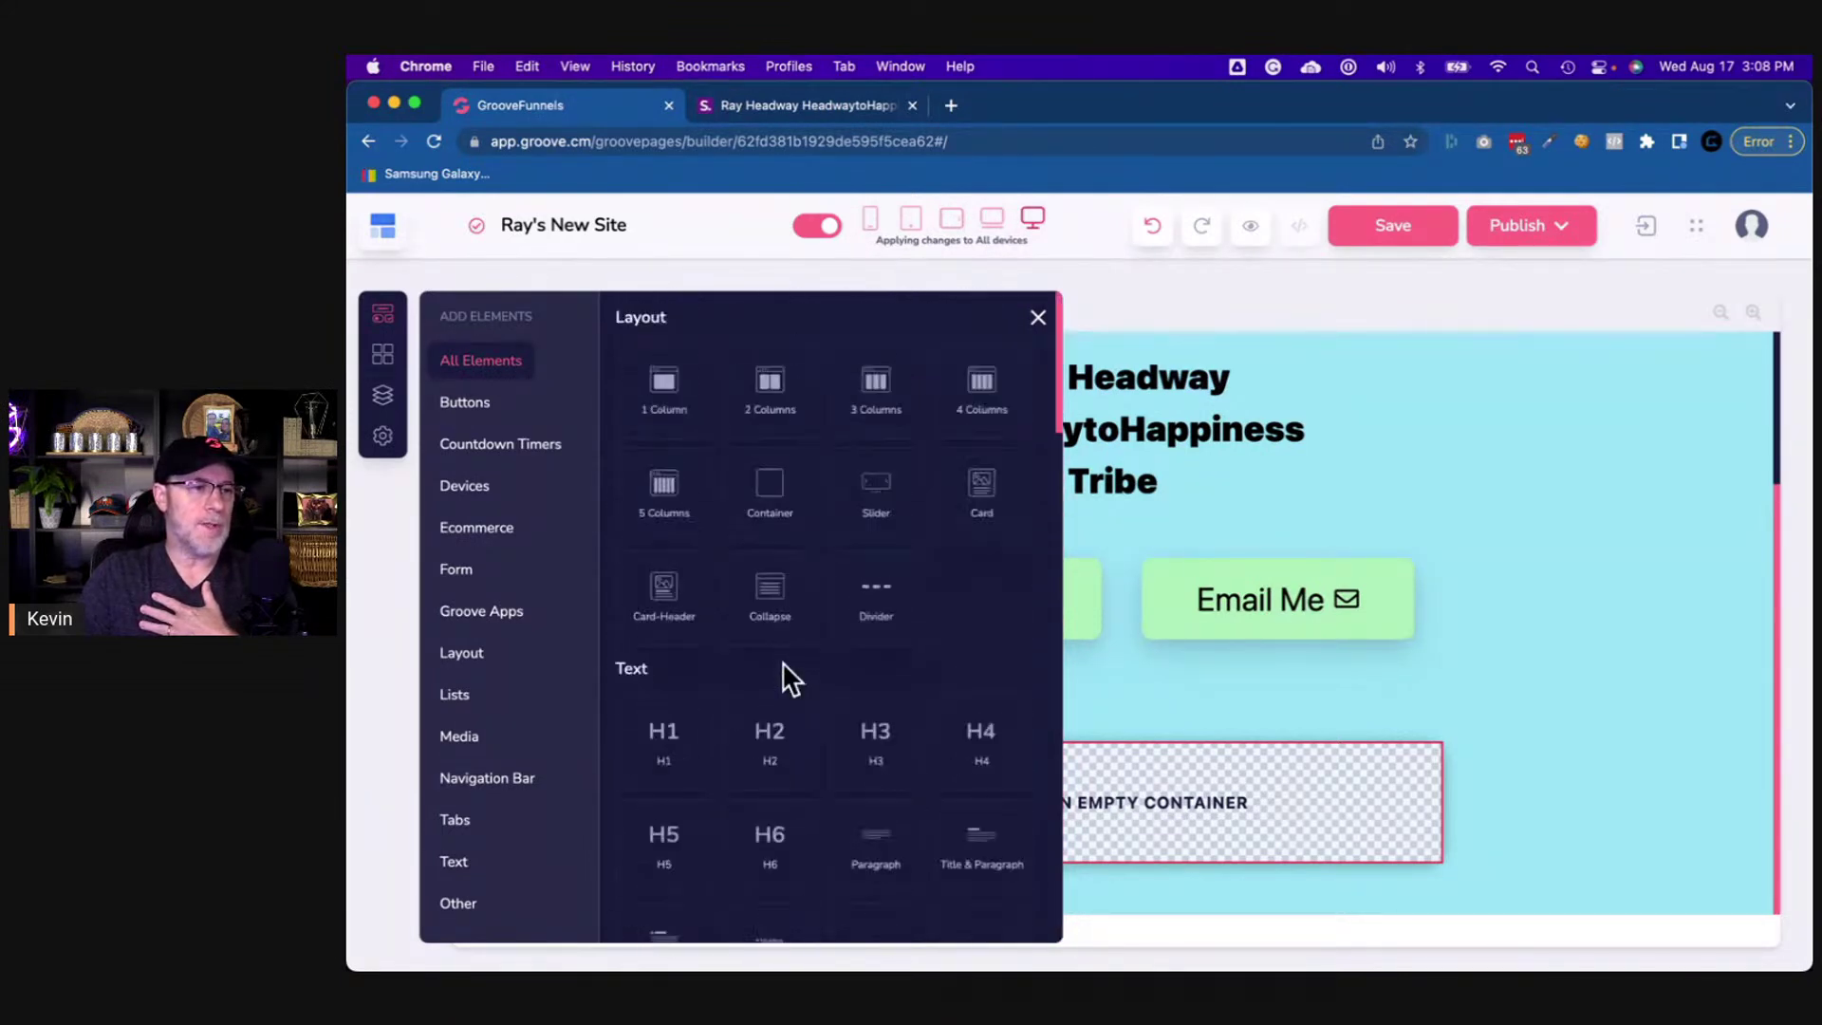
{"action": "scroll", "coordinate": [869, 693], "scroll_direction": "down", "scroll_amount": 3}
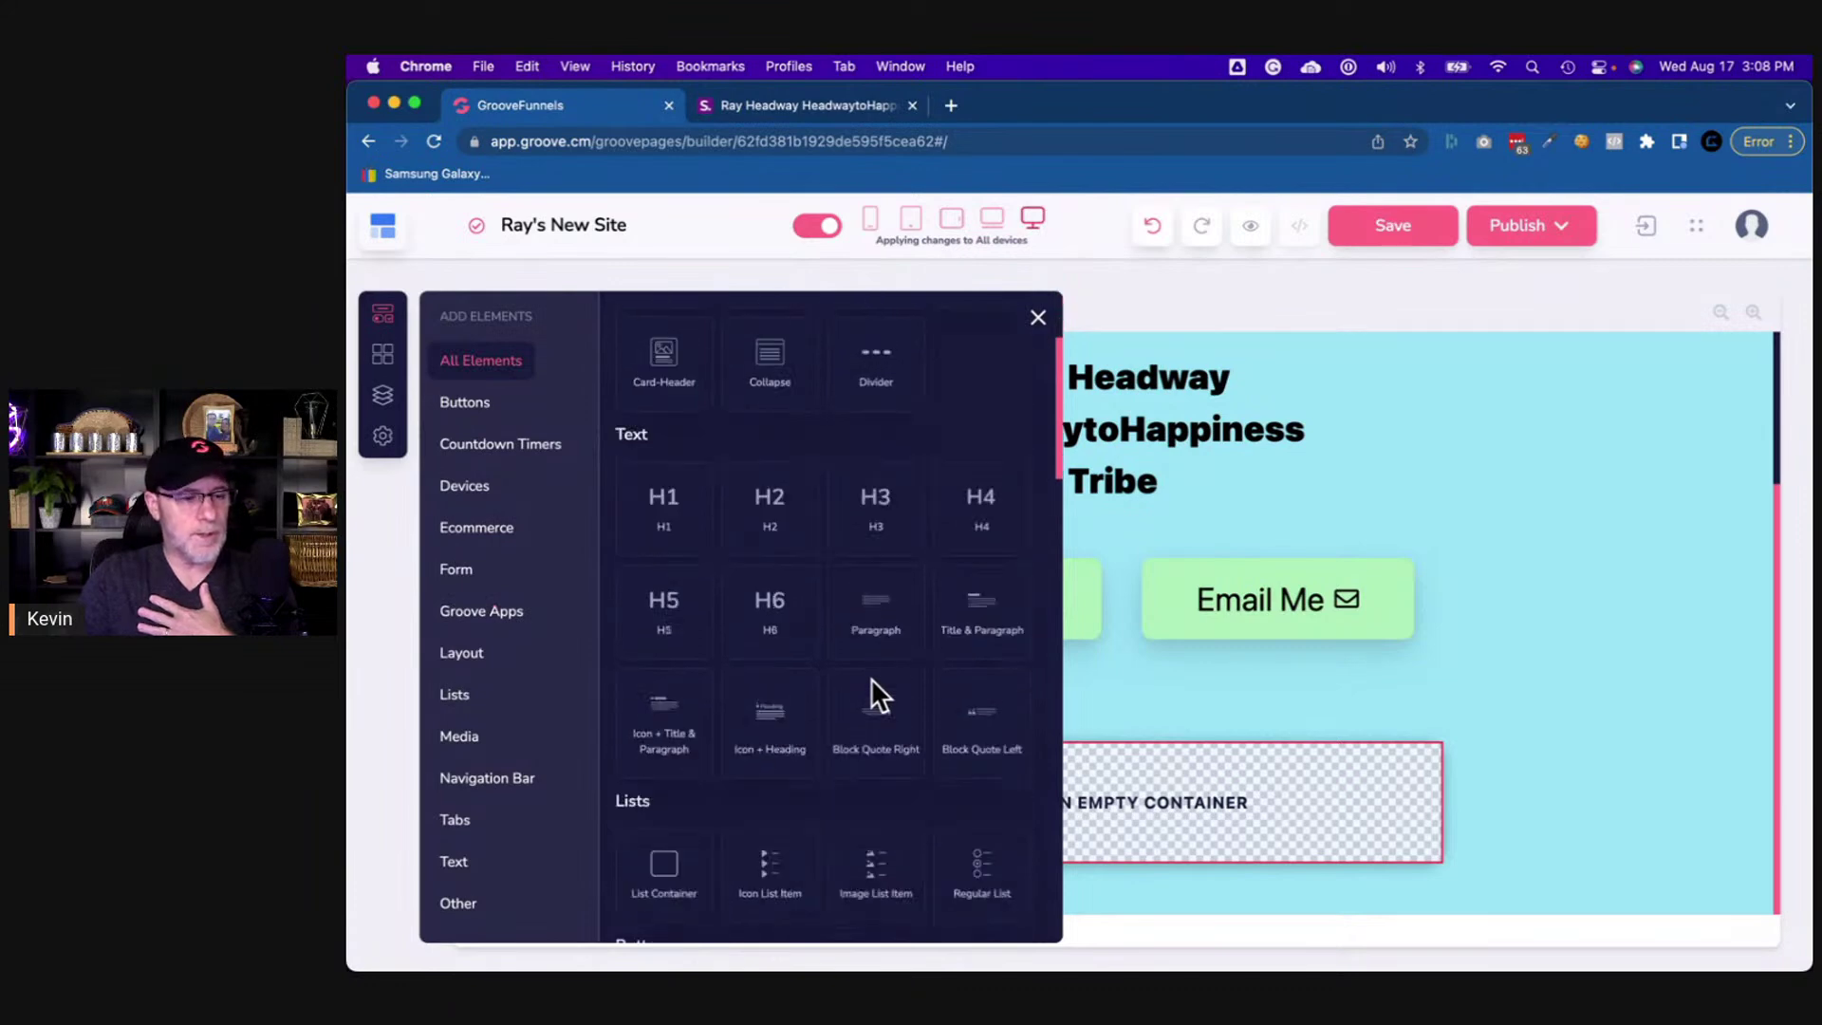
{"action": "scroll", "coordinate": [869, 683], "scroll_direction": "down", "scroll_amount": 9}
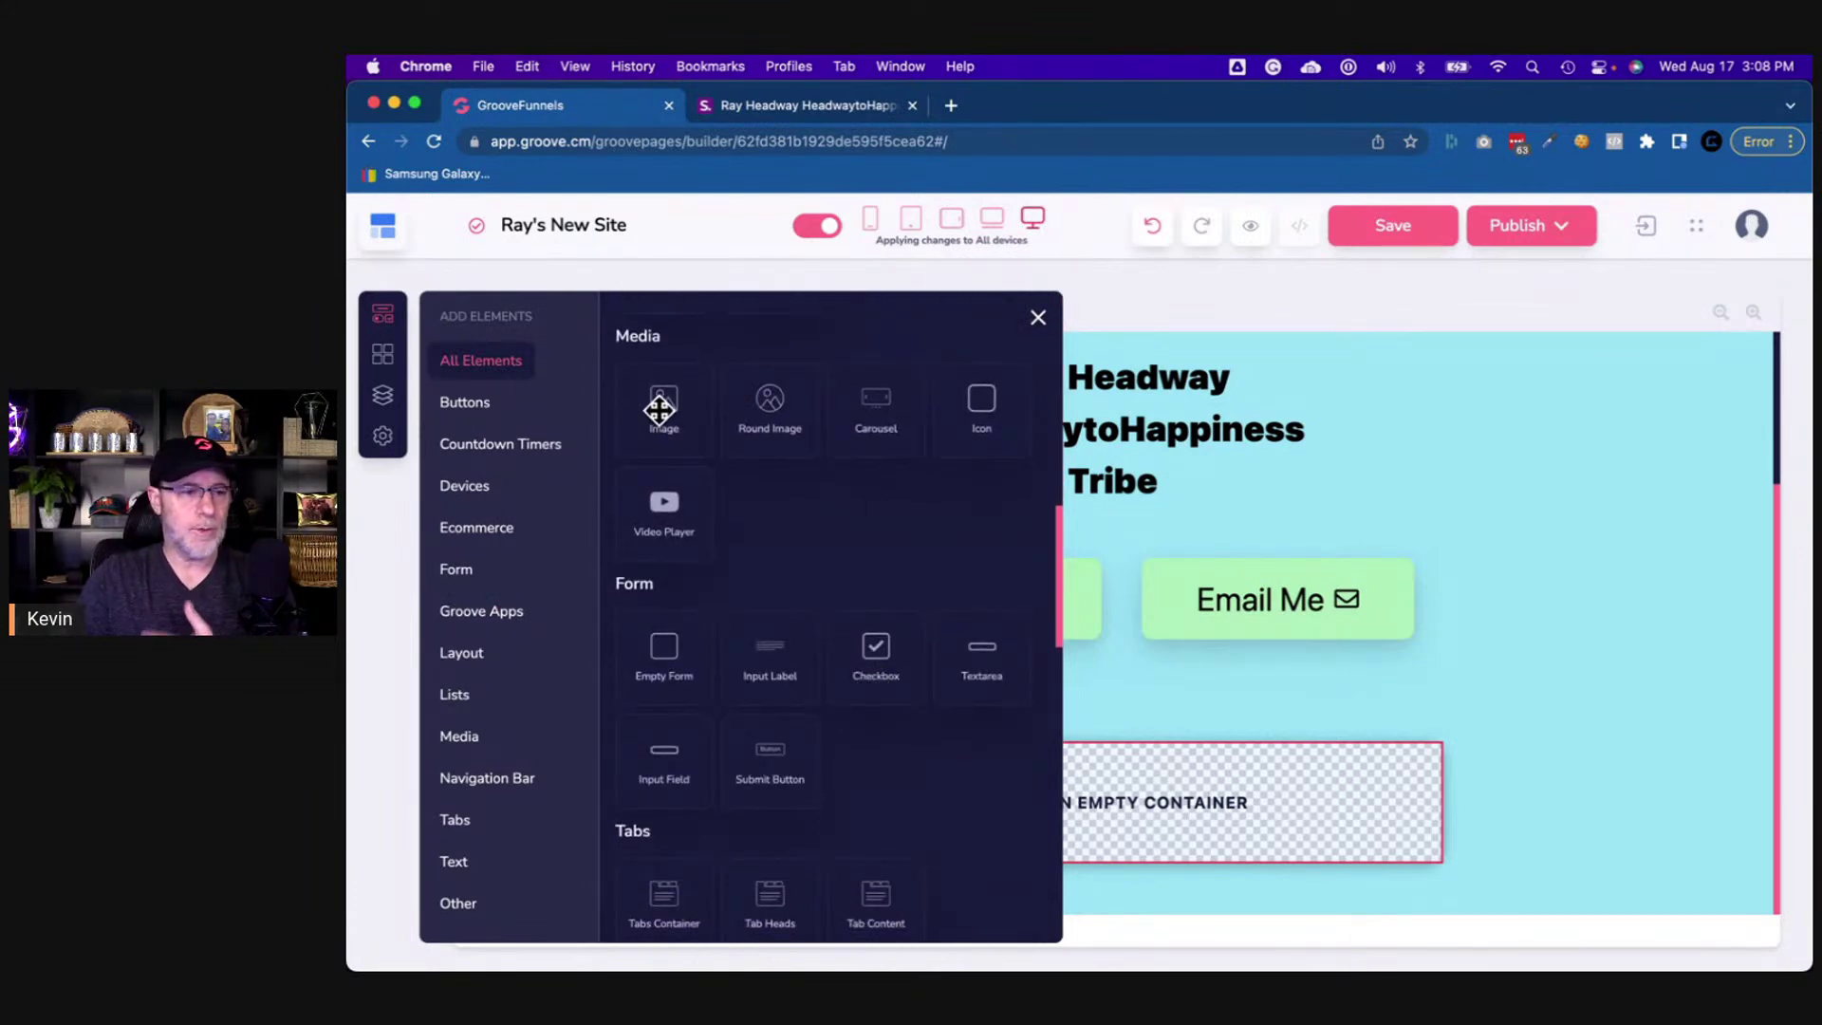
{"action": "left_click_drag", "start_coordinate": [660, 410], "coordinate": [1164, 829]}
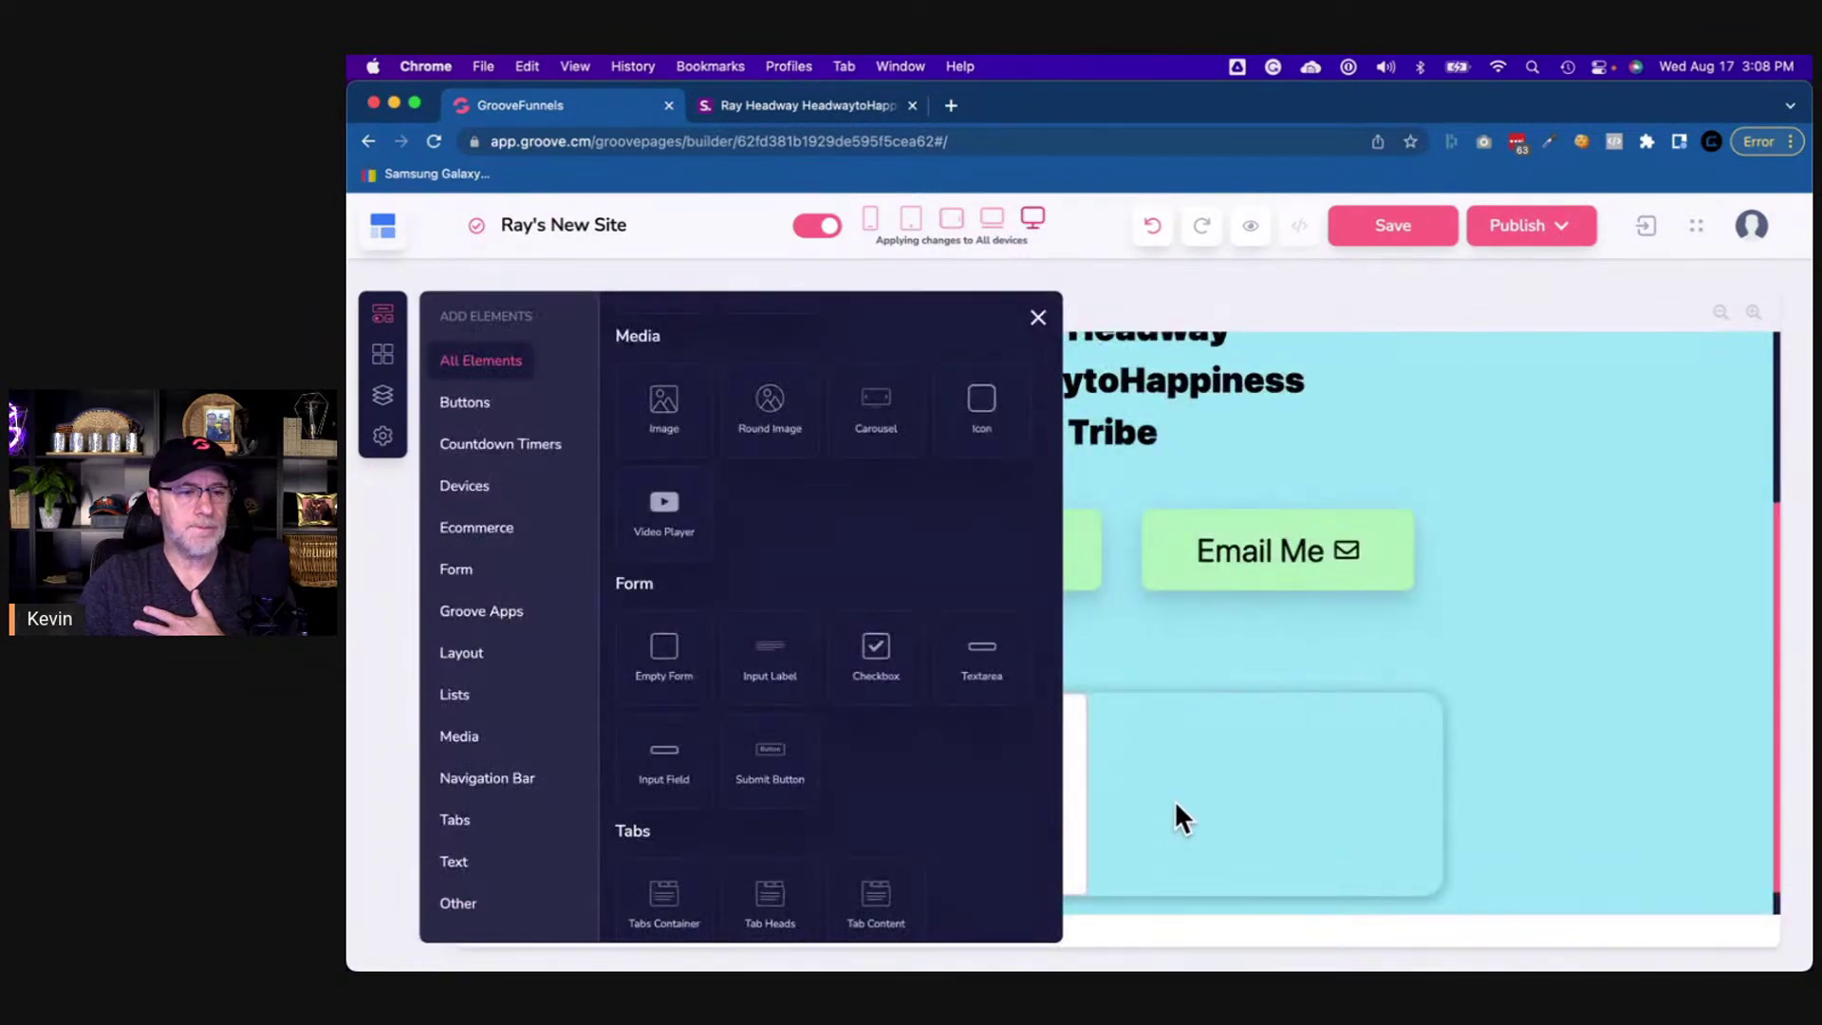
- Finish dropping the image placeholder into the card and compare it with the reference page
{"action": "left_click", "coordinate": [1175, 799]}
{"action": "scroll", "coordinate": [1174, 799], "scroll_direction": "down", "scroll_amount": 2}
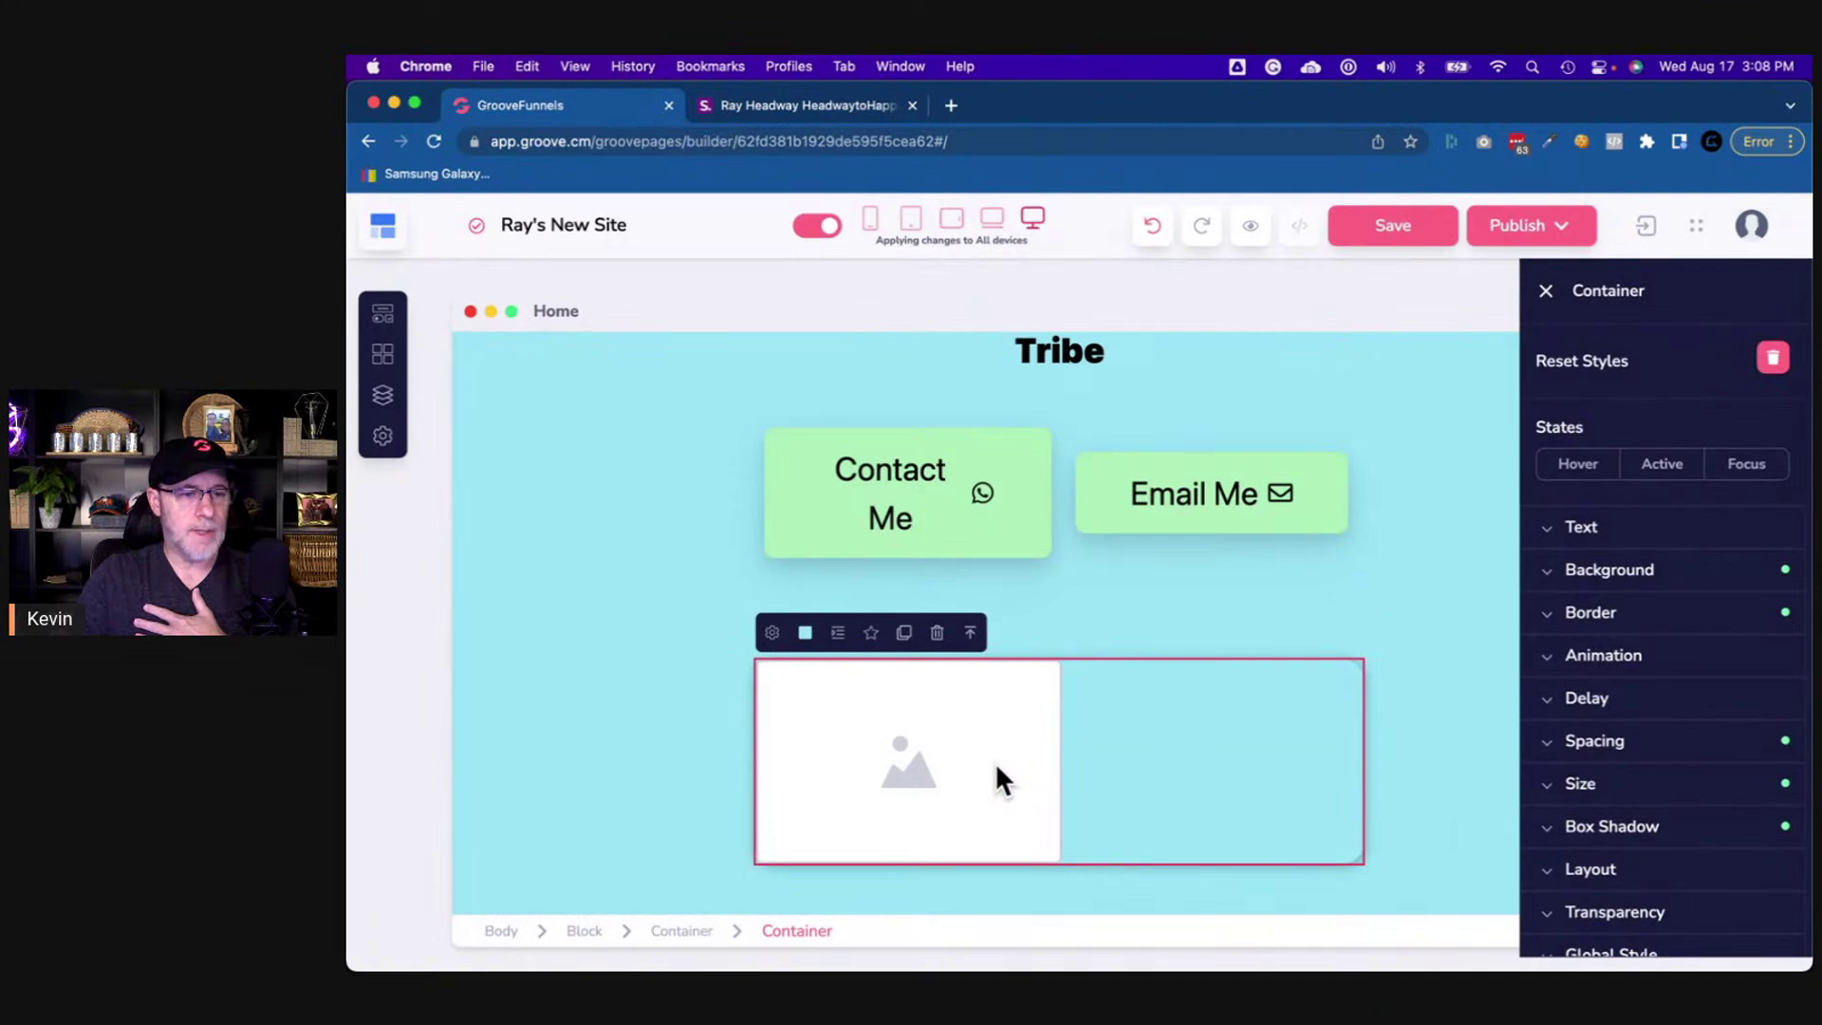
{"action": "left_click", "coordinate": [953, 811]}
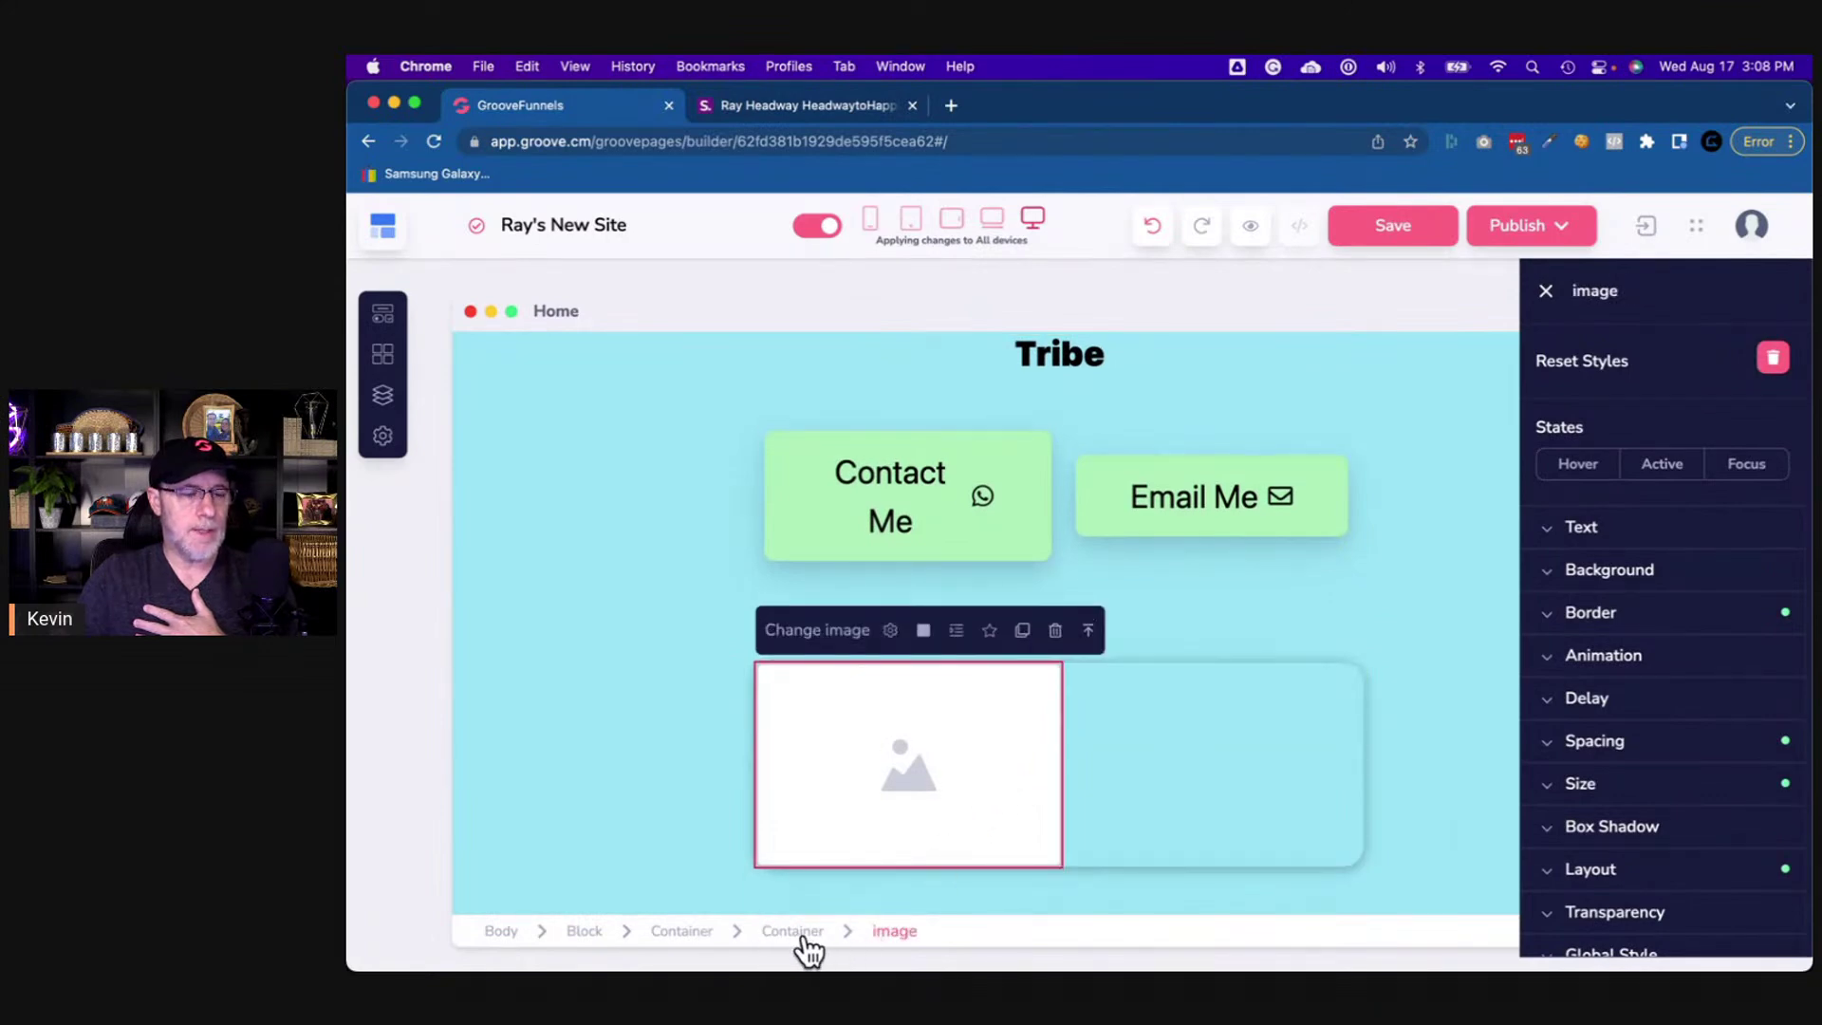
{"action": "left_click", "coordinate": [849, 103]}
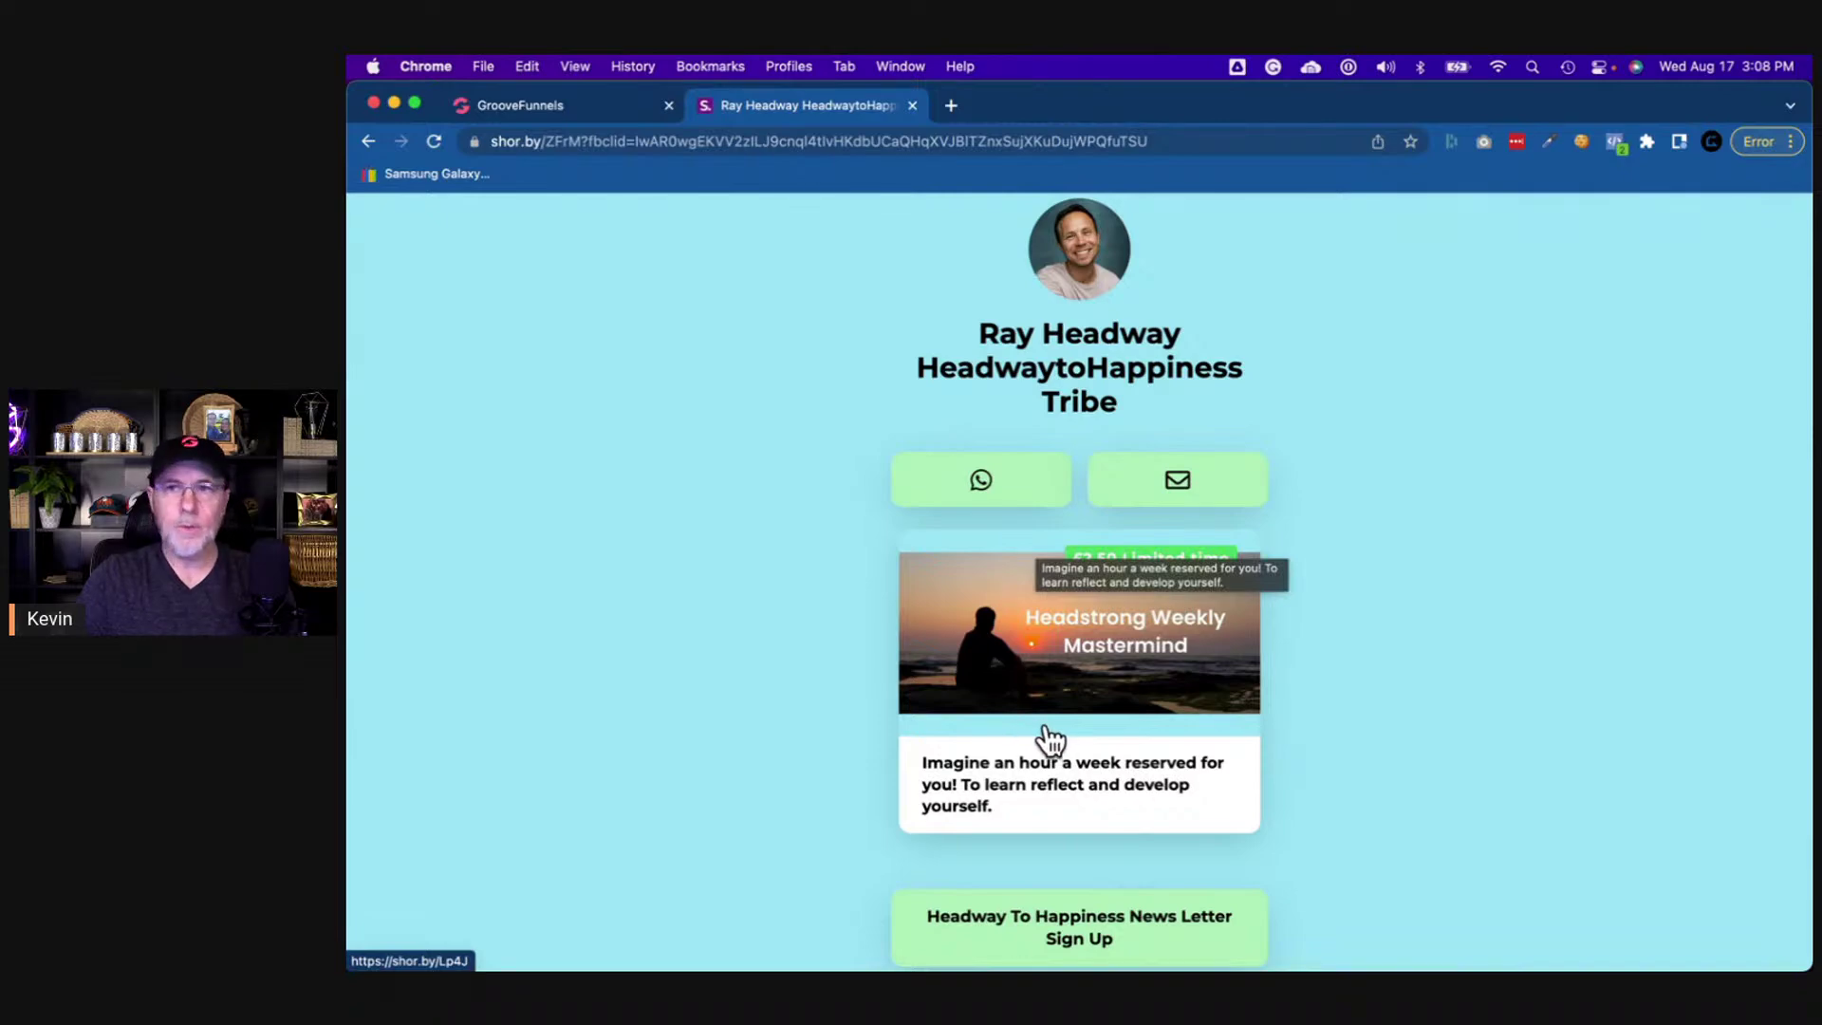
{"action": "left_click", "coordinate": [584, 102]}
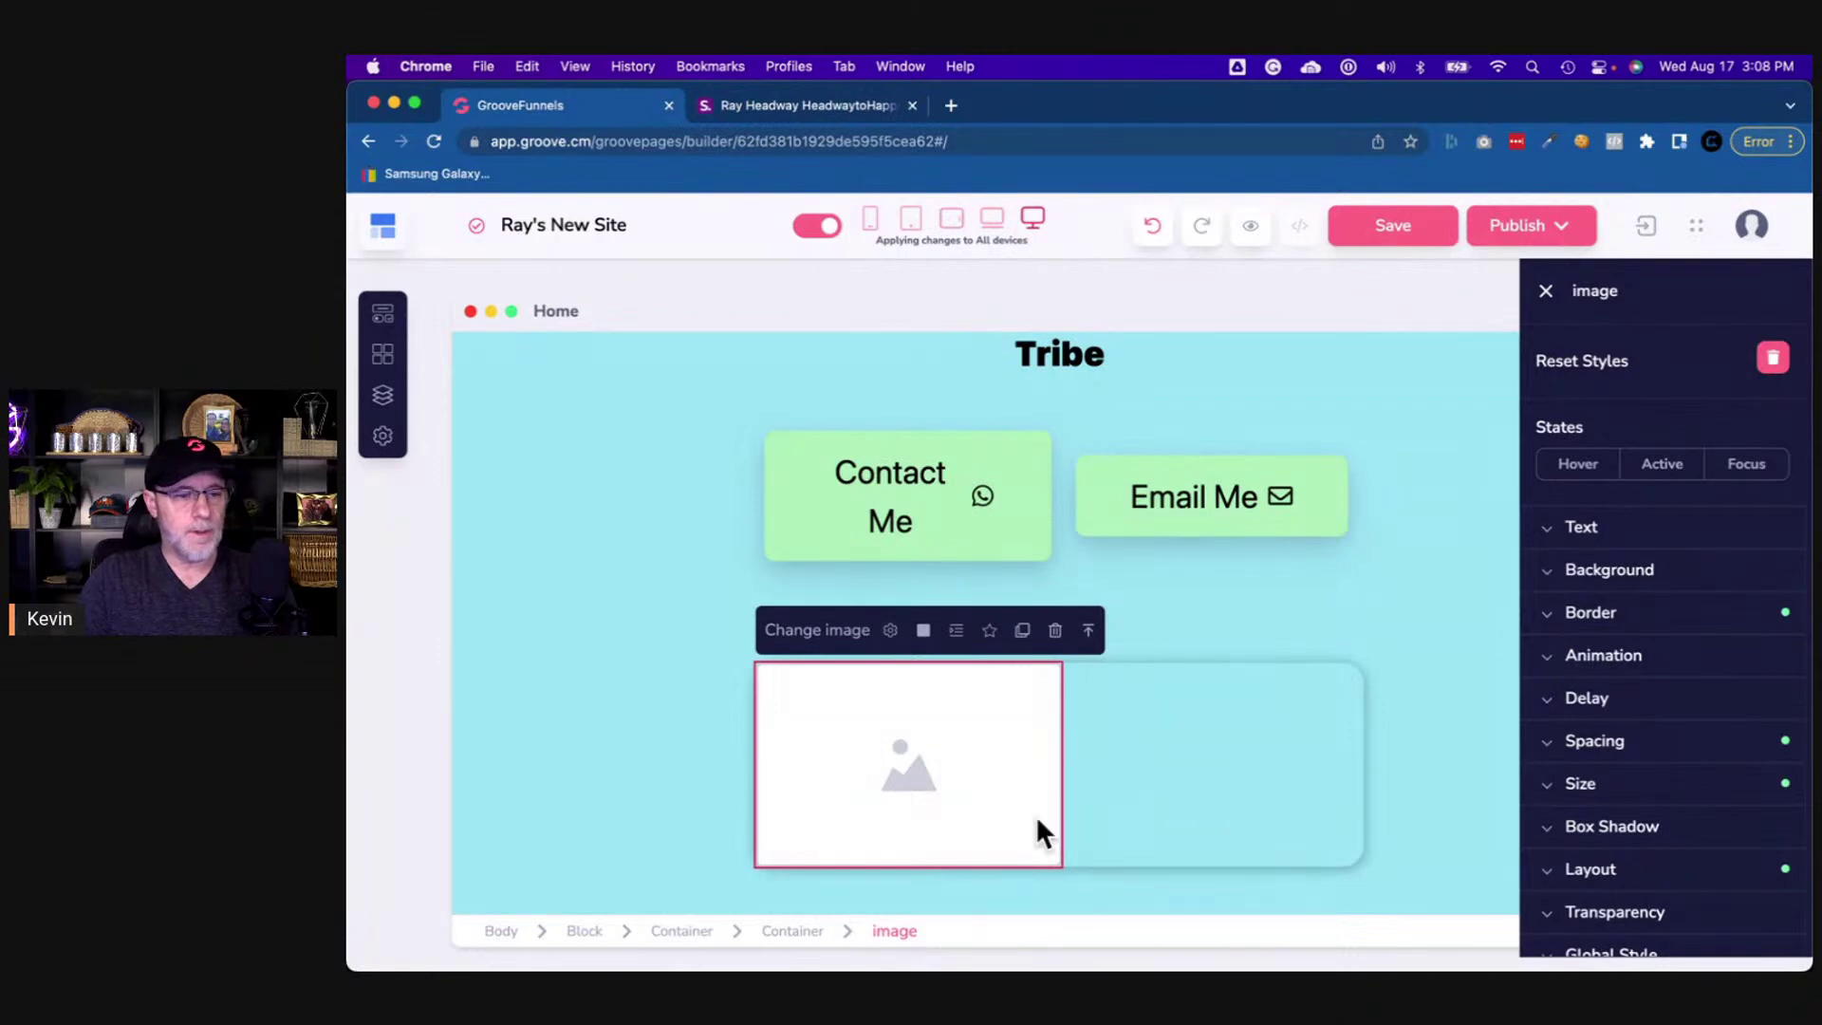
- Set the card container's linked top and bottom padding to 20
{"action": "left_click", "coordinate": [797, 933]}
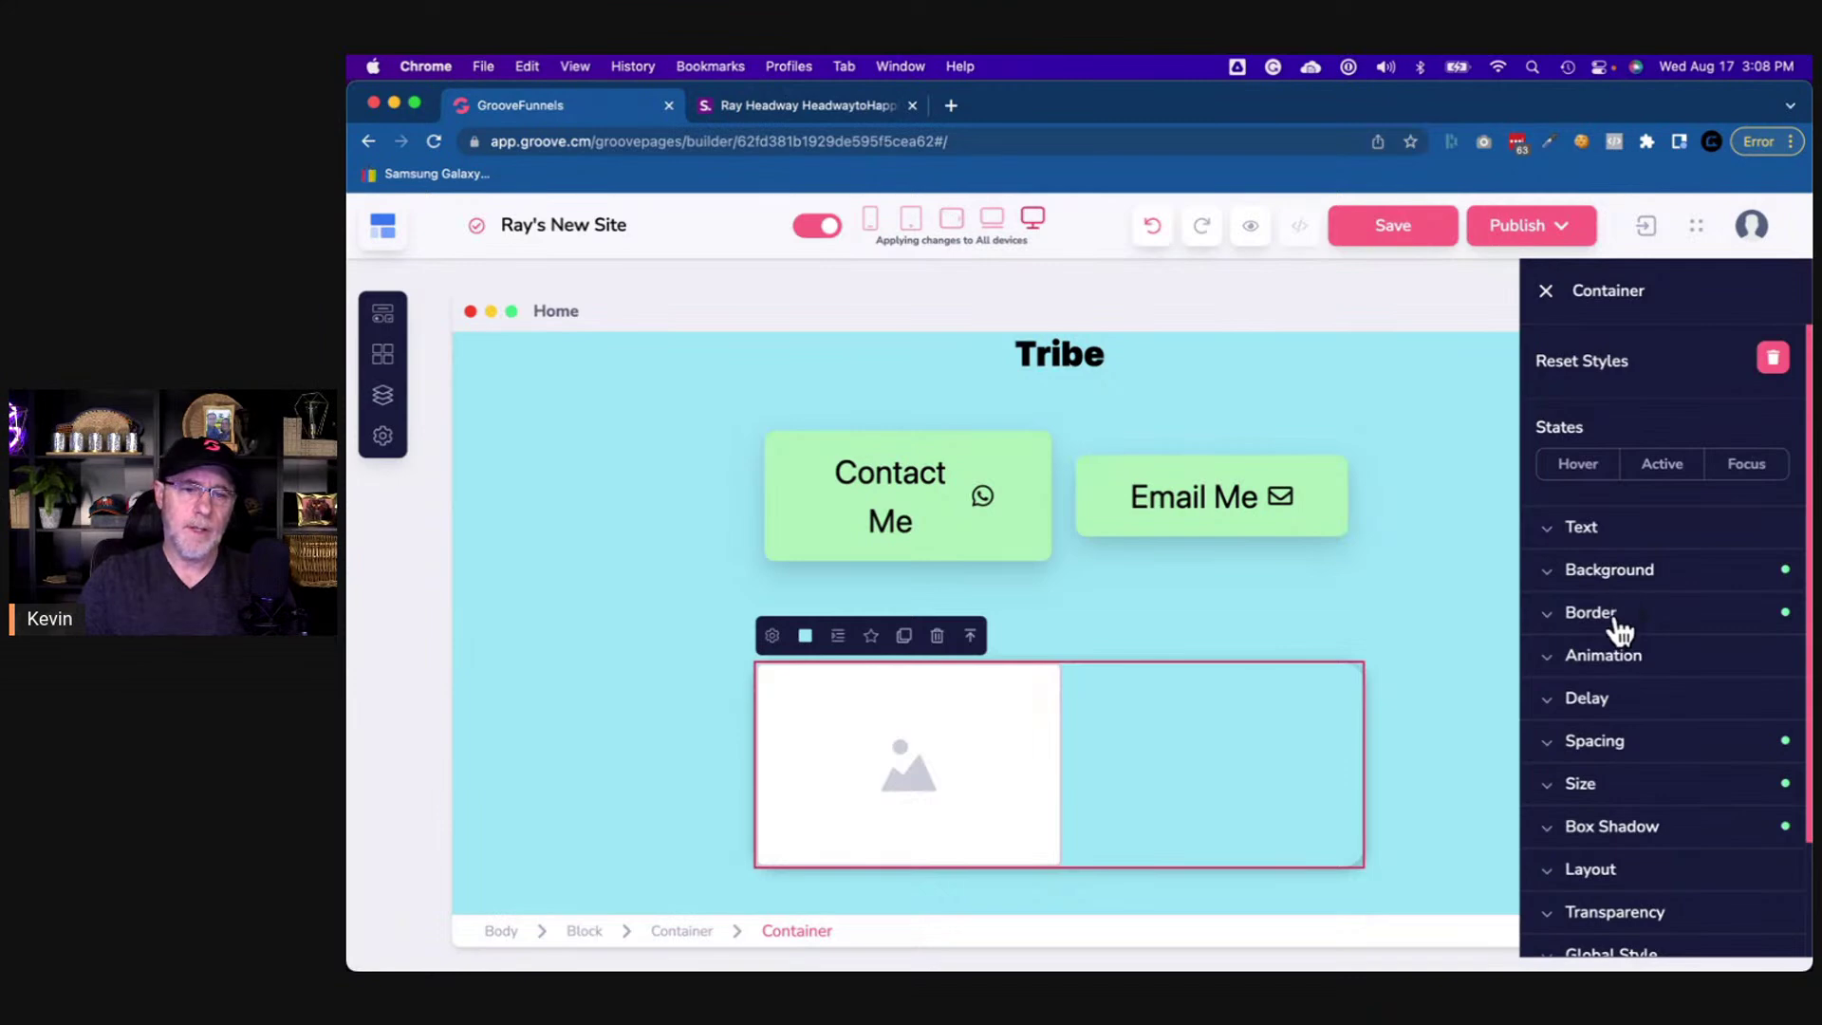
{"action": "left_click", "coordinate": [1610, 750]}
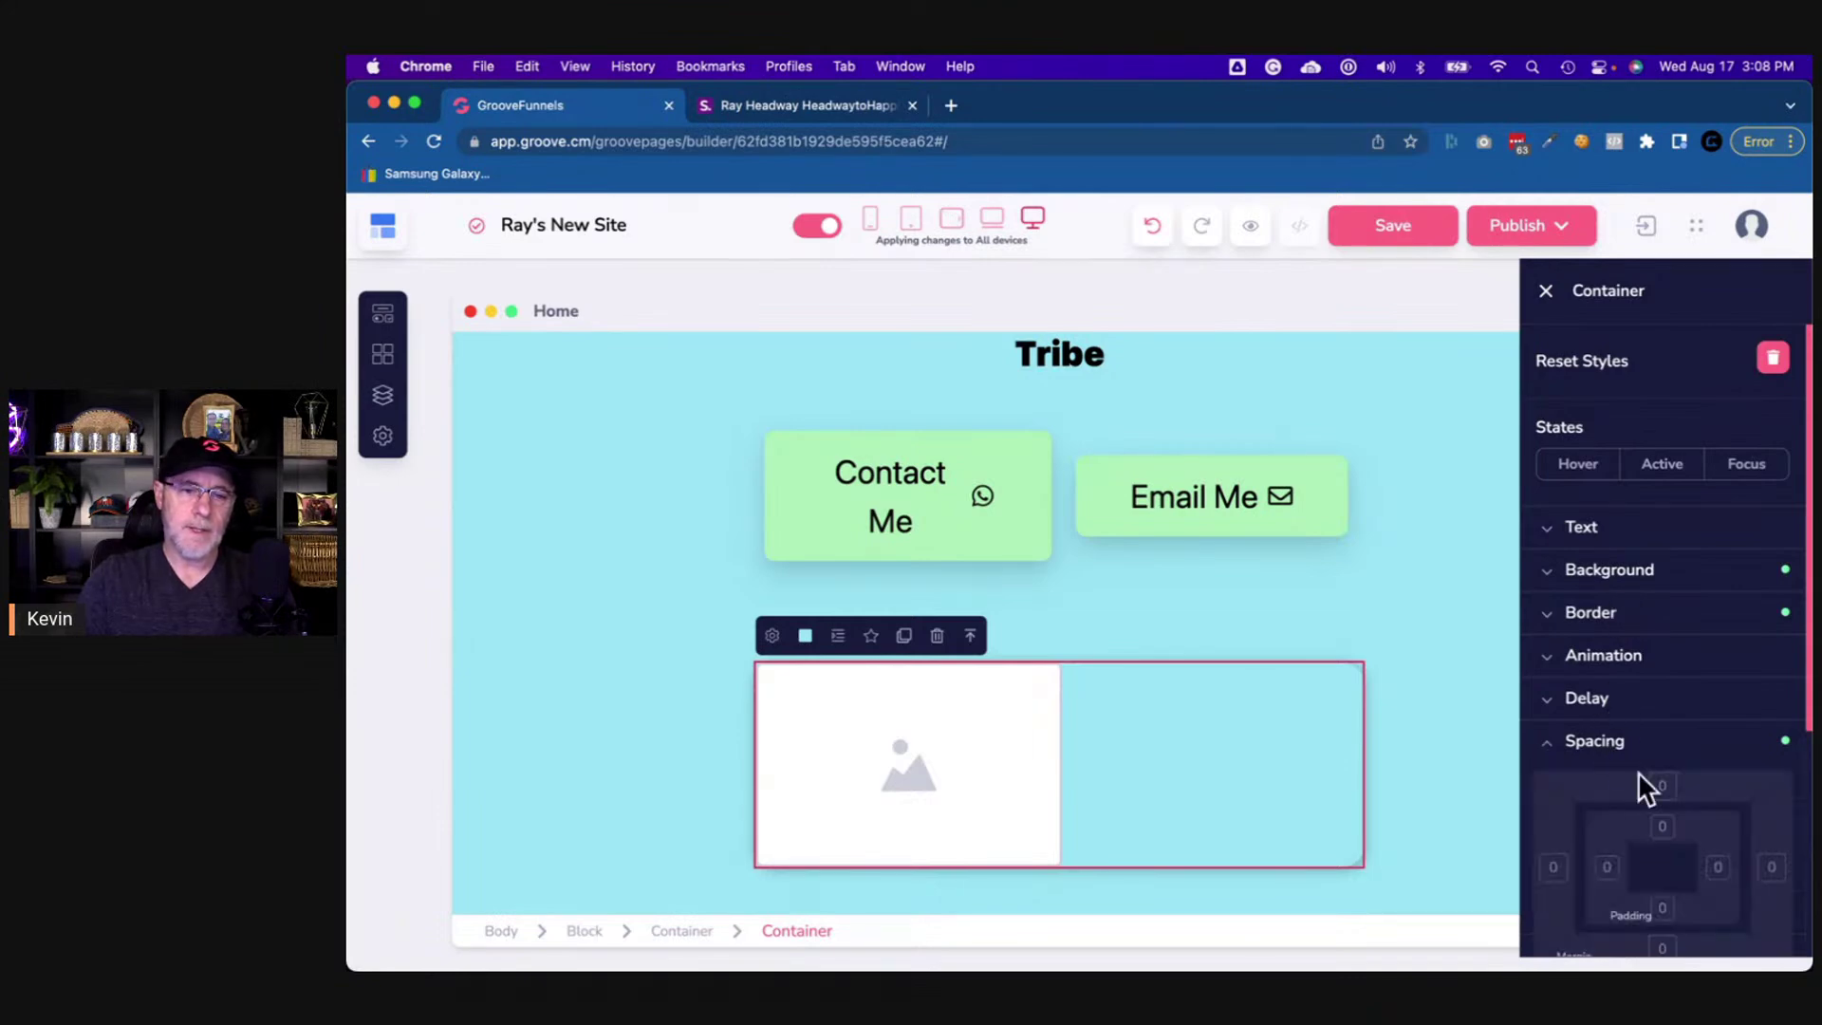
{"action": "left_click", "coordinate": [1661, 827]}
{"action": "left_click", "coordinate": [1661, 908]}
{"action": "scroll", "coordinate": [1678, 799], "scroll_direction": "down", "scroll_amount": 3}
{"action": "scroll", "coordinate": [1678, 800], "scroll_direction": "down", "scroll_amount": 2}
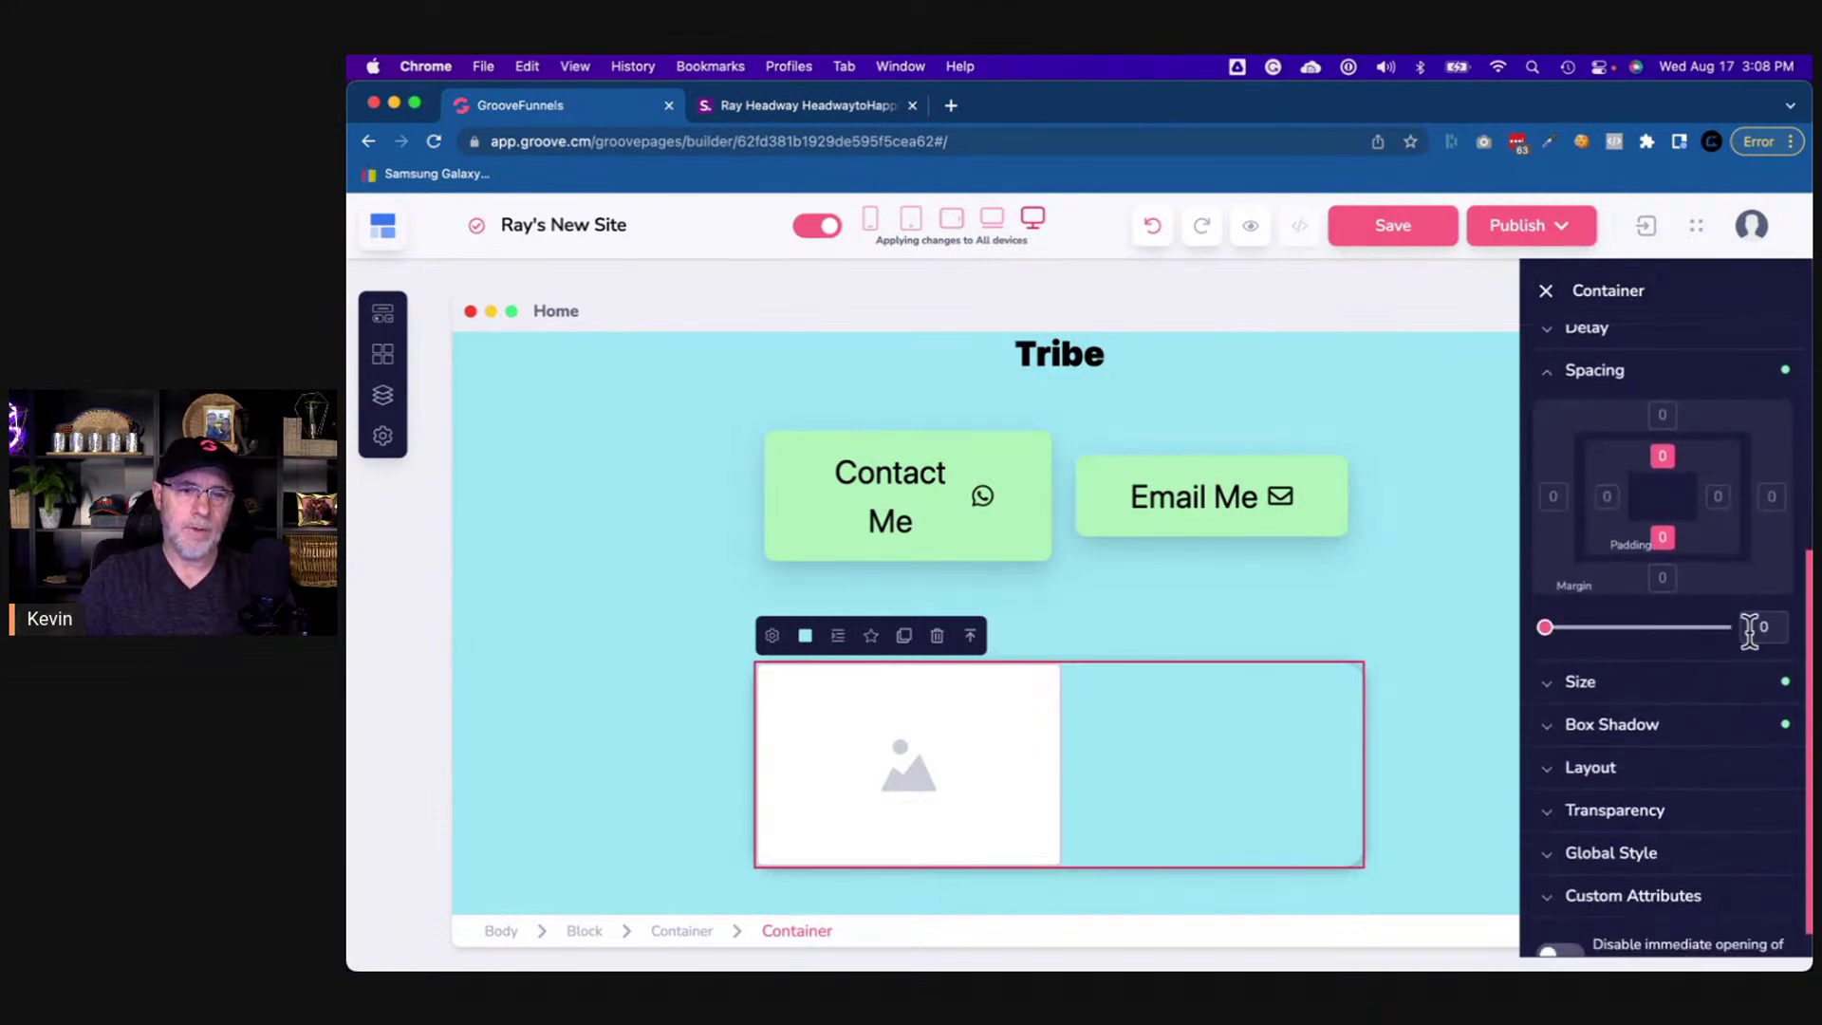
{"action": "left_click", "coordinate": [1750, 626]}
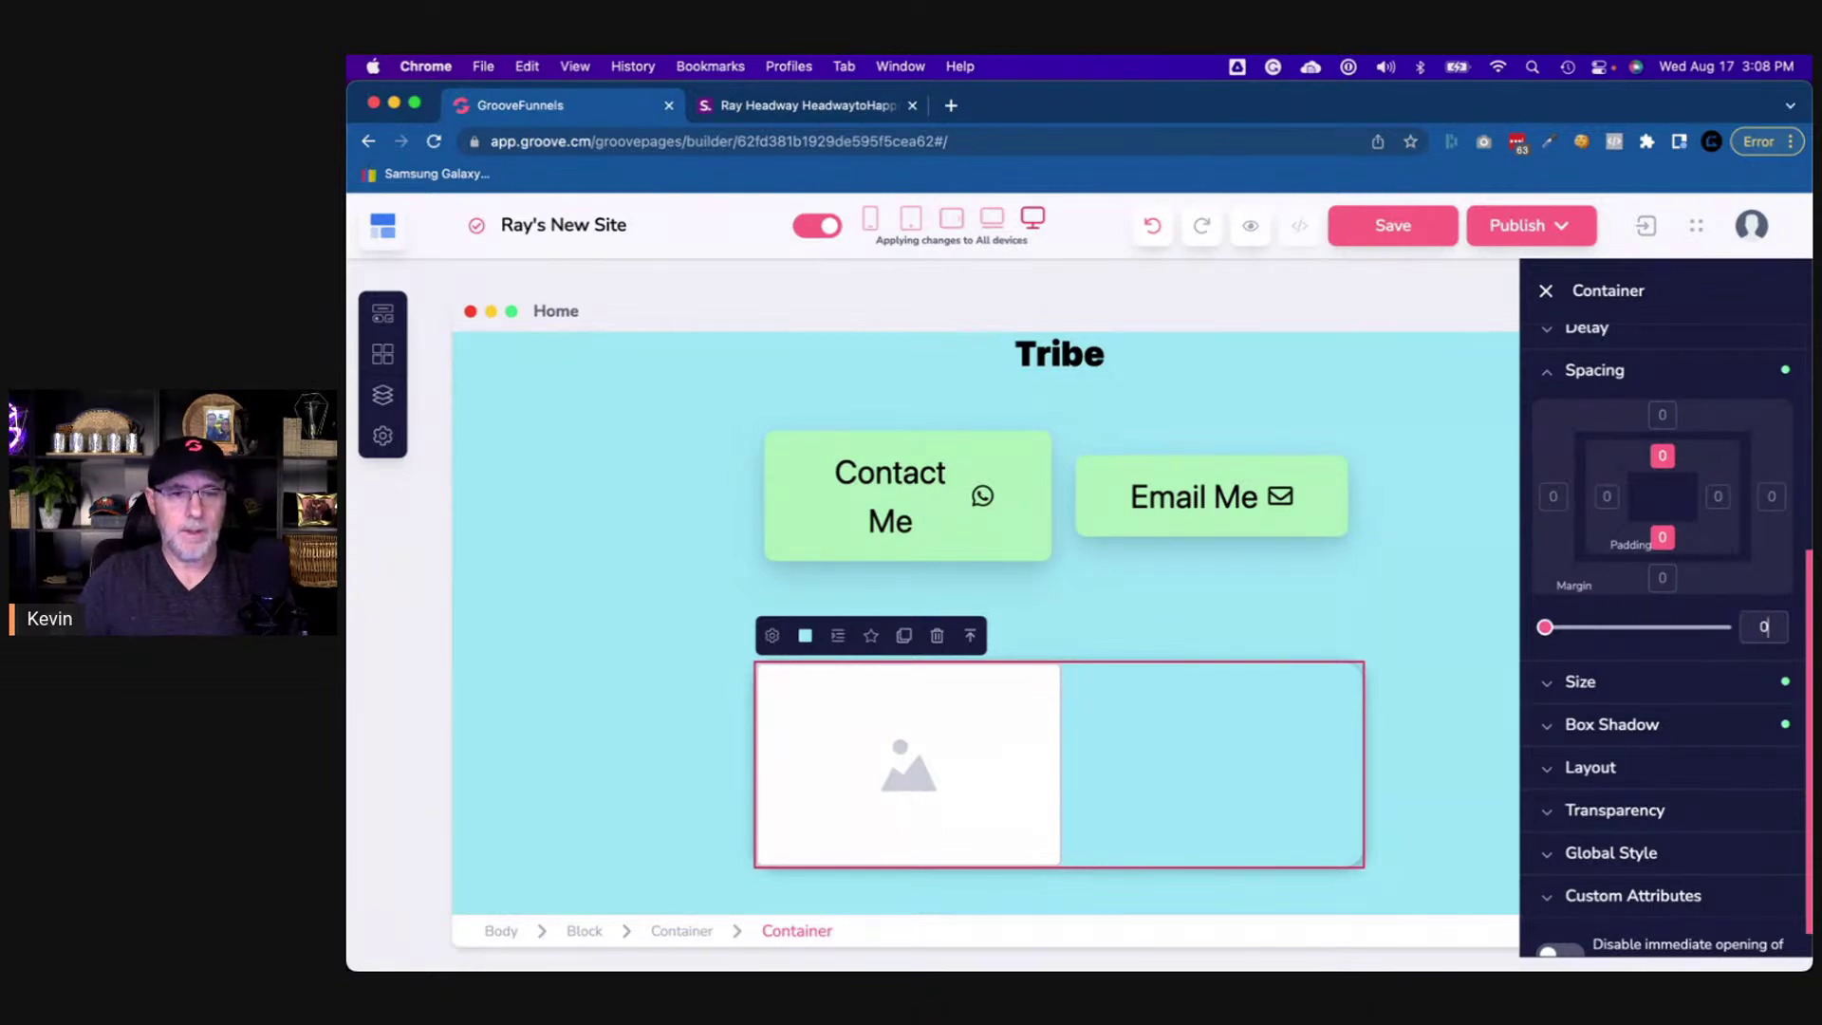
{"action": "type", "text": "15"}
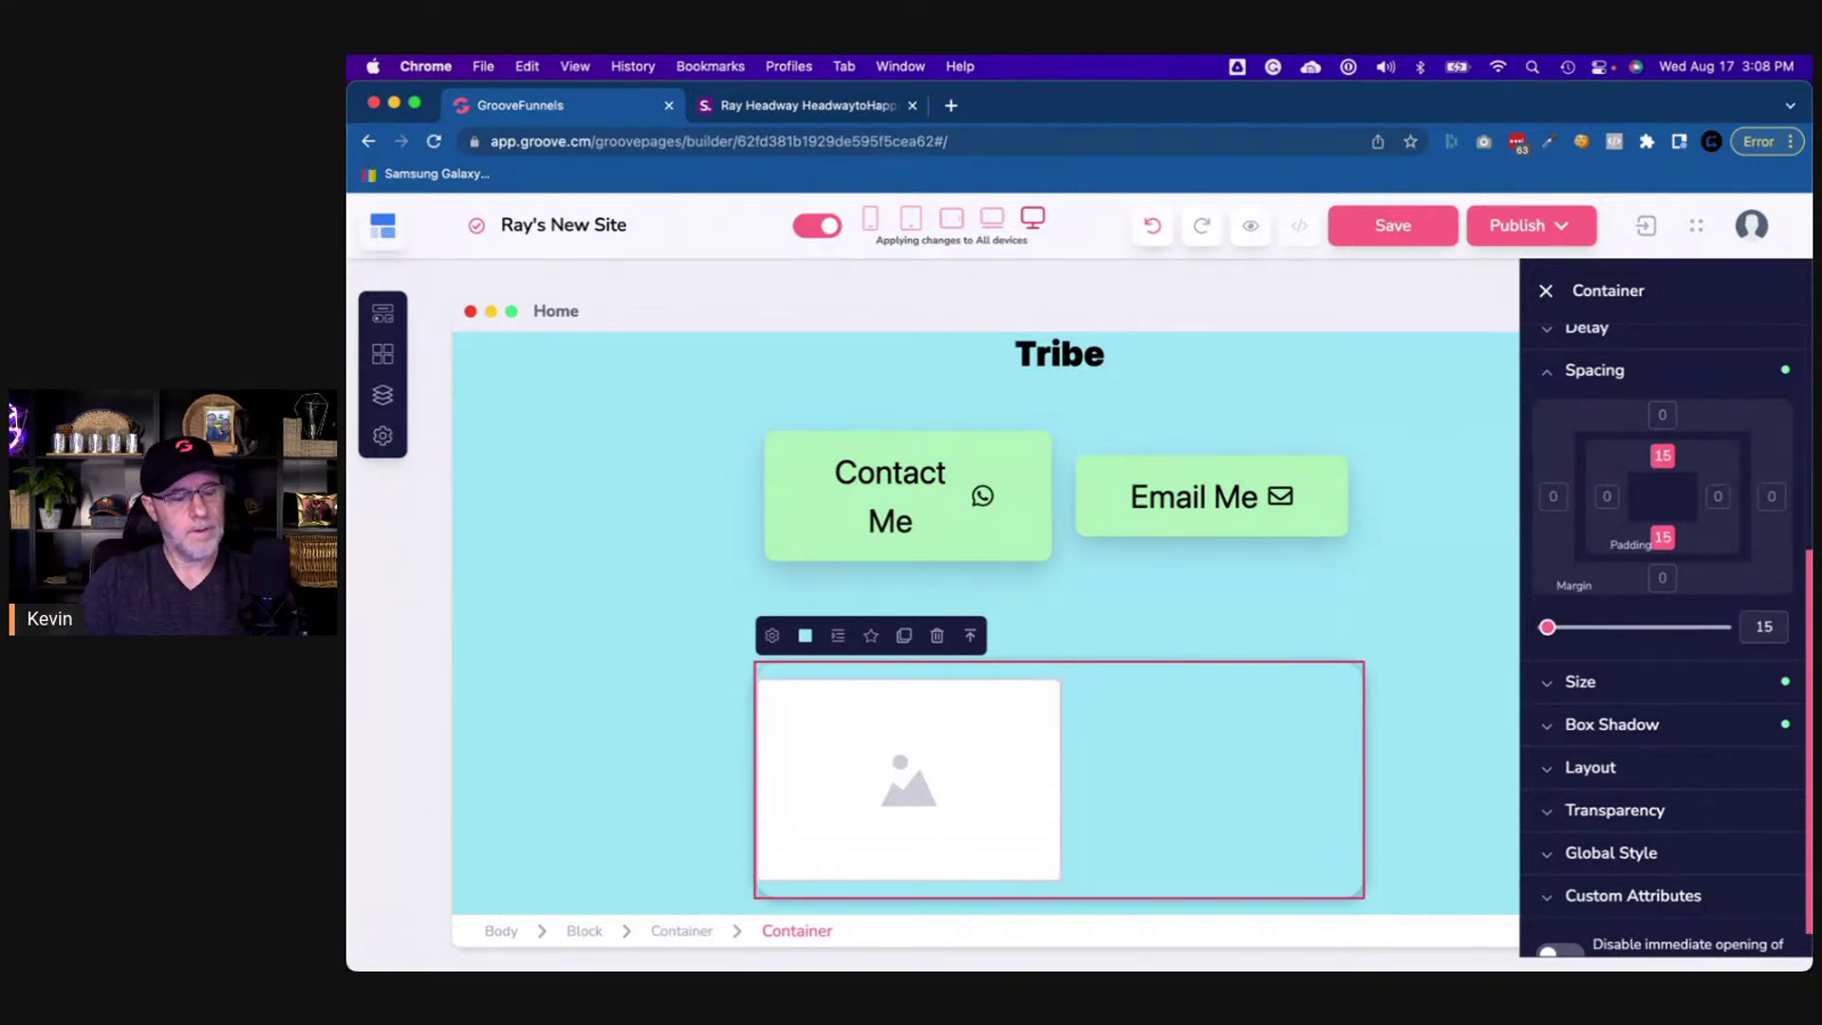
{"action": "key", "text": "BackSpace"}
{"action": "key", "text": "BackSpace"}
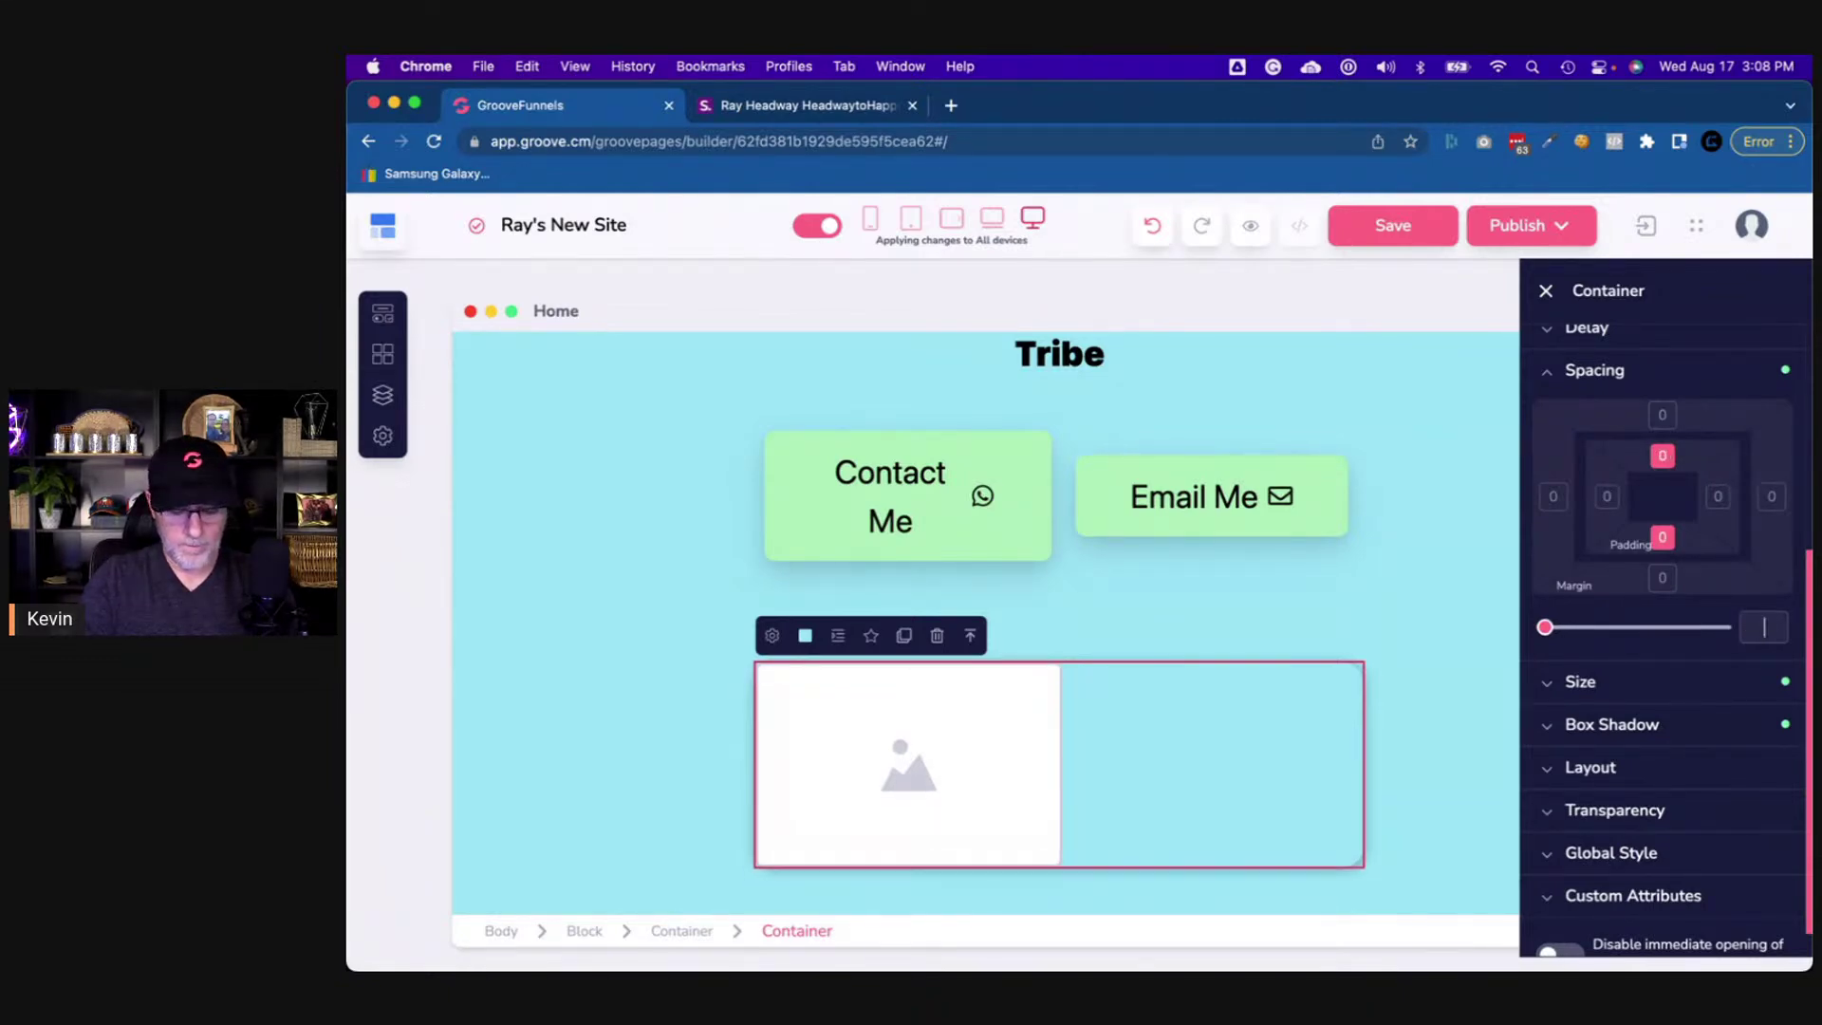
{"action": "type", "text": "20"}
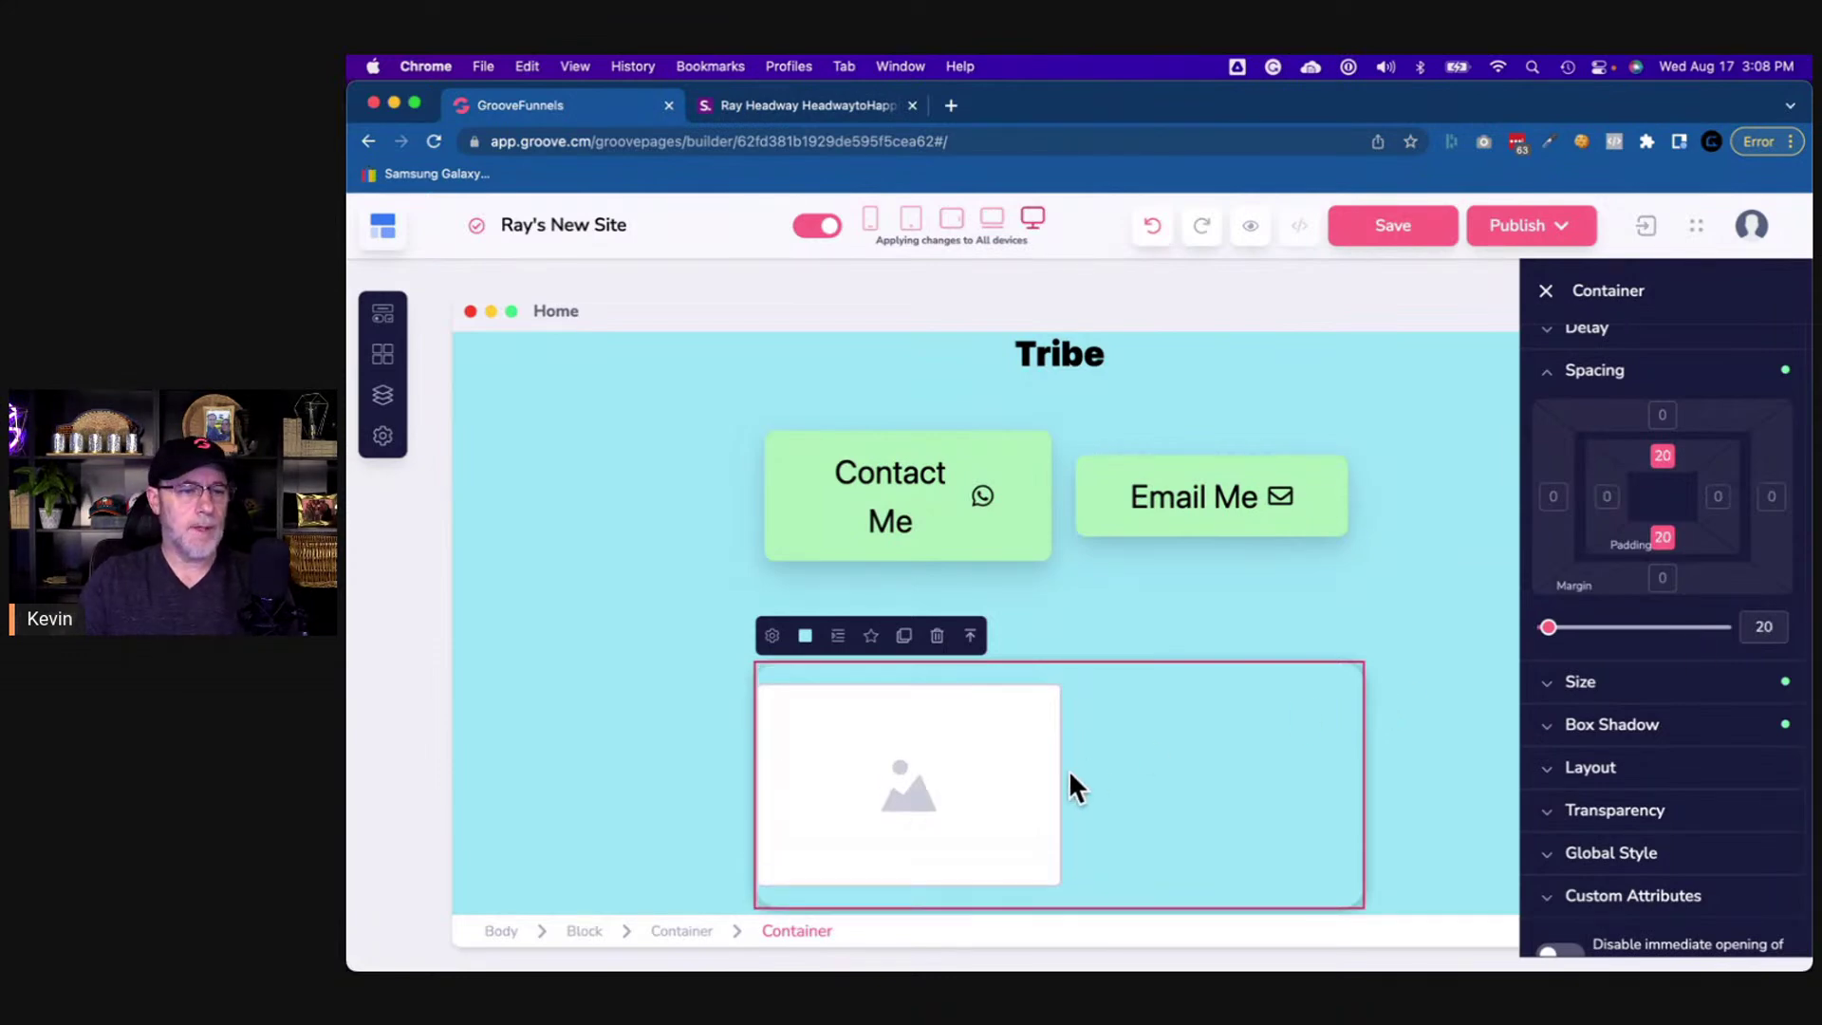
{"action": "left_click", "coordinate": [1038, 792]}
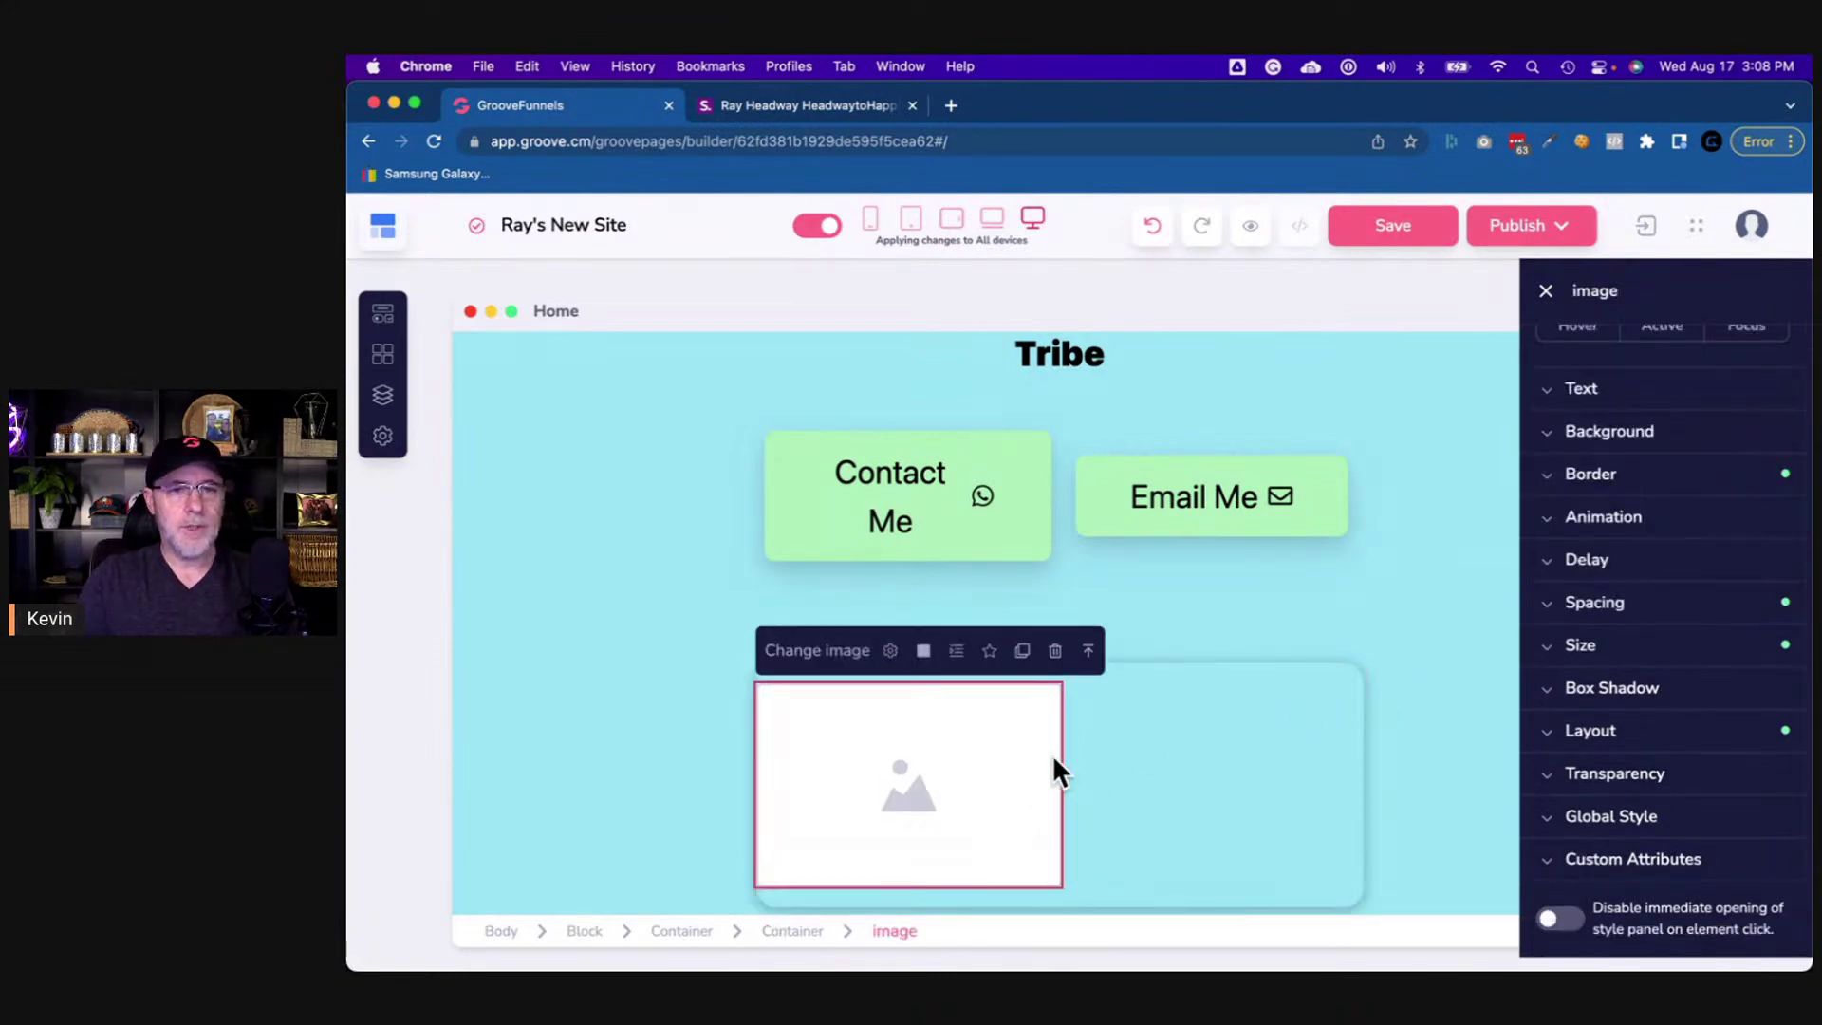
- Browse Downloads for a replacement image, cancel the upload, and switch to the reference page
{"action": "left_click", "coordinate": [897, 656]}
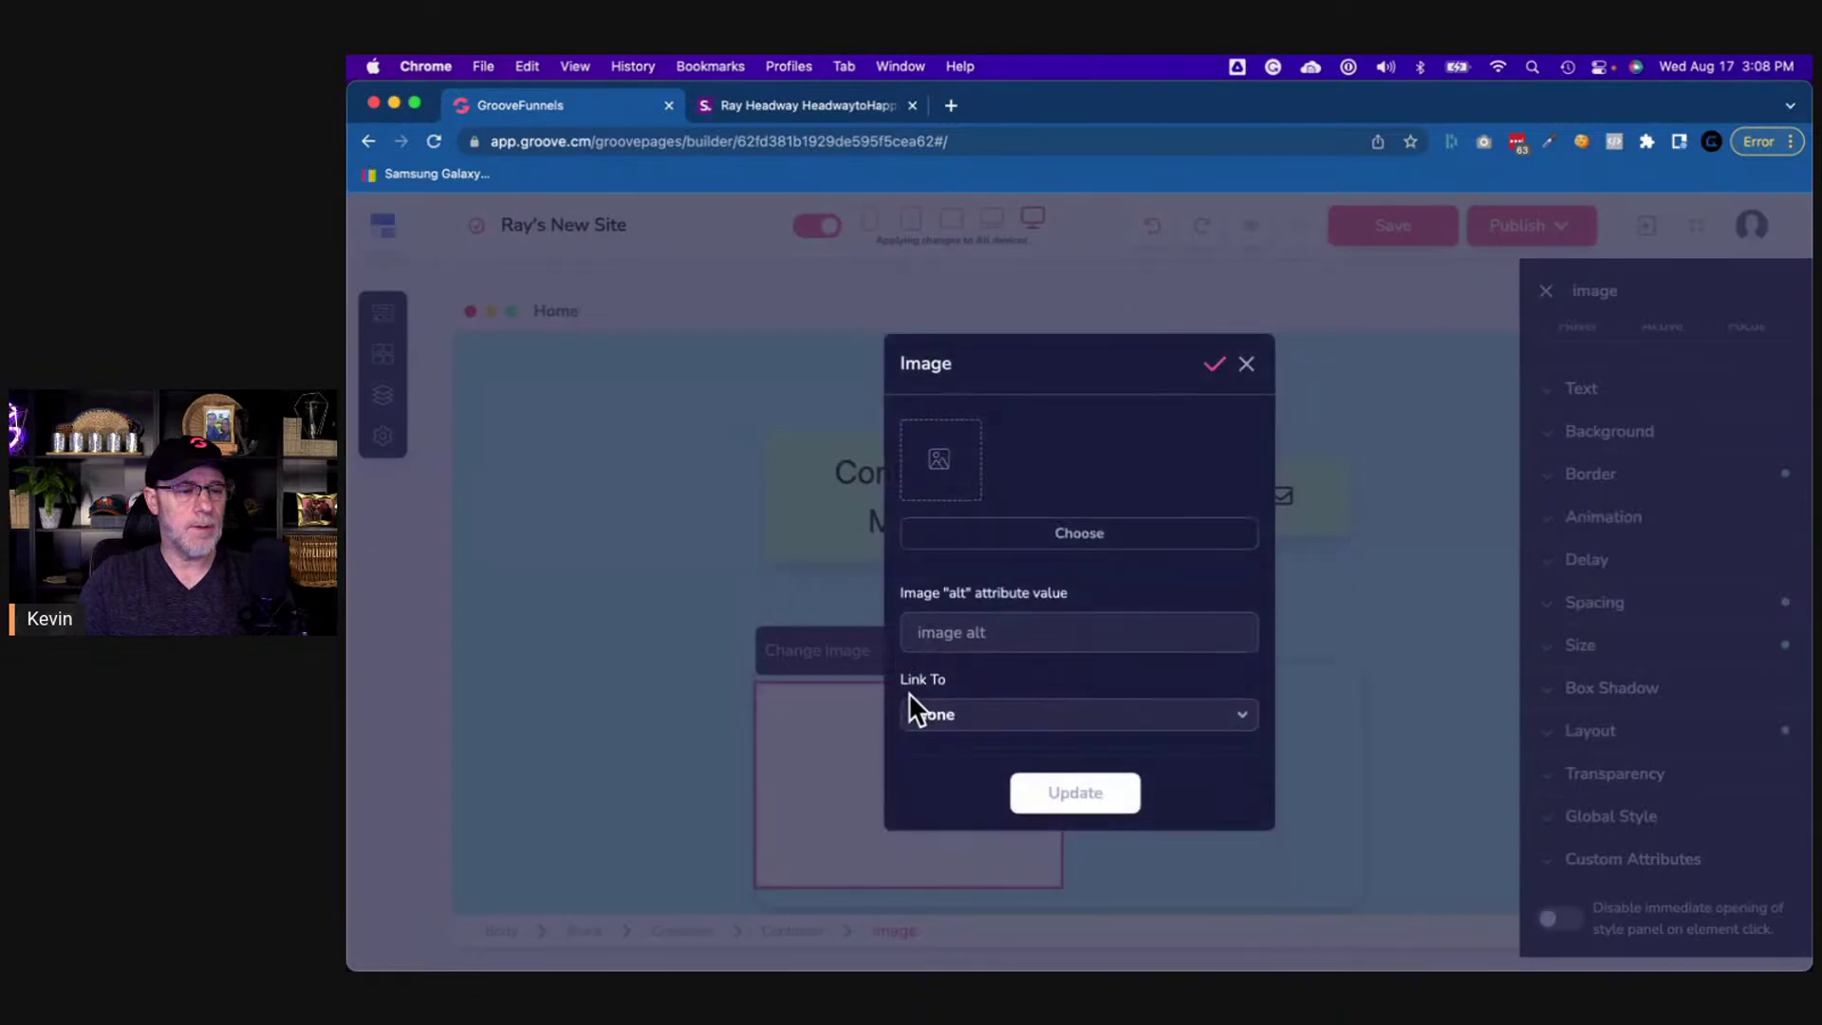
{"action": "left_click", "coordinate": [1041, 537]}
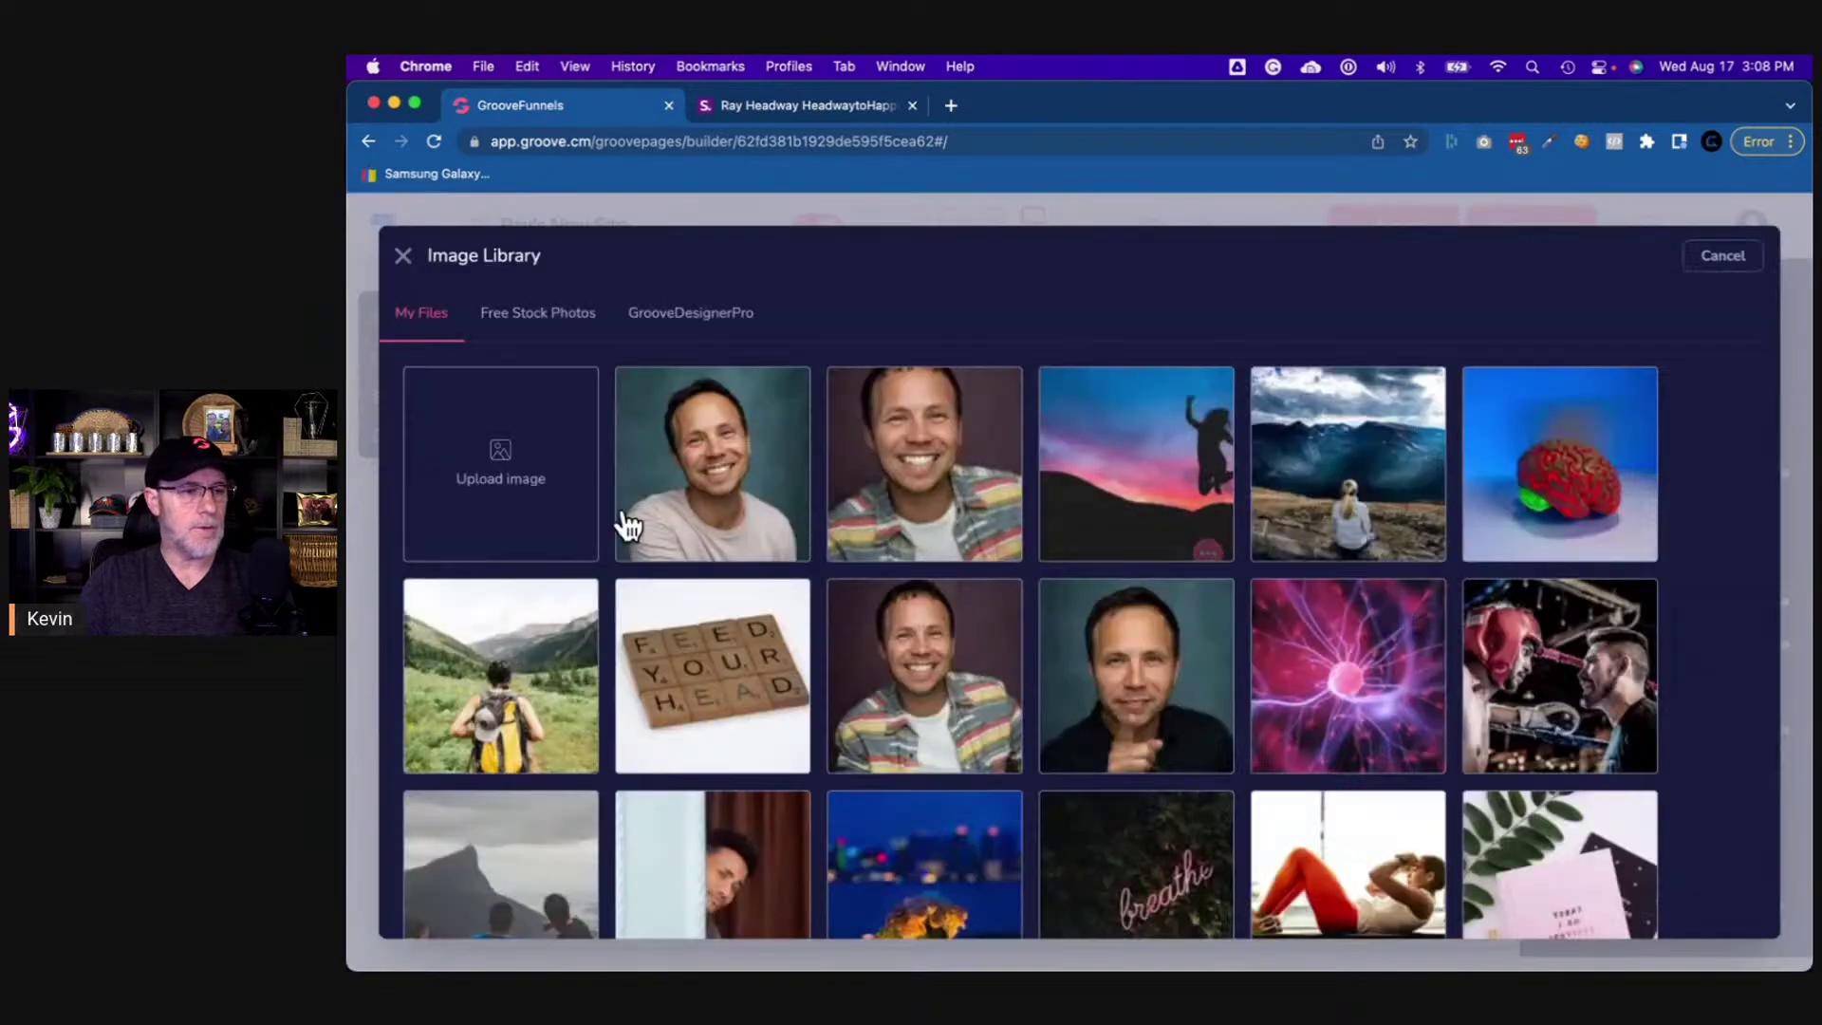
{"action": "left_click", "coordinate": [499, 461]}
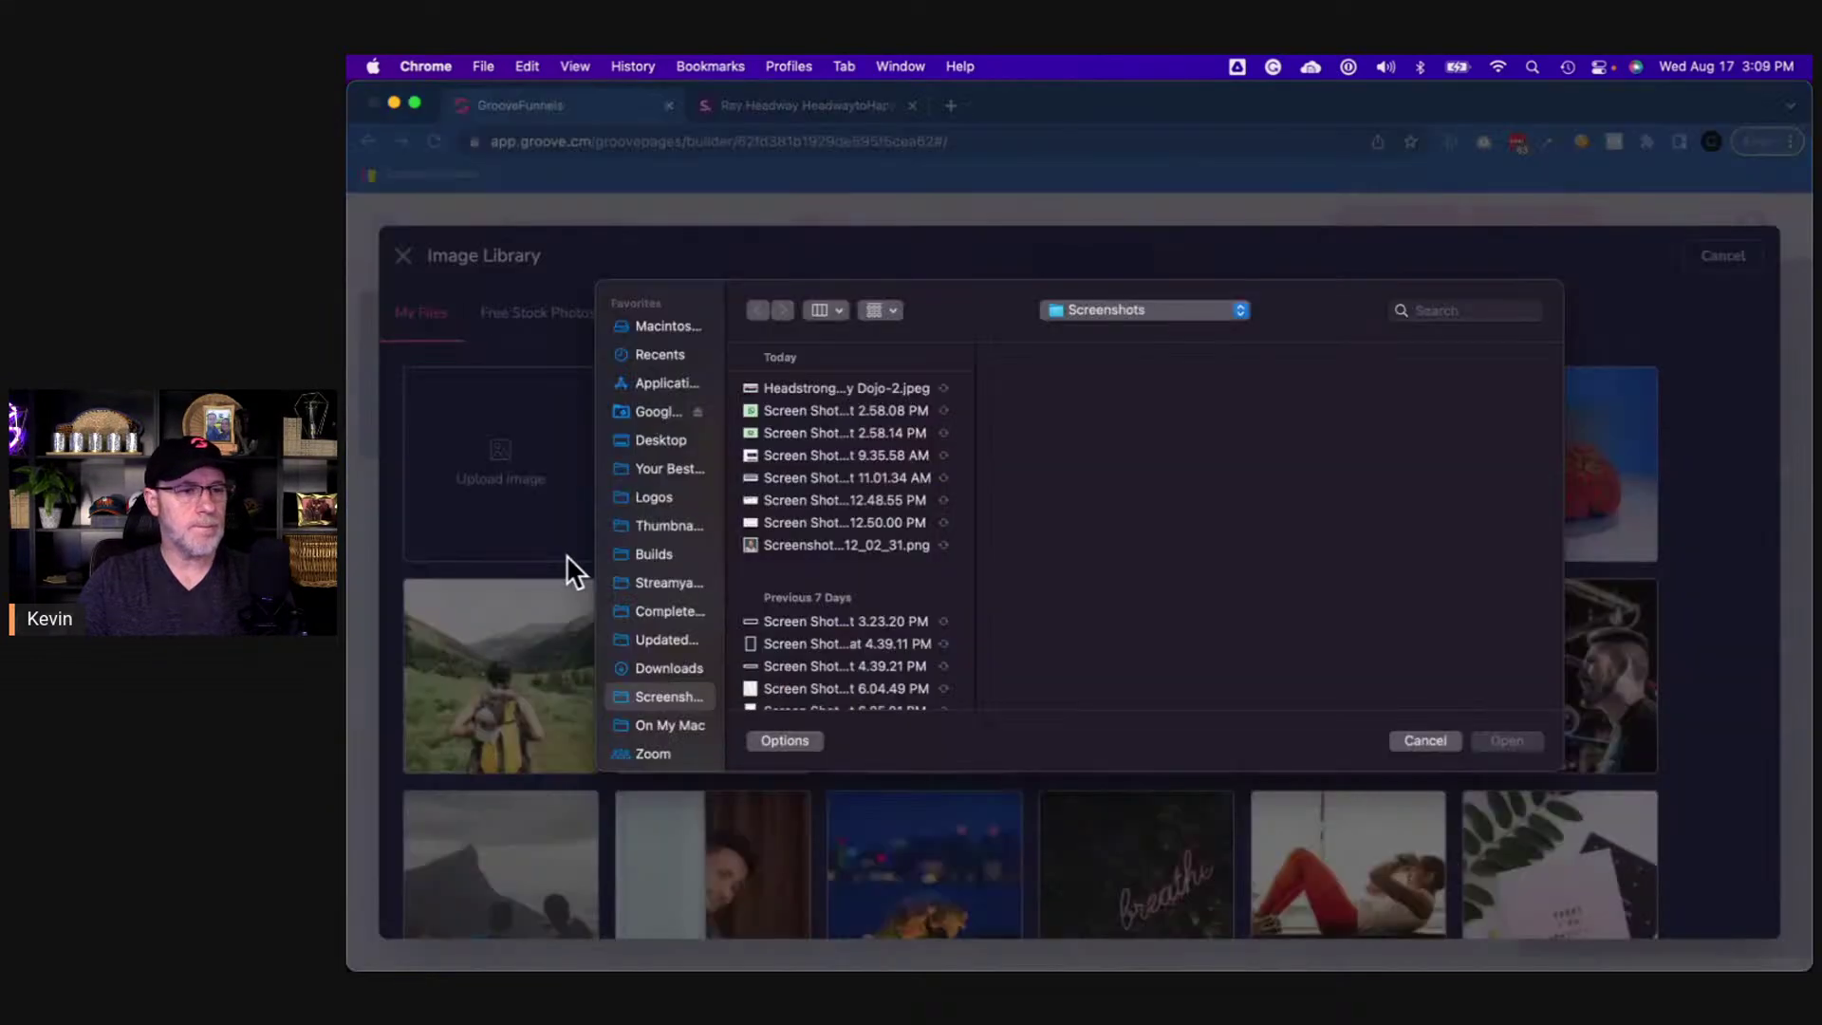
{"action": "left_click", "coordinate": [667, 668]}
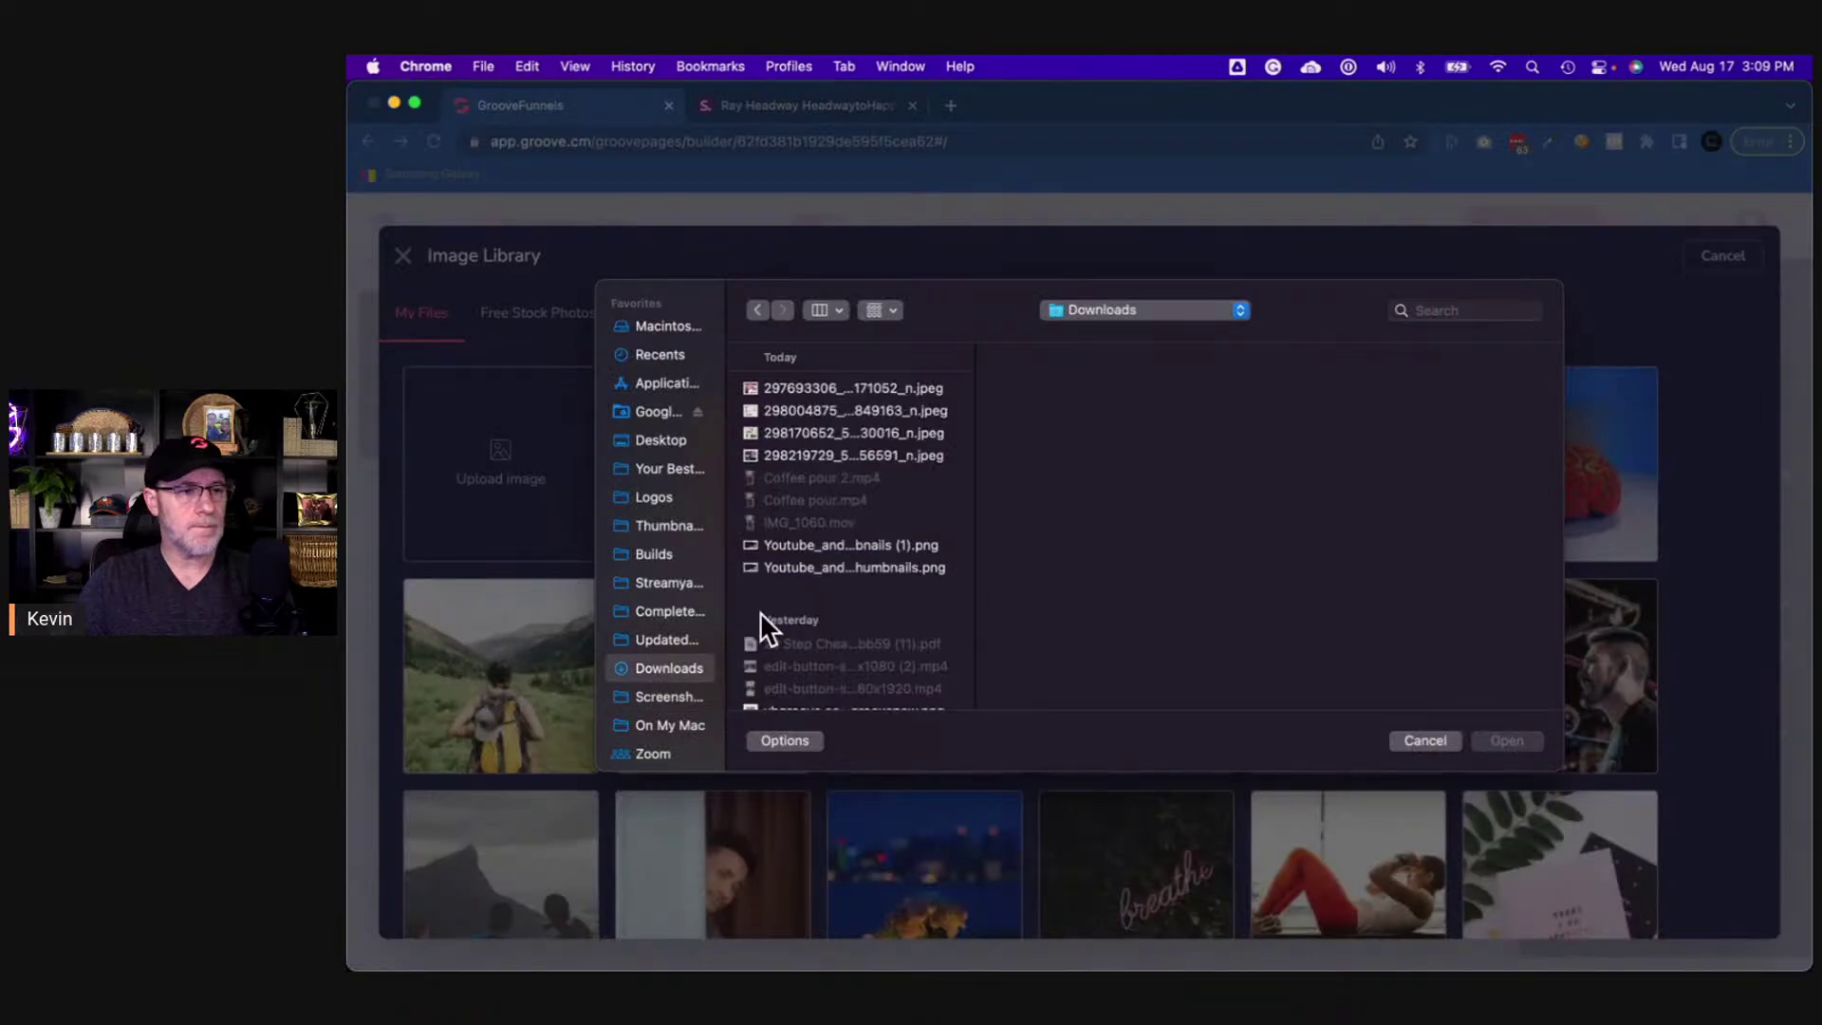
{"action": "left_click", "coordinate": [846, 387]}
{"action": "key", "text": "Down"}
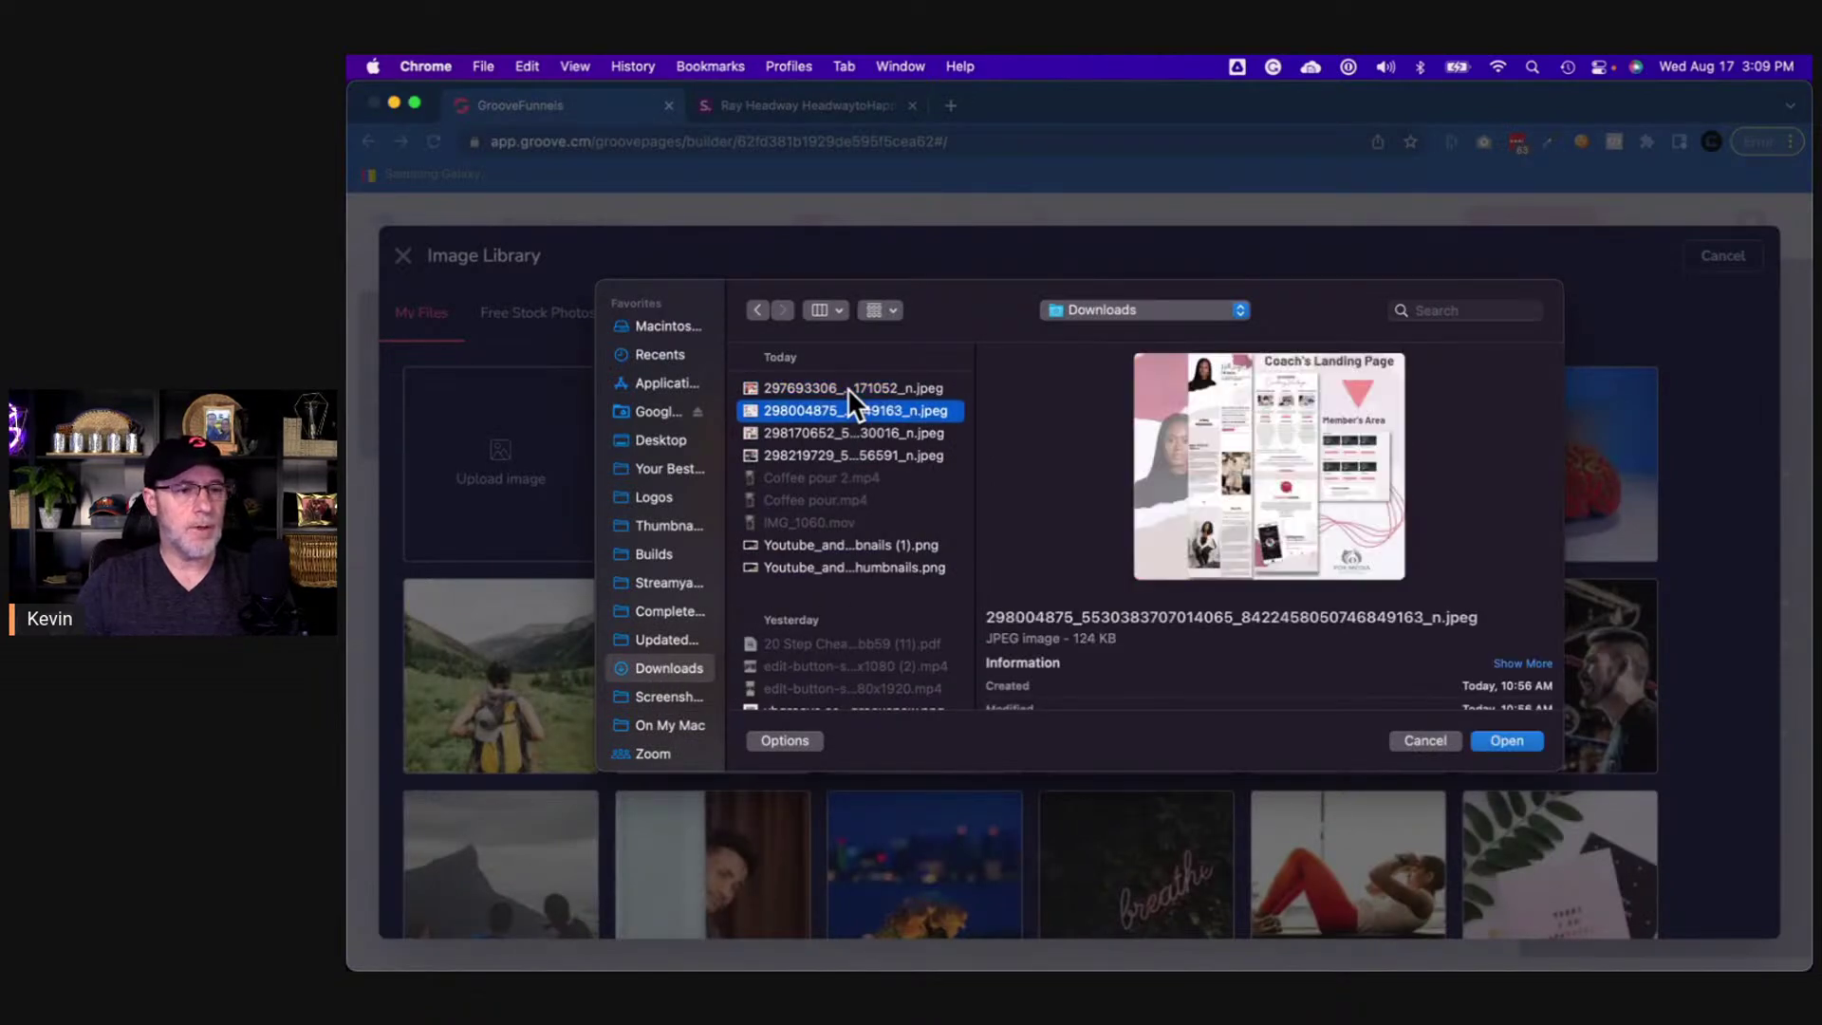
{"action": "key", "text": "Down"}
{"action": "key", "text": "Down"}
{"action": "key", "text": "Down"}
{"action": "key", "text": "Down"}
{"action": "key", "text": "Up"}
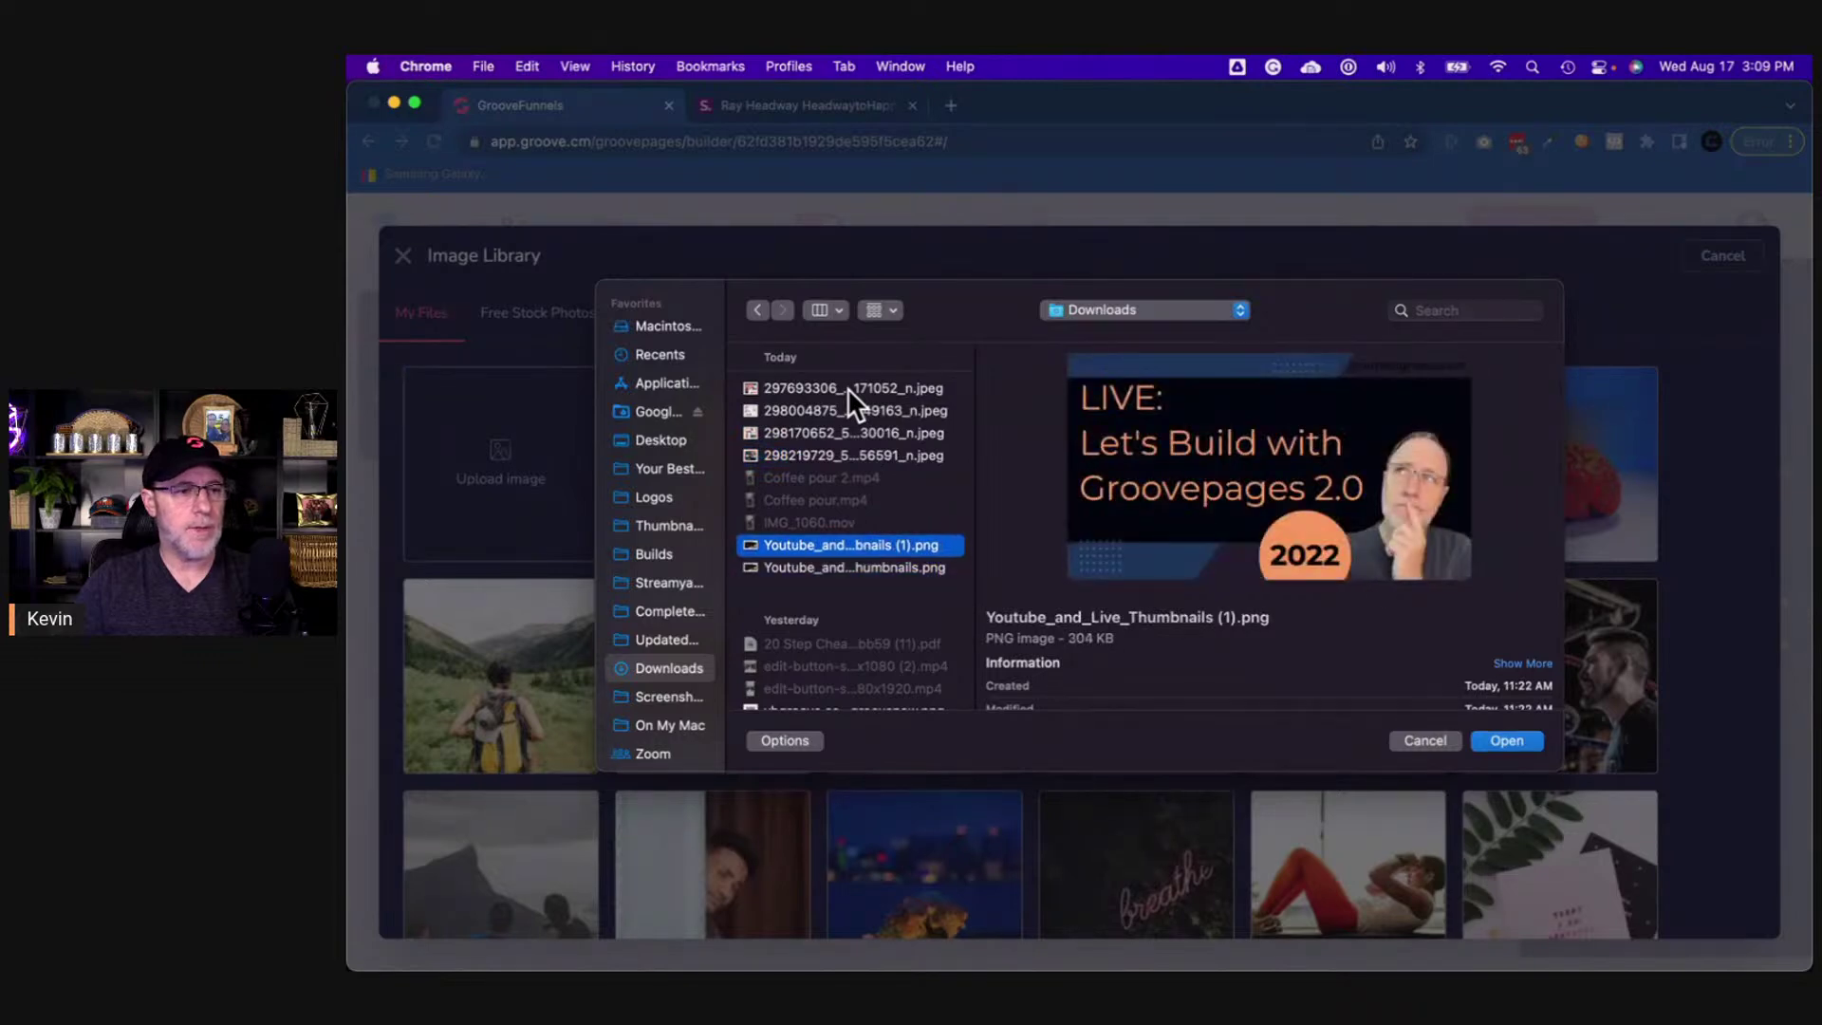
{"action": "key", "text": "Up"}
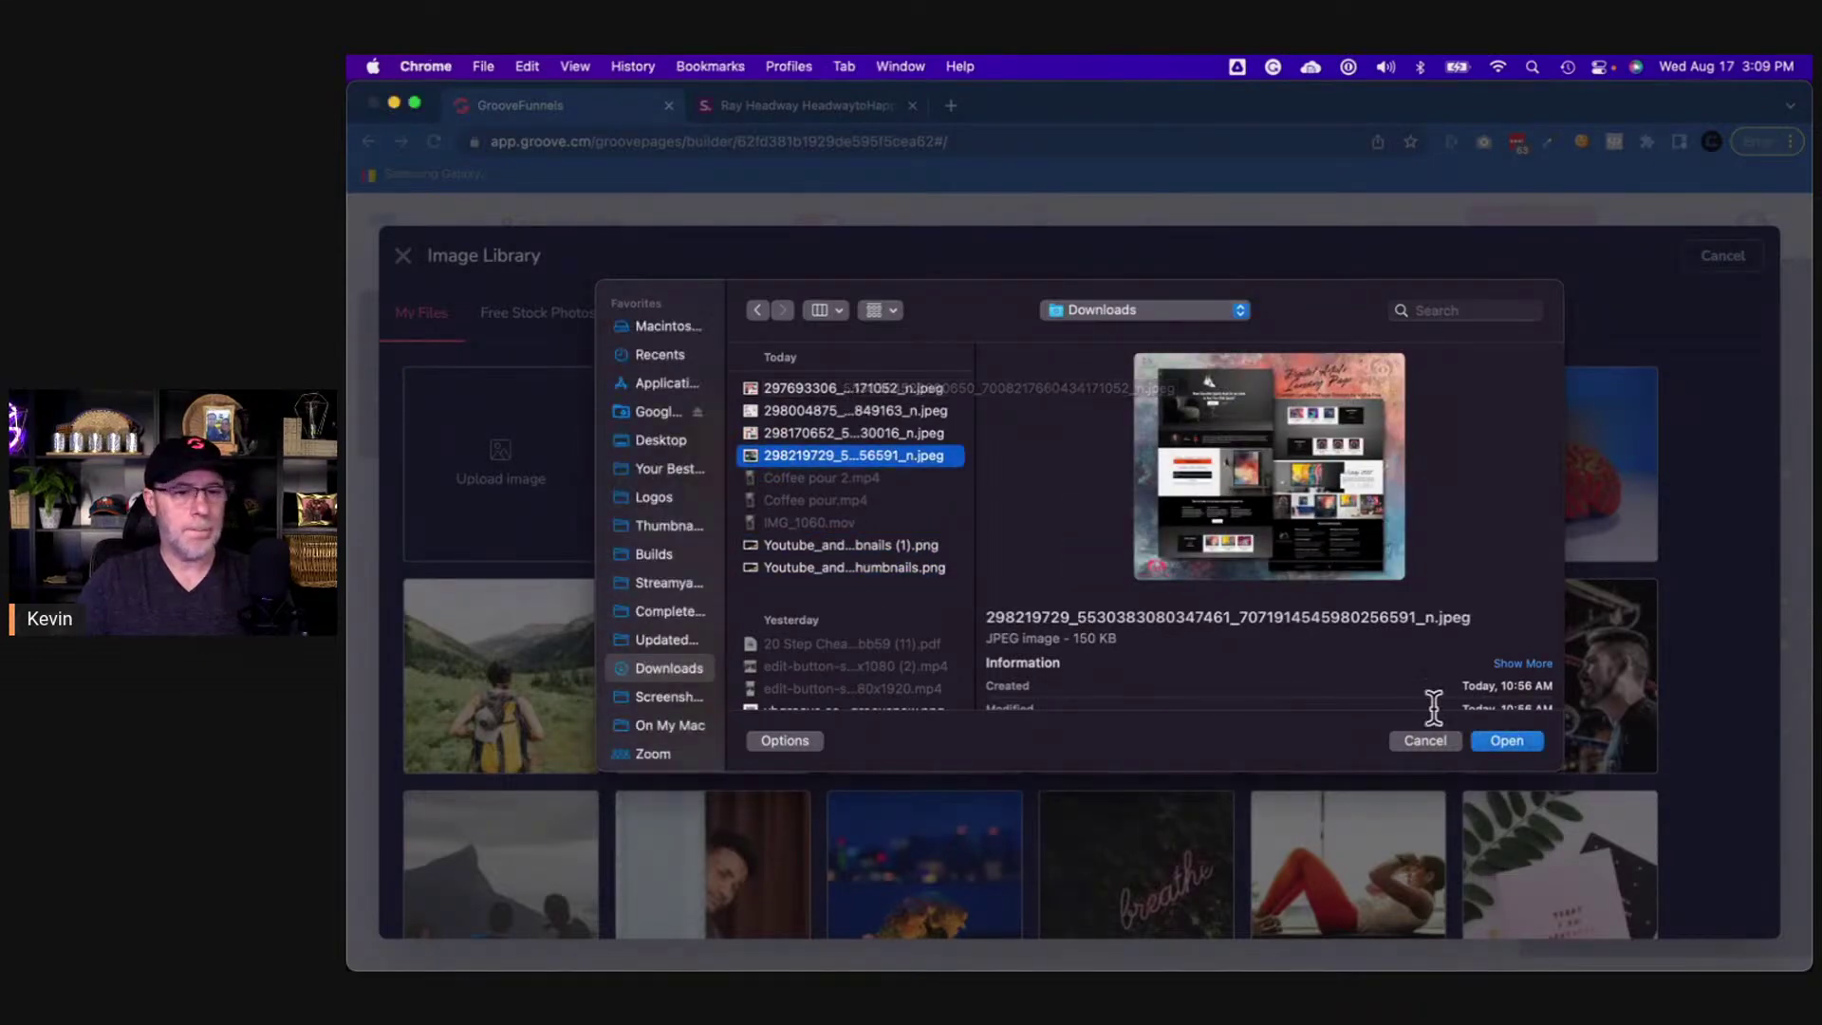
{"action": "left_click", "coordinate": [1426, 740]}
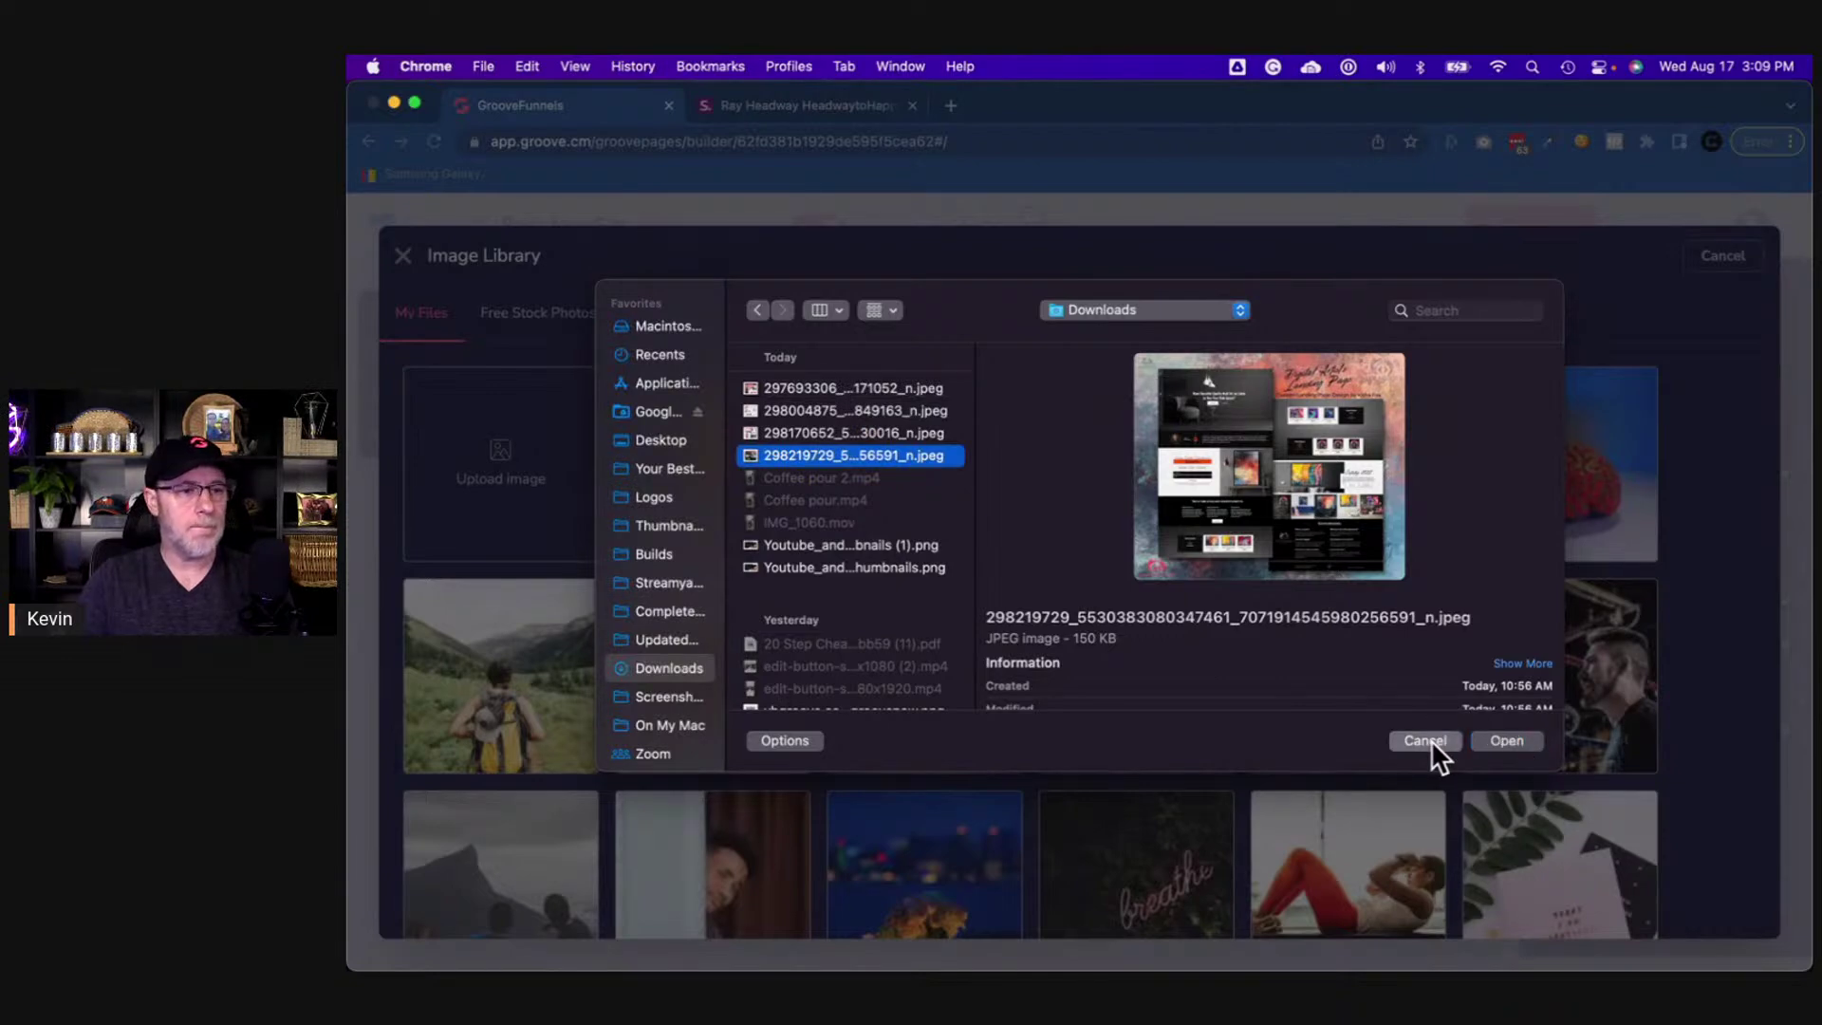
{"action": "left_click", "coordinate": [839, 102]}
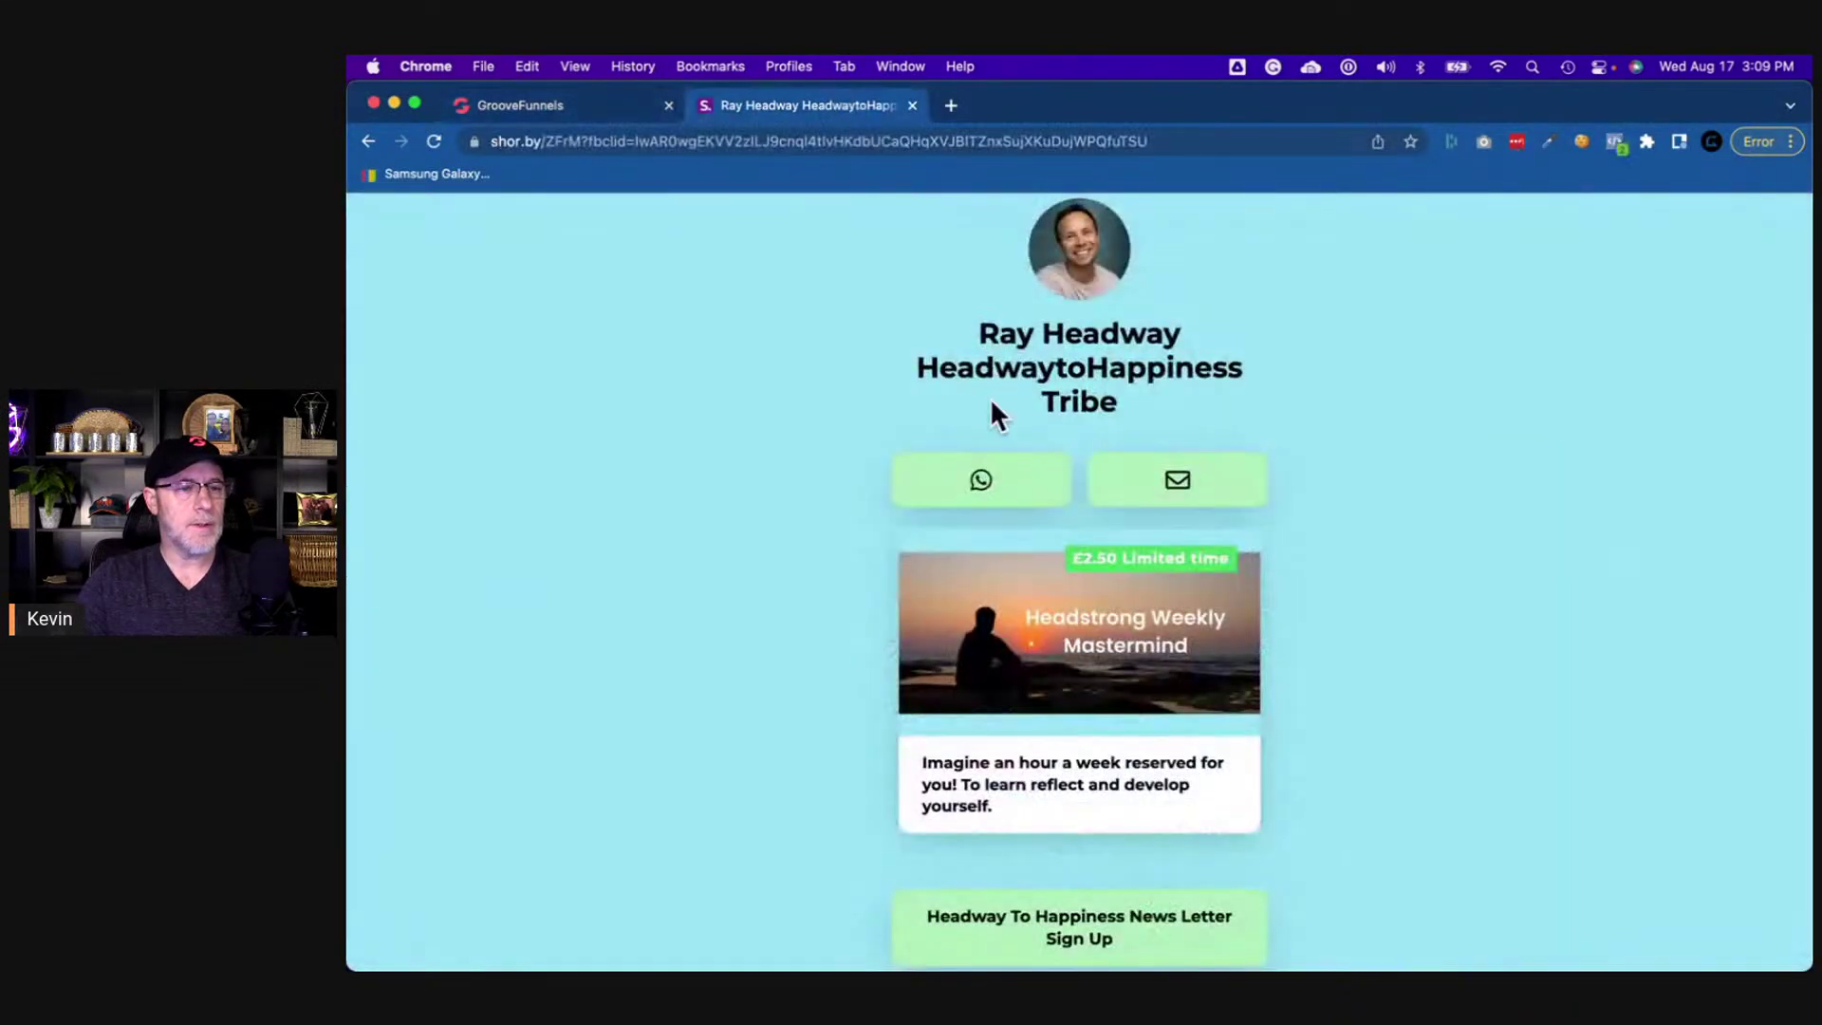
- Start saving the reference card's mastermind image, cancel it, and go back to GroovePages
{"action": "right_click", "coordinate": [1079, 664]}
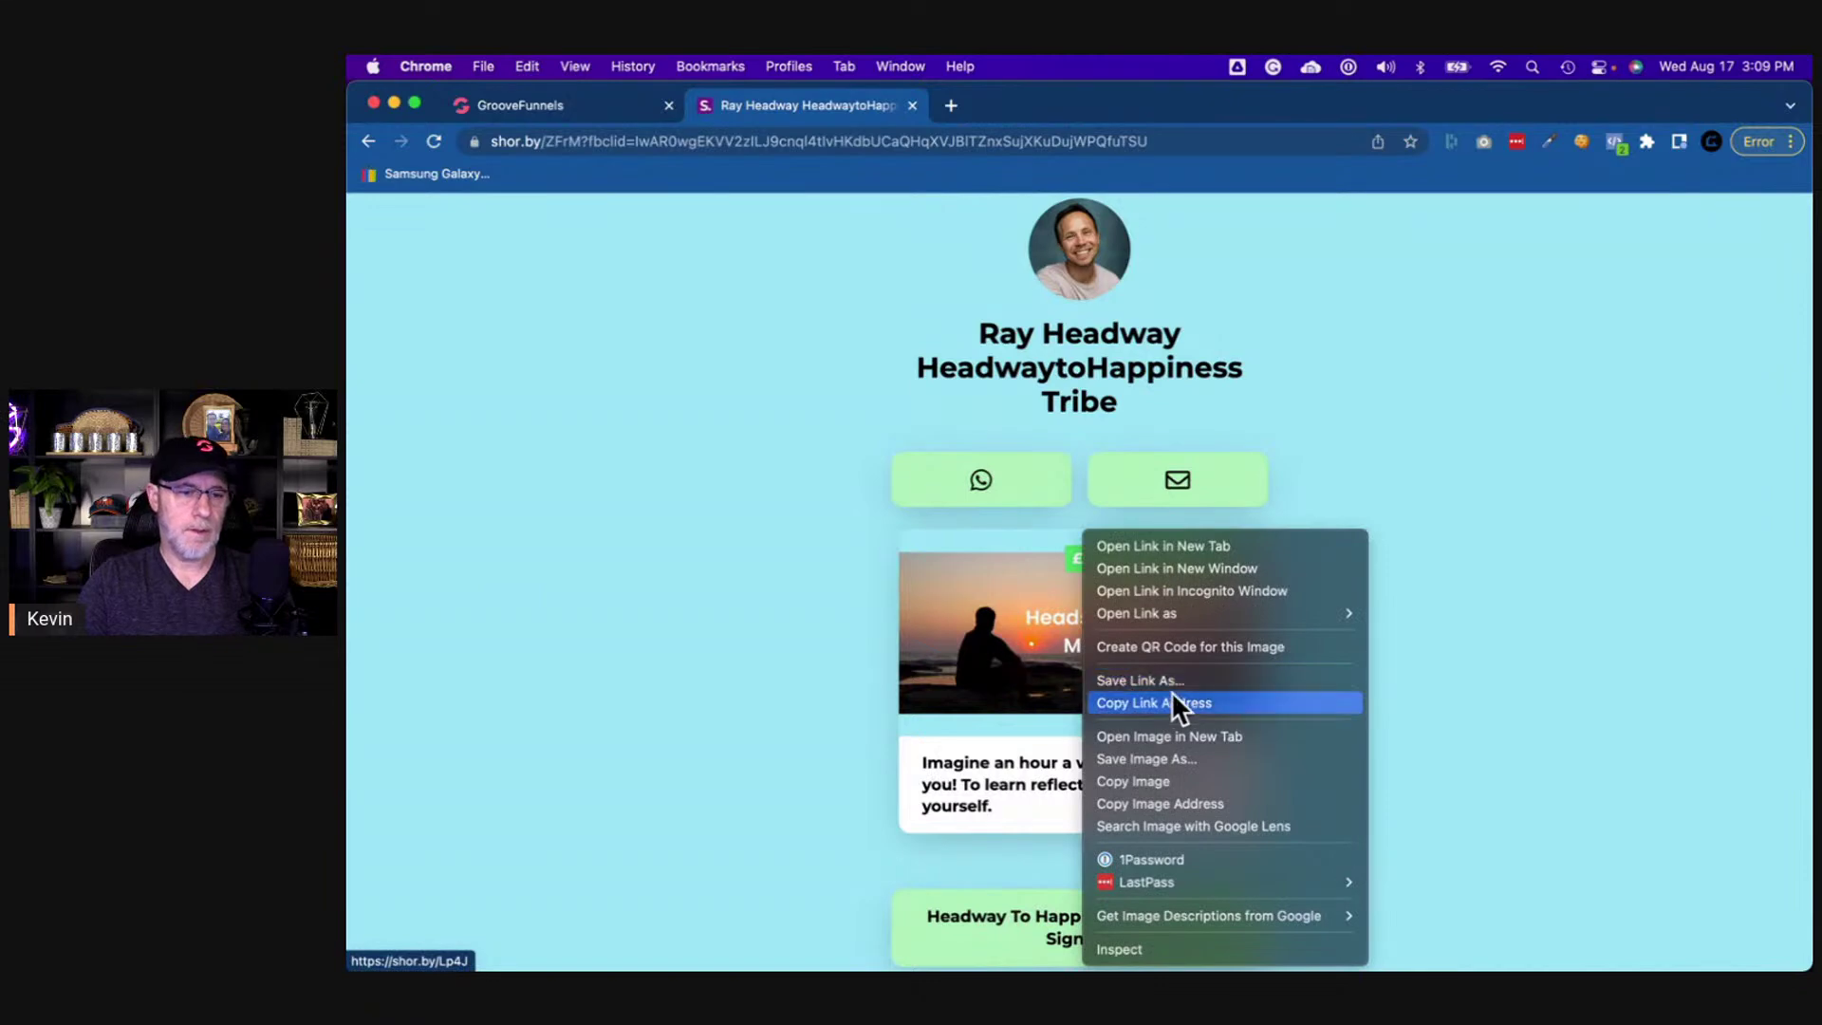
{"action": "left_click", "coordinate": [1174, 760]}
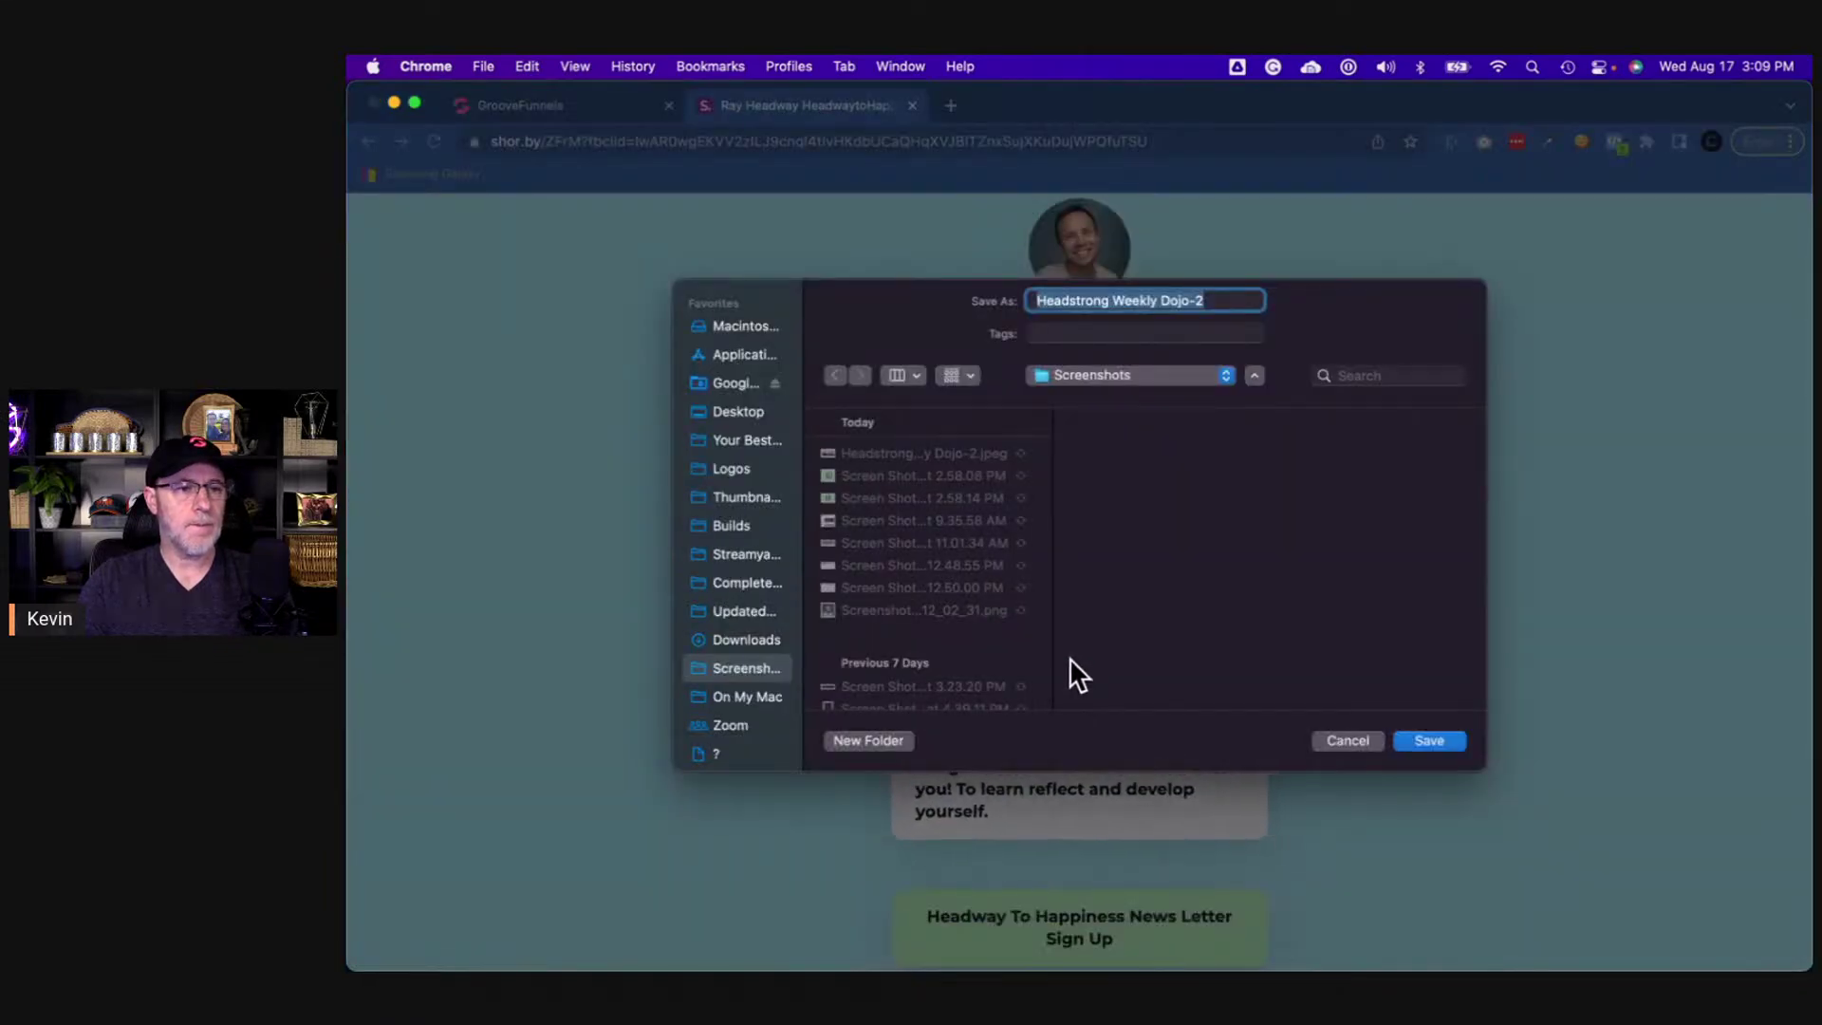
{"action": "left_click", "coordinate": [1342, 732]}
{"action": "left_click", "coordinate": [588, 112]}
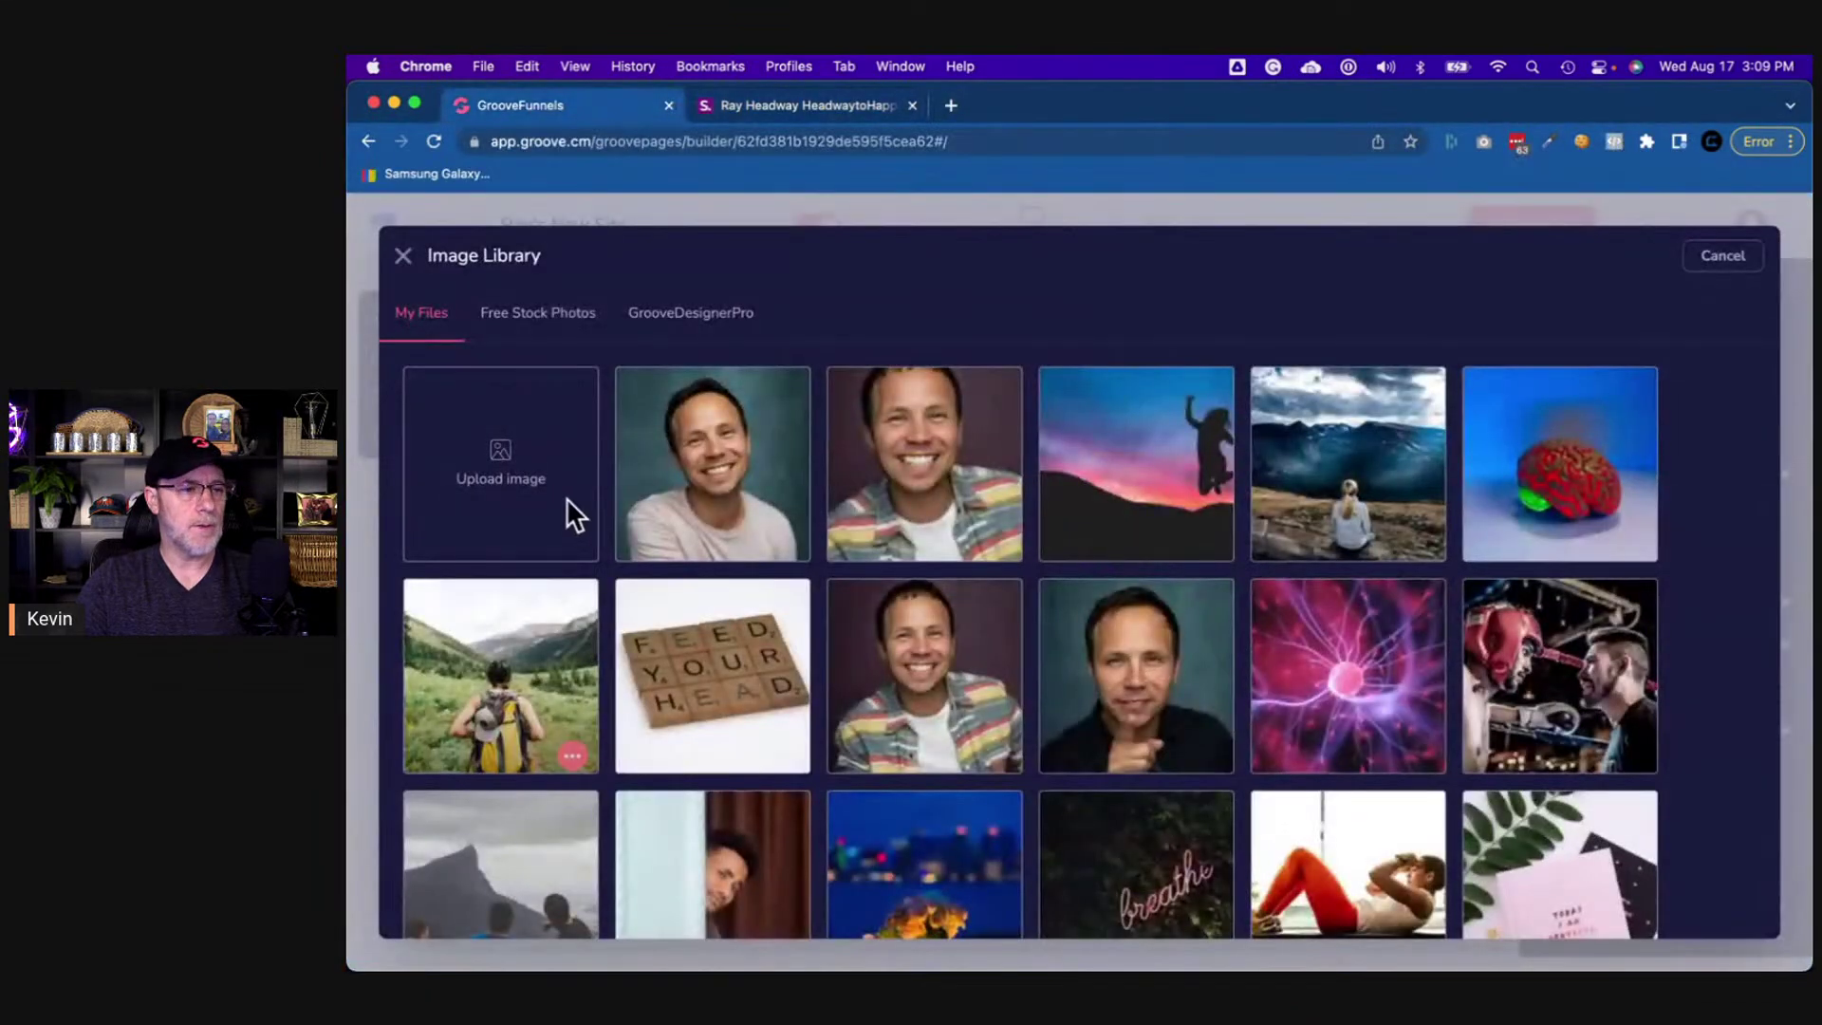
- Upload Headstrong Weekly Dojo-2.jpeg into the image library
{"action": "left_click", "coordinate": [525, 465]}
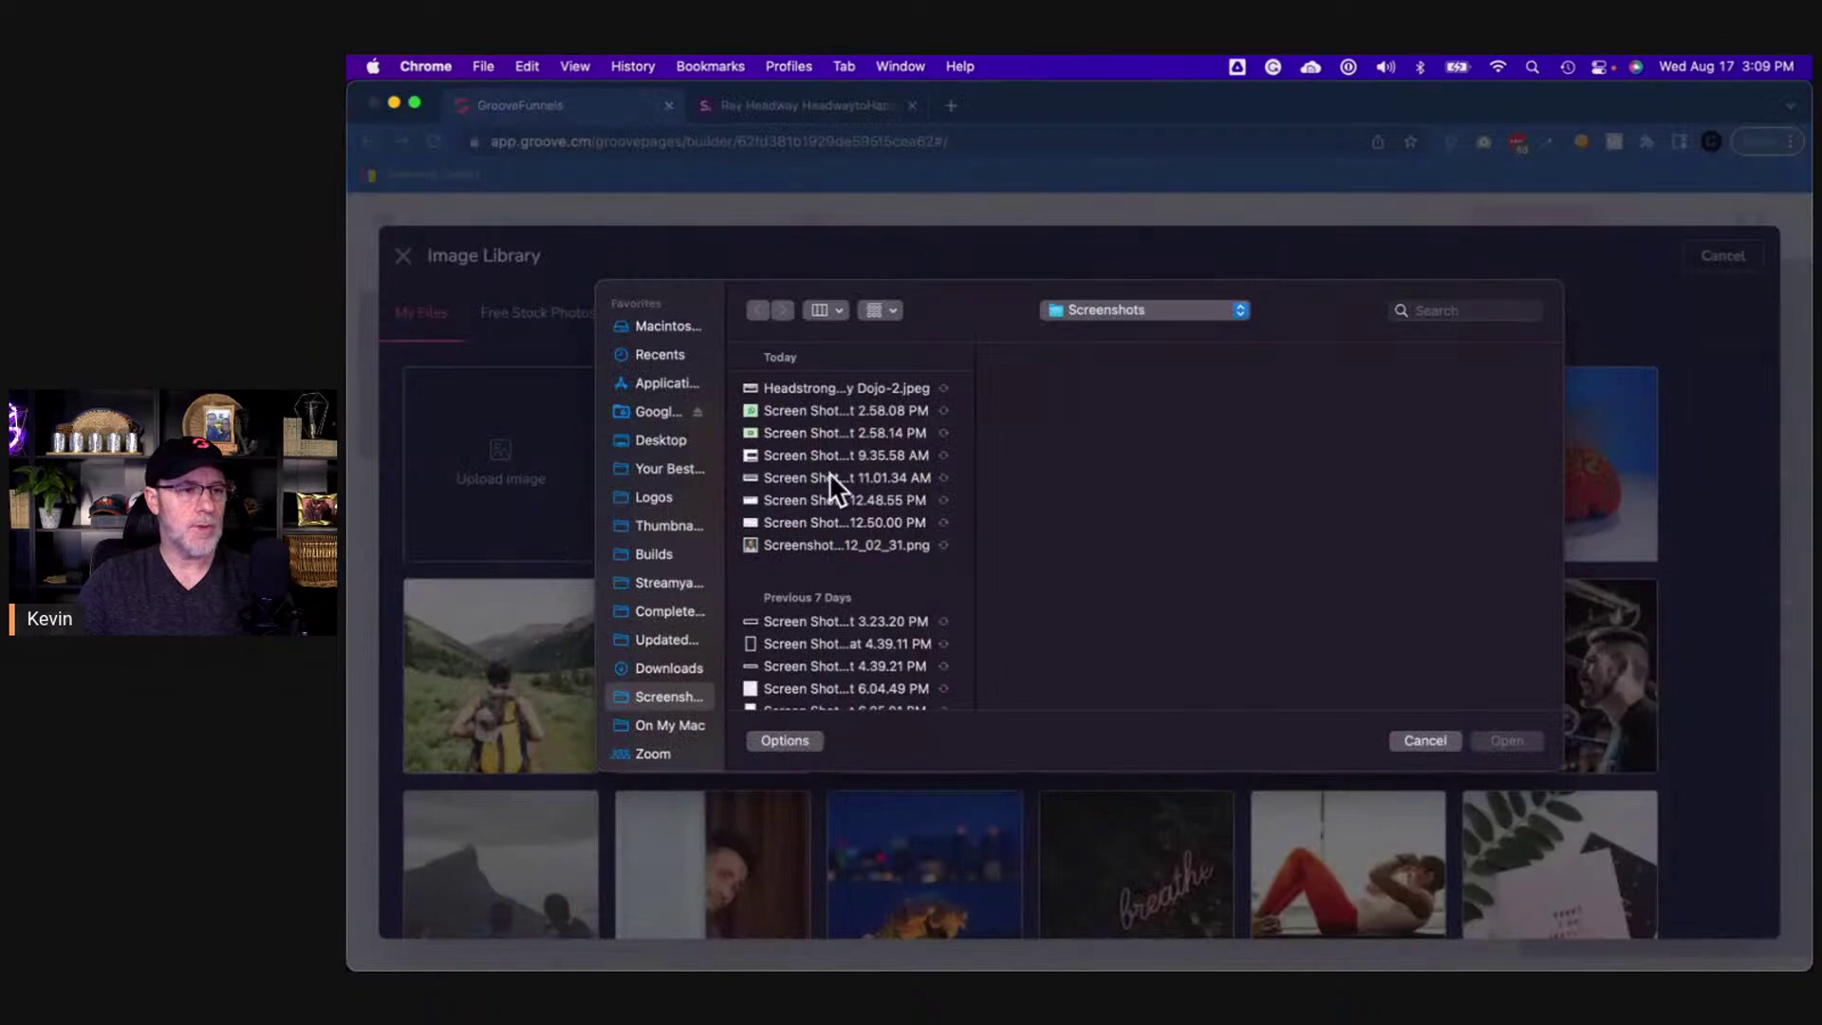
{"action": "left_click", "coordinate": [819, 387]}
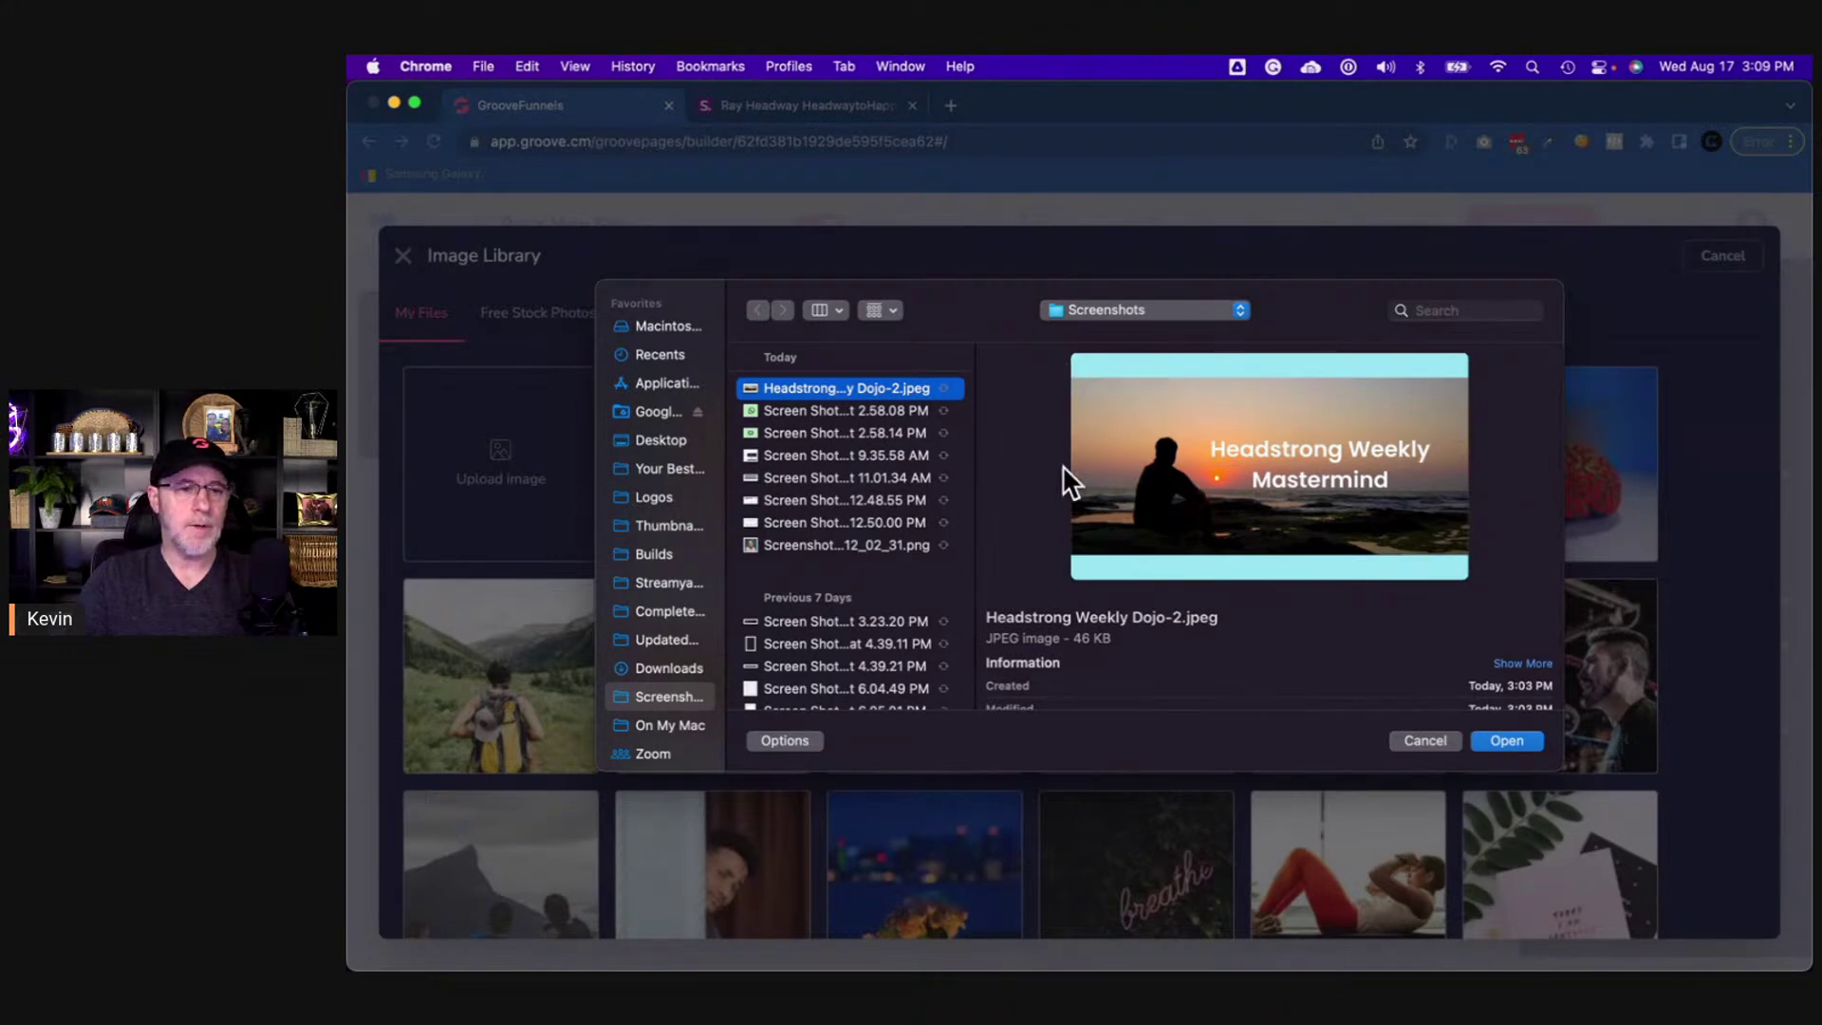
{"action": "left_click", "coordinate": [1509, 740]}
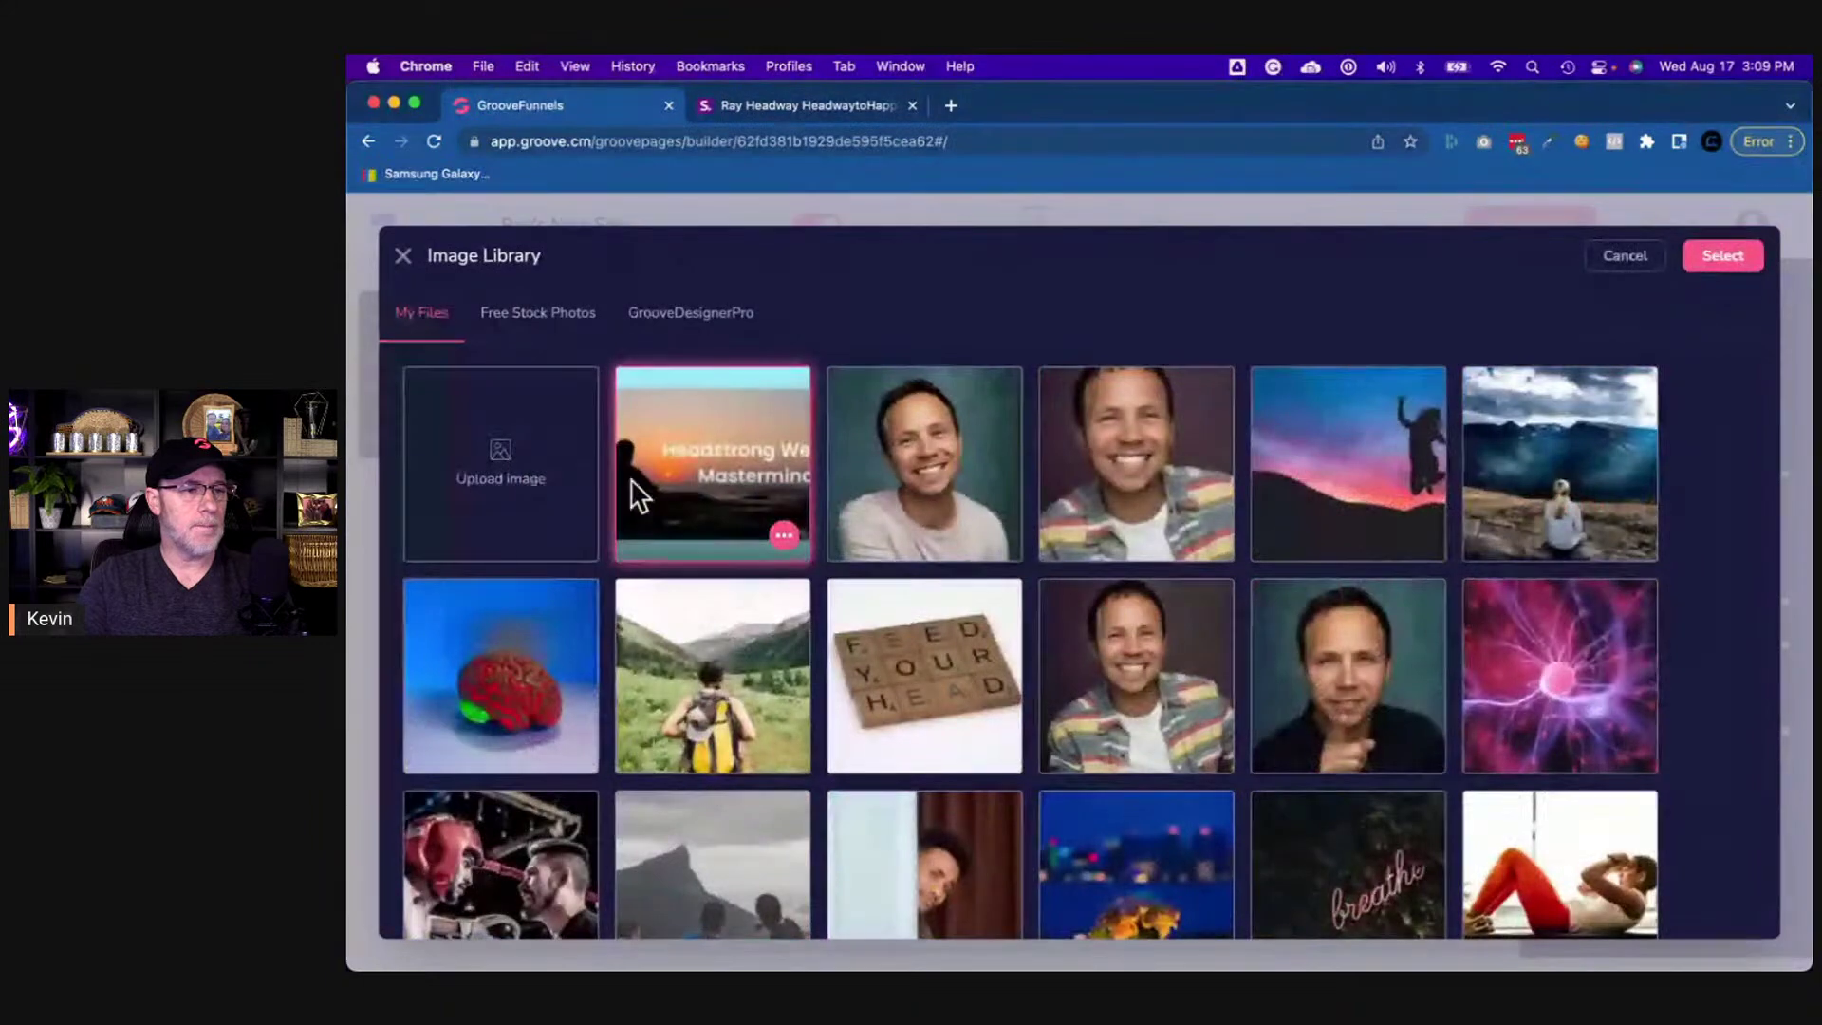
- Crop the light-blue bands off the image to 1050×467 px and place it in the card
{"action": "left_click", "coordinate": [784, 537]}
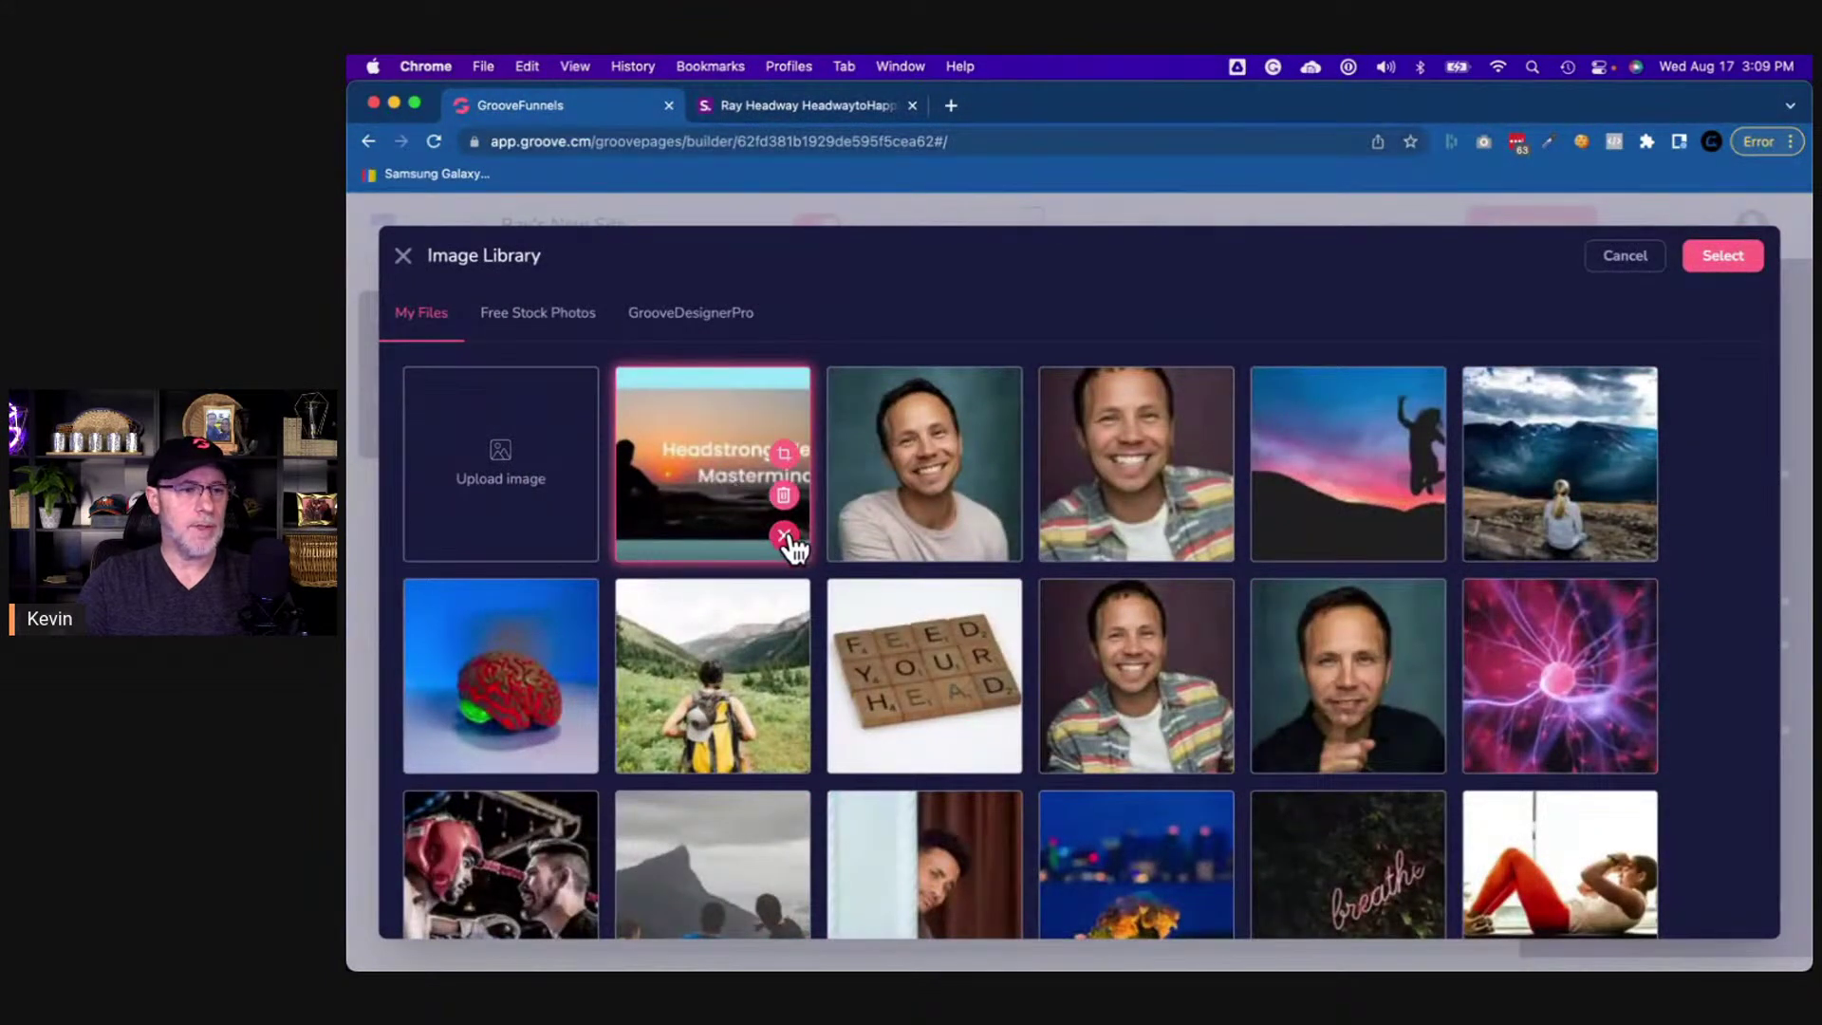
{"action": "left_click", "coordinate": [785, 454]}
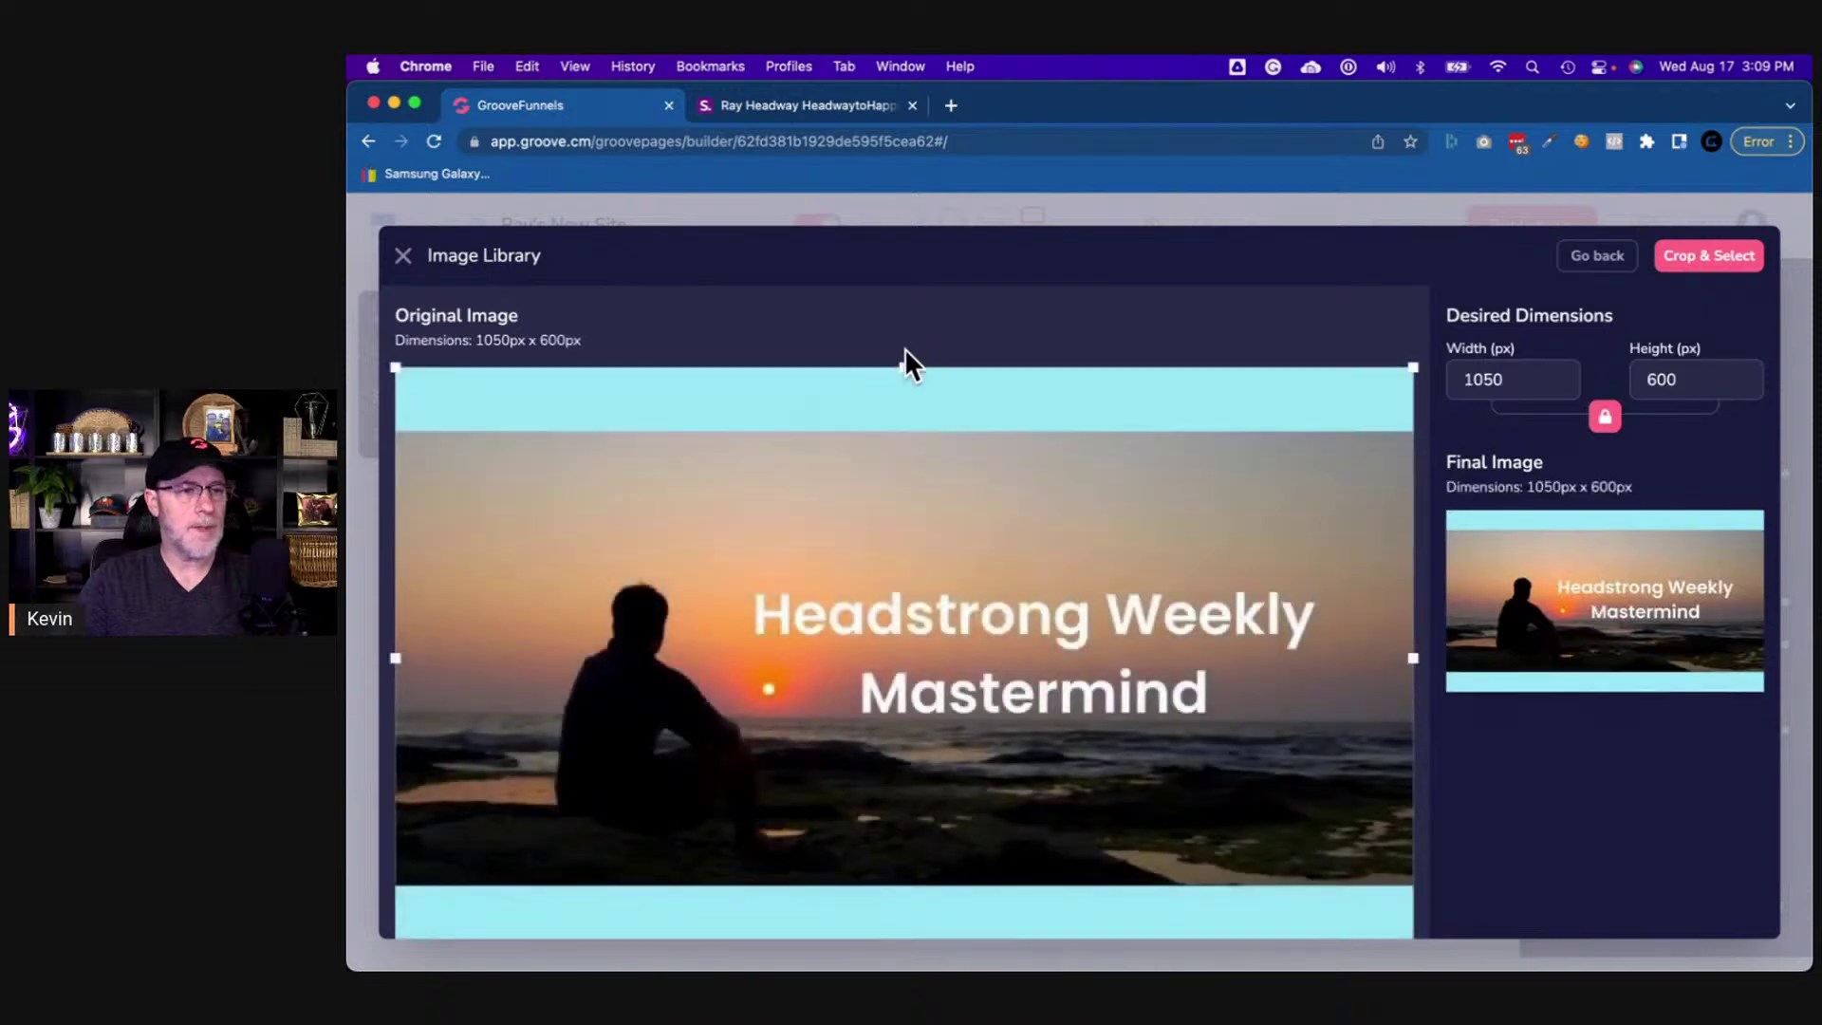
{"action": "left_click_drag", "start_coordinate": [906, 359], "coordinate": [906, 431]}
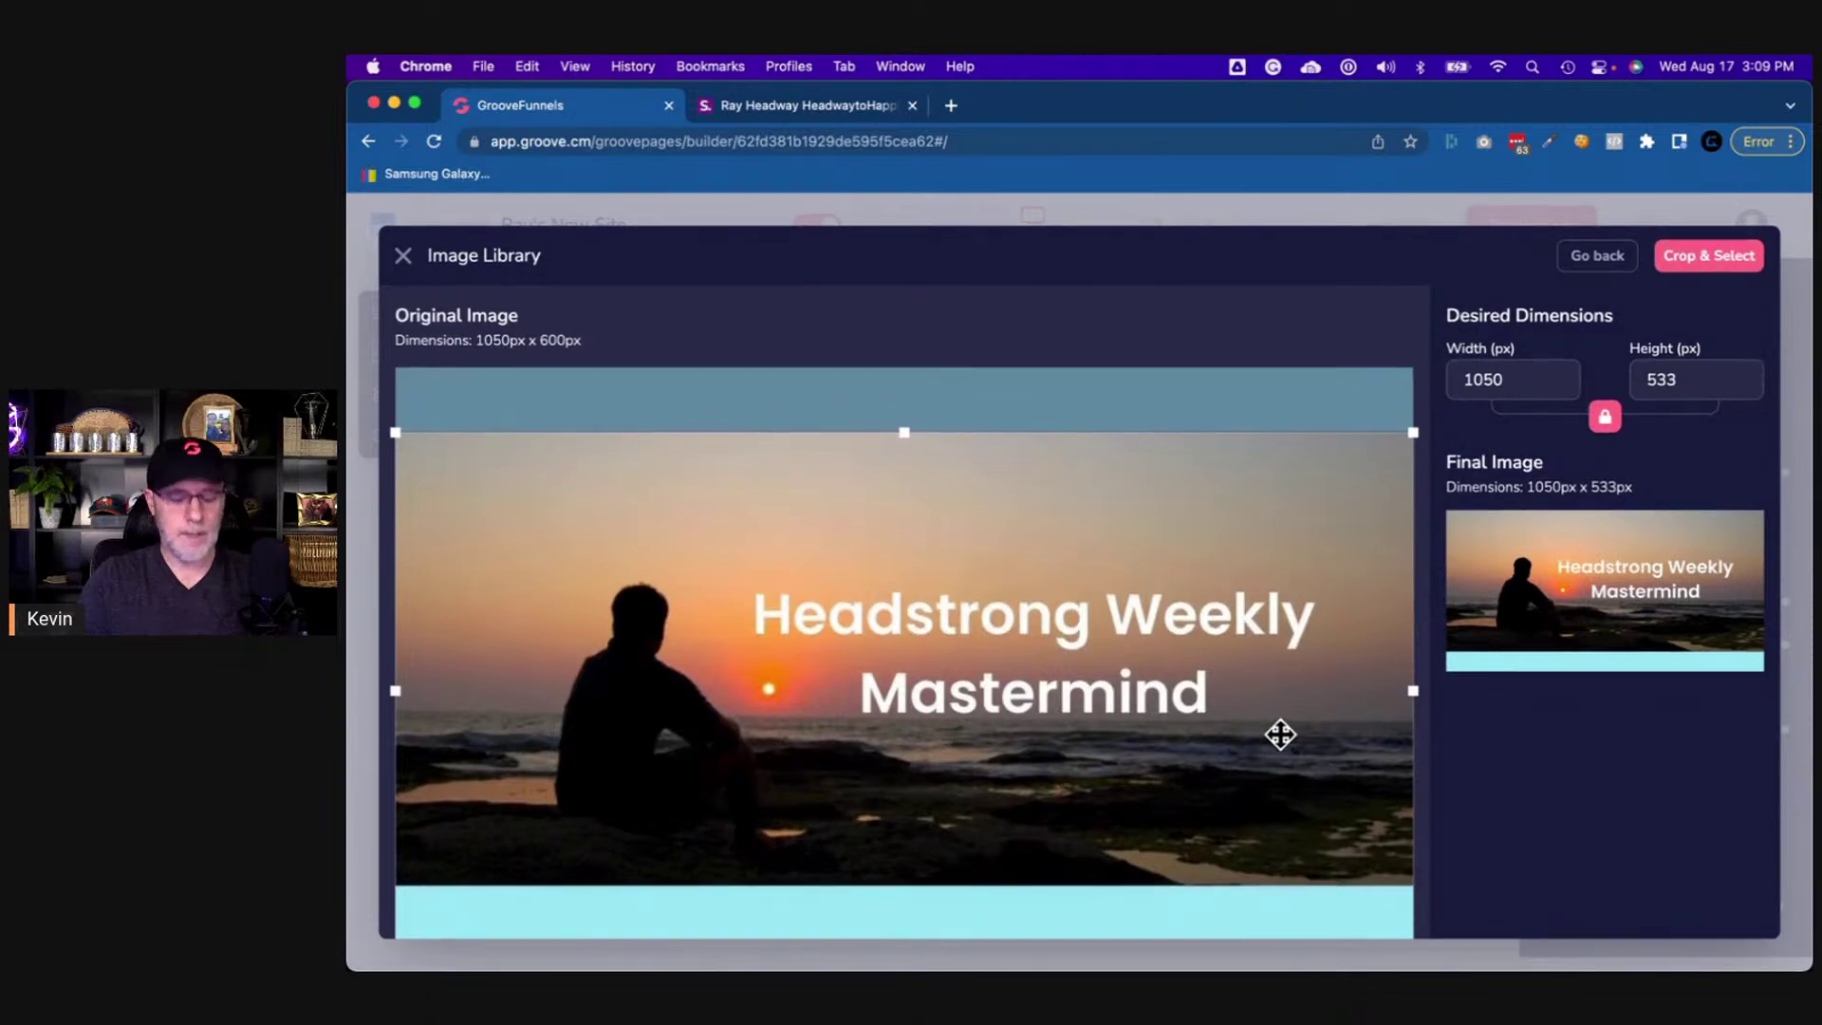
{"action": "key", "text": "super+minus"}
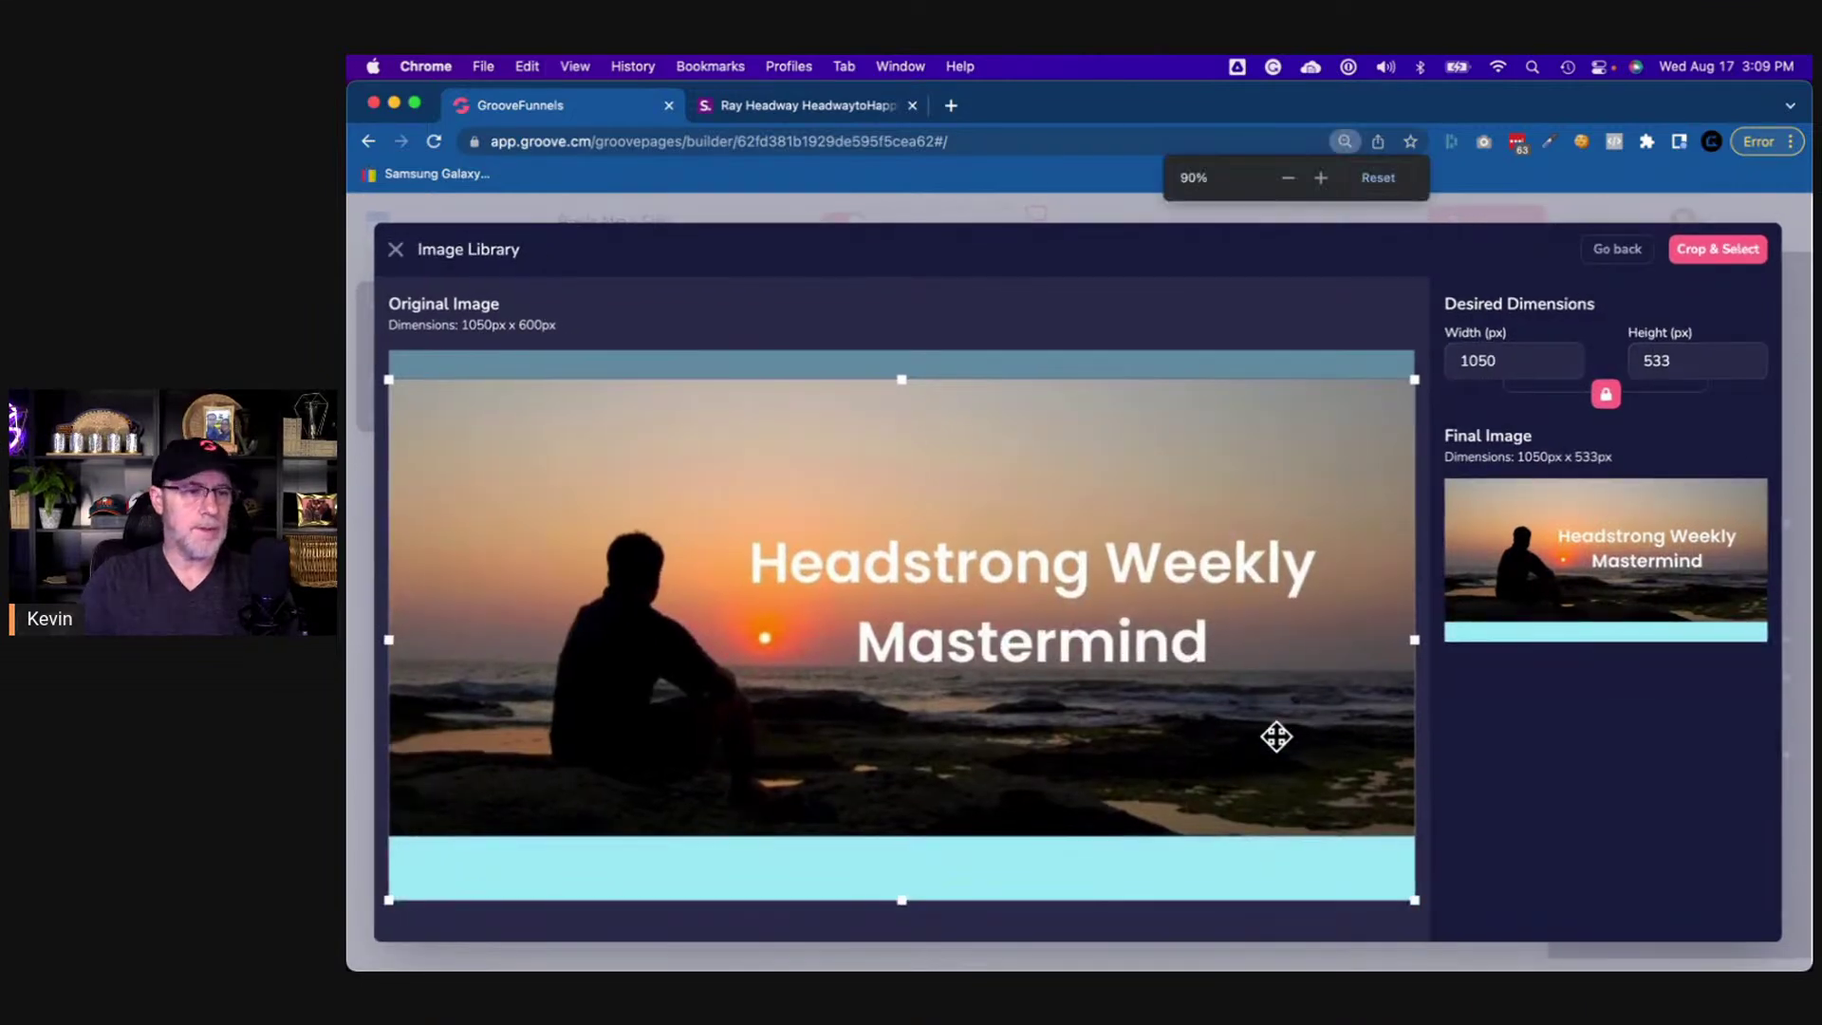
{"action": "left_click_drag", "start_coordinate": [906, 902], "coordinate": [913, 836]}
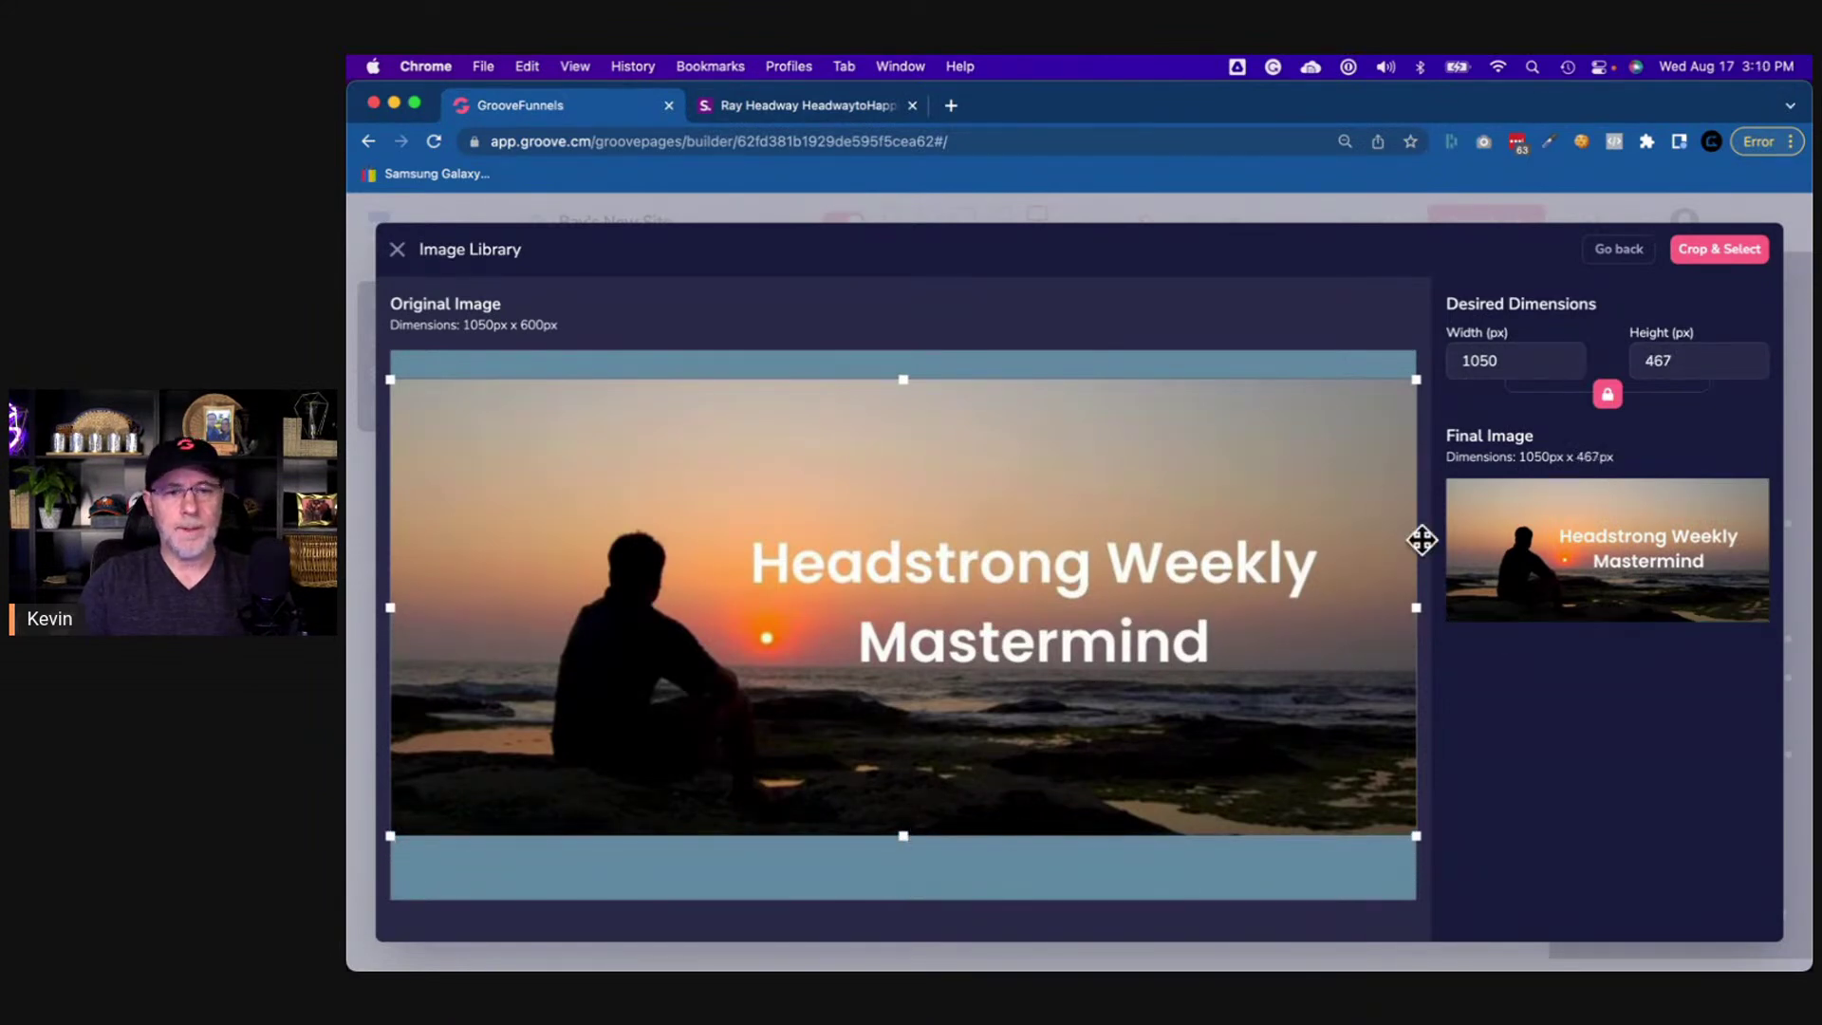
{"action": "left_click", "coordinate": [1717, 270]}
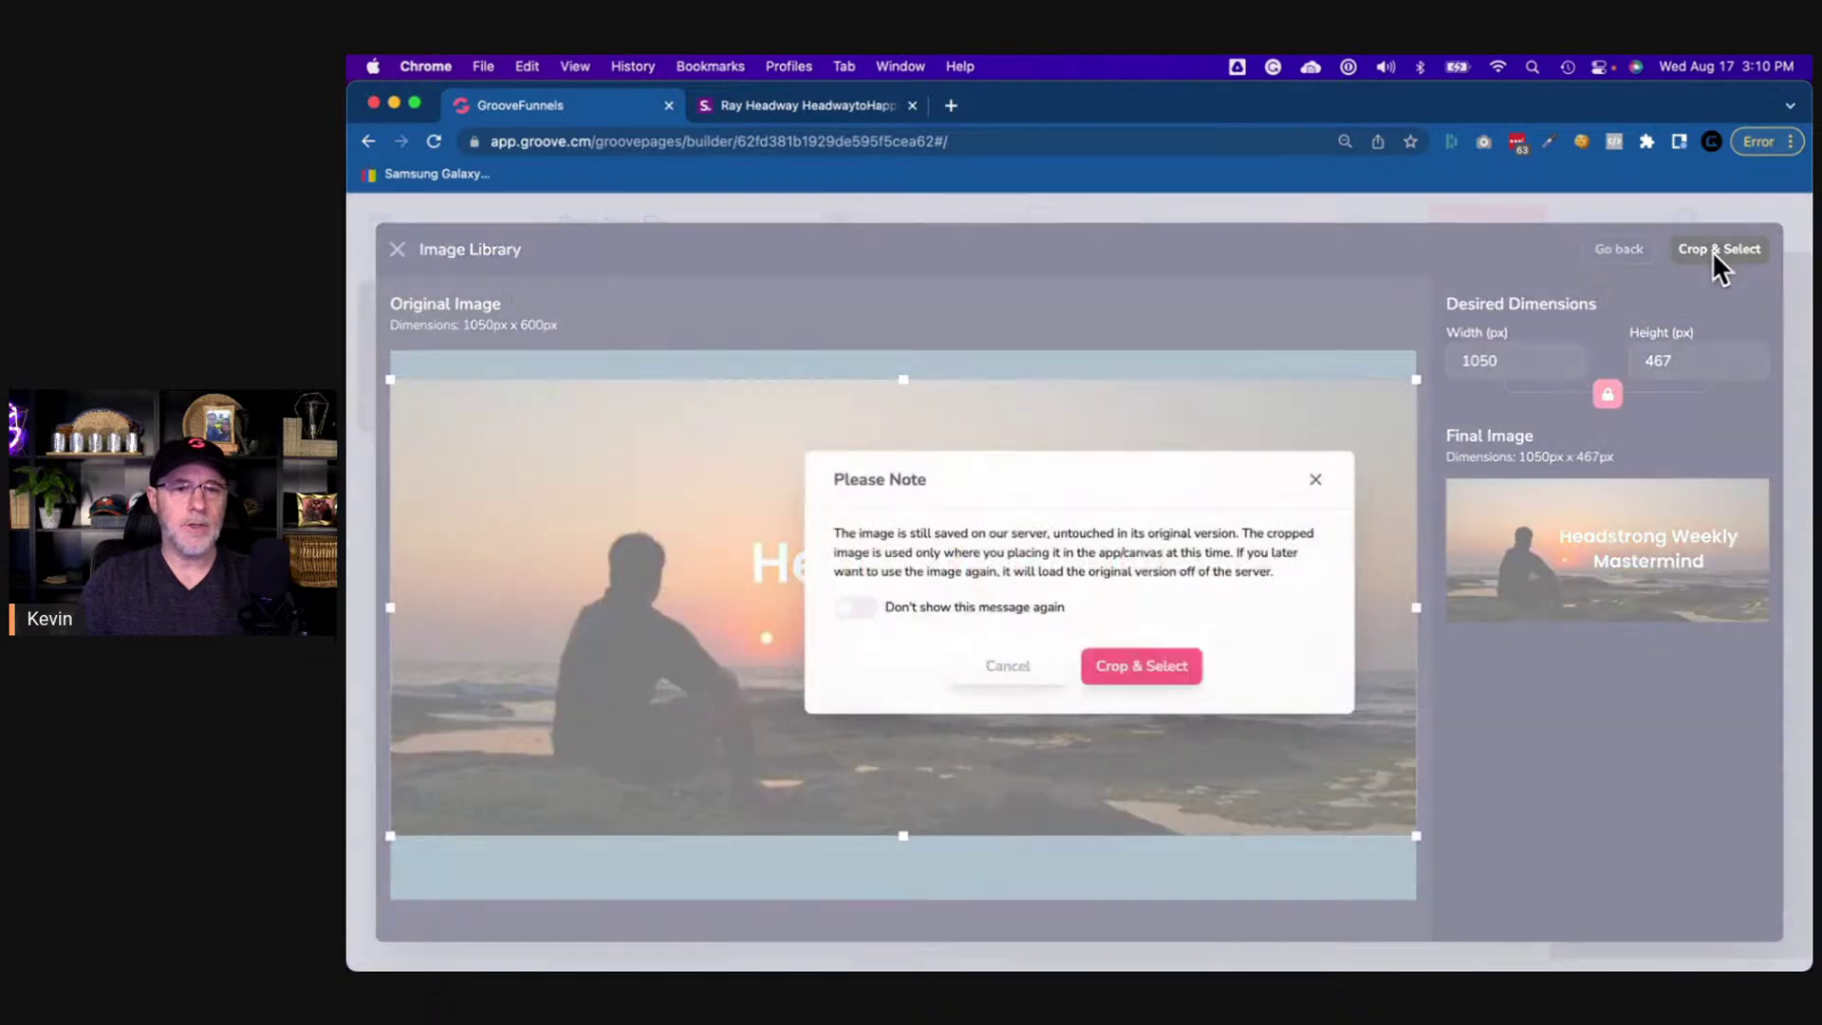
{"action": "left_click", "coordinate": [1167, 675]}
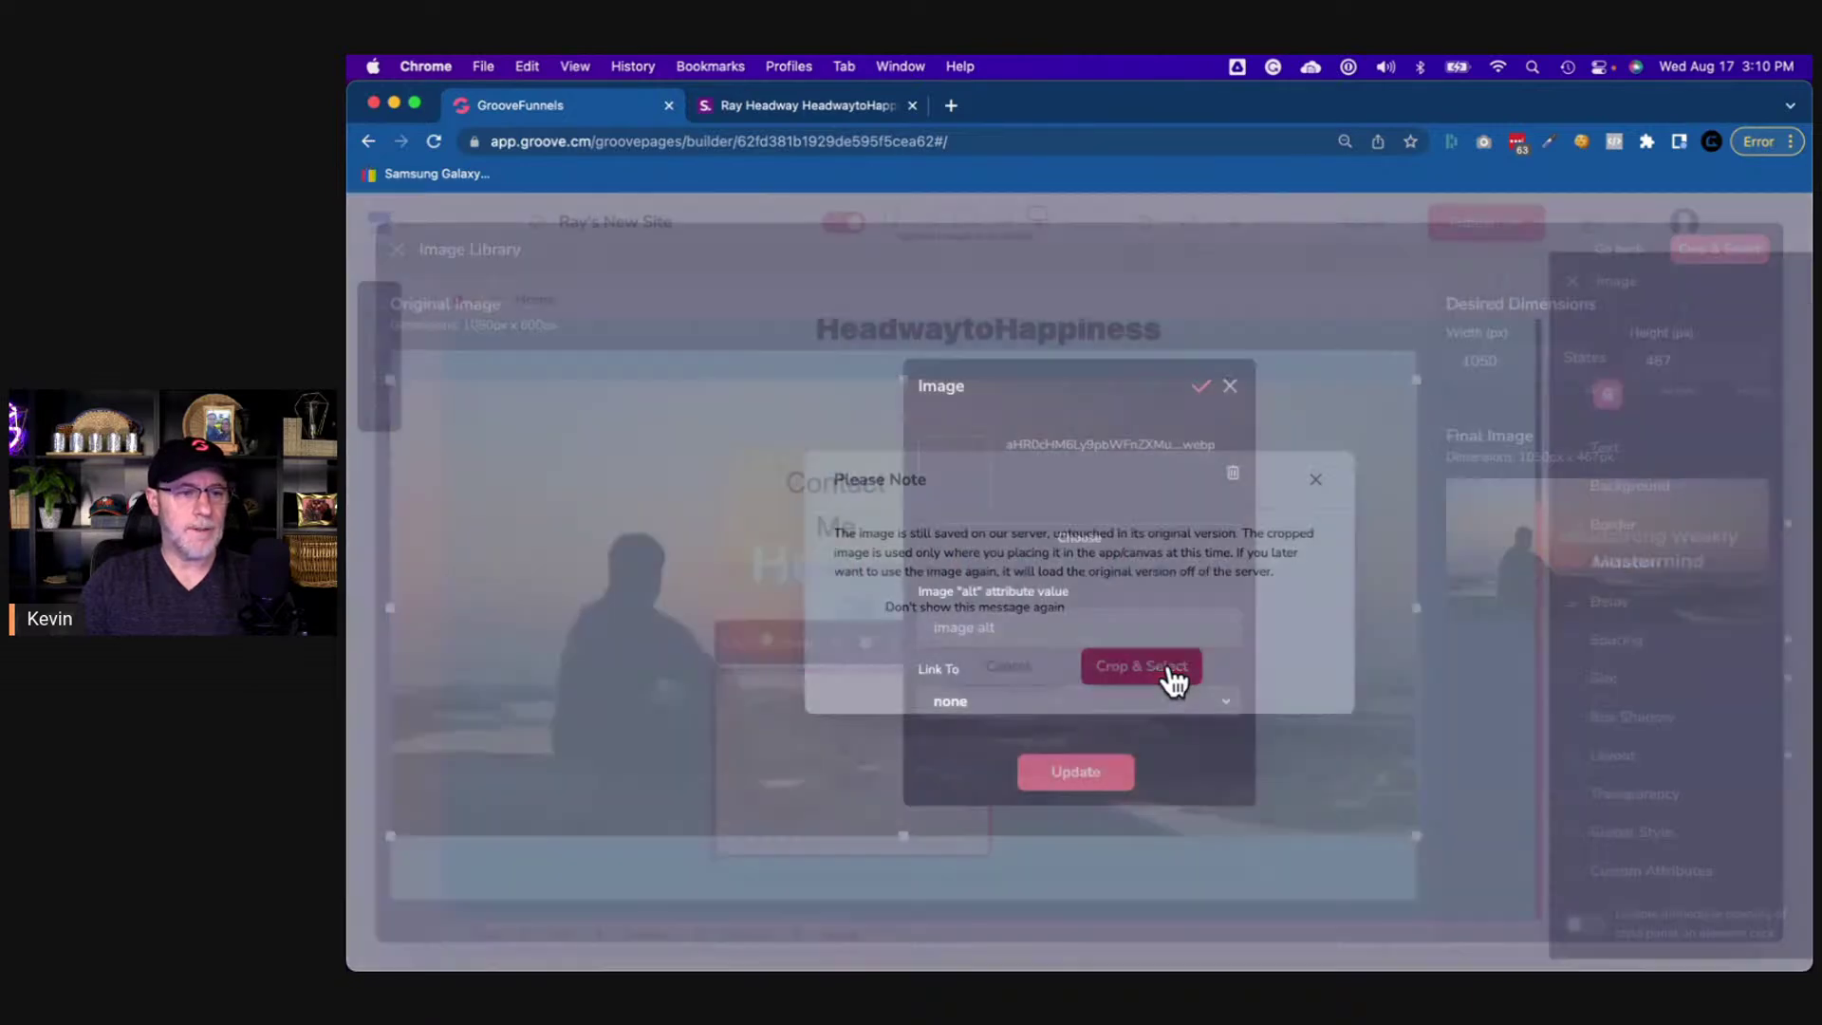
{"action": "left_click", "coordinate": [1104, 776]}
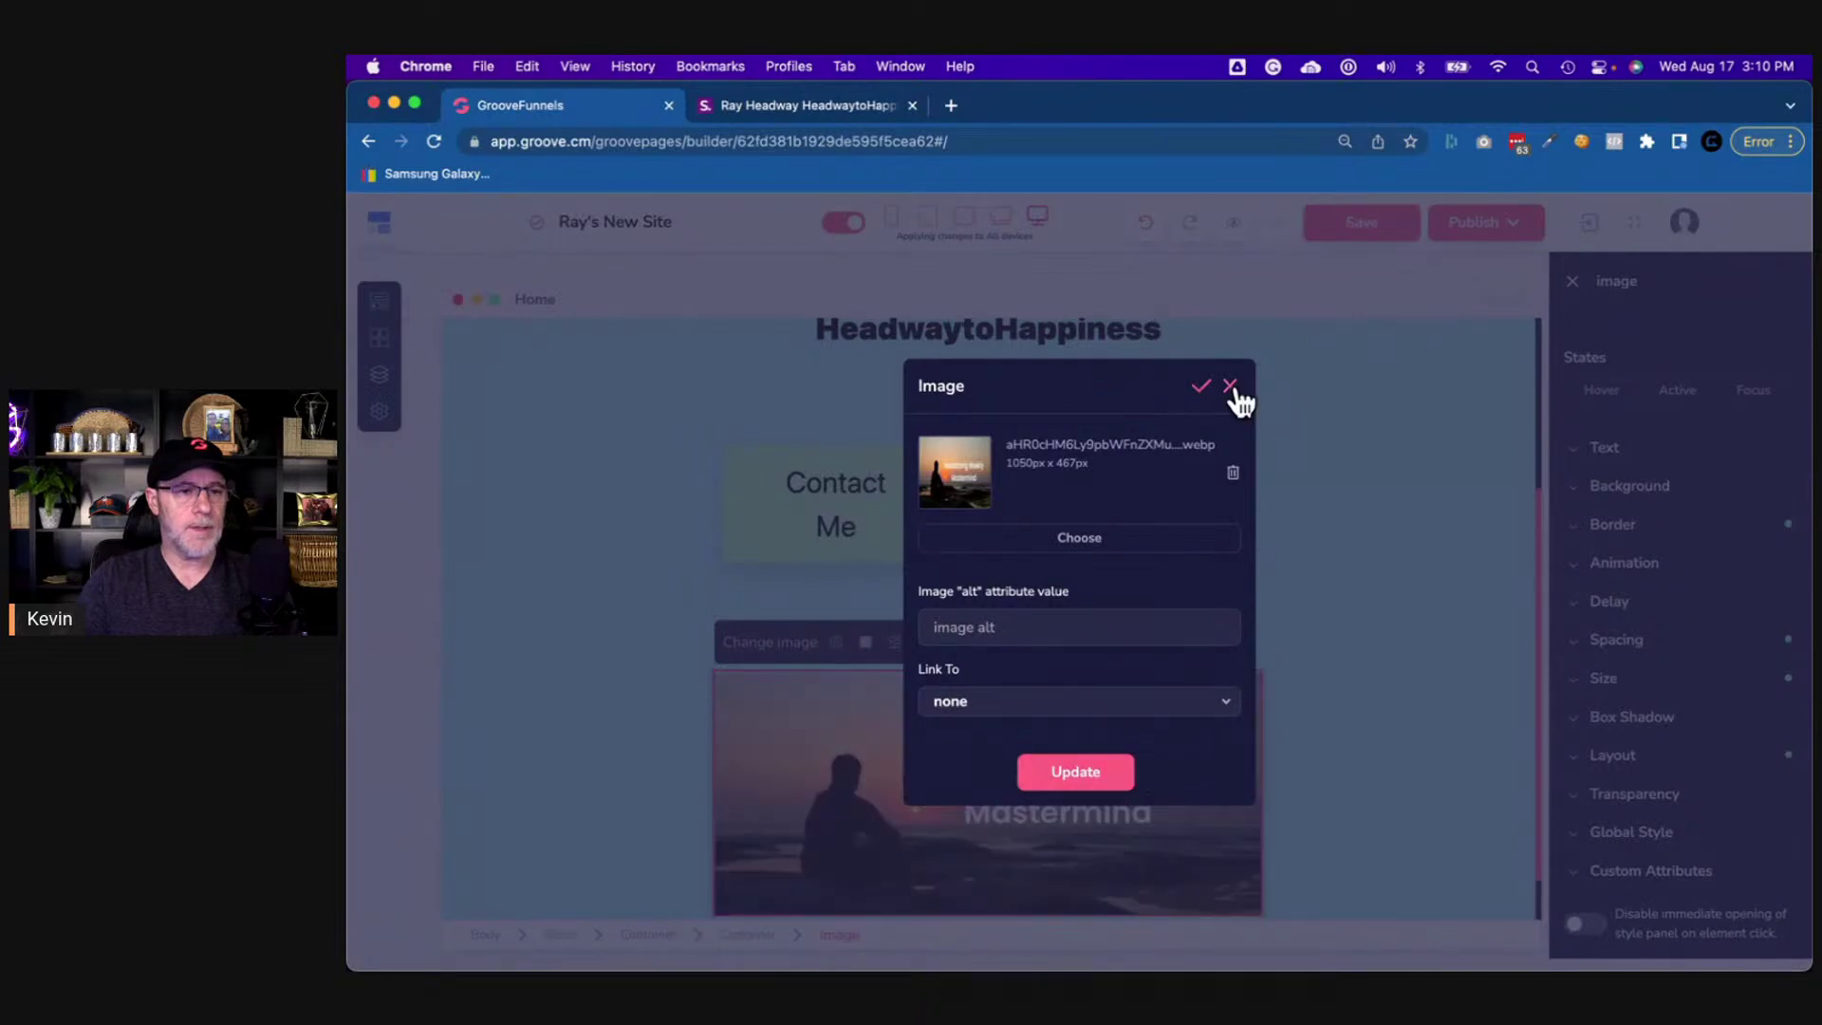
{"action": "left_click", "coordinate": [1229, 386]}
{"action": "left_click", "coordinate": [1377, 689]}
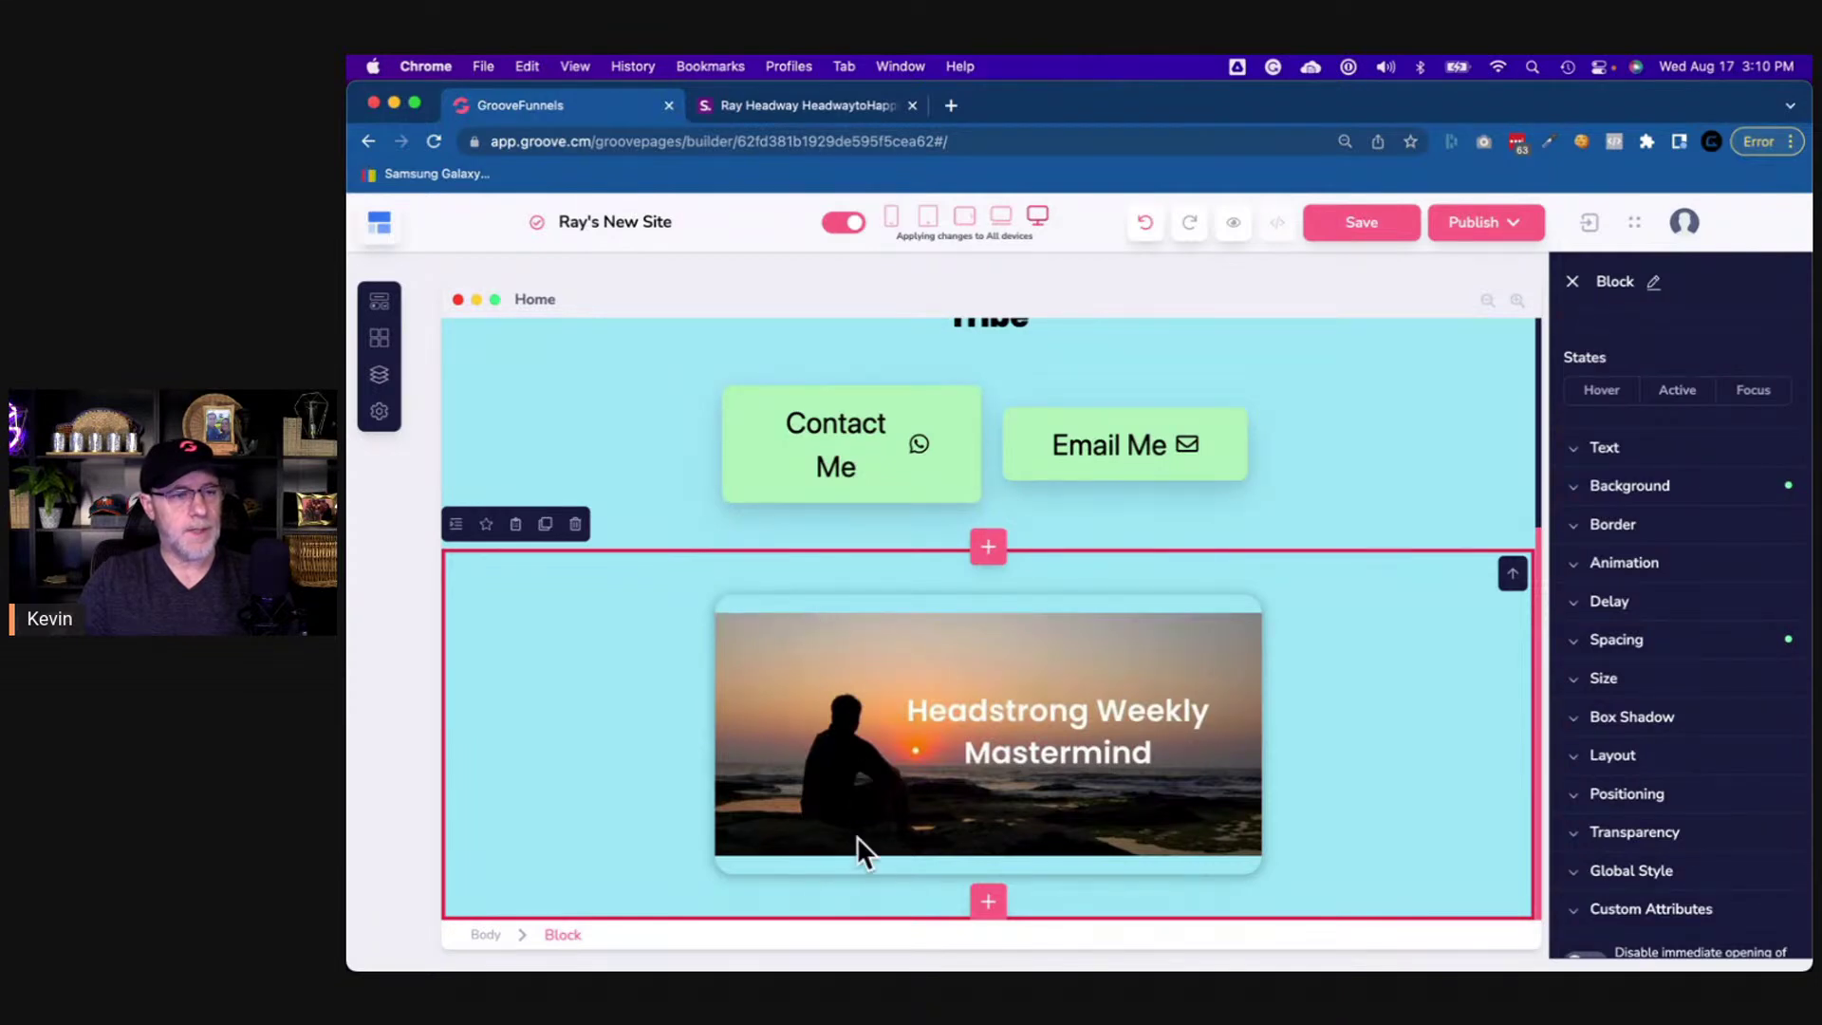
{"action": "left_click", "coordinate": [805, 106]}
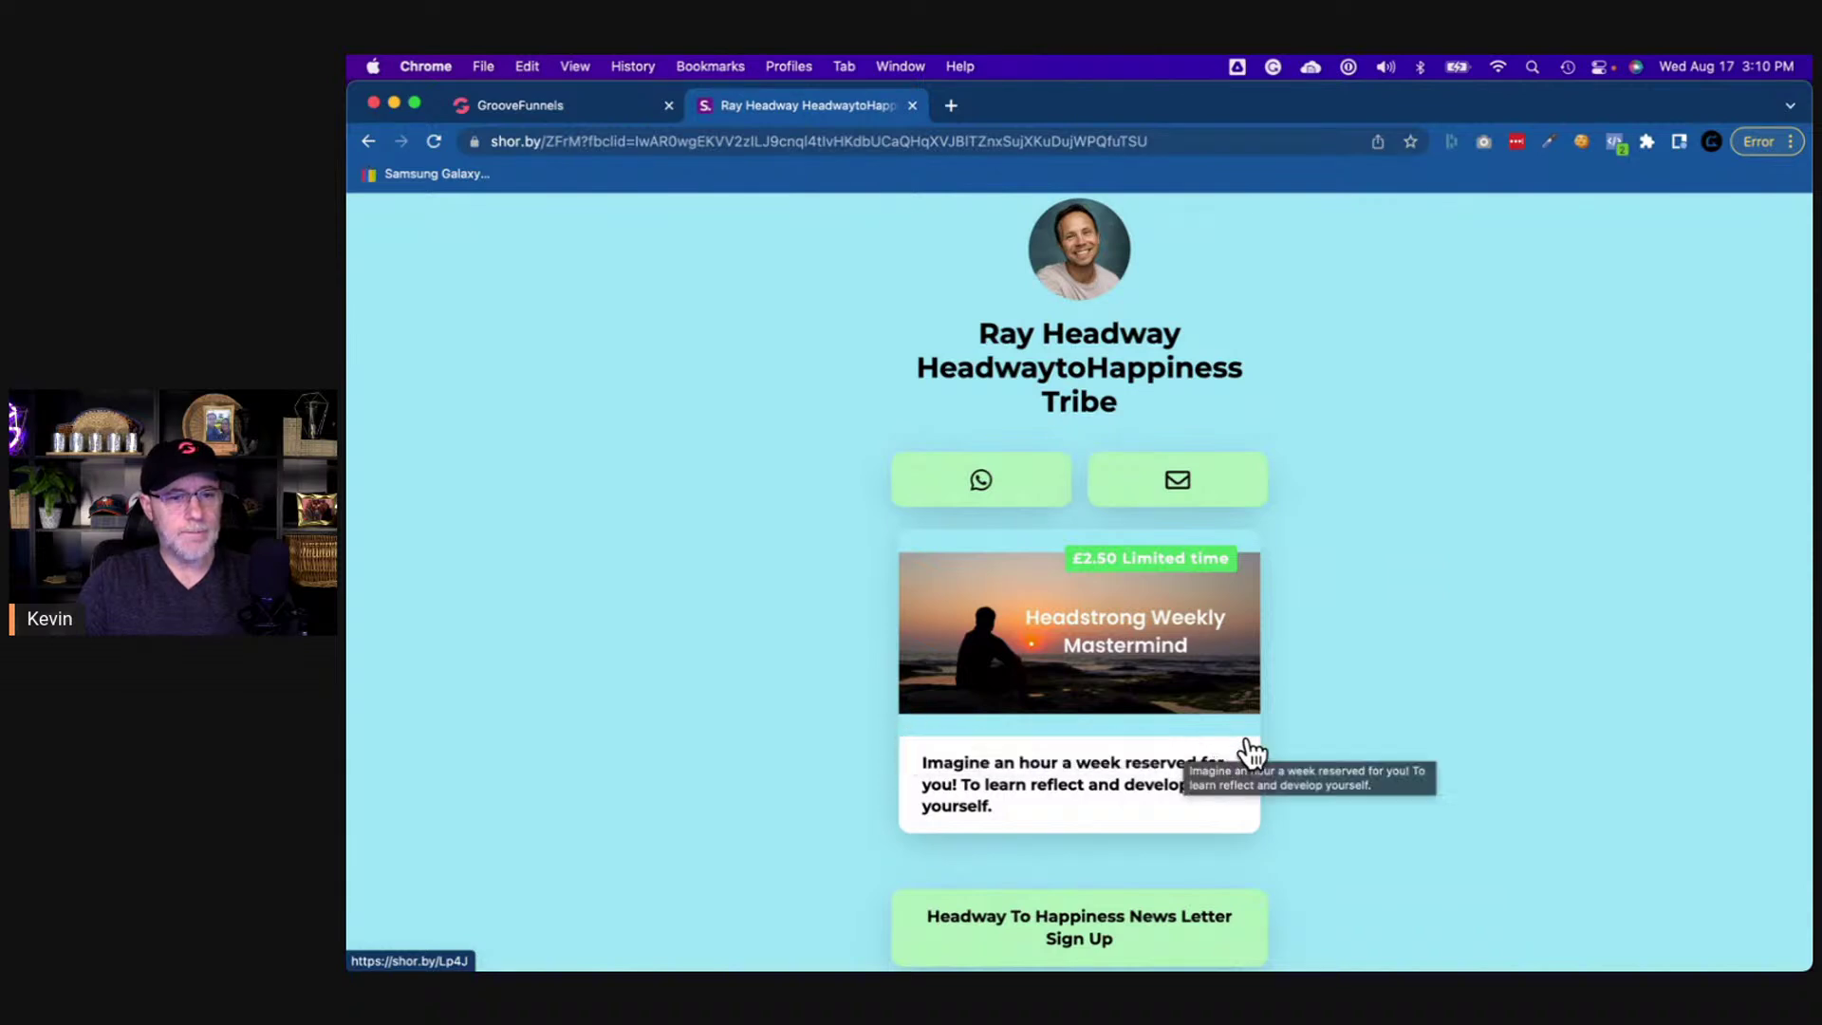
{"action": "left_click", "coordinate": [583, 104]}
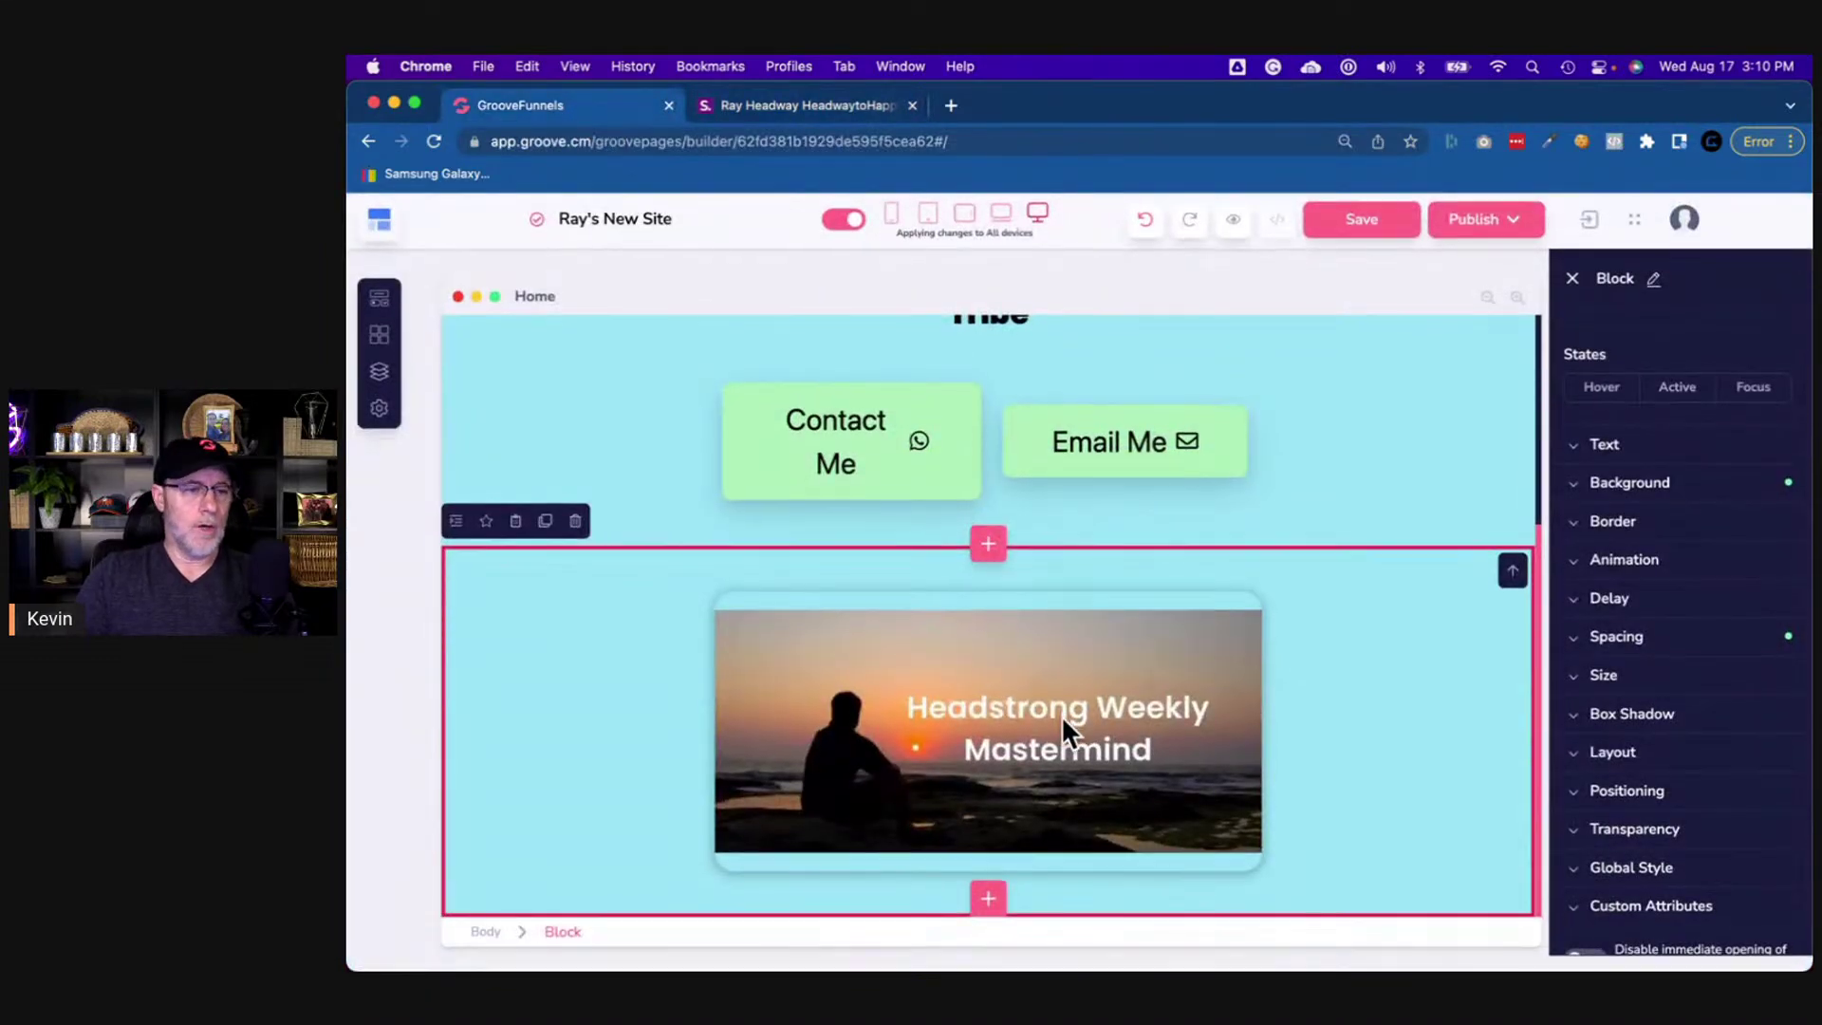
{"action": "left_click", "coordinate": [1158, 789]}
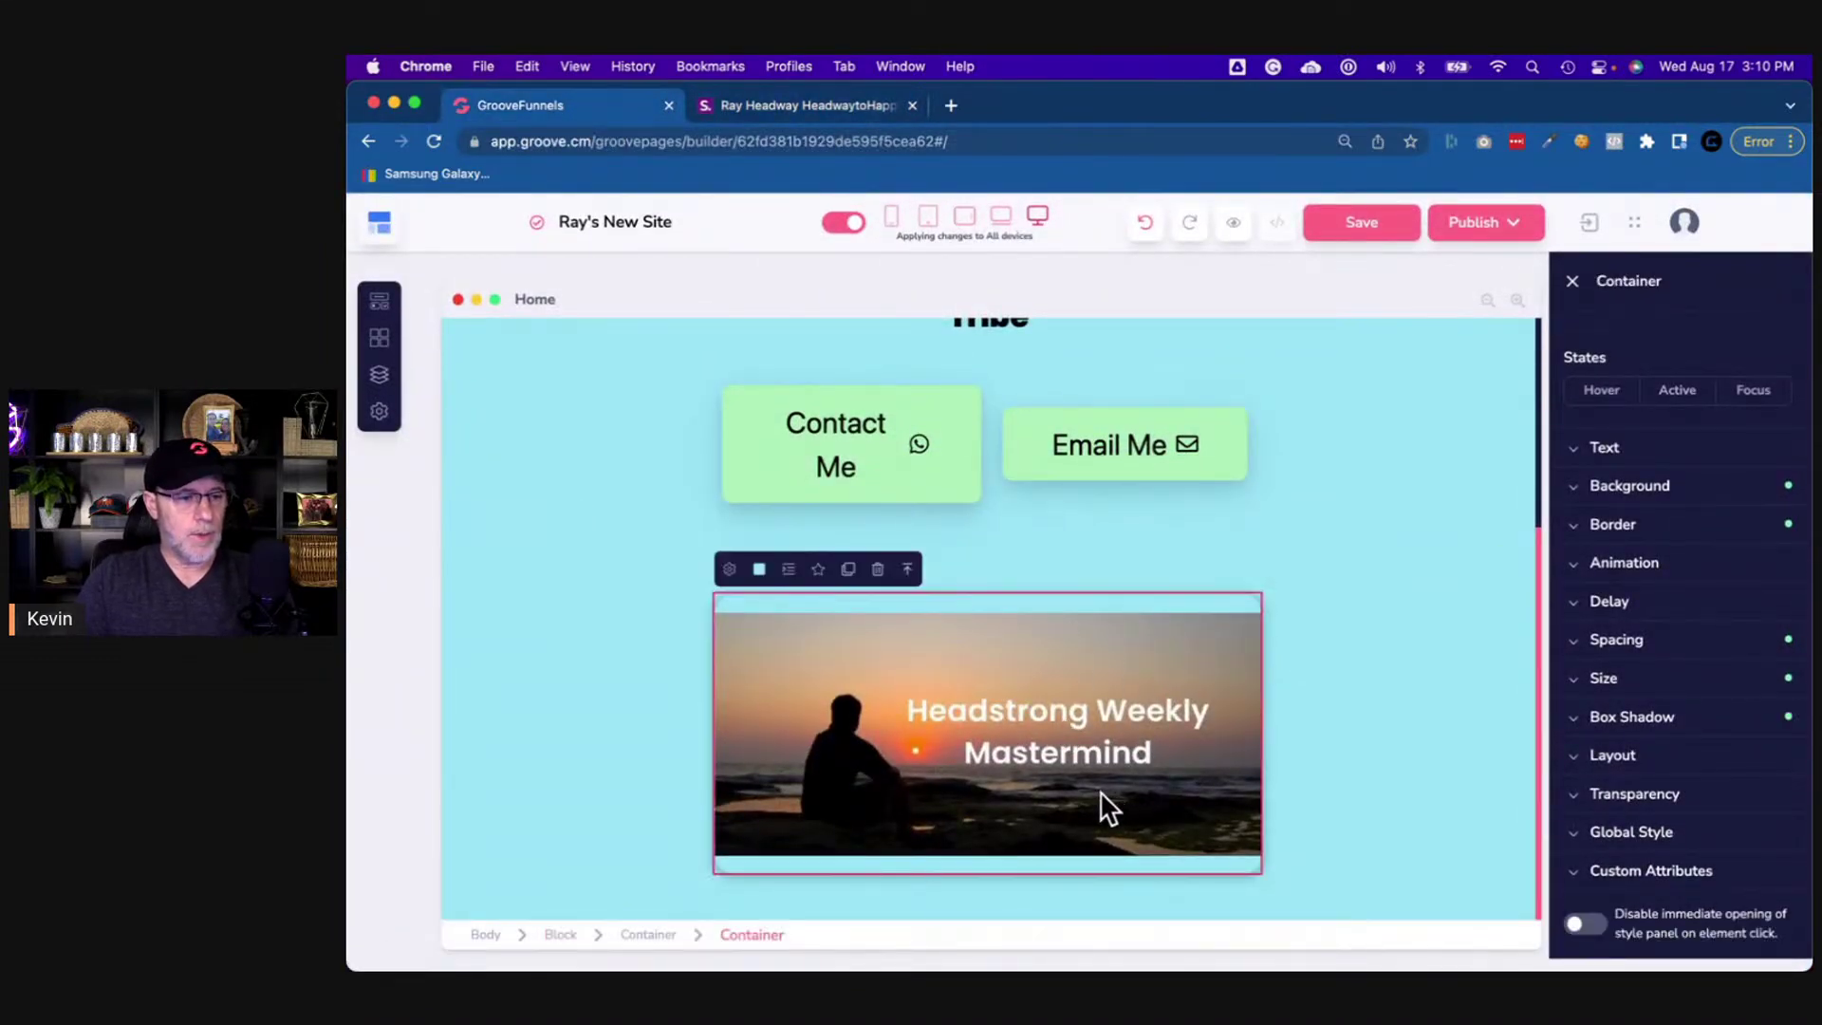
{"action": "left_click", "coordinate": [943, 761]}
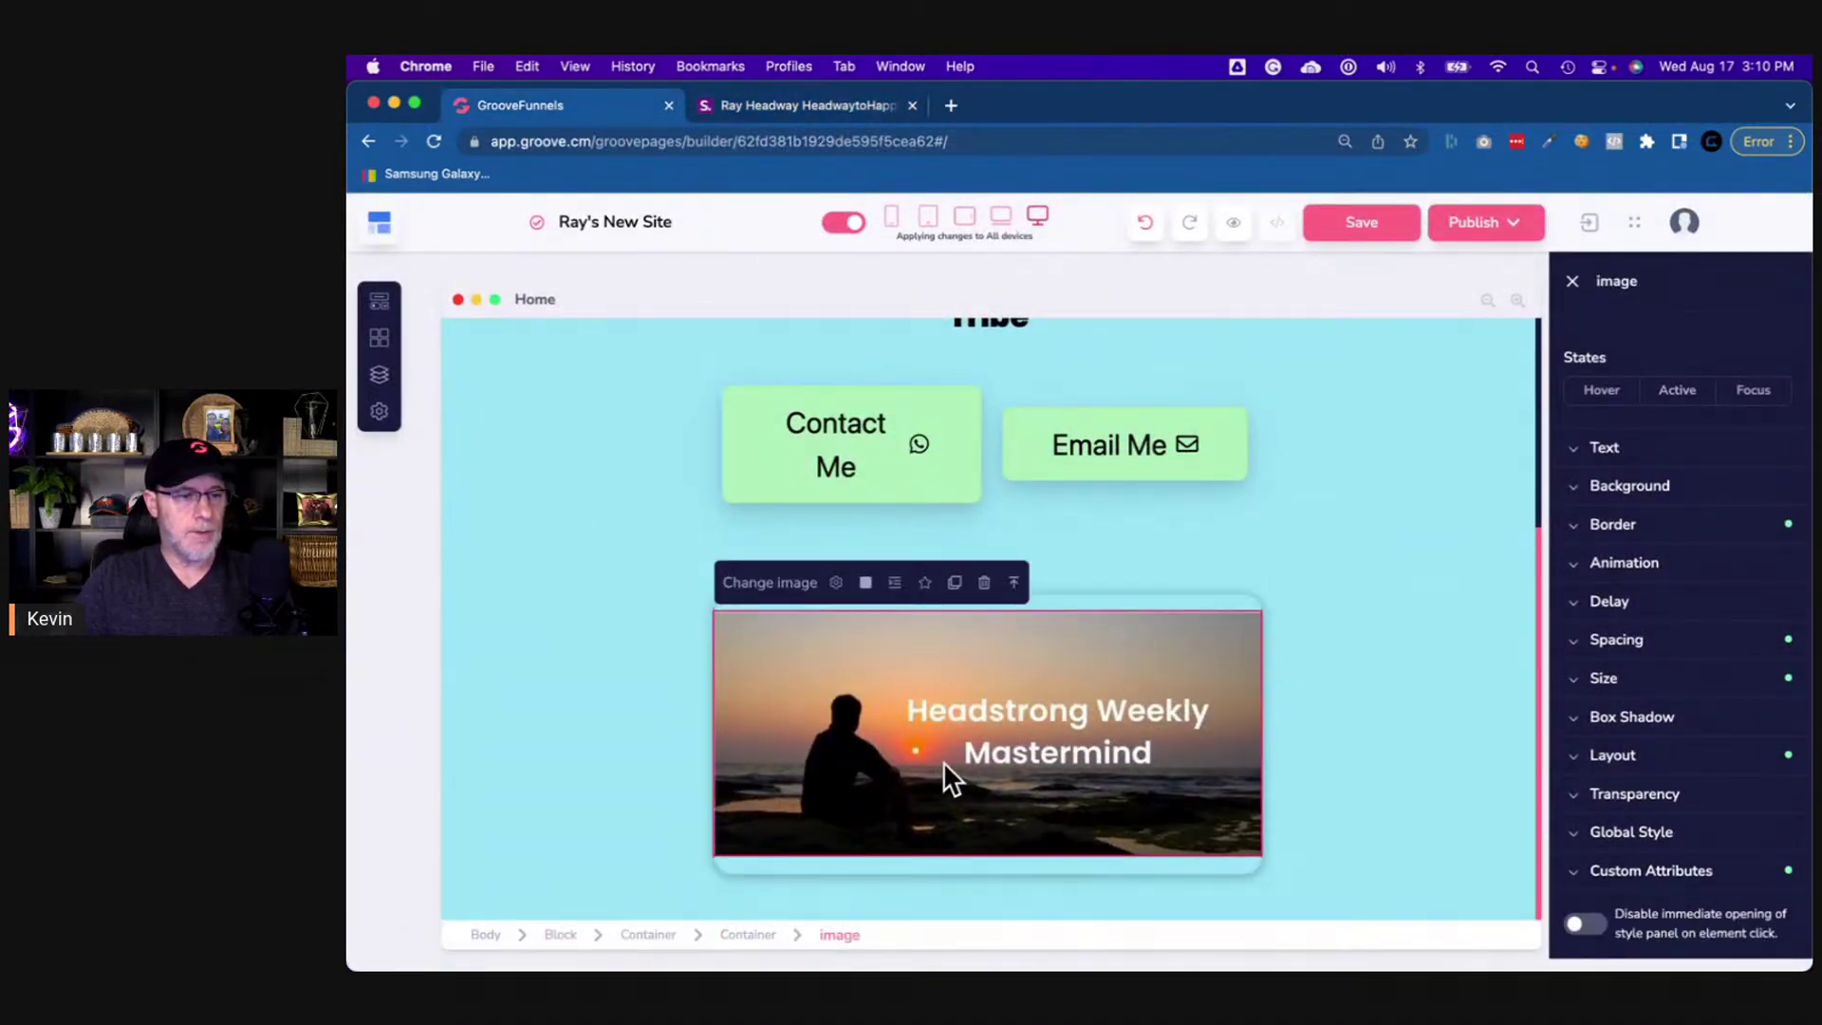
- Set the card container's bottom-left and bottom-right corner radius to 0, keeping top corners rounded
{"action": "left_click", "coordinate": [751, 936]}
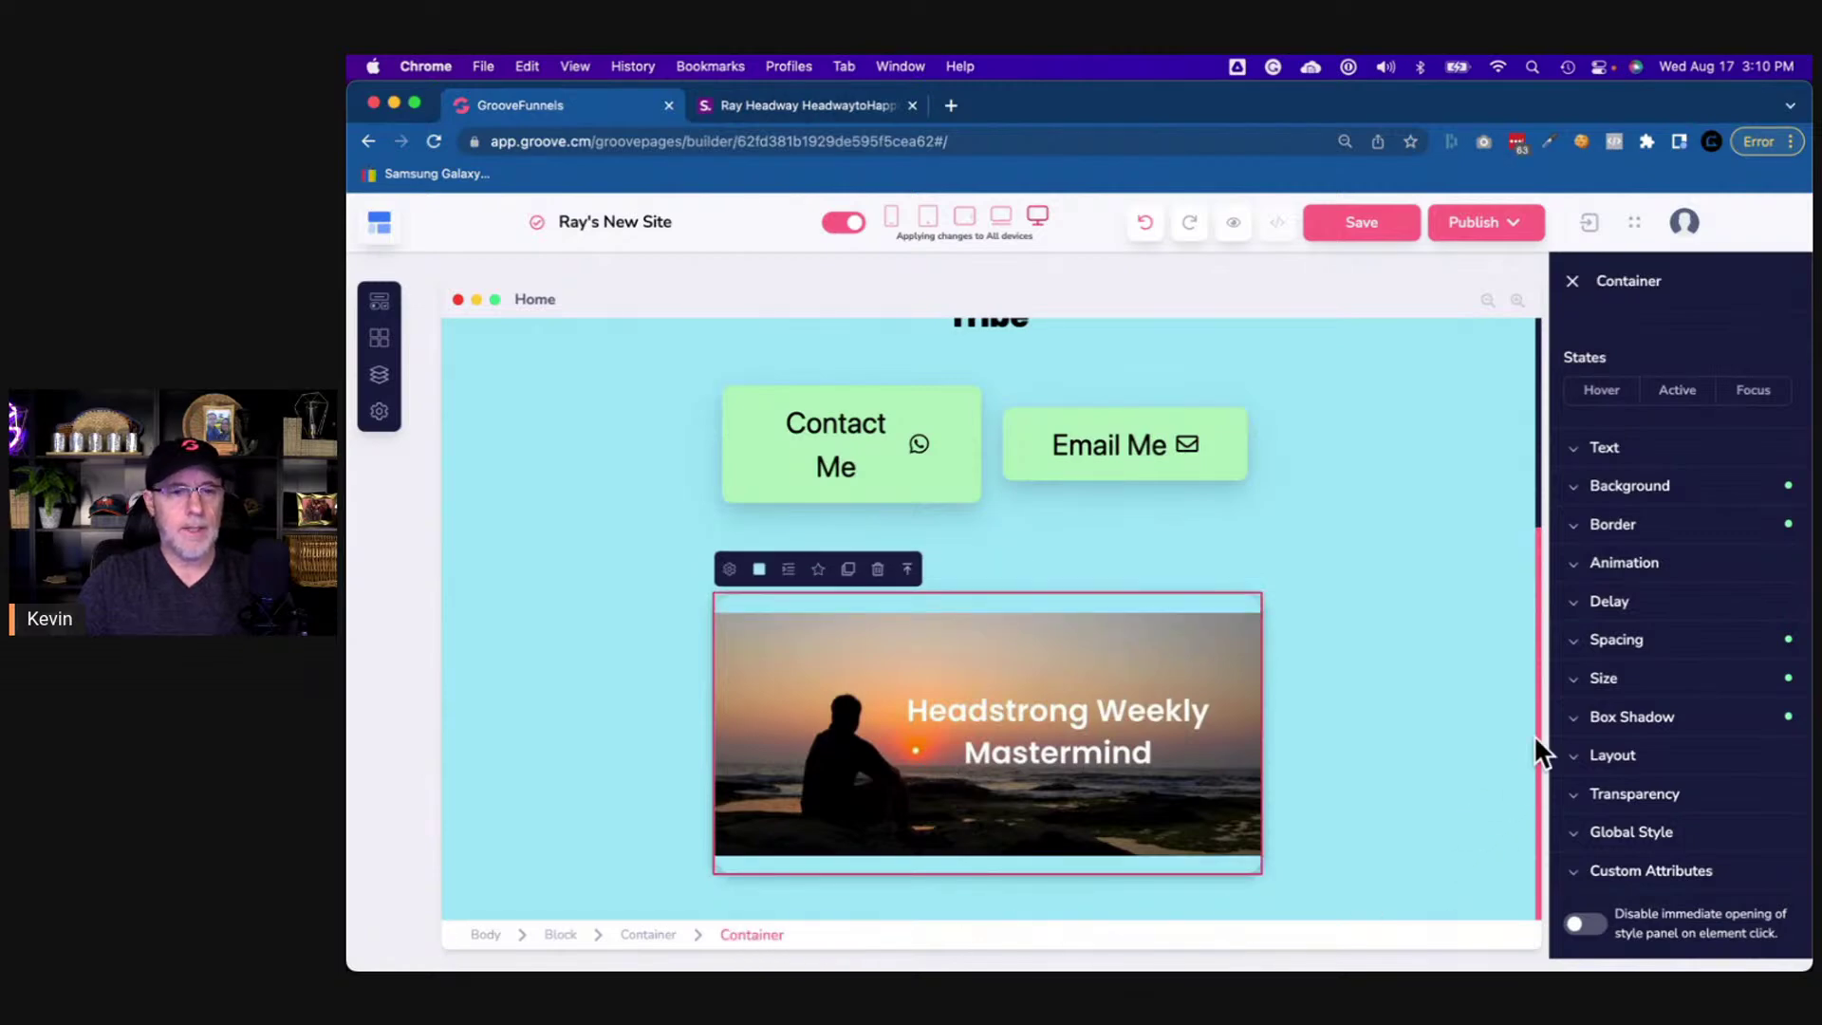
{"action": "left_click", "coordinate": [1616, 528]}
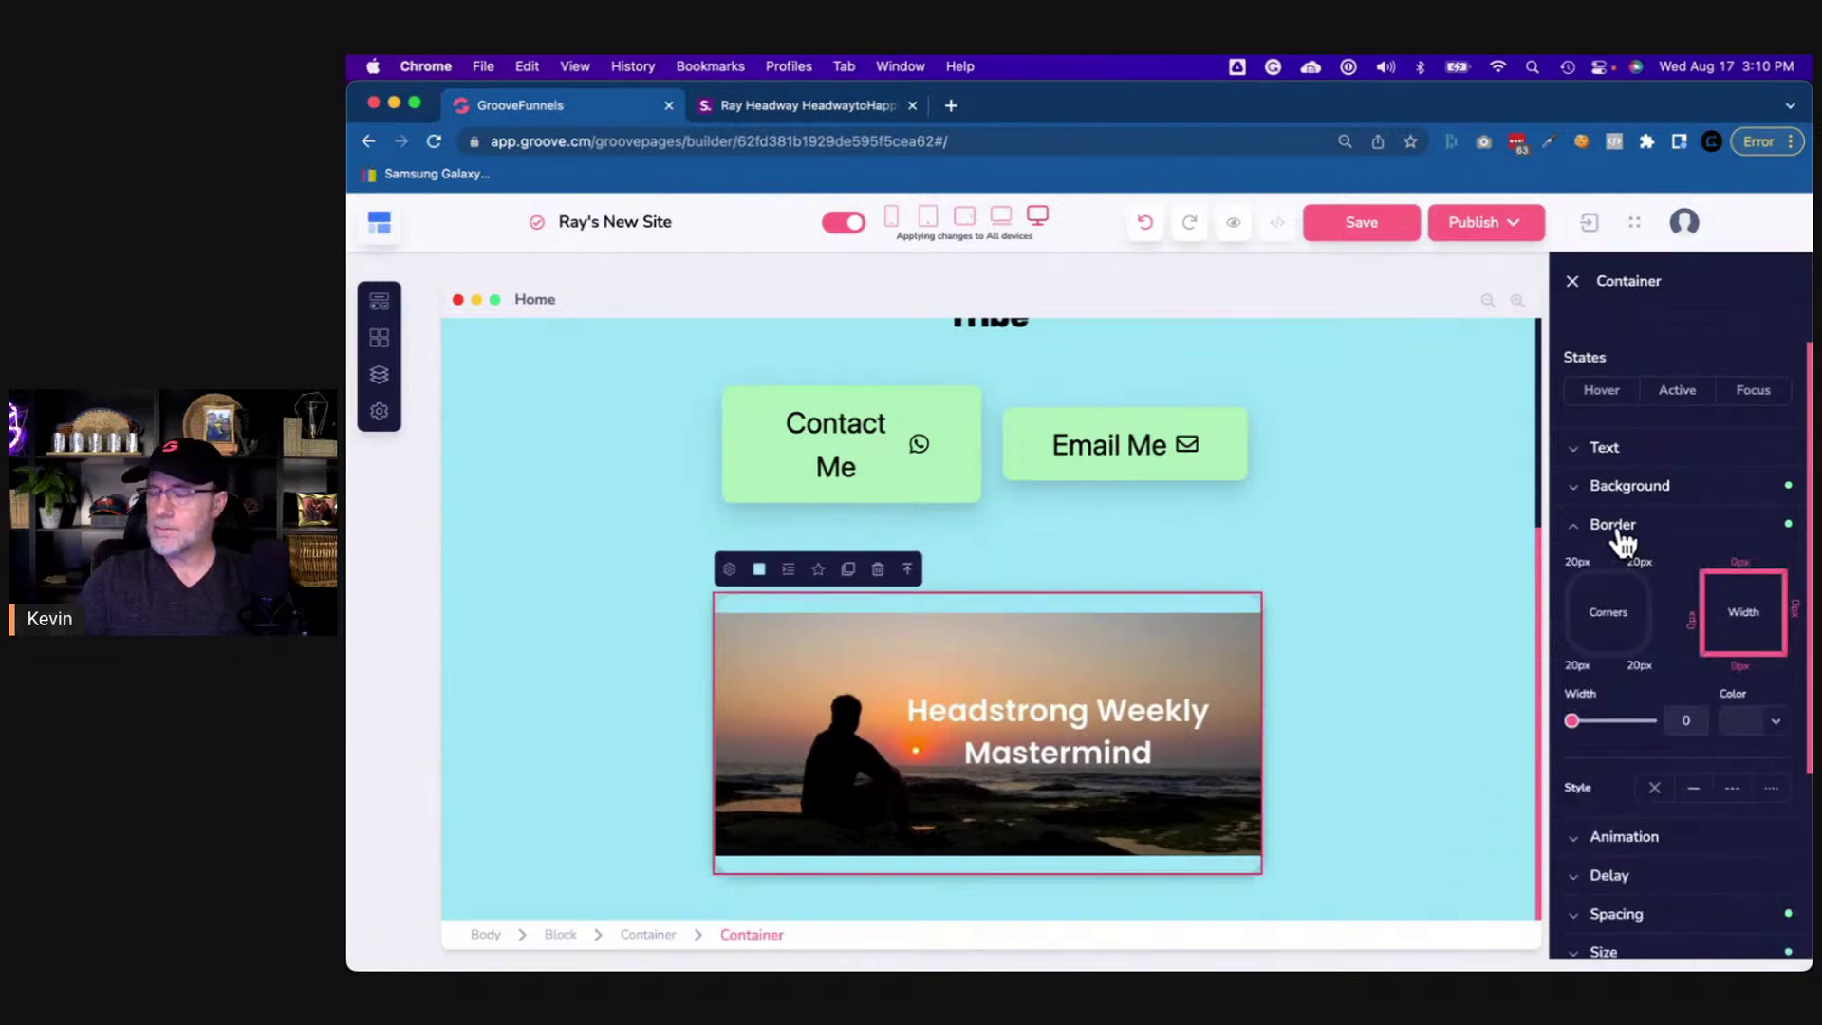
{"action": "left_click", "coordinate": [1579, 588]}
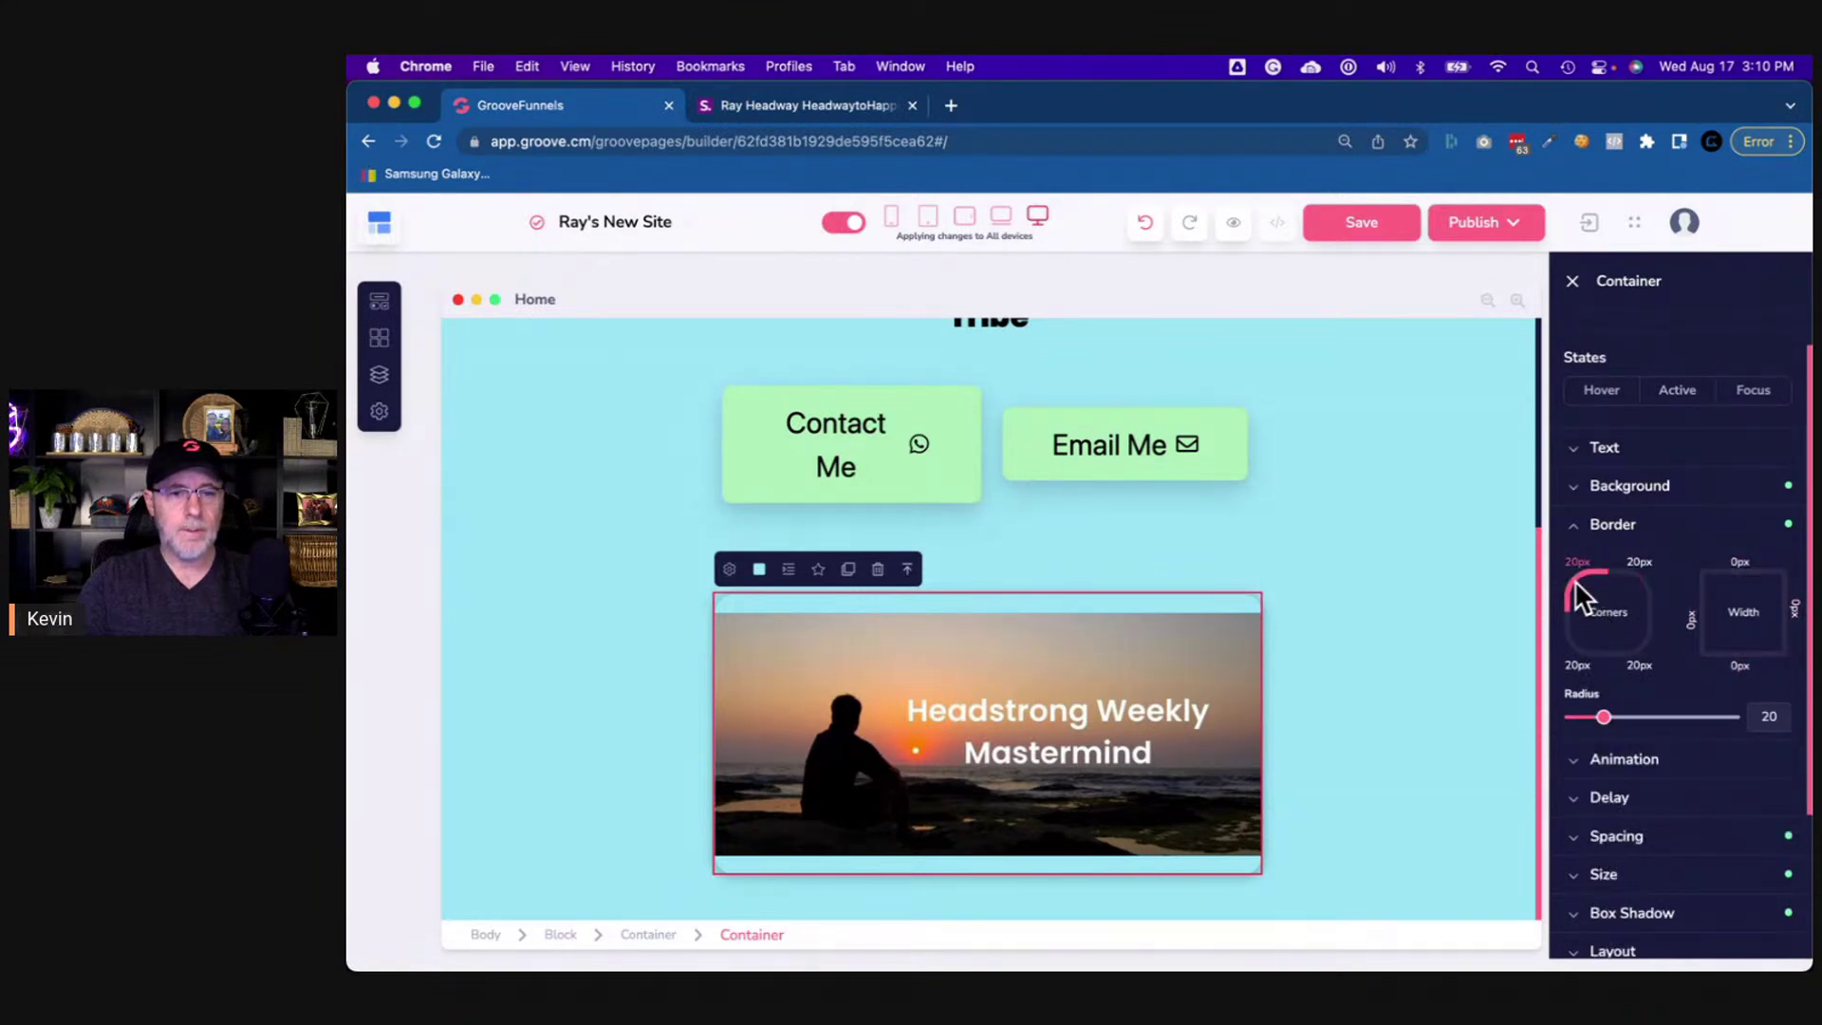
{"action": "left_click", "coordinate": [1575, 581]}
{"action": "left_click", "coordinate": [1578, 656]}
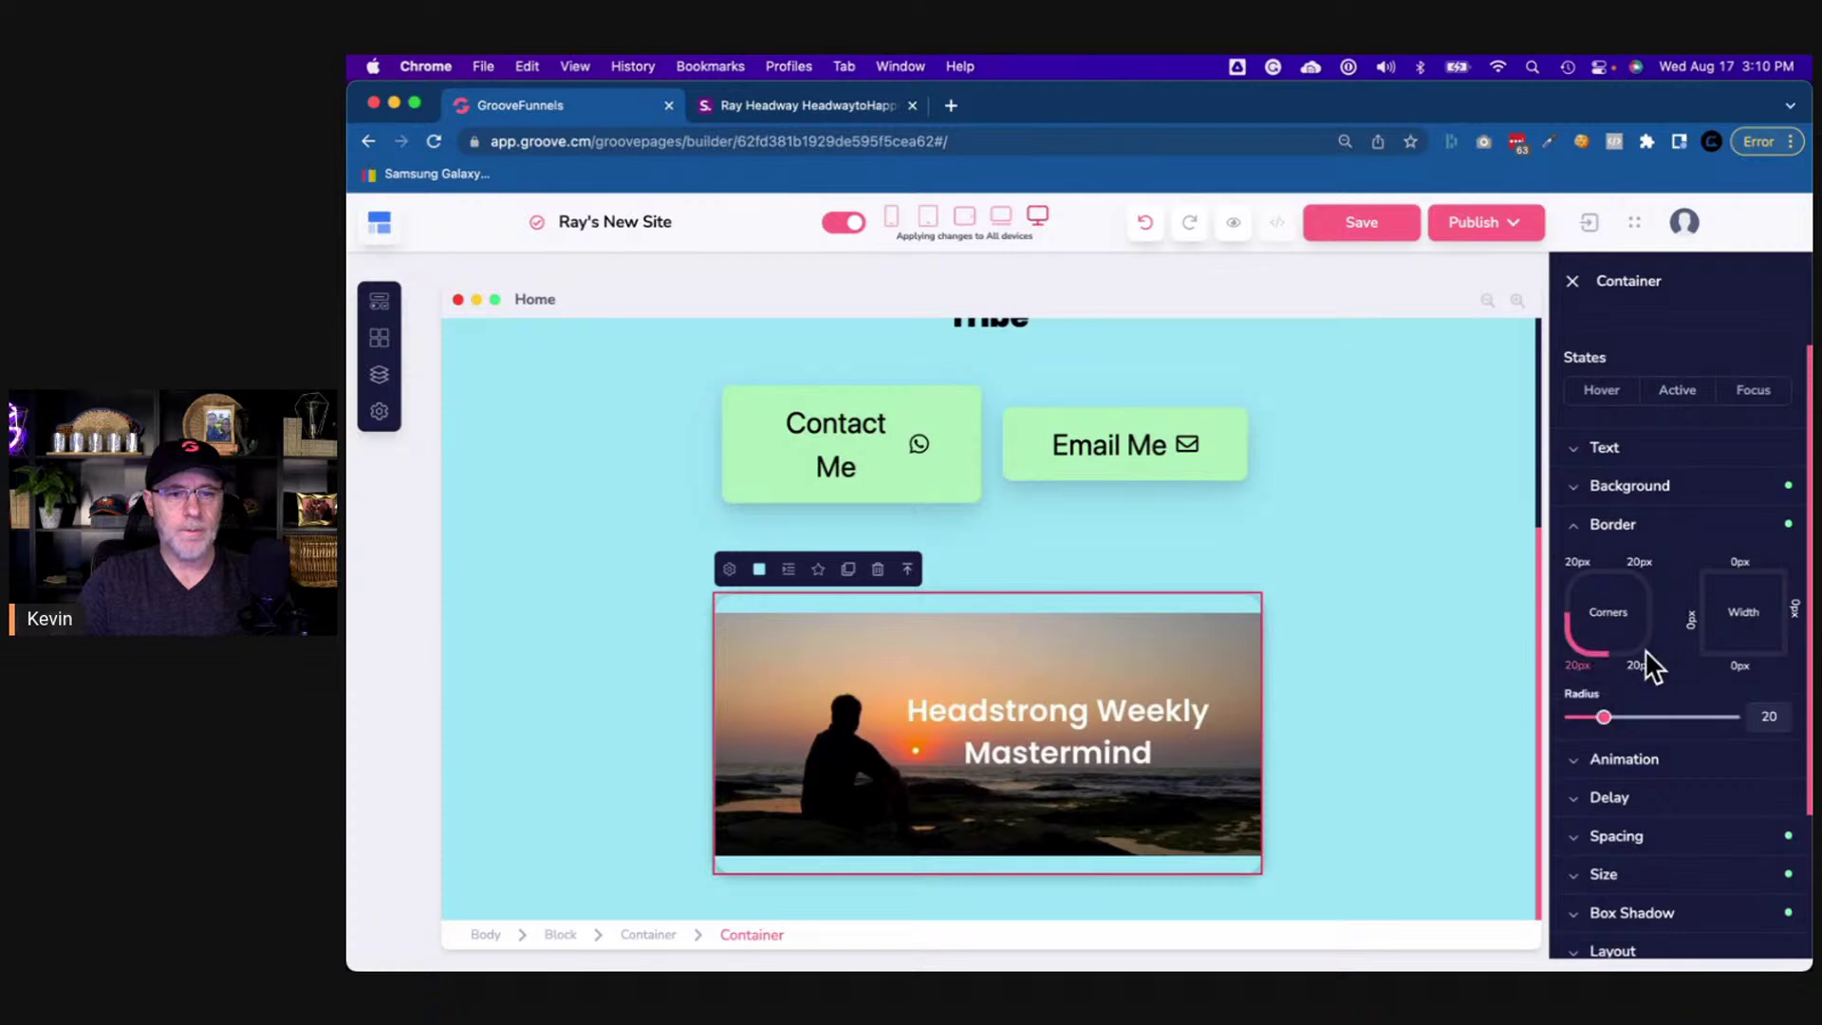
{"action": "left_click", "coordinate": [1645, 650]}
{"action": "left_click_drag", "start_coordinate": [1606, 718], "coordinate": [1528, 729]}
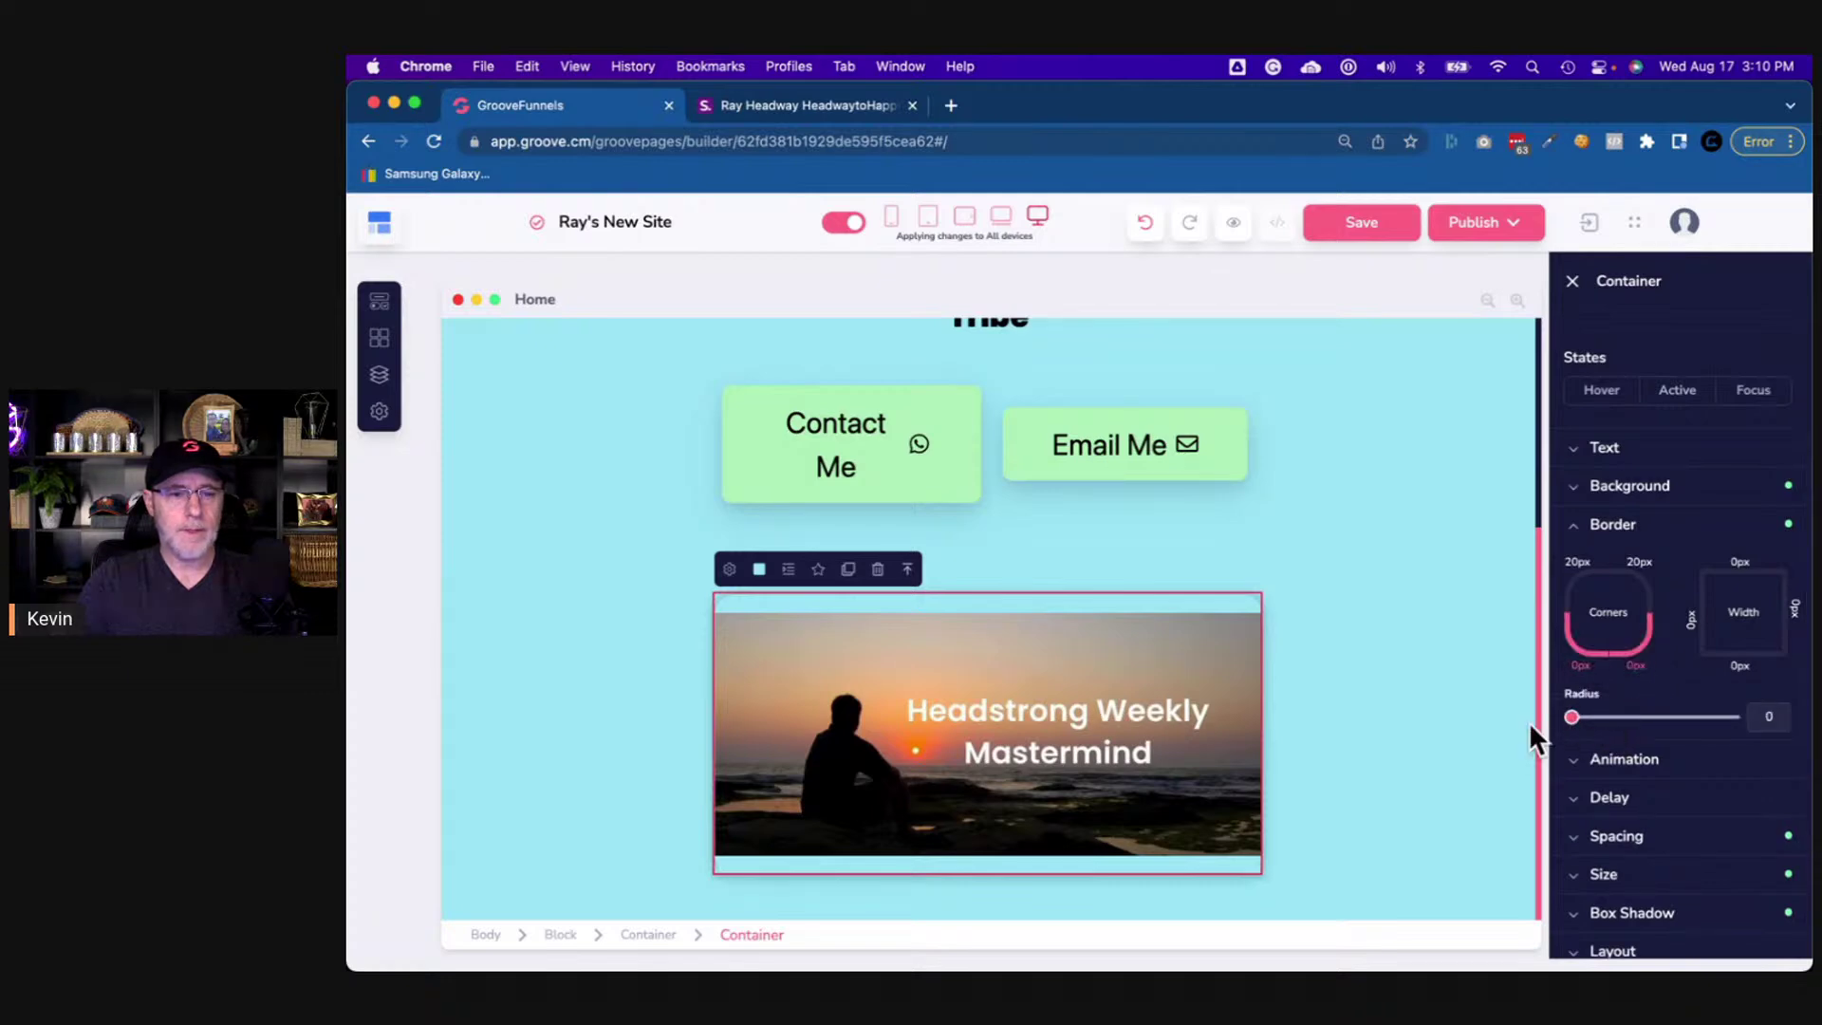
{"action": "left_click", "coordinate": [1391, 723]}
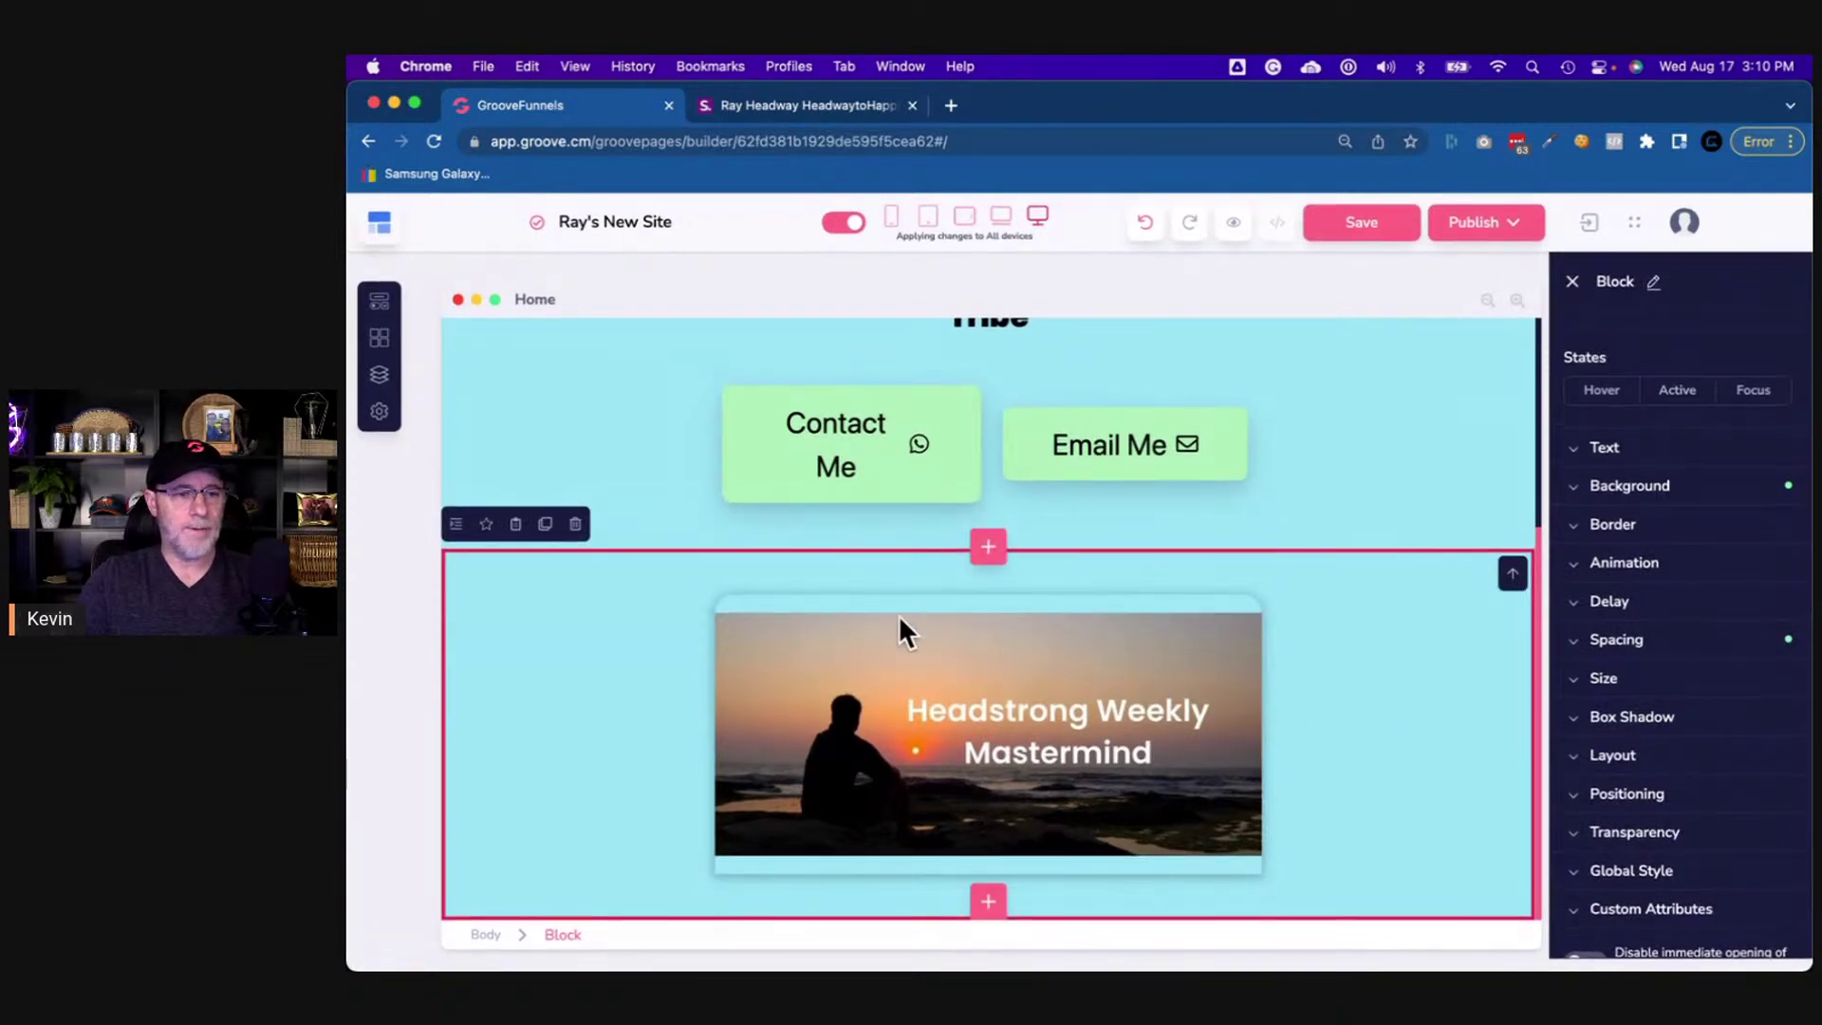
{"action": "left_click", "coordinate": [845, 106]}
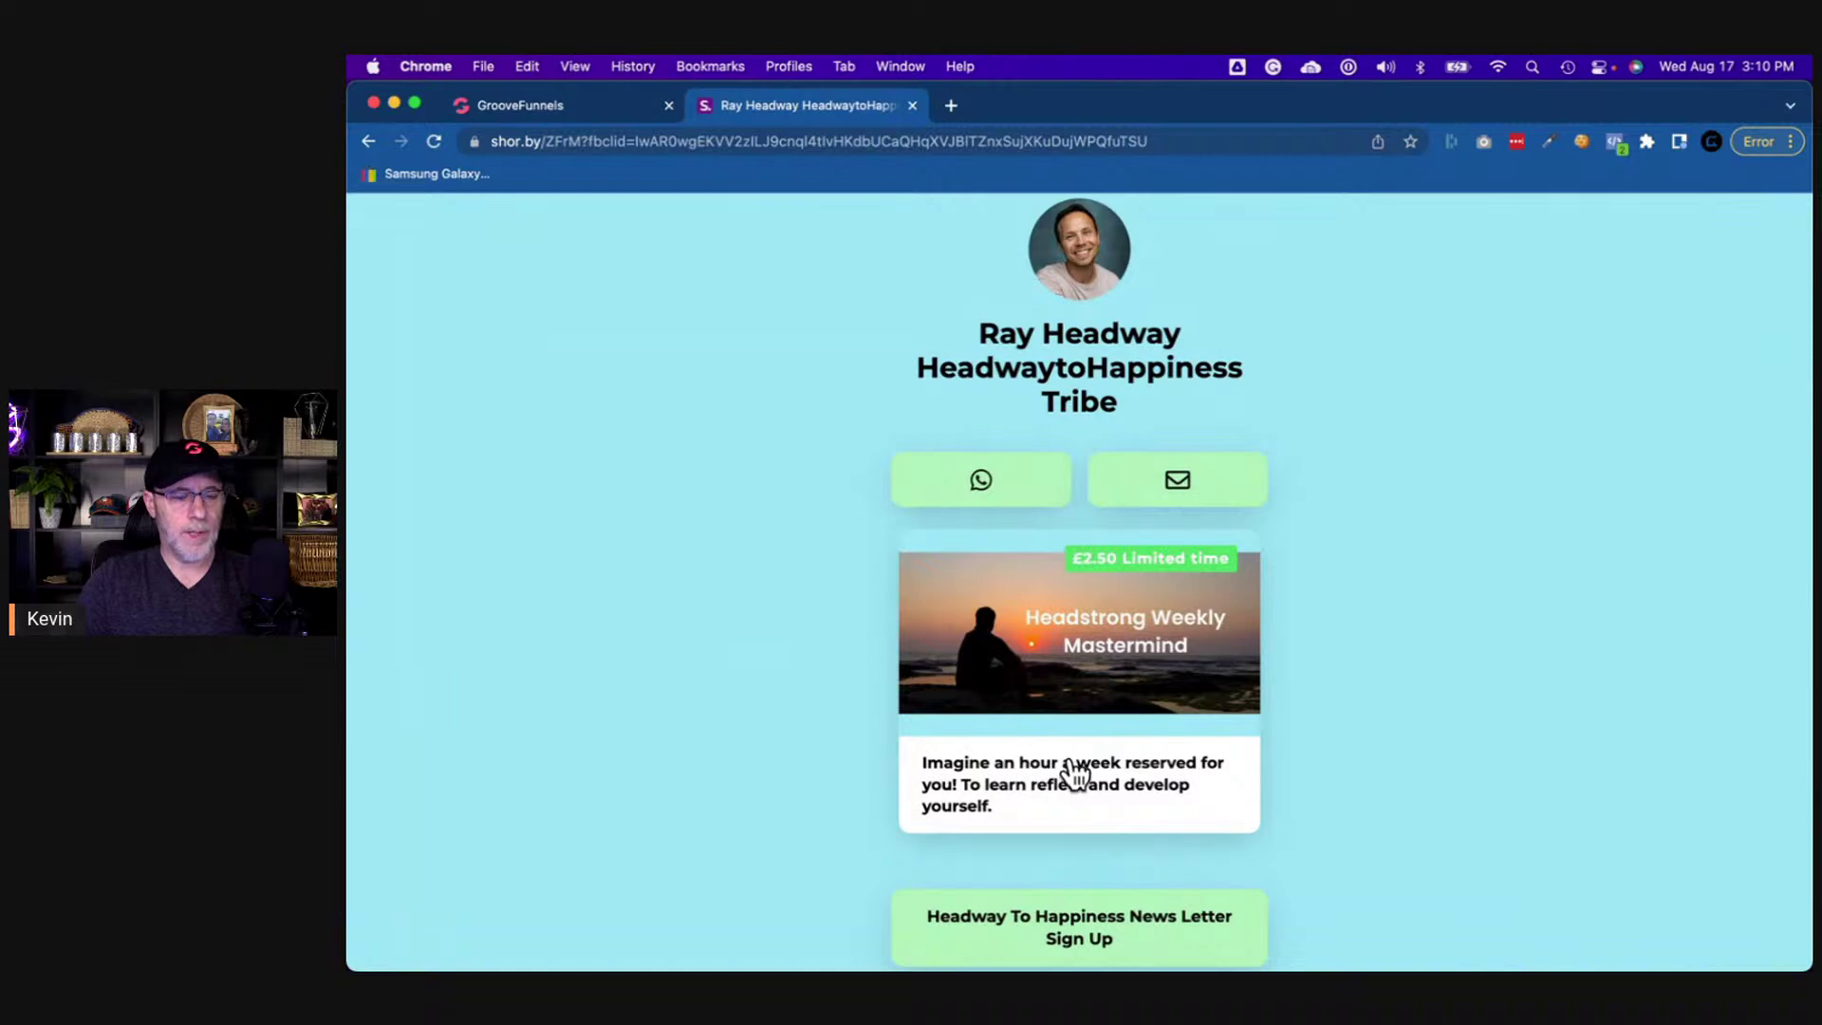
{"action": "left_click", "coordinate": [571, 106]}
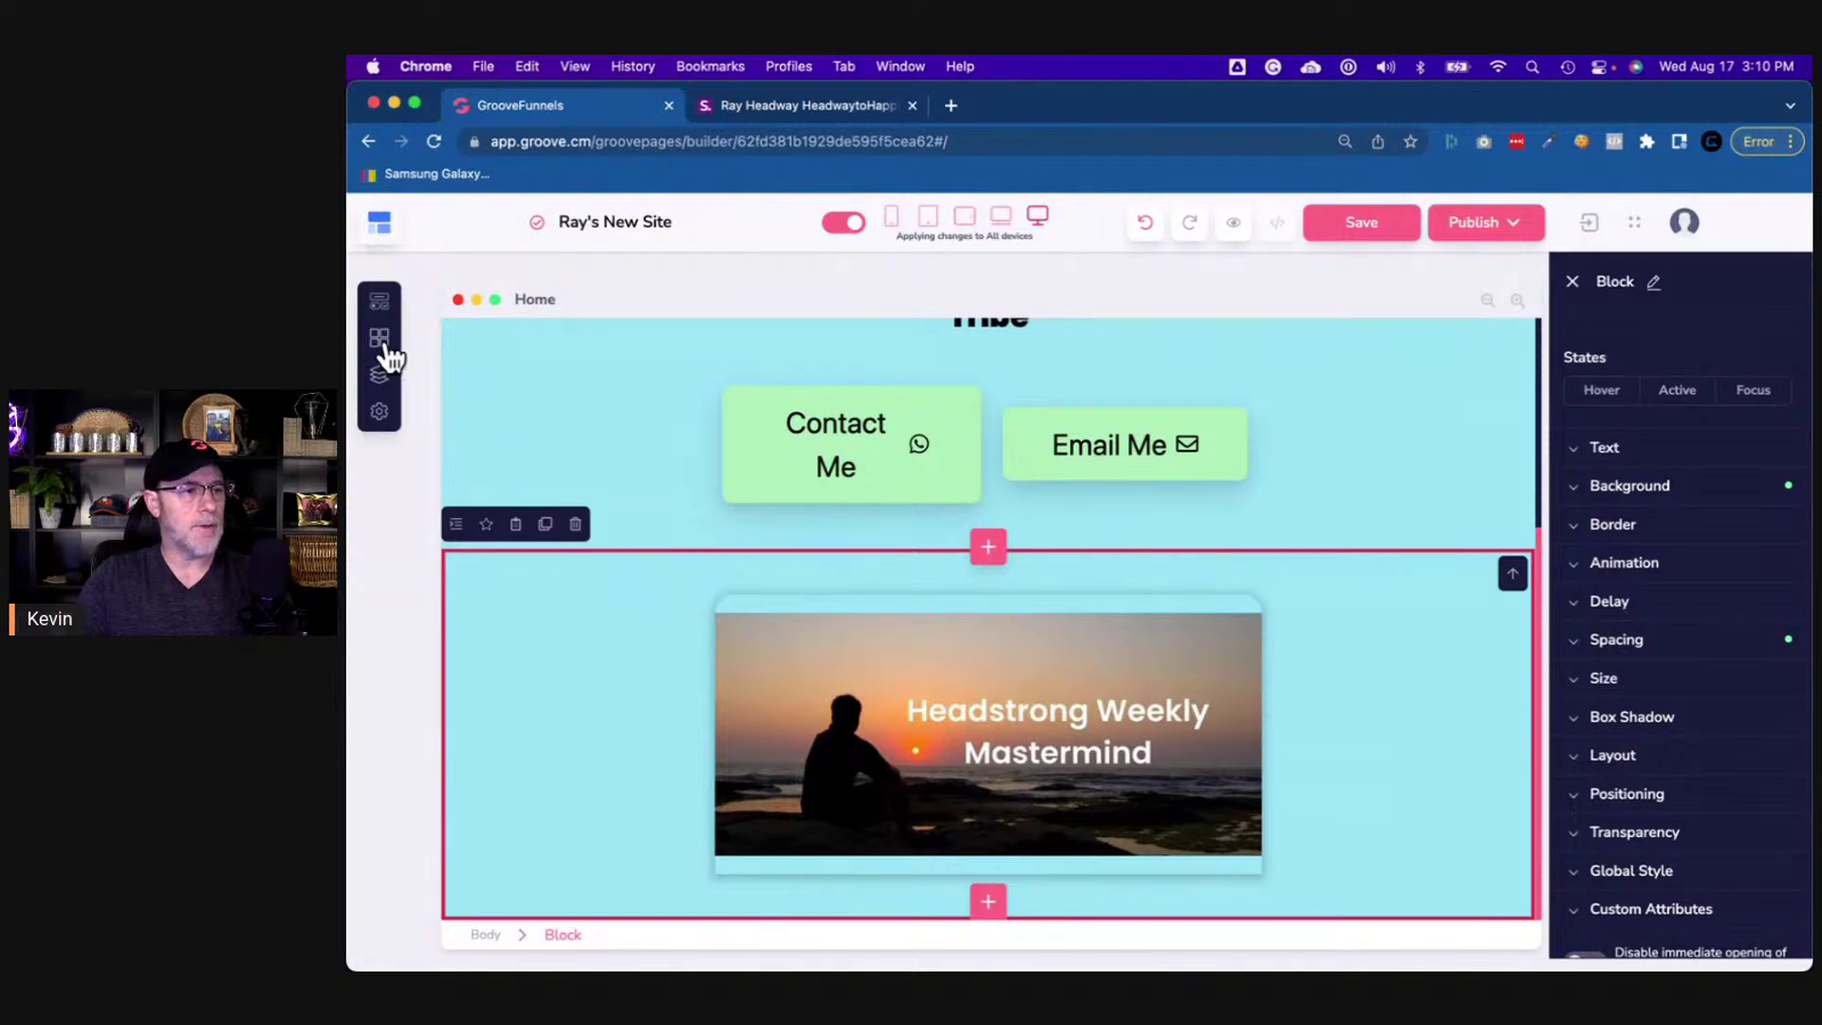
- Drag a Container element into the card beneath the mastermind image
{"action": "left_click", "coordinate": [381, 306]}
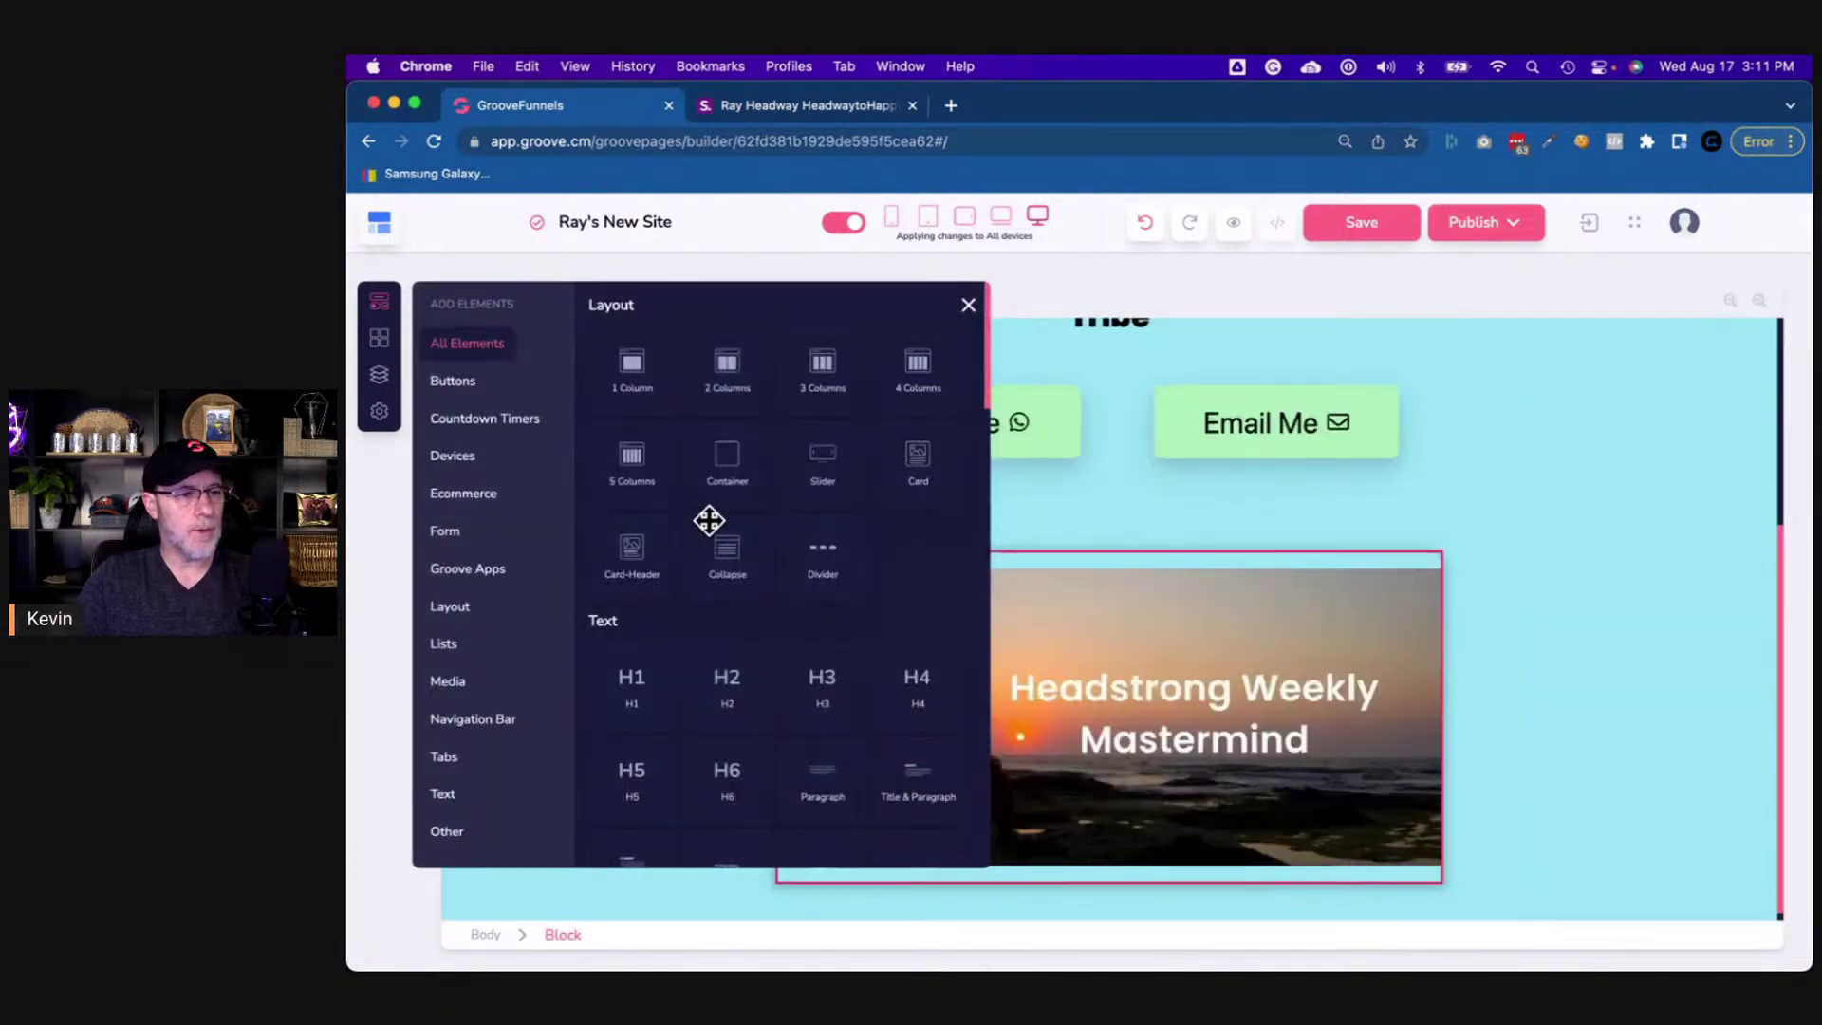
{"action": "left_click_drag", "start_coordinate": [719, 488], "coordinate": [1040, 840]}
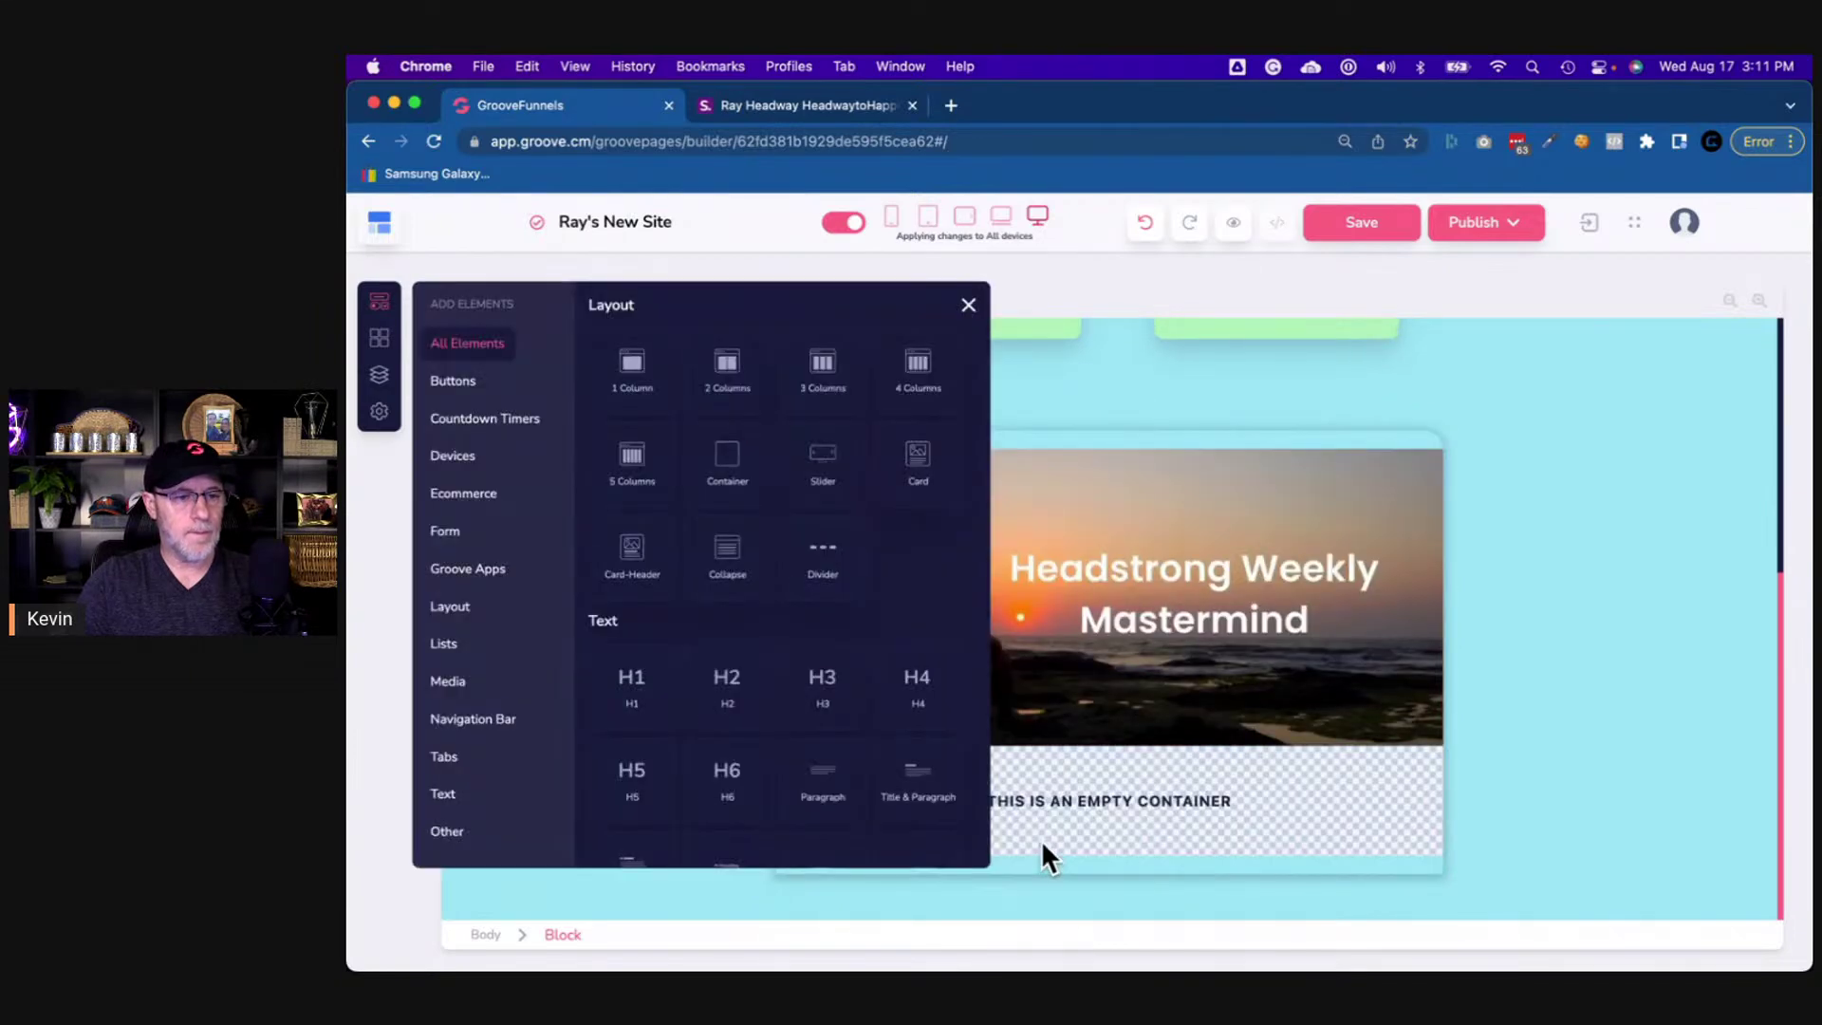
{"action": "left_click", "coordinate": [969, 306]}
- Set the new container's background colour to white and compare with the reference page
{"action": "left_click", "coordinate": [1362, 818]}
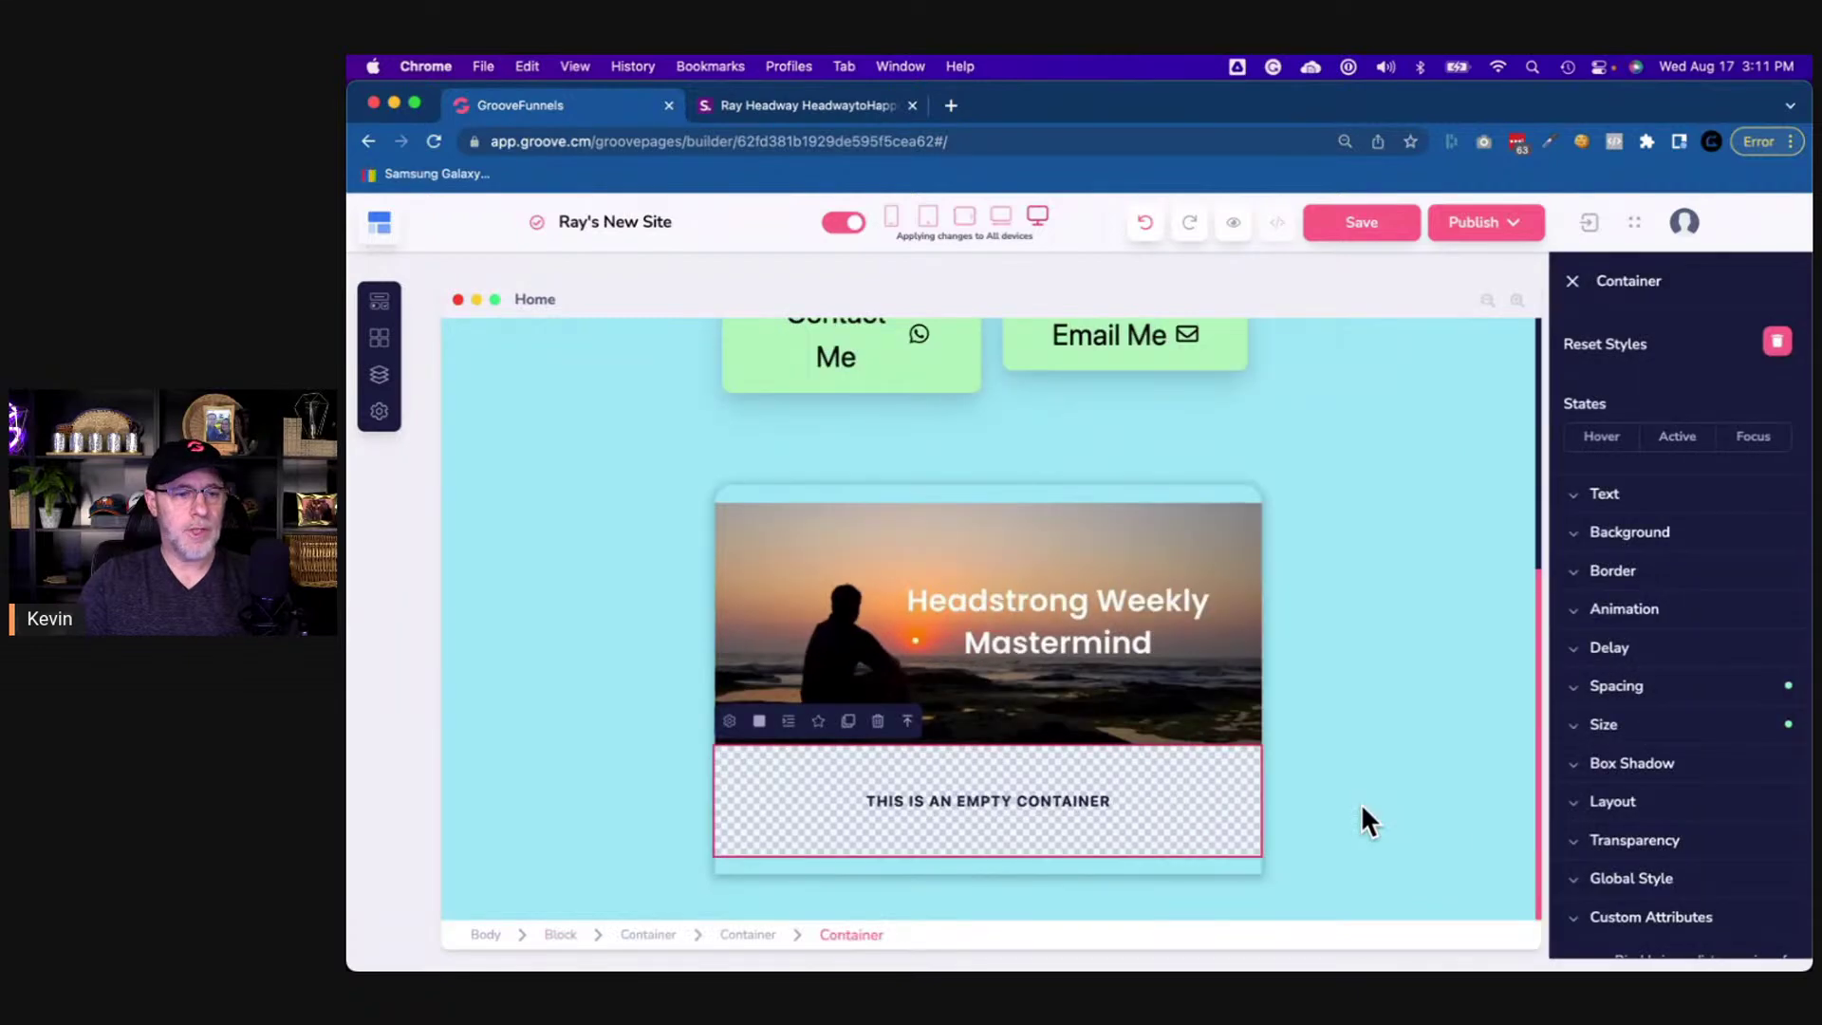
{"action": "left_click", "coordinate": [1613, 533]}
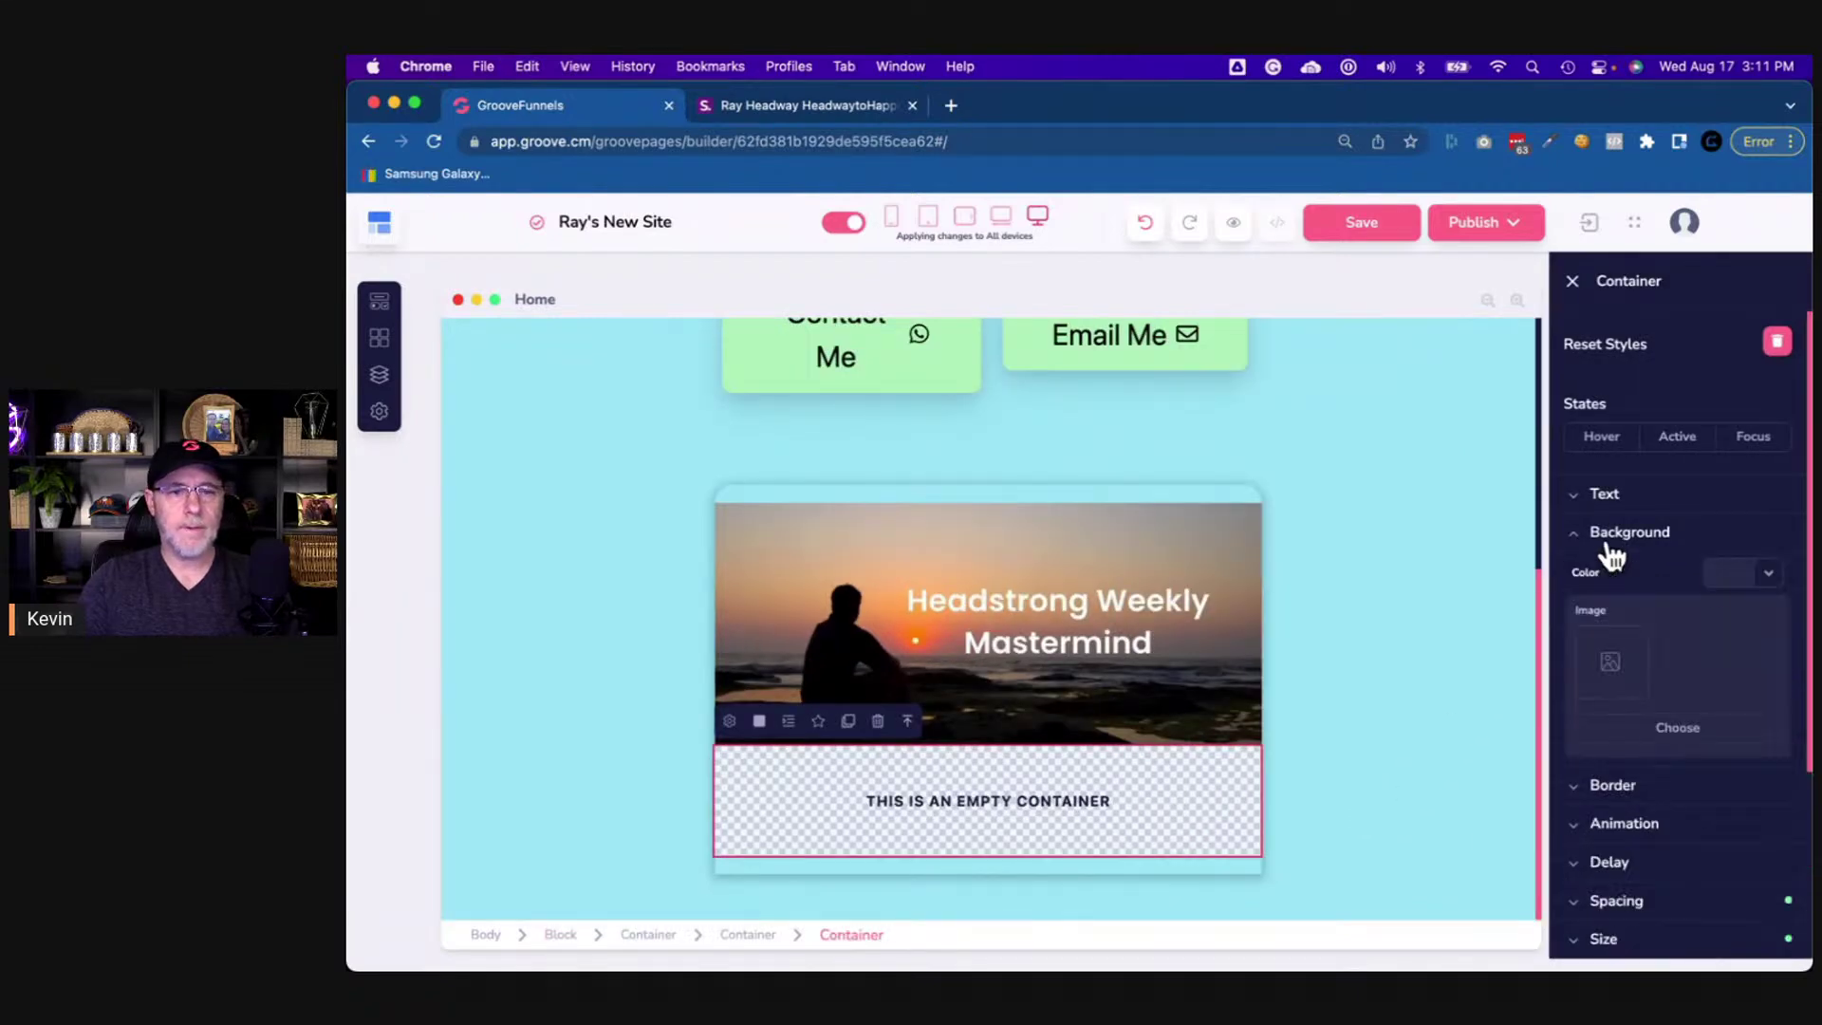
{"action": "left_click", "coordinate": [1764, 574]}
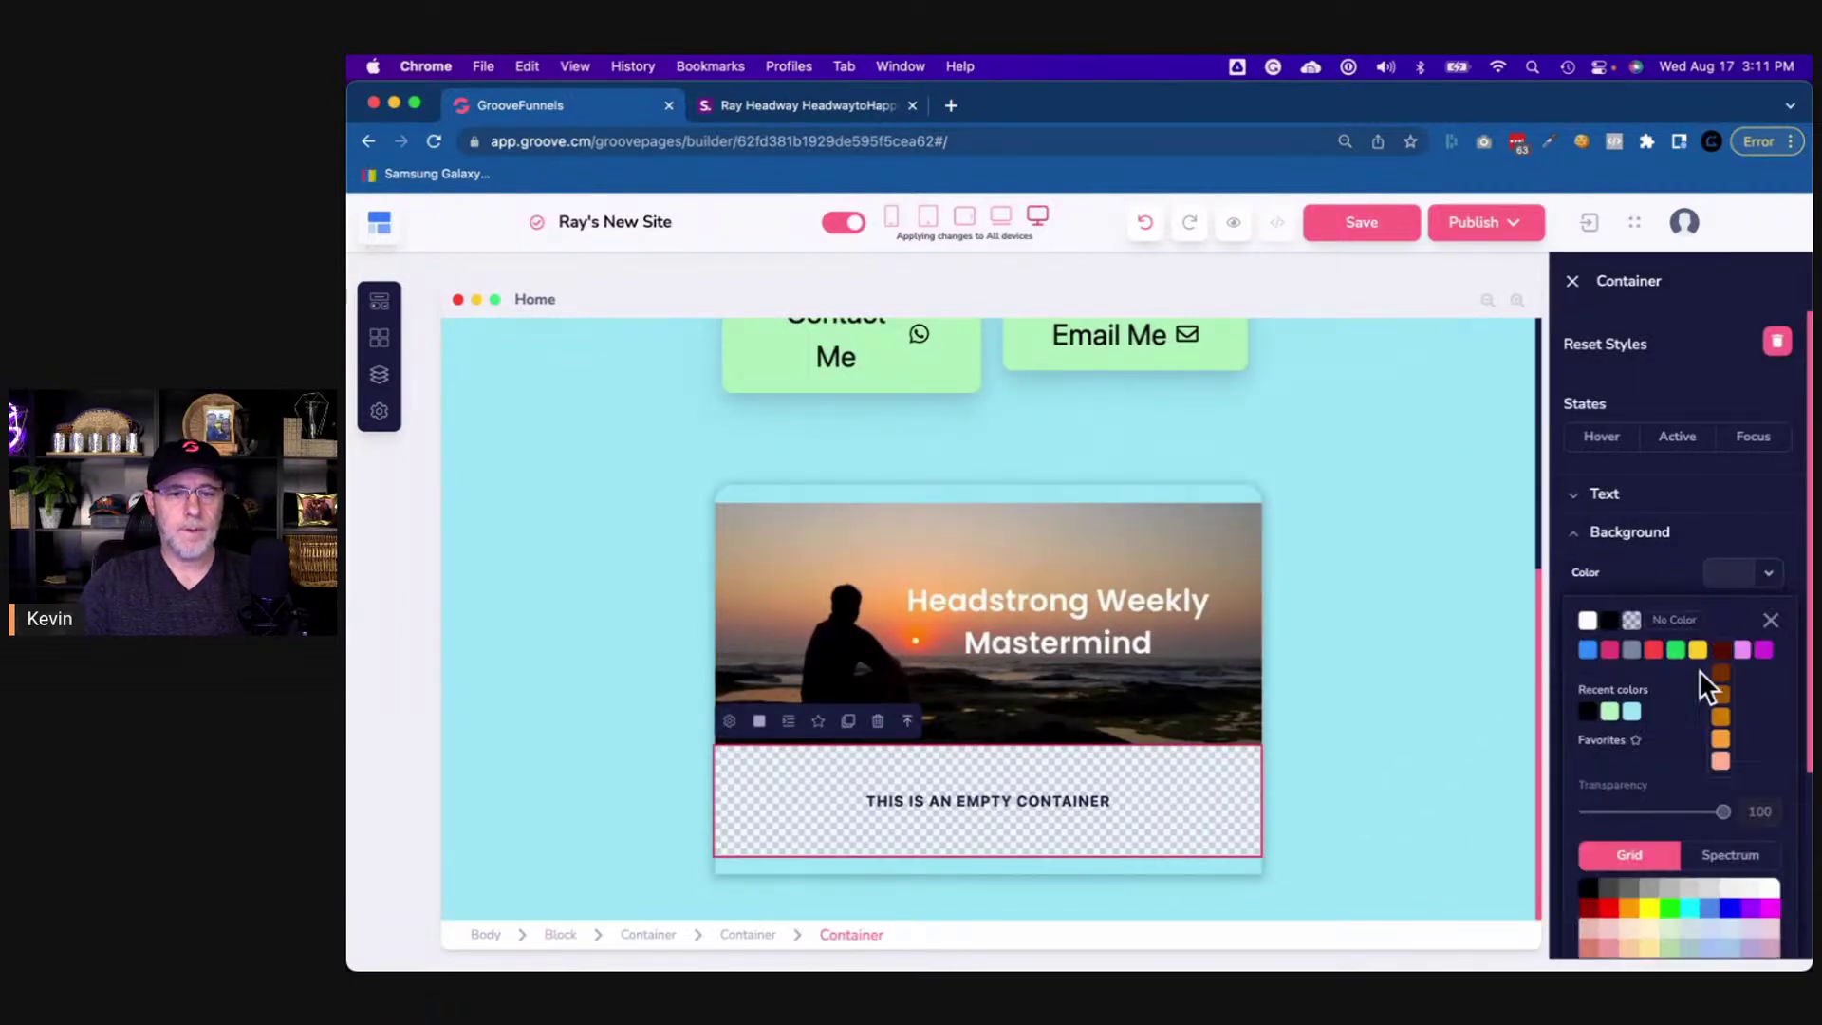
{"action": "left_click", "coordinate": [1589, 623]}
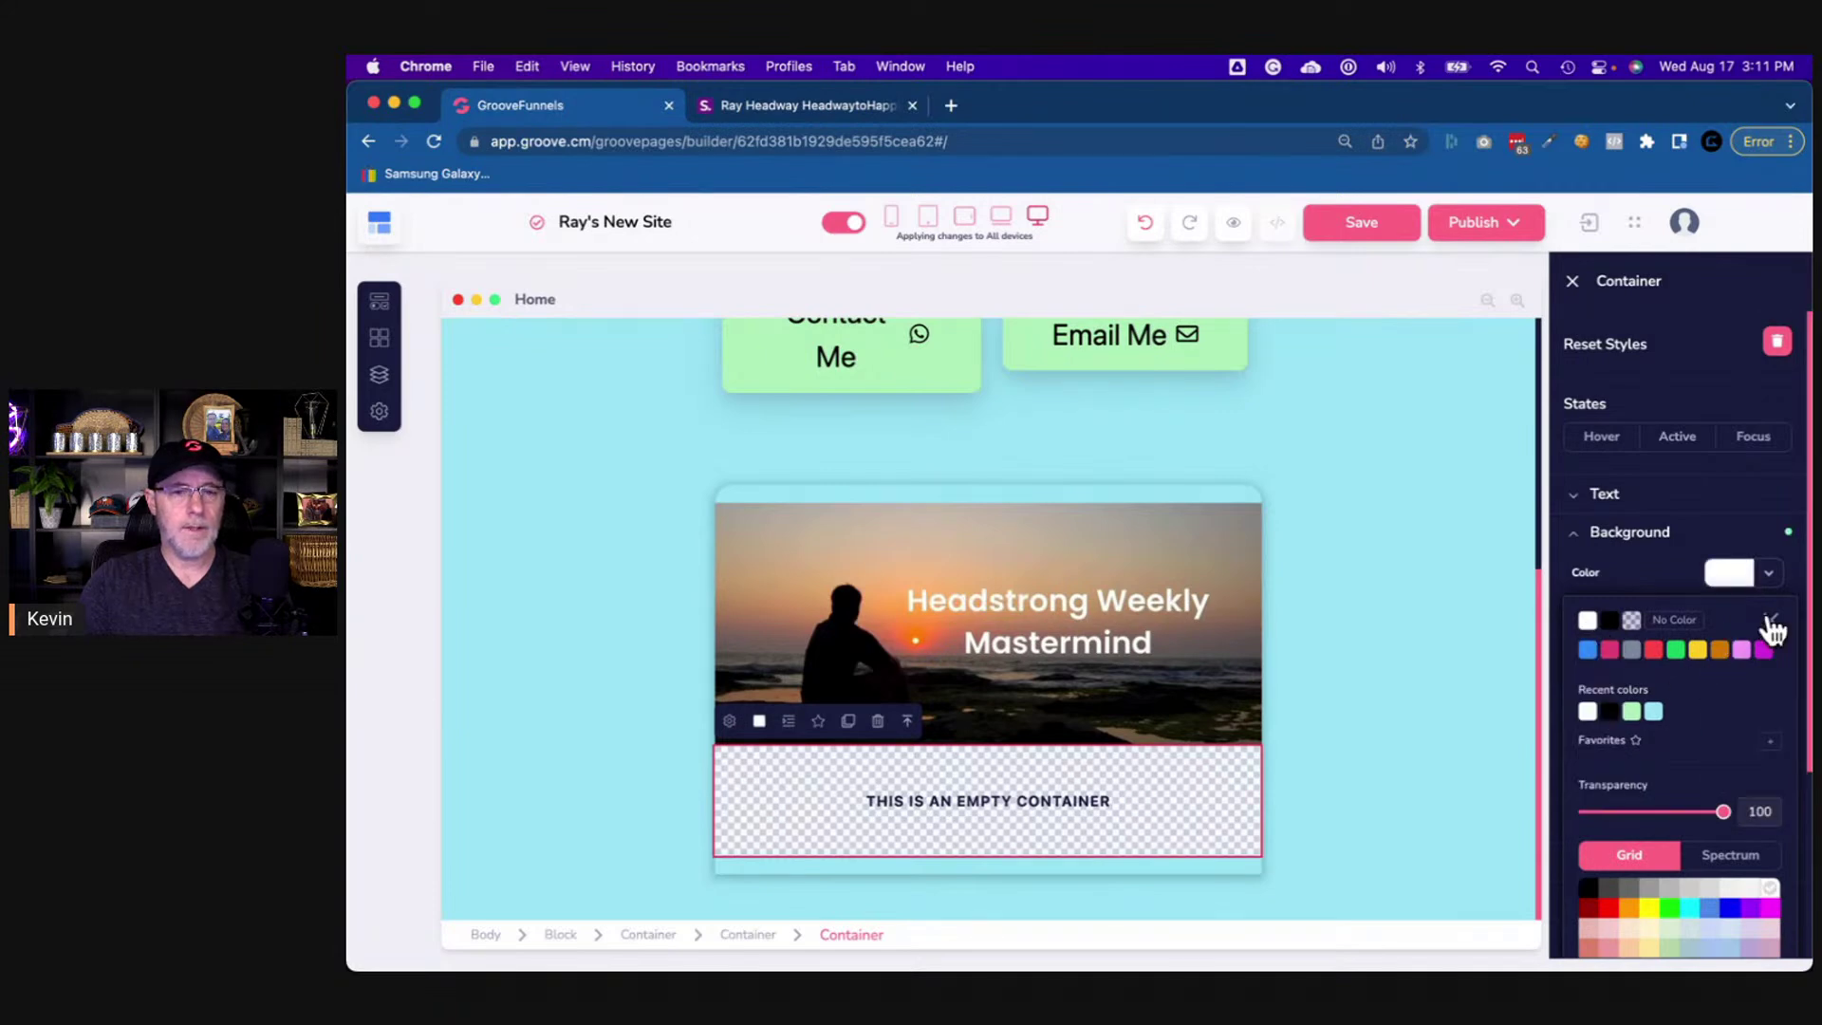
{"action": "left_click", "coordinate": [1771, 619]}
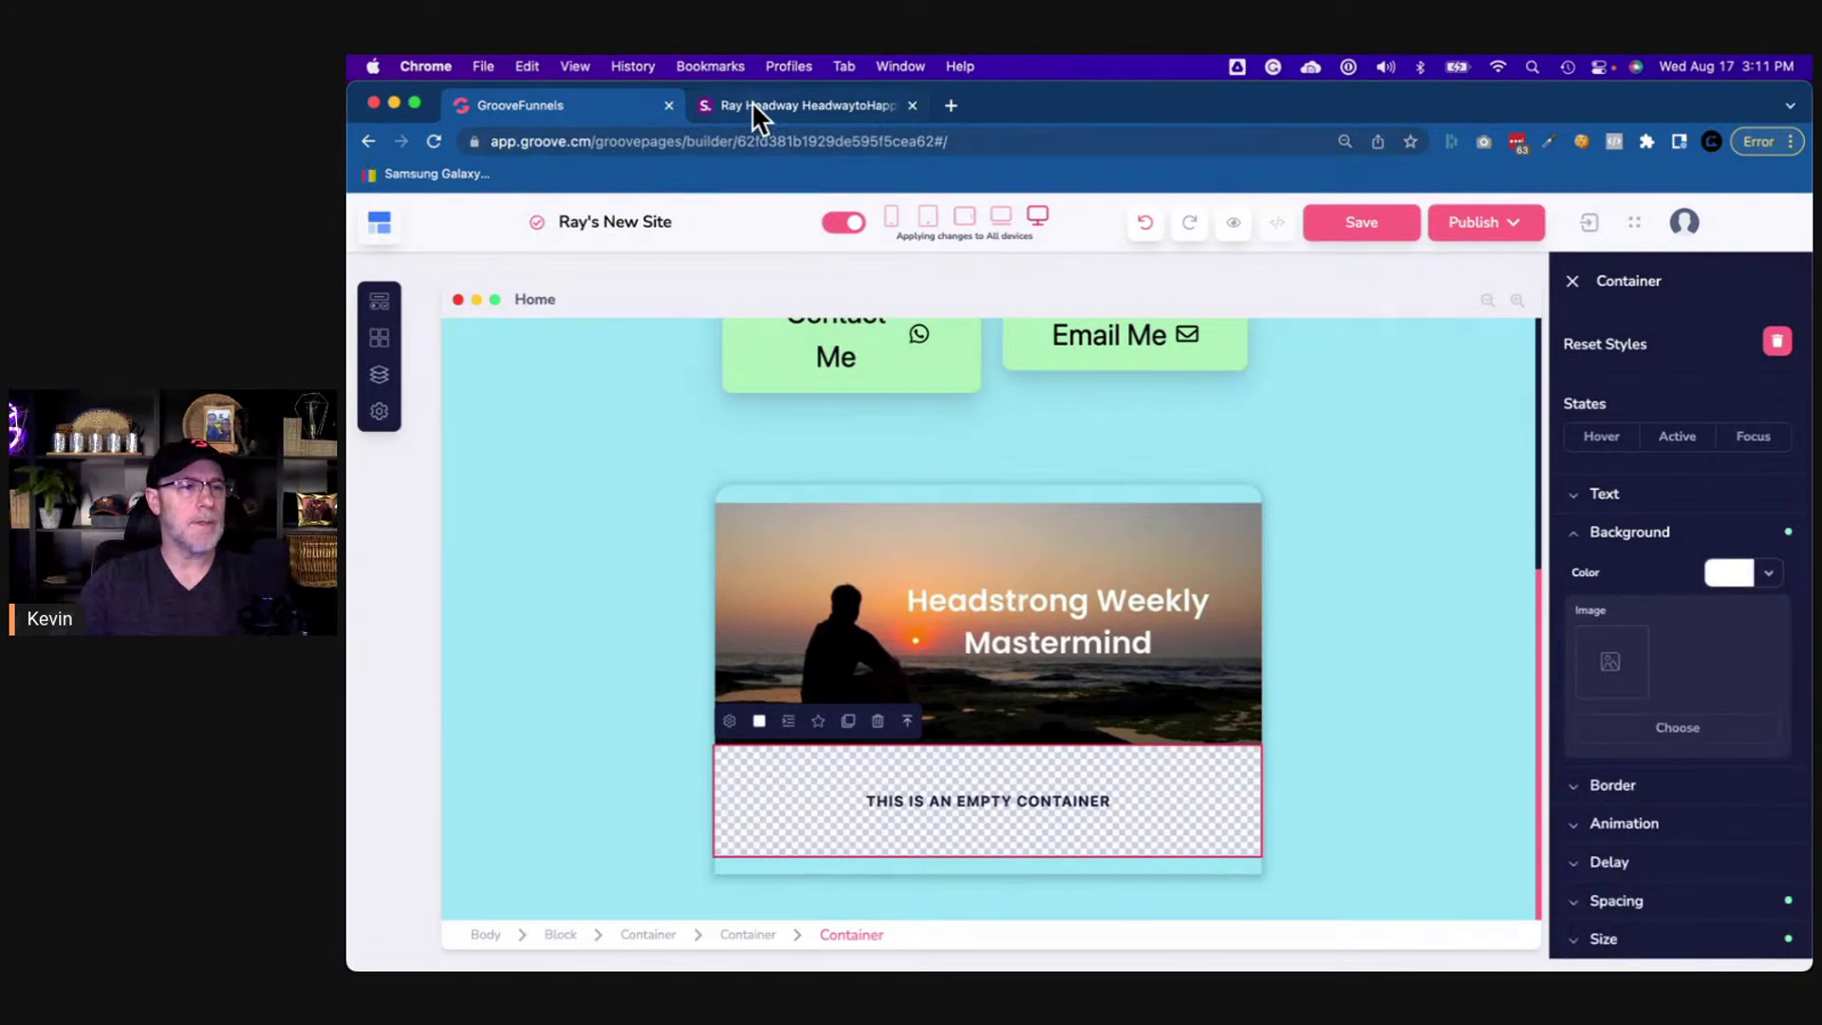
{"action": "left_click", "coordinate": [753, 105]}
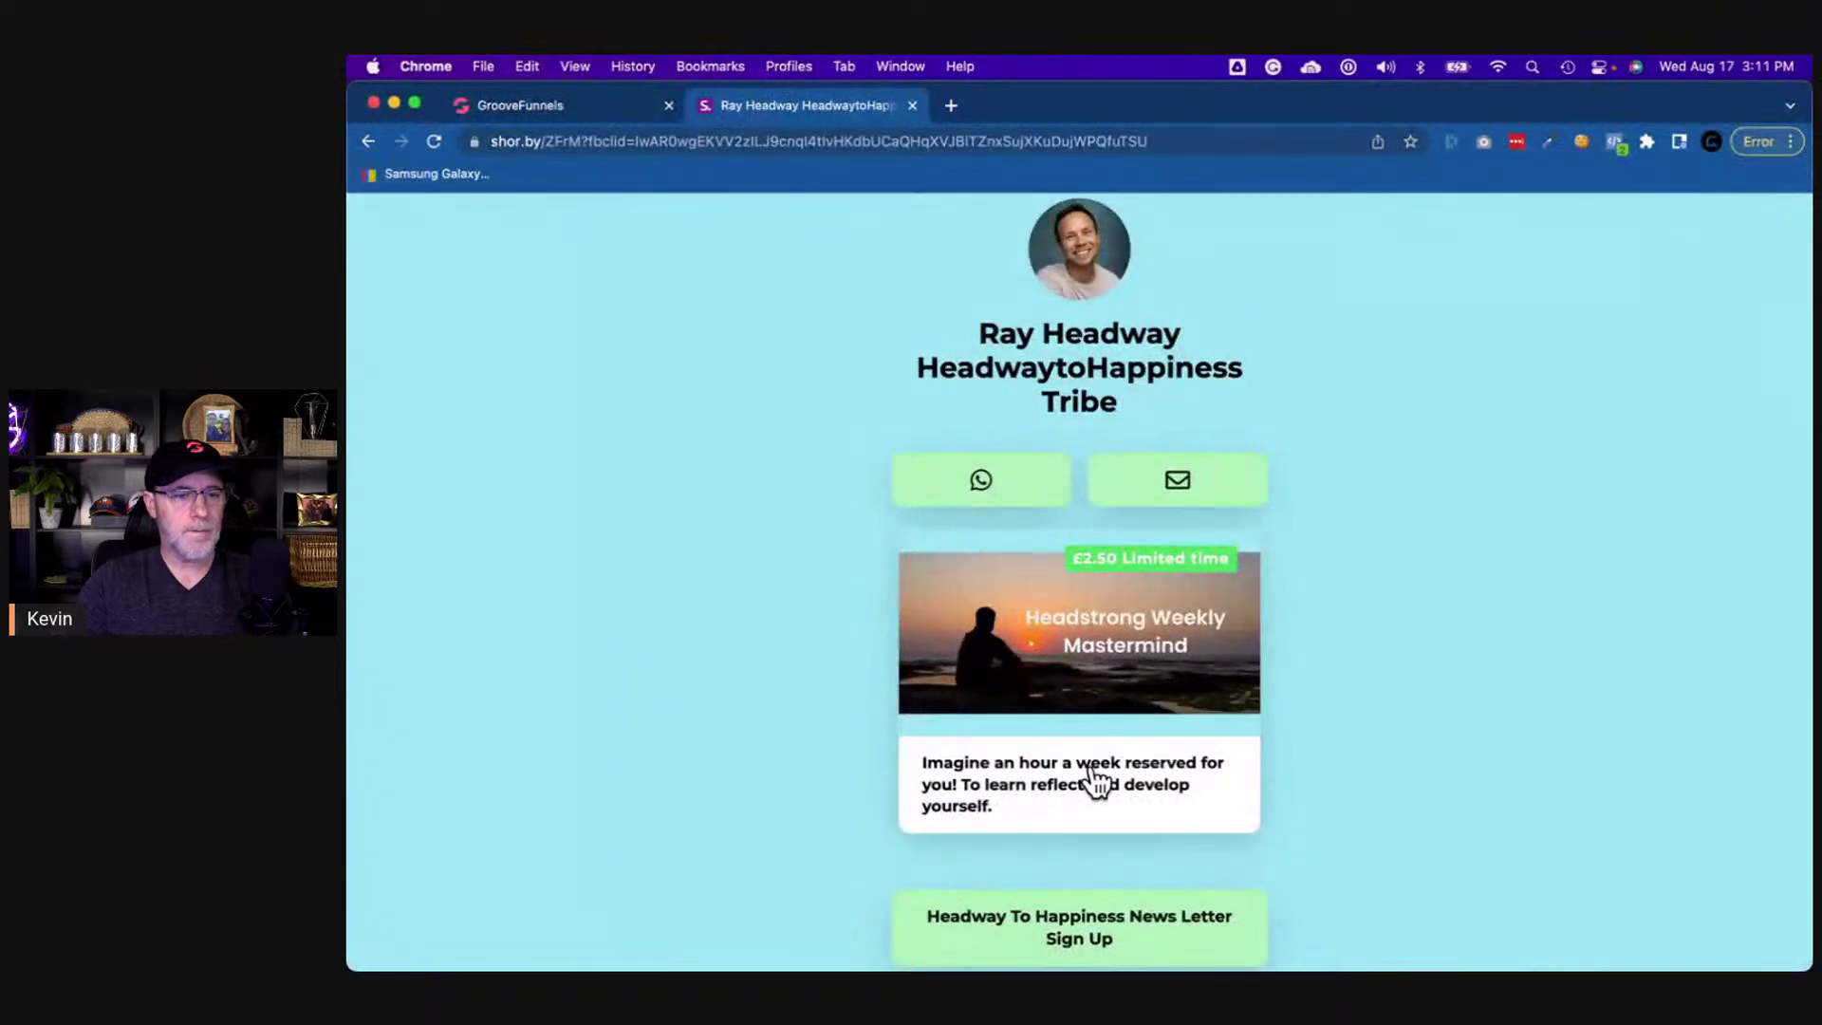
{"action": "left_click", "coordinate": [547, 109]}
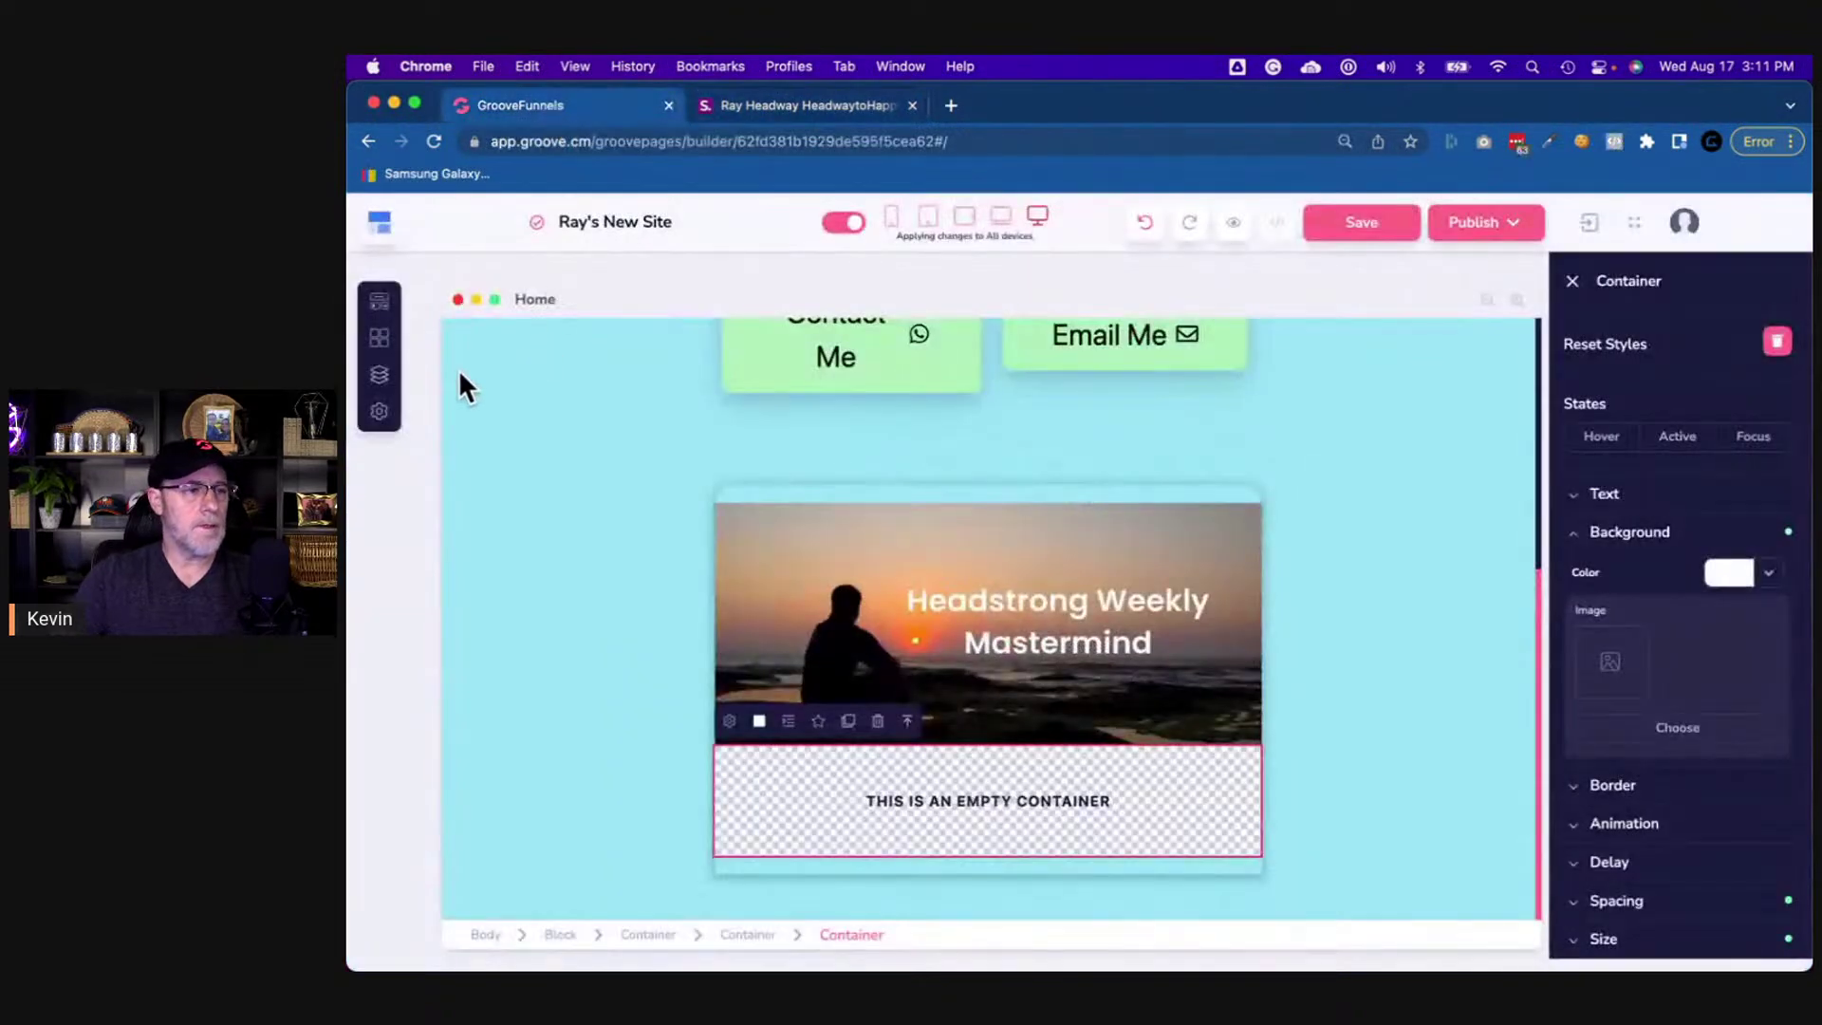
- Place an H3 heading inside the empty container and start editing its placeholder text
{"action": "left_click", "coordinate": [380, 301]}
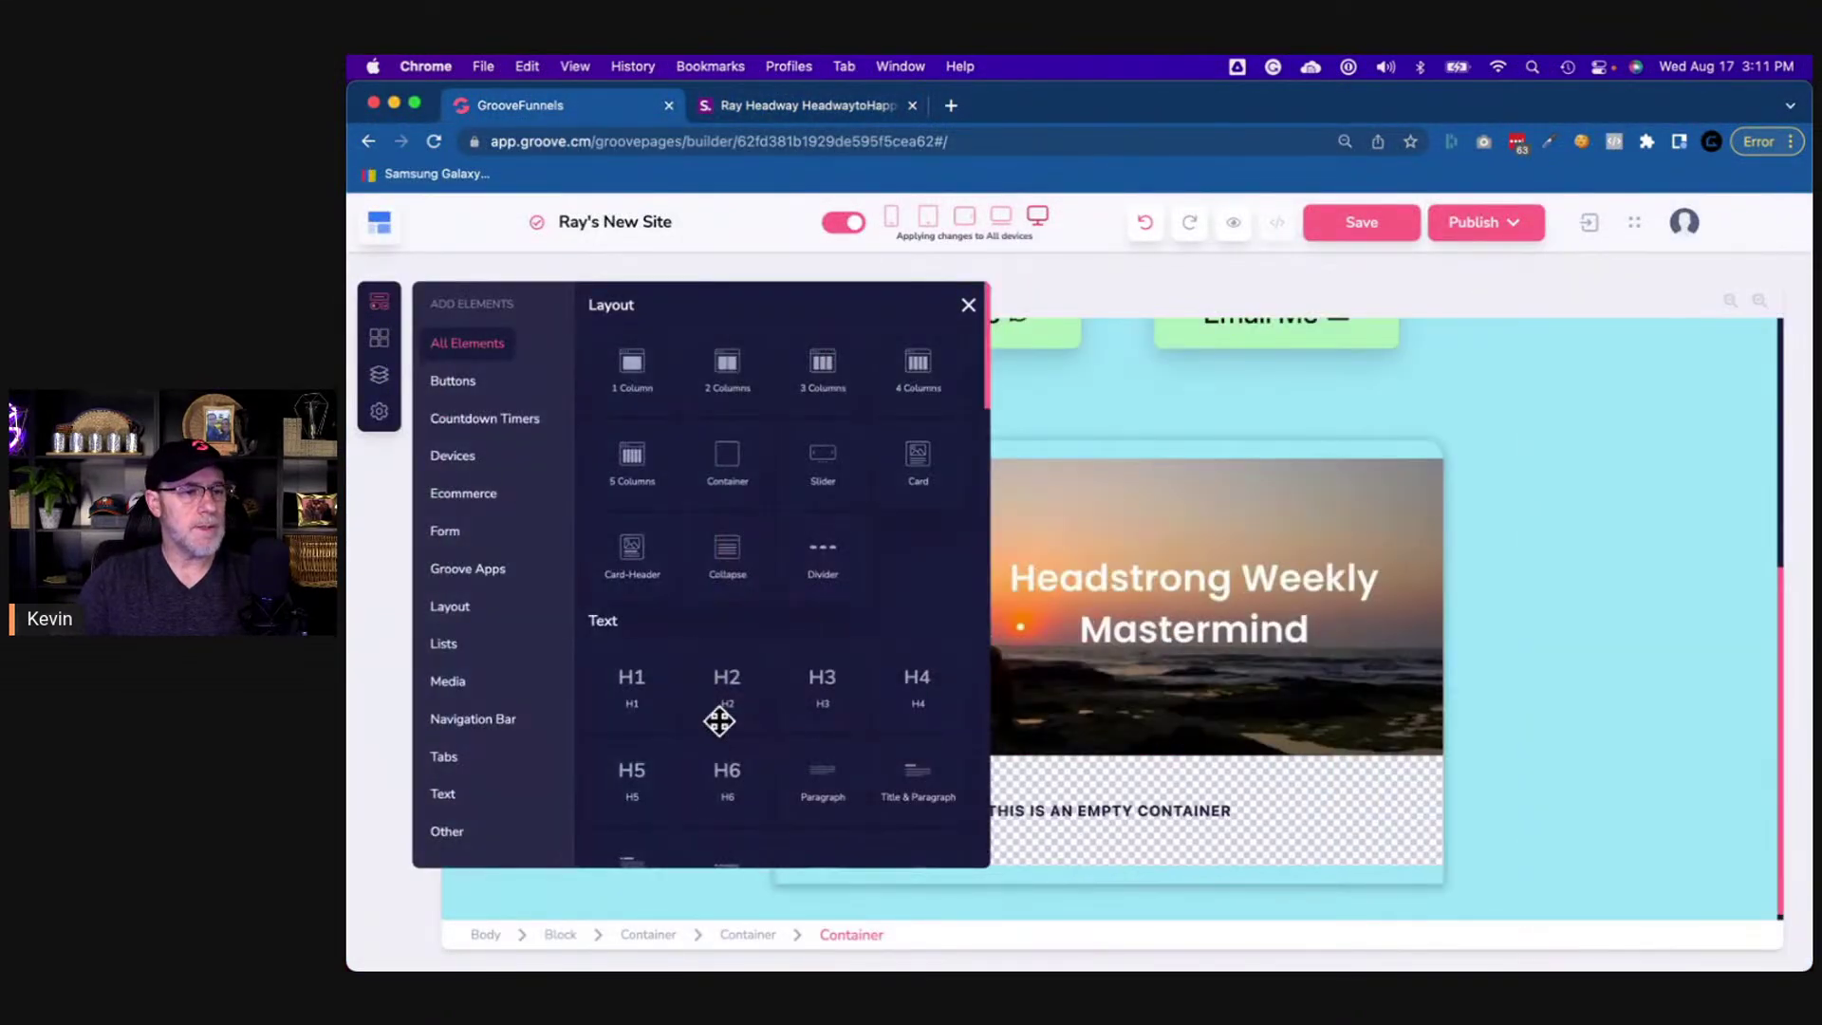
{"action": "scroll", "coordinate": [720, 732], "scroll_direction": "down", "scroll_amount": 4}
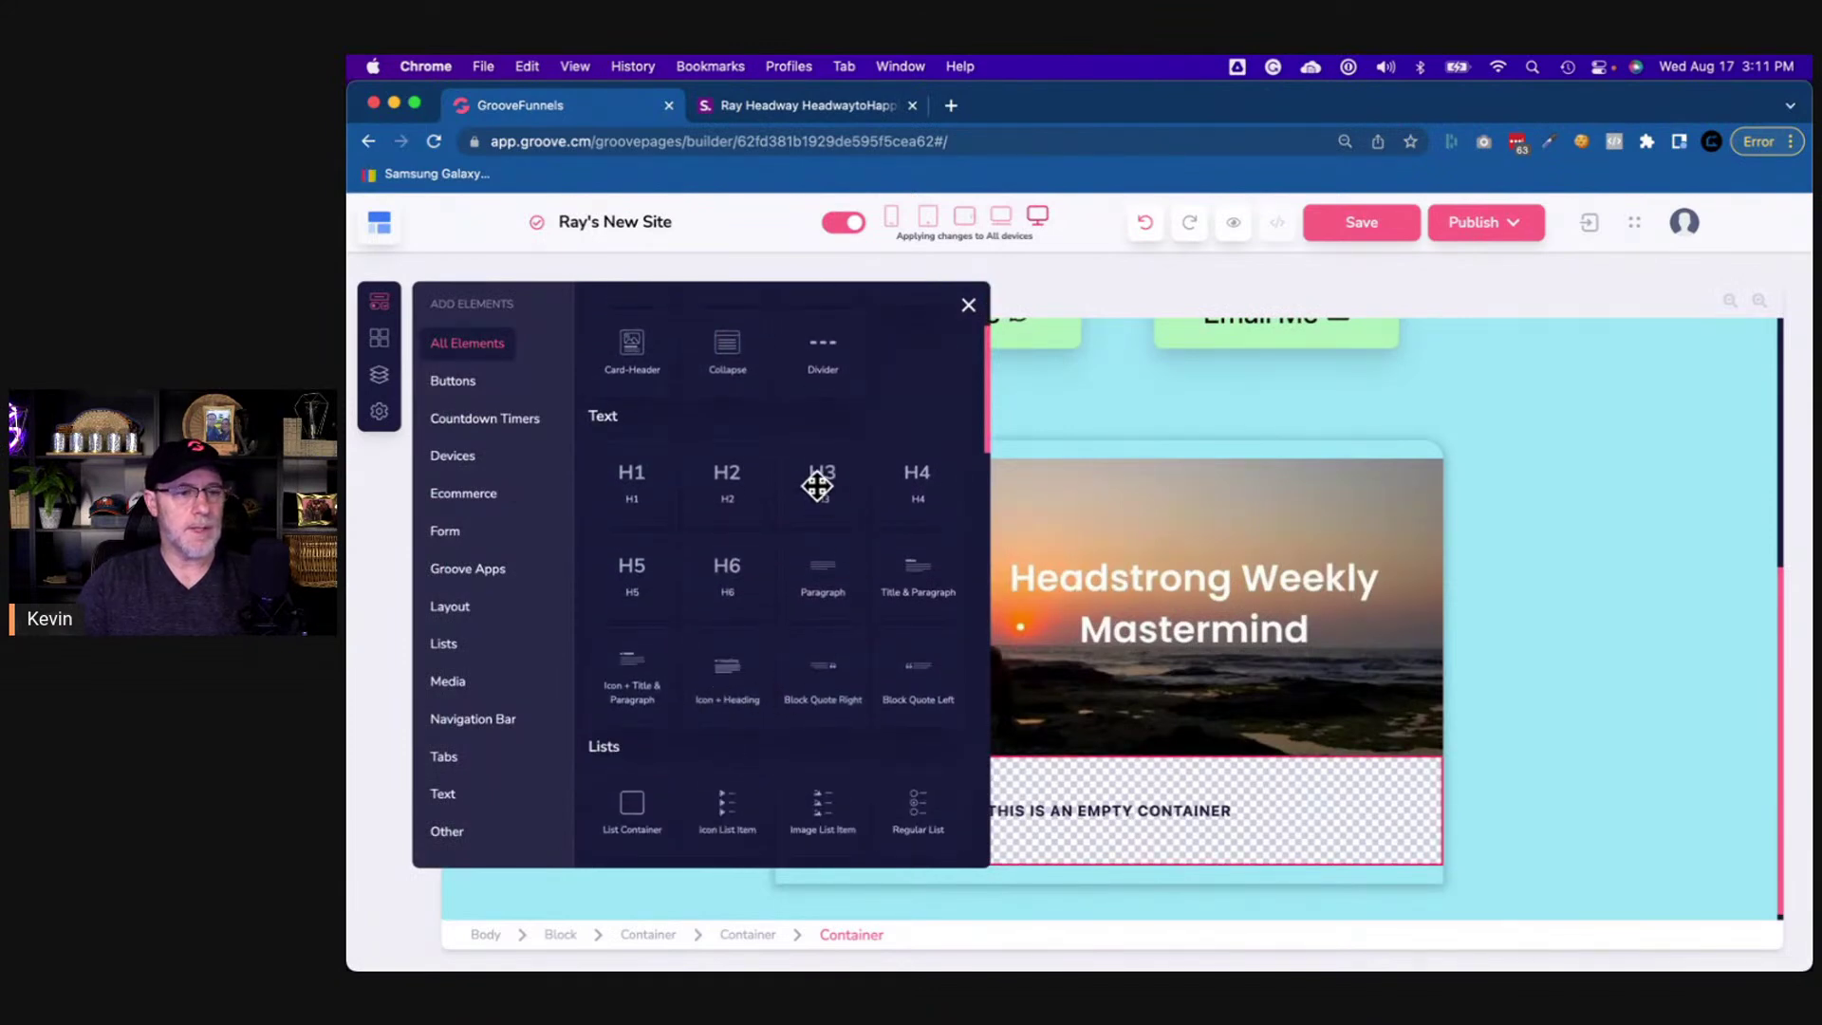
{"action": "left_click_drag", "start_coordinate": [822, 479], "coordinate": [1062, 847]}
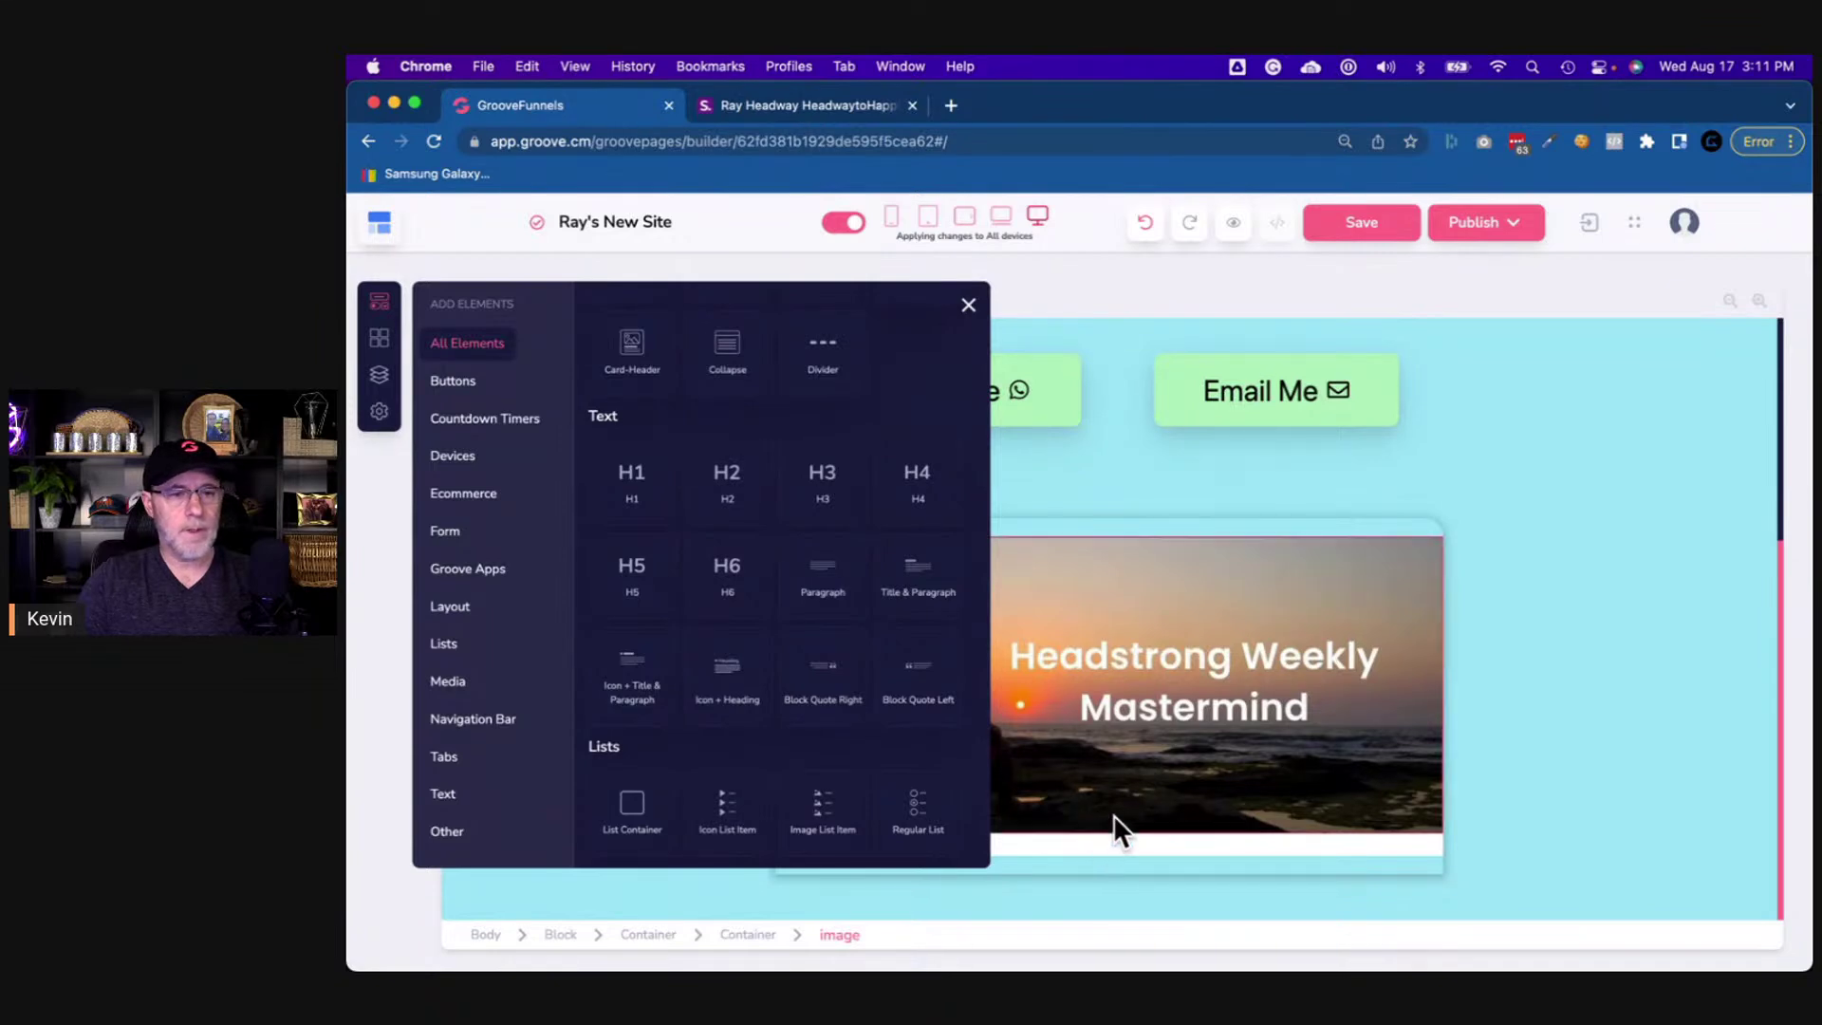
{"action": "left_click", "coordinate": [967, 305]}
{"action": "double_click", "coordinate": [806, 844]}
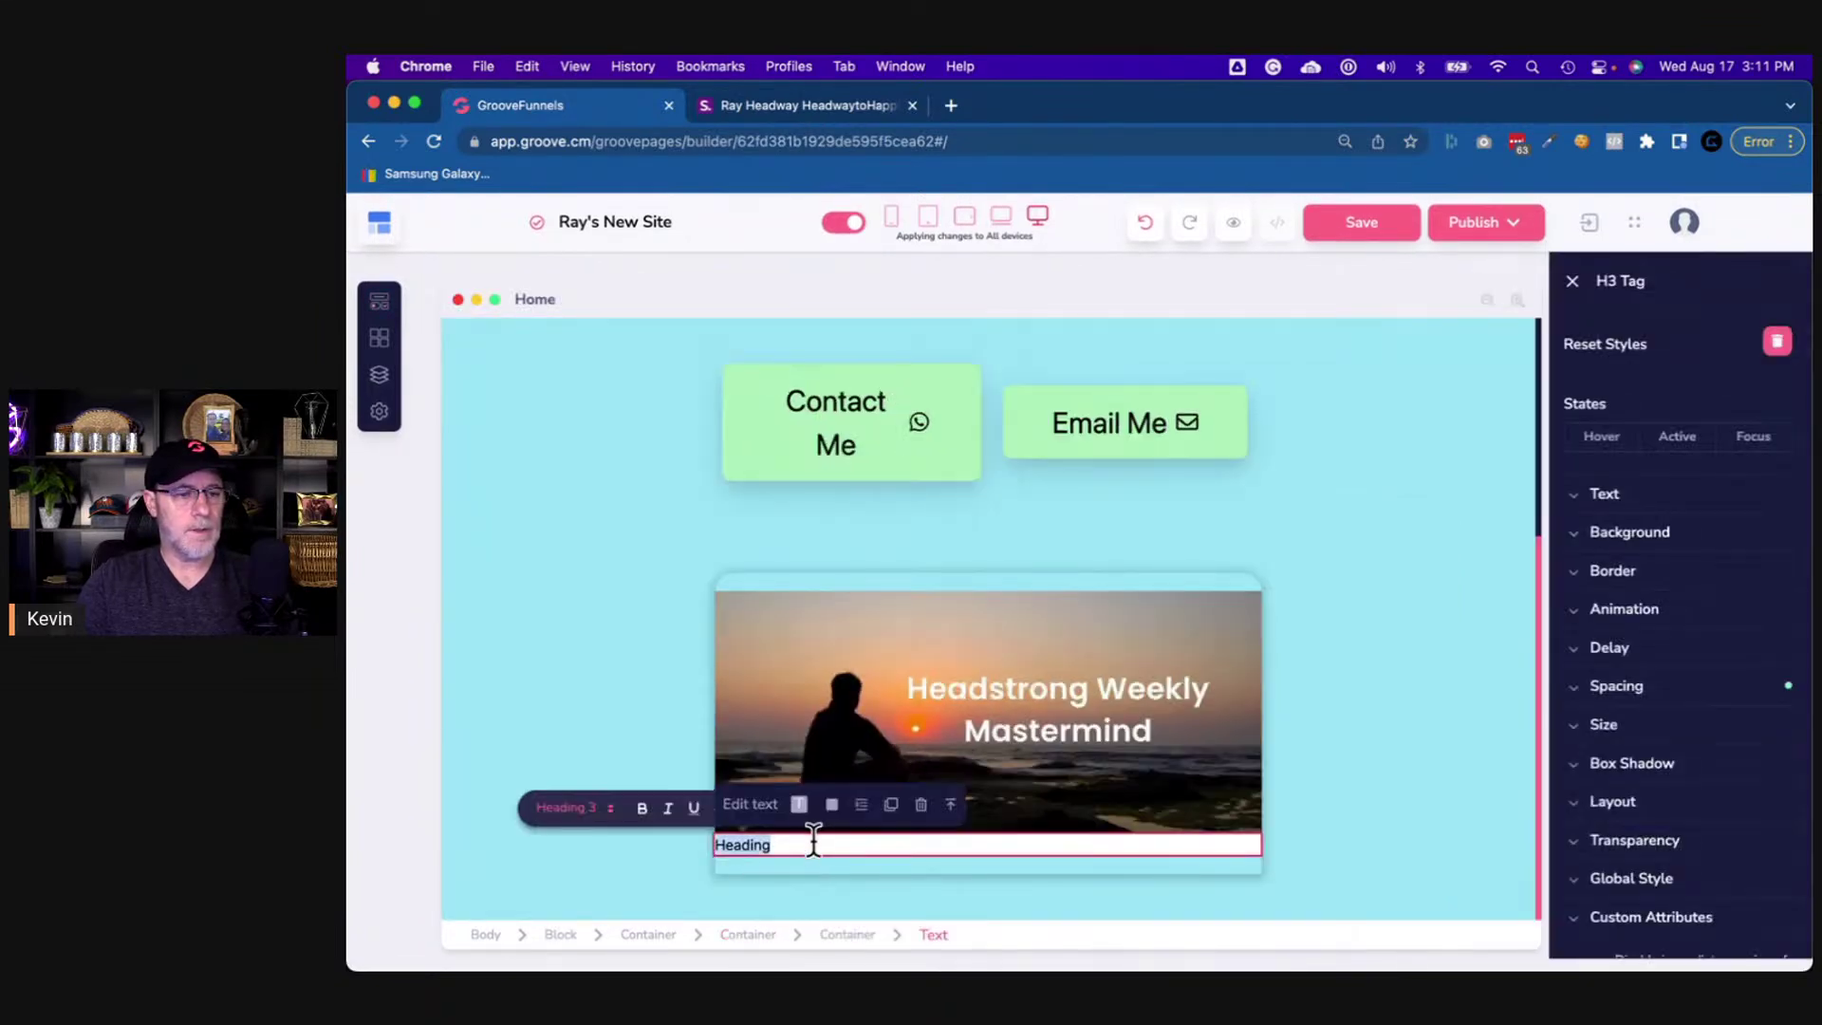
- Type 'Imagine an hour a week reserved for you! To learn, reflect and develop yourself.' as the heading
{"action": "left_click", "coordinate": [735, 103]}
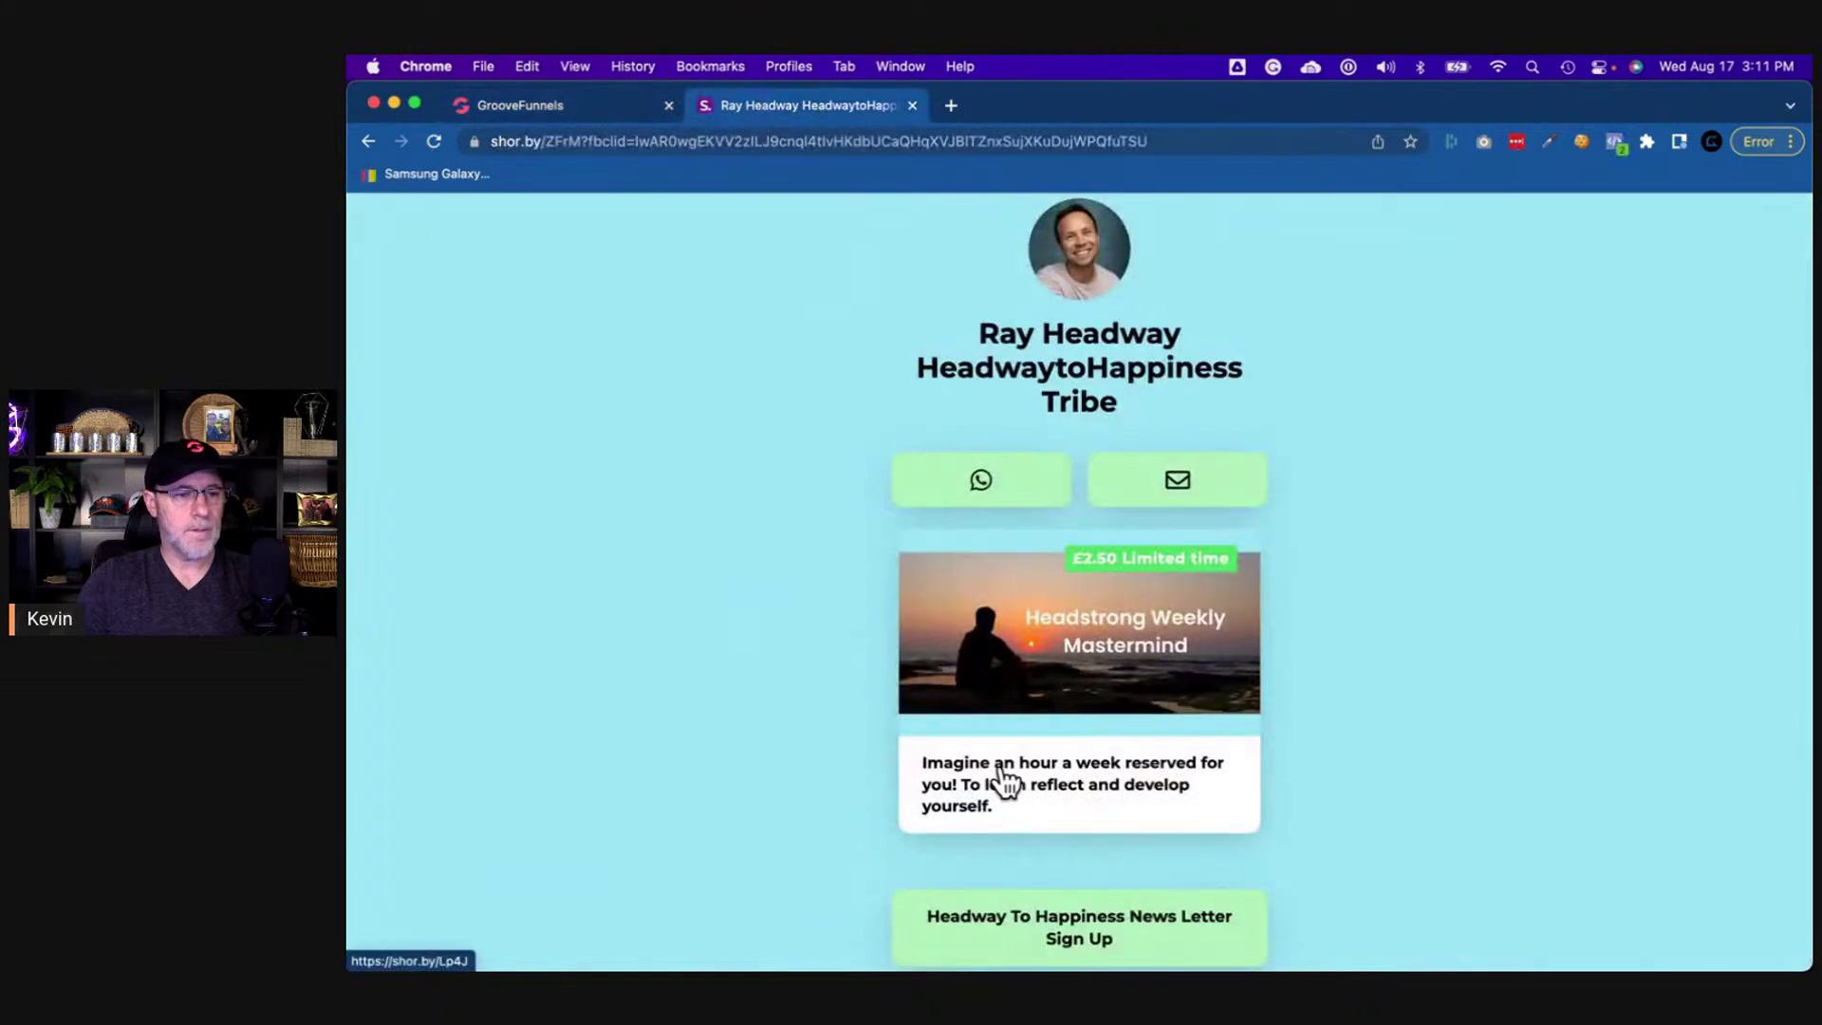
{"action": "left_click", "coordinate": [944, 770]}
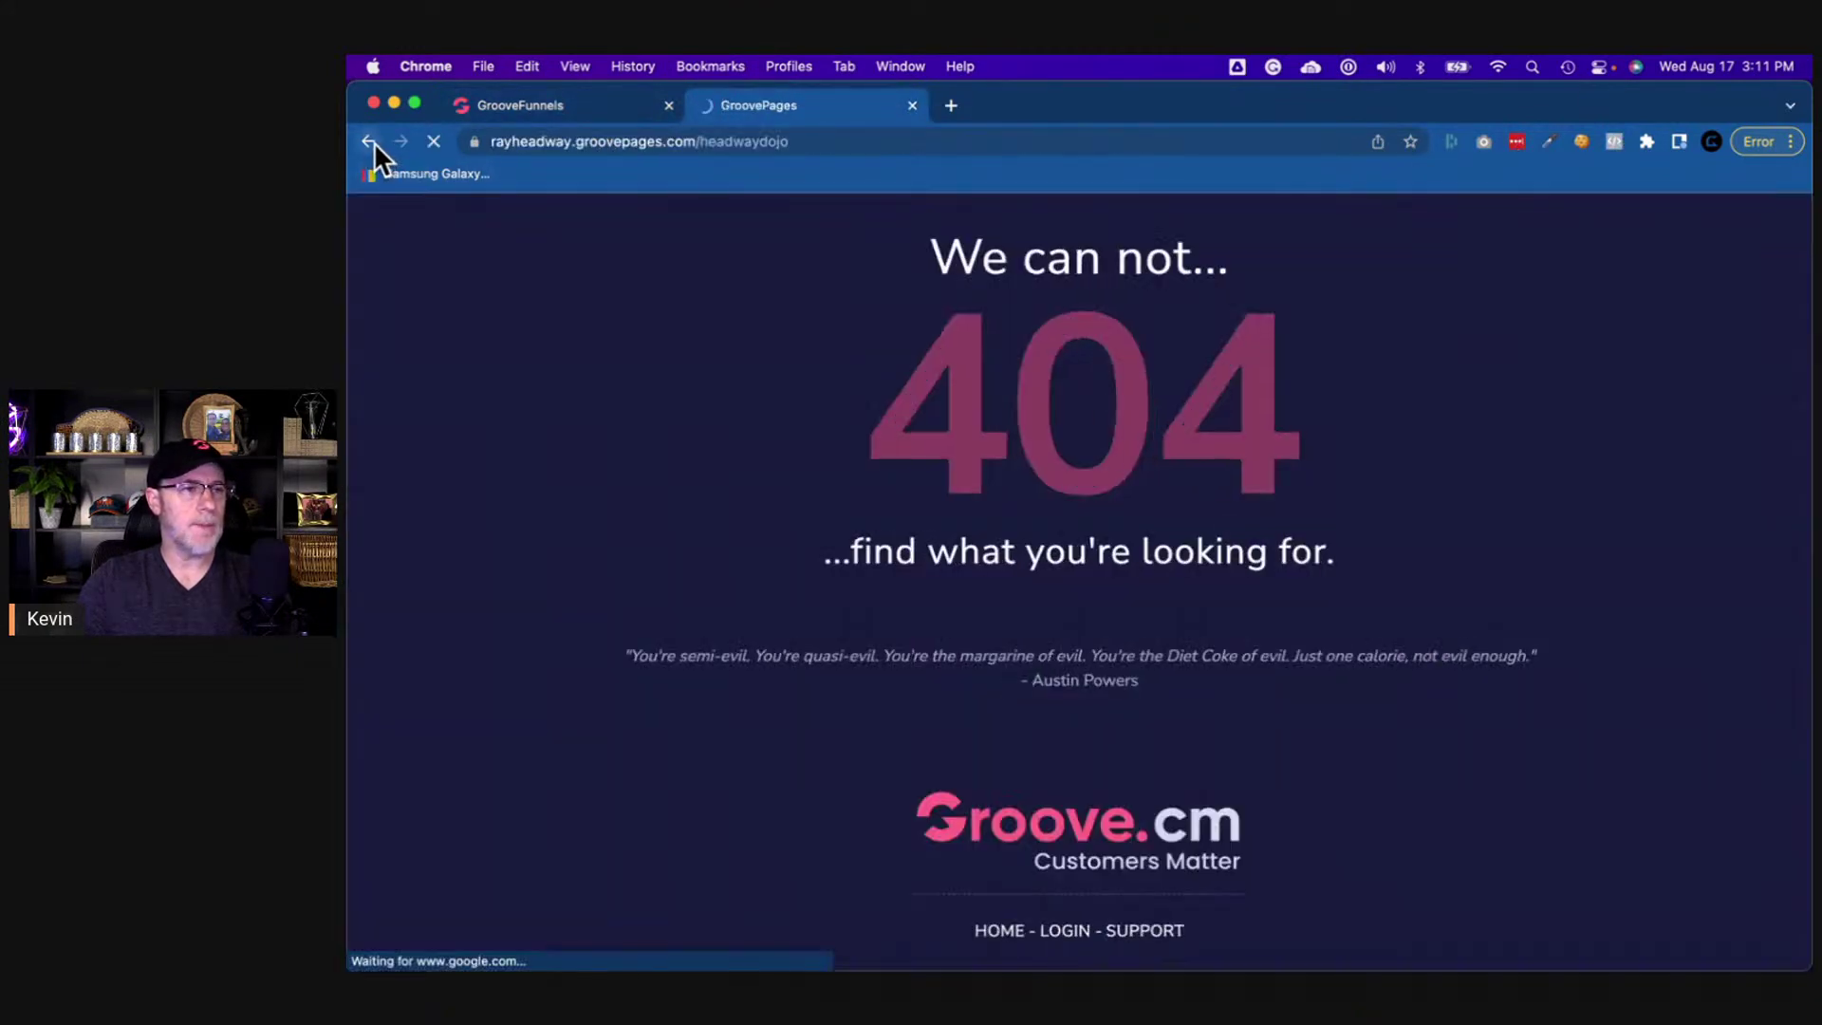
{"action": "left_click", "coordinate": [370, 142]}
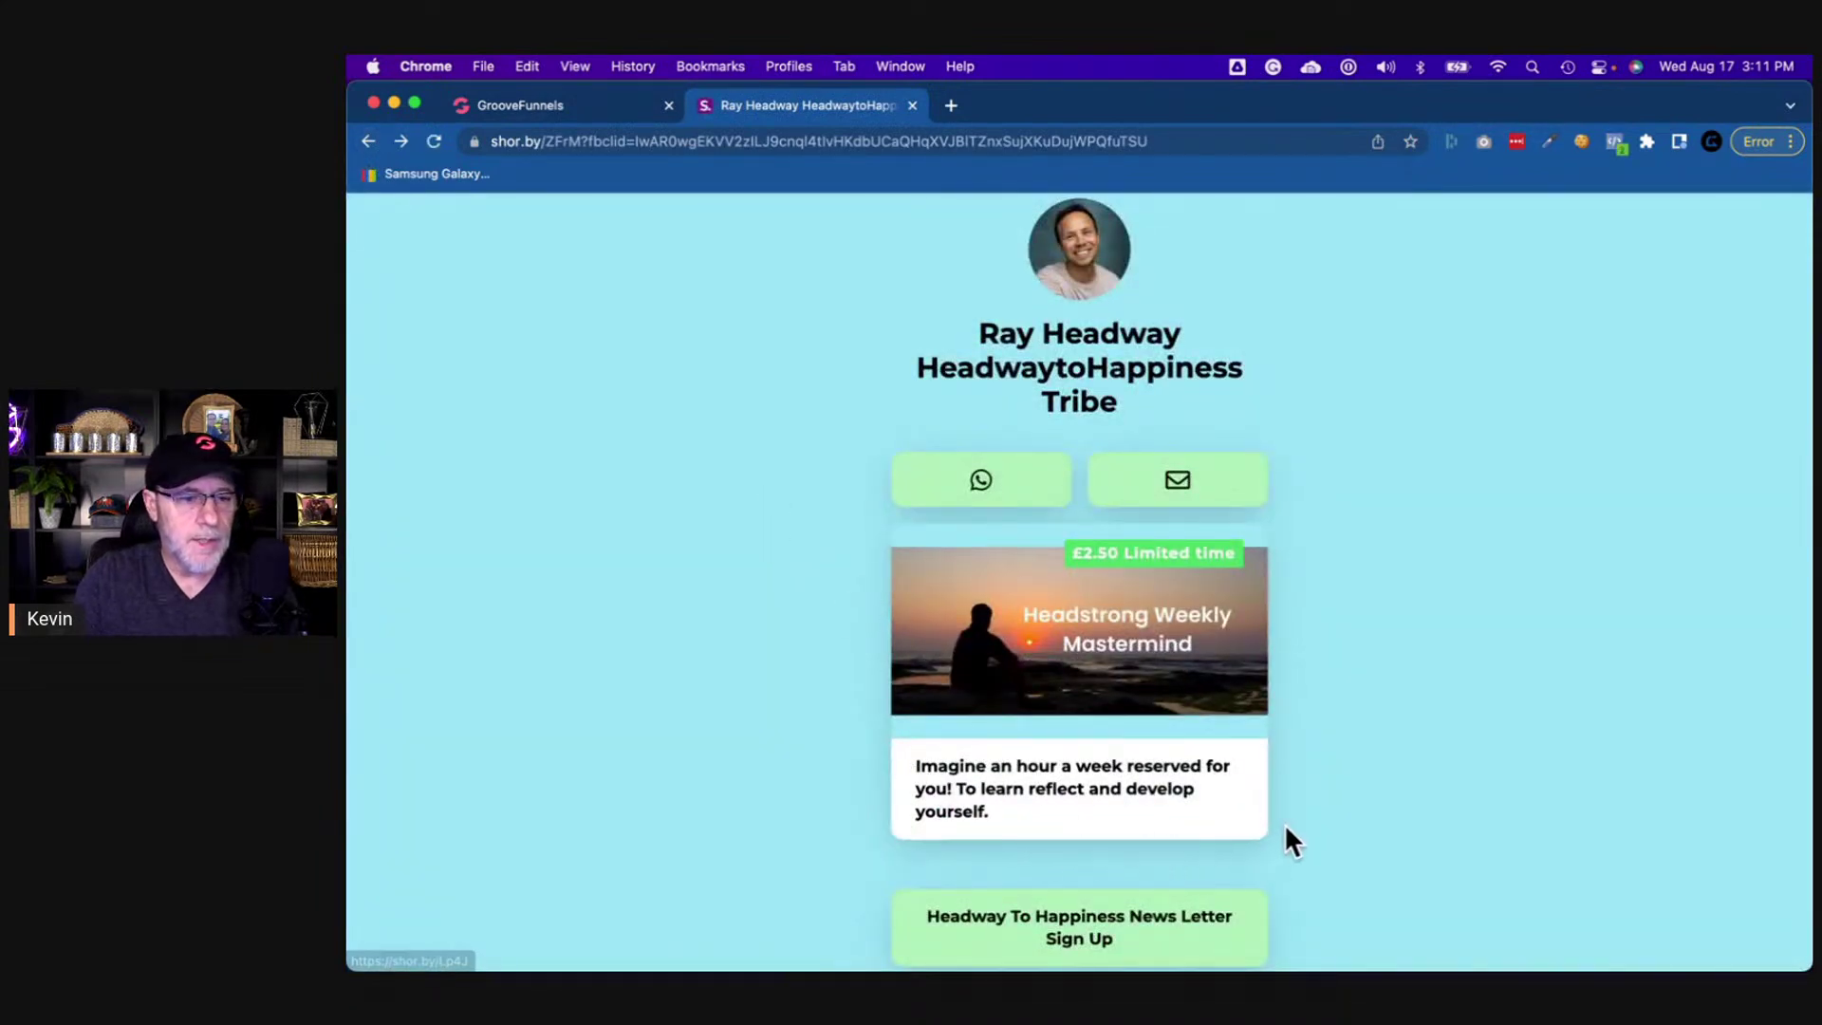
{"action": "left_click", "coordinate": [531, 105]}
{"action": "type", "text": "Imagine an hour a week reserved for you."}
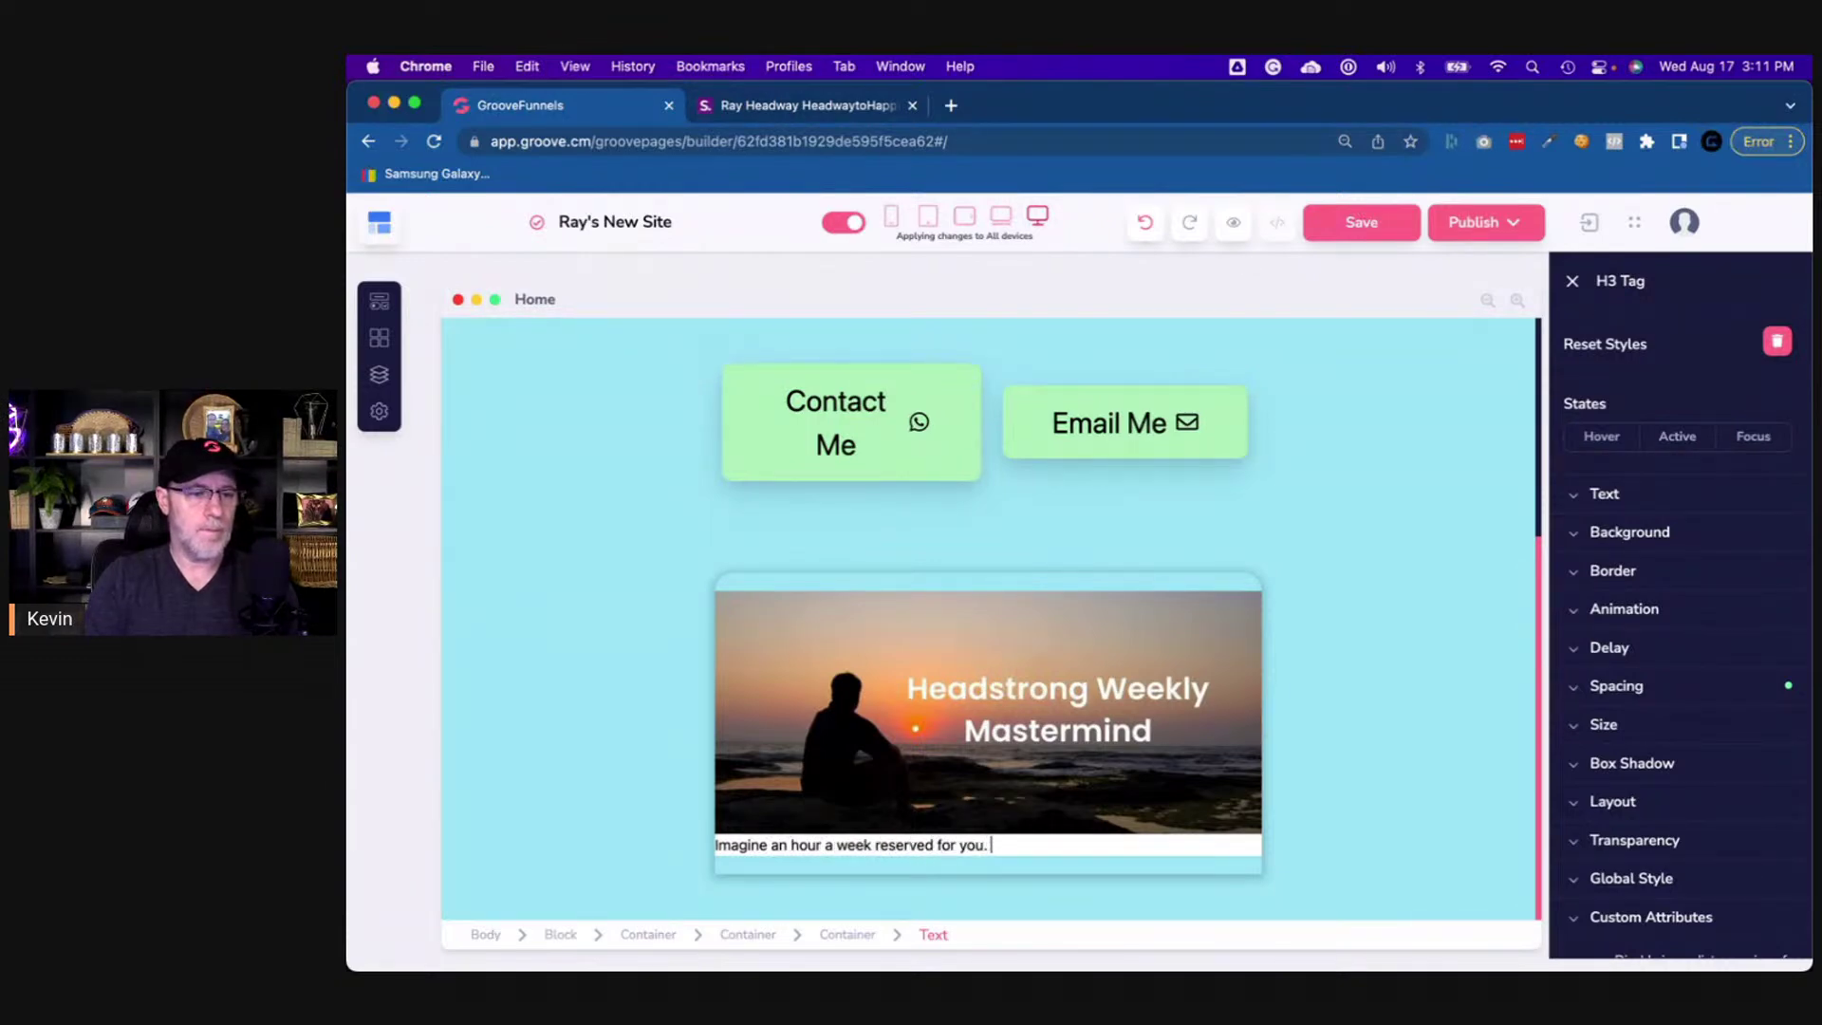
{"action": "left_click", "coordinate": [831, 98]}
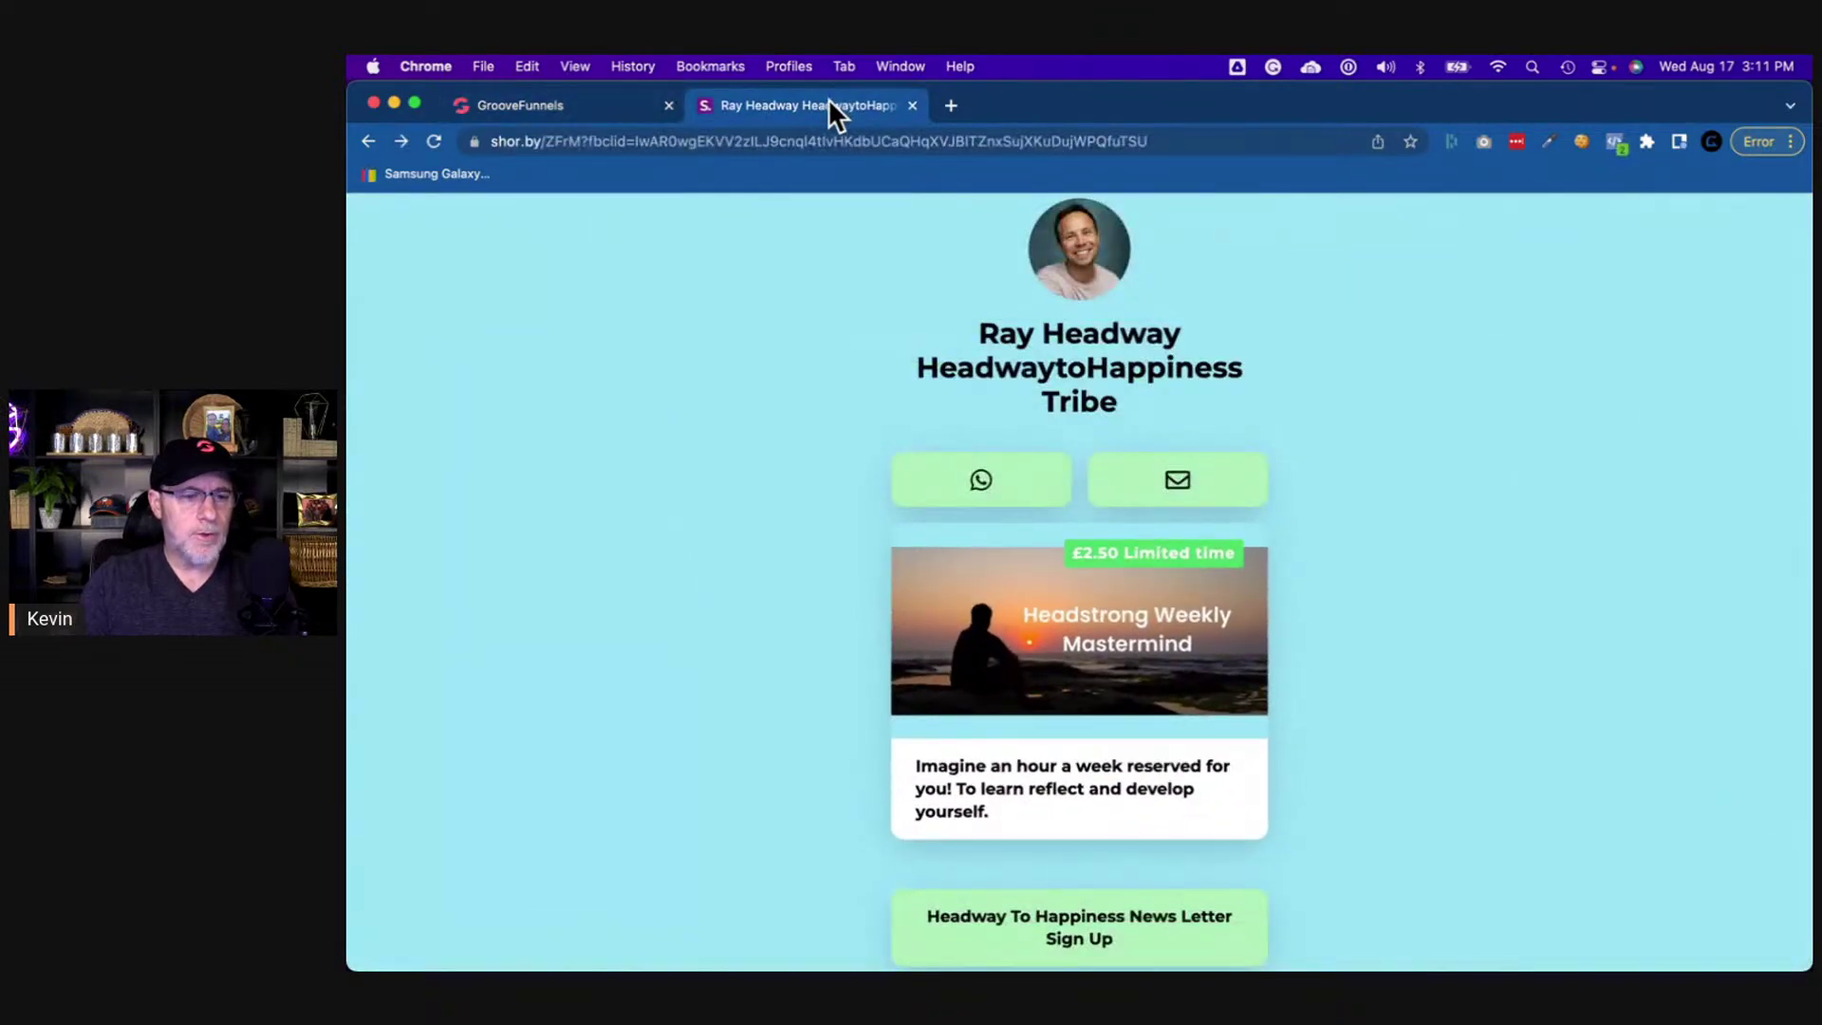
{"action": "left_click", "coordinate": [543, 104]}
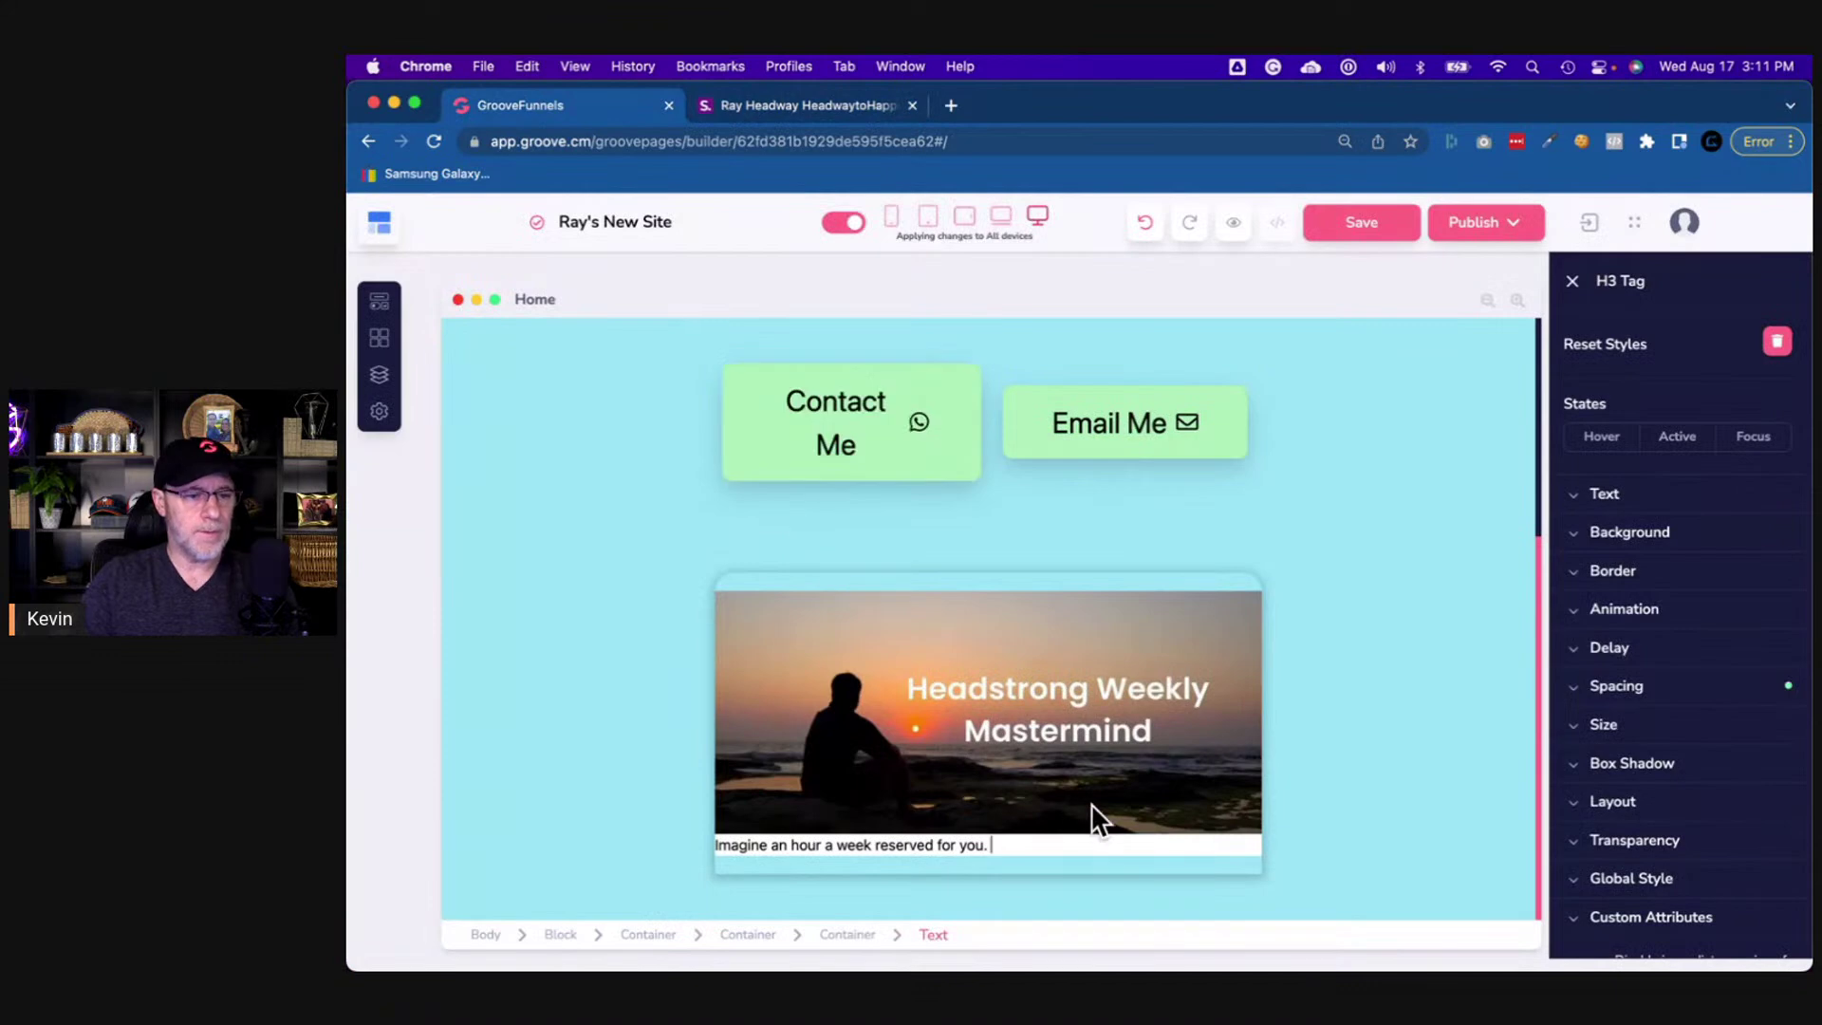
{"action": "key", "text": "BackSpace"}
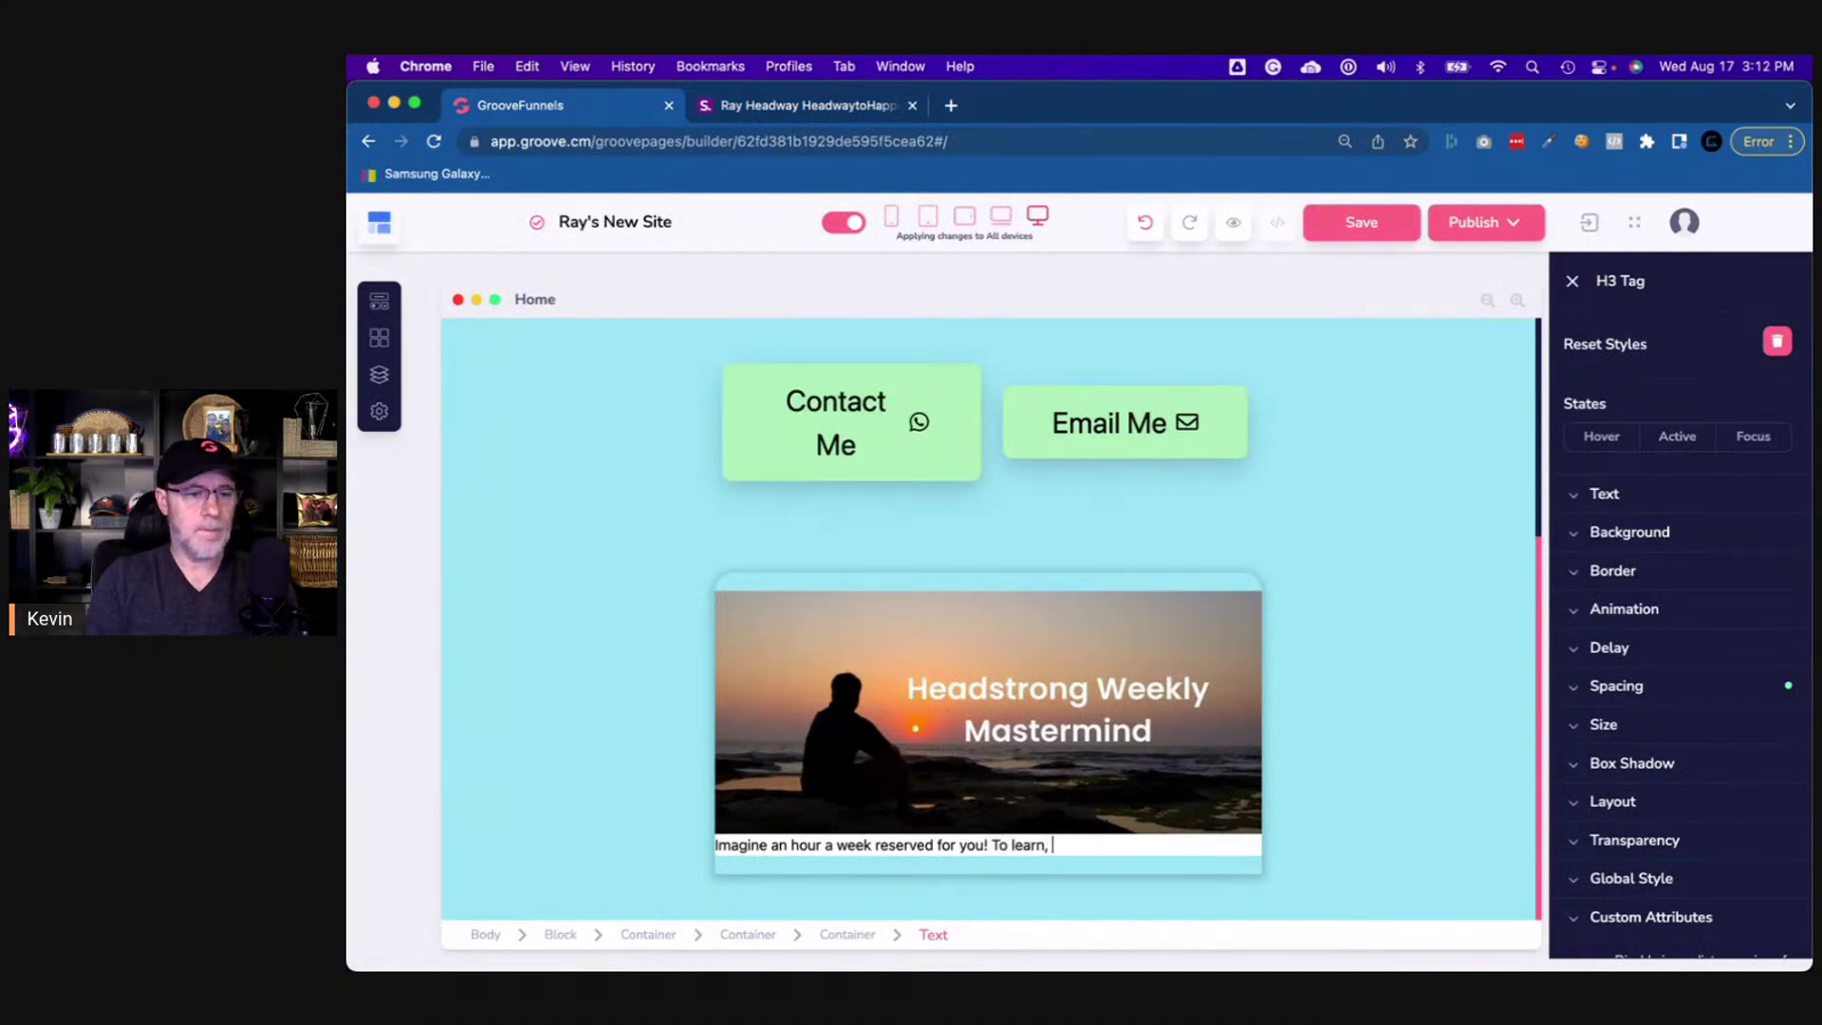
{"action": "left_click", "coordinate": [805, 106]}
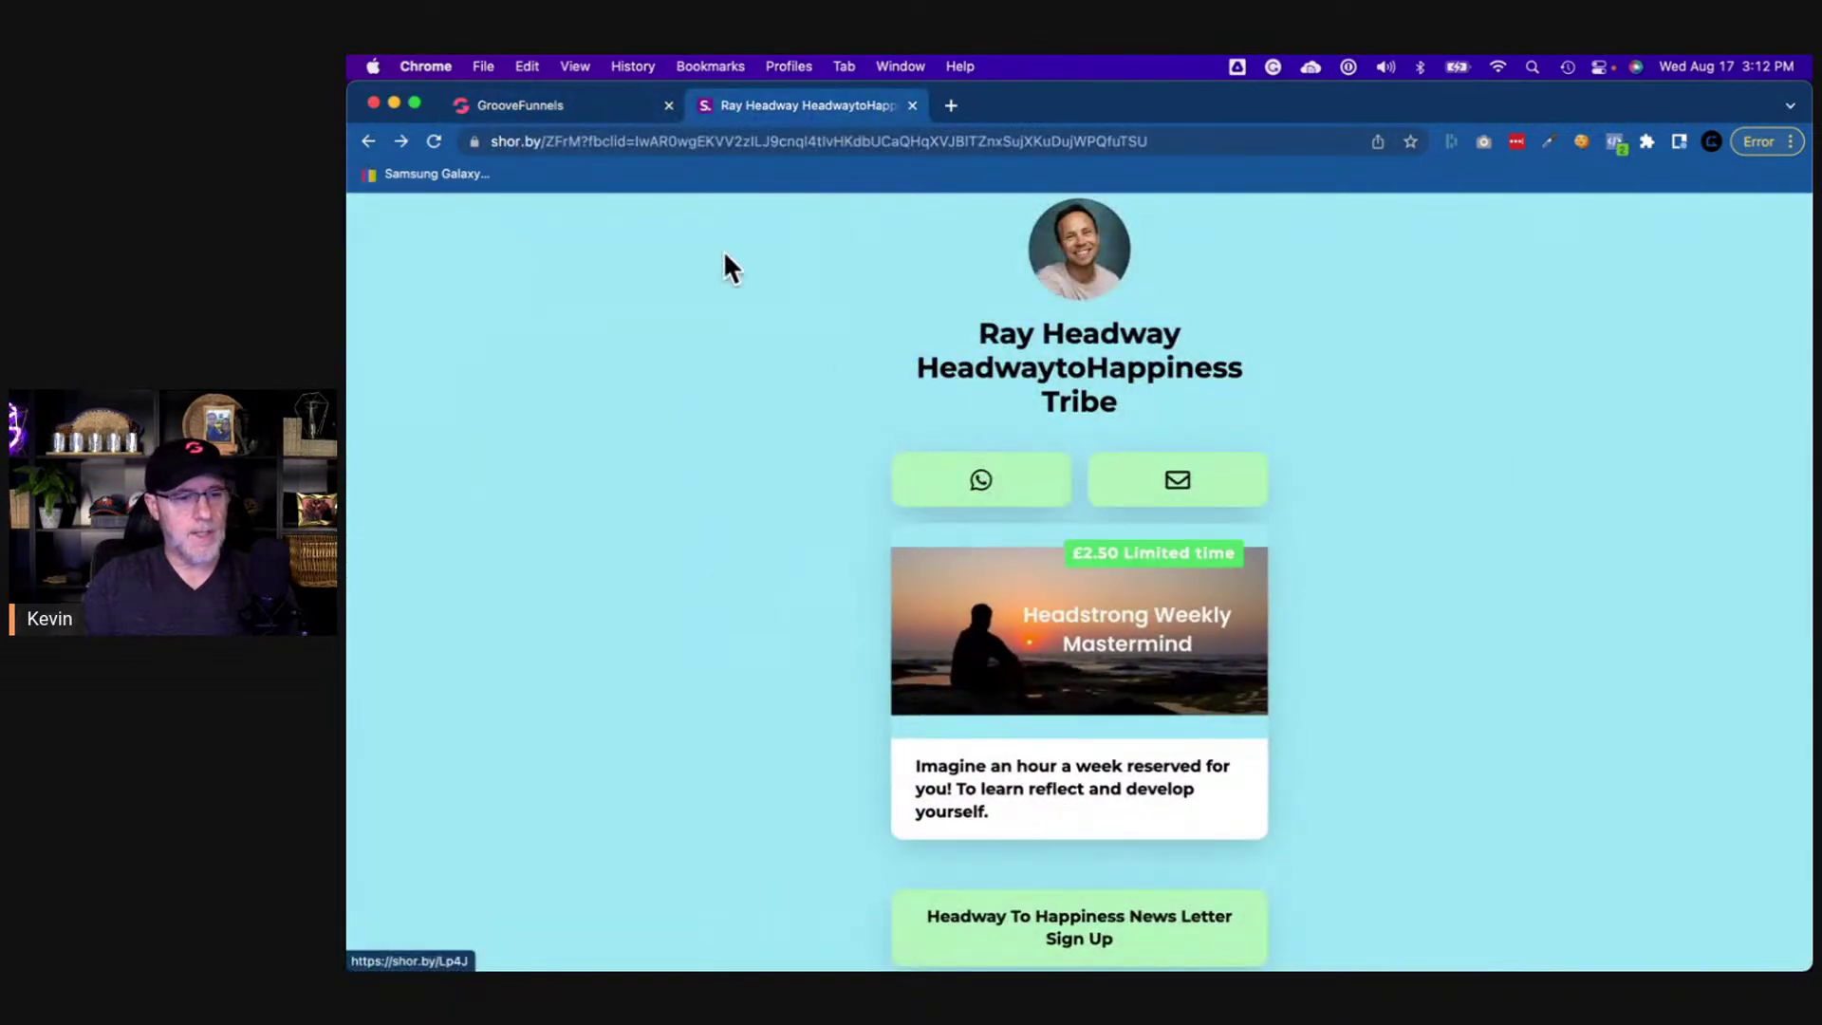
{"action": "left_click", "coordinate": [588, 110]}
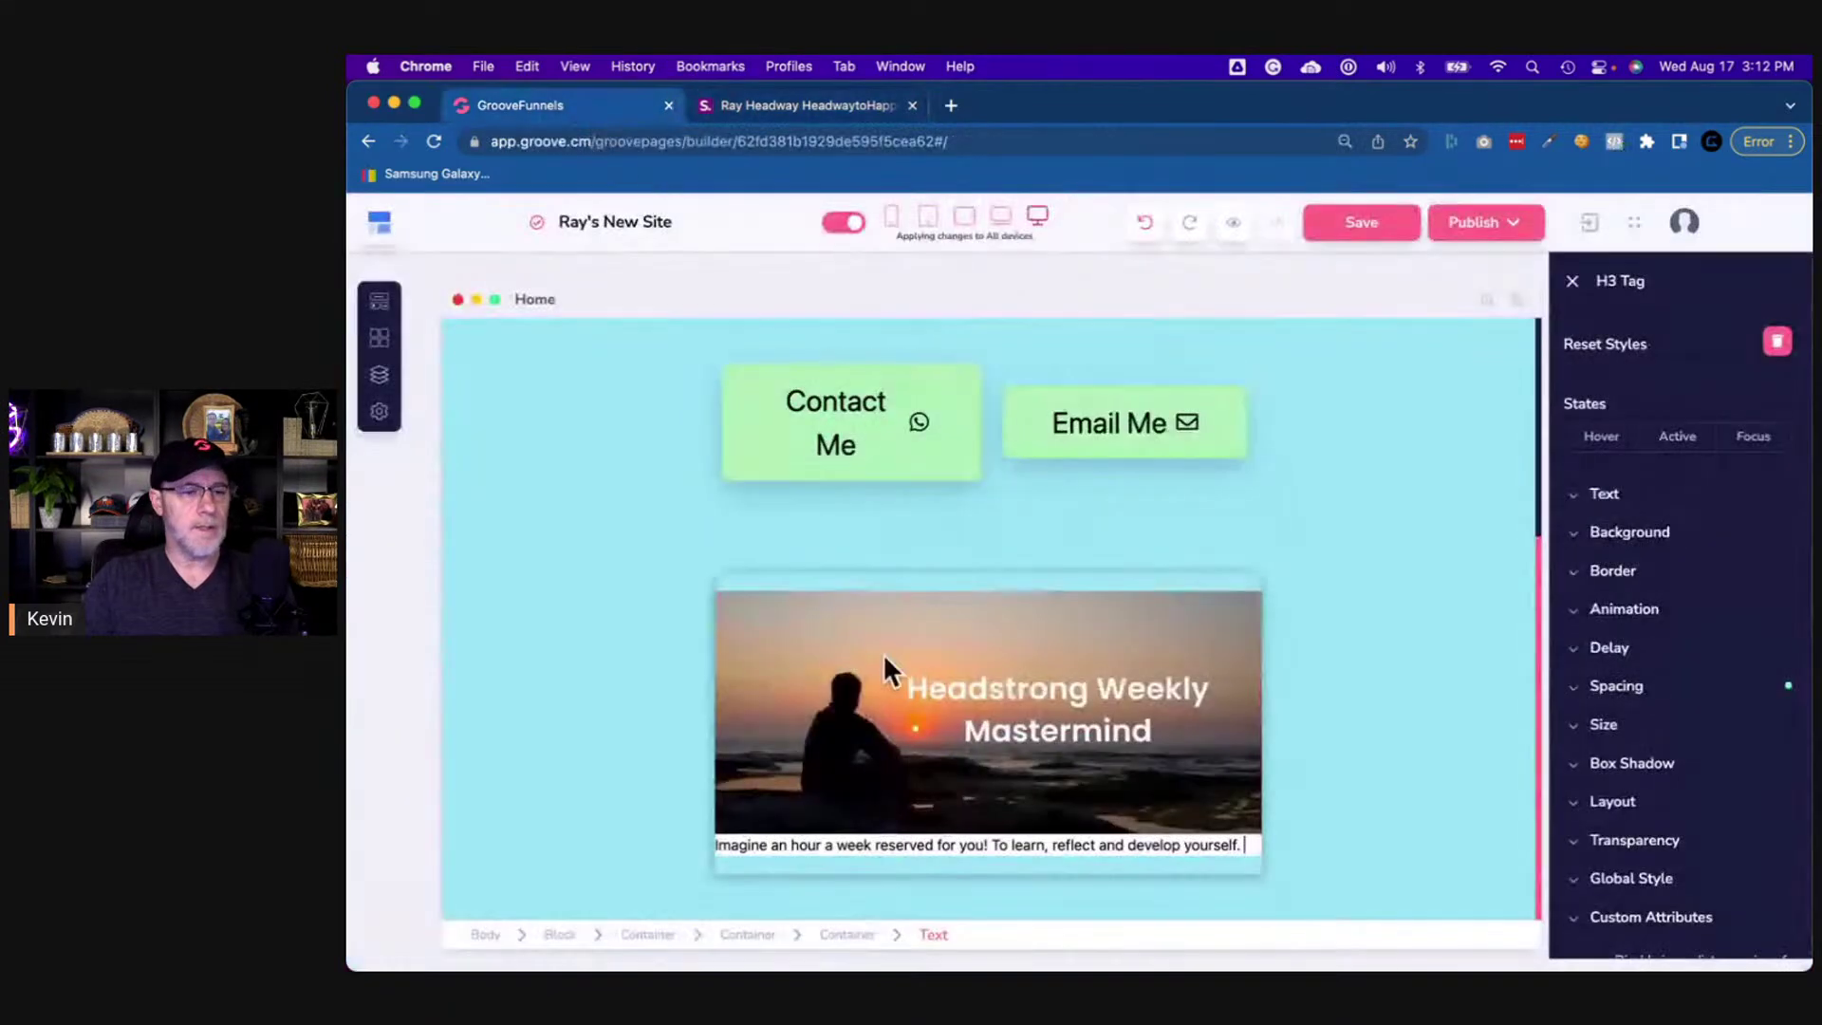
- Set the description heading's font weight to Semibold and its size to 20
{"action": "triple_click", "coordinate": [947, 847]}
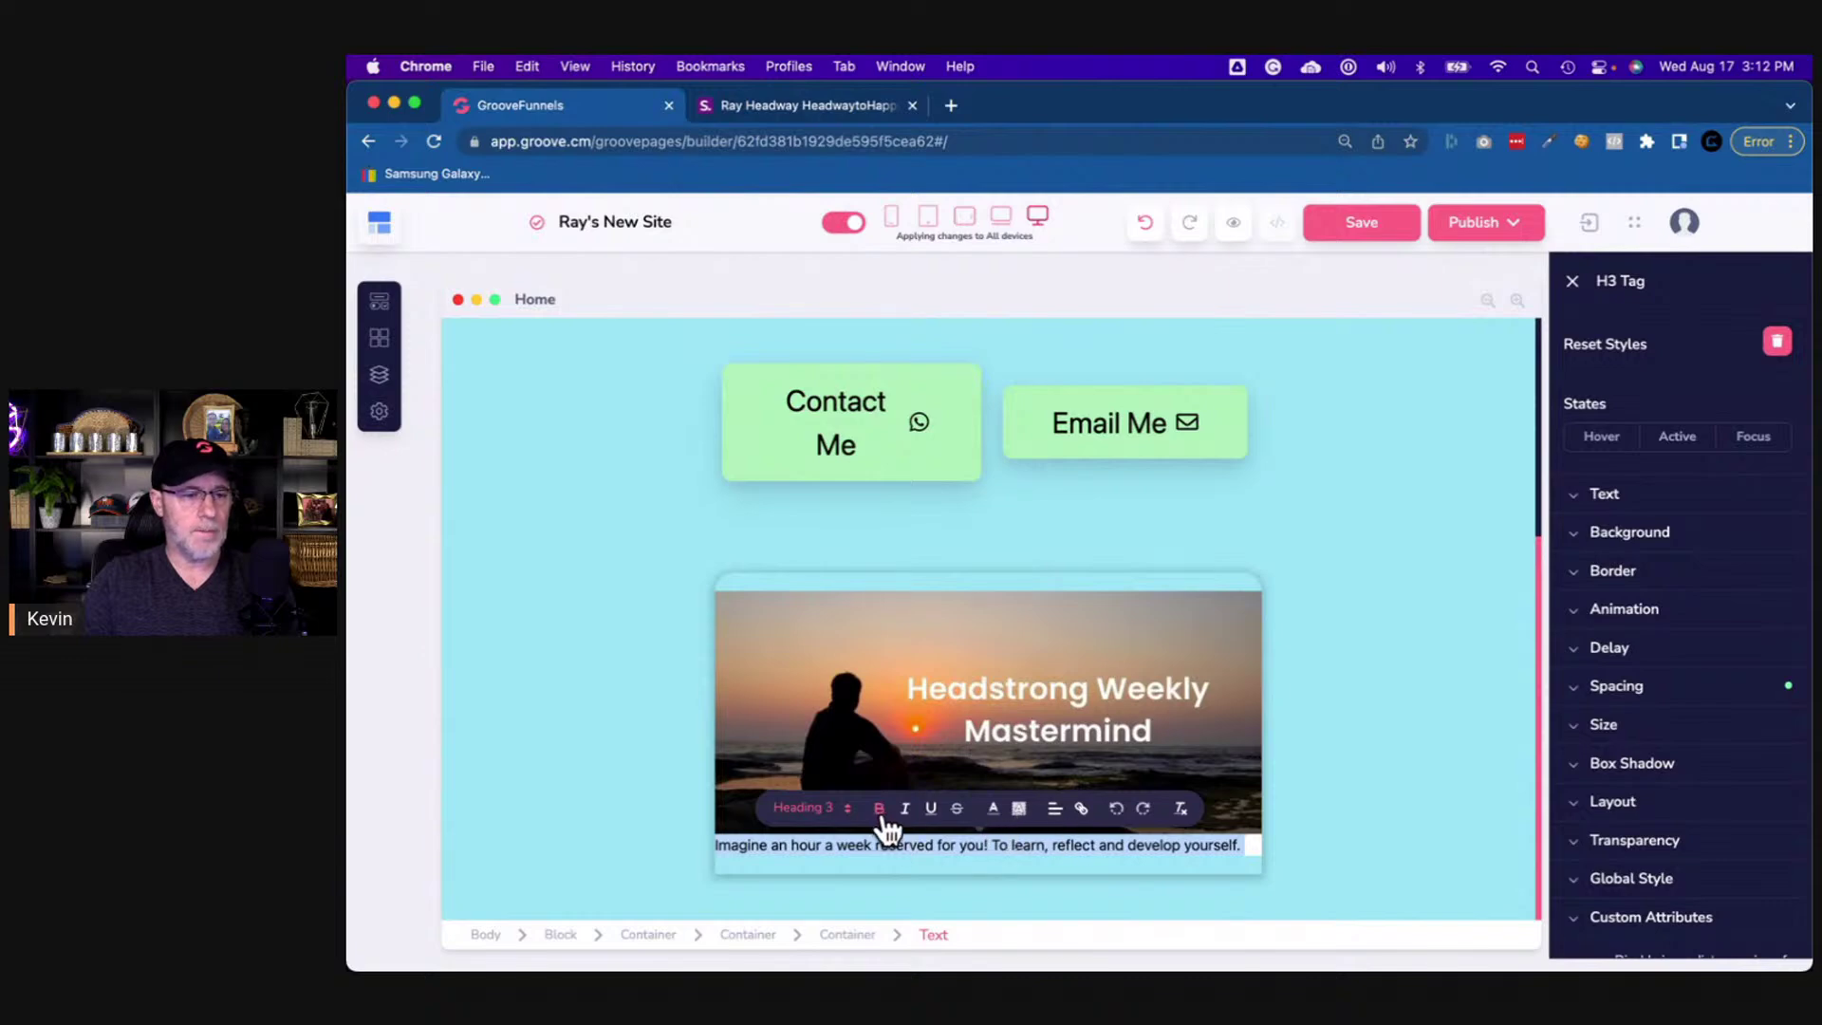
{"action": "left_click", "coordinate": [1617, 501]}
{"action": "scroll", "coordinate": [1653, 670], "scroll_direction": "down", "scroll_amount": 1}
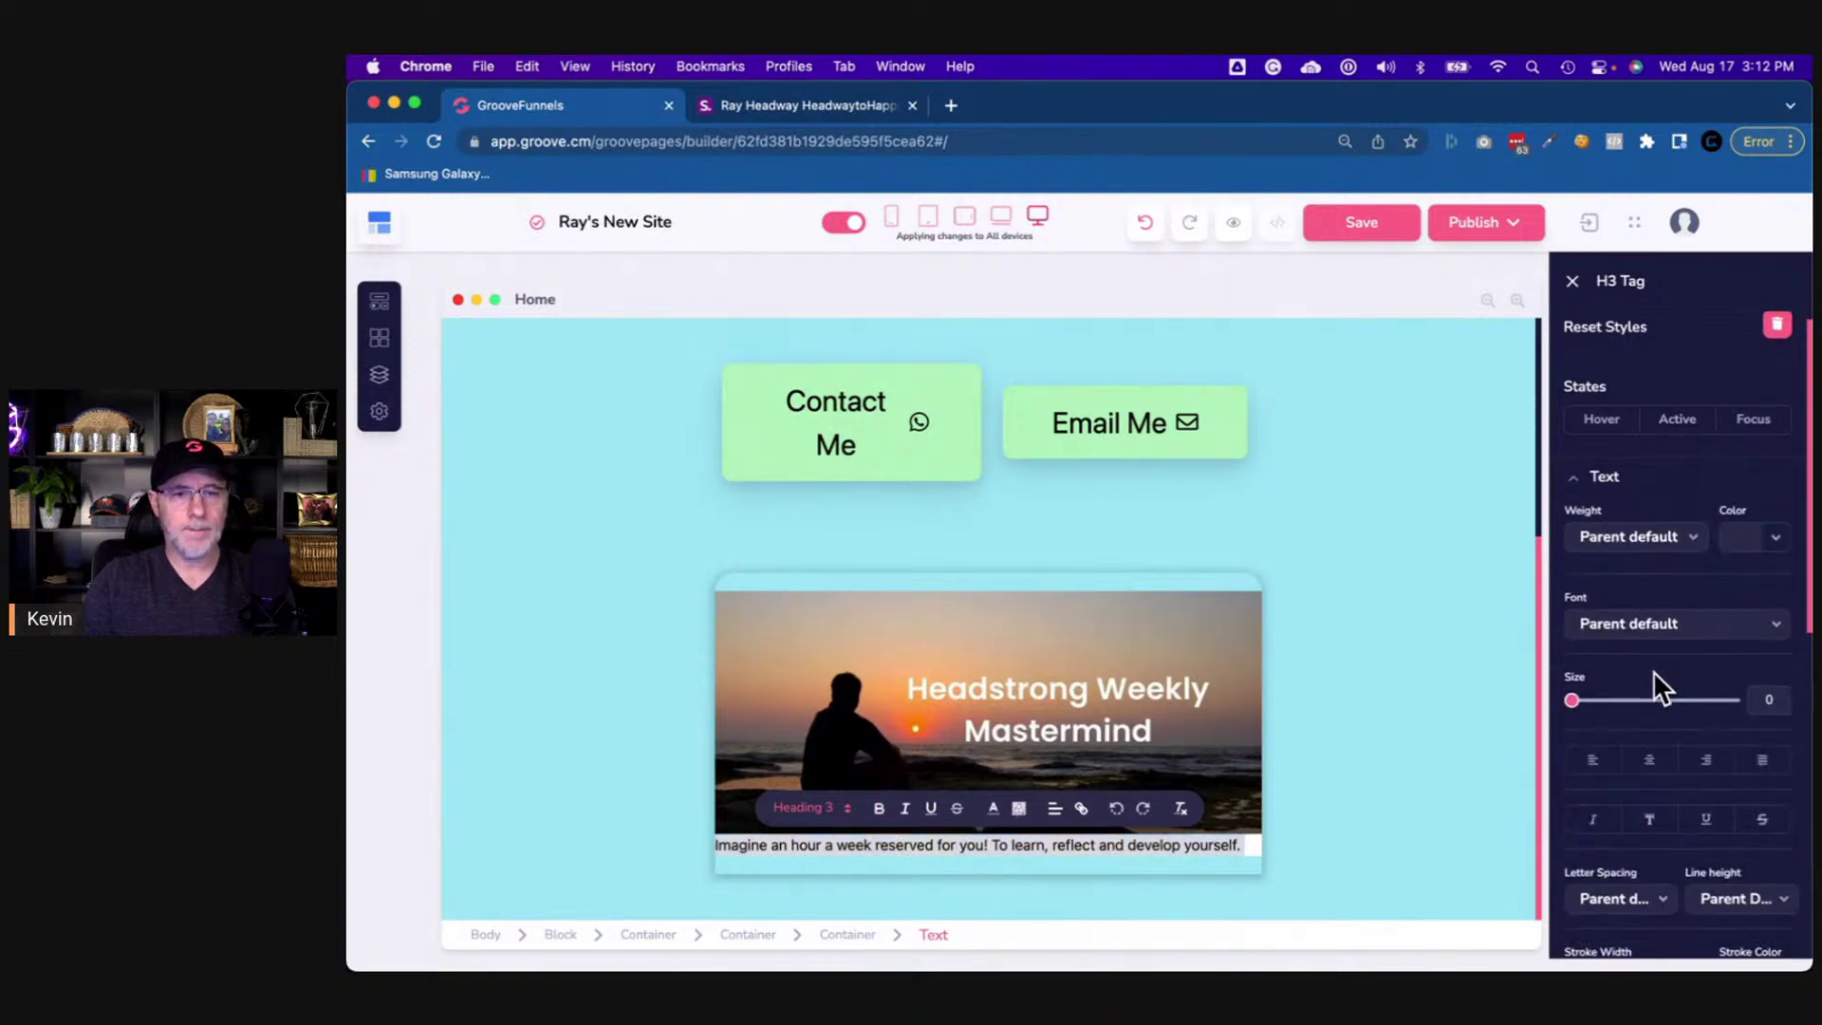
{"action": "scroll", "coordinate": [1653, 670], "scroll_direction": "down", "scroll_amount": 2}
{"action": "left_click", "coordinate": [1634, 423]}
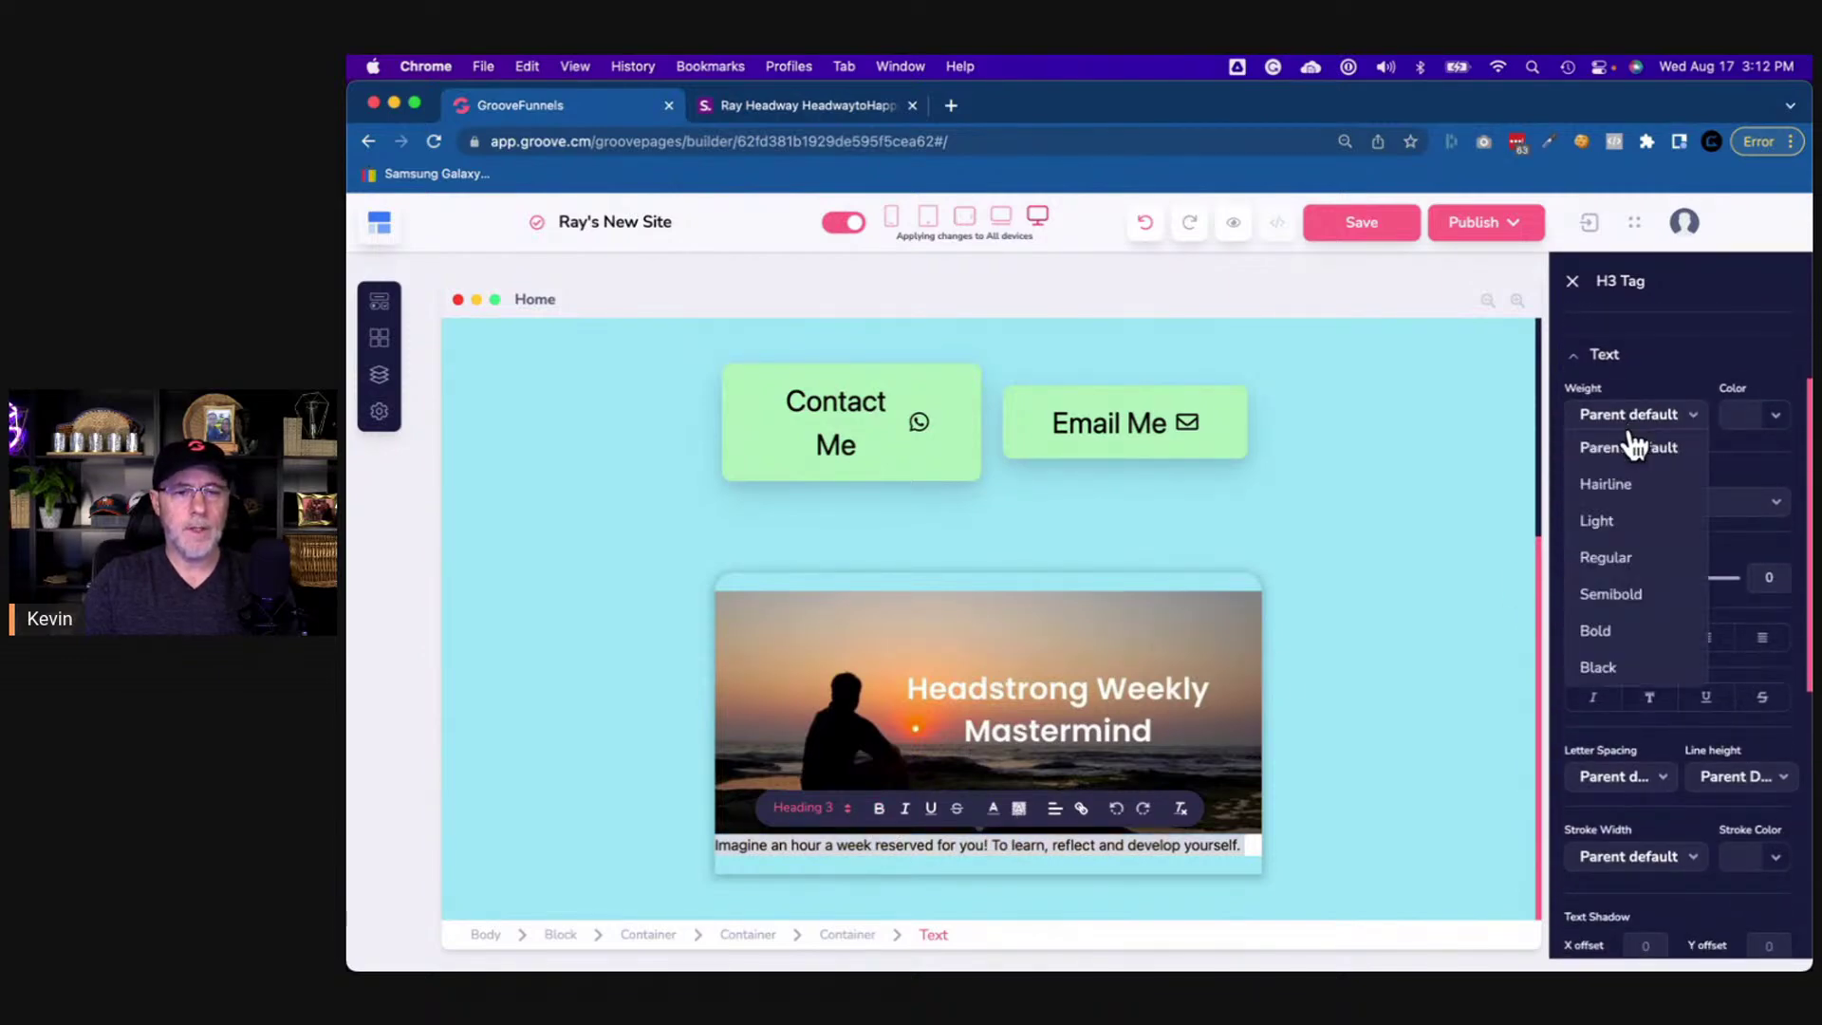
{"action": "left_click", "coordinate": [1618, 594]}
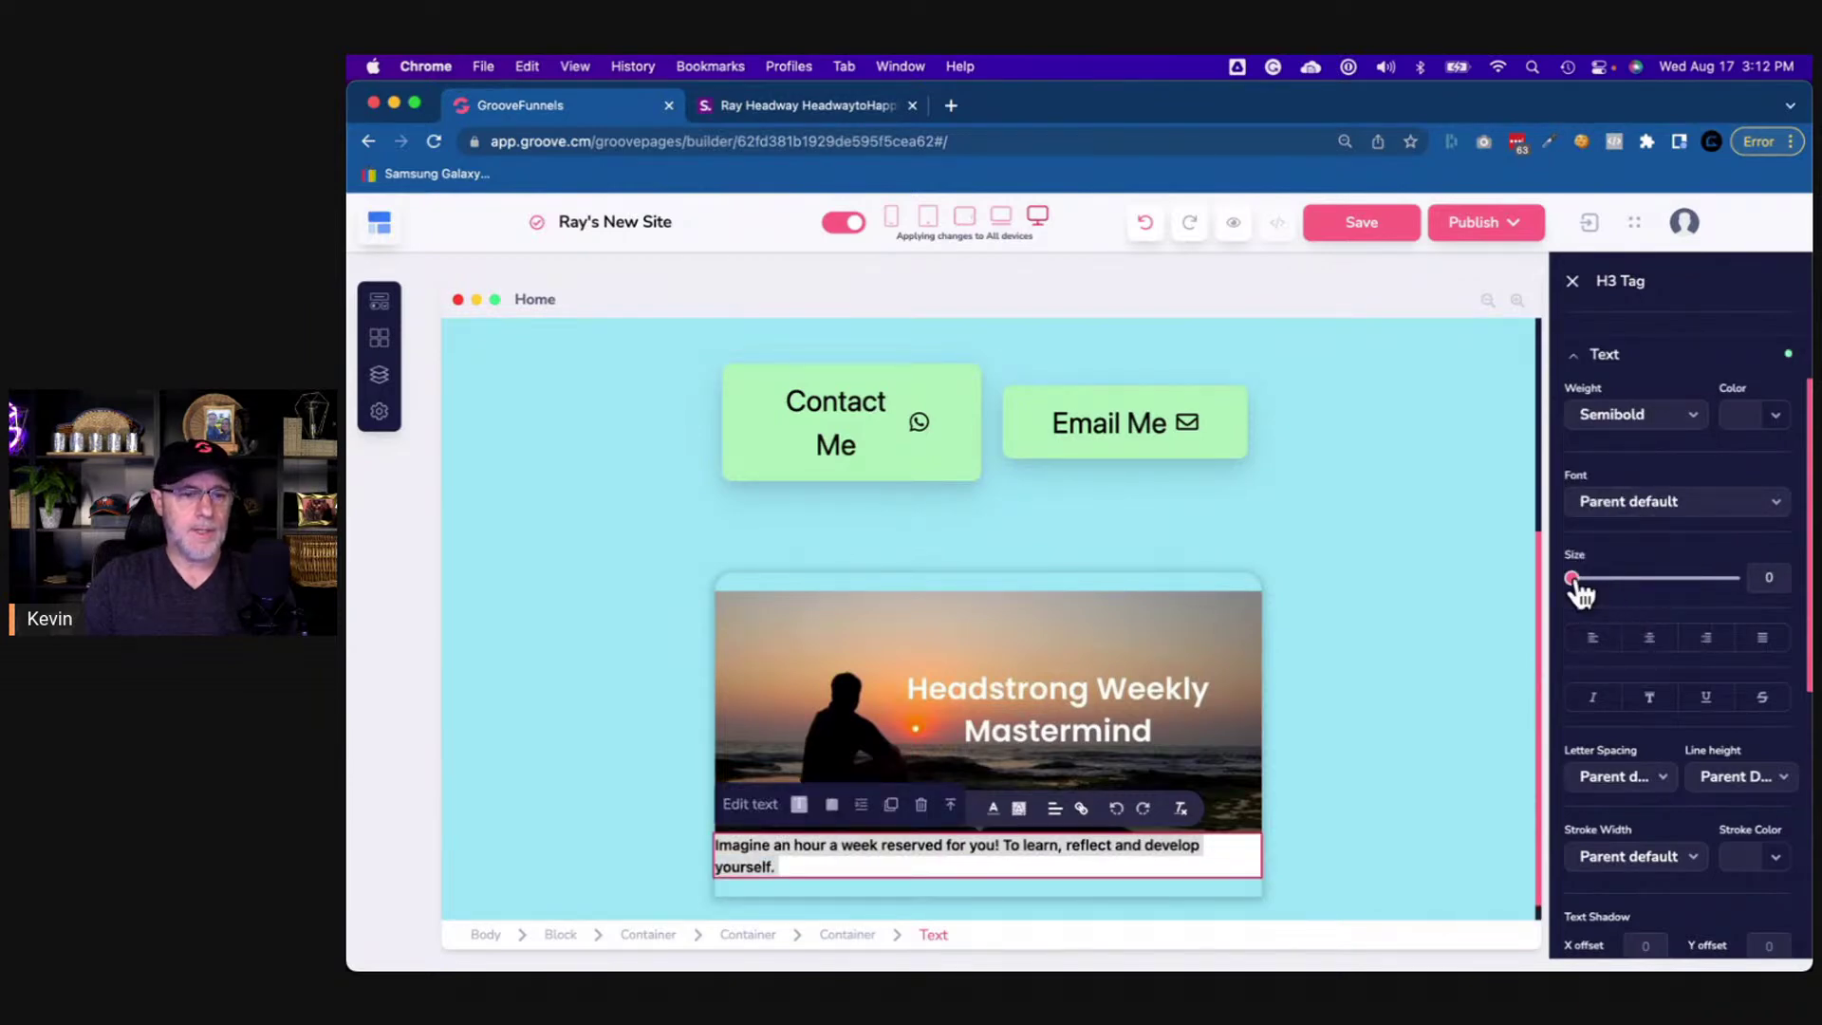
{"action": "left_click_drag", "start_coordinate": [1575, 581], "coordinate": [1603, 583]}
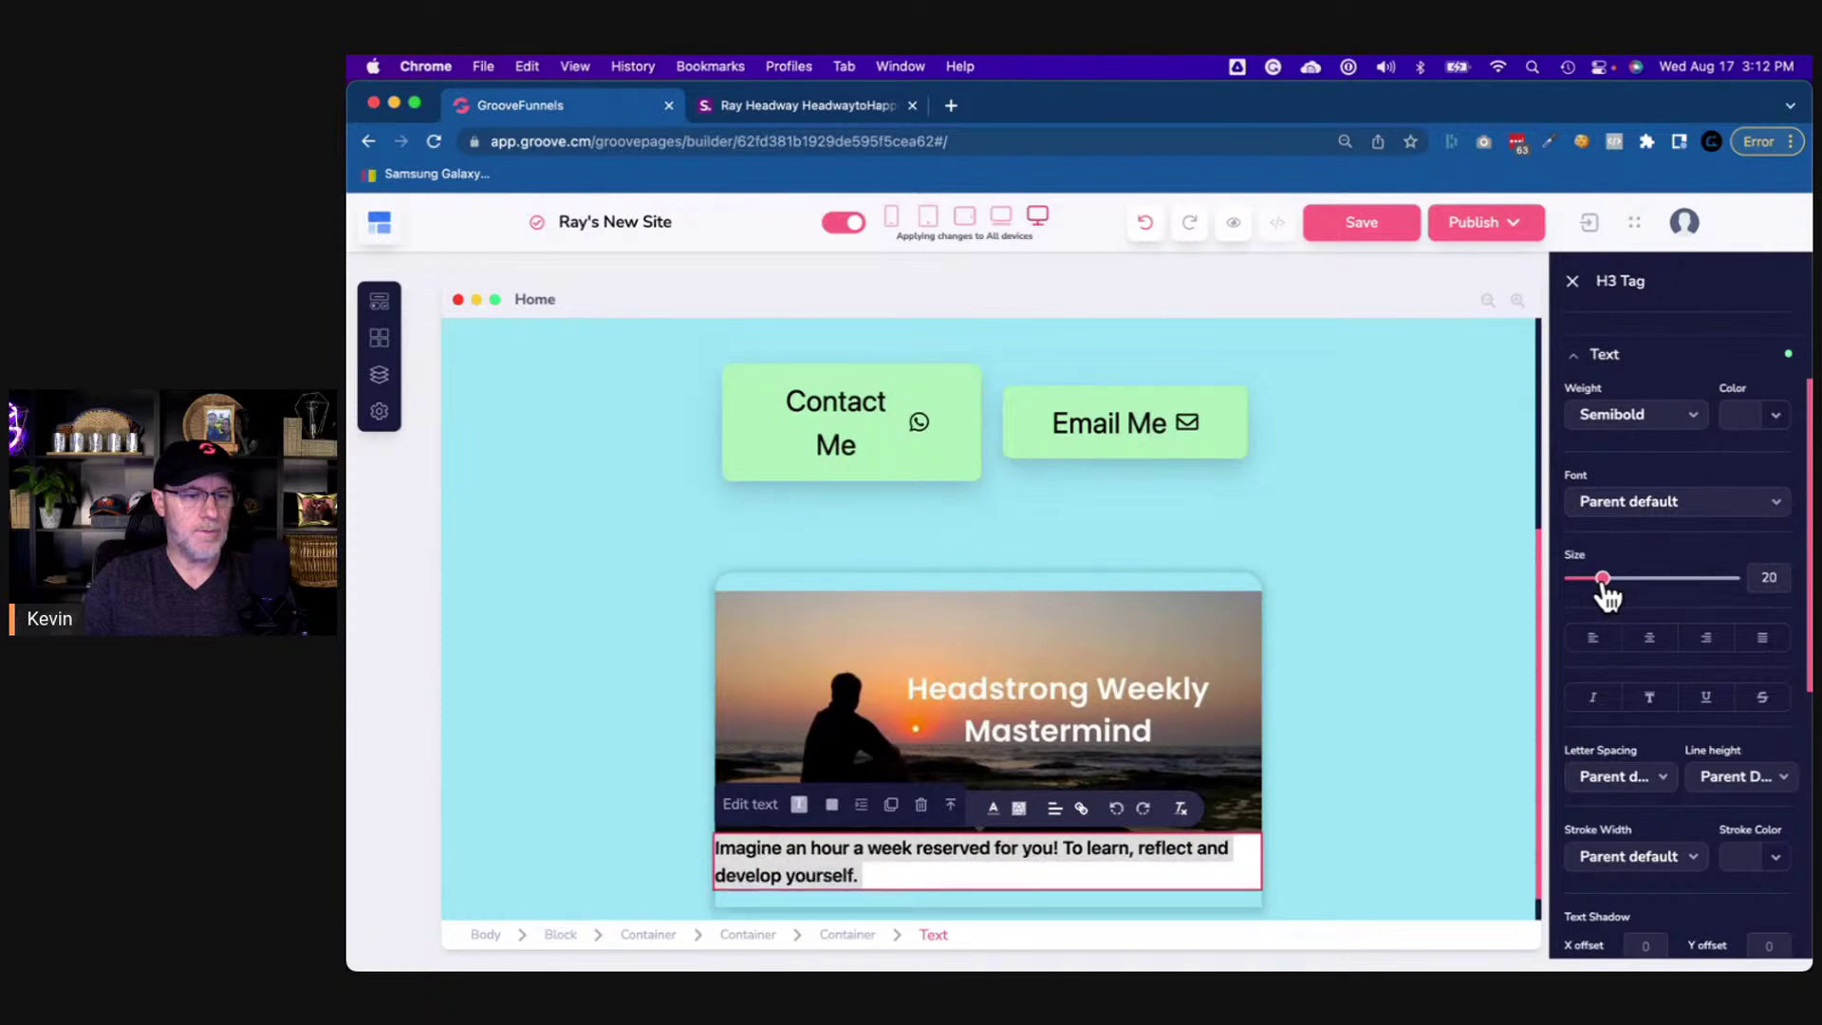
{"action": "left_click", "coordinate": [818, 105]}
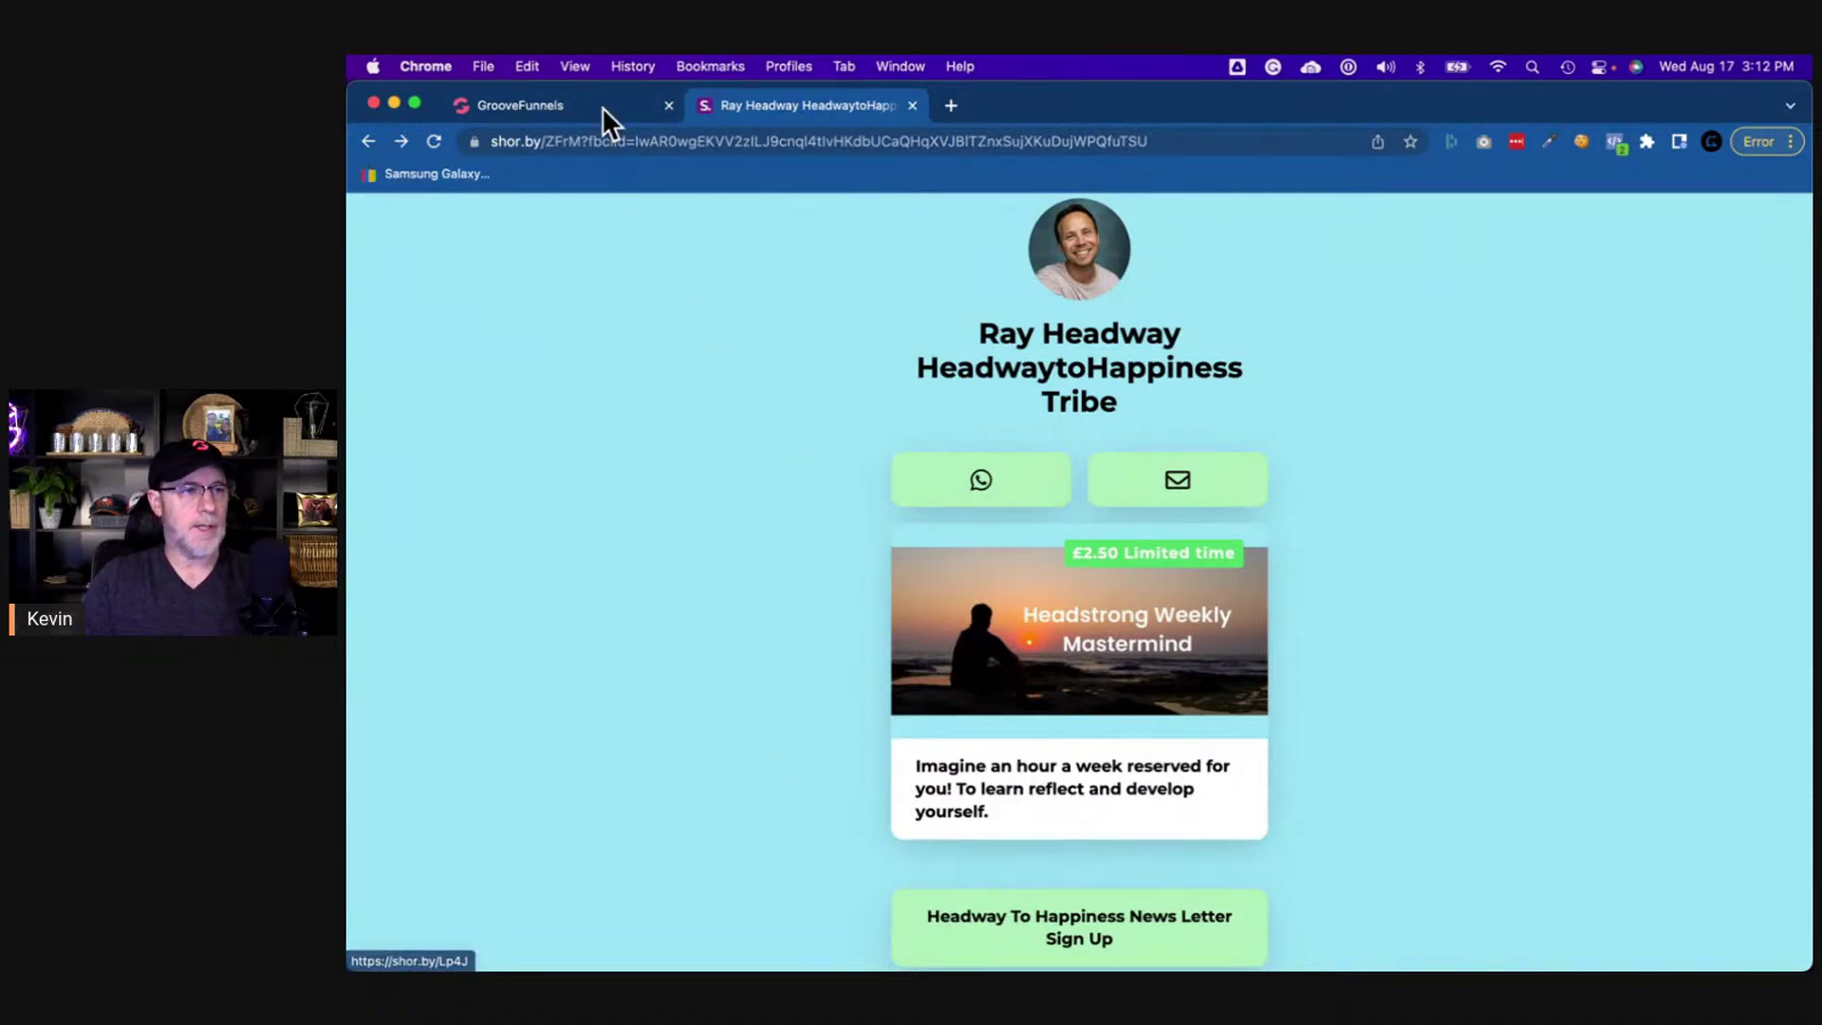
{"action": "left_click", "coordinate": [555, 104]}
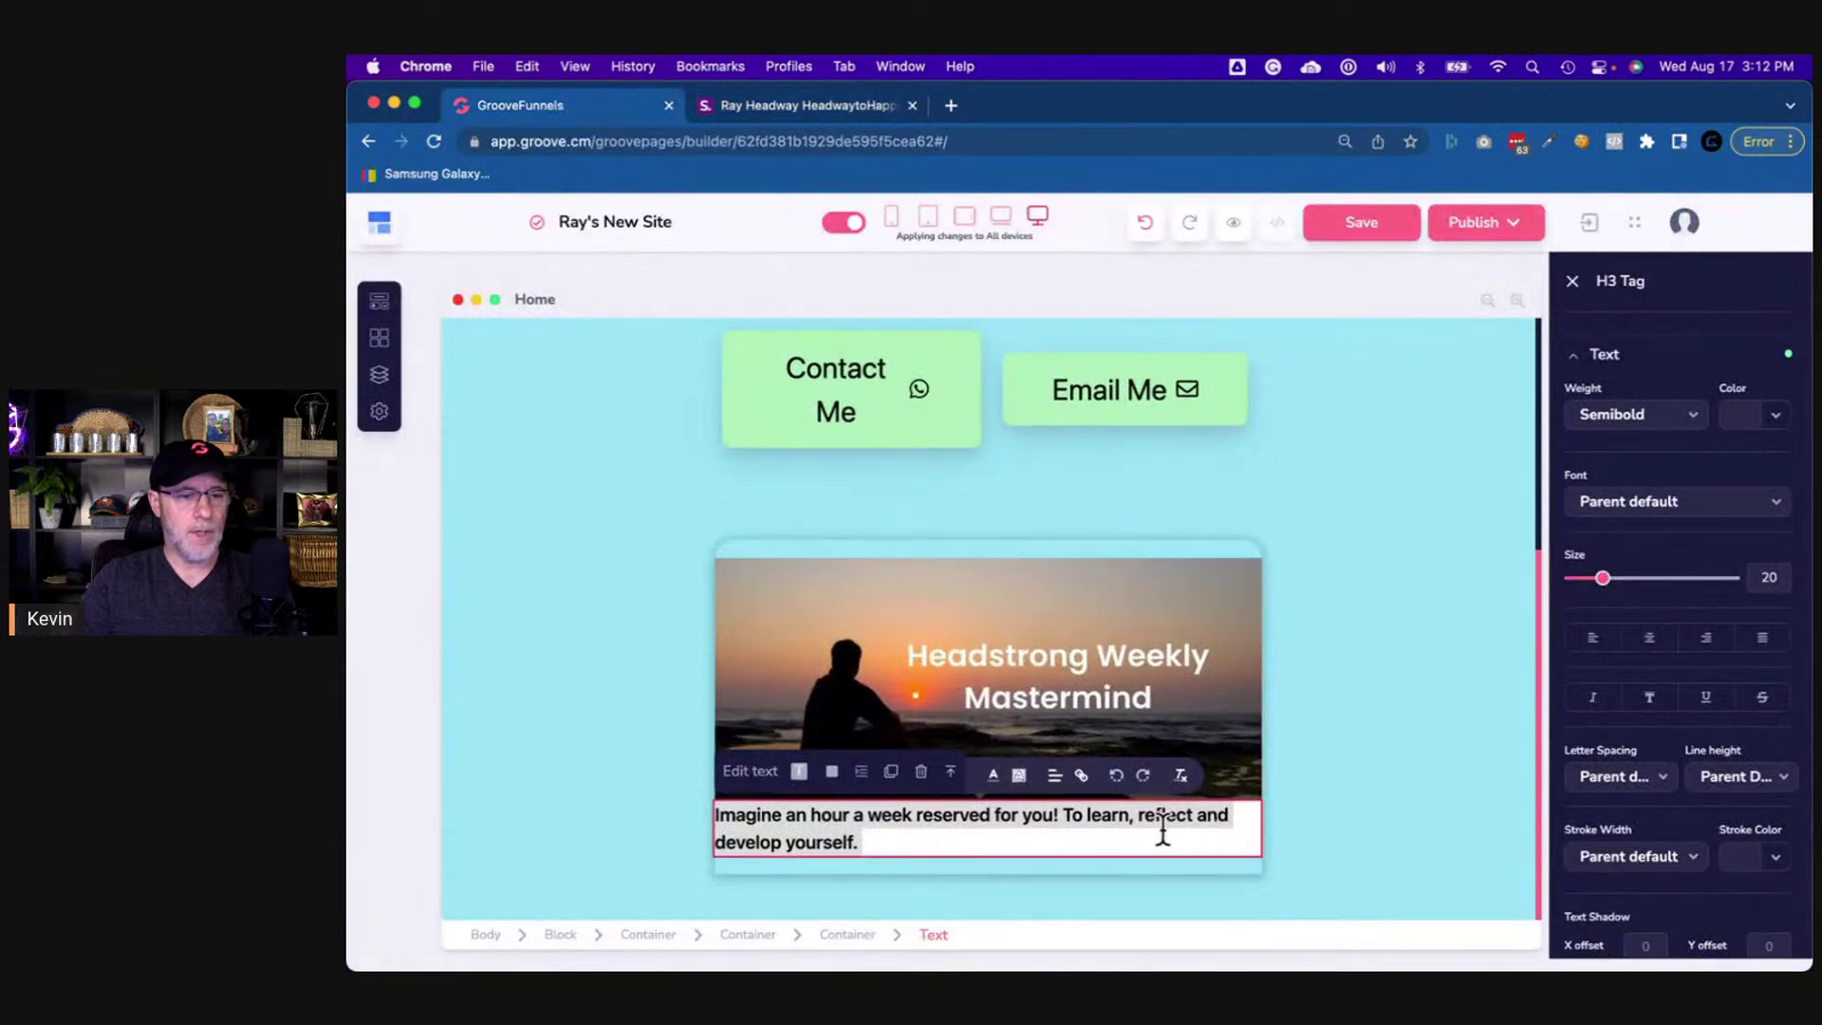
- Set the description container's padding to 20 on all four sides
{"action": "left_click", "coordinate": [847, 934]}
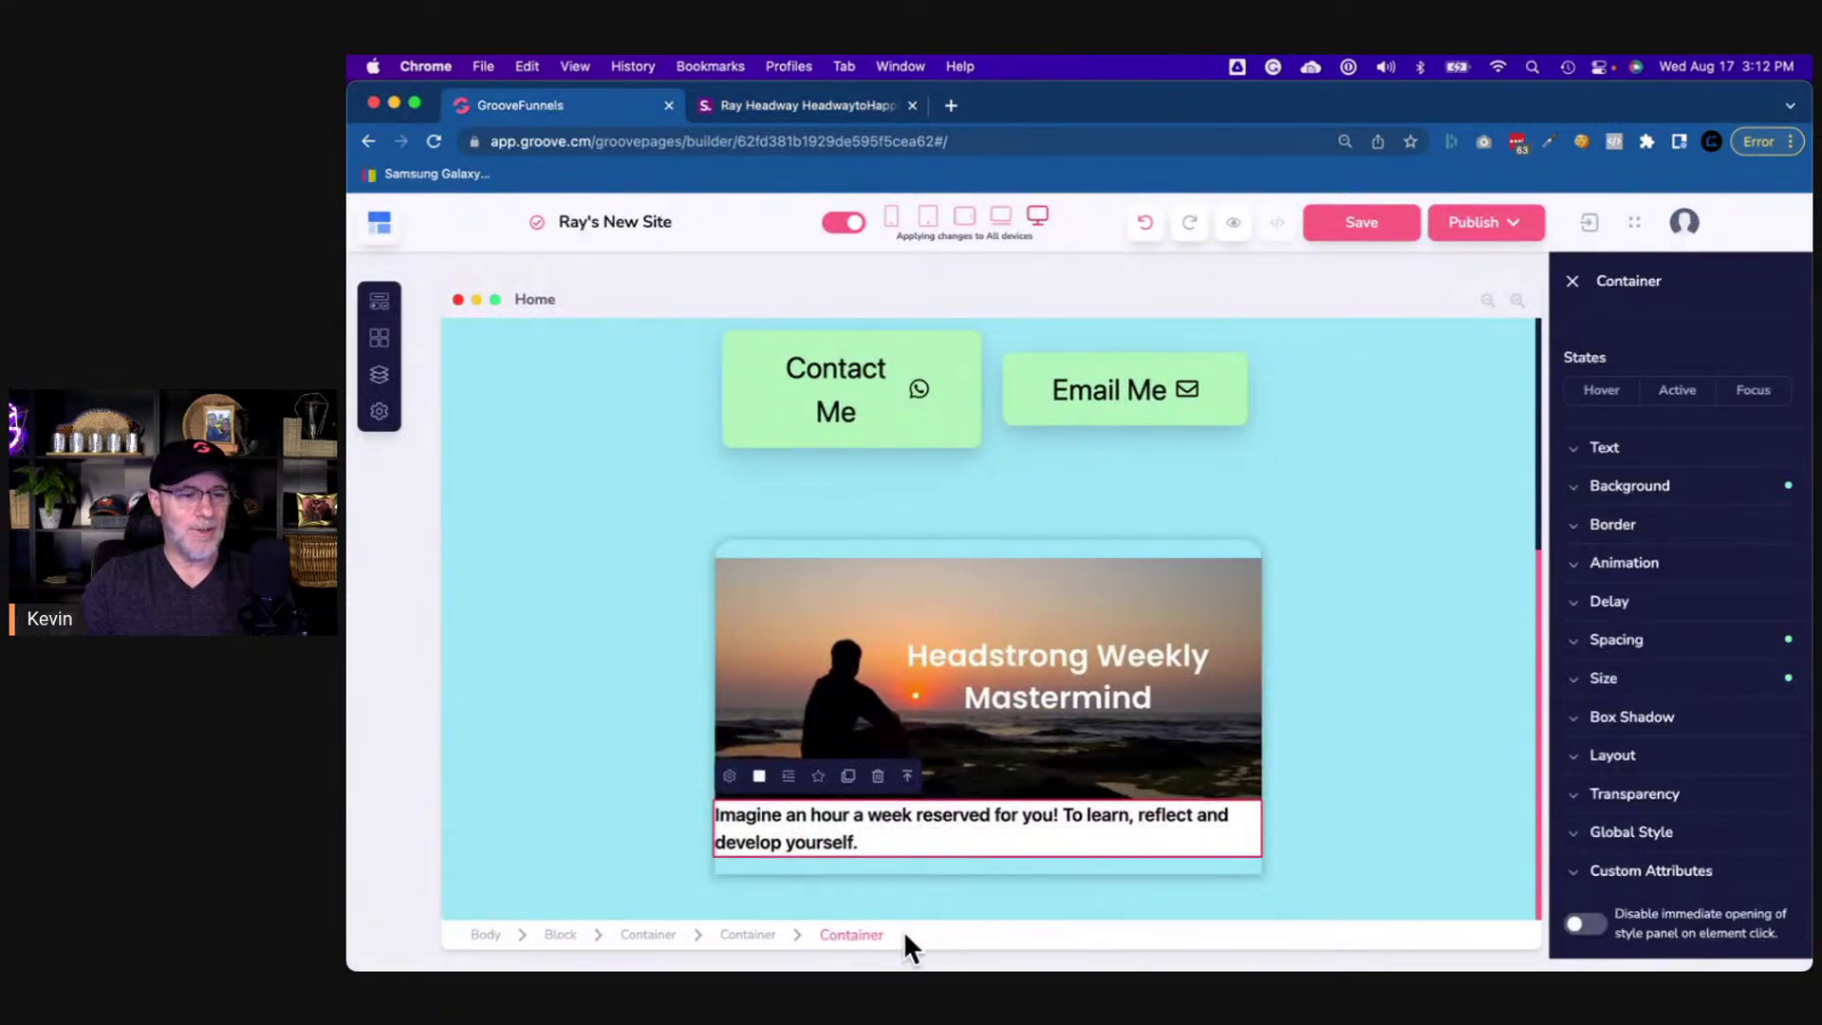
{"action": "left_click", "coordinate": [866, 843]}
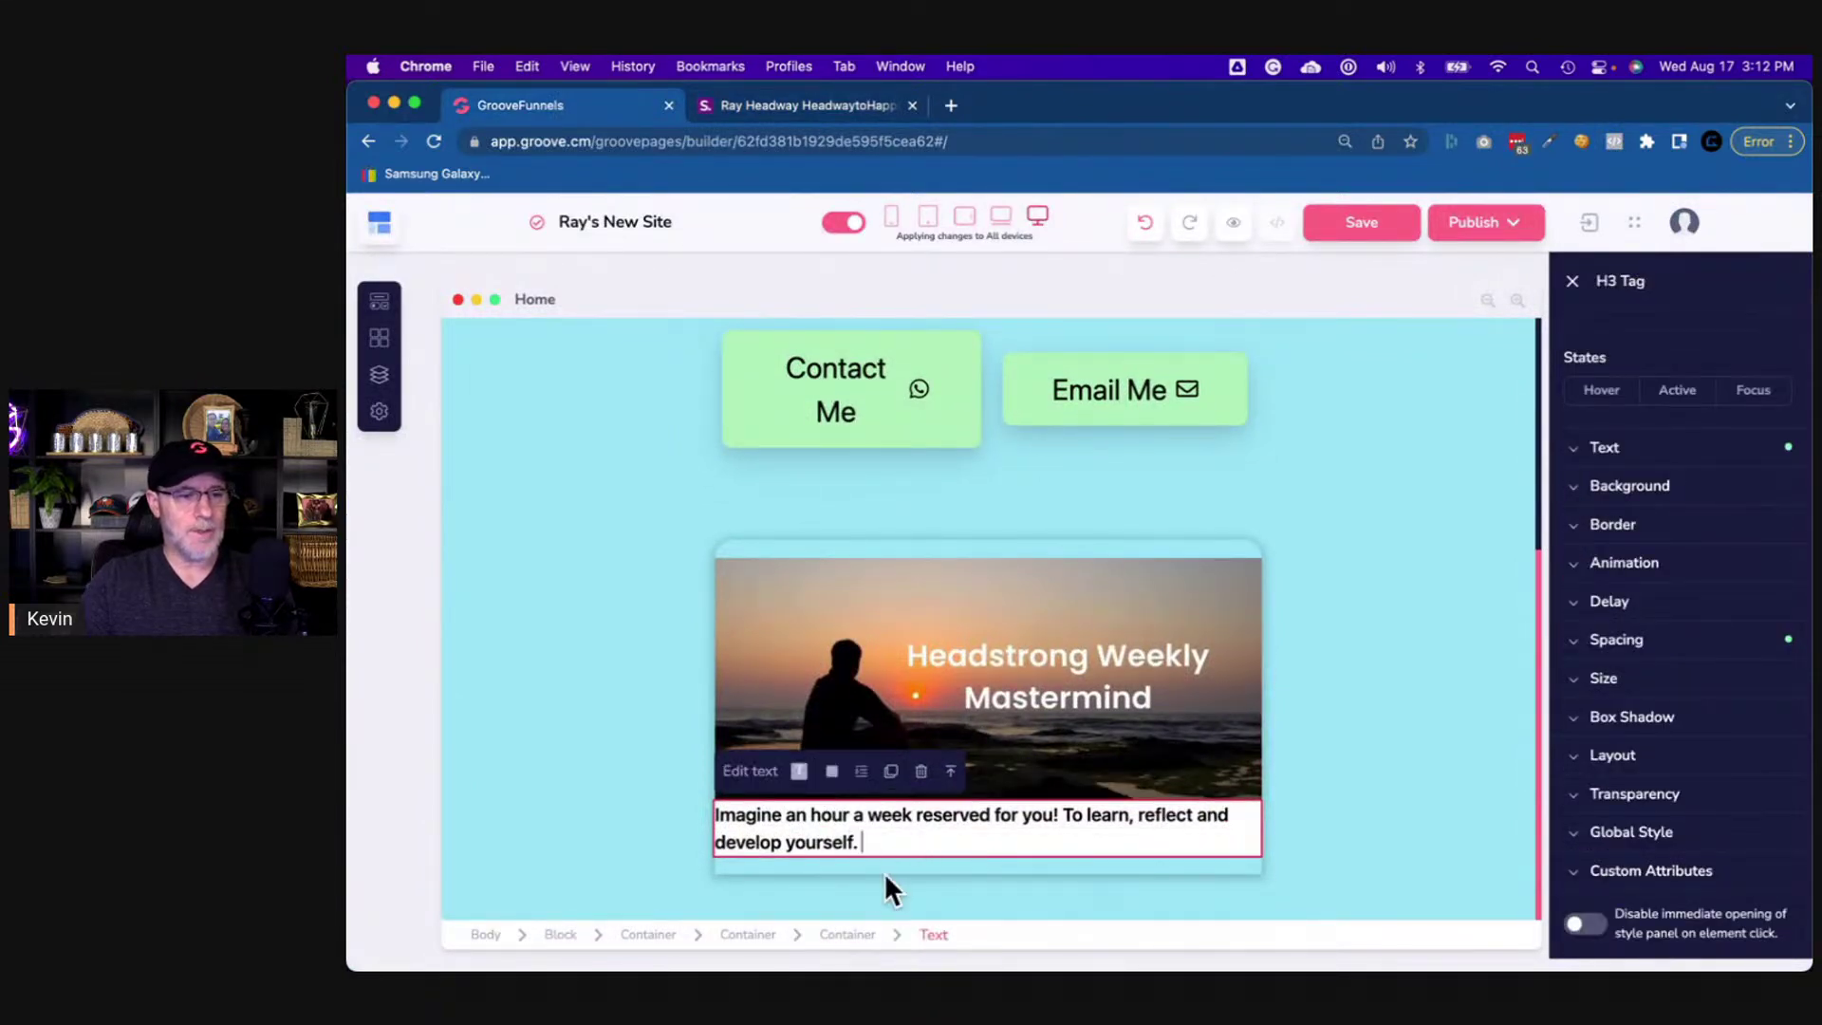
{"action": "left_click", "coordinate": [861, 936]}
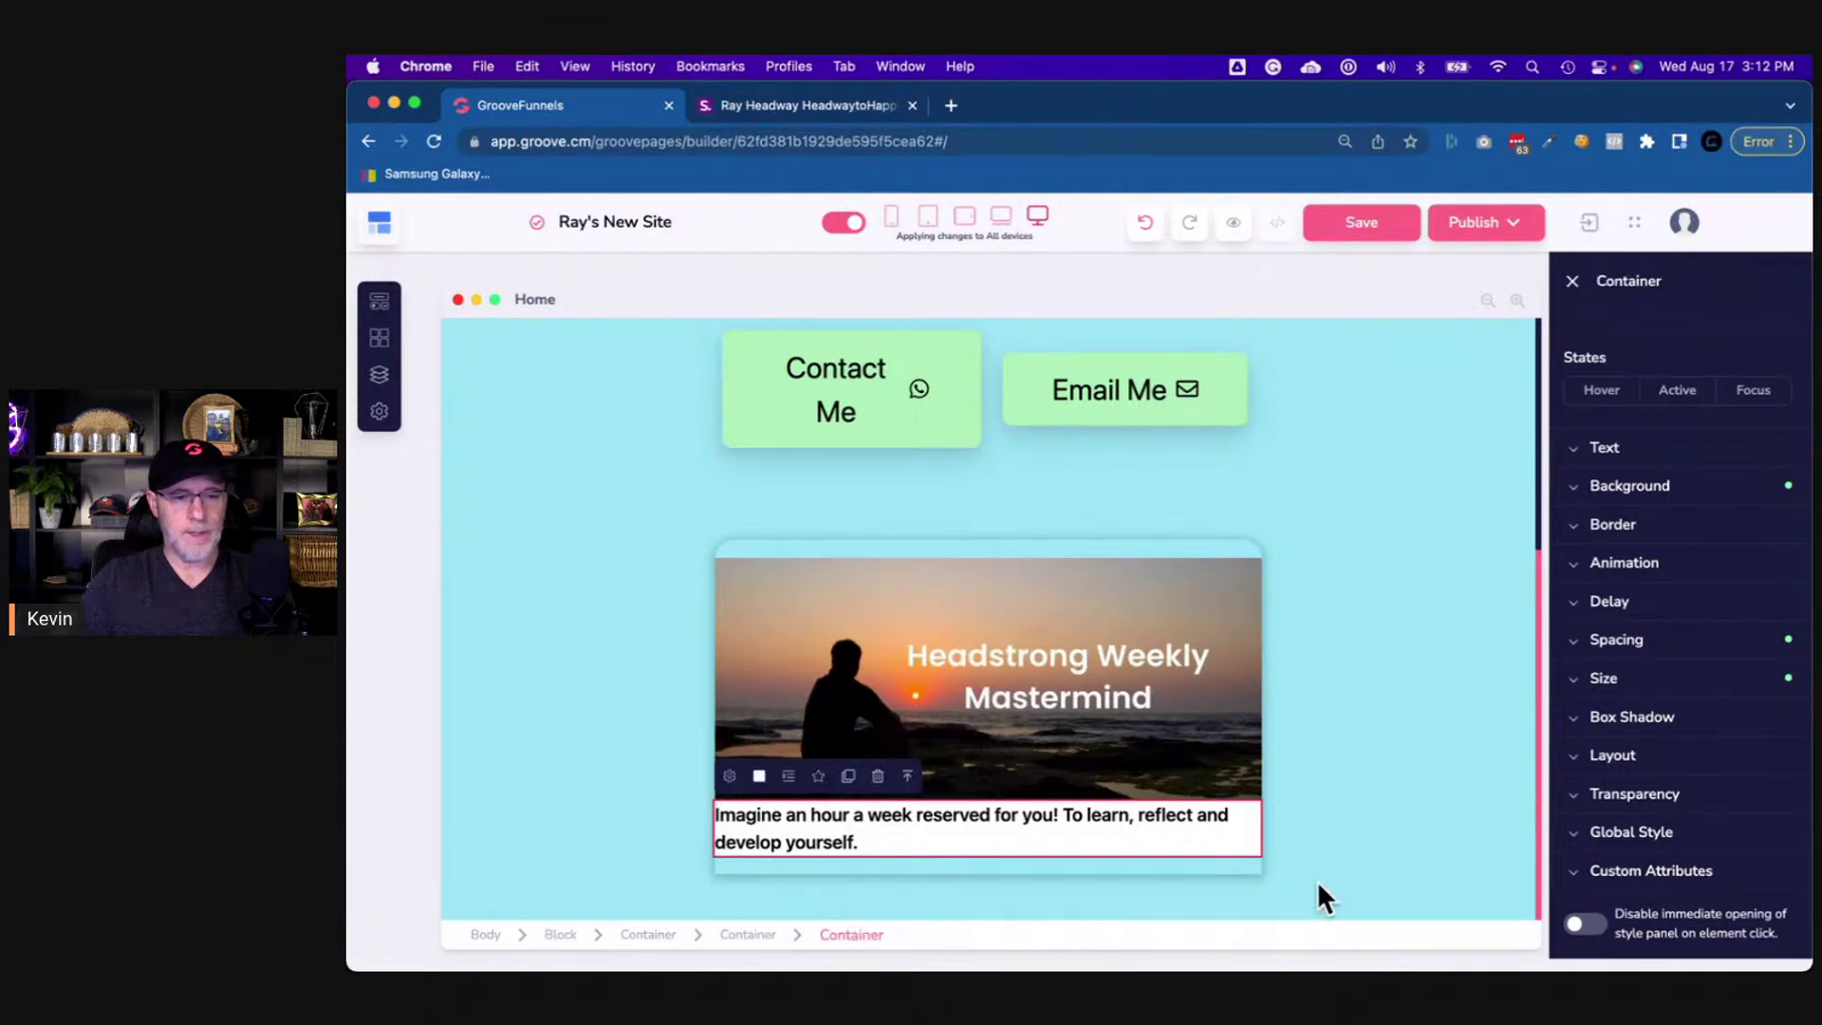
{"action": "left_click", "coordinate": [1628, 647]}
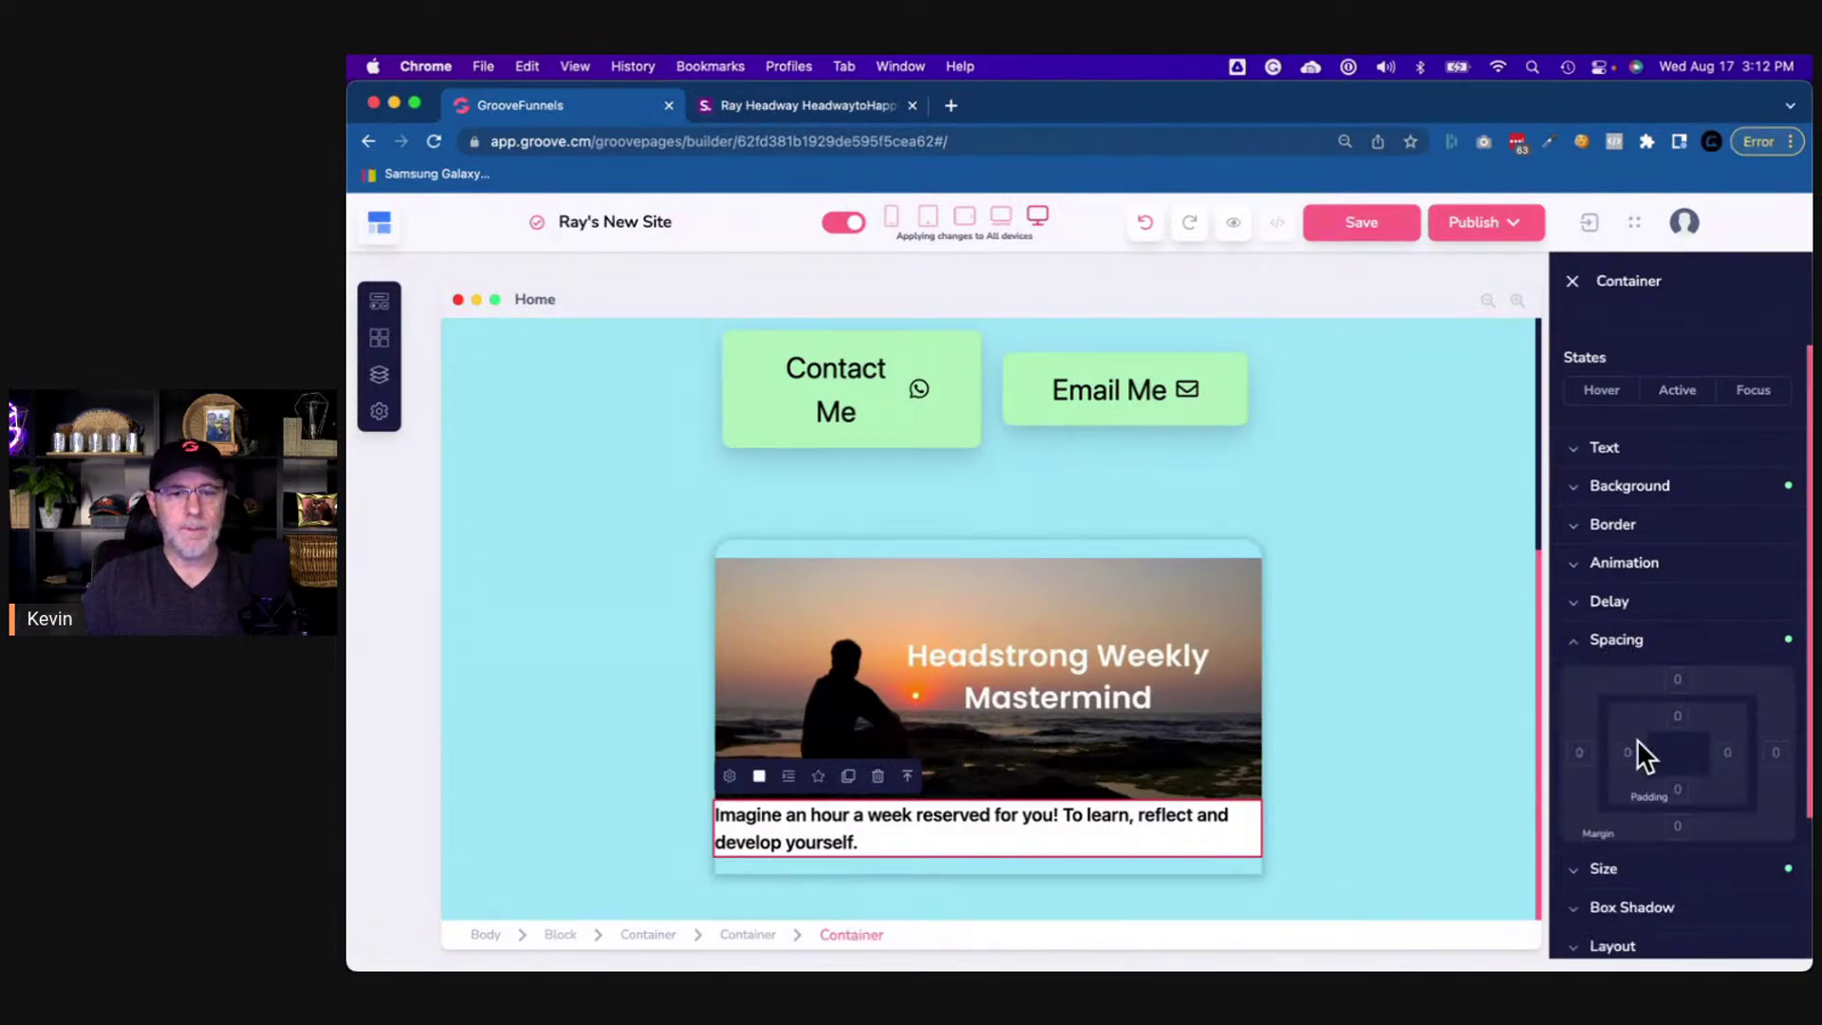
{"action": "left_click", "coordinate": [1630, 752]}
{"action": "left_click", "coordinate": [1725, 751], "text": "shift"}
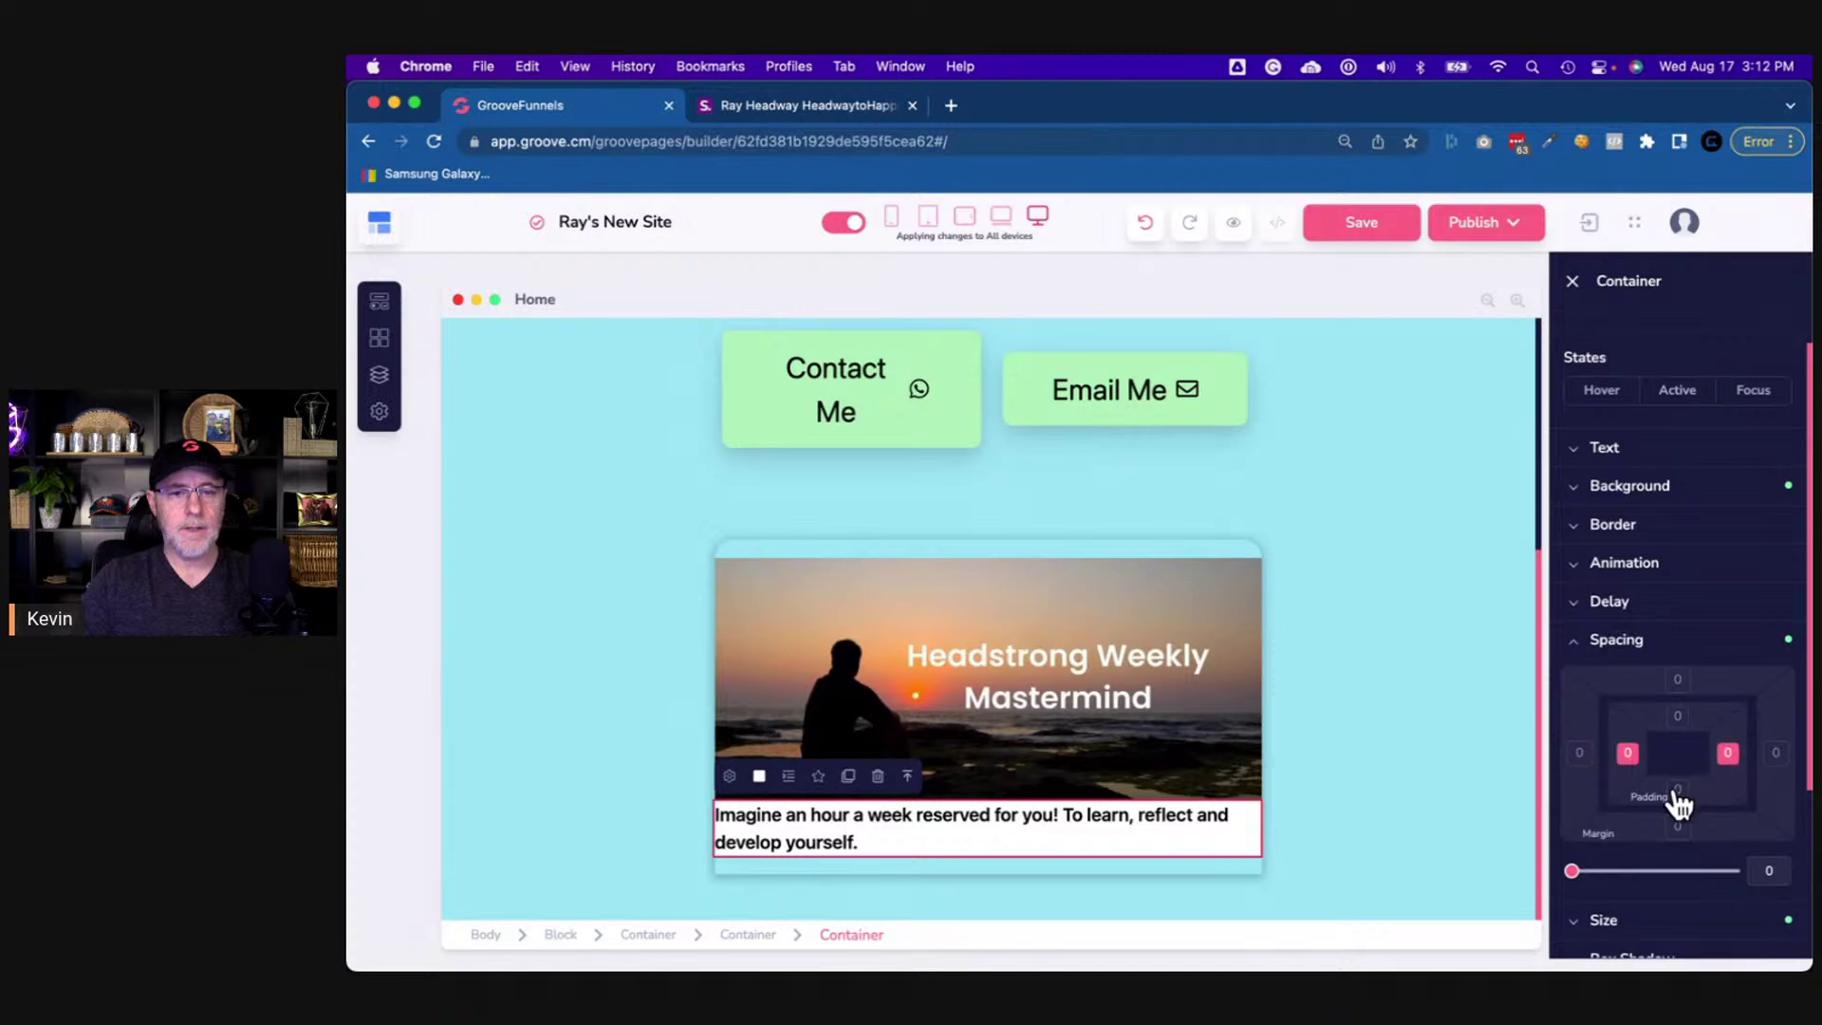
{"action": "left_click", "coordinate": [1677, 790], "text": "shift"}
{"action": "left_click", "coordinate": [1677, 717], "text": "shift"}
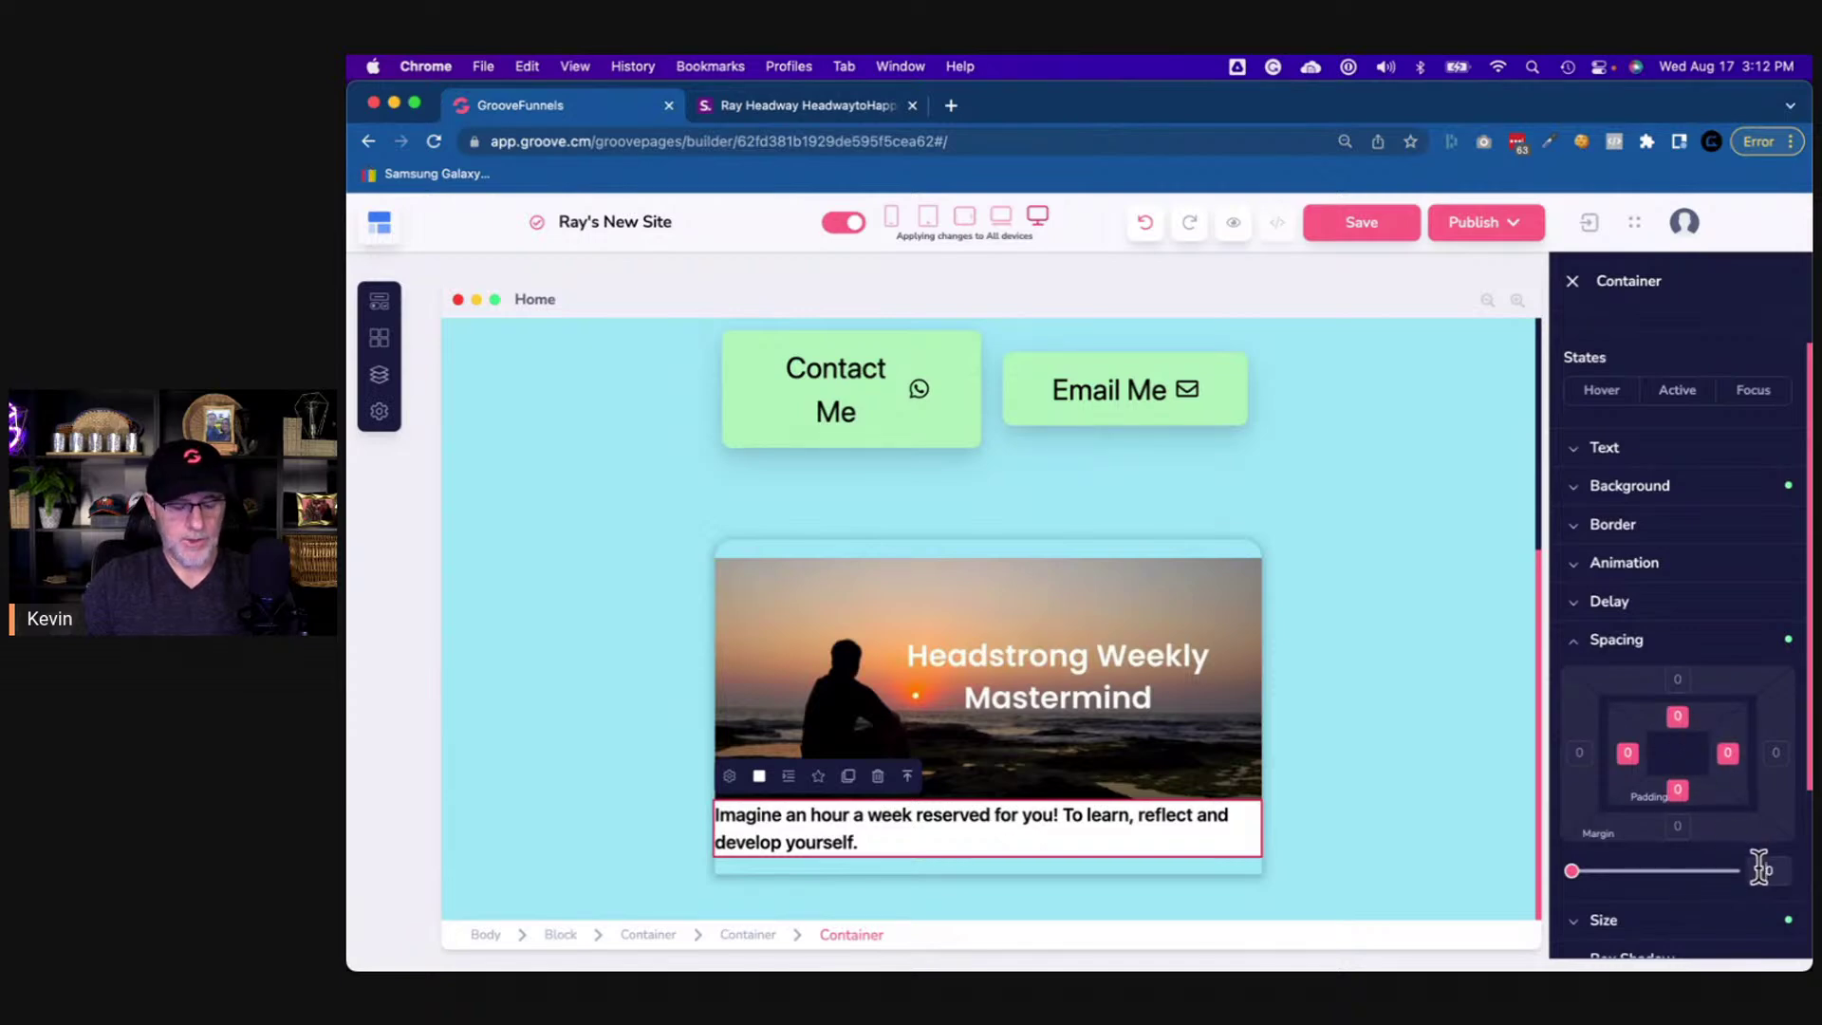
{"action": "left_click", "coordinate": [1760, 868]}
{"action": "type", "text": "20"}
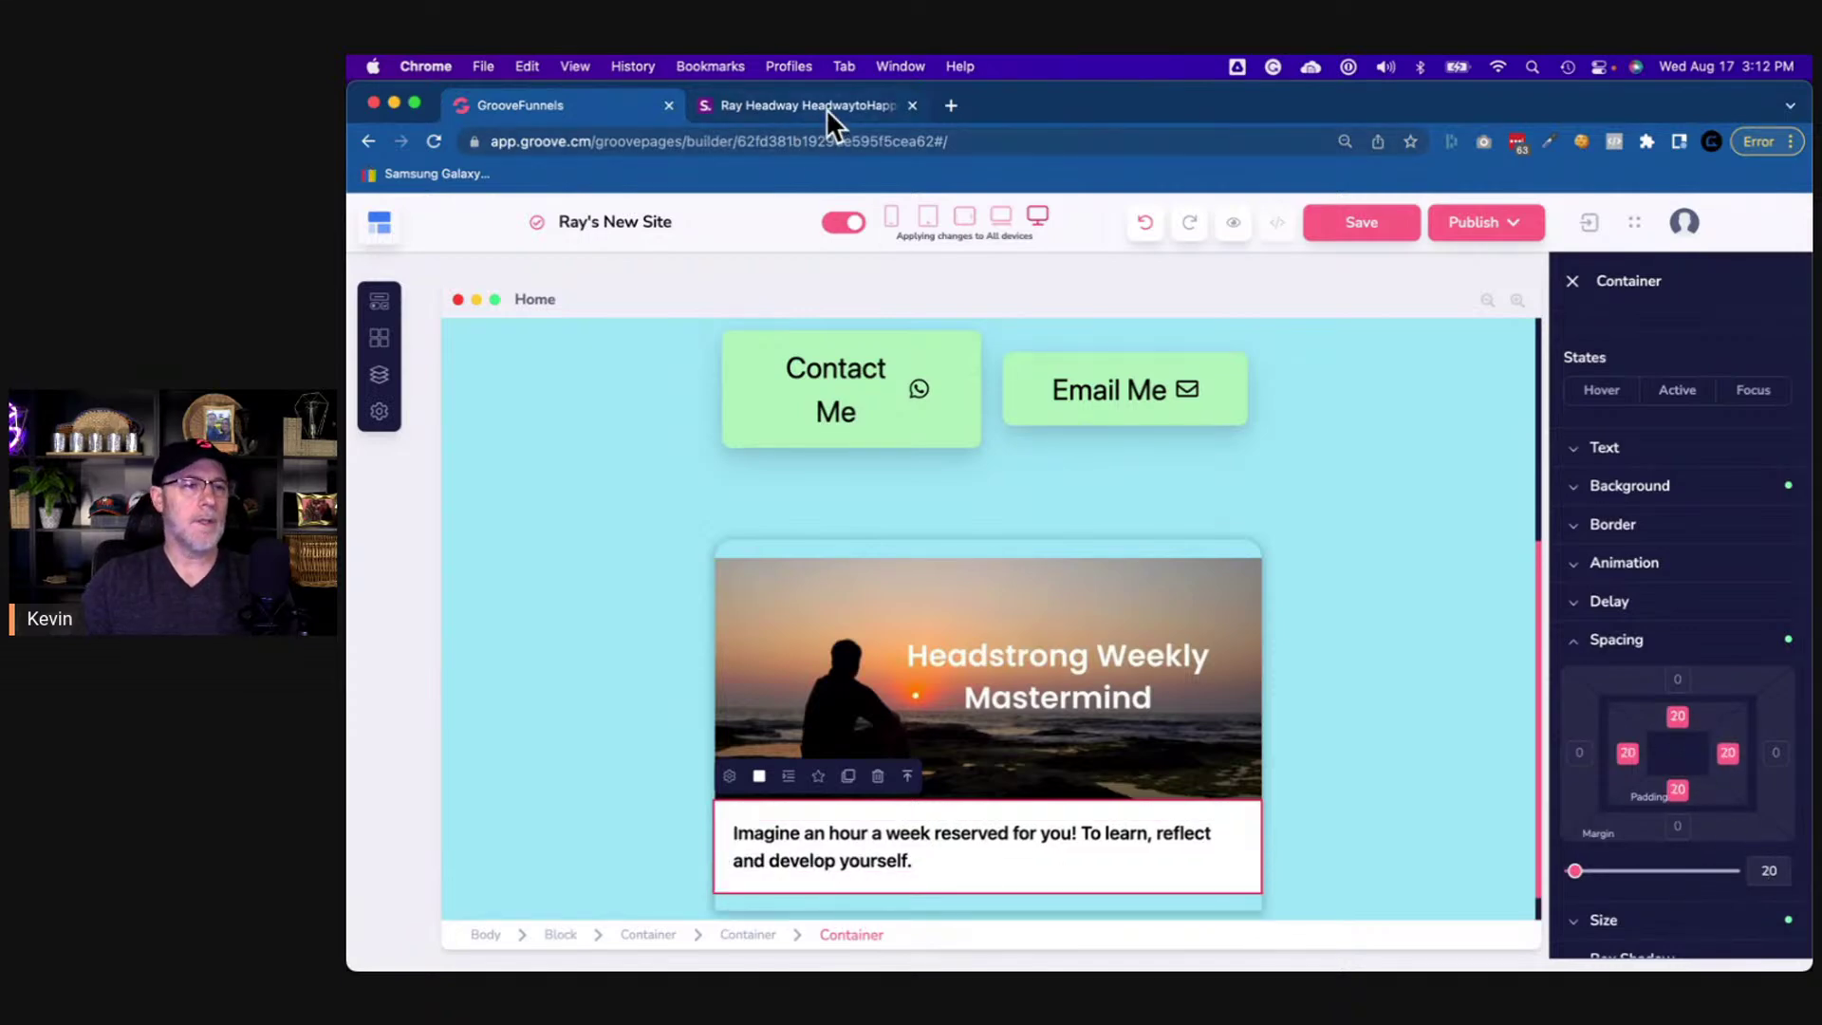
- Compare the padded card with the reference page and reselect the description text
{"action": "left_click", "coordinate": [825, 107]}
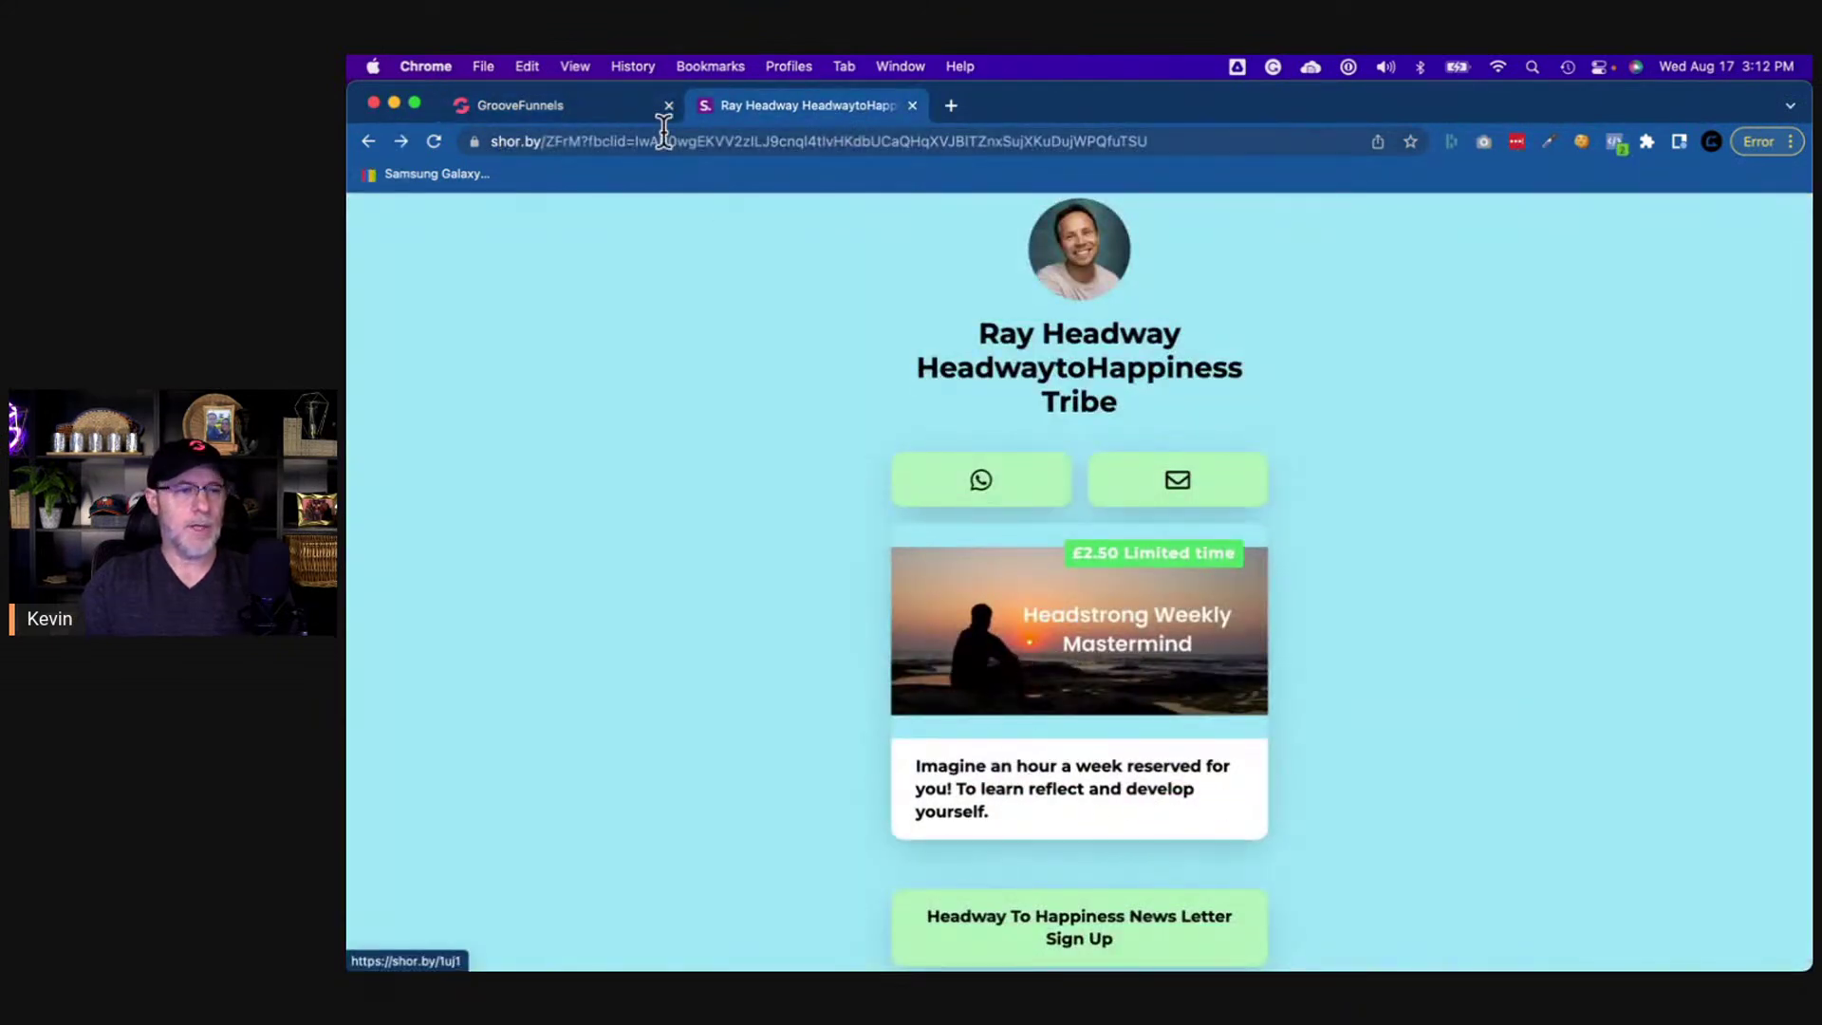
{"action": "left_click", "coordinate": [582, 106]}
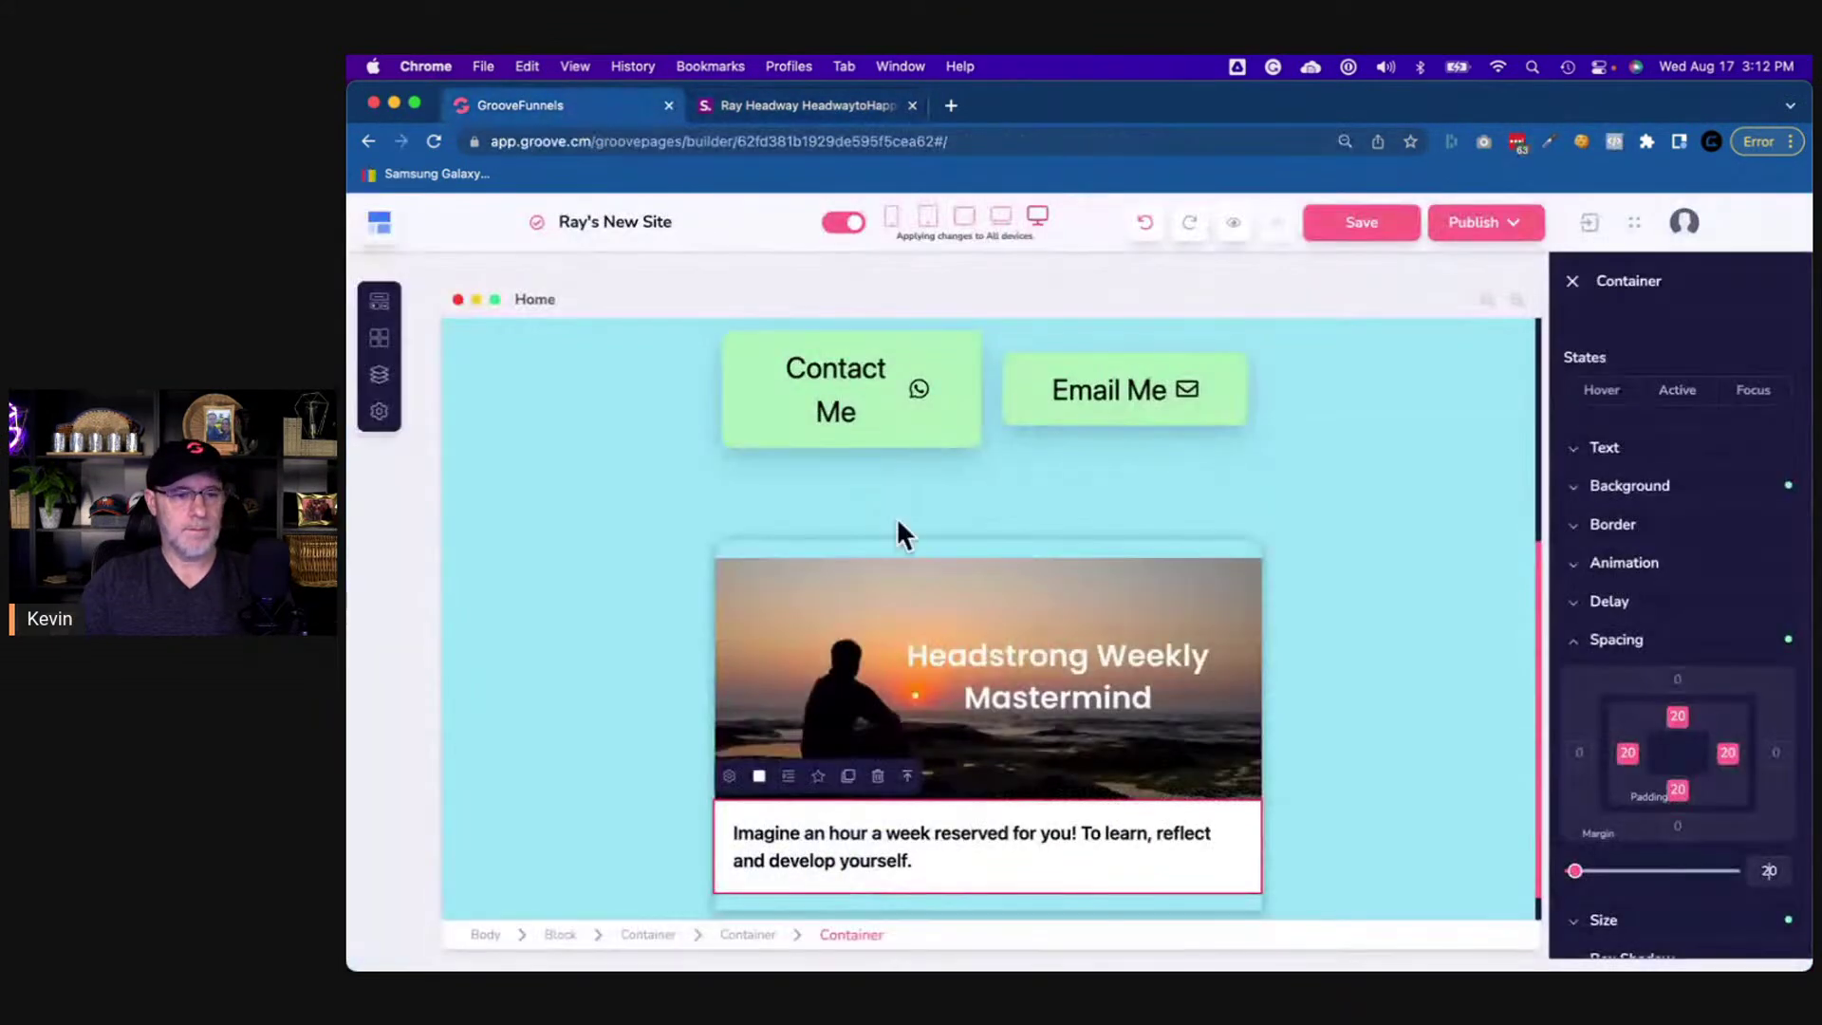
{"action": "left_click", "coordinate": [1004, 823]}
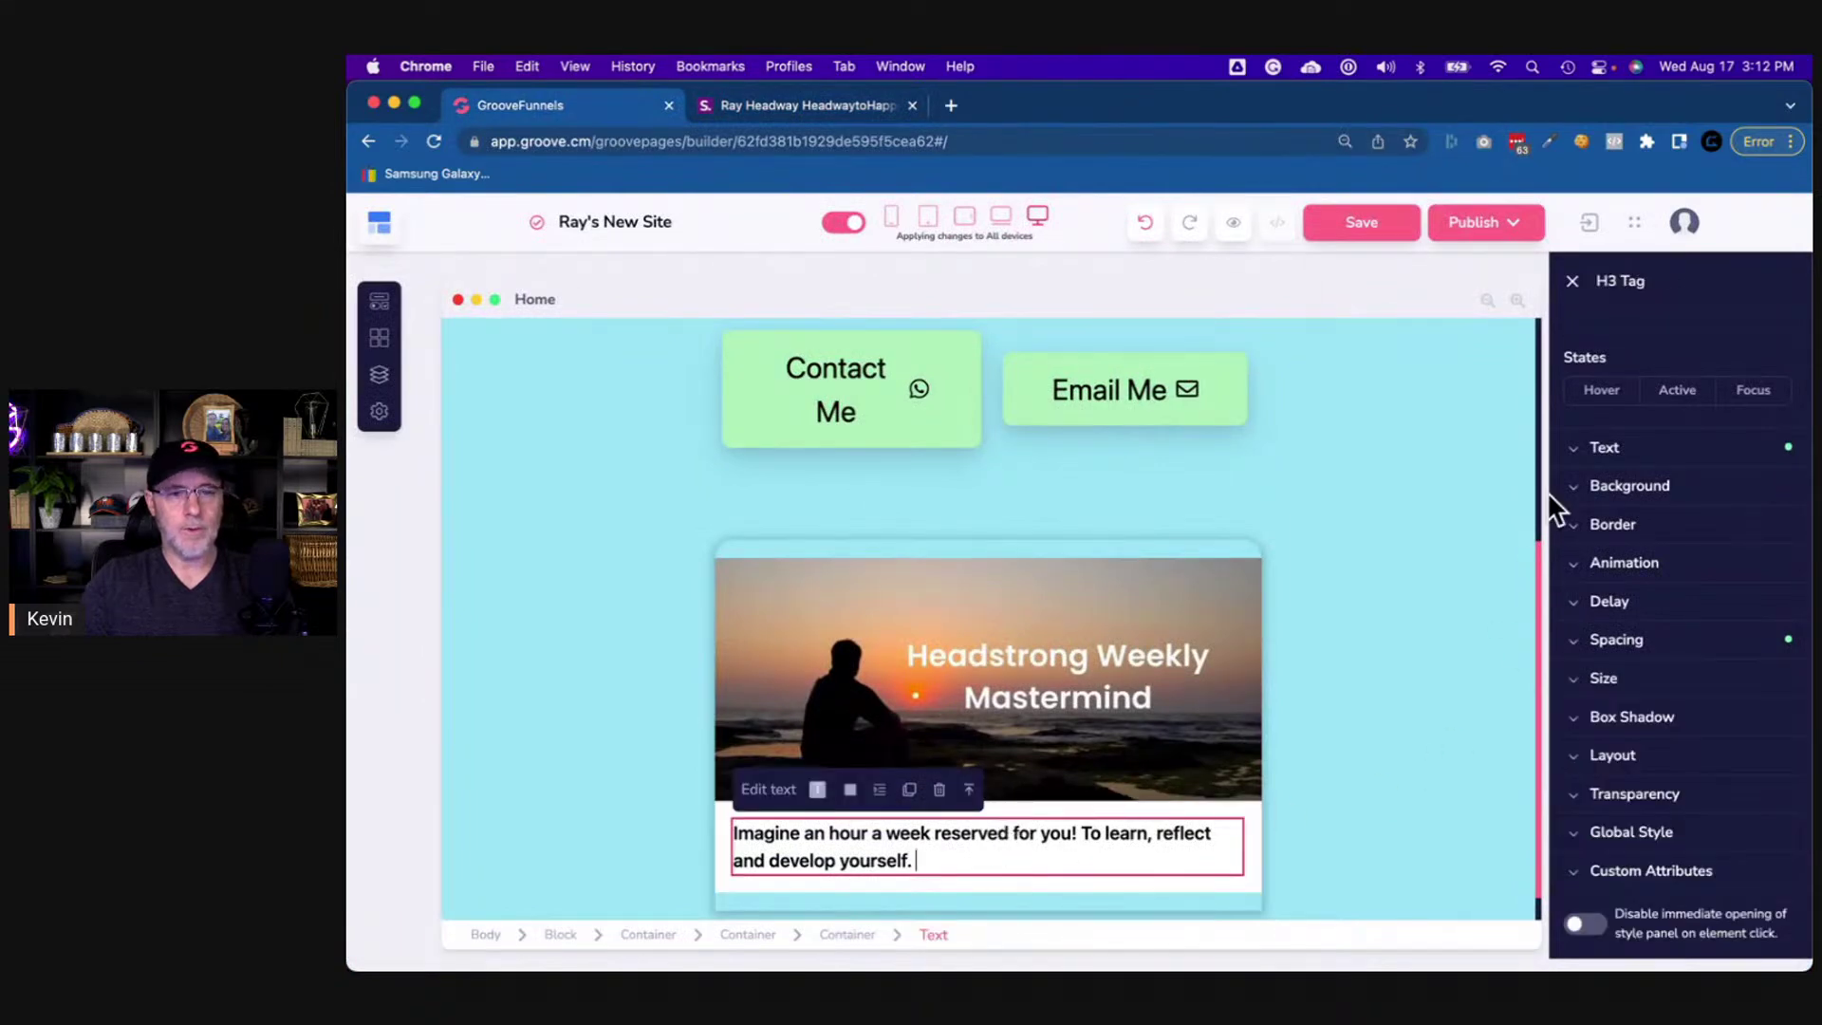
{"action": "left_click", "coordinate": [1614, 450]}
- Make the description text Bold and compare it against the reference page
{"action": "left_click", "coordinate": [1643, 513]}
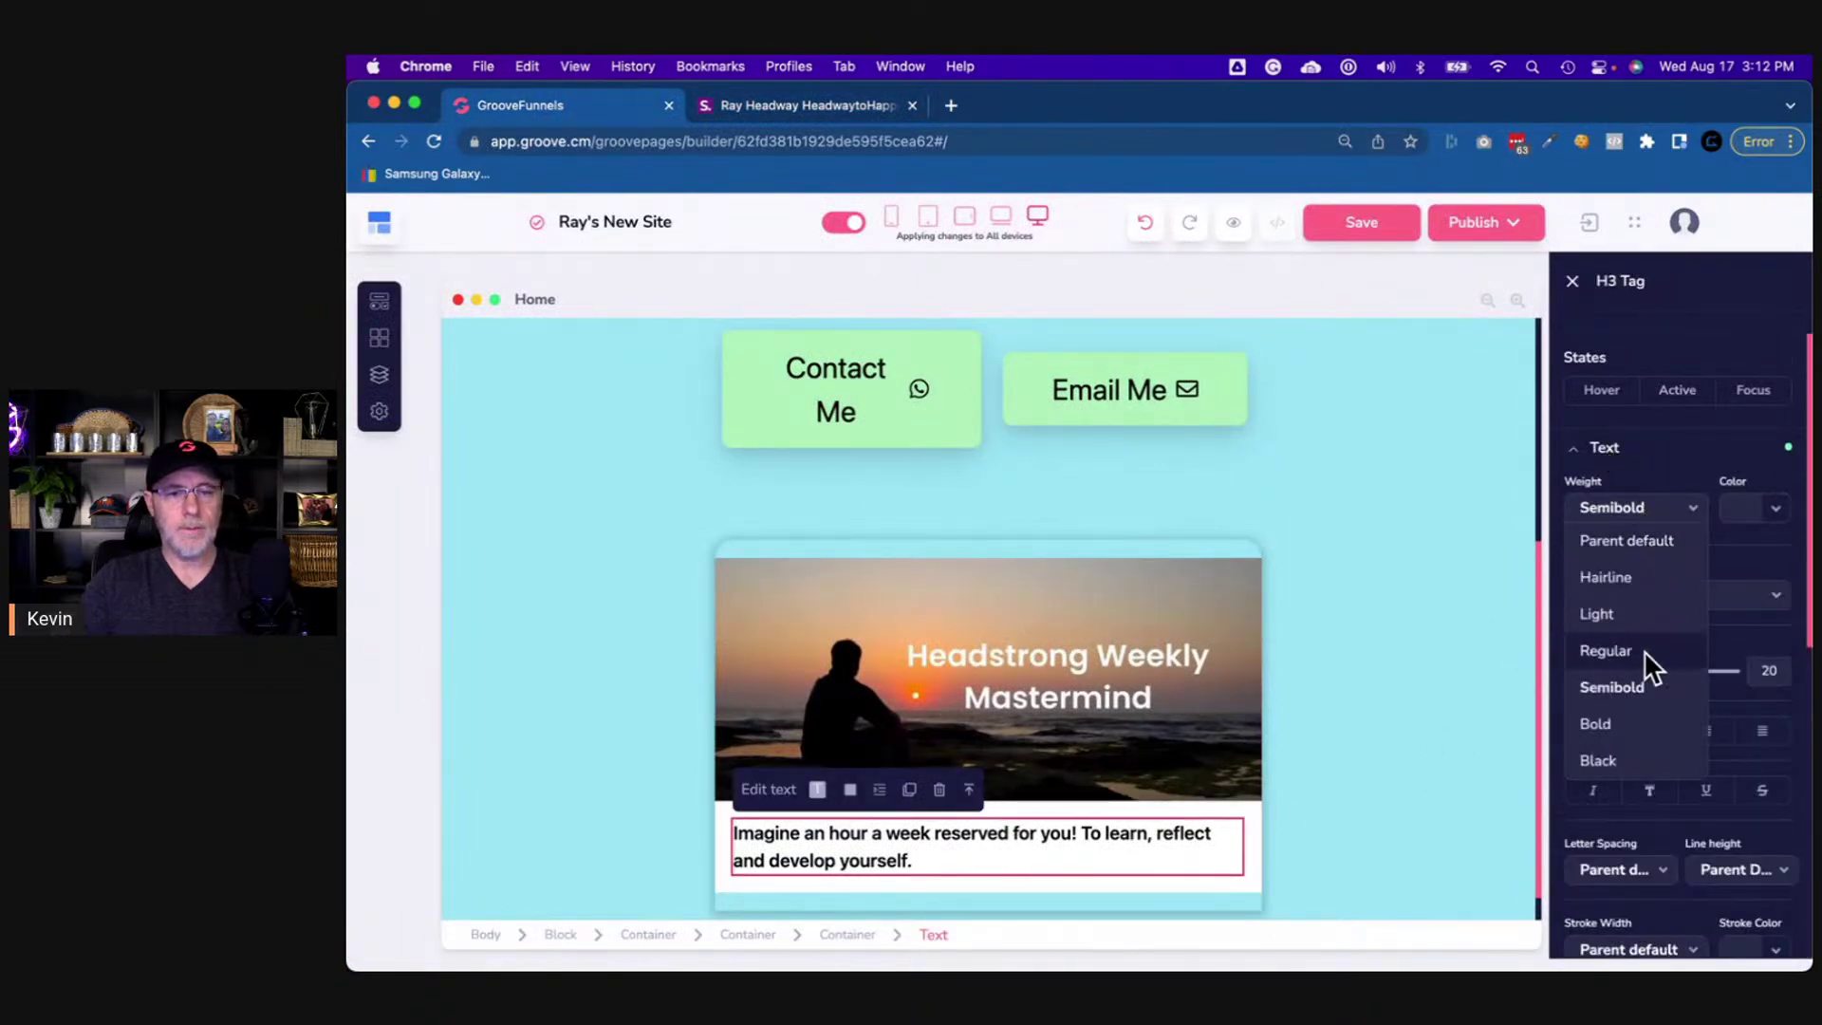
{"action": "left_click", "coordinate": [1615, 719]}
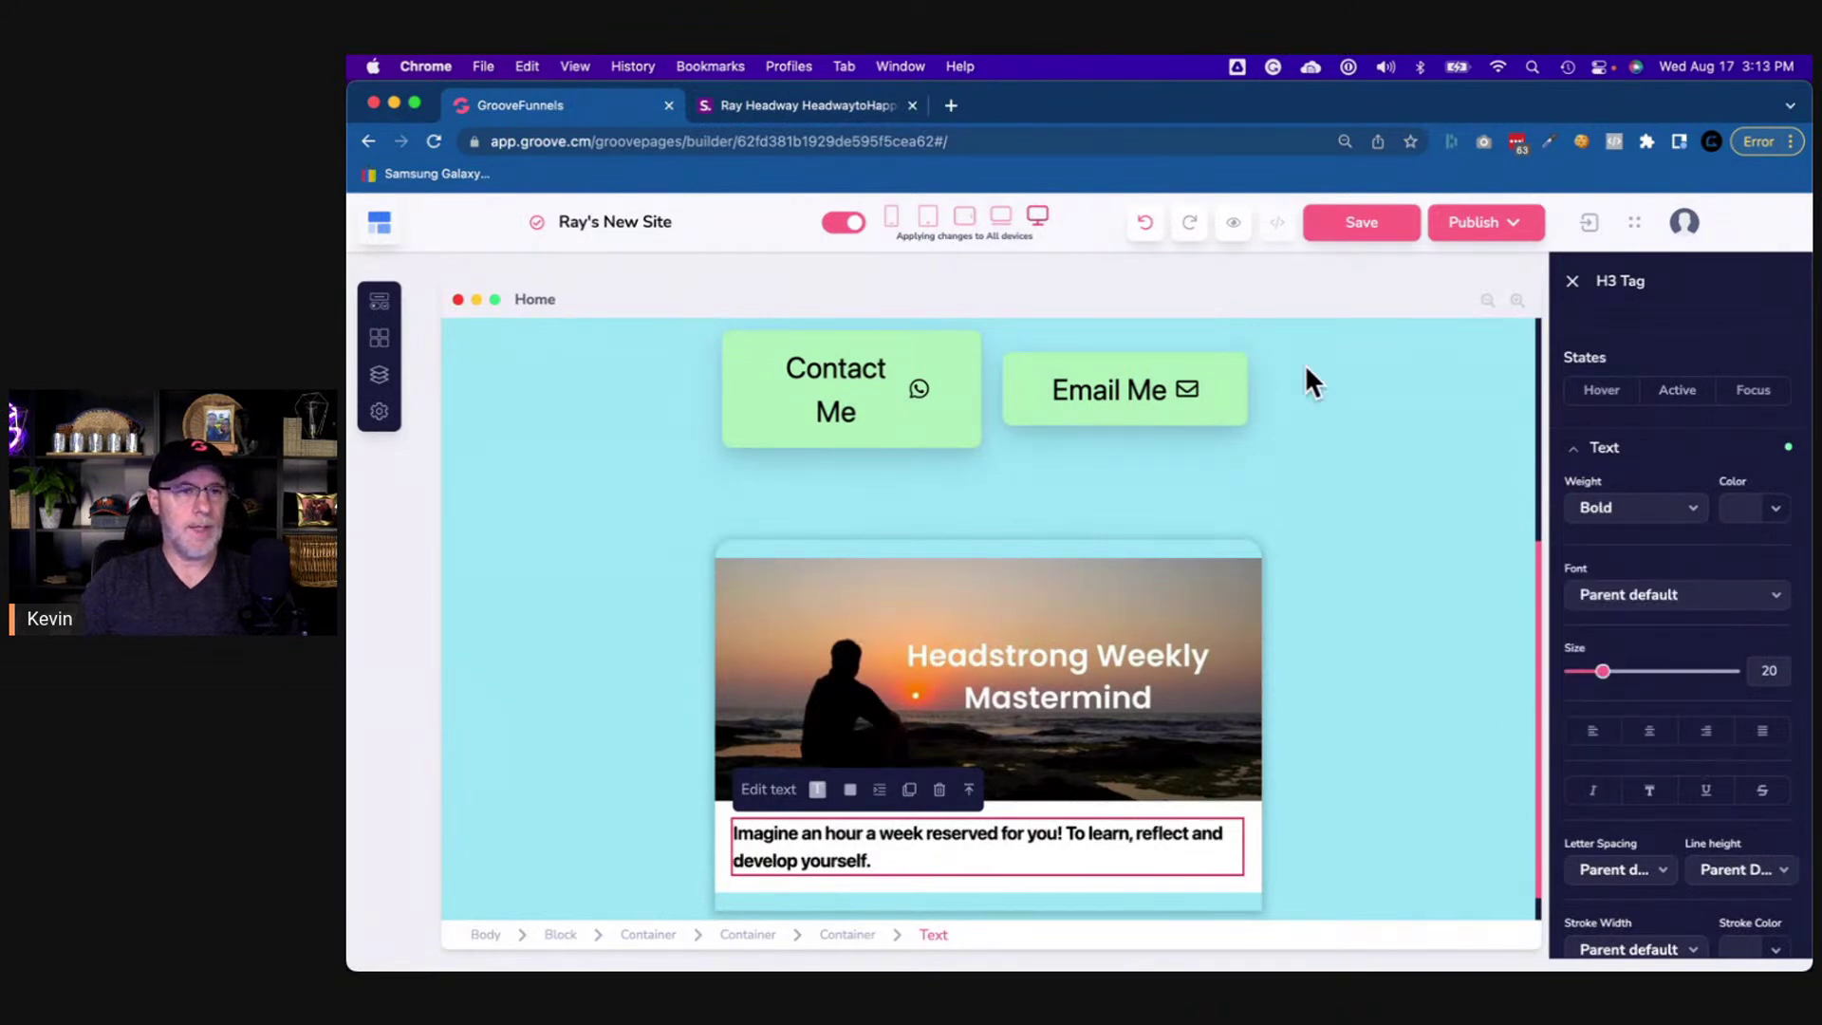
{"action": "left_click", "coordinate": [827, 112]}
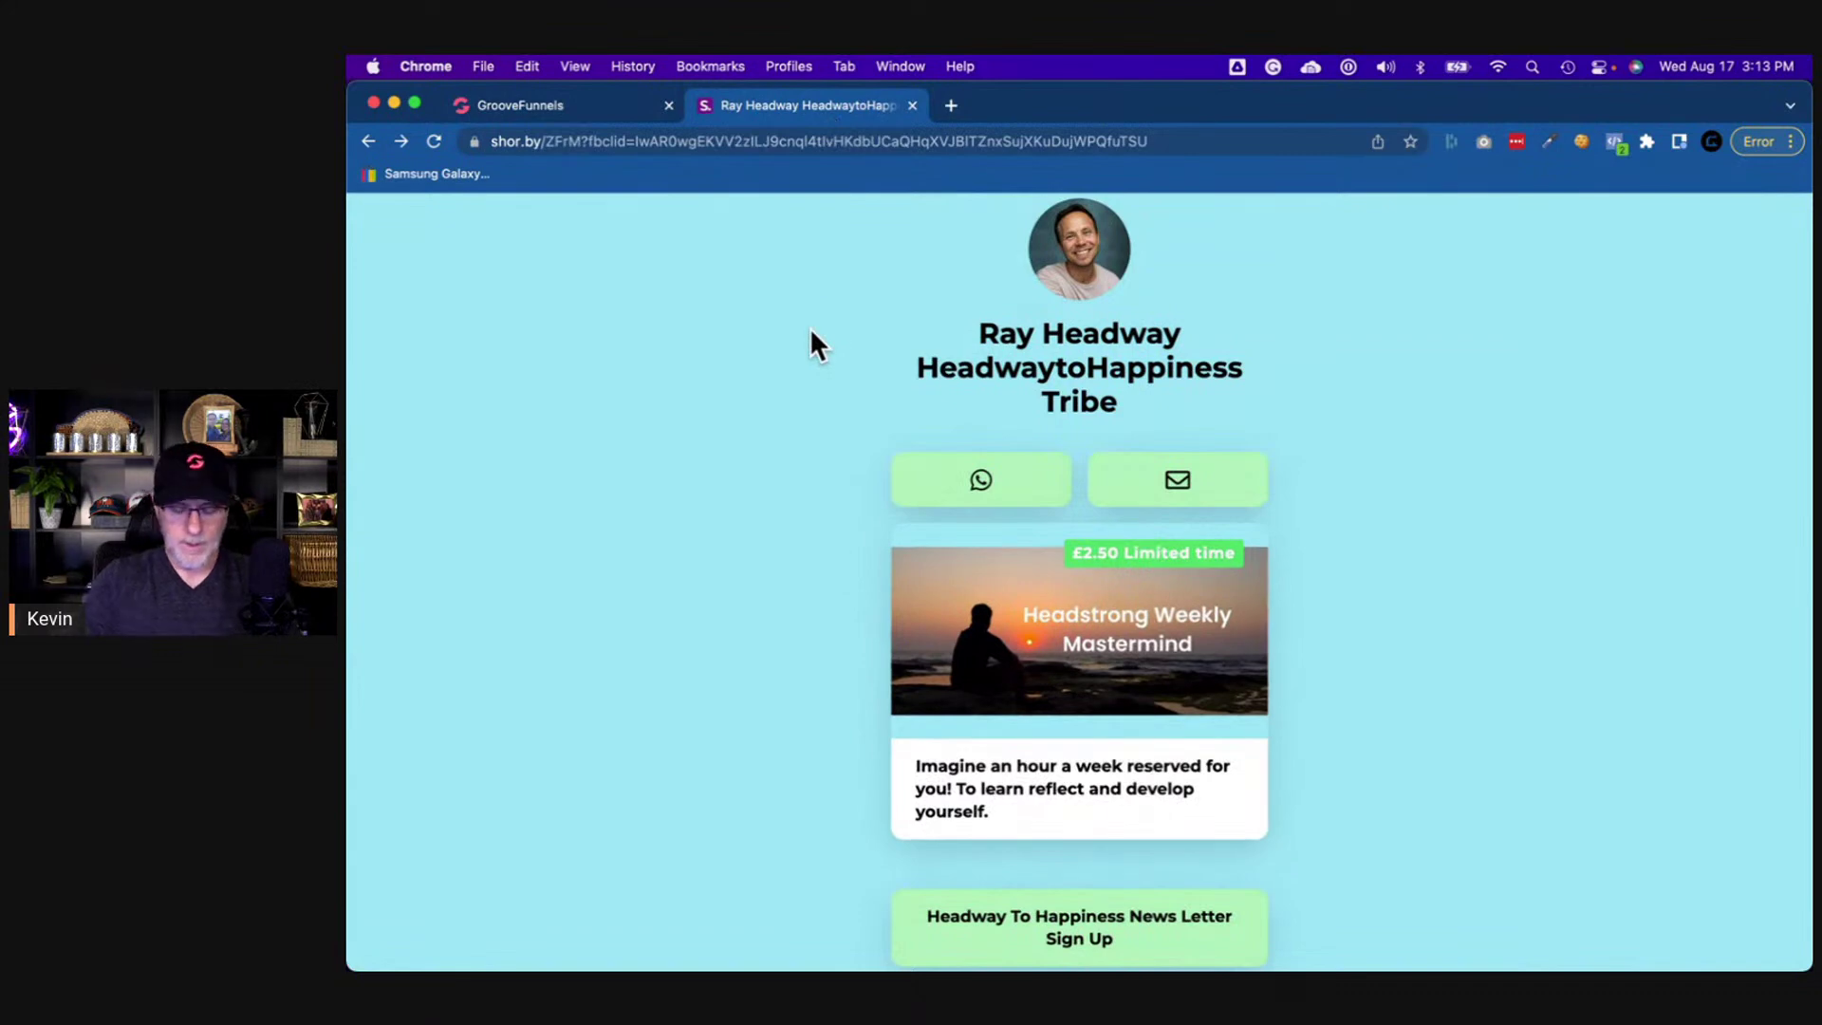
{"action": "key", "text": "super+equal"}
{"action": "key", "text": "super+minus"}
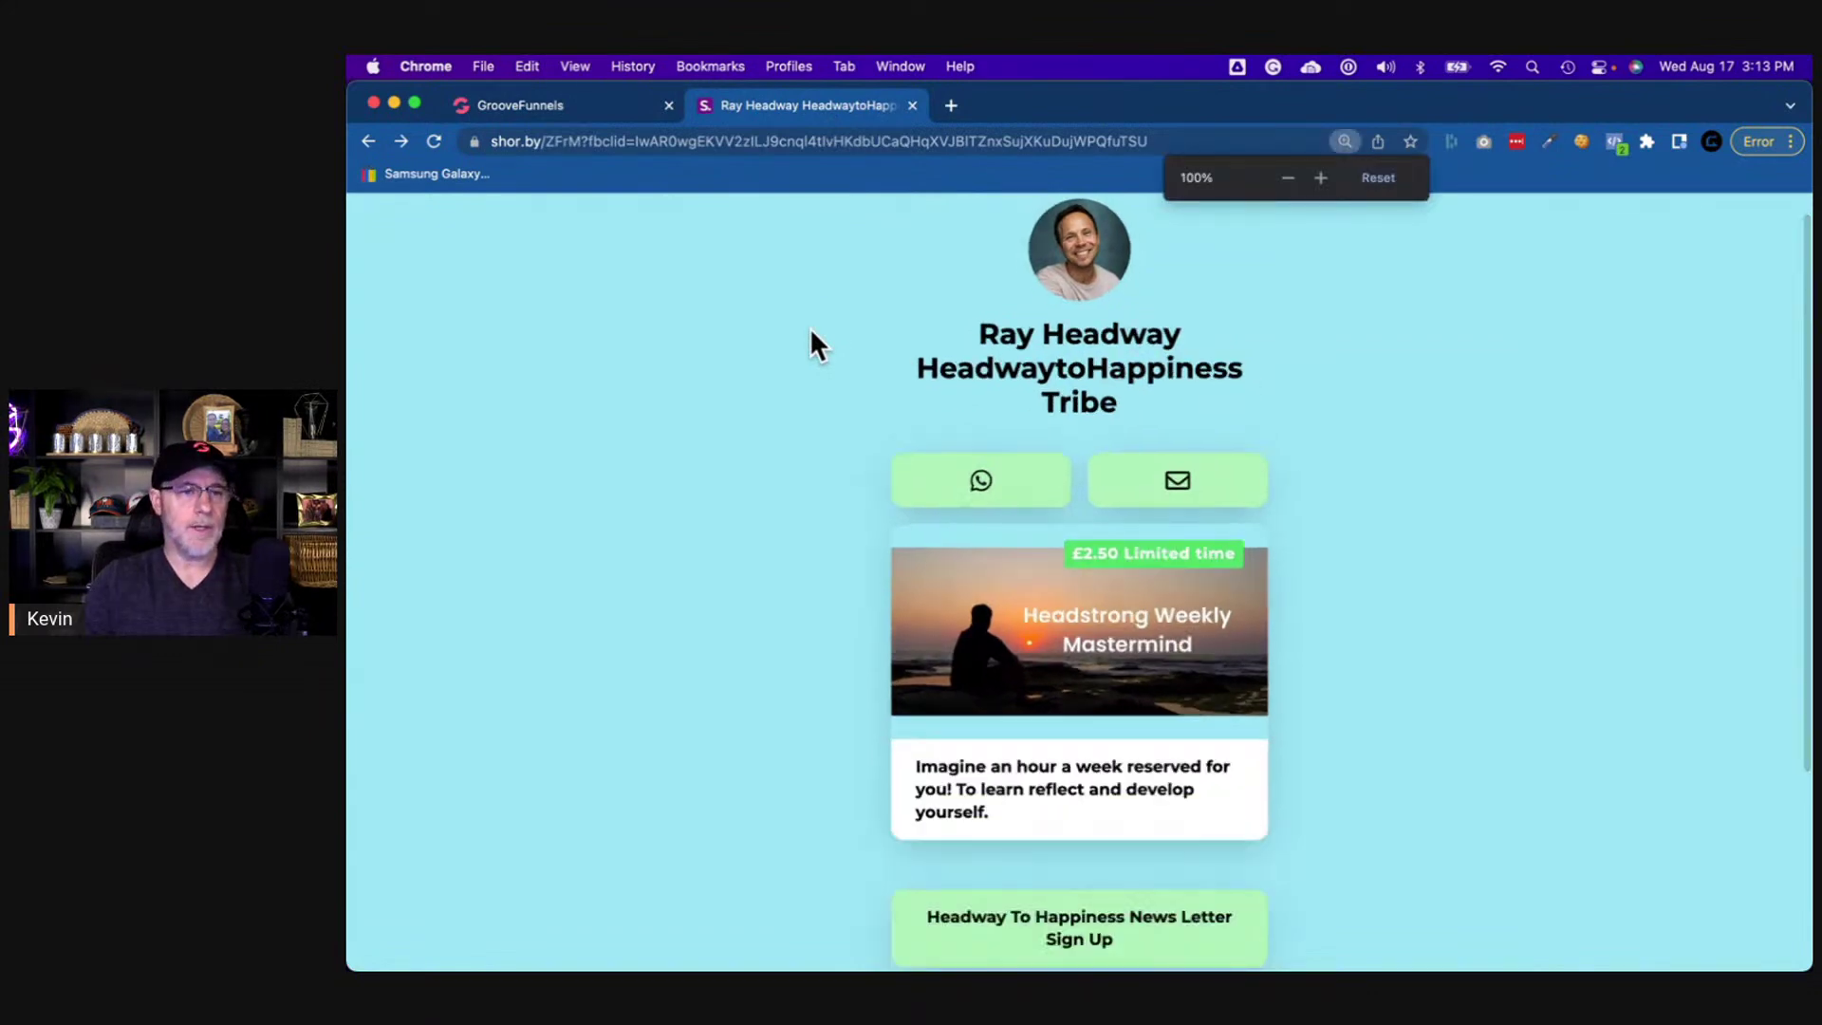
{"action": "left_click", "coordinate": [640, 107]}
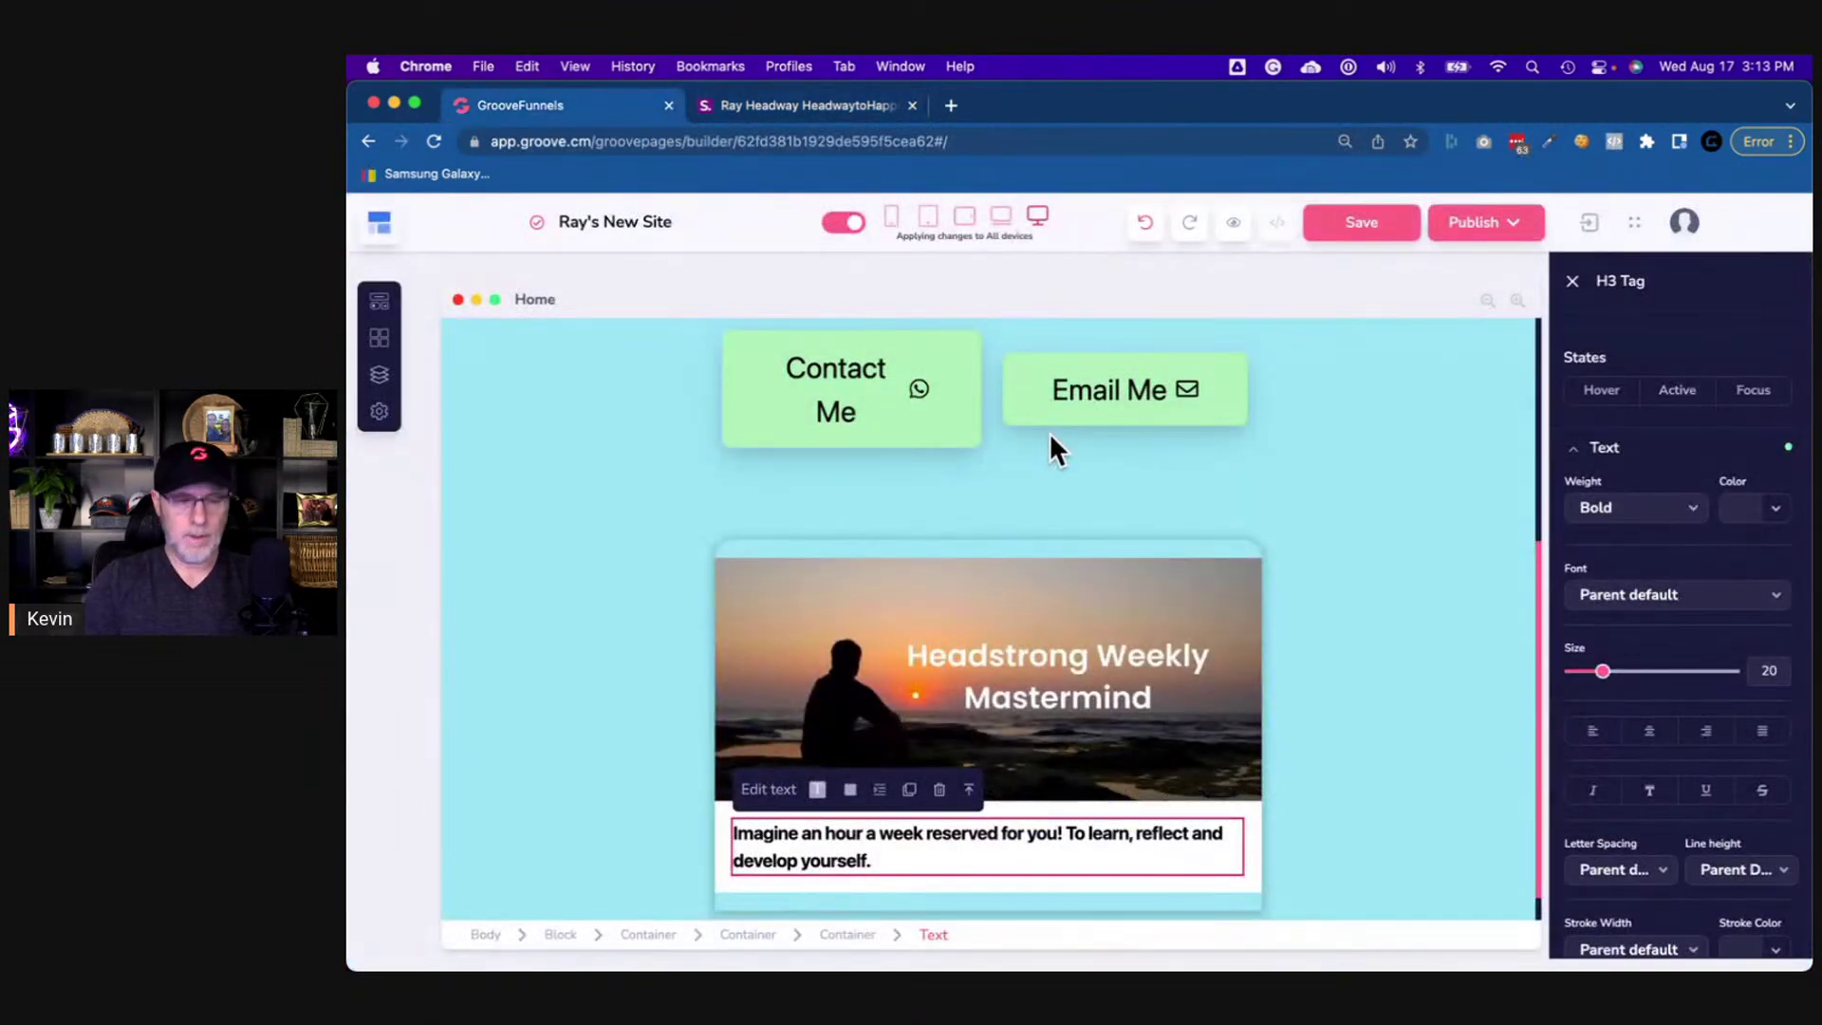
{"action": "key", "text": "super+minus"}
{"action": "key", "text": "super+equal"}
{"action": "key", "text": "super+equal"}
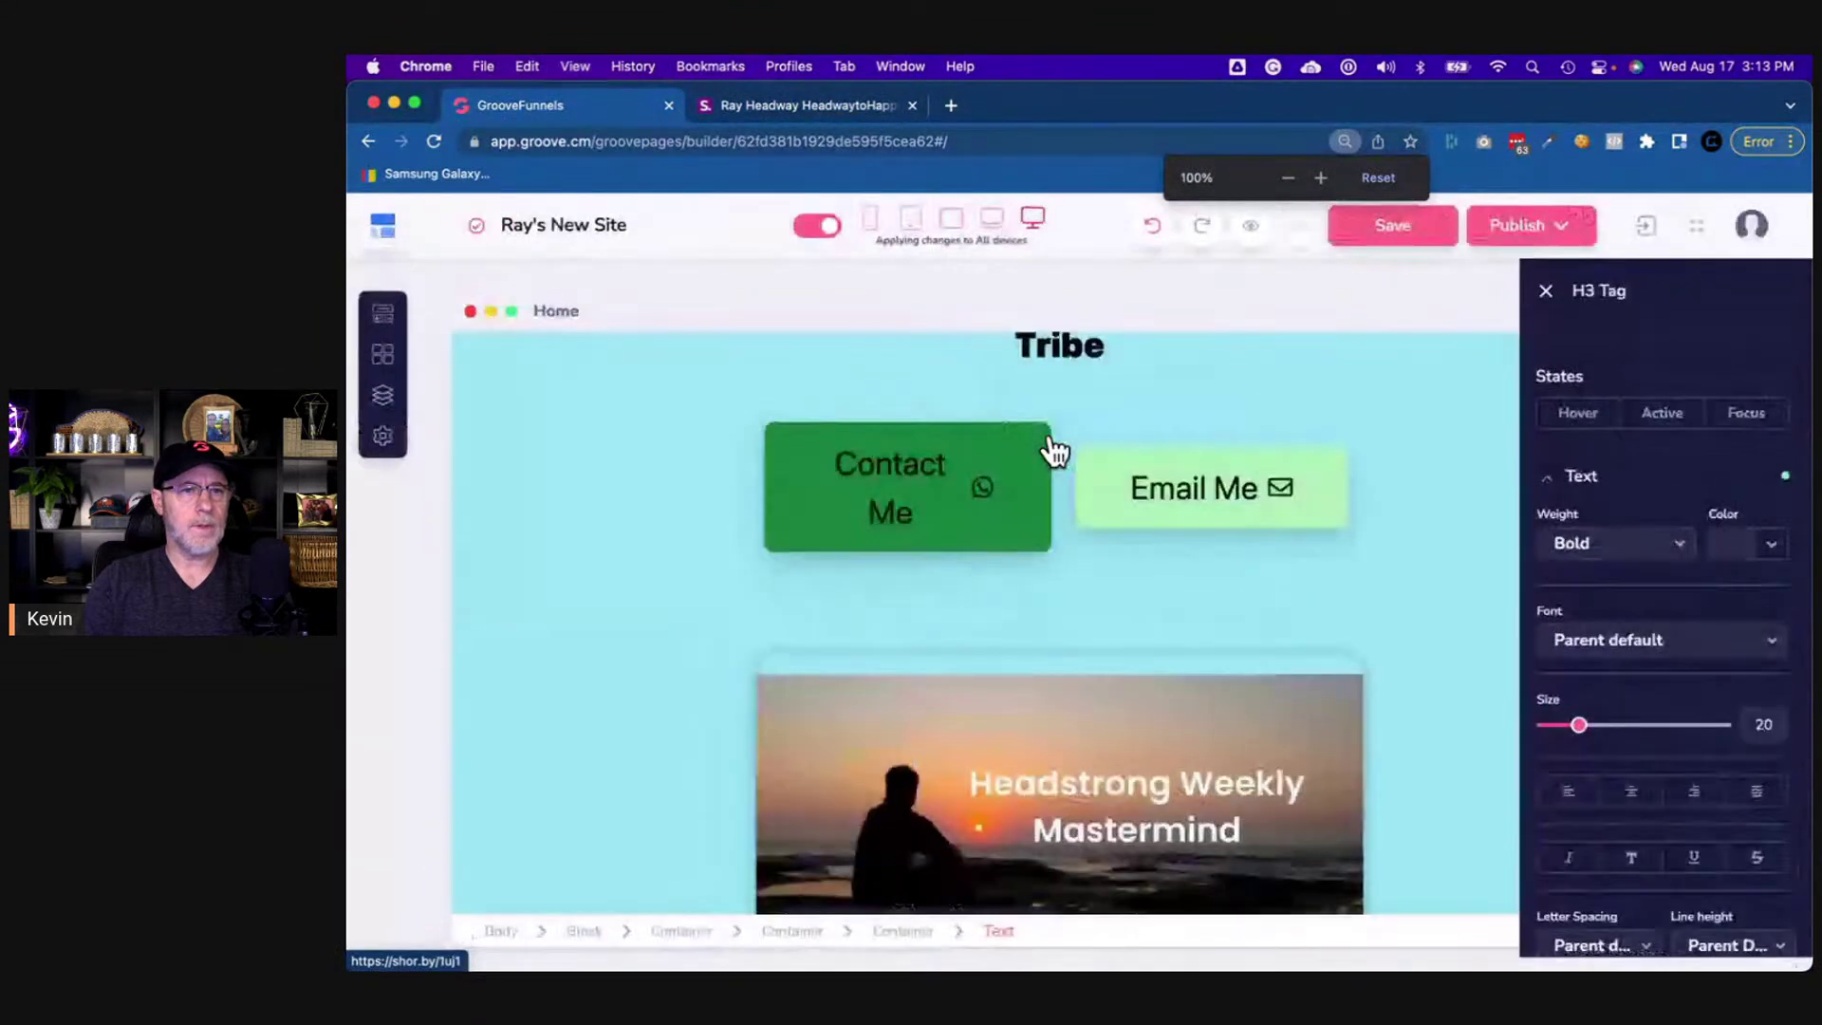
- Close the text settings, check the image and text container, and view the reference page
{"action": "left_click", "coordinate": [1546, 292]}
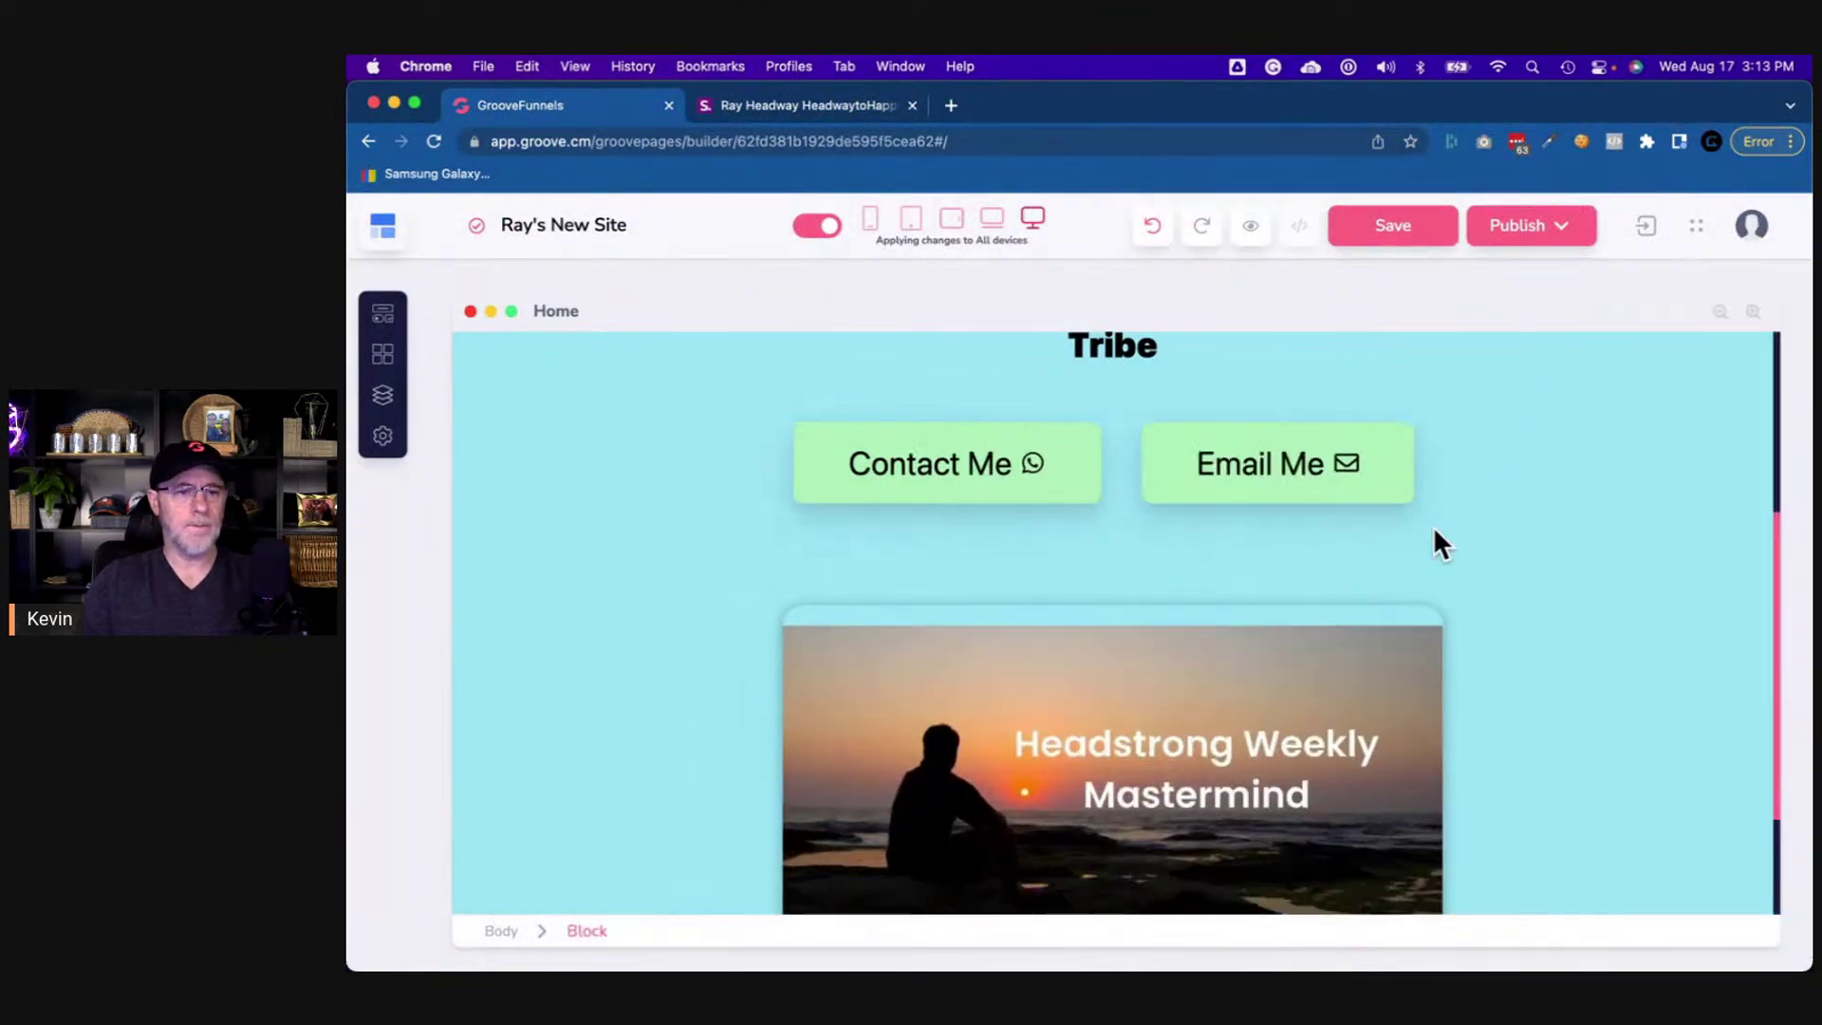
{"action": "scroll", "coordinate": [1432, 526], "scroll_direction": "down", "scroll_amount": 3}
{"action": "left_click", "coordinate": [1432, 525]}
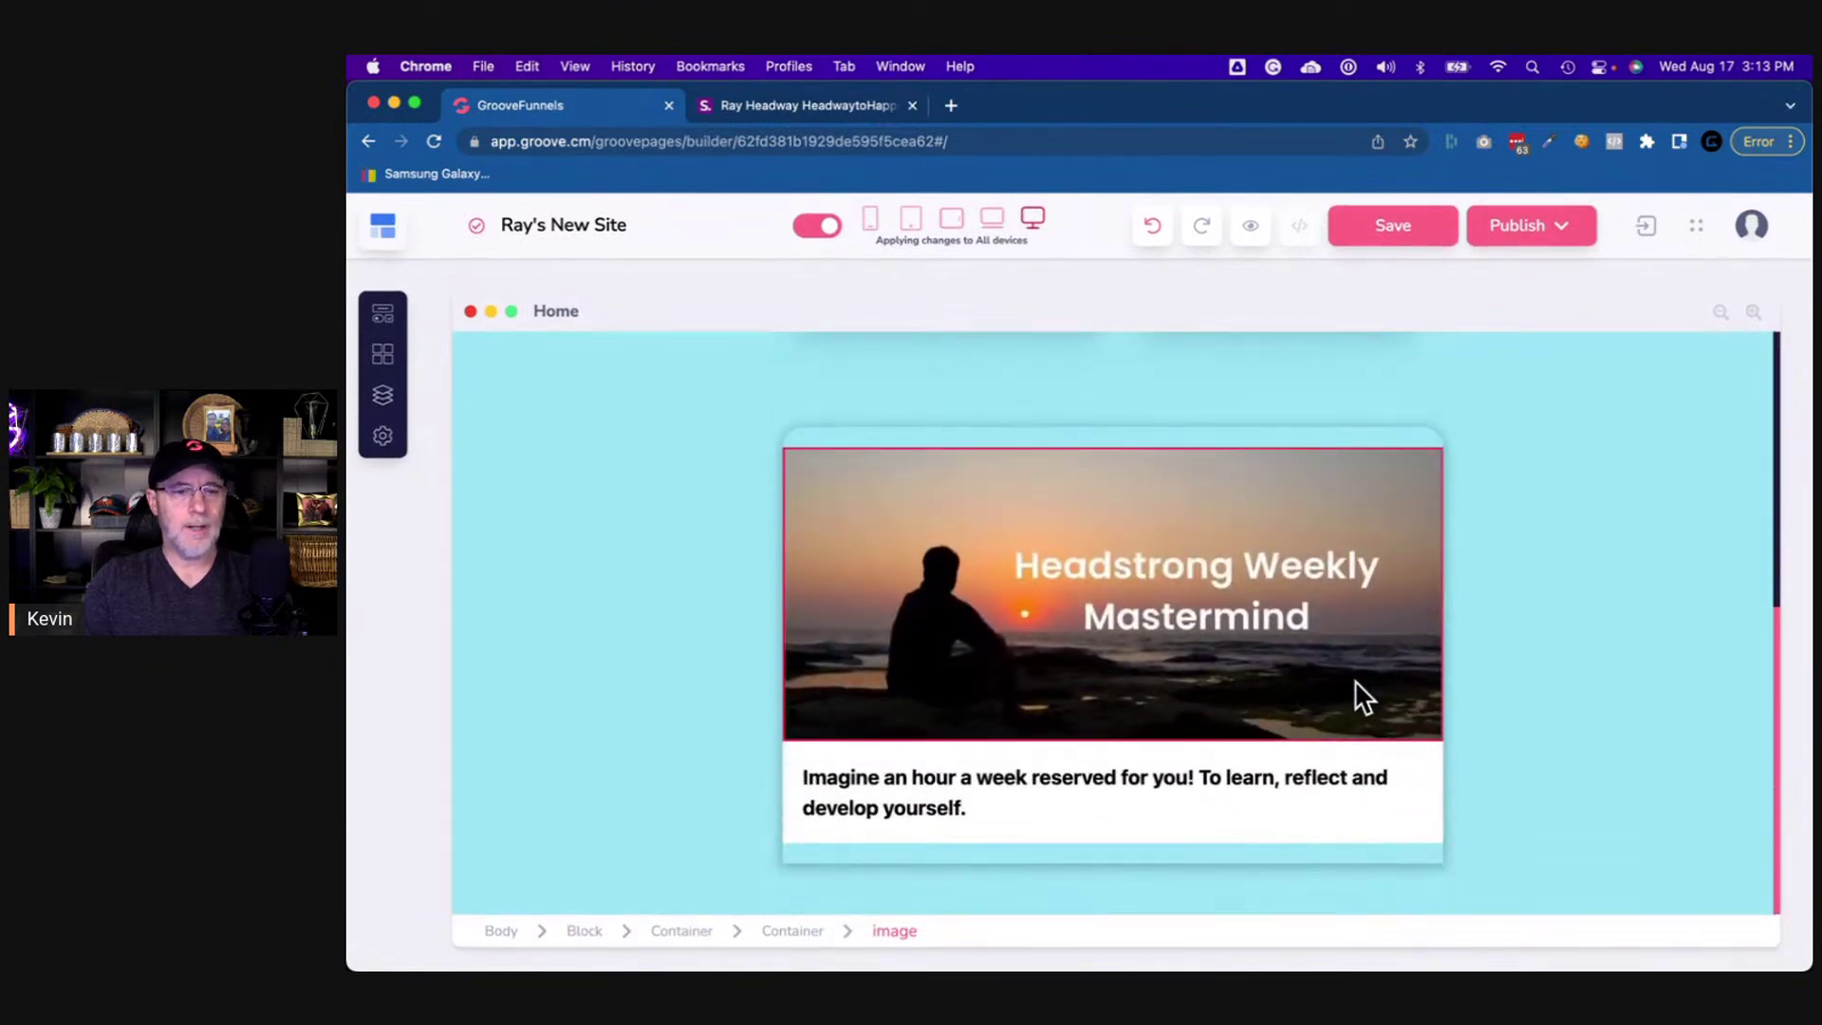
{"action": "left_click", "coordinate": [1148, 822]}
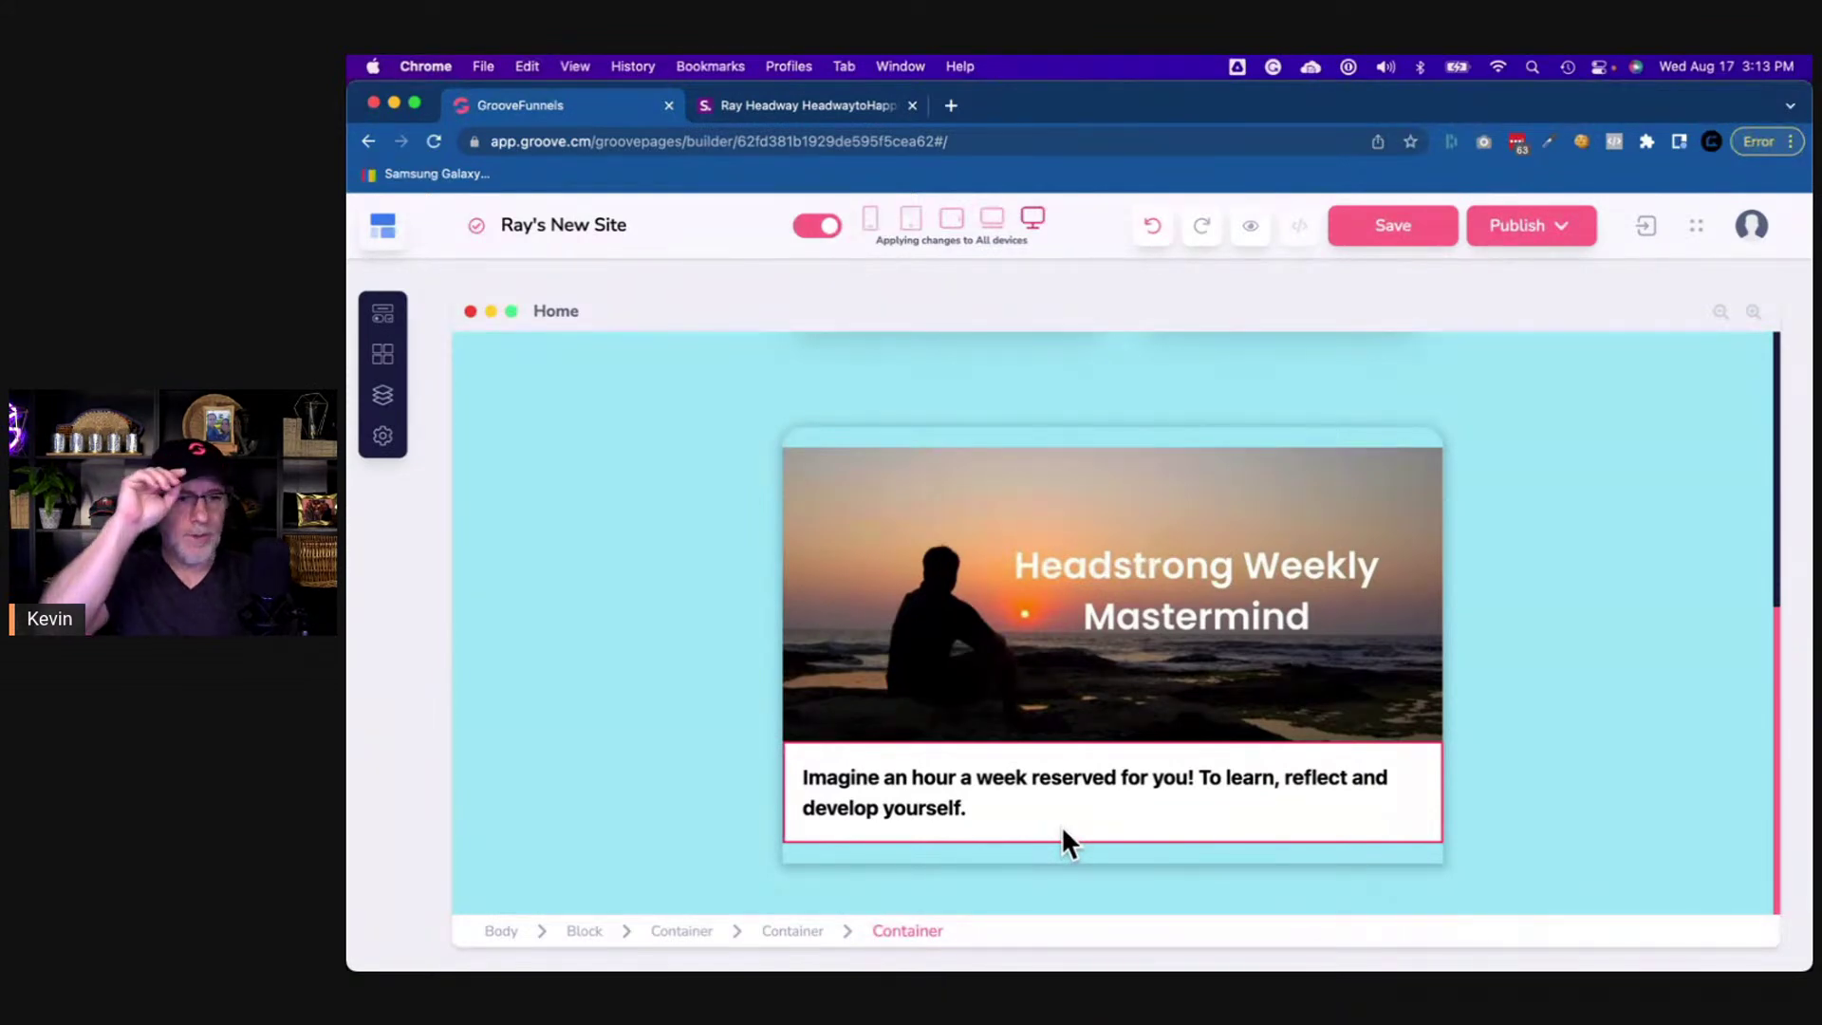
{"action": "left_click", "coordinate": [822, 103]}
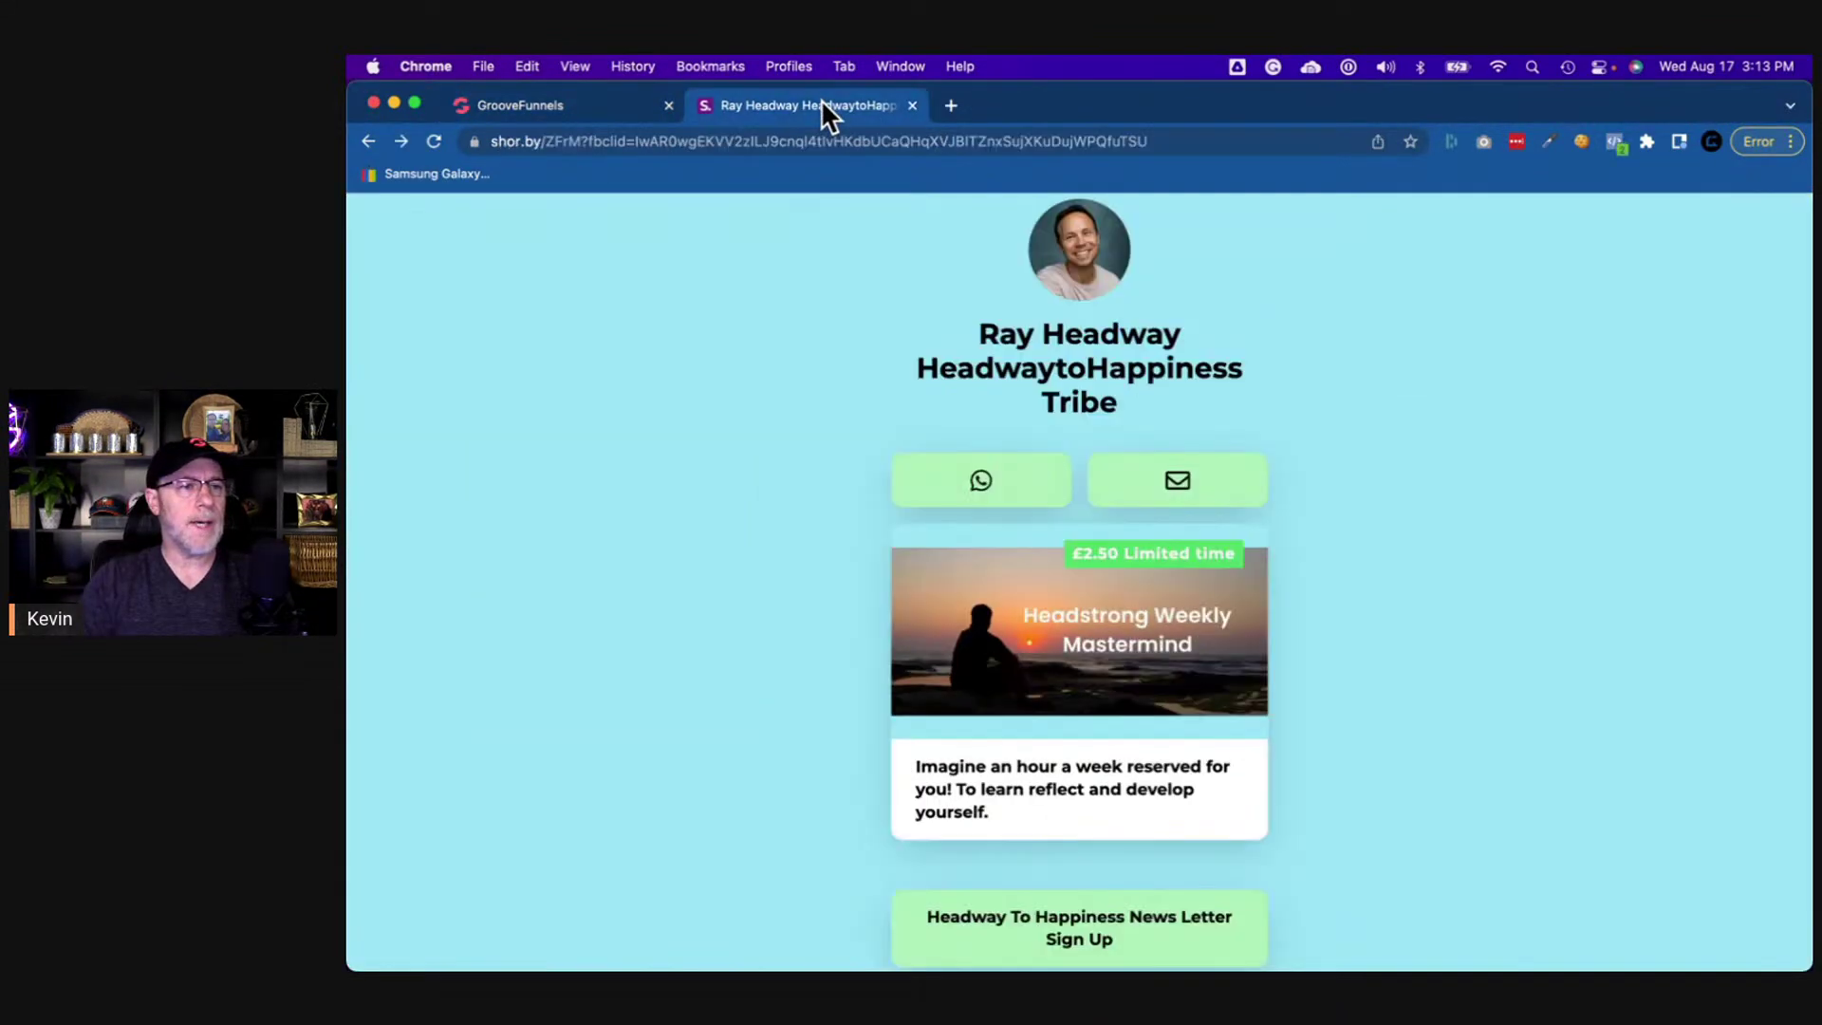
- Scroll through the reference page's lower part, then select the mastermind image in the builder
{"action": "scroll", "coordinate": [1259, 780], "scroll_direction": "down", "scroll_amount": 3}
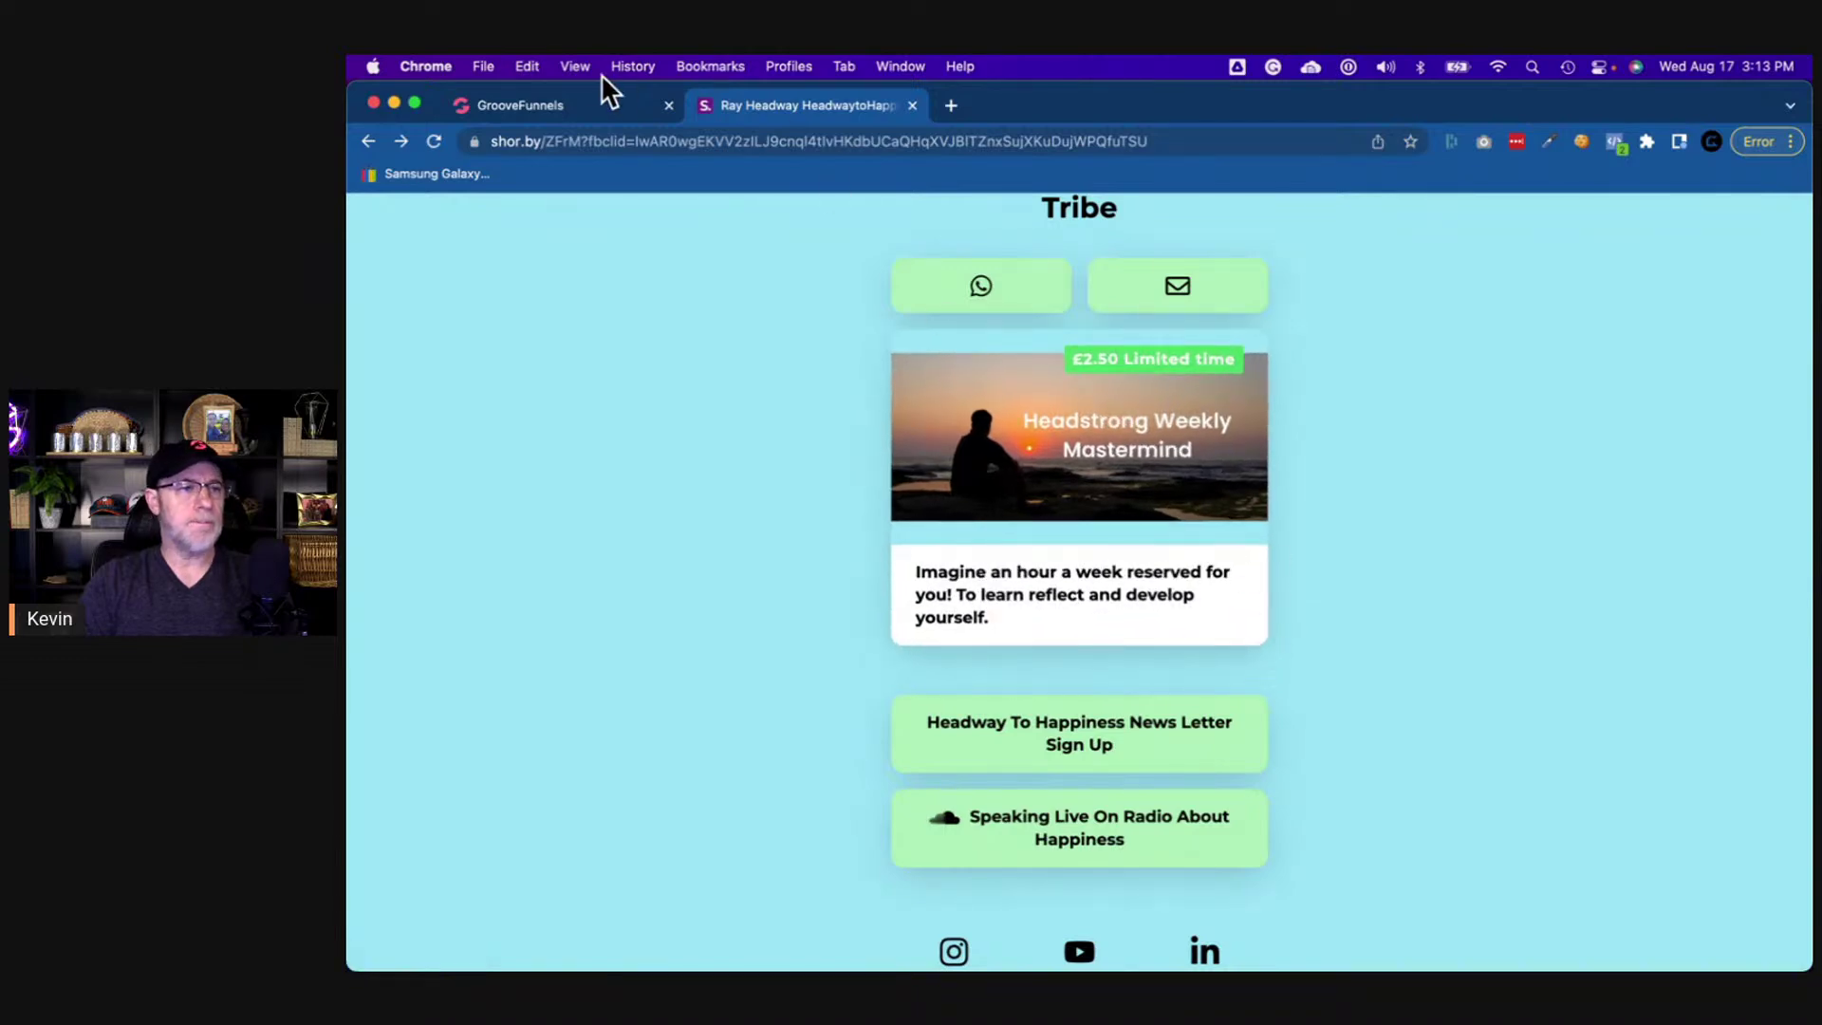
{"action": "left_click", "coordinate": [584, 106]}
{"action": "left_click", "coordinate": [960, 555]}
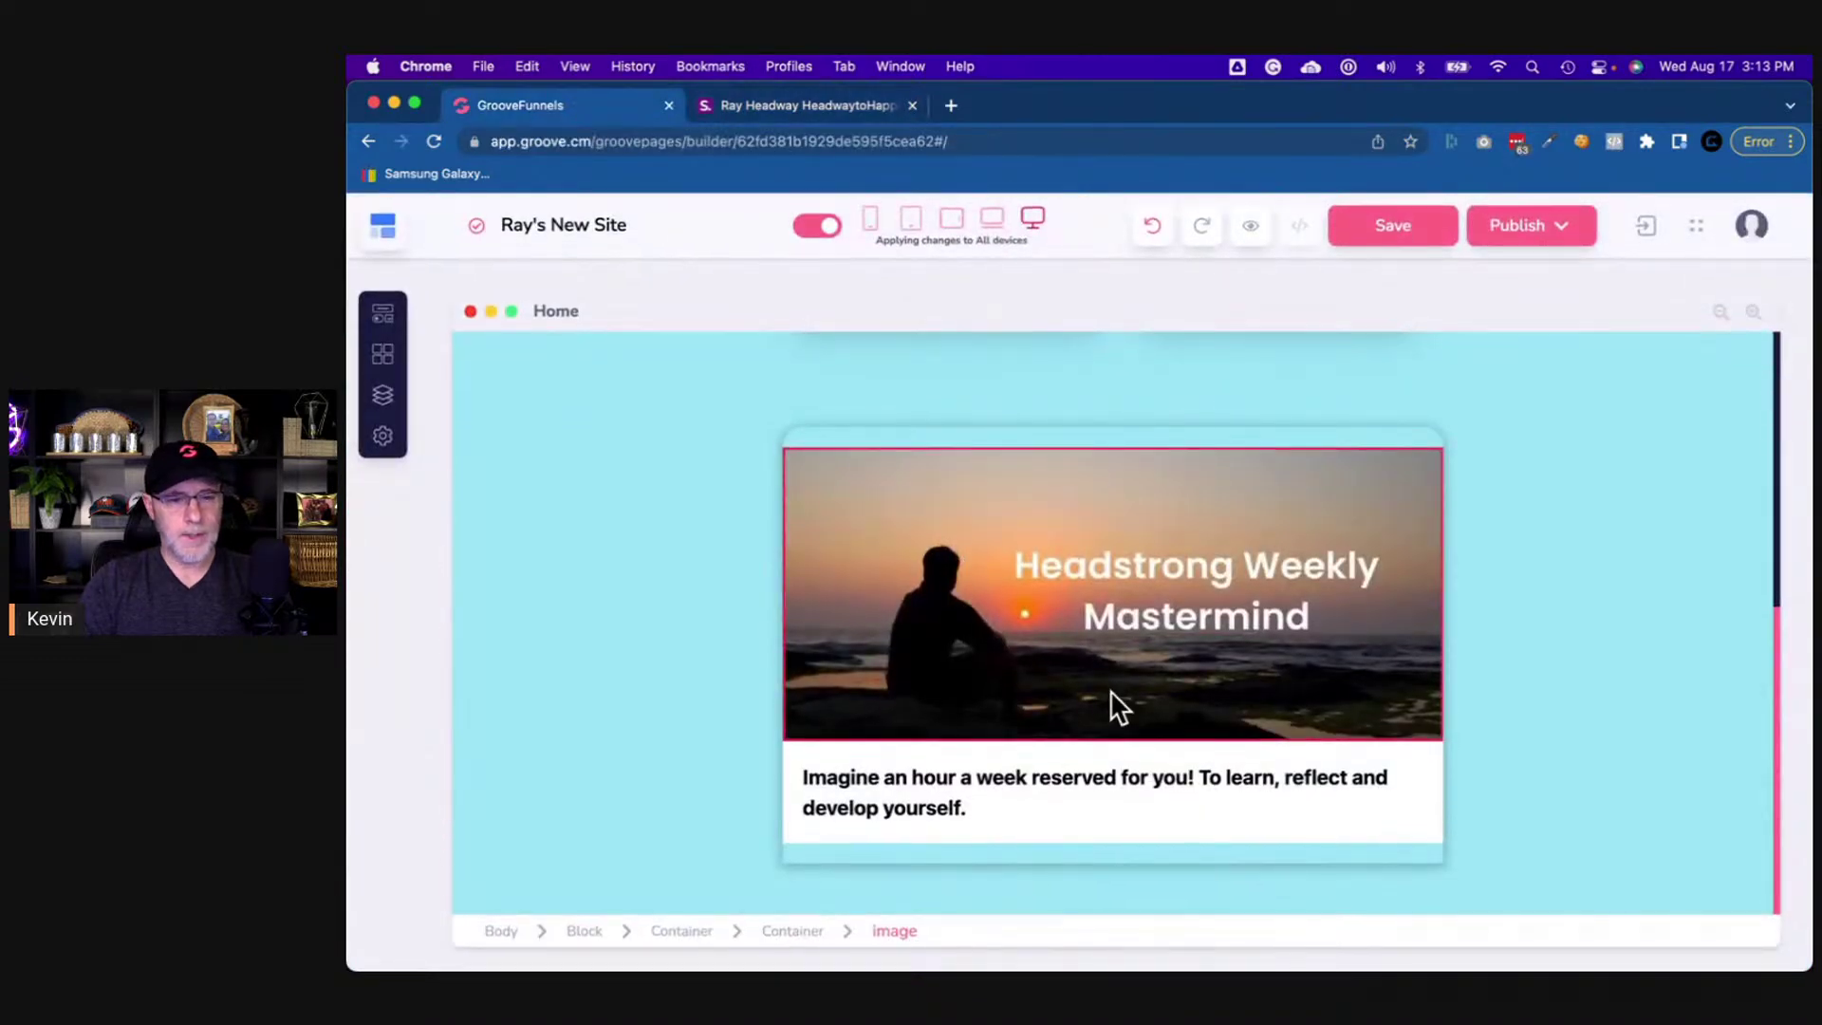
- Inspect the mastermind card's style settings and compare the card with the reference page
{"action": "left_click", "coordinate": [1211, 857]}
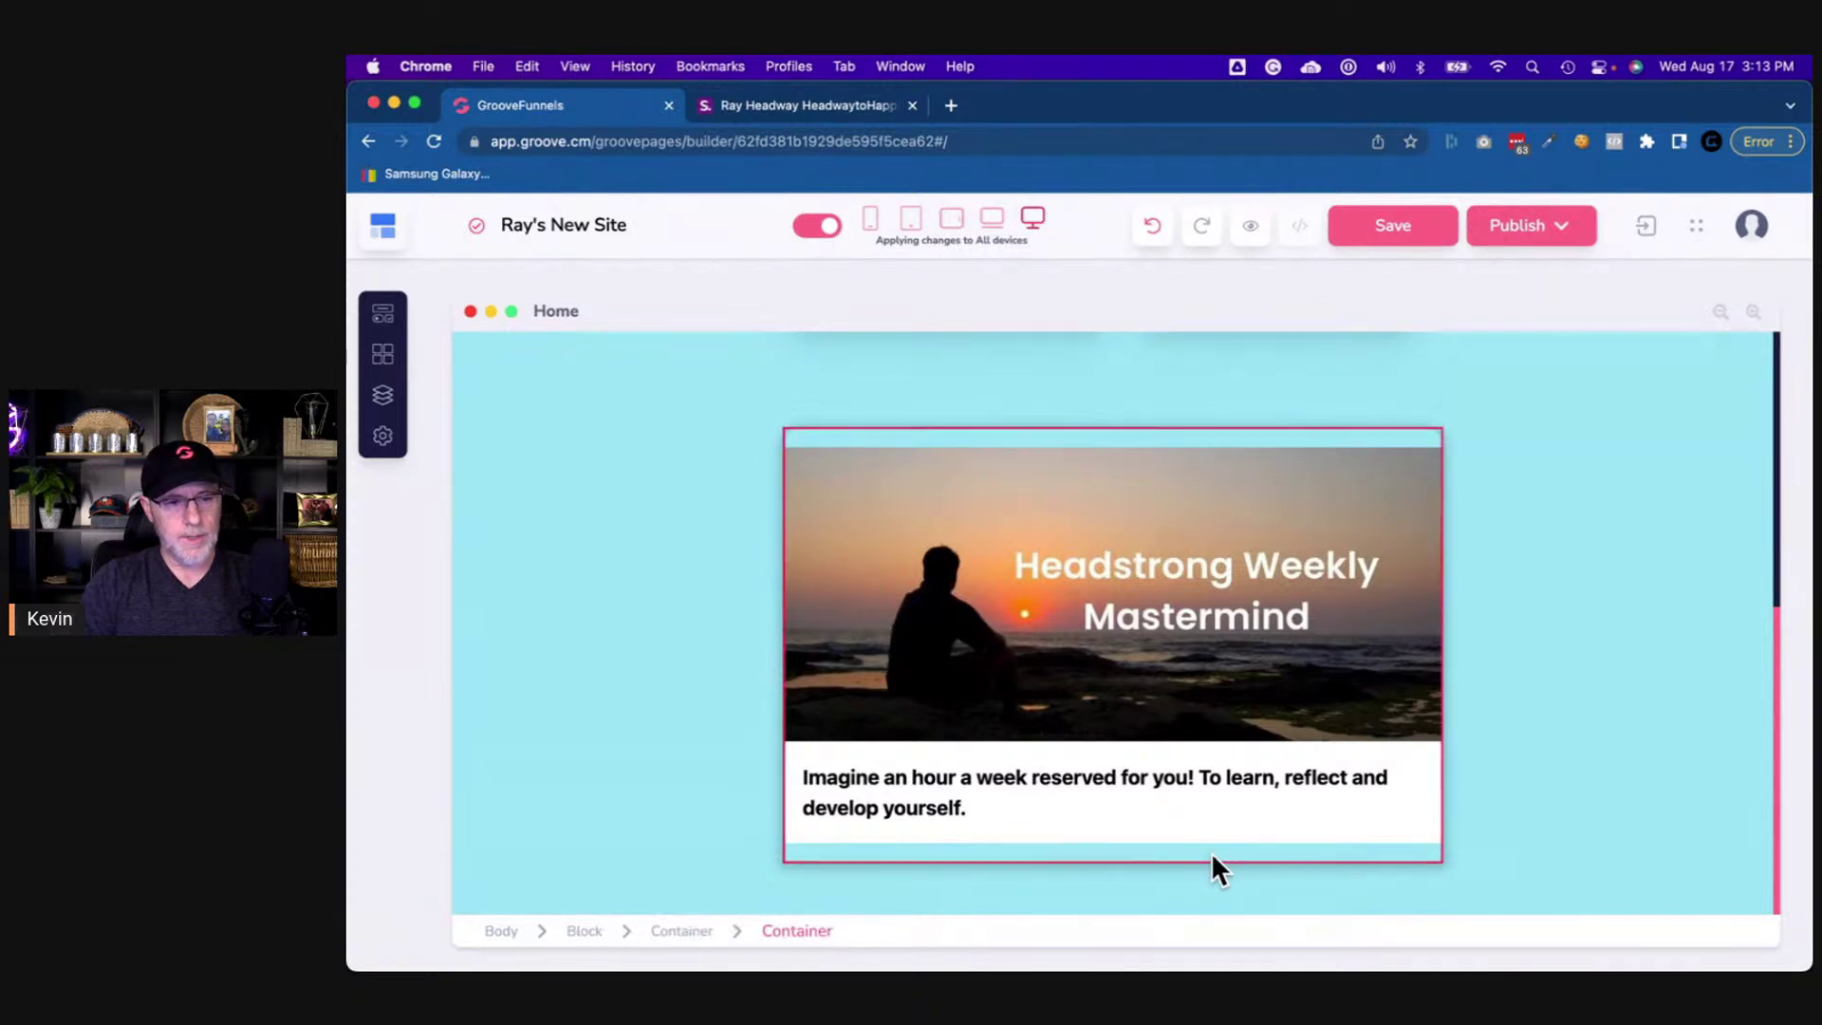
{"action": "left_click", "coordinate": [1211, 851]}
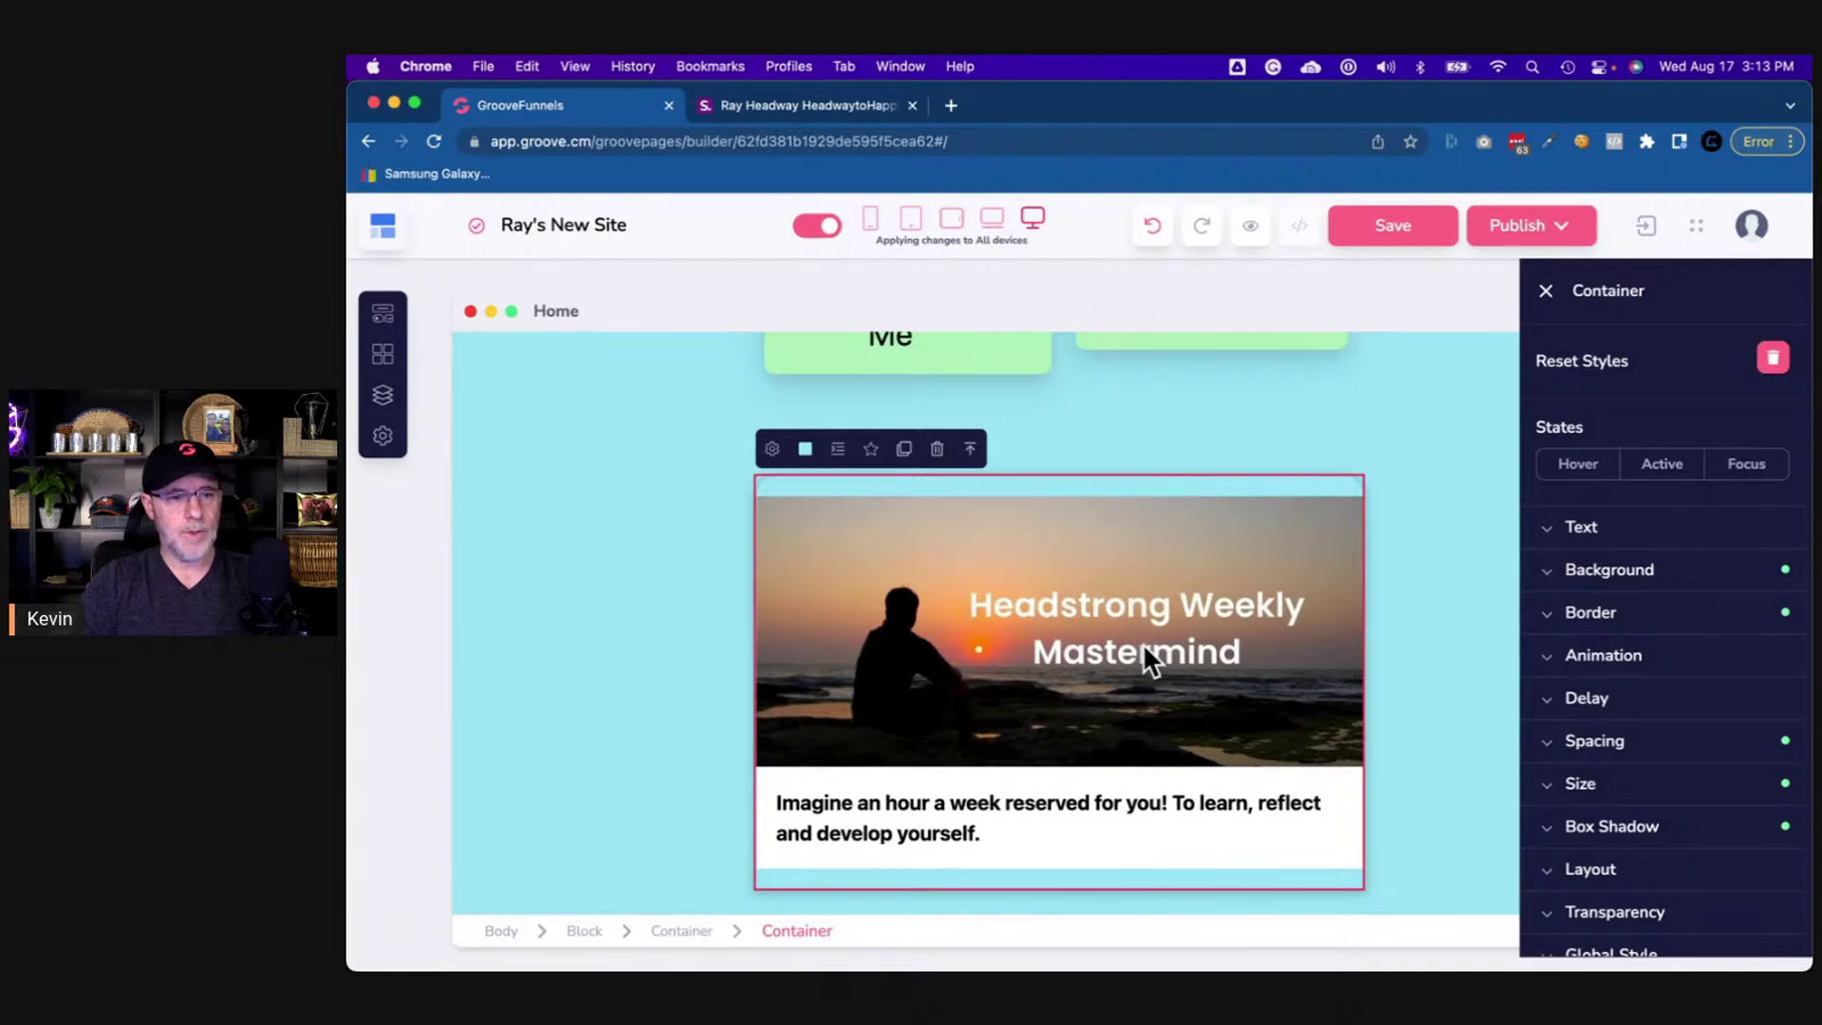
{"action": "left_click", "coordinate": [833, 106]}
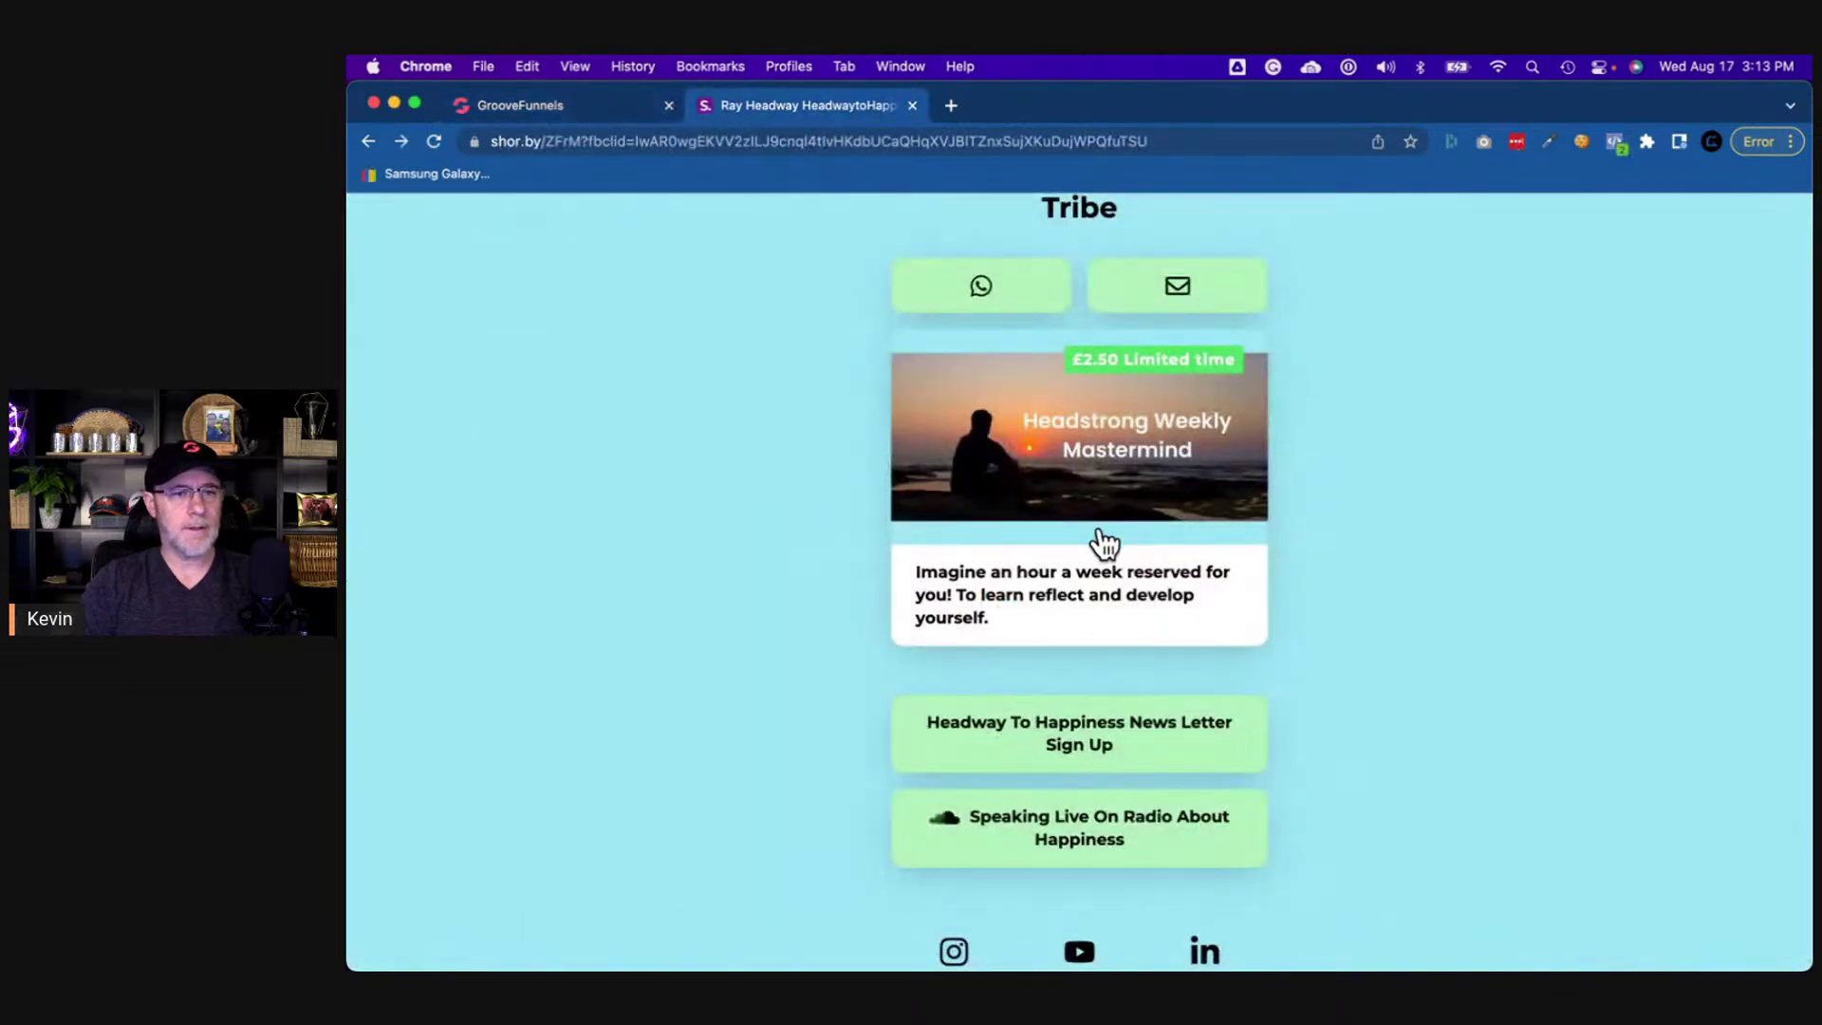
{"action": "left_click", "coordinate": [605, 106]}
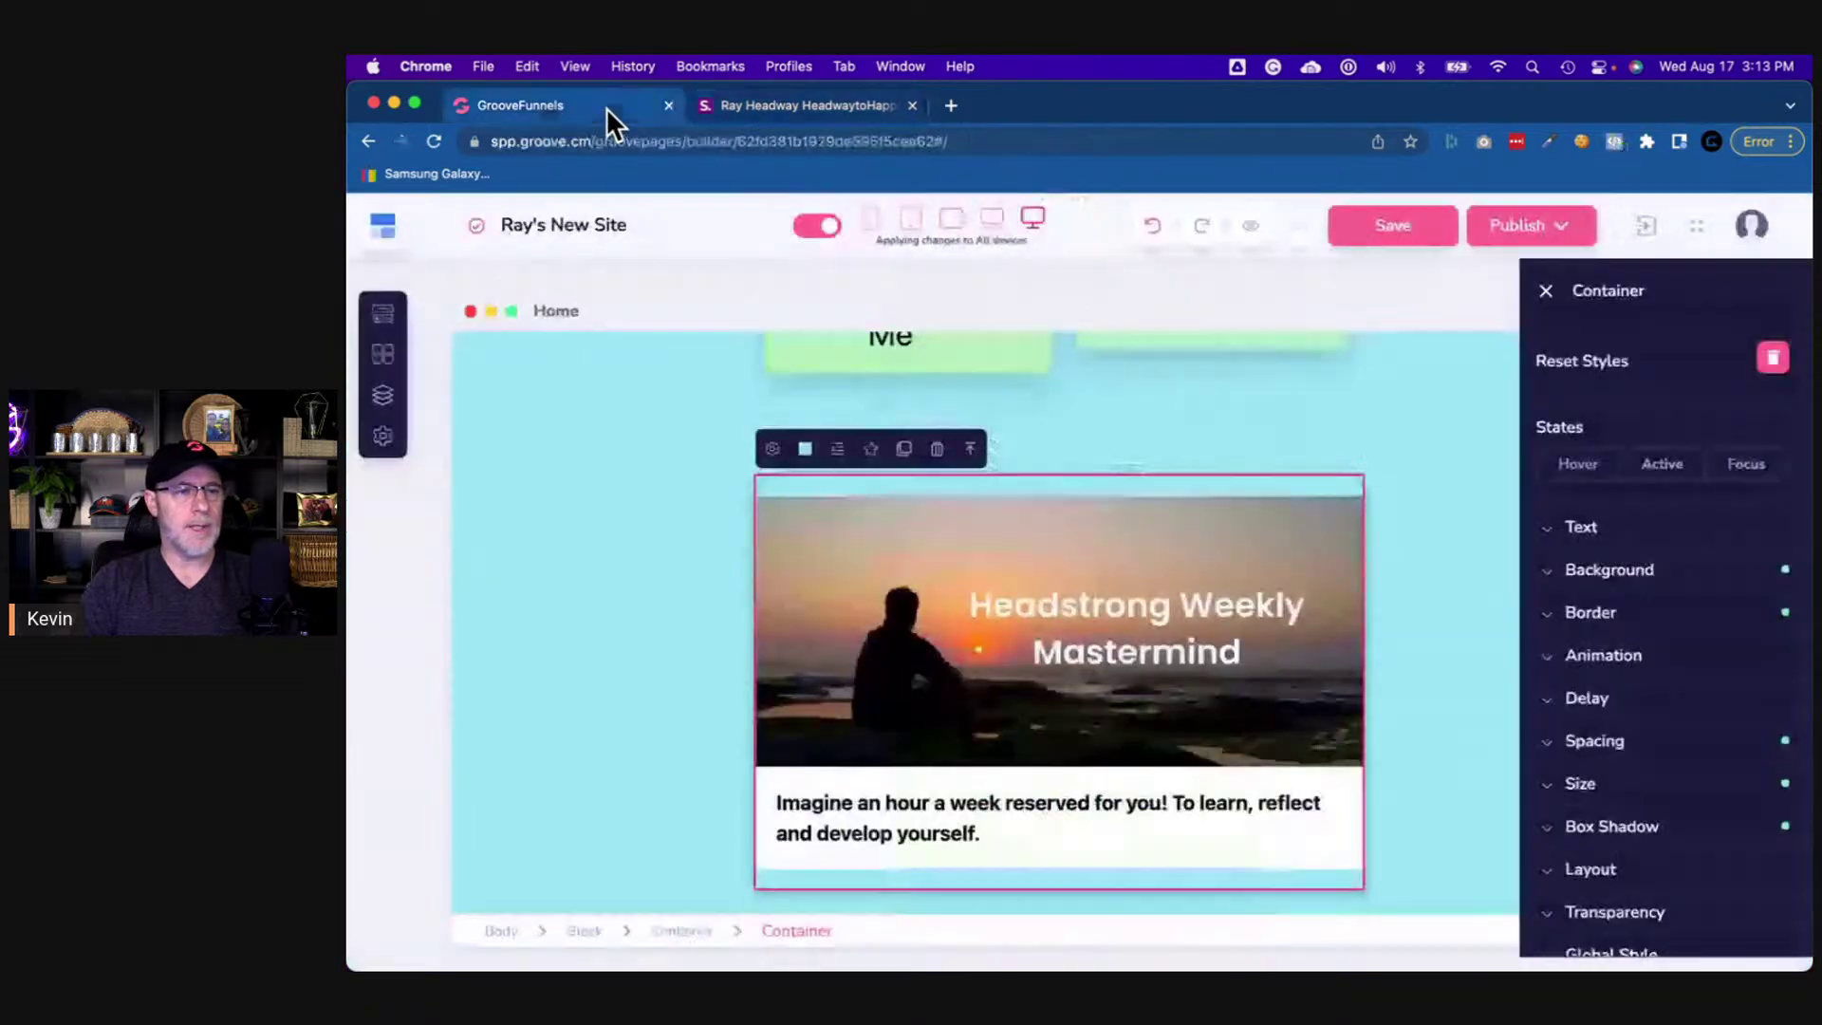
{"action": "scroll", "coordinate": [1132, 700], "scroll_direction": "down", "scroll_amount": 1}
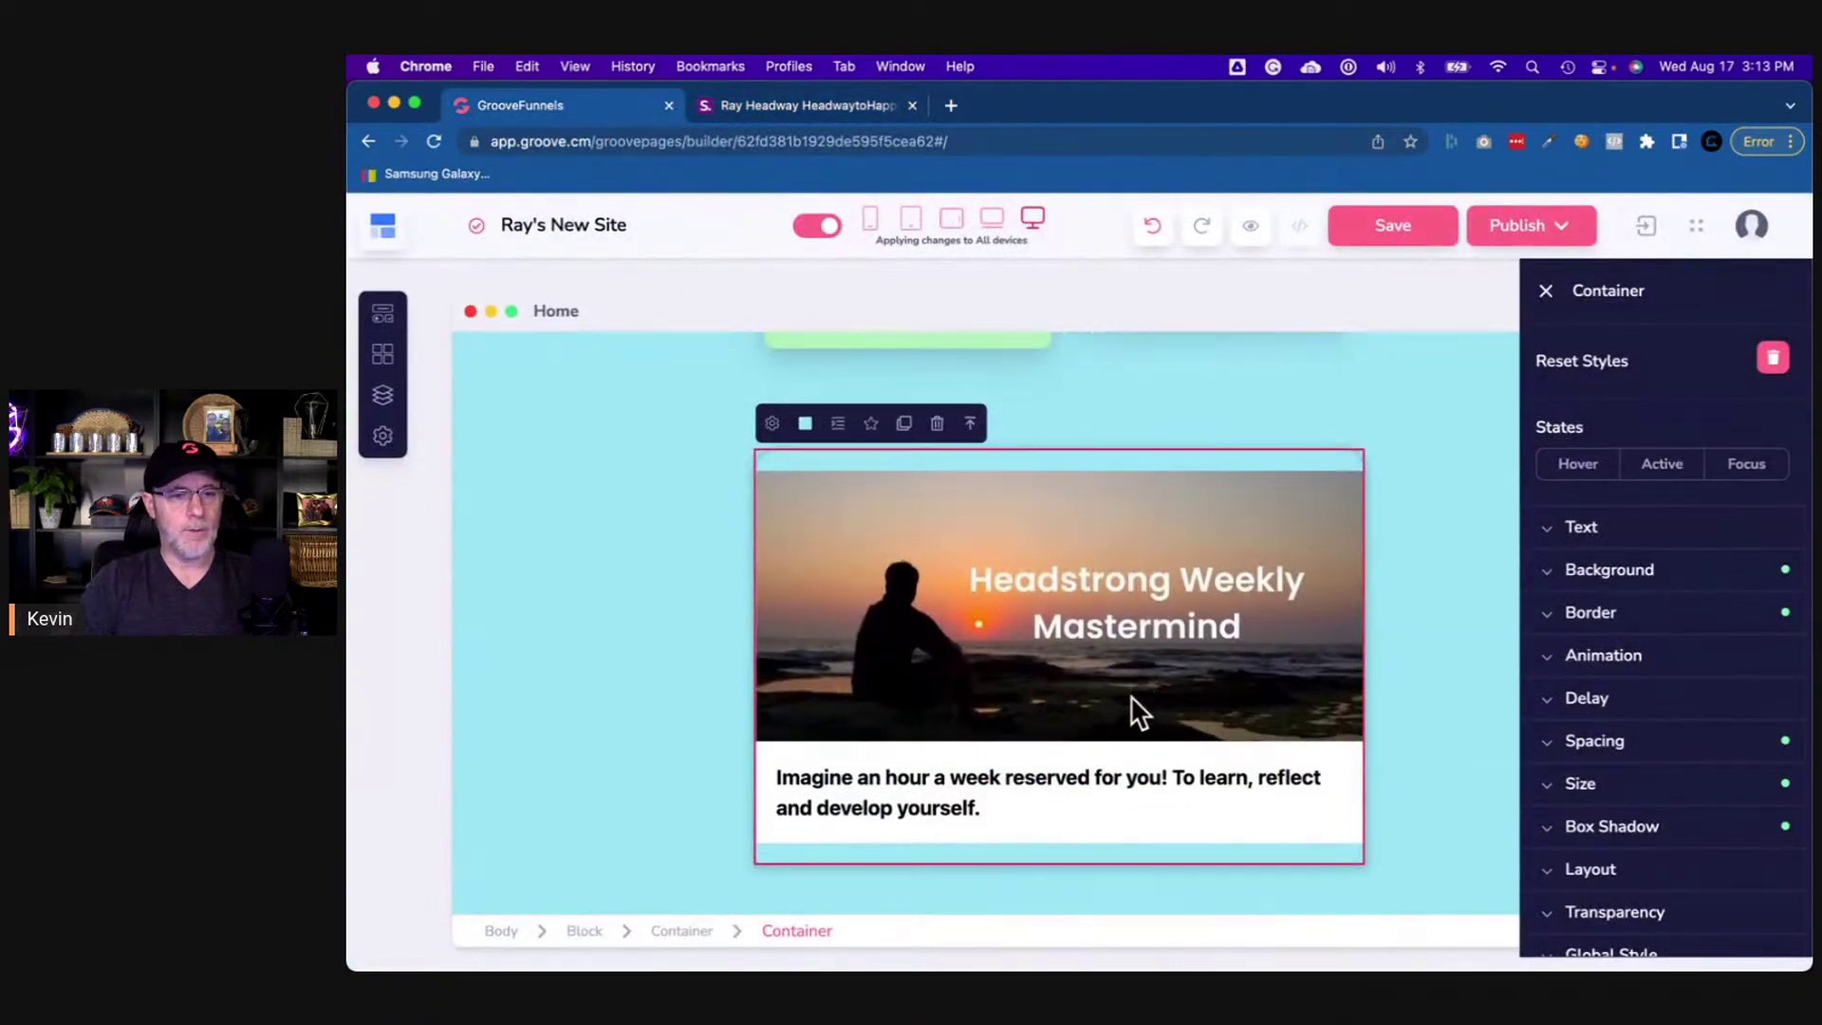
- Give the mastermind image a 20 px bottom margin
{"action": "left_click", "coordinate": [1177, 731]}
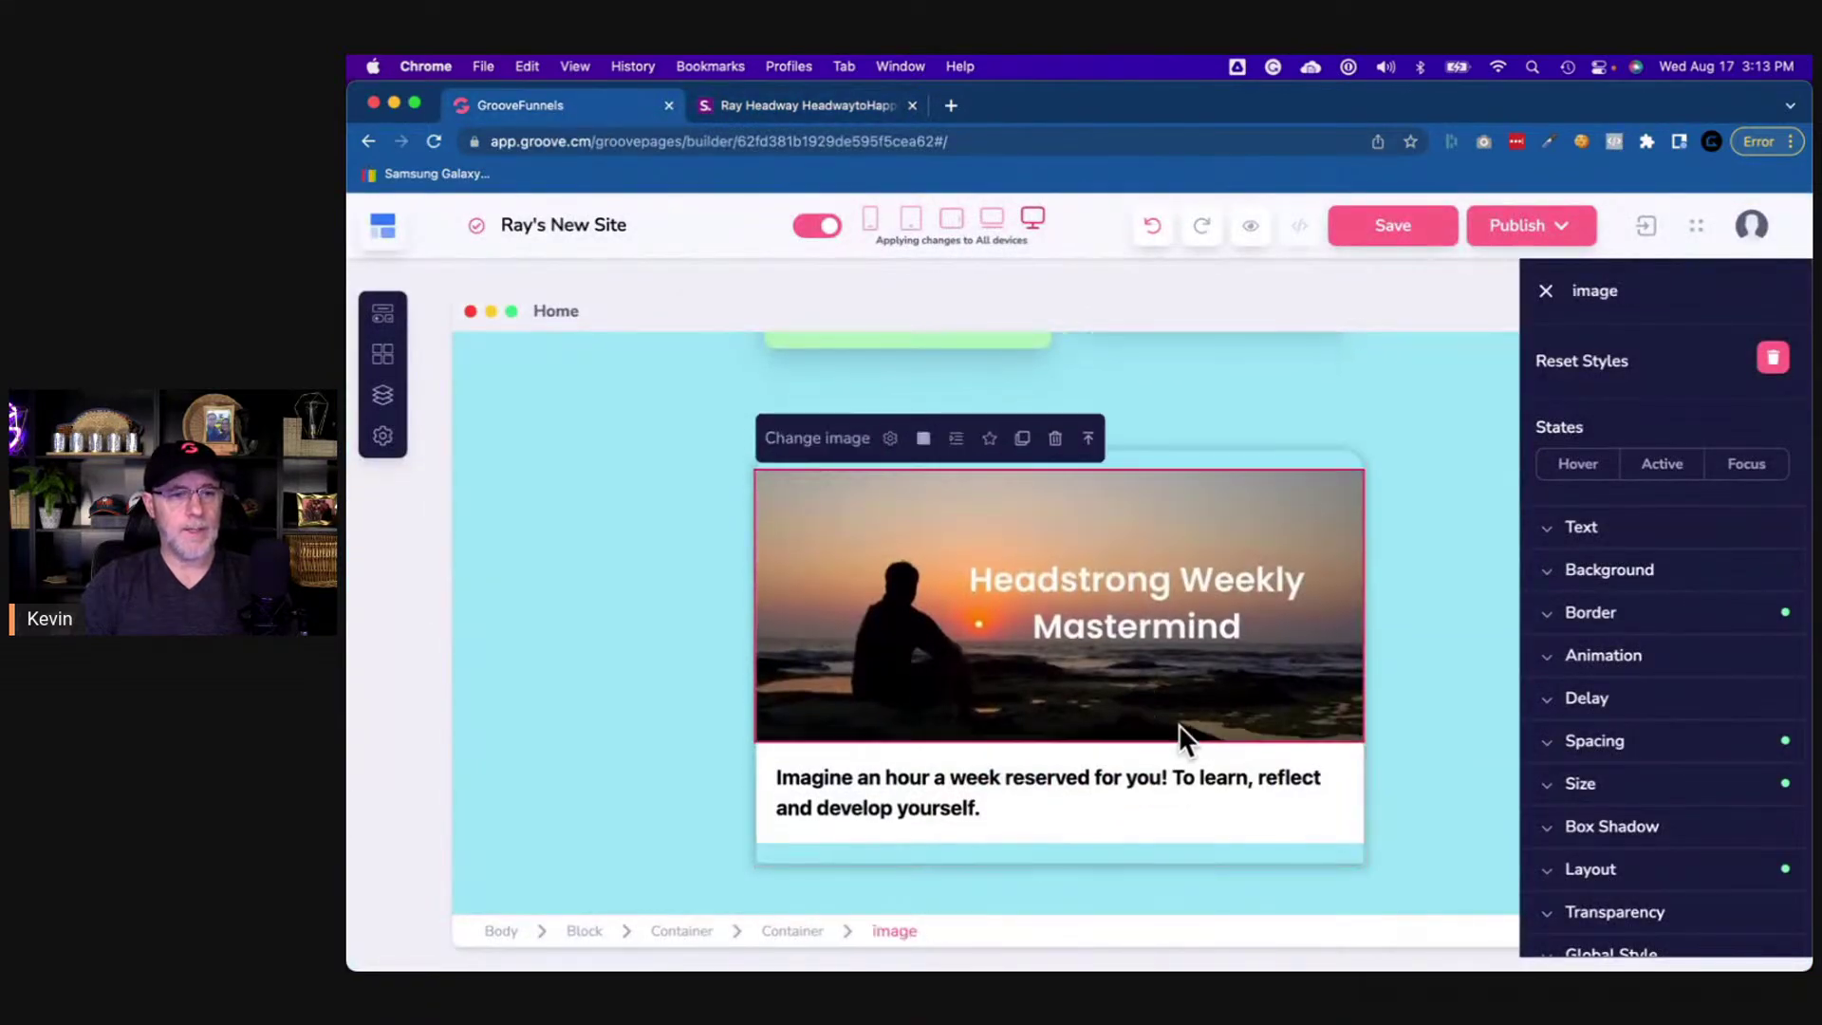
{"action": "left_click", "coordinate": [1632, 744]}
{"action": "scroll", "coordinate": [1694, 875], "scroll_direction": "down", "scroll_amount": 5}
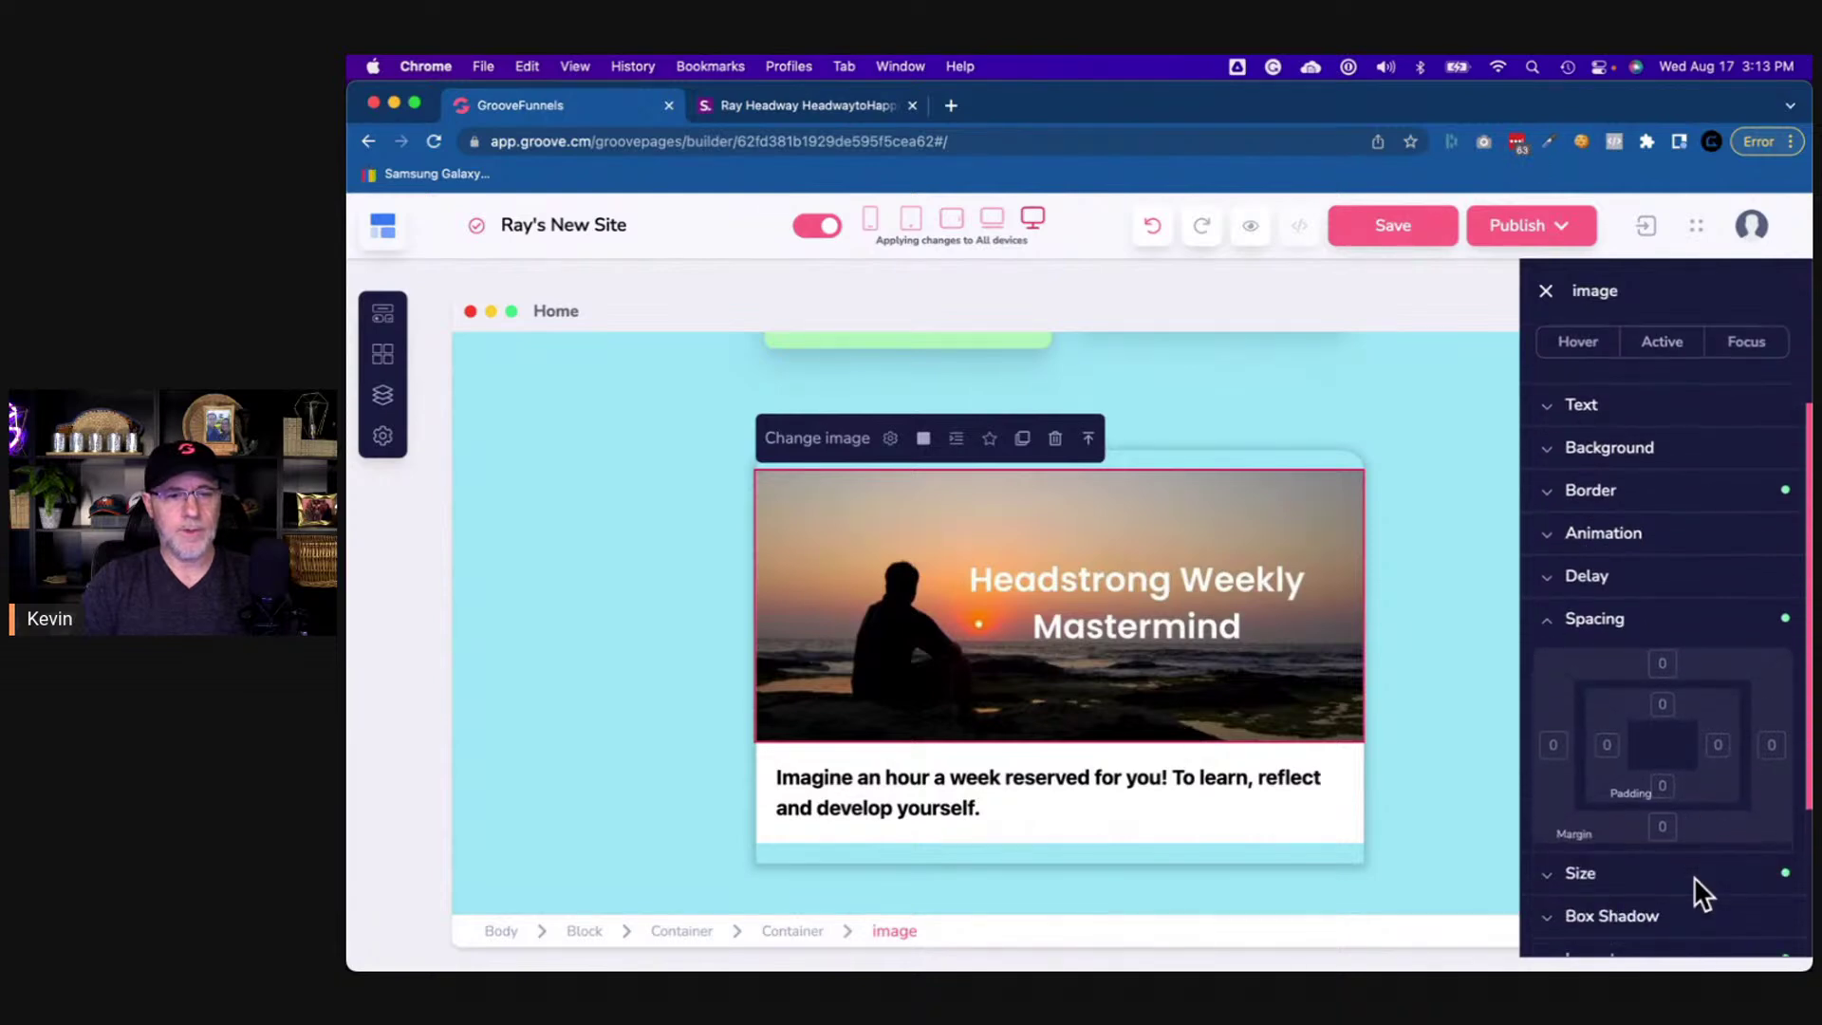
{"action": "left_click", "coordinate": [1277, 455]}
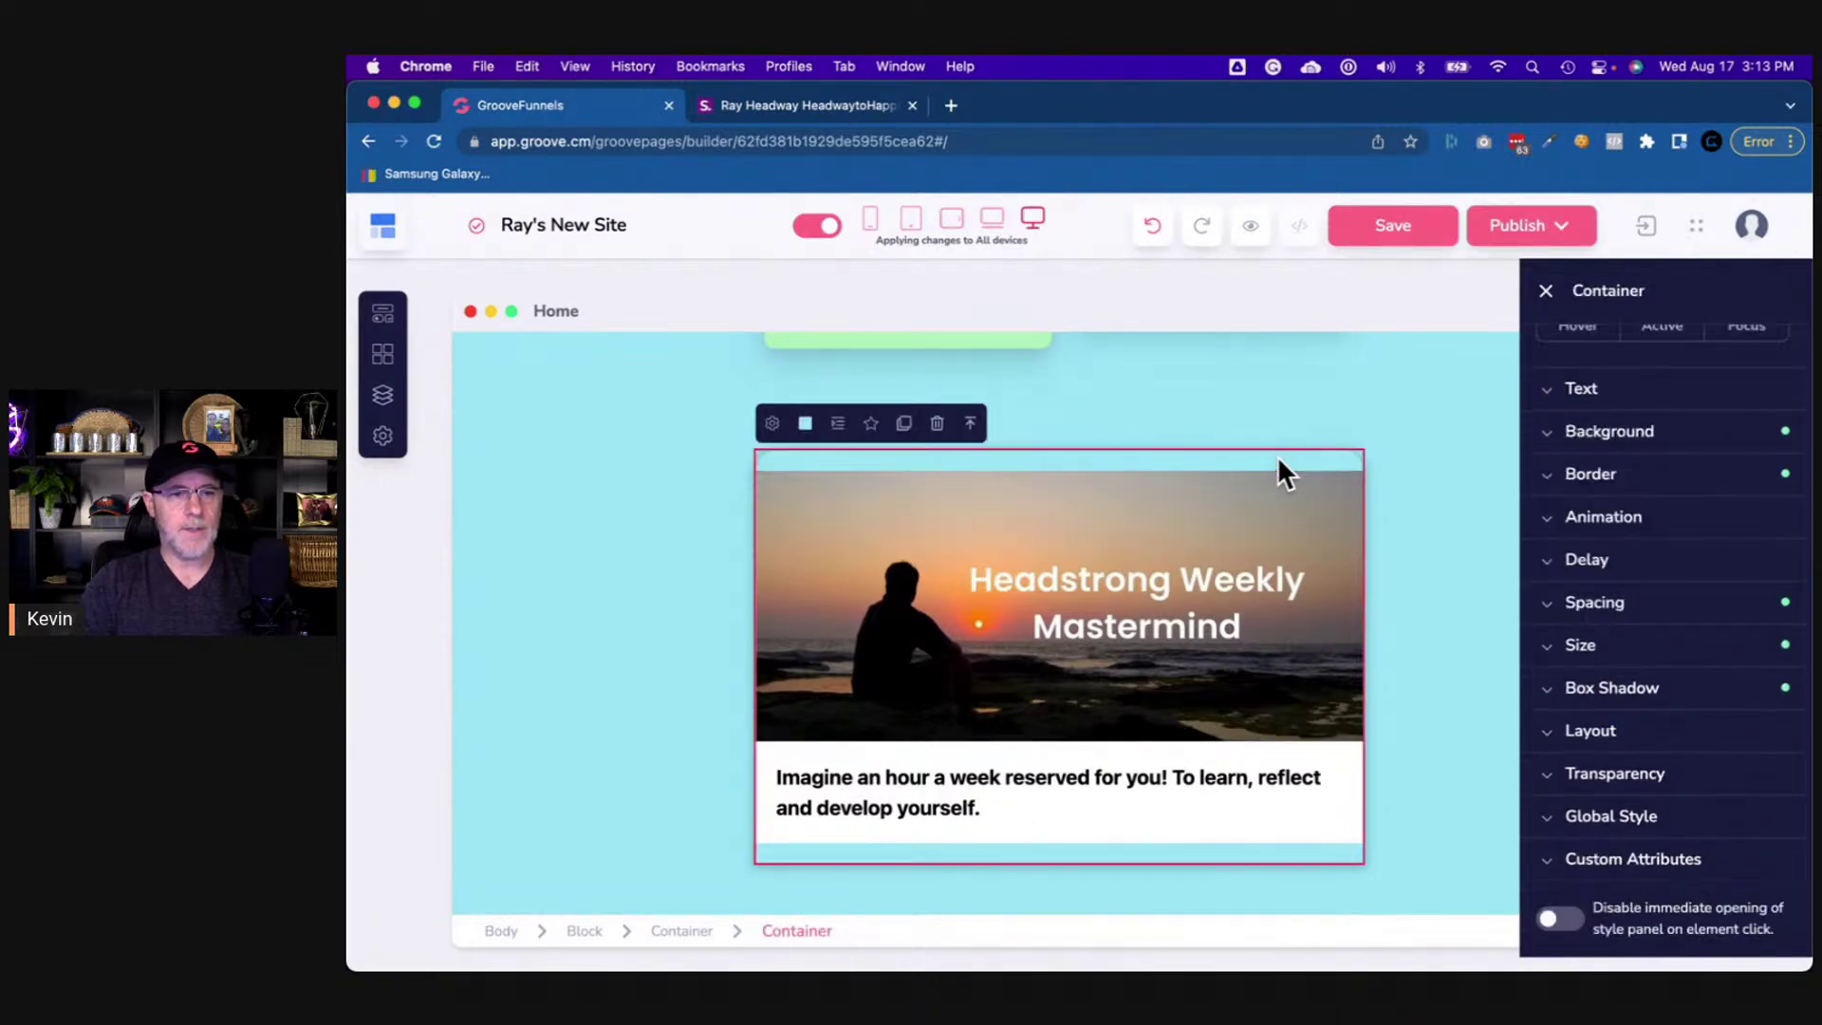
{"action": "left_click", "coordinate": [1610, 607]}
{"action": "left_click", "coordinate": [1234, 687]}
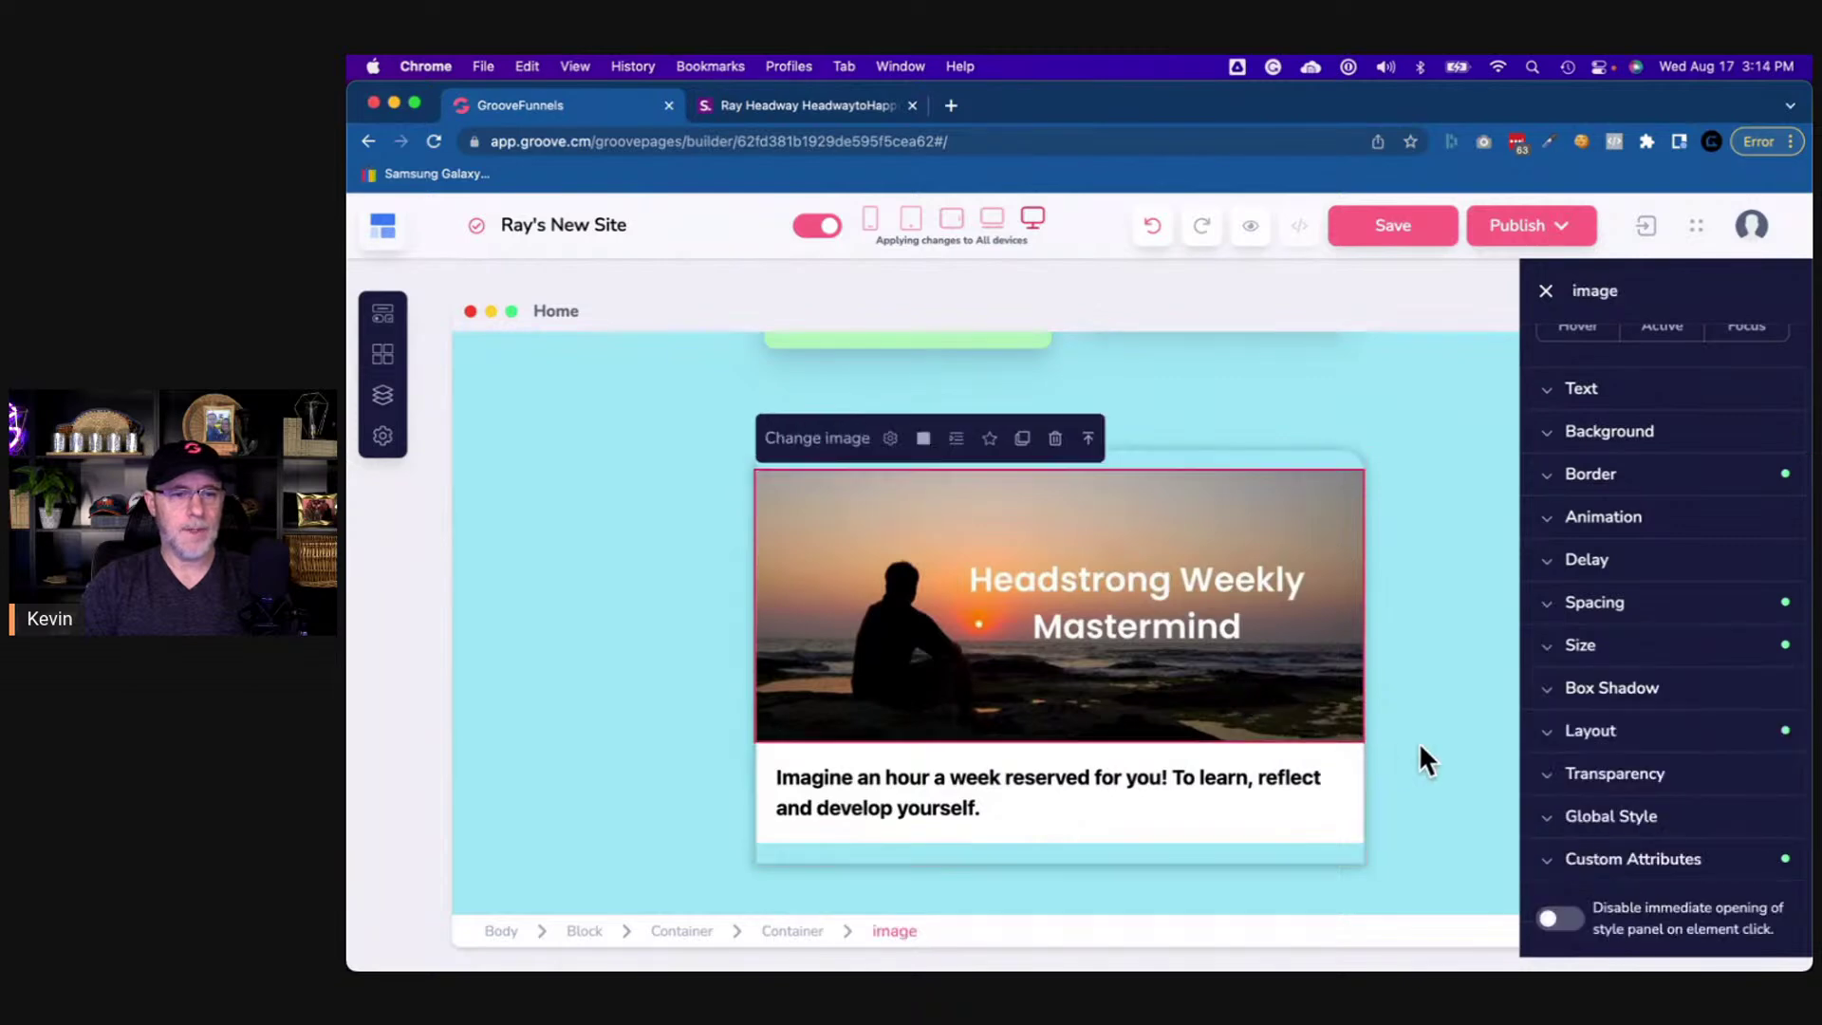
{"action": "left_click", "coordinate": [1610, 619]}
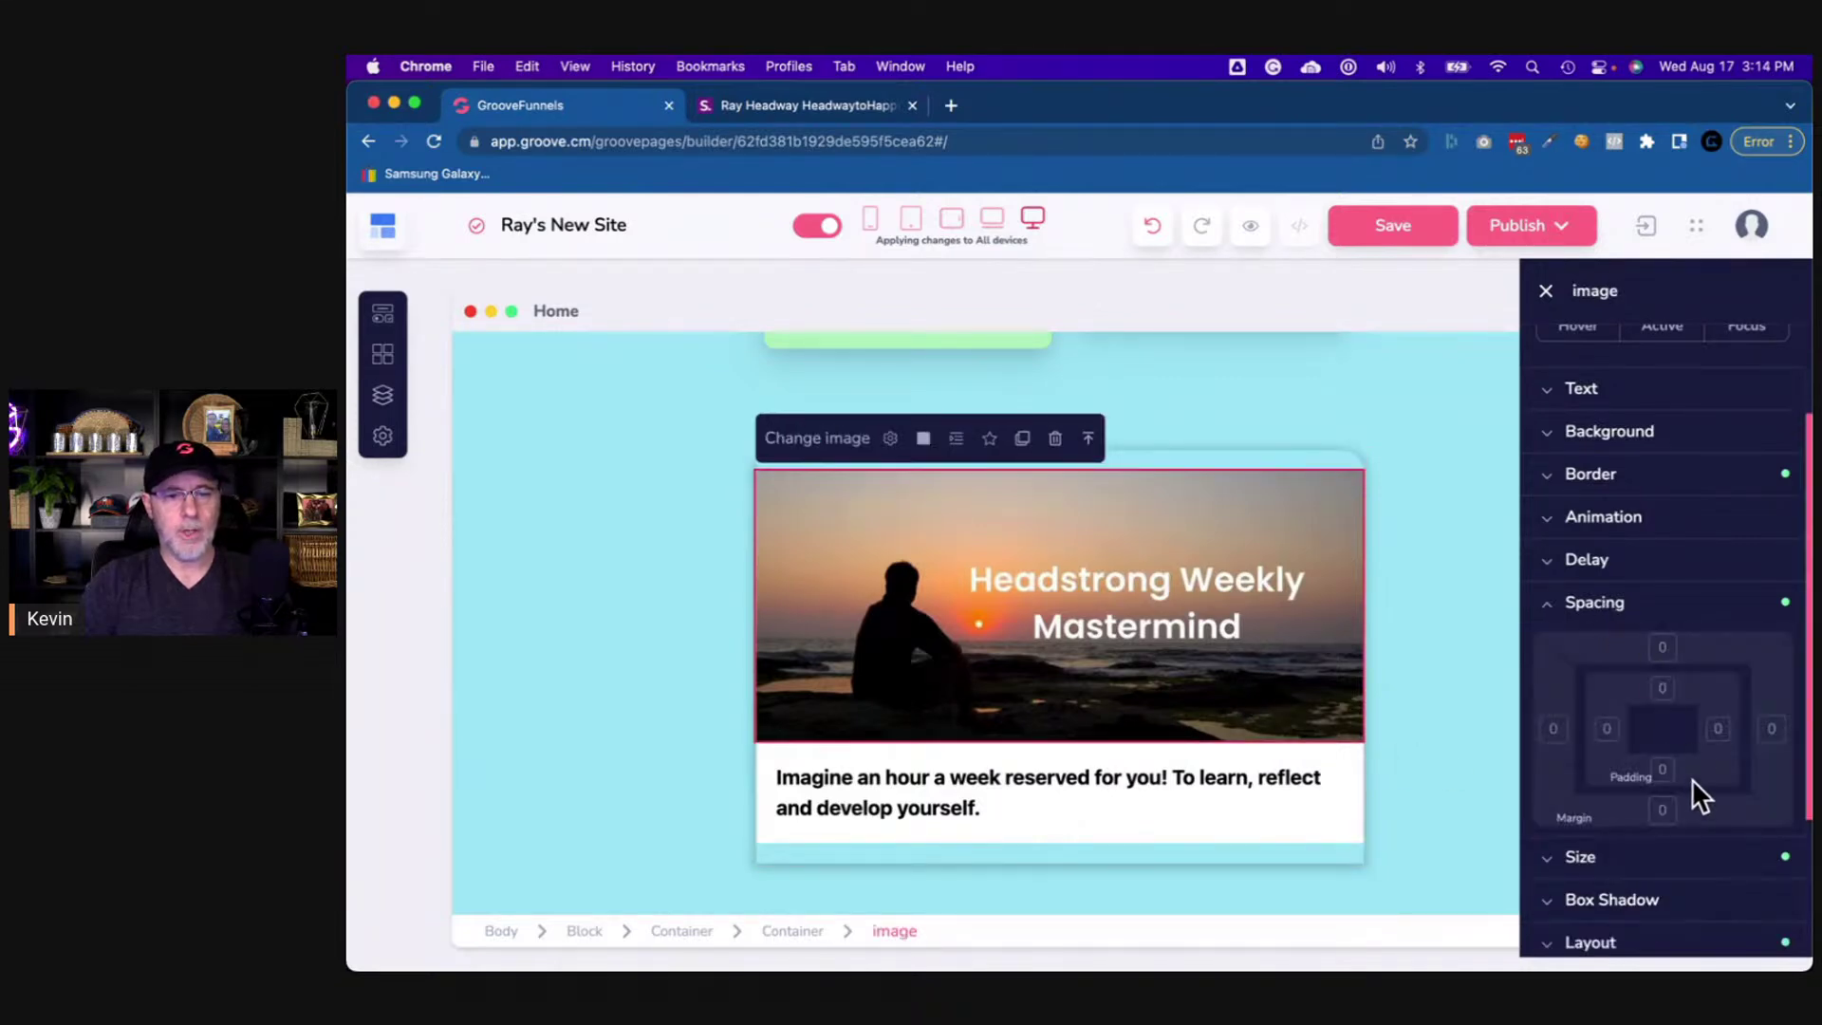
{"action": "left_click", "coordinate": [1662, 811]}
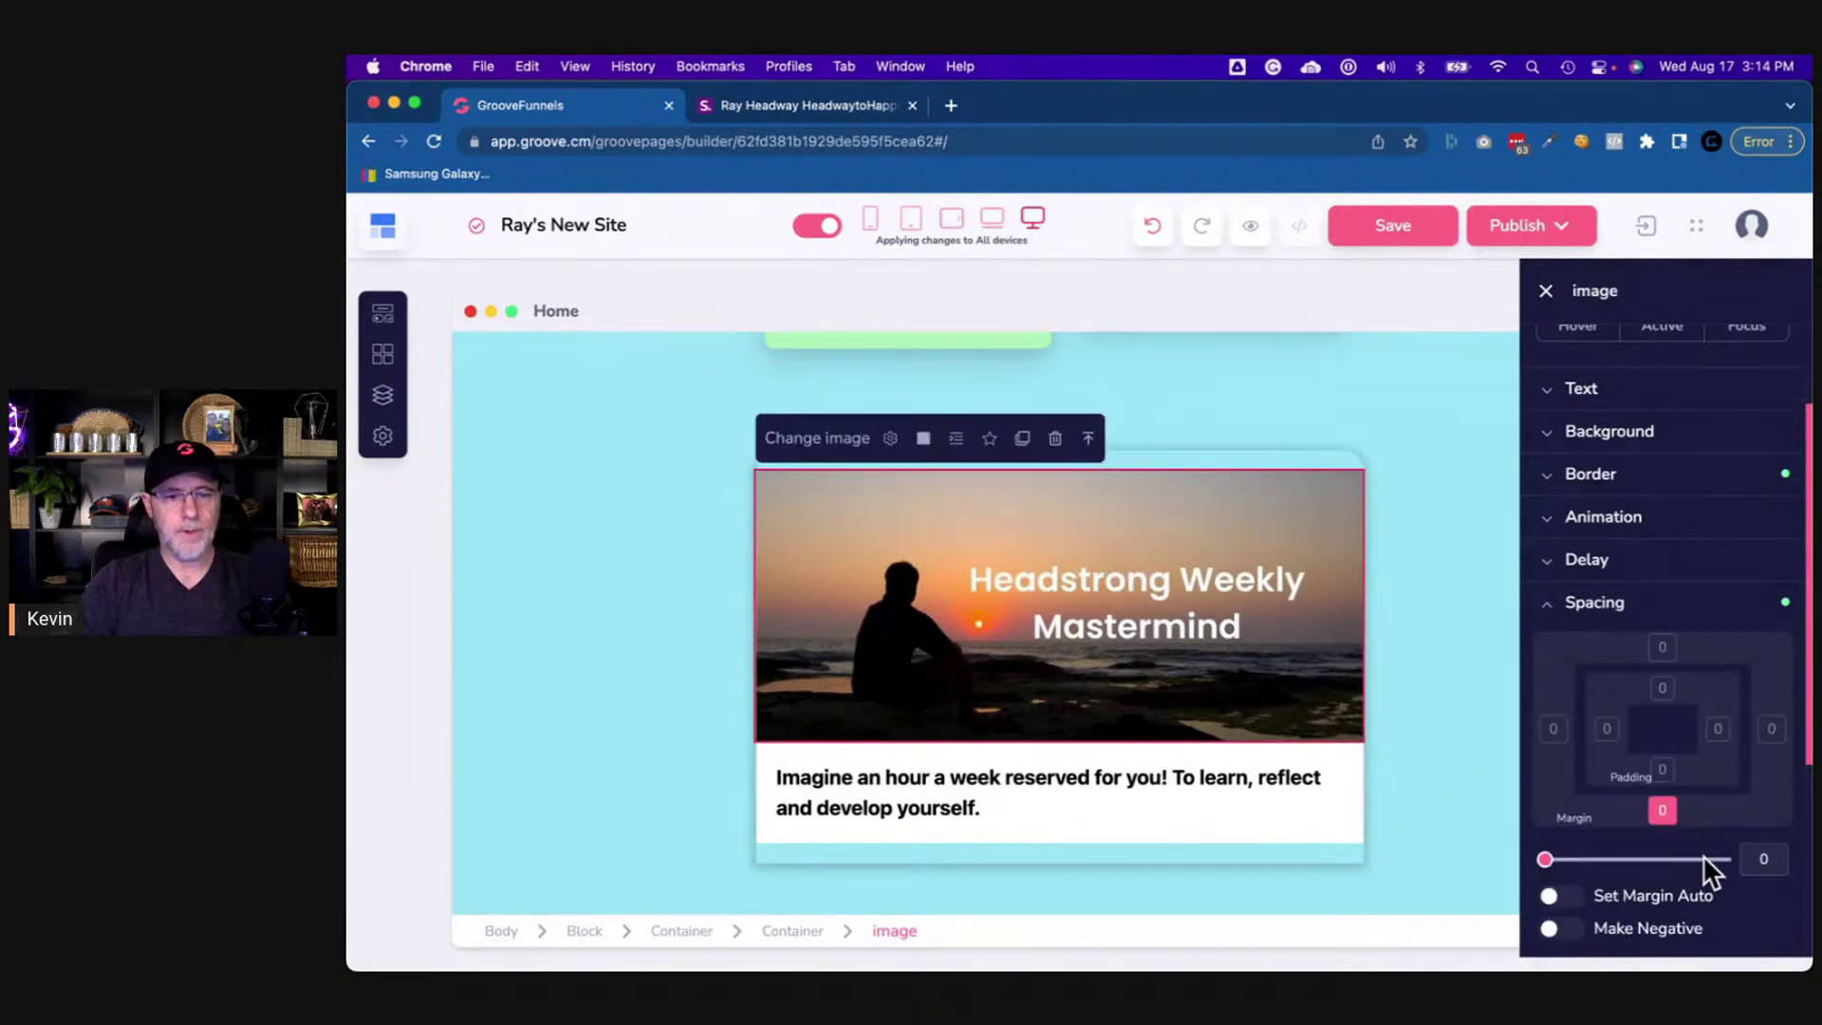
{"action": "left_click", "coordinate": [1755, 859]}
{"action": "type", "text": "20"}
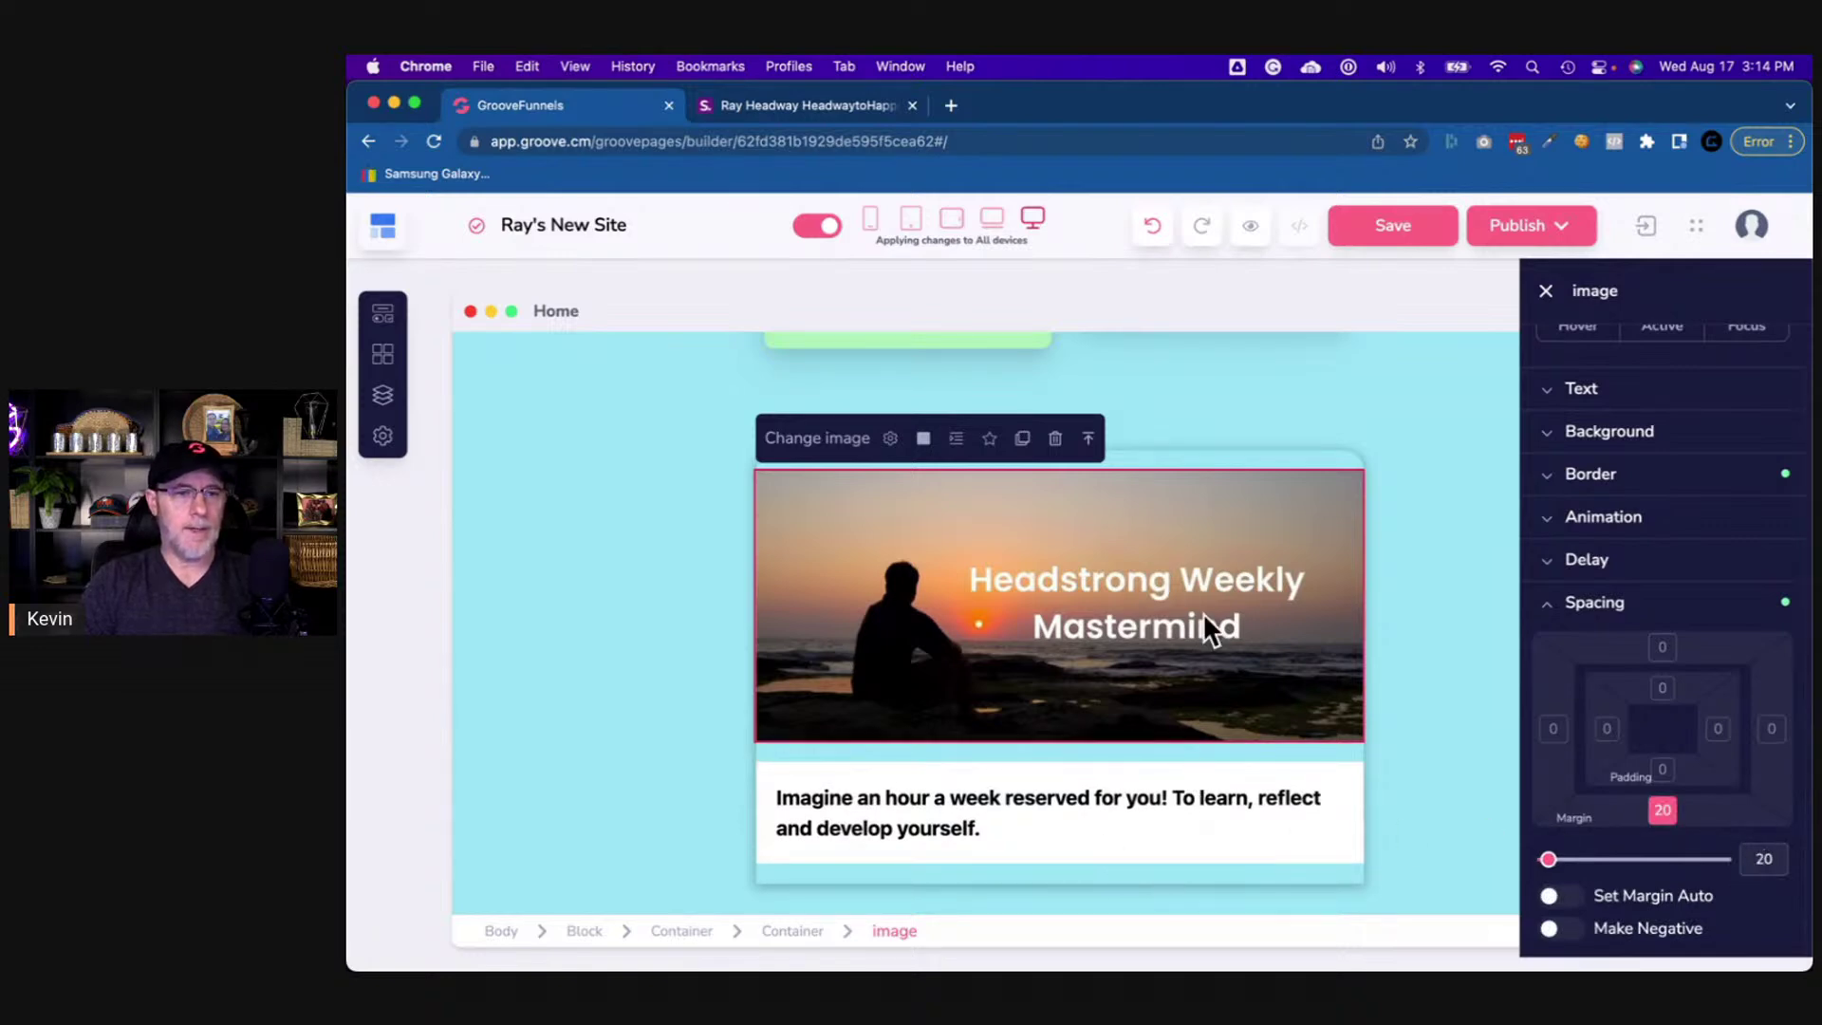
- Reduce the card container's bottom padding from 20 to 0
{"action": "left_click", "coordinate": [795, 931]}
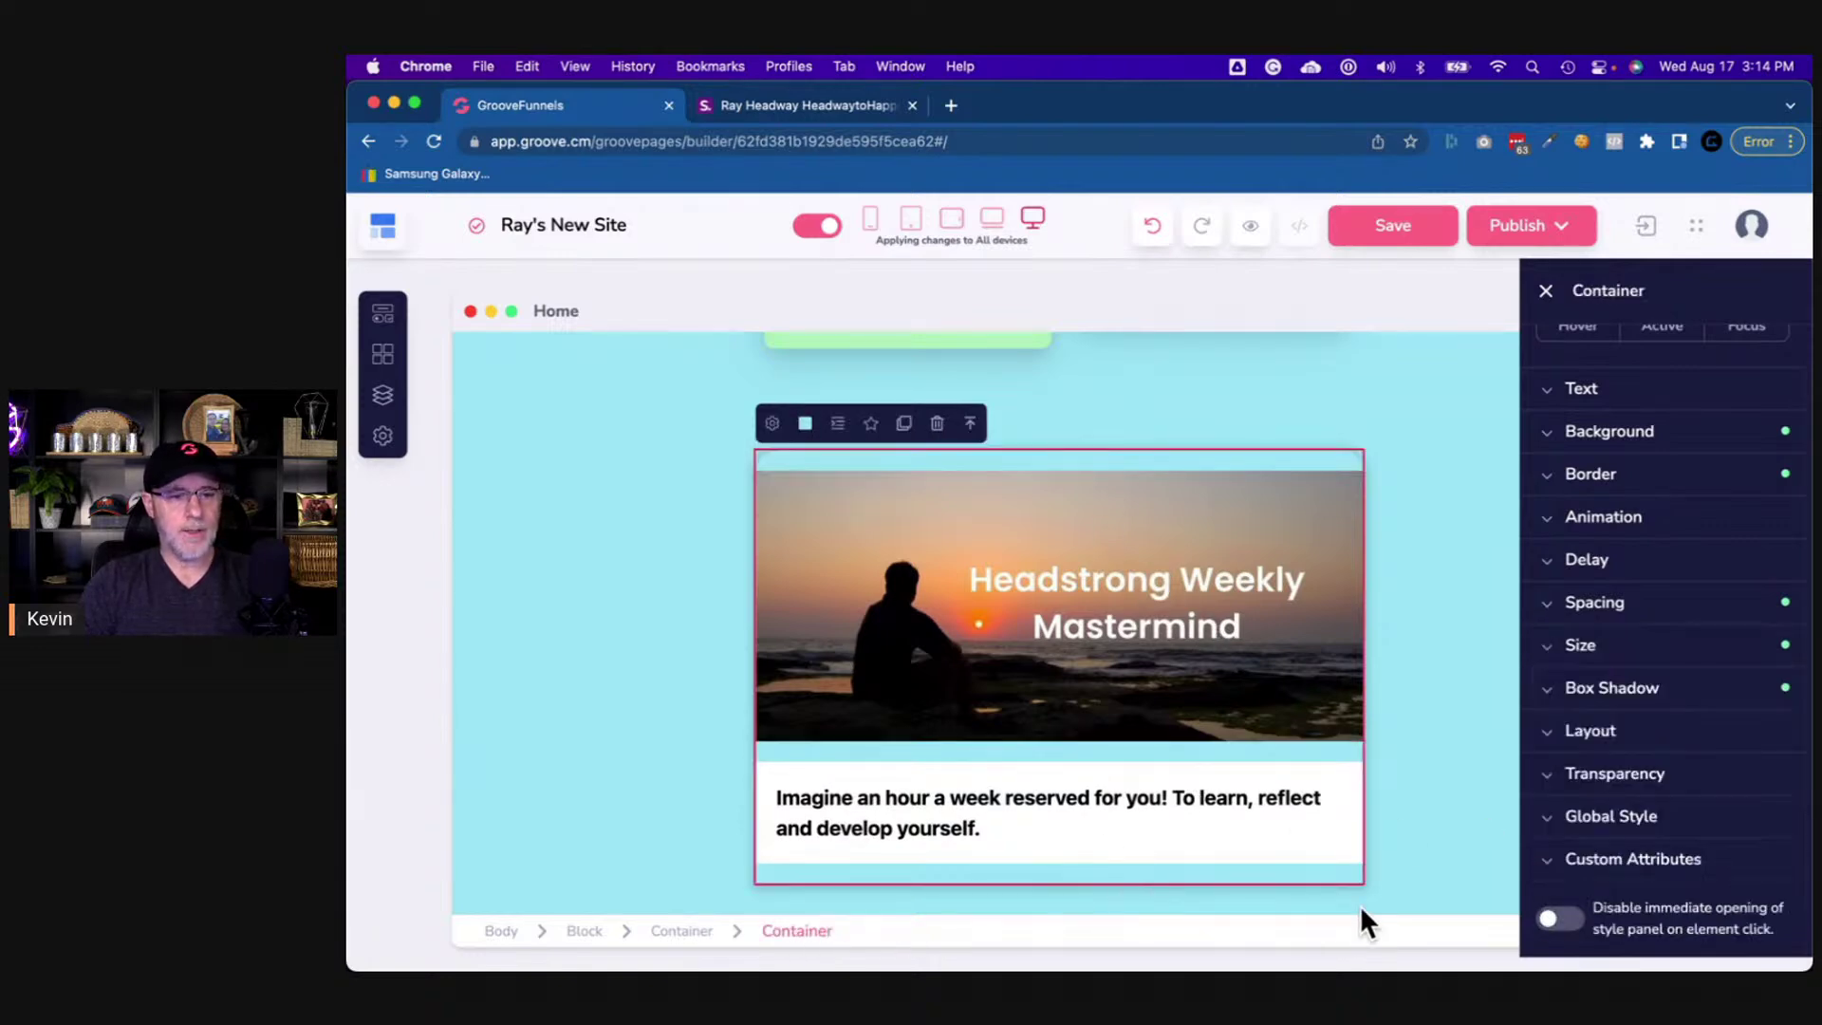
{"action": "left_click", "coordinate": [1600, 607]}
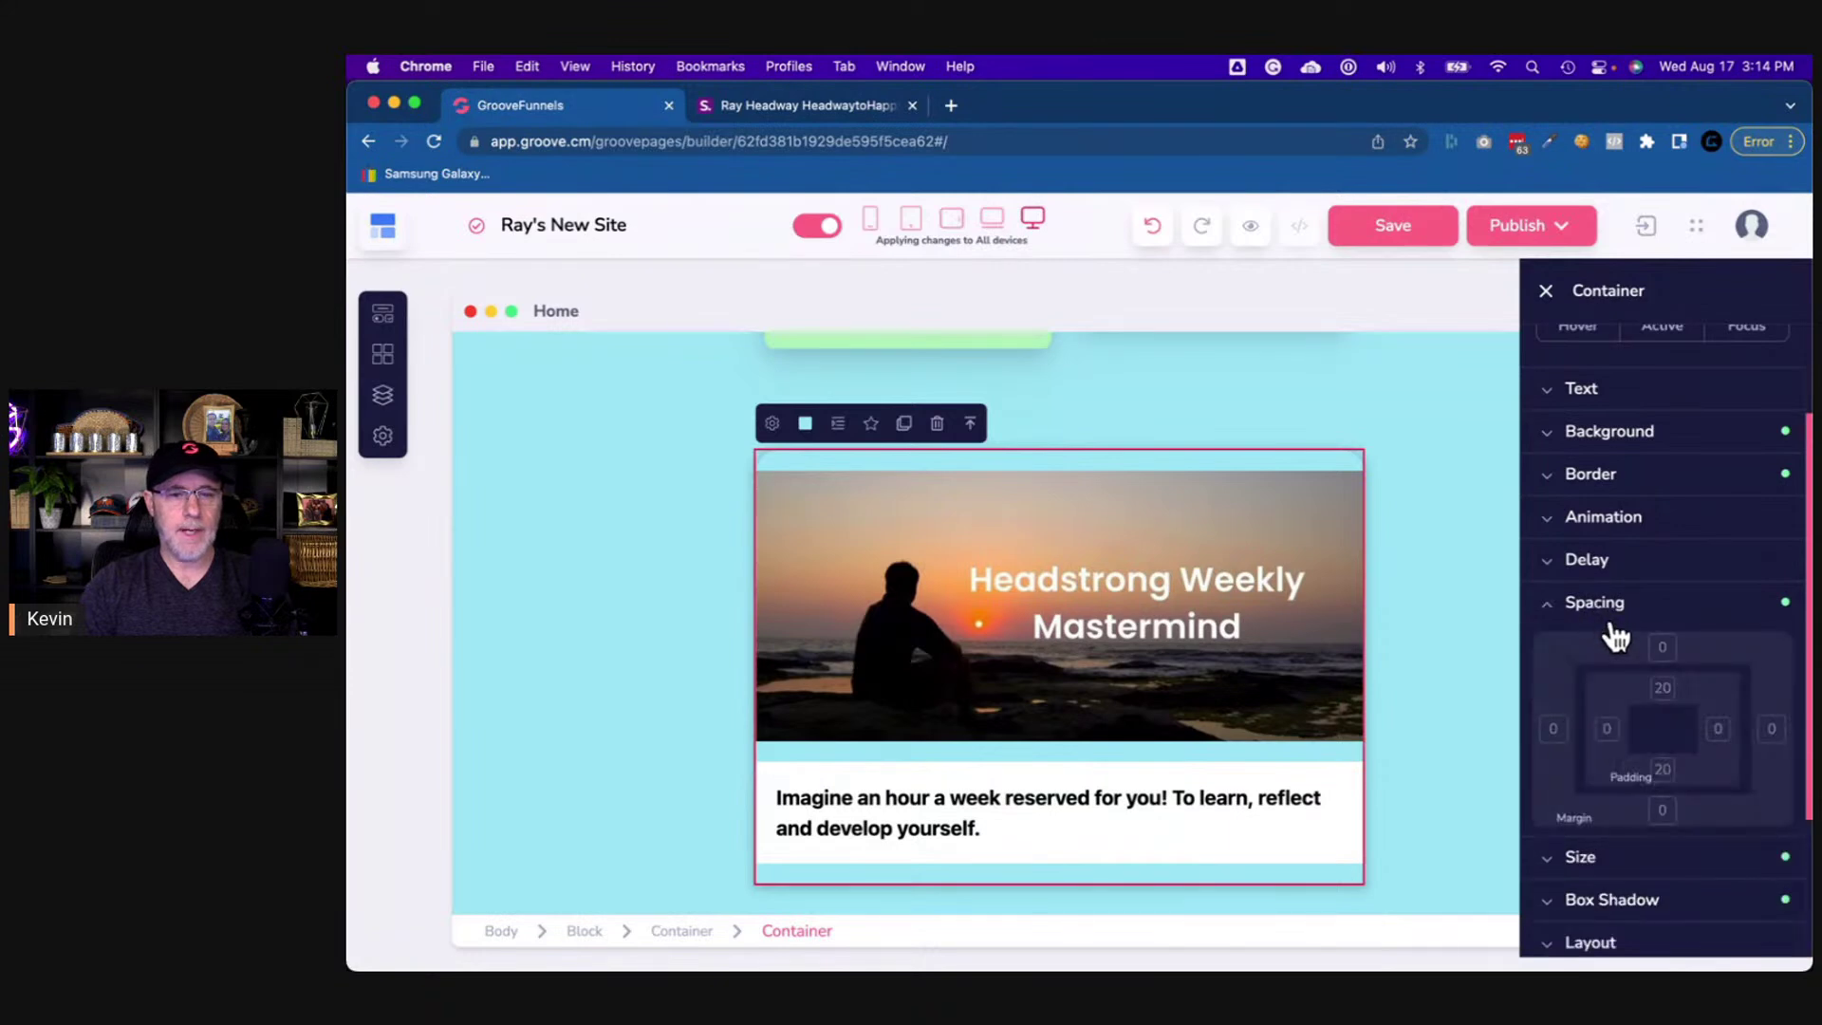
{"action": "left_click", "coordinate": [1662, 770]}
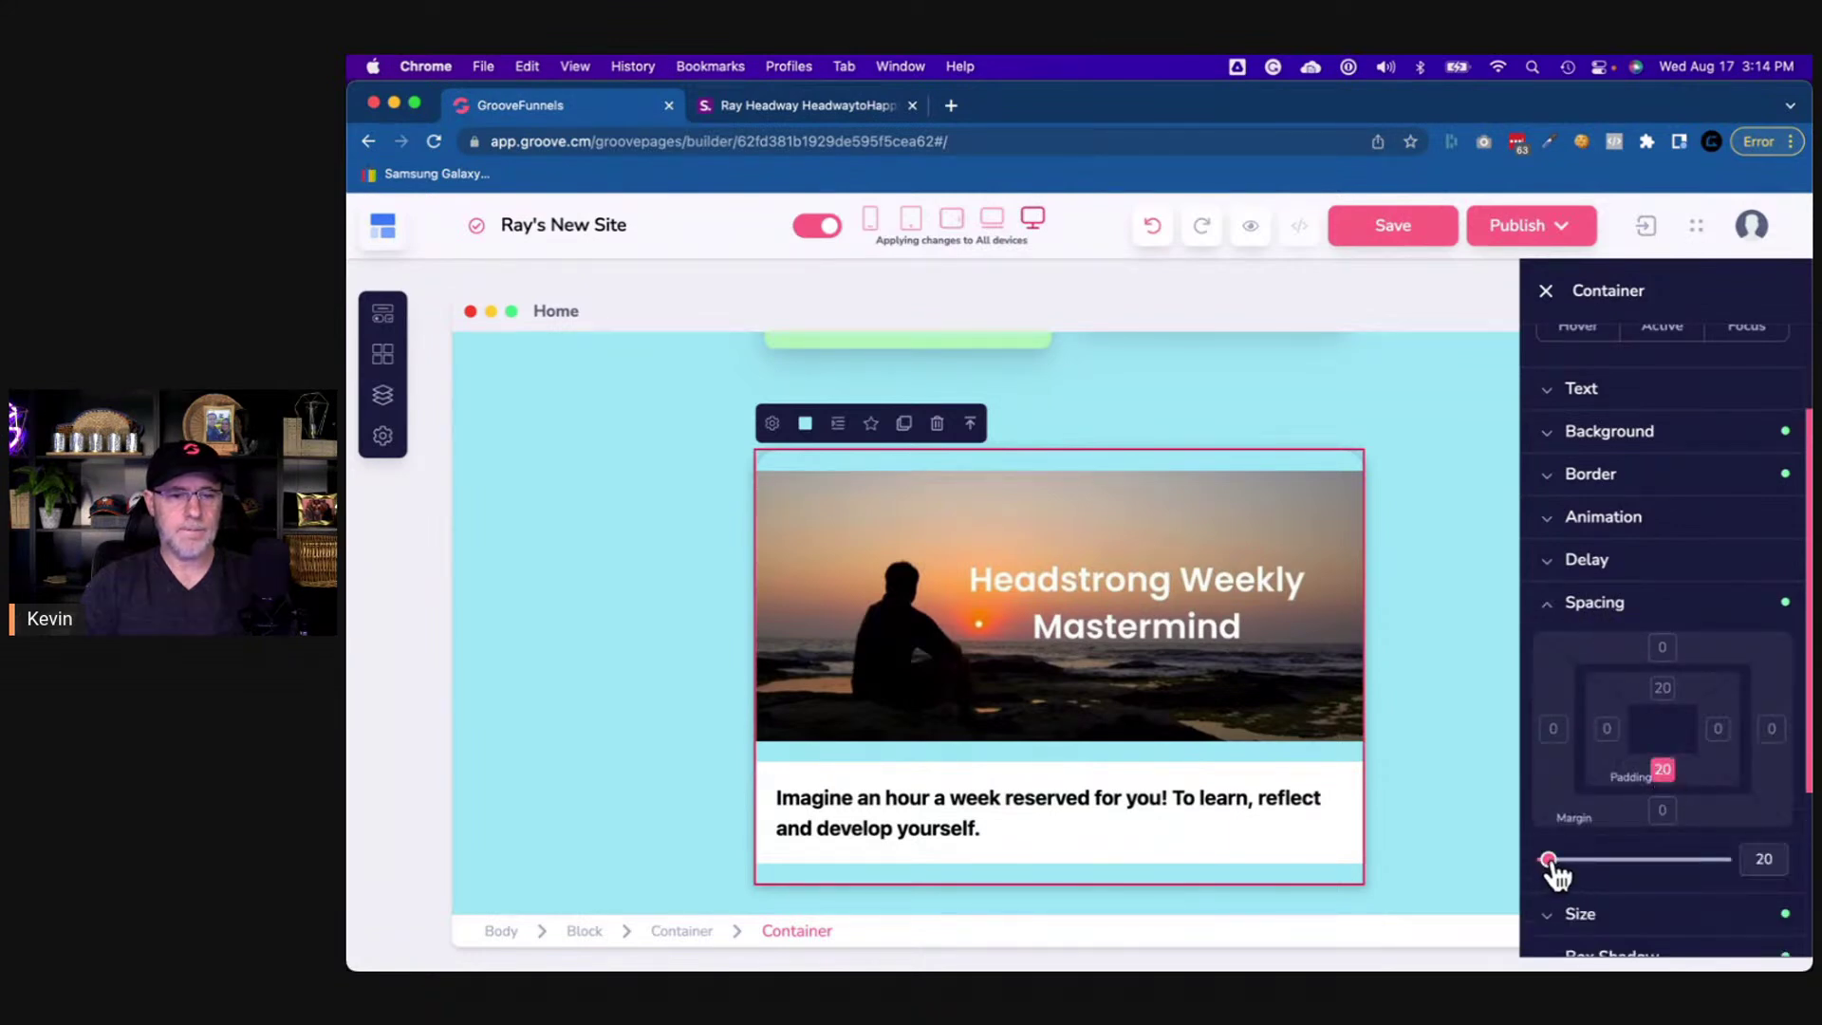
{"action": "left_click_drag", "start_coordinate": [1548, 858], "coordinate": [1535, 861]}
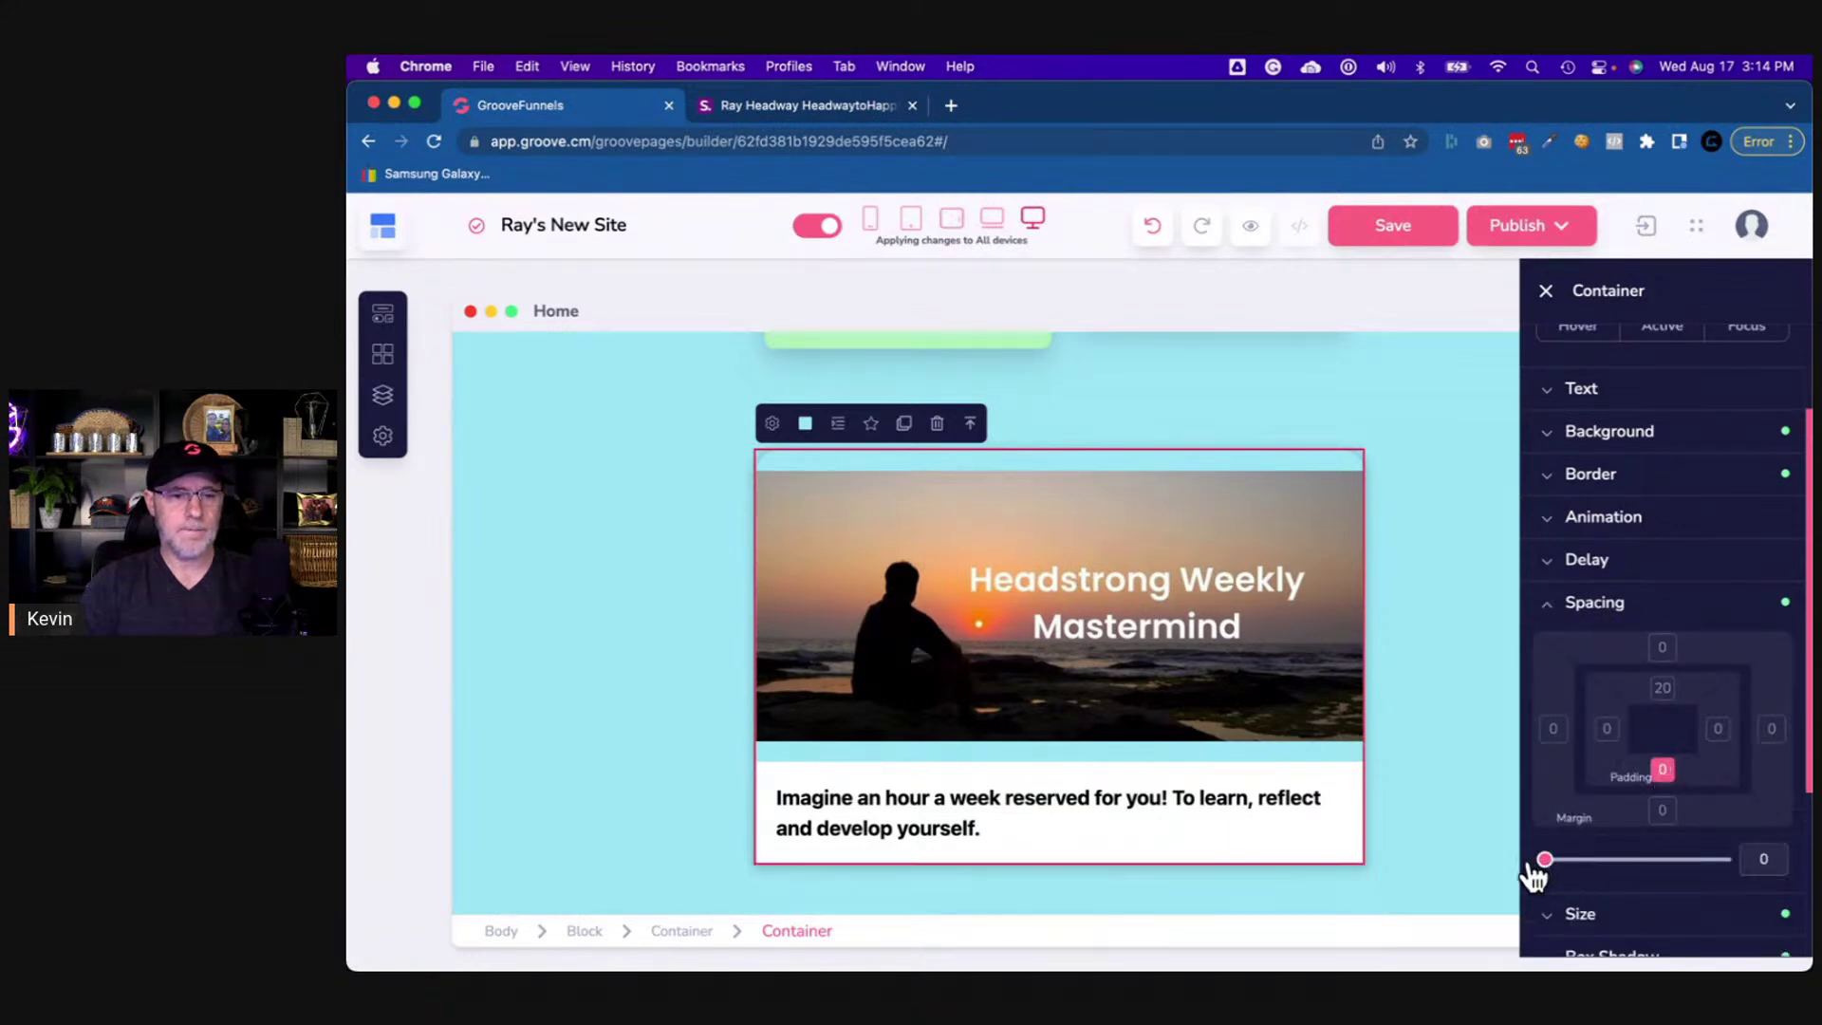
{"action": "left_click", "coordinate": [1291, 845]}
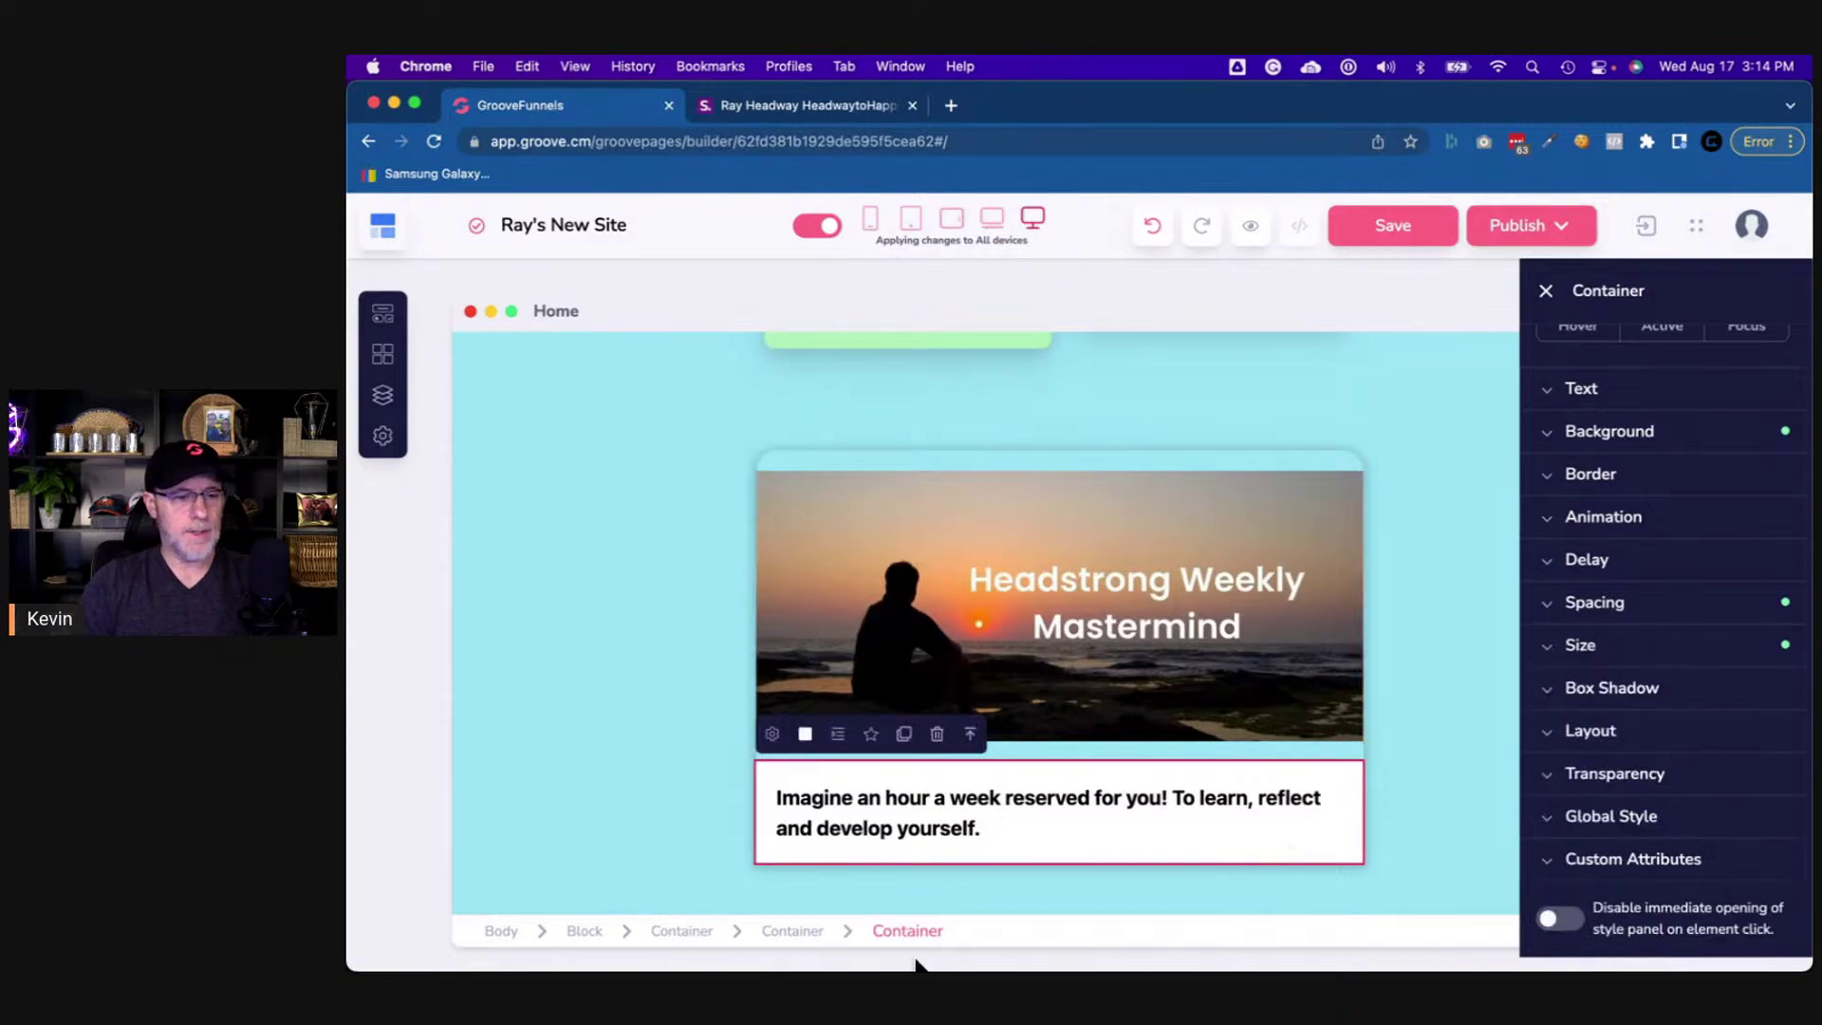
- Round the text box's bottom corners to a 20 px radius
{"action": "left_click", "coordinate": [1593, 479]}
{"action": "left_click", "coordinate": [1556, 607]}
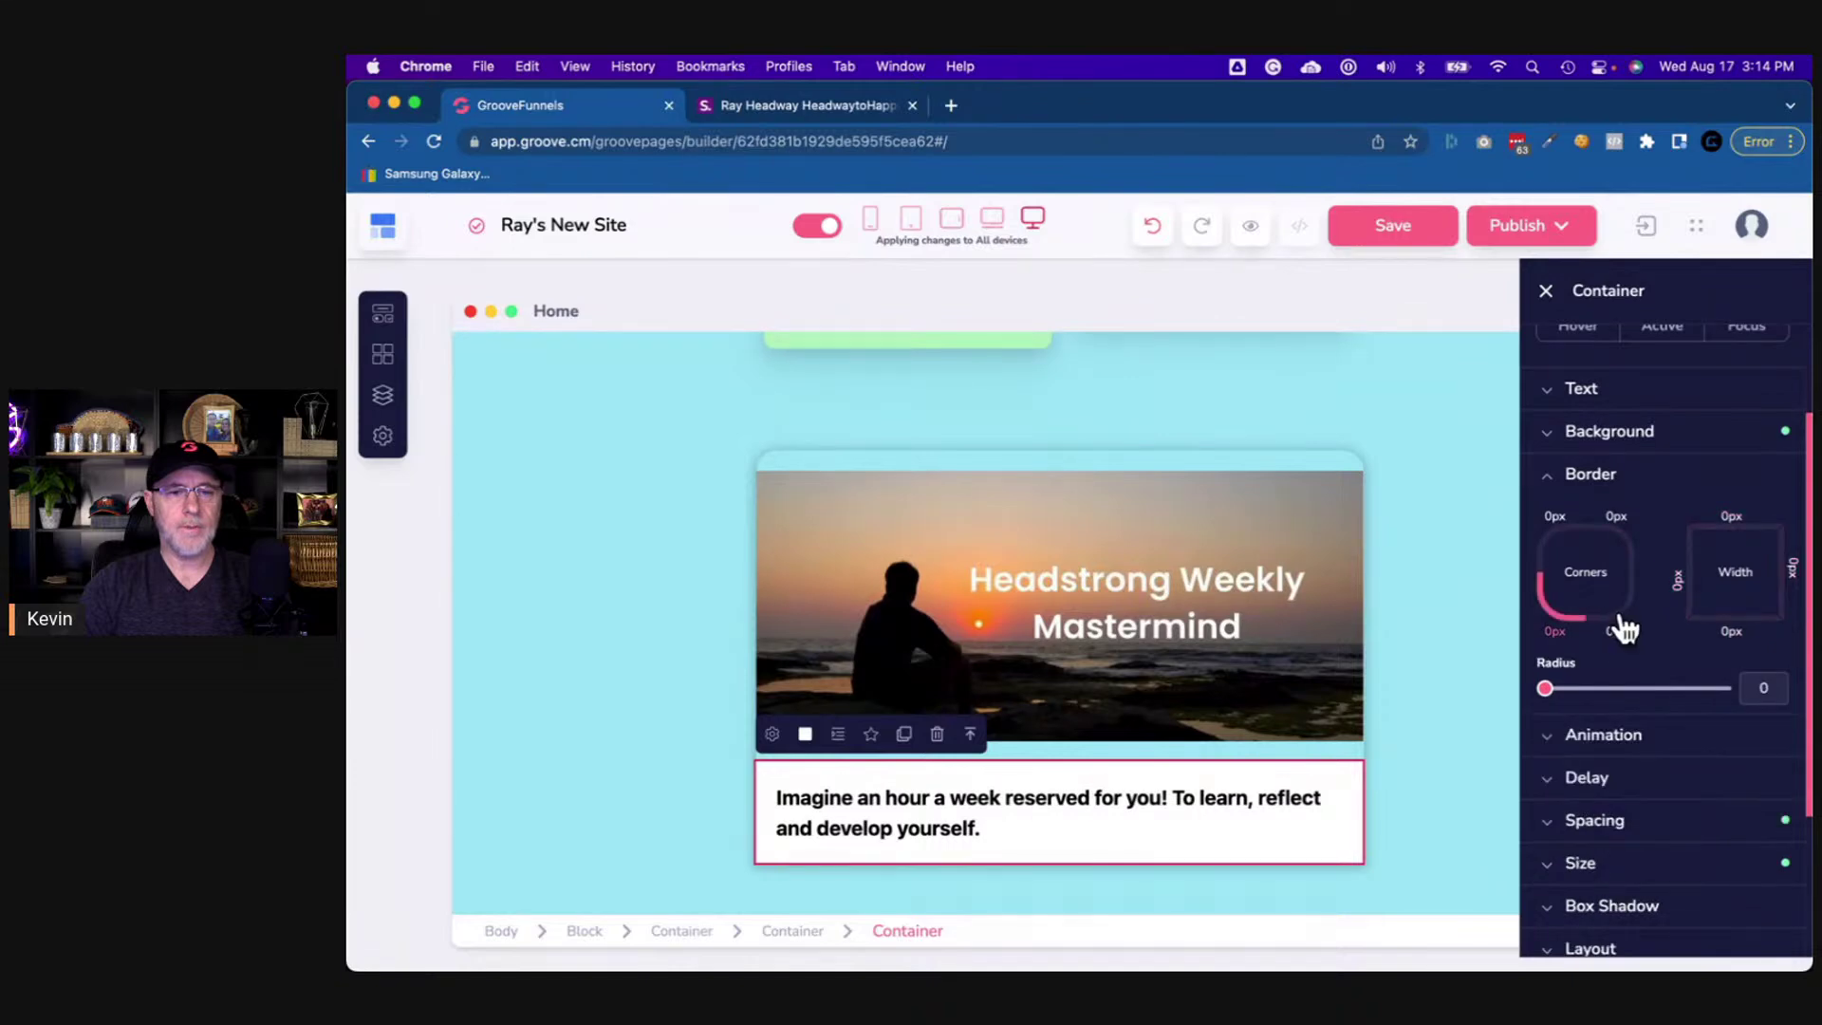
{"action": "left_click", "coordinate": [1756, 688]}
{"action": "type", "text": "20"}
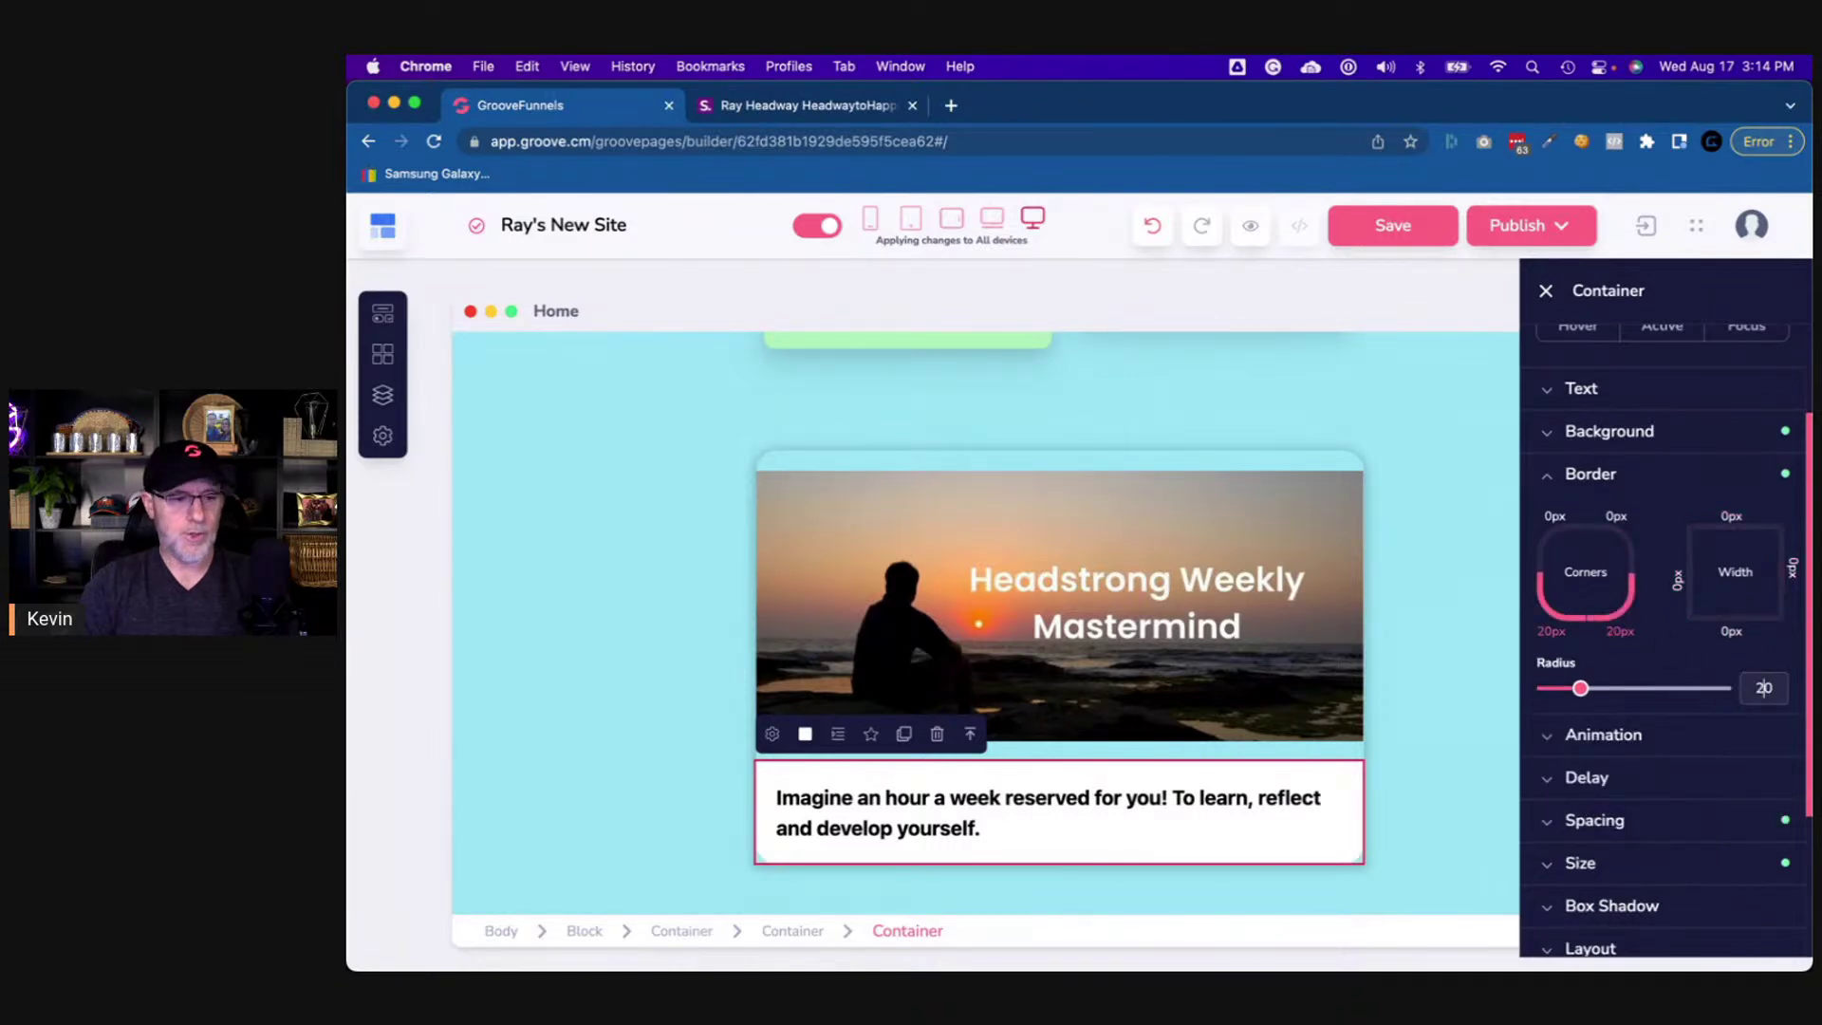
{"action": "left_click", "coordinate": [1444, 857]}
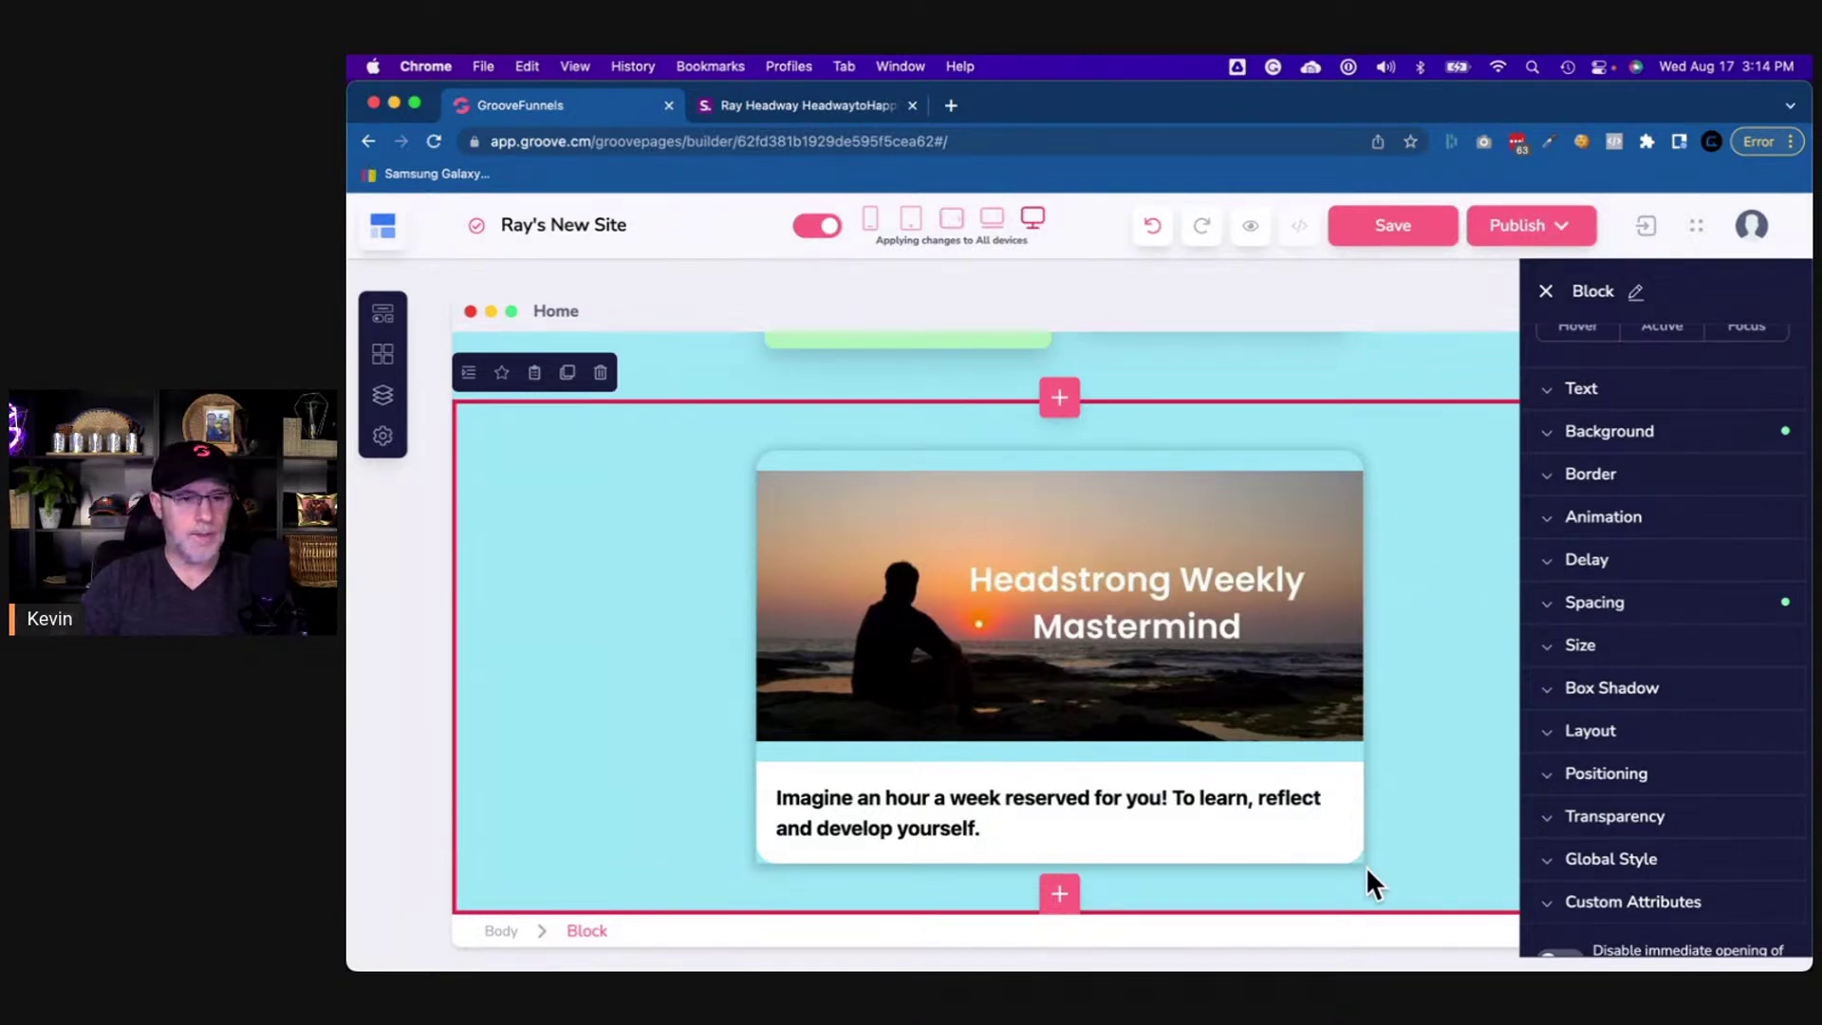
- Check the card container's corner rounding values, then scroll the shor.by reference page
{"action": "left_click", "coordinate": [762, 863]}
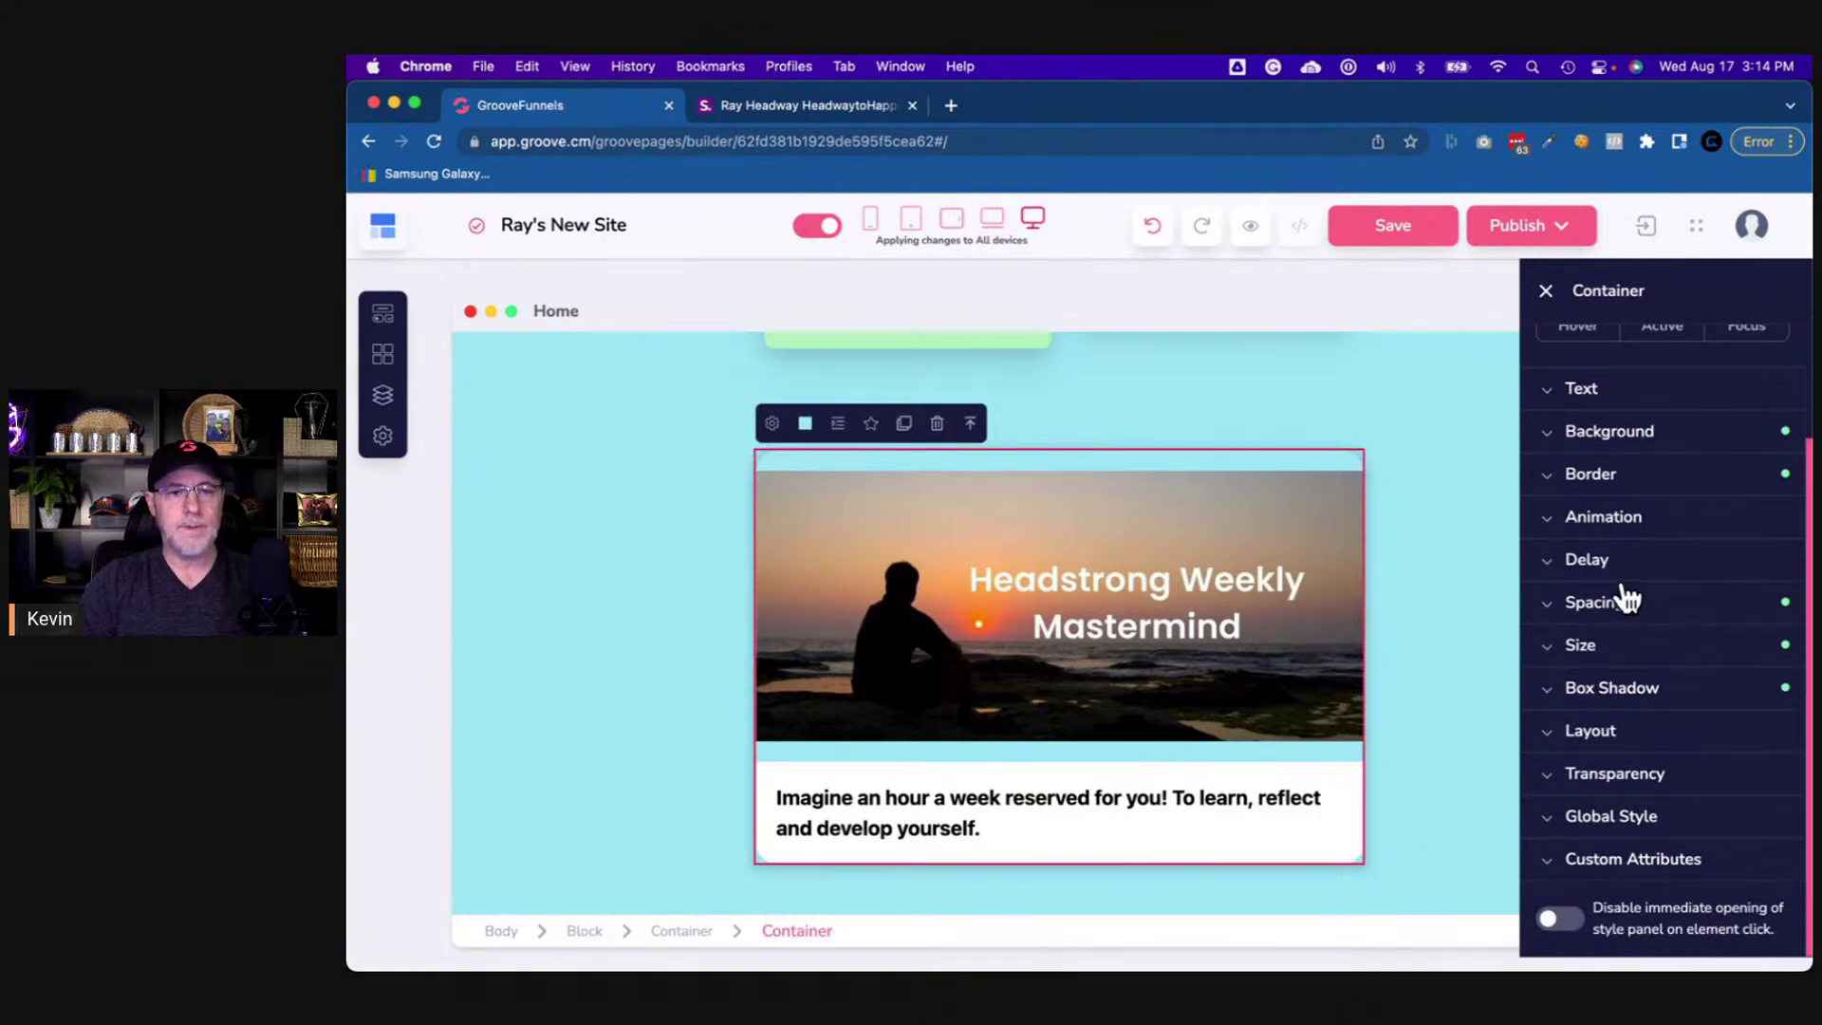
{"action": "left_click", "coordinate": [1556, 474]}
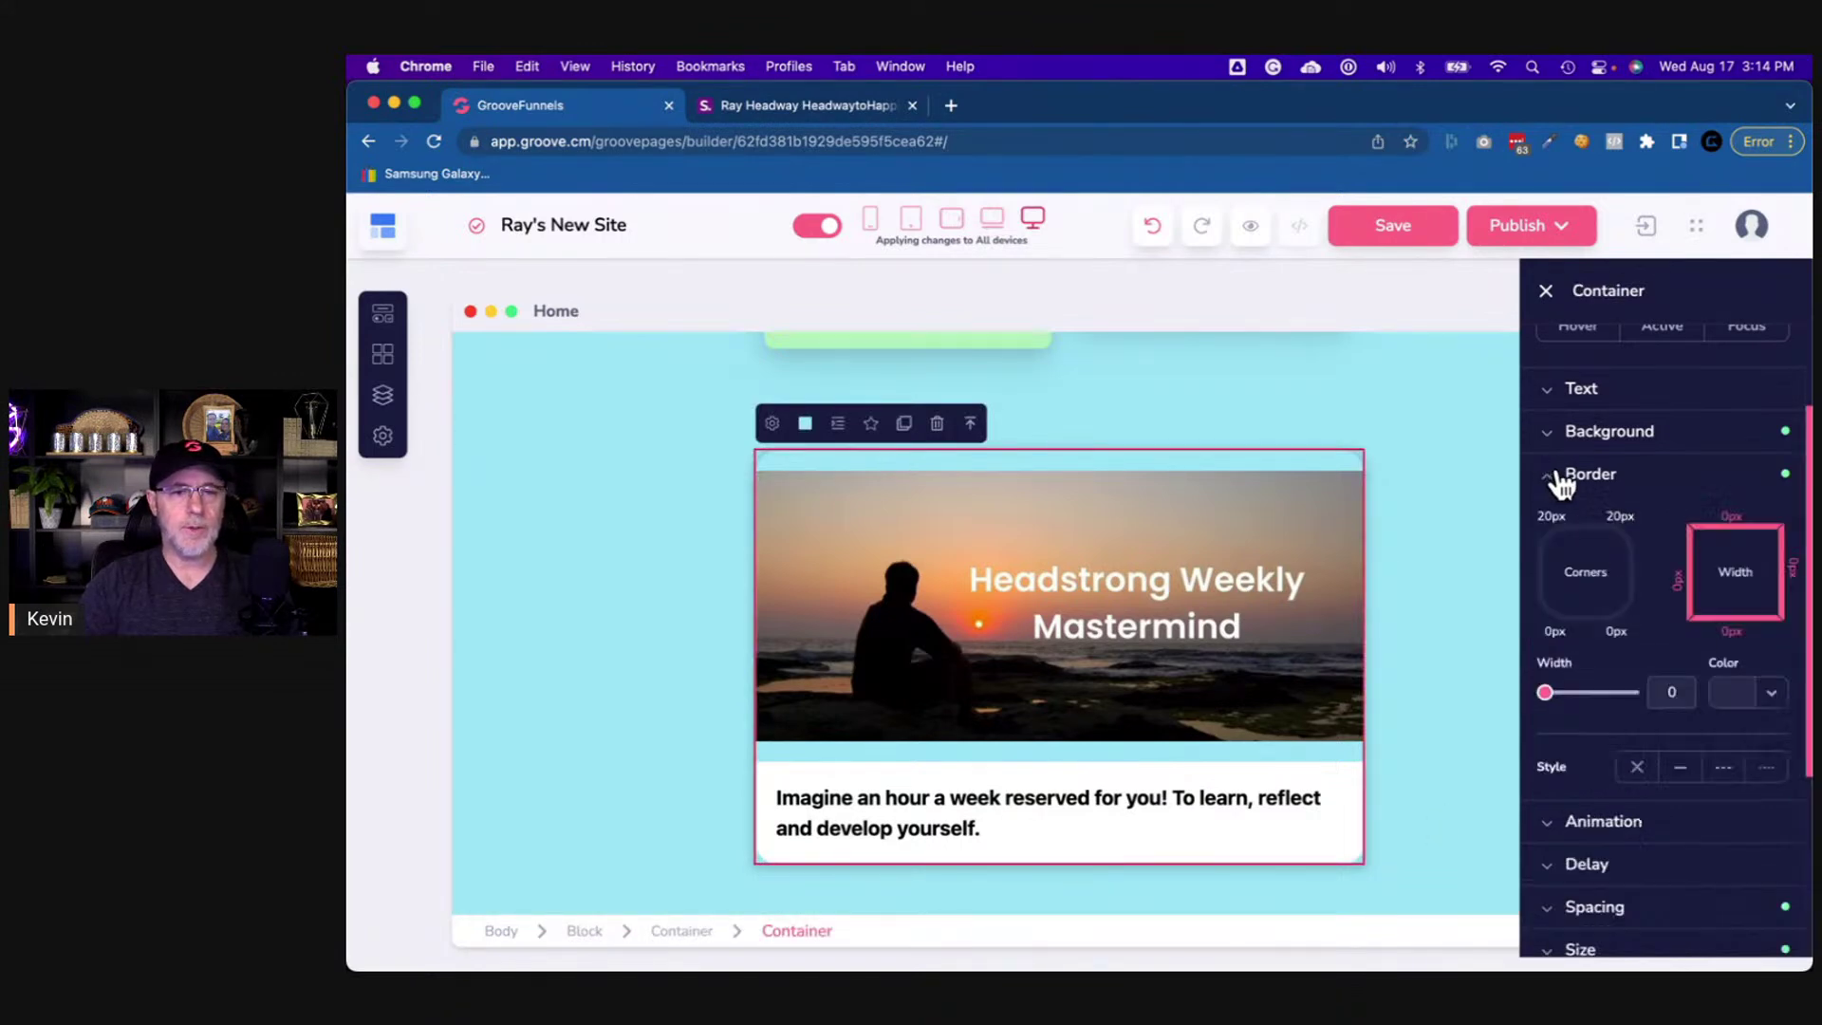
{"action": "left_click", "coordinate": [1559, 626]}
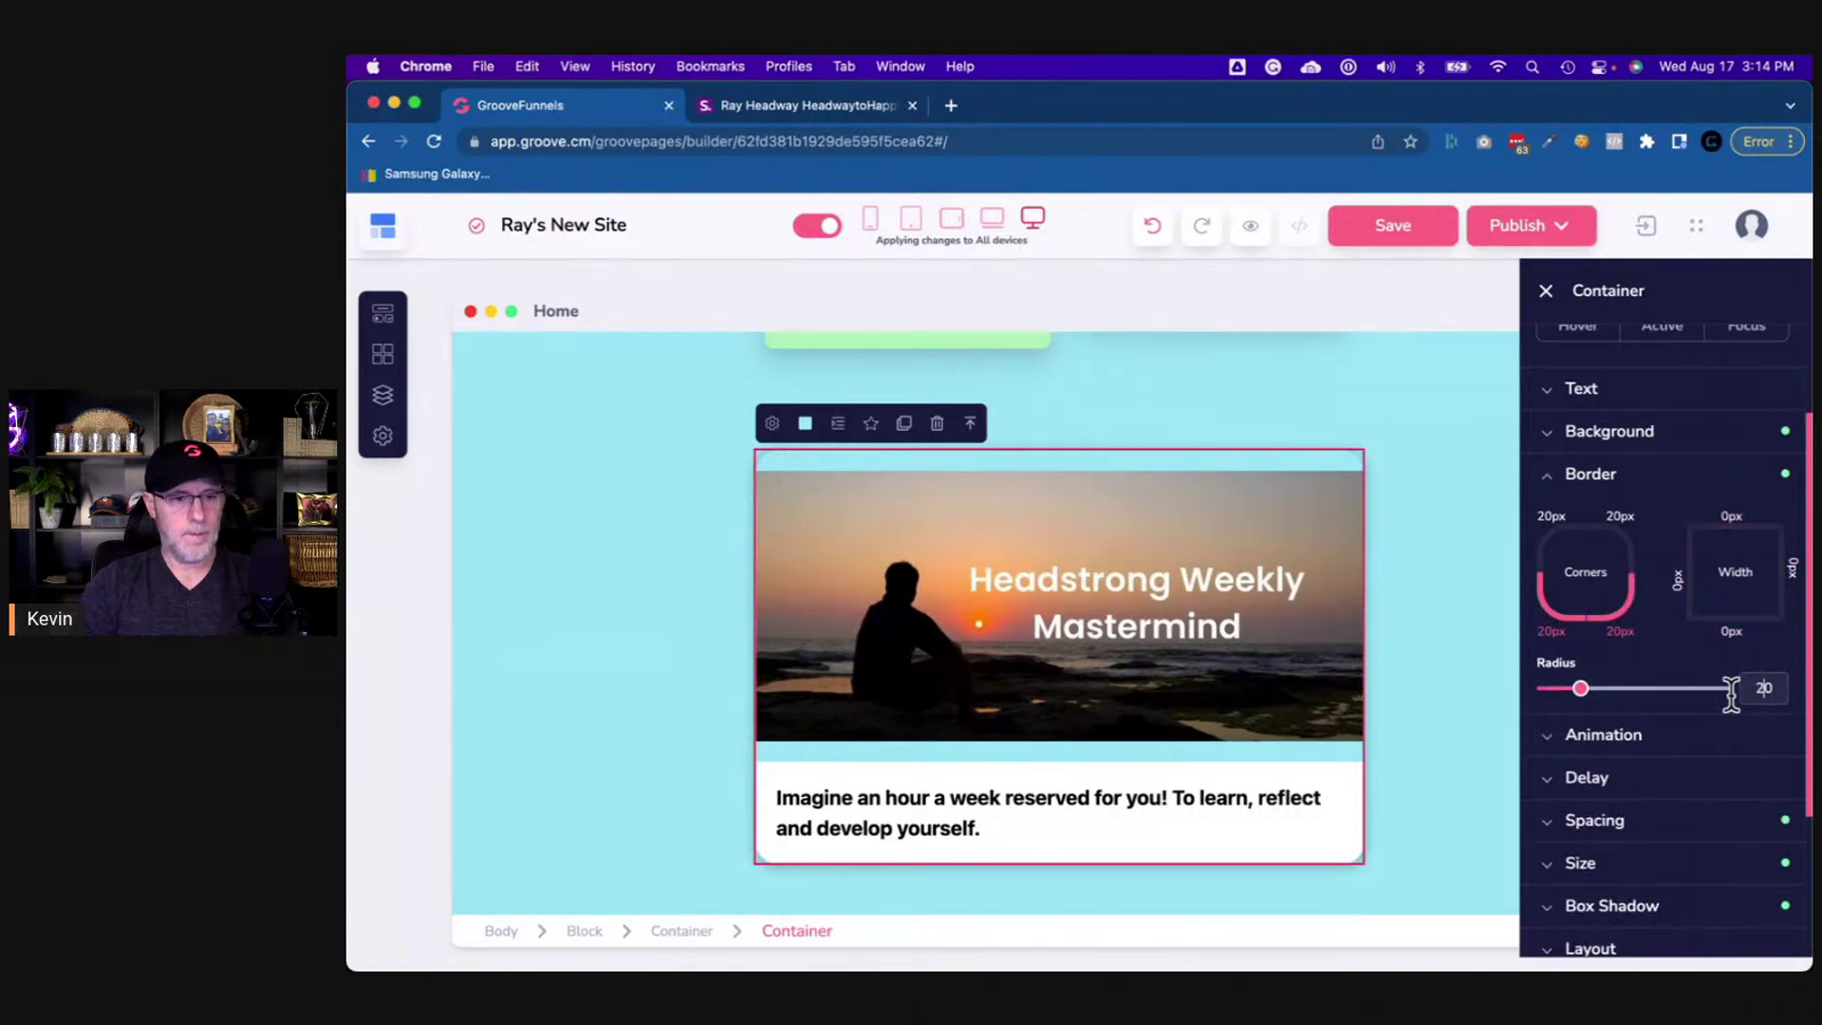
{"action": "left_click", "coordinate": [1483, 807]}
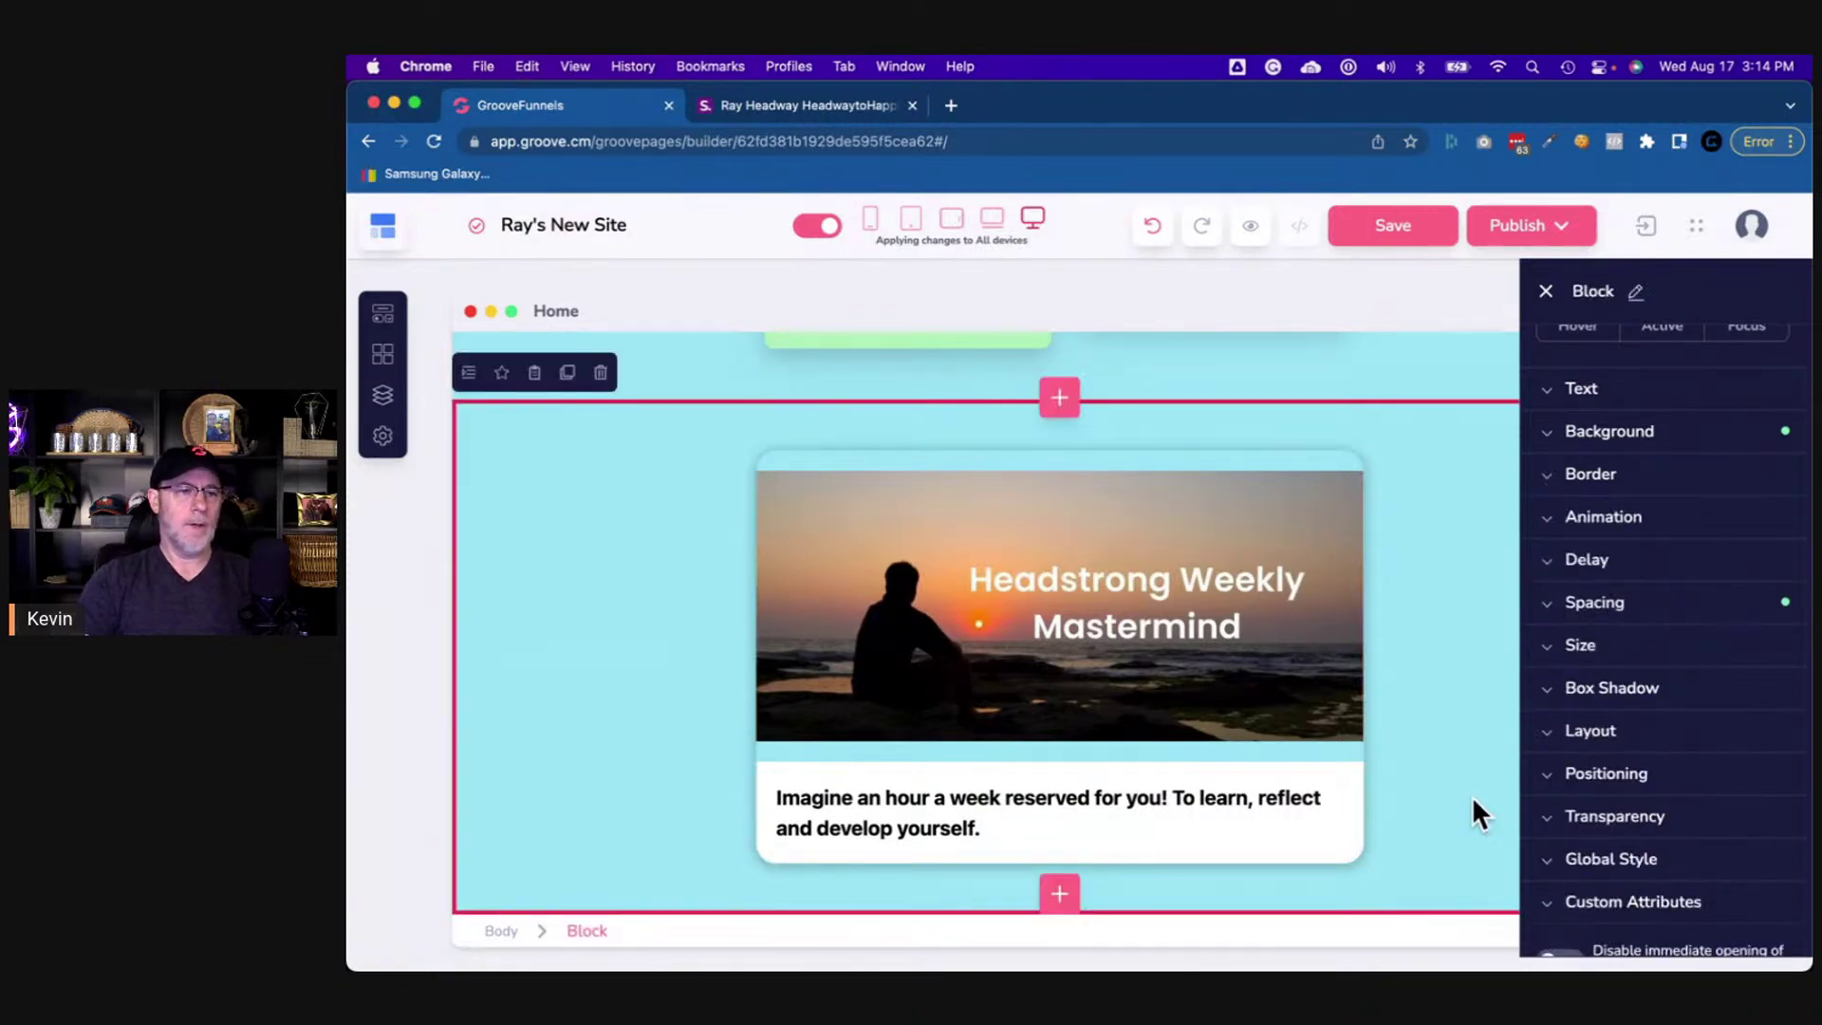
{"action": "left_click", "coordinate": [826, 110]}
{"action": "scroll", "coordinate": [984, 617], "scroll_direction": "down", "scroll_amount": 1}
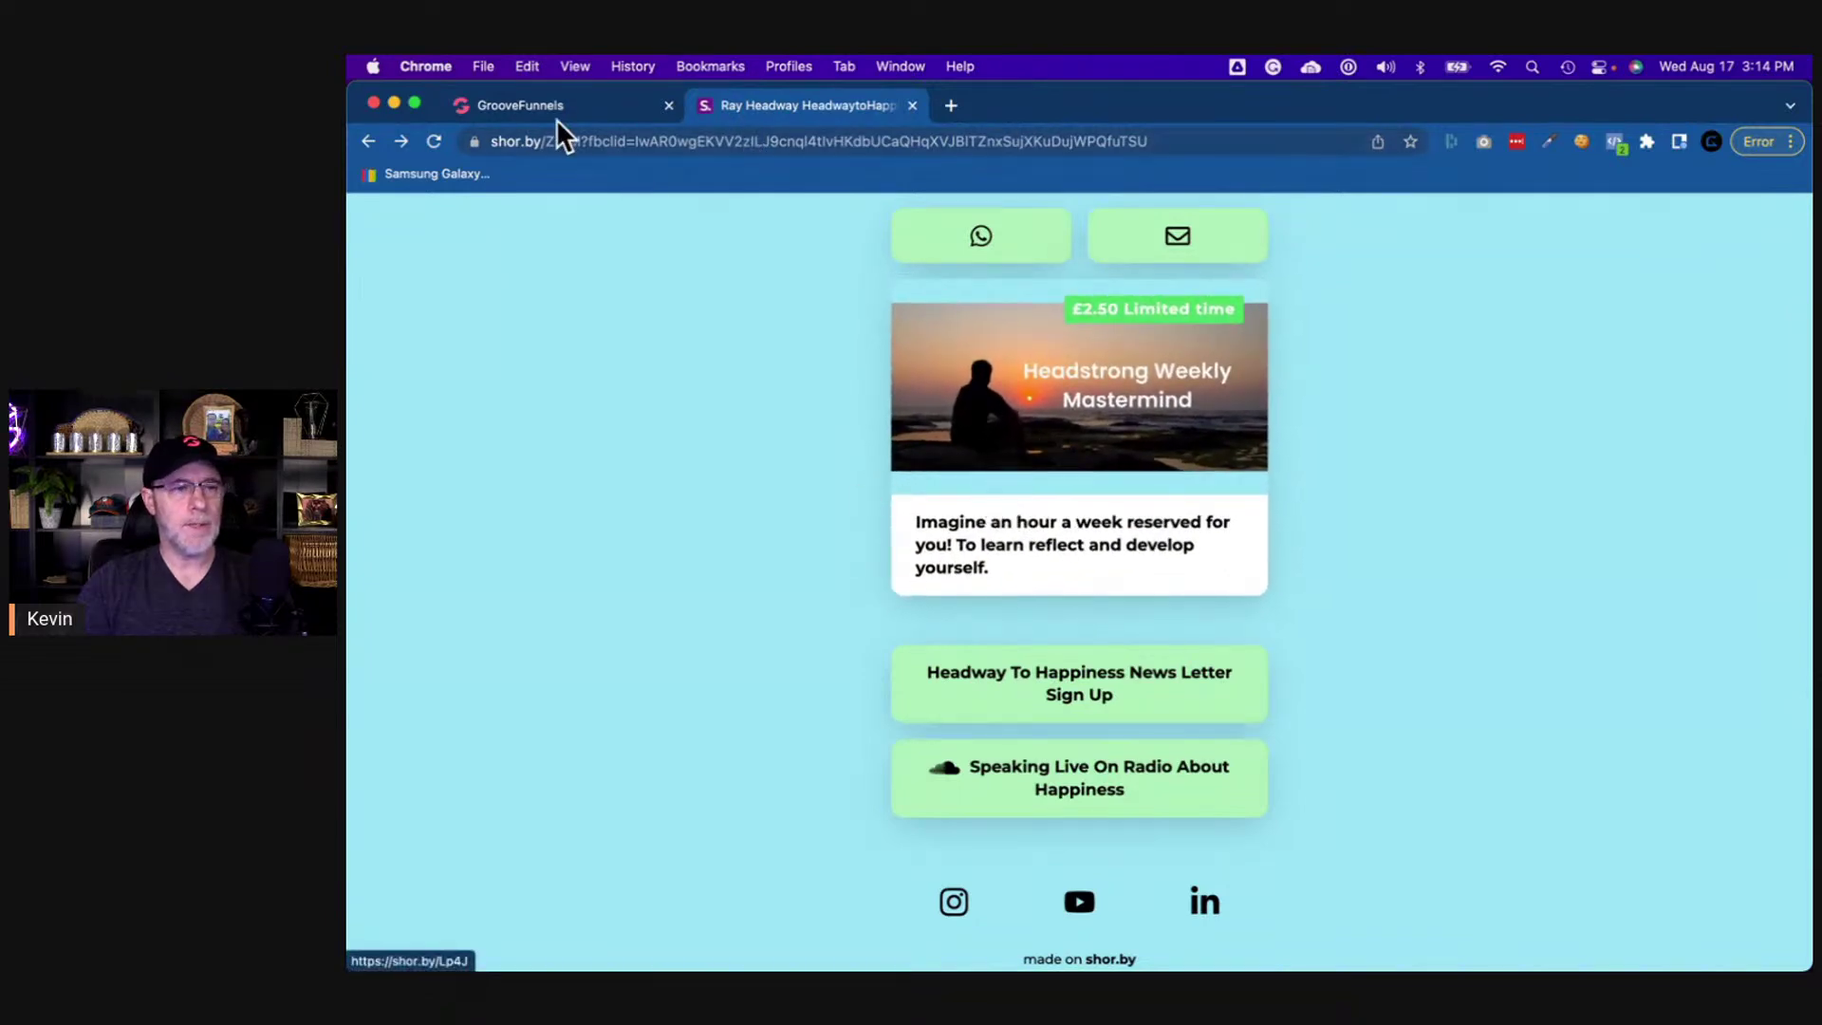
- Give the mastermind card the shakeX animation and preview it
{"action": "left_click", "coordinate": [588, 114]}
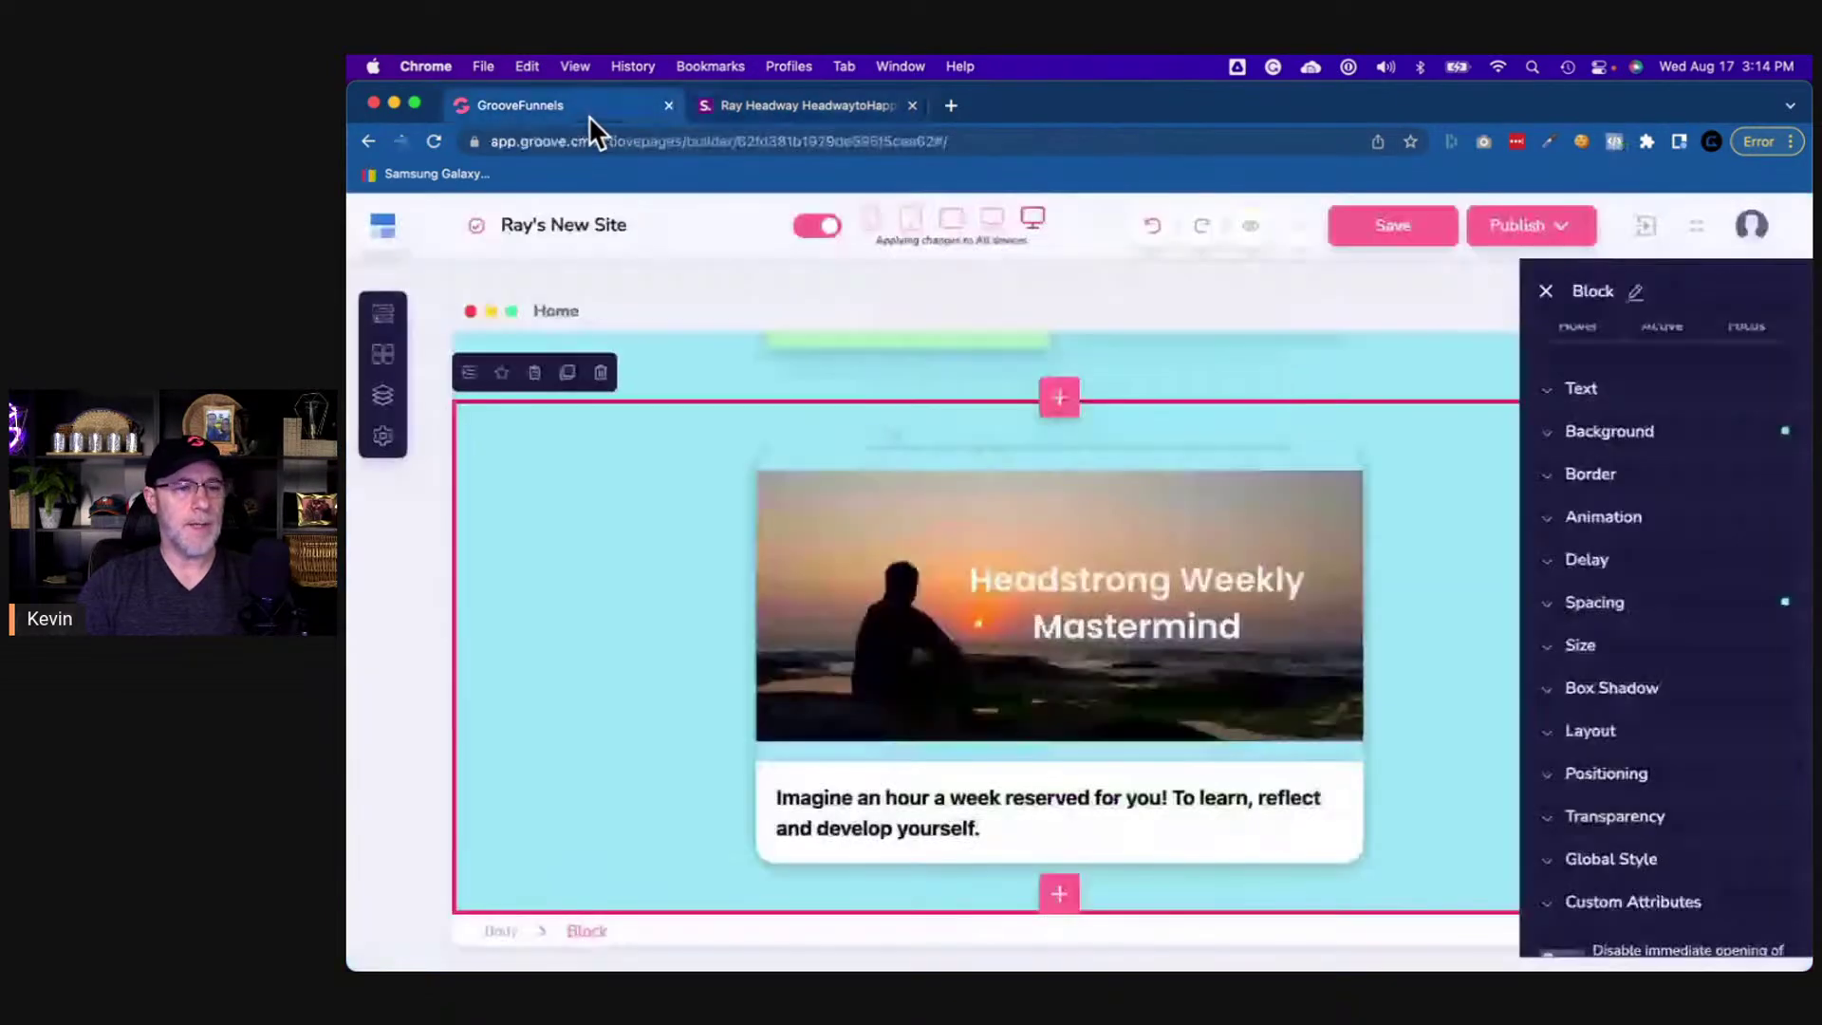
{"action": "left_click", "coordinate": [780, 468]}
{"action": "scroll", "coordinate": [1495, 703], "scroll_direction": "up", "scroll_amount": 2}
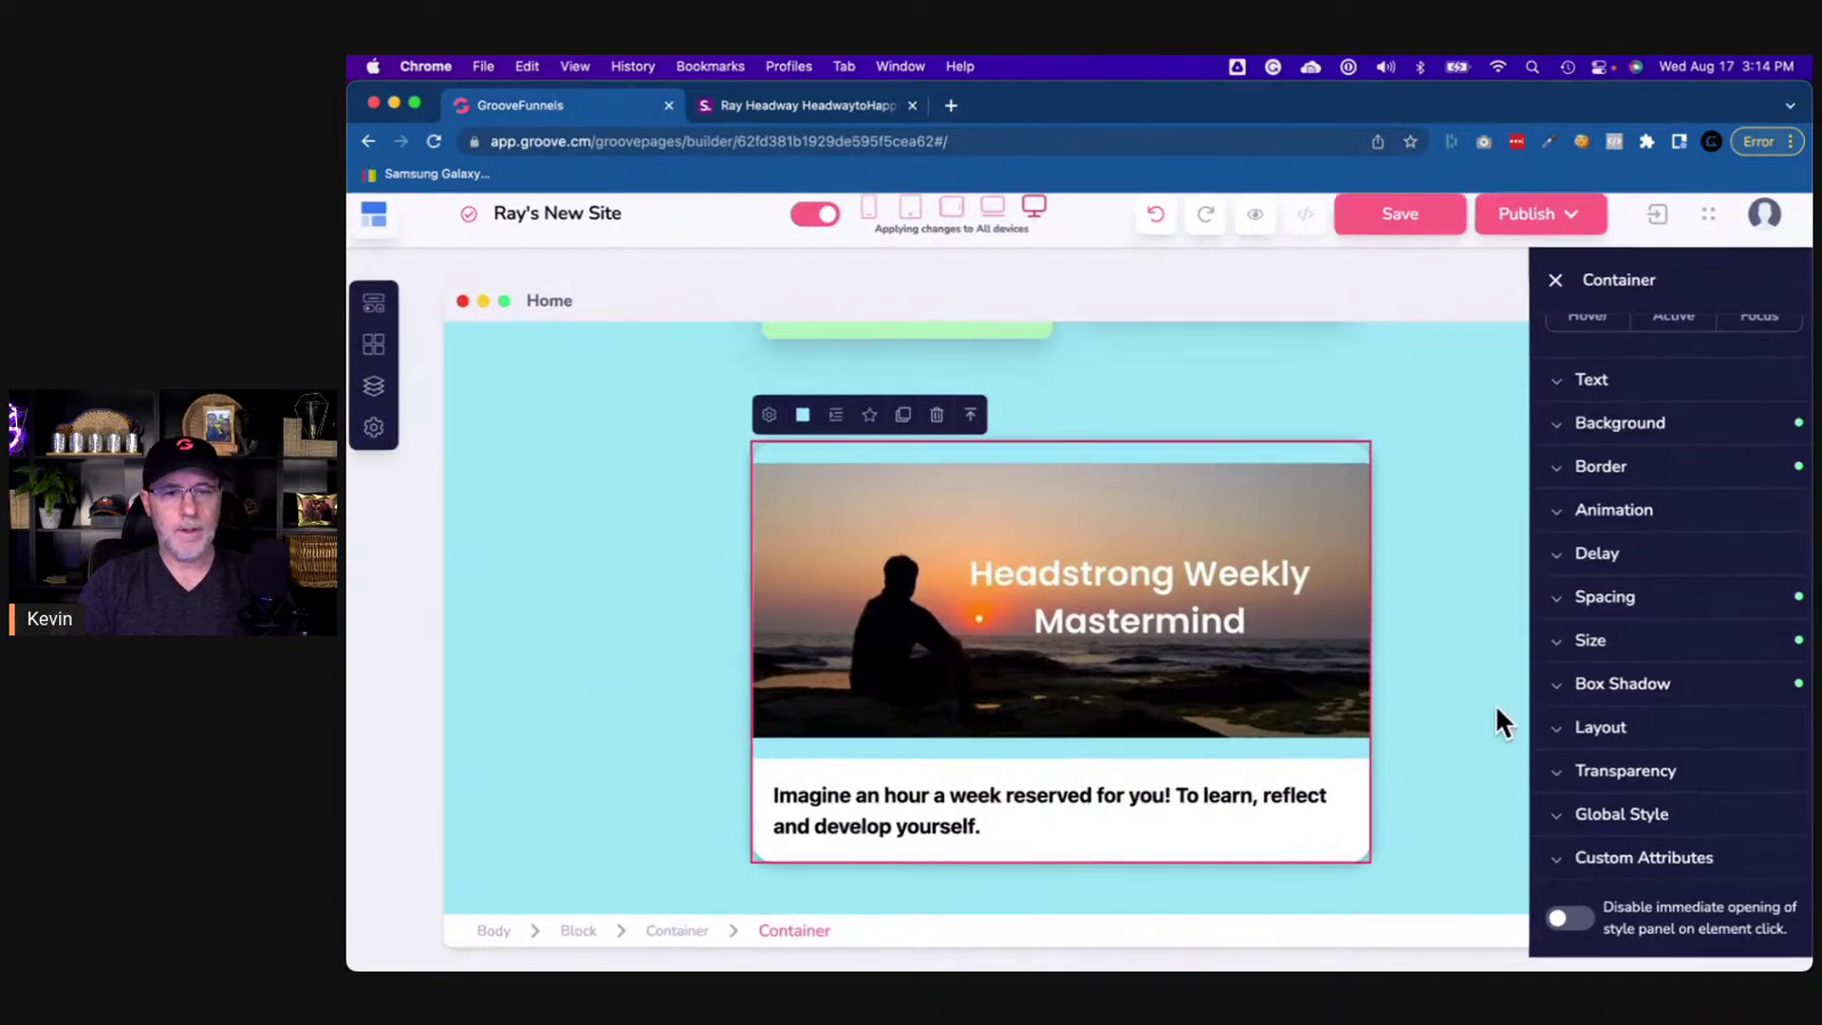
{"action": "scroll", "coordinate": [1480, 702], "scroll_direction": "down", "scroll_amount": 2}
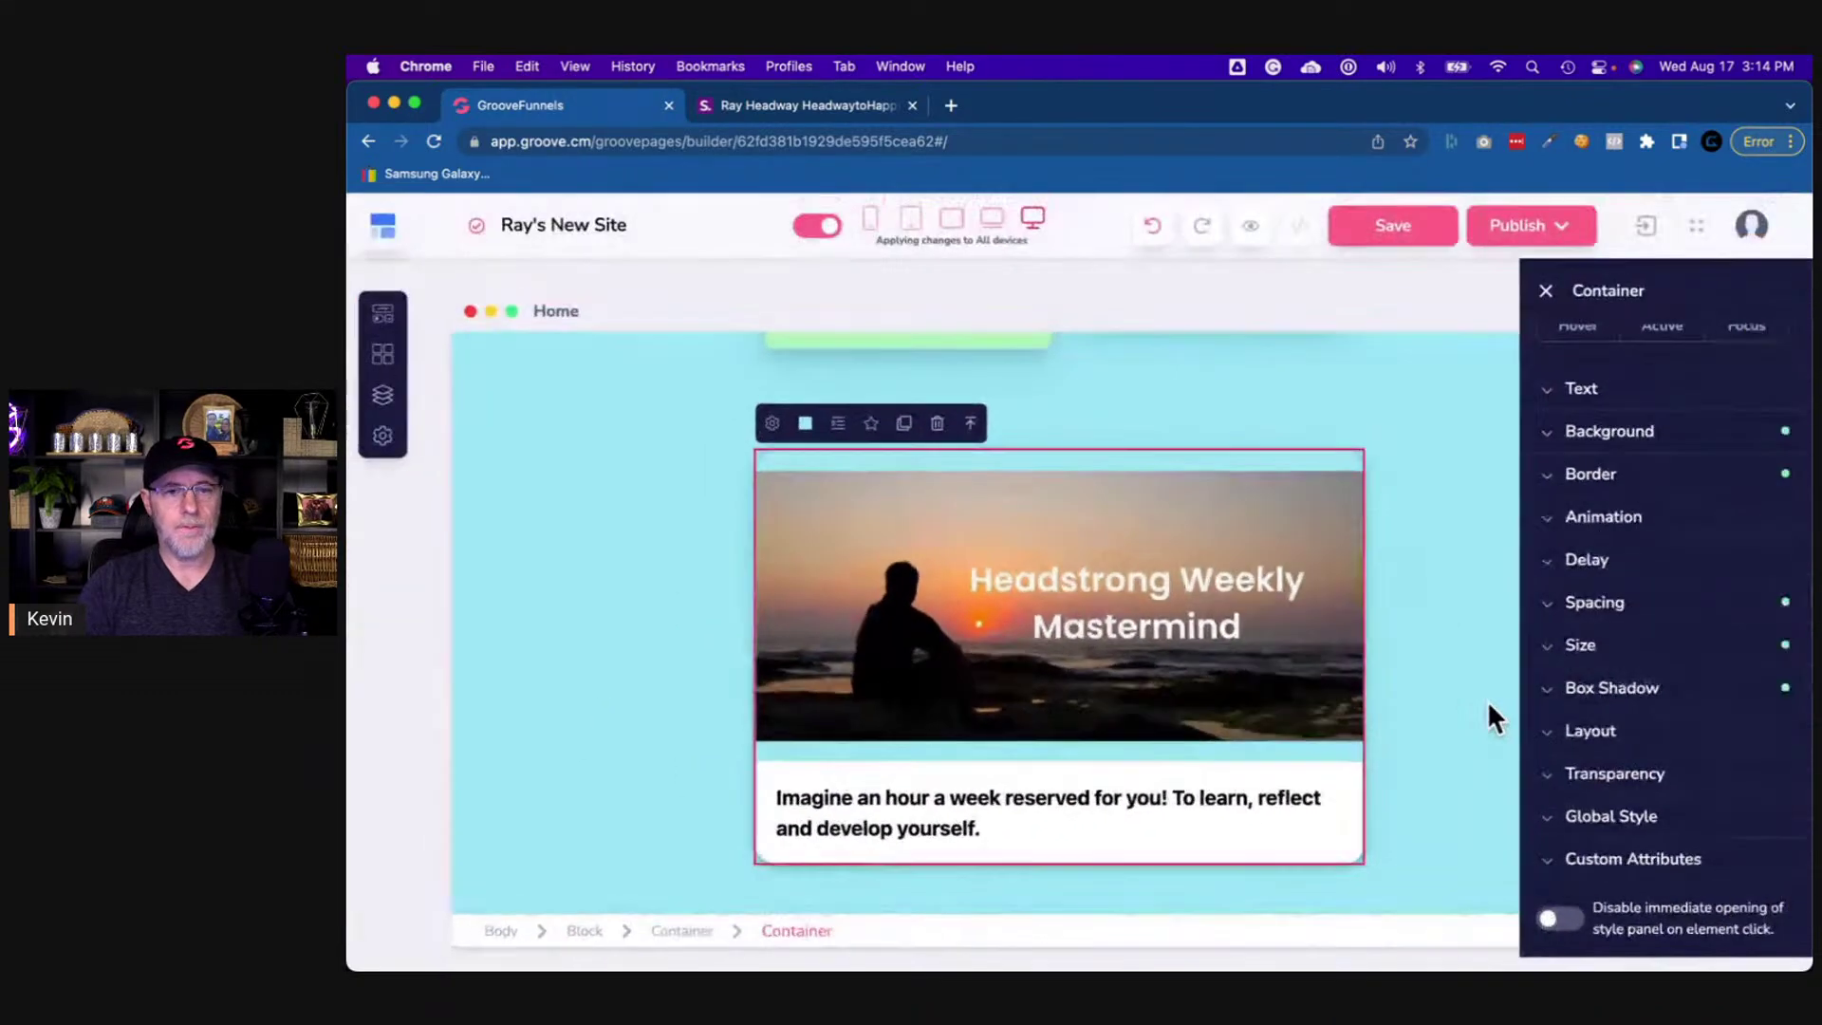
{"action": "left_click", "coordinate": [1602, 518]}
{"action": "left_click", "coordinate": [1733, 707]}
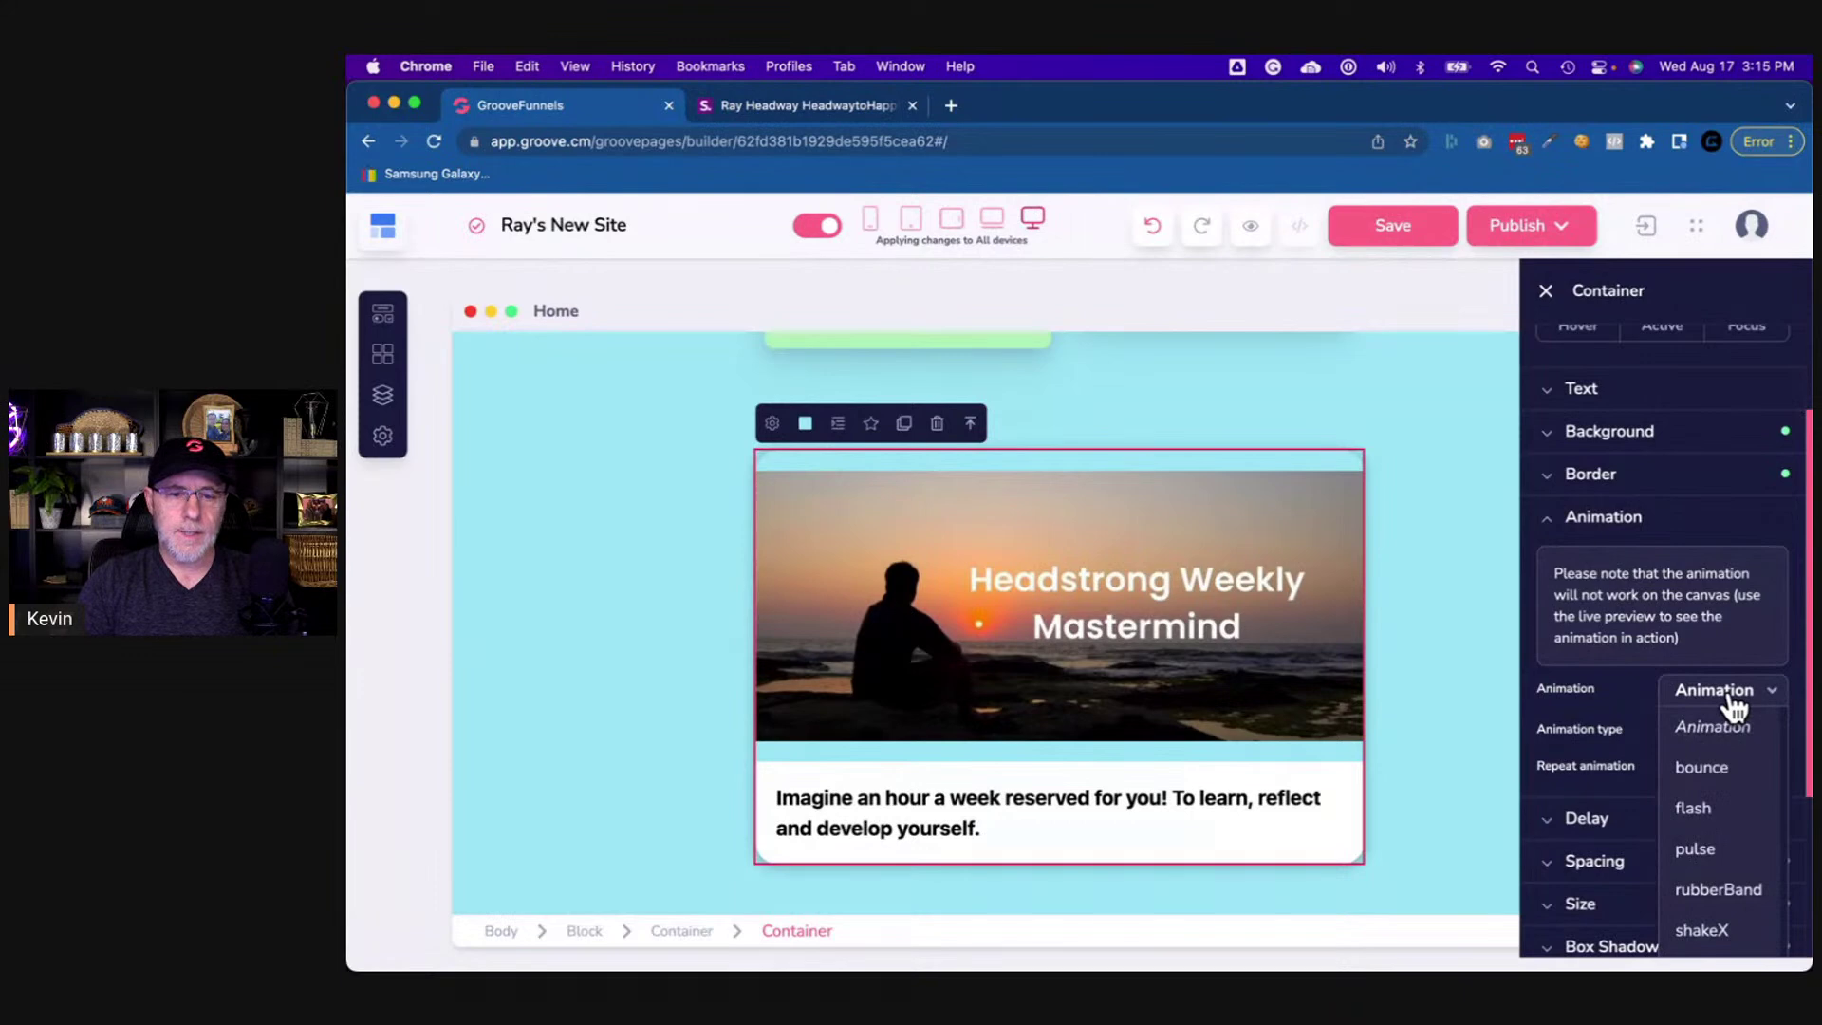
{"action": "scroll", "coordinate": [1709, 863], "scroll_direction": "down", "scroll_amount": 4}
{"action": "scroll", "coordinate": [1710, 859], "scroll_direction": "down", "scroll_amount": 15}
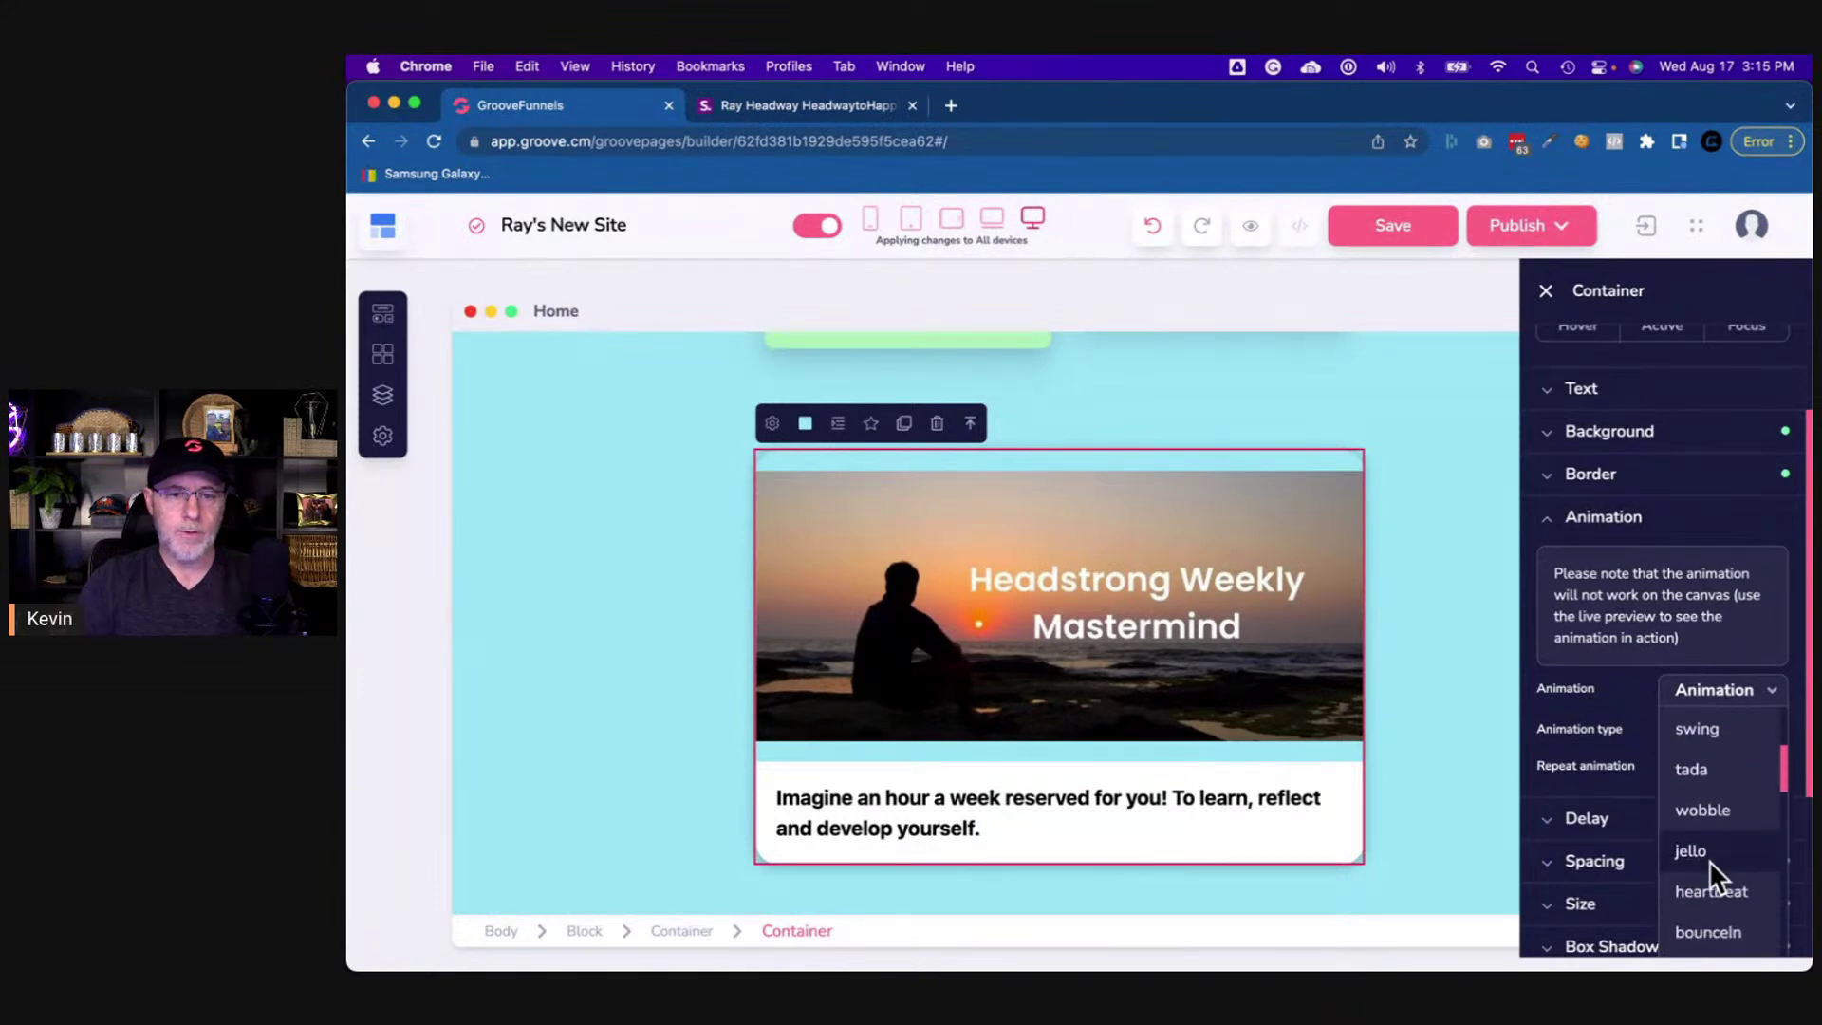
{"action": "scroll", "coordinate": [1709, 860], "scroll_direction": "down", "scroll_amount": 10}
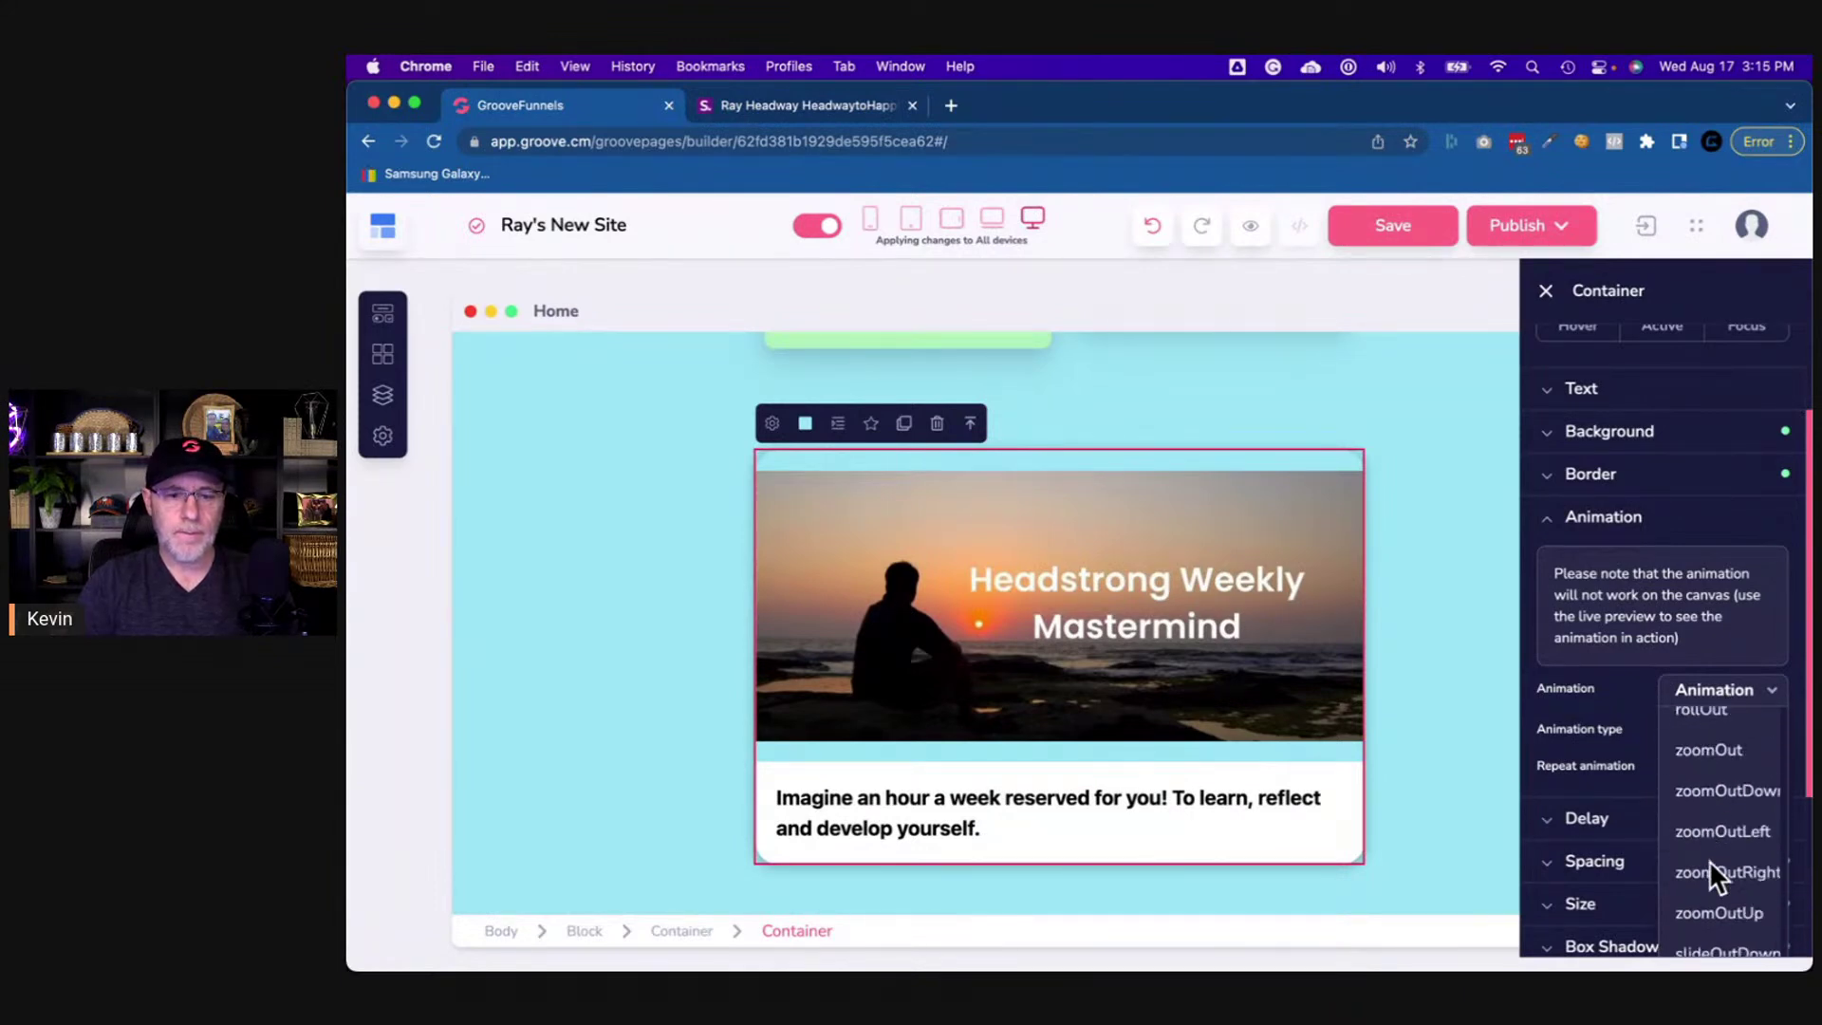
{"action": "scroll", "coordinate": [1710, 860], "scroll_direction": "up", "scroll_amount": 5}
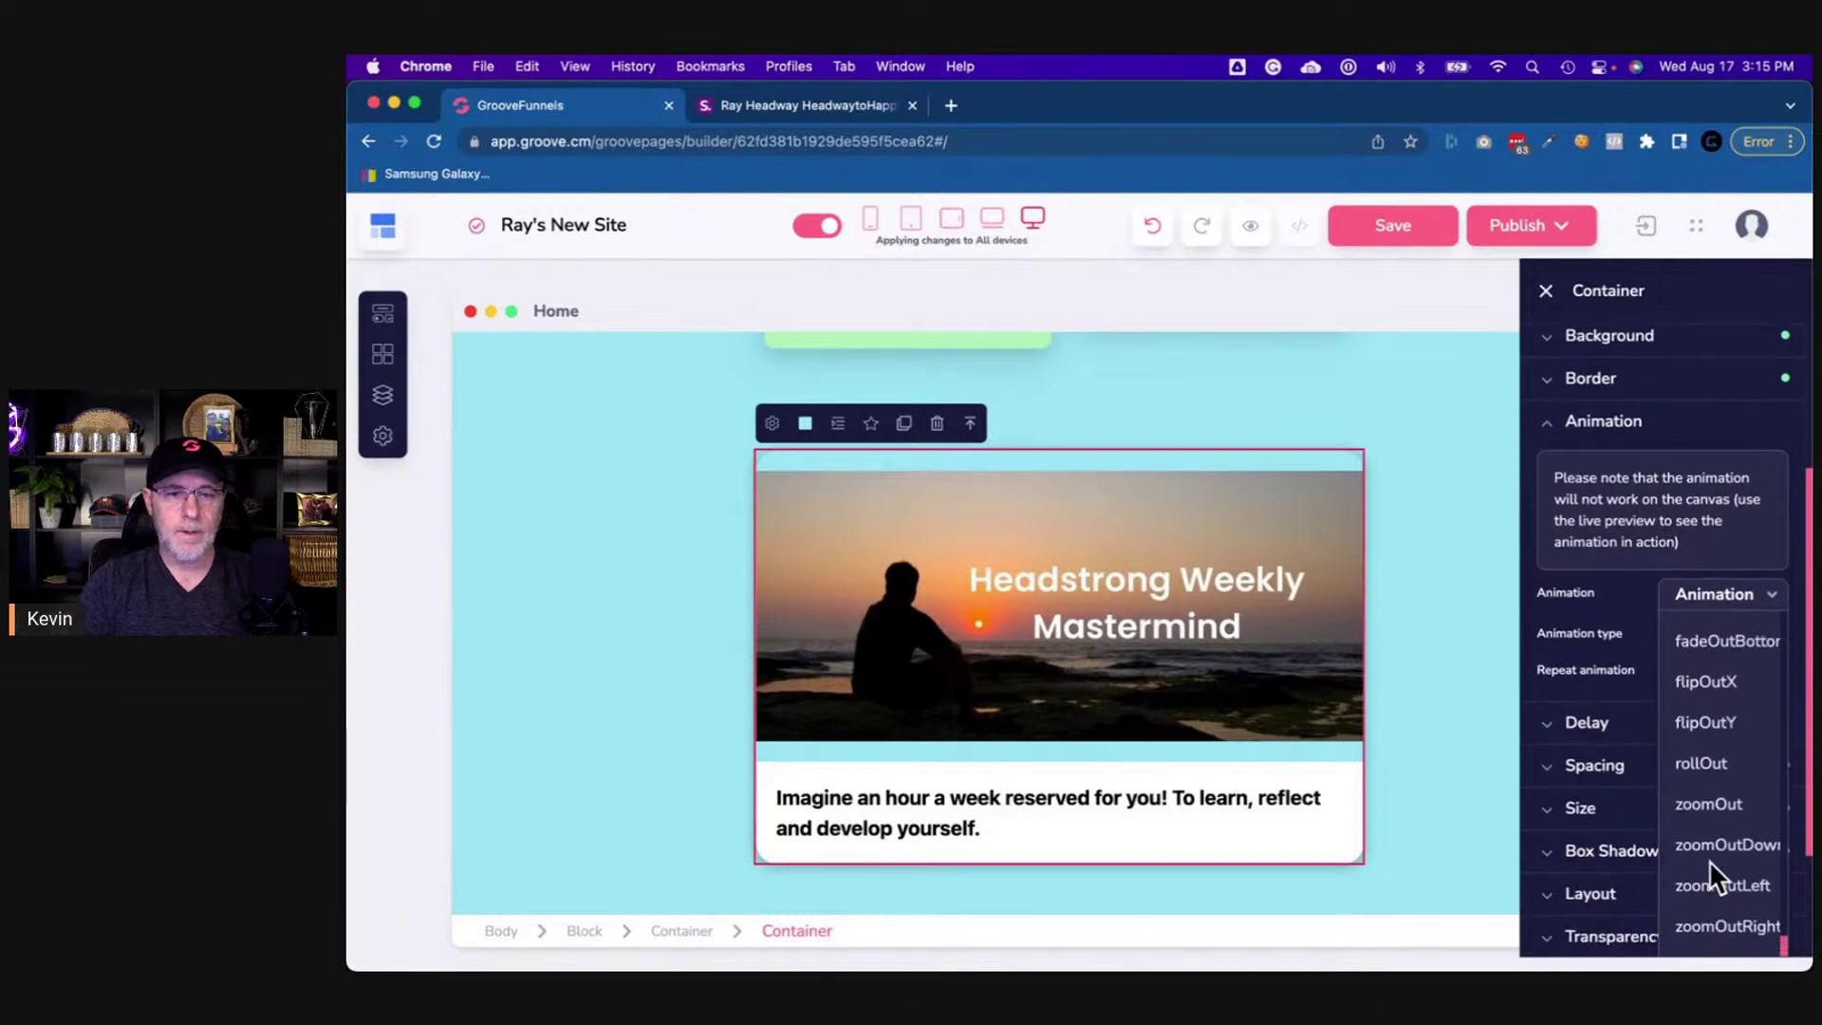
{"action": "scroll", "coordinate": [1710, 859], "scroll_direction": "down", "scroll_amount": 4}
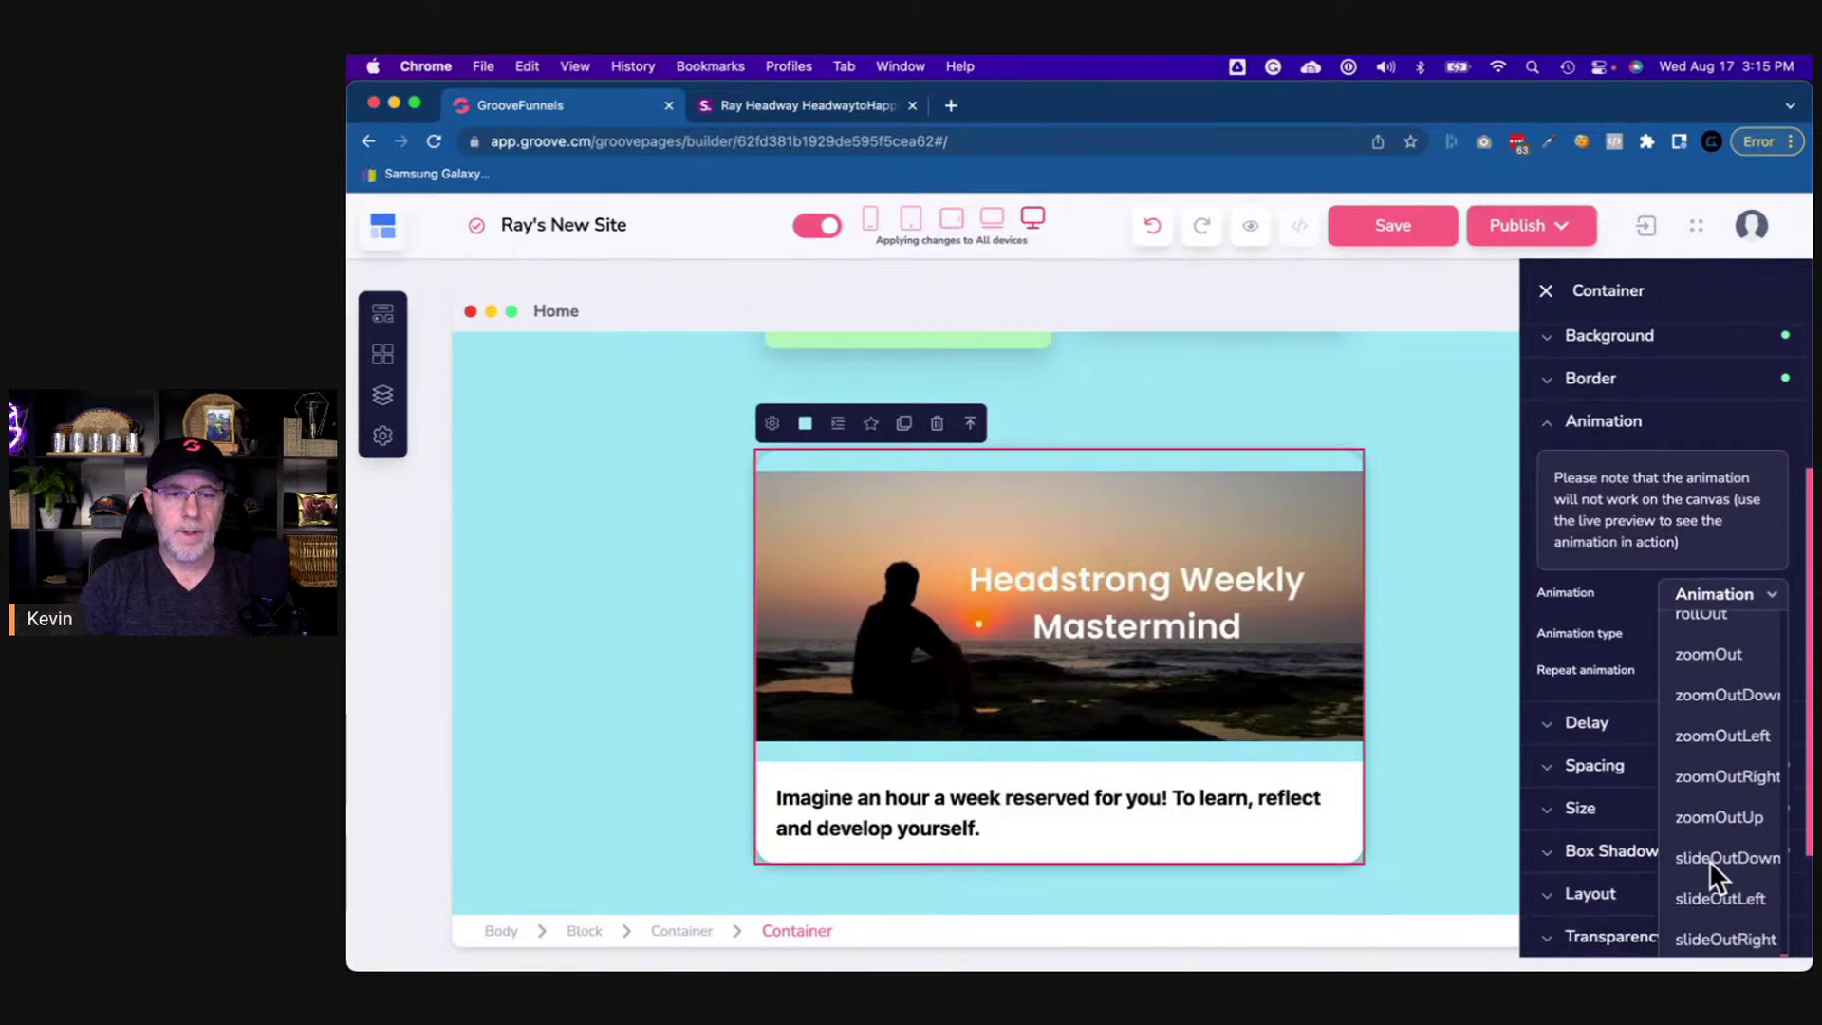
{"action": "scroll", "coordinate": [1709, 860], "scroll_direction": "up", "scroll_amount": 4}
{"action": "scroll", "coordinate": [1710, 859], "scroll_direction": "down", "scroll_amount": 4}
{"action": "scroll", "coordinate": [1710, 859], "scroll_direction": "down", "scroll_amount": 2}
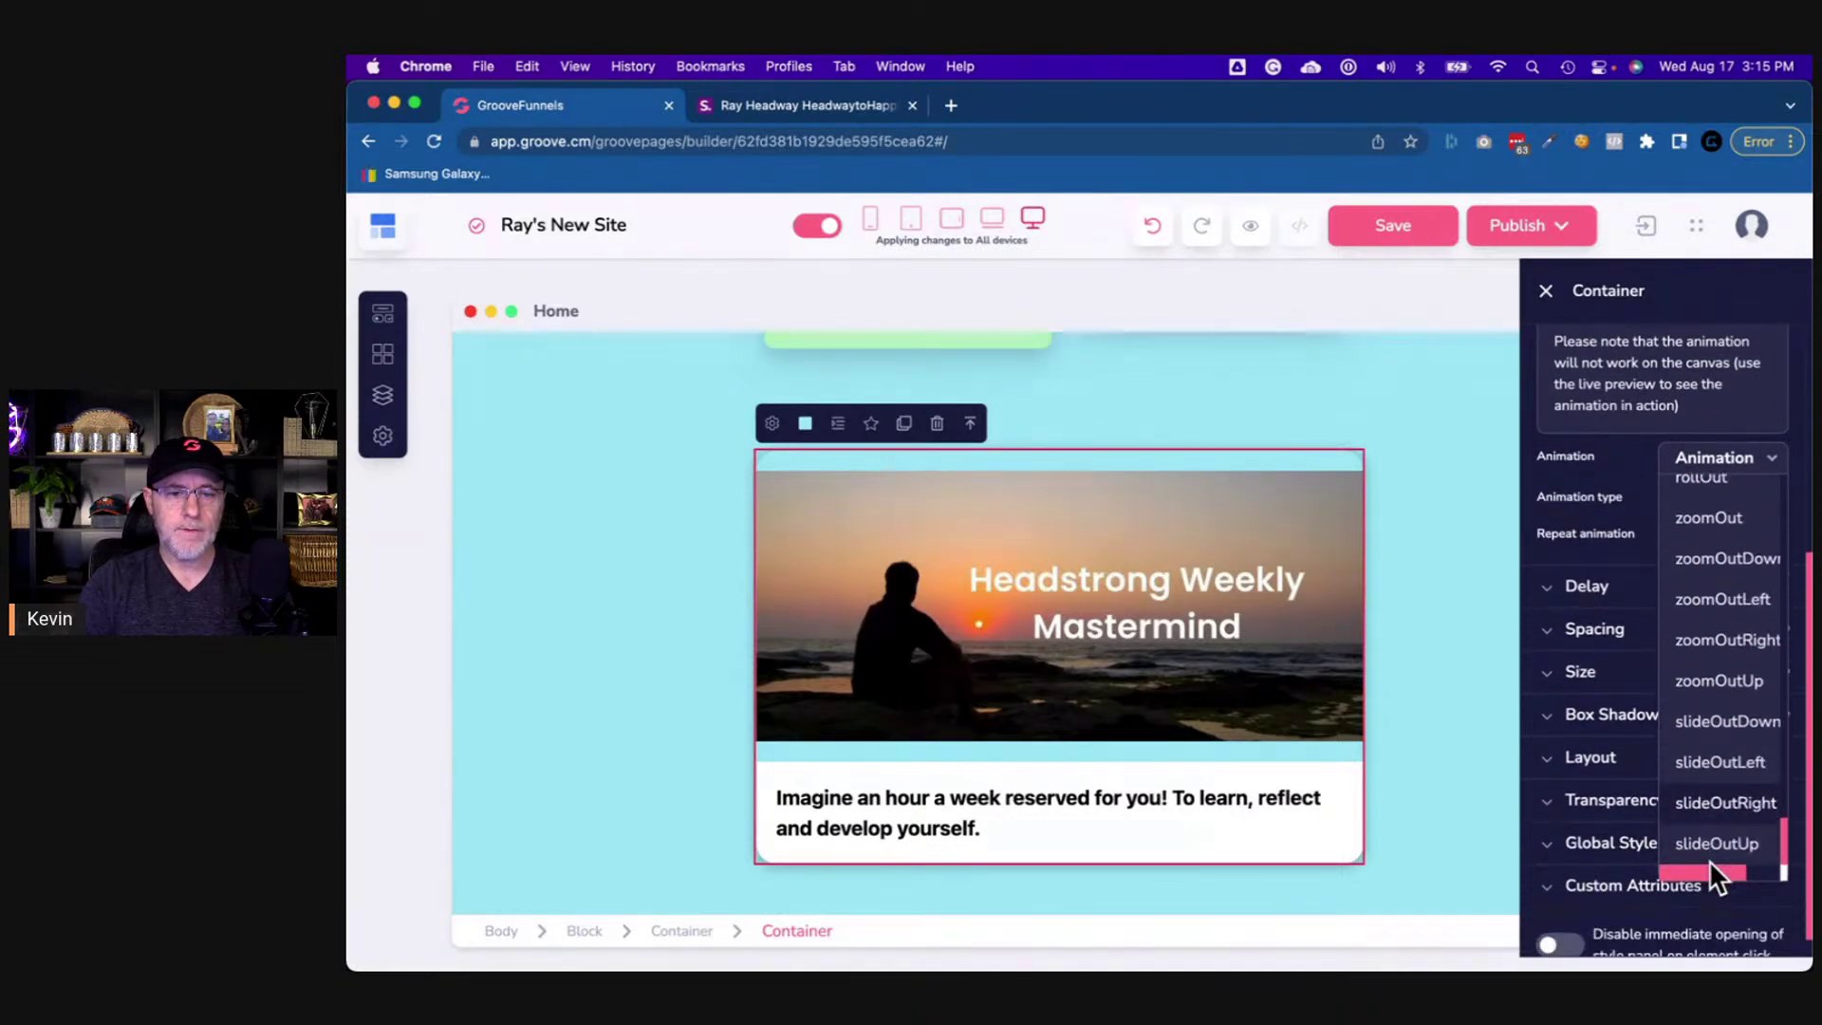
{"action": "scroll", "coordinate": [1719, 810], "scroll_direction": "up", "scroll_amount": 15}
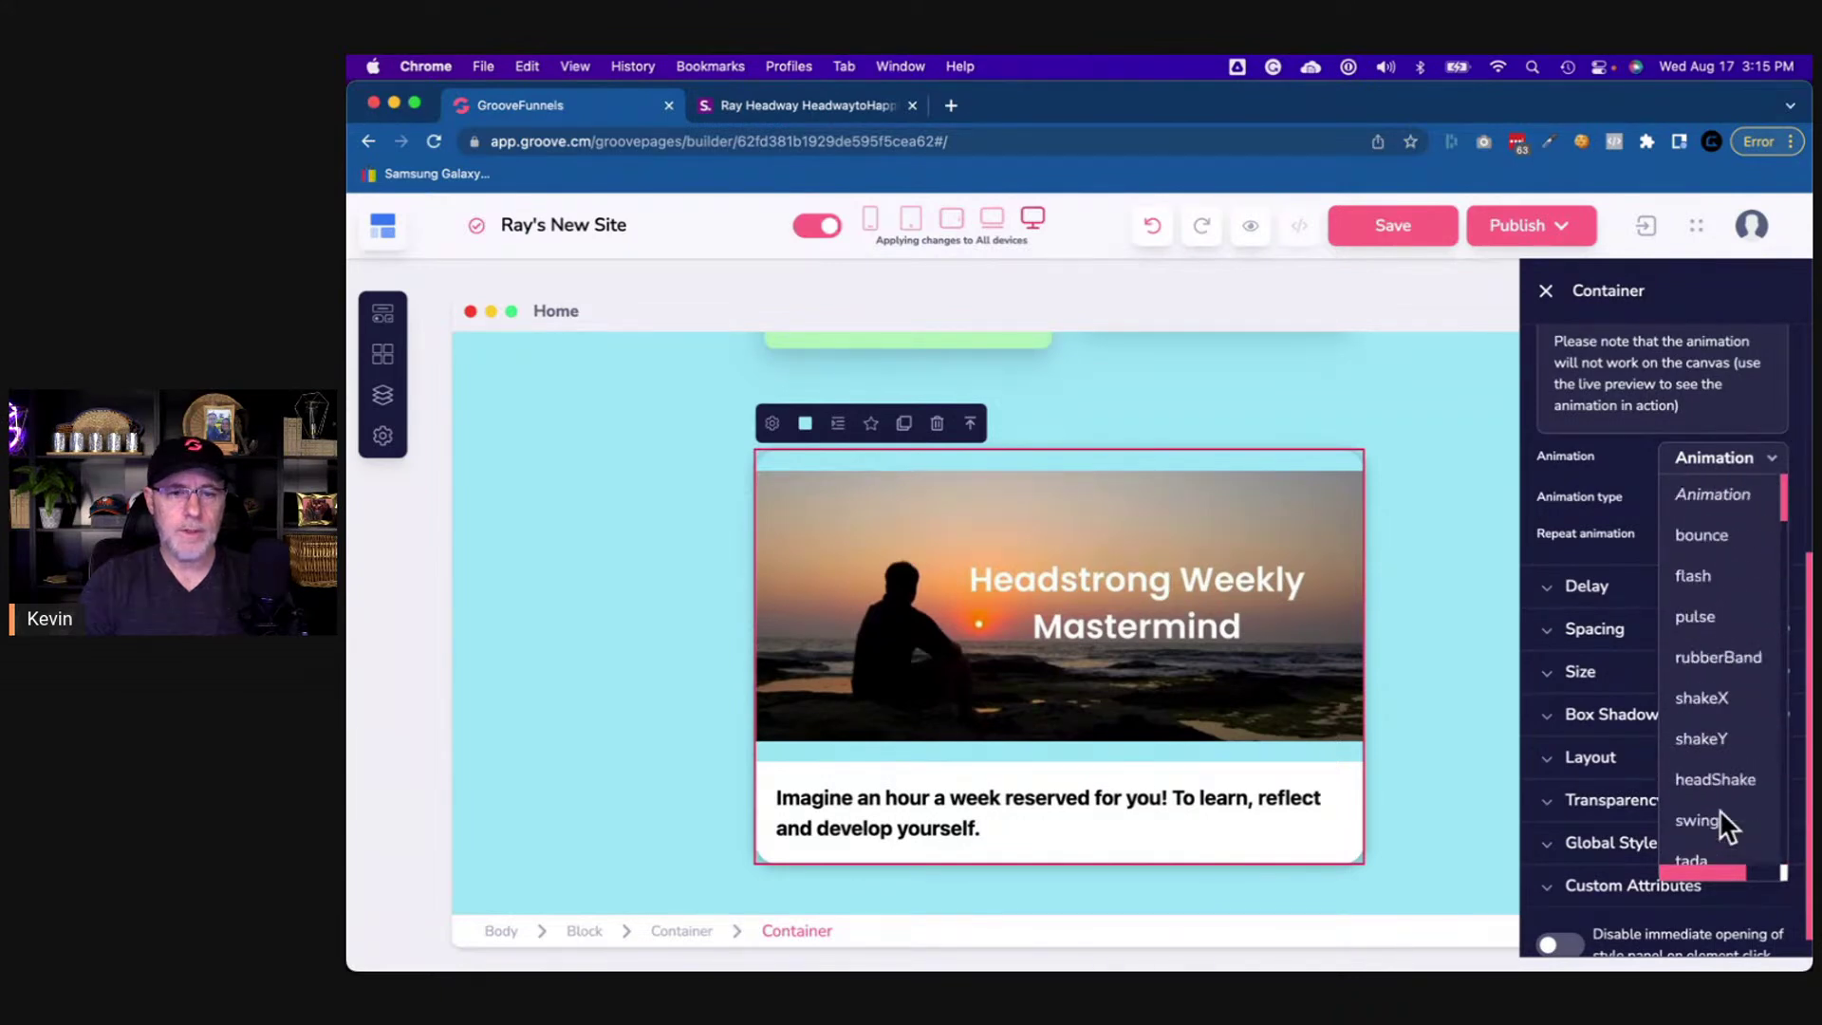
{"action": "left_click", "coordinate": [1717, 699]}
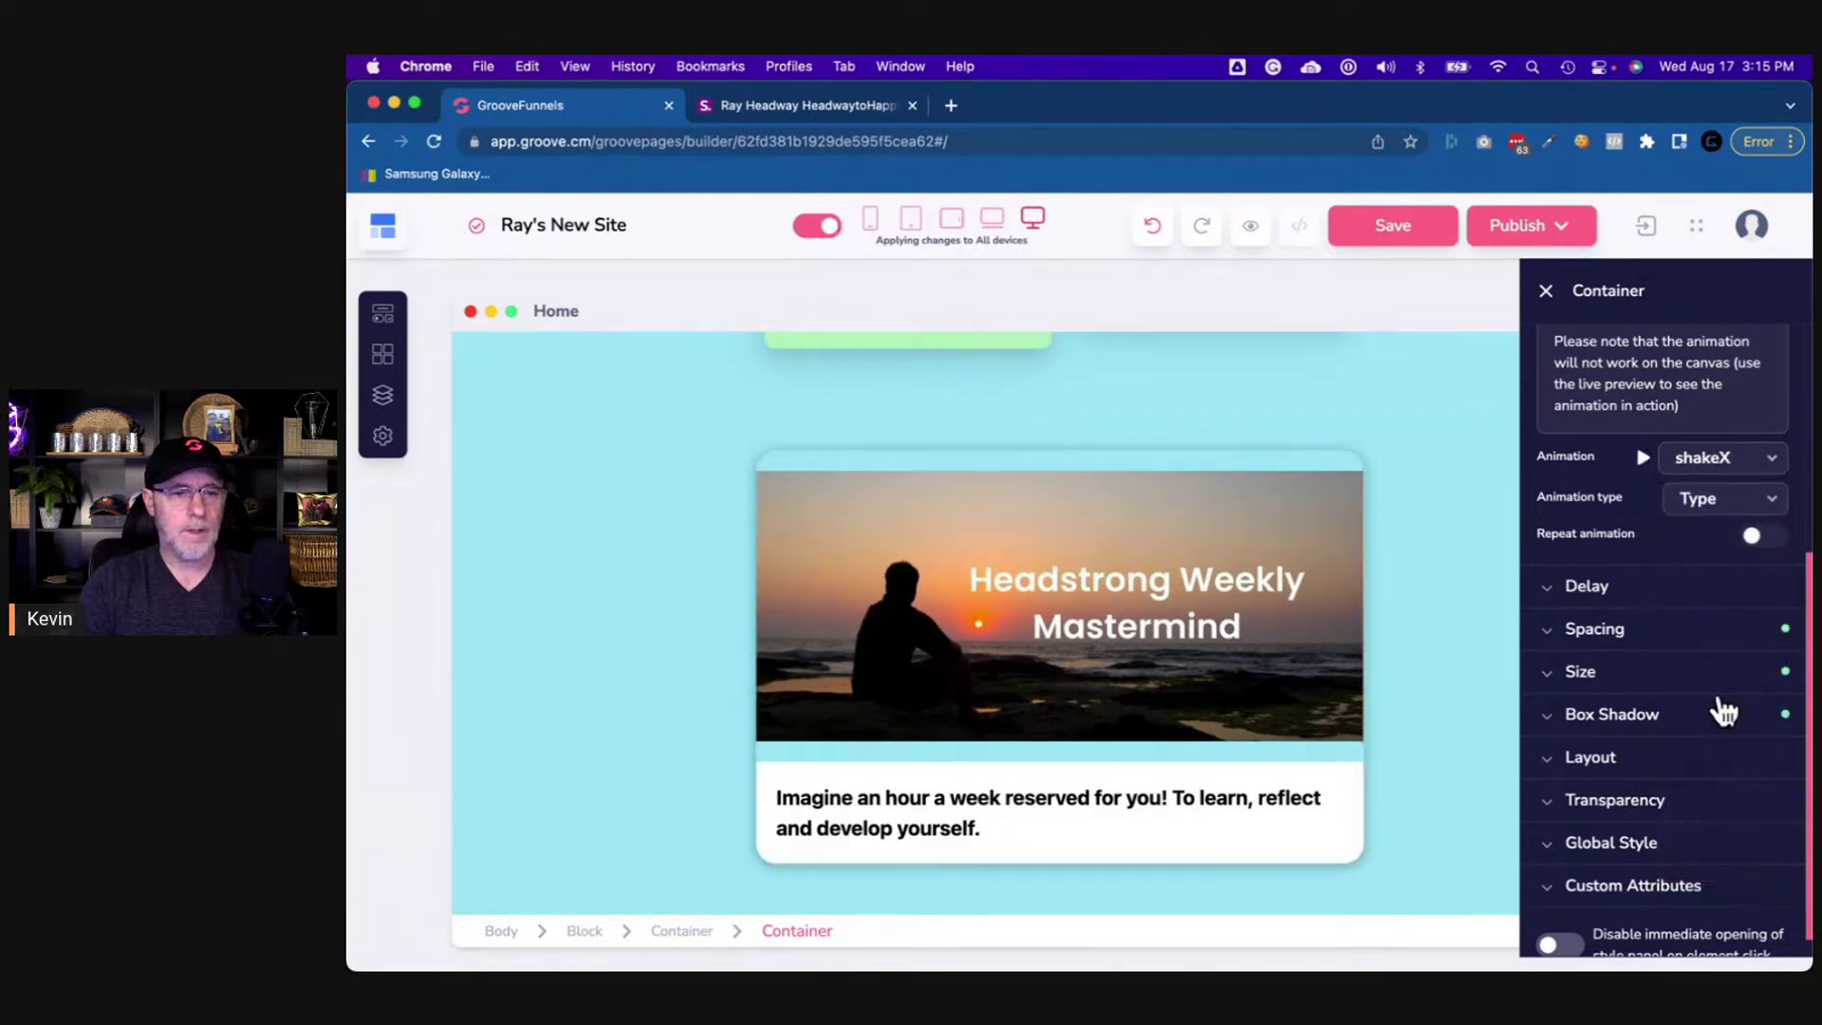
{"action": "left_click", "coordinate": [1643, 463]}
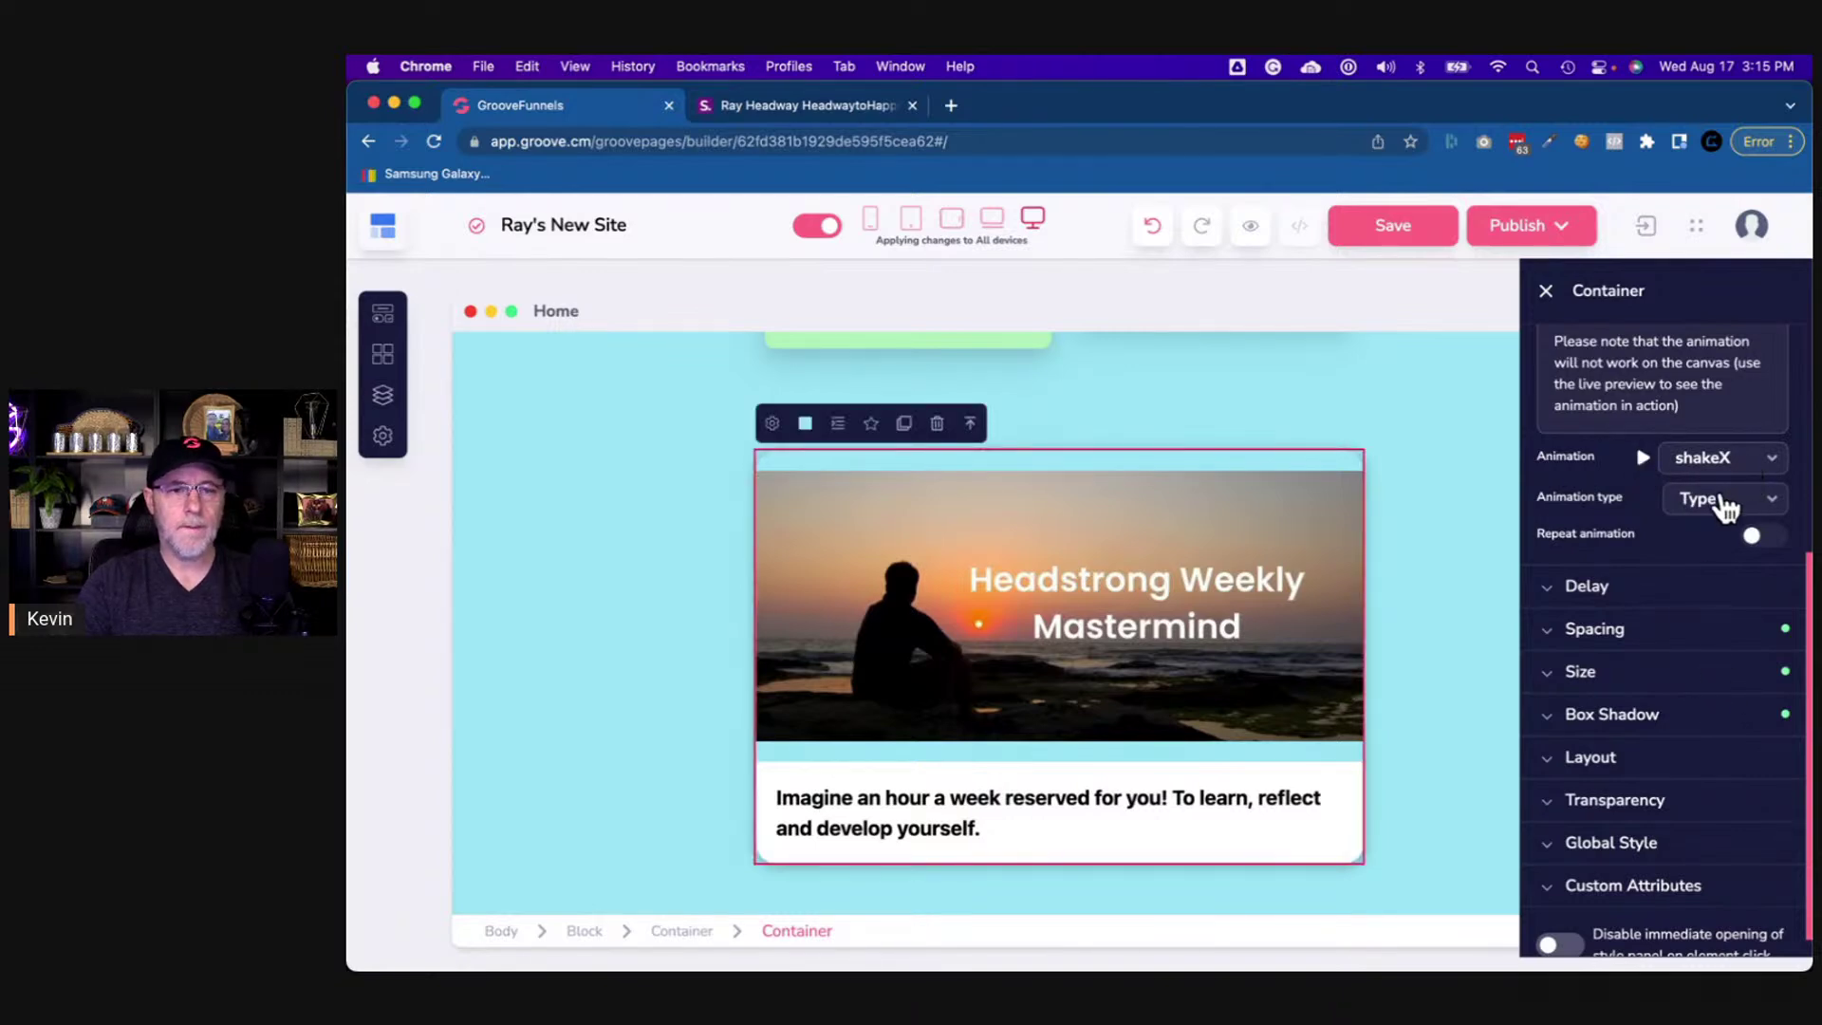
- Set the animation to play onReveal and save the page
{"action": "left_click", "coordinate": [1716, 503]}
{"action": "left_click", "coordinate": [1713, 576]}
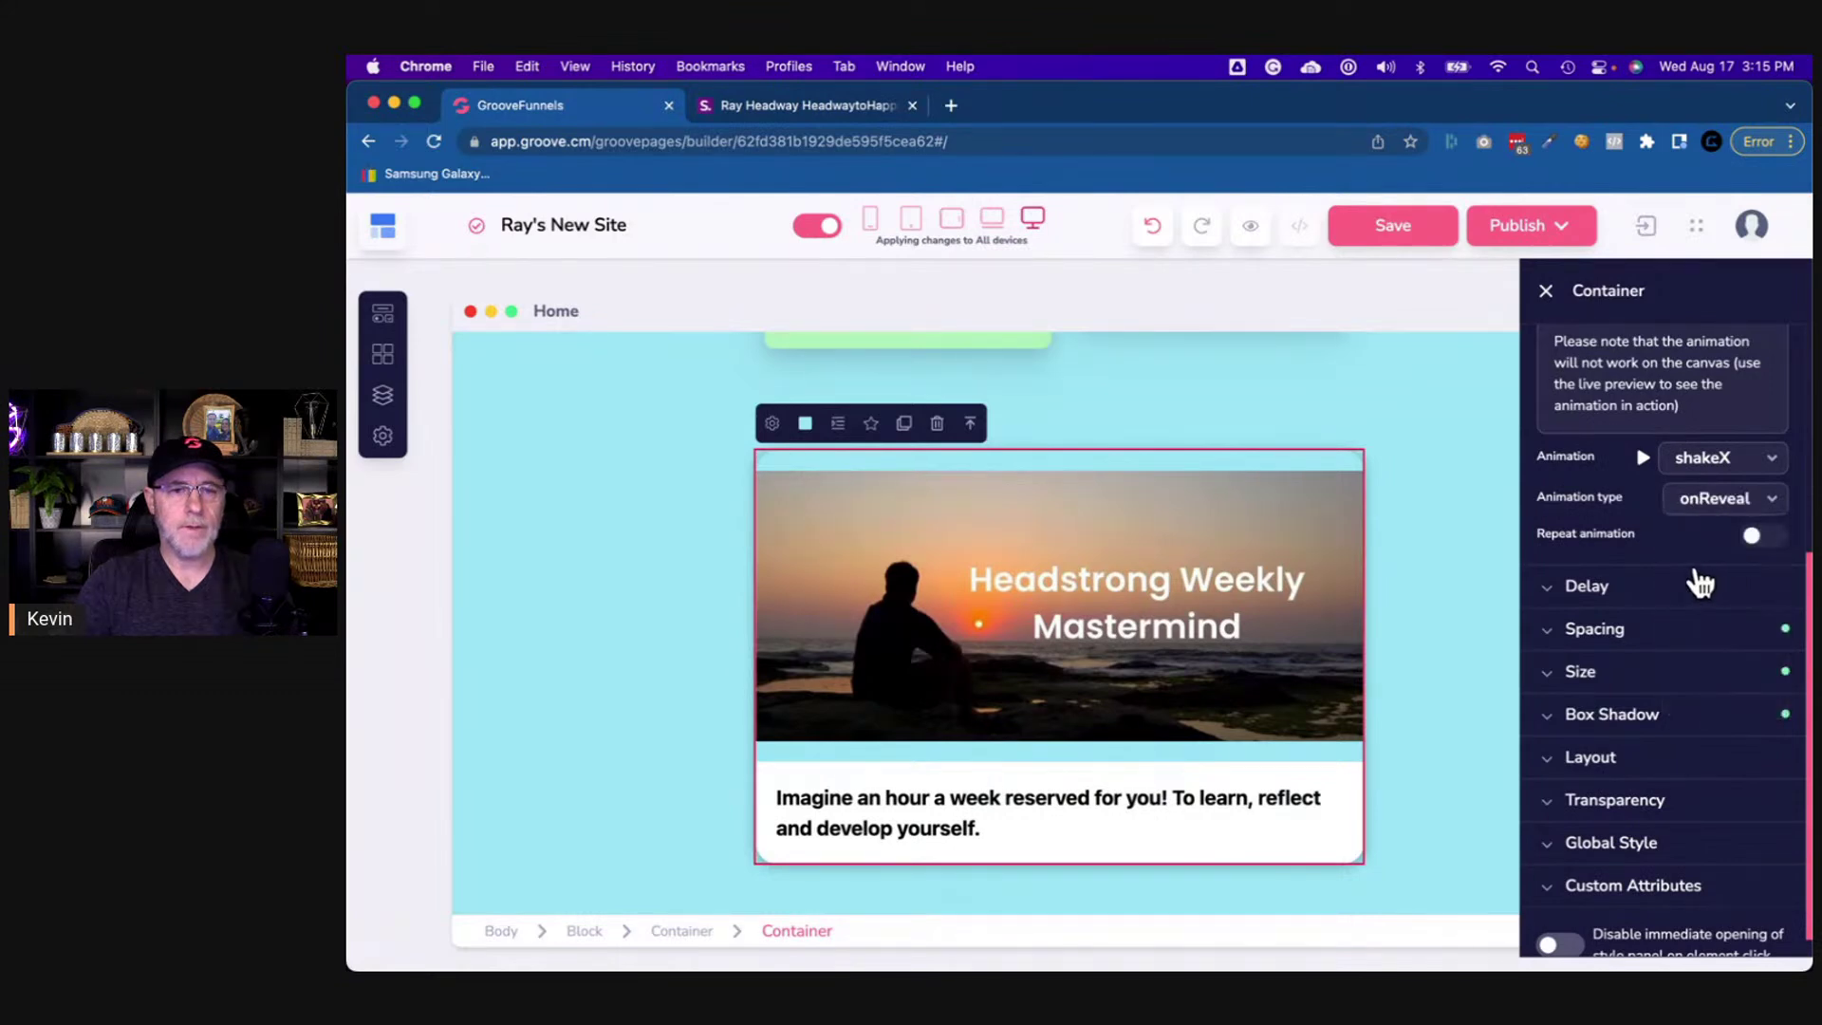
{"action": "left_click", "coordinate": [1397, 237]}
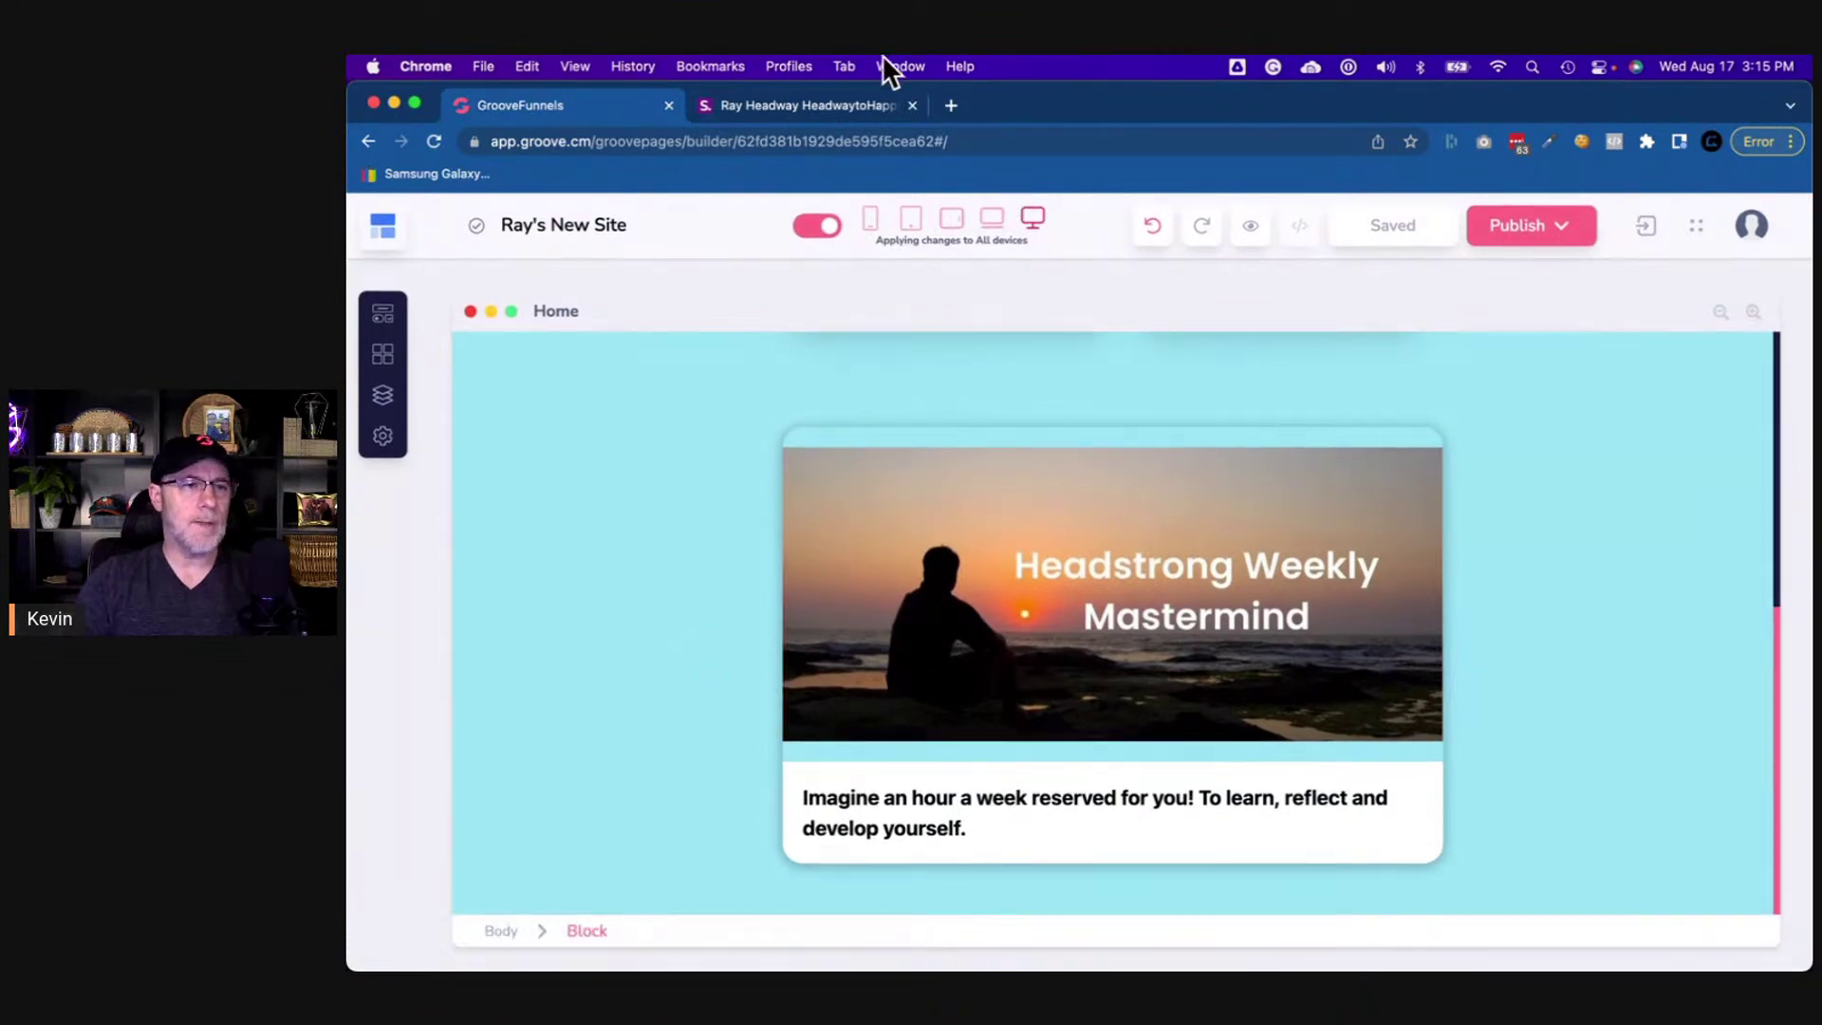
{"action": "left_click", "coordinate": [839, 102]}
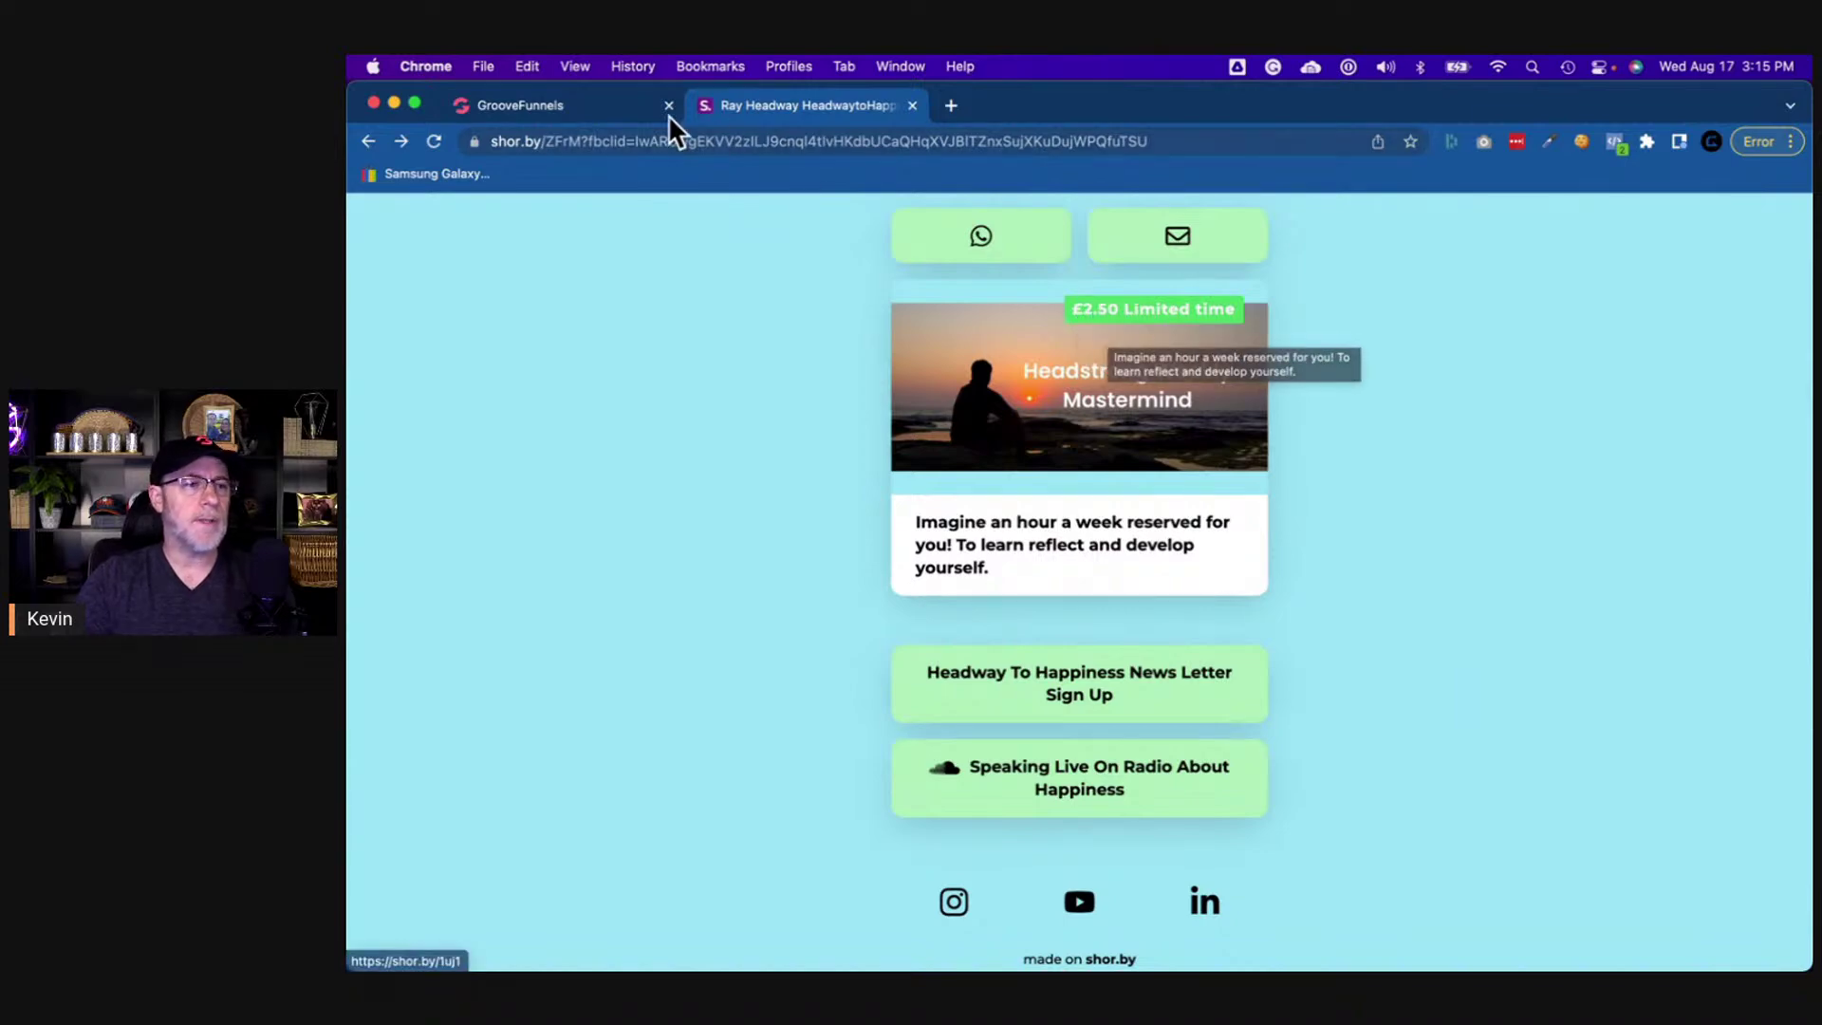
- Add a Paragraph element to the card above the sunset image
{"action": "left_click", "coordinate": [594, 107]}
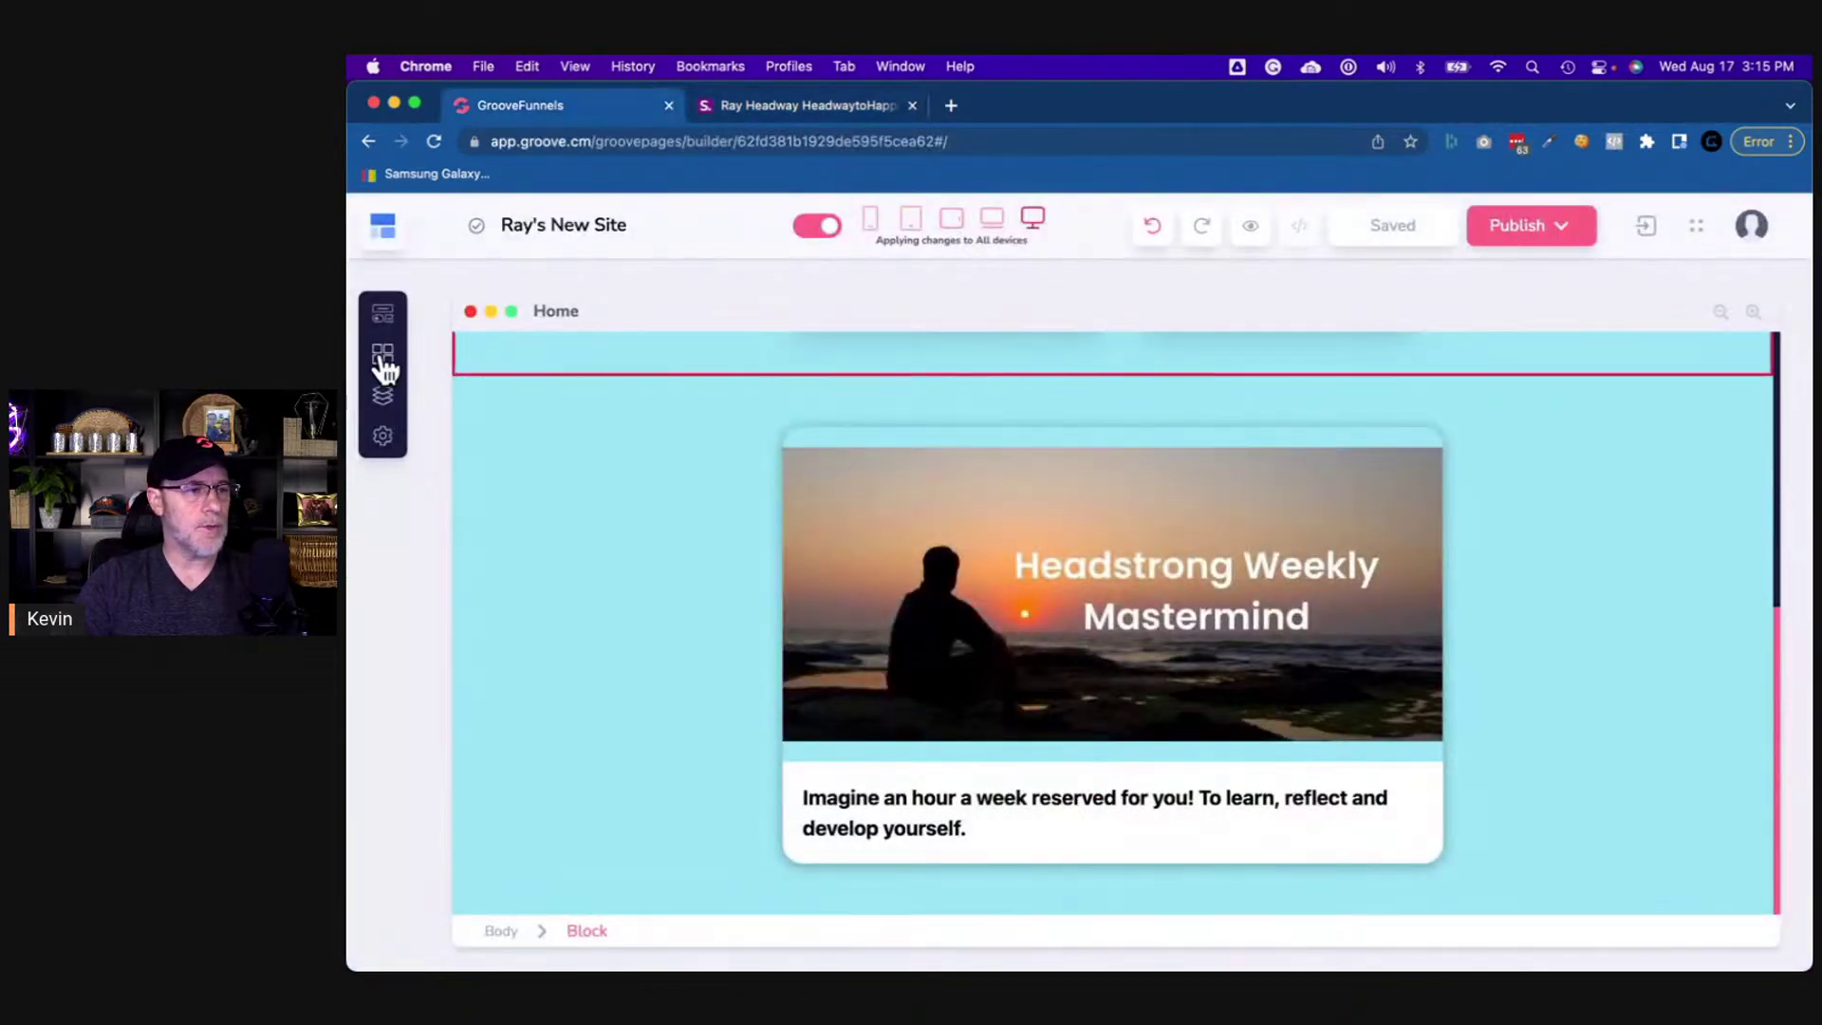
{"action": "left_click", "coordinate": [380, 317]}
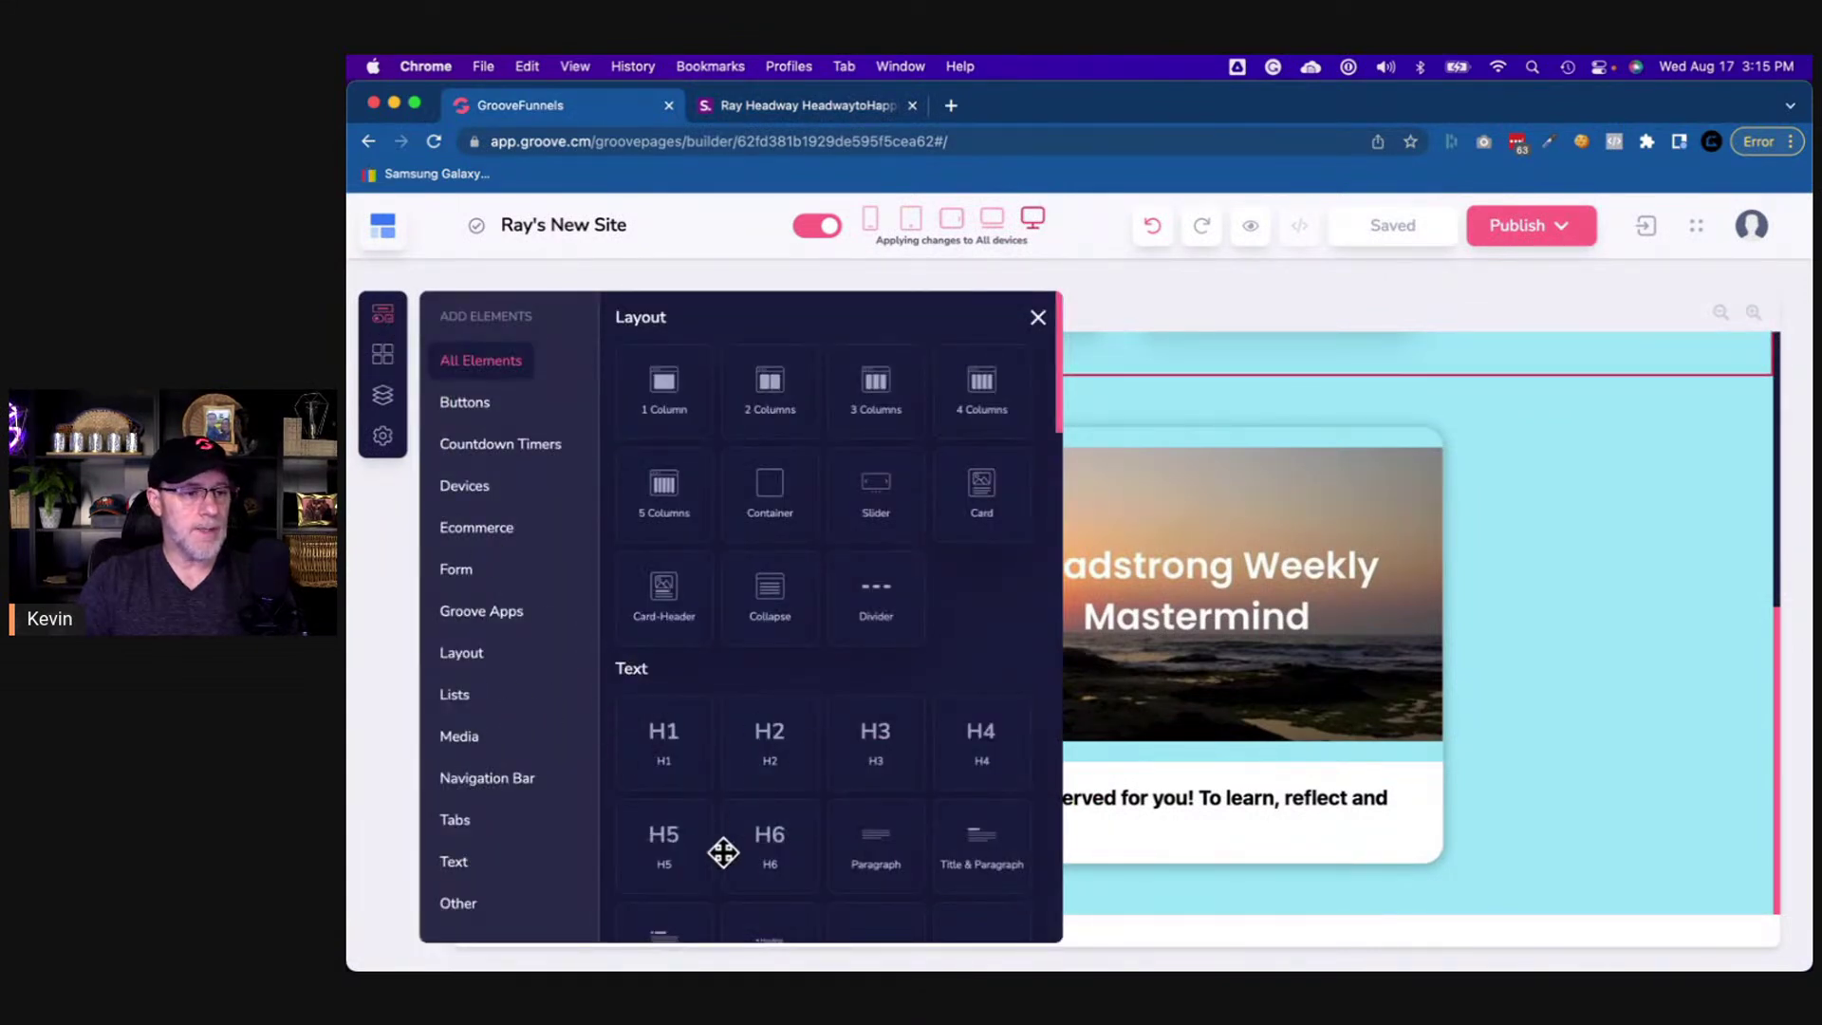
{"action": "left_click_drag", "start_coordinate": [879, 851], "coordinate": [1252, 450]}
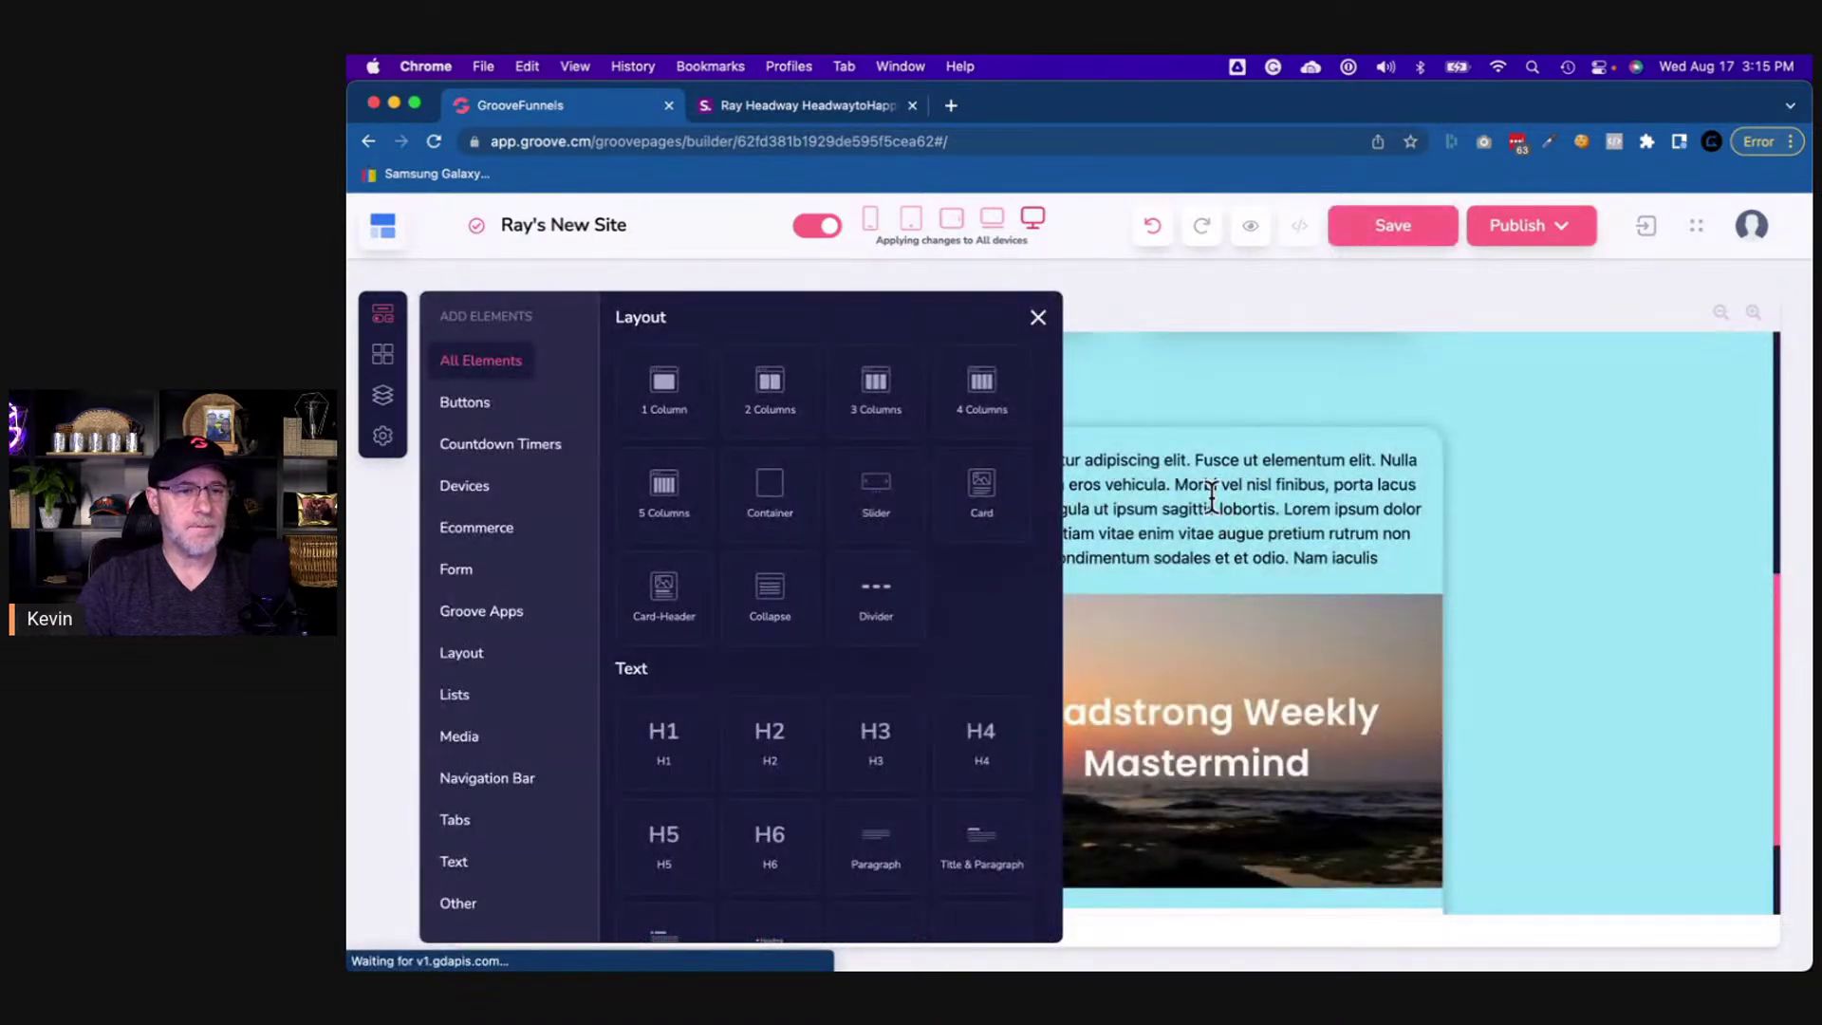
{"action": "left_click", "coordinate": [1211, 495]}
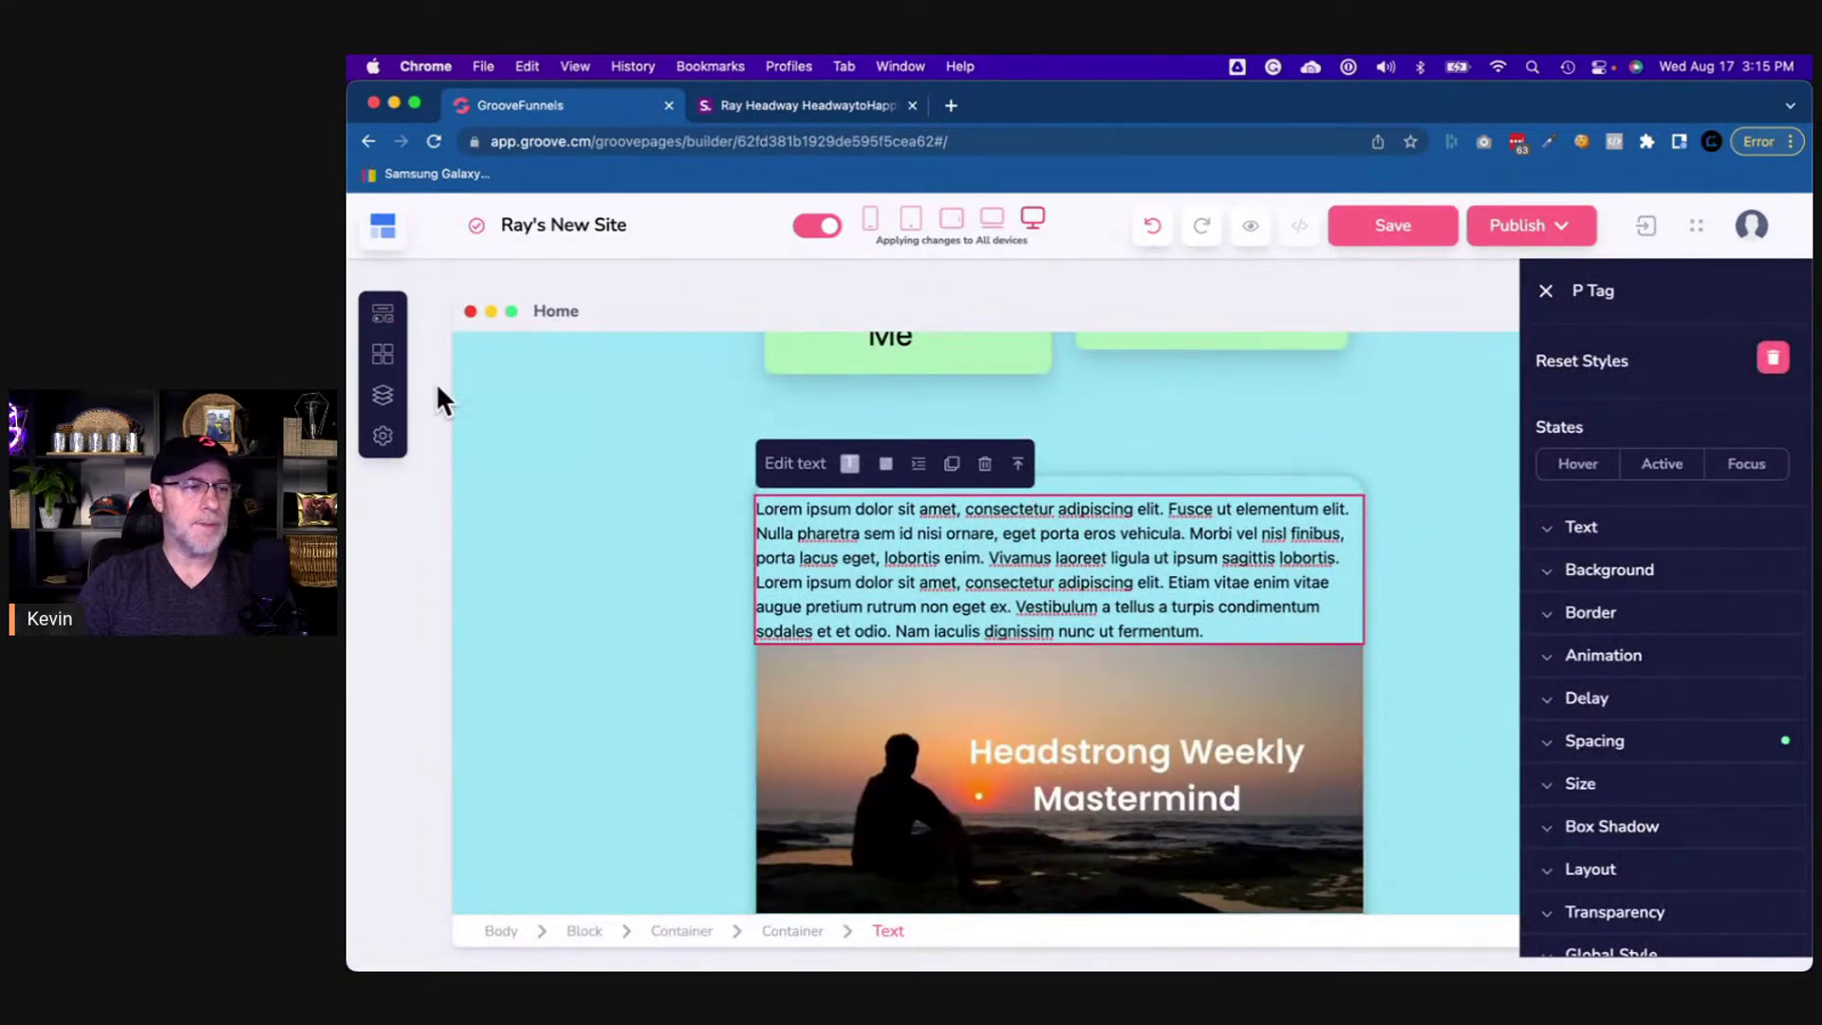
- Drop an empty Container onto the card and delete the unwanted paragraph block
{"action": "left_click", "coordinate": [385, 316]}
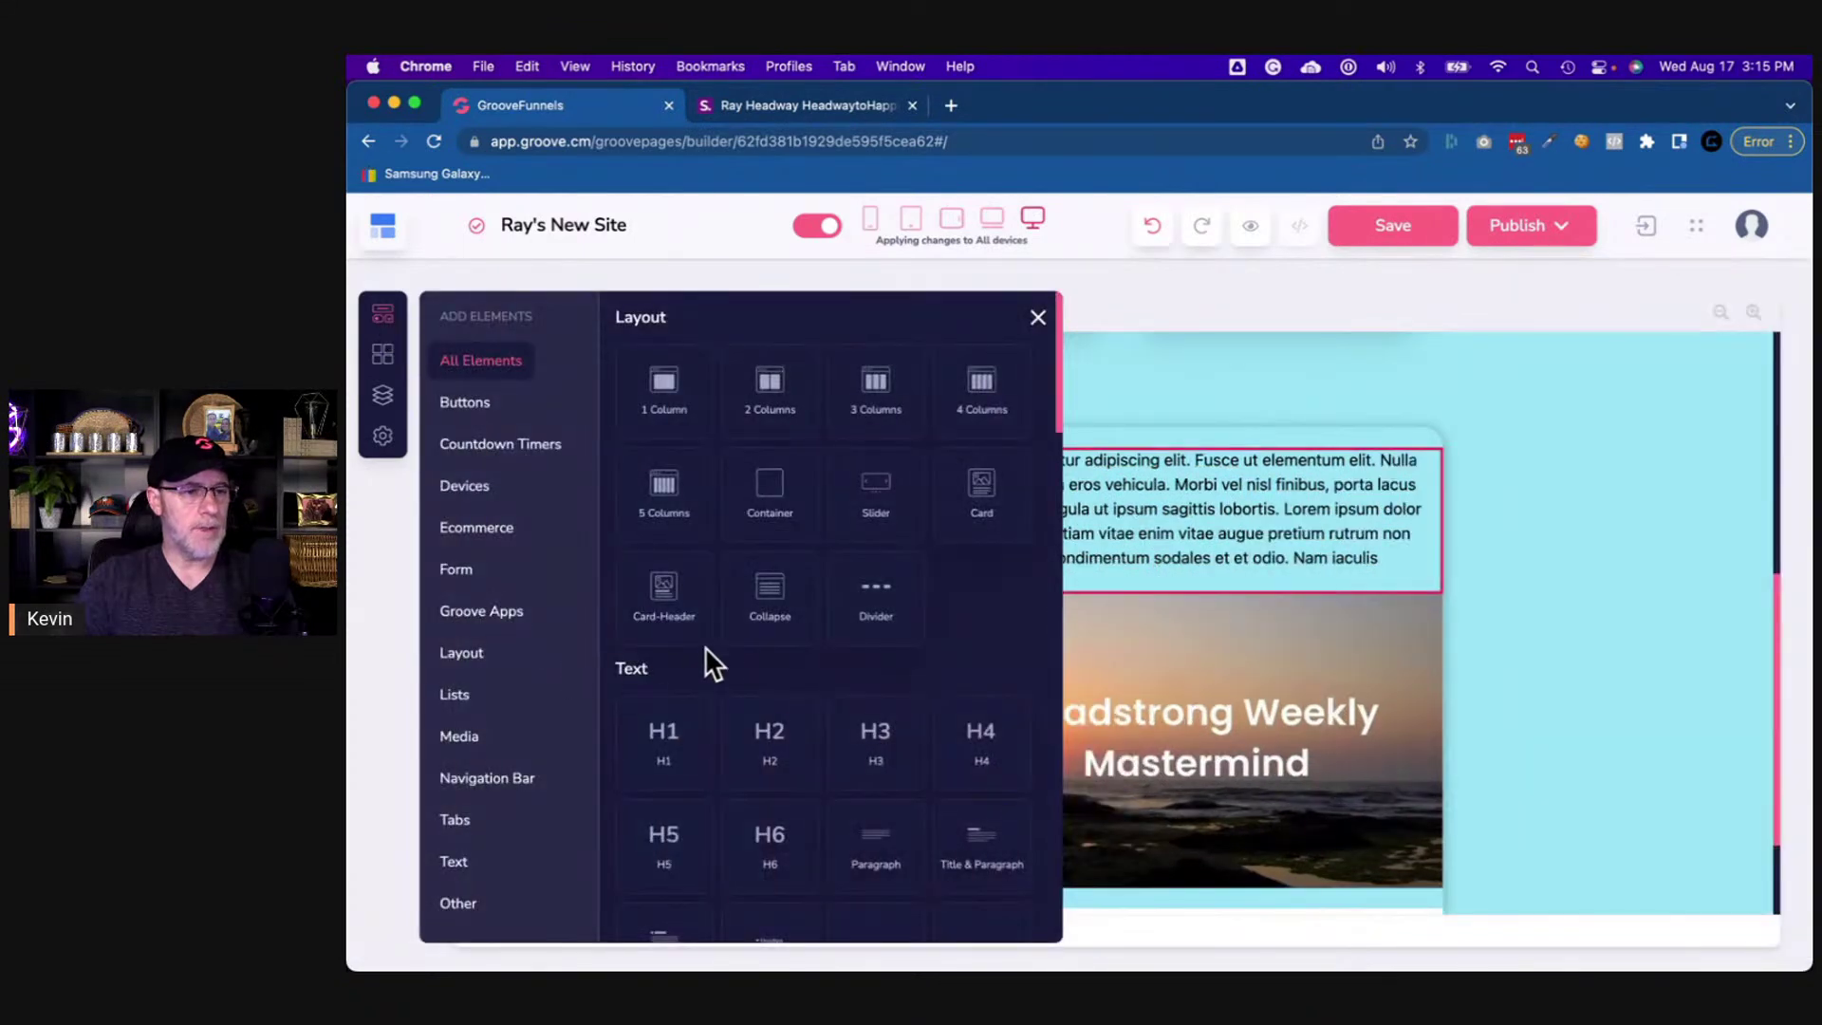
{"action": "left_click_drag", "start_coordinate": [772, 503], "coordinate": [1112, 564]}
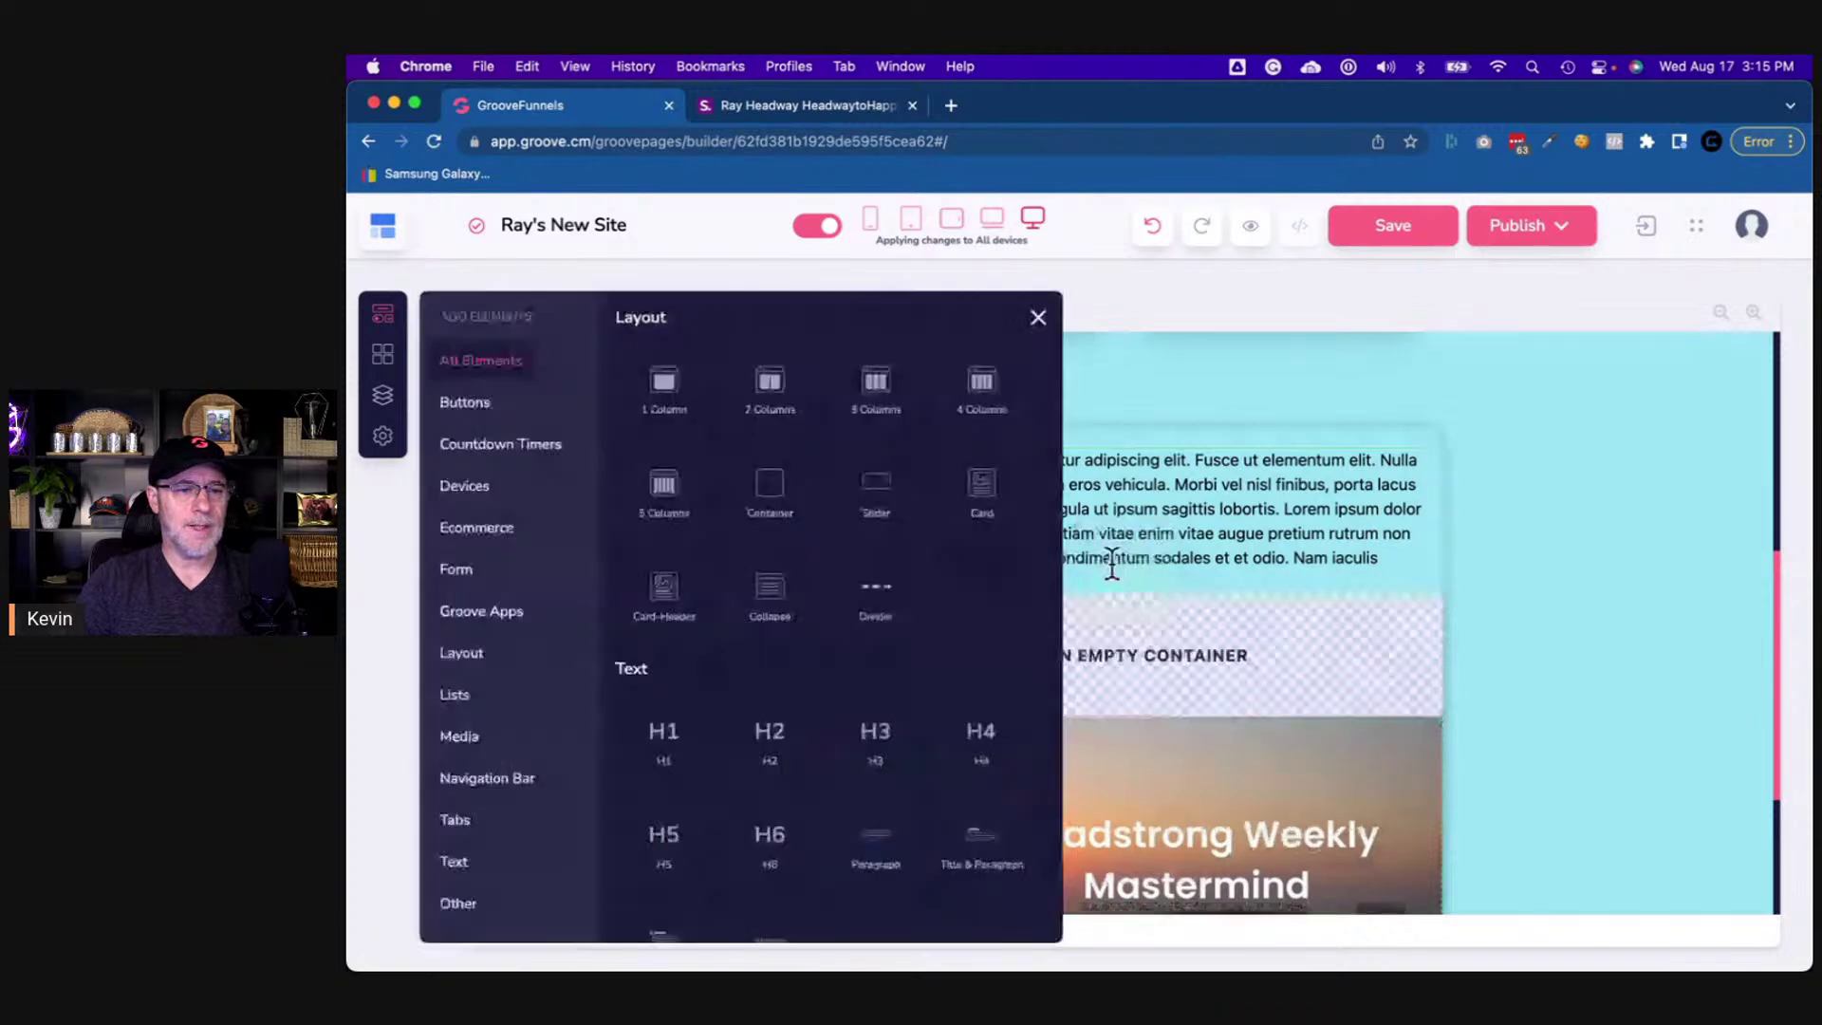
{"action": "left_click", "coordinate": [1178, 546]}
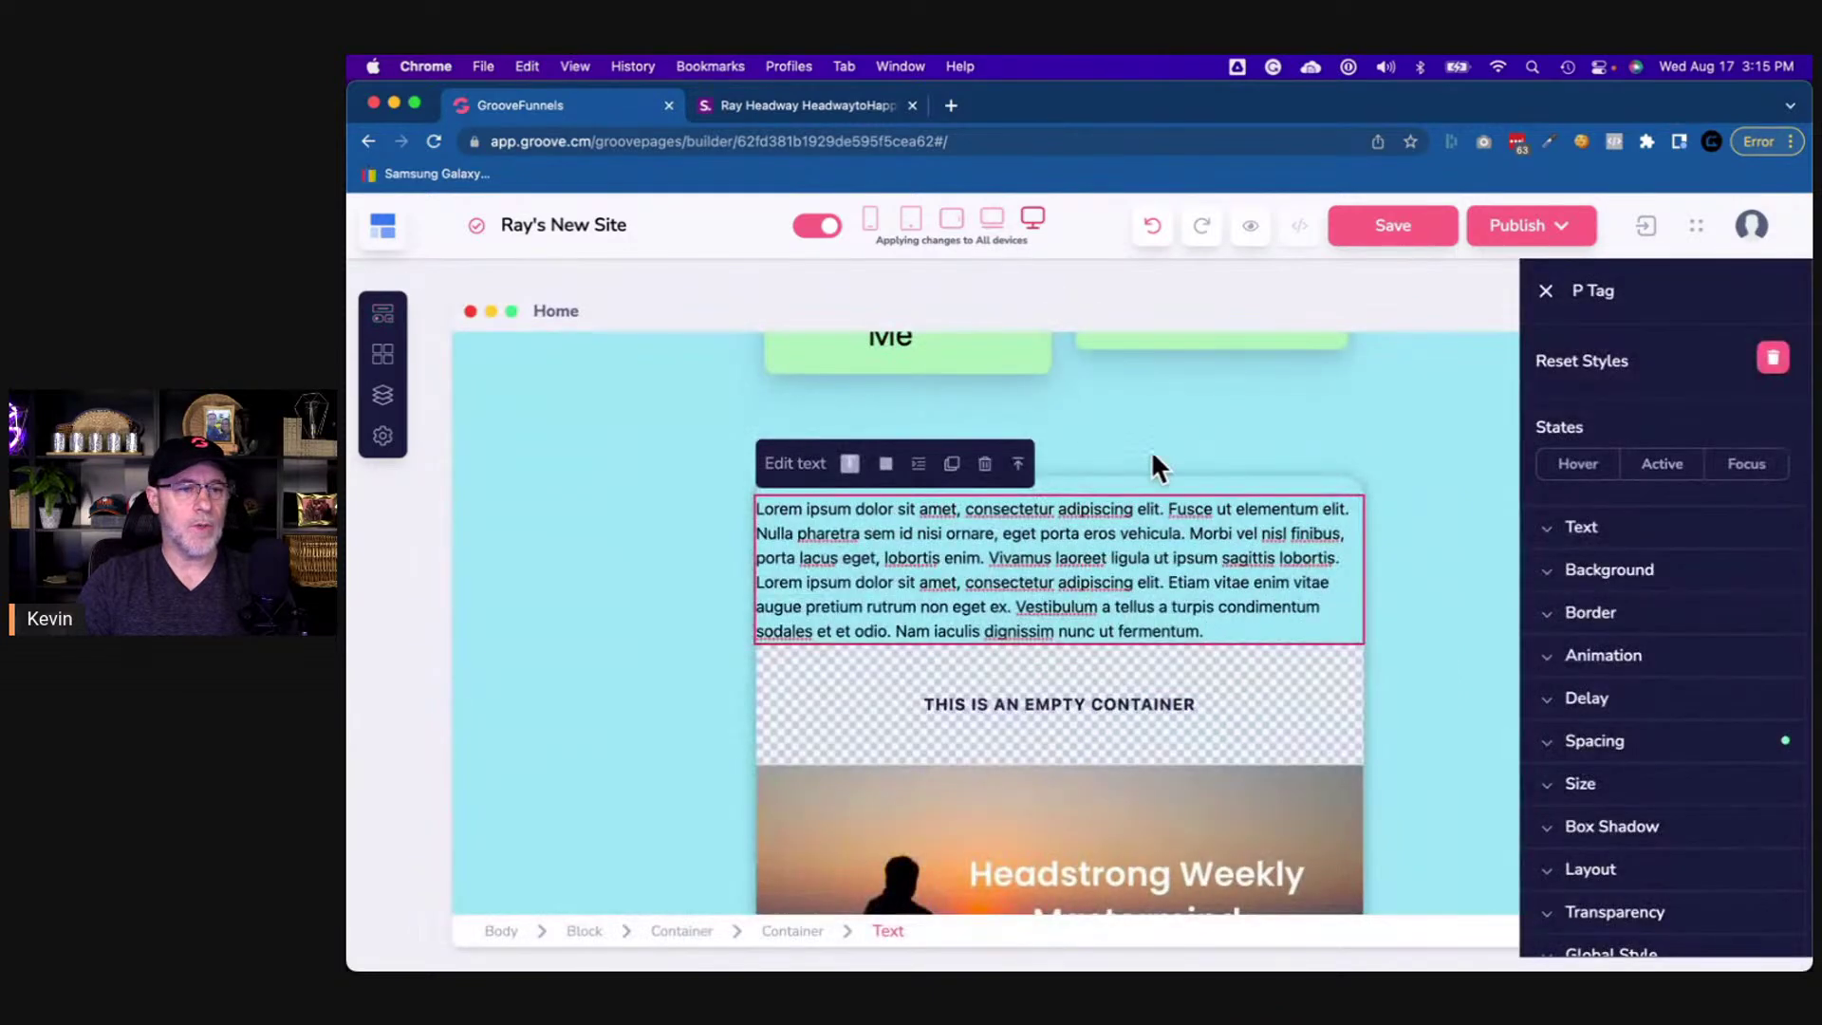
{"action": "left_click", "coordinate": [1169, 481]}
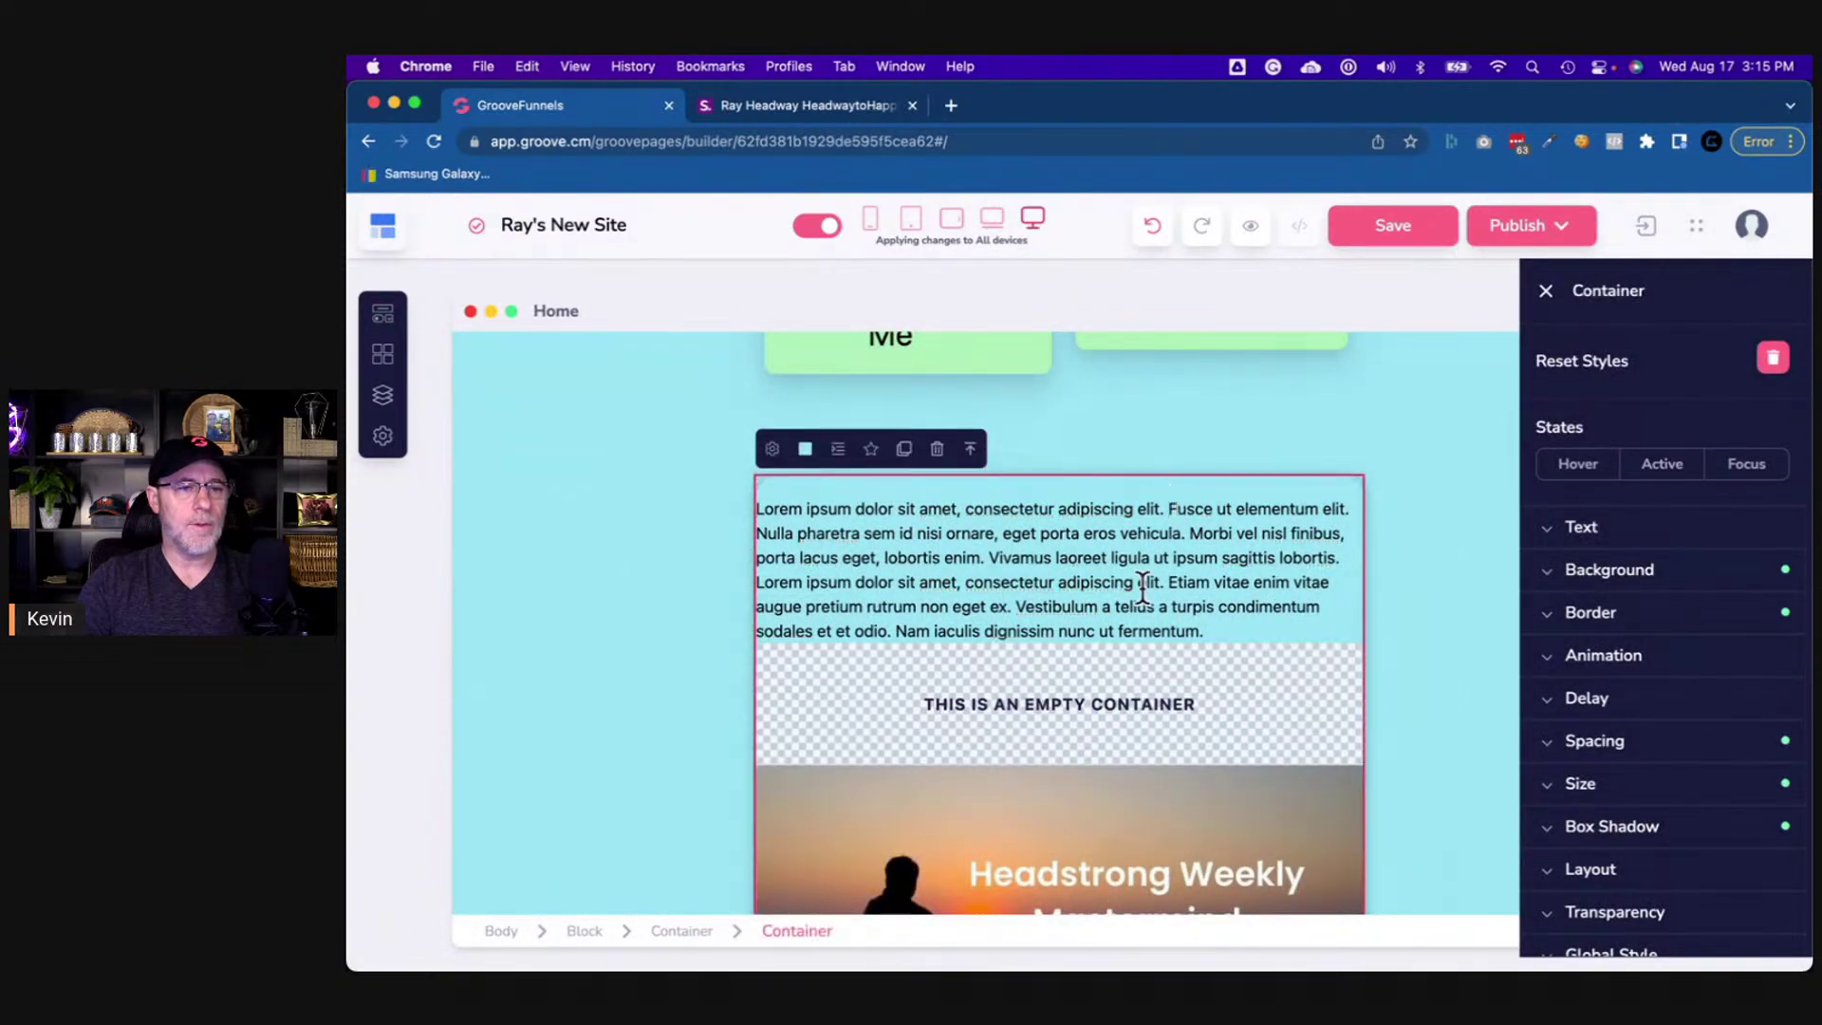
{"action": "left_click", "coordinate": [919, 548]}
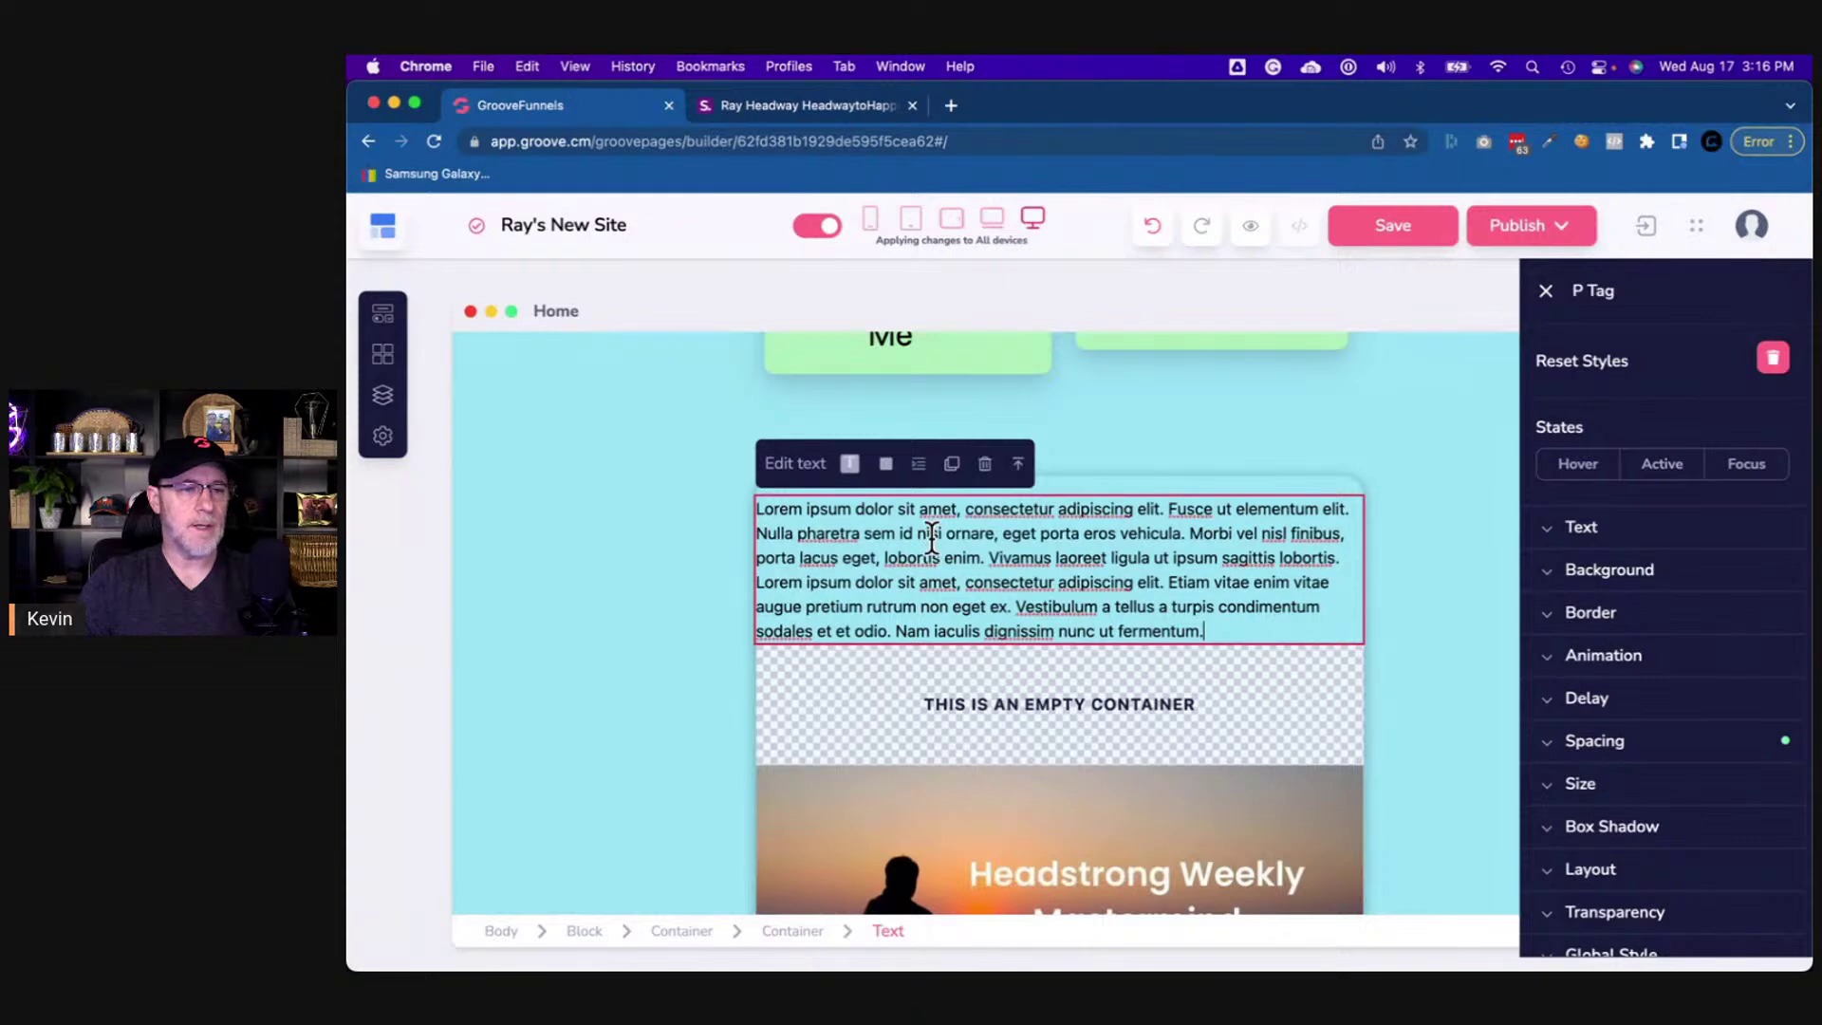
{"action": "left_click", "coordinate": [1132, 484]}
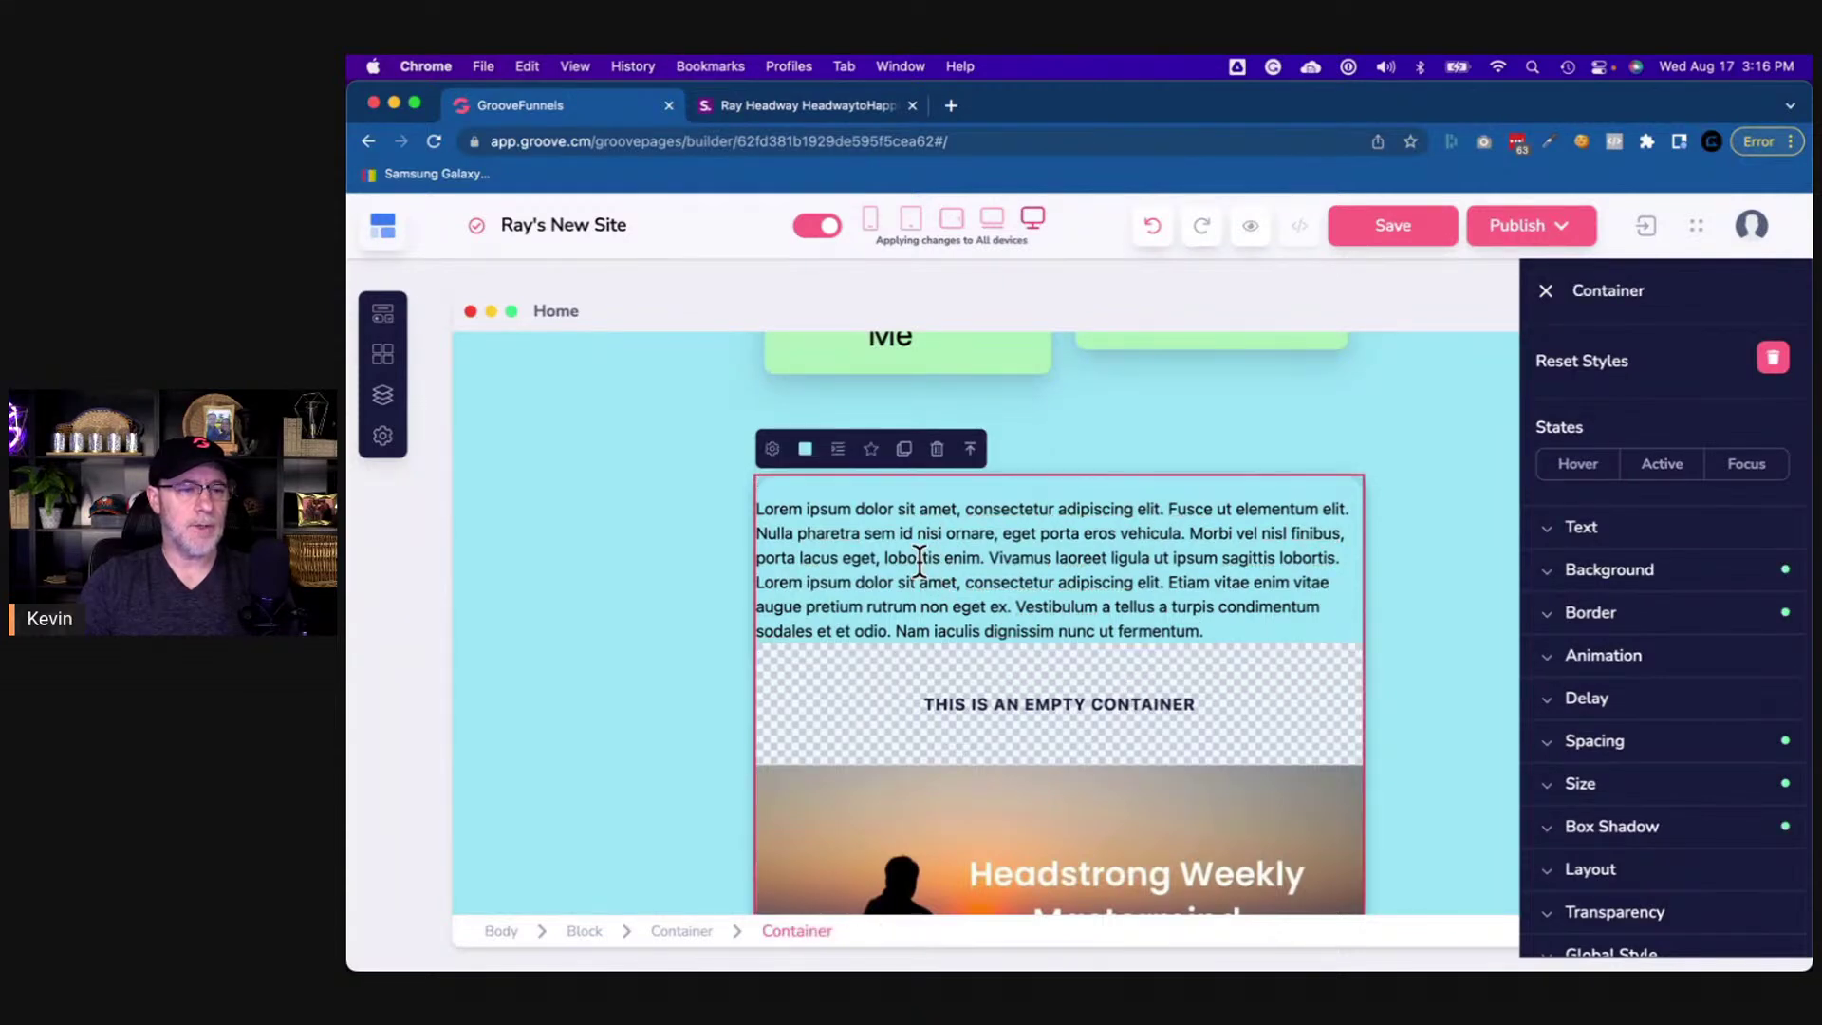
{"action": "key", "text": "Delete"}
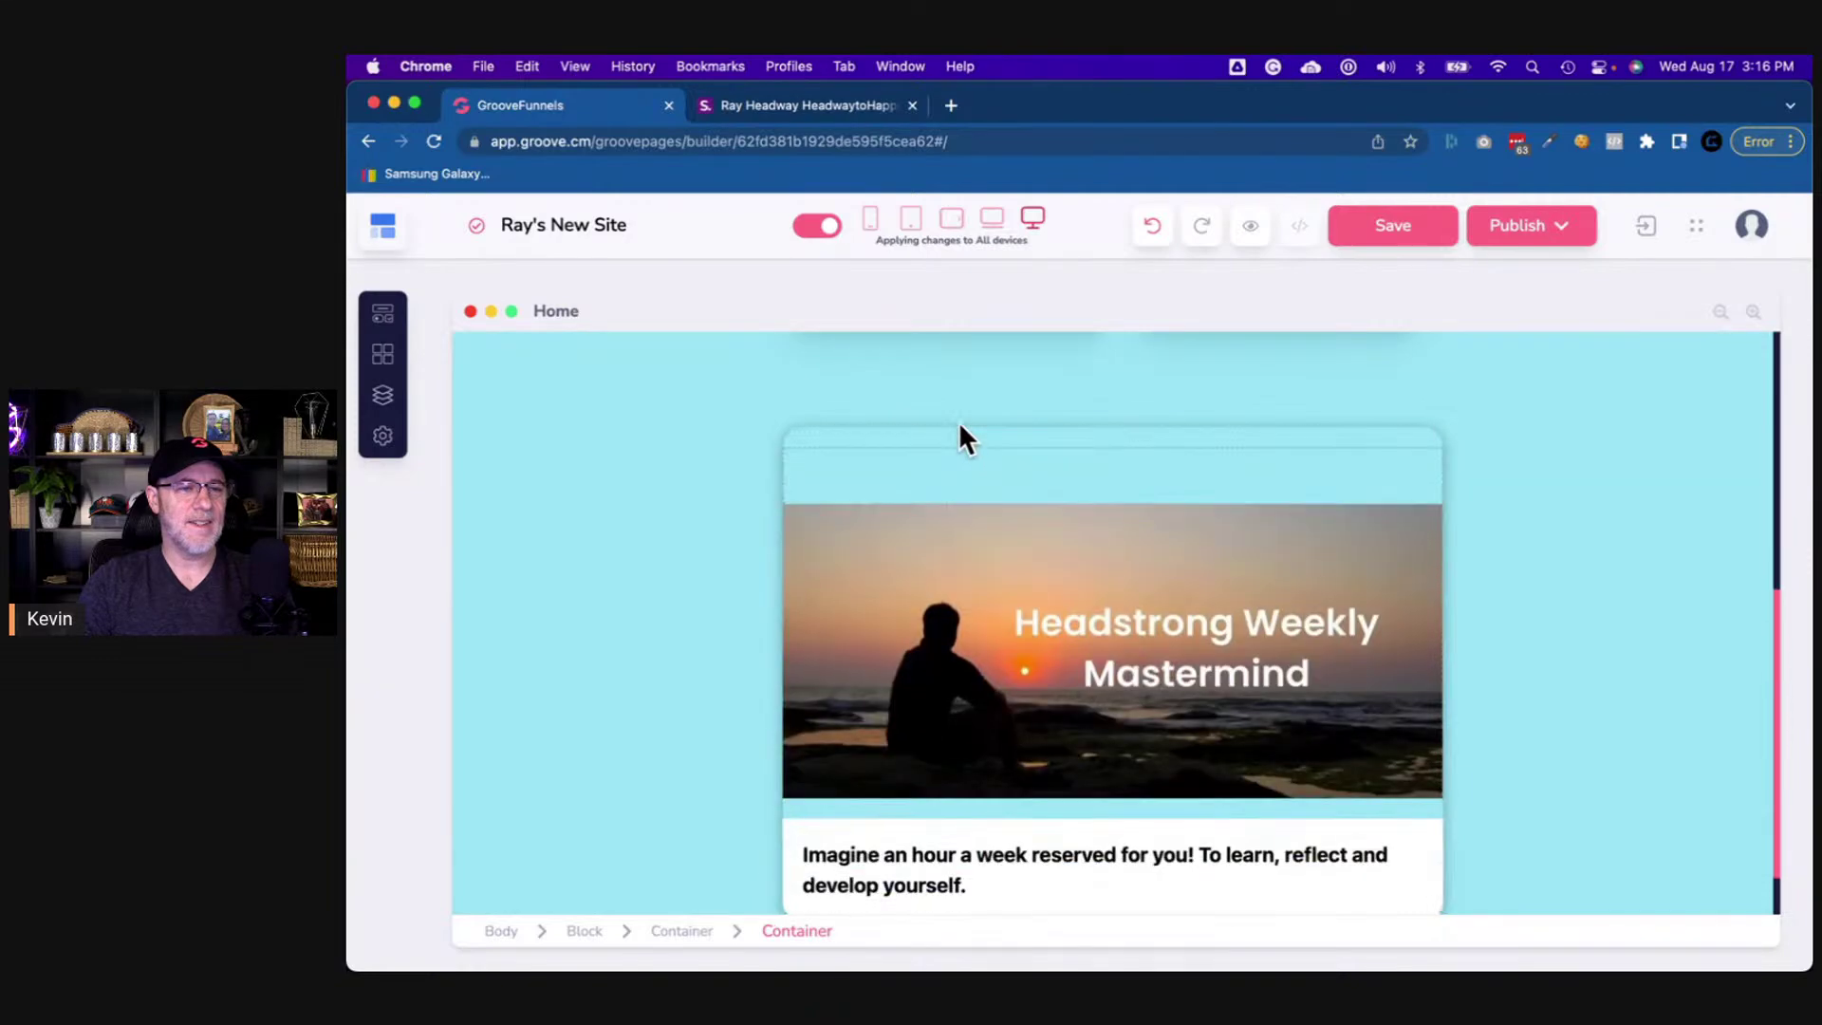
- Add a Paragraph to the empty card container at 50% width relative to its parent
{"action": "left_click_drag", "start_coordinate": [960, 465], "coordinate": [960, 465]}
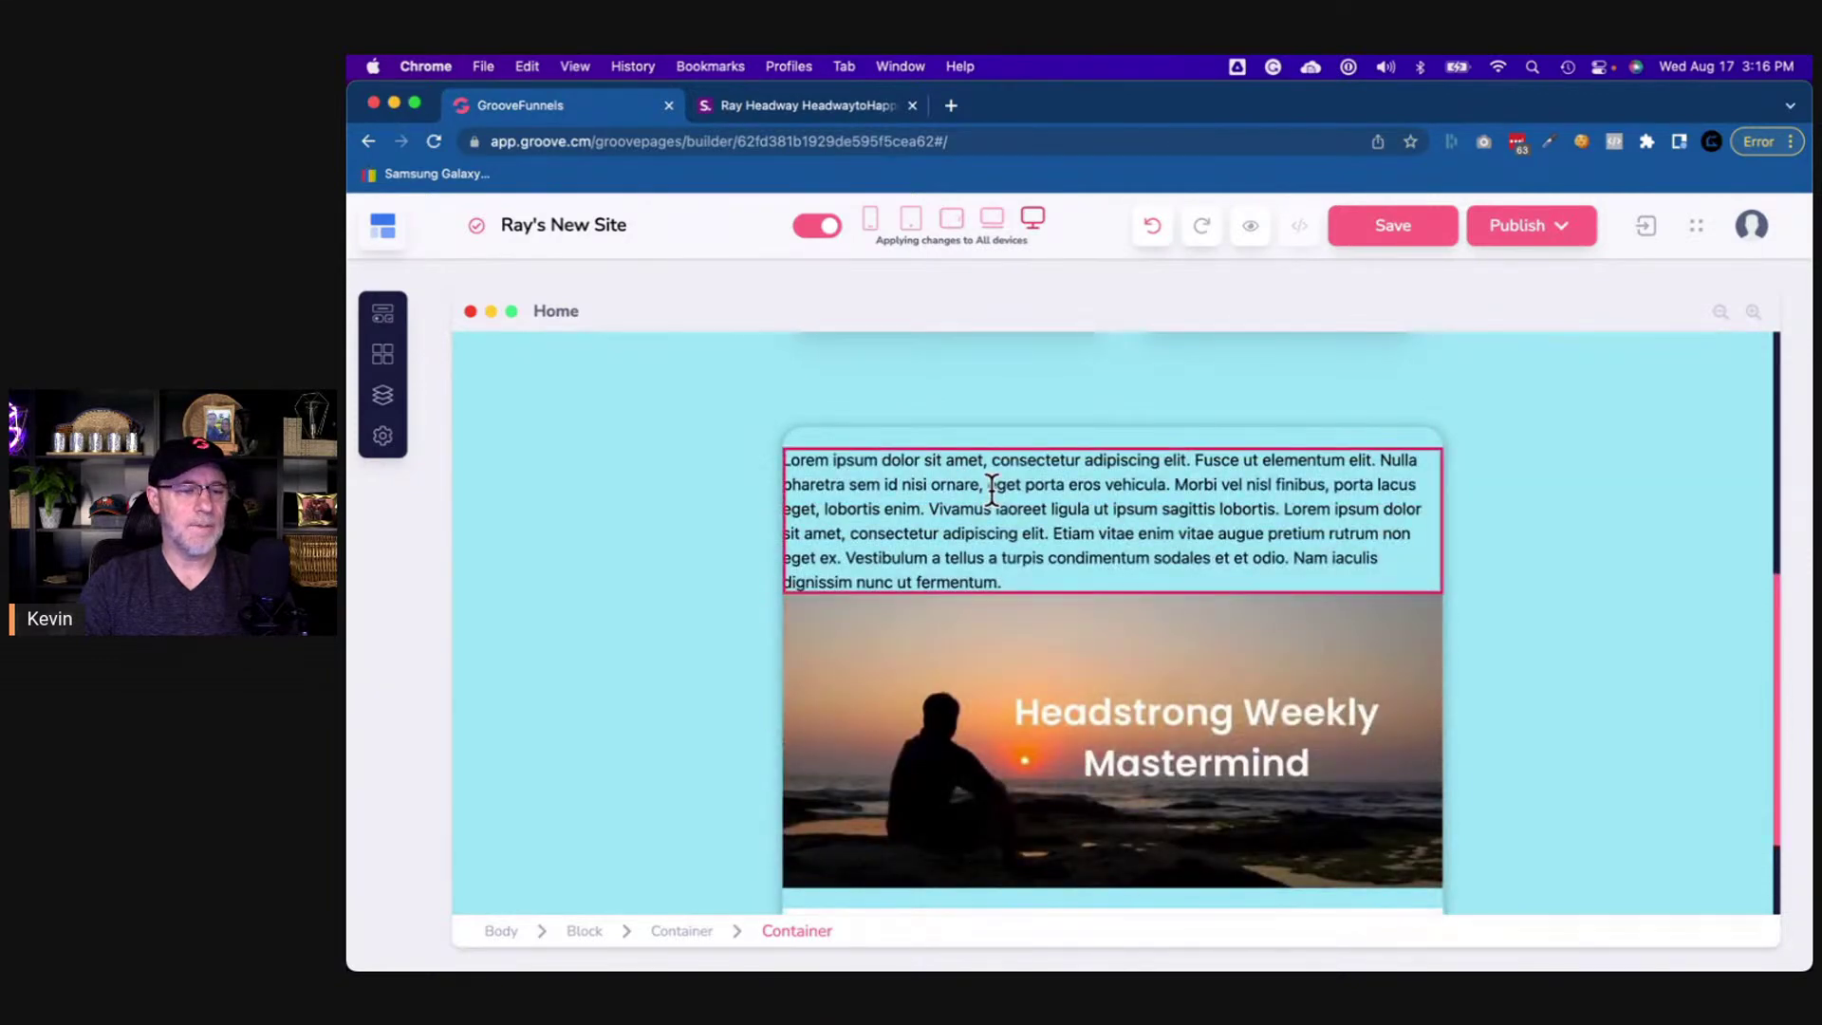
{"action": "left_click", "coordinate": [991, 480]}
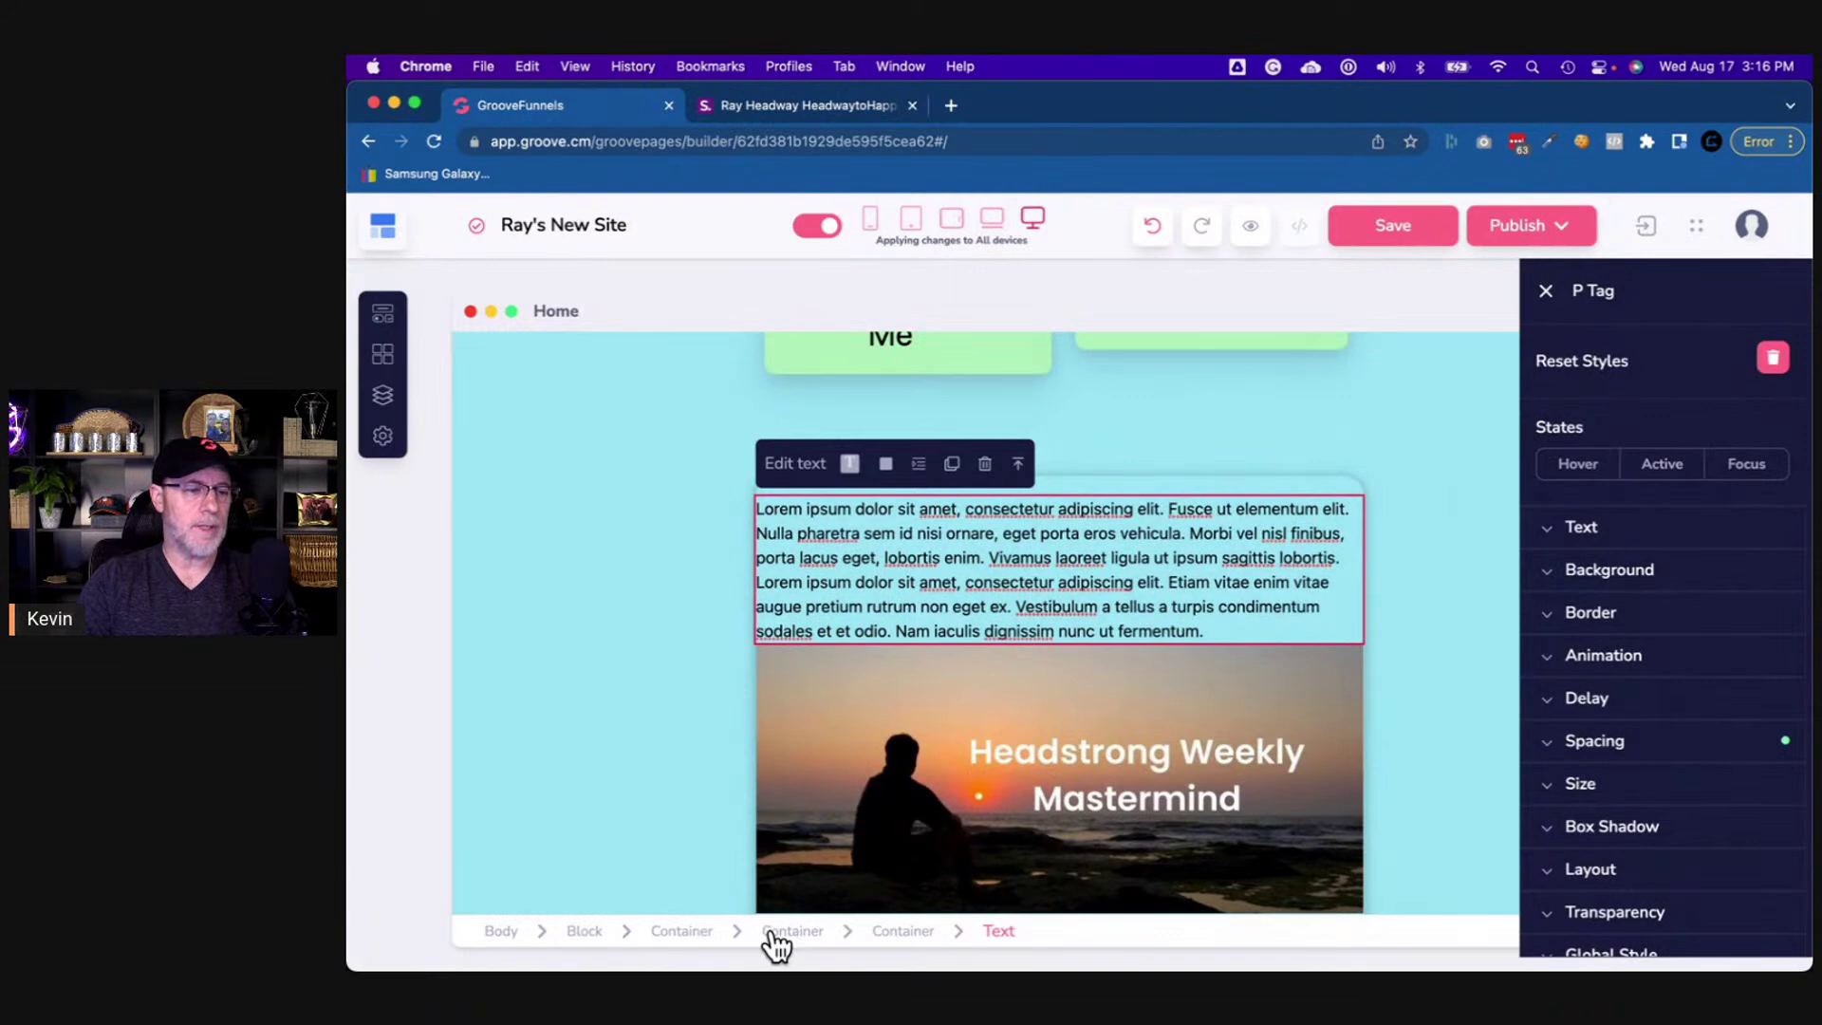
{"action": "left_click", "coordinate": [1603, 788]}
{"action": "scroll", "coordinate": [1608, 740], "scroll_direction": "down", "scroll_amount": 5}
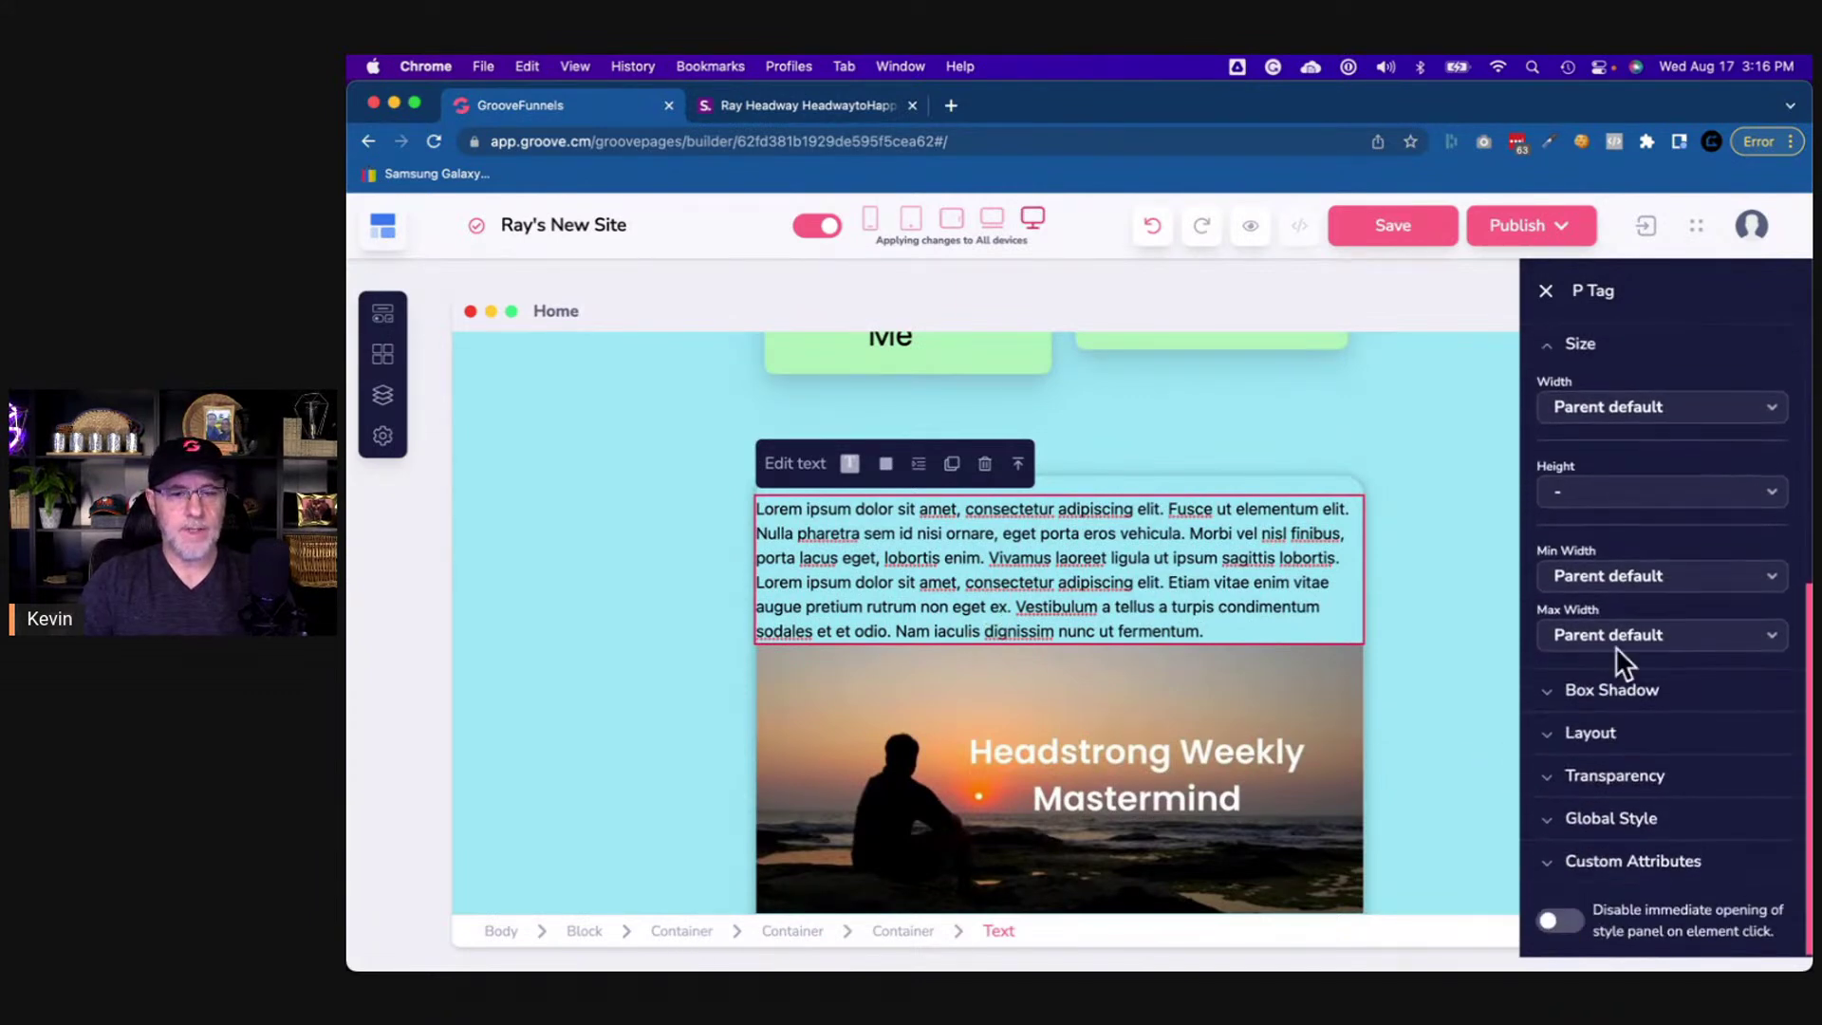
{"action": "left_click", "coordinate": [1634, 416]}
{"action": "left_click", "coordinate": [1636, 561]}
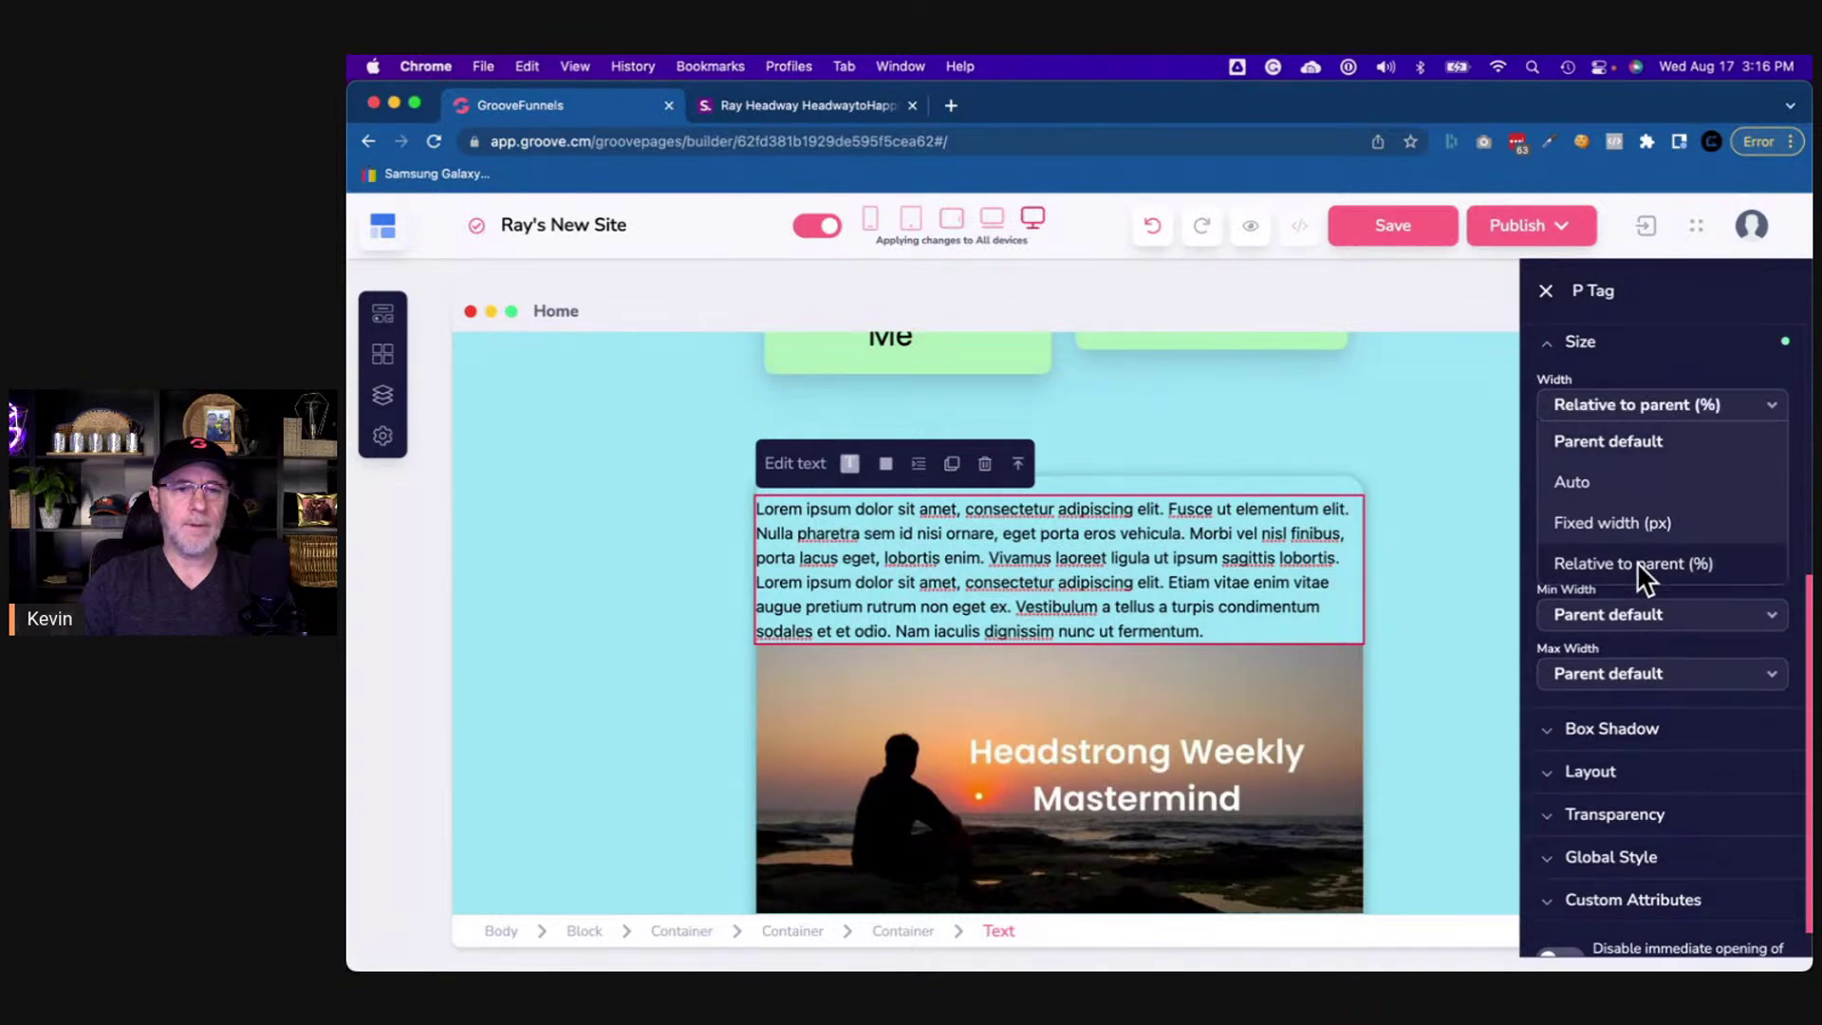
{"action": "left_click_drag", "start_coordinate": [1720, 448], "coordinate": [1634, 448]}
- Replace the placeholder text with '2.50 Limited', checking the shor.by badge first
{"action": "double_click", "coordinate": [807, 667]}
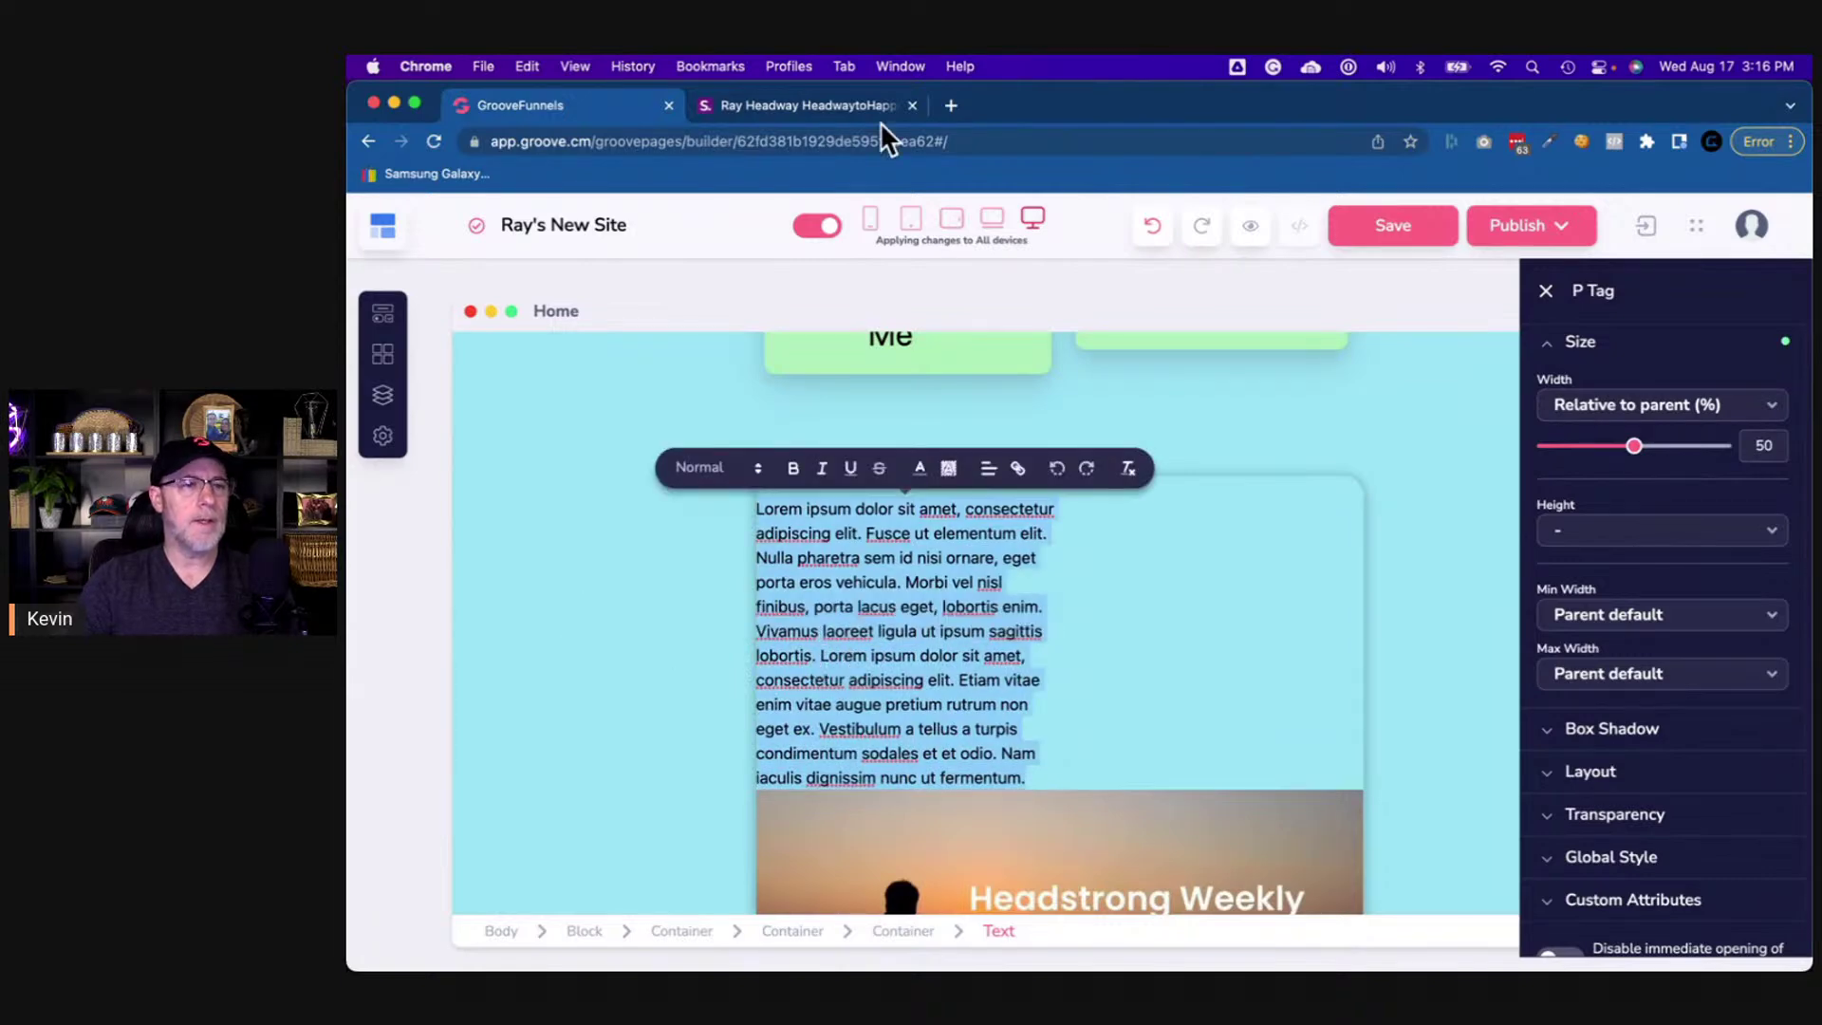
{"action": "left_click", "coordinate": [829, 112]}
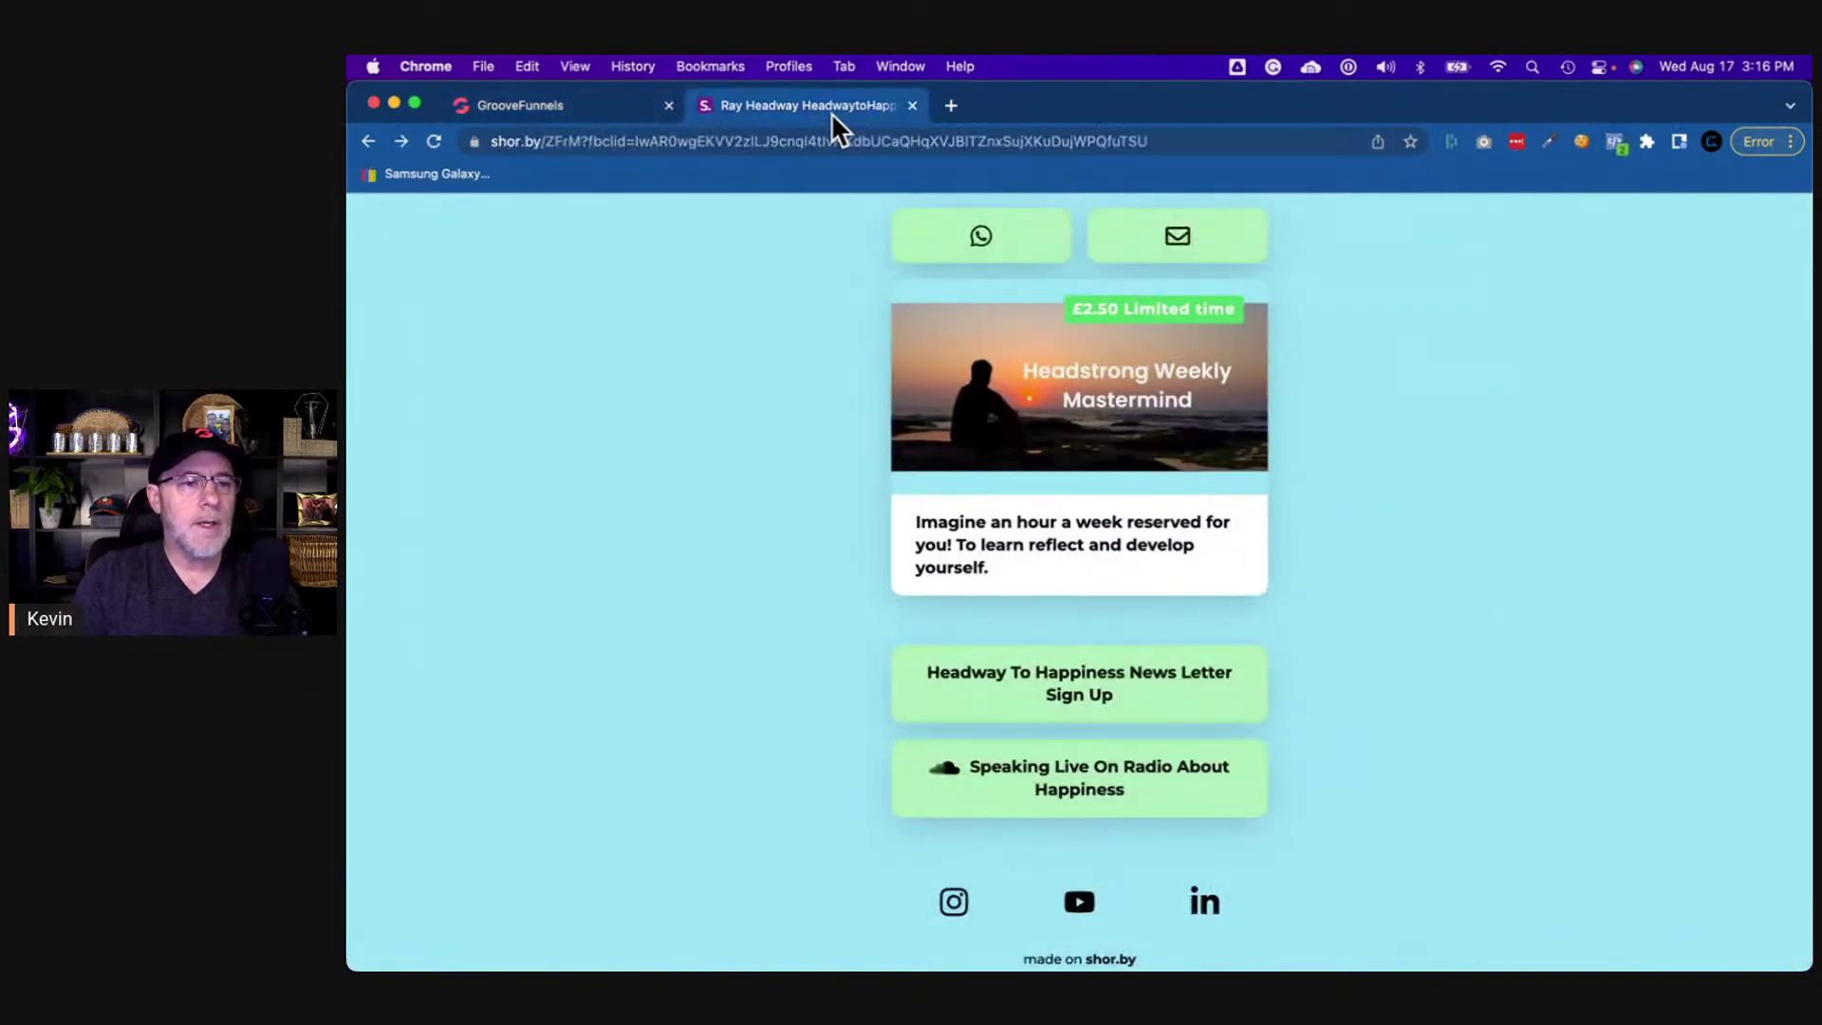
{"action": "left_click", "coordinate": [579, 107]}
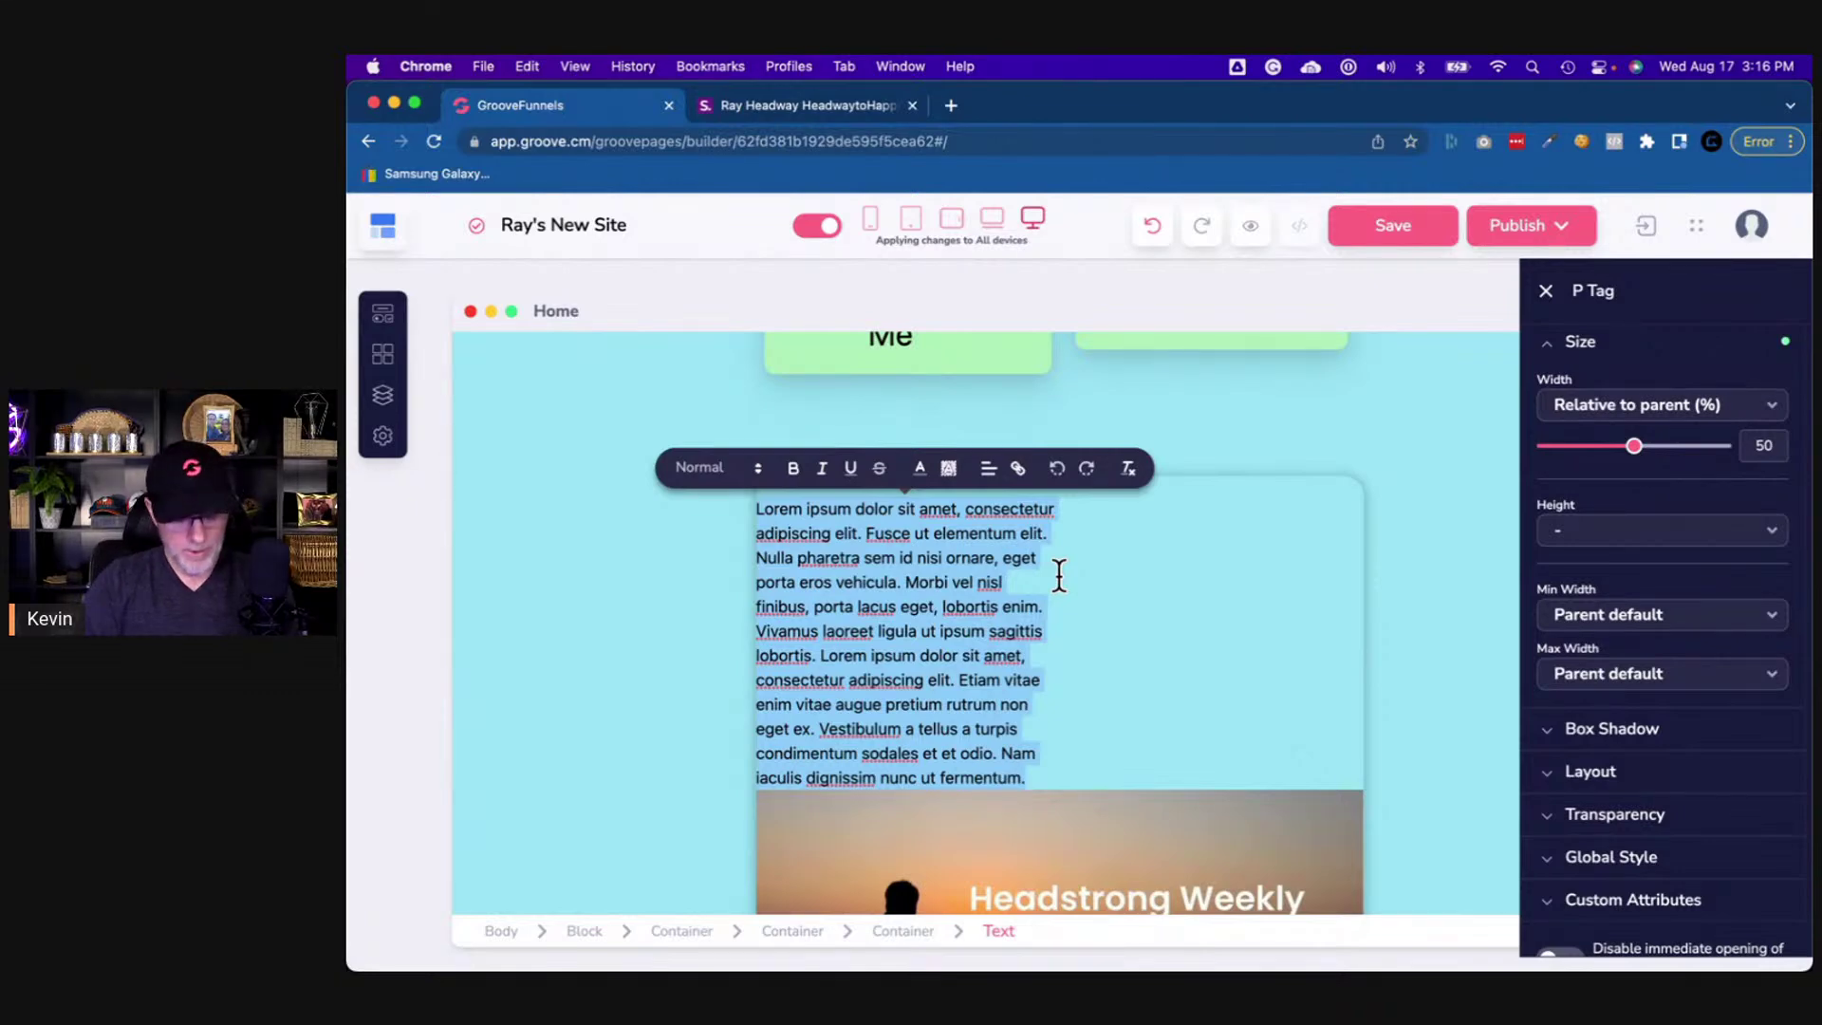
{"action": "type", "text": "2.50 Limited Time"}
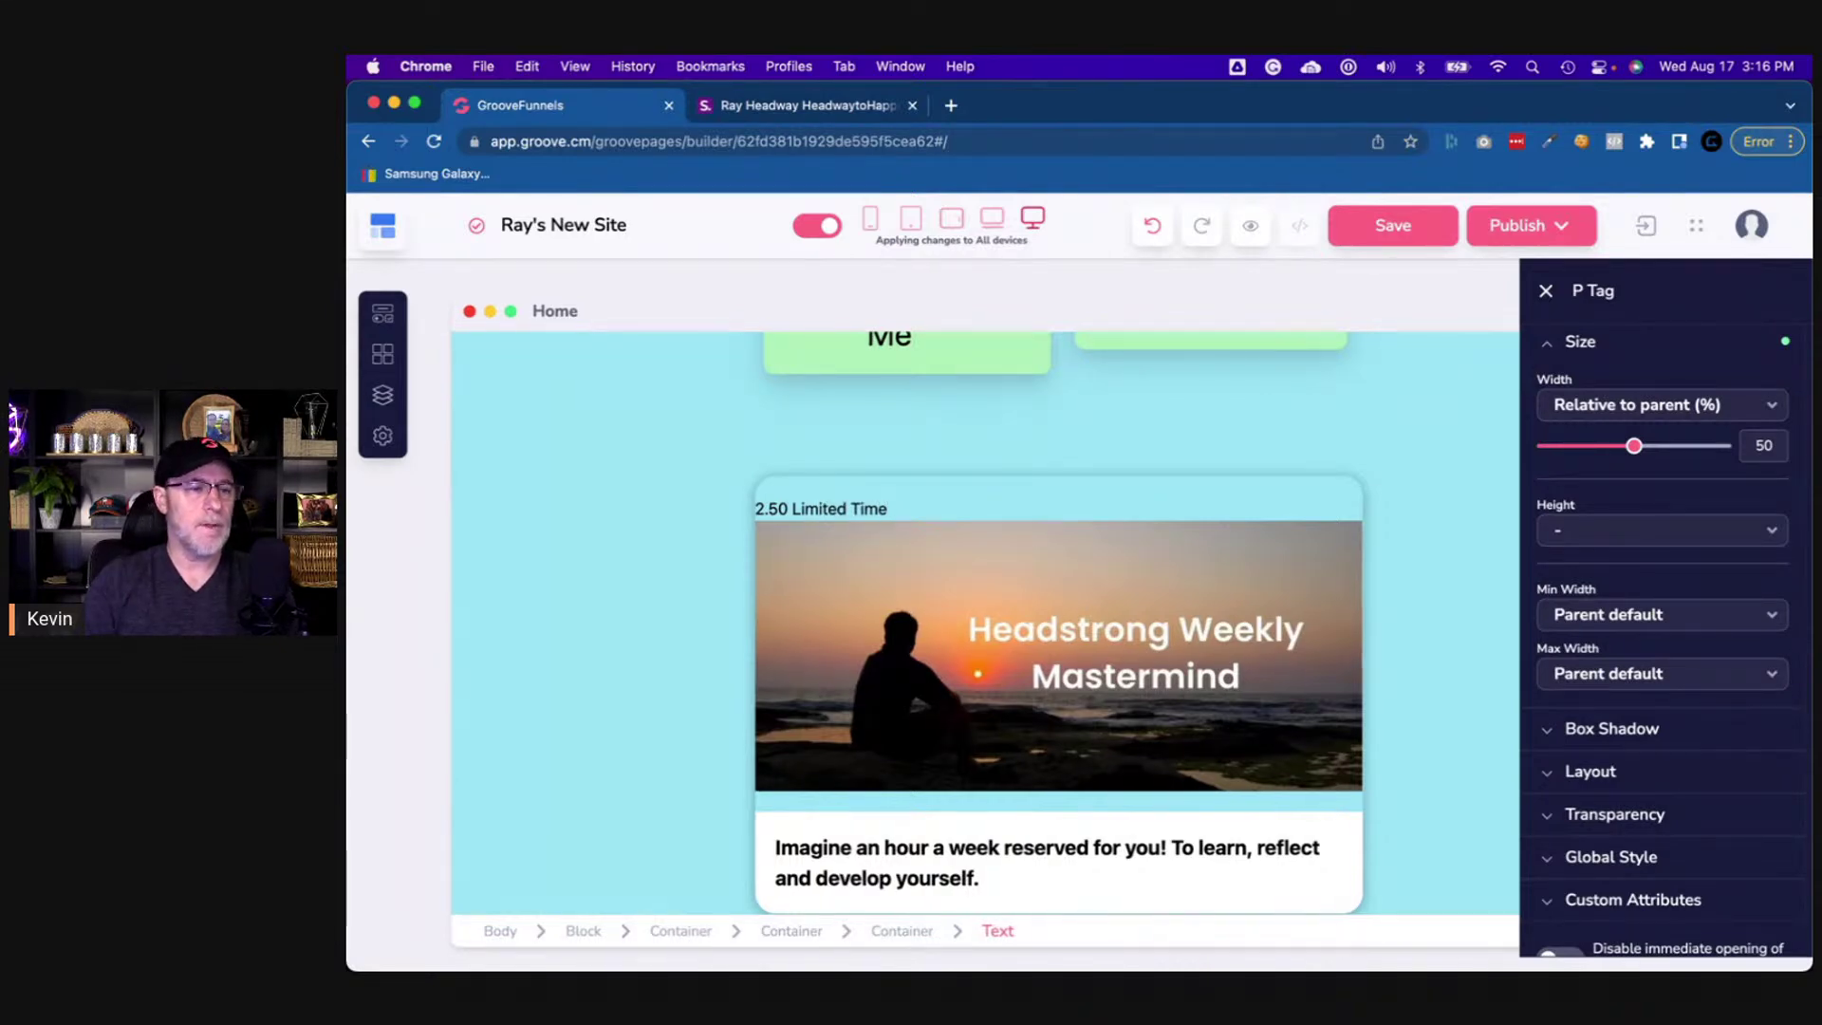
- Set the '2.50 Limited Time' line's font weight to Bold, then to Black
{"action": "scroll", "coordinate": [1021, 543], "scroll_direction": "down", "scroll_amount": 1}
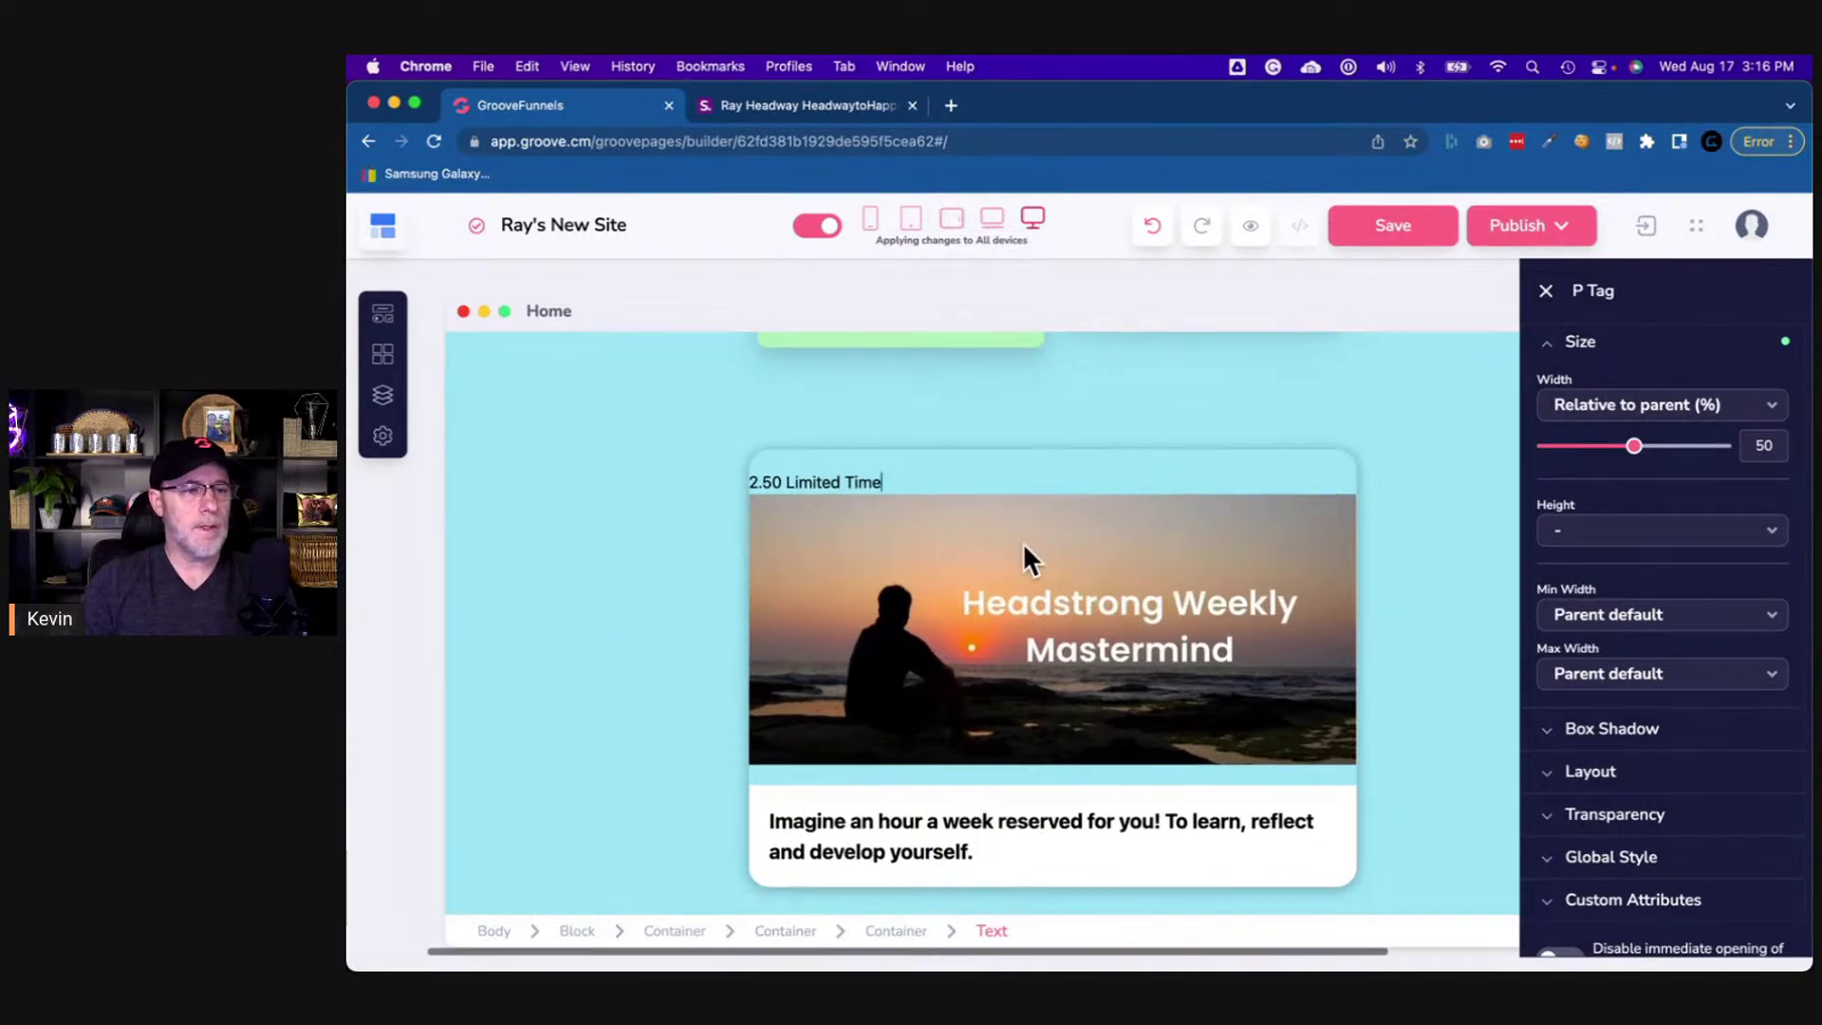
{"action": "triple_click", "coordinate": [812, 482]}
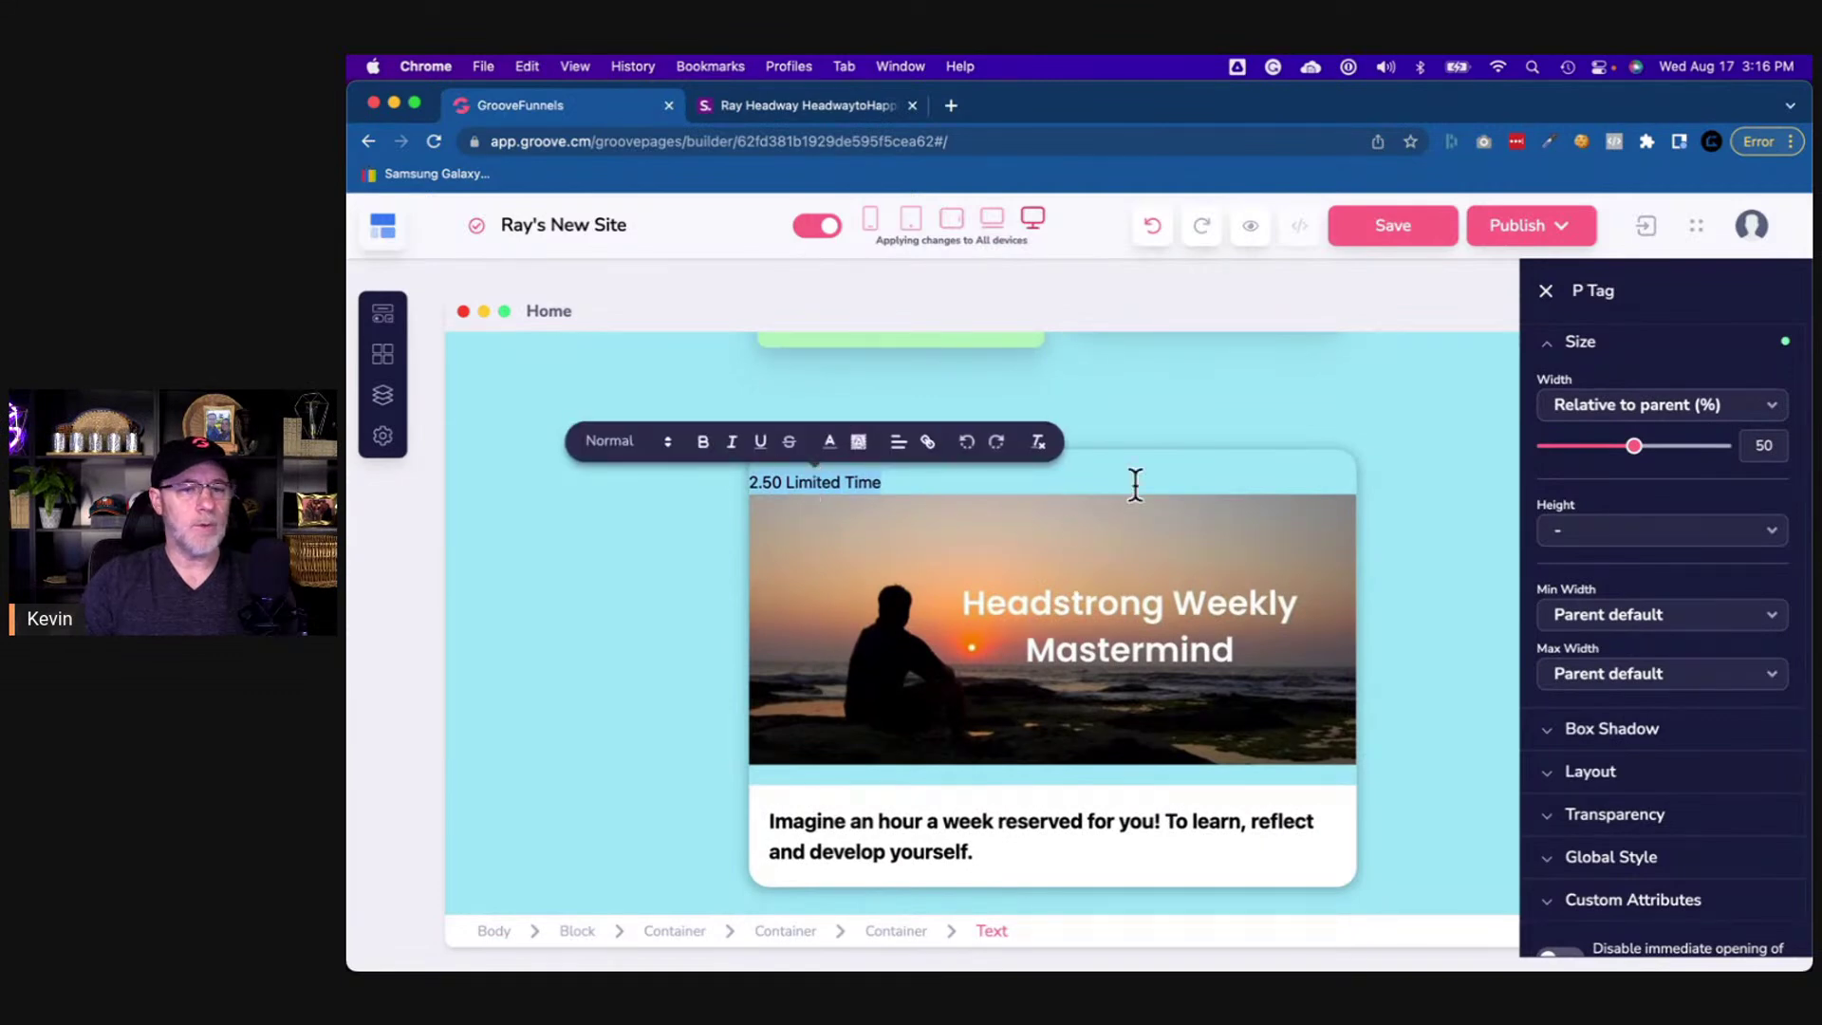
{"action": "left_click", "coordinate": [1580, 367]}
{"action": "scroll", "coordinate": [1594, 475], "scroll_direction": "up", "scroll_amount": 3}
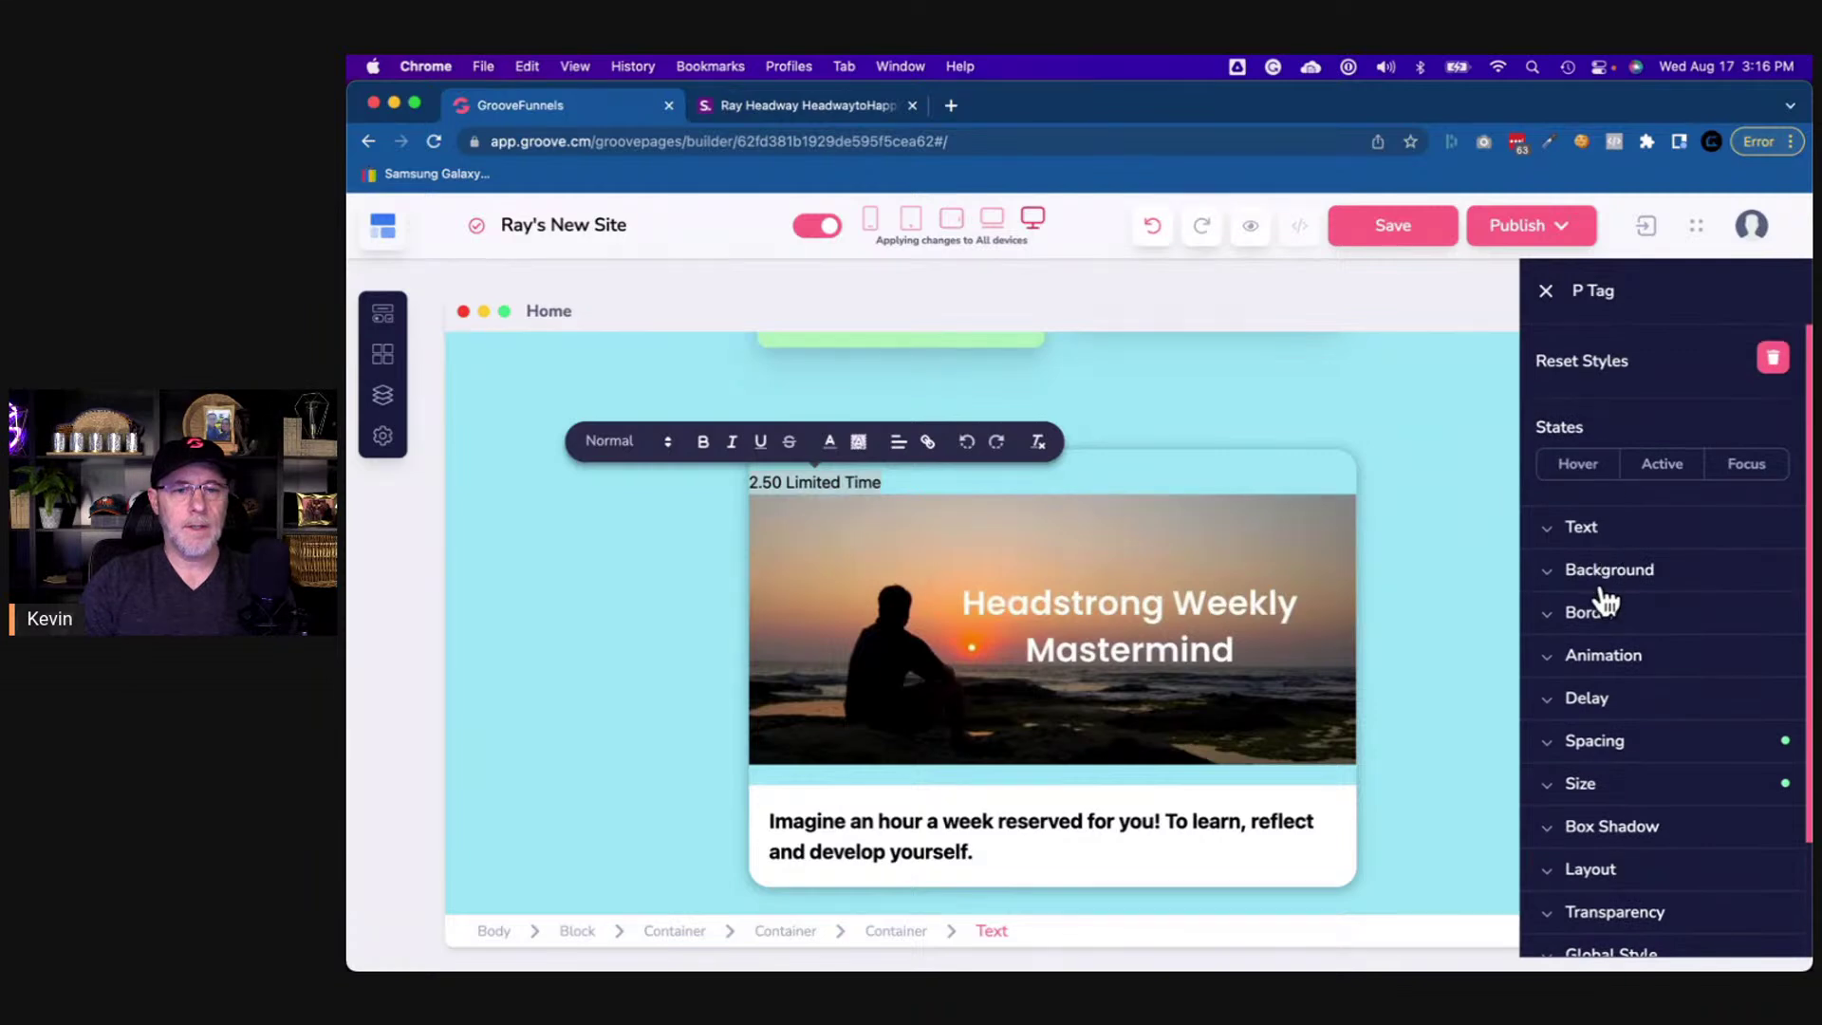
{"action": "left_click", "coordinate": [1582, 530]}
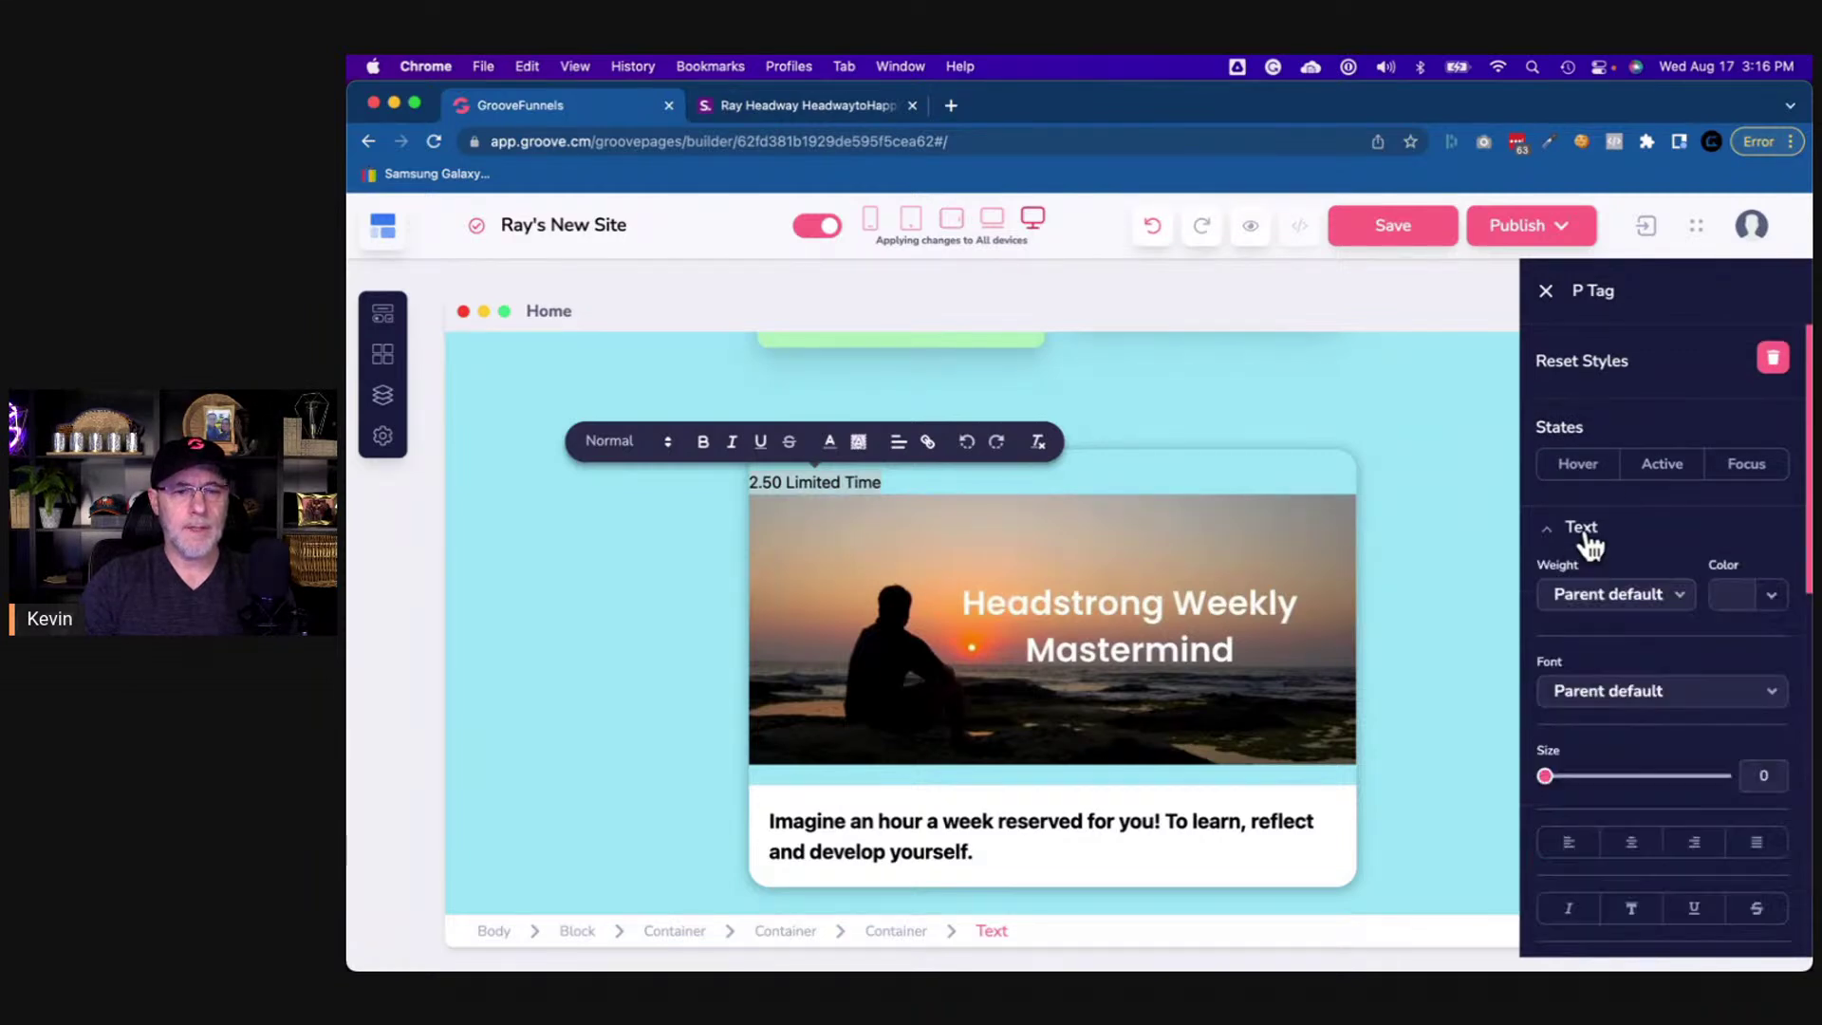
{"action": "left_click", "coordinate": [1615, 607]}
{"action": "left_click", "coordinate": [1597, 823]}
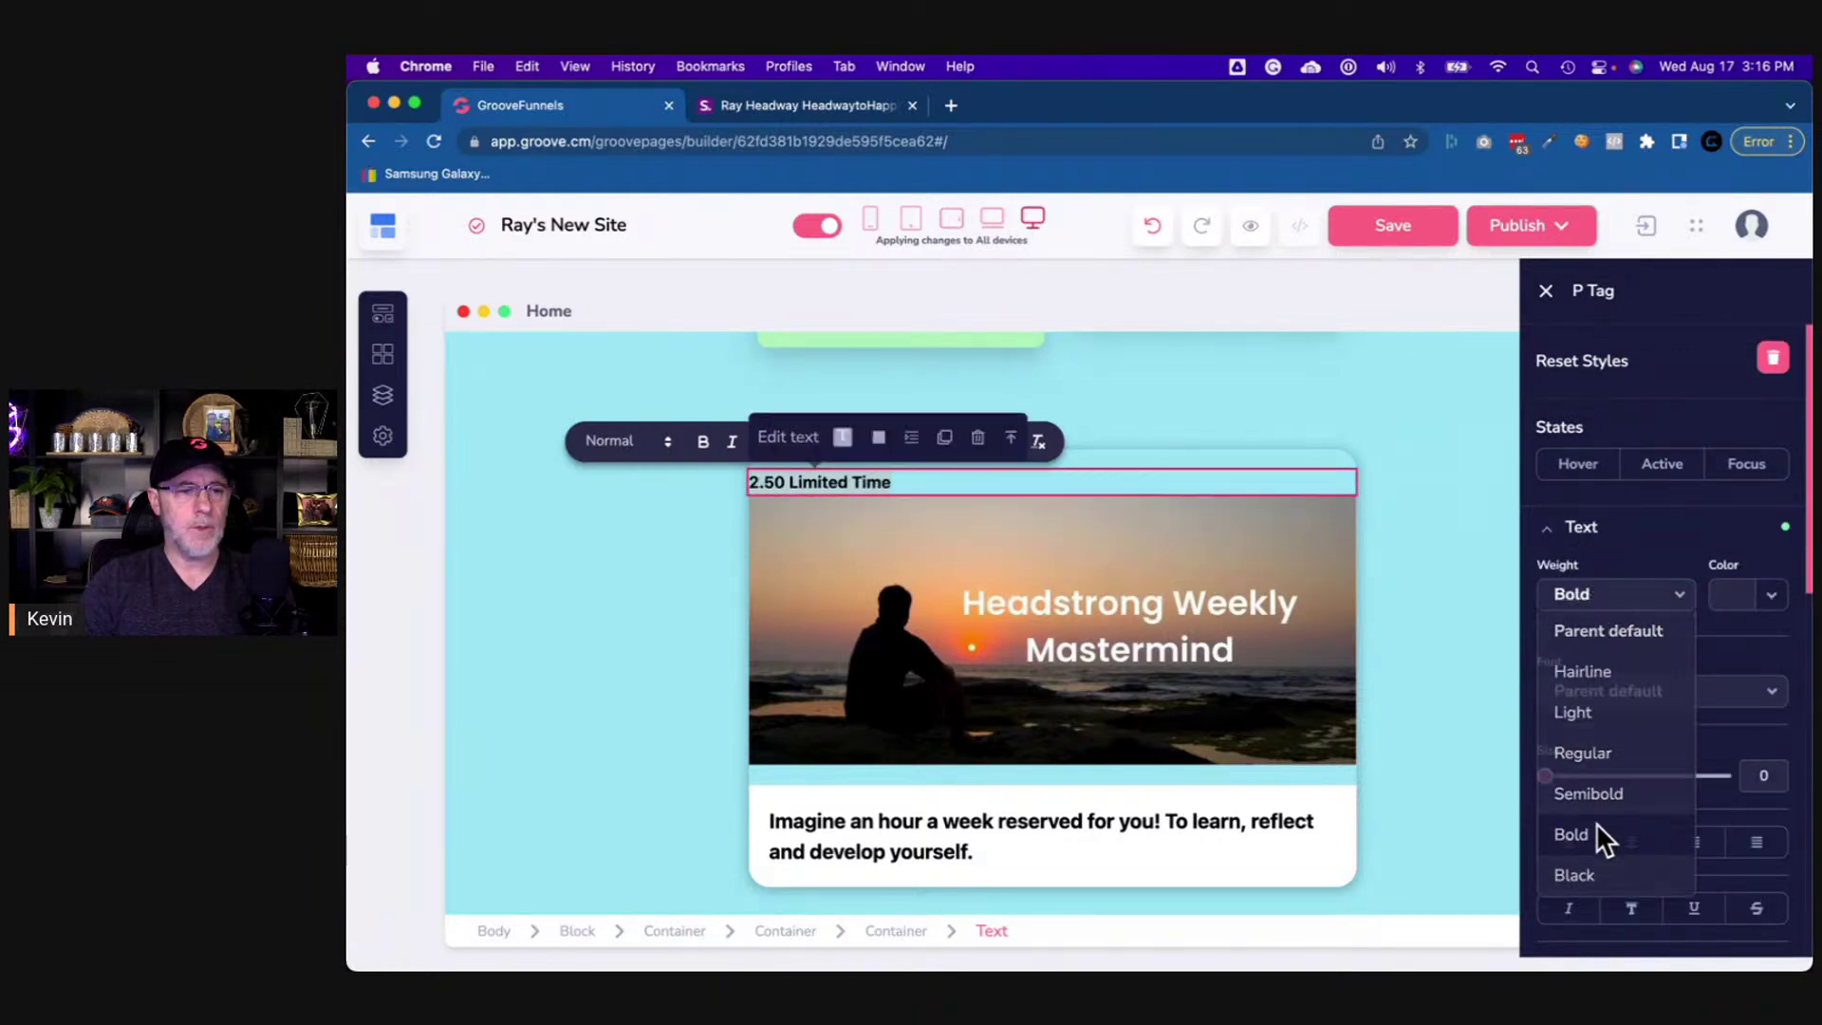
{"action": "left_click", "coordinate": [1592, 598]}
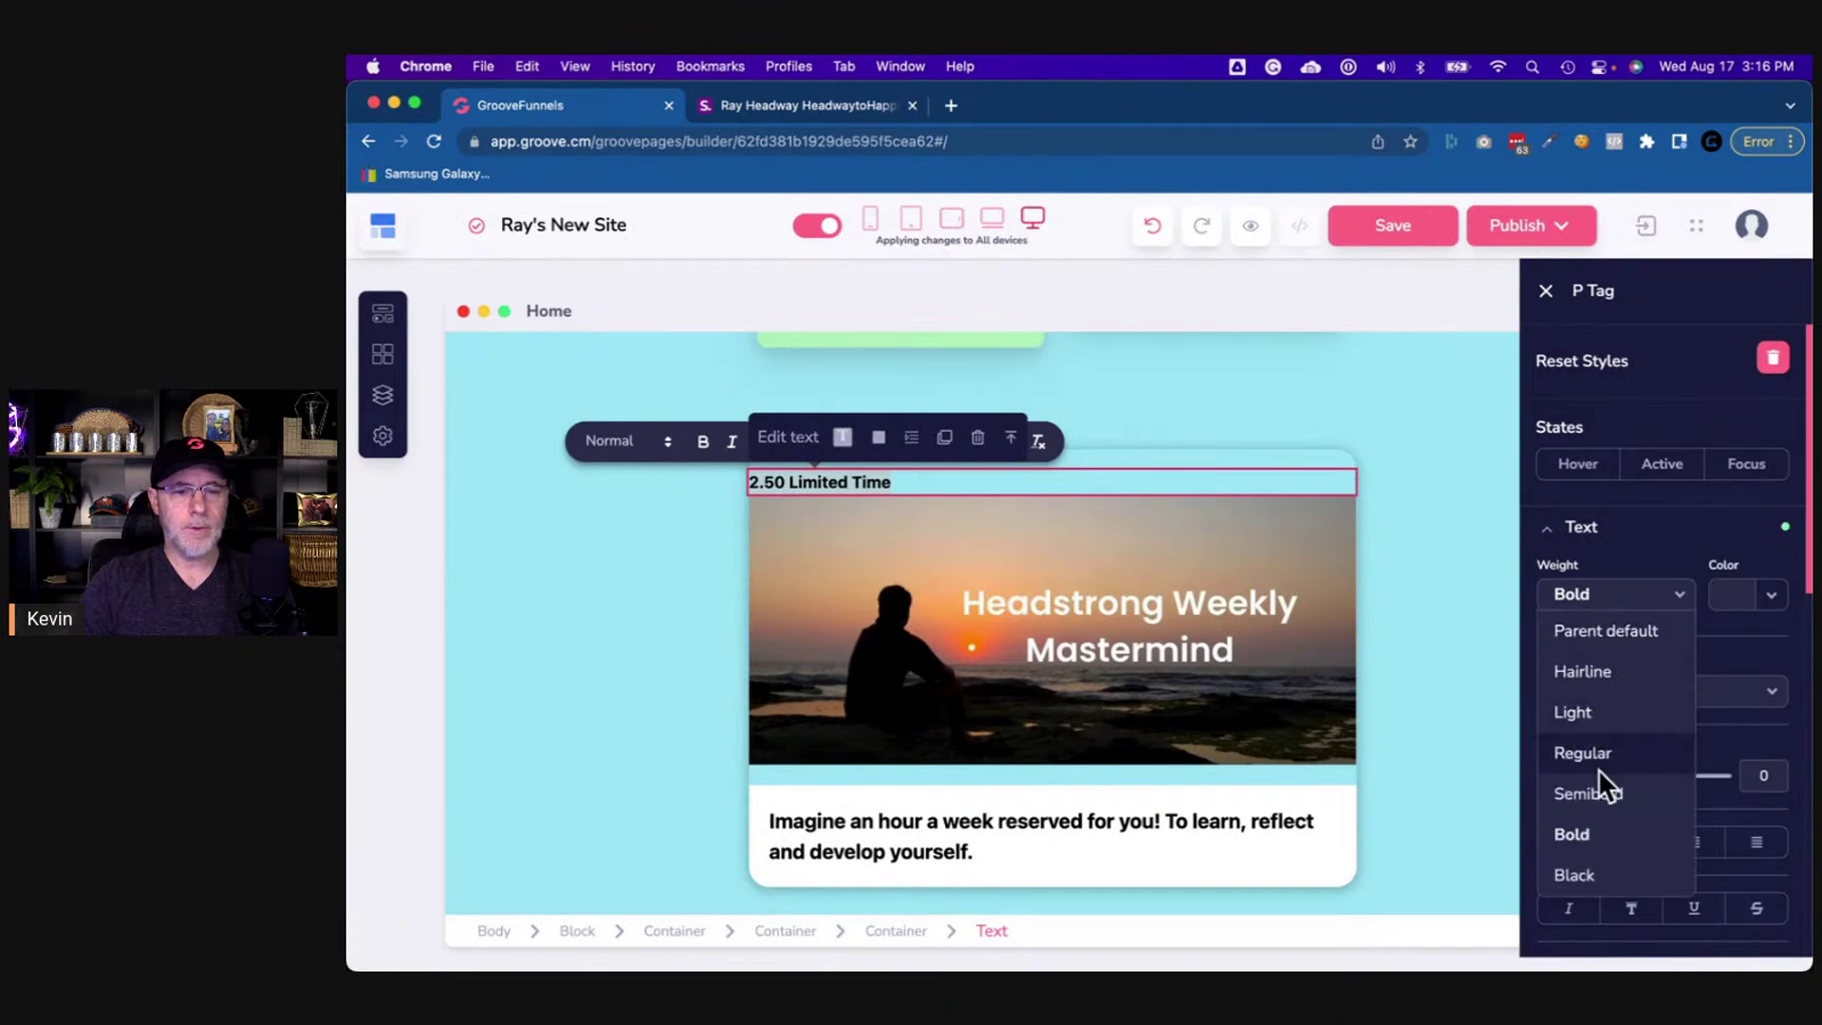
{"action": "left_click", "coordinate": [1592, 874]}
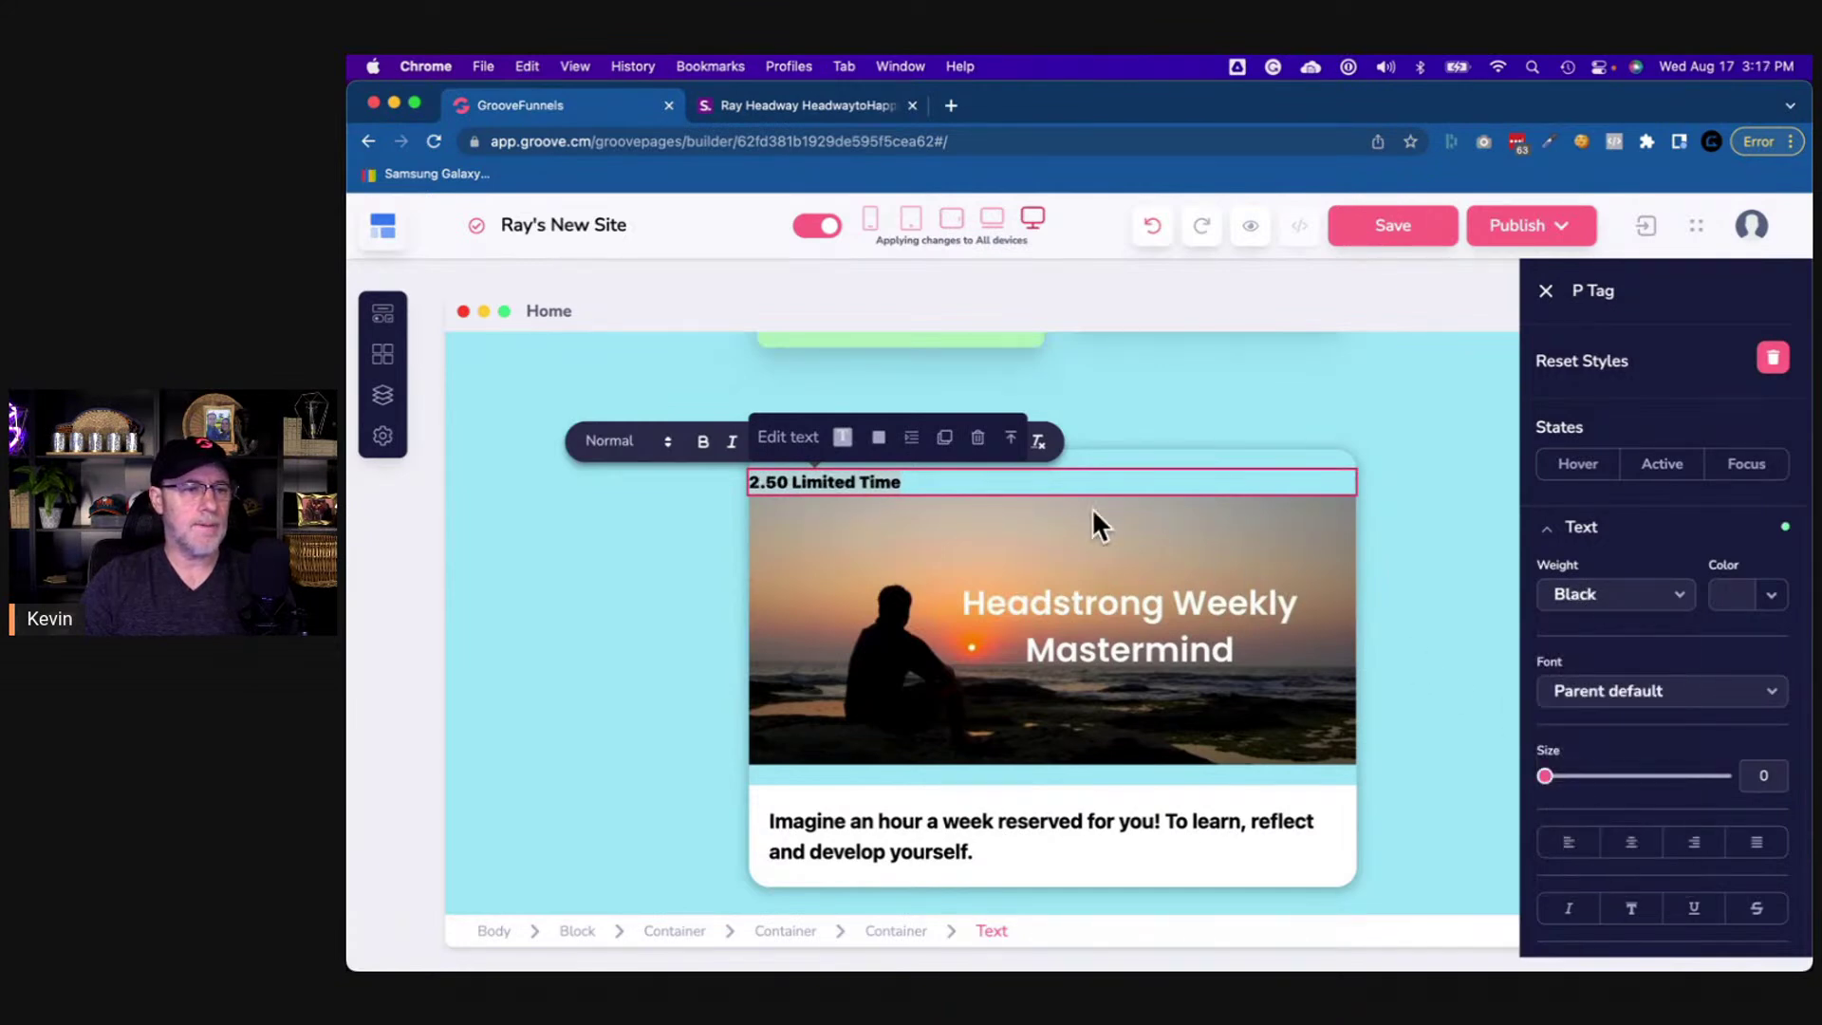
{"action": "left_click", "coordinate": [894, 484]}
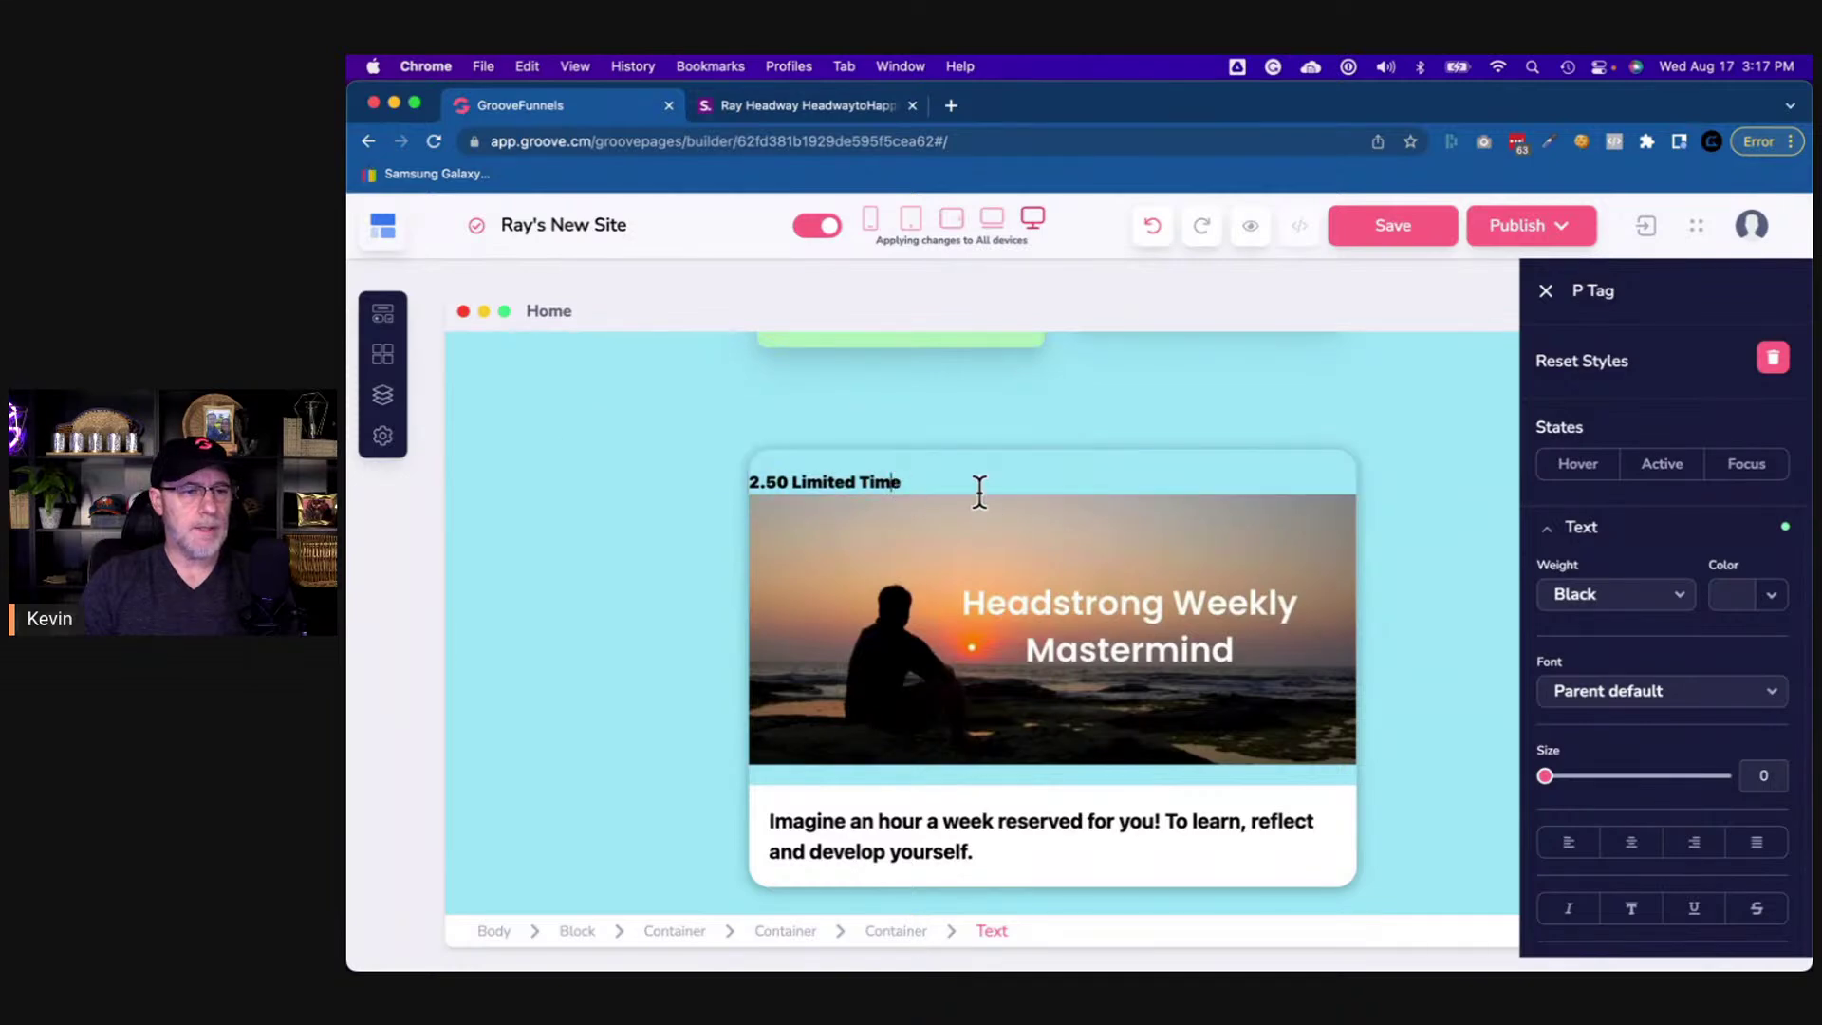
- Set the '2.50 Limited Time' text width to 100% of its wrapper
{"action": "left_click", "coordinate": [895, 933]}
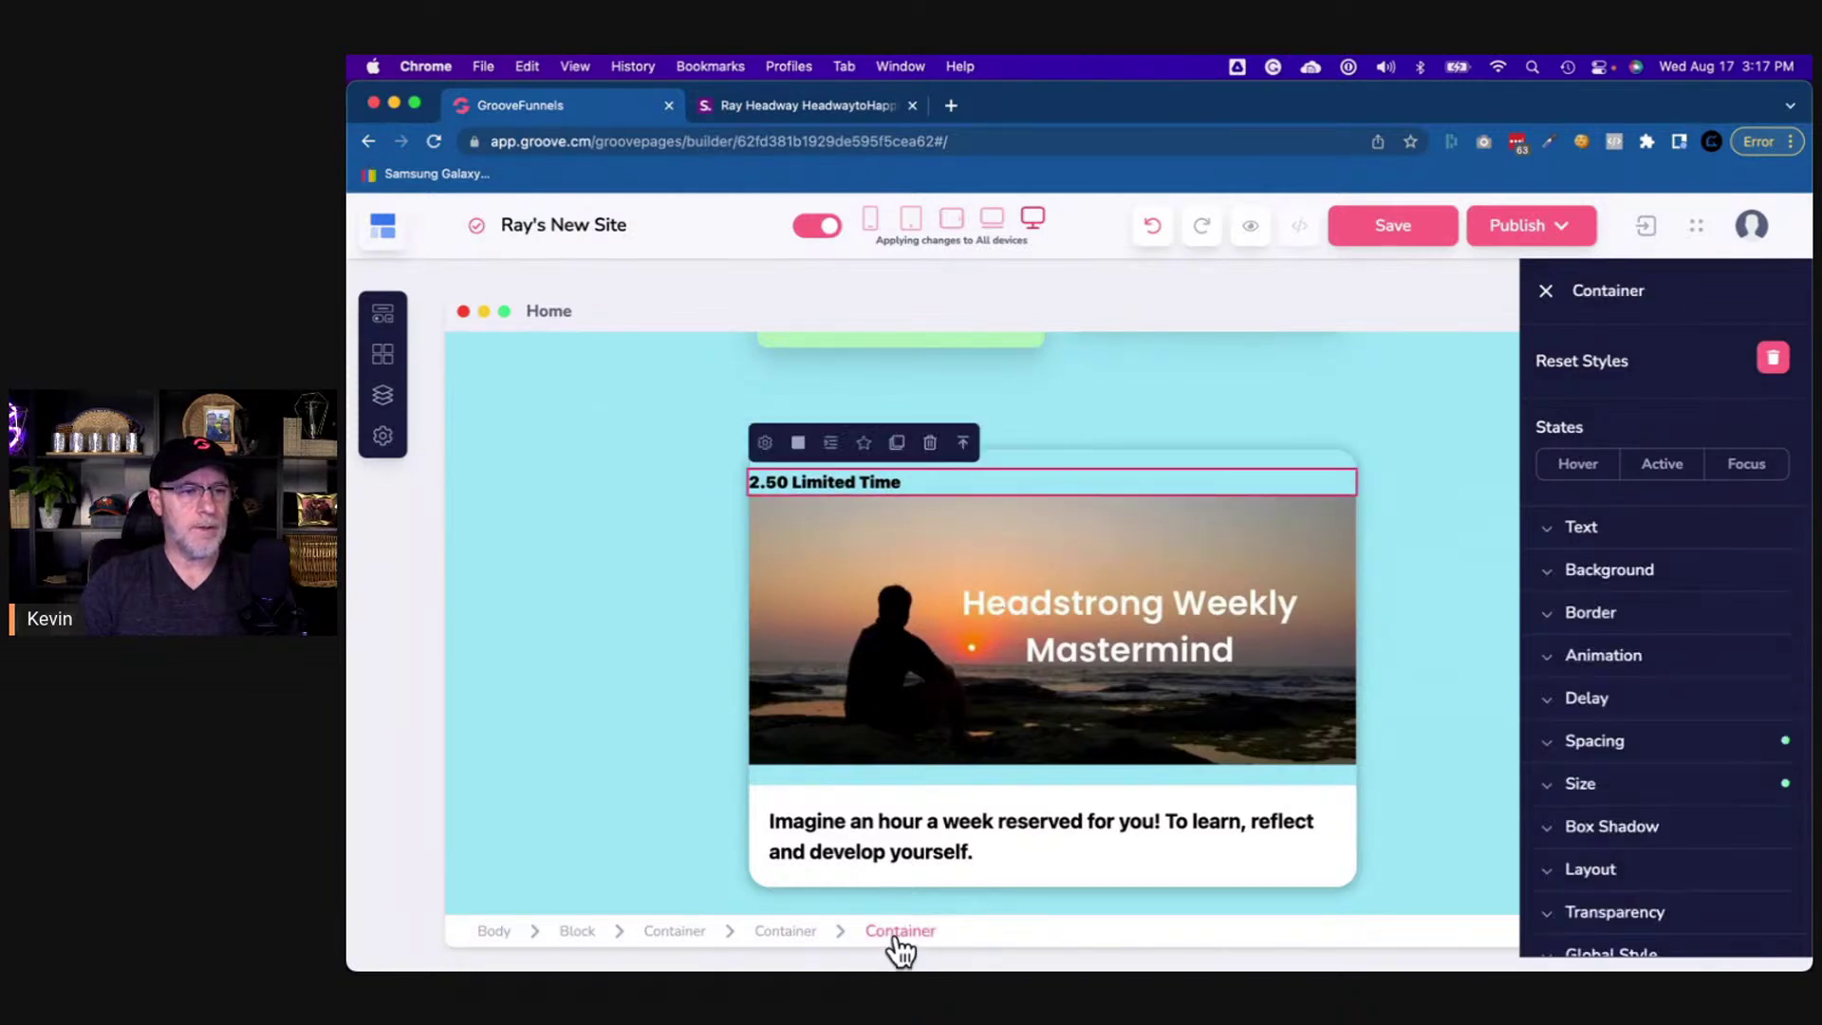
{"action": "left_click", "coordinate": [788, 933]}
{"action": "left_click", "coordinate": [901, 484]}
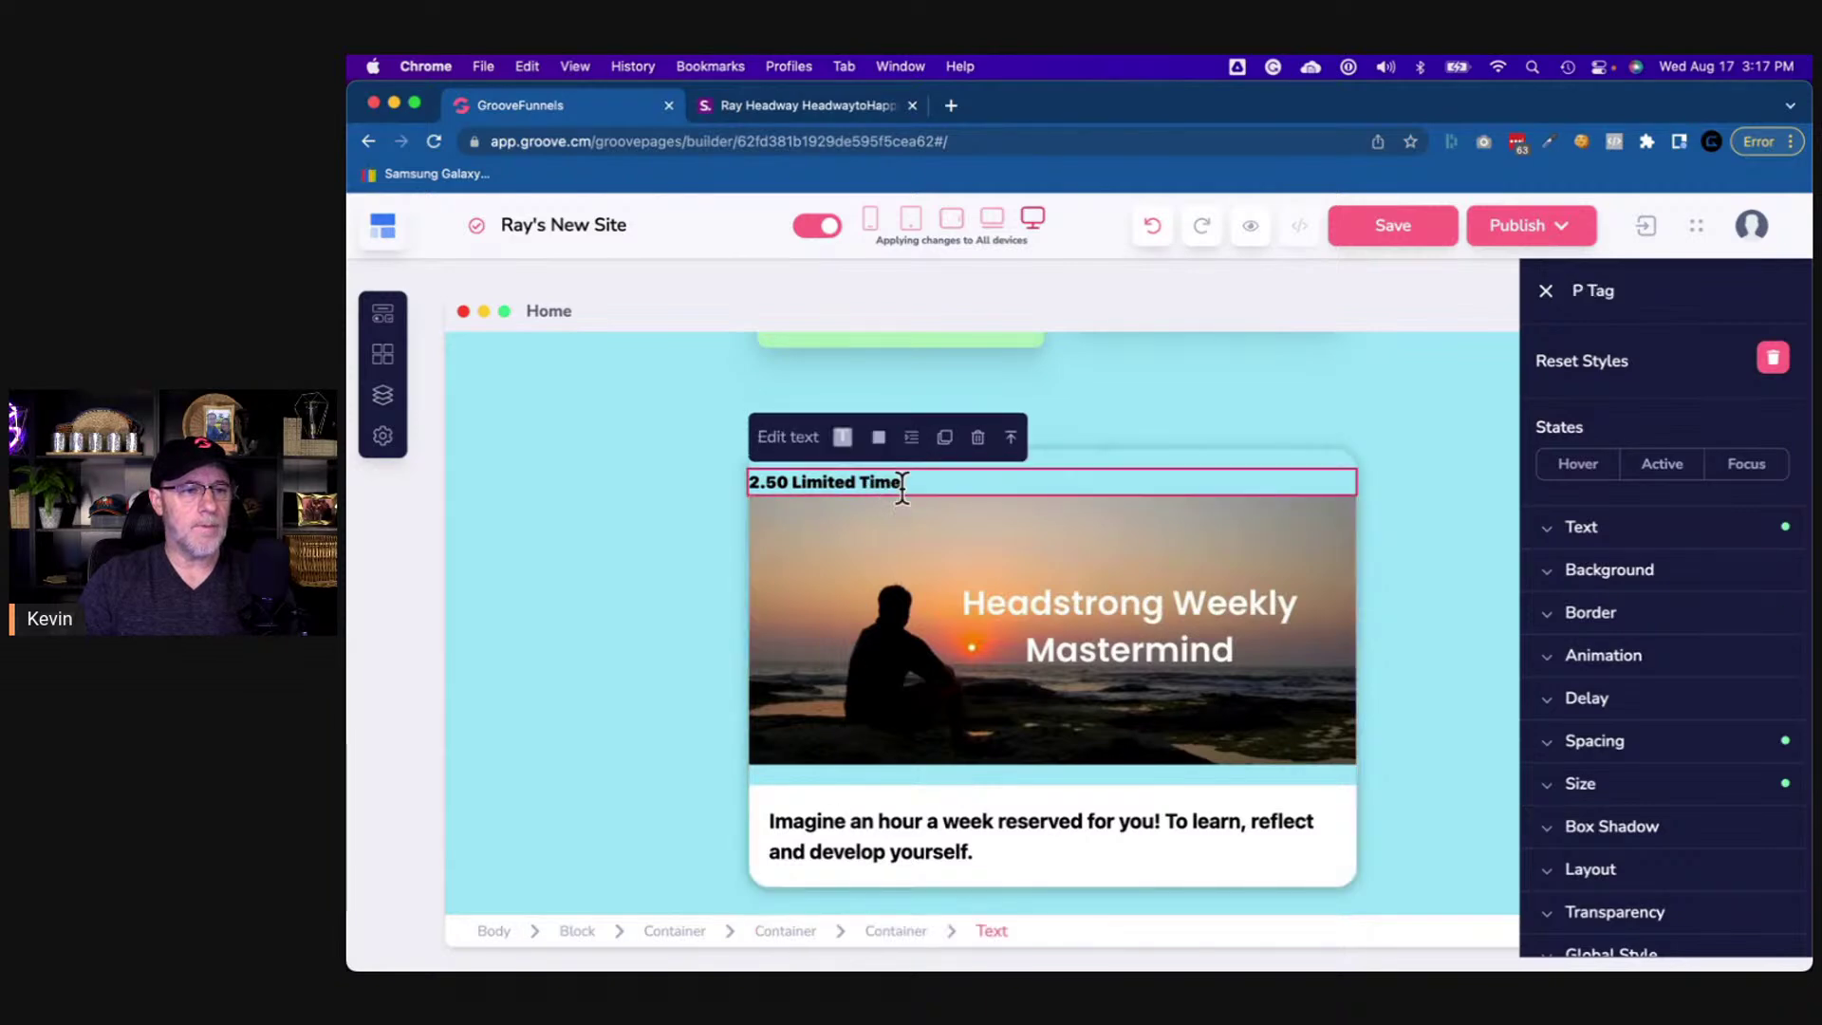
{"action": "left_click", "coordinate": [898, 934]}
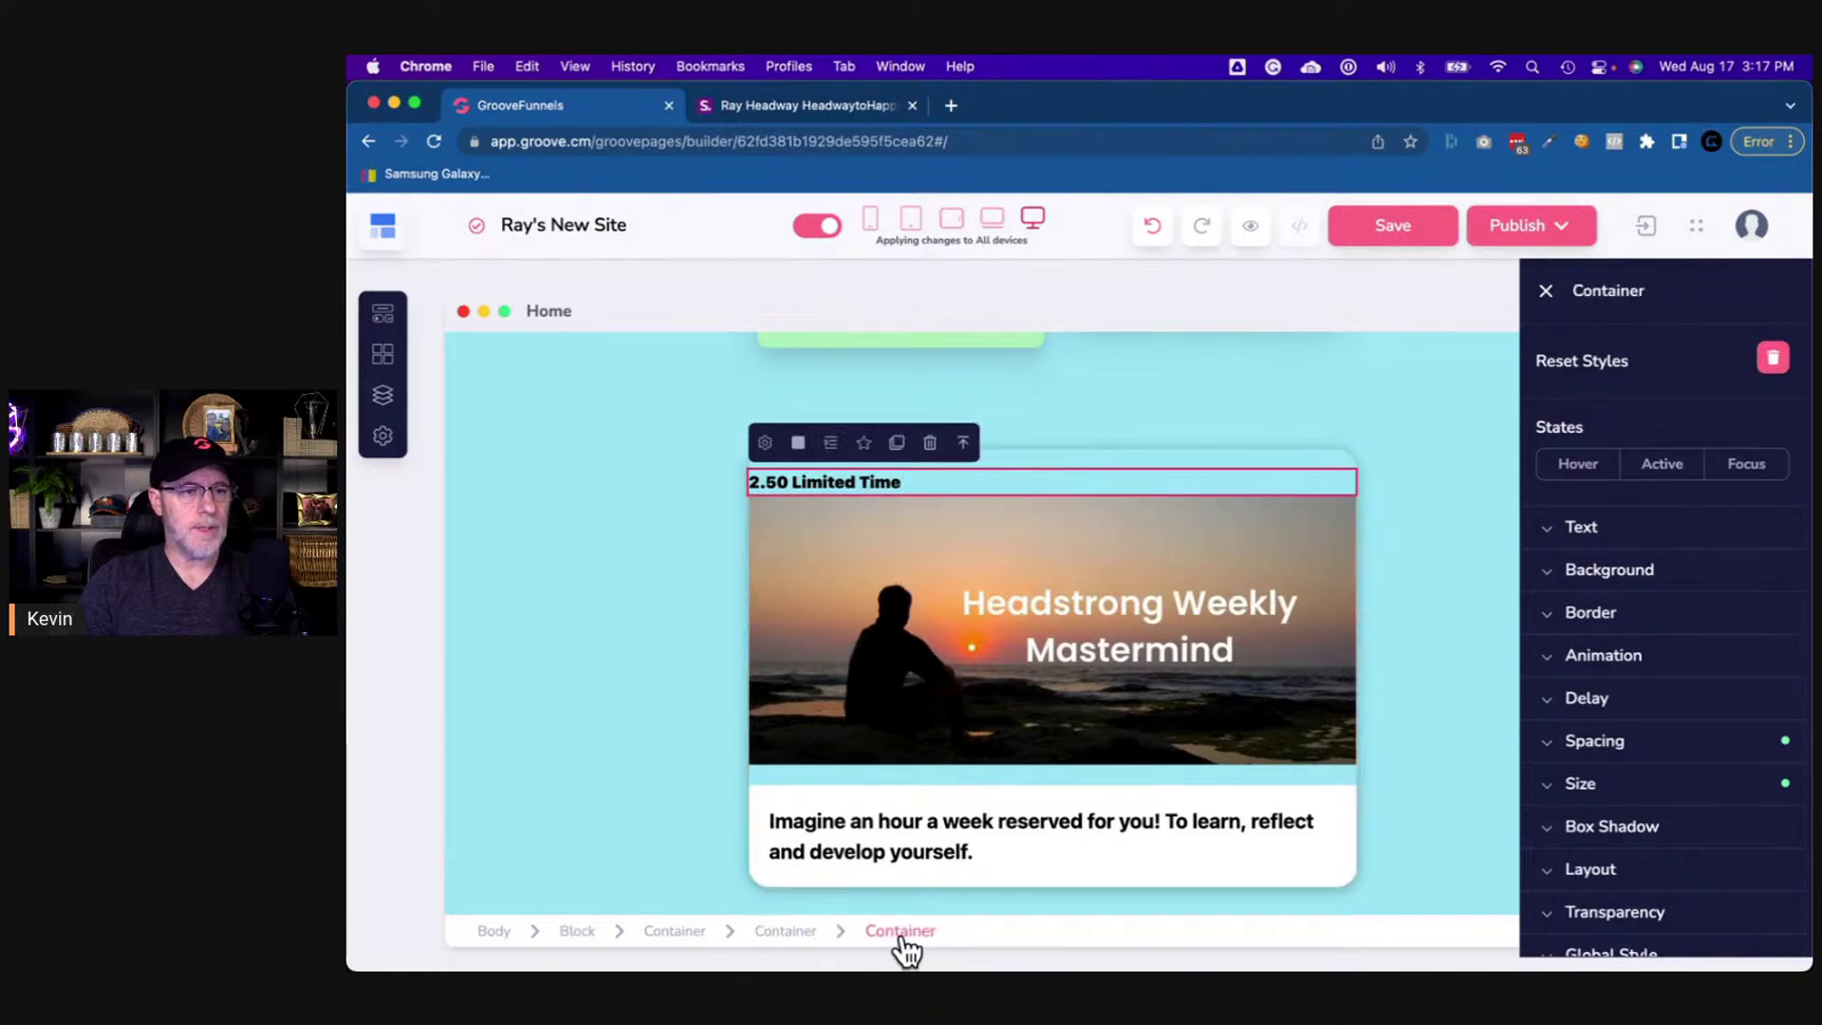
{"action": "left_click", "coordinate": [861, 481]}
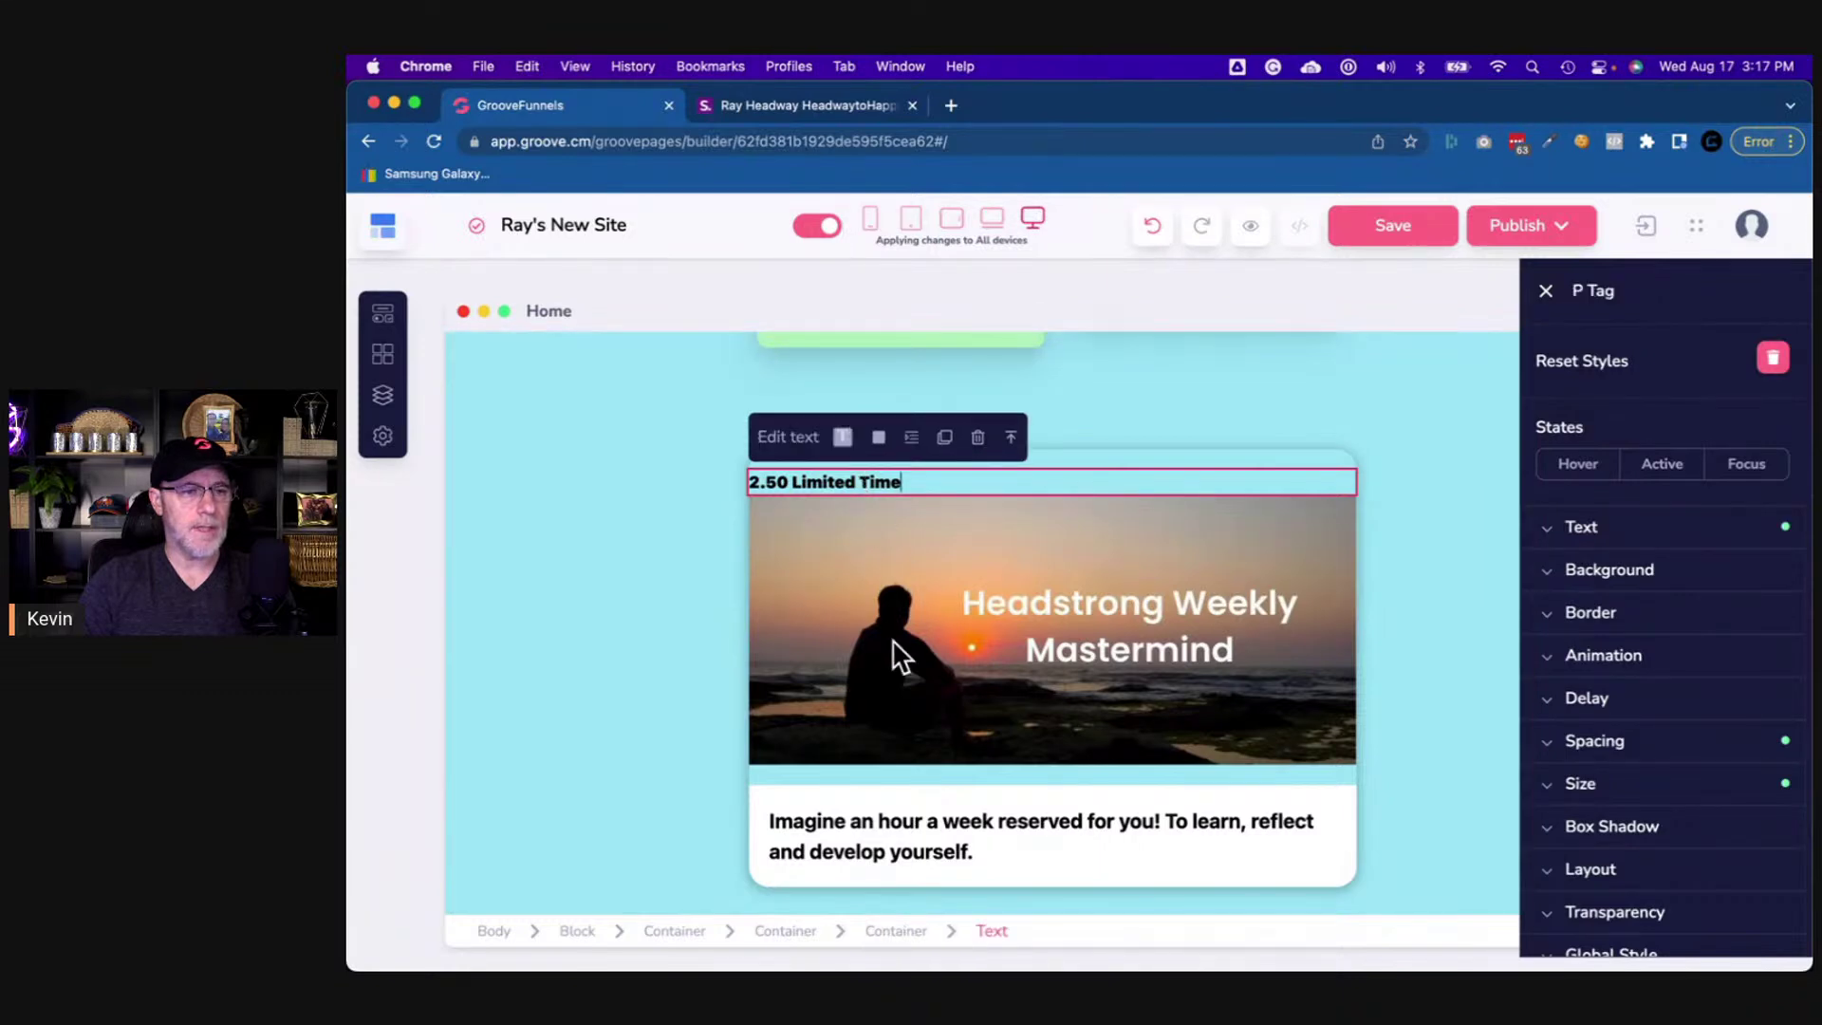
{"action": "left_click", "coordinate": [1638, 783]}
{"action": "scroll", "coordinate": [1643, 783], "scroll_direction": "down", "scroll_amount": 4}
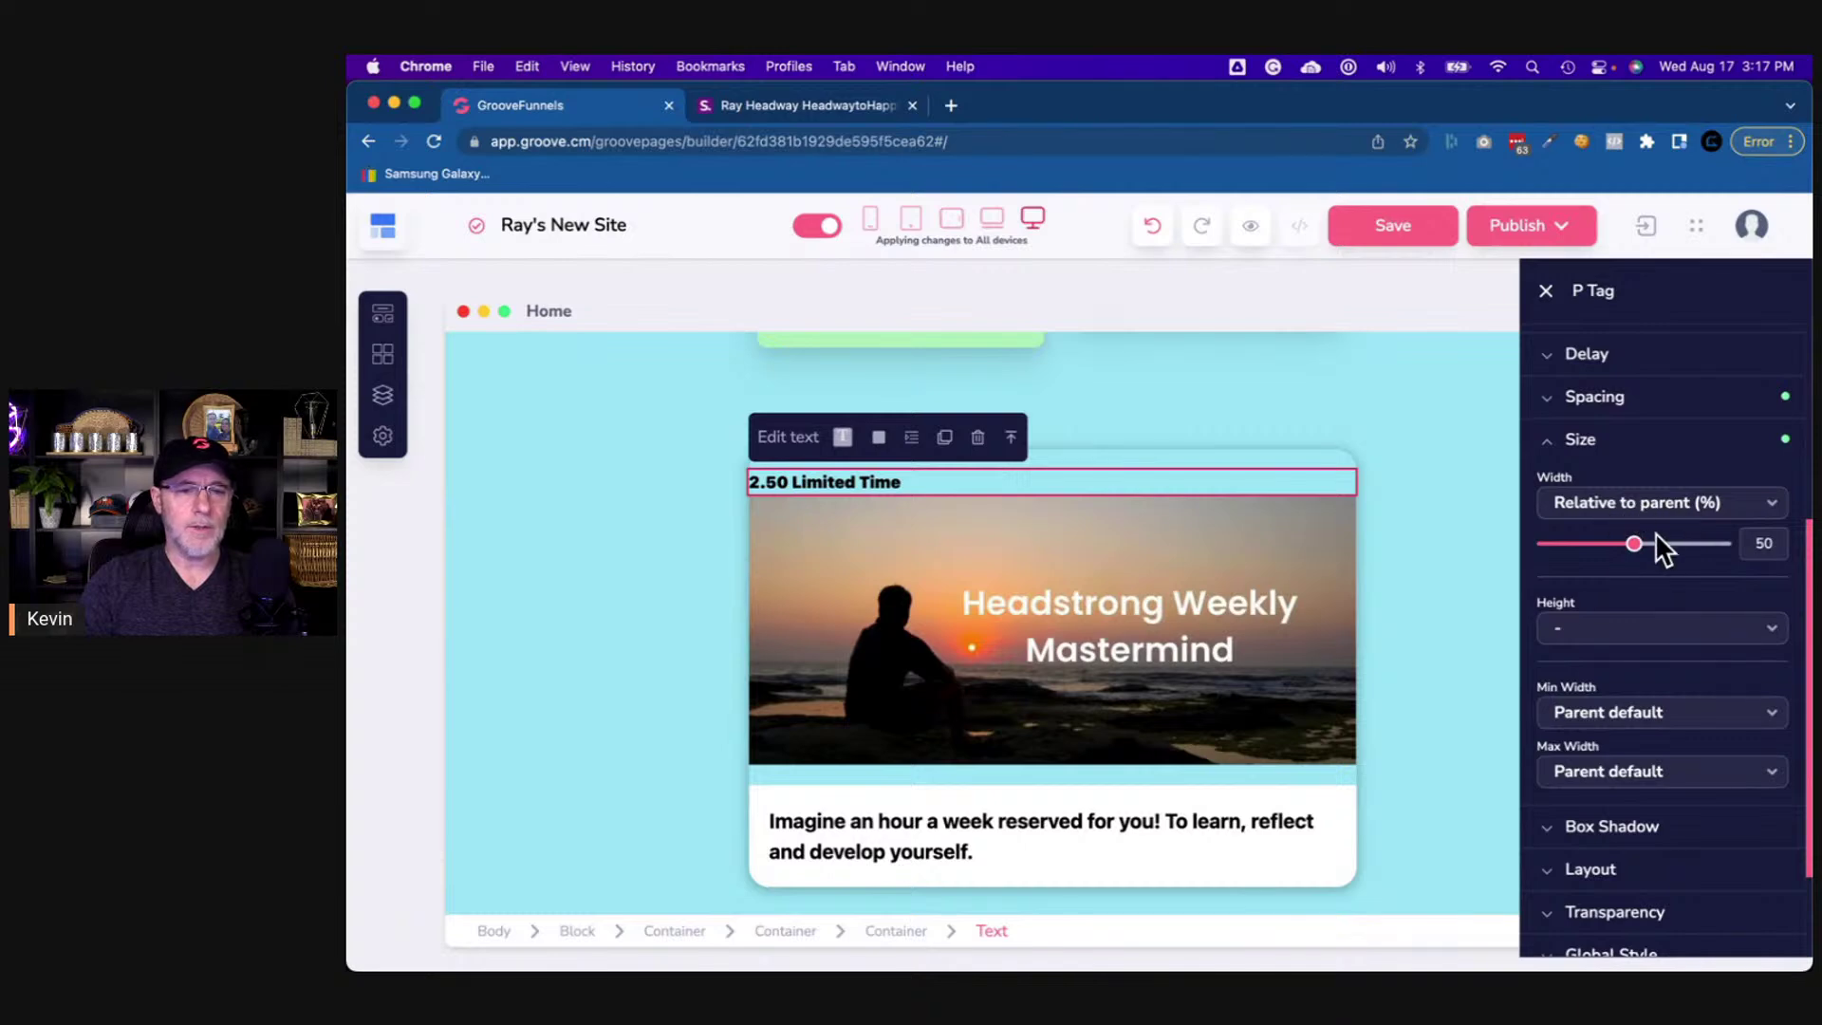
{"action": "left_click_drag", "start_coordinate": [1635, 544], "coordinate": [1769, 557]}
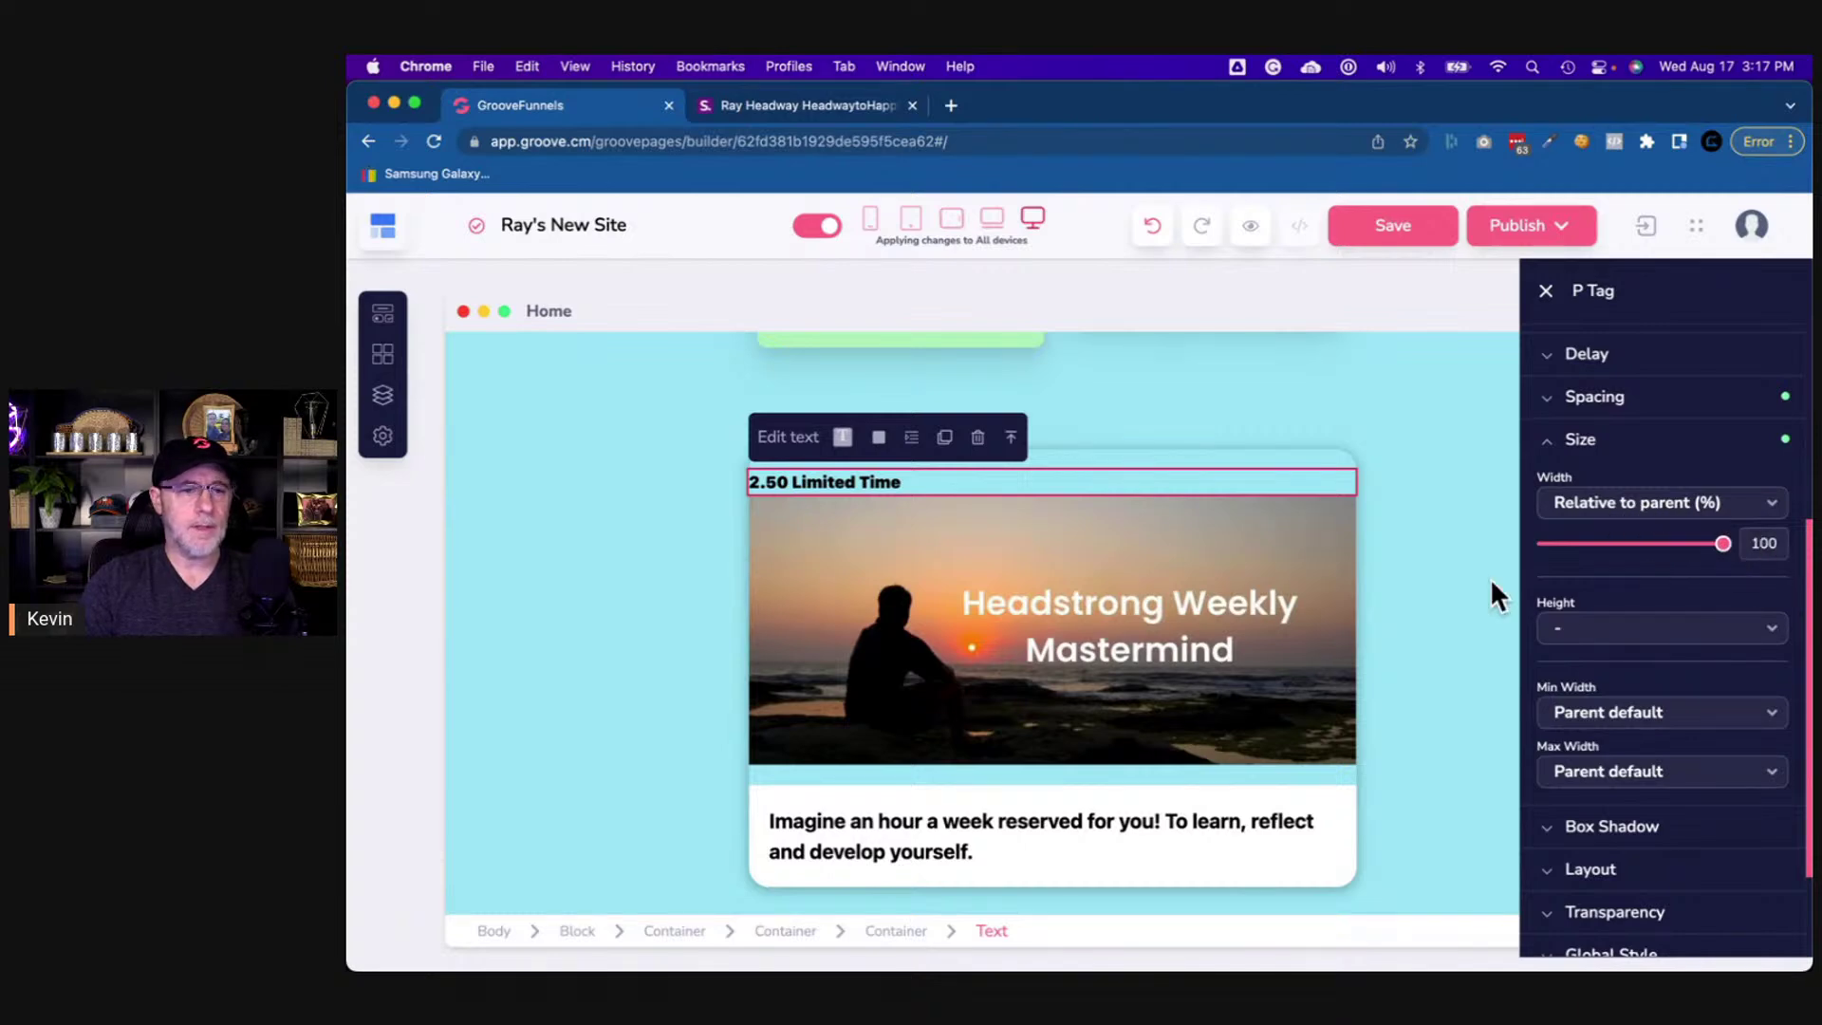
- Narrow the wrapping container to about 28% of its parent's width
{"action": "left_click", "coordinate": [894, 932]}
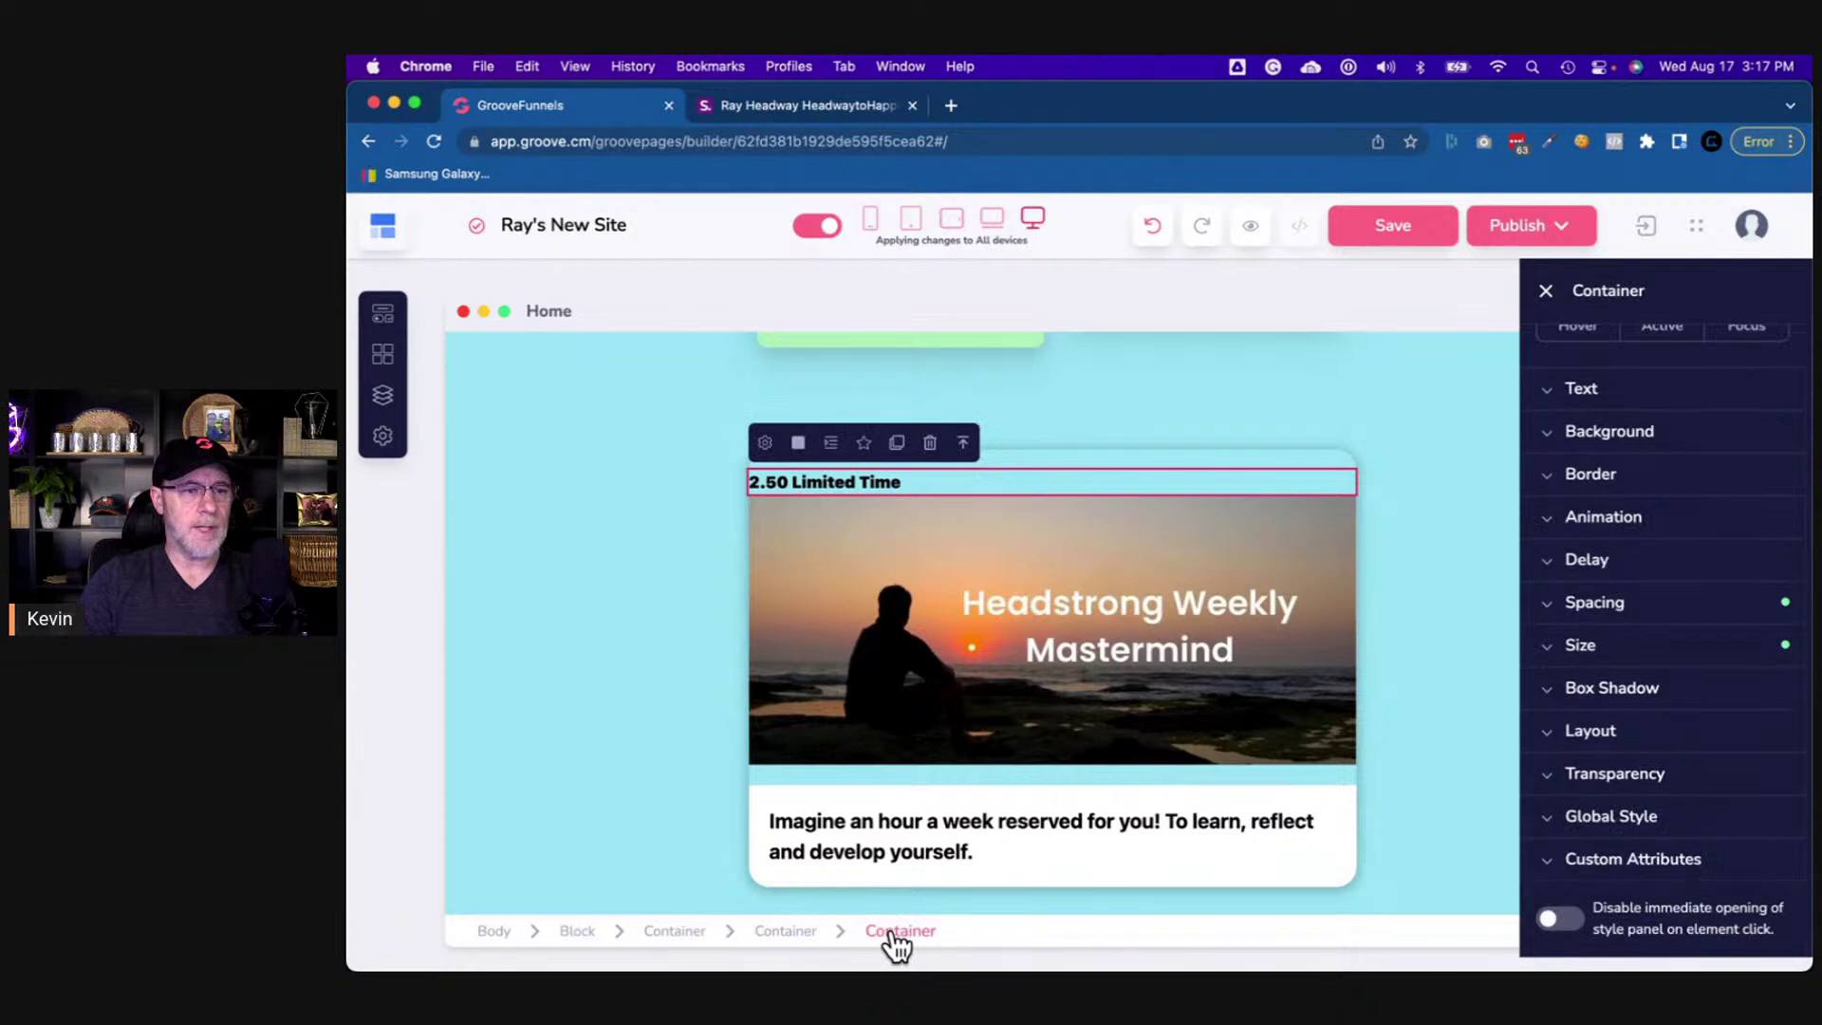
{"action": "left_click", "coordinate": [1626, 649]}
{"action": "left_click_drag", "start_coordinate": [1720, 756], "coordinate": [1597, 759]}
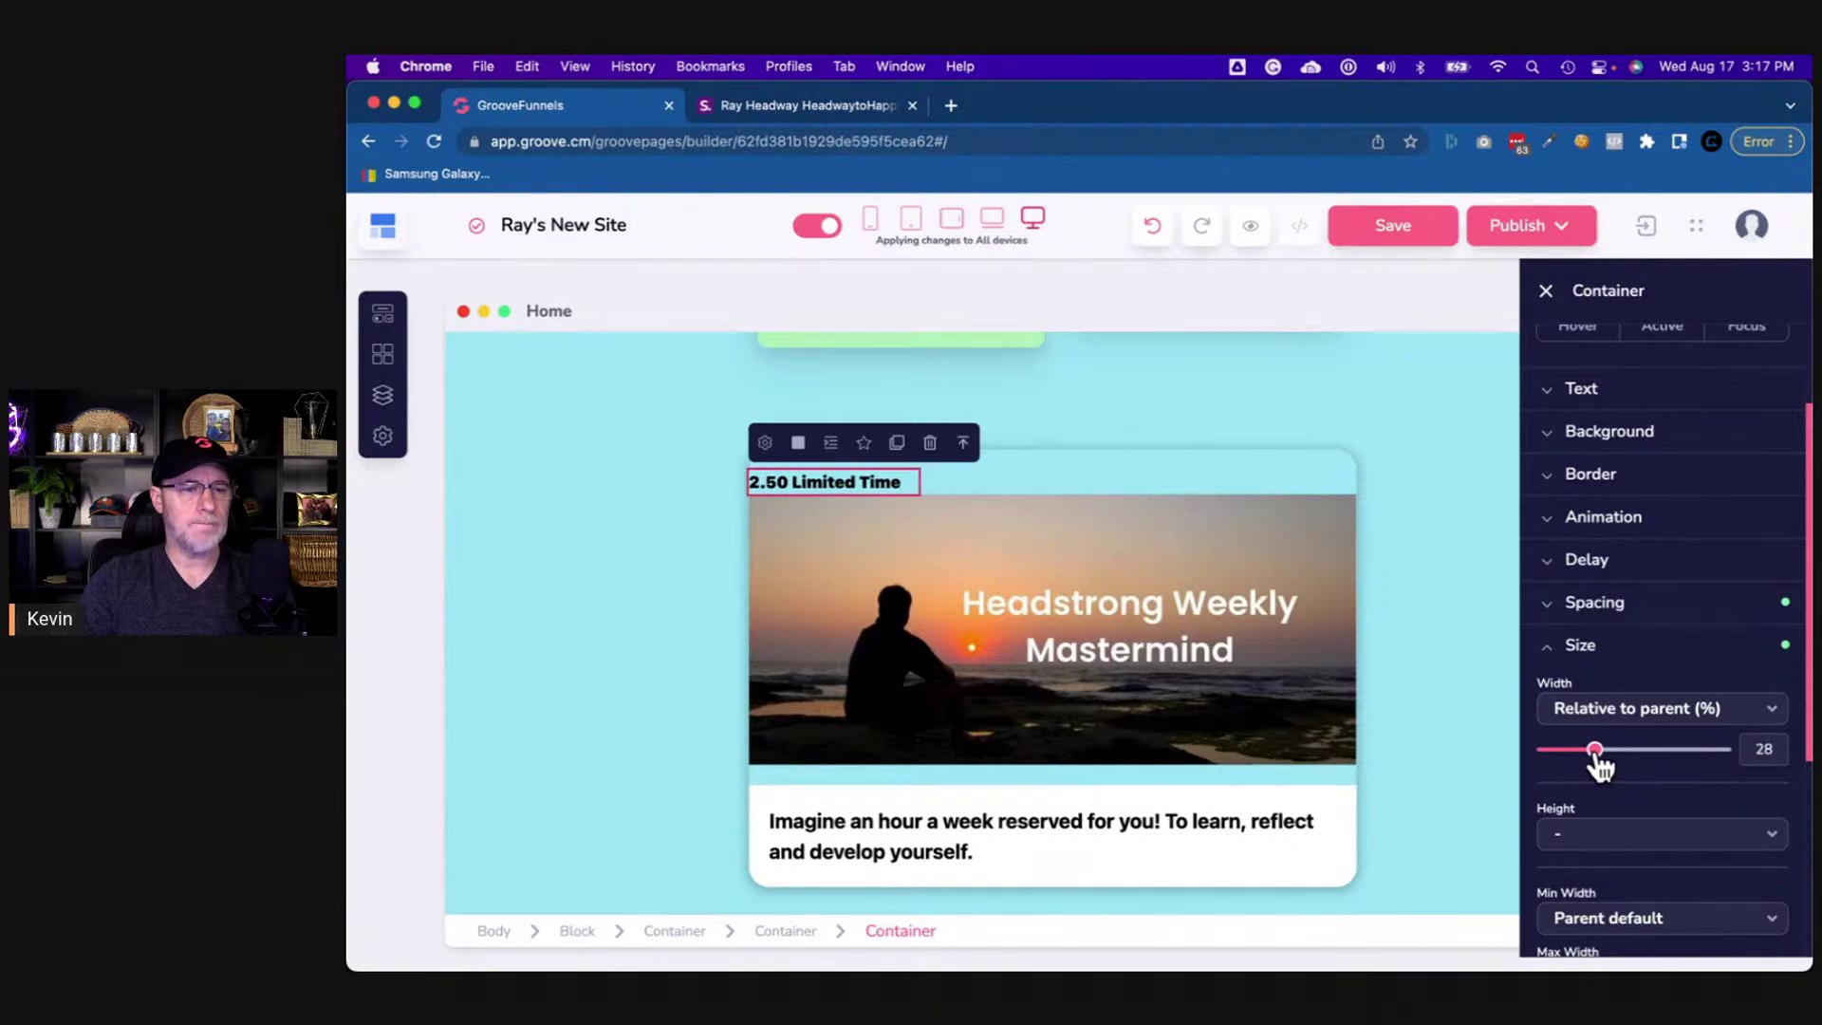
{"action": "left_click", "coordinate": [787, 932]}
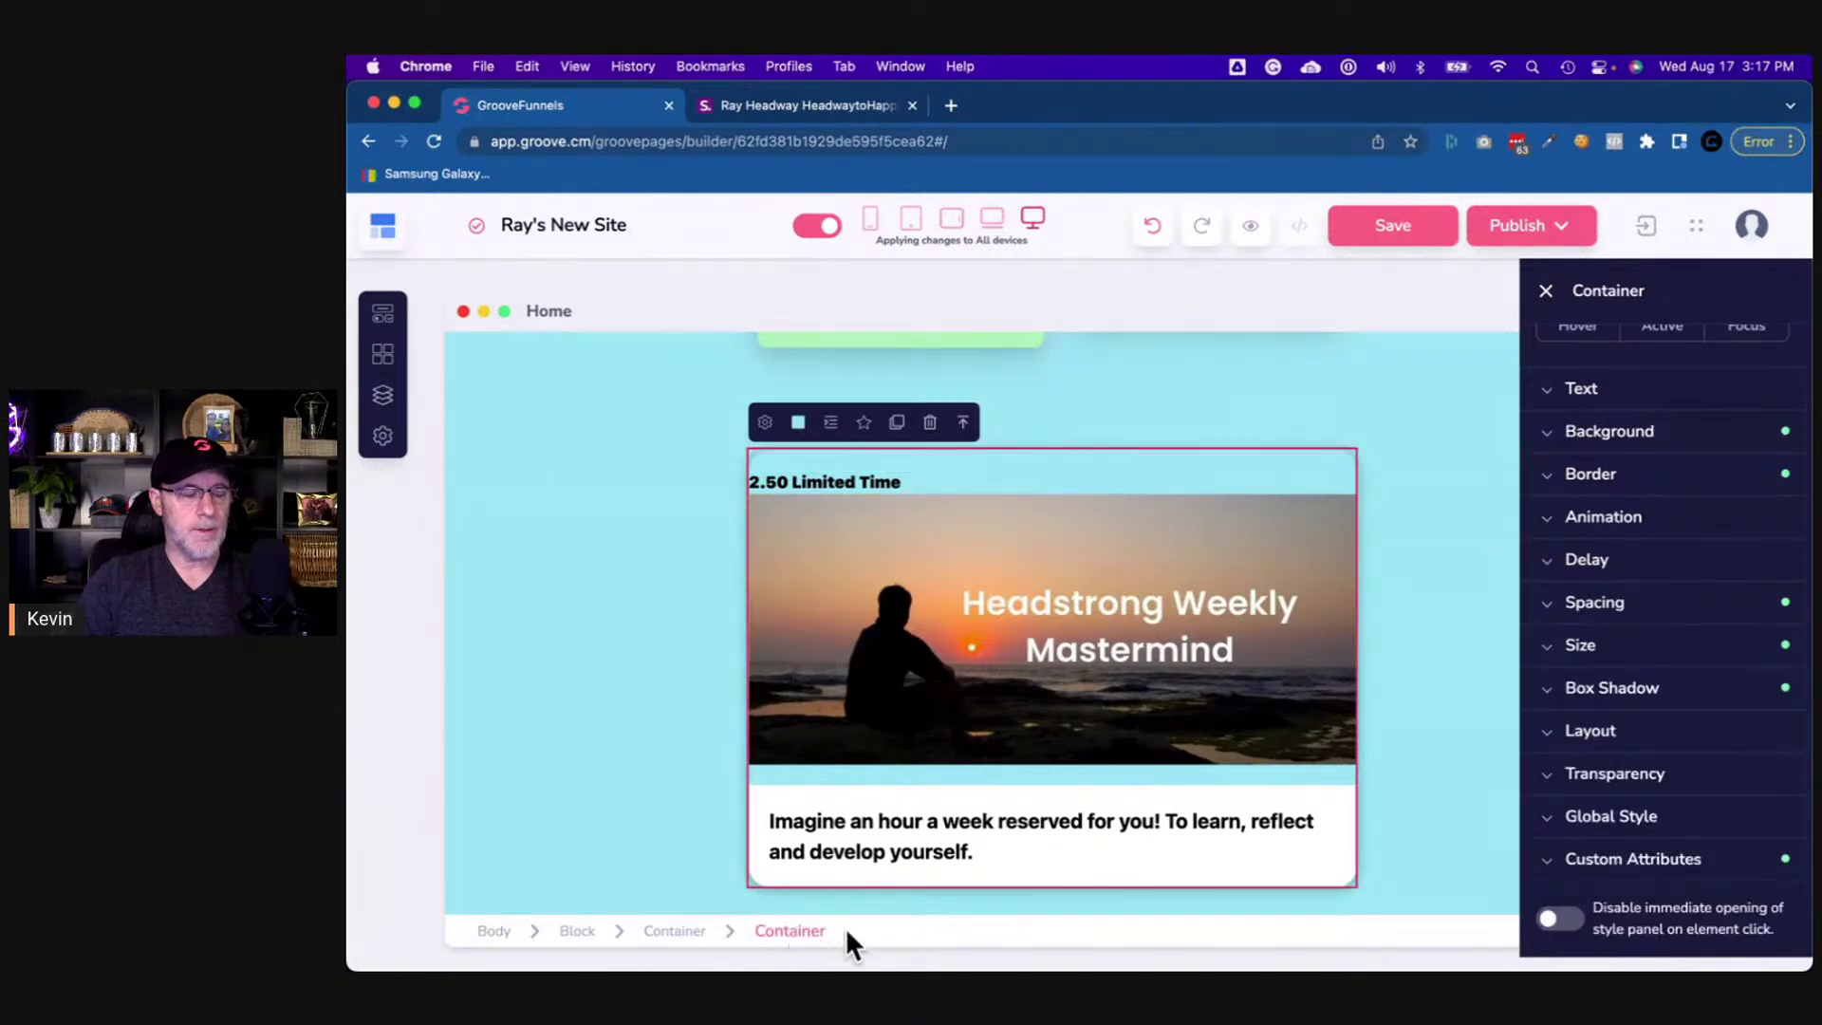
- Give the card a Vertical layout with end secondary alignment, pushing the badge right
{"action": "left_click", "coordinate": [1610, 740]}
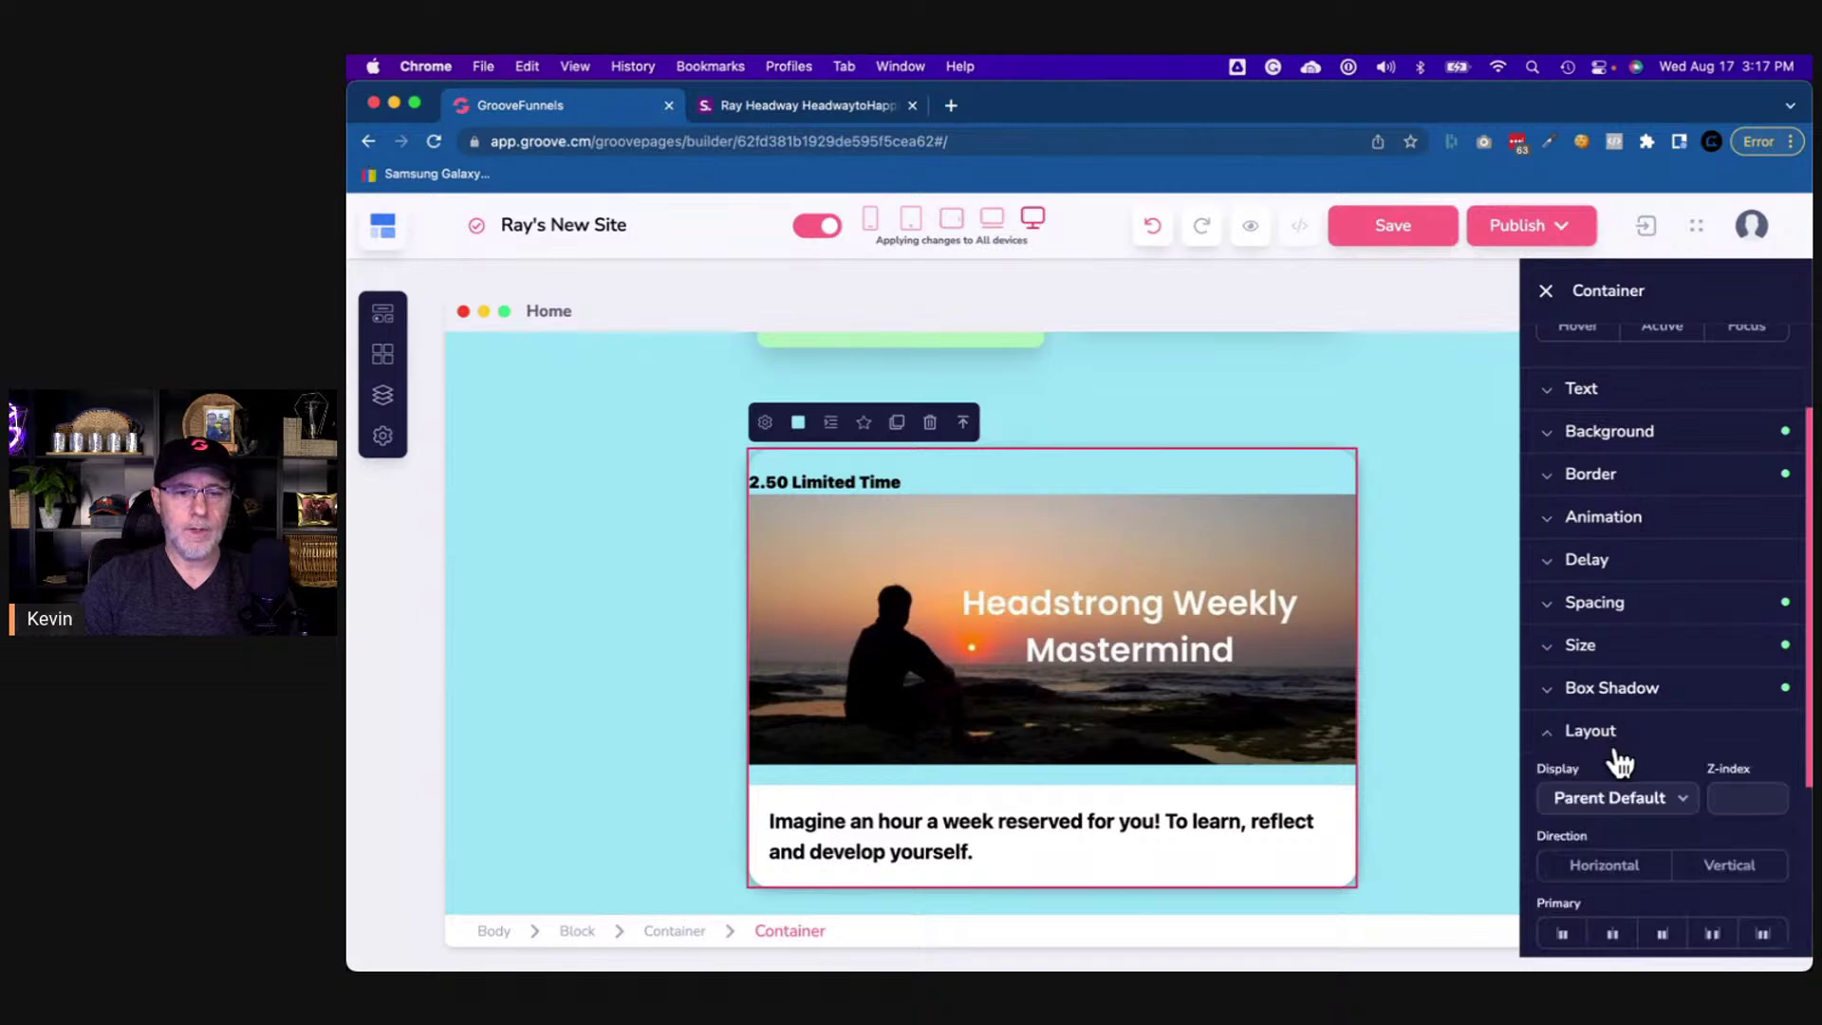
{"action": "left_click", "coordinate": [1733, 587]}
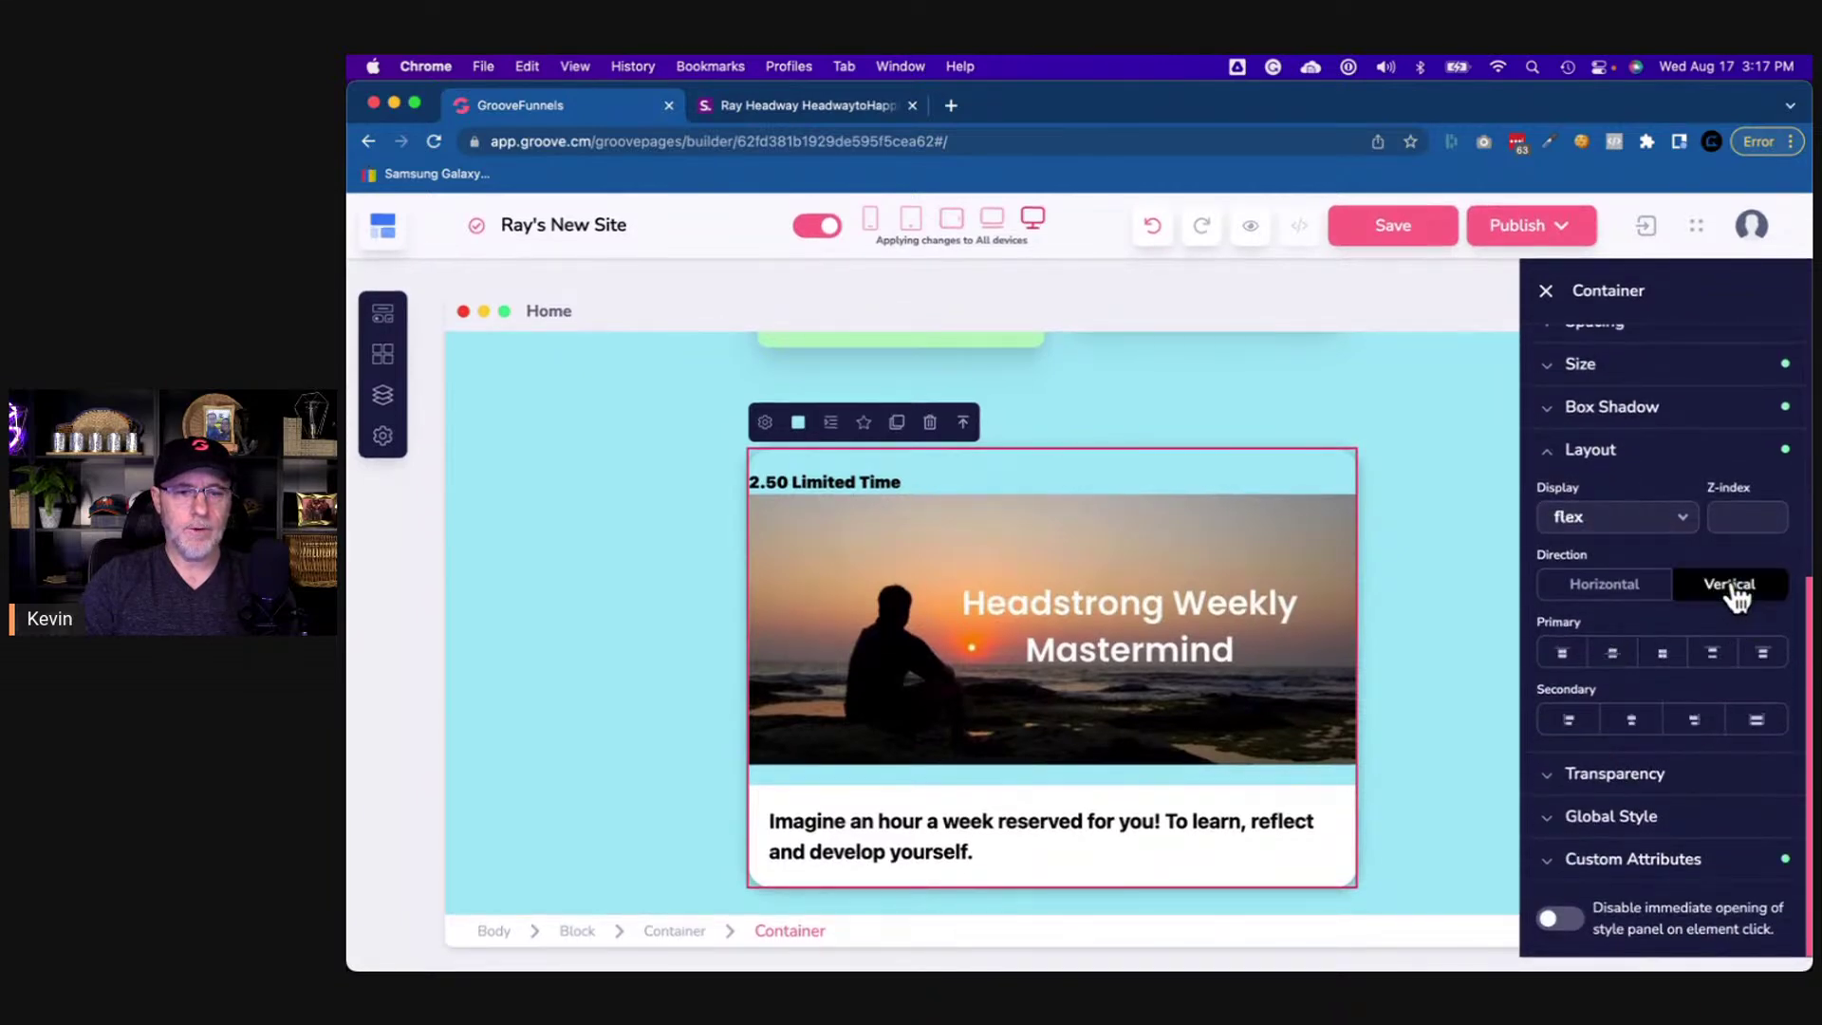
{"action": "left_click", "coordinate": [1694, 721]}
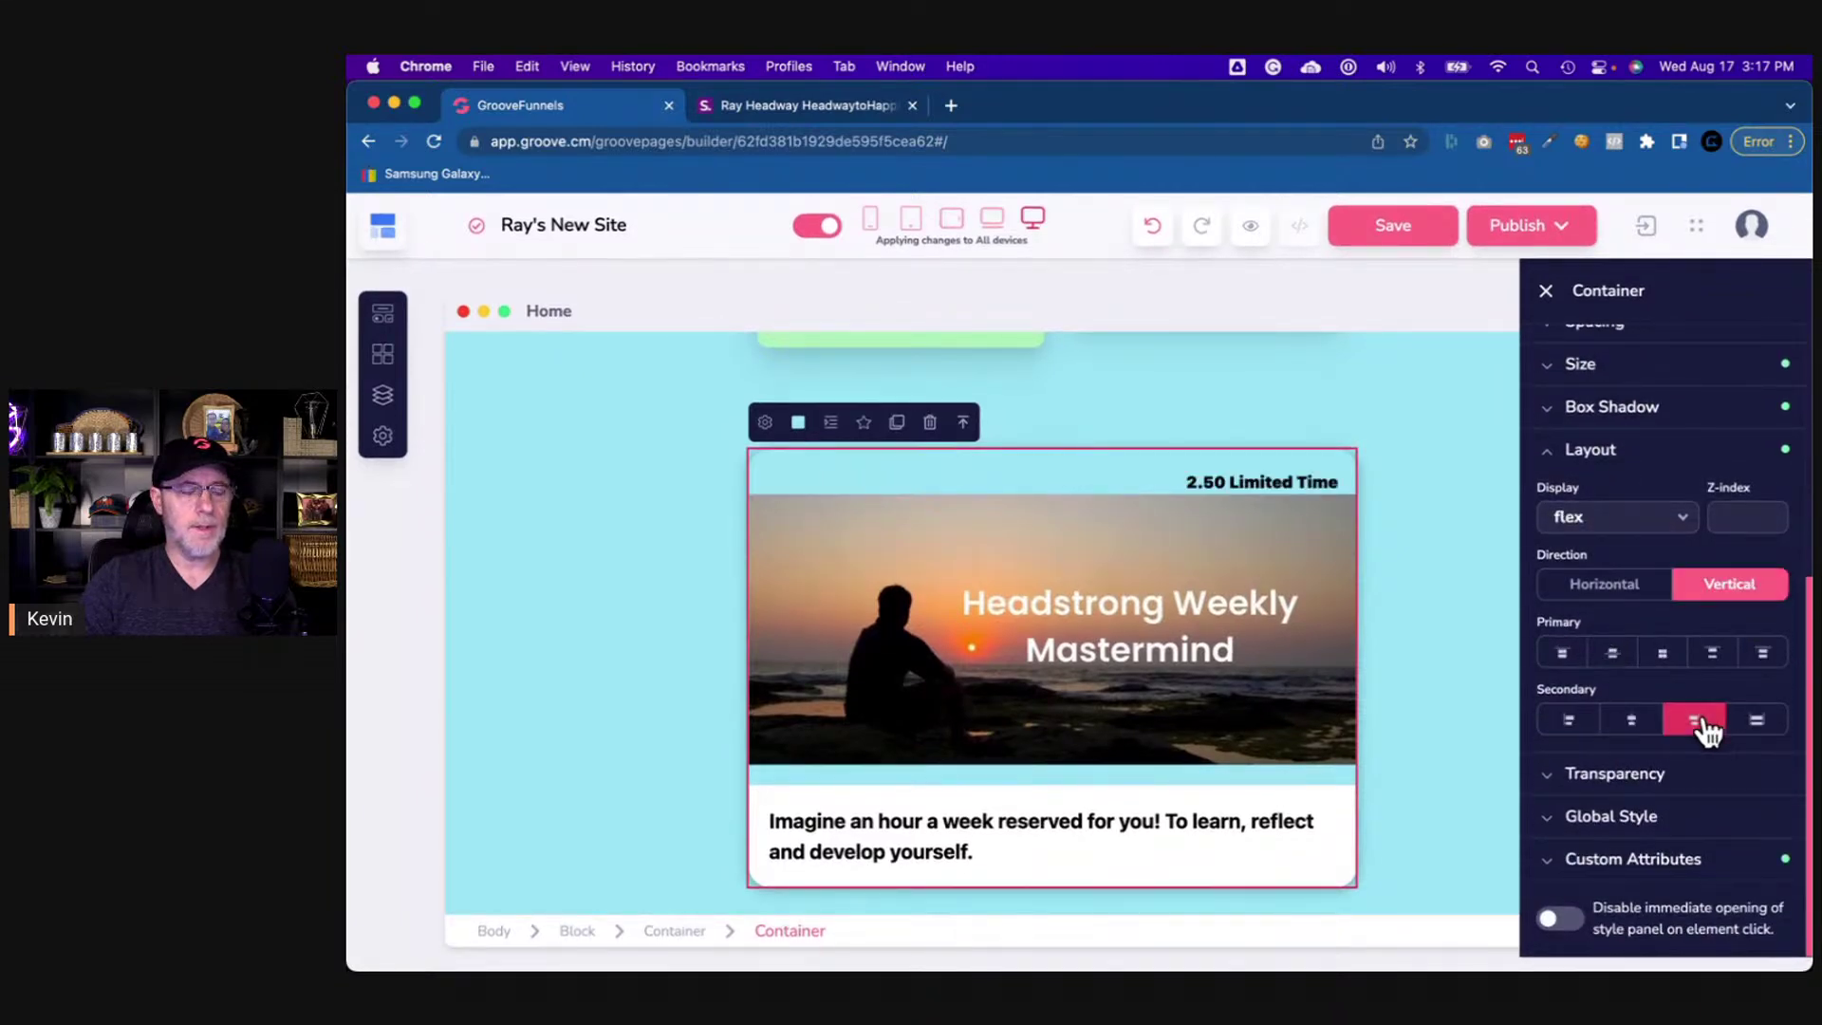
- Select the badge's wrapper container and bring up the shor.by reference page
{"action": "left_click", "coordinate": [1258, 482]}
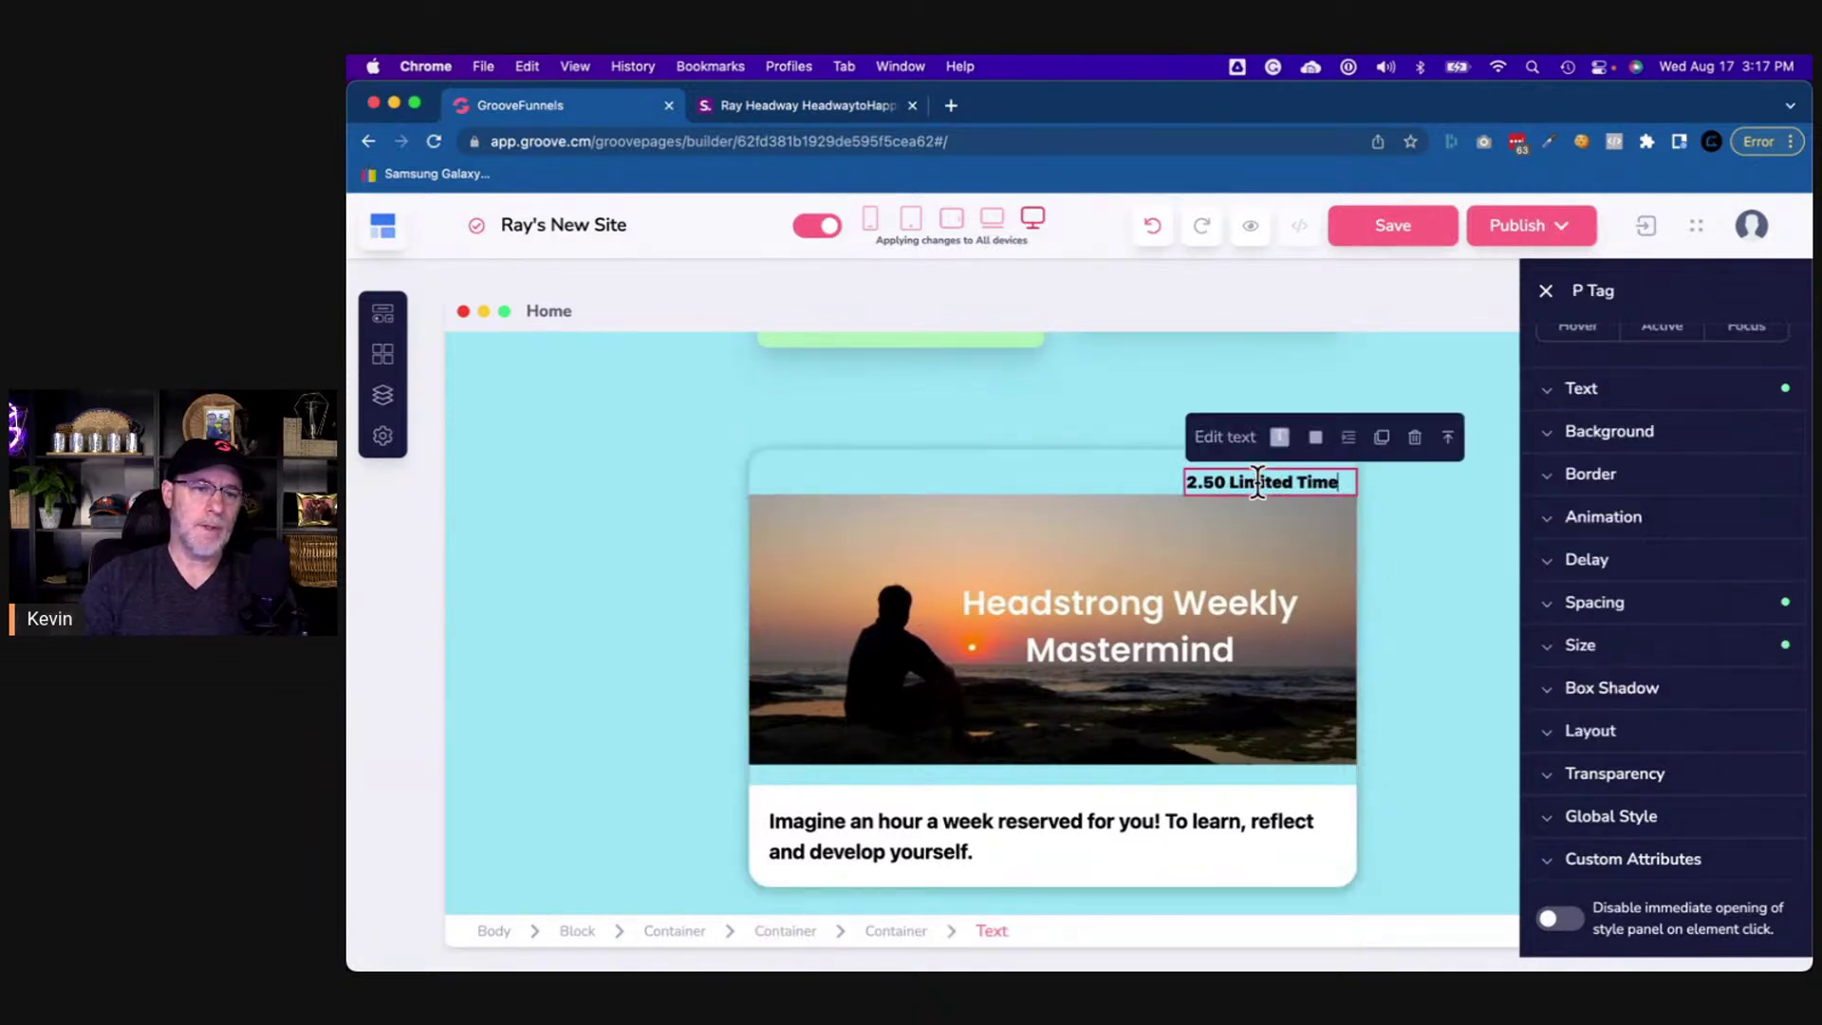
{"action": "left_click", "coordinate": [918, 932]}
{"action": "left_click", "coordinate": [841, 107]}
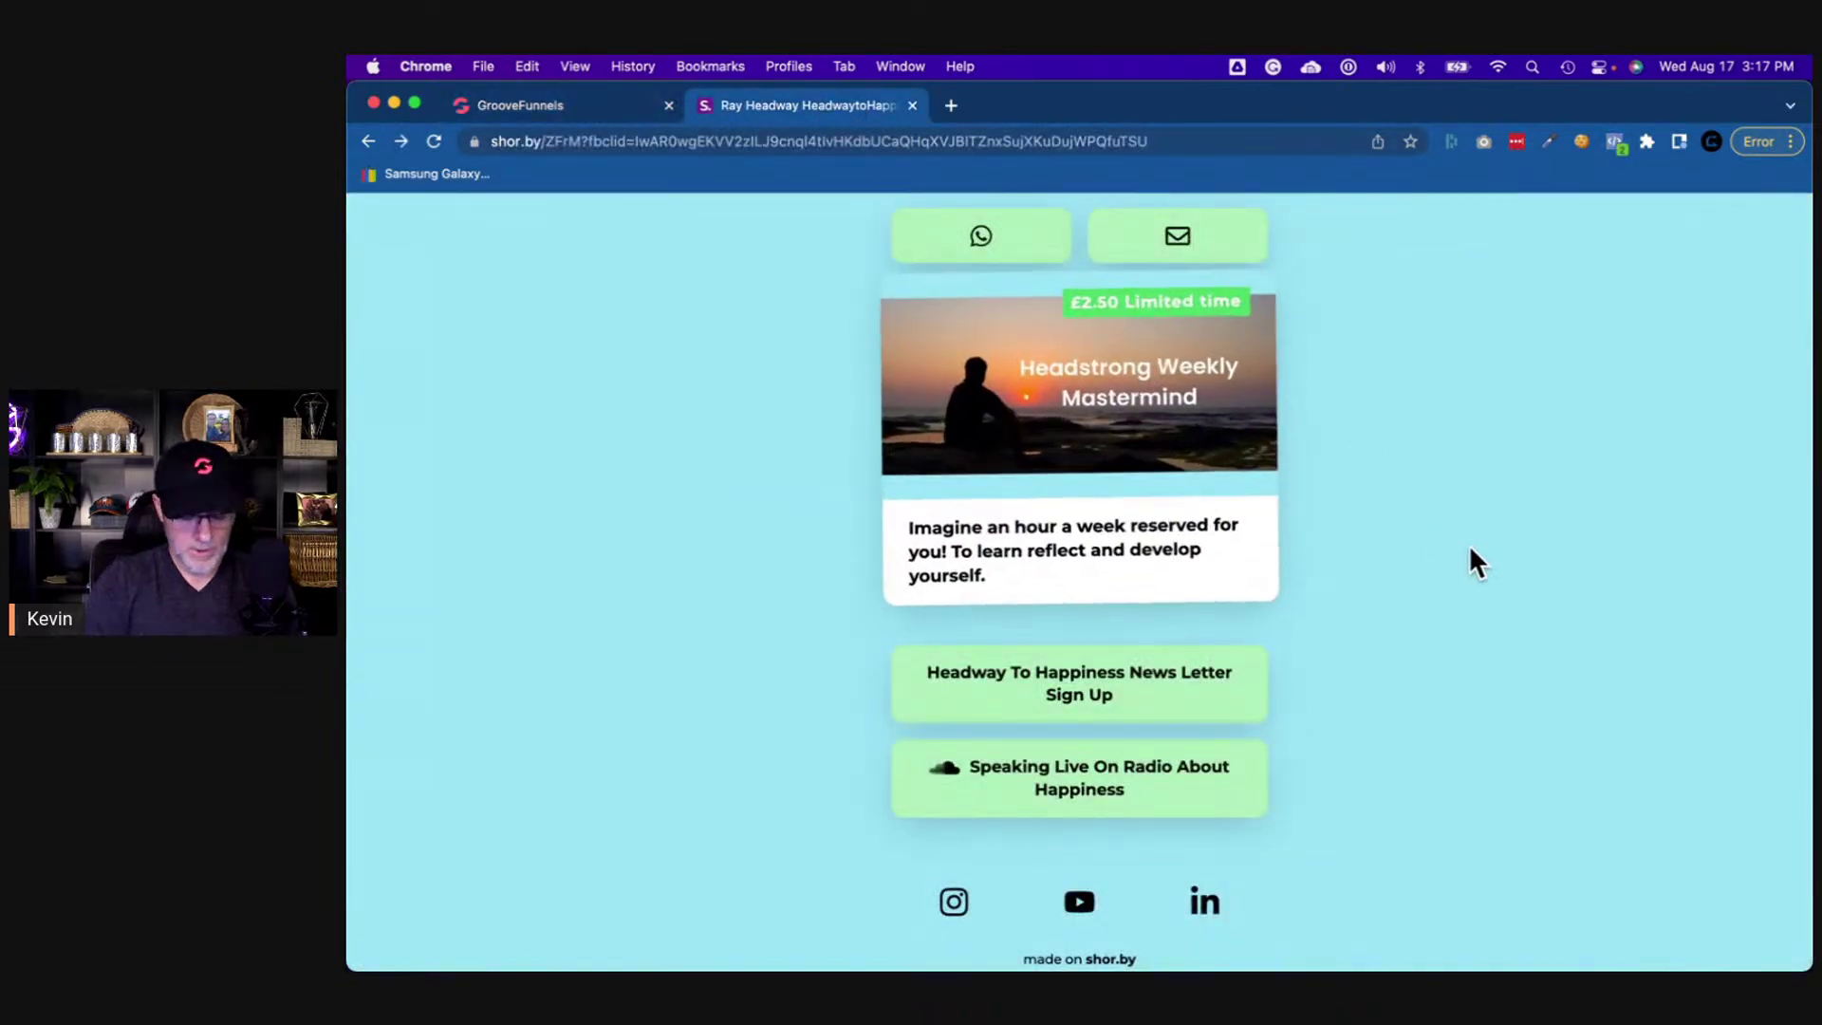
- Launch Color Picker and sample the reference badge's green, selecting hex 4bd964
{"action": "key", "text": "super+space"}
{"action": "type", "text": "color"}
{"action": "key", "text": "Return"}
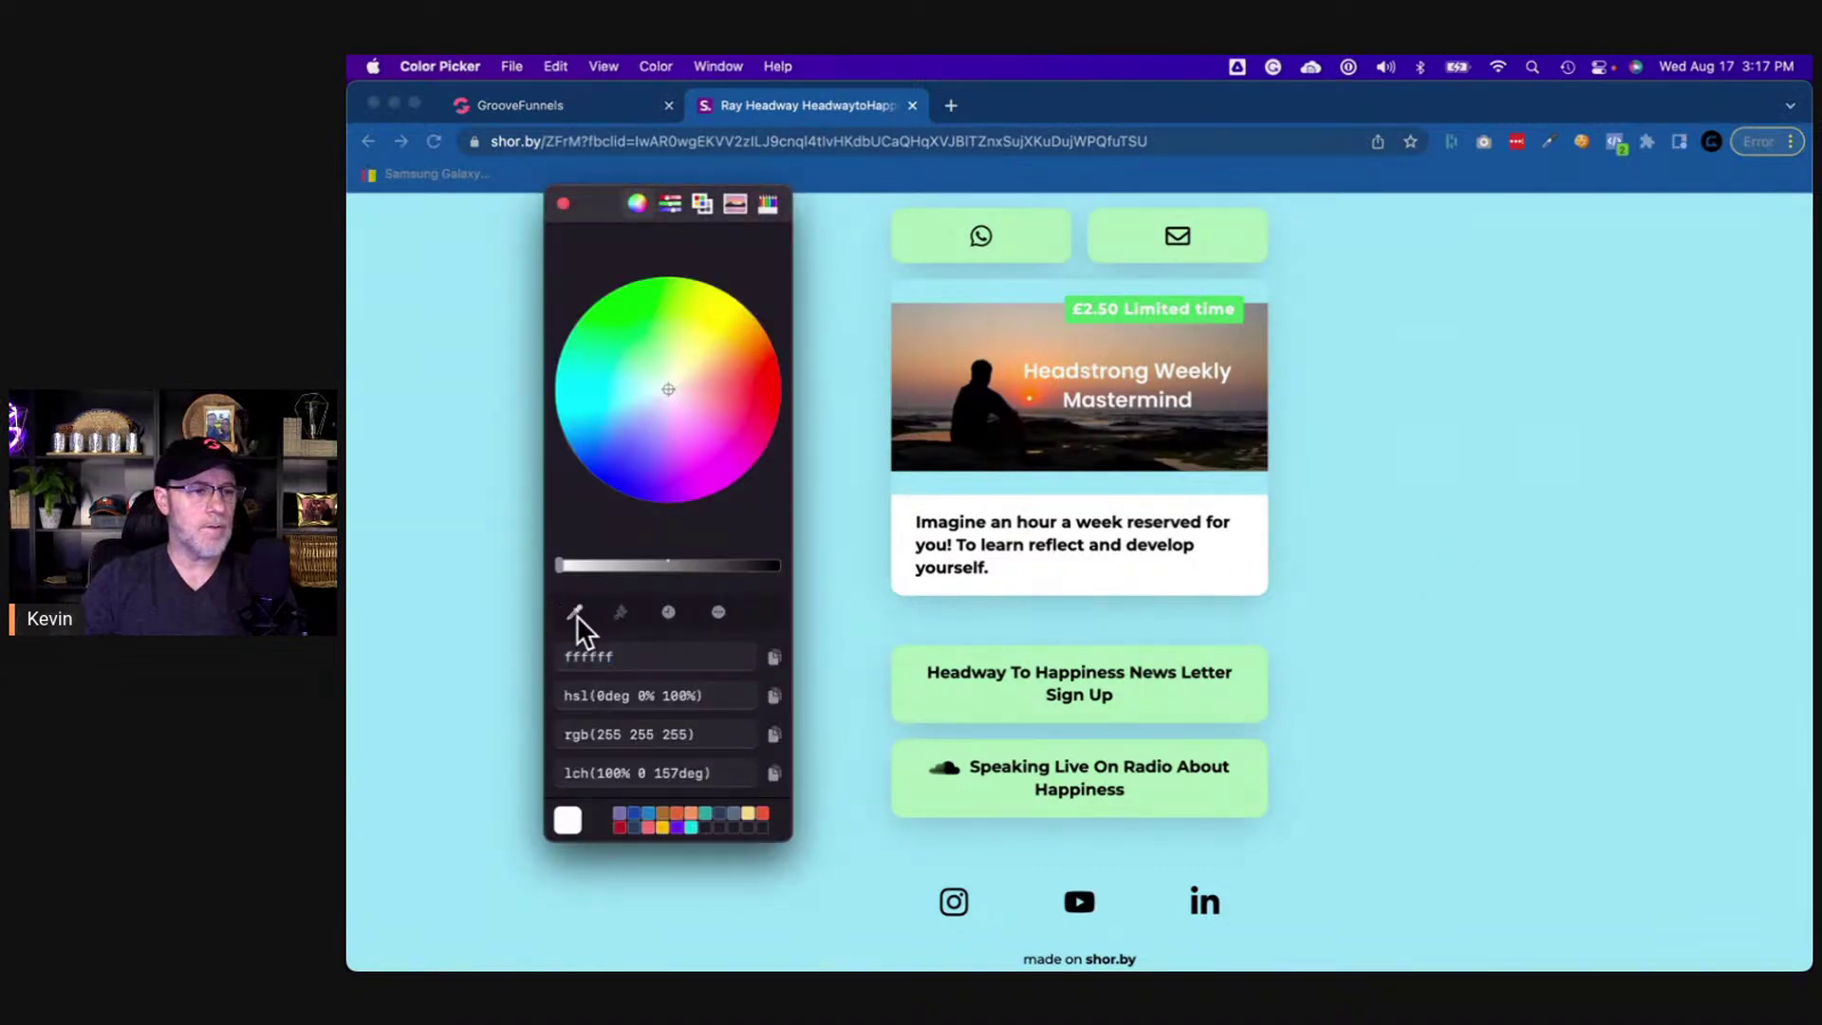
{"action": "left_click", "coordinate": [575, 612]}
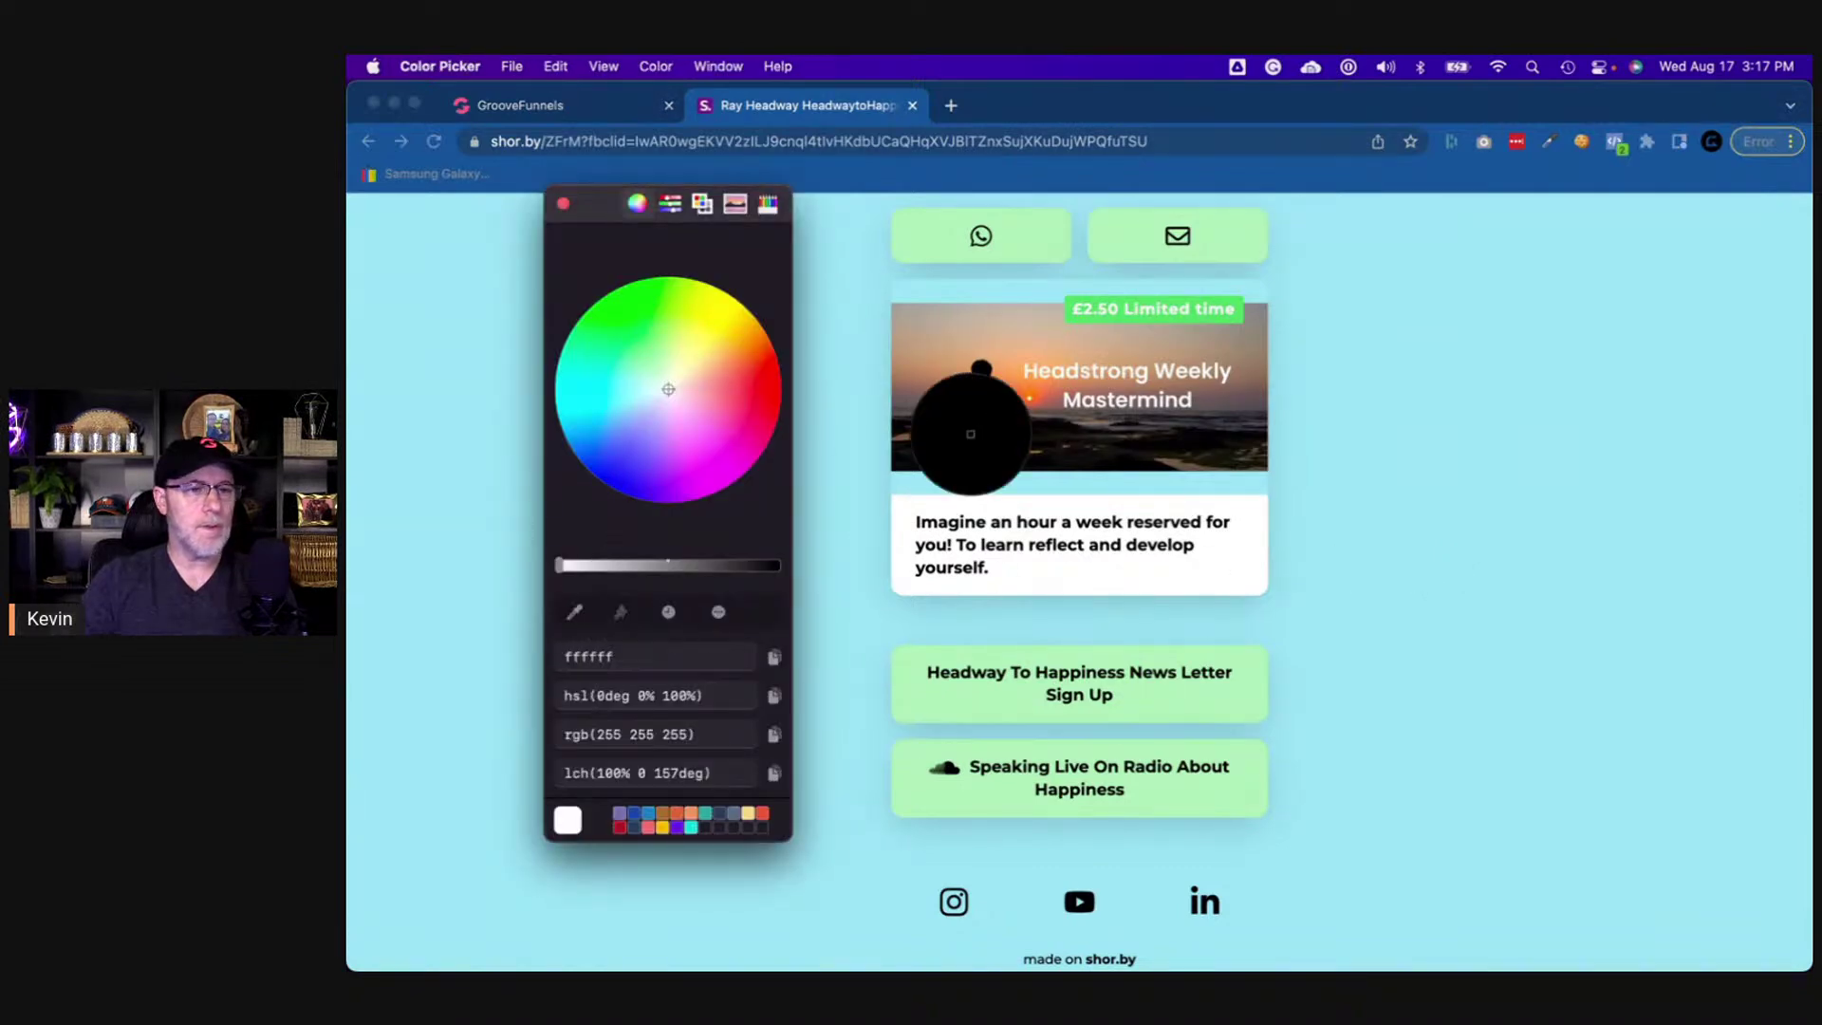
{"action": "left_click", "coordinate": [1137, 318]}
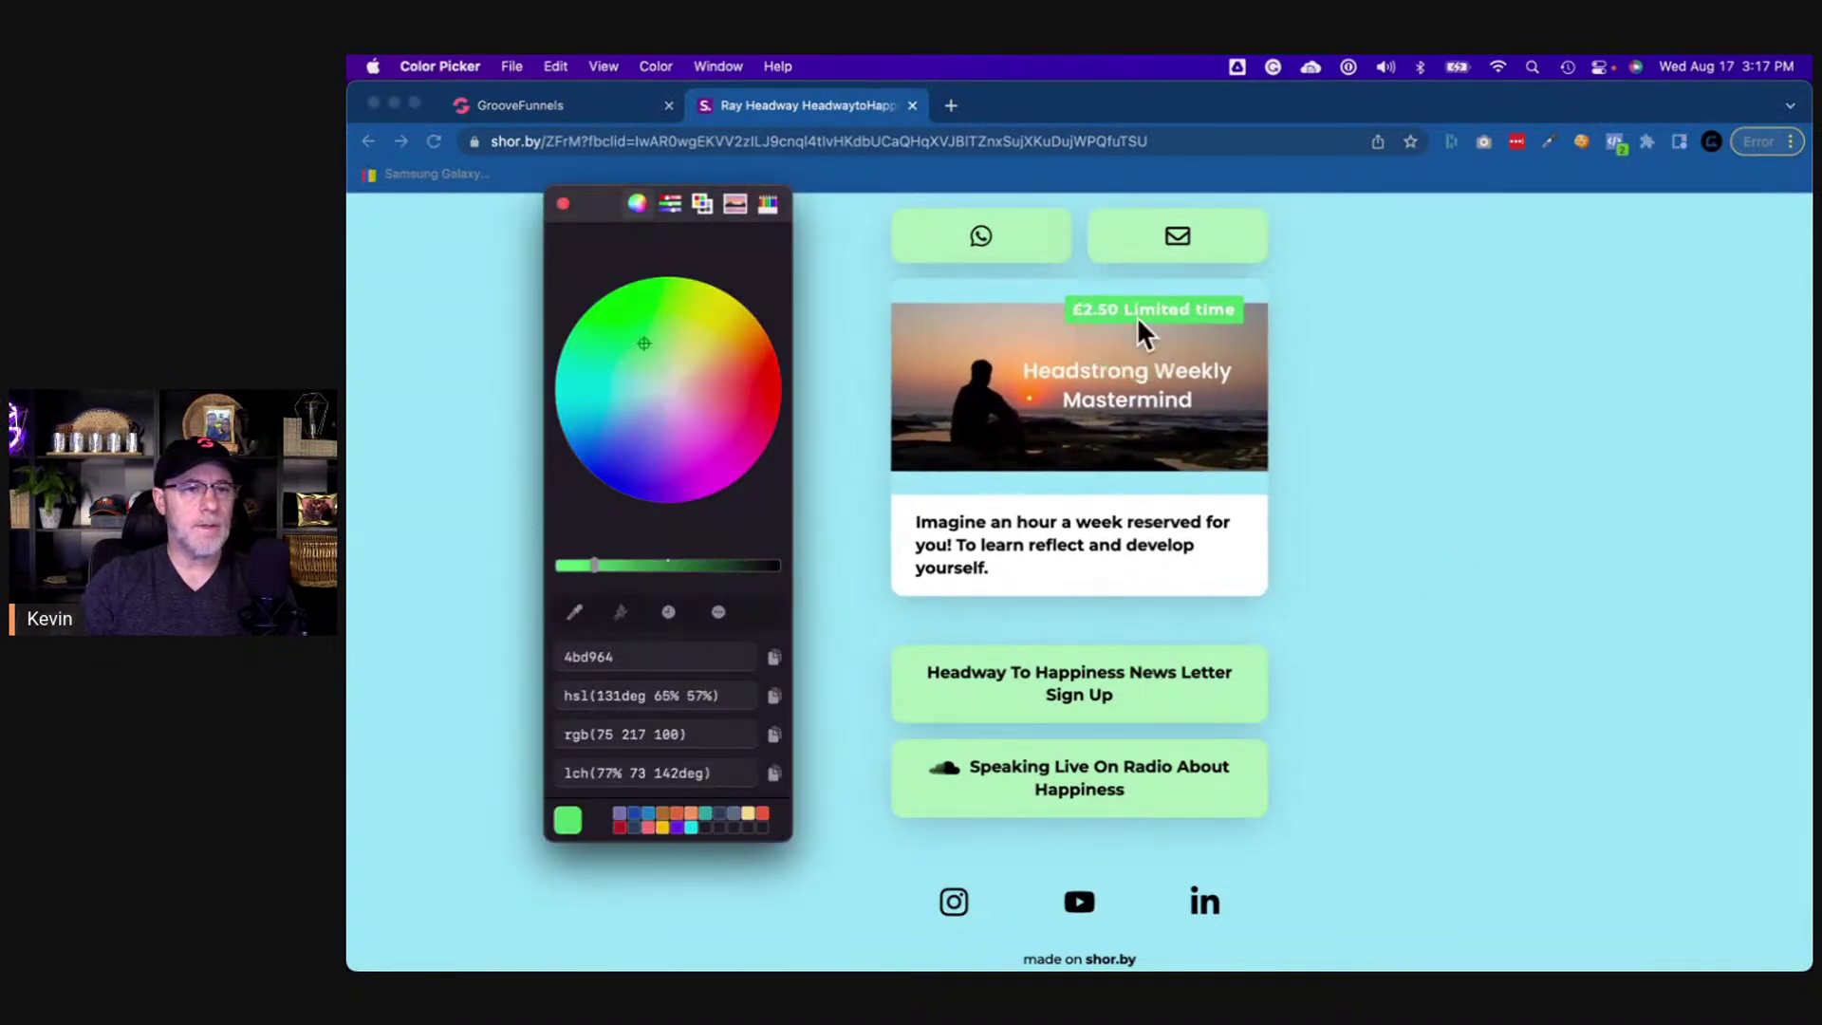
{"action": "double_click", "coordinate": [606, 654]}
{"action": "key", "text": "super+c"}
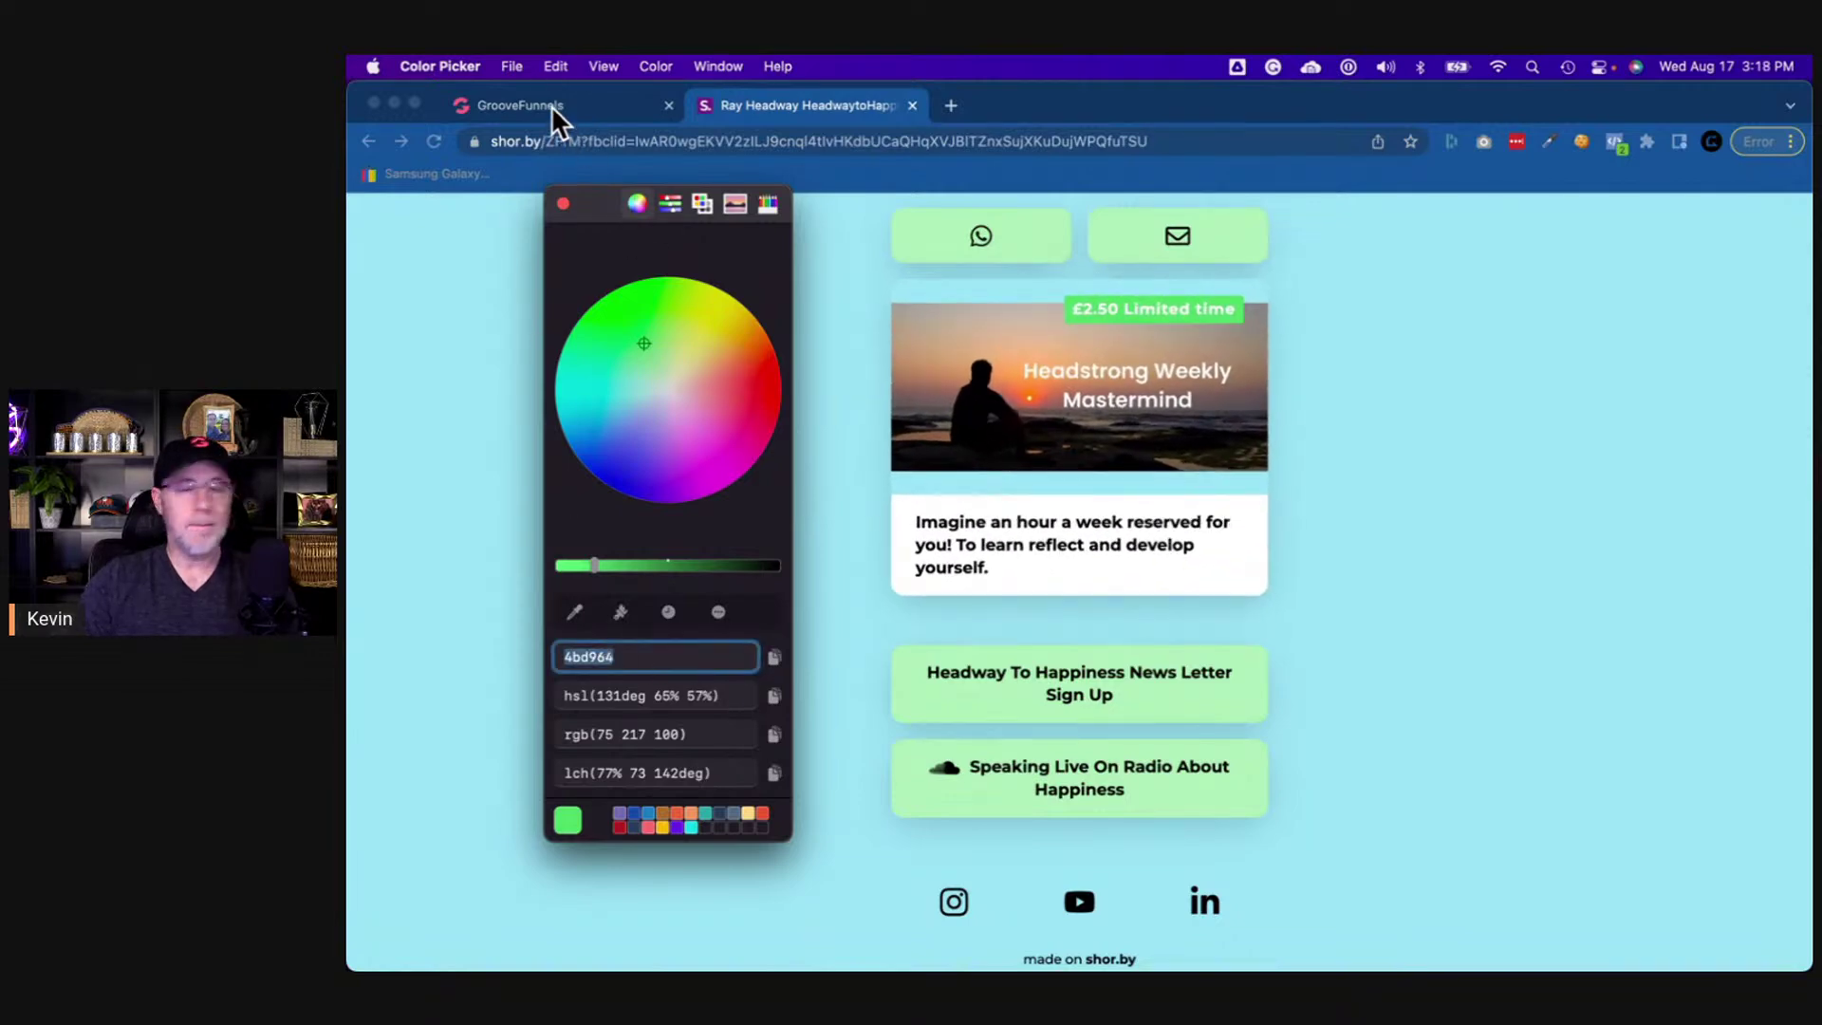
- Set the badge container's background colour to hex #4bd964
{"action": "left_click", "coordinate": [550, 106]}
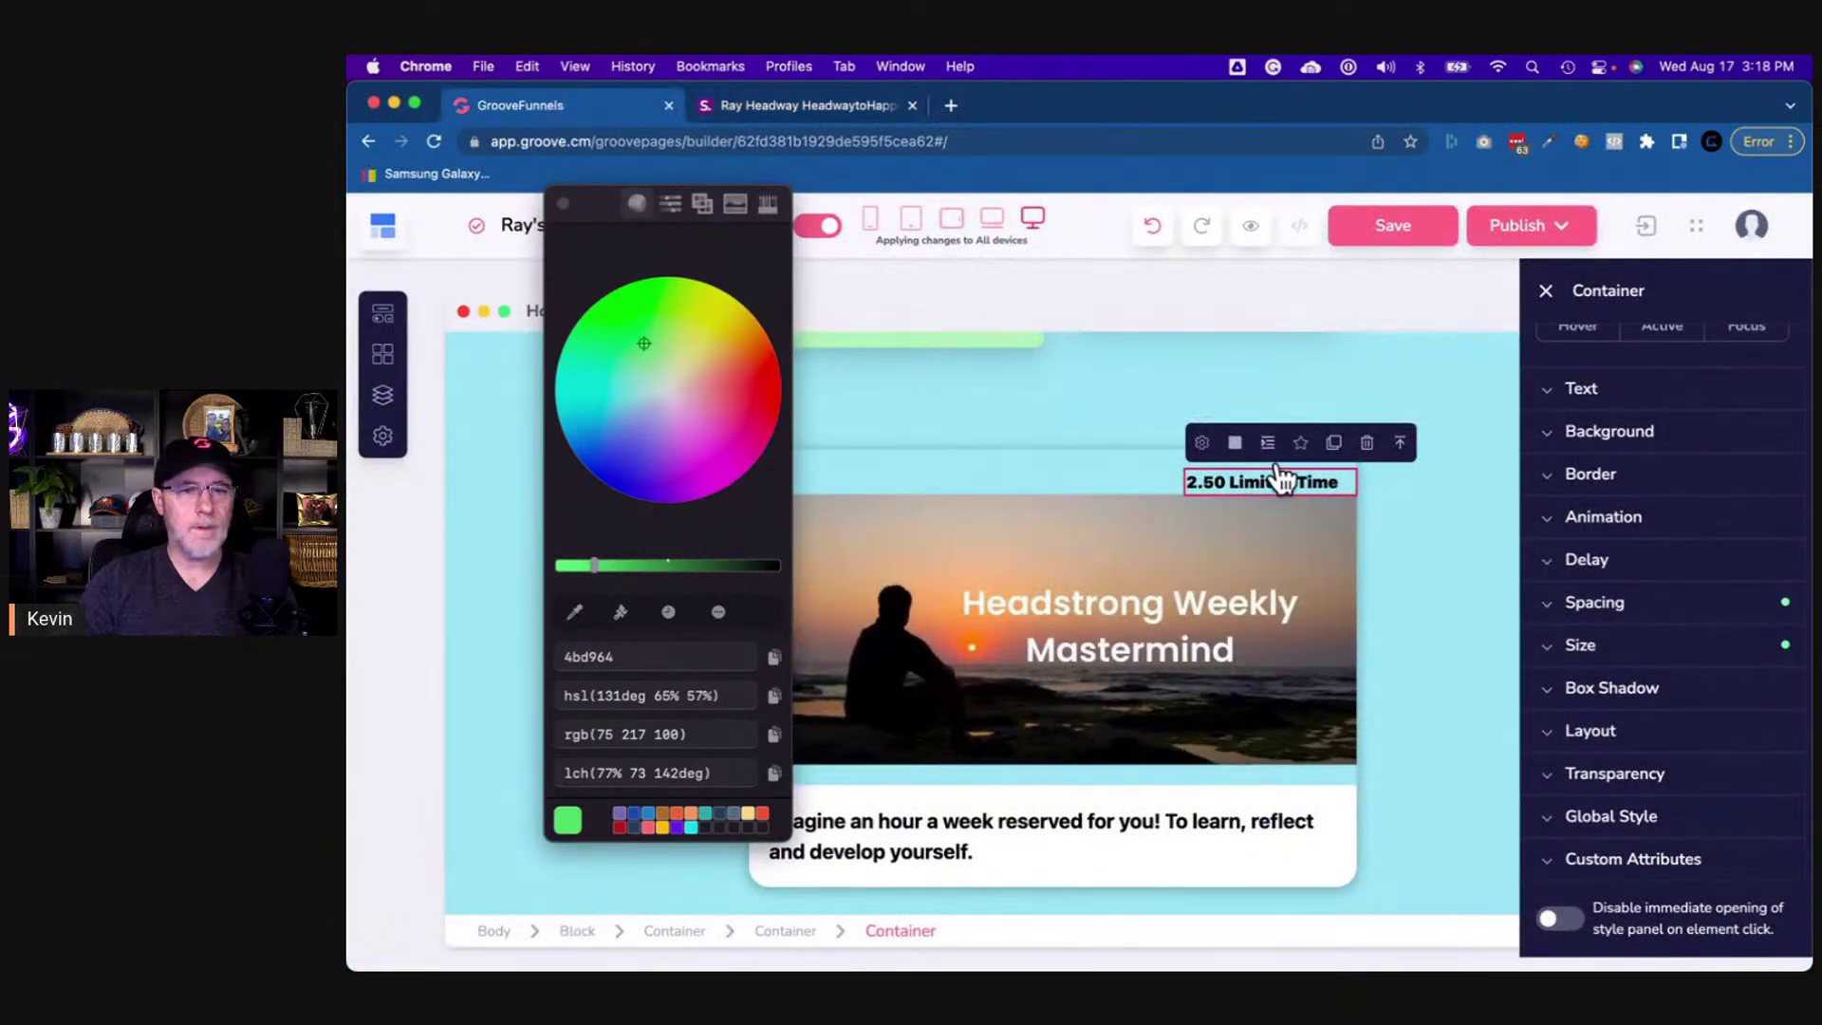
{"action": "left_click", "coordinate": [1616, 441]}
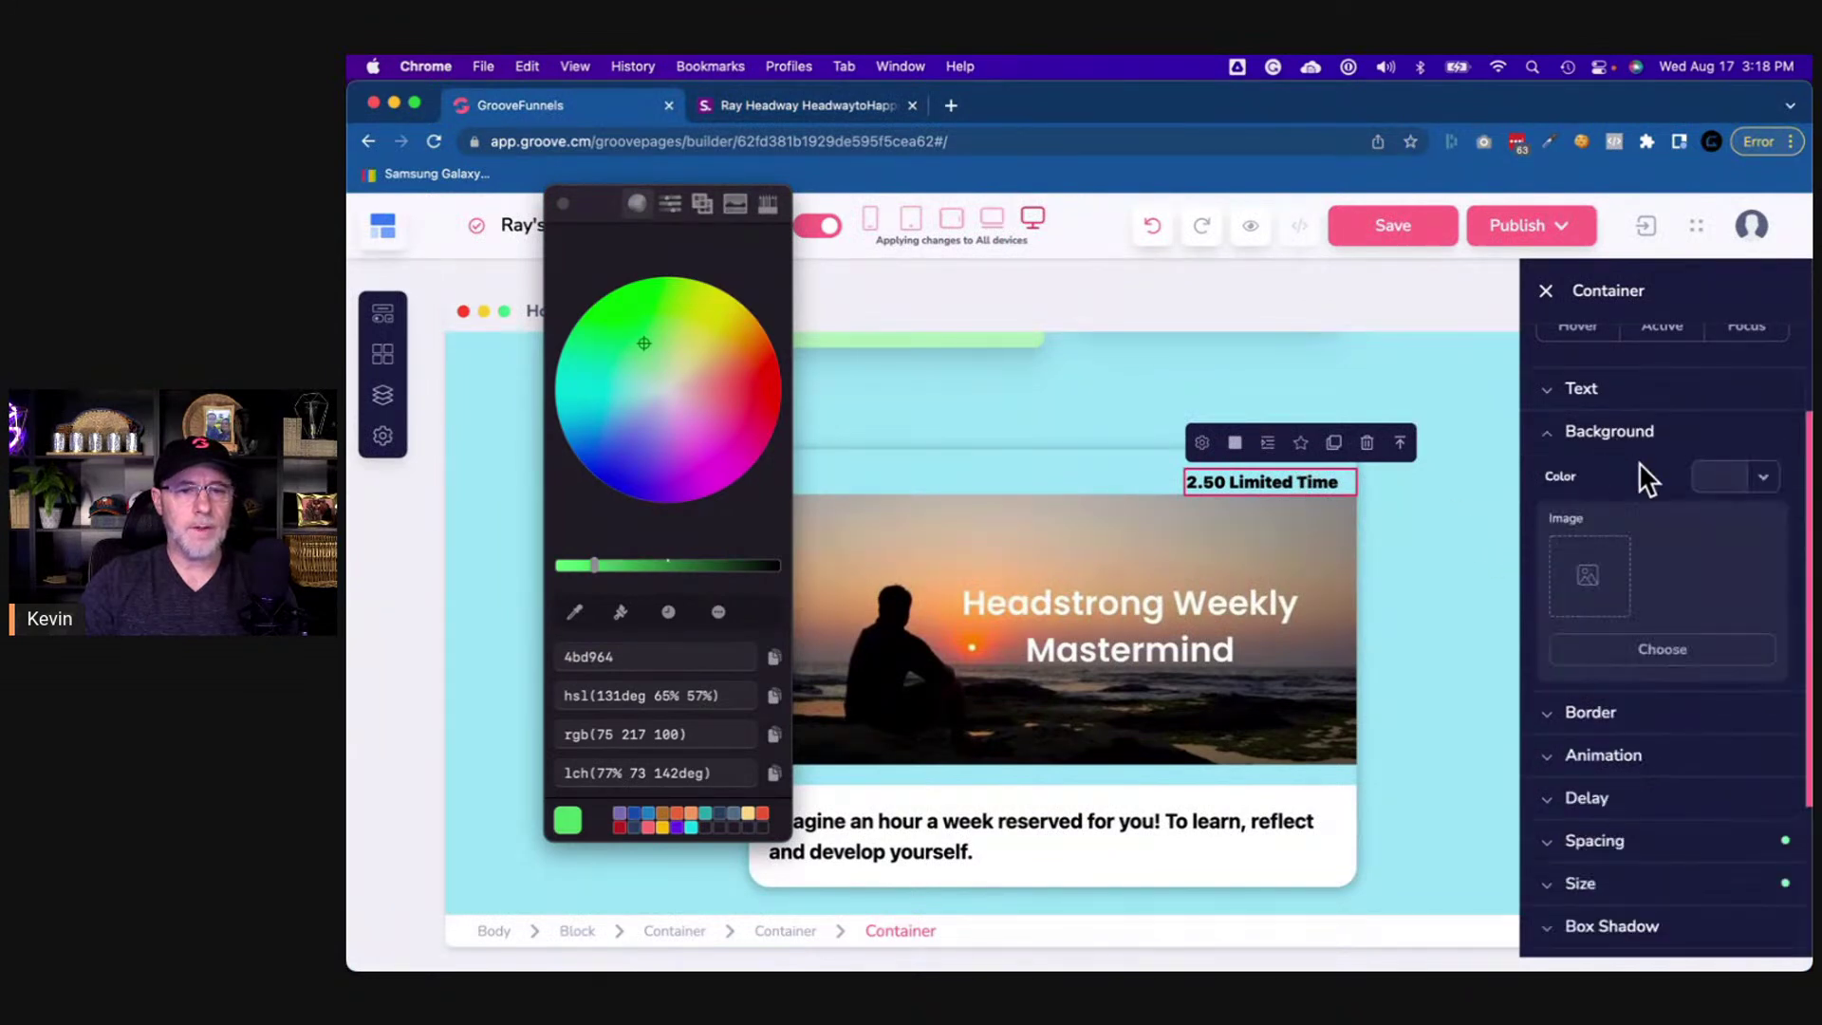
{"action": "left_click", "coordinate": [1756, 485]}
{"action": "scroll", "coordinate": [1707, 772], "scroll_direction": "down", "scroll_amount": 3}
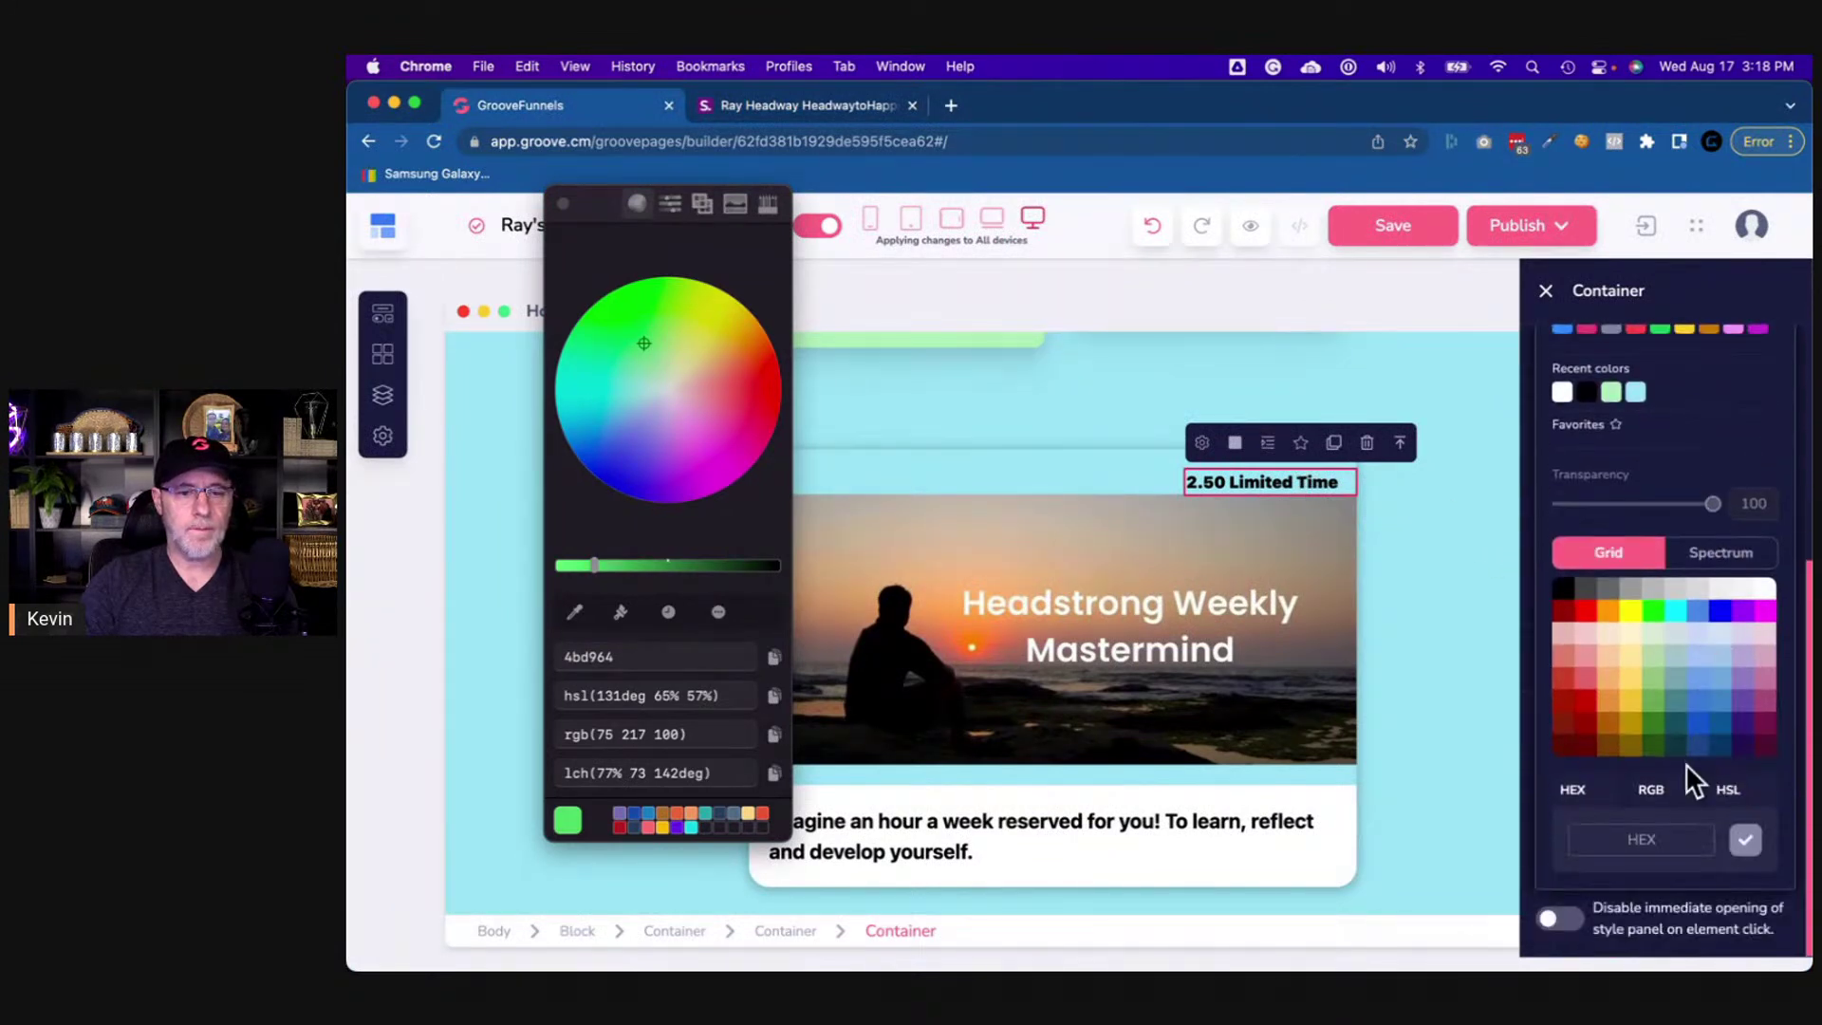
{"action": "left_click", "coordinate": [1654, 842]}
{"action": "key", "text": "super+v"}
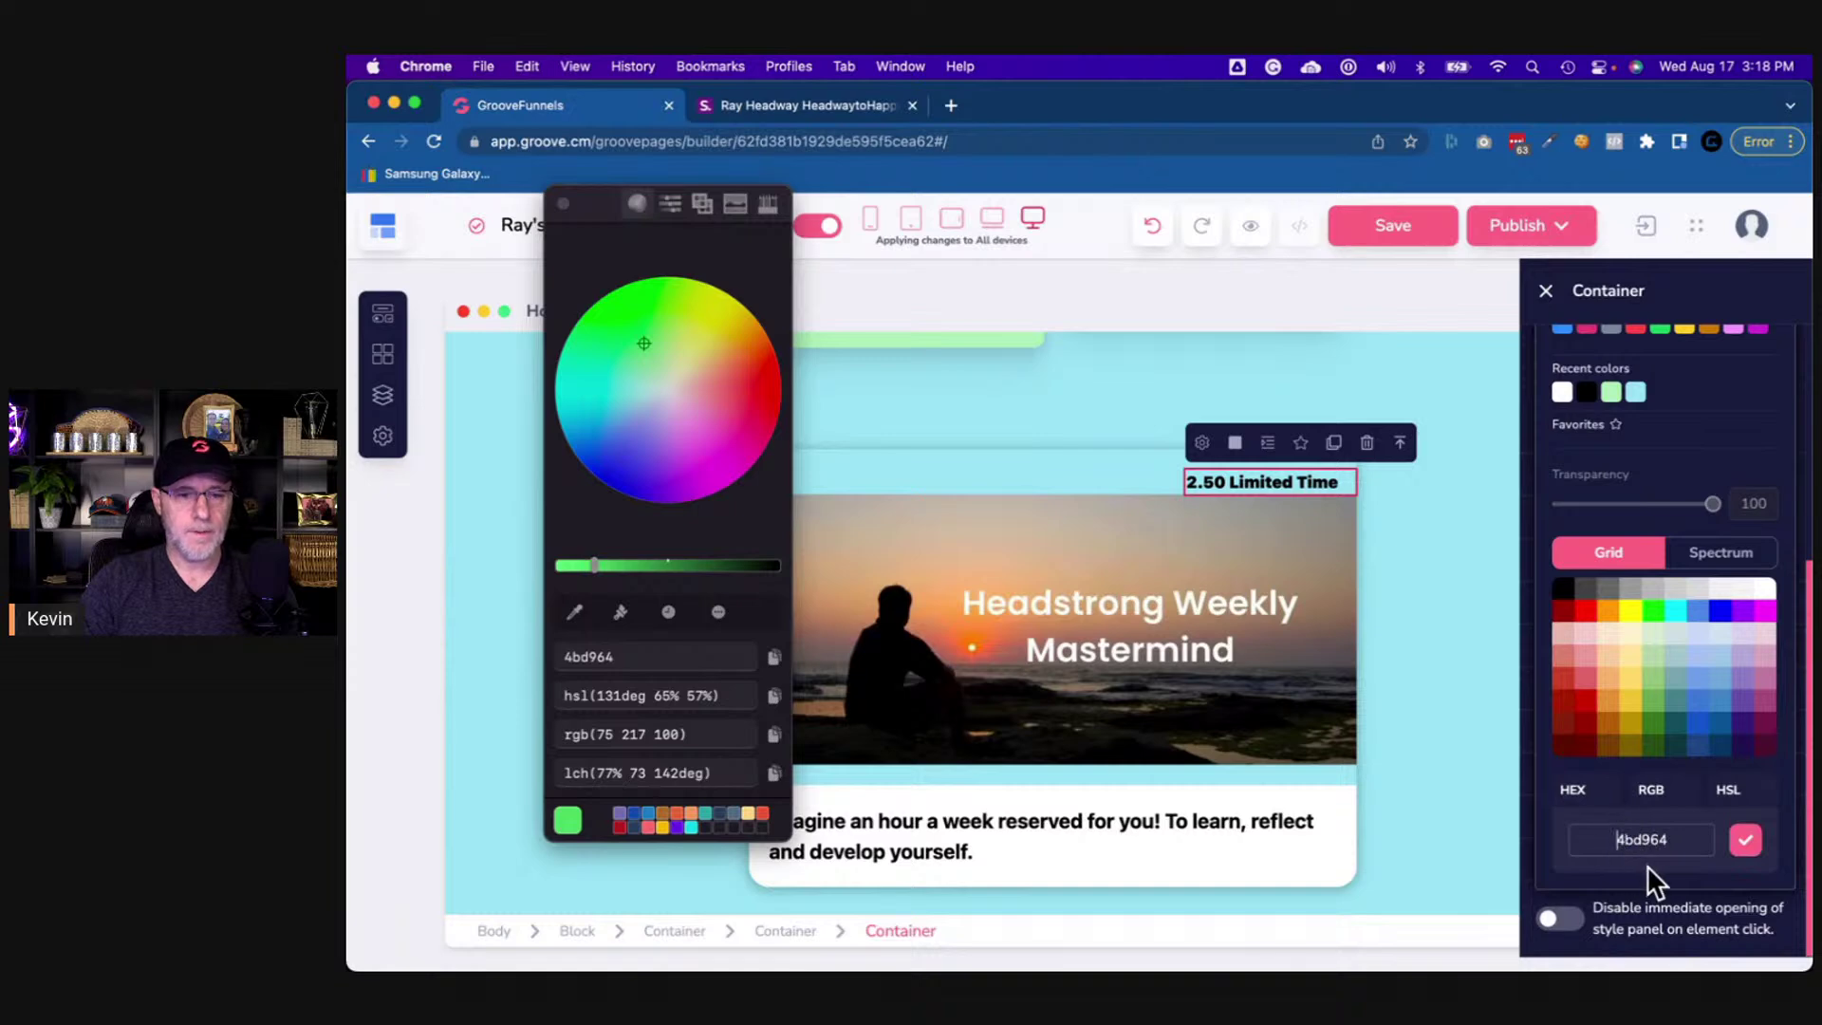
{"action": "type", "text": "#"}
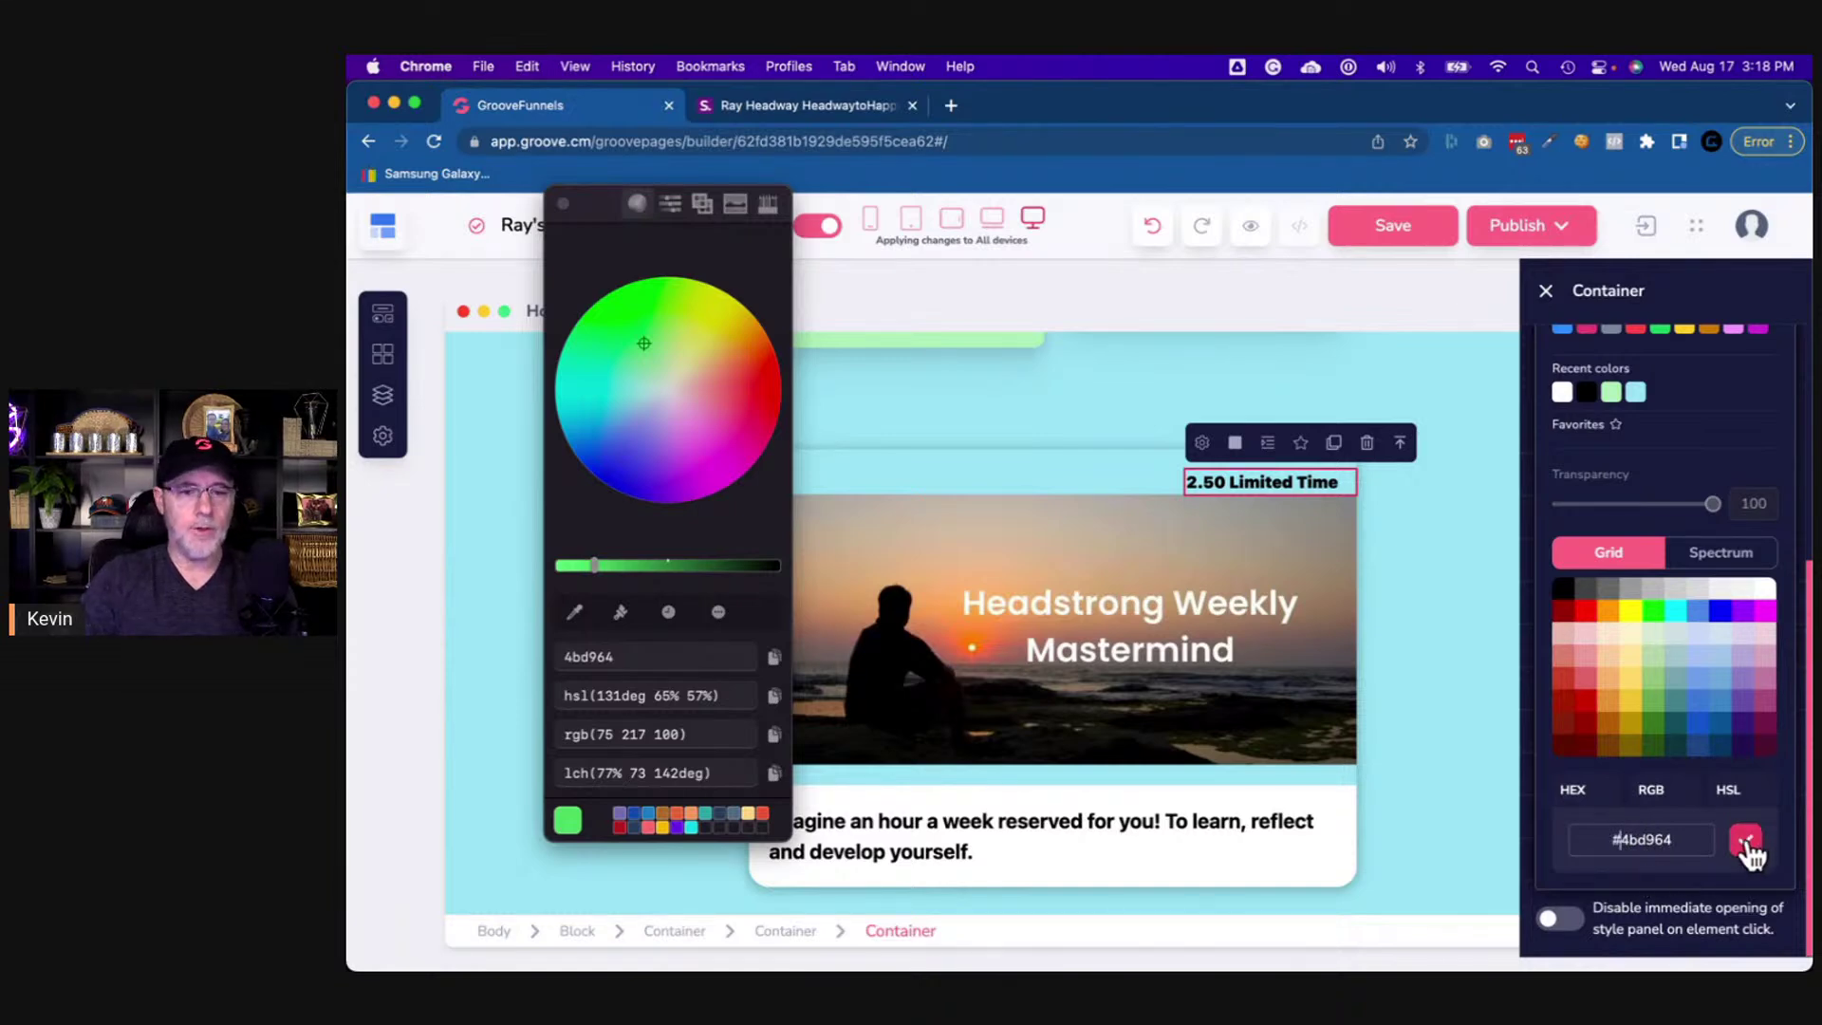
{"action": "left_click", "coordinate": [1745, 842]}
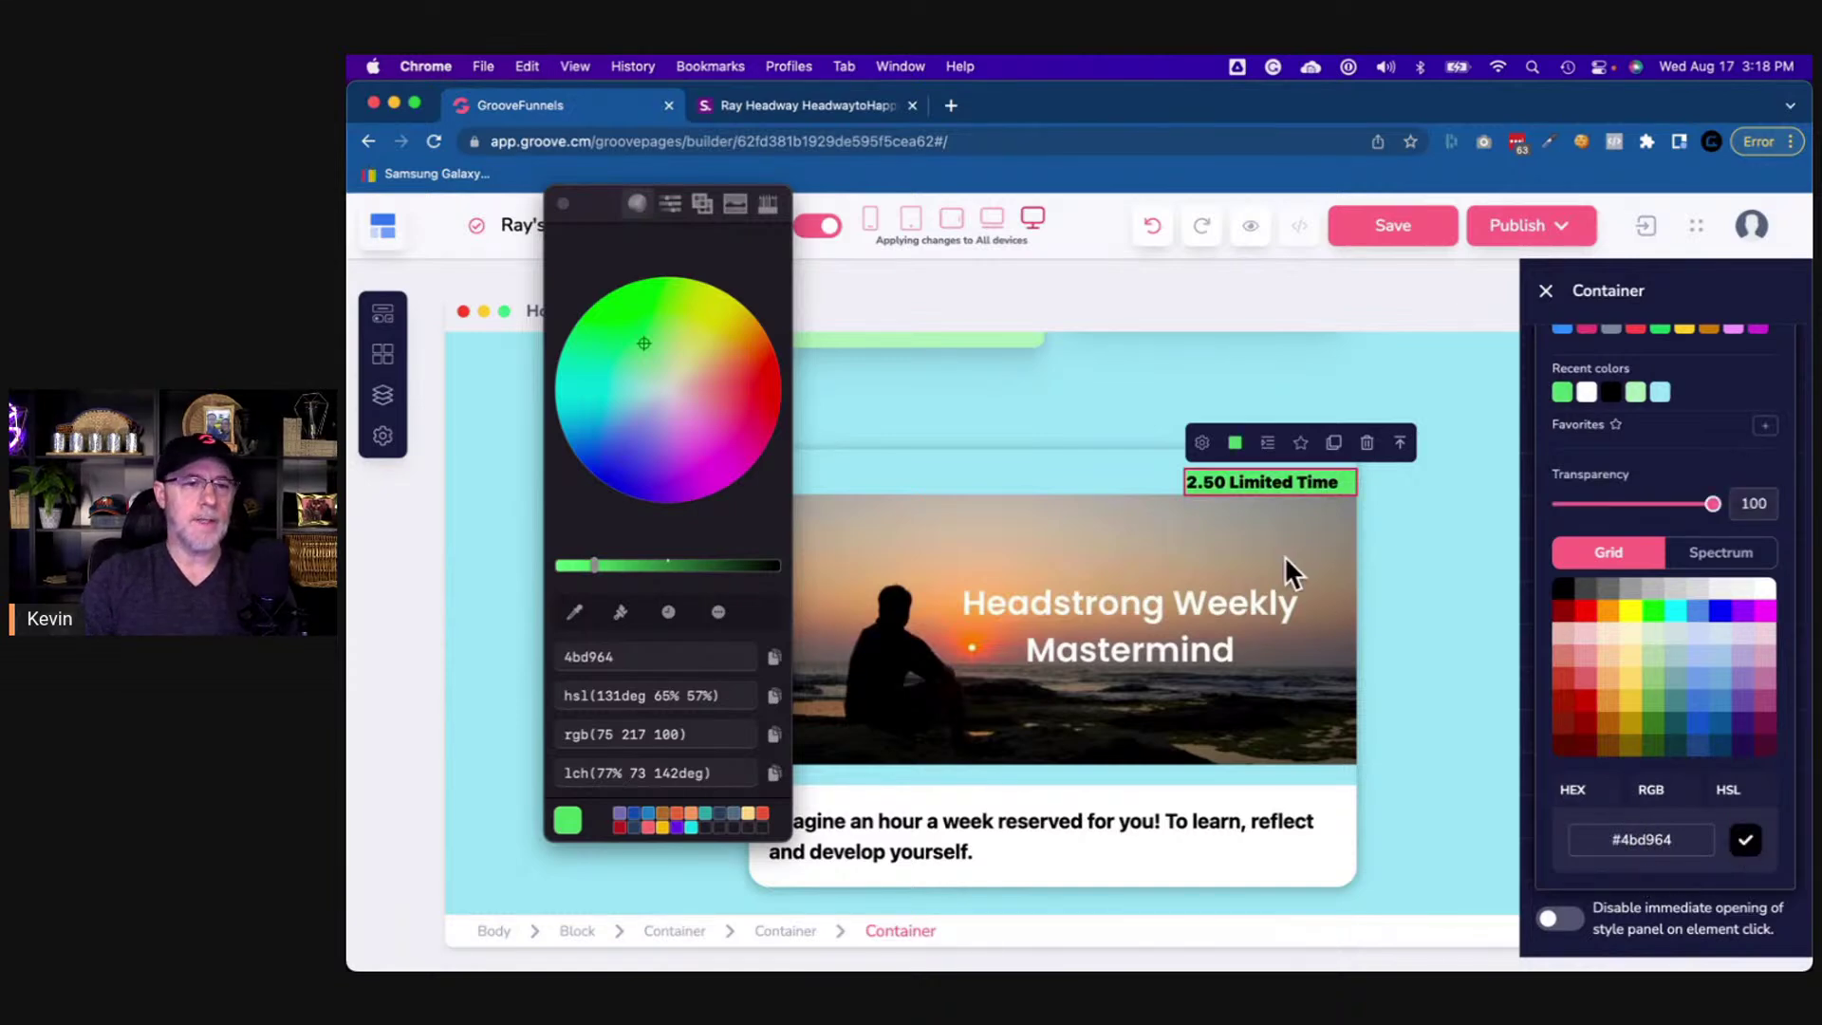
- Close Color Picker, compare with the shor.by badge, and reselect the green badge's wrapper
{"action": "left_click", "coordinate": [1351, 486]}
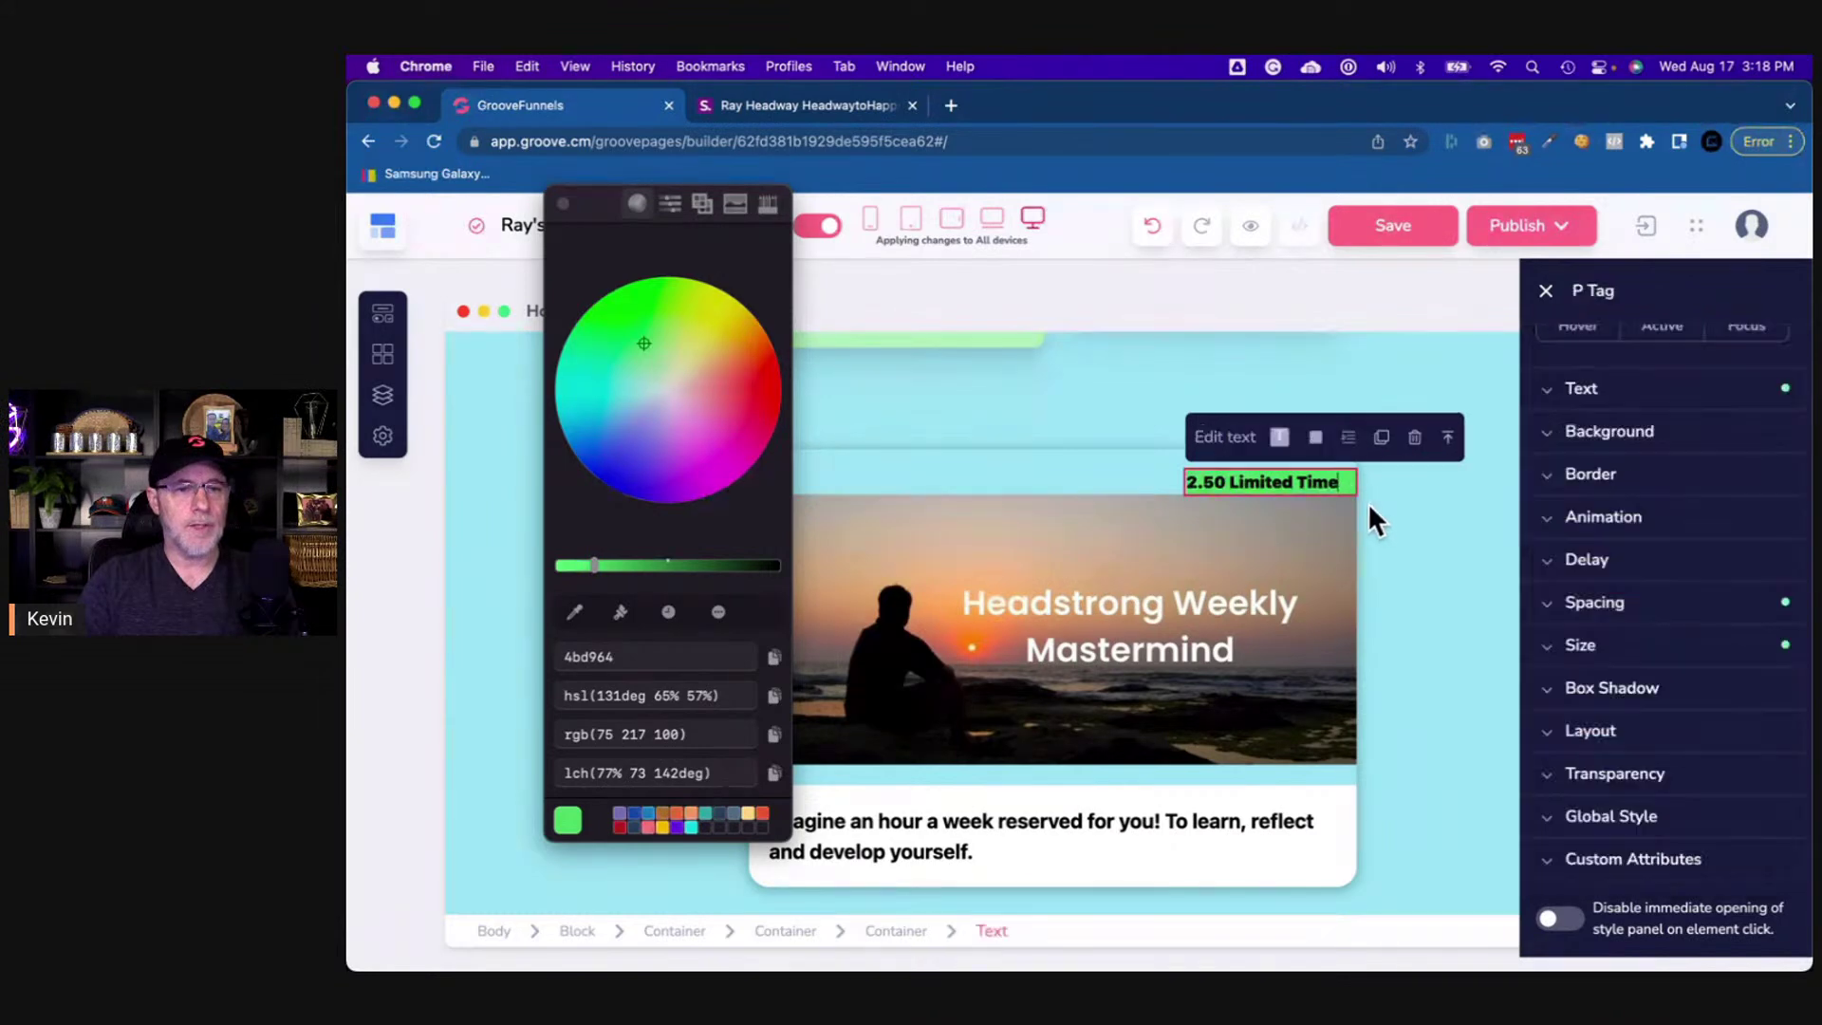
{"action": "left_click", "coordinate": [1118, 470]}
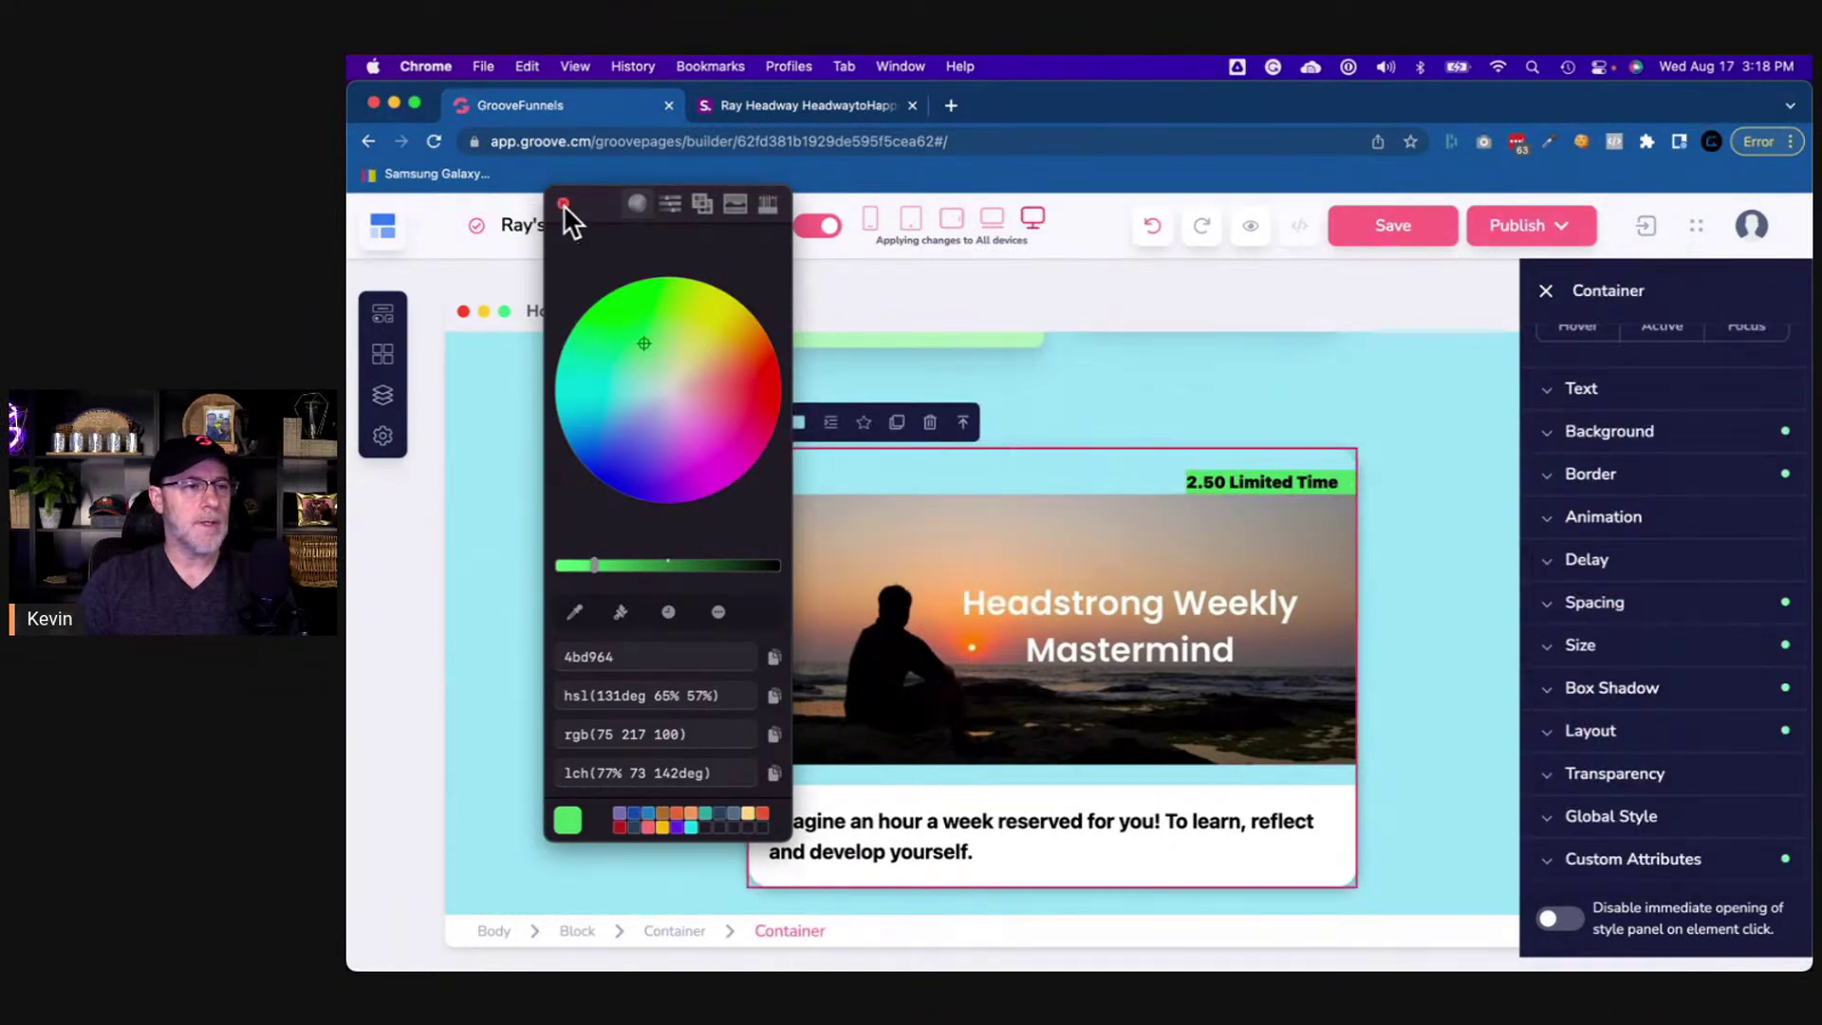
{"action": "left_click", "coordinate": [563, 203]}
{"action": "left_click", "coordinate": [1343, 482]}
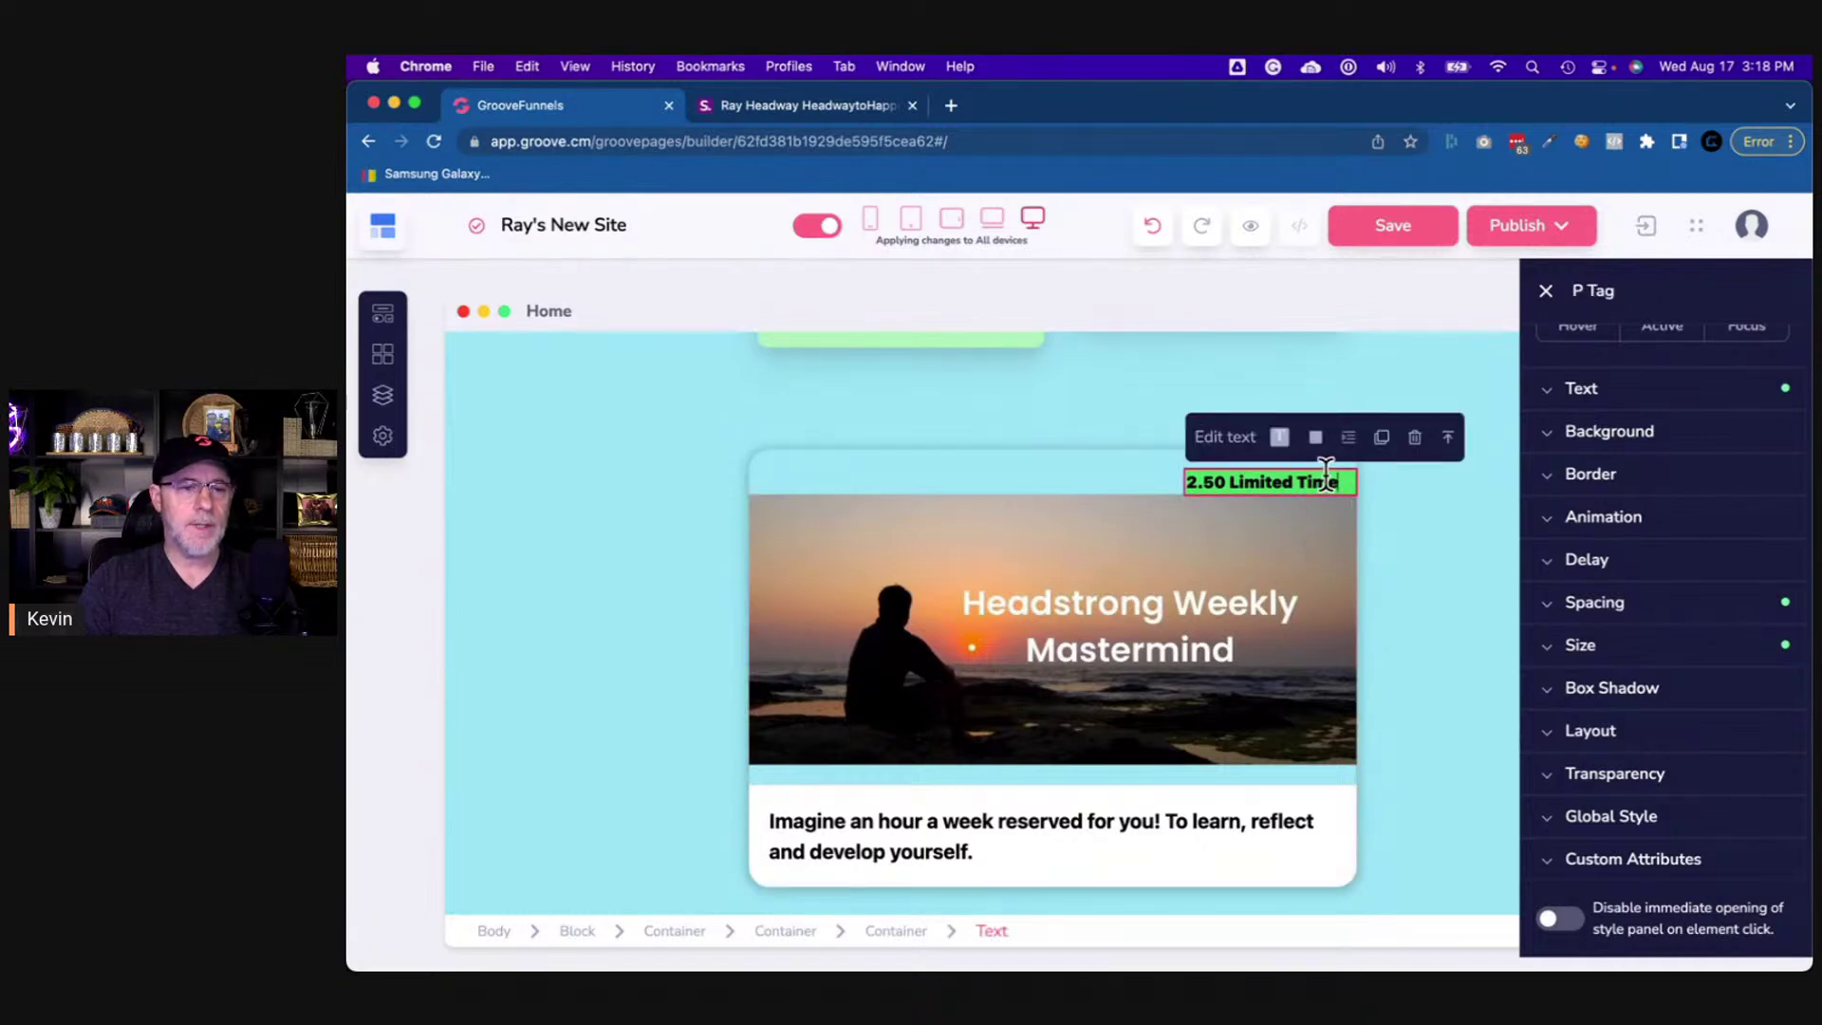
{"action": "left_click", "coordinate": [841, 105]}
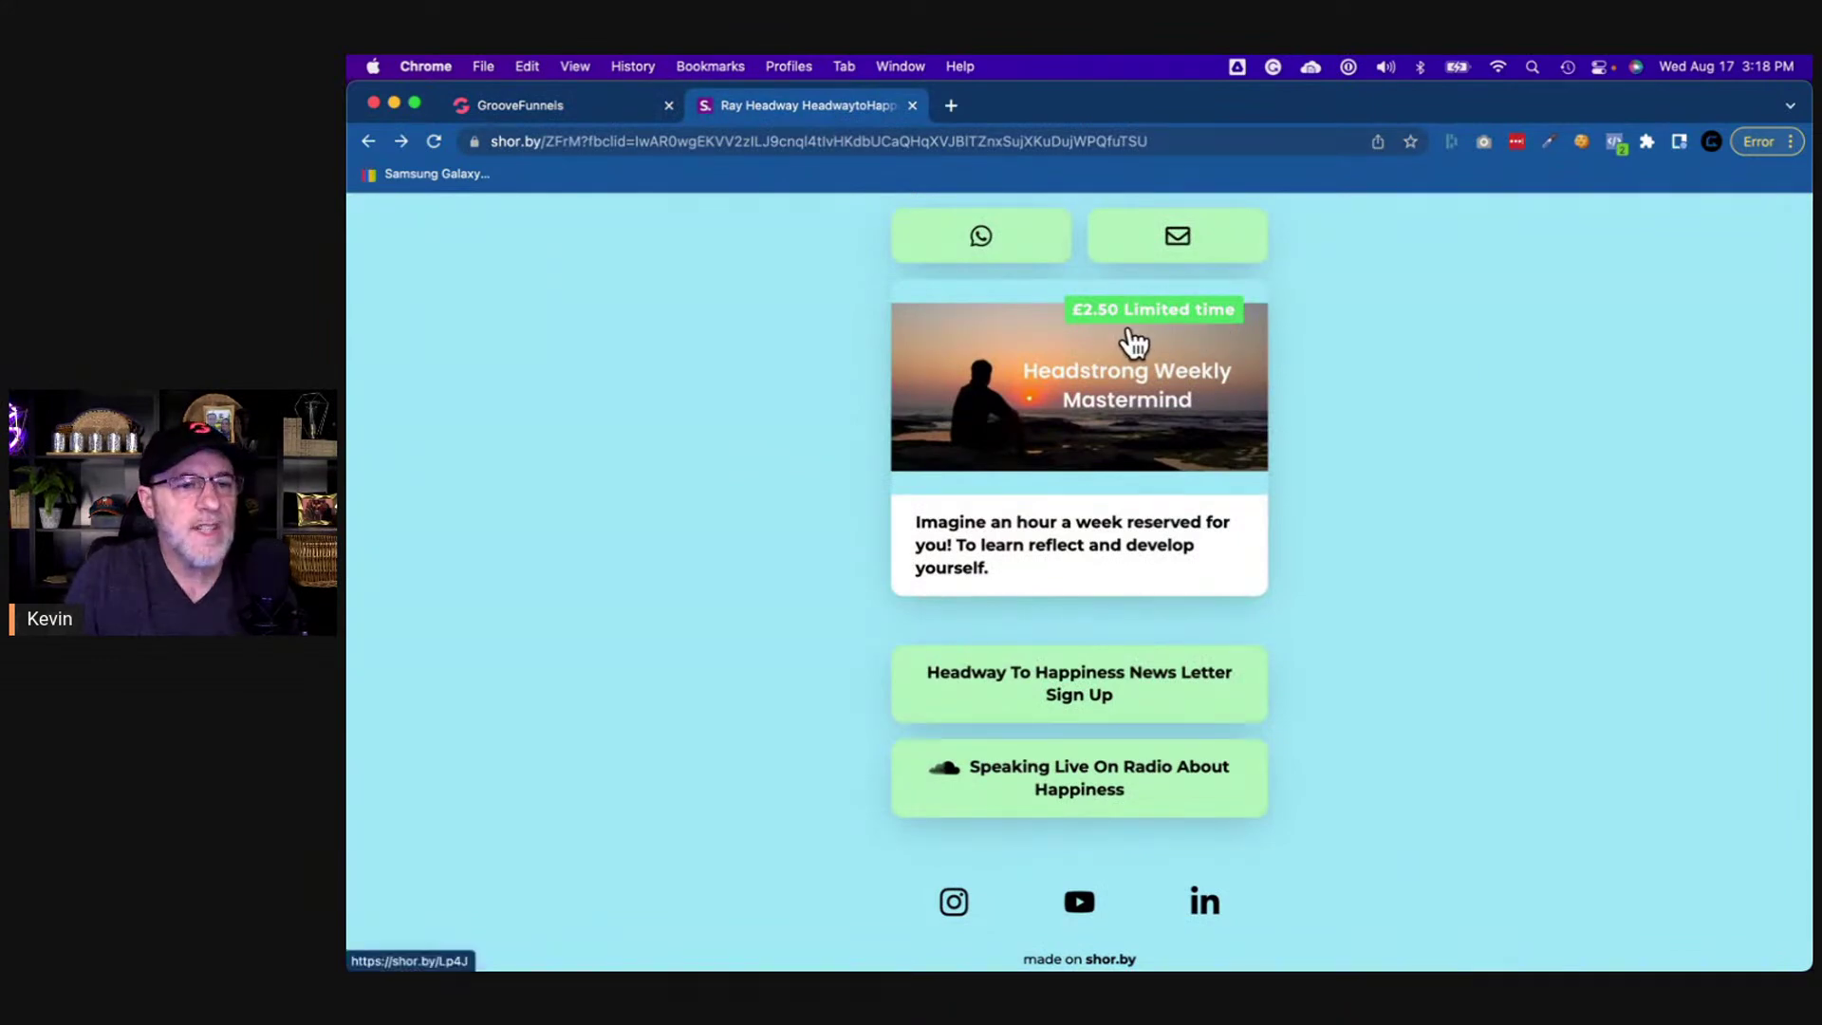
{"action": "left_click", "coordinate": [546, 107]}
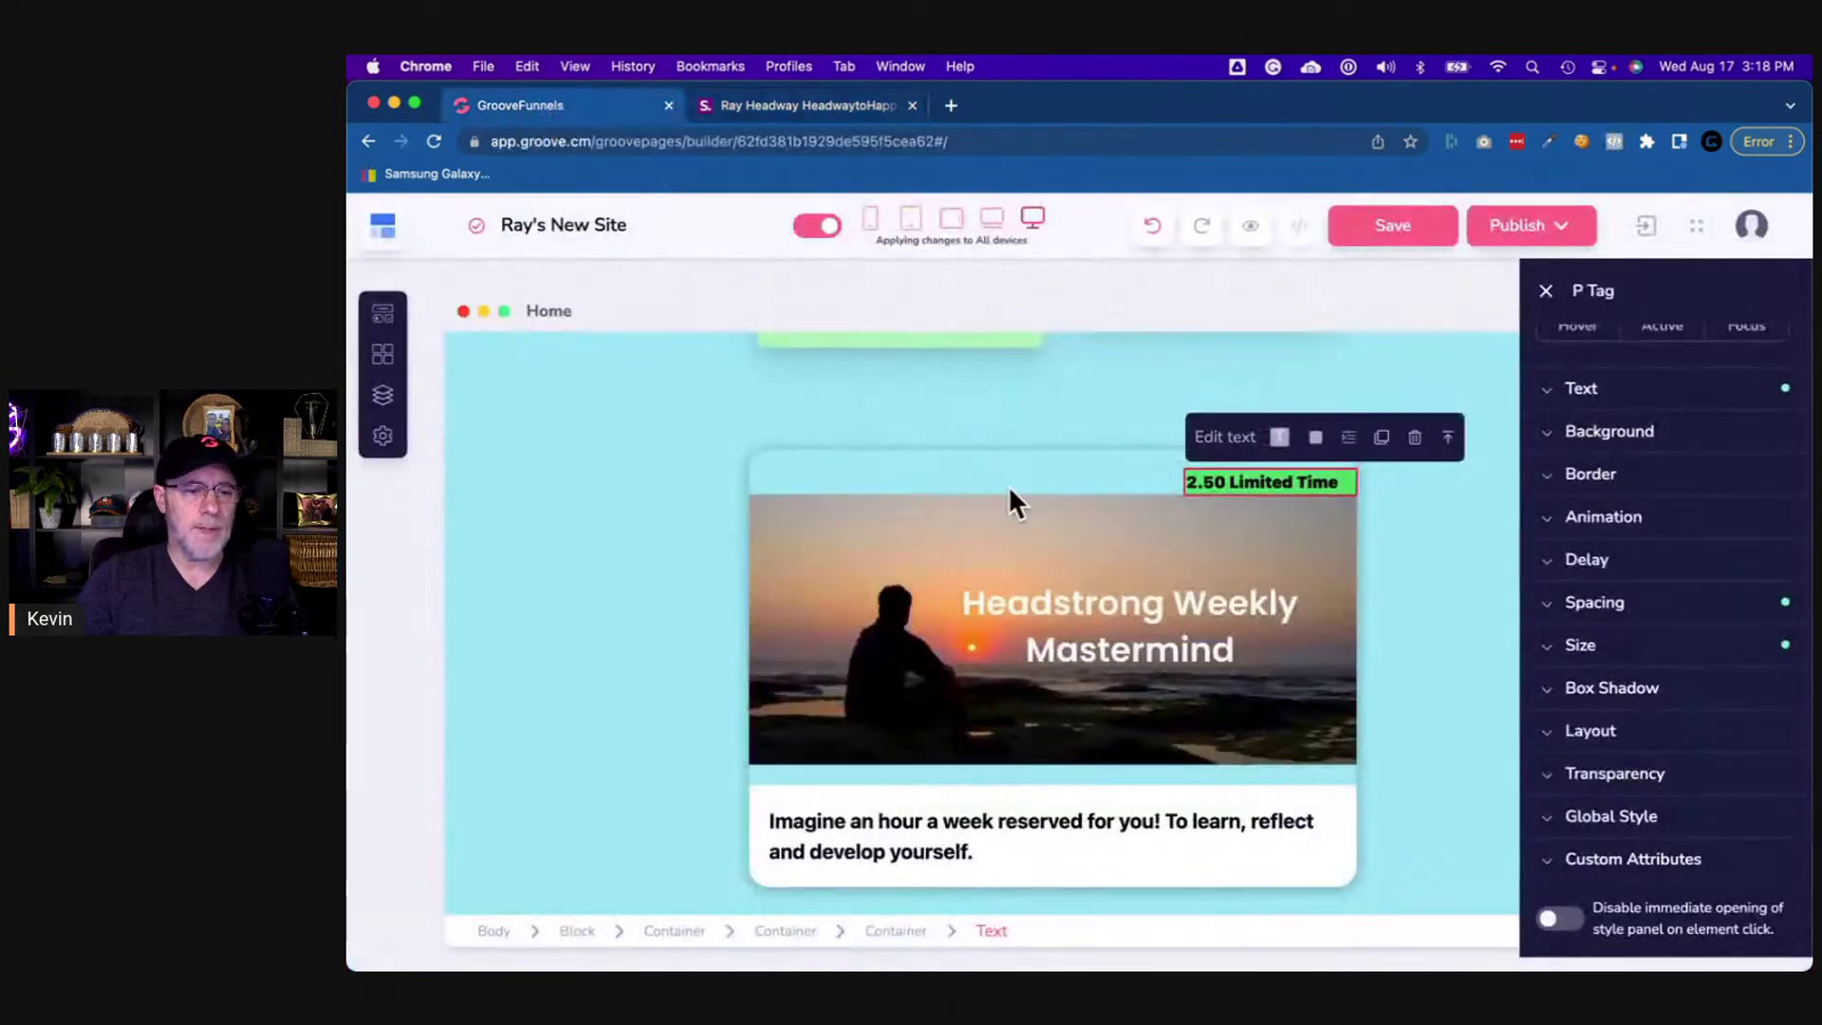
{"action": "left_click", "coordinate": [911, 933]}
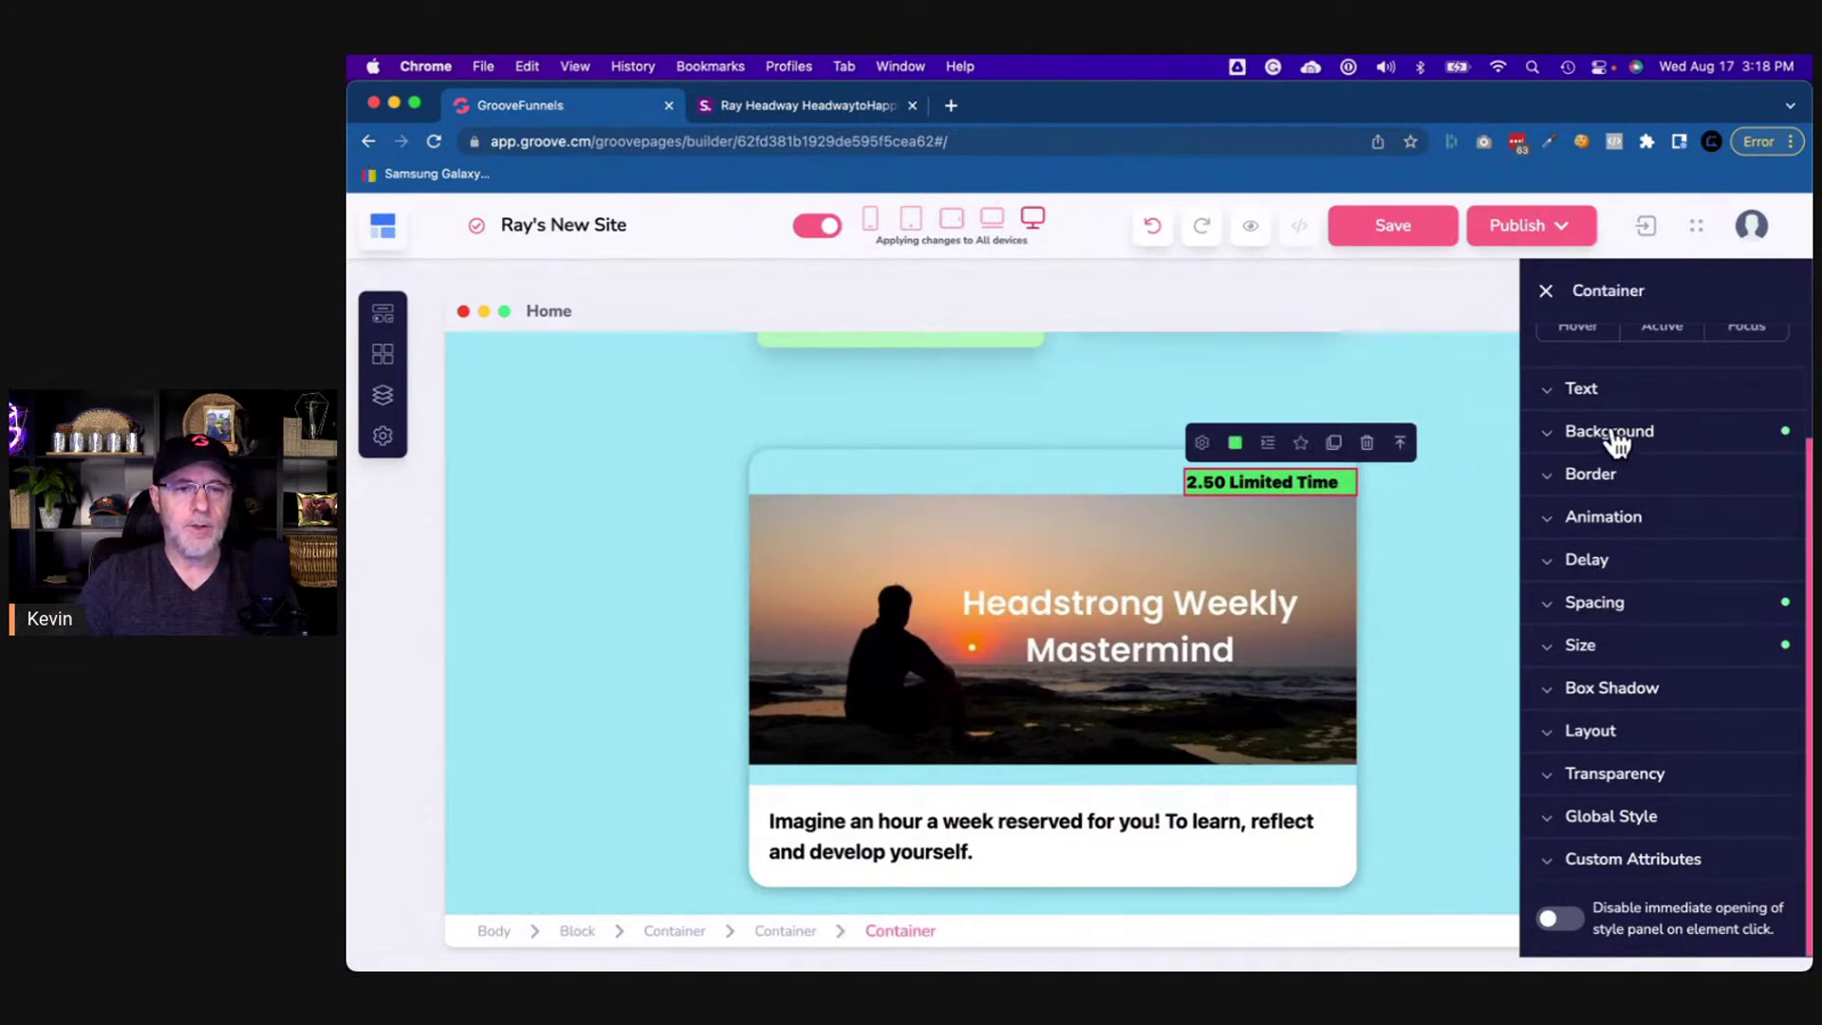
- Round the badge container's corners with a border radius of 5
{"action": "left_click", "coordinate": [1611, 434]}
{"action": "left_click", "coordinate": [1611, 437]}
{"action": "left_click", "coordinate": [1613, 476]}
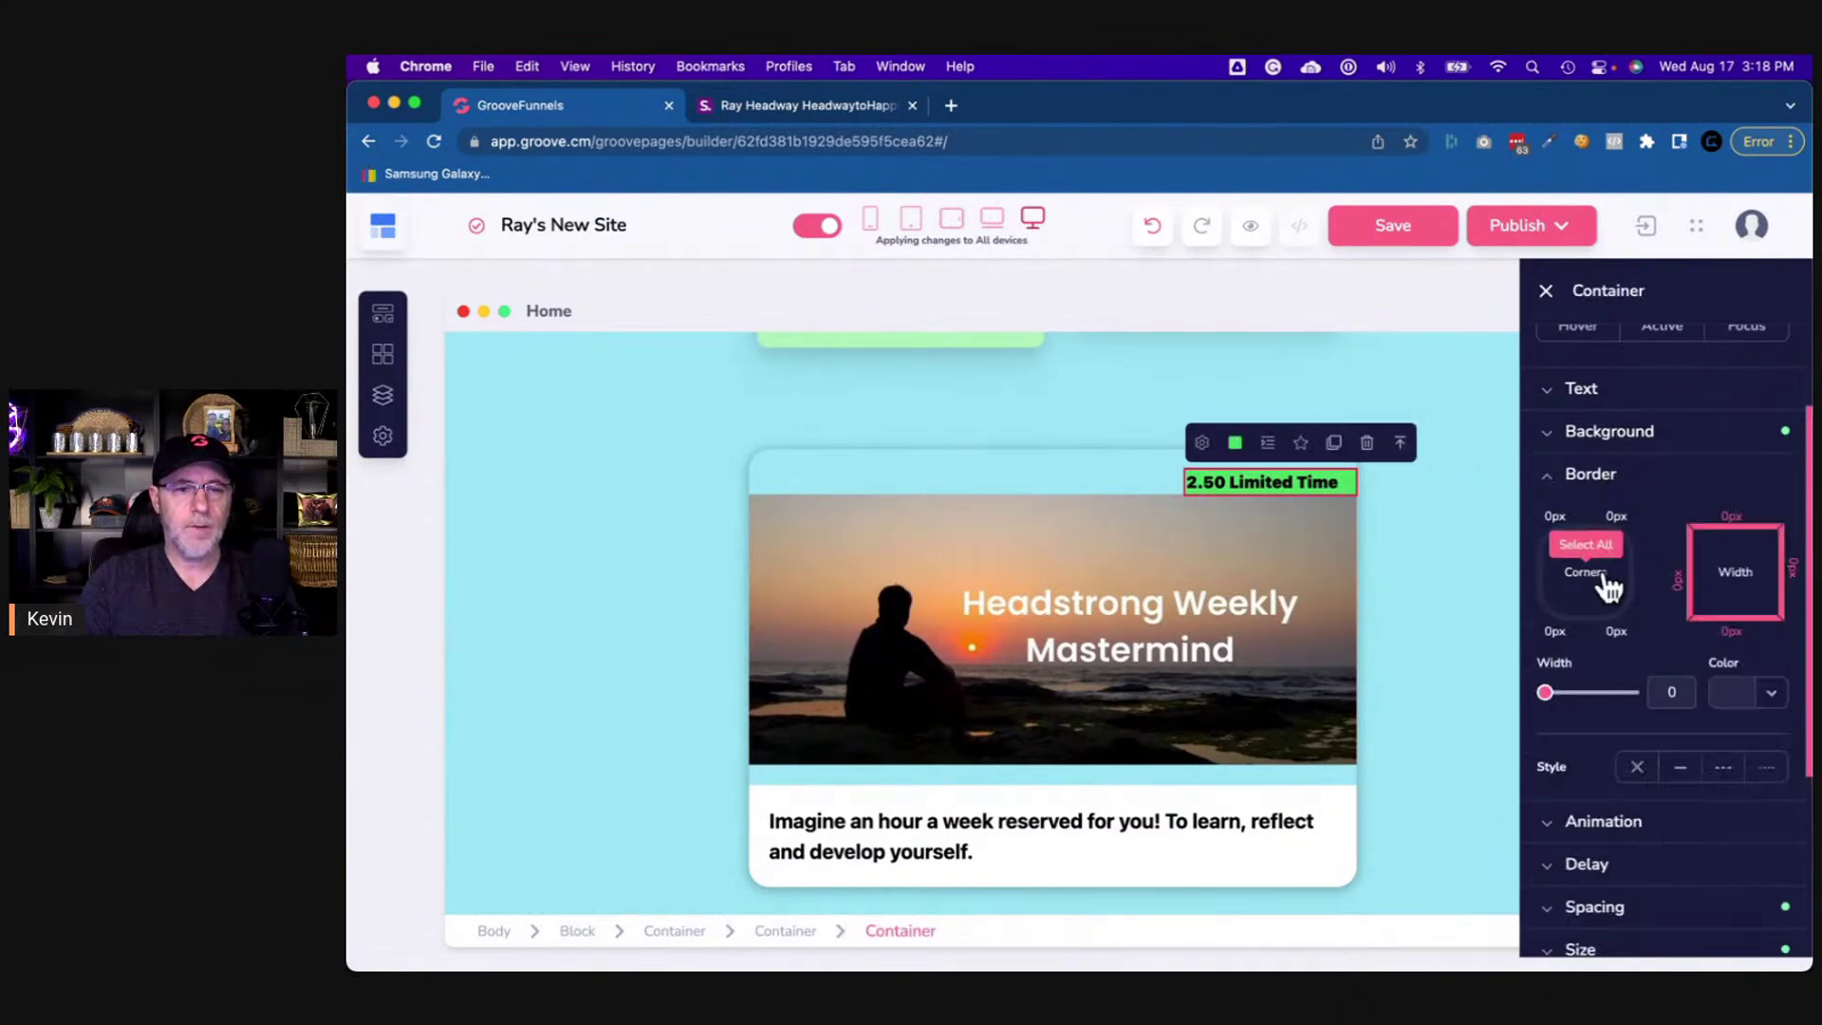
{"action": "left_click", "coordinate": [1594, 579]}
{"action": "left_click", "coordinate": [1766, 689]}
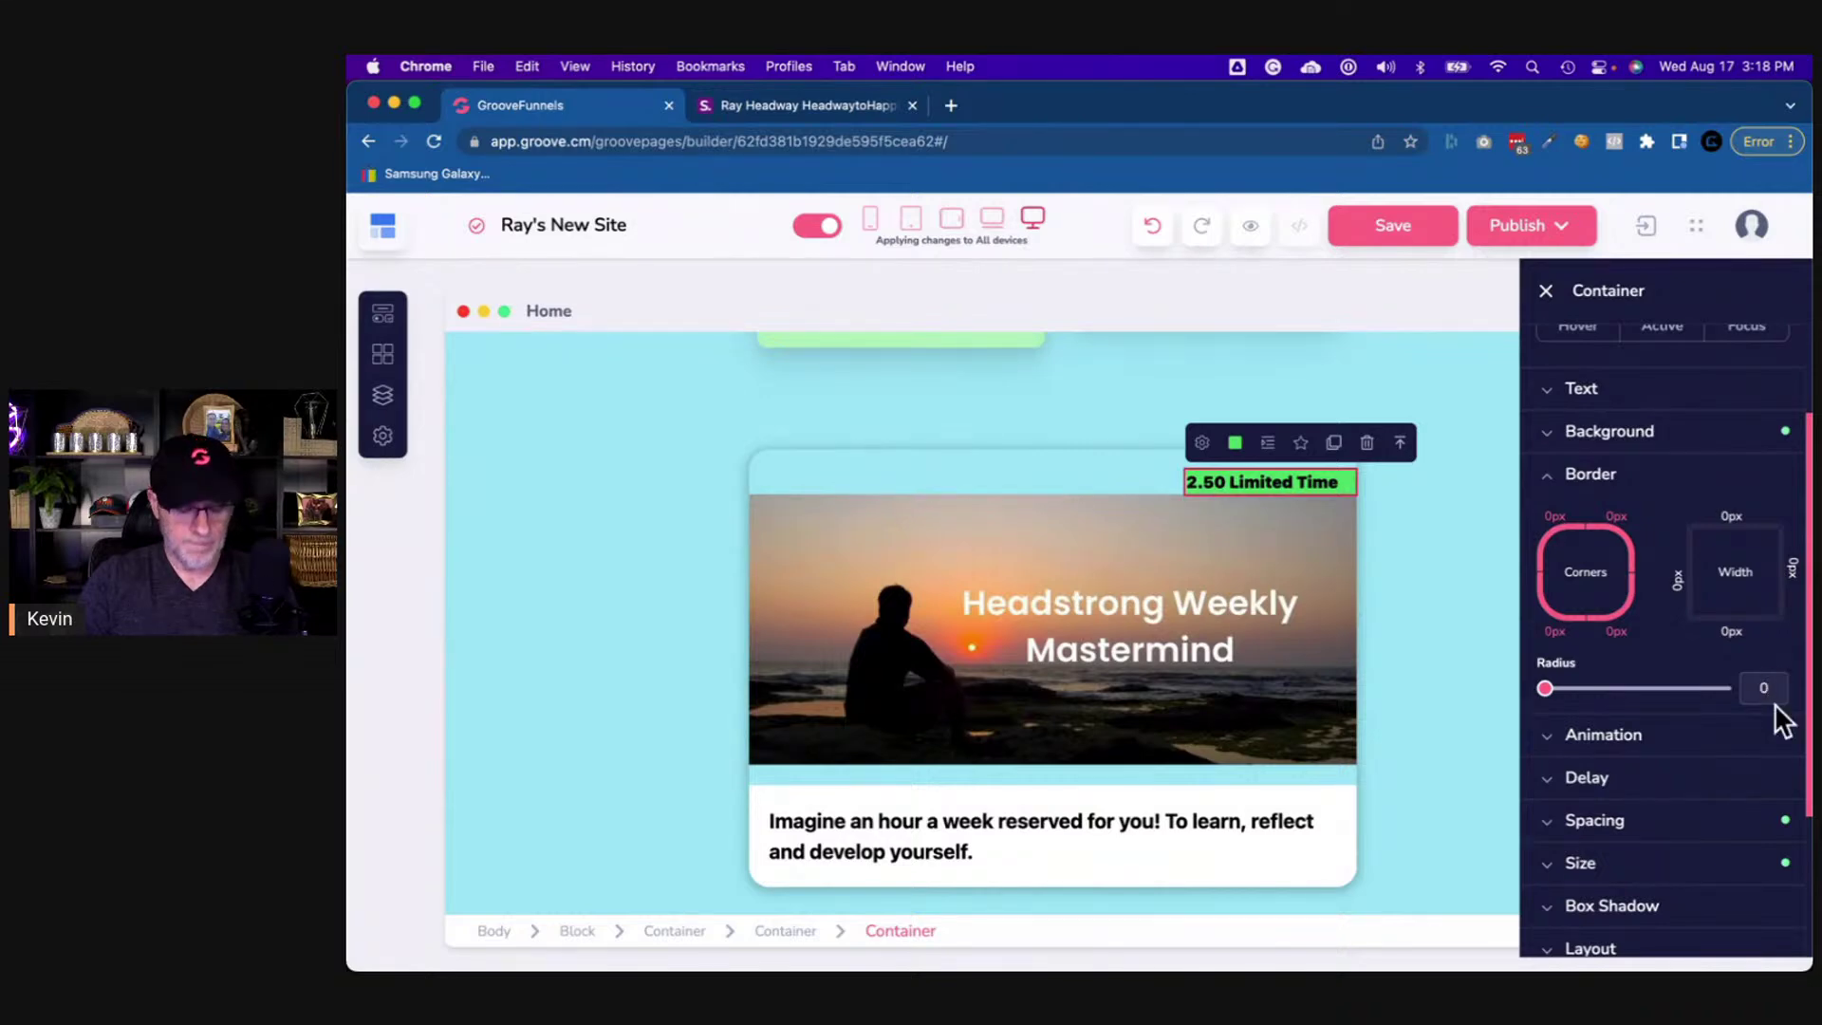
{"action": "type", "text": "5"}
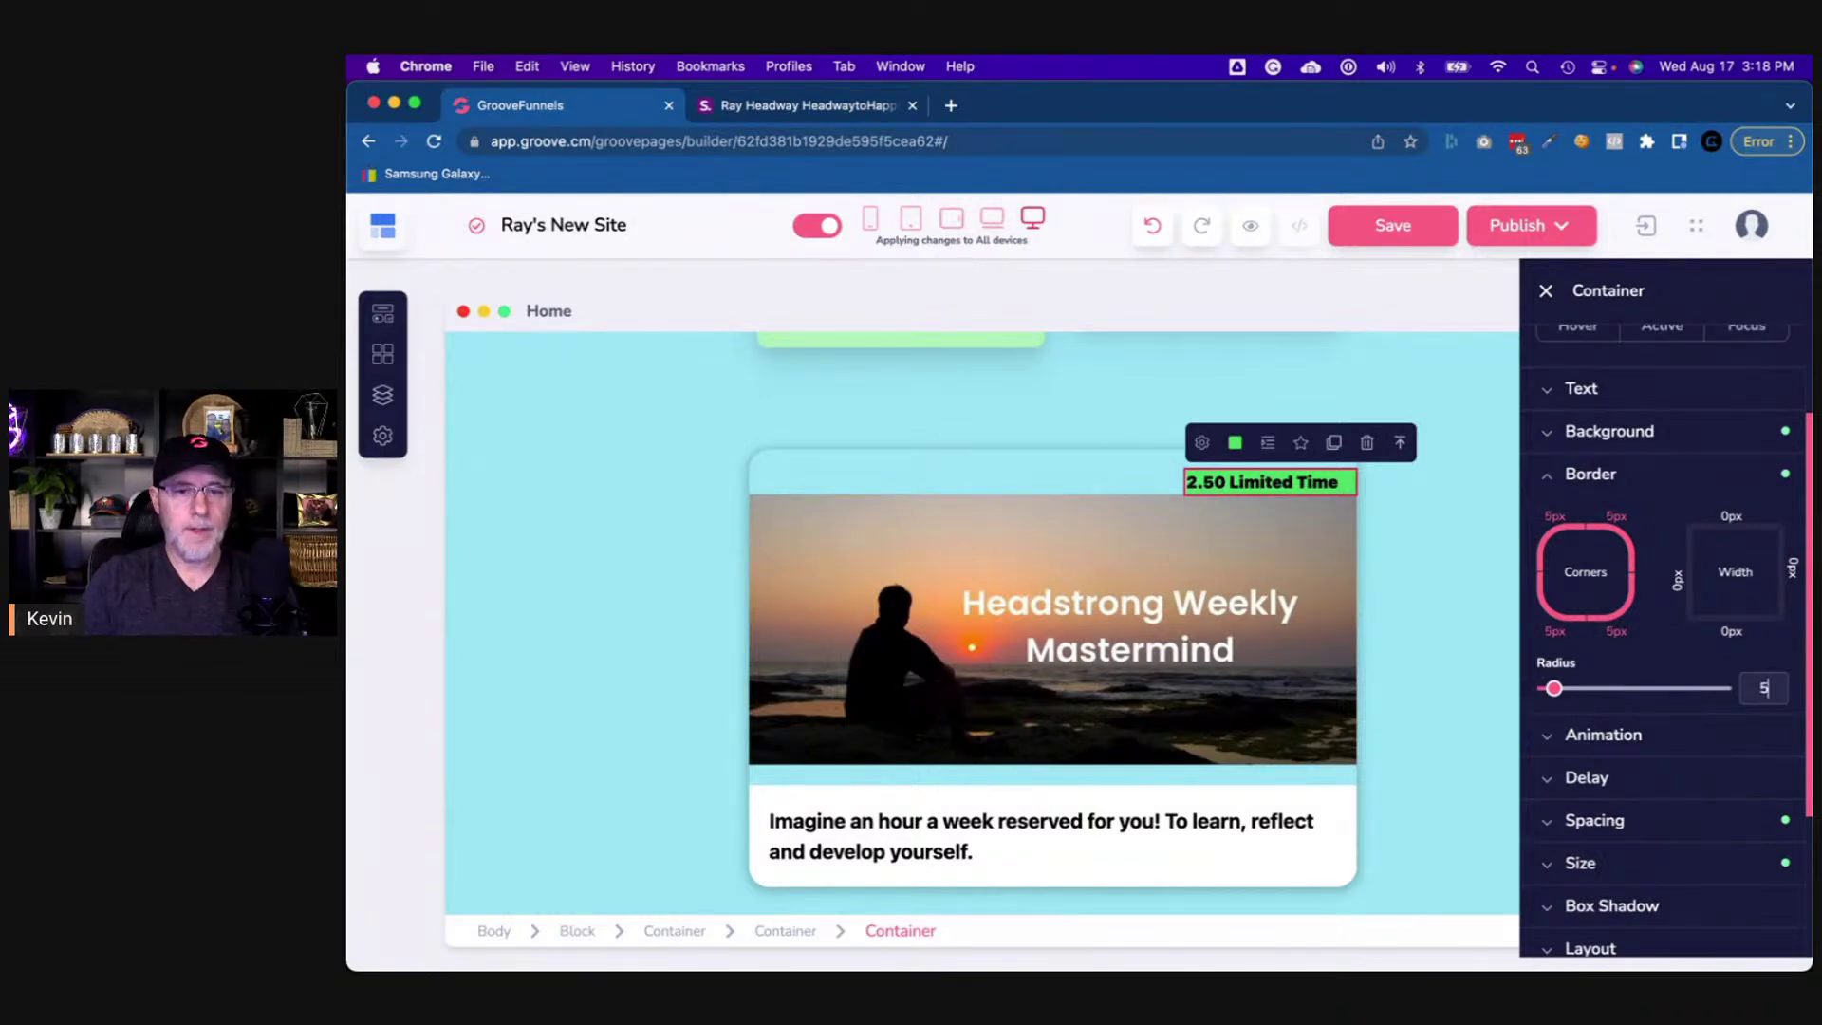
- Apply the Md box shadow preset to the badge container
{"action": "scroll", "coordinate": [1746, 740], "scroll_direction": "down", "scroll_amount": 3}
{"action": "left_click", "coordinate": [1632, 697]}
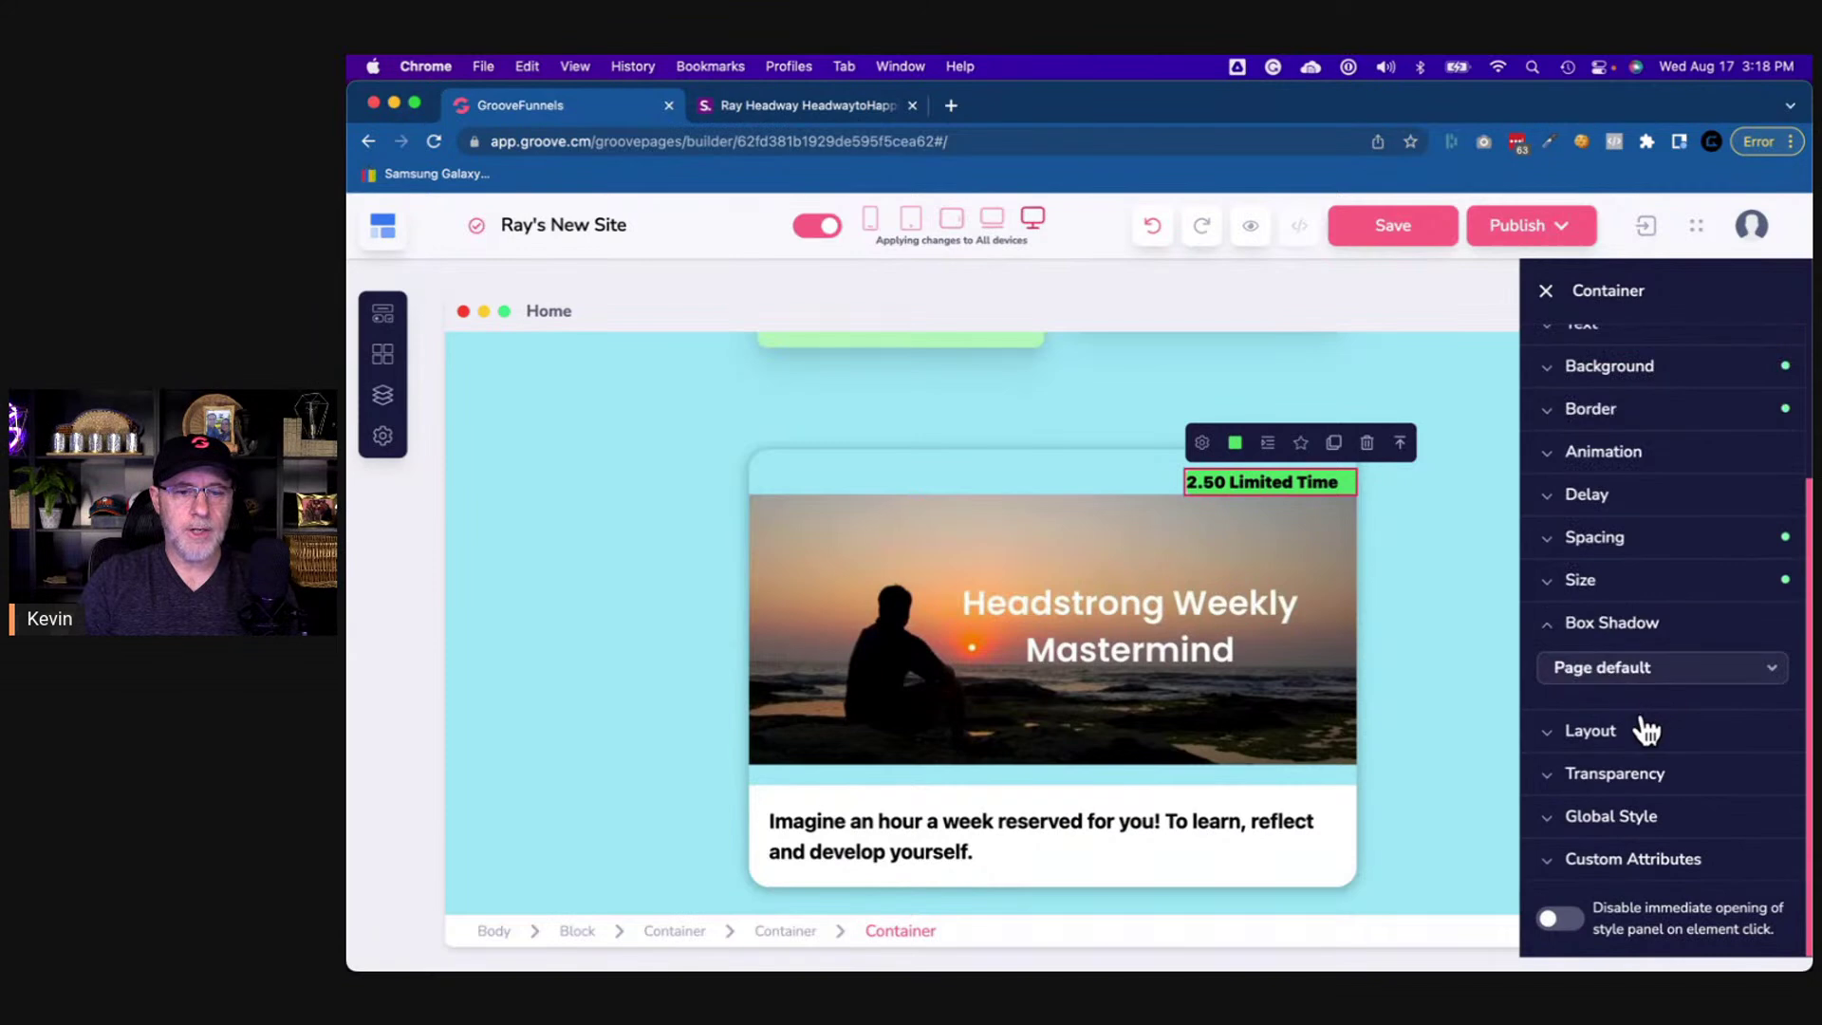
{"action": "left_click", "coordinate": [1631, 679]}
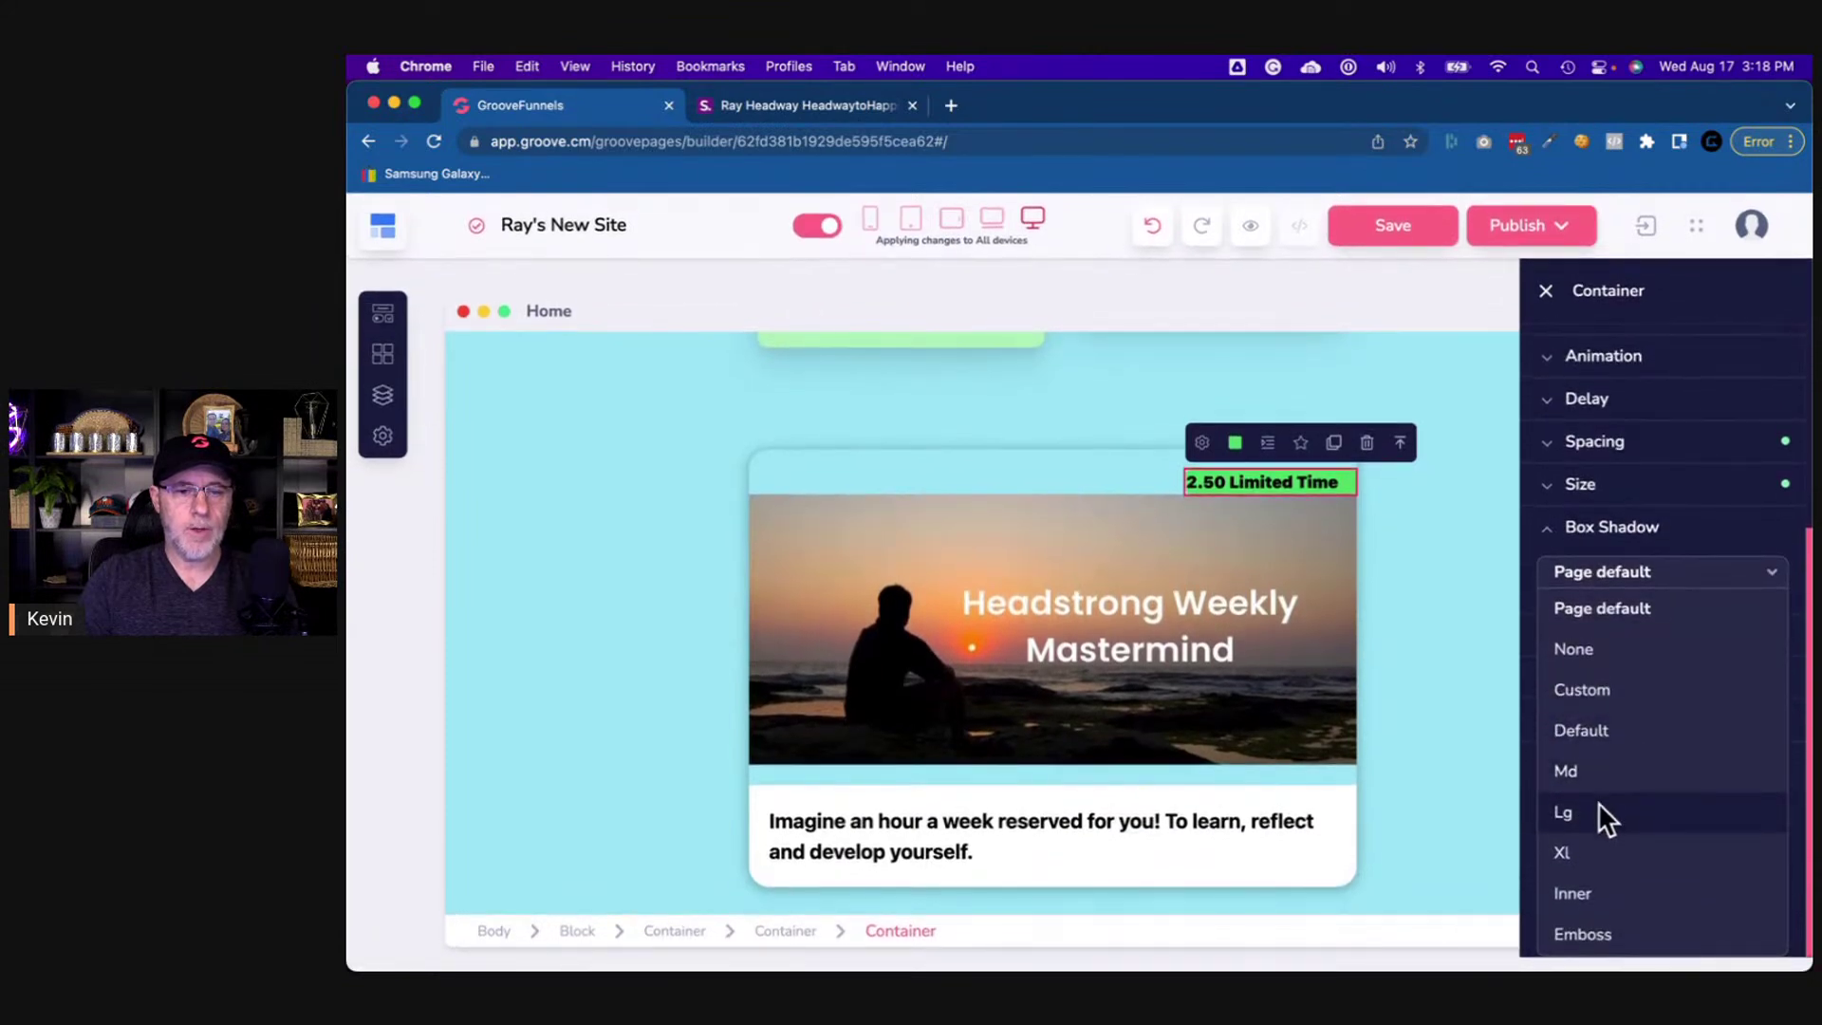
{"action": "left_click", "coordinate": [1598, 778]}
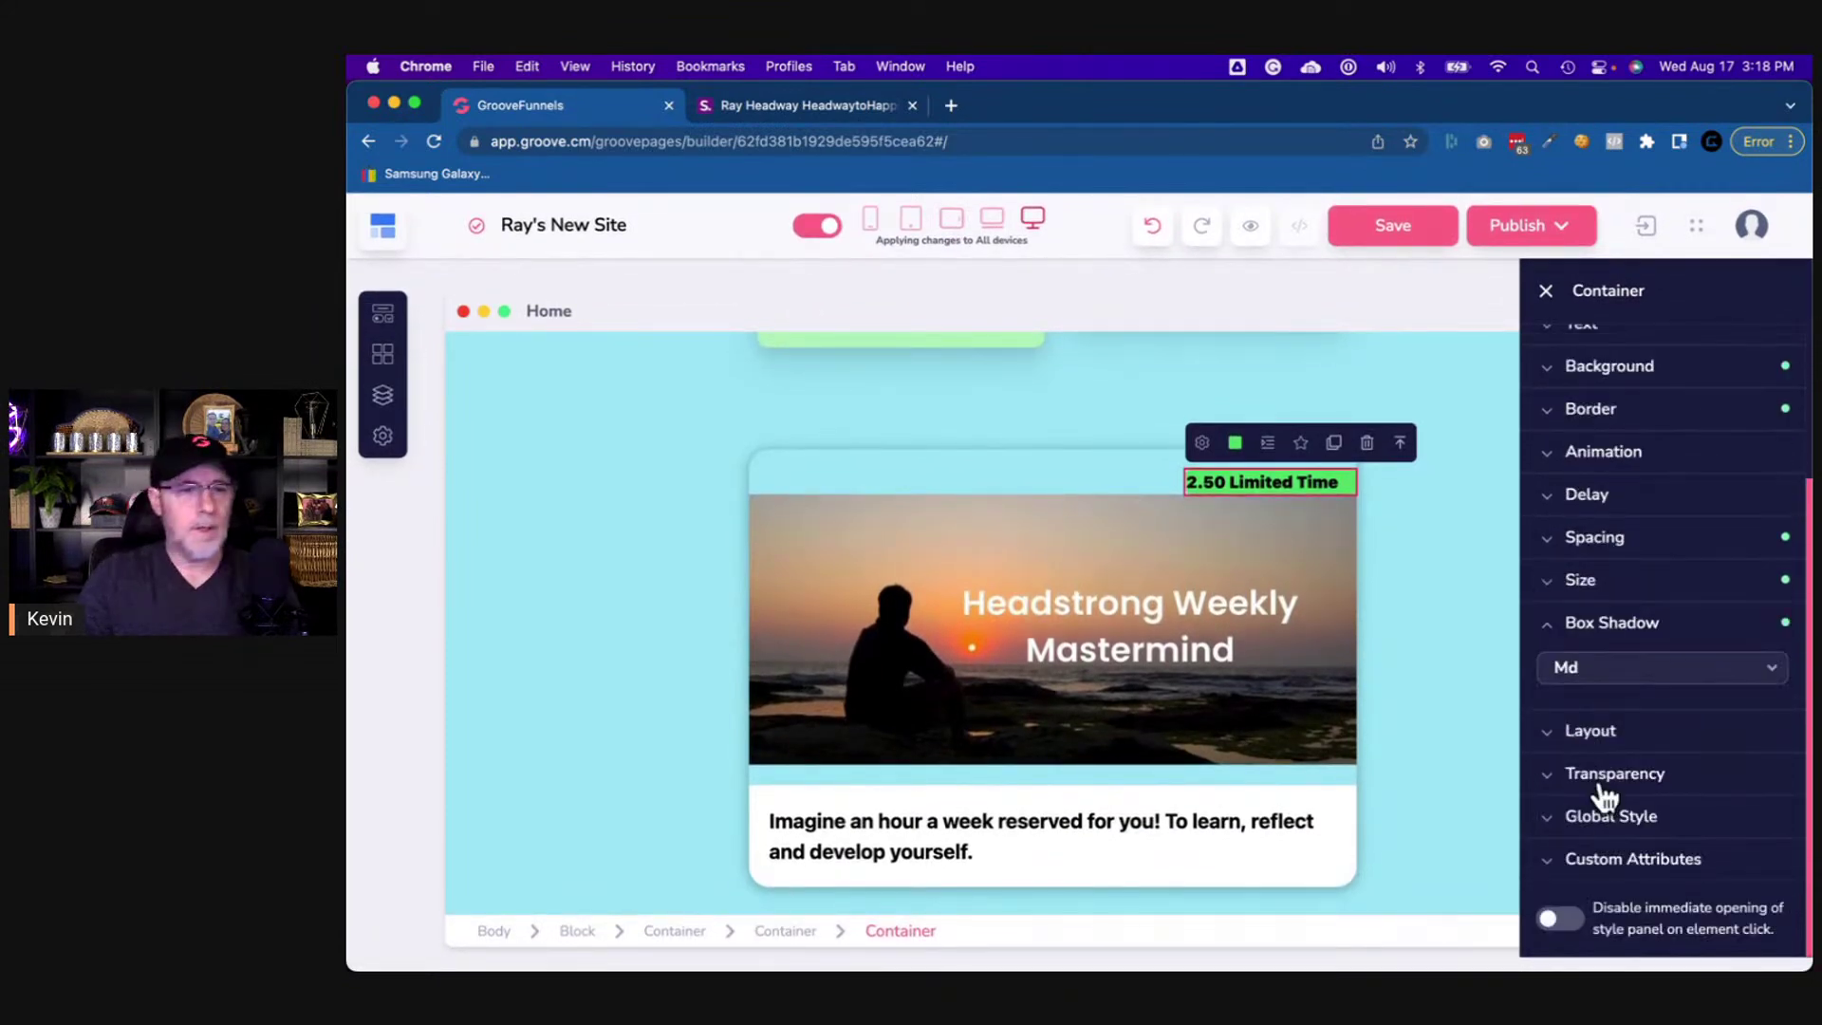
{"action": "left_click", "coordinate": [1478, 621]}
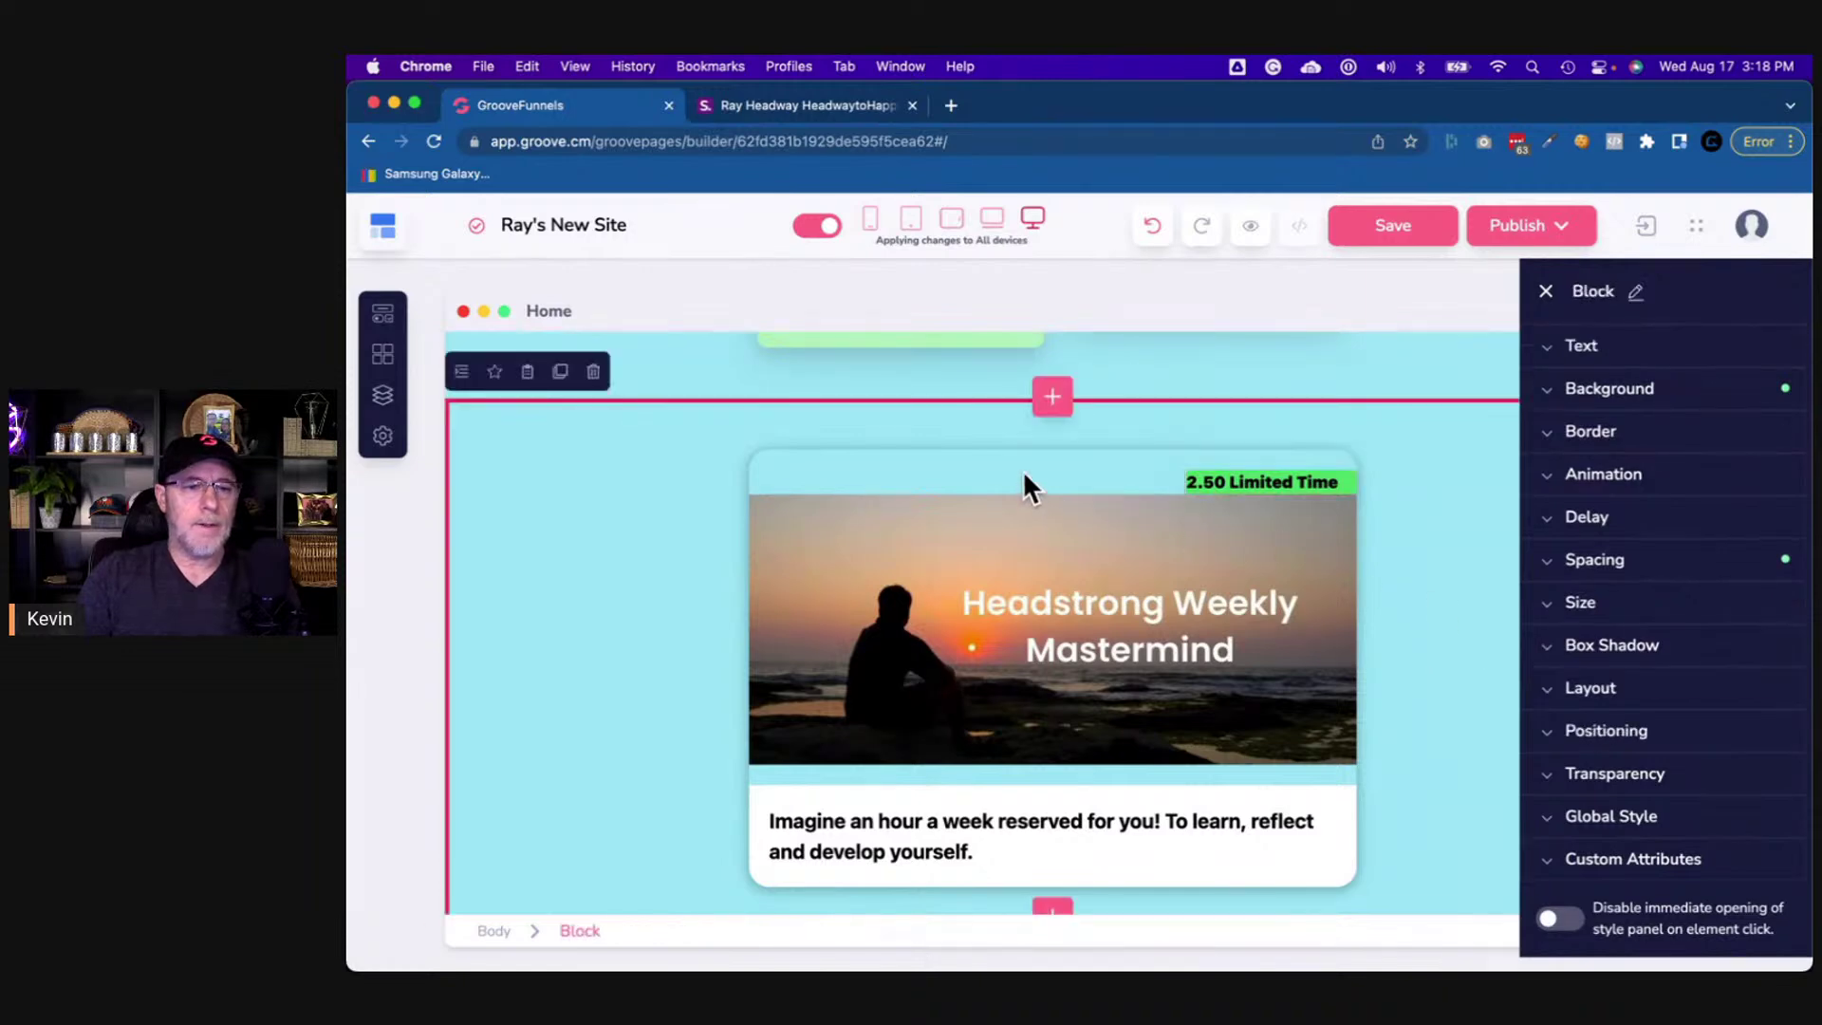
{"action": "left_click", "coordinate": [1034, 491]}
- Compare with the shor.by reference page, then reselect the badge's parent container
{"action": "left_click", "coordinate": [839, 106]}
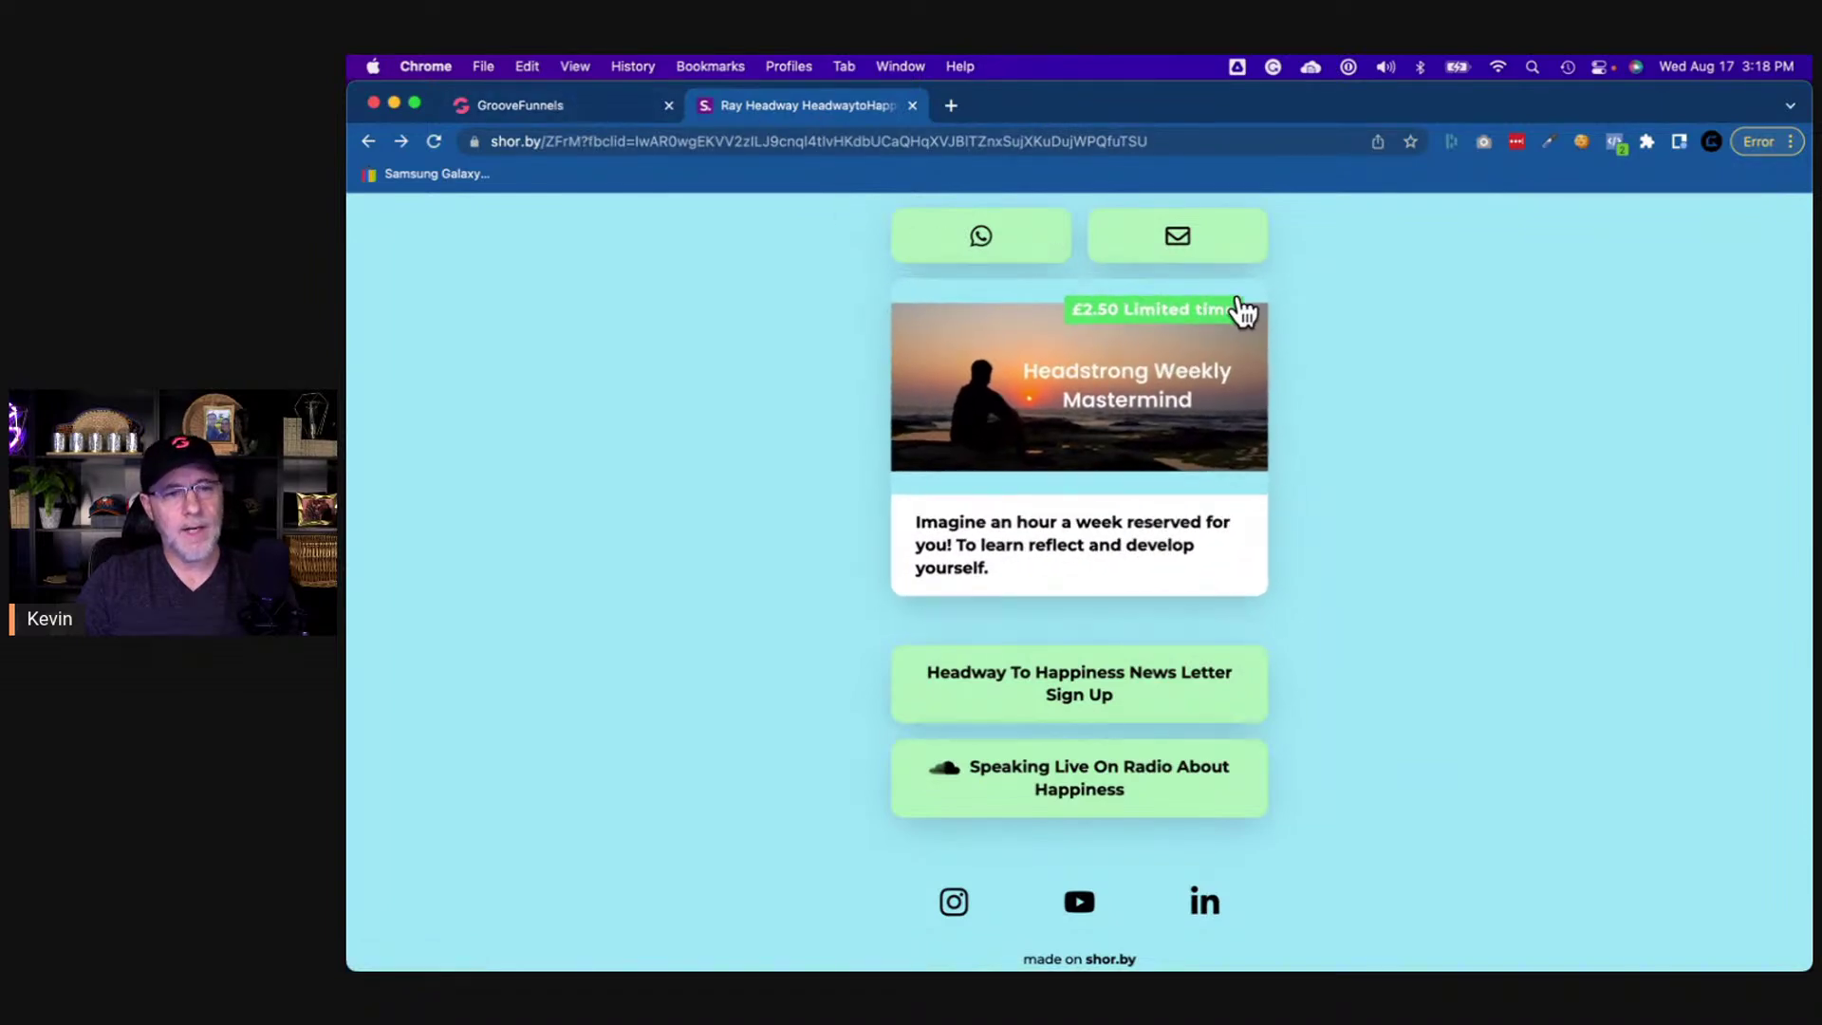
{"action": "left_click", "coordinate": [590, 110]}
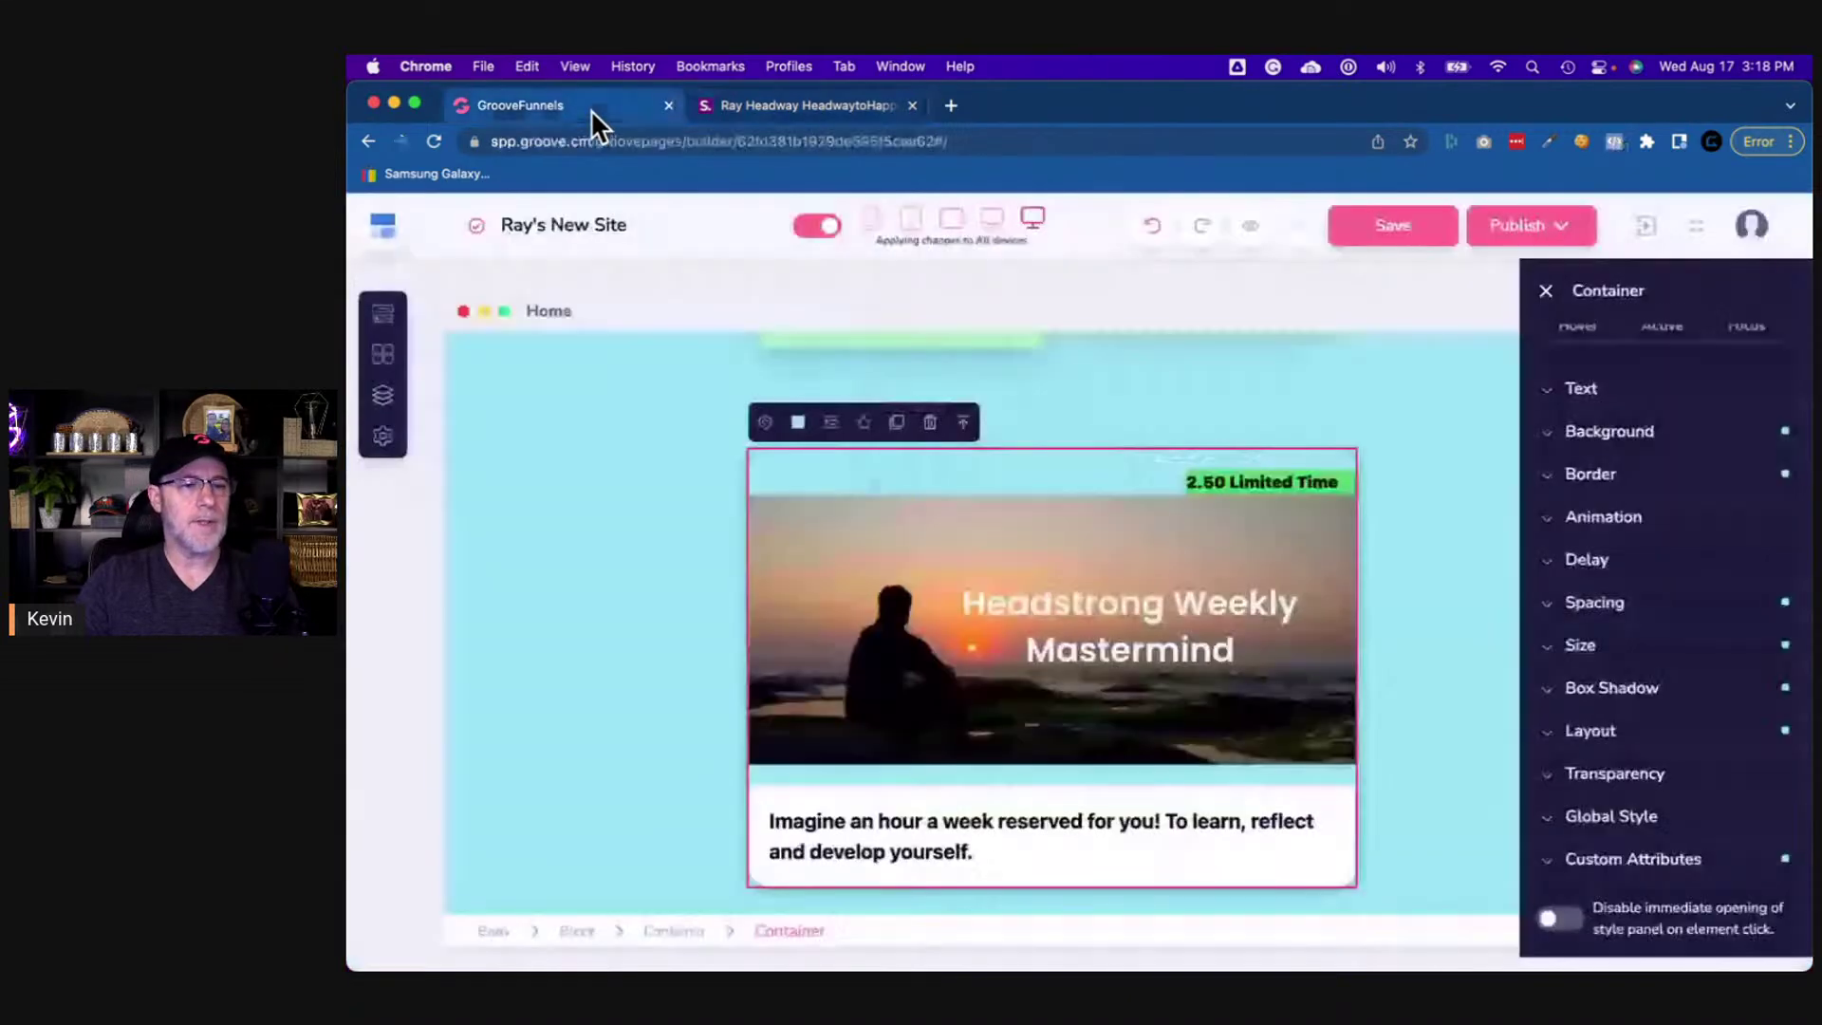
{"action": "left_click", "coordinate": [1342, 484]}
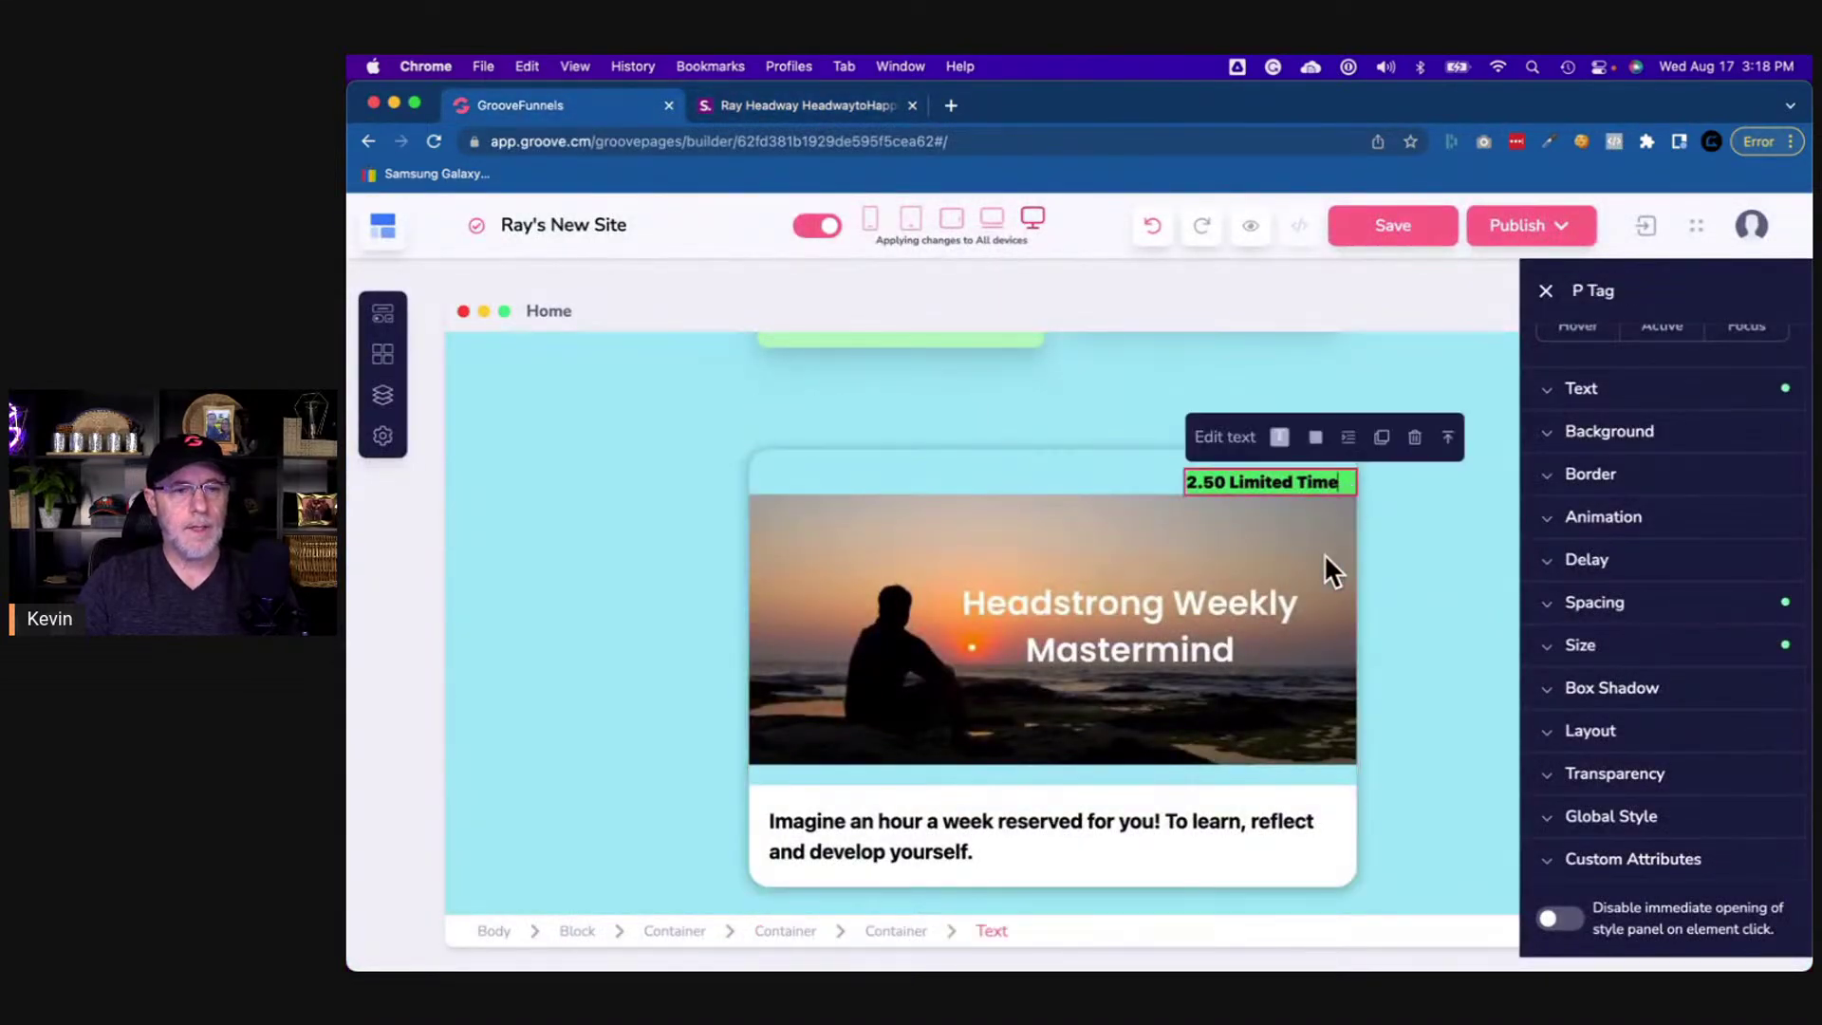
{"action": "left_click", "coordinate": [880, 933]}
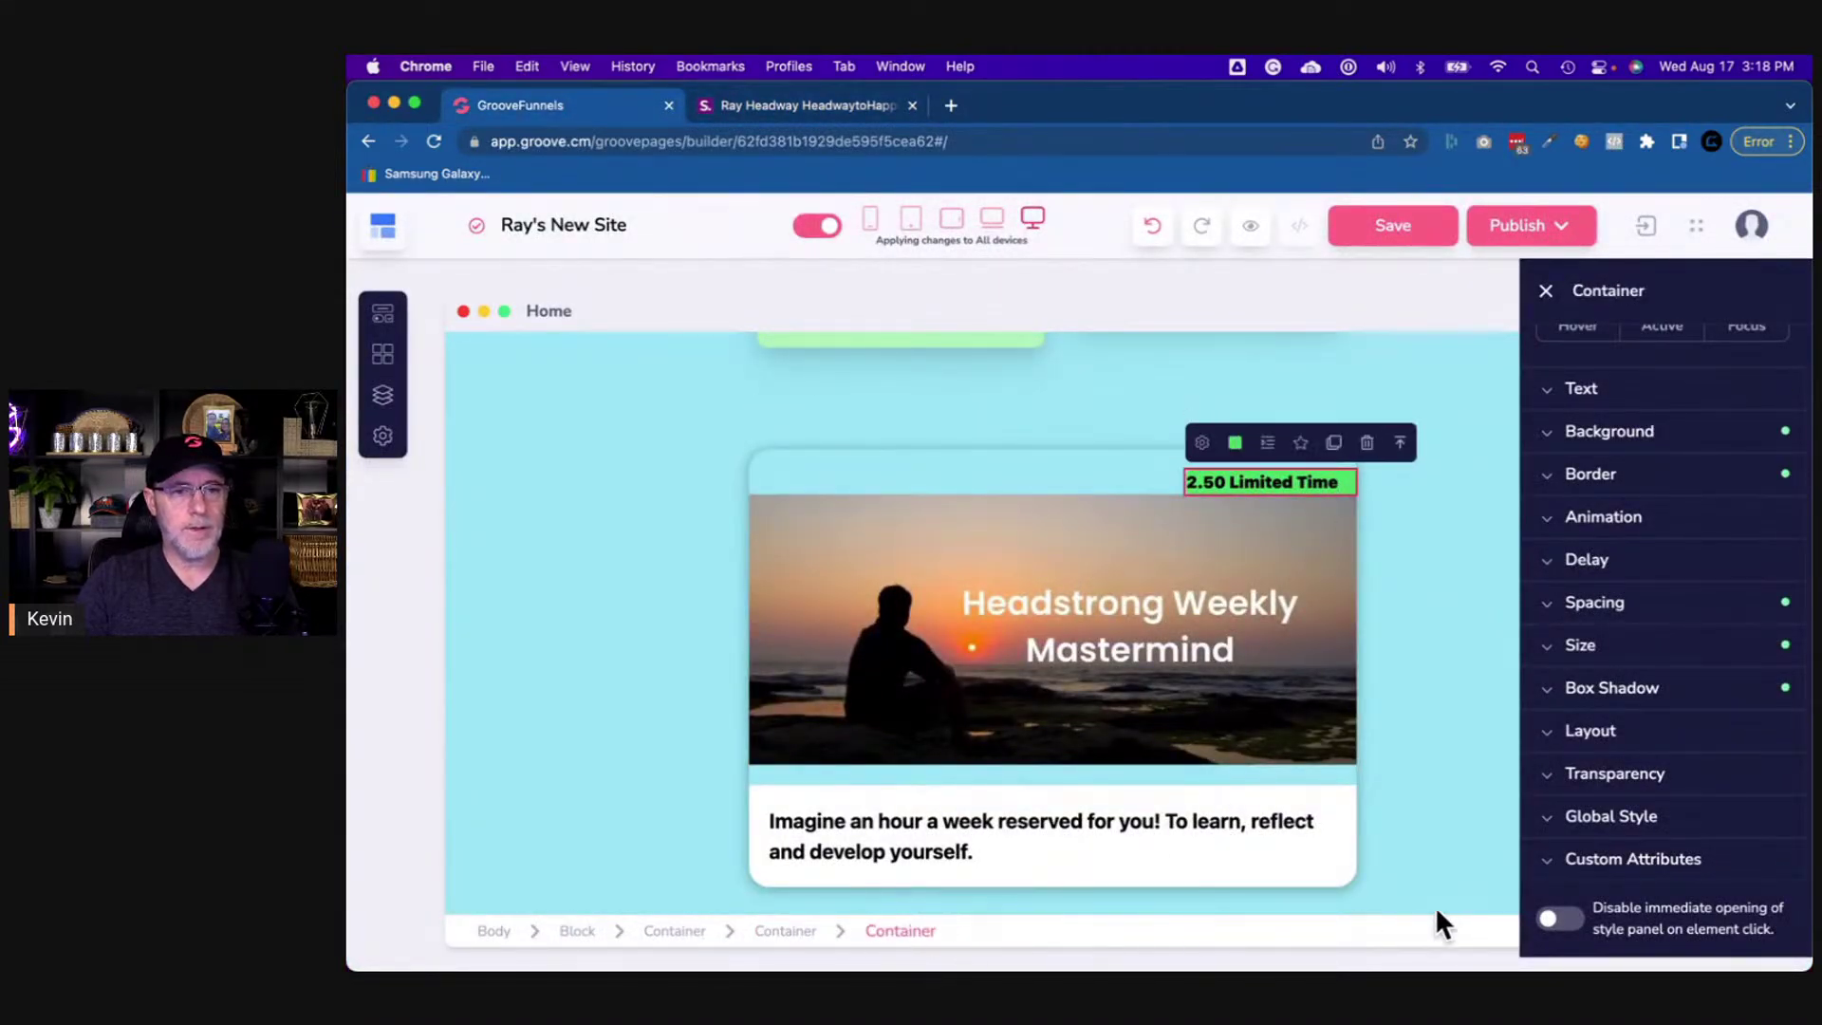
- Give the badge container a left padding of 10
{"action": "left_click", "coordinate": [1594, 603]}
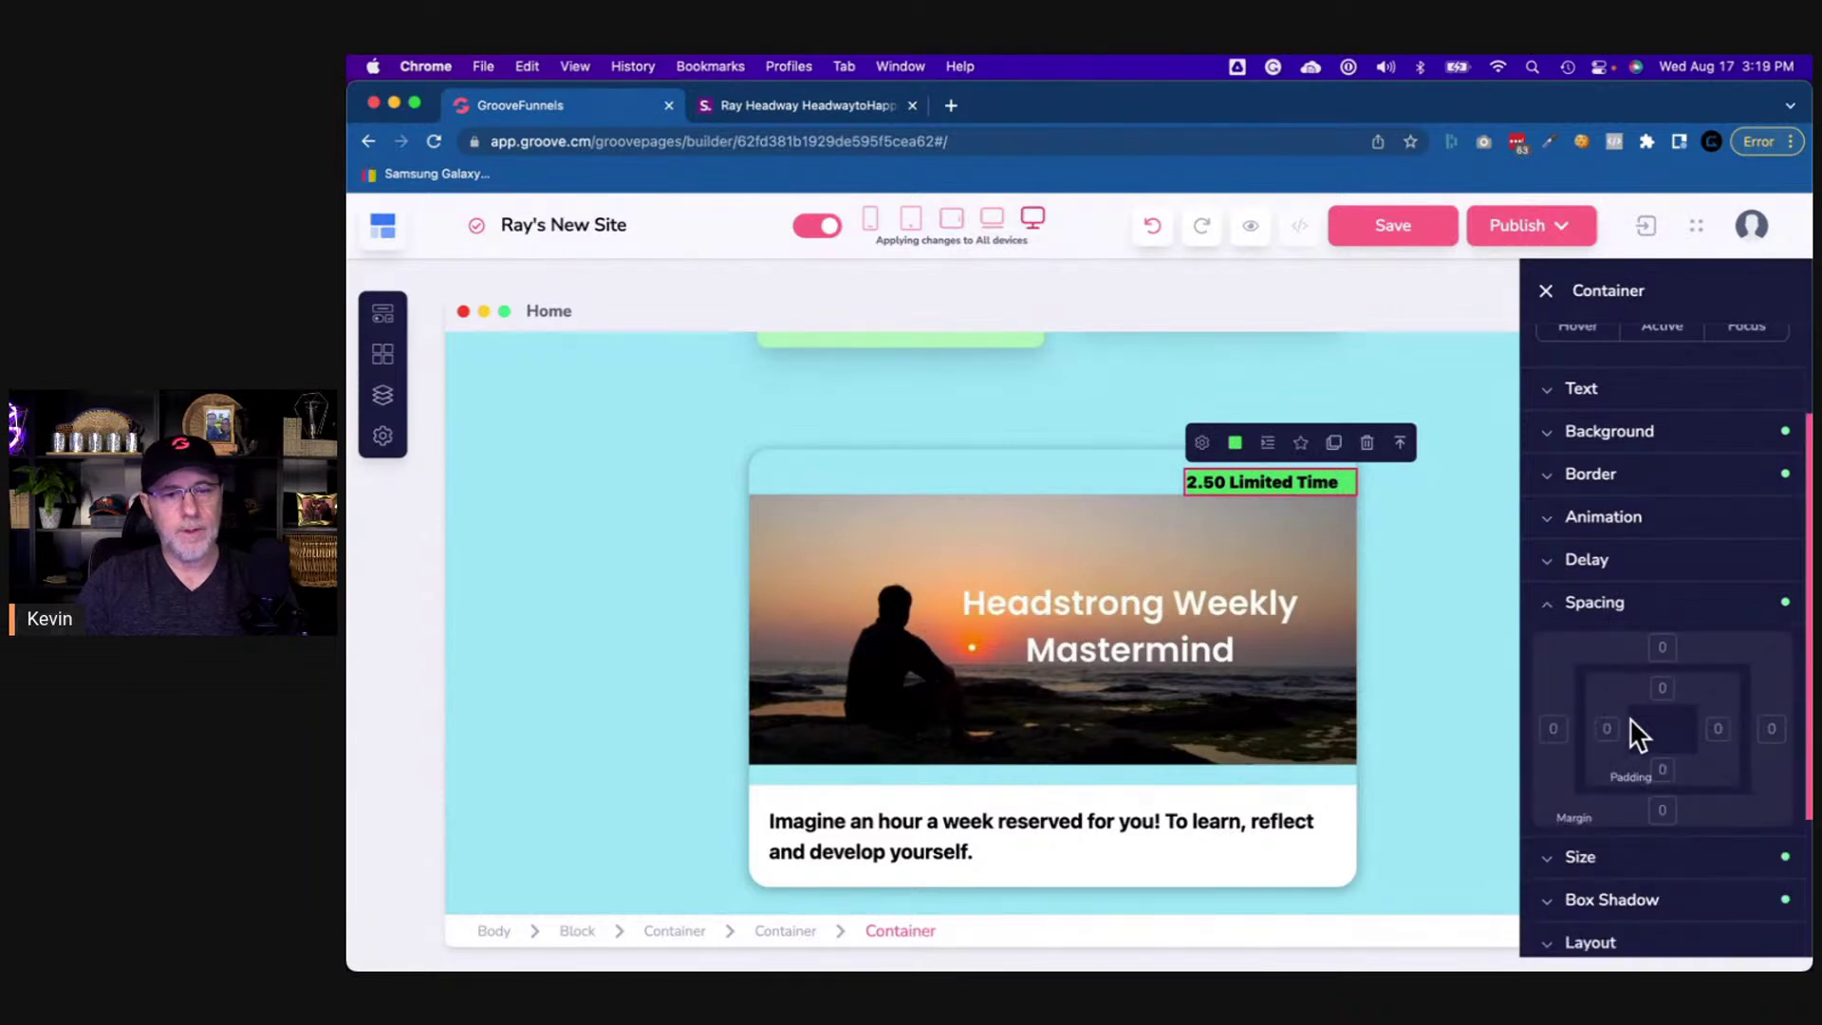
{"action": "left_click", "coordinate": [1606, 728]}
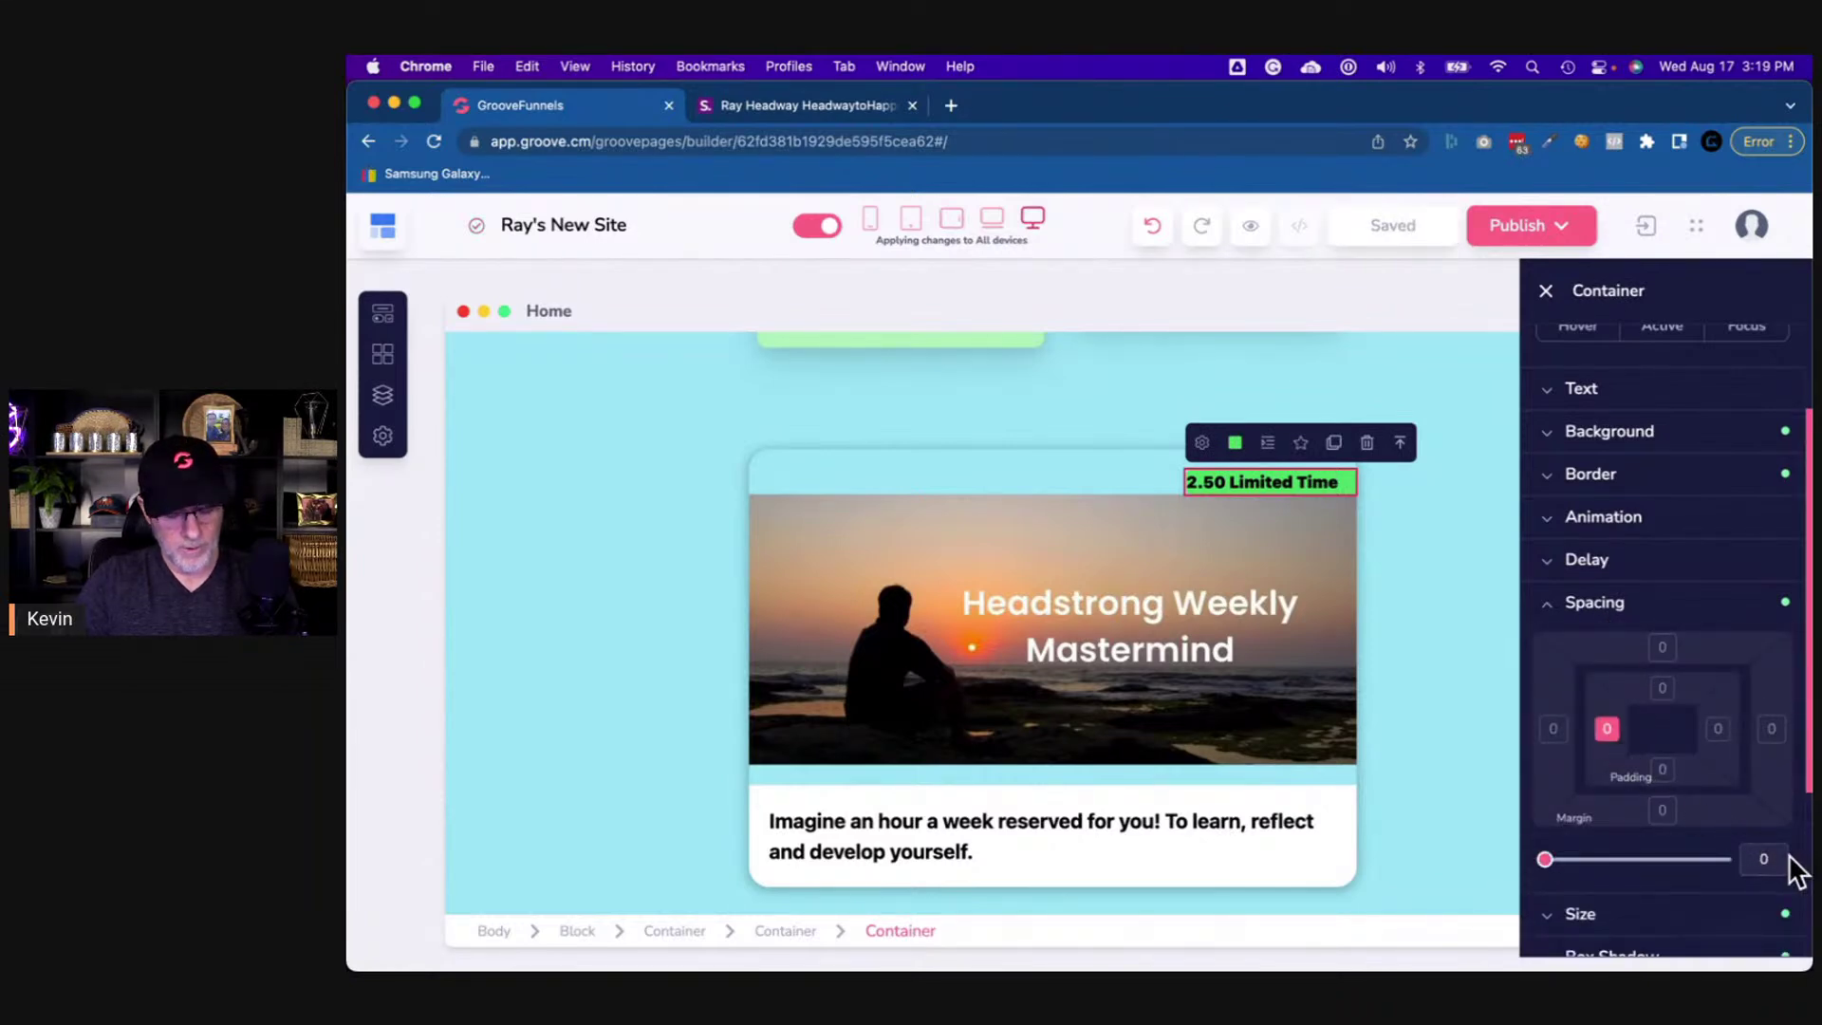
{"action": "left_click", "coordinate": [1770, 858]}
{"action": "type", "text": "4"}
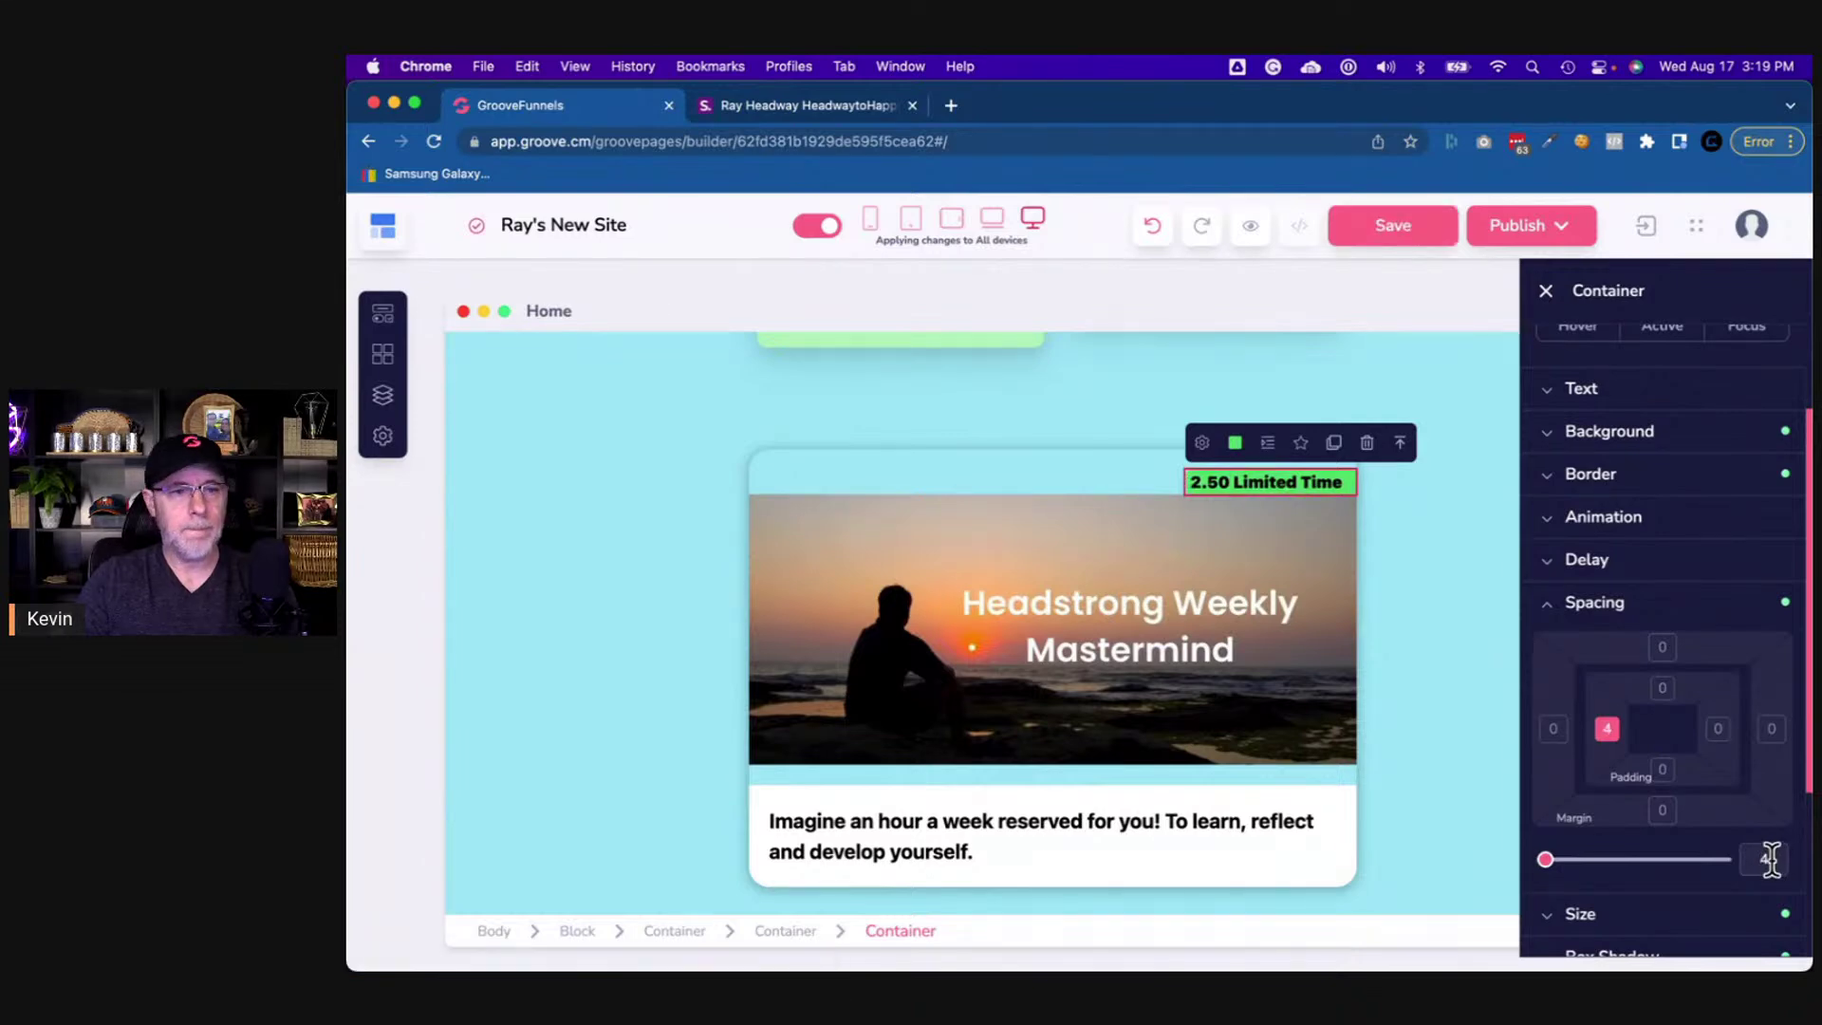
{"action": "key", "text": "BackSpace"}
{"action": "type", "text": "10"}
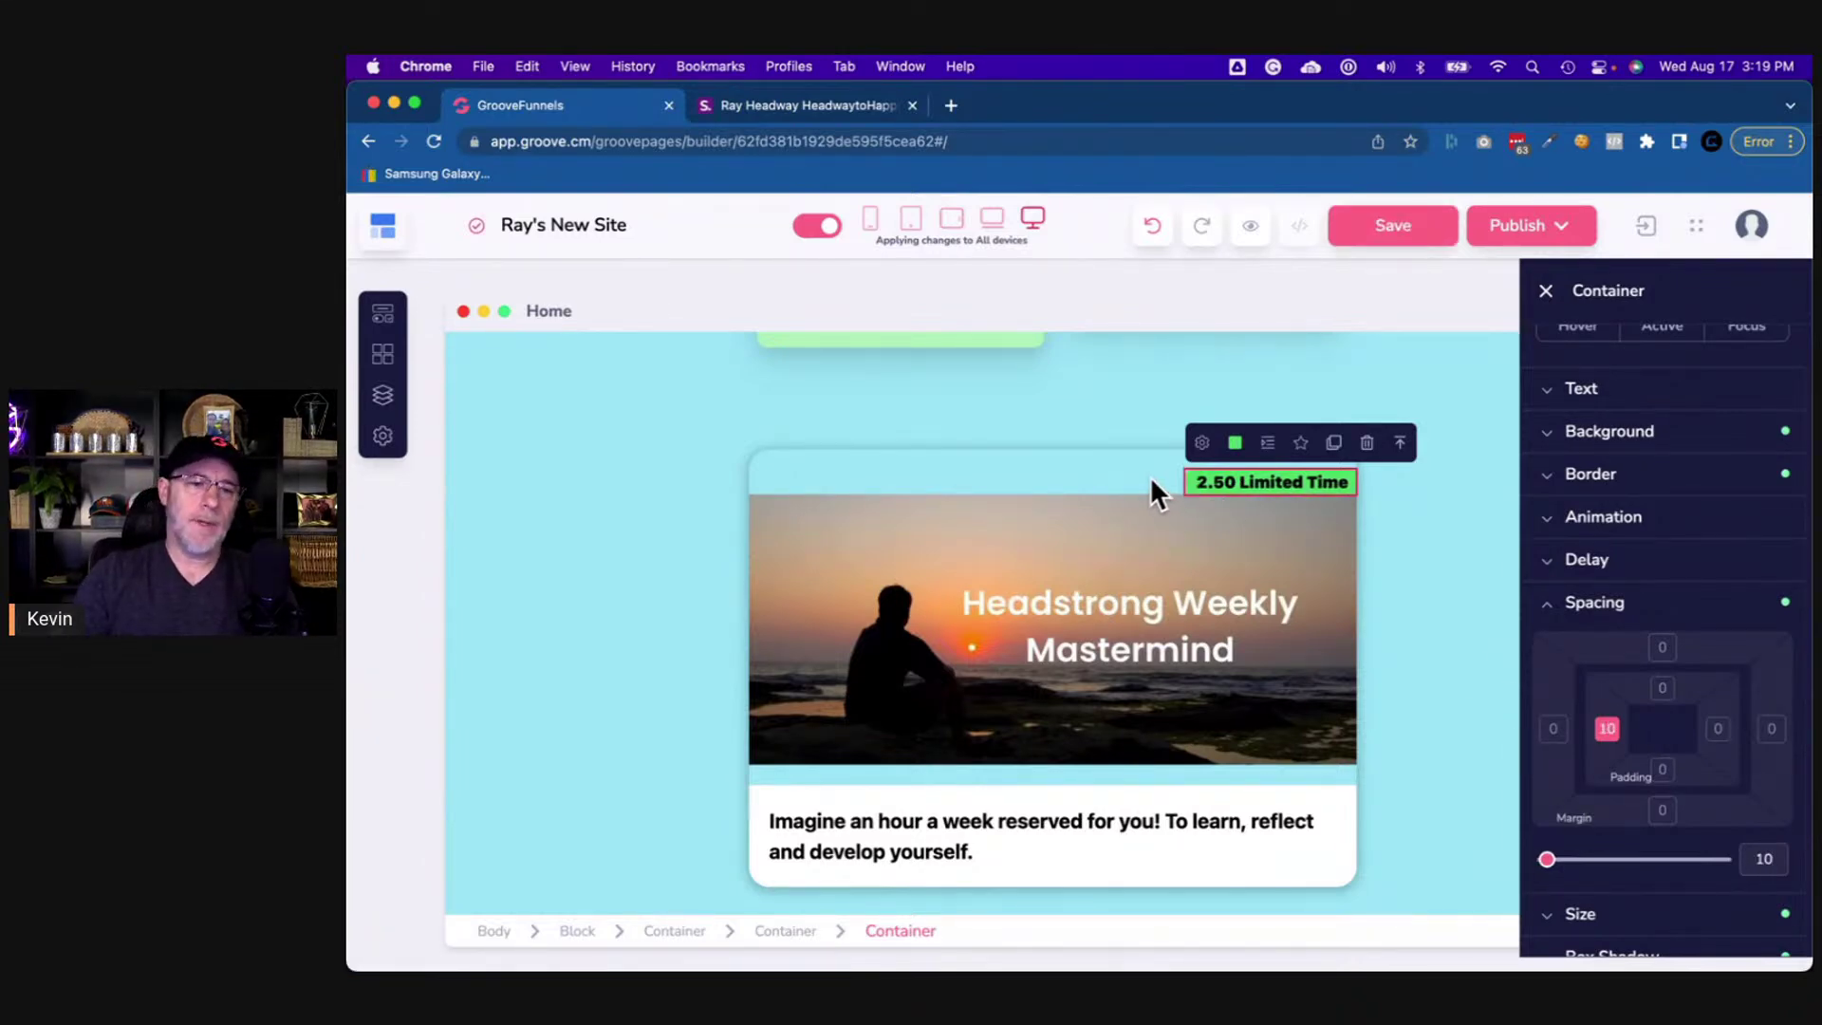
- Set the badge's bottom margin to -9 and right margin to 21
{"action": "scroll", "coordinate": [1611, 750], "scroll_direction": "down", "scroll_amount": 5}
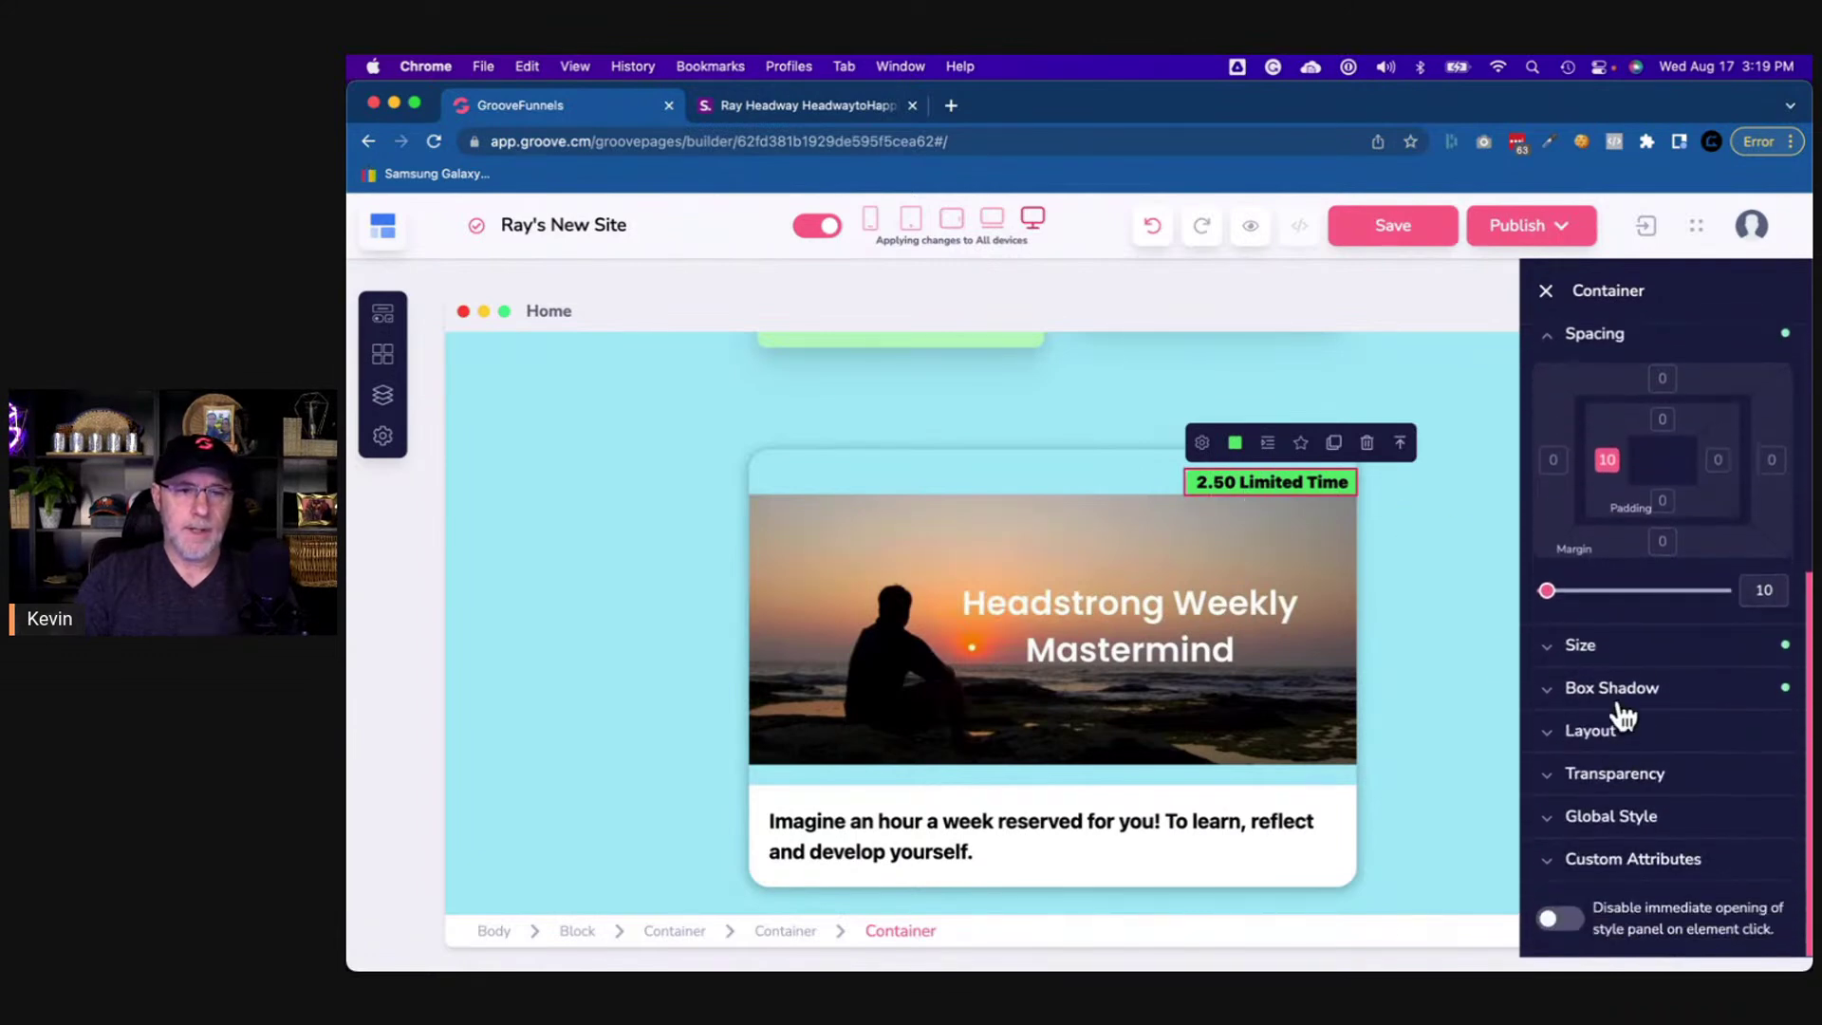
{"action": "left_click", "coordinate": [1661, 541]}
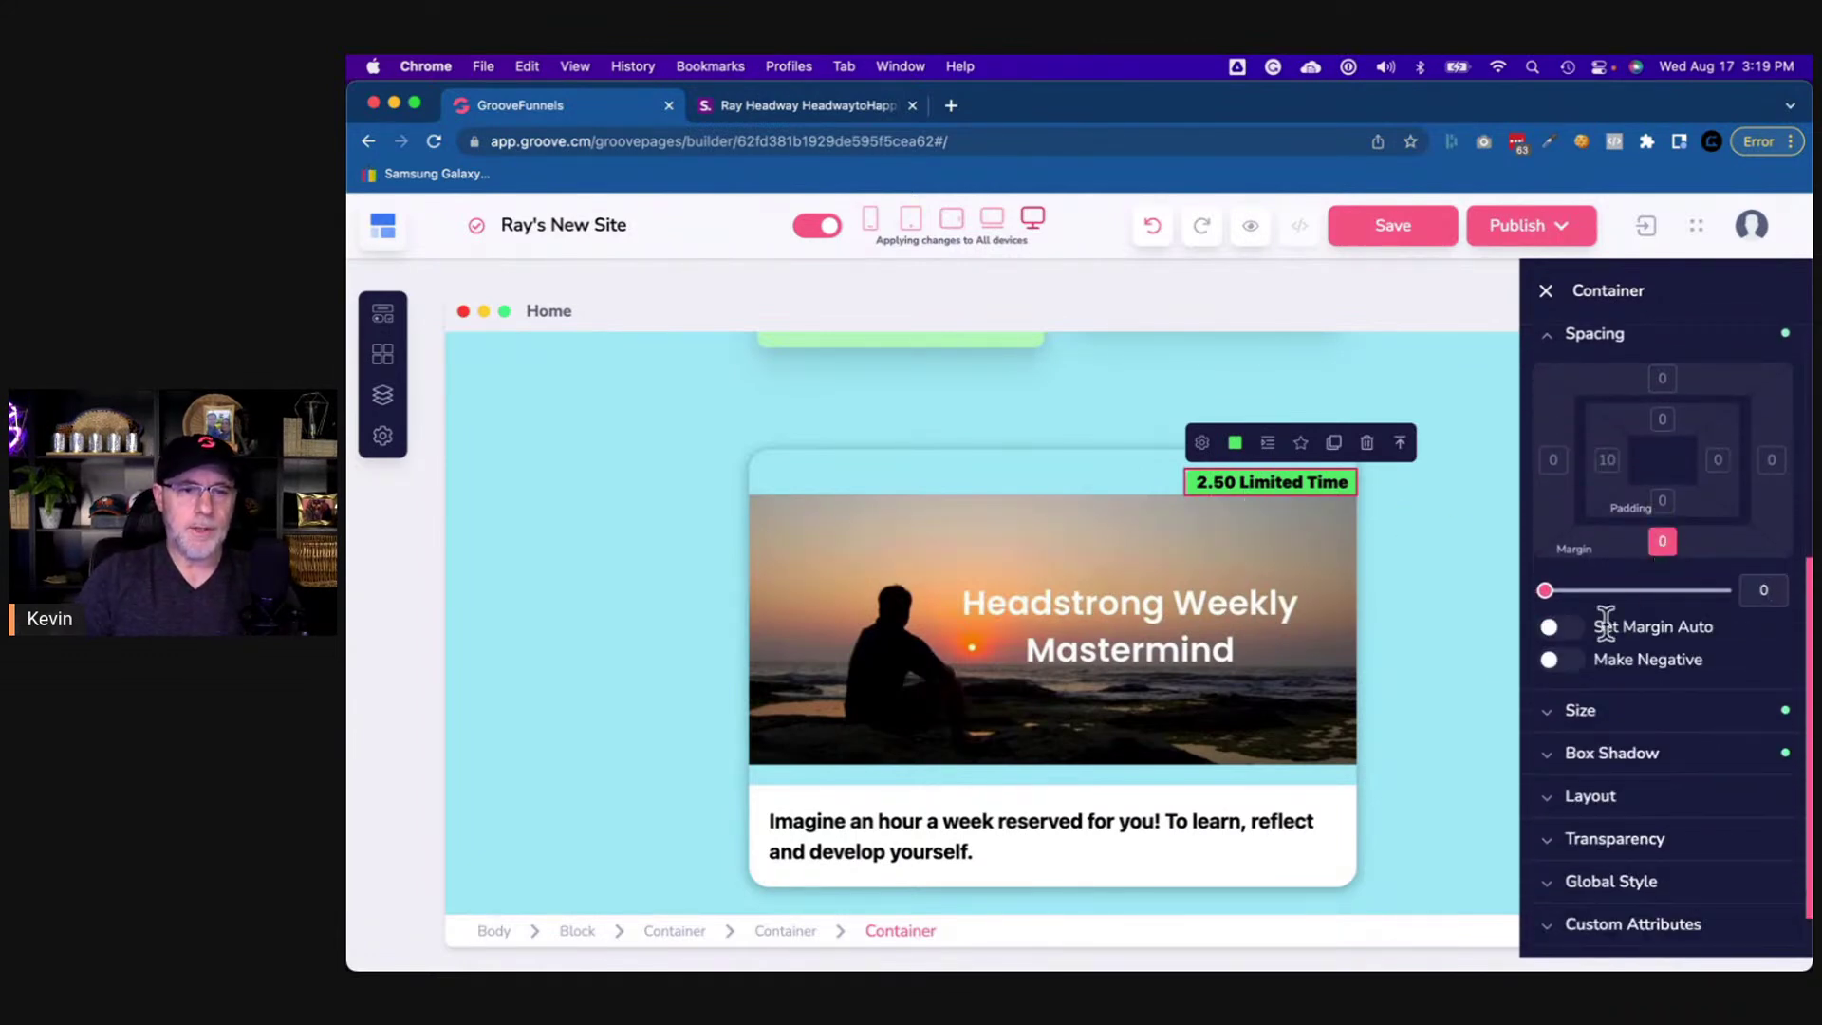
{"action": "left_click", "coordinate": [1559, 667]}
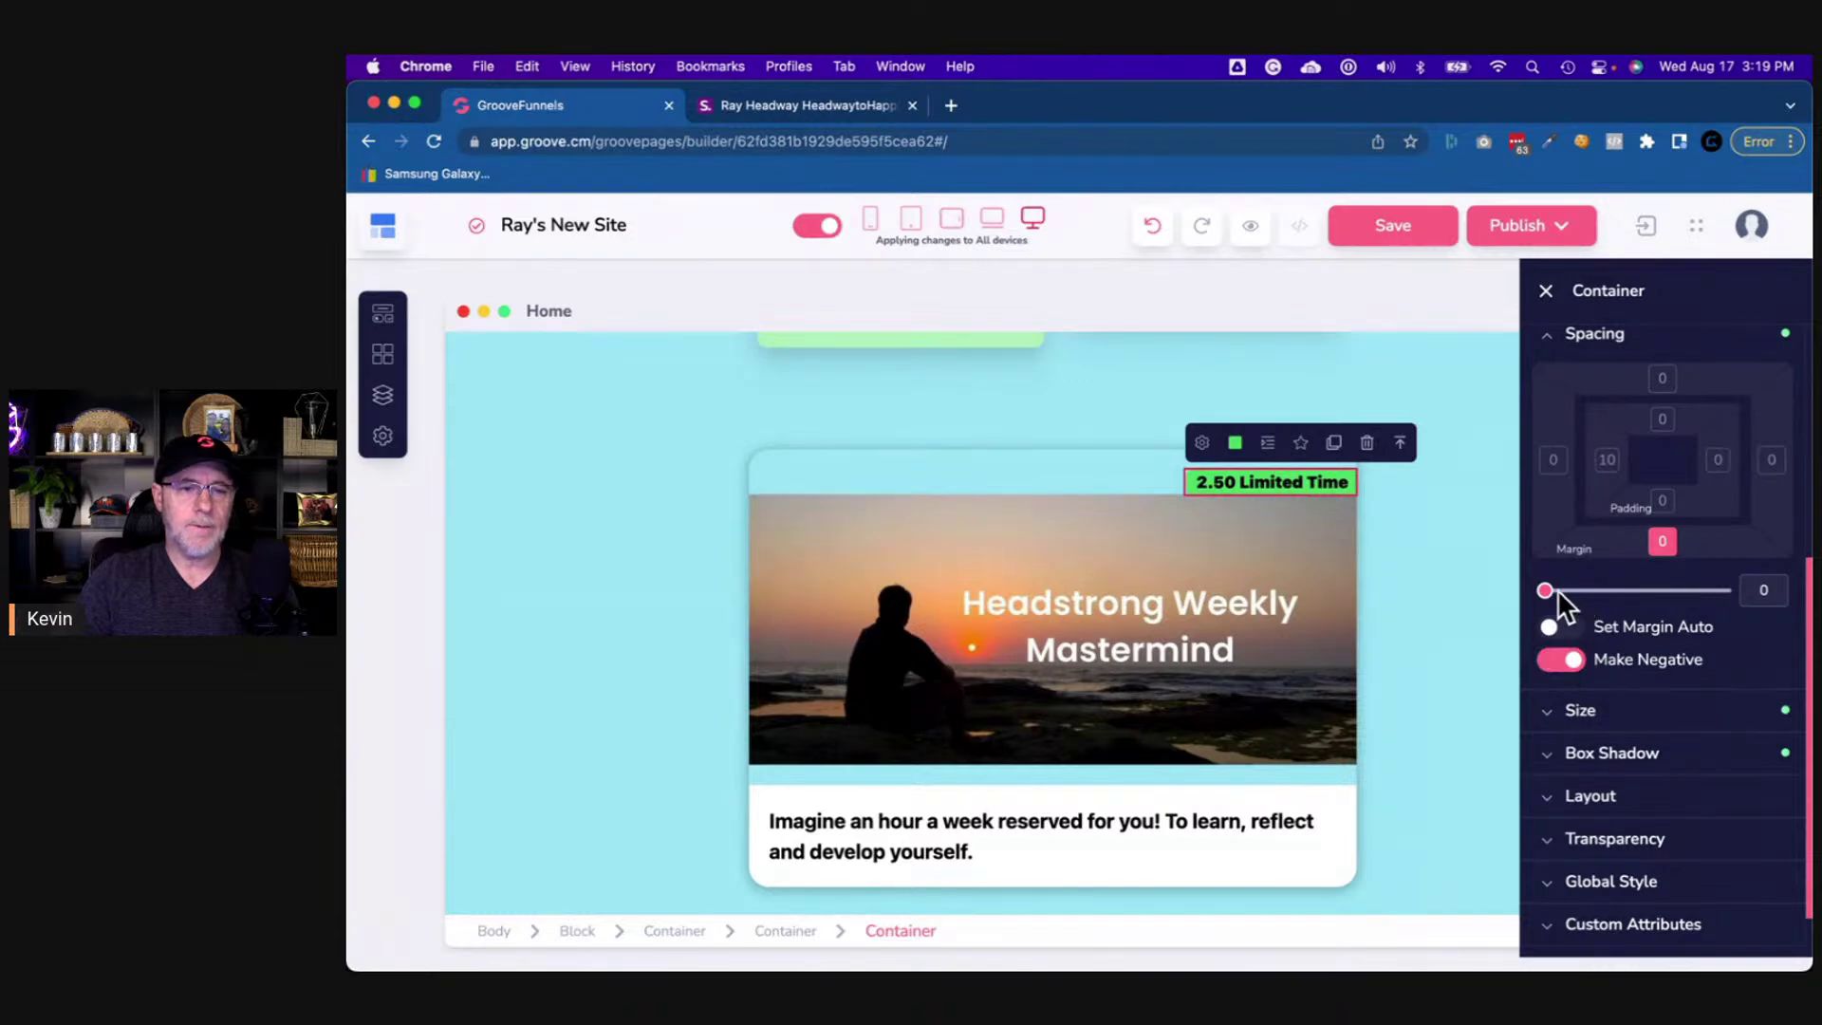
{"action": "left_click_drag", "start_coordinate": [1545, 590], "coordinate": [1546, 592]}
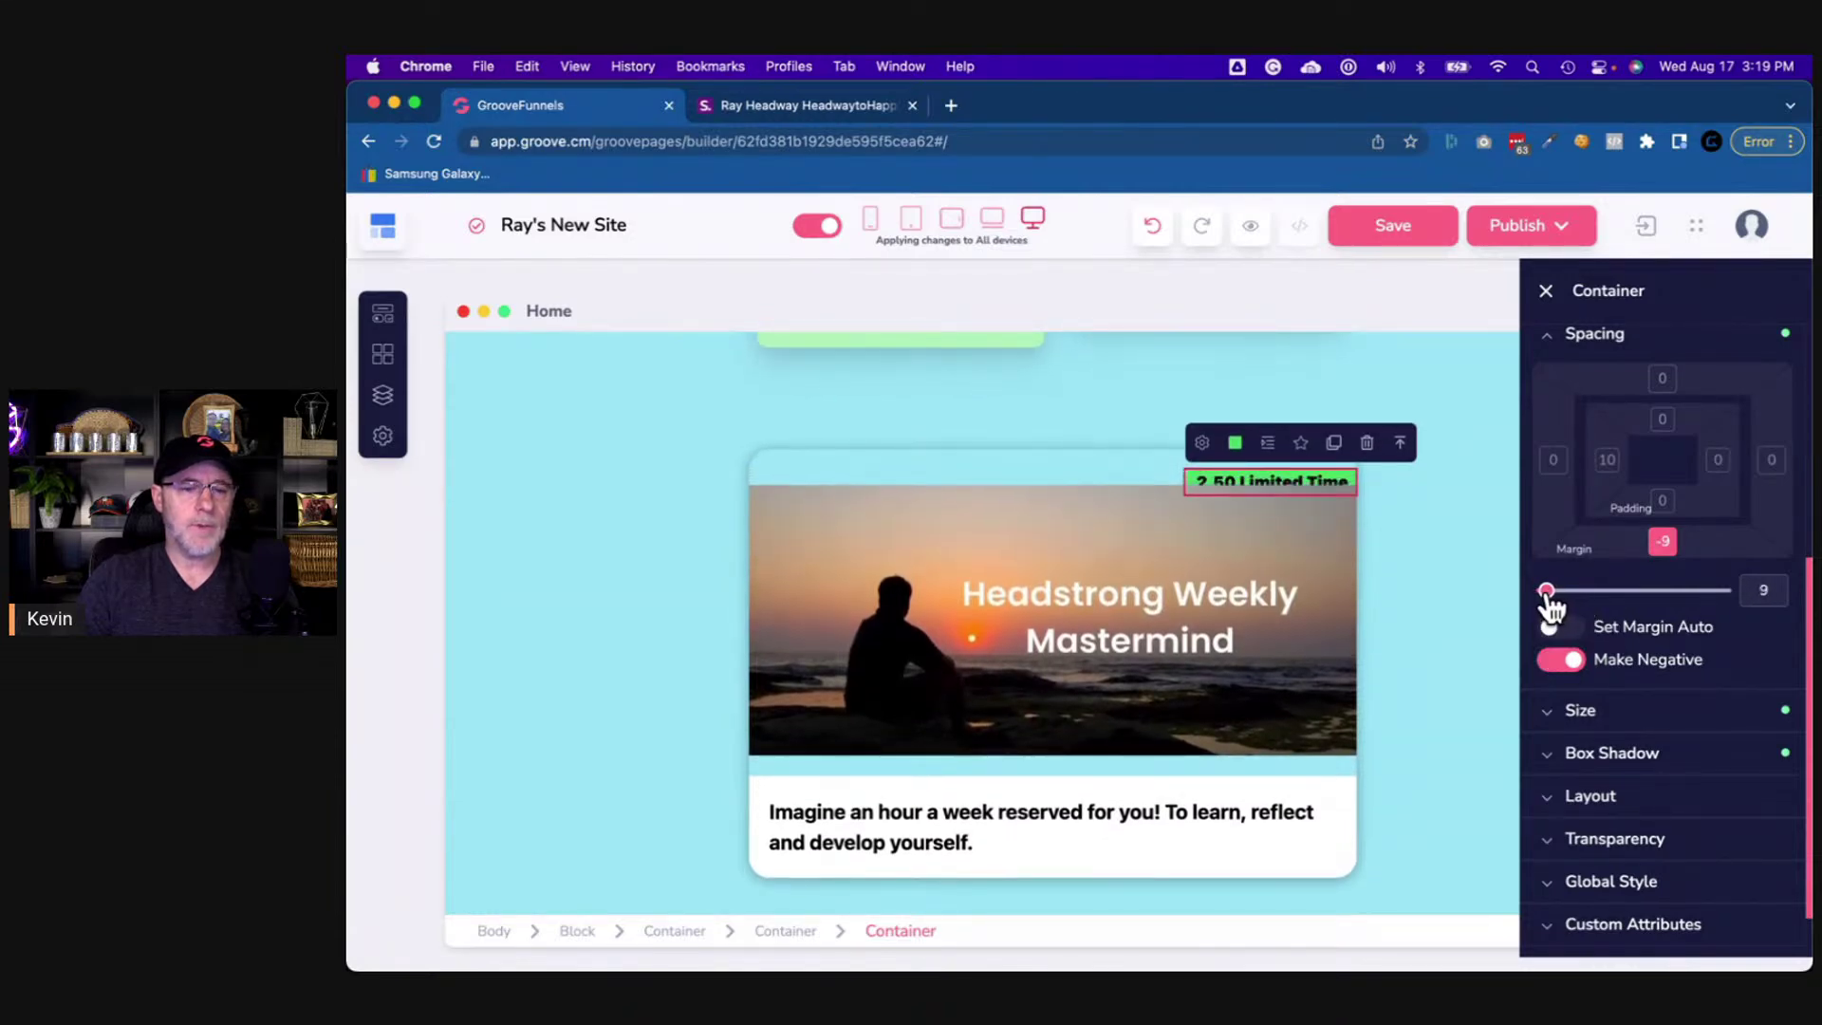
{"action": "left_click", "coordinate": [1554, 461]}
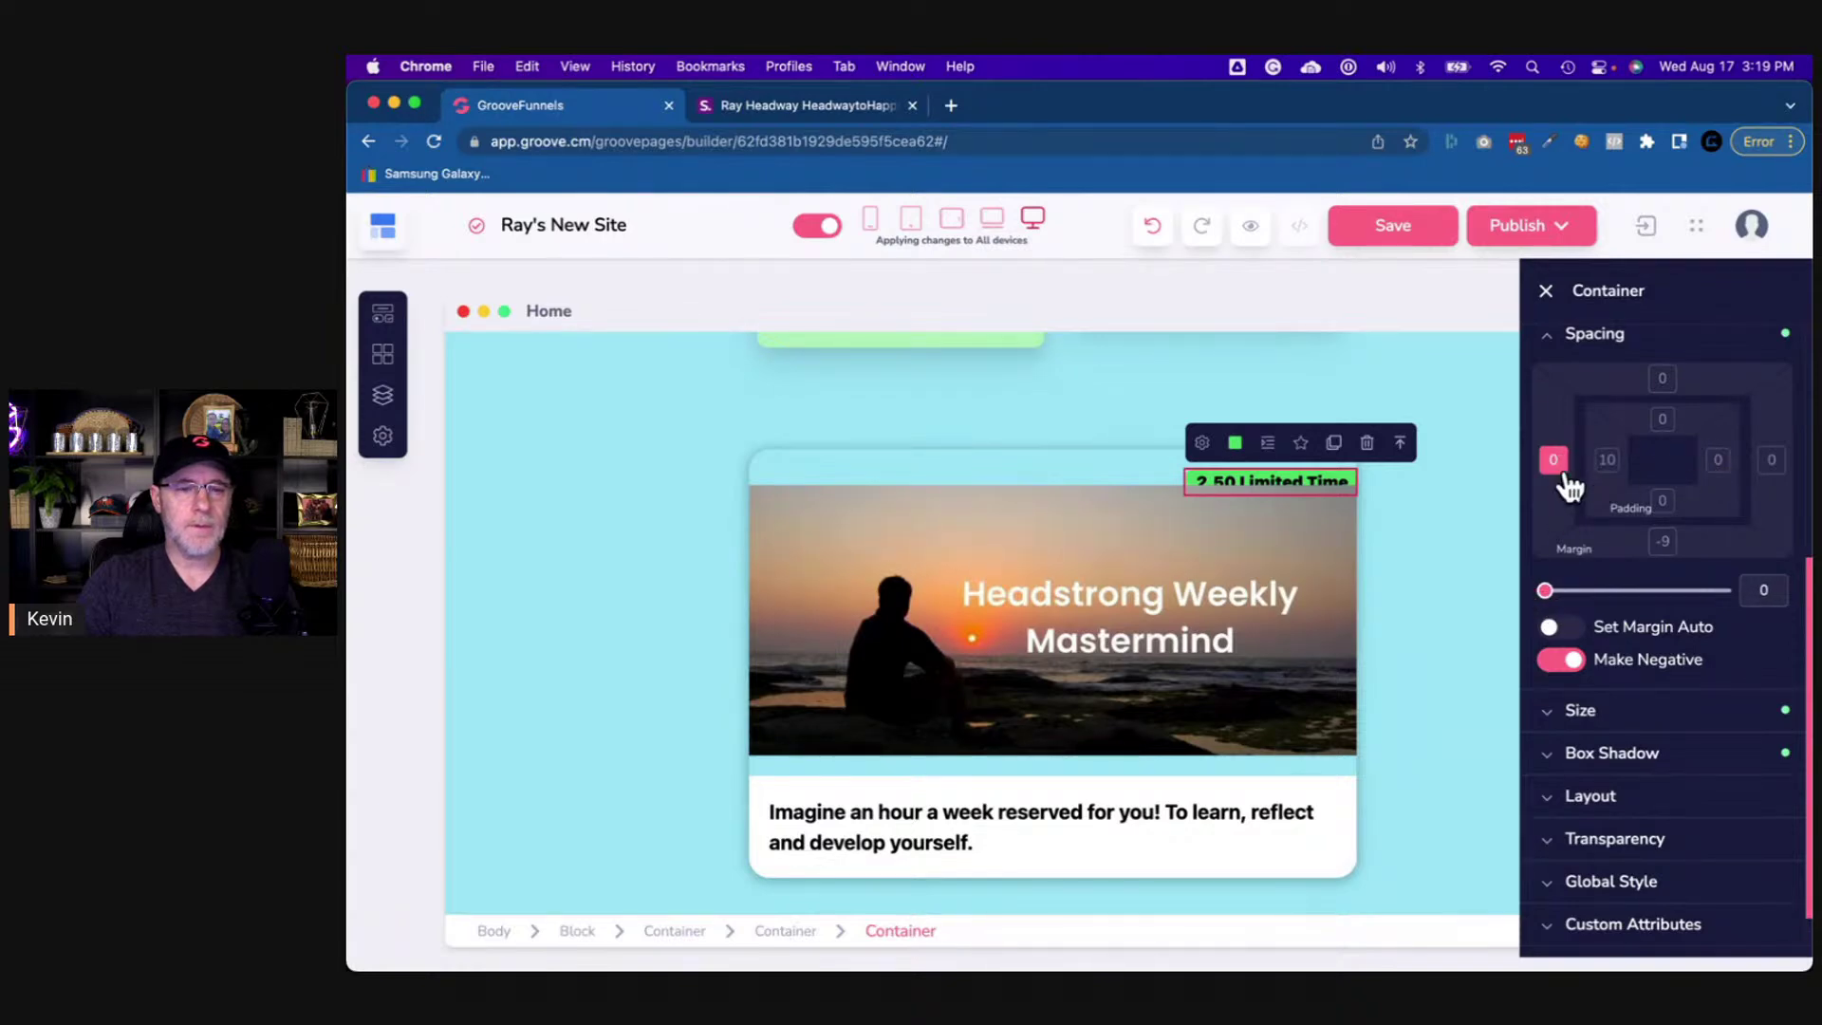
{"action": "left_click", "coordinate": [1568, 660]}
{"action": "left_click", "coordinate": [1771, 460]}
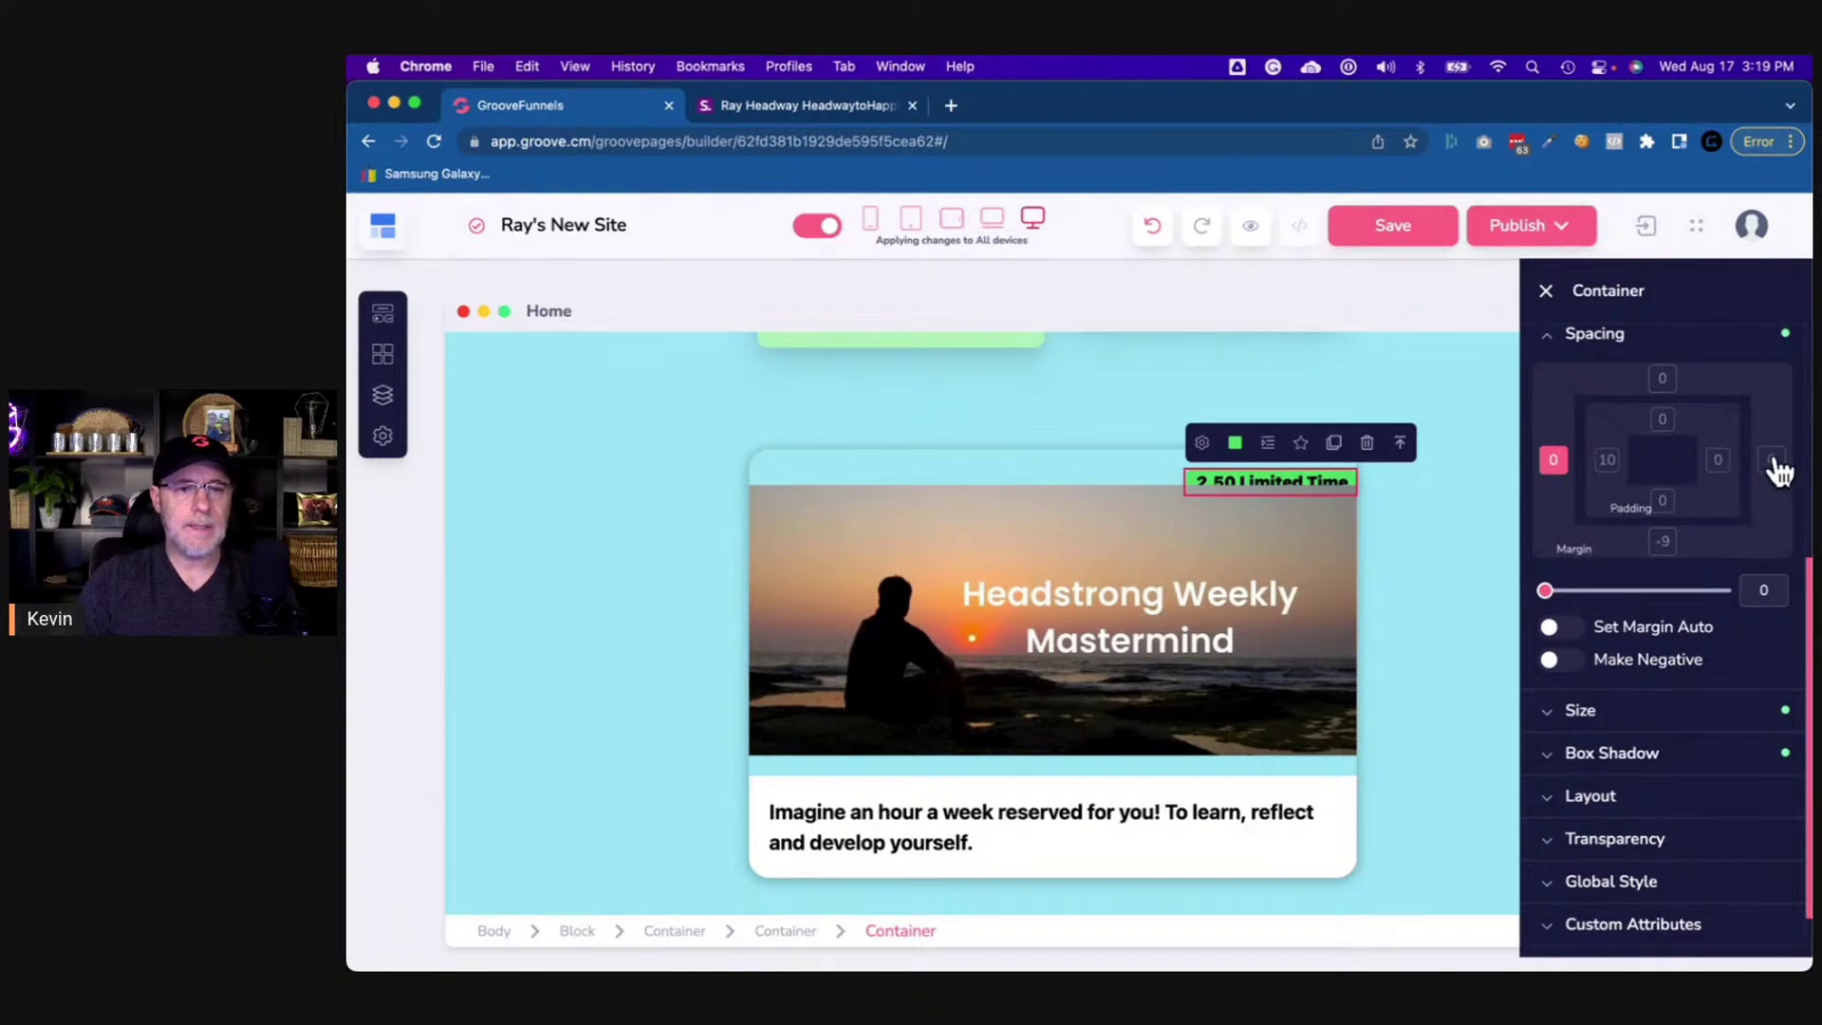
{"action": "left_click", "coordinate": [1556, 464]}
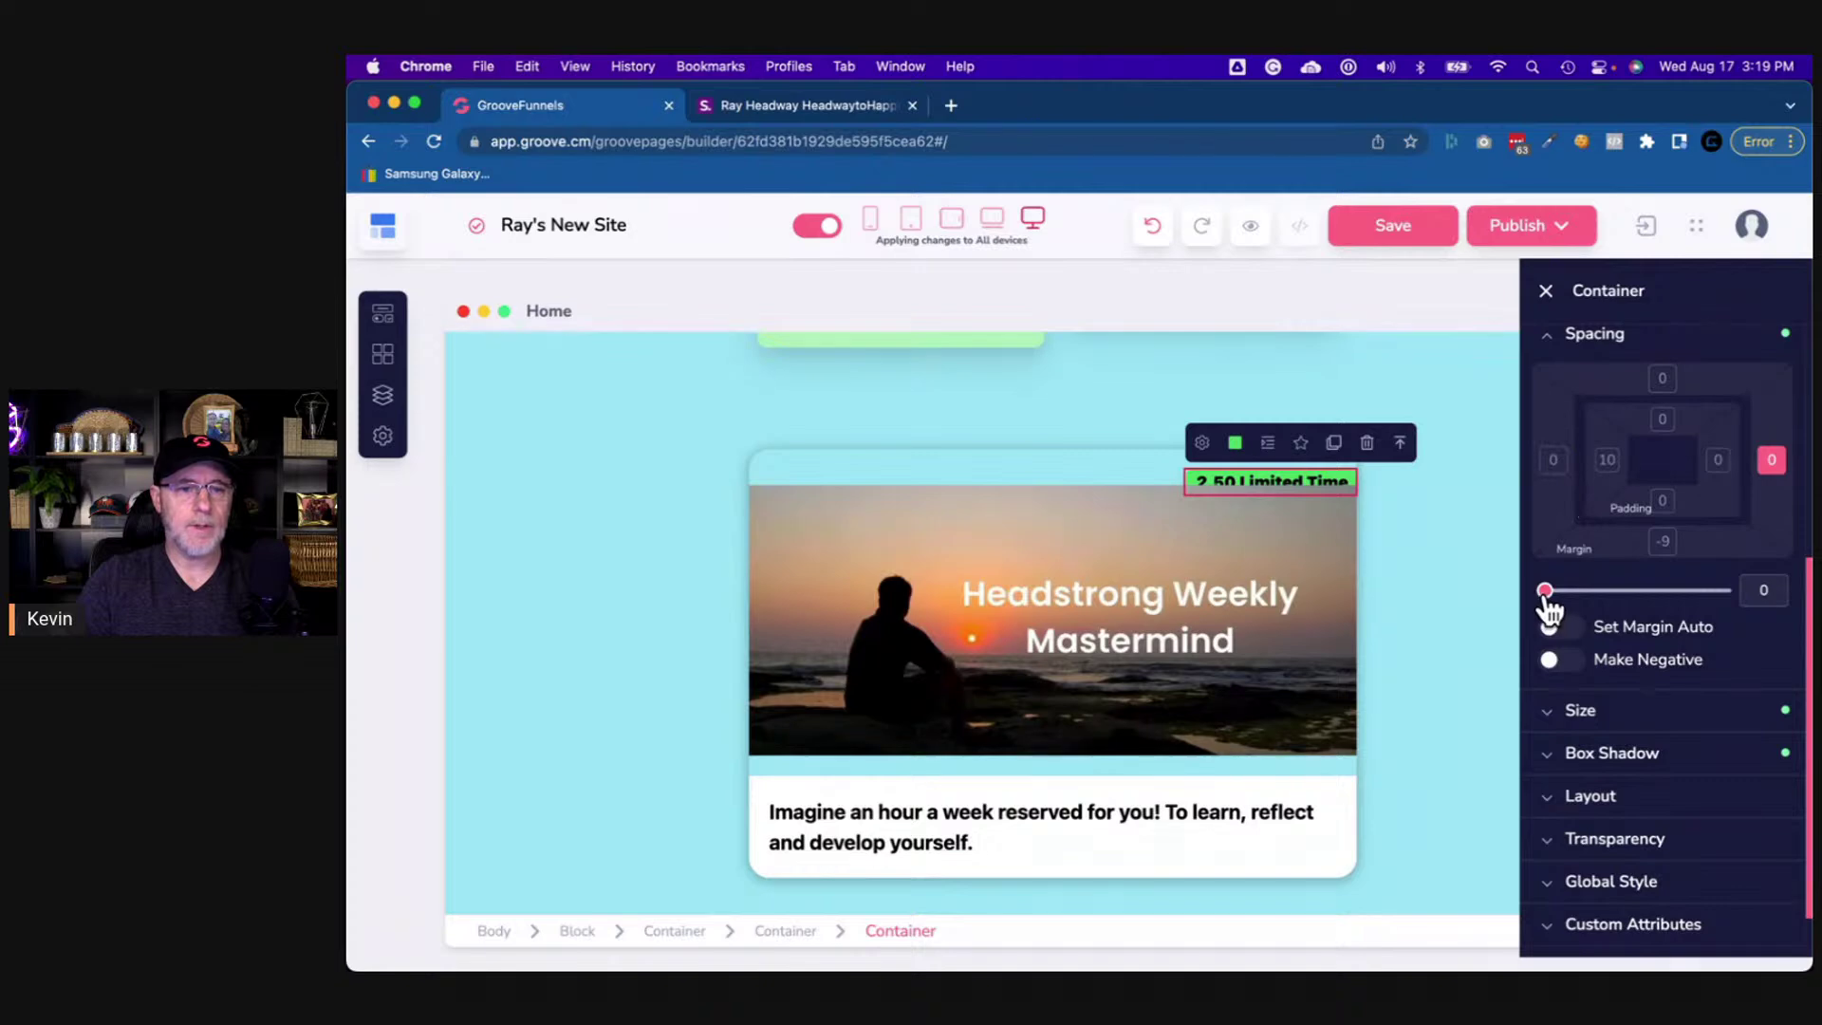
{"action": "left_click_drag", "start_coordinate": [1545, 592], "coordinate": [1548, 591]}
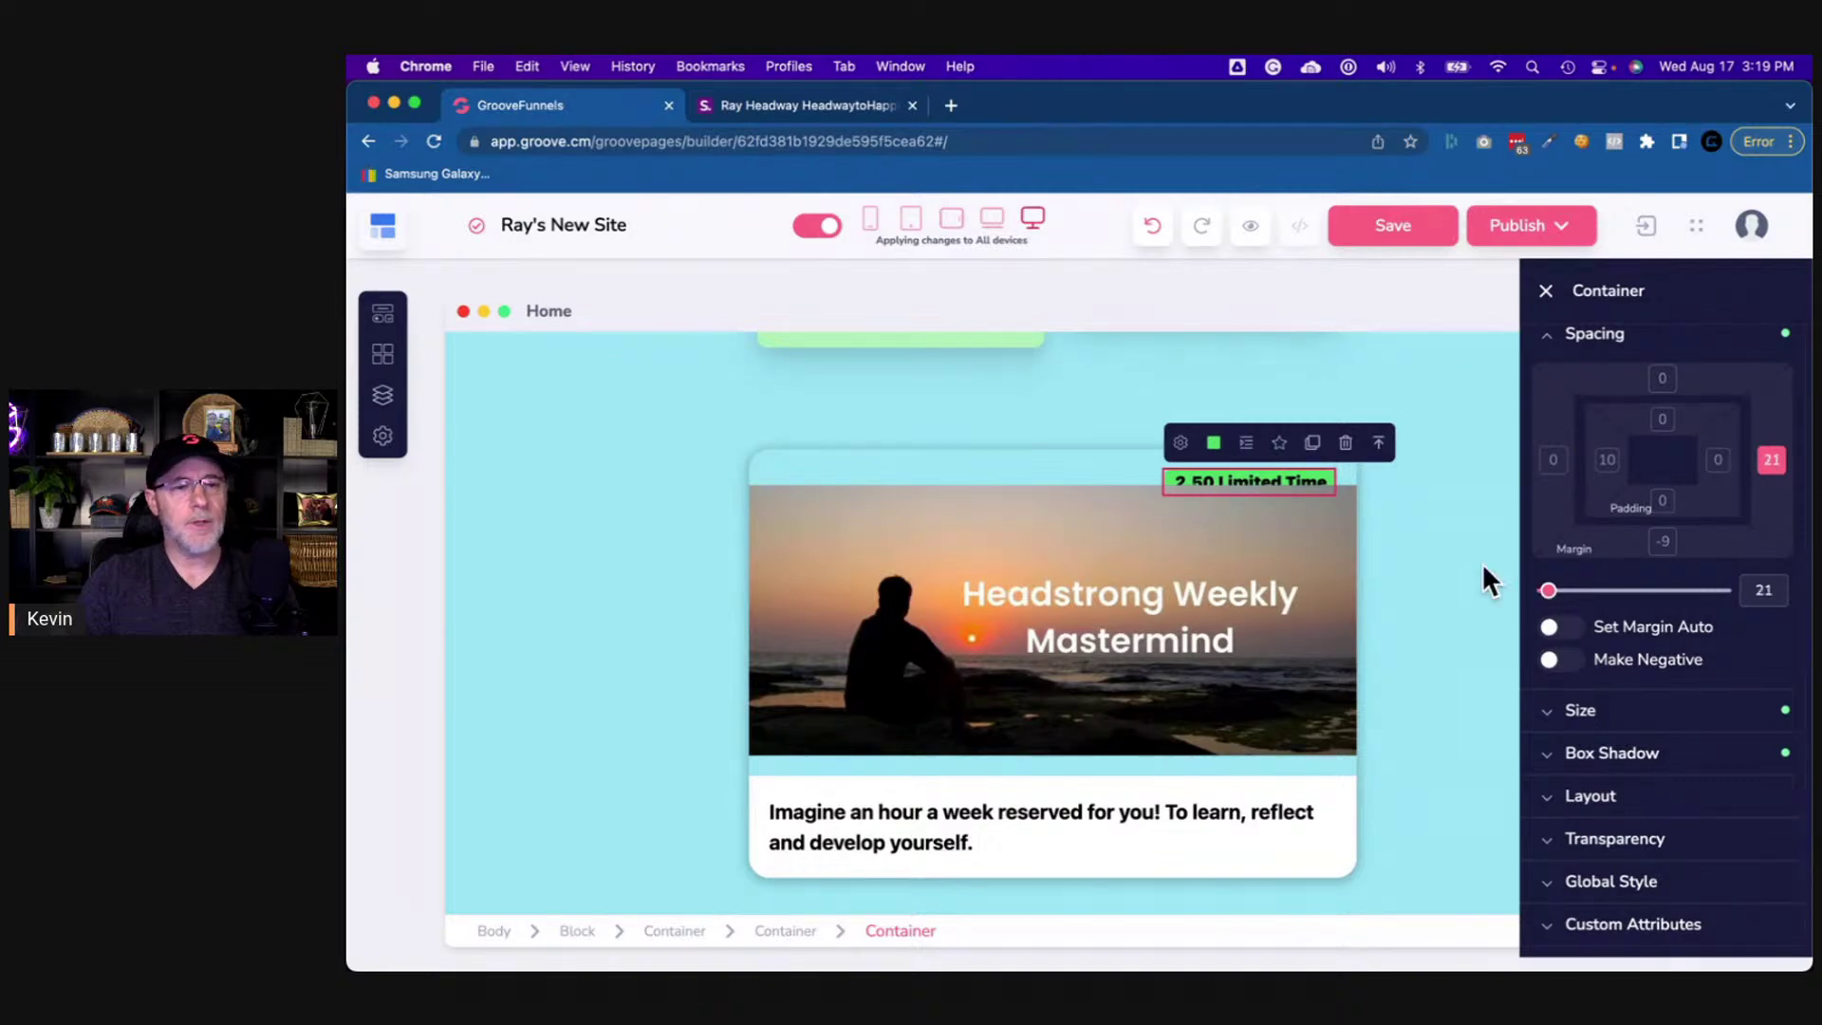
{"action": "left_click", "coordinate": [1571, 342]}
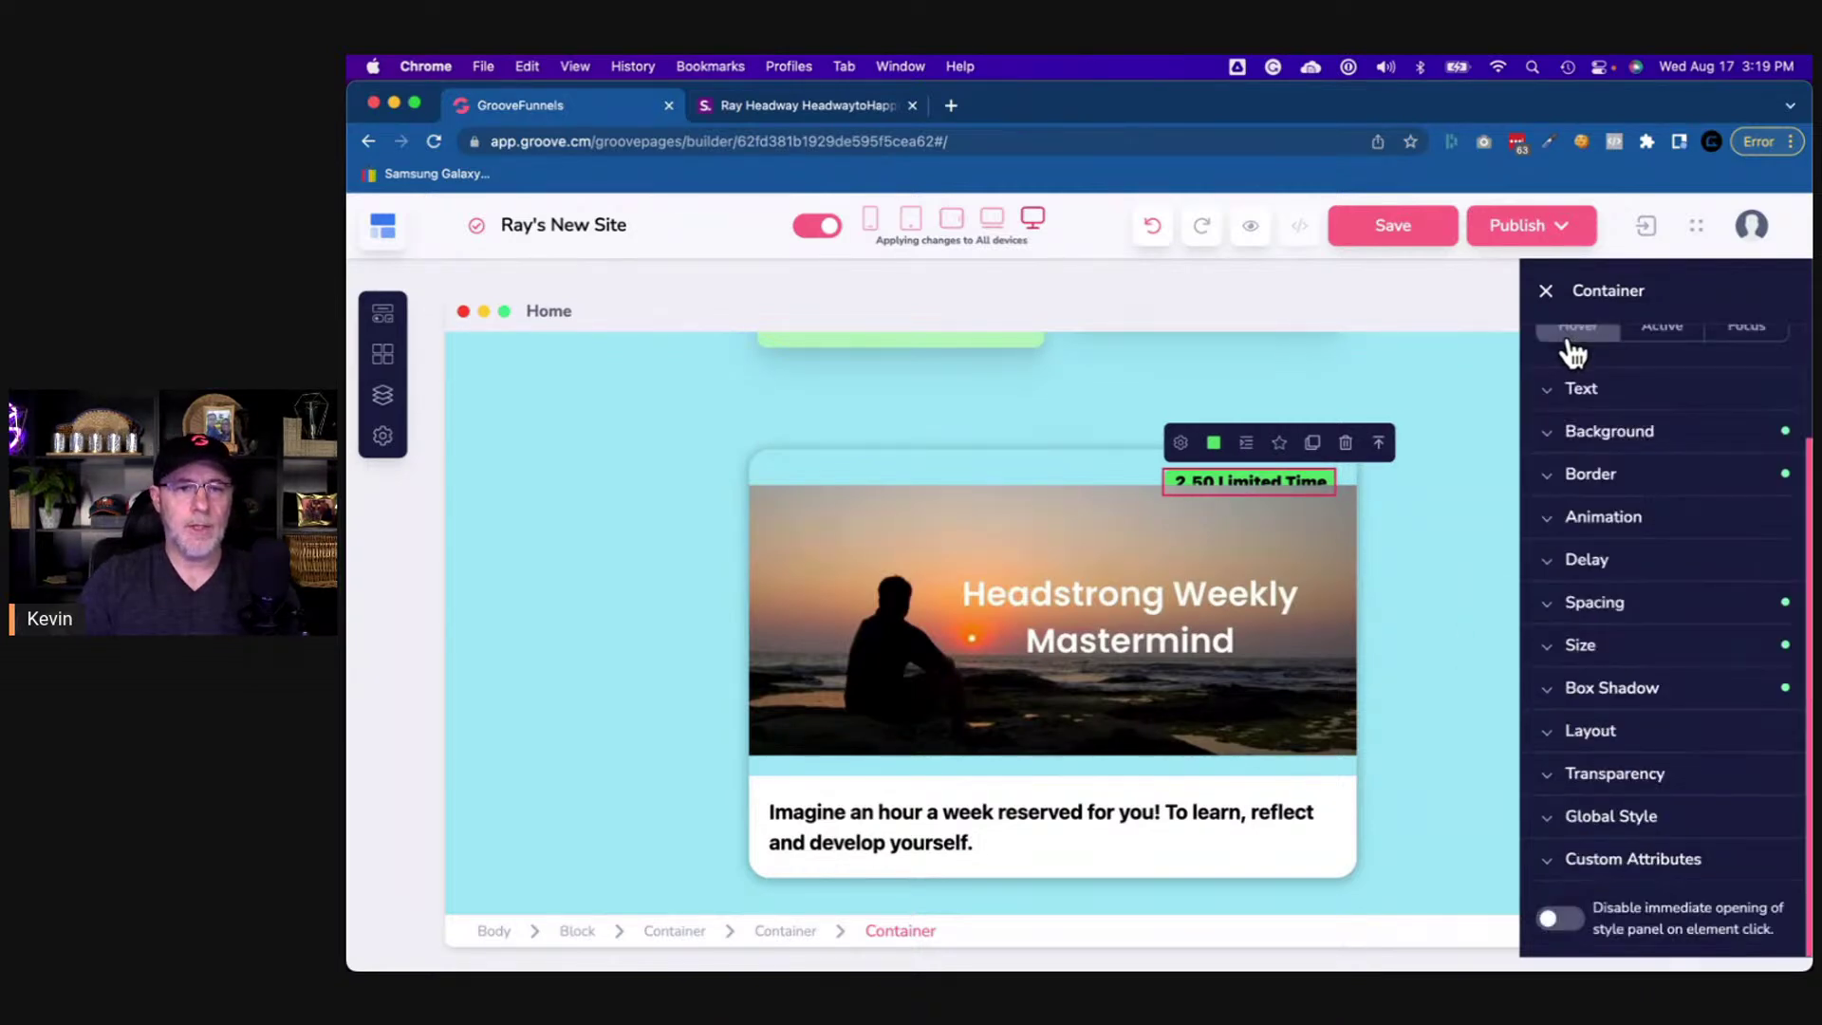
- Set the badge's Z-index to 5 and compare with the shor.by reference page
{"action": "left_click", "coordinate": [1597, 732]}
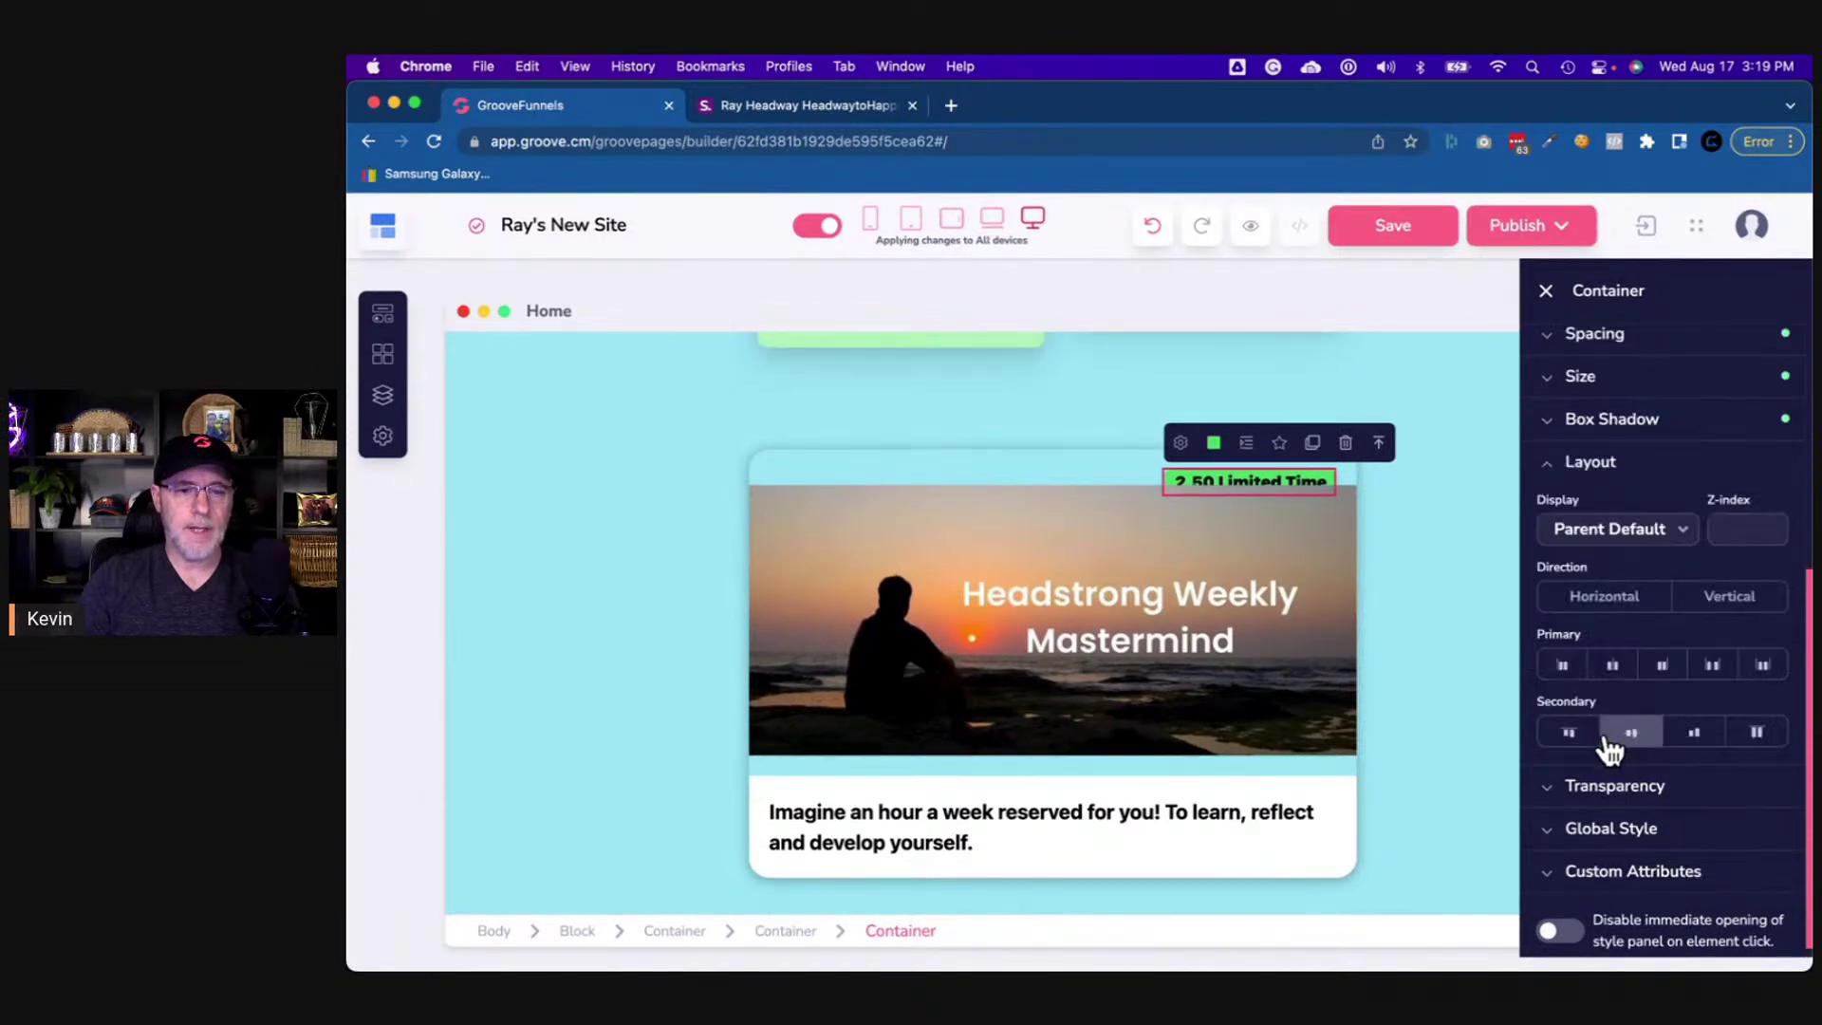
{"action": "left_click", "coordinate": [1744, 517]}
{"action": "type", "text": "5"}
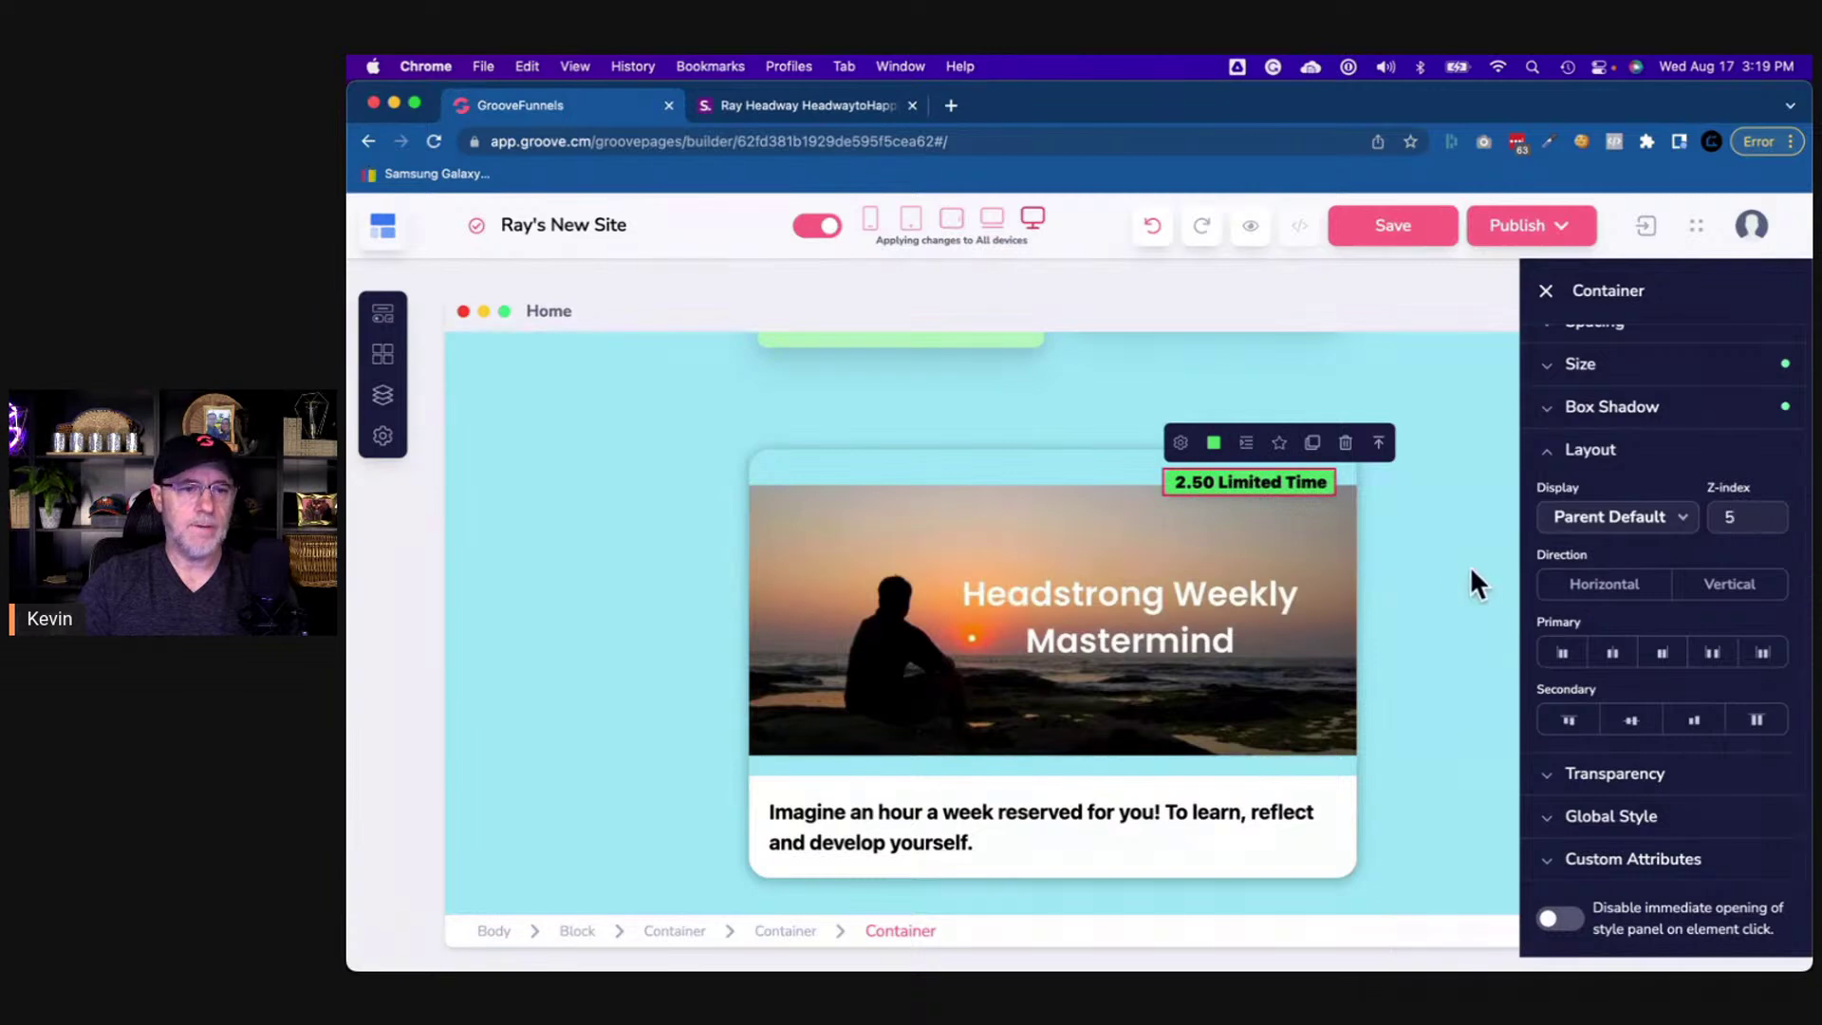
{"action": "left_click", "coordinate": [1349, 477]}
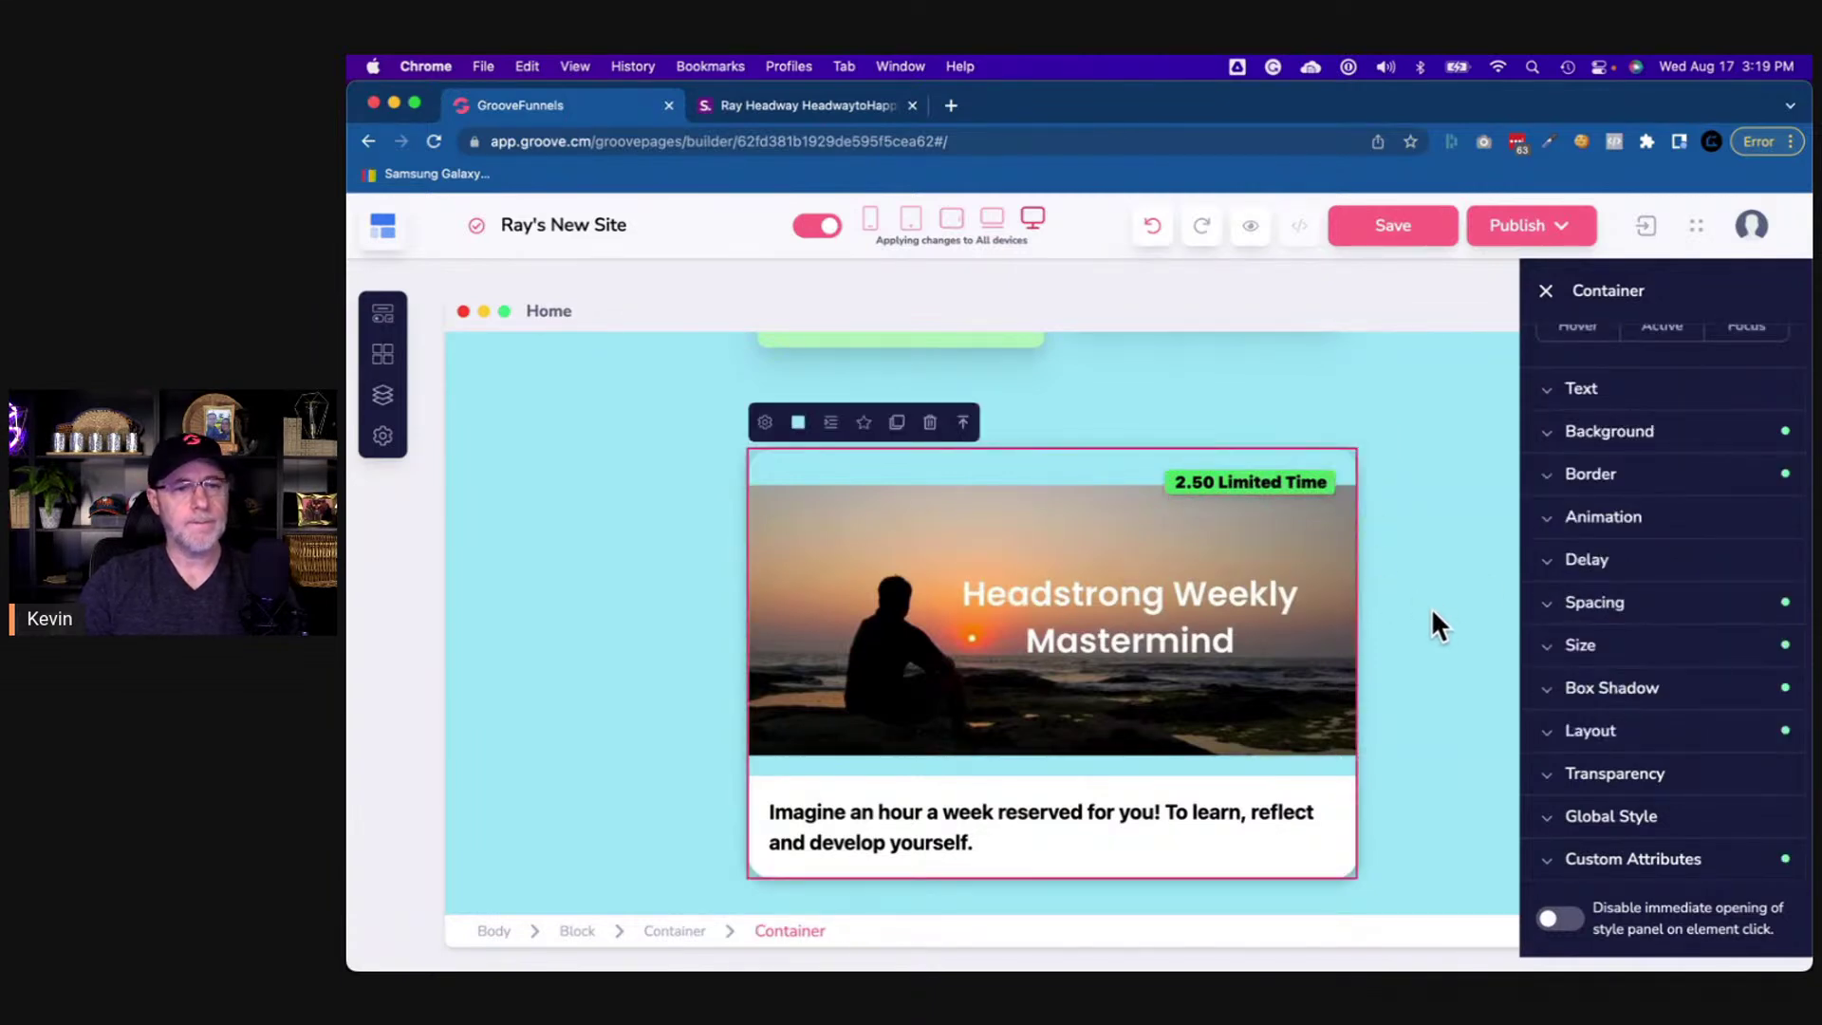
{"action": "left_click", "coordinate": [844, 102]}
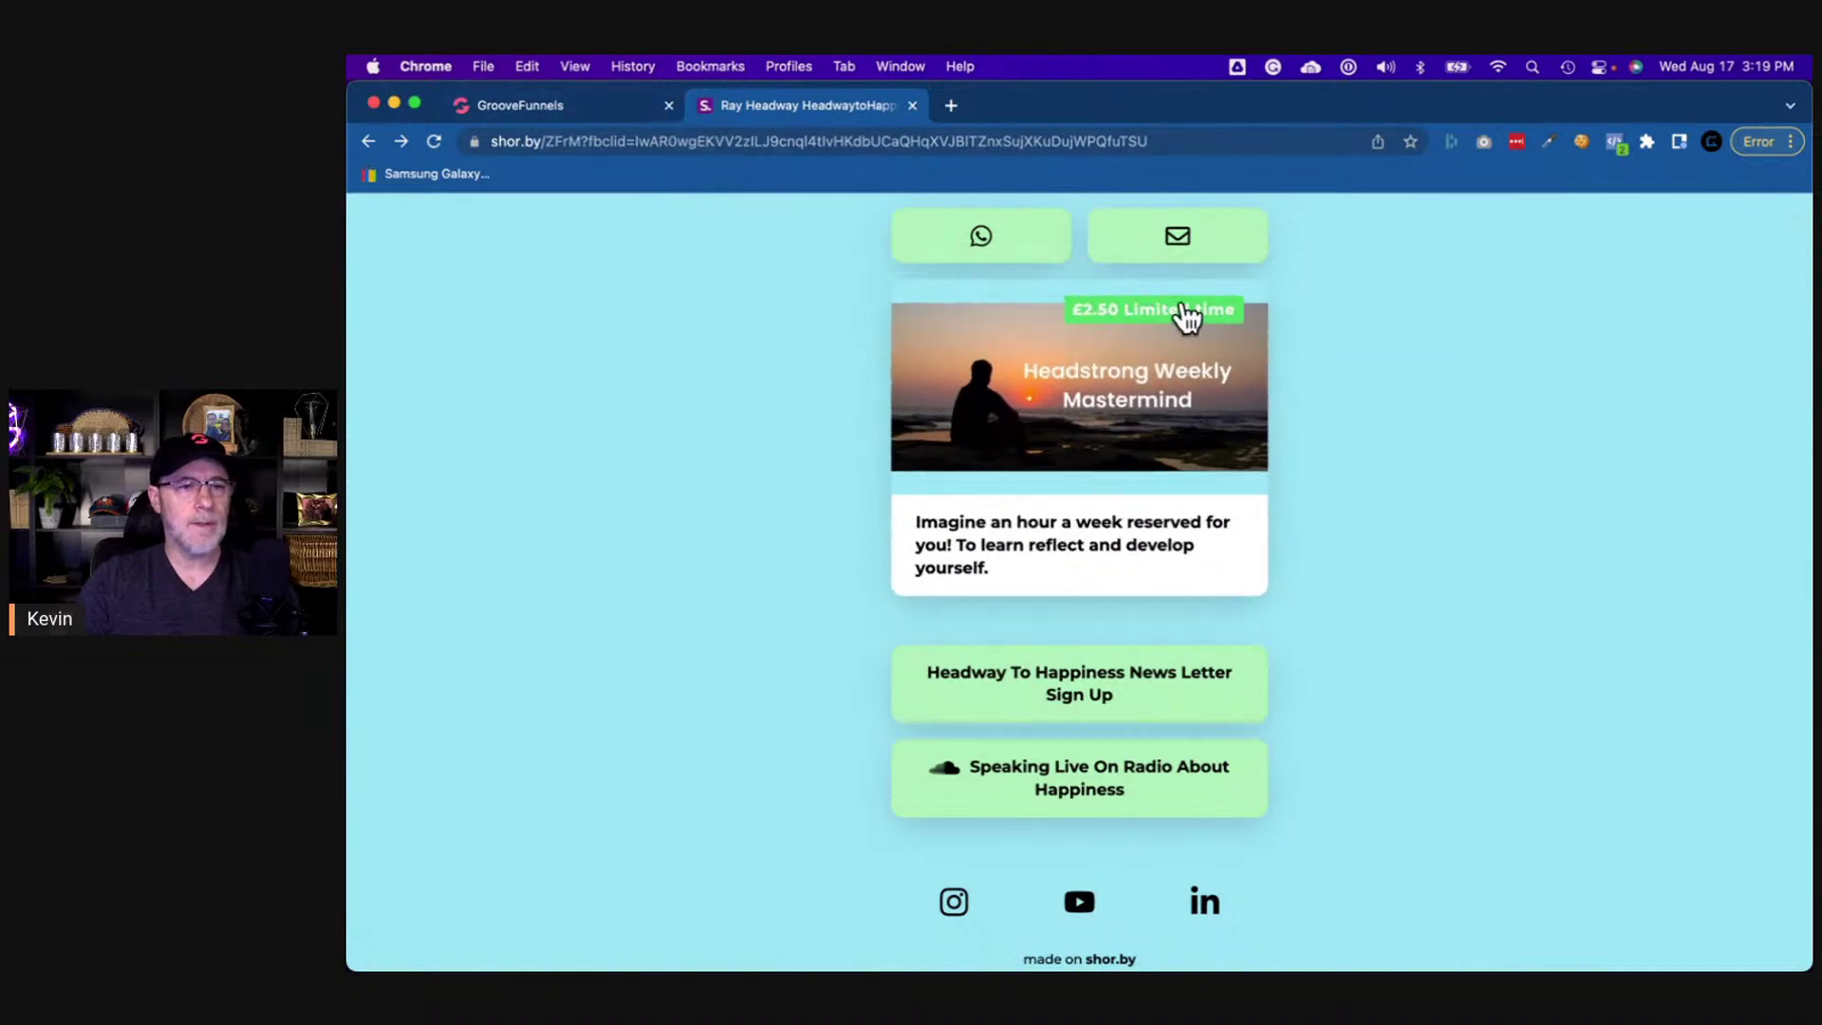
- Set the '2.50 Limited Time' badge text colour to white
{"action": "left_click", "coordinate": [601, 100]}
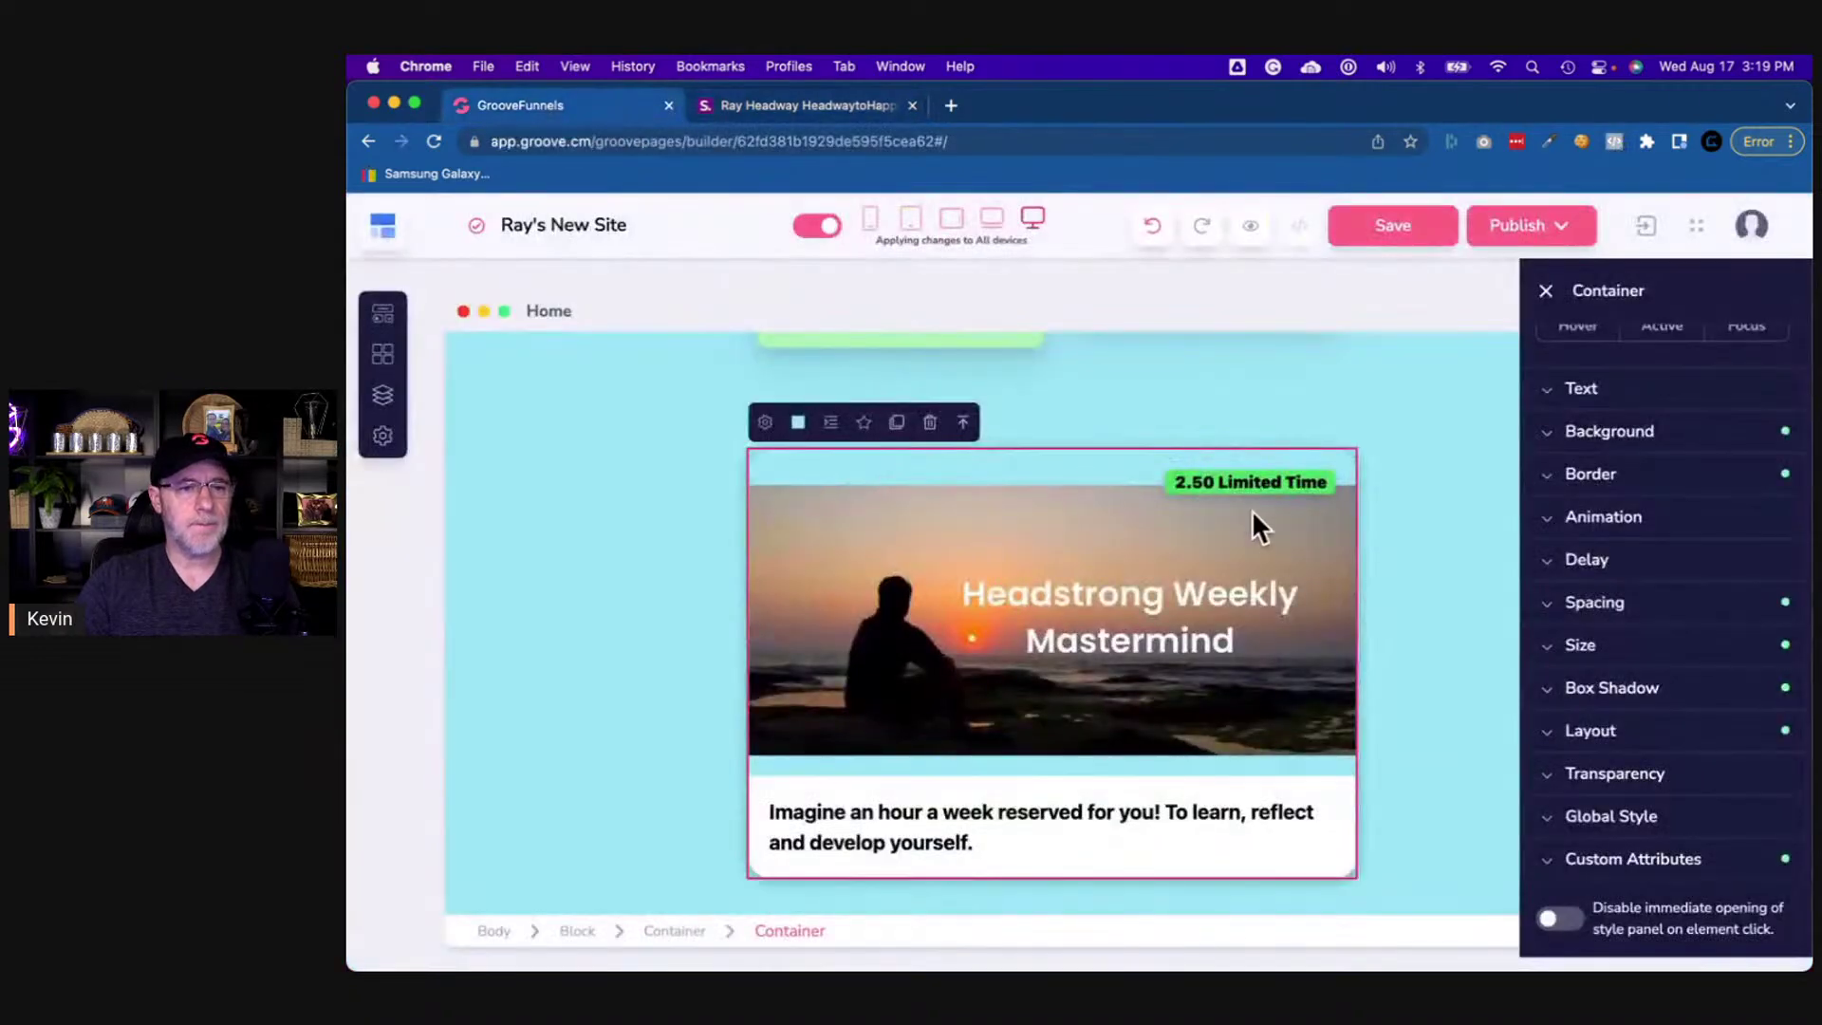
{"action": "left_click", "coordinate": [1311, 484]}
{"action": "left_click", "coordinate": [1605, 403]}
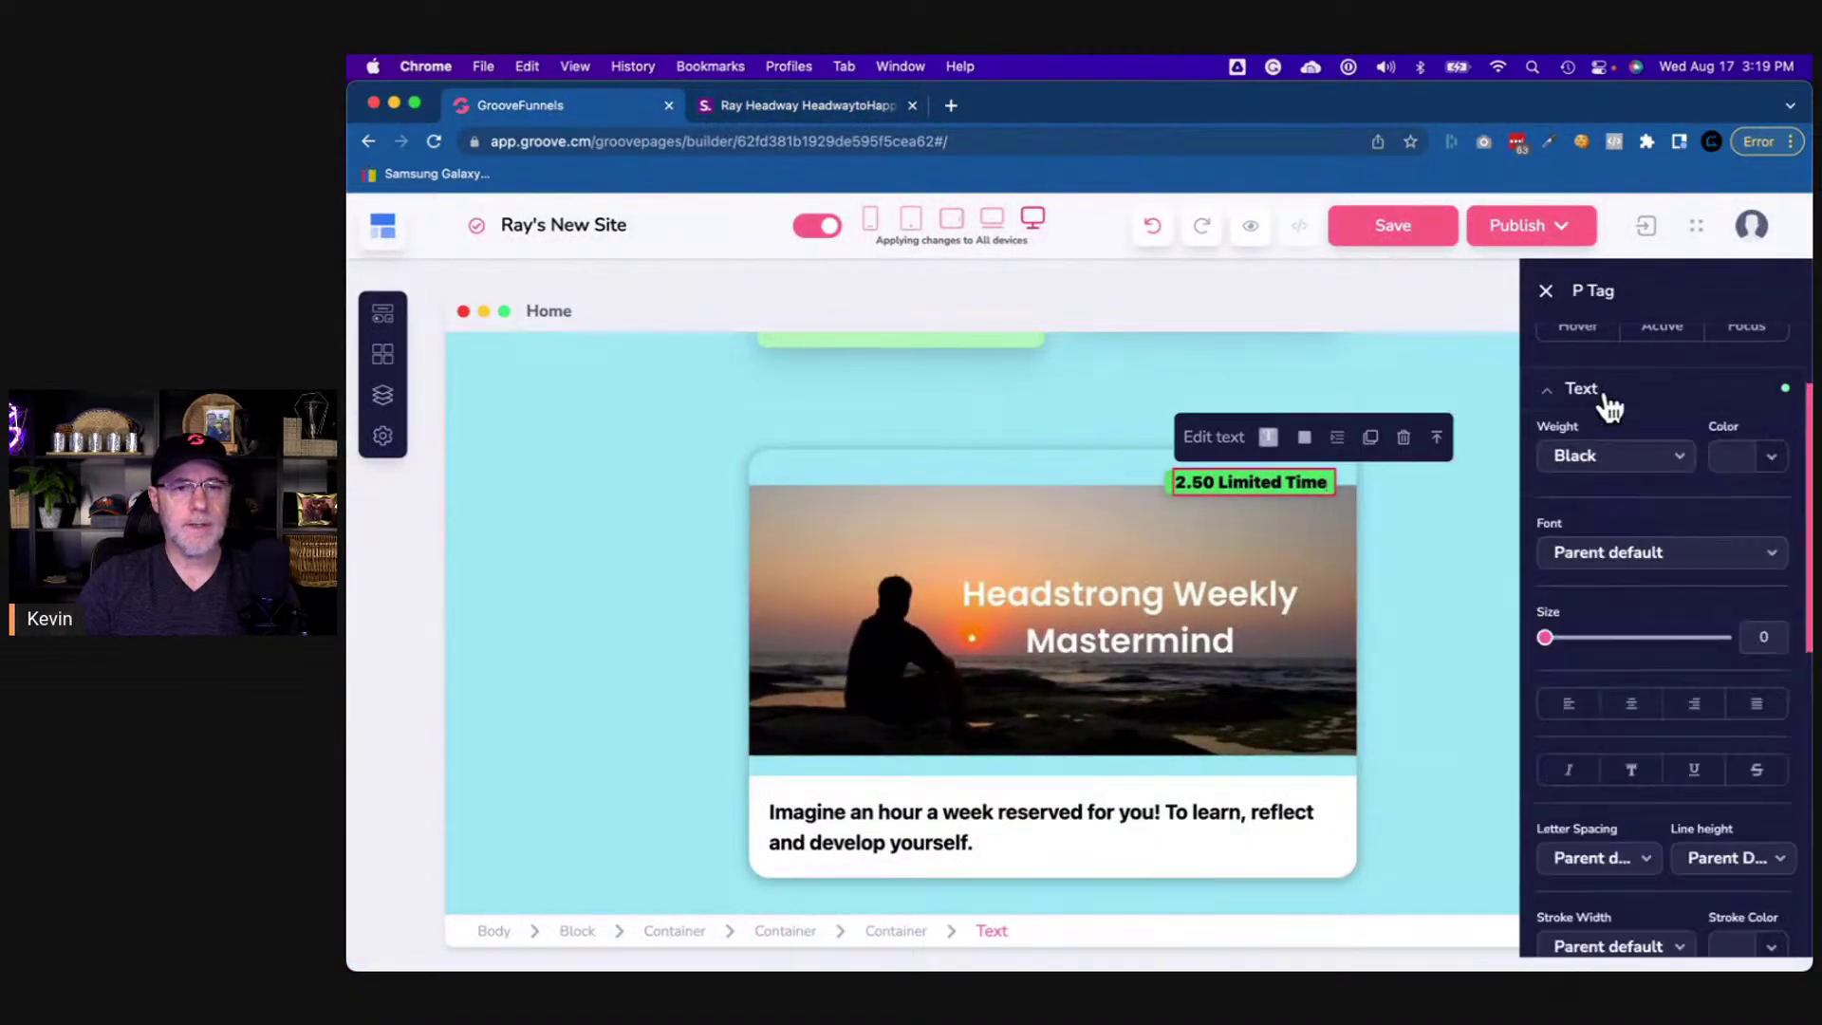
{"action": "left_click", "coordinate": [1767, 459]}
{"action": "left_click", "coordinate": [1571, 509]}
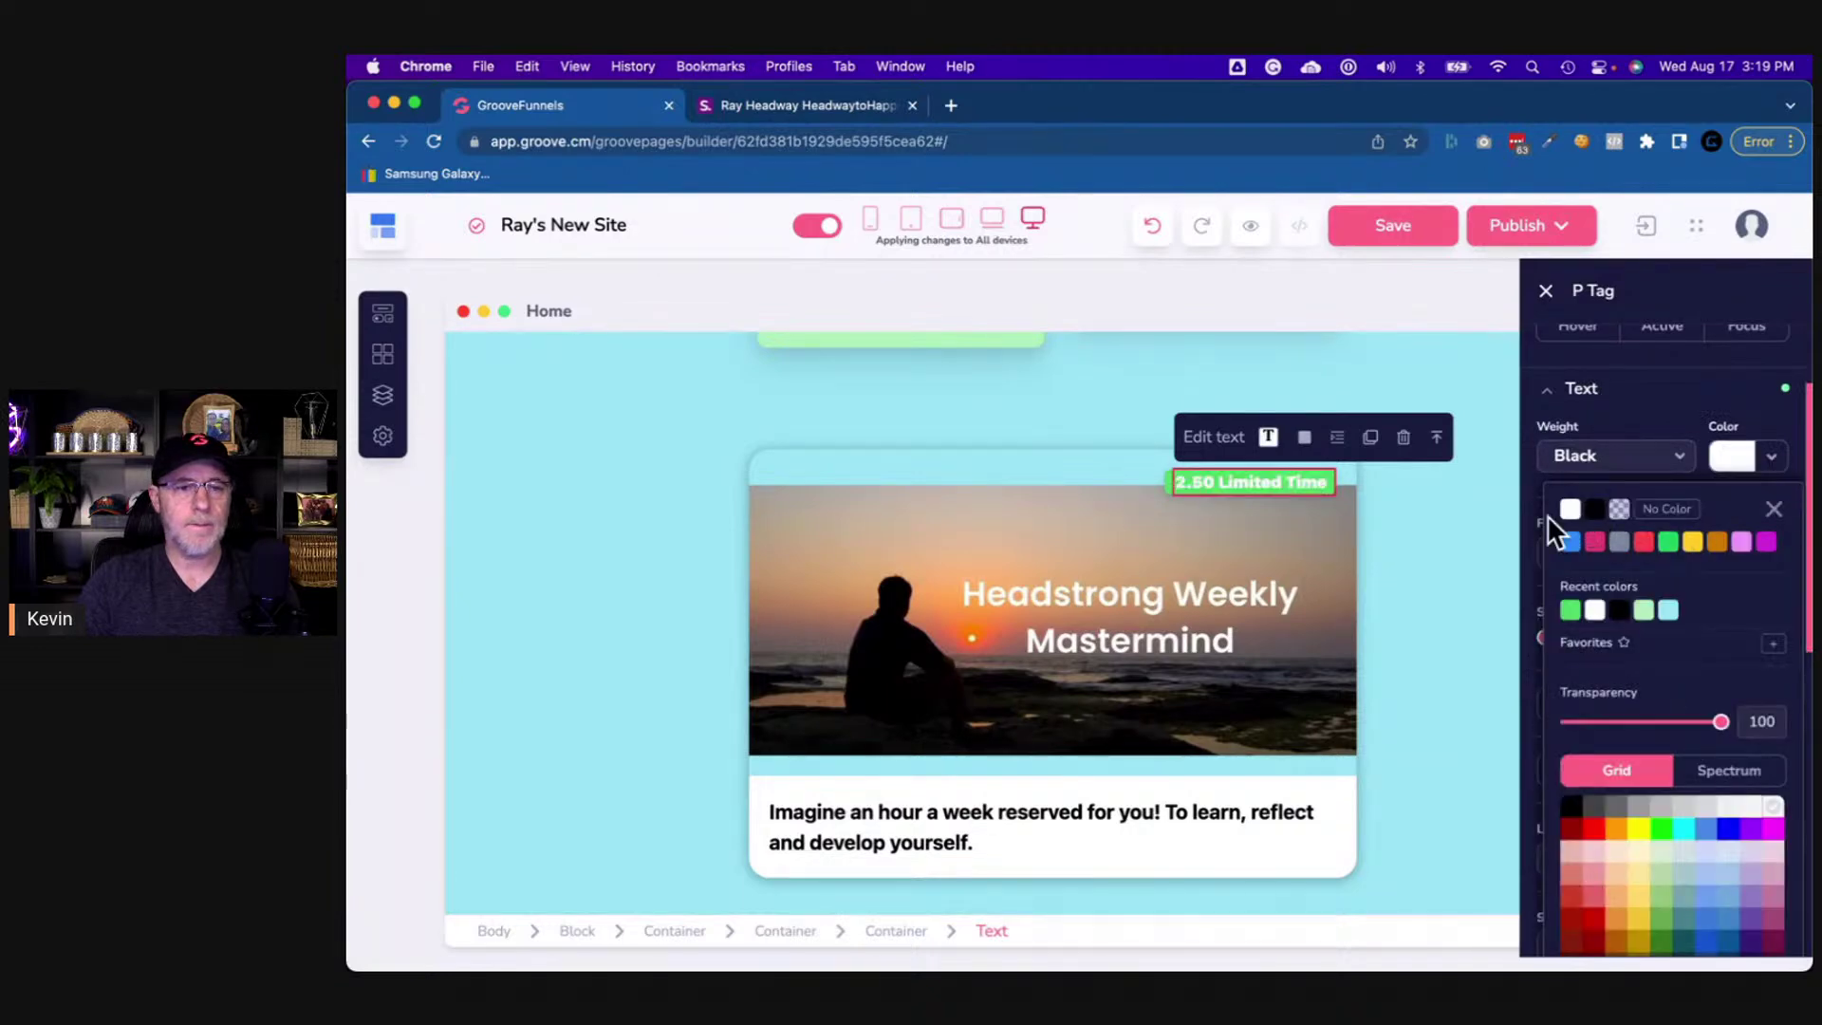
{"action": "left_click", "coordinate": [1010, 459]}
- Open and dismiss Spotlight search, then select the surrounding page block
{"action": "scroll", "coordinate": [1461, 656], "scroll_direction": "down", "scroll_amount": 1}
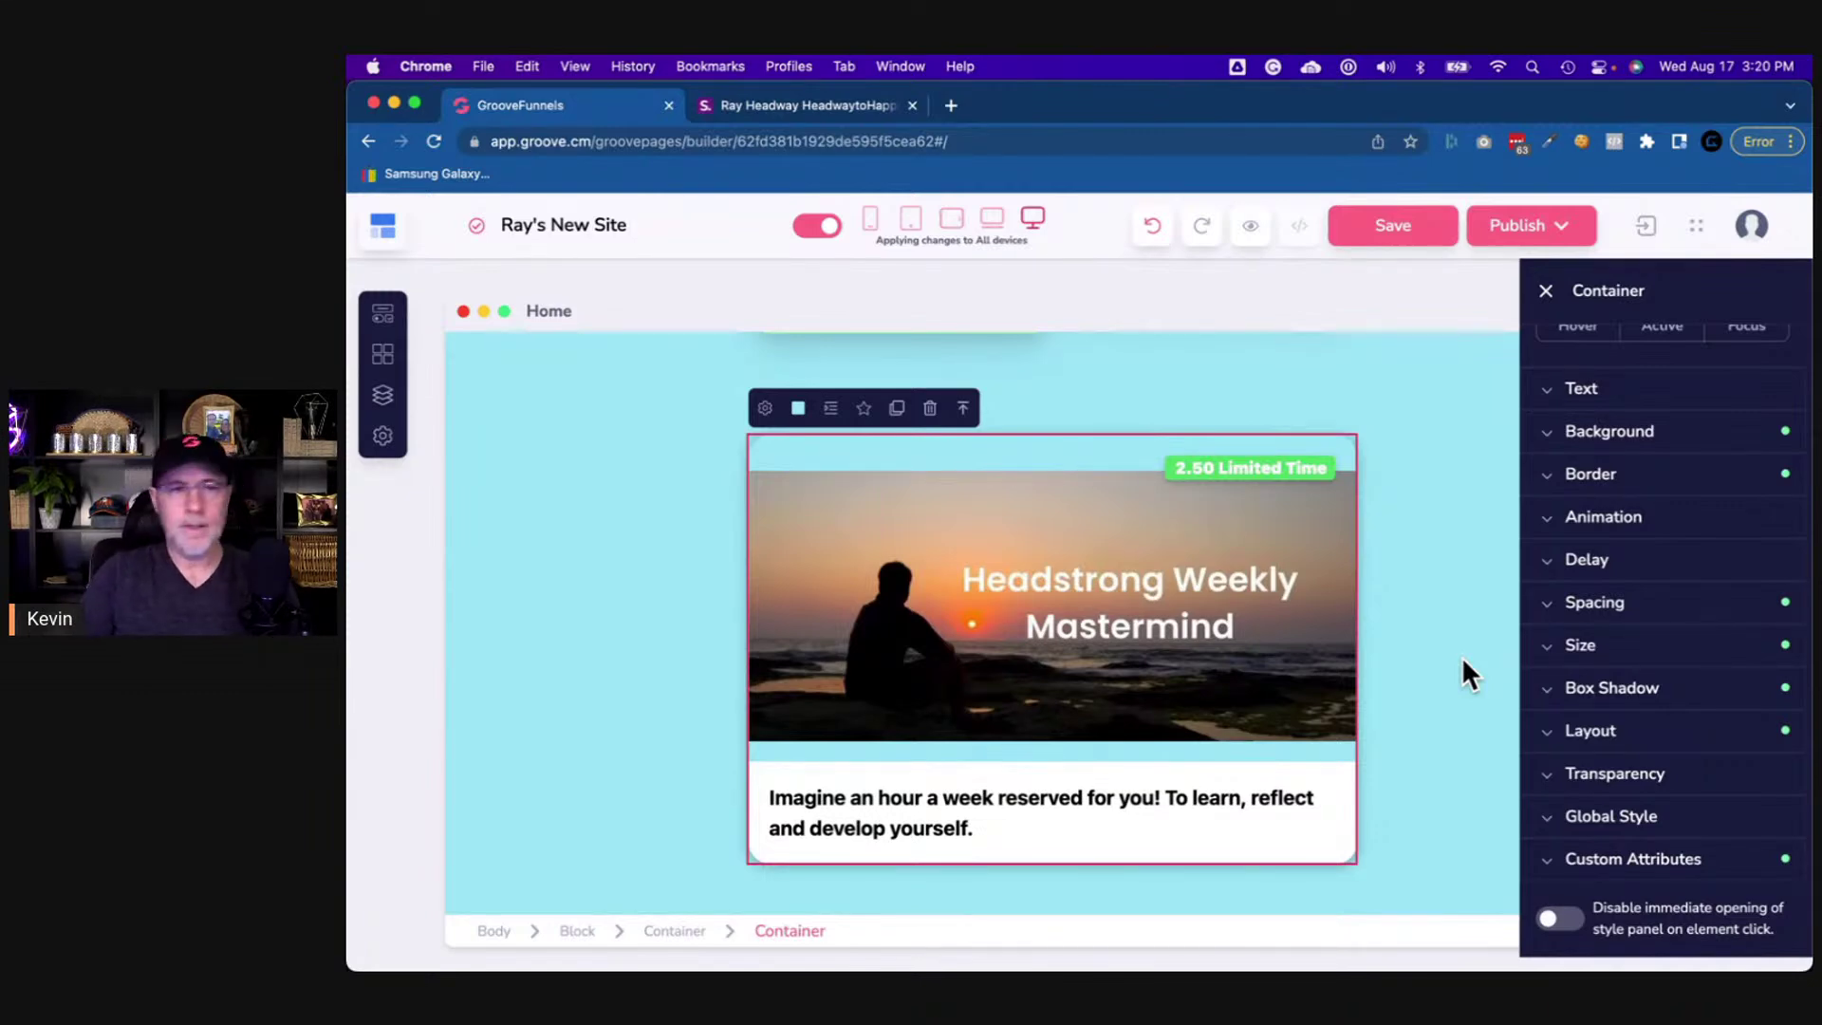
{"action": "key", "text": "super+space"}
{"action": "type", "text": "color"}
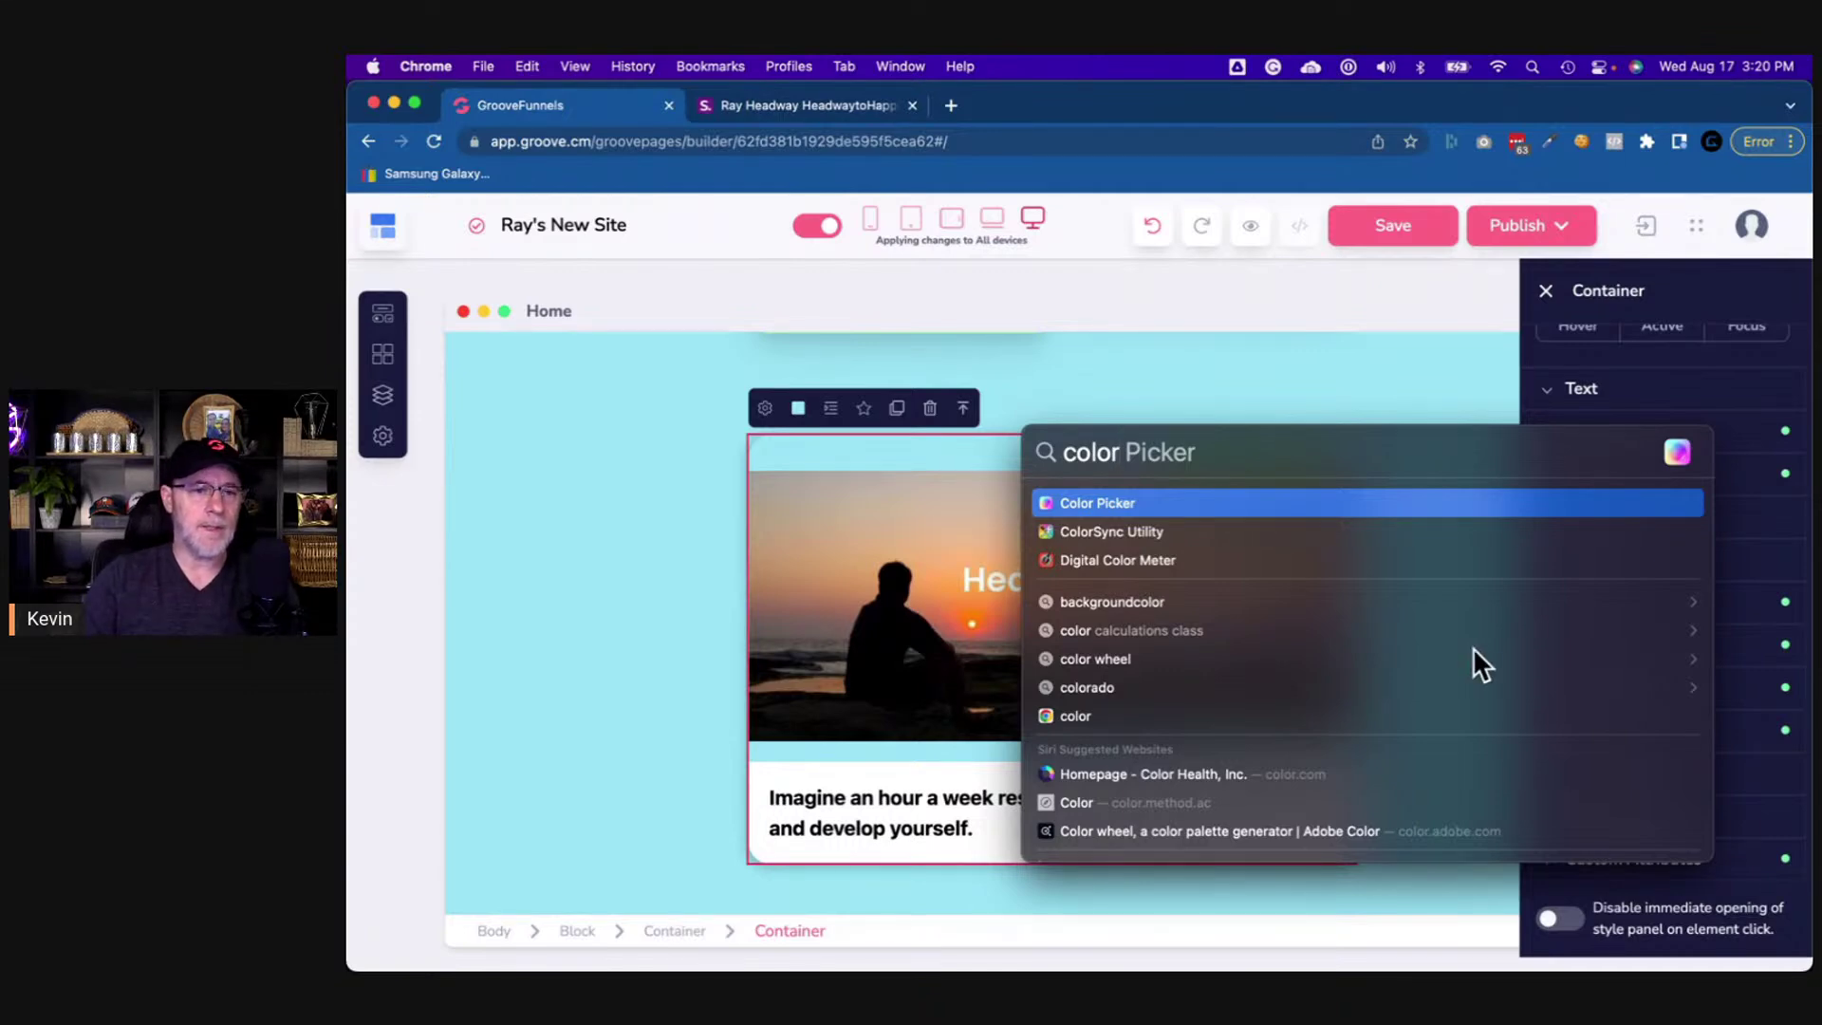
{"action": "key", "text": "Escape"}
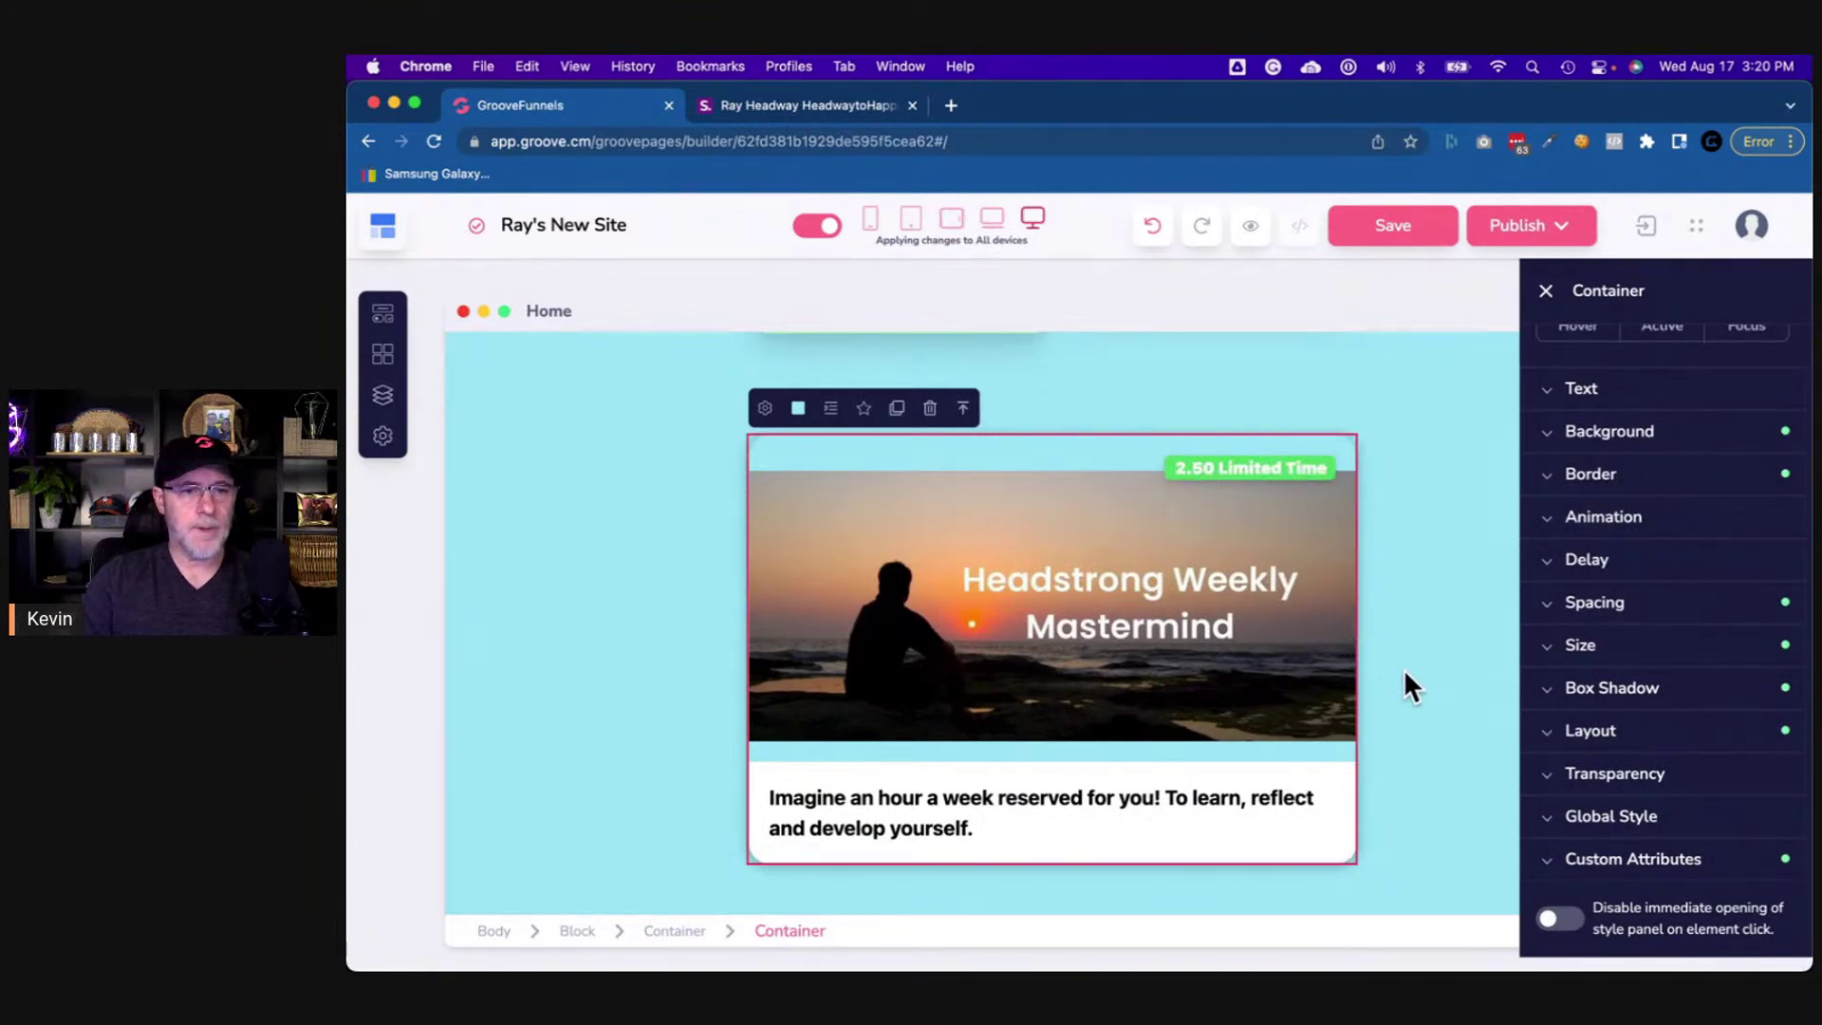
{"action": "left_click", "coordinate": [1442, 732]}
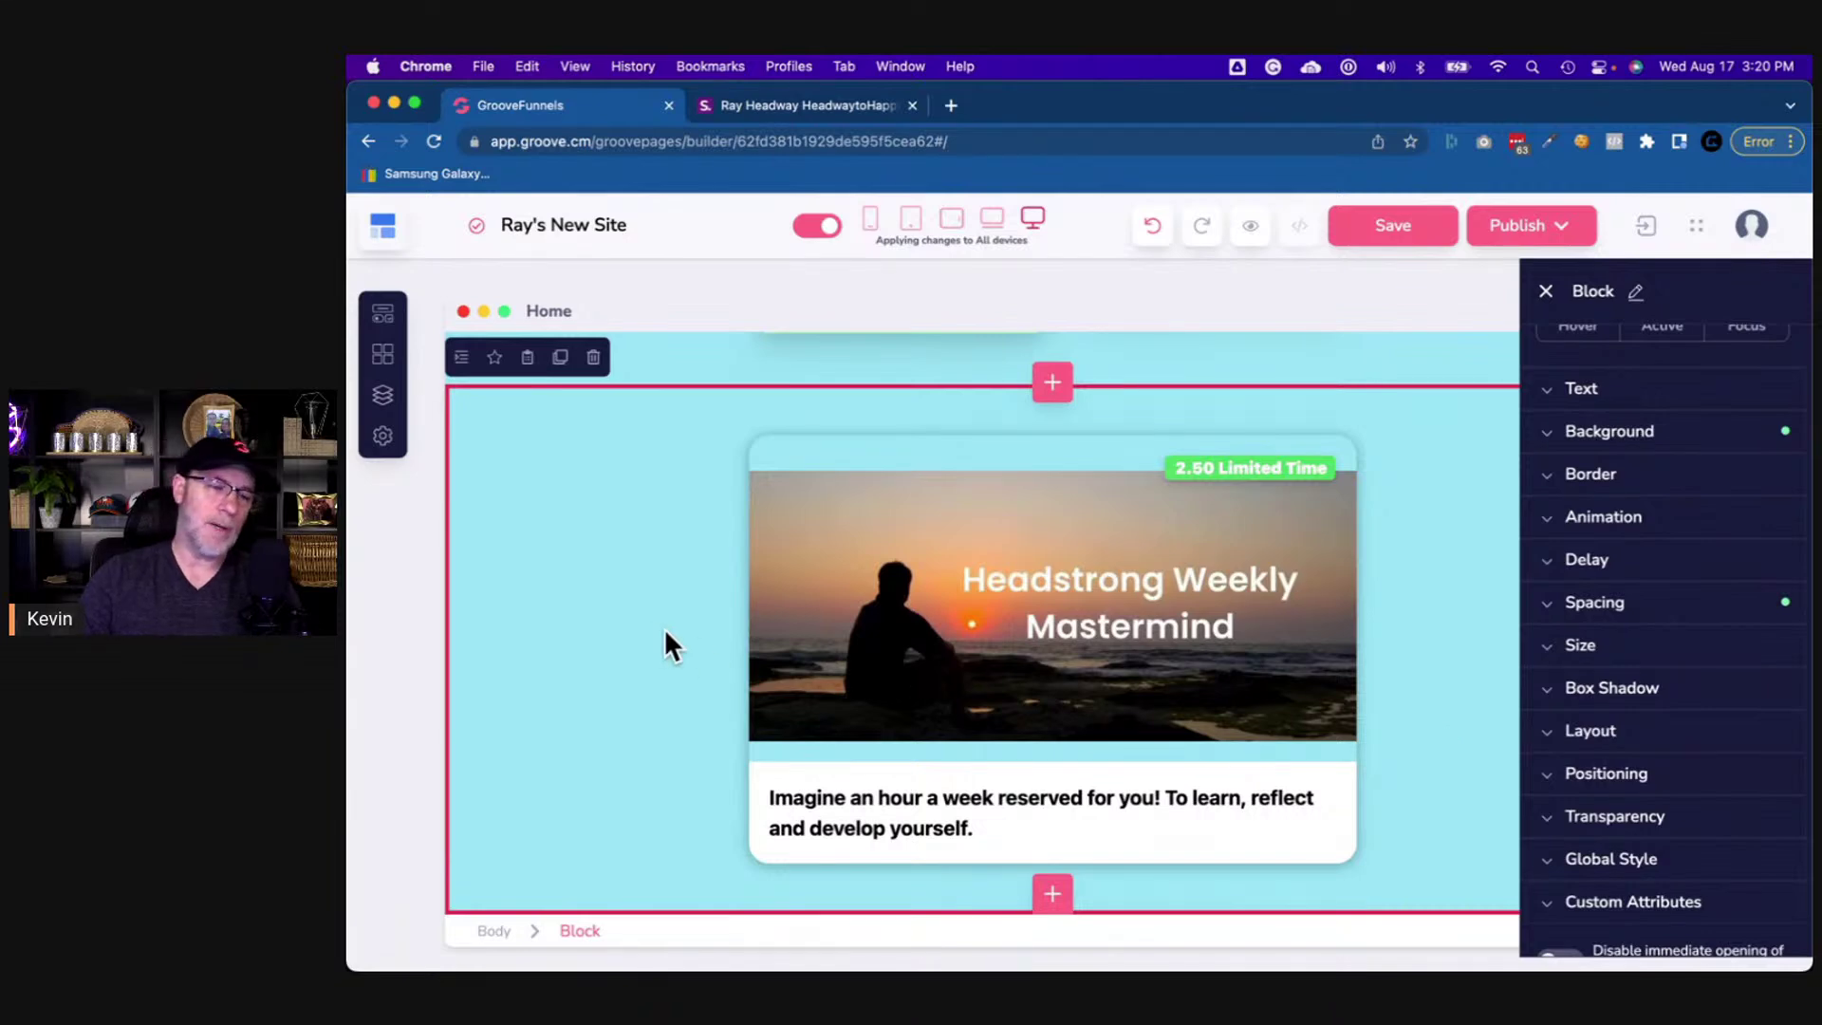
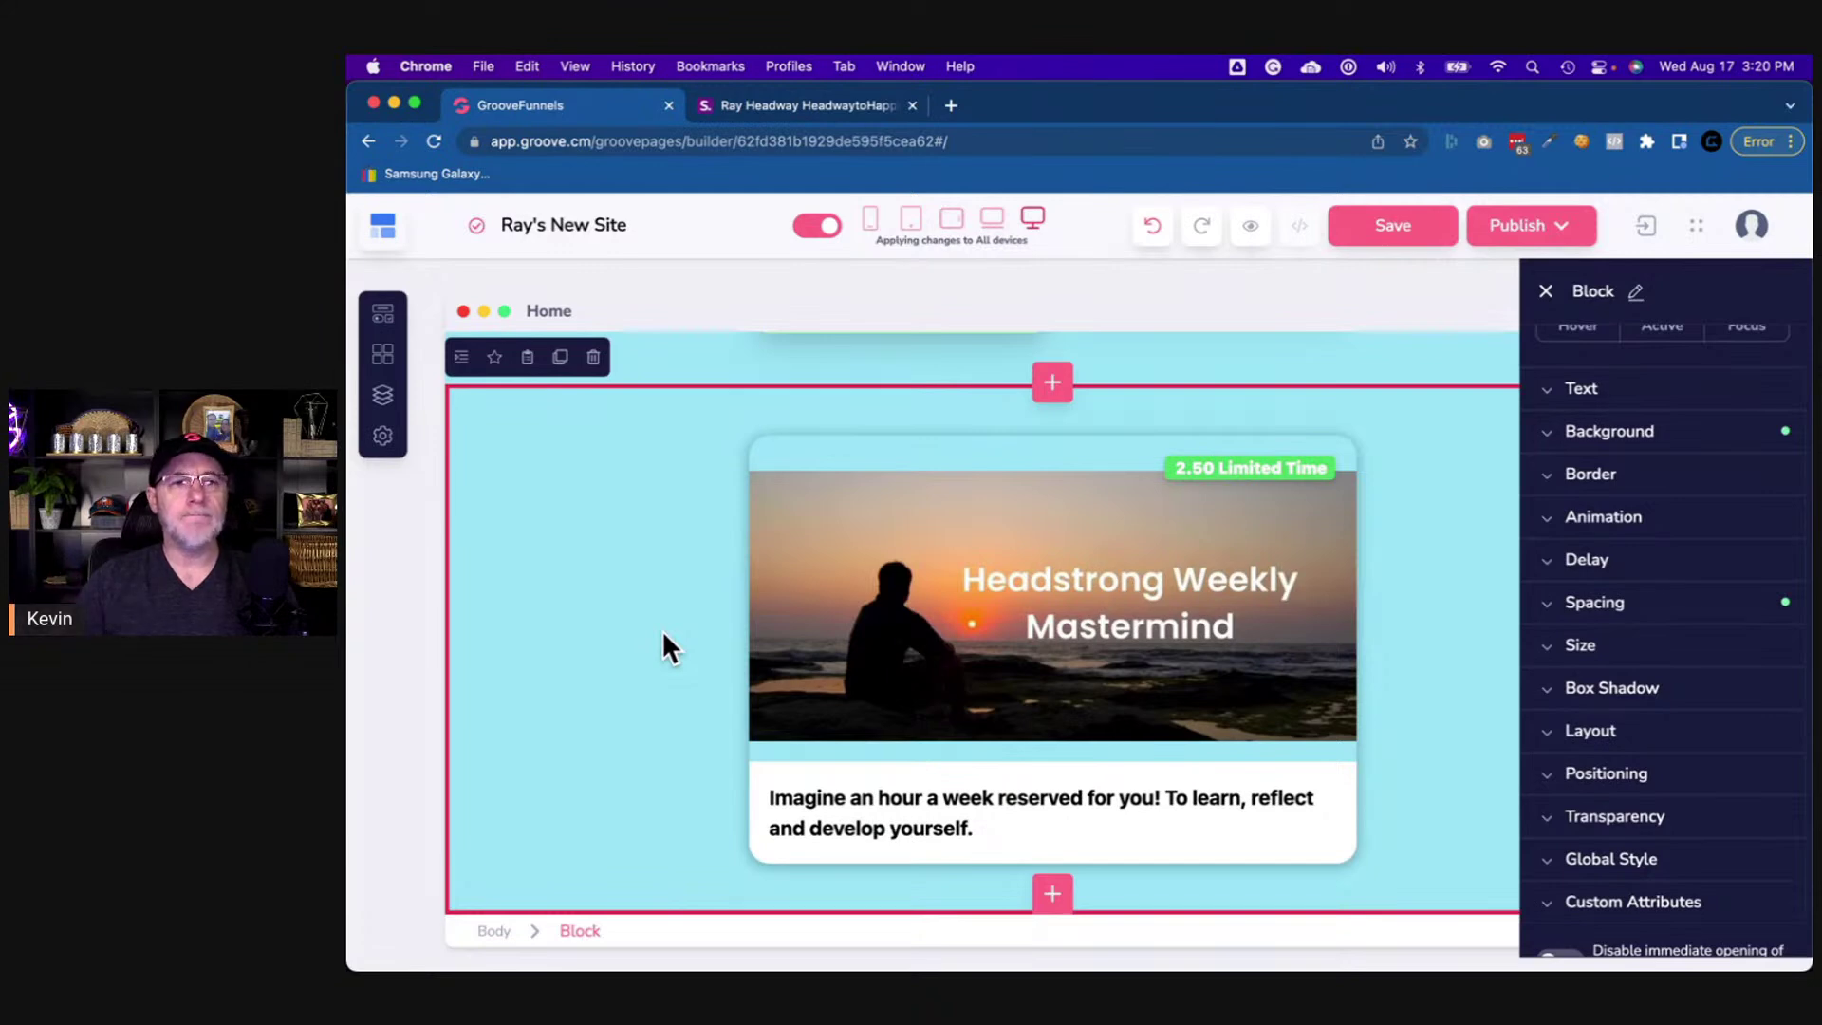
- Review ColorZilla's eyedropper and auto-copy options, then close them to return to the shor.by page
{"action": "left_click", "coordinate": [1550, 141]}
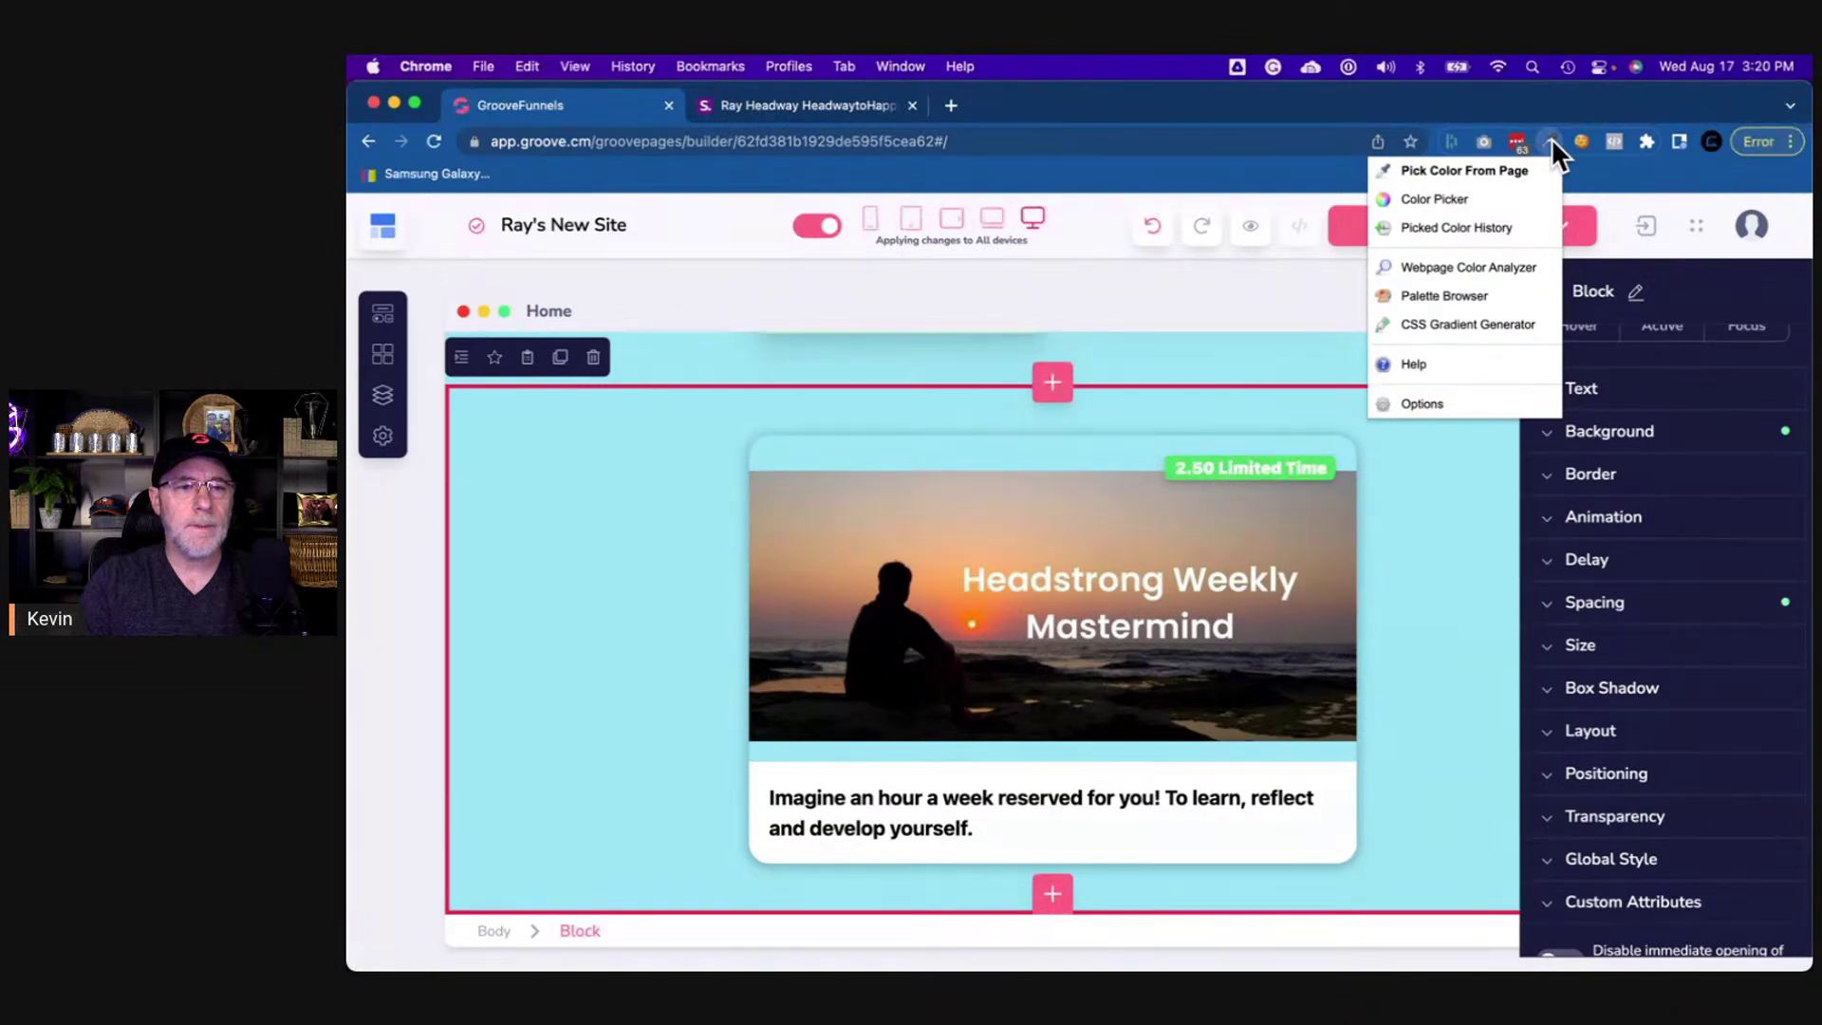
{"action": "left_click", "coordinate": [1423, 408]}
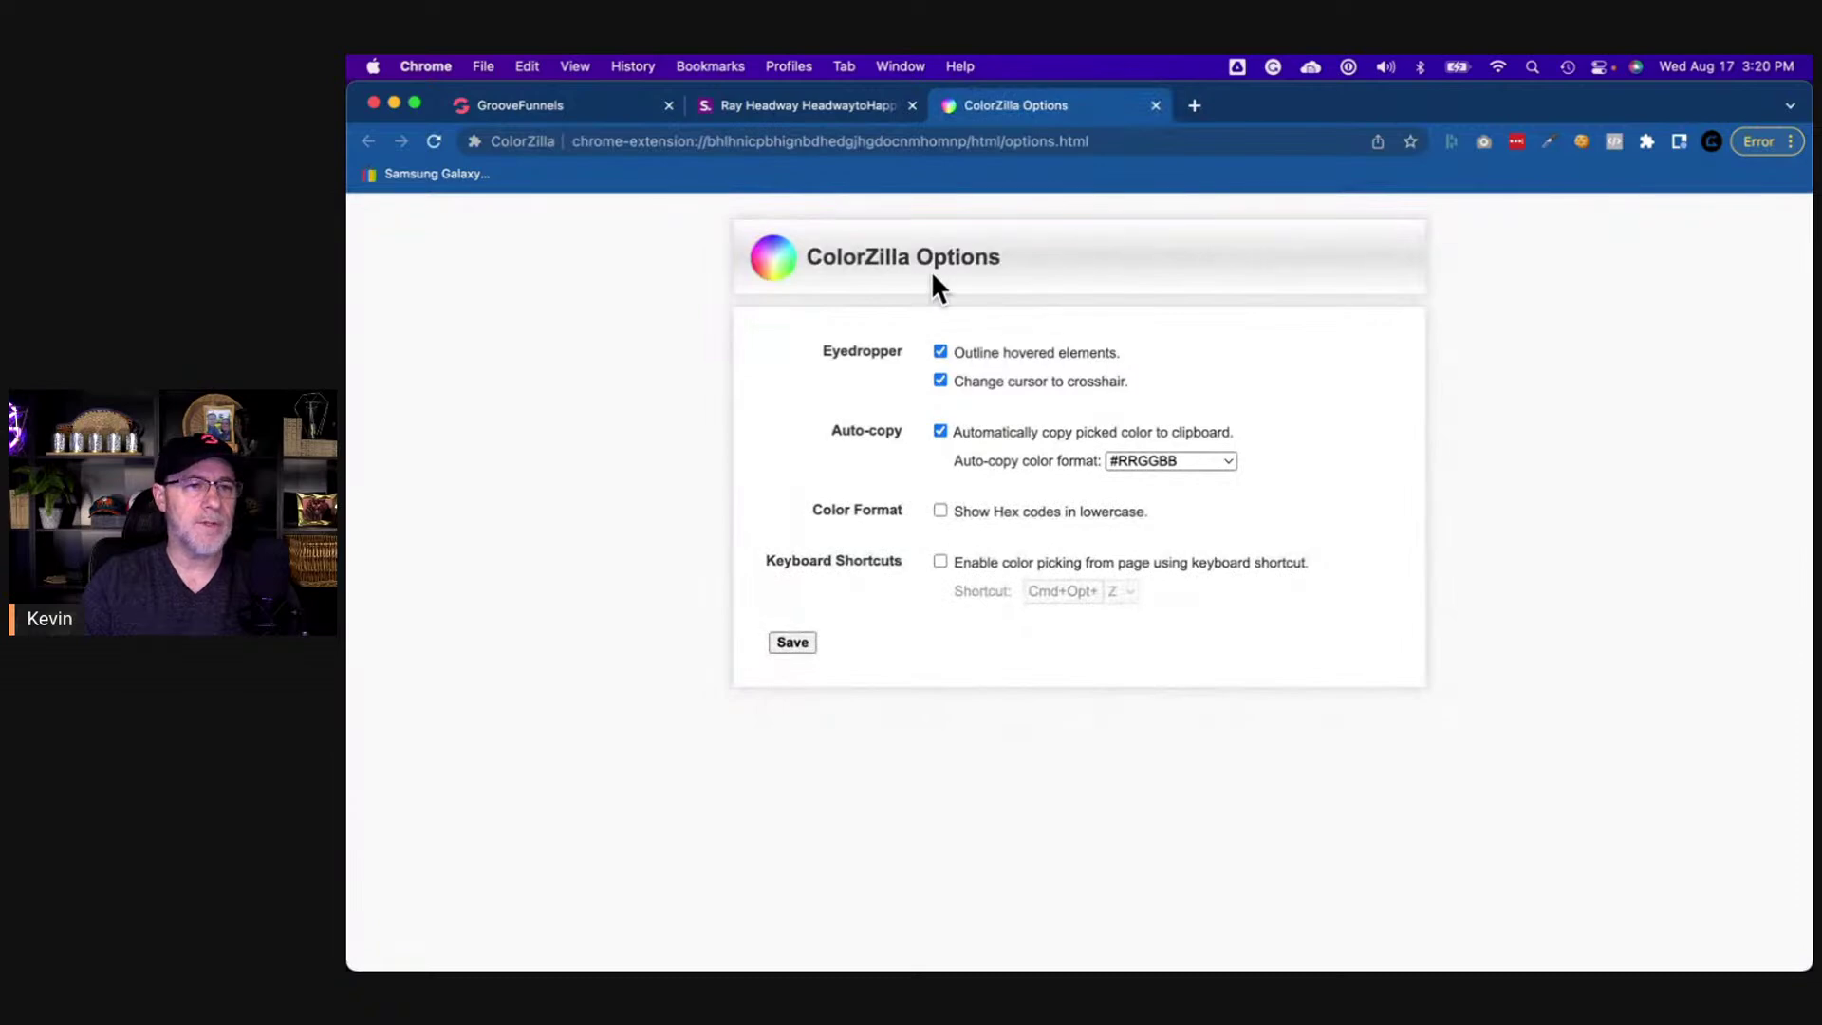
{"action": "left_click", "coordinate": [1155, 106]}
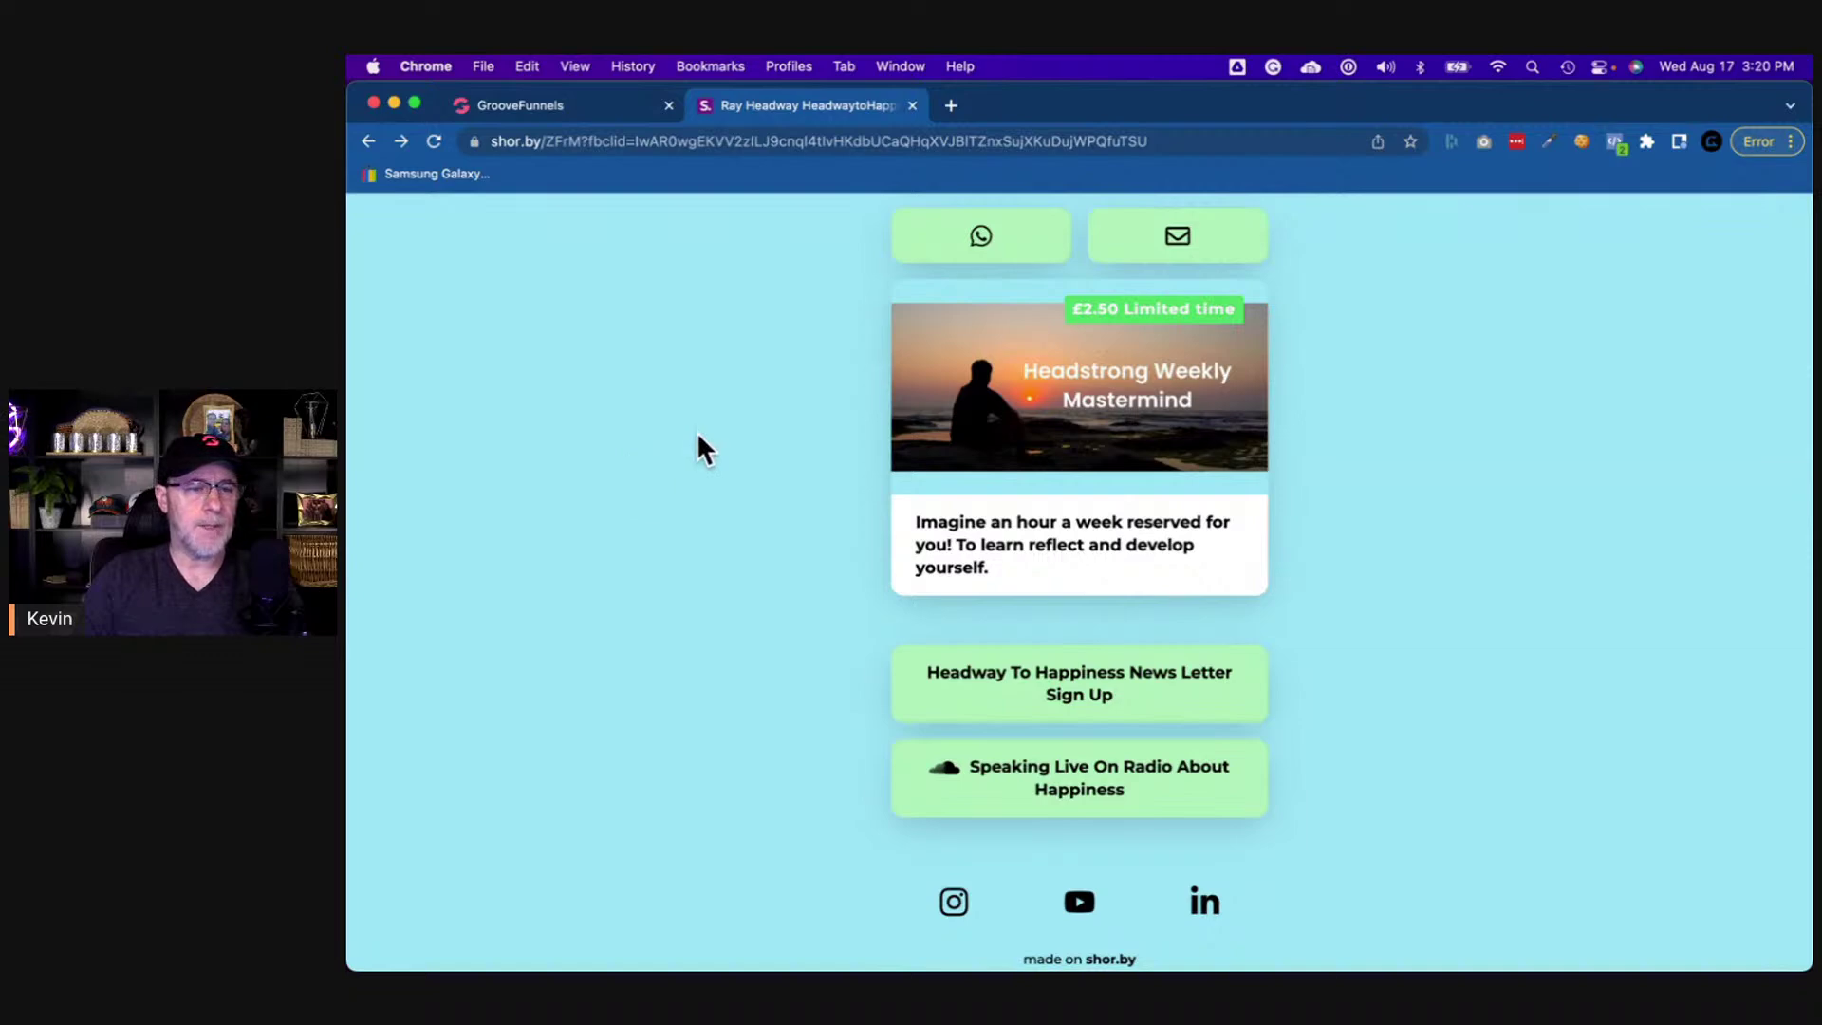
{"action": "scroll", "coordinate": [699, 434], "scroll_direction": "up", "scroll_amount": 3}
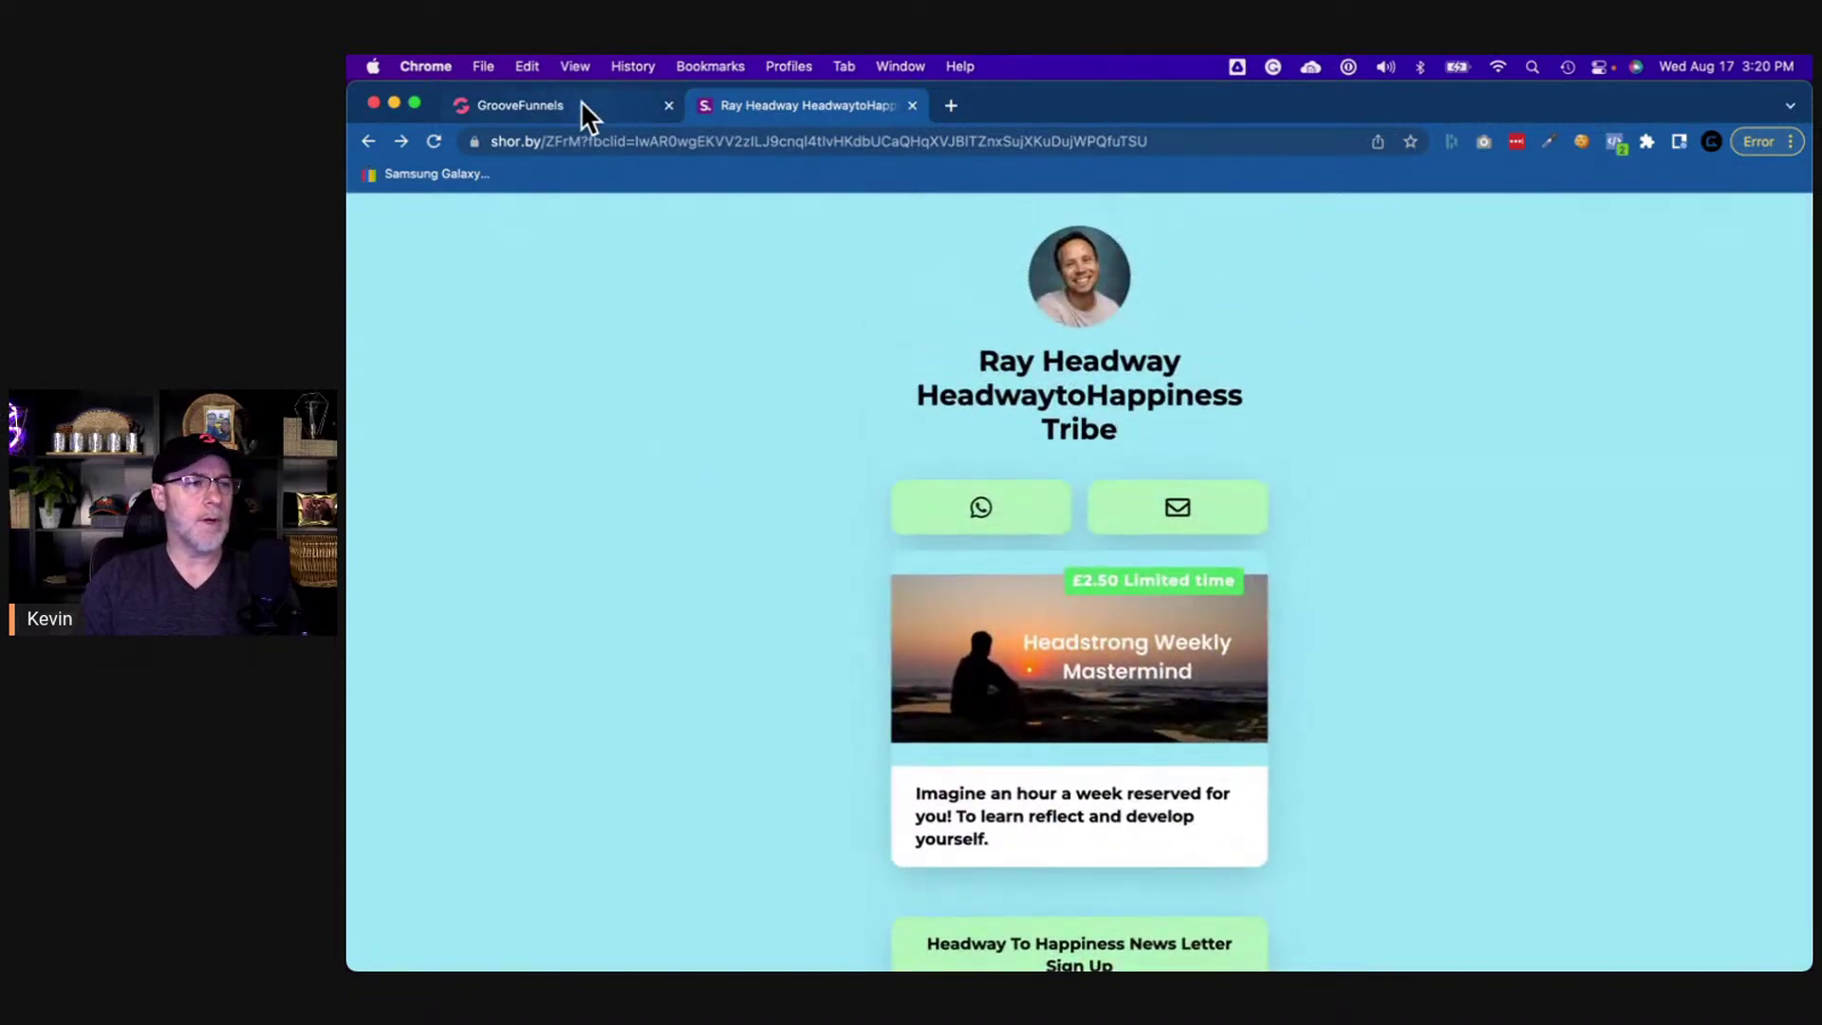
{"action": "left_click", "coordinate": [581, 102]}
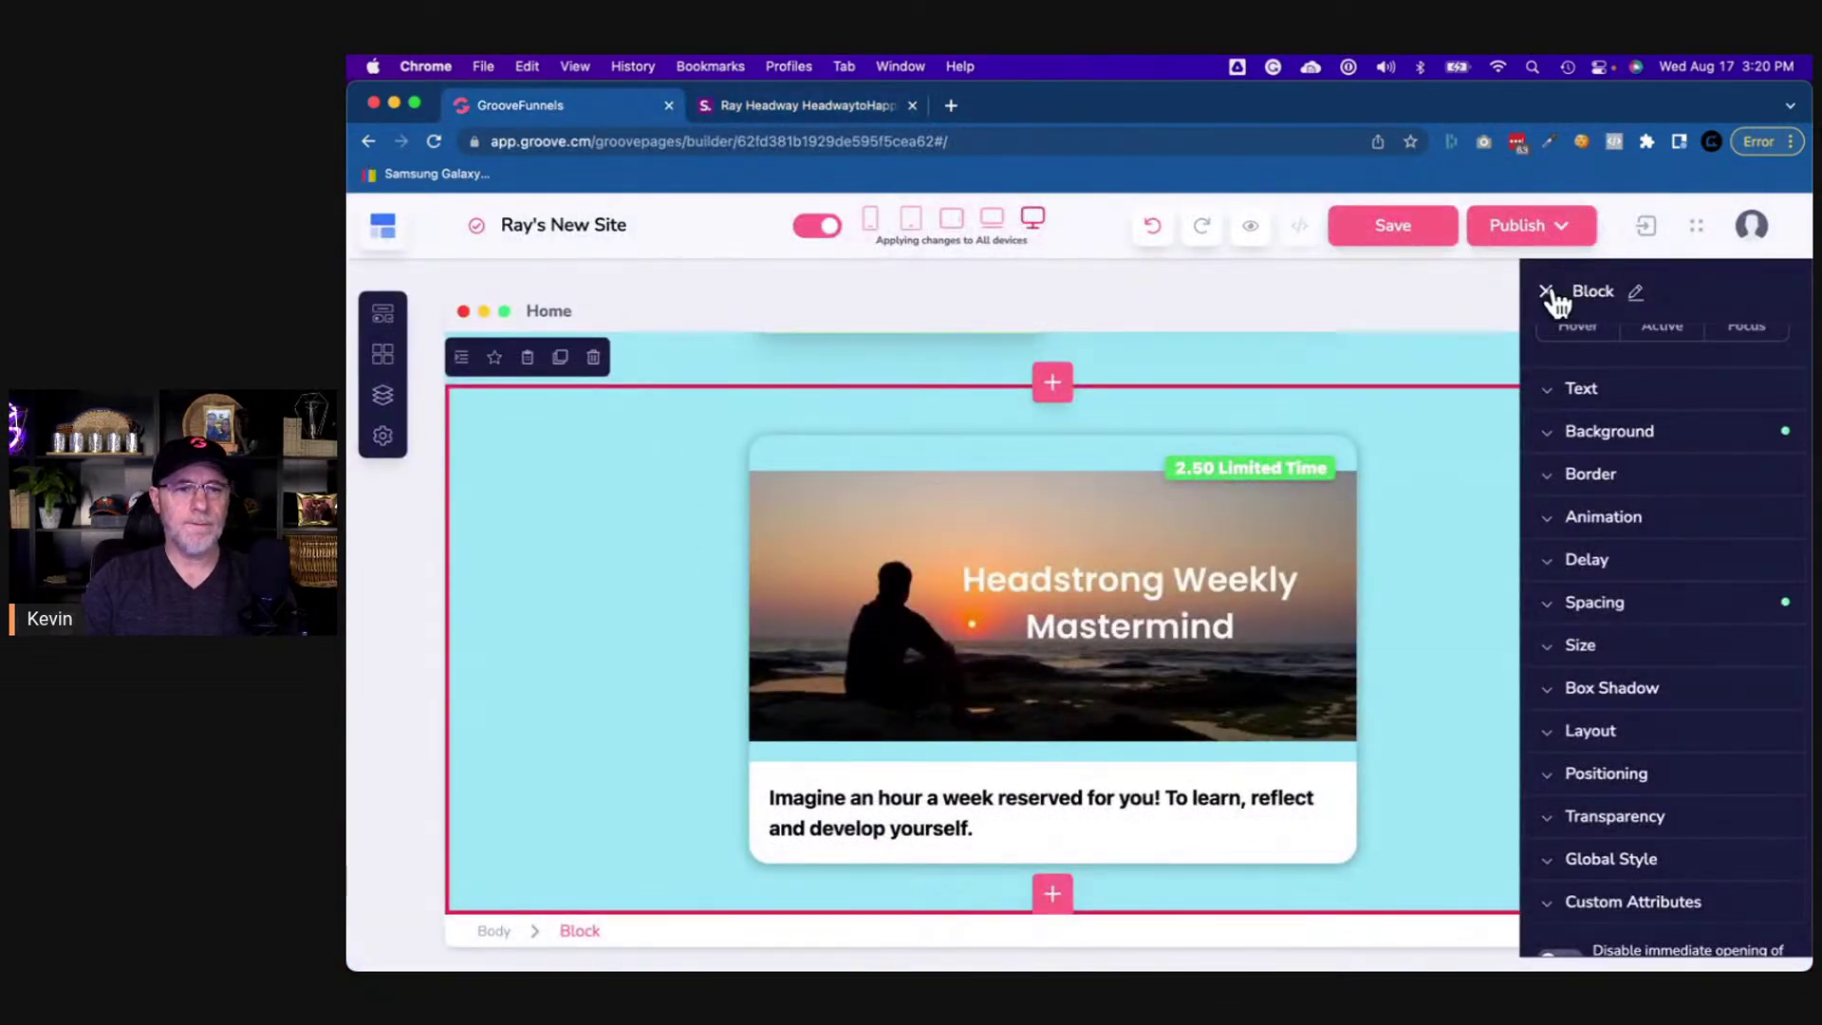
{"action": "left_click", "coordinate": [1545, 291]}
{"action": "scroll", "coordinate": [1494, 451], "scroll_direction": "up", "scroll_amount": 5}
{"action": "scroll", "coordinate": [1496, 457], "scroll_direction": "down", "scroll_amount": 5}
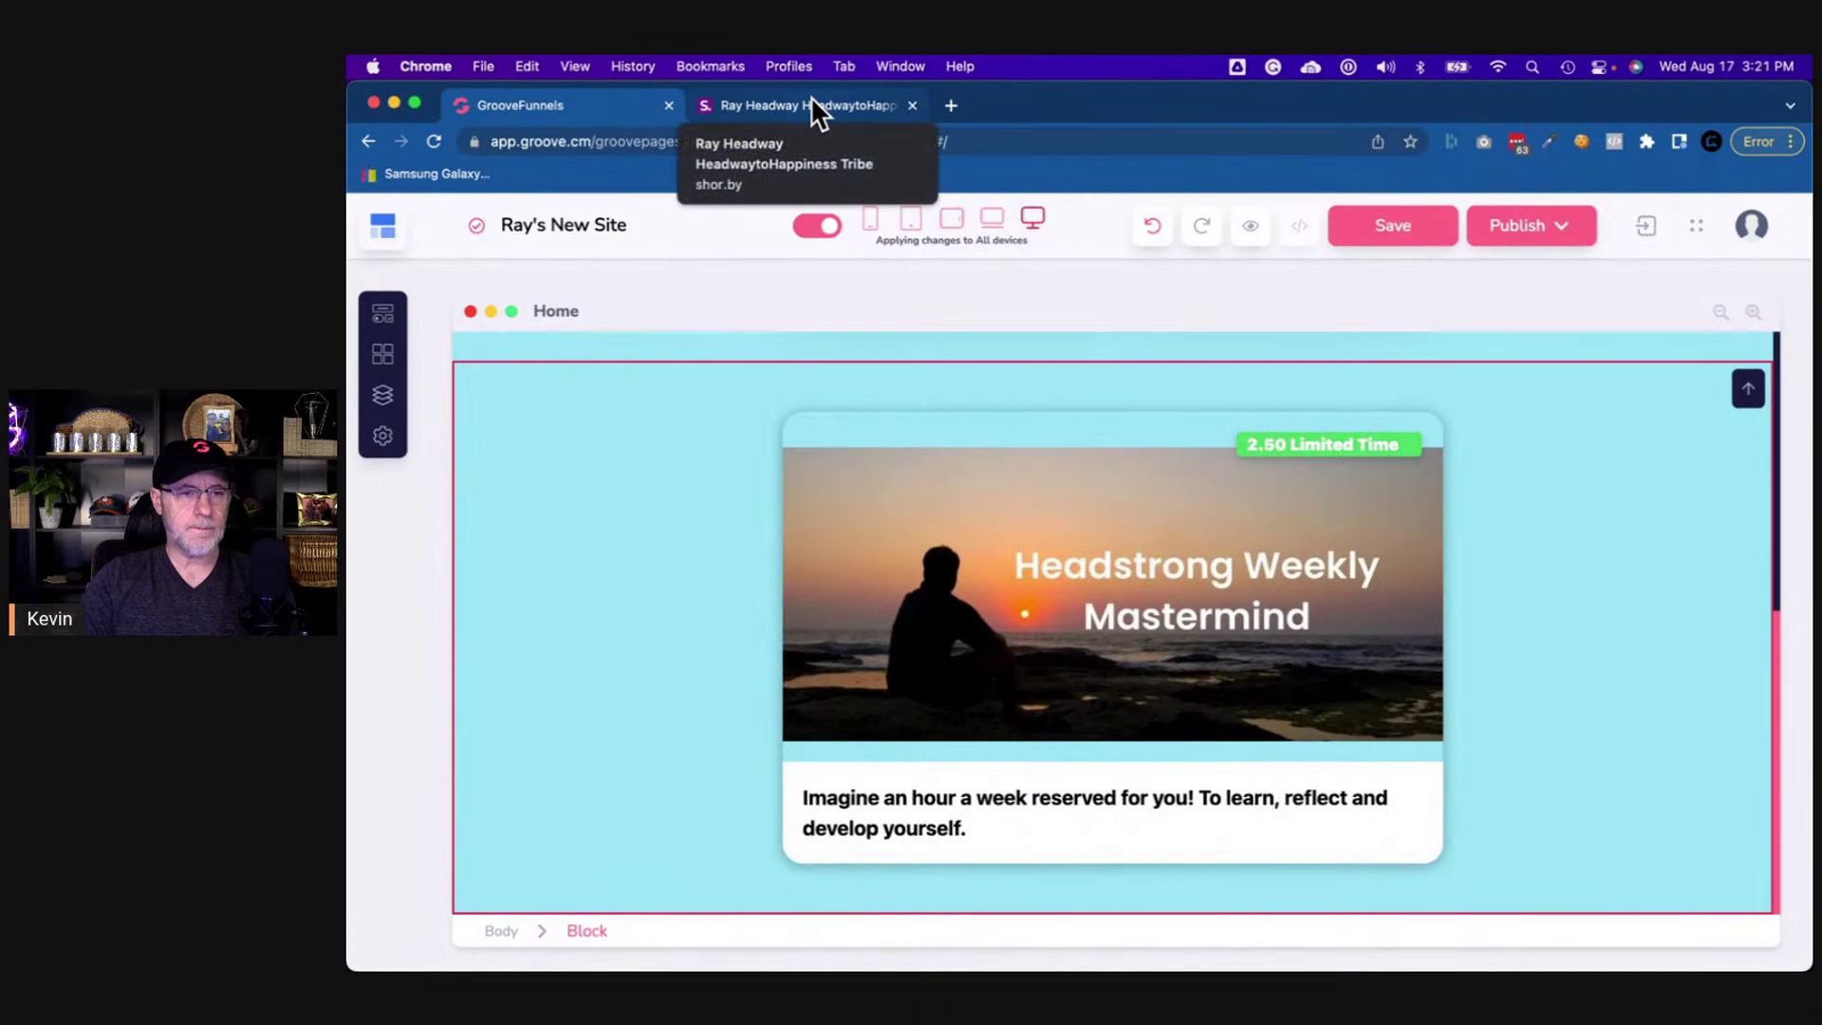
{"action": "left_click", "coordinate": [811, 98]}
{"action": "scroll", "coordinate": [685, 556], "scroll_direction": "down", "scroll_amount": 5}
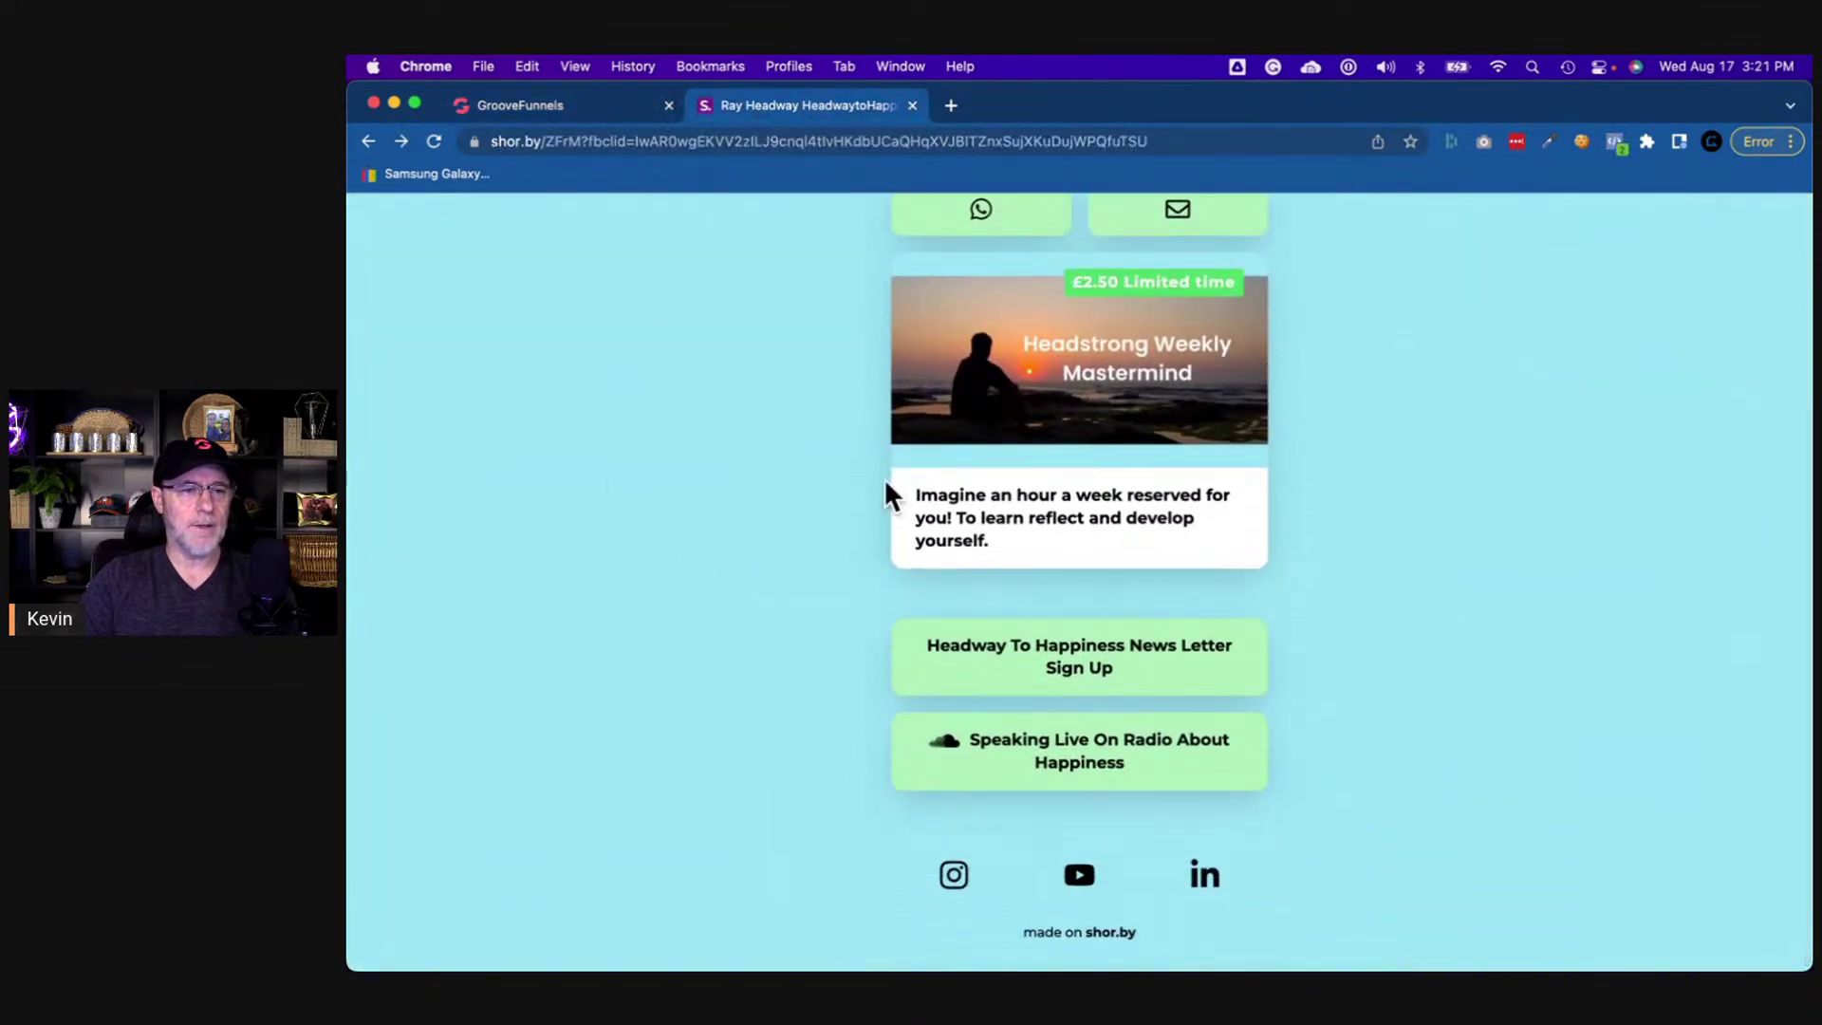
- Copy the shor.by mastermind card's link address and select the matching card container in GroovePages
{"action": "right_click", "coordinate": [1244, 546]}
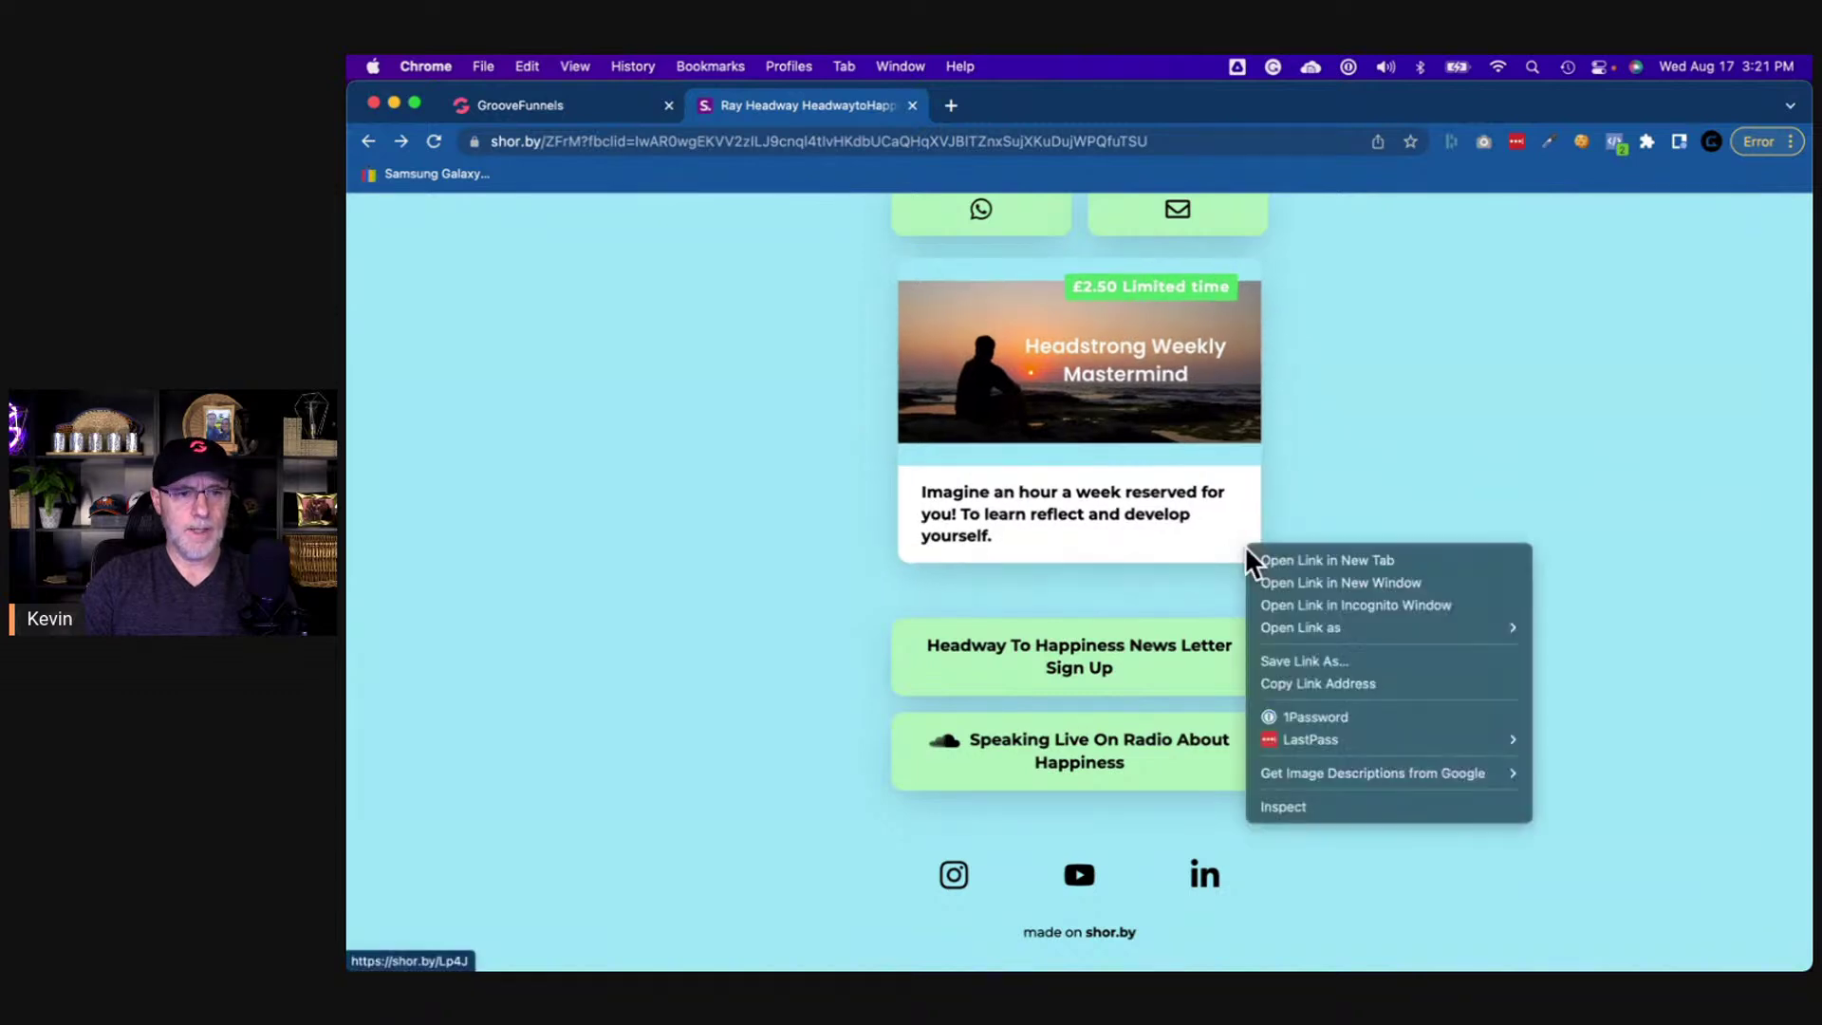
{"action": "left_click", "coordinate": [1323, 681]}
{"action": "left_click", "coordinate": [579, 104]}
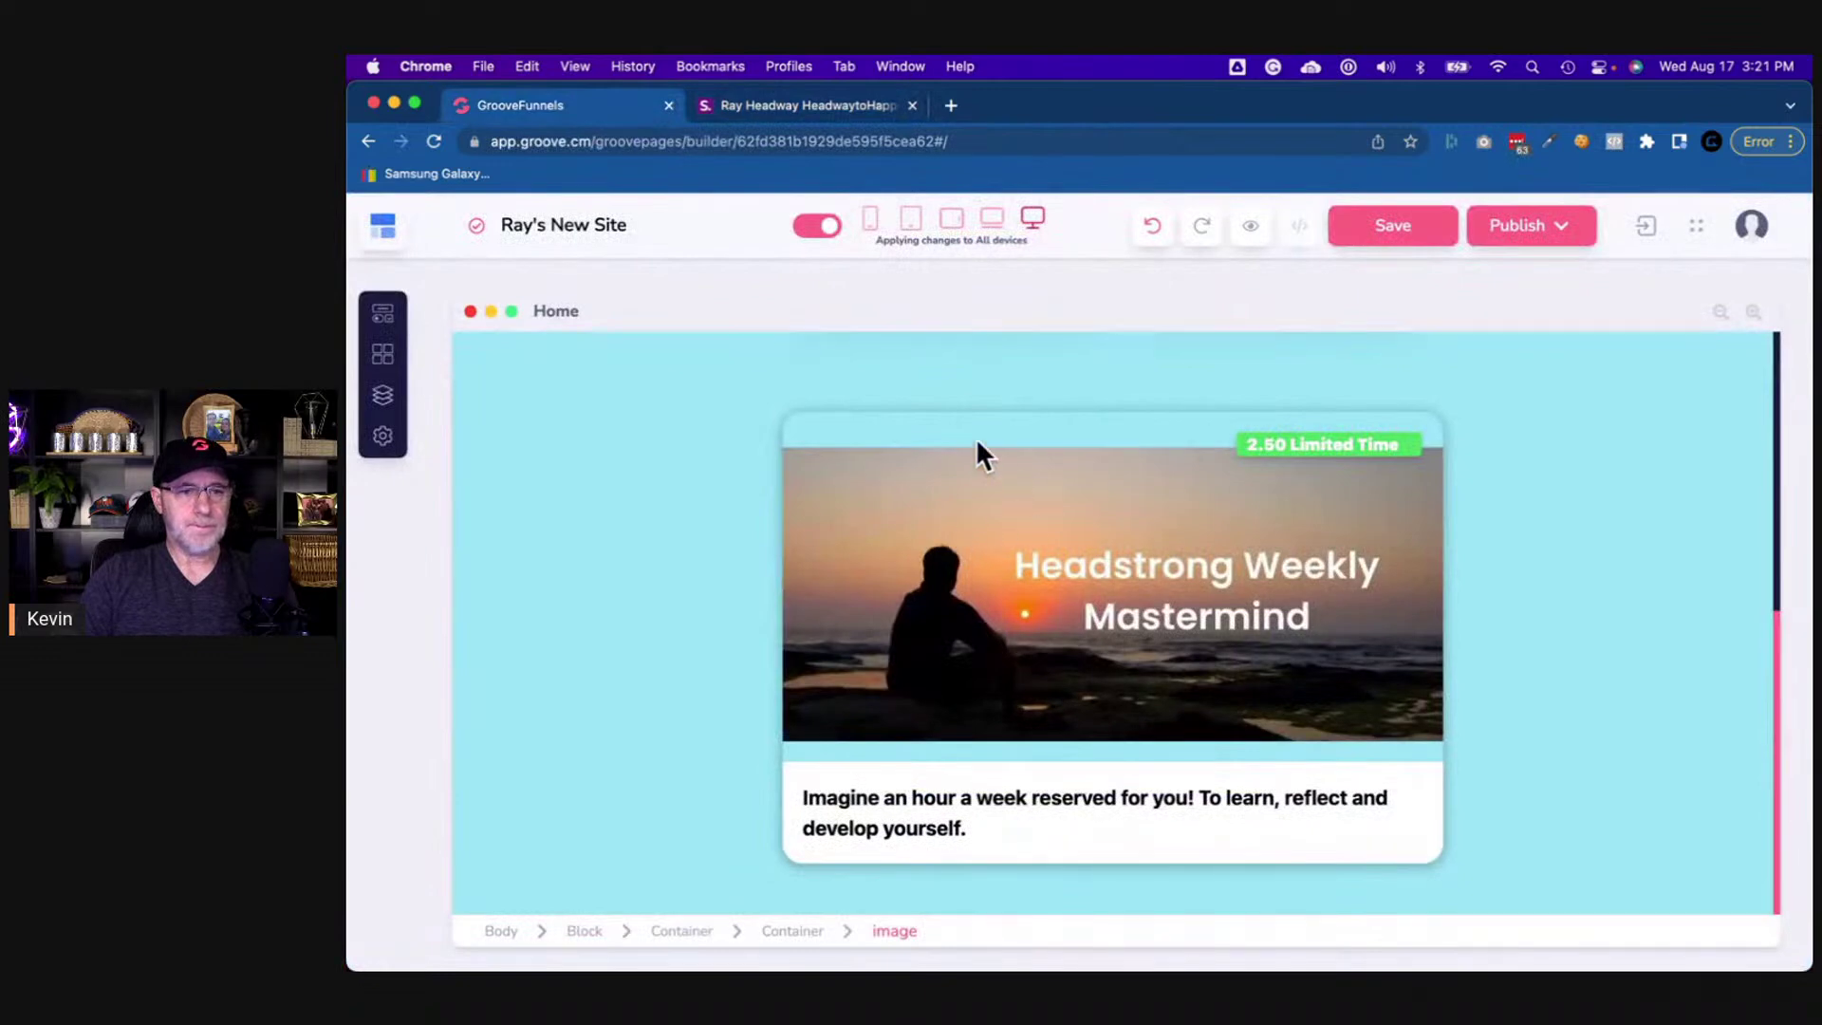
{"action": "left_click", "coordinate": [799, 421]}
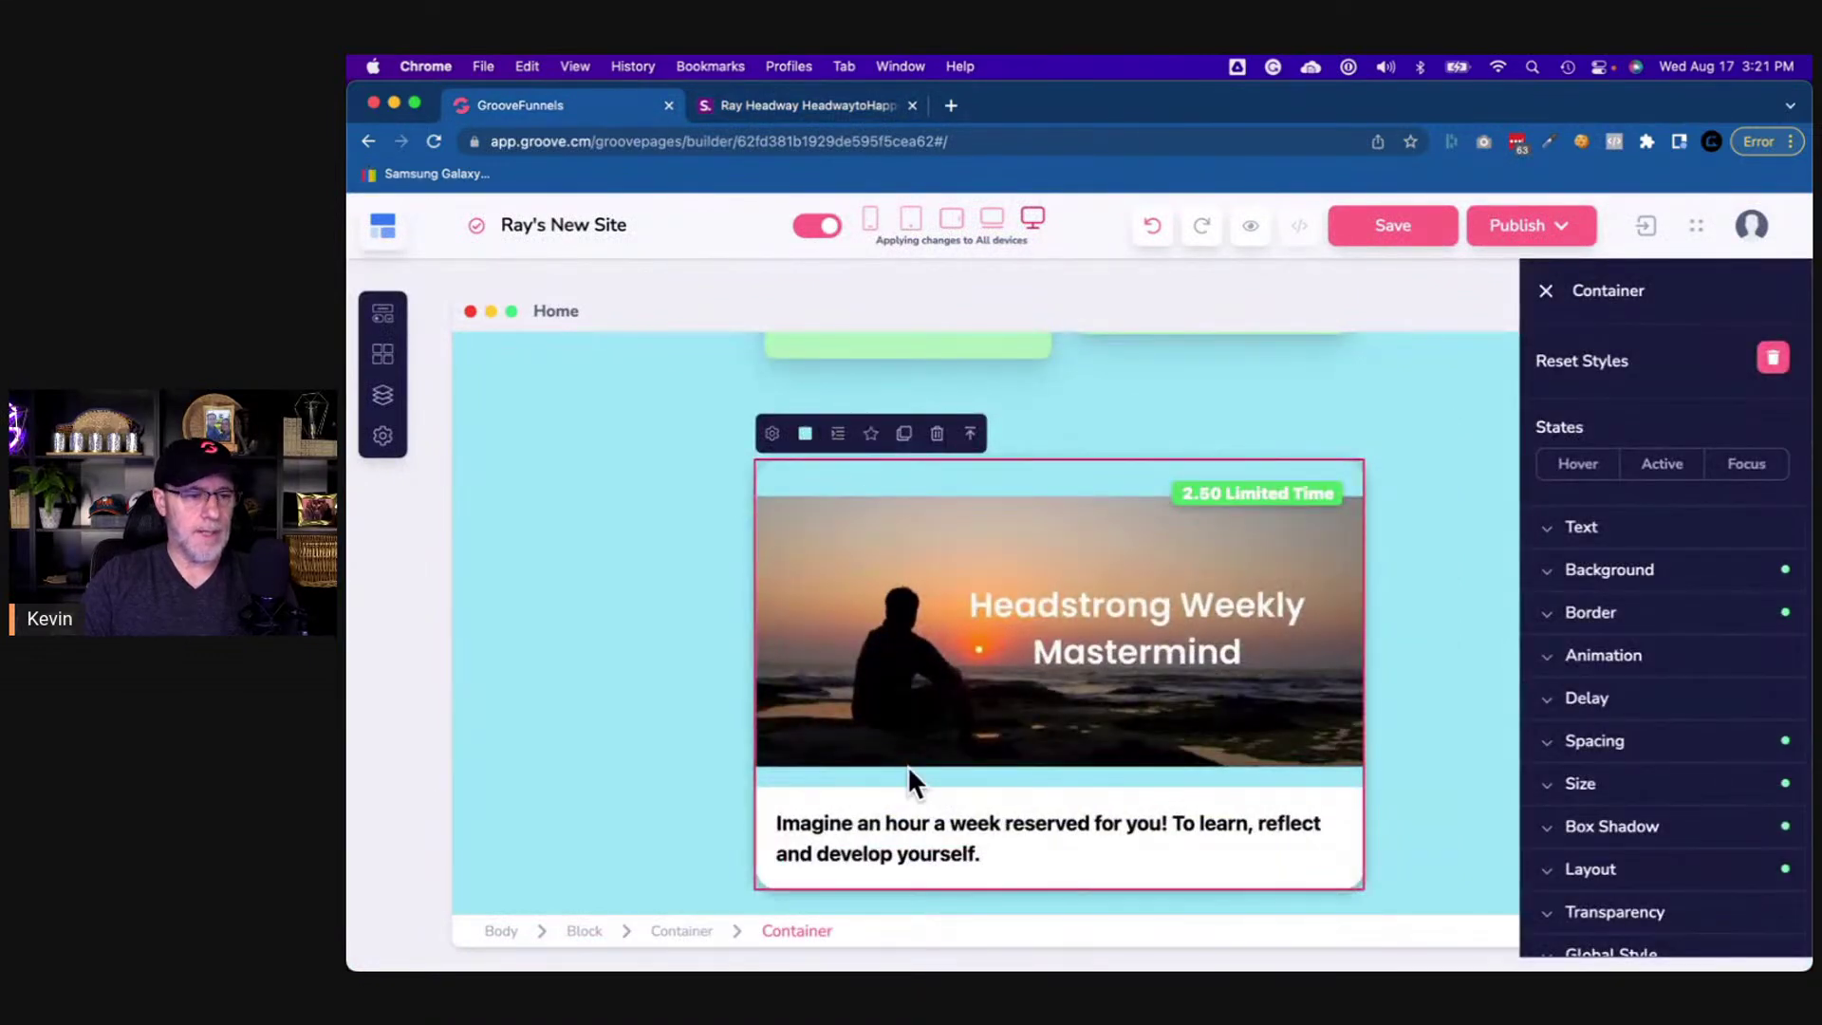
{"action": "scroll", "coordinate": [909, 773], "scroll_direction": "down", "scroll_amount": 1}
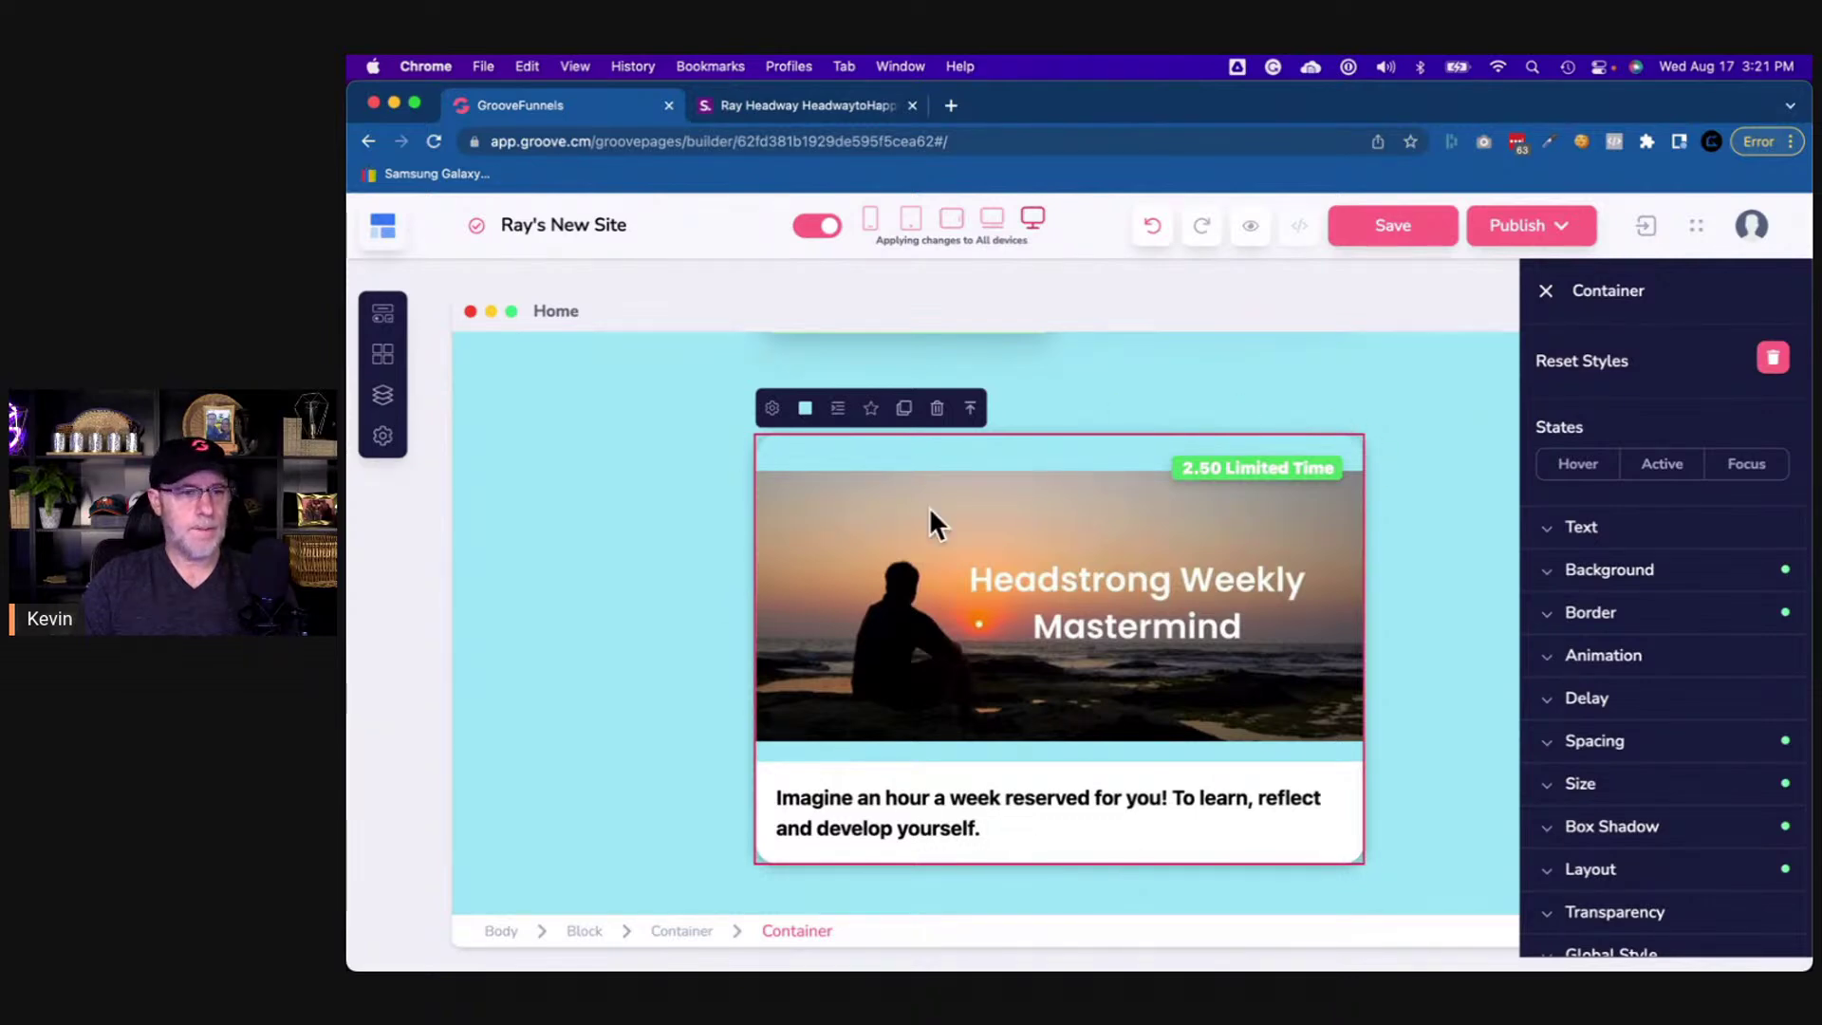
{"action": "left_click", "coordinate": [773, 410]}
{"action": "left_click", "coordinate": [977, 653]}
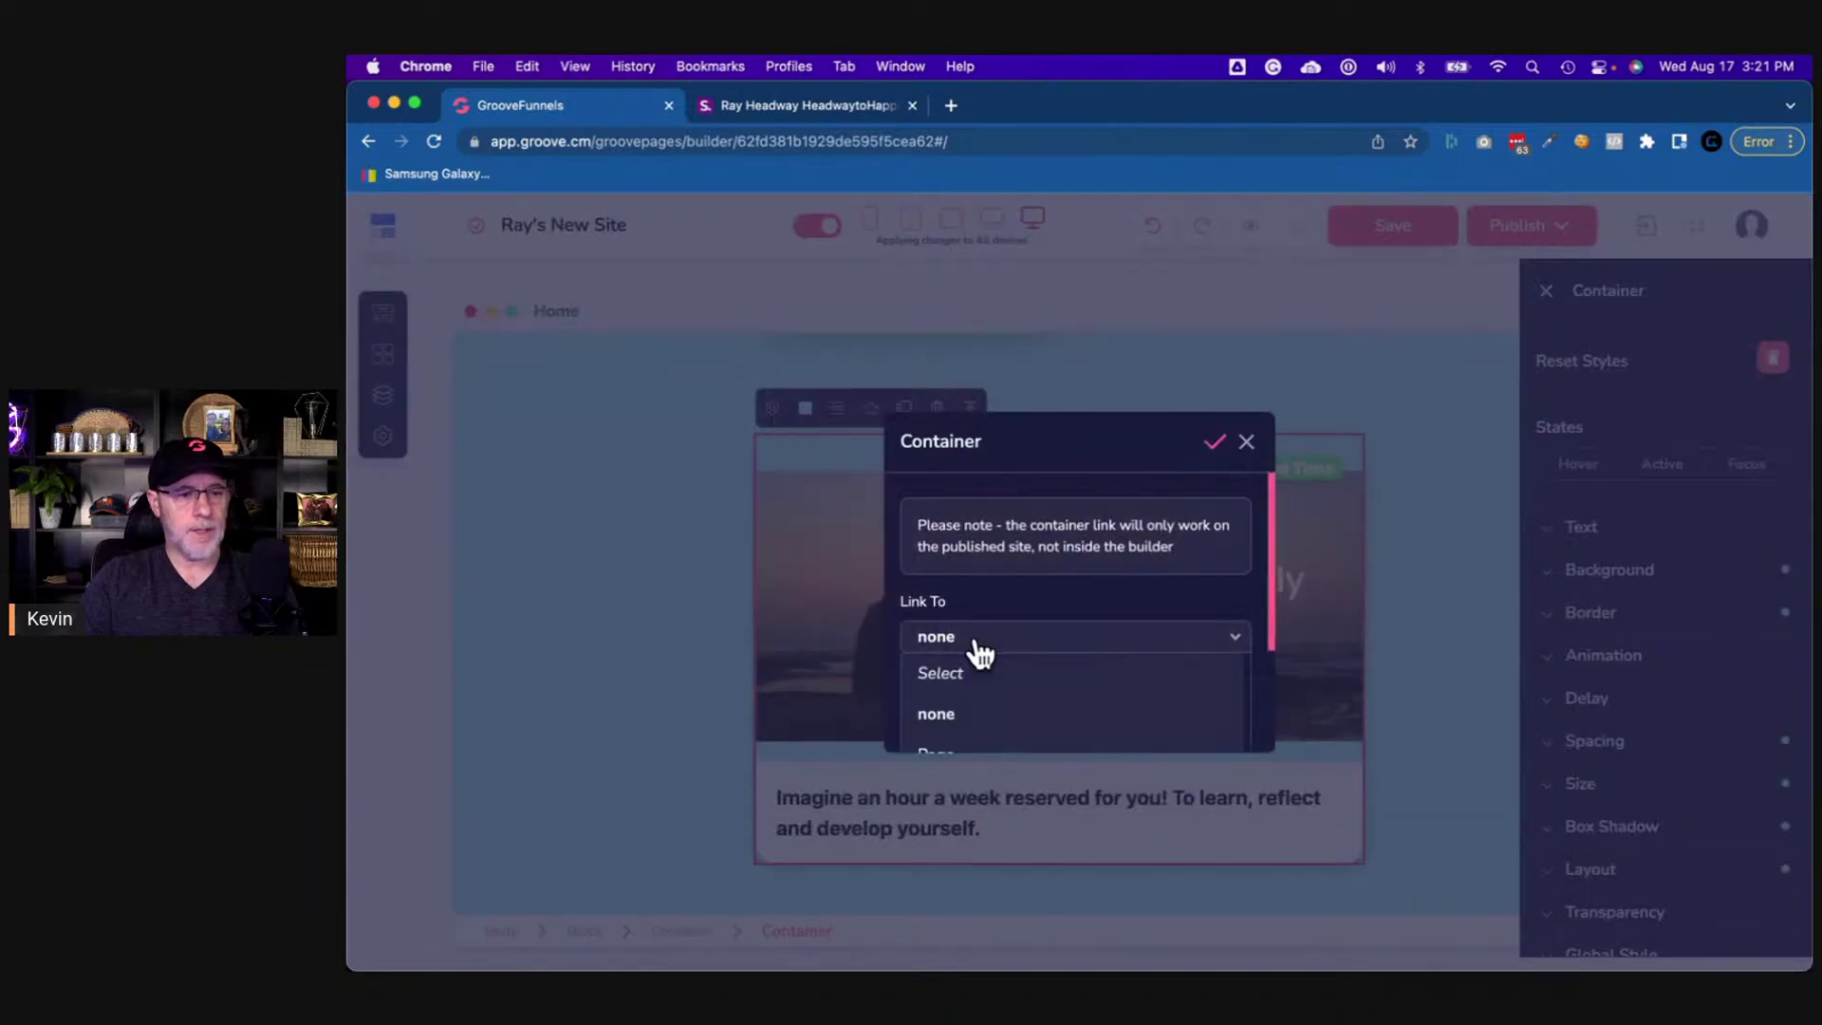
{"action": "scroll", "coordinate": [982, 672], "scroll_direction": "down", "scroll_amount": 3}
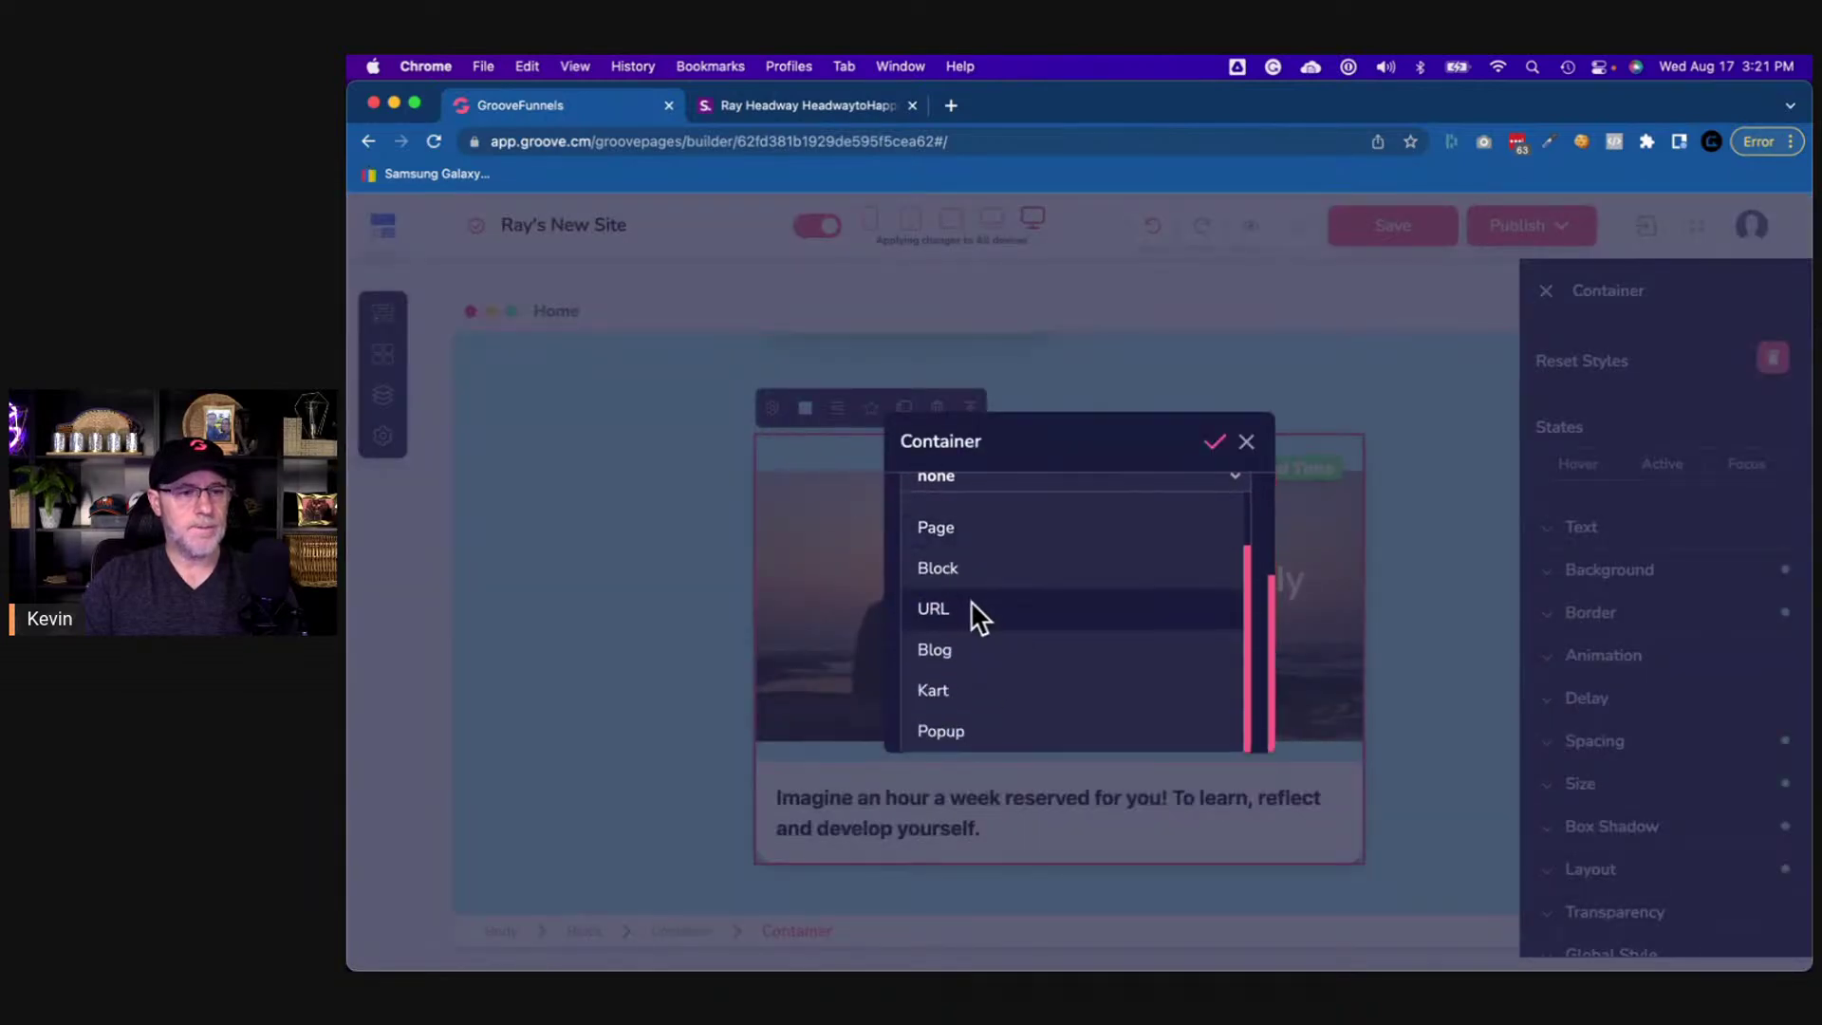
{"action": "left_click", "coordinate": [975, 612]}
{"action": "key", "text": "super+v"}
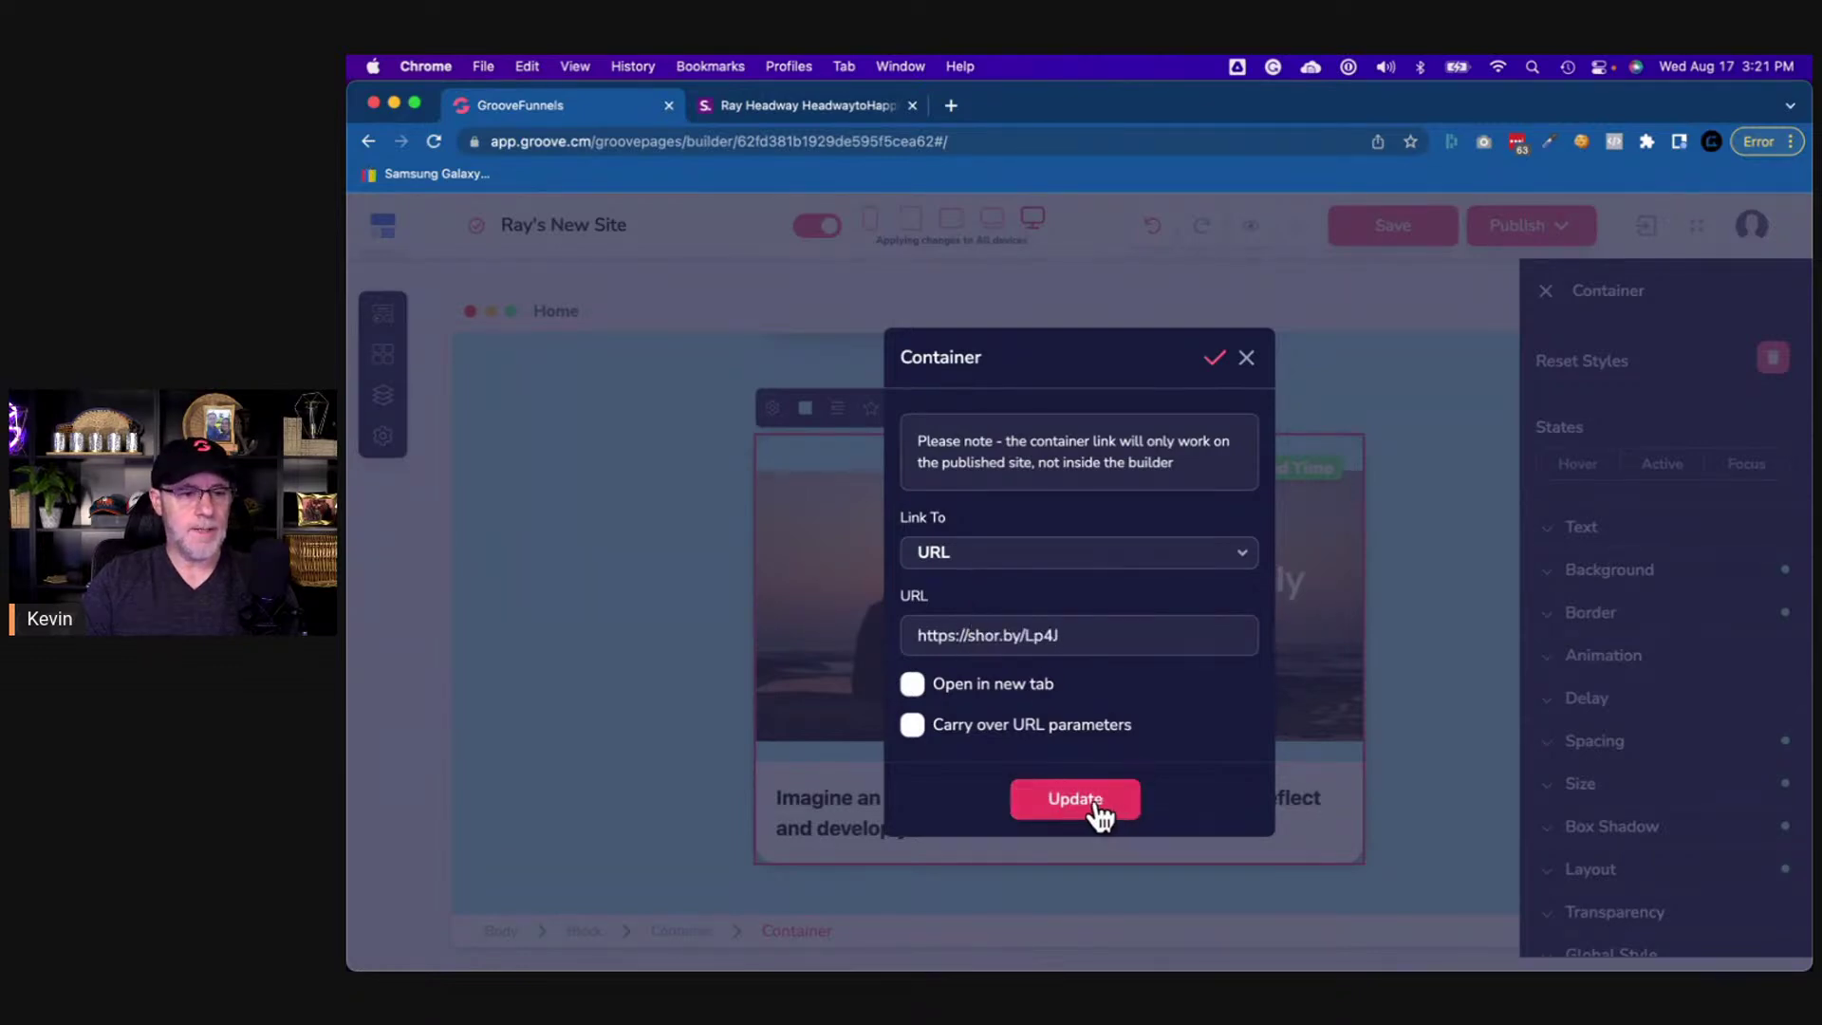
{"action": "left_click", "coordinate": [1249, 361]}
{"action": "left_click", "coordinate": [1459, 560]}
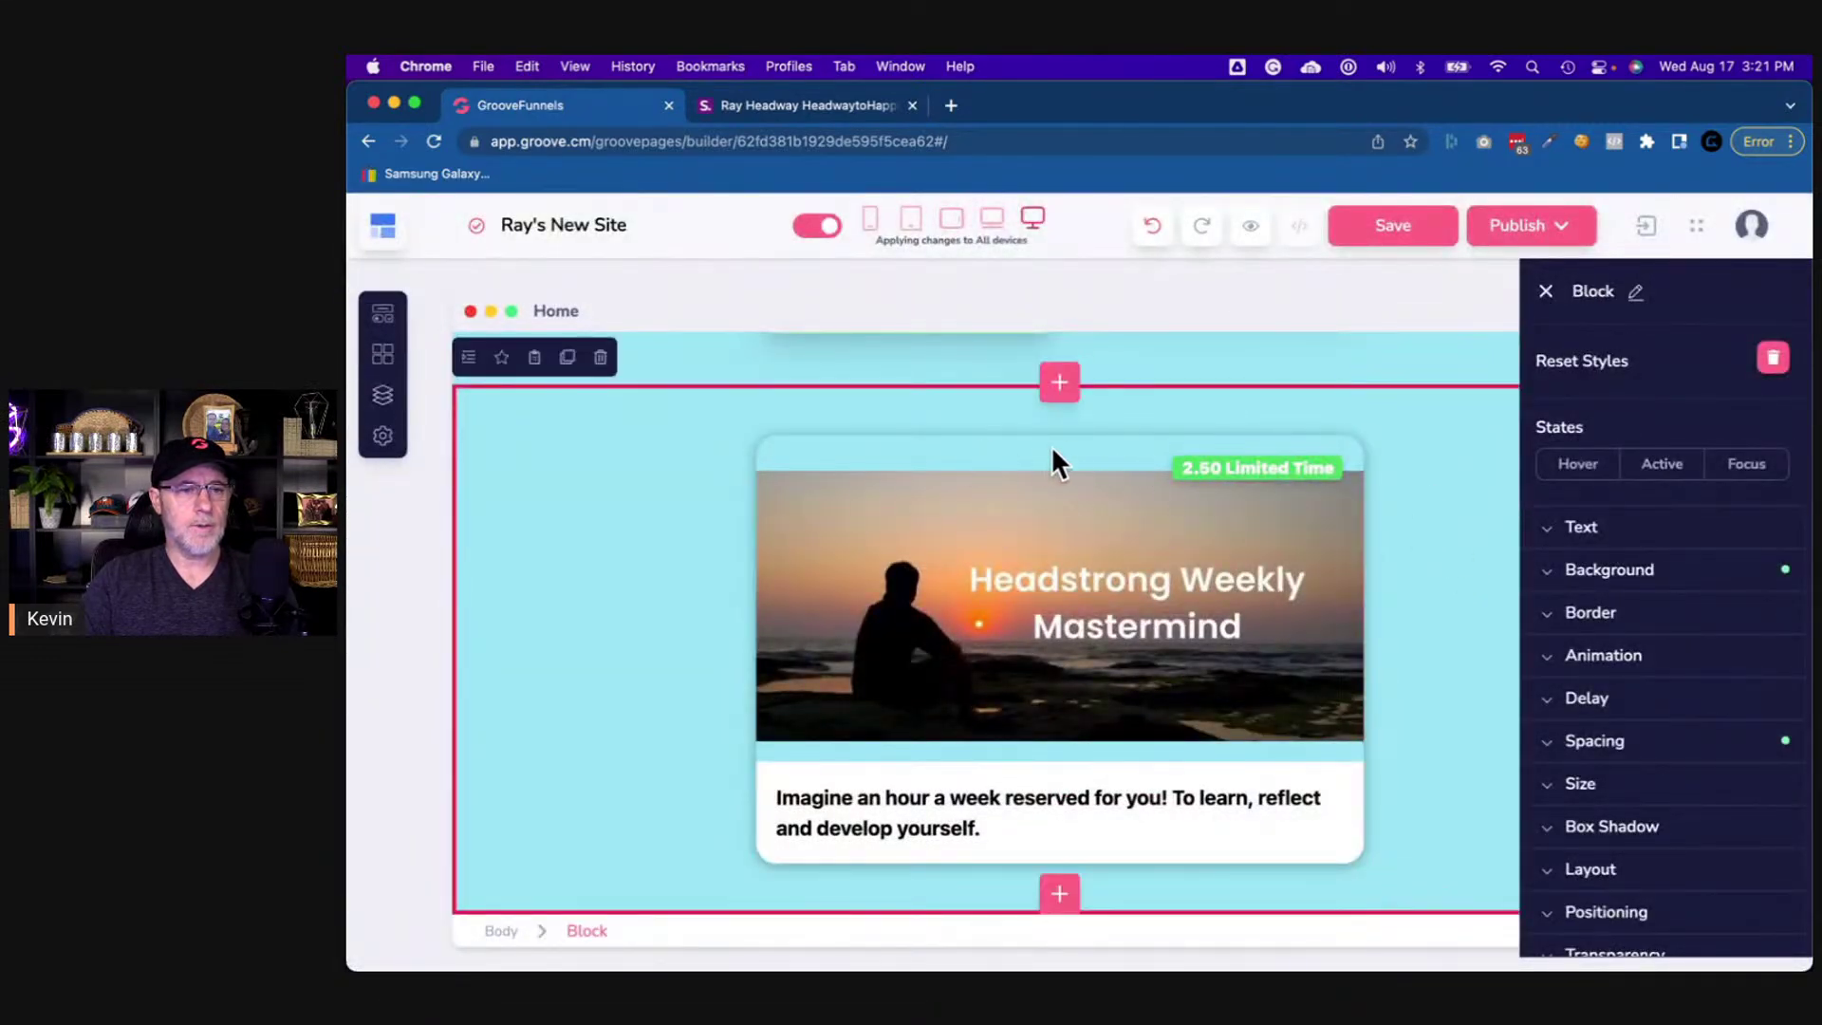
- Sample the shor.by green newsletter button with Color Picker, reading hex aeedb8
{"action": "left_click", "coordinate": [863, 108]}
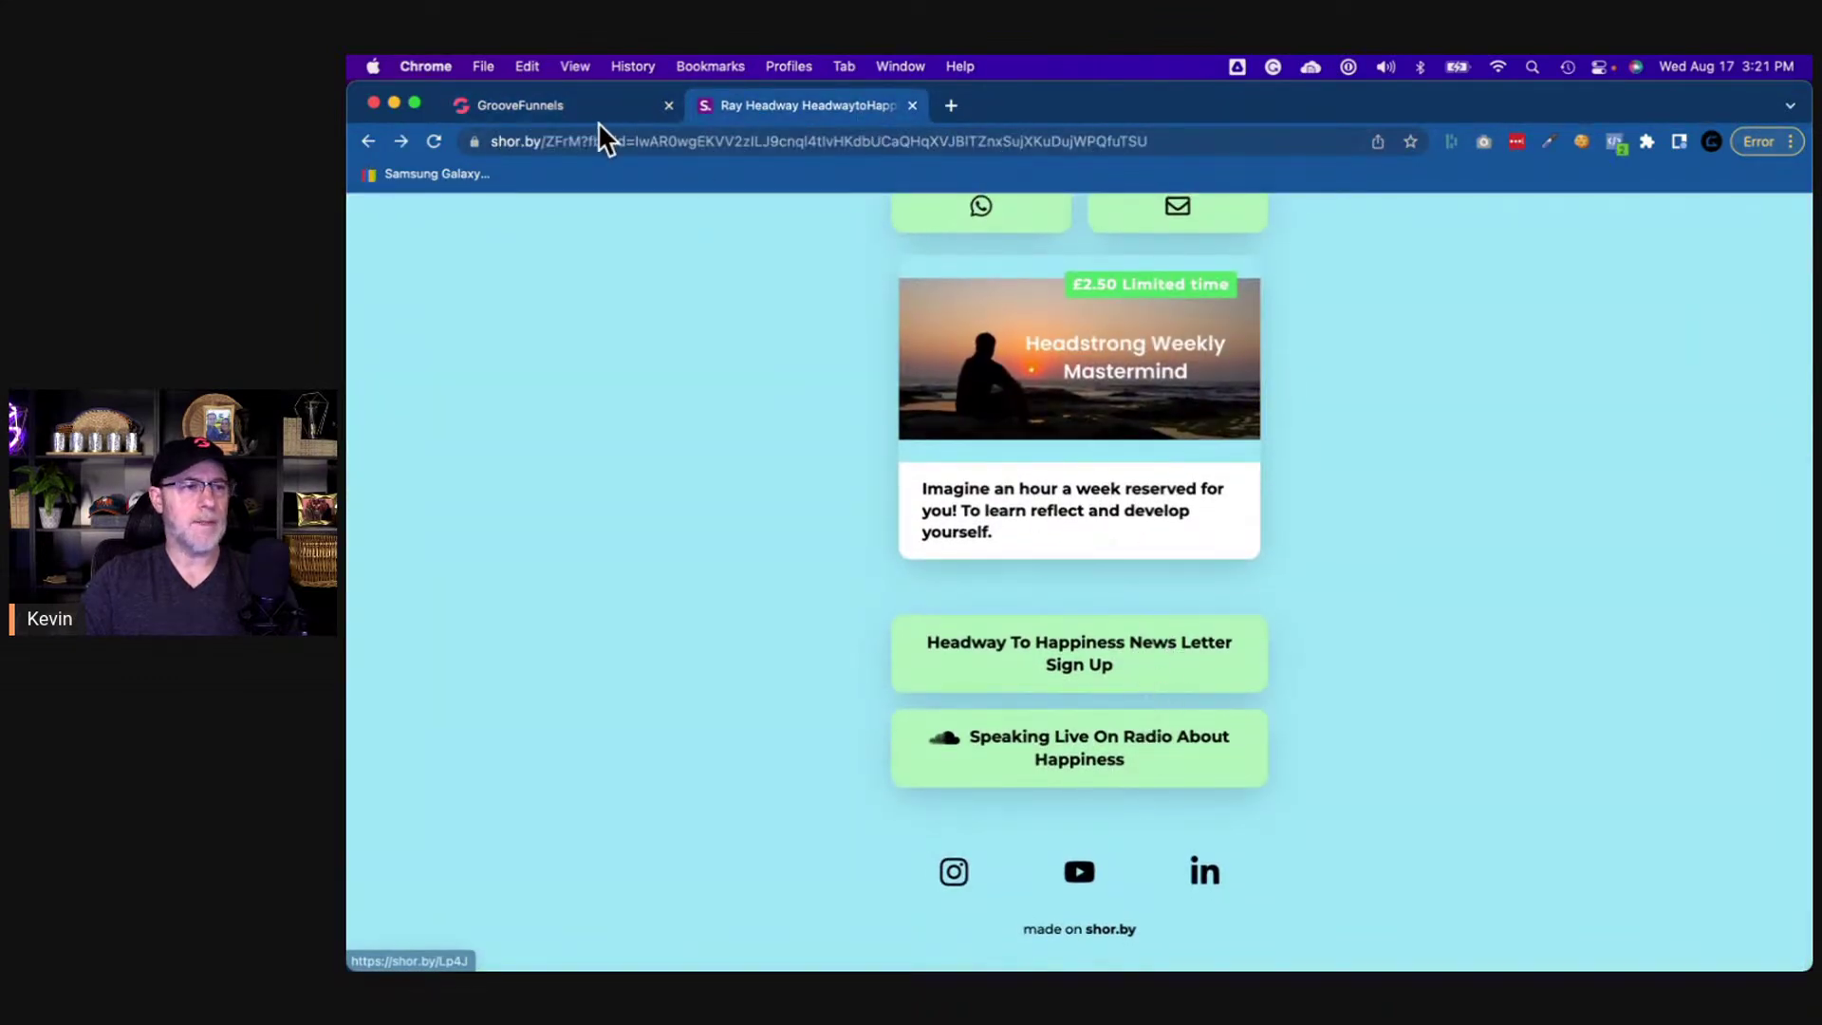
{"action": "scroll", "coordinate": [987, 460], "scroll_direction": "up", "scroll_amount": 2}
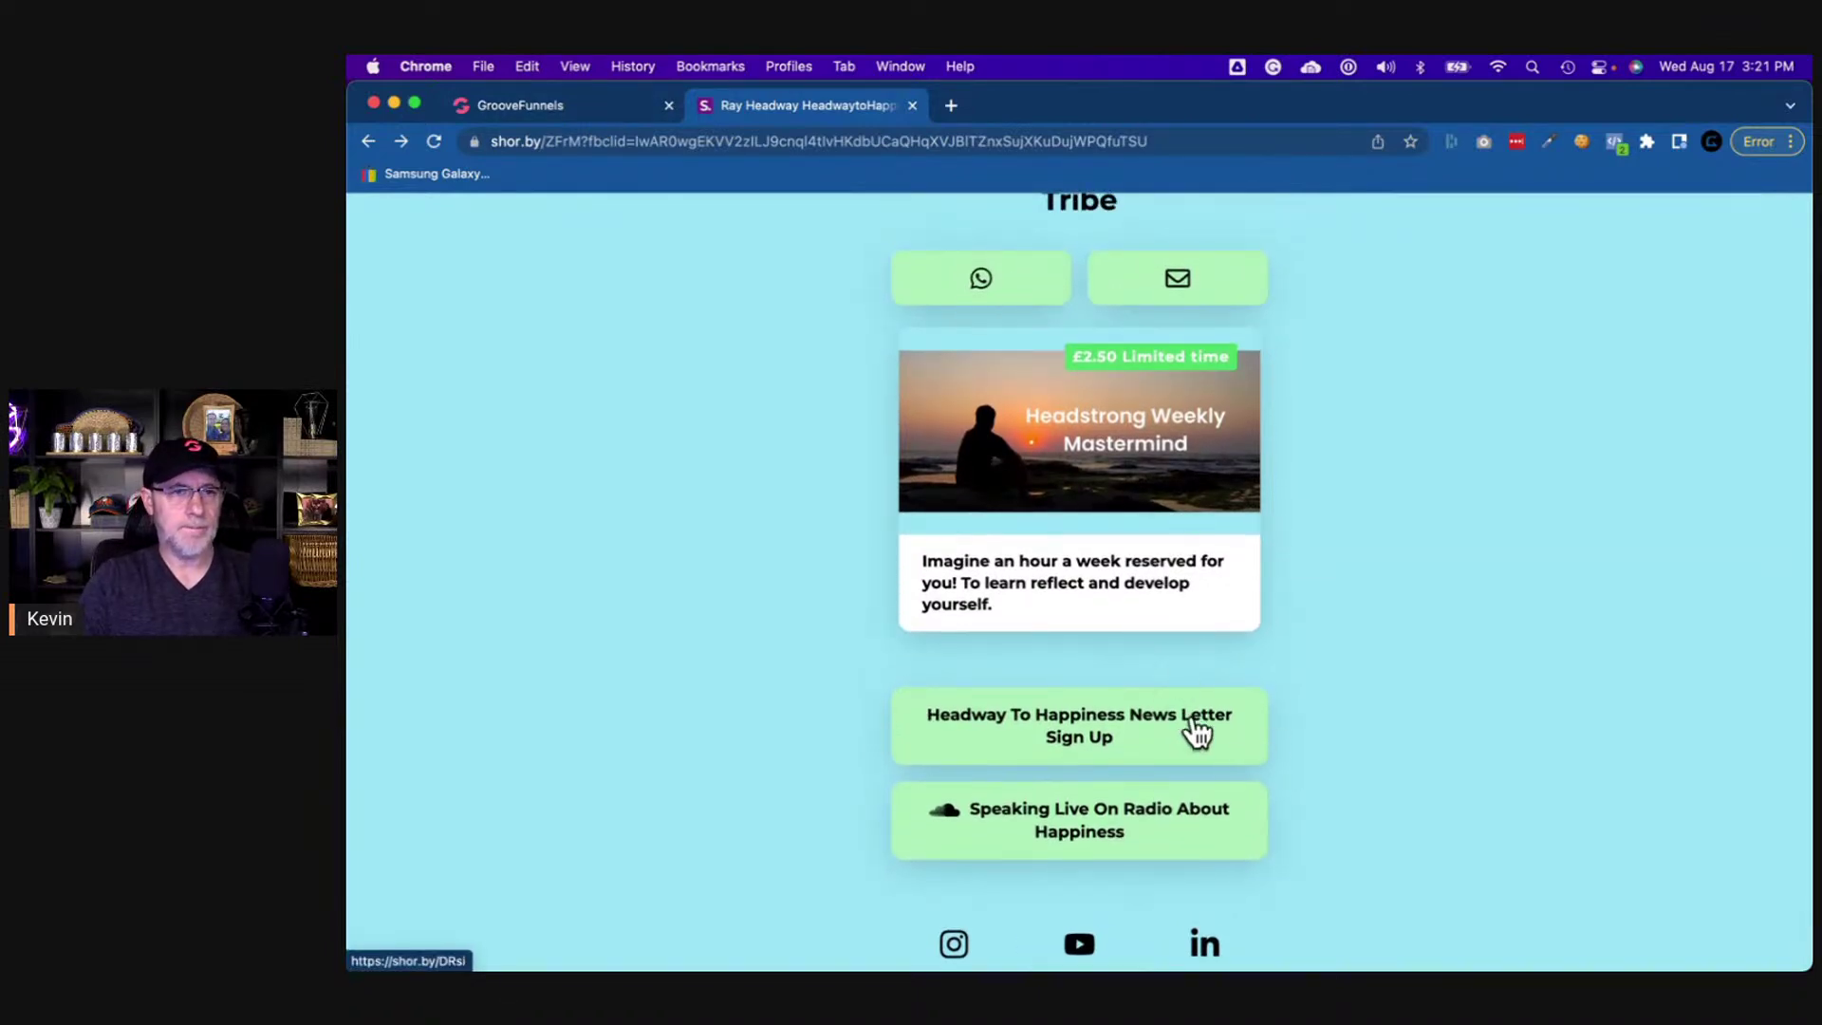
{"action": "scroll", "coordinate": [1192, 719], "scroll_direction": "up", "scroll_amount": 1}
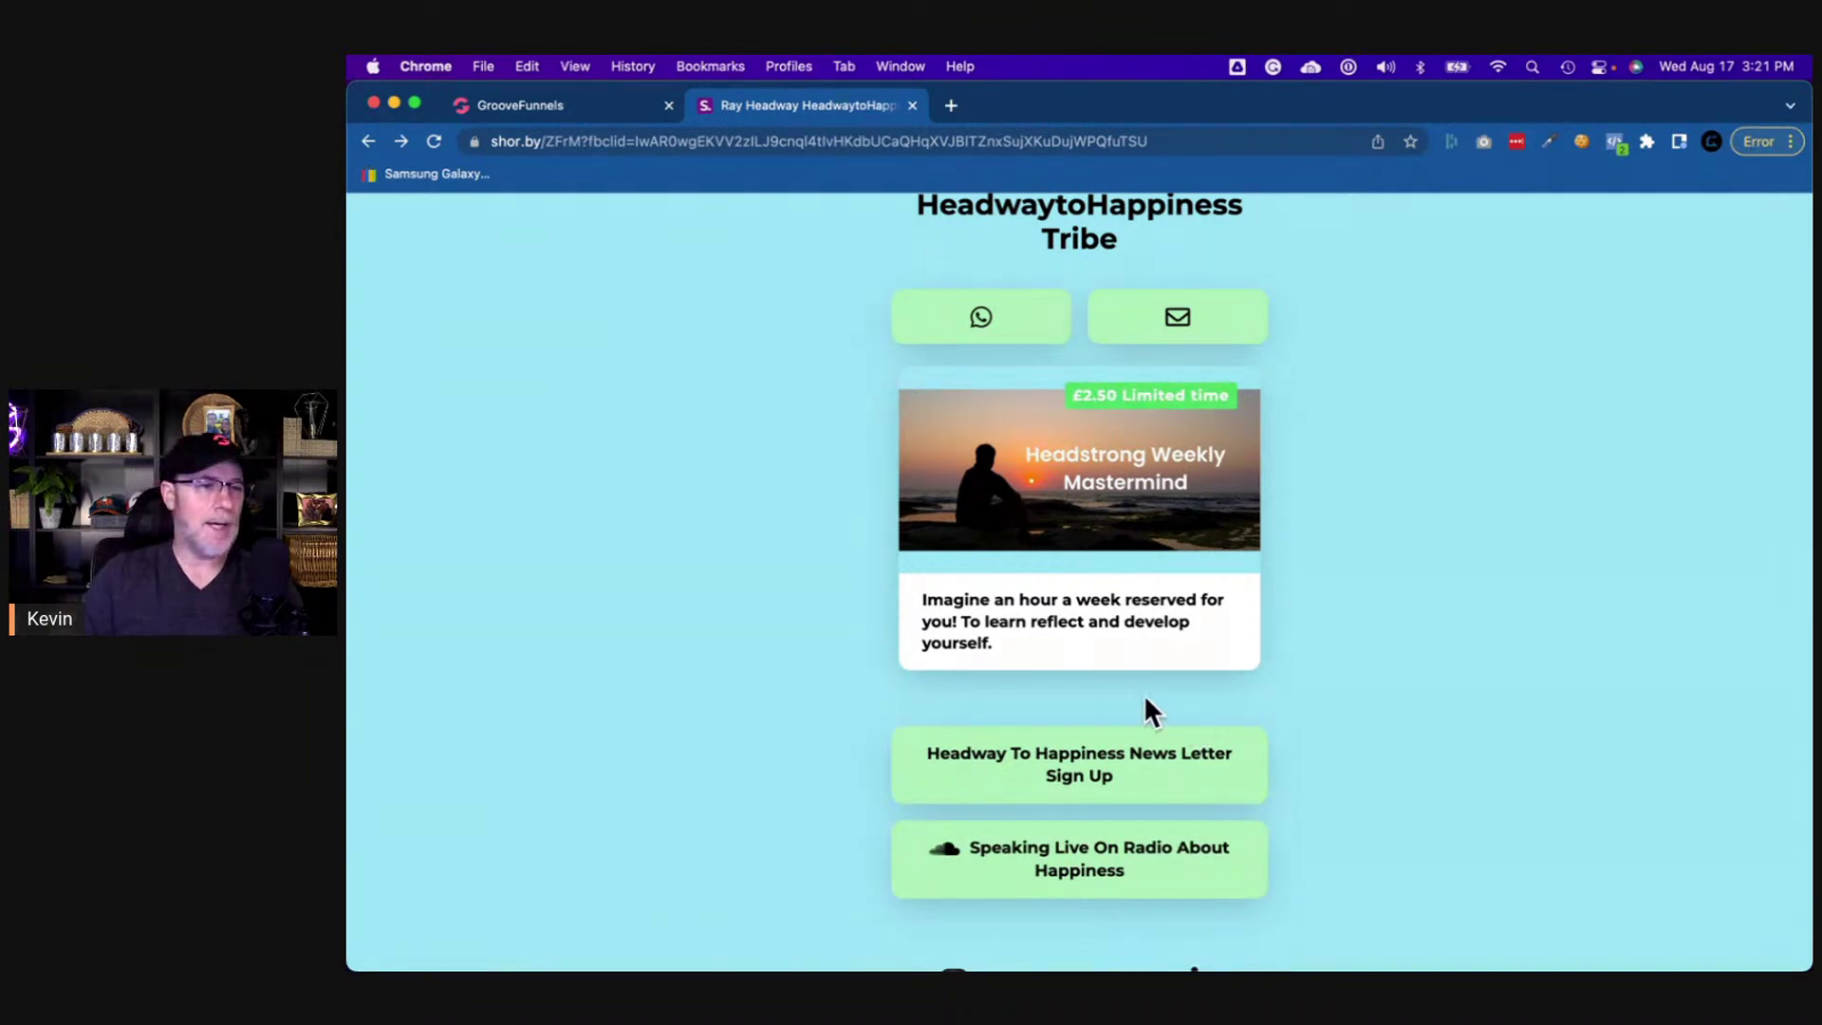
{"action": "scroll", "coordinate": [1104, 659], "scroll_direction": "down", "scroll_amount": 3}
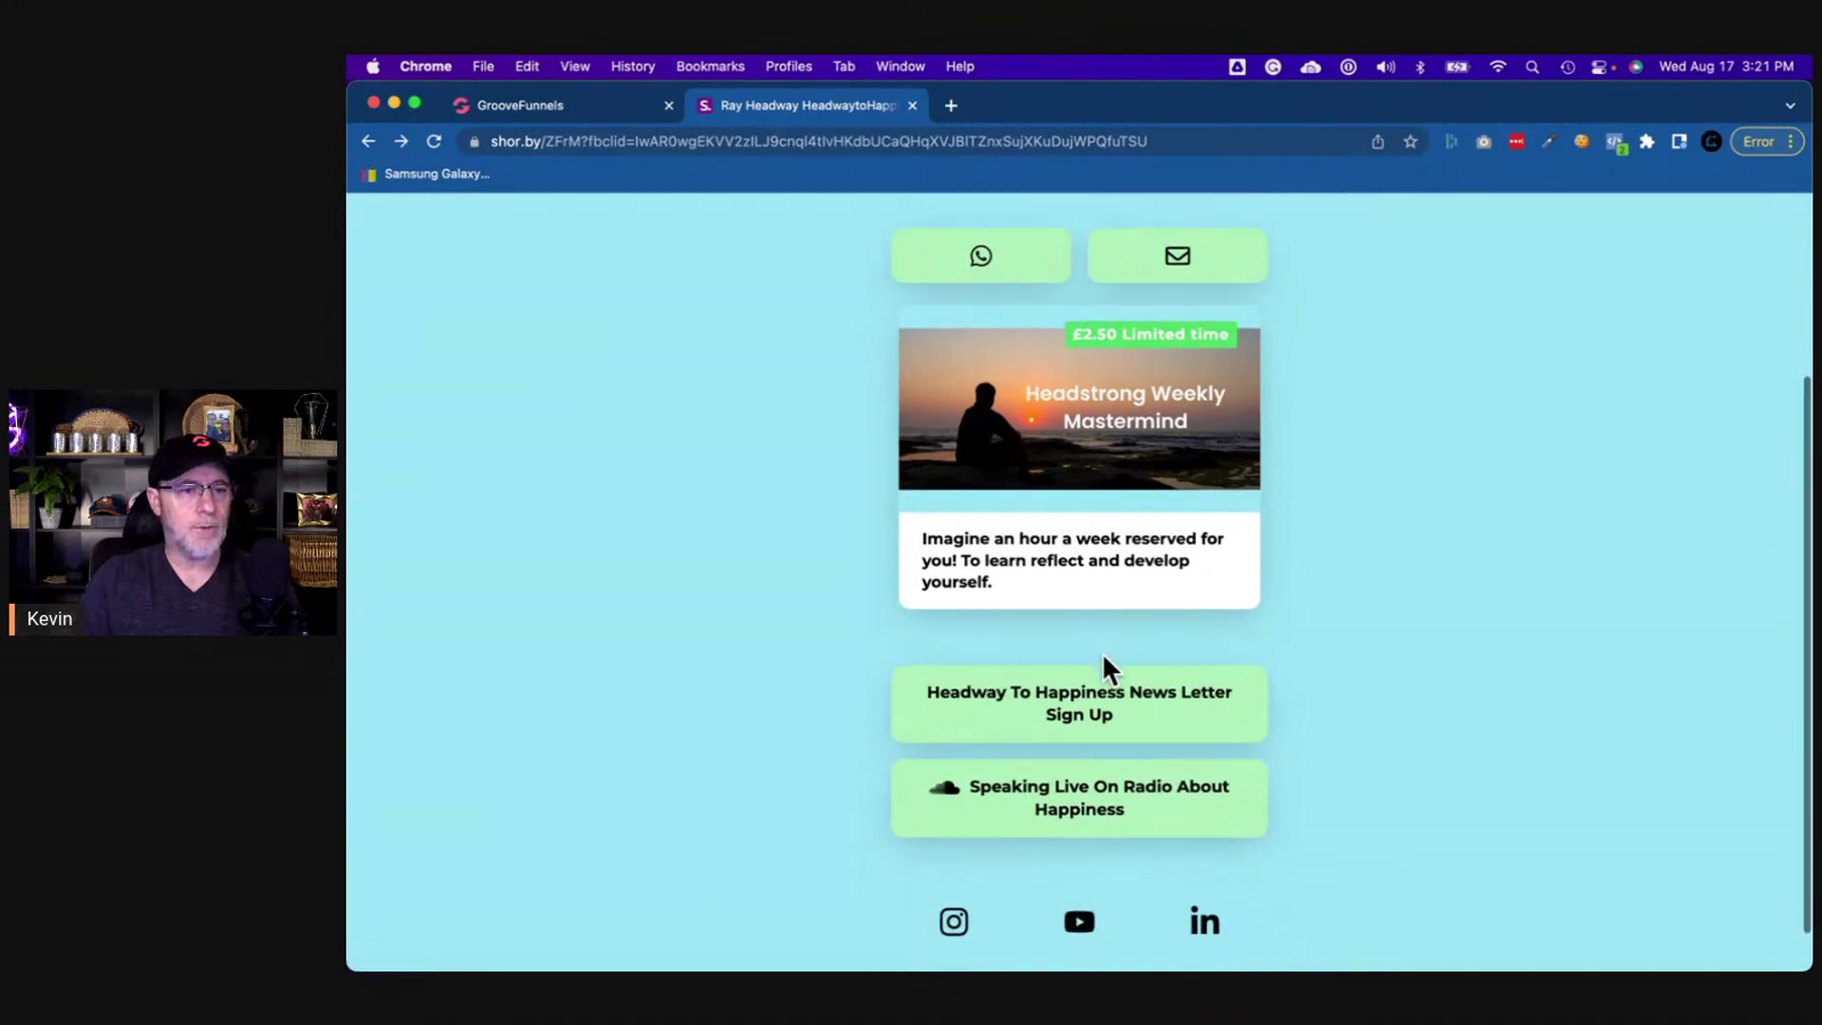
{"action": "key", "text": "super+space"}
{"action": "type", "text": "colo"}
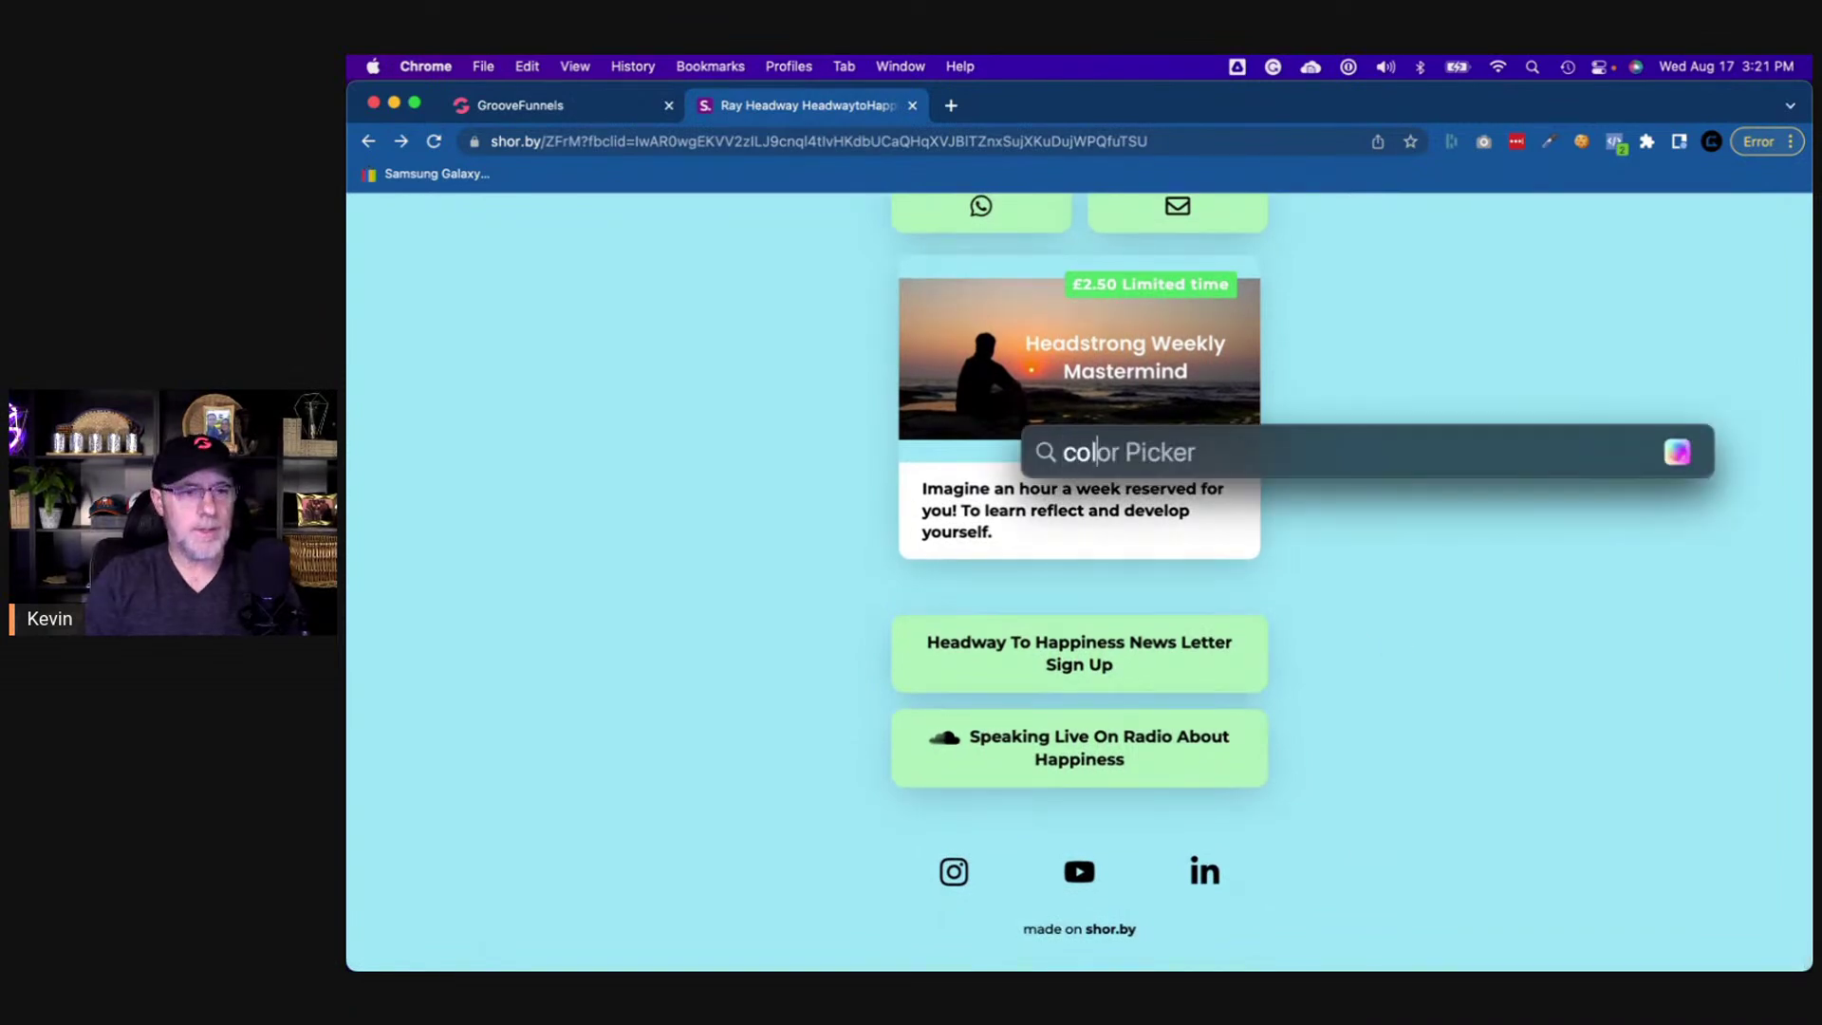
{"action": "key", "text": "Return"}
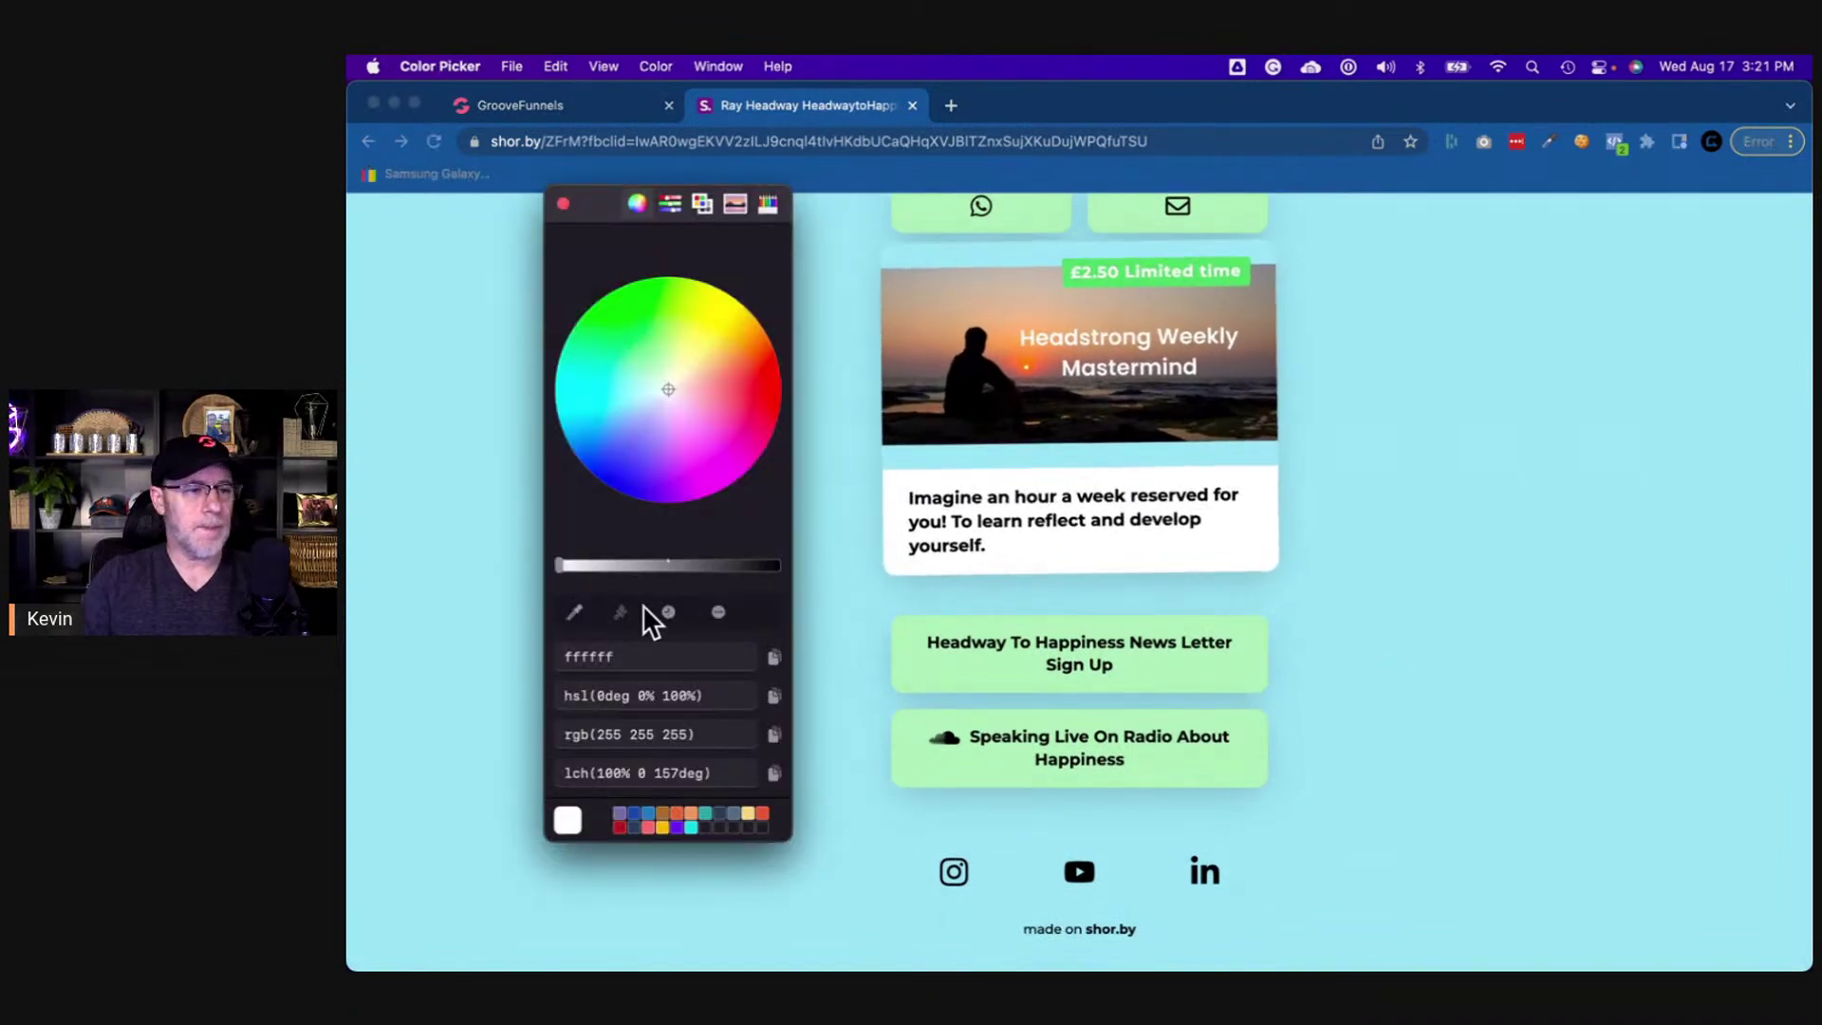
{"action": "left_click", "coordinate": [574, 611]}
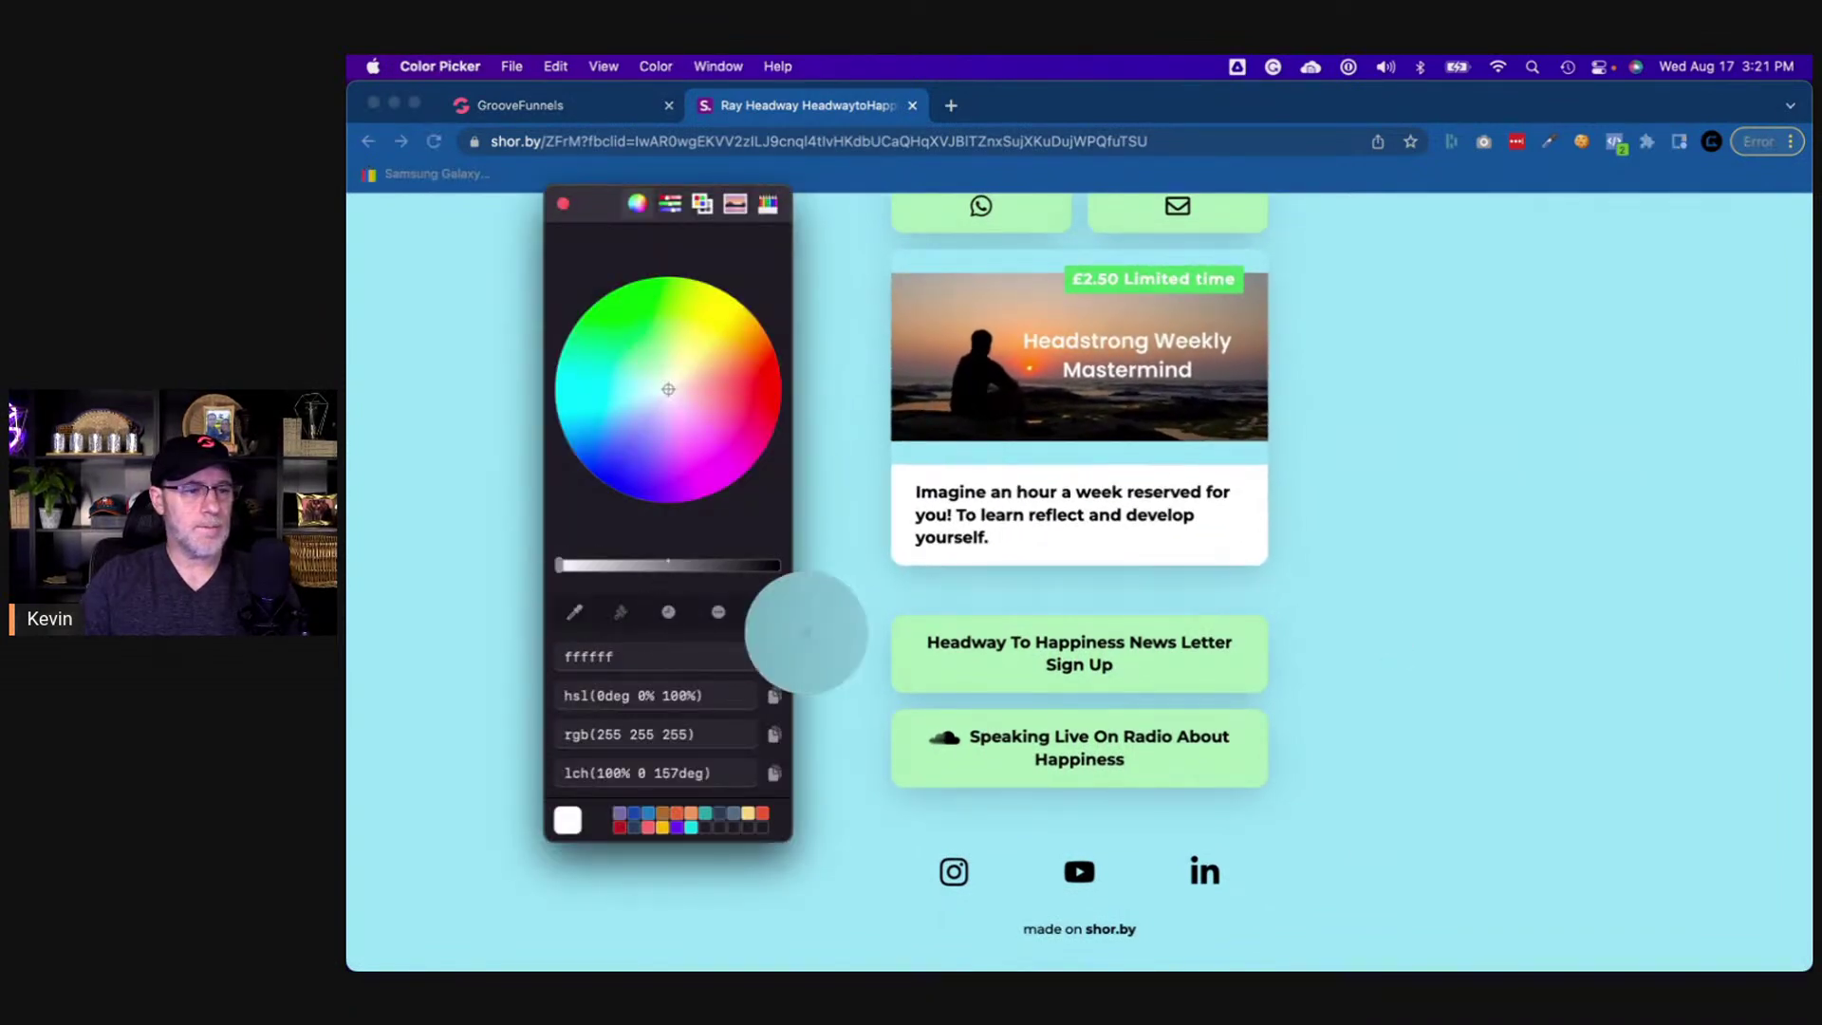
{"action": "left_click", "coordinate": [933, 668]}
{"action": "double_click", "coordinate": [595, 654]}
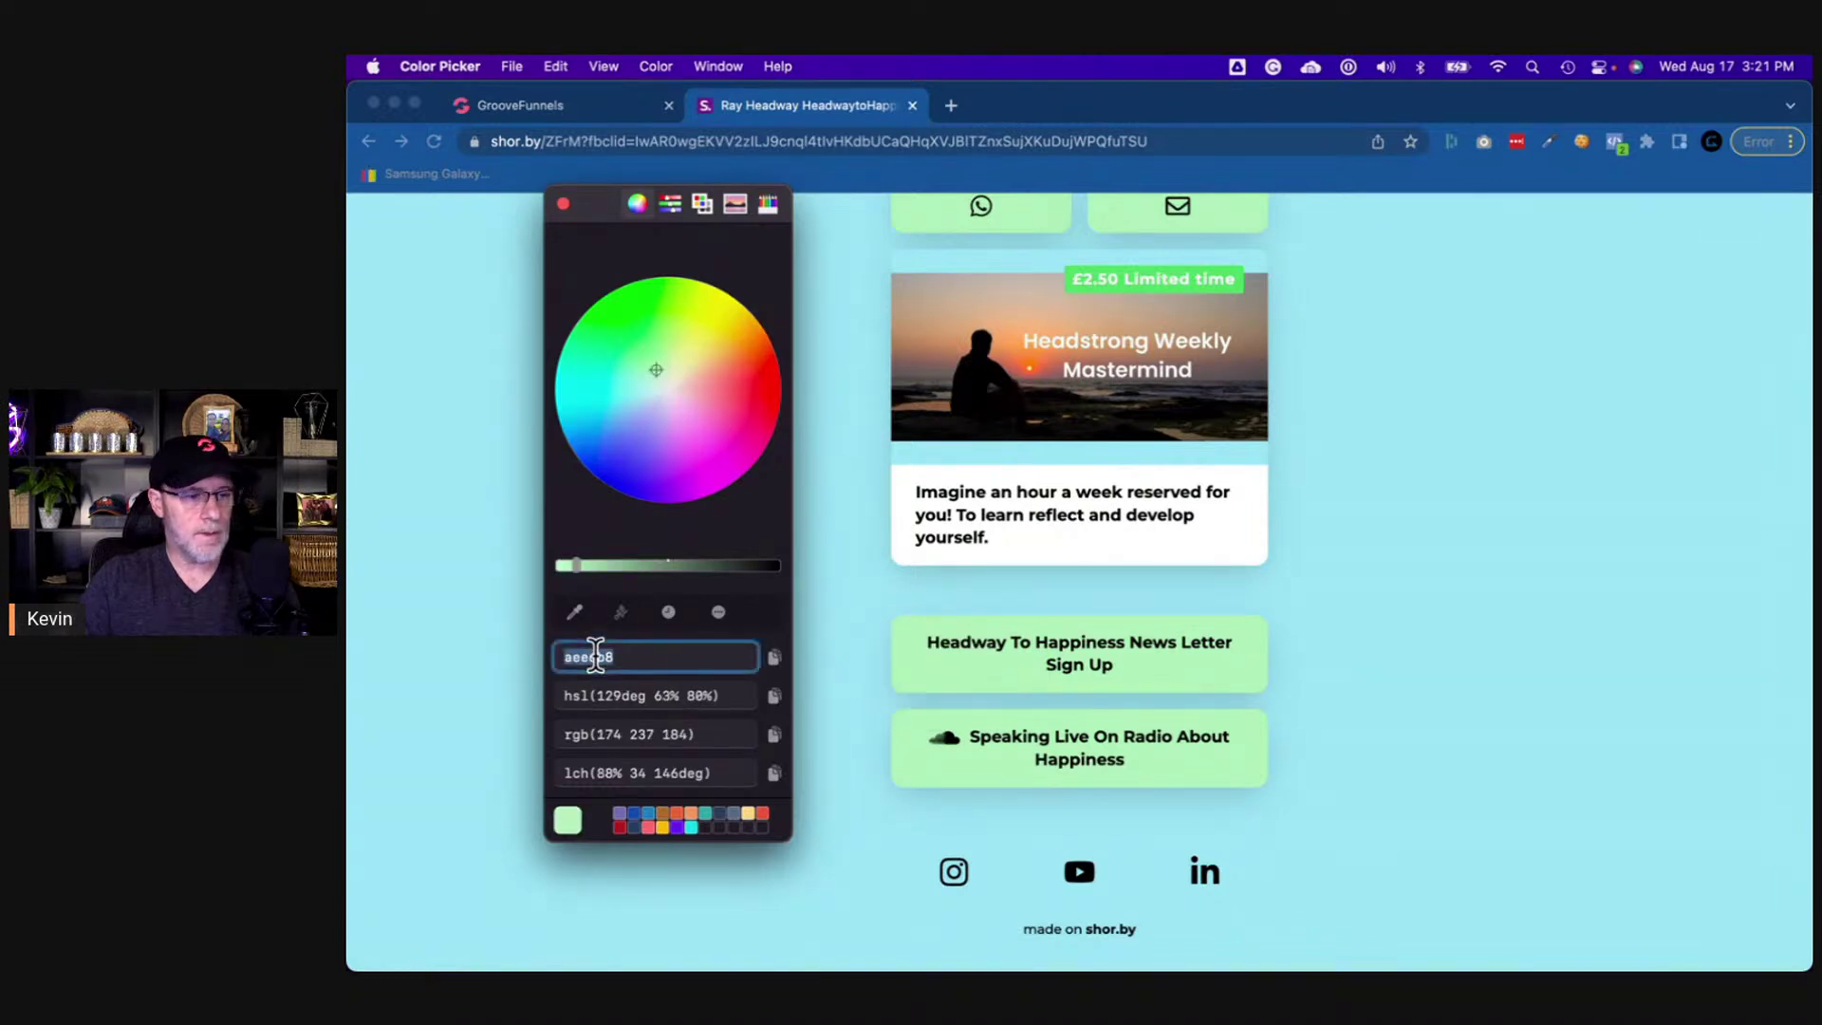
{"action": "left_click", "coordinate": [542, 106]}
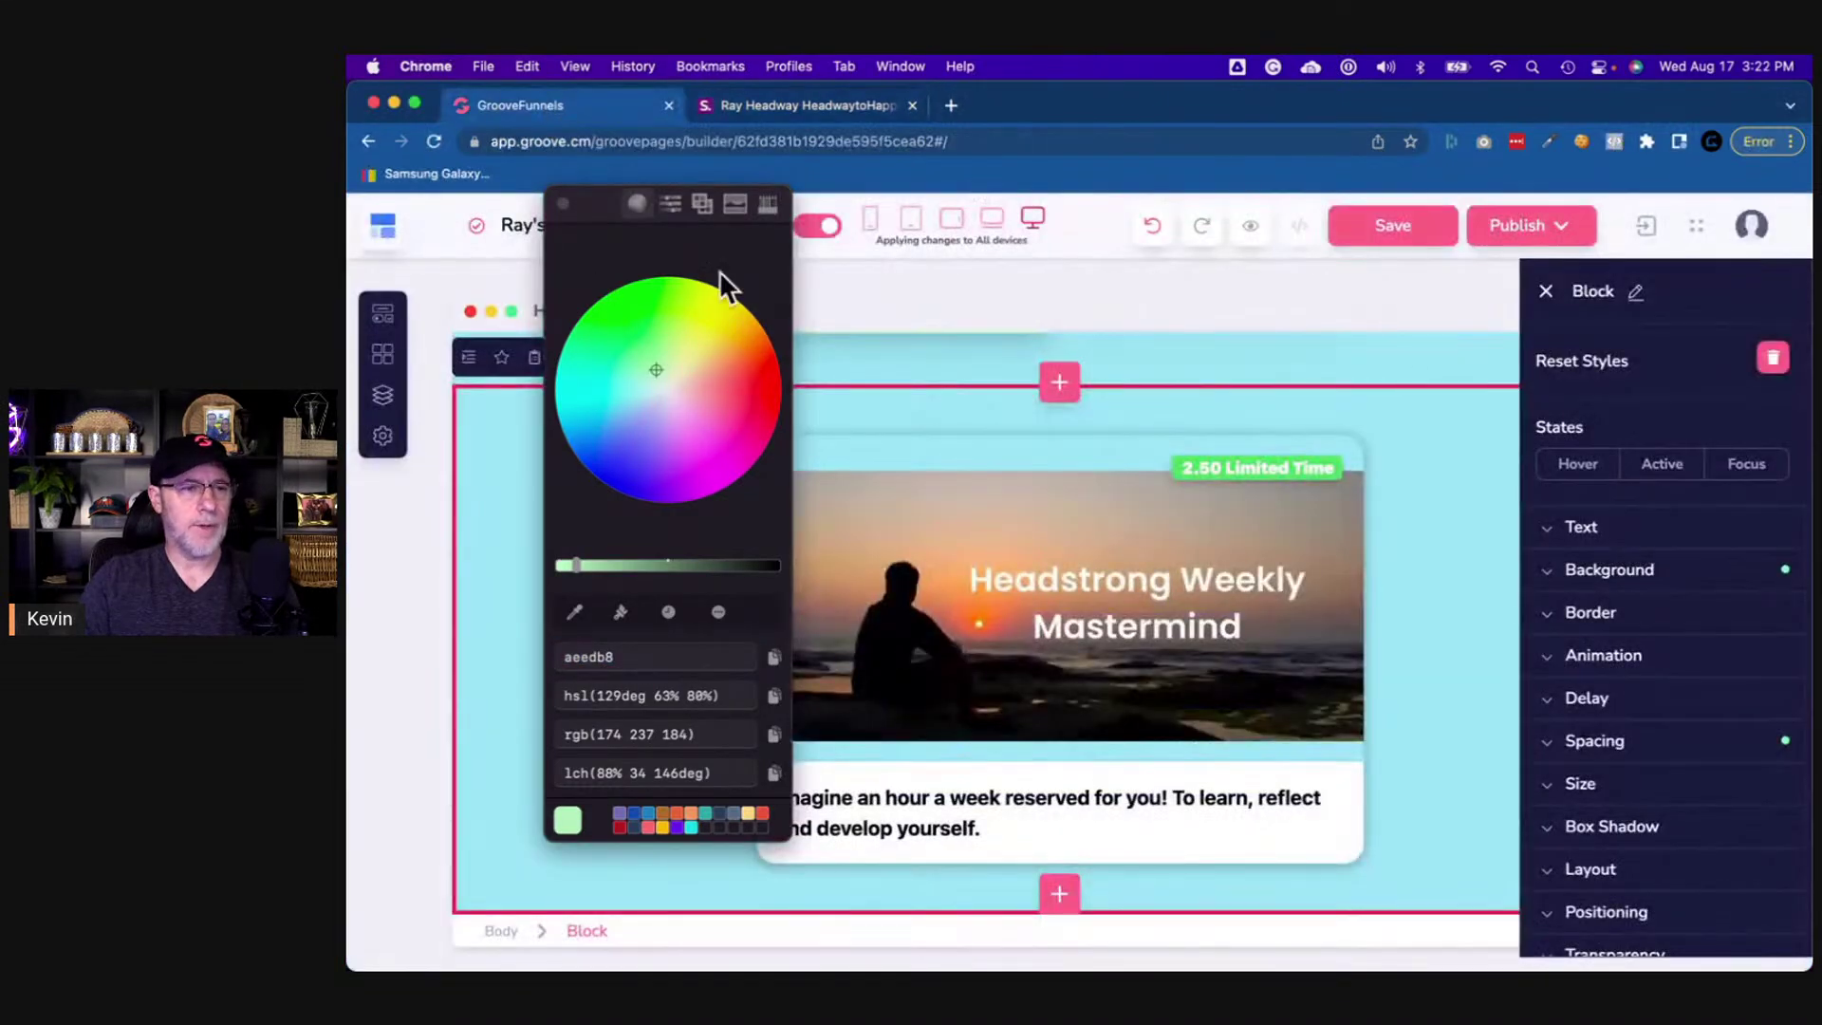
{"action": "left_click", "coordinate": [564, 203]}
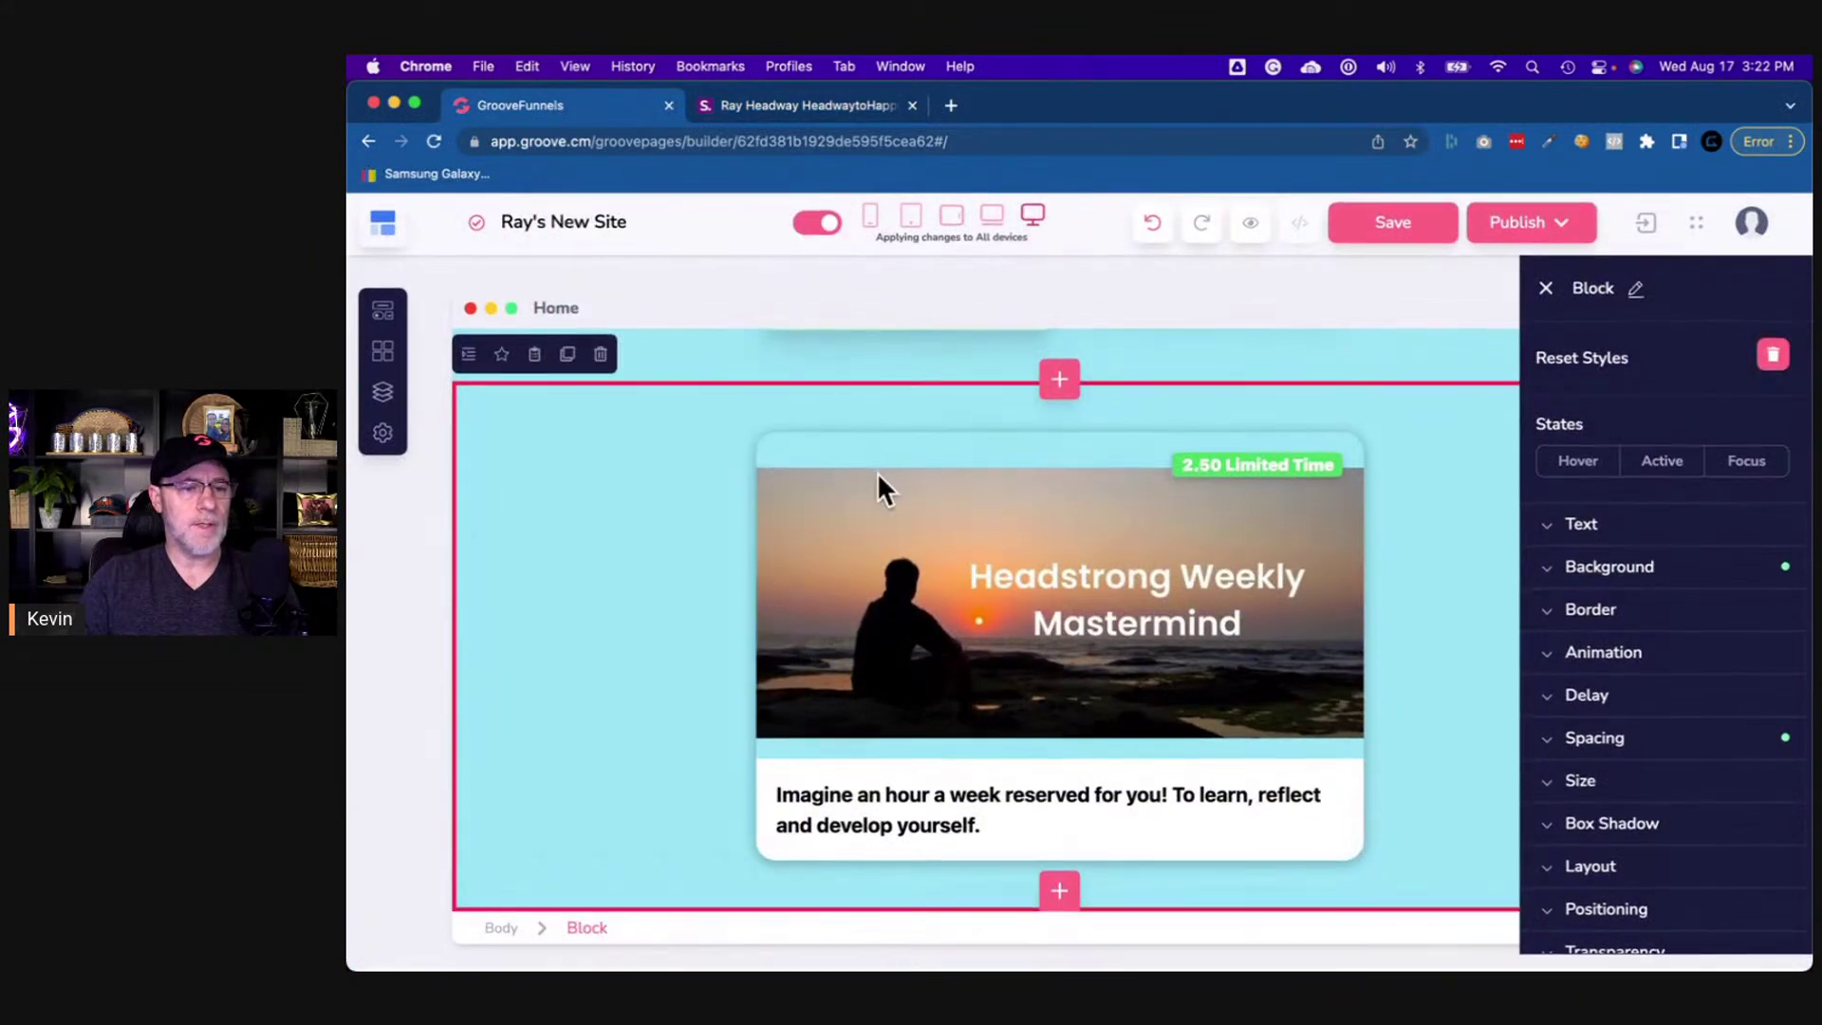
- Insert an empty container below the Mastermind card and select it
{"action": "left_click", "coordinate": [1057, 893]}
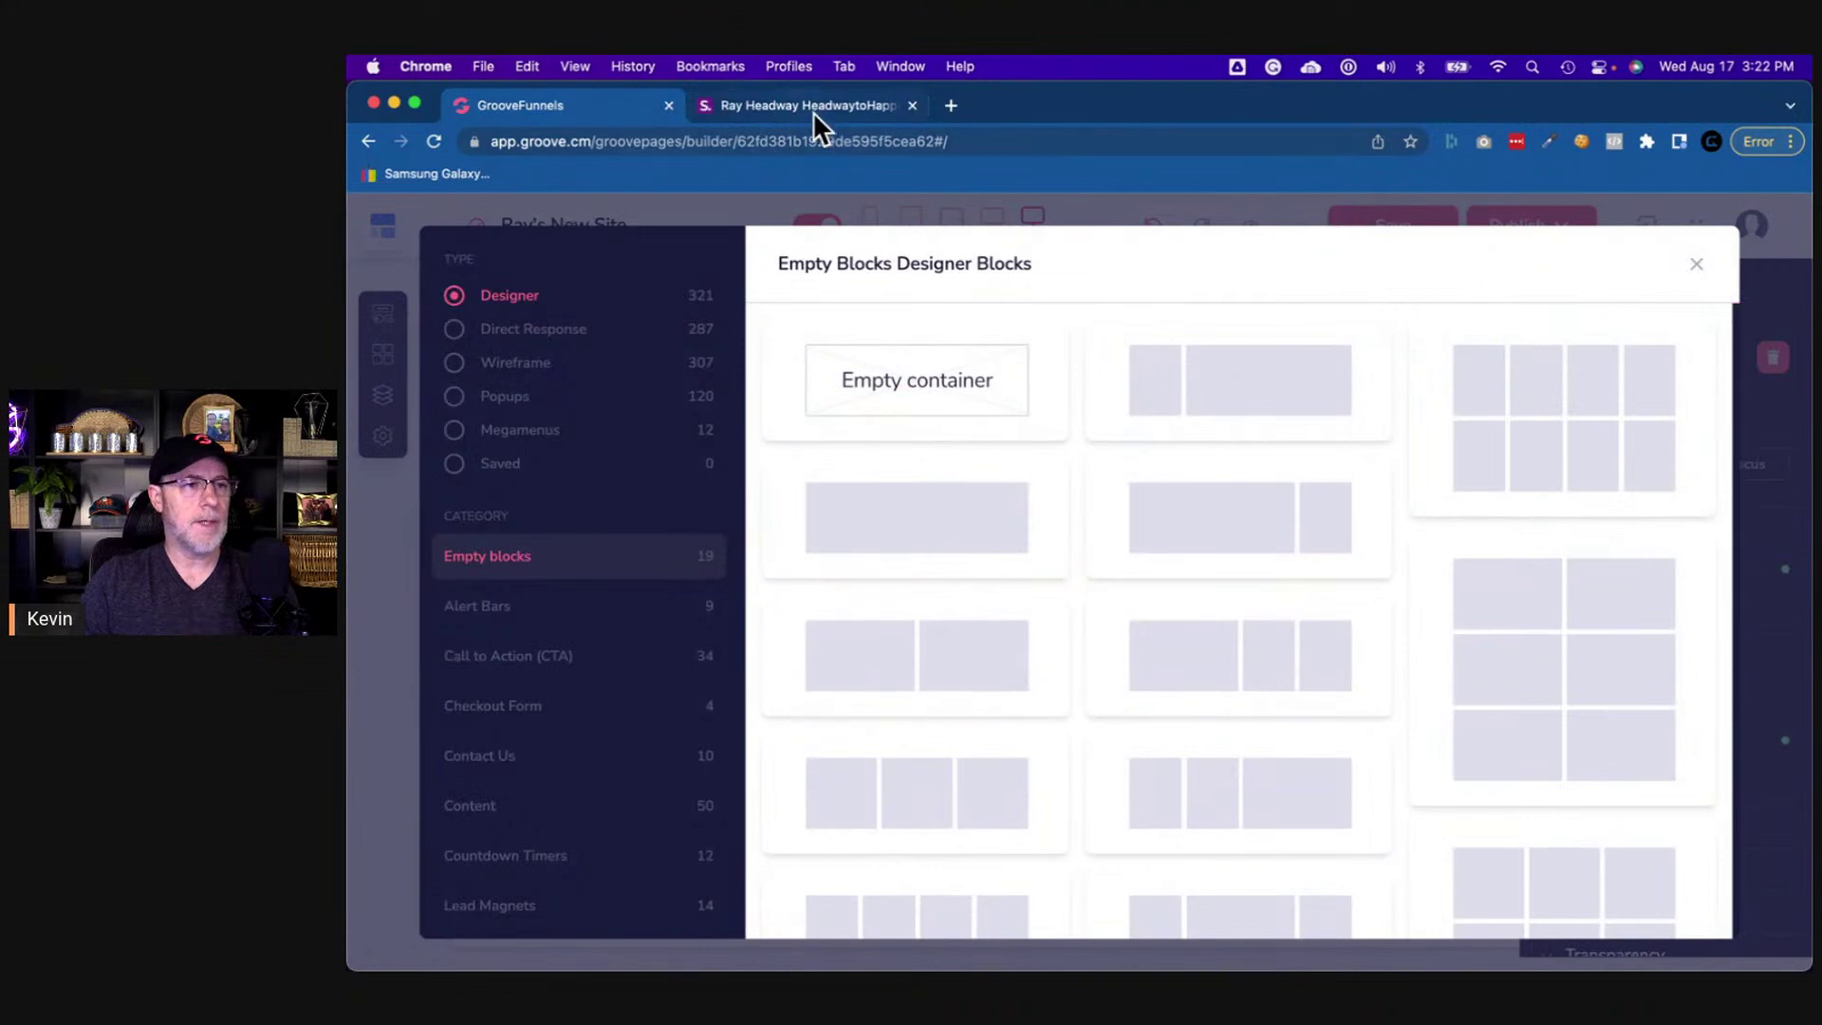
{"action": "left_click", "coordinate": [813, 108]}
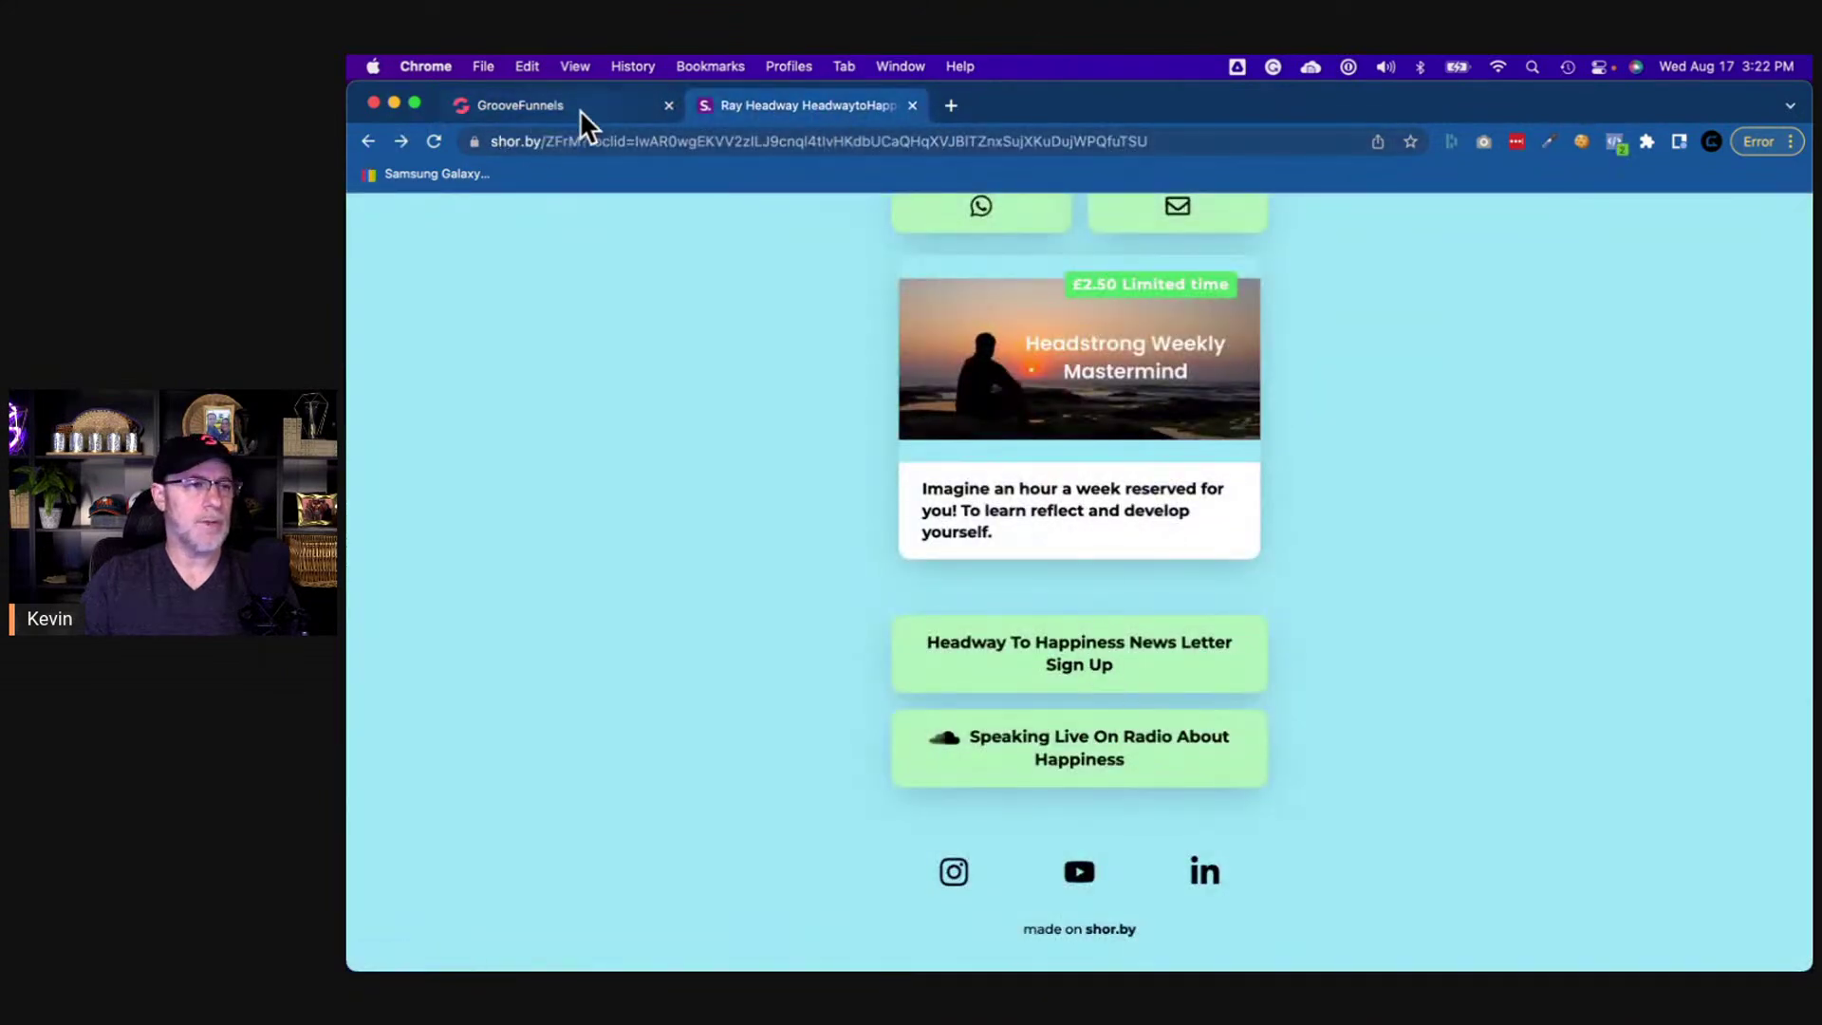
{"action": "left_click", "coordinate": [579, 108]}
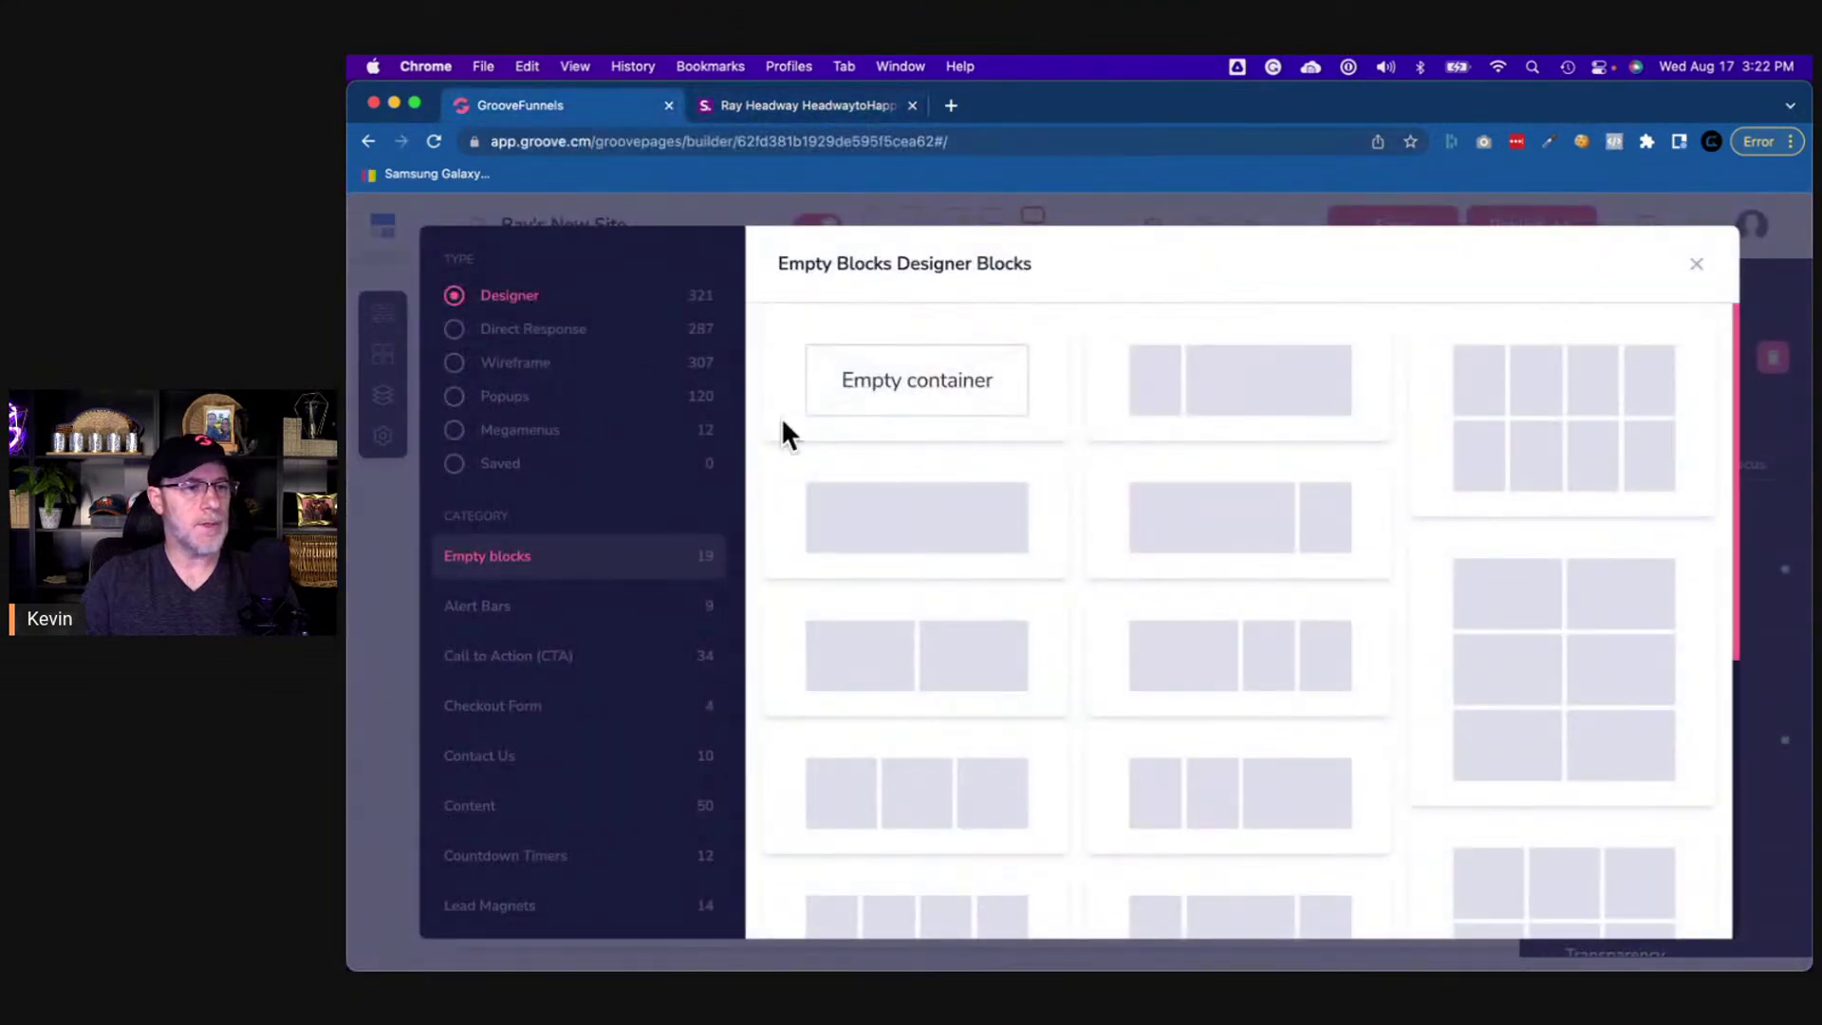
{"action": "left_click", "coordinate": [927, 390]}
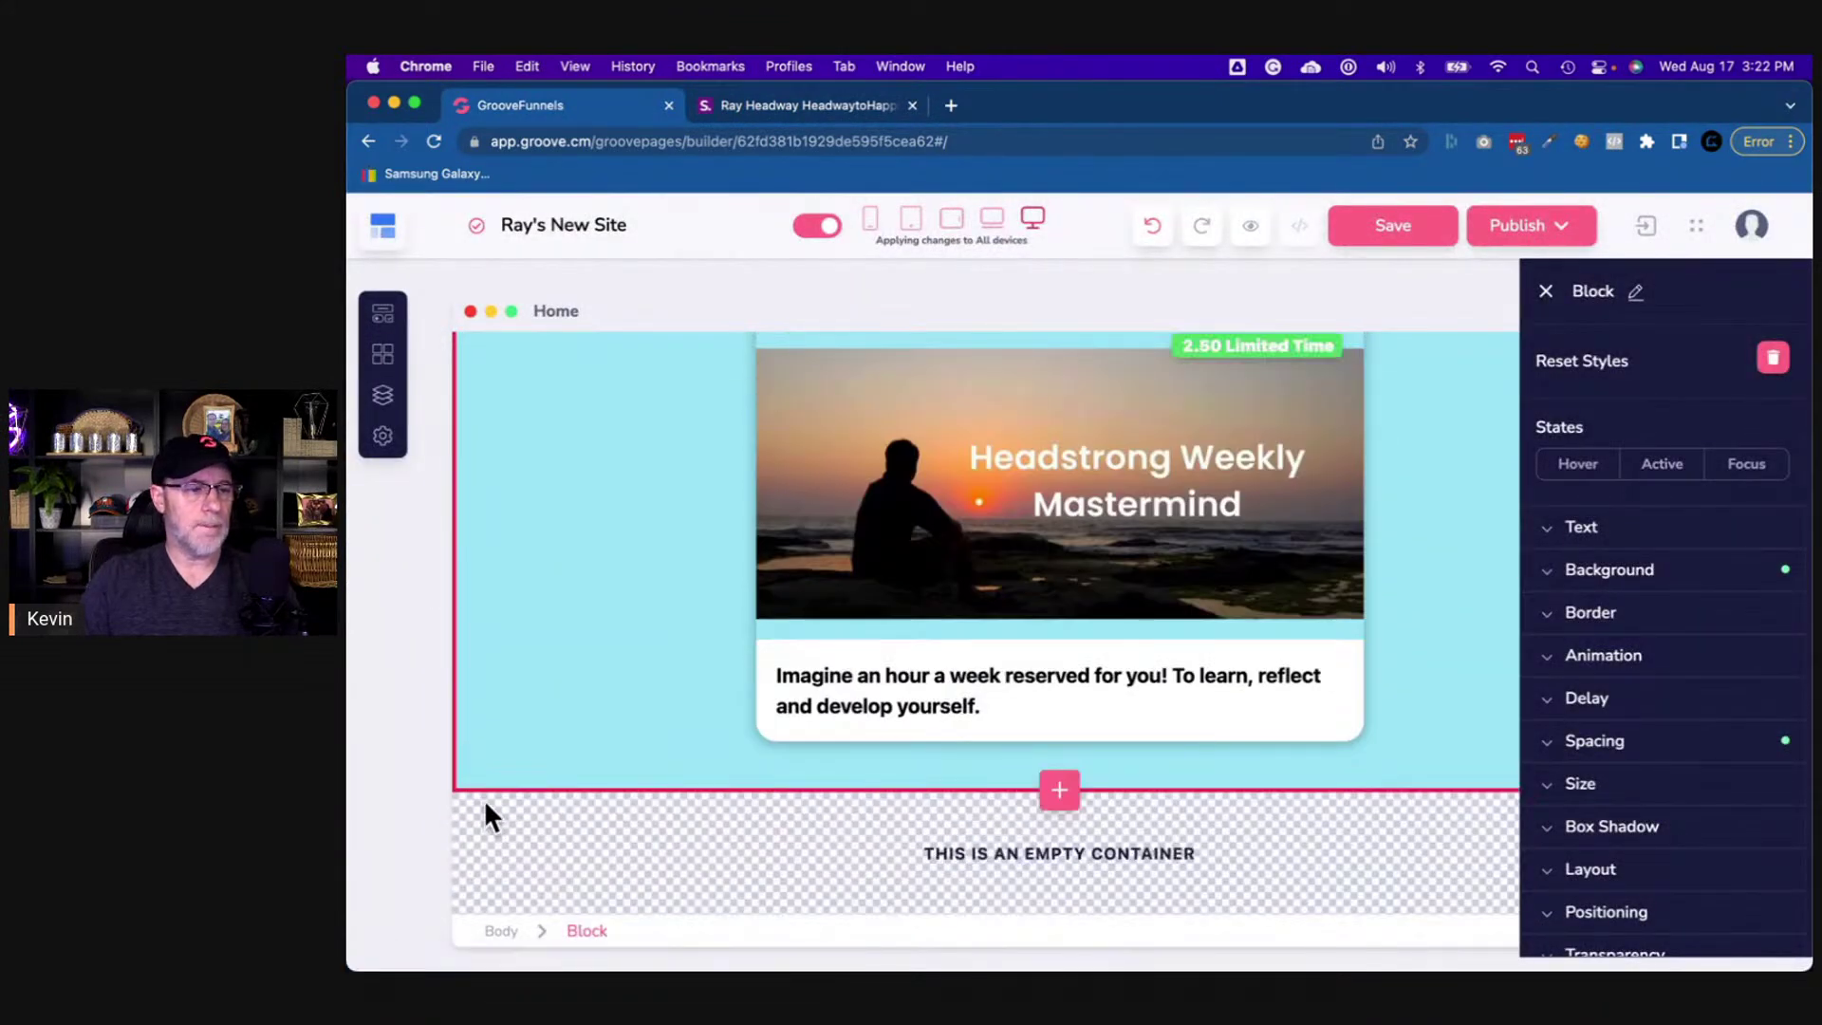
{"action": "left_click", "coordinate": [486, 806]}
- Give the new container the light cyan recent colour as its background
{"action": "left_click", "coordinate": [1665, 570]}
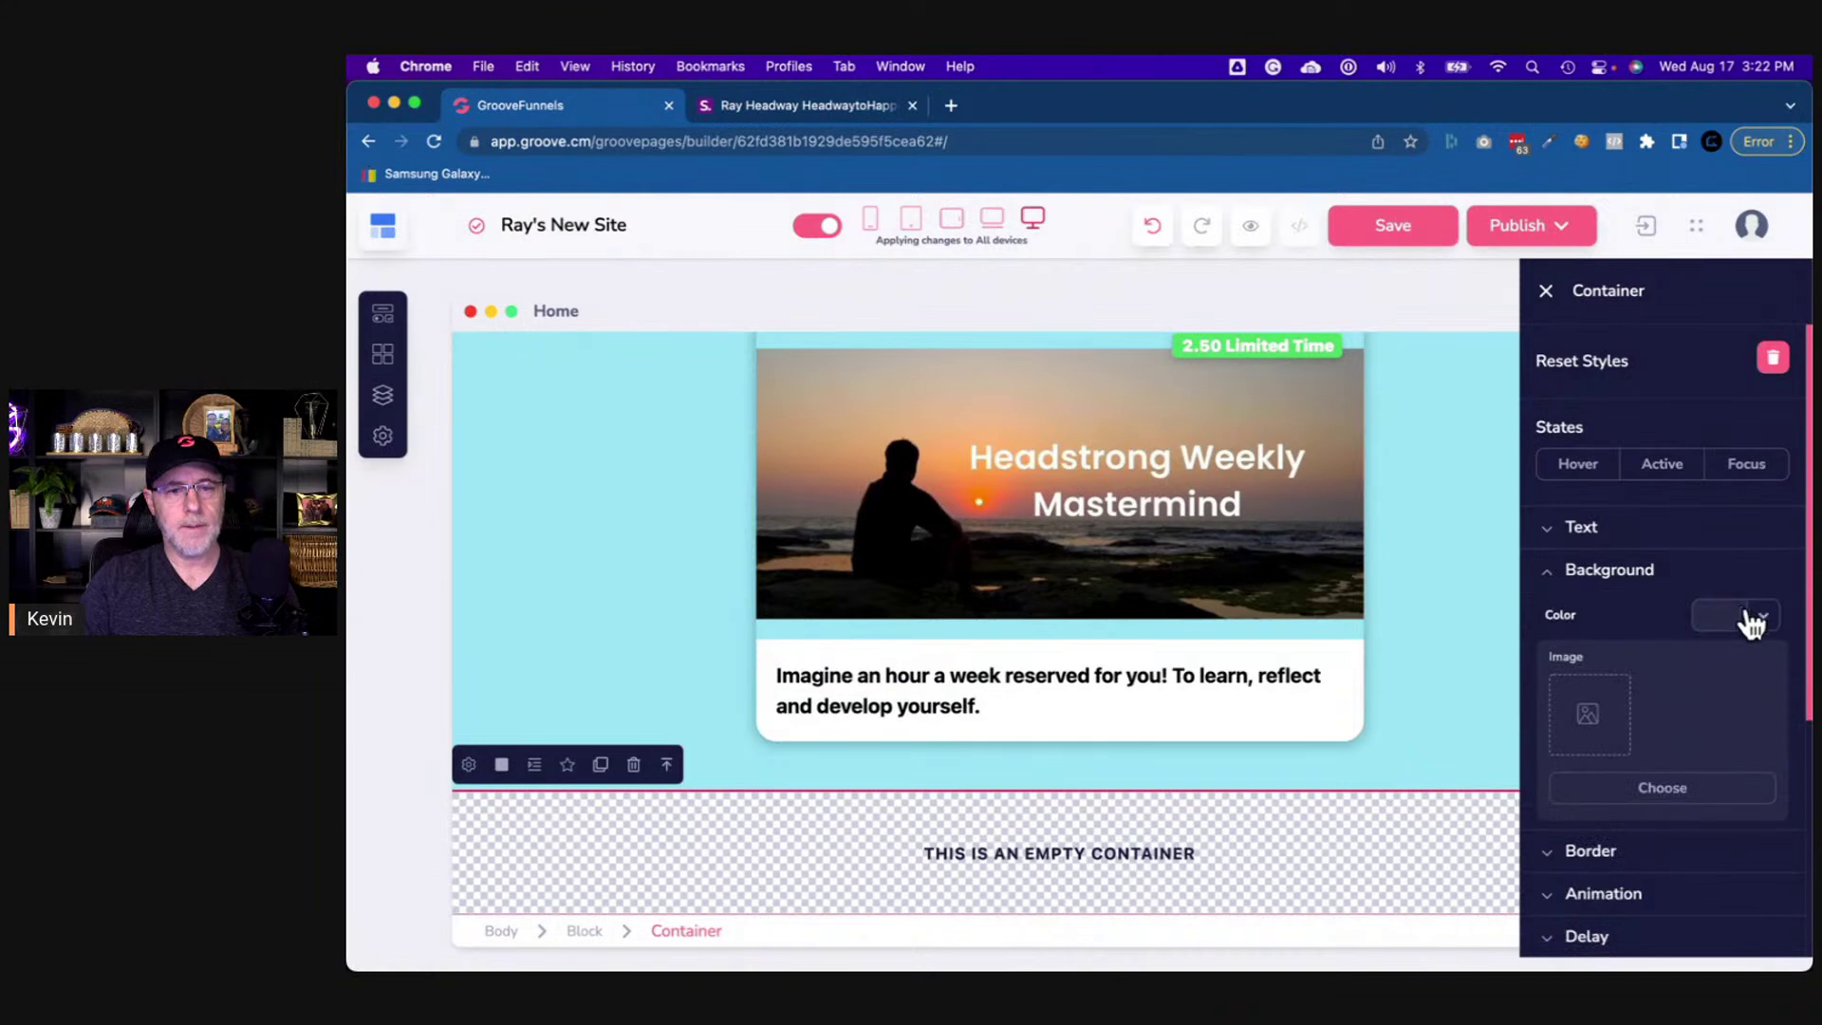
{"action": "left_click", "coordinate": [1750, 618]}
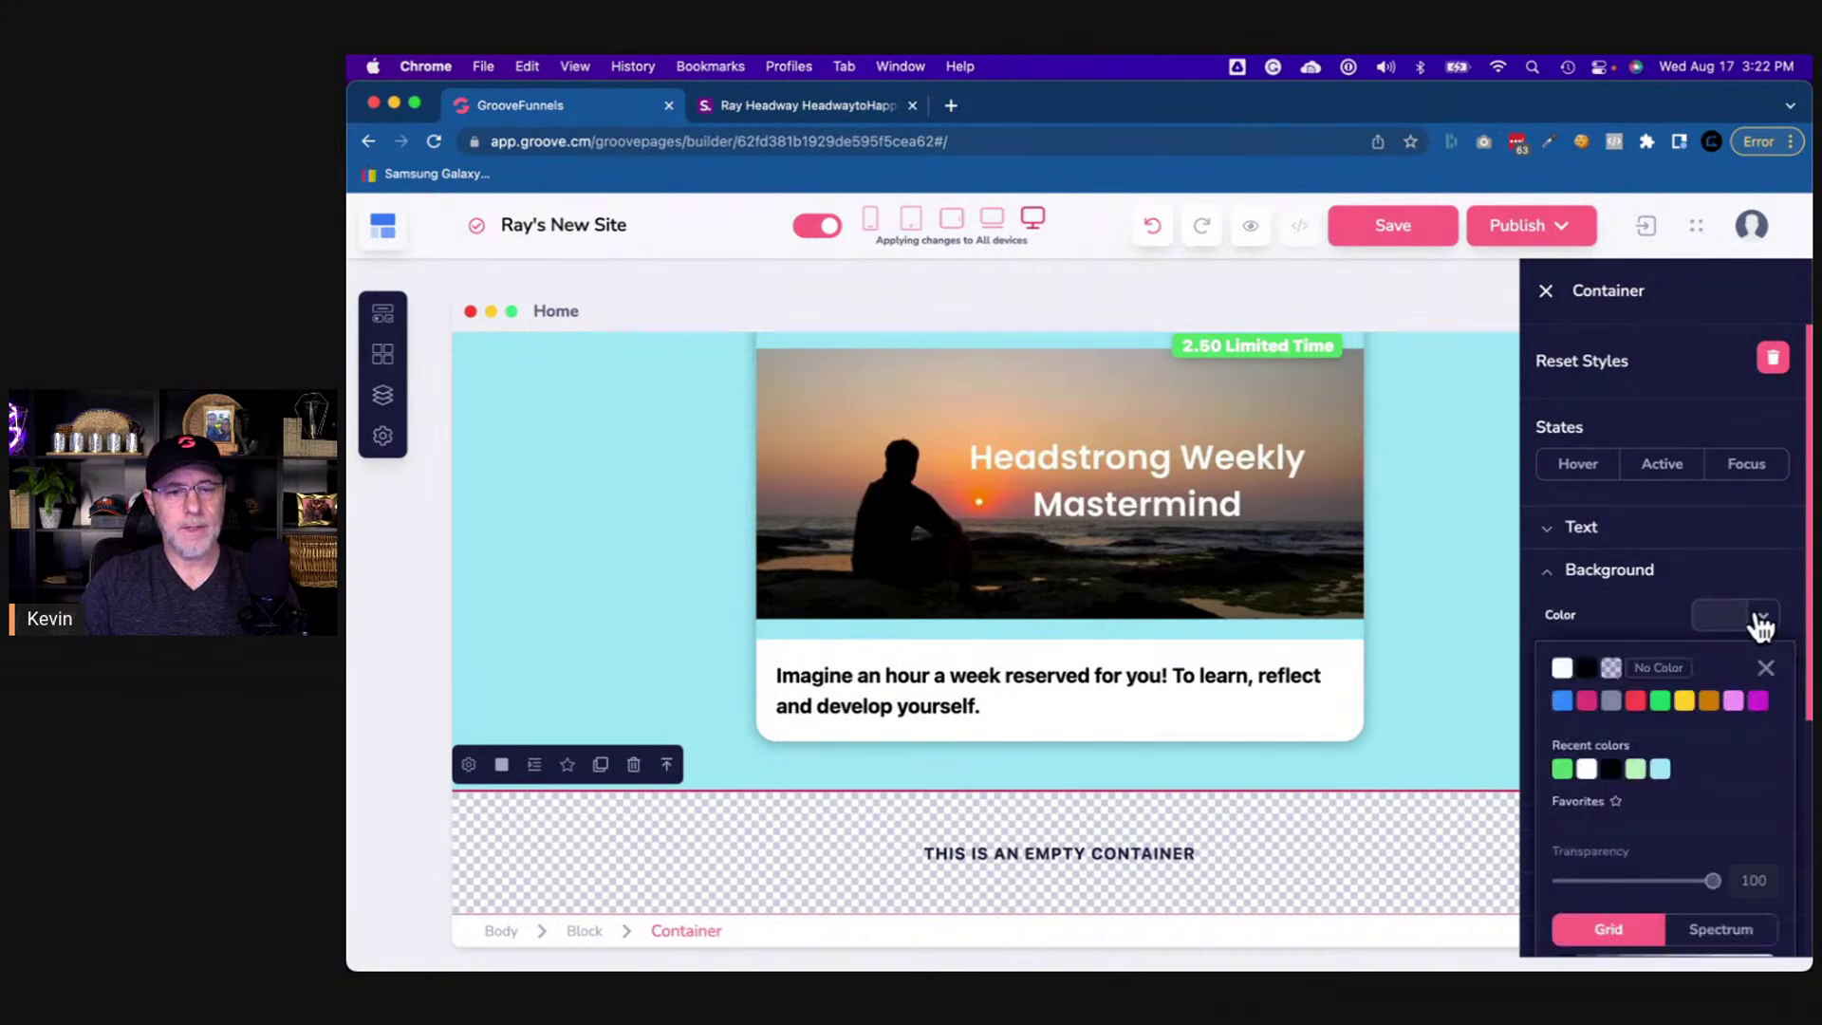
{"action": "left_click", "coordinate": [1660, 771]}
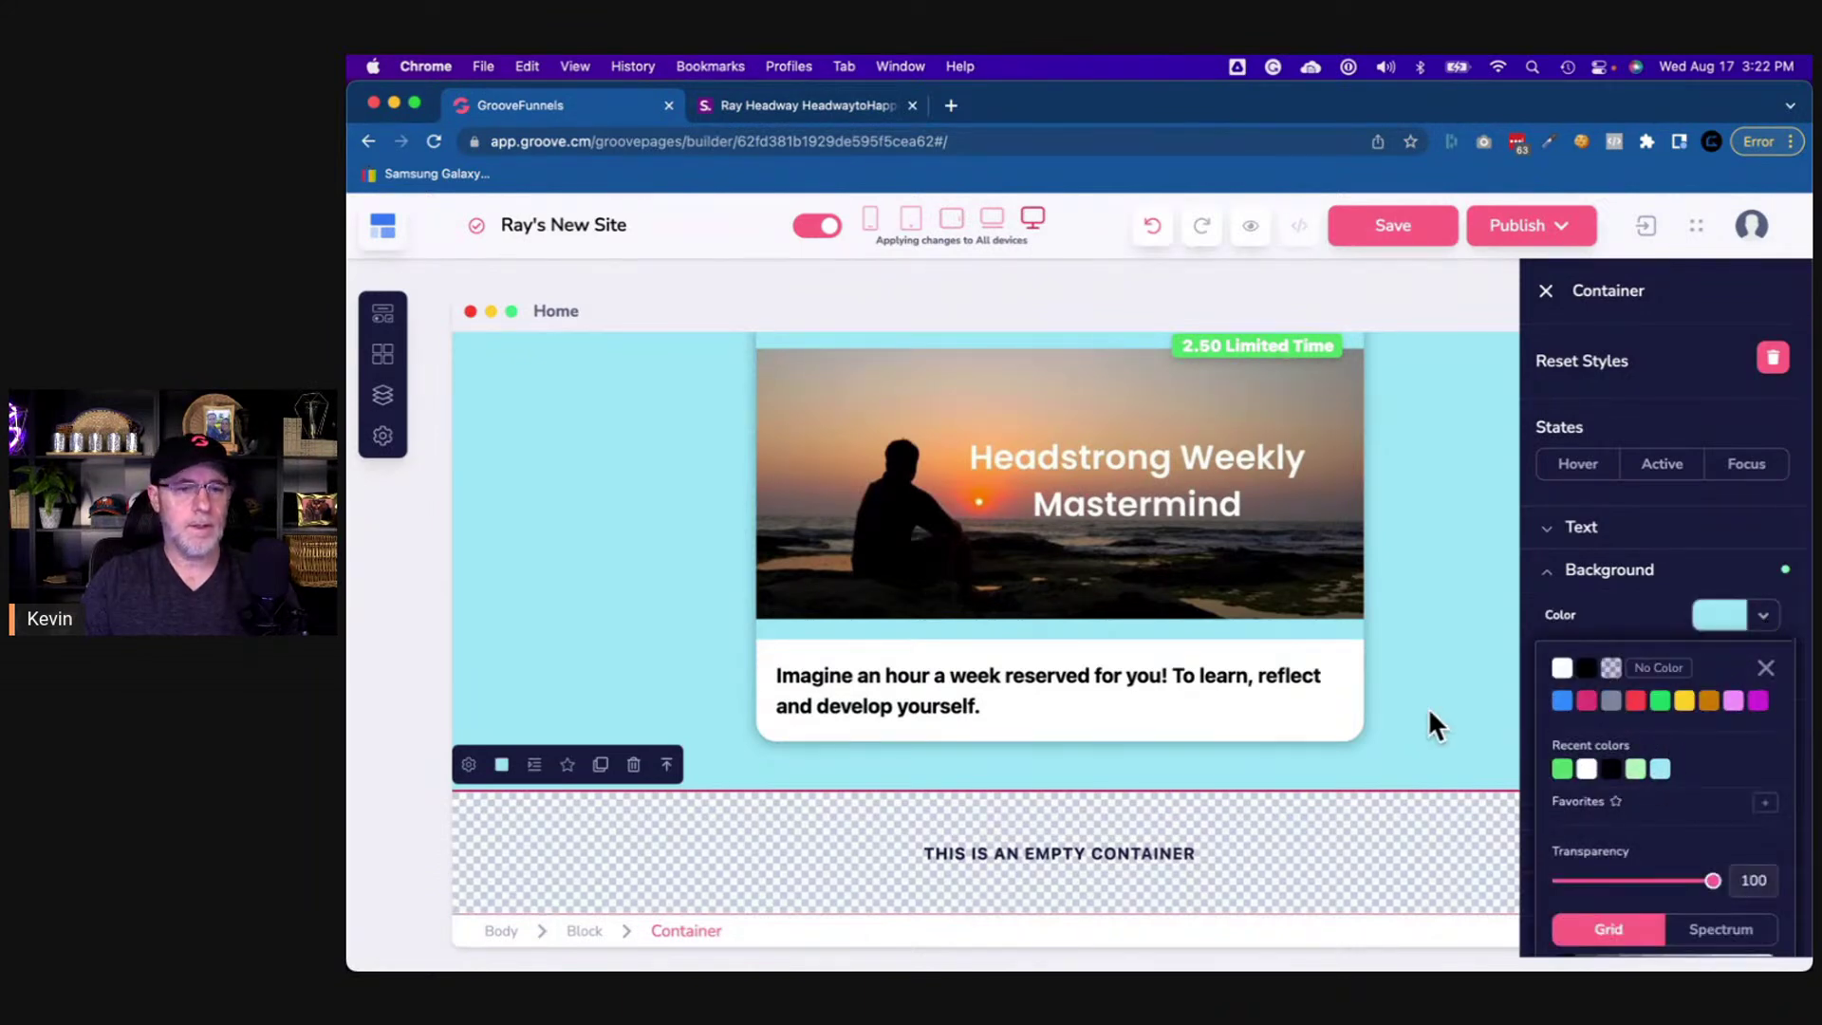
{"action": "left_click", "coordinate": [1582, 580]}
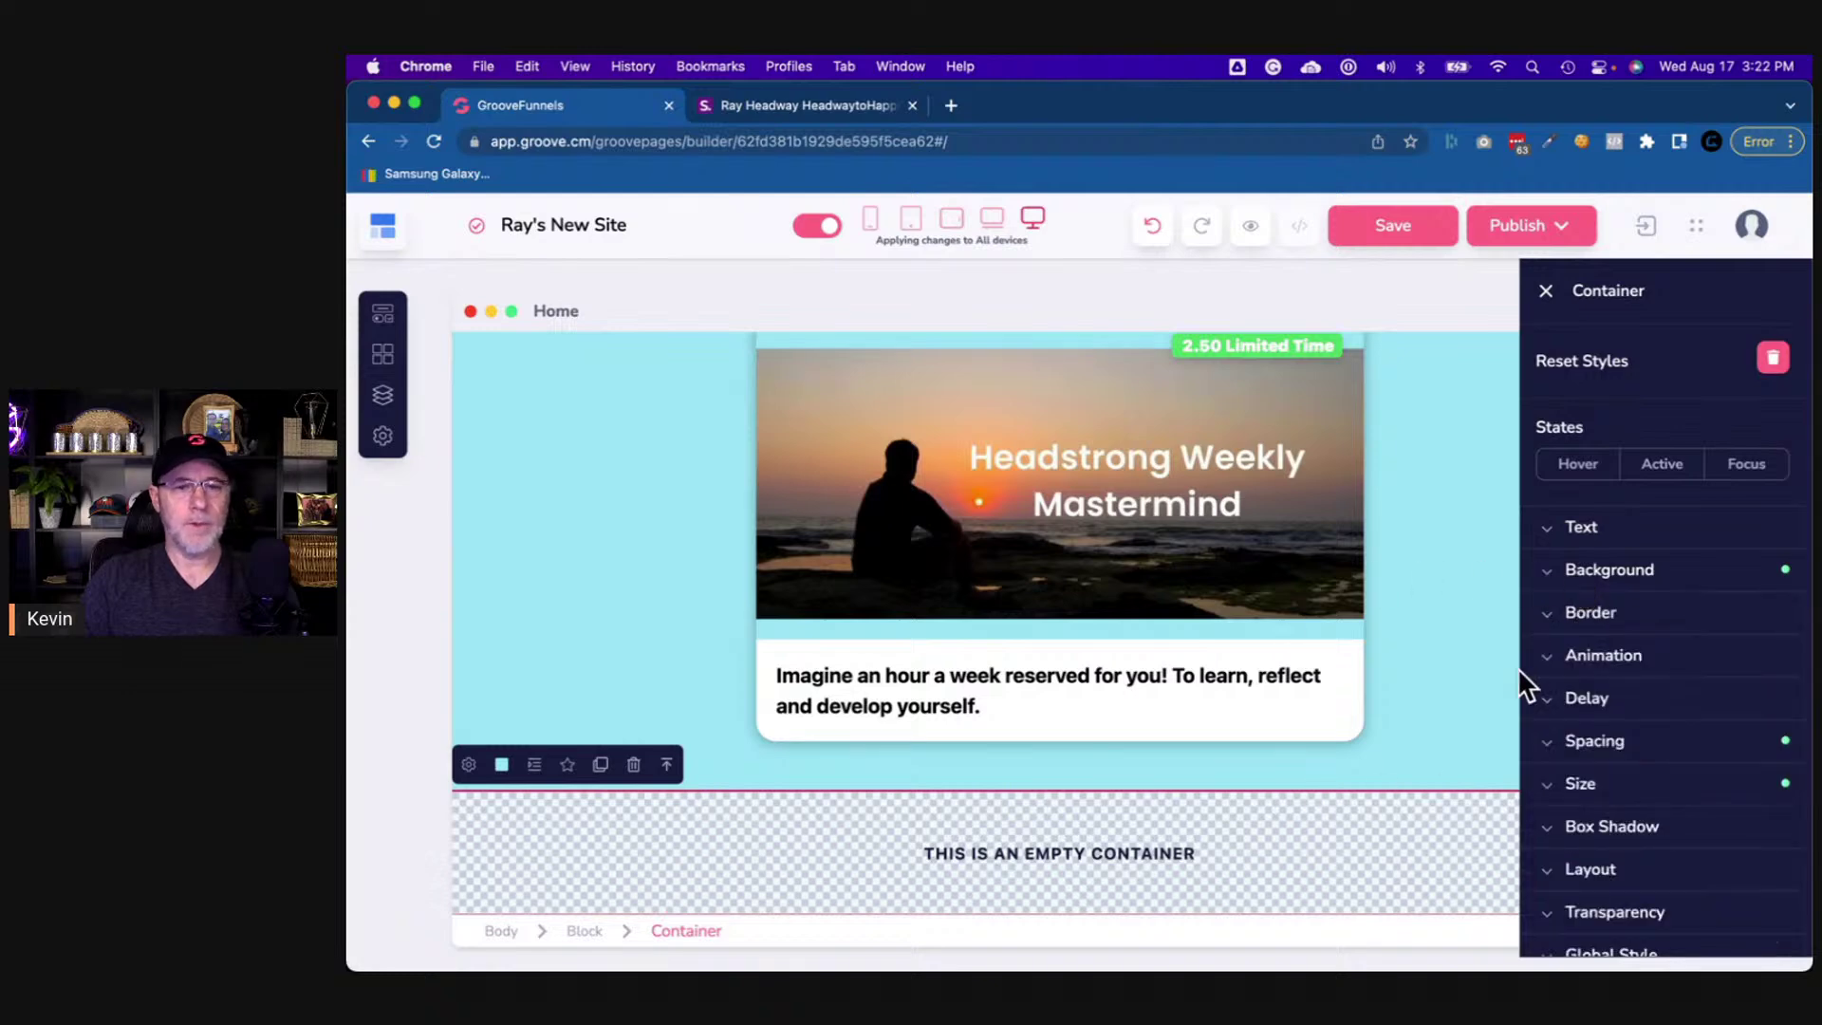
- Set the container's top and bottom padding to 50
{"action": "left_click", "coordinate": [1606, 745]}
{"action": "left_click", "coordinate": [1662, 827]}
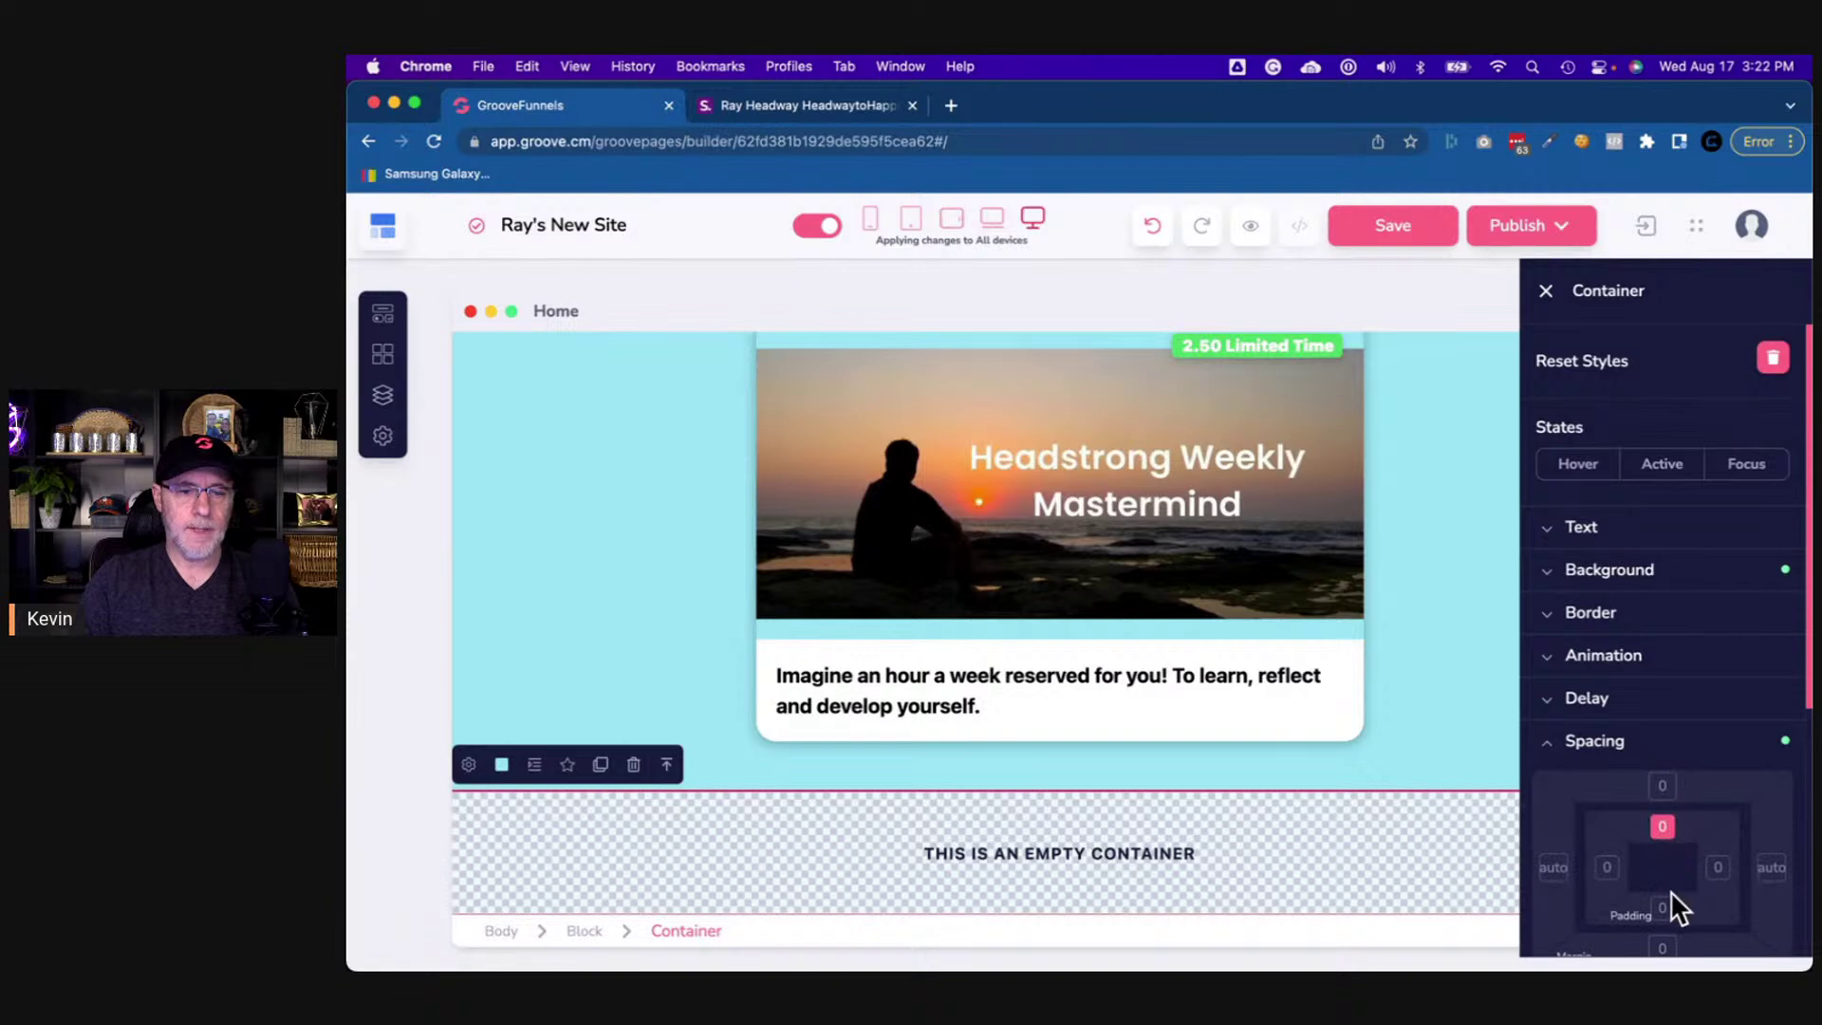
{"action": "left_click", "coordinate": [1662, 906]}
{"action": "scroll", "coordinate": [1692, 794], "scroll_direction": "down", "scroll_amount": 5}
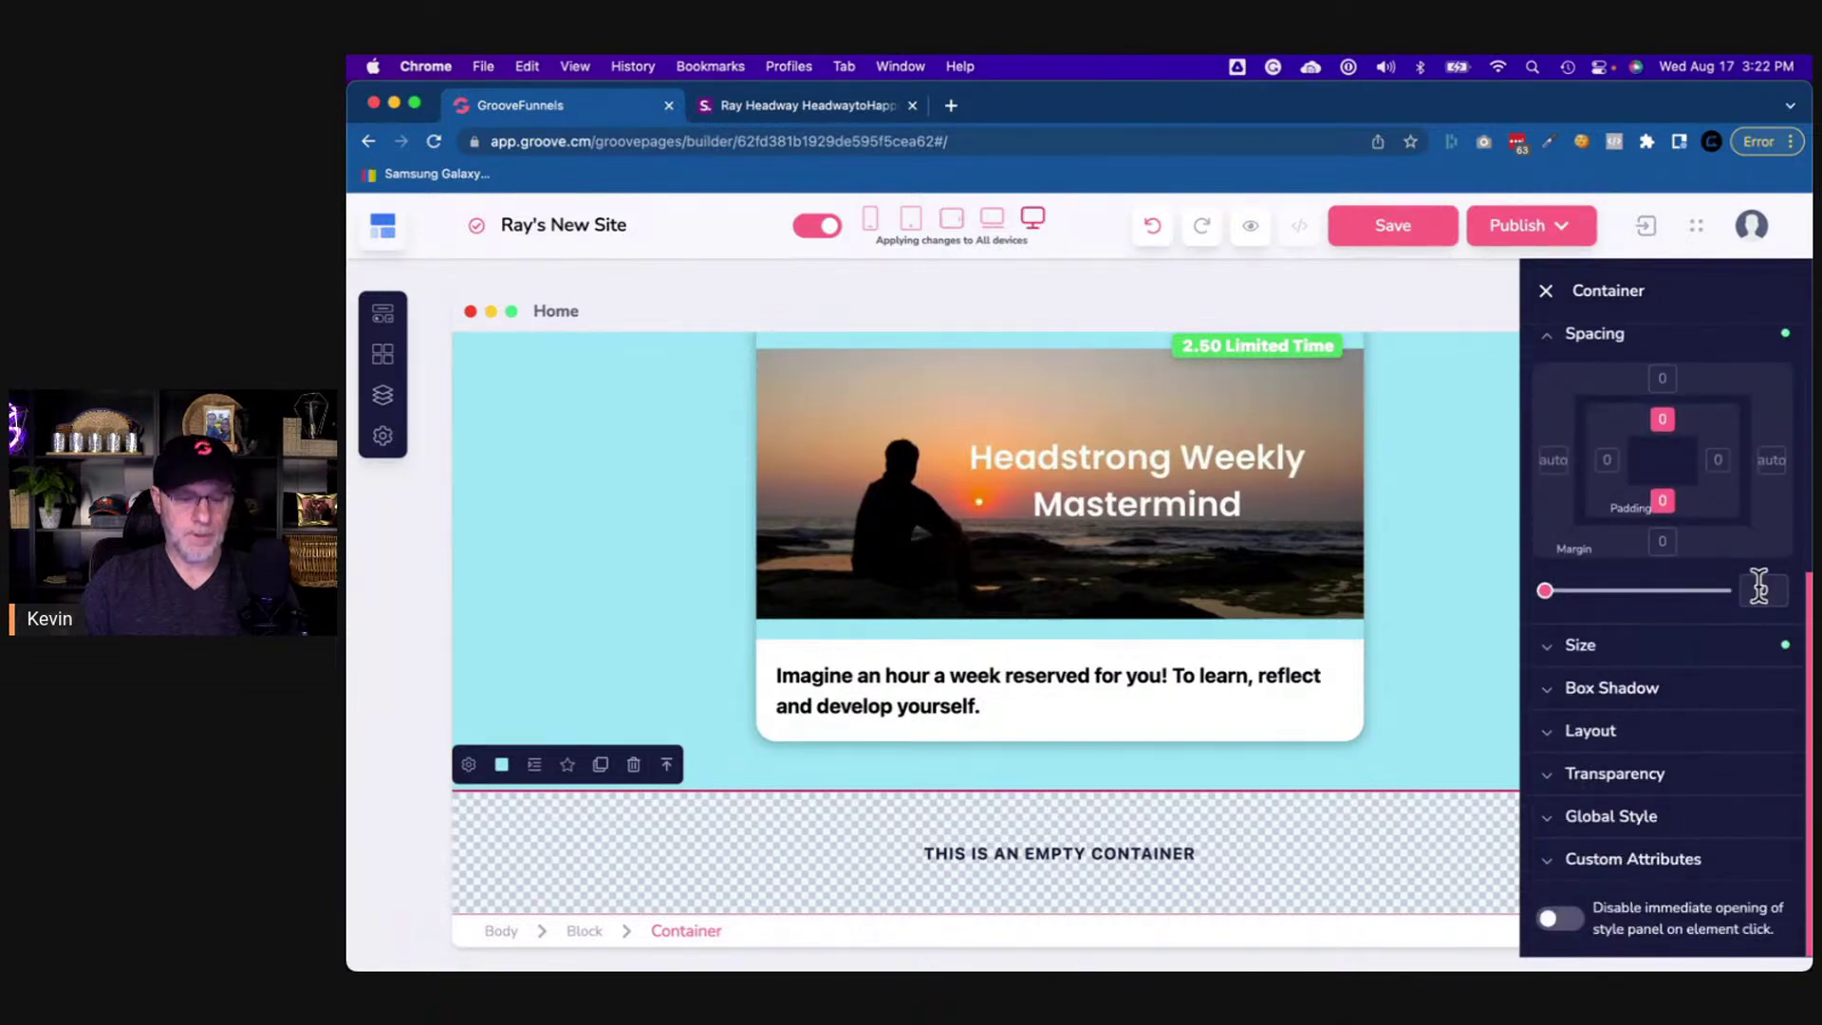
{"action": "left_click", "coordinate": [1757, 586]}
{"action": "type", "text": "50"}
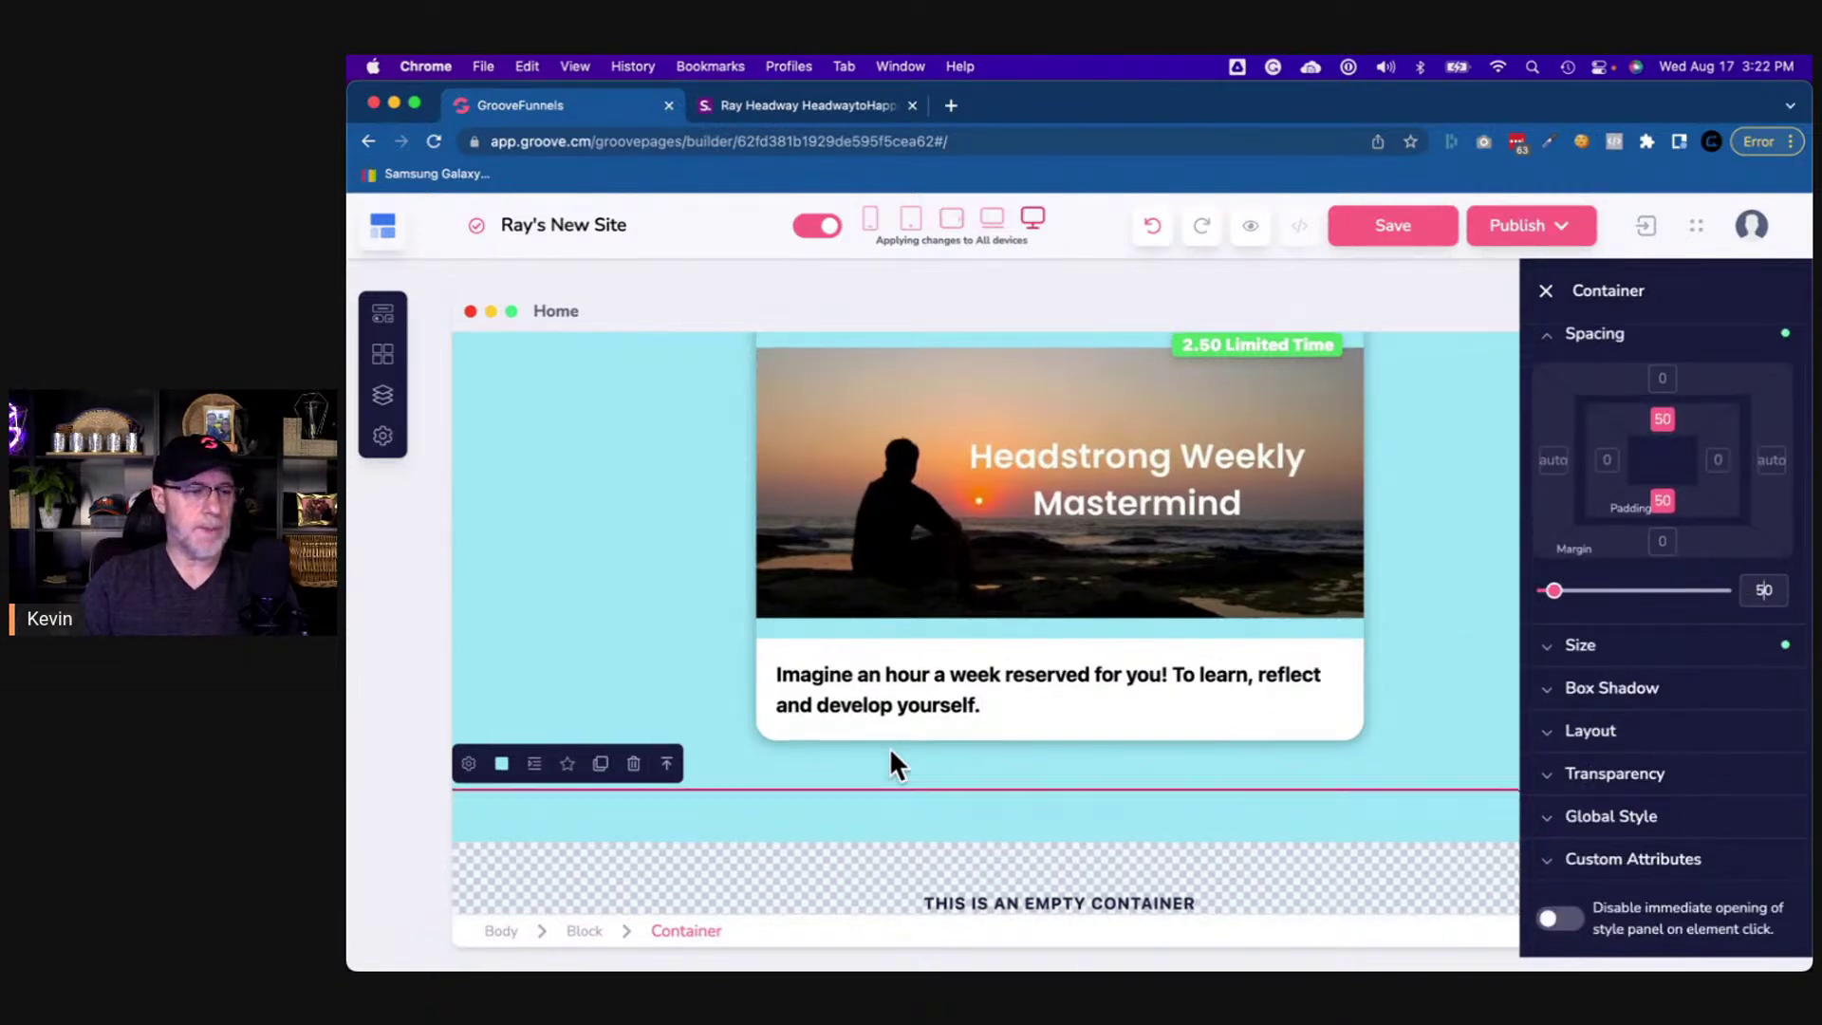
{"action": "scroll", "coordinate": [582, 440], "scroll_direction": "up", "scroll_amount": 4}
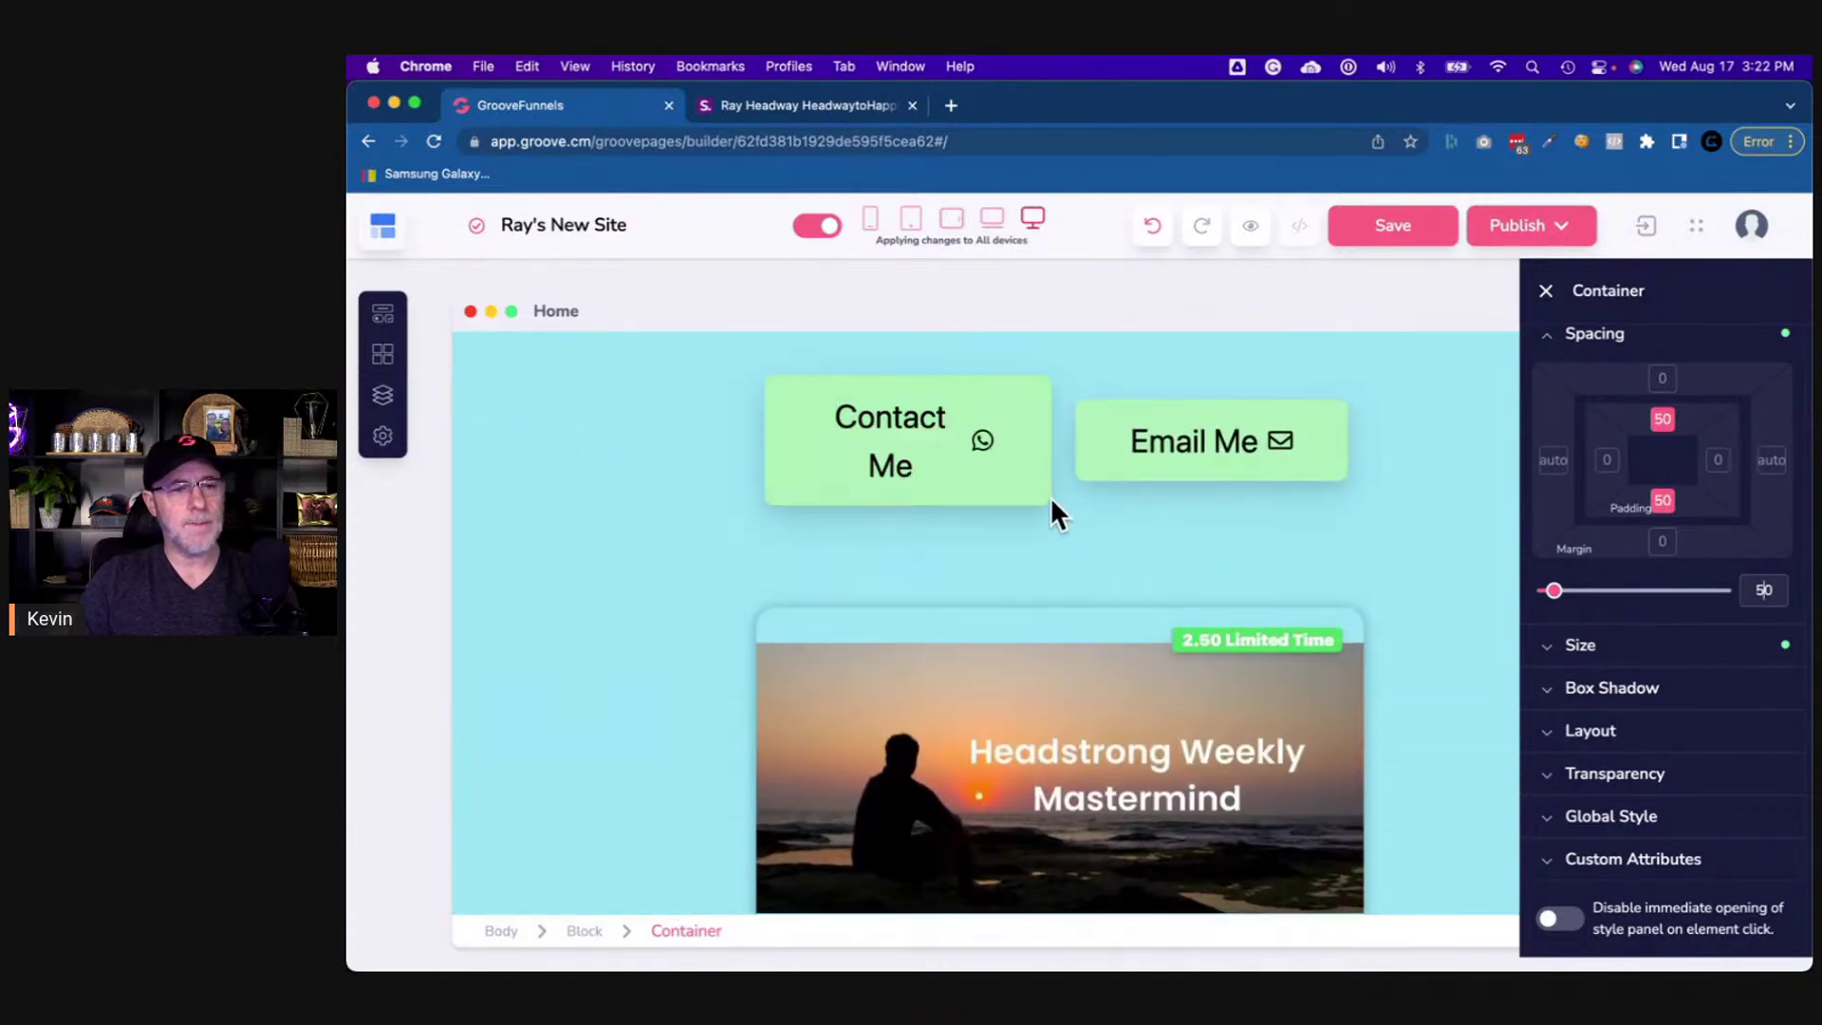
- Set the Contact Me button's left and right padding to 34
{"action": "left_click", "coordinate": [1044, 497]}
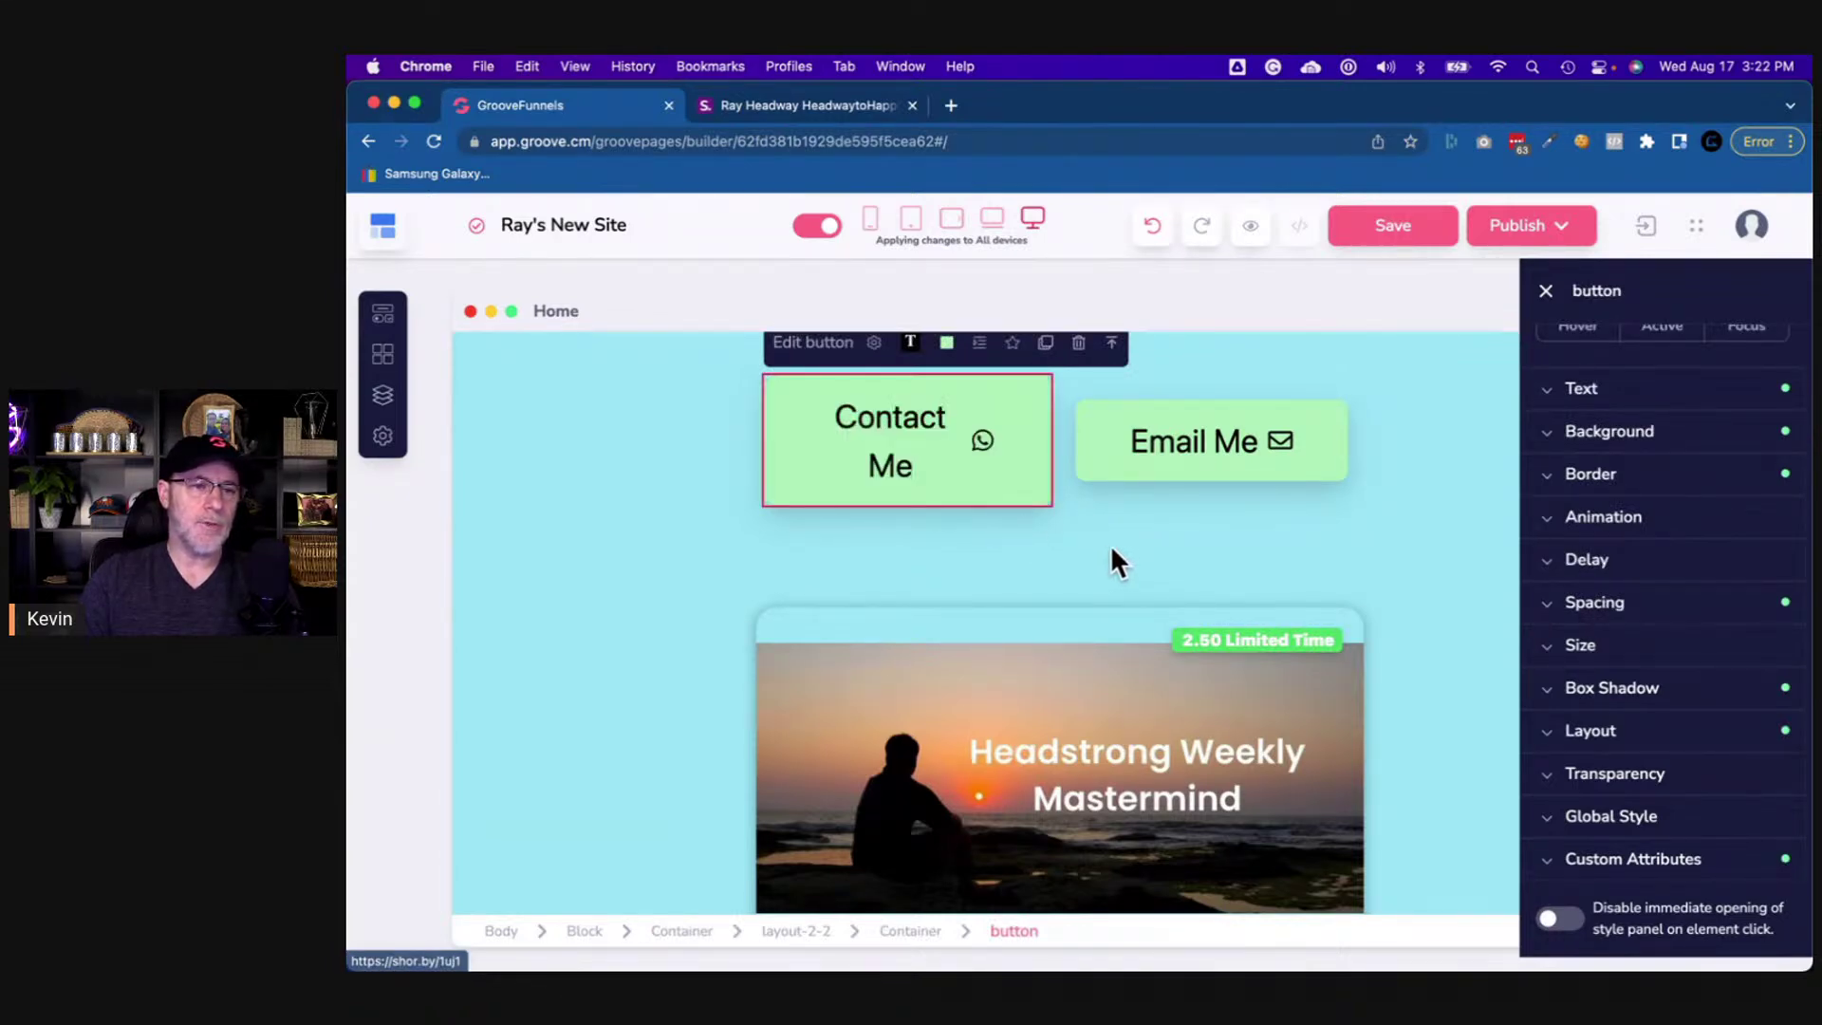
{"action": "left_click", "coordinate": [1594, 605]}
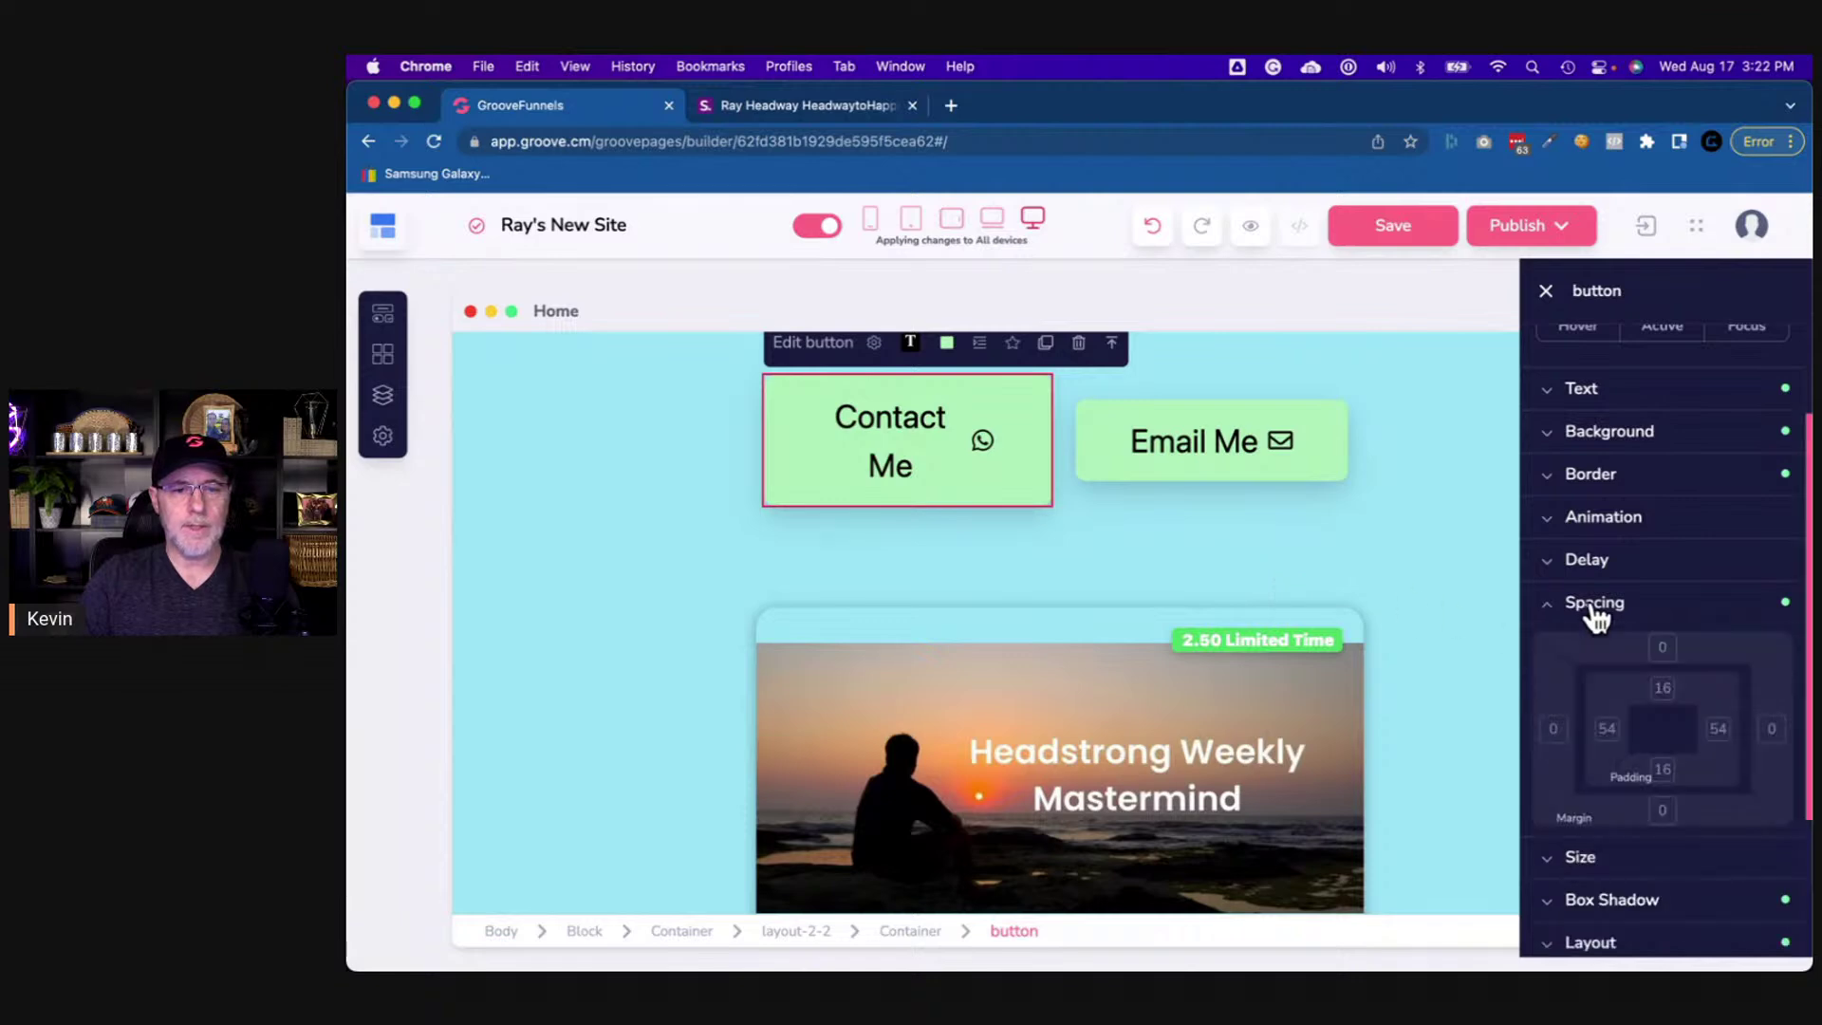
{"action": "scroll", "coordinate": [1608, 676], "scroll_direction": "down", "scroll_amount": 3}
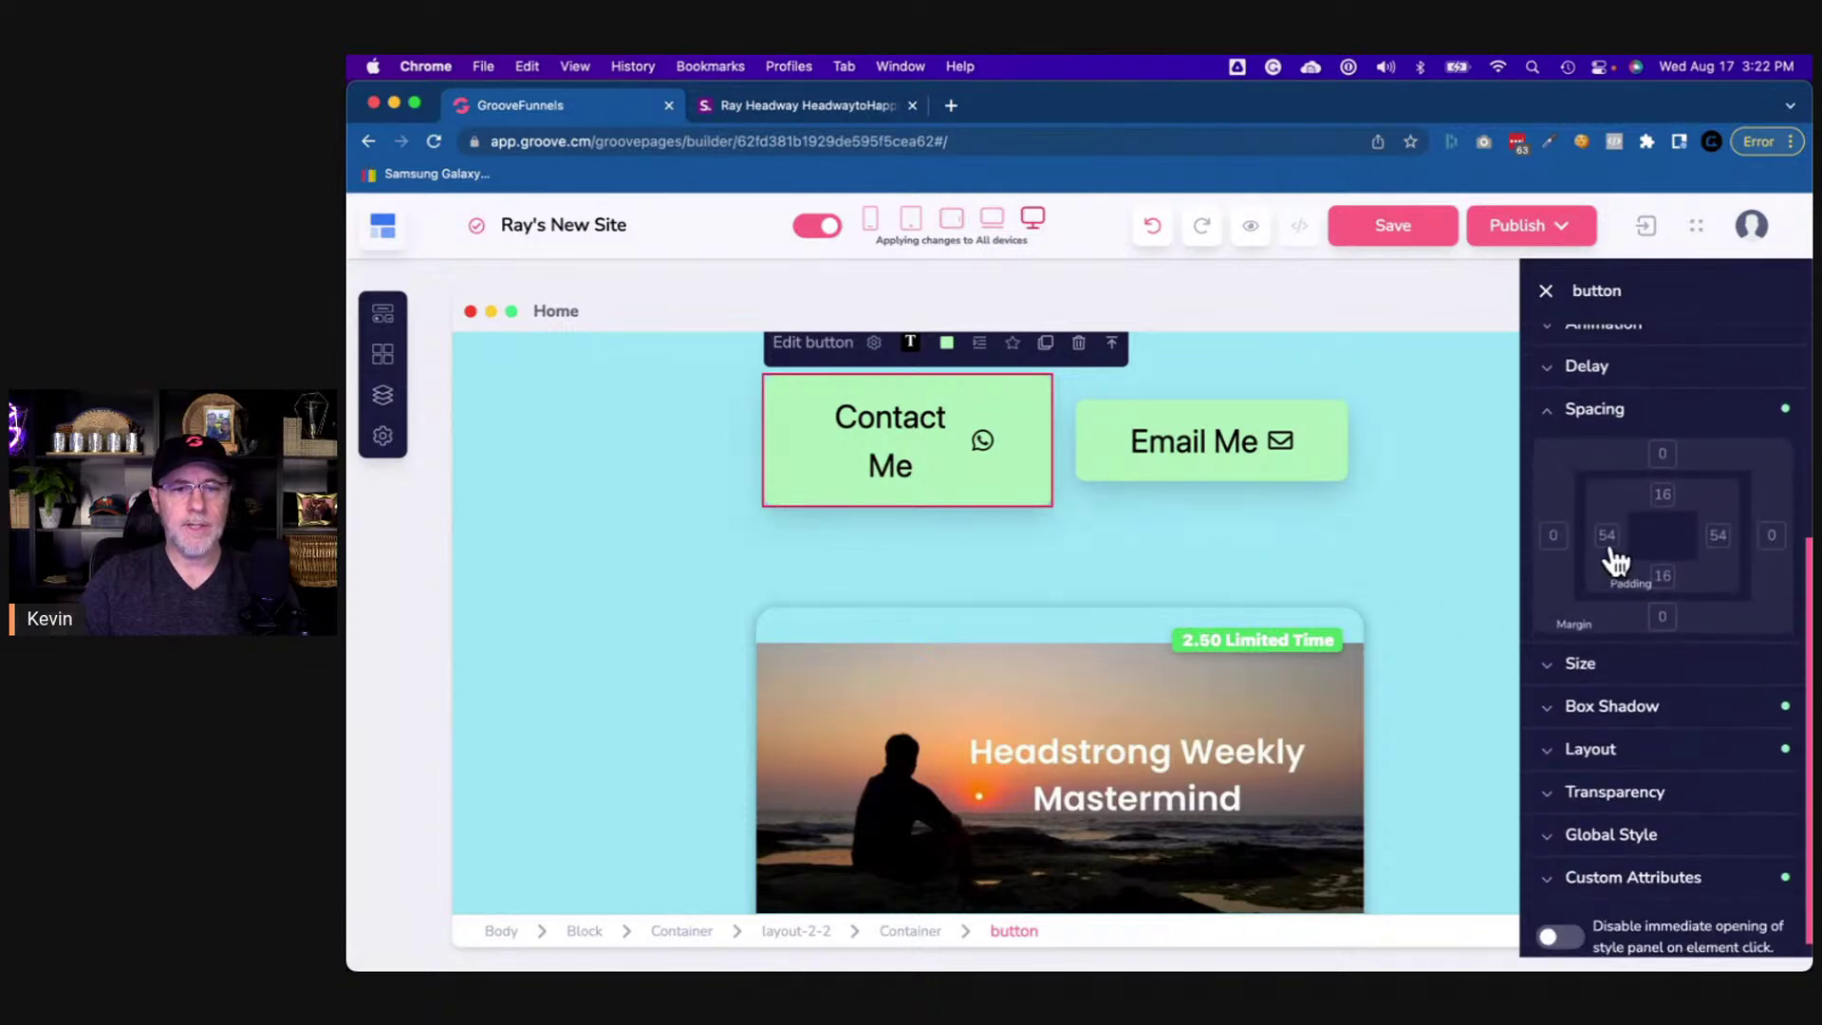
{"action": "left_click", "coordinate": [1608, 539]}
{"action": "left_click", "coordinate": [1716, 537]}
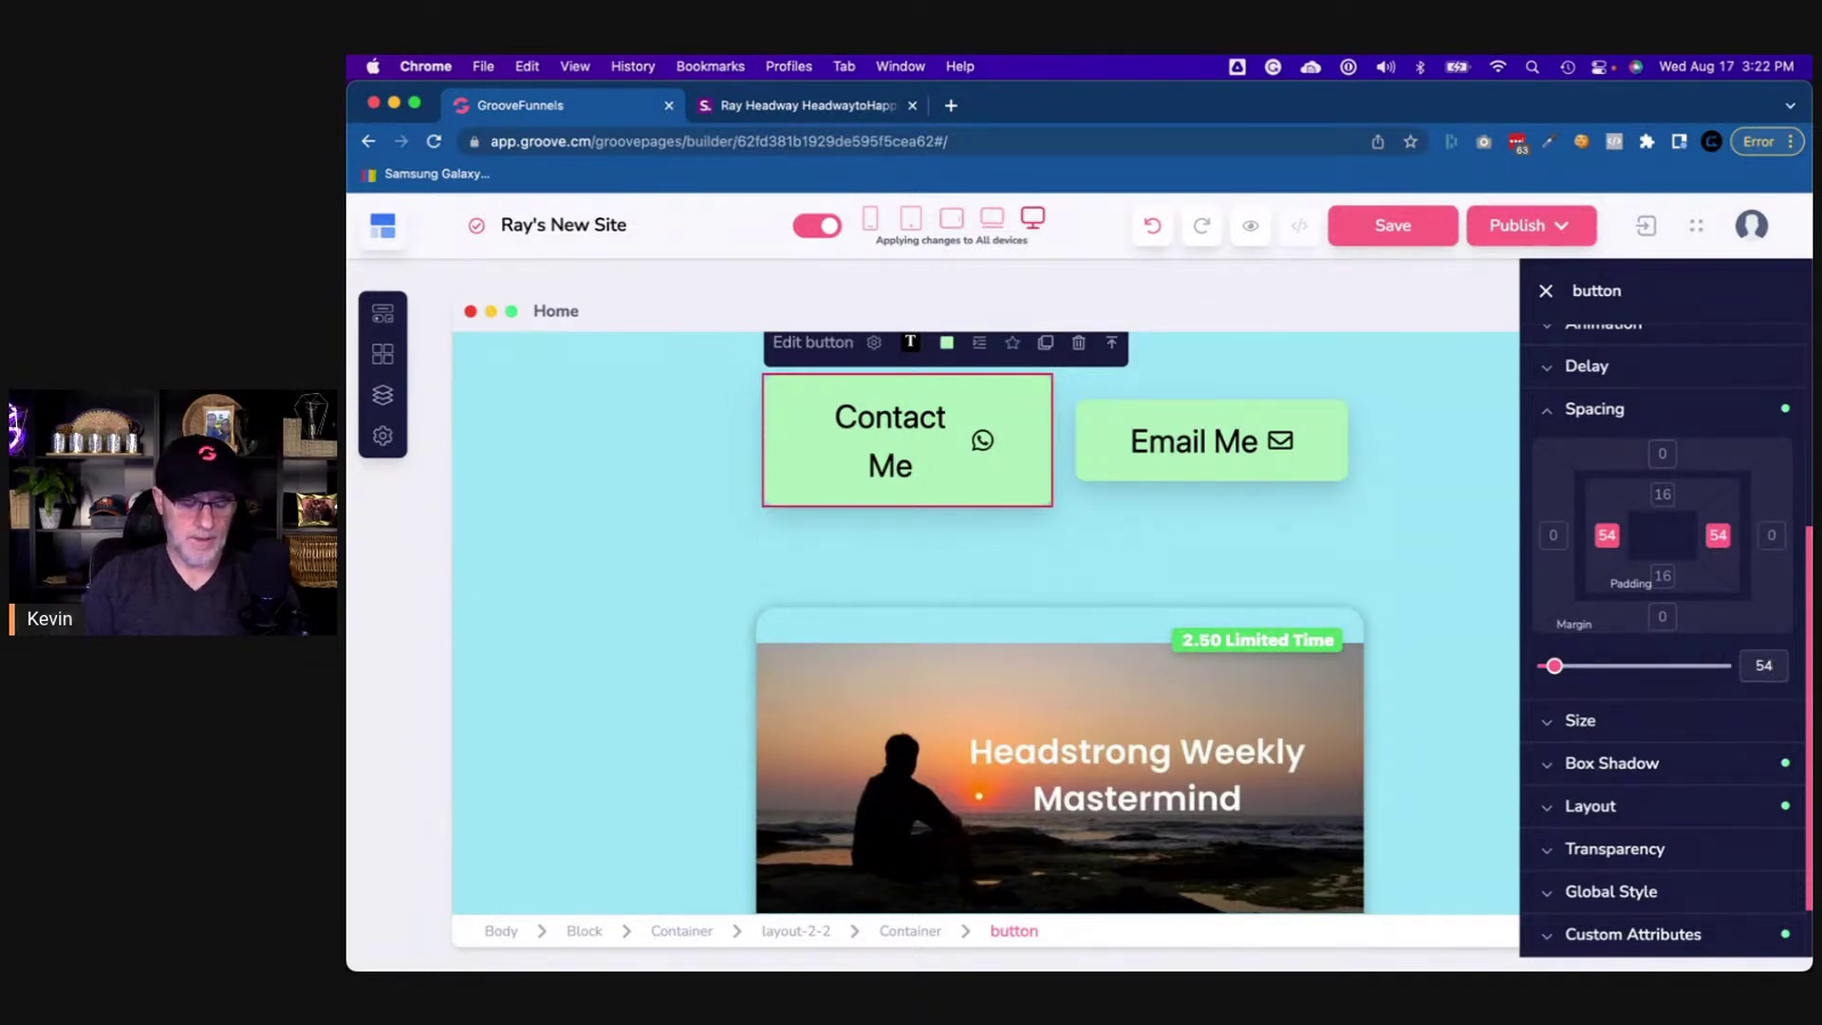
{"action": "double_click", "coordinate": [1763, 664]}
{"action": "type", "text": "34"}
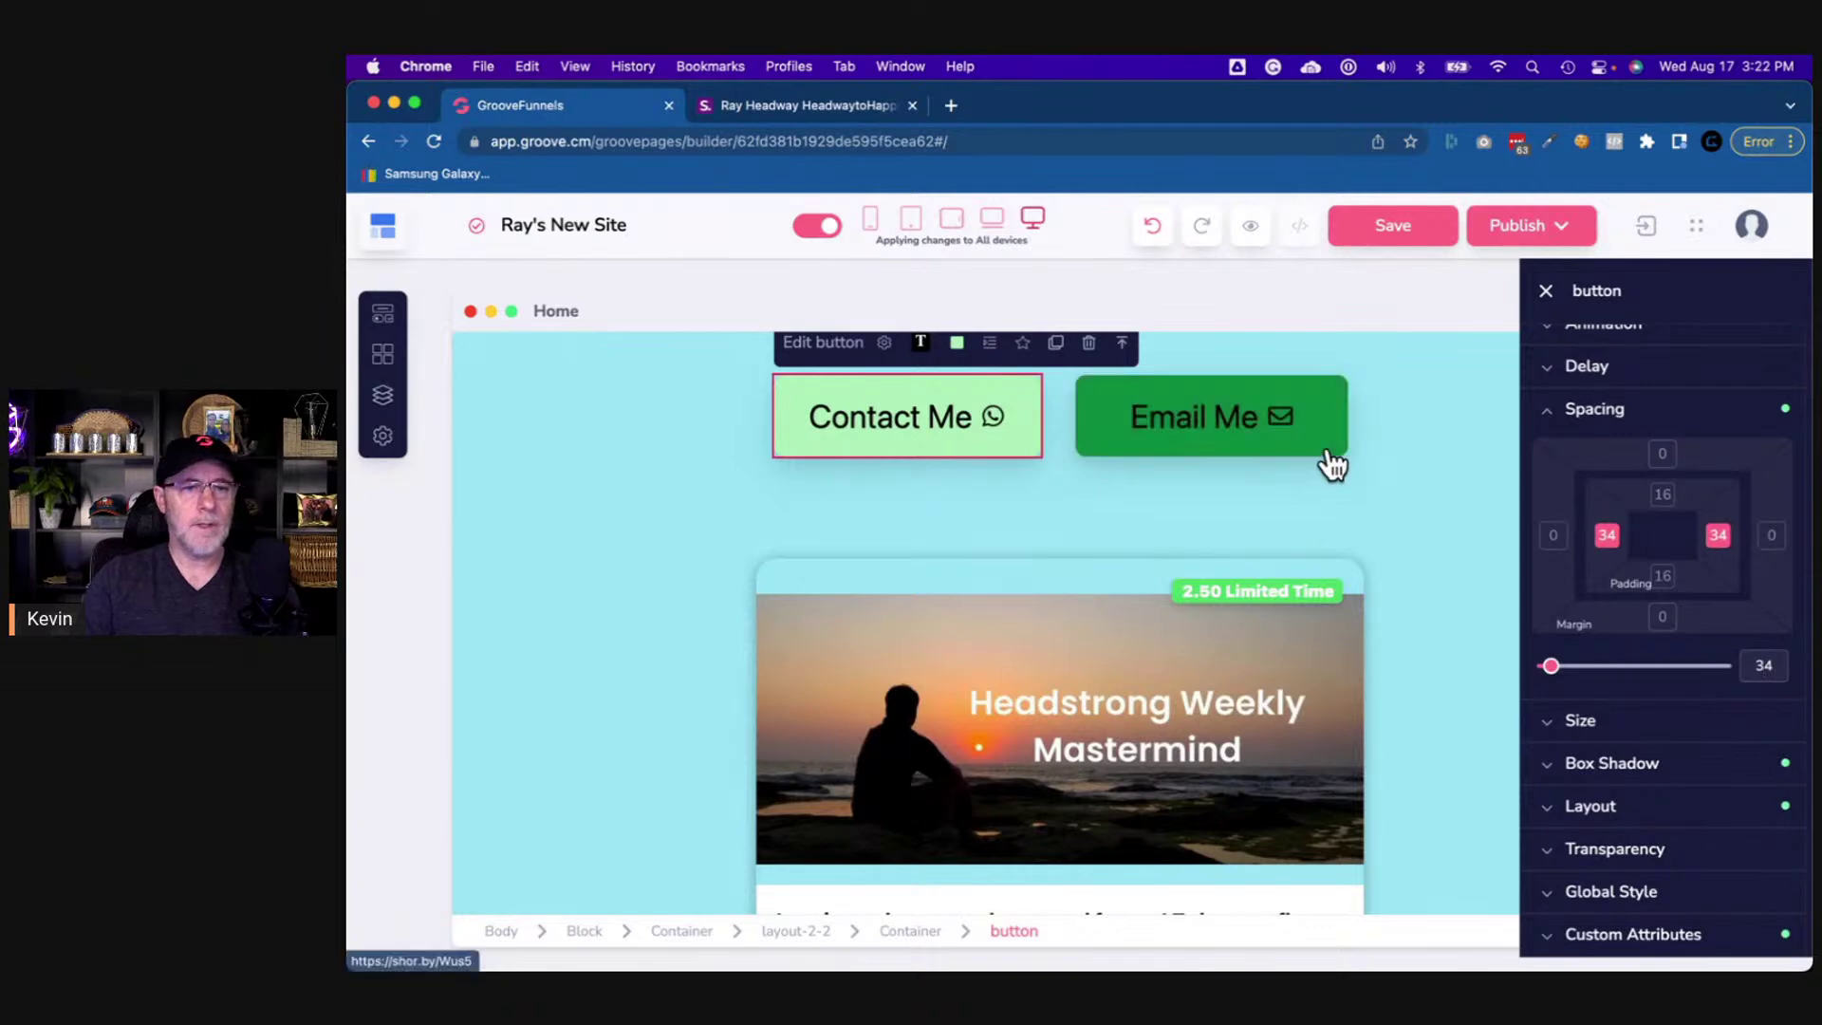
- Set the Email Me button's left and right padding to 34
{"action": "left_click", "coordinate": [1330, 454]}
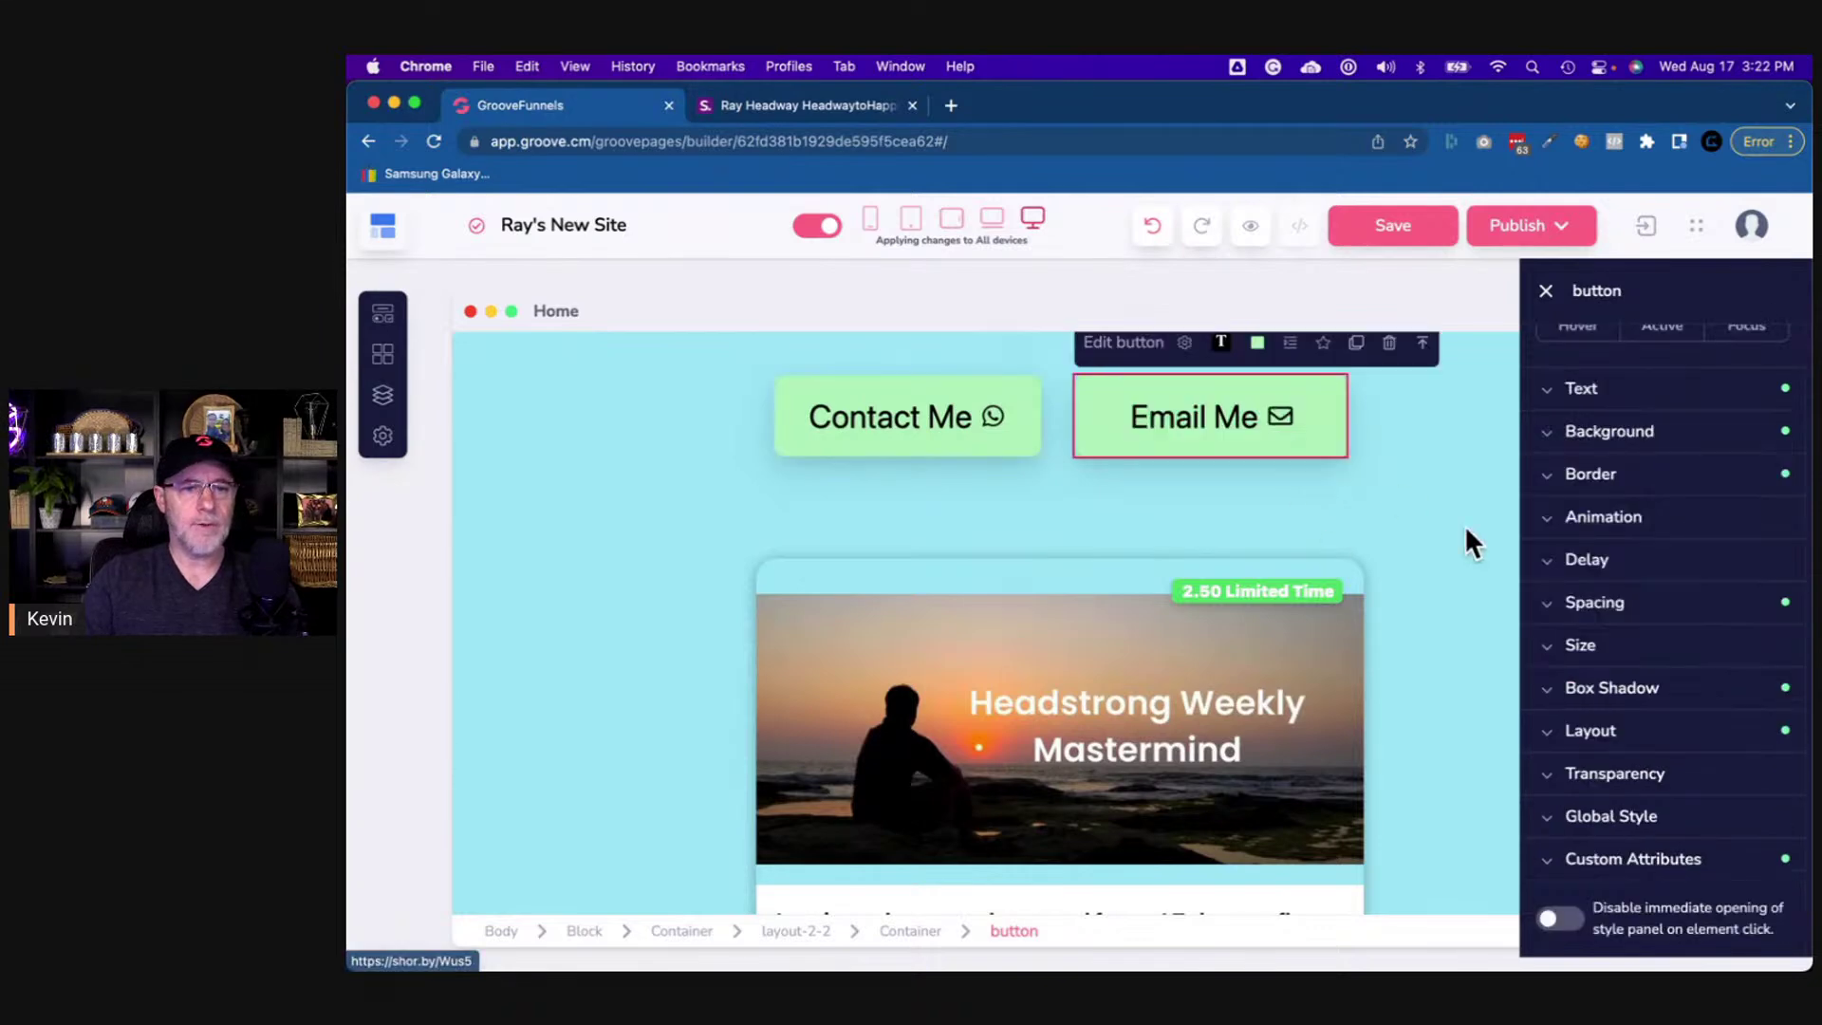
{"action": "left_click", "coordinate": [1620, 605]}
{"action": "left_click", "coordinate": [1608, 731]}
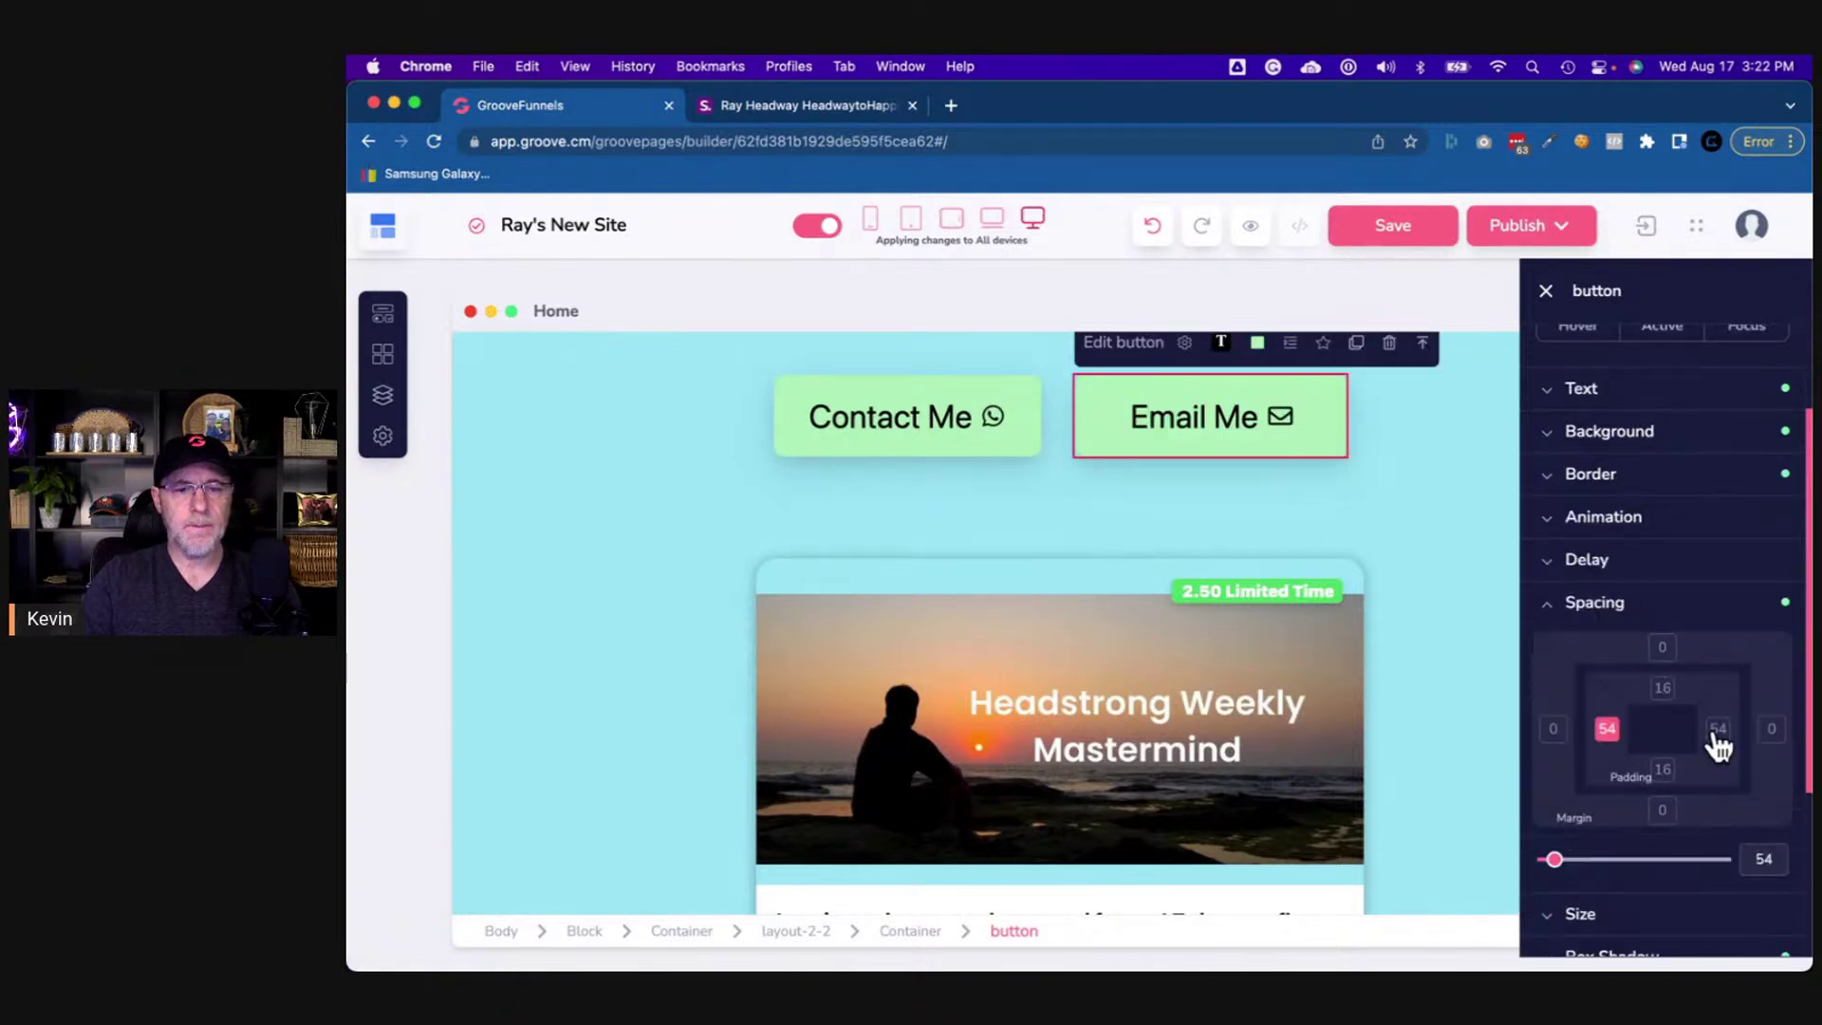
{"action": "double_click", "coordinate": [1764, 859]}
{"action": "type", "text": "34"}
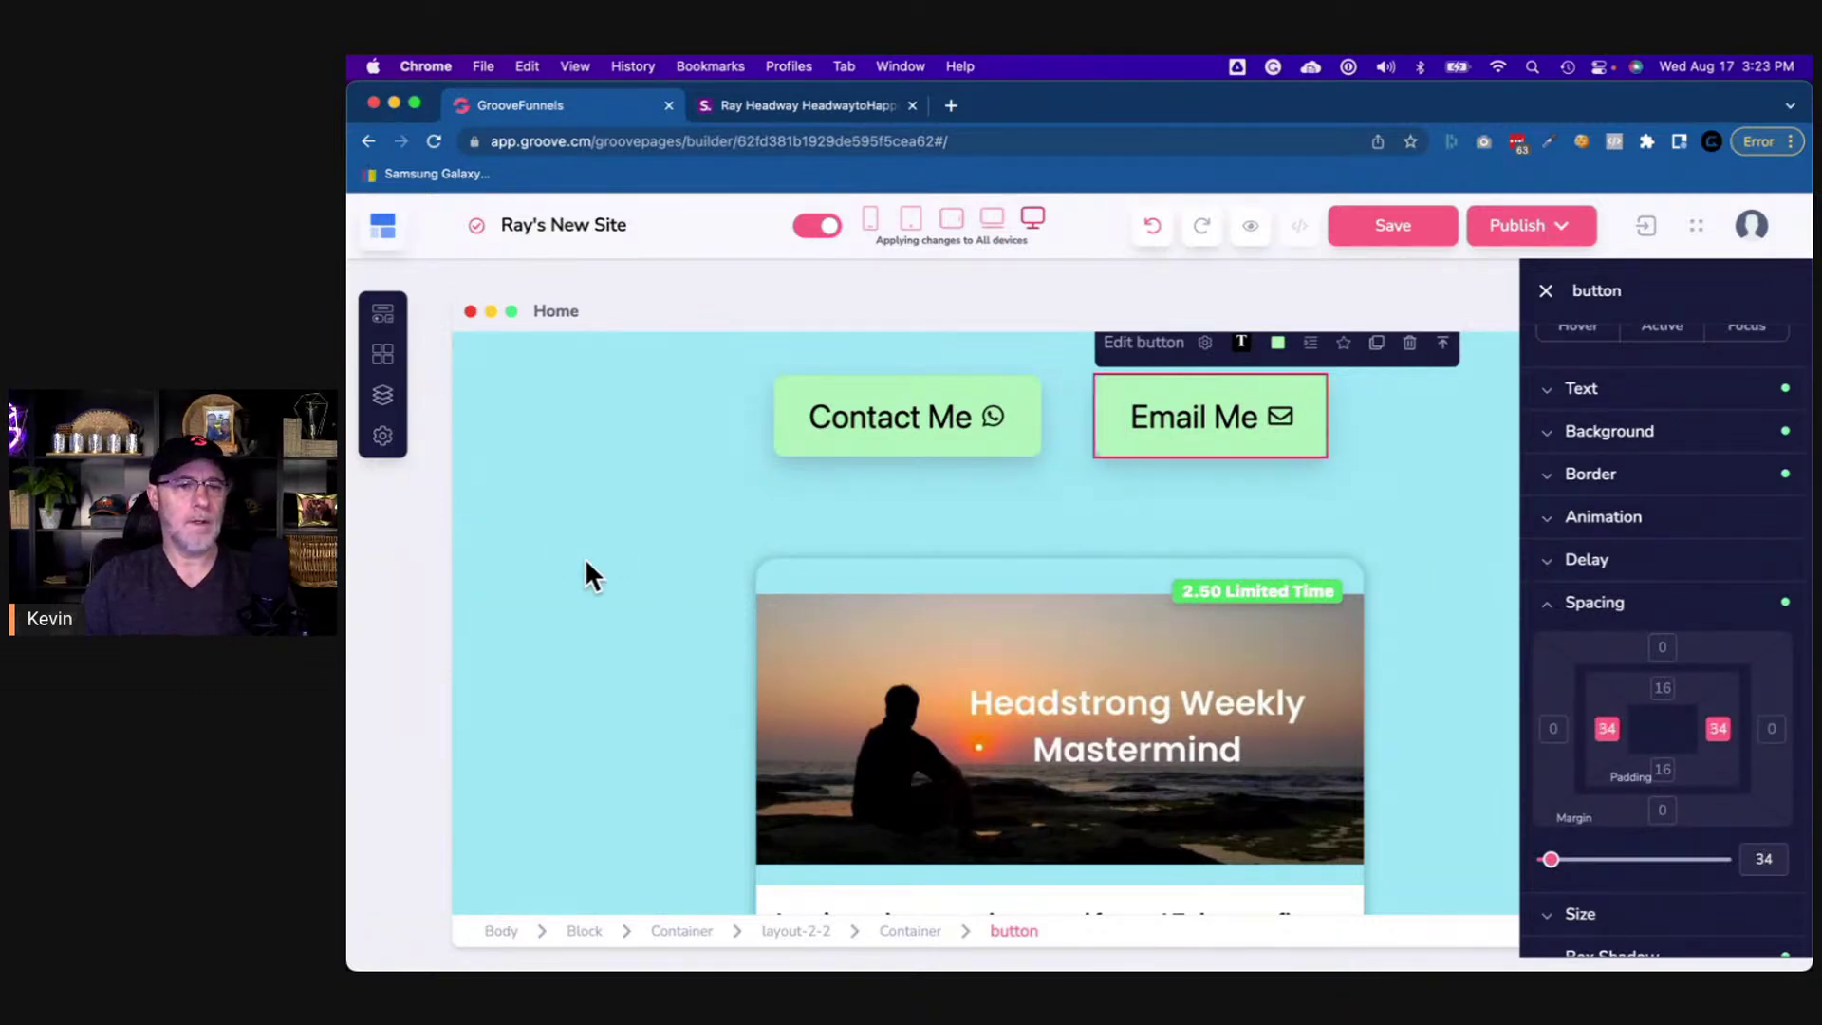
{"action": "left_click", "coordinate": [797, 522]}
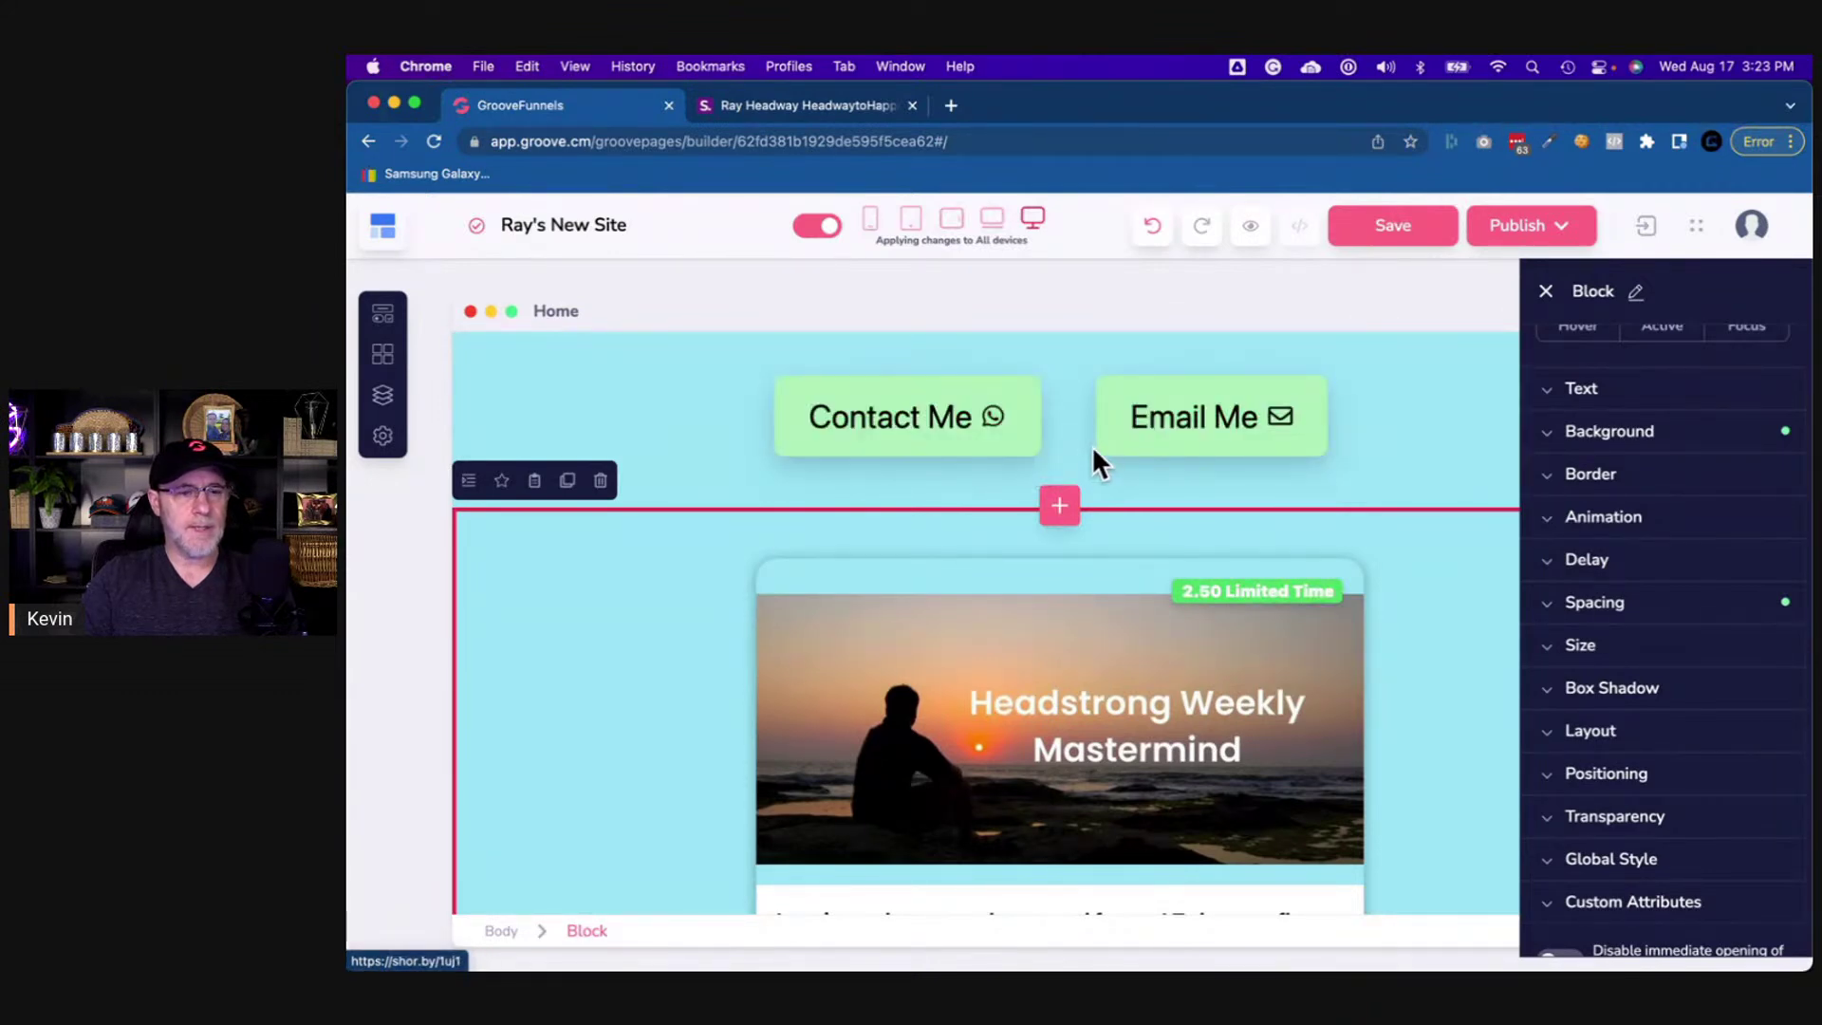
- Give the Contact Me button a fixed width of 265 px
{"action": "left_click", "coordinate": [1029, 444]}
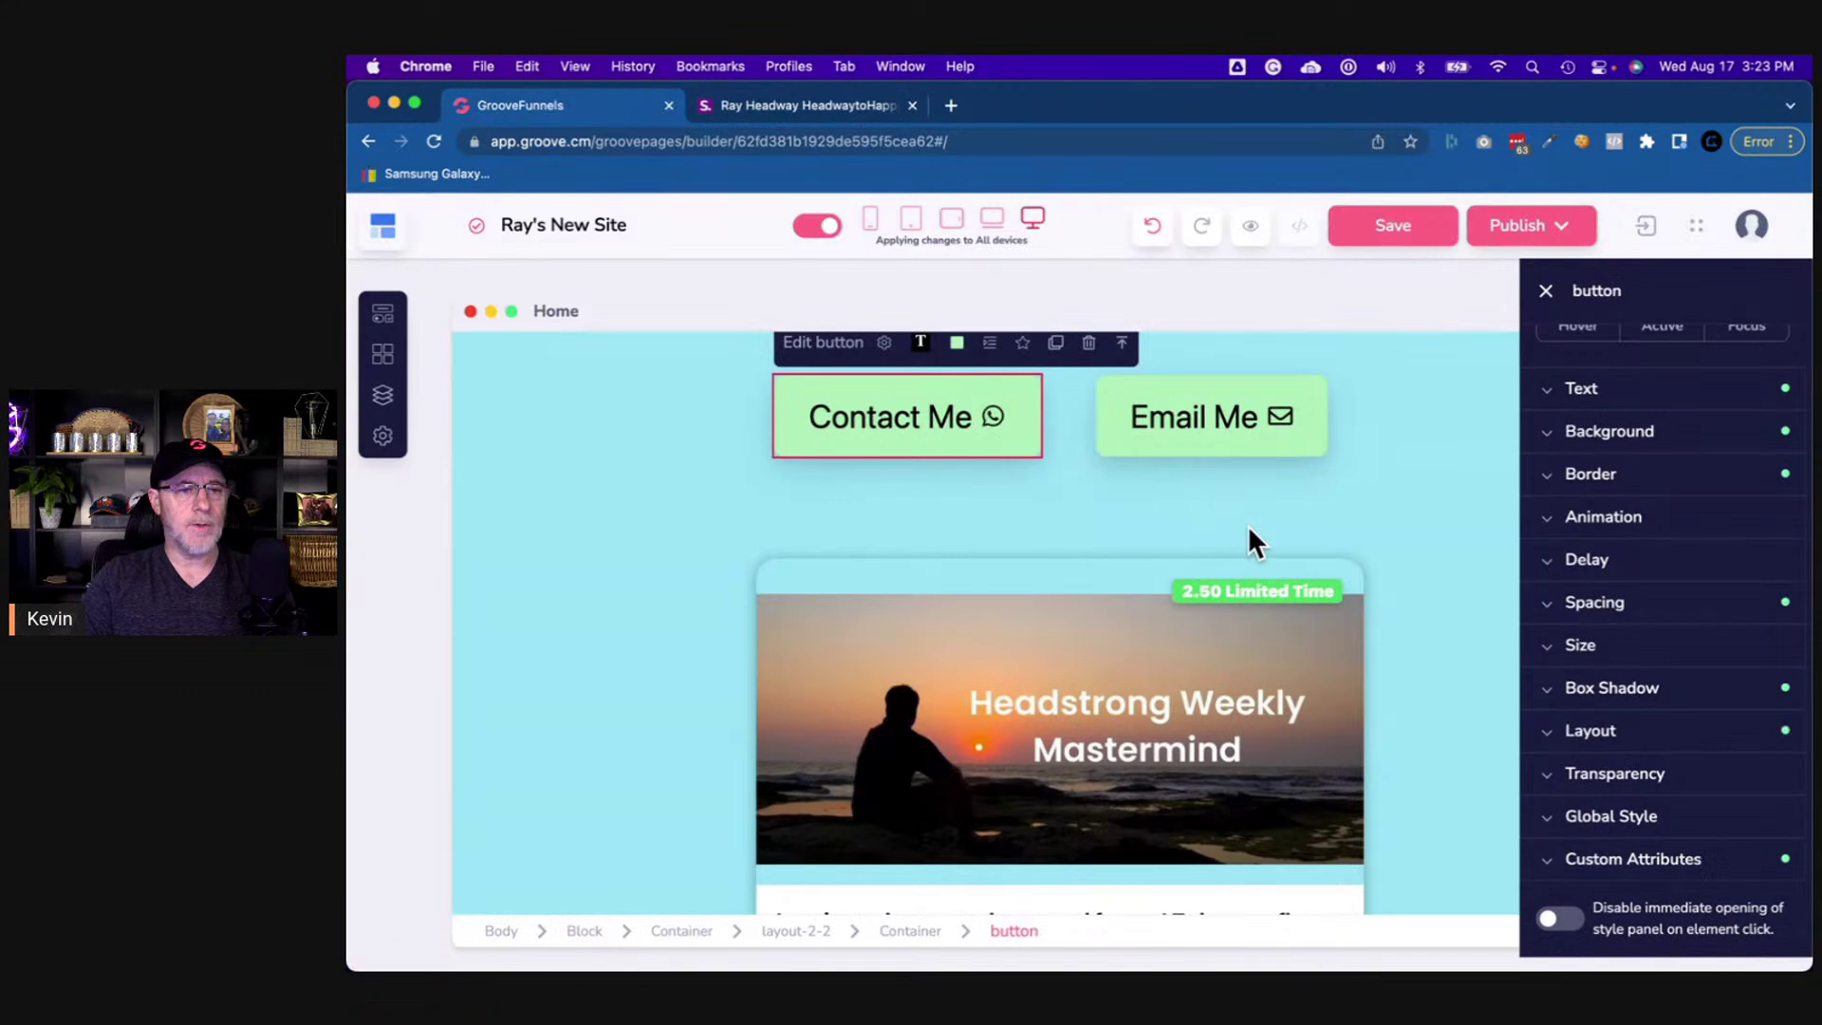
{"action": "left_click", "coordinate": [1613, 646]}
{"action": "scroll", "coordinate": [1614, 674], "scroll_direction": "down", "scroll_amount": 4}
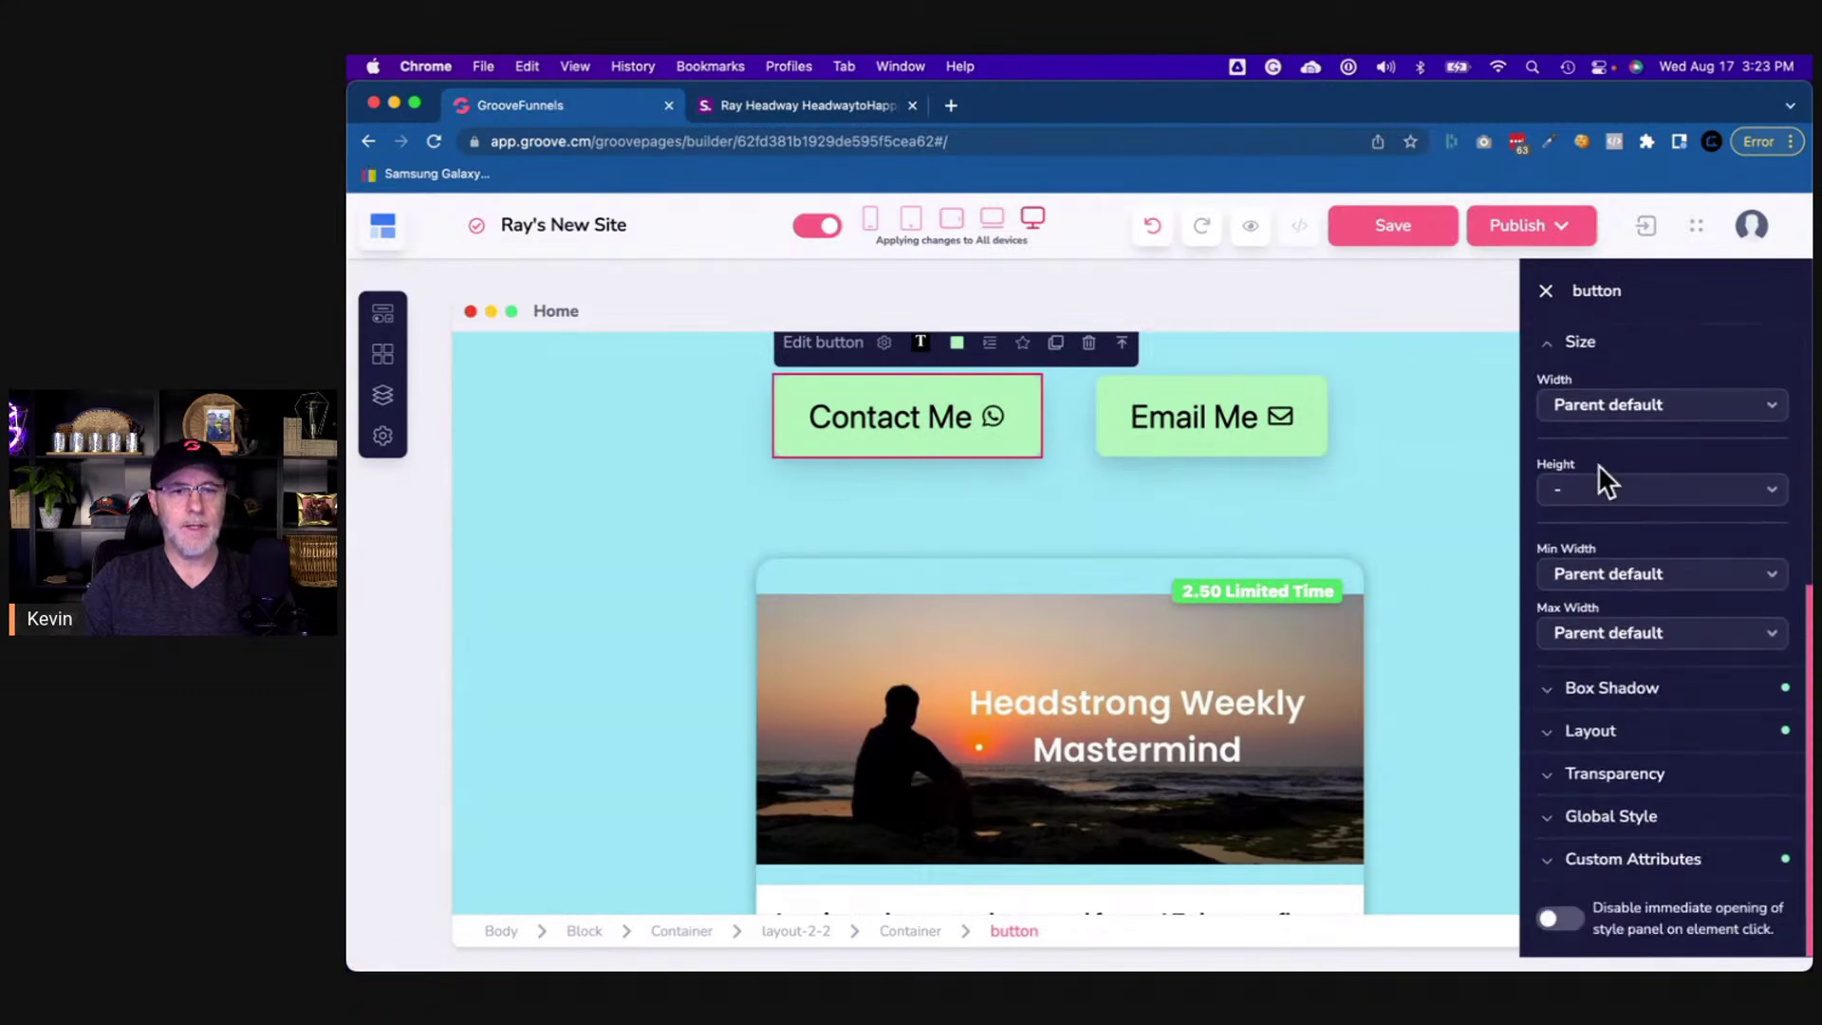
{"action": "left_click", "coordinate": [1609, 408]}
{"action": "left_click", "coordinate": [1609, 522]}
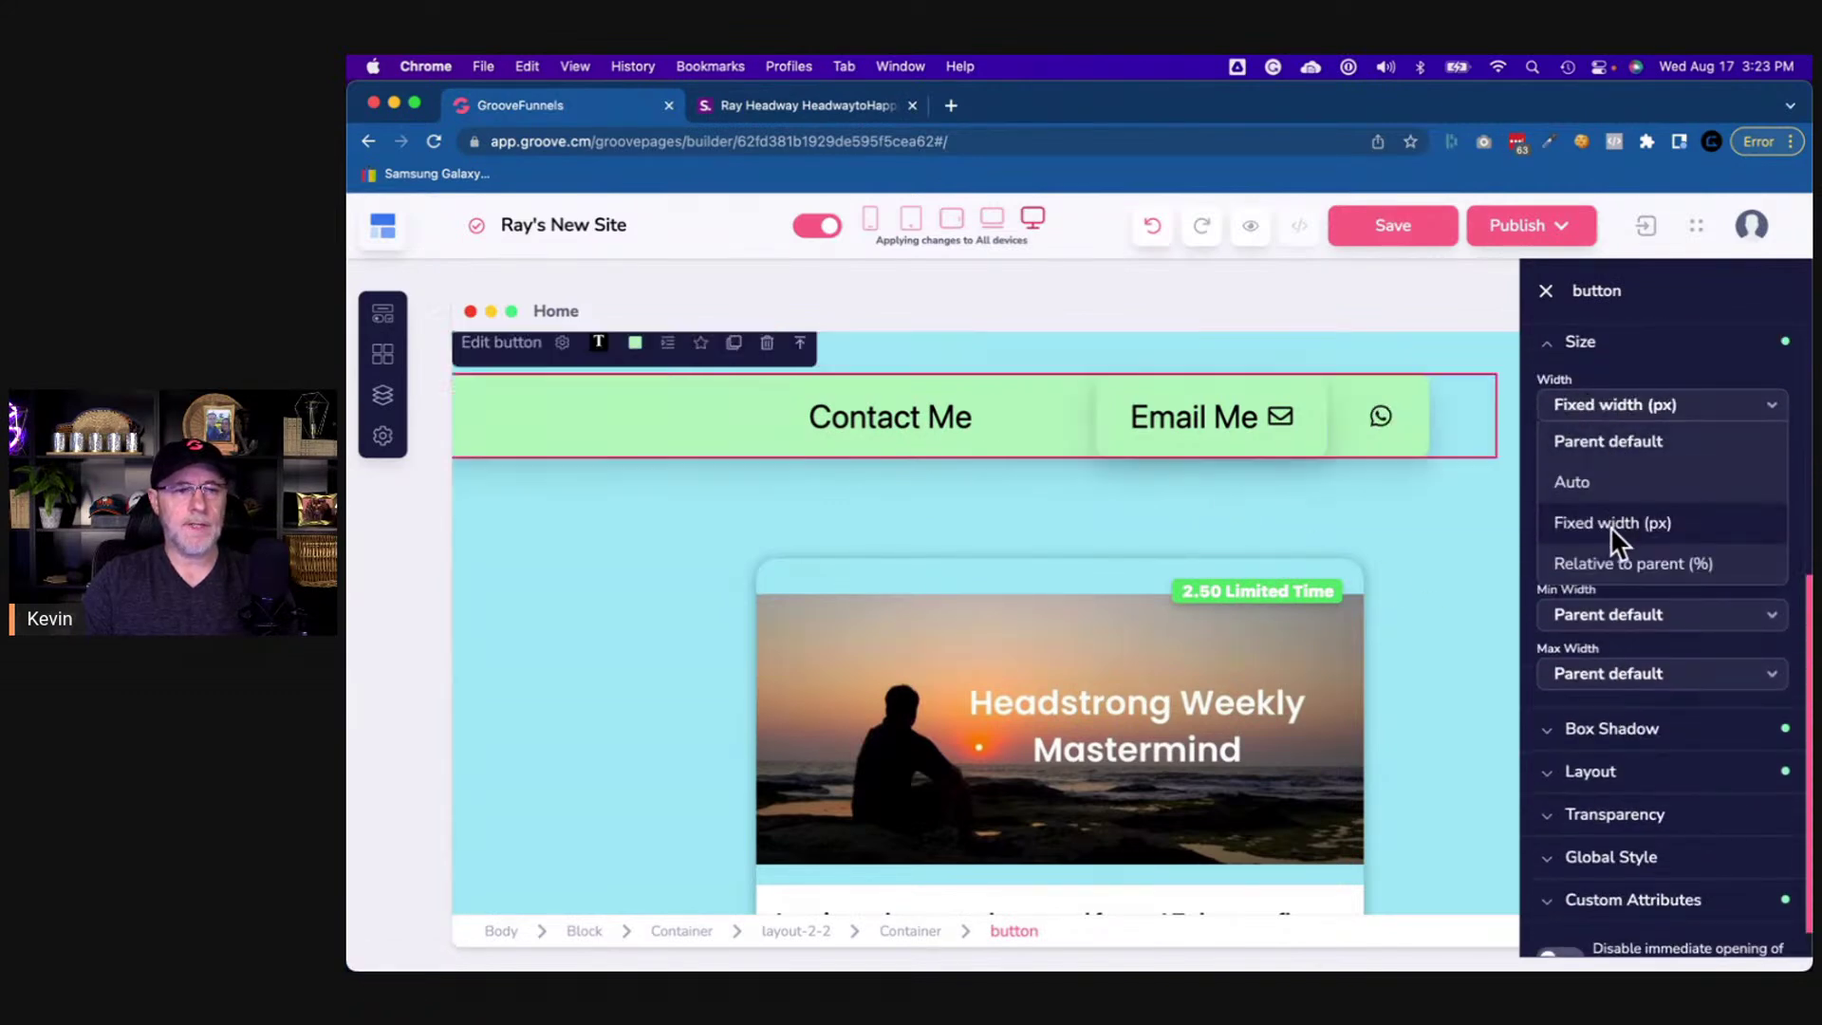
{"action": "left_click_drag", "start_coordinate": [1696, 446], "coordinate": [1591, 467]}
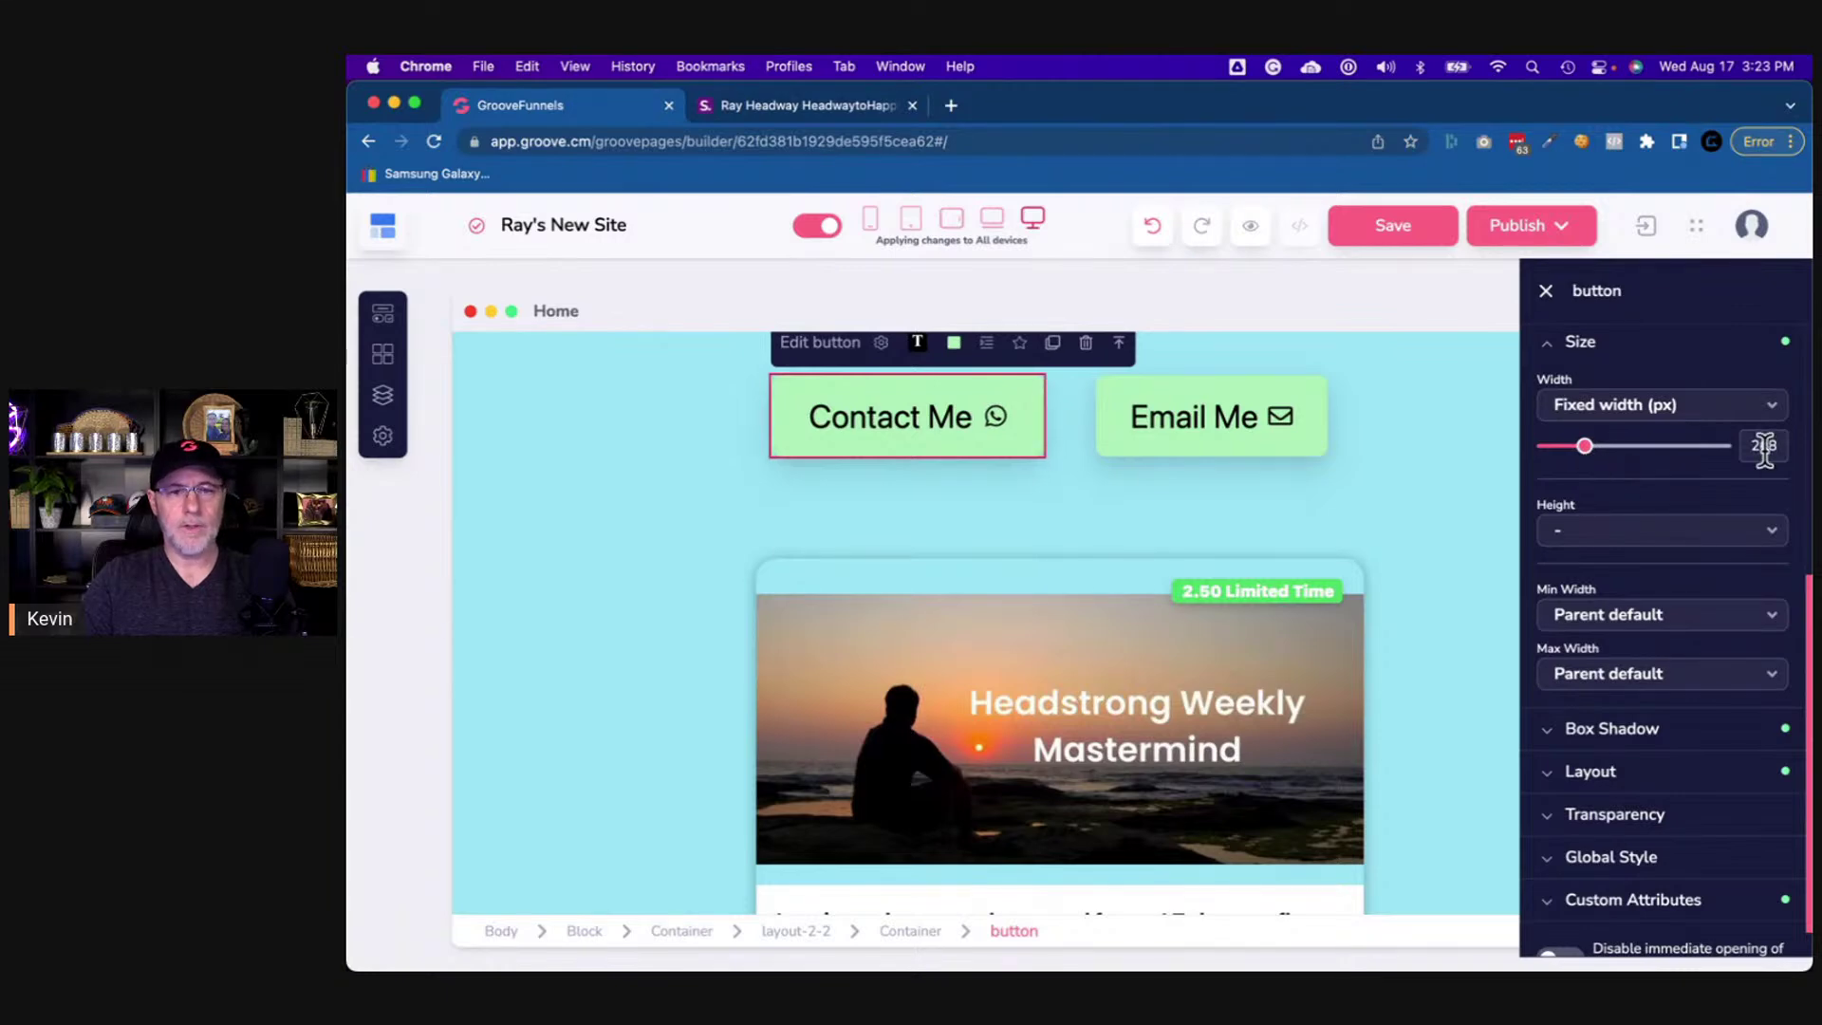
{"action": "type", "text": "265"}
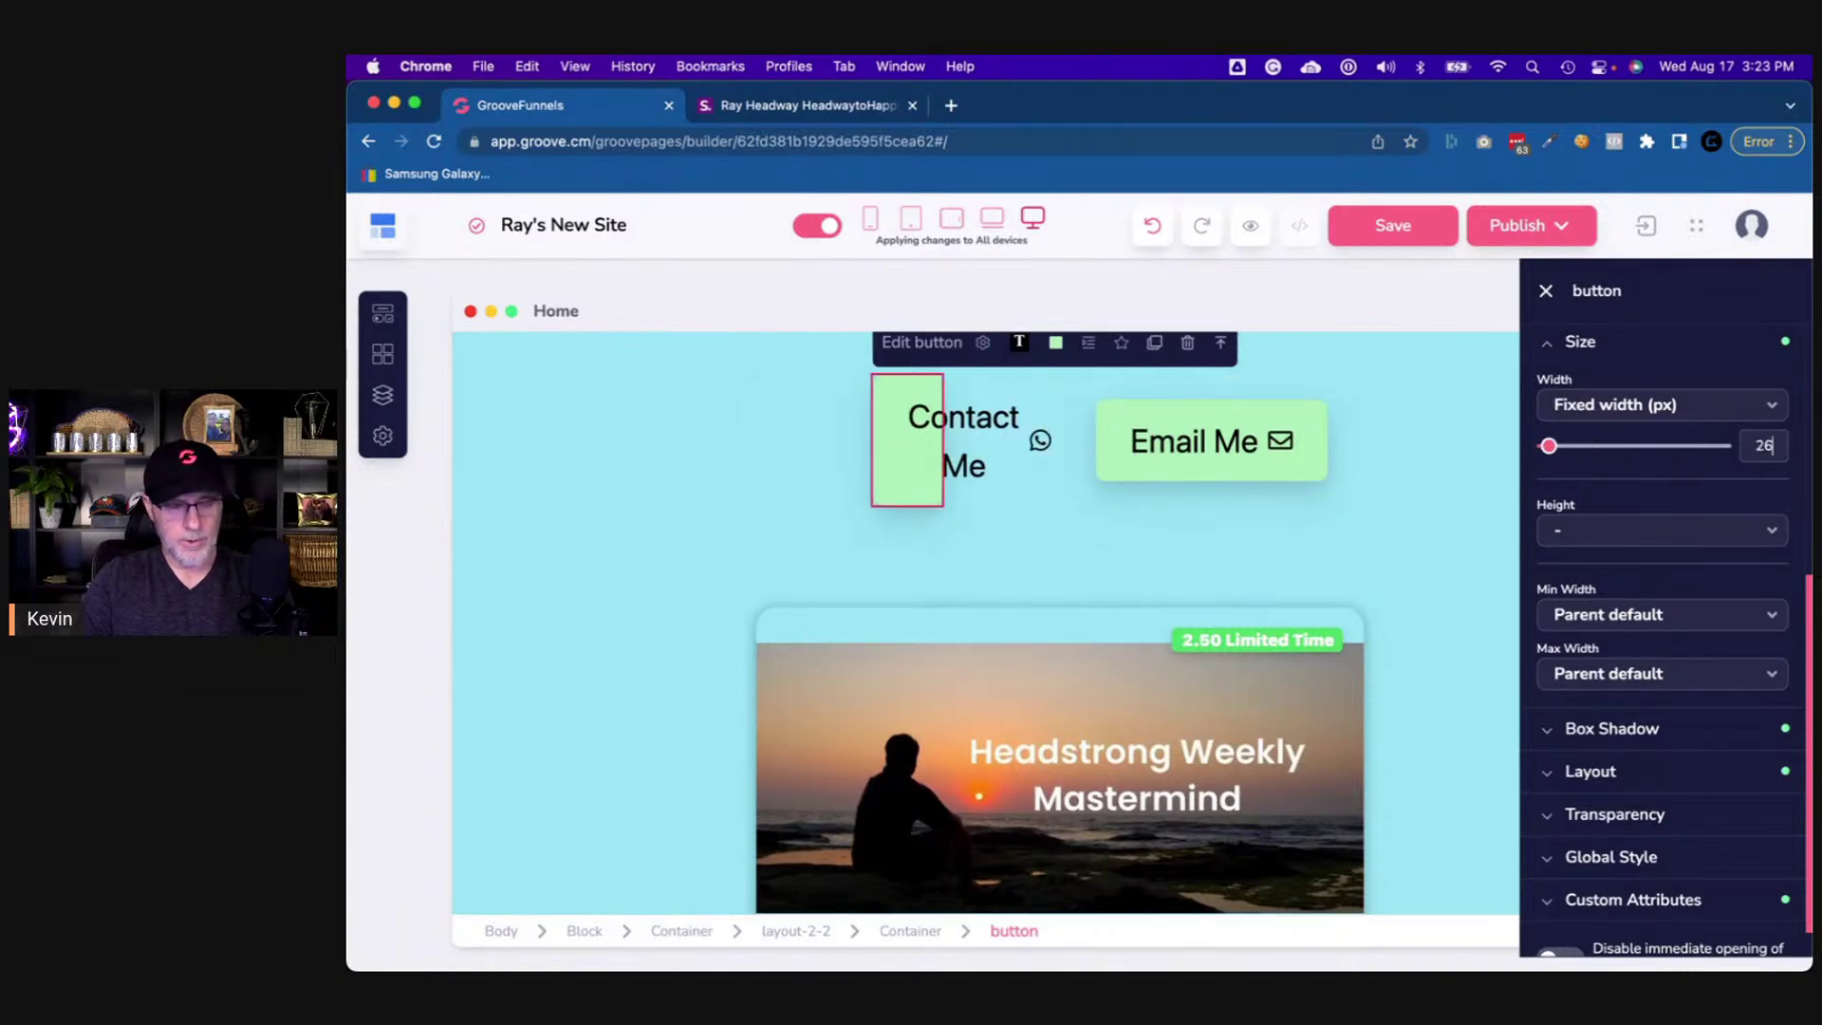
- Give the Email Me button a fixed width of 265 px
{"action": "left_click", "coordinate": [1323, 451]}
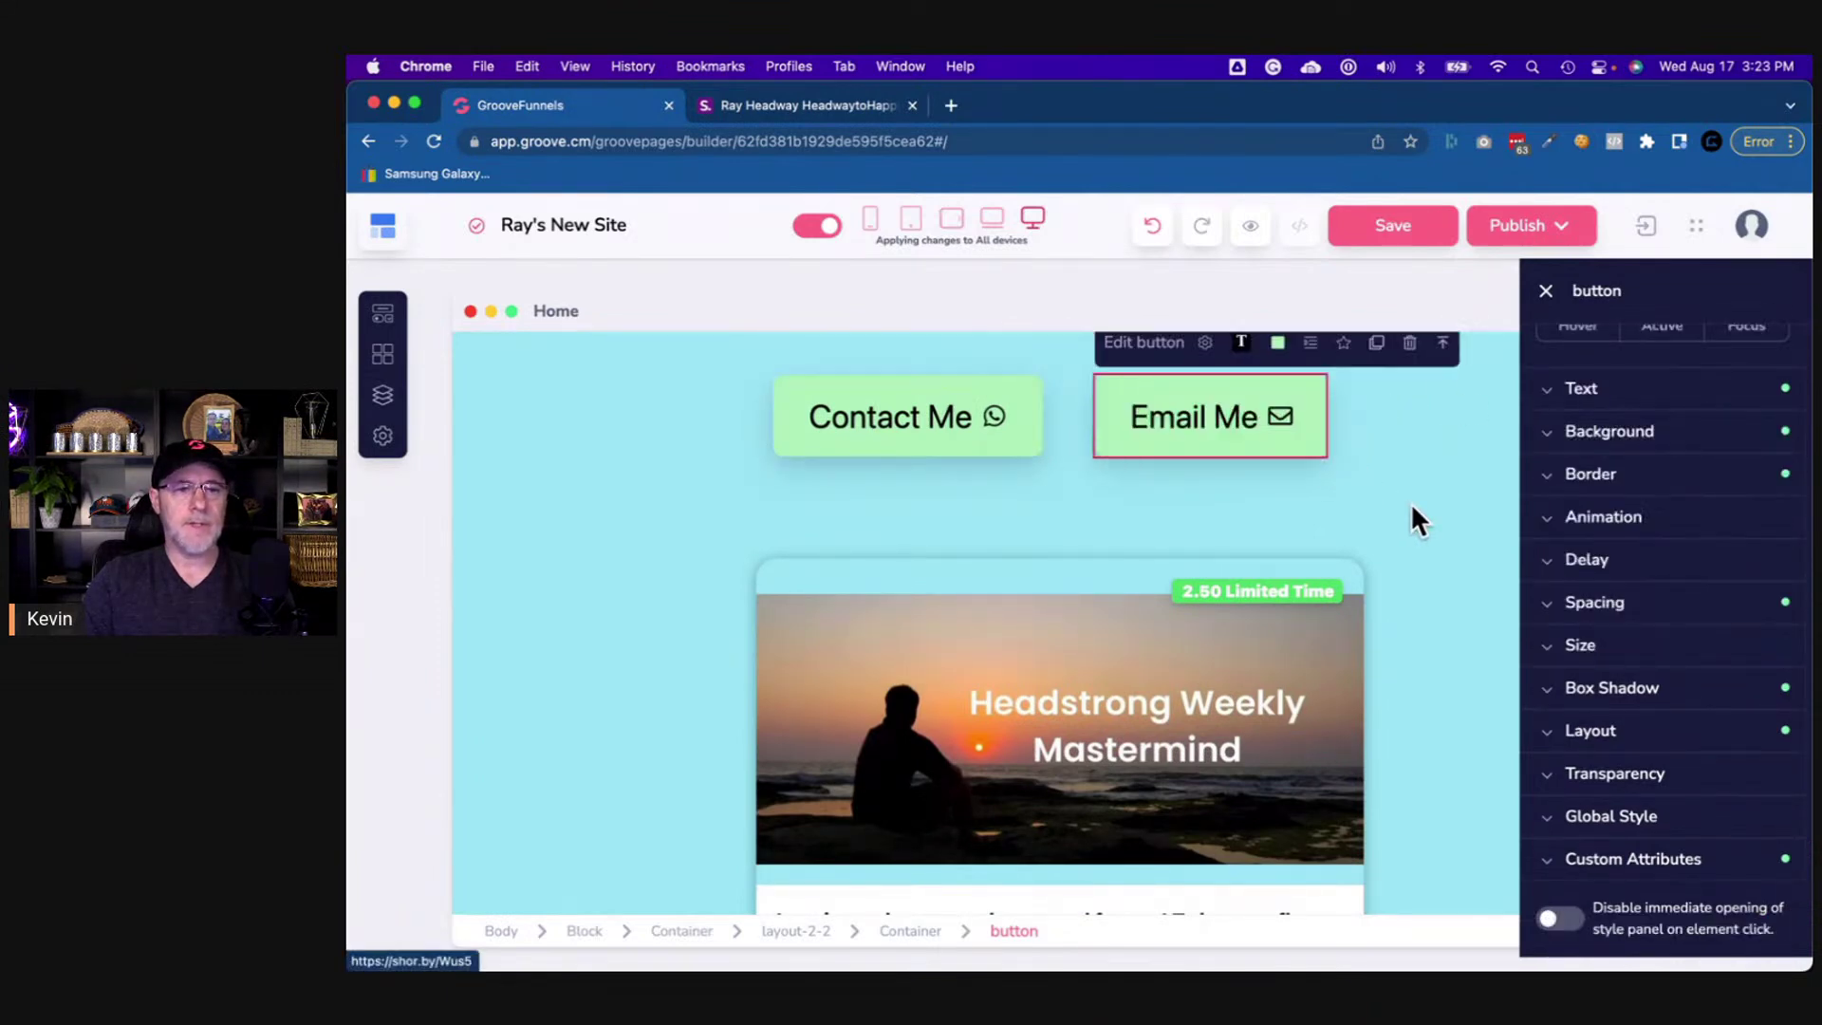
{"action": "left_click", "coordinate": [1610, 642]}
{"action": "left_click", "coordinate": [1634, 408]}
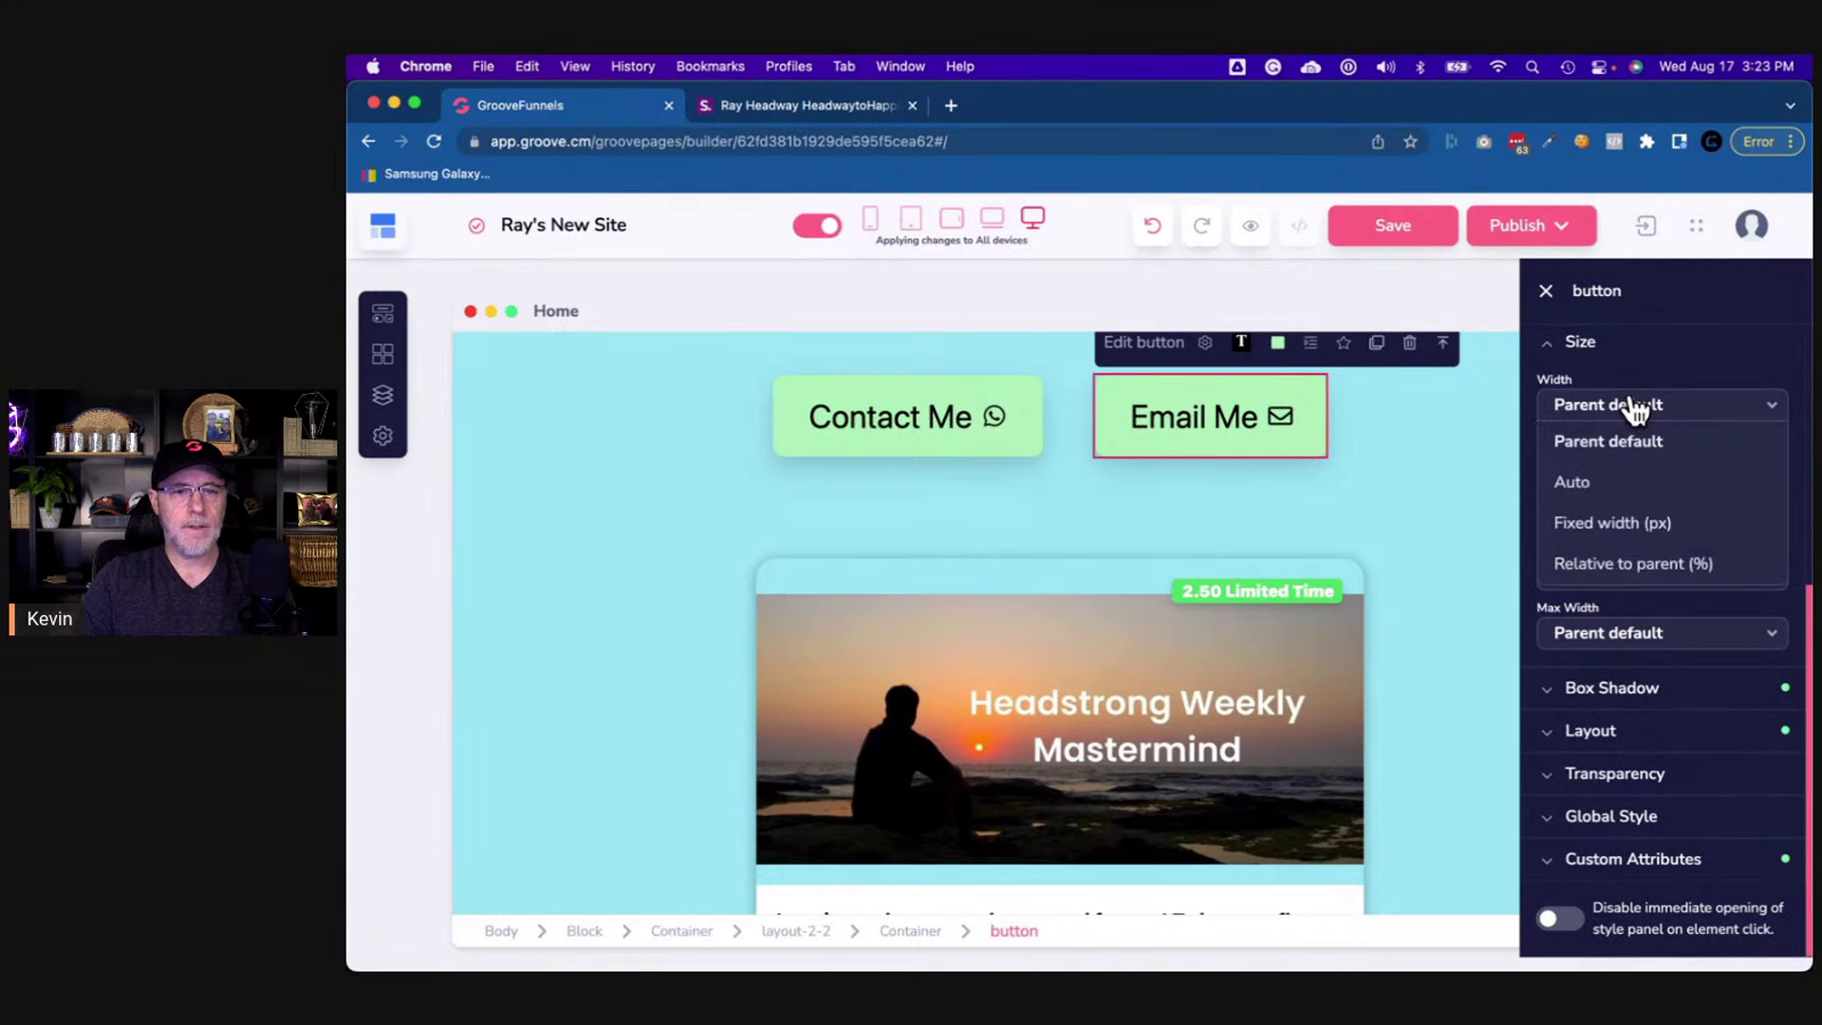
{"action": "left_click", "coordinate": [1620, 516]}
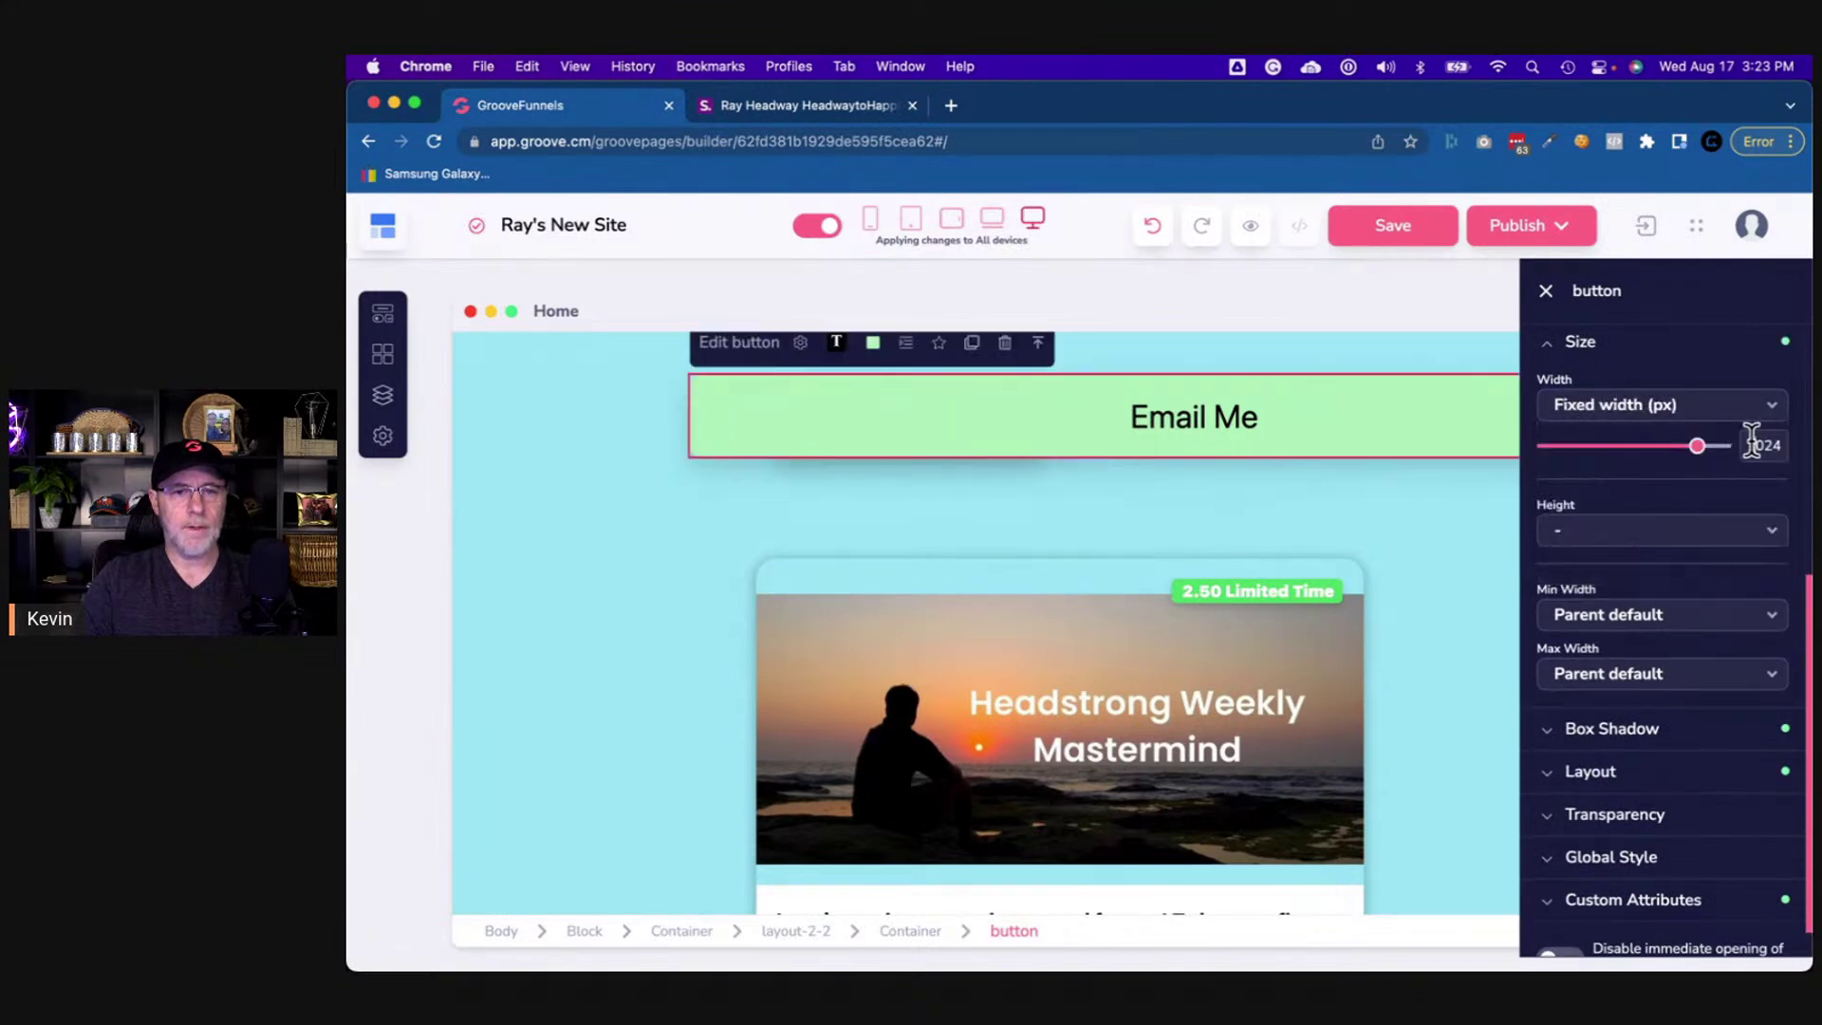
{"action": "type", "text": "265"}
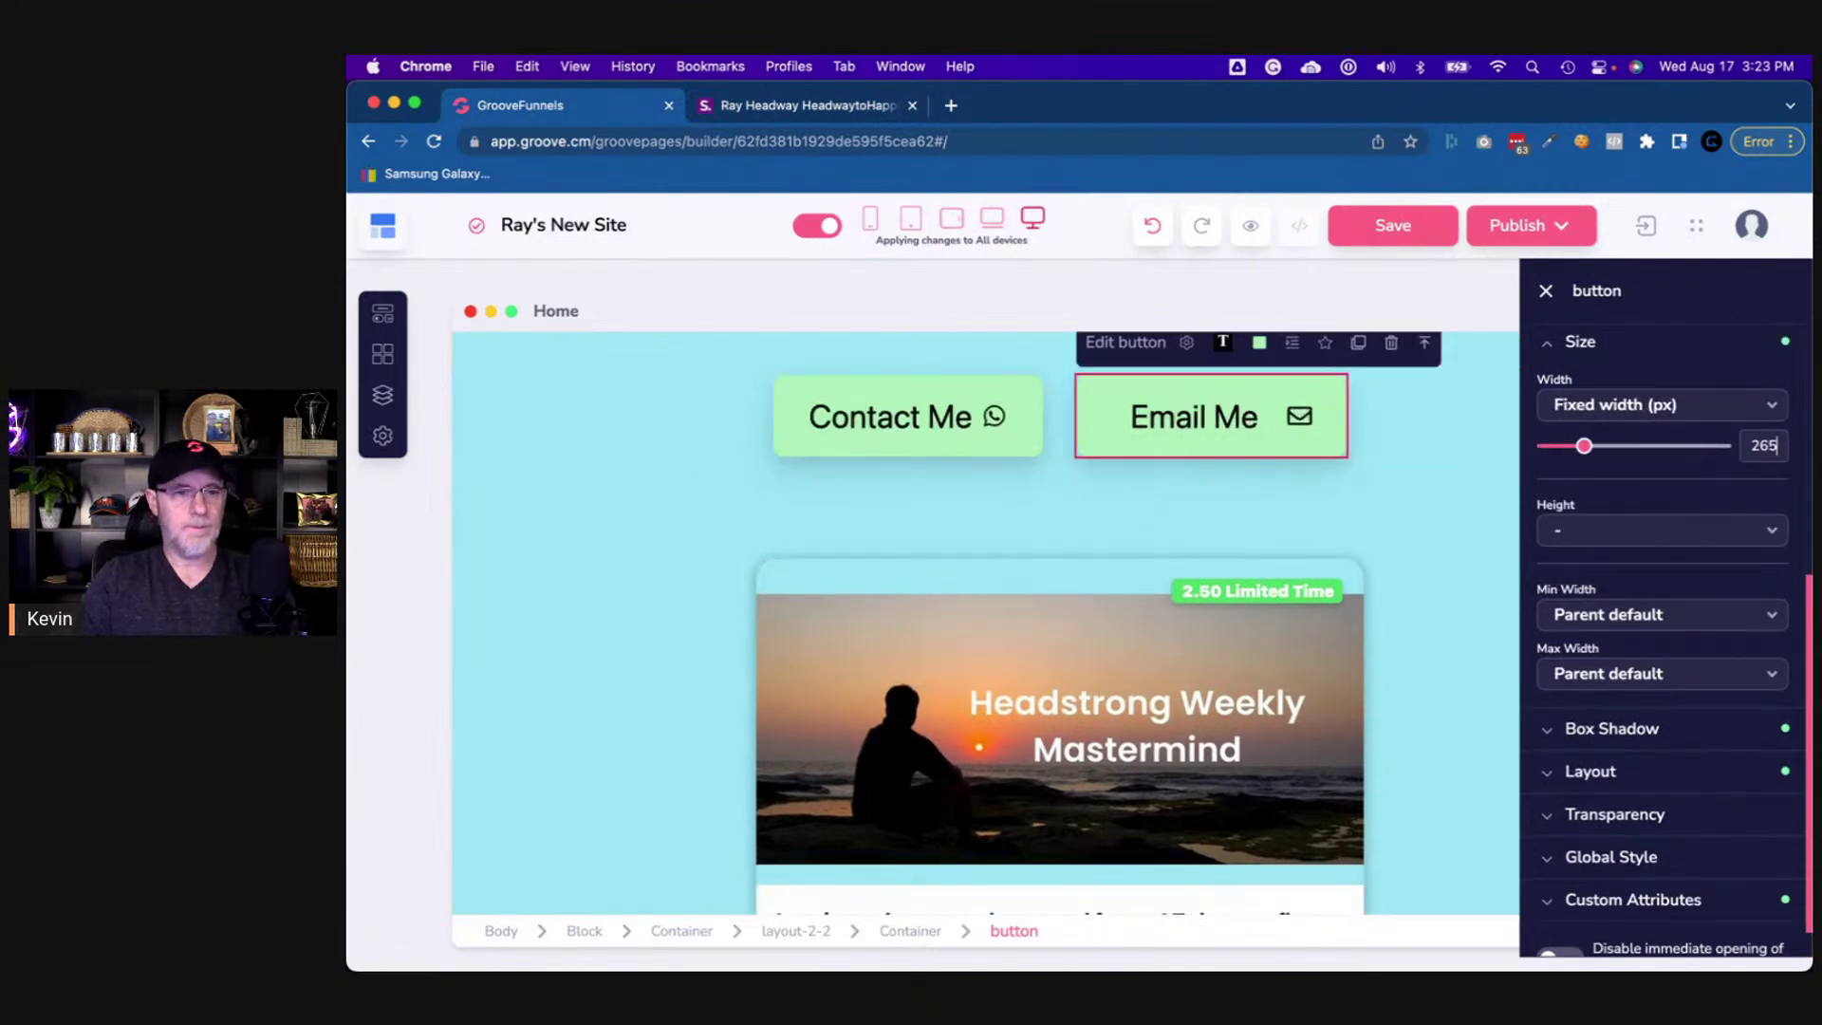
{"action": "left_click", "coordinate": [1435, 512]}
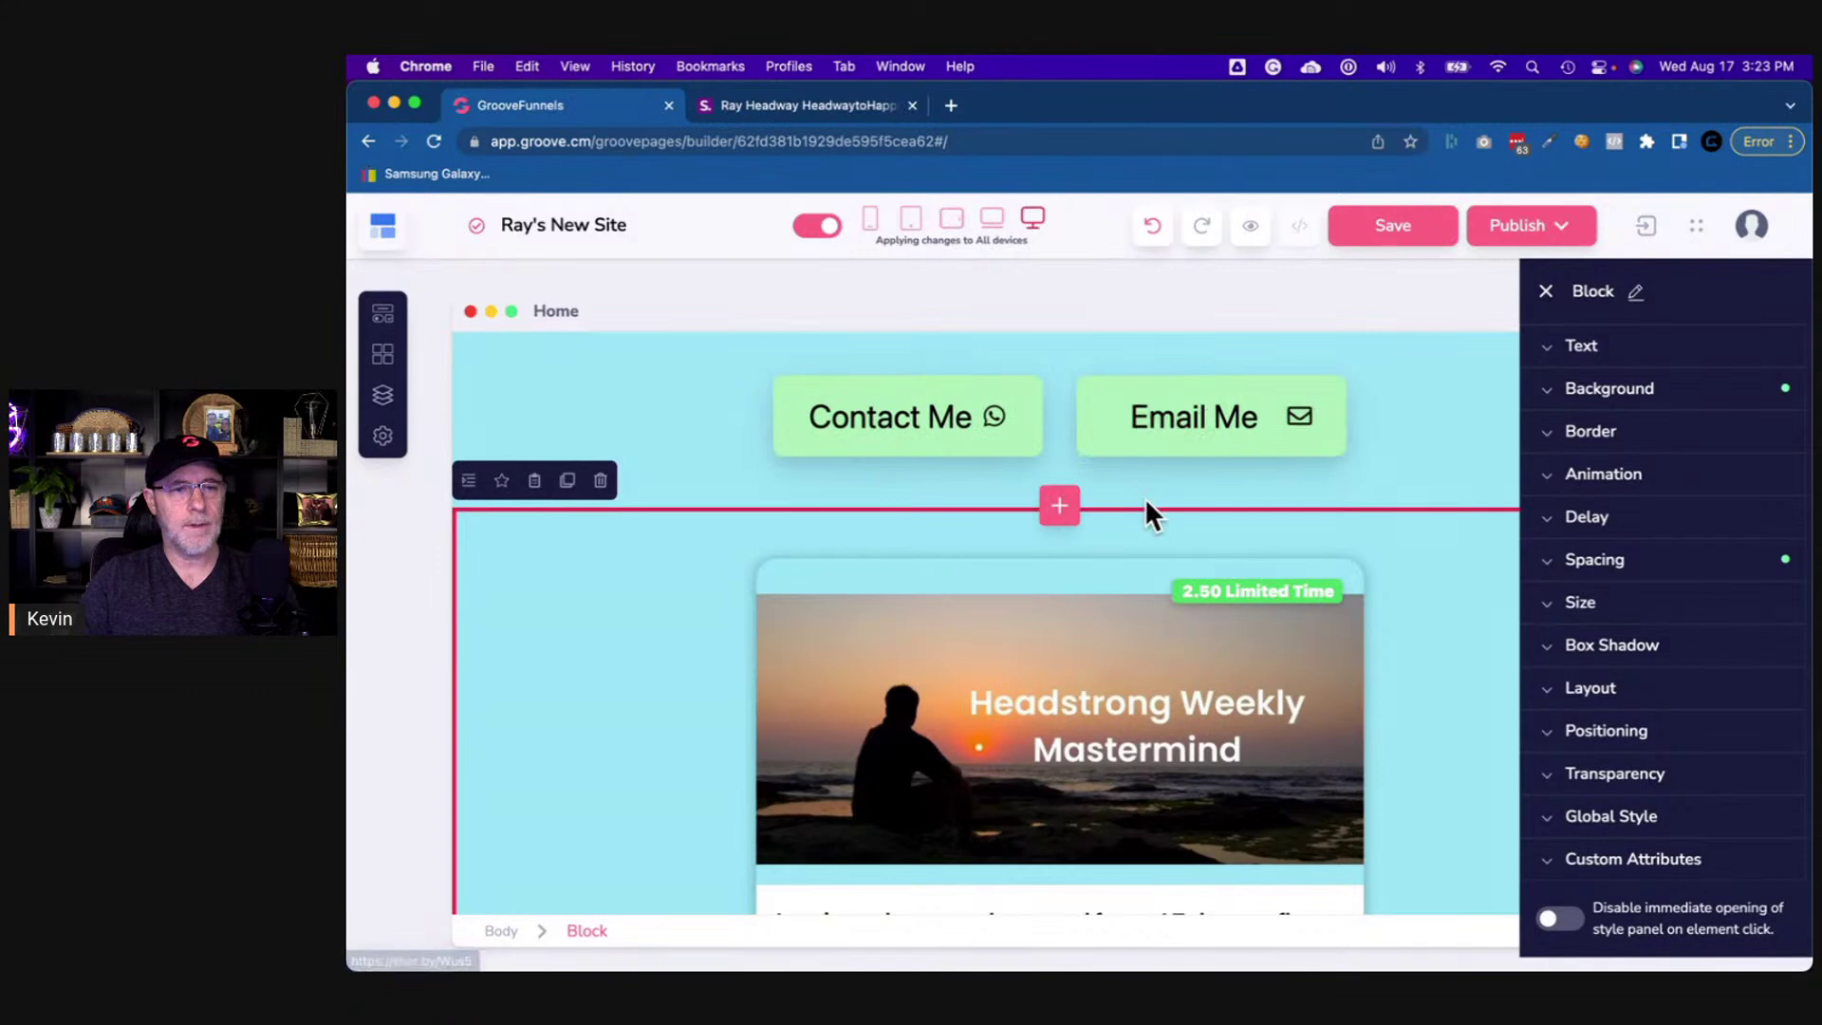
- Duplicate the Email Me button into a new container below the Mastermind card
{"action": "scroll", "coordinate": [1144, 498], "scroll_direction": "down", "scroll_amount": 2}
{"action": "scroll", "coordinate": [1138, 475], "scroll_direction": "up", "scroll_amount": 1}
{"action": "left_click", "coordinate": [1124, 431]}
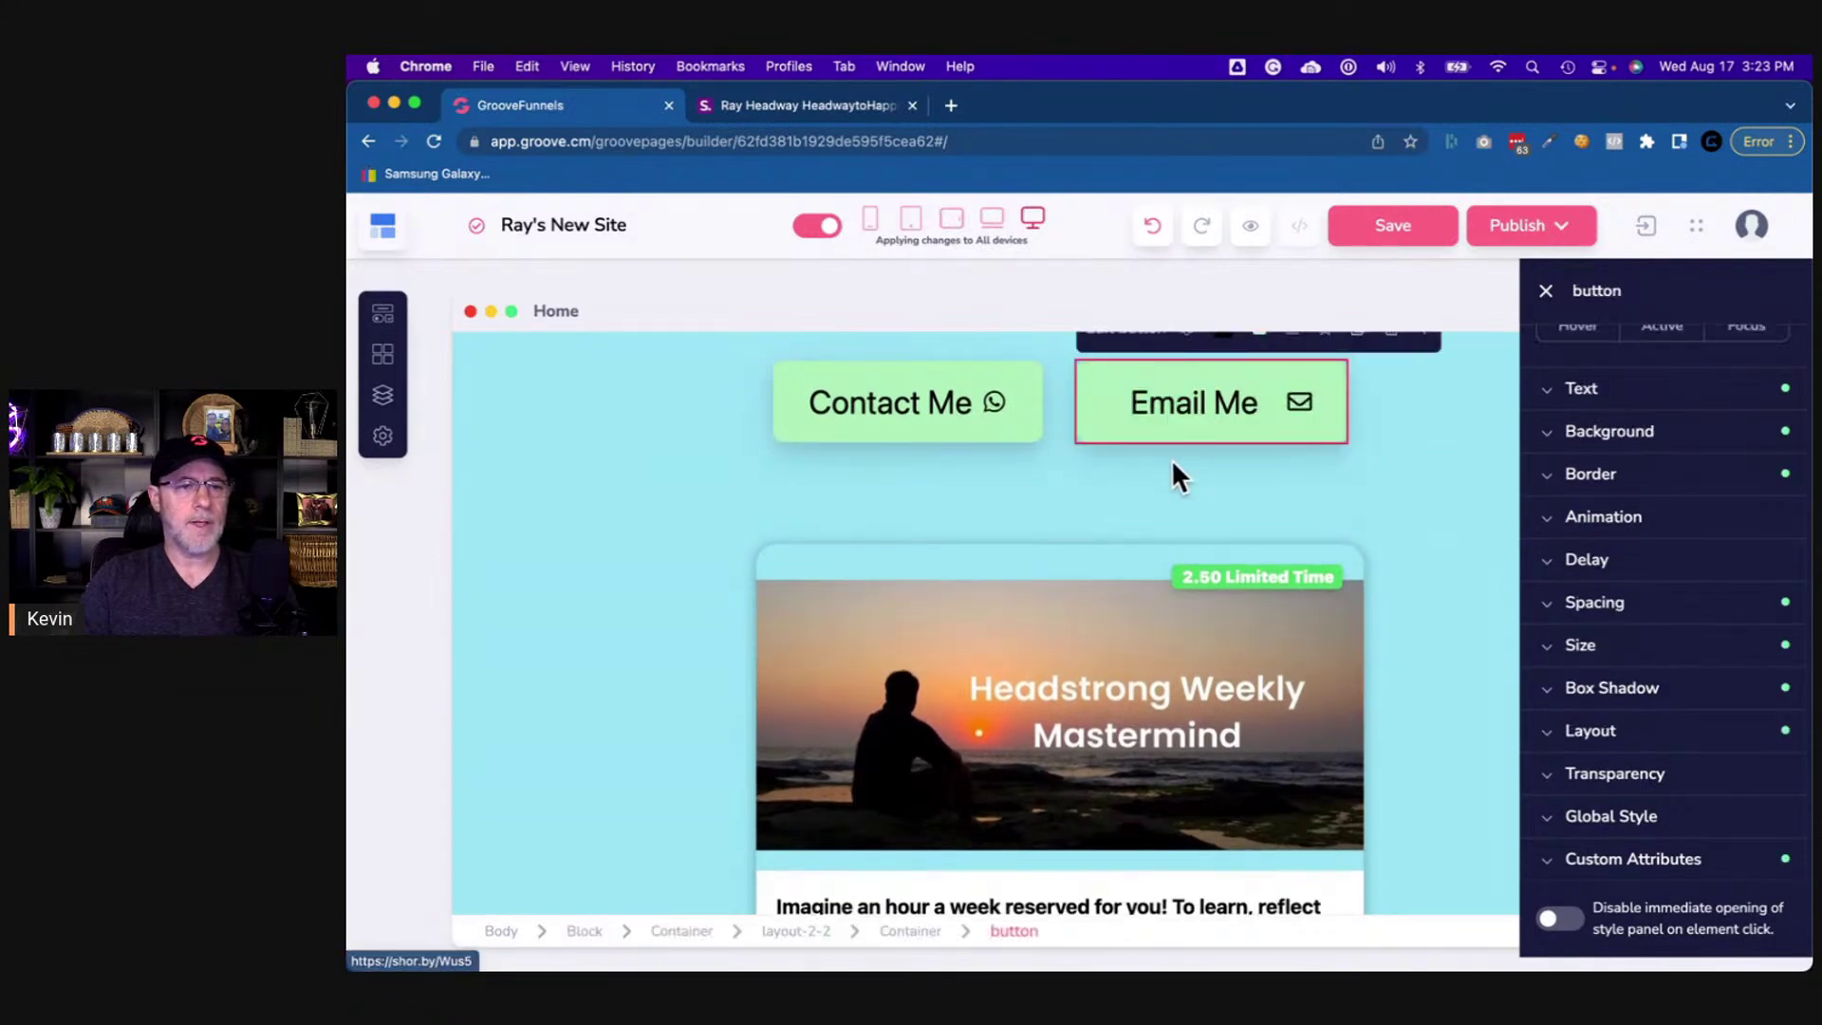
{"action": "scroll", "coordinate": [1176, 474], "scroll_direction": "up", "scroll_amount": 1}
{"action": "left_click", "coordinate": [1359, 415]}
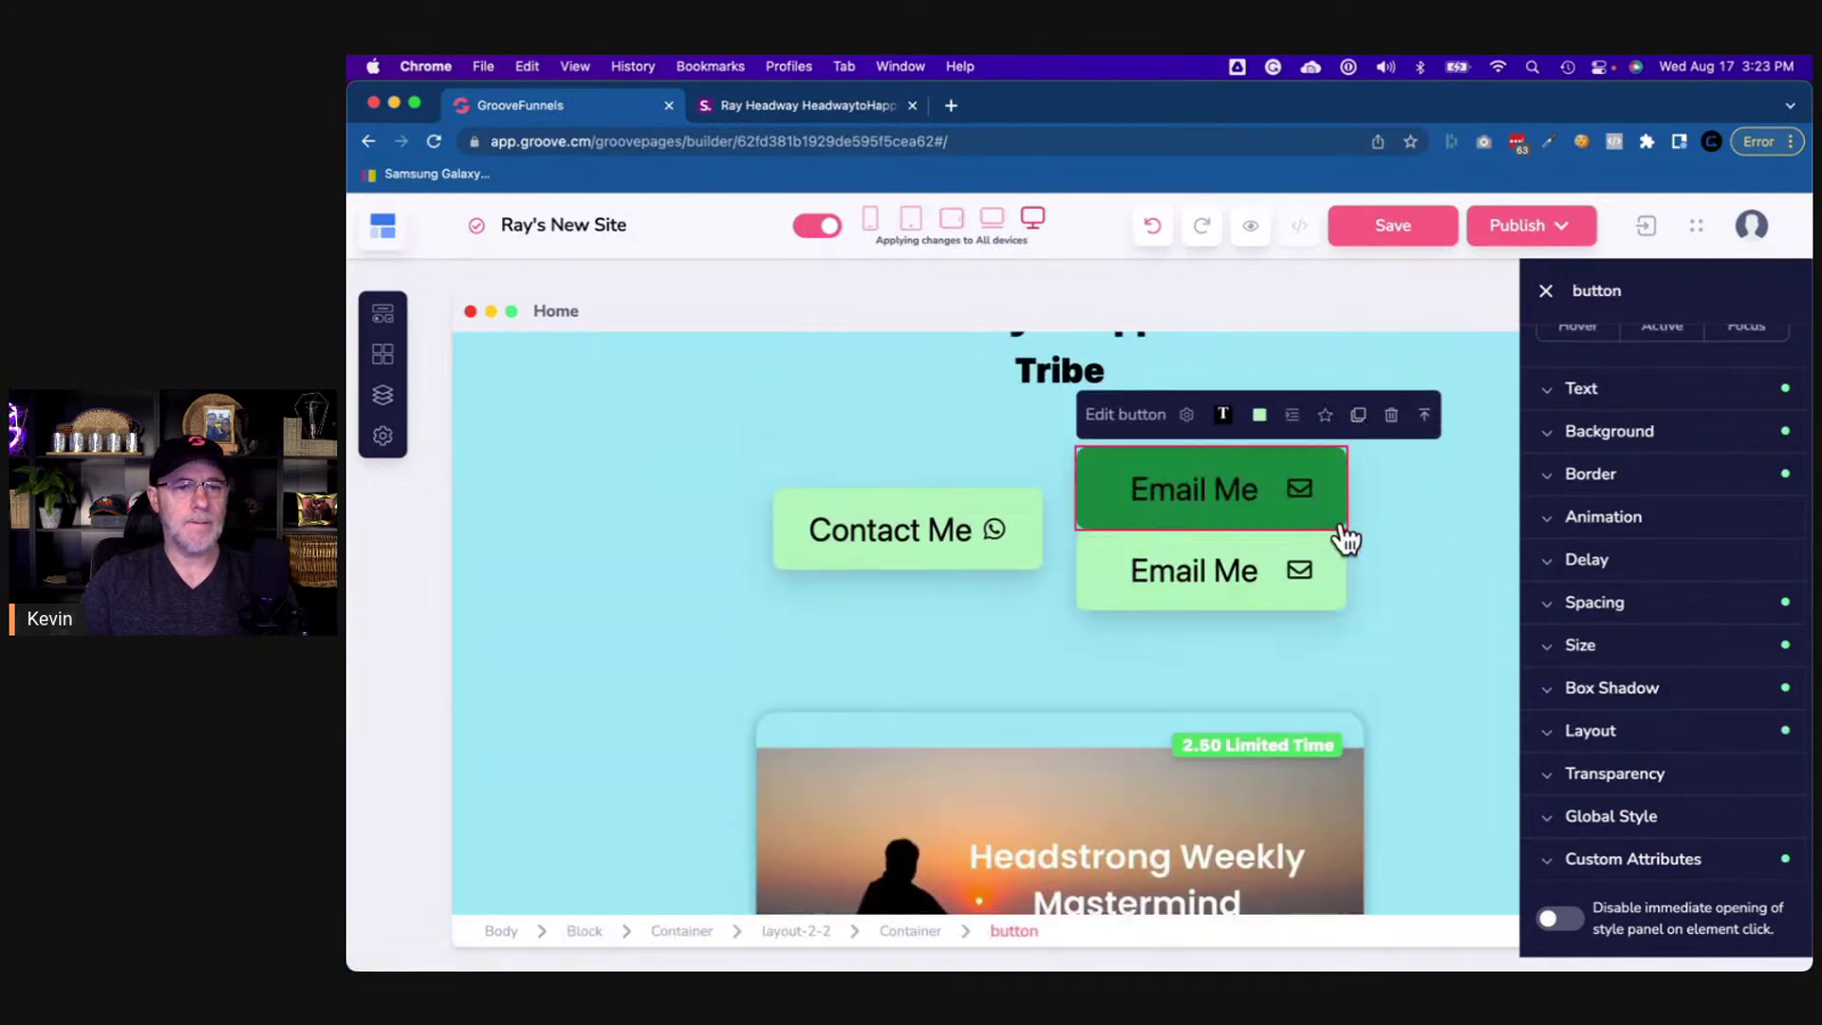
{"action": "scroll", "coordinate": [1337, 546], "scroll_direction": "down", "scroll_amount": 3}
{"action": "scroll", "coordinate": [1329, 539], "scroll_direction": "up", "scroll_amount": 1}
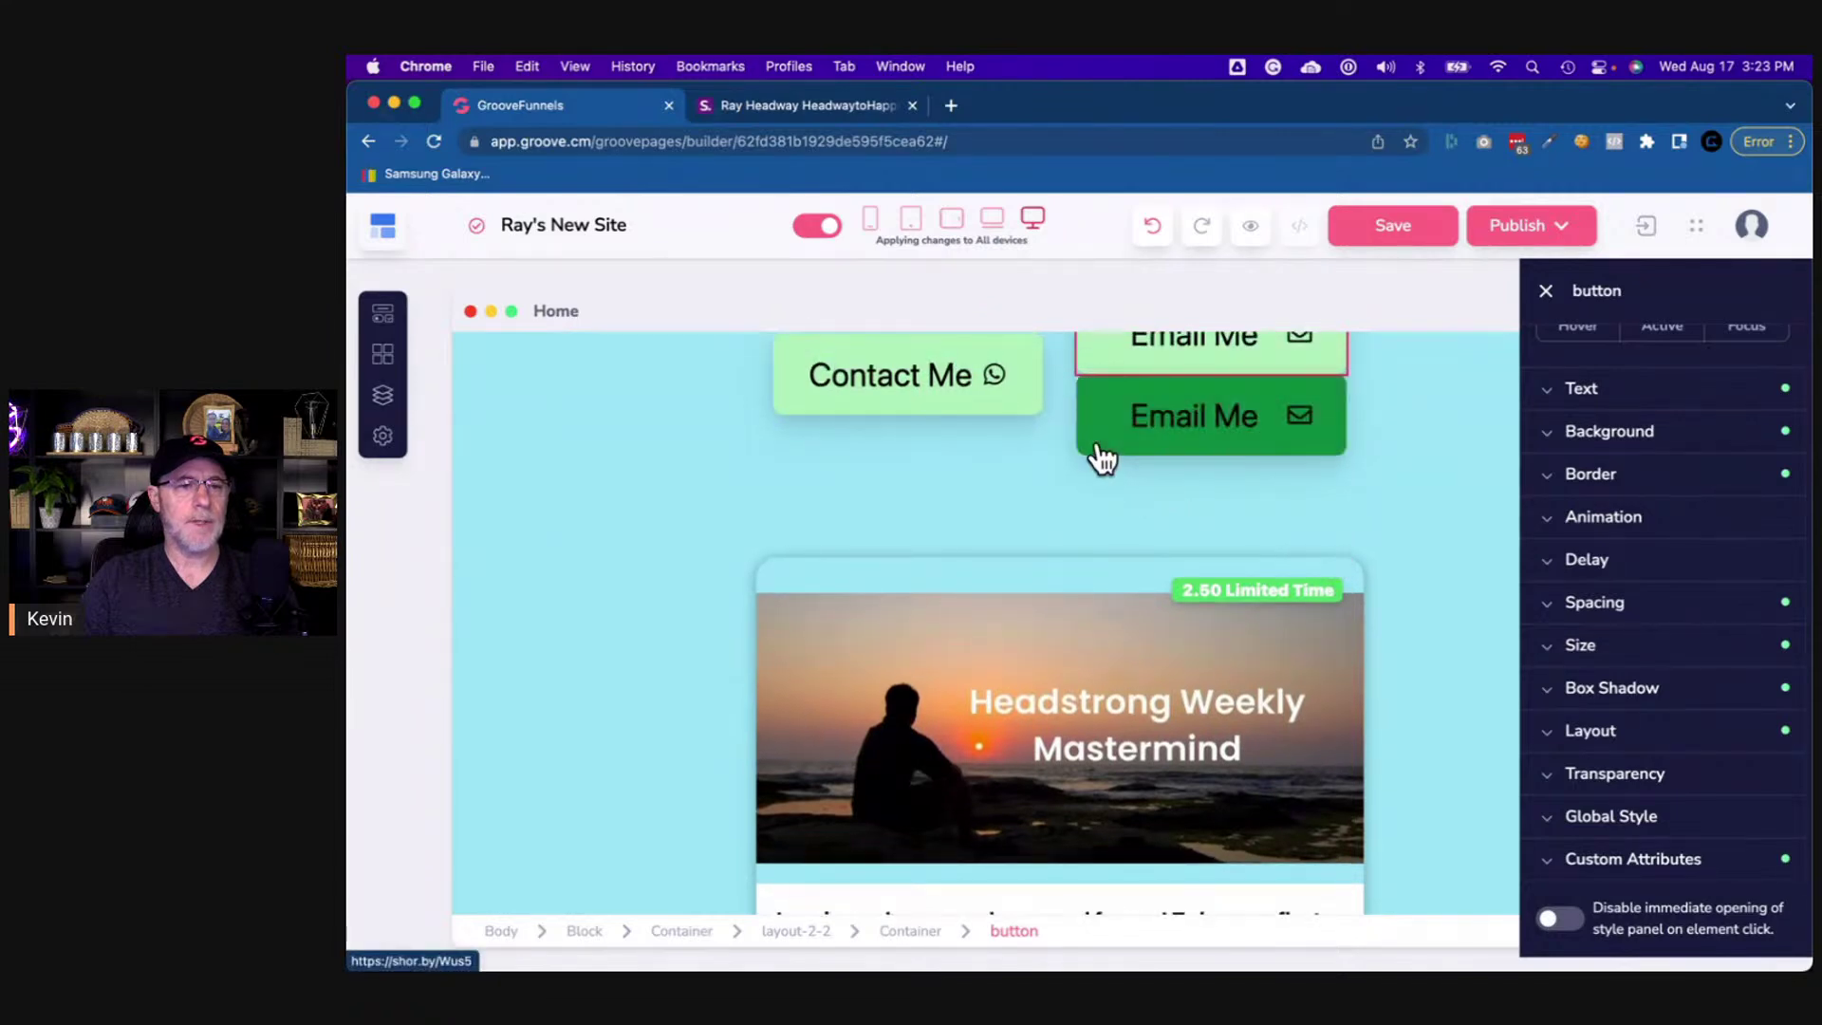
{"action": "key", "text": "Escape"}
{"action": "scroll", "coordinate": [1138, 833], "scroll_direction": "down", "scroll_amount": 5}
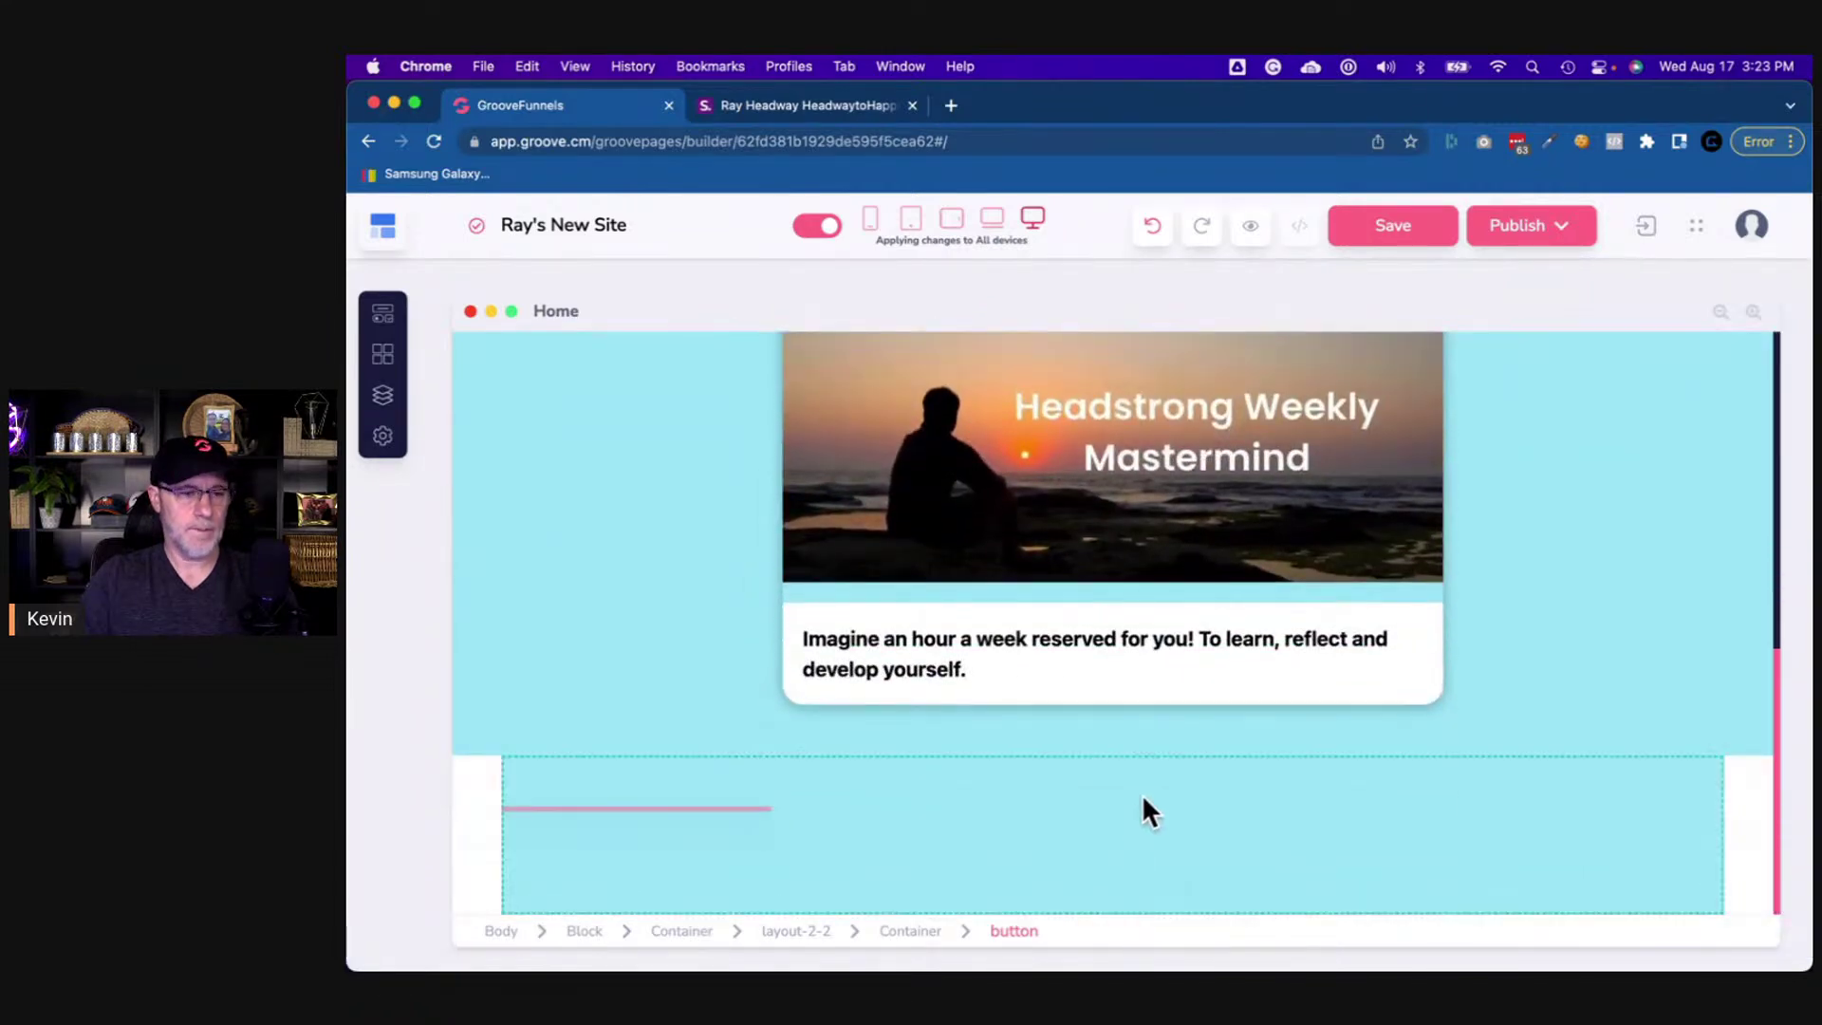
- Set that container's layout to flex, vertical direction, with centred secondary alignment
{"action": "left_click", "coordinate": [1118, 839]}
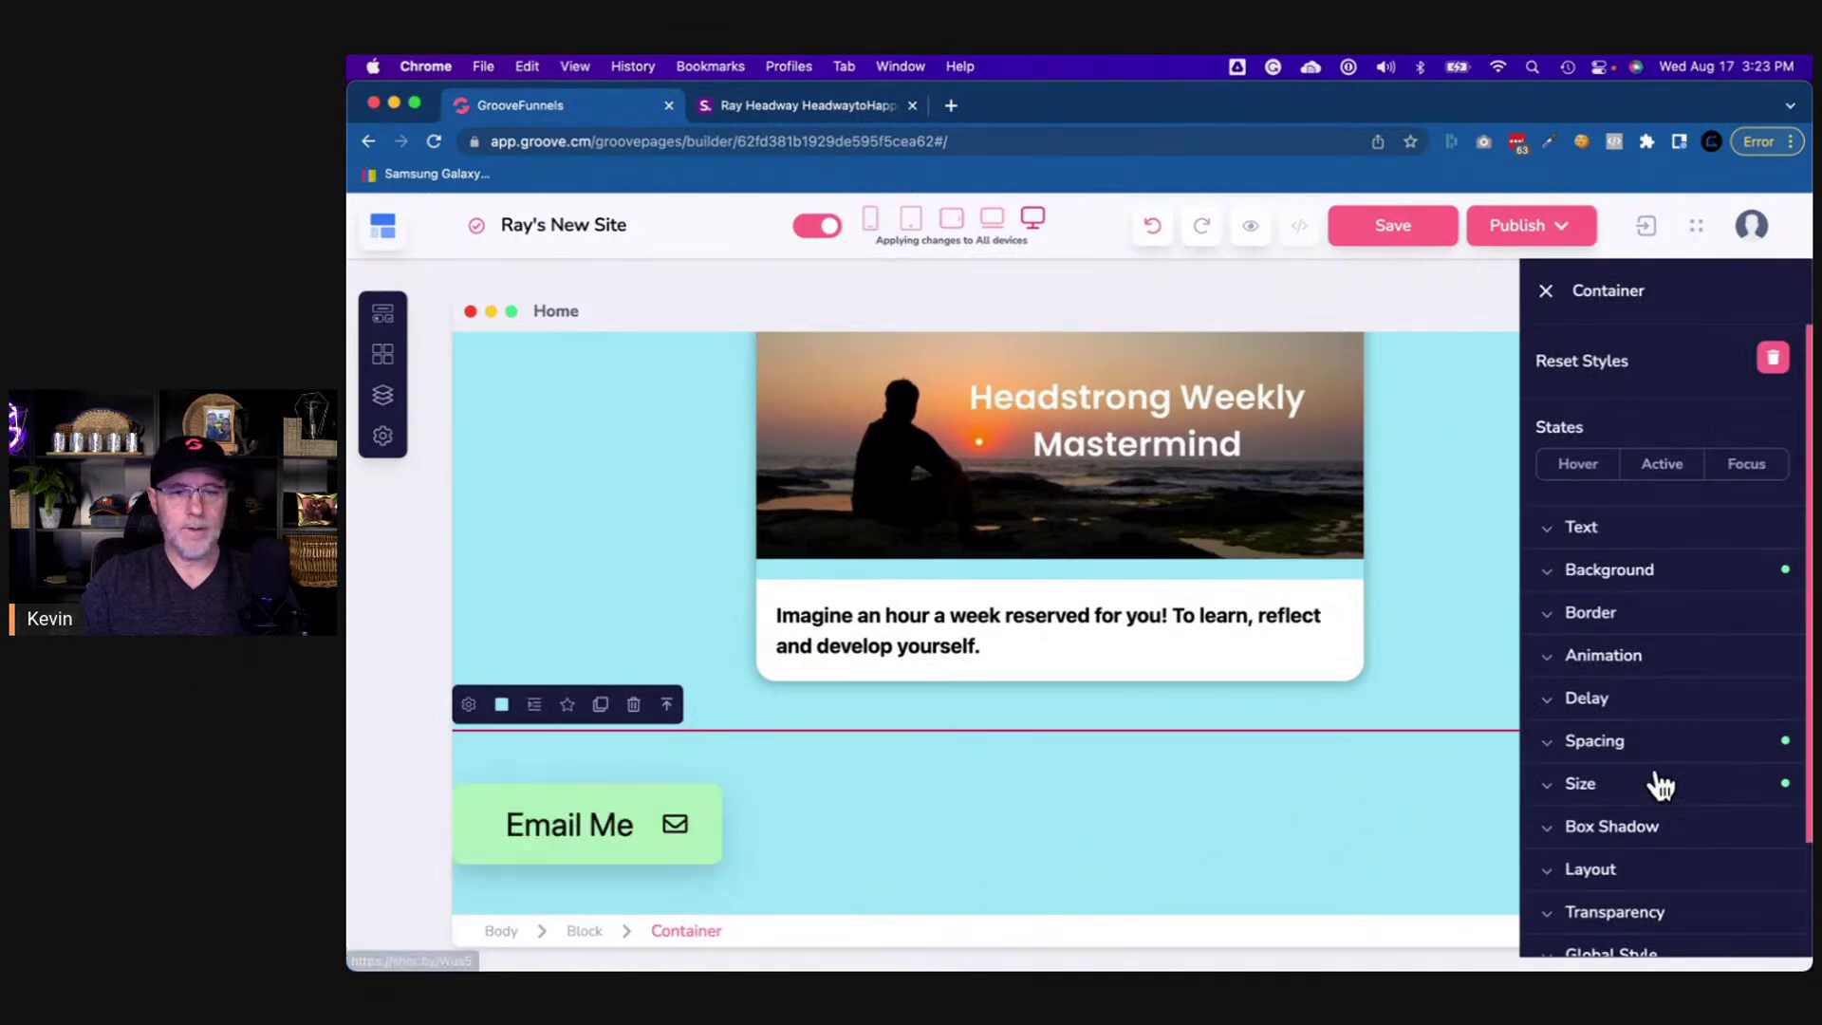
{"action": "scroll", "coordinate": [1641, 821], "scroll_direction": "down", "scroll_amount": 3}
{"action": "left_click", "coordinate": [1603, 732]}
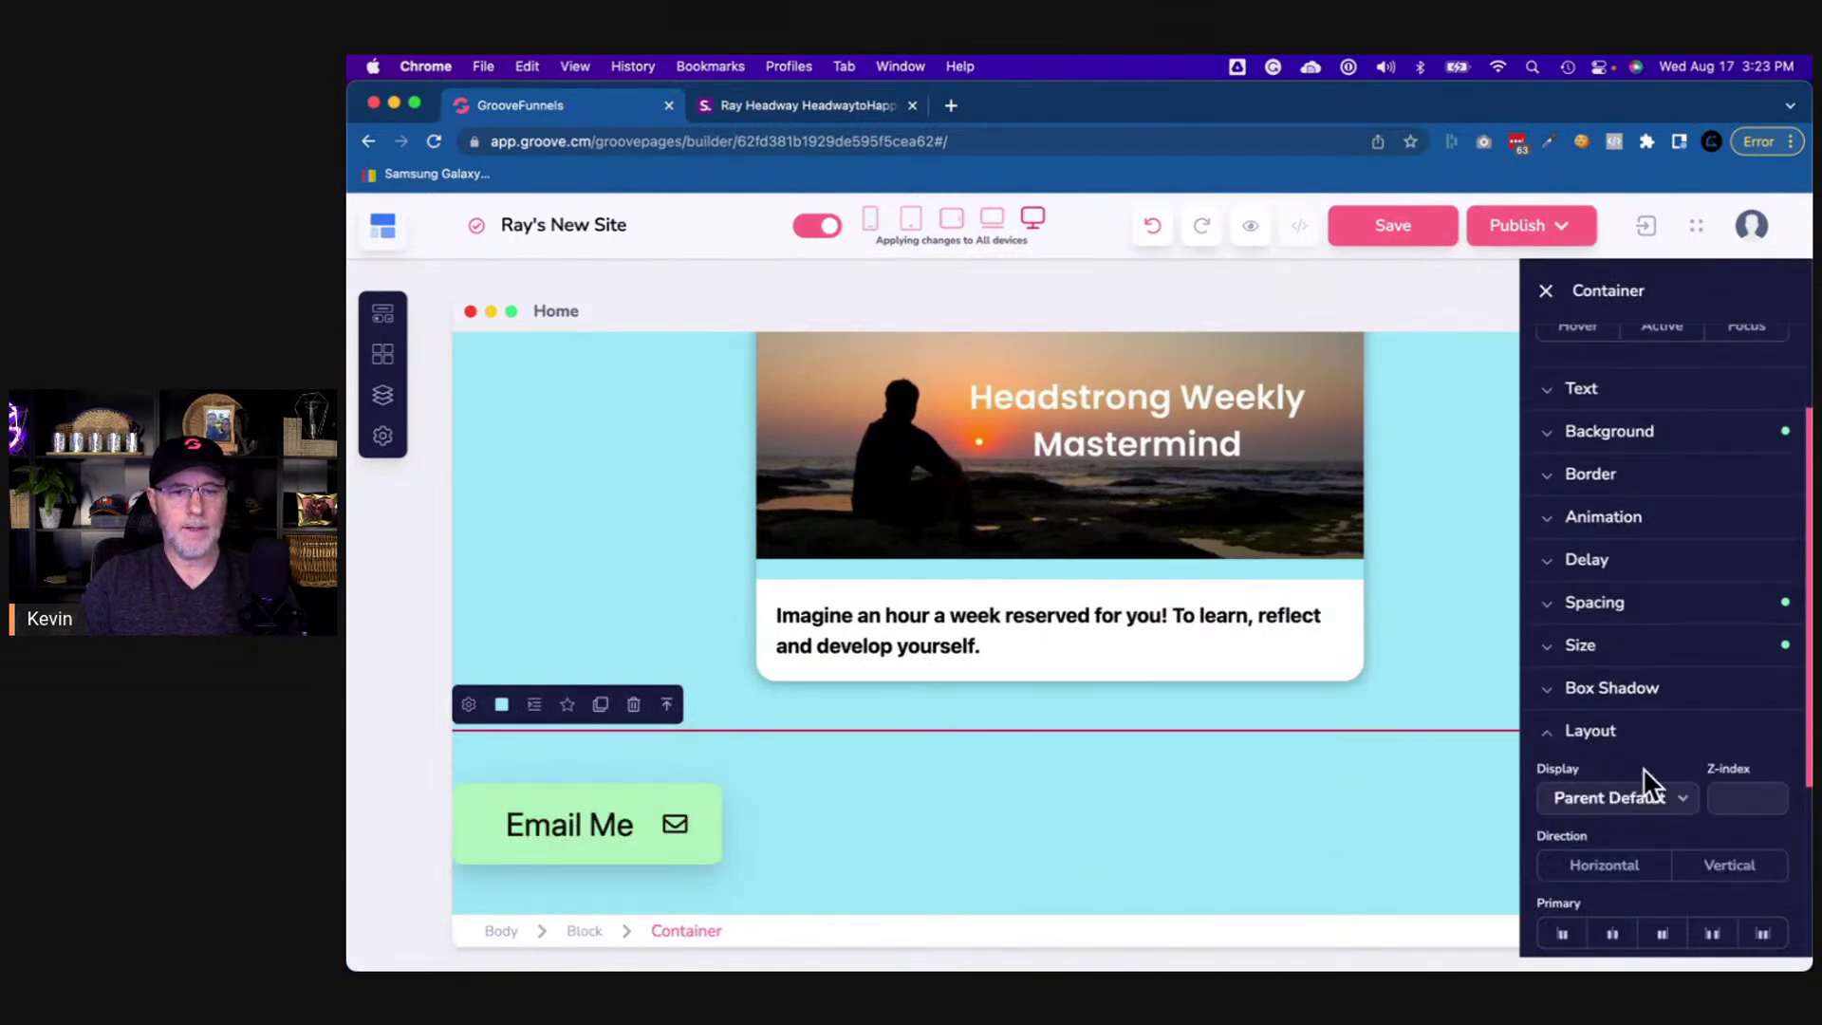
{"action": "left_click", "coordinate": [1725, 860]}
{"action": "scroll", "coordinate": [1708, 806], "scroll_direction": "down", "scroll_amount": 3}
{"action": "left_click", "coordinate": [1634, 719]}
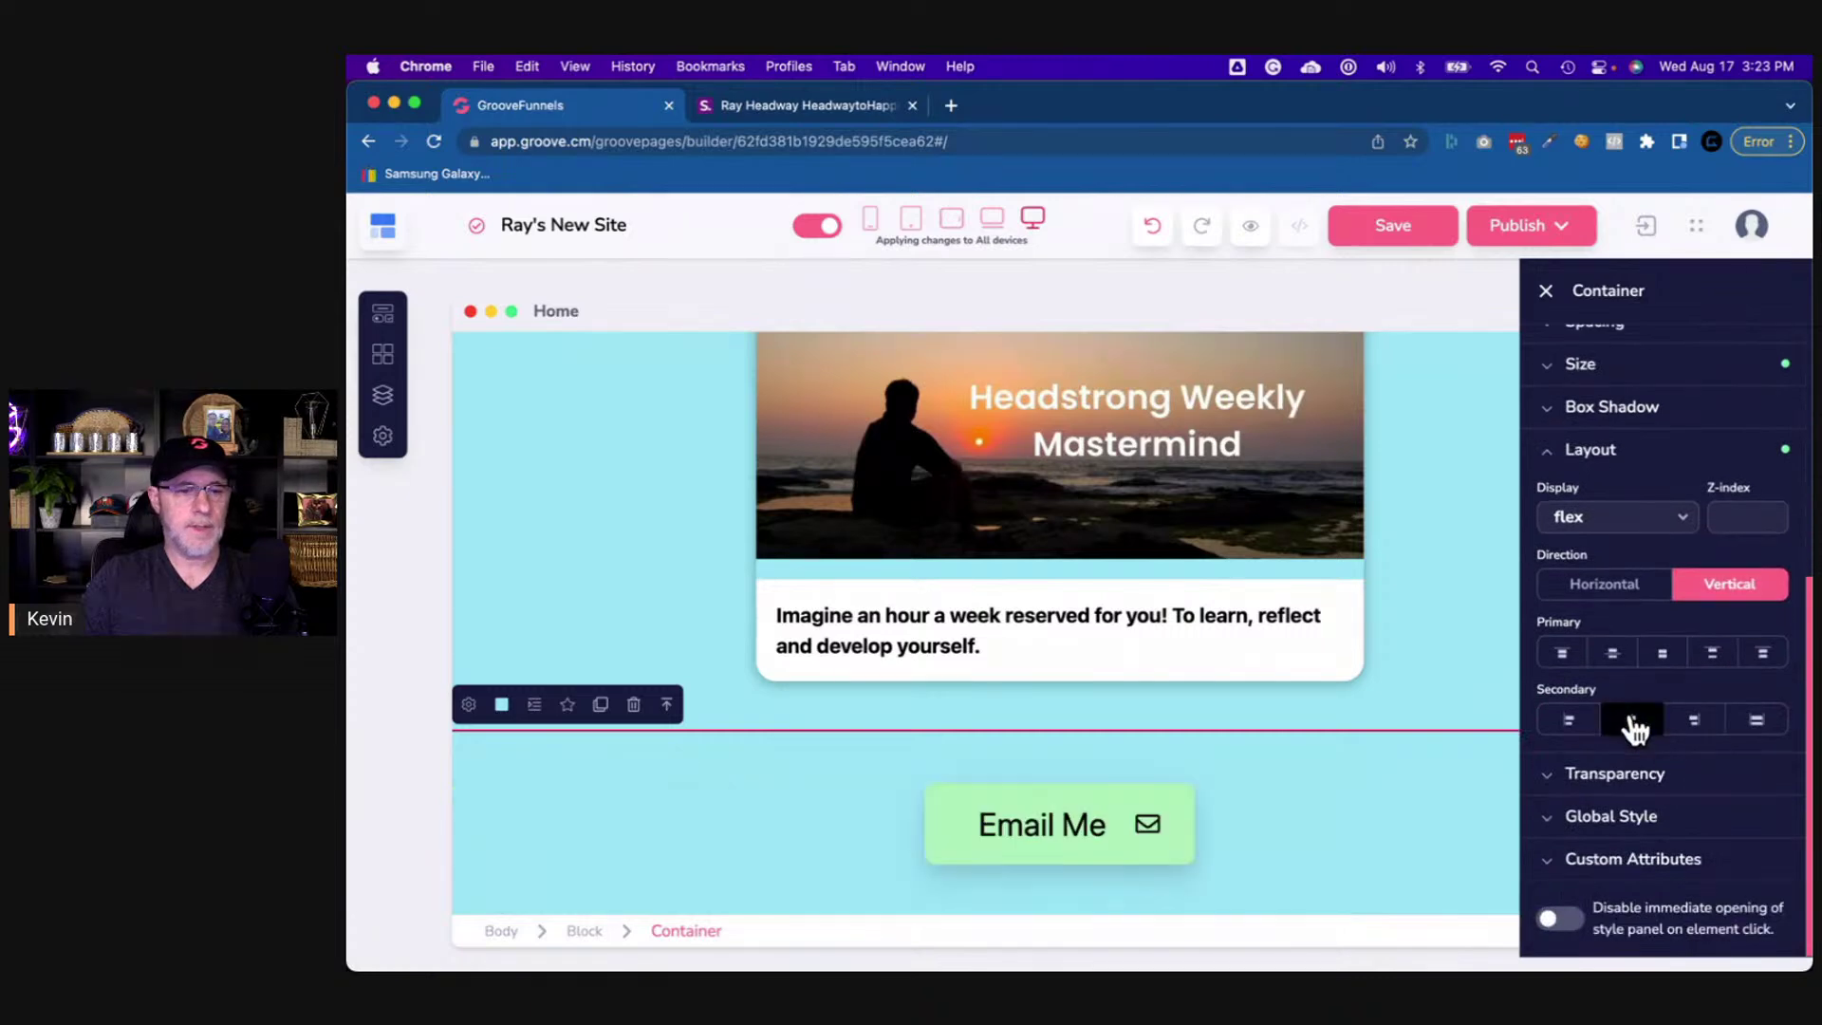
{"action": "left_click", "coordinate": [846, 104]}
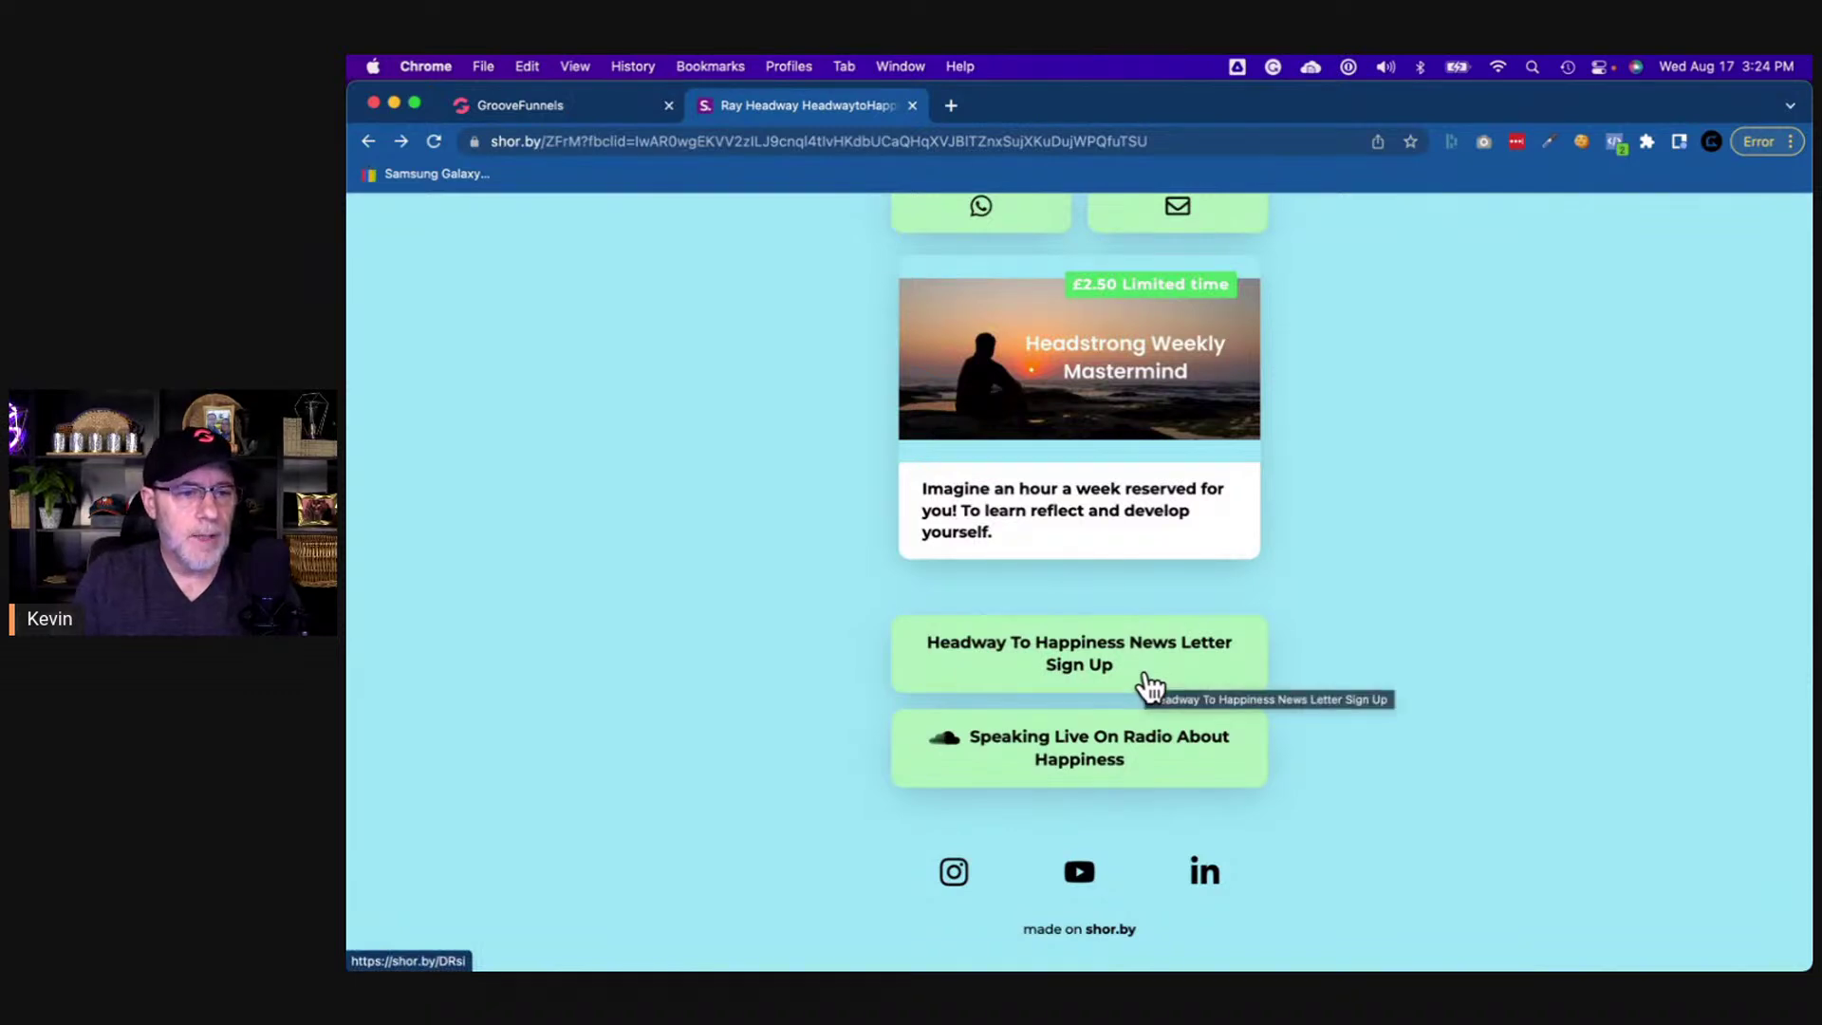
- Copy the link address of shor.by's Headway To Happiness News Letter Sign Up button
{"action": "right_click", "coordinate": [1193, 671]}
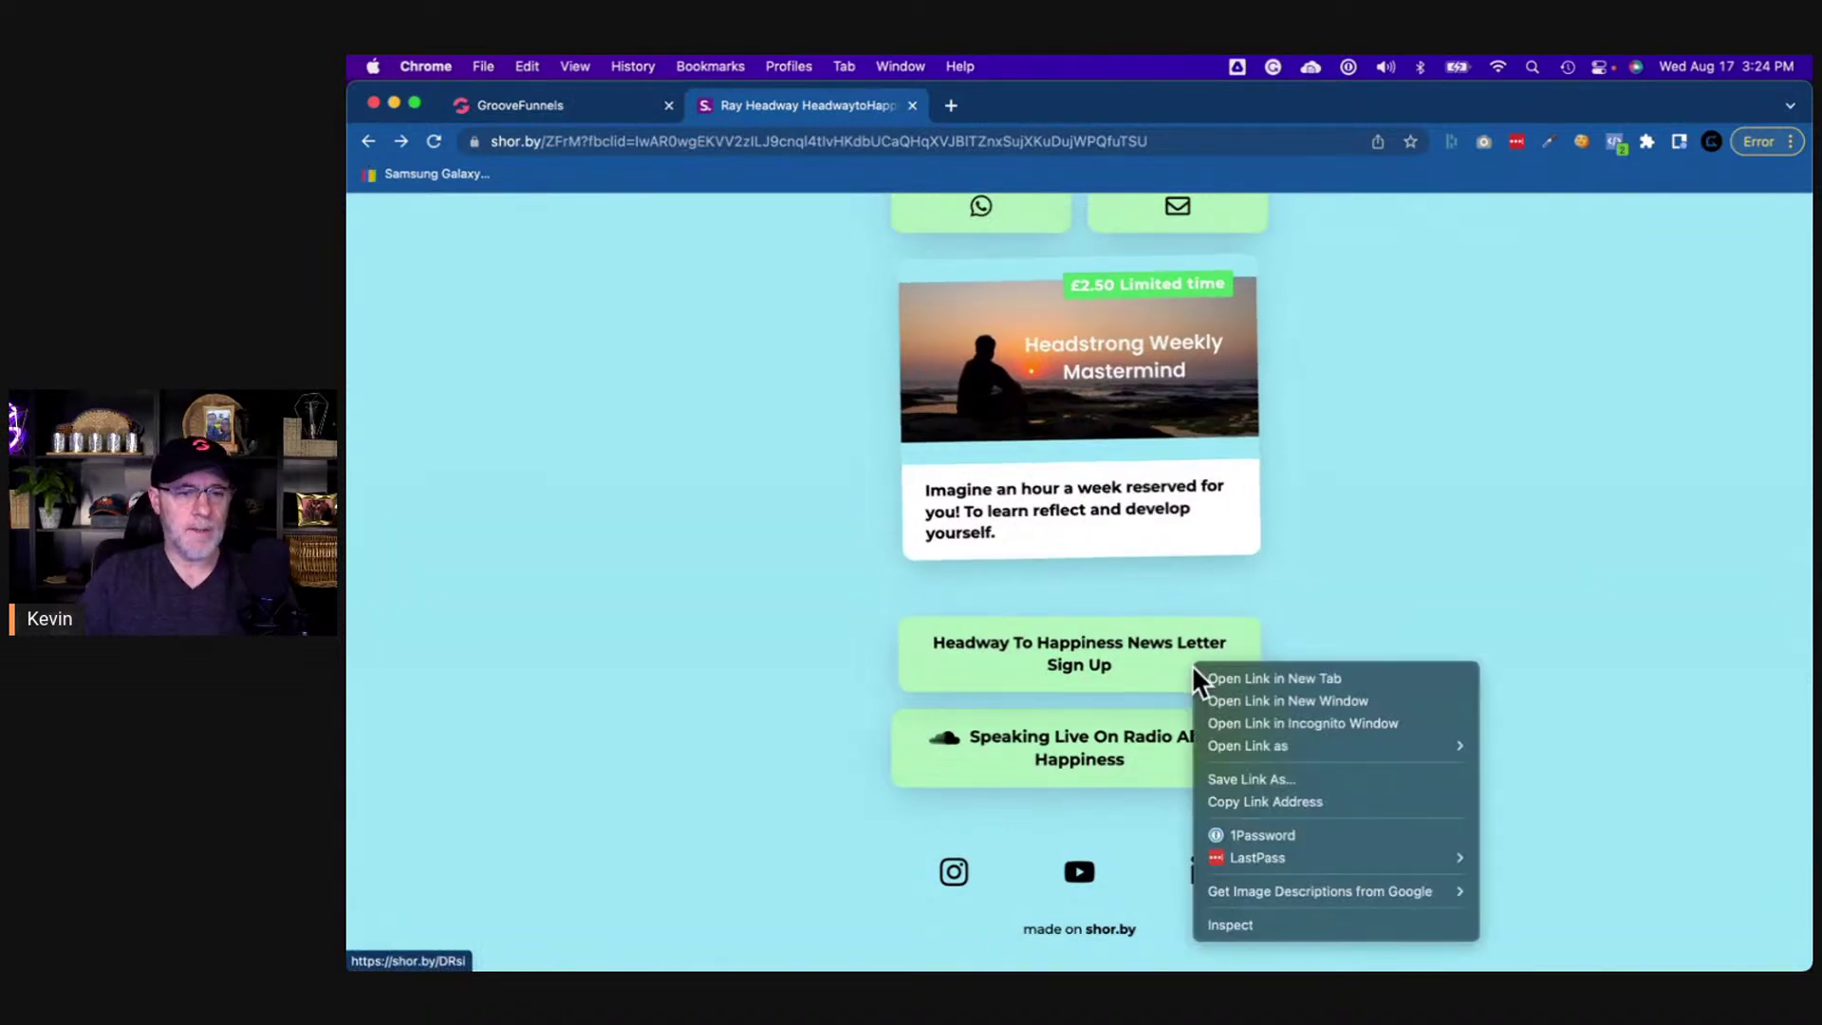
{"action": "left_click", "coordinate": [1265, 801]}
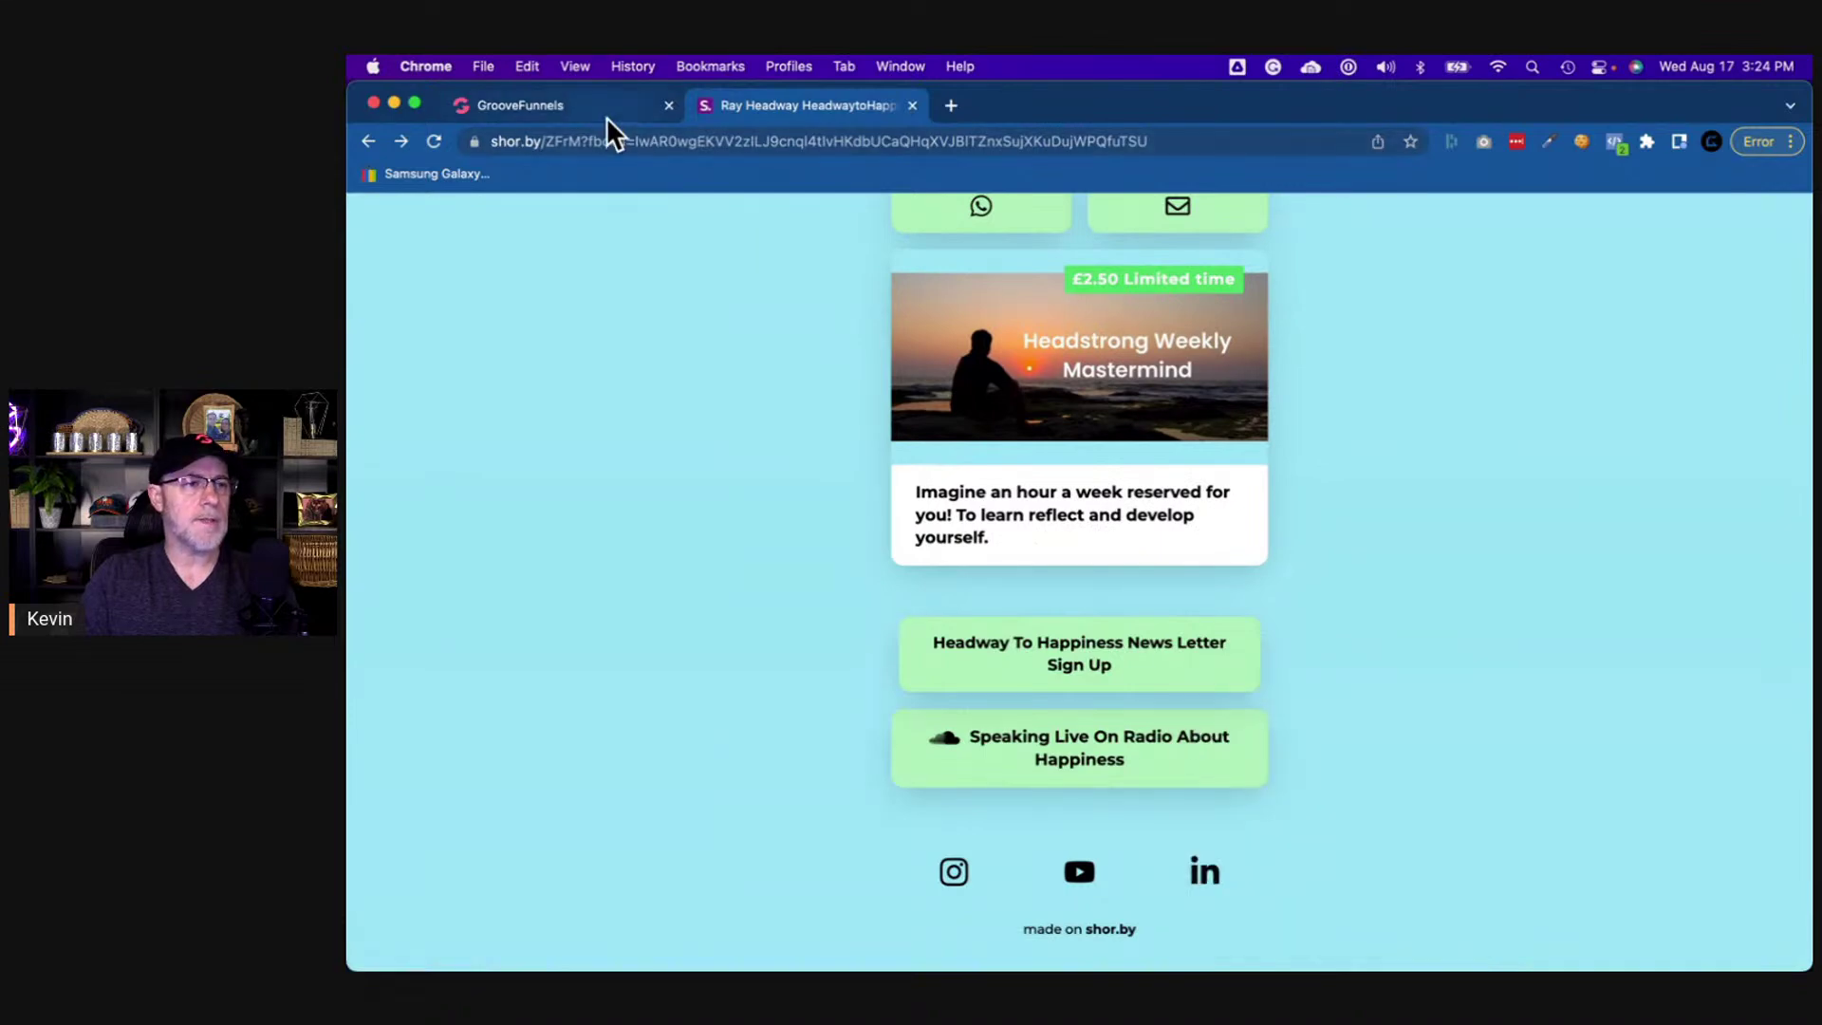
{"action": "left_click", "coordinate": [607, 111]}
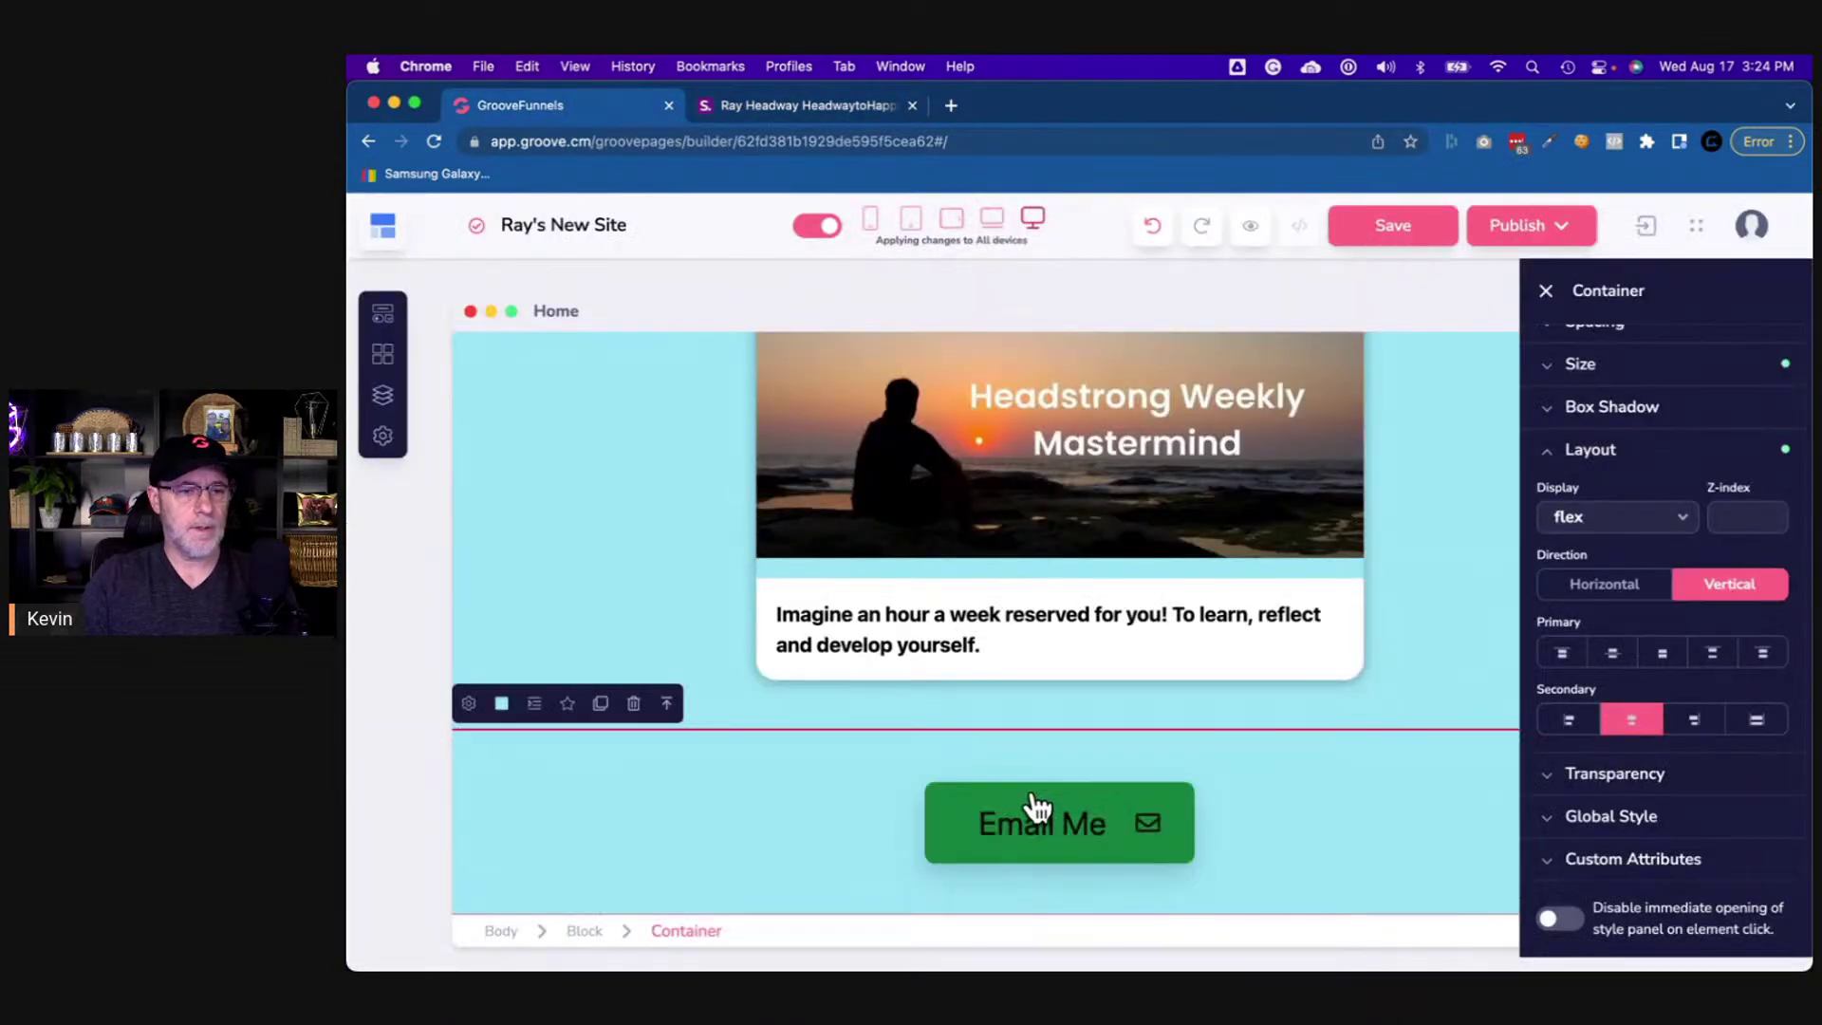
{"action": "left_click", "coordinate": [1033, 811]}
{"action": "scroll", "coordinate": [1617, 415], "scroll_direction": "up", "scroll_amount": 3}
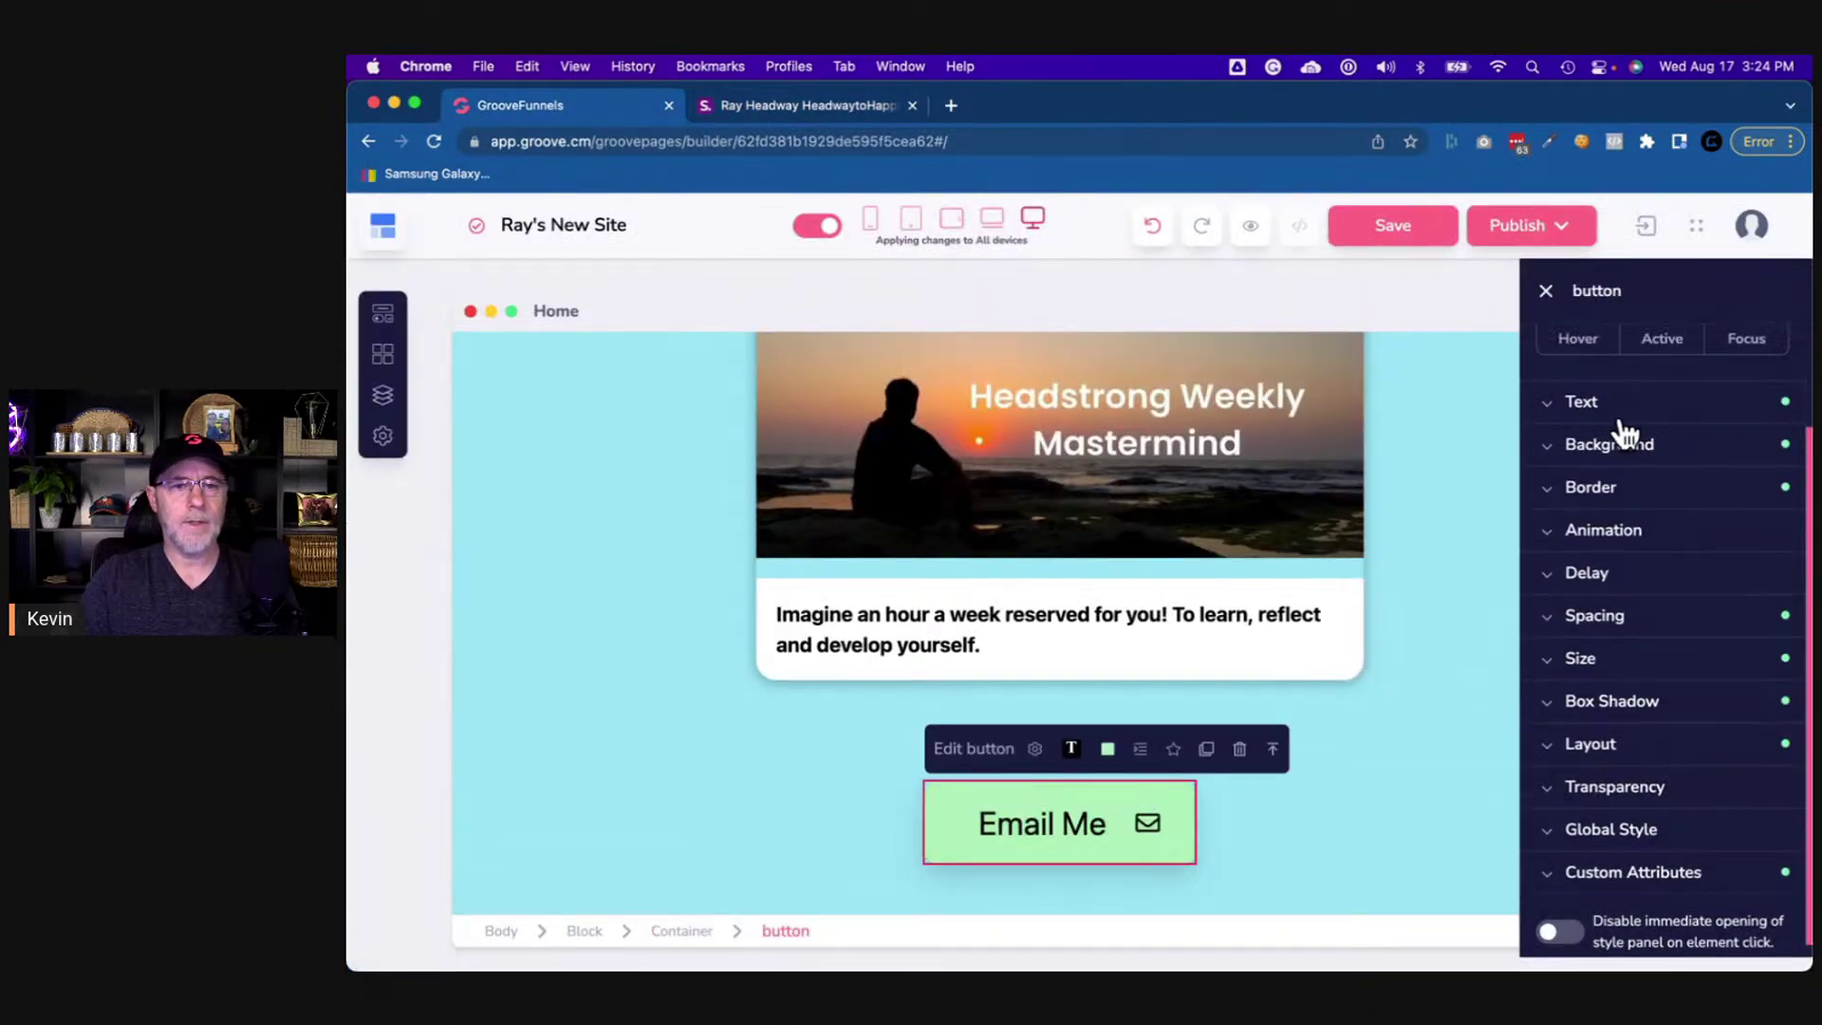
{"action": "left_click", "coordinate": [1035, 749]}
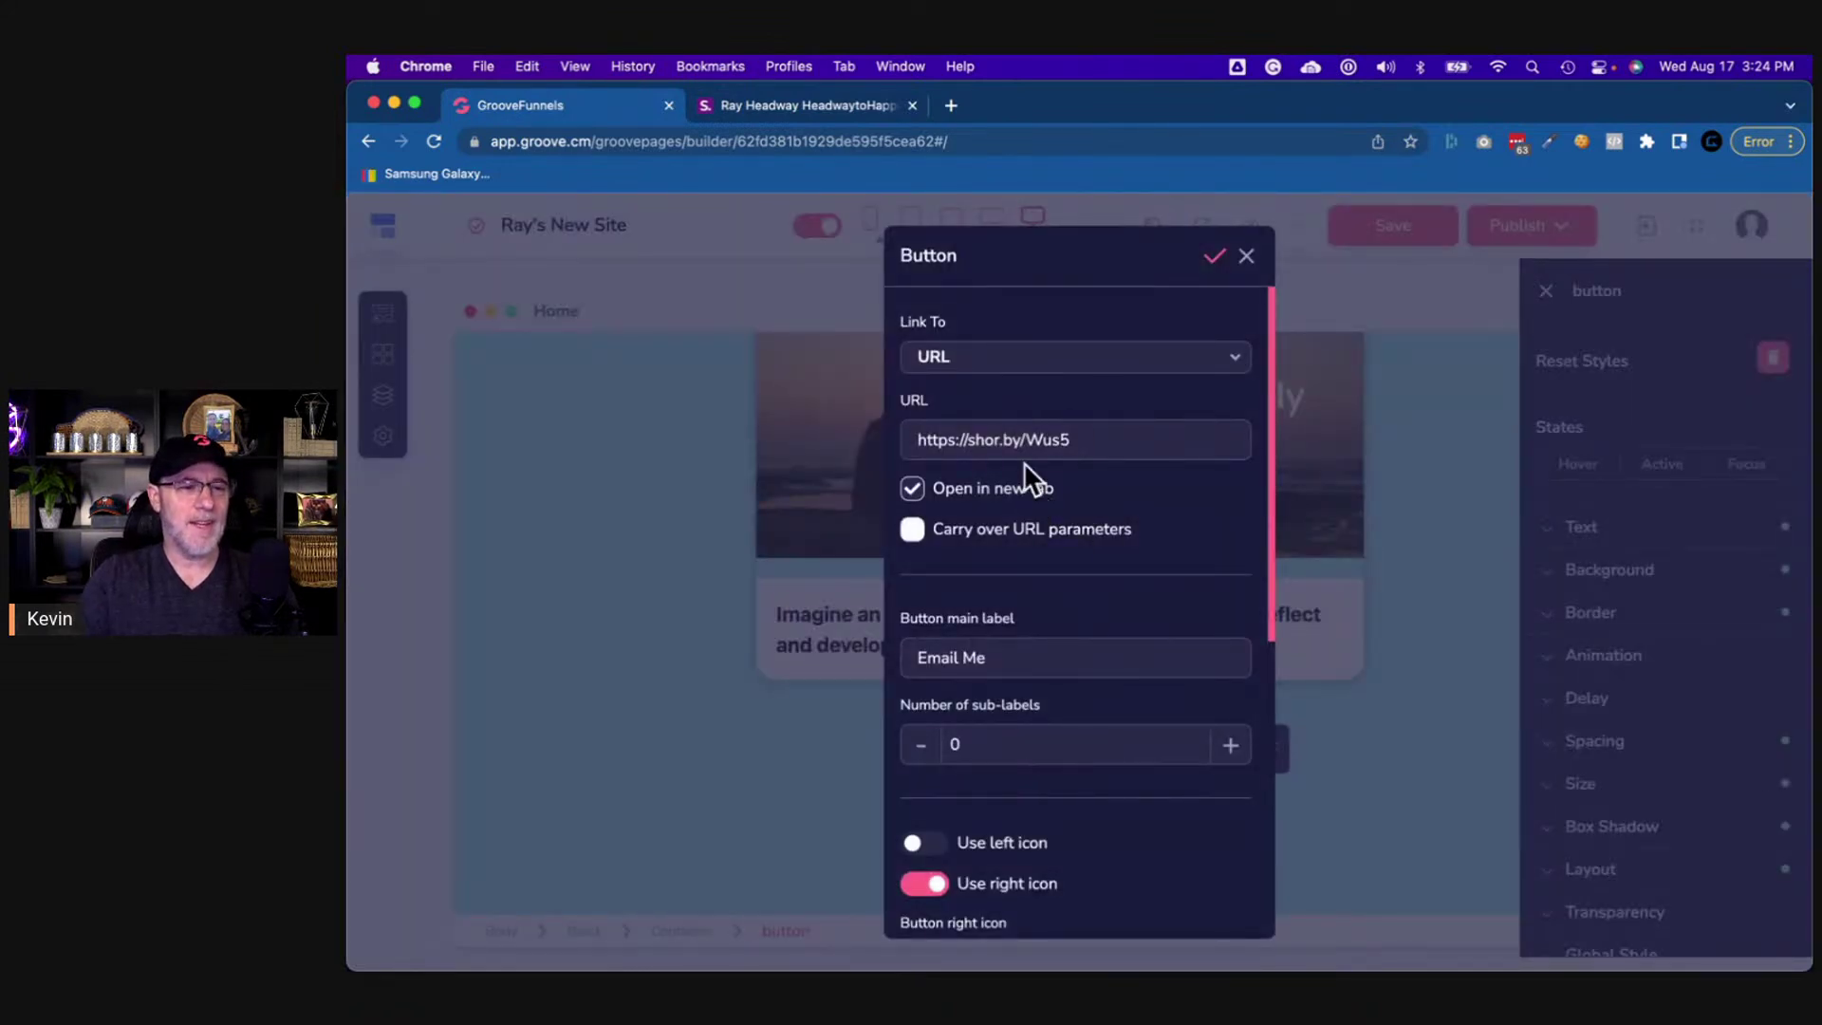
{"action": "triple_click", "coordinate": [1020, 437]}
{"action": "type", "text": "https://shor.by/DRsi"}
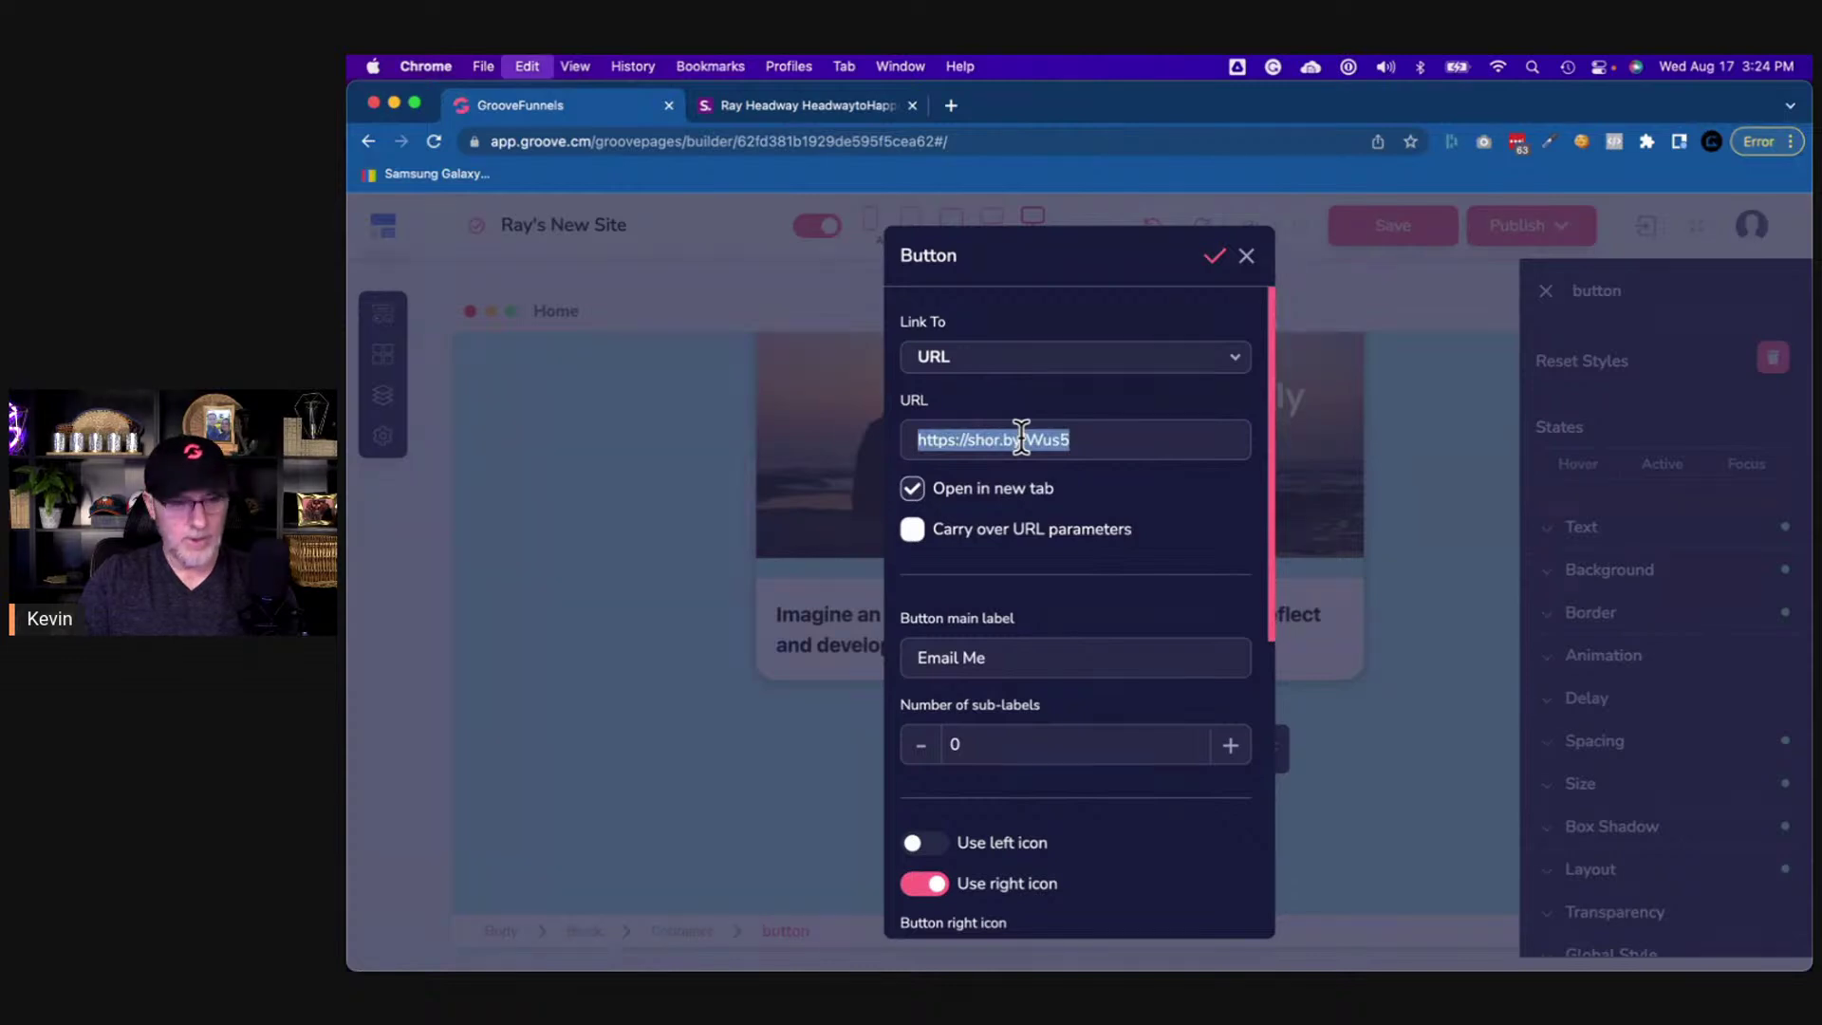
- Change the button label to 'Headway To Happiness News Letter Sign Up', matching the reference
{"action": "double_click", "coordinate": [1048, 655]}
{"action": "triple_click", "coordinate": [1049, 654]}
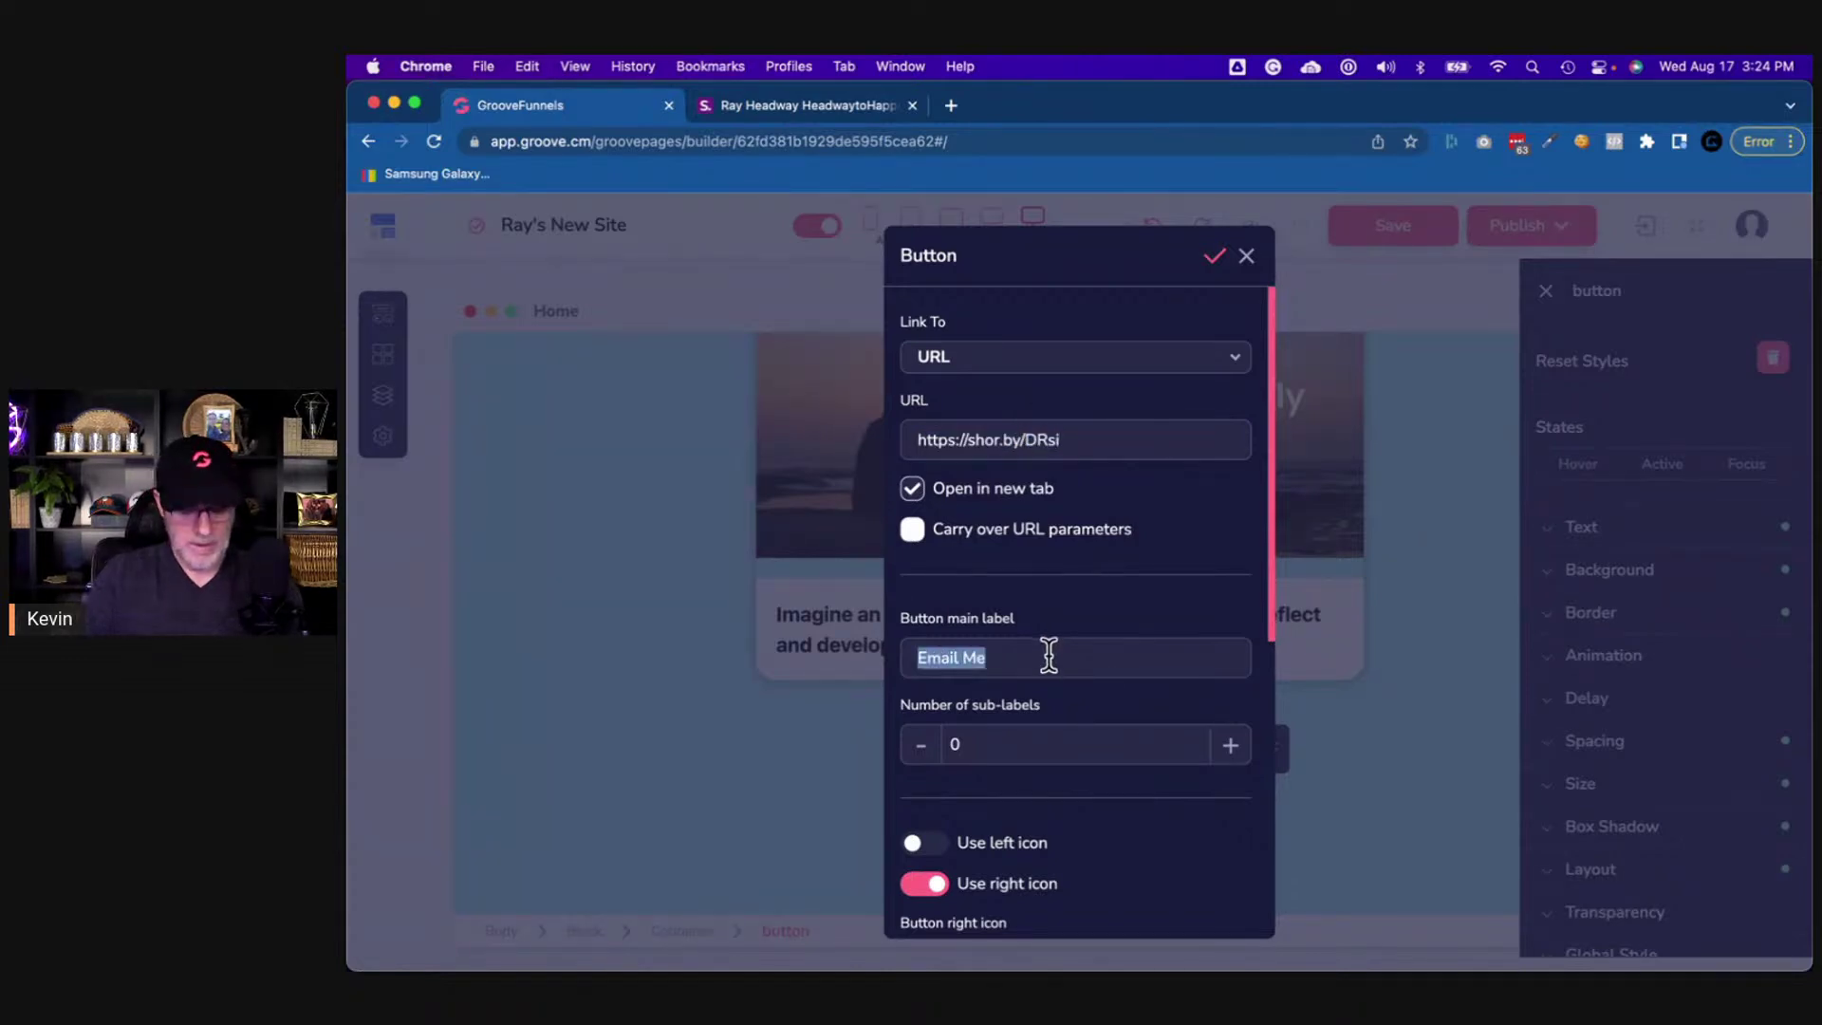
{"action": "type", "text": "Headway To Happiness Newsletter"}
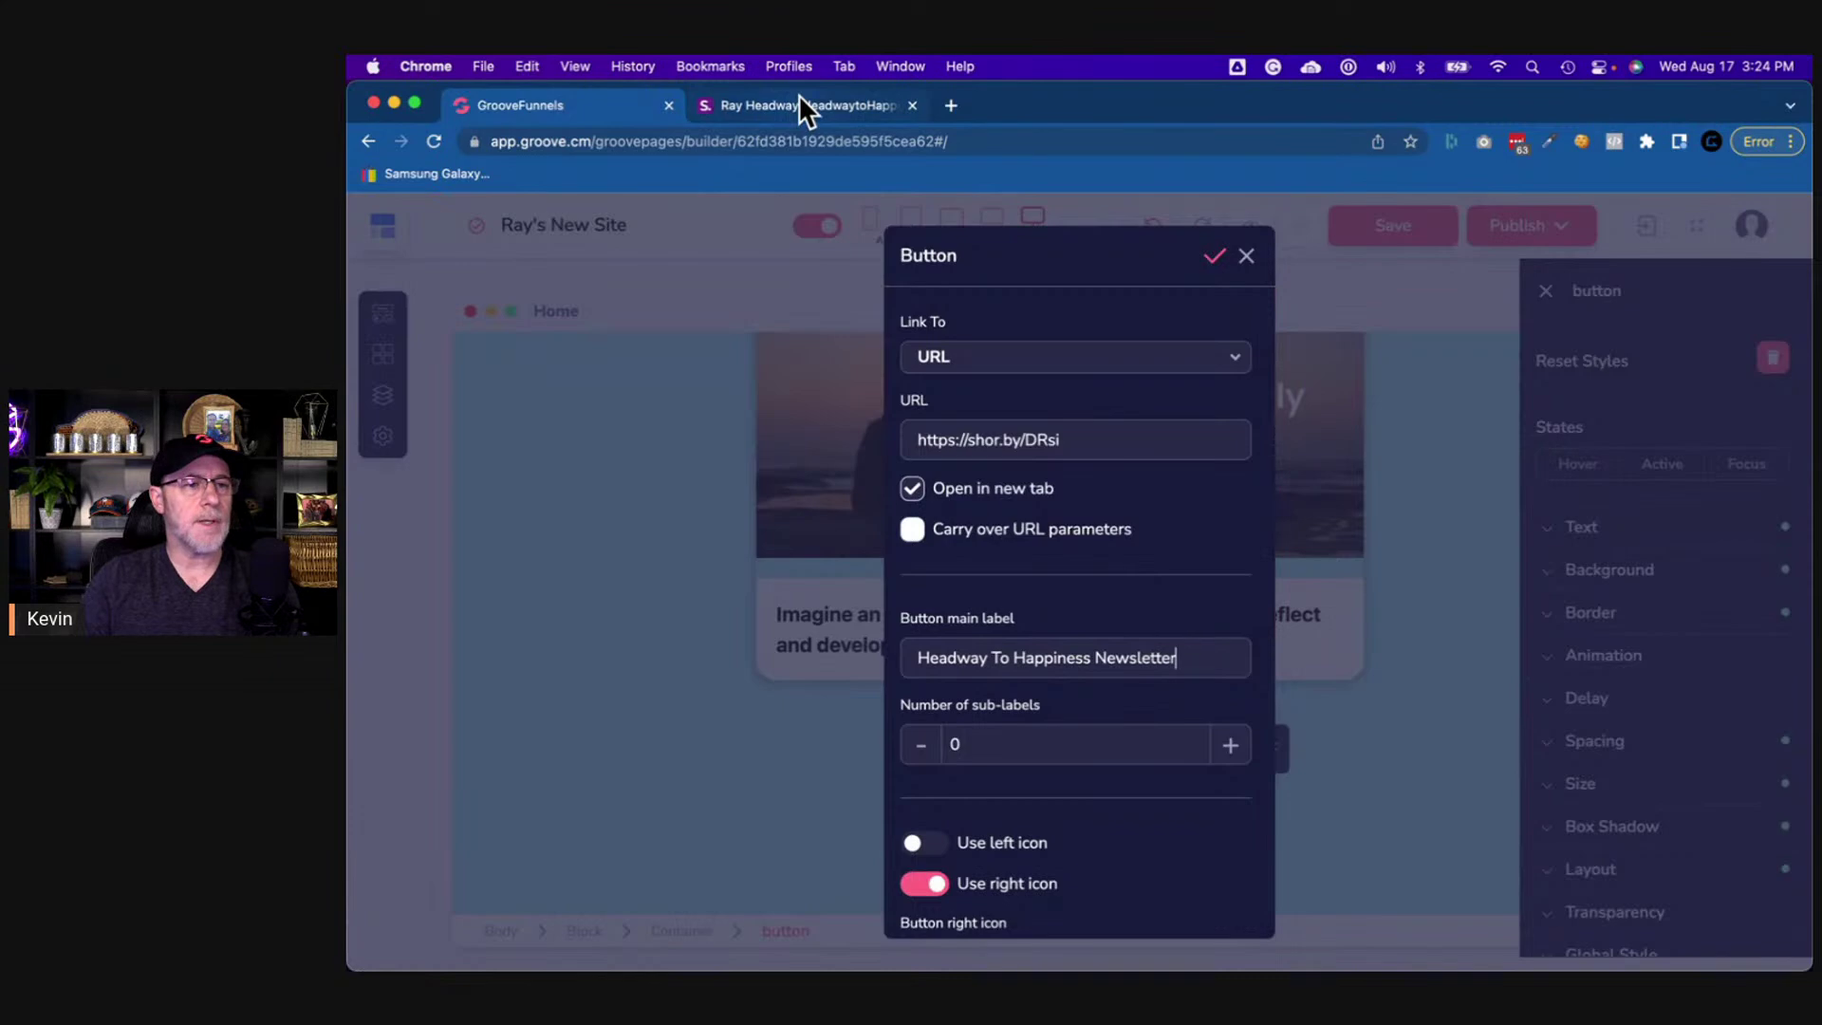
{"action": "left_click", "coordinate": [800, 100]}
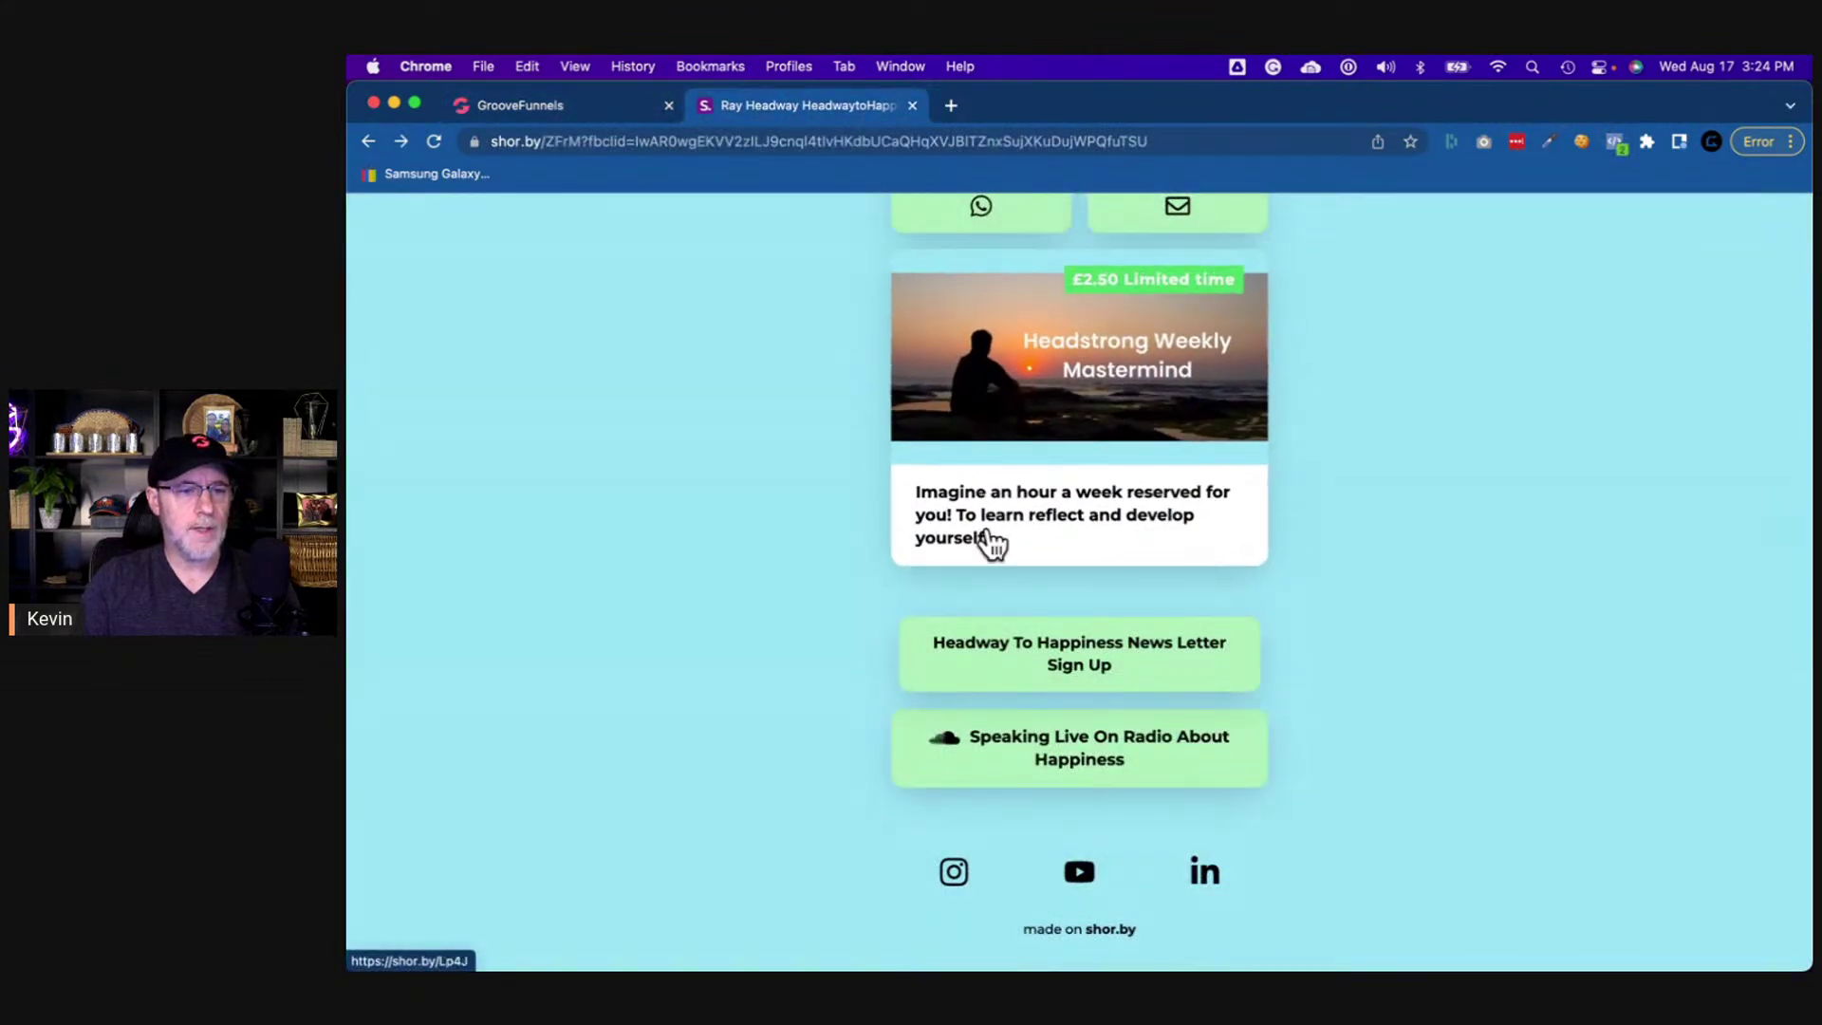
{"action": "left_click", "coordinate": [621, 105]}
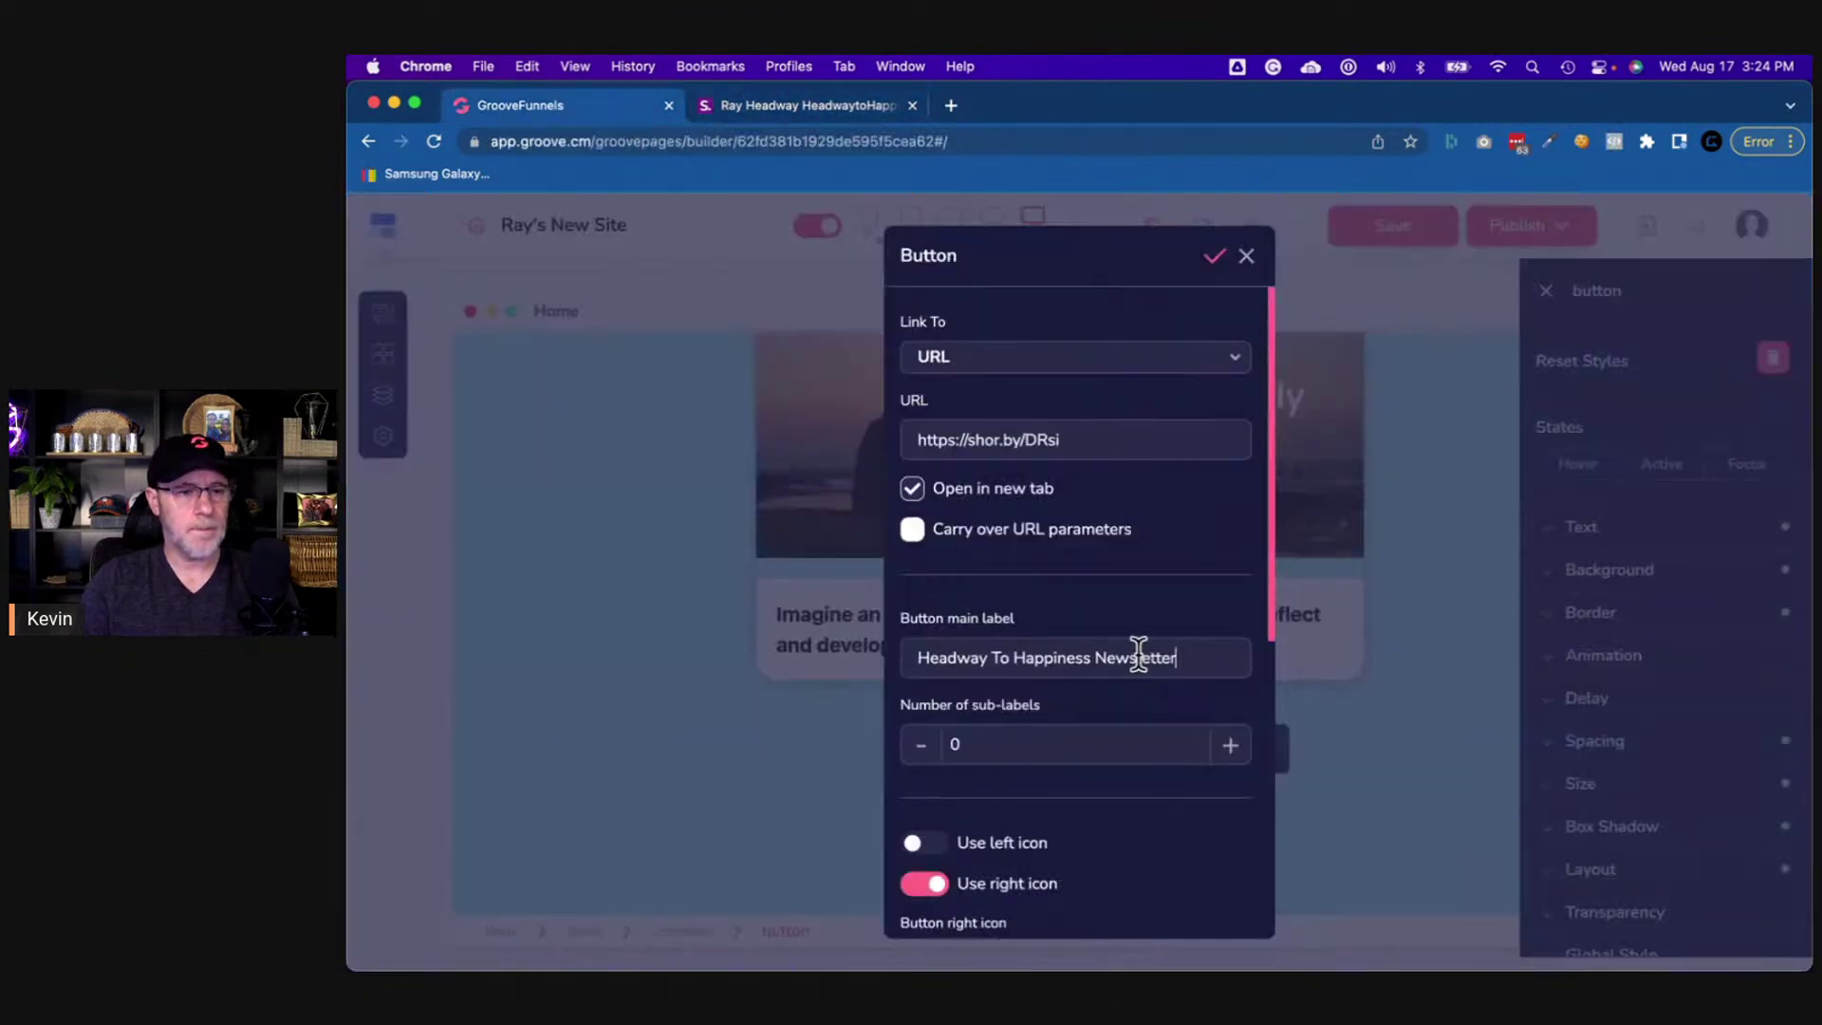
{"action": "type", "text": "L"}
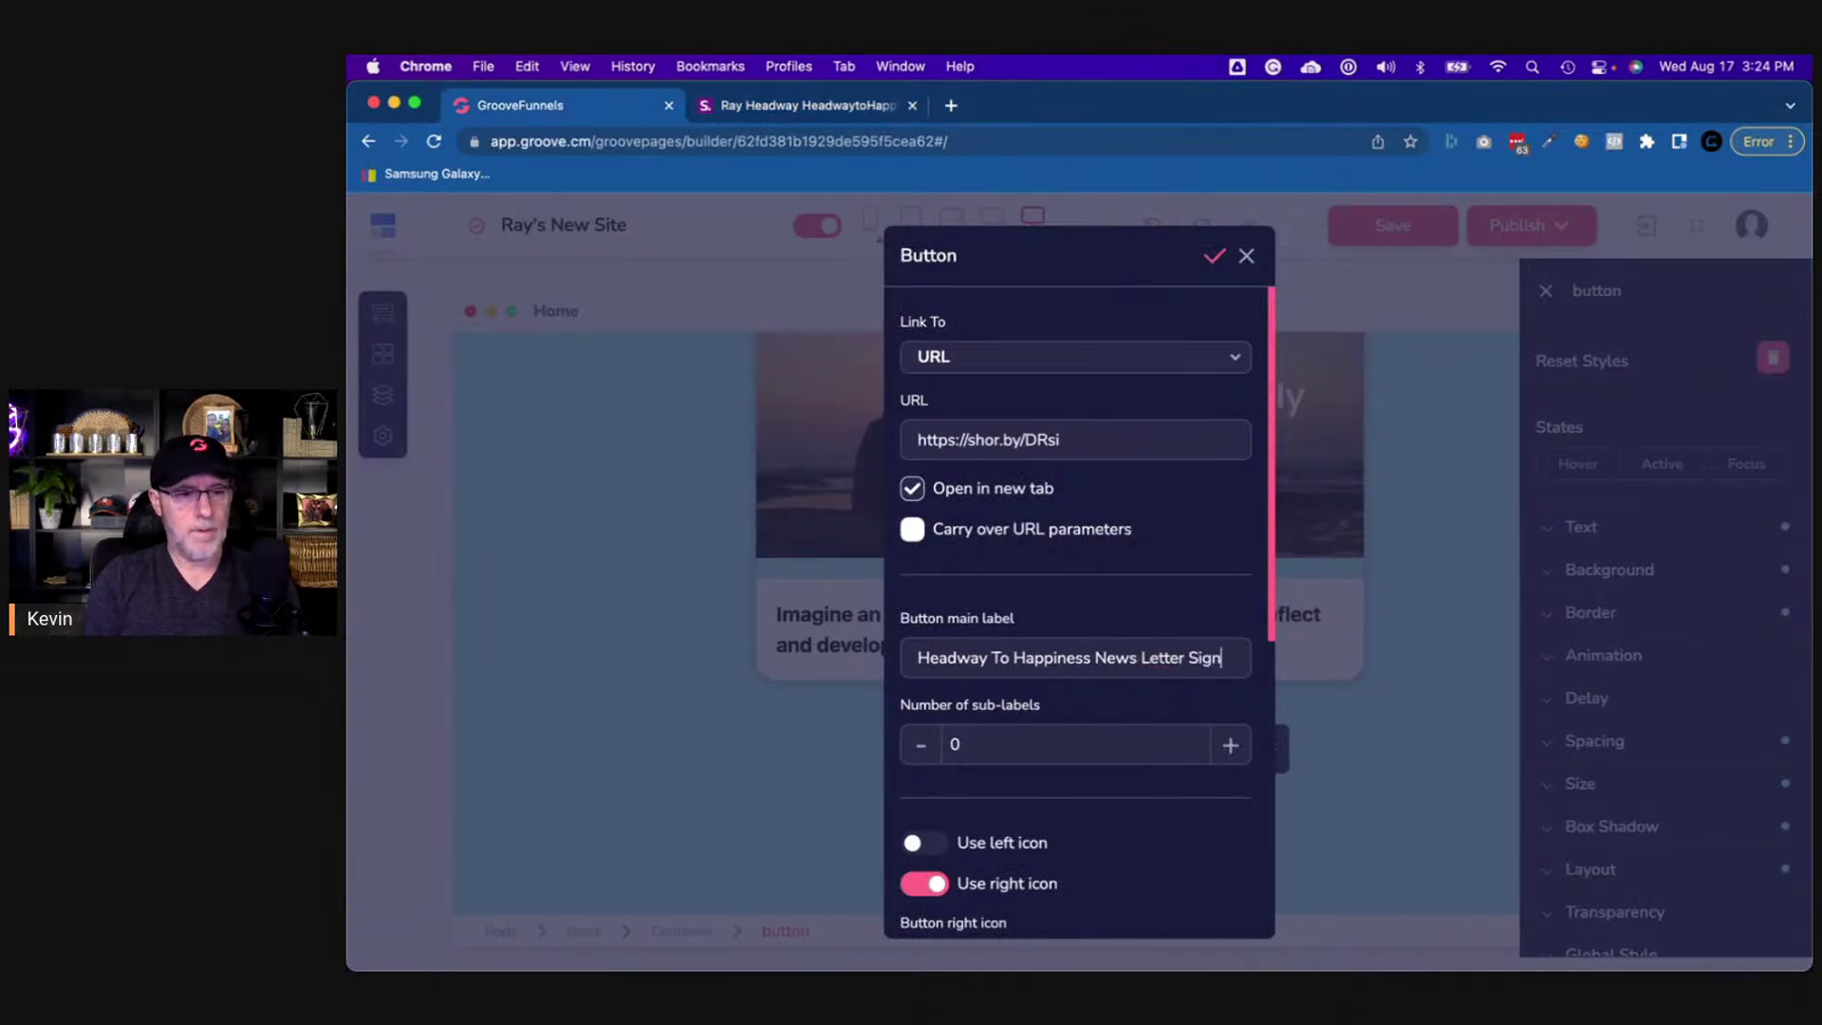
{"action": "type", "text": " Up"}
{"action": "left_click", "coordinate": [814, 106]}
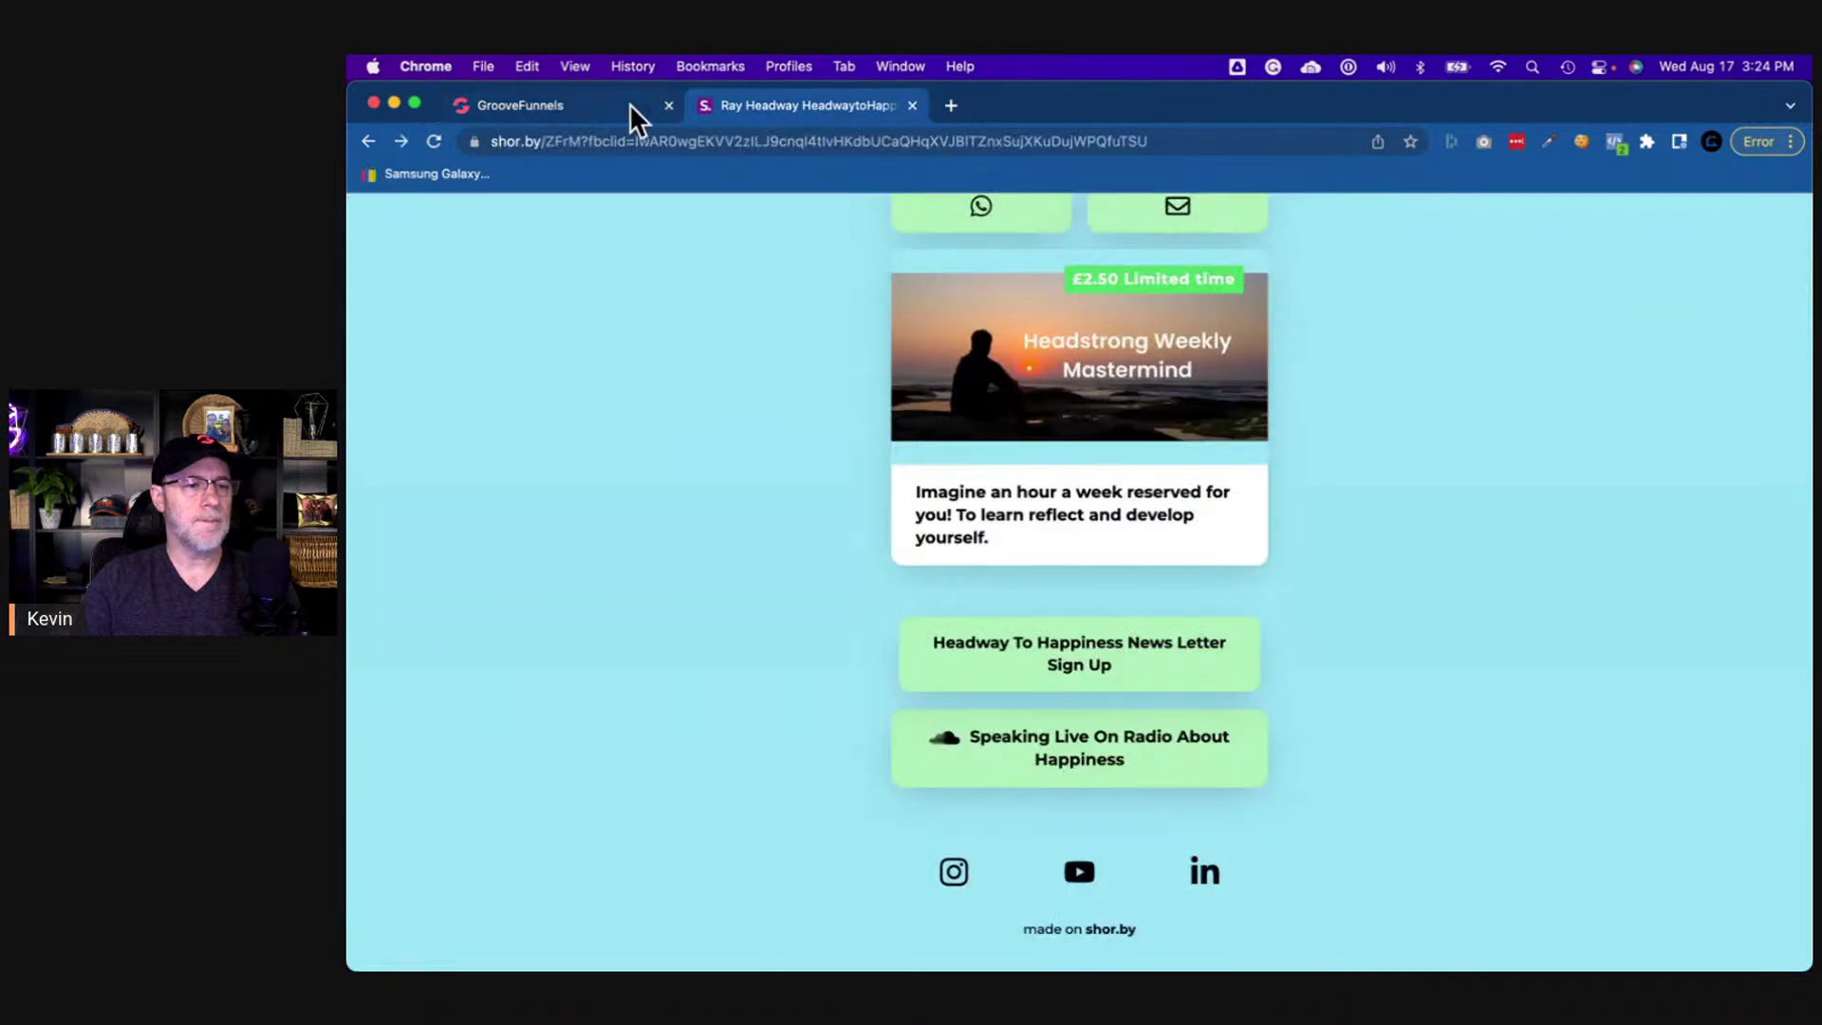
{"action": "left_click", "coordinate": [566, 103]}
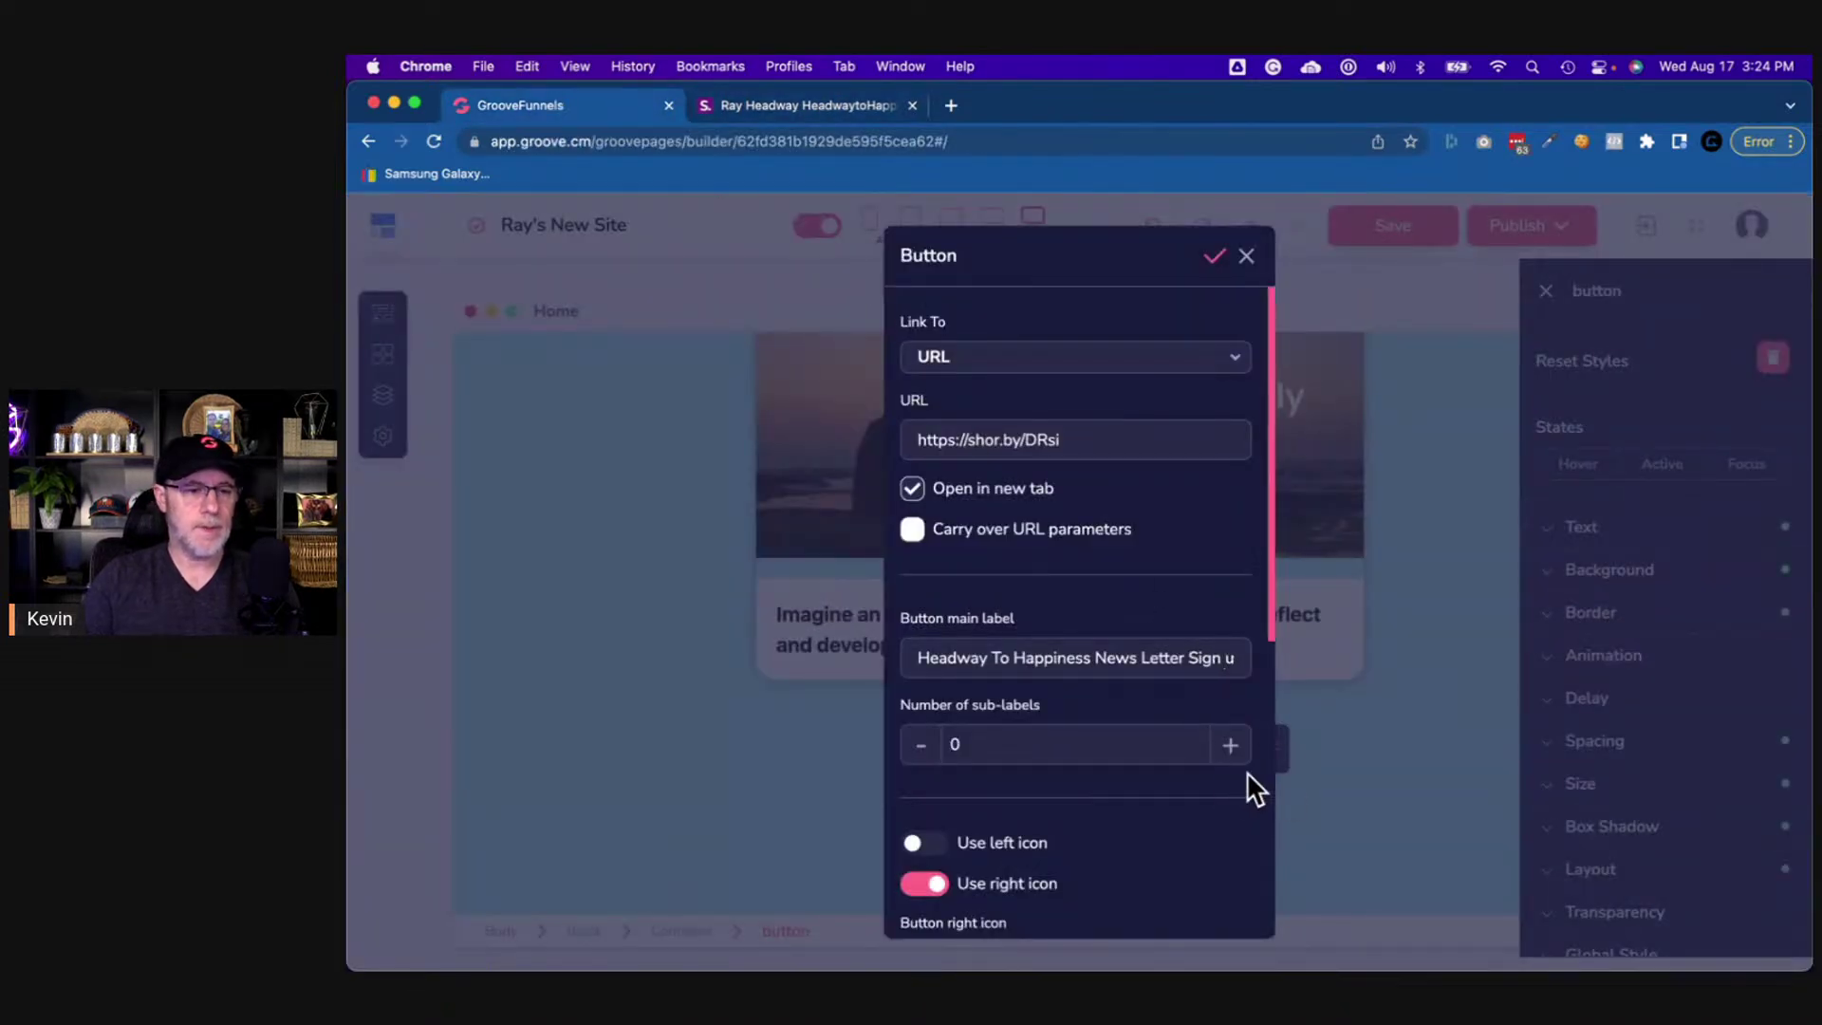
- Switch off the button's right envelope icon and close the button settings
{"action": "scroll", "coordinate": [1134, 823], "scroll_direction": "down", "scroll_amount": 1}
{"action": "scroll", "coordinate": [1130, 818], "scroll_direction": "down", "scroll_amount": 5}
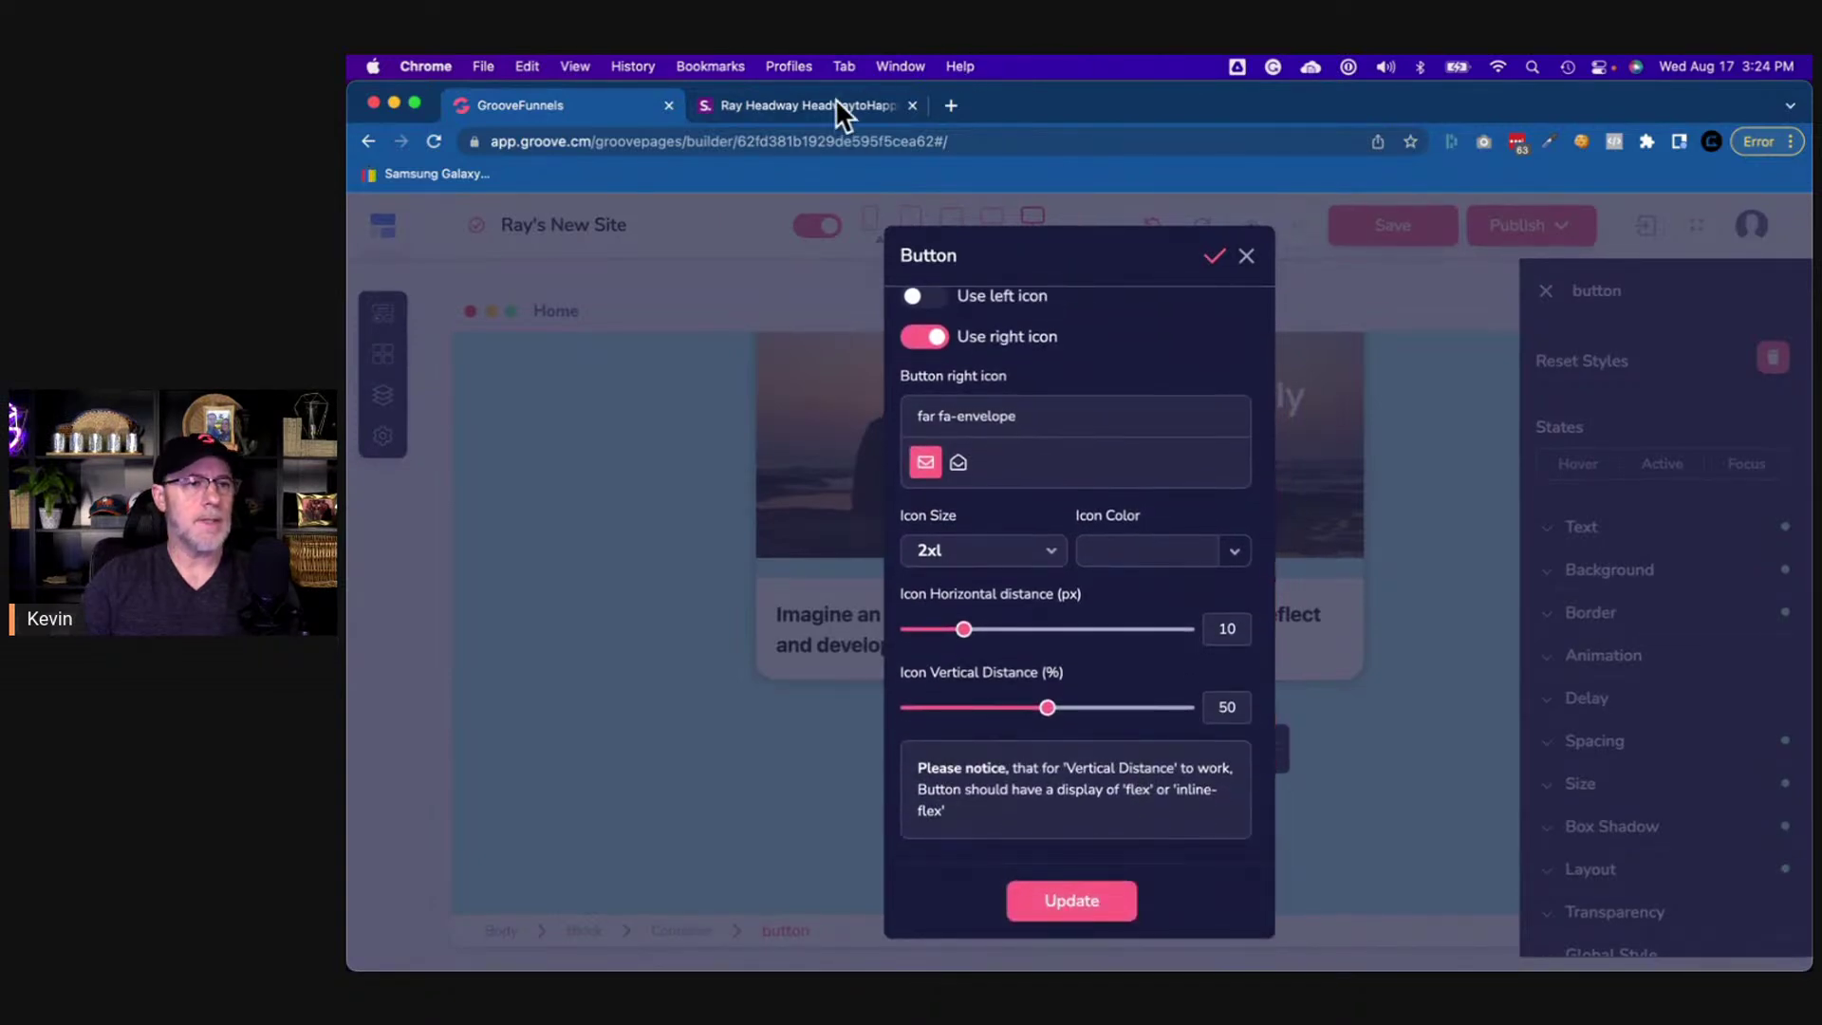
{"action": "left_click", "coordinate": [833, 99]}
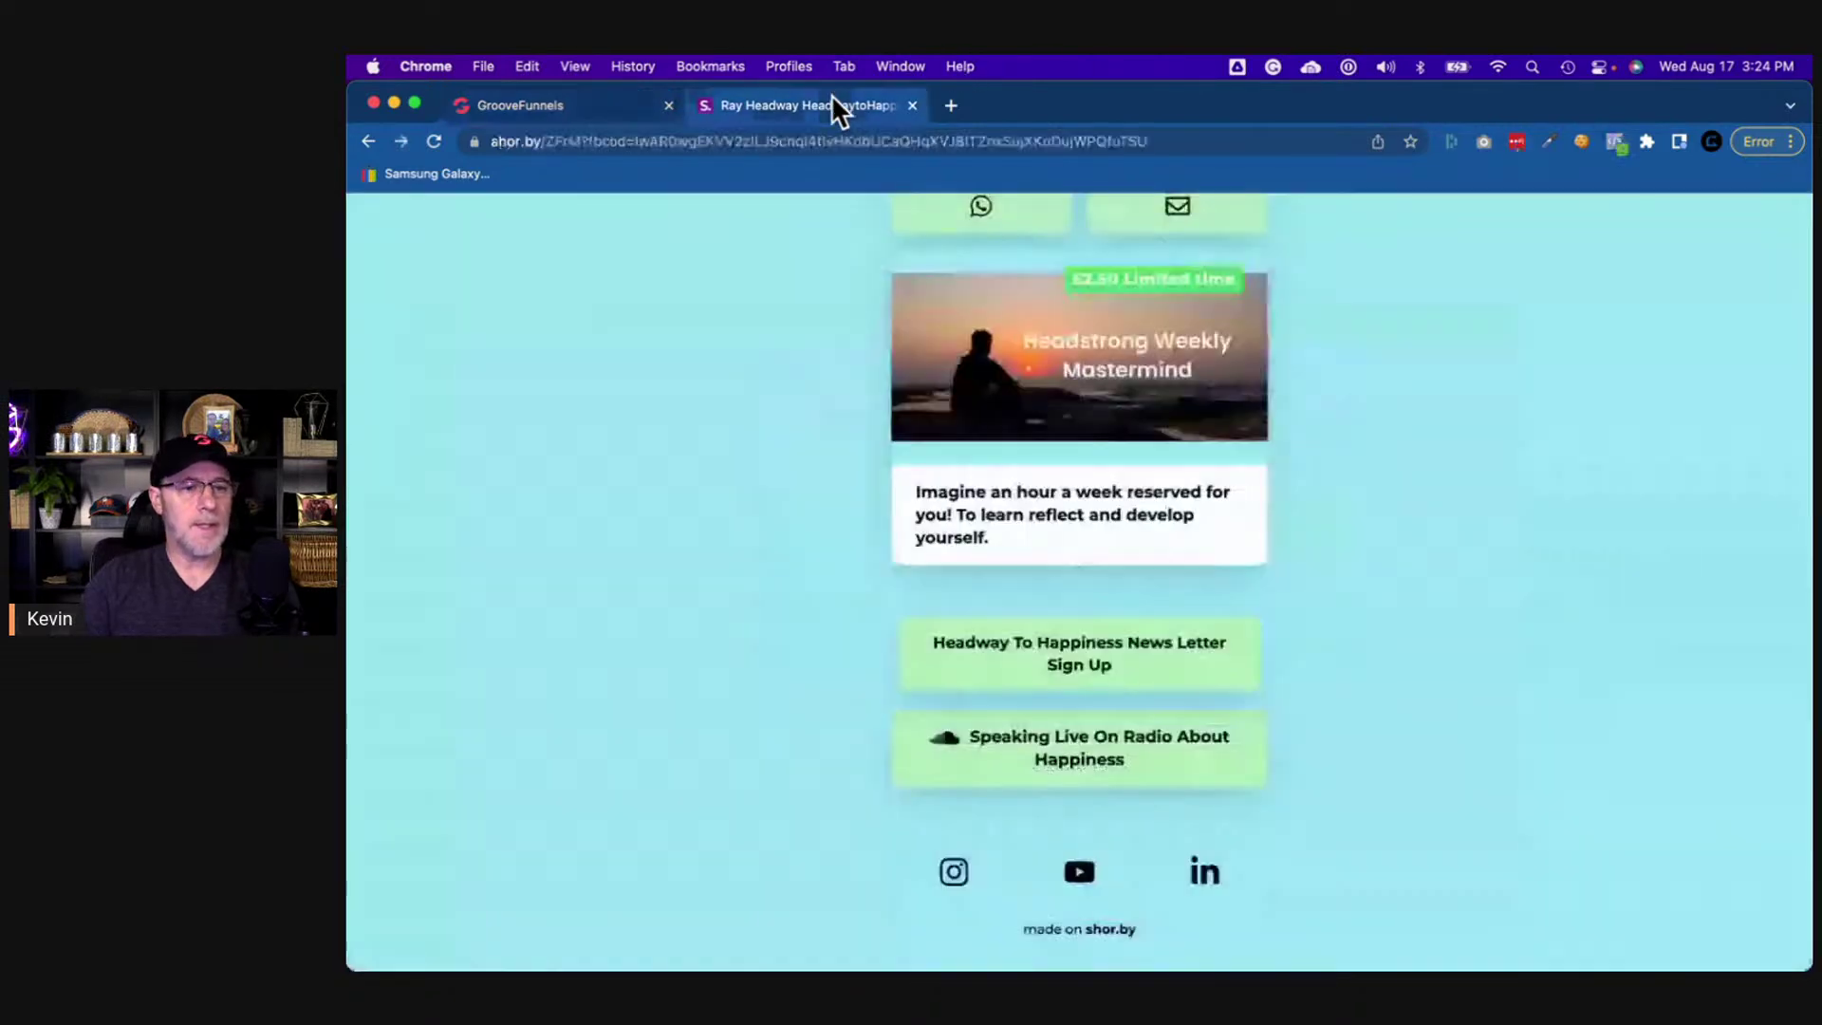
{"action": "left_click", "coordinate": [526, 102]}
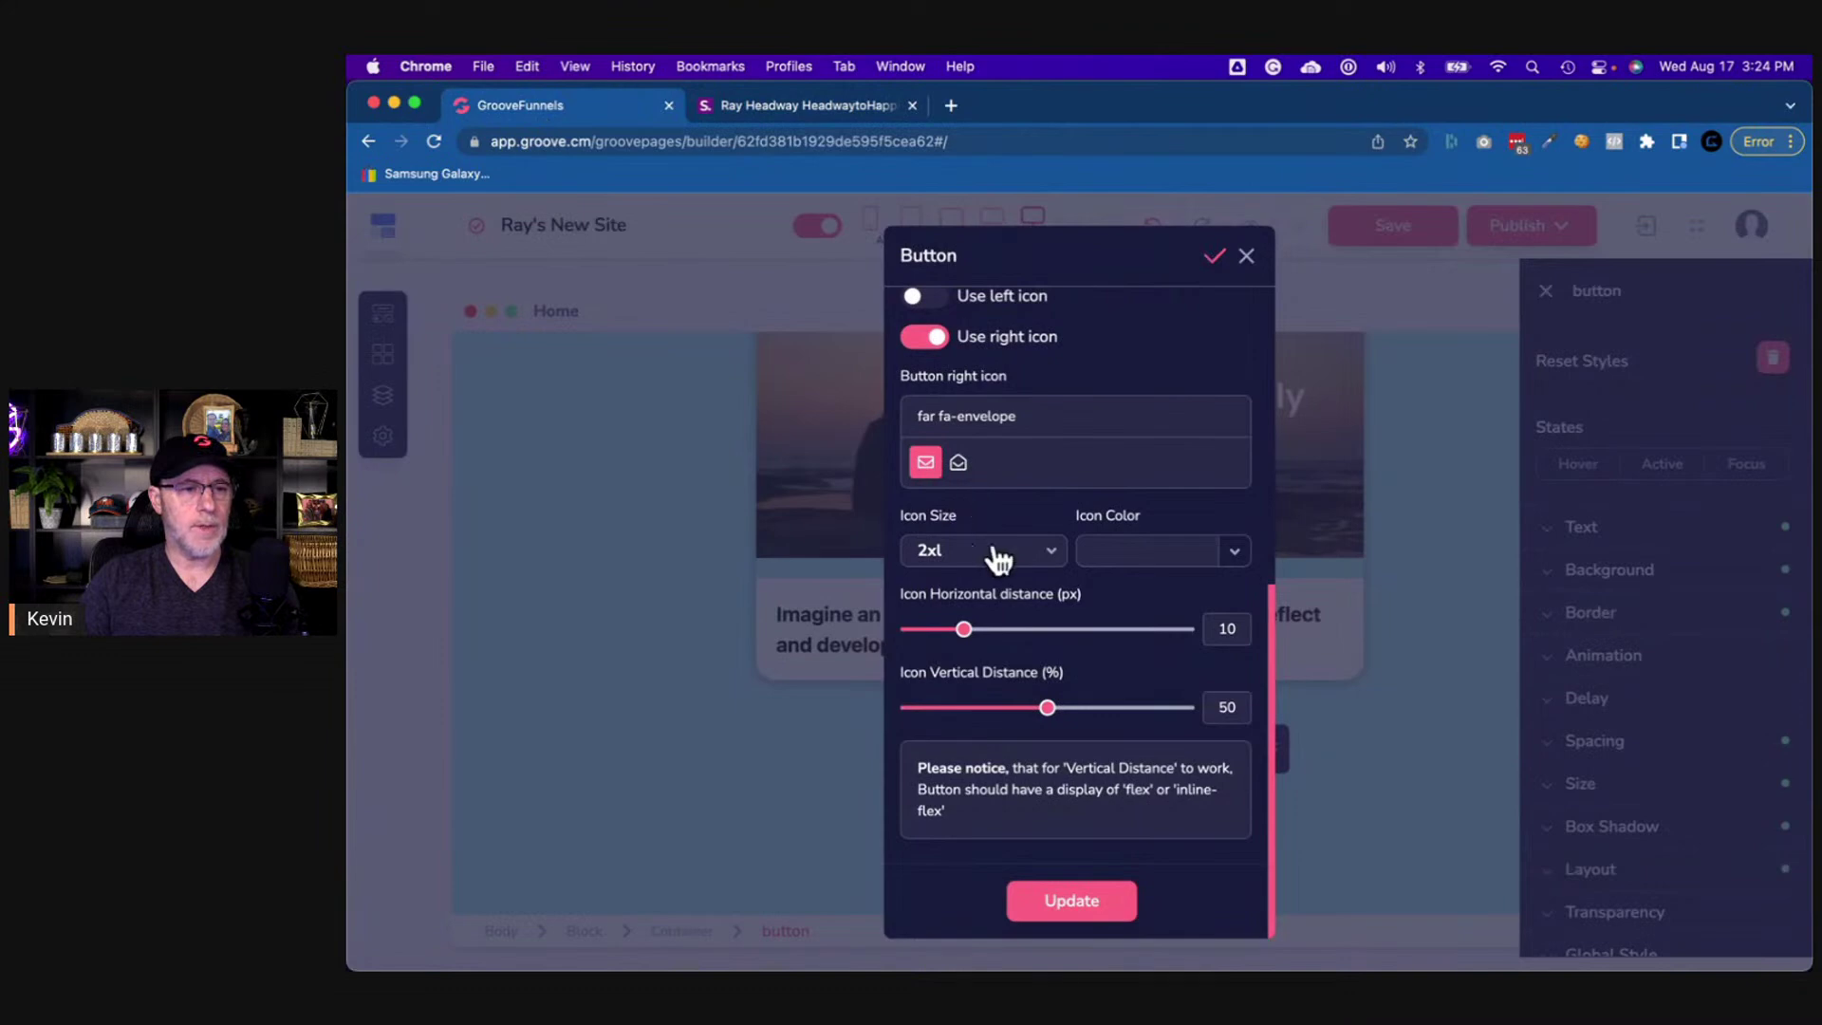
{"action": "scroll", "coordinate": [1004, 550], "scroll_direction": "up", "scroll_amount": 3}
{"action": "left_click", "coordinate": [939, 569]}
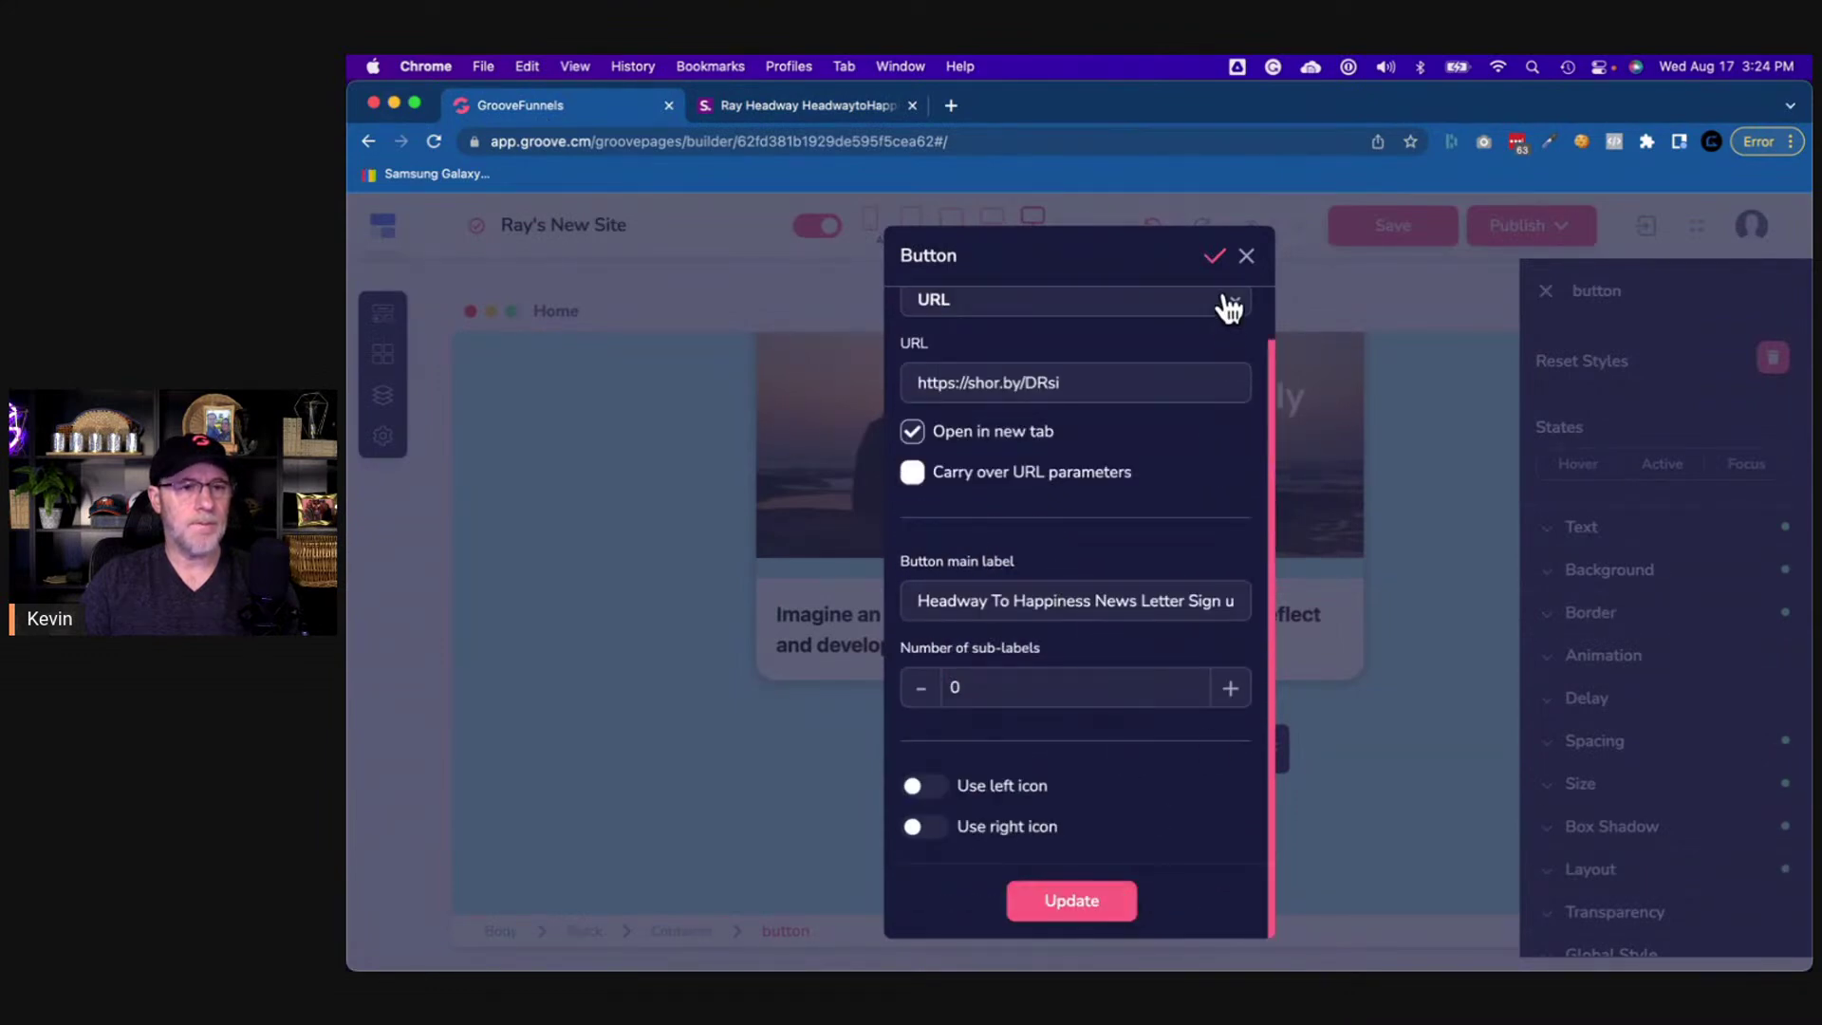
{"action": "left_click", "coordinate": [1249, 258]}
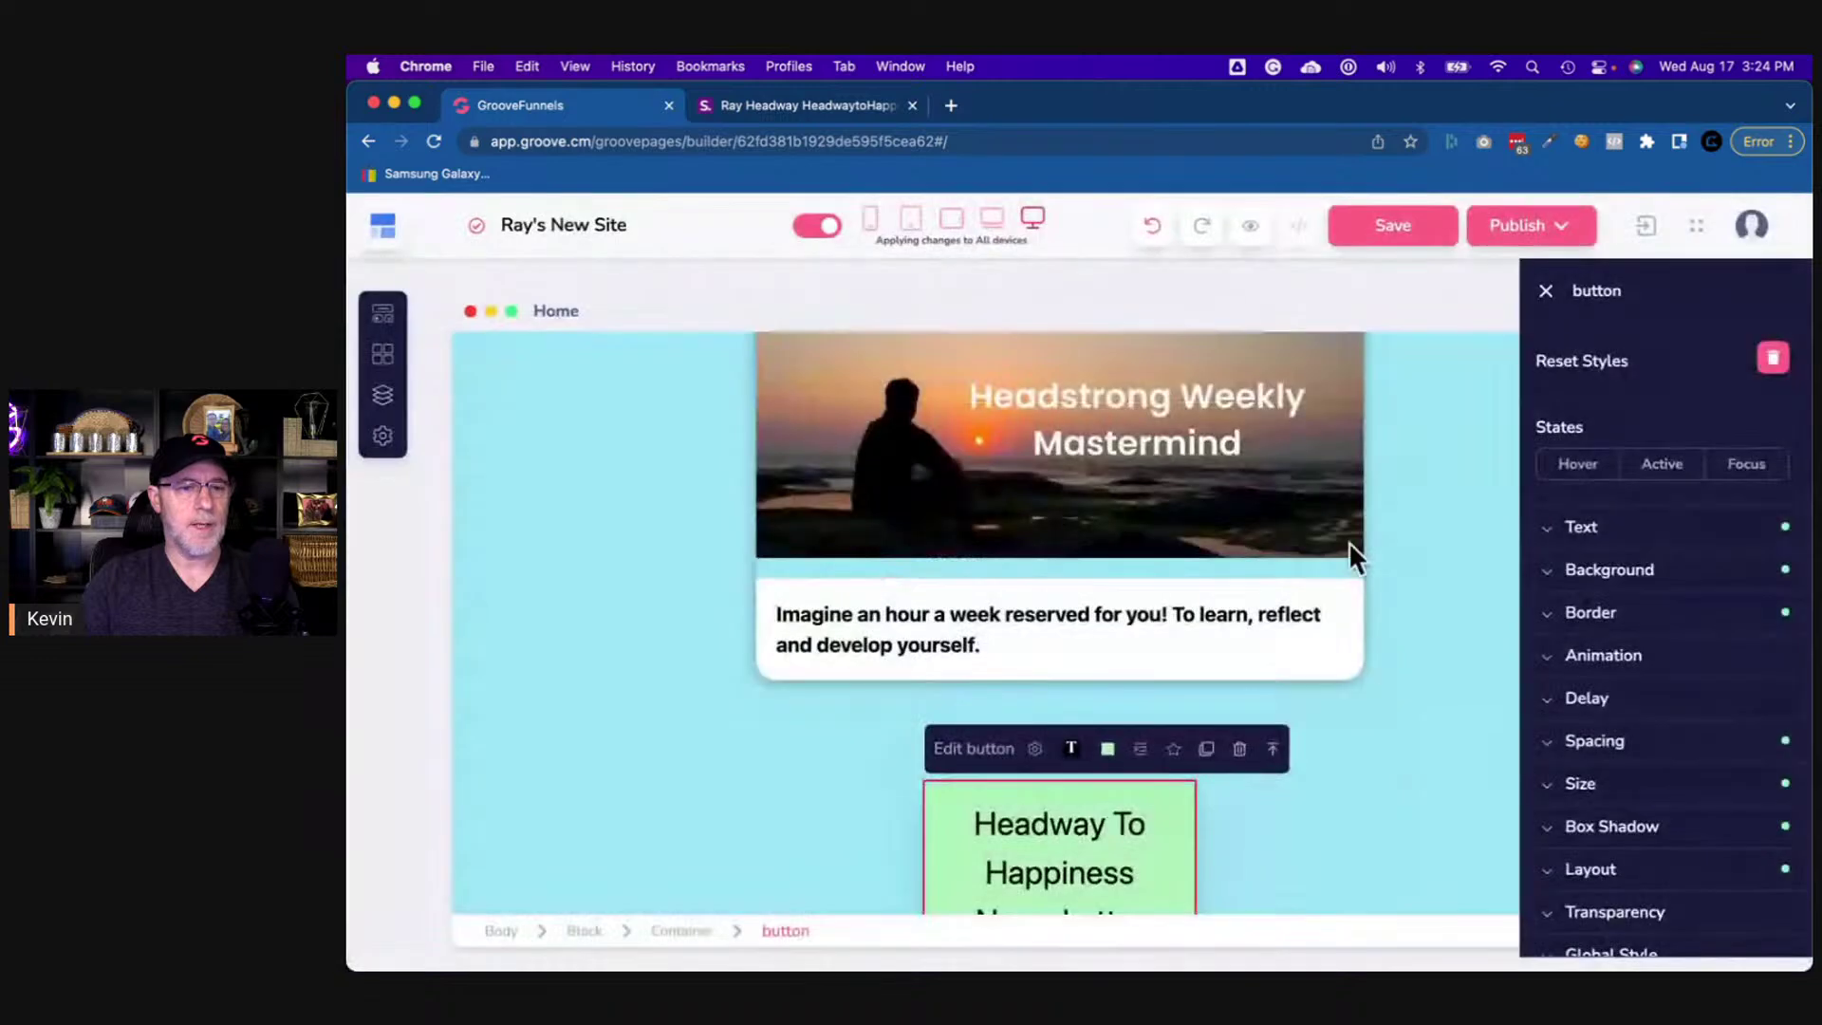
- Compare with the reference and try adjusting the button container's text size
{"action": "left_click", "coordinate": [1420, 772]}
{"action": "scroll", "coordinate": [1419, 772], "scroll_direction": "down", "scroll_amount": 3}
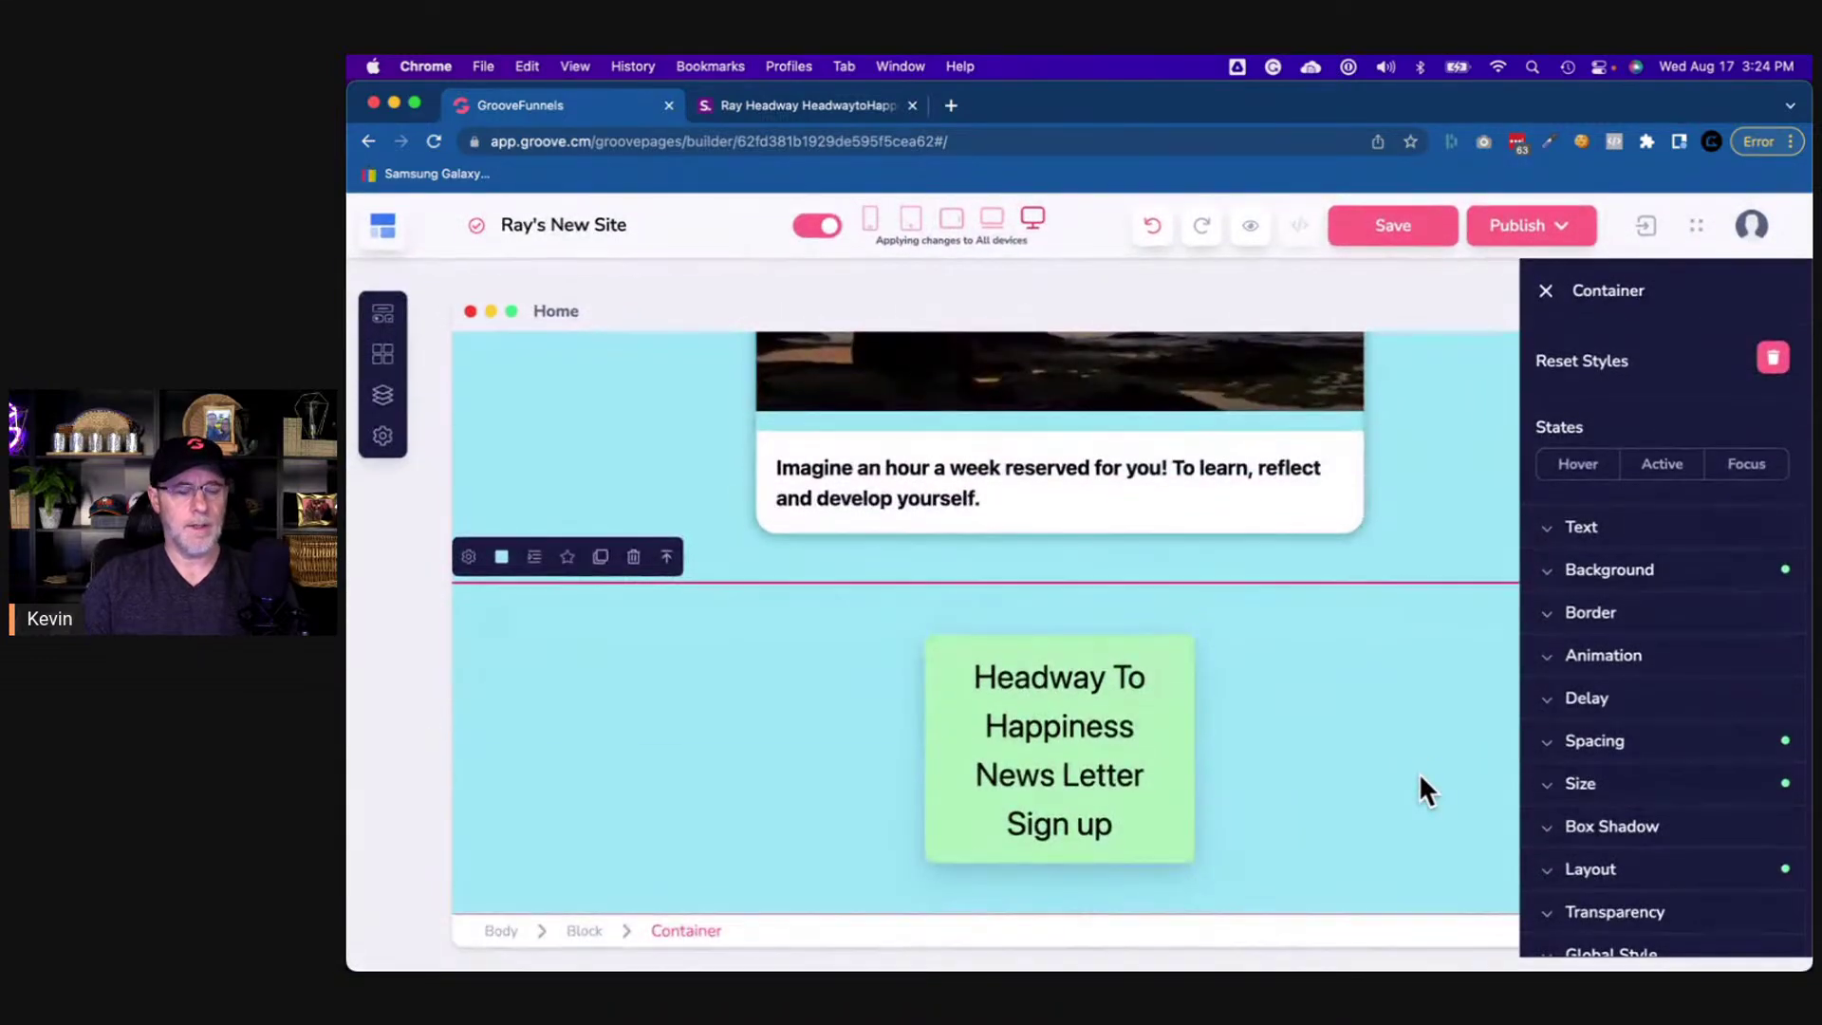
{"action": "left_click", "coordinate": [819, 105]}
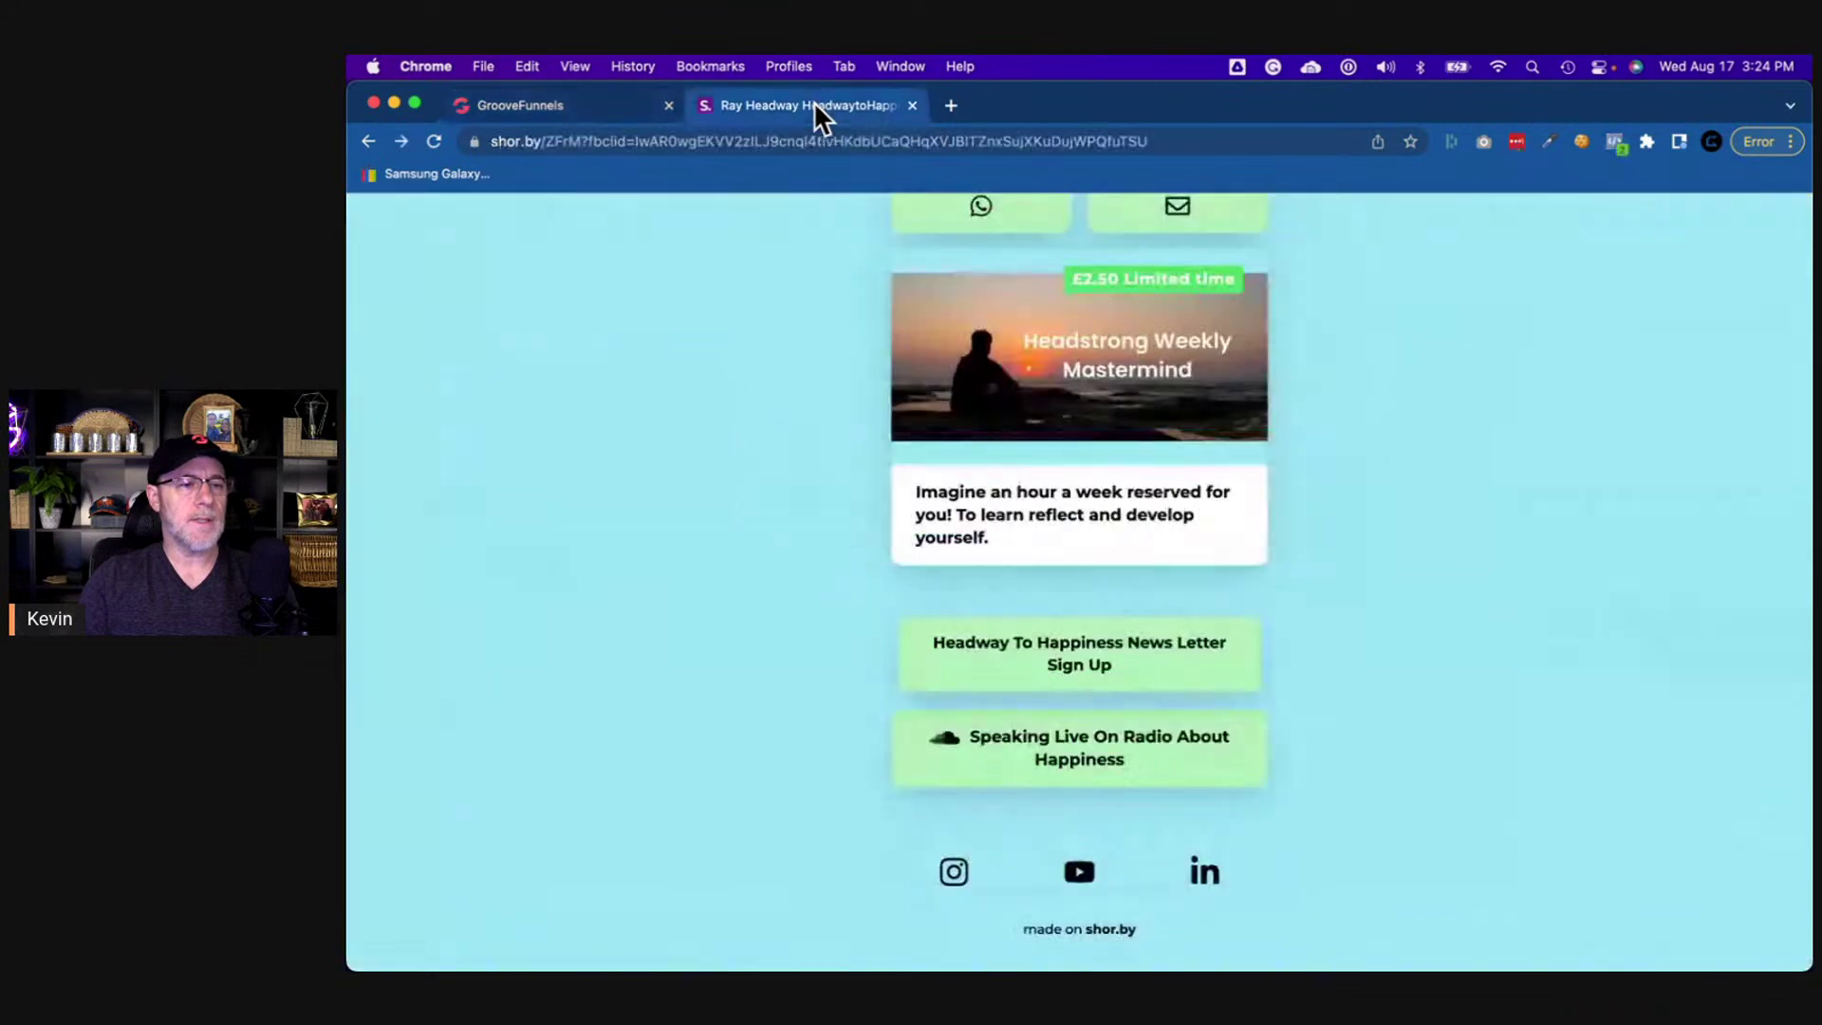
{"action": "scroll", "coordinate": [1082, 712], "scroll_direction": "up", "scroll_amount": 5}
{"action": "scroll", "coordinate": [1091, 688], "scroll_direction": "down", "scroll_amount": 5}
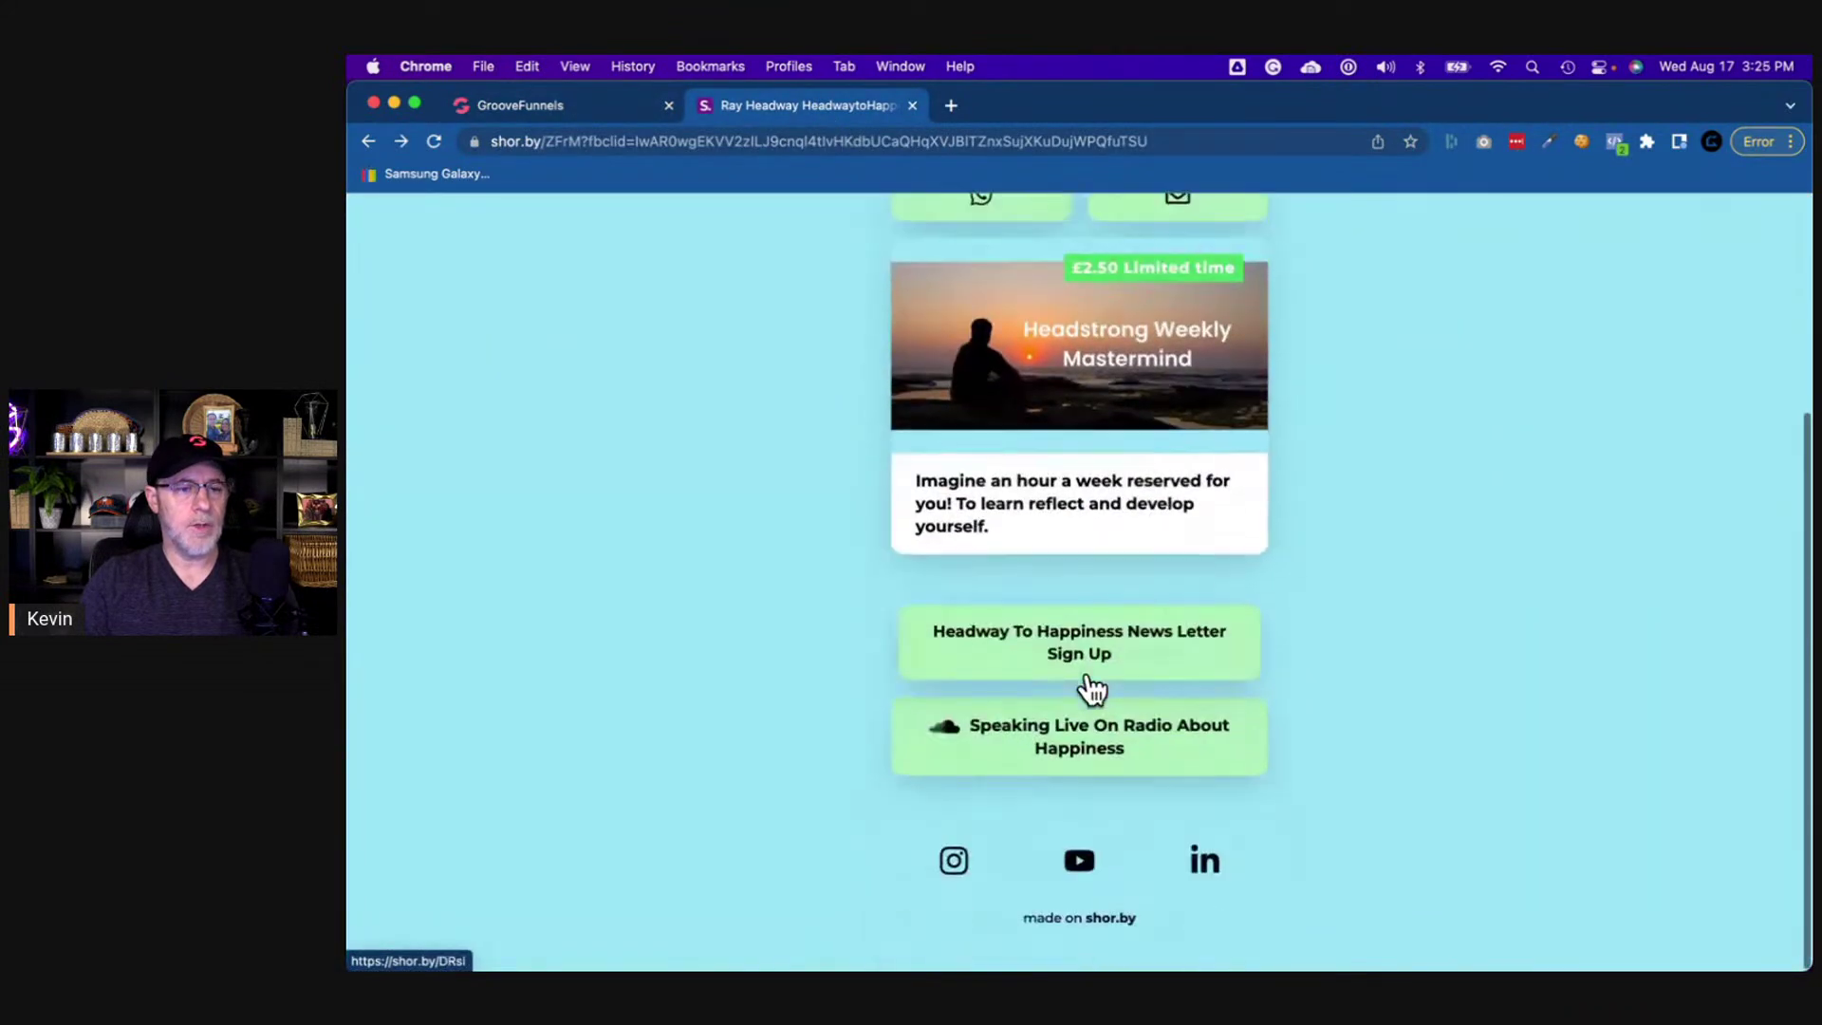
{"action": "left_click", "coordinate": [602, 109]}
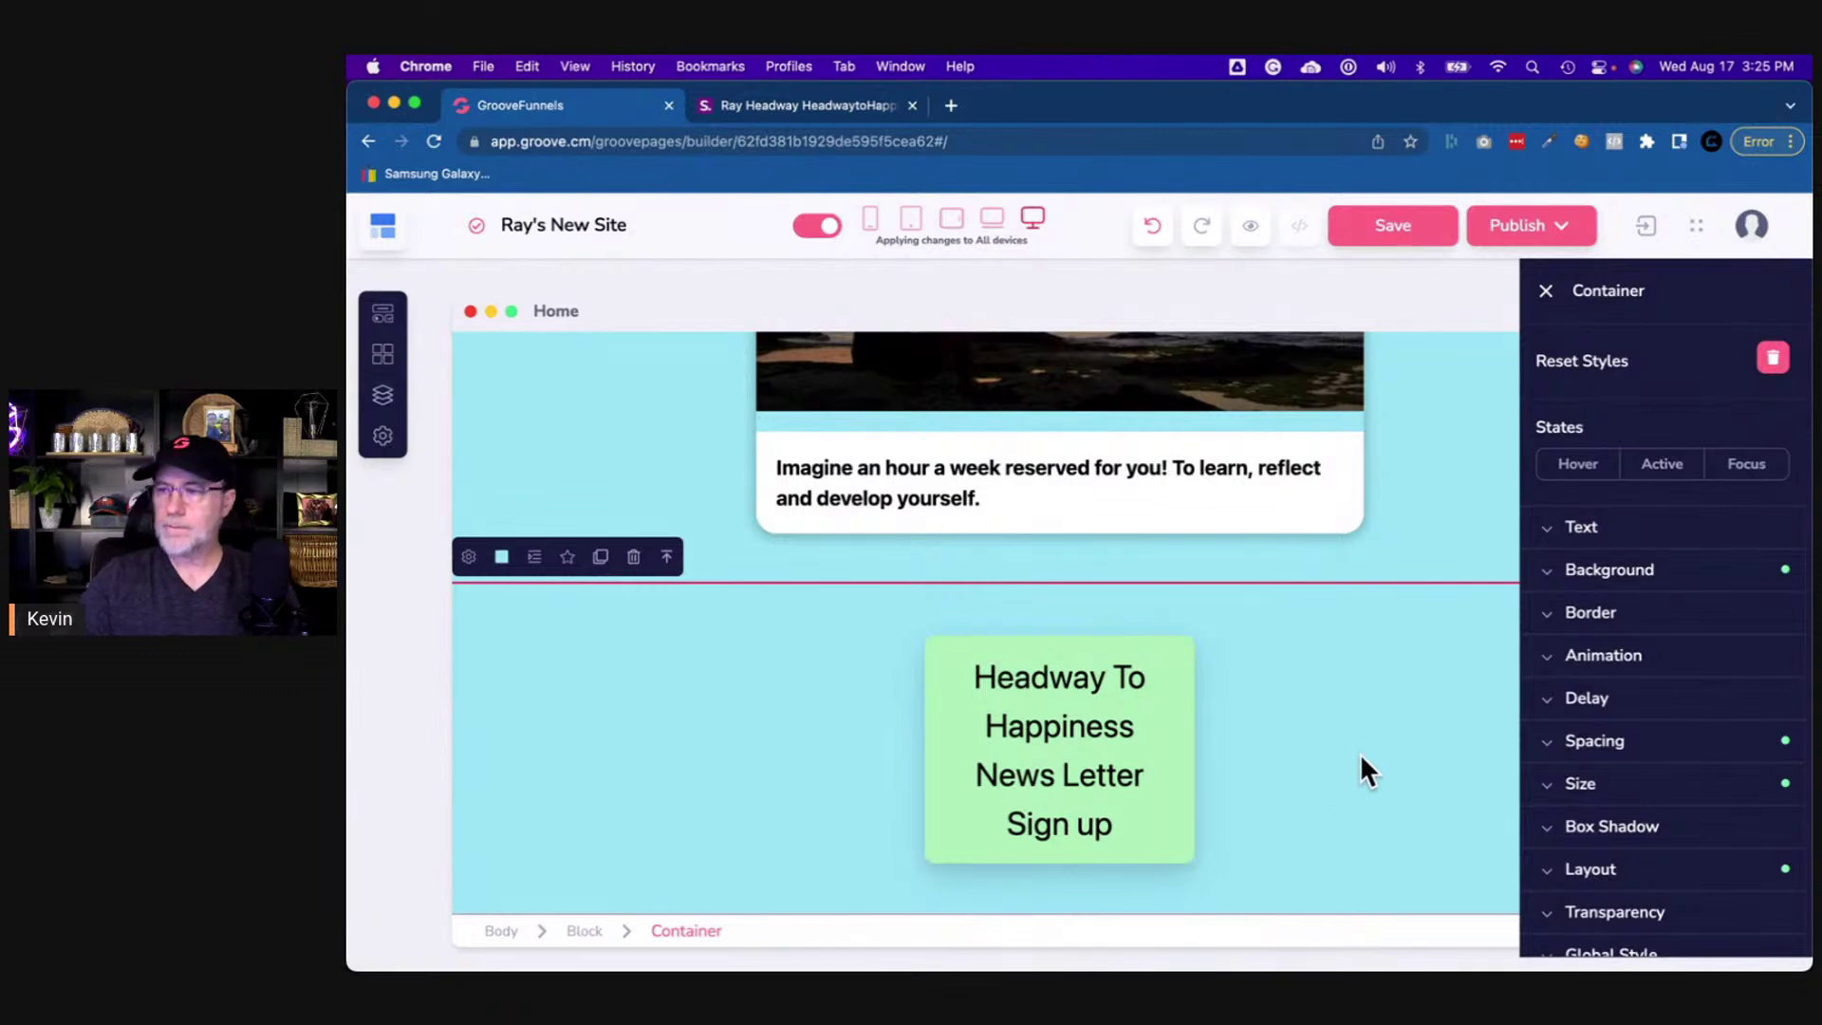
{"action": "left_click", "coordinate": [1579, 533]}
{"action": "left_click_drag", "start_coordinate": [1556, 774], "coordinate": [1530, 778]}
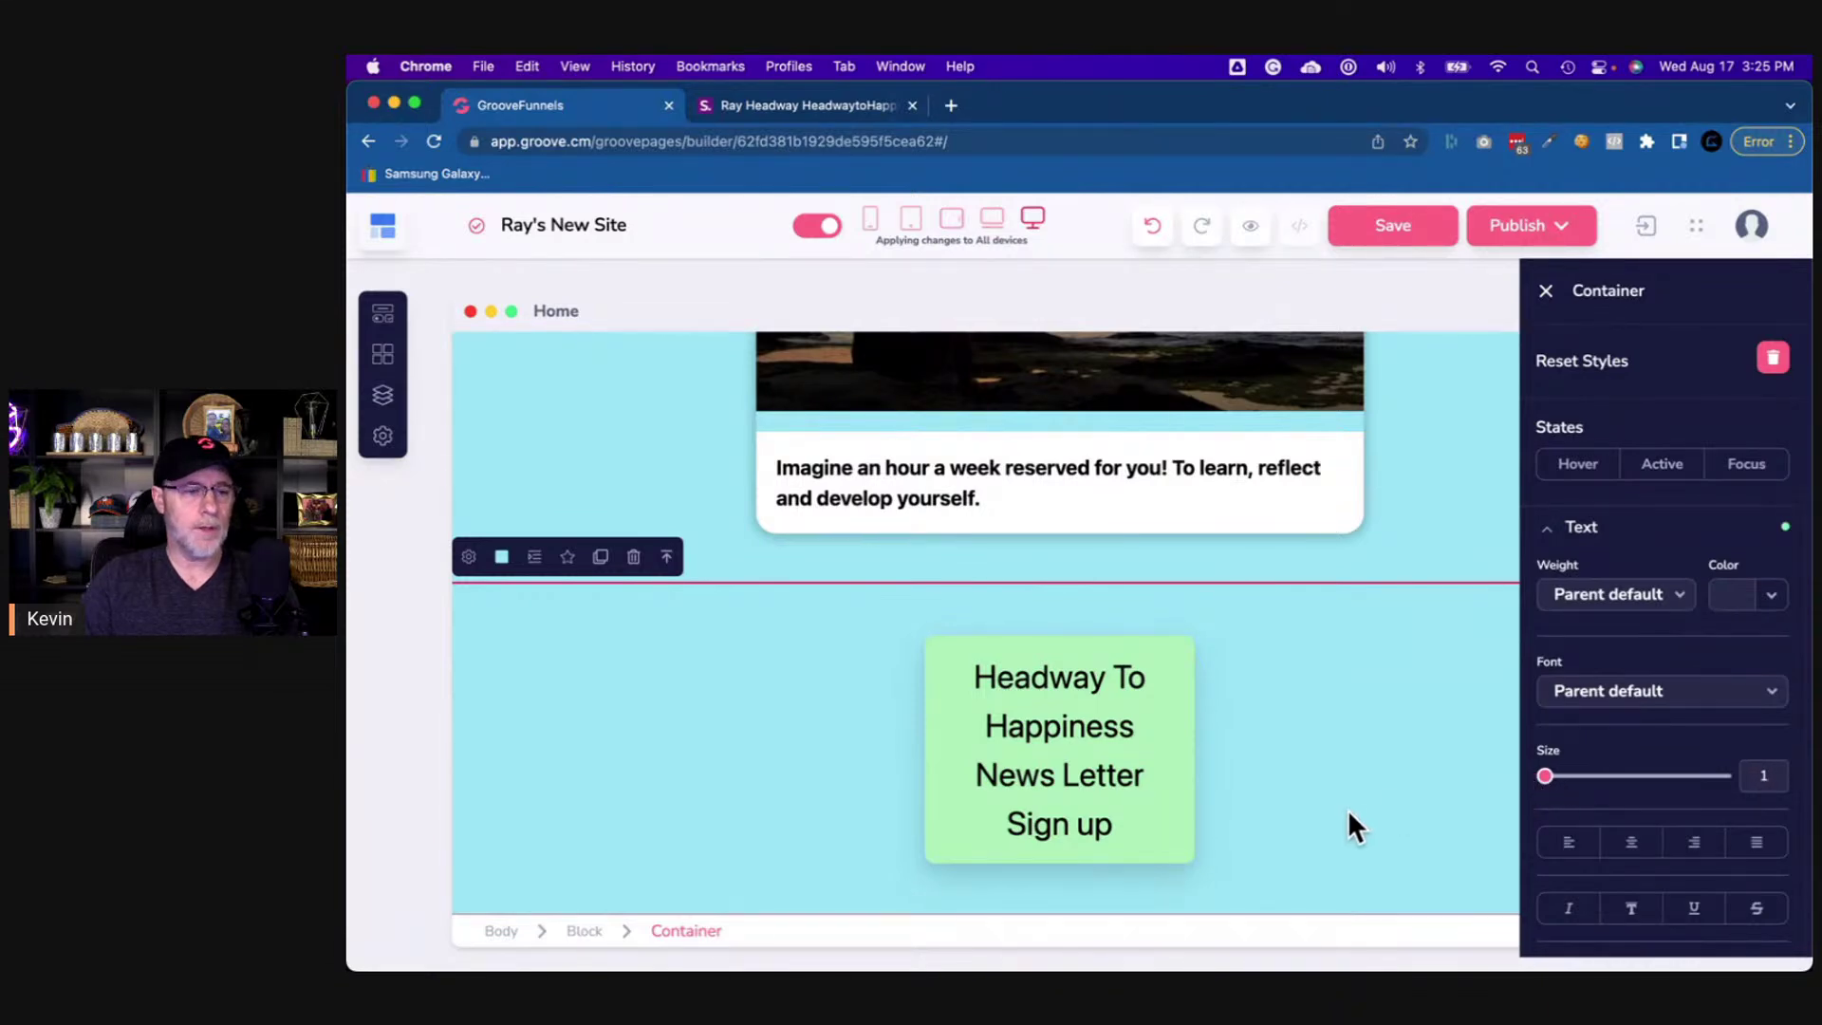
- Shrink the newsletter sign-up button's label text size
{"action": "left_click", "coordinate": [1193, 841]}
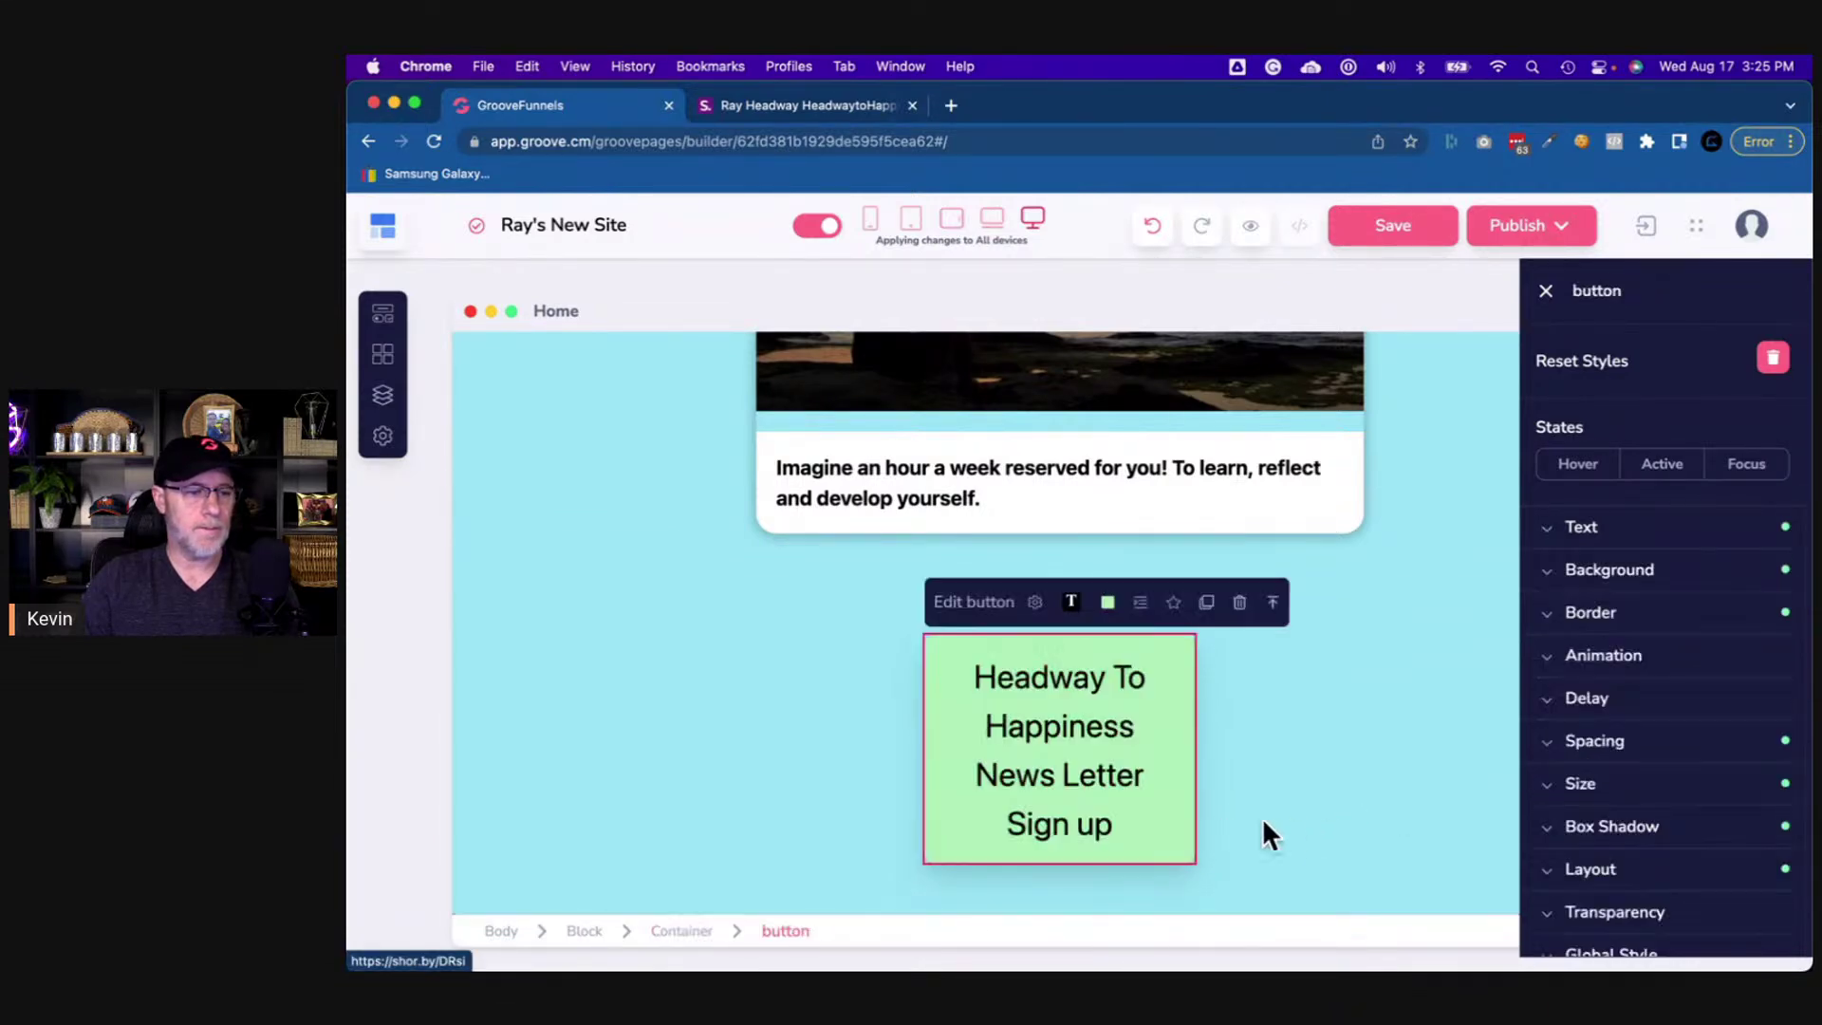
{"action": "left_click", "coordinate": [1583, 528]}
{"action": "left_click_drag", "start_coordinate": [1605, 785], "coordinate": [1578, 789]}
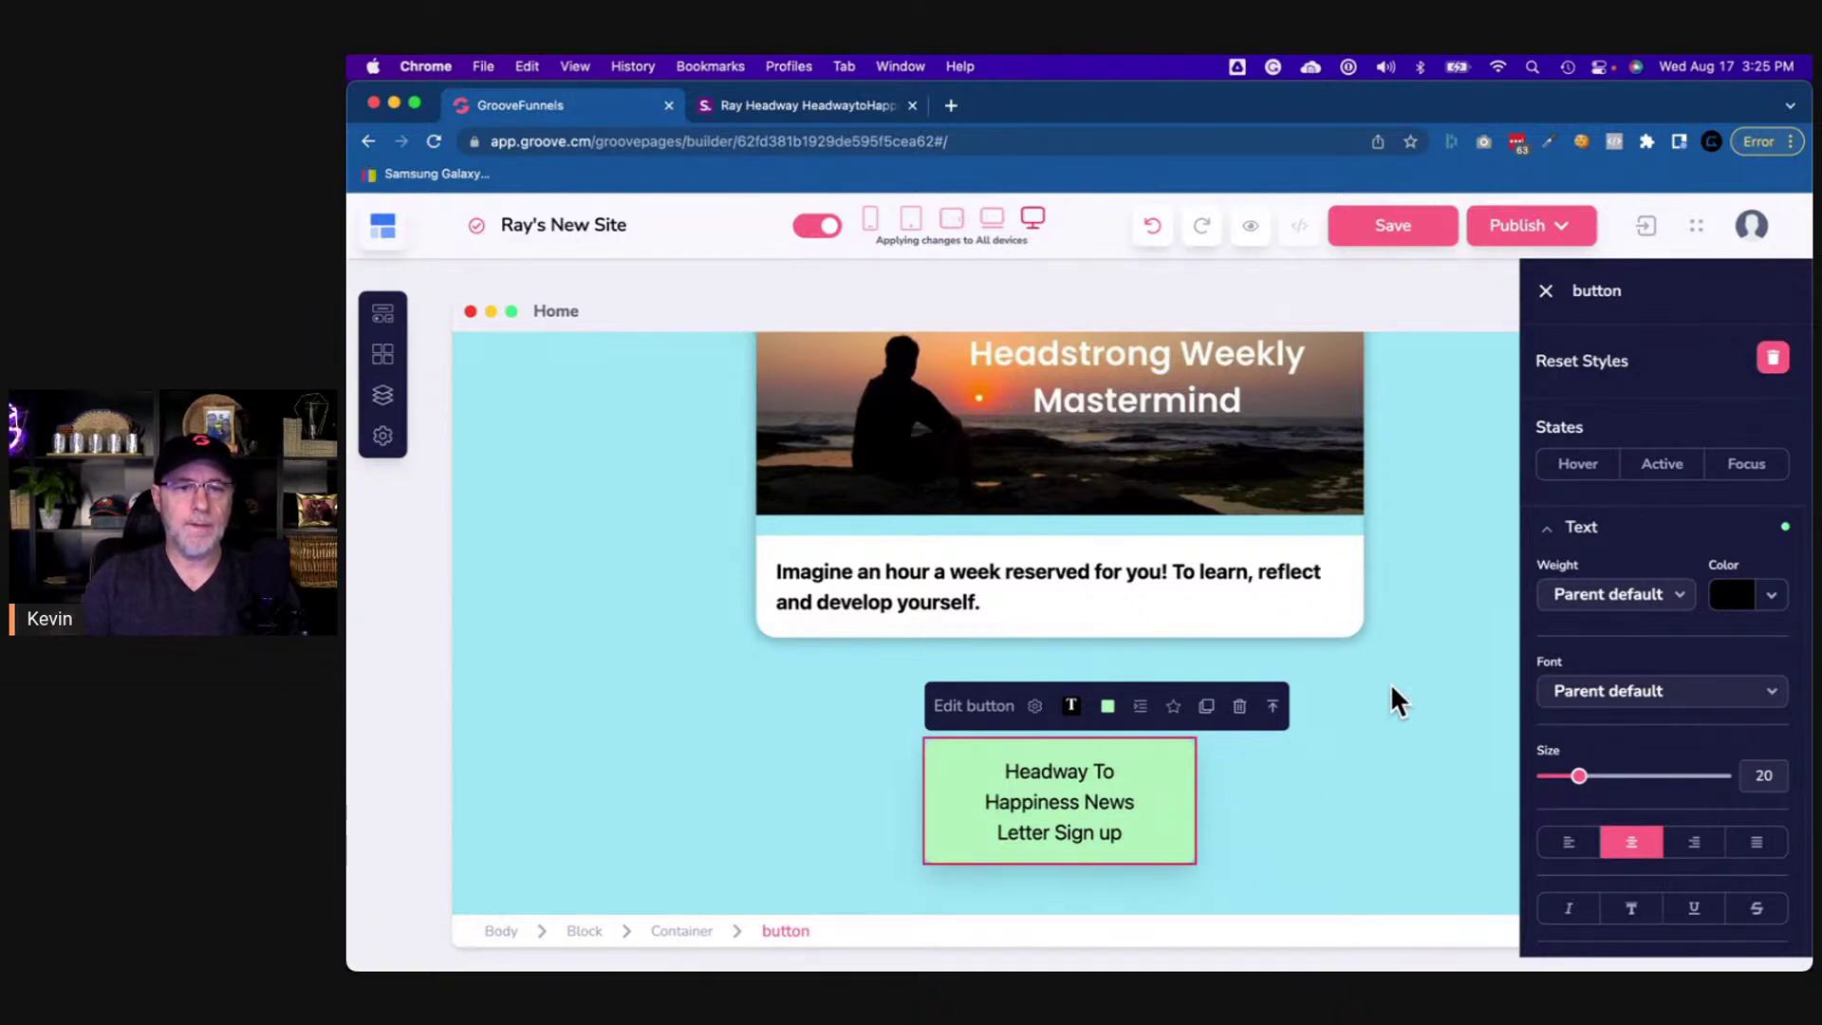
{"action": "left_click", "coordinate": [1567, 536]}
{"action": "scroll", "coordinate": [1585, 655], "scroll_direction": "down", "scroll_amount": 3}
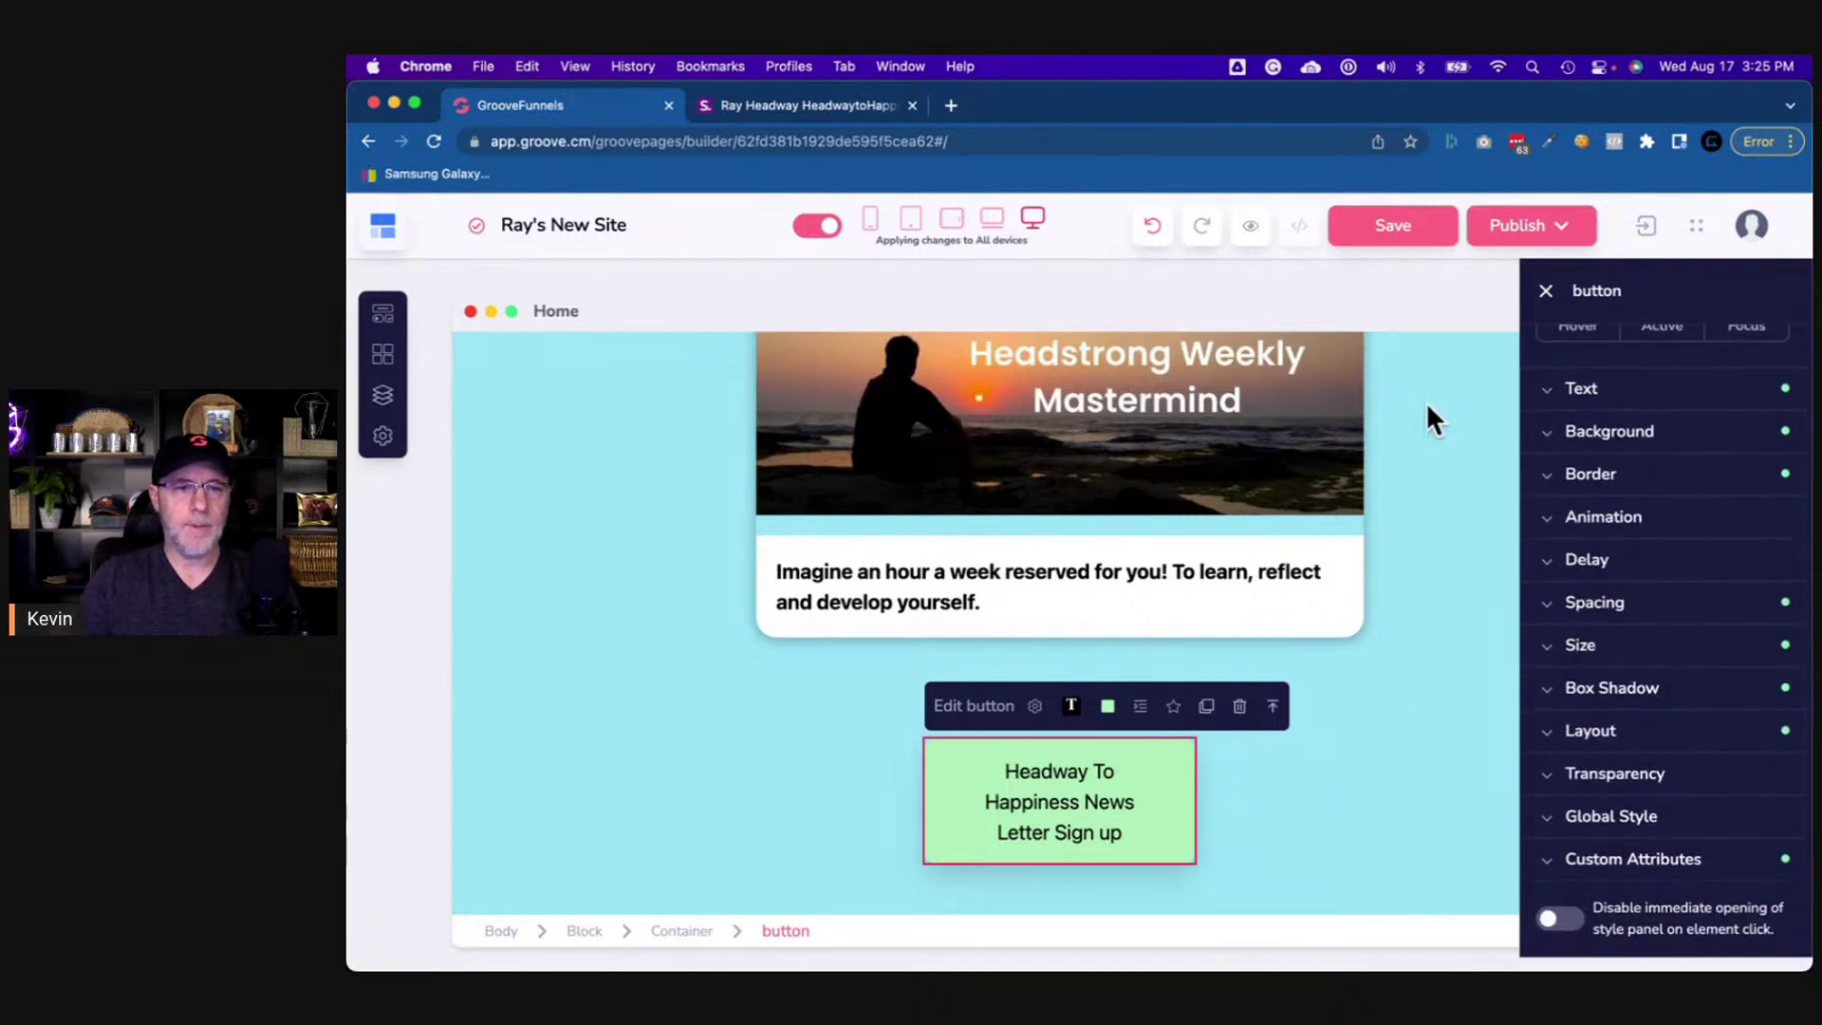
{"action": "left_click", "coordinate": [856, 105]}
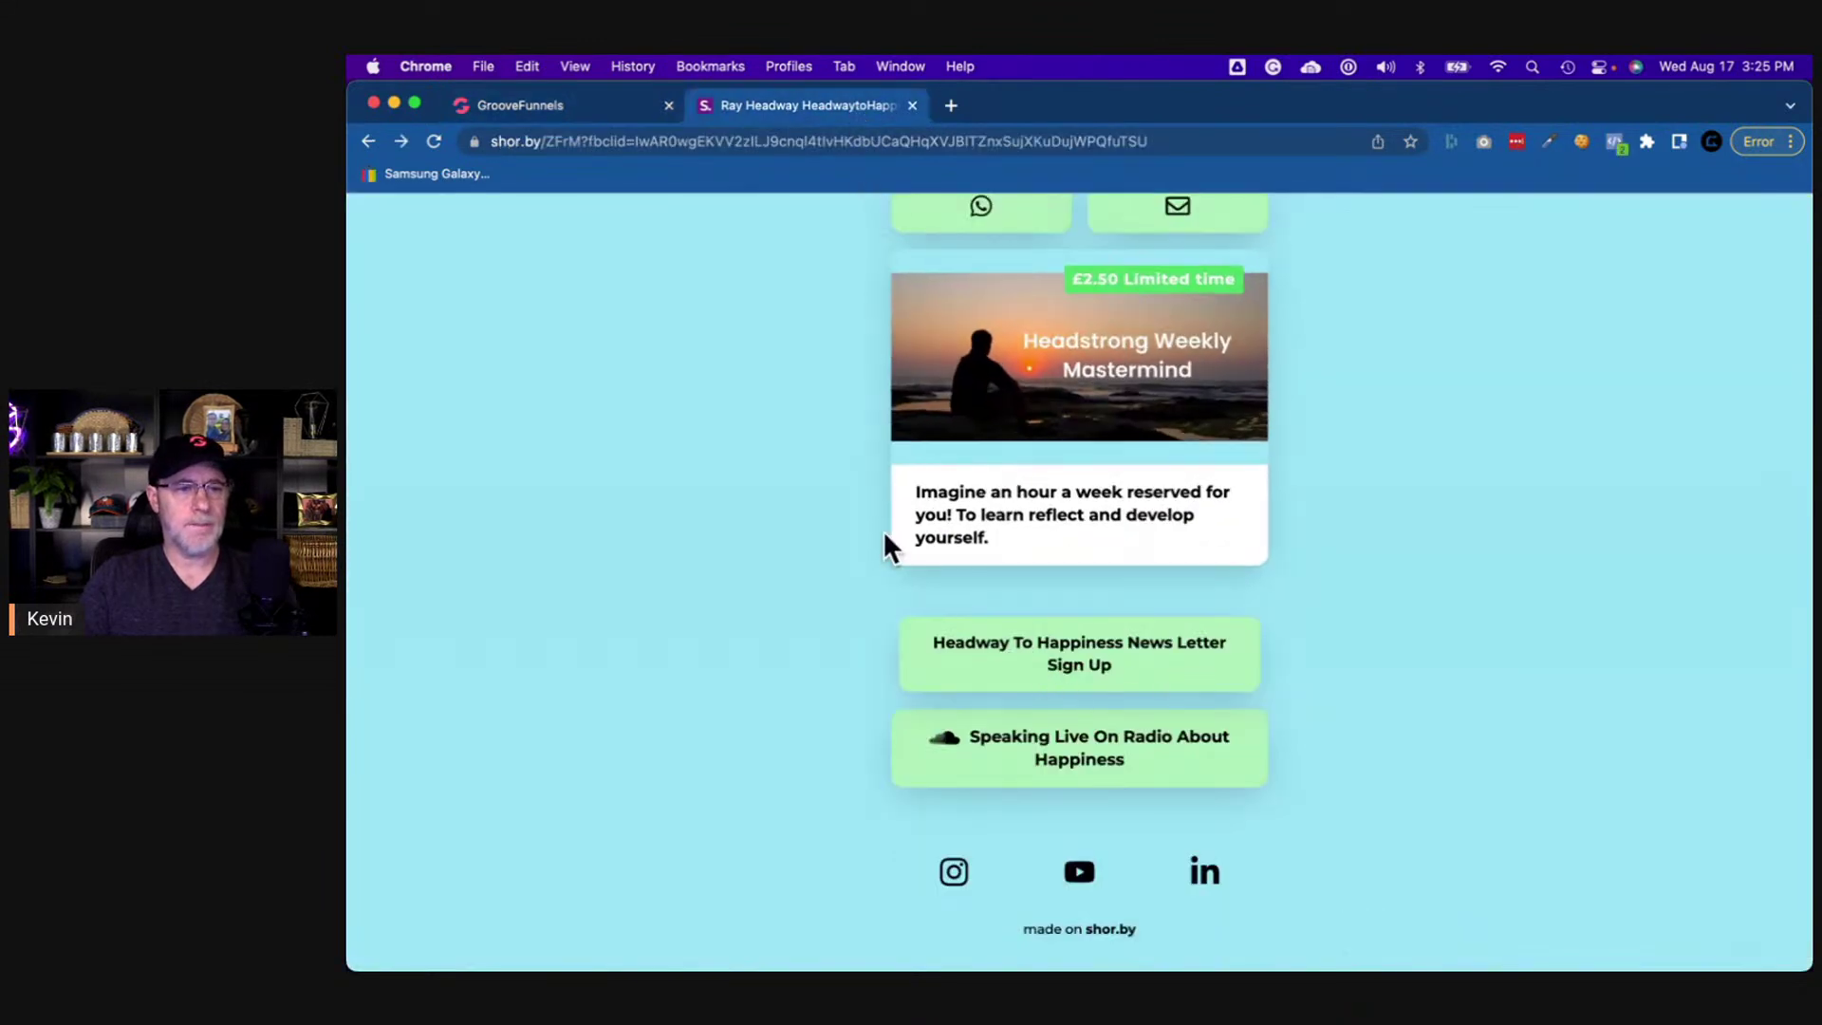
{"action": "left_click", "coordinate": [575, 108]}
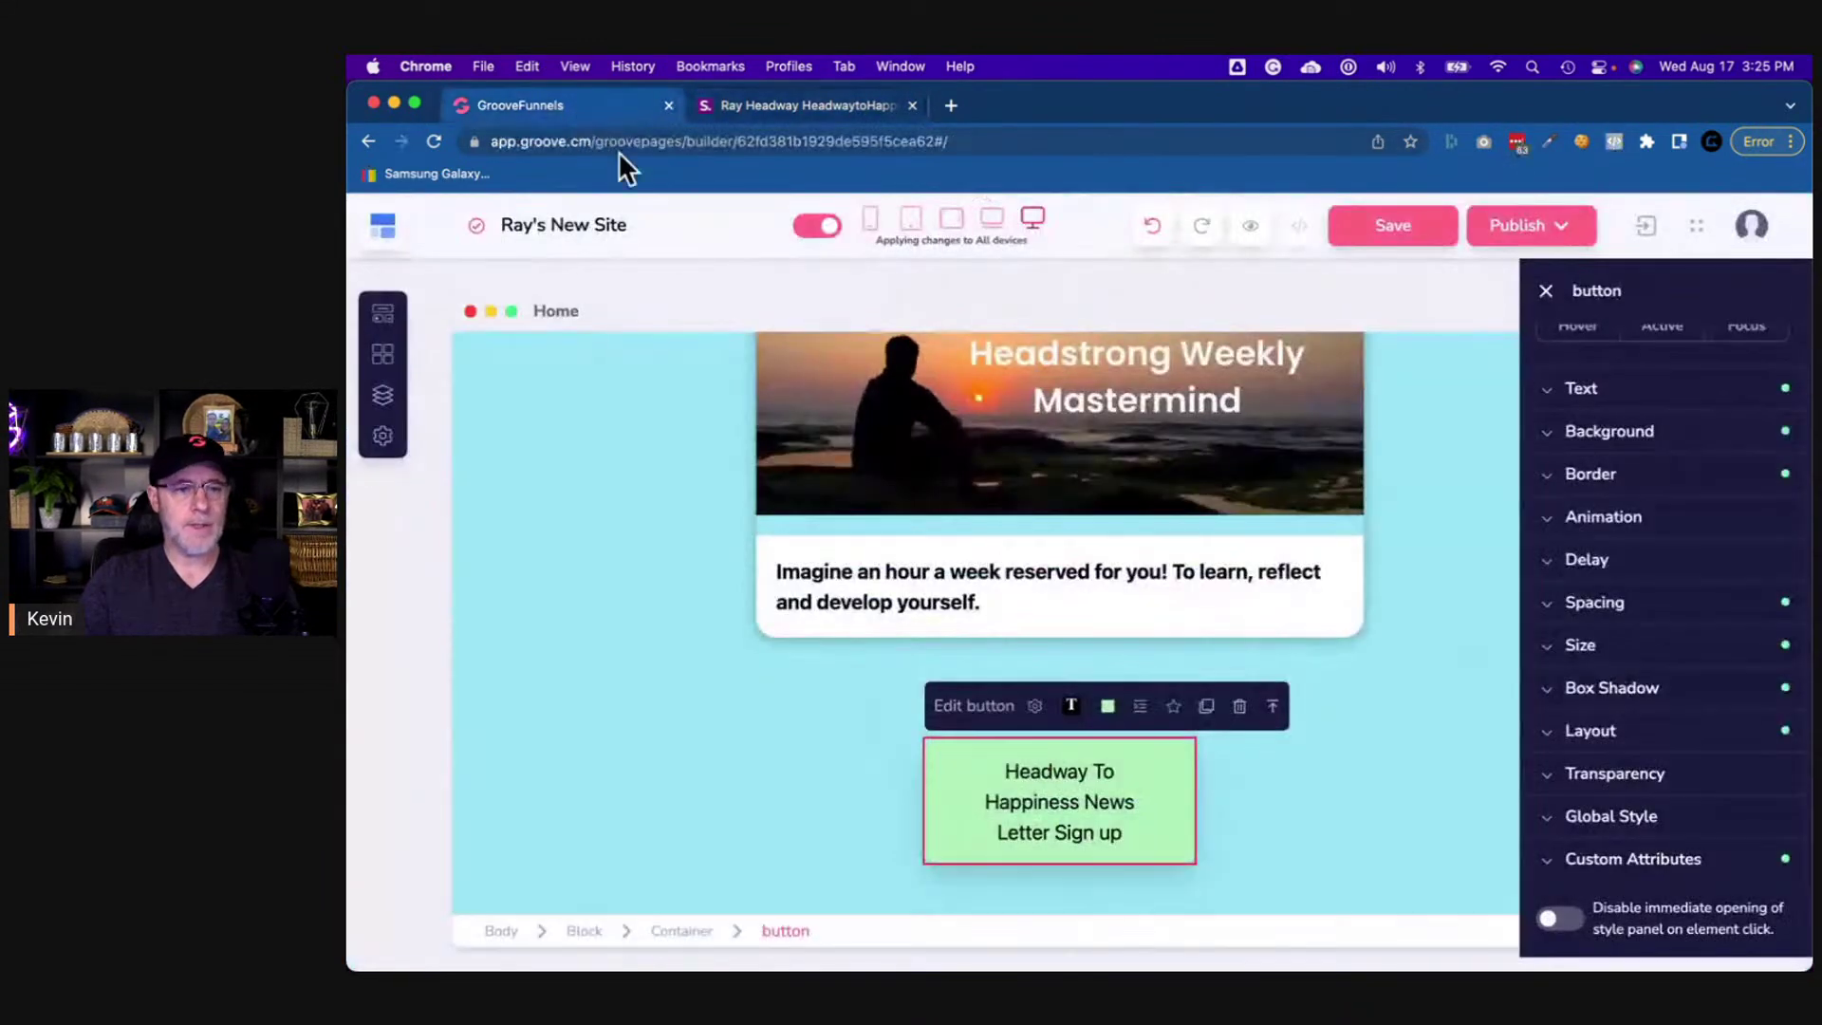
- Set the sign-up button's width to 50% relative to its parent
{"action": "left_click", "coordinate": [1600, 650]}
{"action": "left_click", "coordinate": [1639, 721]}
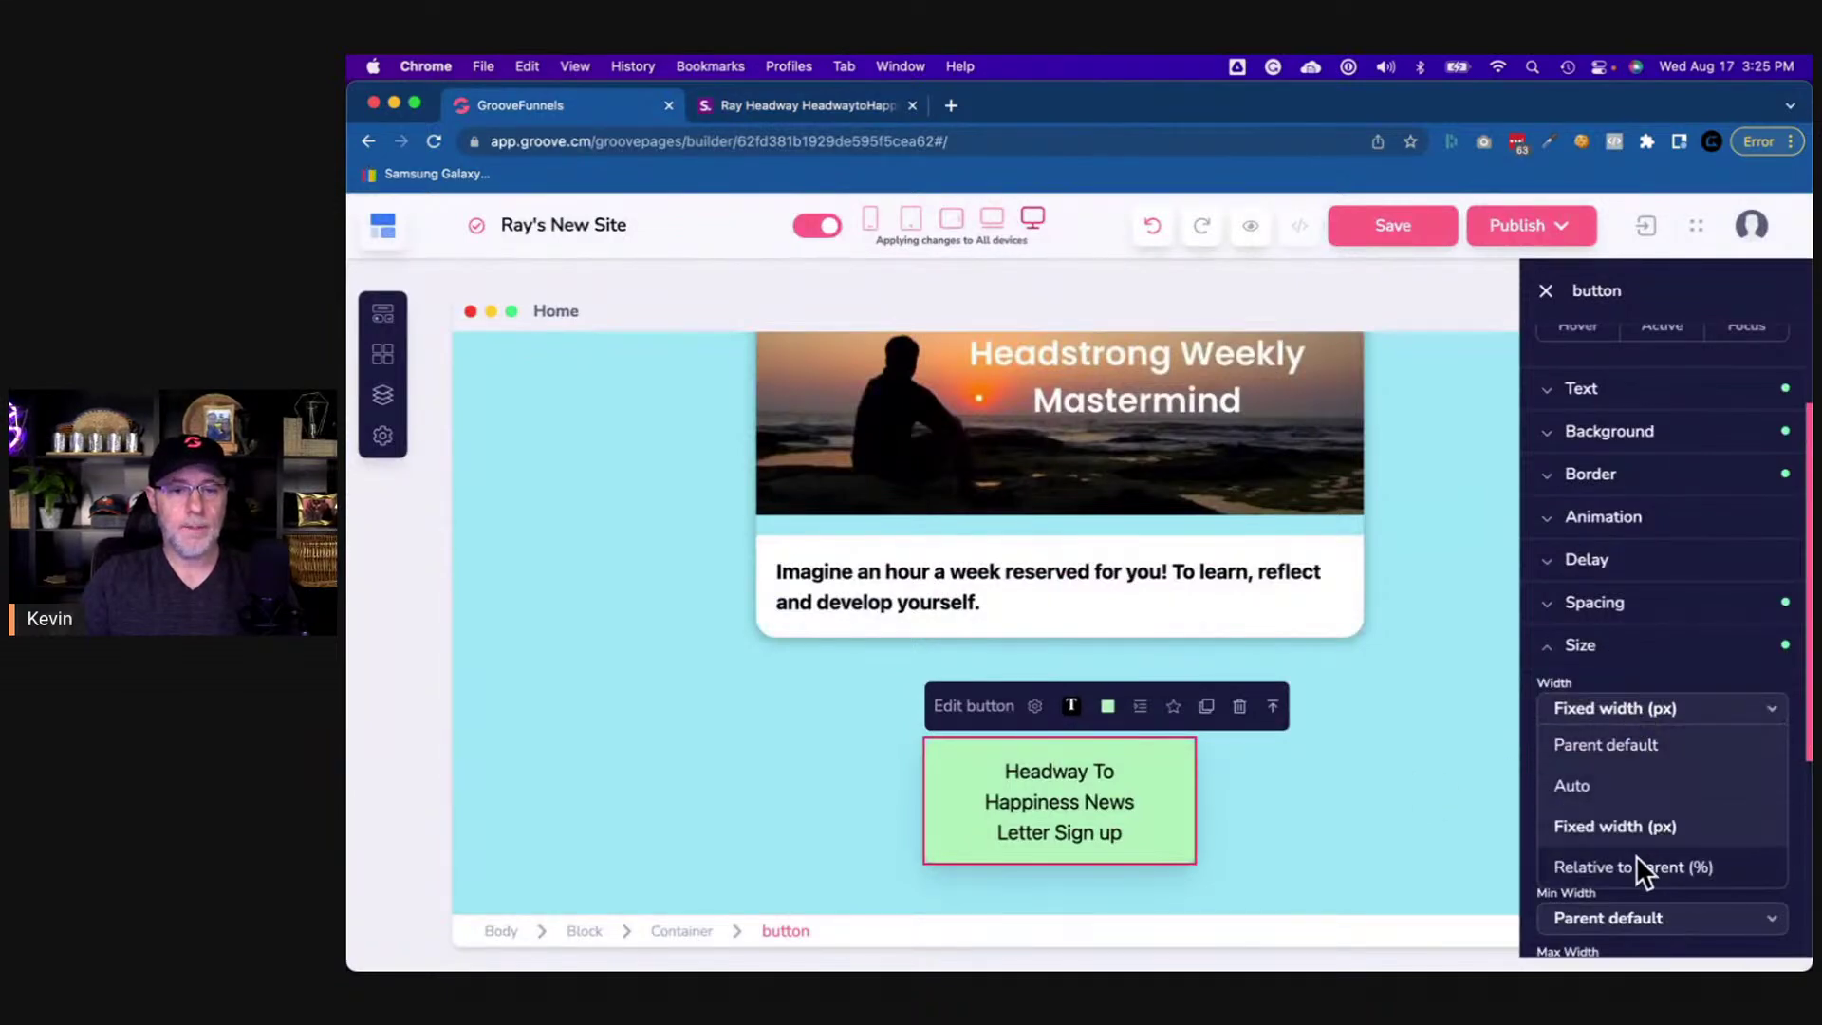
{"action": "left_click", "coordinate": [1636, 862]}
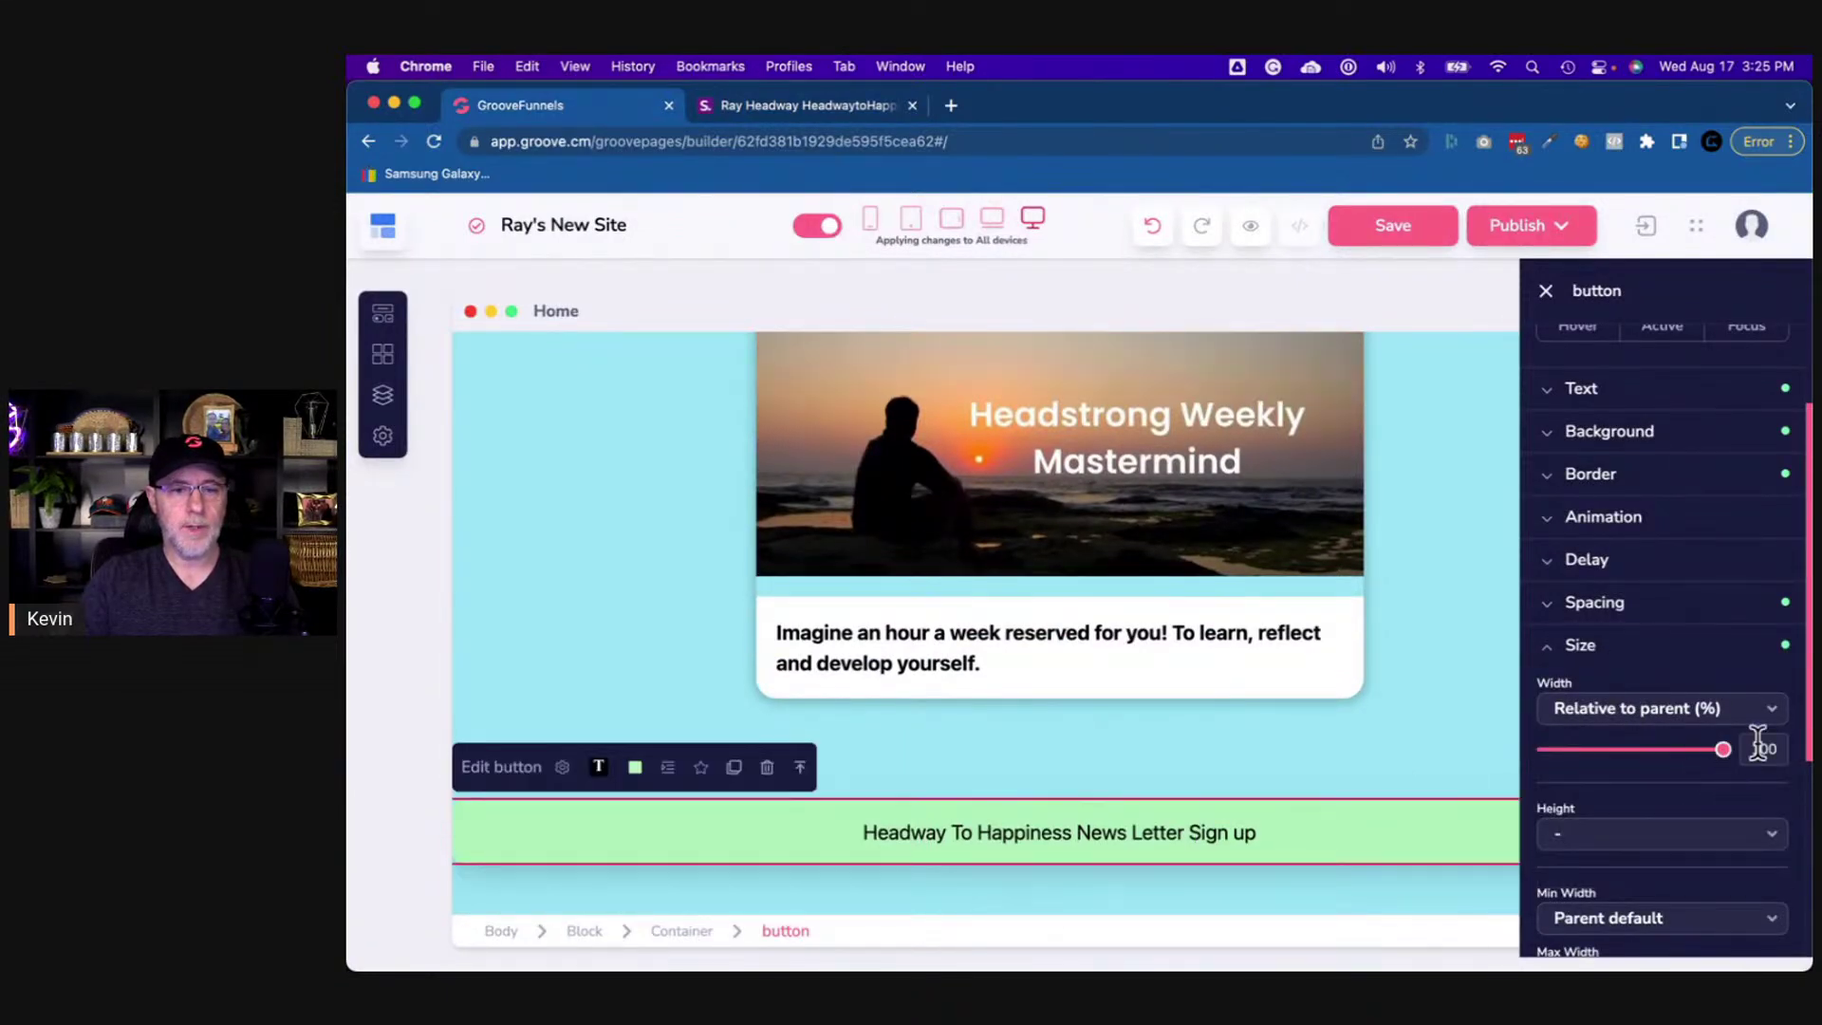
{"action": "type", "text": "50"}
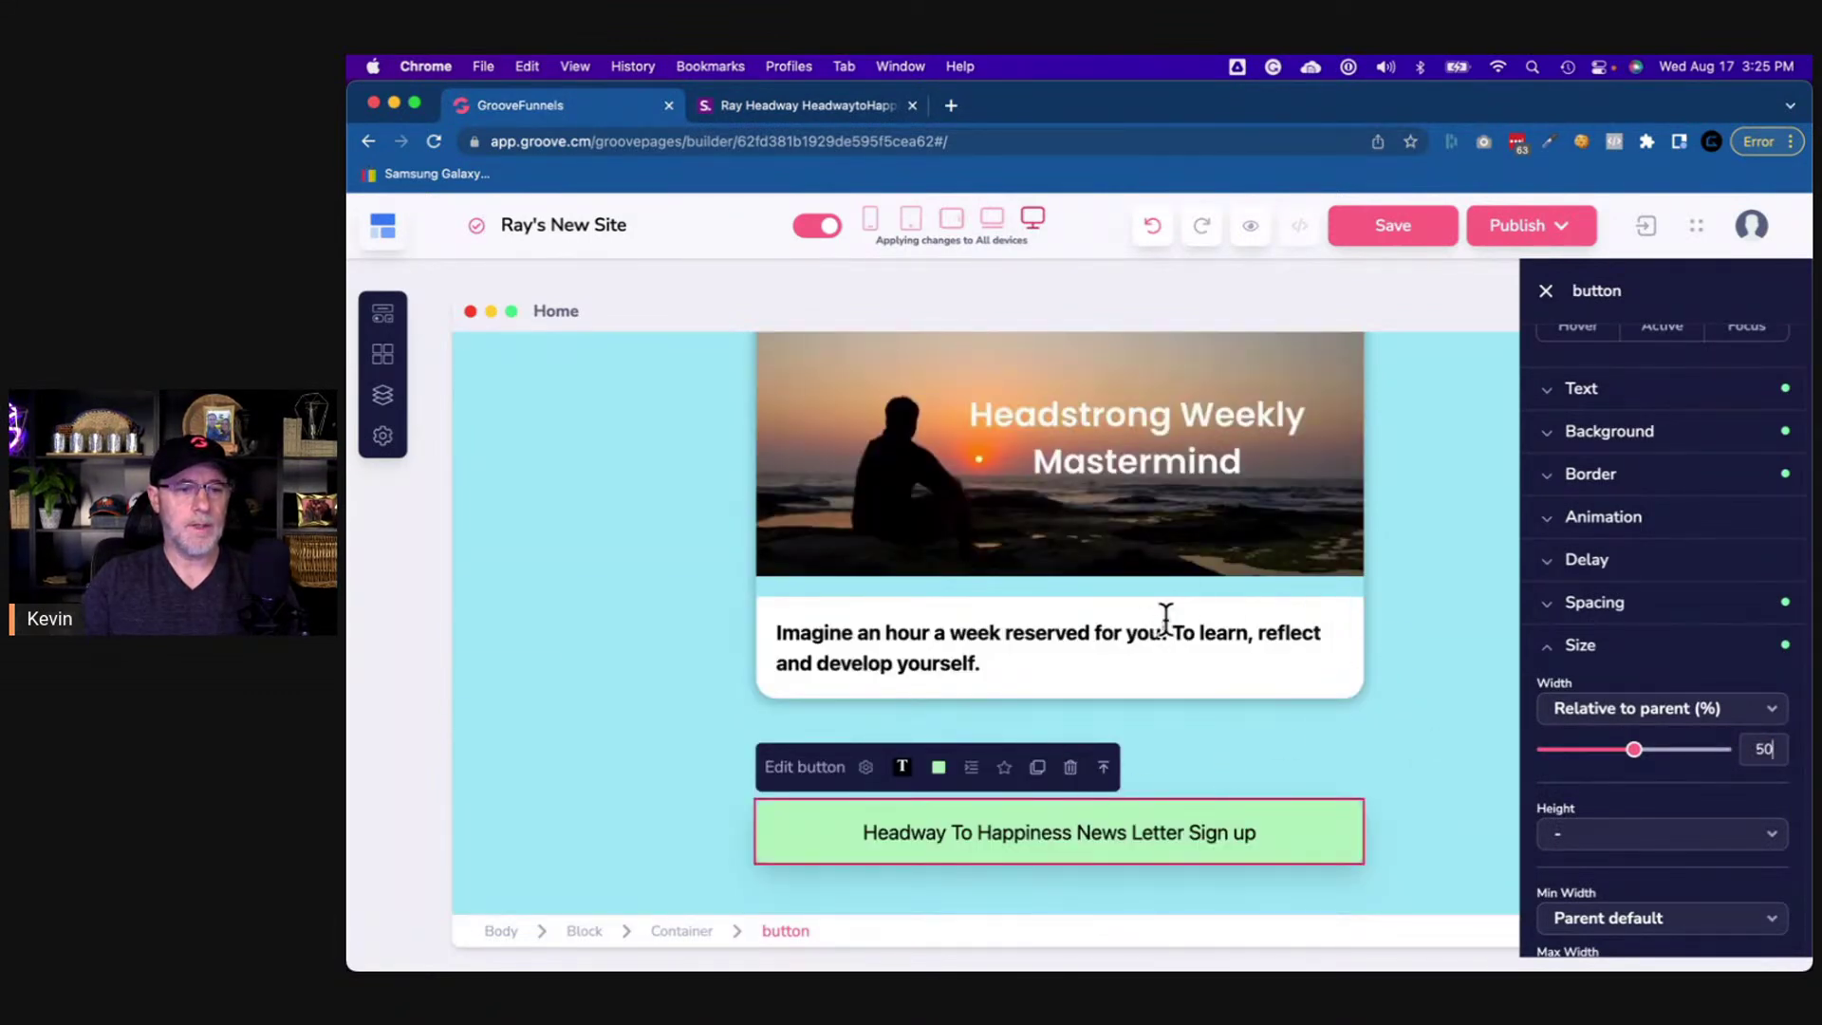
{"action": "left_click", "coordinate": [795, 108]}
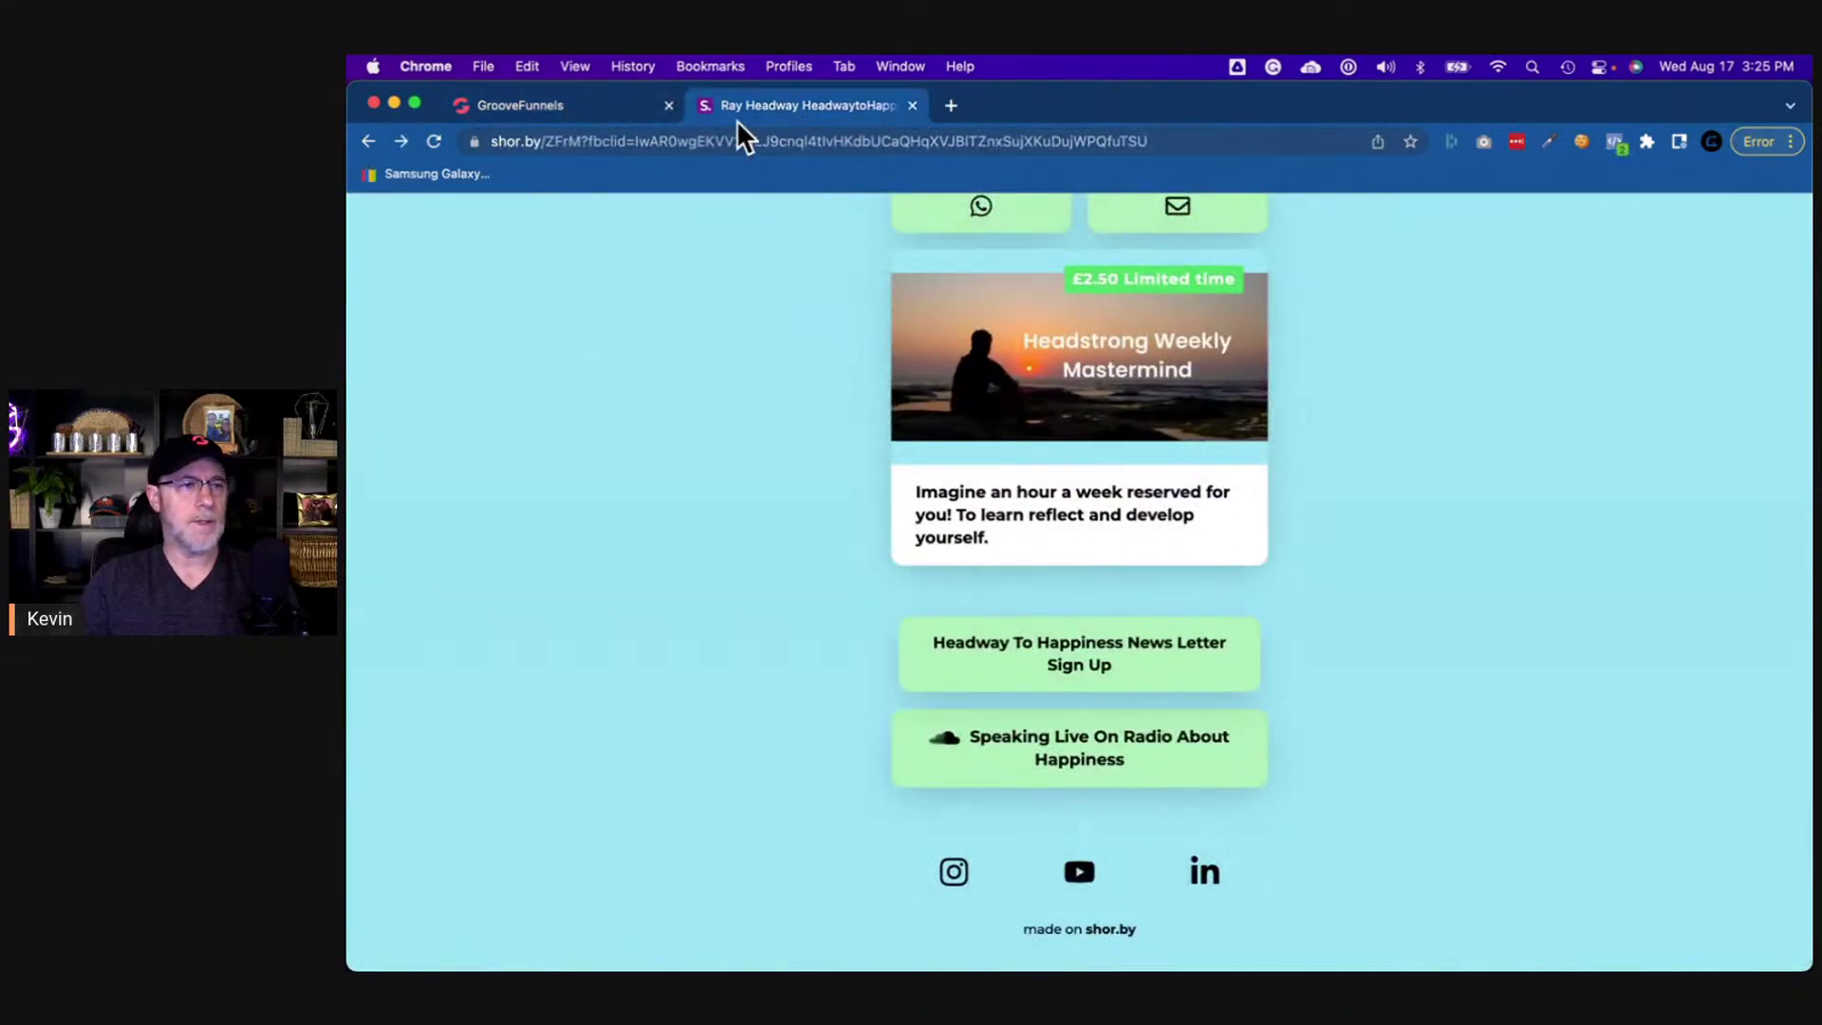
{"action": "left_click", "coordinate": [565, 108]}
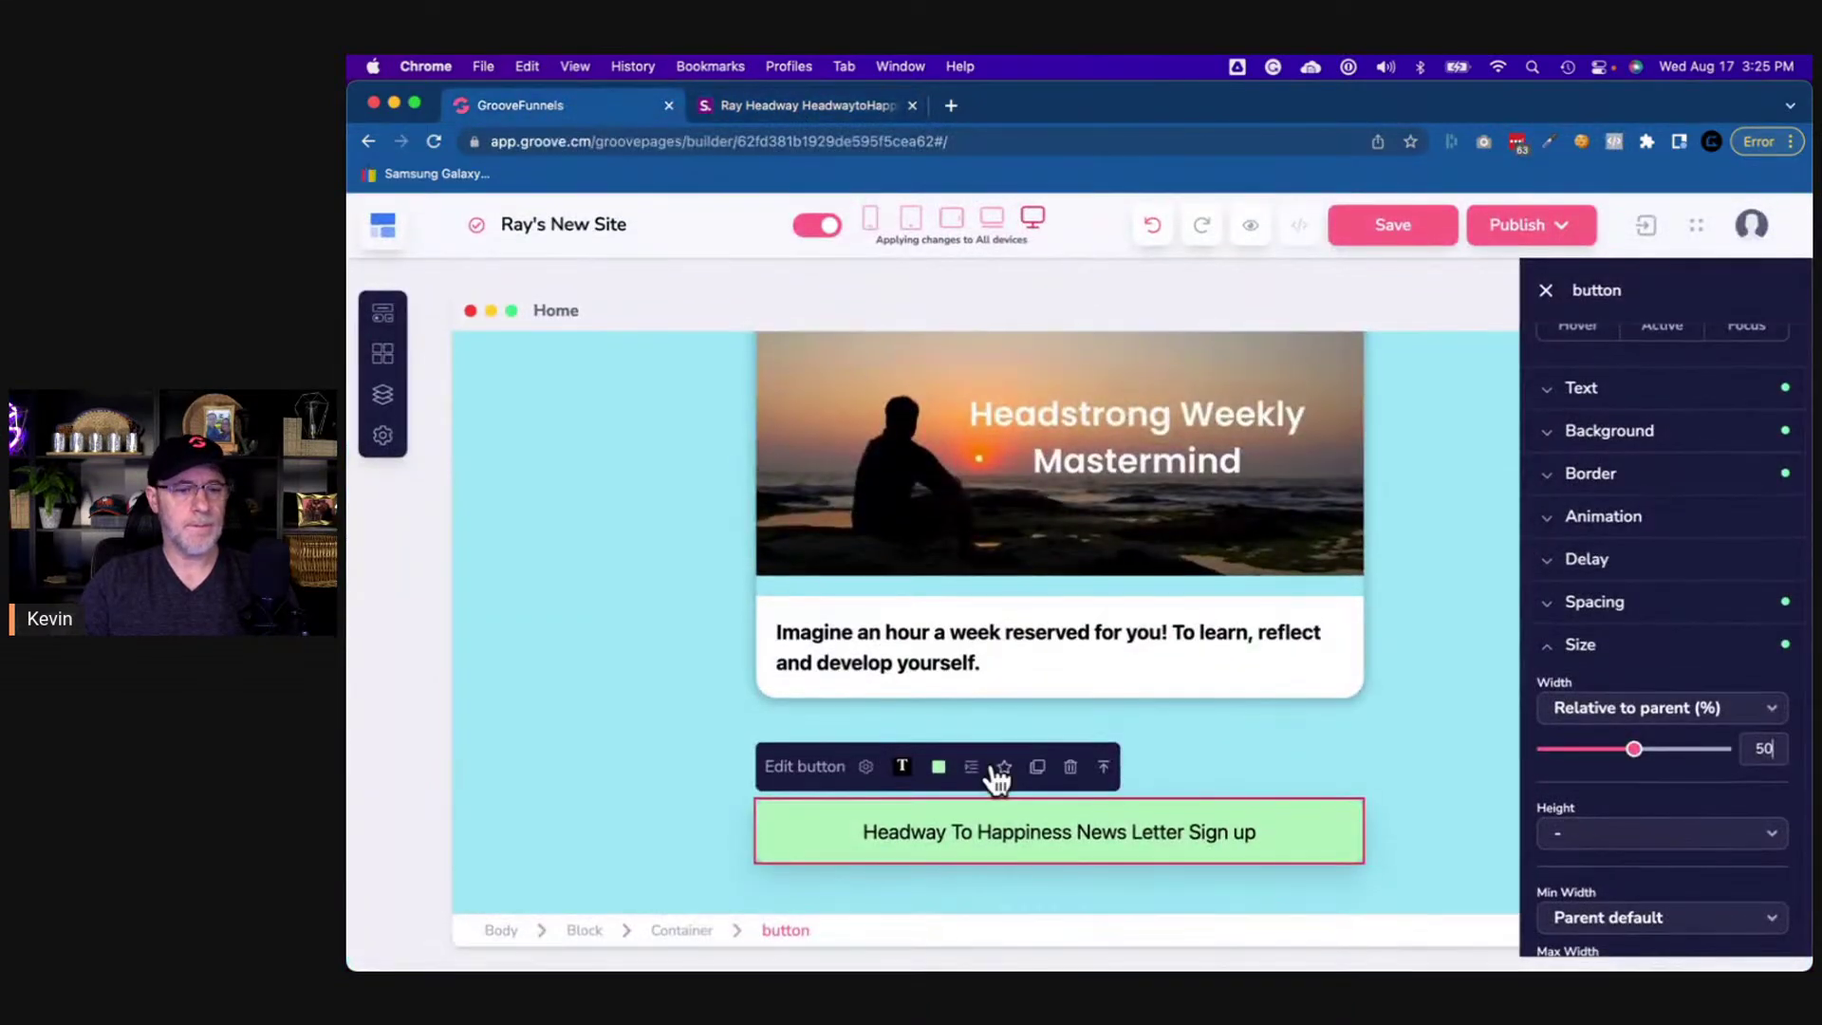
- Give the newsletter sign-up button a bottom margin of 30
{"action": "left_click", "coordinate": [1429, 835]}
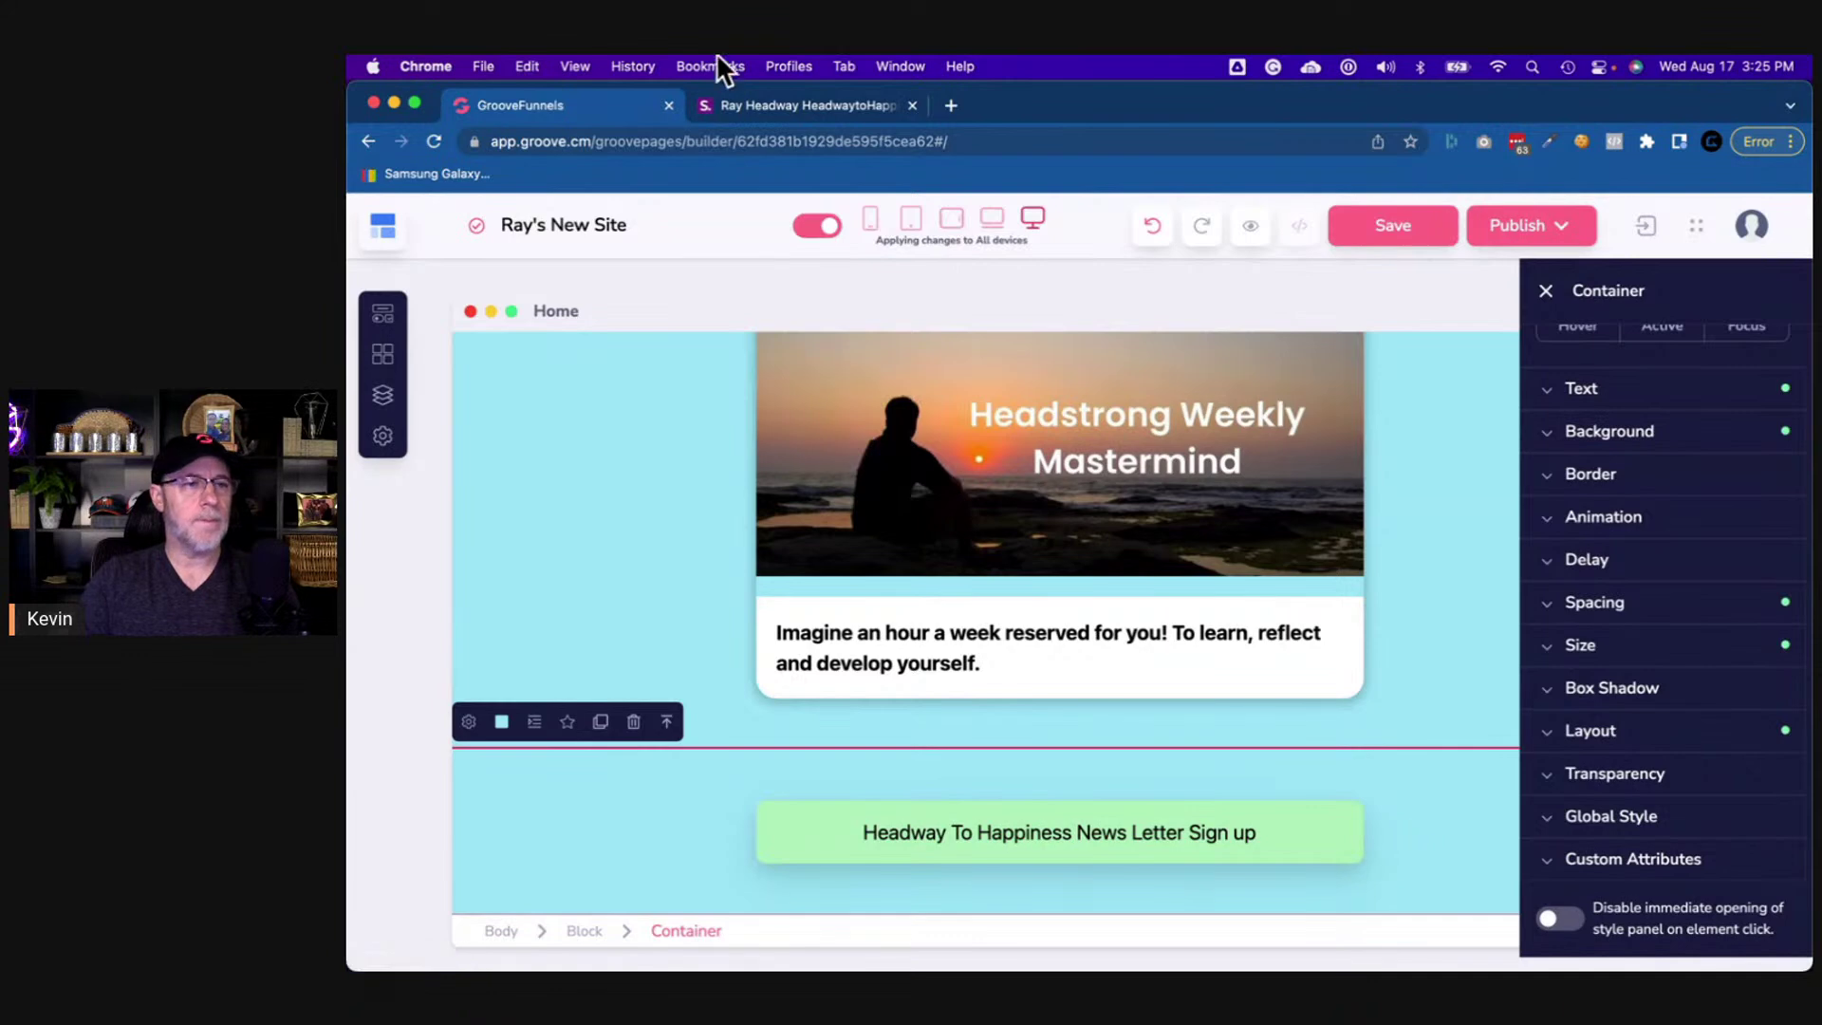
{"action": "left_click", "coordinate": [777, 108]}
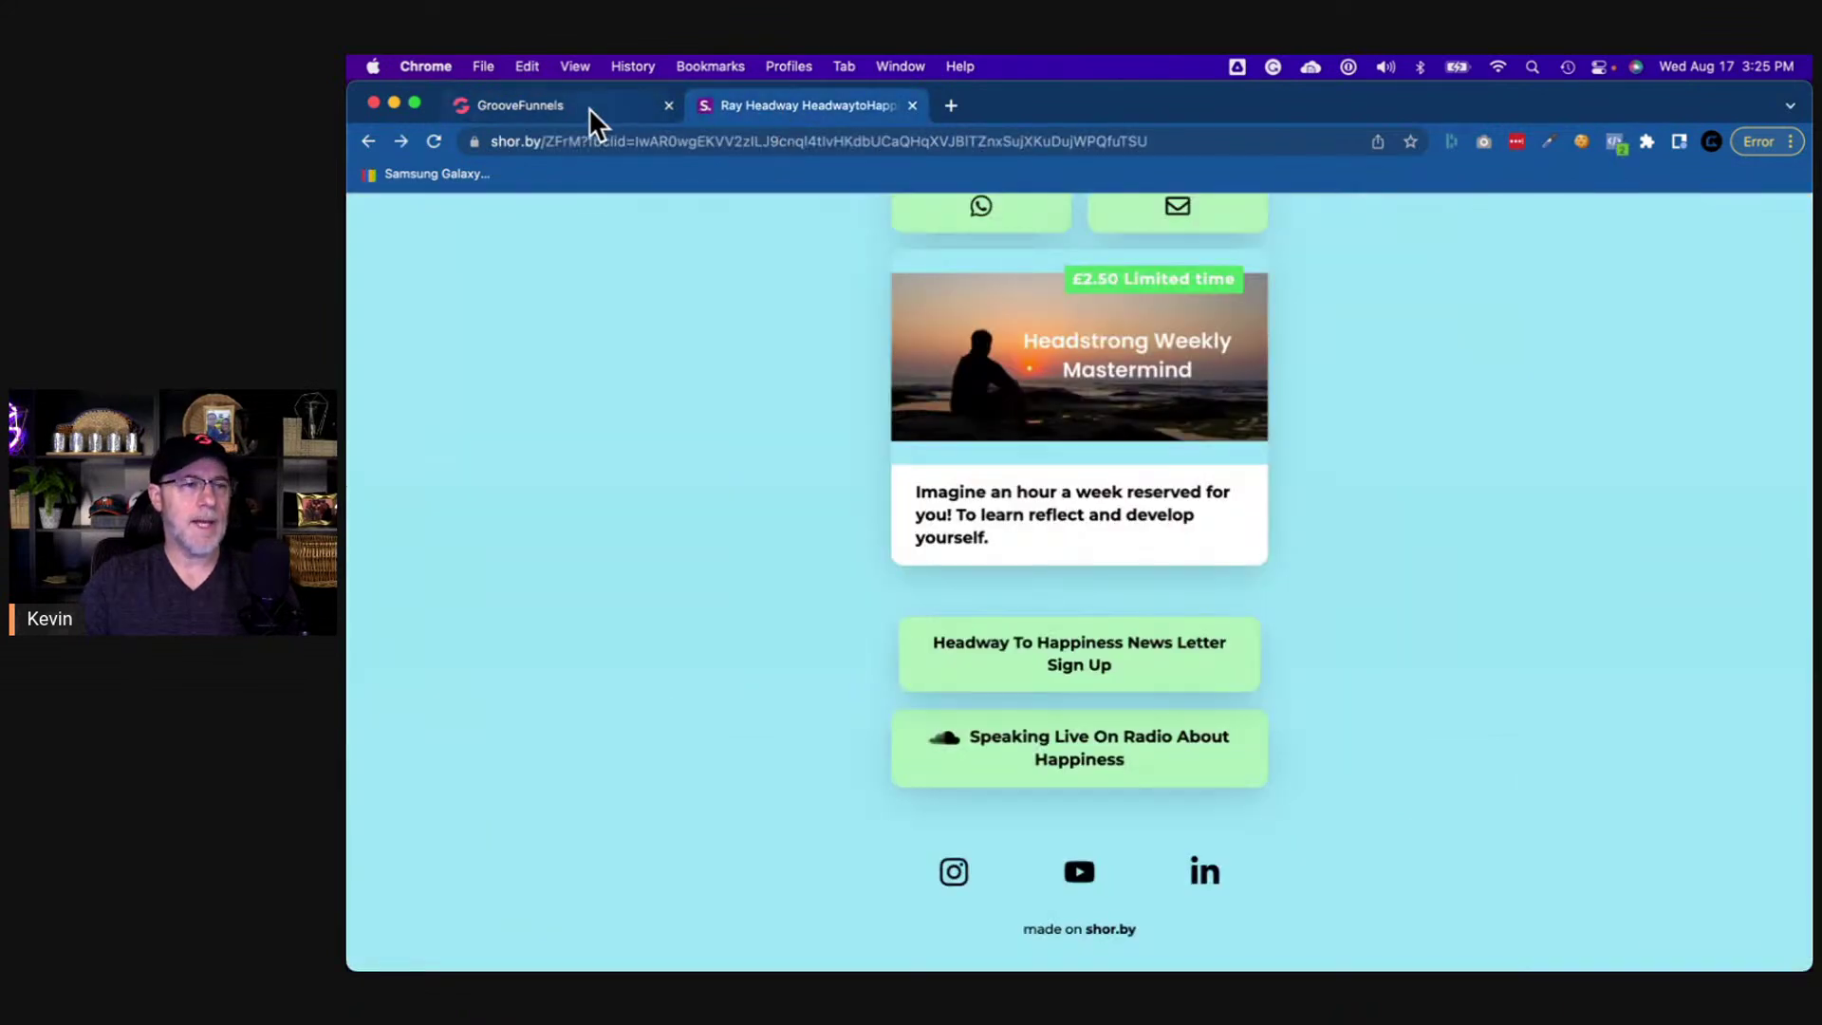
{"action": "left_click", "coordinate": [589, 106]}
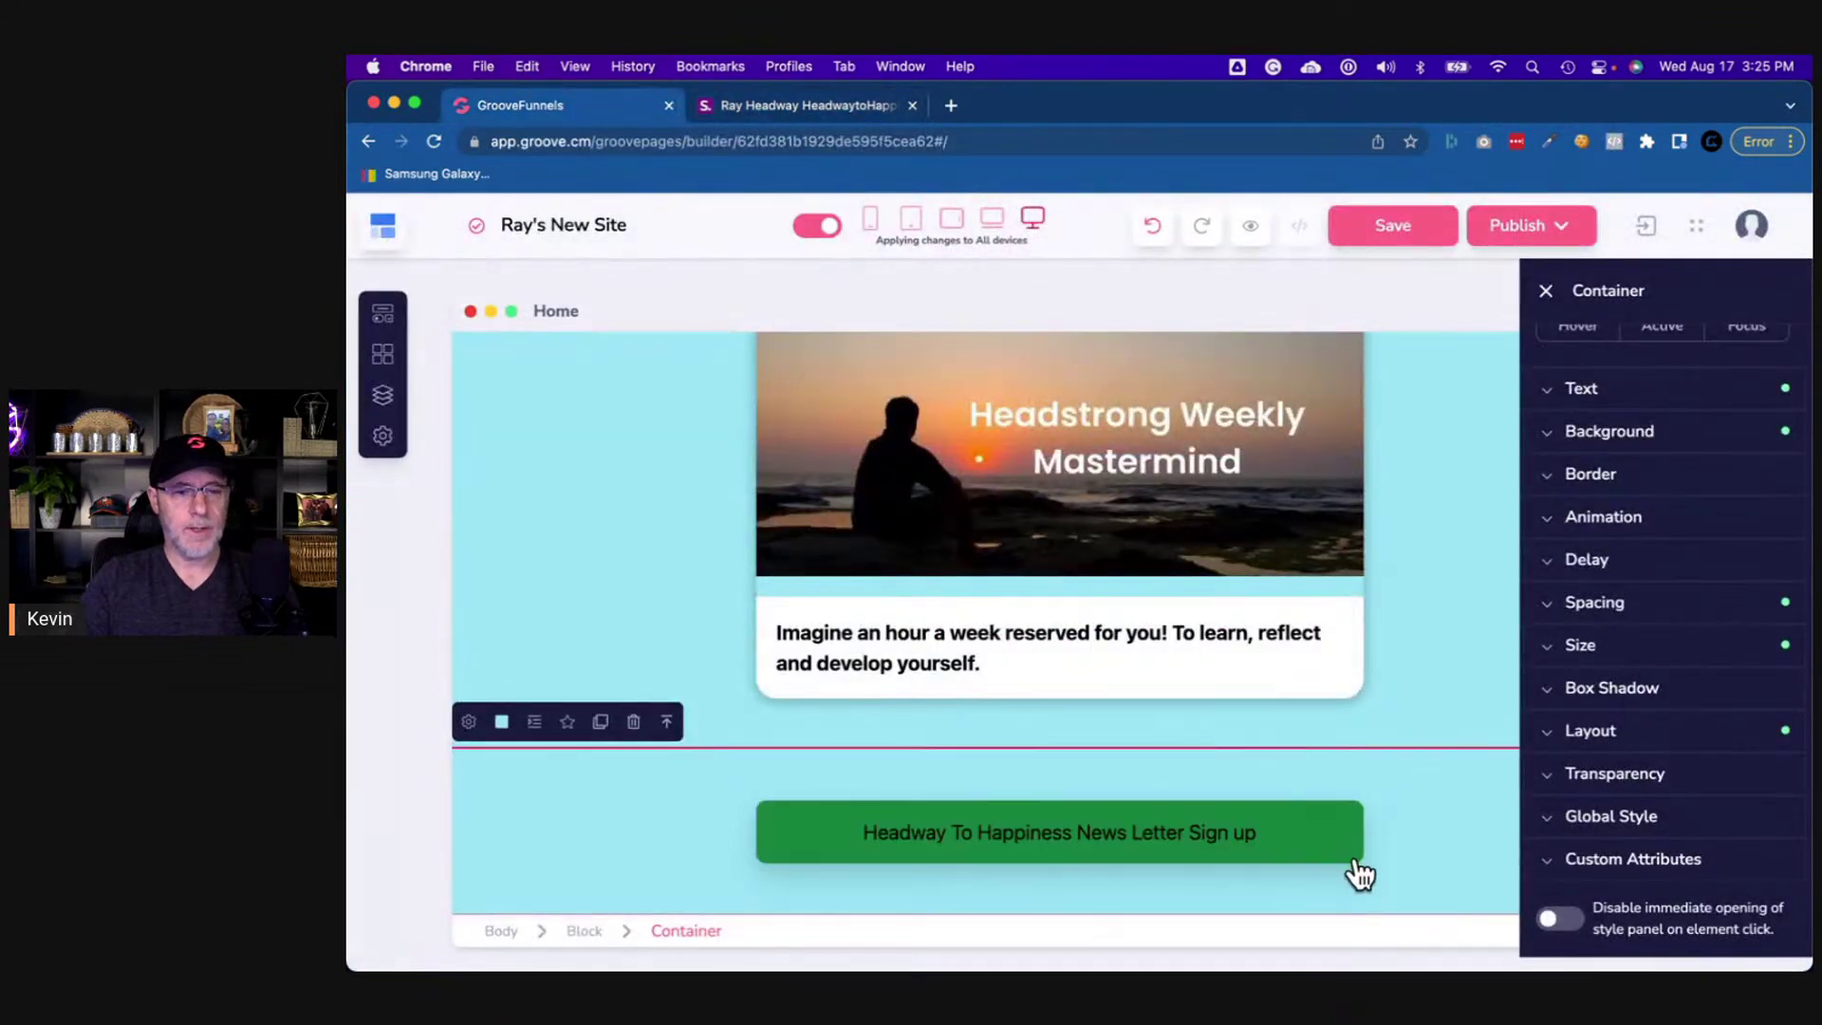
{"action": "left_click", "coordinate": [1283, 818]}
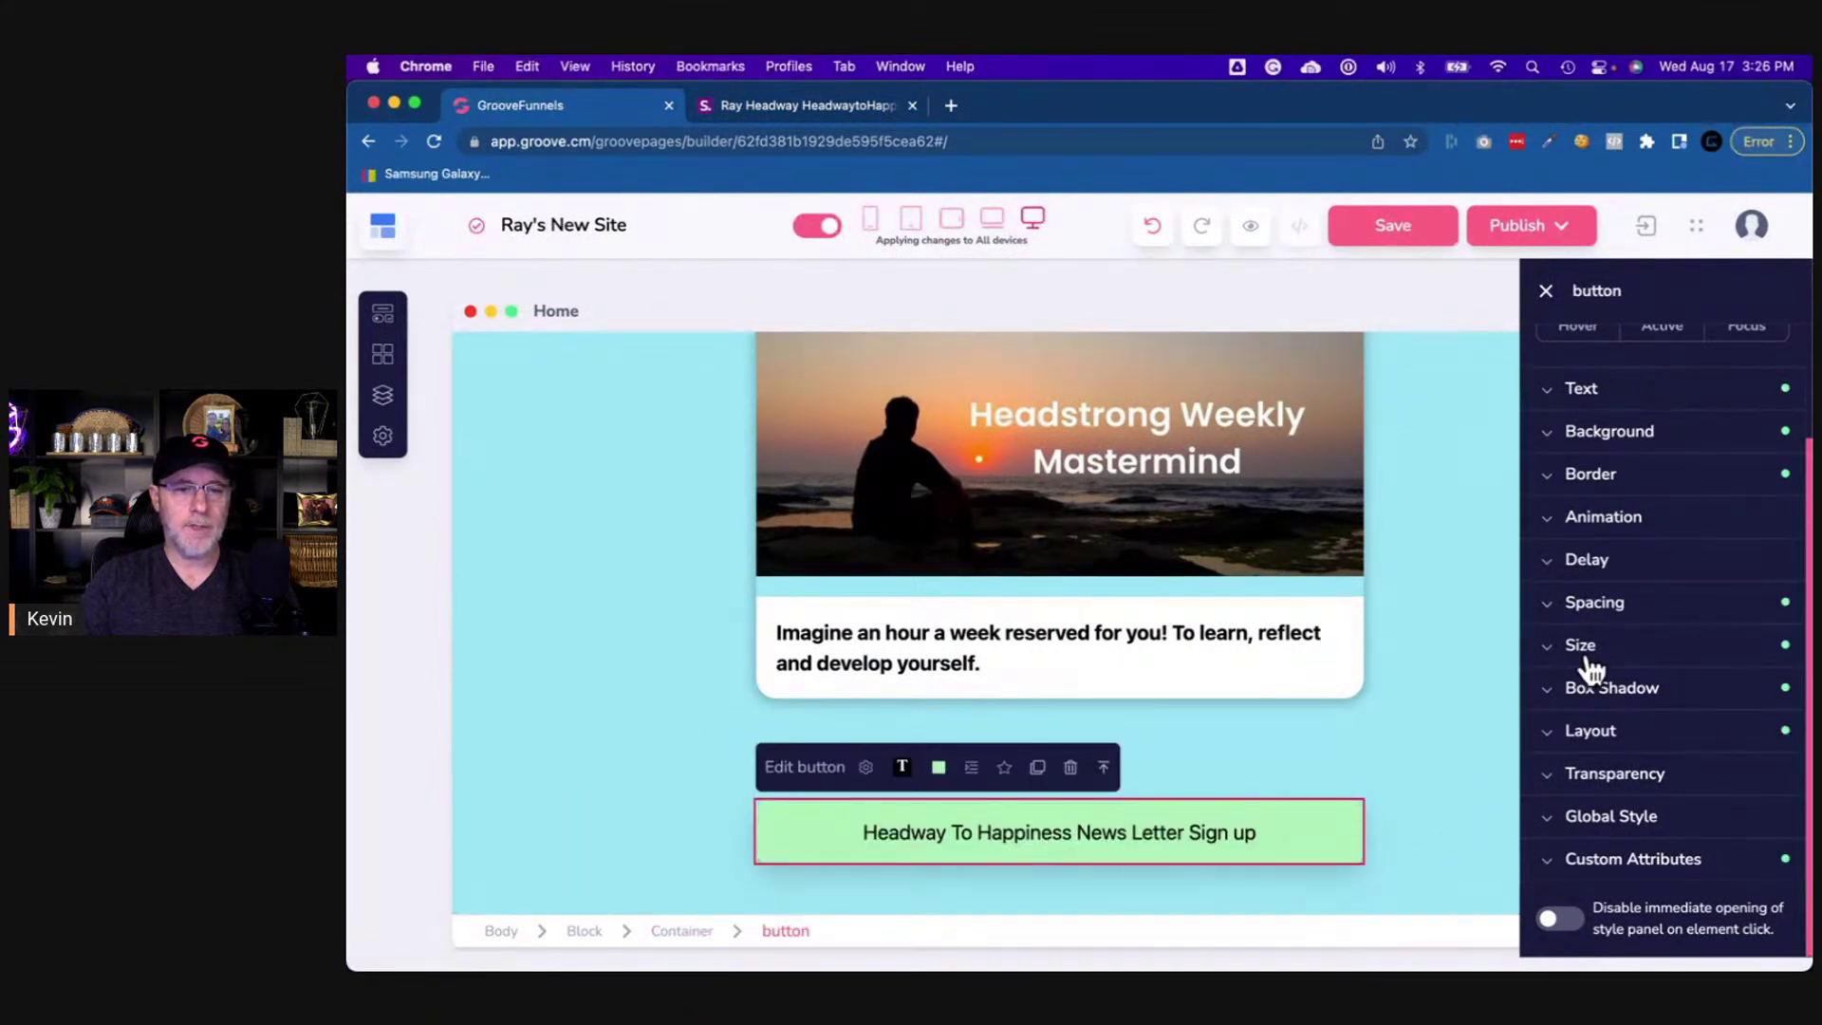
{"action": "left_click", "coordinate": [1610, 612]}
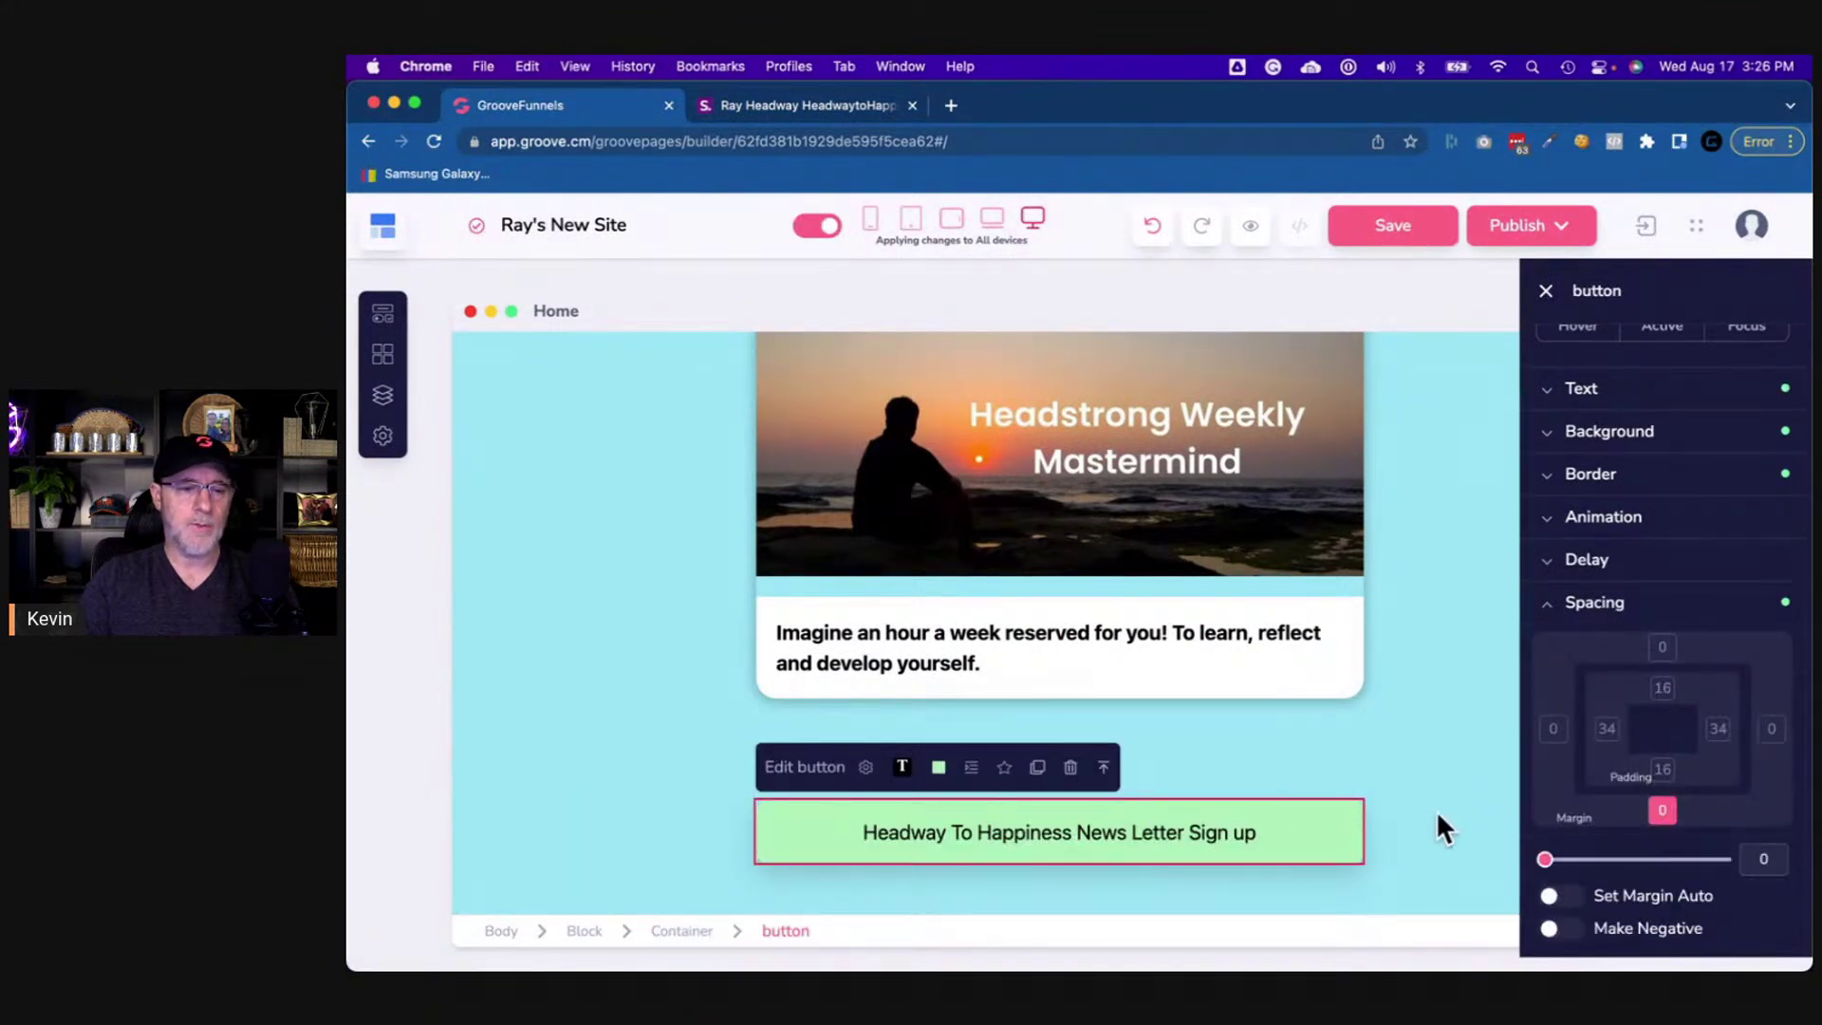
{"action": "left_click", "coordinate": [1744, 857]}
{"action": "type", "text": "30"}
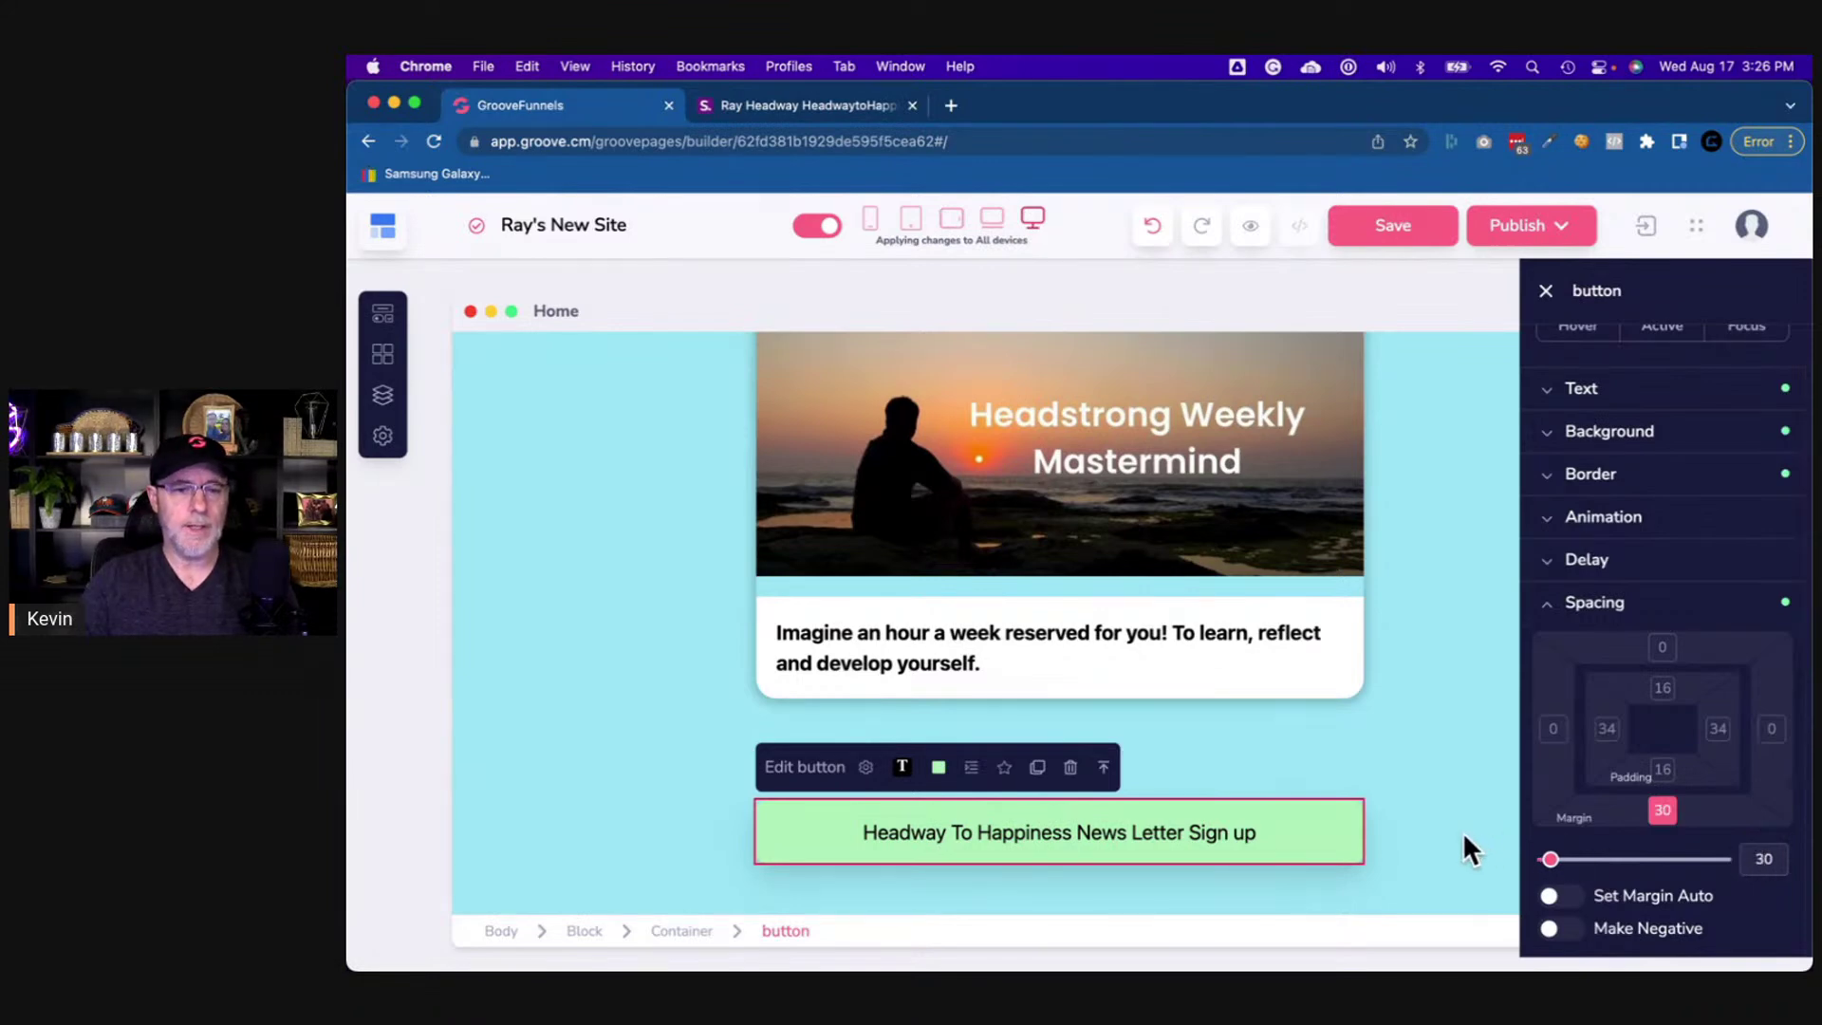
- Duplicate the newsletter sign-up button below itself
{"action": "left_click", "coordinate": [1463, 831]}
{"action": "left_click", "coordinate": [1356, 818]}
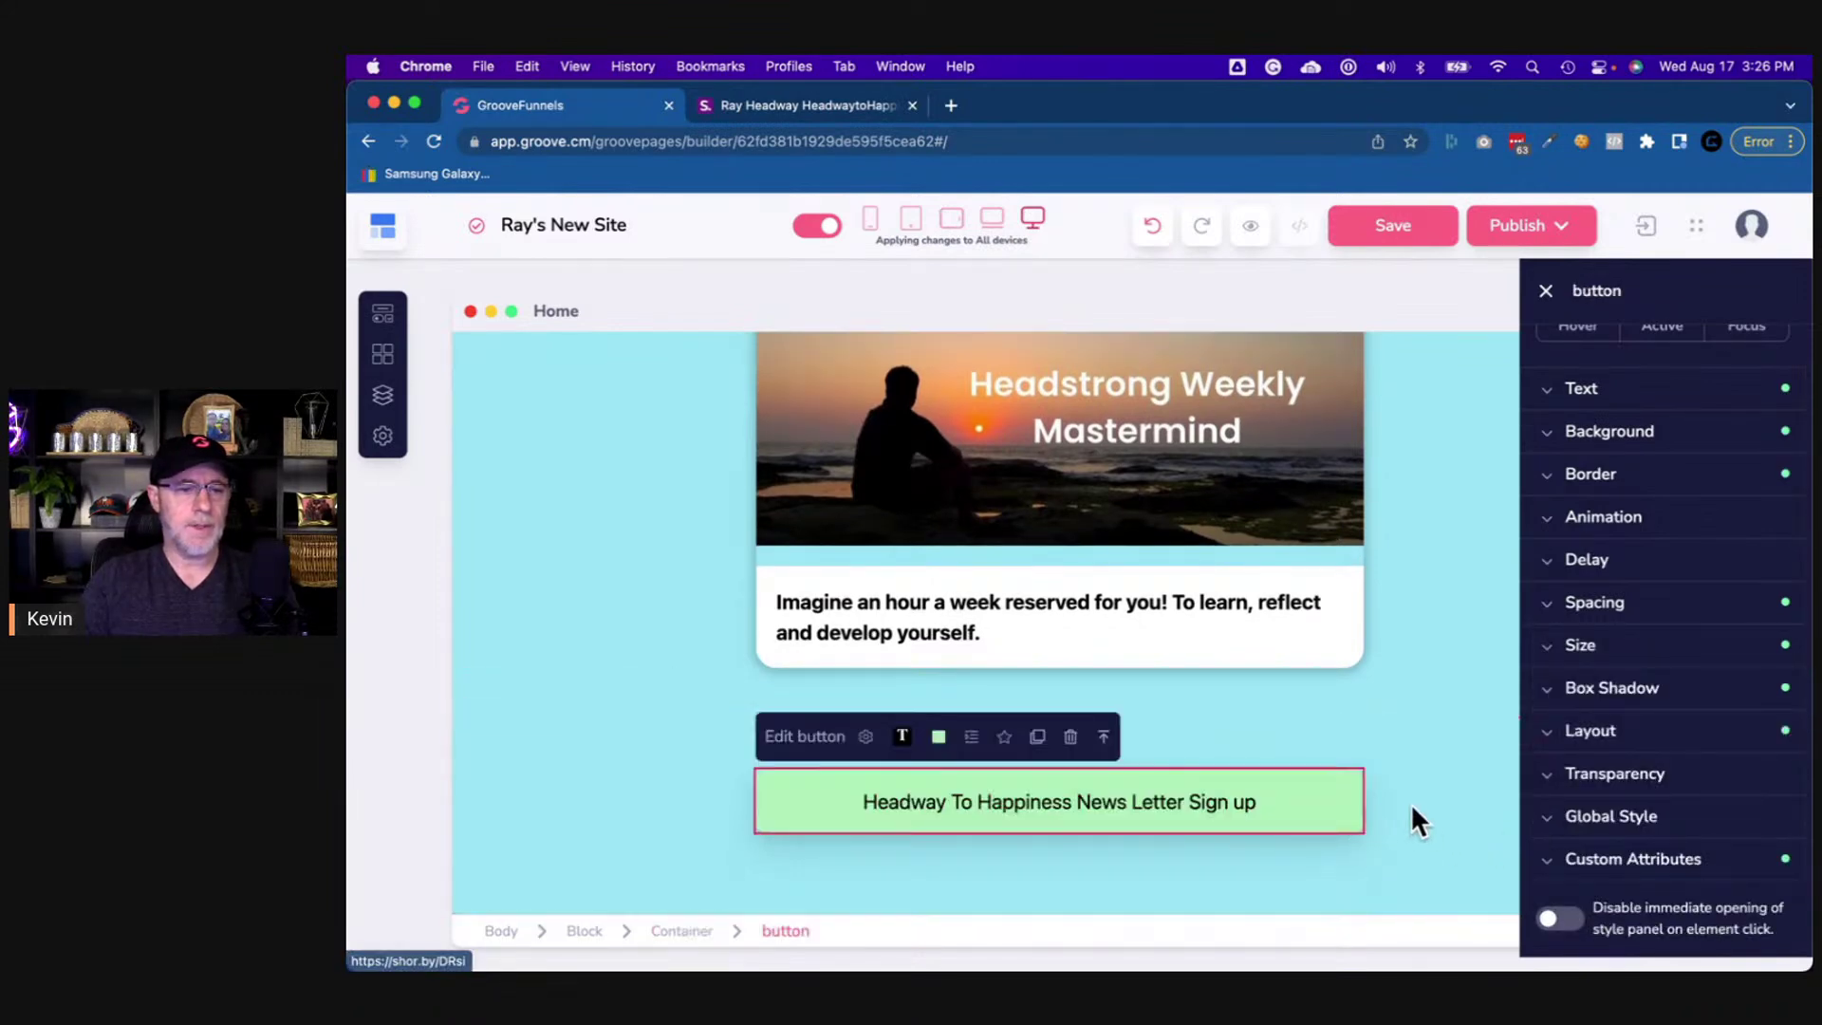
{"action": "left_click", "coordinate": [1038, 739]}
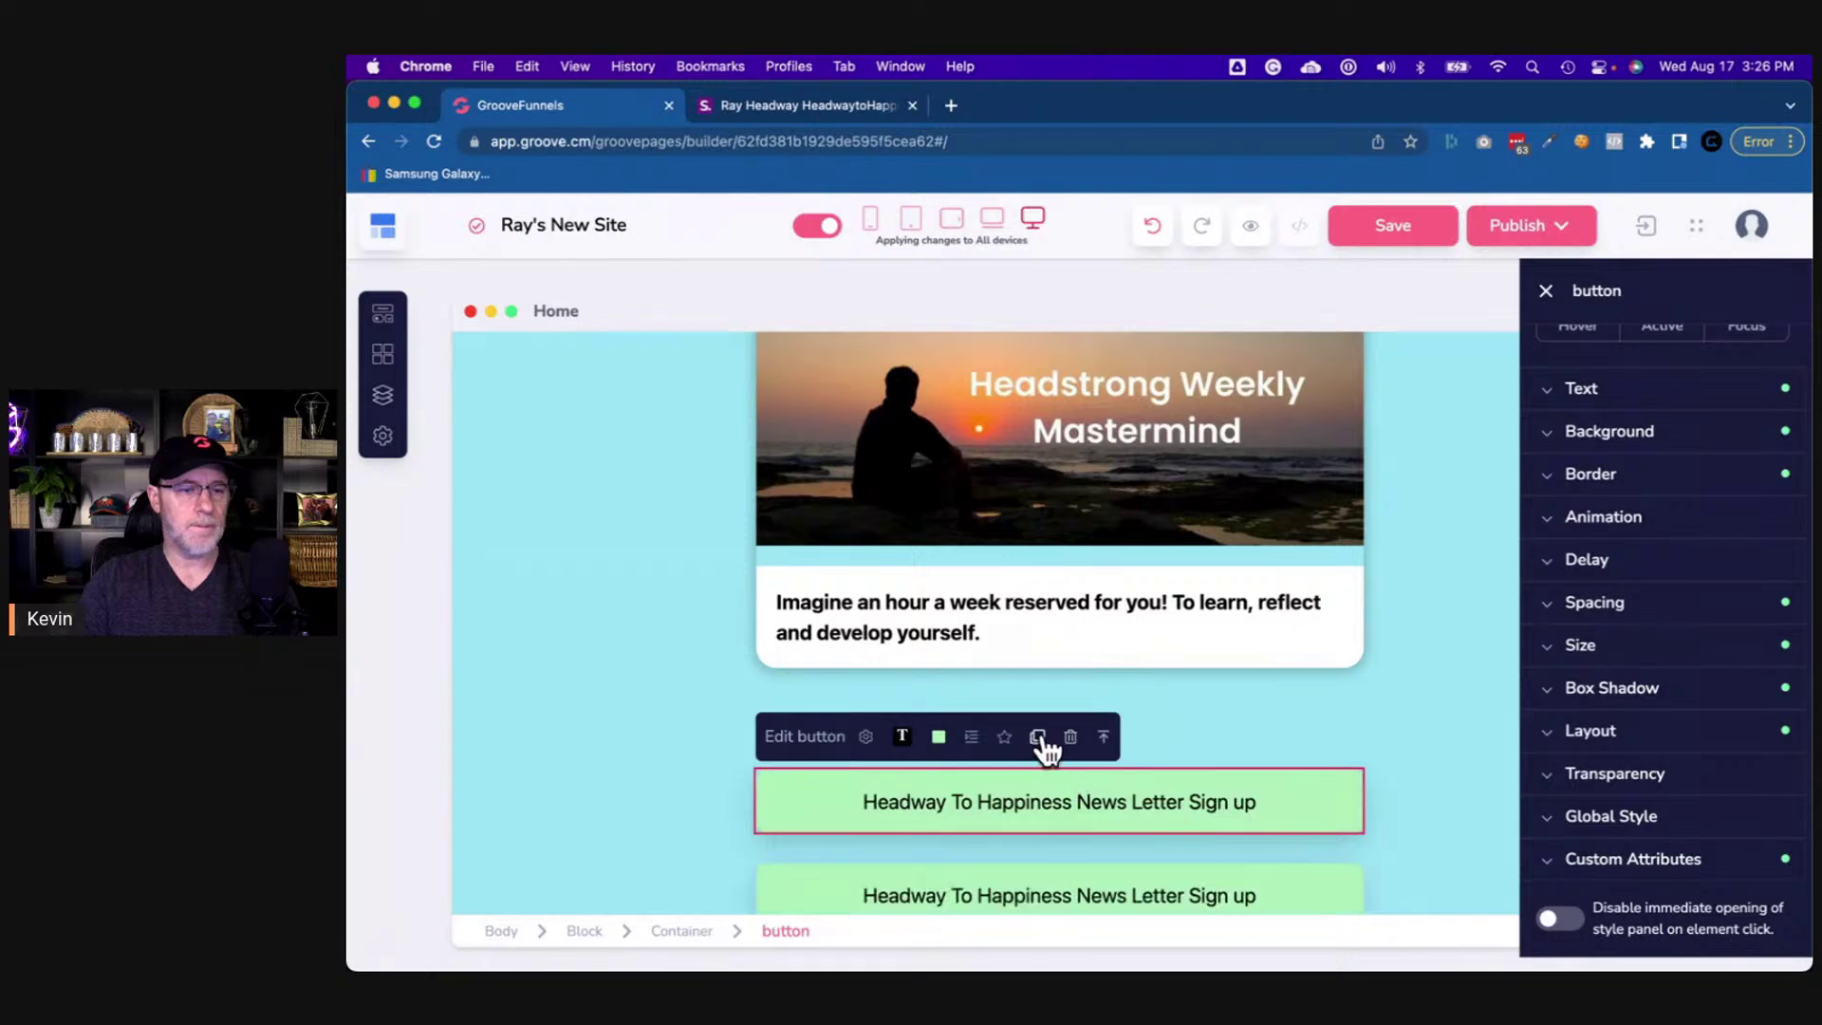
{"action": "scroll", "coordinate": [1138, 806], "scroll_direction": "down", "scroll_amount": 2}
{"action": "left_click", "coordinate": [1347, 840]}
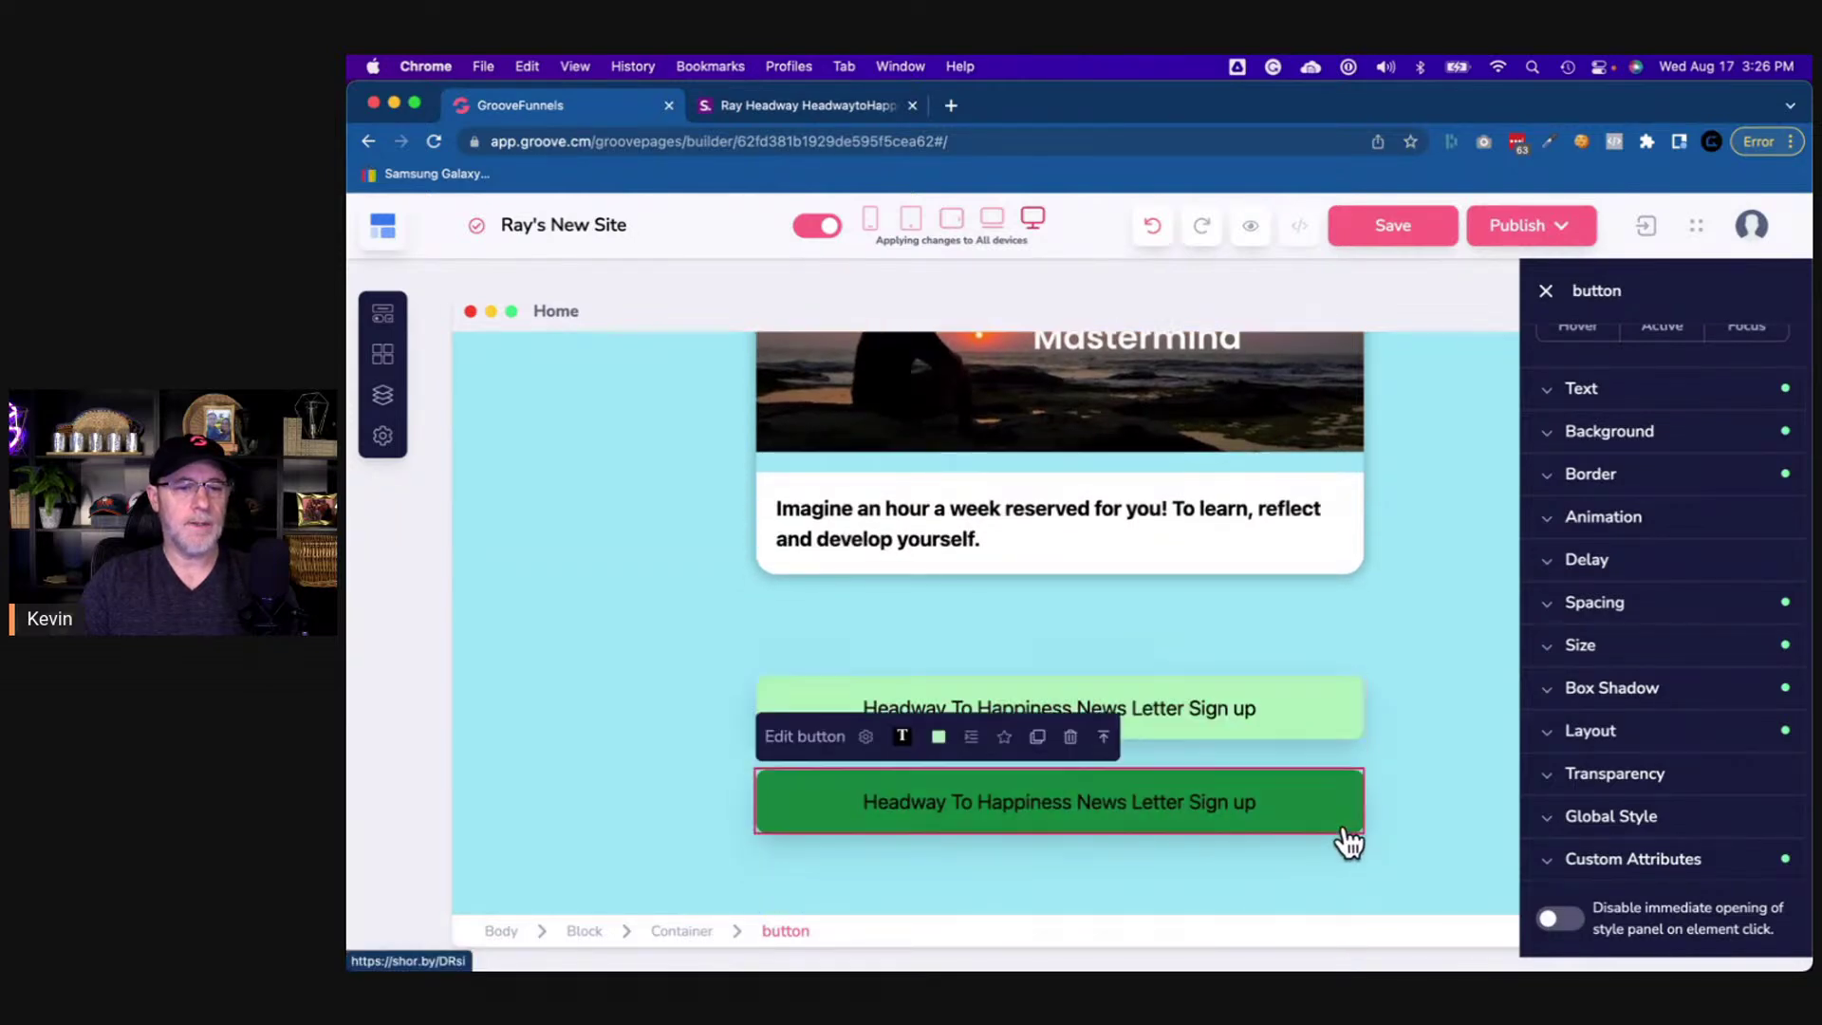
{"action": "left_click", "coordinate": [833, 105]}
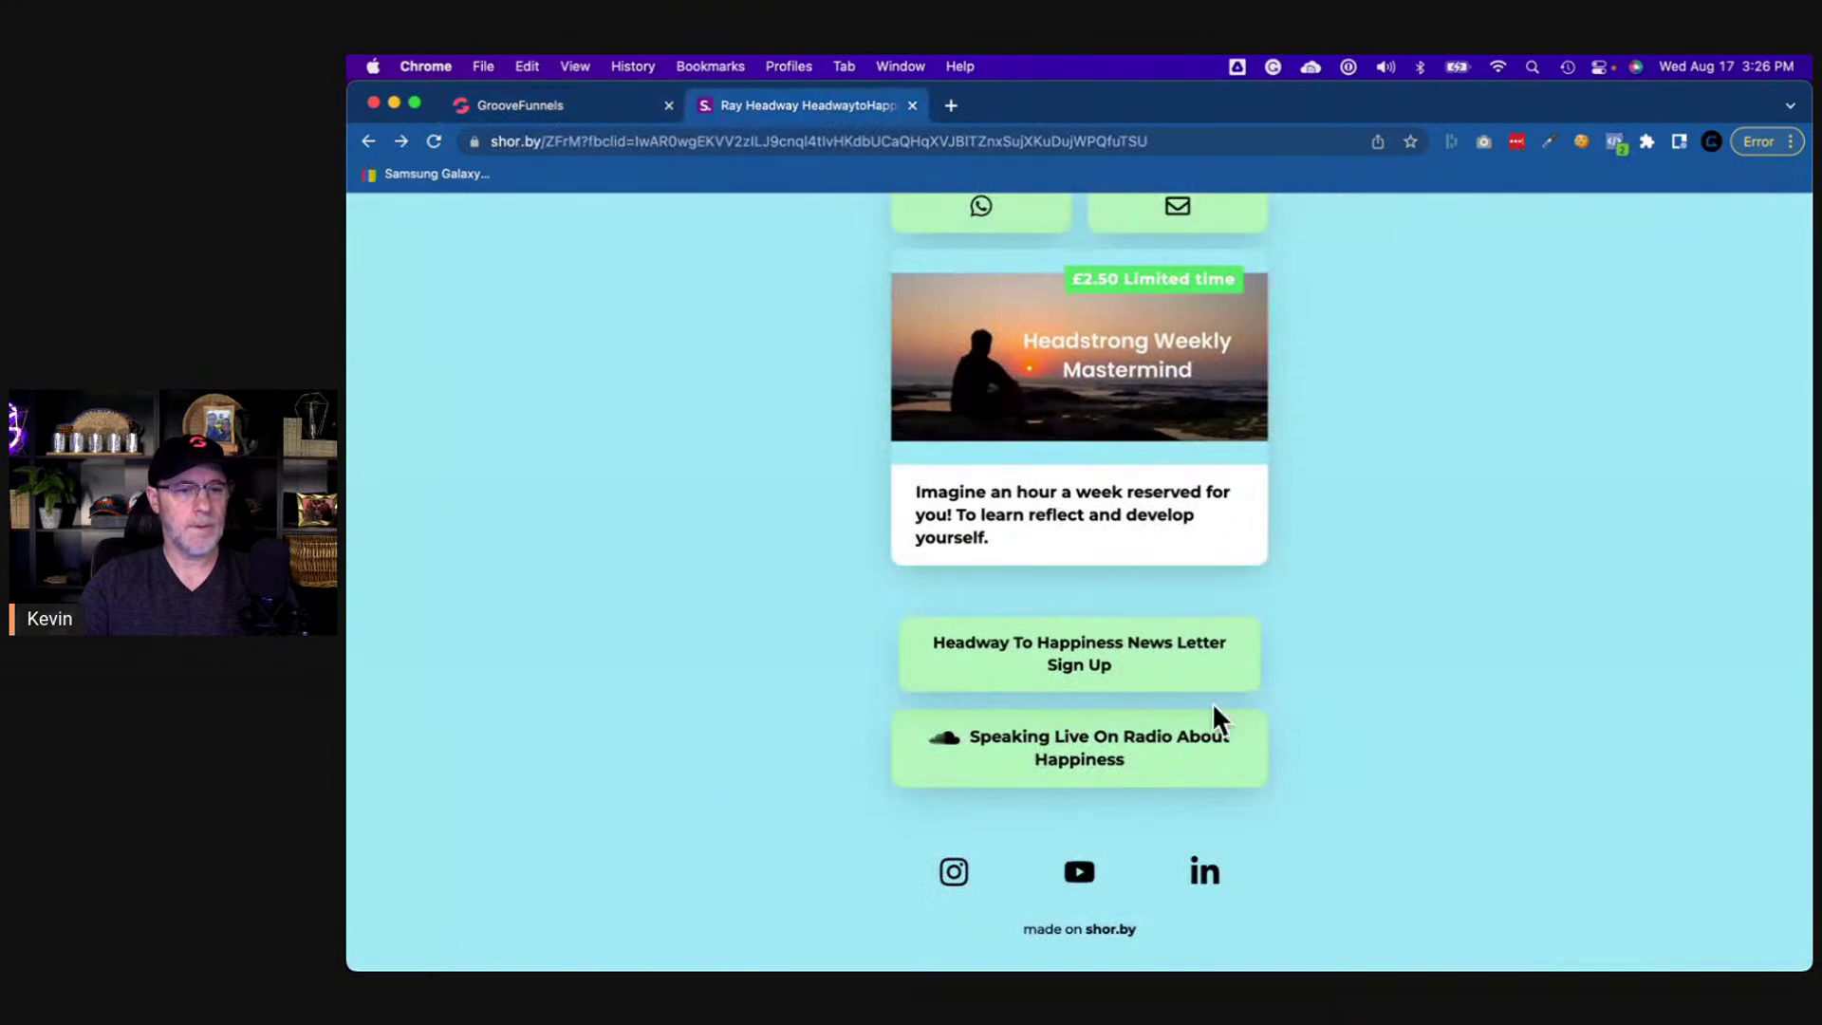
{"action": "left_click", "coordinate": [1250, 793]}
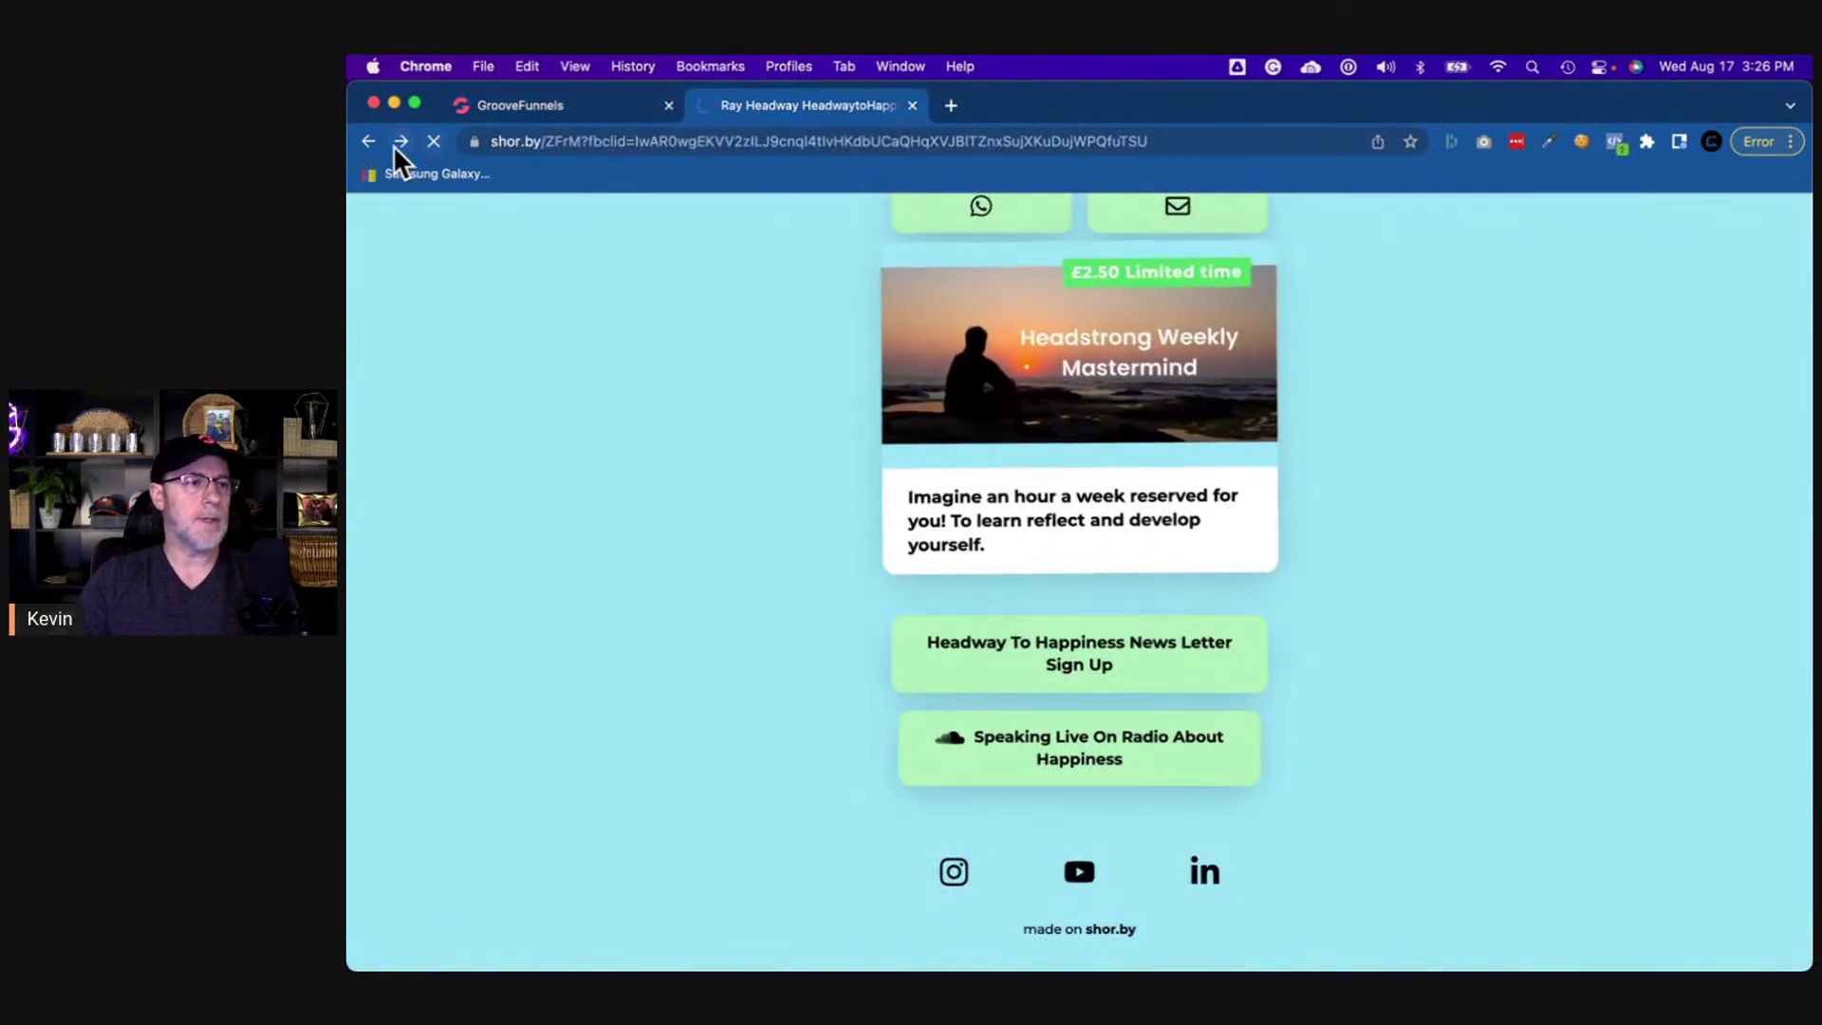
{"action": "left_click", "coordinate": [1197, 765]}
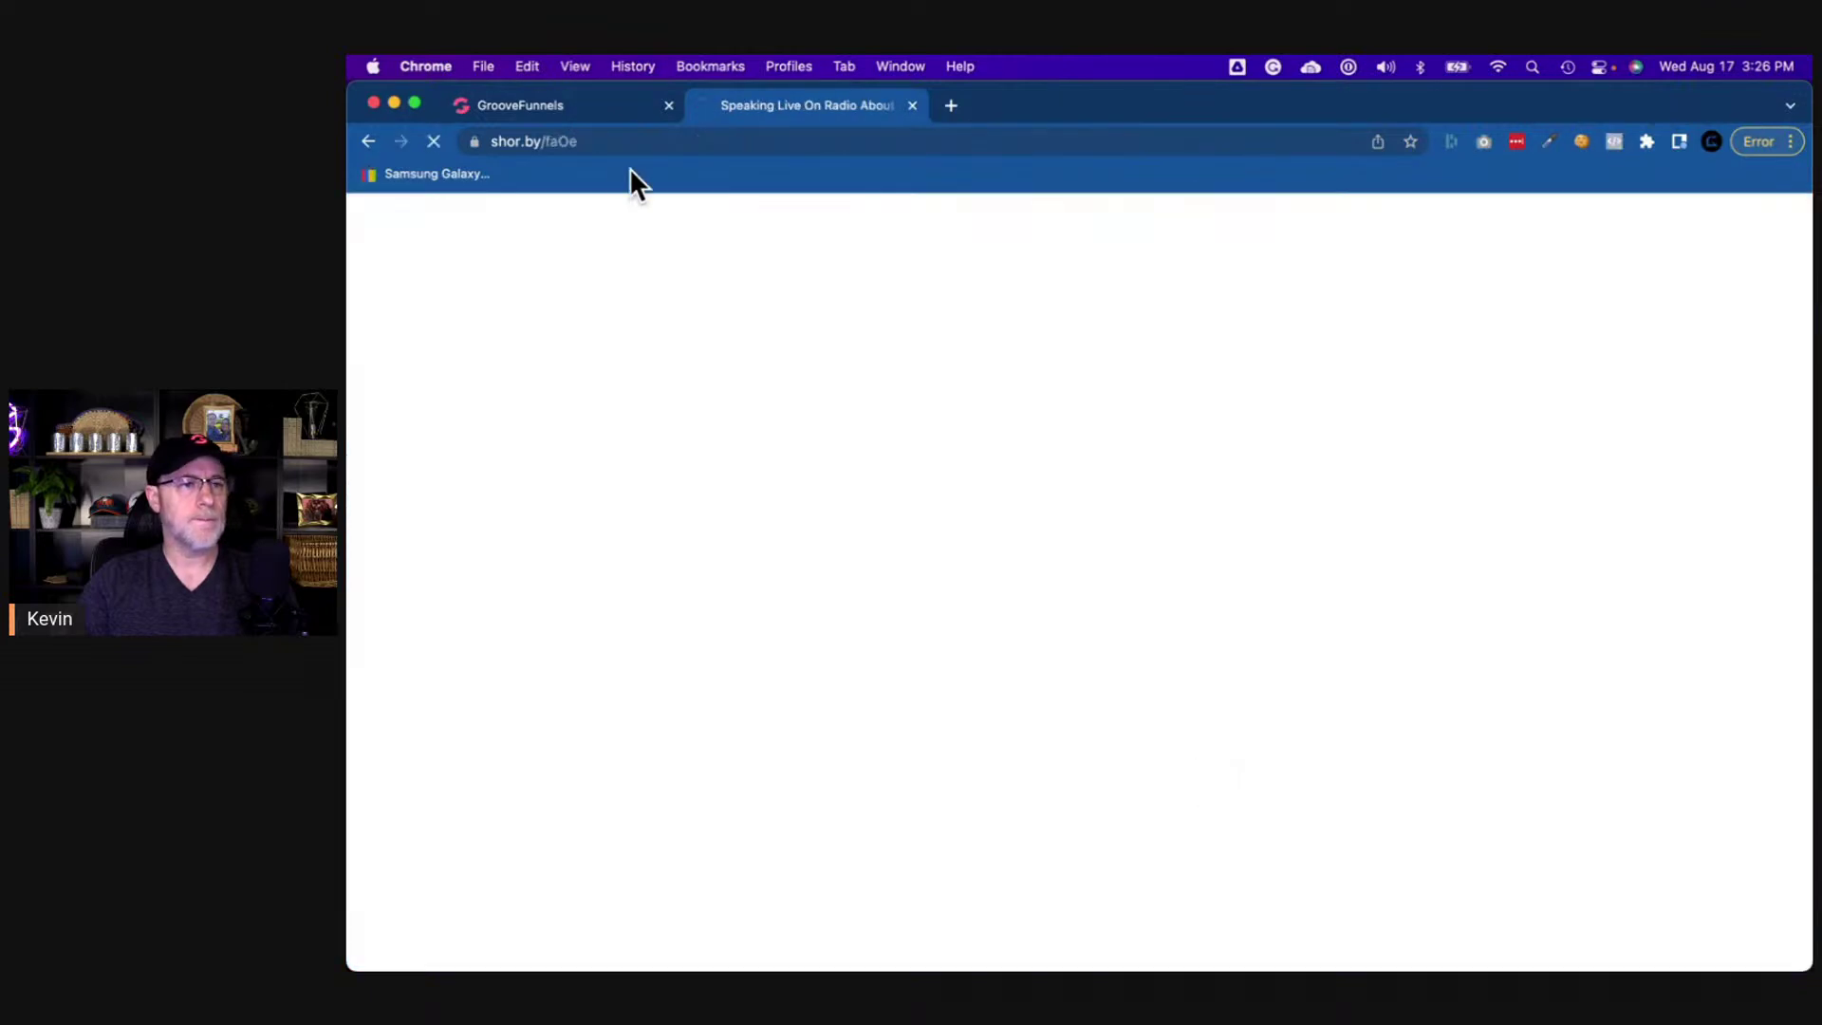
{"action": "left_click", "coordinate": [362, 138]}
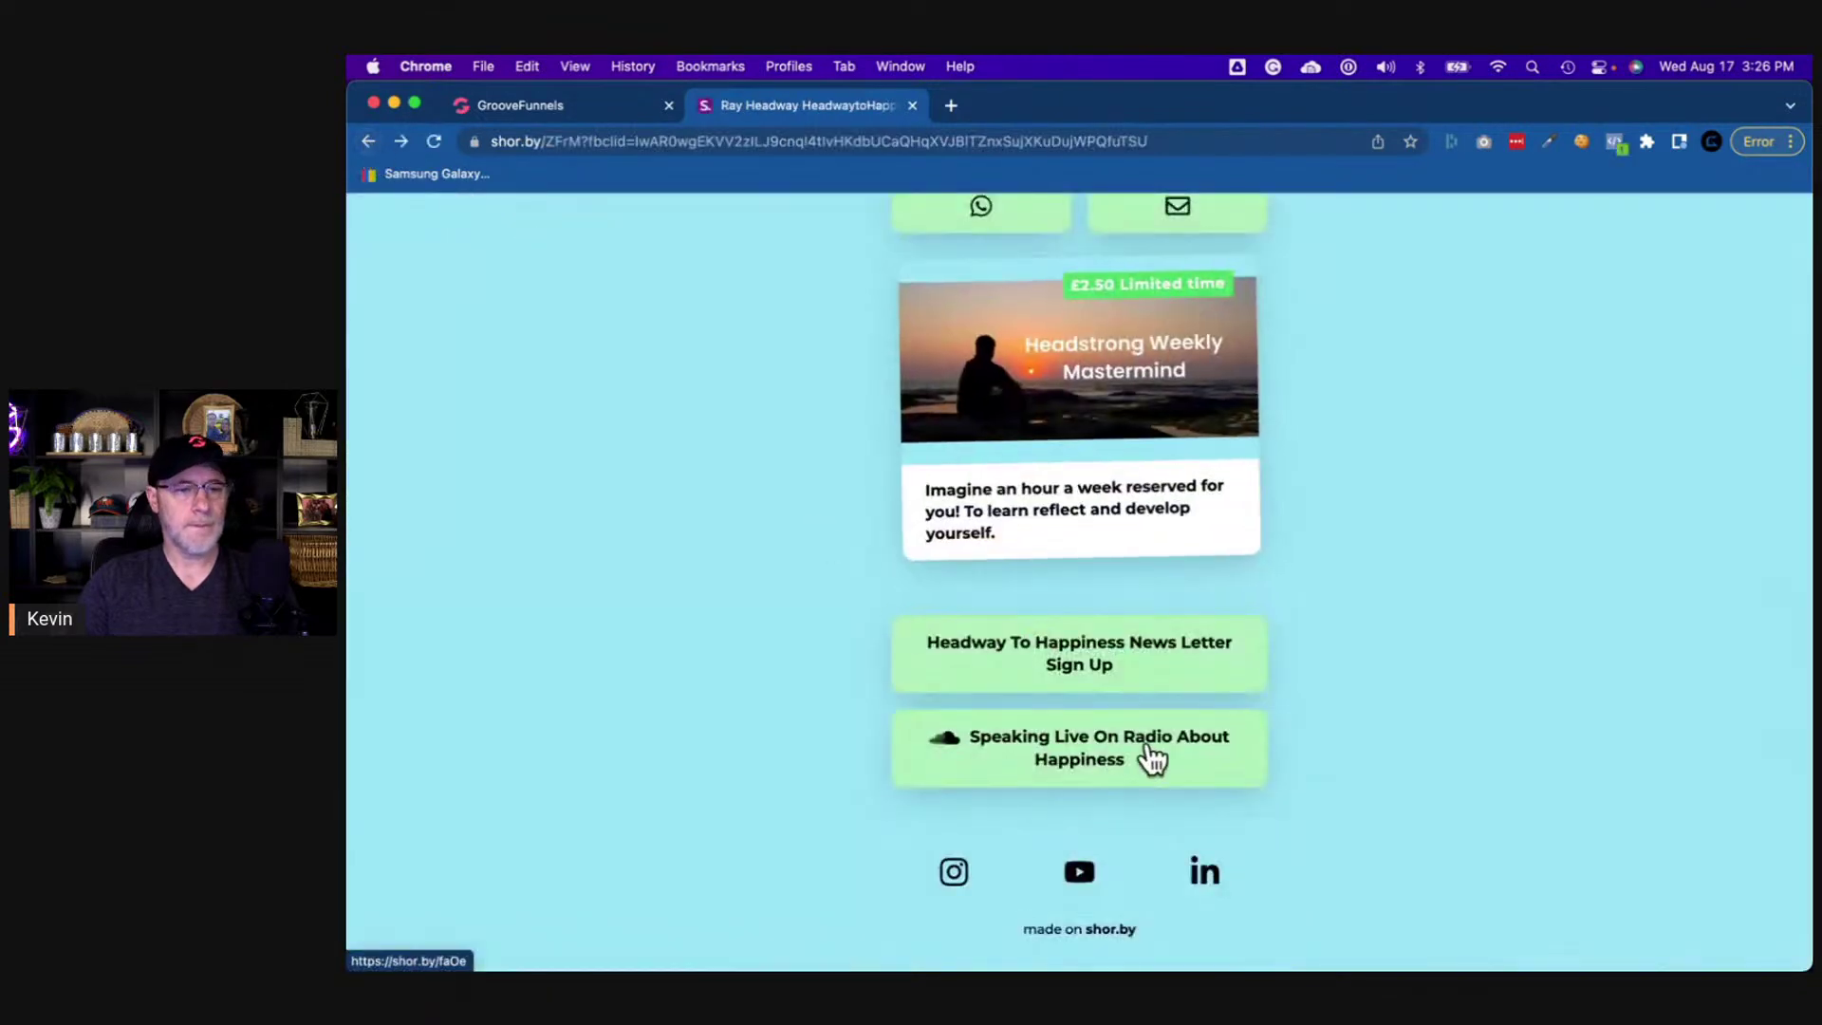
{"action": "right_click", "coordinate": [1250, 772]}
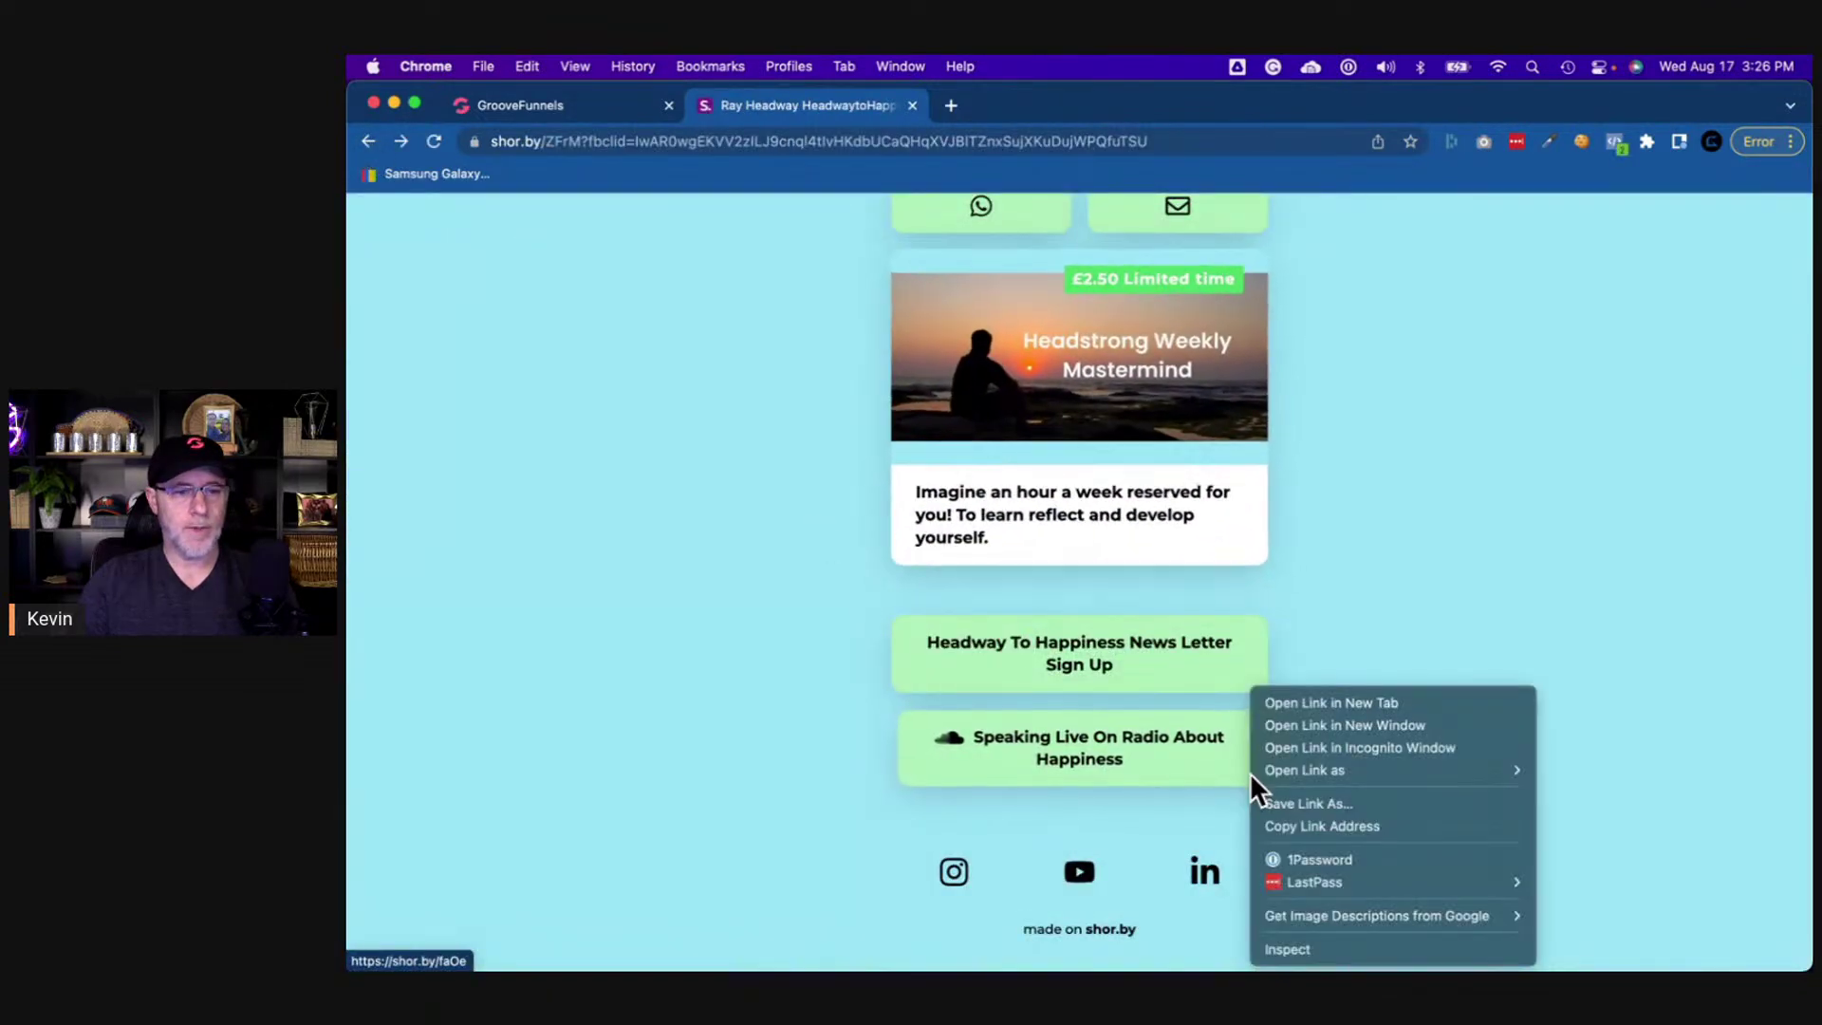
{"action": "left_click", "coordinate": [1296, 826]}
{"action": "left_click", "coordinate": [556, 104]}
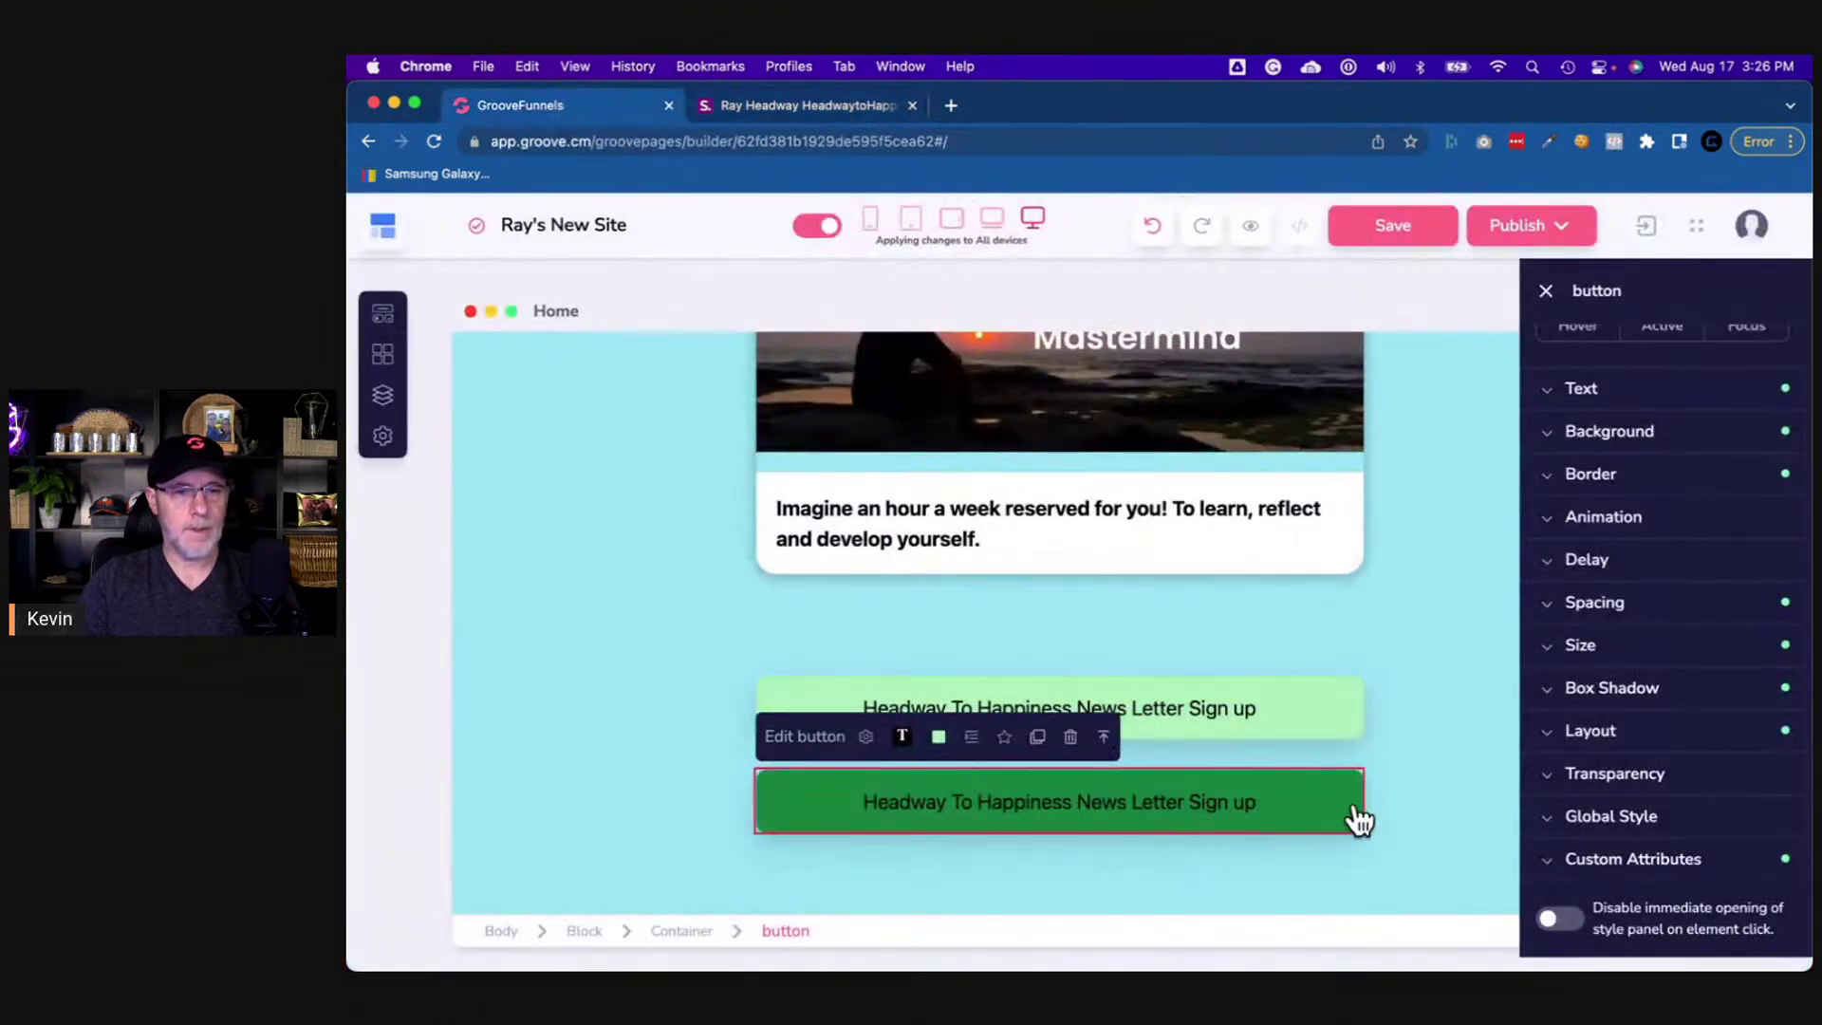
- Point the duplicate button to shor.by/faOe and relabel it 'Speaking Live on Radio About Happiness'
{"action": "left_click", "coordinate": [866, 737]}
{"action": "triple_click", "coordinate": [1024, 365]}
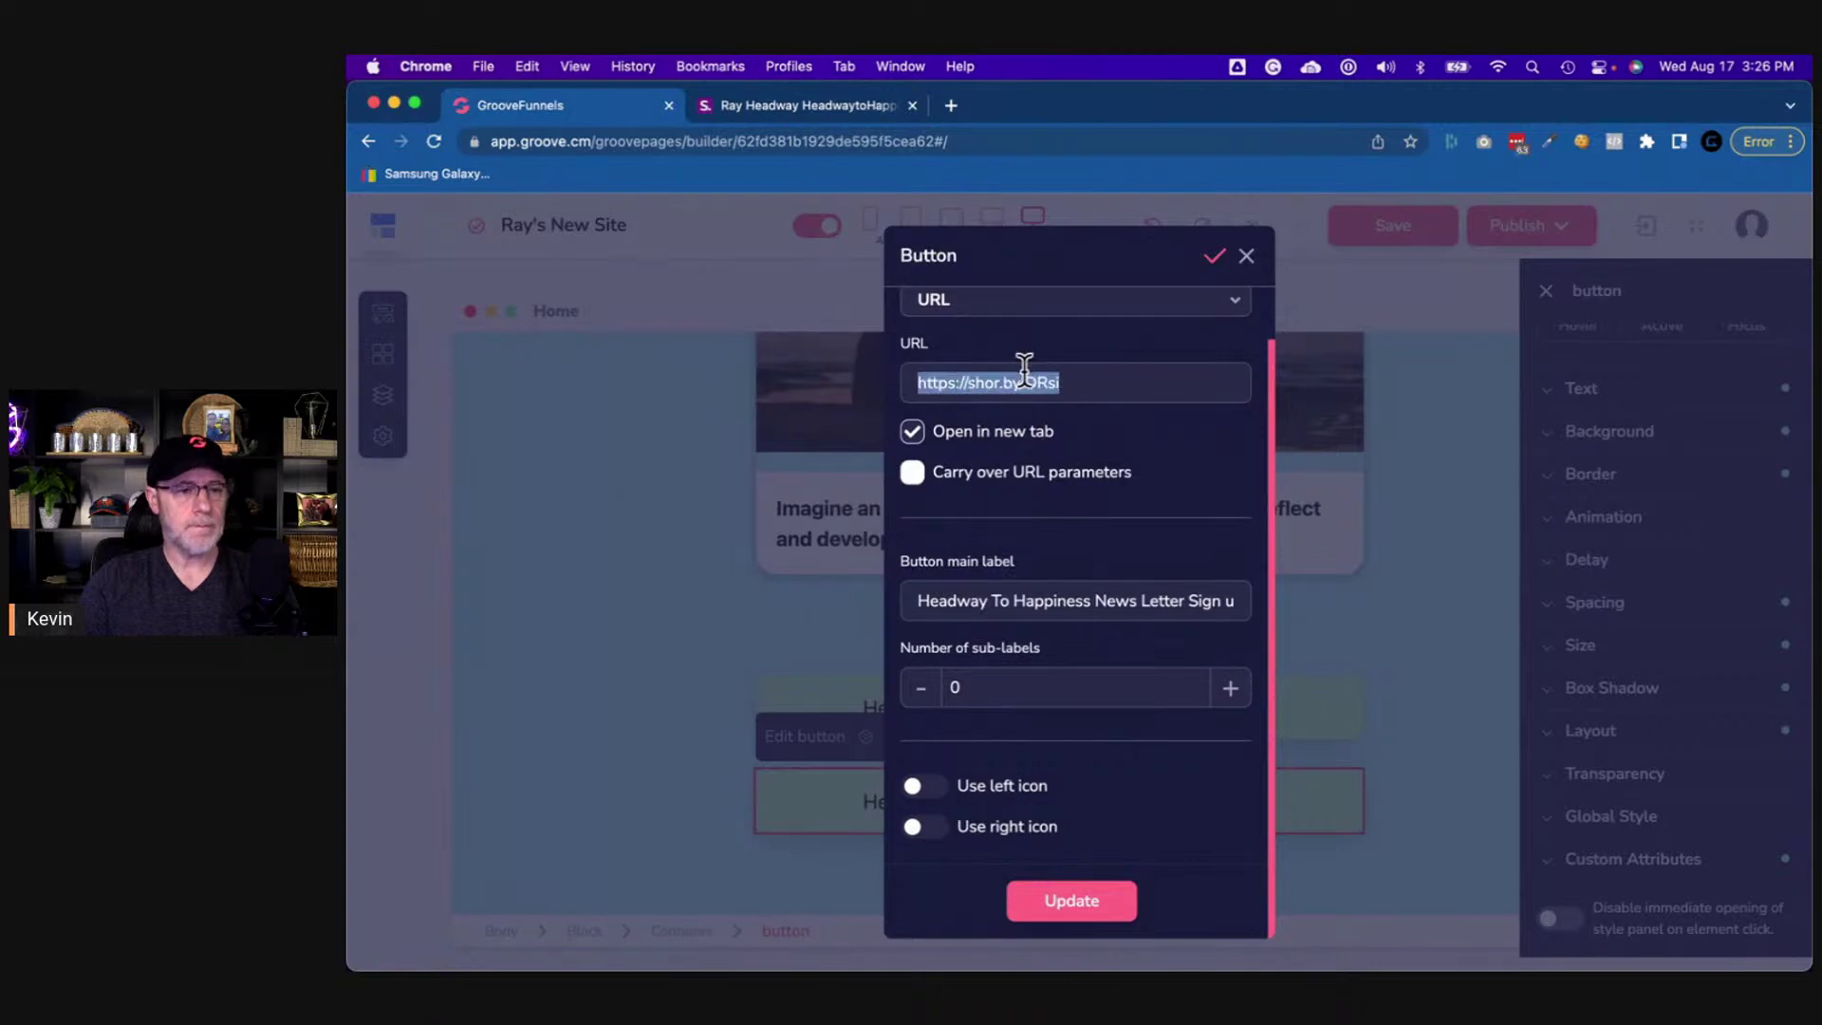
{"action": "type", "text": "https://shor.by/faOe"}
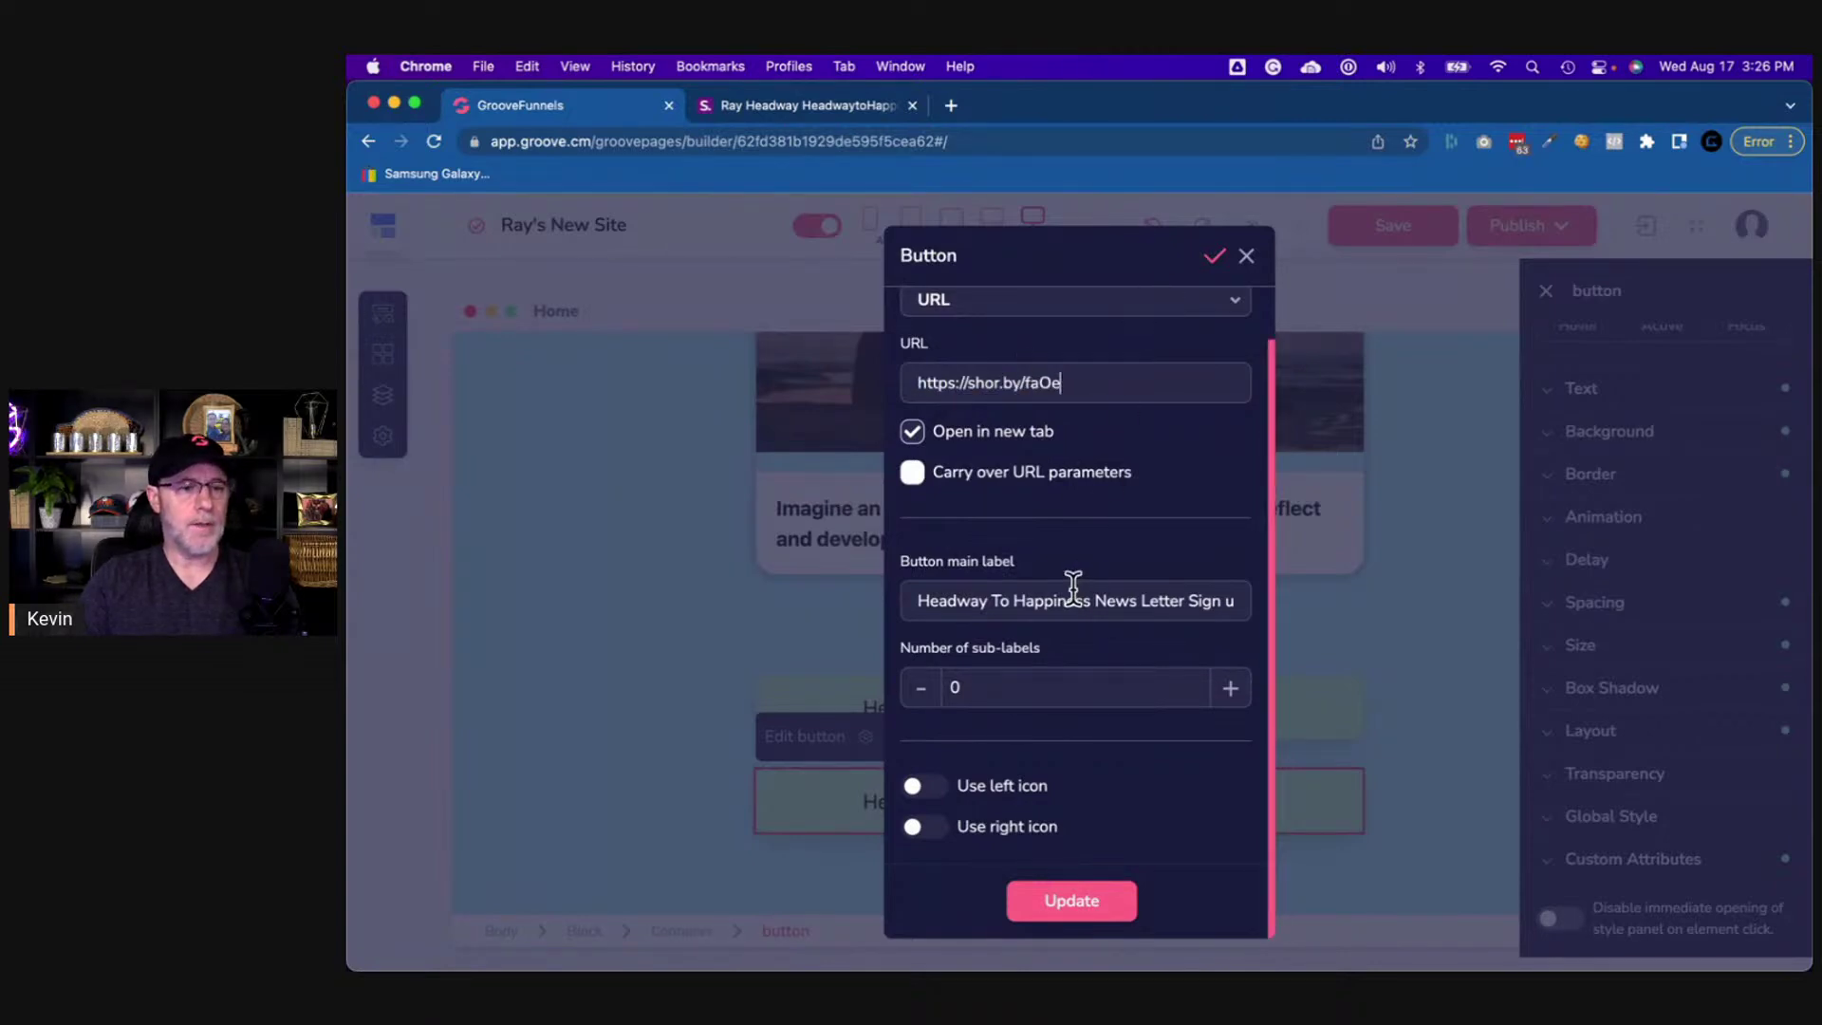
{"action": "triple_click", "coordinate": [1069, 600]}
{"action": "left_click", "coordinate": [787, 106]}
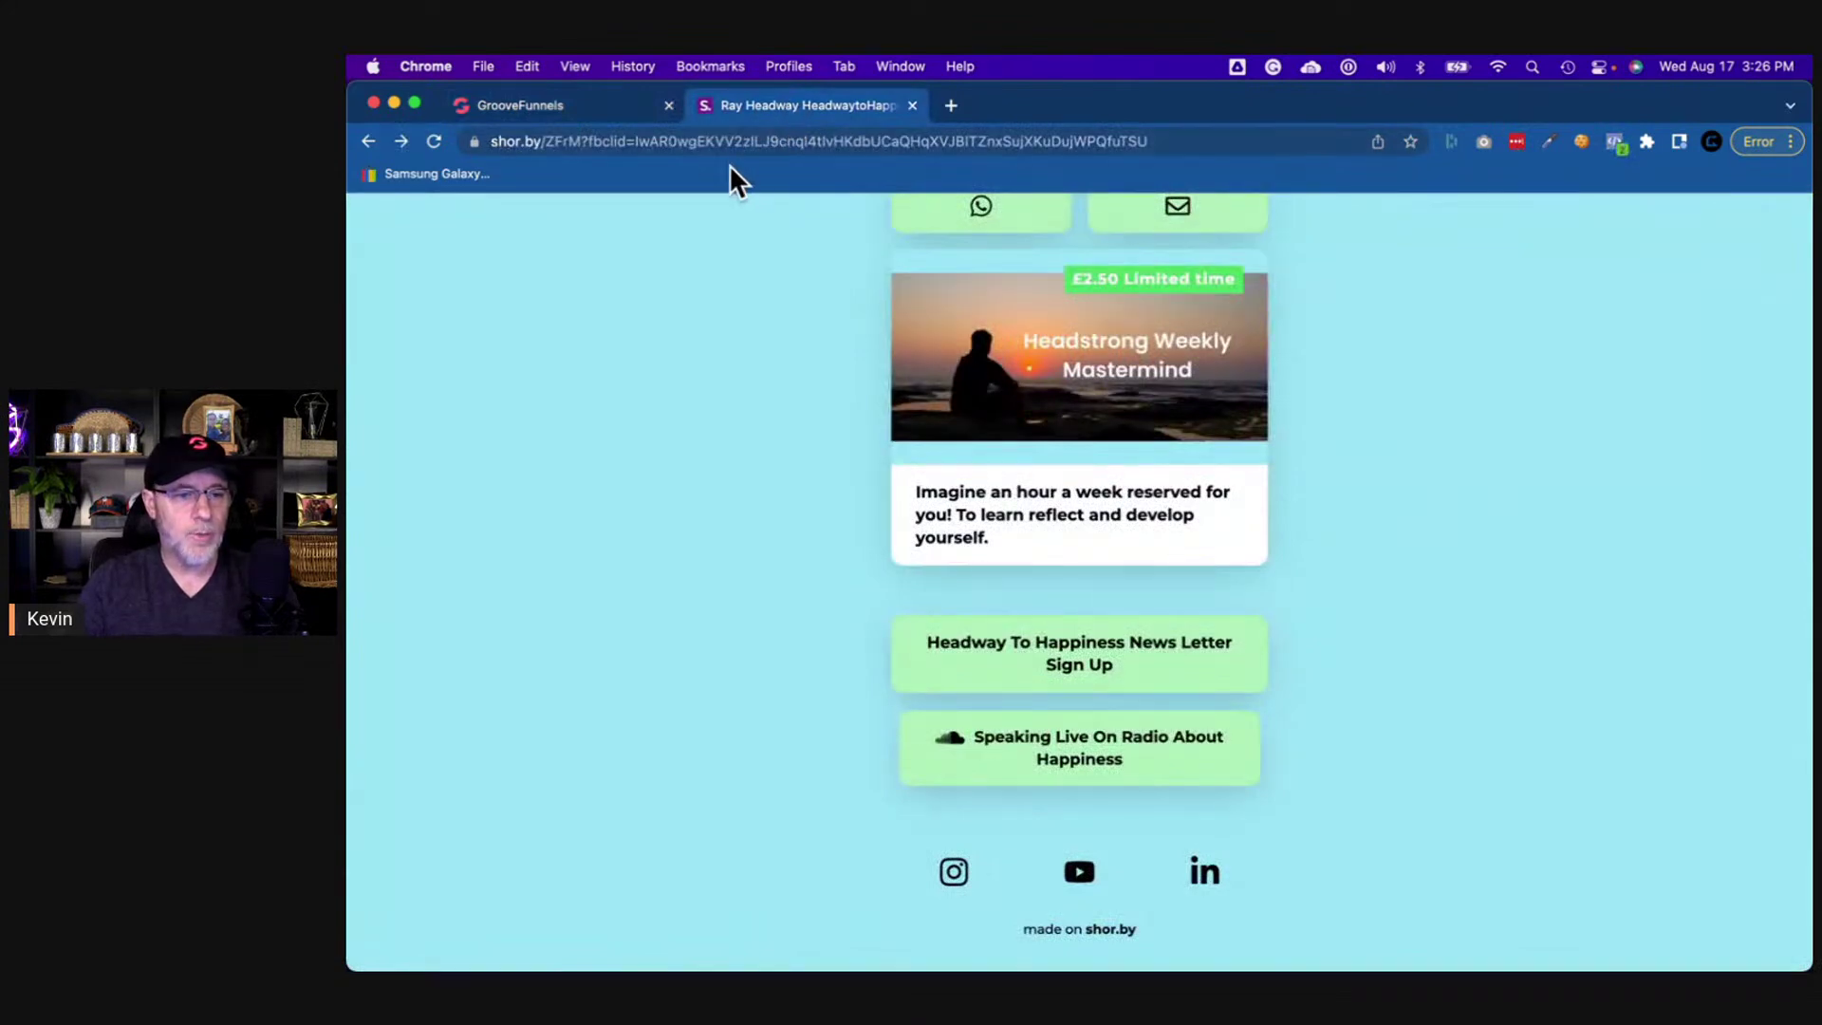
{"action": "left_click", "coordinate": [579, 100]}
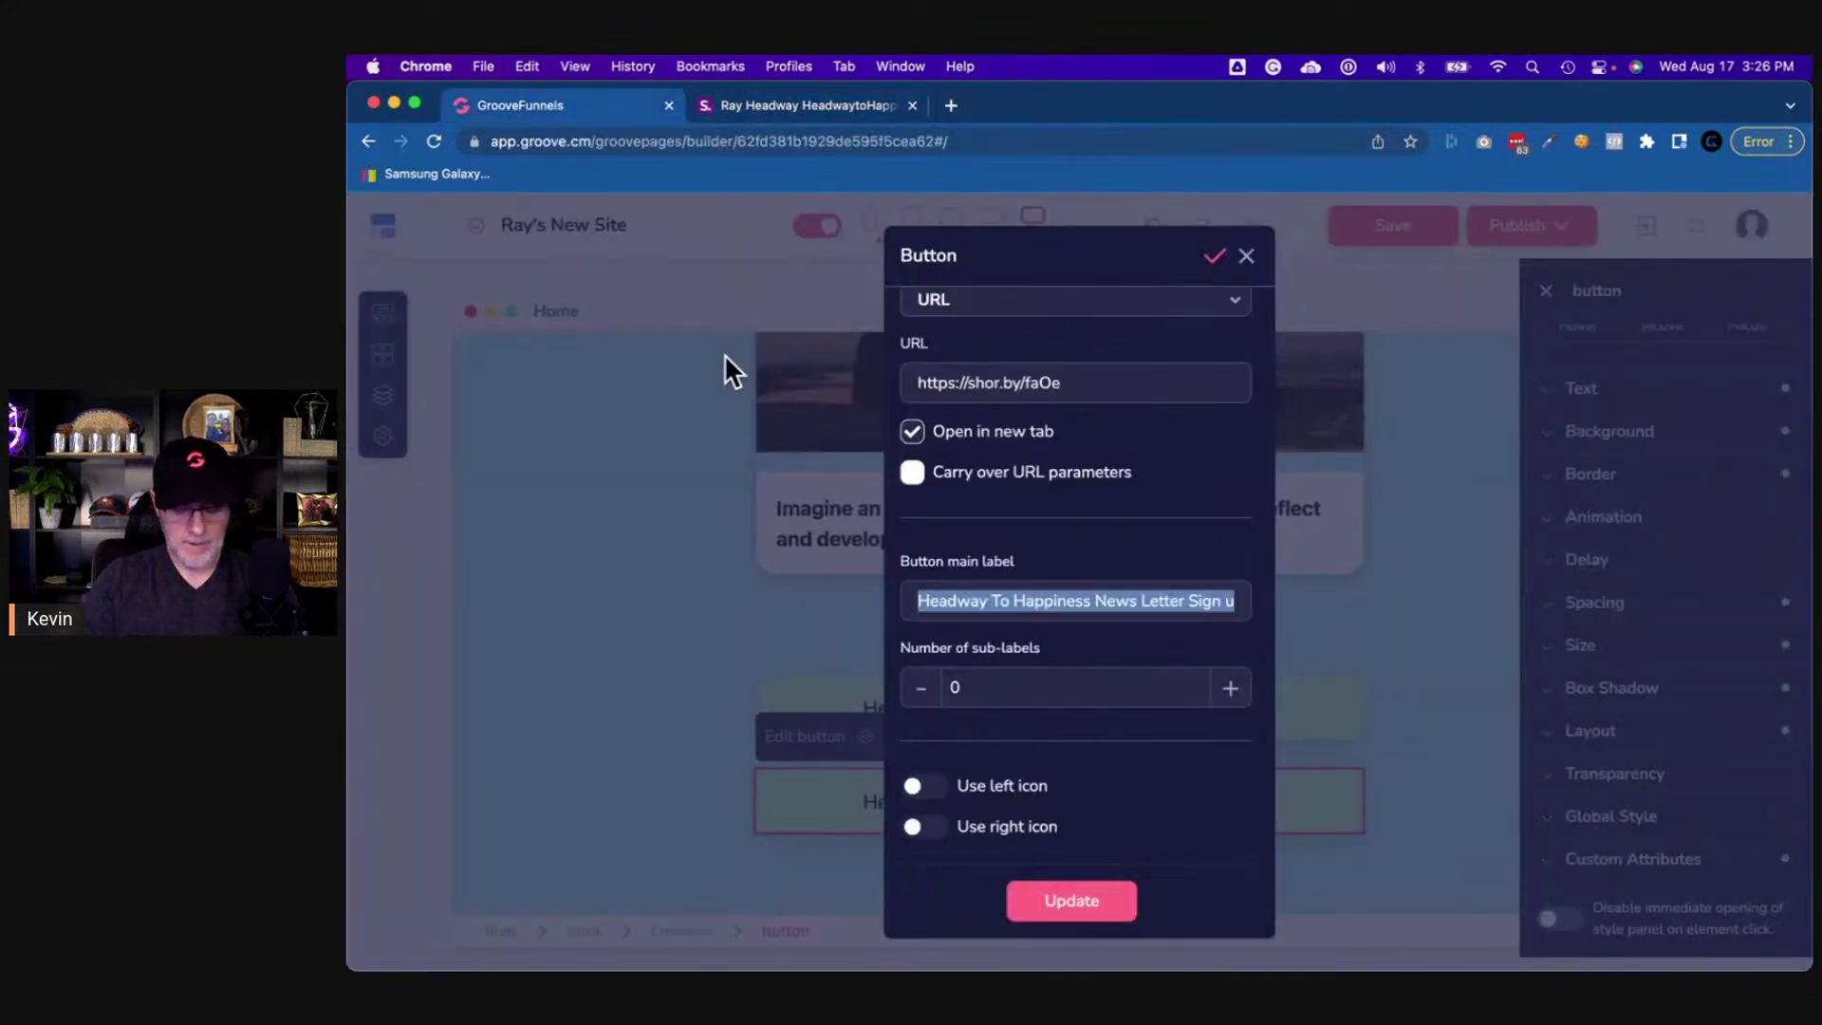
{"action": "type", "text": "Sp"}
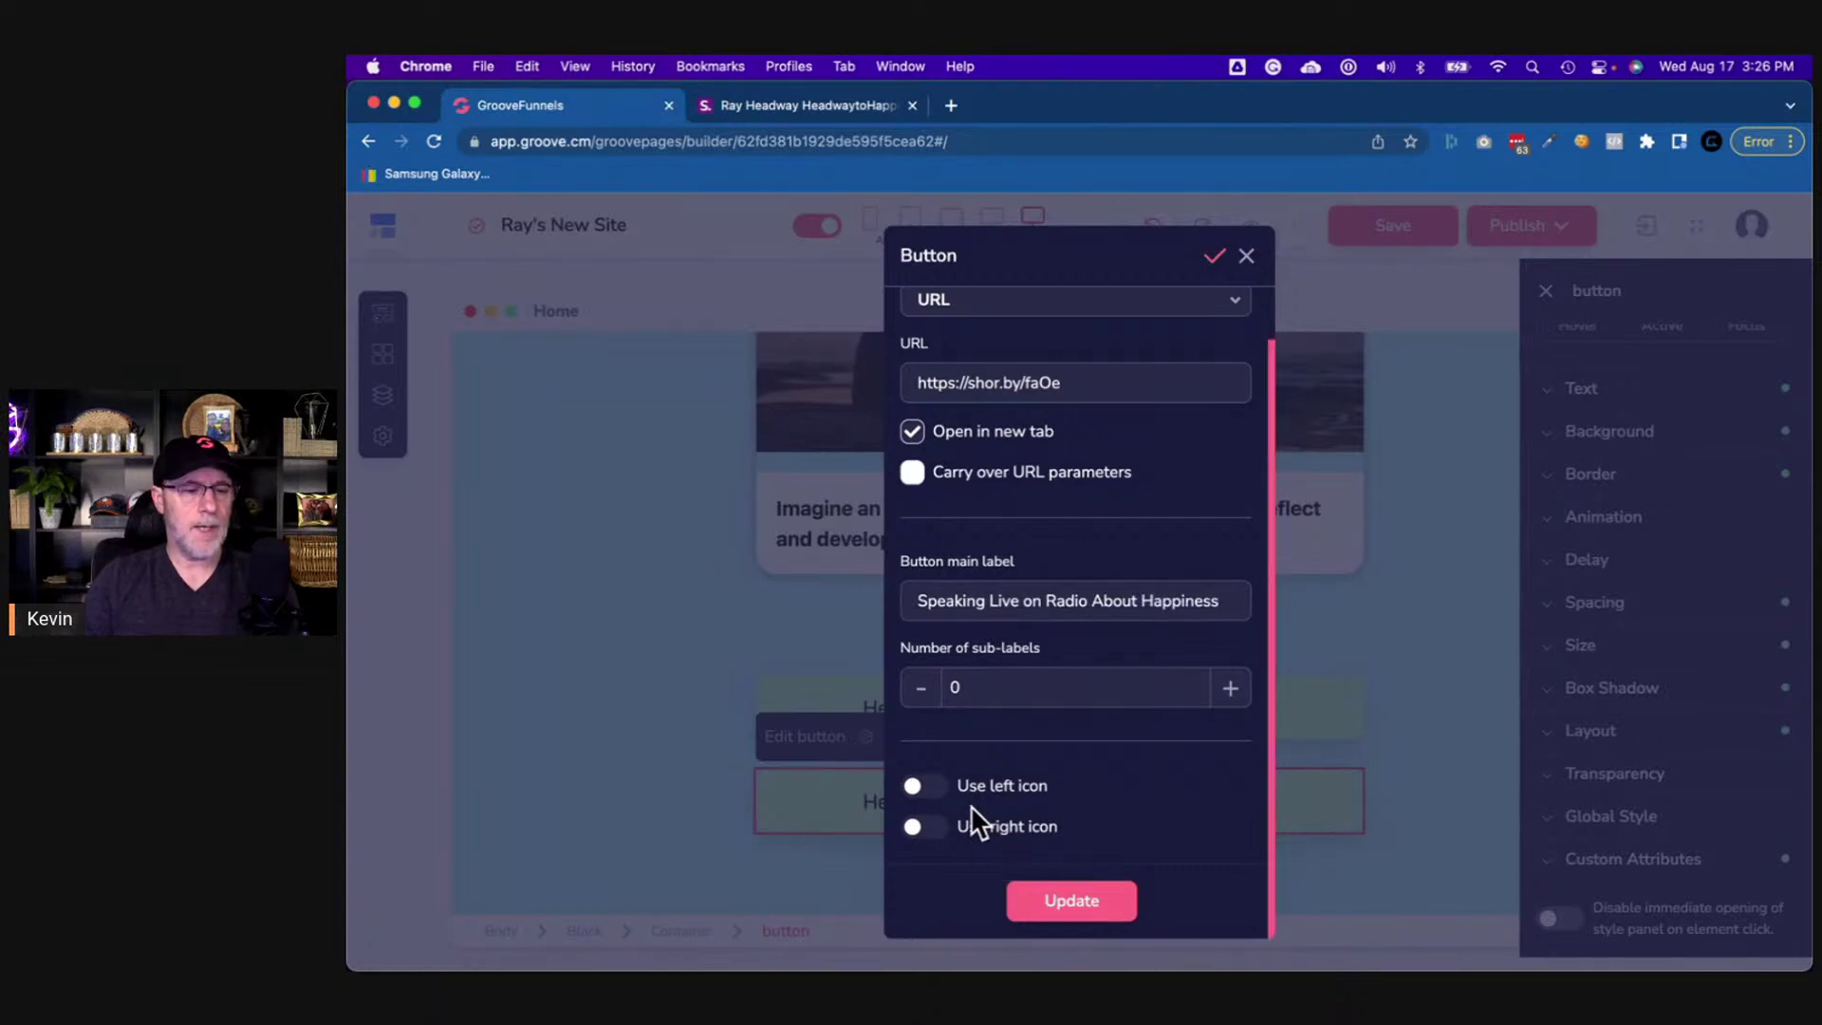
- Give the button a SoundCloud left icon and apply the button settings
{"action": "left_click", "coordinate": [939, 795]}
{"action": "scroll", "coordinate": [1016, 812], "scroll_direction": "down", "scroll_amount": 3}
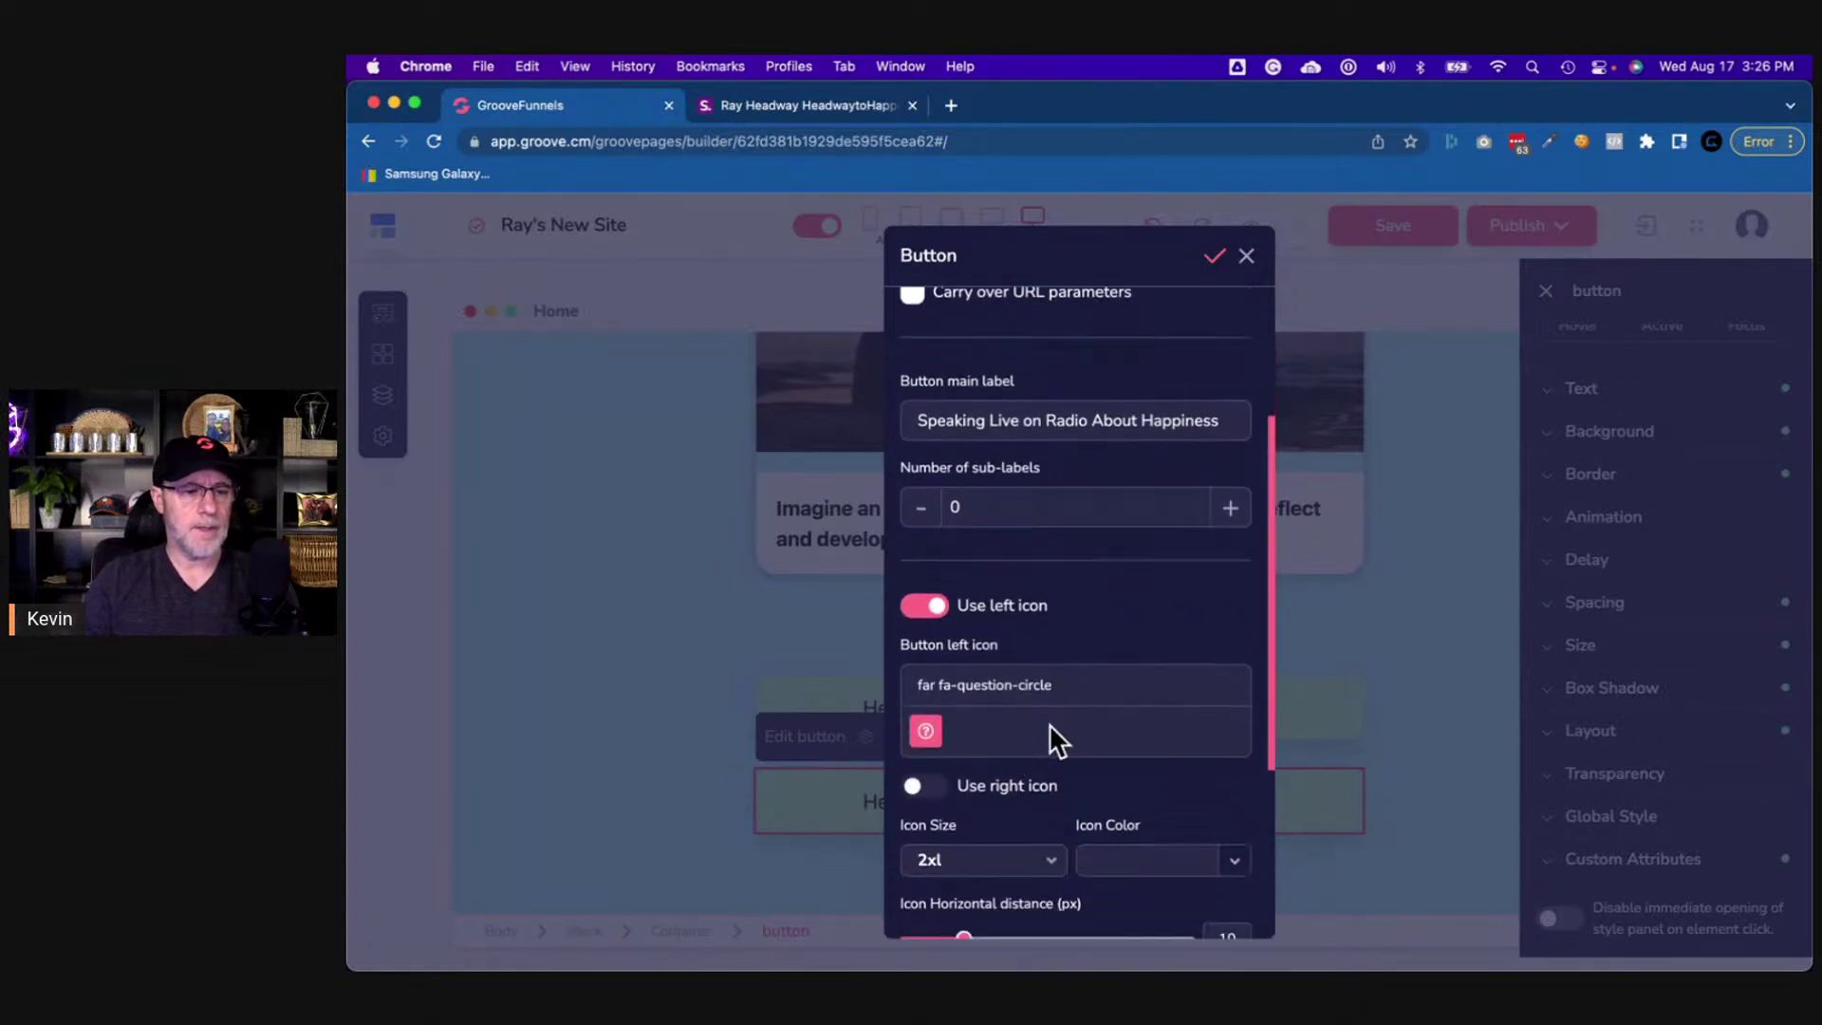
{"action": "triple_click", "coordinate": [1007, 623]}
{"action": "type", "text": "soundcloud"}
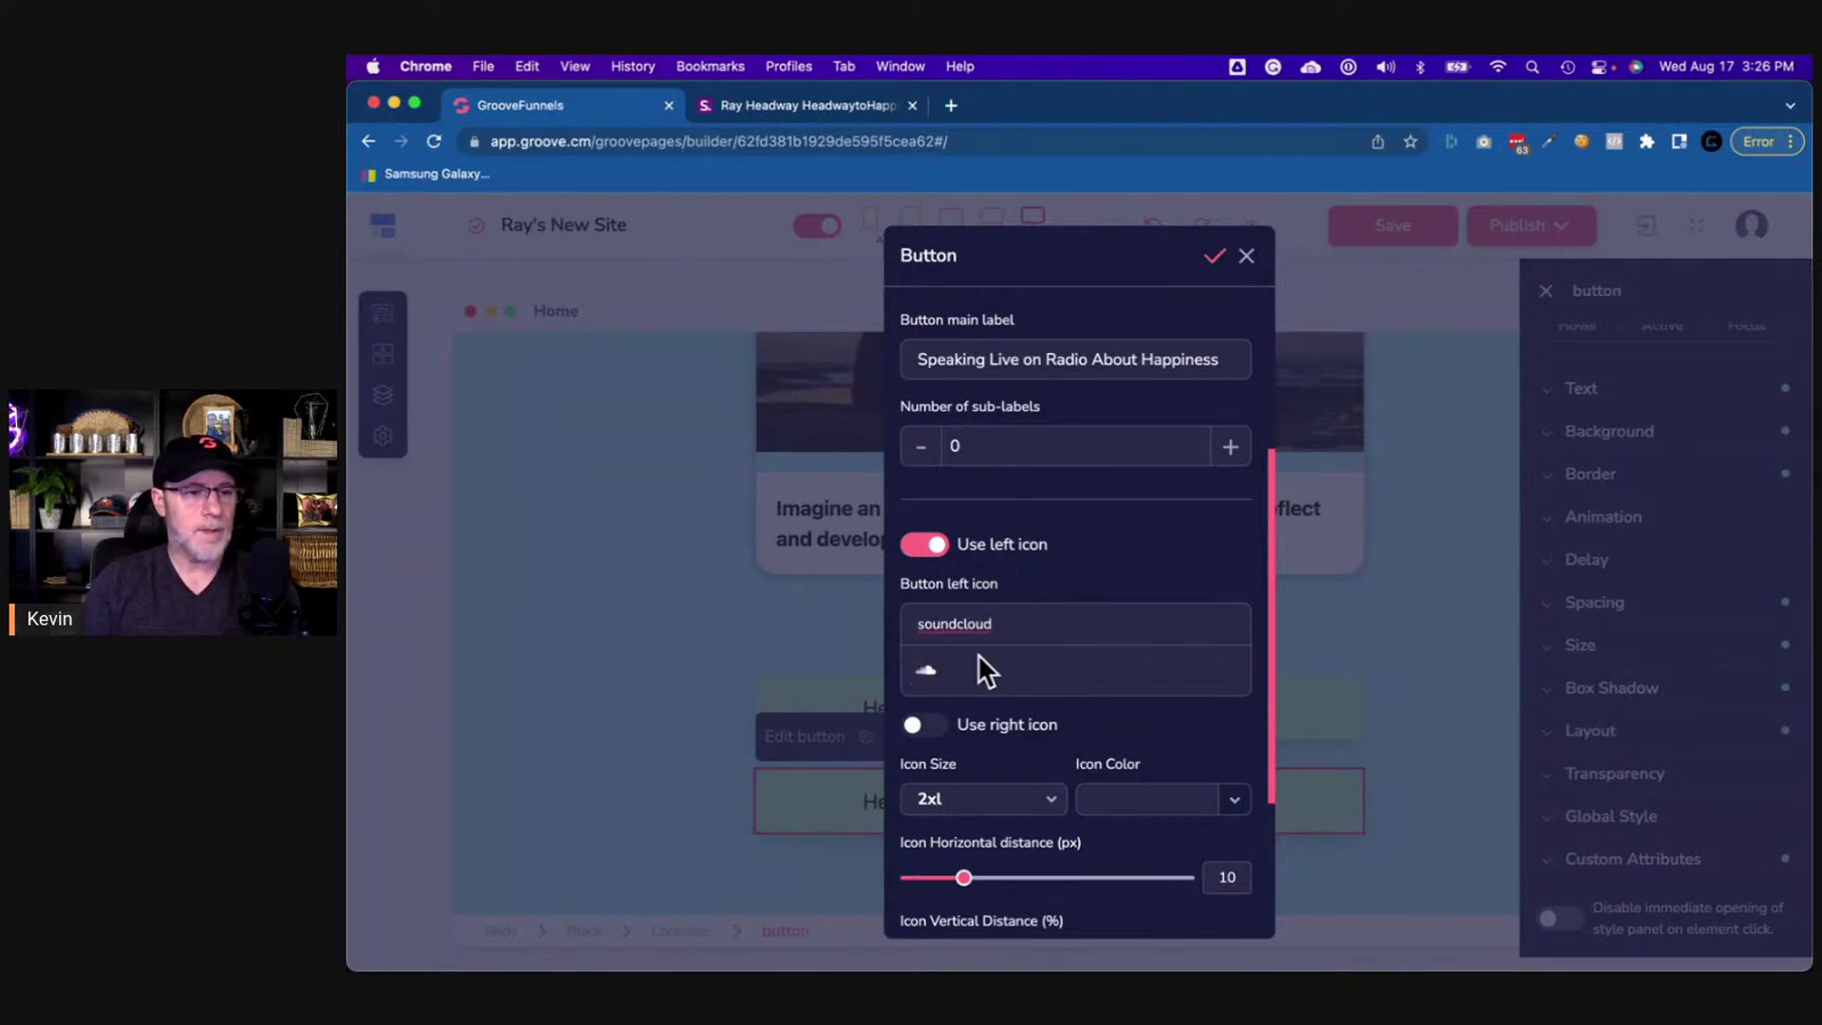
{"action": "left_click", "coordinate": [926, 670]}
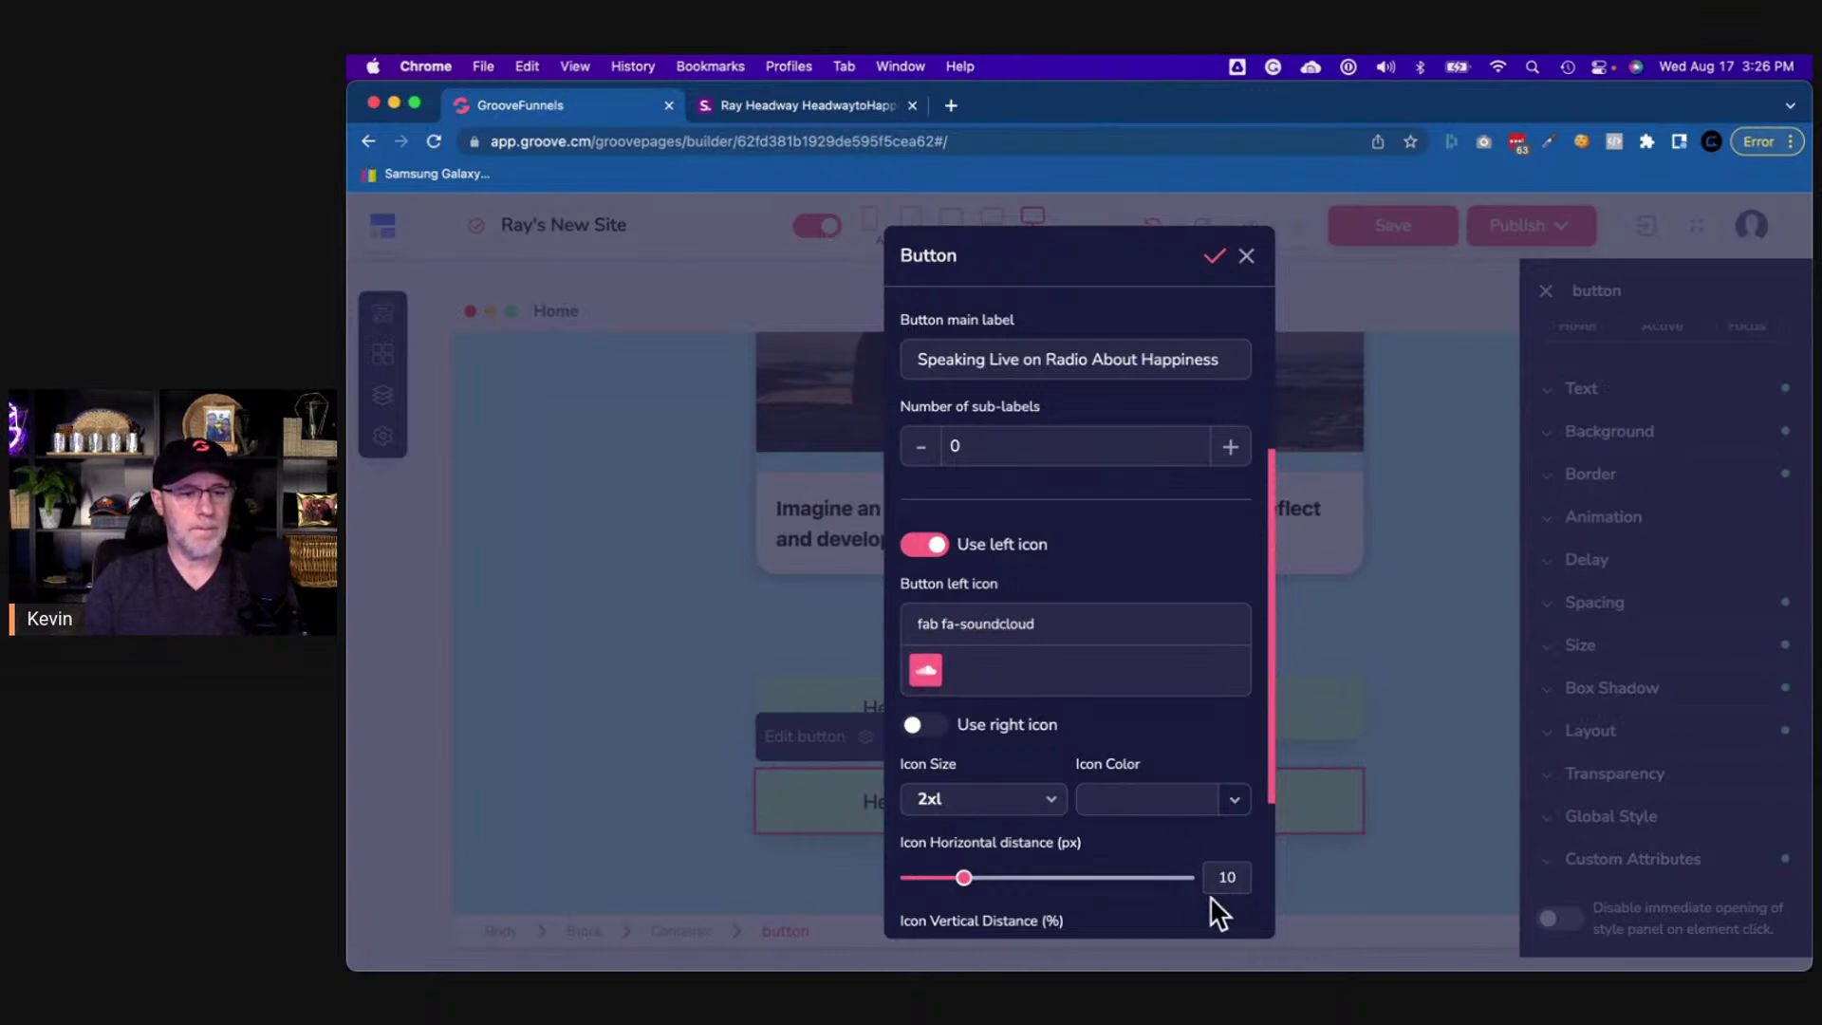
{"action": "scroll", "coordinate": [1113, 833], "scroll_direction": "down", "scroll_amount": 3}
{"action": "left_click", "coordinate": [1122, 899]}
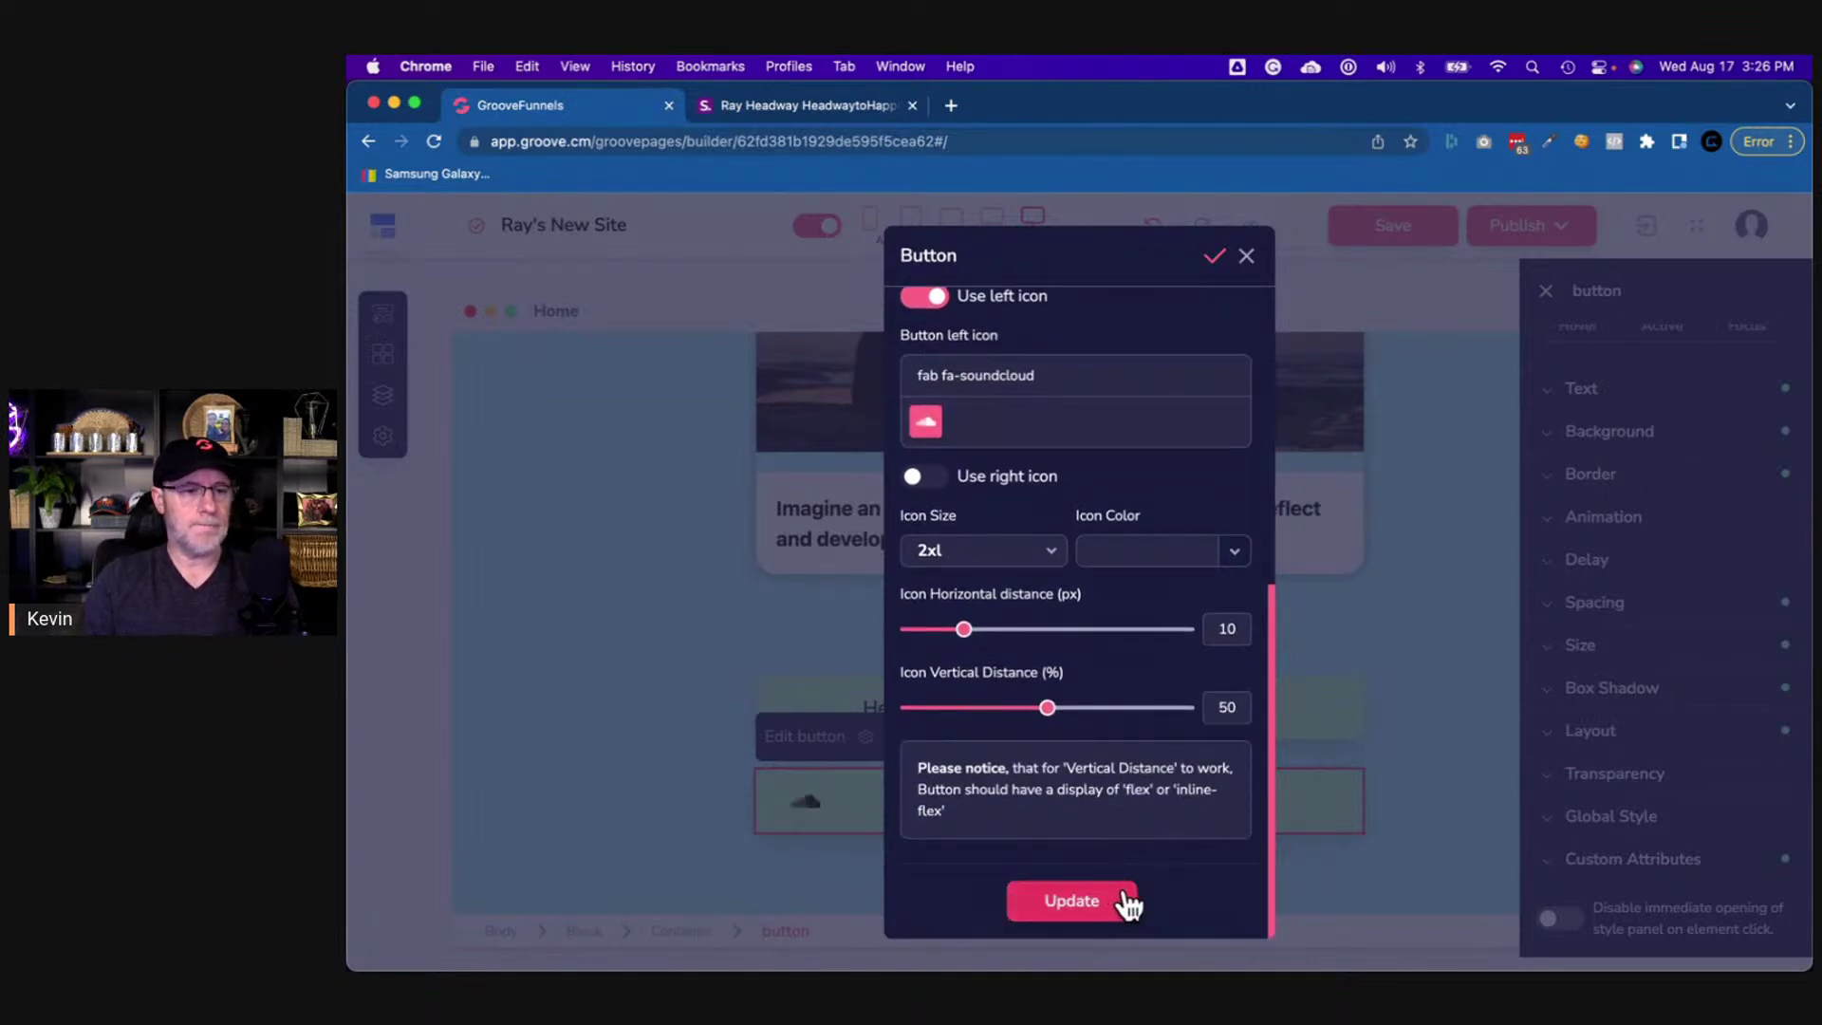
{"action": "left_click", "coordinate": [1245, 258]}
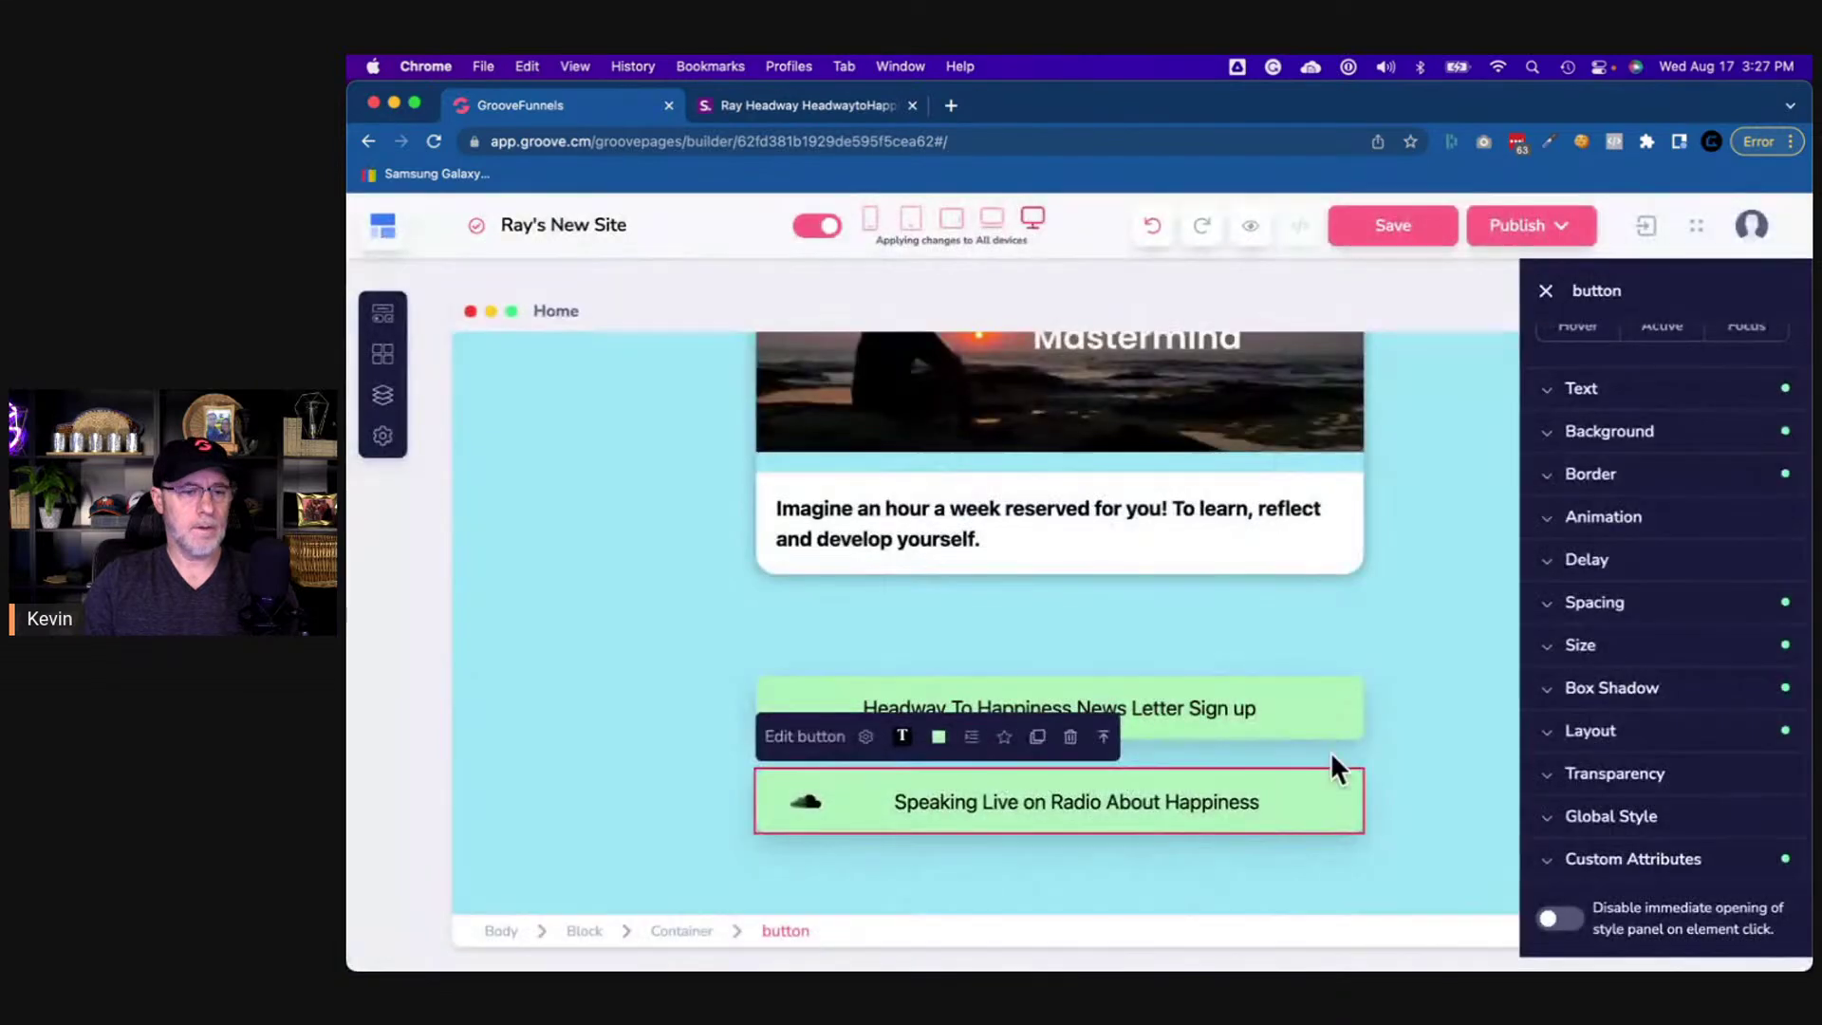
{"action": "left_click", "coordinate": [992, 663]}
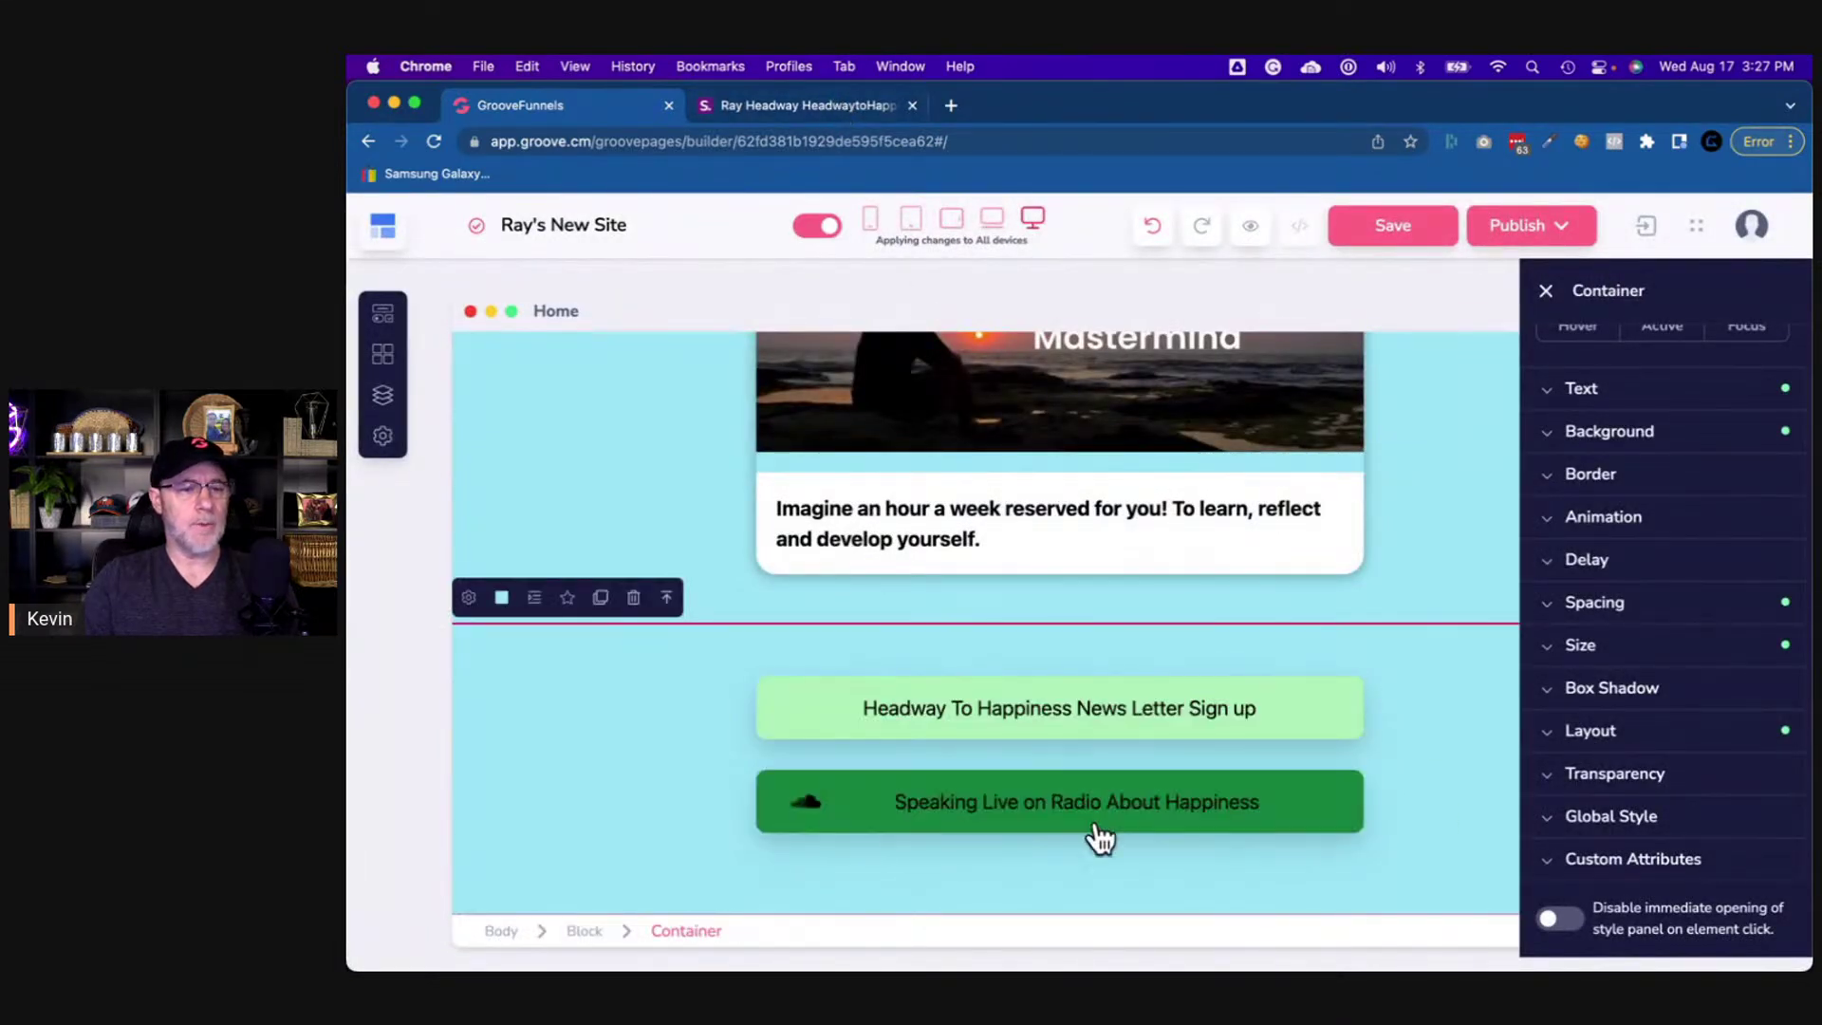
{"action": "left_click", "coordinate": [809, 106]}
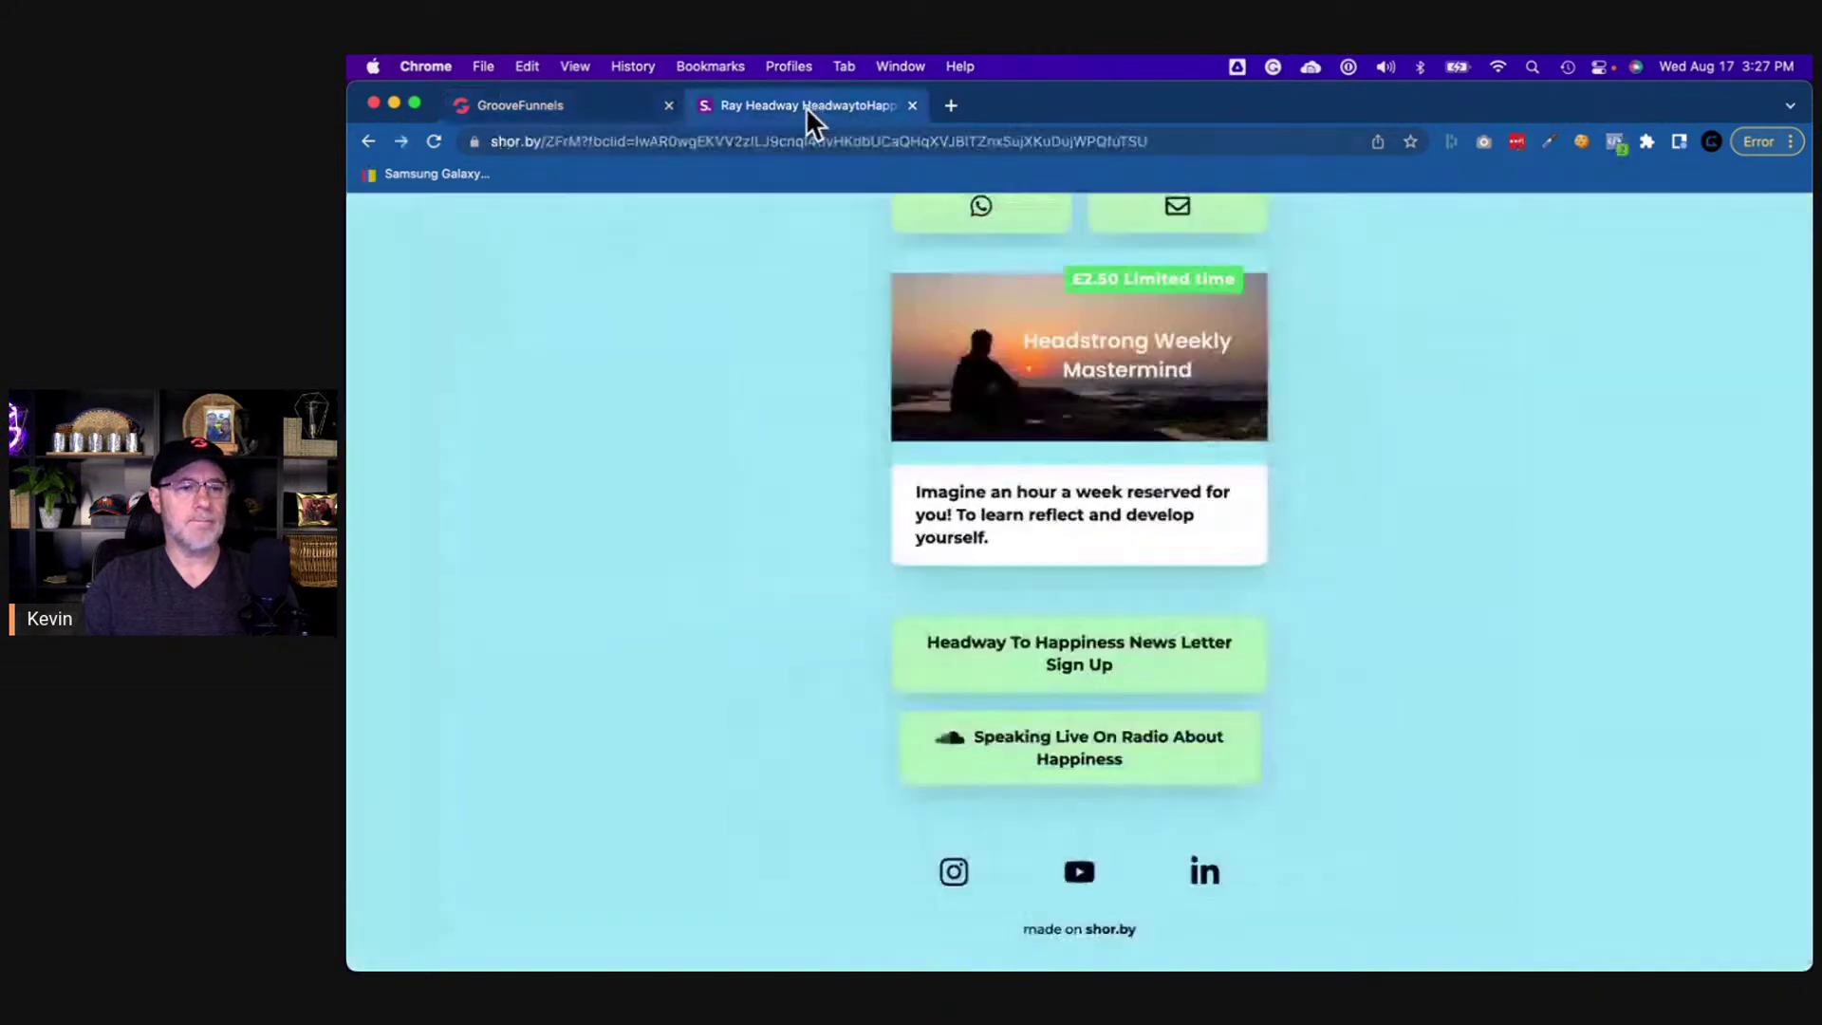
{"action": "scroll", "coordinate": [1025, 651], "scroll_direction": "up", "scroll_amount": 5}
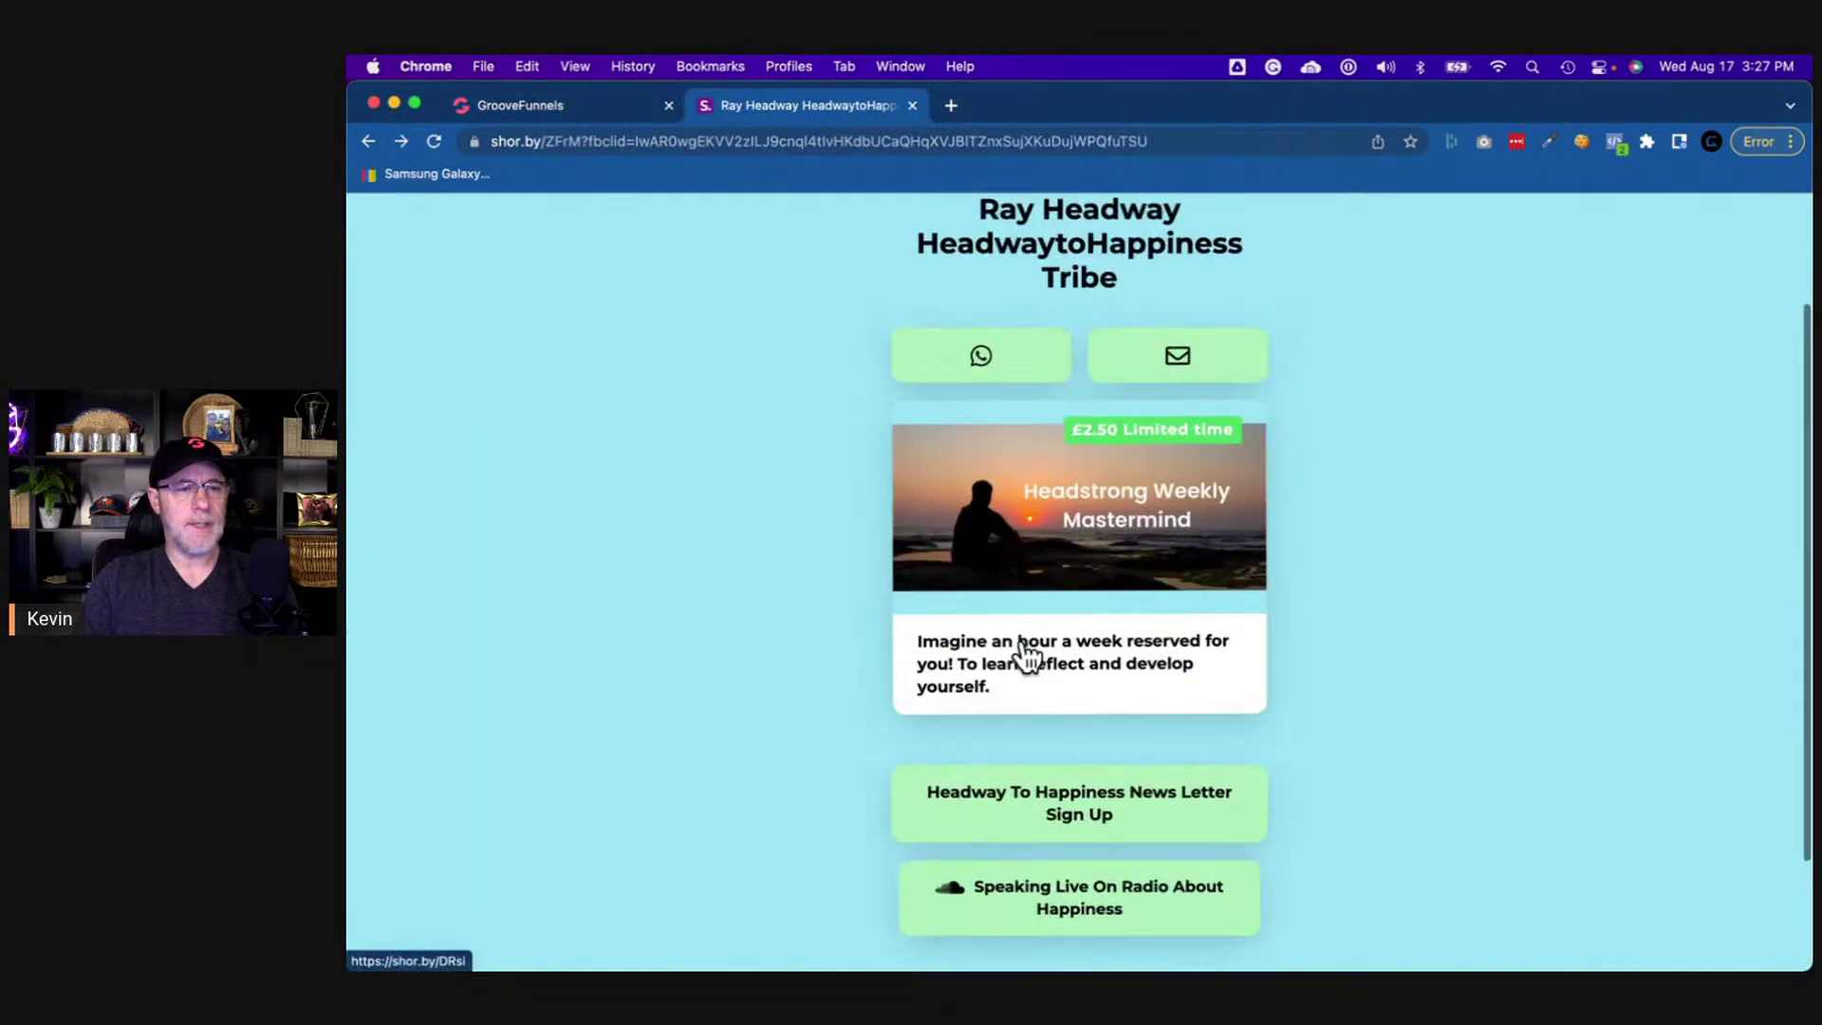
{"action": "scroll", "coordinate": [1024, 652], "scroll_direction": "down", "scroll_amount": 2}
{"action": "scroll", "coordinate": [1025, 654], "scroll_direction": "up", "scroll_amount": 1}
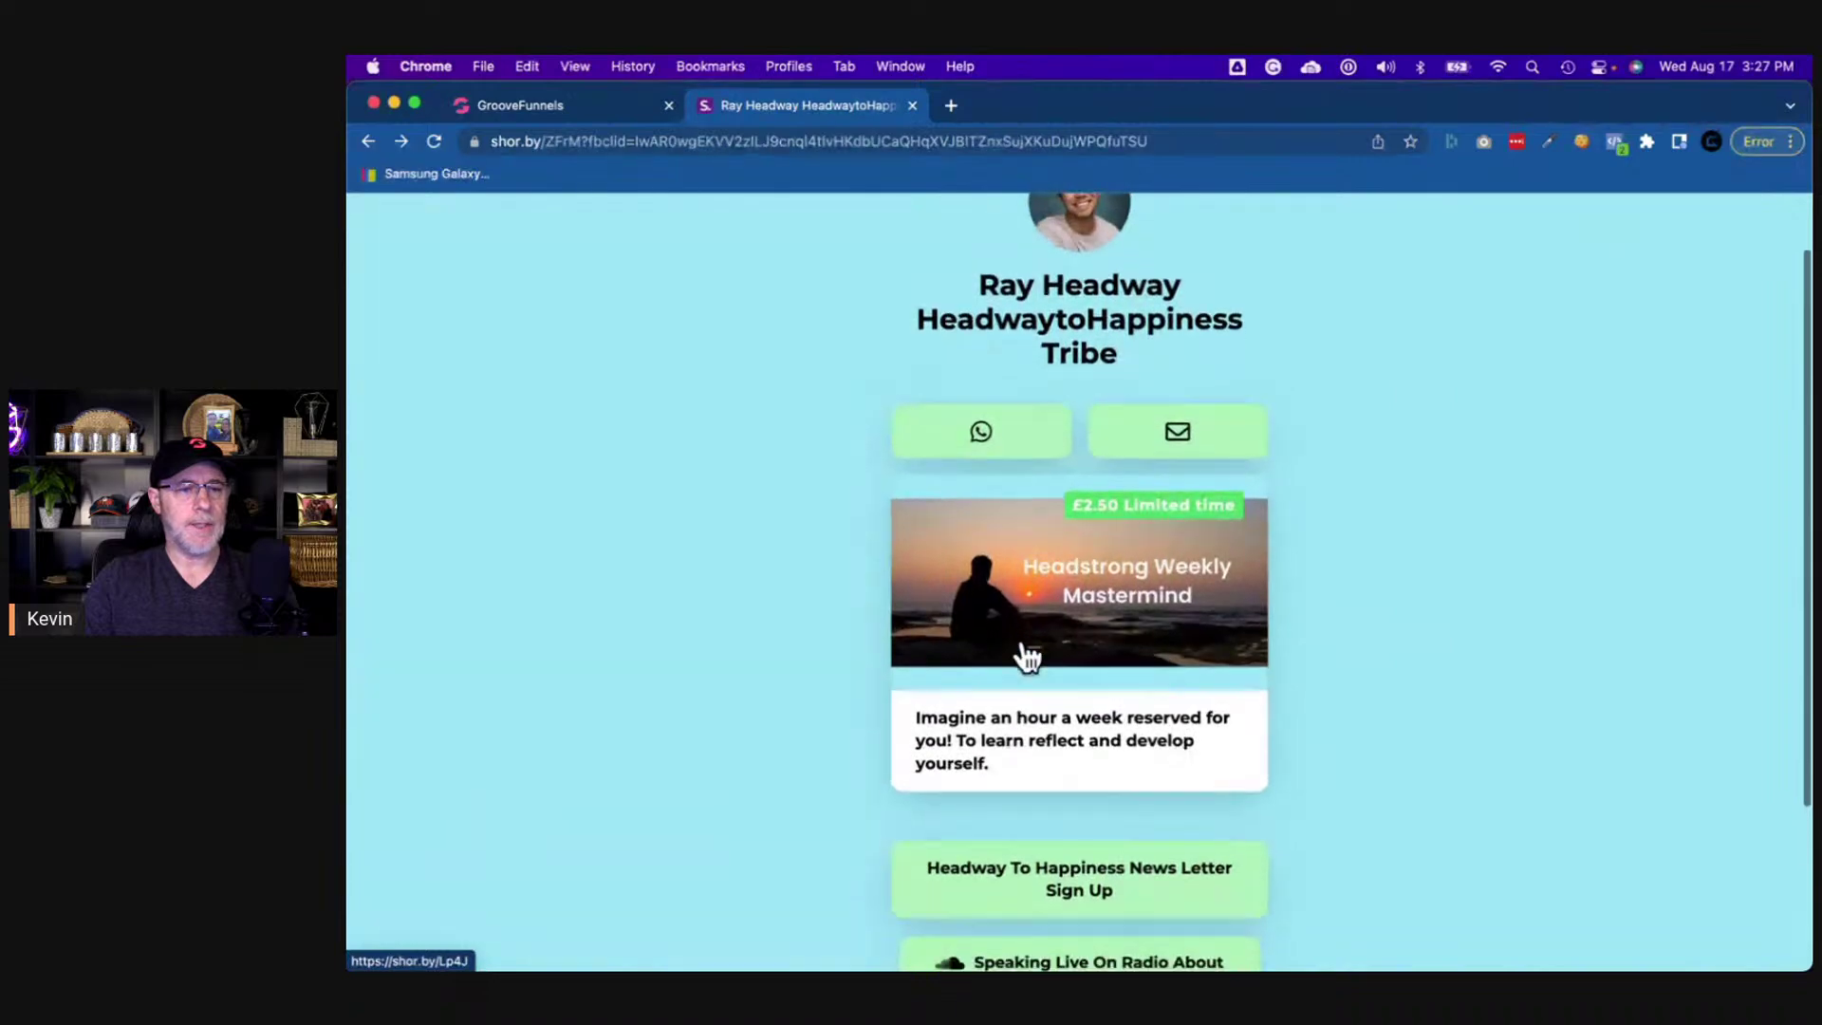
{"action": "scroll", "coordinate": [1025, 655], "scroll_direction": "down", "scroll_amount": 4}
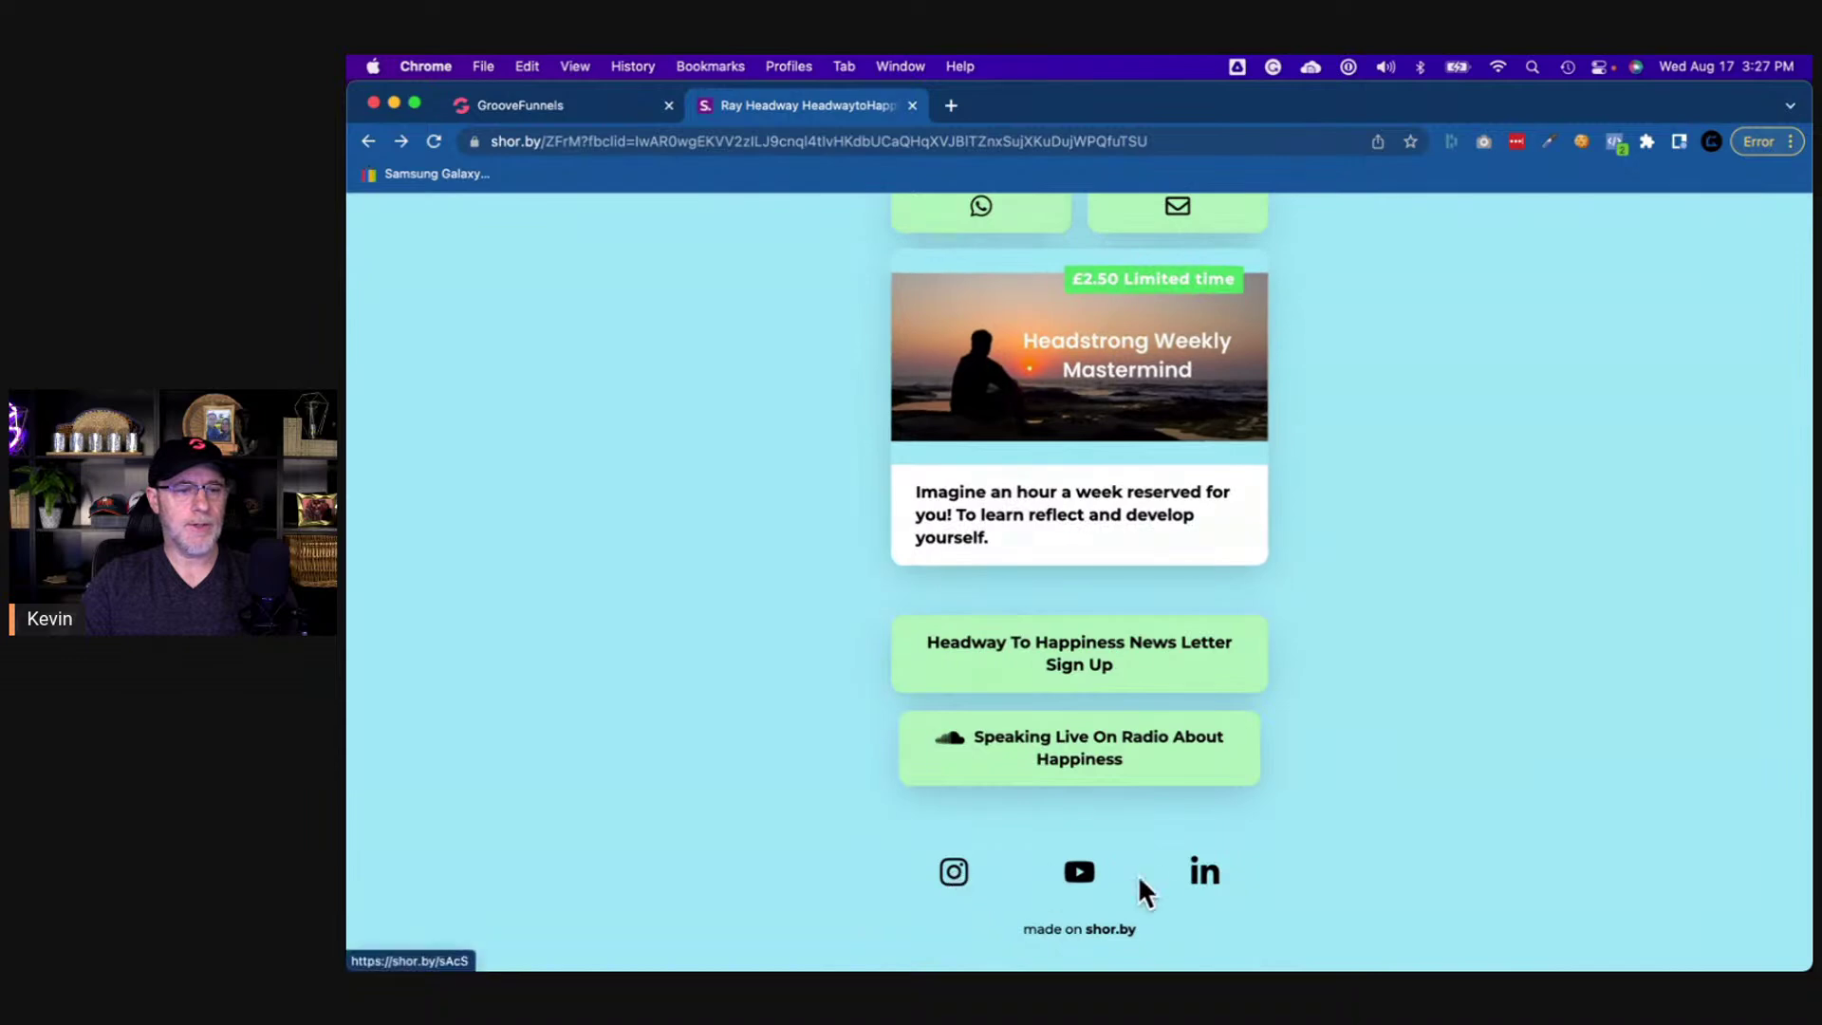
{"action": "left_click", "coordinate": [556, 105]}
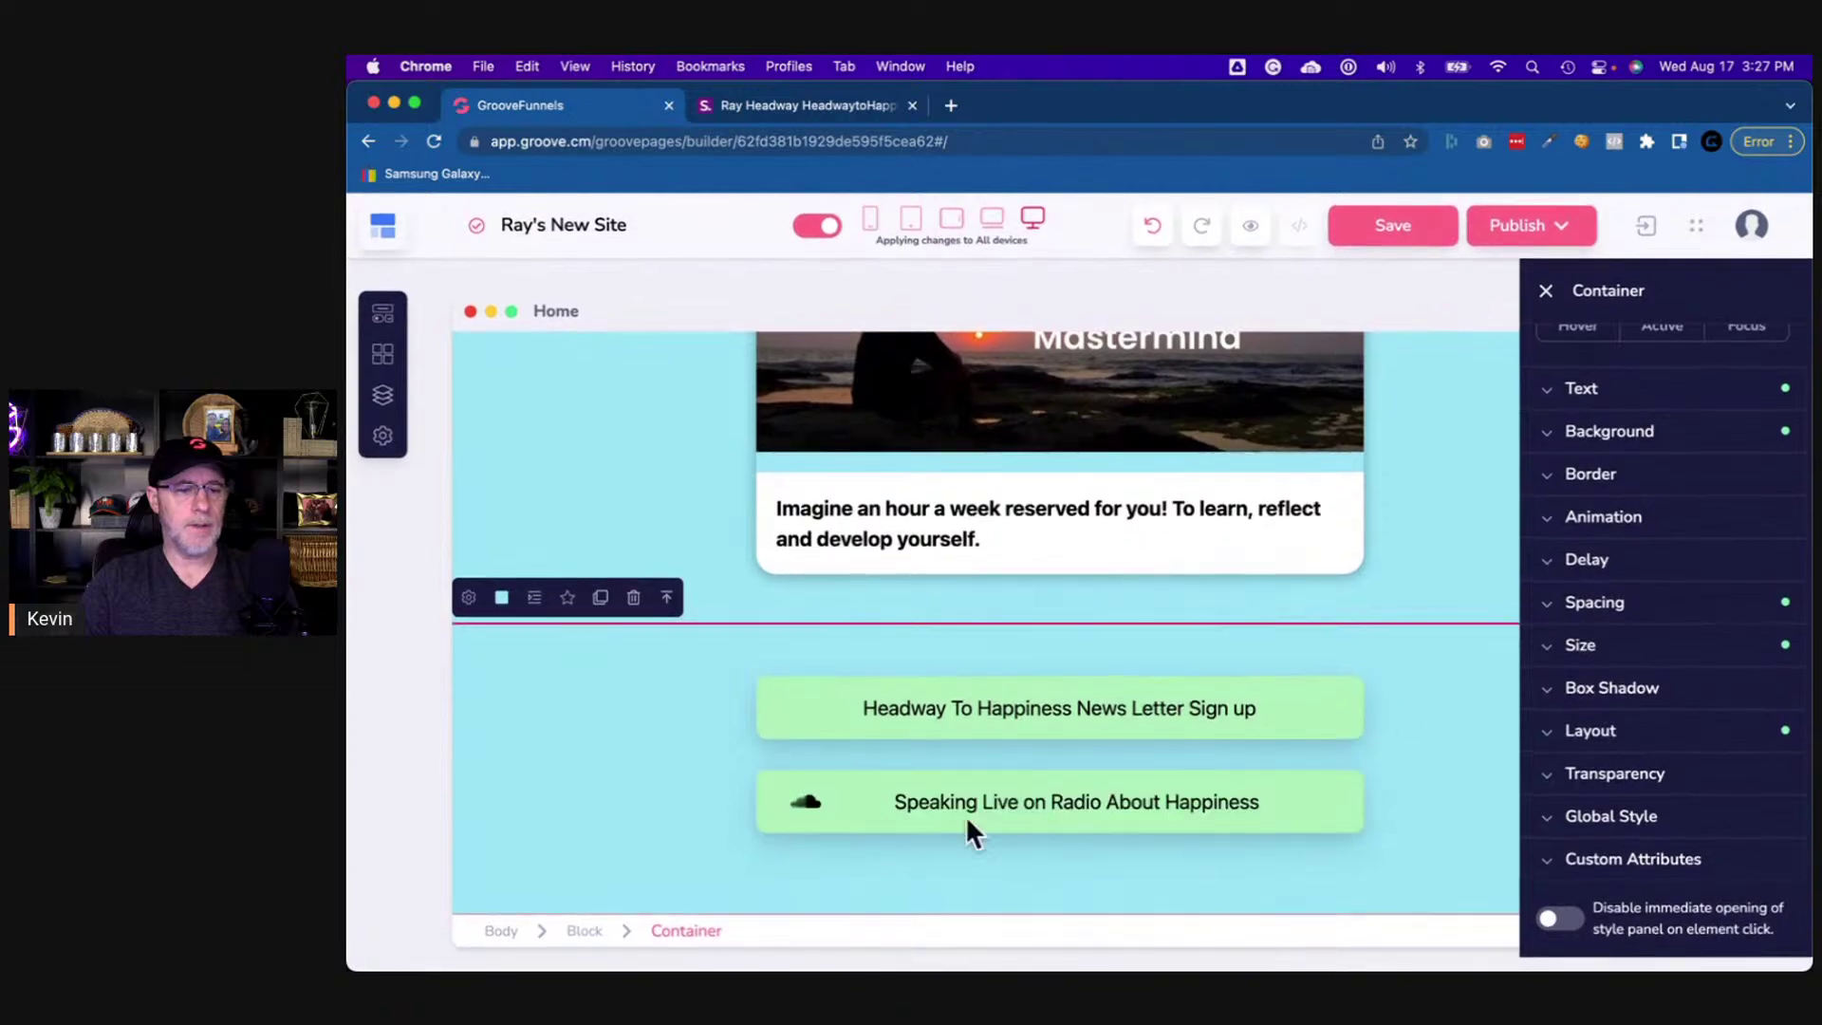
{"action": "left_click", "coordinate": [574, 940]}
- Add an empty container block below the newsletter buttons holding a three-column row
{"action": "left_click", "coordinate": [1055, 893]}
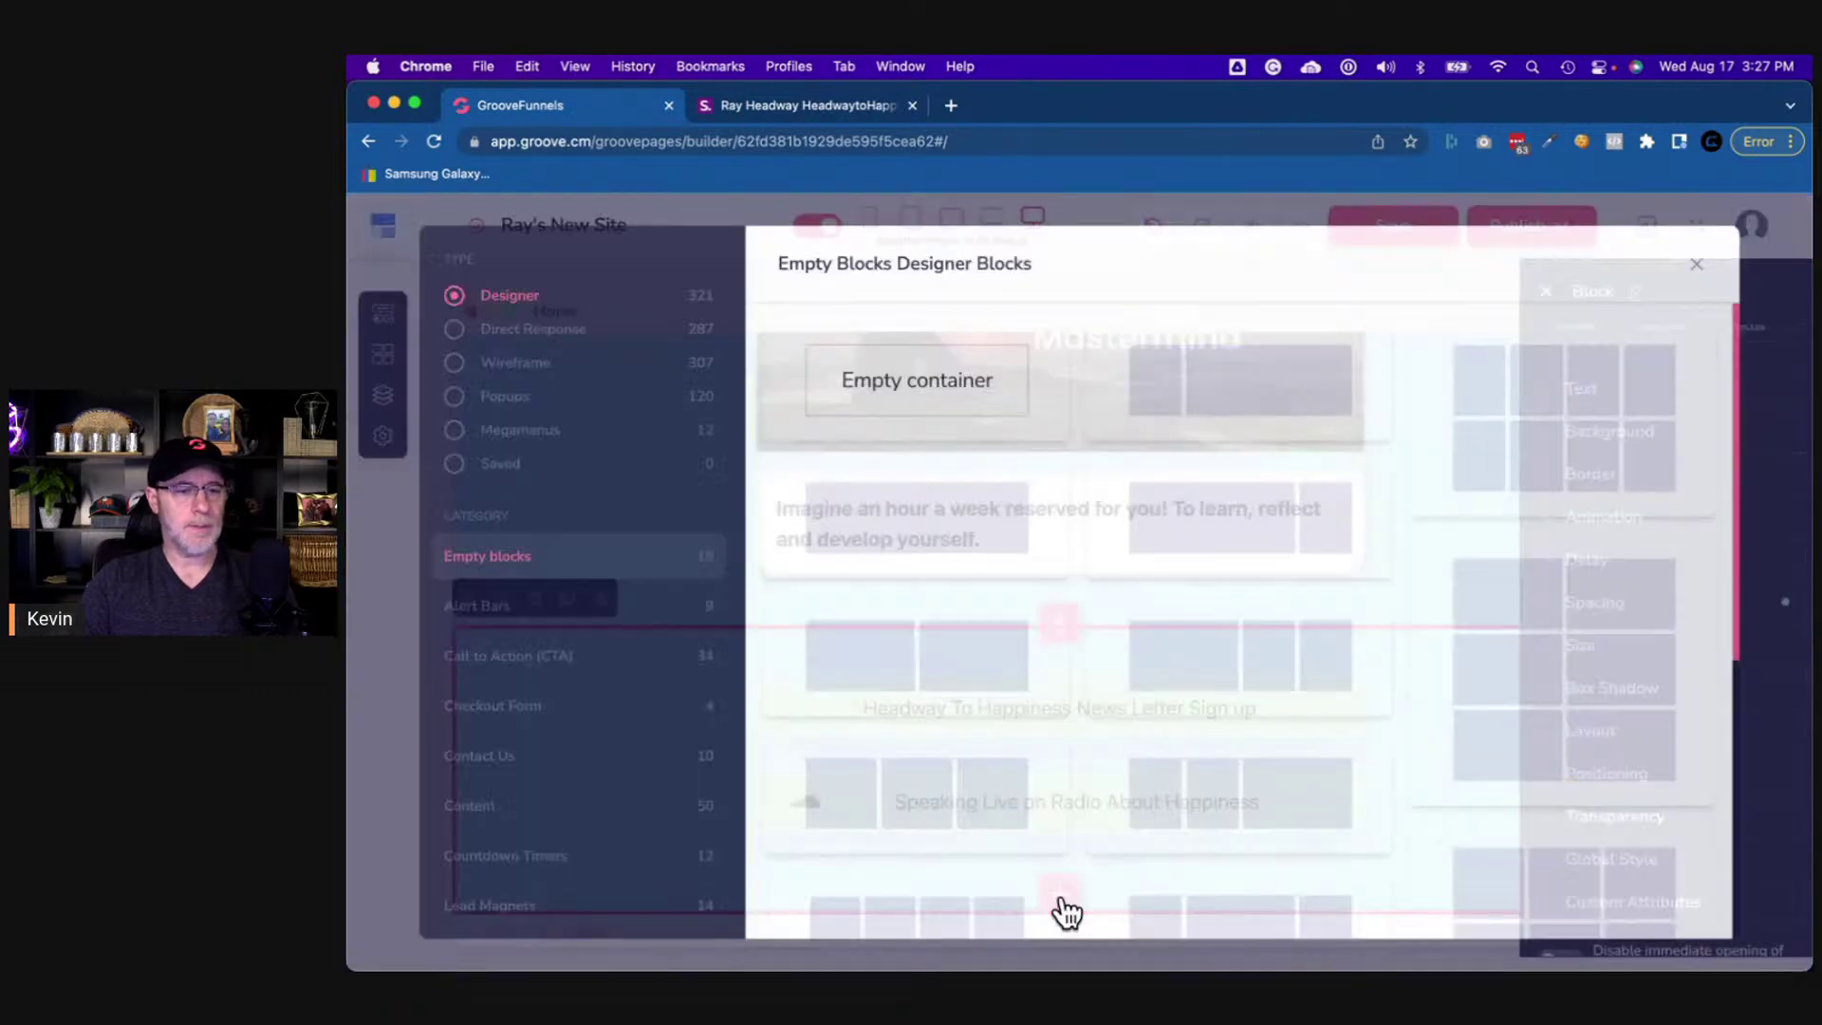
{"action": "left_click", "coordinate": [911, 427]}
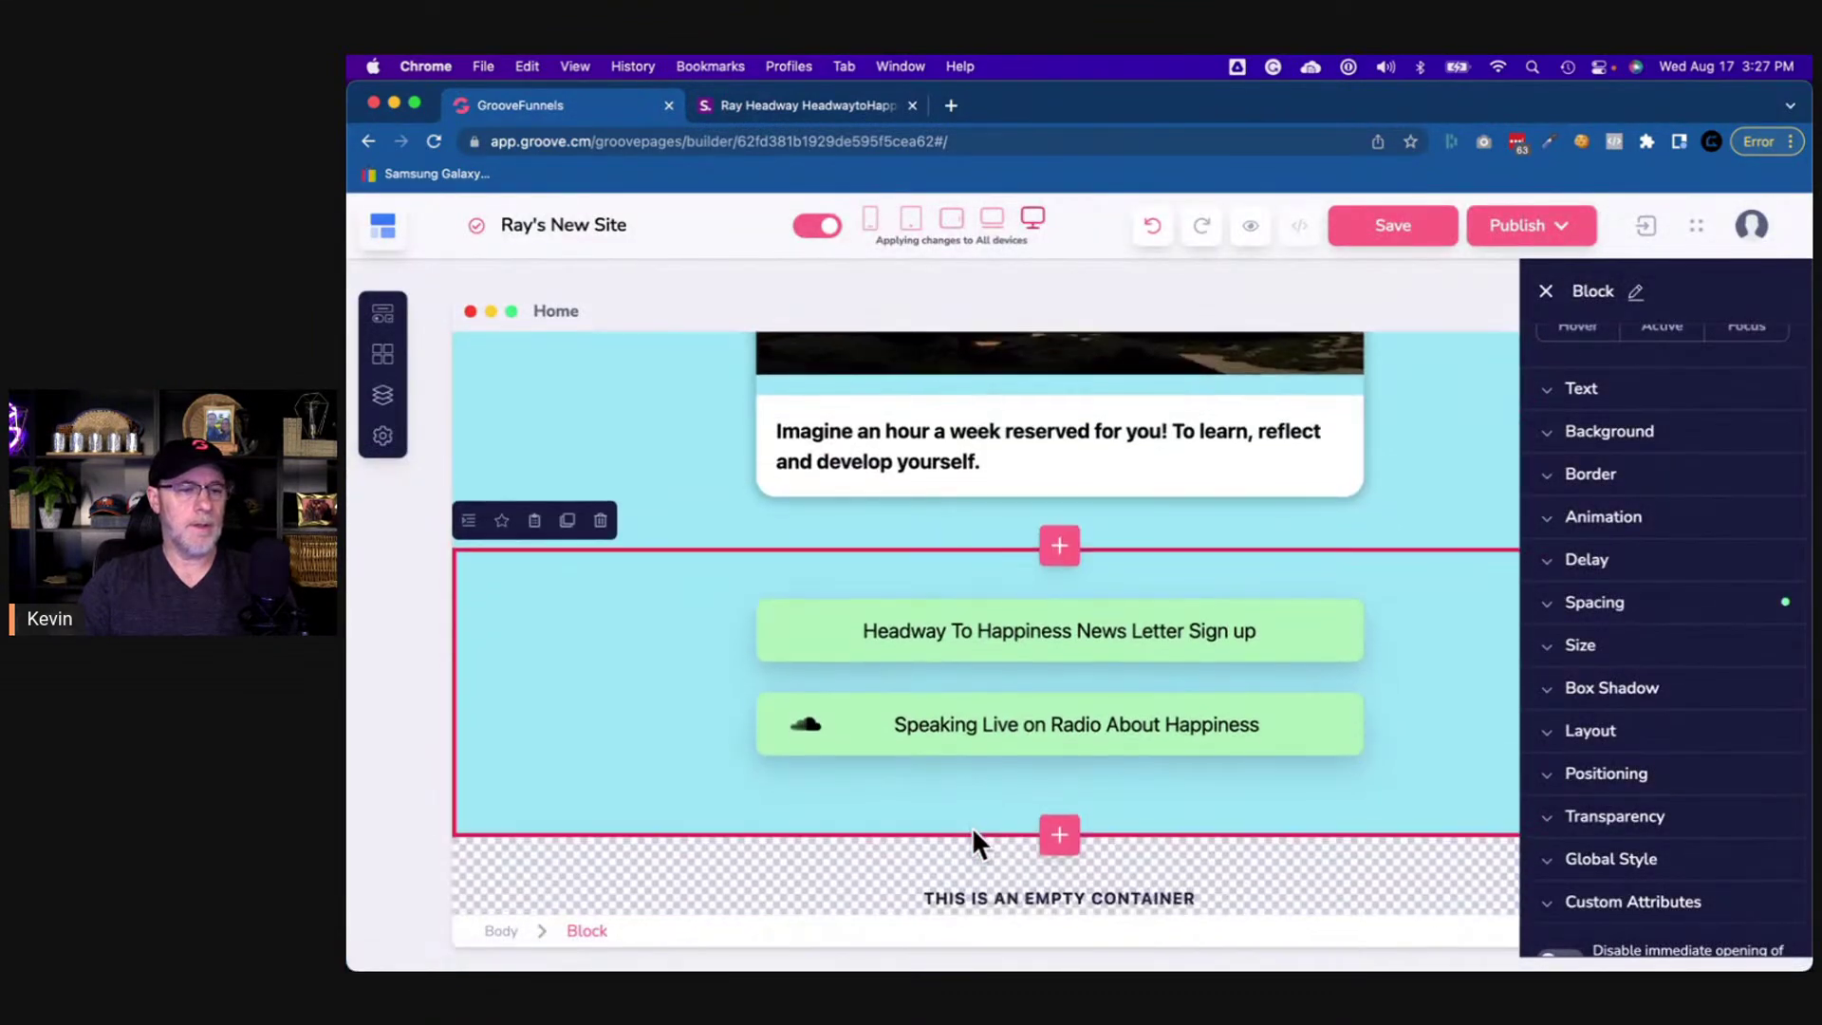
{"action": "left_click", "coordinate": [389, 327]}
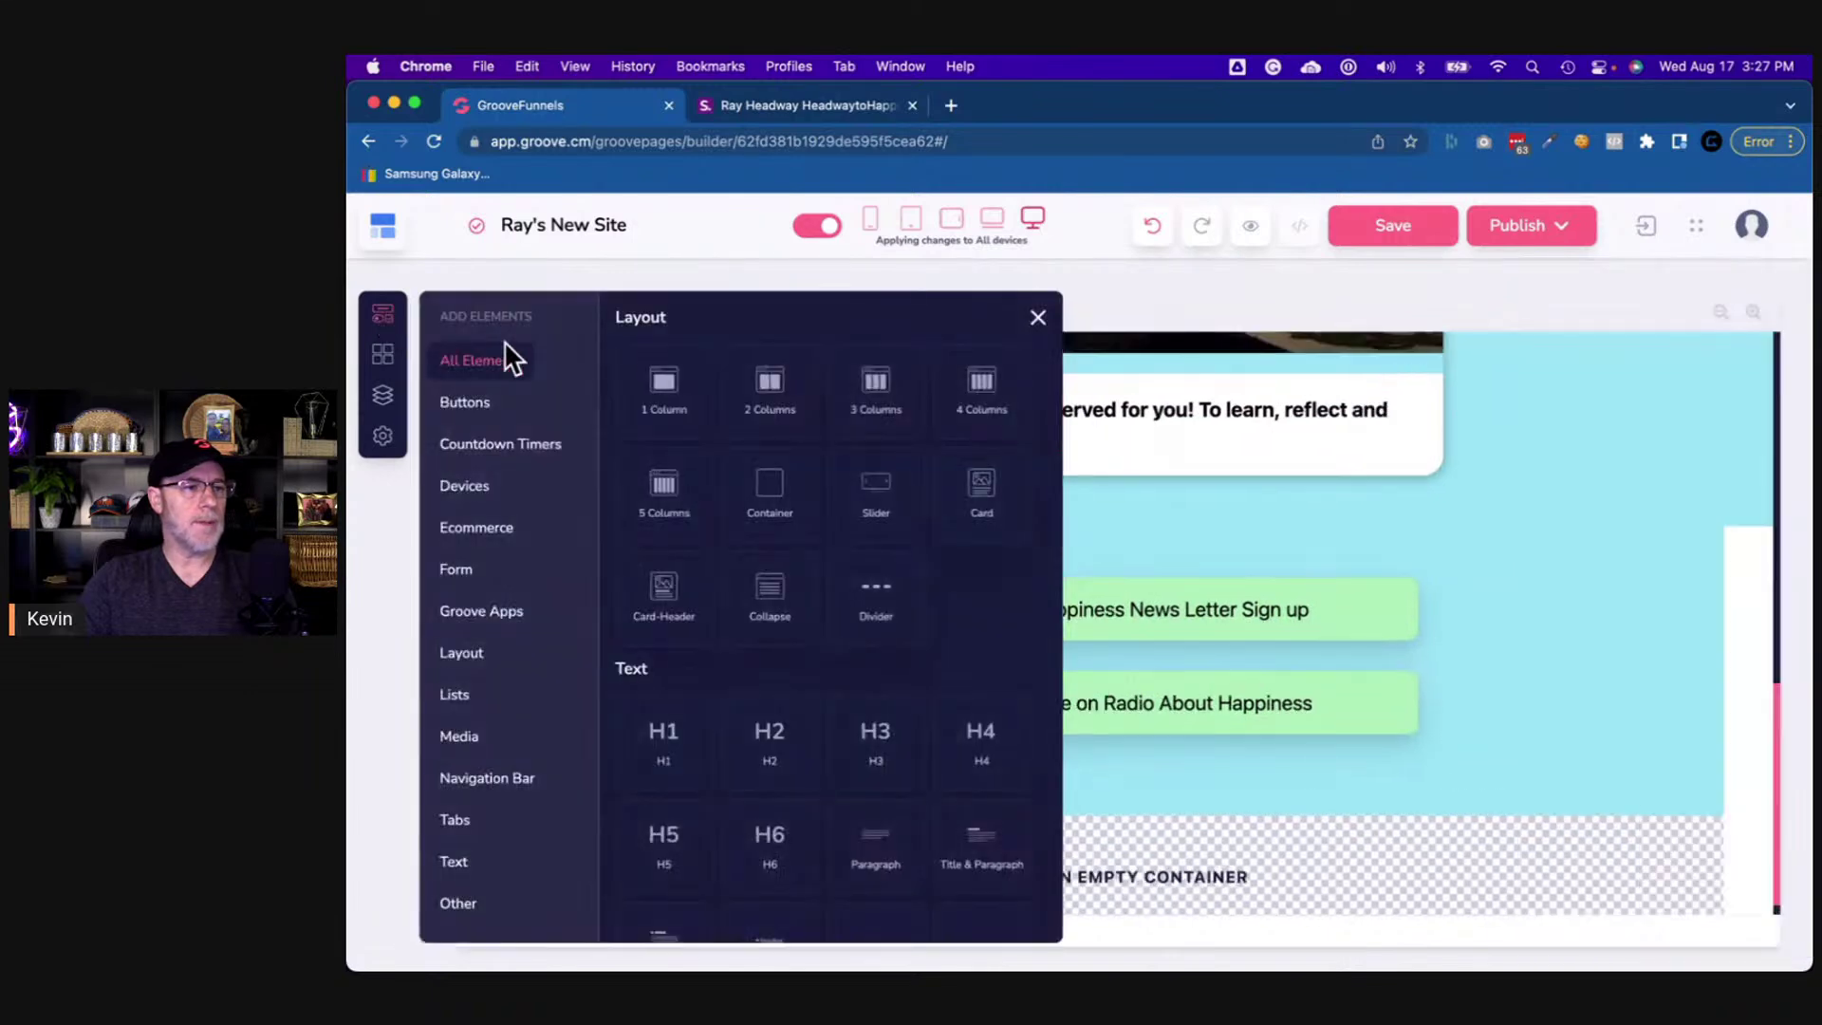
{"action": "left_click_drag", "start_coordinate": [867, 389], "coordinate": [1097, 885]}
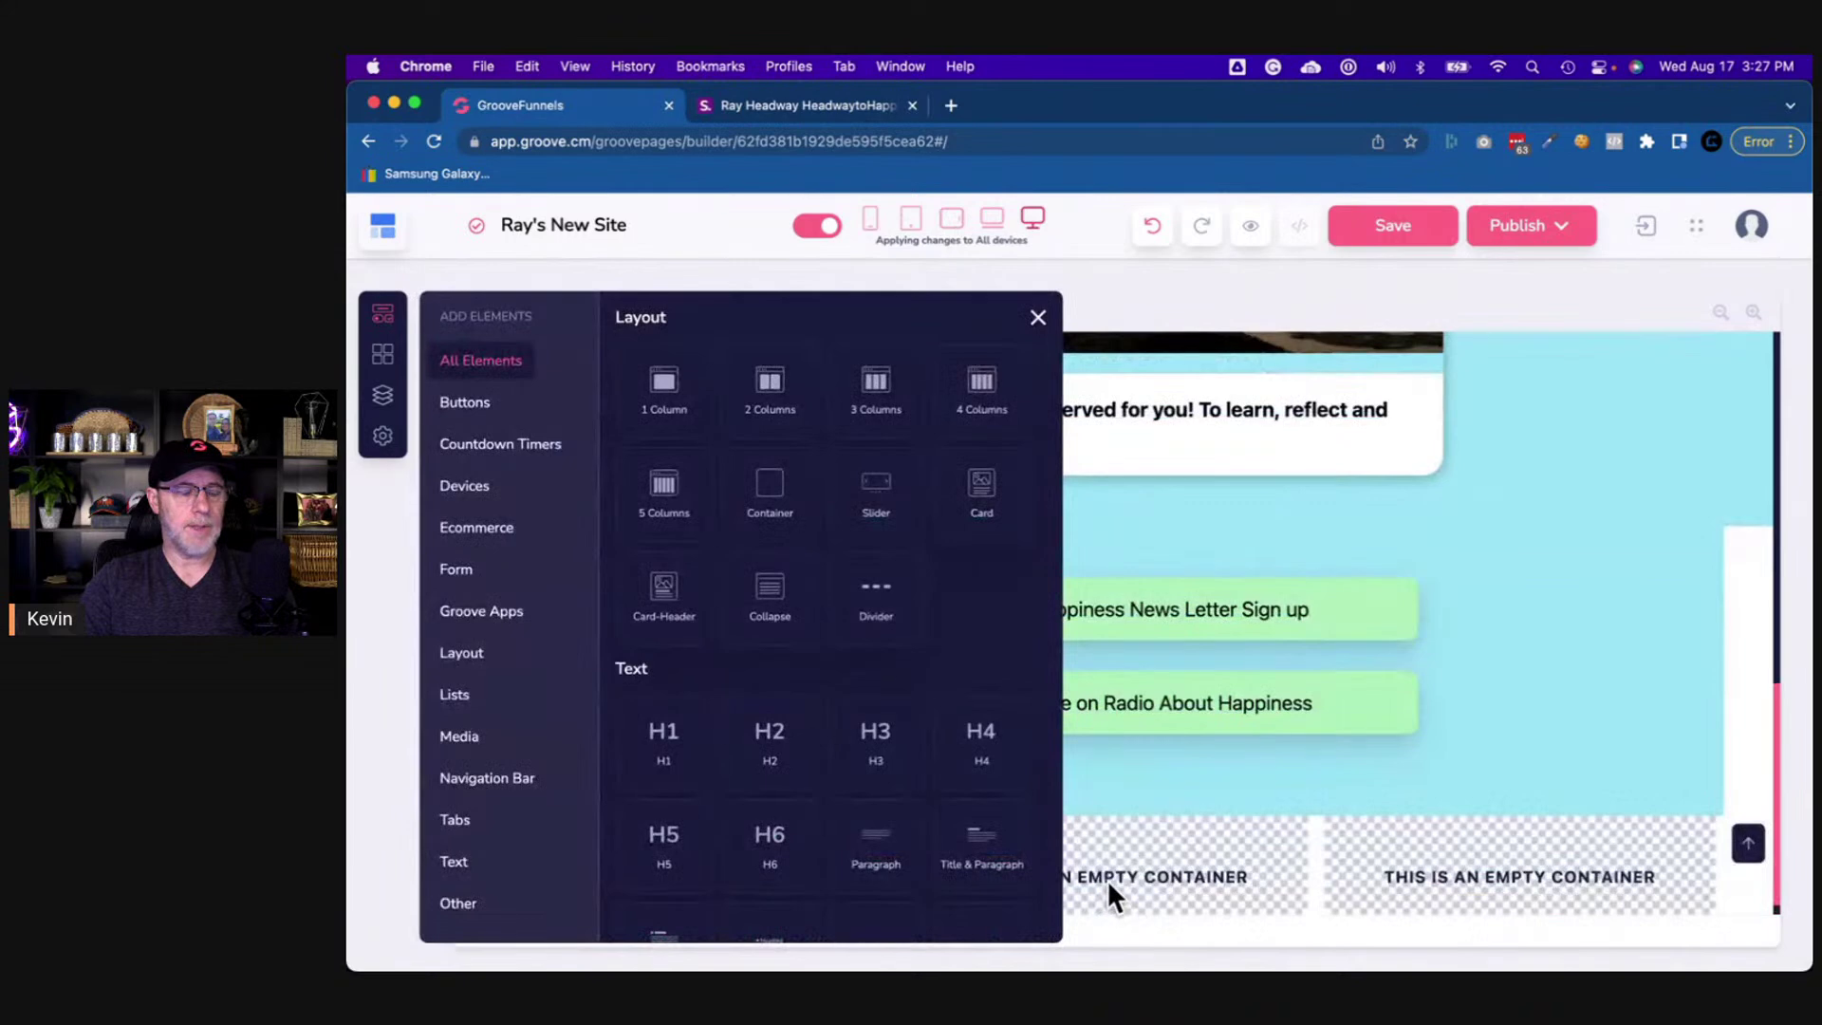
- Give the three-column row a light-blue background and 50 top and bottom padding
{"action": "left_click", "coordinate": [1315, 866]}
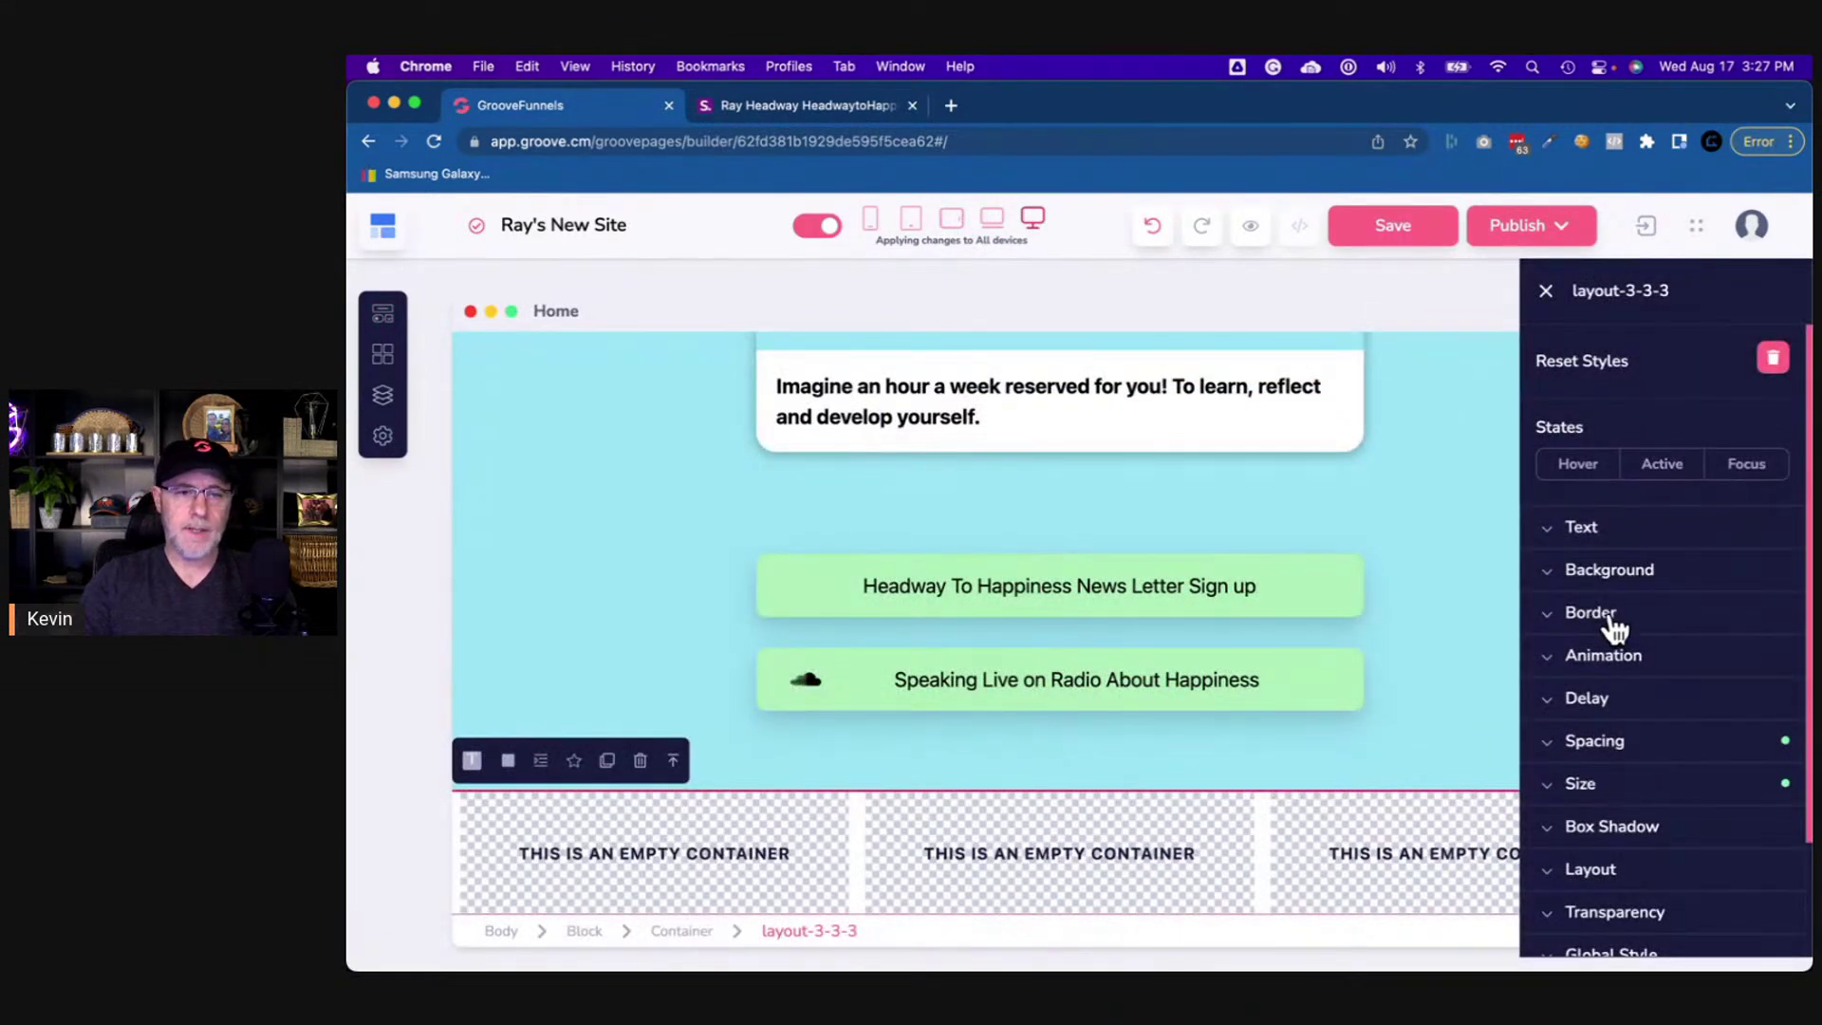
{"action": "left_click", "coordinate": [1629, 580]}
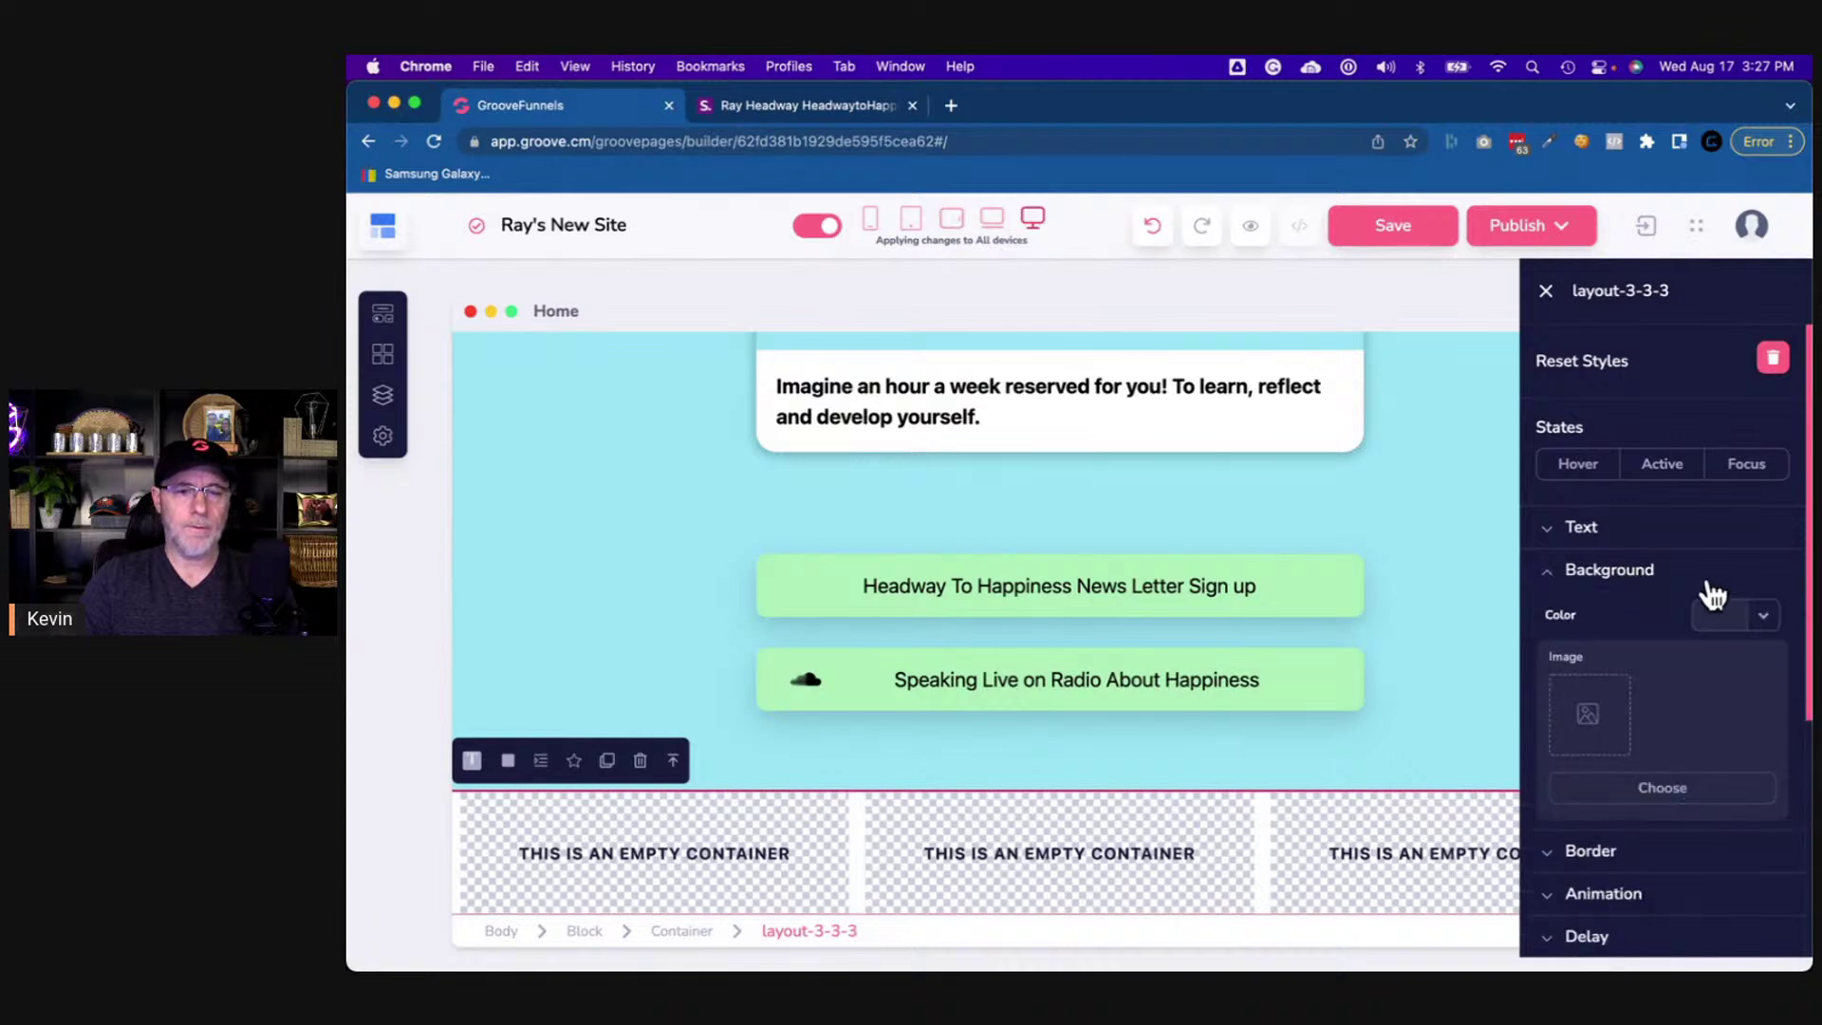
{"action": "left_click", "coordinate": [1766, 617]}
{"action": "left_click", "coordinate": [1659, 769]}
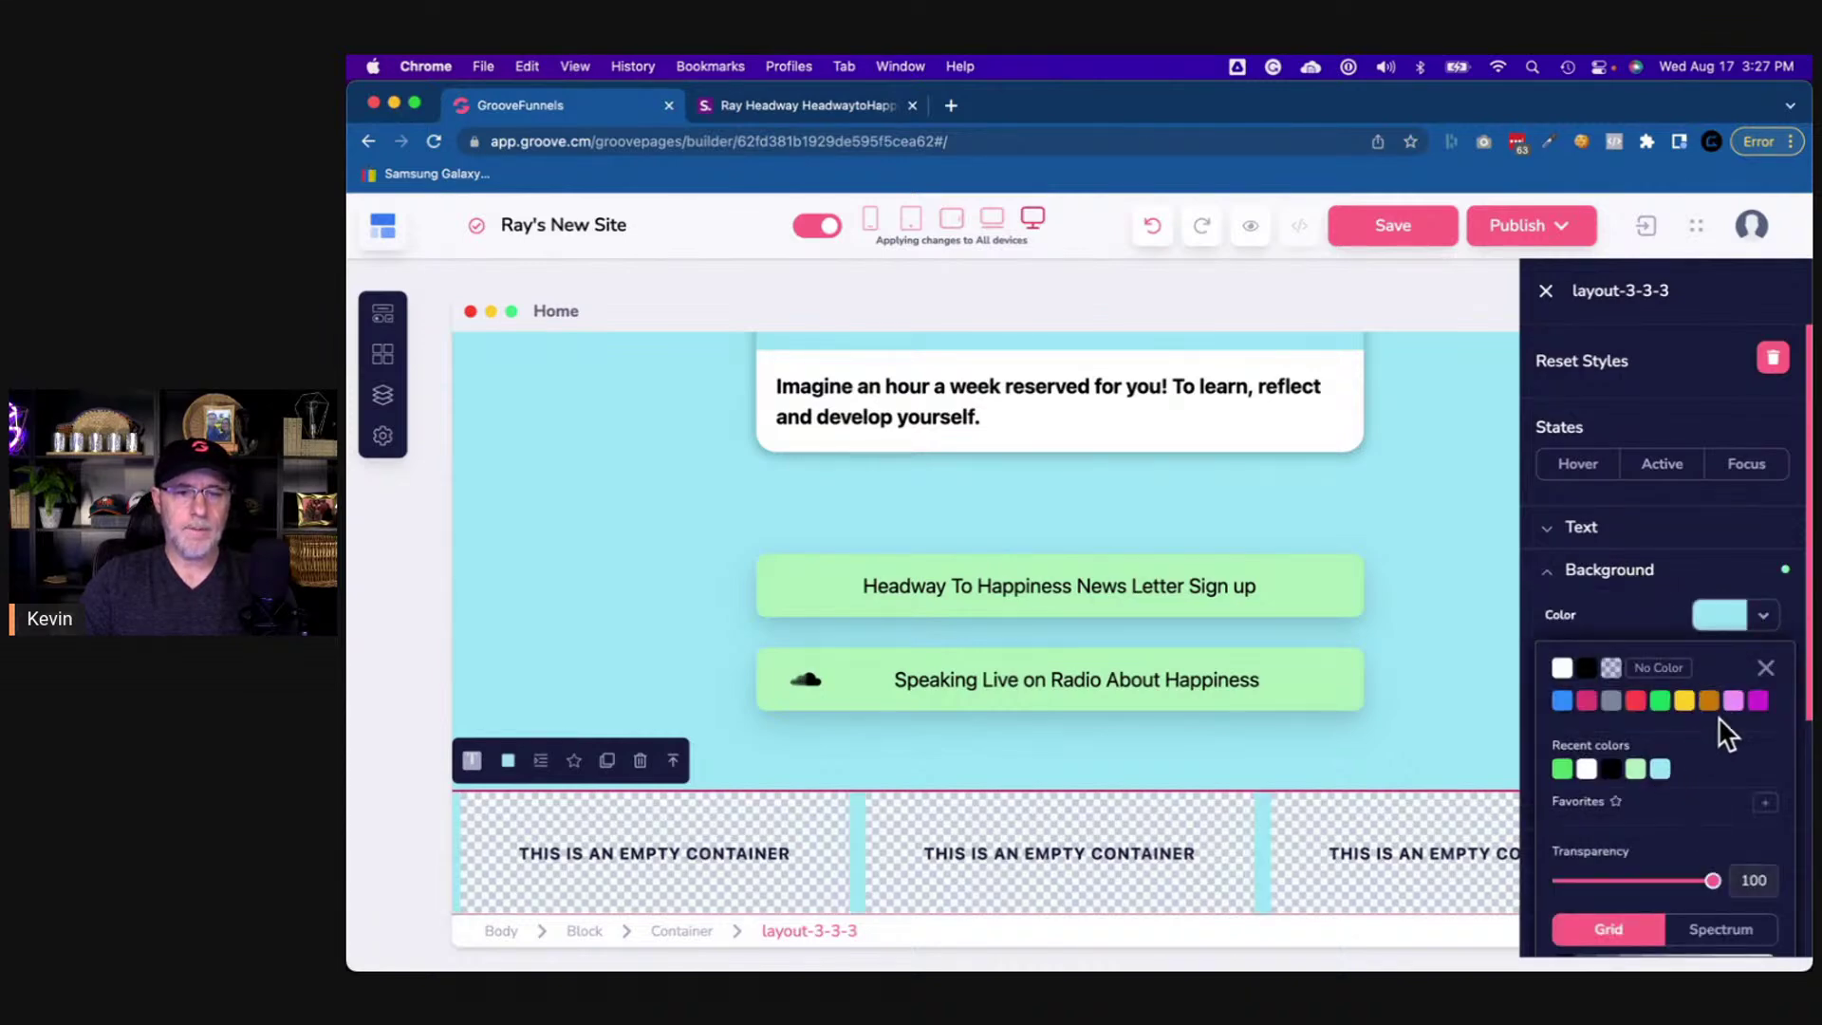
{"action": "left_click", "coordinate": [1765, 667]}
{"action": "left_click", "coordinate": [1619, 592]}
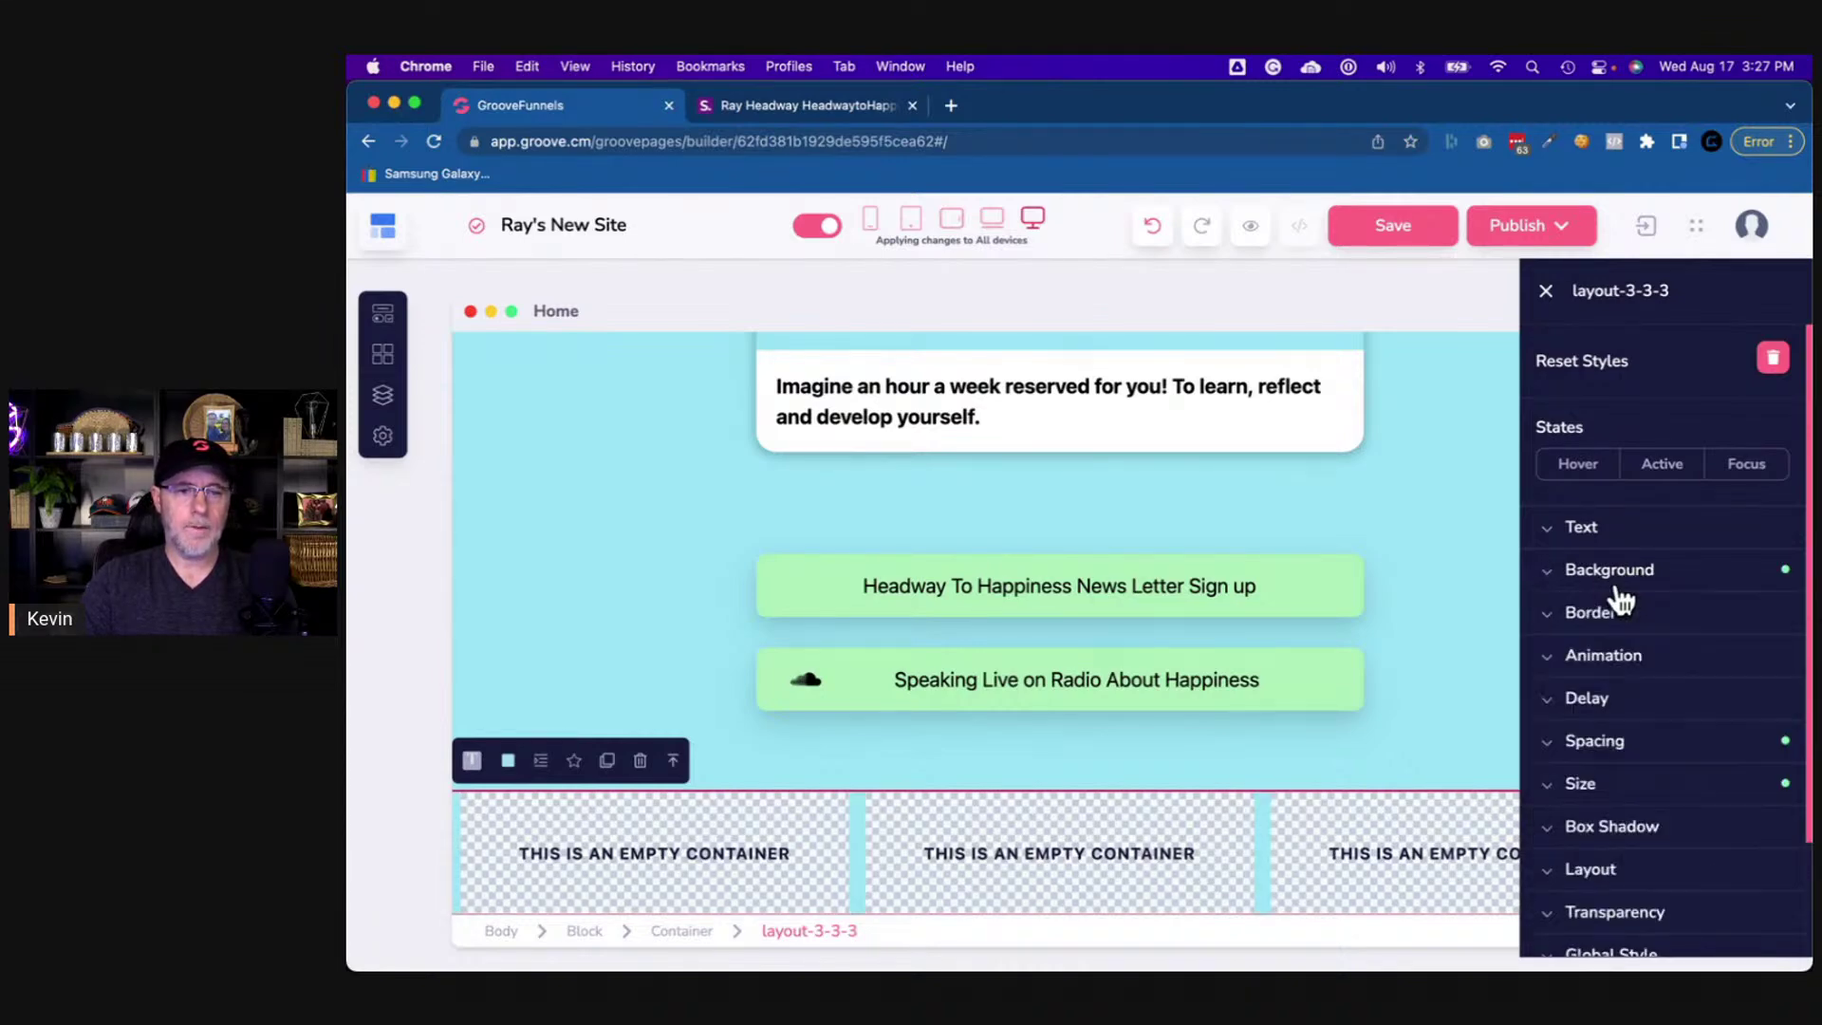
{"action": "left_click", "coordinate": [1626, 751]}
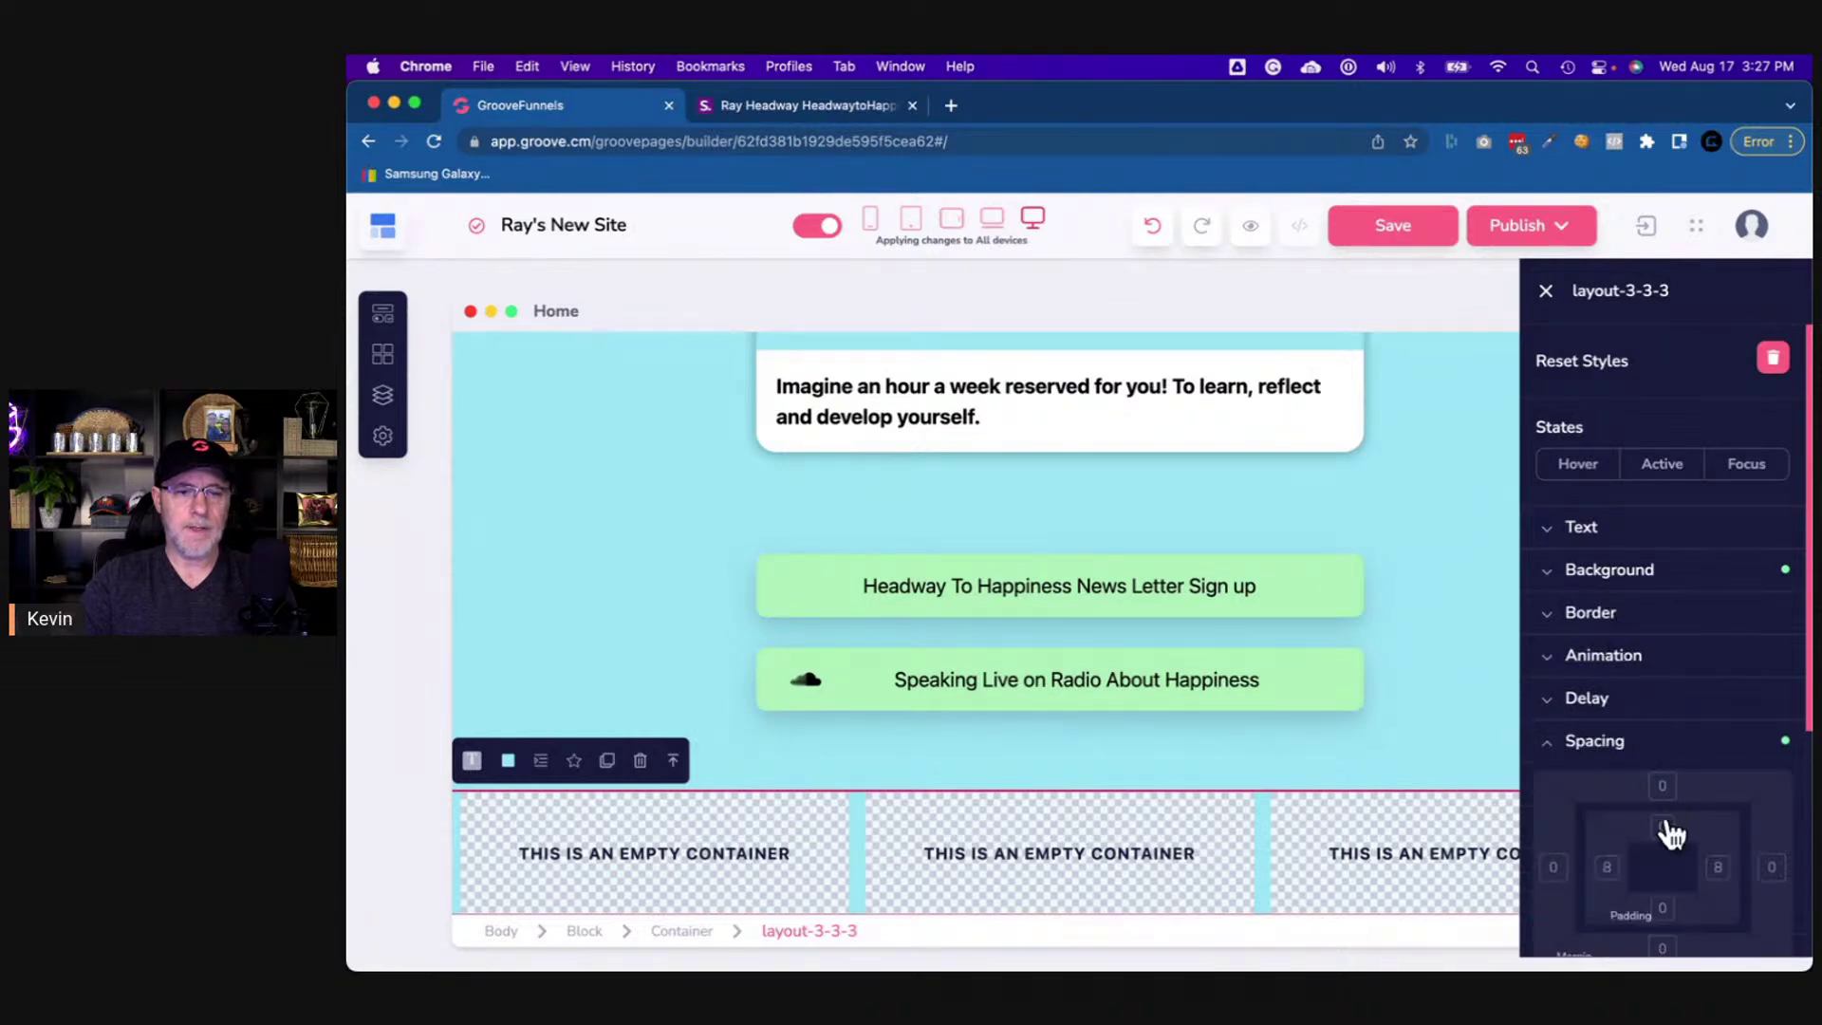
{"action": "left_click", "coordinate": [1662, 825]}
{"action": "left_click", "coordinate": [1662, 908], "text": "shift"}
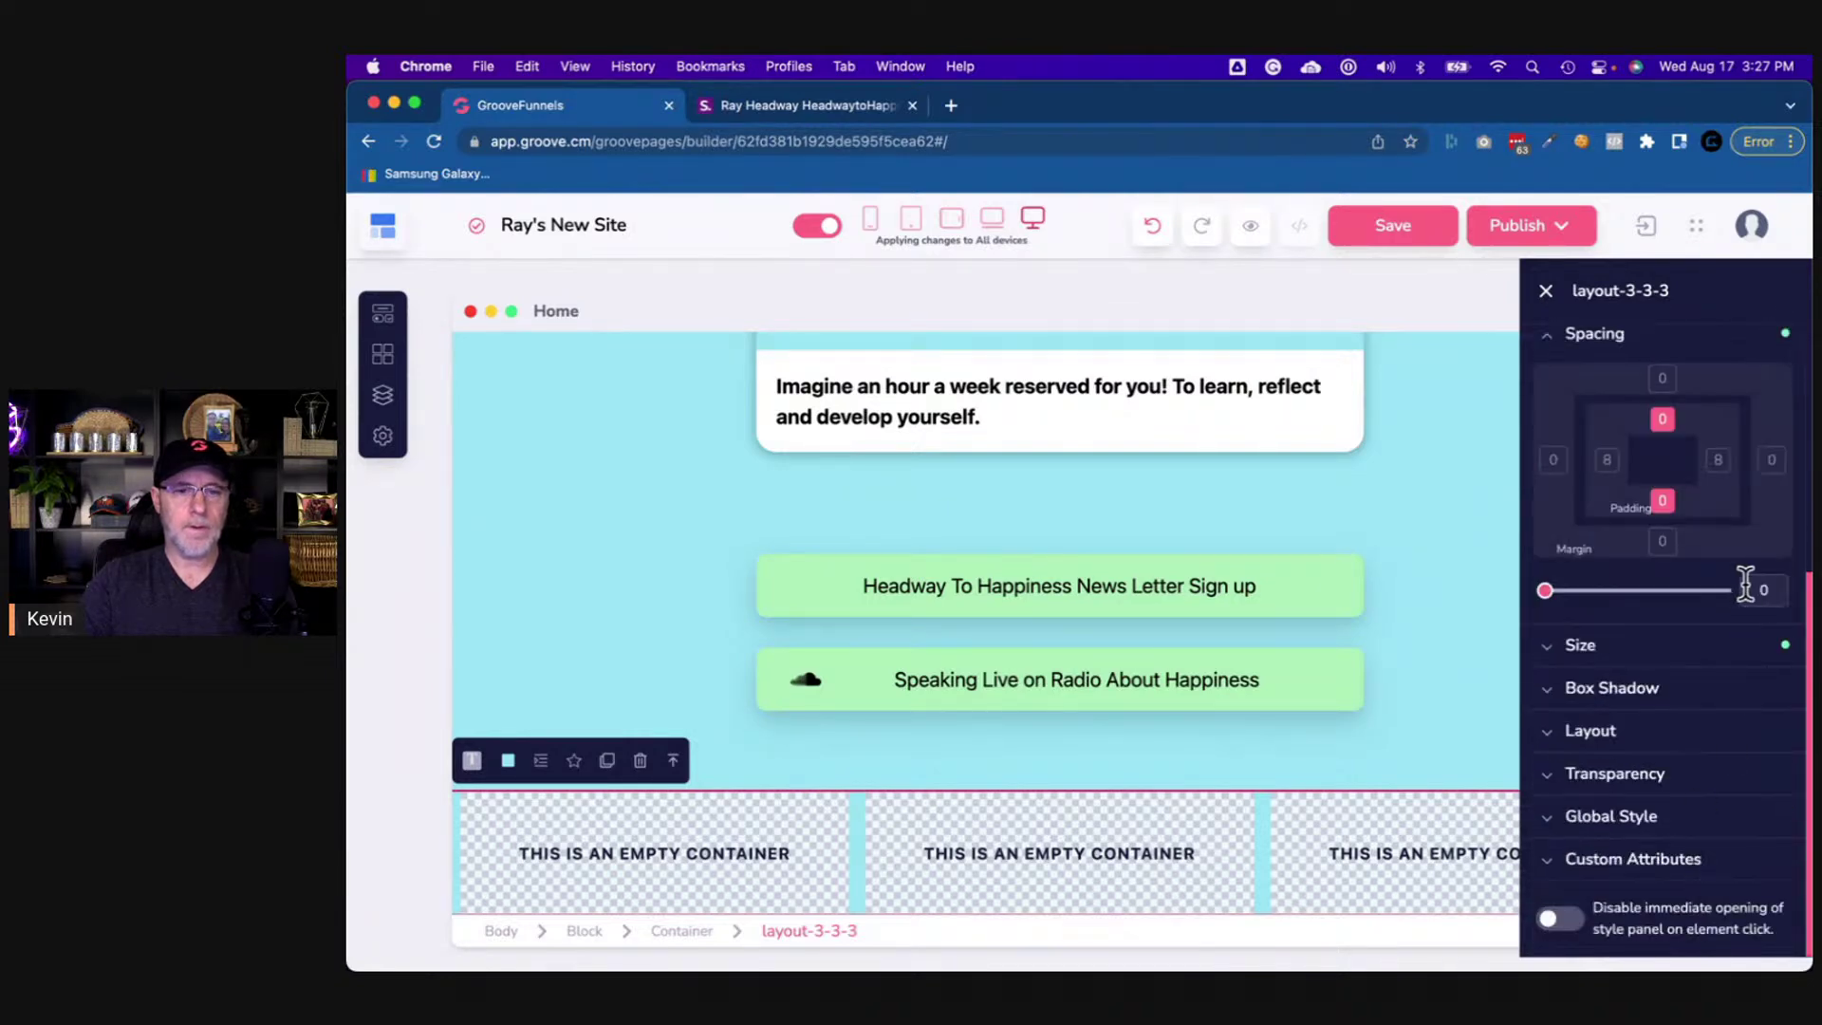
{"action": "left_click", "coordinate": [1751, 590]}
{"action": "type", "text": "50"}
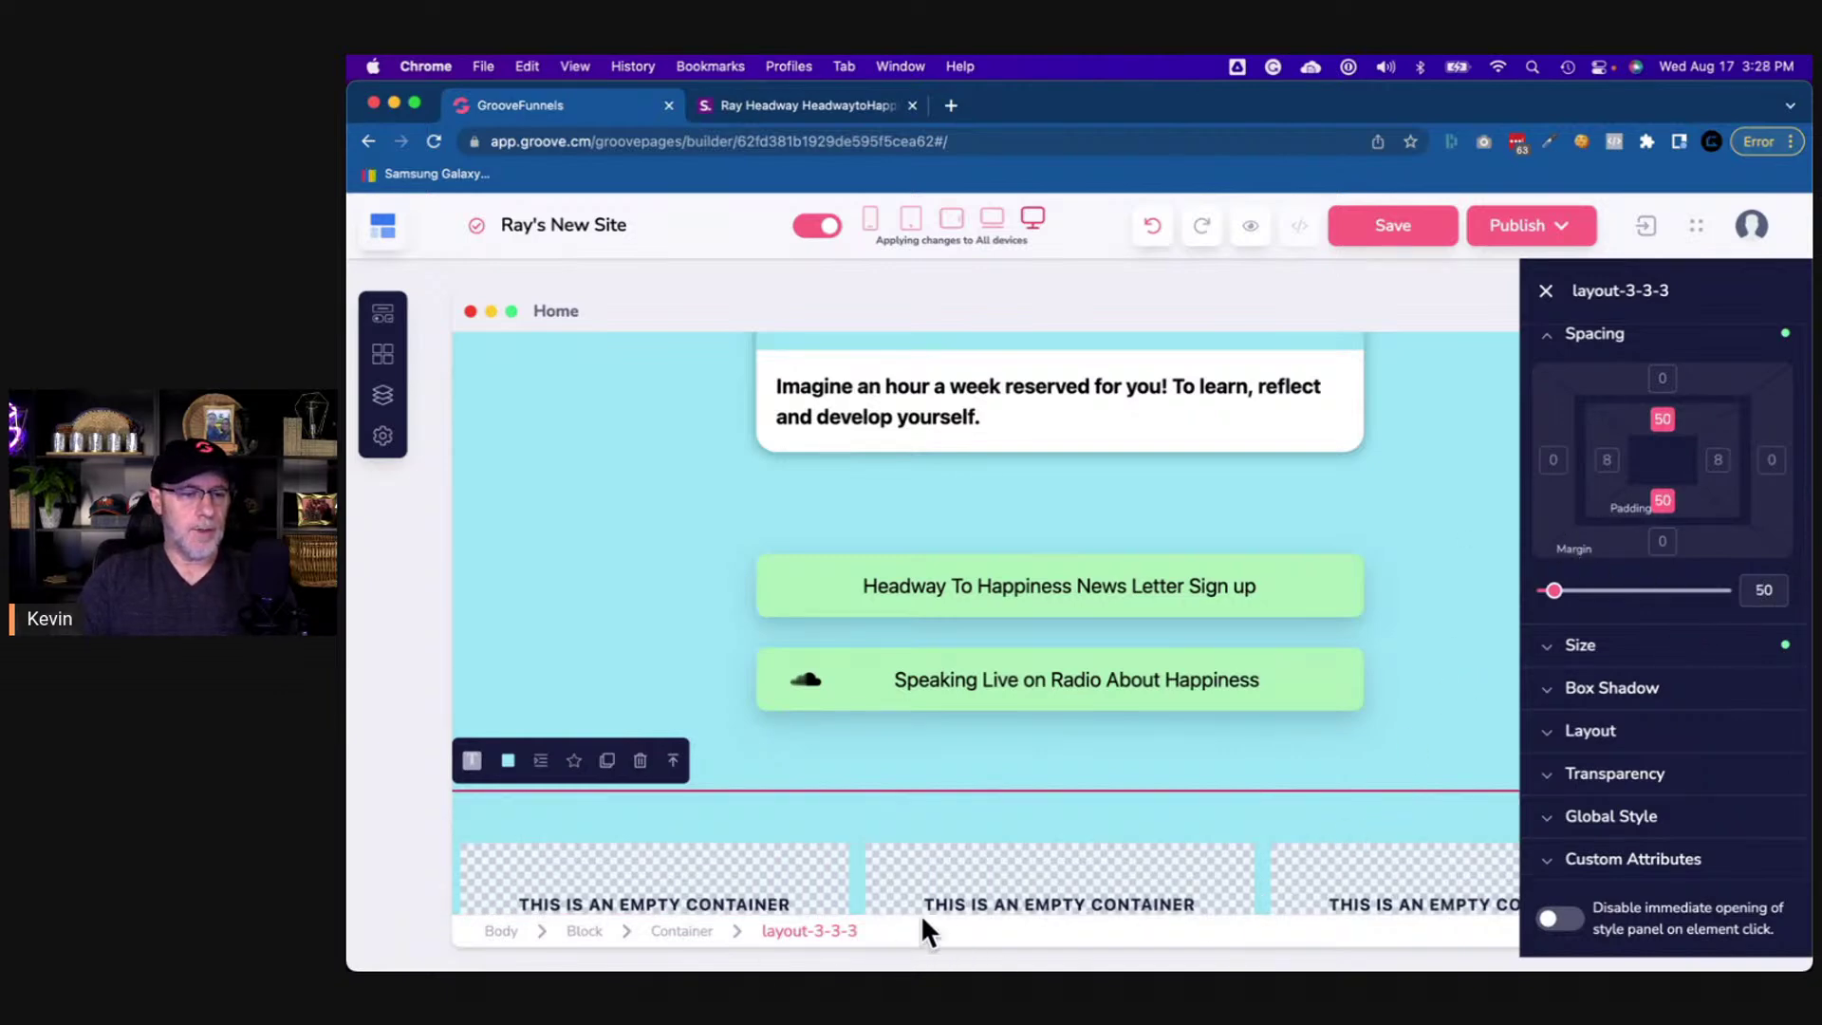
- Set the container around the three-column row to 50% width
{"action": "left_click", "coordinate": [683, 930]}
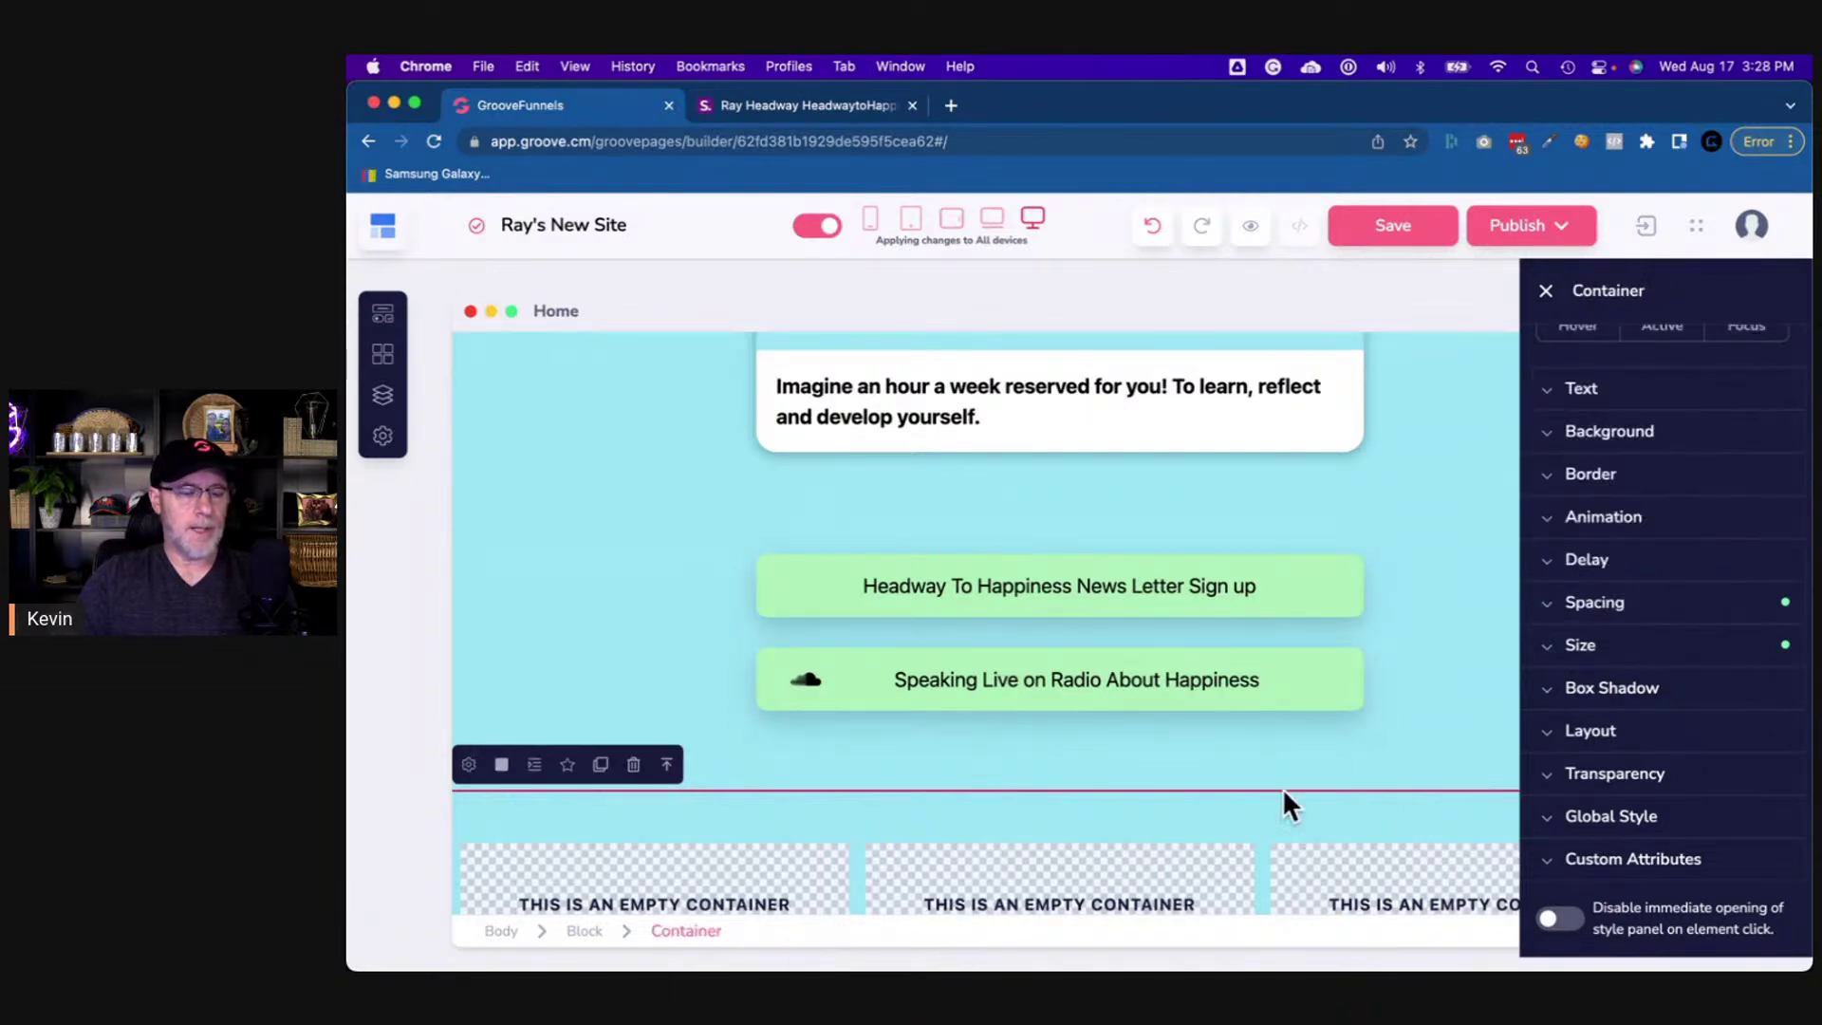
{"action": "left_click", "coordinate": [1580, 646]}
{"action": "double_click", "coordinate": [1763, 749]}
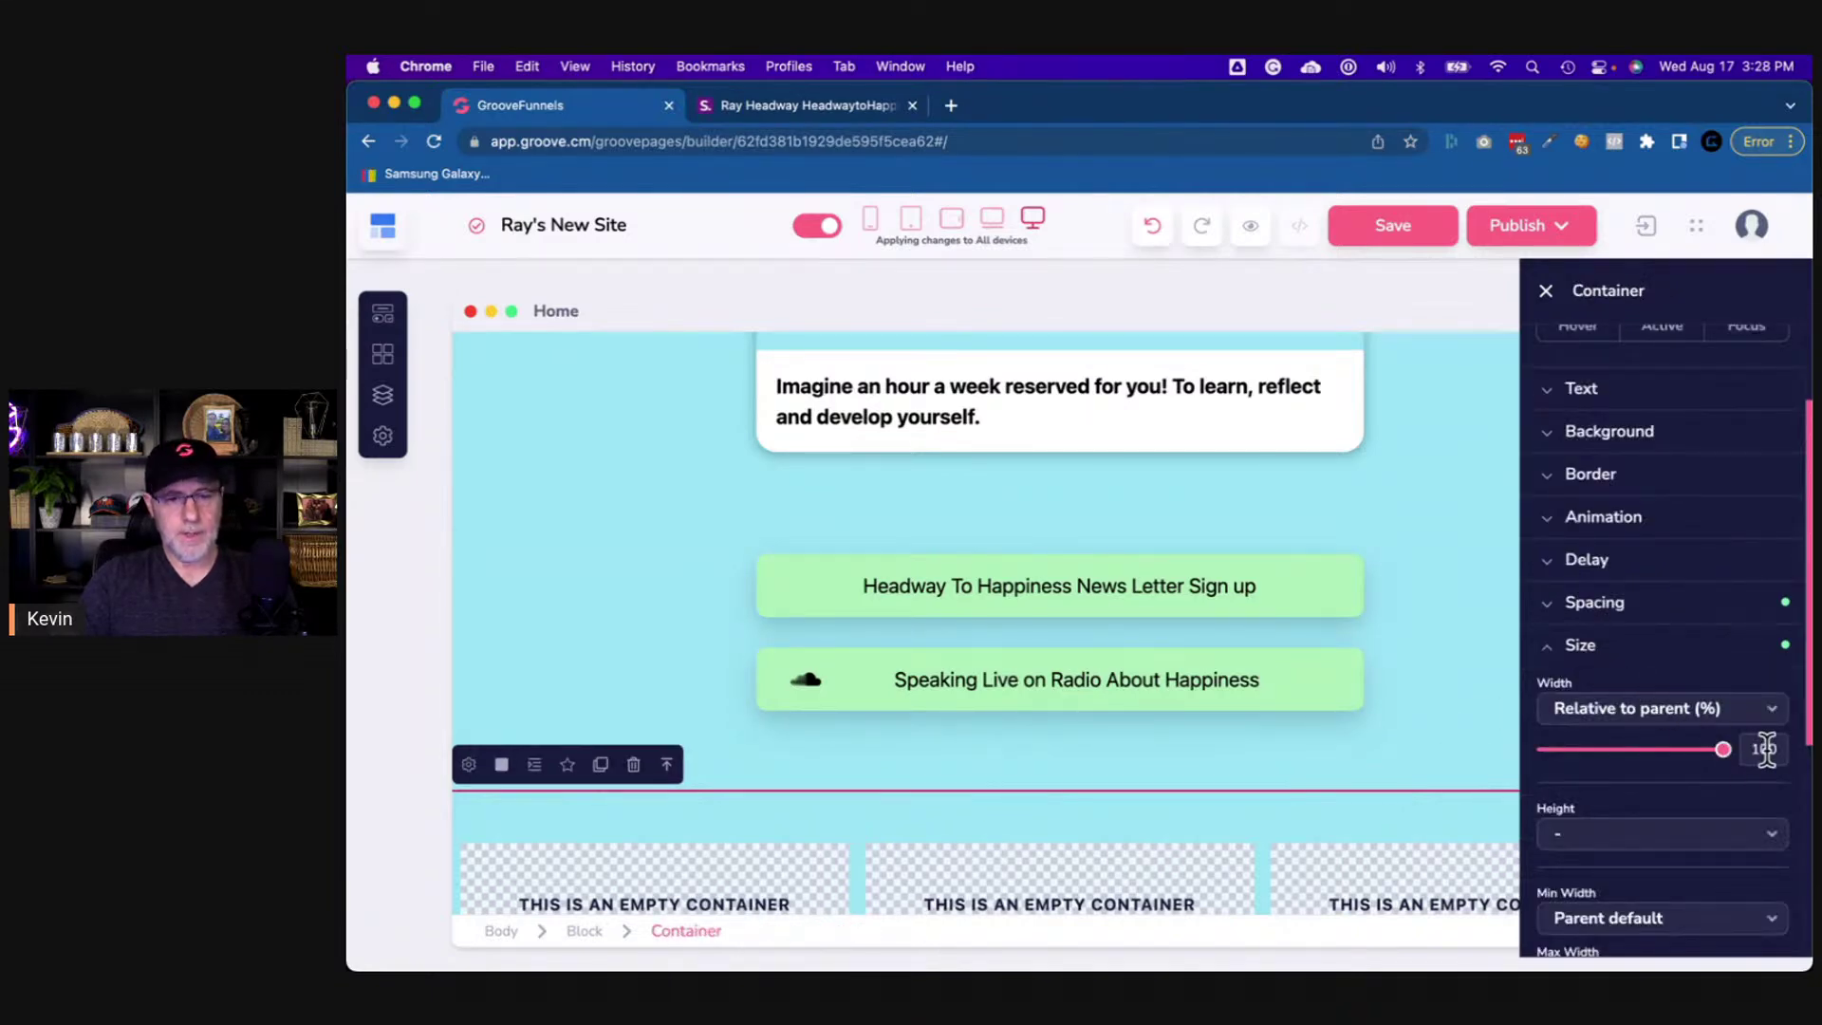
{"action": "type", "text": "50"}
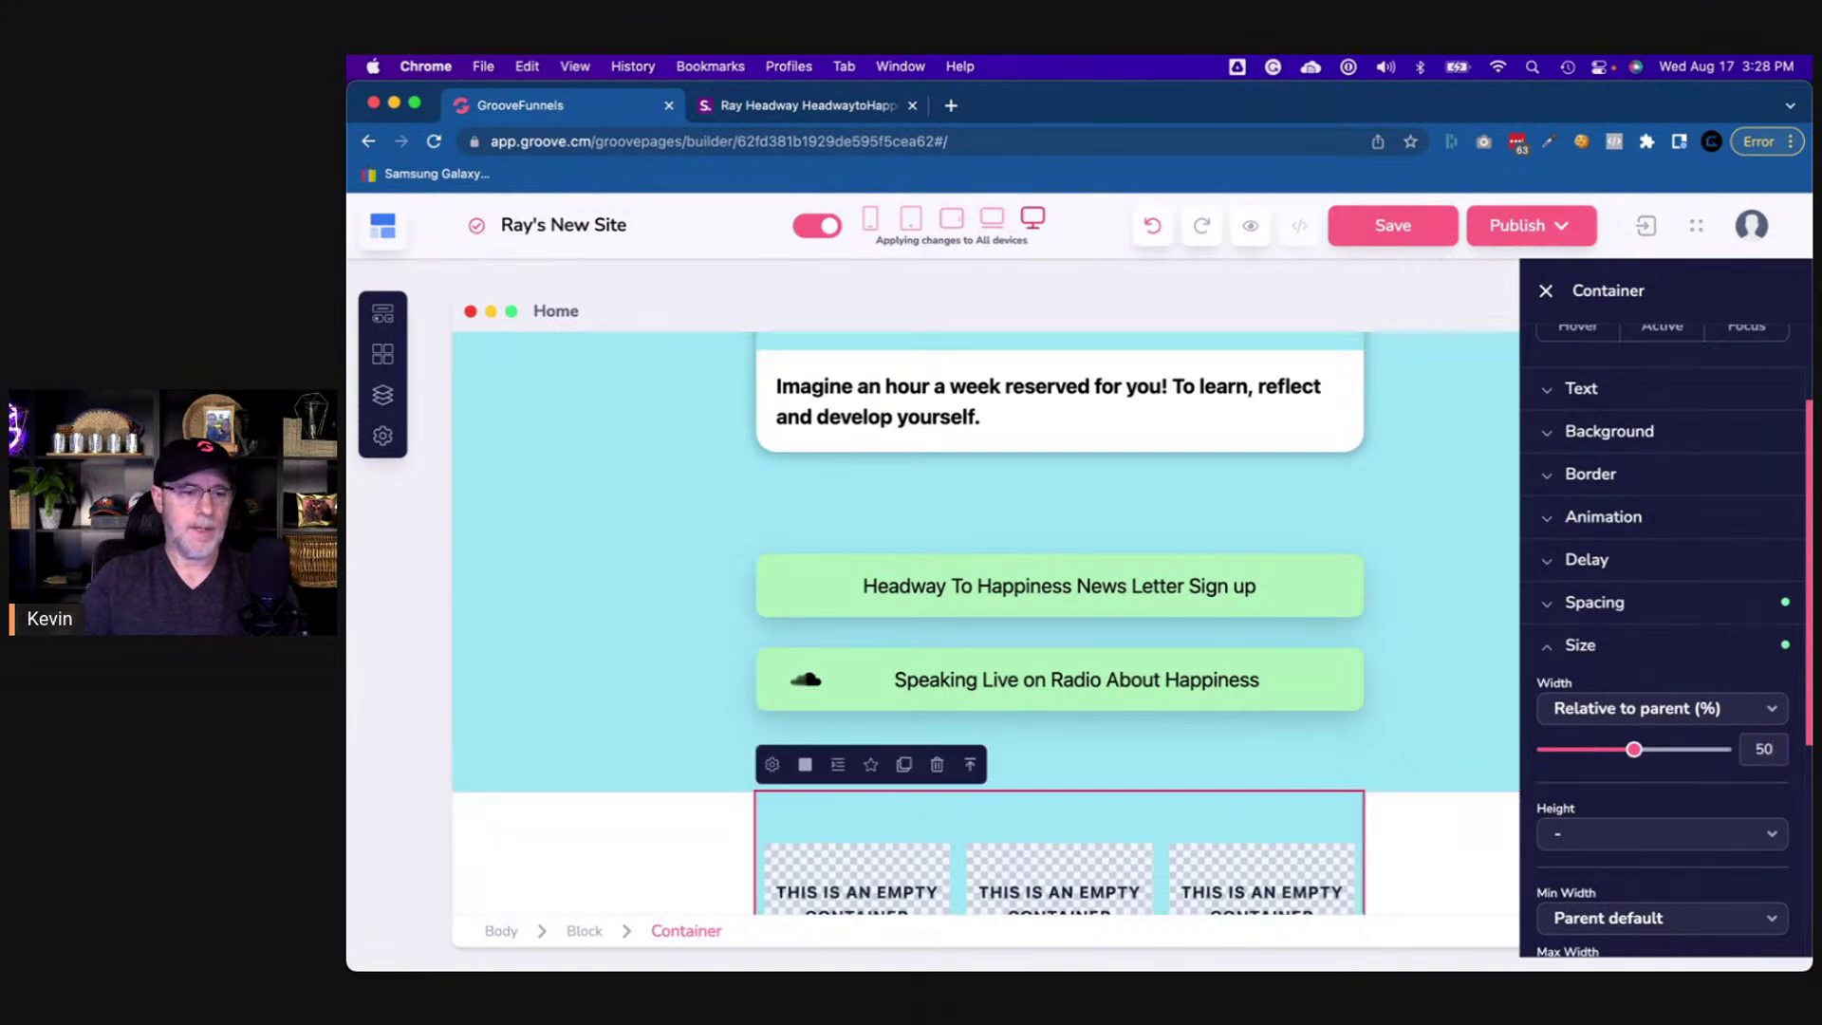
{"action": "scroll", "coordinate": [1171, 681], "scroll_direction": "down", "scroll_amount": 1}
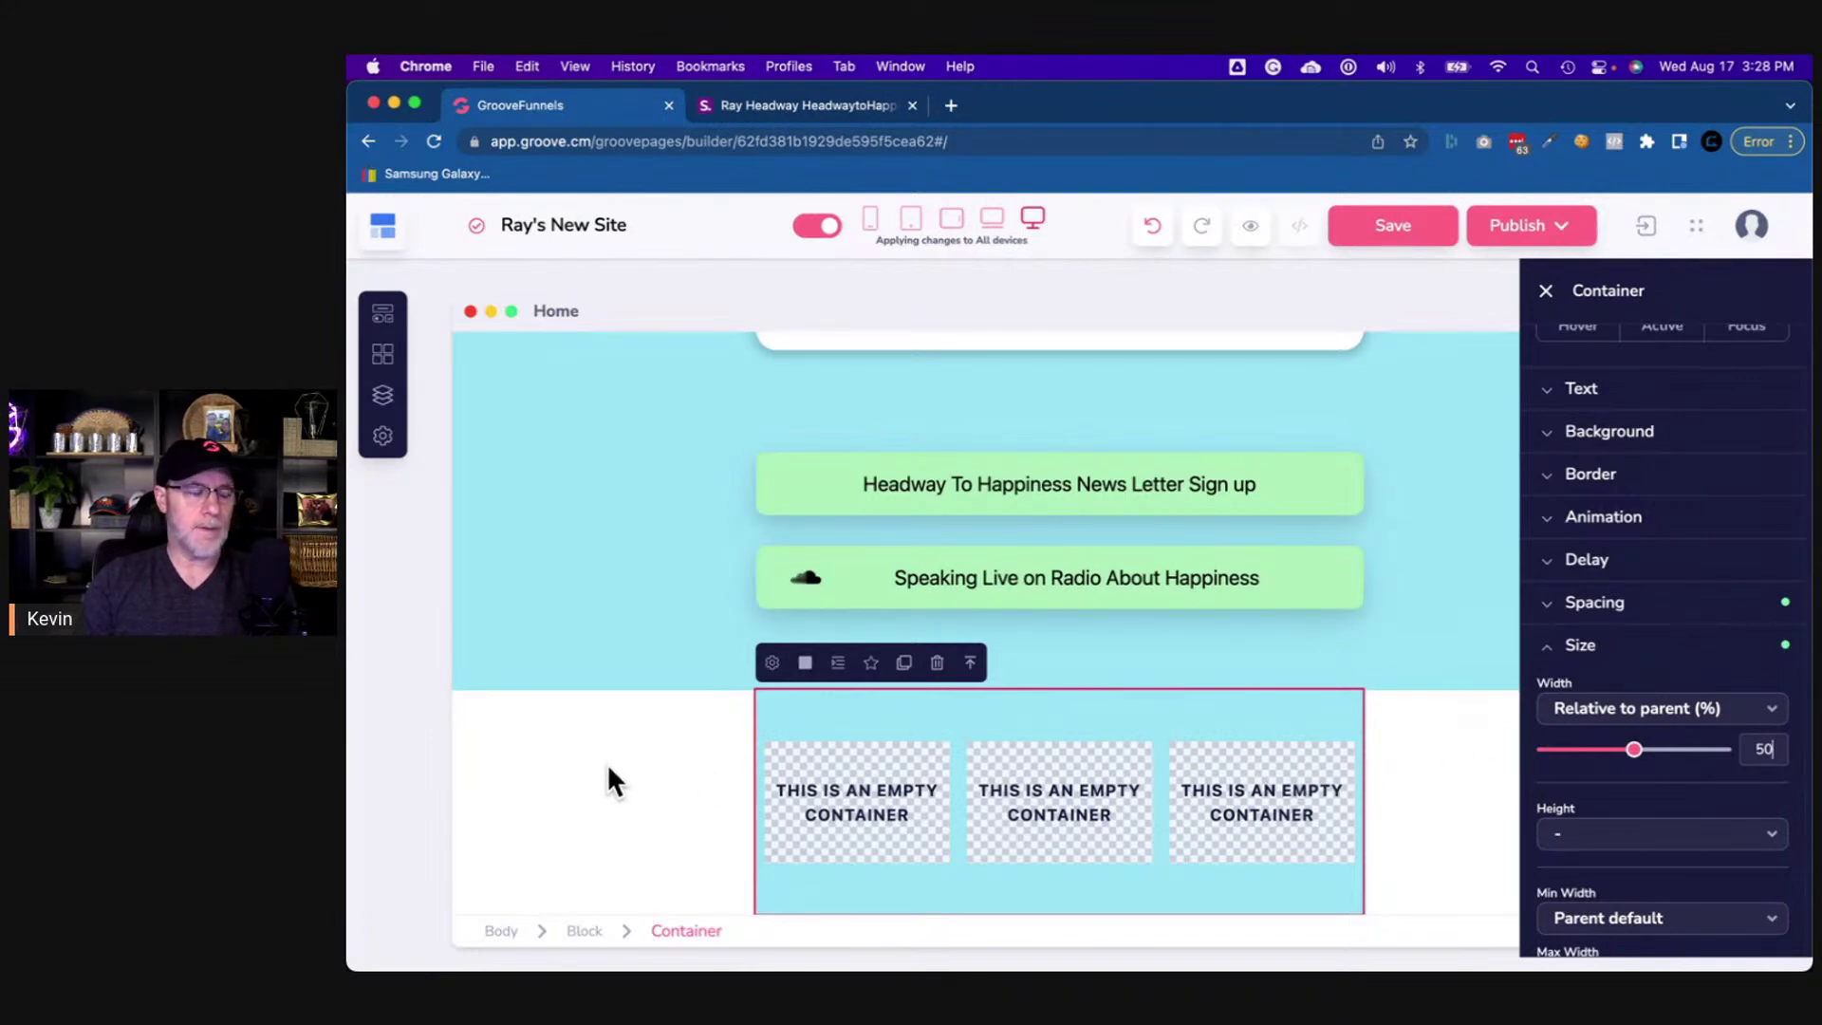
- Fill the whole new section's background light blue and compare it with the reference
{"action": "left_click", "coordinate": [538, 738]}
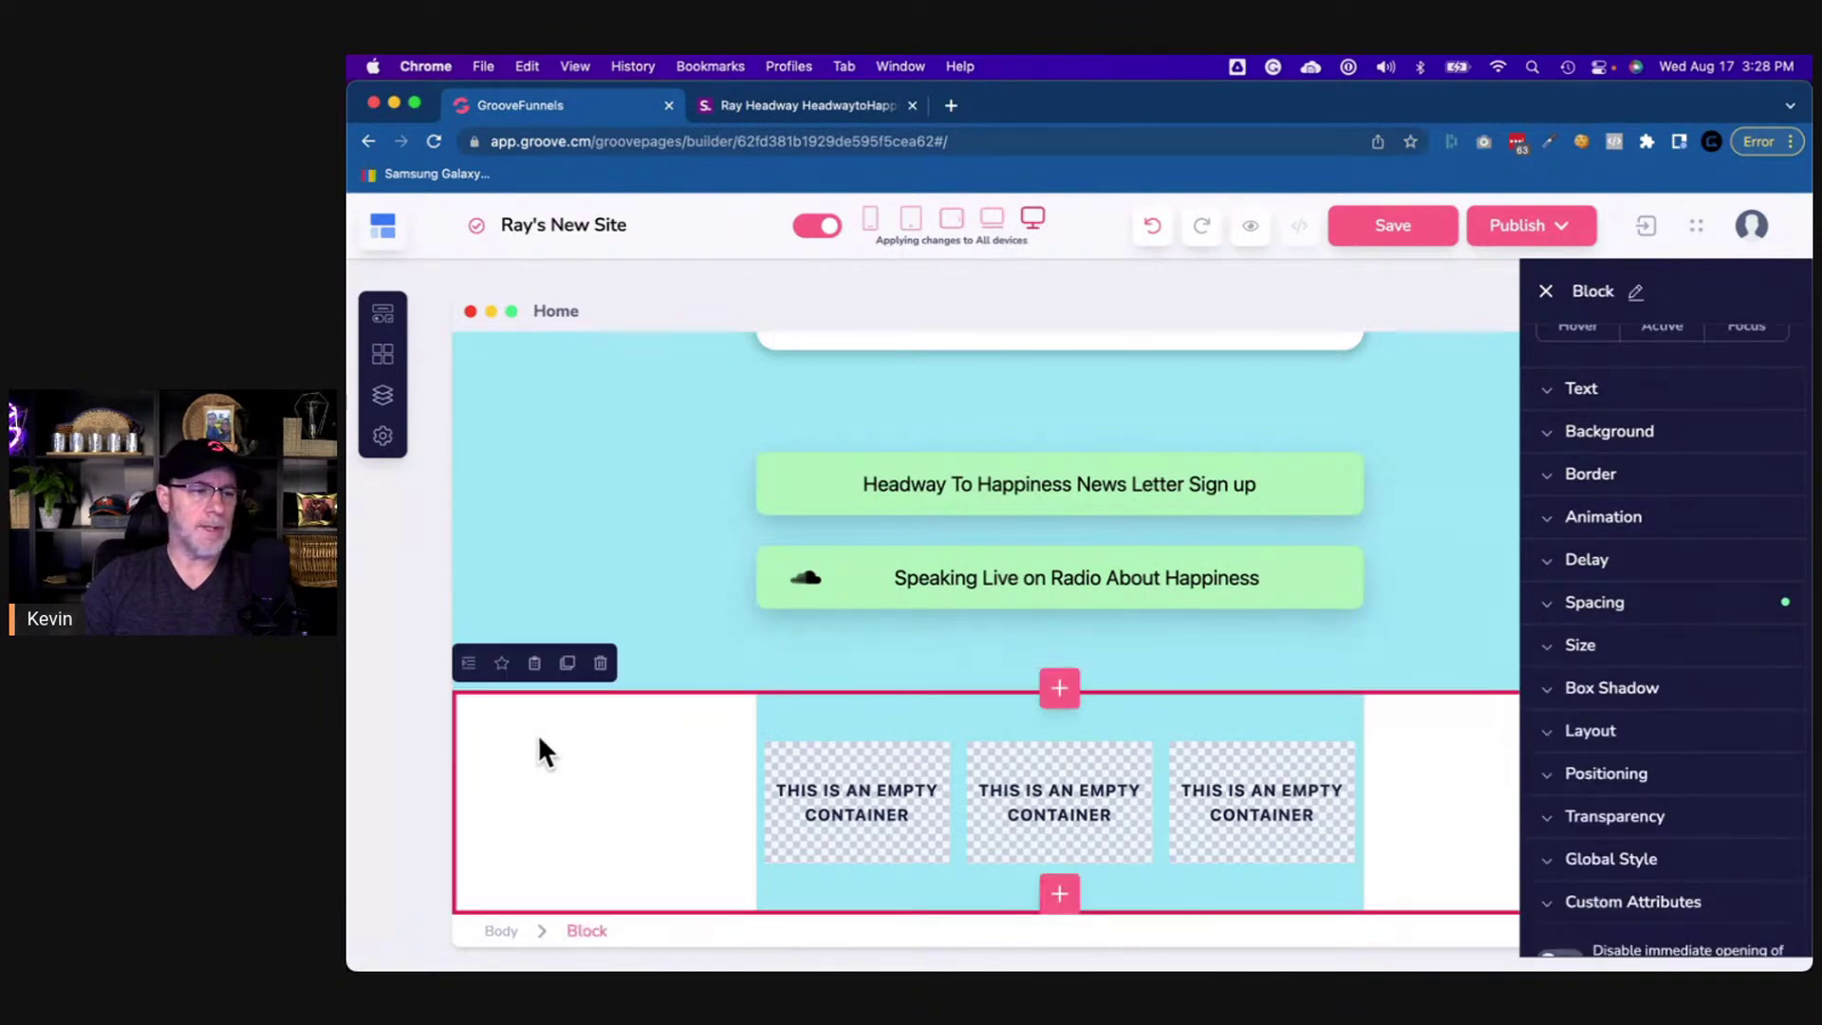
{"action": "left_click", "coordinate": [1560, 441]}
{"action": "left_click", "coordinate": [1749, 485]}
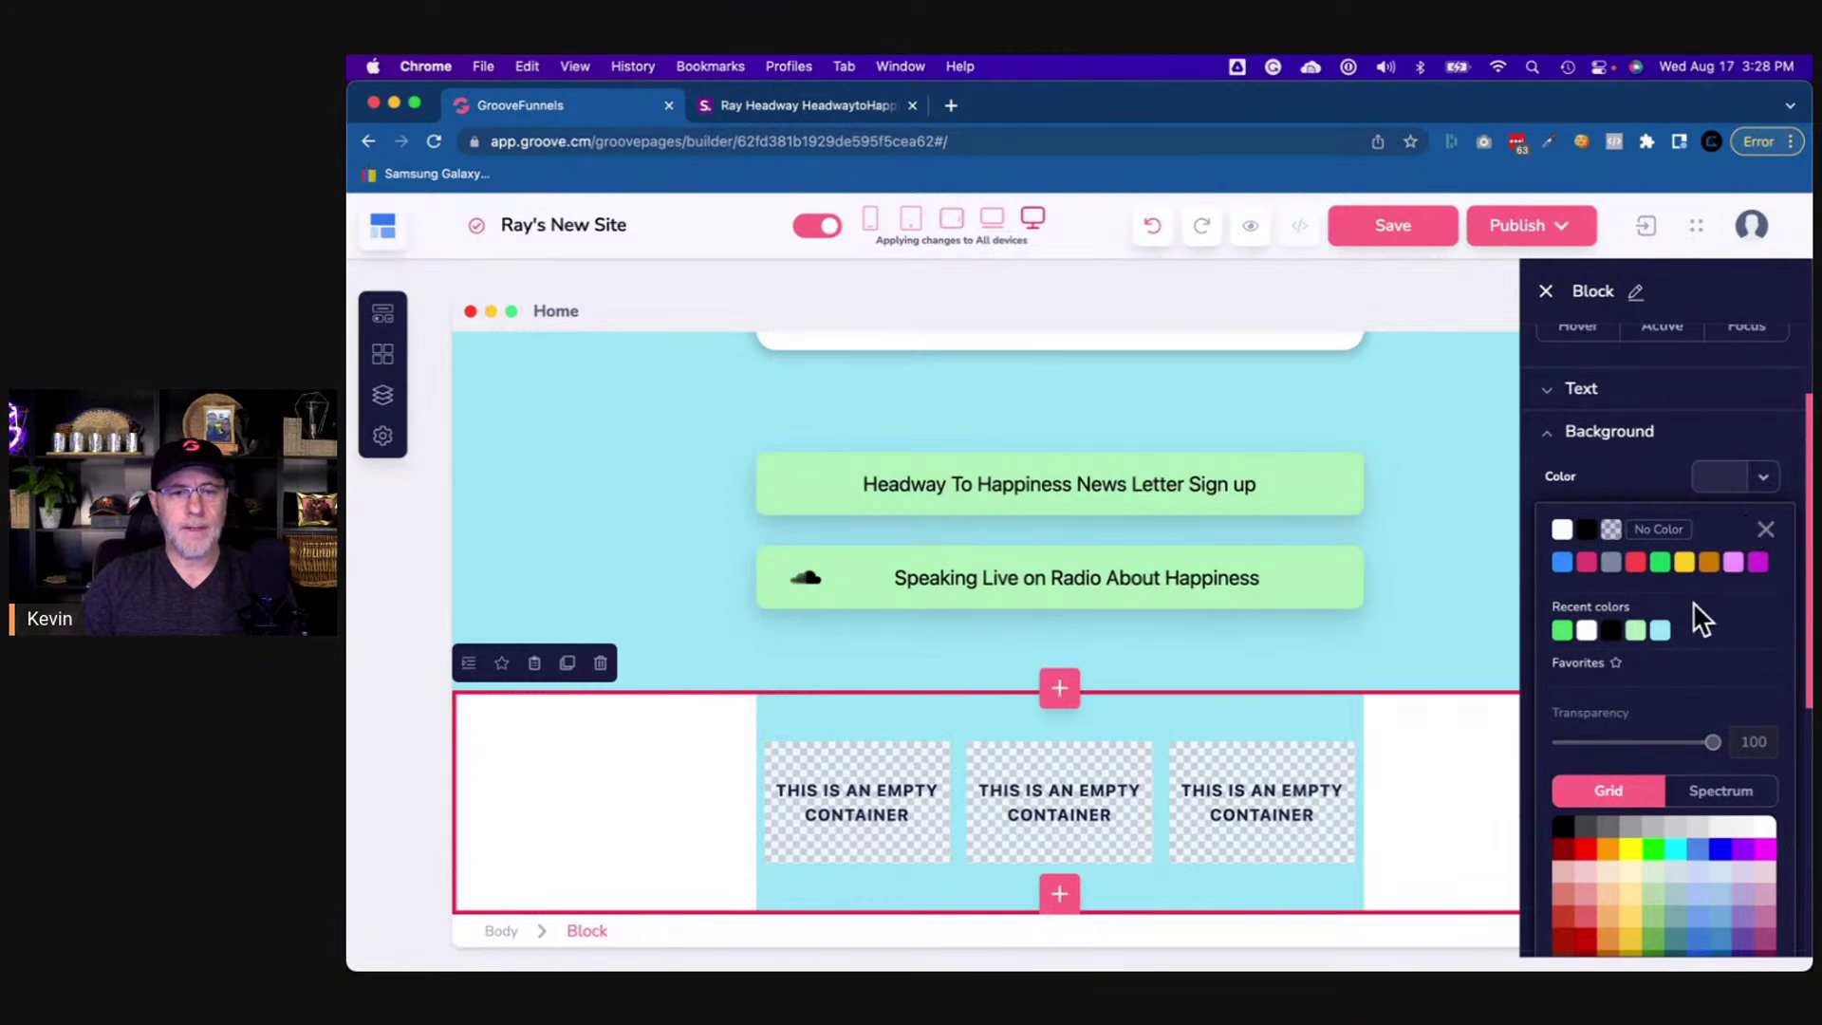
{"action": "left_click", "coordinate": [1660, 632]}
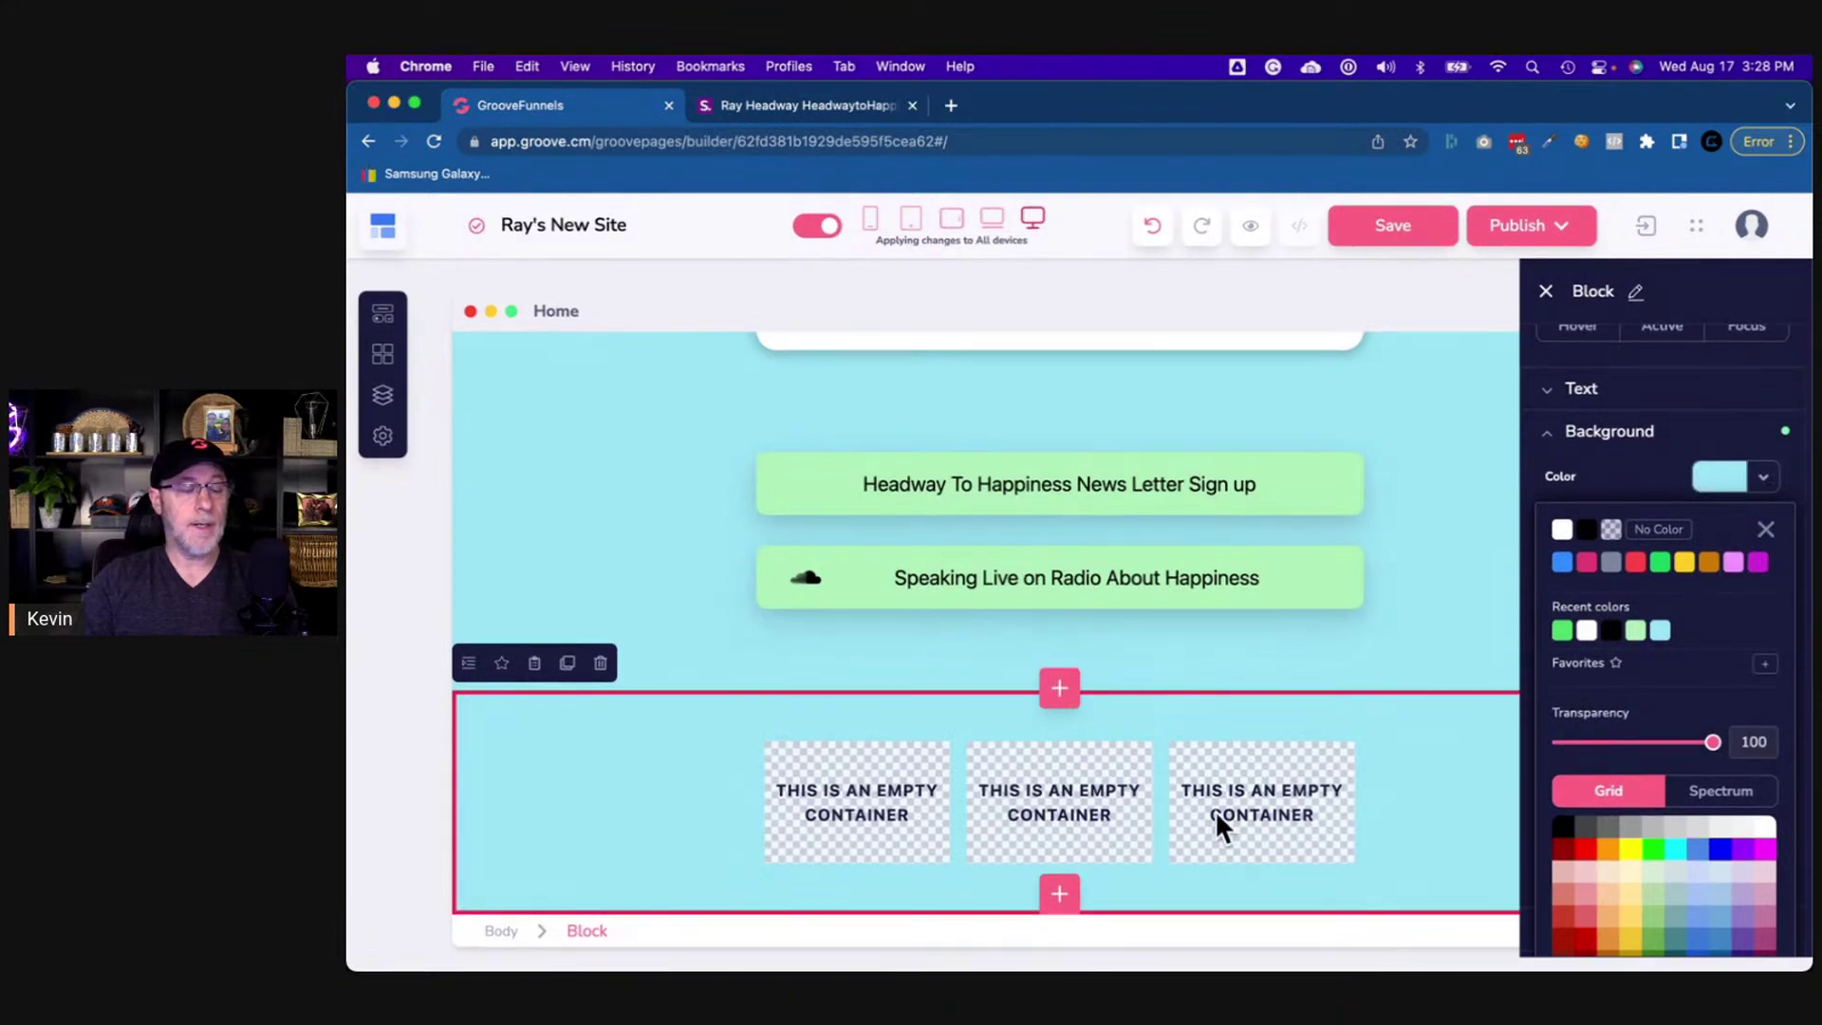
{"action": "left_click", "coordinate": [837, 106]}
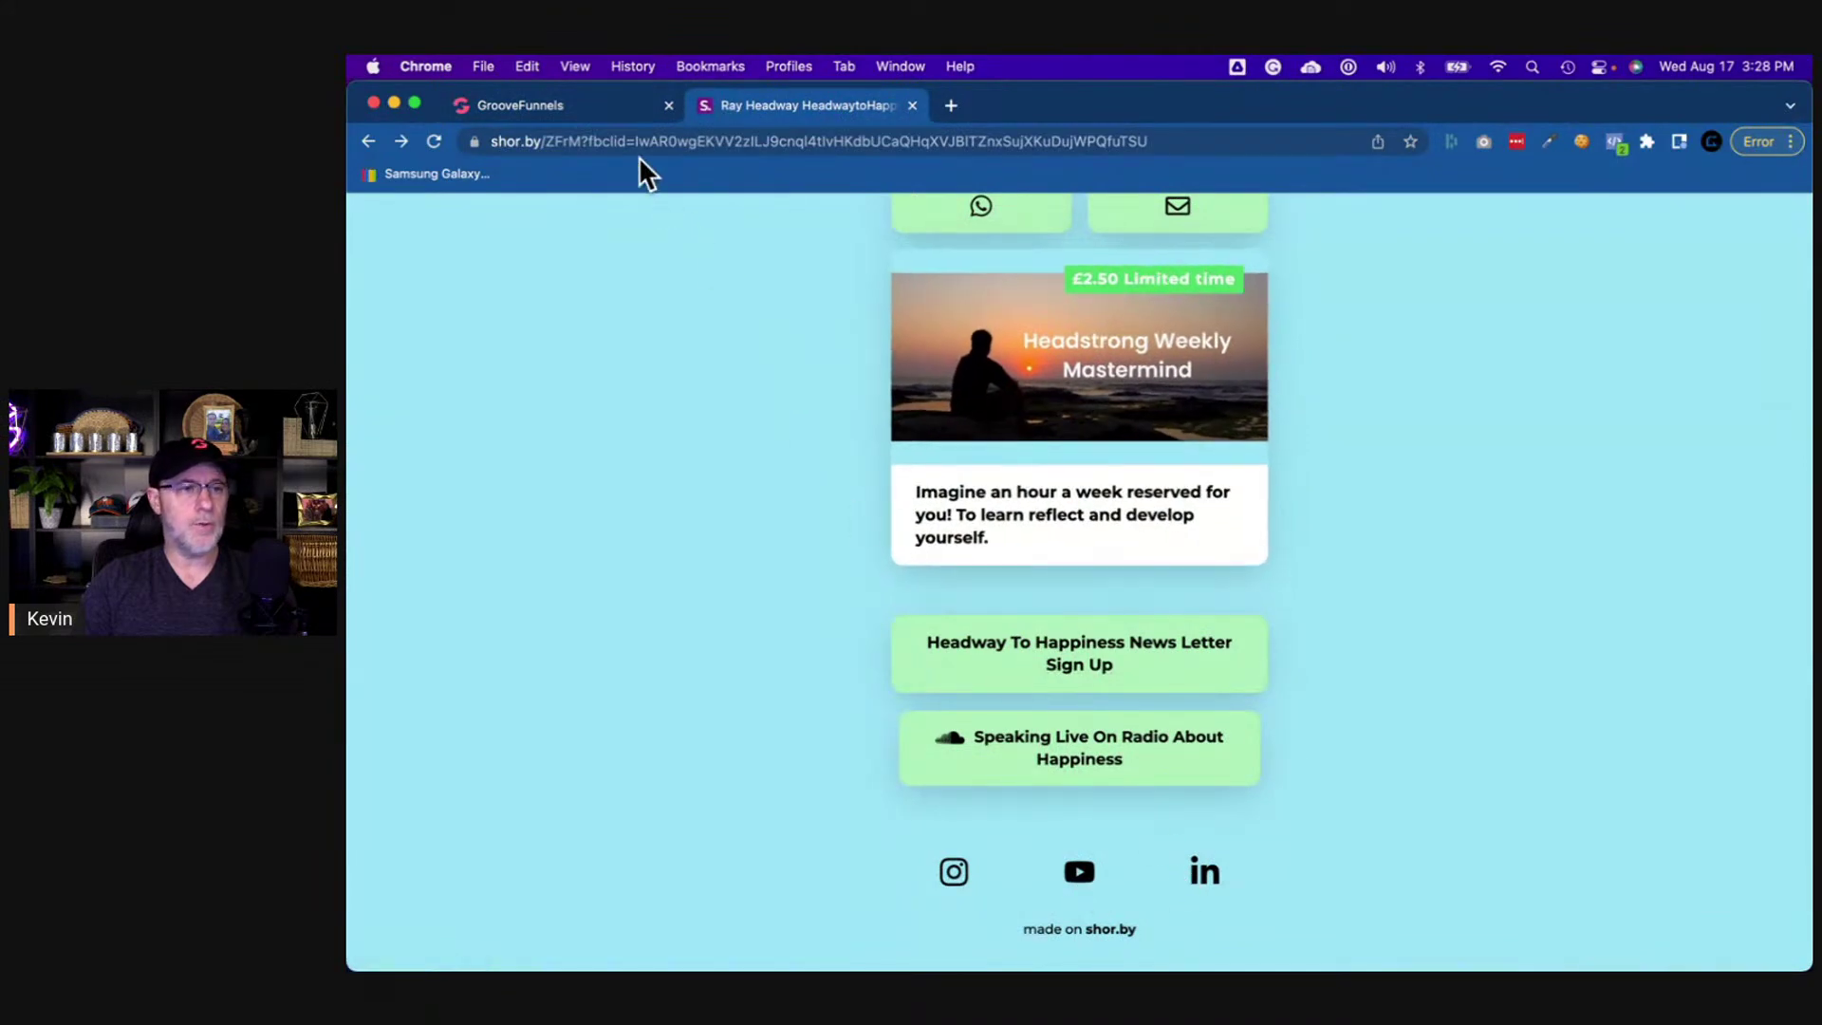
{"action": "left_click", "coordinate": [554, 102]}
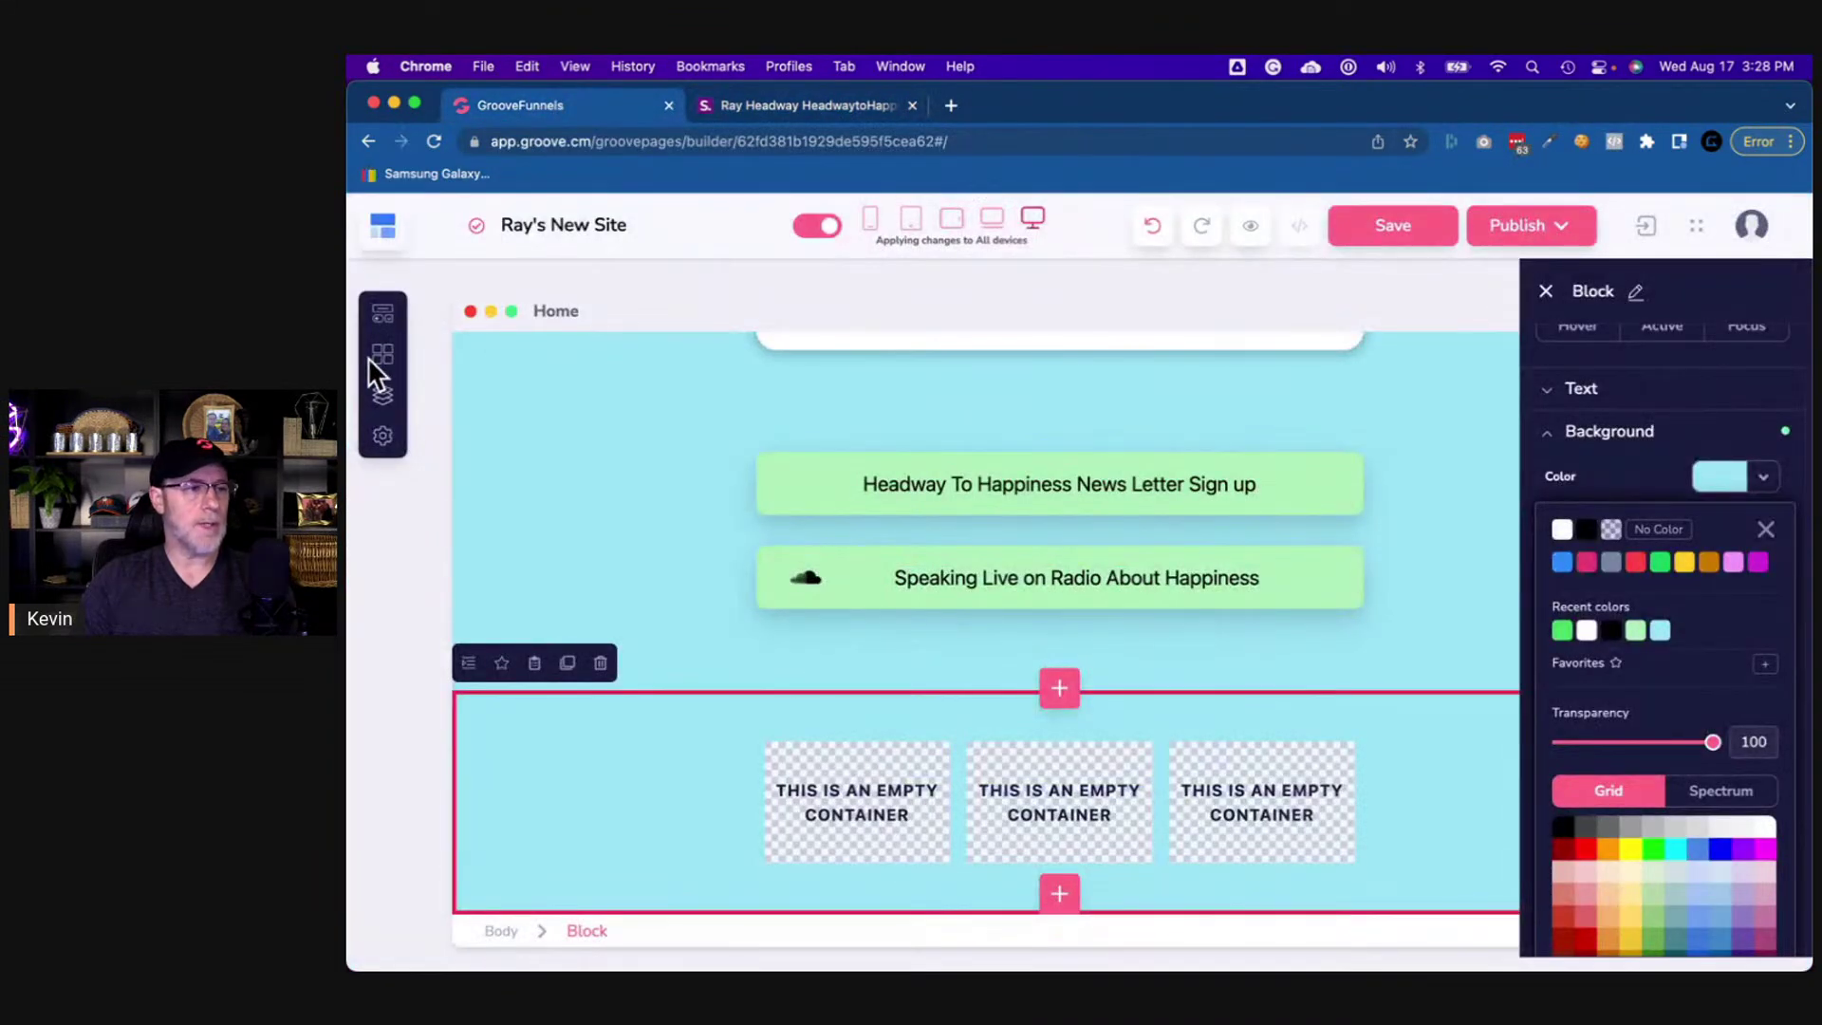
{"action": "left_click", "coordinate": [394, 323]}
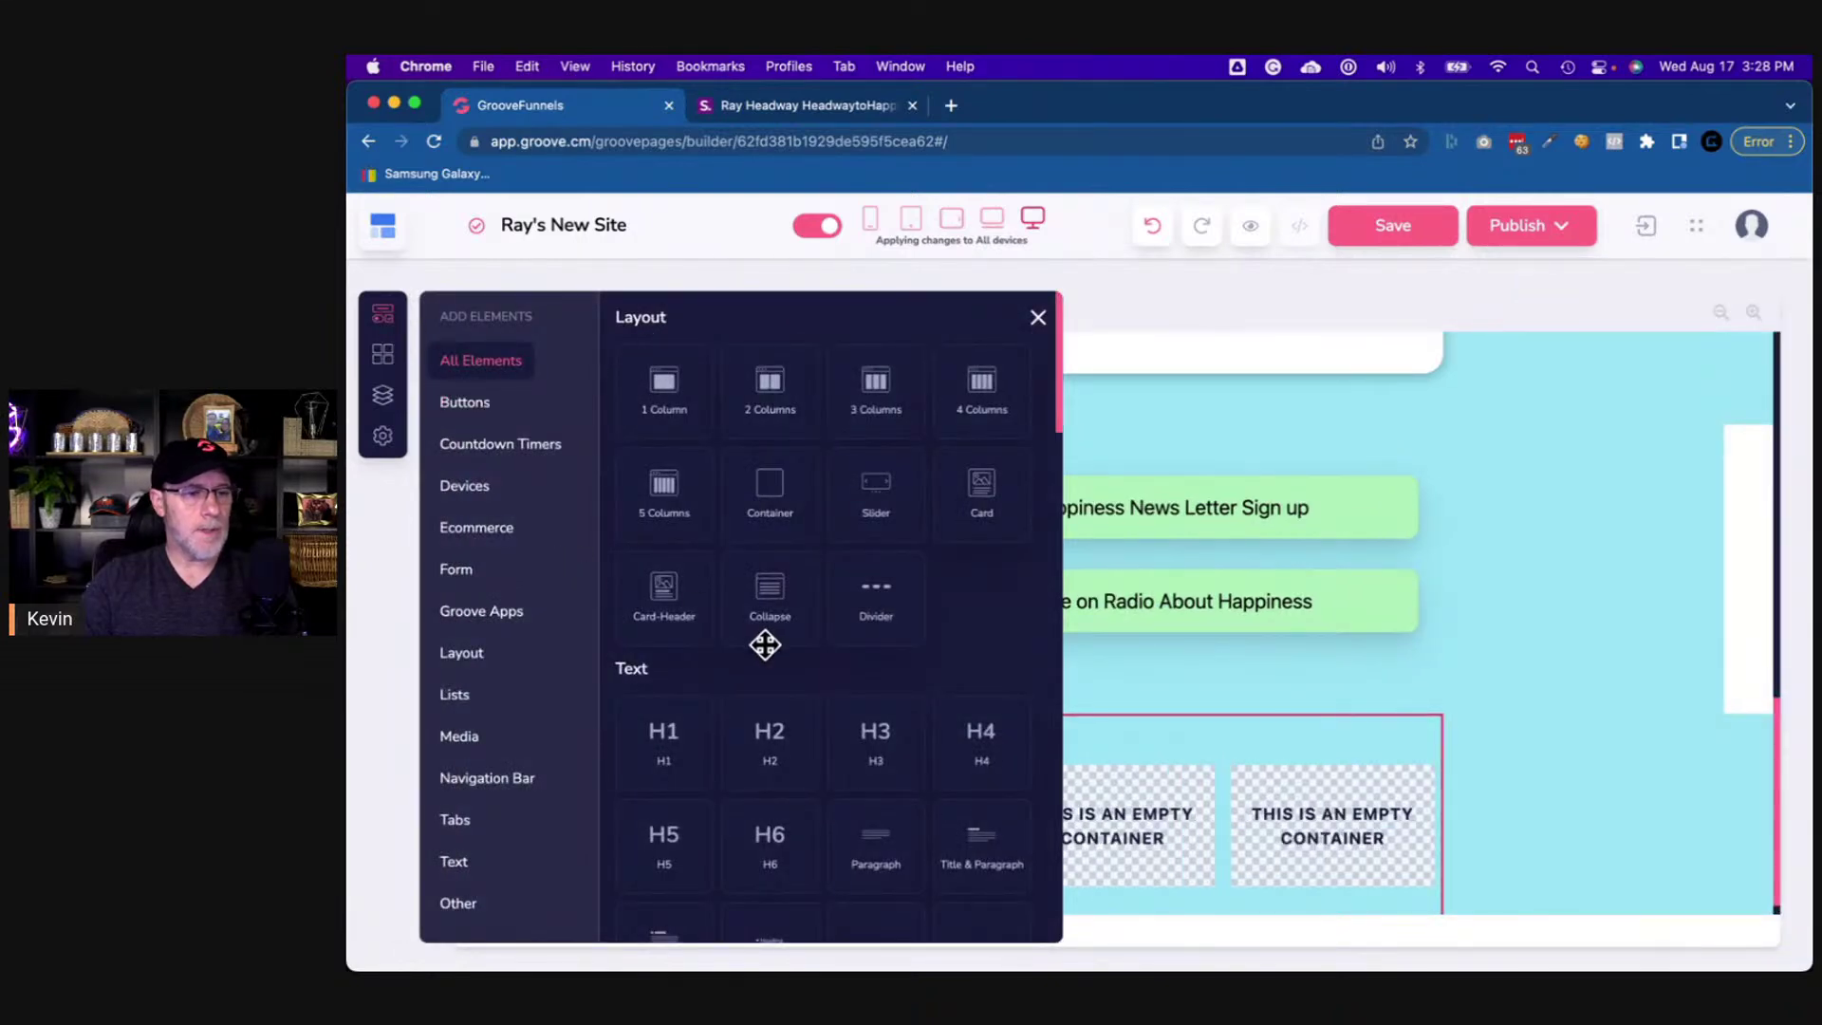
{"action": "scroll", "coordinate": [765, 644], "scroll_direction": "down", "scroll_amount": 6}
{"action": "scroll", "coordinate": [764, 644], "scroll_direction": "down", "scroll_amount": 5}
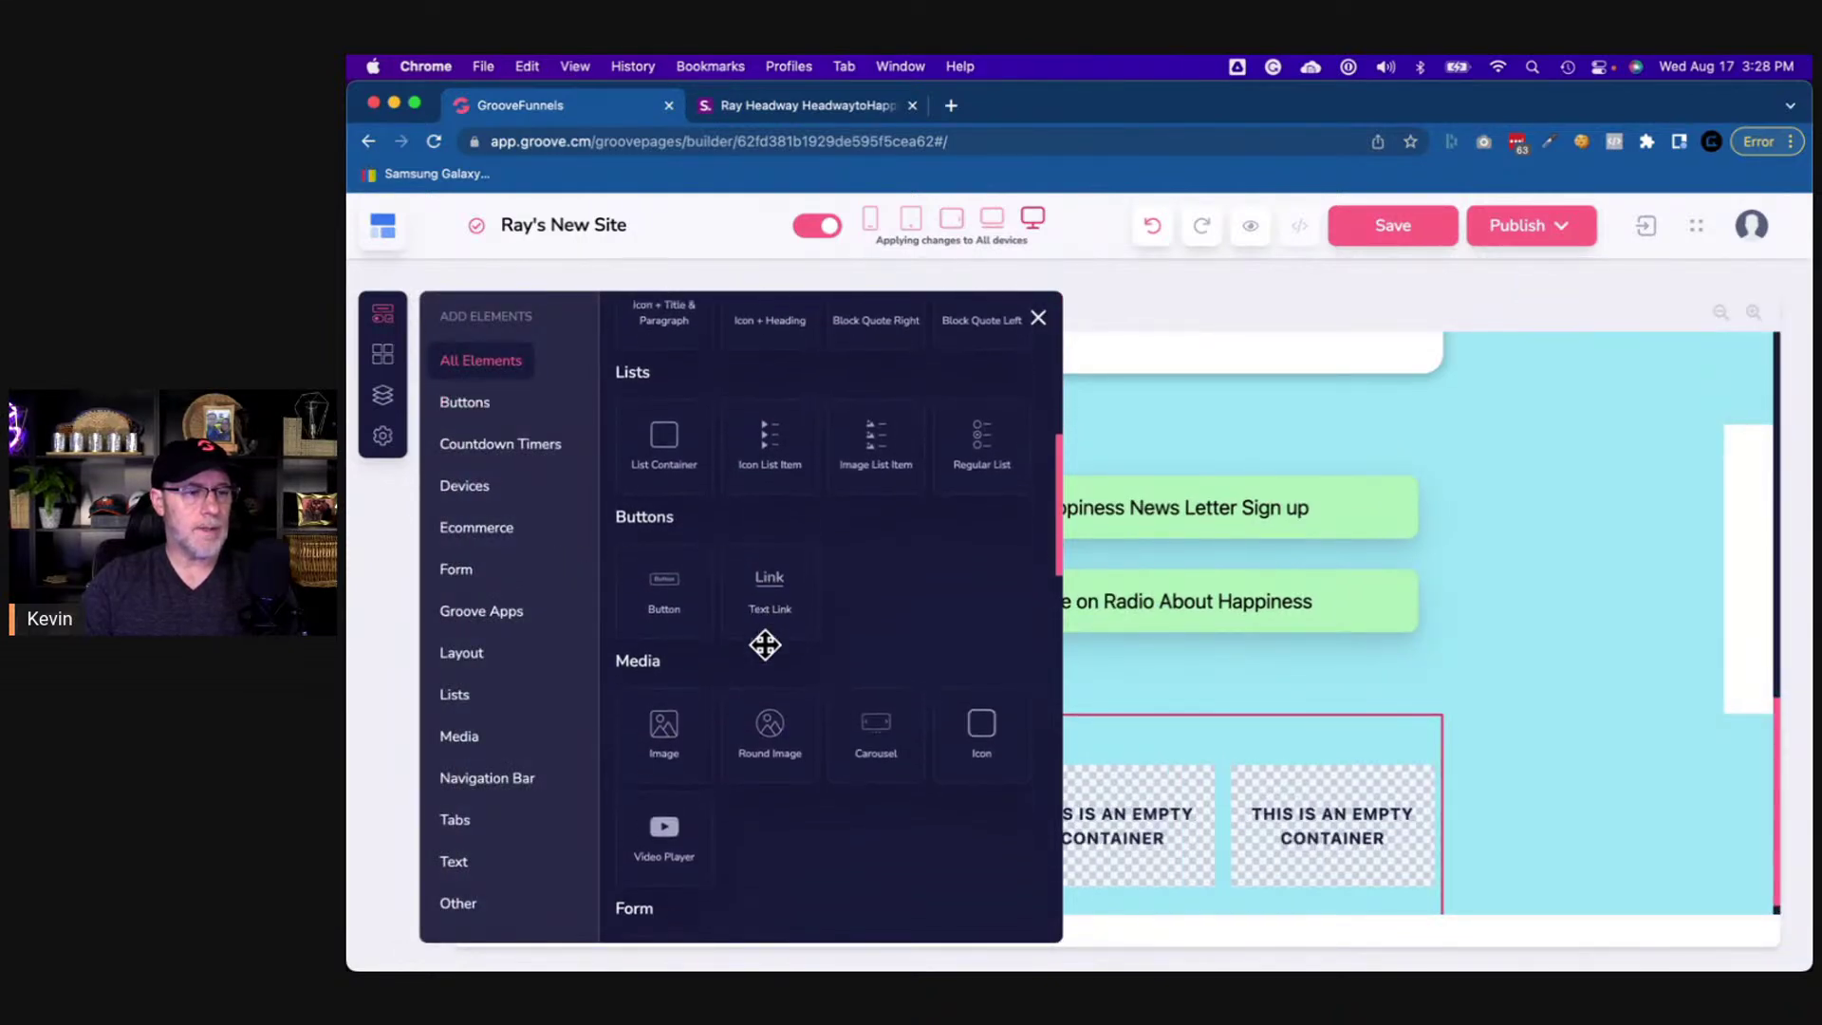
{"action": "scroll", "coordinate": [762, 641], "scroll_direction": "down", "scroll_amount": 2}
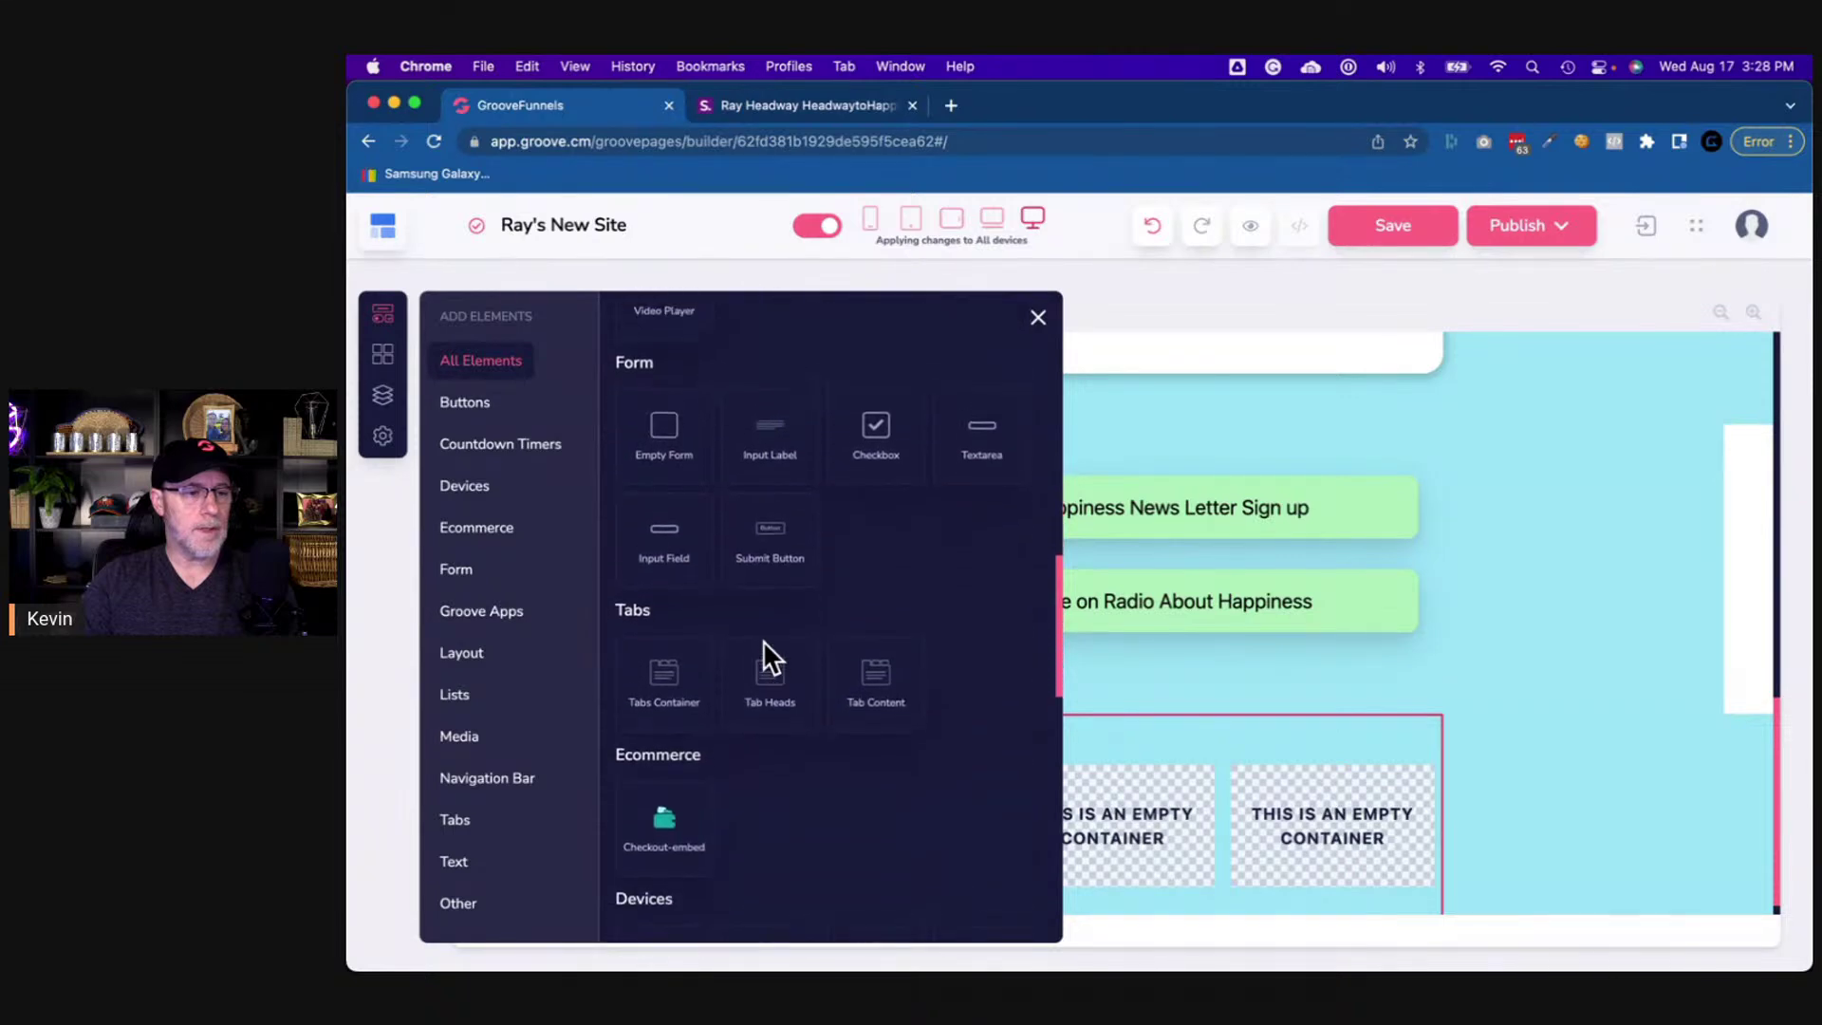
{"action": "scroll", "coordinate": [764, 644], "scroll_direction": "up", "scroll_amount": 6}
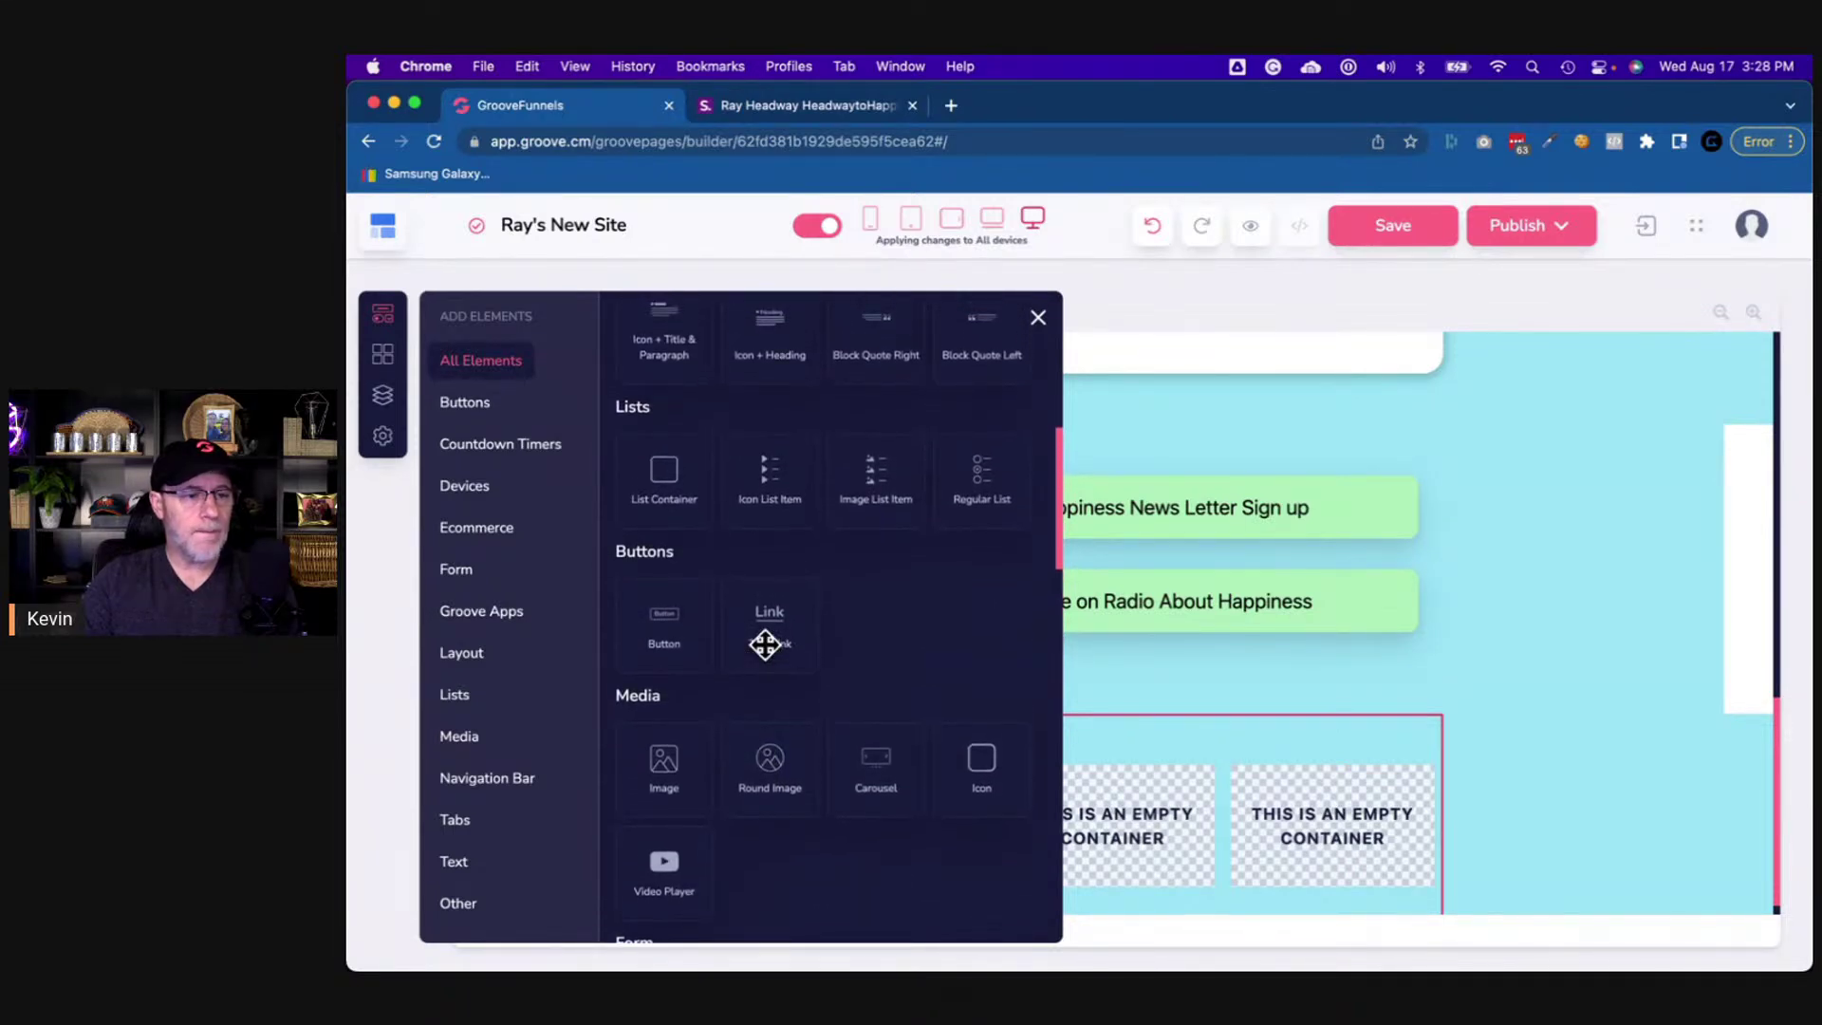
{"action": "scroll", "coordinate": [764, 645], "scroll_direction": "down", "scroll_amount": 2}
{"action": "left_click_drag", "start_coordinate": [978, 667], "coordinate": [1284, 806]}
{"action": "scroll", "coordinate": [1091, 531], "scroll_direction": "up", "scroll_amount": 1}
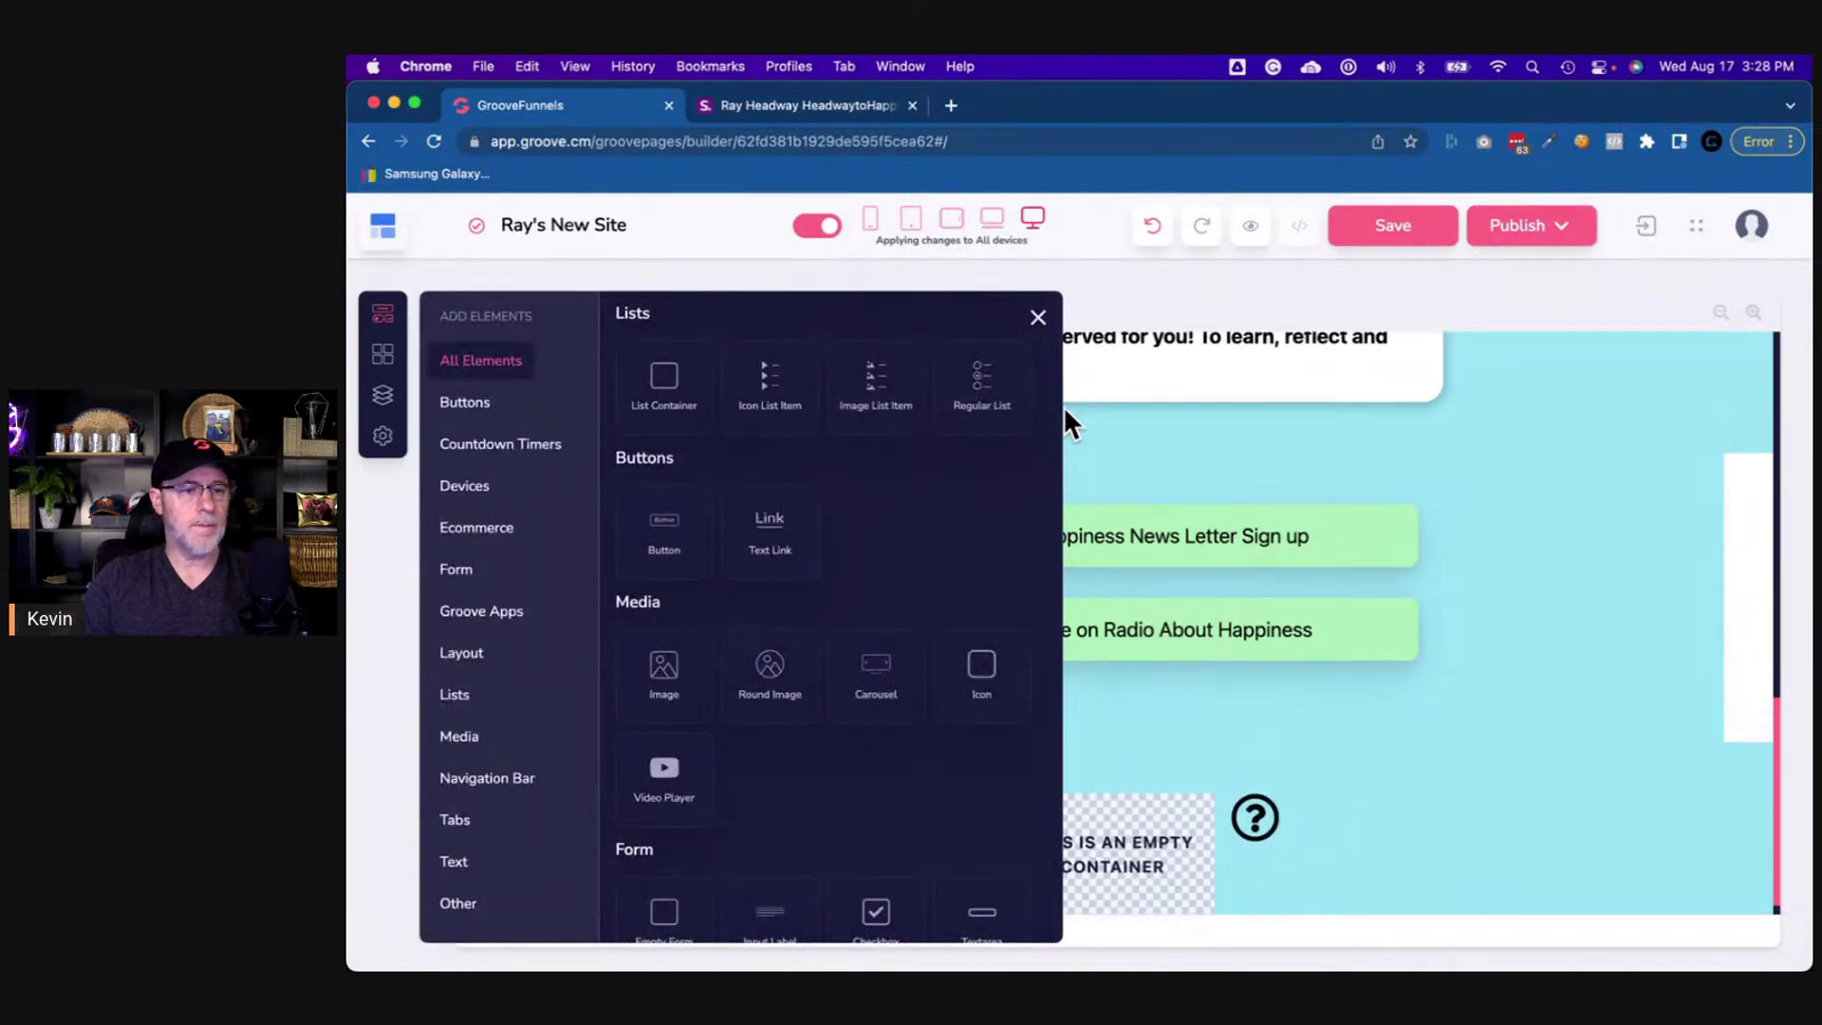
{"action": "left_click", "coordinate": [1038, 318]}
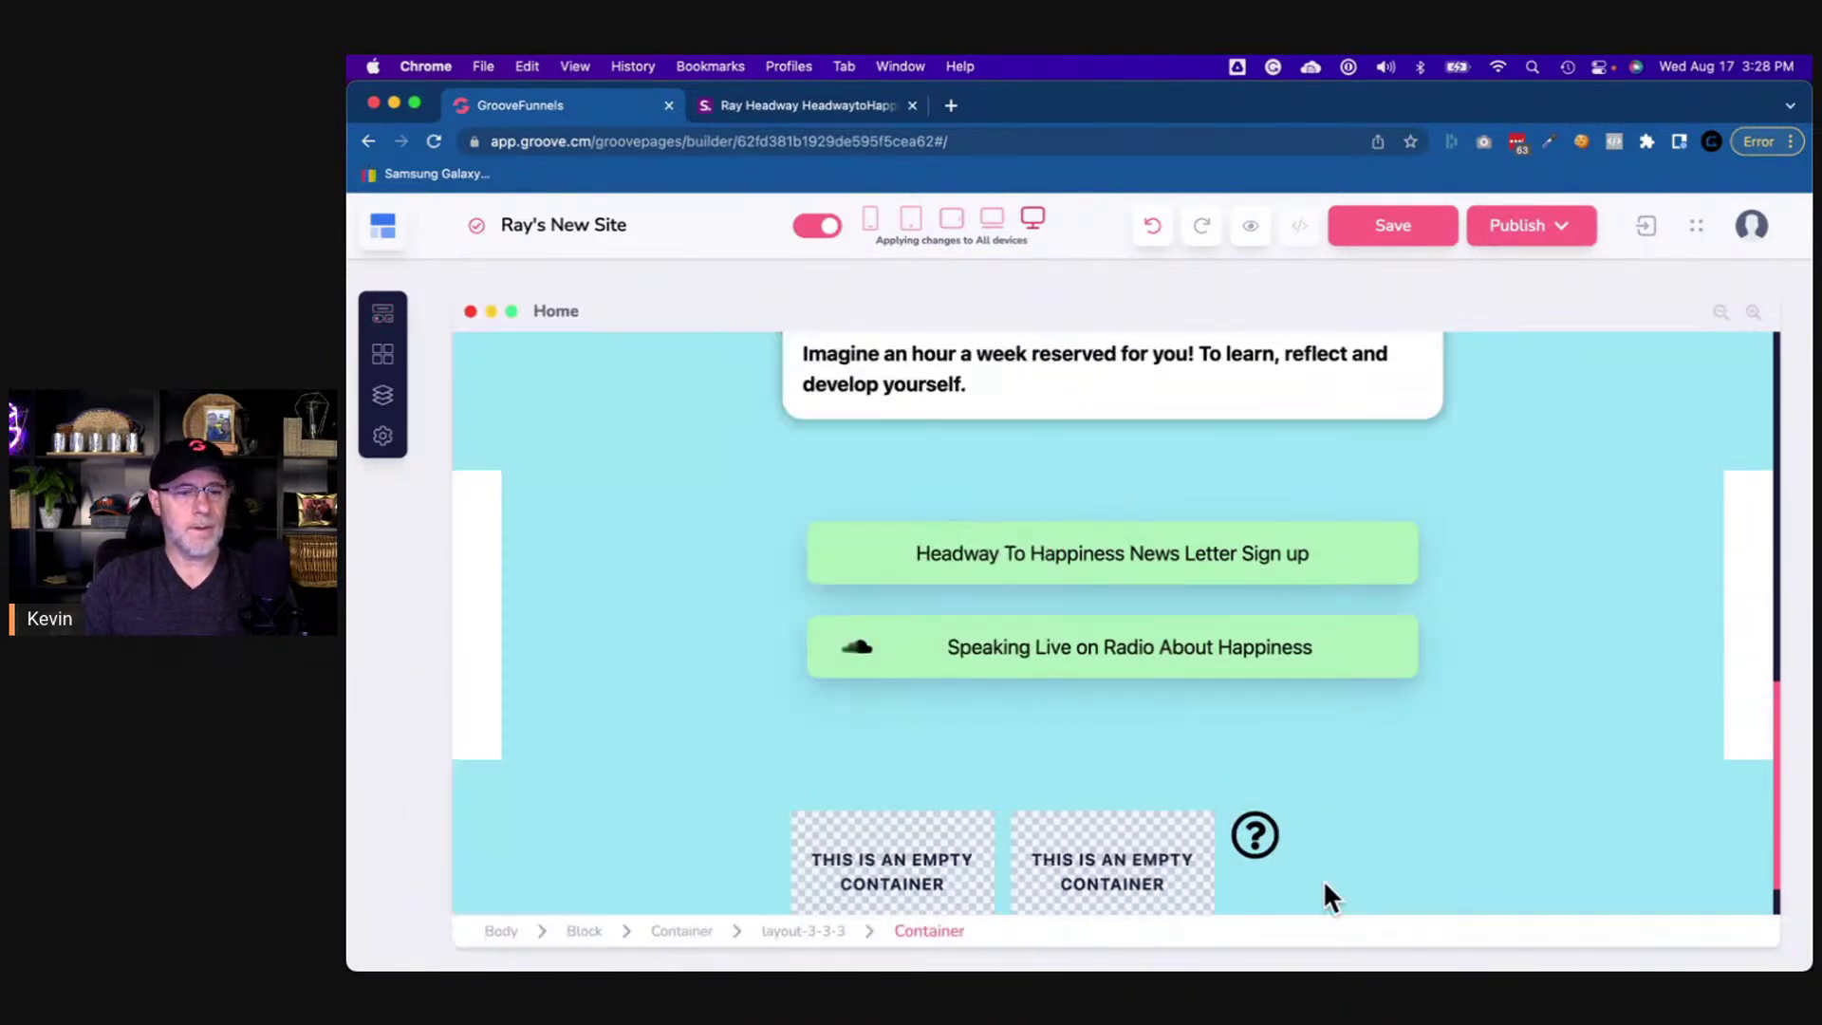
{"action": "left_click", "coordinate": [1252, 842]}
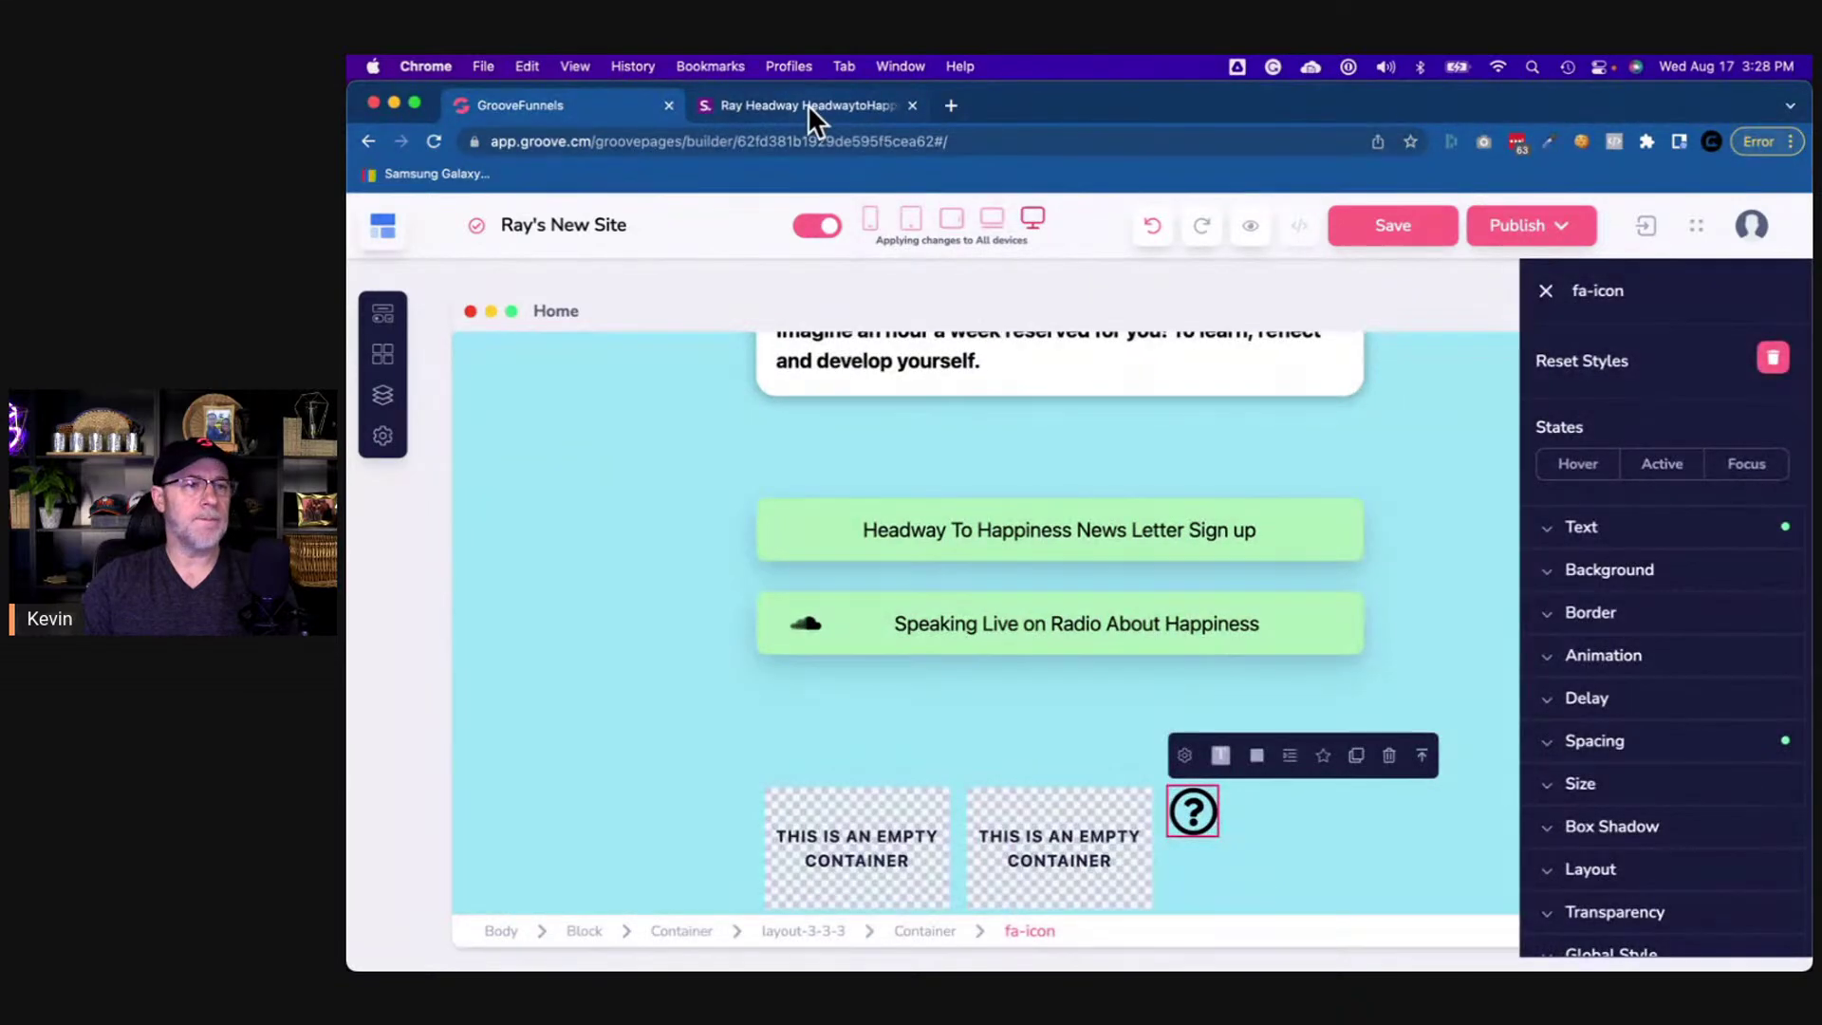
{"action": "left_click", "coordinate": [806, 104]}
{"action": "left_click", "coordinate": [600, 103]}
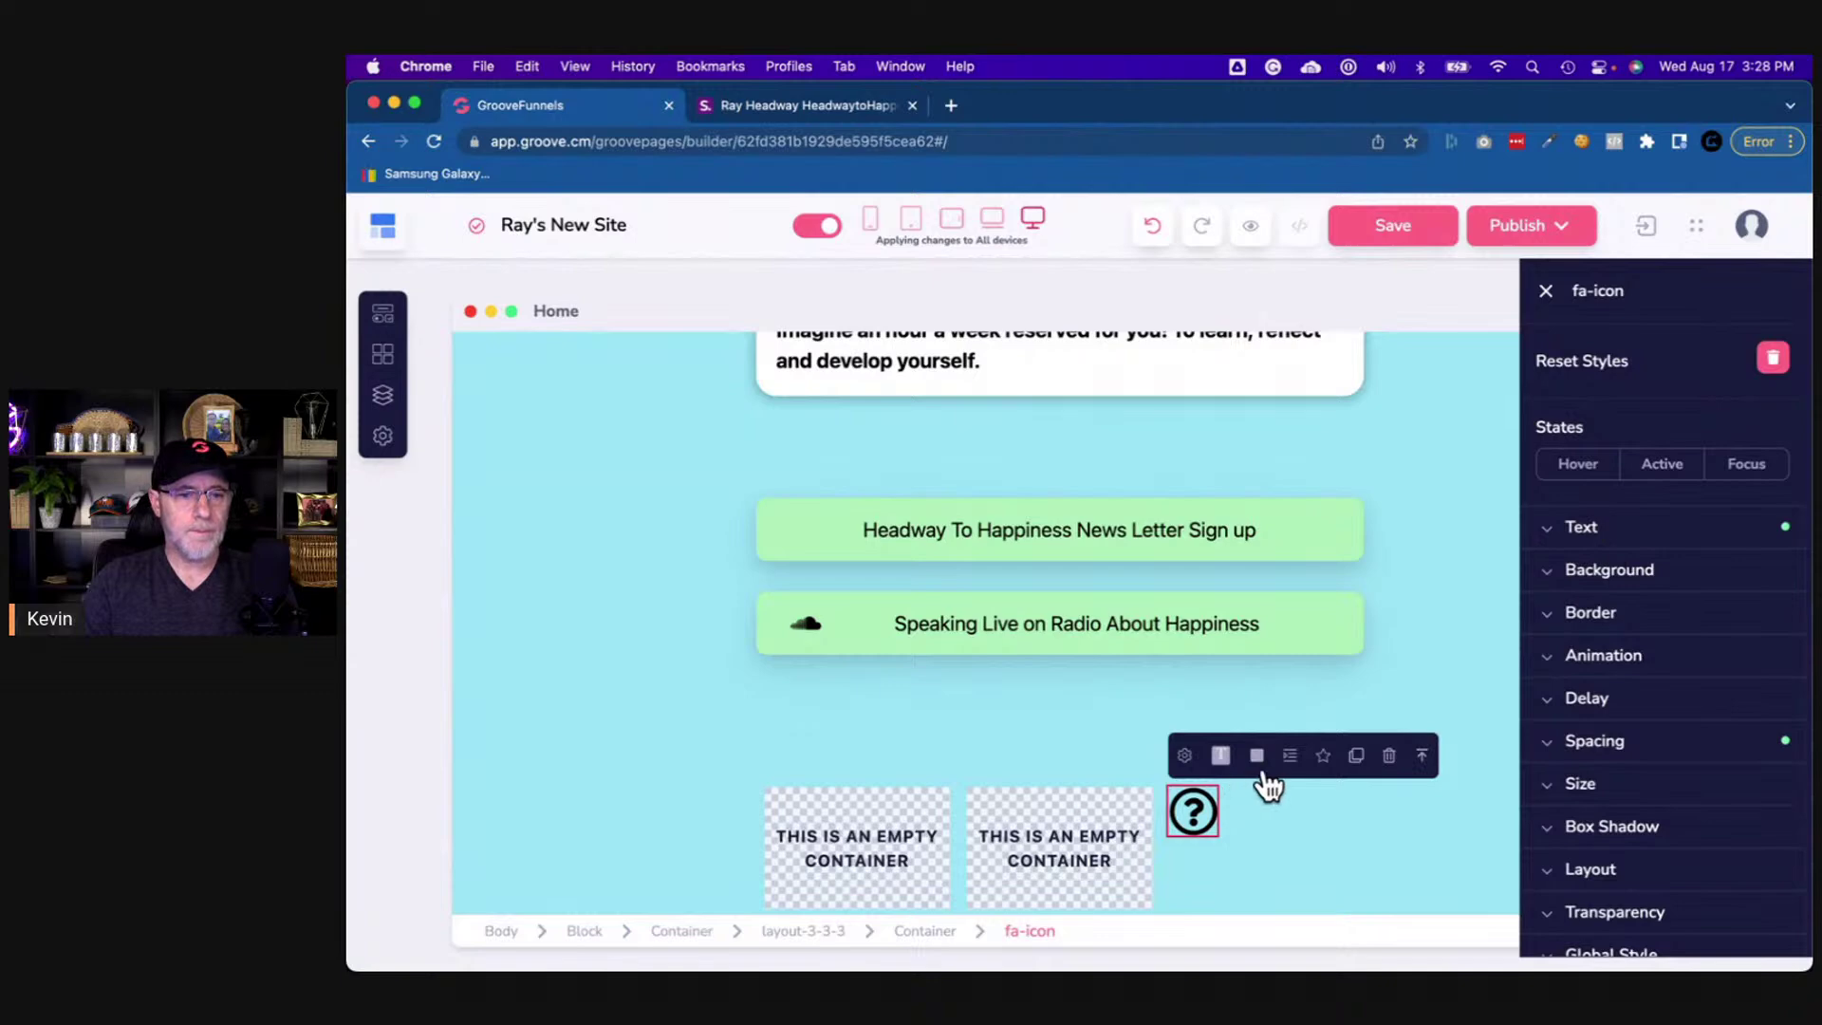
- Replace the question-mark icon with the fab fa-linkedin-in LinkedIn icon
{"action": "left_click", "coordinate": [1179, 755]}
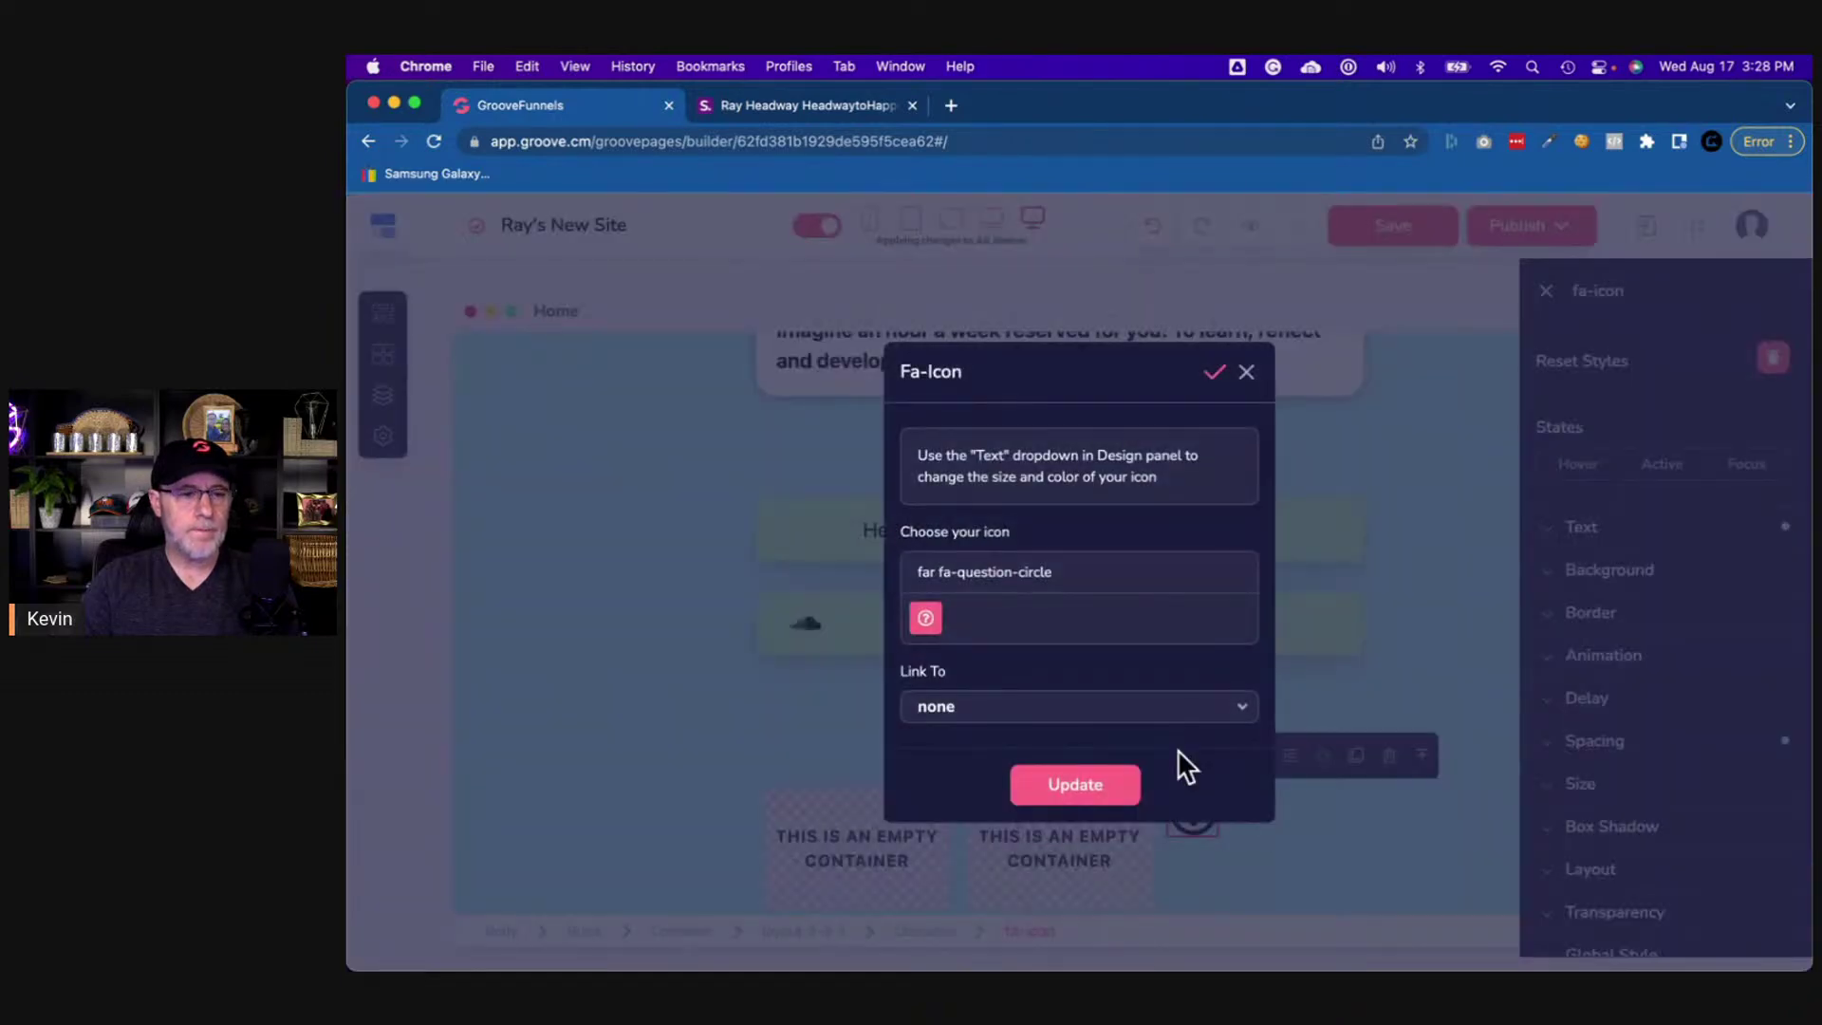
{"action": "triple_click", "coordinate": [1012, 571]}
{"action": "key", "text": "BackSpace"}
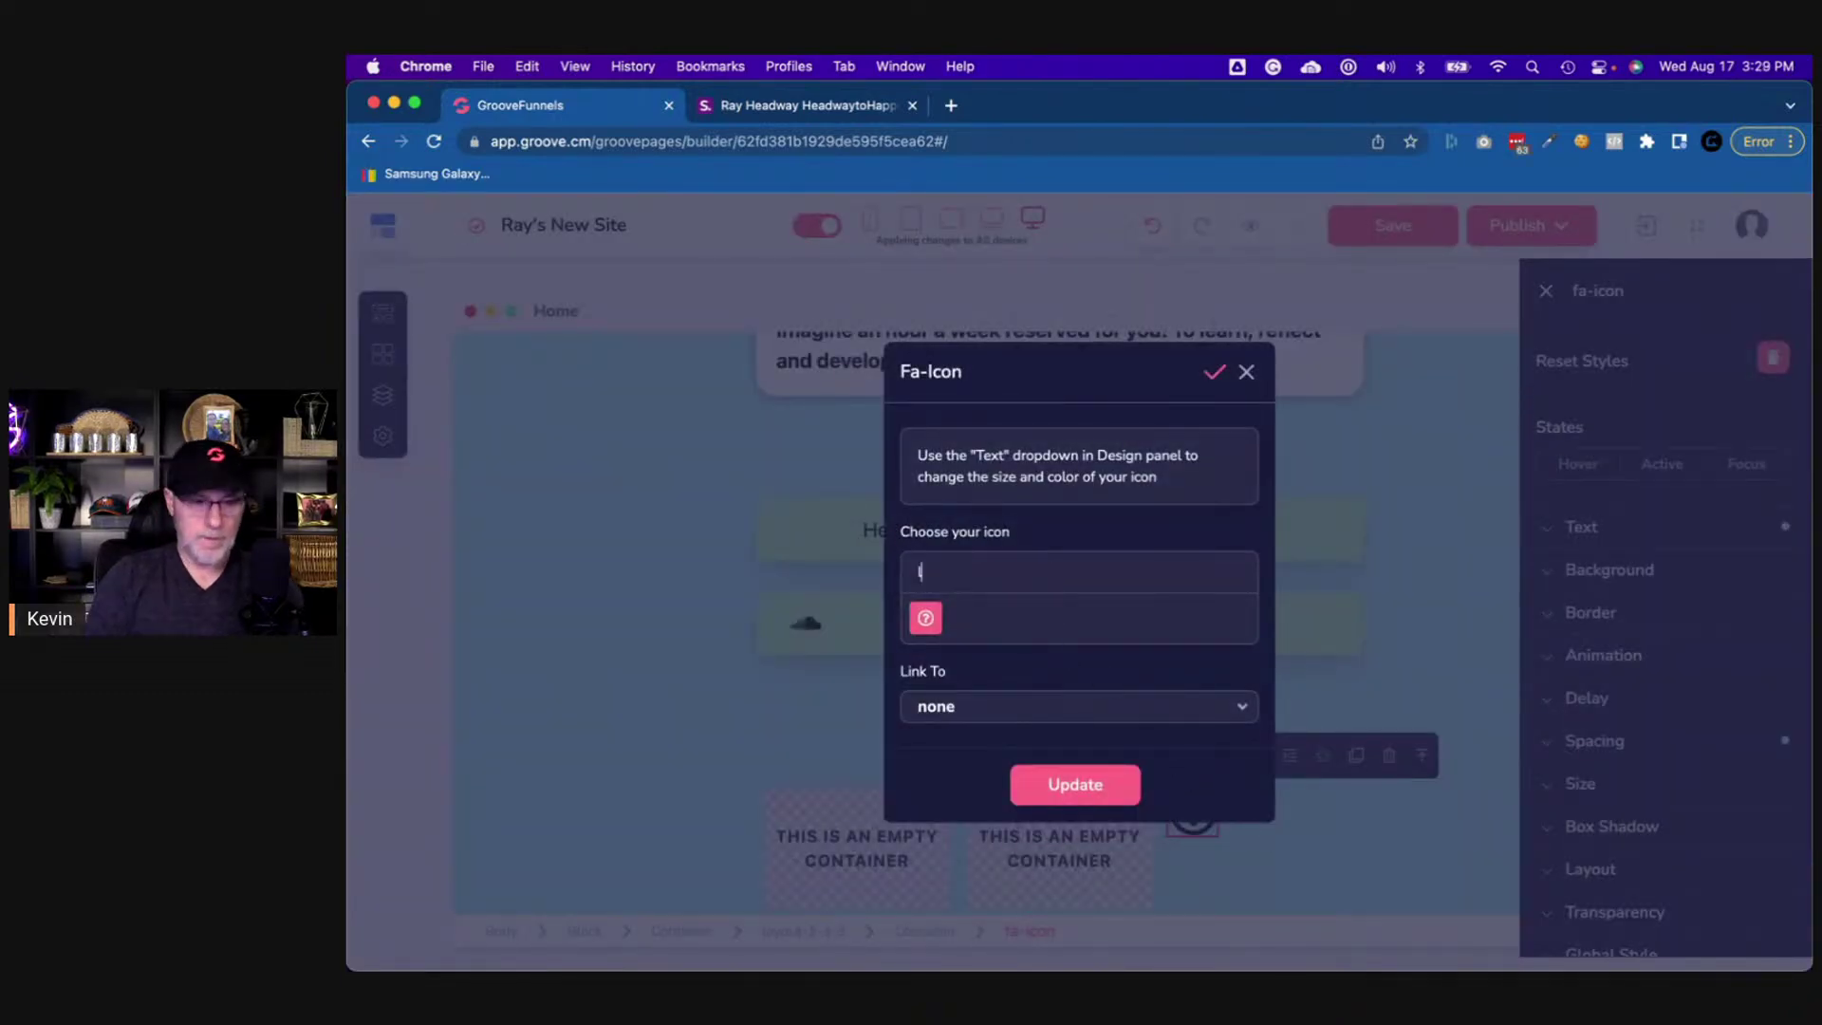
{"action": "type", "text": "linked"}
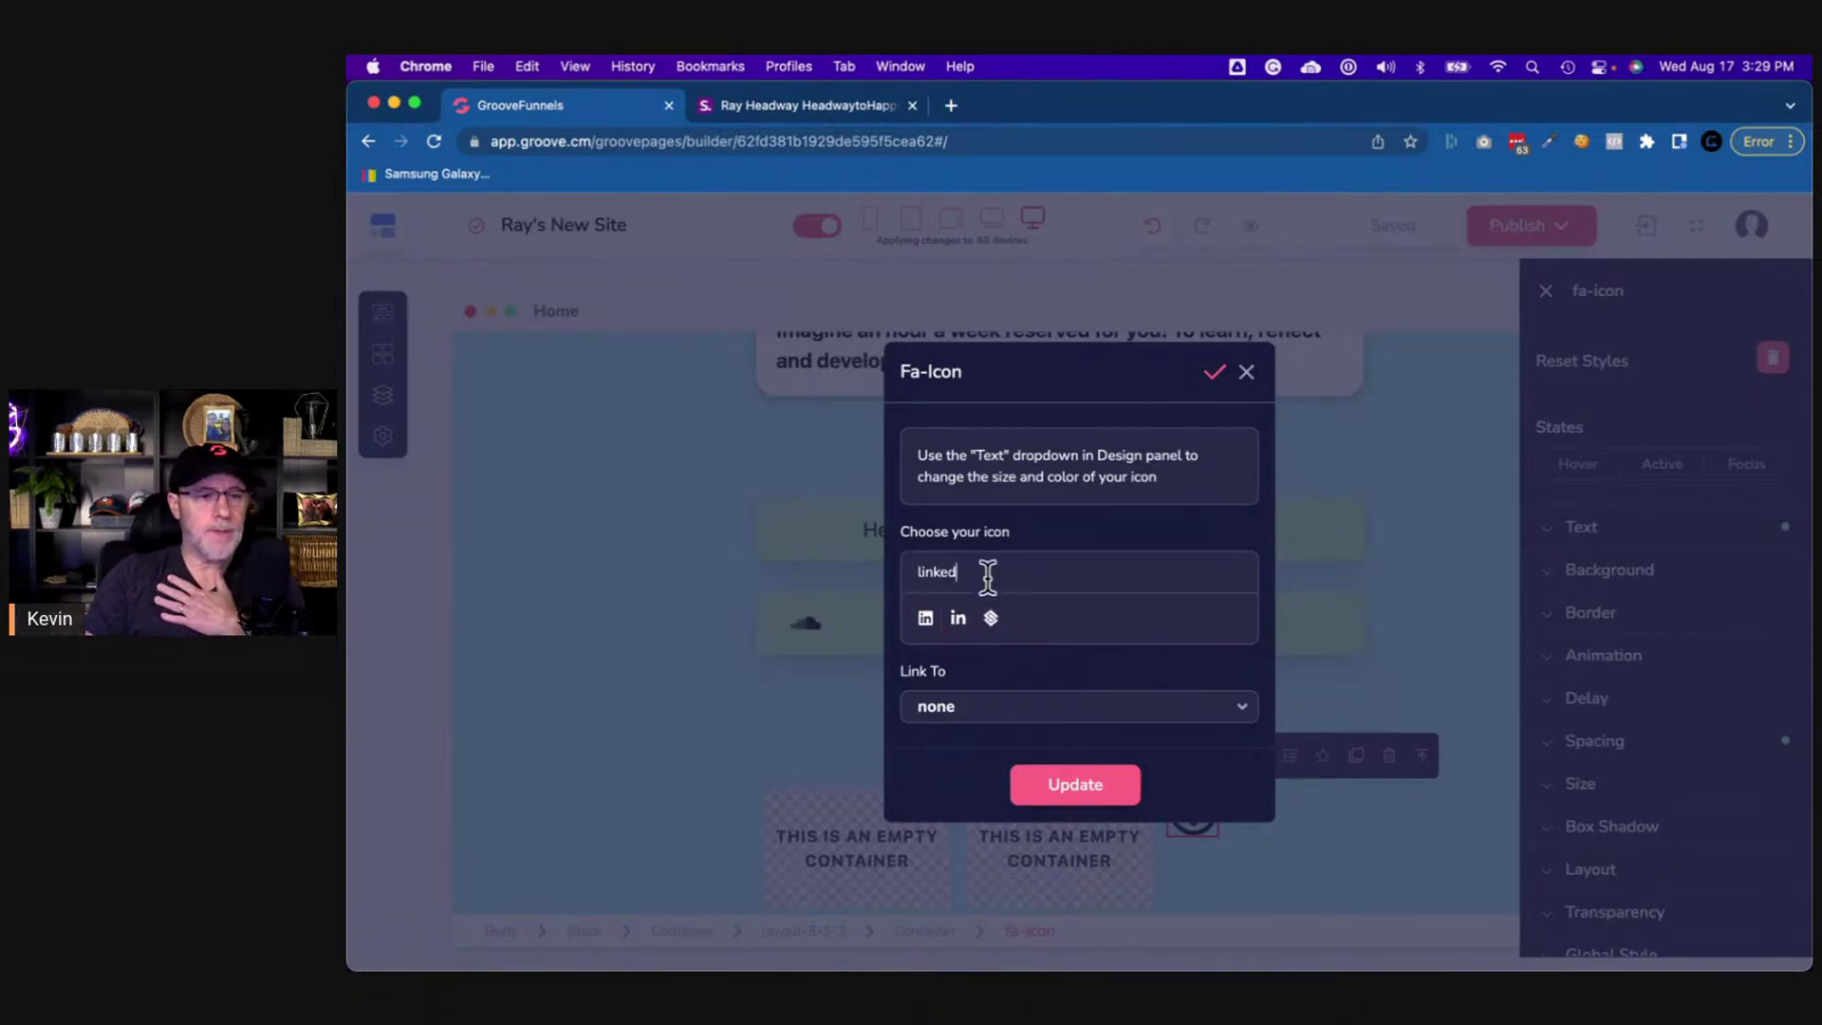
{"action": "key", "text": "BackSpace"}
{"action": "key", "text": "BackSpace"}
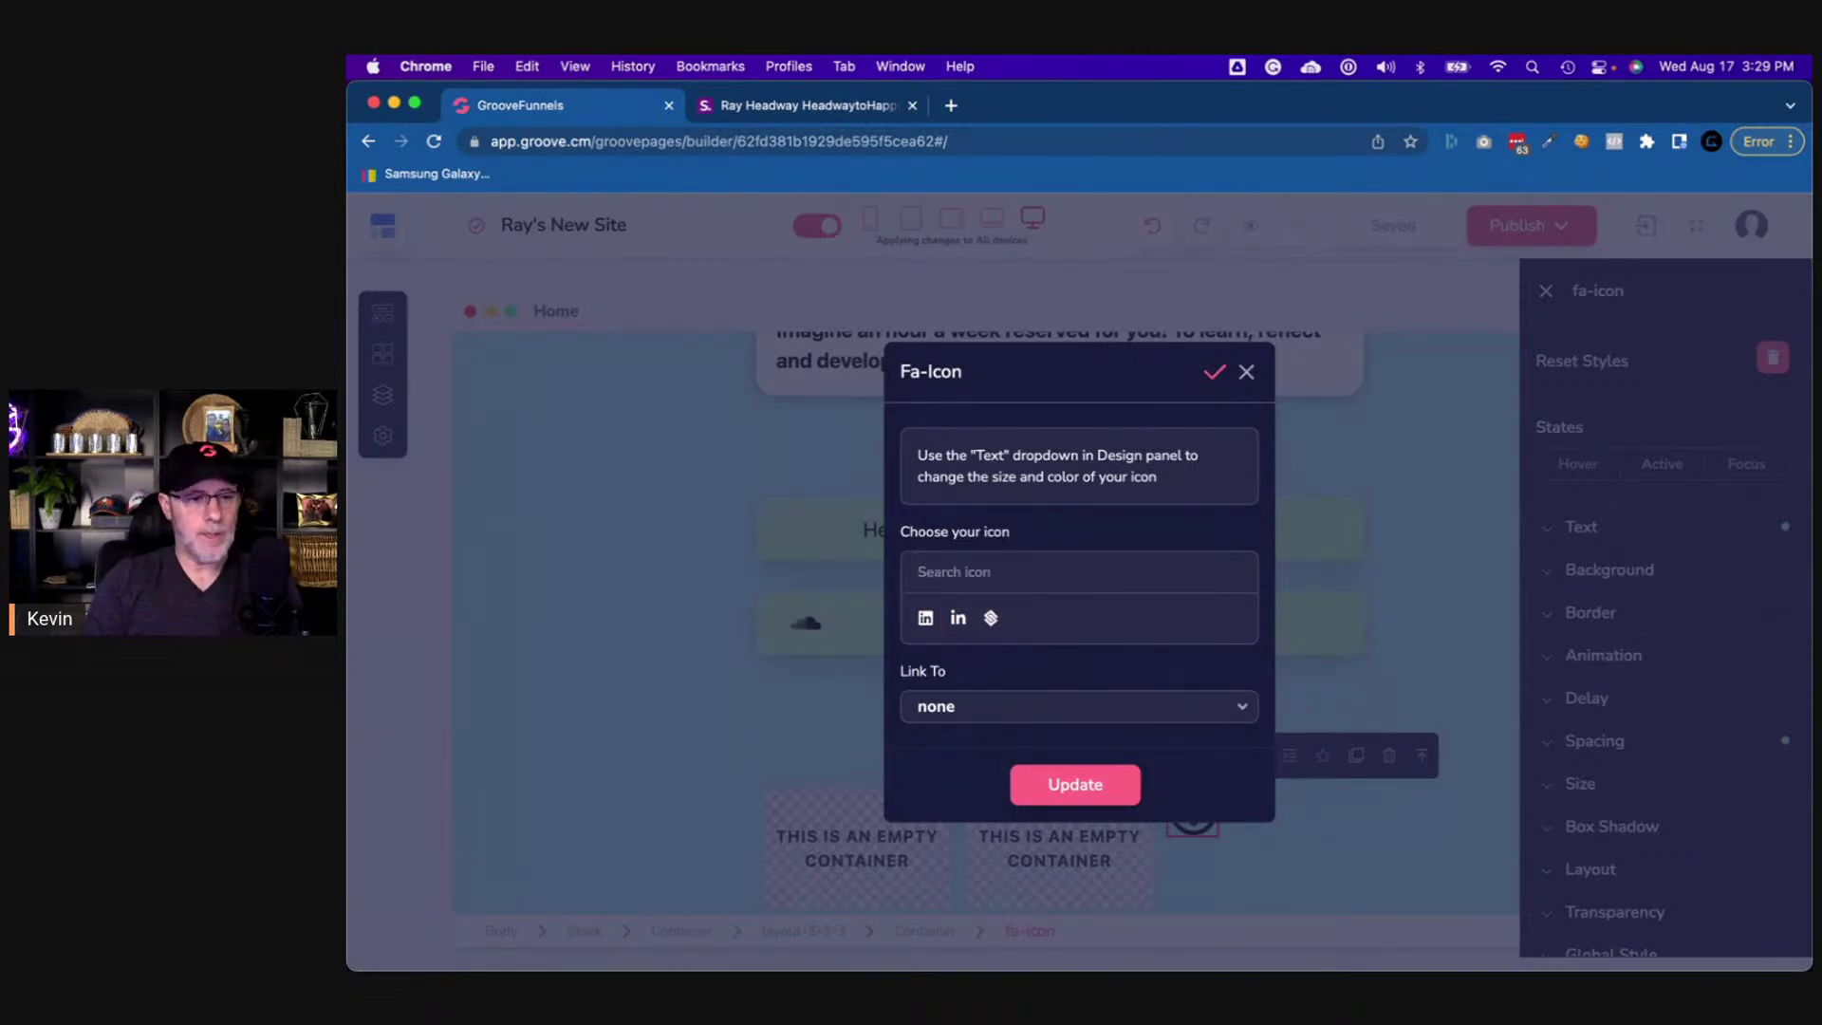
{"action": "type", "text": "Linked"}
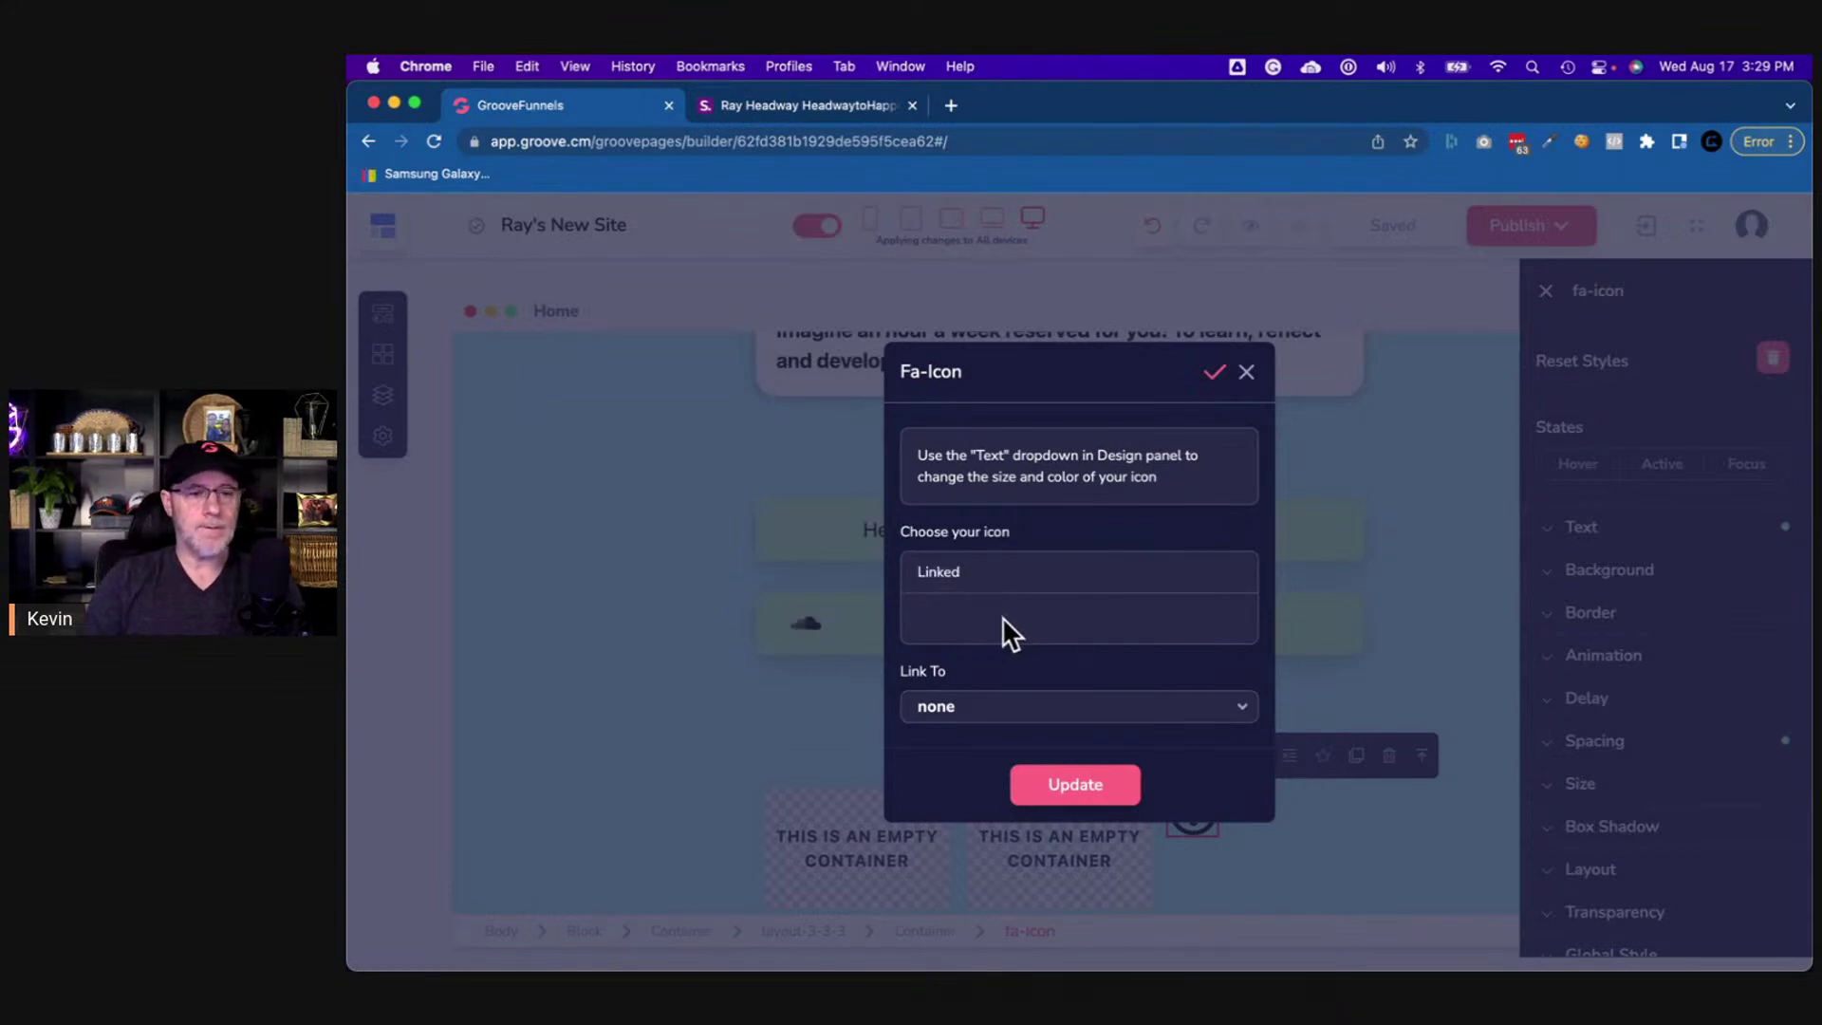
{"action": "double_click", "coordinate": [995, 576]}
{"action": "type", "text": "l"}
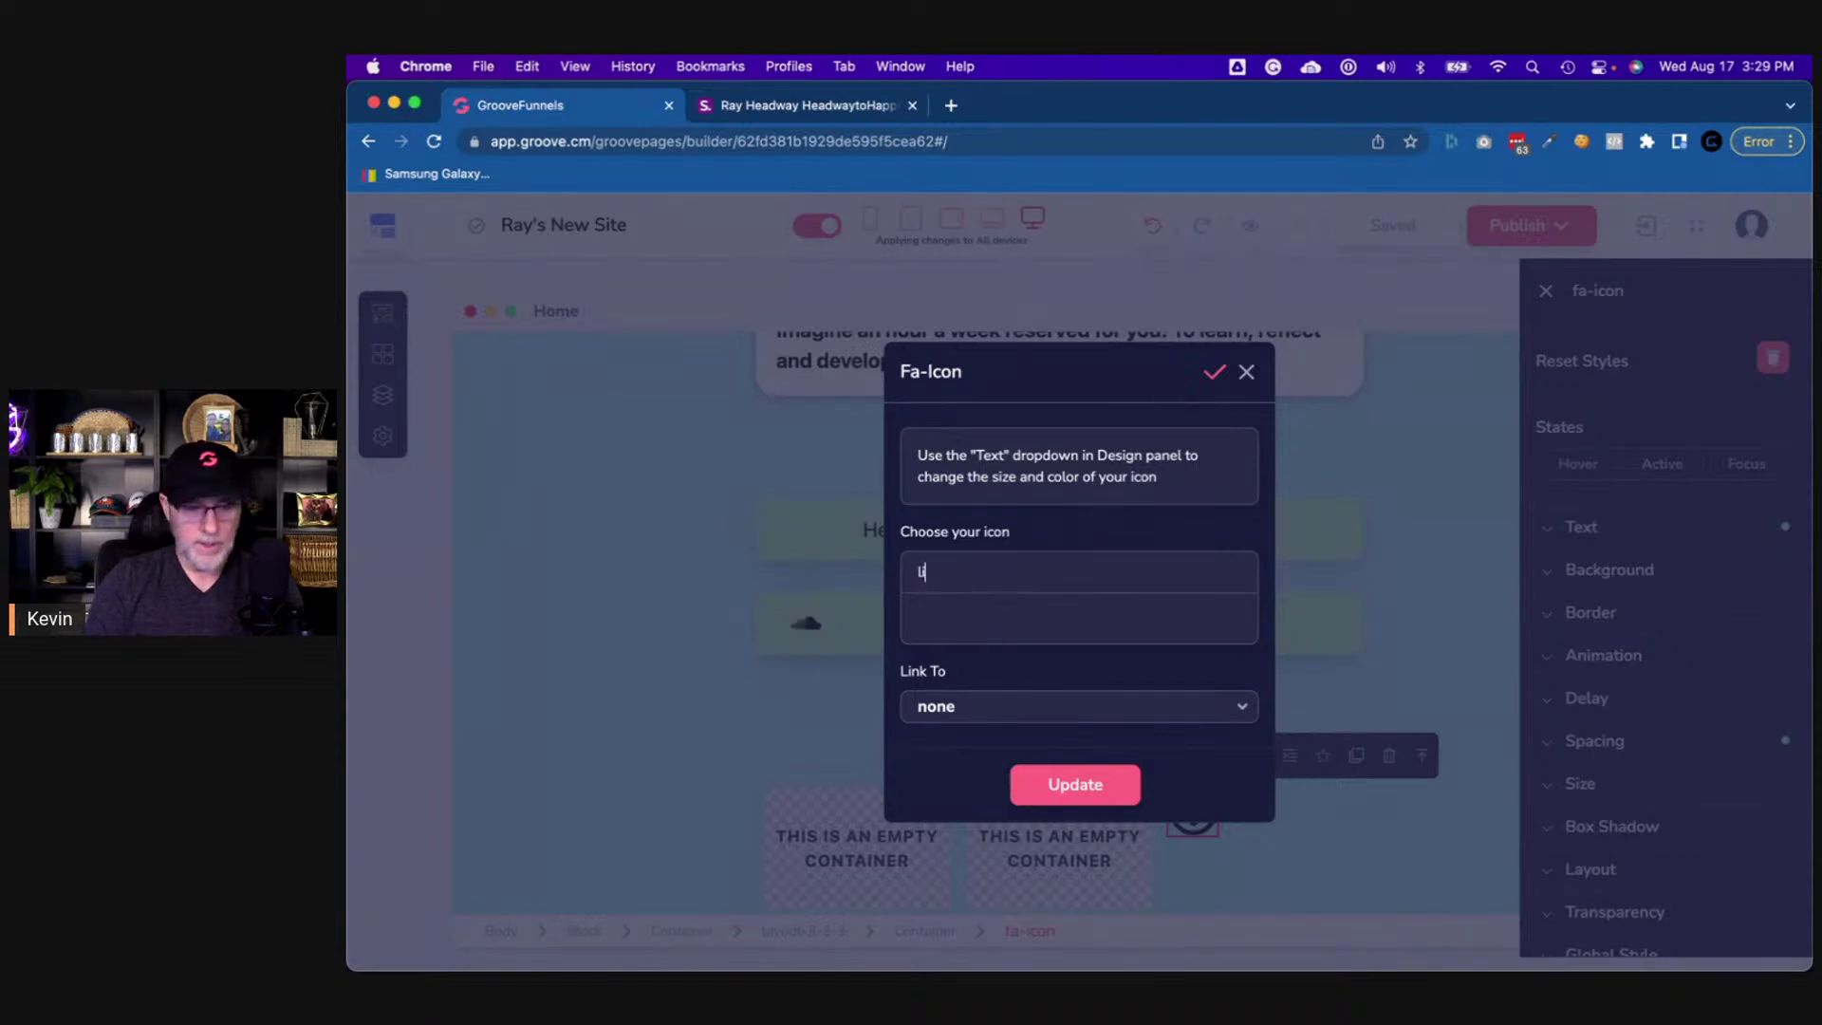
{"action": "type", "text": "ink"}
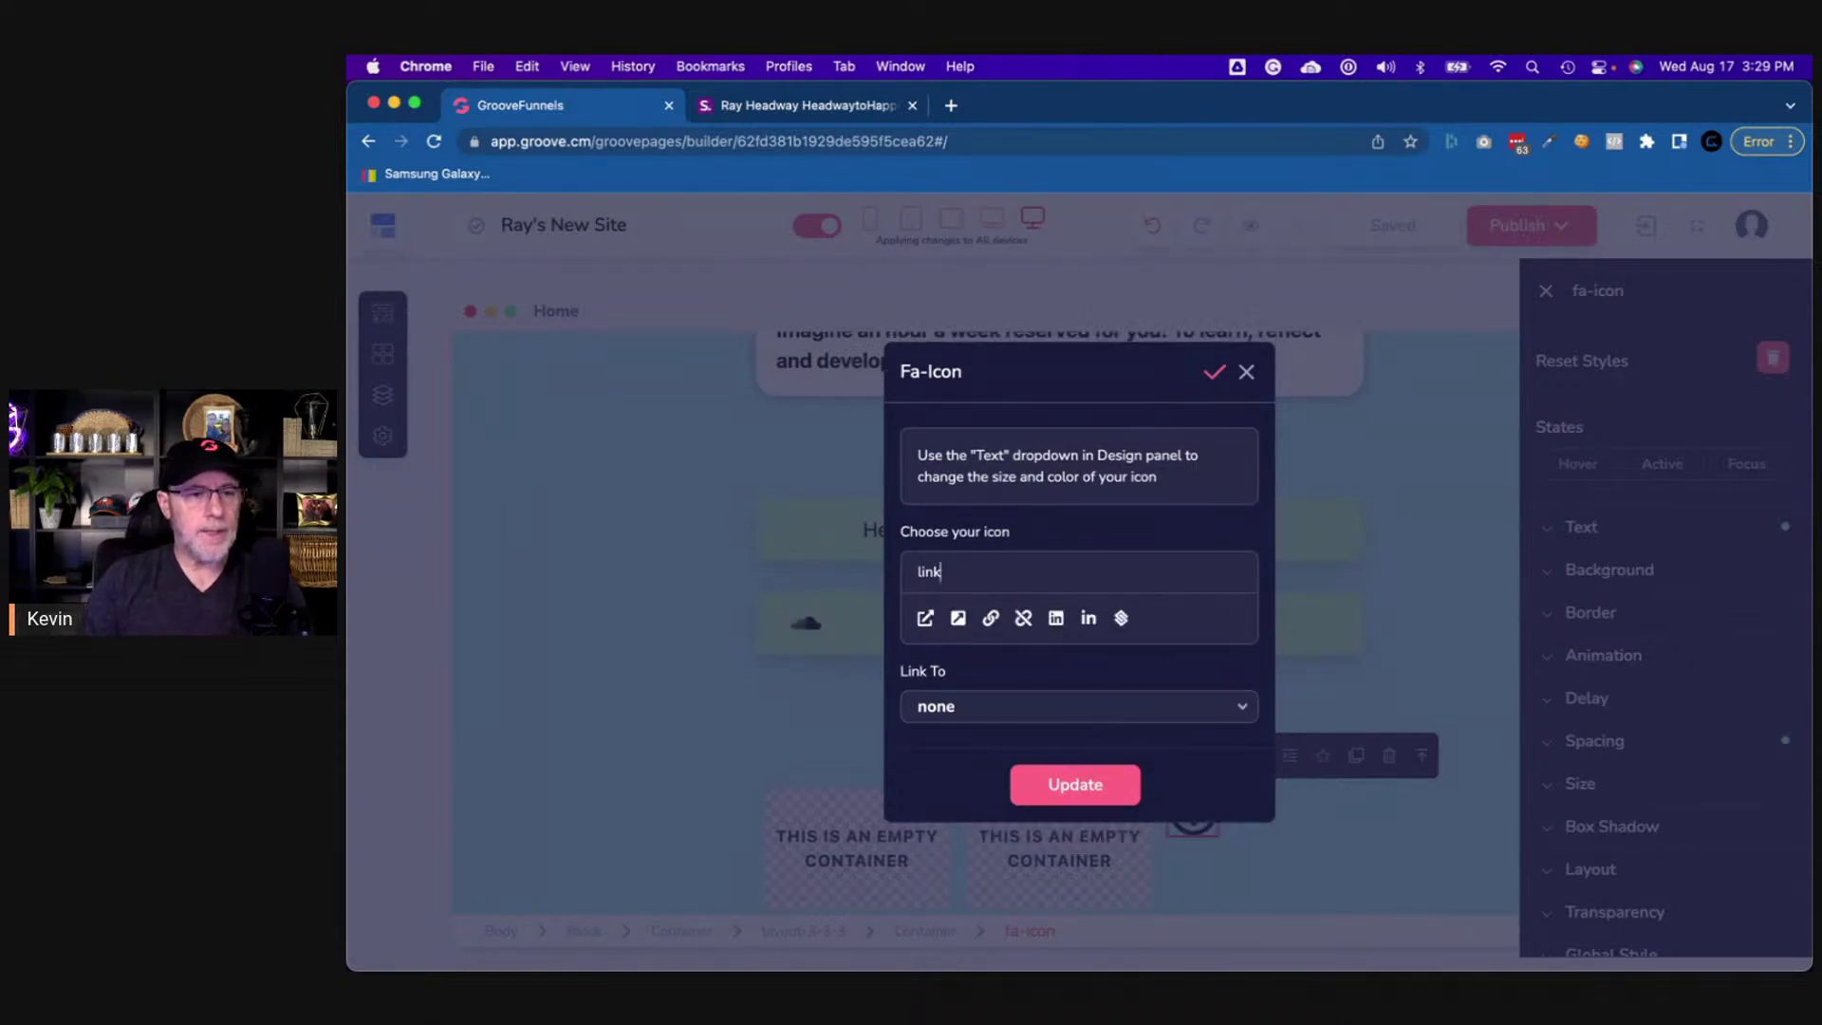
{"action": "left_click", "coordinate": [1088, 621]}
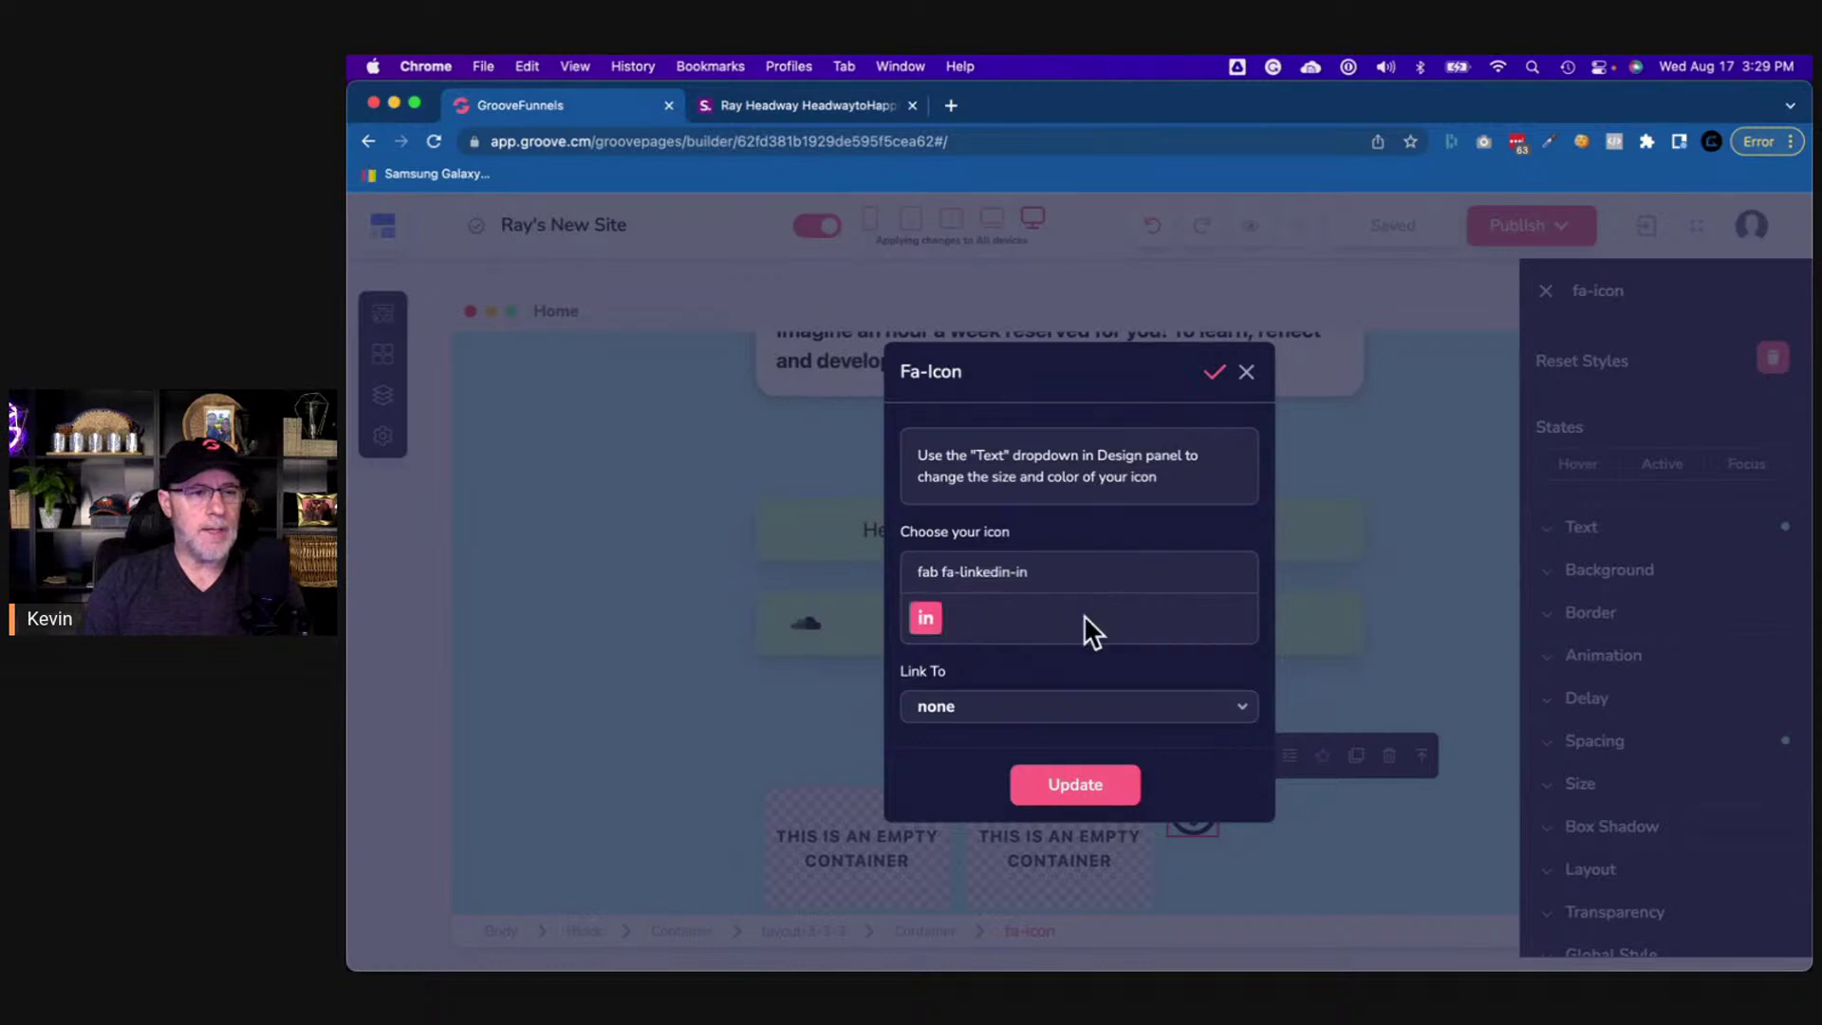
- Copy the LinkedIn icon's link address from the shor.by reference page
{"action": "left_click", "coordinate": [759, 106]}
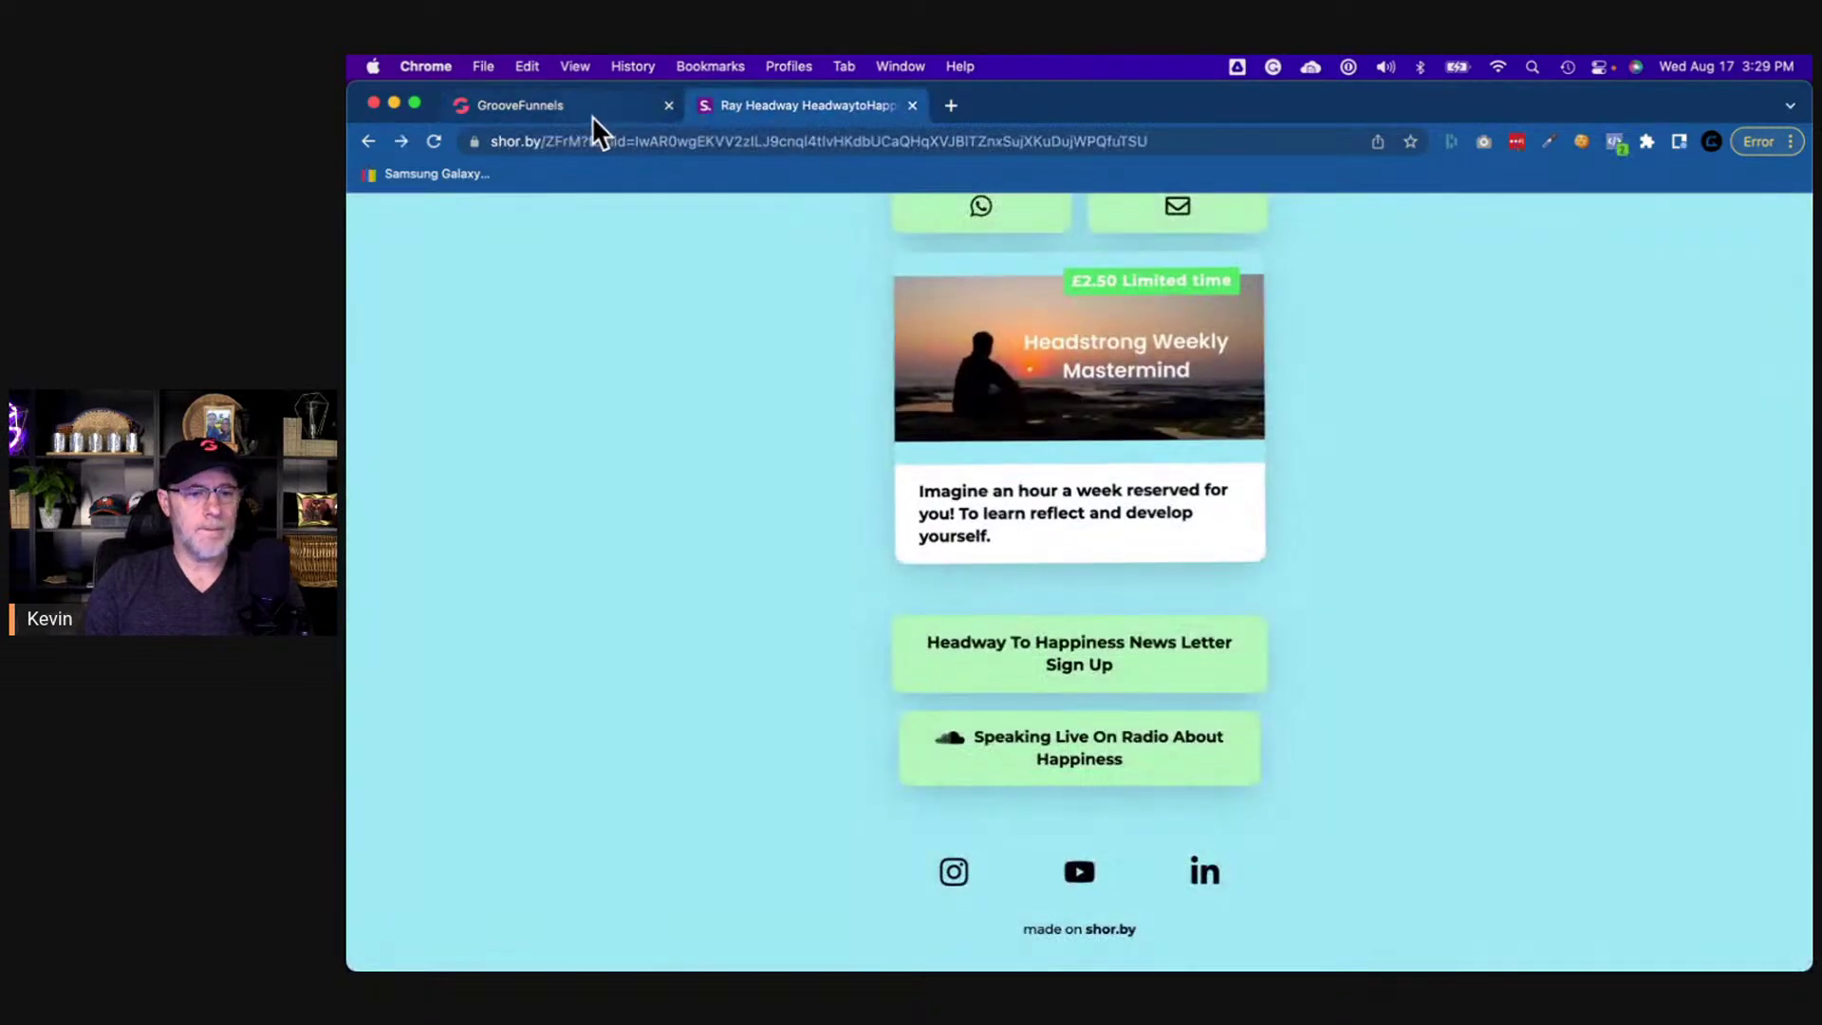
{"action": "left_click", "coordinate": [590, 114]}
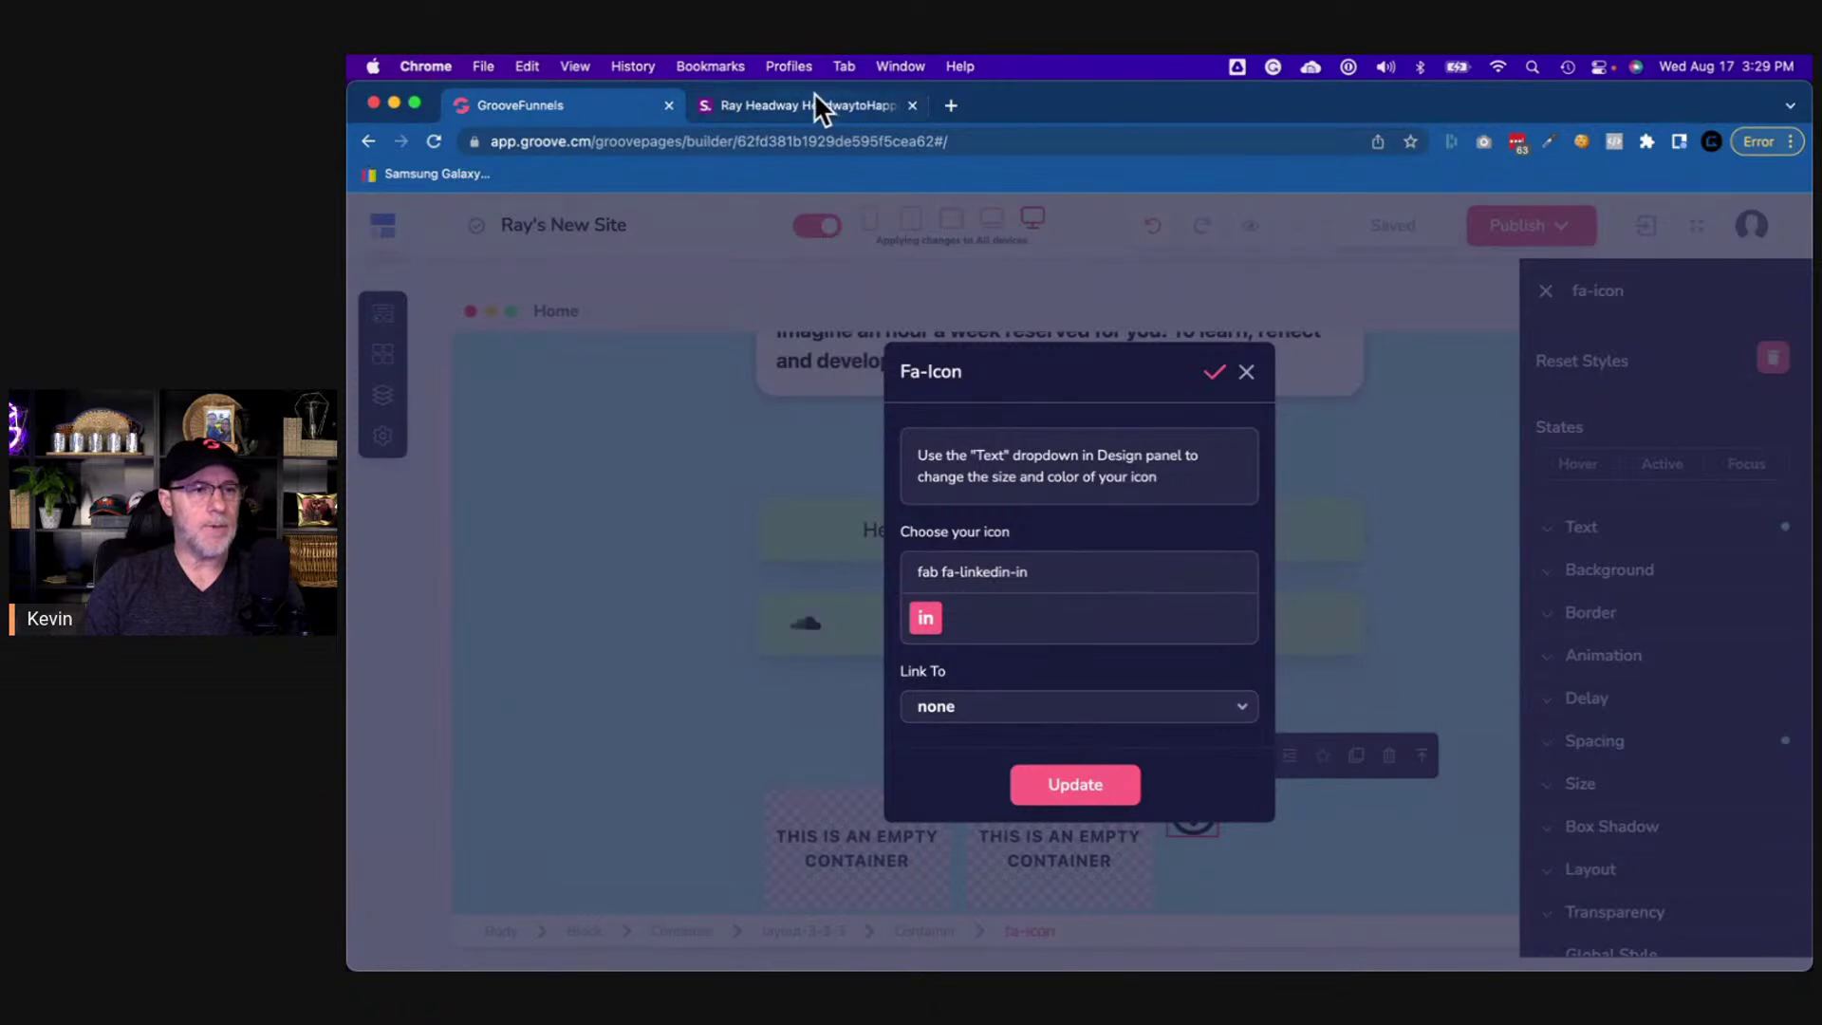
{"action": "left_click", "coordinate": [814, 98]}
{"action": "right_click", "coordinate": [1209, 868]}
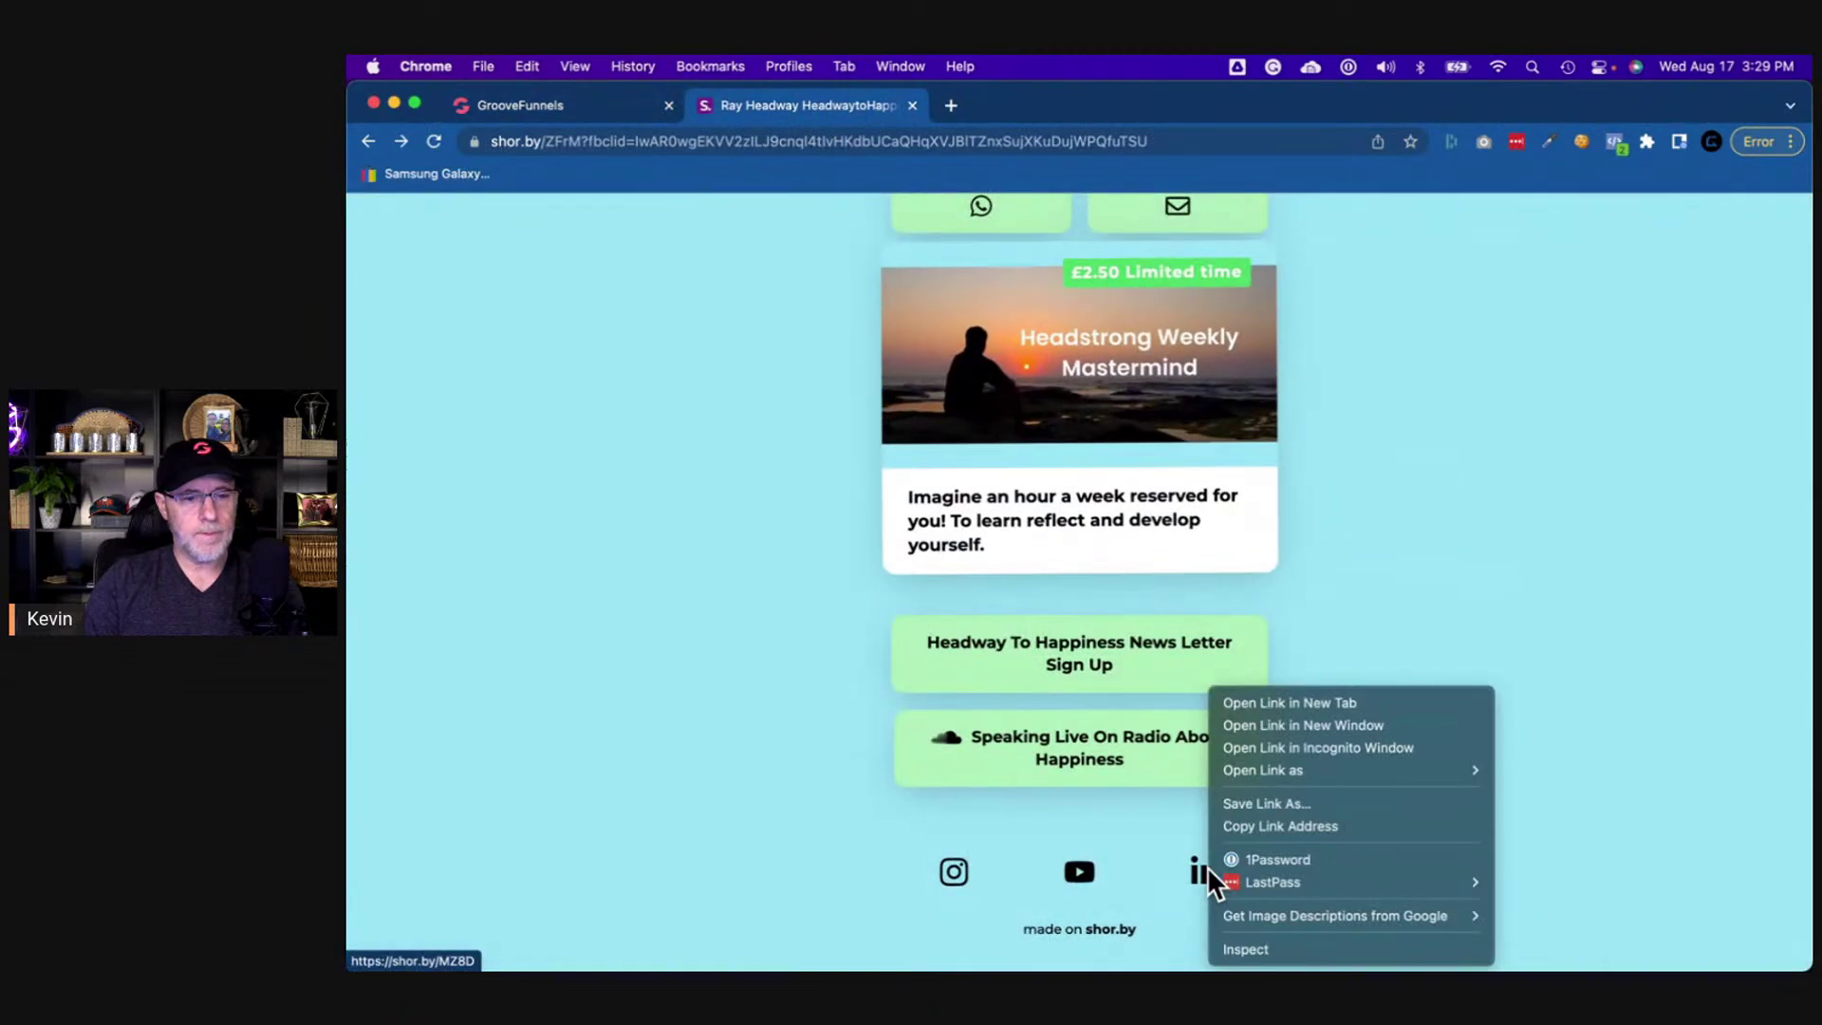
{"action": "left_click", "coordinate": [1271, 826]}
{"action": "left_click", "coordinate": [588, 106]}
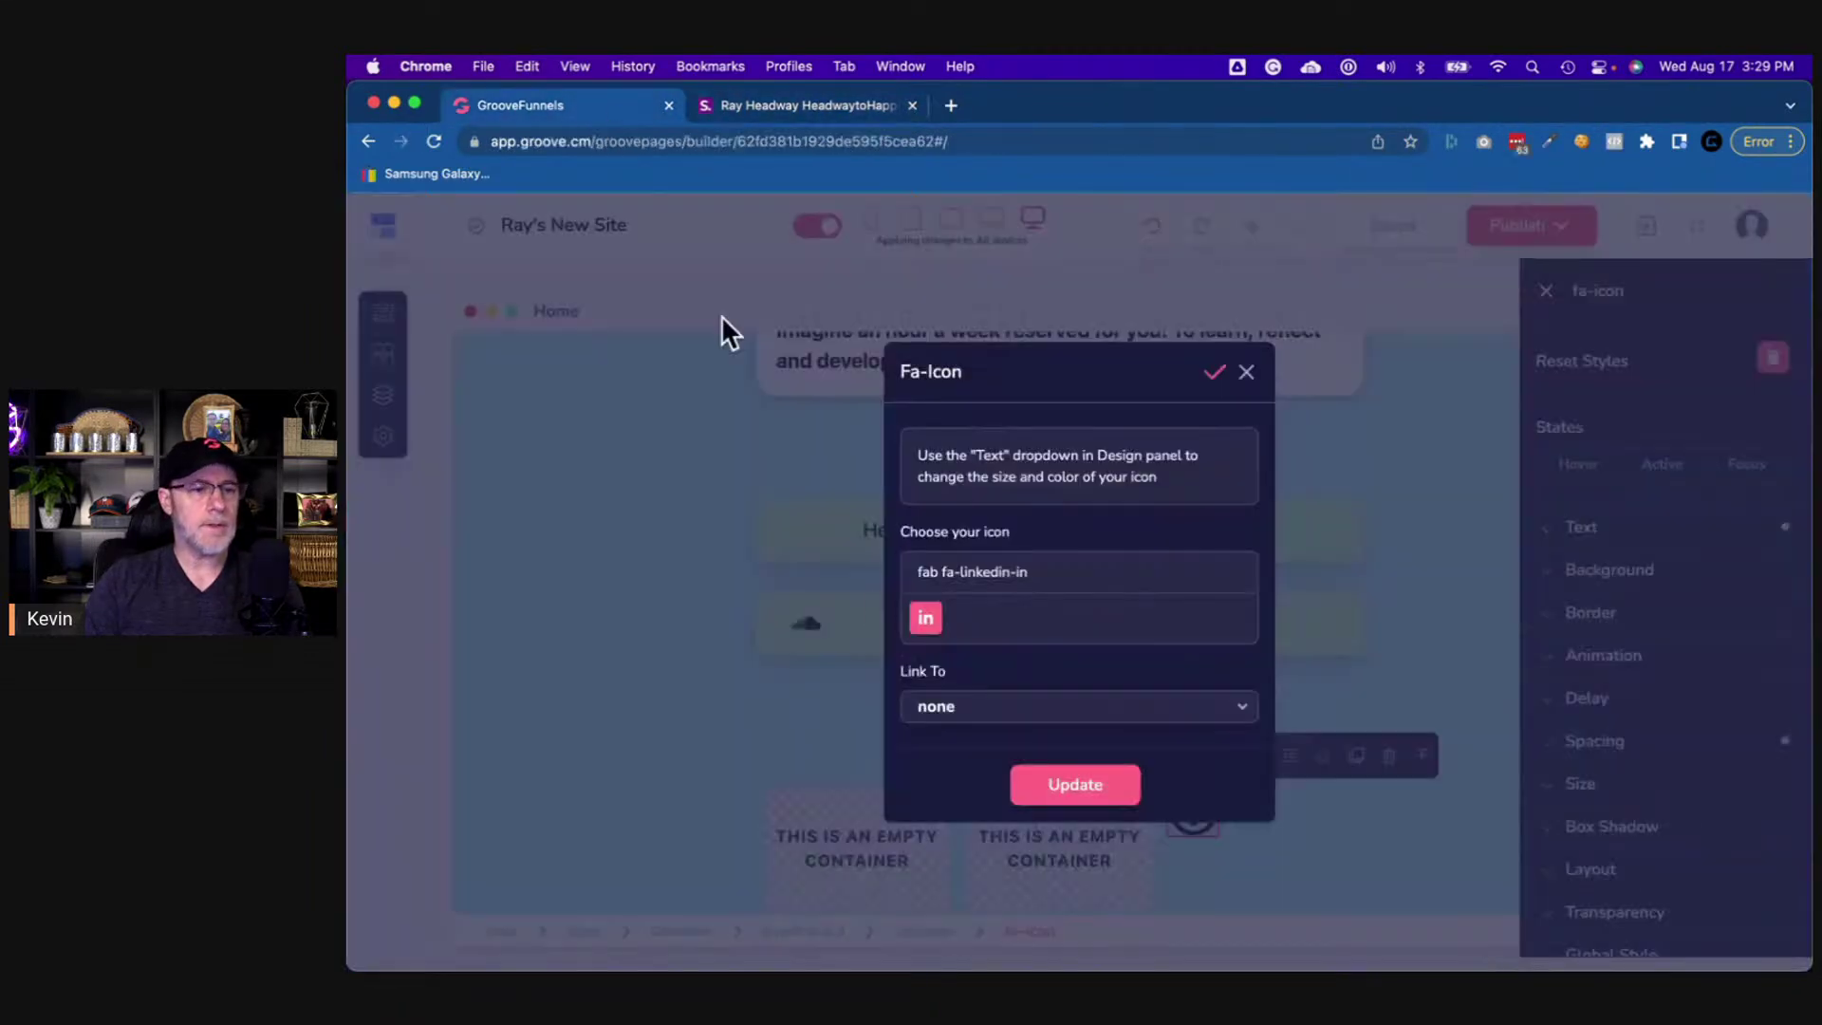
{"action": "left_click", "coordinate": [1032, 715]}
{"action": "scroll", "coordinate": [977, 768], "scroll_direction": "down", "scroll_amount": 2}
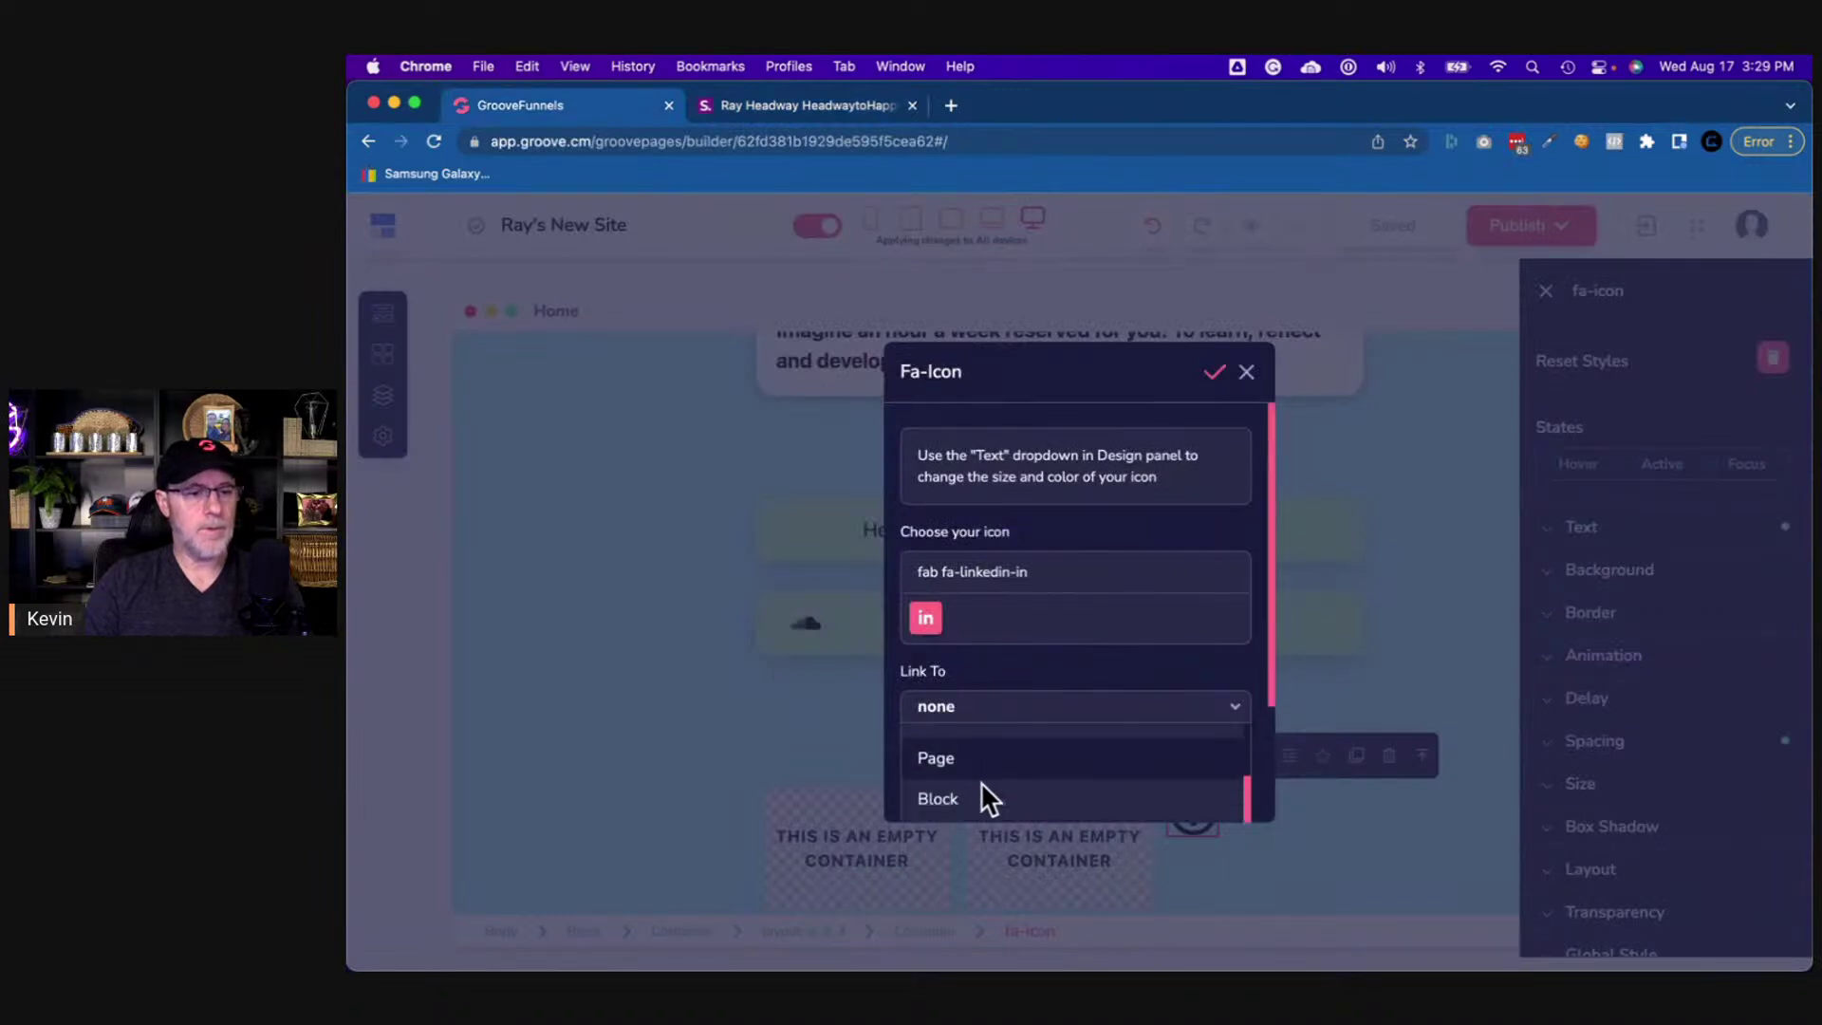
{"action": "scroll", "coordinate": [1265, 727], "scroll_direction": "down", "scroll_amount": 3}
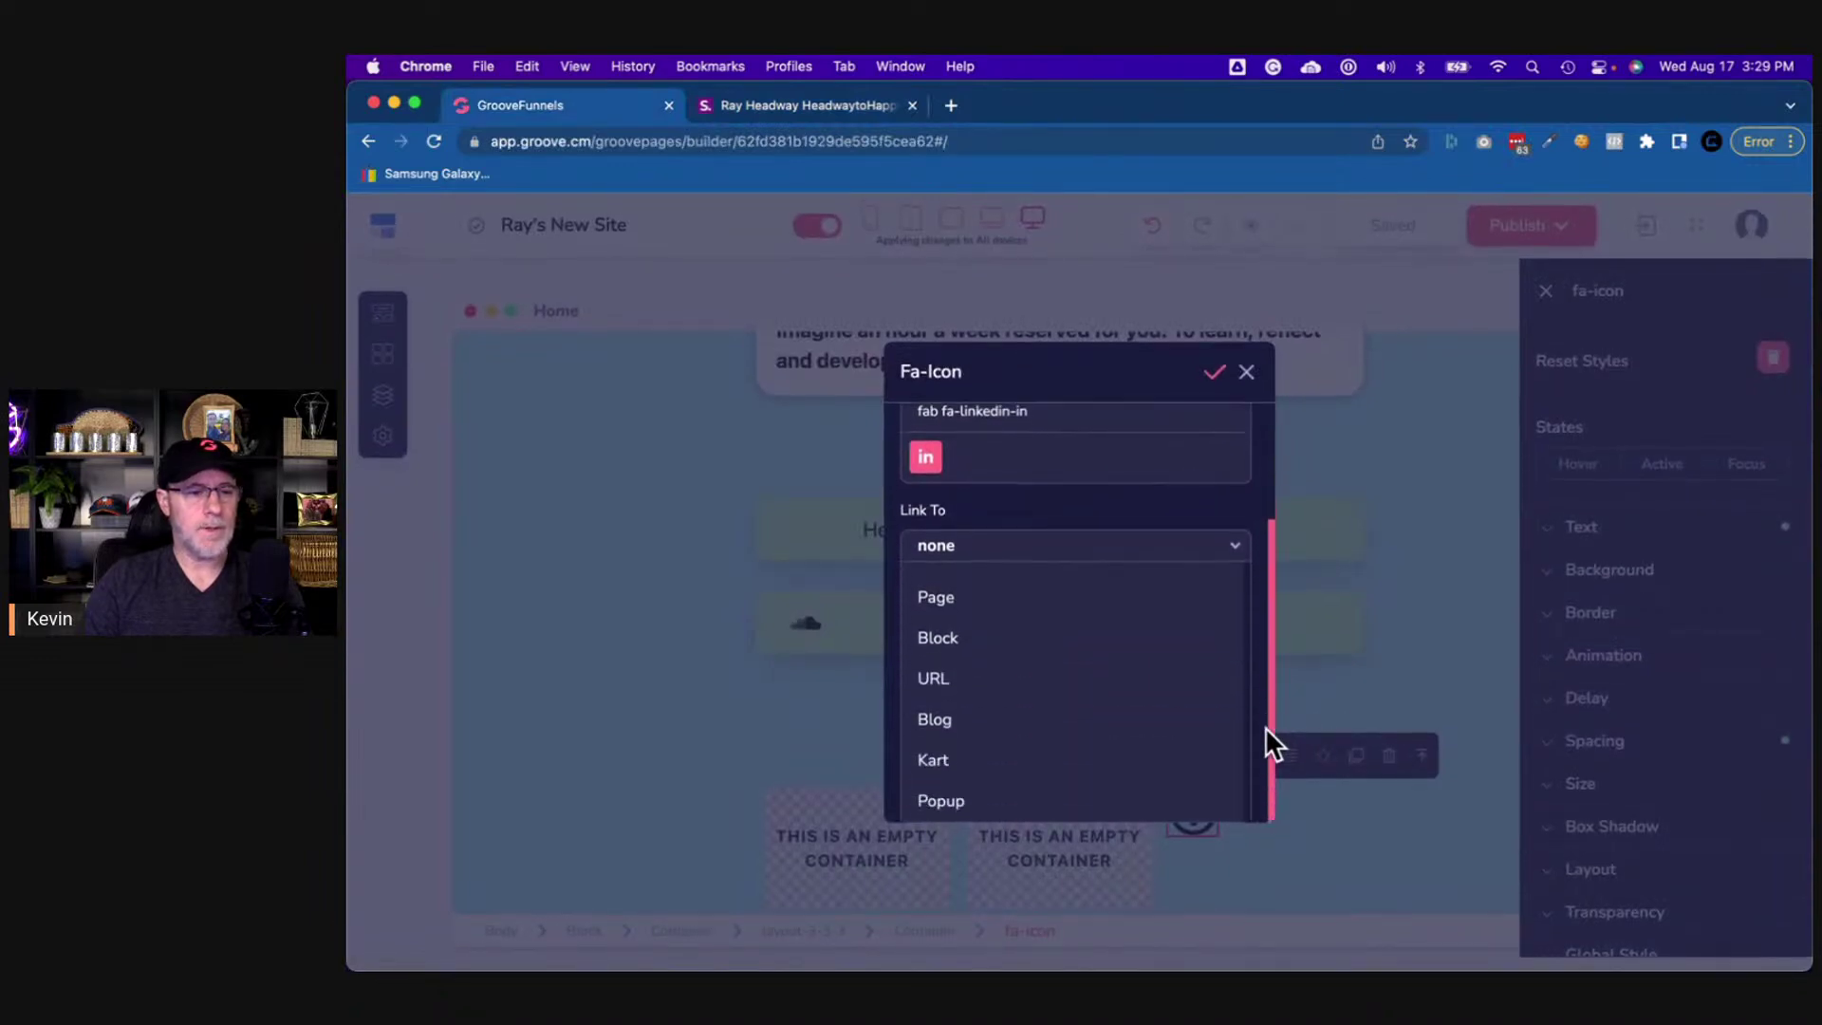
{"action": "left_click", "coordinate": [934, 676]}
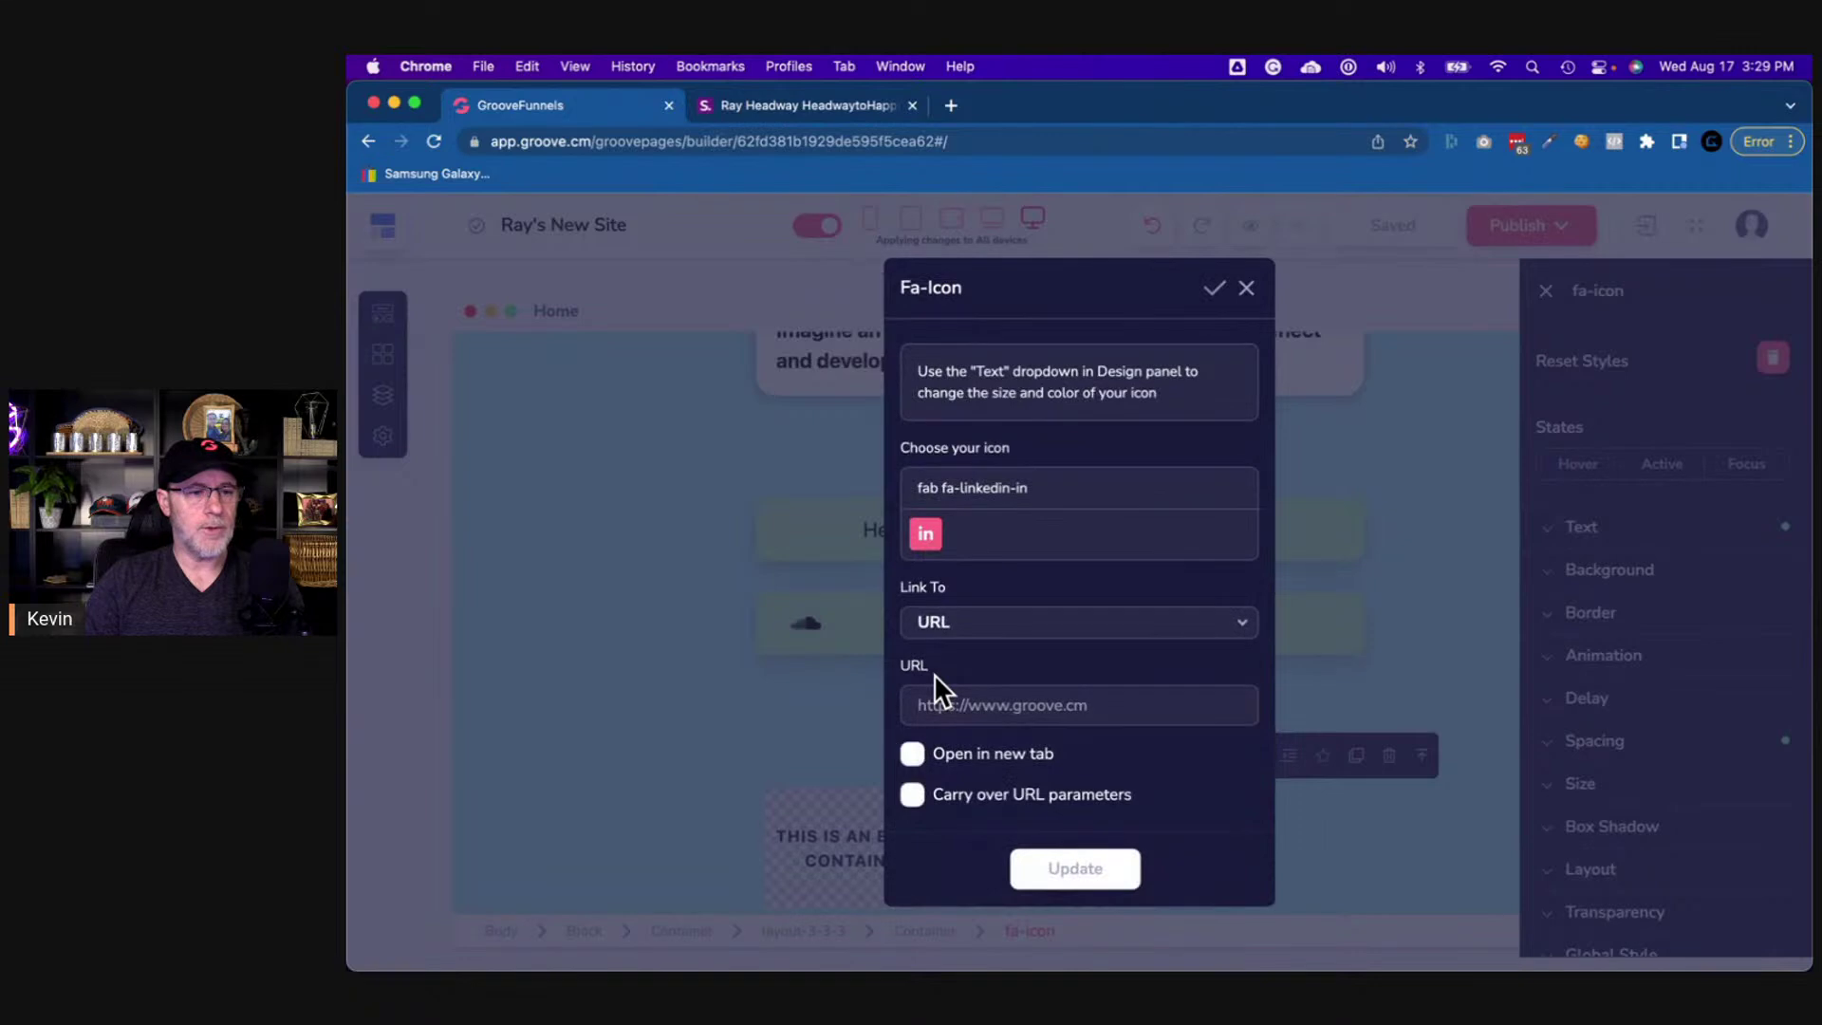
{"action": "left_click", "coordinate": [990, 712]}
{"action": "key", "text": "super+v"}
{"action": "left_click", "coordinate": [911, 759]}
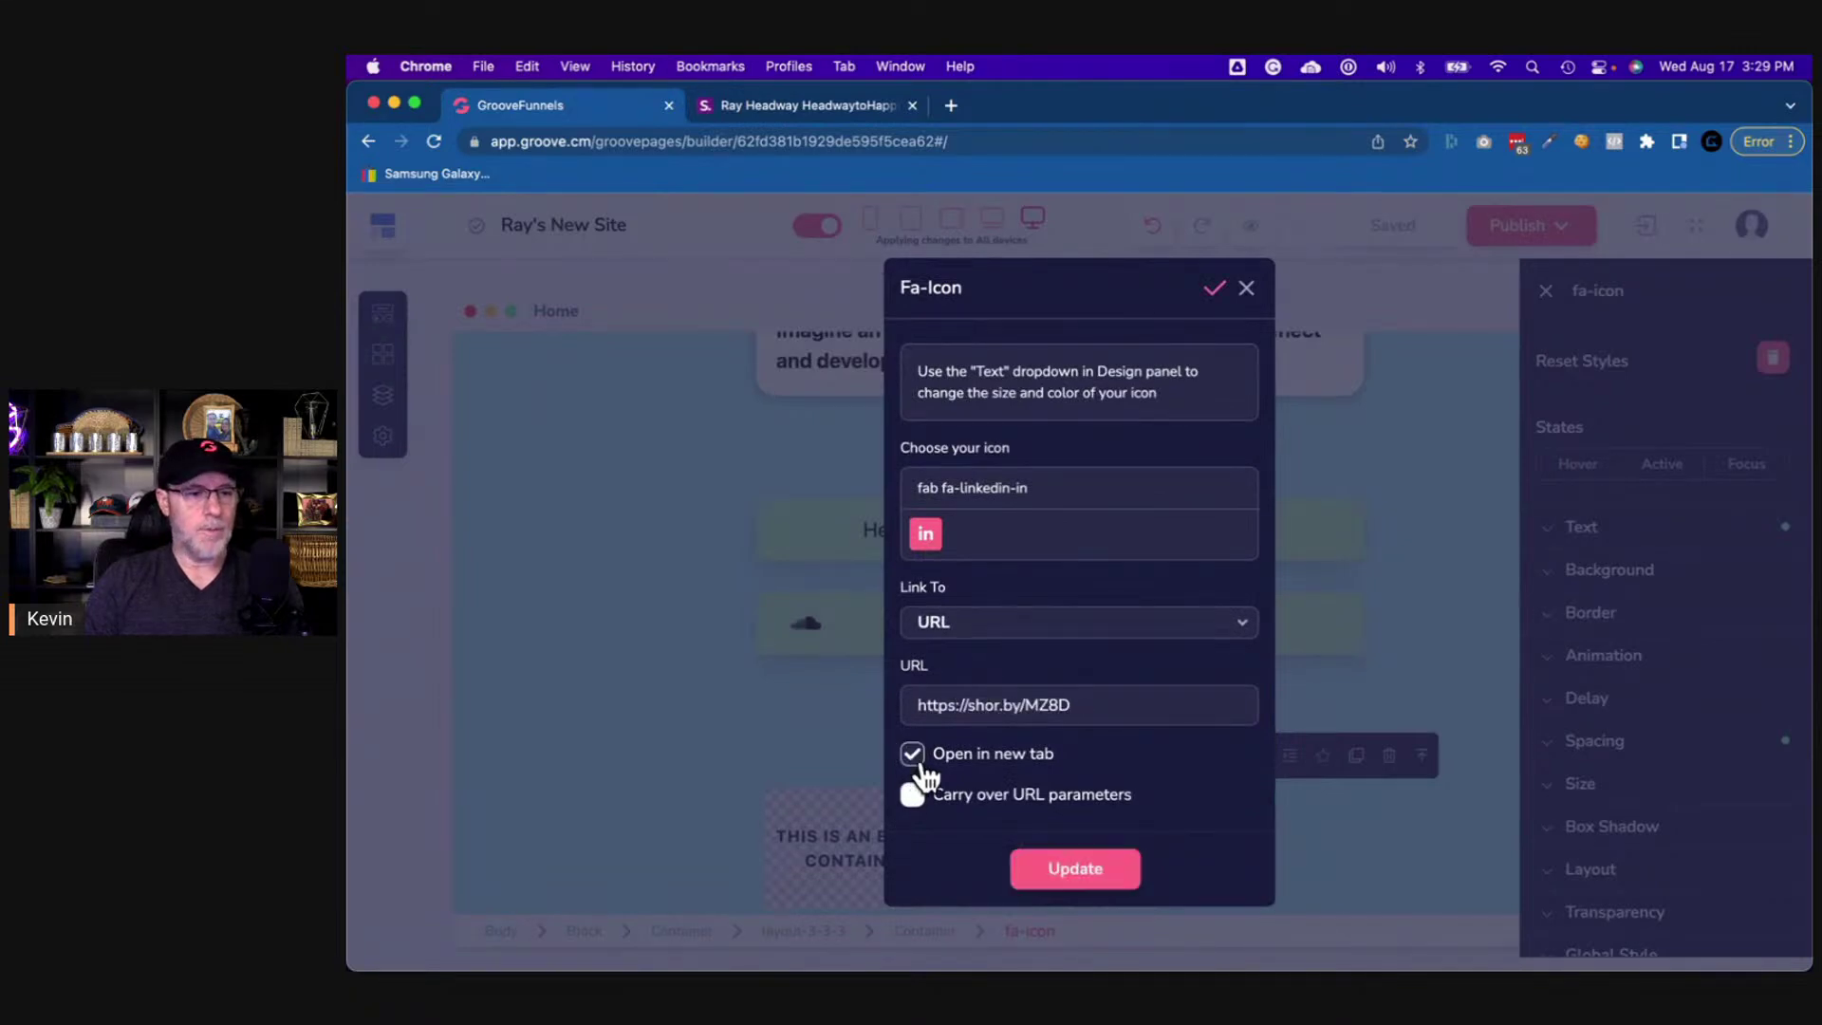
{"action": "left_click", "coordinate": [1126, 883]}
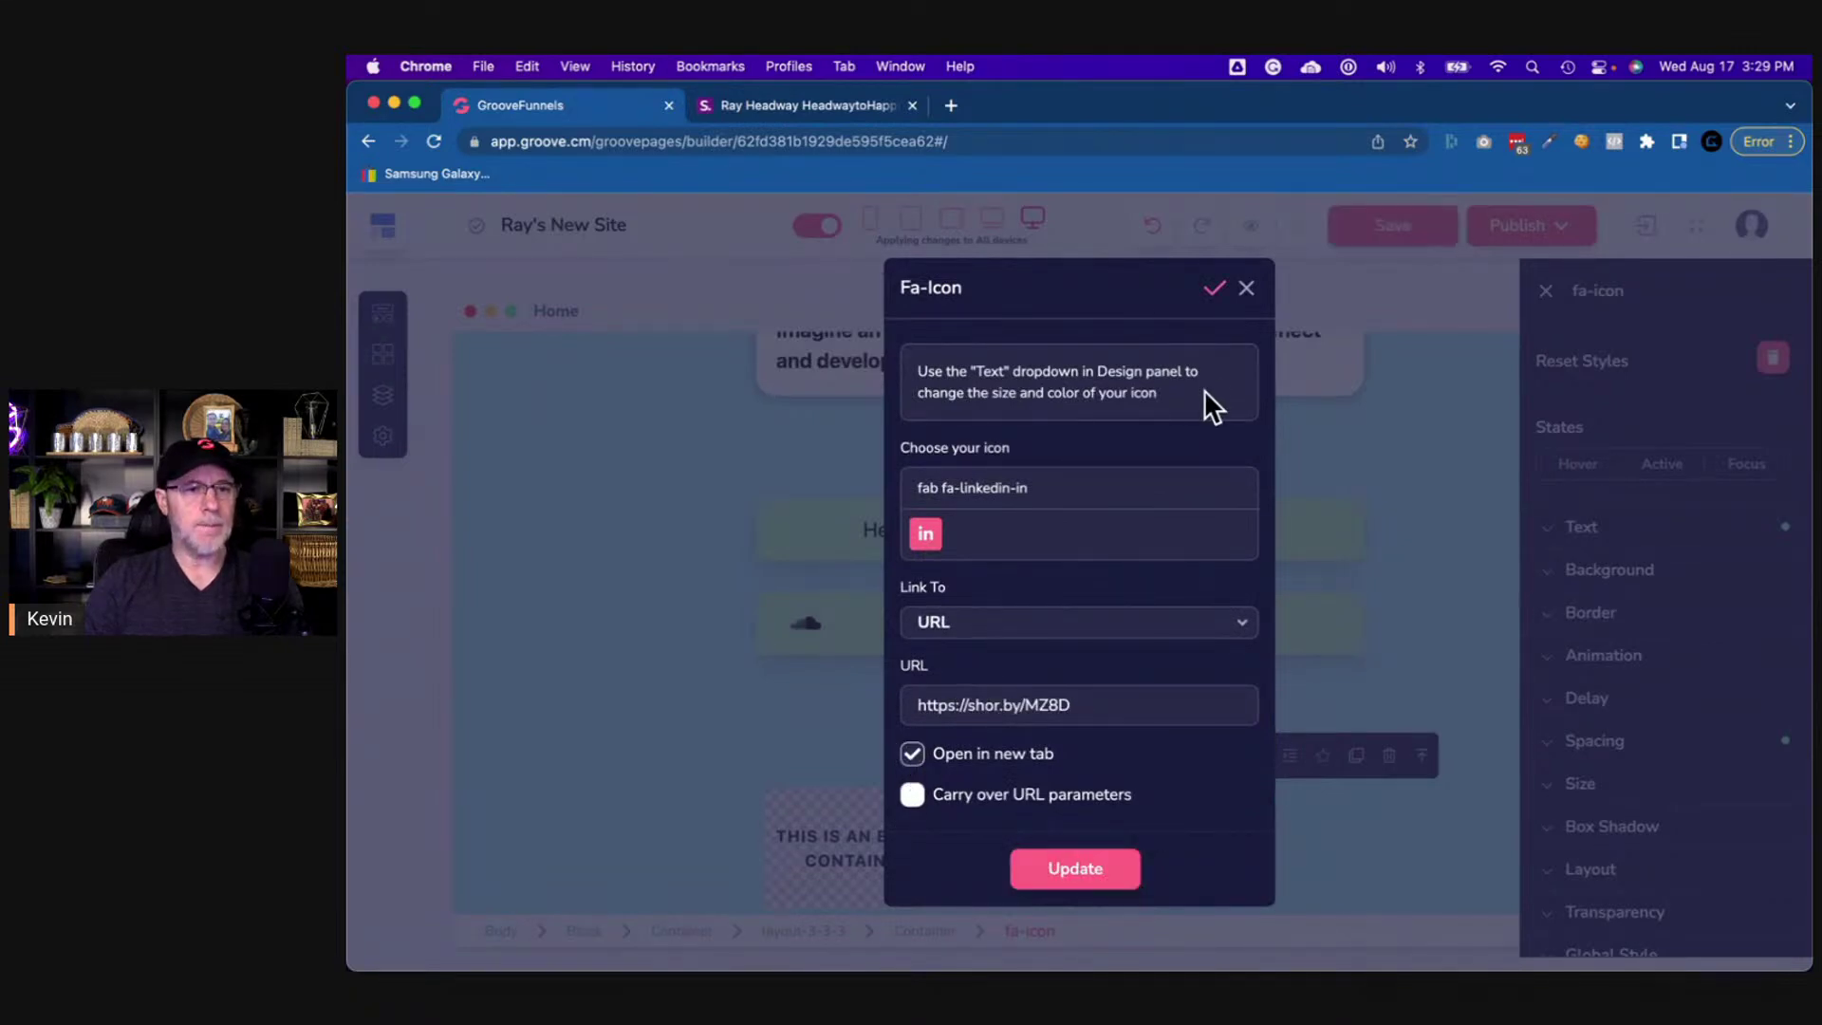
{"action": "left_click", "coordinate": [1244, 288]}
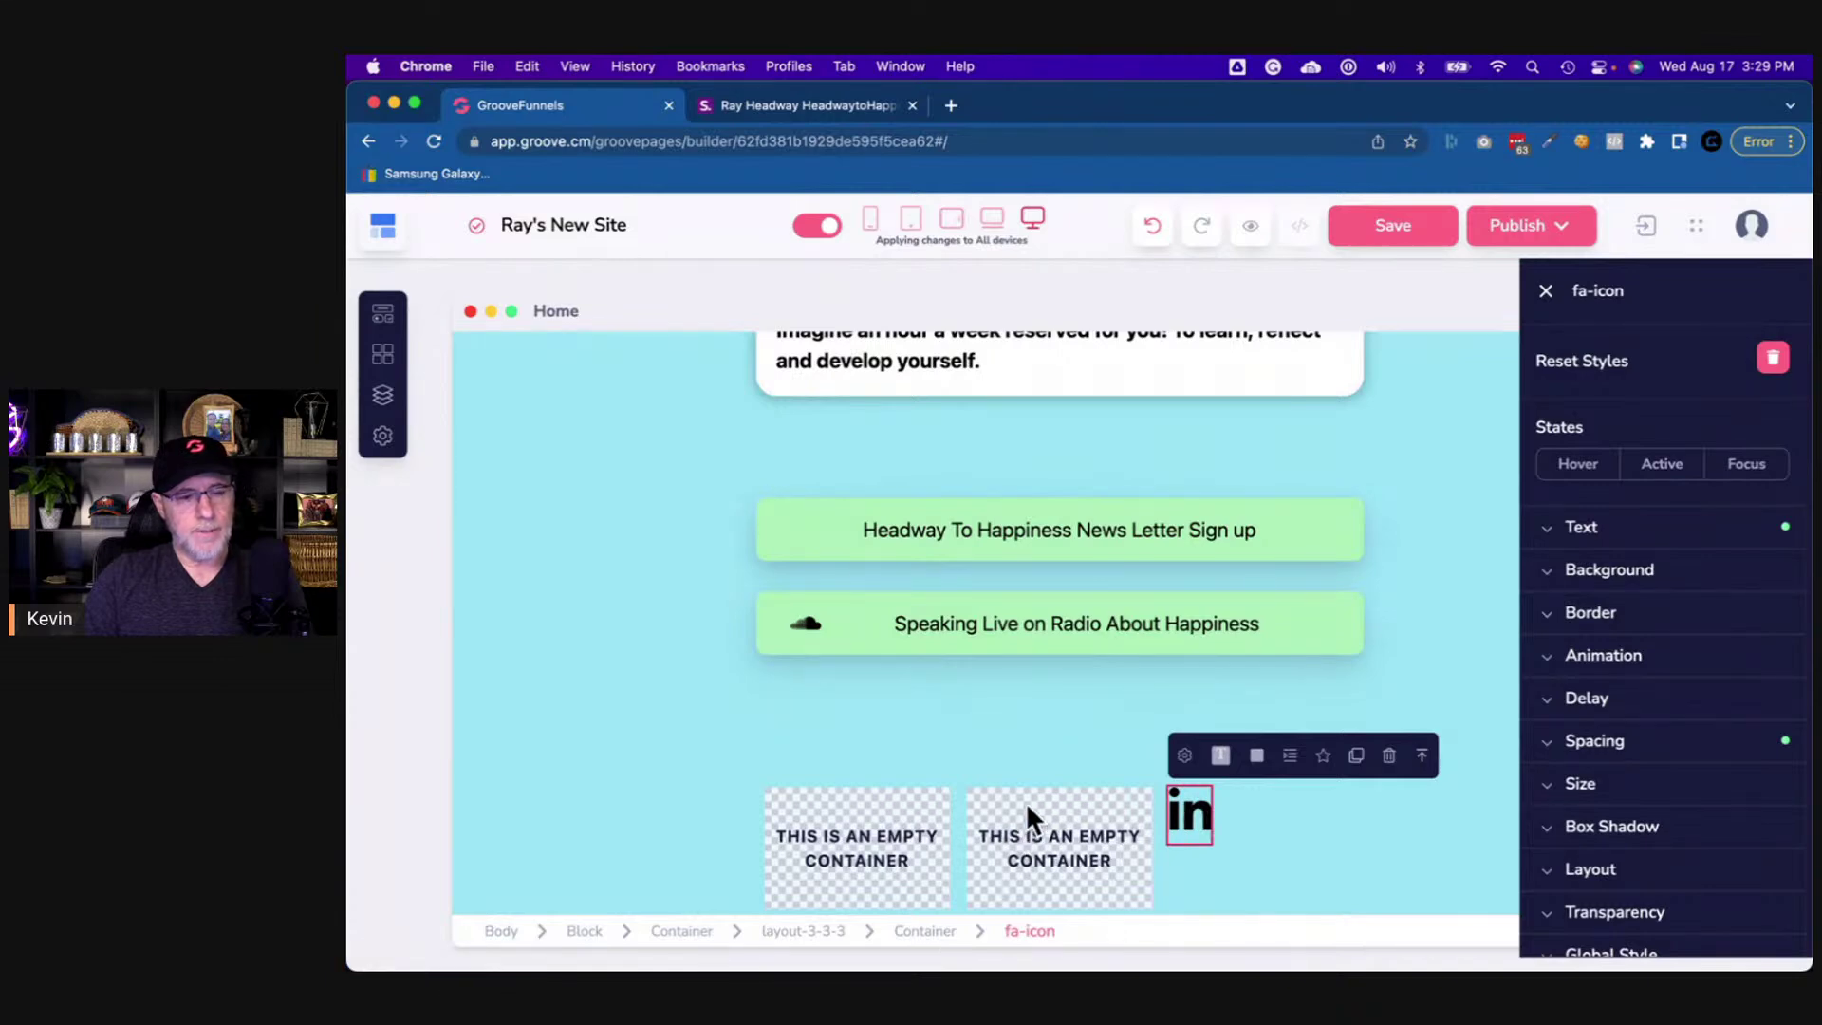
- Set the LinkedIn icon's container to a vertical layout centred in both directions
{"action": "left_click", "coordinate": [1241, 831]}
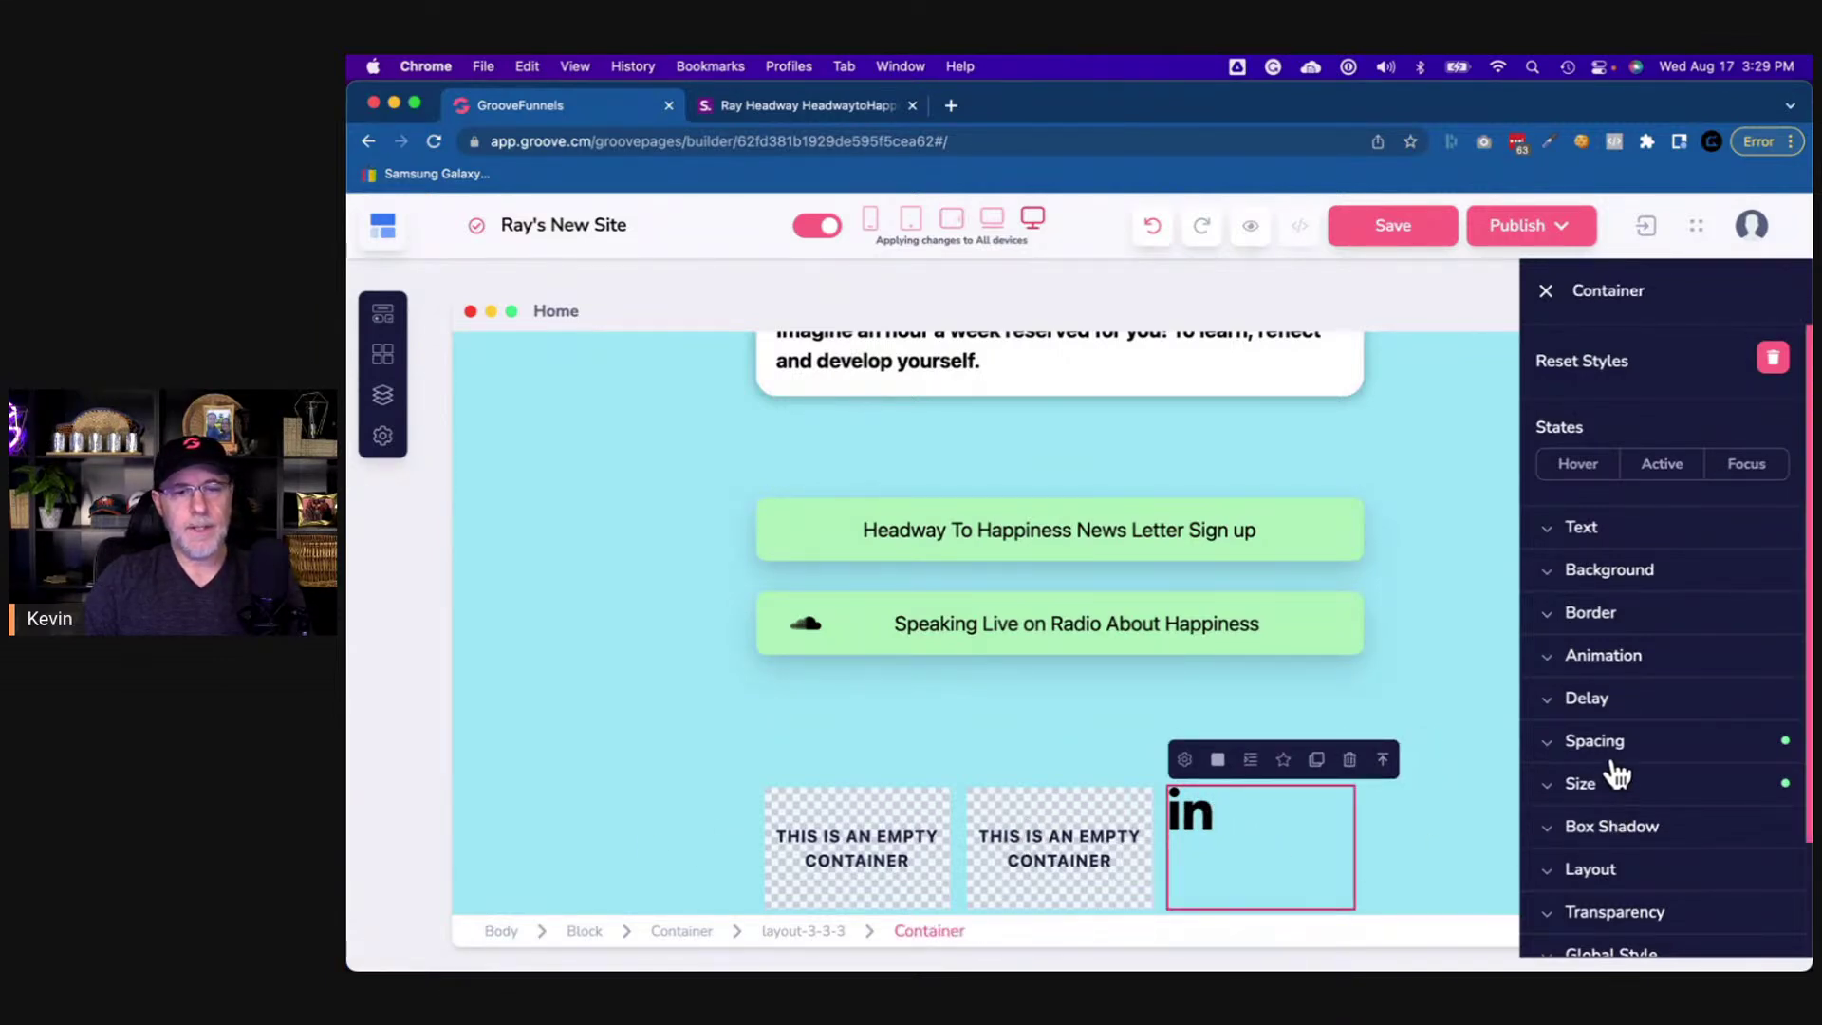
{"action": "left_click", "coordinate": [1618, 869]}
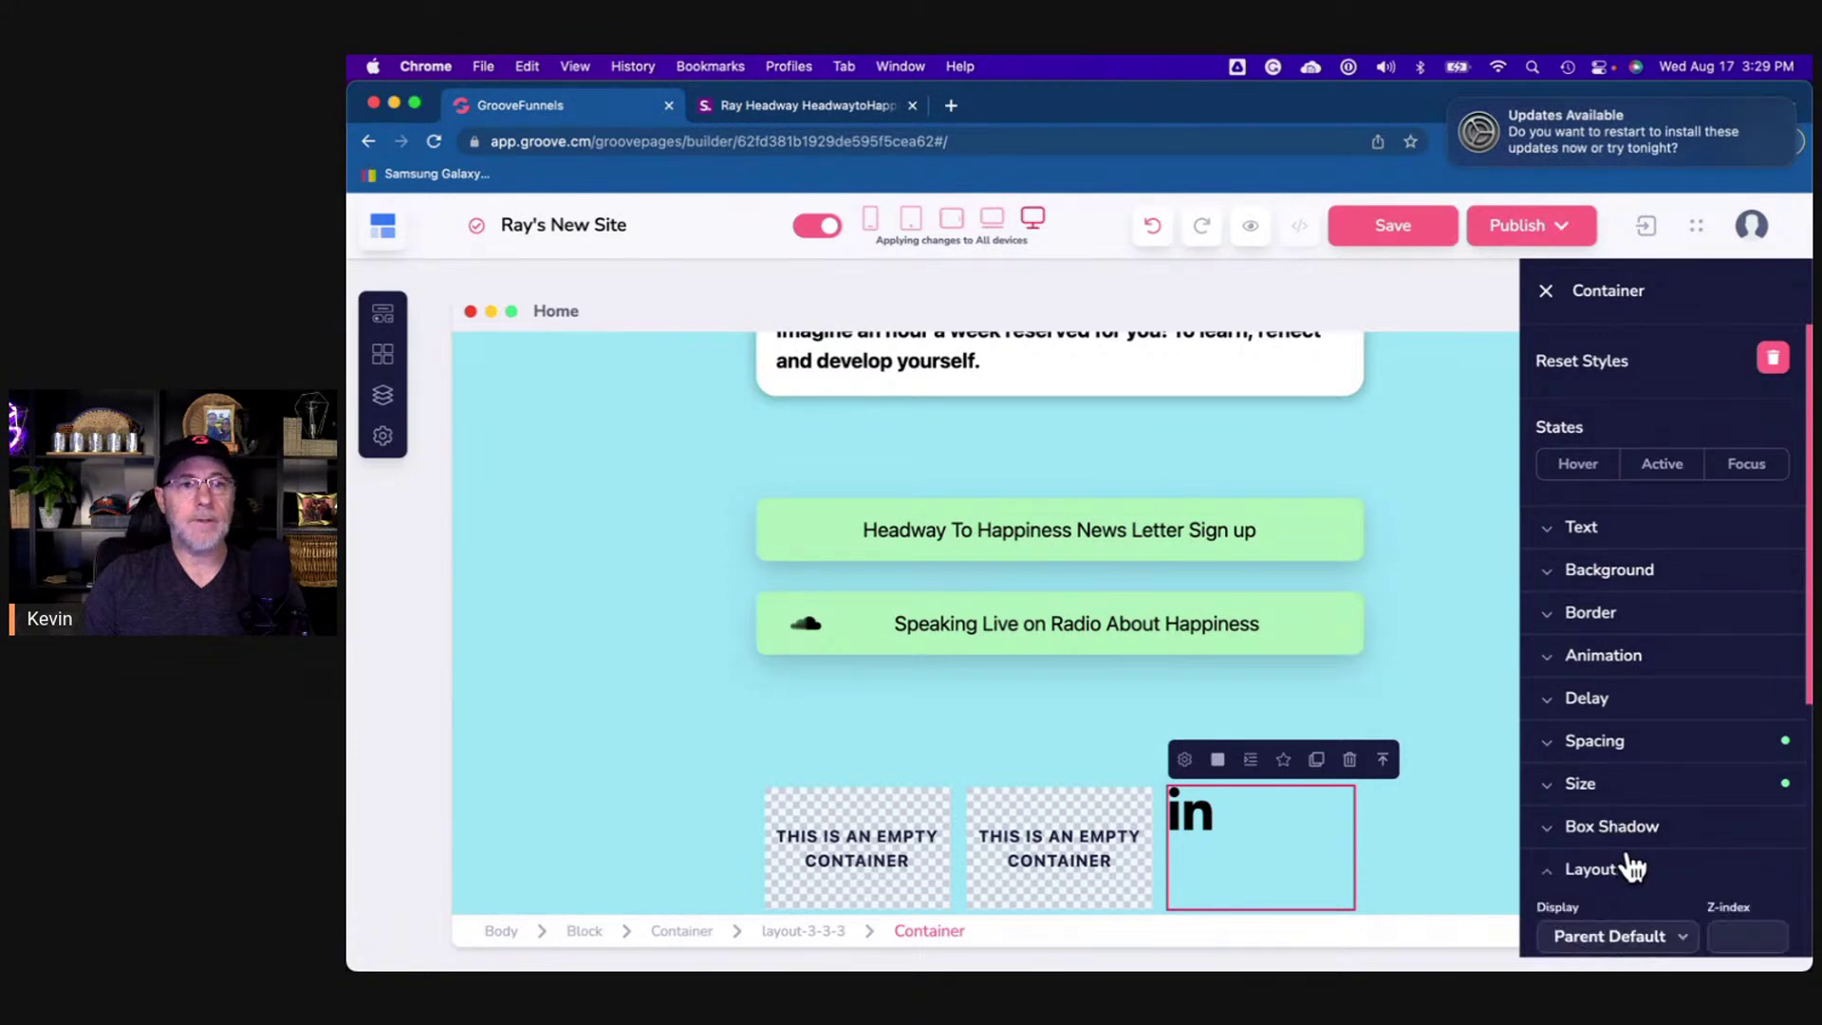
{"action": "scroll", "coordinate": [1628, 854], "scroll_direction": "down", "scroll_amount": 3}
{"action": "left_click", "coordinate": [1725, 634]}
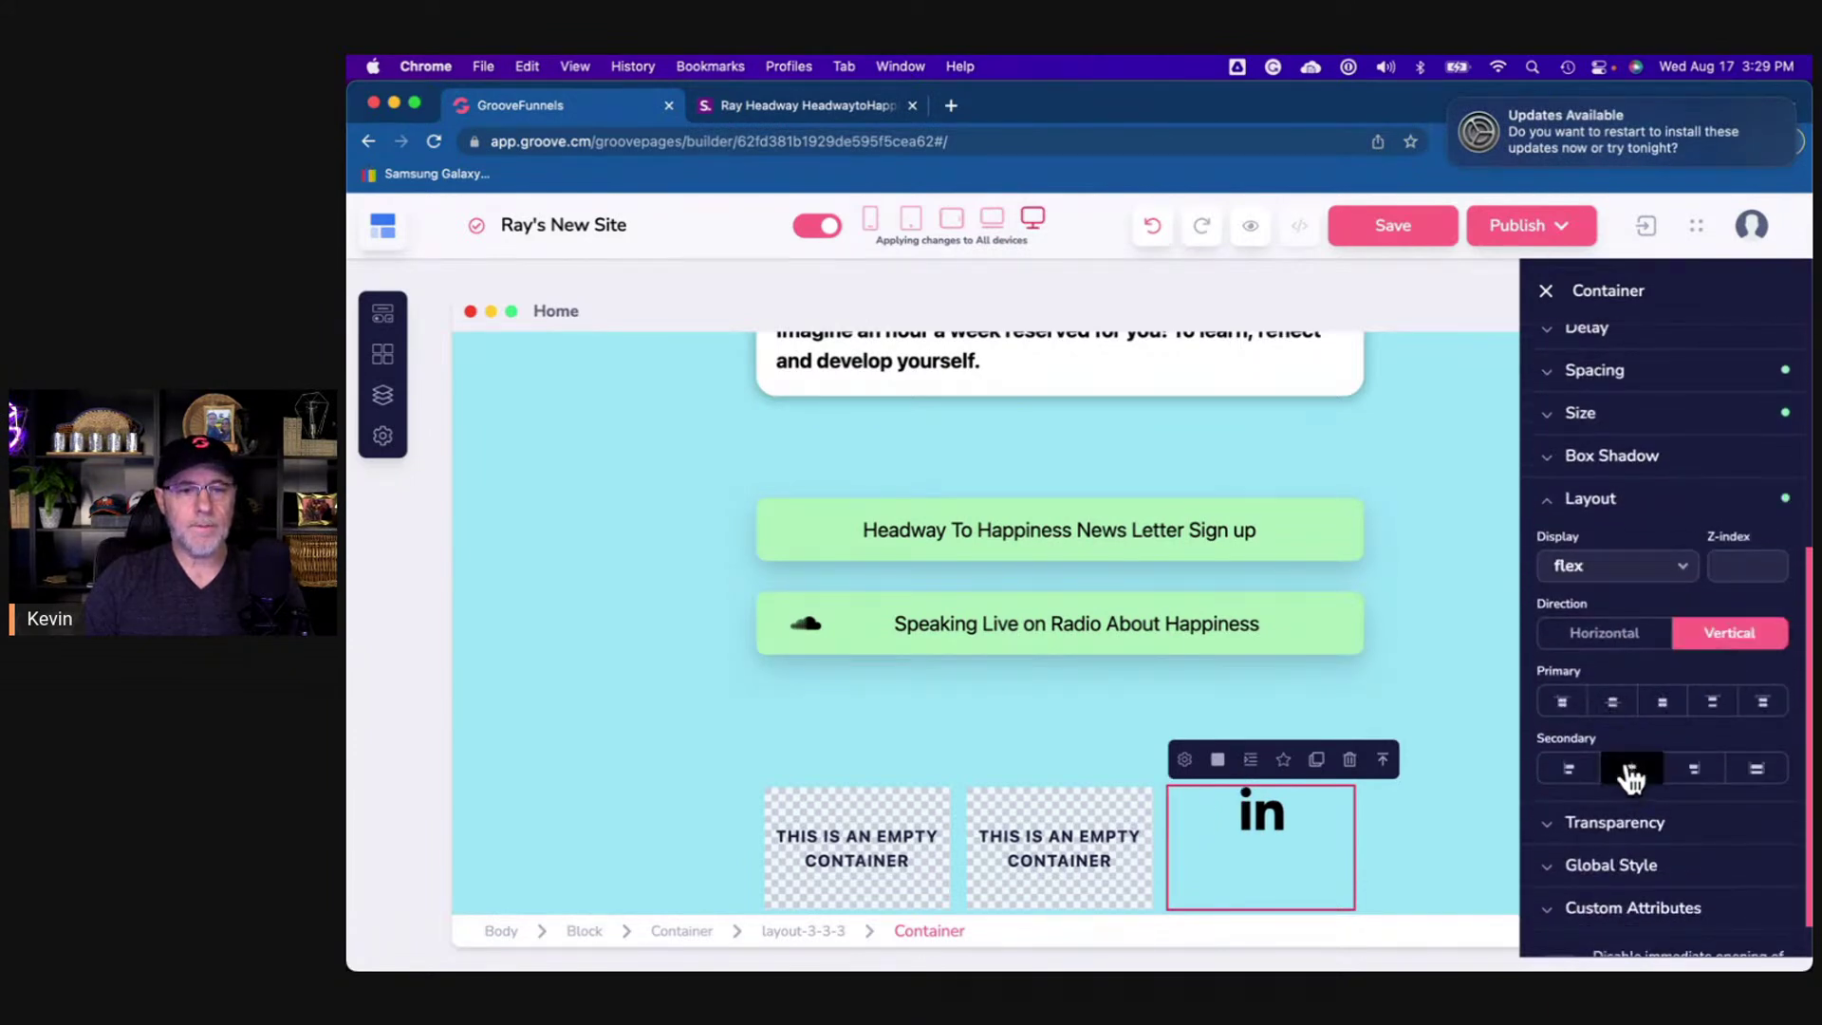
{"action": "left_click", "coordinate": [1630, 769]}
{"action": "left_click", "coordinate": [1611, 703]}
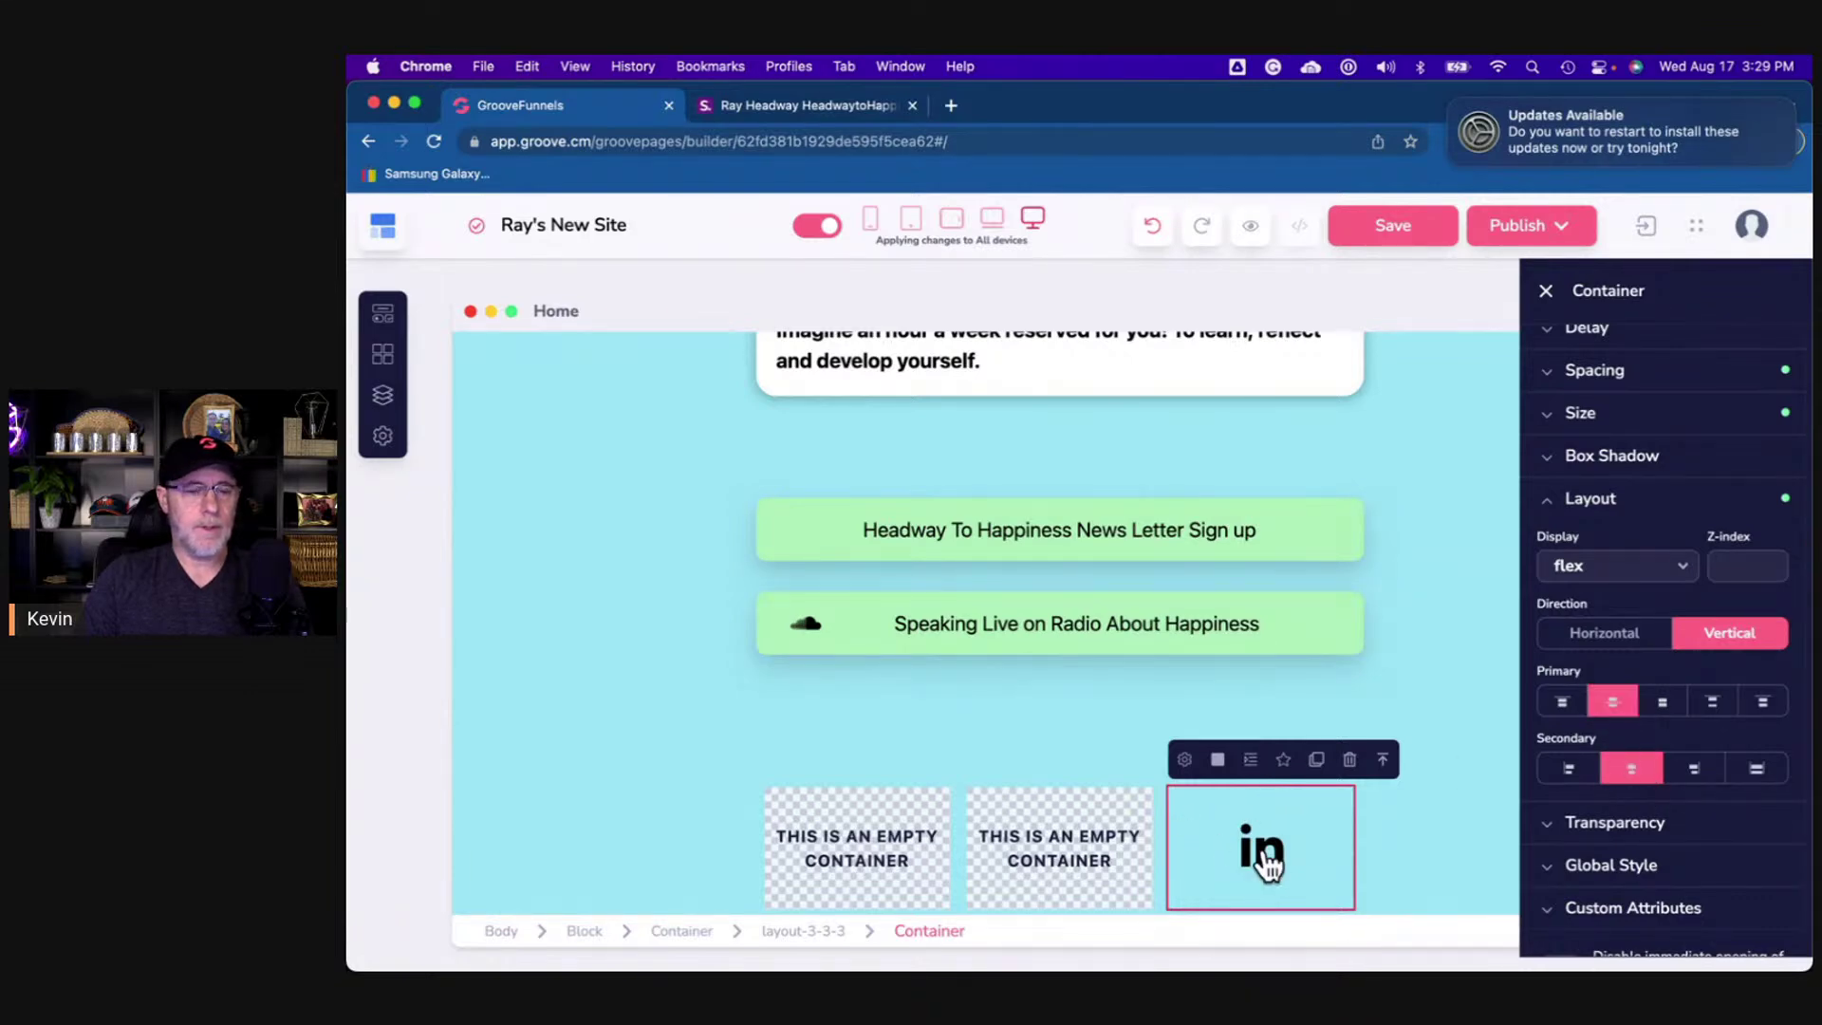
- Give the middle empty container the same centred vertical layout
{"action": "left_click", "coordinate": [1136, 814]}
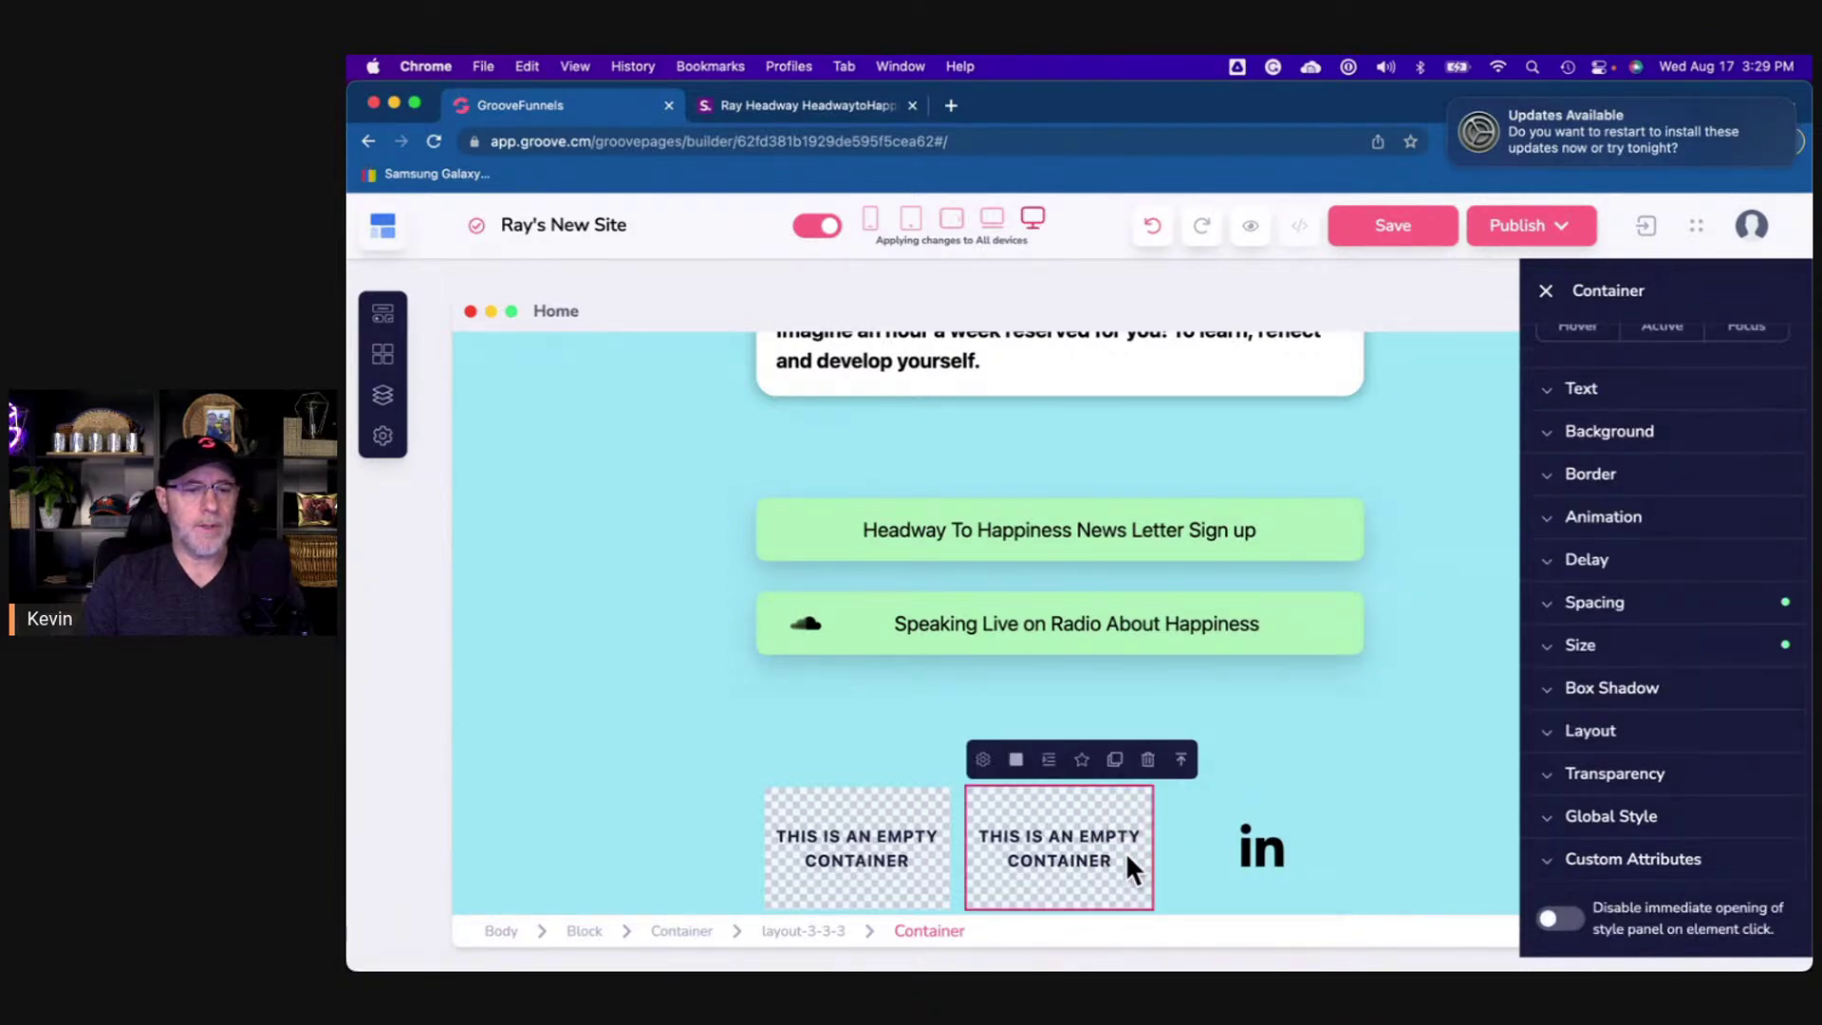
{"action": "left_click", "coordinate": [1590, 730]}
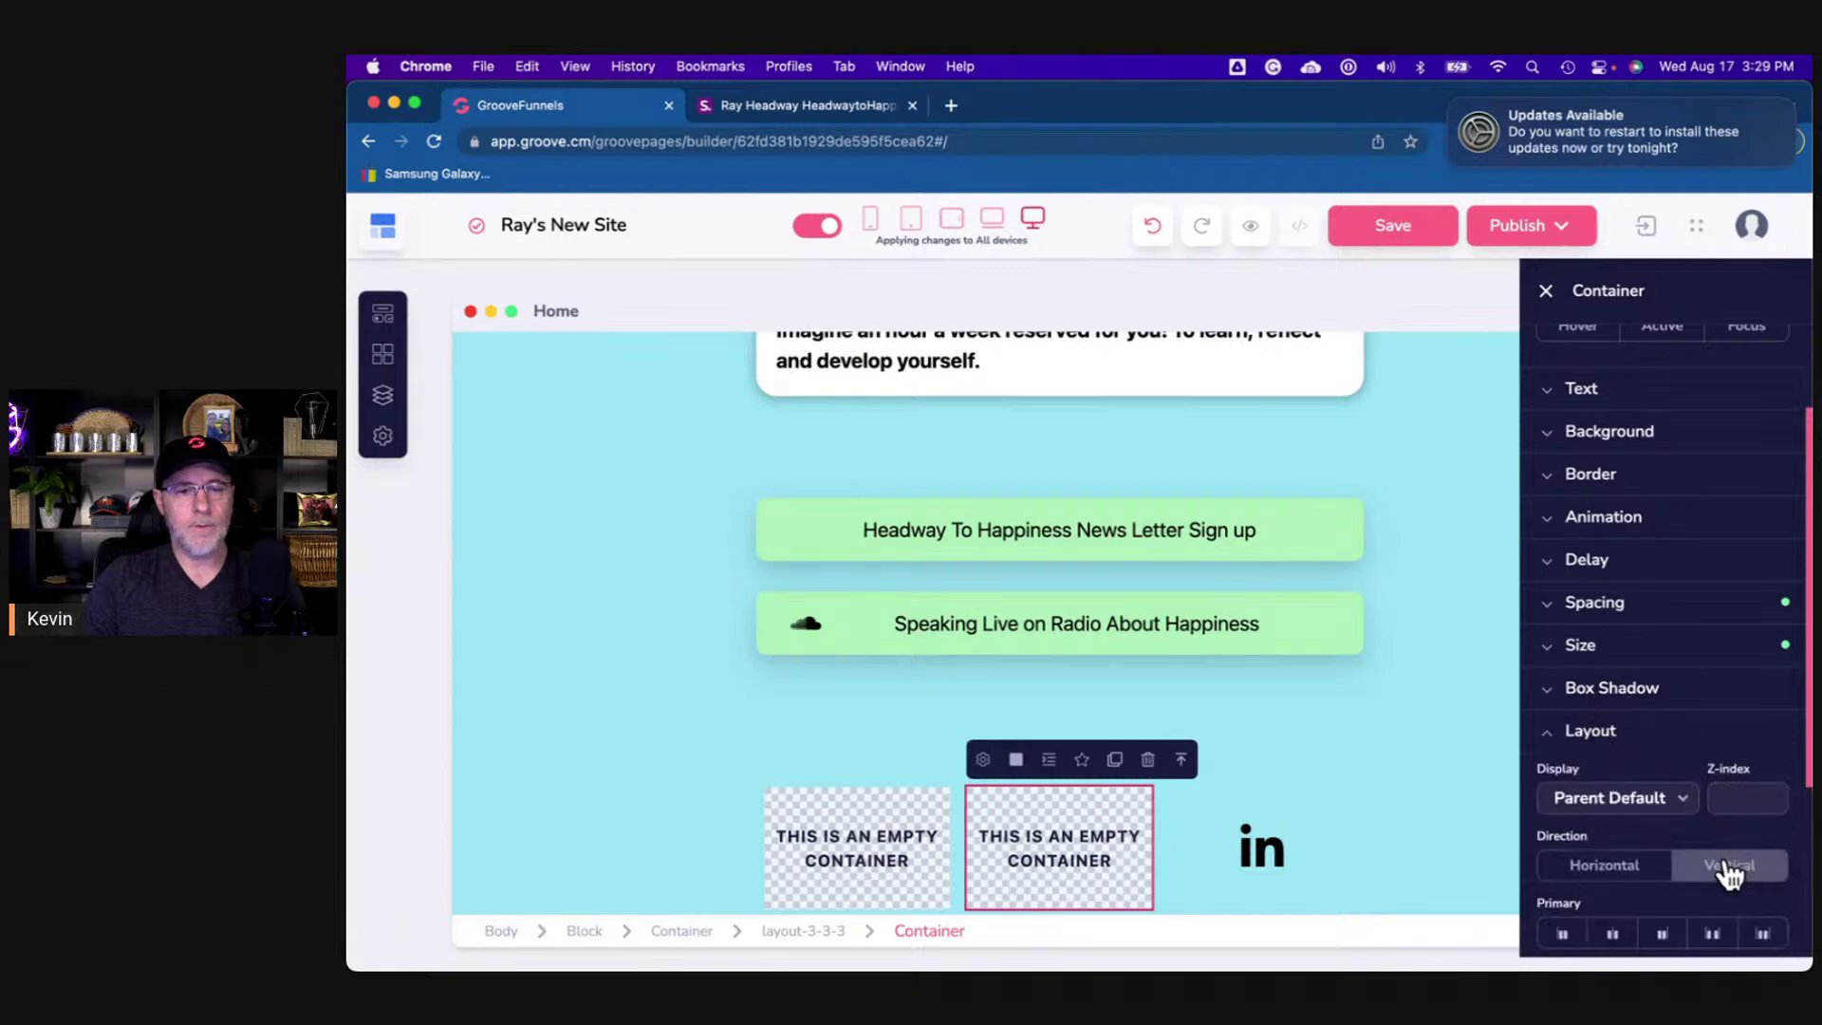
{"action": "scroll", "coordinate": [1728, 873], "scroll_direction": "down", "scroll_amount": 3}
{"action": "left_click", "coordinate": [1713, 593]}
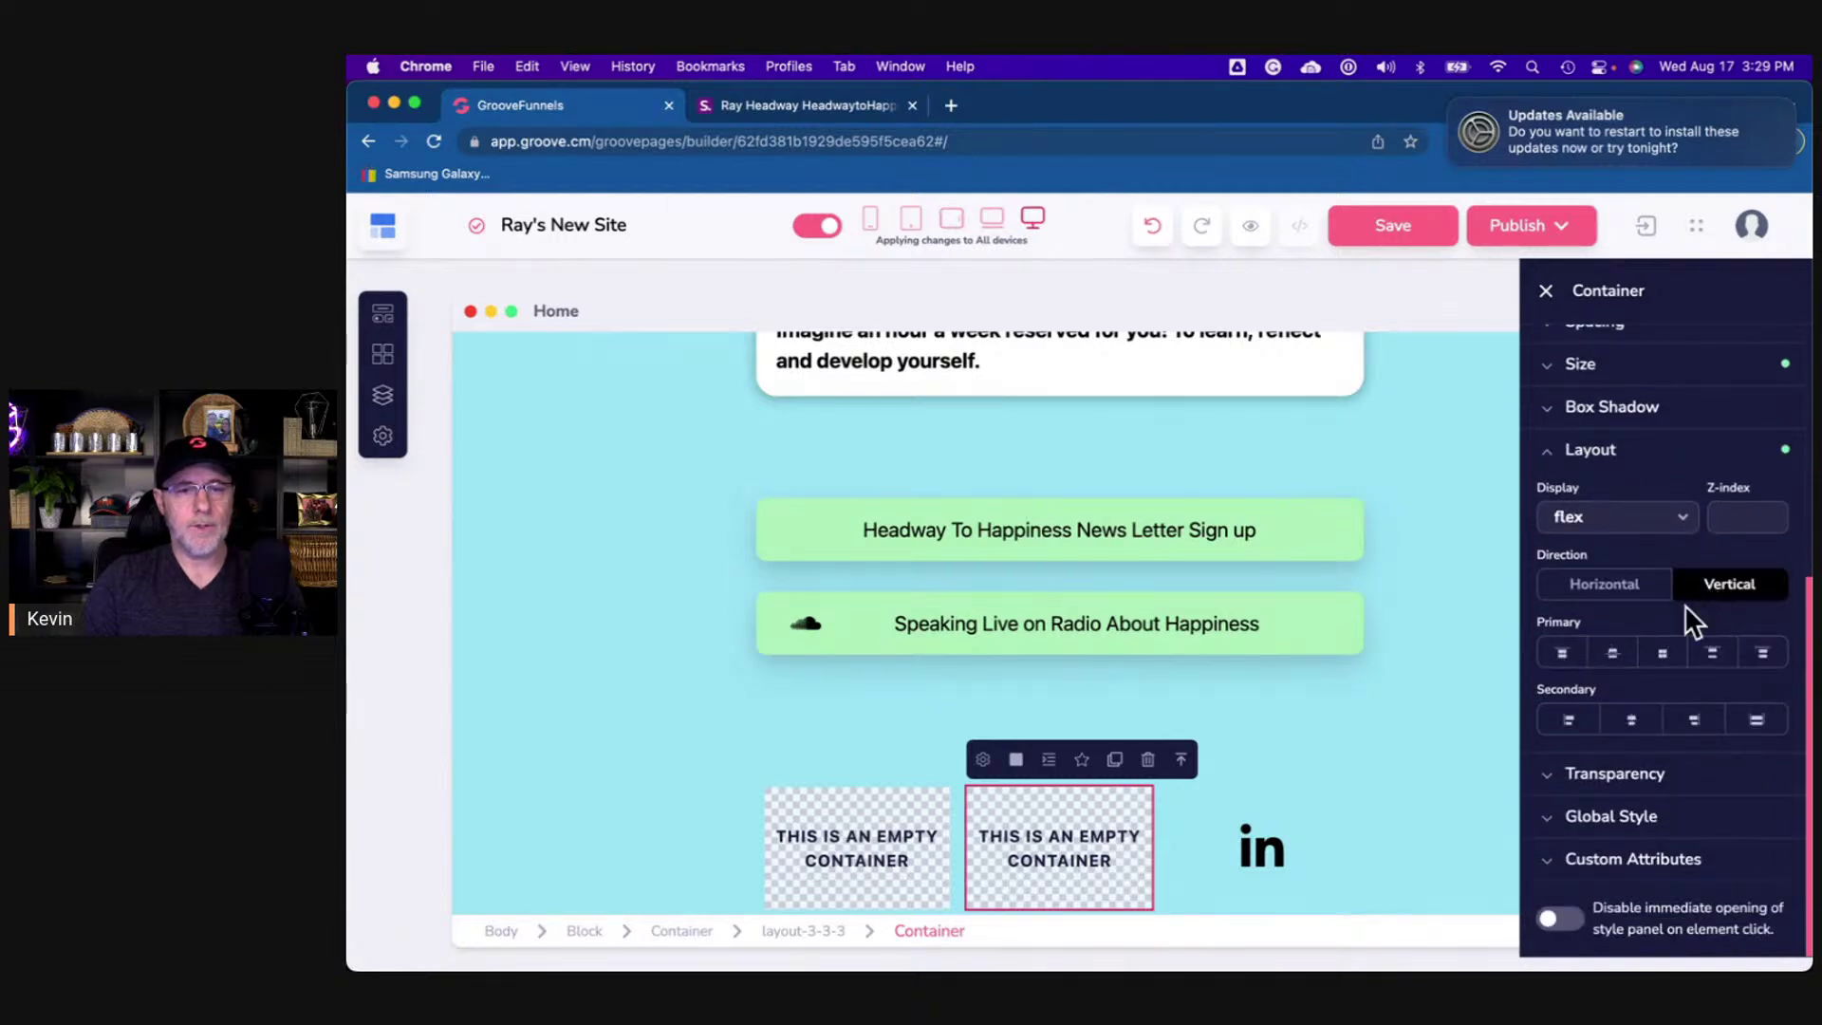
{"action": "left_click", "coordinate": [1634, 723]}
{"action": "left_click", "coordinate": [1615, 655]}
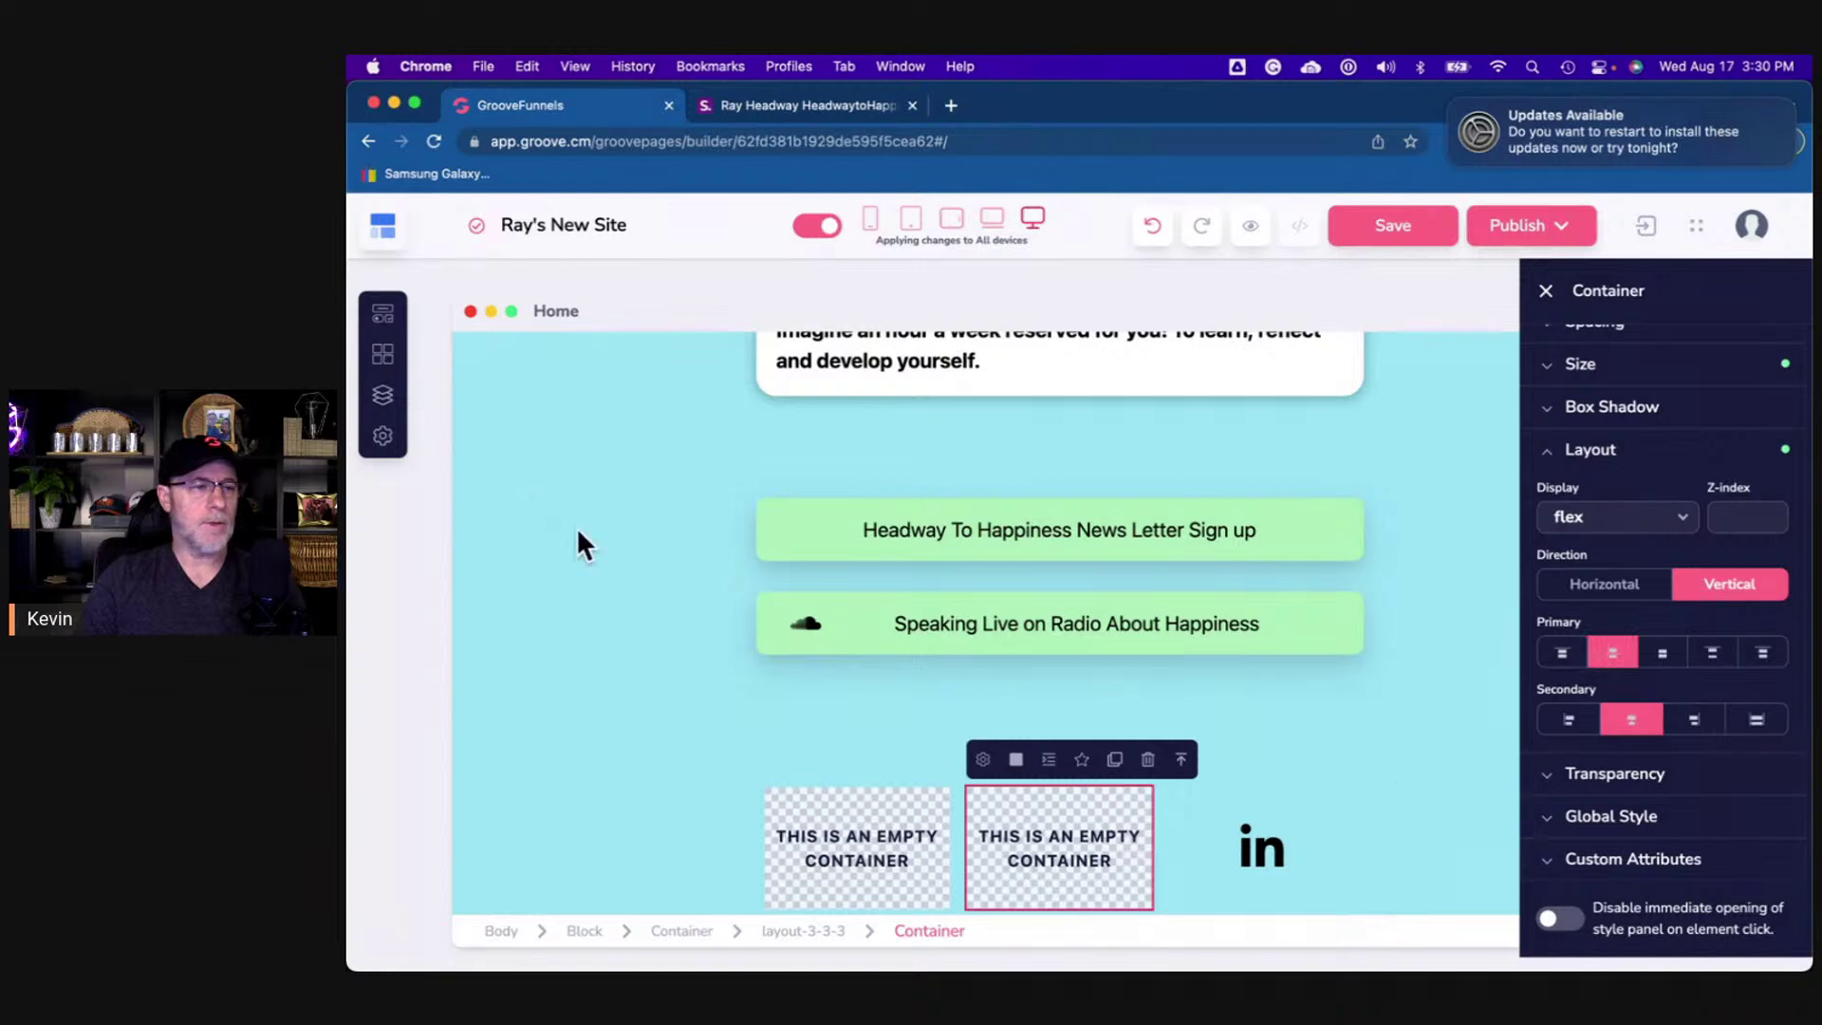
{"action": "left_click", "coordinate": [383, 316]}
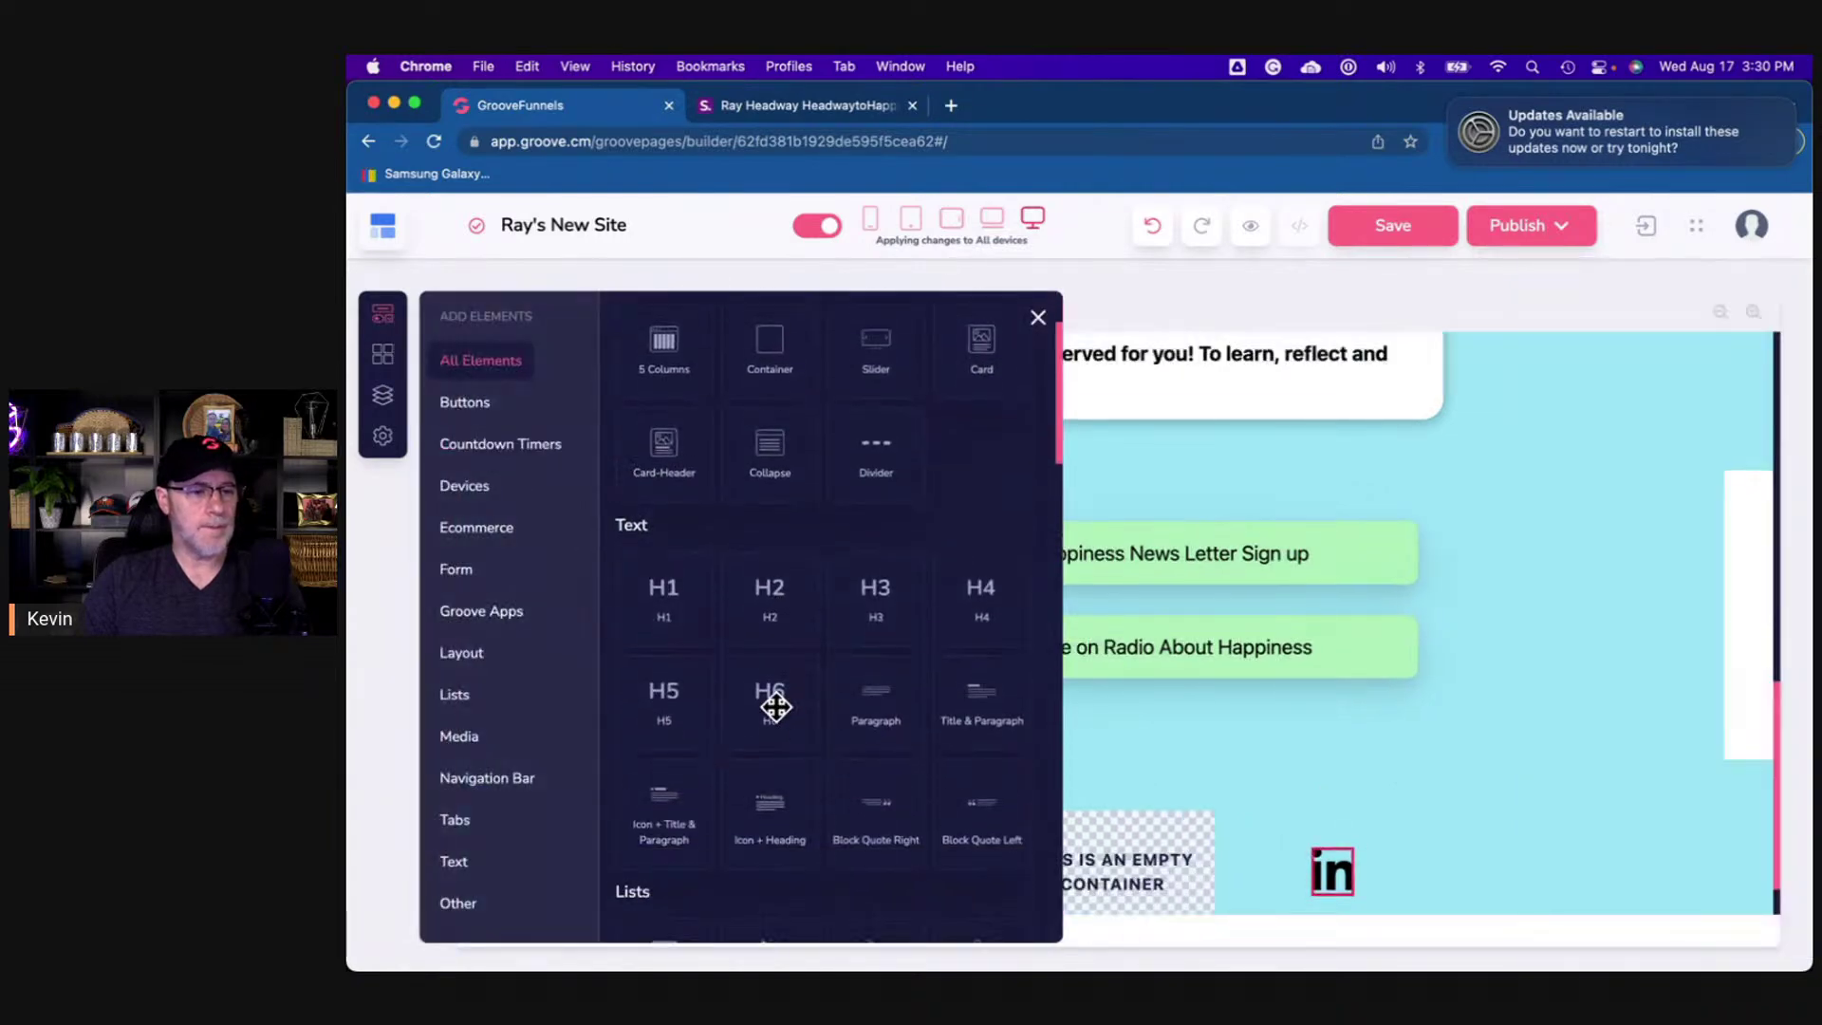
- Add a new icon left of LinkedIn and change it to the YouTube icon
{"action": "scroll", "coordinate": [776, 706], "scroll_direction": "down", "scroll_amount": 6}
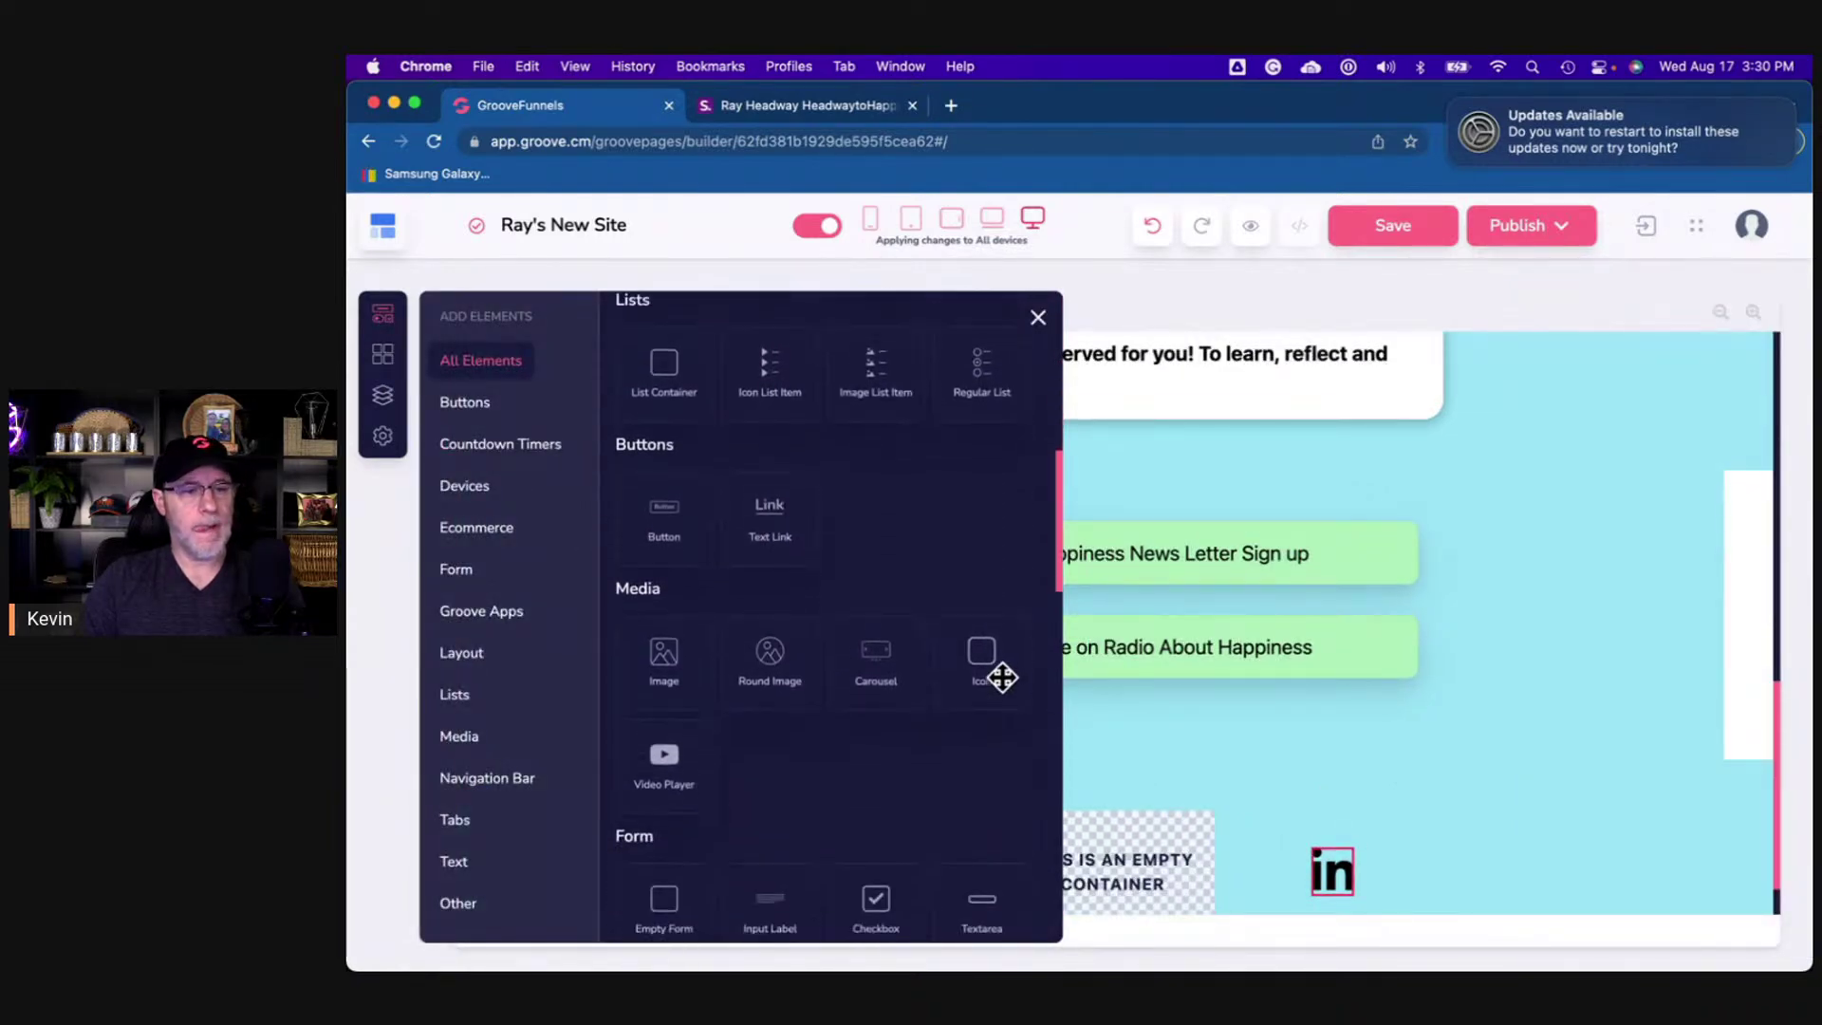
{"action": "left_click_drag", "start_coordinate": [1002, 677], "coordinate": [1137, 863]}
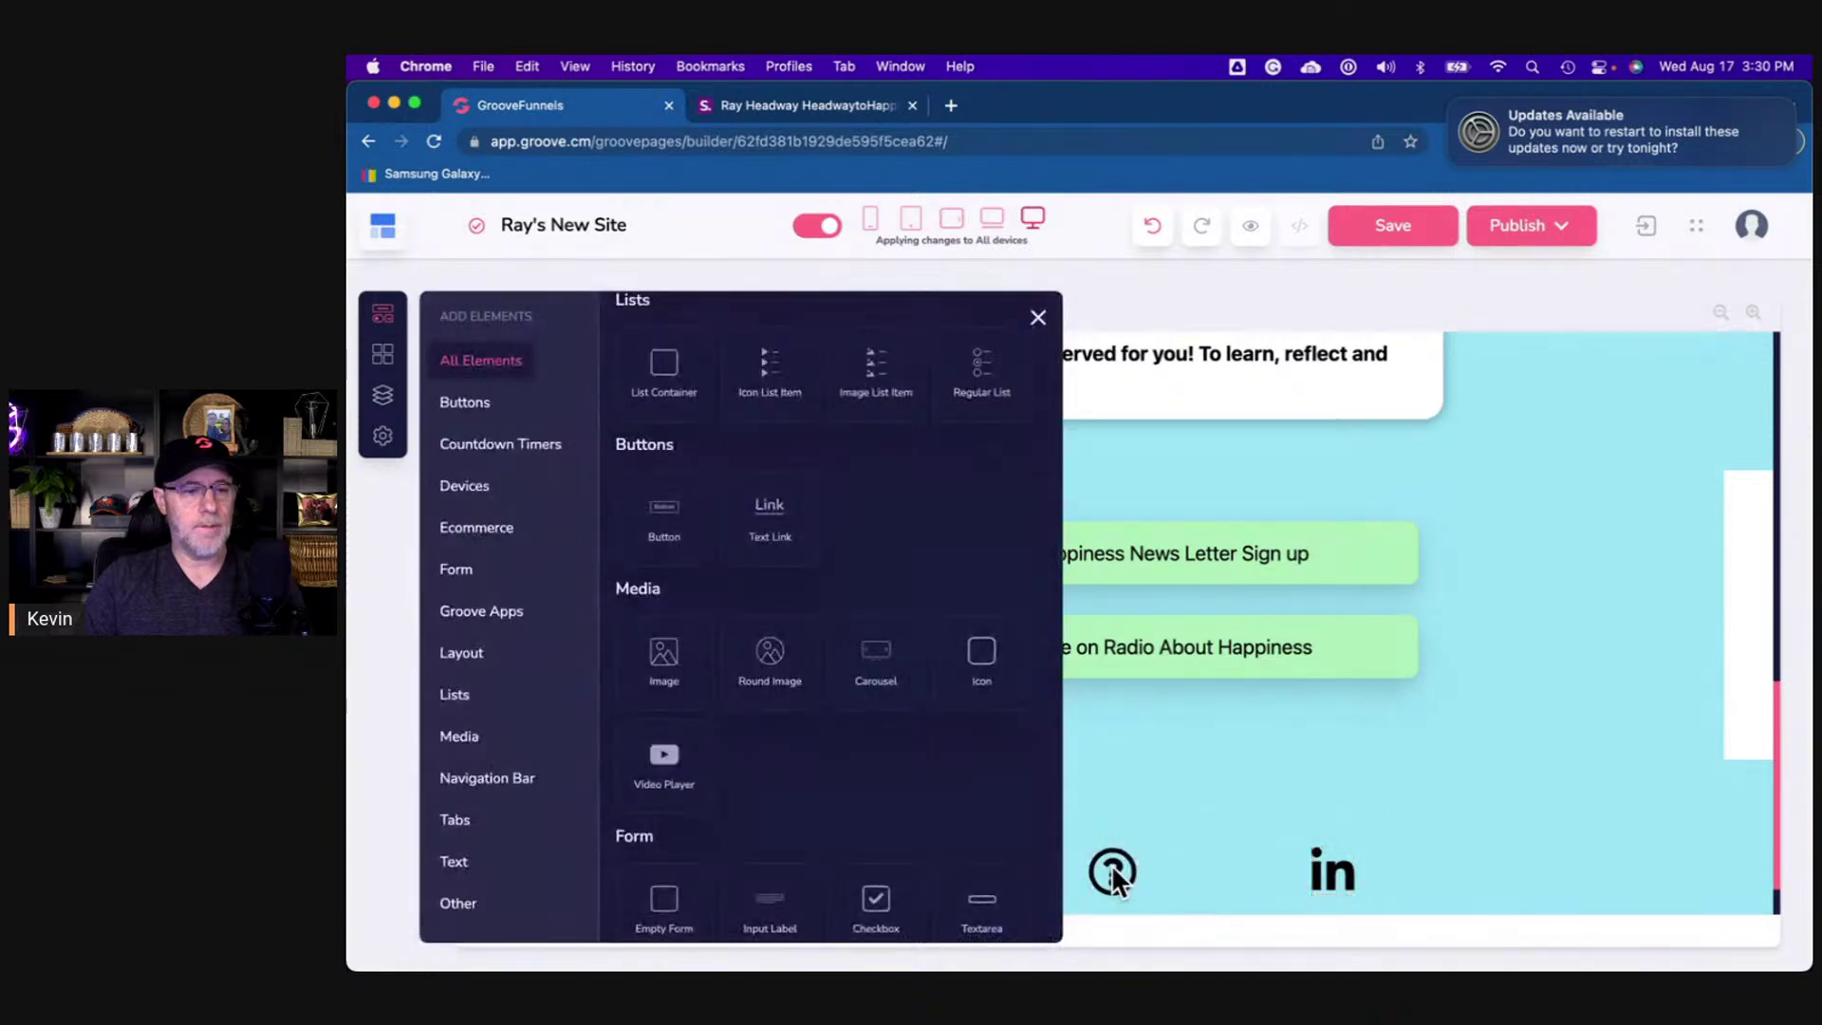
{"action": "left_click", "coordinate": [1112, 871]}
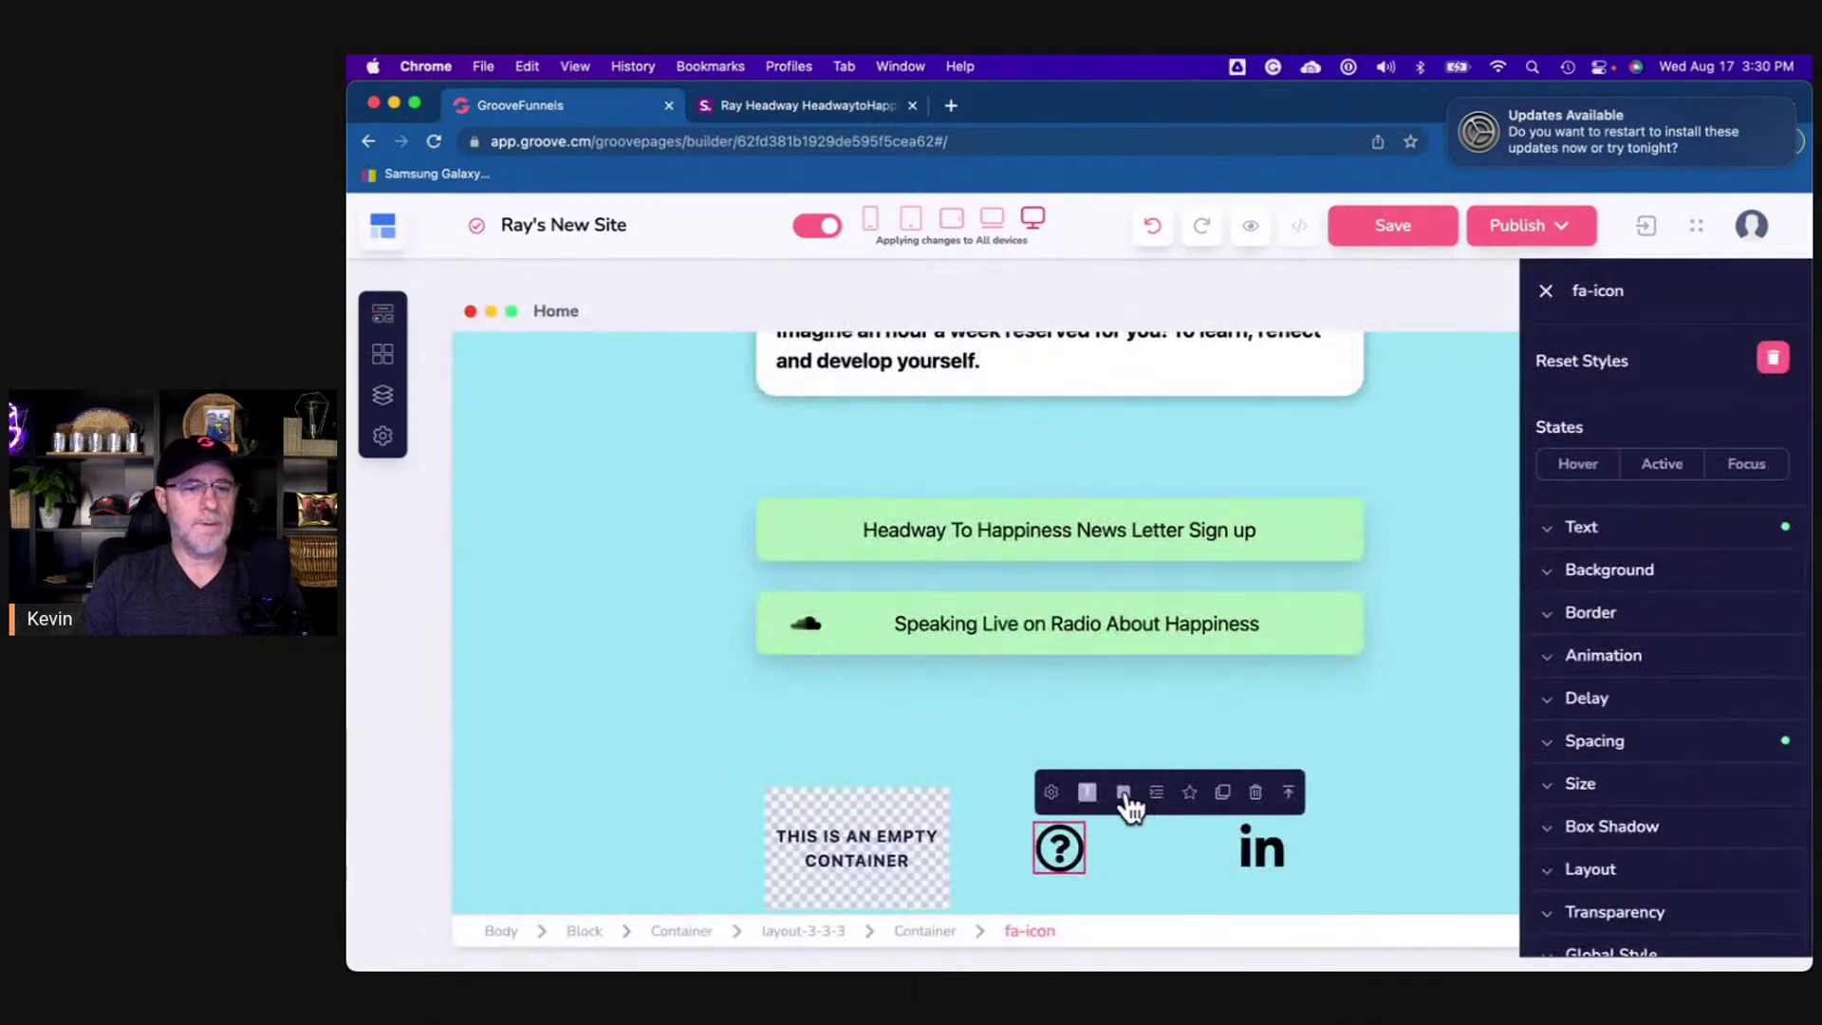
{"action": "left_click", "coordinate": [1053, 793]}
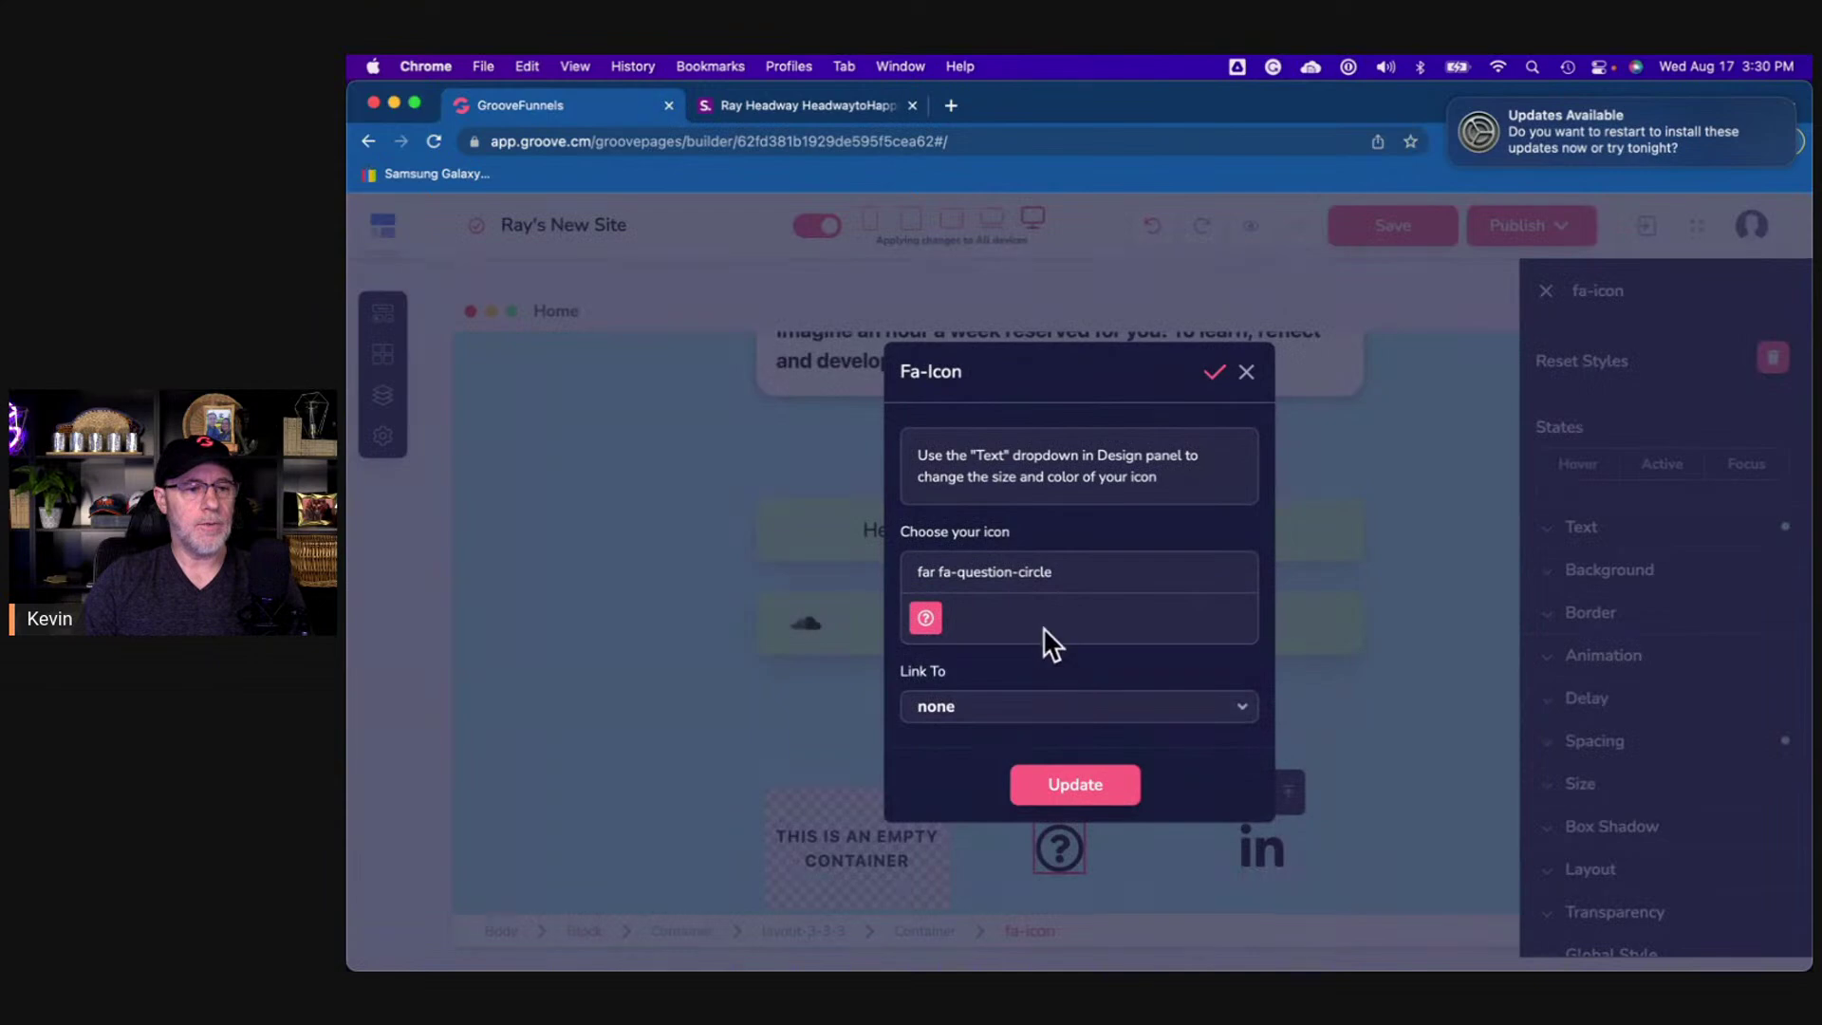
{"action": "triple_click", "coordinate": [1000, 561]}
{"action": "type", "text": "yout"}
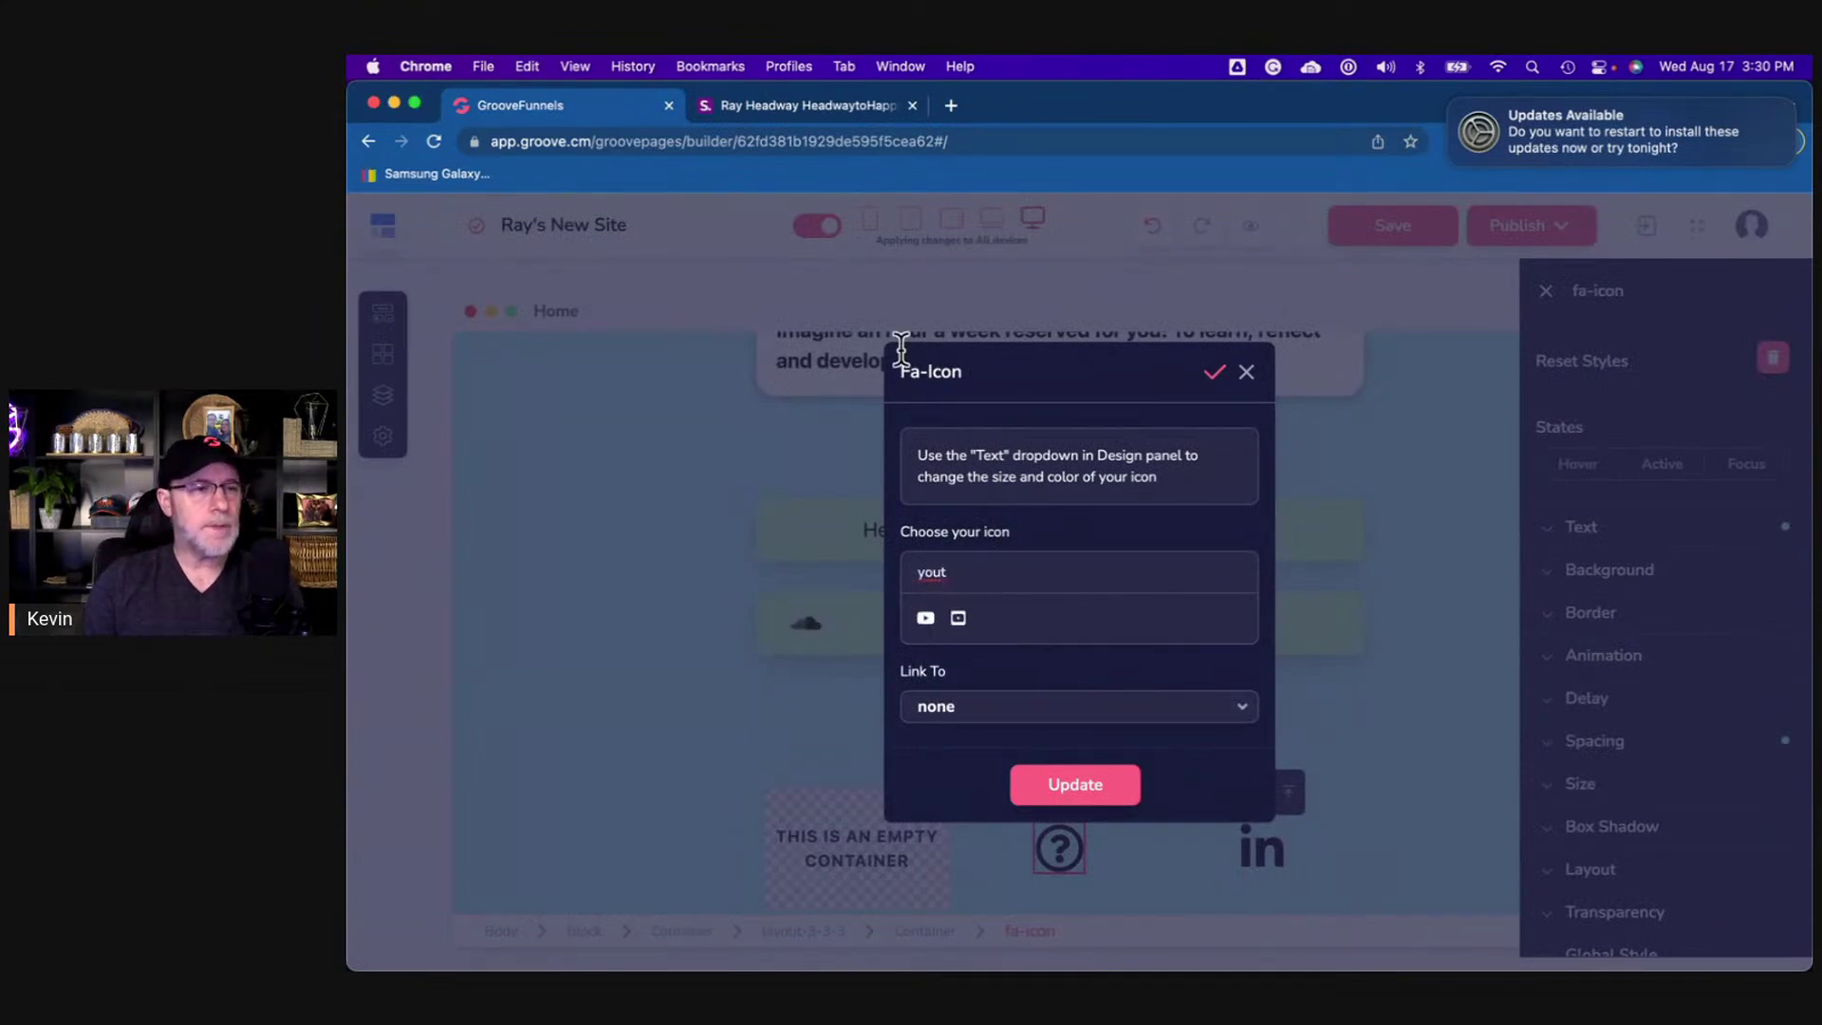
{"action": "left_click", "coordinate": [778, 118]}
{"action": "left_click", "coordinate": [590, 115]}
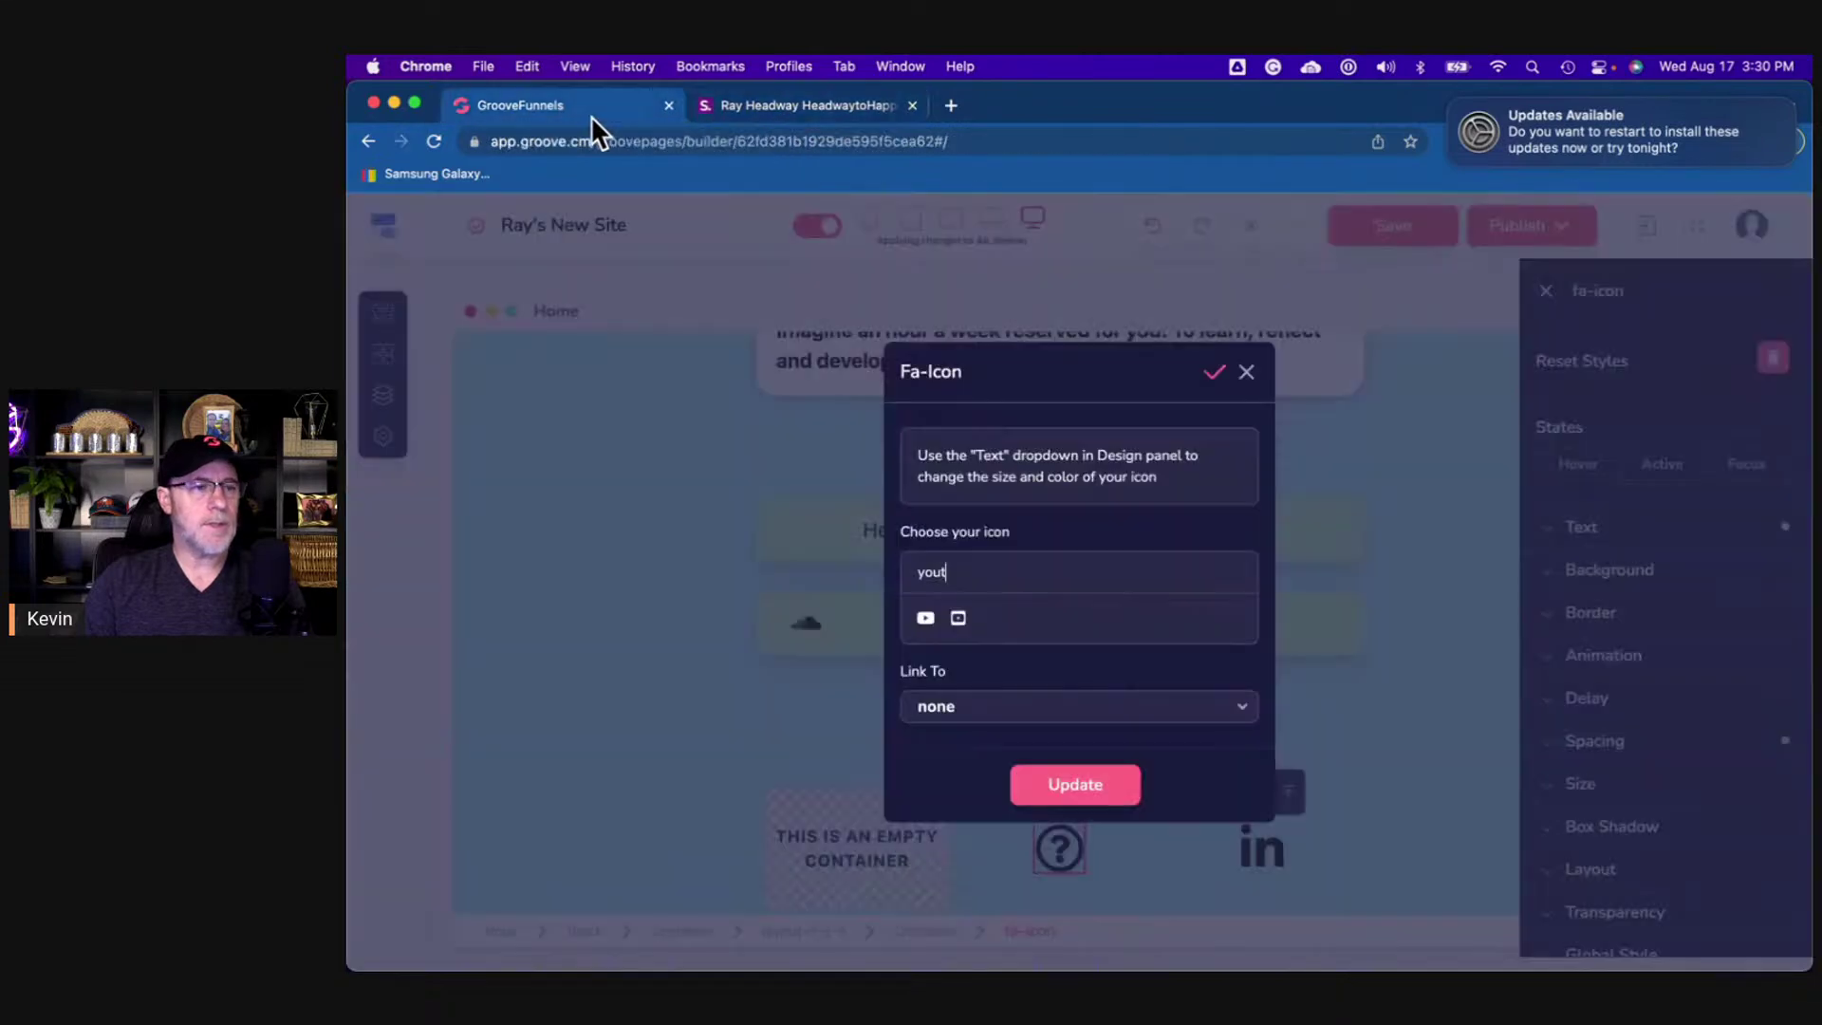
{"action": "left_click", "coordinate": [925, 618]}
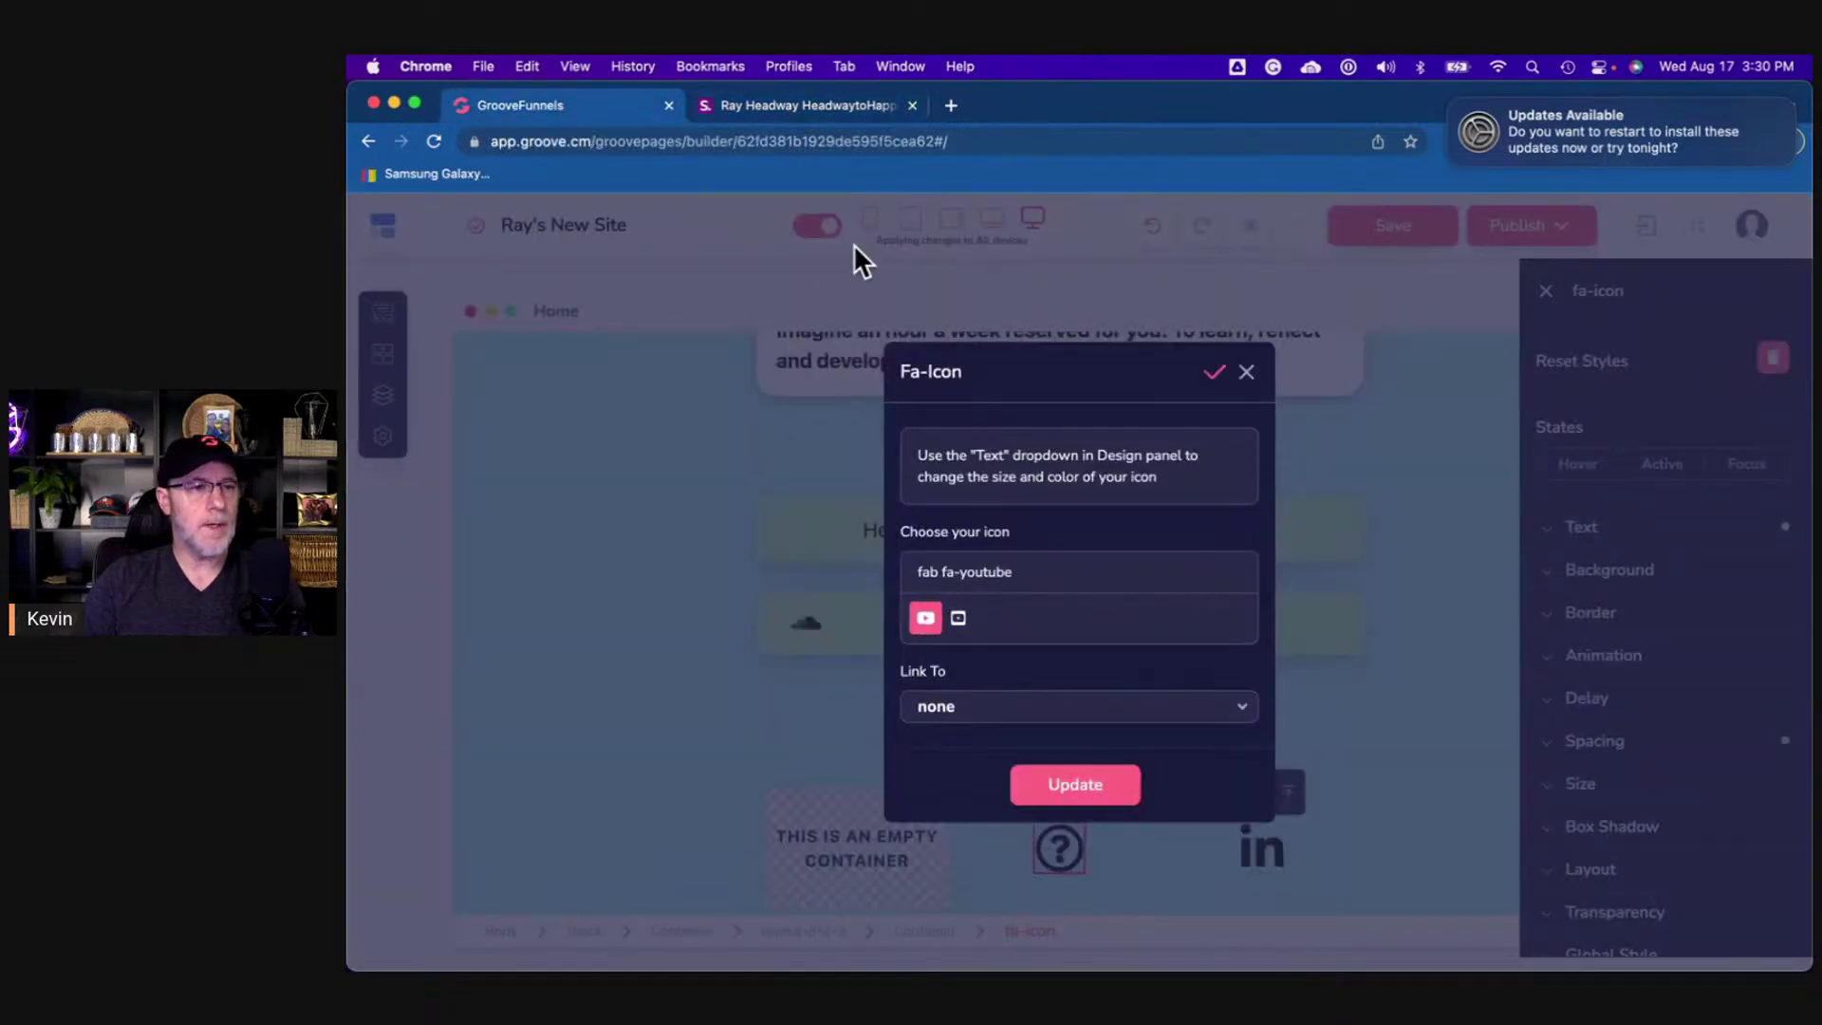
- Copy the YouTube icon's link address from the shor.by reference page
{"action": "left_click", "coordinate": [827, 103]}
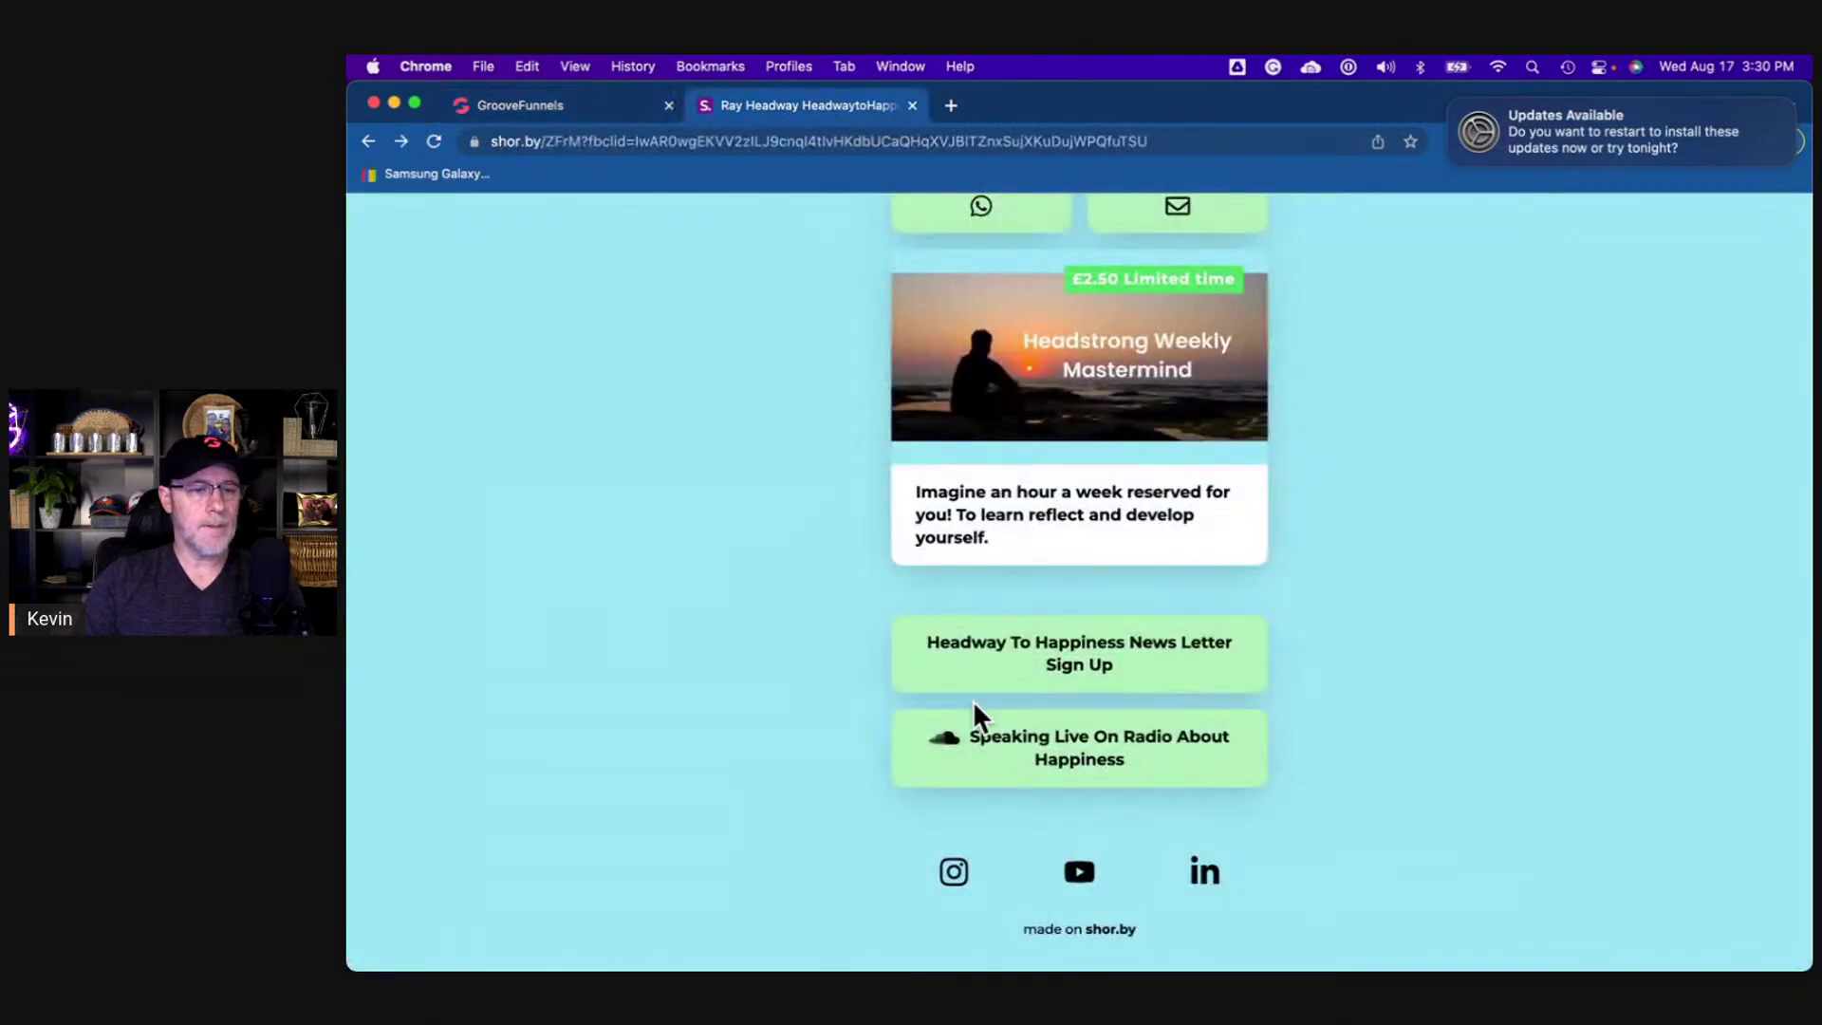
{"action": "right_click", "coordinate": [1080, 875]}
{"action": "left_click", "coordinate": [1125, 828]}
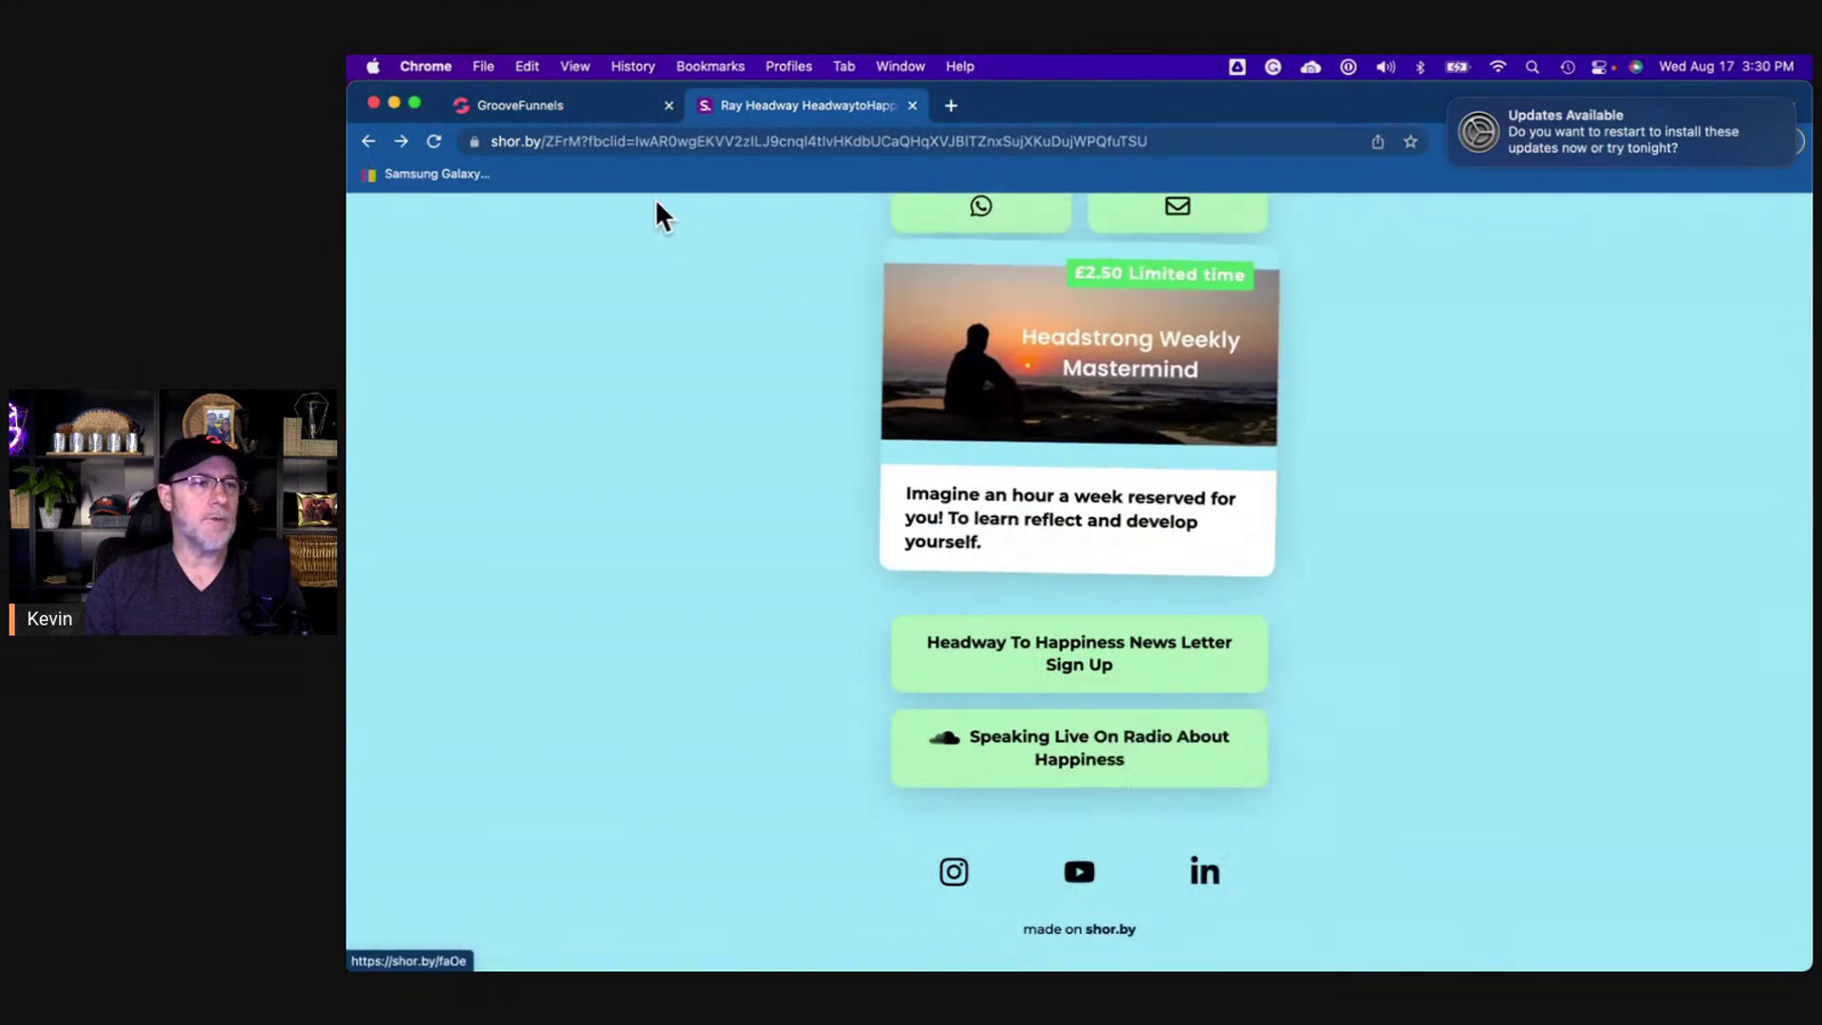
{"action": "left_click", "coordinate": [581, 106]}
{"action": "left_click", "coordinate": [1011, 726]}
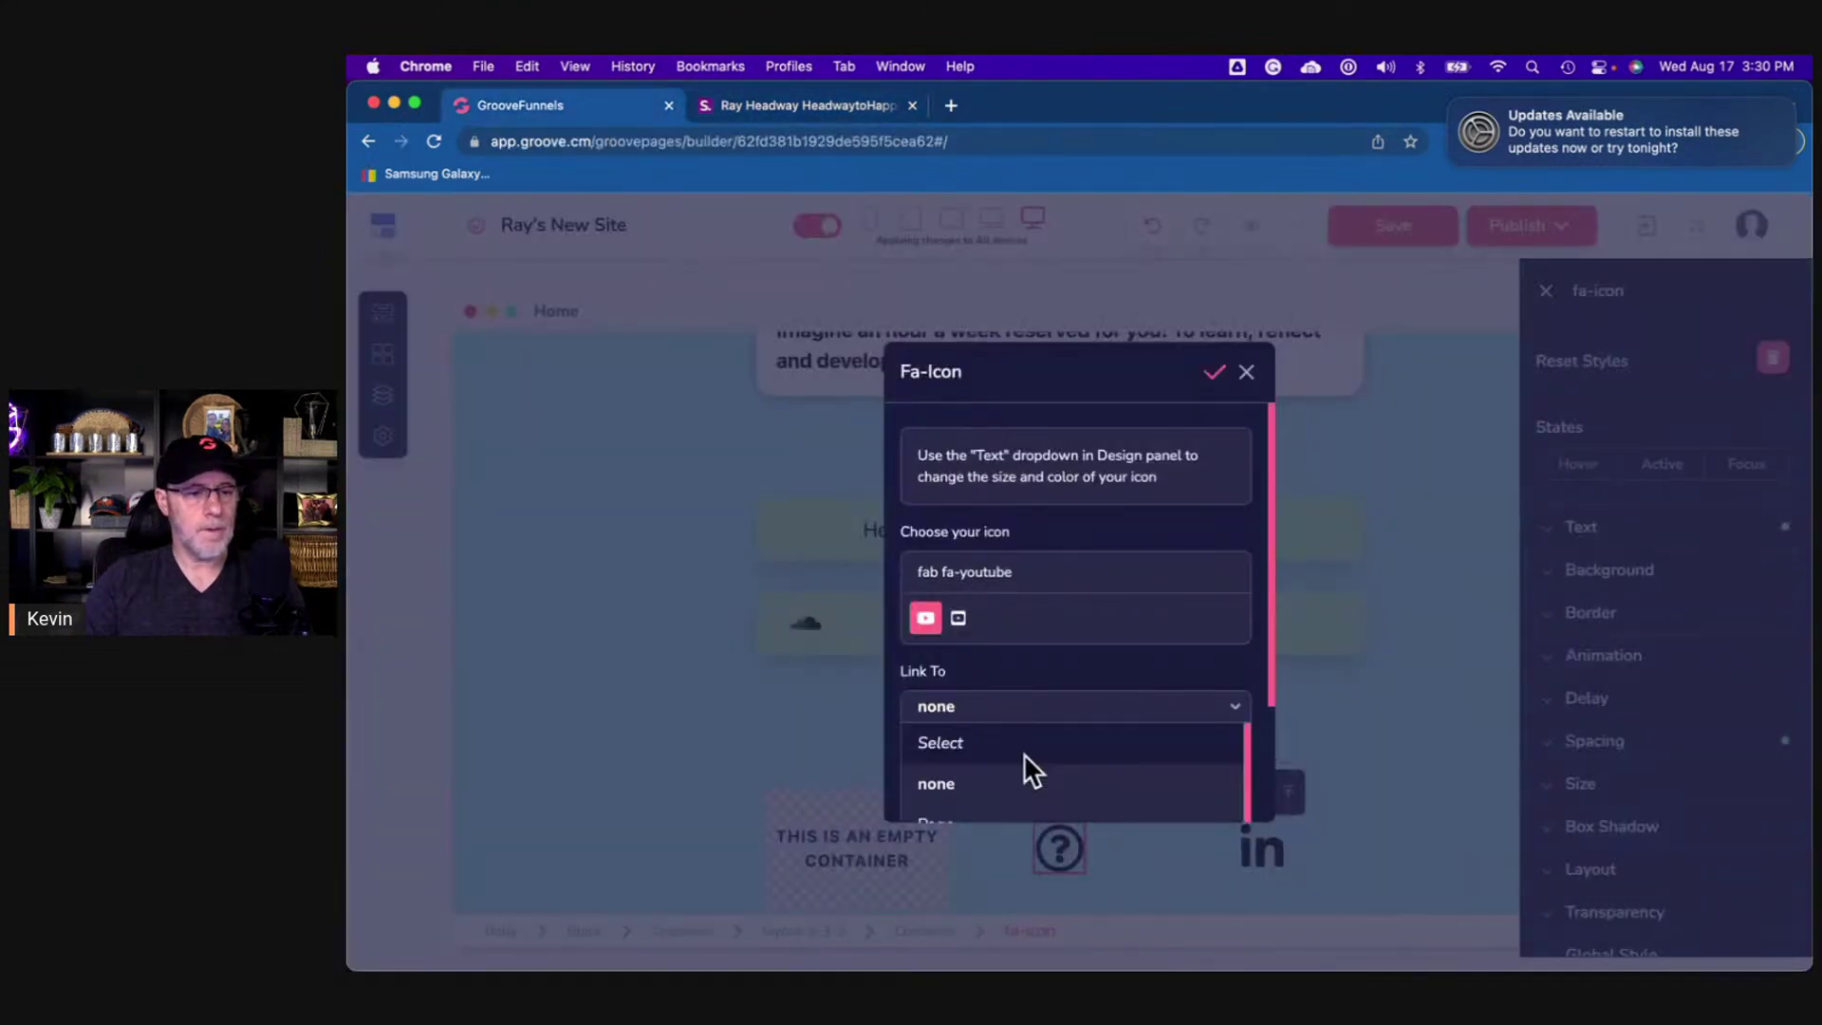
{"action": "scroll", "coordinate": [1038, 799], "scroll_direction": "down", "scroll_amount": 2}
{"action": "scroll", "coordinate": [1186, 656], "scroll_direction": "down", "scroll_amount": 2}
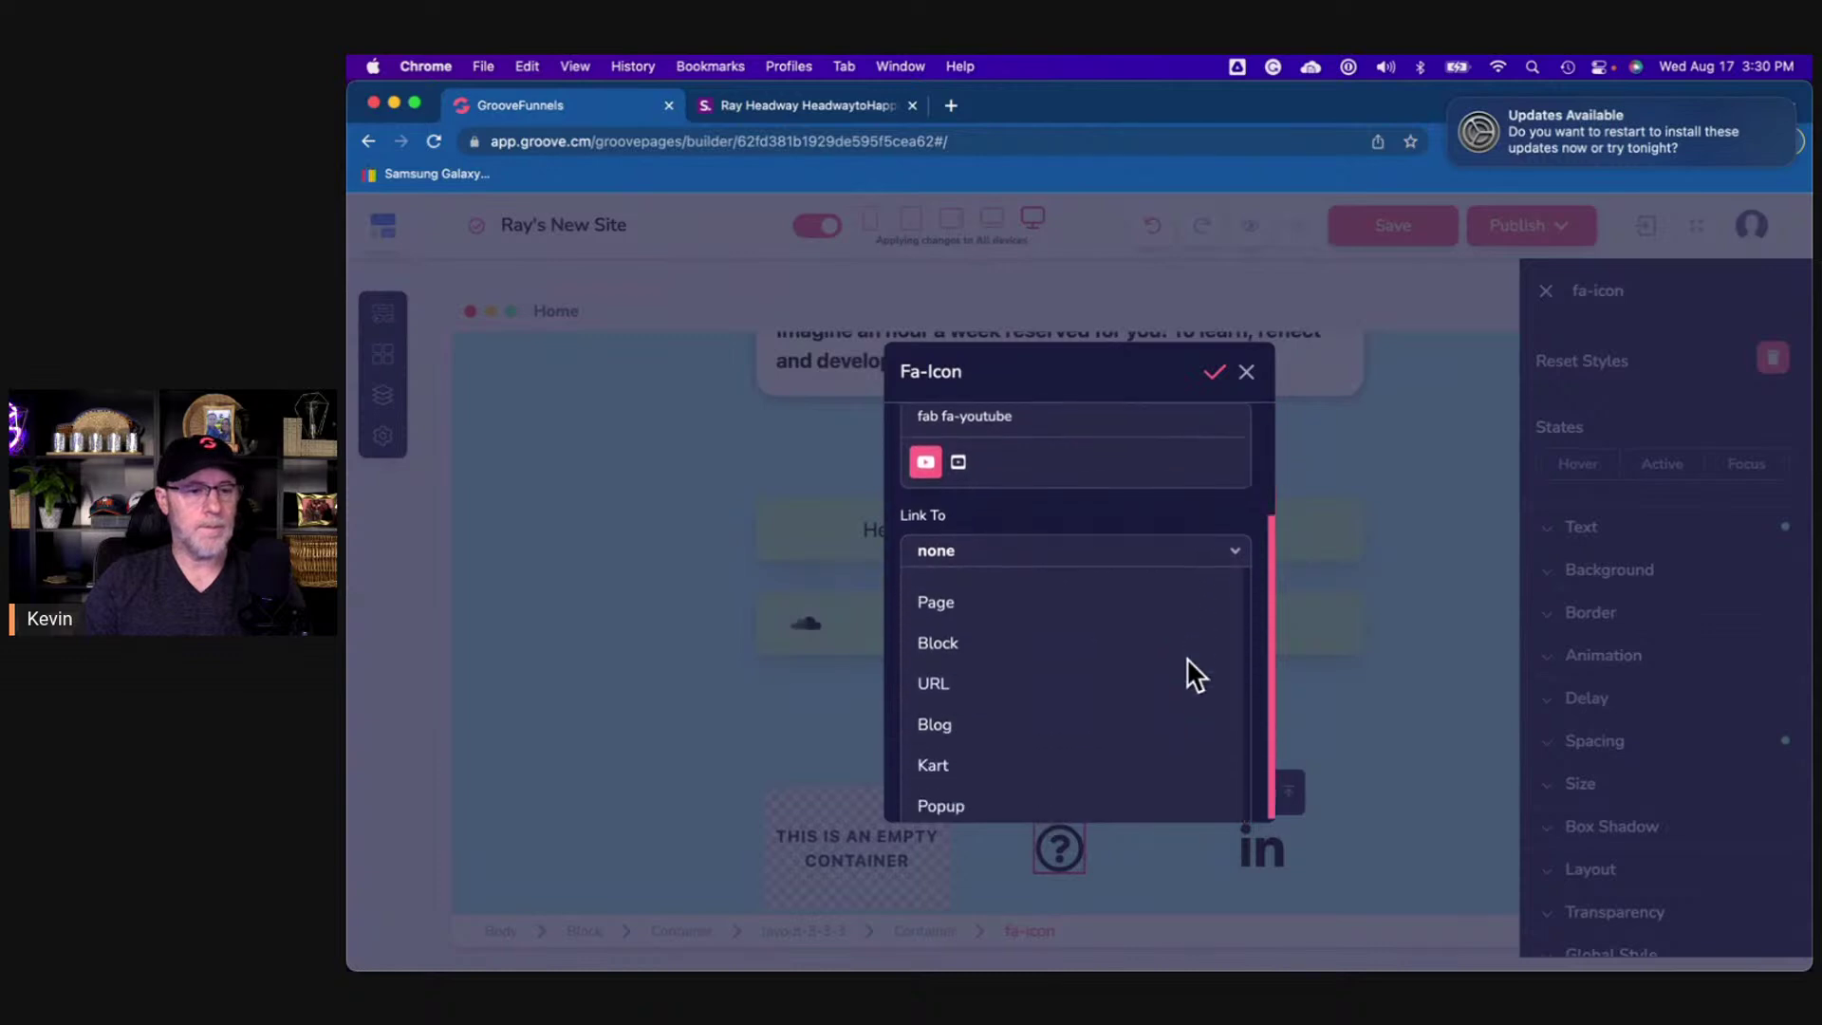
{"action": "left_click", "coordinate": [959, 680]}
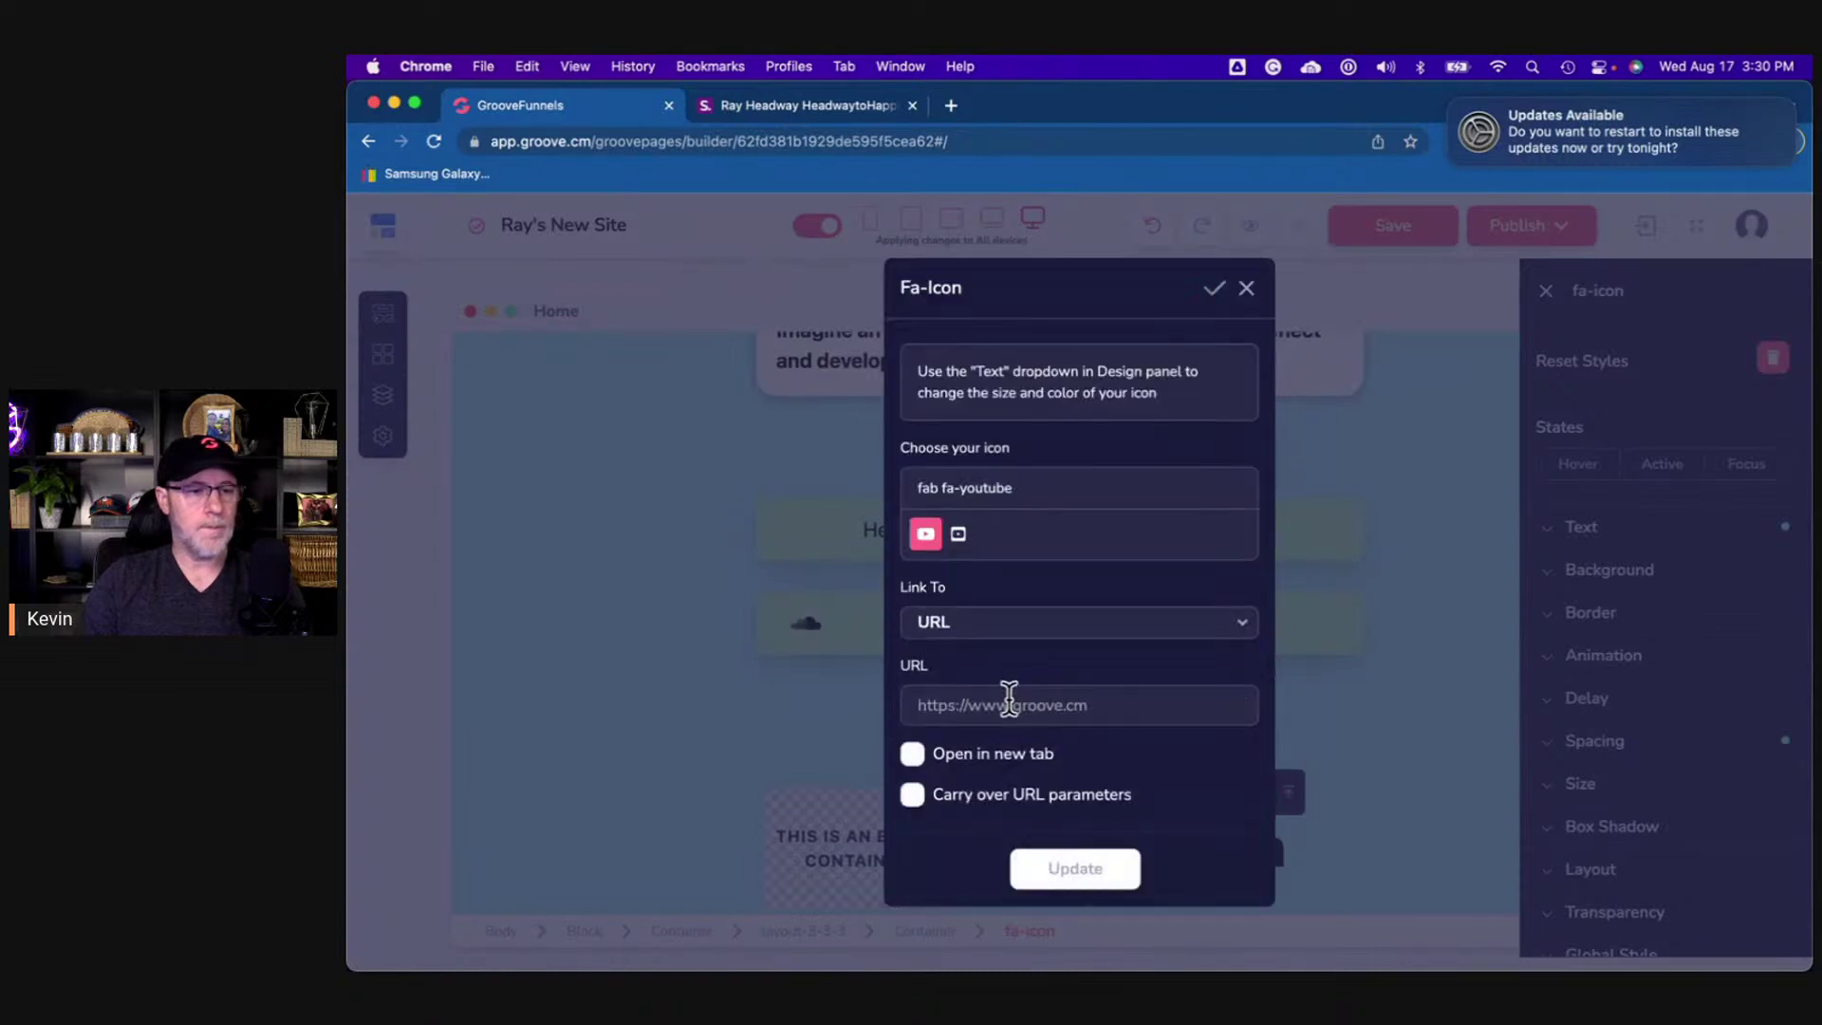
{"action": "left_click", "coordinate": [1008, 704]}
{"action": "key", "text": "super+v"}
{"action": "left_click", "coordinate": [911, 754]}
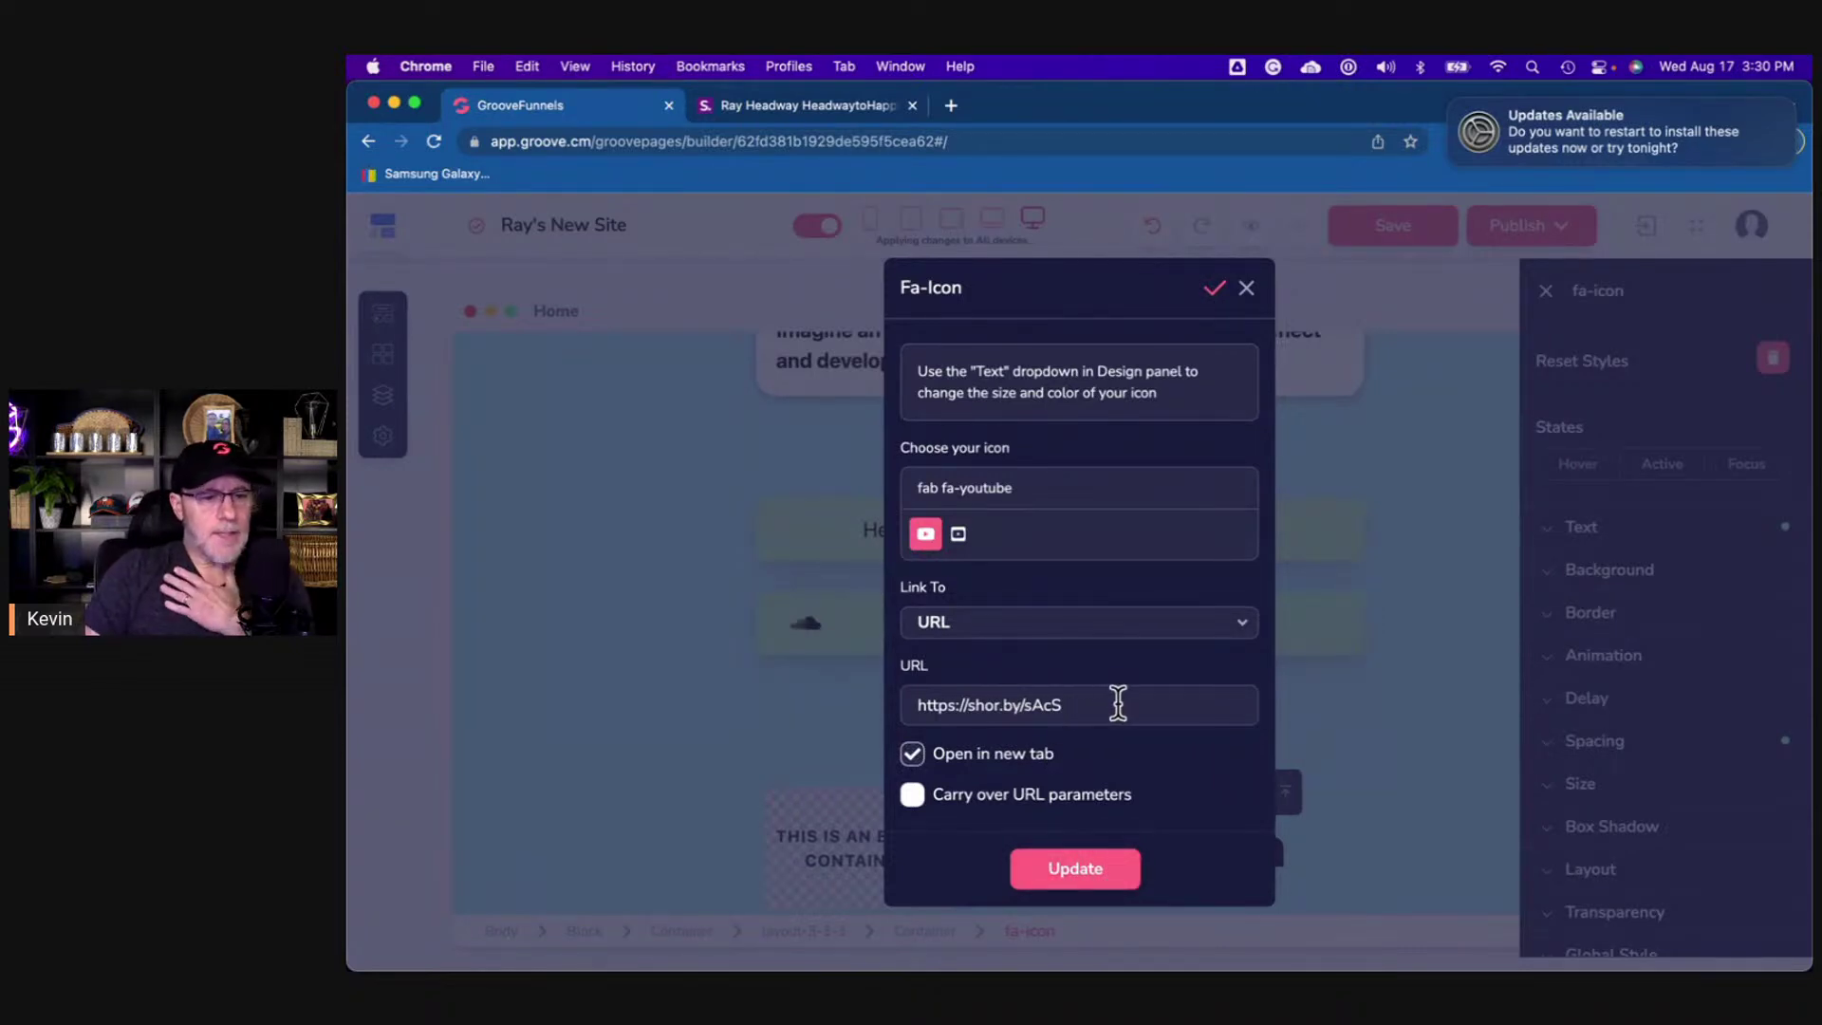
{"action": "left_click_drag", "start_coordinate": [1059, 704], "coordinate": [972, 707]}
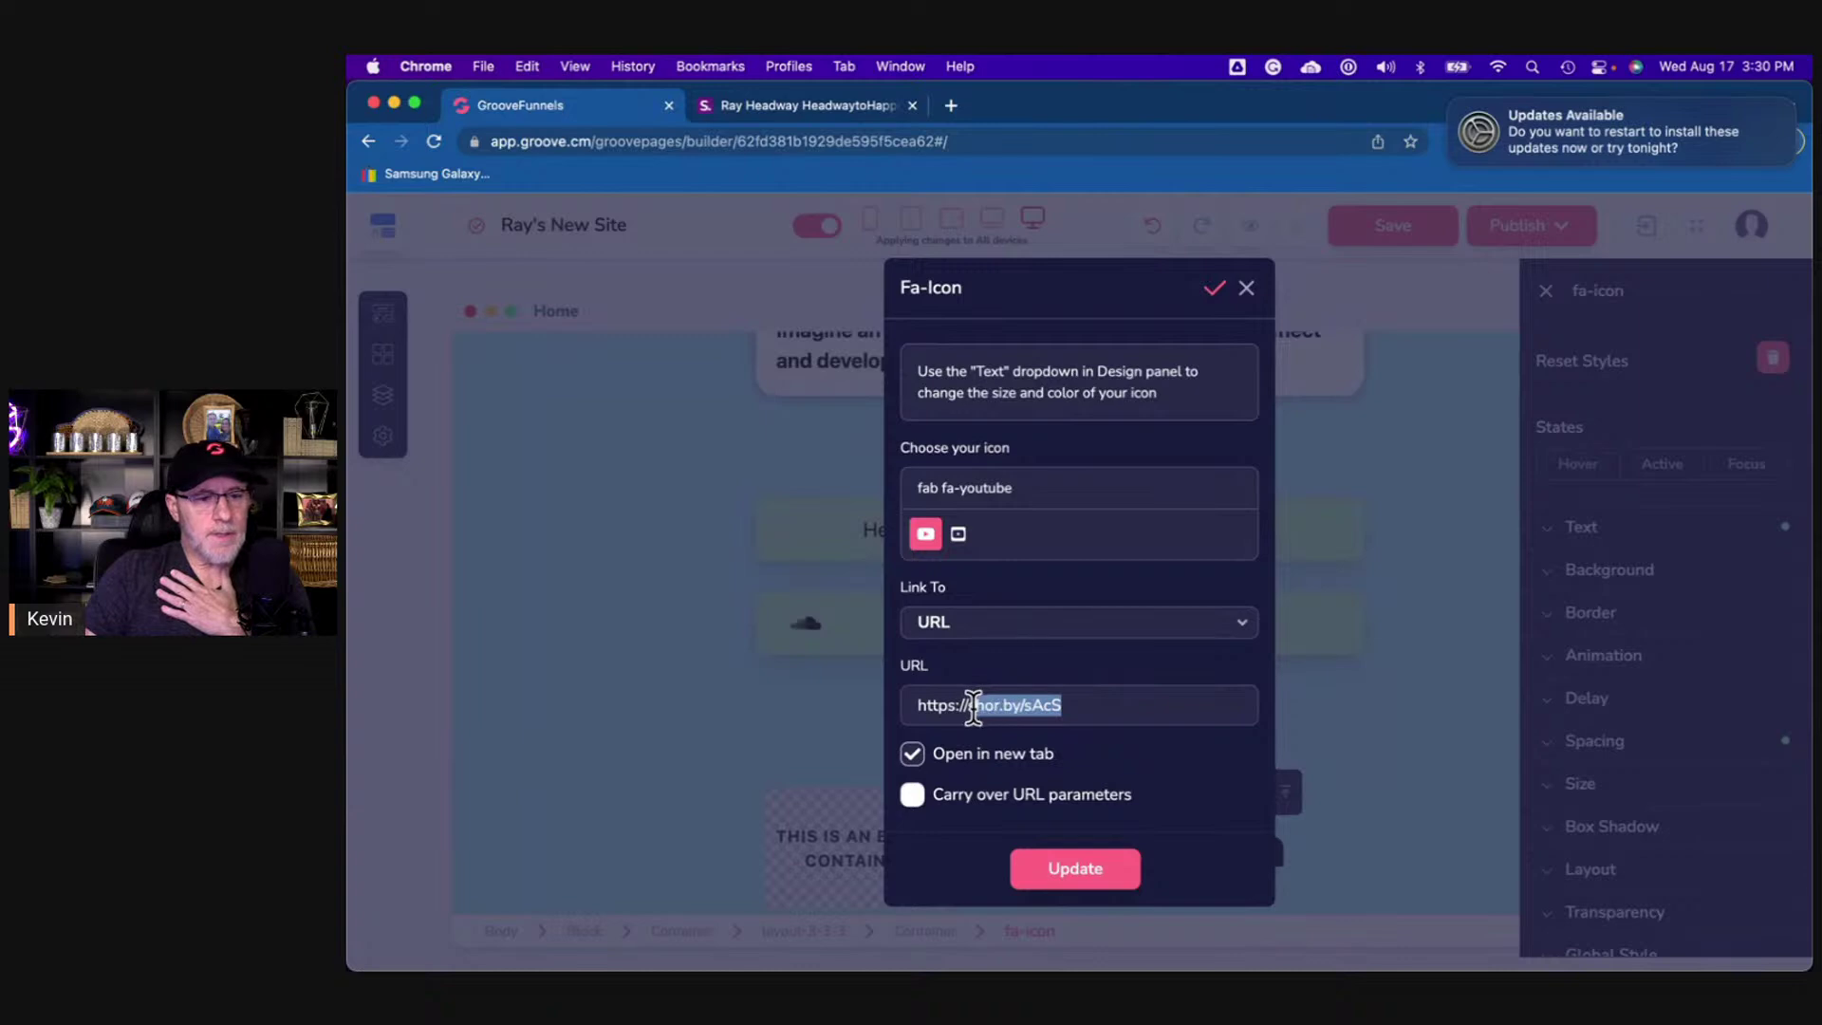
{"action": "left_click", "coordinate": [999, 705]}
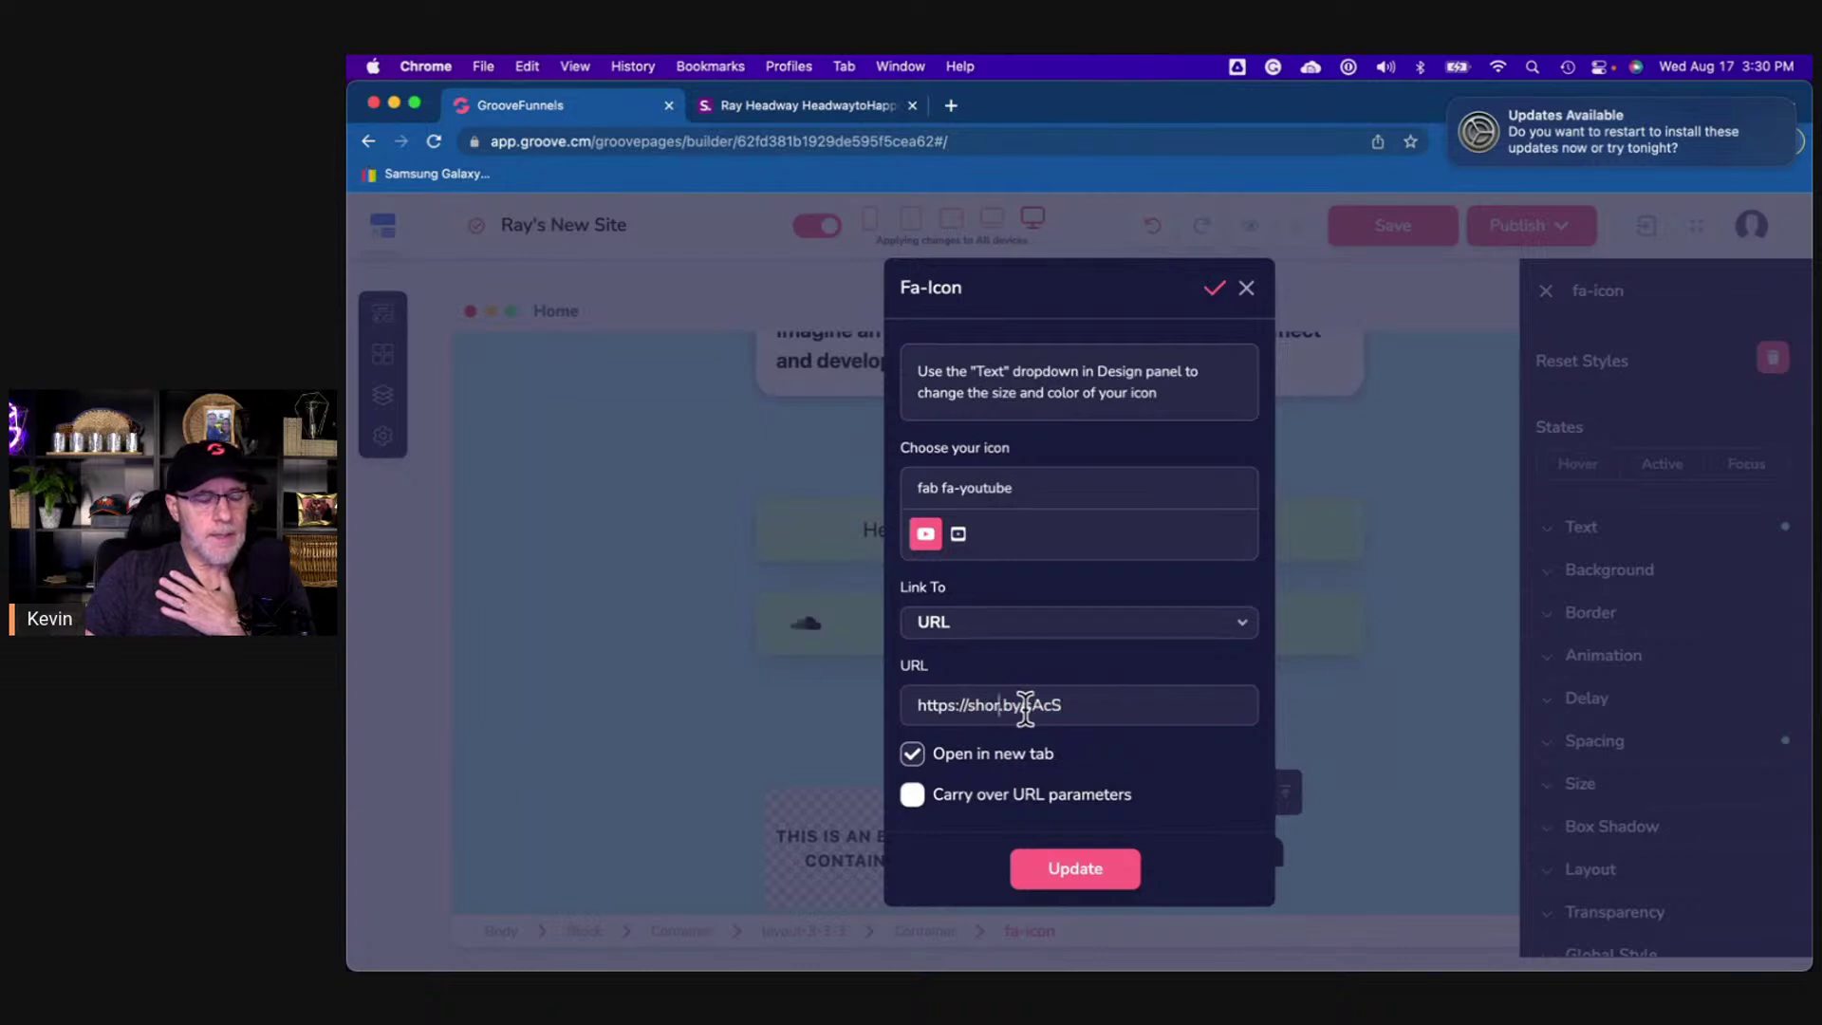
{"action": "left_click", "coordinate": [1246, 290]}
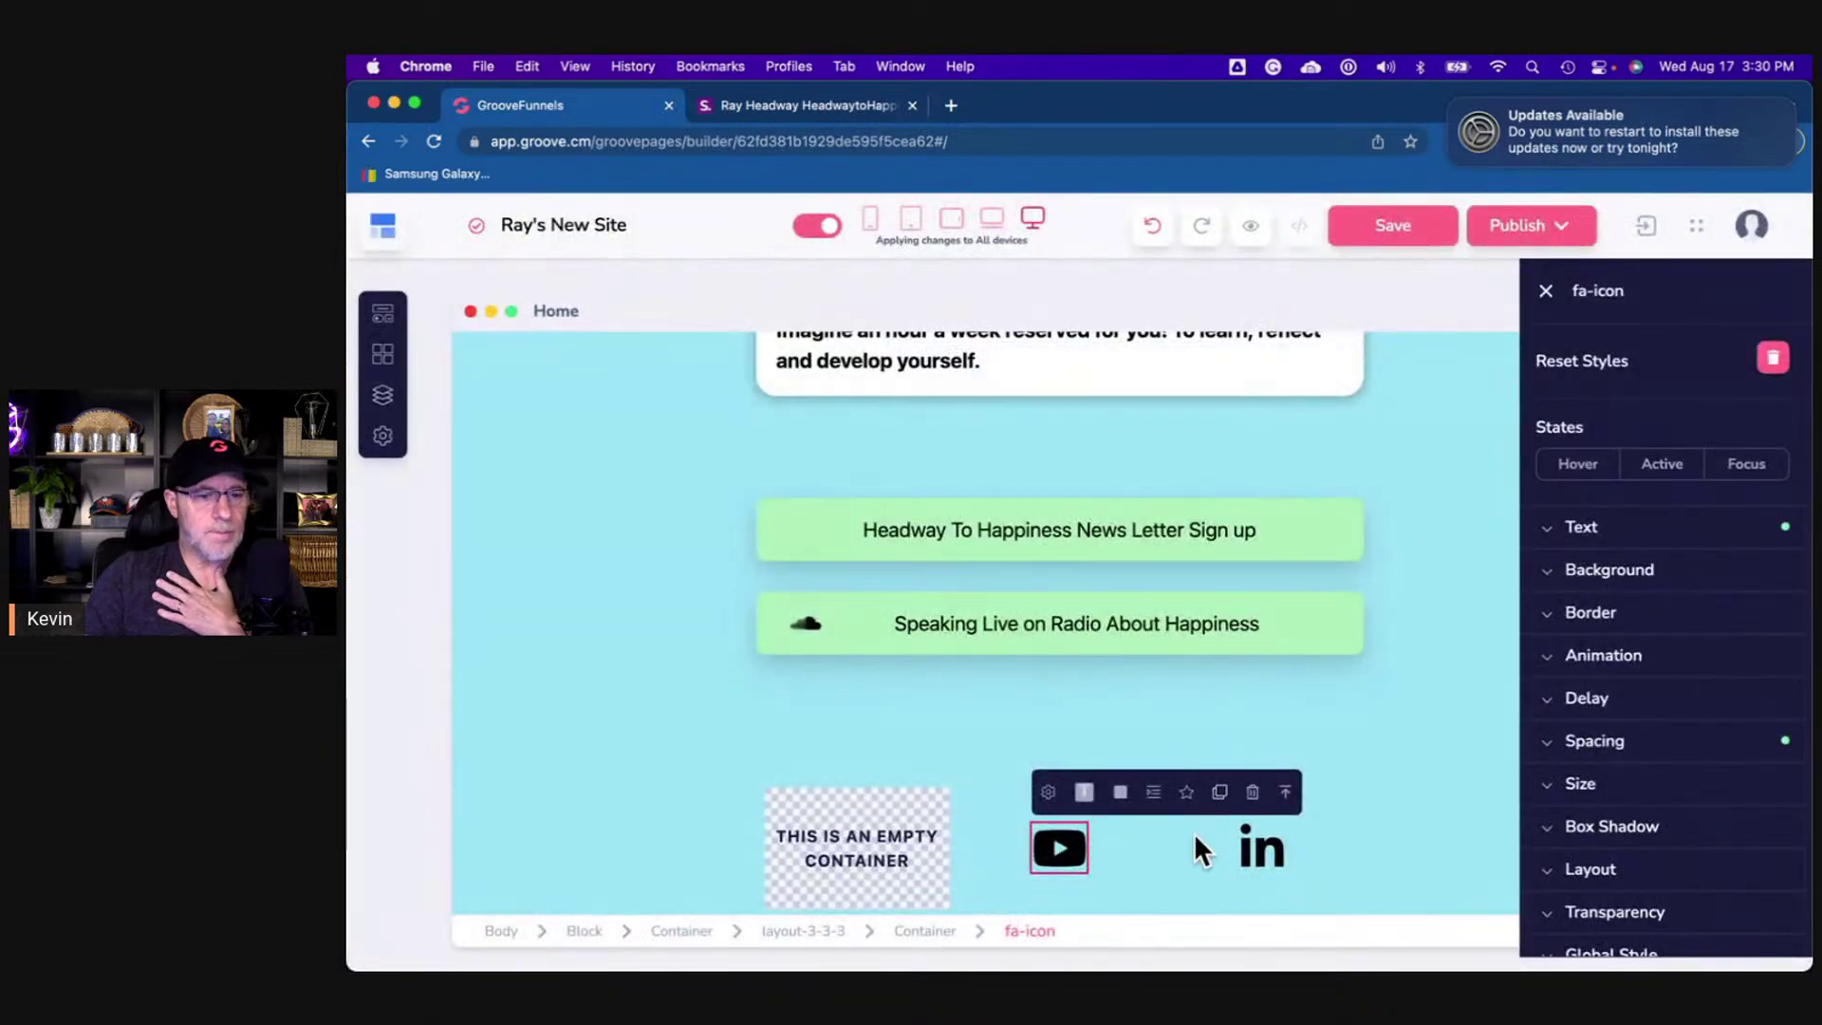
- Compare the builder's icon row with the shor.by reference page
{"action": "scroll", "coordinate": [1195, 837], "scroll_direction": "down", "scroll_amount": 1}
{"action": "left_click", "coordinate": [784, 107]}
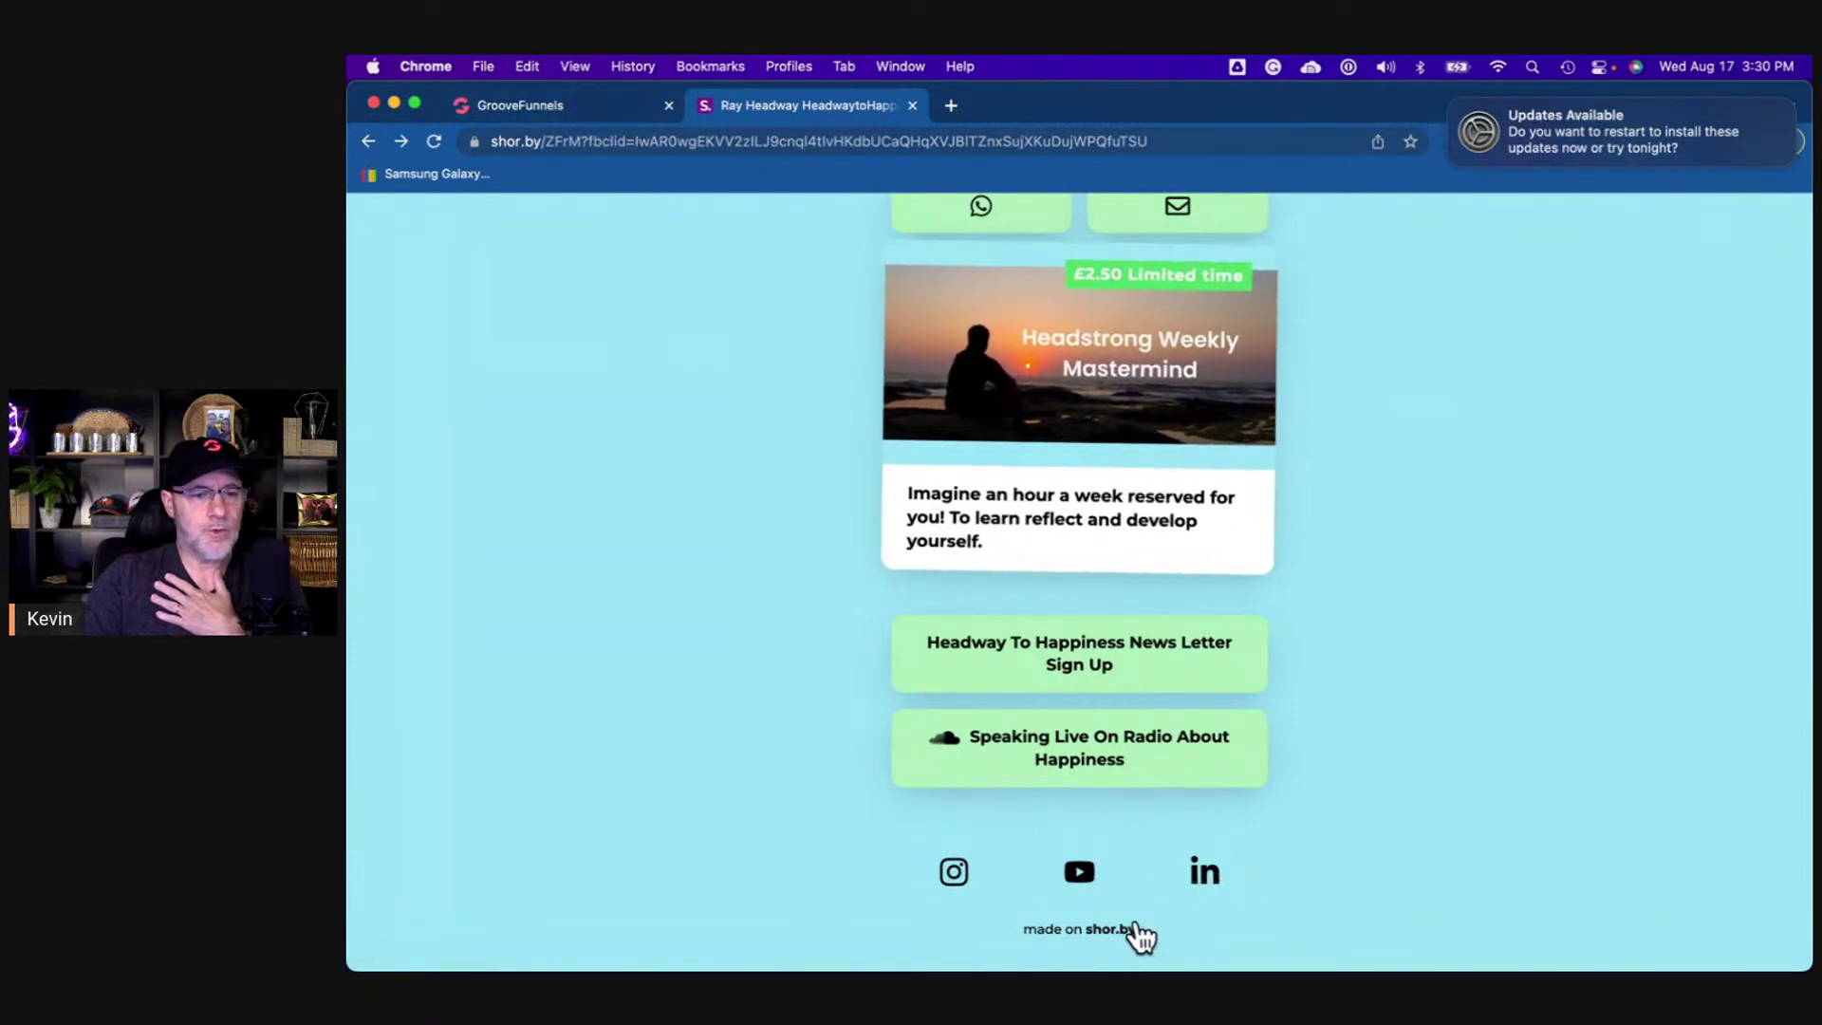
{"action": "left_click", "coordinate": [562, 104]}
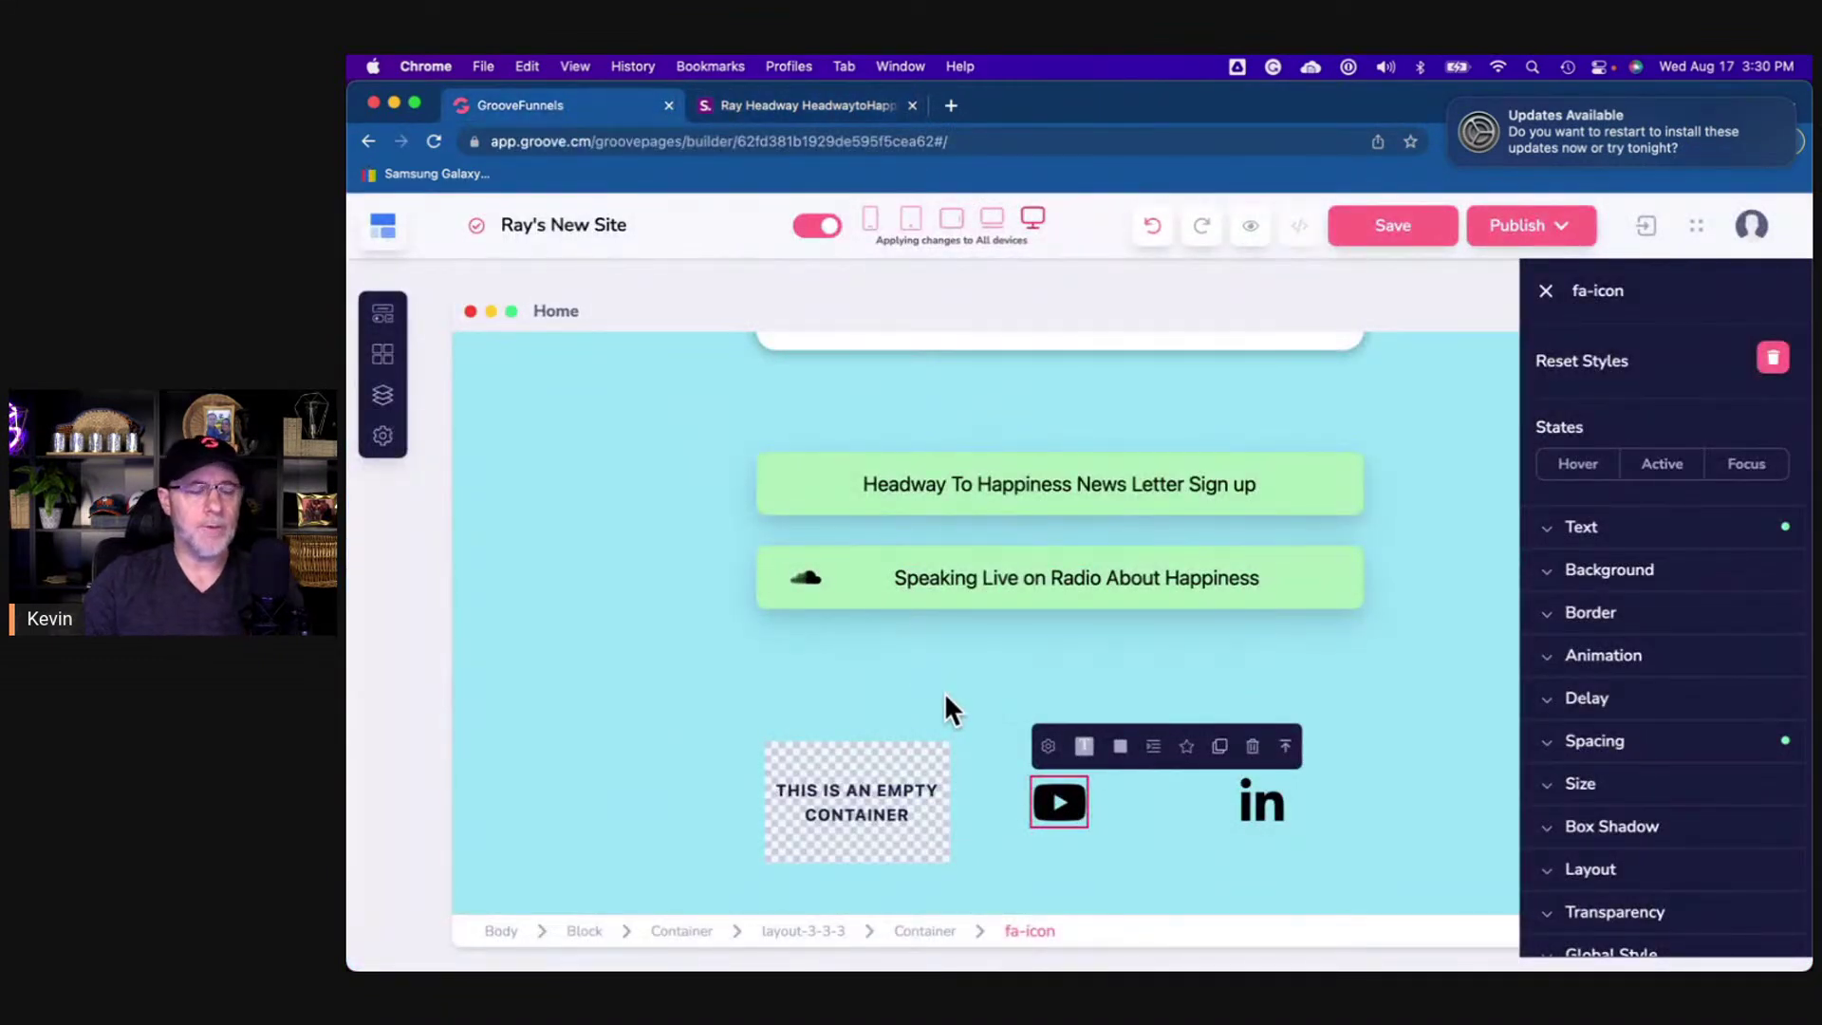
{"action": "left_click", "coordinate": [810, 114]}
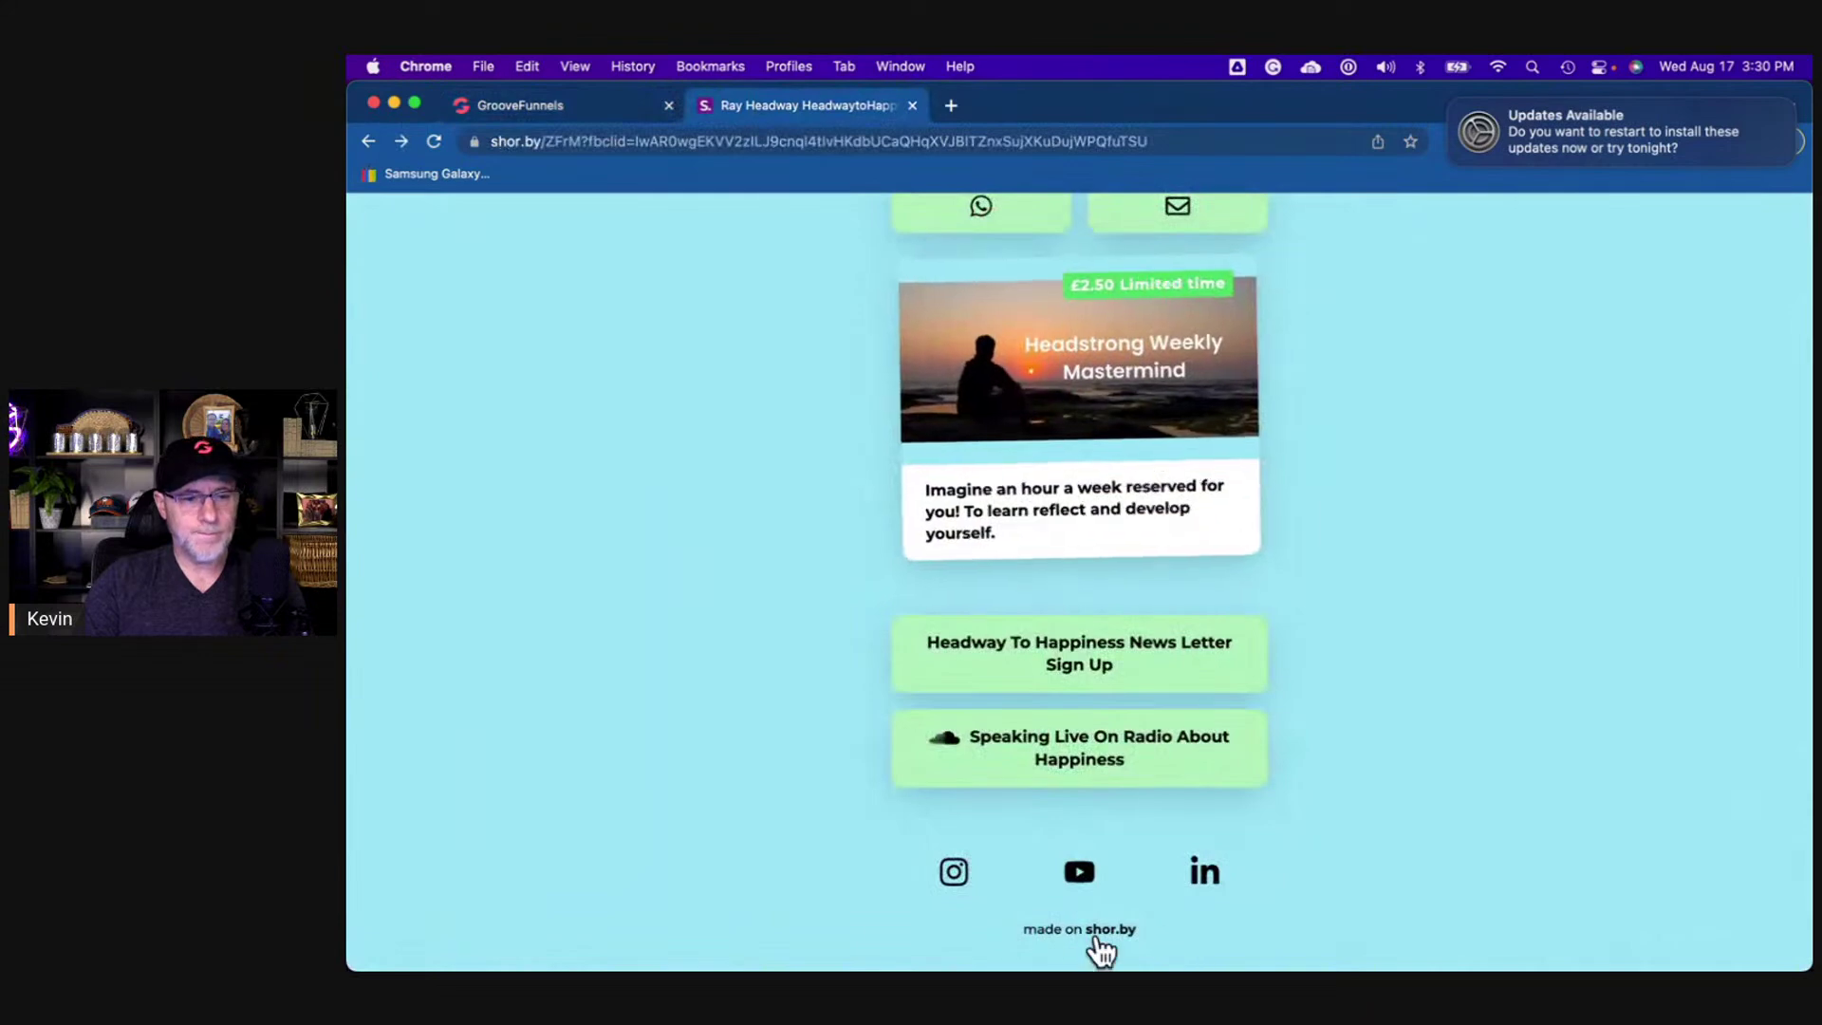
{"action": "left_click", "coordinate": [567, 102]}
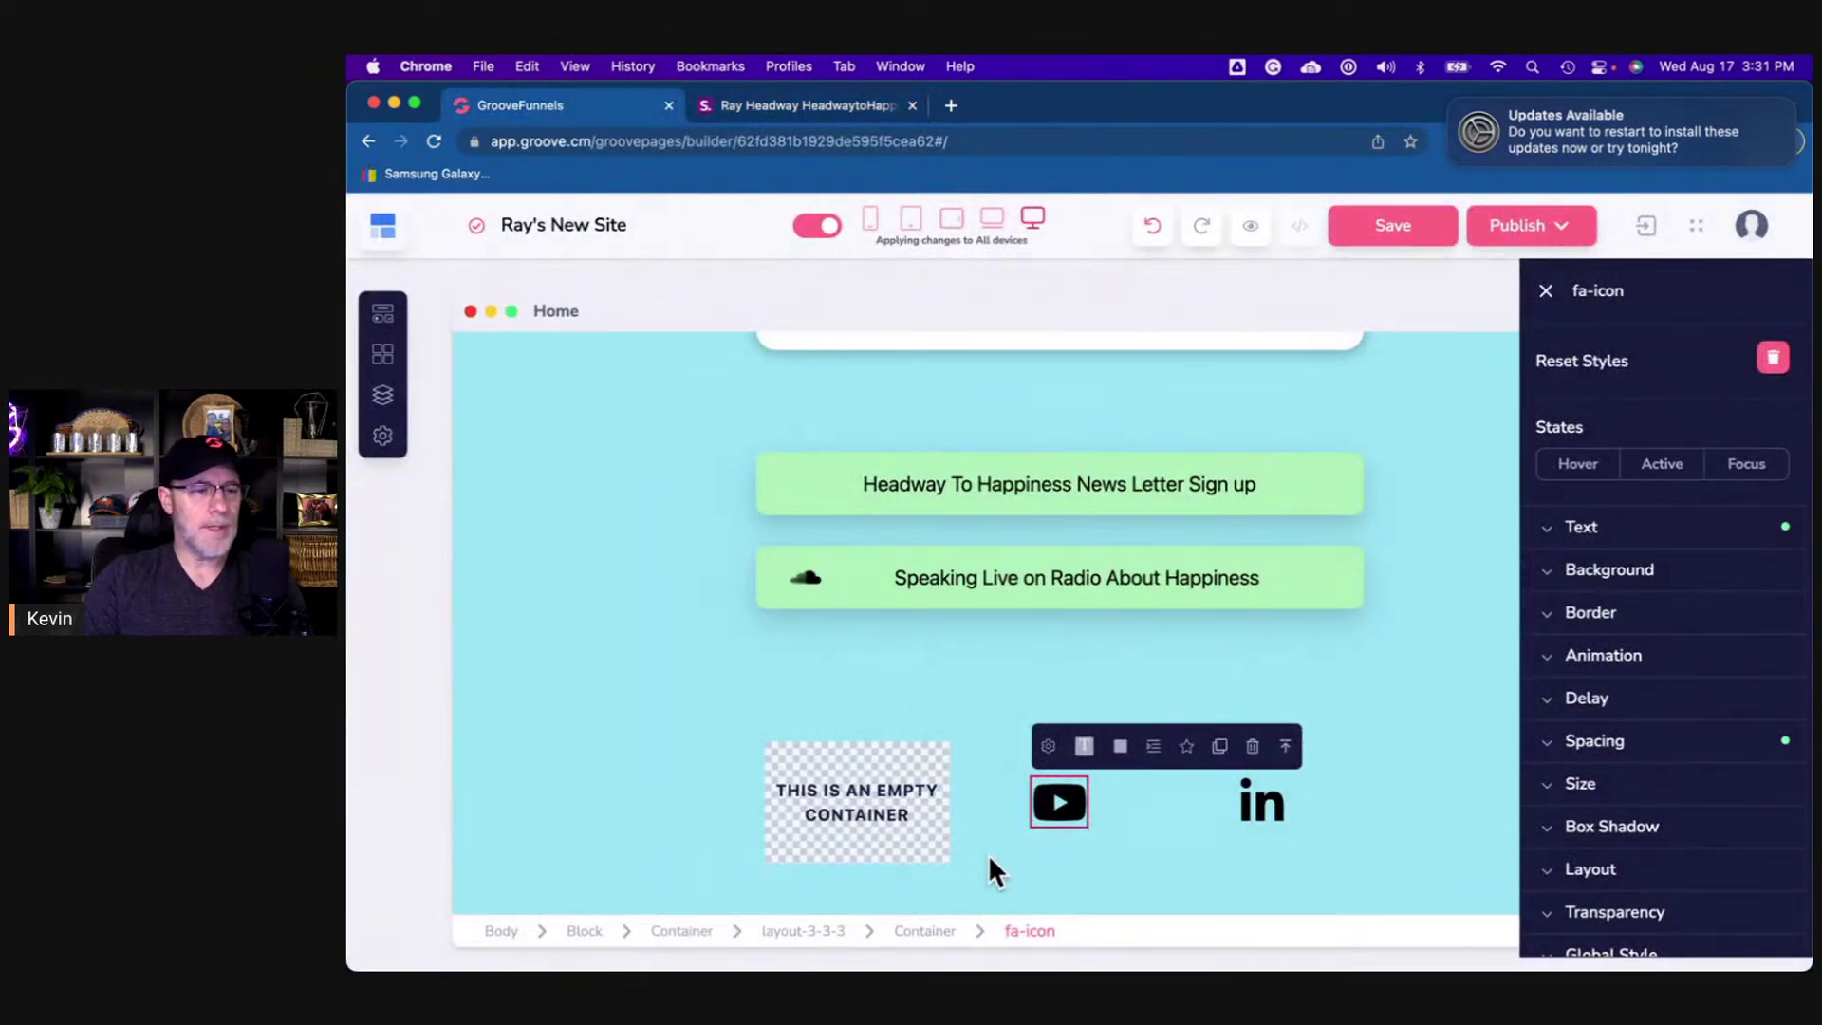
- Set the first-column empty container to a vertical layout centred in both directions
{"action": "left_click", "coordinate": [943, 856]}
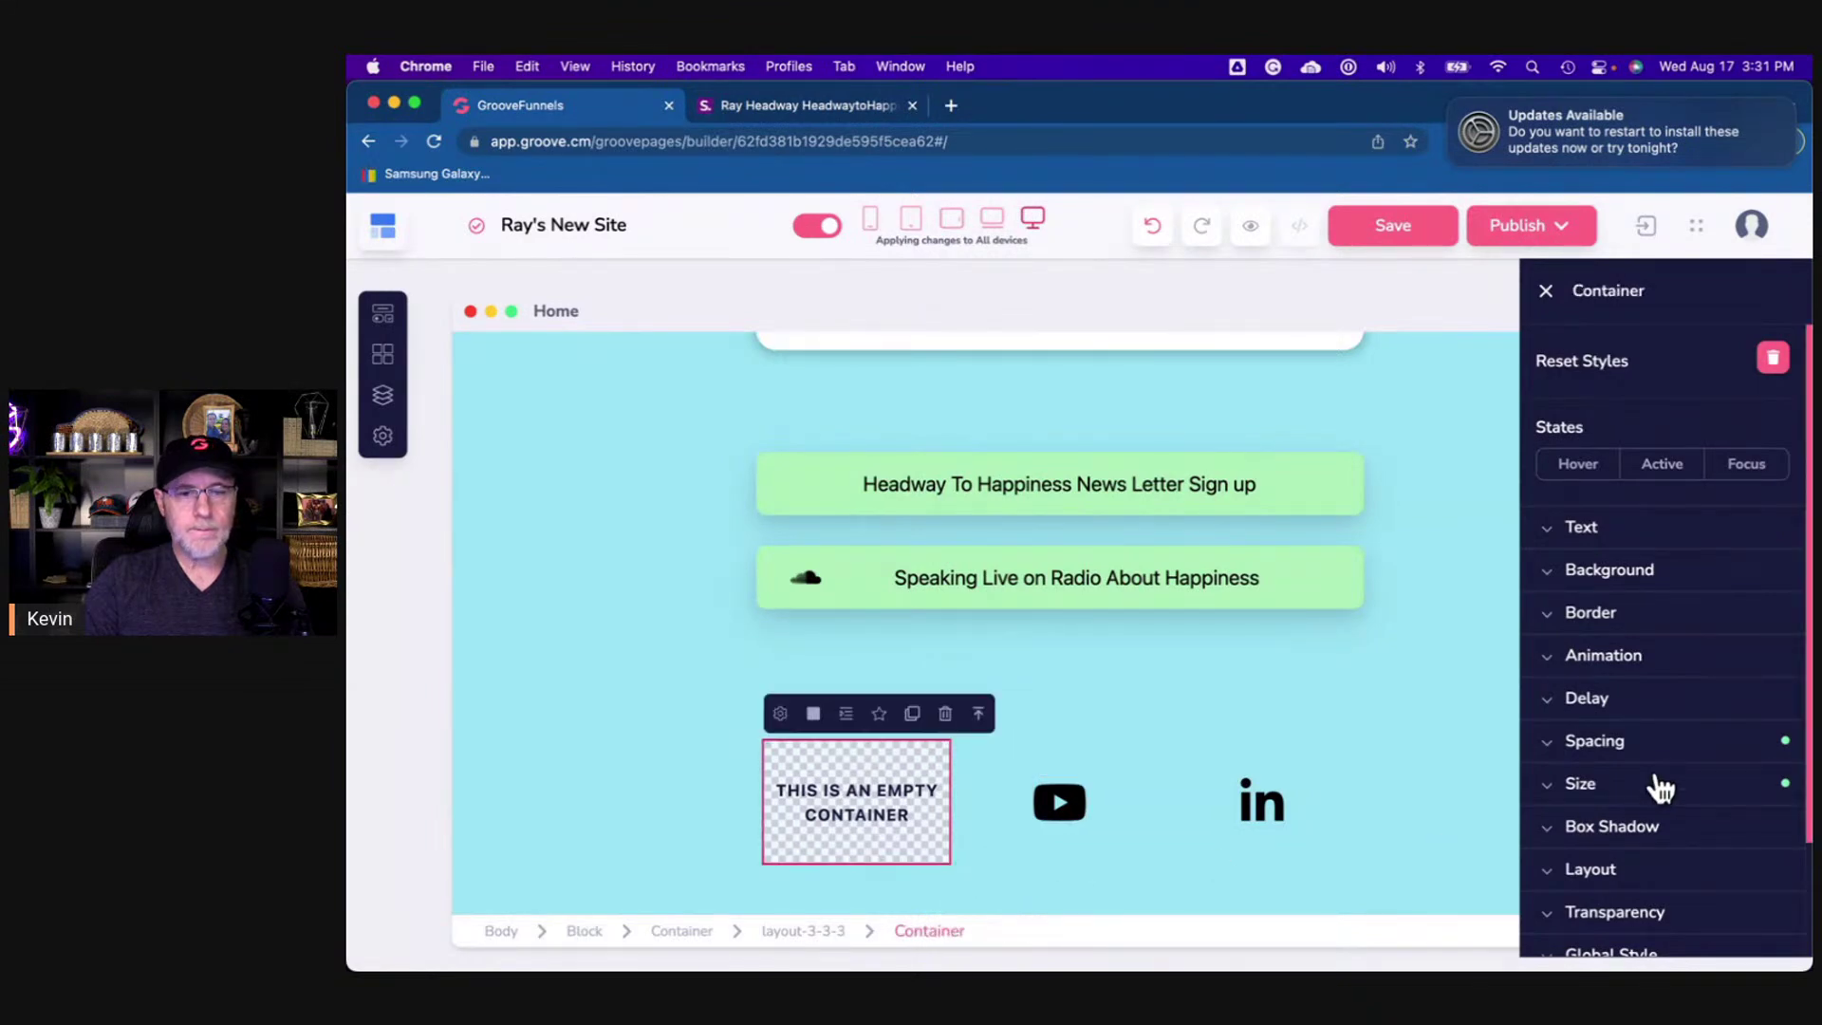
{"action": "scroll", "coordinate": [1637, 759], "scroll_direction": "down", "scroll_amount": 3}
{"action": "left_click", "coordinate": [1625, 734]}
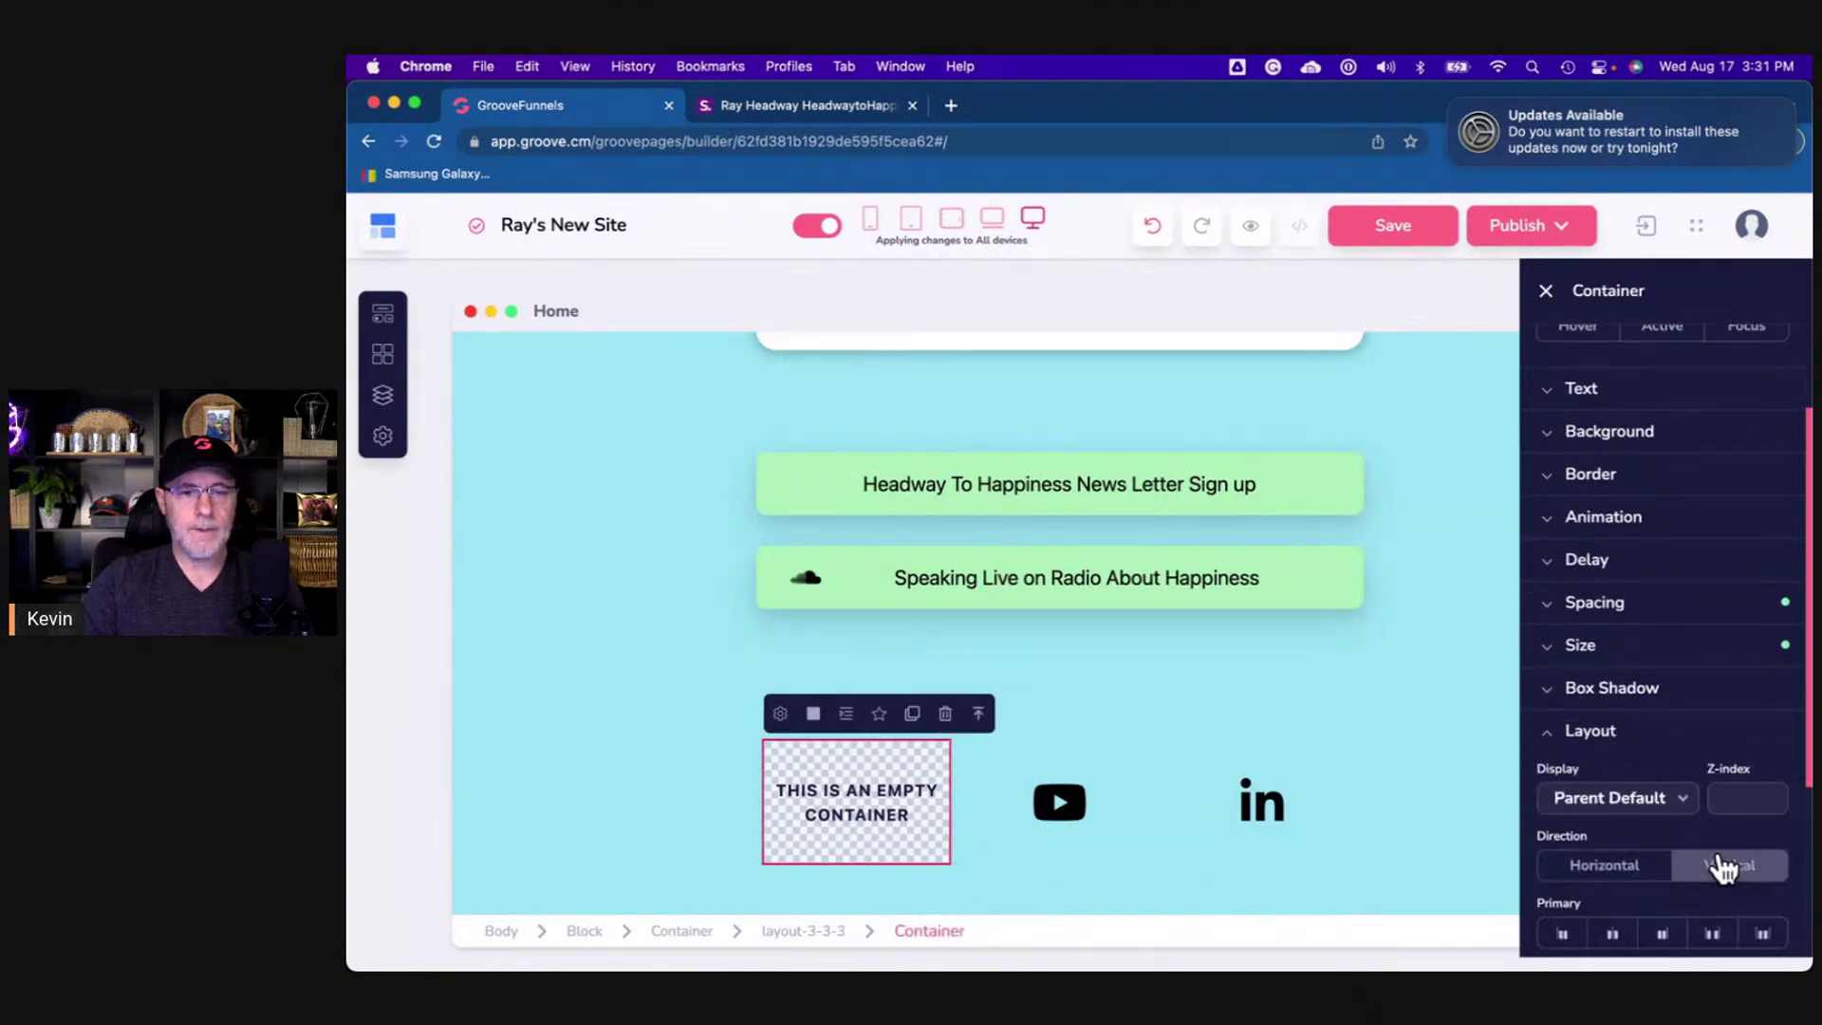
{"action": "left_click", "coordinate": [1722, 867]}
{"action": "scroll", "coordinate": [1719, 844], "scroll_direction": "down", "scroll_amount": 3}
{"action": "left_click", "coordinate": [1634, 721]}
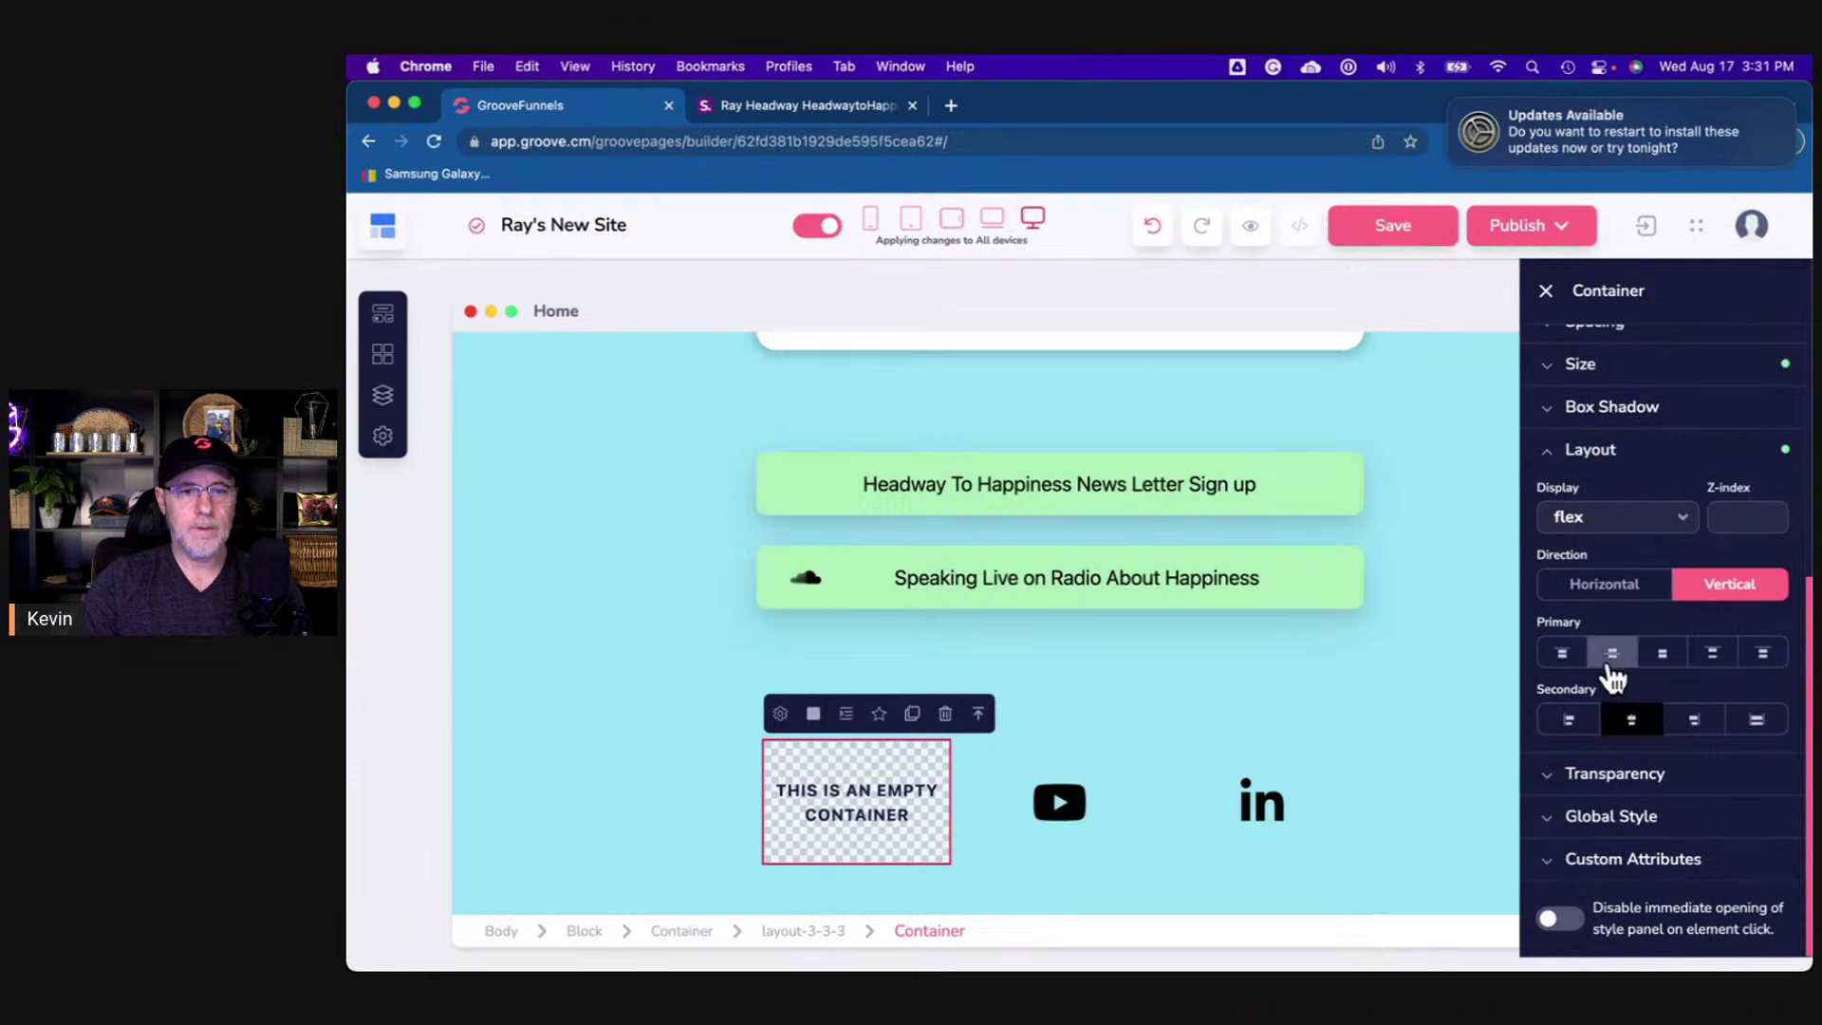
{"action": "left_click", "coordinate": [1611, 655]}
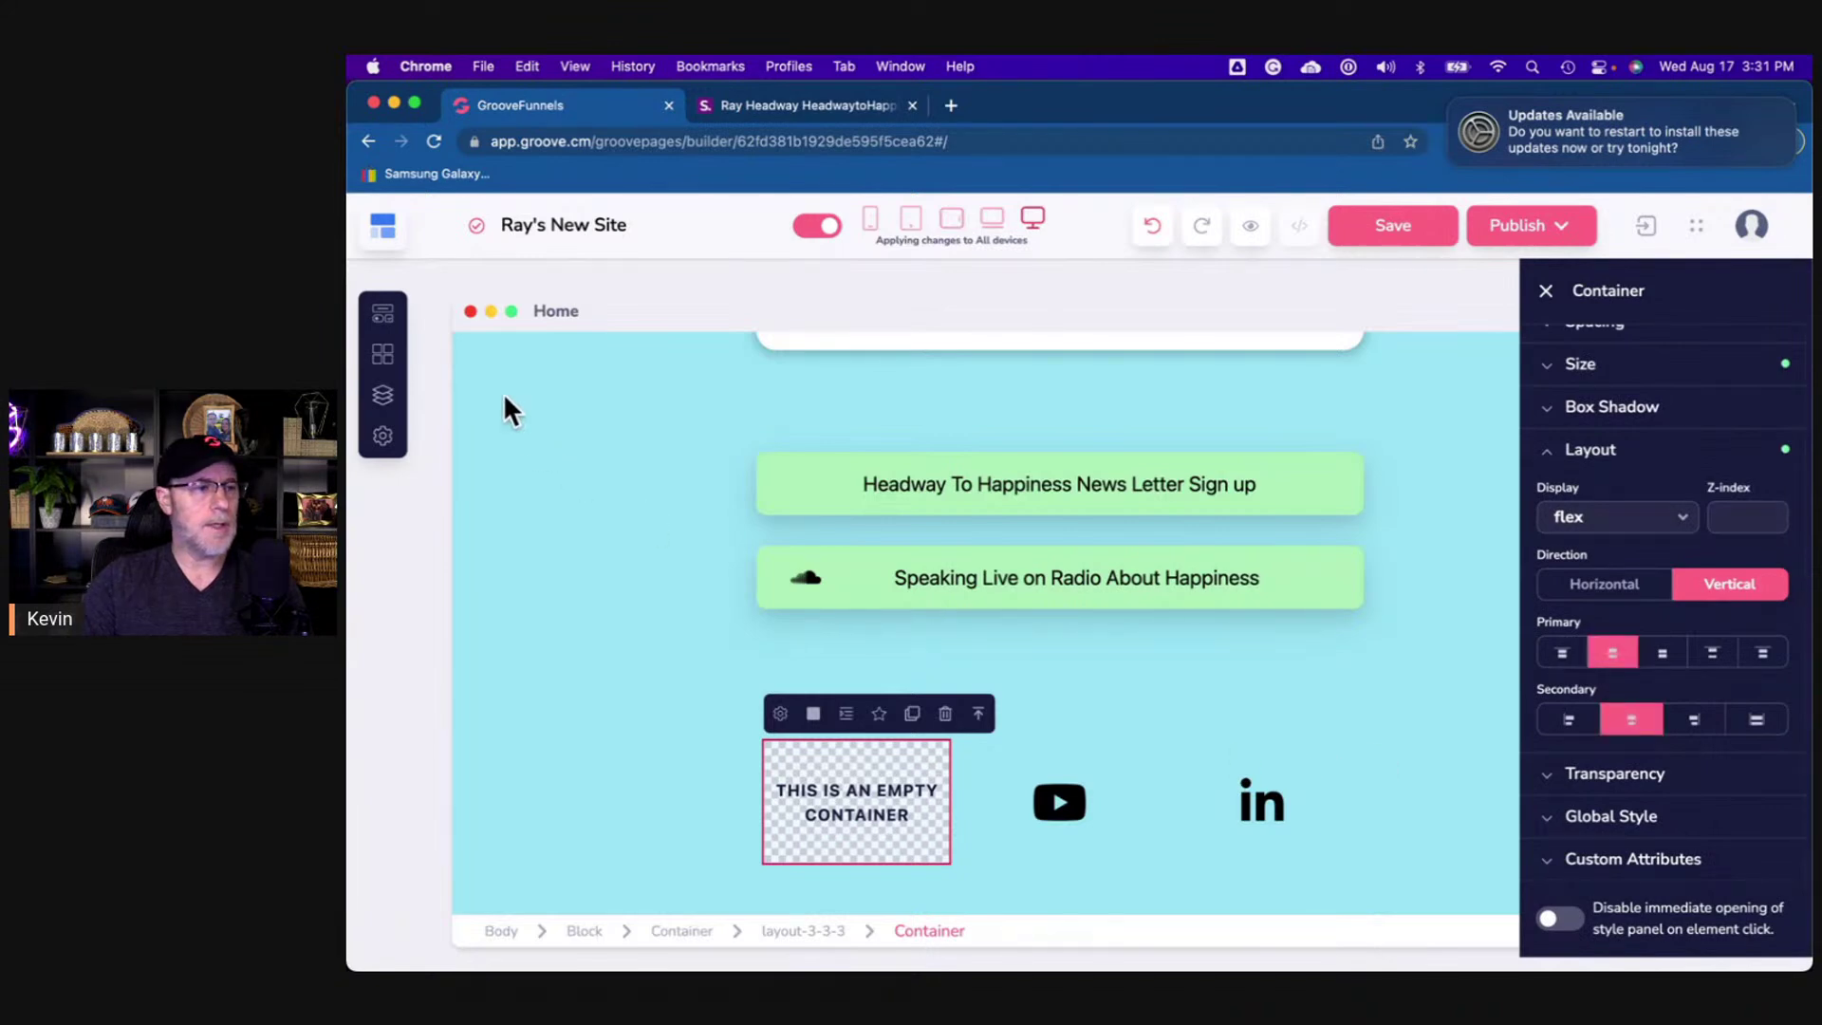
{"action": "left_click", "coordinate": [387, 314]}
{"action": "scroll", "coordinate": [653, 724], "scroll_direction": "down", "scroll_amount": 10}
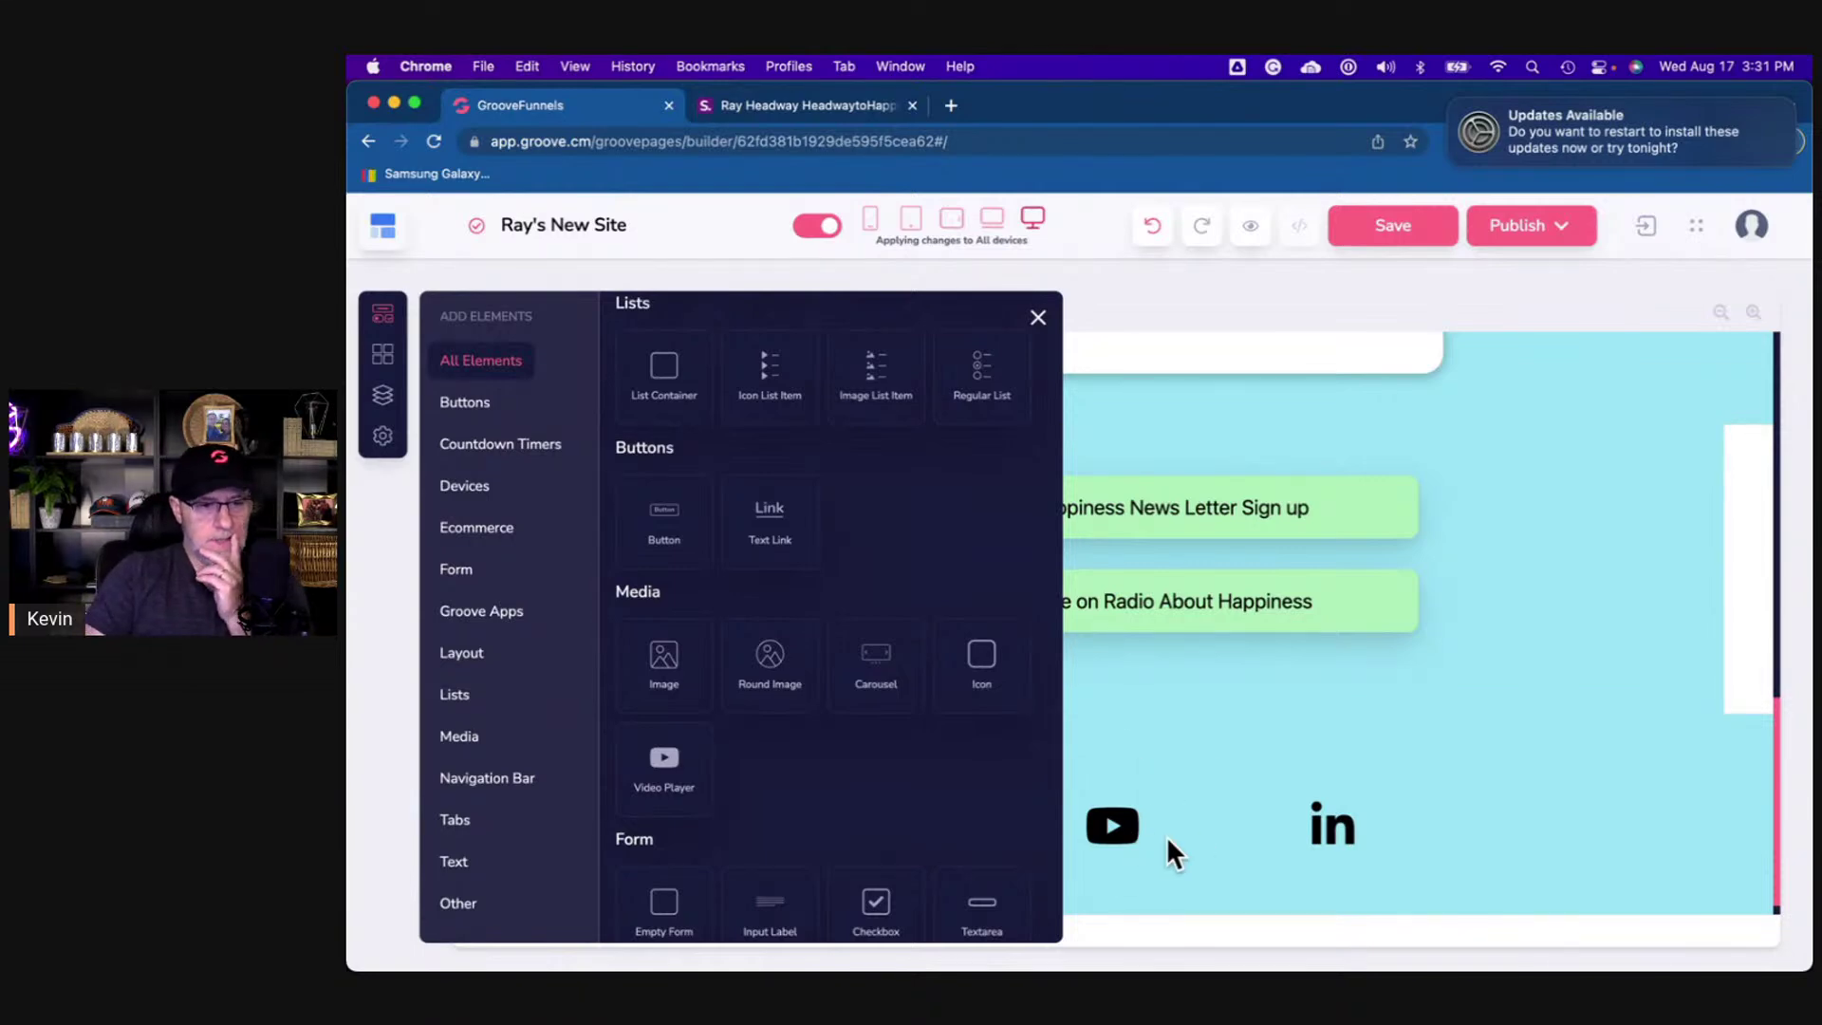
- Drag an Icon element into the empty first column and select the new question-mark icon
{"action": "left_click_drag", "start_coordinate": [984, 653], "coordinate": [909, 819]}
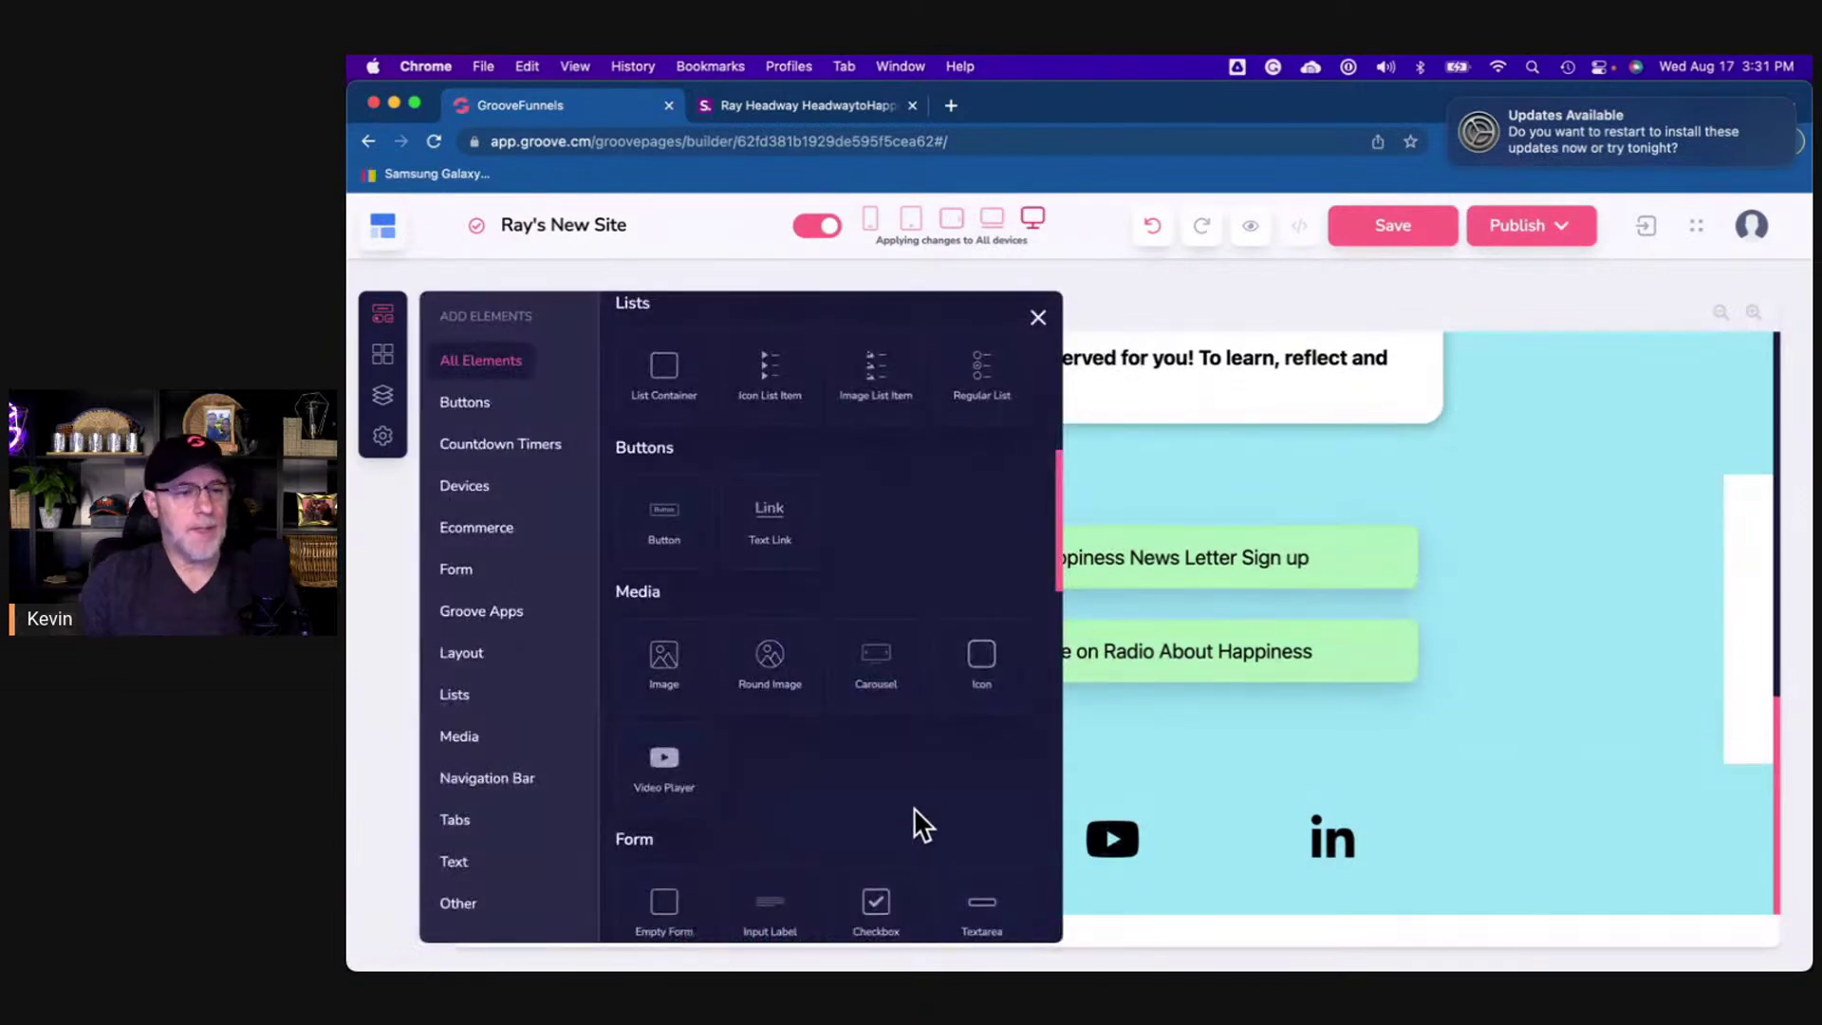
{"action": "left_click", "coordinate": [1039, 319]}
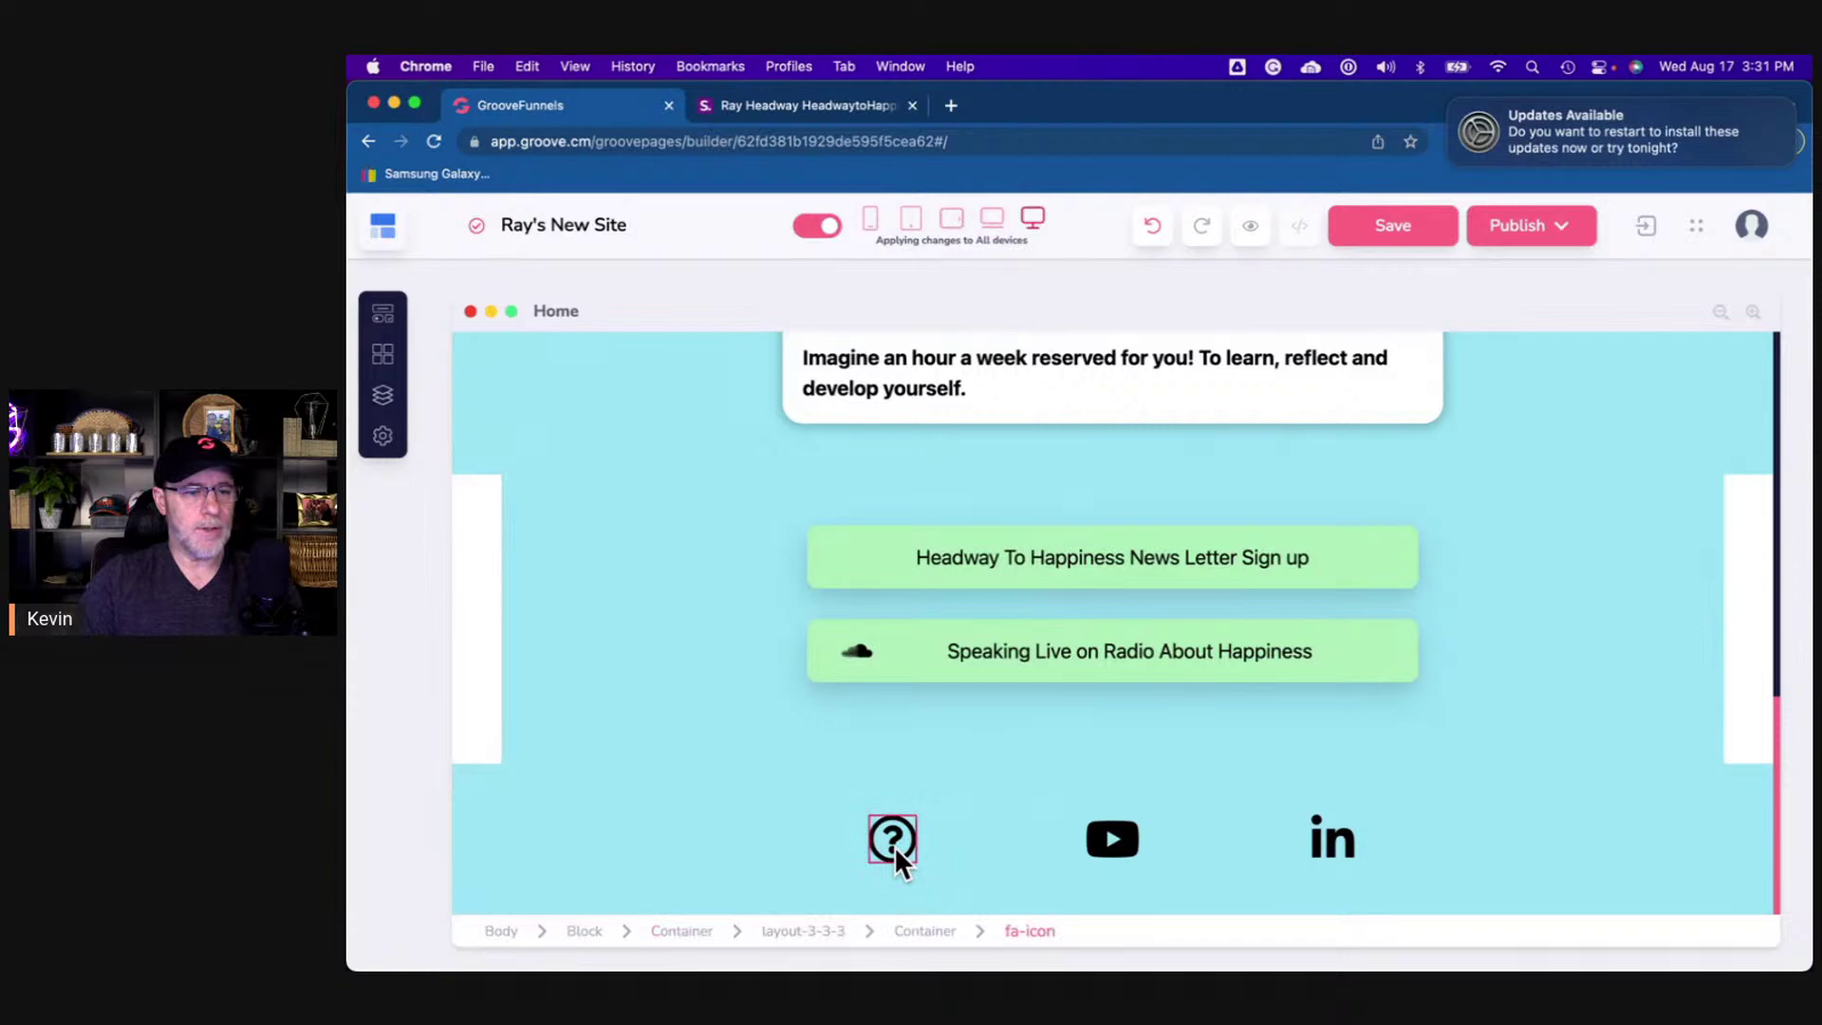
{"action": "left_click", "coordinate": [894, 843]}
{"action": "left_click", "coordinate": [771, 110]}
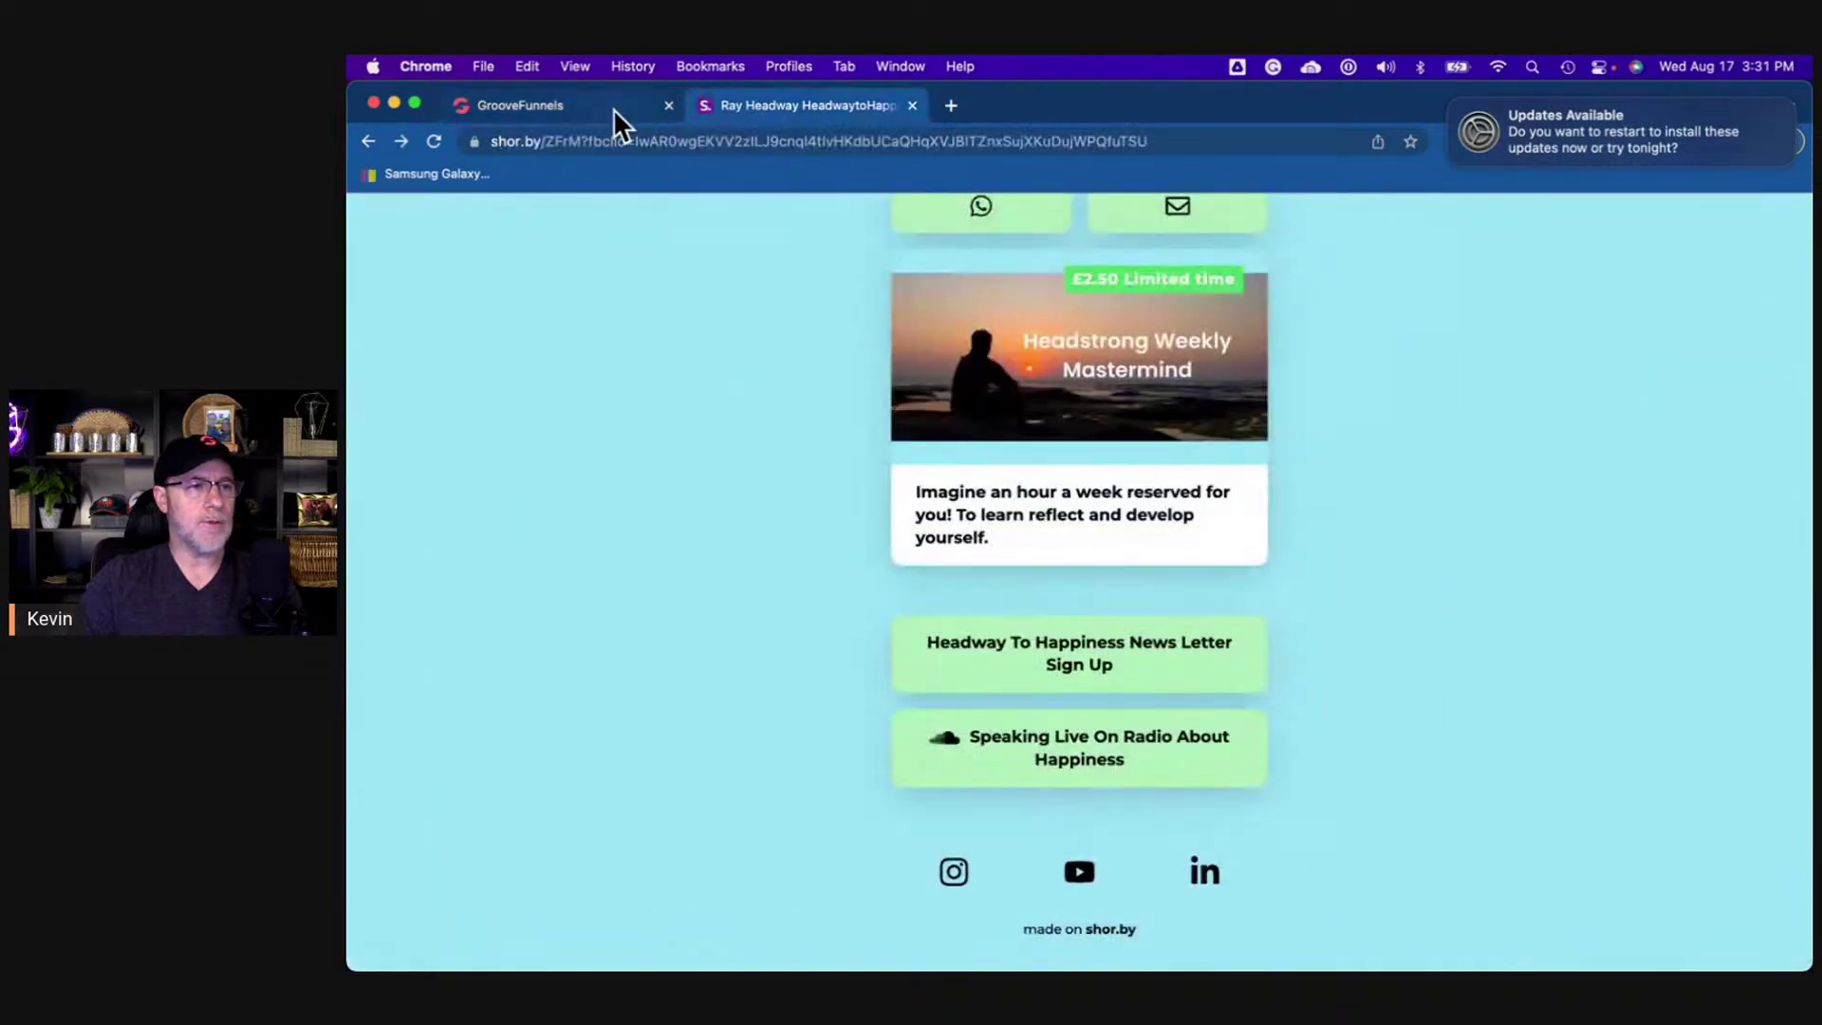
{"action": "left_click", "coordinate": [598, 107]}
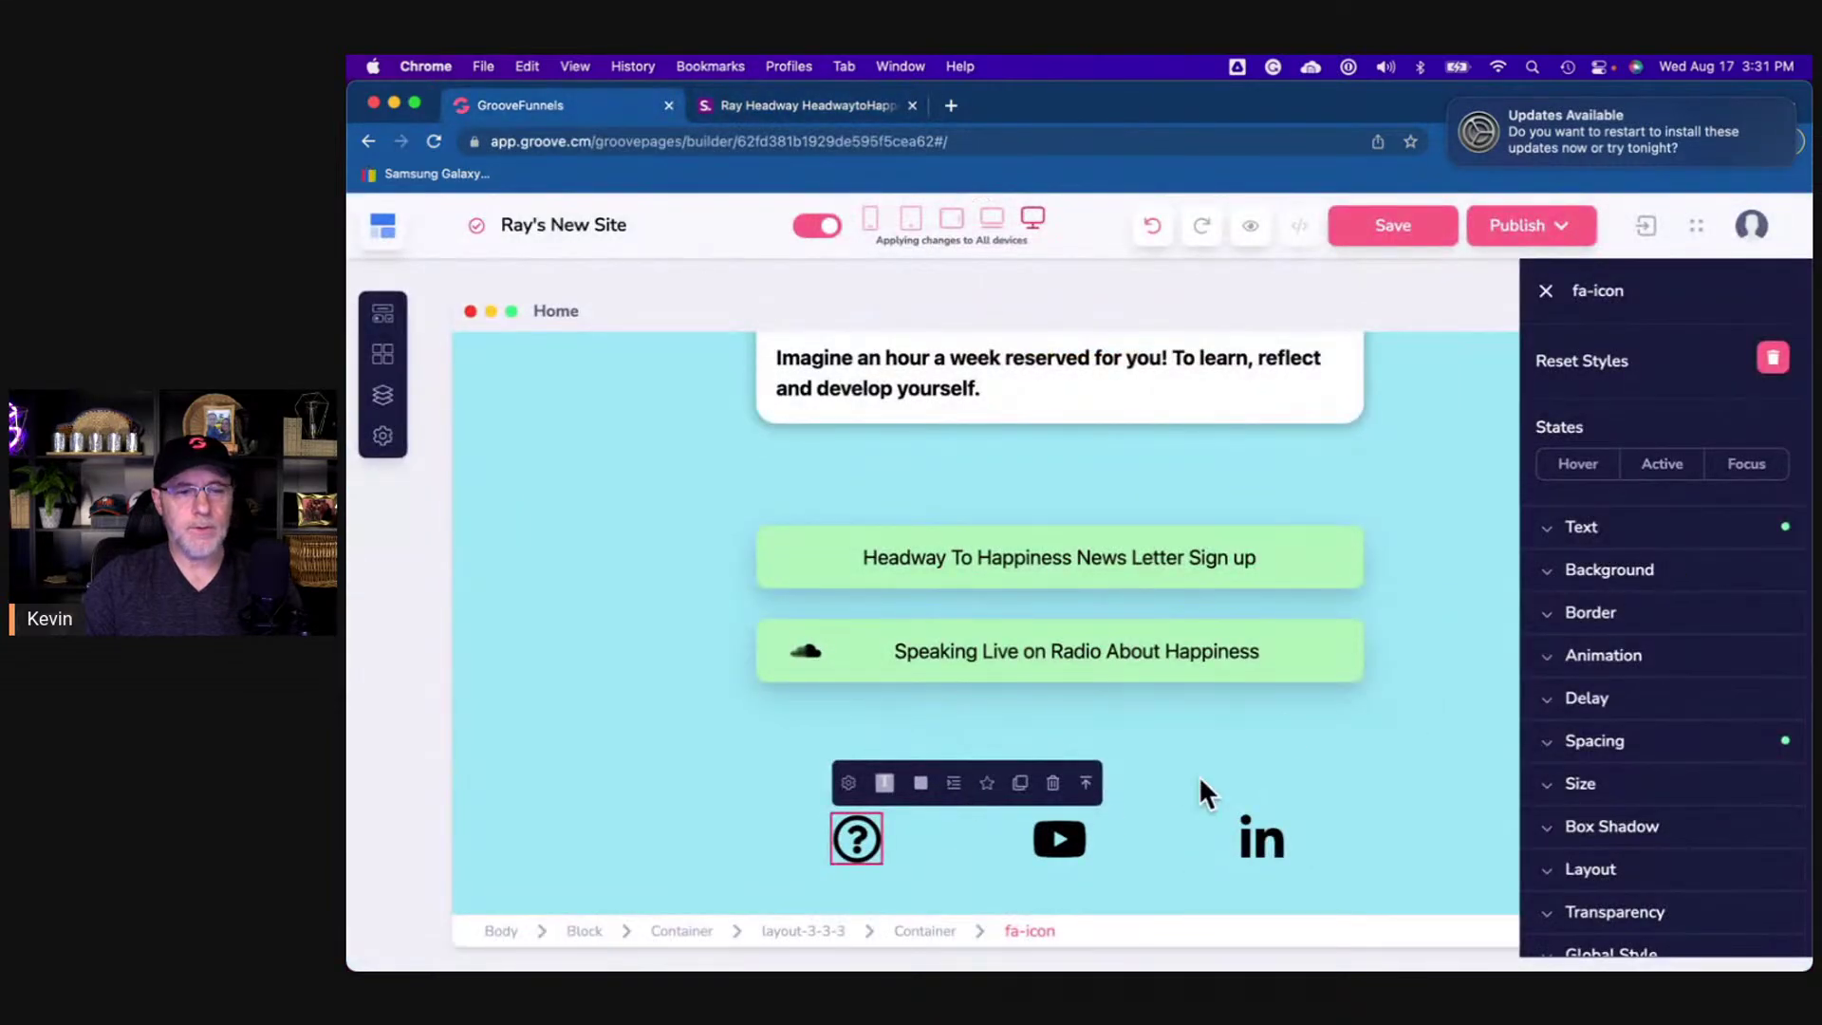
- Change the placeholder icon to the Instagram icon
{"action": "left_click", "coordinate": [849, 782]}
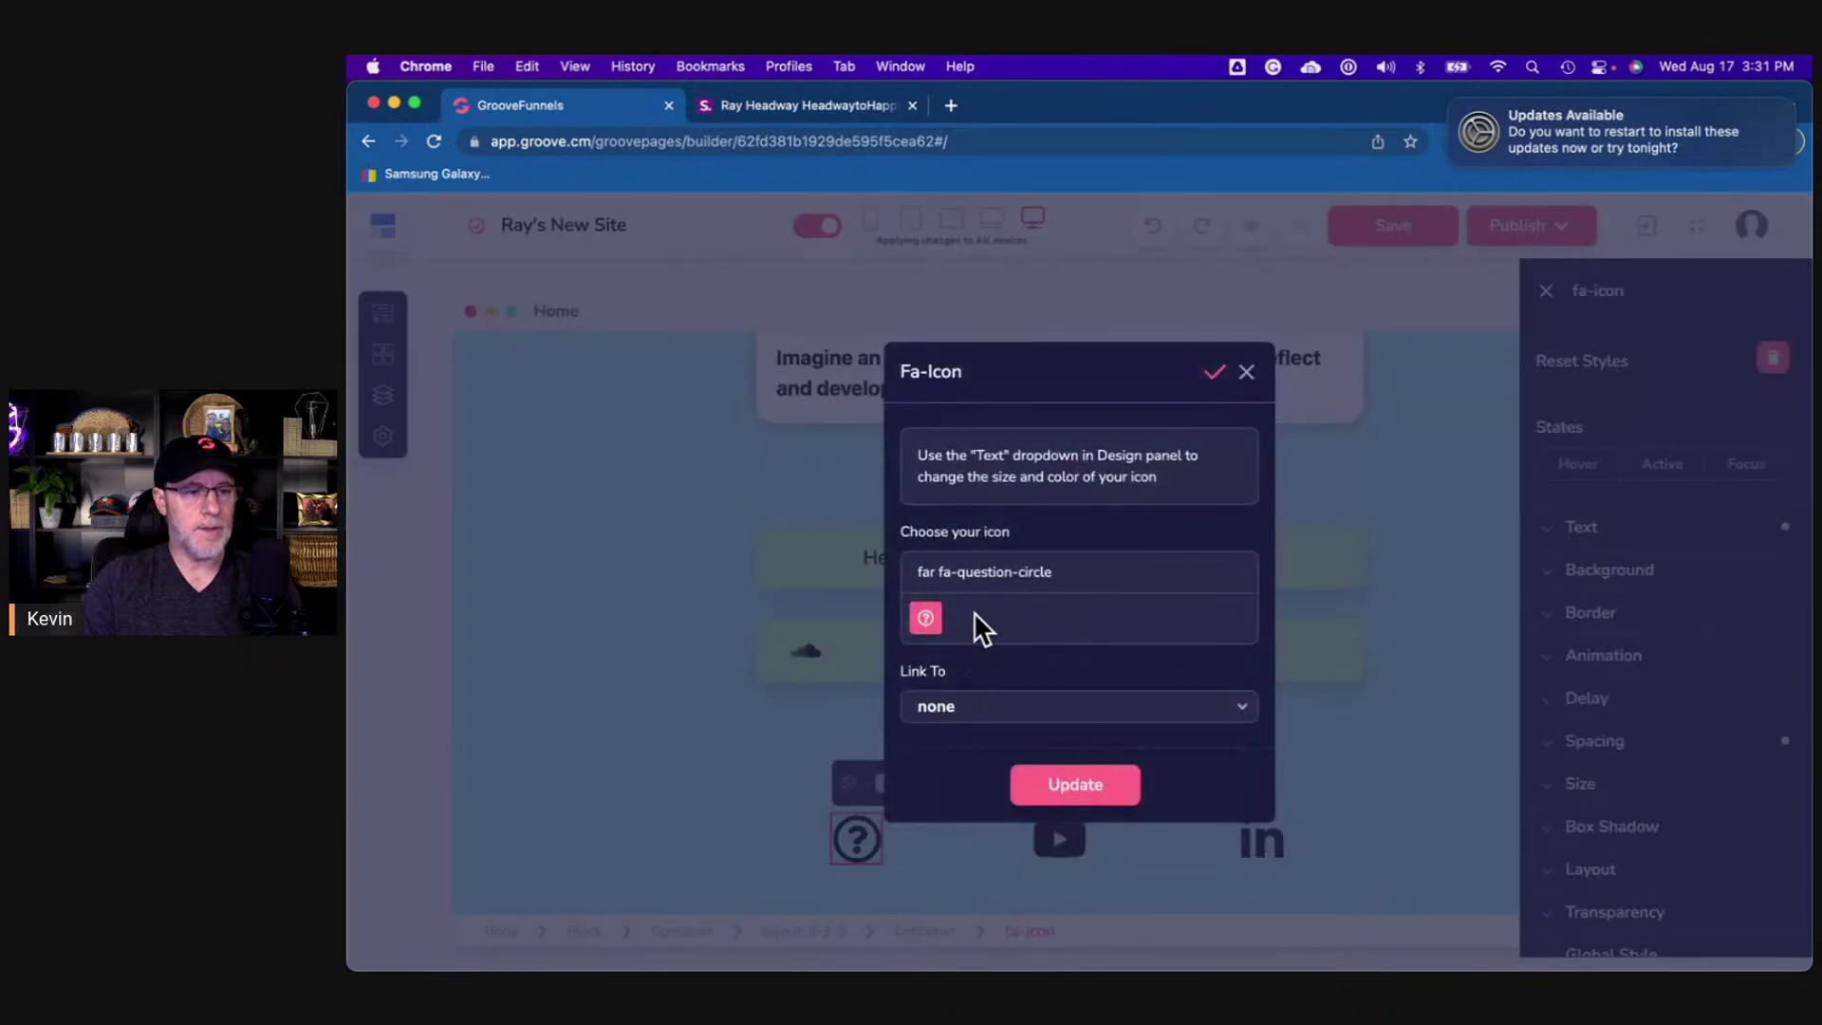
{"action": "triple_click", "coordinate": [977, 572]}
{"action": "type", "text": "in"}
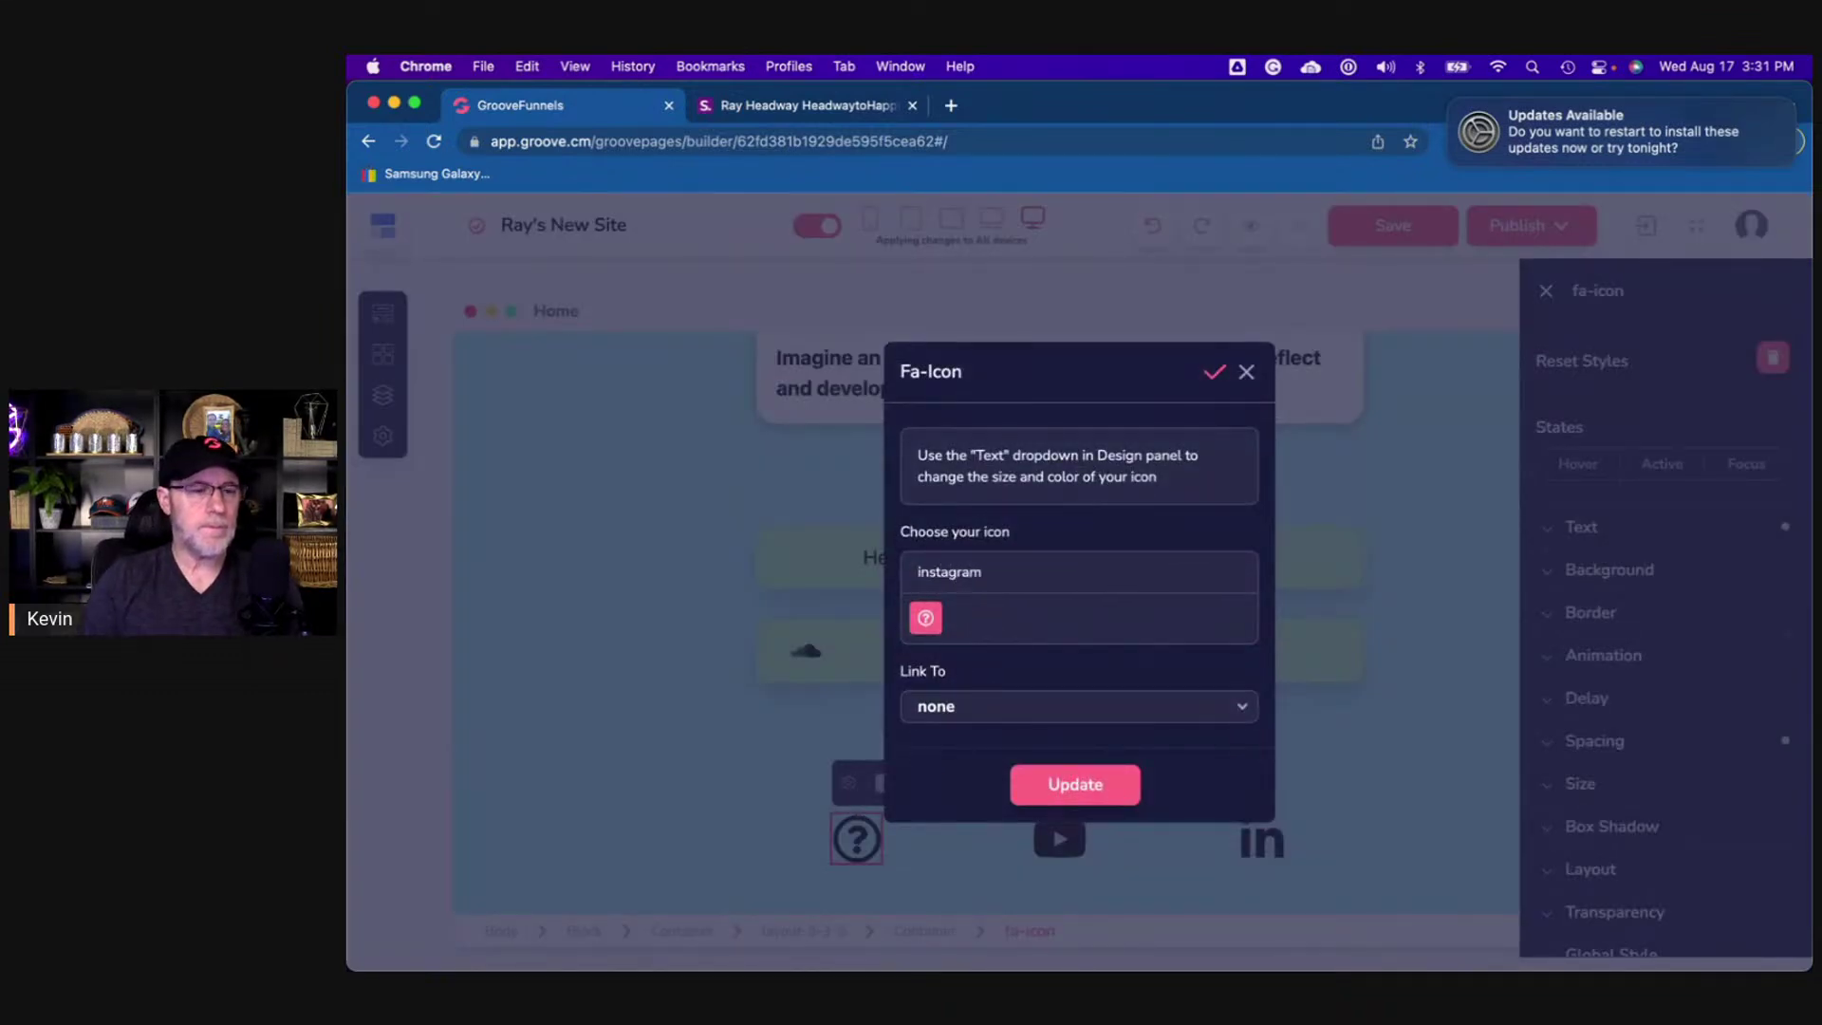
{"action": "type", "text": "stagram"}
{"action": "left_click", "coordinate": [958, 619]}
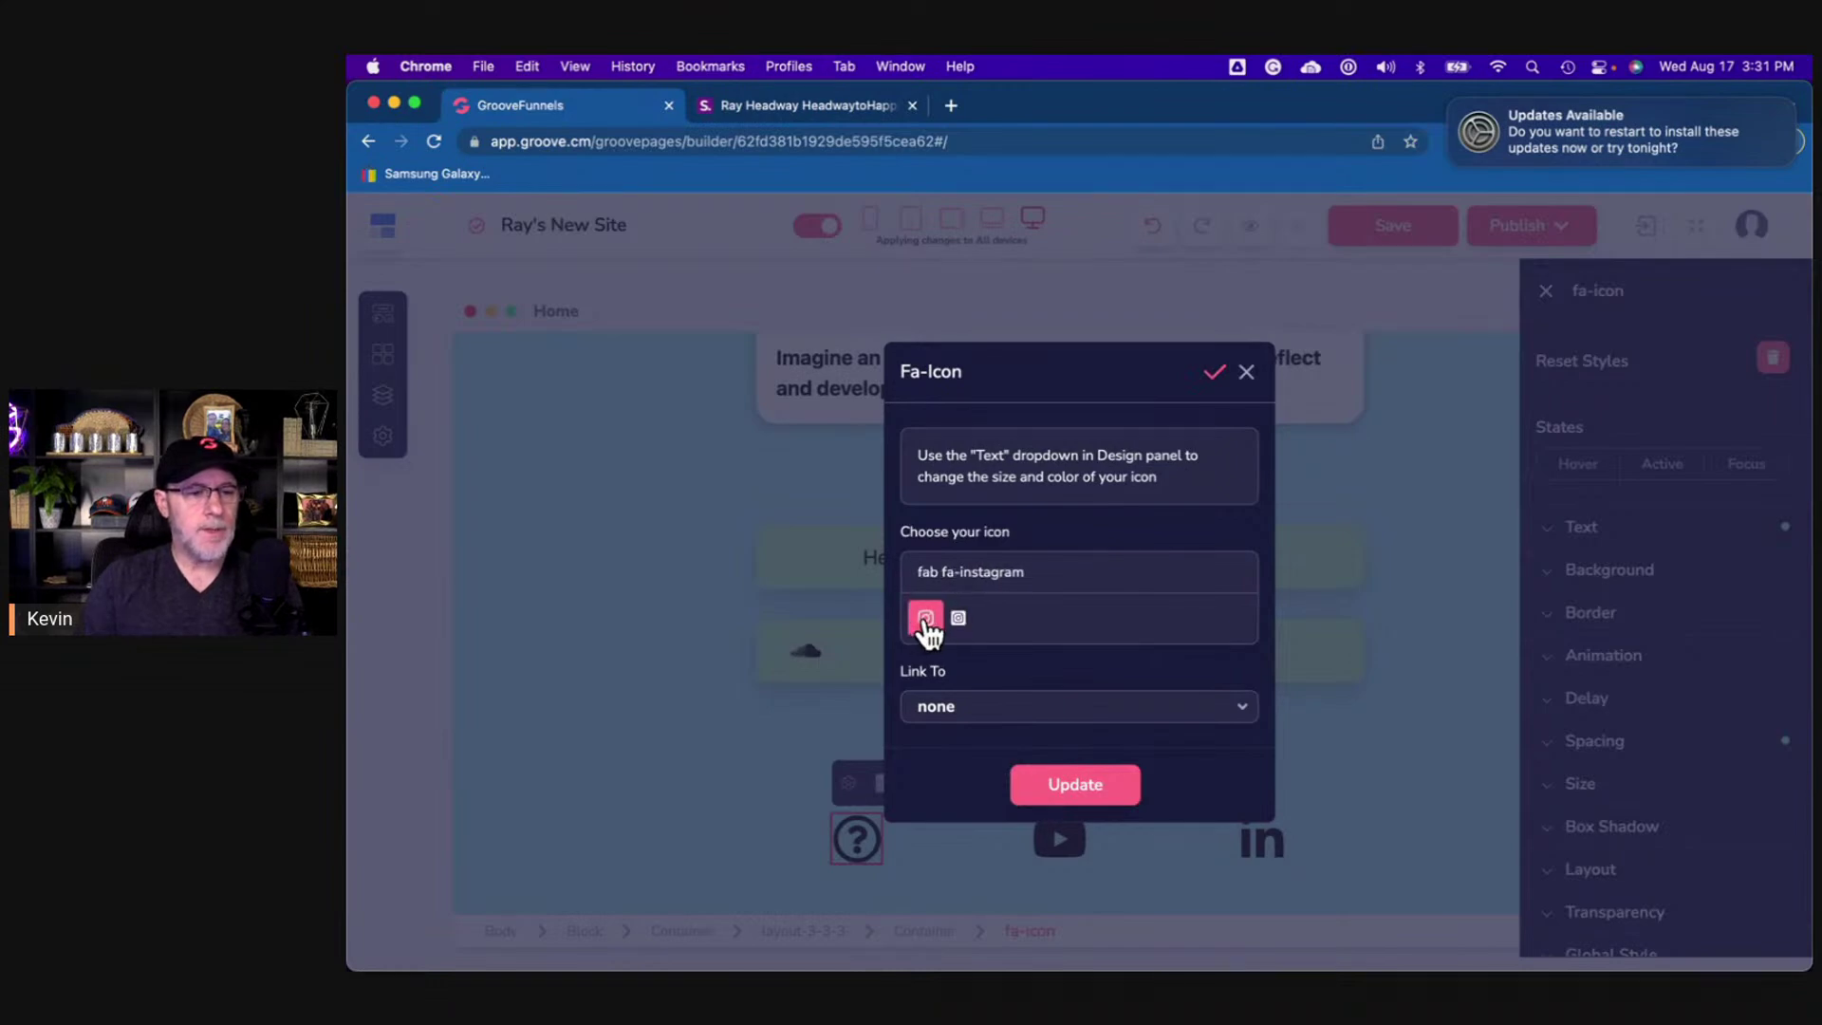
- Copy the Instagram icon's link address from the shor.by reference page
{"action": "left_click", "coordinate": [727, 111]}
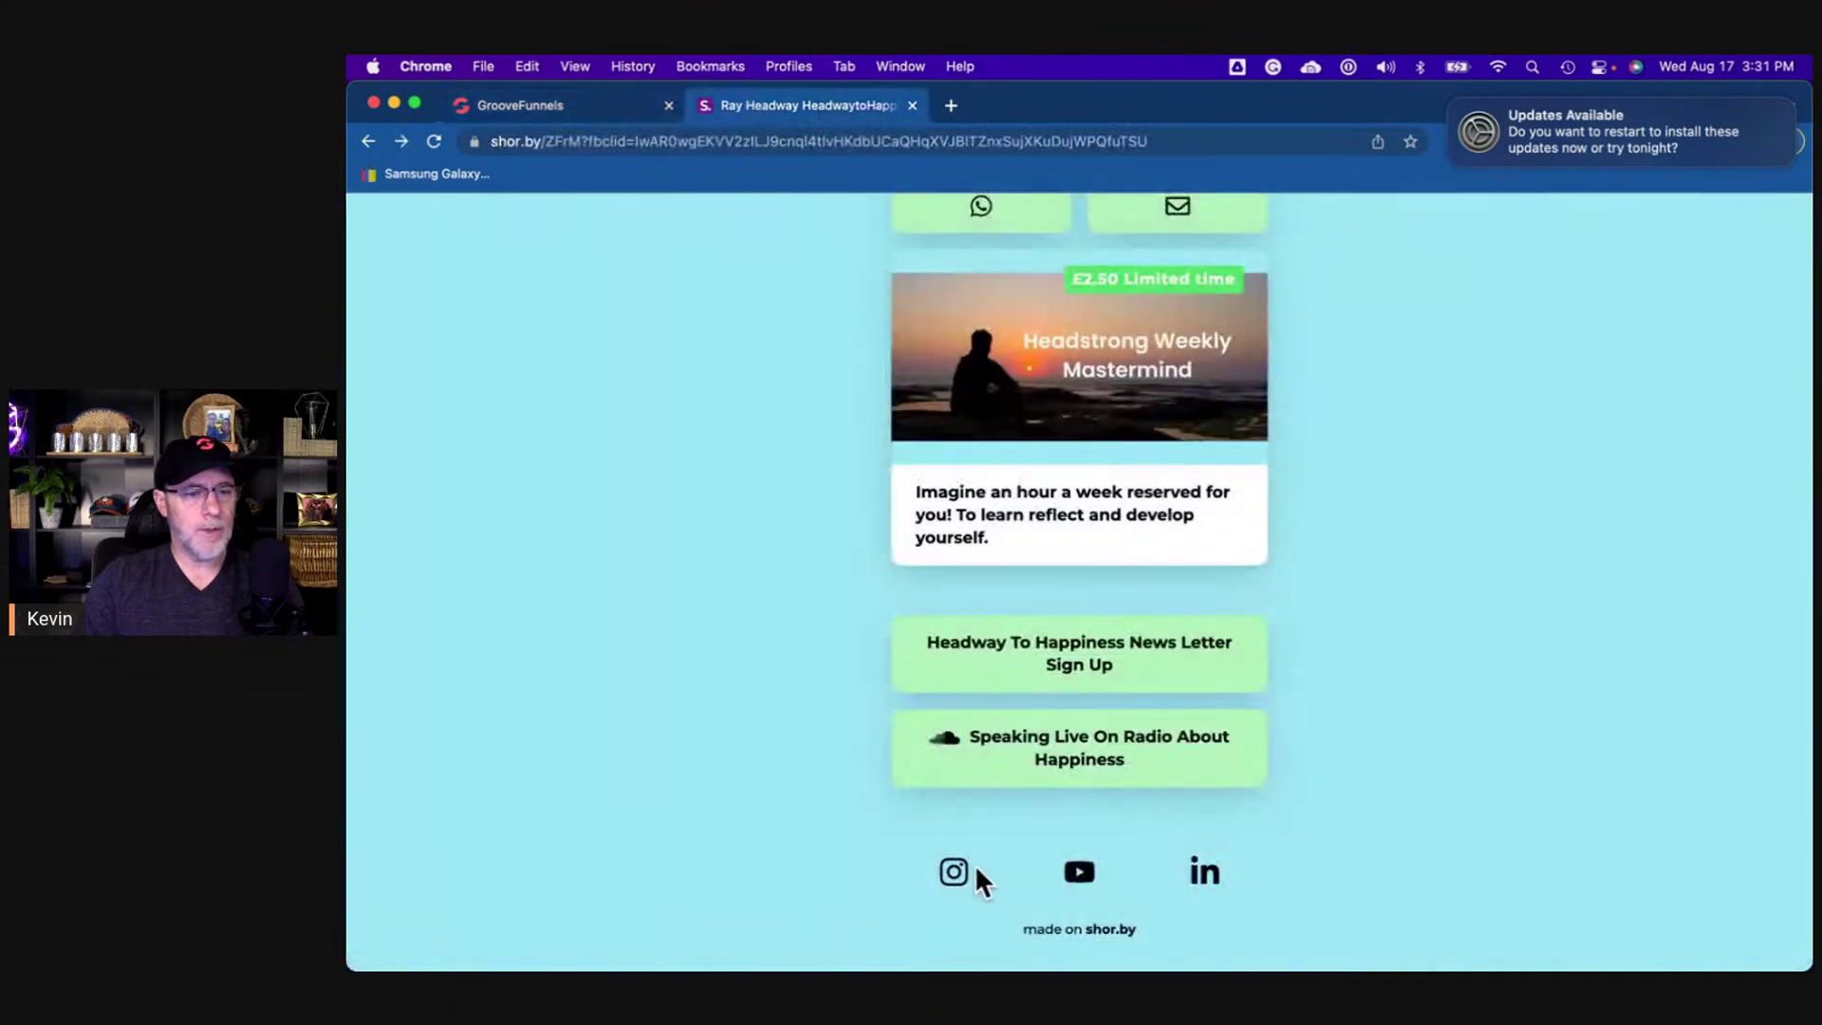
{"action": "right_click", "coordinate": [948, 869]}
{"action": "left_click", "coordinate": [1021, 826]}
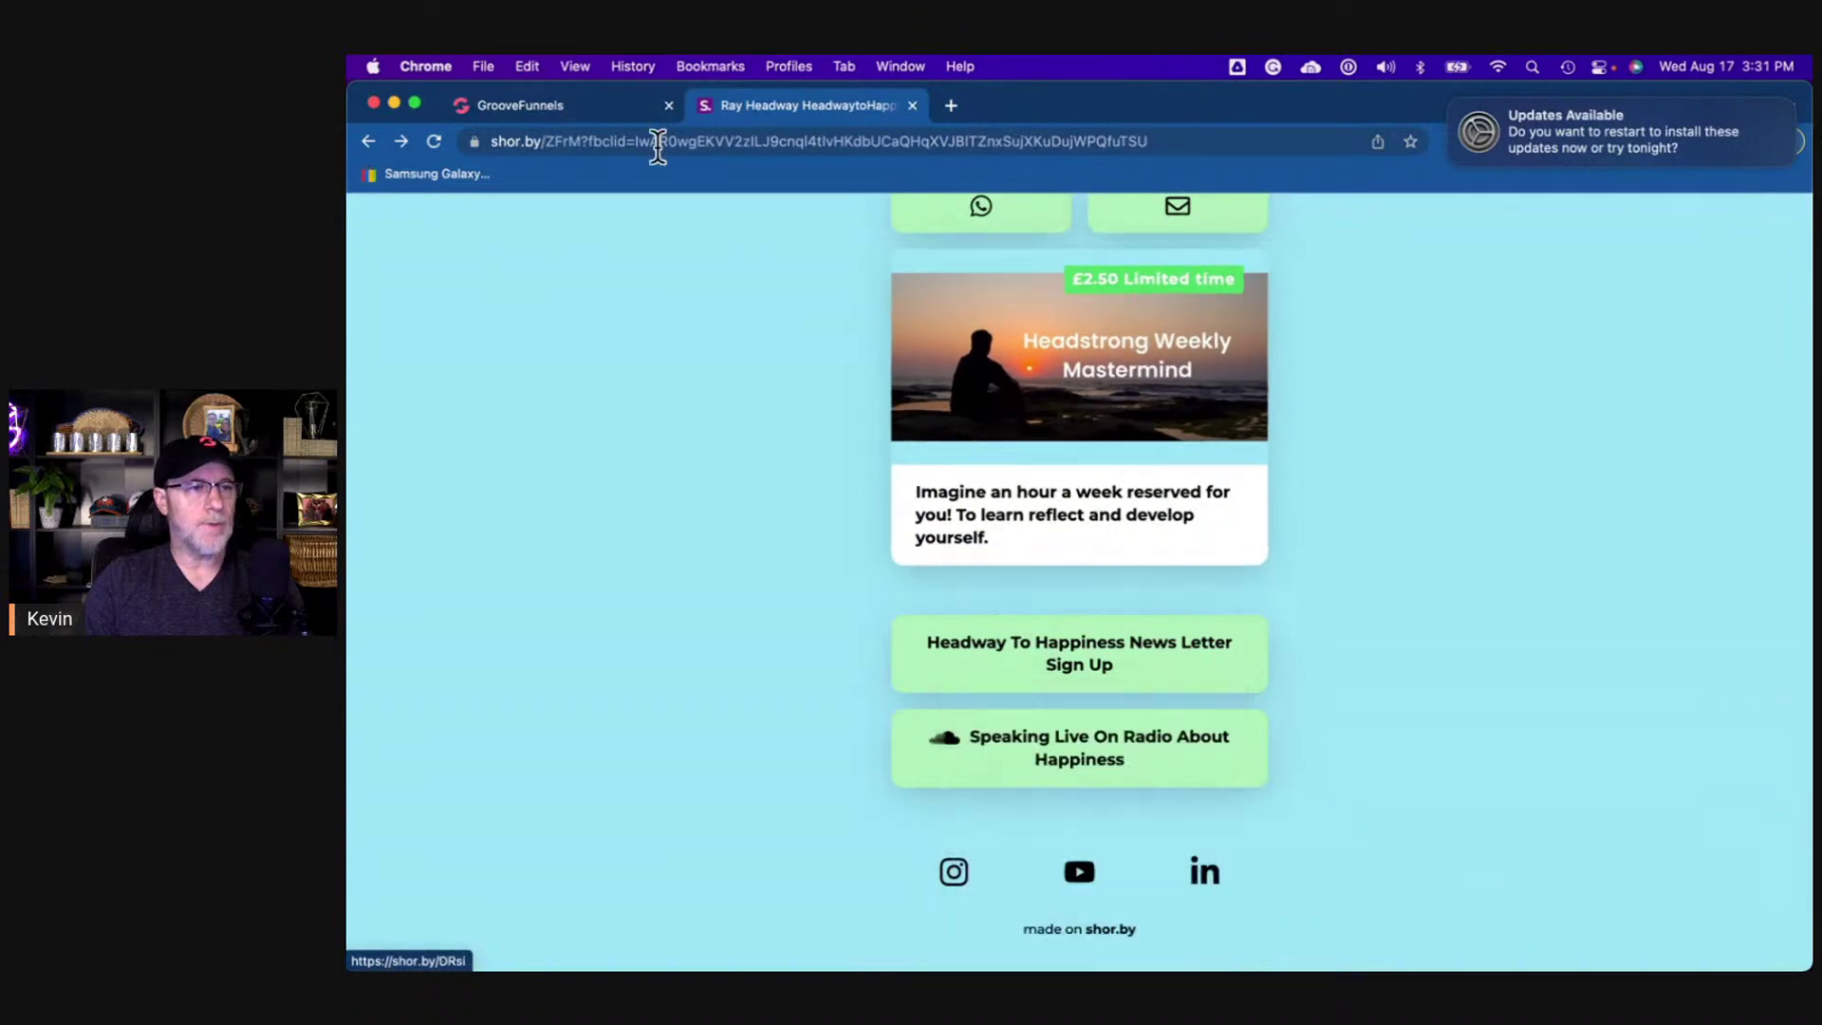
{"action": "left_click", "coordinate": [624, 112]}
{"action": "left_click", "coordinate": [1011, 713]}
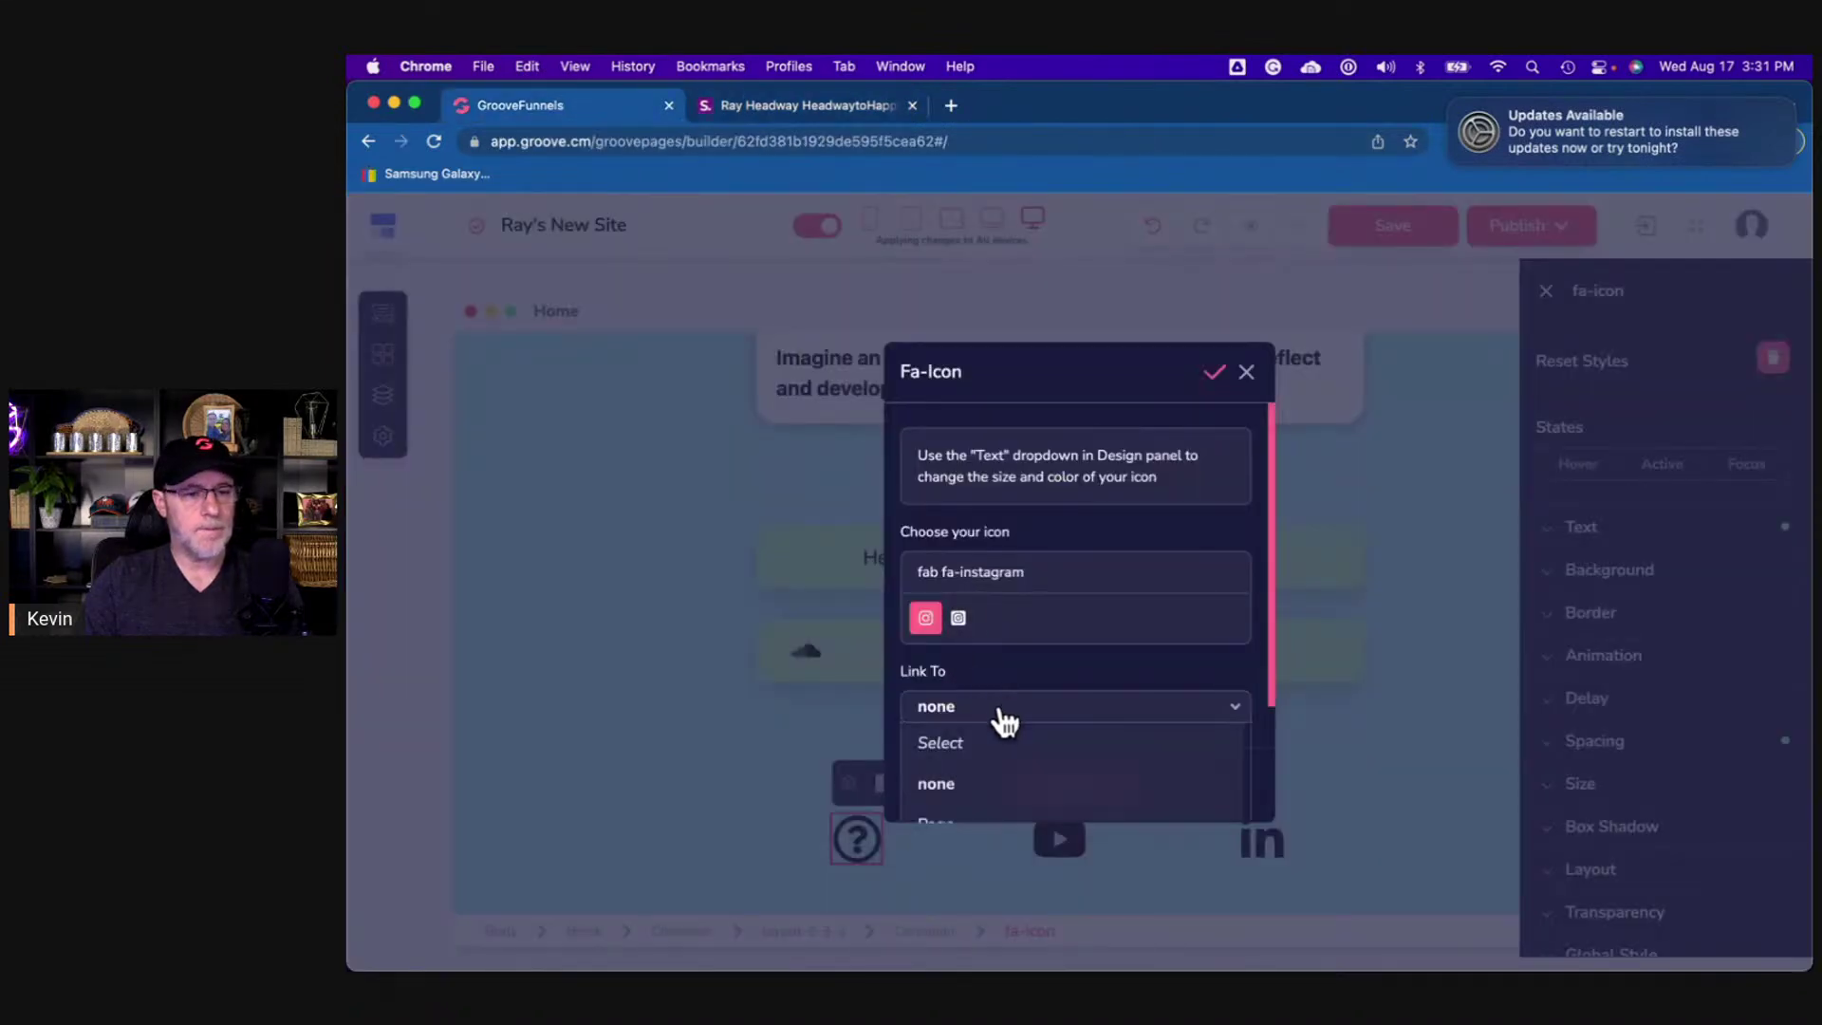
{"action": "scroll", "coordinate": [1015, 773], "scroll_direction": "down", "scroll_amount": 2}
{"action": "scroll", "coordinate": [1260, 759], "scroll_direction": "down", "scroll_amount": 2}
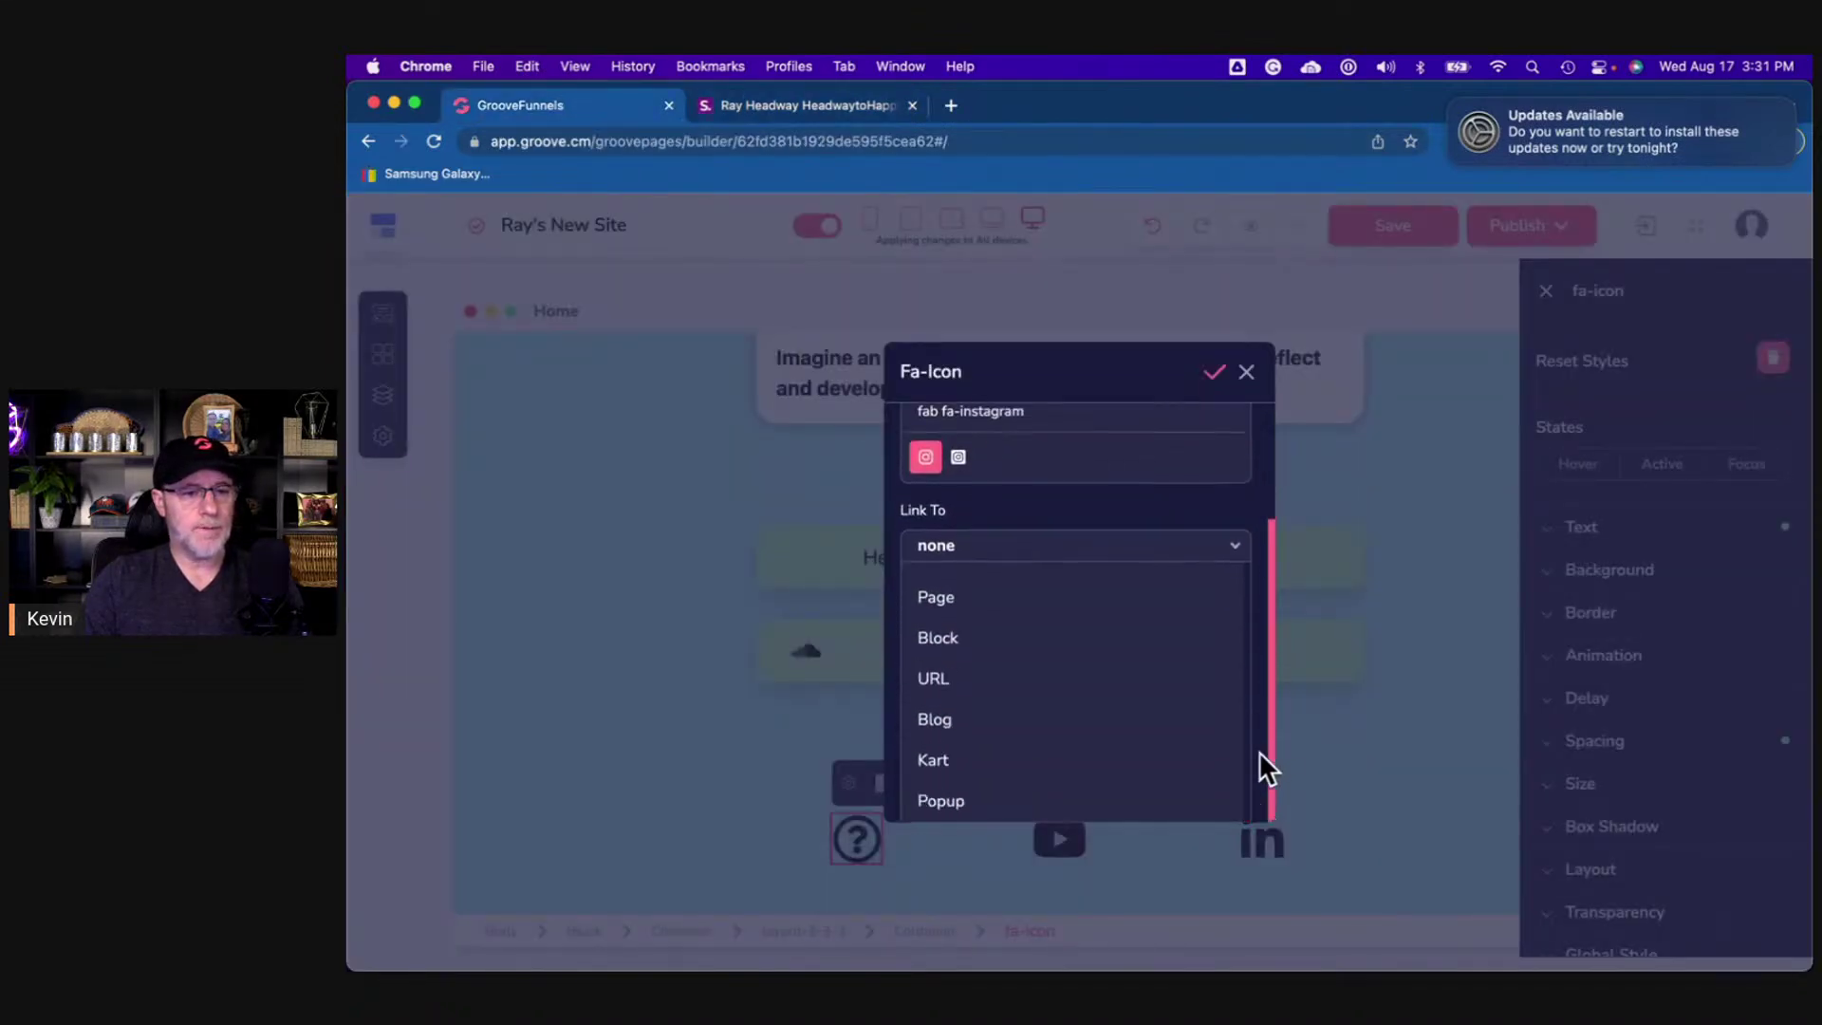
{"action": "left_click", "coordinate": [972, 676]}
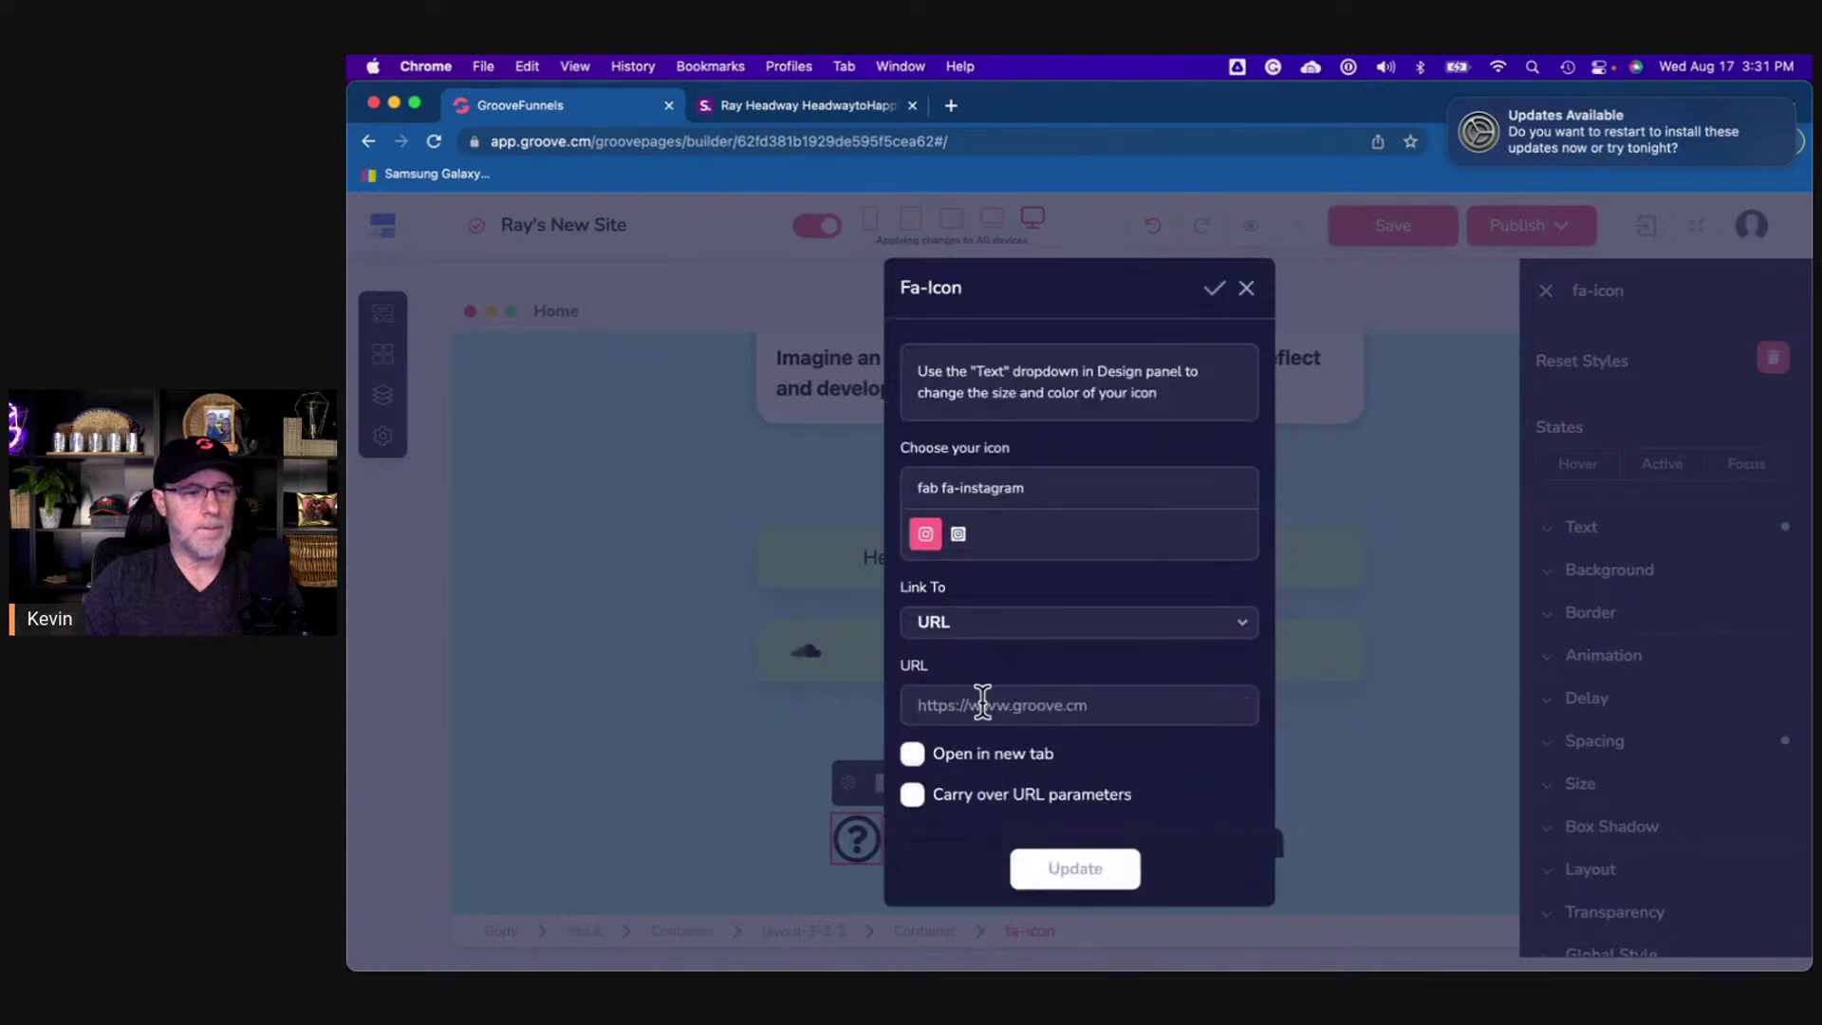
{"action": "key", "text": "super+v"}
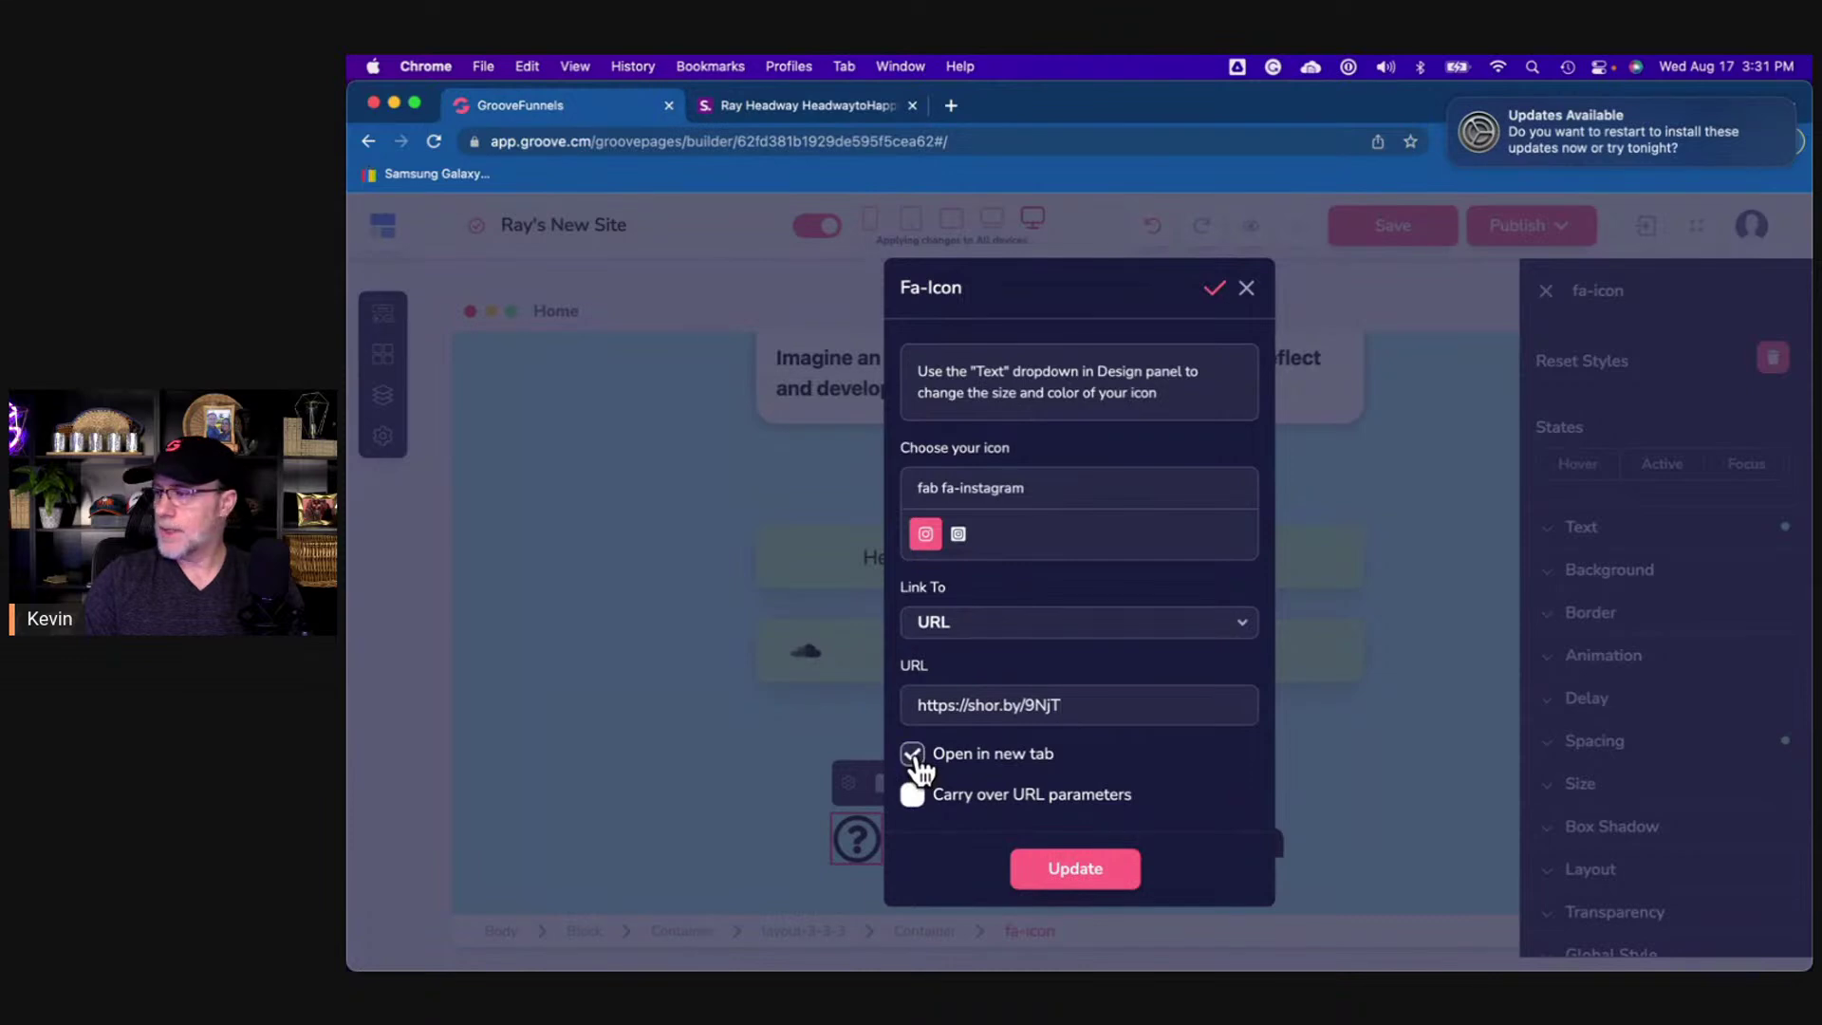
{"action": "left_click", "coordinate": [1087, 867]}
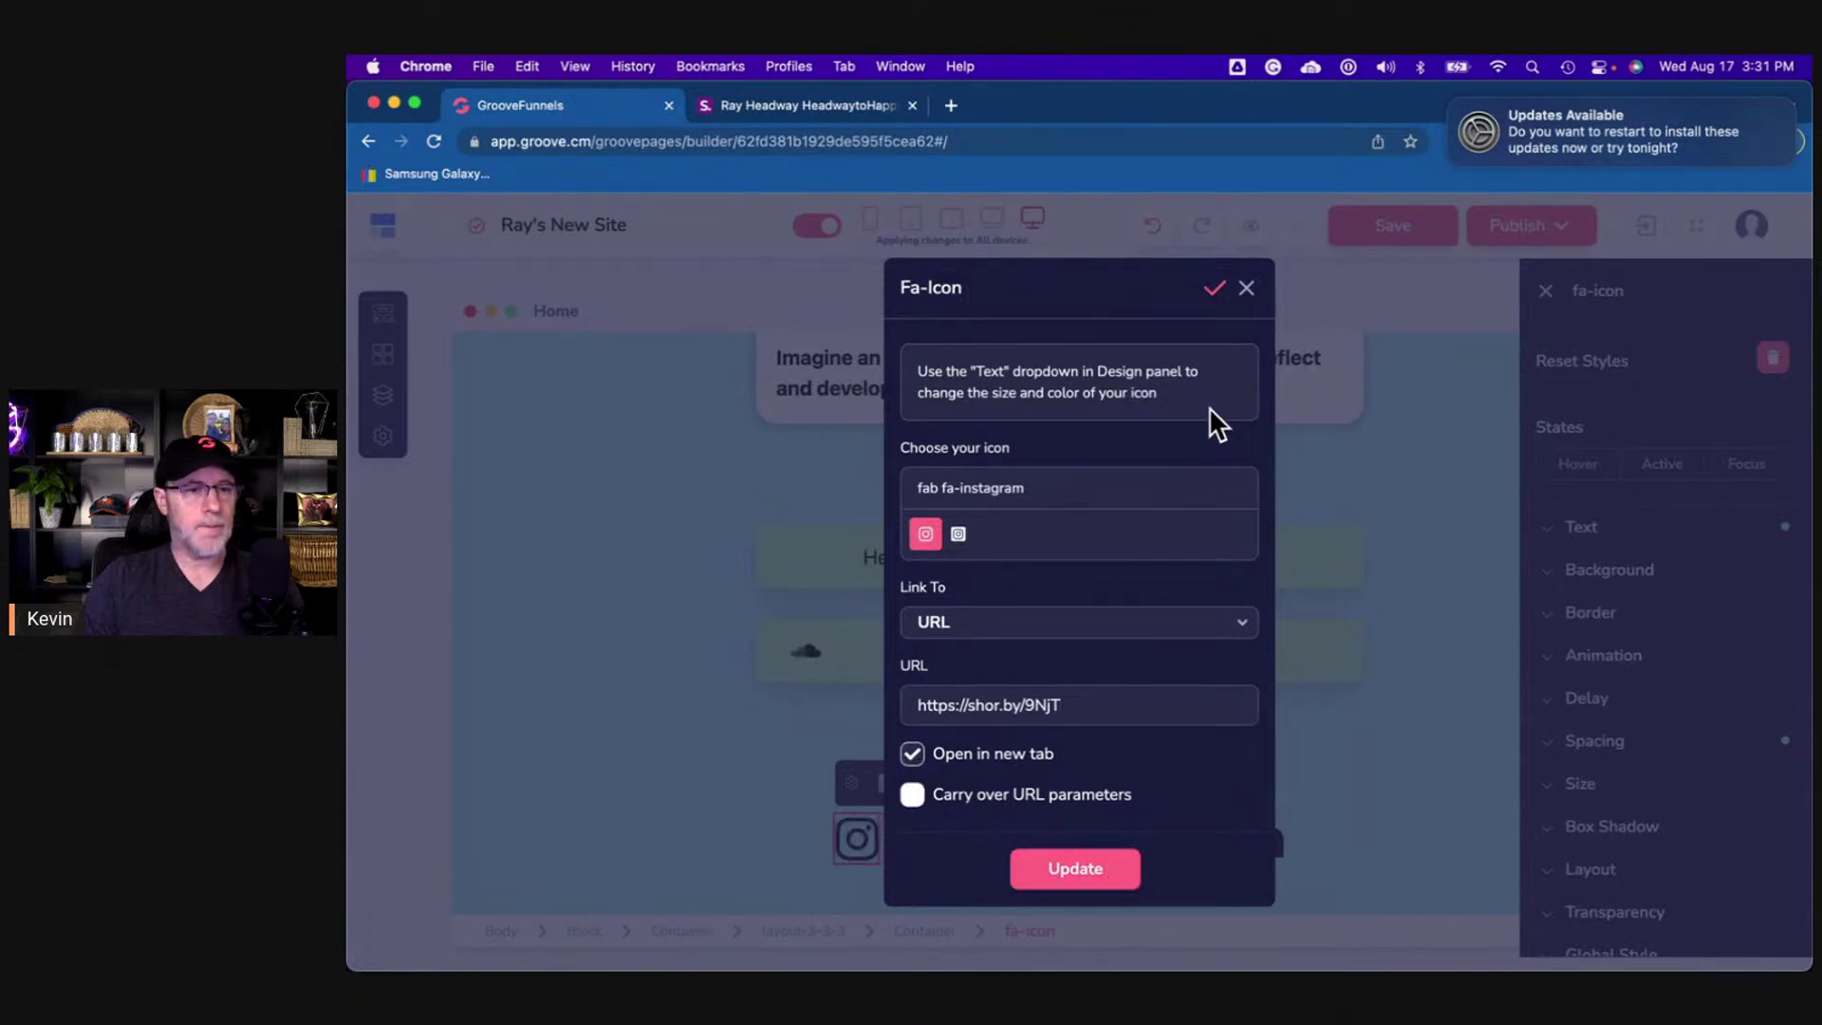
{"action": "left_click", "coordinate": [1243, 289]}
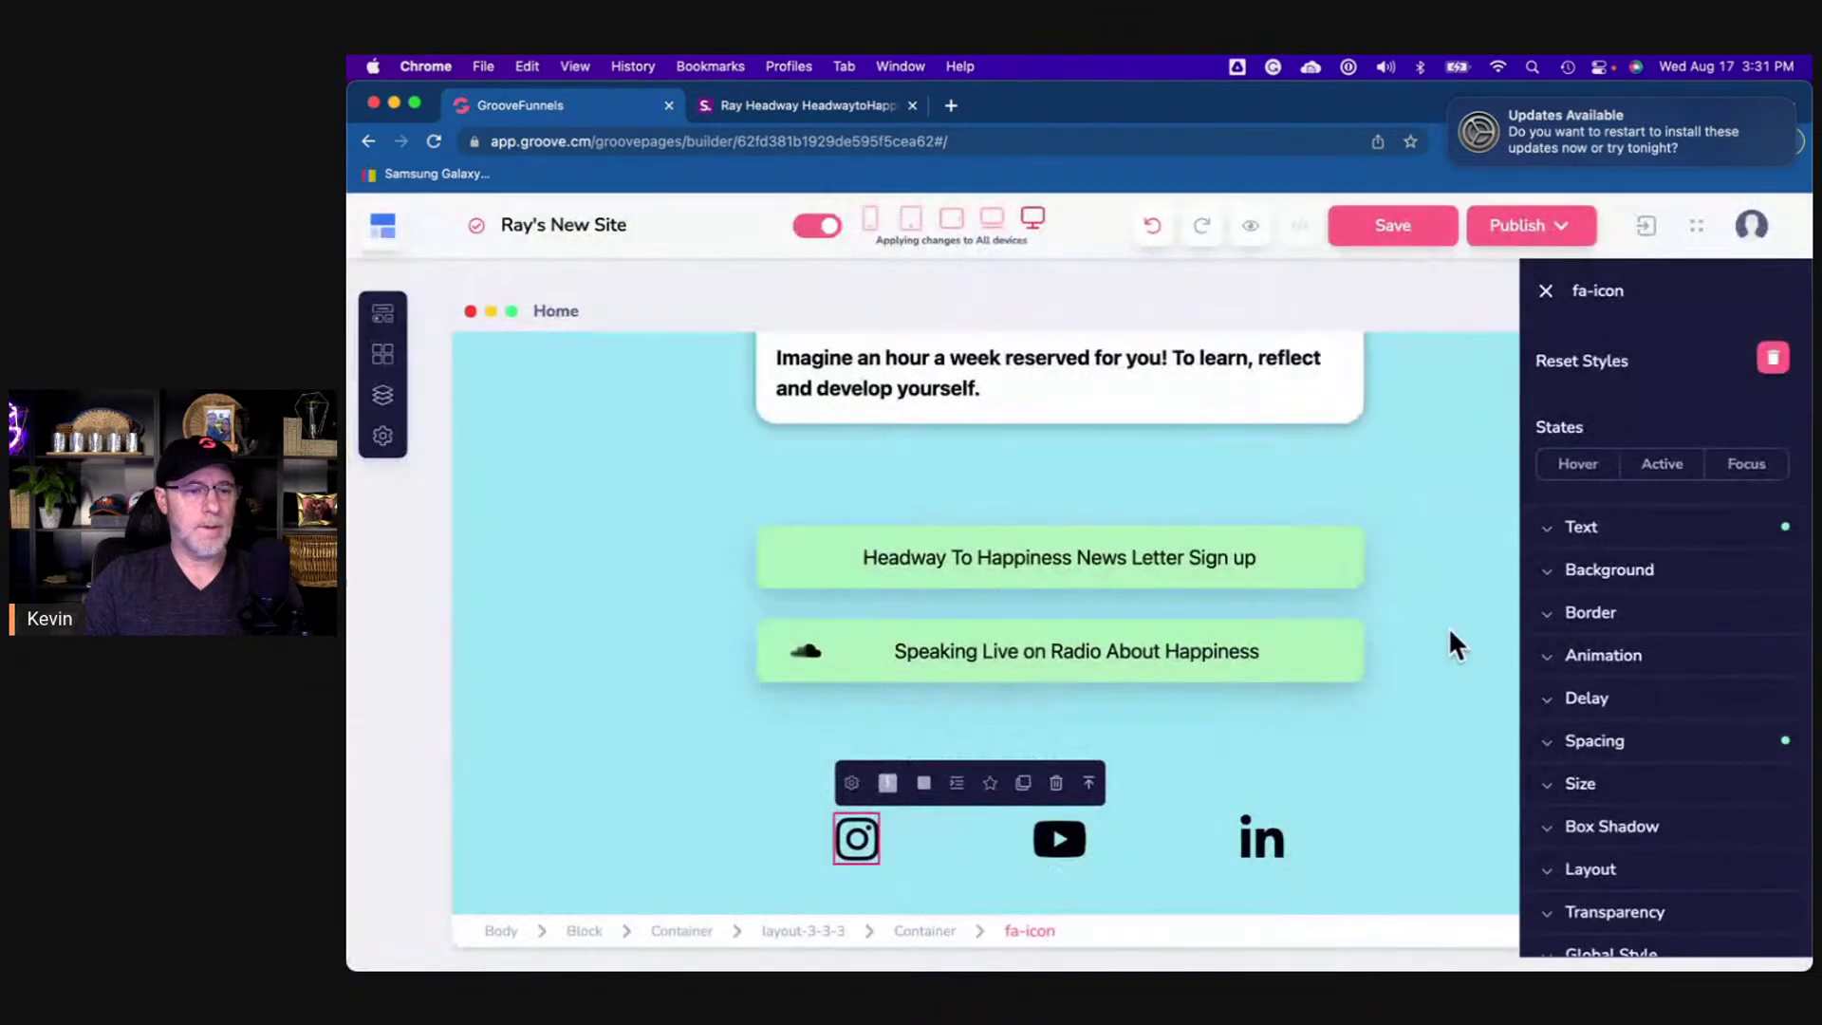
{"action": "left_click", "coordinate": [1410, 726]}
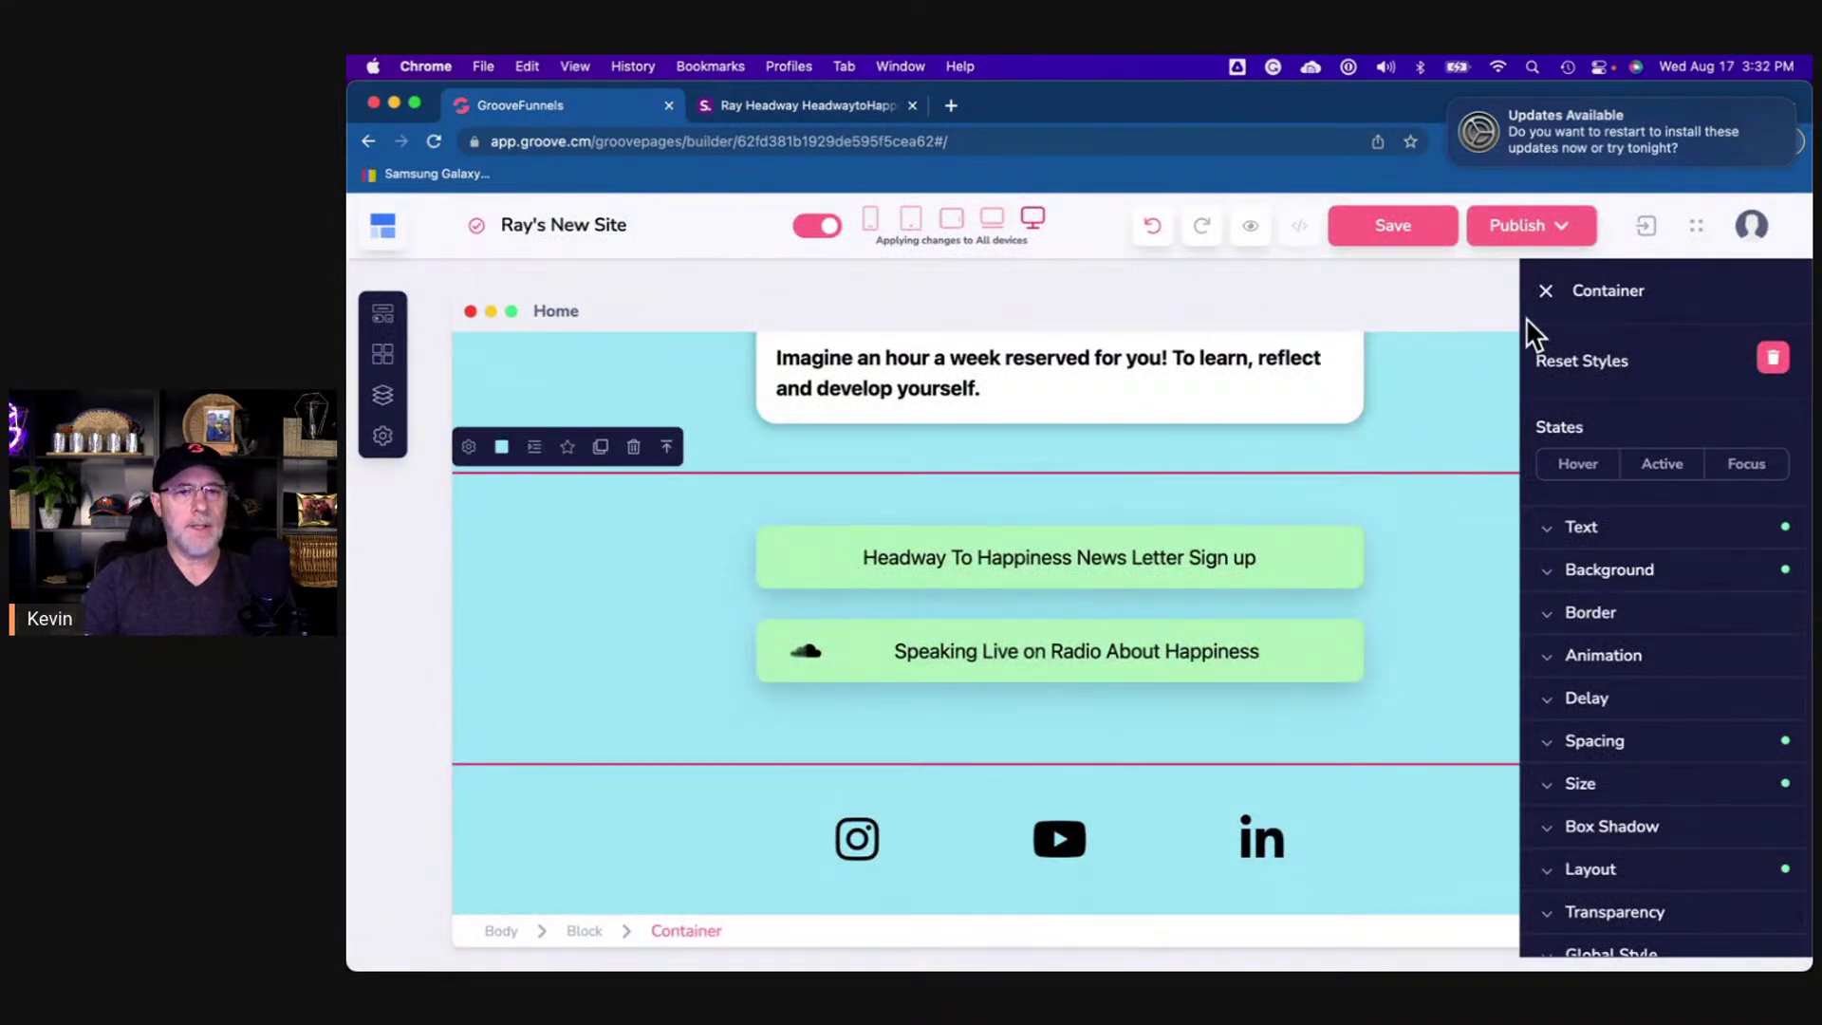
- Give the block around the newsletter buttons the light blue recent-swatch background colour
{"action": "left_click", "coordinate": [1546, 293]}
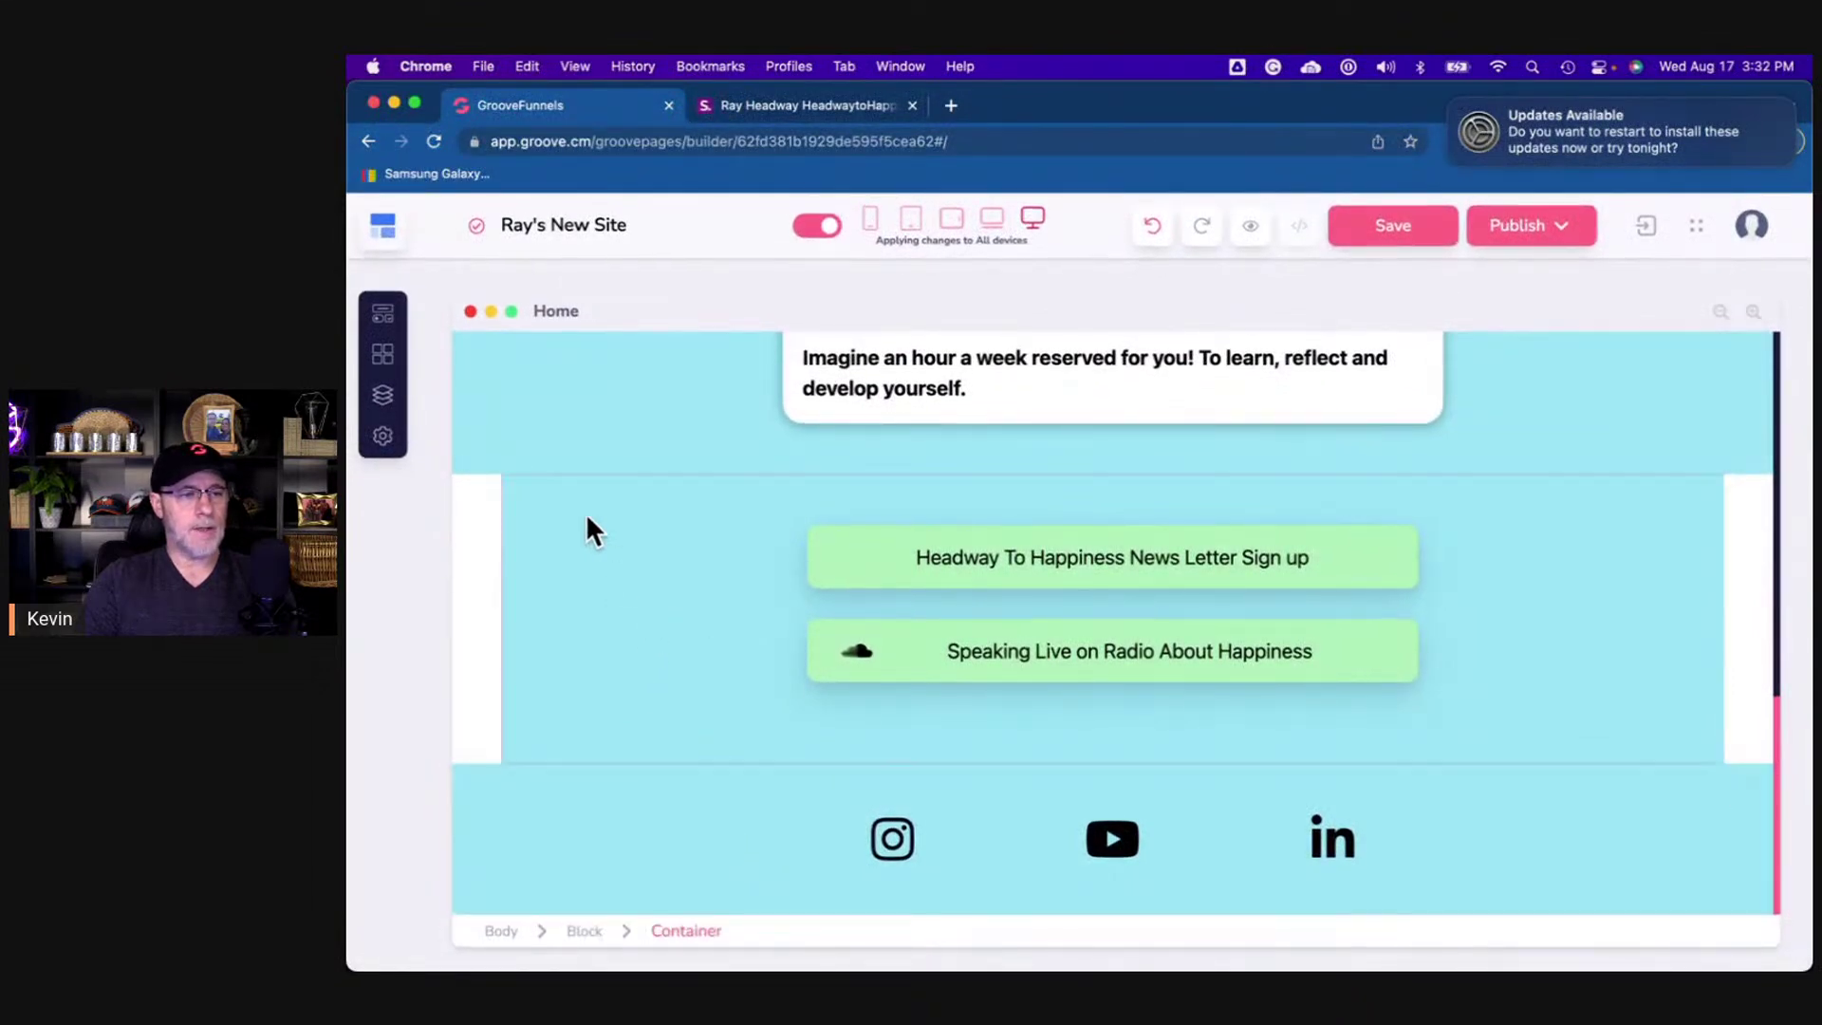
{"action": "left_click", "coordinate": [487, 550]}
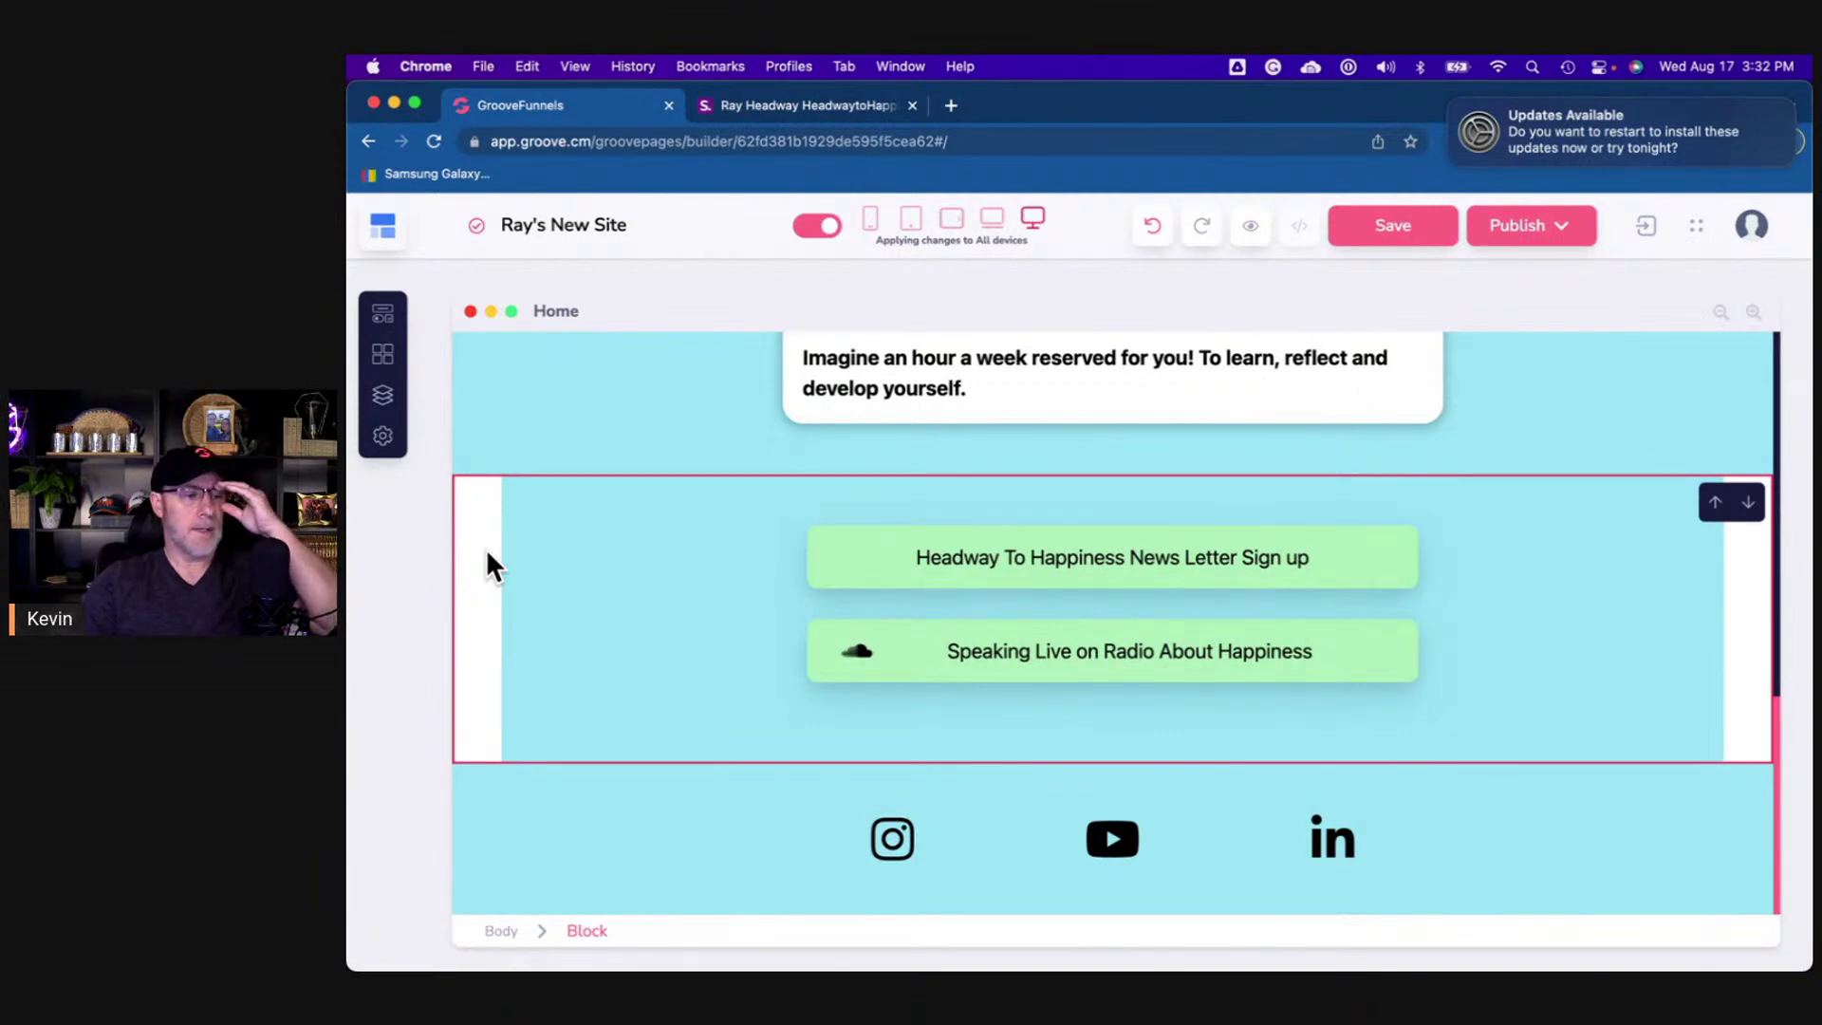
{"action": "left_click", "coordinate": [523, 569]}
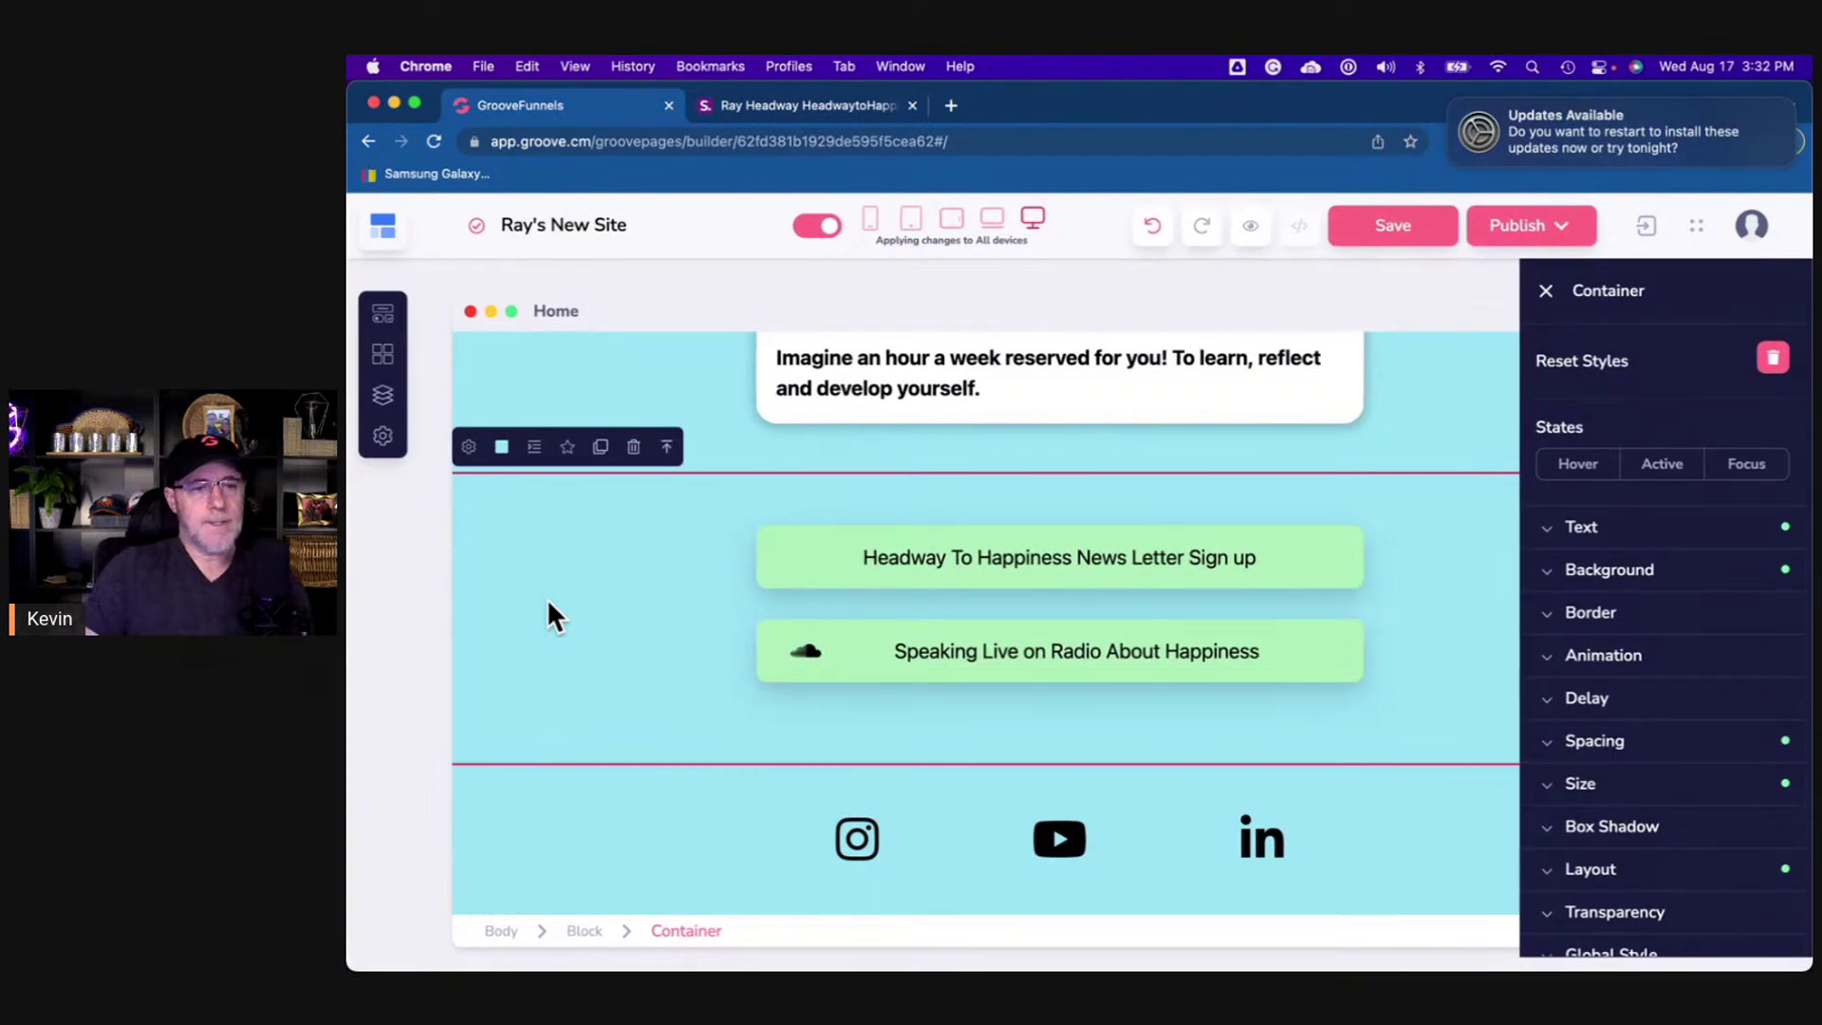
{"action": "left_click", "coordinate": [586, 931]}
{"action": "left_click", "coordinate": [1594, 574]}
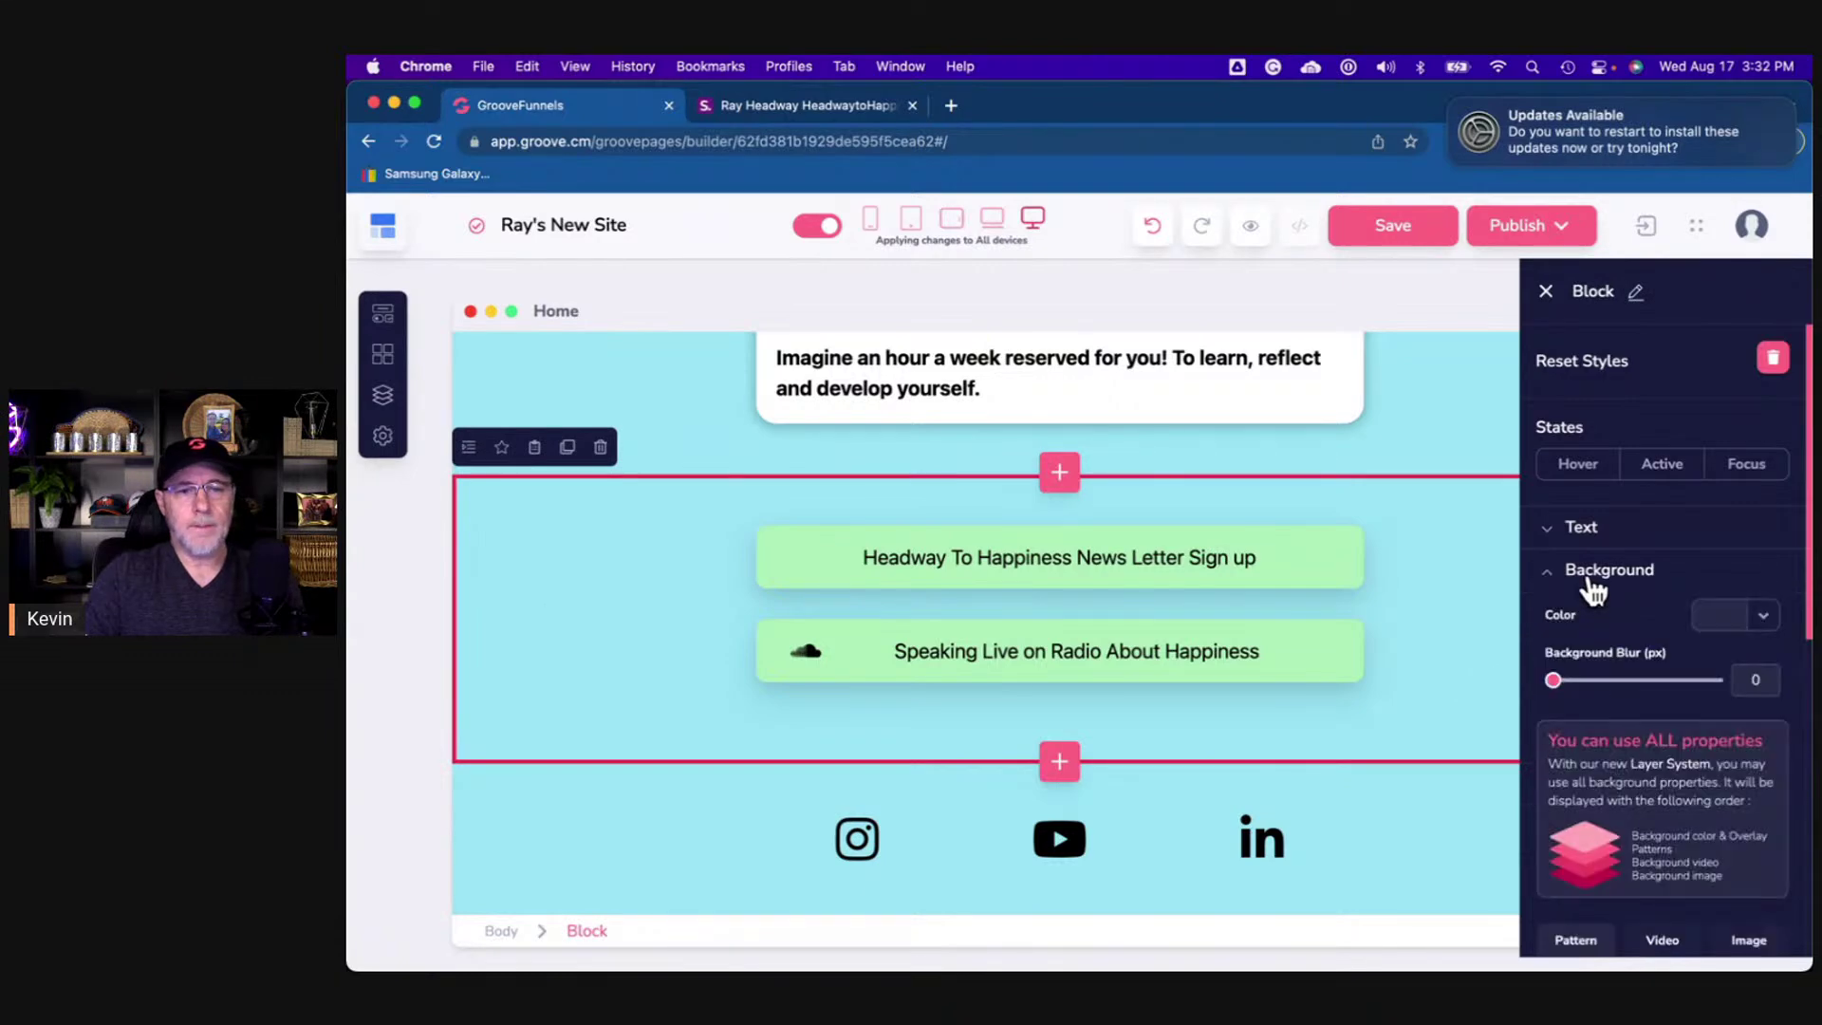
{"action": "left_click", "coordinate": [1744, 619]}
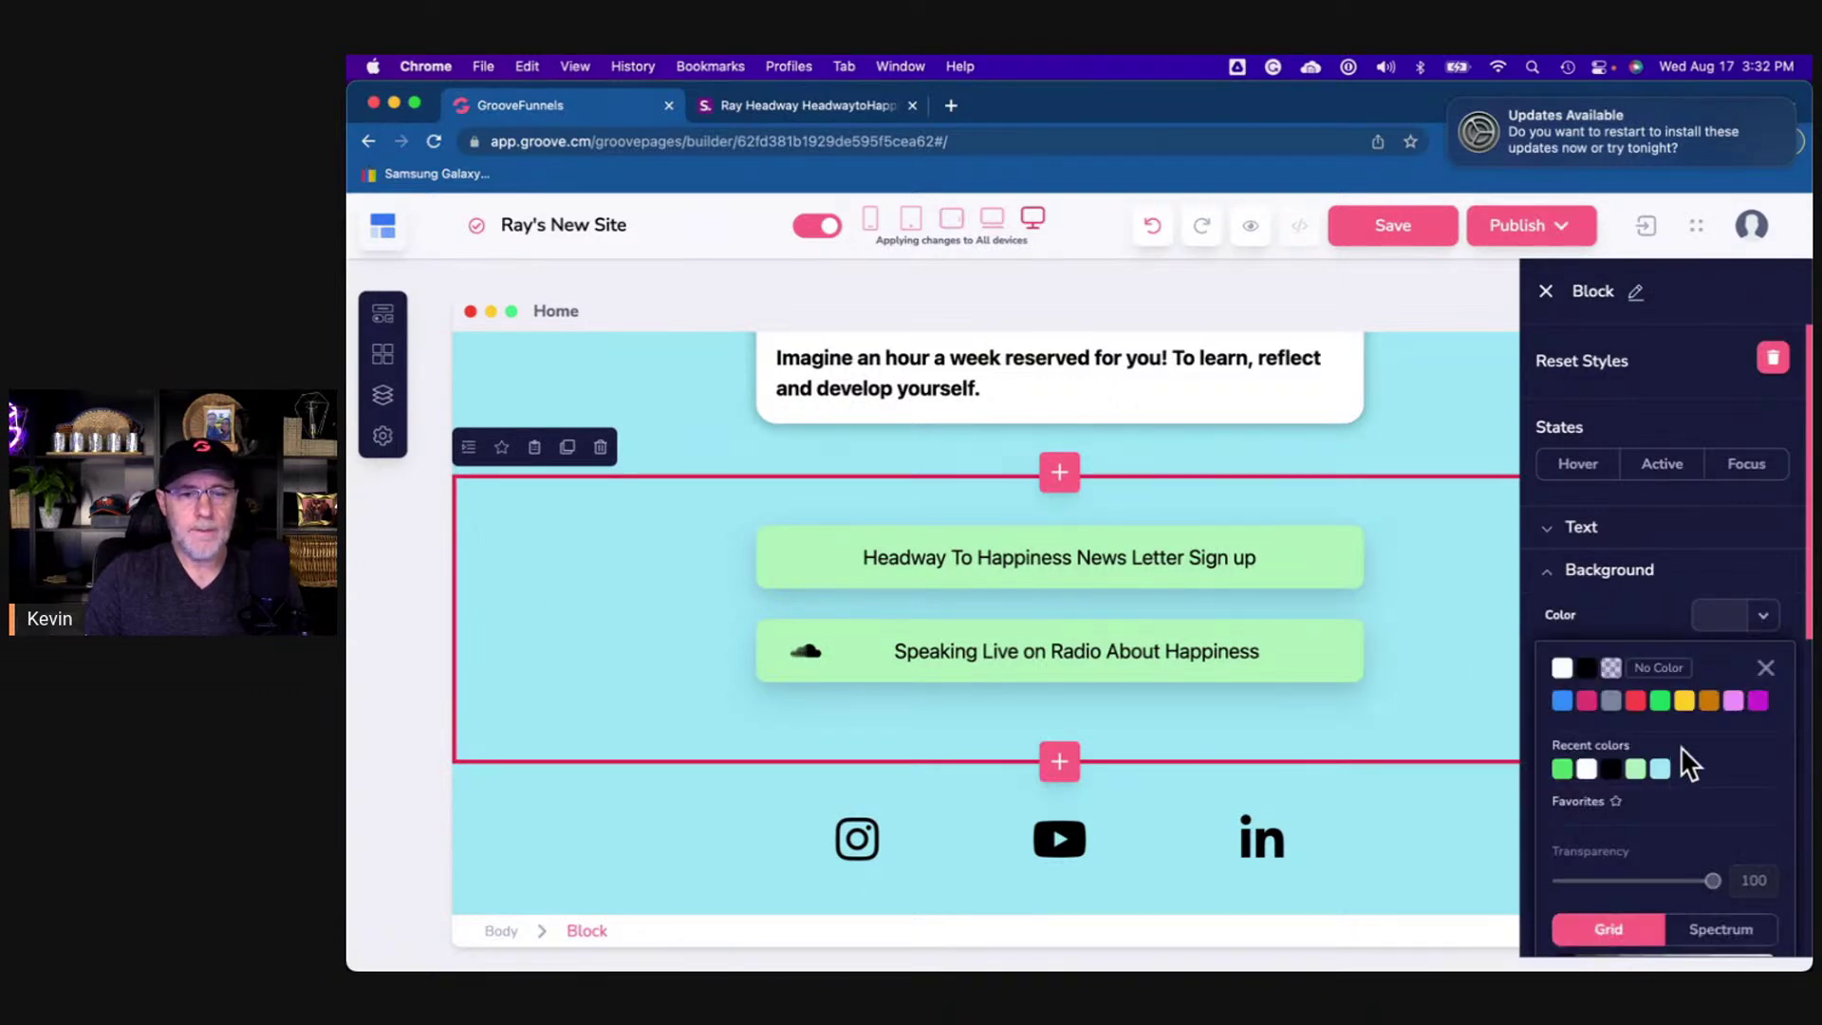
{"action": "left_click", "coordinate": [1661, 770]}
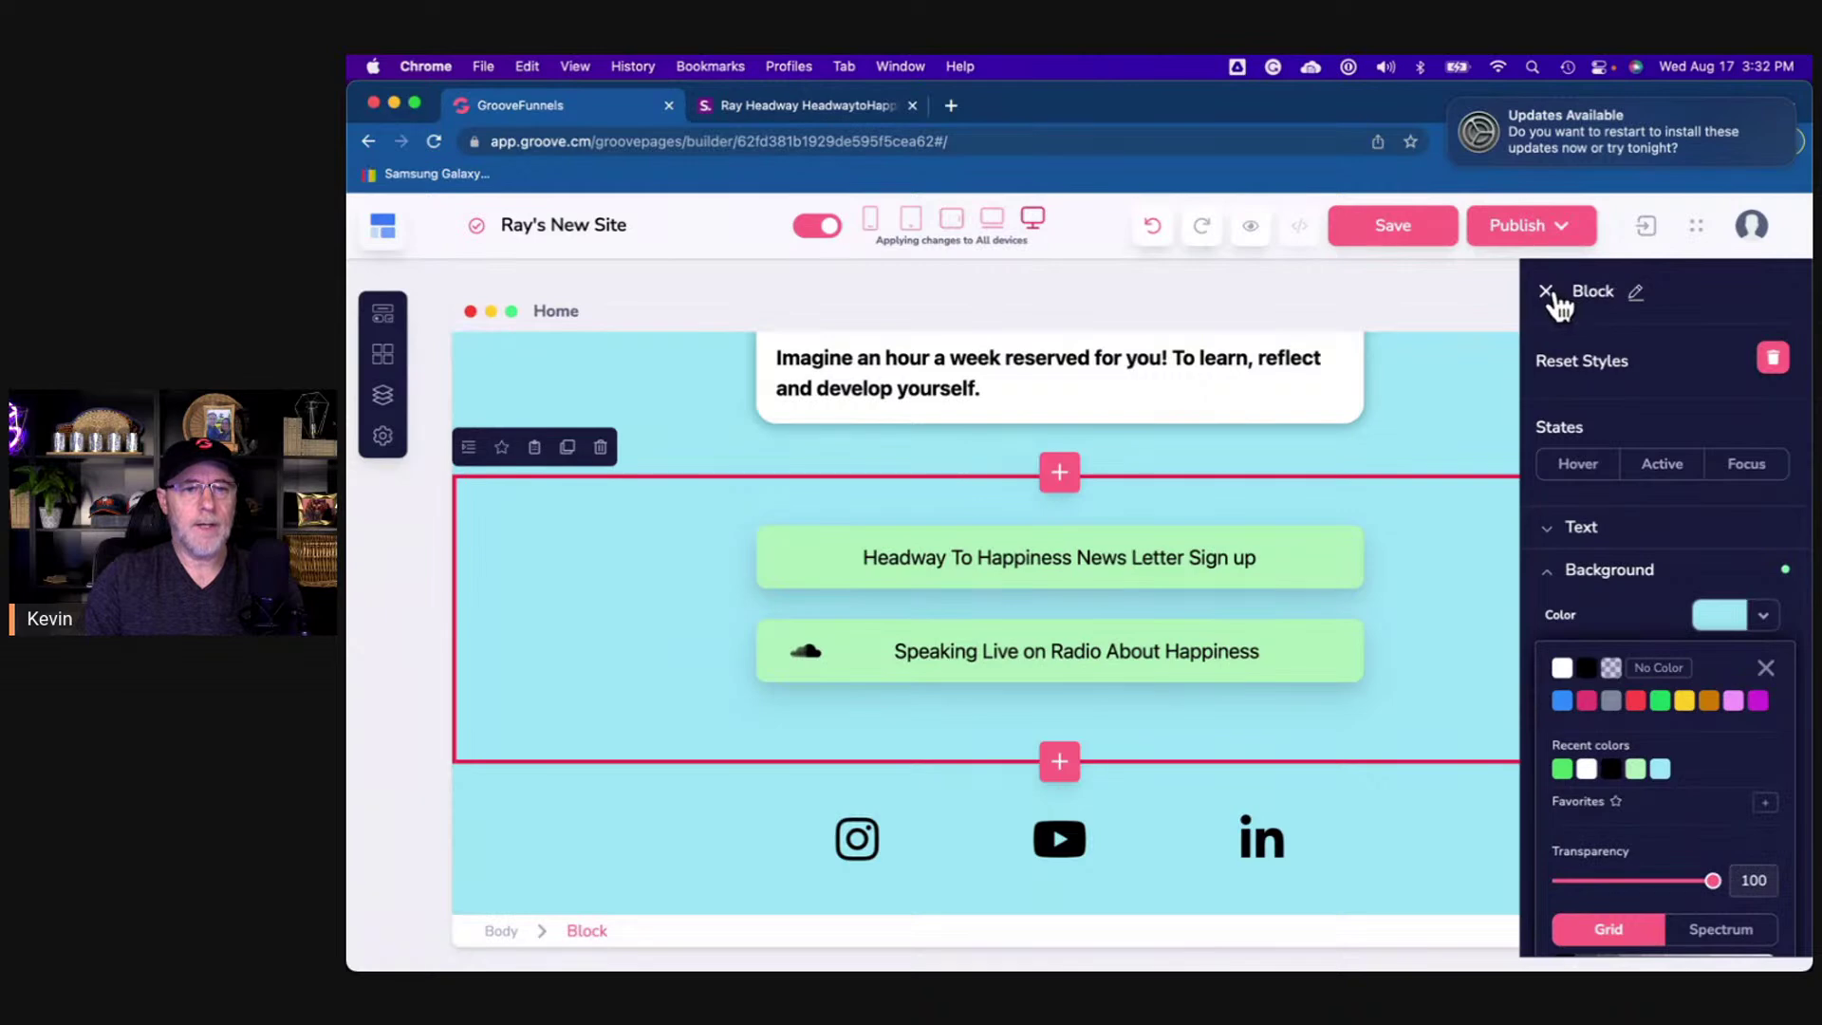
{"action": "left_click", "coordinate": [1546, 292]}
- Compare the builder page against the shor.by reference page and its zoom level
{"action": "scroll", "coordinate": [1511, 478], "scroll_direction": "up", "scroll_amount": 10}
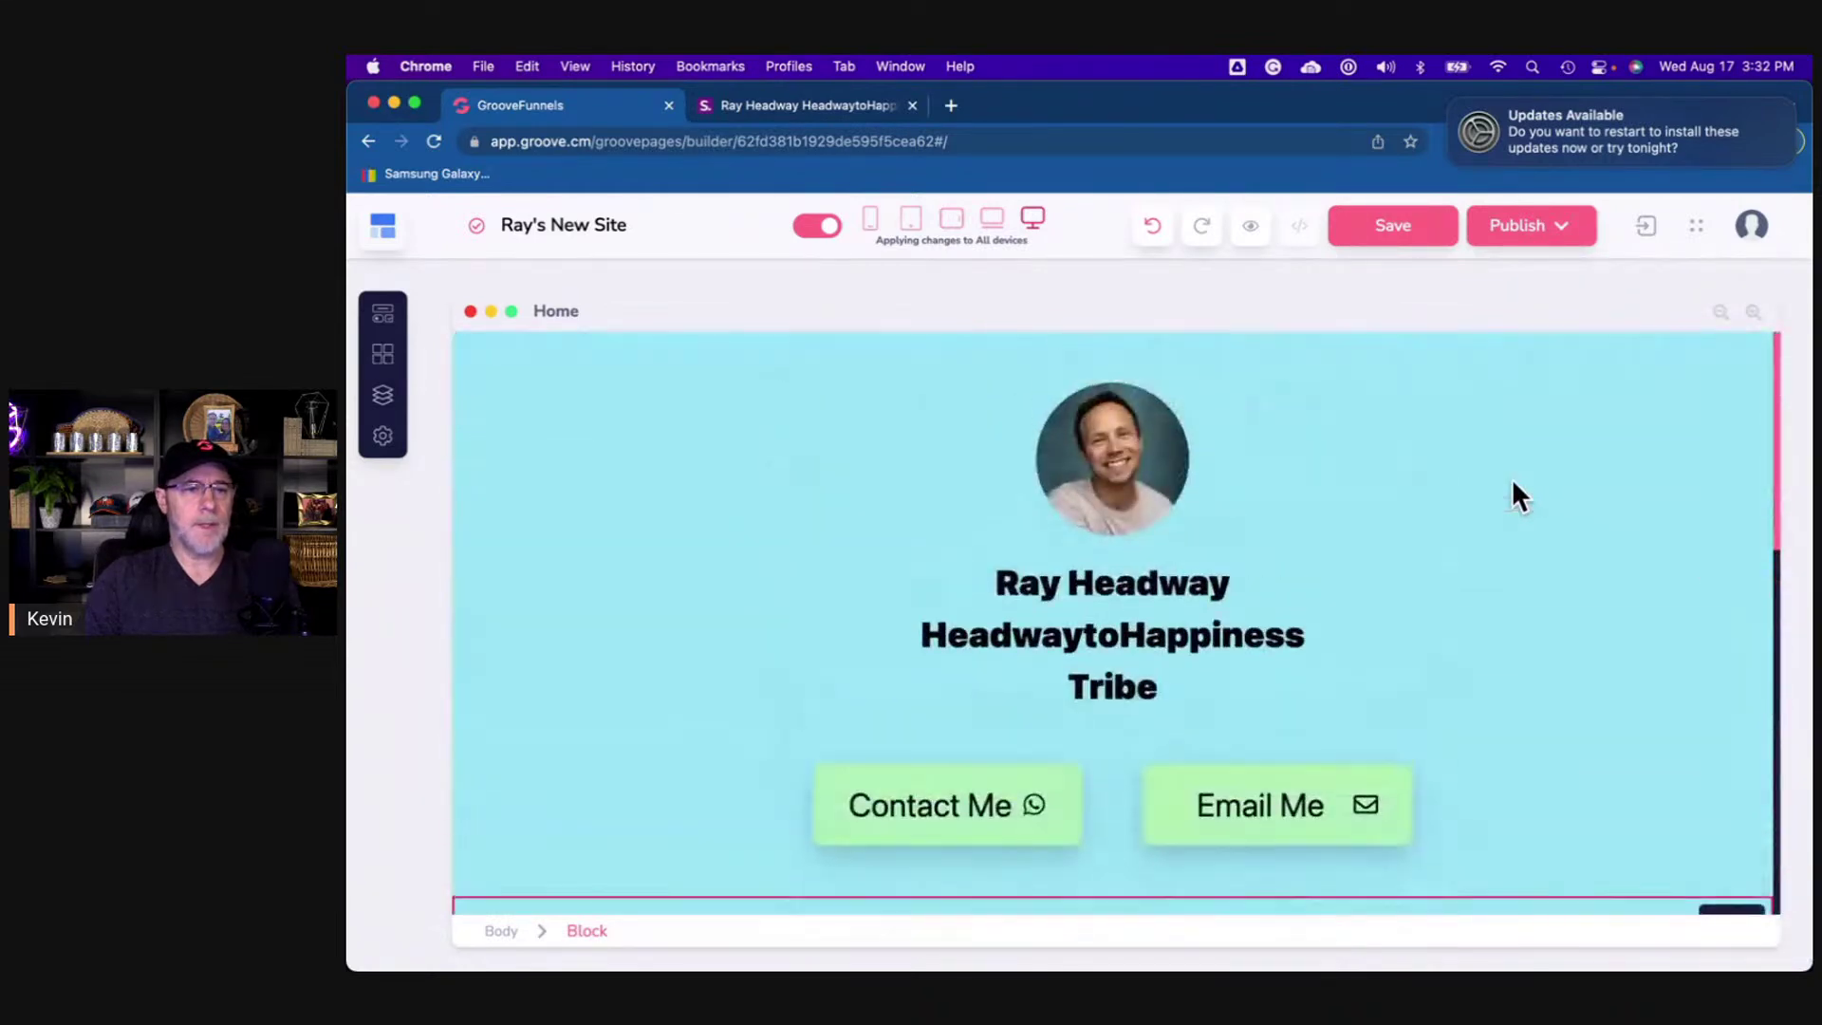
{"action": "left_click", "coordinate": [839, 108]}
{"action": "scroll", "coordinate": [811, 441], "scroll_direction": "up", "scroll_amount": 4}
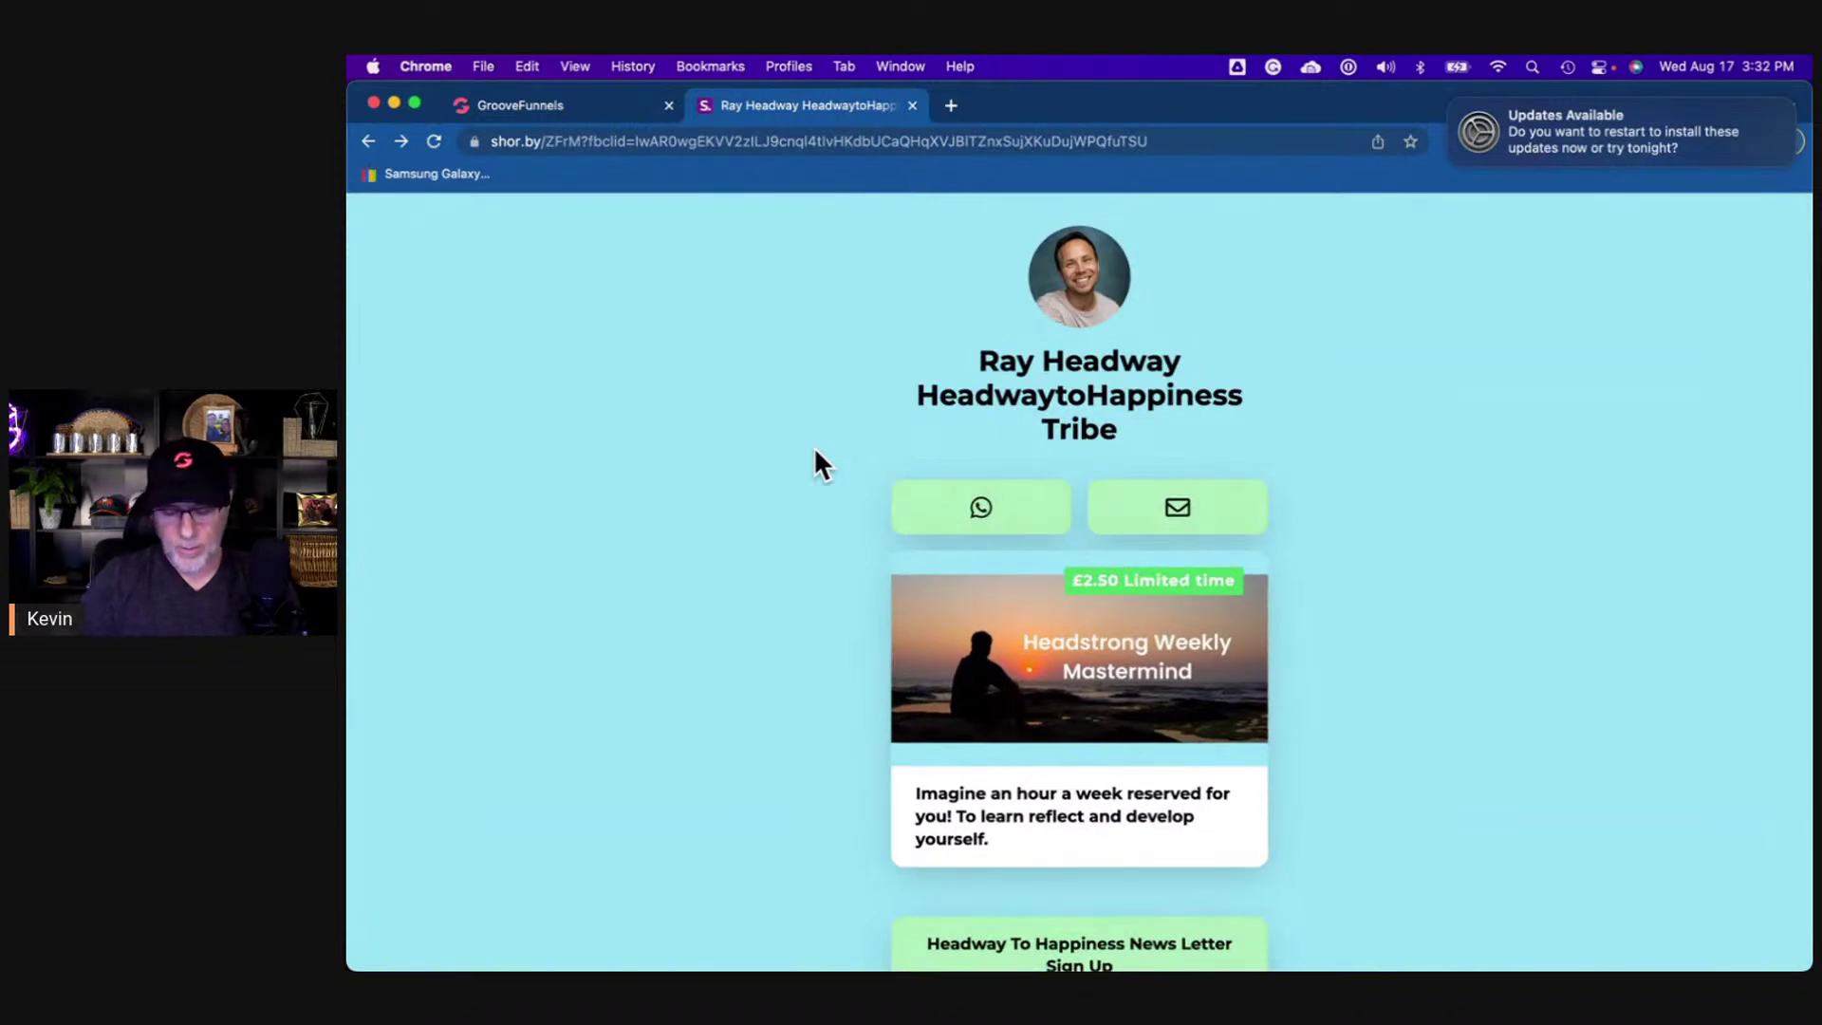
{"action": "key", "text": "super+0"}
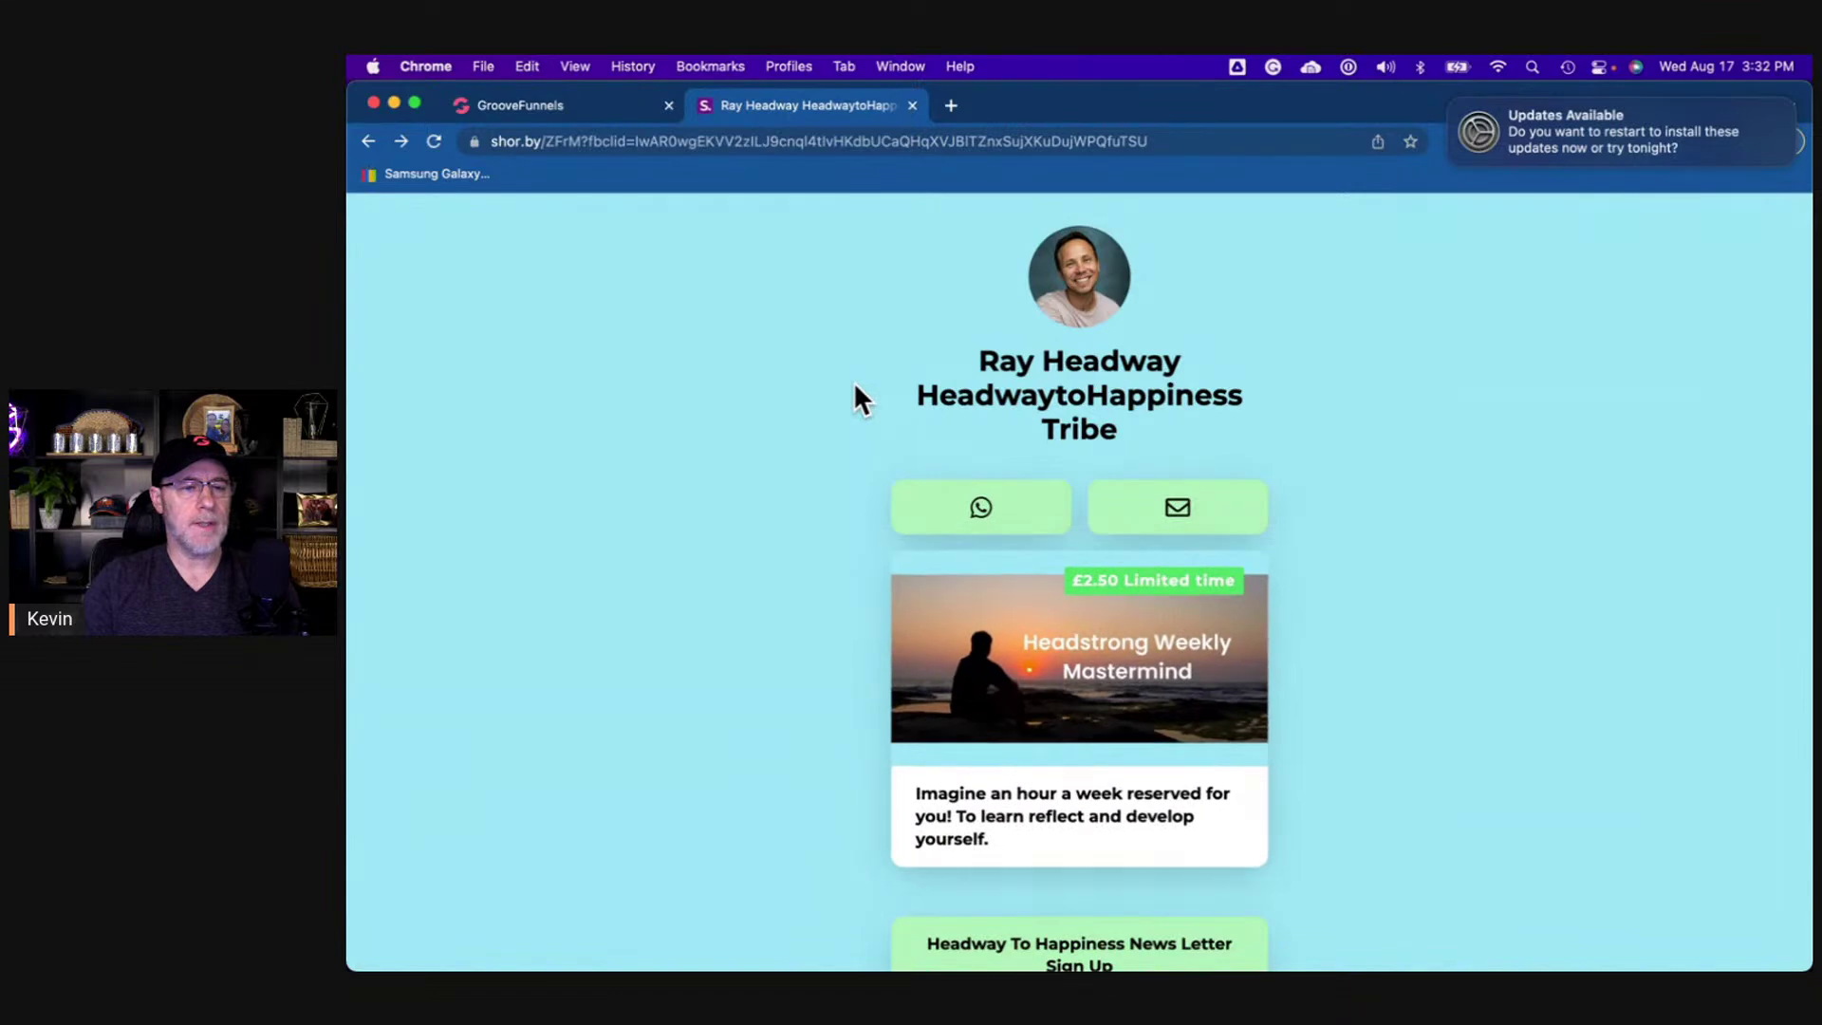
{"action": "left_click", "coordinate": [576, 105]}
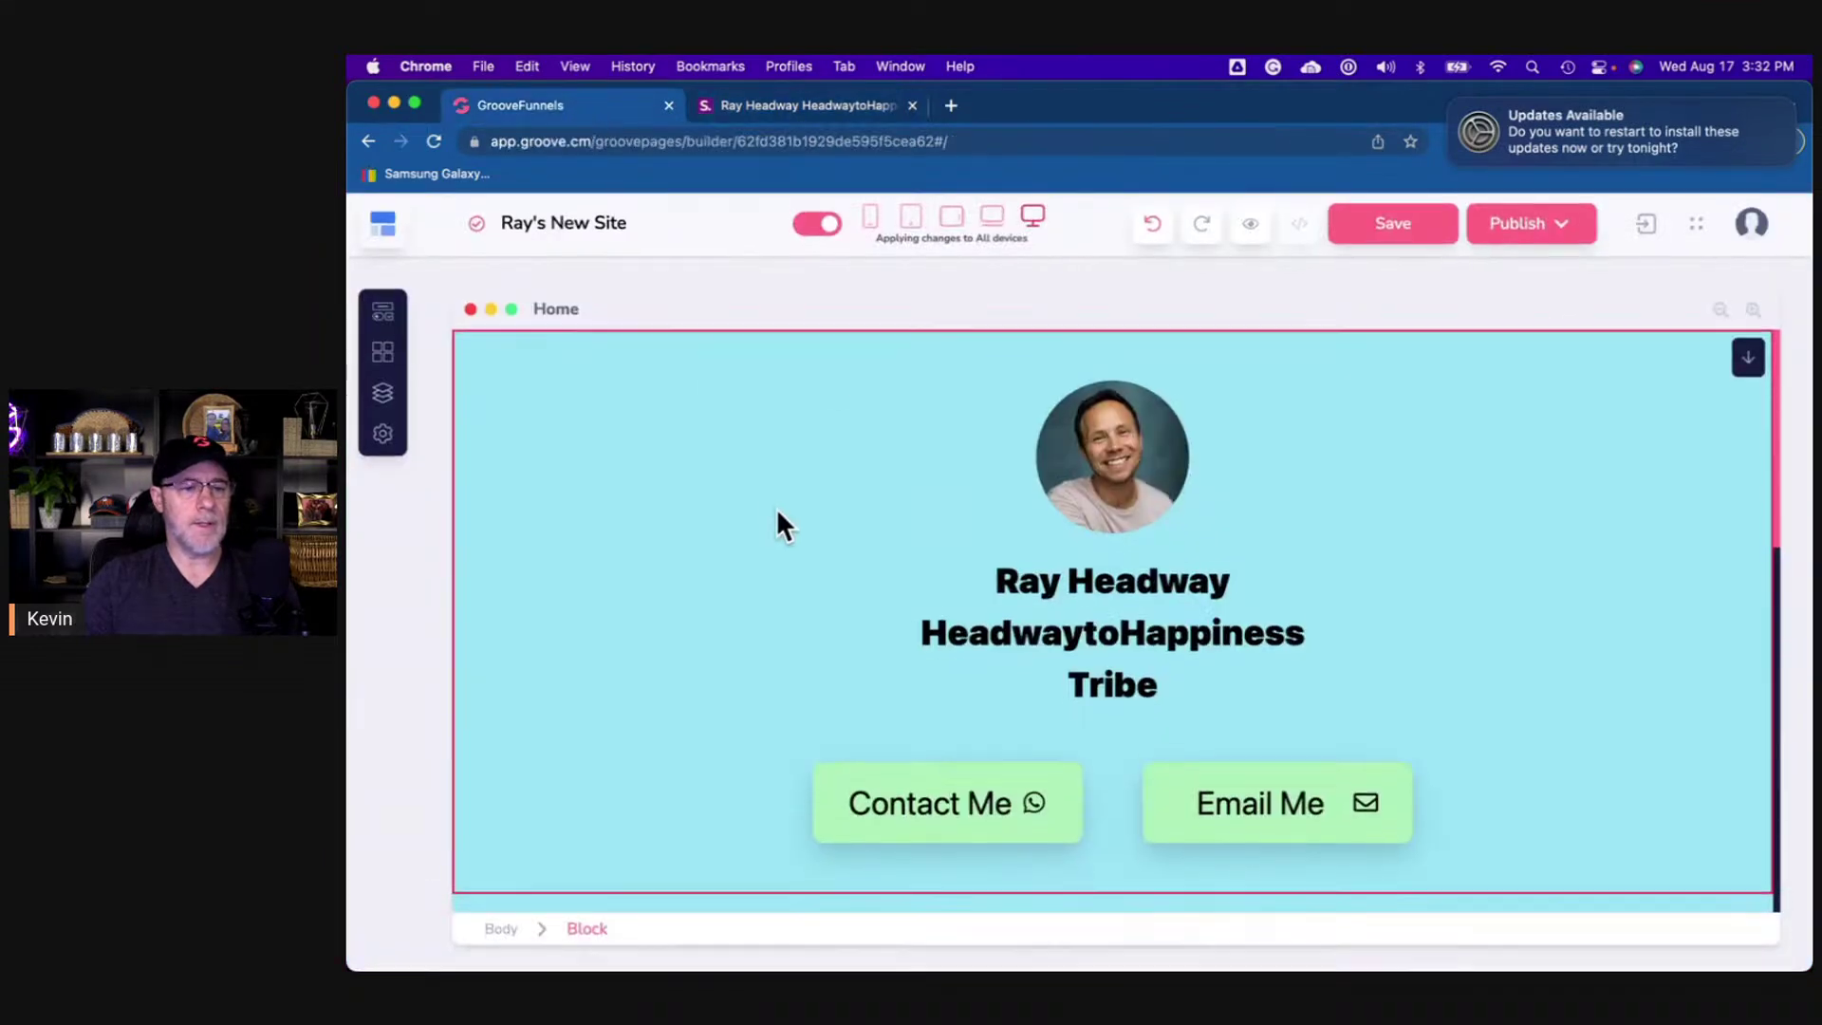
{"action": "scroll", "coordinate": [776, 509], "scroll_direction": "down", "scroll_amount": 5}
- Save the link-in-bio page
{"action": "scroll", "coordinate": [776, 509], "scroll_direction": "down", "scroll_amount": 5}
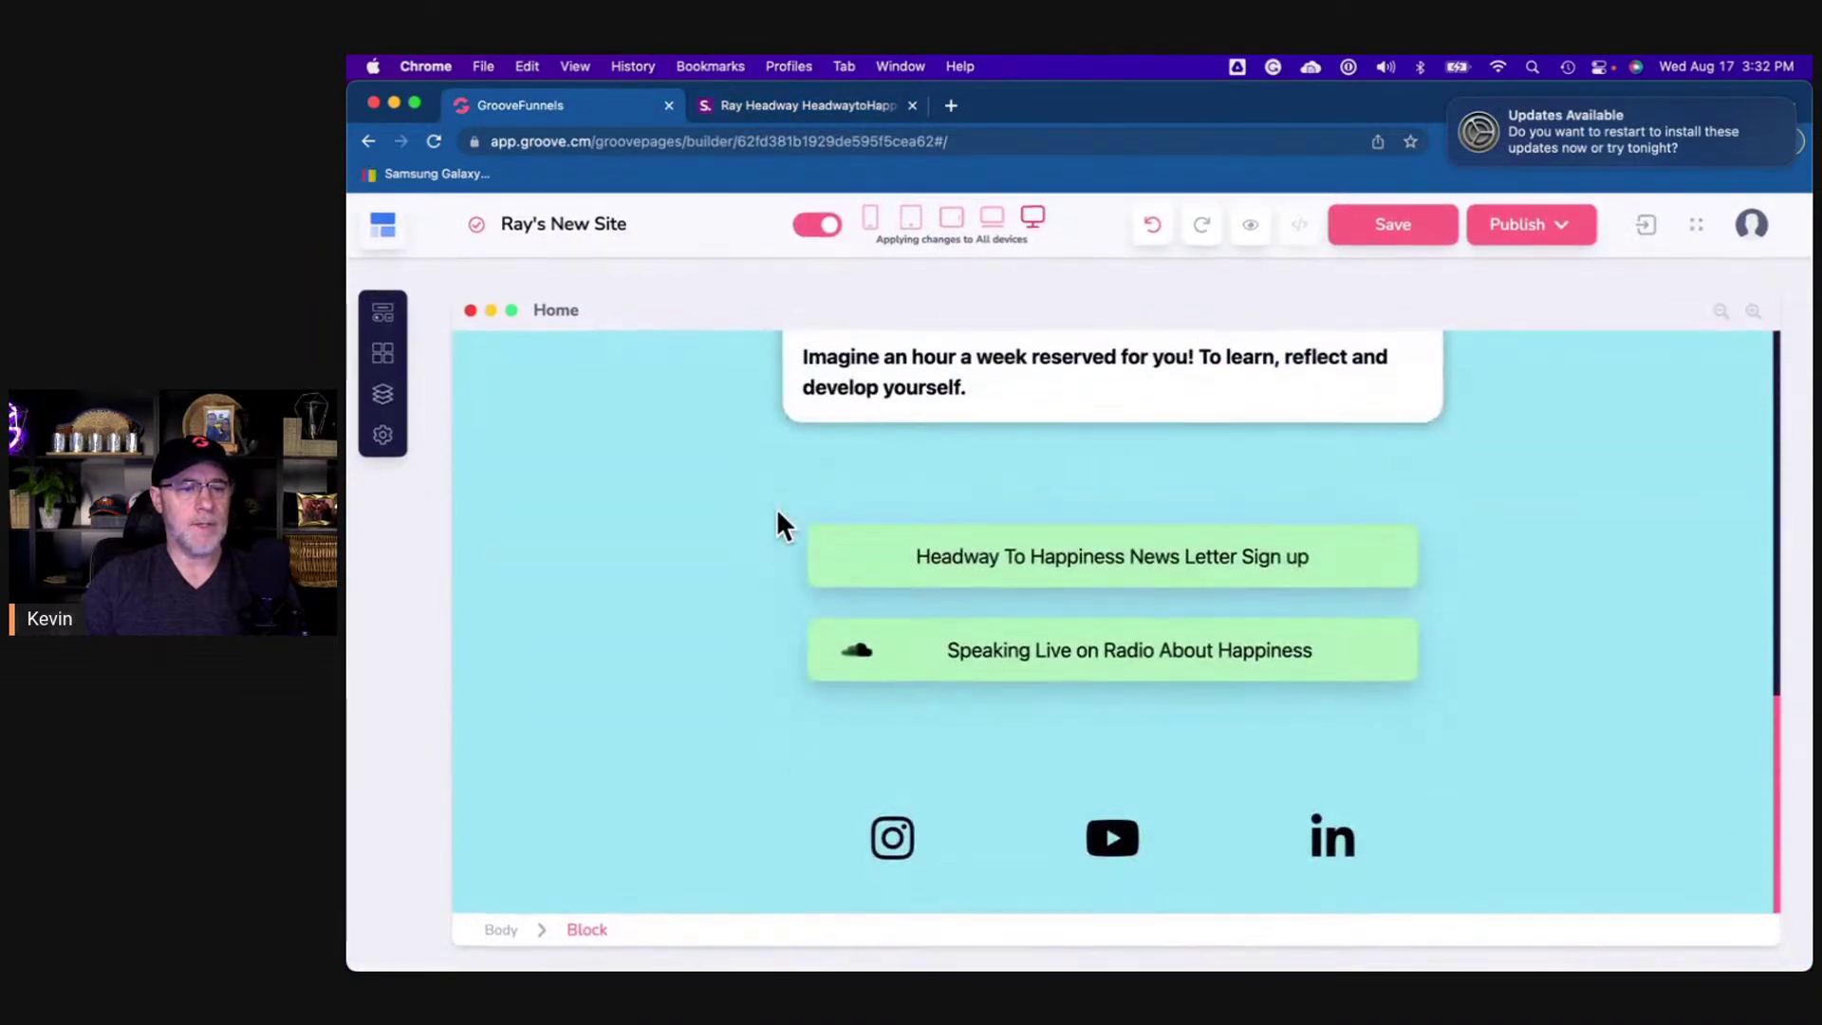
{"action": "scroll", "coordinate": [777, 509], "scroll_direction": "up", "scroll_amount": 10}
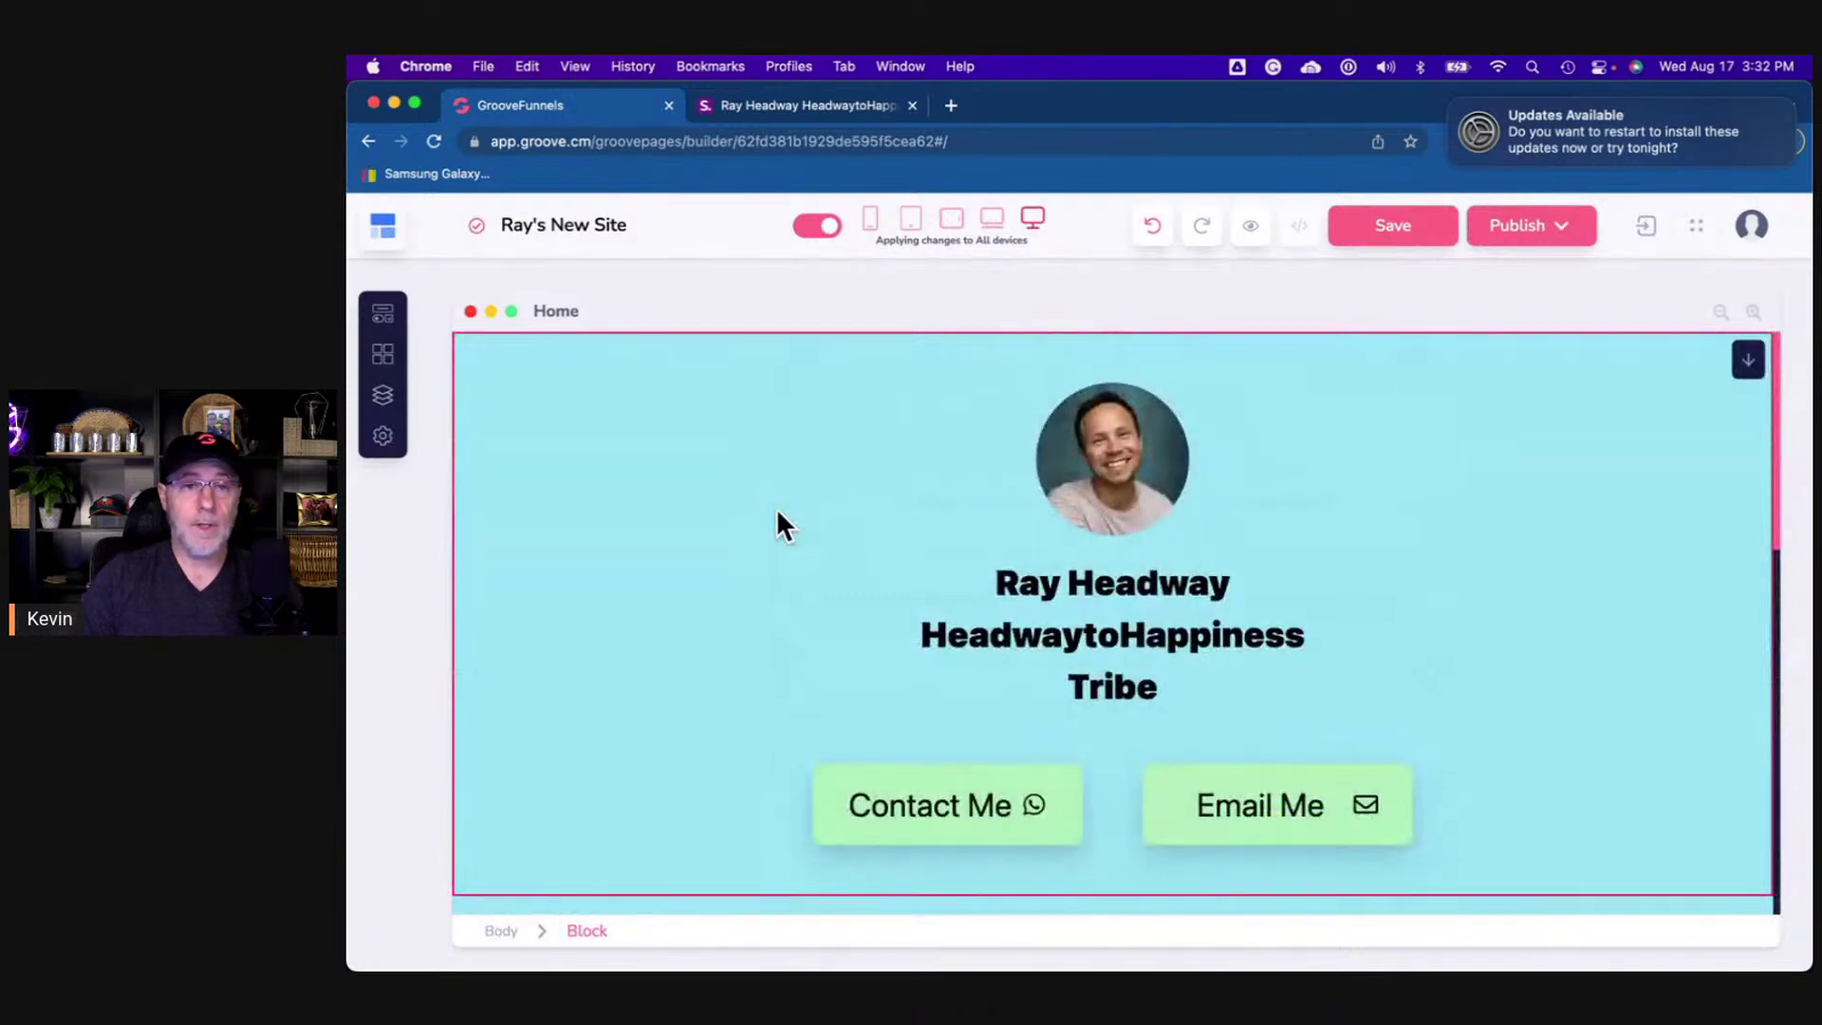
{"action": "left_click", "coordinate": [1412, 239]}
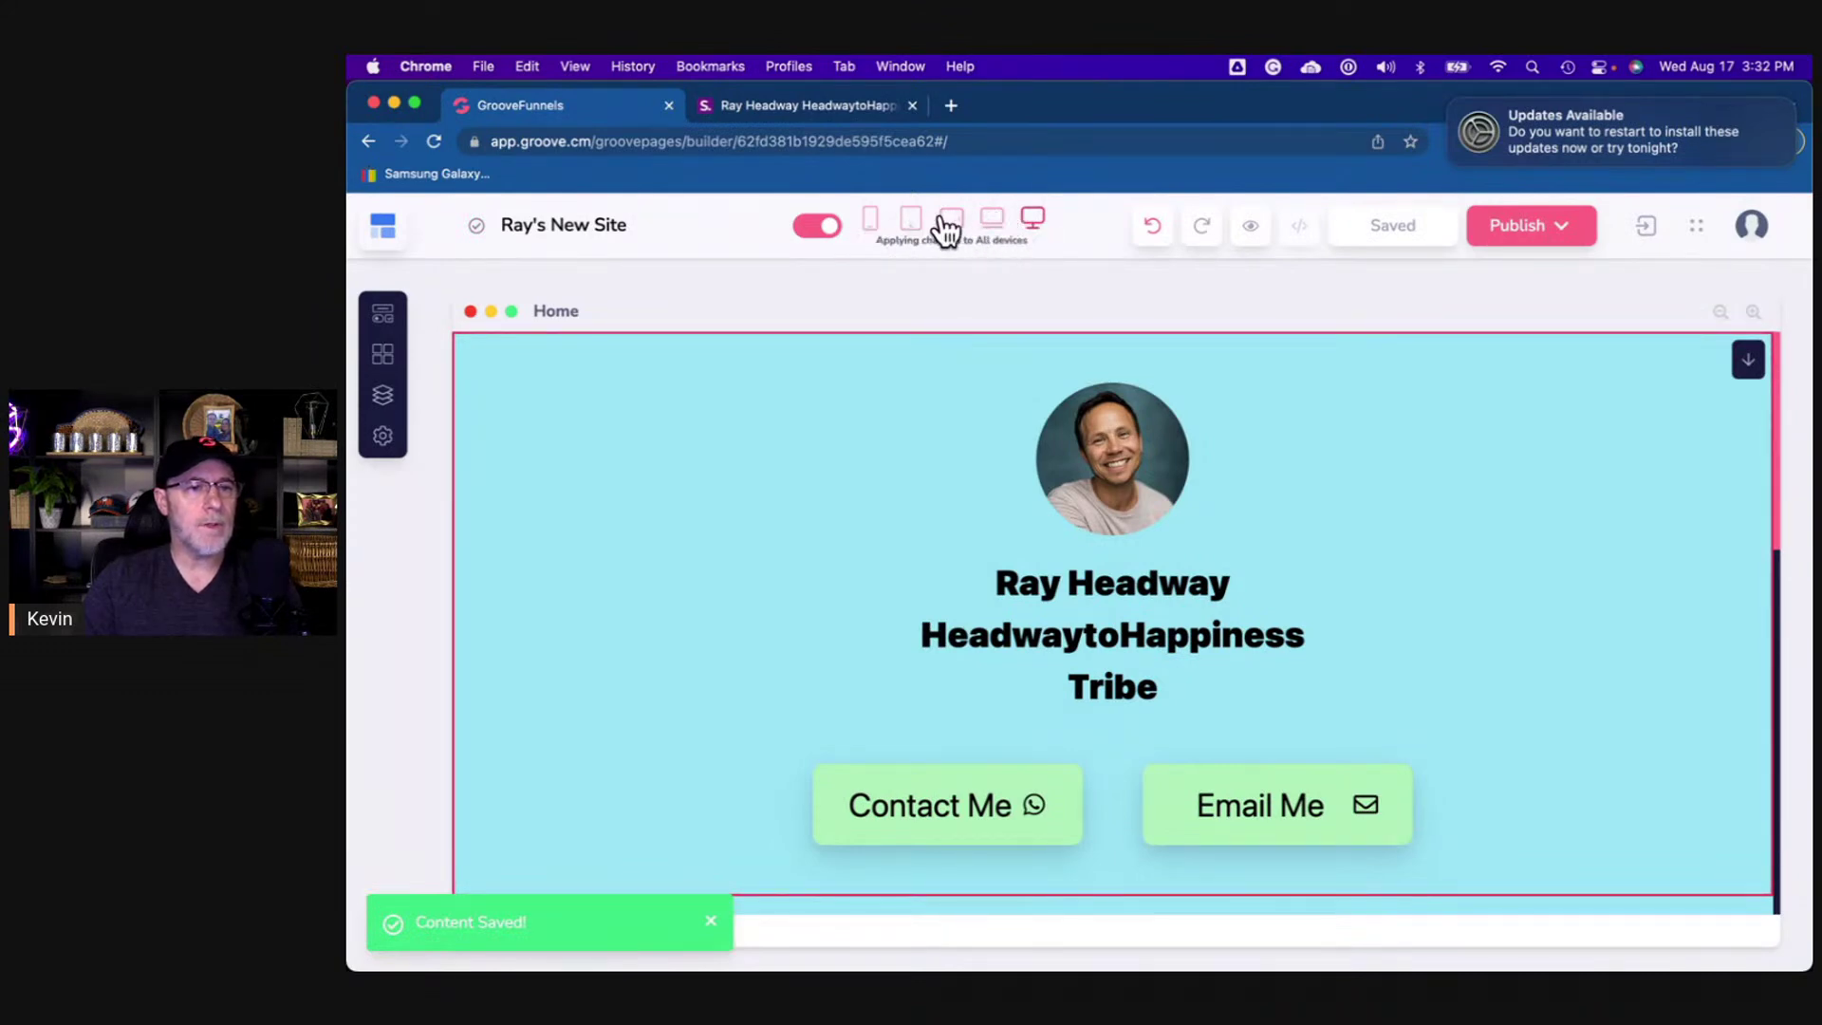
- Review the page in the mobile preview, then return to the desktop preview
{"action": "left_click", "coordinate": [873, 230]}
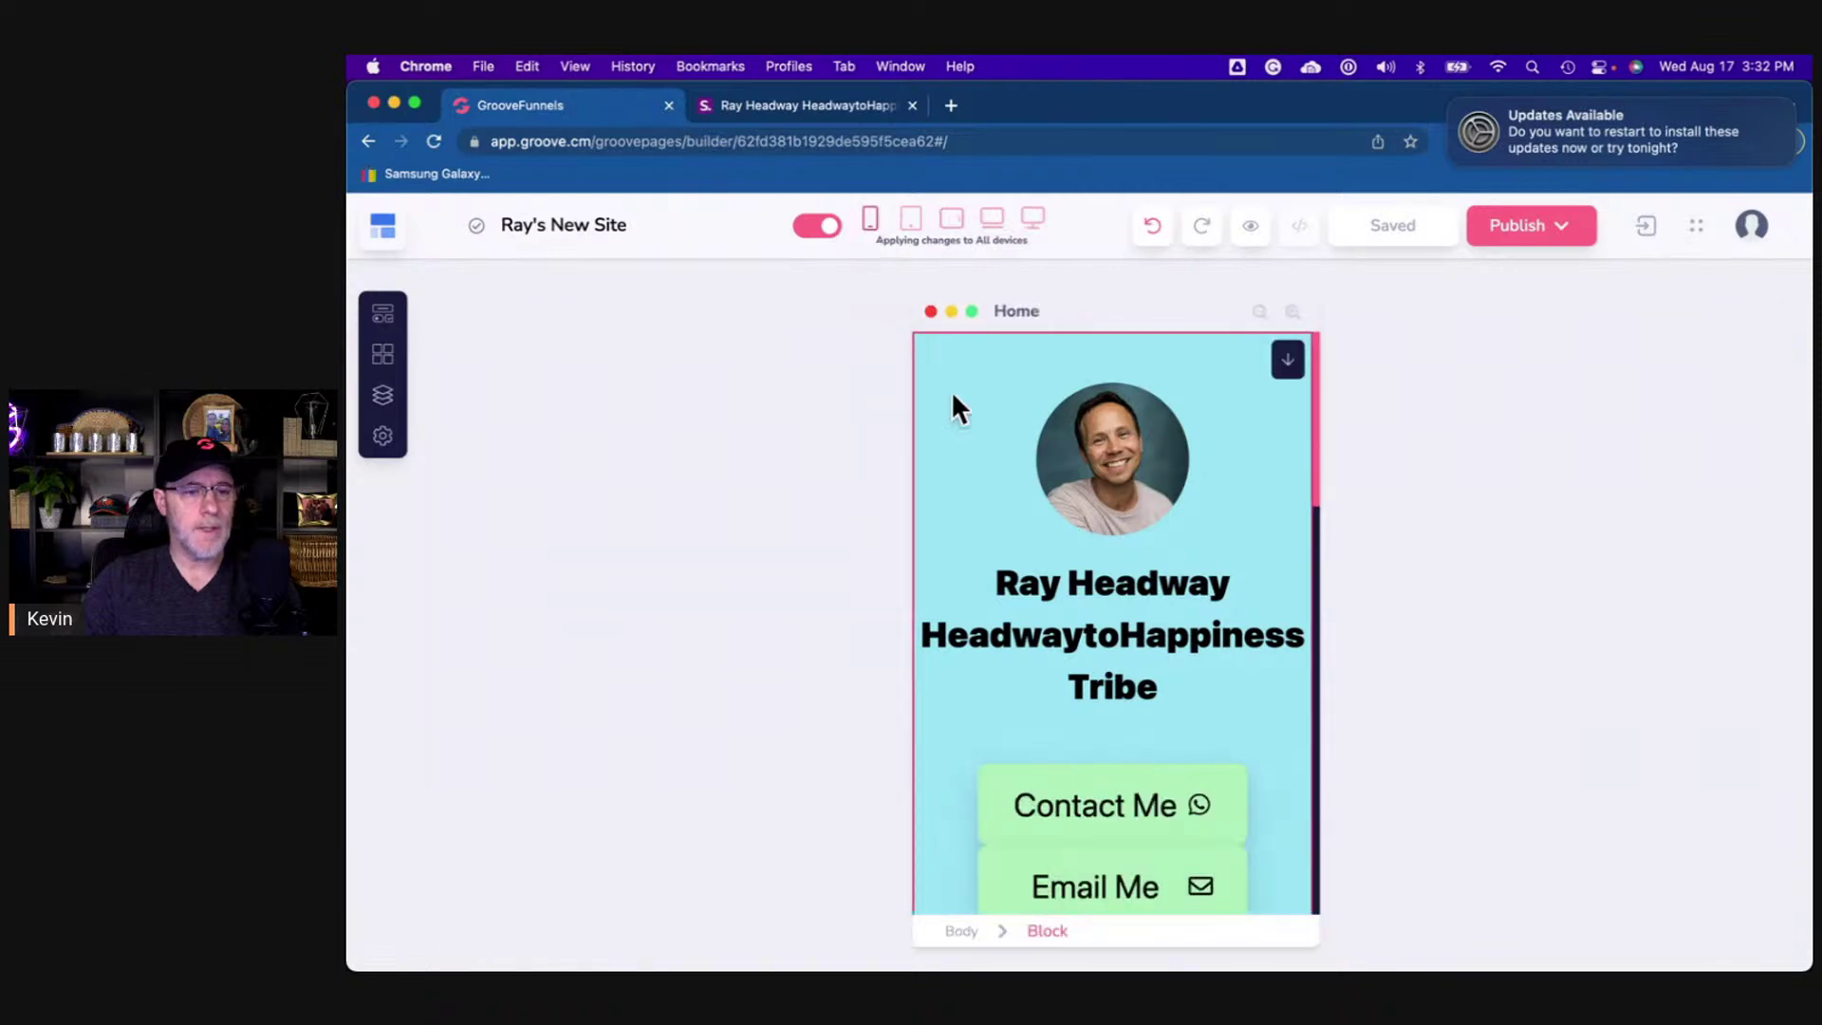
{"action": "left_click", "coordinate": [1049, 582]}
{"action": "scroll", "coordinate": [1045, 584], "scroll_direction": "down", "scroll_amount": 5}
{"action": "scroll", "coordinate": [1045, 582], "scroll_direction": "down", "scroll_amount": 10}
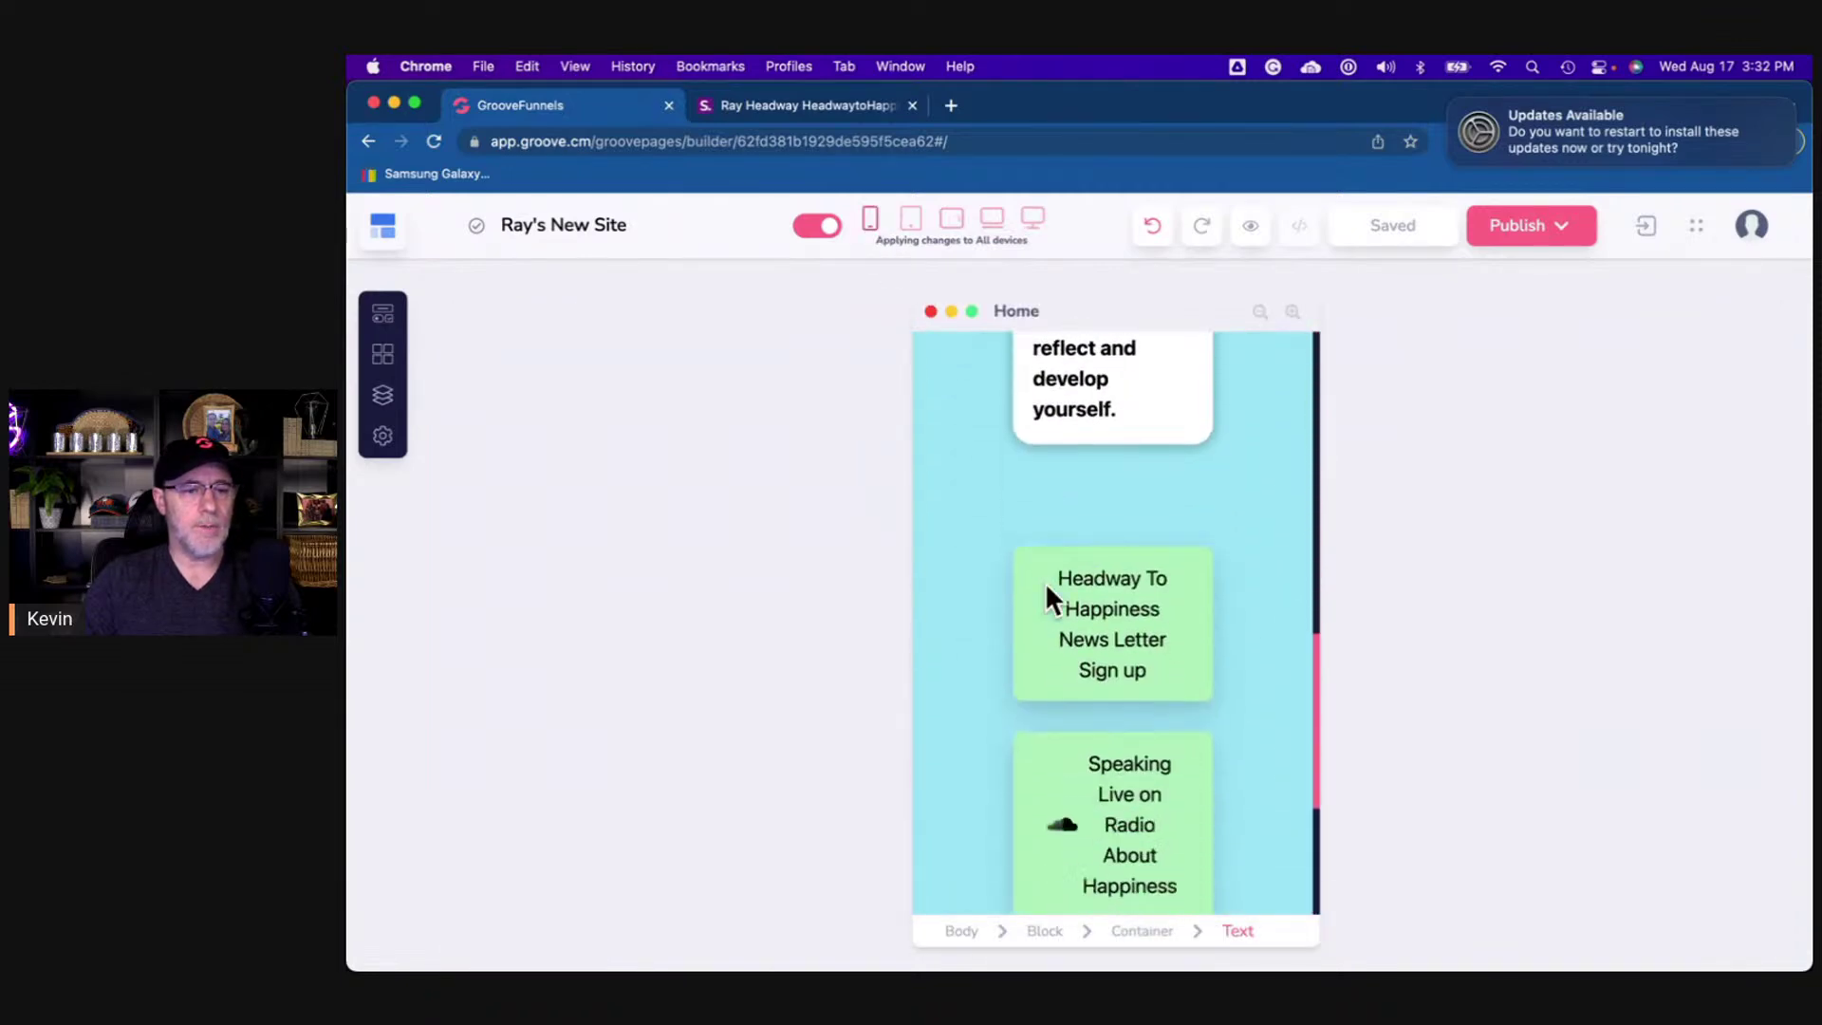
{"action": "scroll", "coordinate": [1045, 583], "scroll_direction": "up", "scroll_amount": 15}
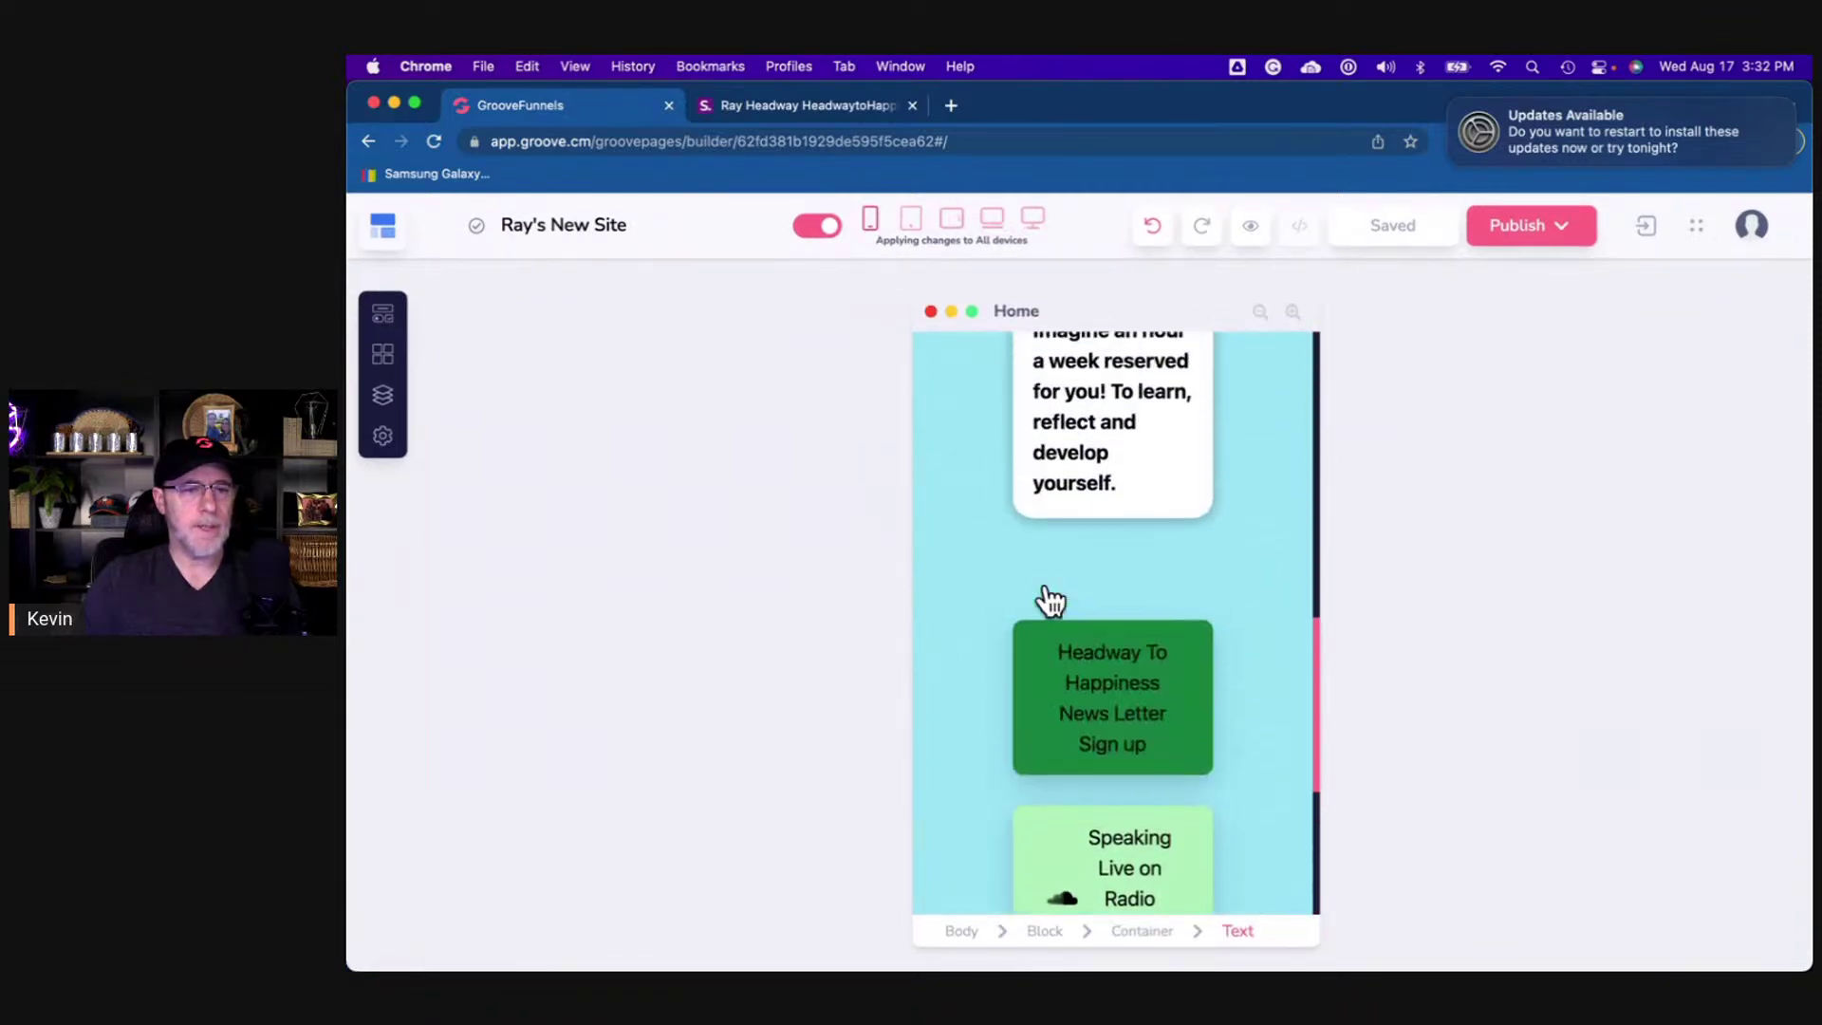
{"action": "left_click", "coordinate": [958, 398]}
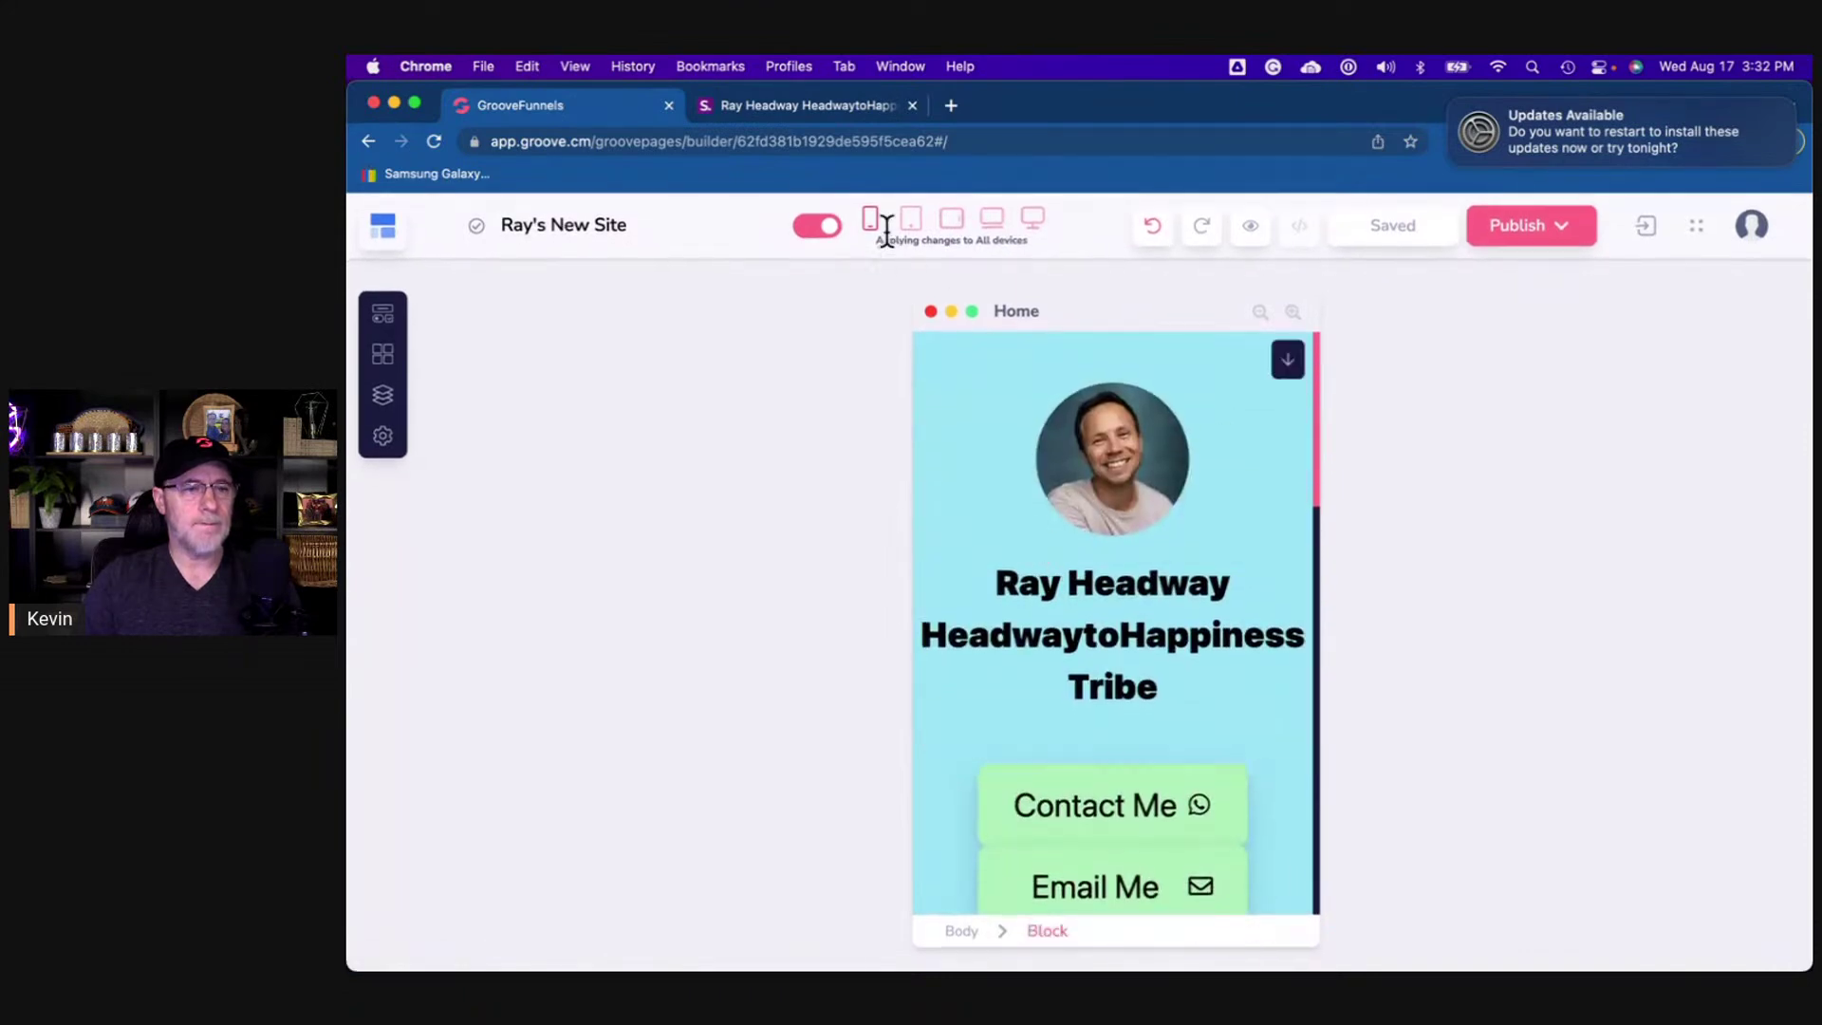
{"action": "left_click", "coordinate": [1032, 224]}
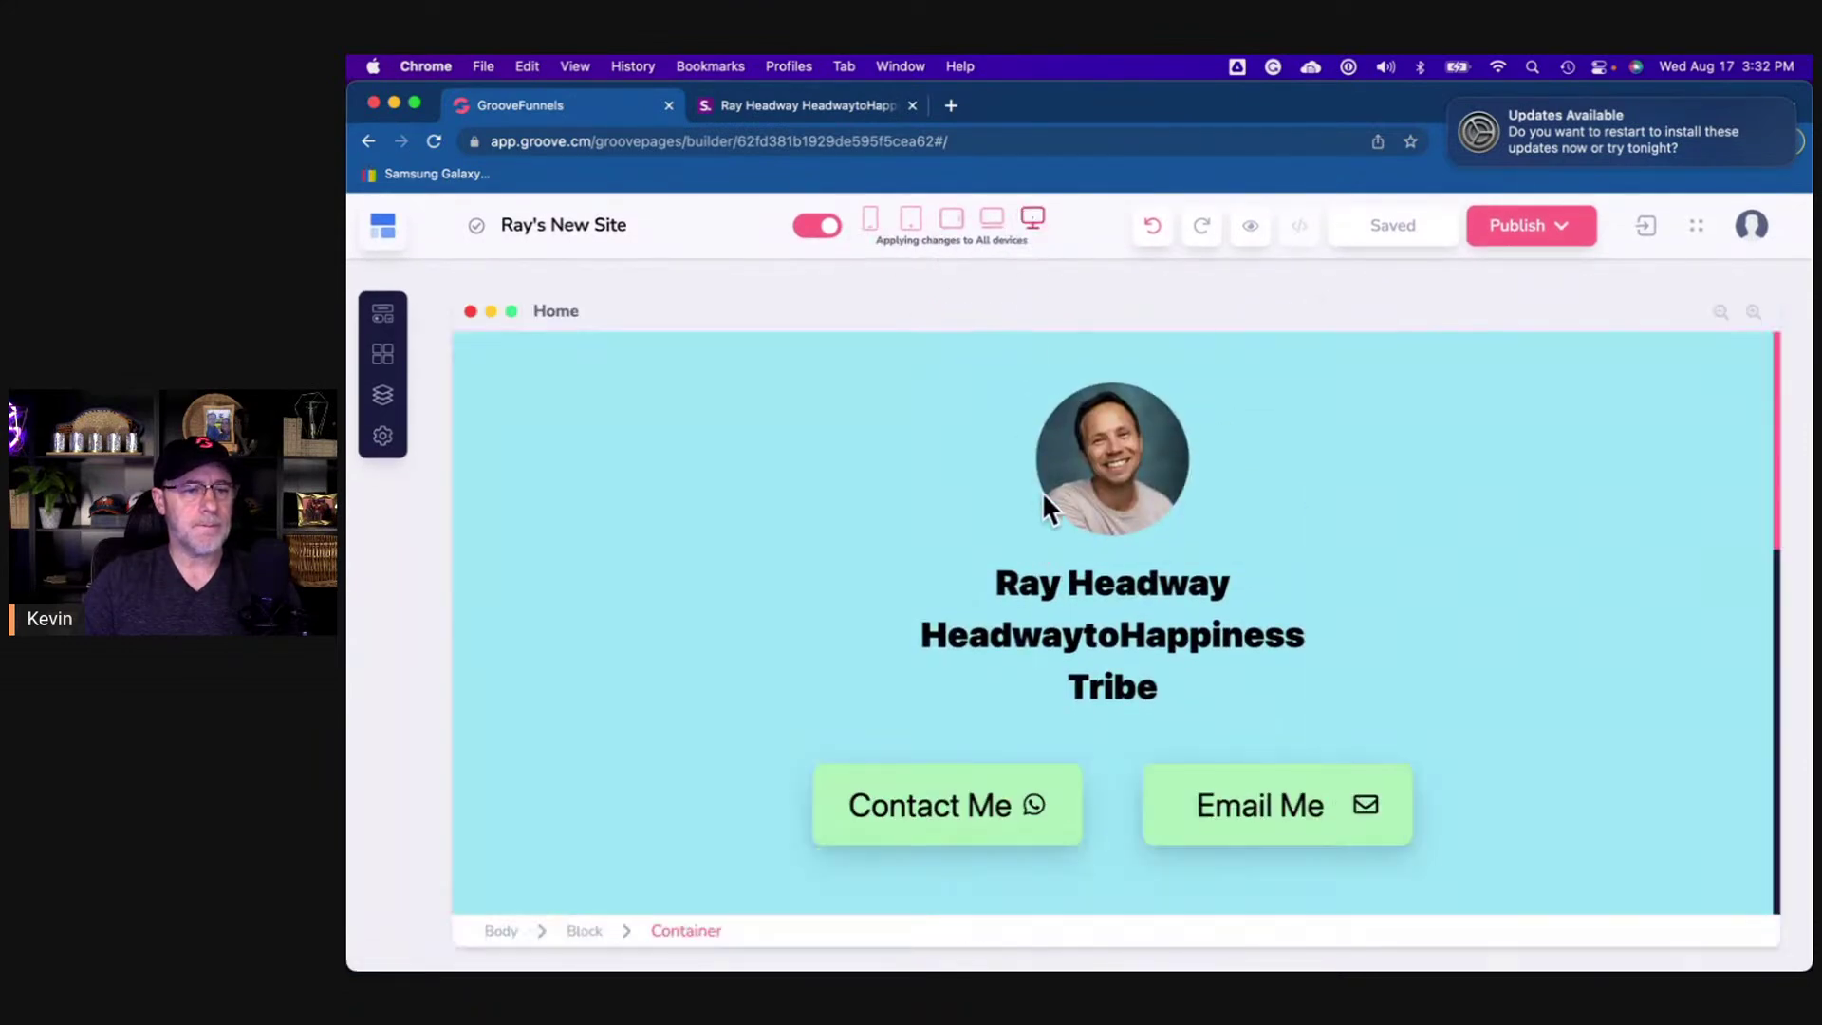
- Narrow the header's container to 35% of its parent's width
{"action": "left_click", "coordinate": [827, 595]}
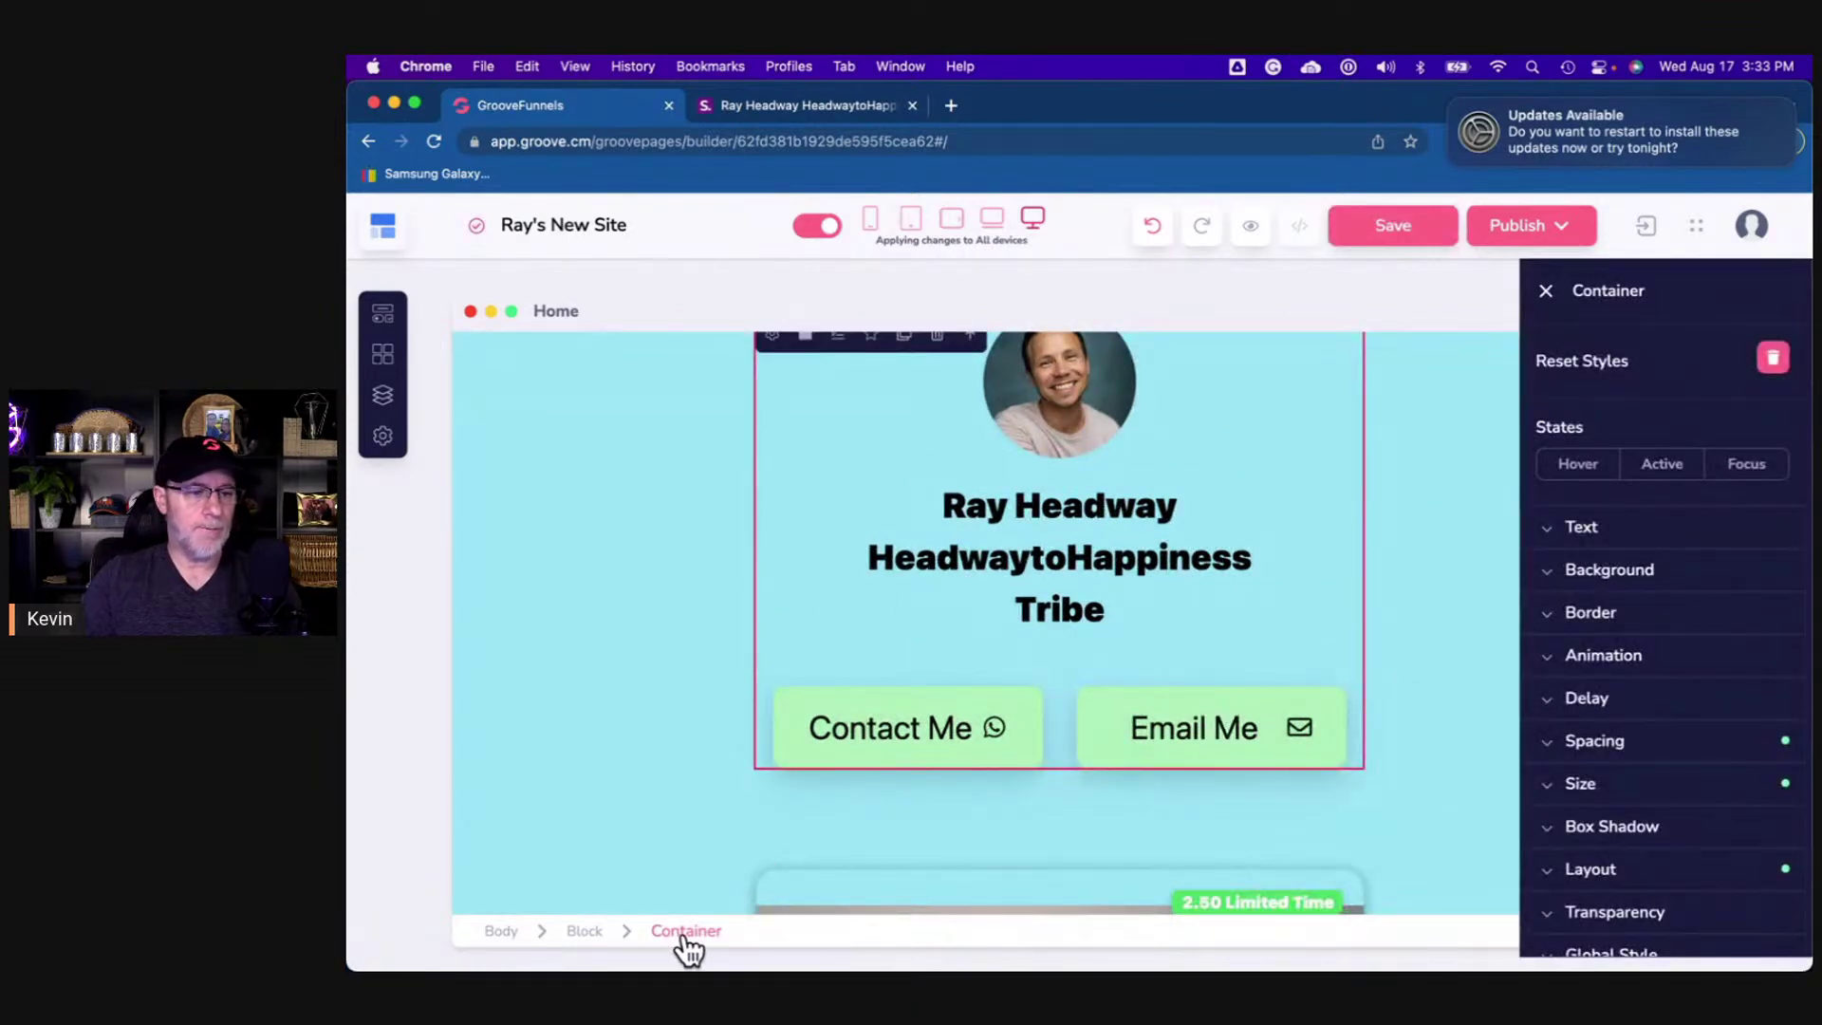
{"action": "left_click", "coordinate": [1548, 783]}
{"action": "scroll", "coordinate": [1800, 649], "scroll_direction": "down", "scroll_amount": 5}
{"action": "scroll", "coordinate": [1795, 637], "scroll_direction": "down", "scroll_amount": 1}
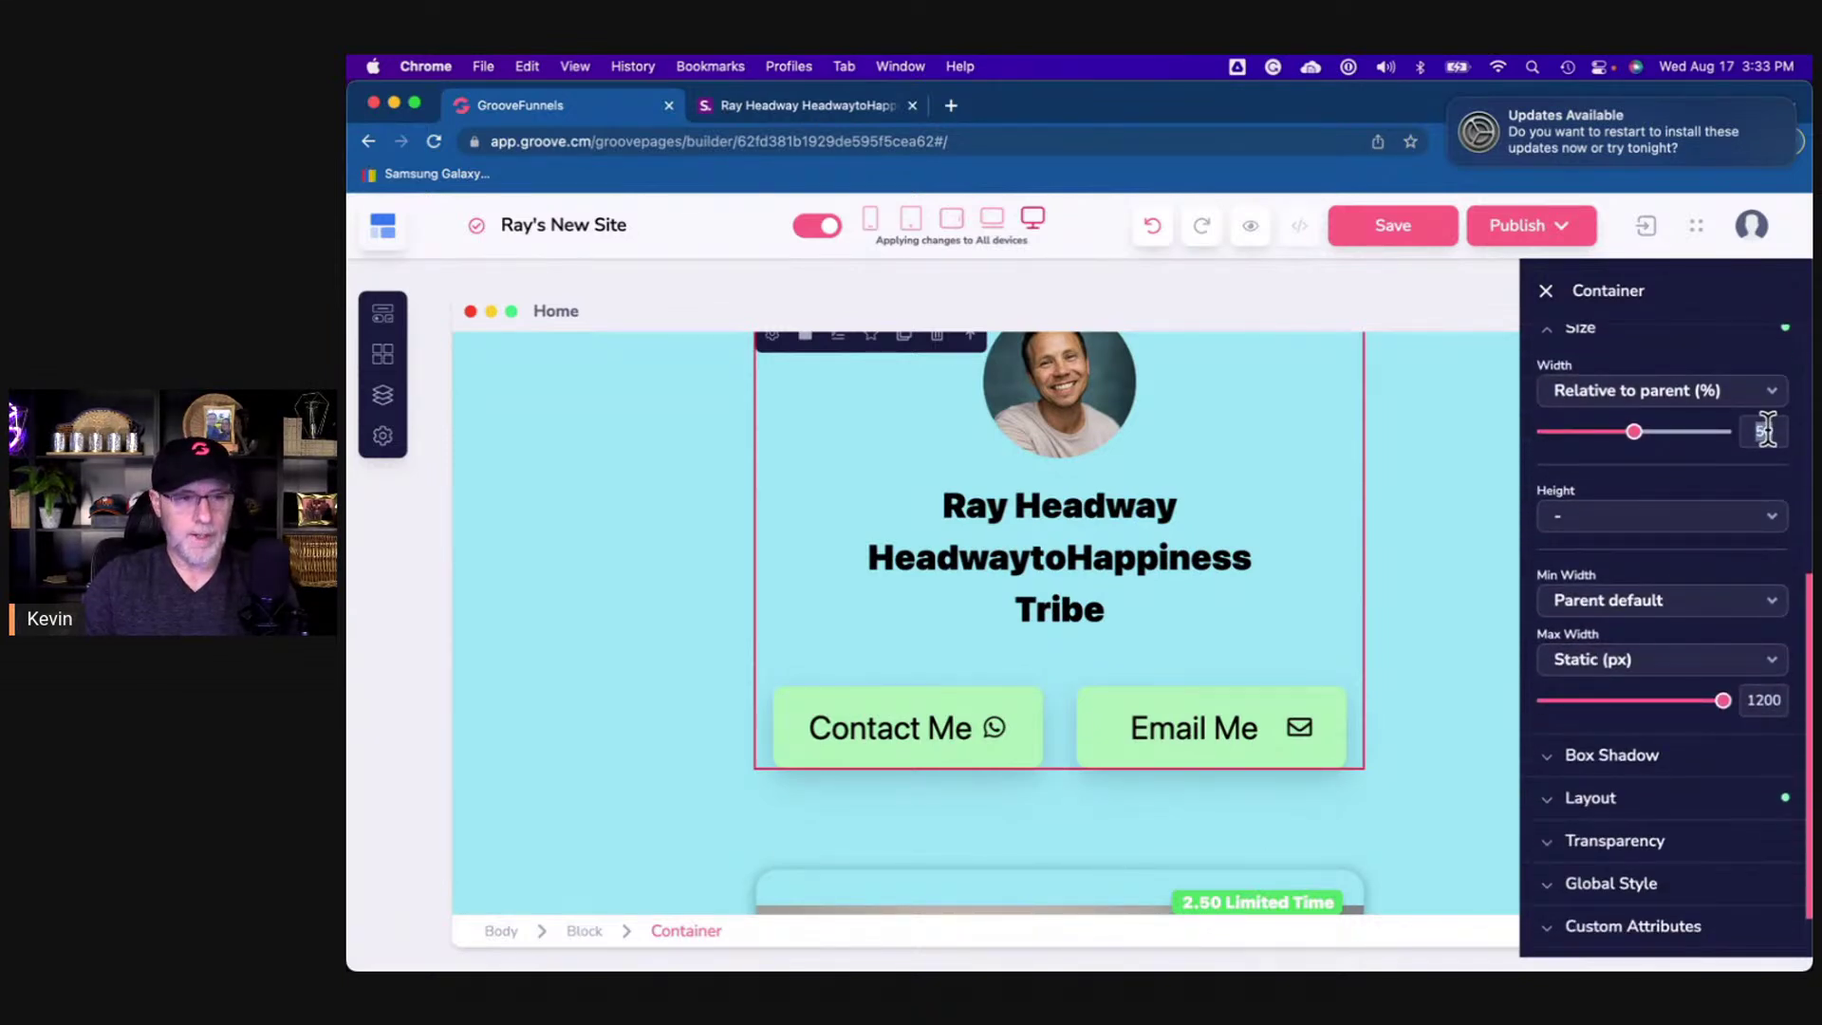
{"action": "double_click", "coordinate": [1766, 431]}
{"action": "type", "text": "35"}
{"action": "scroll", "coordinate": [1125, 789], "scroll_direction": "down", "scroll_amount": 1}
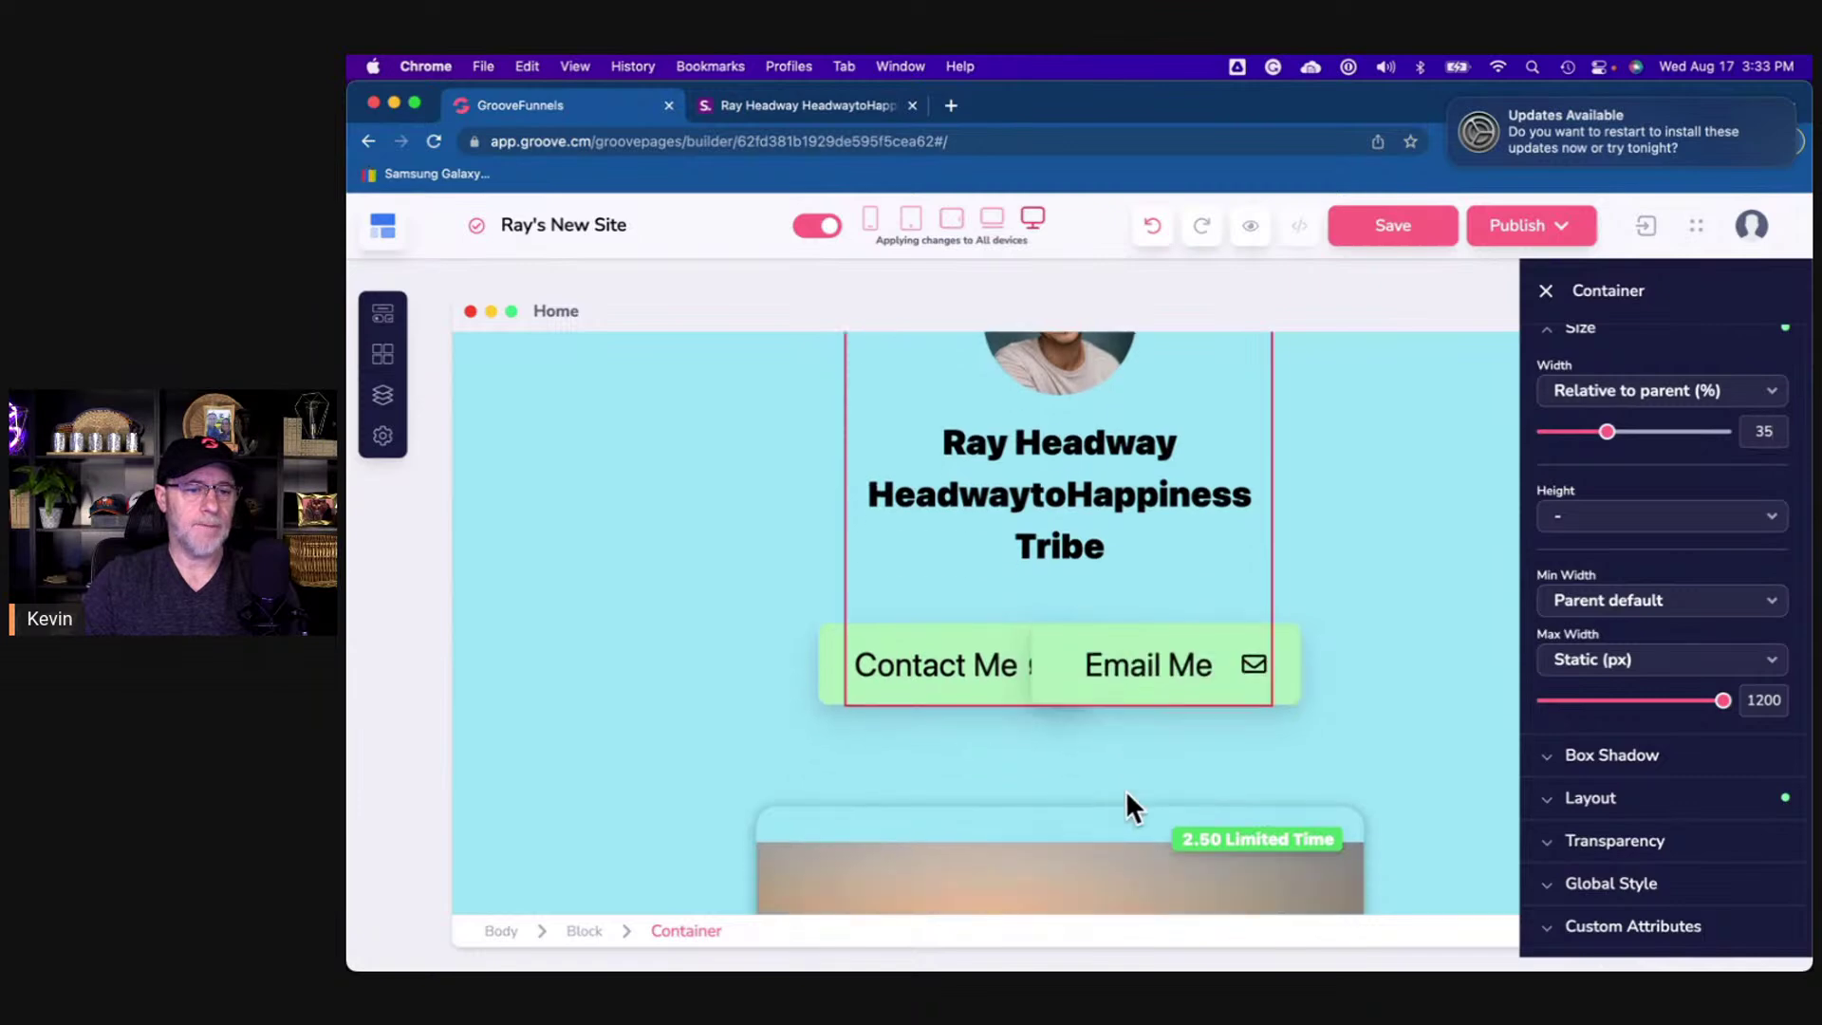
{"action": "scroll", "coordinate": [1125, 789], "scroll_direction": "down", "scroll_amount": 2}
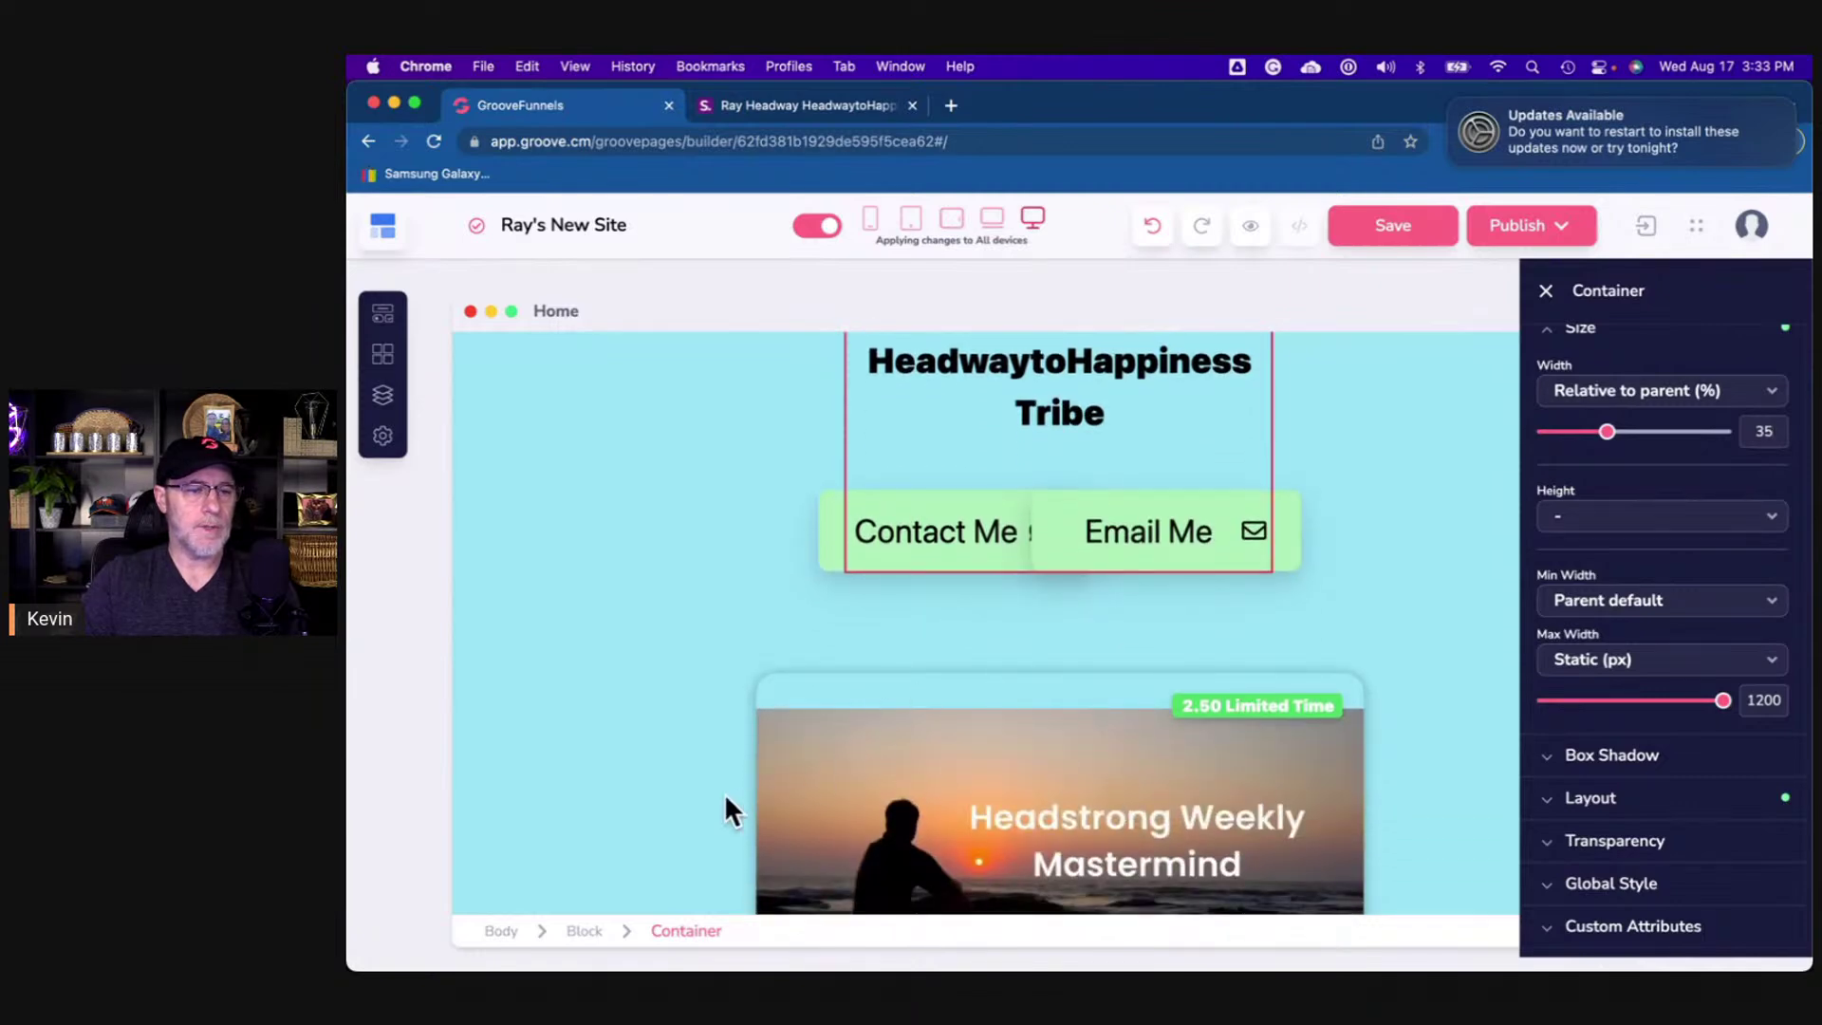
- Set the Headstrong Weekly Mastermind card's container width to 35%
{"action": "left_click", "coordinate": [797, 786]}
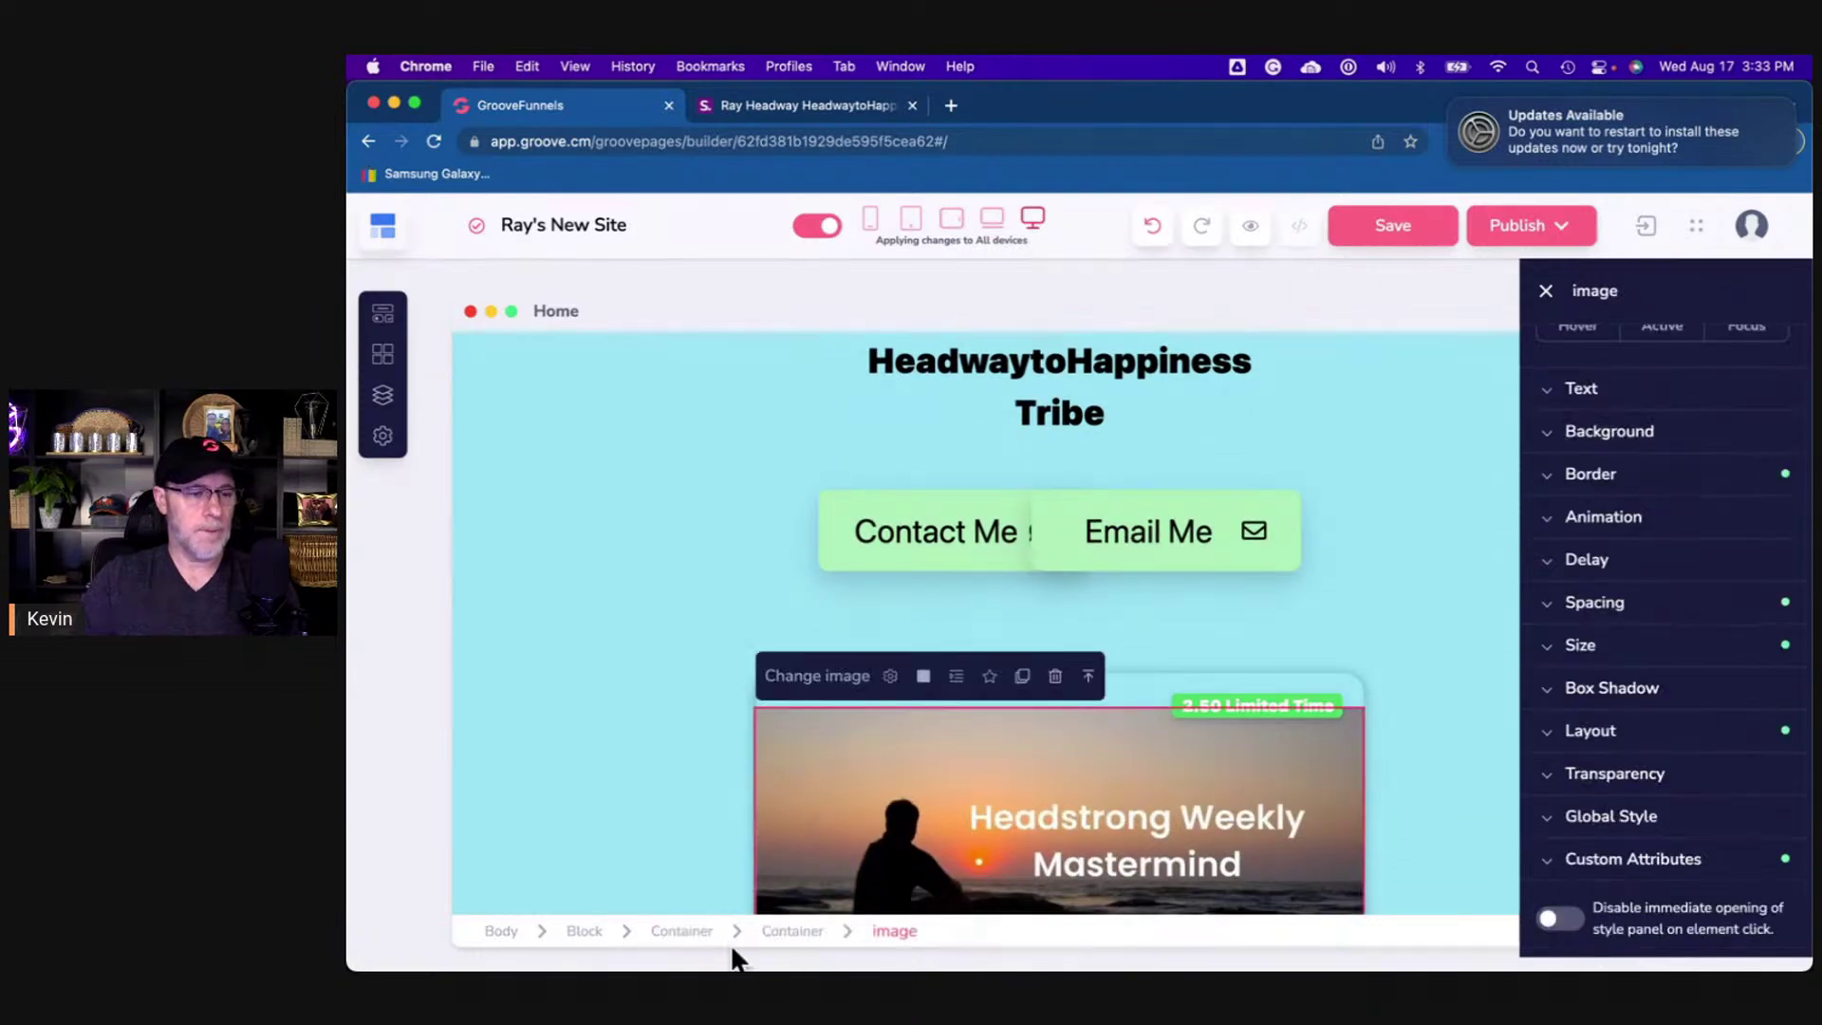
{"action": "left_click", "coordinate": [669, 932]}
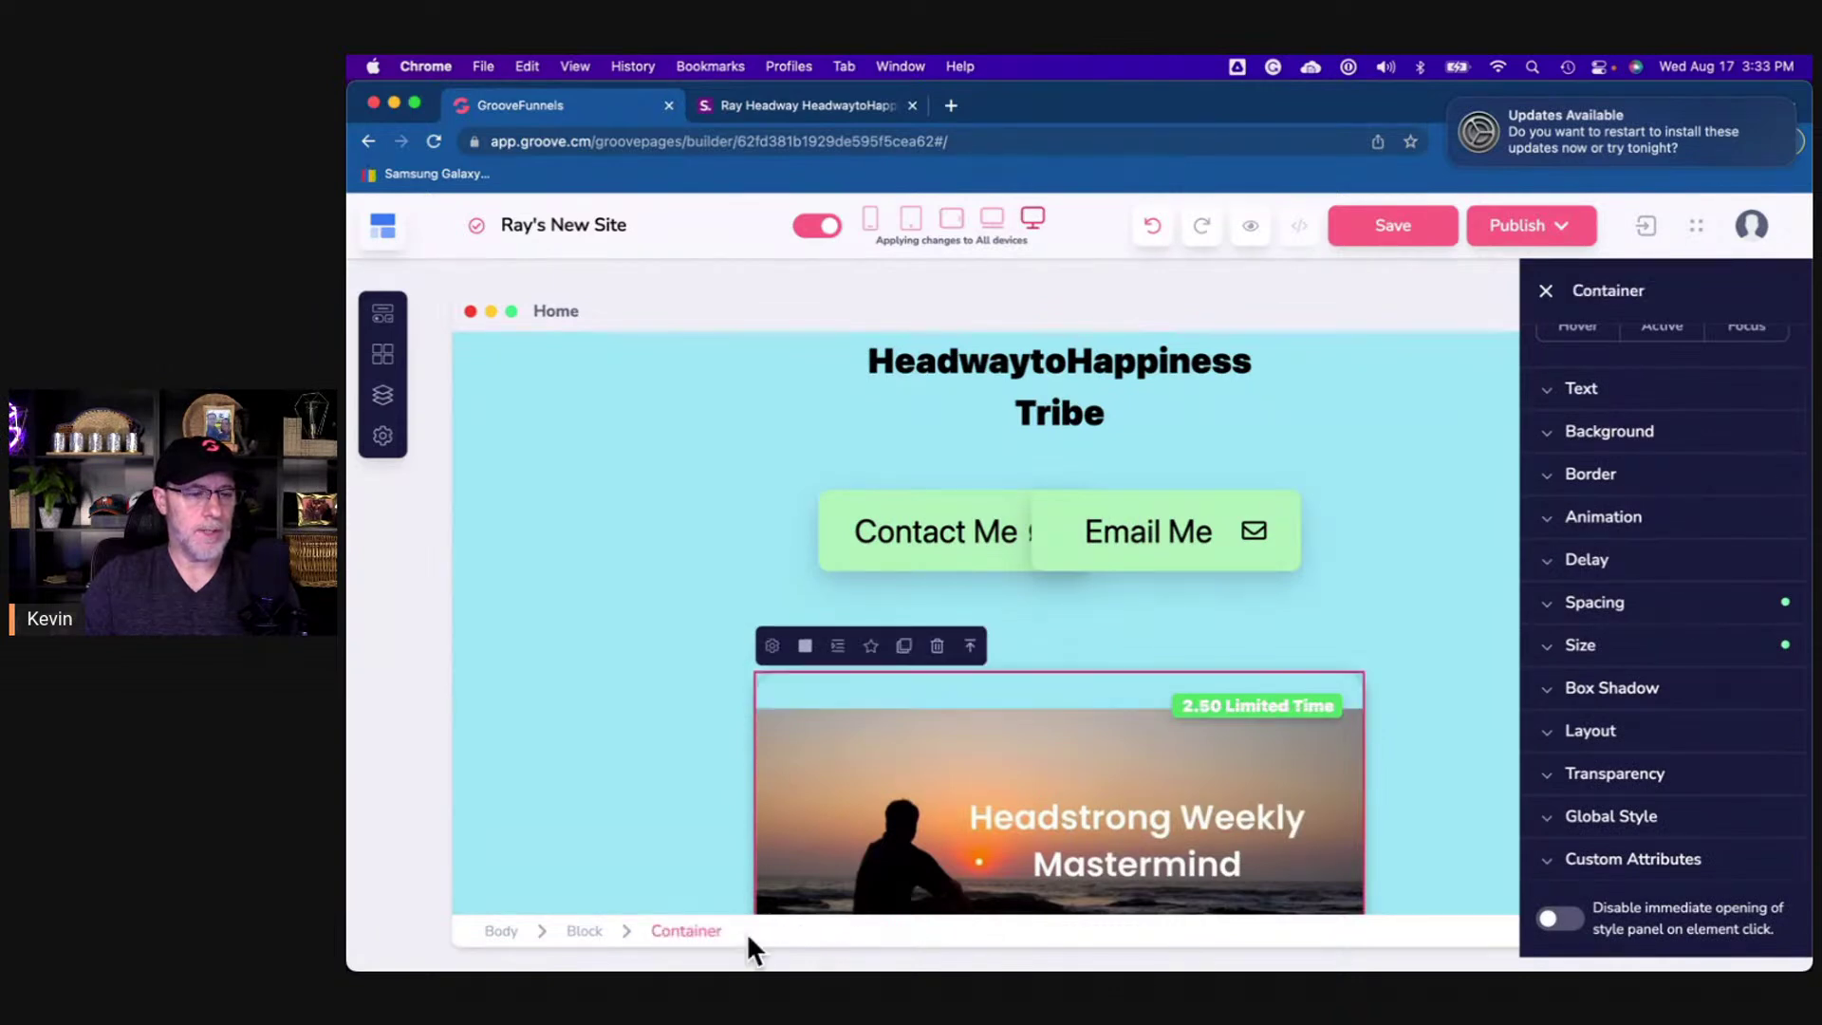
{"action": "left_click", "coordinate": [1598, 644]}
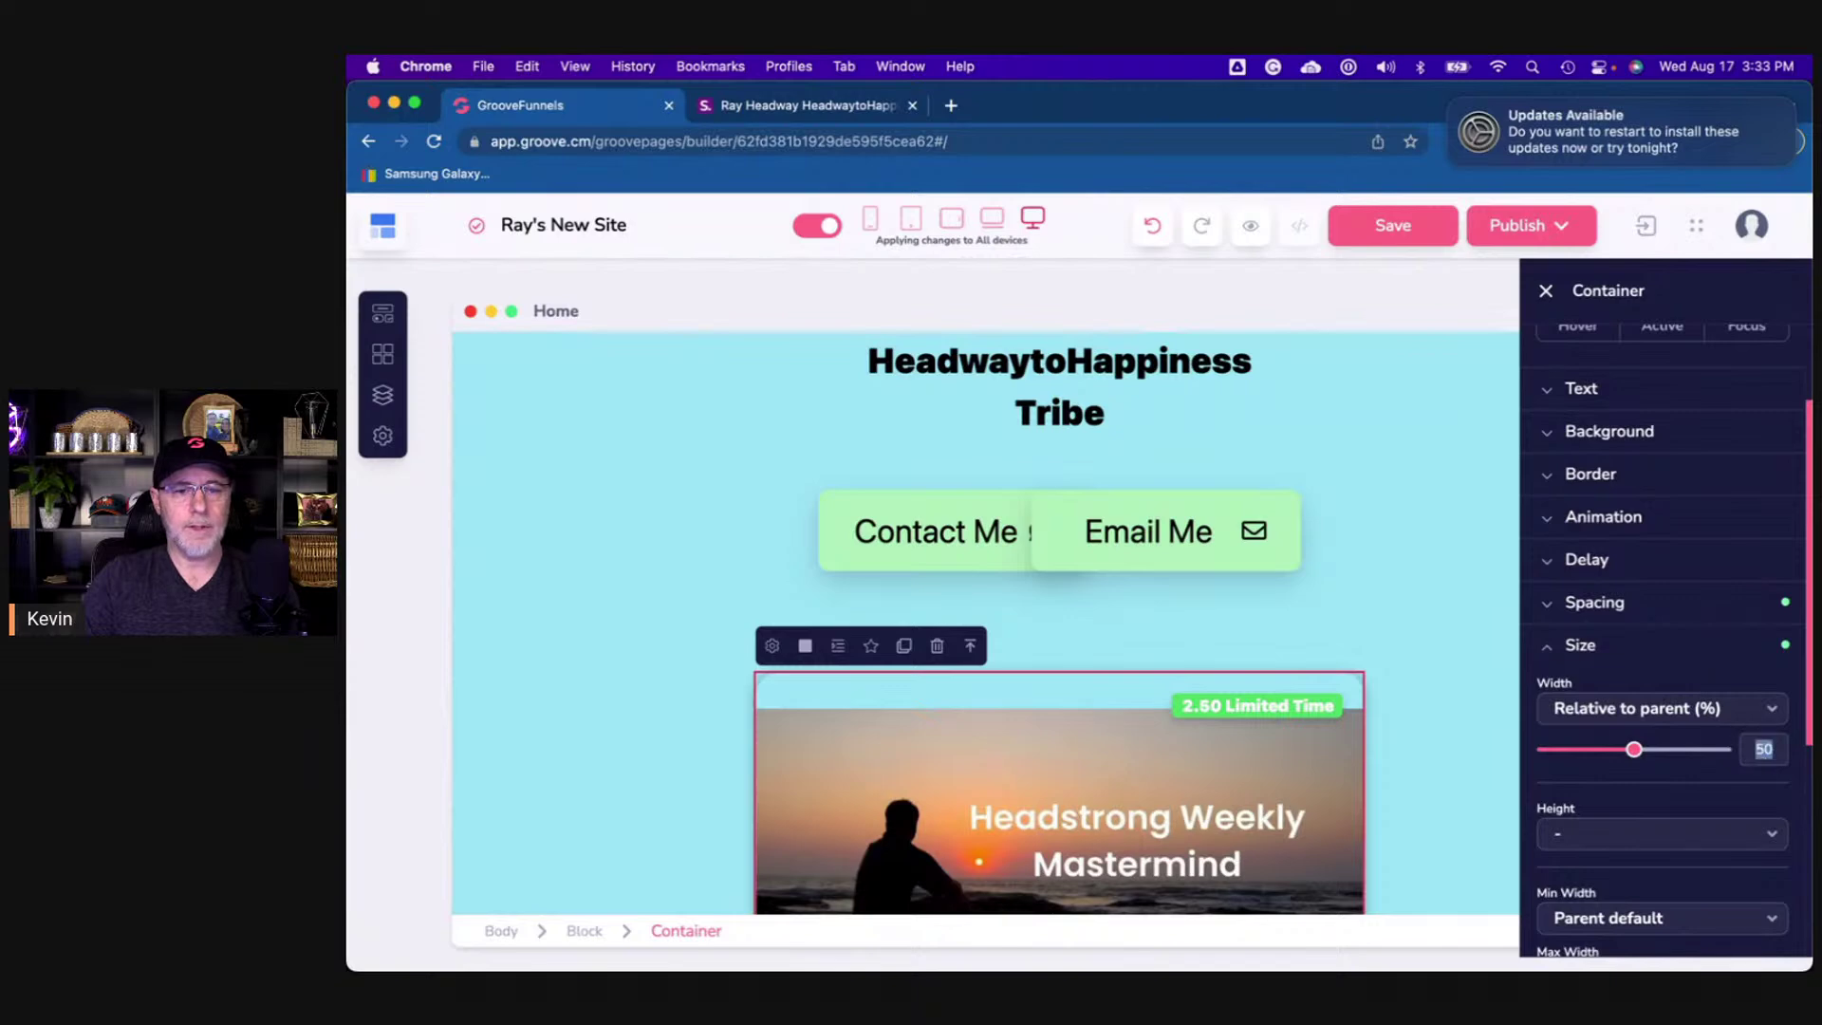
{"action": "type", "text": "35"}
{"action": "scroll", "coordinate": [1436, 710], "scroll_direction": "down", "scroll_amount": 5}
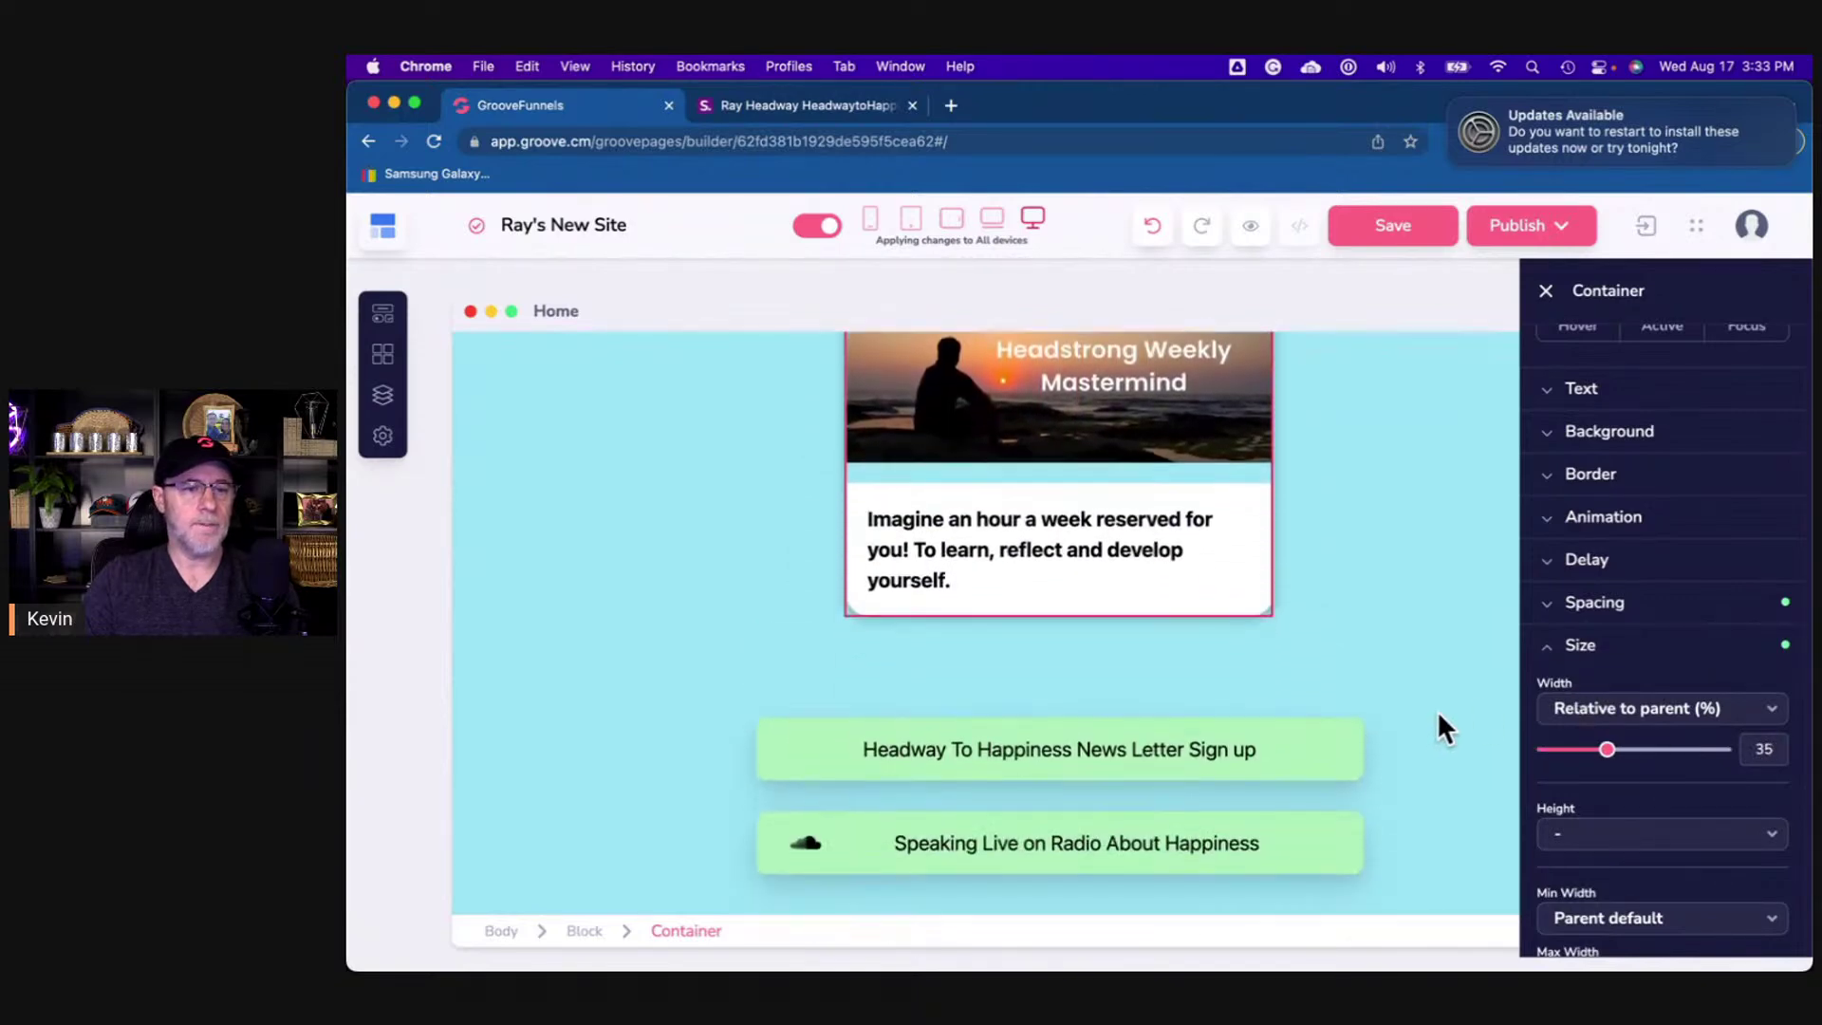
{"action": "scroll", "coordinate": [1437, 721], "scroll_direction": "down", "scroll_amount": 3}
- Set the container holding the two newsletter link buttons to 35% width
{"action": "left_click", "coordinate": [1116, 759]}
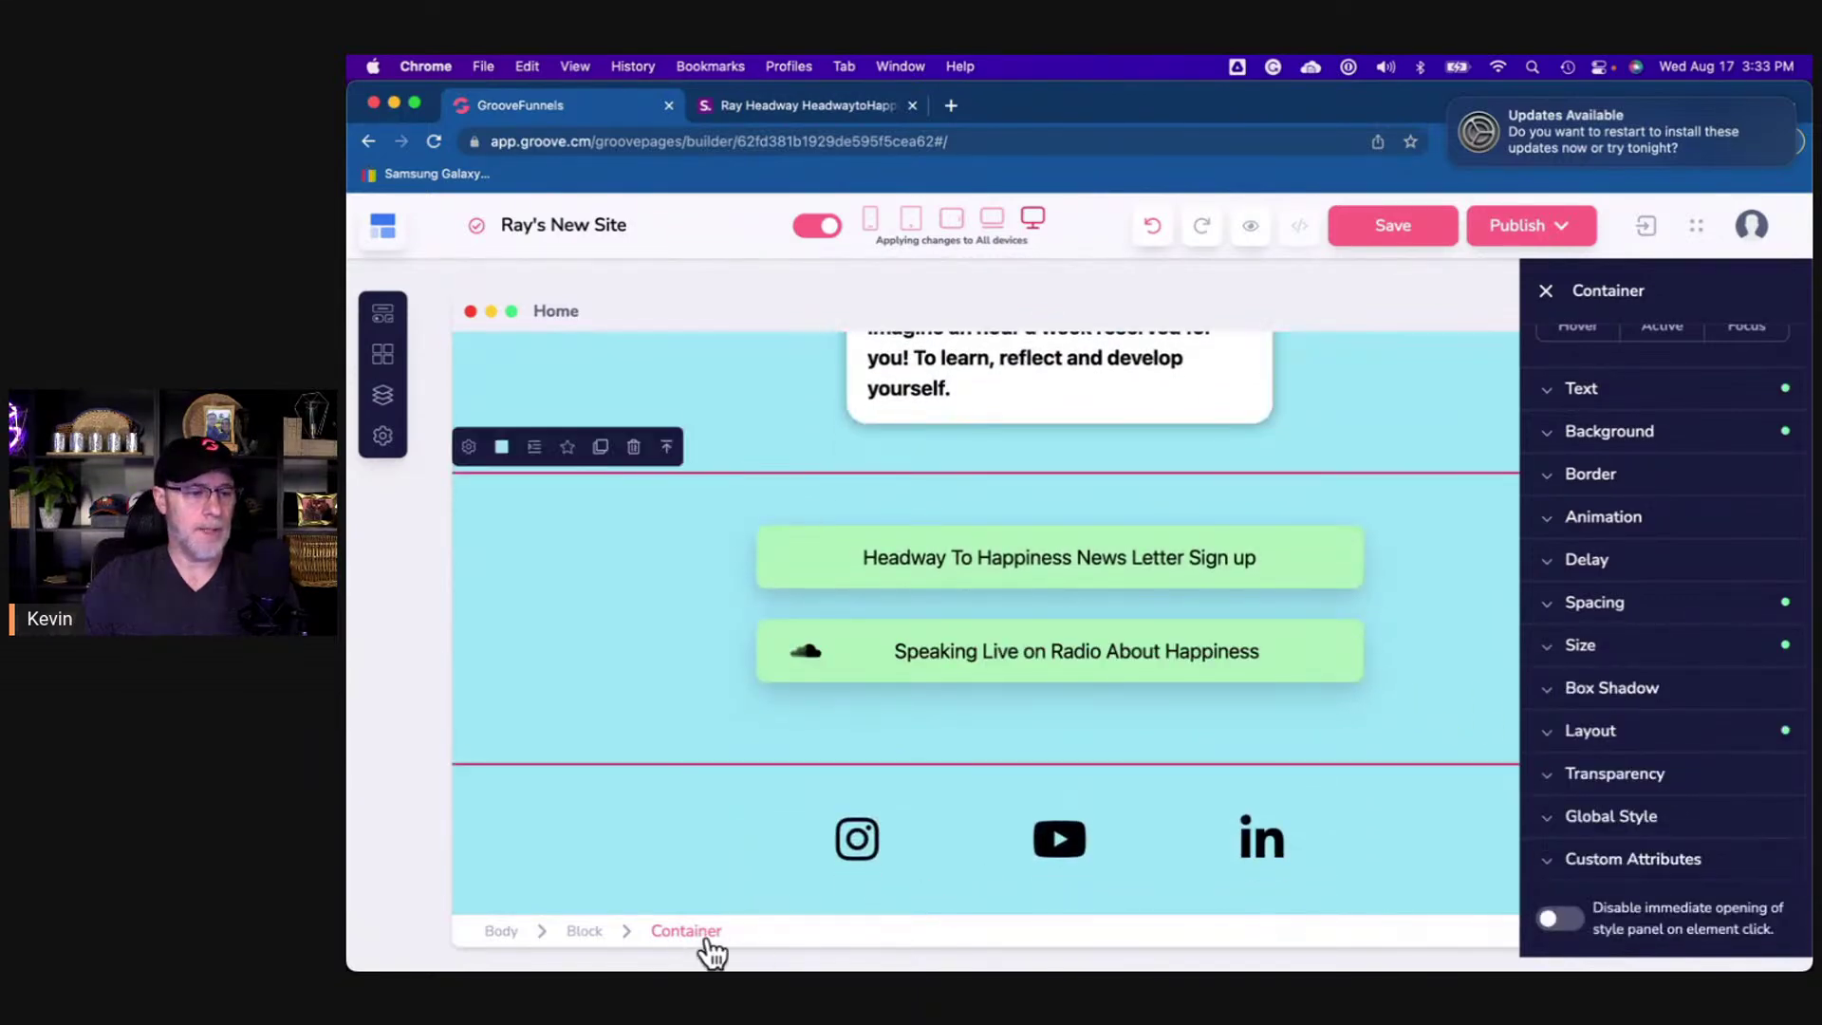
{"action": "left_click", "coordinate": [1597, 656]}
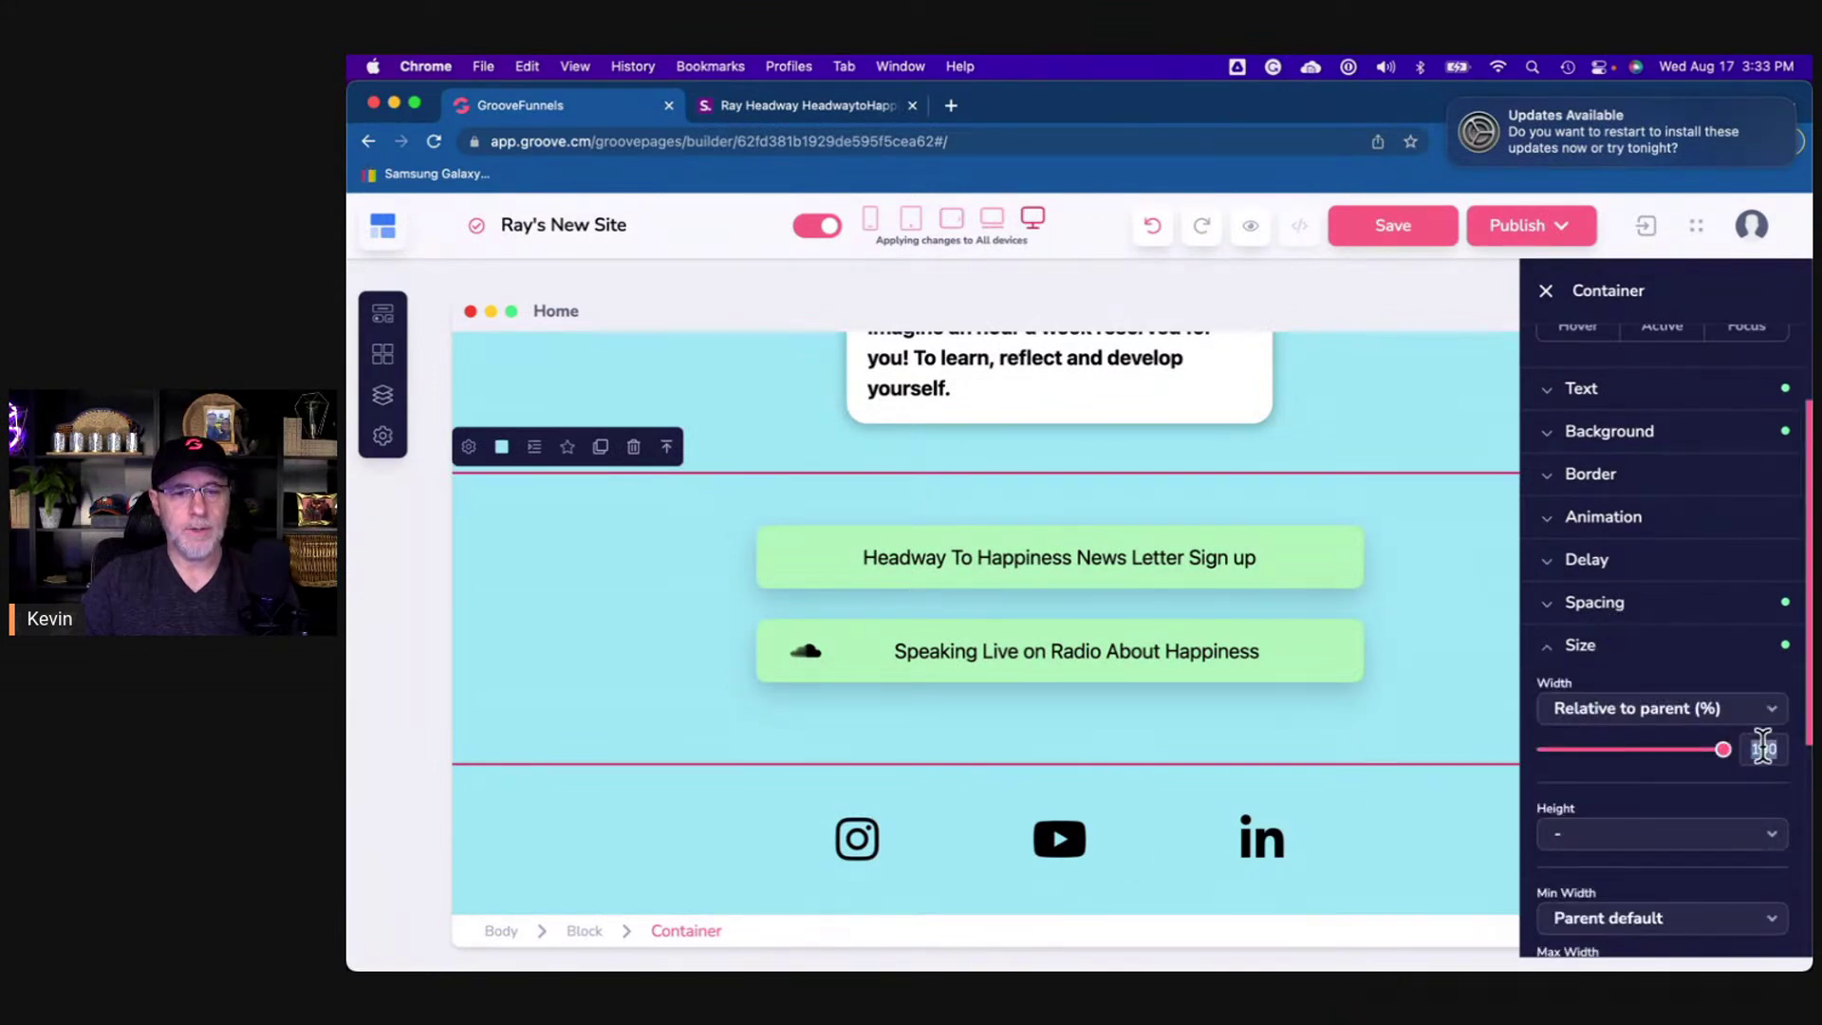
{"action": "double_click", "coordinate": [1762, 748]}
{"action": "type", "text": "35"}
{"action": "scroll", "coordinate": [1294, 721], "scroll_direction": "down", "scroll_amount": 3}
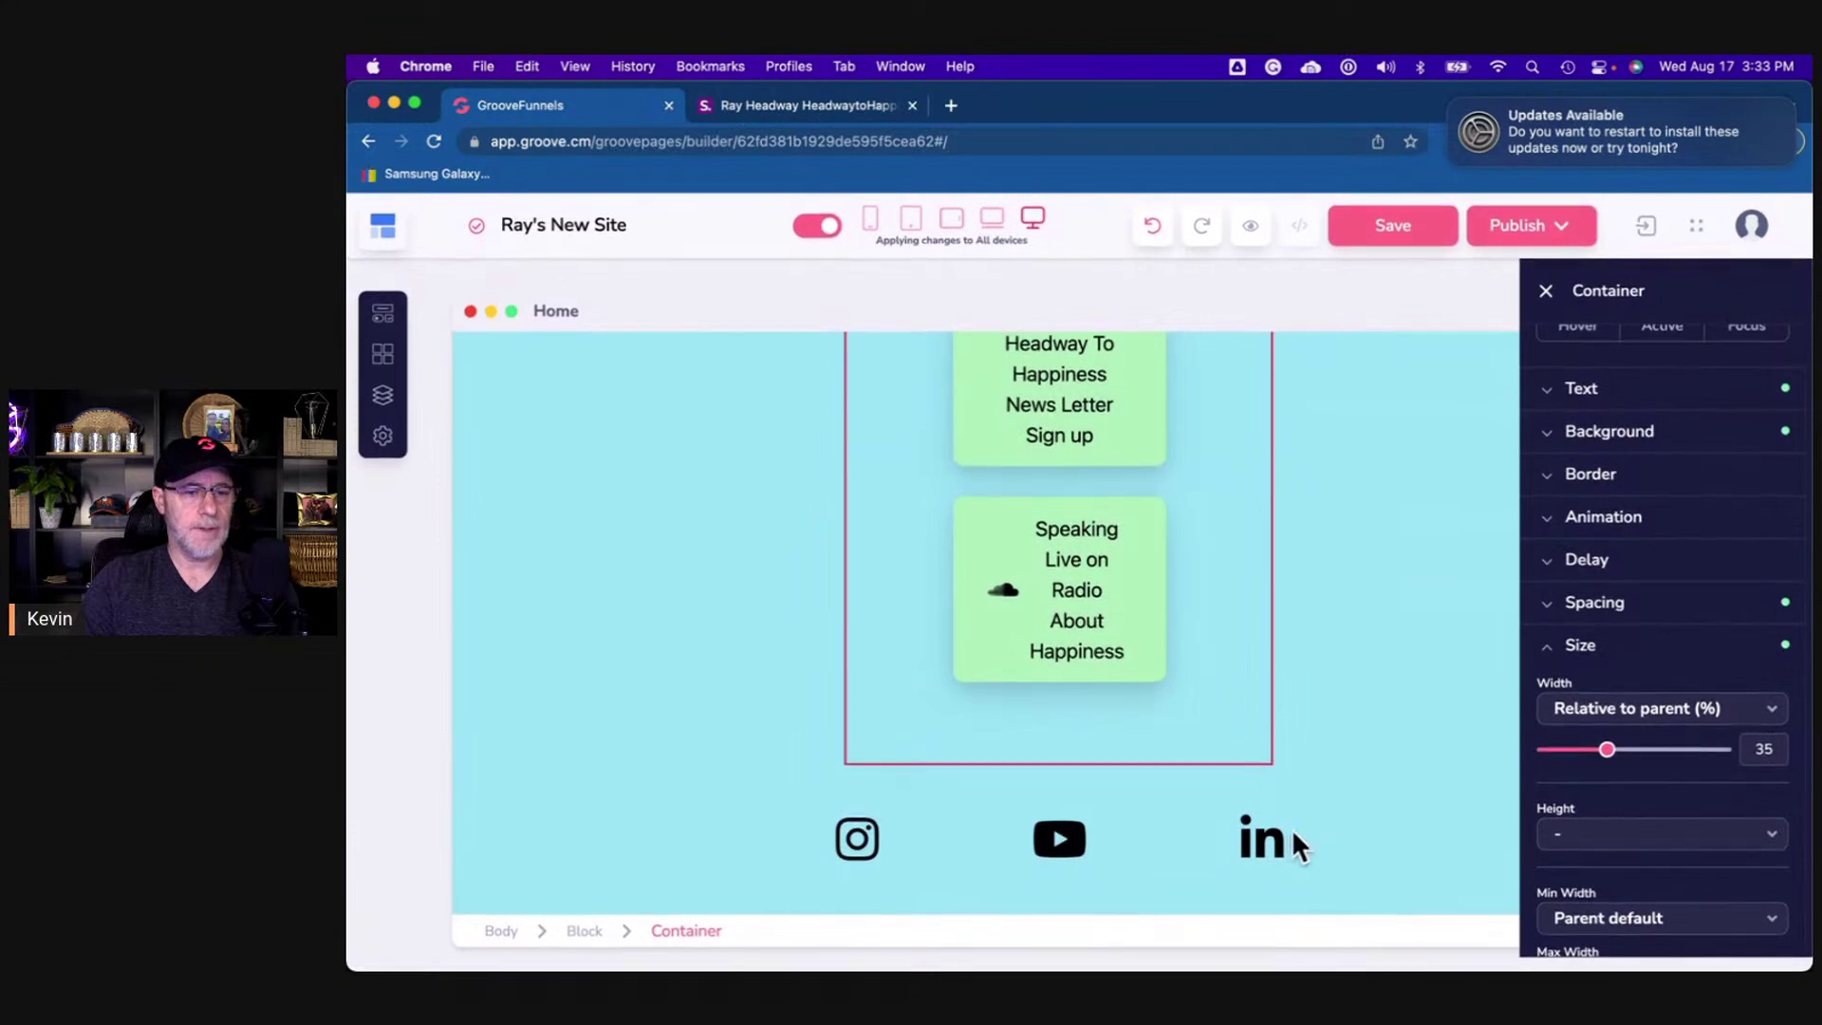
- Apply the 35% width to the social icons row container
{"action": "left_click", "coordinate": [1321, 844]}
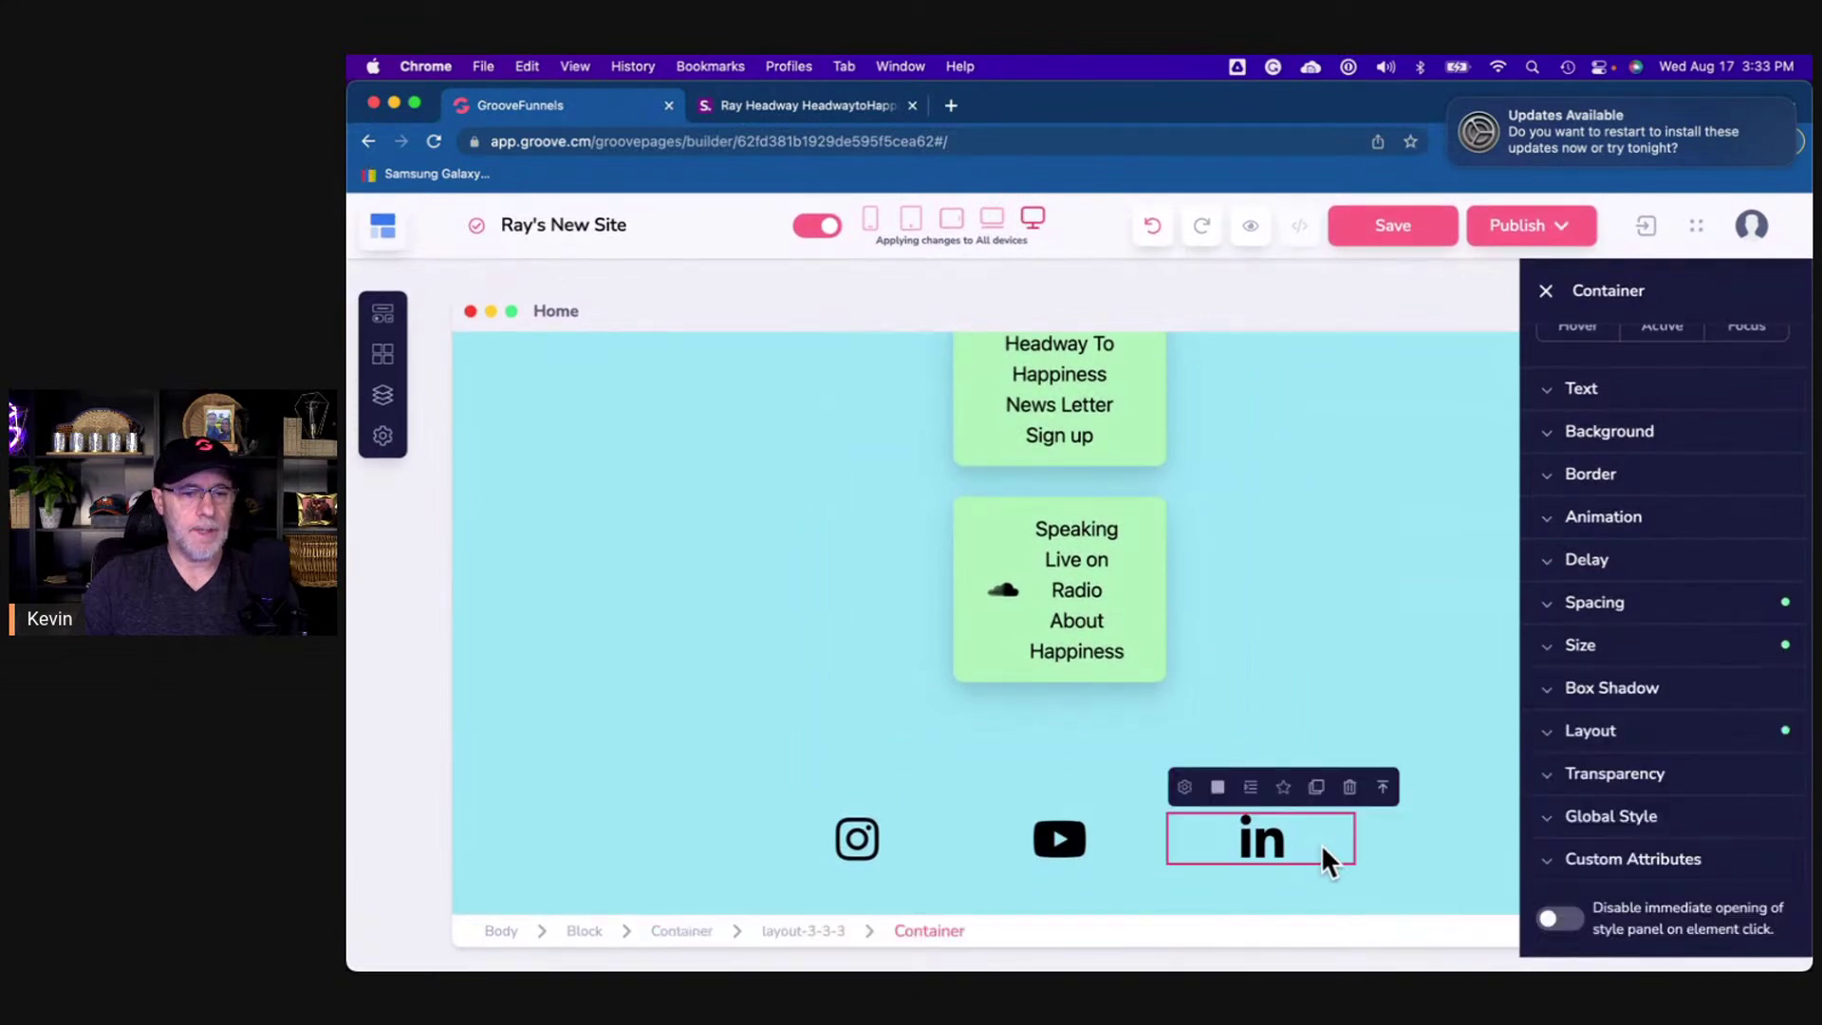
{"action": "left_click", "coordinate": [681, 931]}
{"action": "left_click", "coordinate": [1624, 654]}
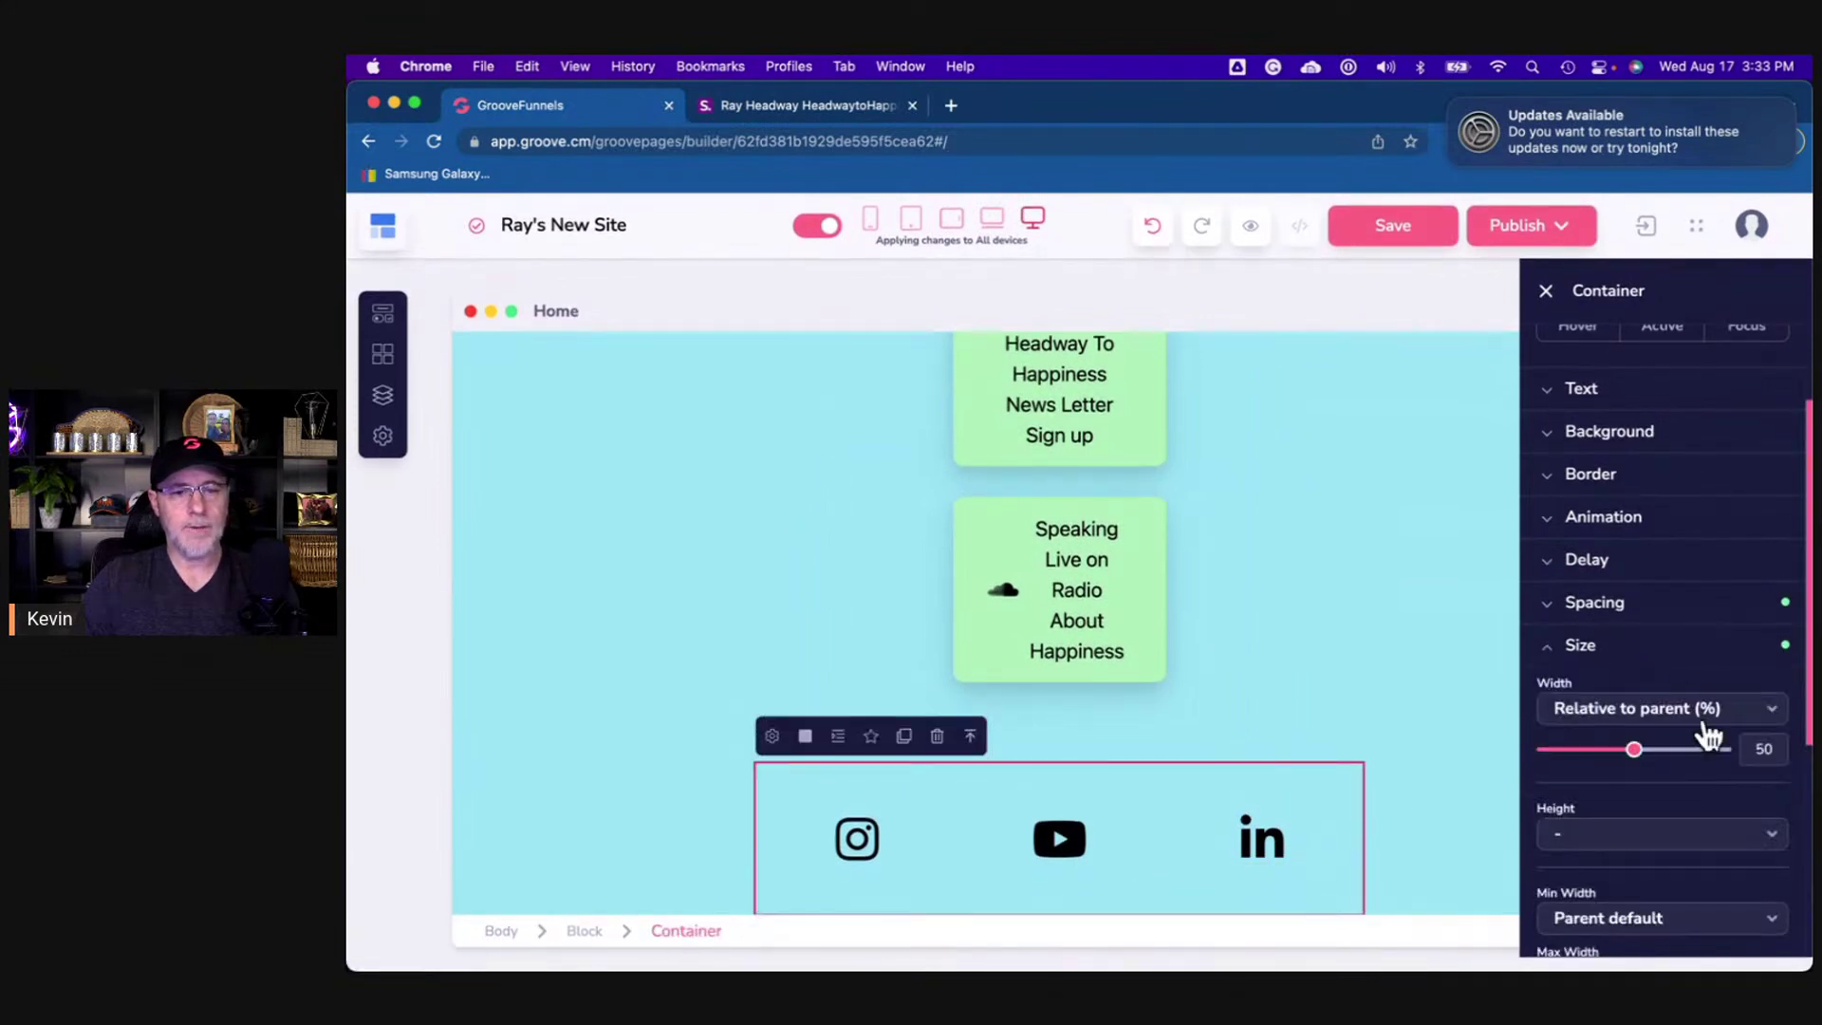
{"action": "key", "text": "Return"}
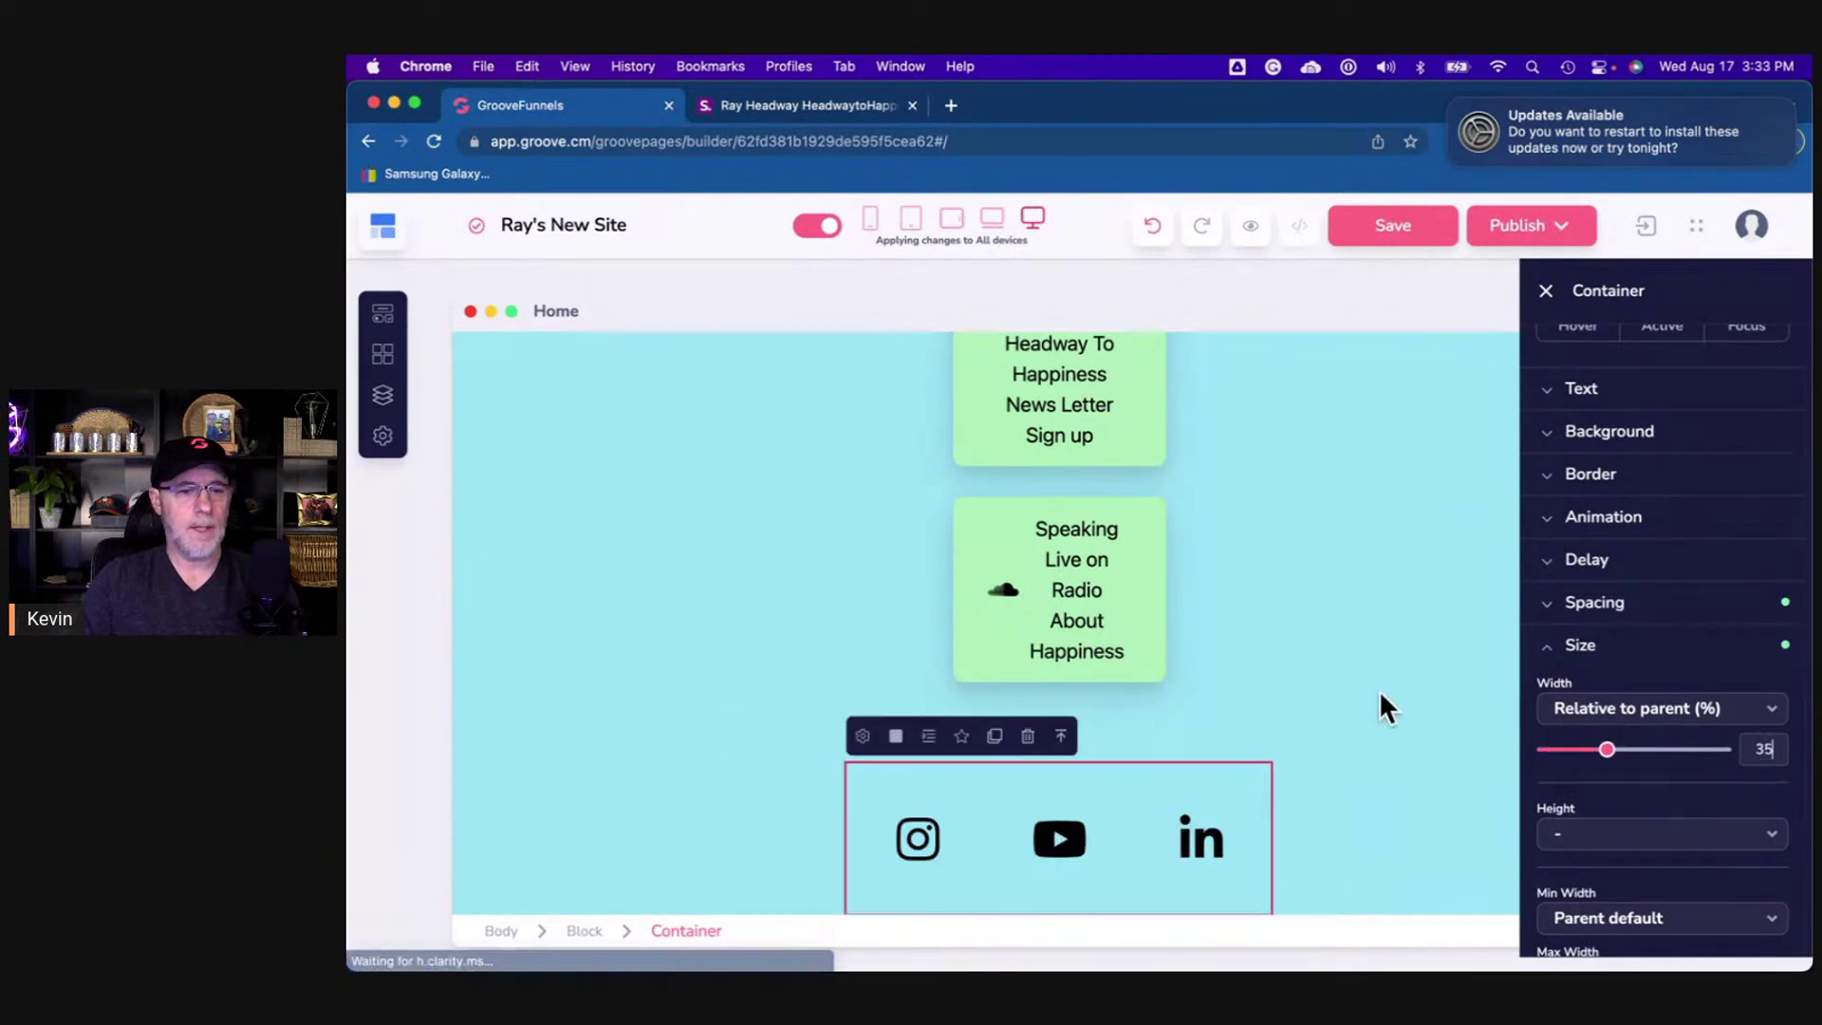
{"action": "scroll", "coordinate": [1336, 696], "scroll_direction": "up", "scroll_amount": 5}
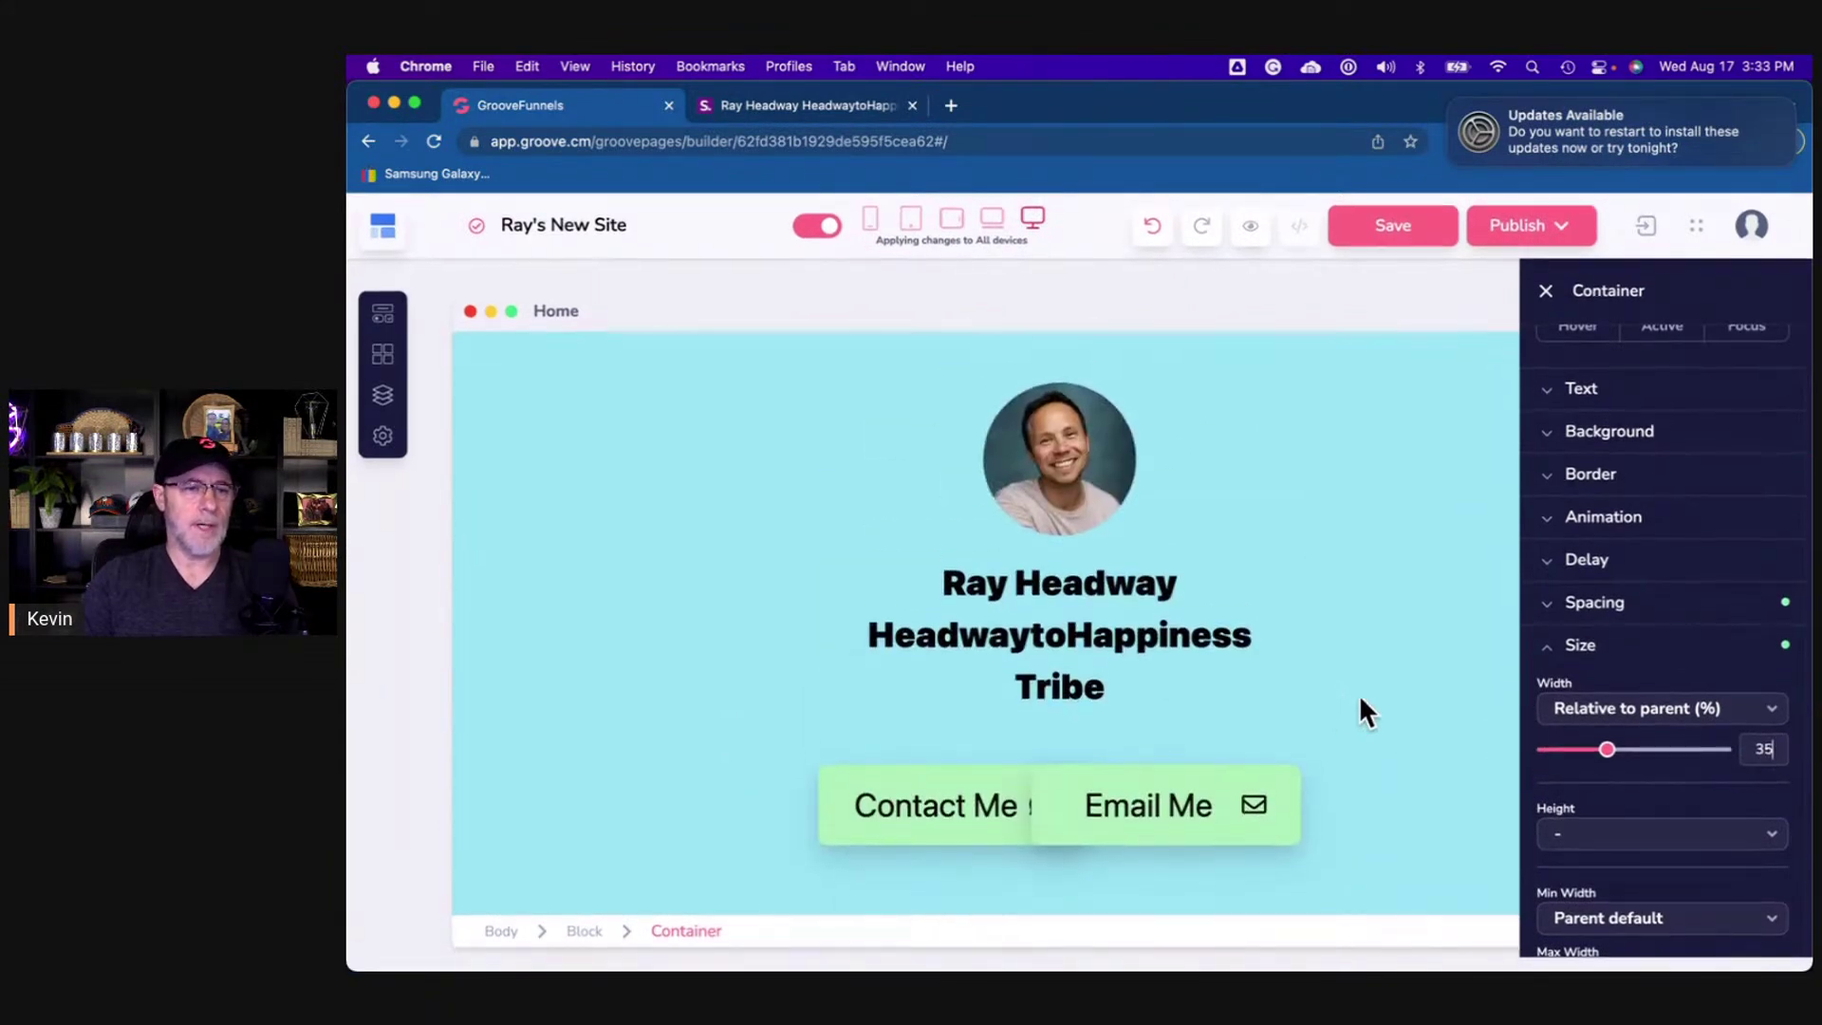
- Compare the builder page with the shor.by reference page
{"action": "left_click", "coordinate": [800, 105]}
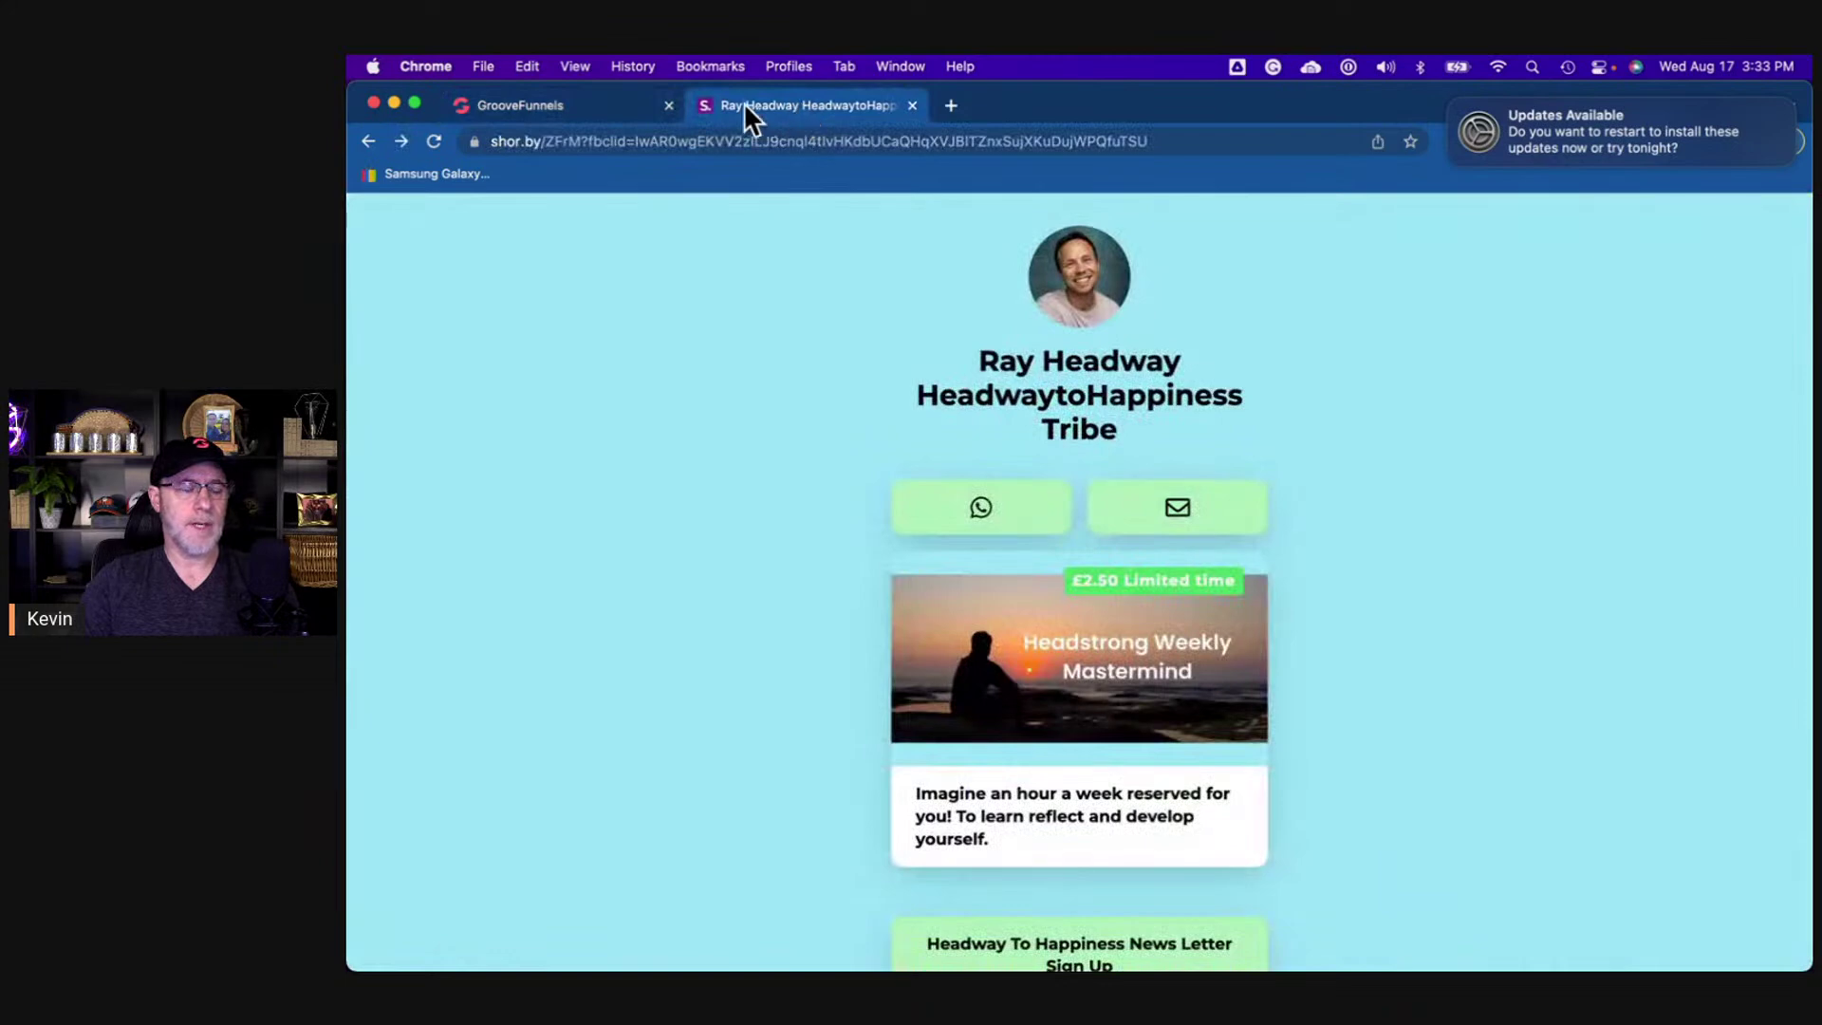
{"action": "left_click", "coordinate": [612, 106]}
{"action": "scroll", "coordinate": [1187, 572], "scroll_direction": "down", "scroll_amount": 2}
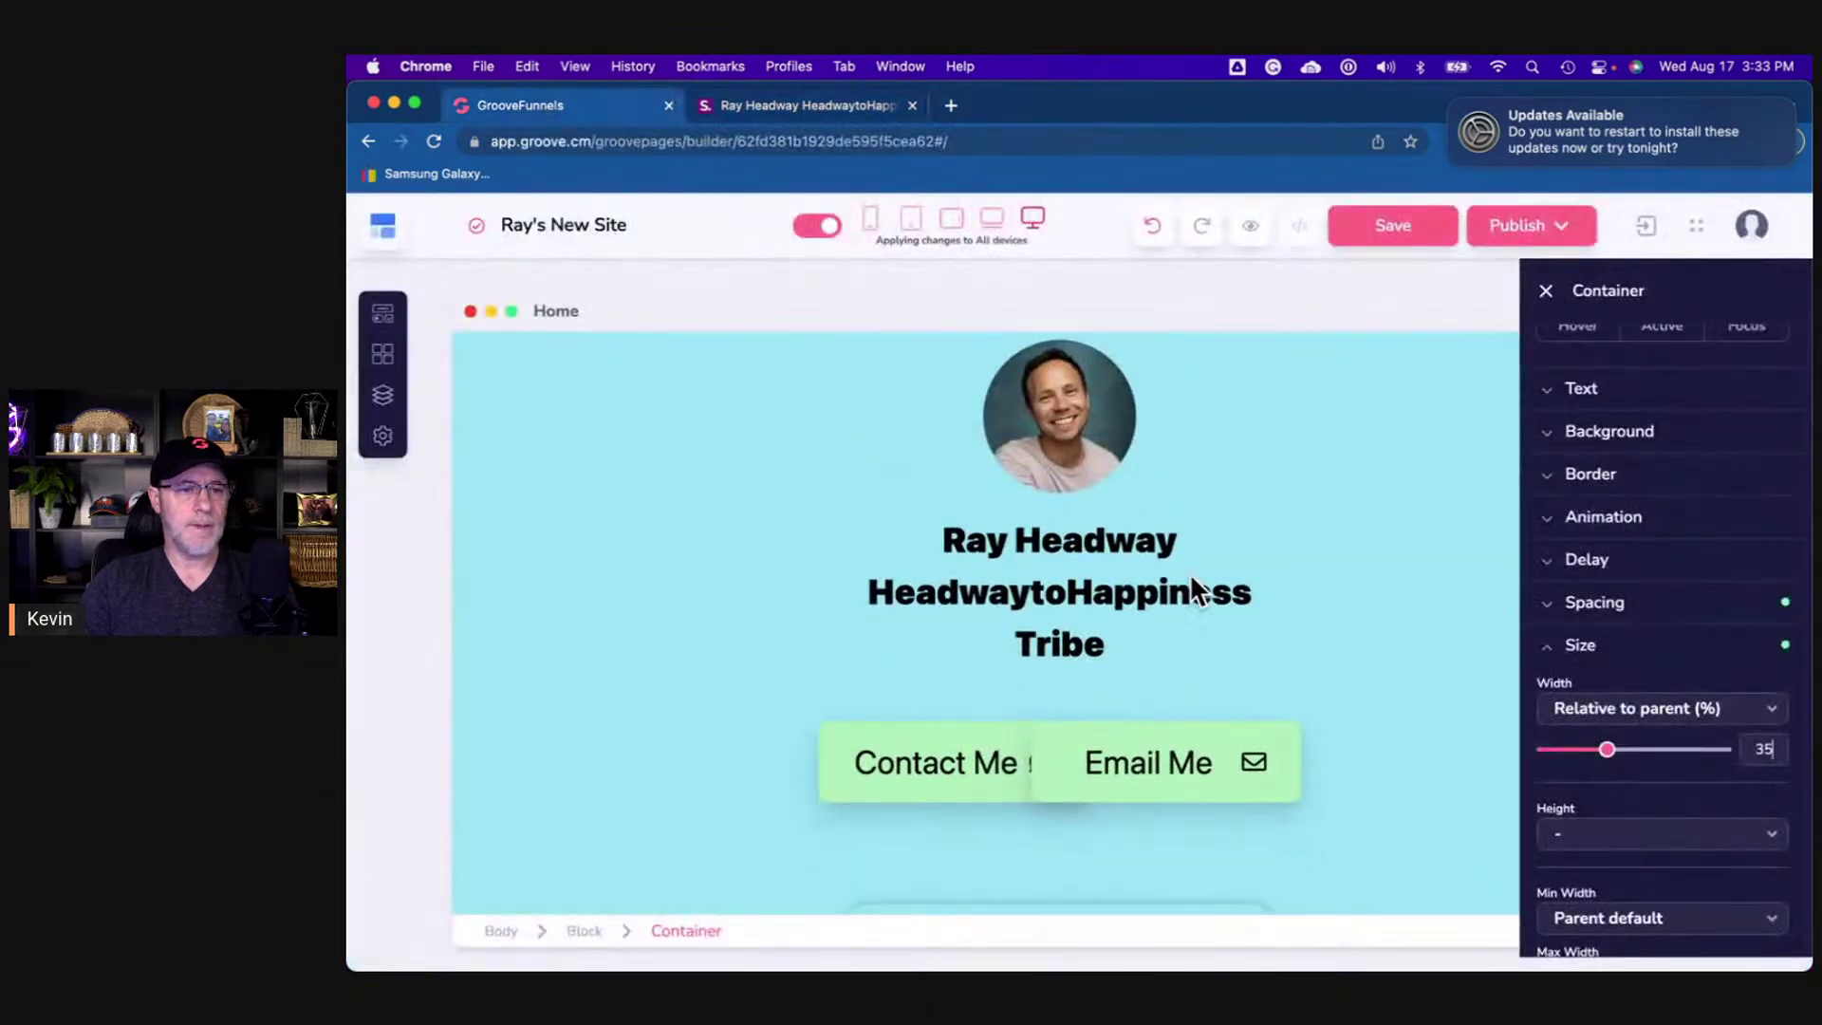
{"action": "scroll", "coordinate": [1188, 572], "scroll_direction": "up", "scroll_amount": 3}
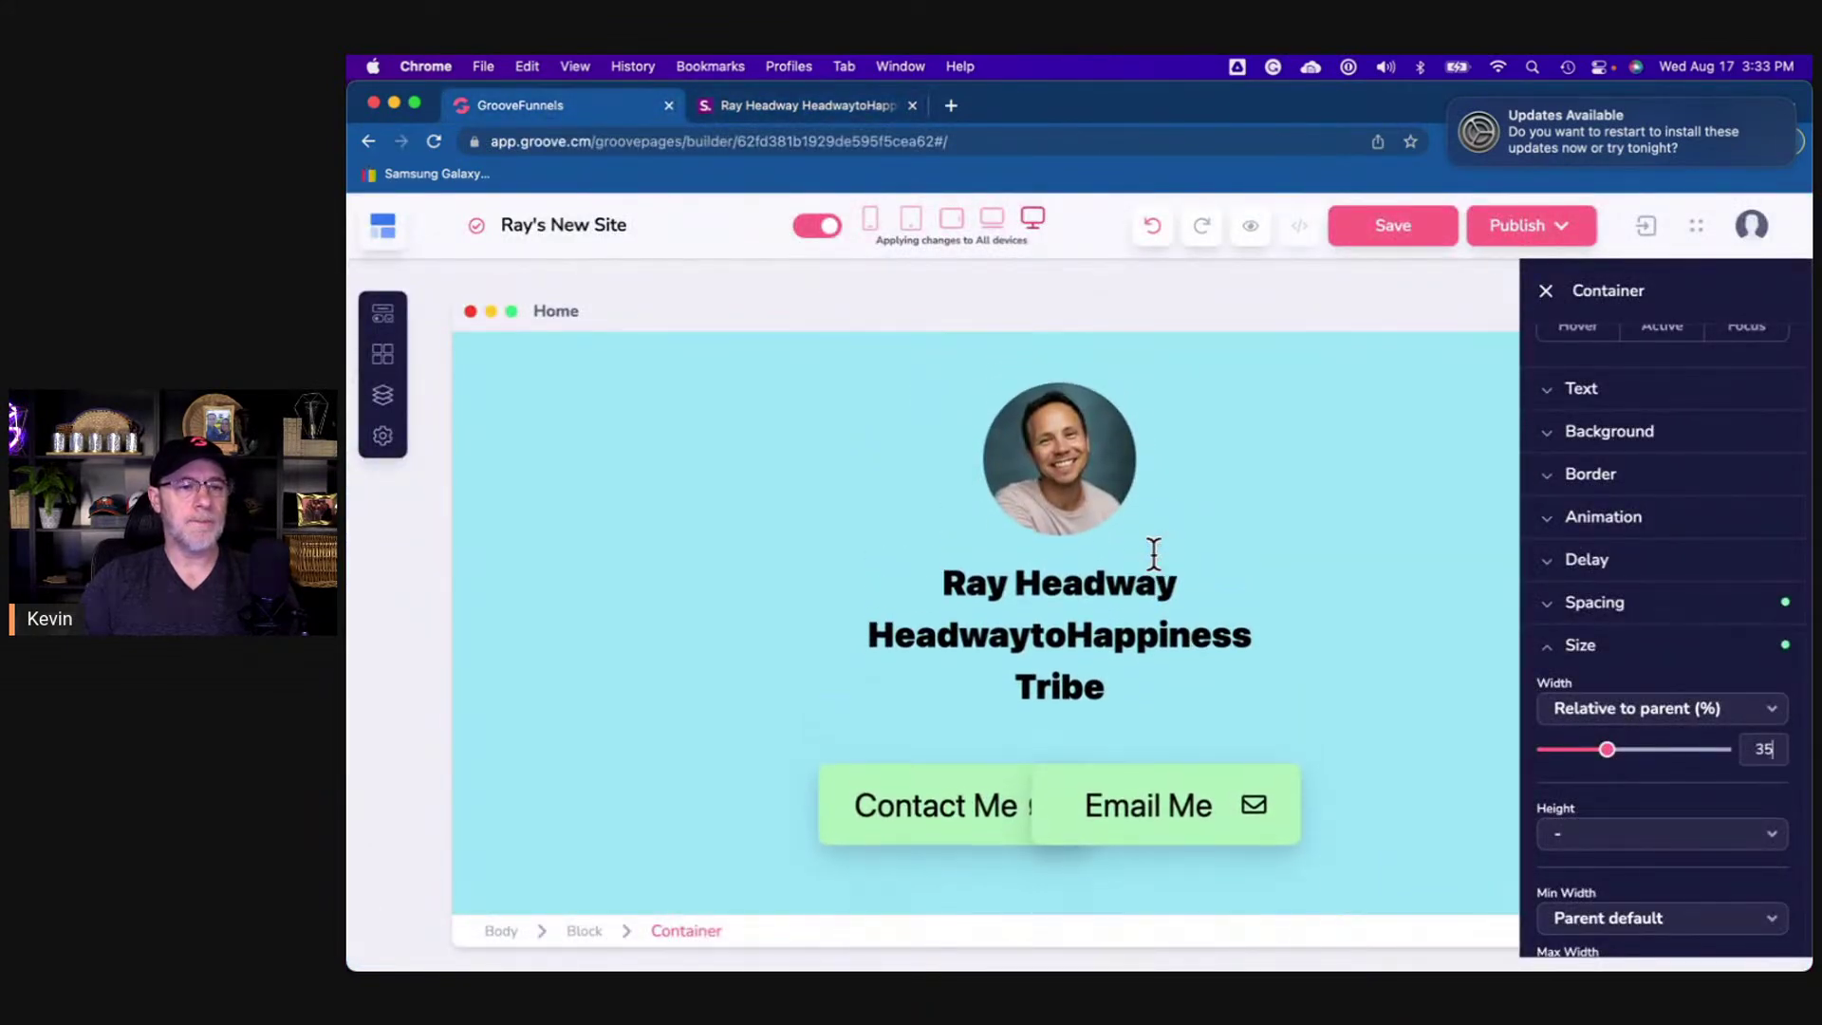
- Set the text size of the Email Me and Contact Me buttons to 20
{"action": "left_click", "coordinate": [1247, 835]}
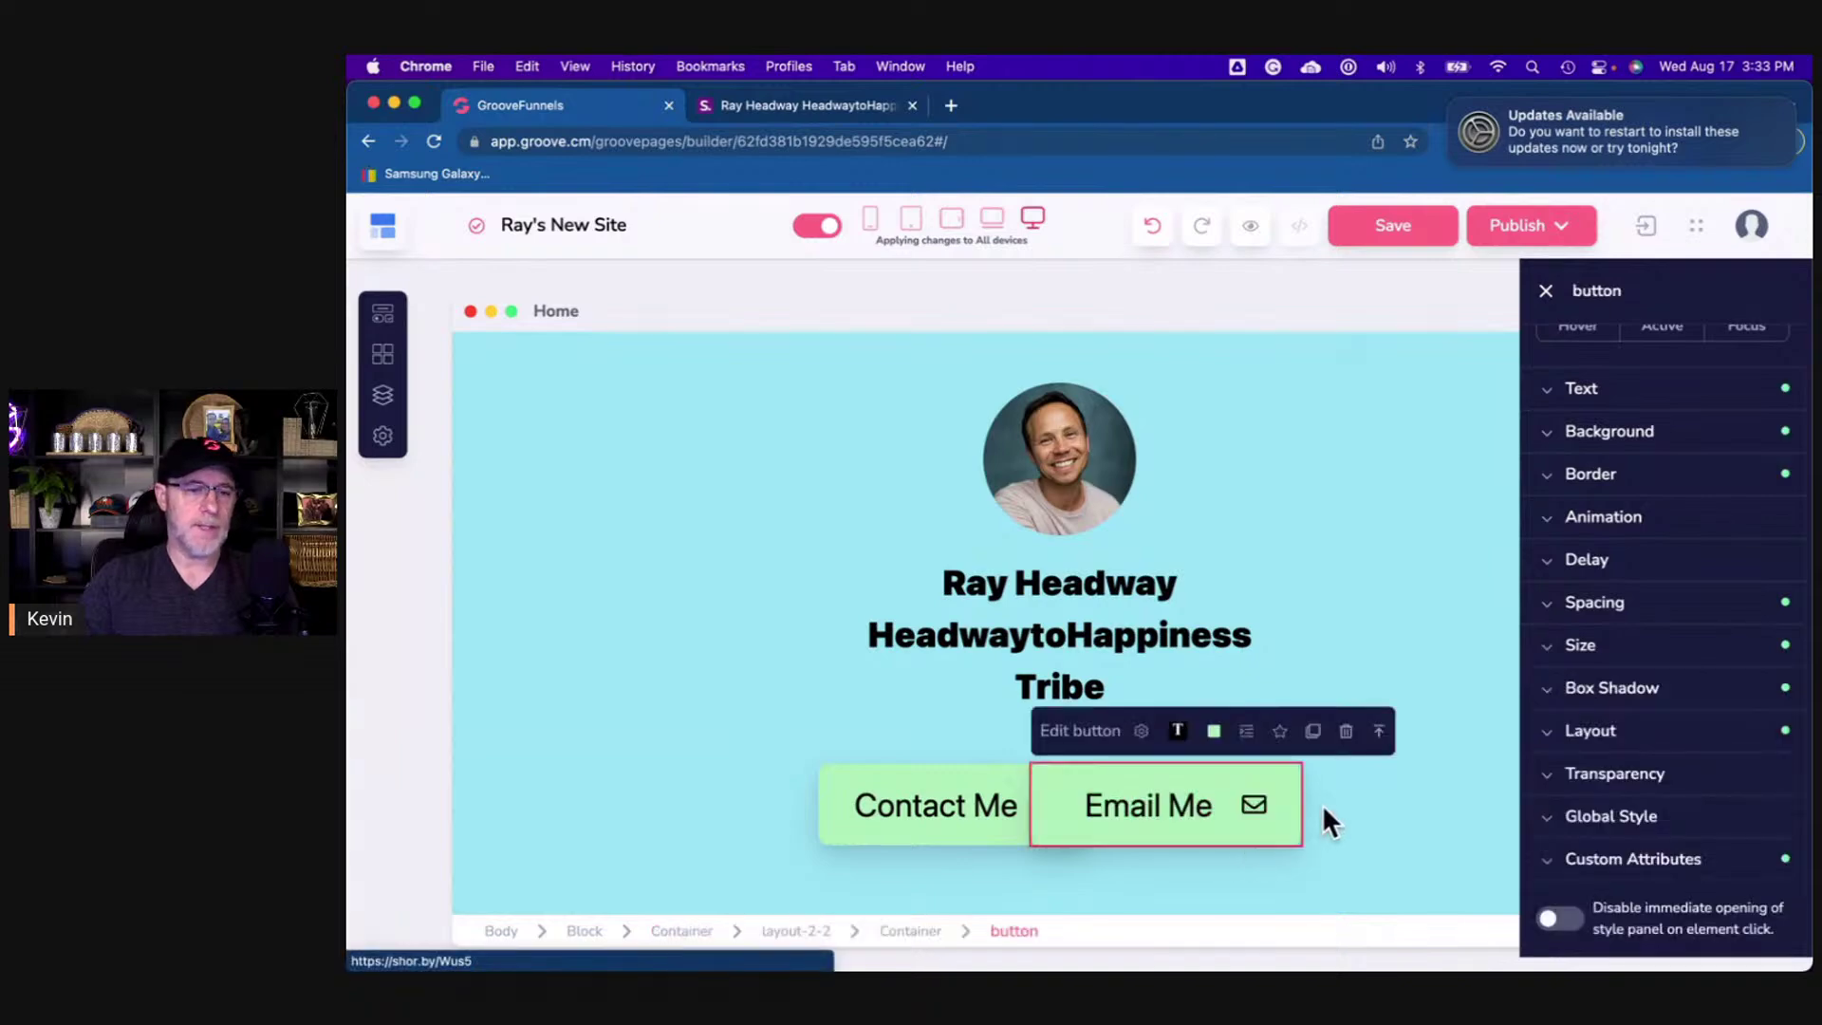
{"action": "left_click", "coordinate": [1612, 403]}
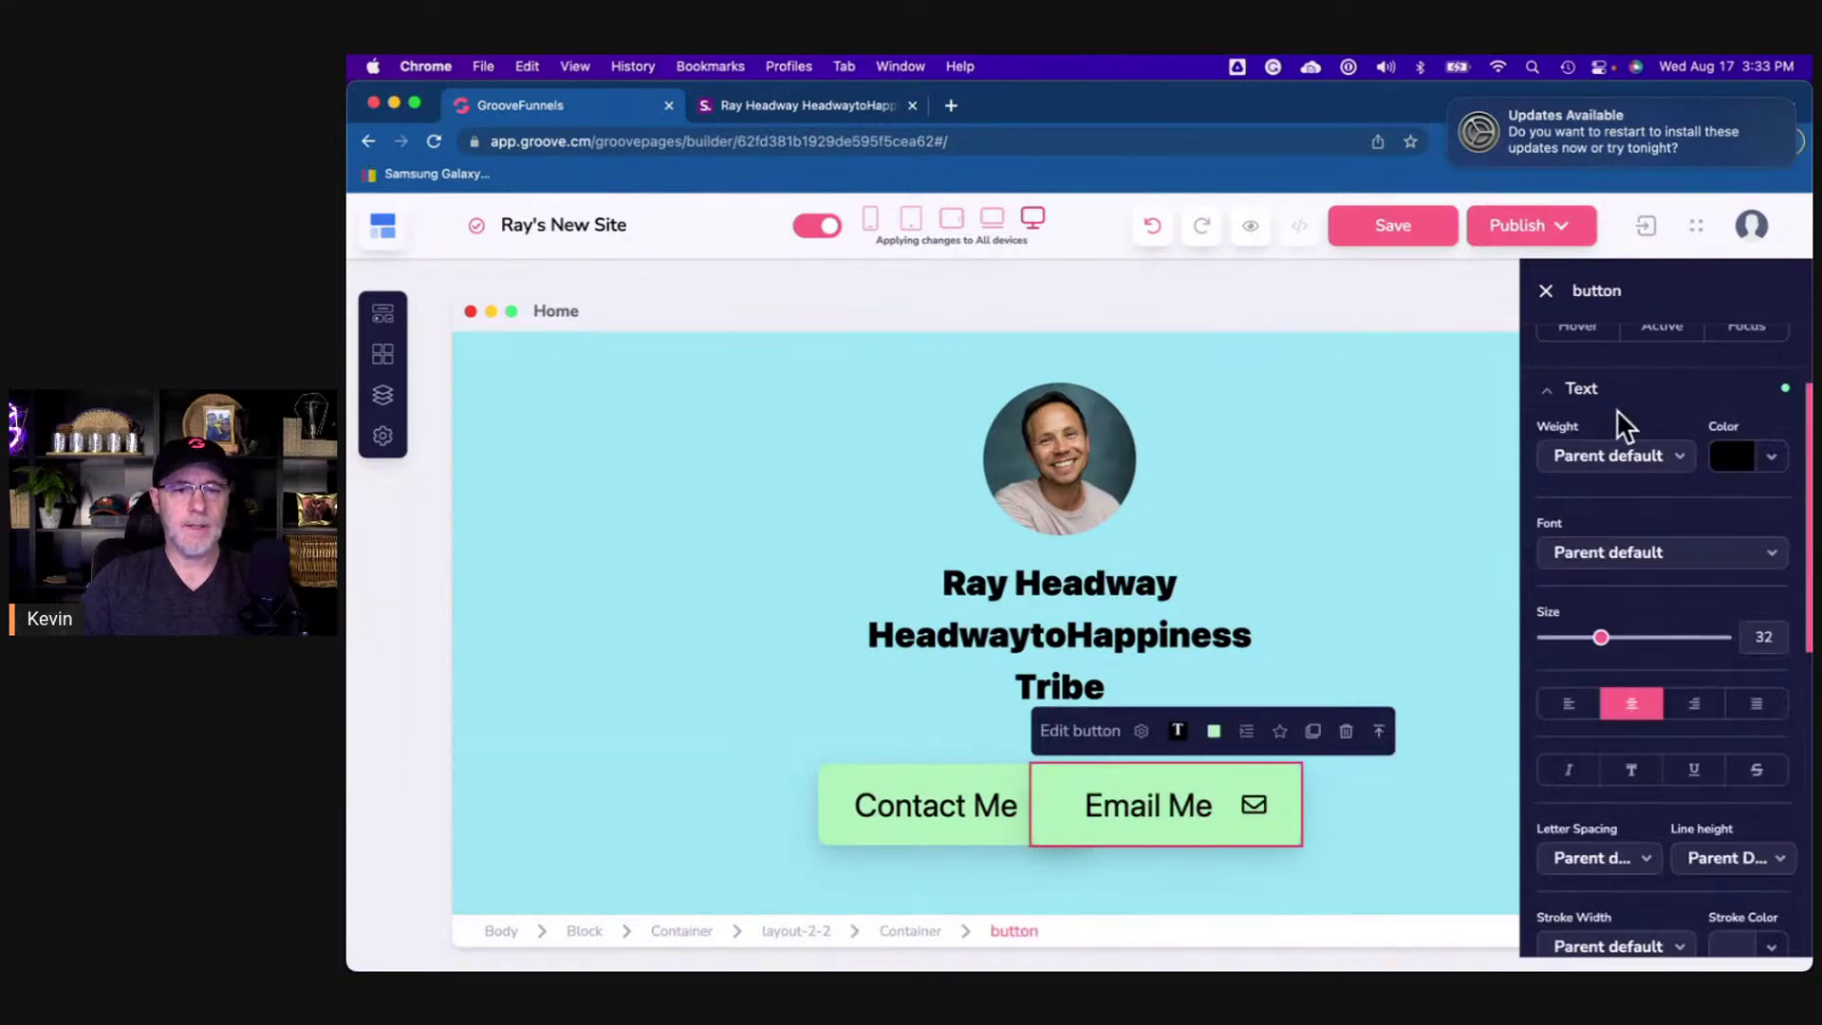
{"action": "double_click", "coordinate": [1762, 637]}
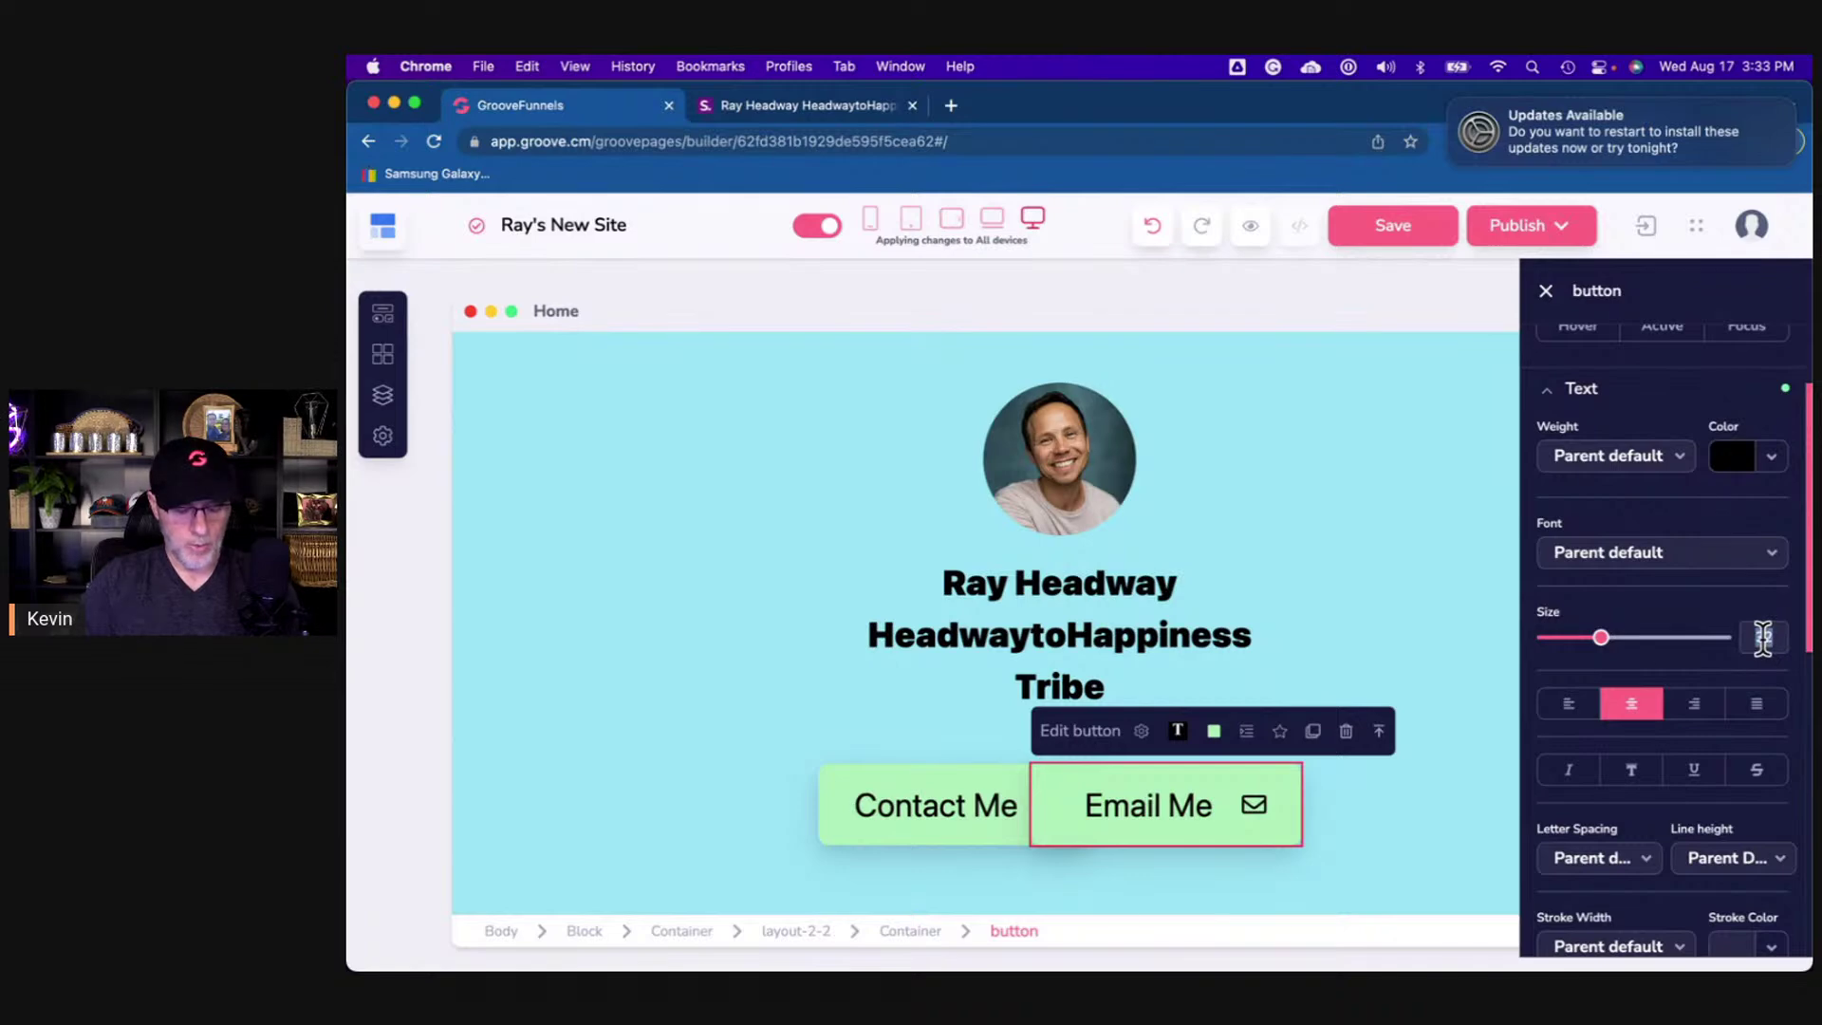
{"action": "type", "text": "20"}
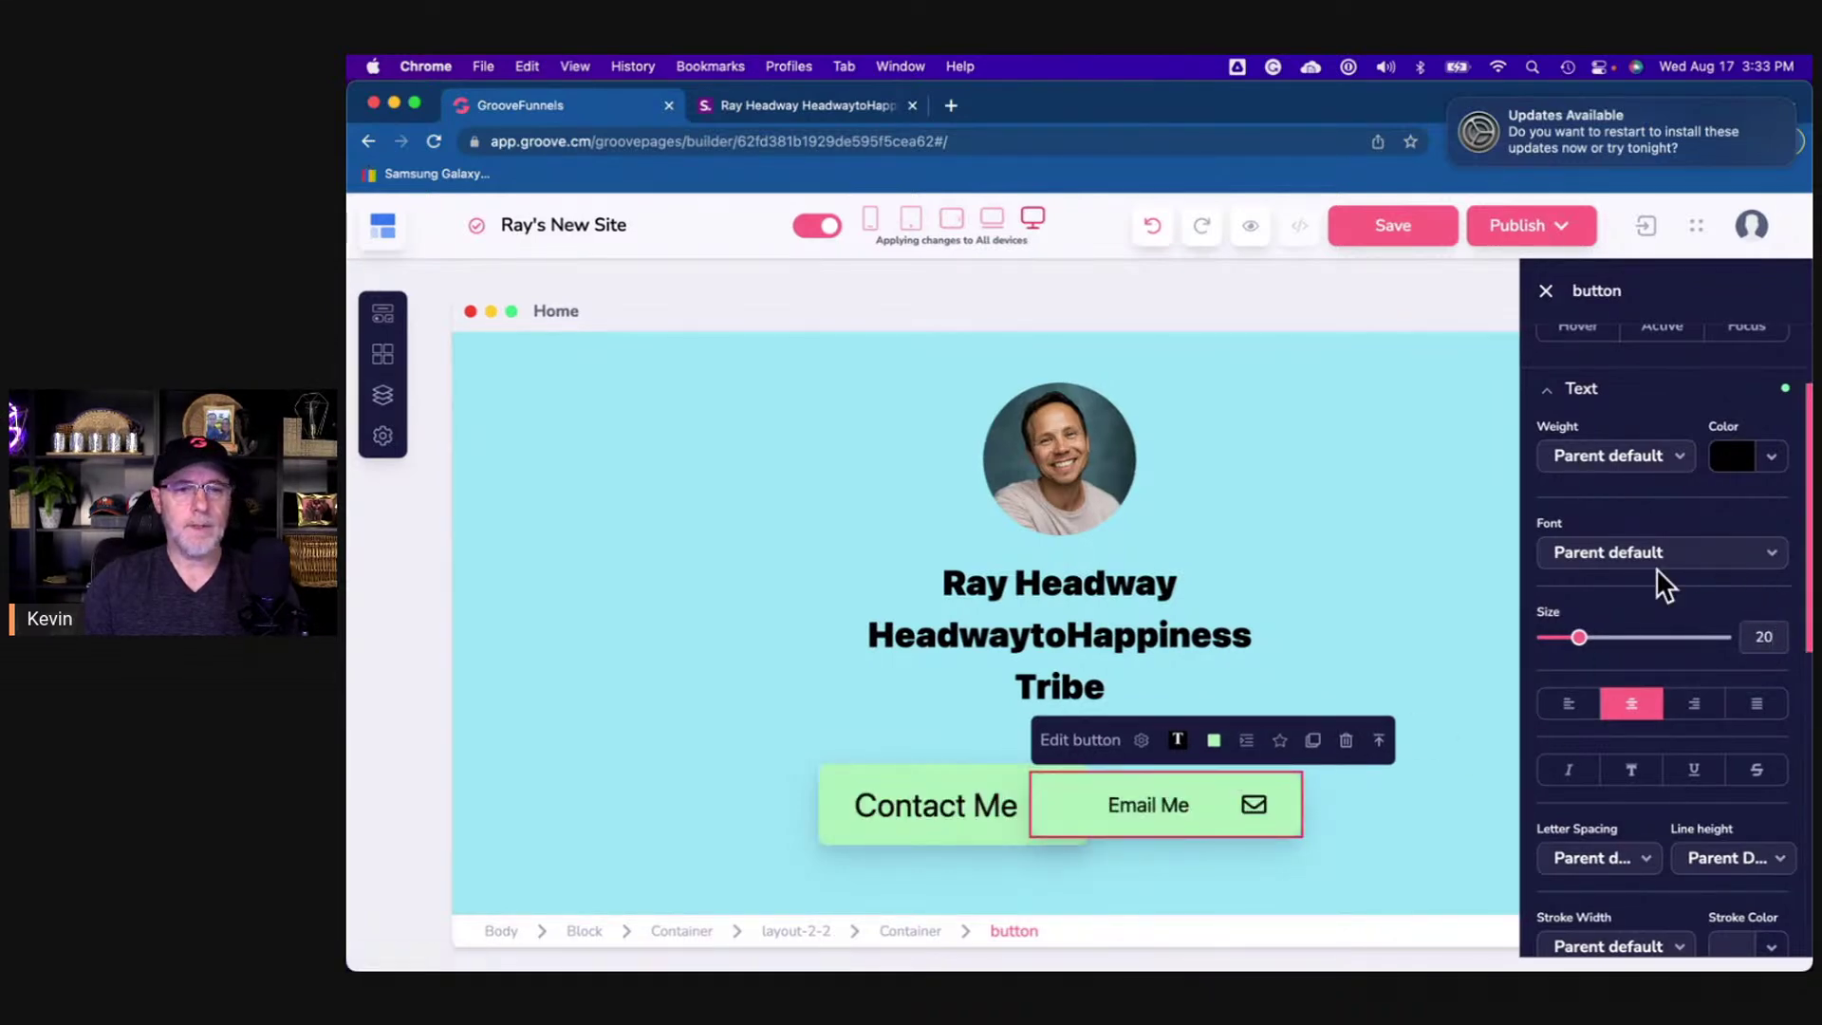
{"action": "left_click", "coordinate": [1001, 835]}
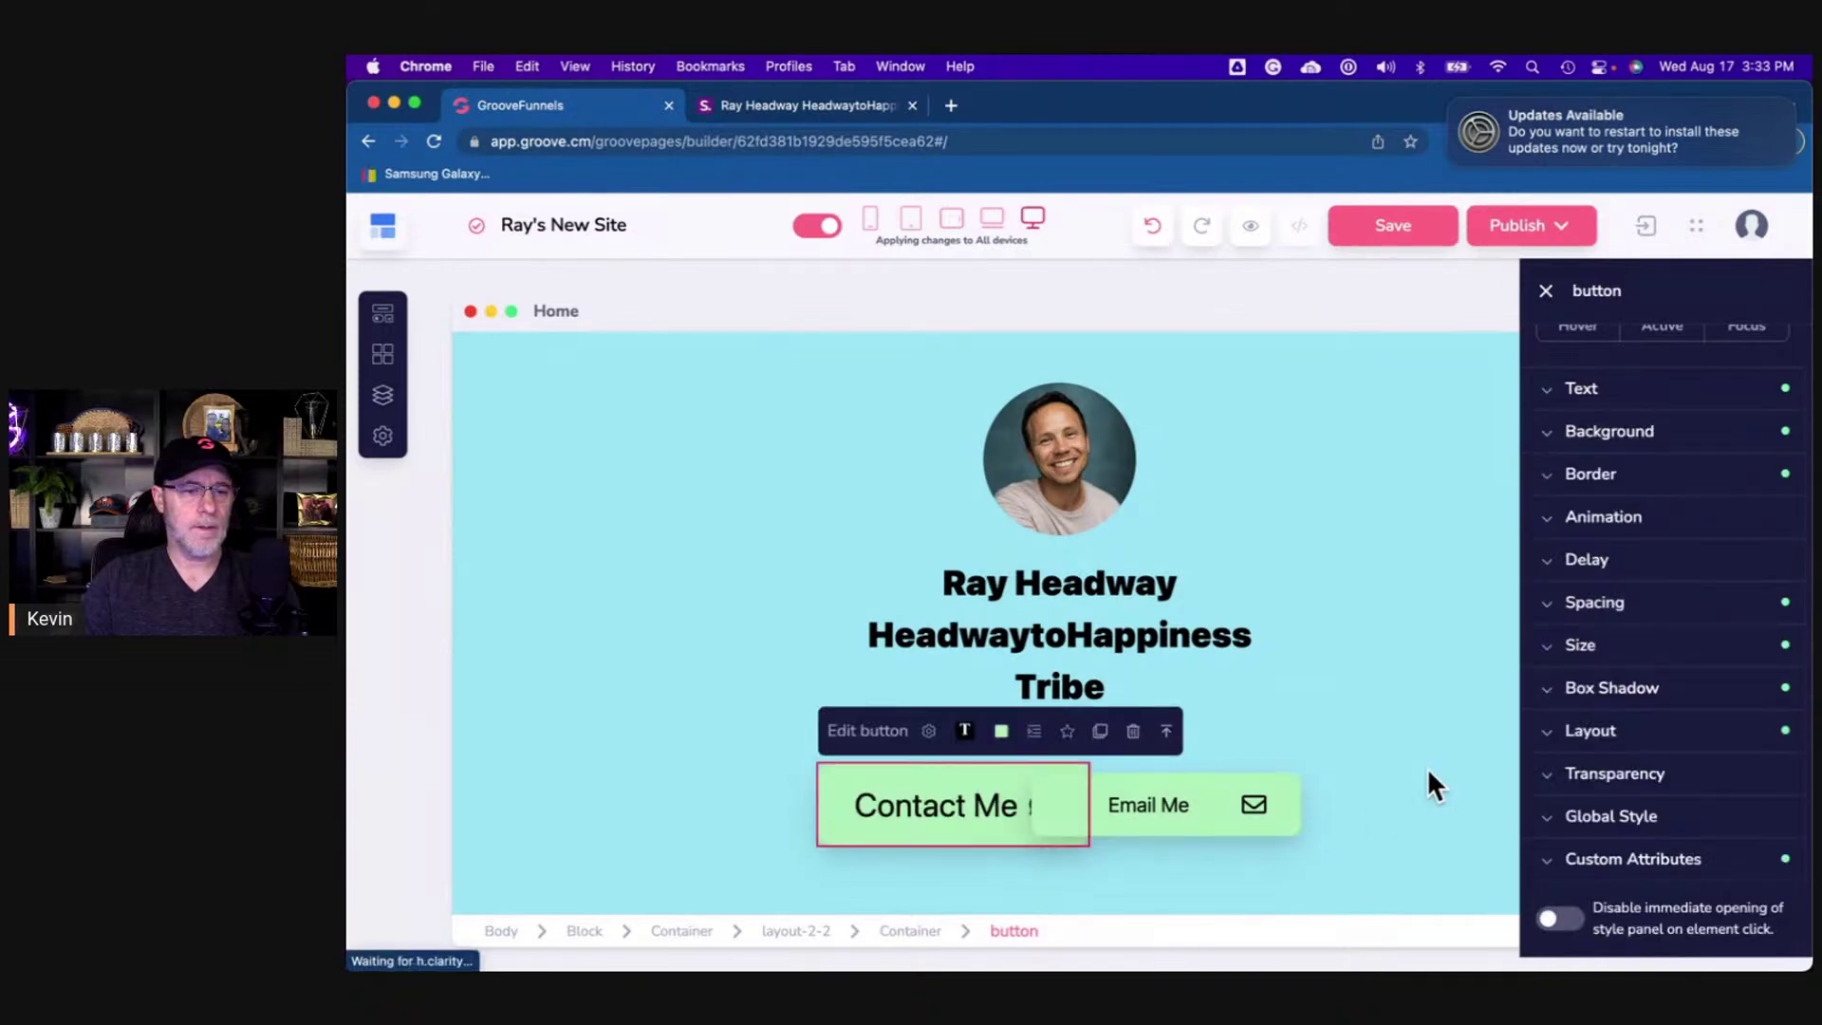
{"action": "left_click", "coordinate": [1582, 388]}
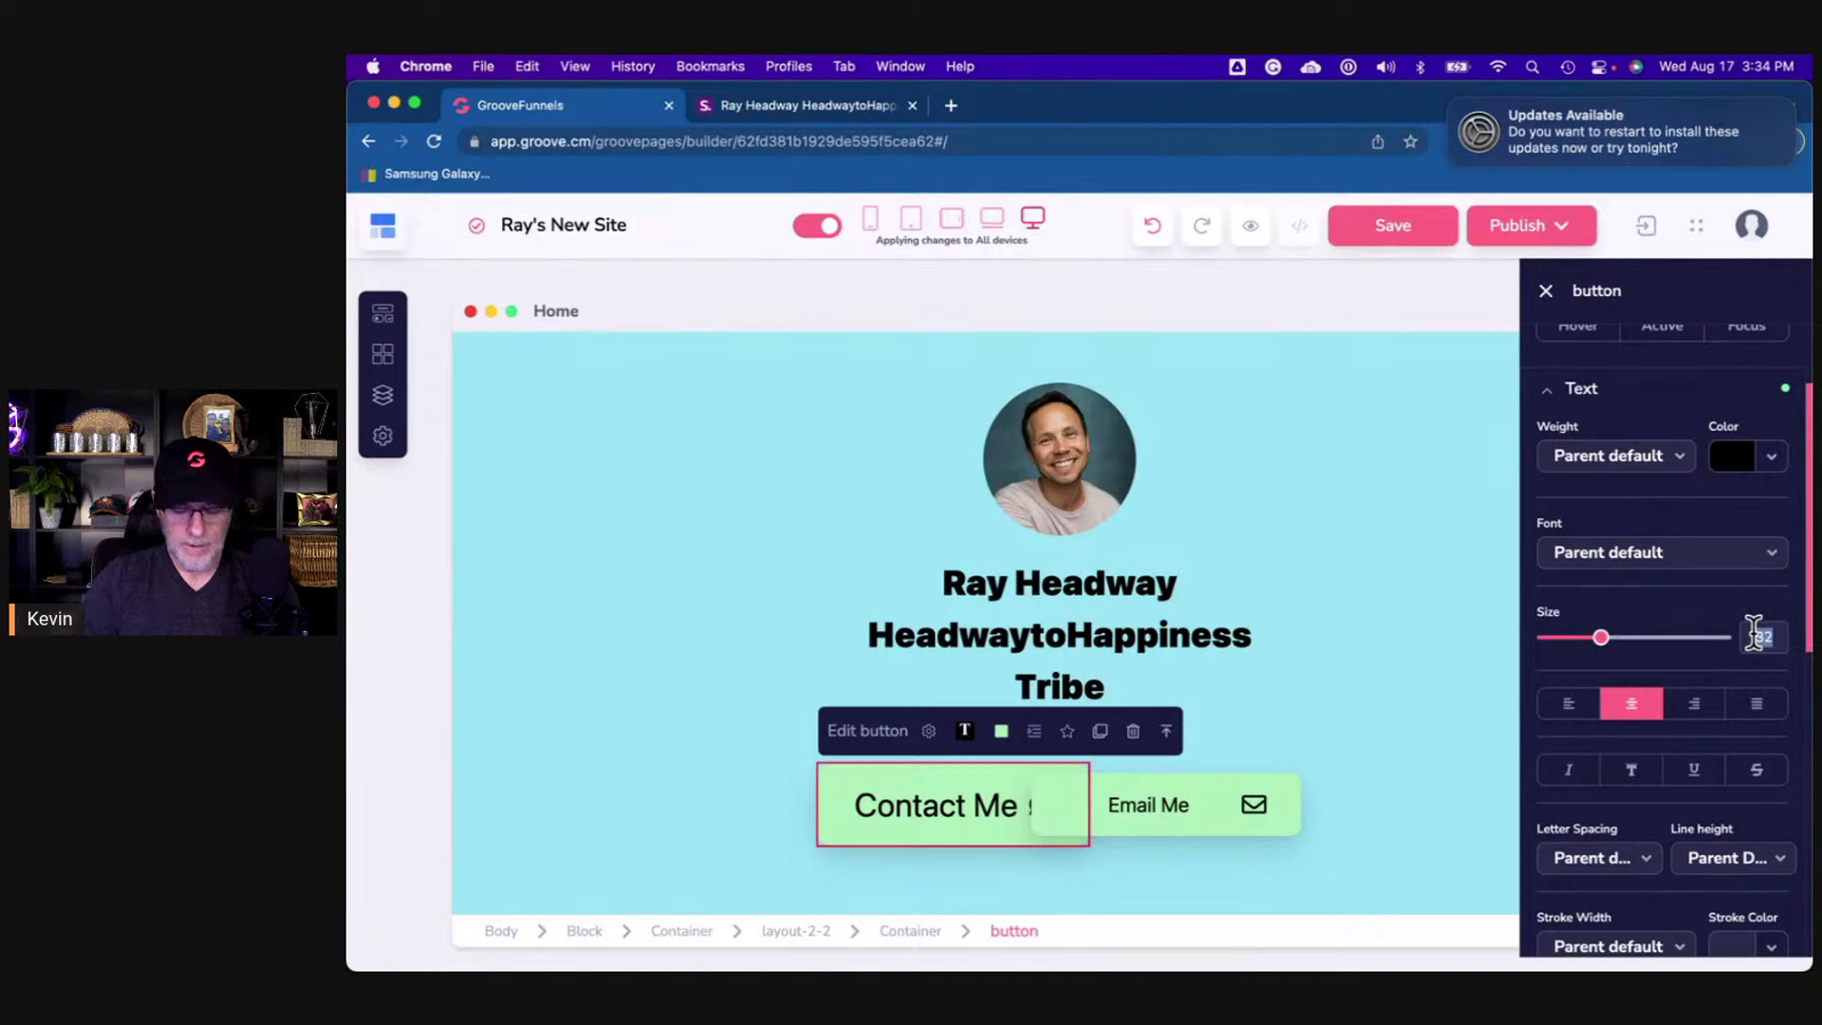
{"action": "type", "text": "20"}
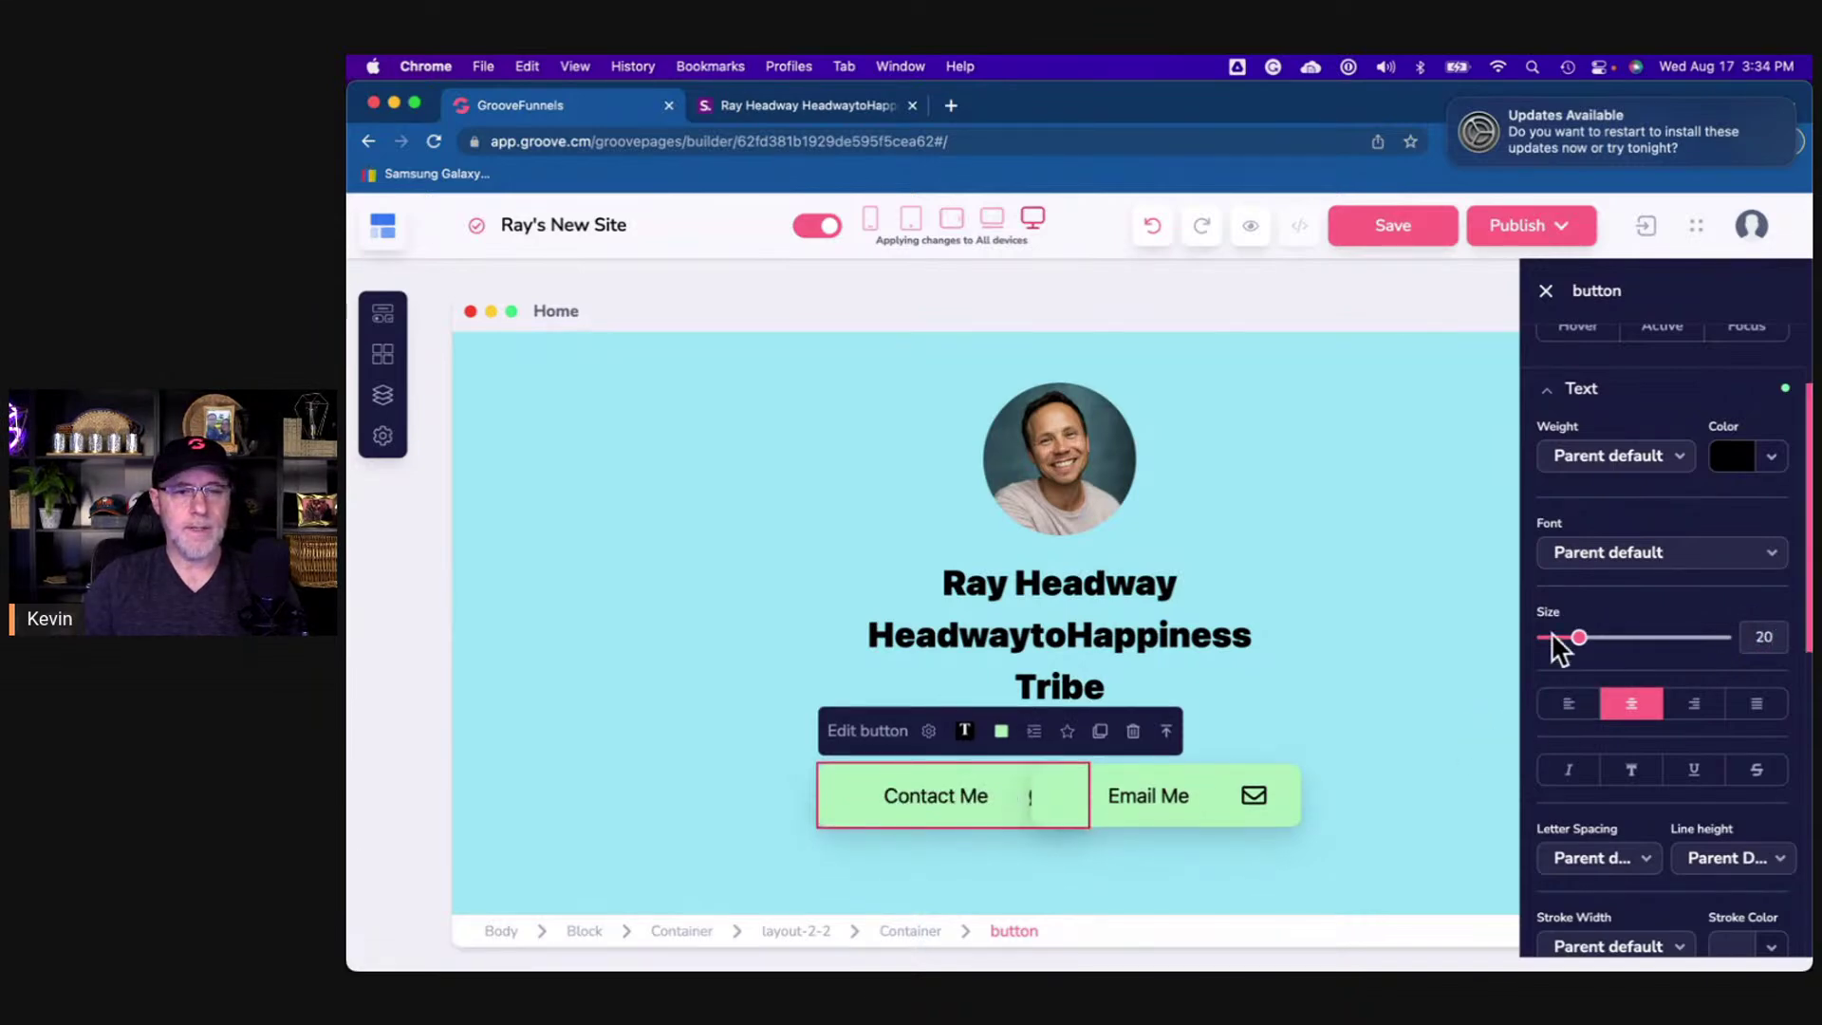
- Give the Contact Me button a fixed width of 205 px
{"action": "scroll", "coordinate": [1670, 785], "scroll_direction": "down", "scroll_amount": 10}
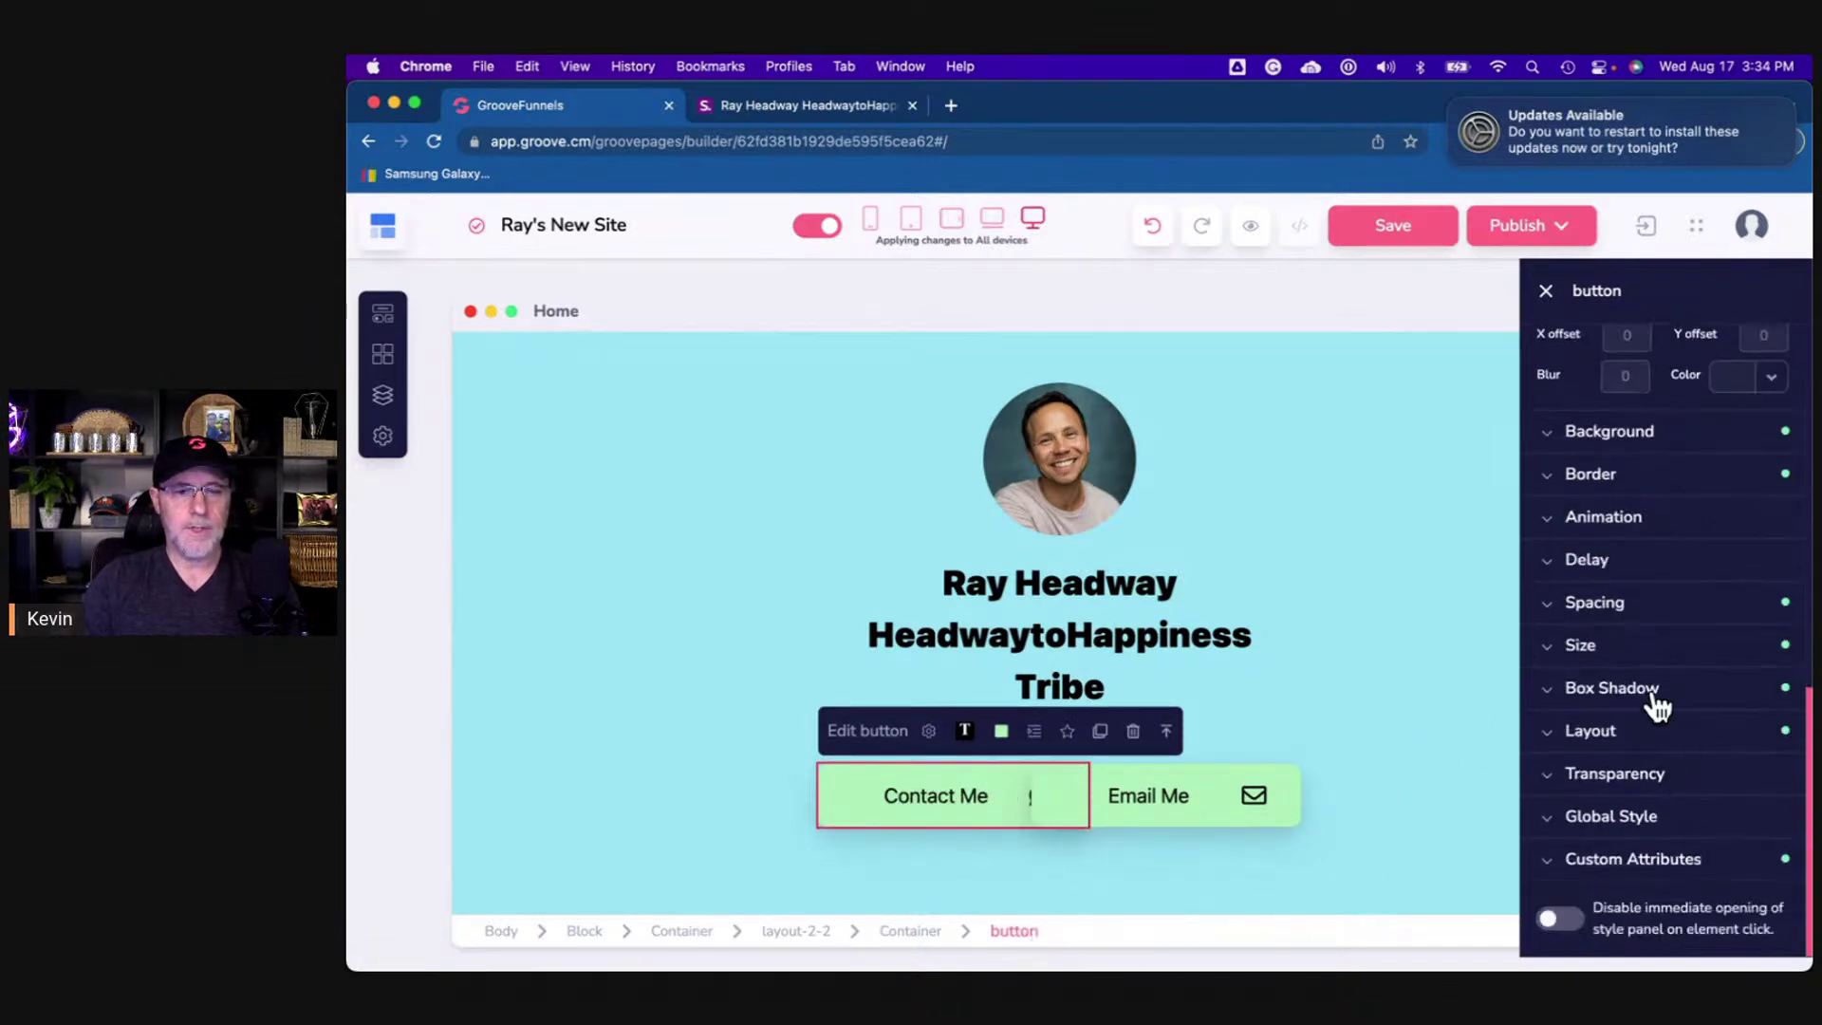
{"action": "left_click", "coordinate": [1610, 649]}
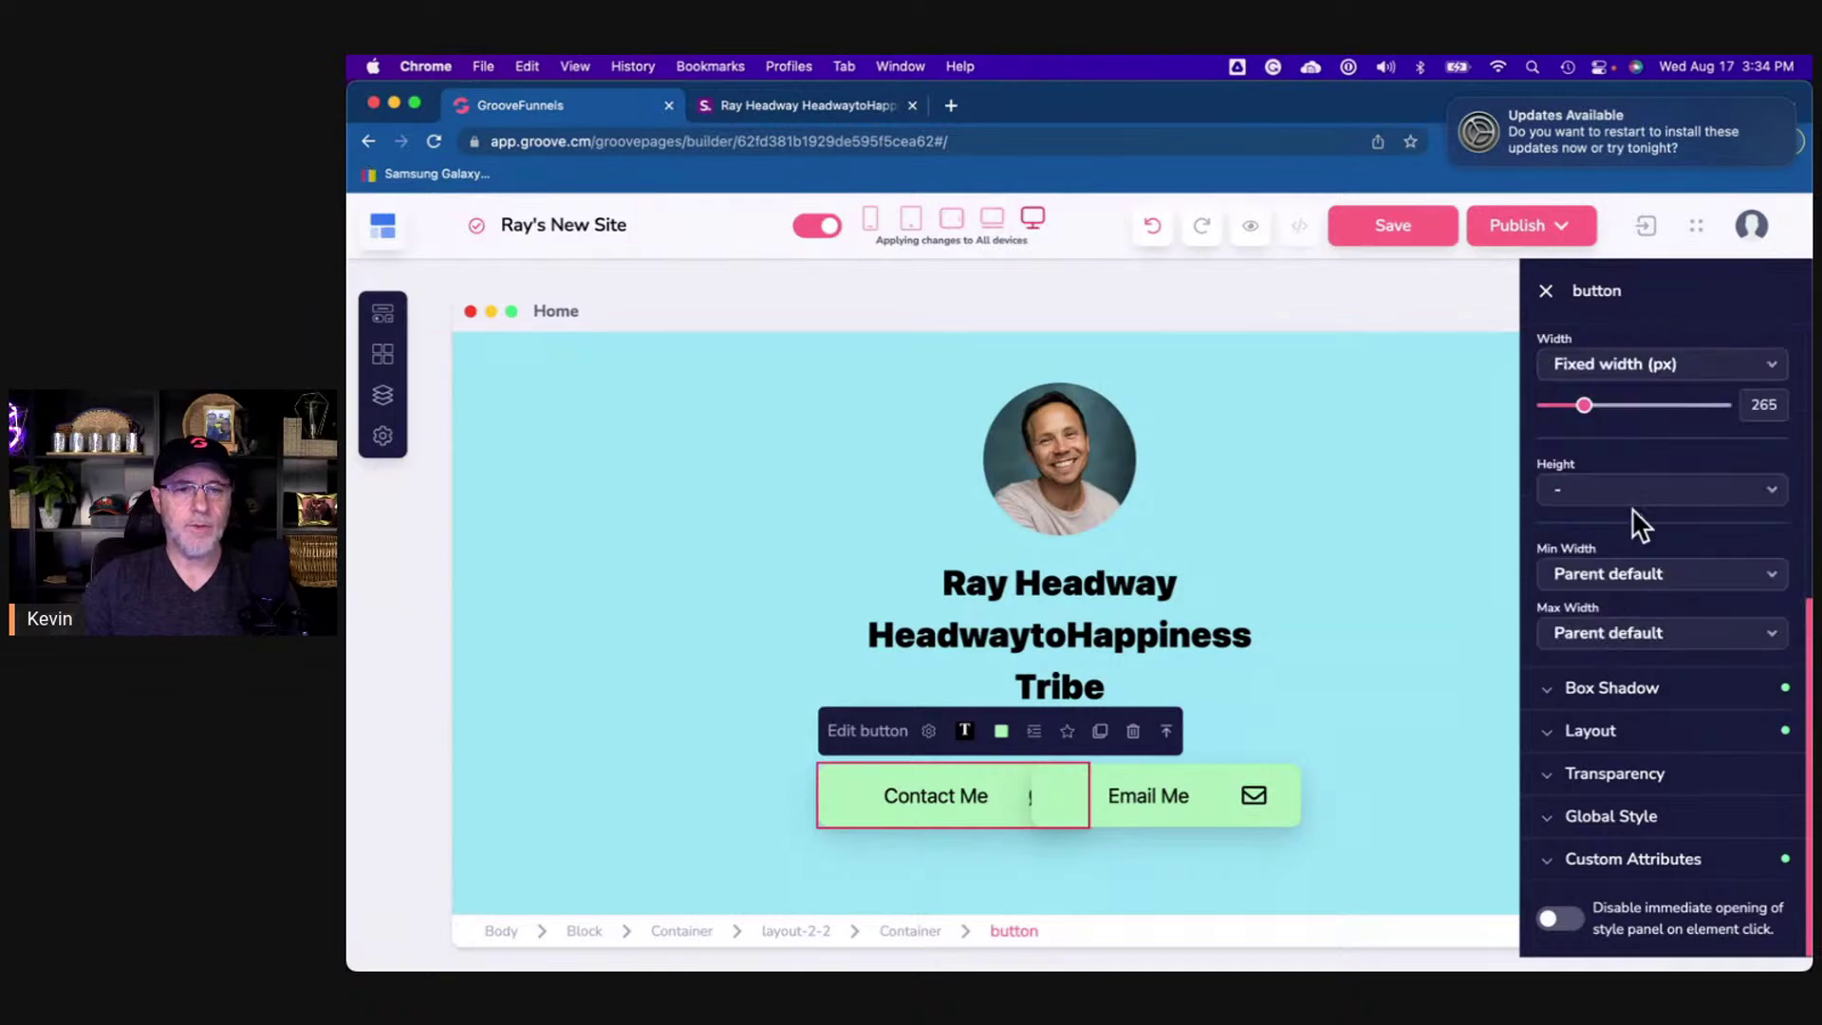
{"action": "scroll", "coordinate": [1636, 531], "scroll_direction": "up", "scroll_amount": 2}
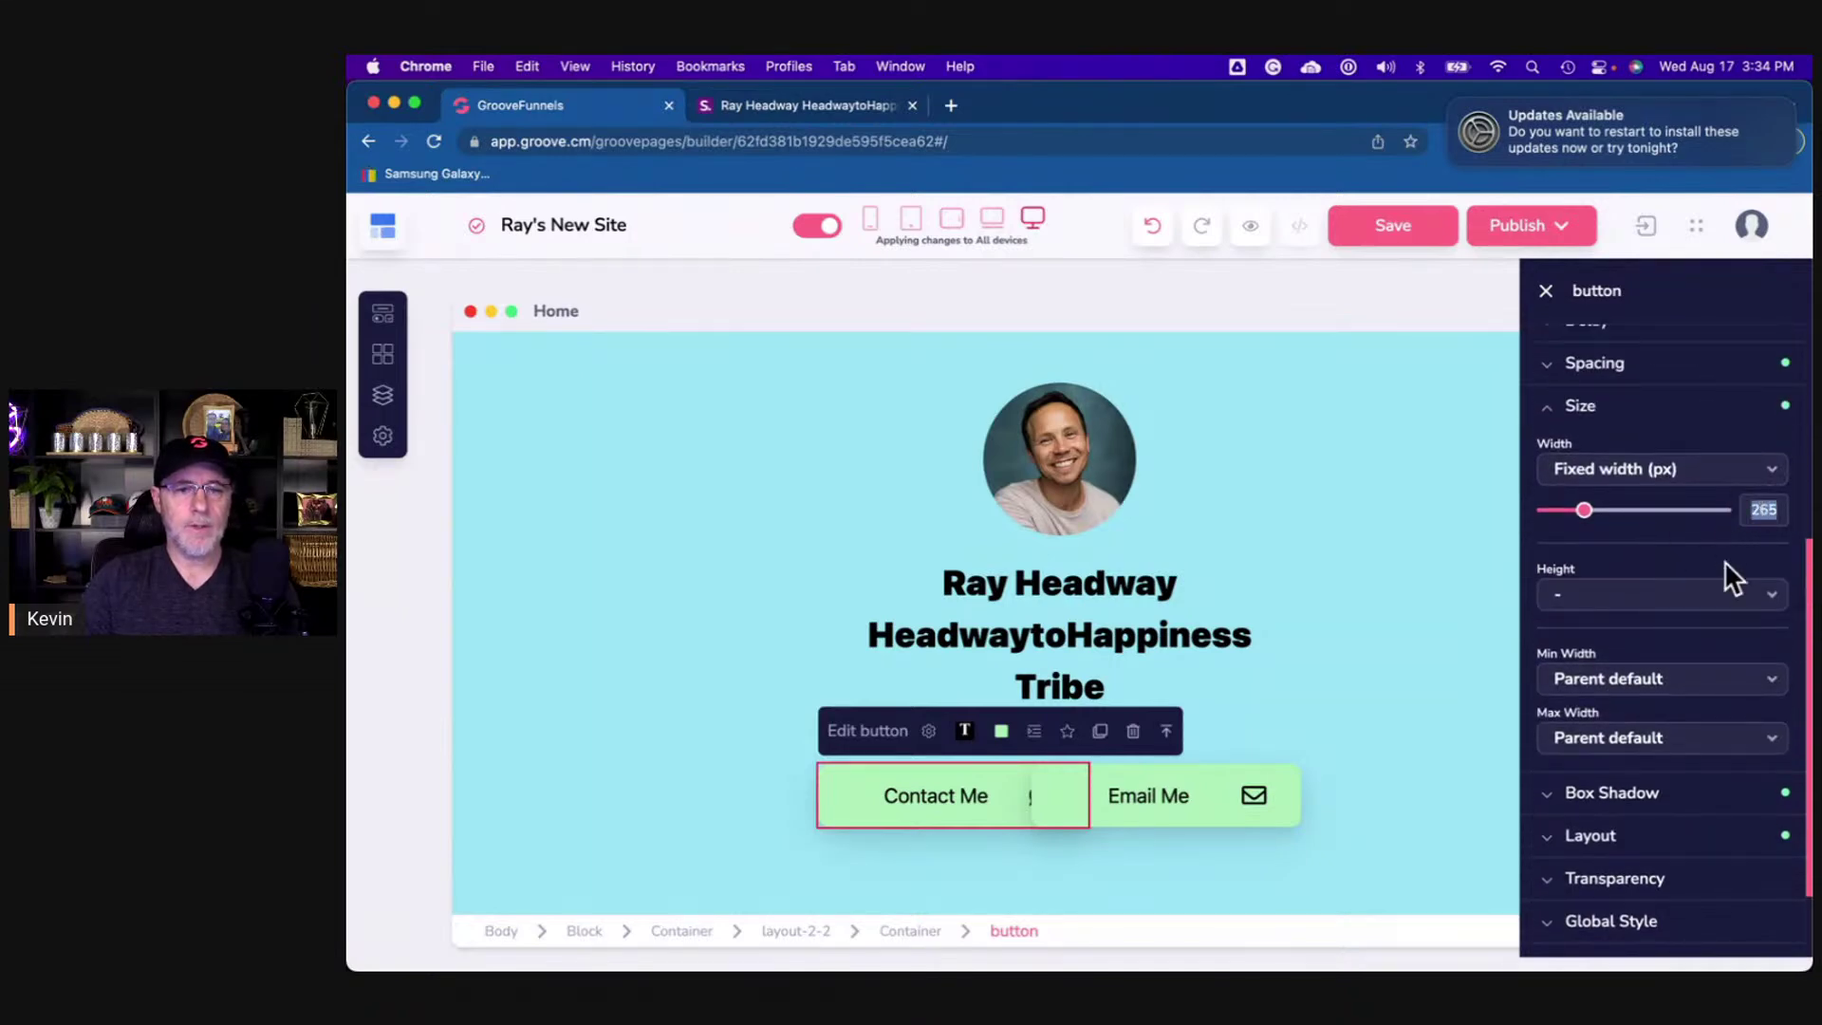
{"action": "type", "text": "185"}
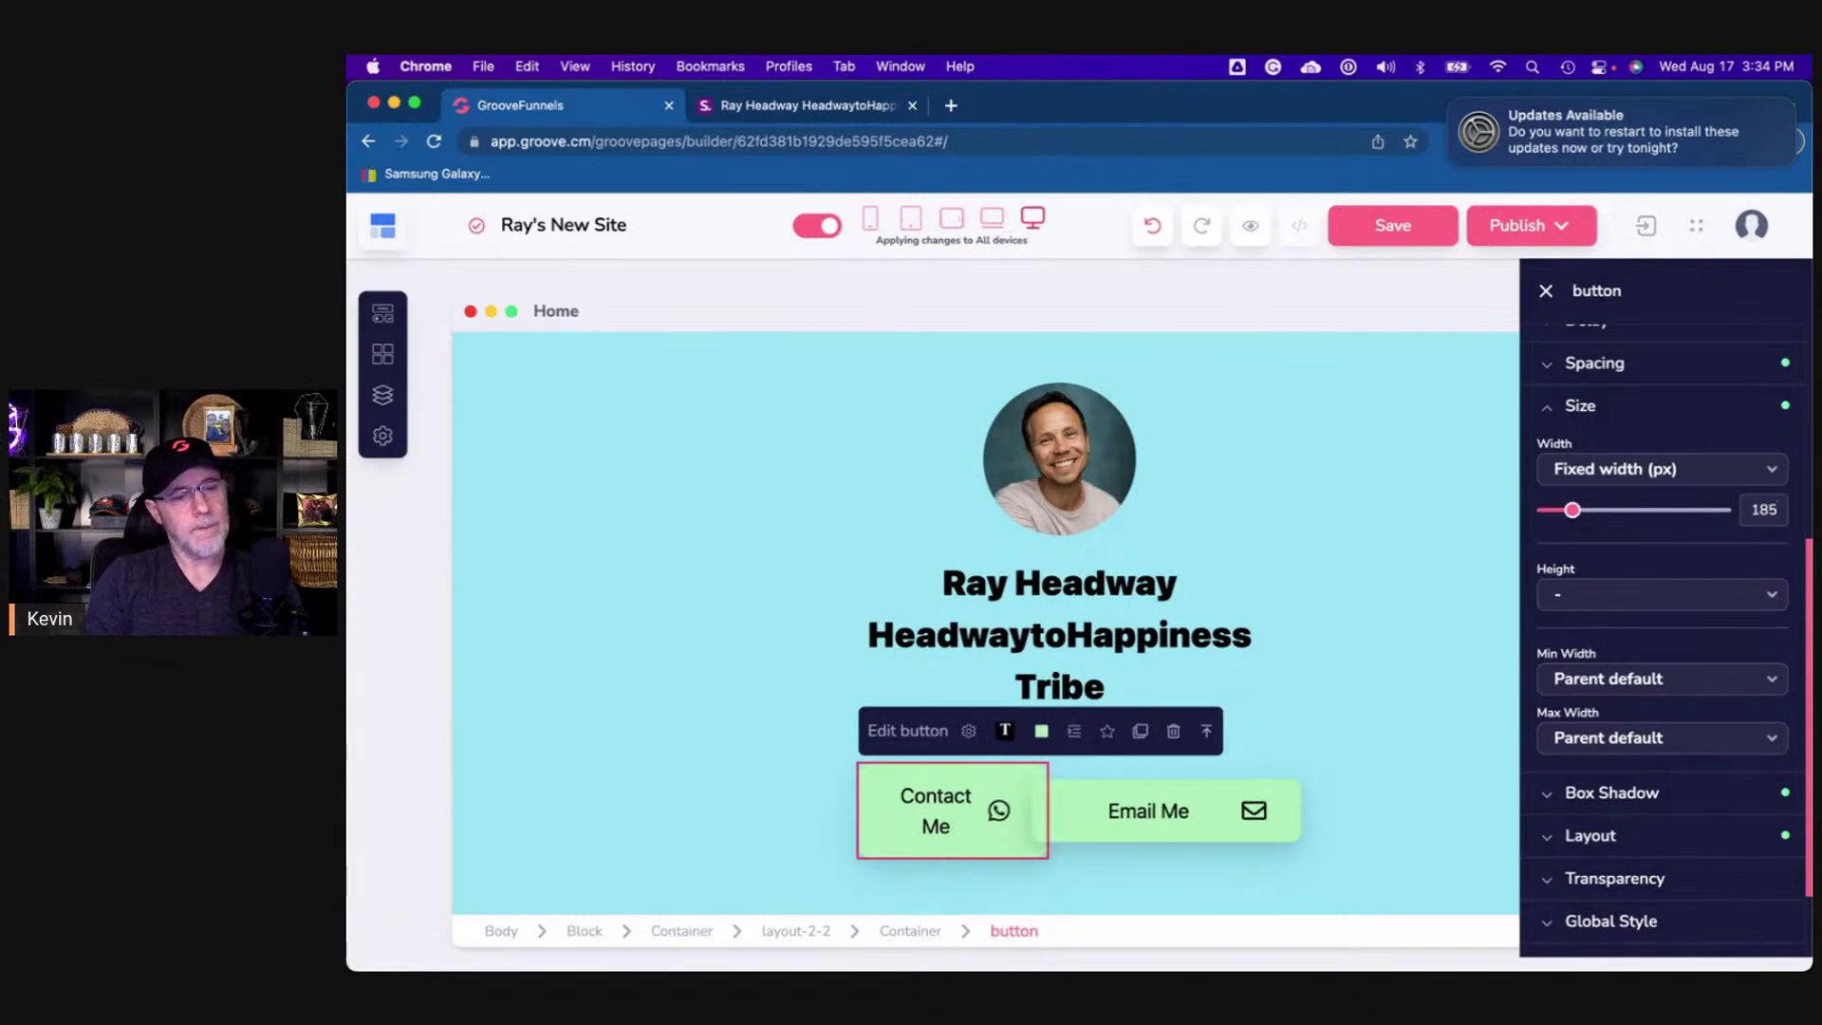
{"action": "key", "text": "BackSpace"}
{"action": "key", "text": "BackSpace"}
{"action": "key", "text": "BackSpace"}
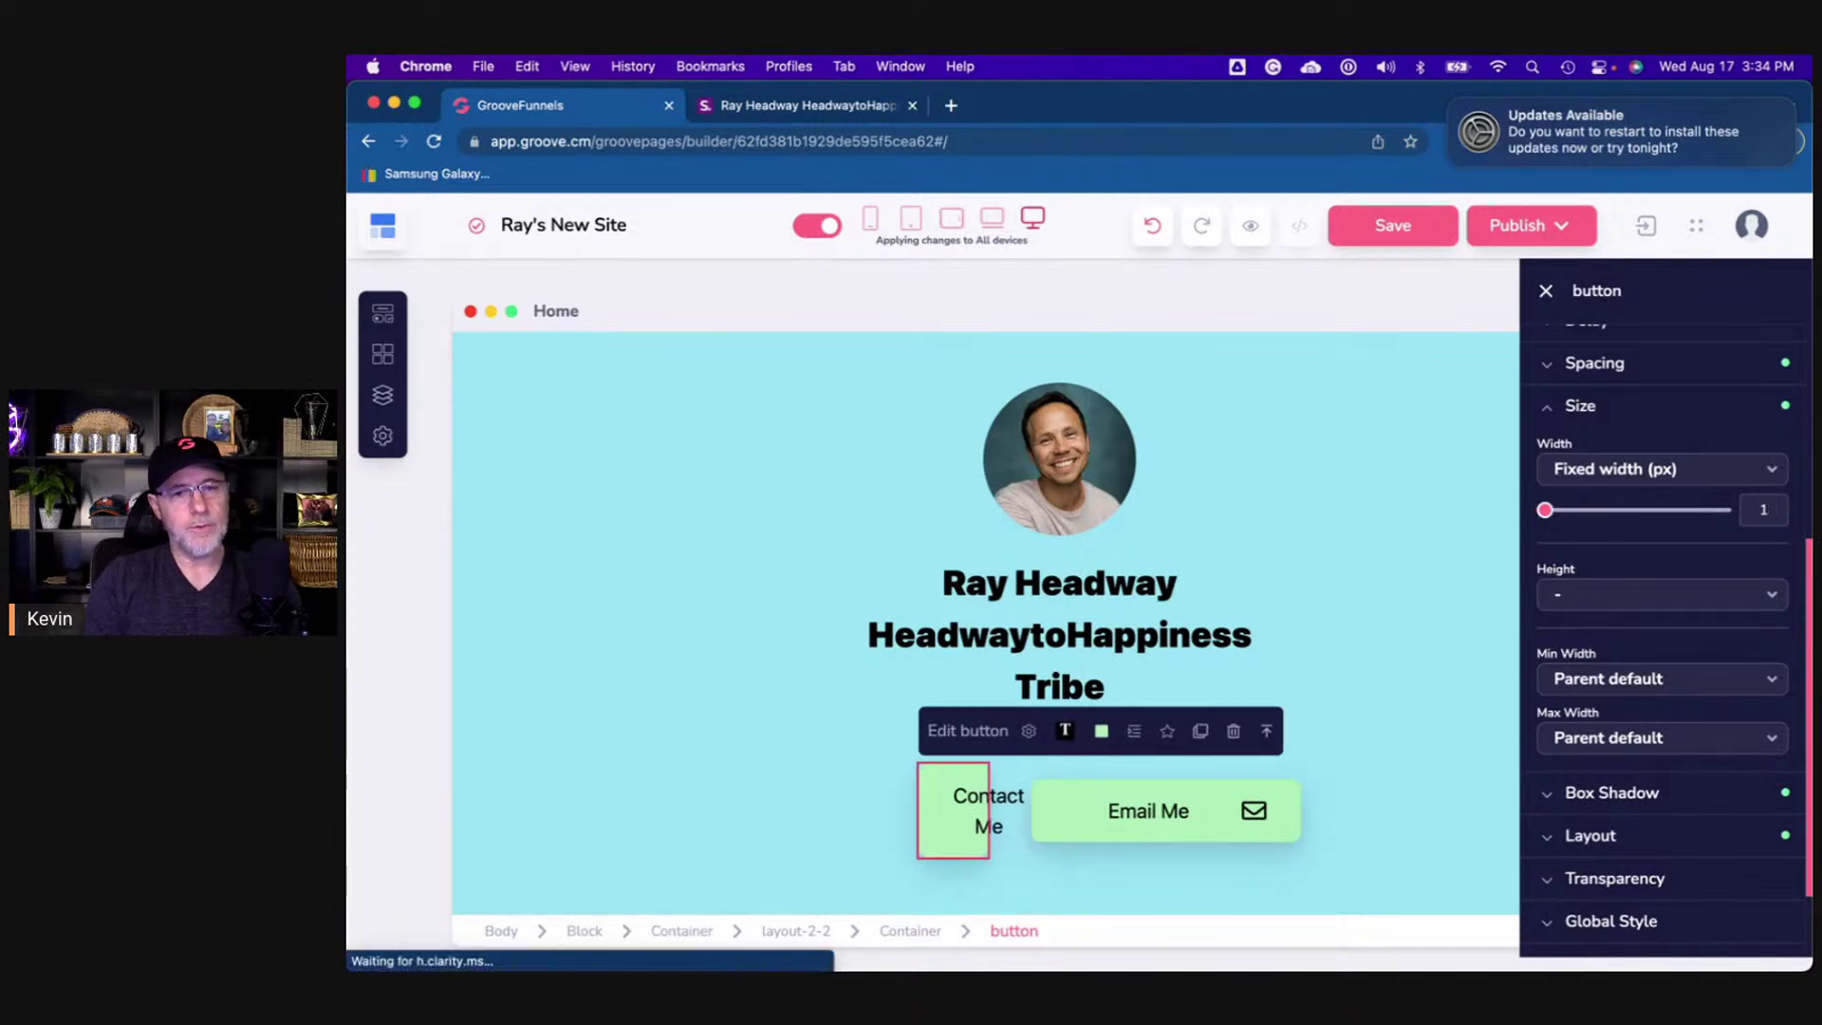
{"action": "type", "text": "205"}
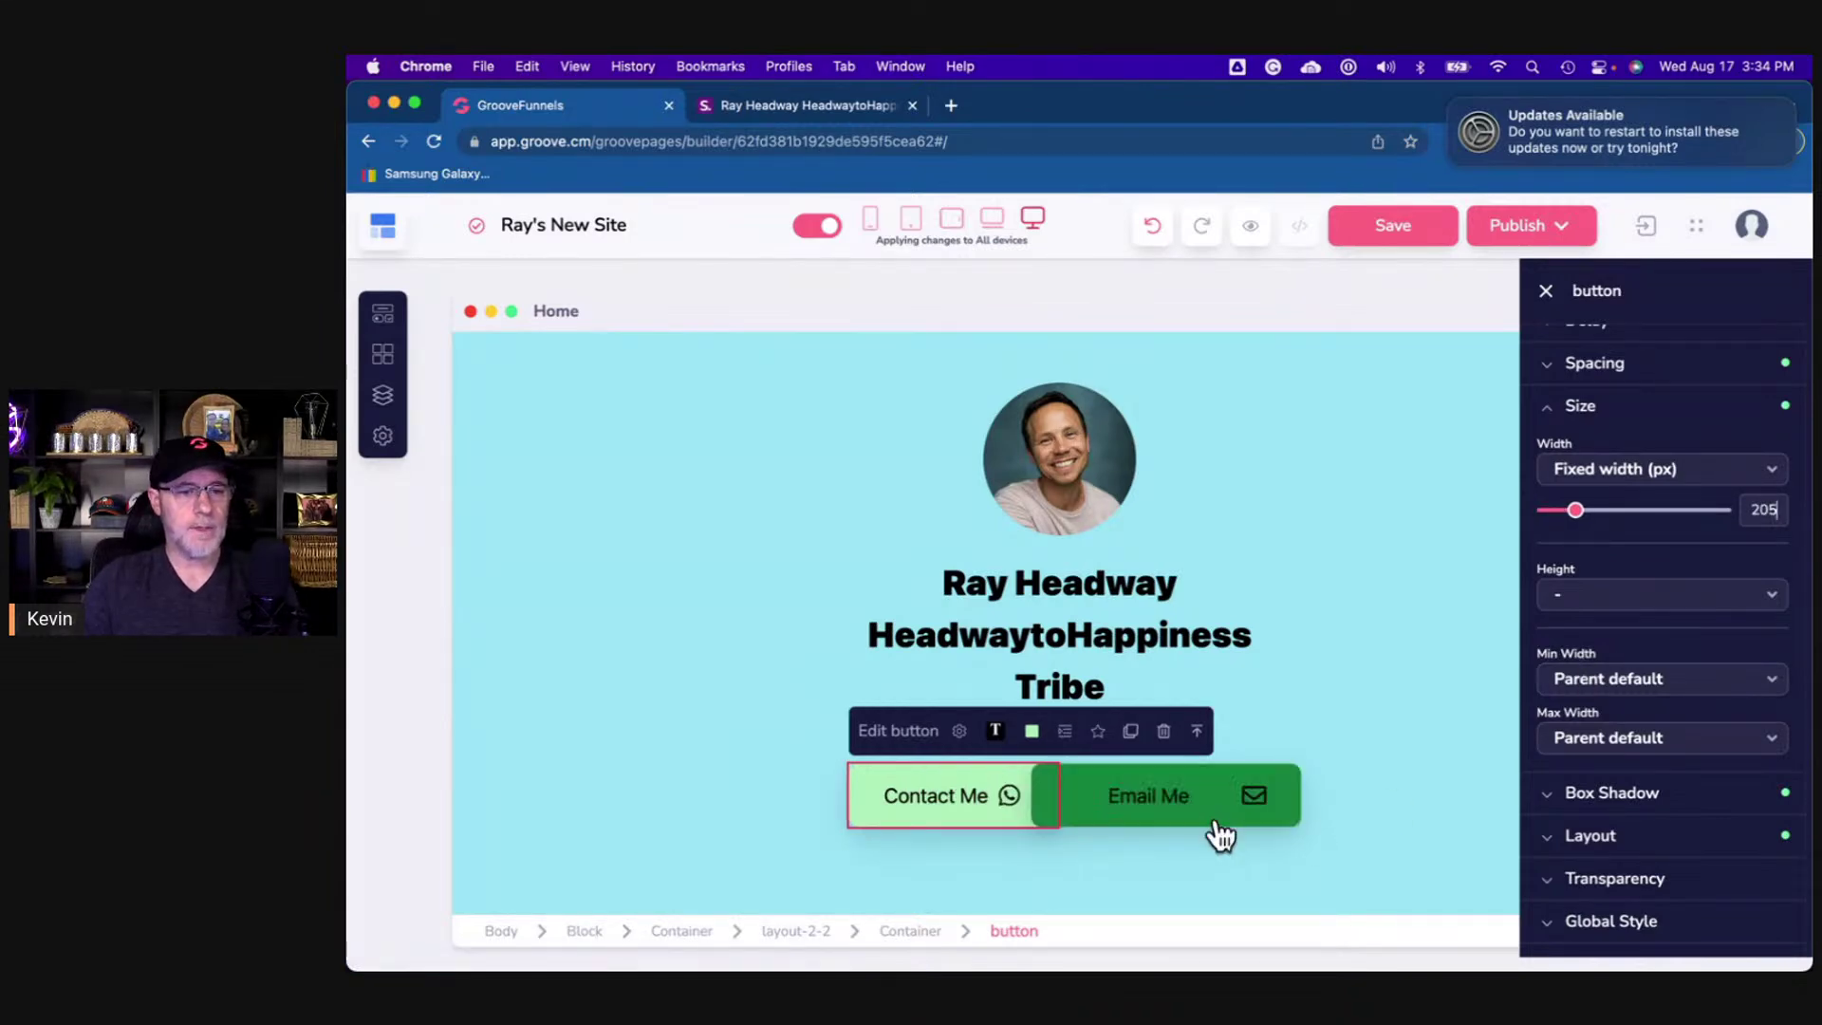
- Give the Email Me button a fixed 205 px width and compare with the reference
{"action": "left_click", "coordinate": [1210, 820]}
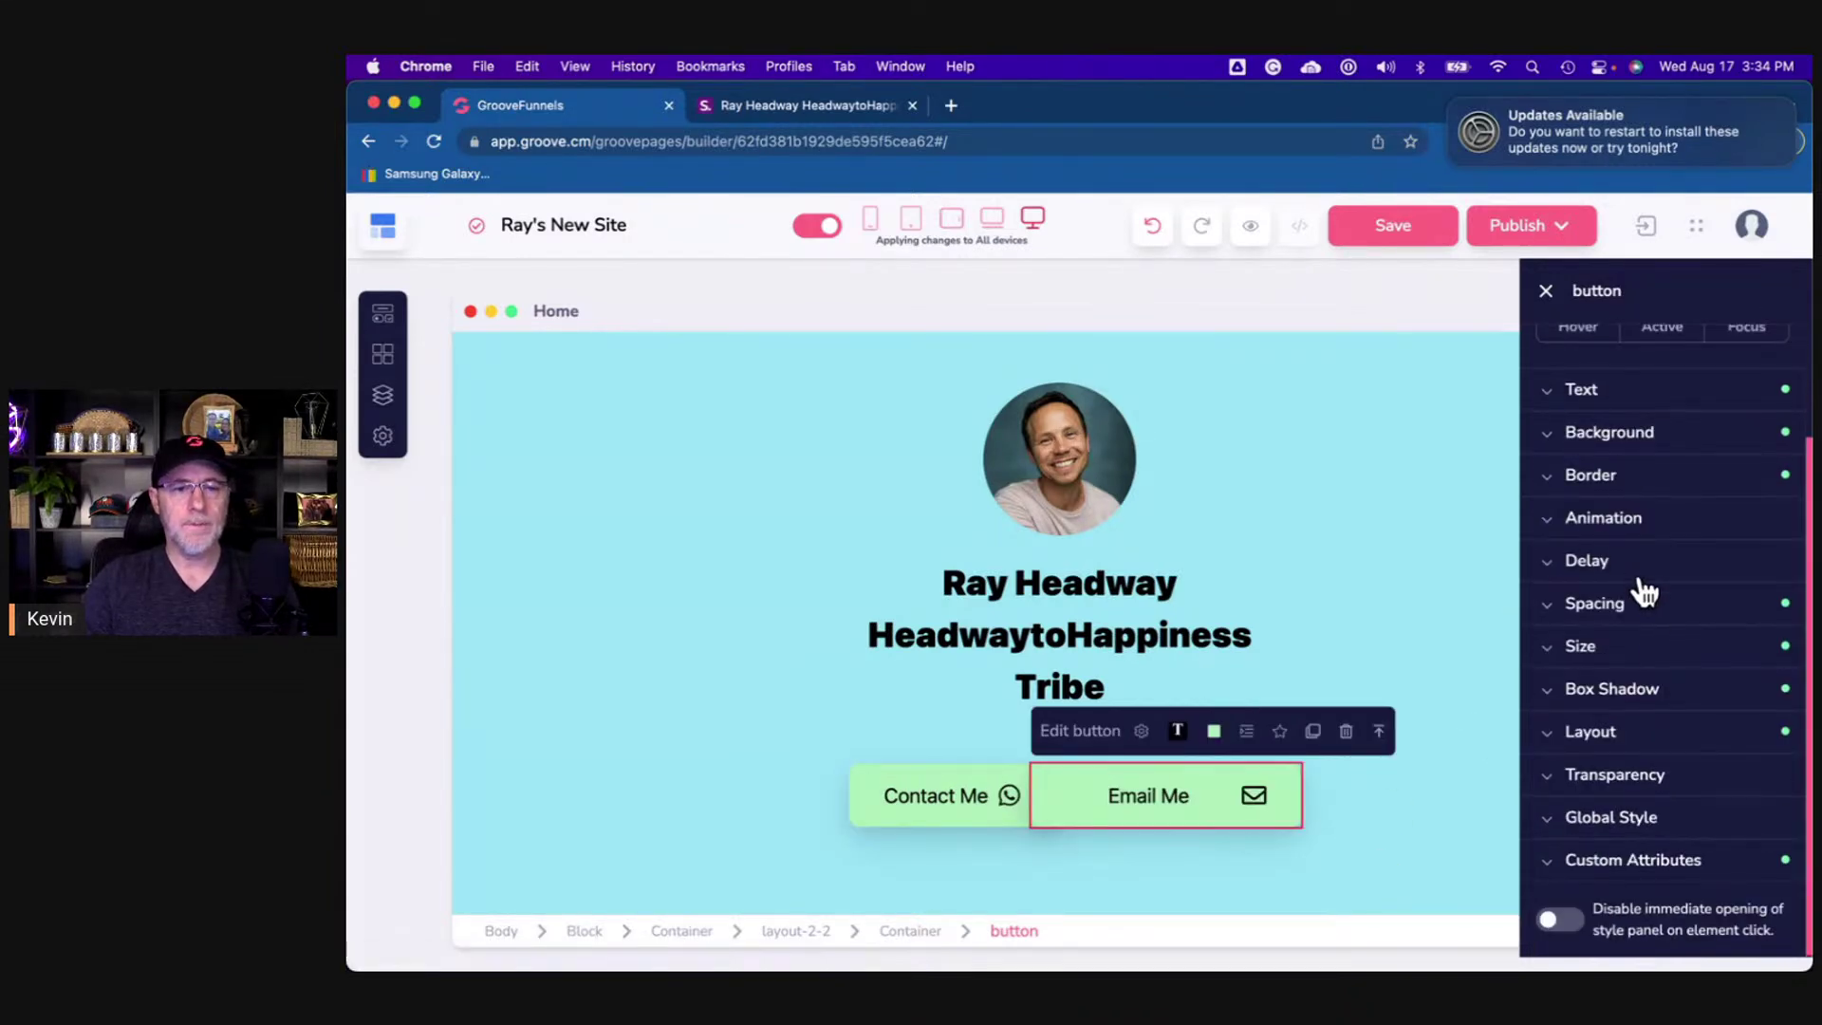
{"action": "left_click", "coordinate": [1642, 612]}
{"action": "left_click", "coordinate": [1644, 615]}
{"action": "left_click", "coordinate": [1631, 648]}
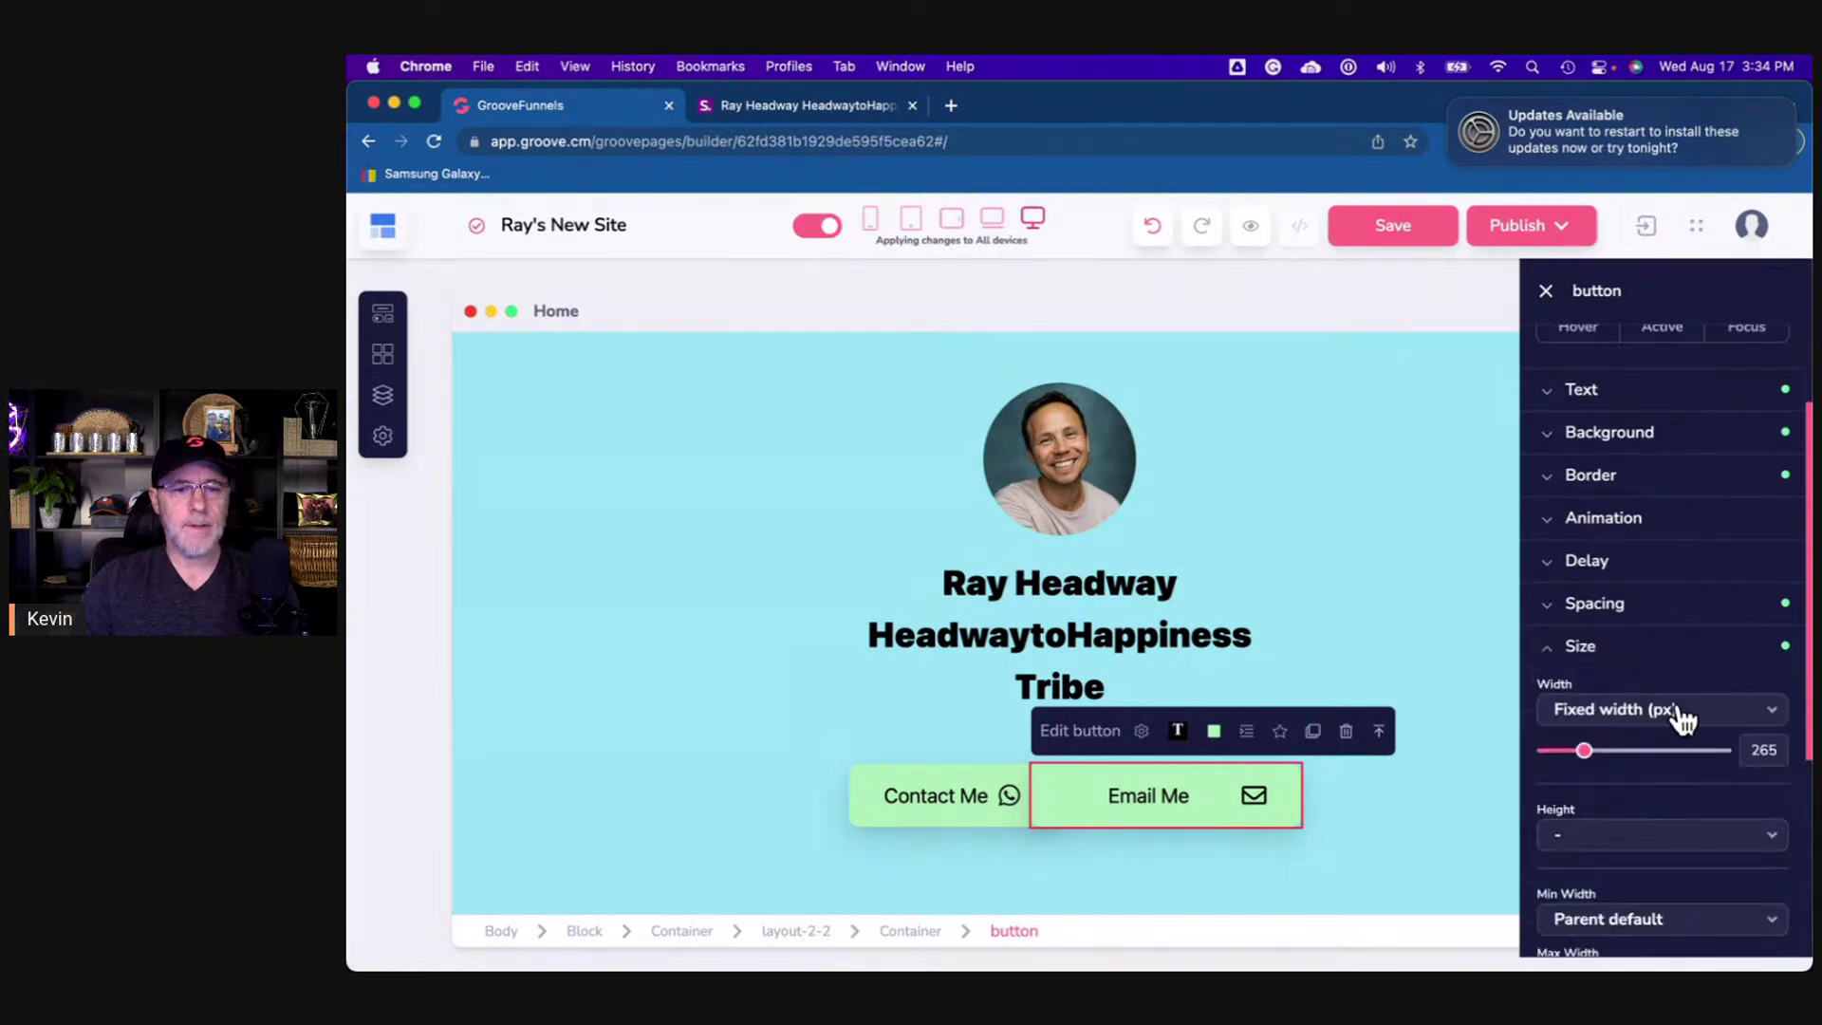
{"action": "type", "text": "205"}
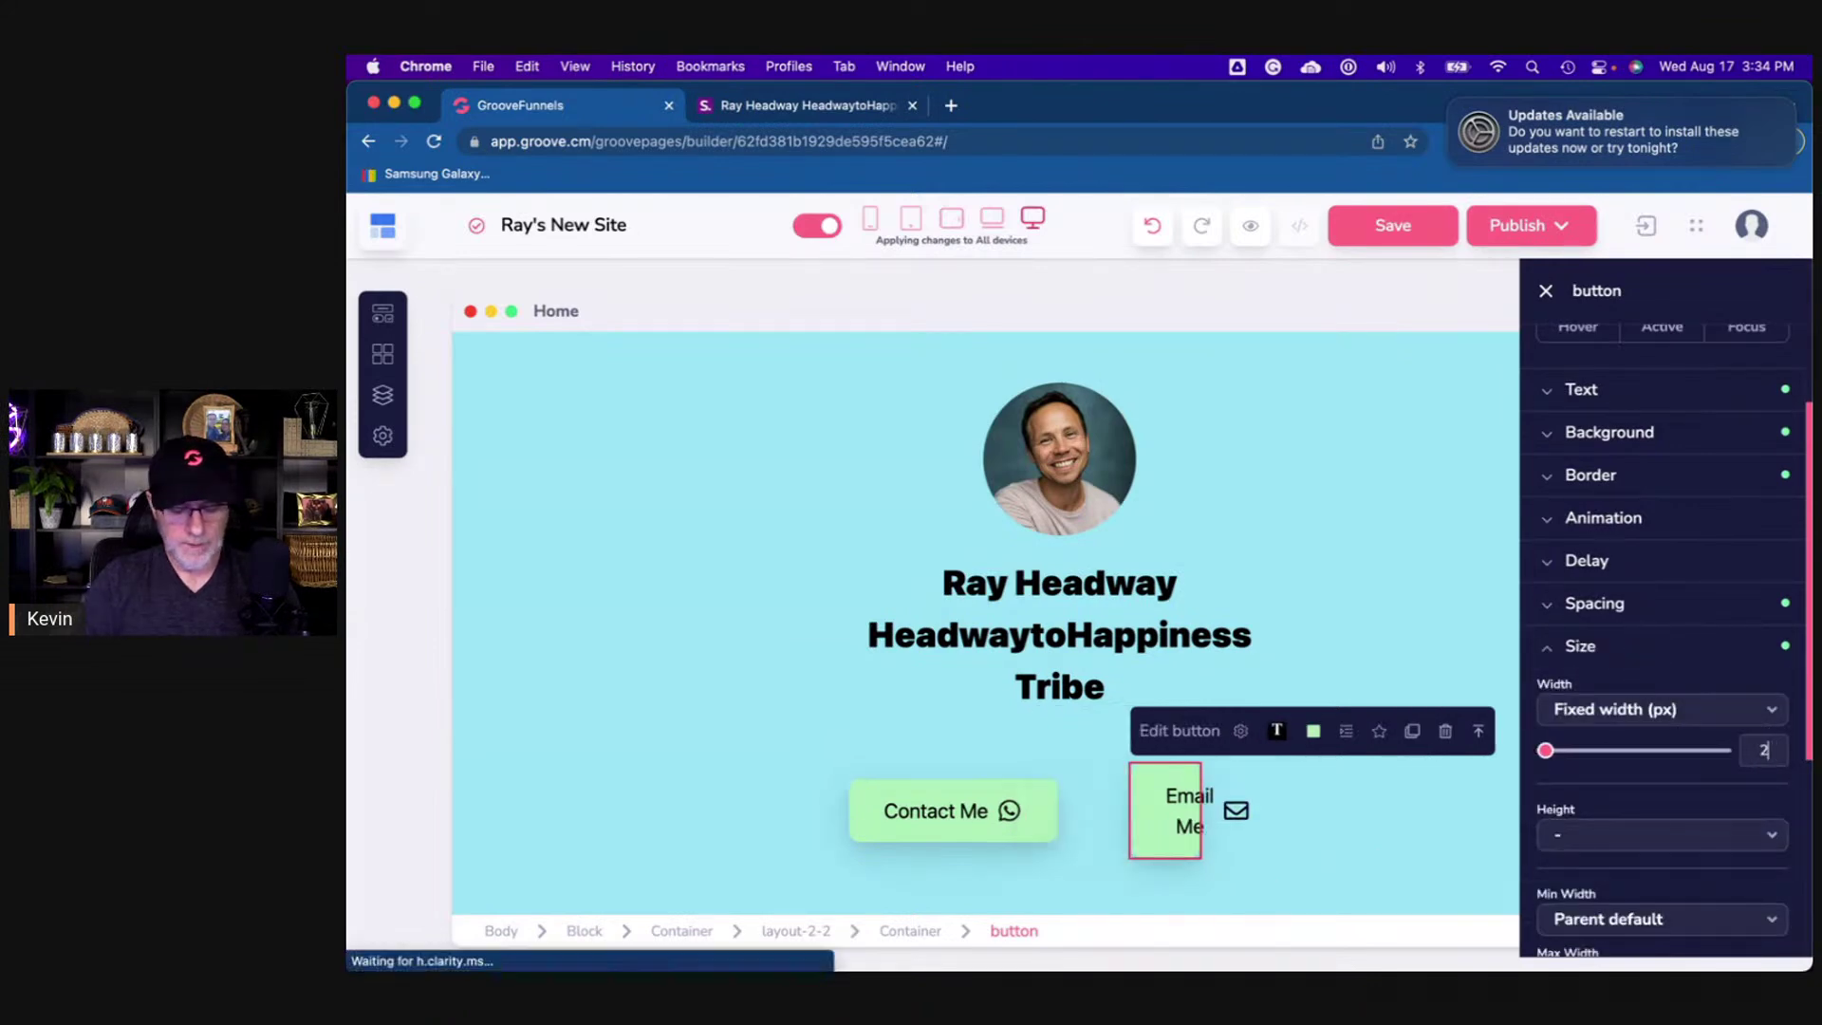
{"action": "left_click", "coordinate": [1287, 877]}
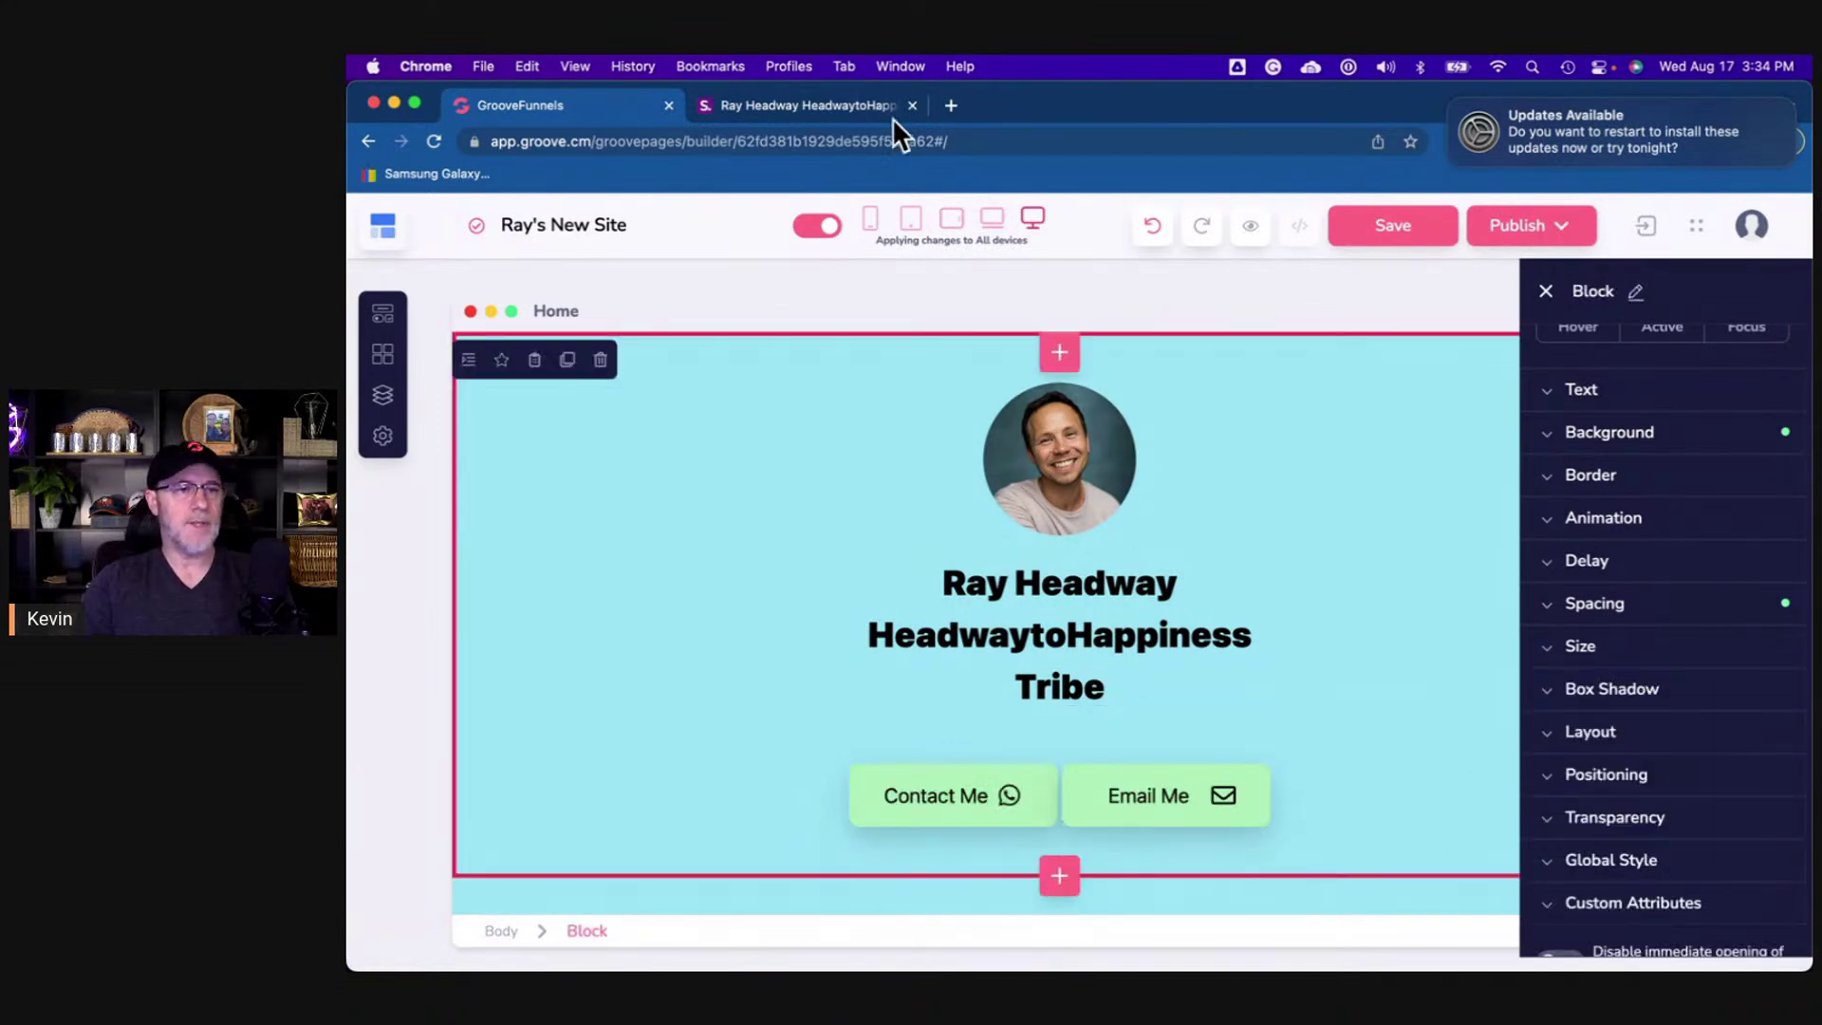
{"action": "left_click", "coordinate": [841, 105]}
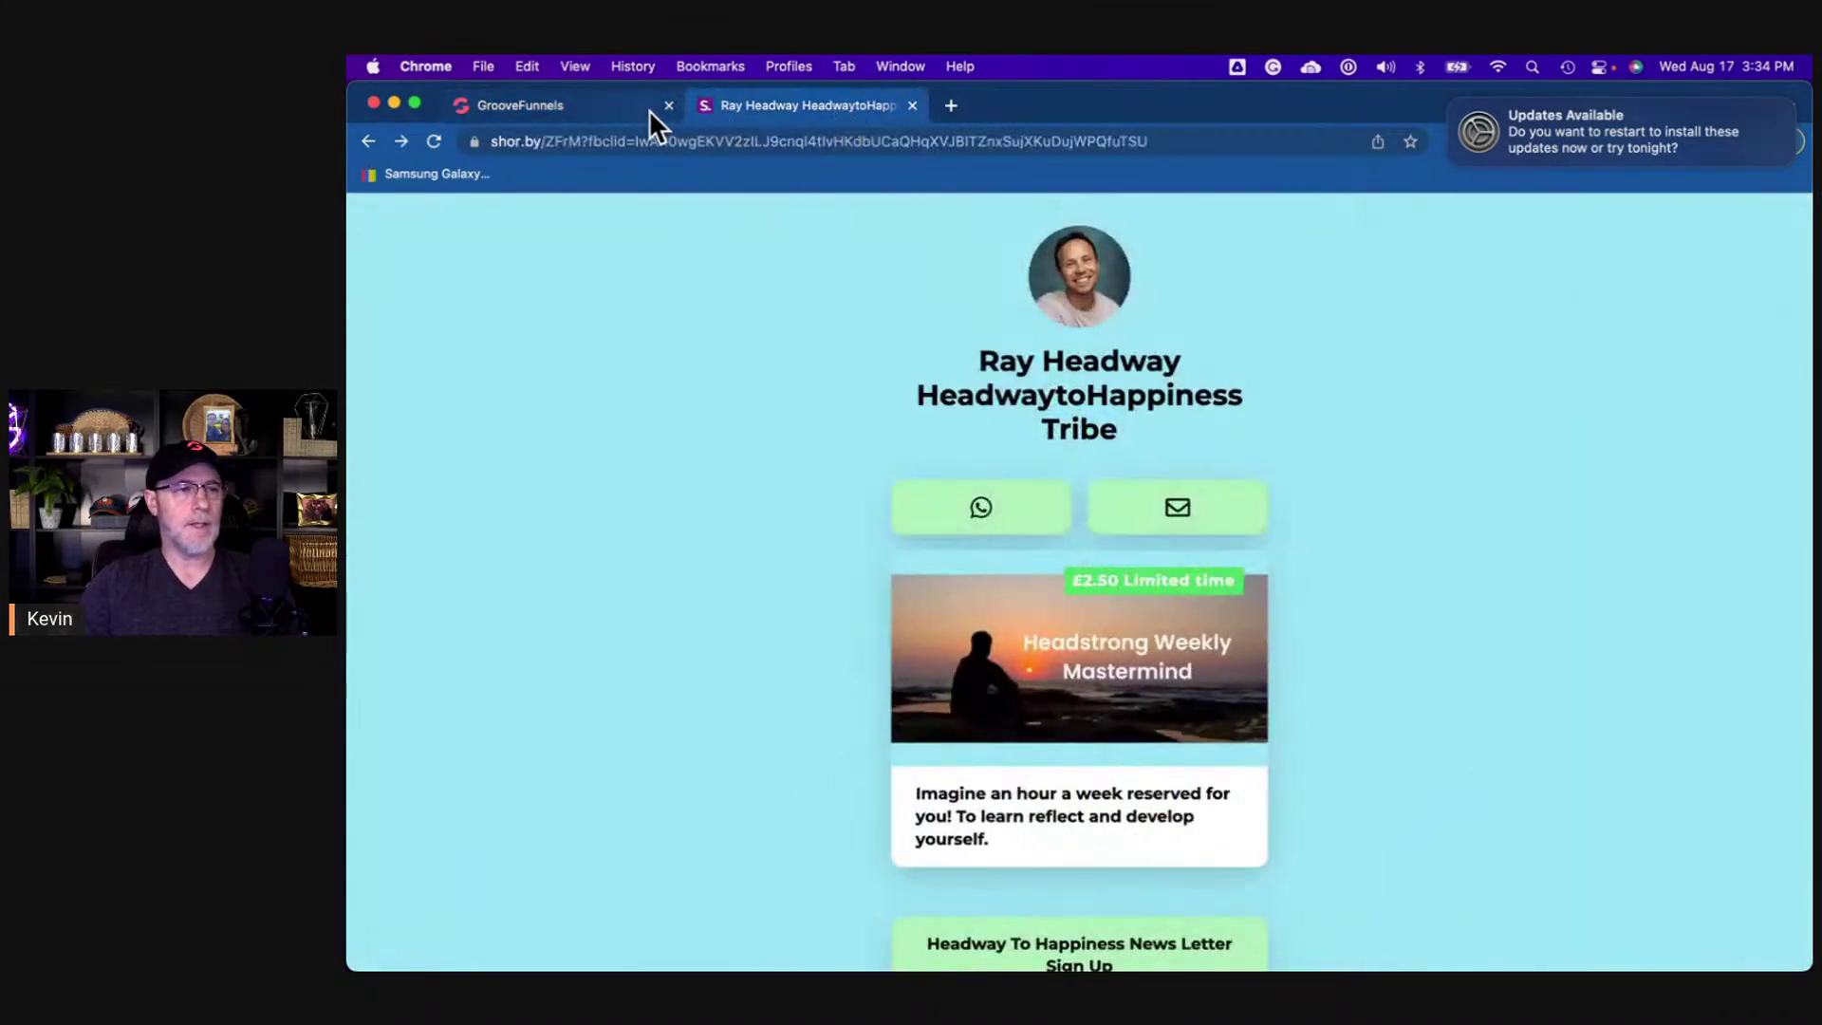
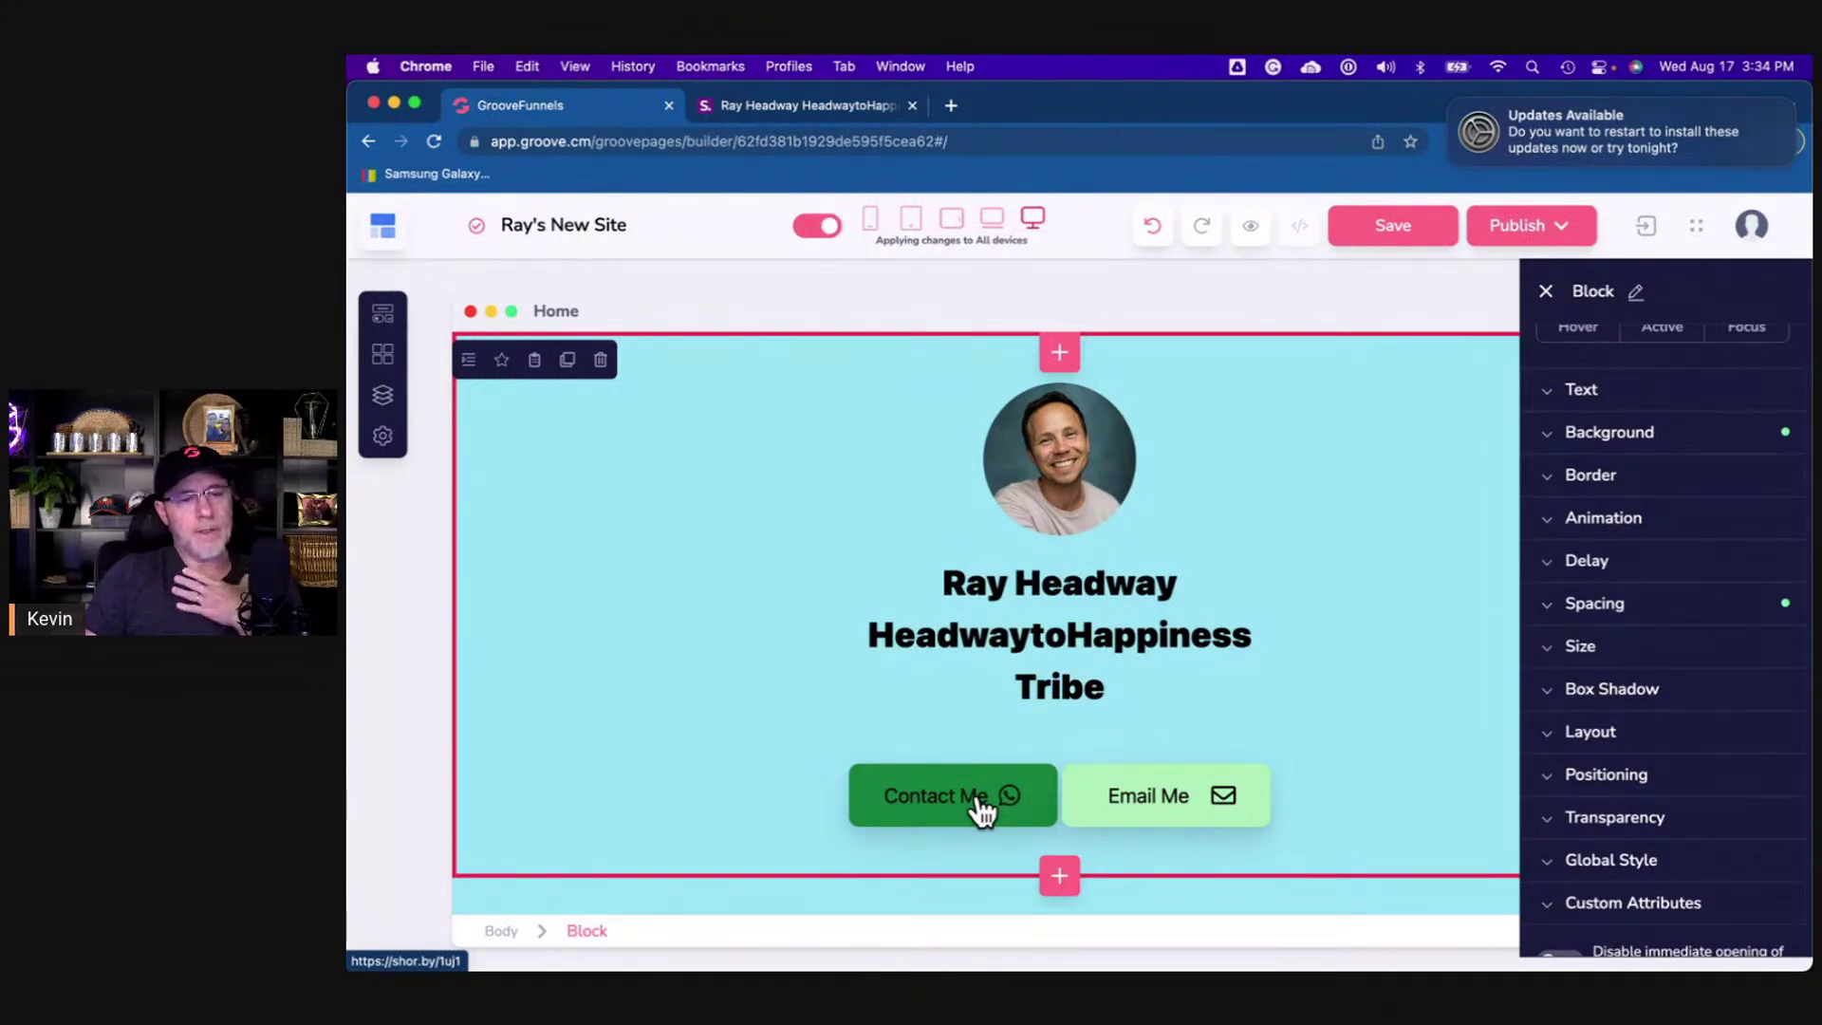
- Add a 2-column row above the Contact Me and Email Me buttons, with an Icon element in each column
{"action": "left_click", "coordinate": [383, 318]}
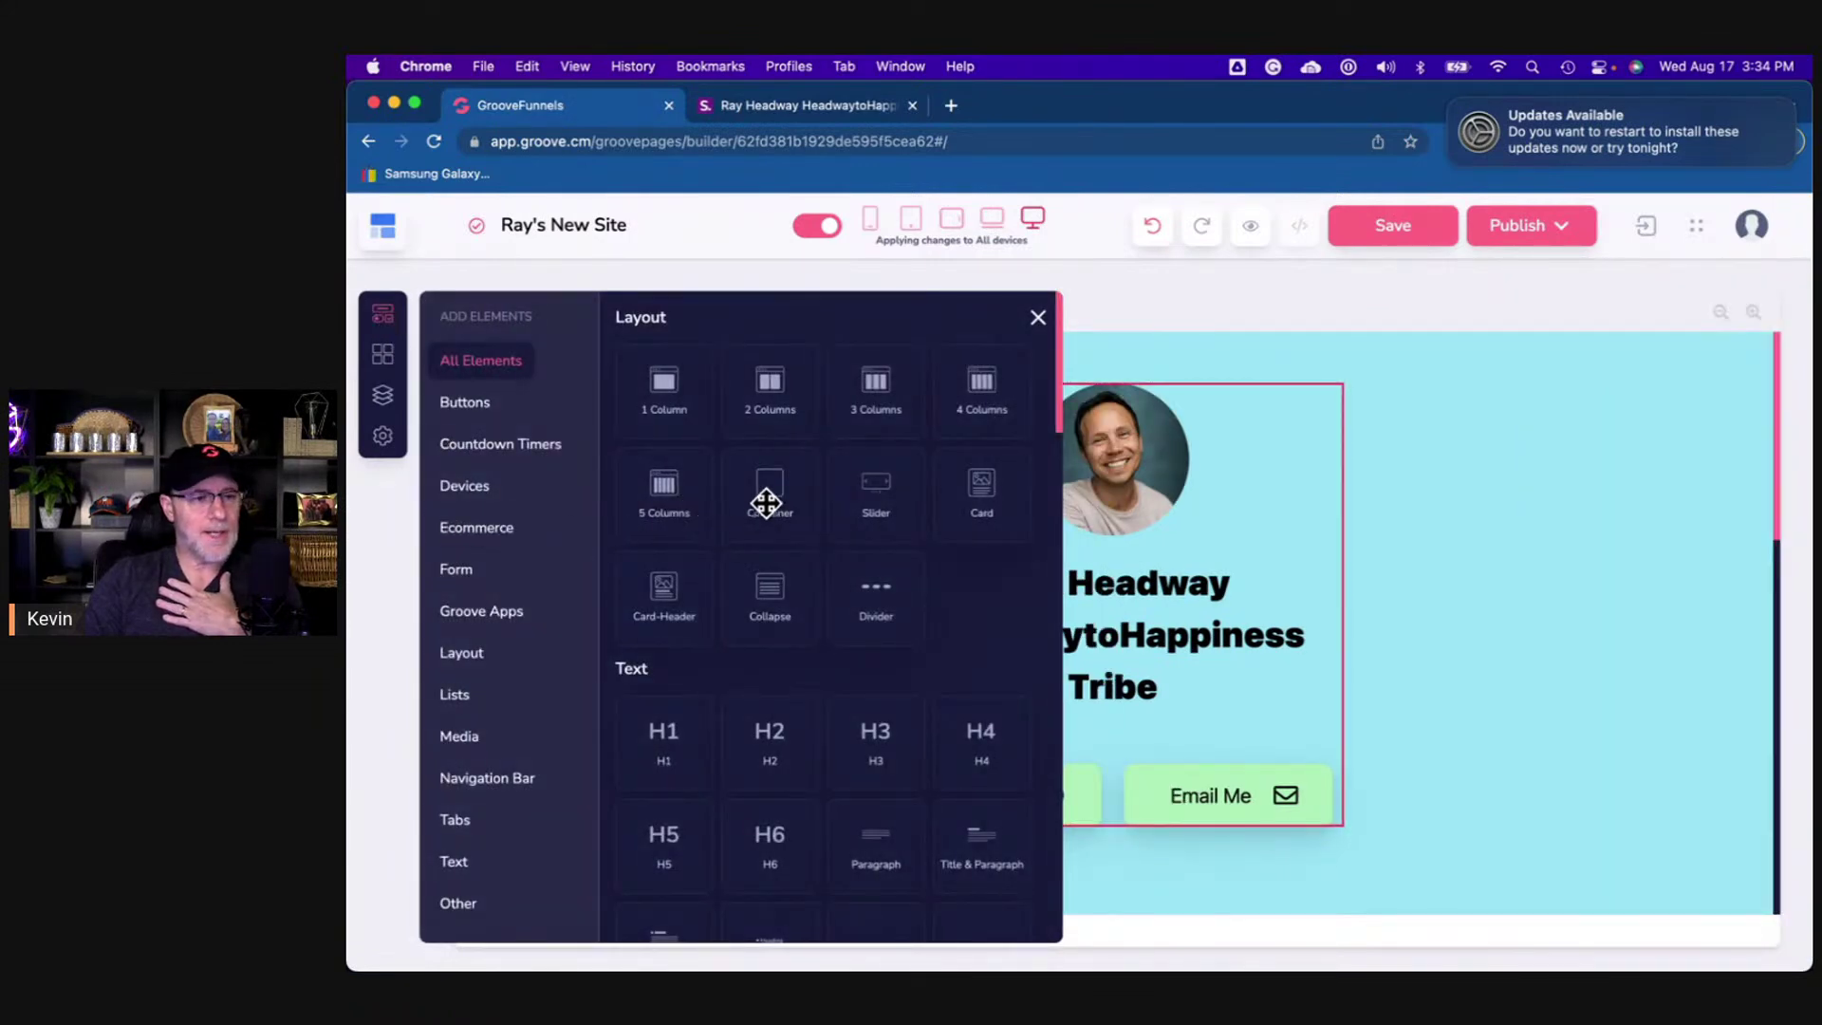
{"action": "left_click_drag", "start_coordinate": [766, 384], "coordinate": [1113, 668]}
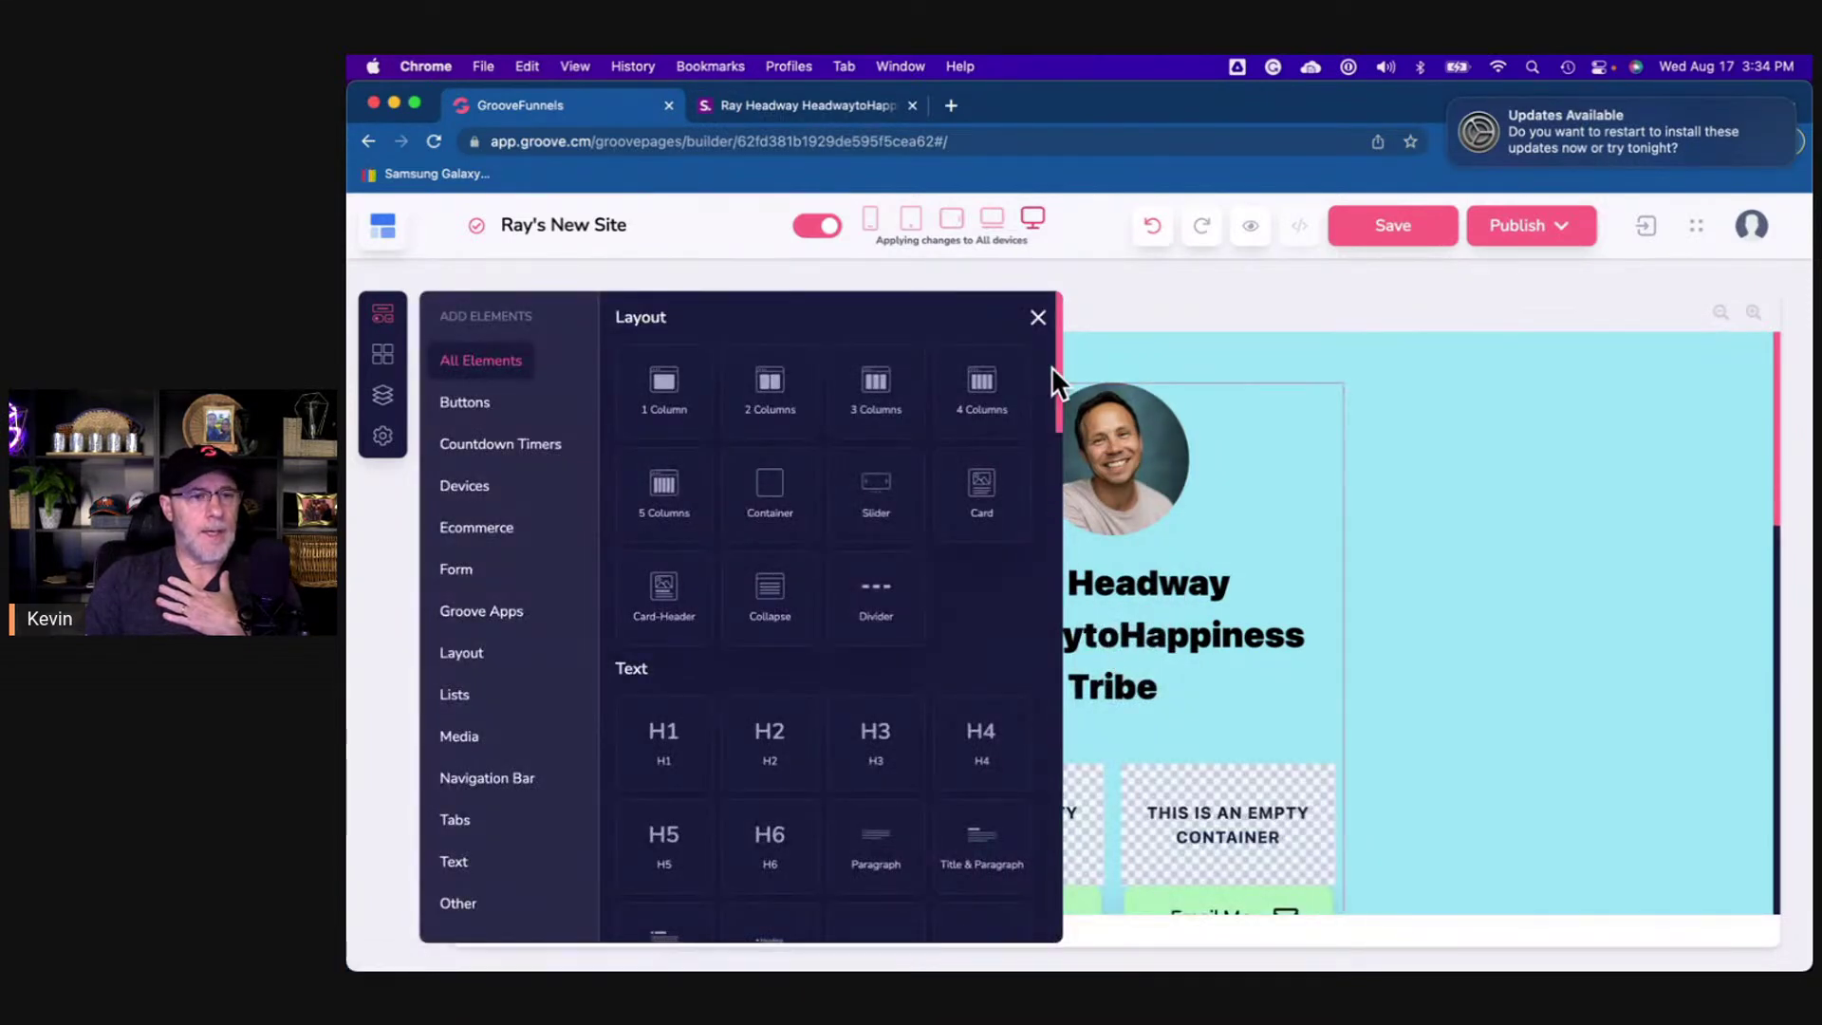
{"action": "scroll", "coordinate": [955, 699], "scroll_direction": "down", "scroll_amount": 10}
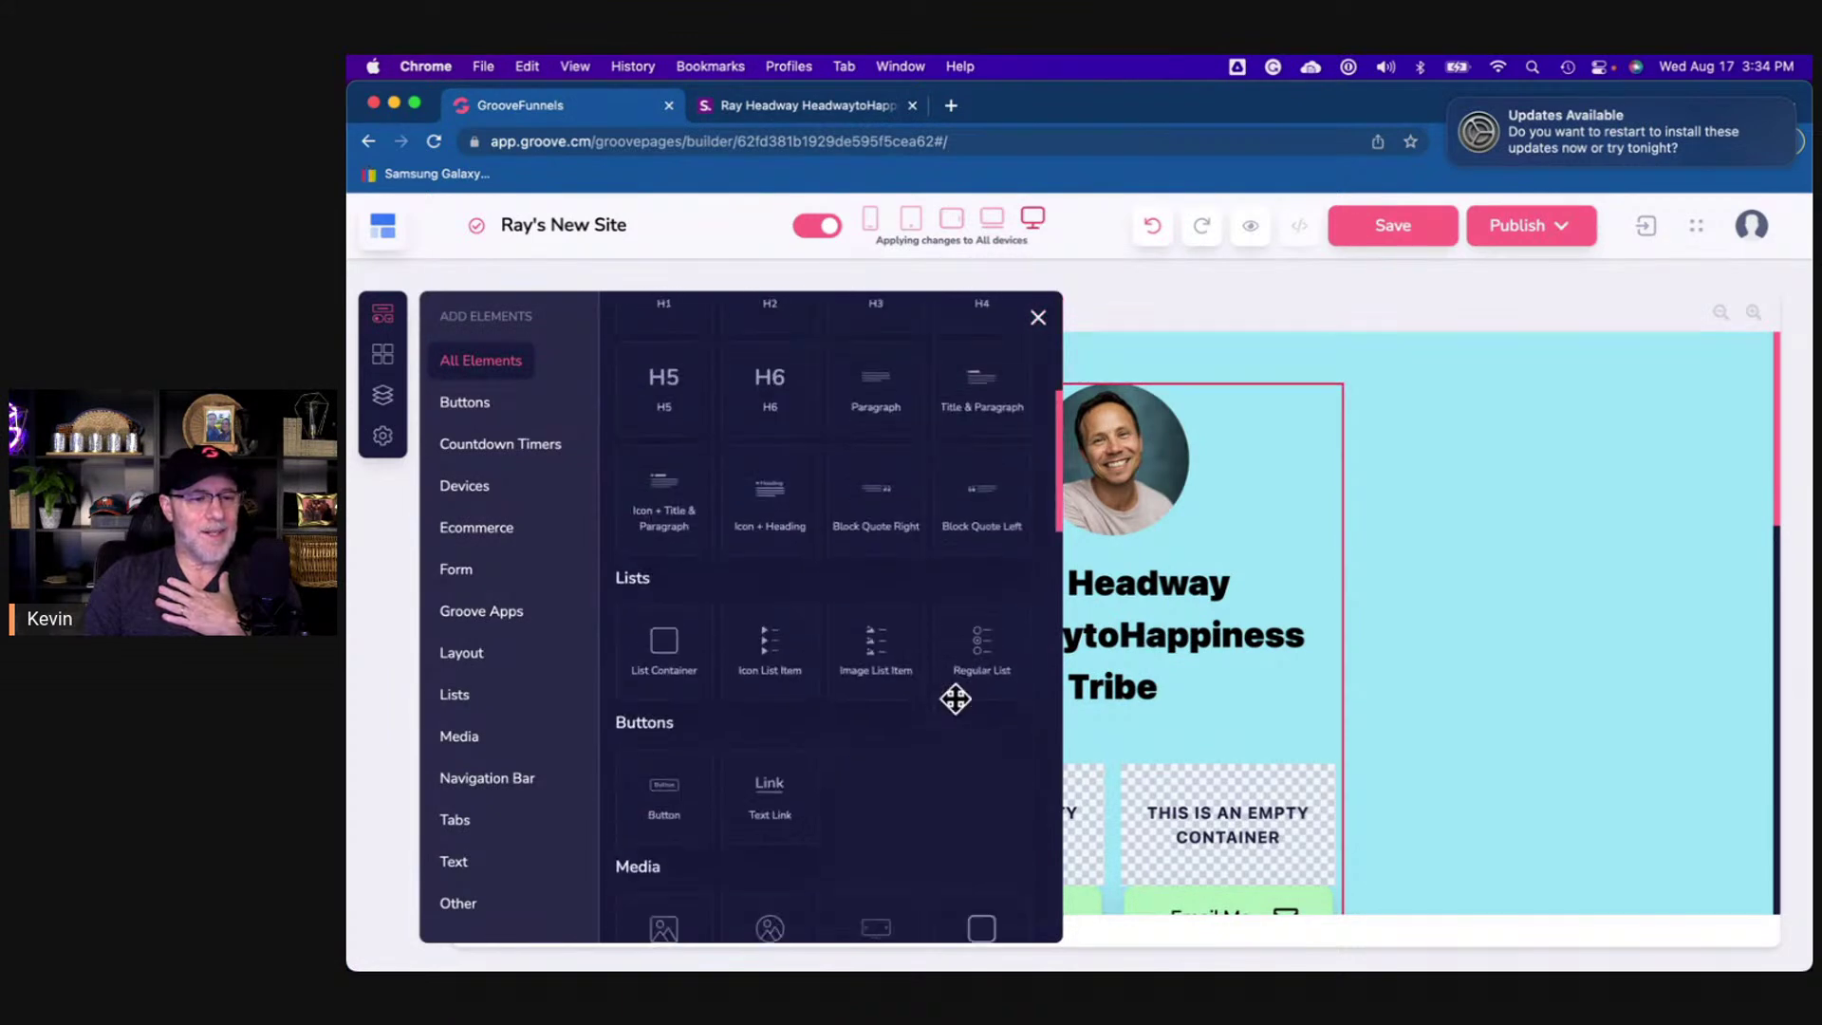
{"action": "left_click_drag", "start_coordinate": [981, 629], "coordinate": [1288, 801]}
{"action": "left_click_drag", "start_coordinate": [982, 625], "coordinate": [1063, 795]}
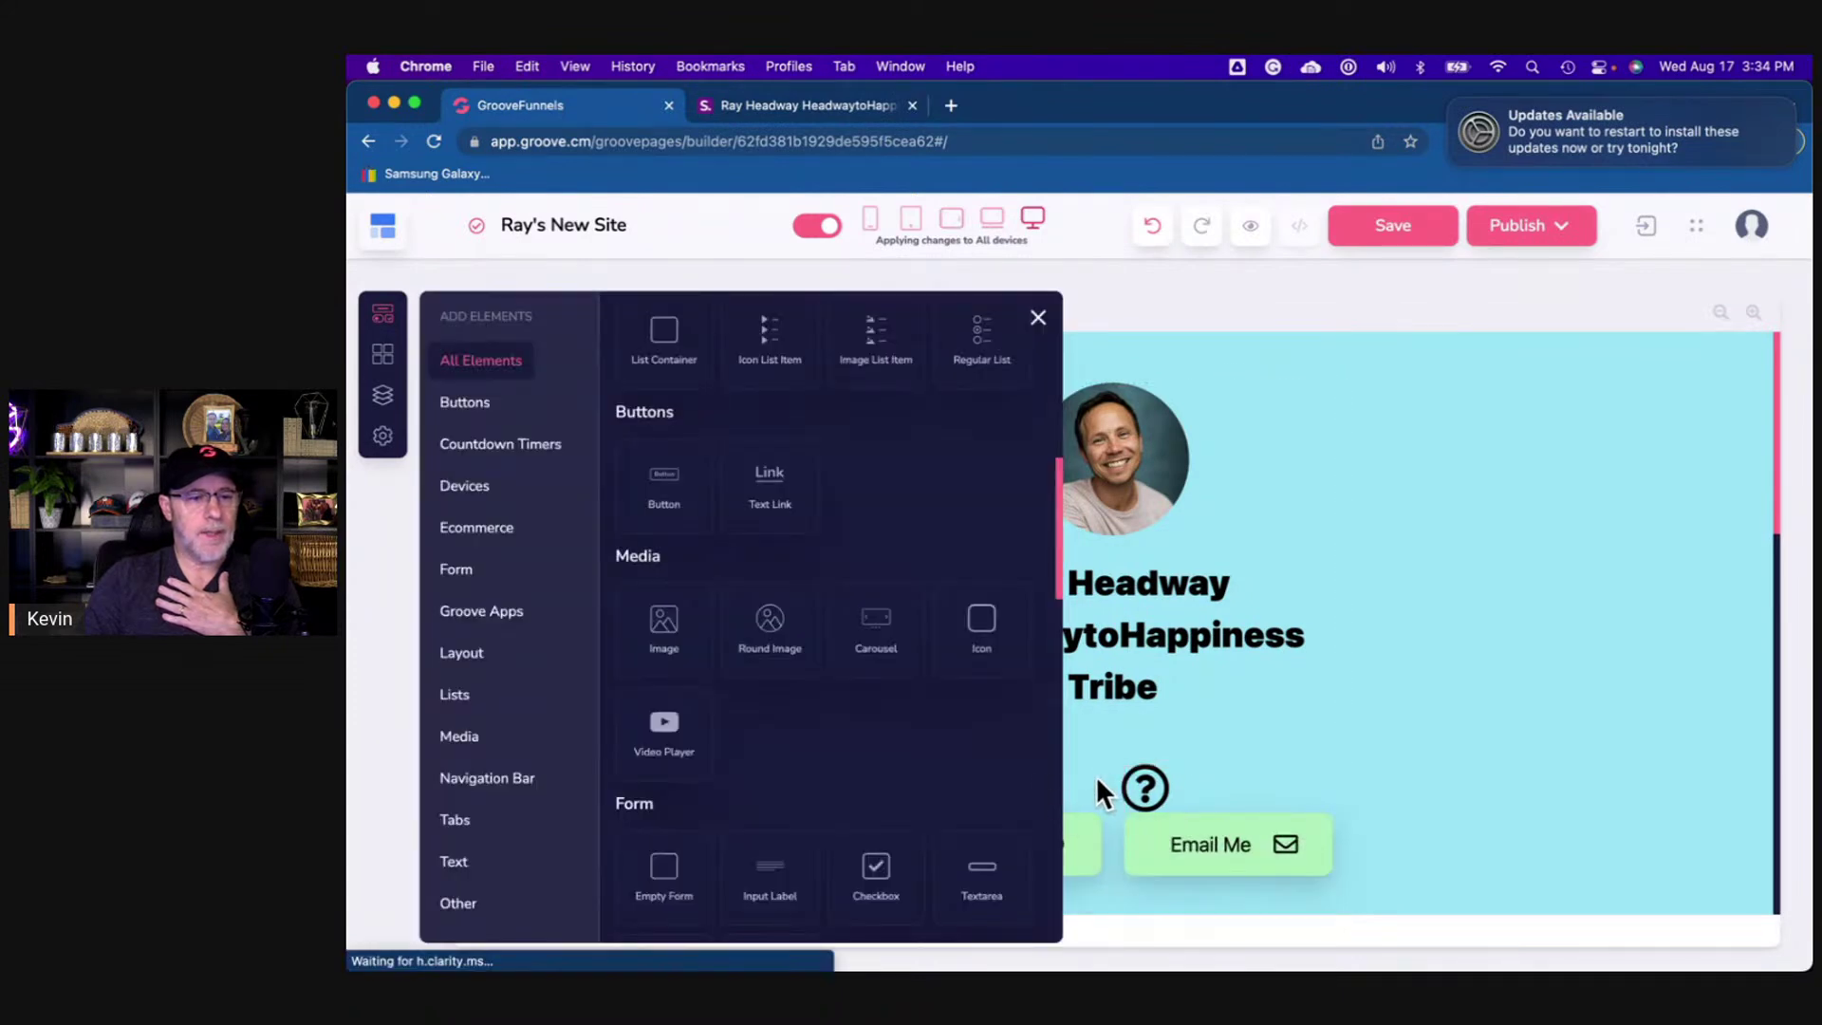
{"action": "left_click", "coordinate": [1095, 776]}
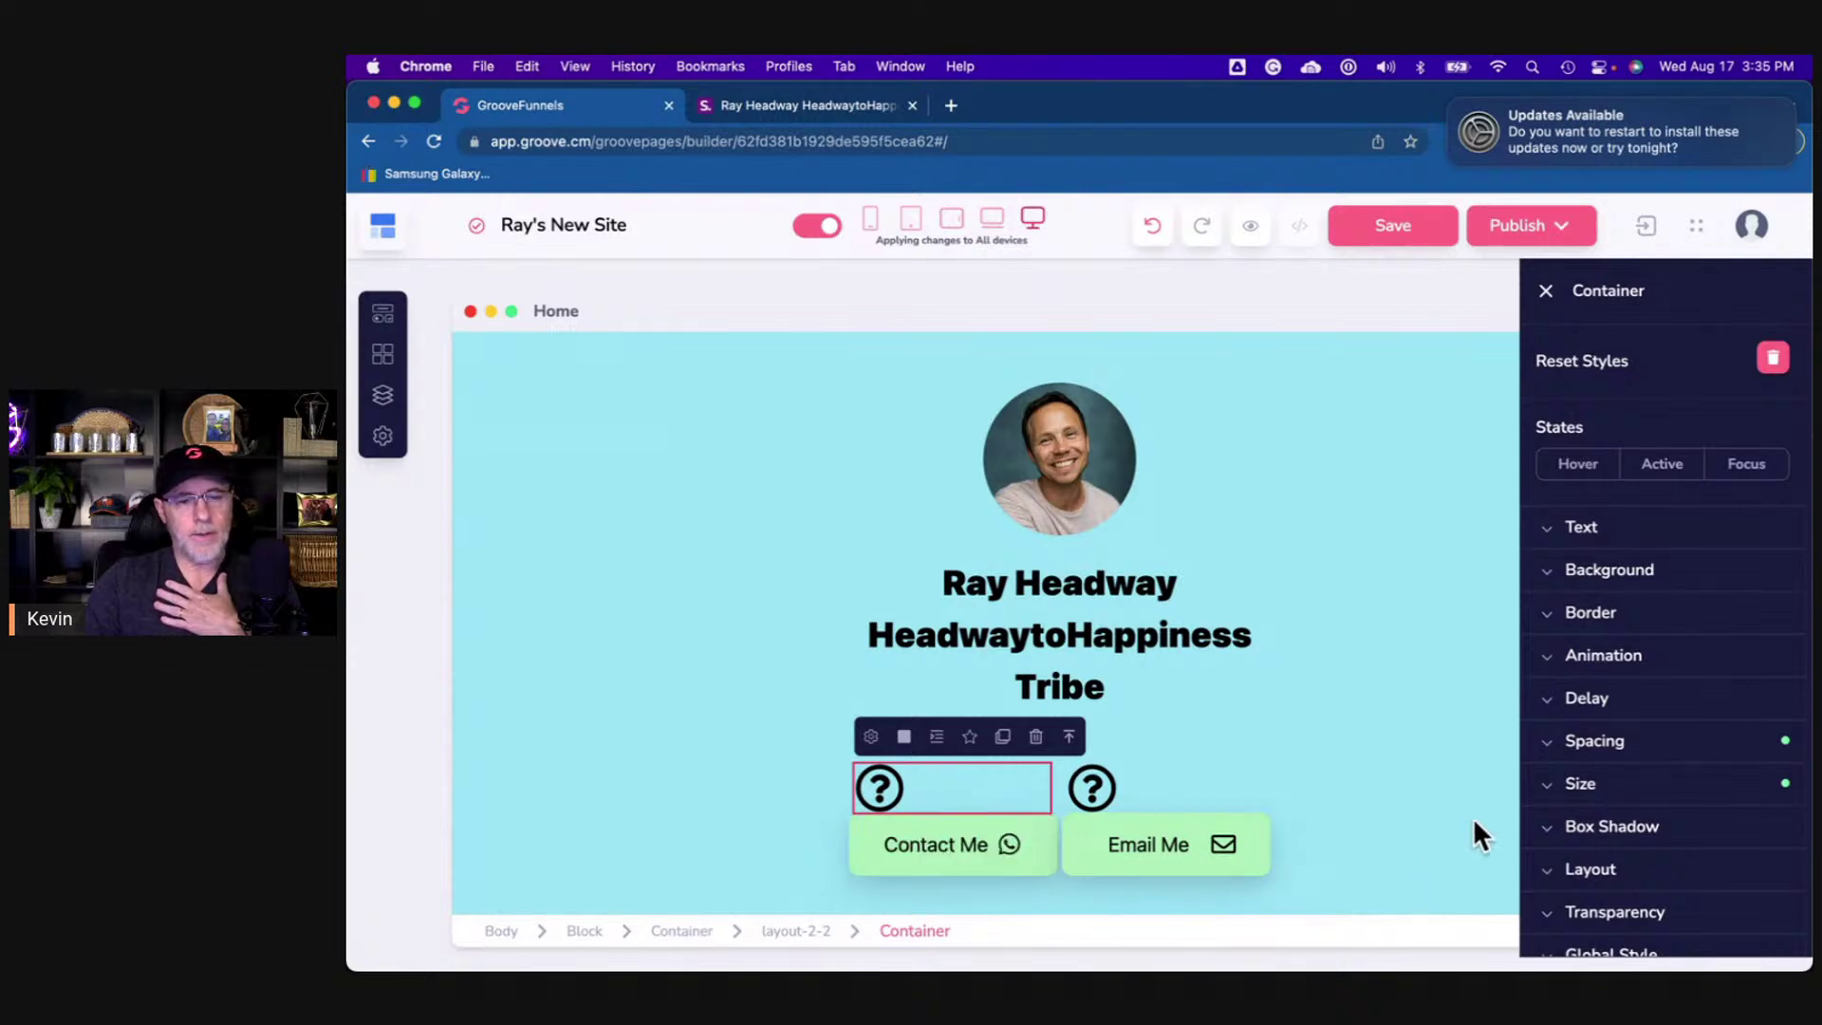
- Set the left column's layout to vertical and centre its icon
{"action": "left_click", "coordinate": [1619, 882]}
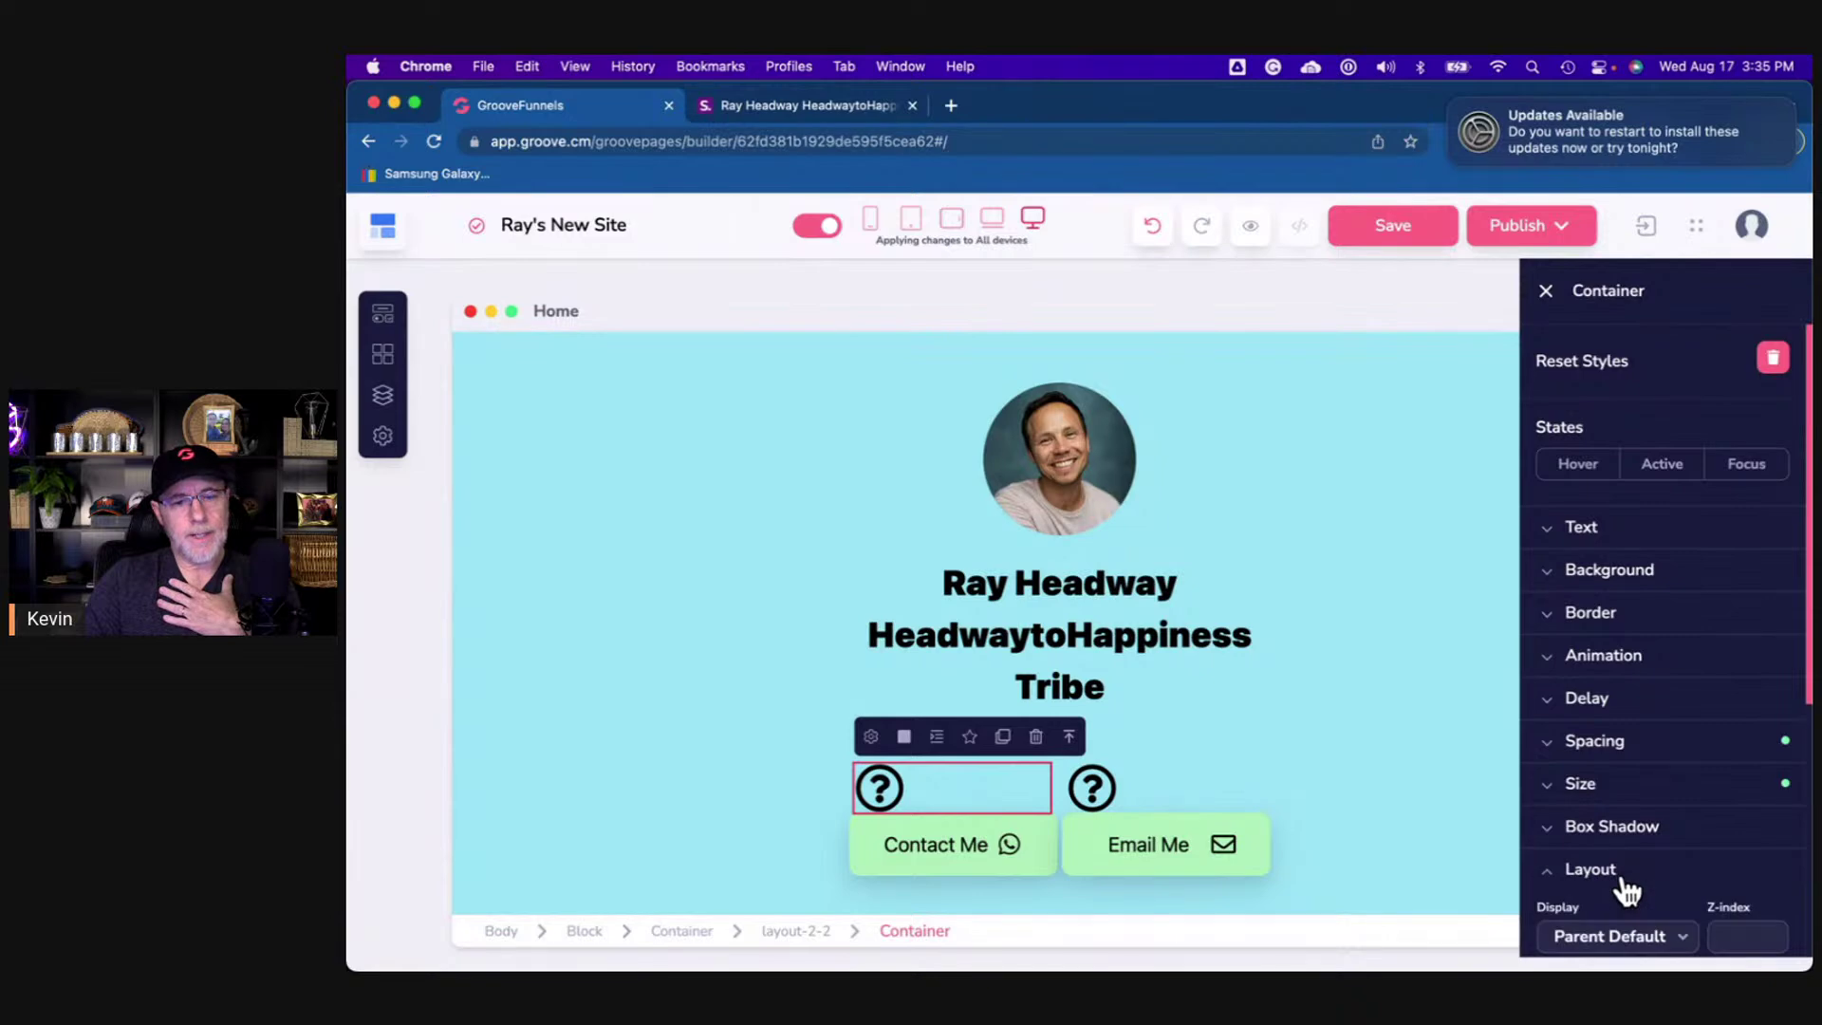
{"action": "scroll", "coordinate": [1627, 892], "scroll_direction": "down", "scroll_amount": 5}
{"action": "left_click", "coordinate": [1727, 588]}
{"action": "left_click", "coordinate": [1631, 719]}
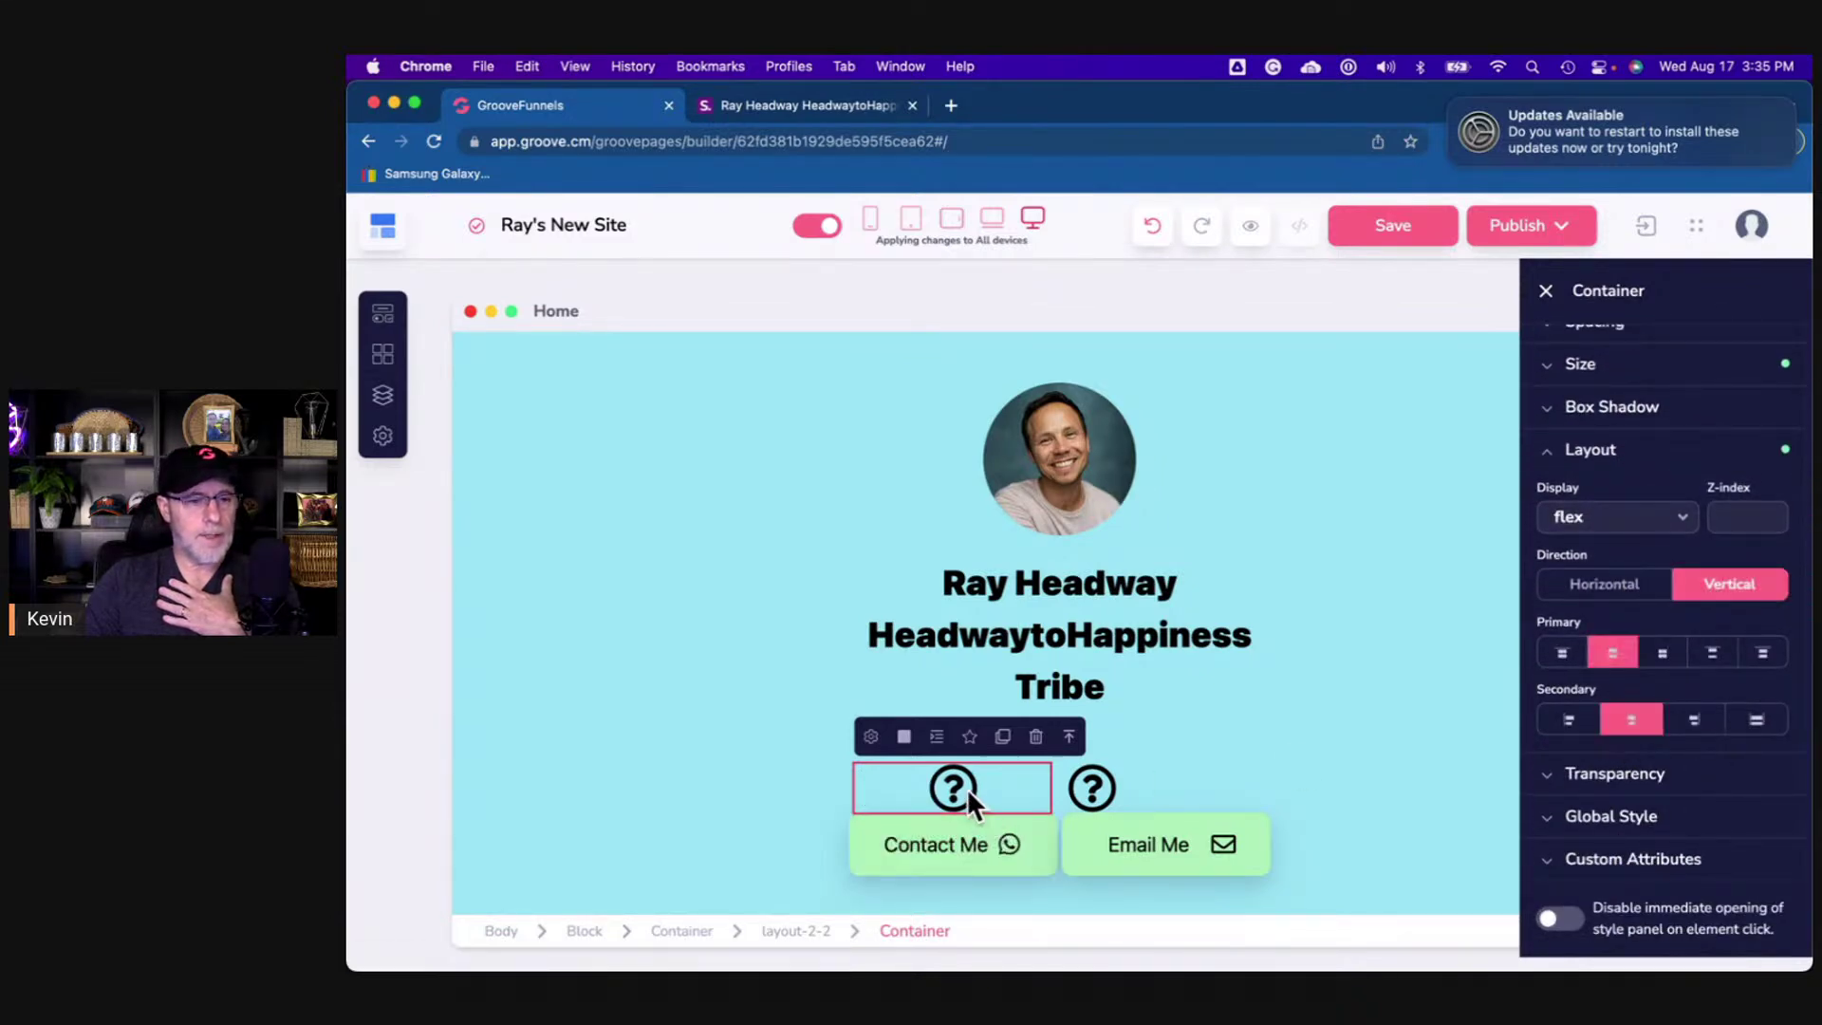
- Replace the left question-mark icon with the fab fa-whatsapp icon
{"action": "left_click", "coordinate": [965, 788]}
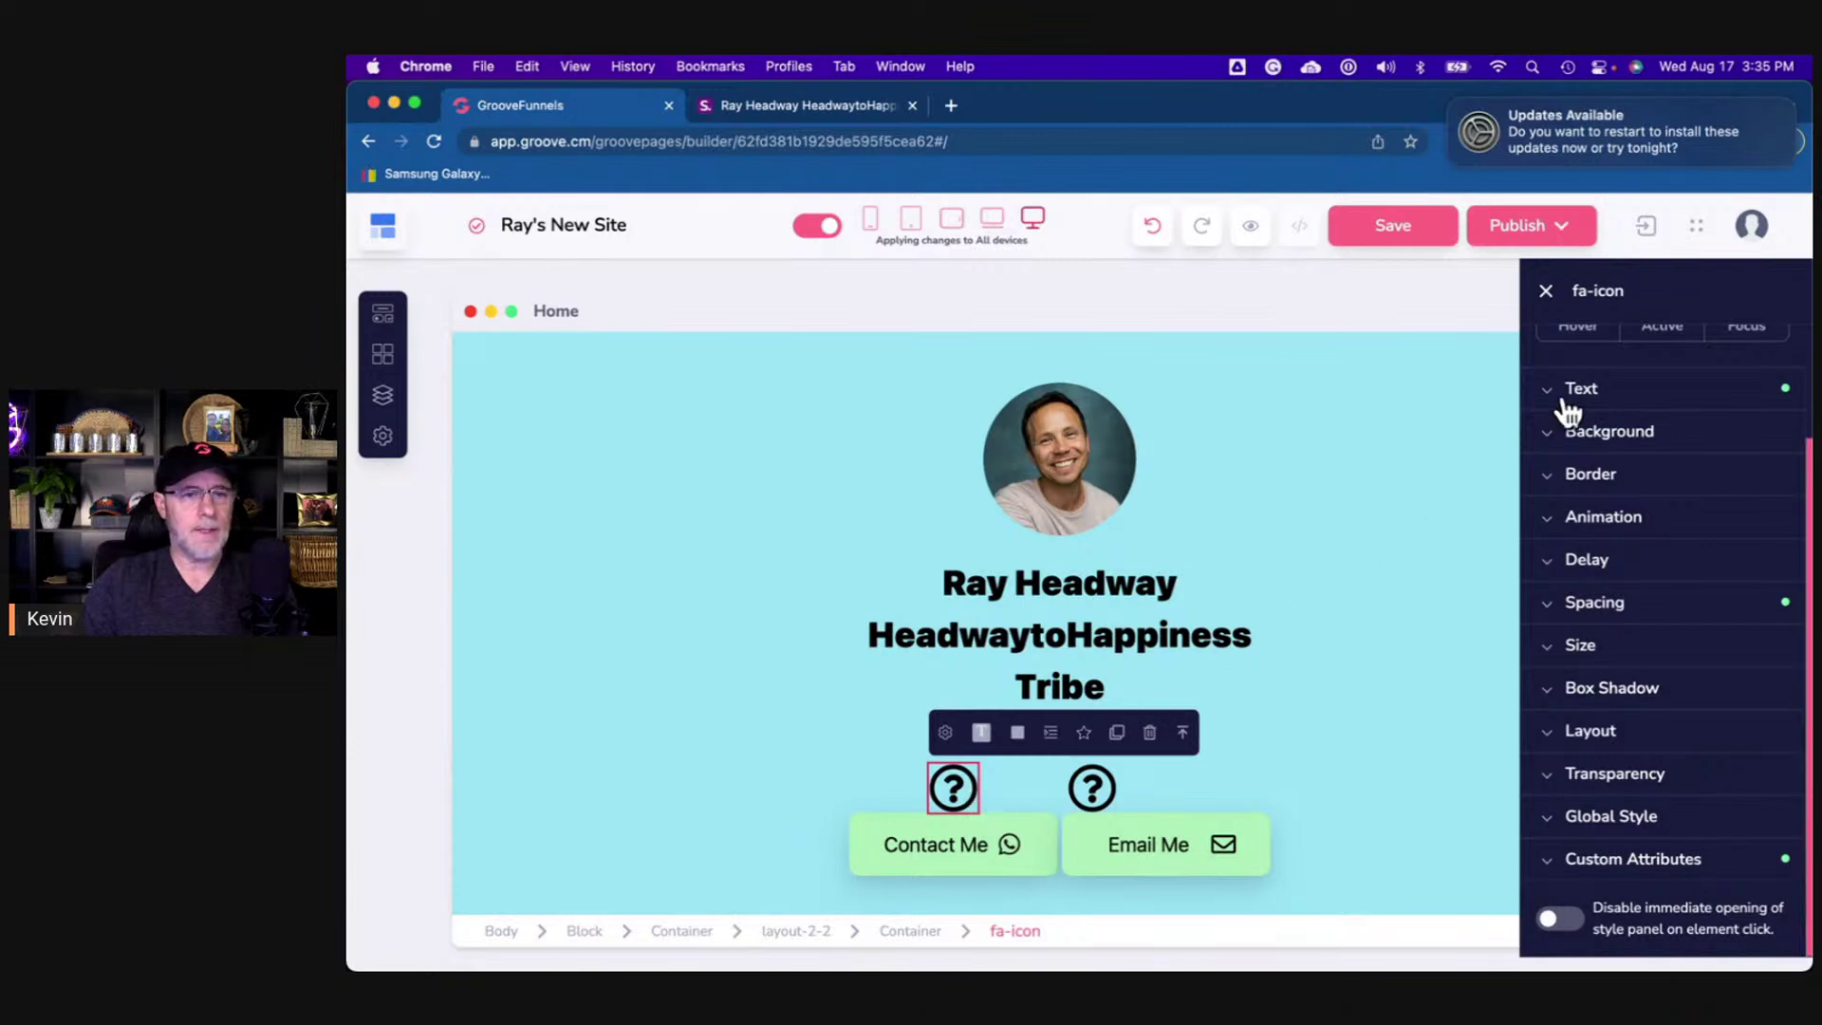
{"action": "left_click", "coordinate": [943, 732]}
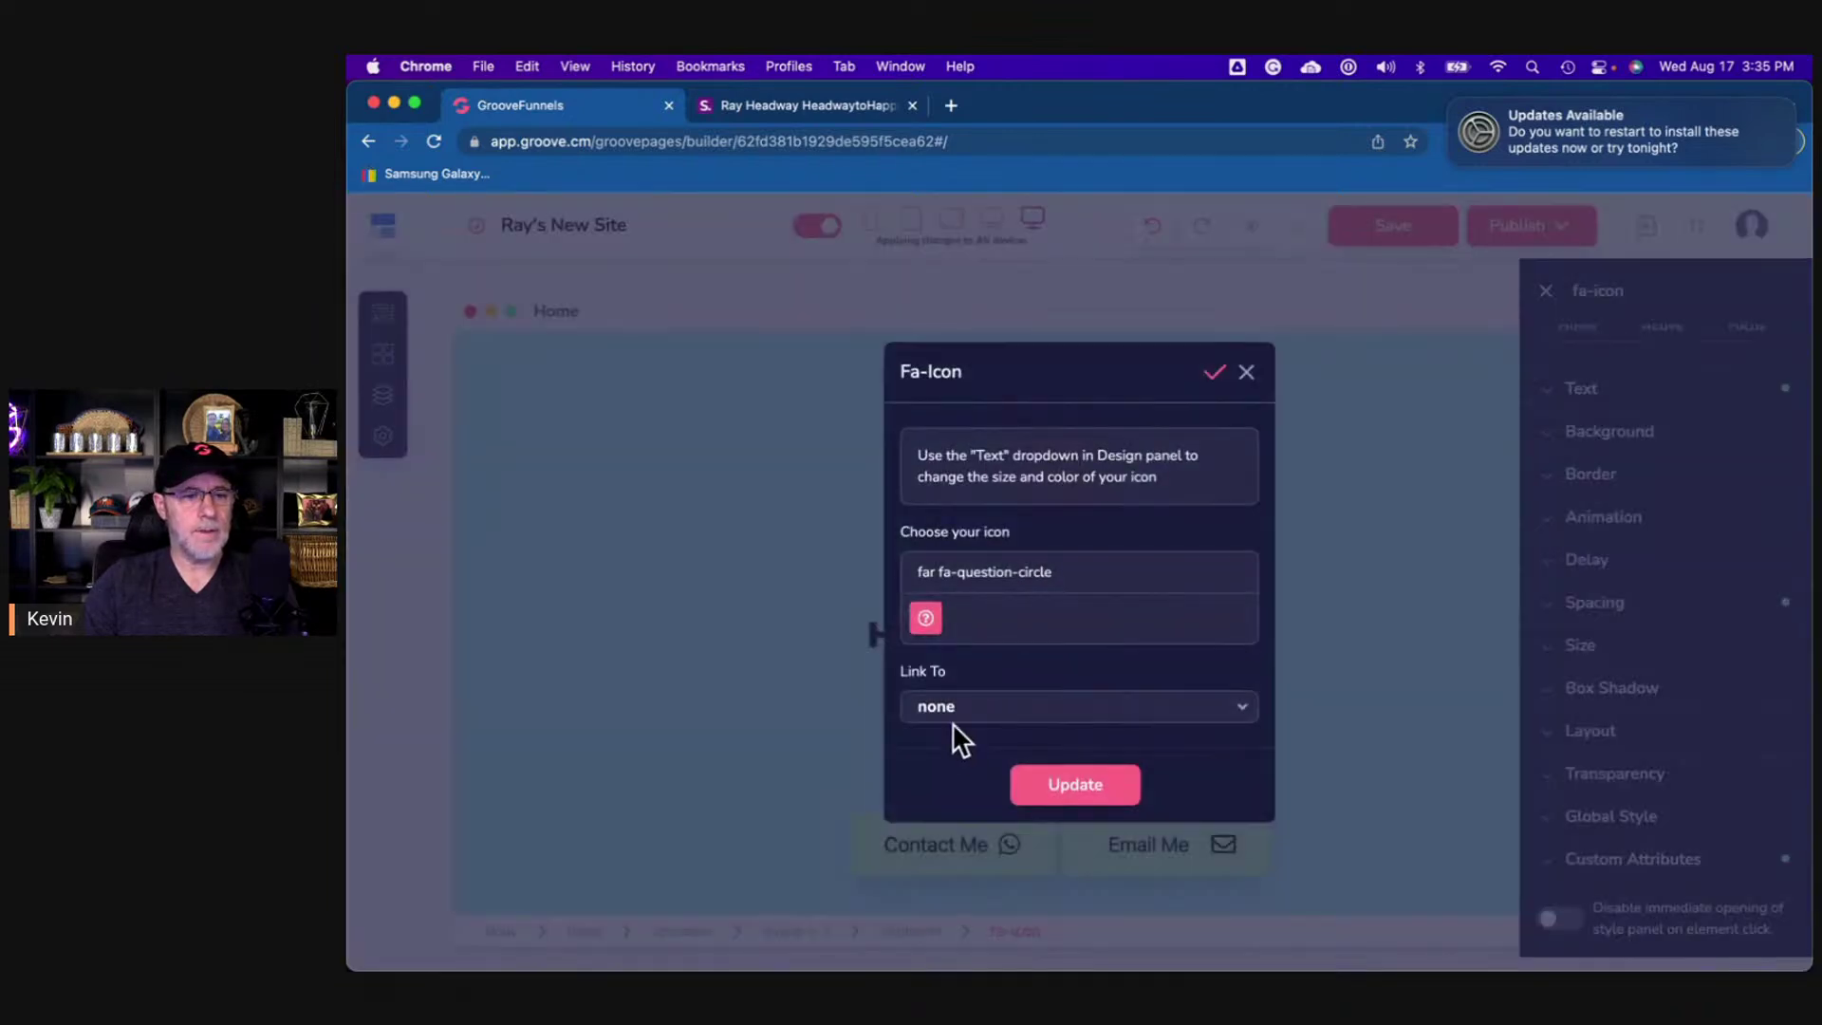
{"action": "triple_click", "coordinate": [1011, 570]}
{"action": "type", "text": "whats"}
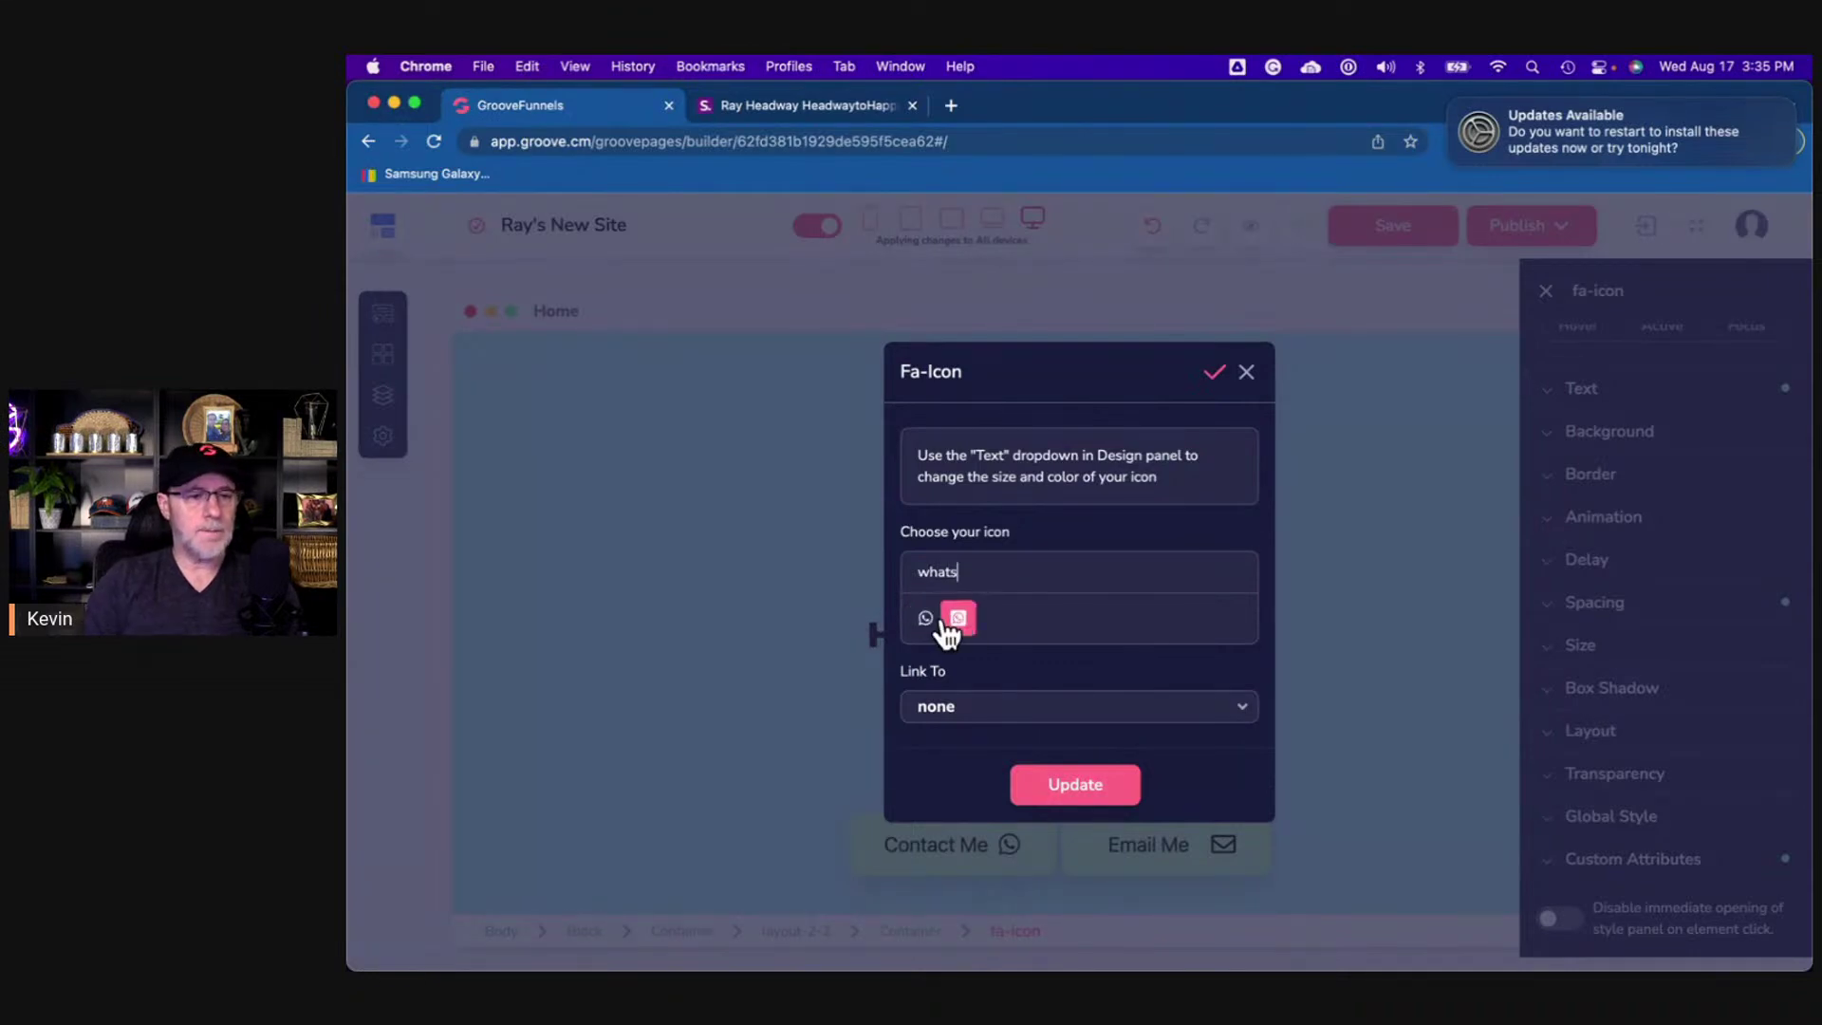
{"action": "left_click", "coordinate": [926, 622]}
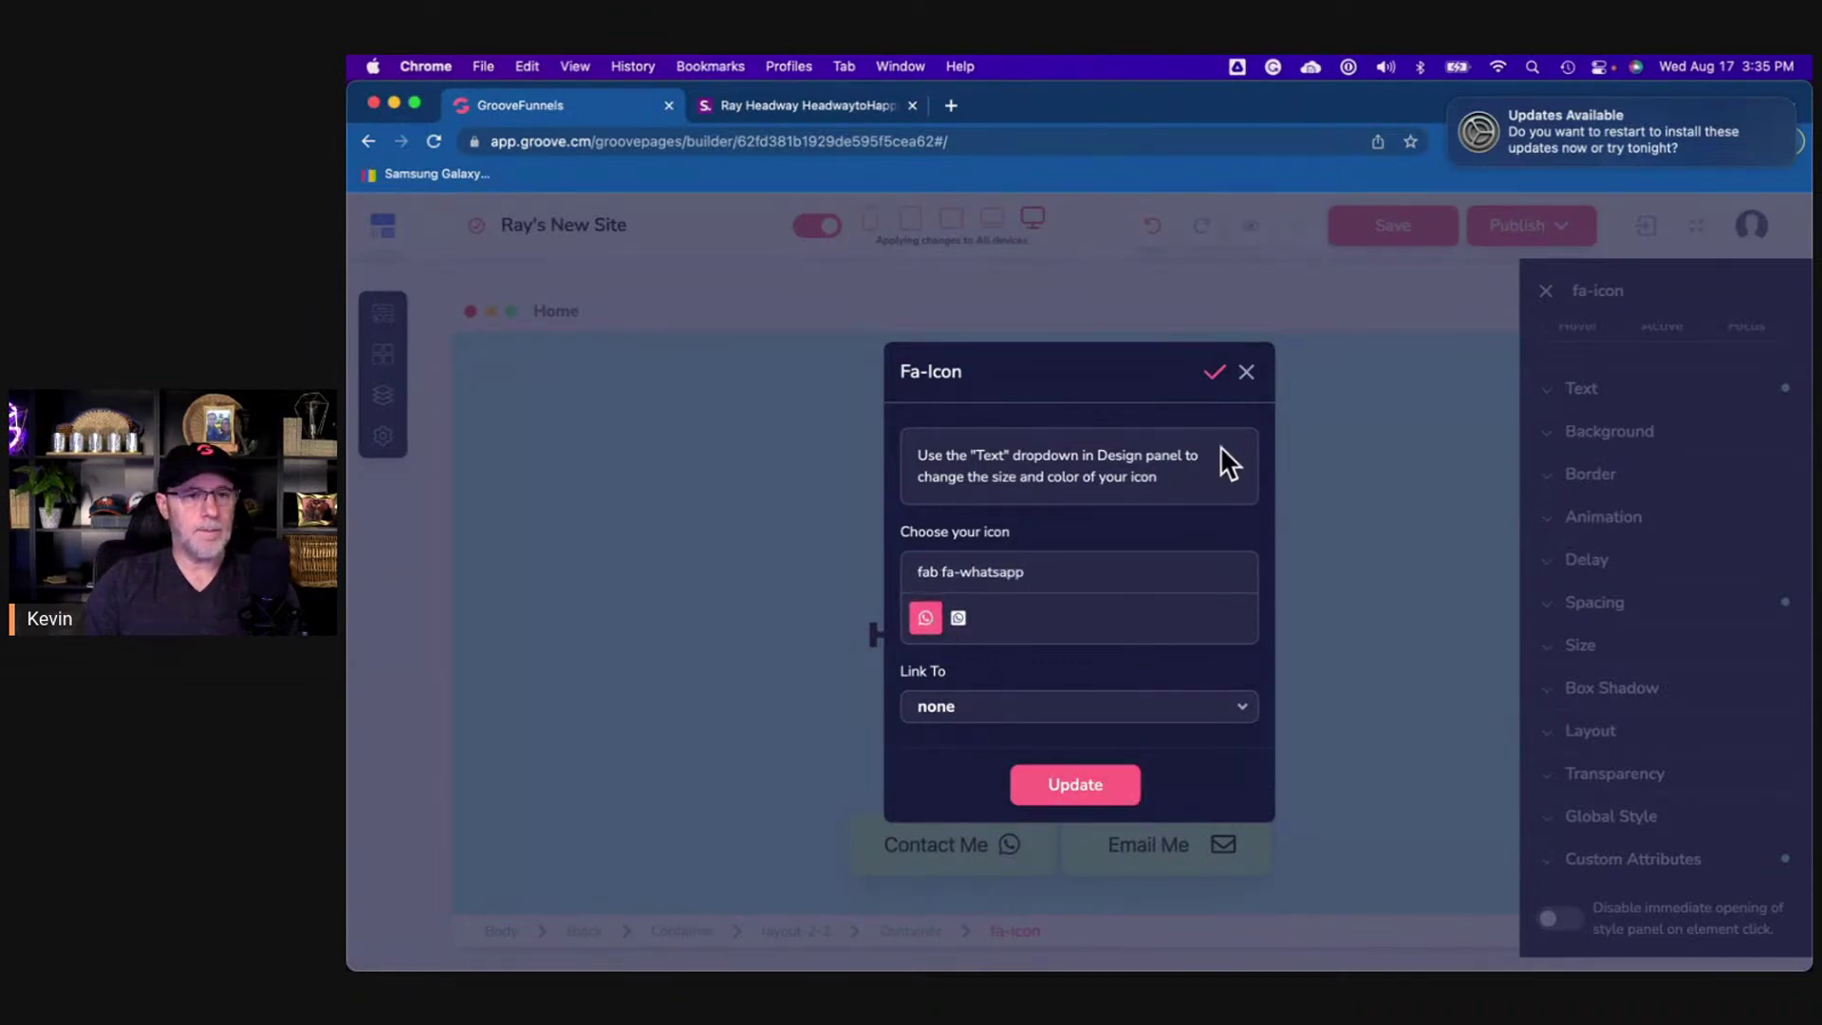
{"action": "left_click", "coordinate": [1245, 373]}
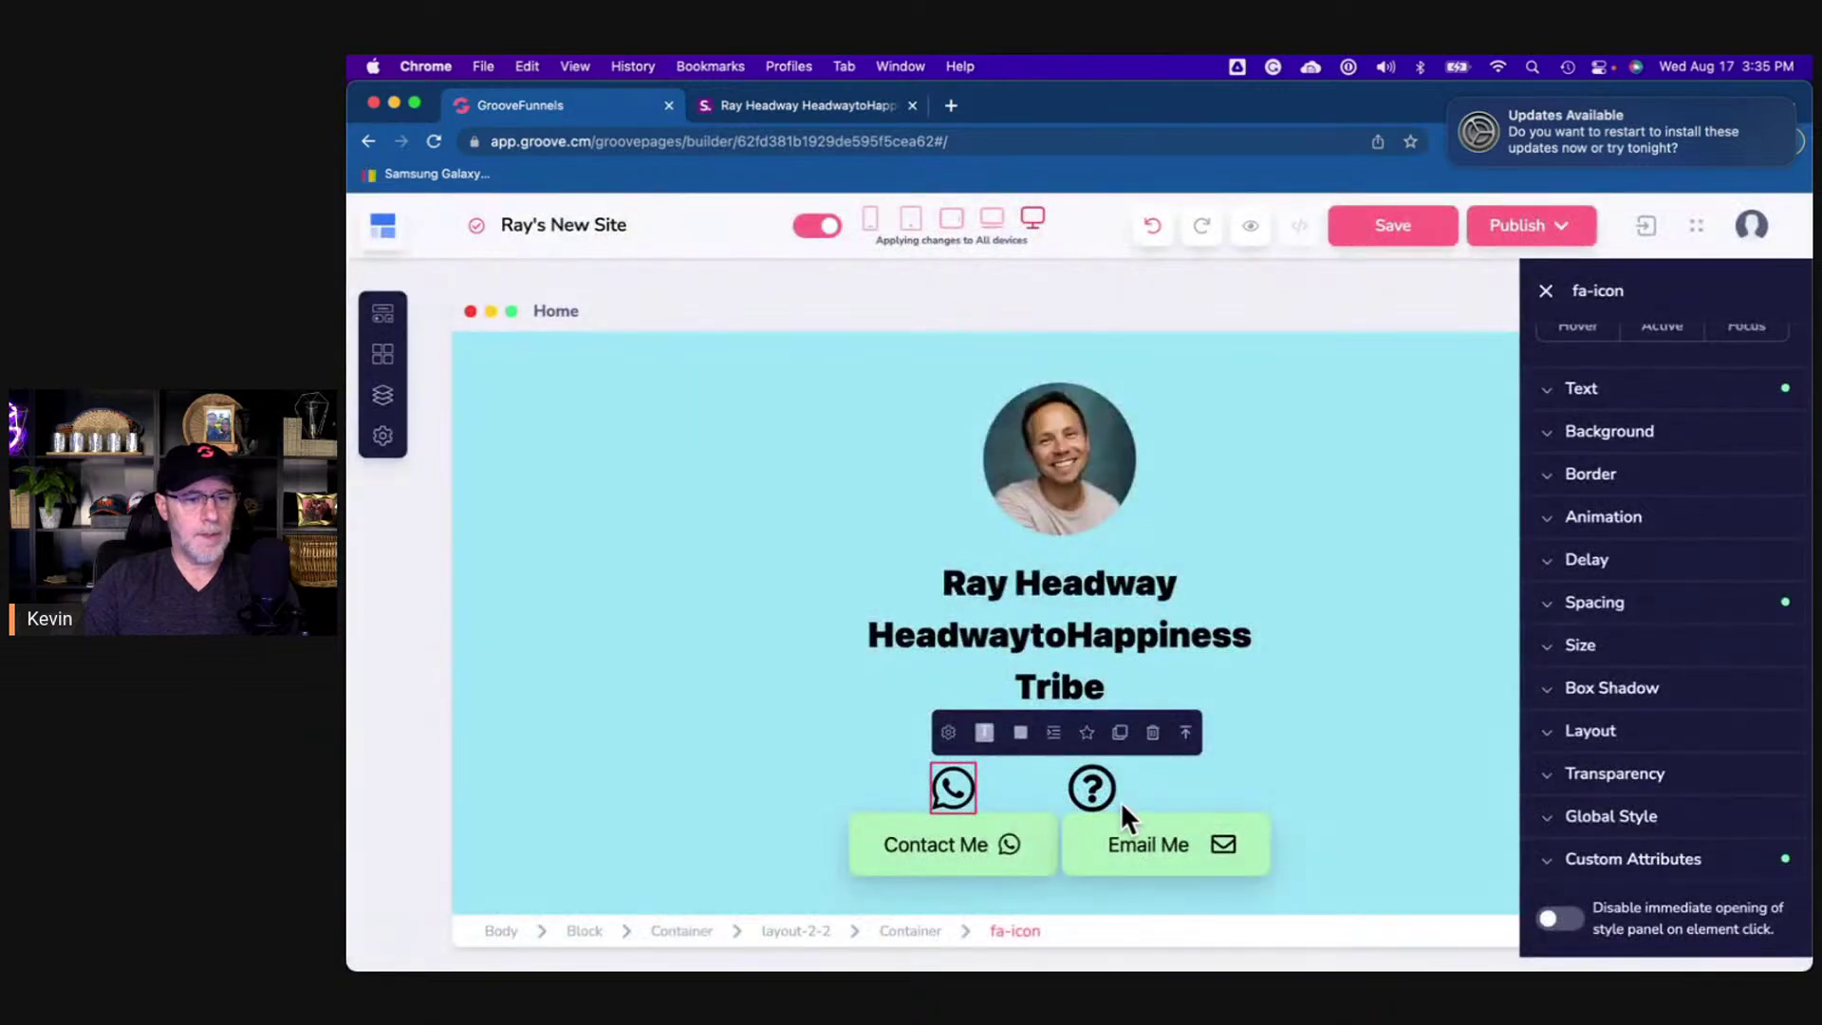
- Set the right column to vertical layout and centre its icon on both axes
{"action": "left_click", "coordinate": [1159, 789]}
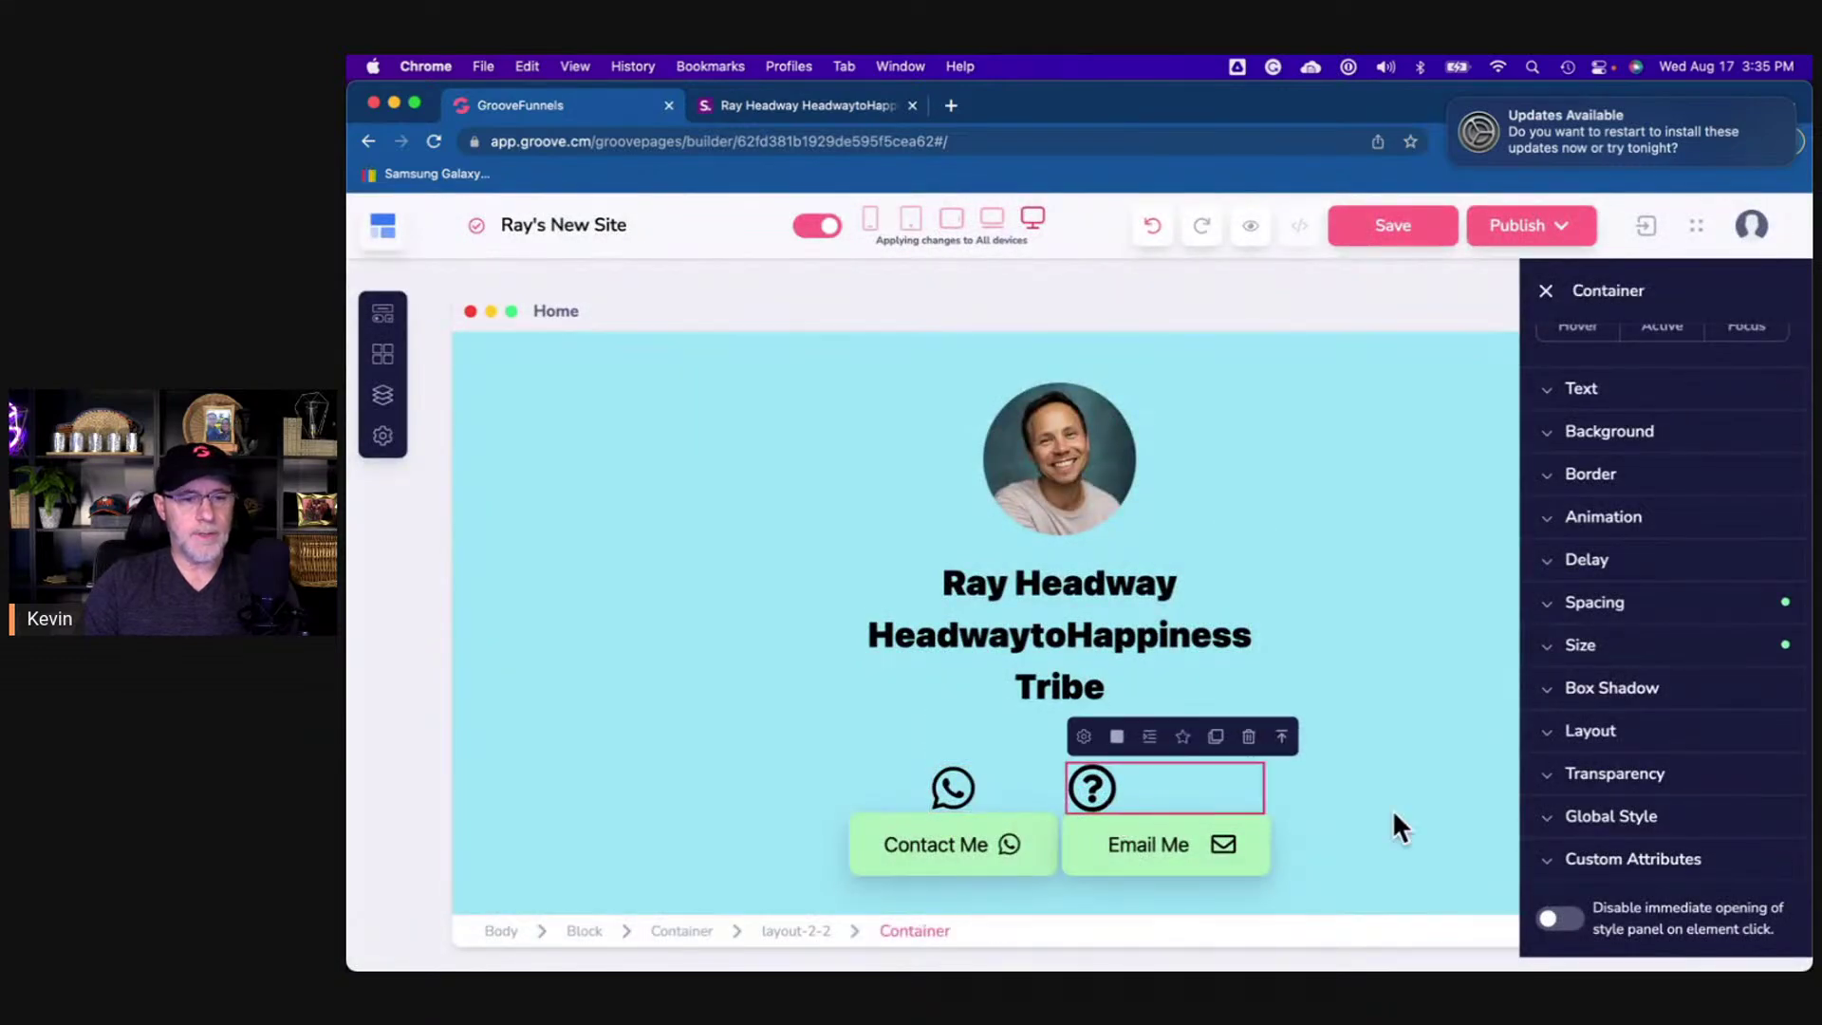
{"action": "left_click", "coordinate": [1620, 733]}
{"action": "left_click", "coordinate": [1731, 864]}
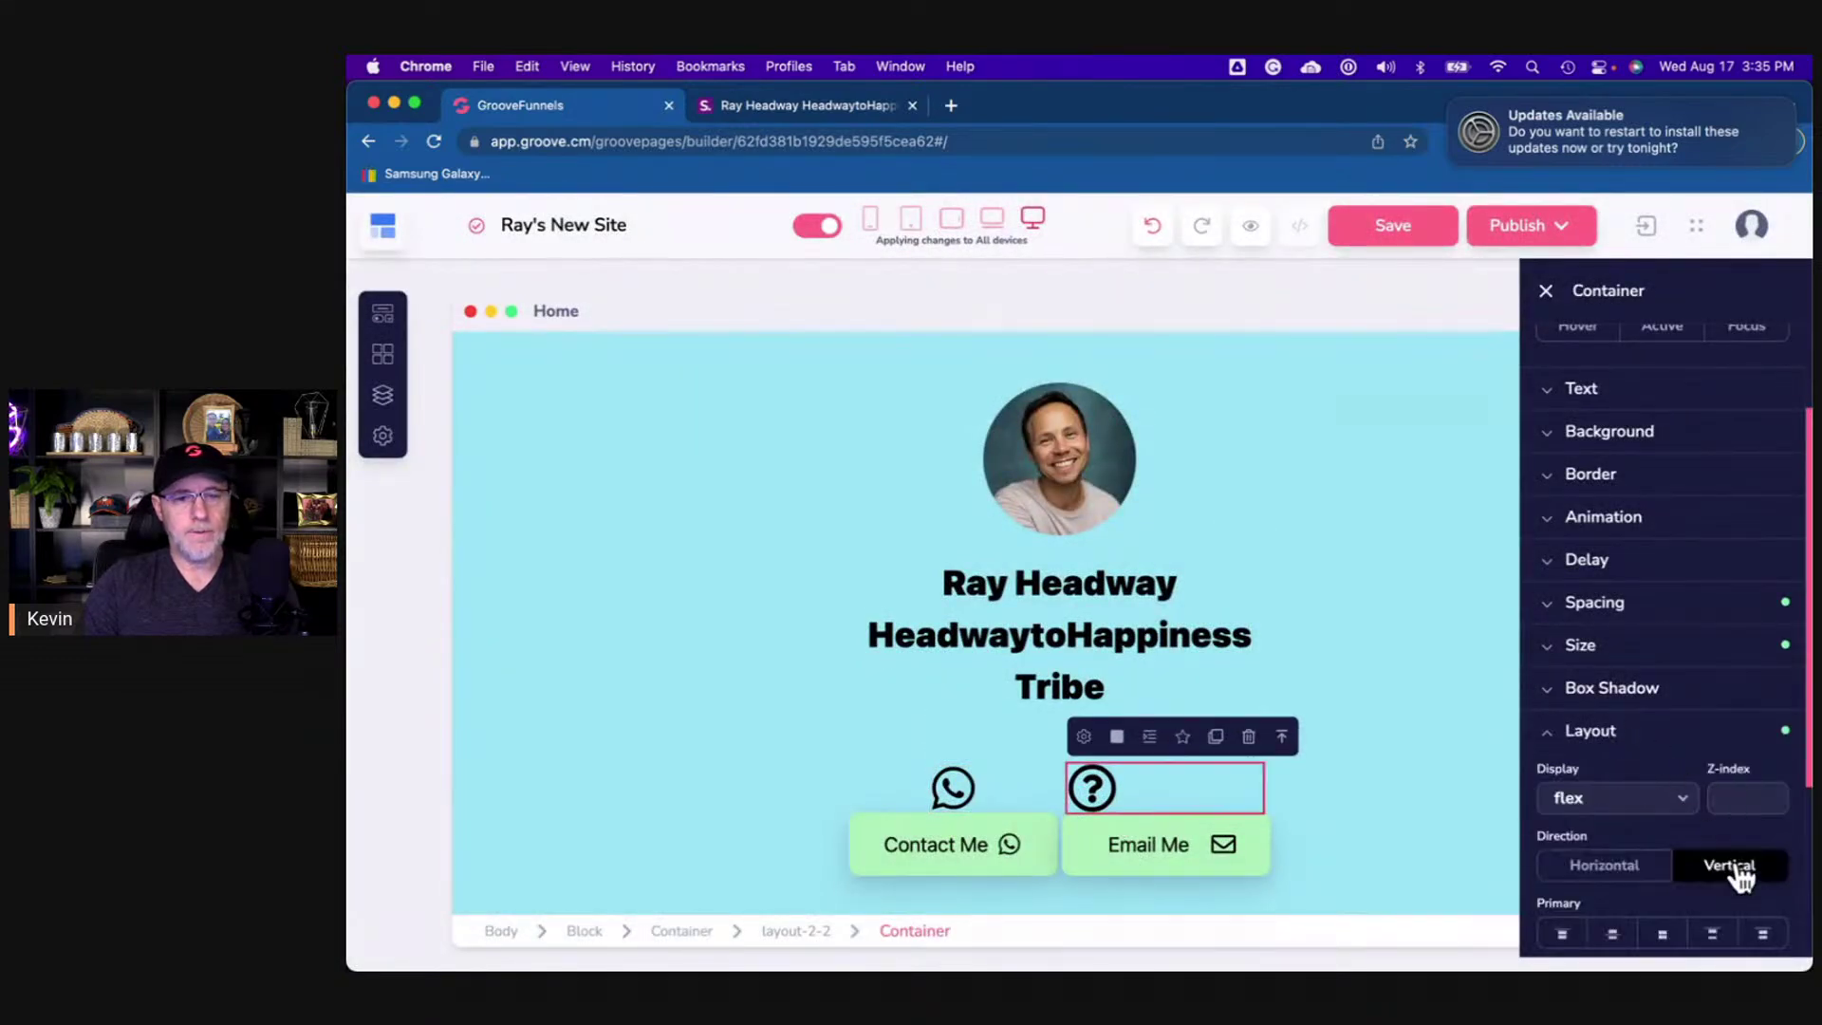
{"action": "scroll", "coordinate": [1740, 871], "scroll_direction": "down", "scroll_amount": 5}
{"action": "left_click", "coordinate": [1639, 723]}
{"action": "left_click", "coordinate": [1611, 653]}
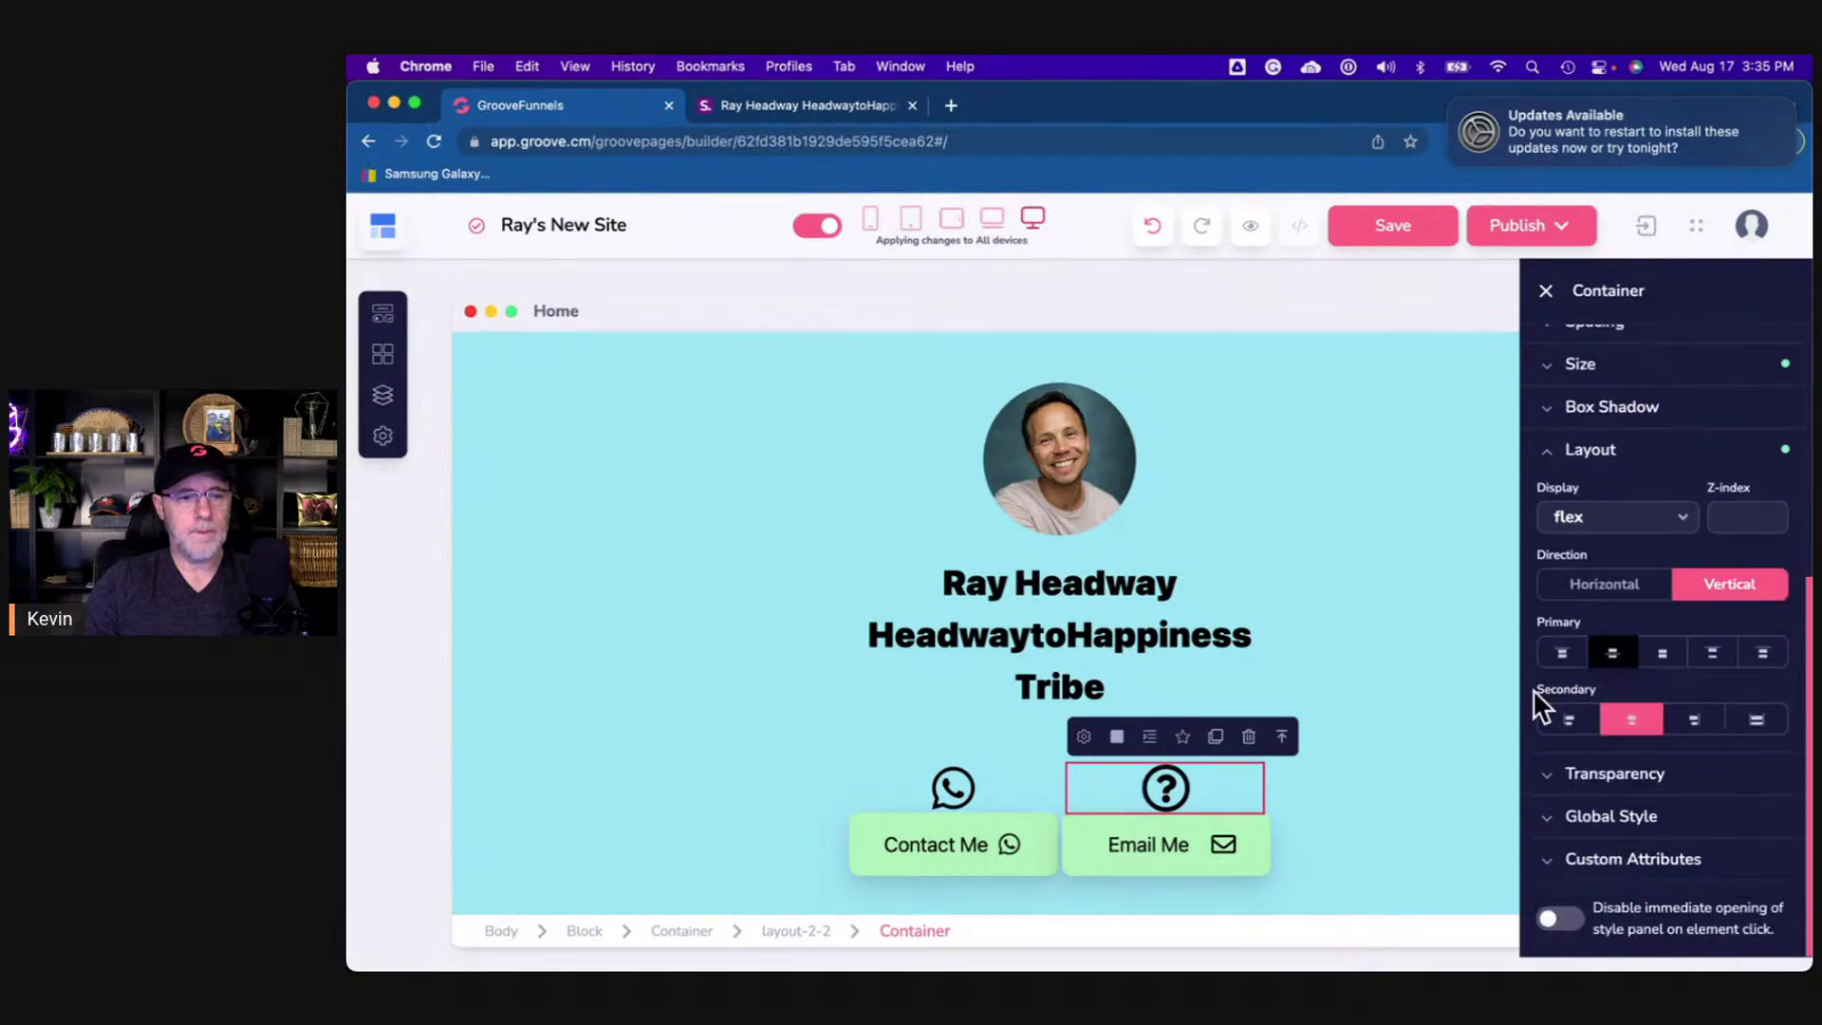
- Open the right icon's settings and check the reference page's email icon
{"action": "left_click", "coordinate": [1171, 784]}
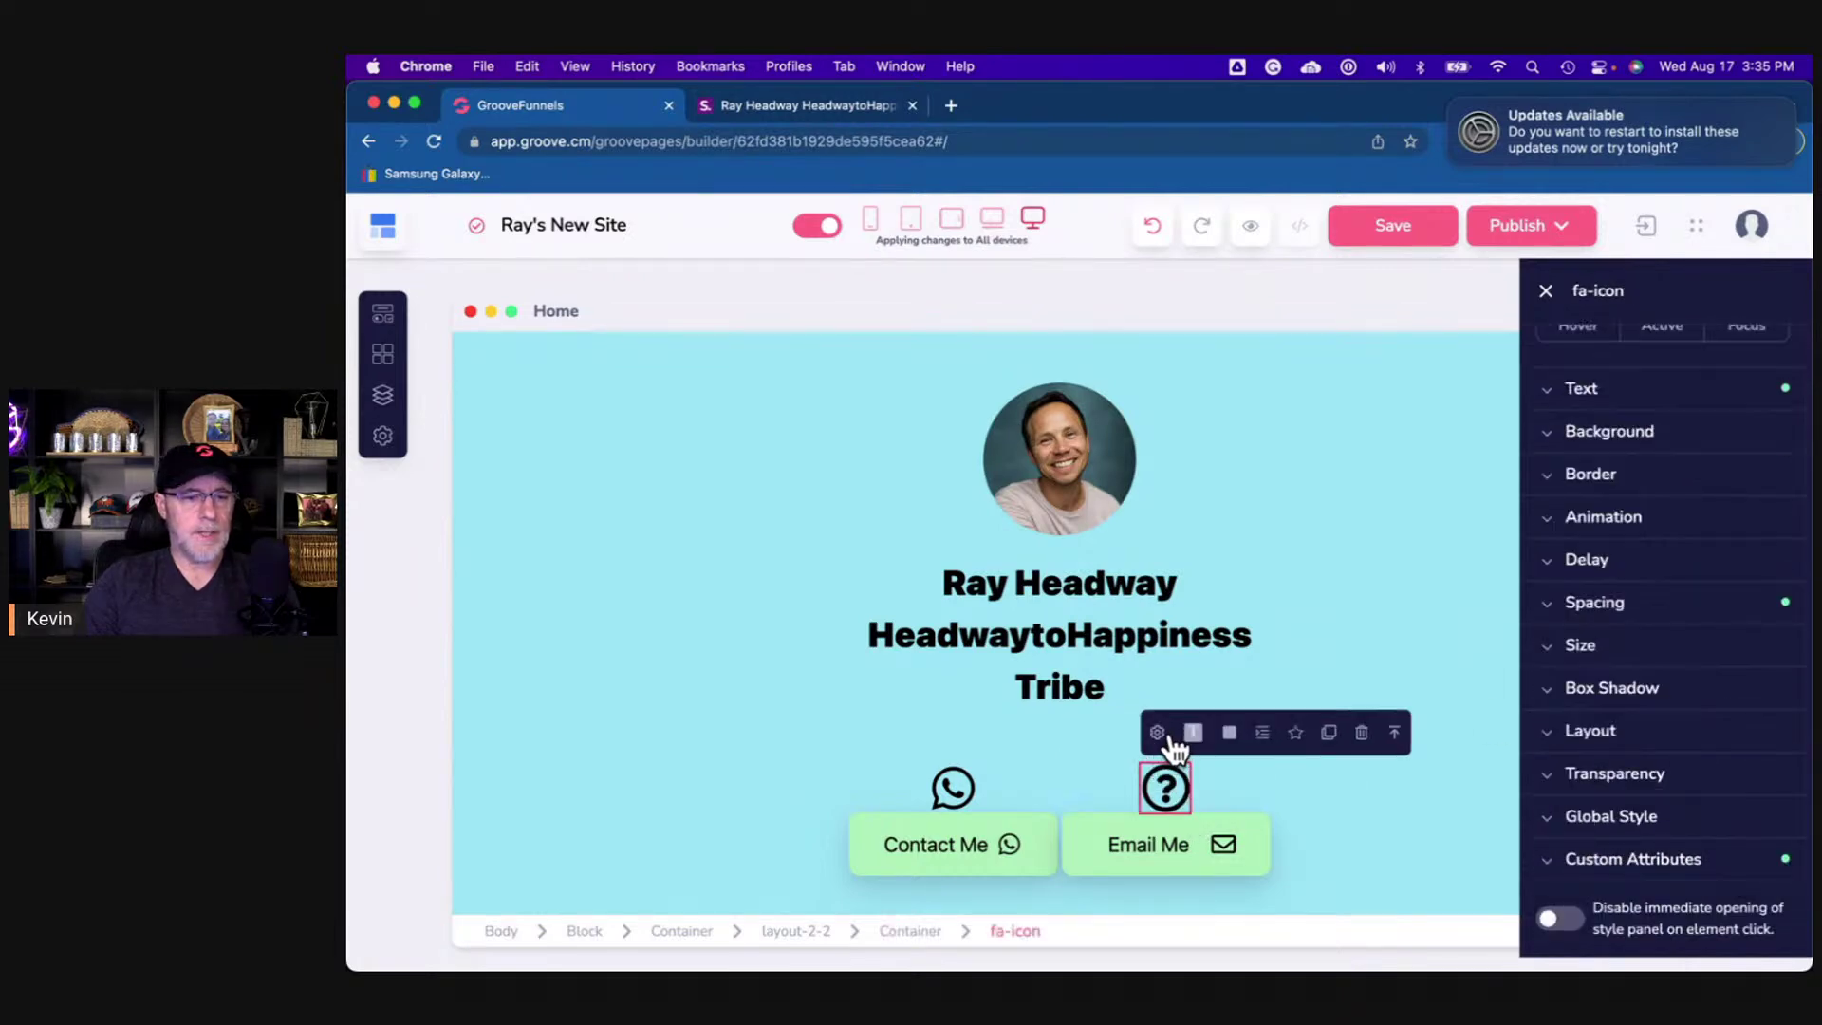
{"action": "left_click", "coordinate": [1169, 734]}
{"action": "left_click", "coordinate": [873, 112]}
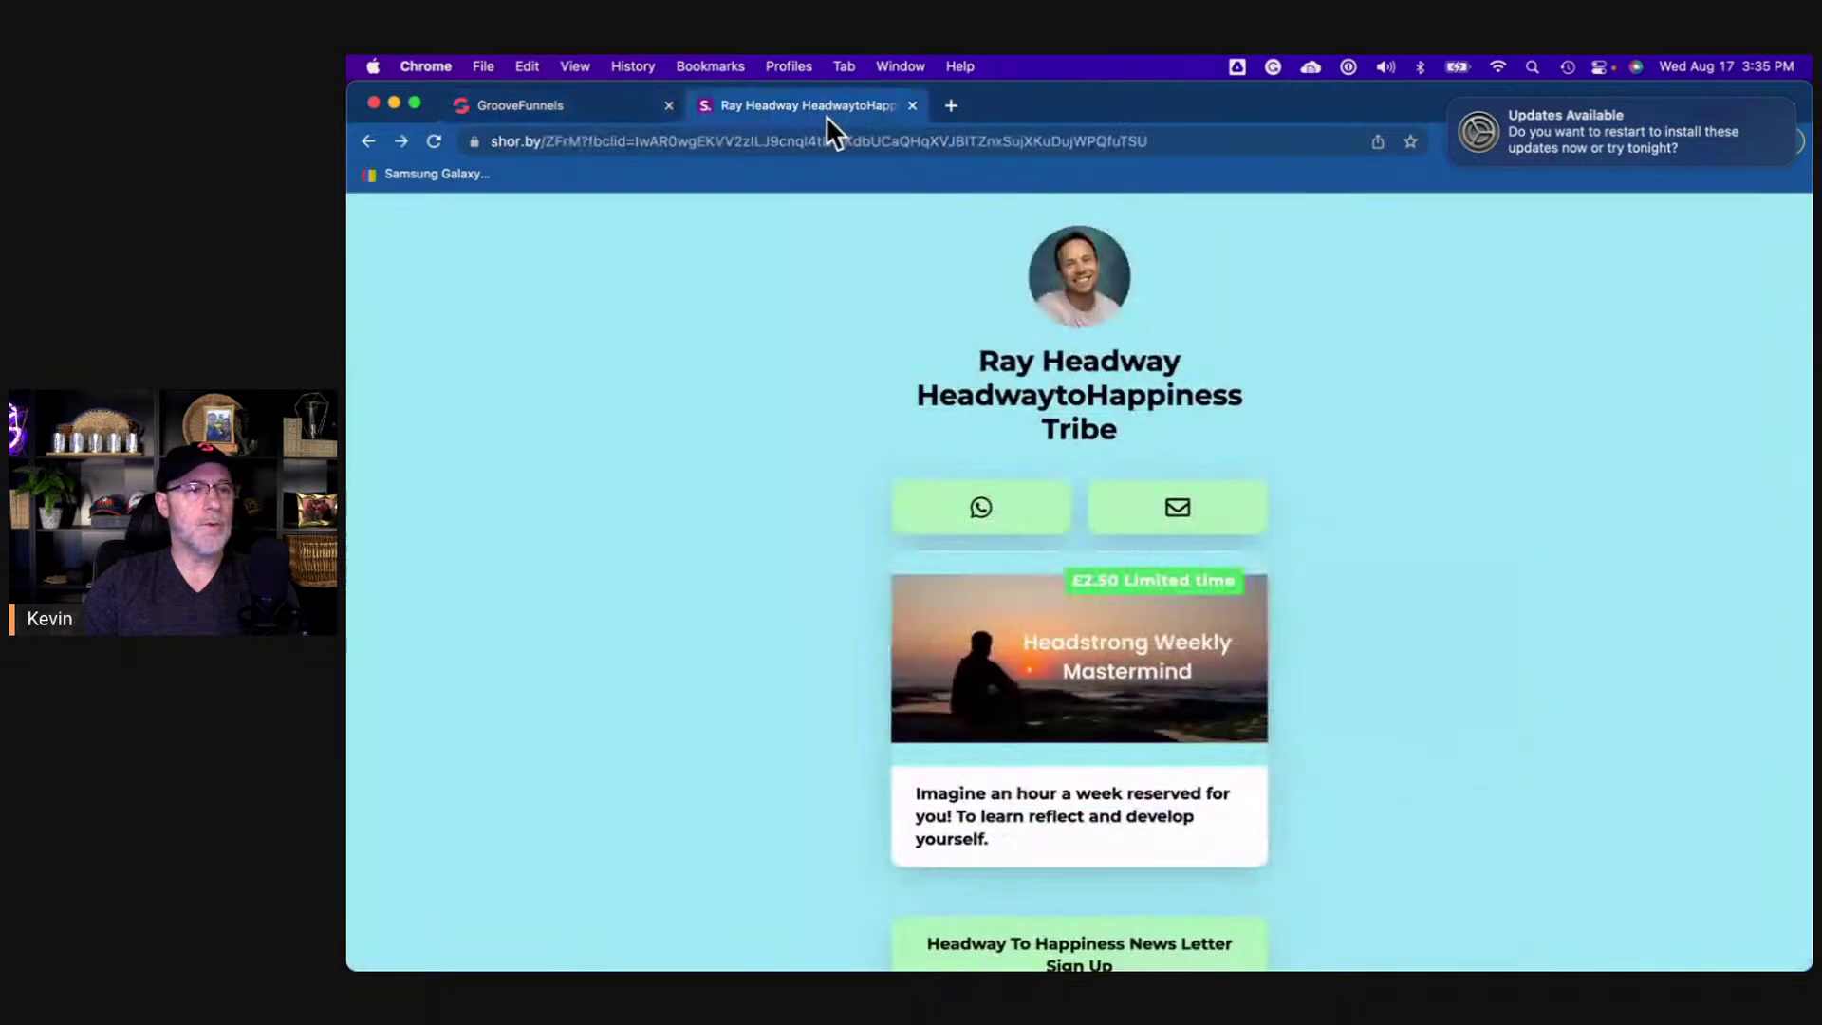
- Search 'envel' and swap the right icon for the closed far fa-envelope icon
{"action": "left_click", "coordinate": [630, 108]}
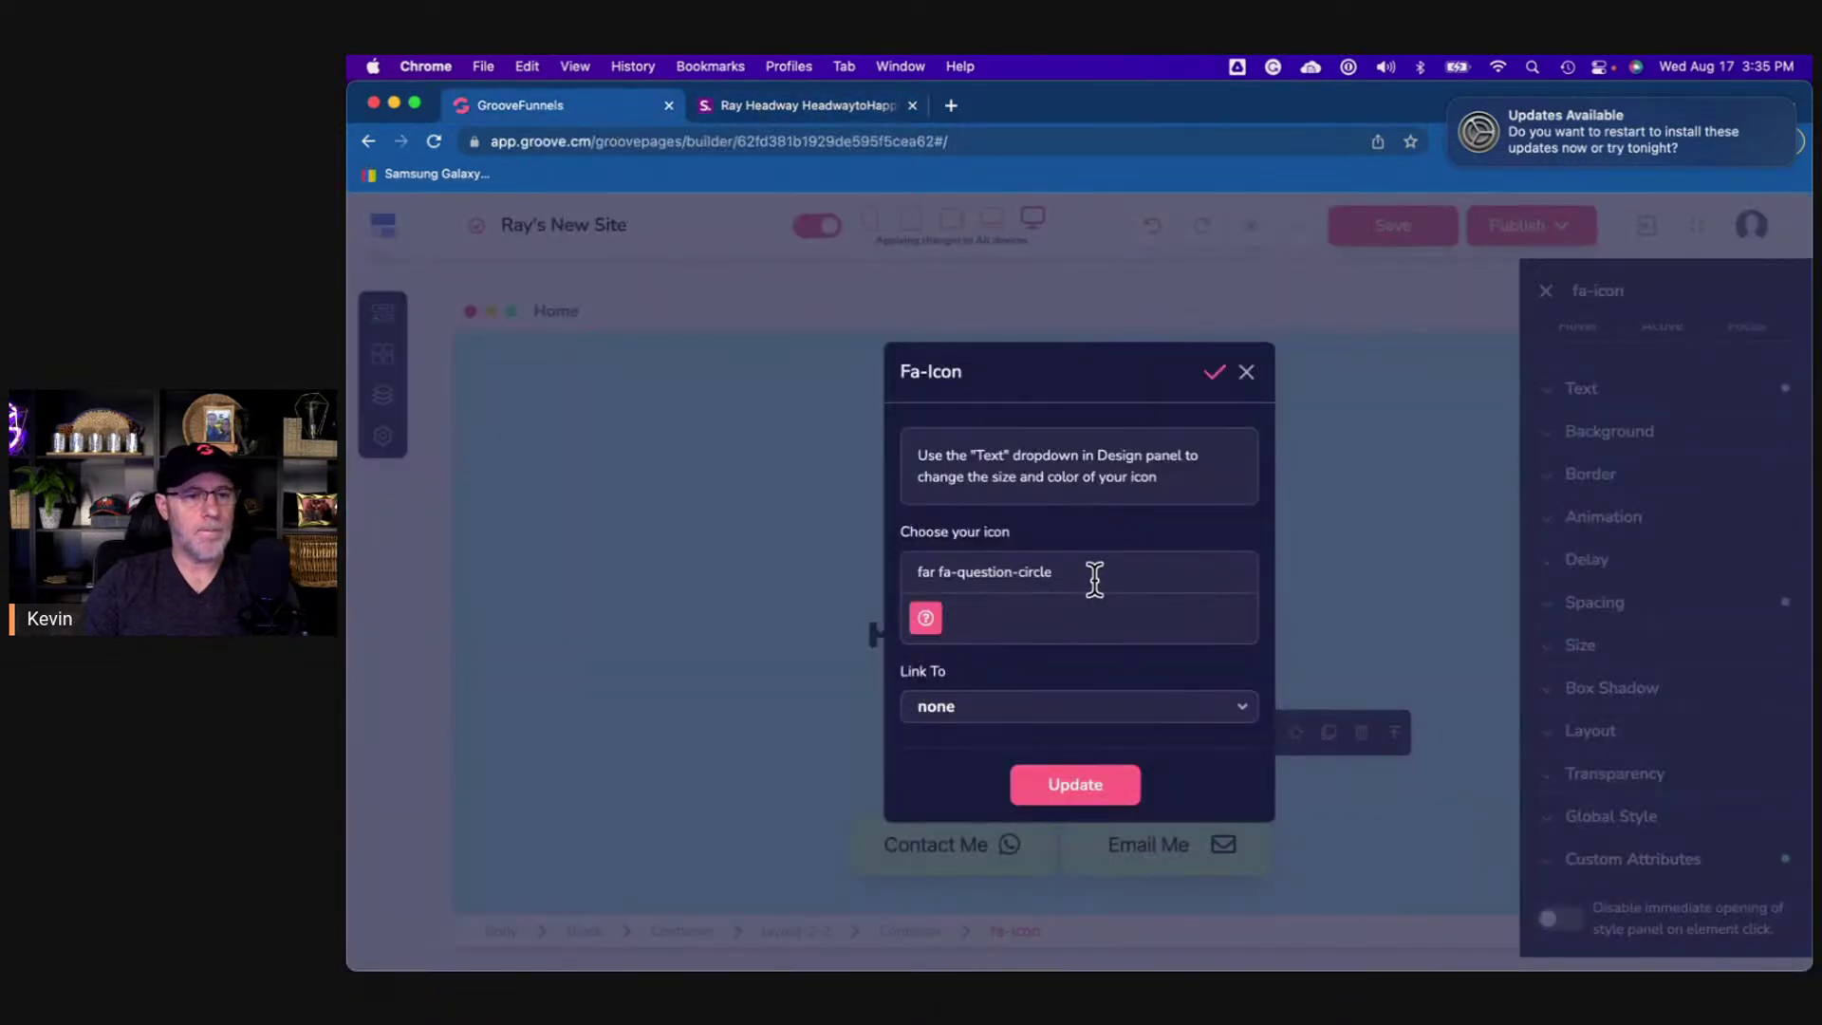
{"action": "triple_click", "coordinate": [1091, 576]}
{"action": "type", "text": "envel"}
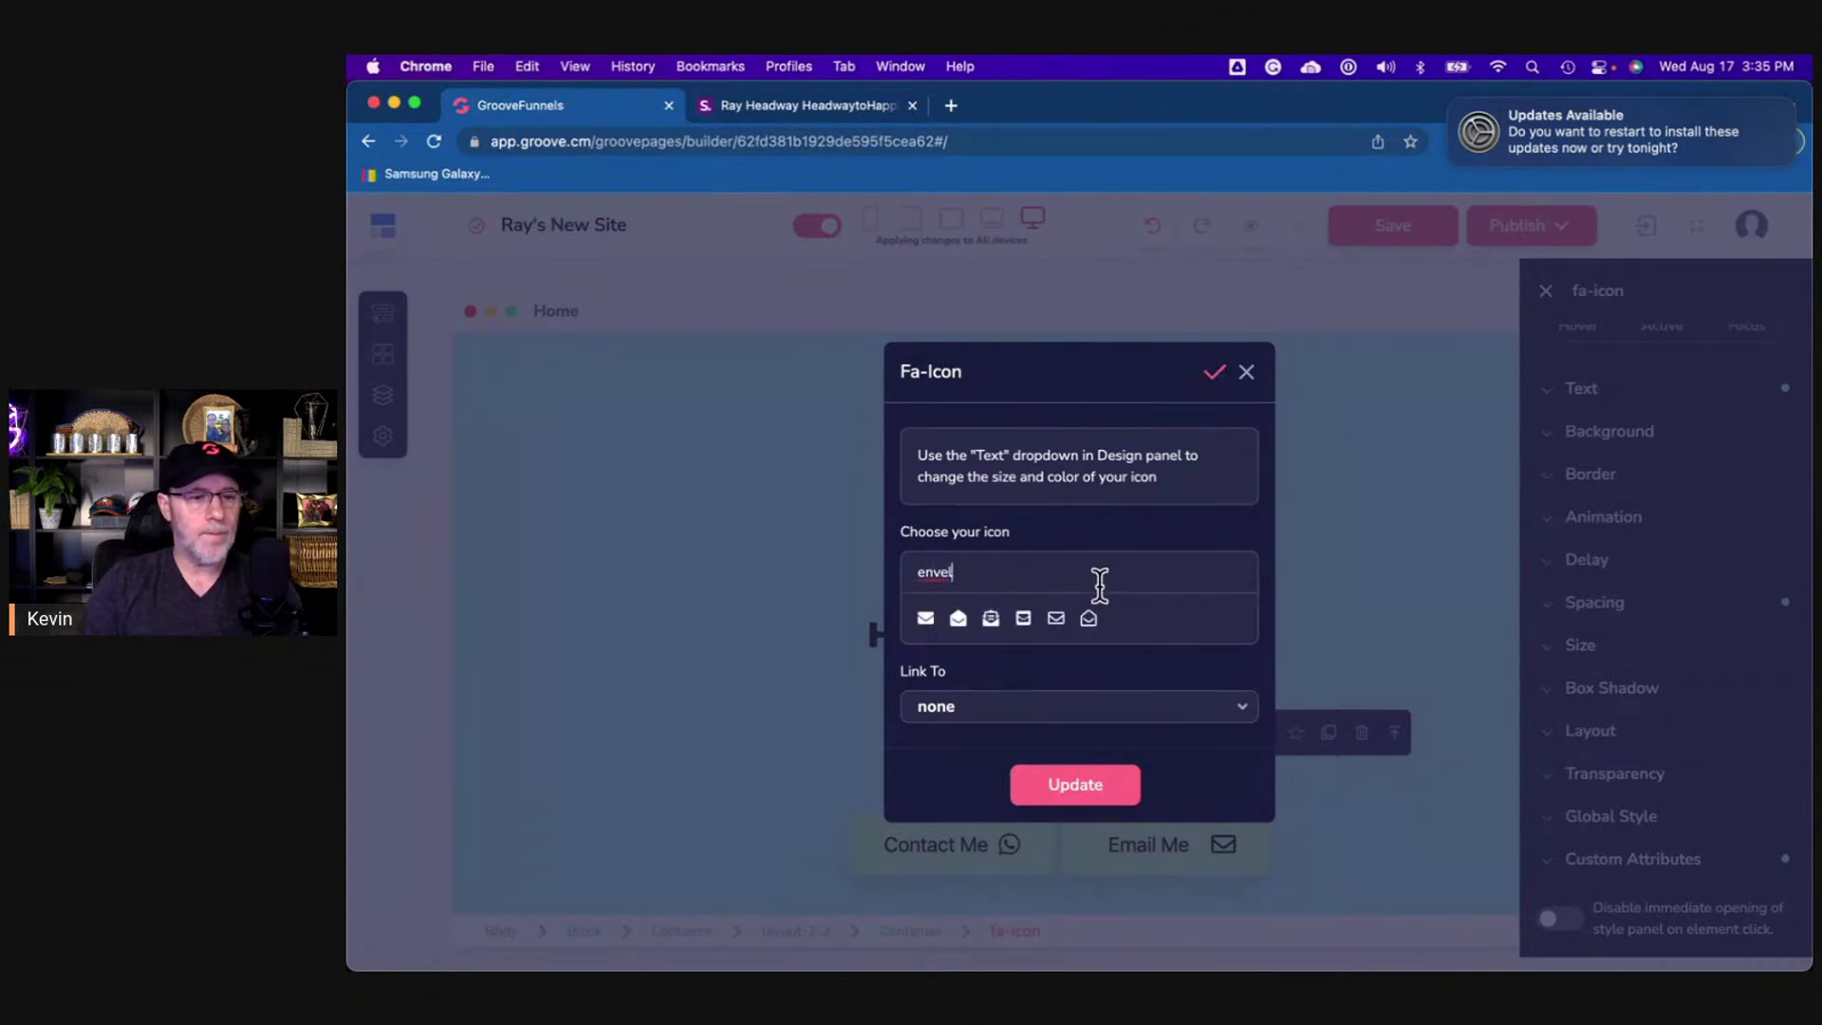
{"action": "left_click", "coordinate": [1095, 619]}
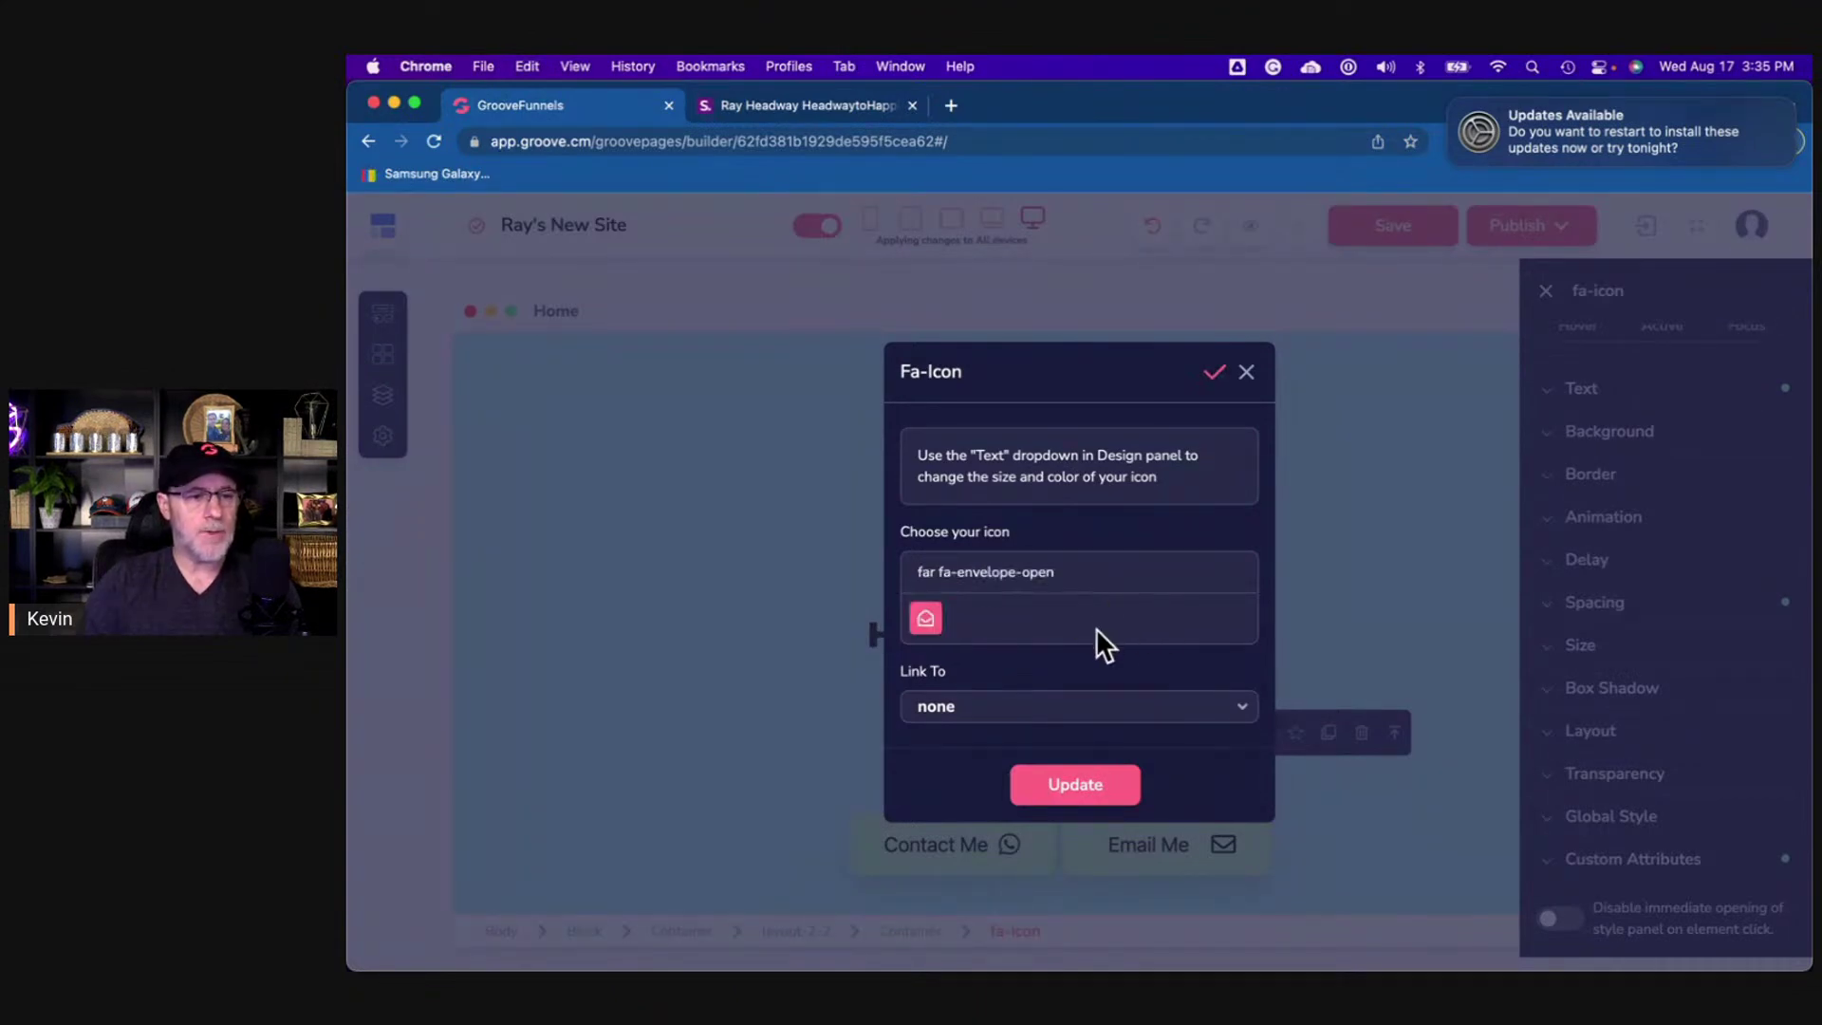
{"action": "left_click", "coordinate": [818, 114]}
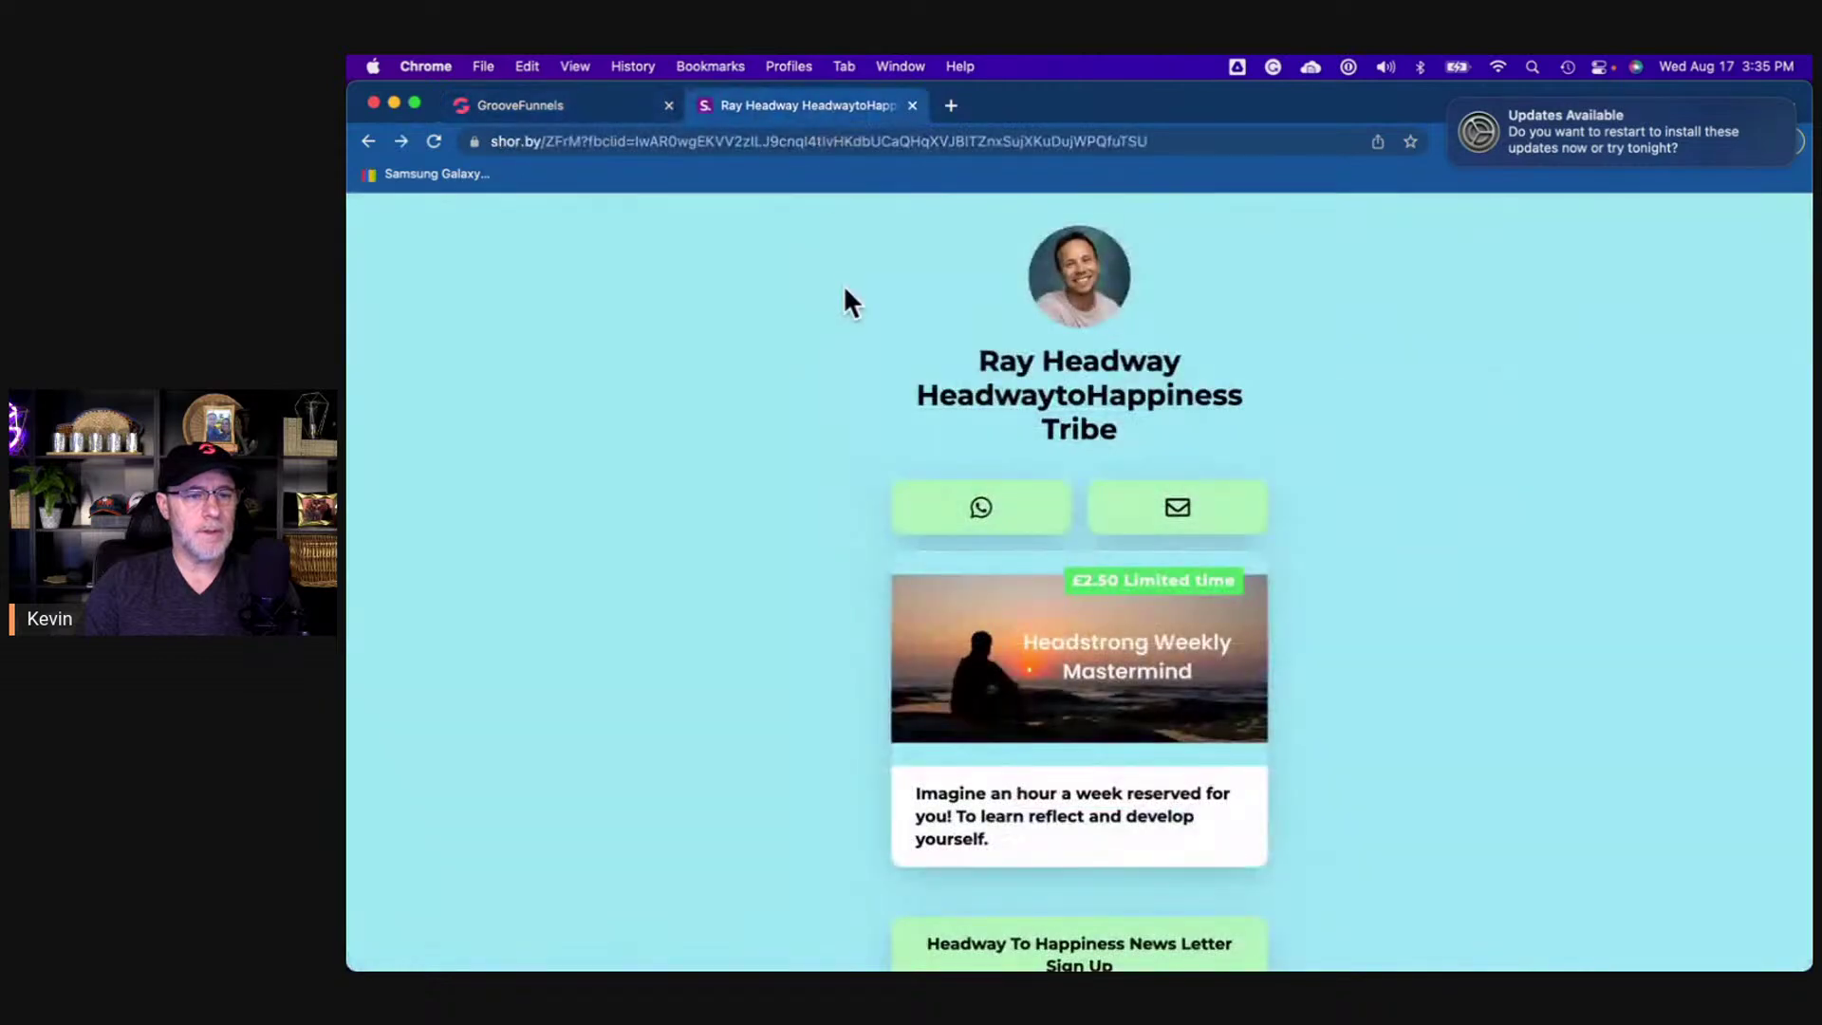
{"action": "scroll", "coordinate": [911, 366], "scroll_direction": "down", "scroll_amount": 2}
{"action": "left_click", "coordinate": [628, 109]}
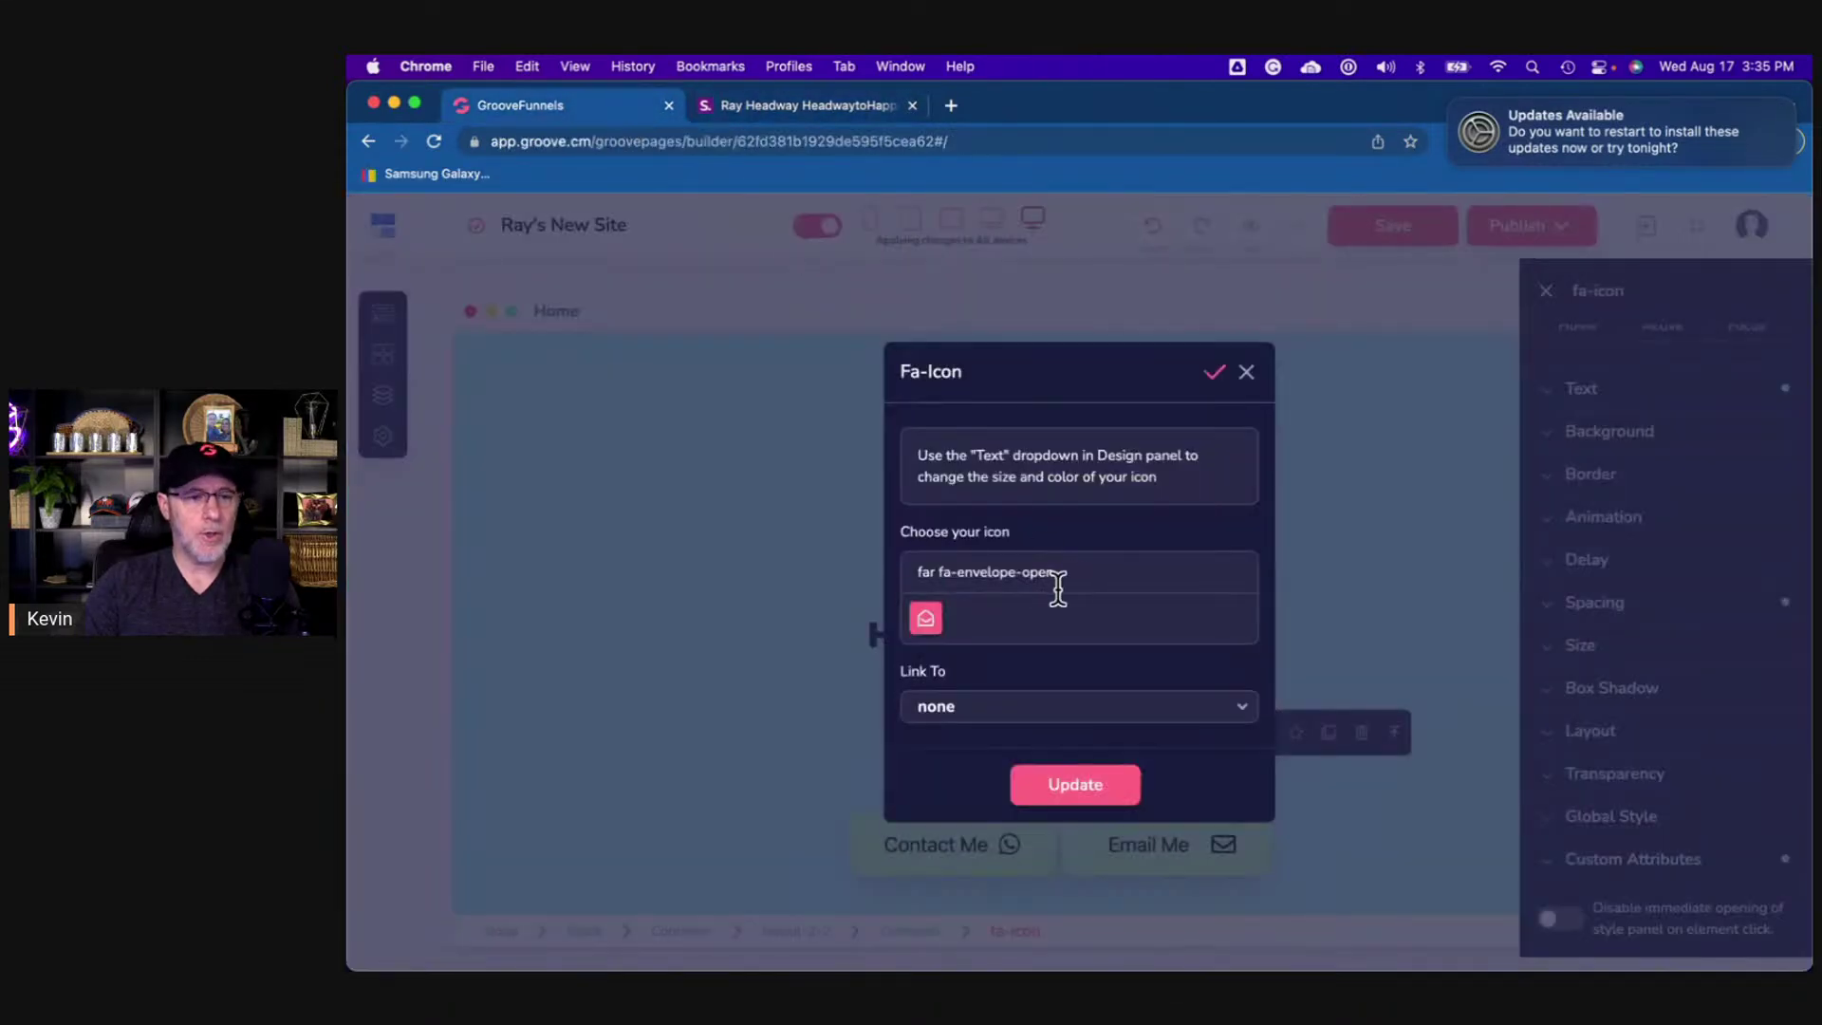
{"action": "key", "text": "BackSpace"}
{"action": "key", "text": "BackSpace"}
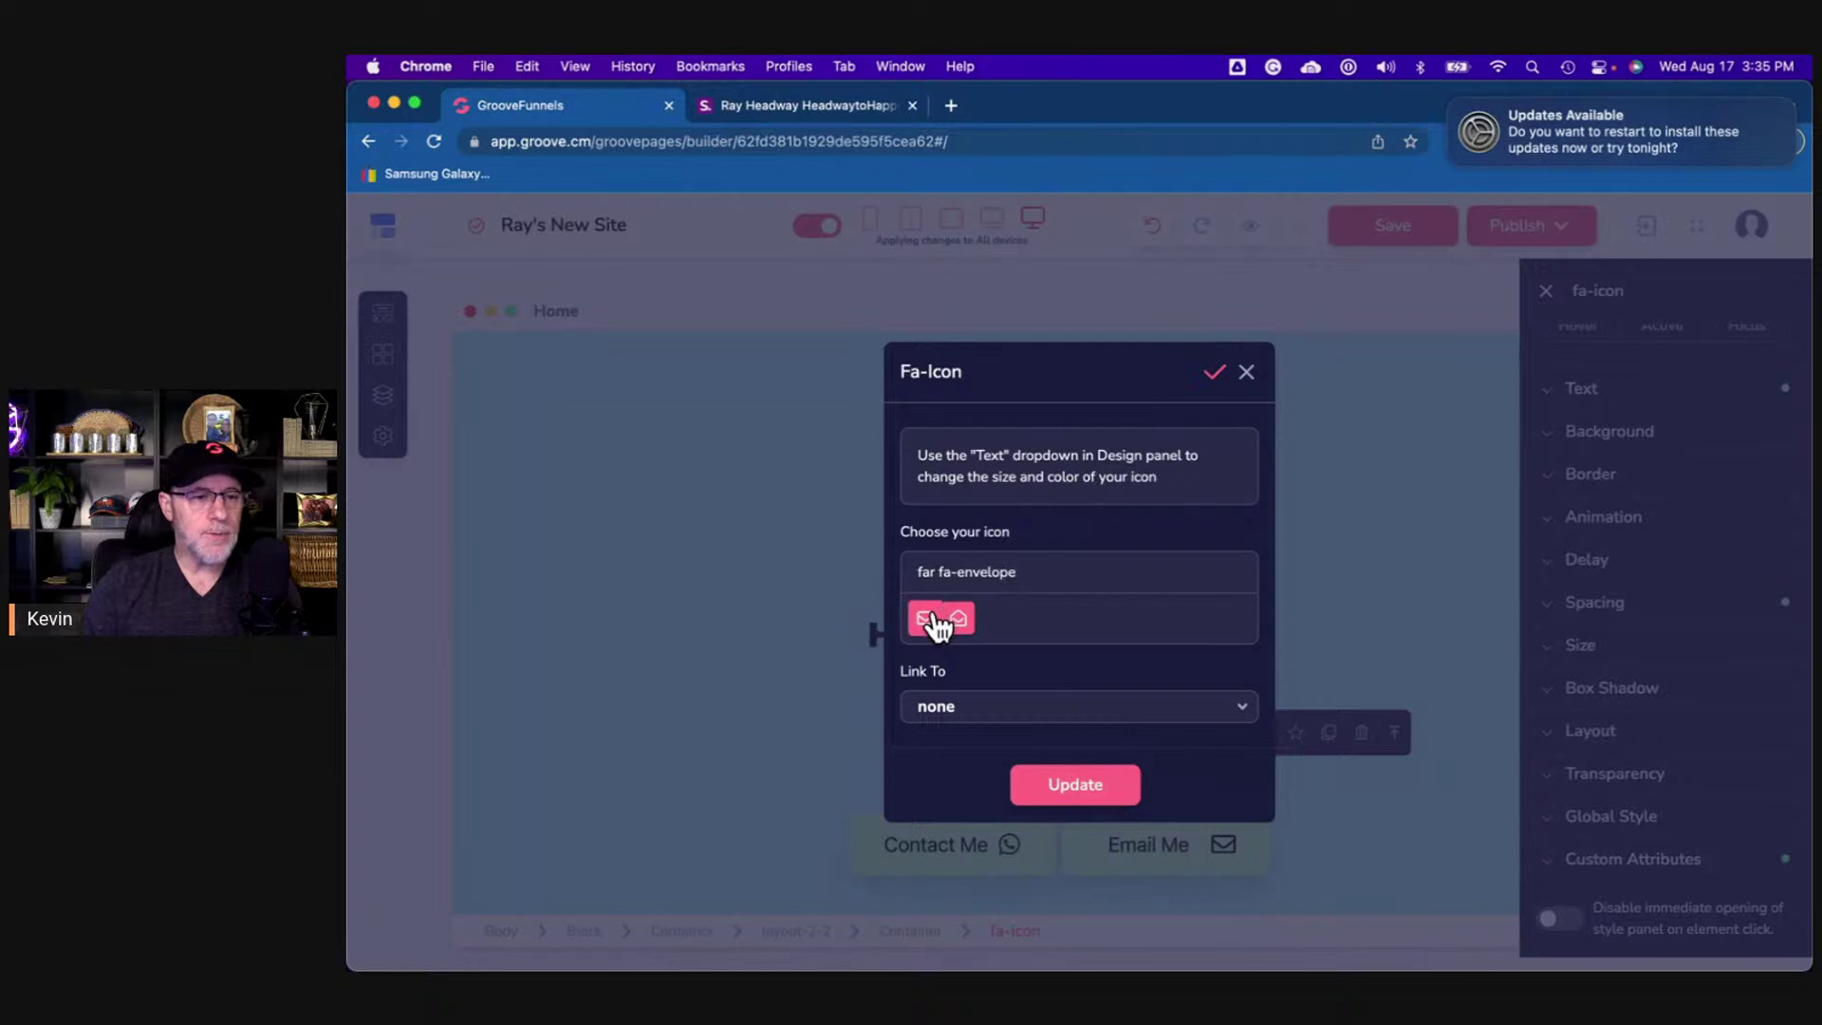
{"action": "left_click", "coordinate": [927, 619]}
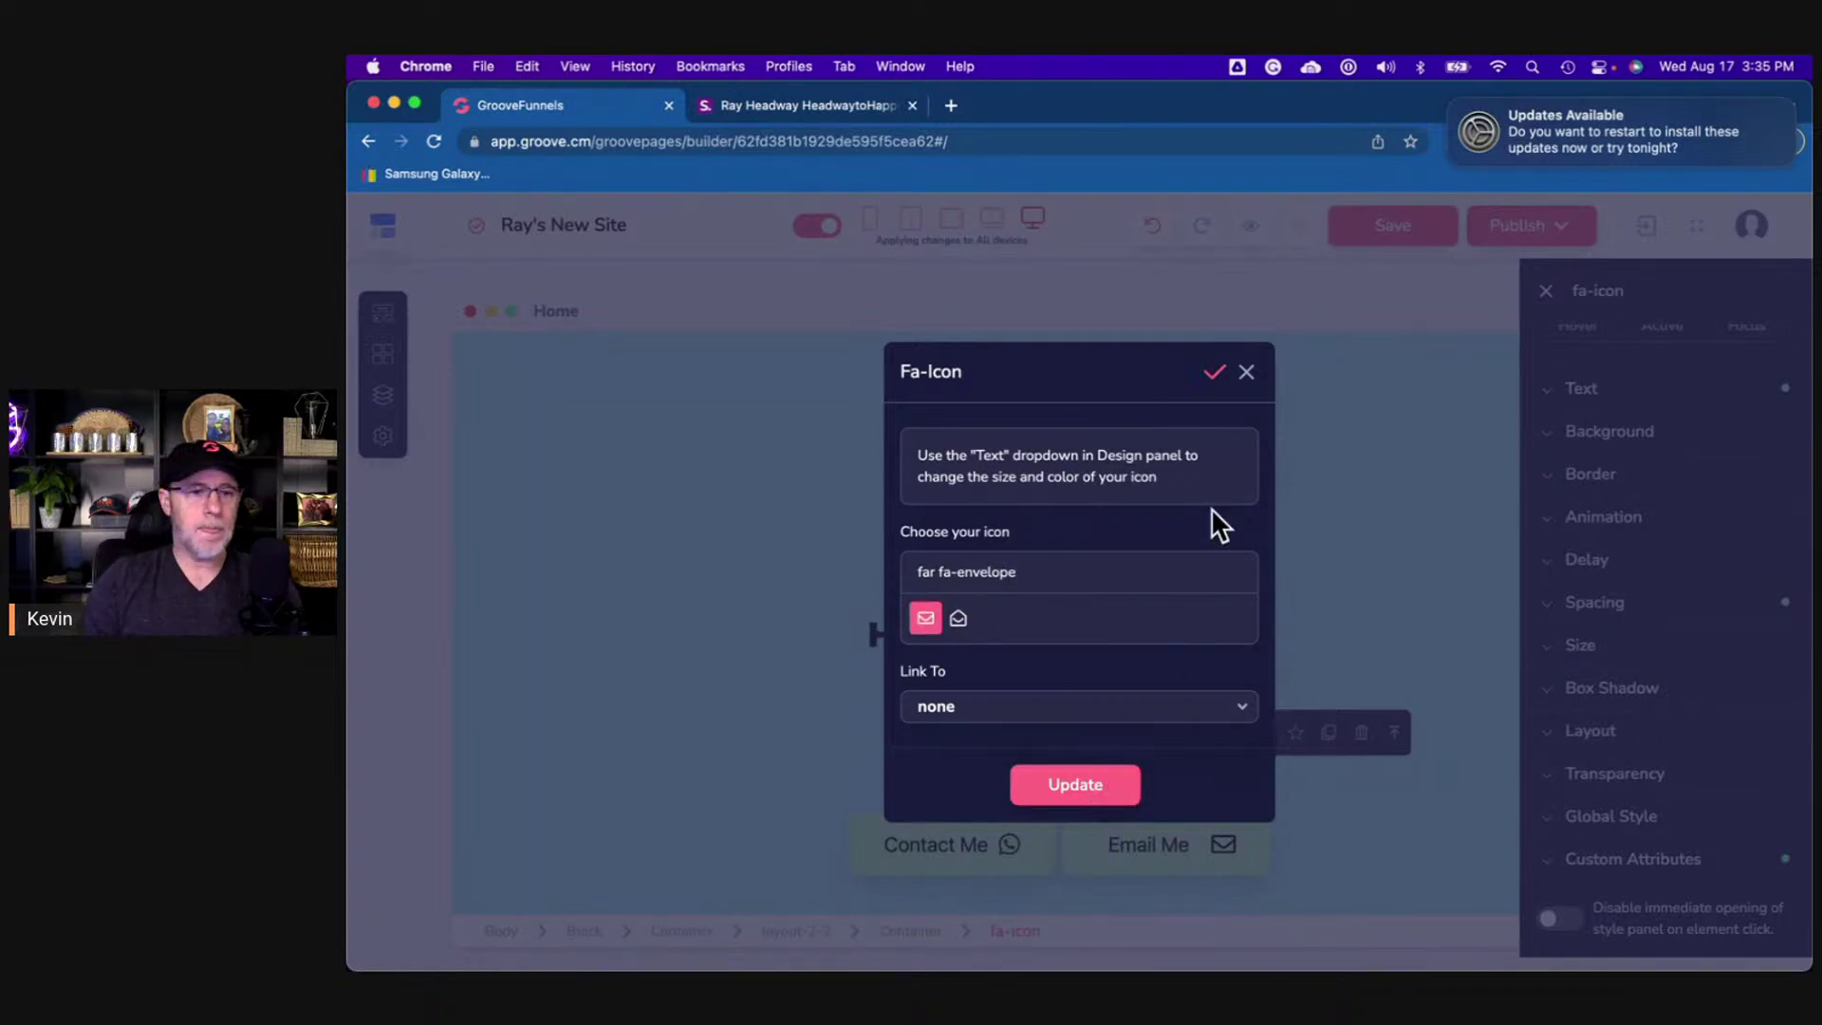
{"action": "left_click", "coordinate": [1242, 373]}
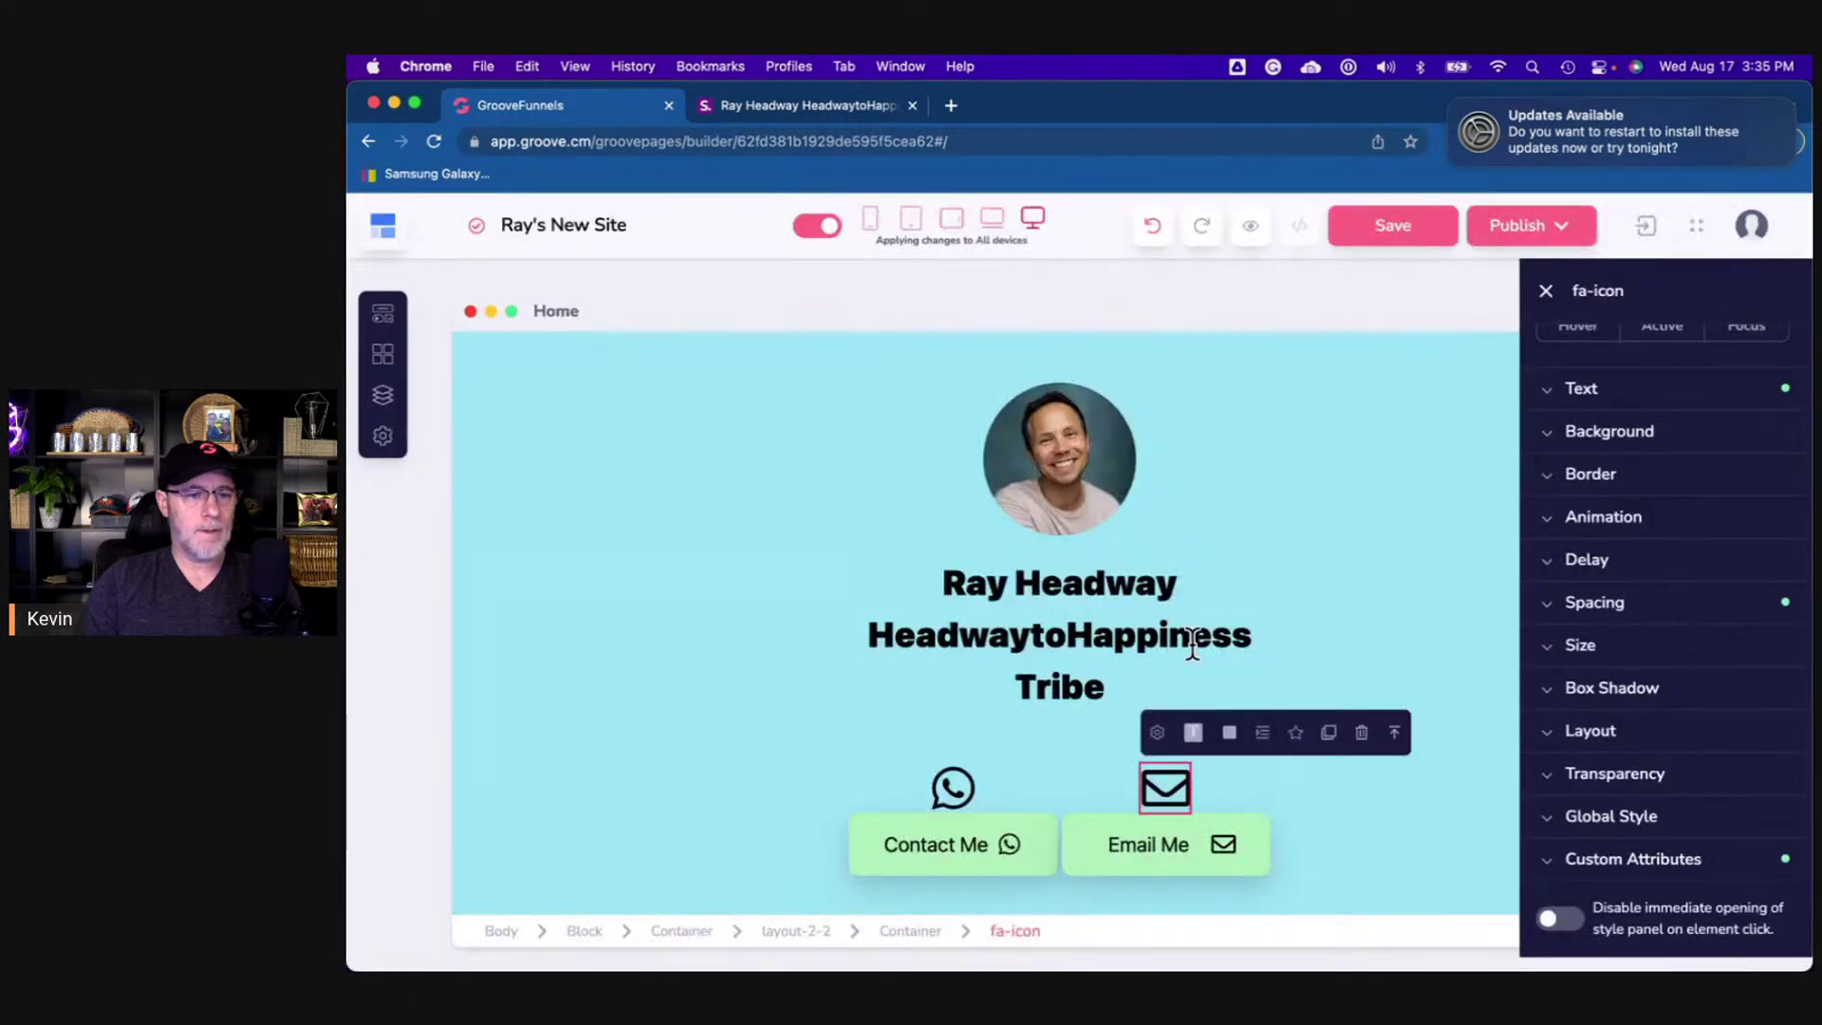
{"action": "scroll", "coordinate": [1191, 641], "scroll_direction": "down", "scroll_amount": 3}
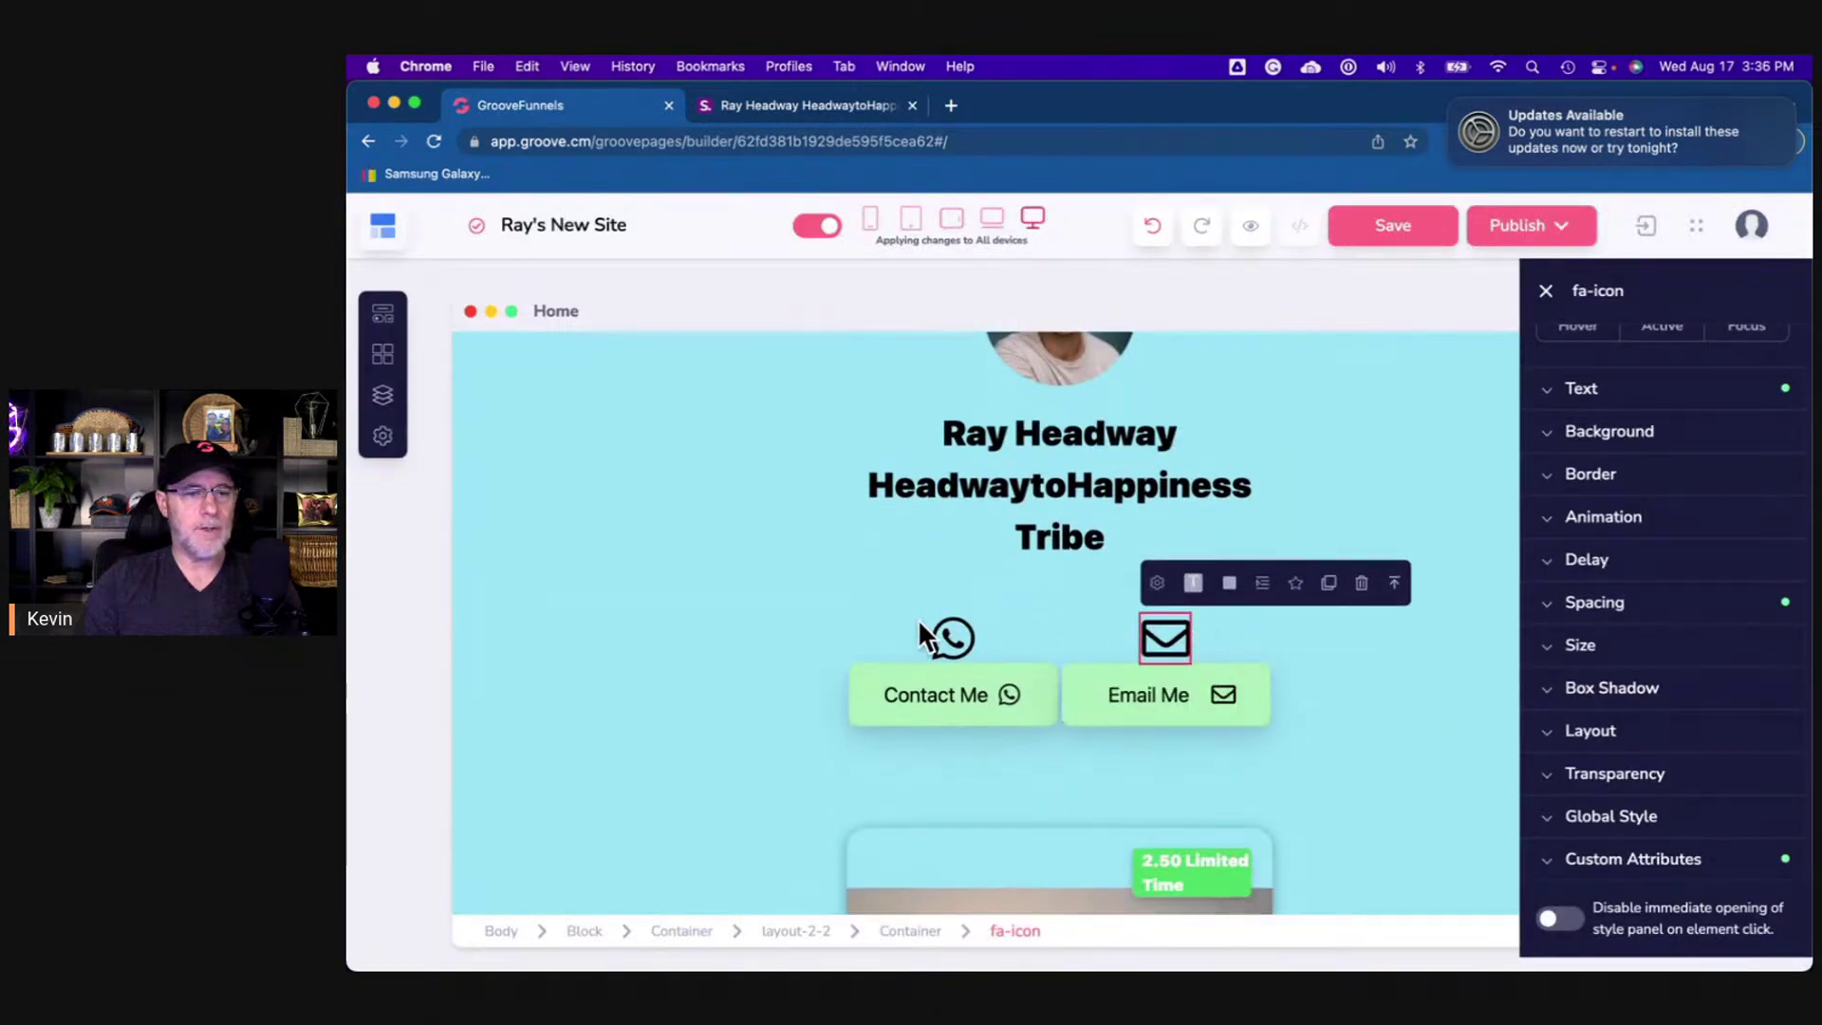
- Give the WhatsApp tile the light green recent background colour
{"action": "left_click", "coordinate": [1024, 650]}
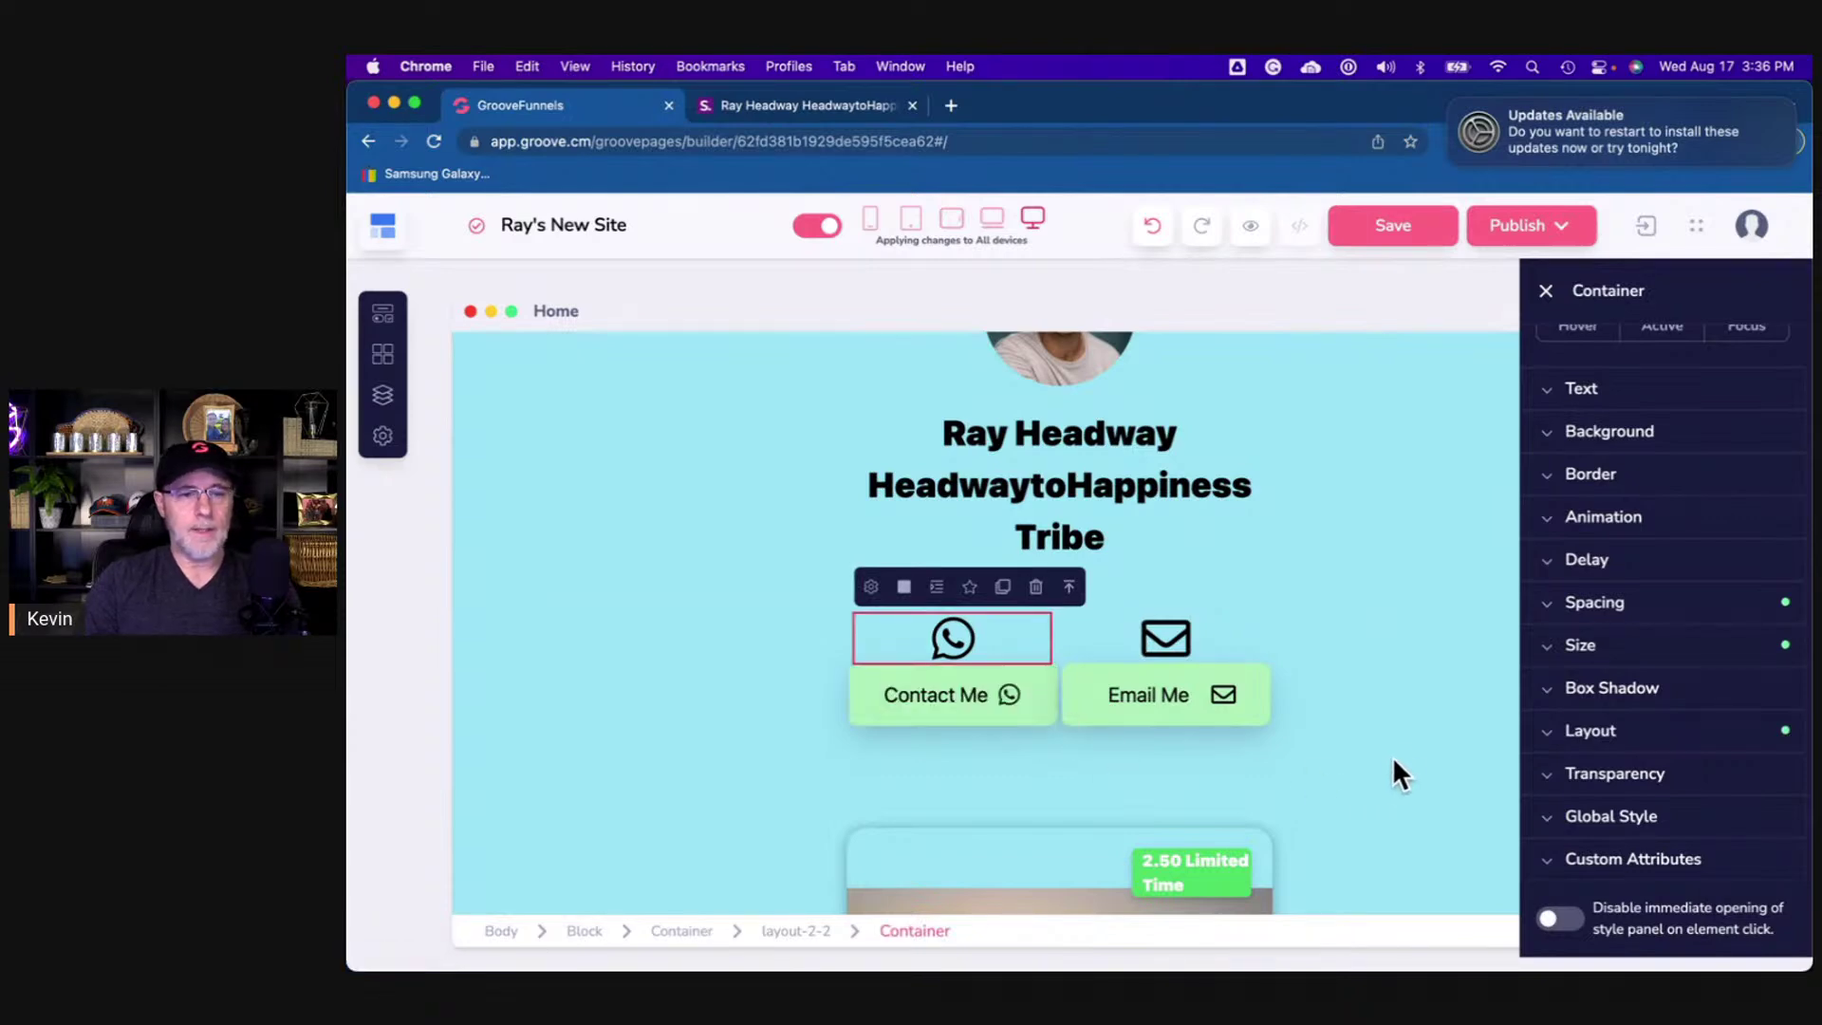
{"action": "left_click", "coordinate": [1612, 439]}
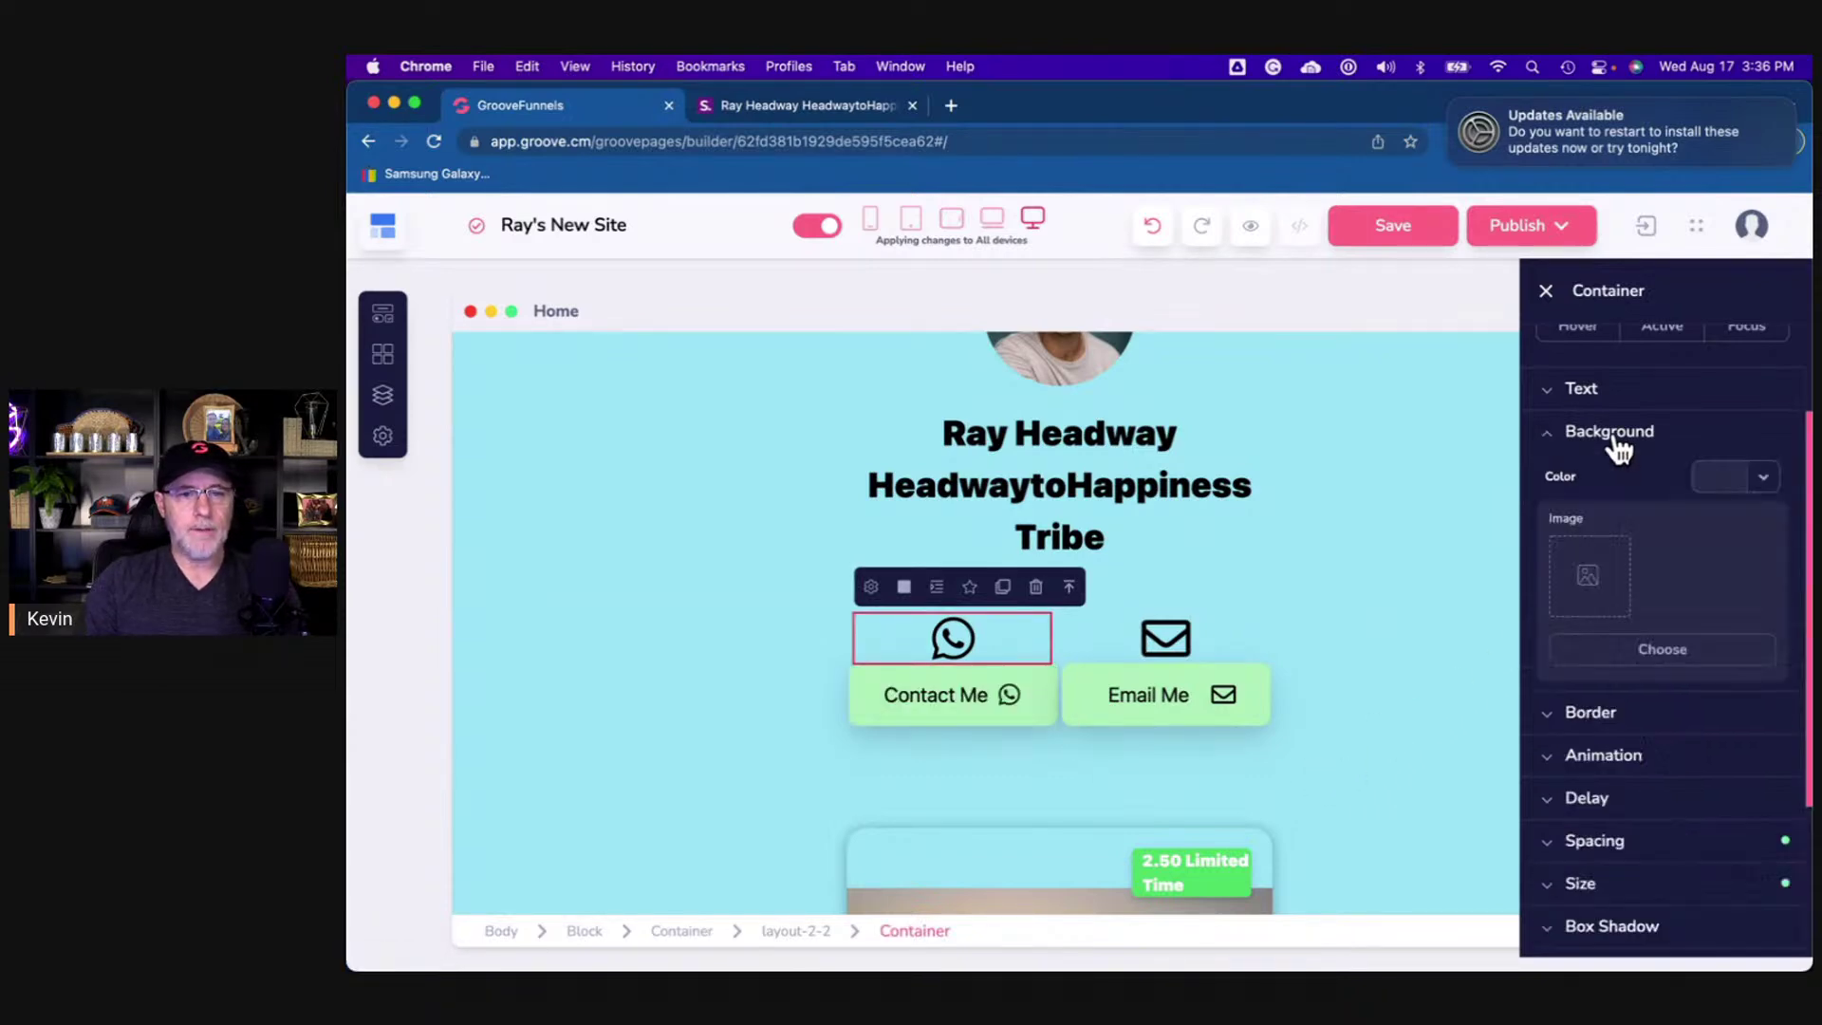
{"action": "left_click", "coordinate": [1735, 477]}
{"action": "left_click", "coordinate": [1563, 631]}
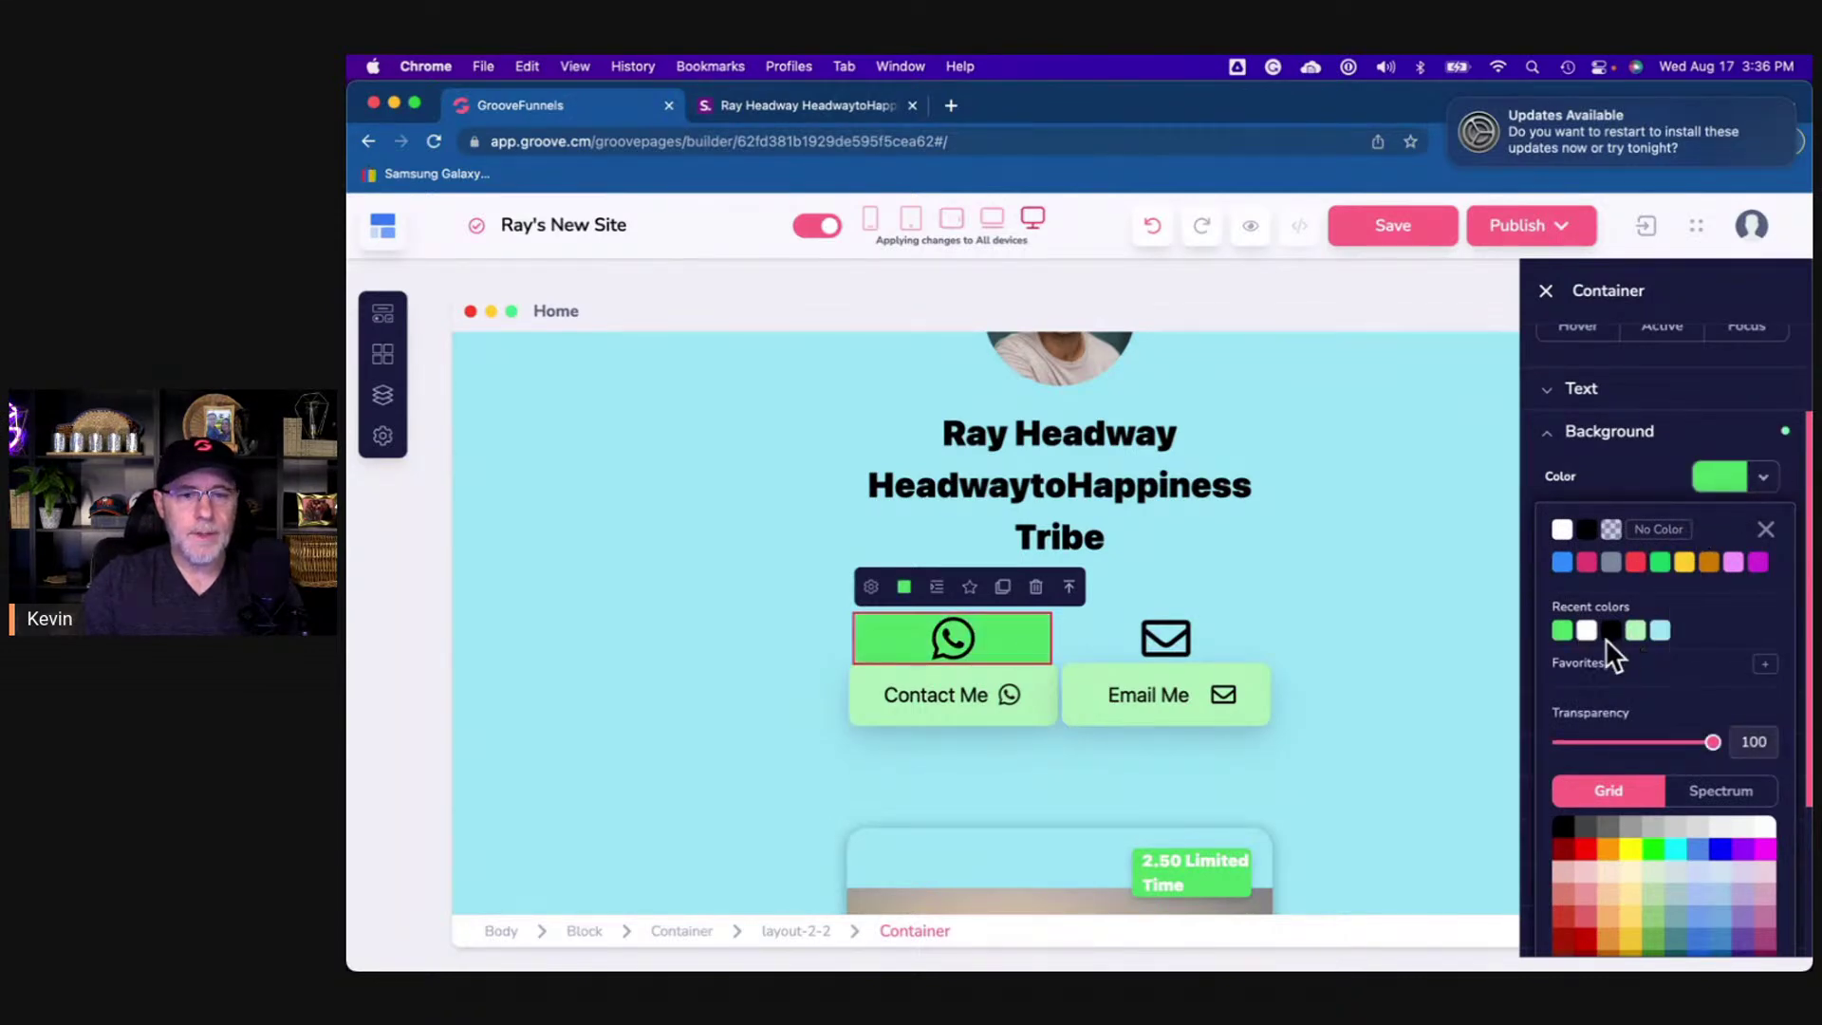
{"action": "left_click", "coordinate": [1636, 632]}
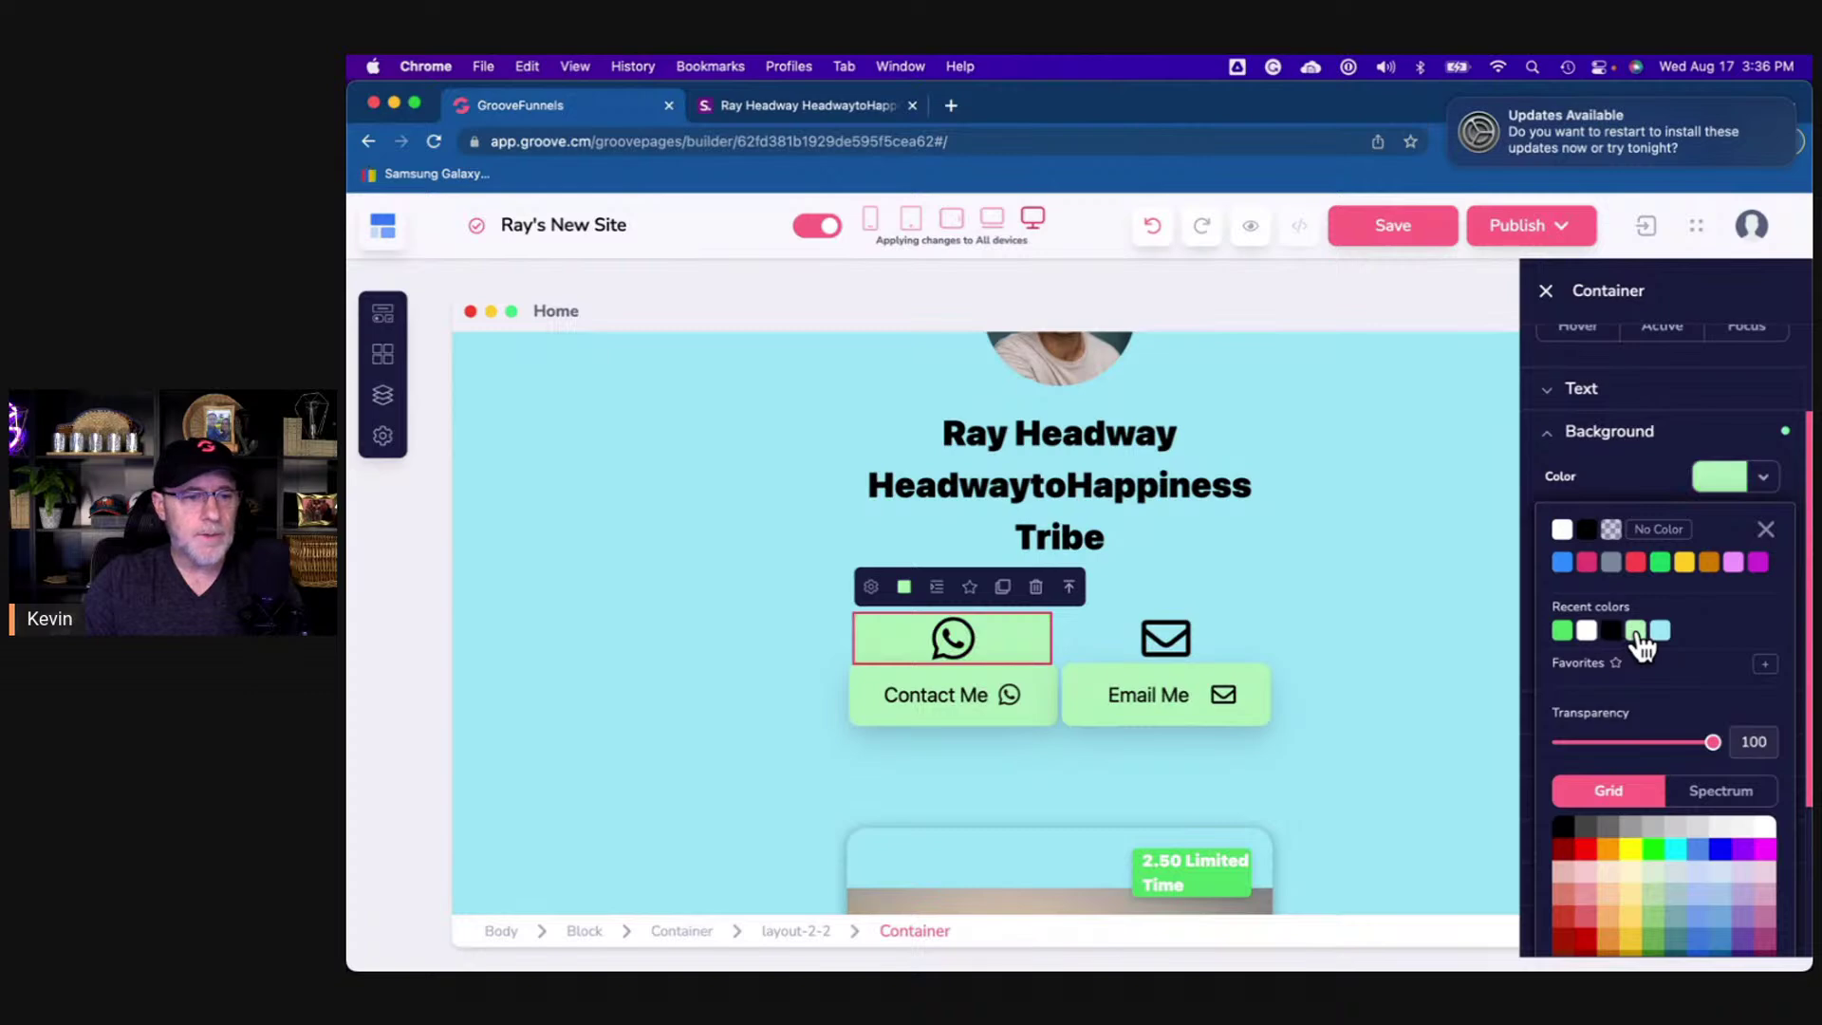
{"action": "left_click", "coordinate": [1763, 477]}
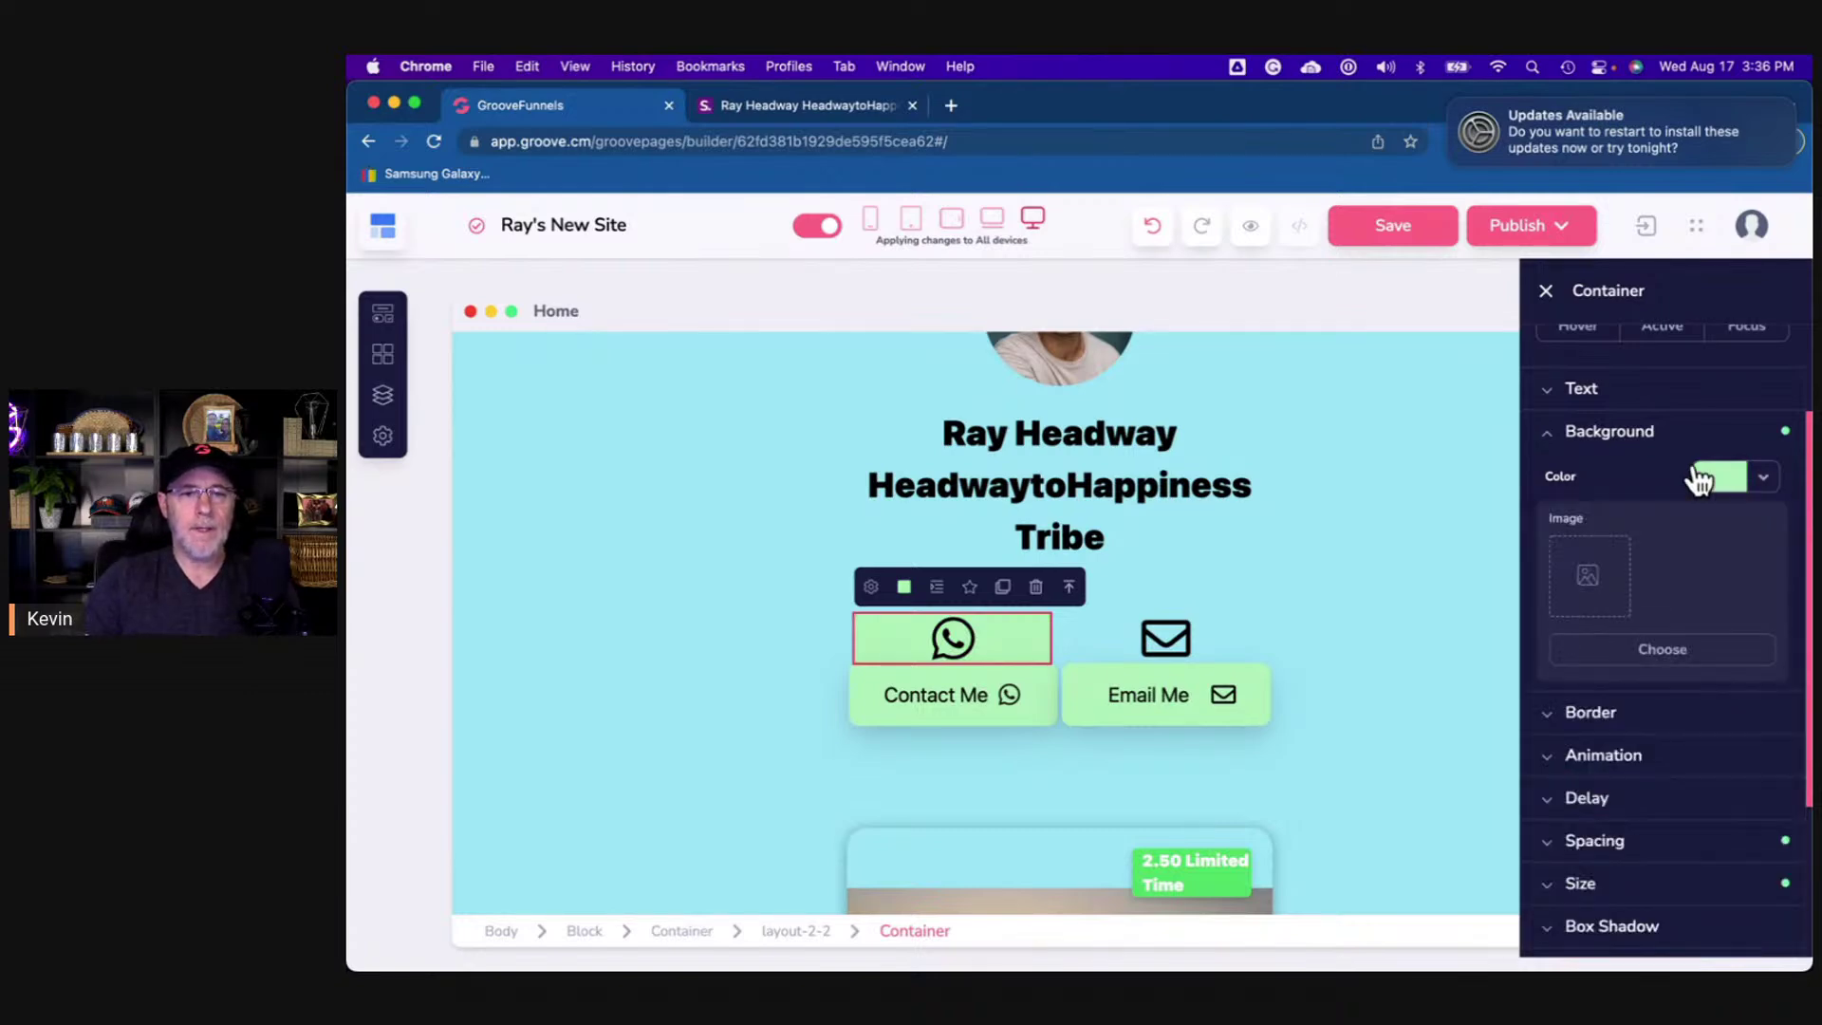
{"action": "left_click", "coordinate": [1590, 434]}
- Round the tile's corners and give it the large Lg box shadow
{"action": "left_click", "coordinate": [1613, 479]}
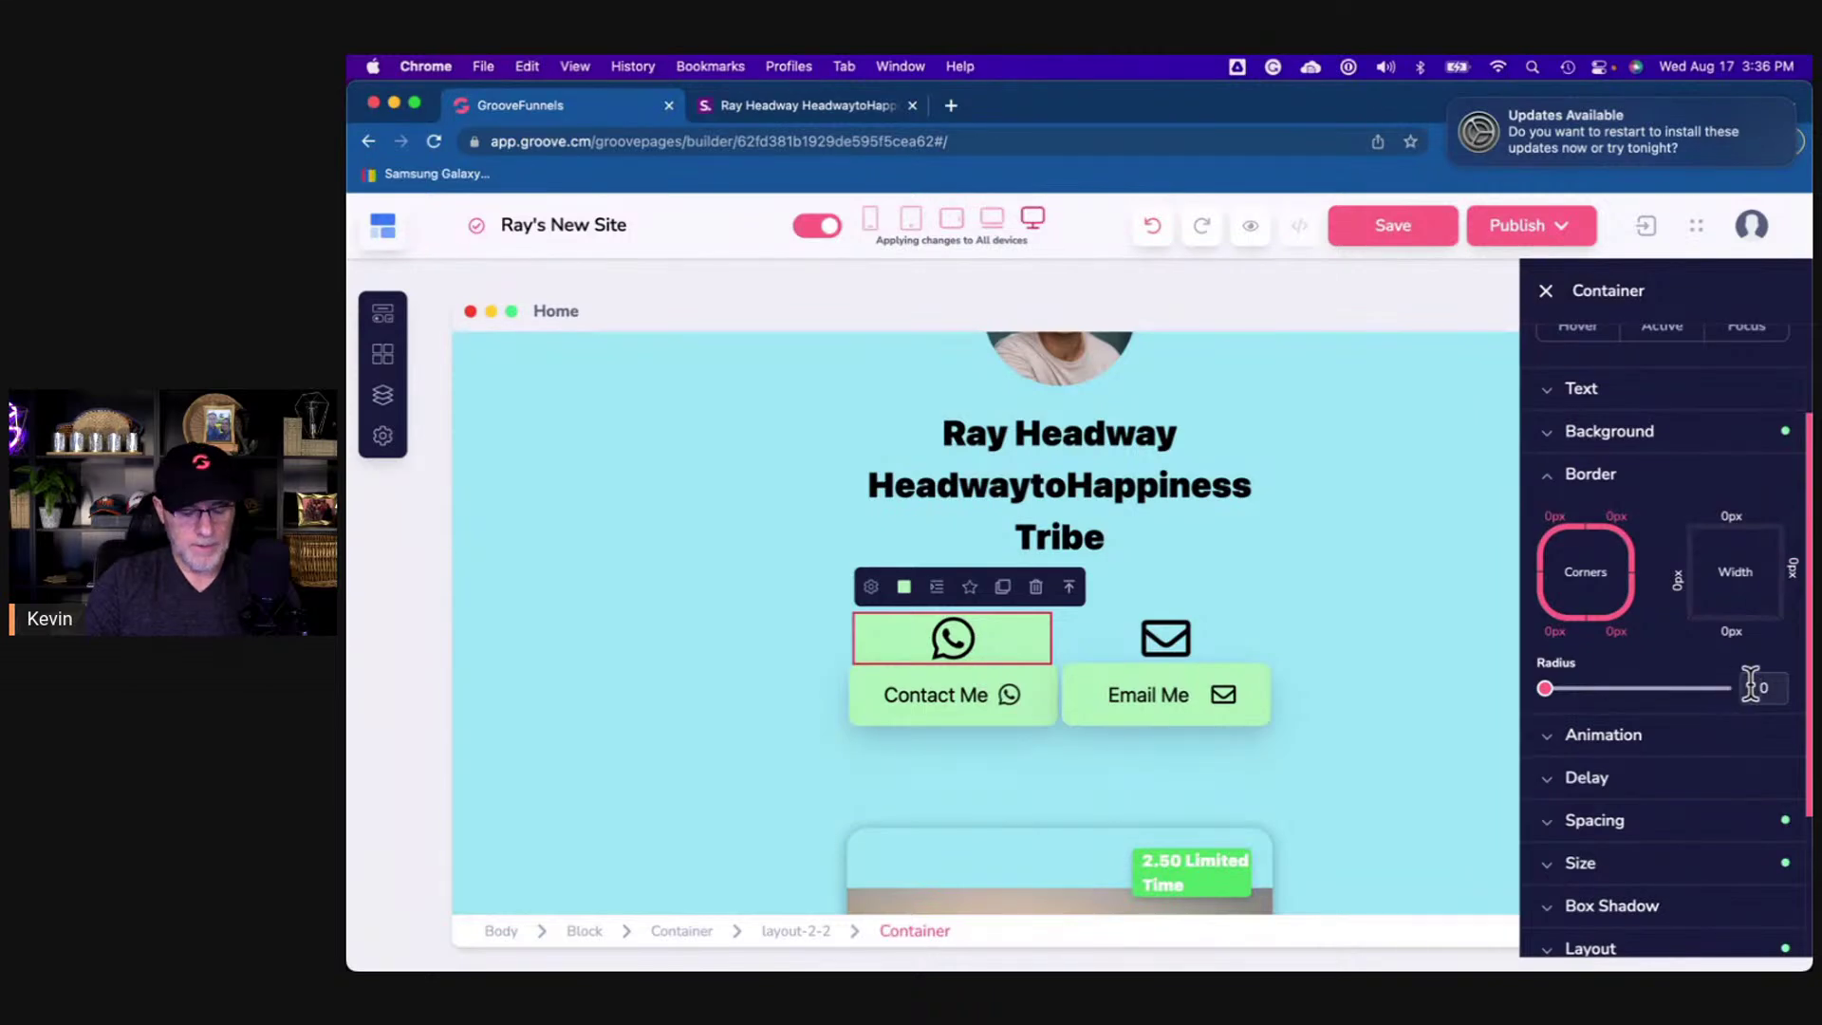
{"action": "left_click", "coordinate": [1750, 685]}
{"action": "type", "text": "1"}
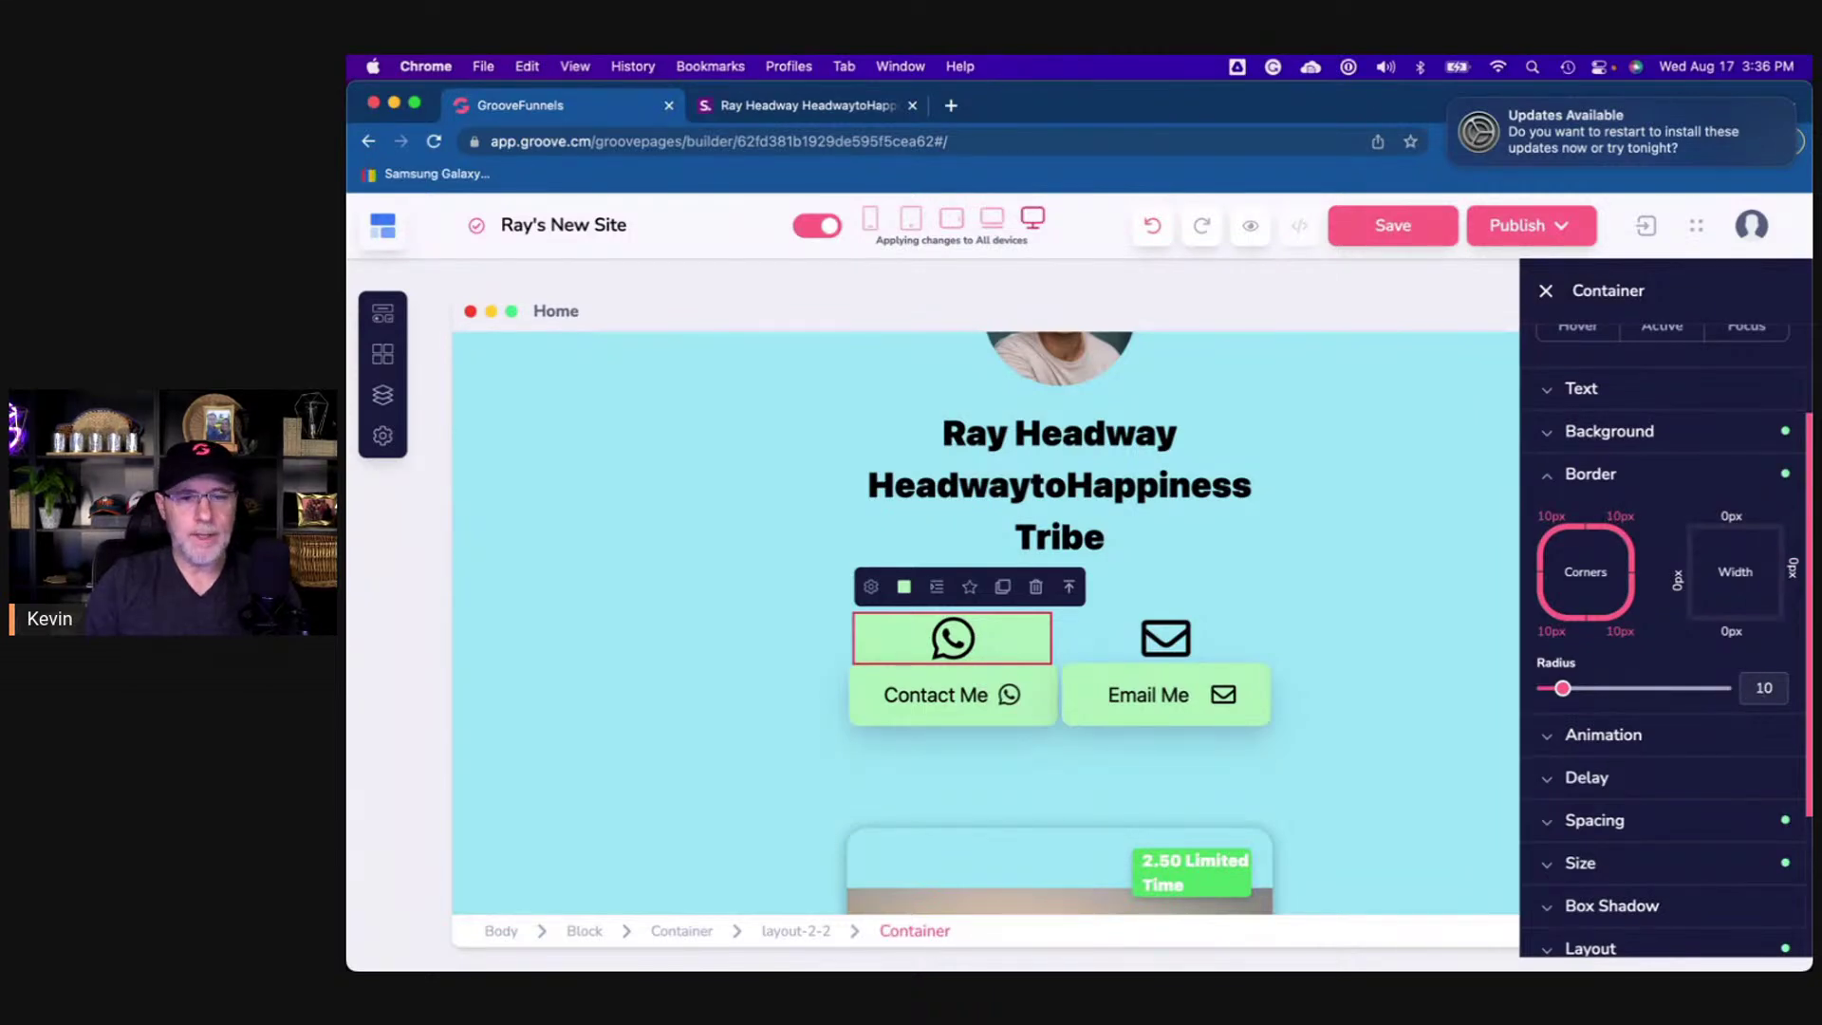
{"action": "key", "text": "BackSpace"}
{"action": "type", "text": "2"}
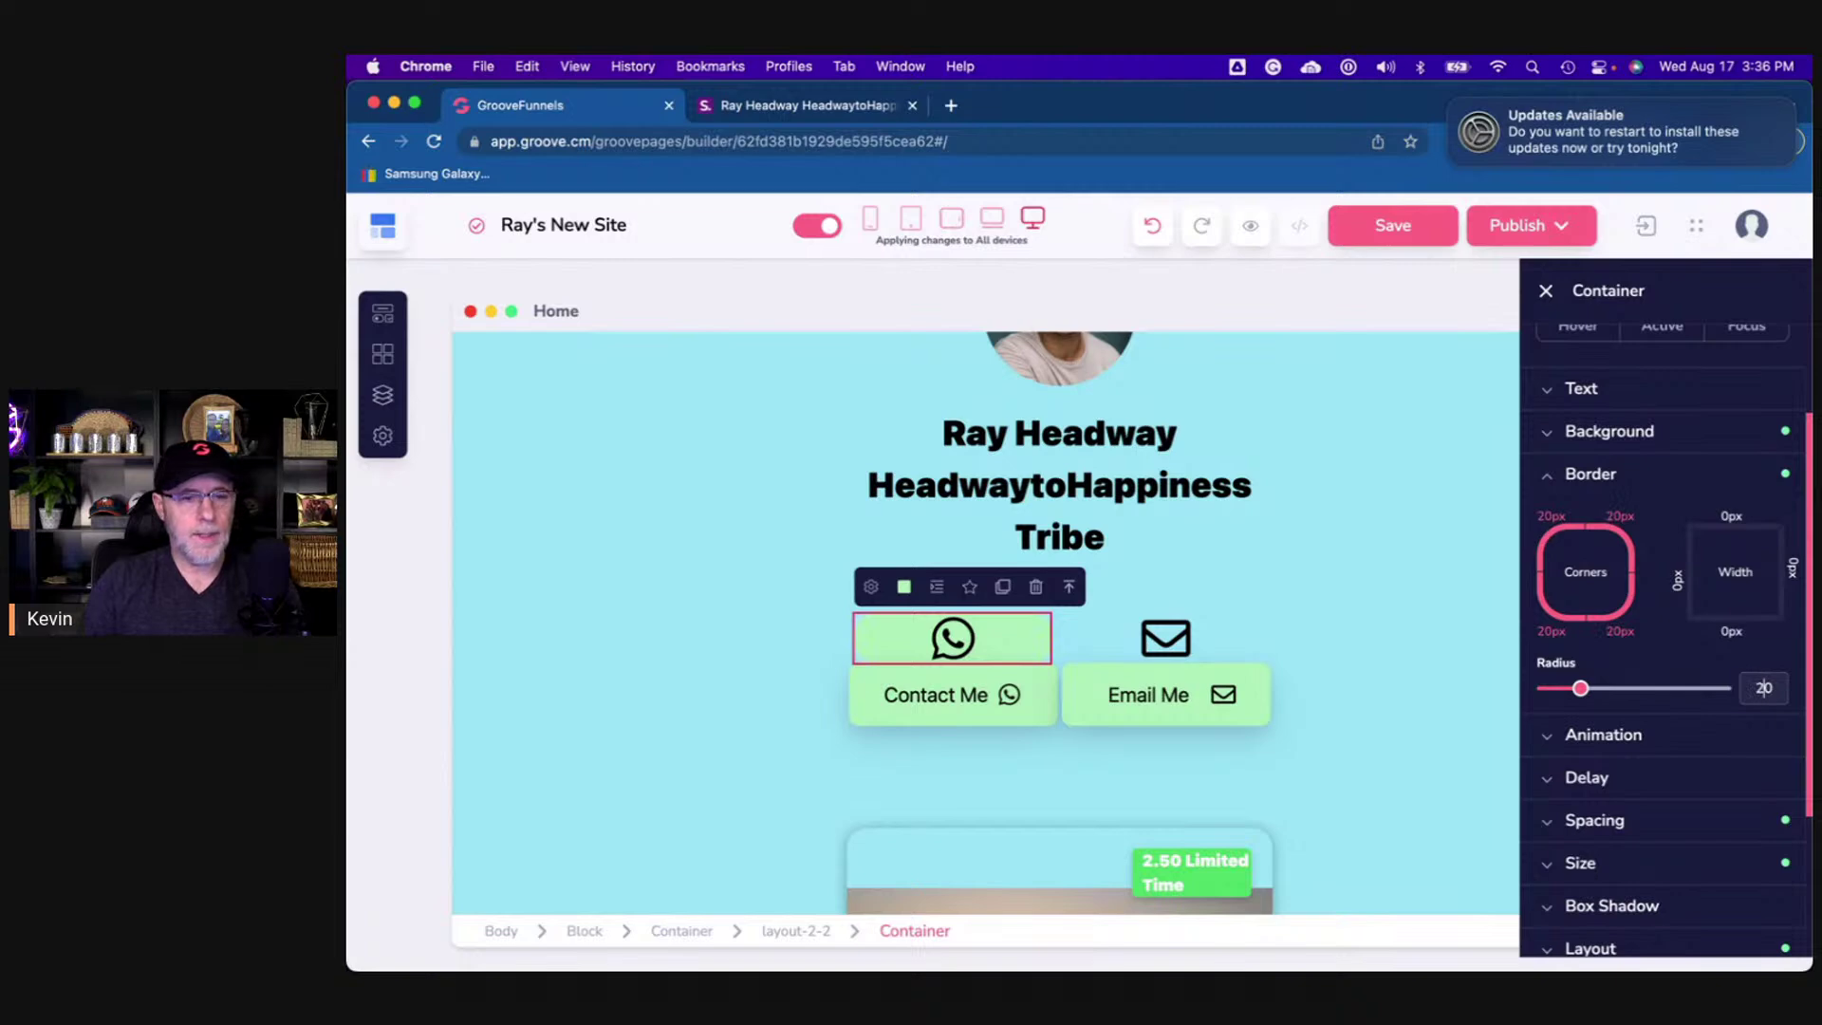
{"action": "scroll", "coordinate": [1727, 736], "scroll_direction": "down", "scroll_amount": 3}
{"action": "left_click", "coordinate": [1650, 692]}
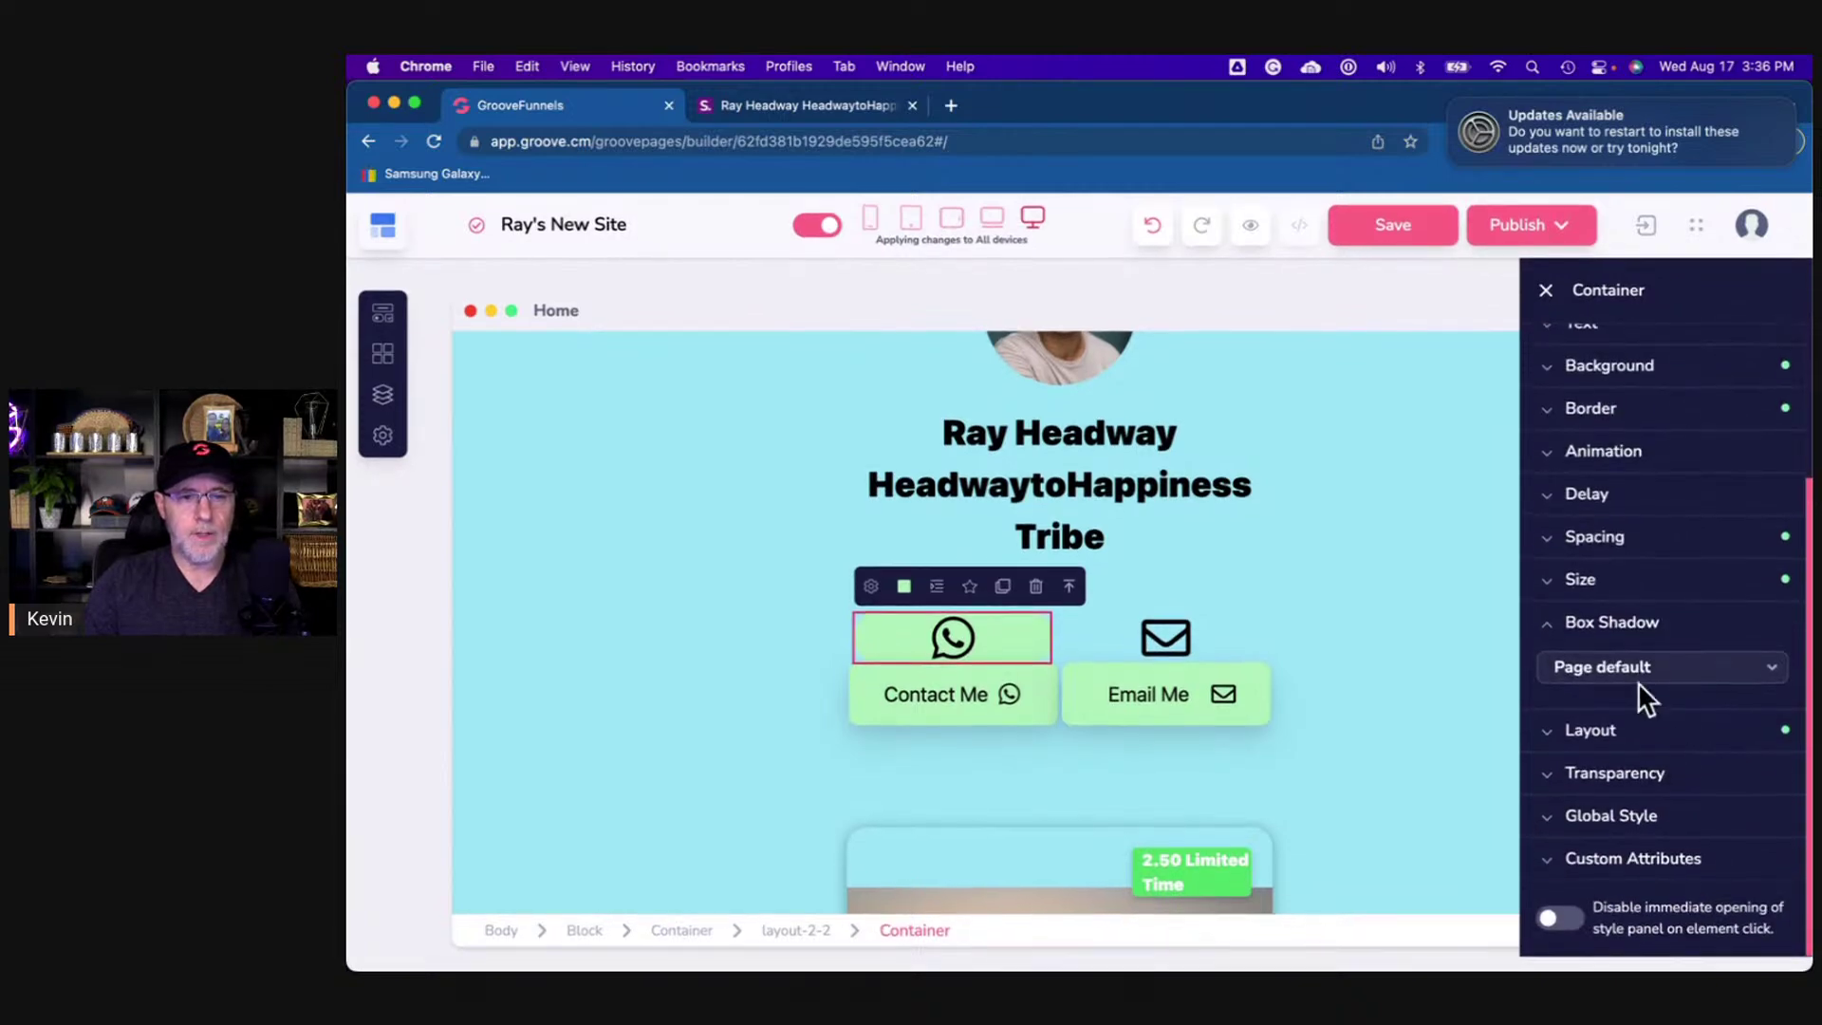
{"action": "left_click", "coordinate": [1639, 676]}
{"action": "left_click", "coordinate": [1630, 812]}
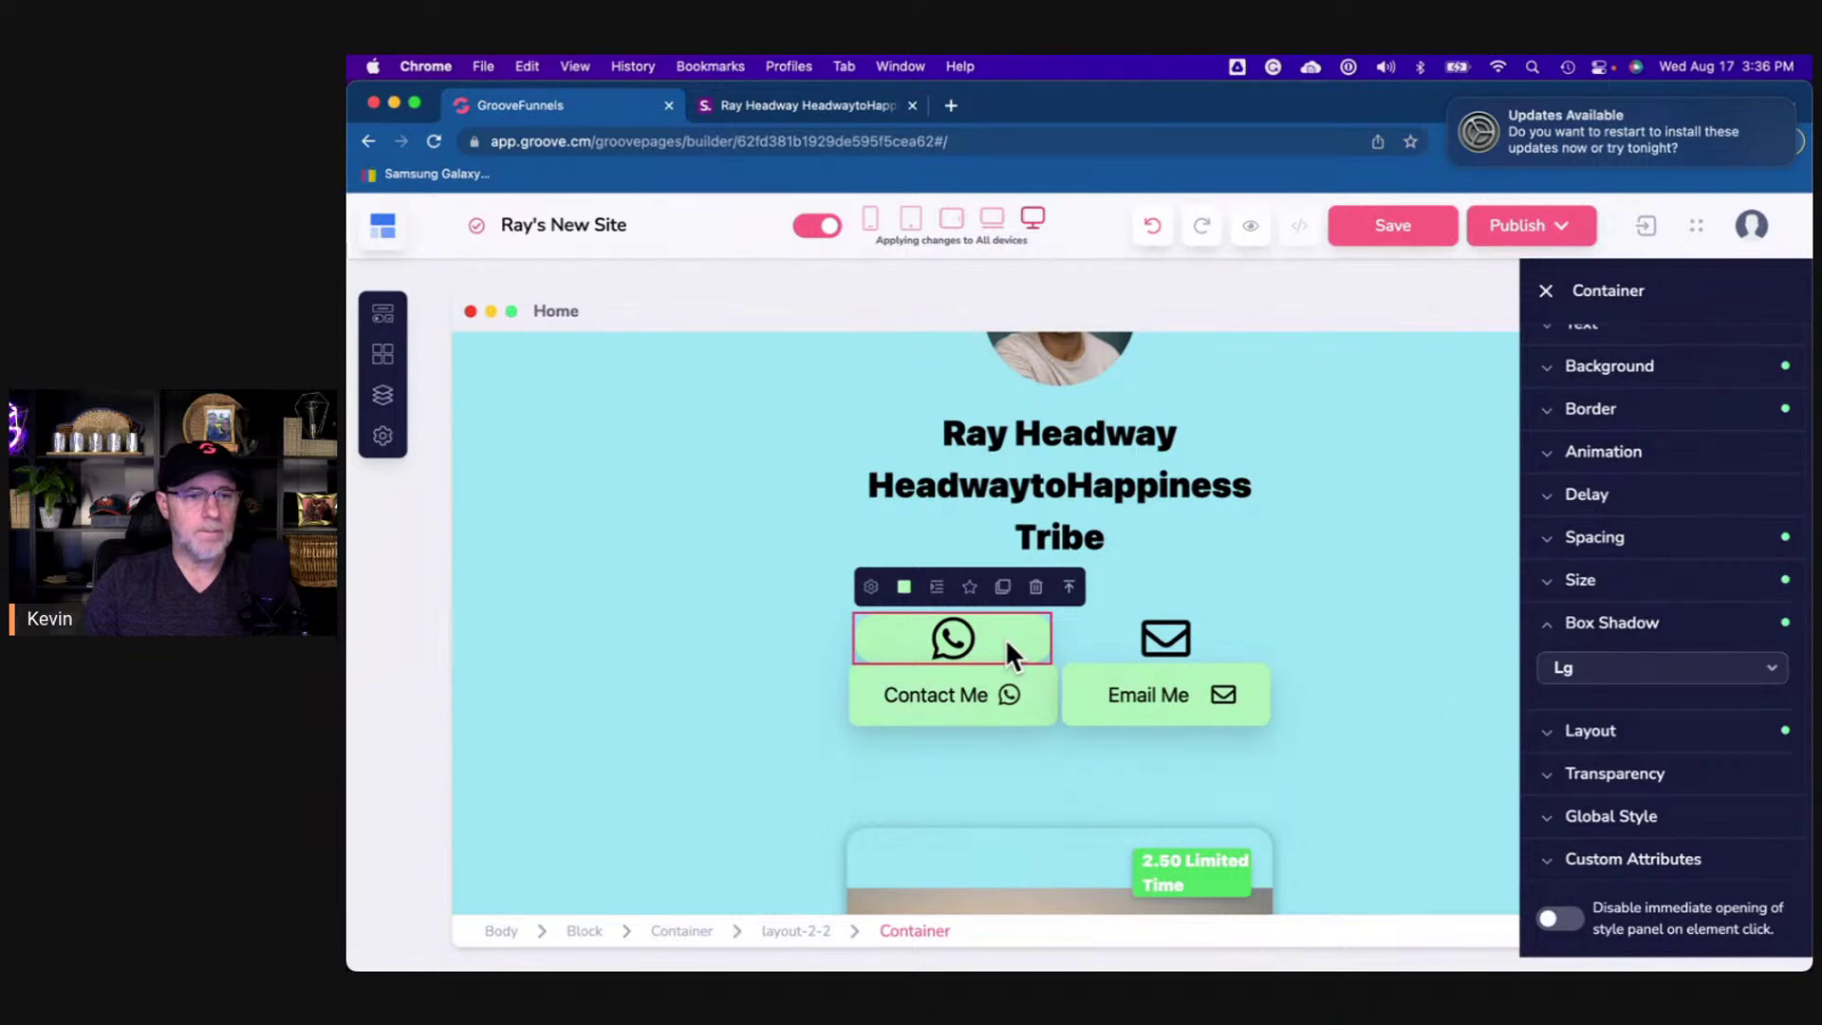
- Set the tile's border corner radius to 15
{"action": "left_click", "coordinate": [1594, 416]}
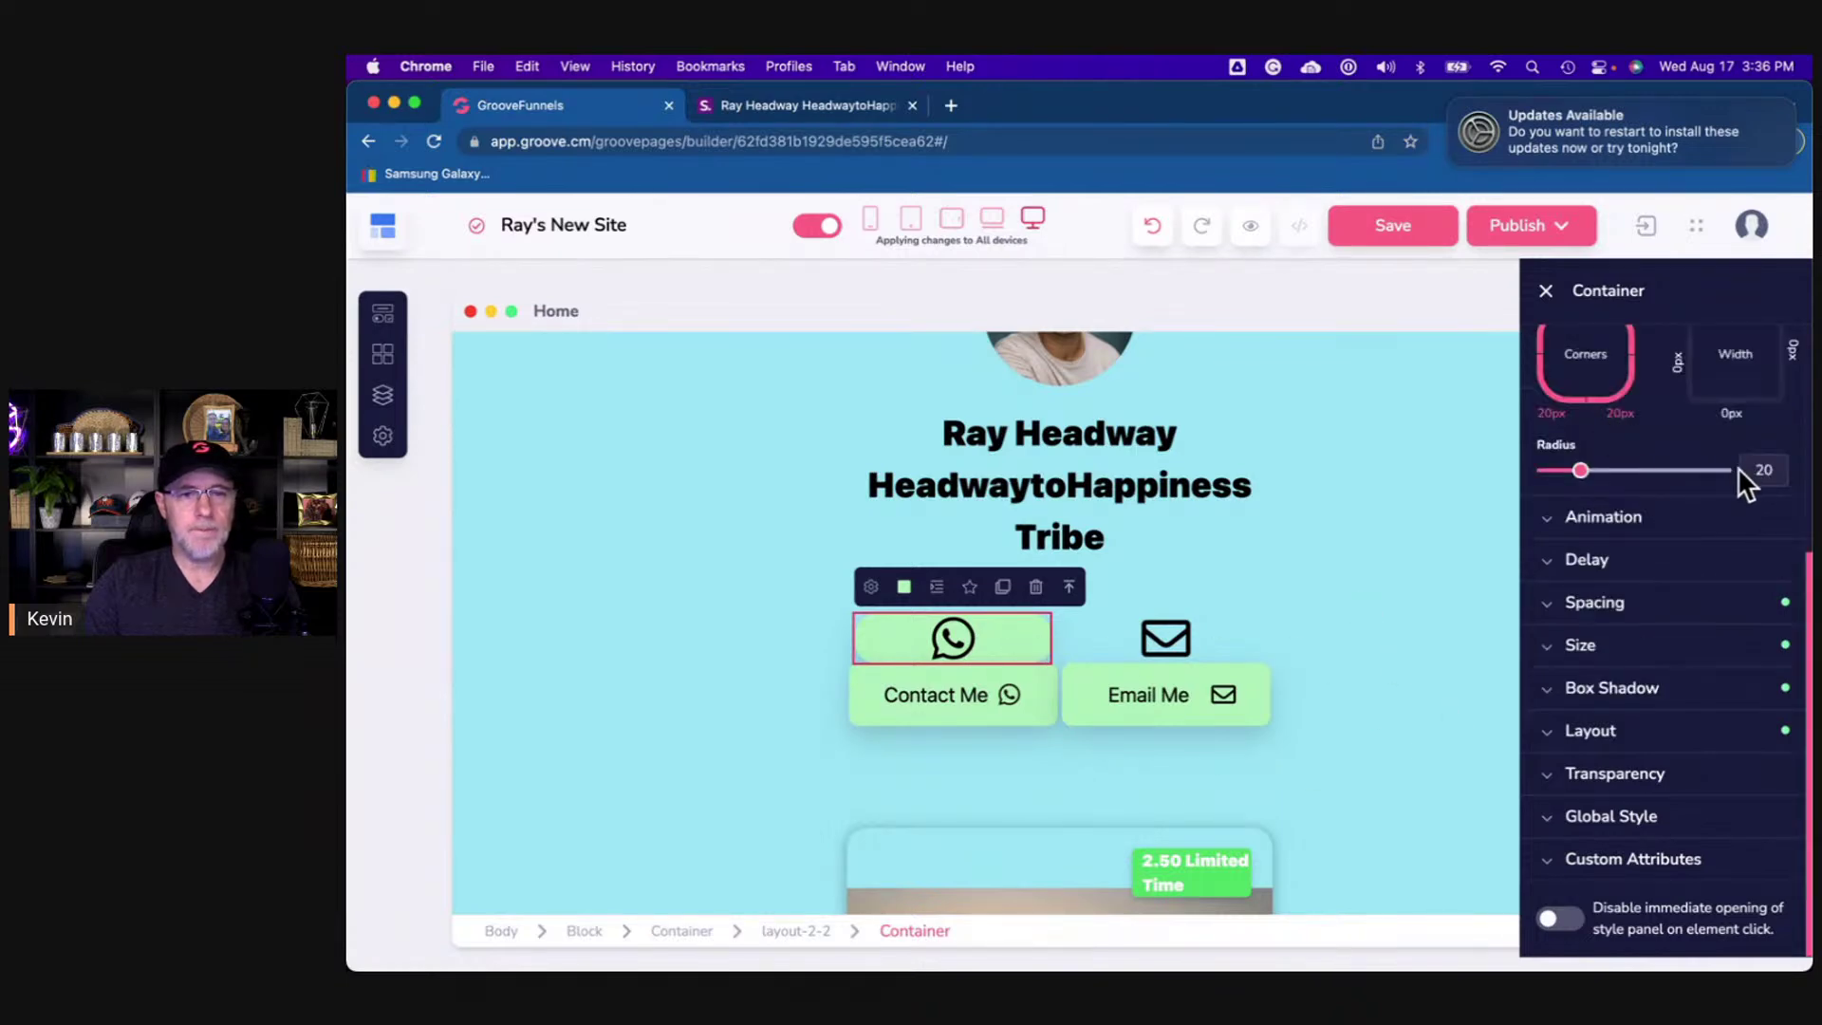
{"action": "type", "text": "15"}
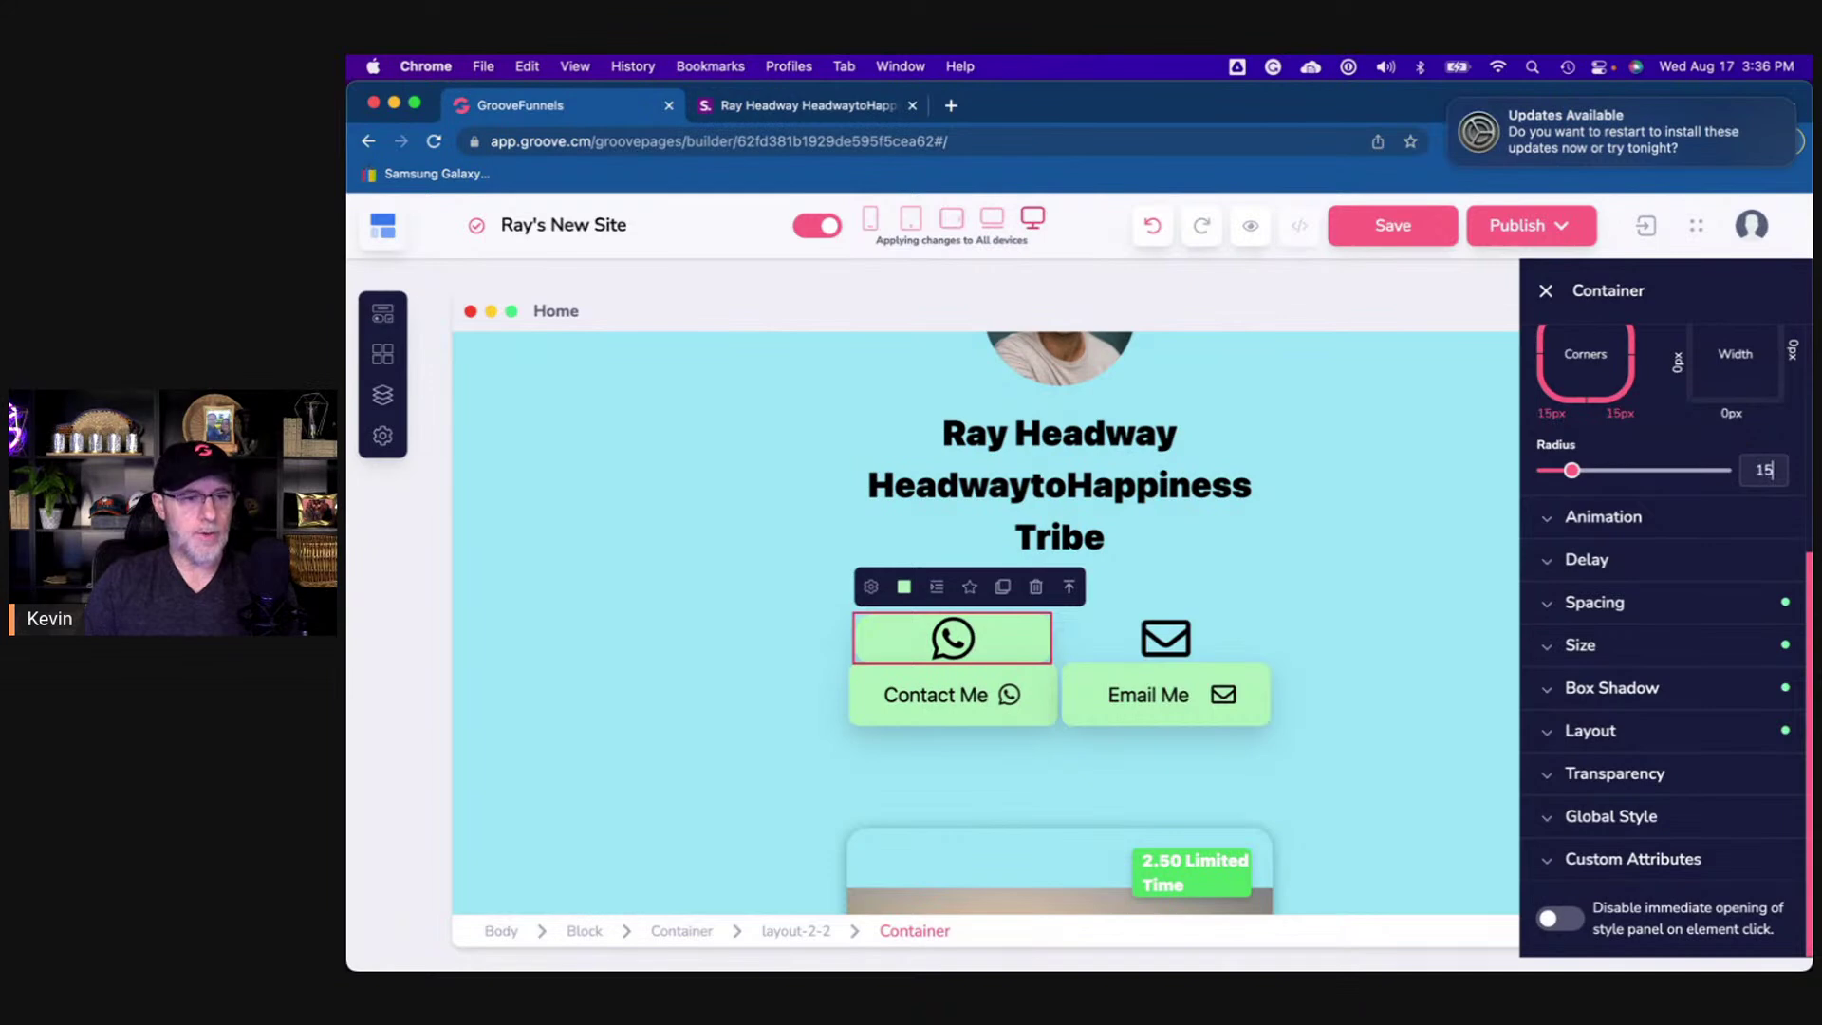
{"action": "left_click", "coordinate": [797, 718]}
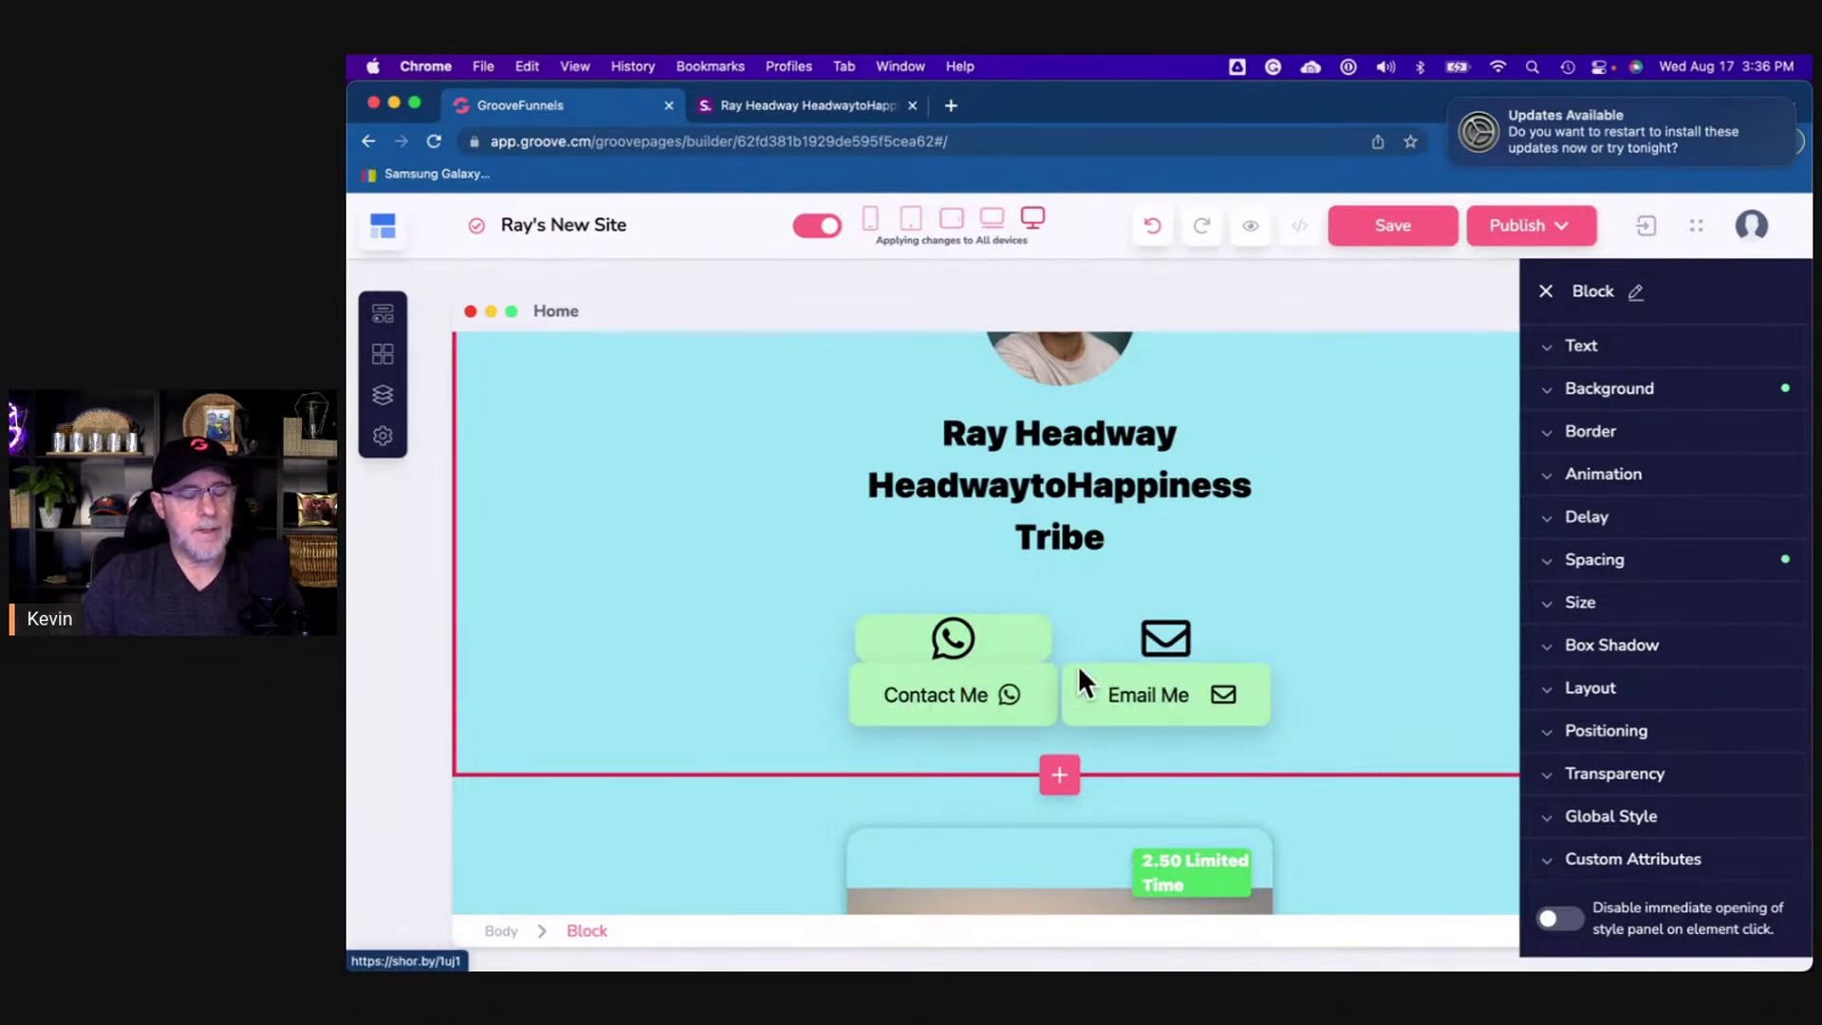
{"action": "left_click", "coordinate": [1050, 647]}
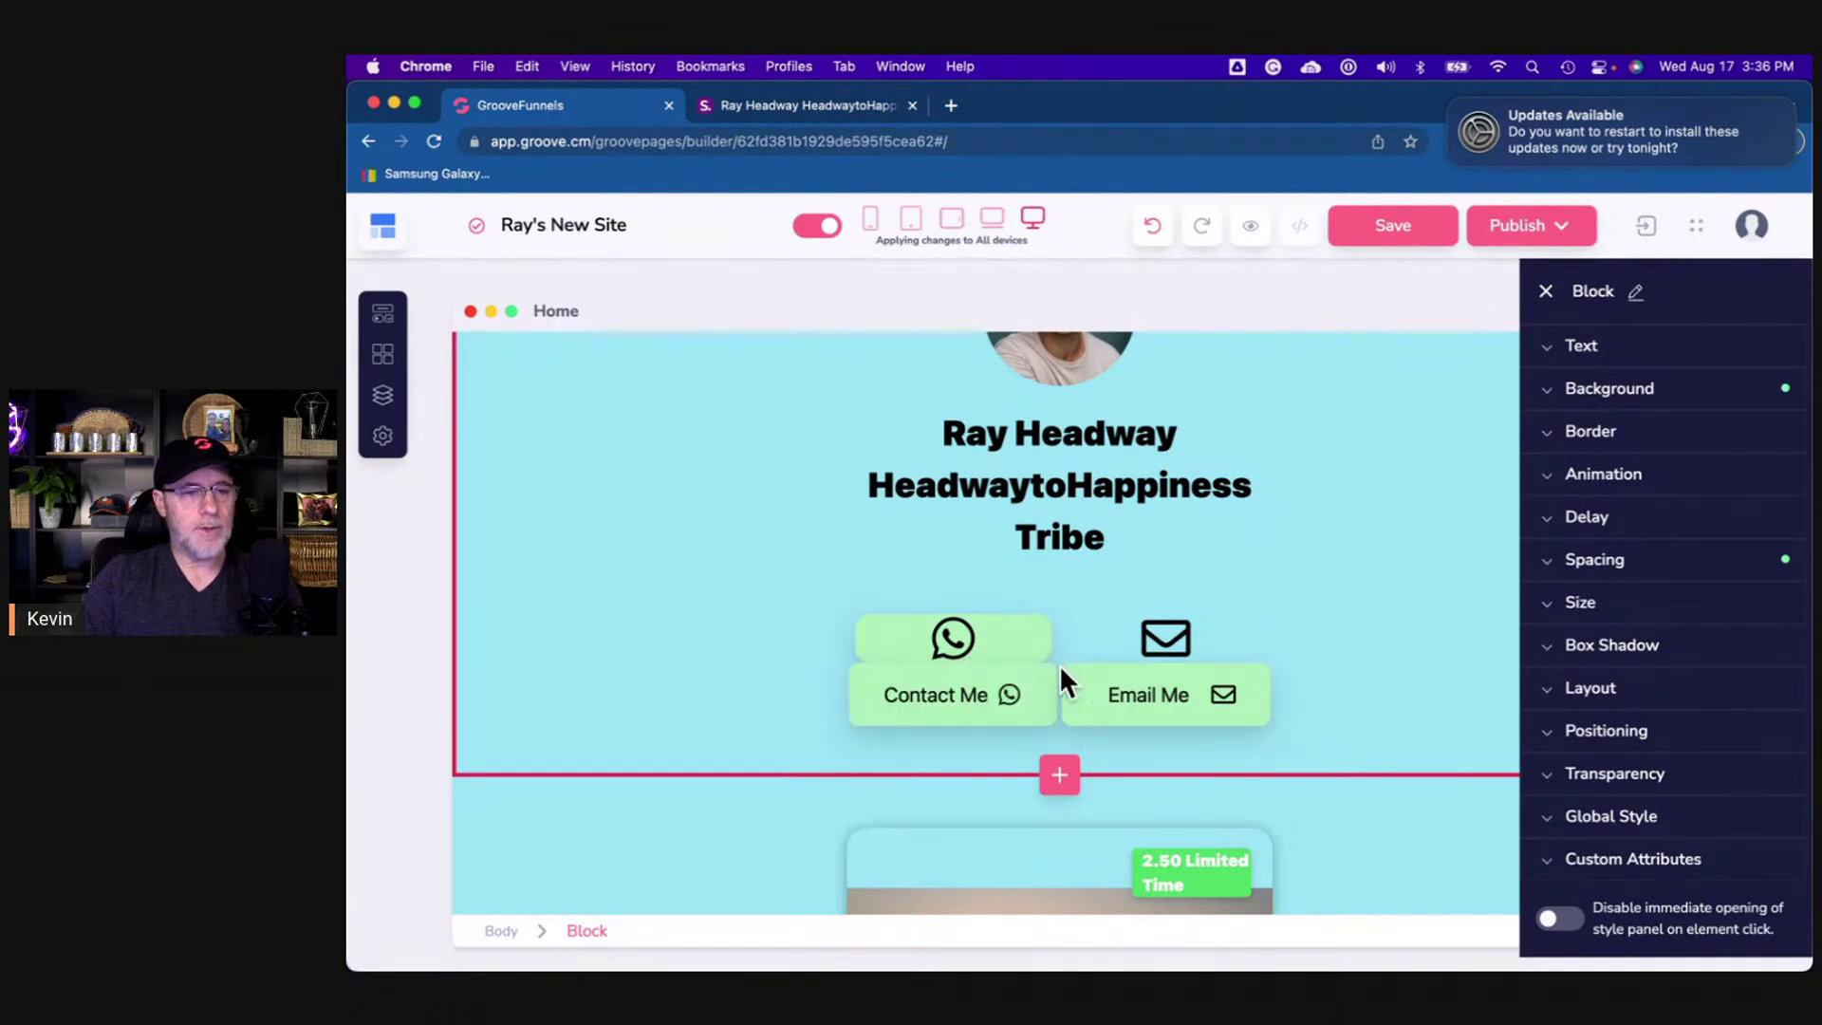
{"action": "left_click", "coordinate": [1047, 719]}
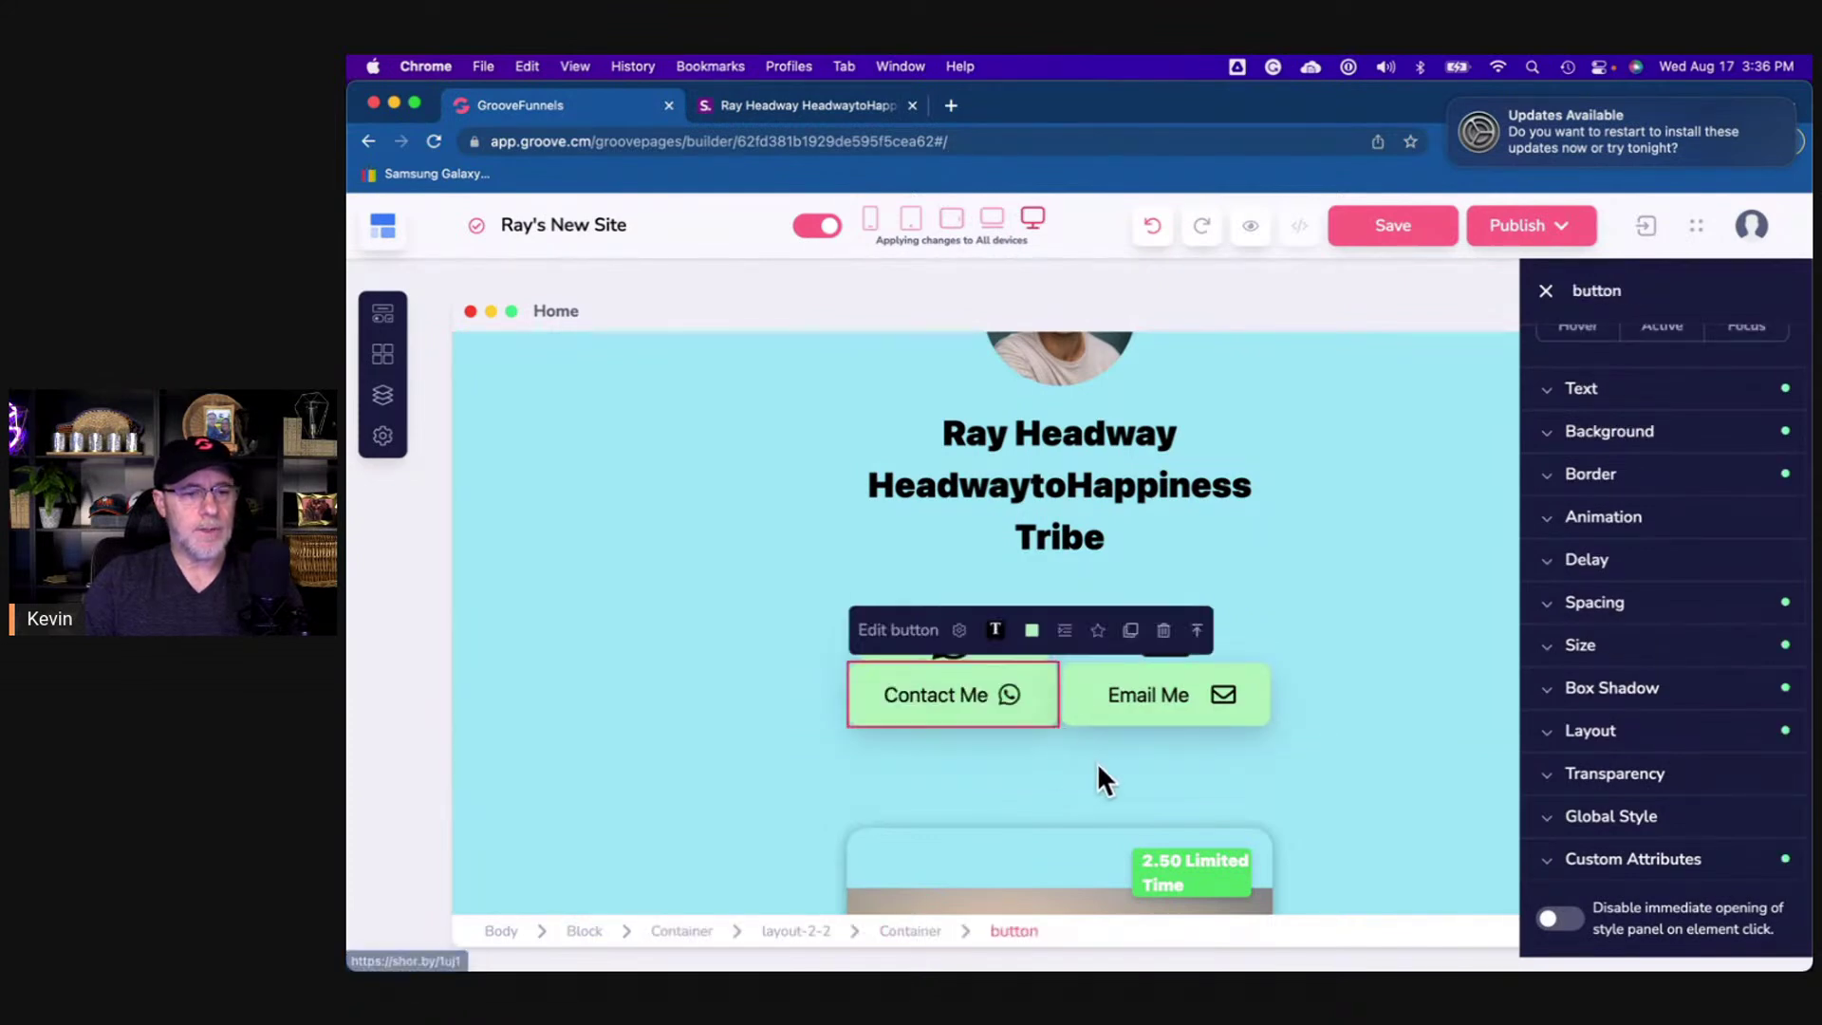
{"action": "scroll", "coordinate": [1606, 435], "scroll_direction": "up", "scroll_amount": 3}
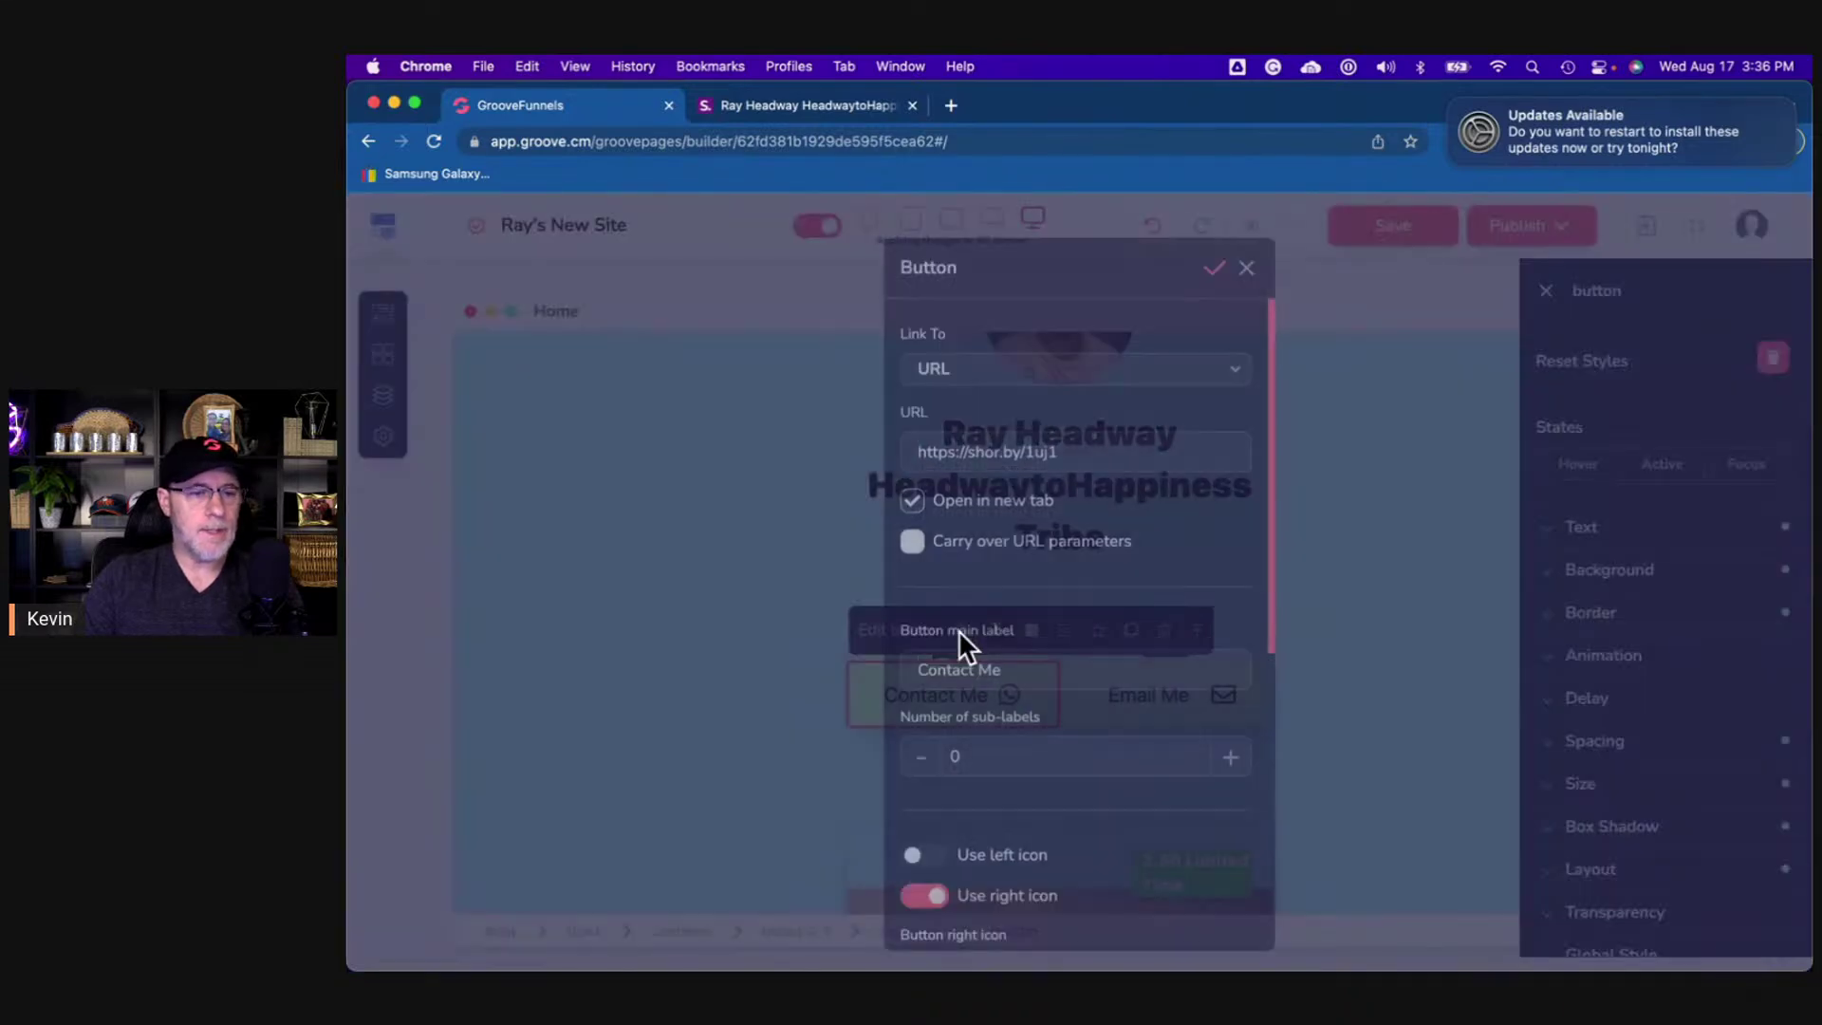
{"action": "left_click", "coordinate": [958, 630]}
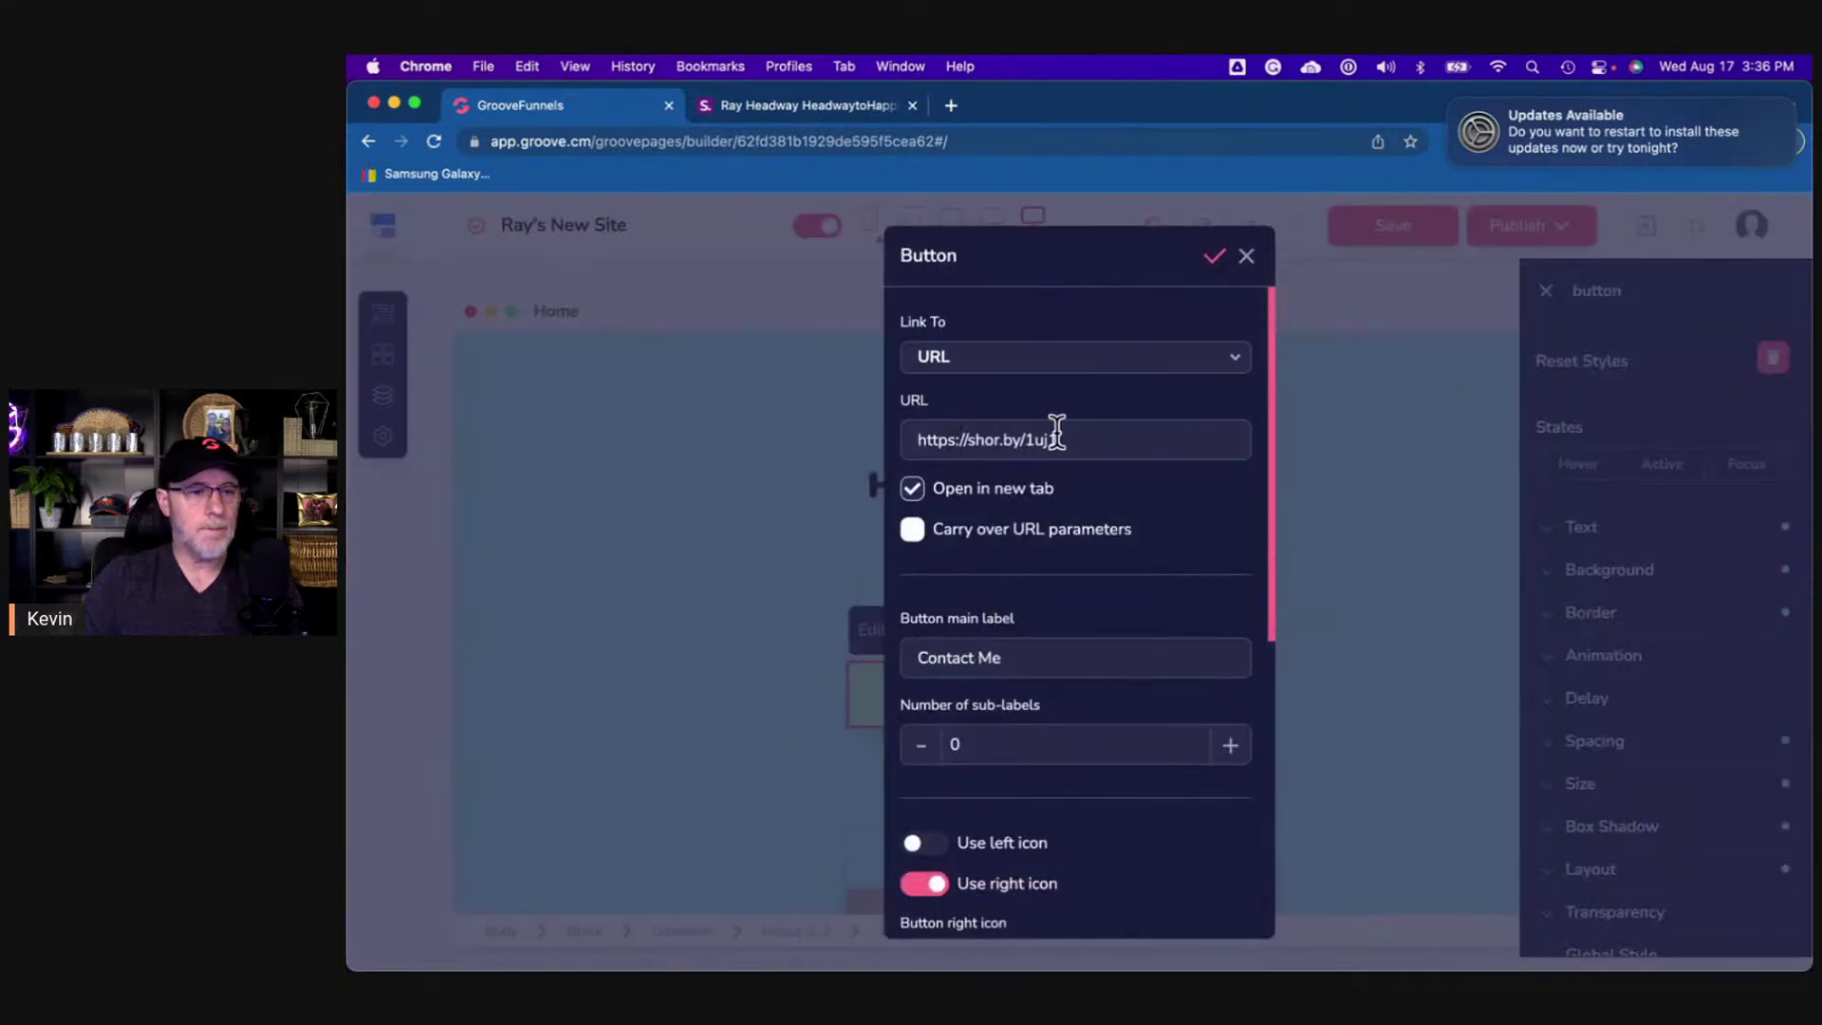
{"action": "triple_click", "coordinate": [1033, 438]}
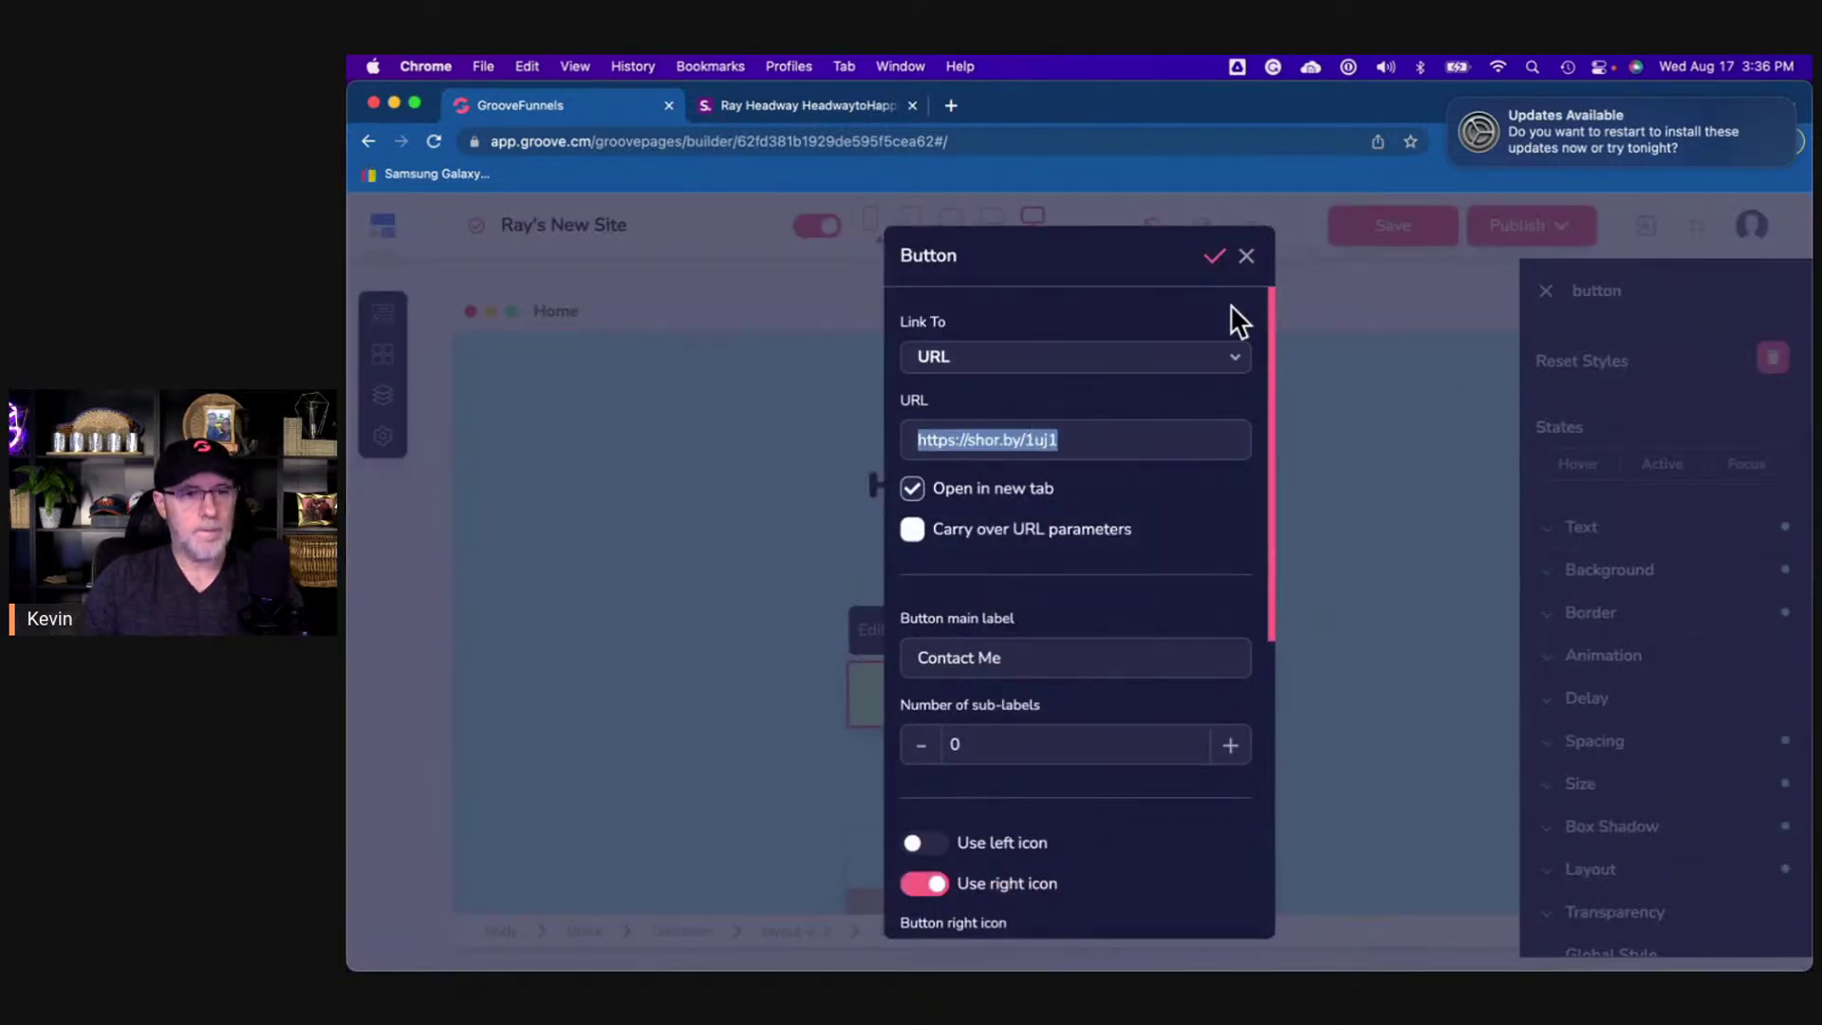
{"action": "left_click", "coordinate": [1245, 255]}
{"action": "left_click", "coordinate": [1224, 626]}
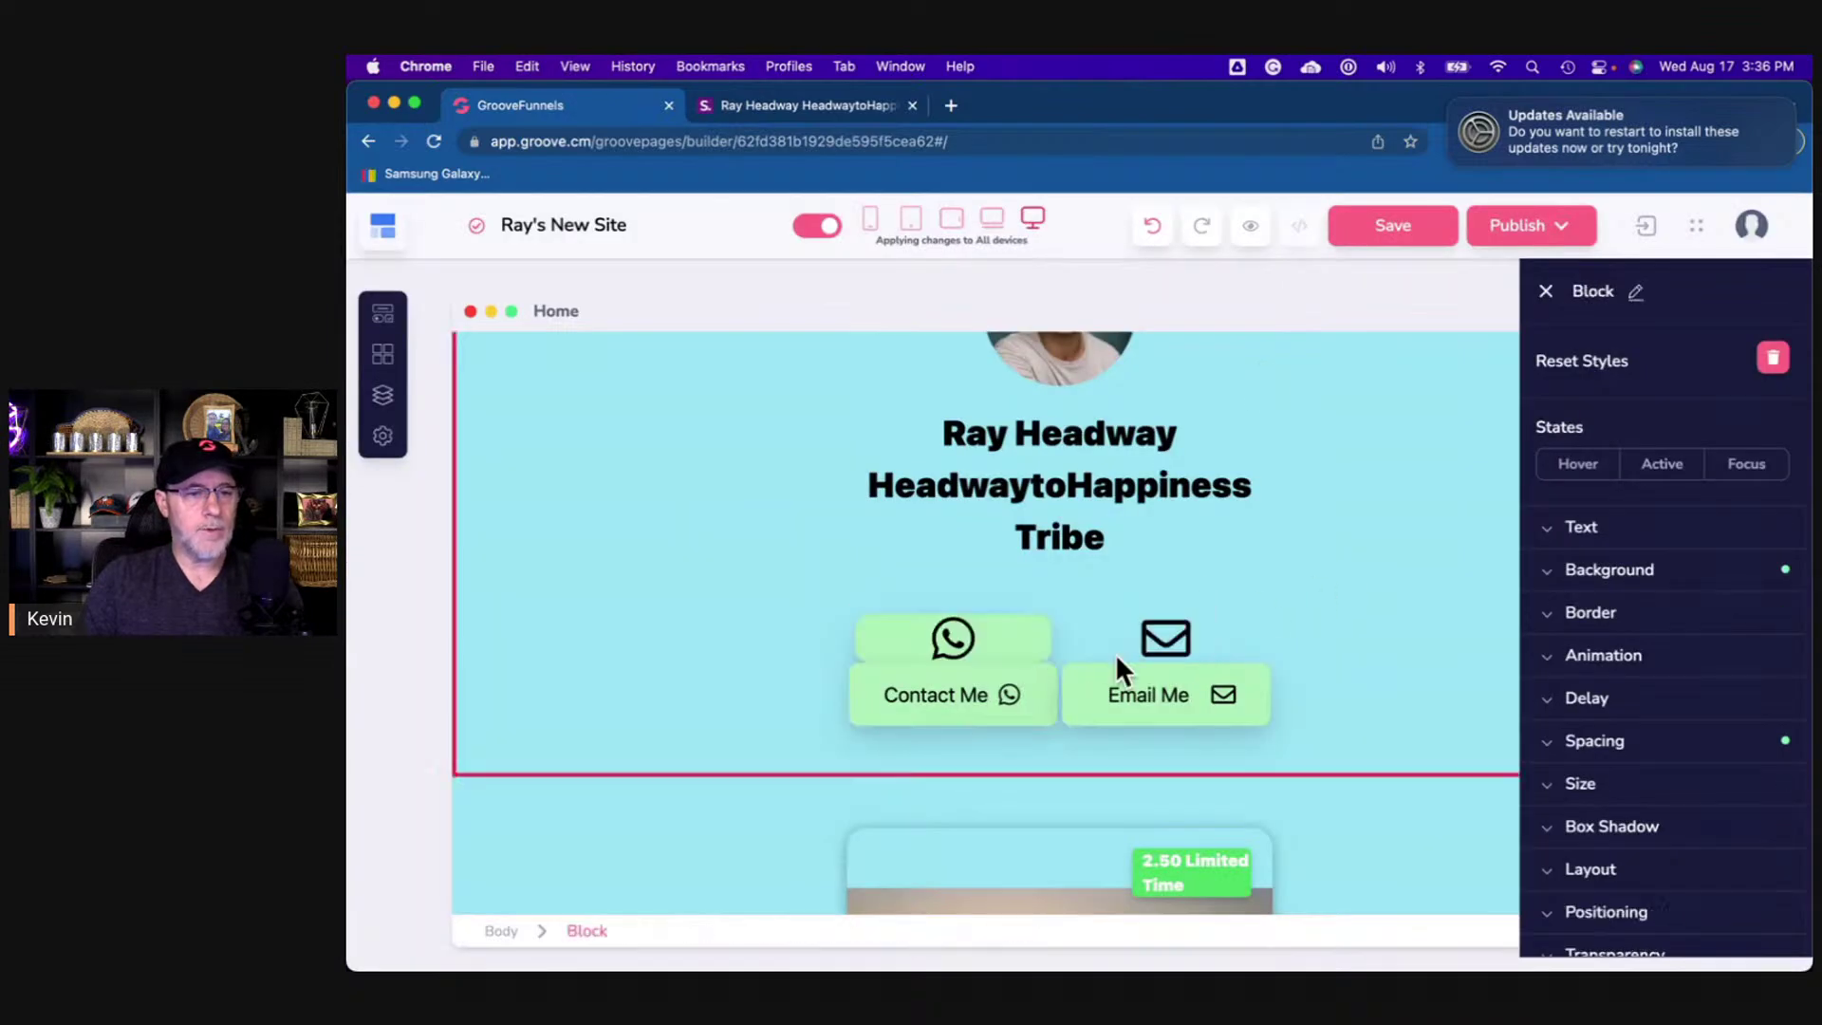
{"action": "left_click", "coordinate": [1045, 618]}
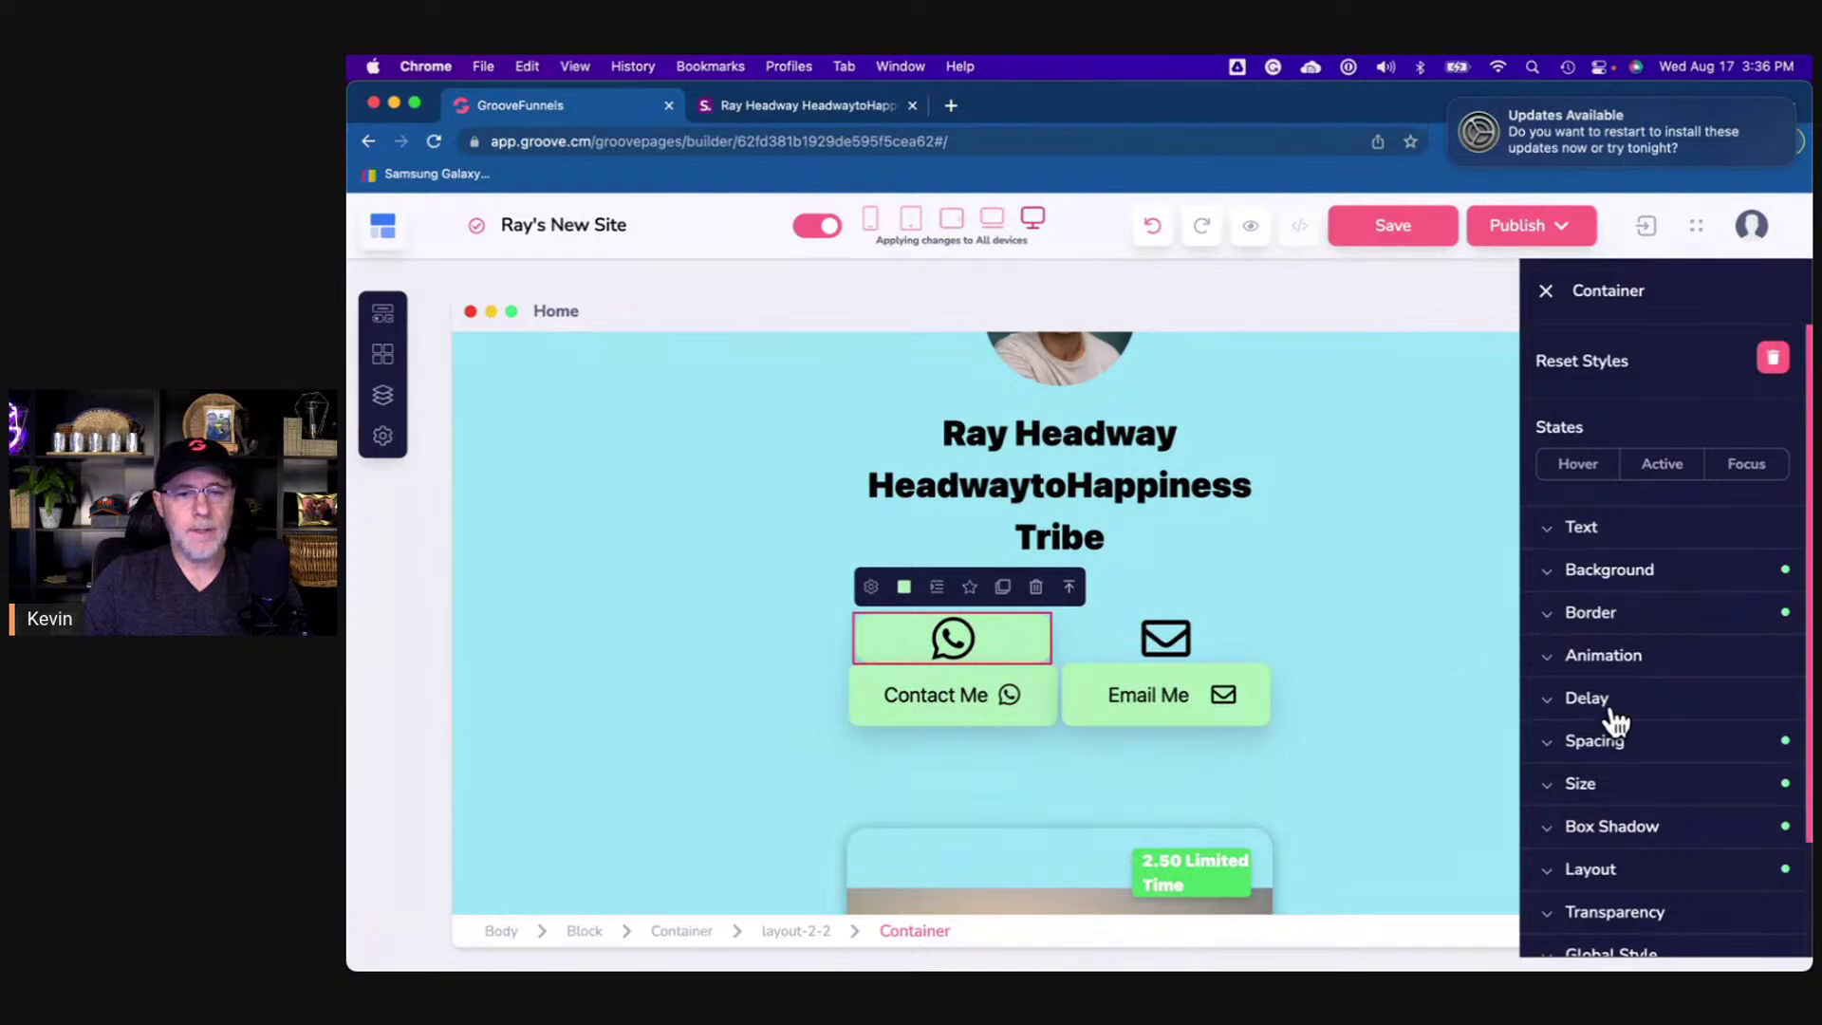
{"action": "left_click", "coordinate": [873, 586]}
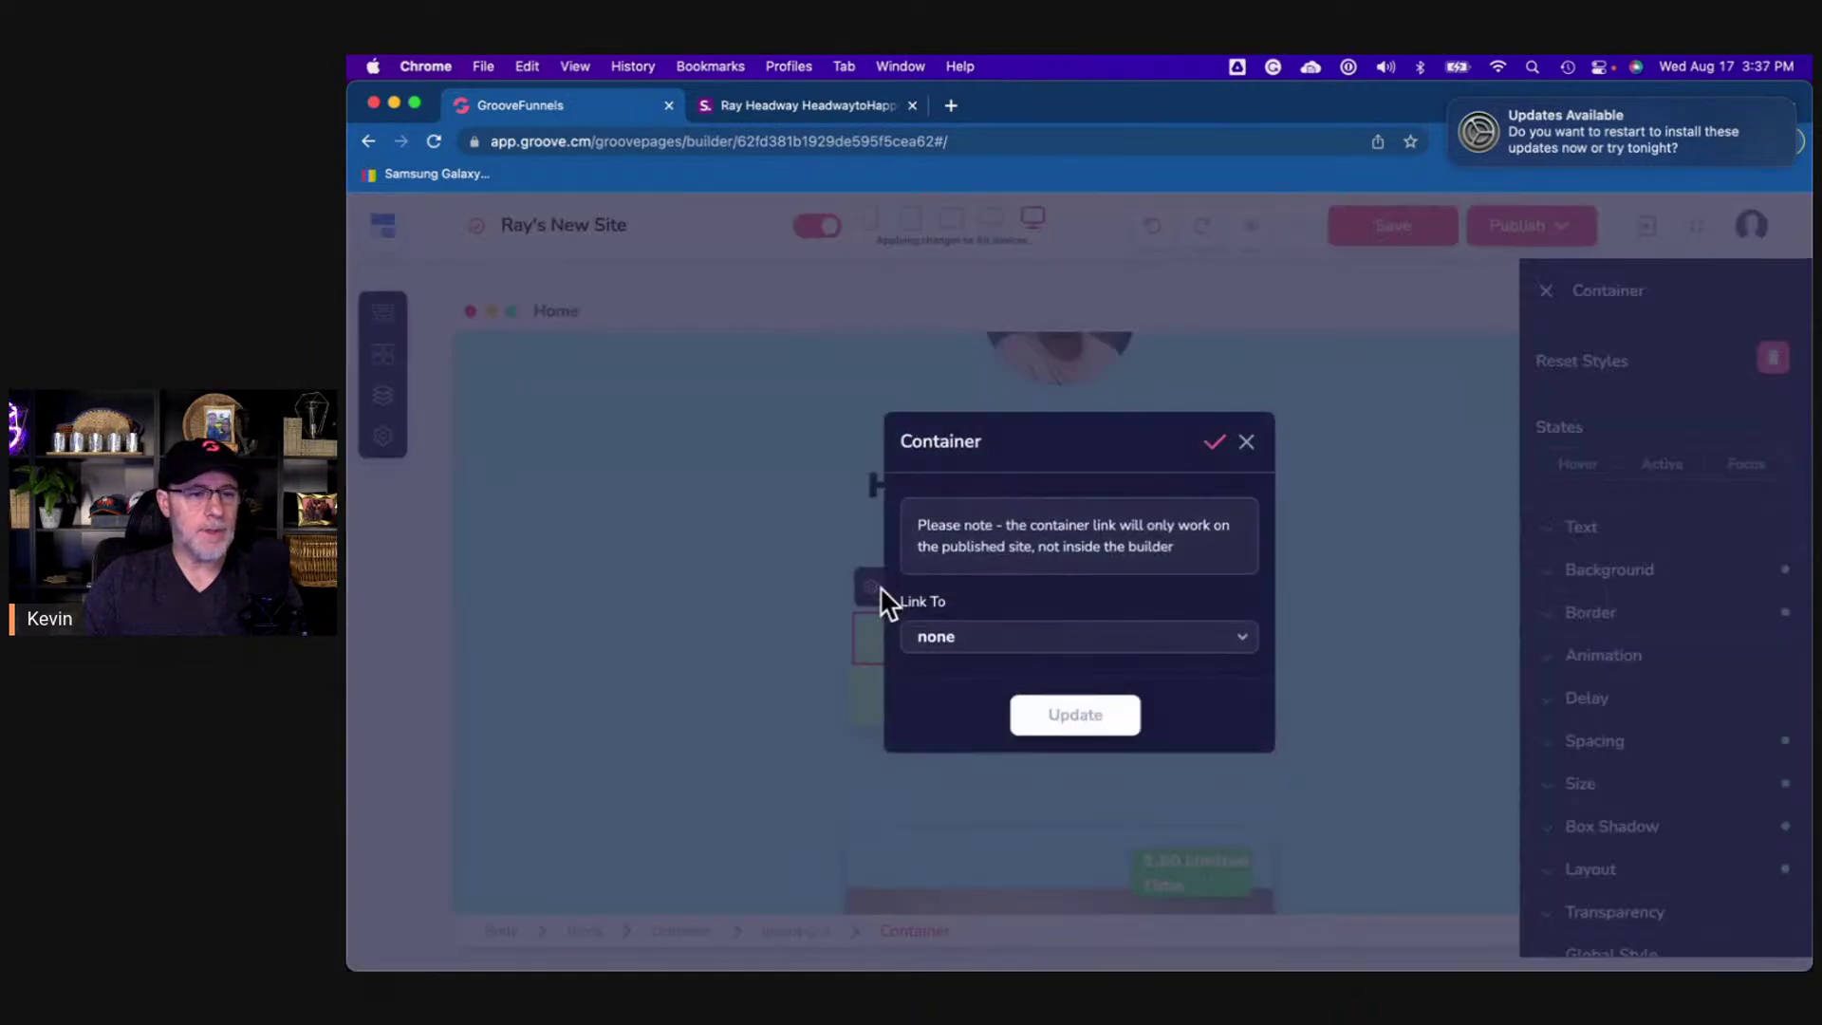
{"action": "left_click", "coordinate": [987, 643]}
{"action": "scroll", "coordinate": [1000, 652], "scroll_direction": "down", "scroll_amount": 5}
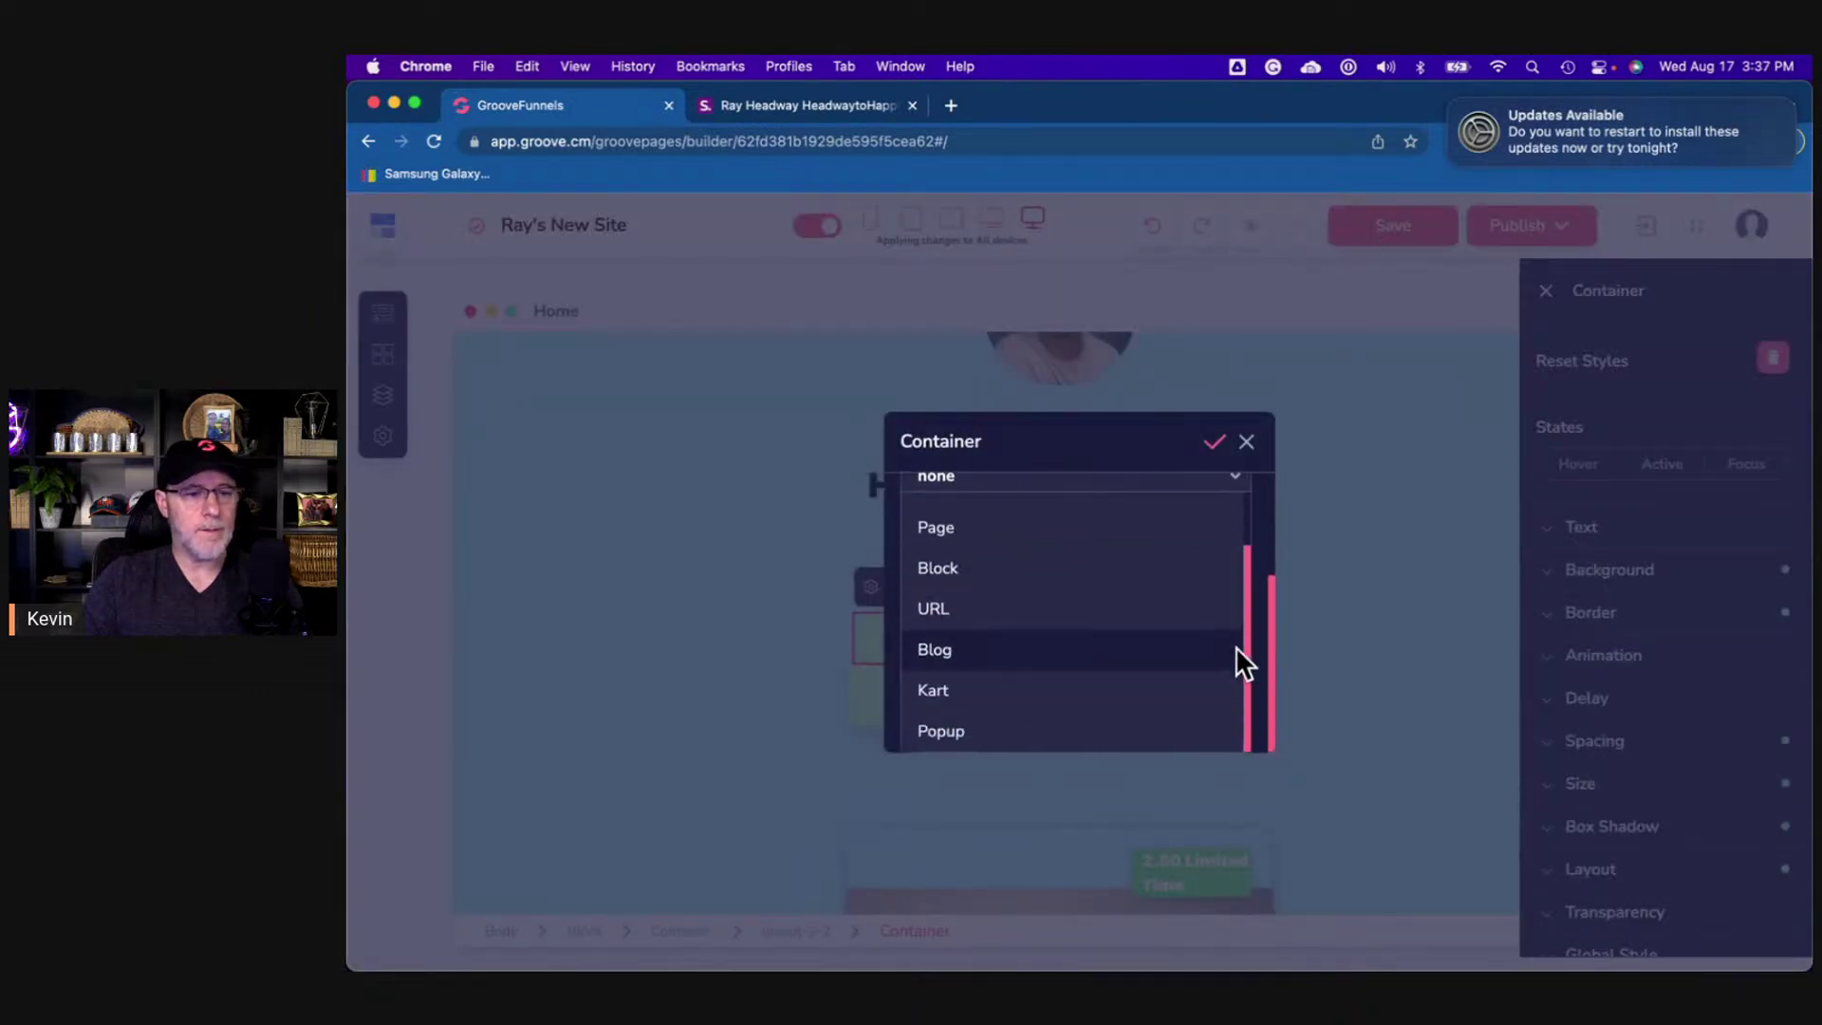
{"action": "left_click", "coordinate": [1015, 624]}
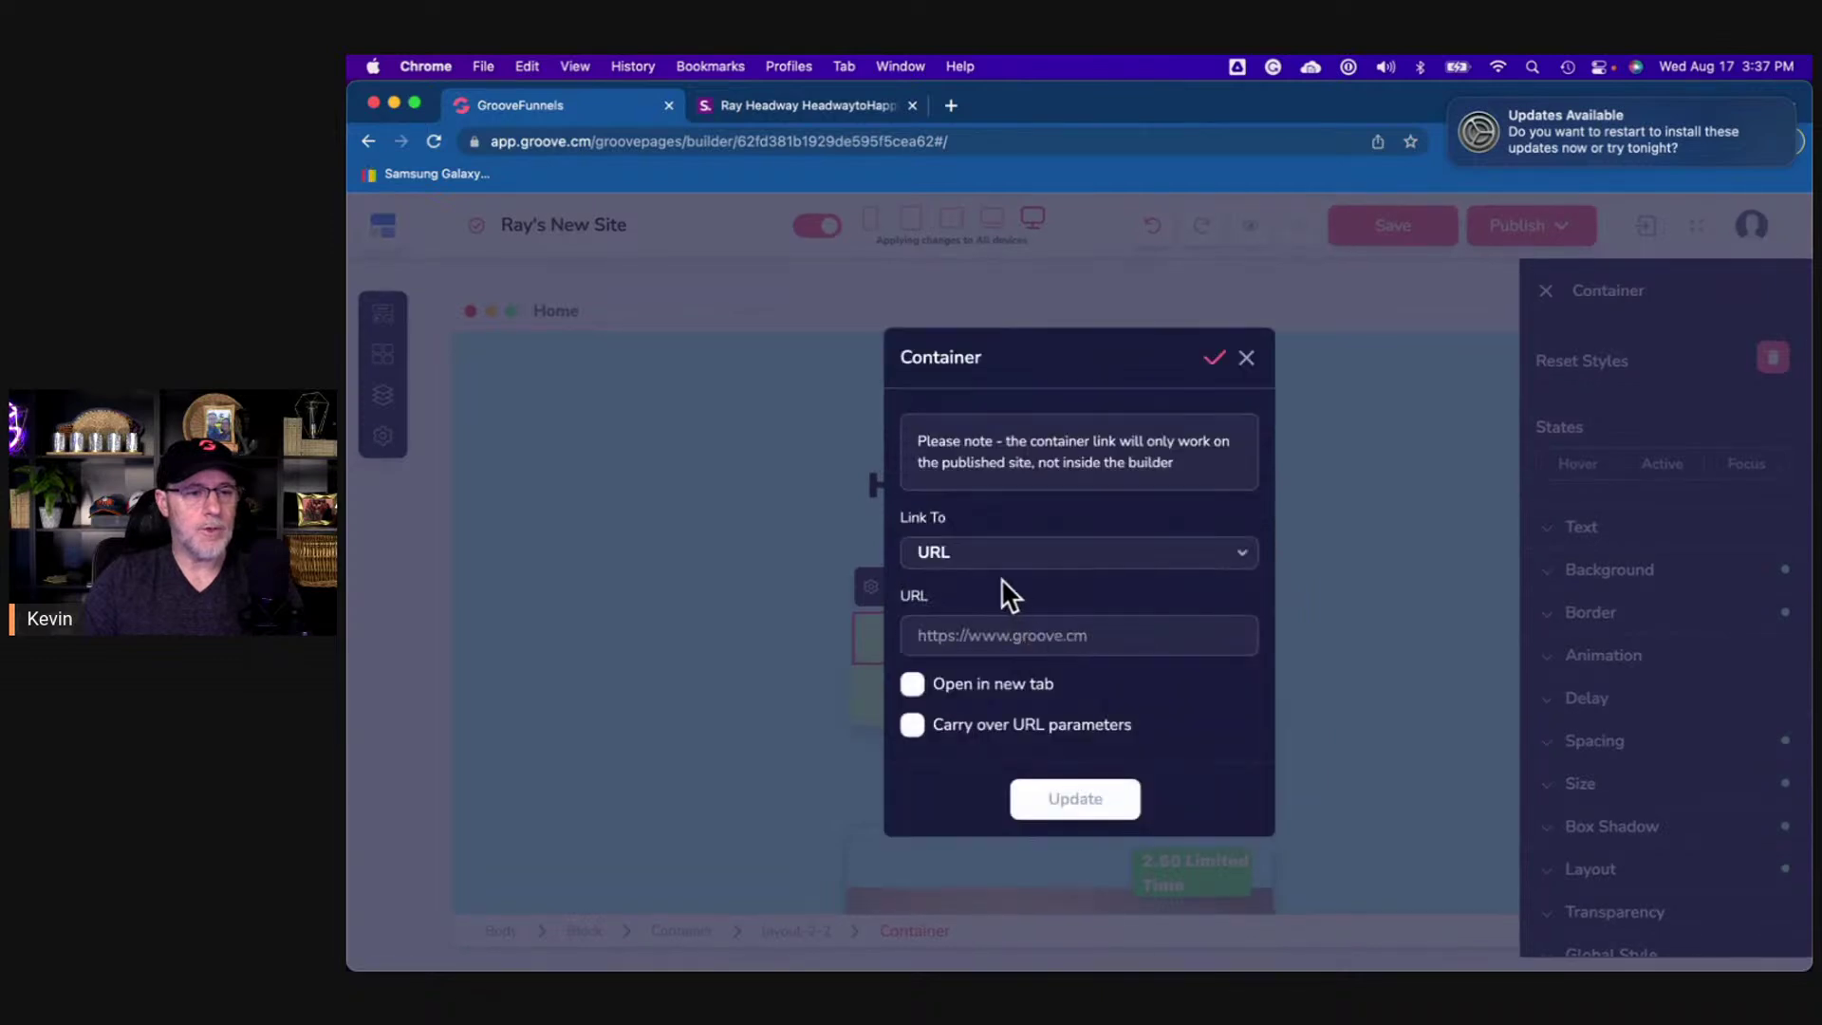
{"action": "left_click", "coordinate": [991, 632]}
{"action": "type", "text": "https://shor.by/1uj1"}
{"action": "left_click", "coordinate": [912, 684]}
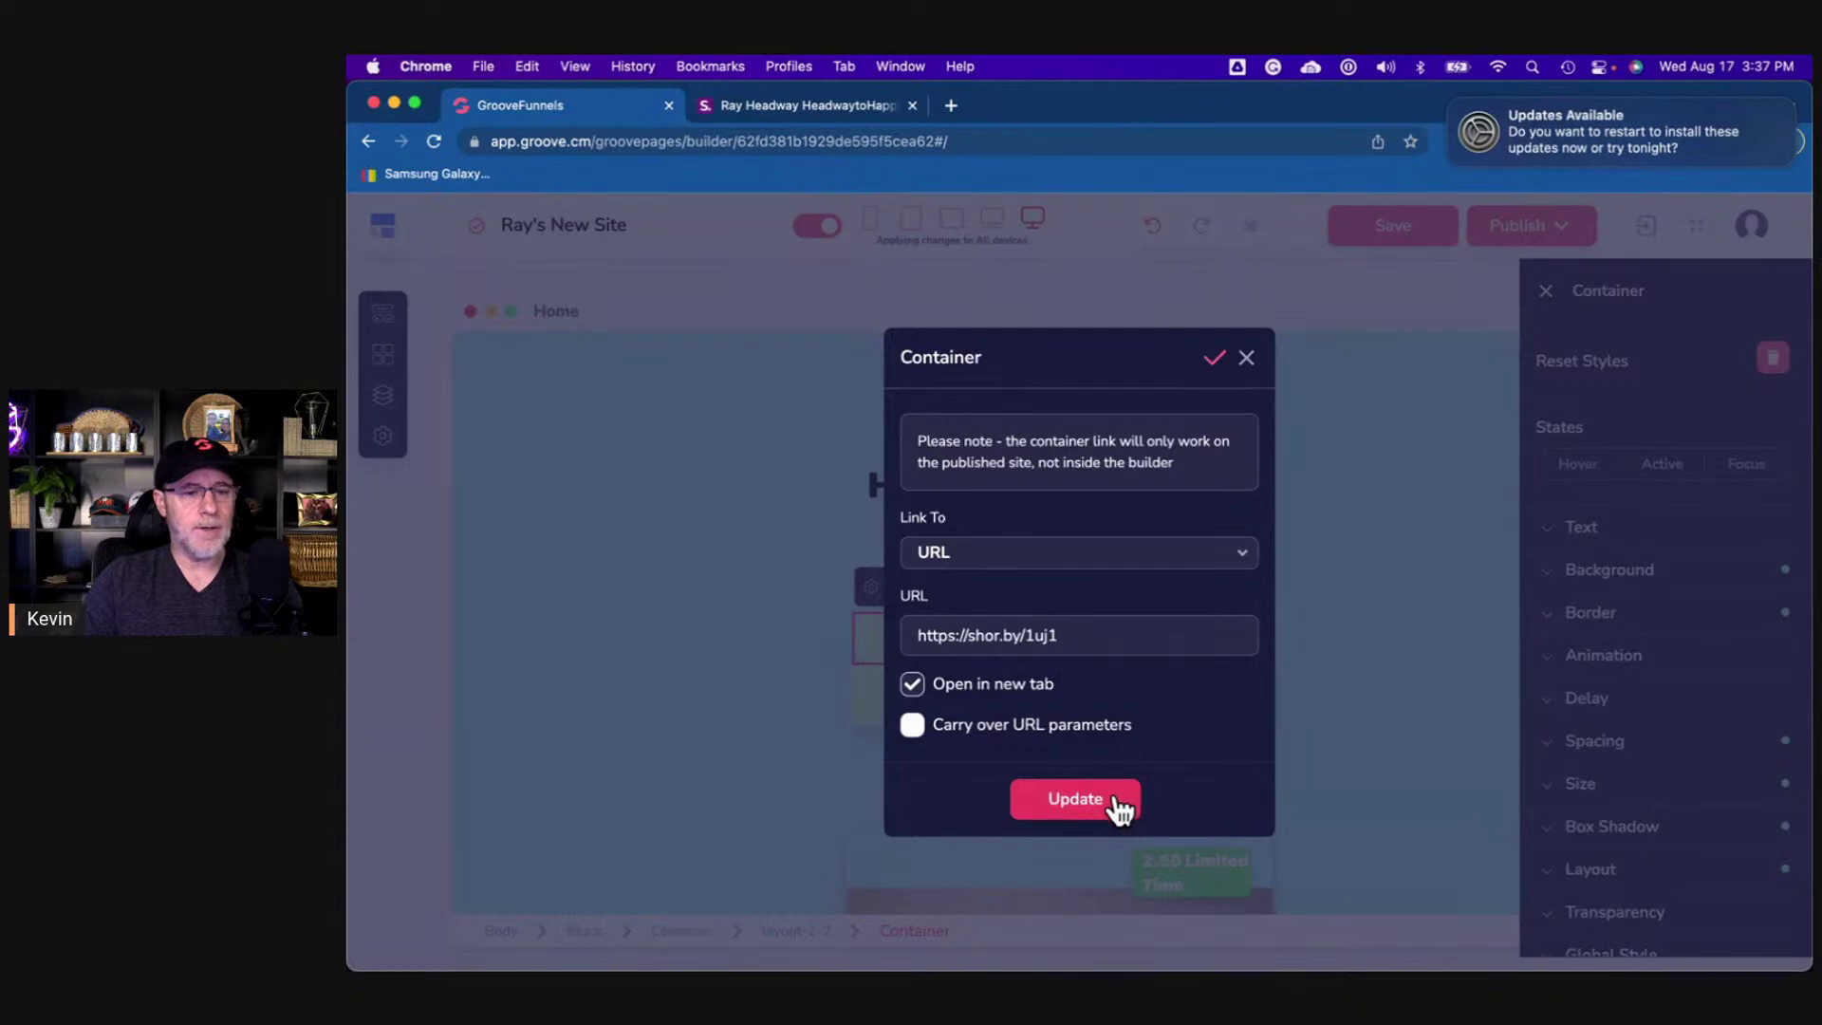
{"action": "left_click", "coordinate": [1215, 362]}
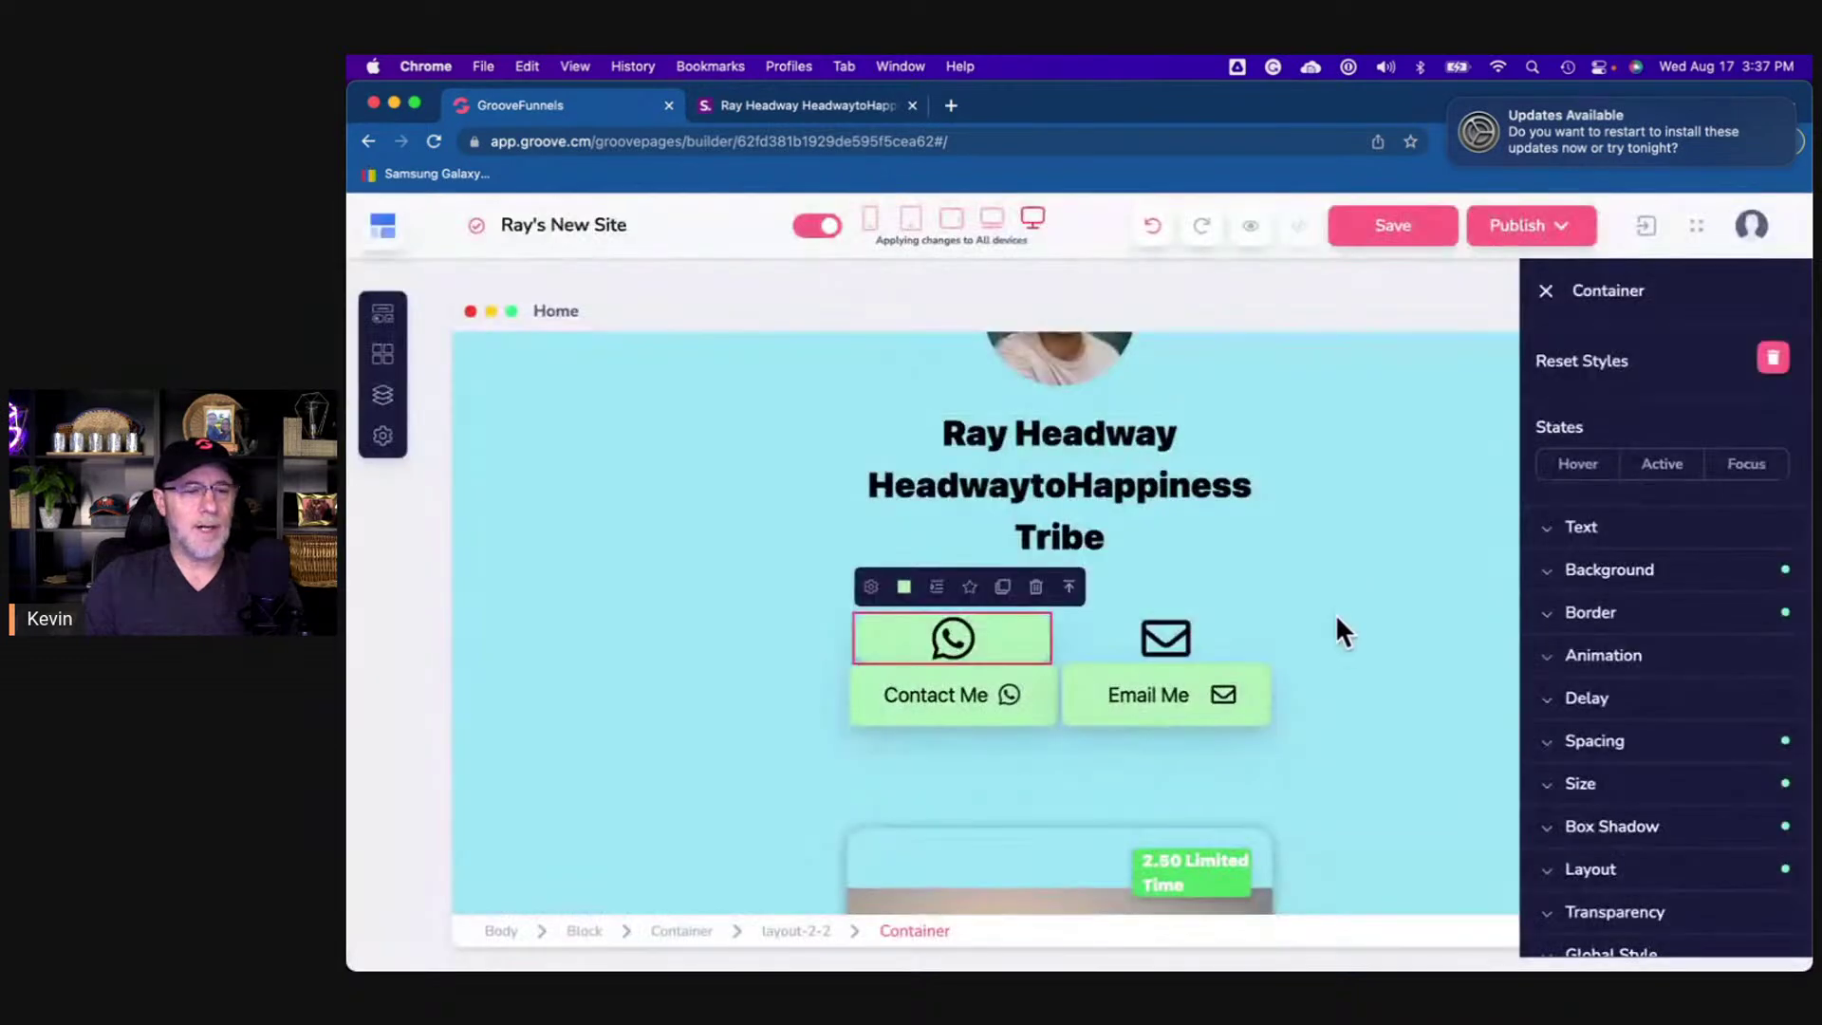
{"action": "left_click", "coordinate": [1375, 661]}
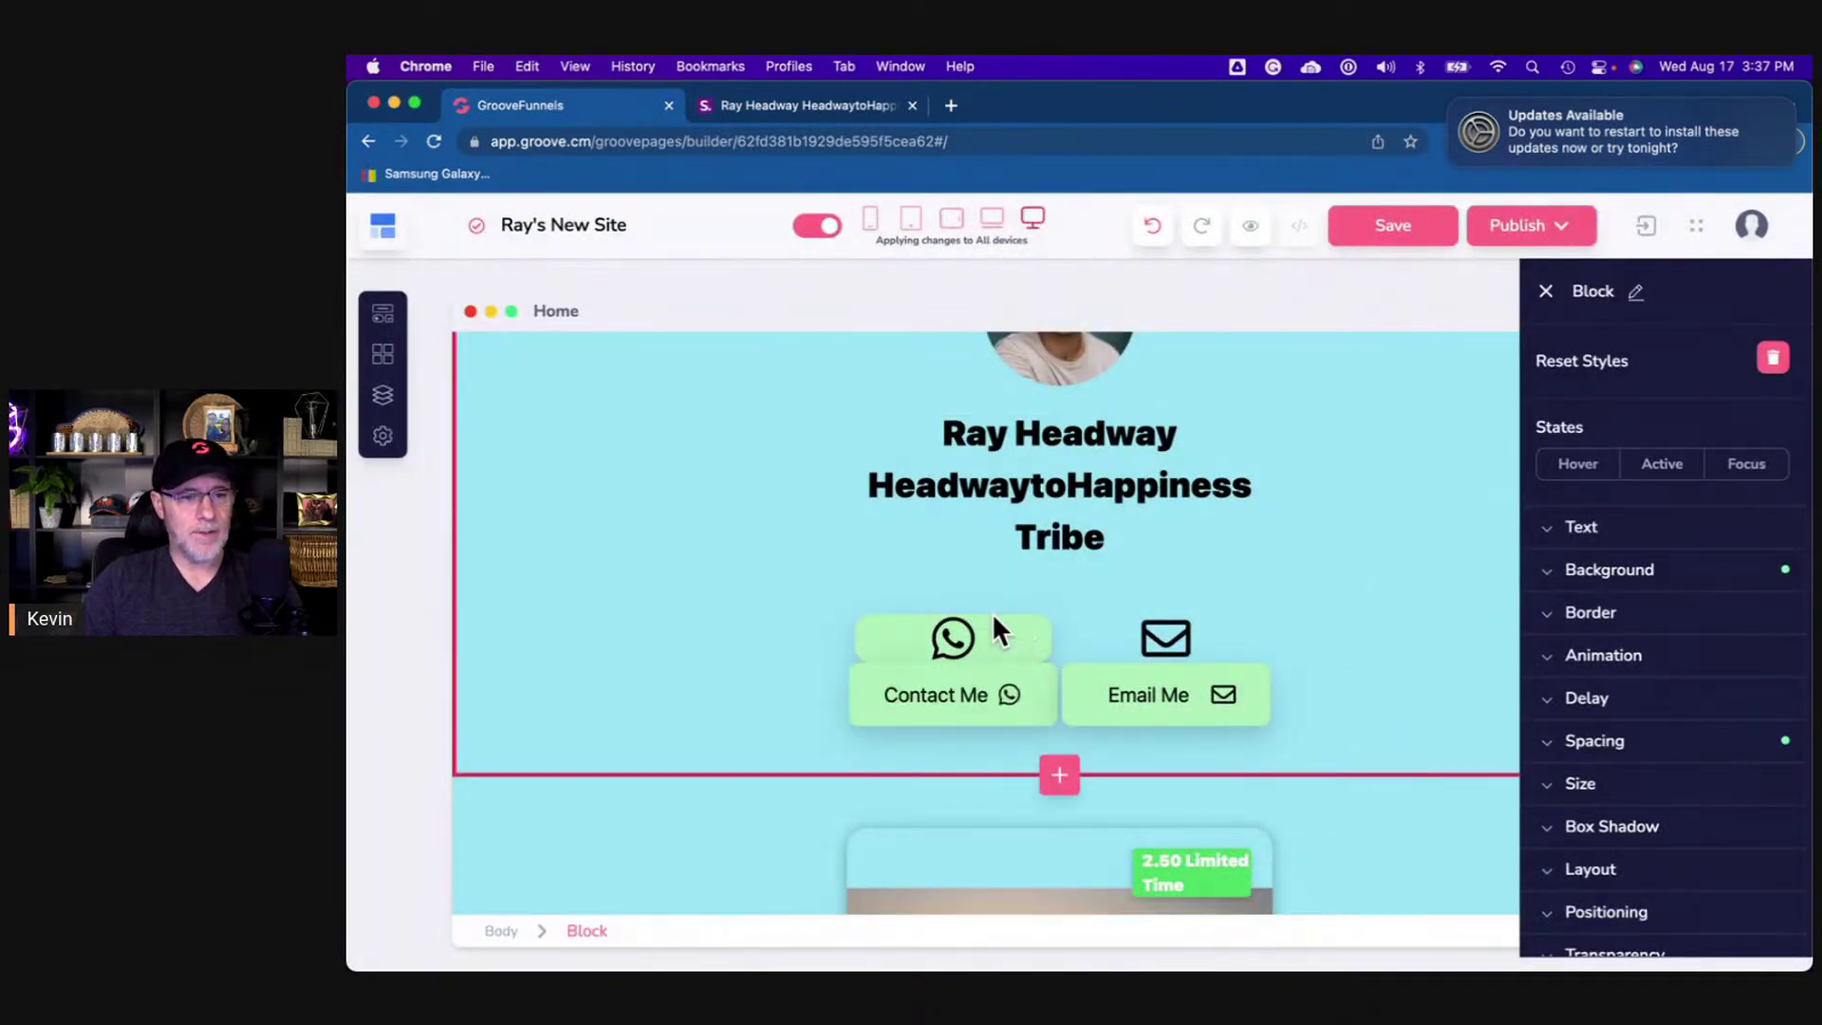
- Compare the page with the live shor.by reference page
{"action": "left_click", "coordinate": [759, 100]}
{"action": "scroll", "coordinate": [813, 375], "scroll_direction": "up", "scroll_amount": 2}
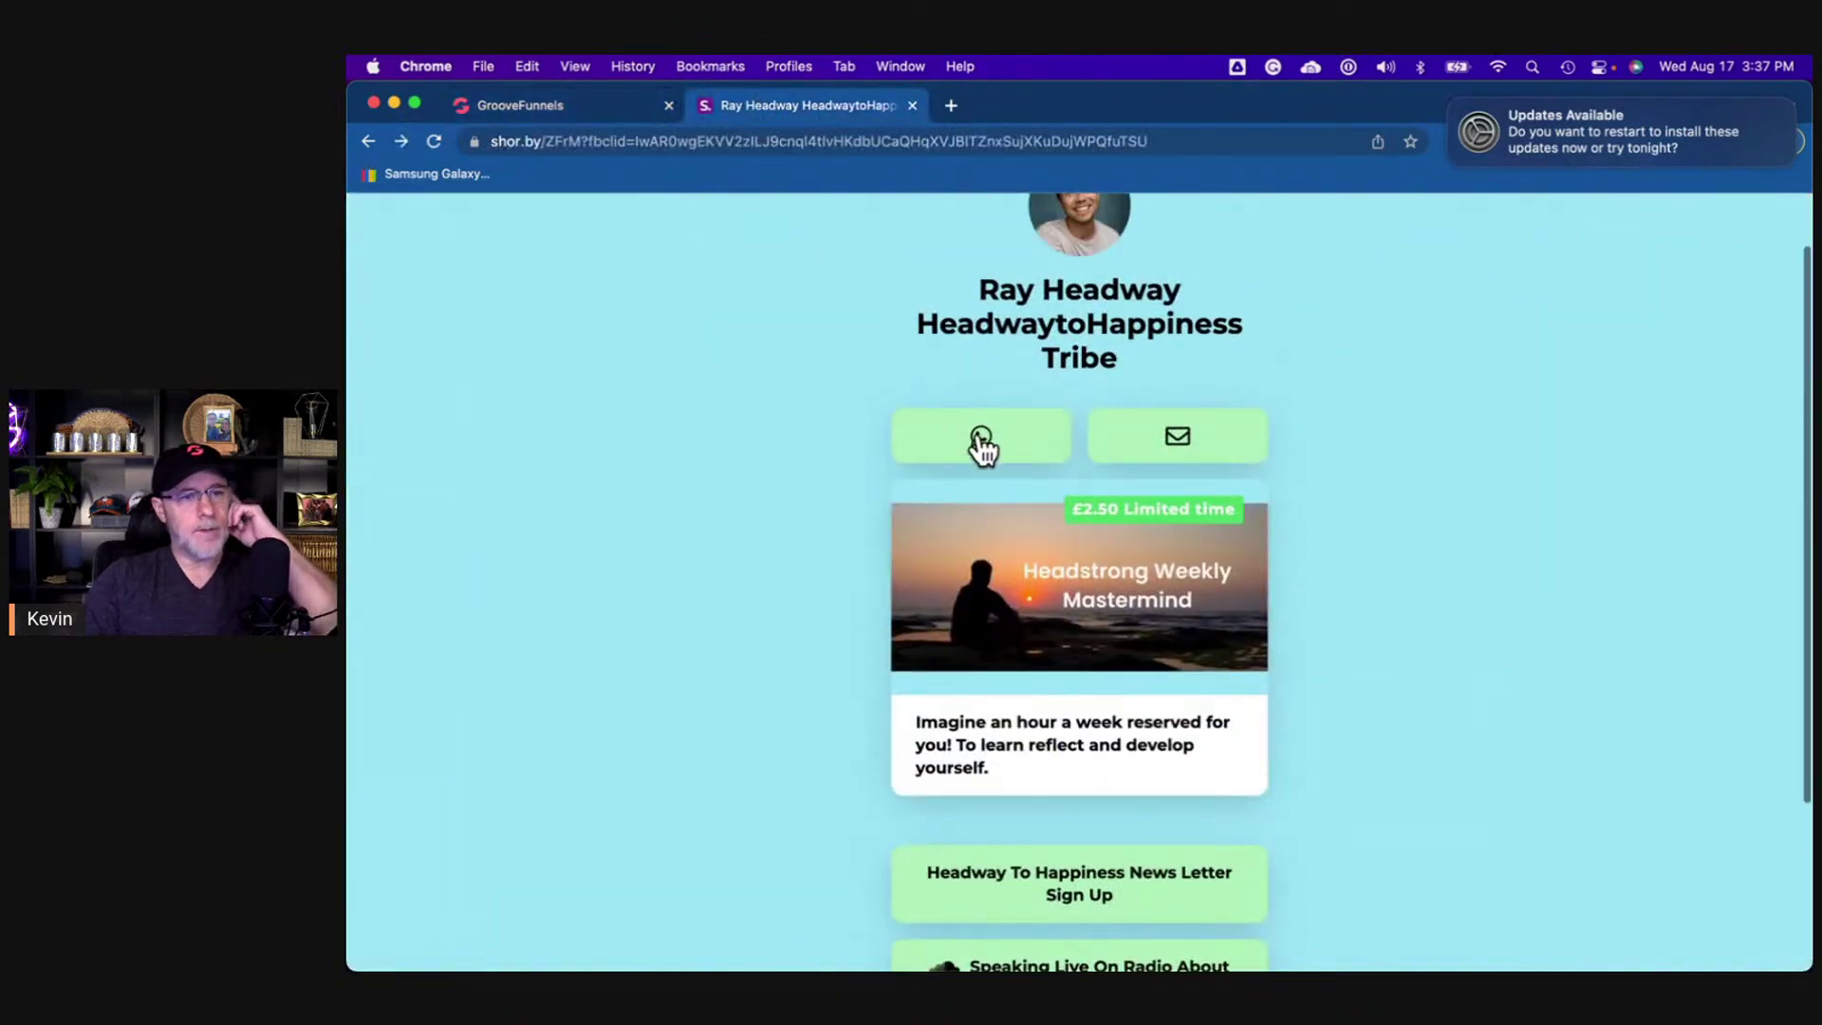
{"action": "left_click", "coordinate": [590, 112]}
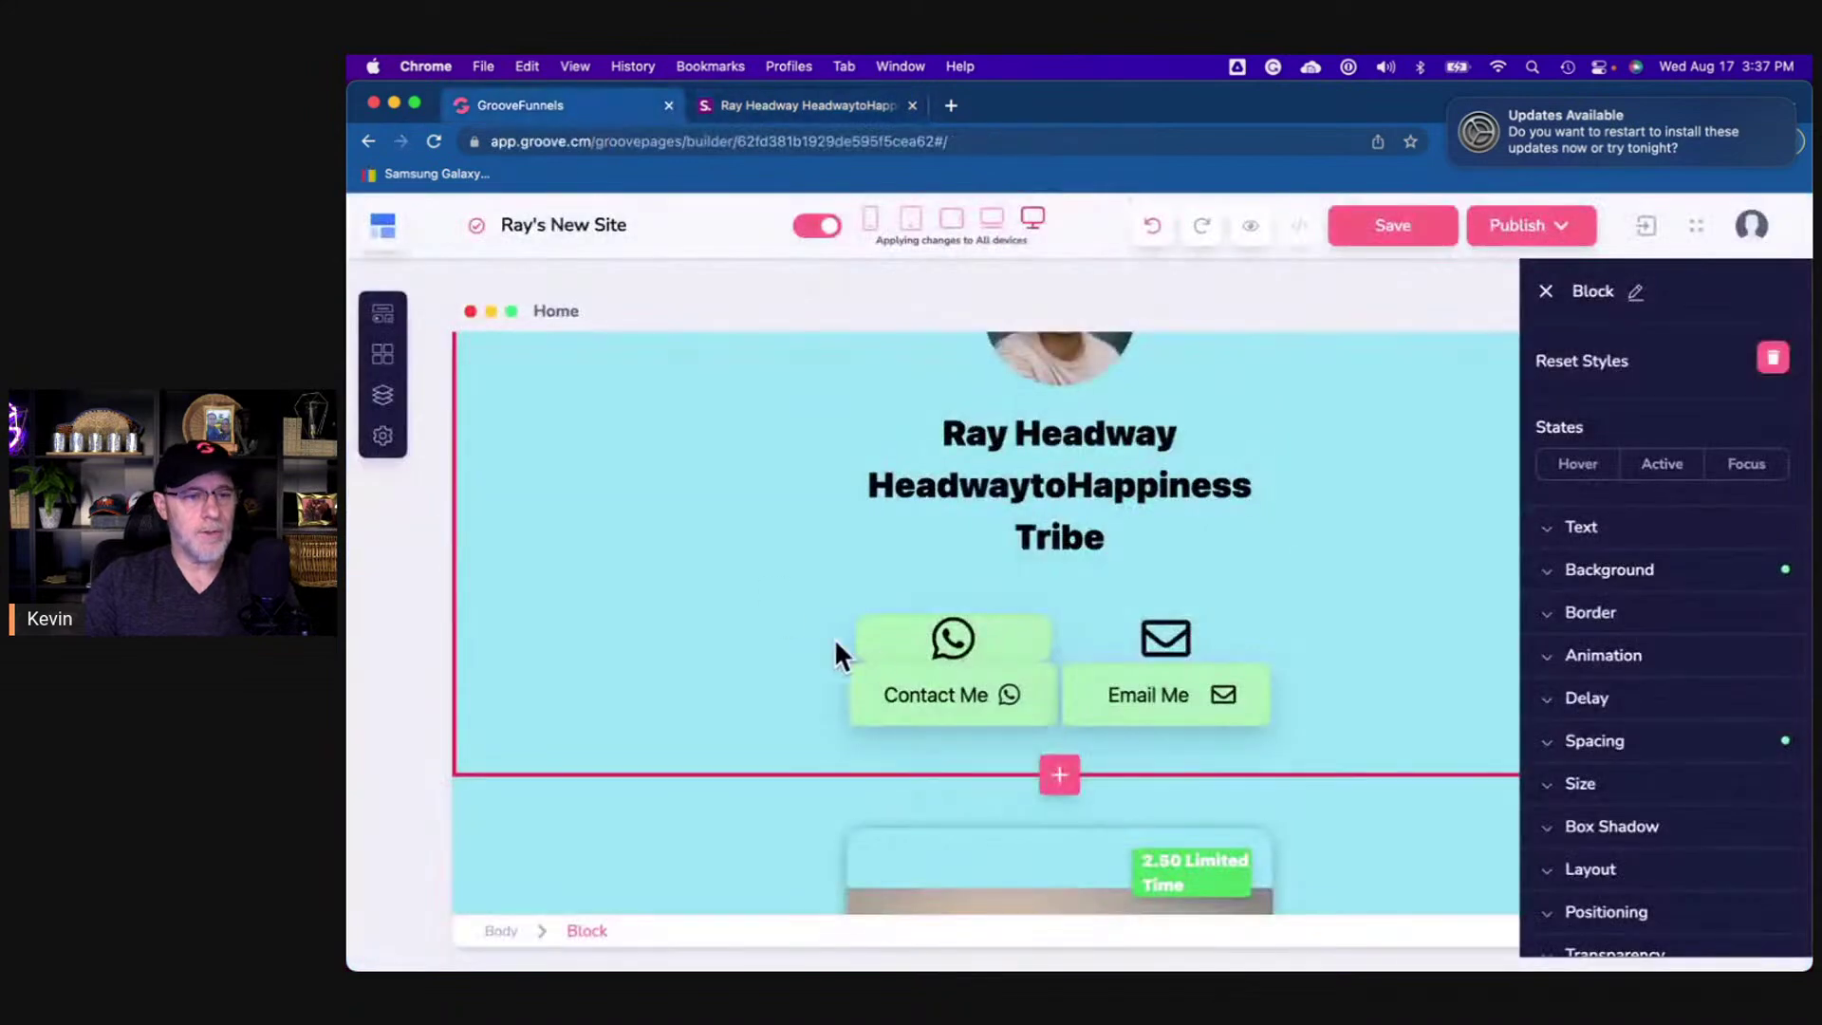
- Set the WhatsApp icon's text size to 30 and reselect its parent tile
{"action": "left_click", "coordinate": [956, 645]}
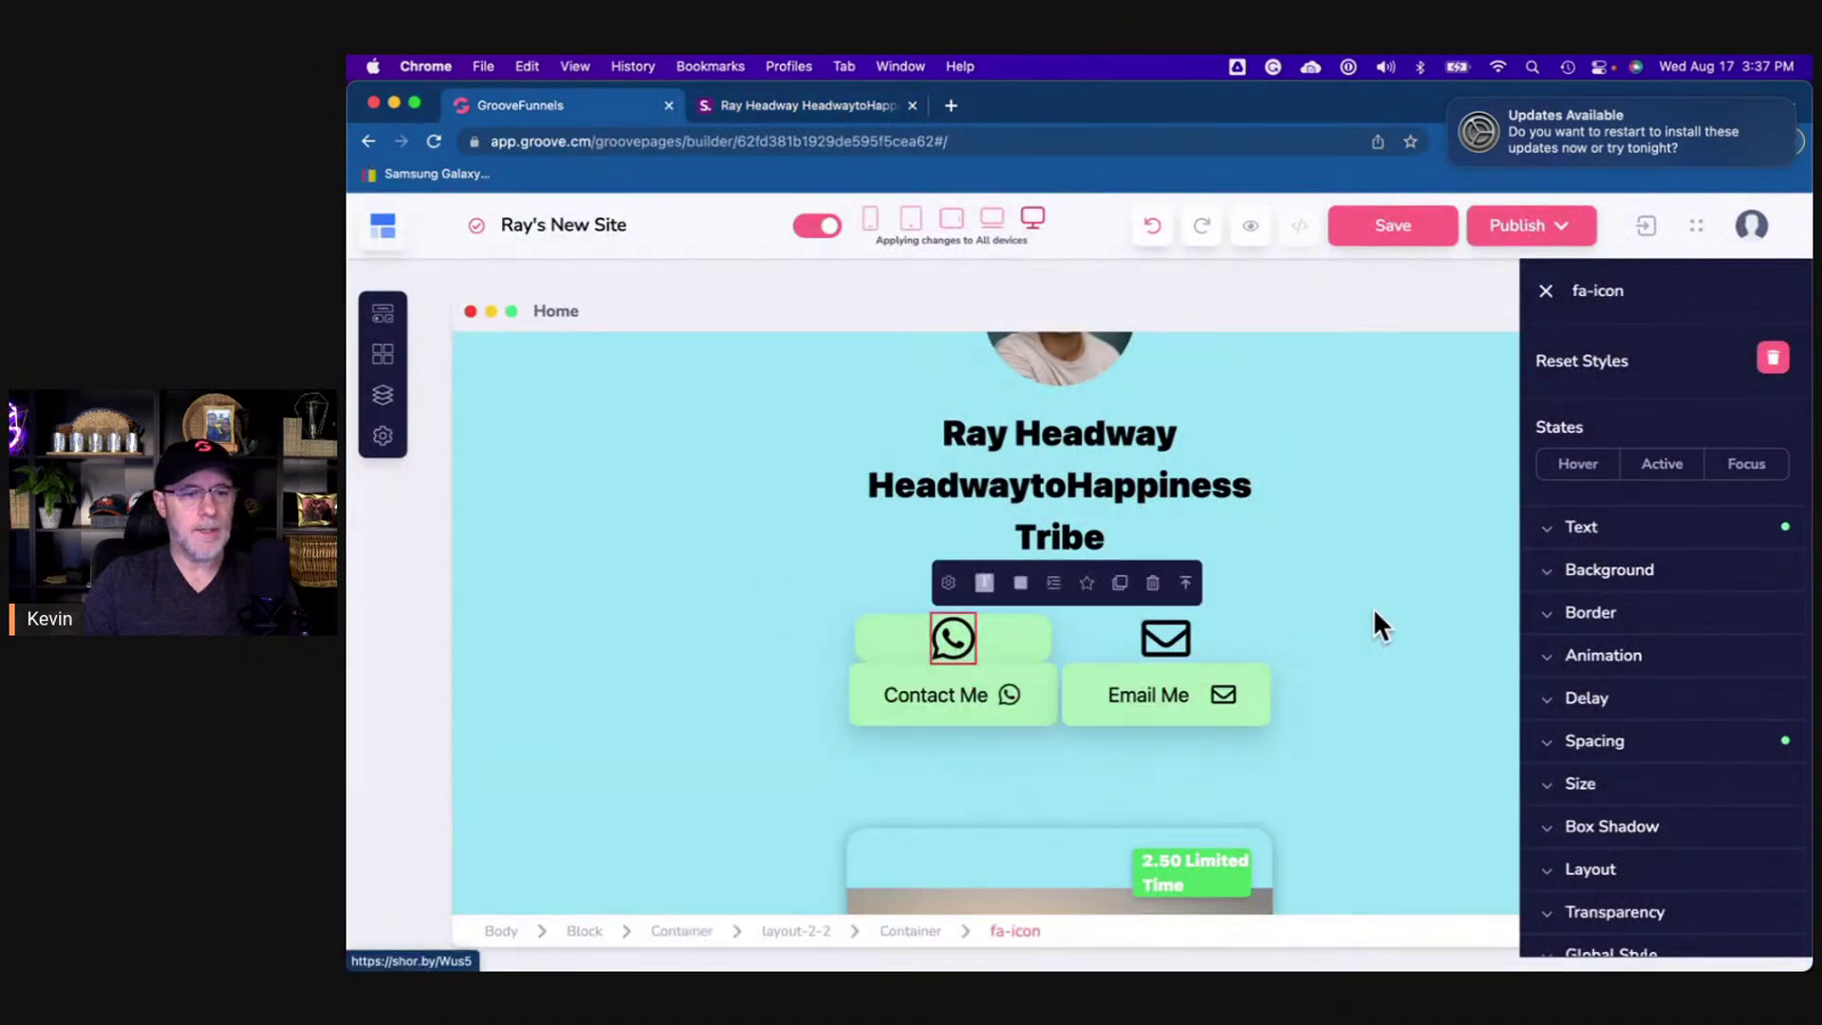
{"action": "left_click", "coordinate": [1598, 532]}
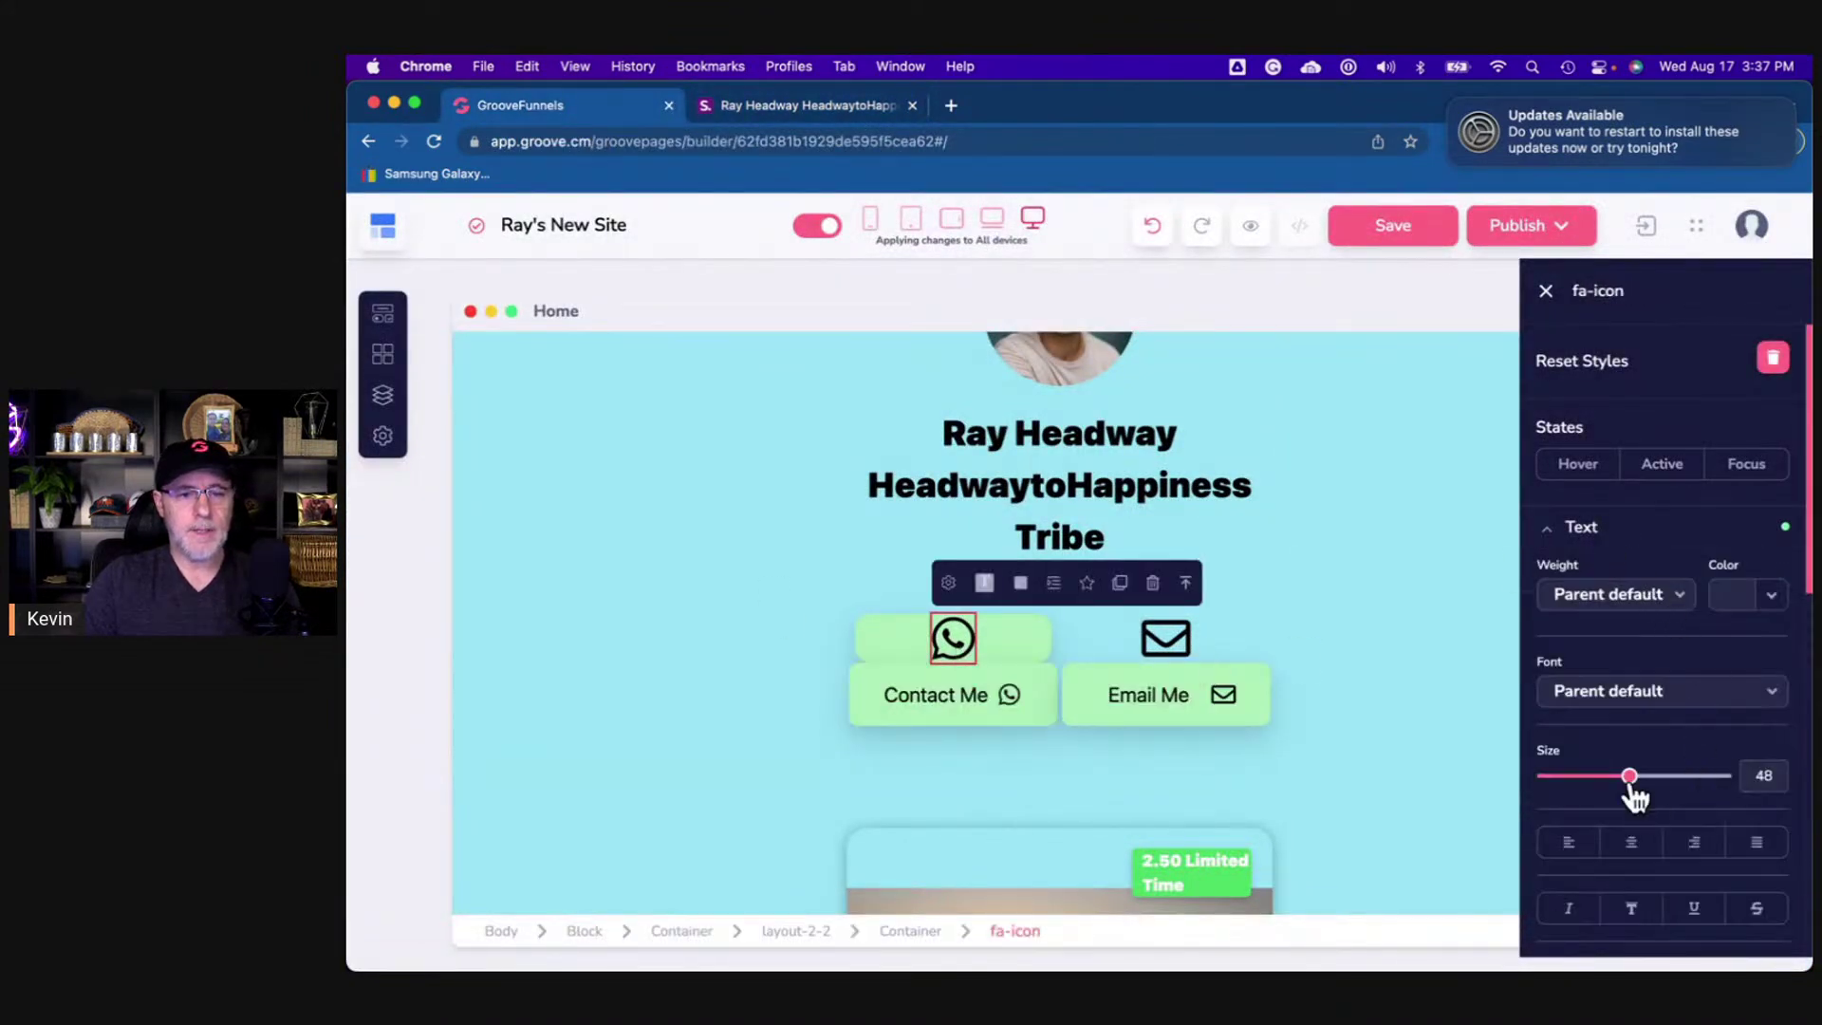
{"action": "left_click_drag", "start_coordinate": [1631, 789], "coordinate": [1597, 792]}
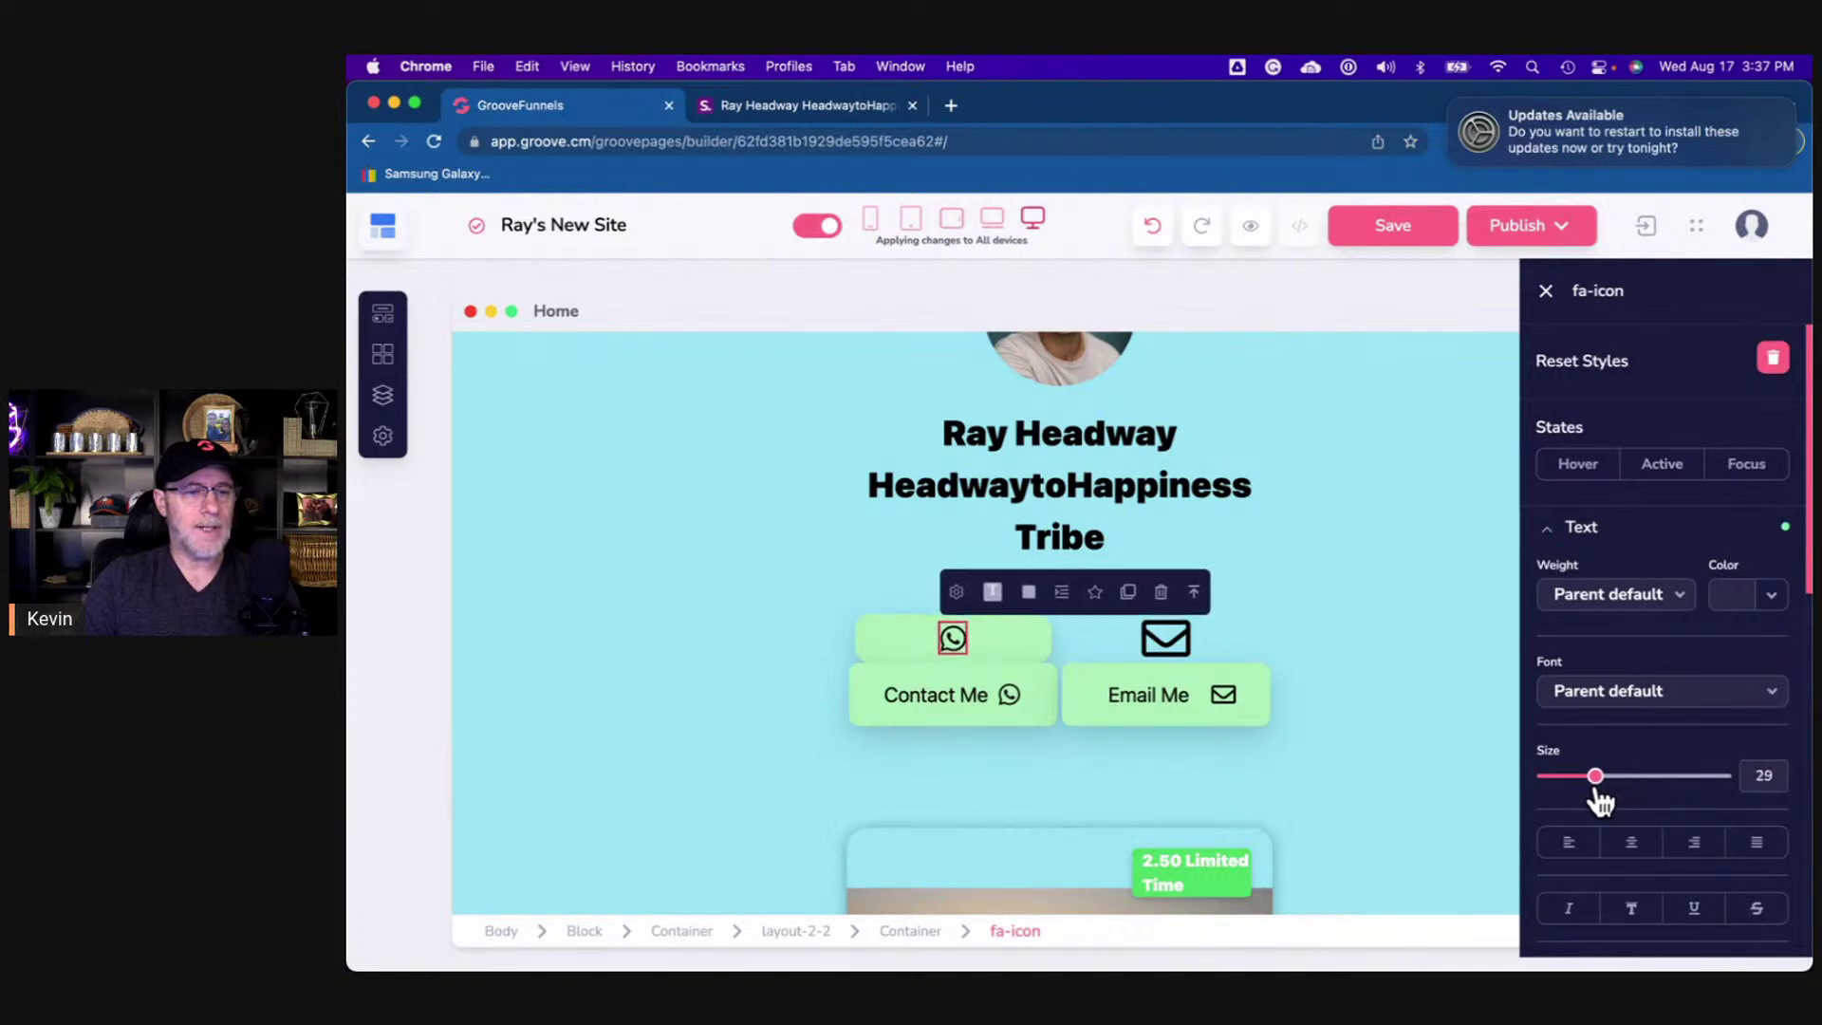
{"action": "double_click", "coordinate": [1760, 776]}
{"action": "type", "text": "30"}
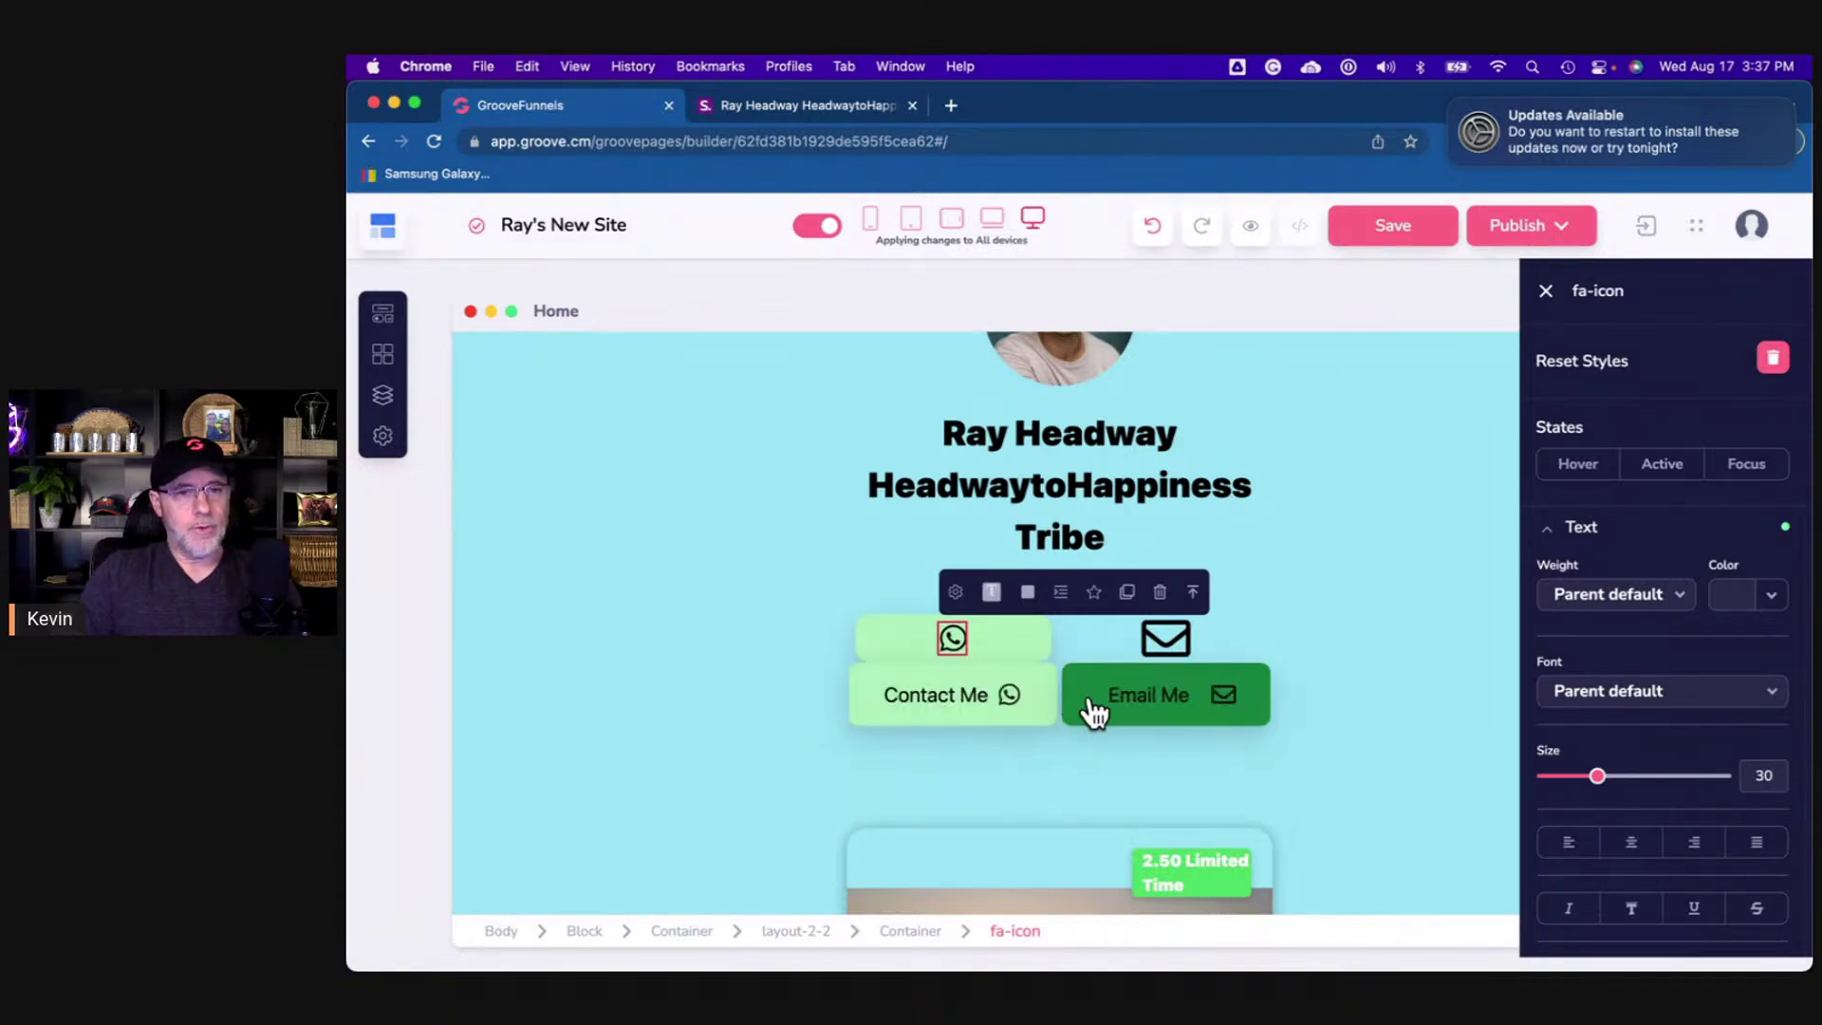
{"action": "left_click", "coordinate": [1043, 652]}
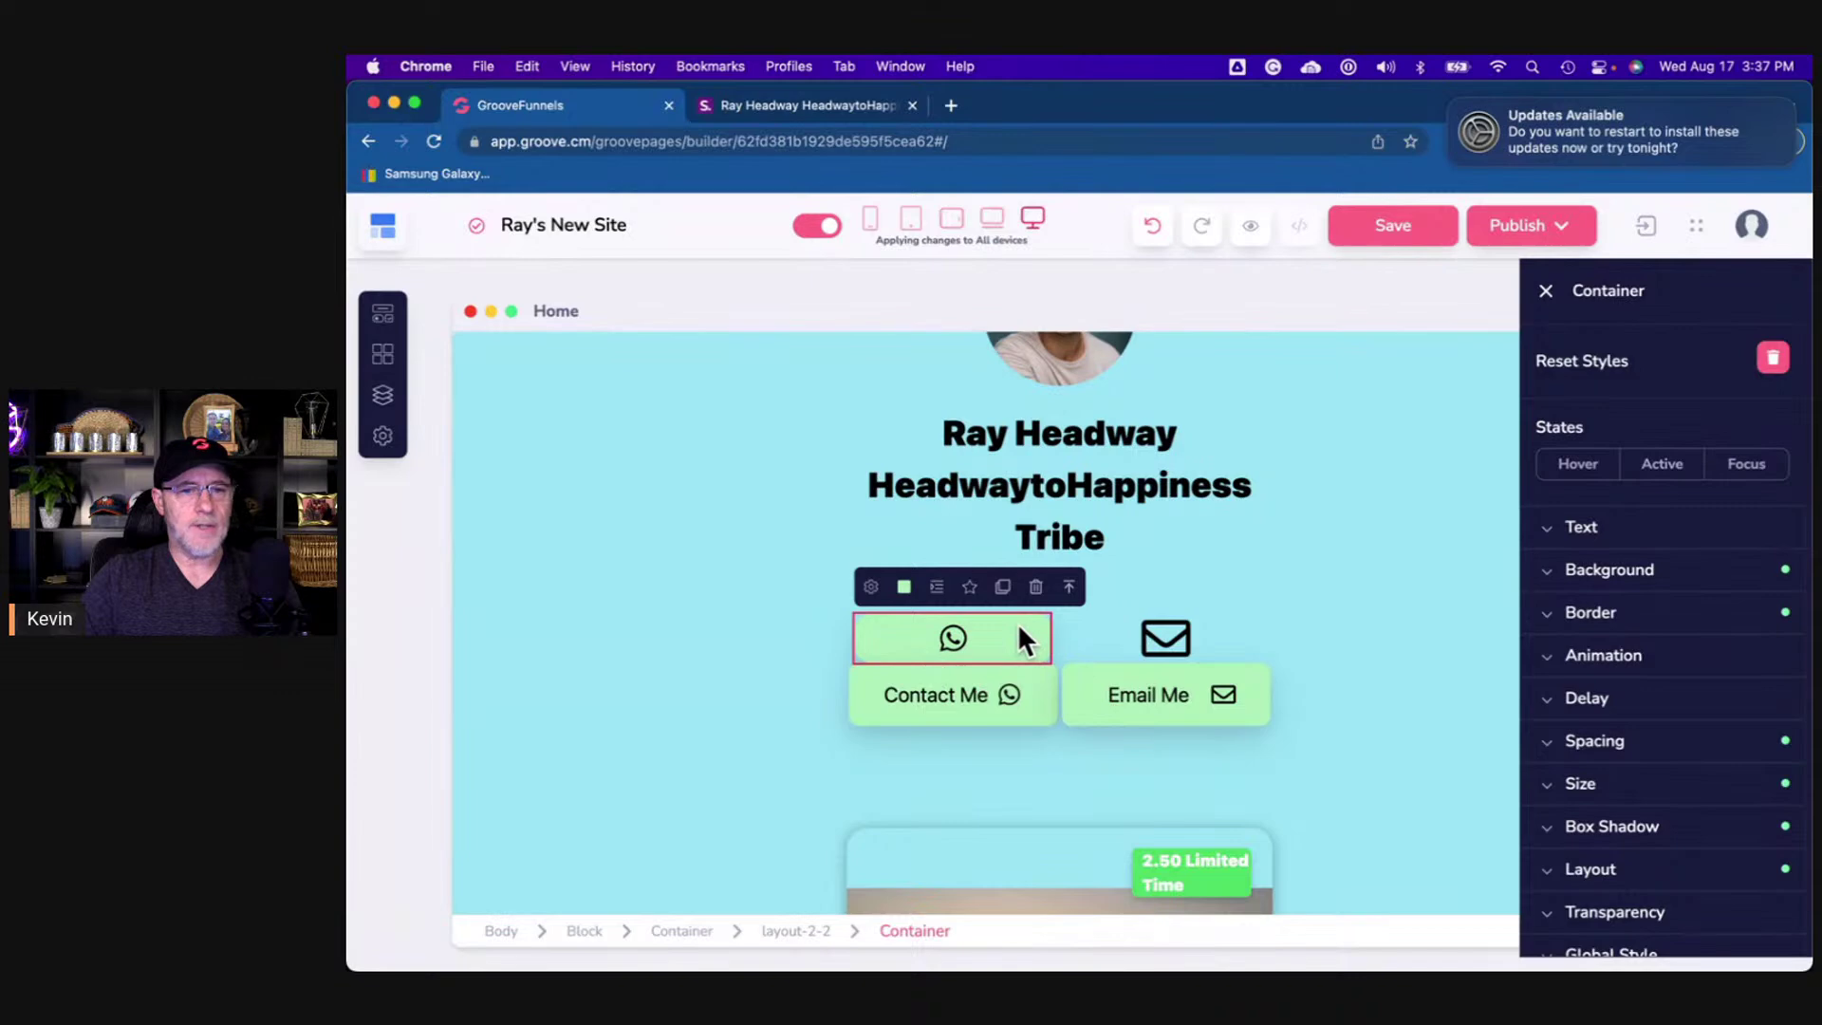
- Set the WhatsApp tile's hover background to the recent green swatch
{"action": "left_click", "coordinate": [1573, 465]}
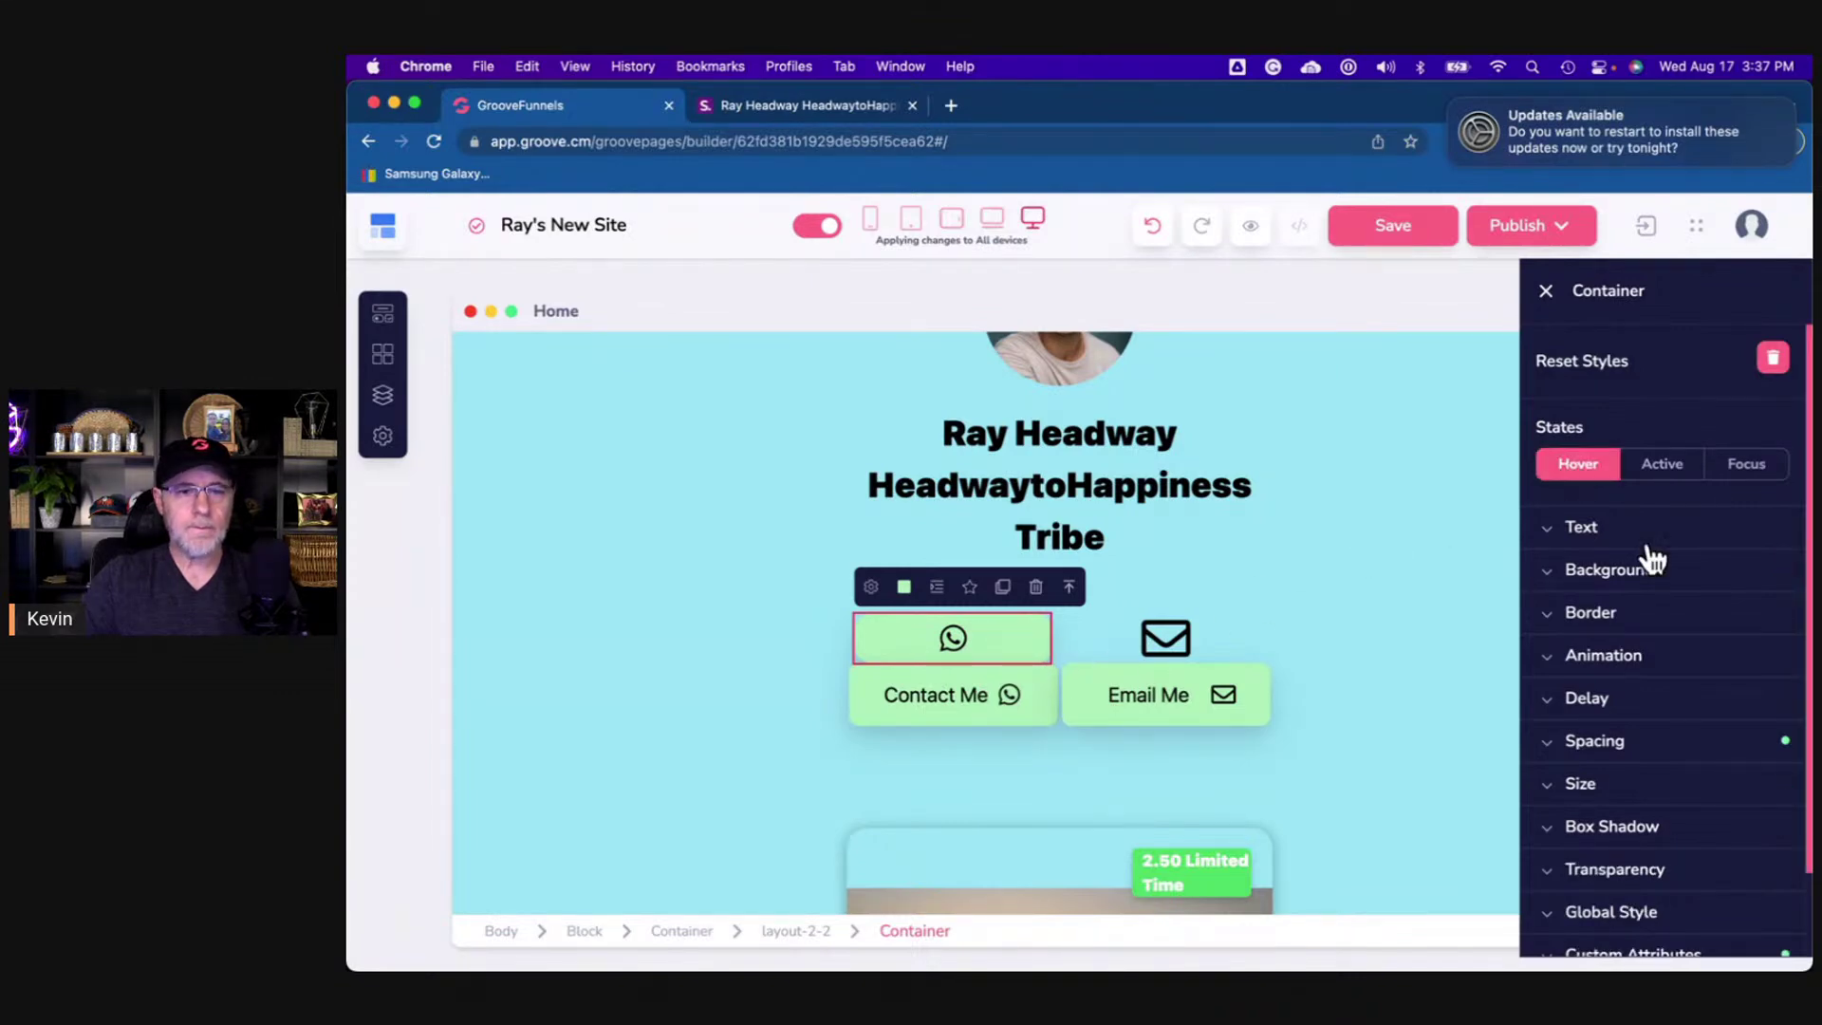
{"action": "left_click", "coordinate": [1556, 580]}
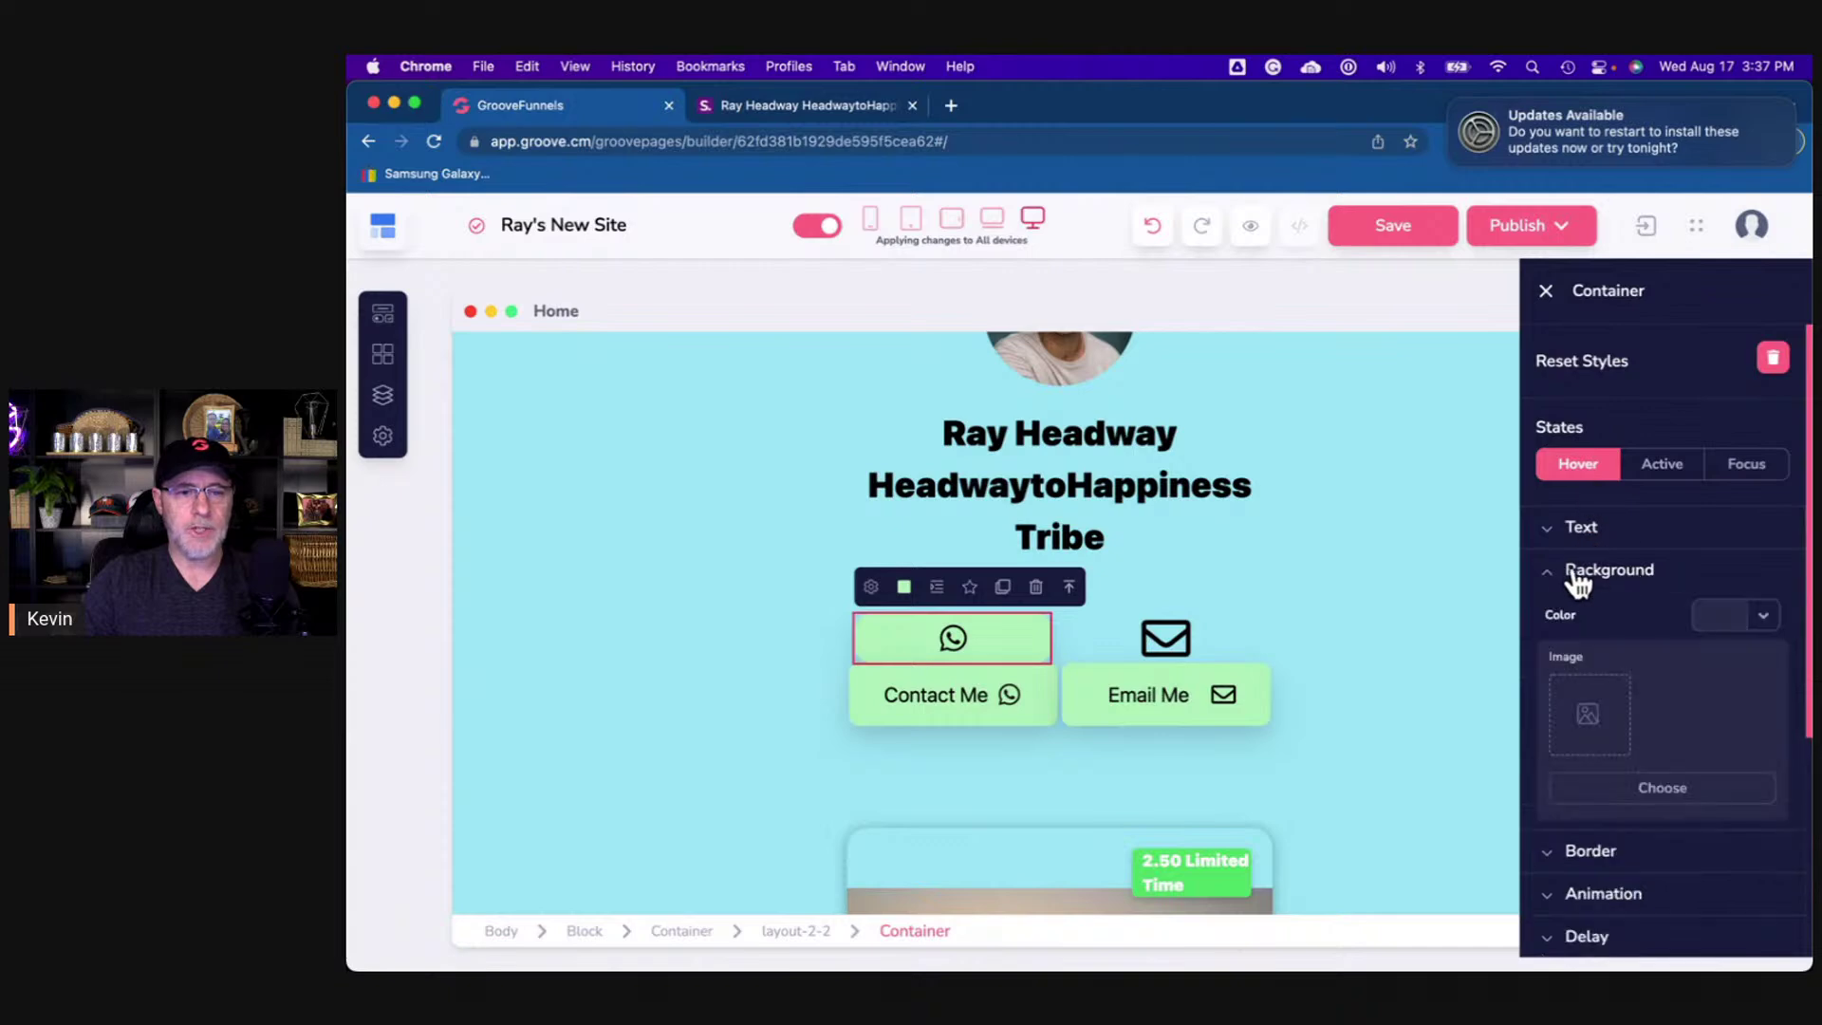
{"action": "left_click", "coordinate": [1760, 444]}
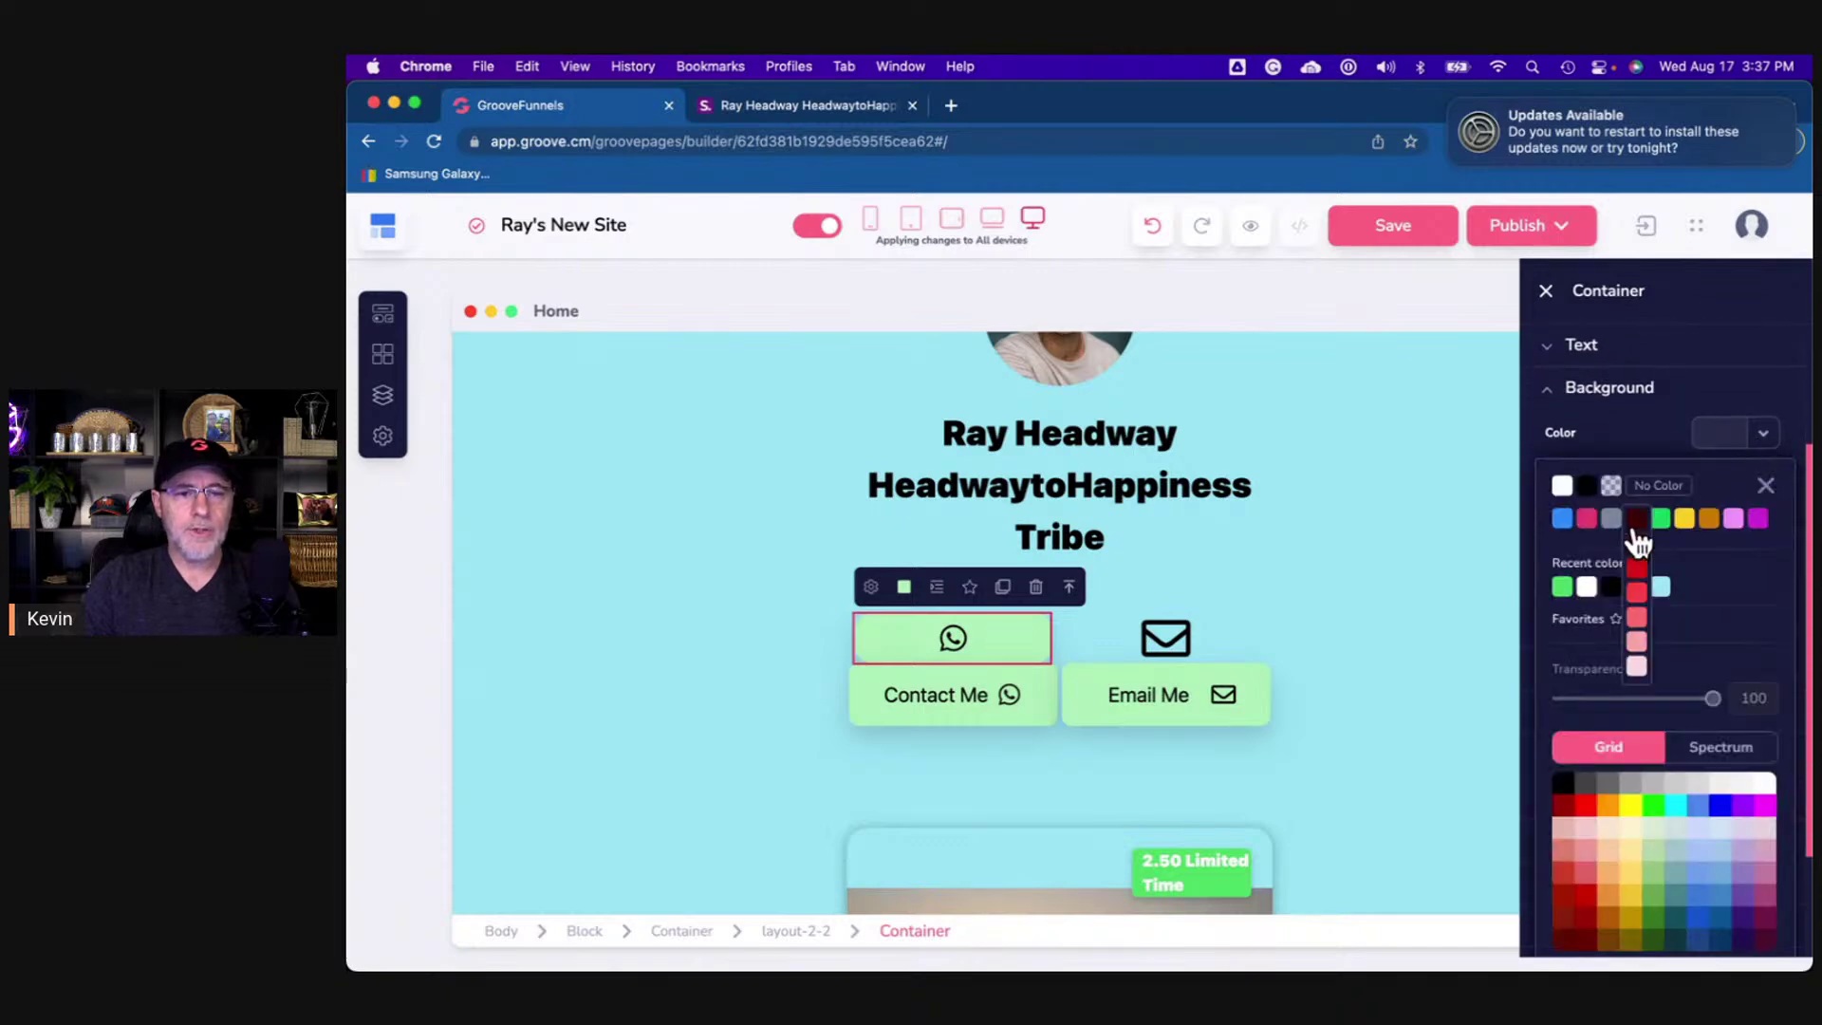
{"action": "left_click", "coordinate": [1563, 588]}
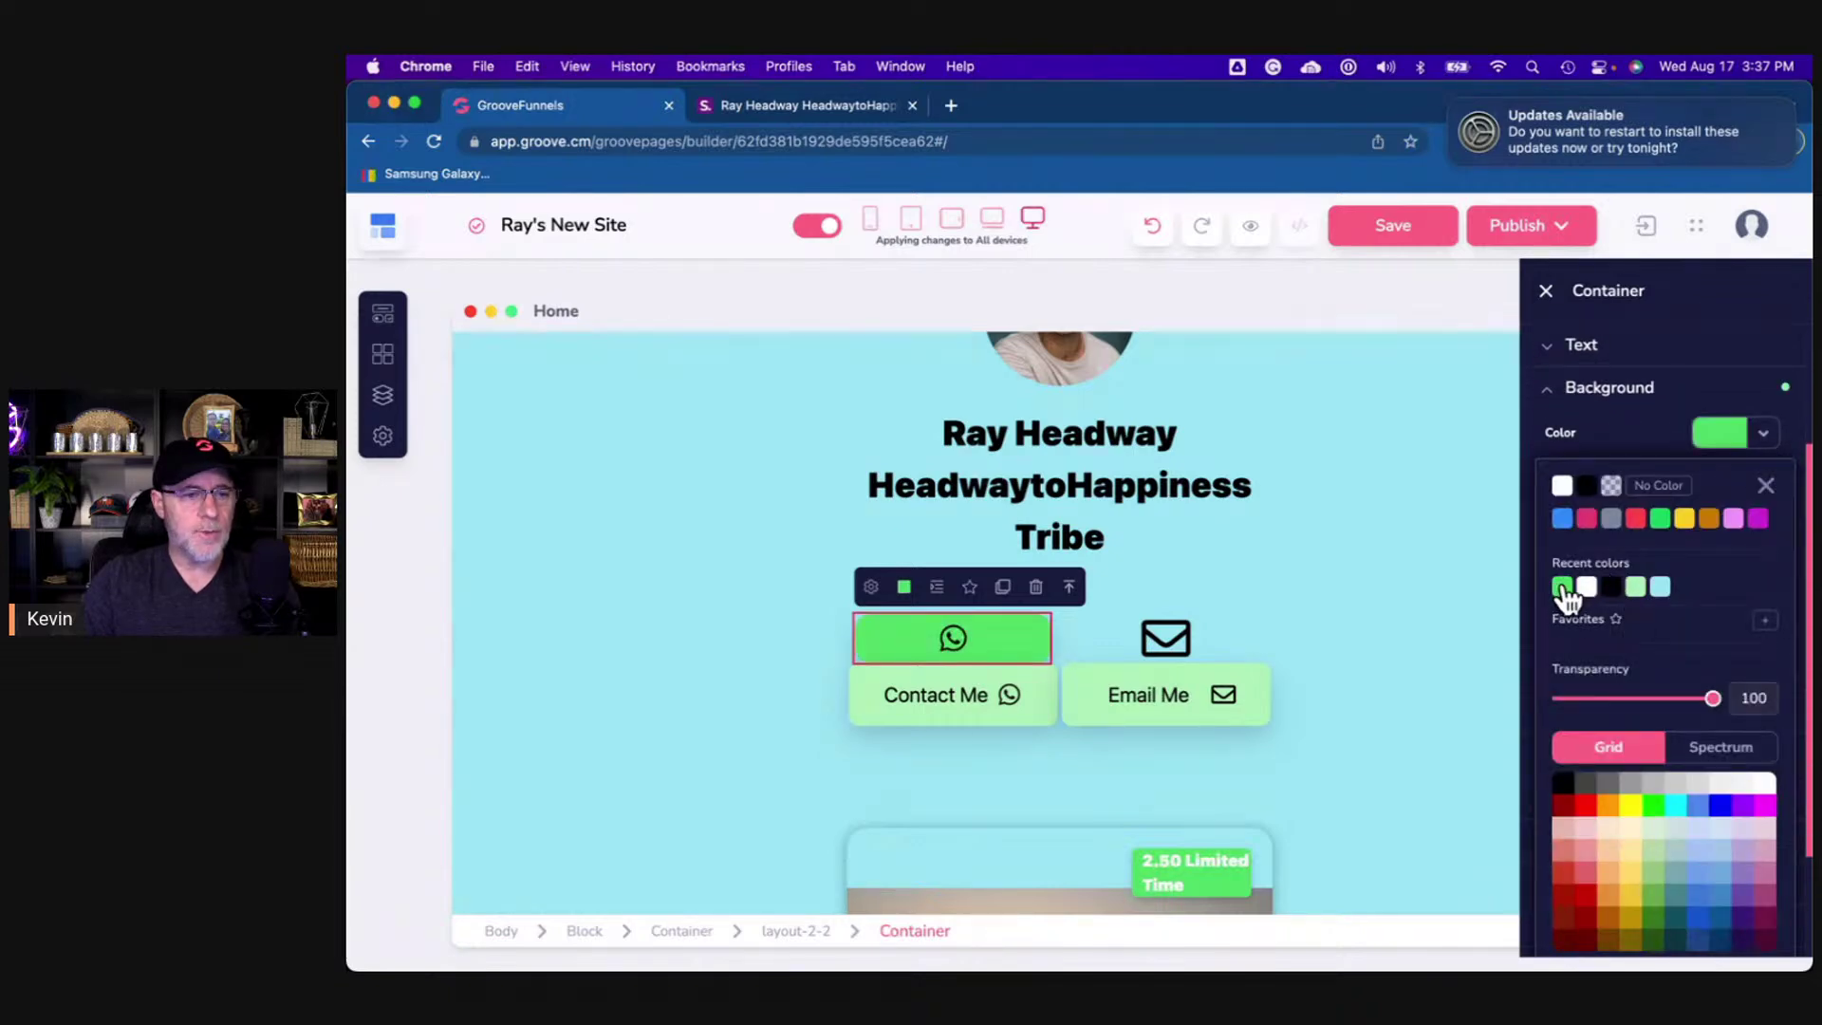
{"action": "left_click", "coordinate": [1762, 435]}
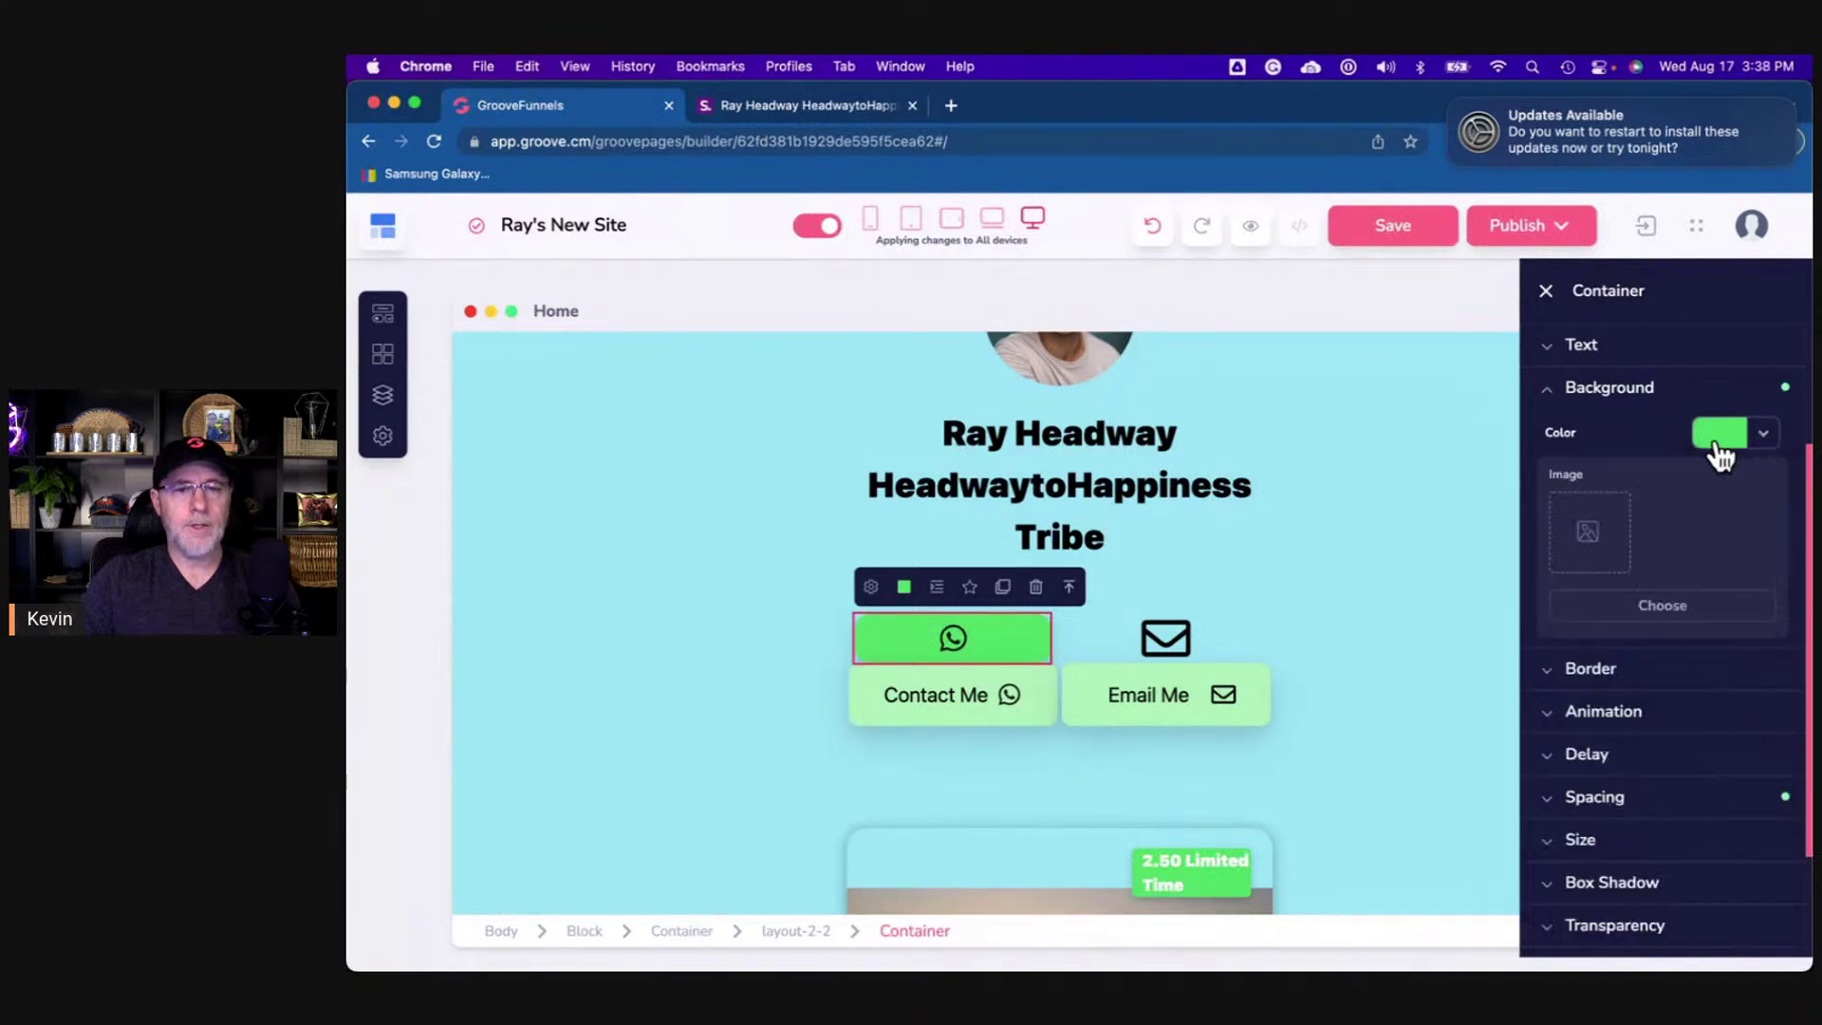
{"action": "scroll", "coordinate": [1624, 436], "scroll_direction": "up", "scroll_amount": 3}
{"action": "scroll", "coordinate": [1624, 446], "scroll_direction": "up", "scroll_amount": 1}
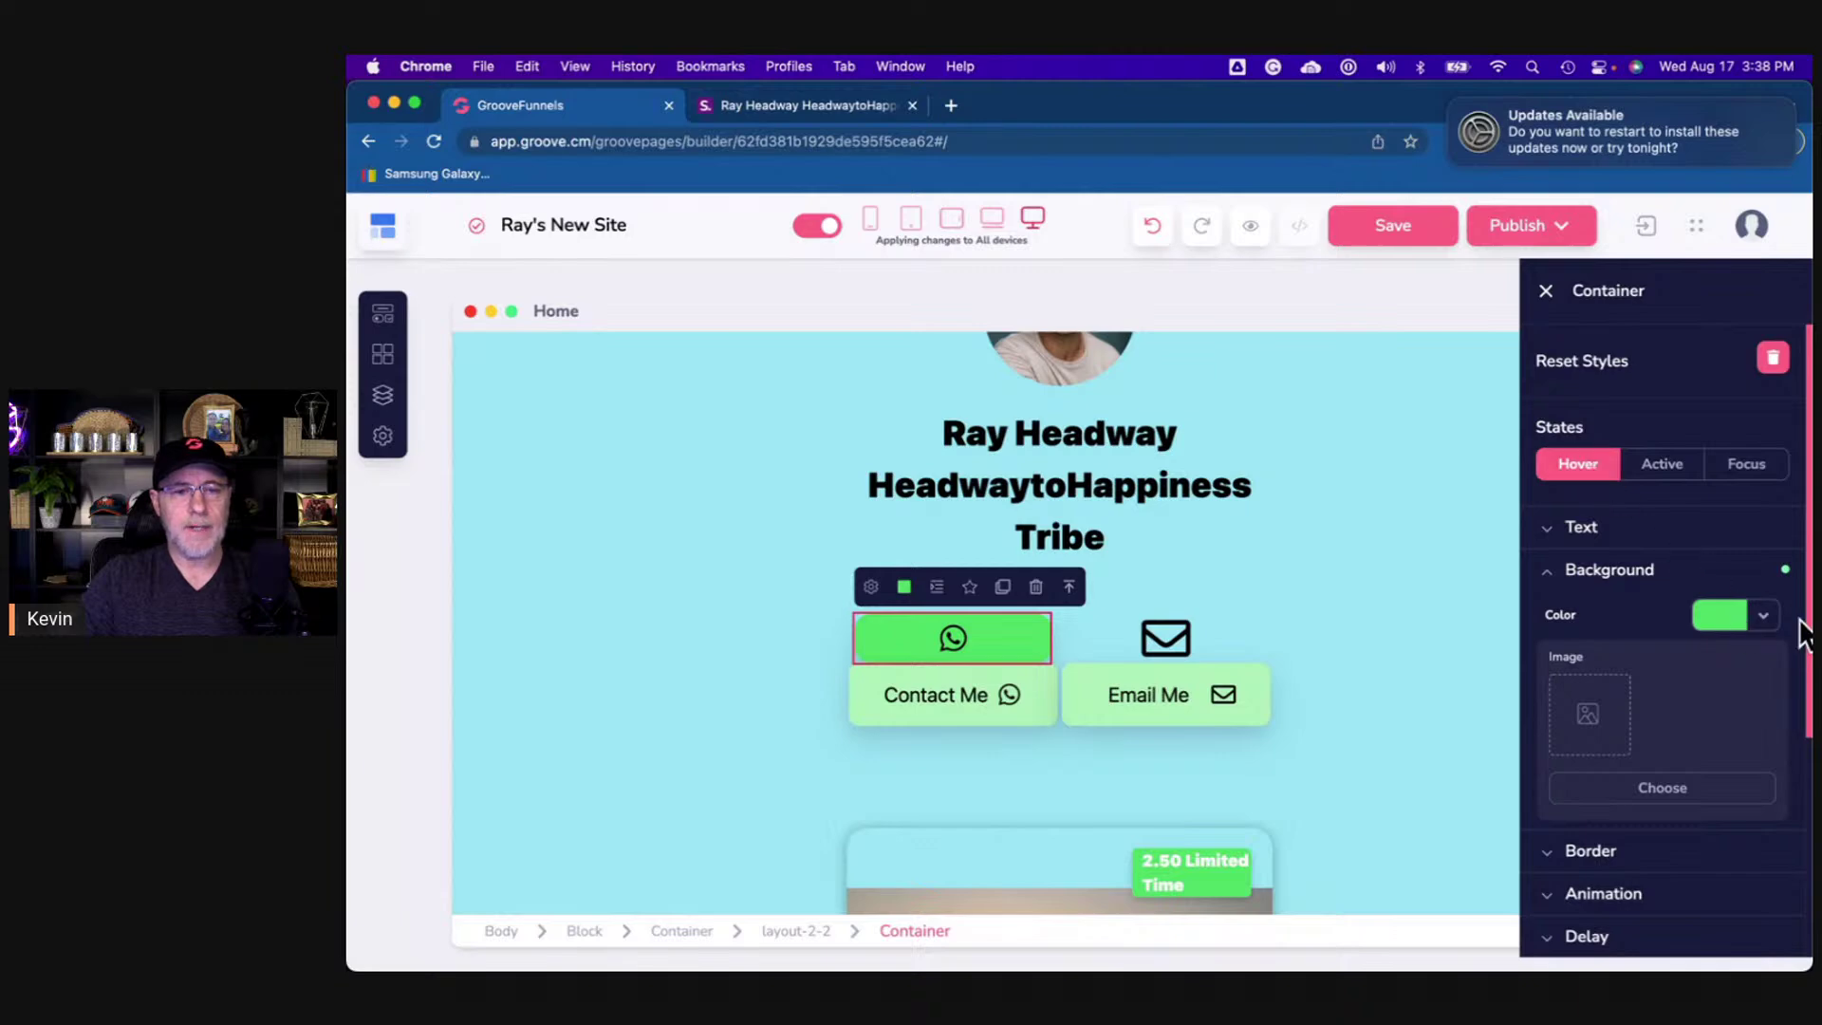
{"action": "left_click", "coordinate": [1450, 608]}
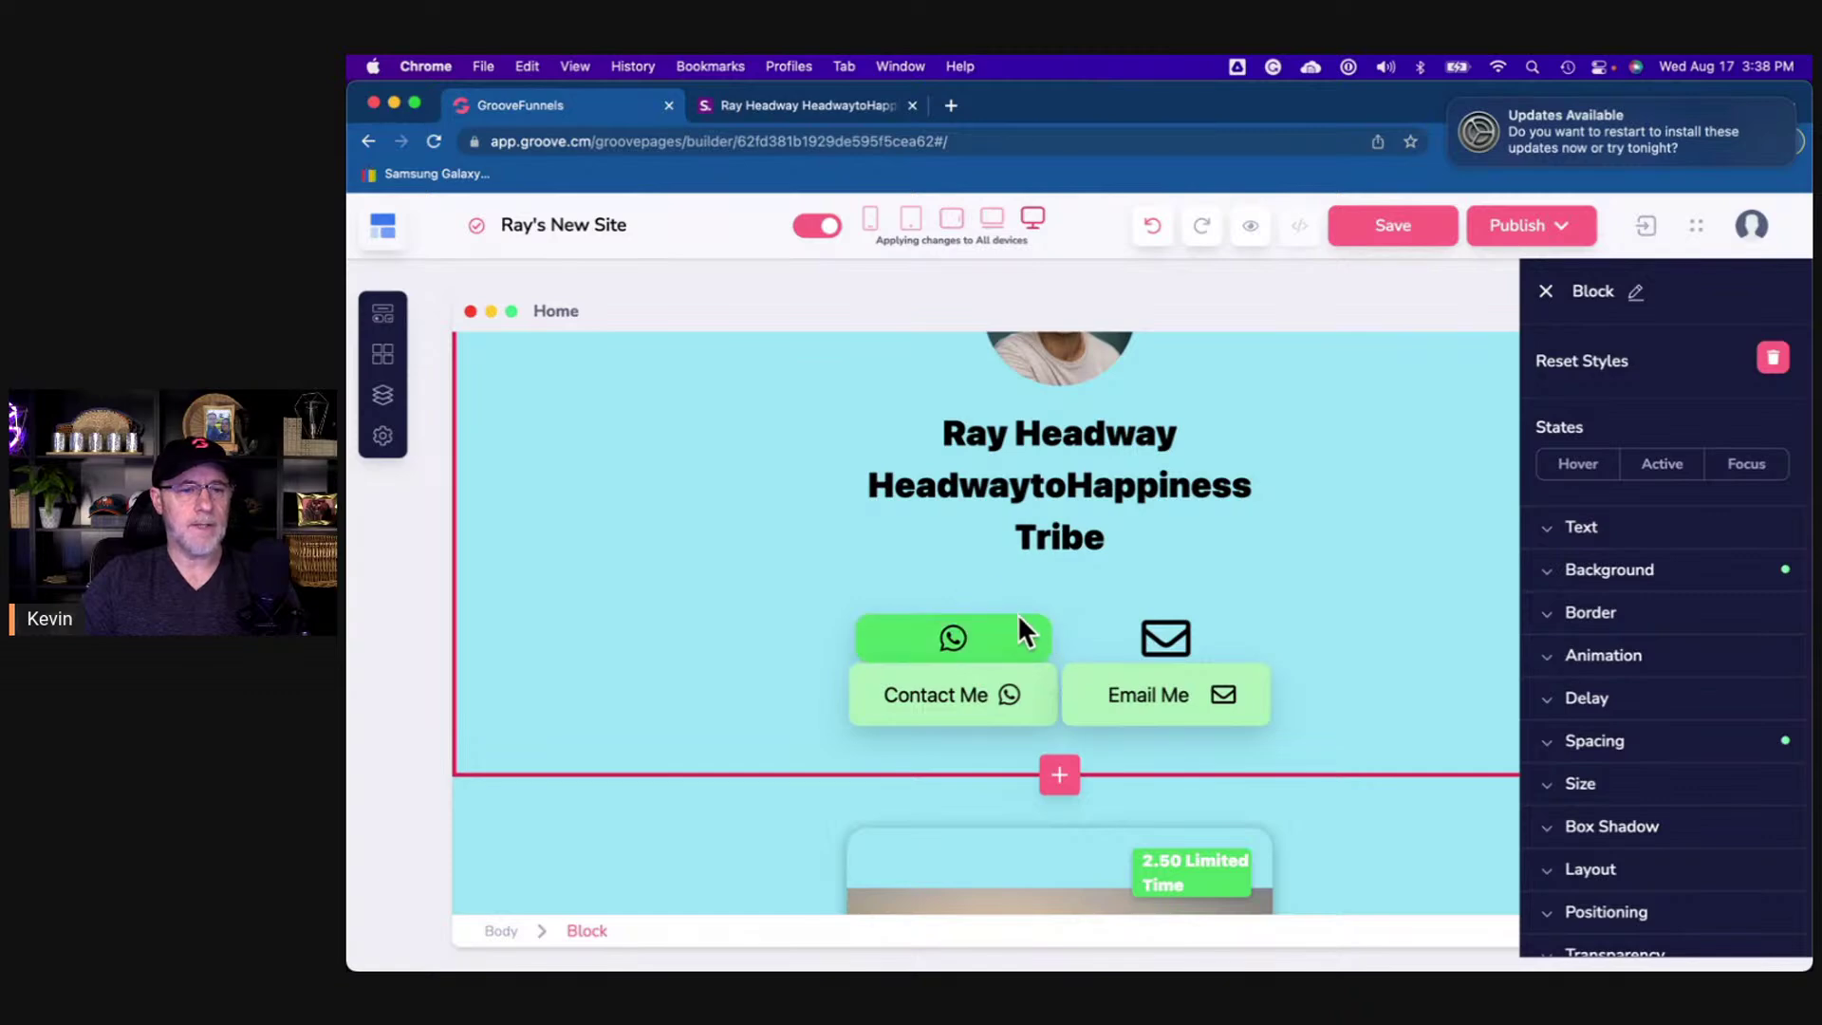
- Give the email icon tile a 15 px border corner radius
{"action": "left_click", "coordinate": [1103, 645]}
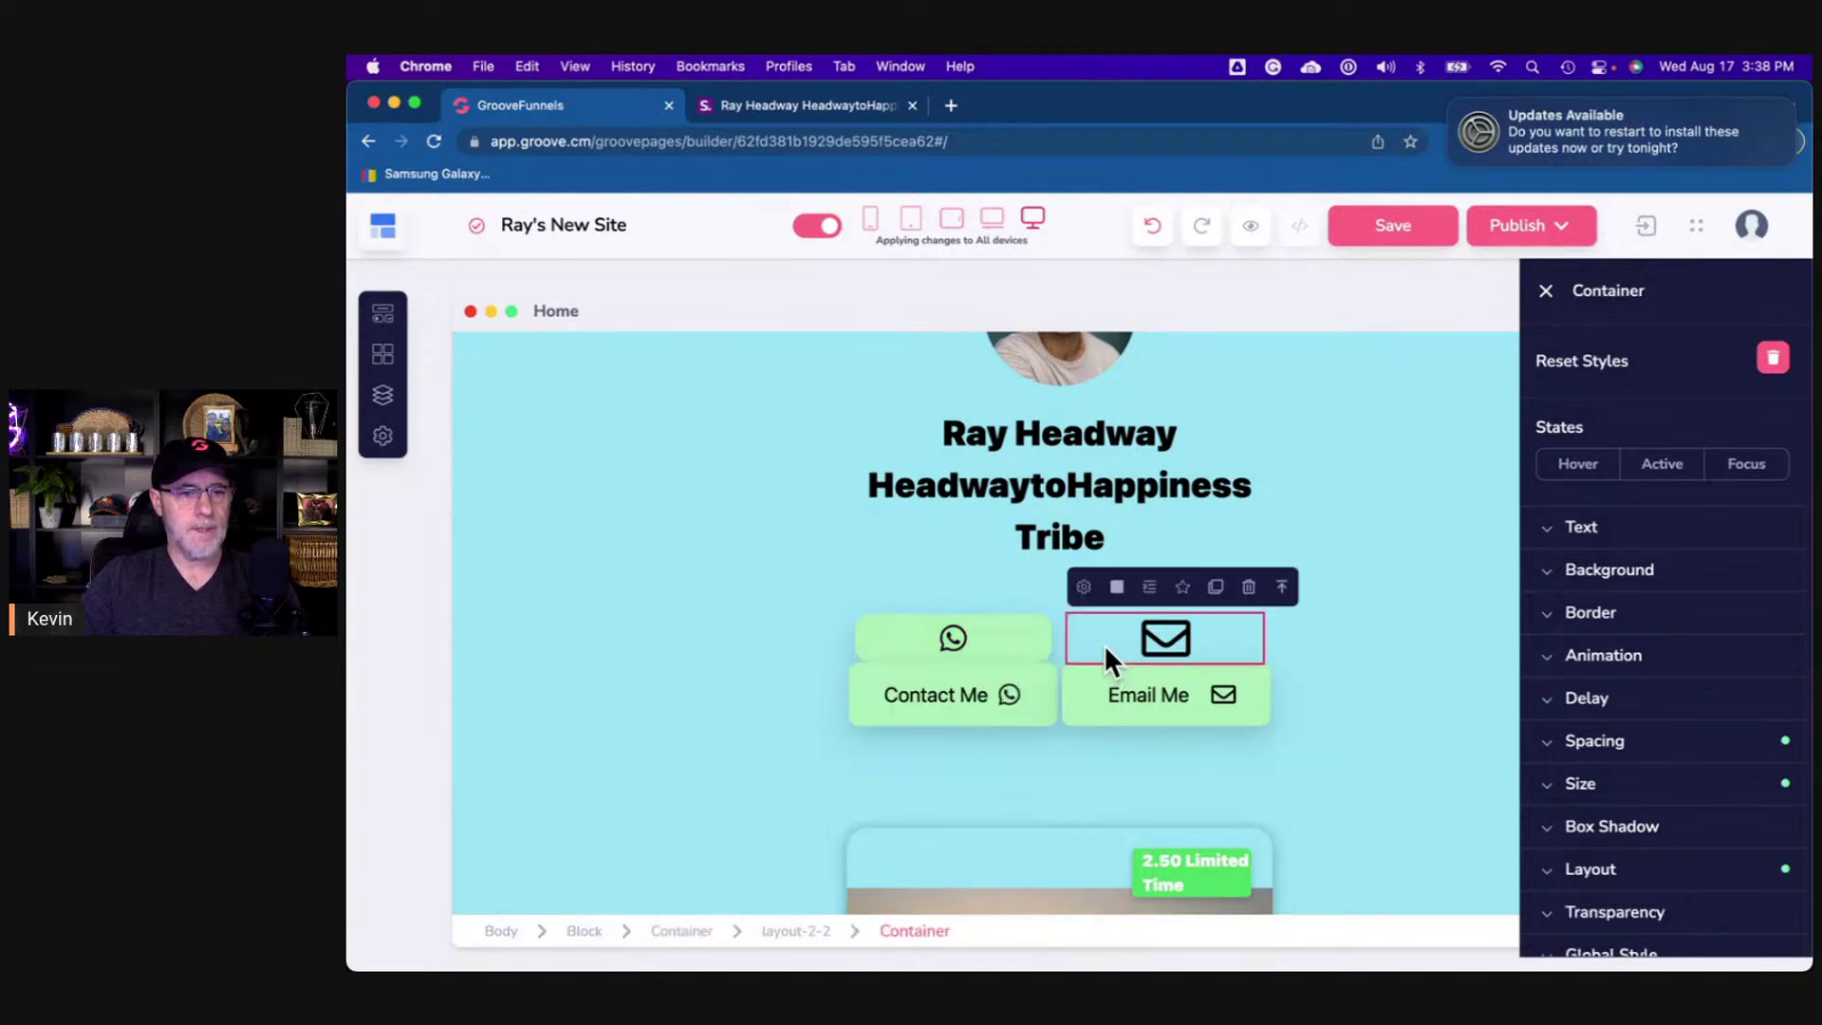
{"action": "left_click", "coordinate": [1570, 616]}
{"action": "left_click", "coordinate": [1586, 719]}
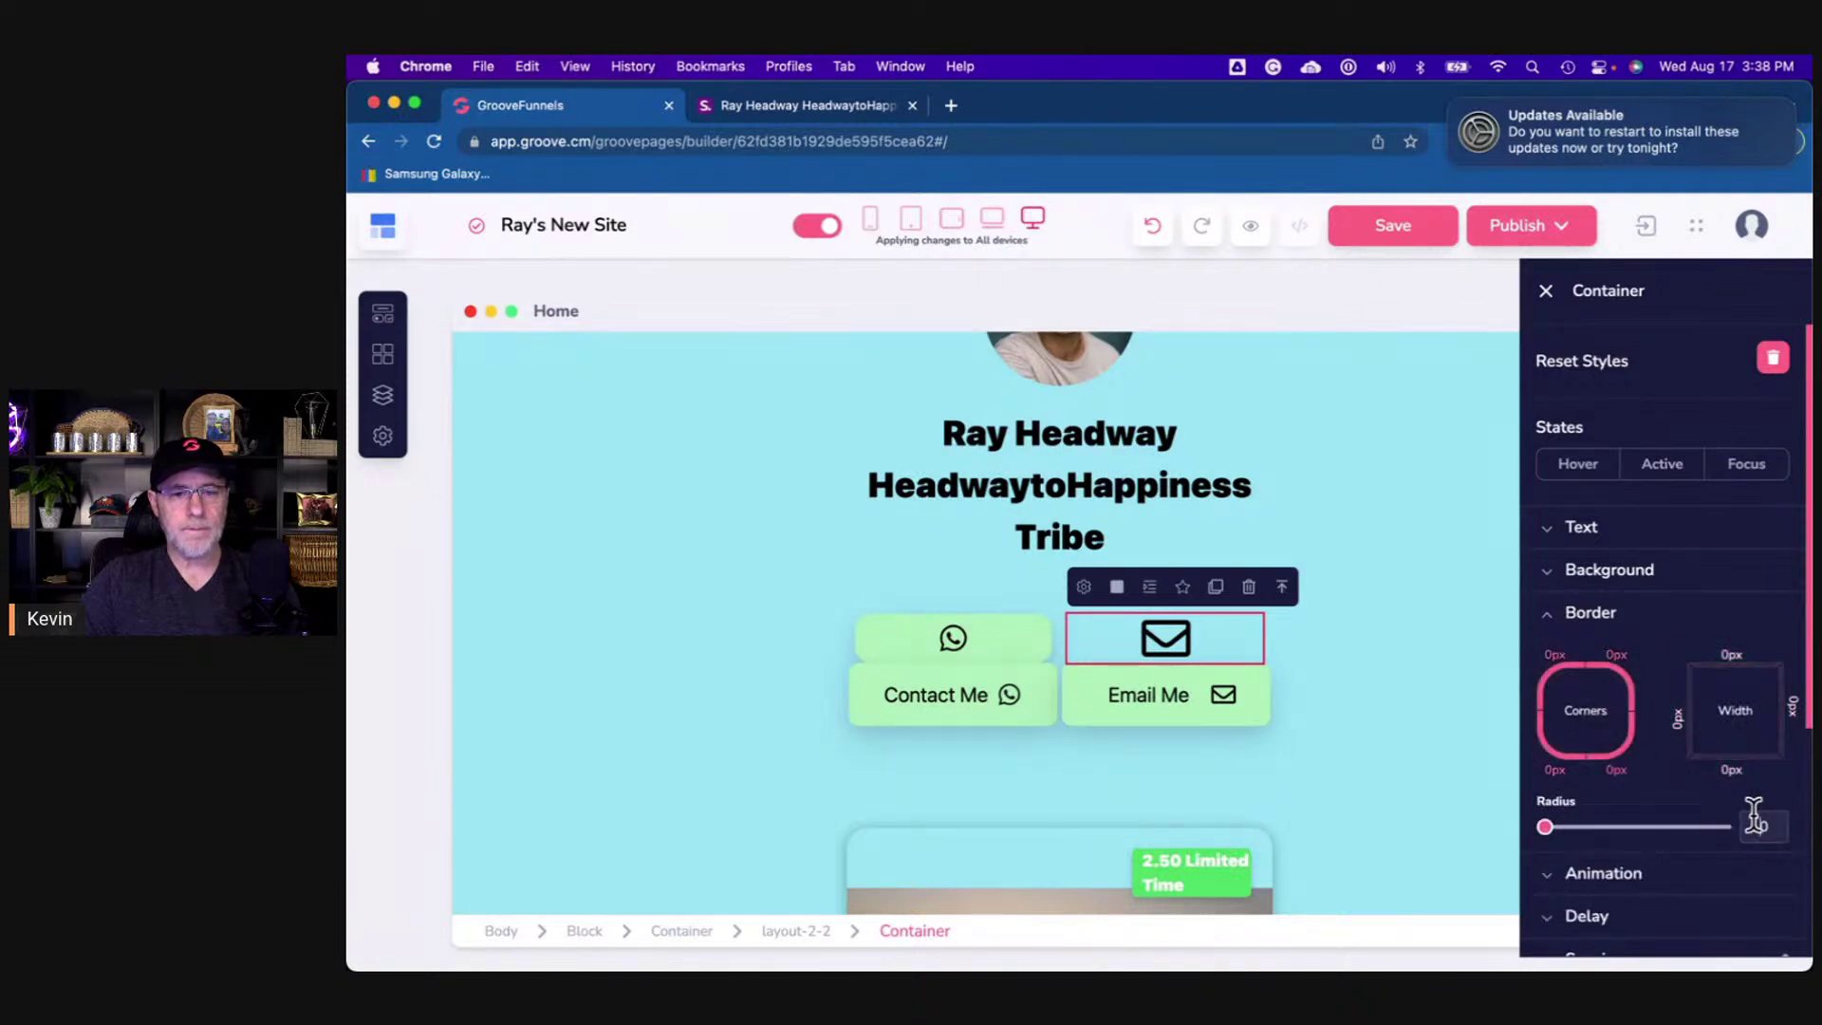
{"action": "type", "text": "15"}
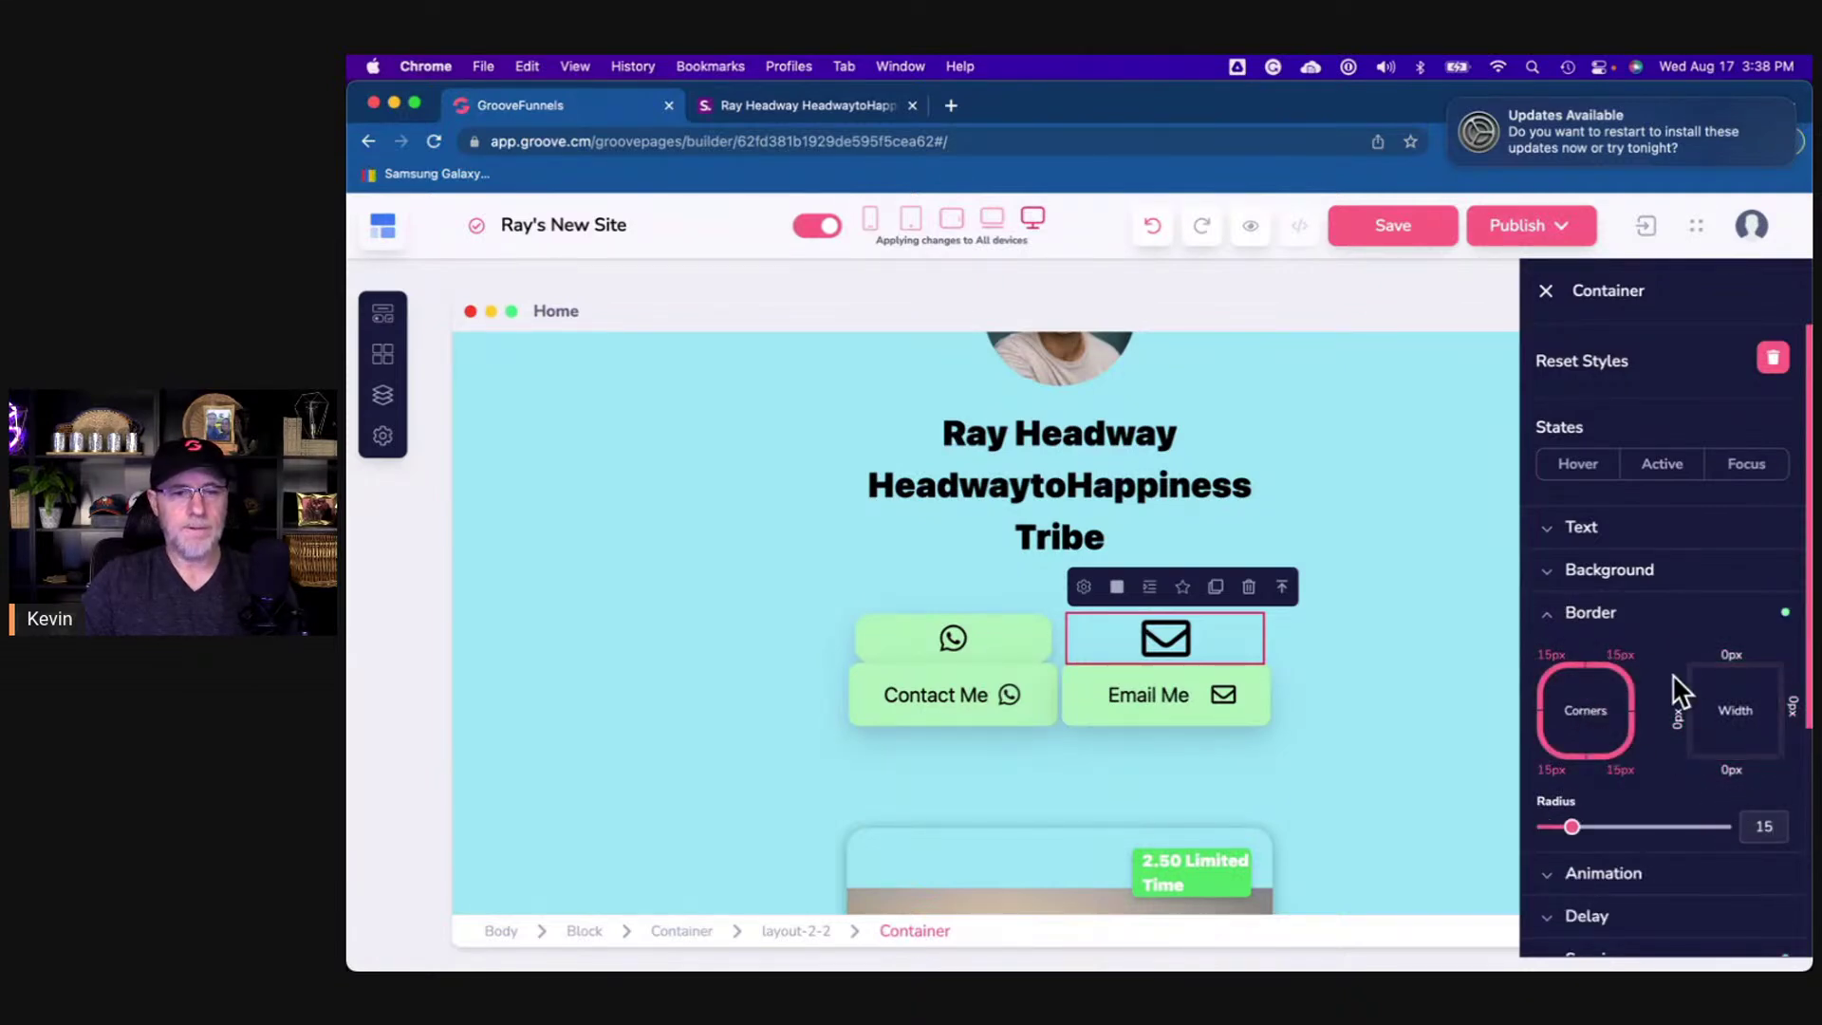
{"action": "left_click", "coordinate": [1580, 614]}
- Give the email tile a light green background and a green hover background
{"action": "left_click", "coordinate": [1583, 580]}
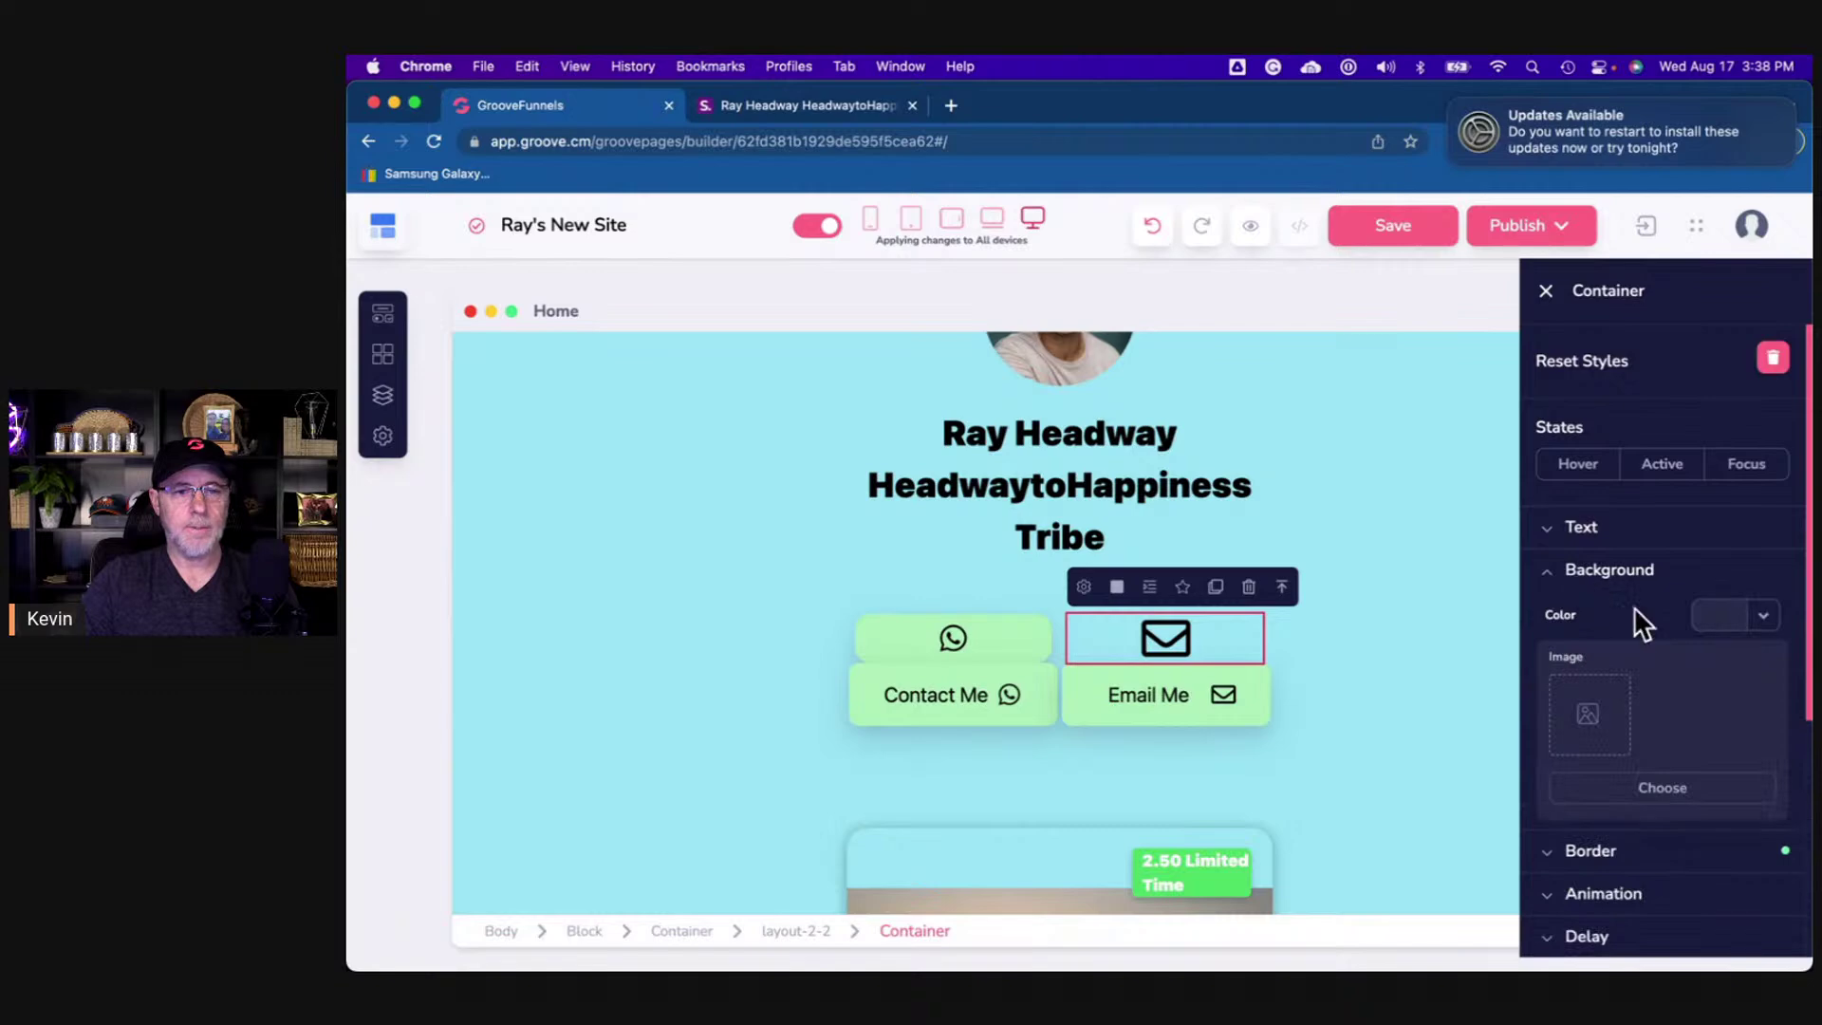
{"action": "left_click", "coordinate": [1760, 619]}
{"action": "left_click", "coordinate": [1641, 771]}
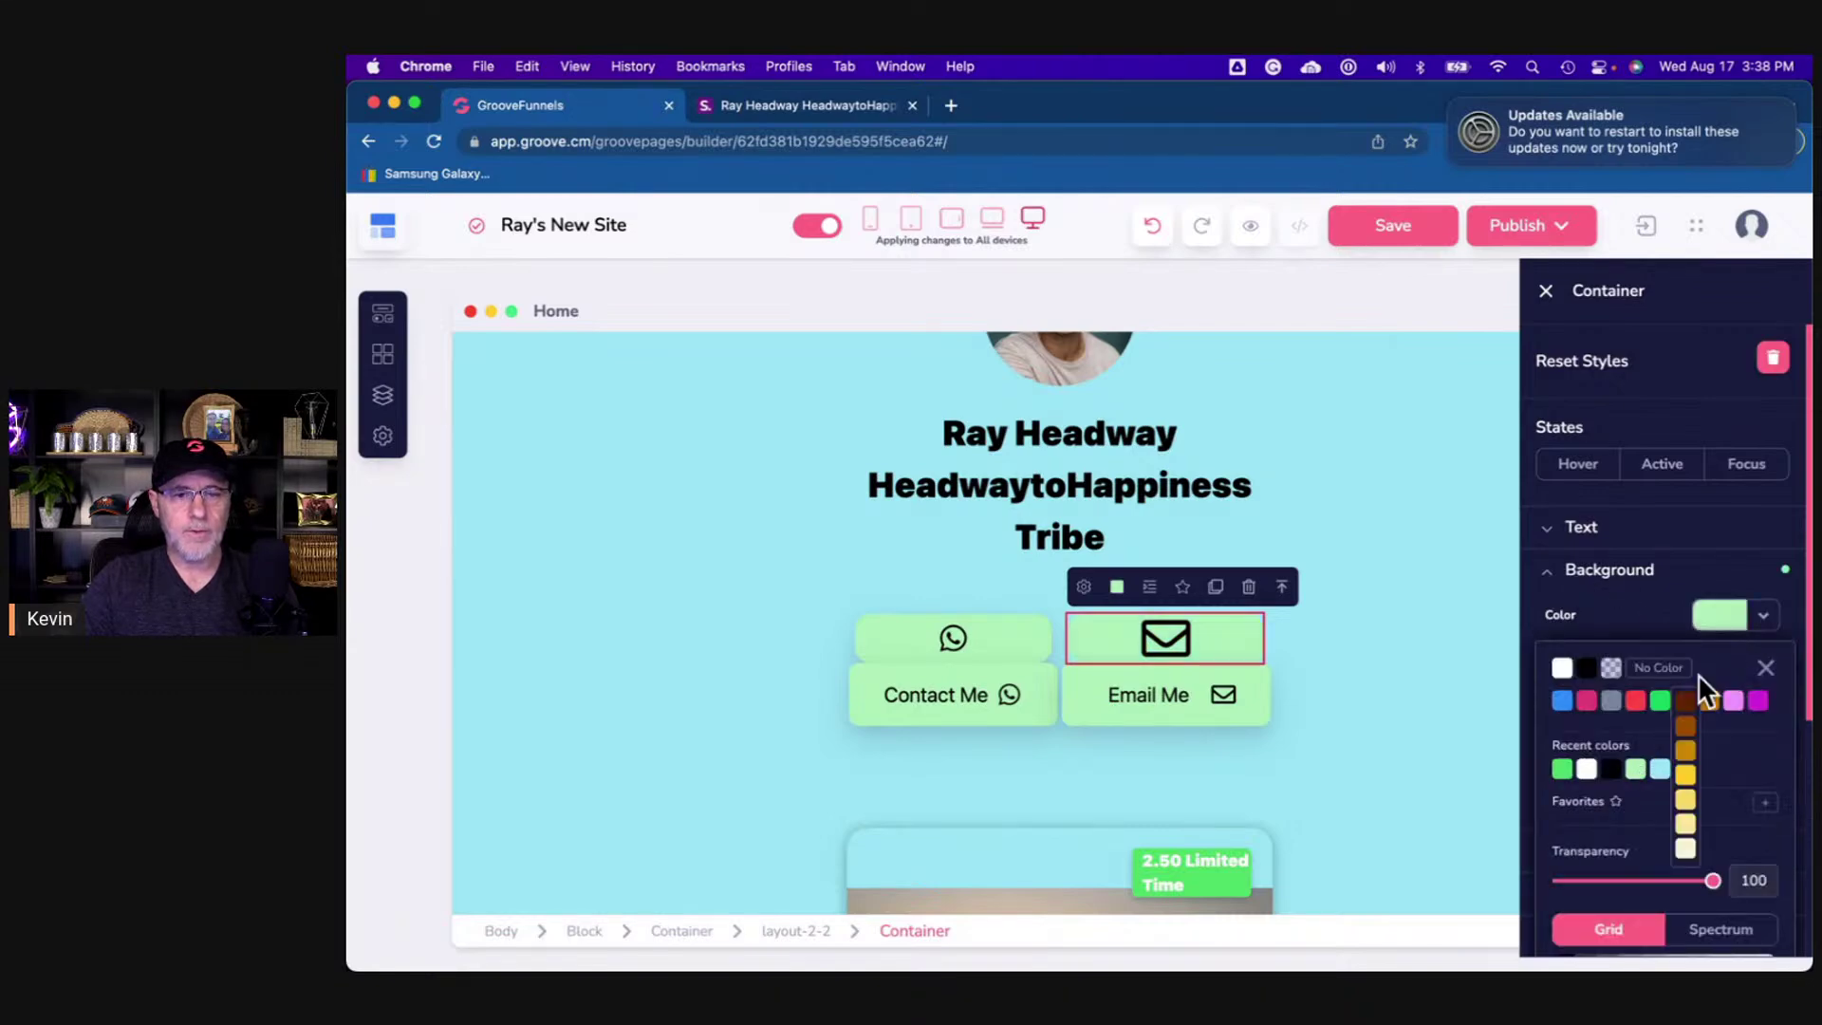
{"action": "left_click", "coordinate": [1762, 615]}
{"action": "left_click", "coordinate": [1570, 467]}
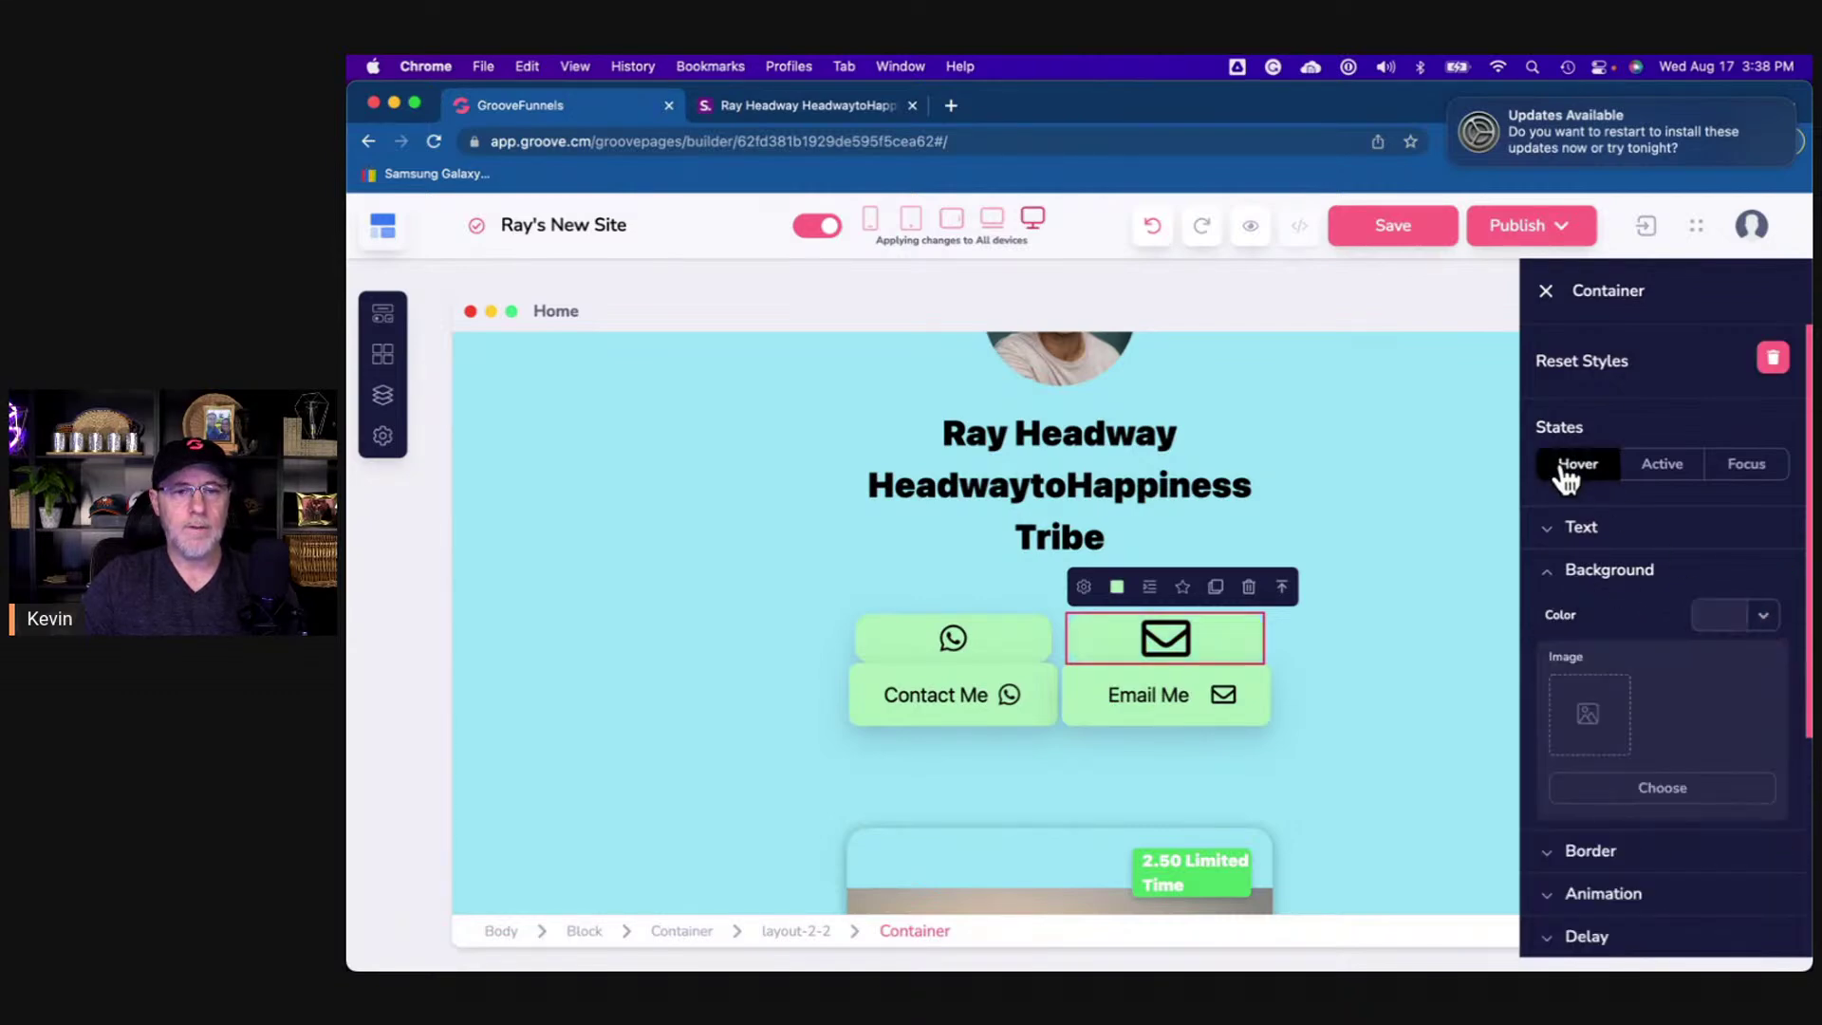
{"action": "left_click", "coordinate": [1760, 617]}
{"action": "left_click", "coordinate": [1562, 770]}
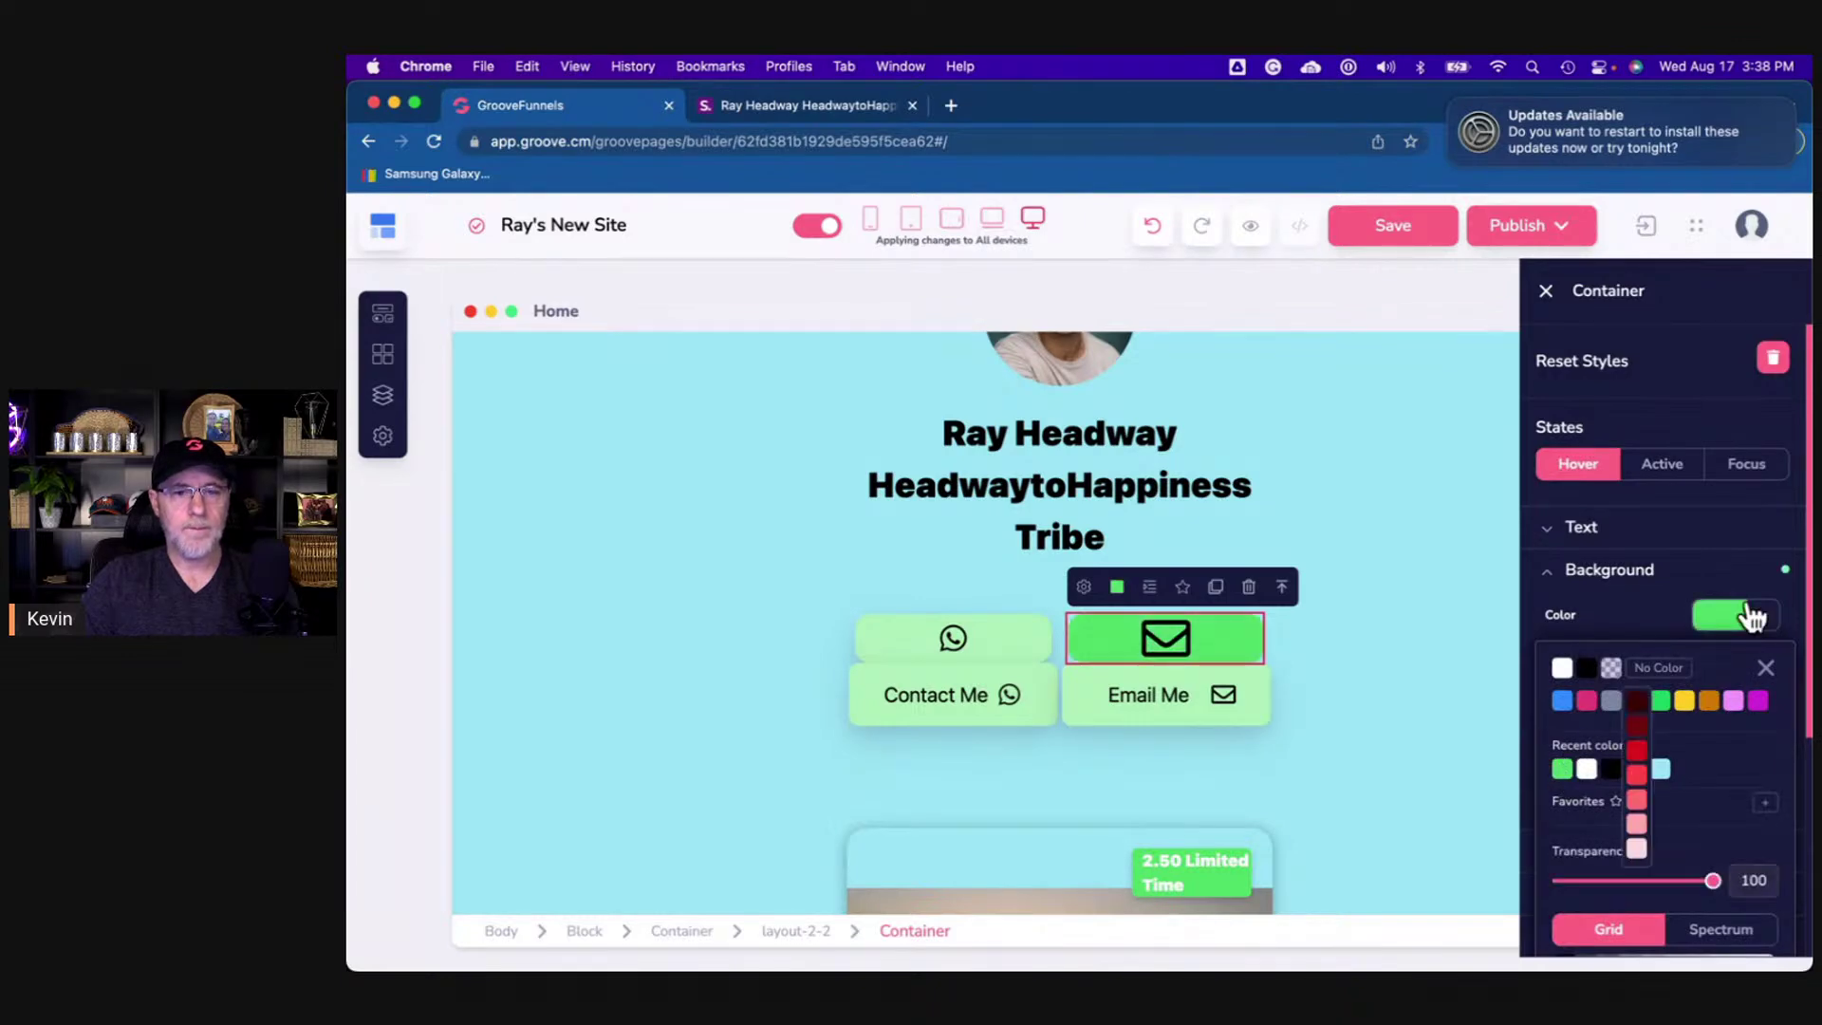
{"action": "left_click", "coordinate": [1763, 615]}
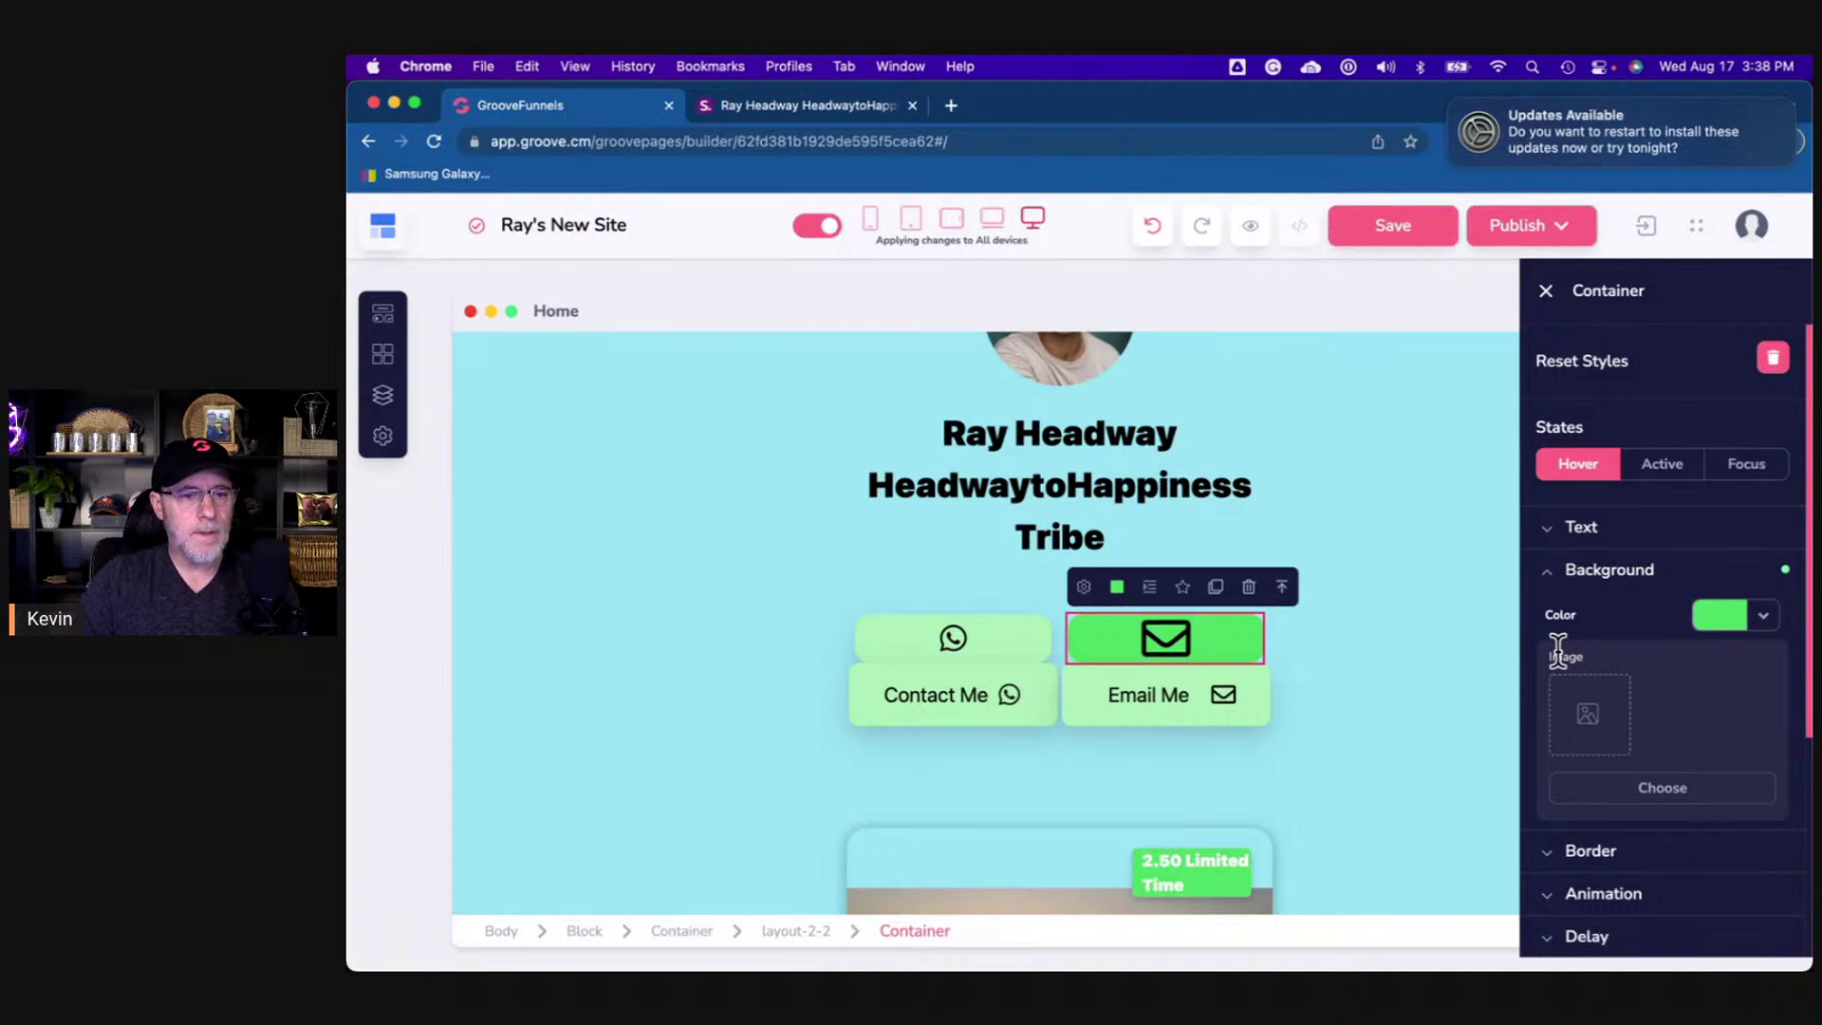
- Set the envelope icon's text size to 30
{"action": "left_click", "coordinate": [1438, 674]}
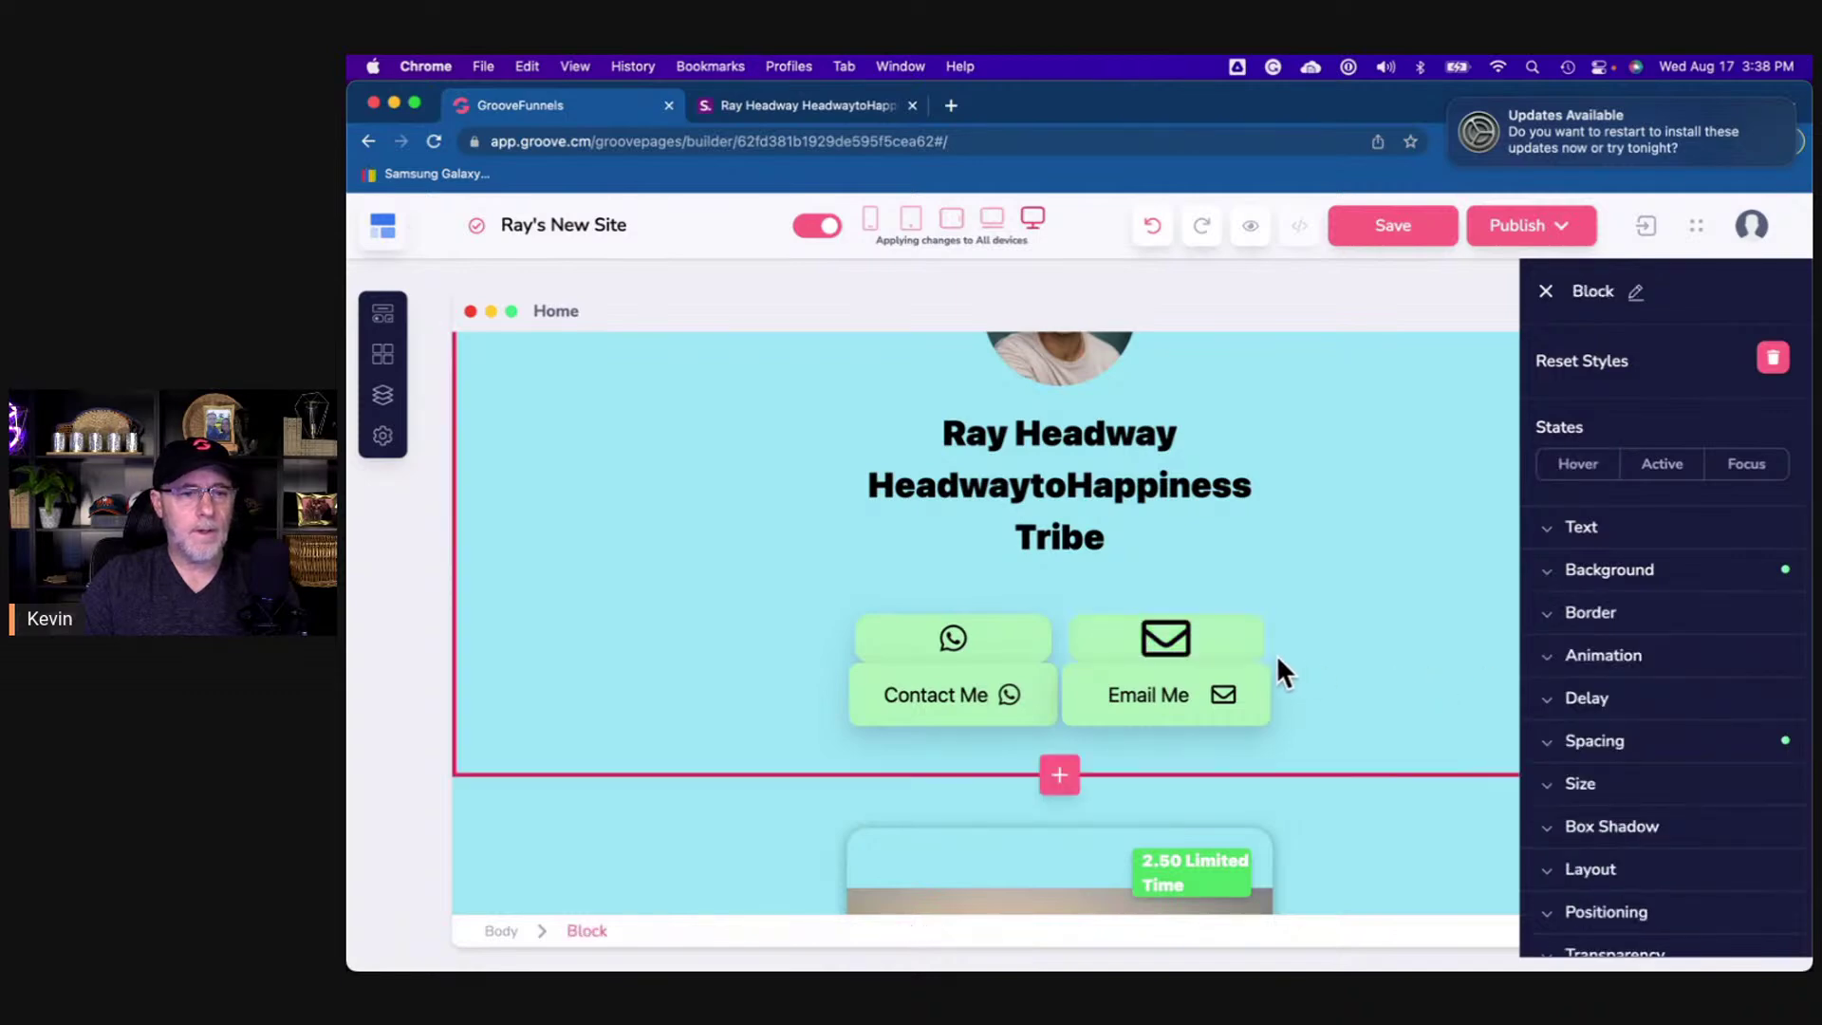
{"action": "left_click", "coordinate": [1165, 641]}
{"action": "left_click", "coordinate": [1579, 527]}
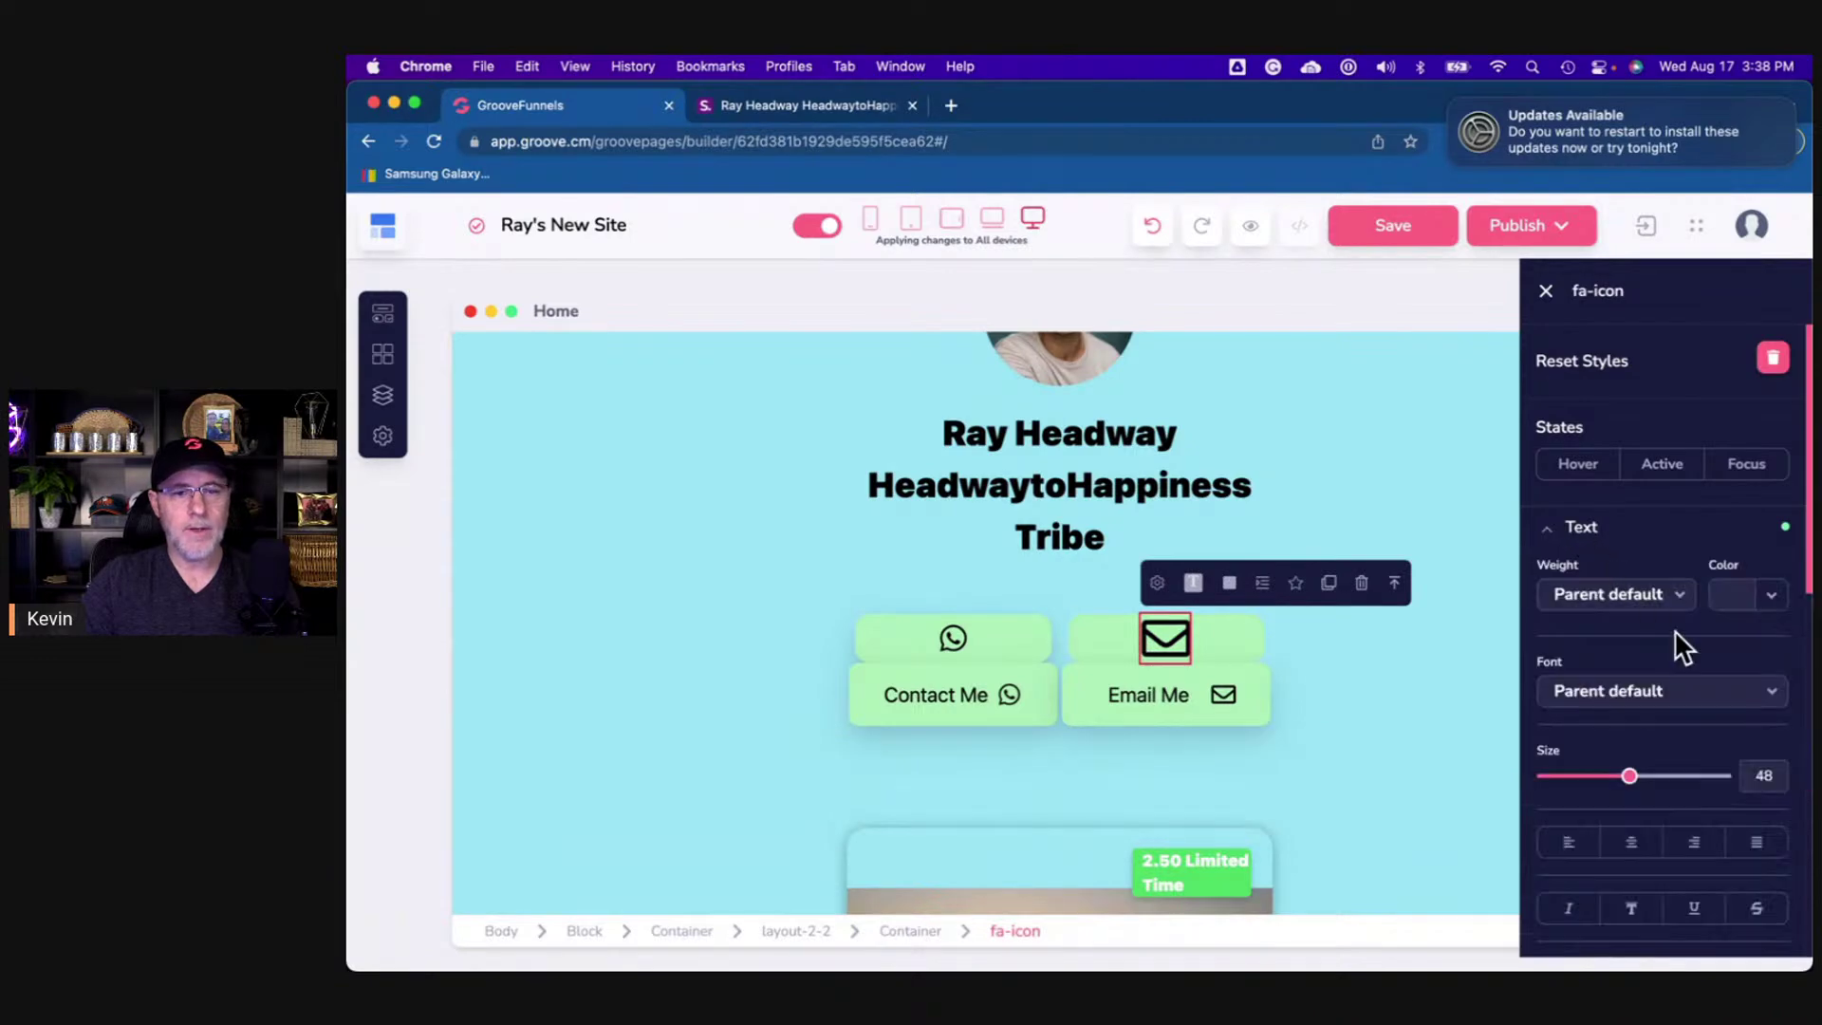
{"action": "double_click", "coordinate": [1751, 759]}
{"action": "type", "text": "30"}
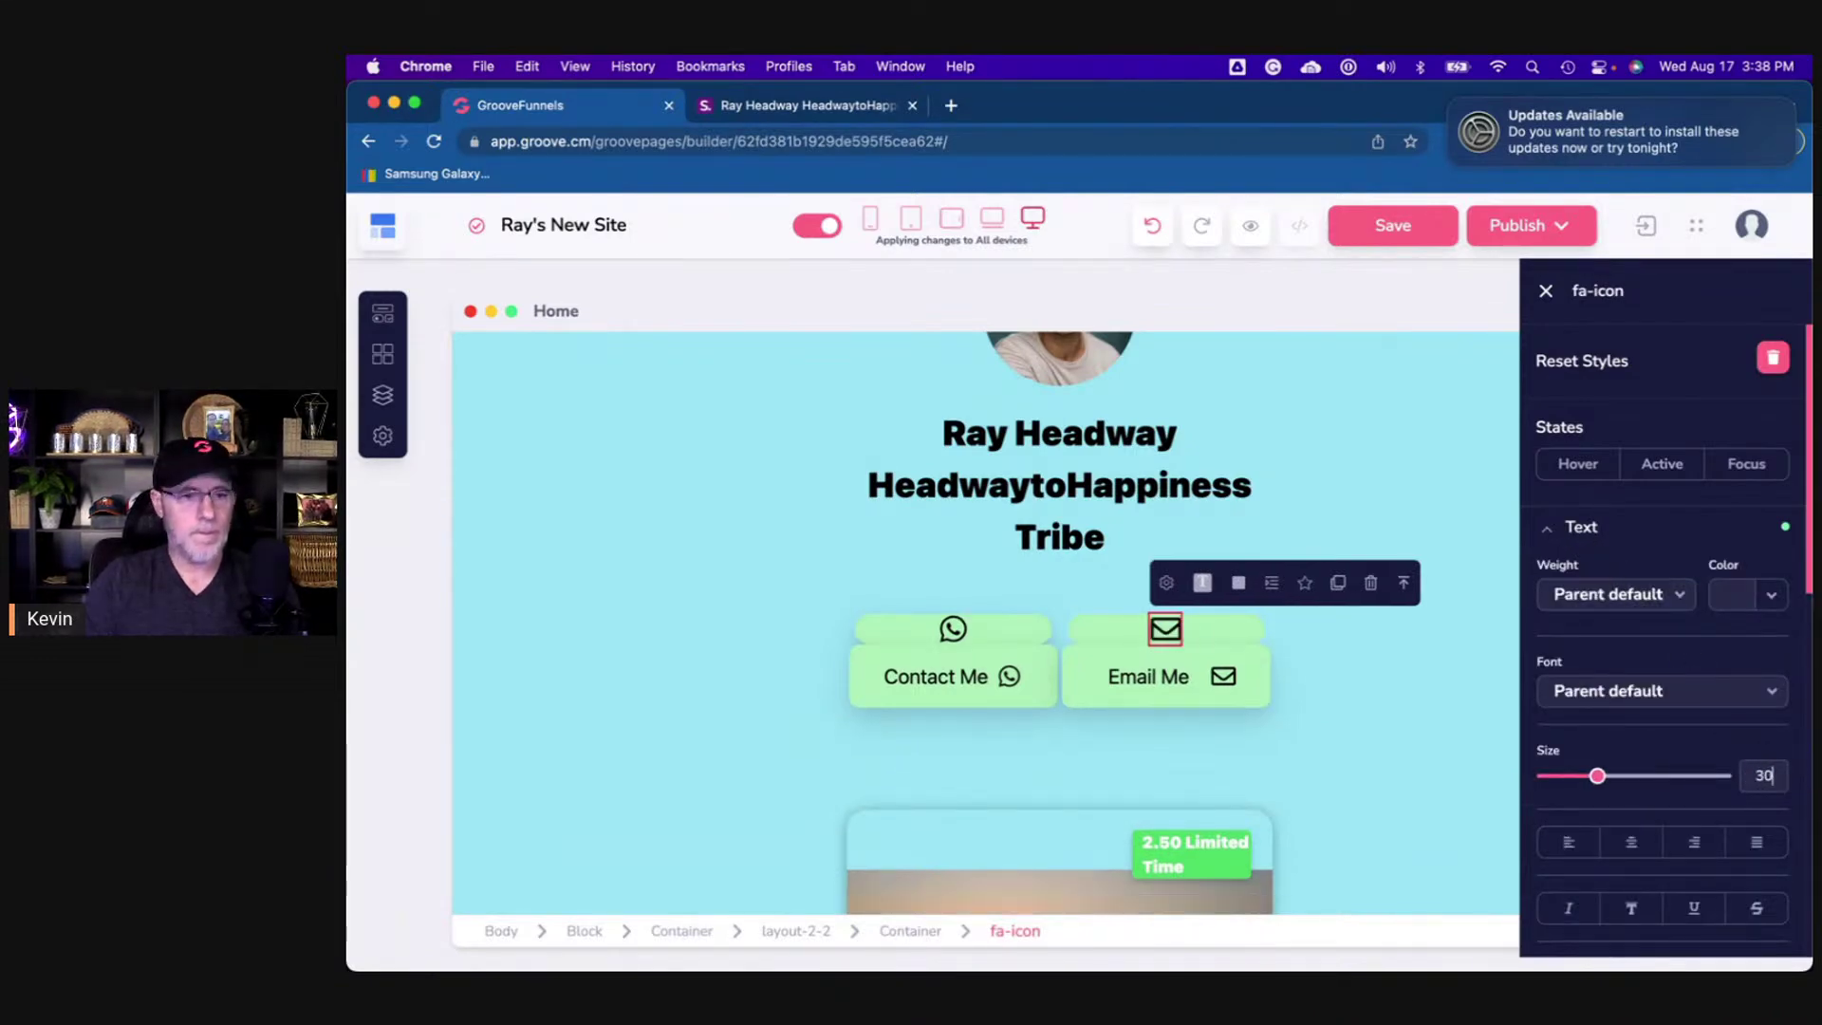
{"action": "left_click", "coordinate": [1397, 657]}
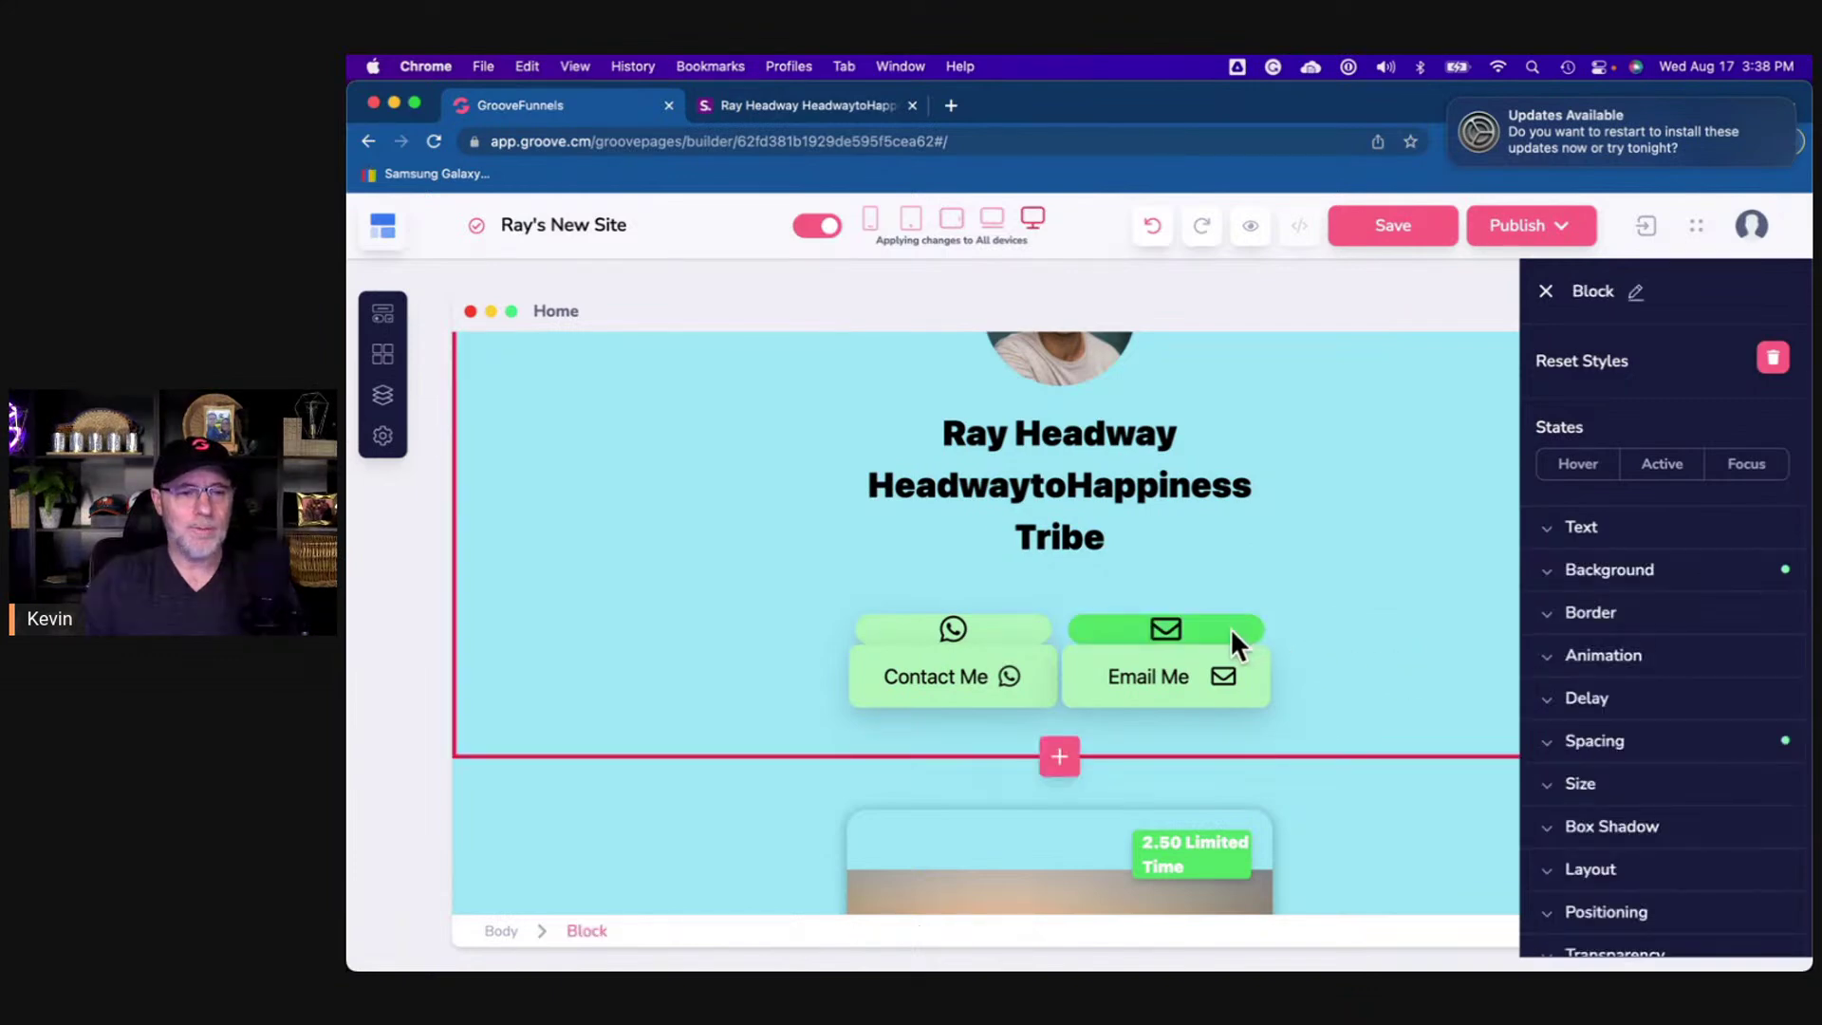
{"action": "left_click", "coordinate": [1229, 628]}
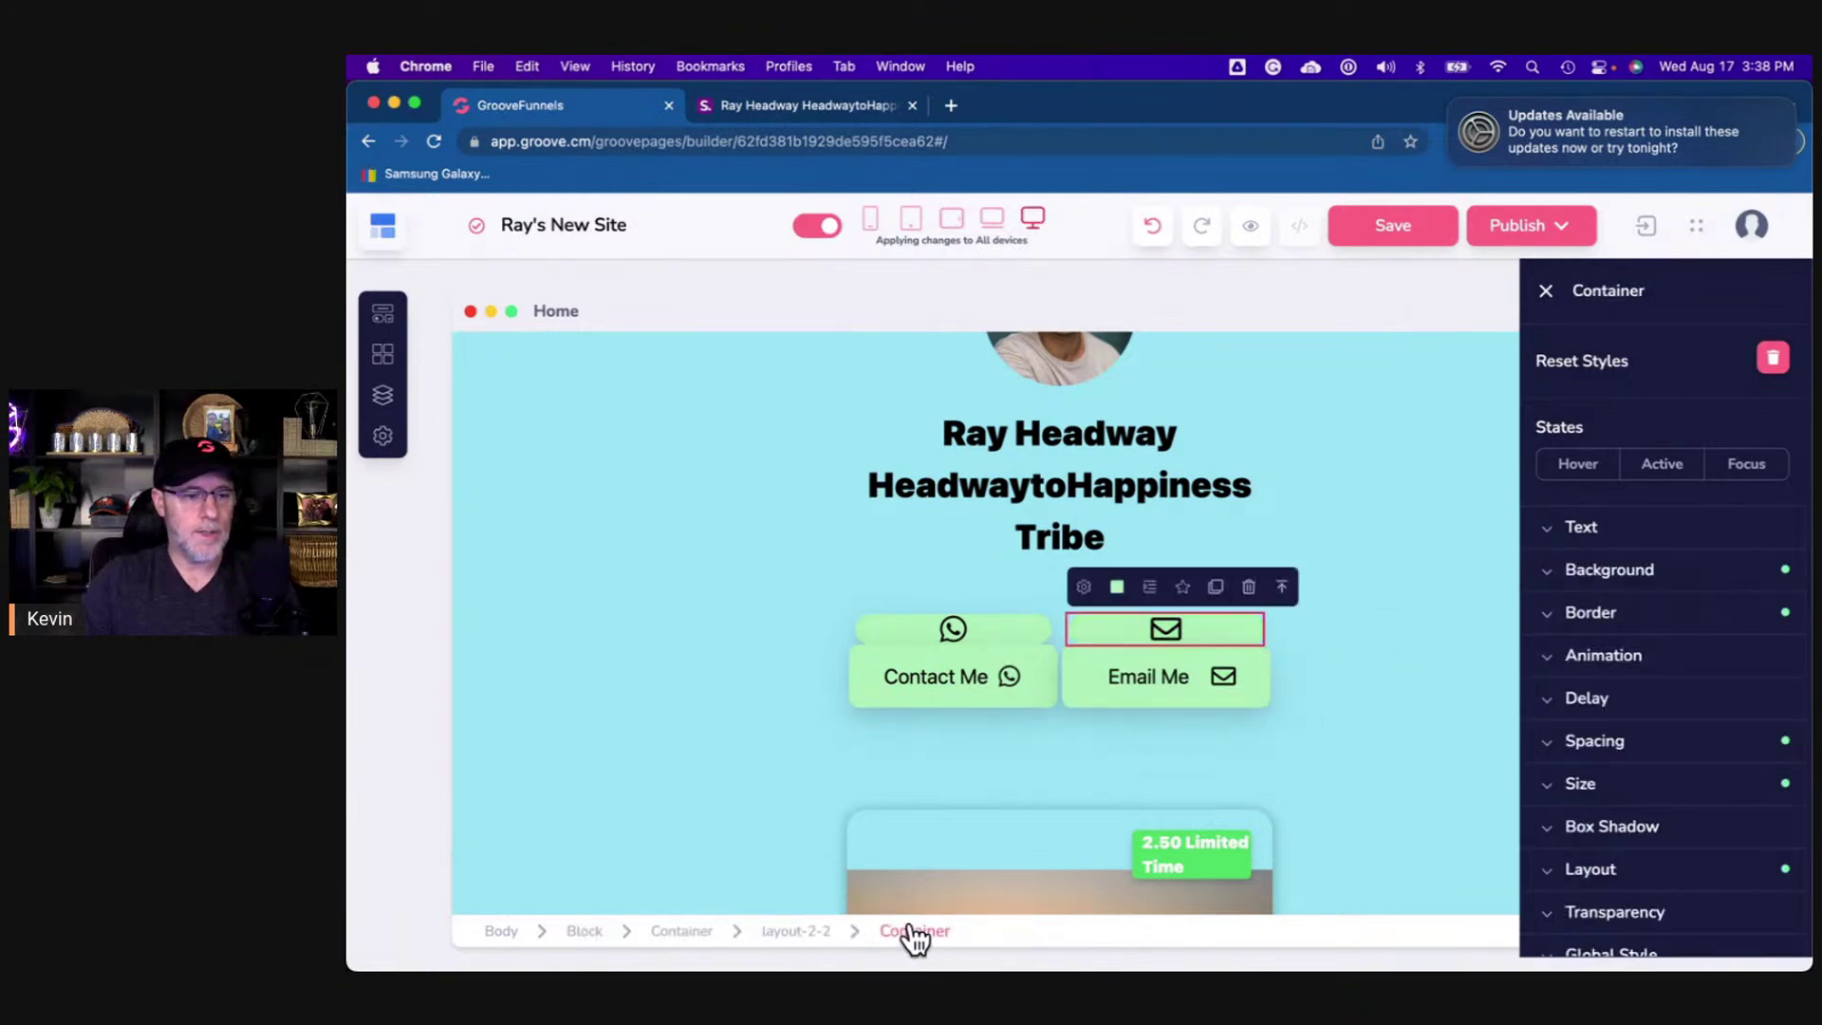
- Set the email tile's top and bottom padding to 10
{"action": "left_click", "coordinate": [1619, 748]}
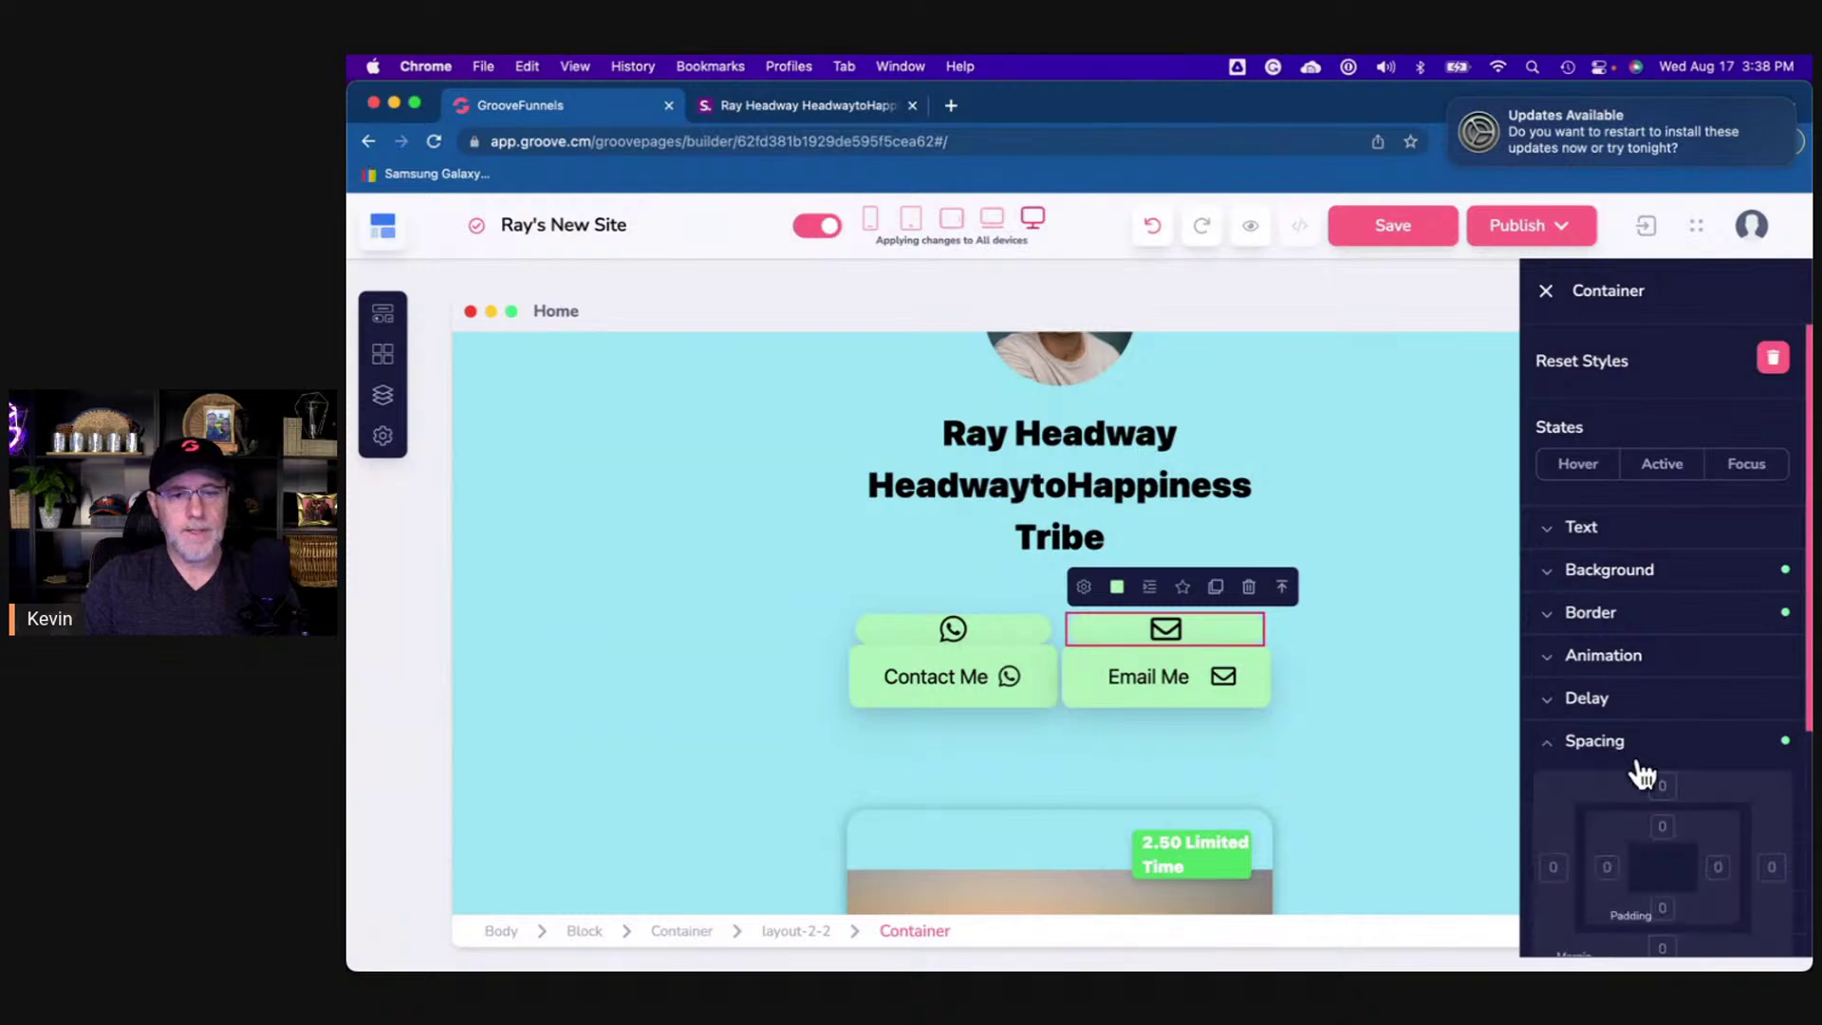
{"action": "scroll", "coordinate": [1682, 795], "scroll_direction": "down", "scroll_amount": 5}
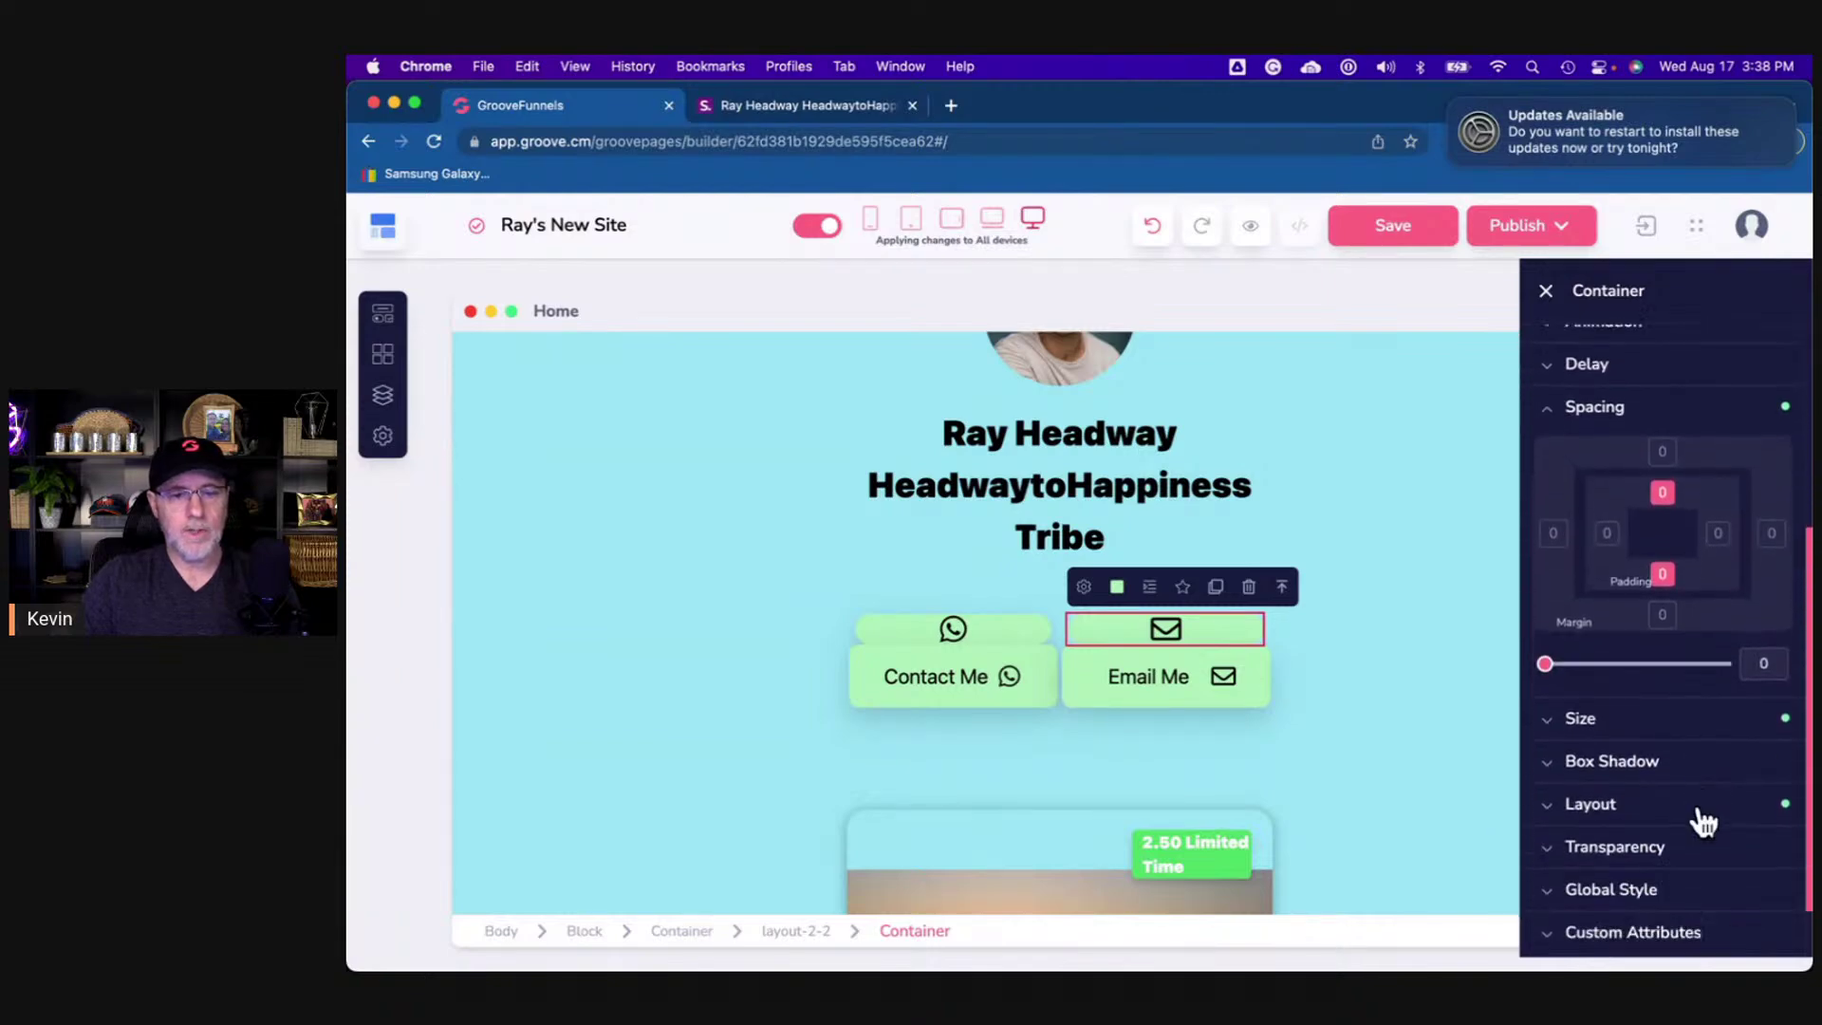
{"action": "left_click", "coordinate": [1754, 615]}
{"action": "type", "text": "1"}
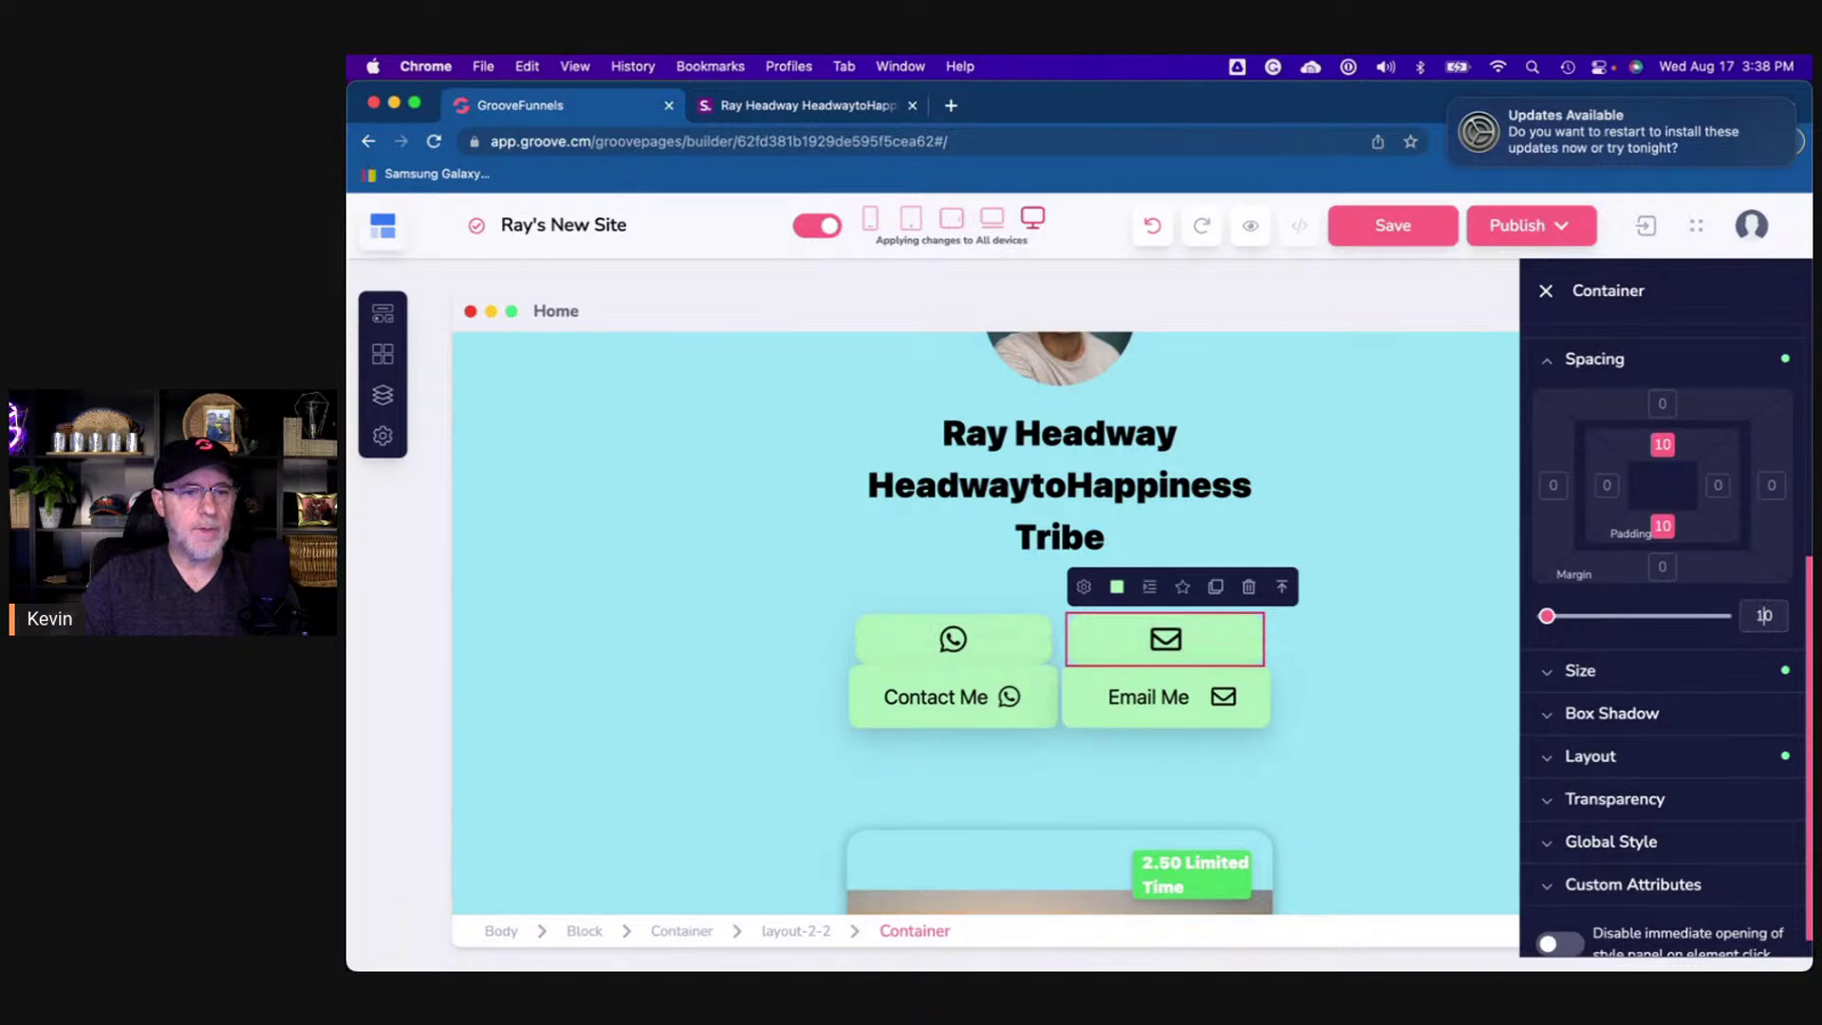
- Inspect the WhatsApp tile's spacing settings for comparison
{"action": "left_click", "coordinate": [1040, 658]}
{"action": "left_click", "coordinate": [1616, 610]}
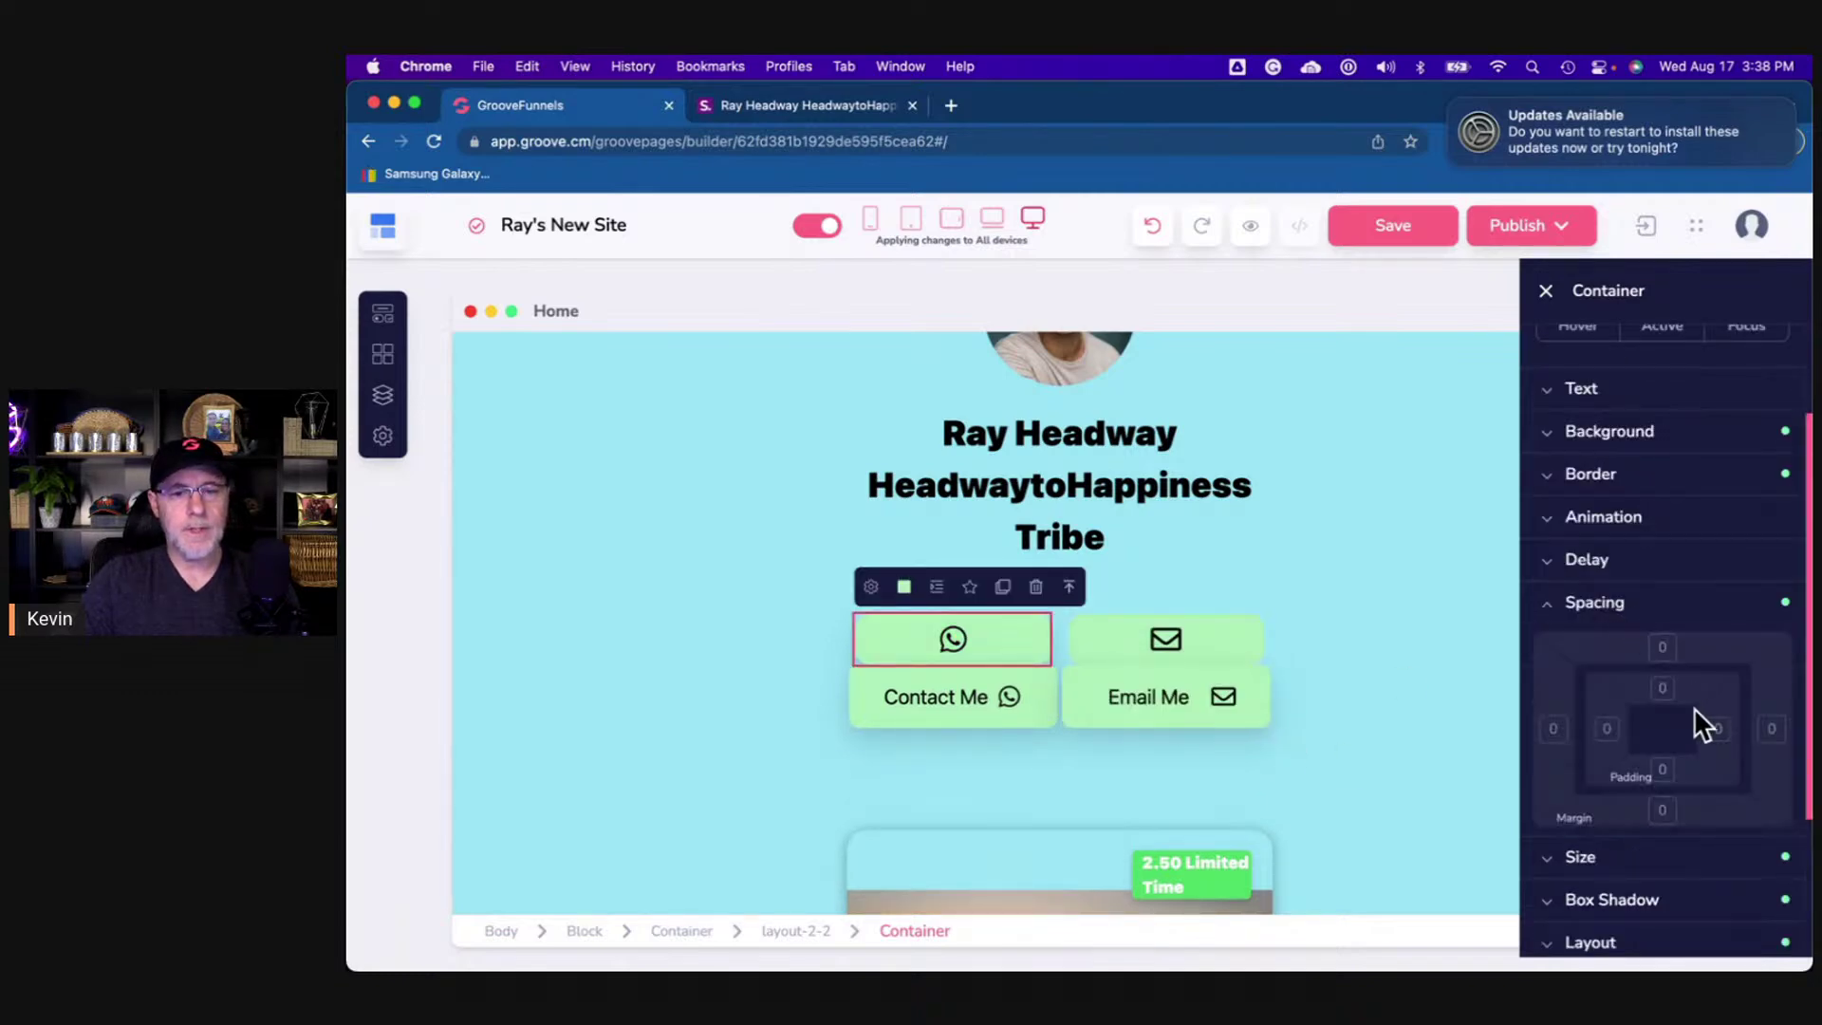
{"action": "left_click", "coordinate": [1309, 745]}
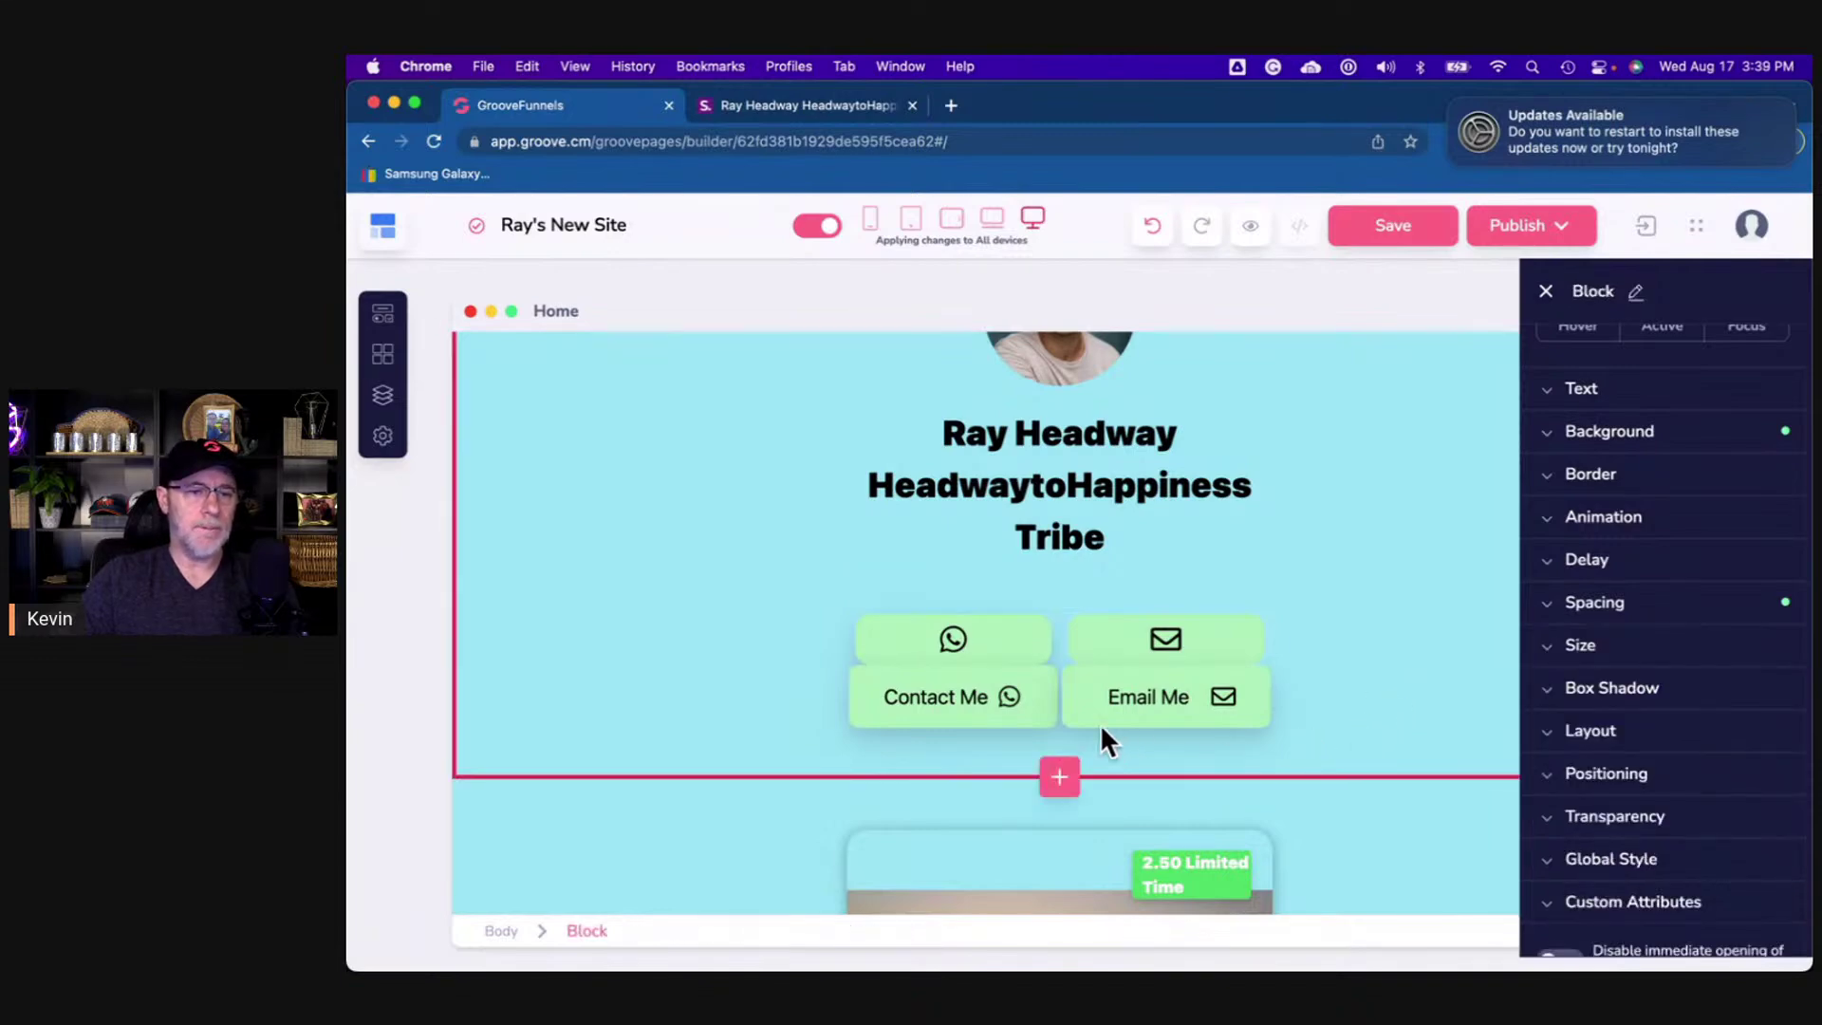
- Inspect the Email Me button's link settings and select its existing link address
{"action": "right_click", "coordinate": [1183, 706]}
{"action": "left_click", "coordinate": [1157, 749]}
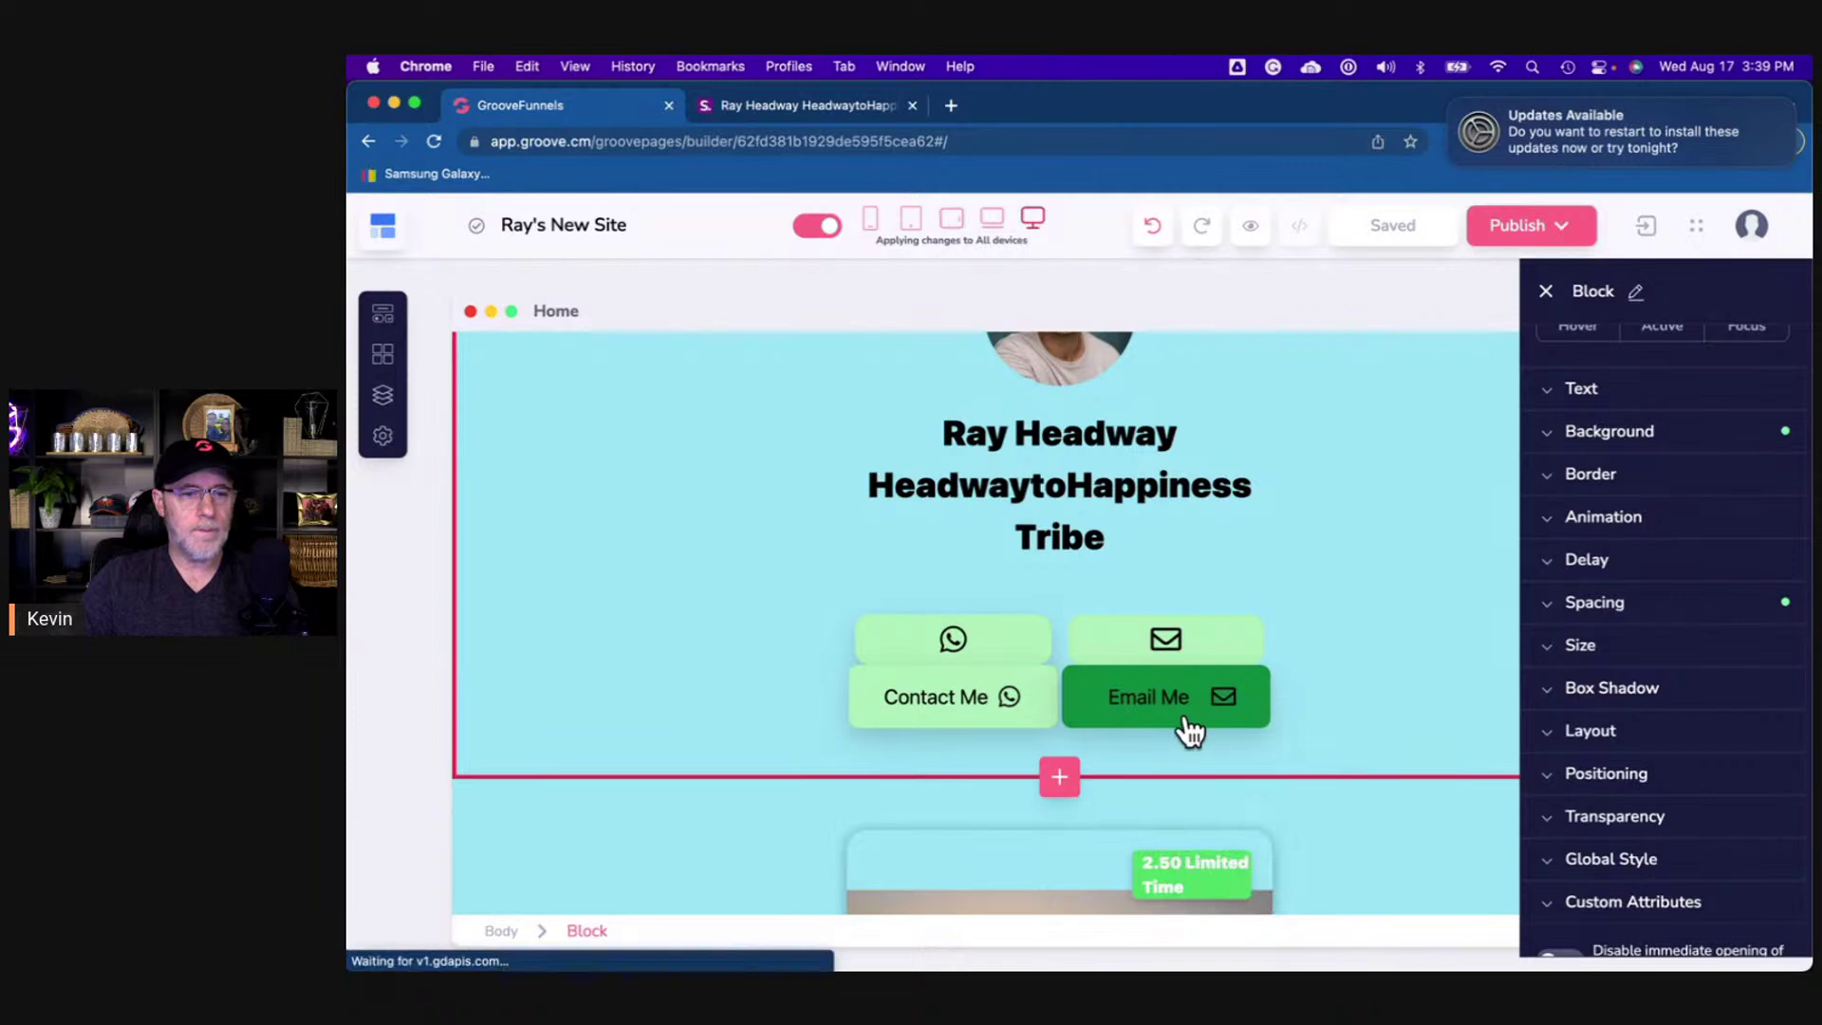
{"action": "left_click", "coordinate": [1186, 723]}
{"action": "scroll", "coordinate": [1599, 477], "scroll_direction": "up", "scroll_amount": 2}
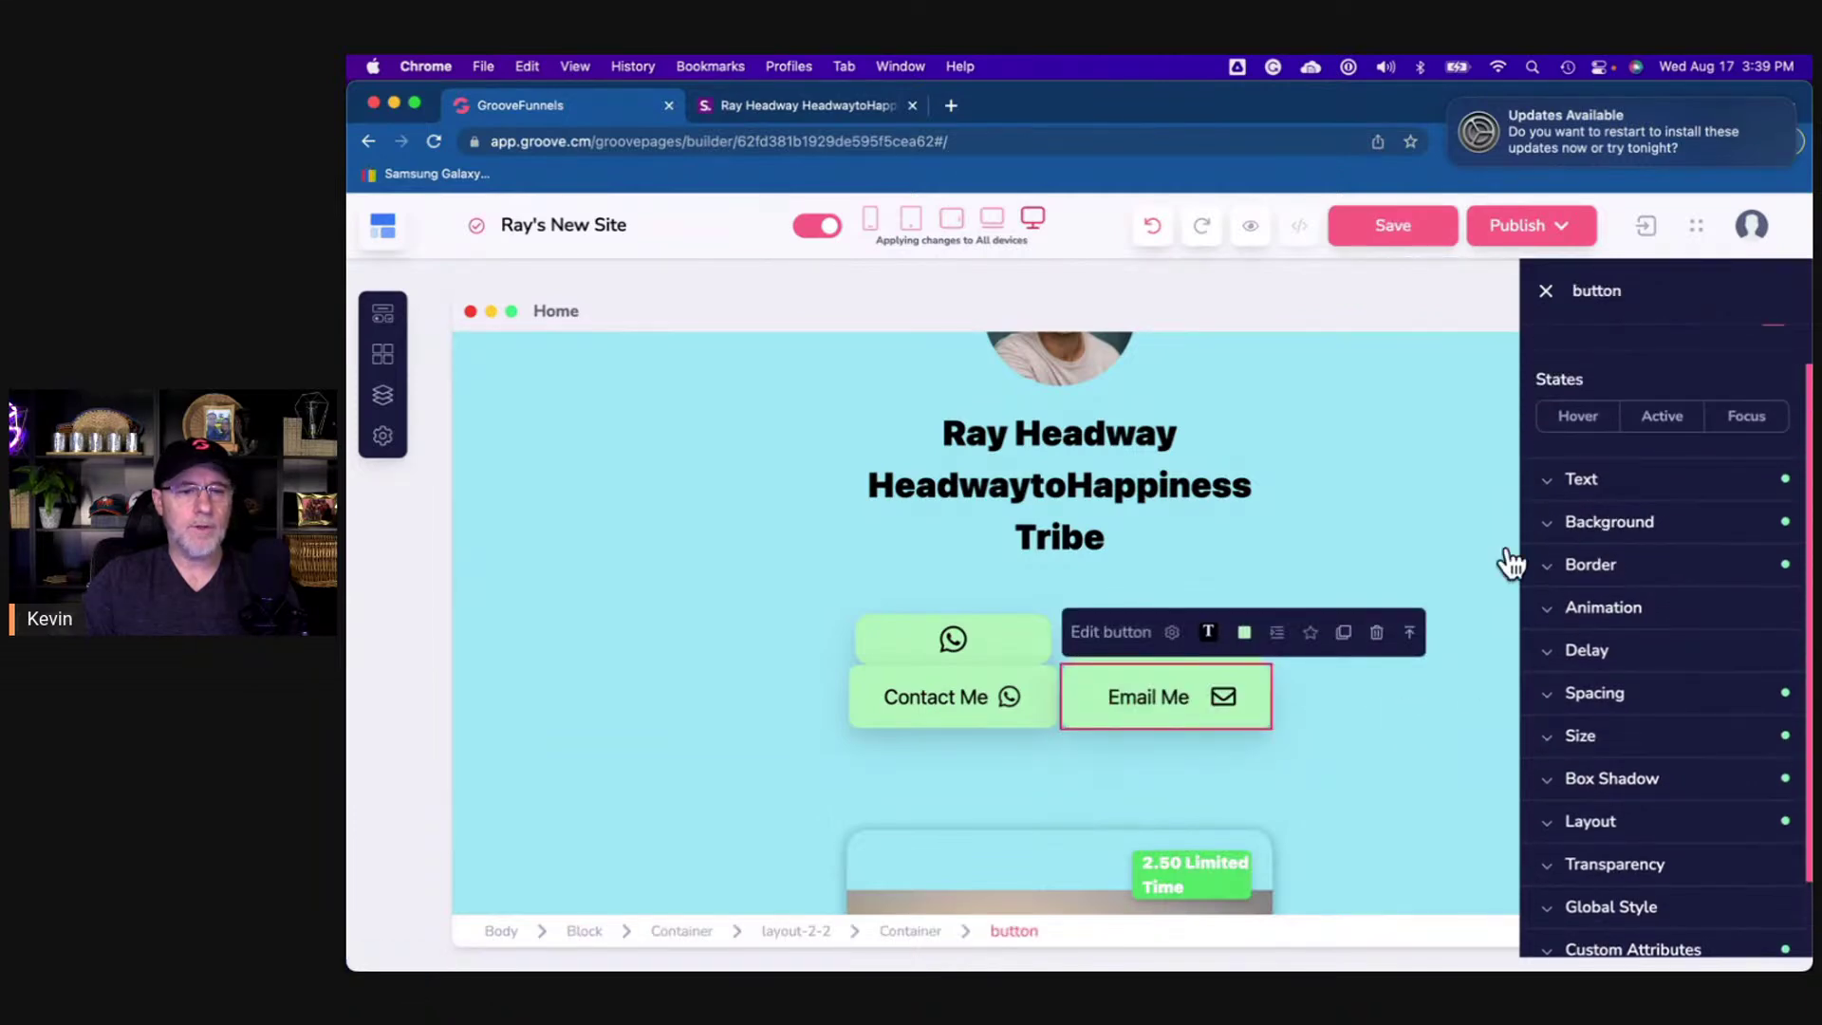
{"action": "left_click", "coordinate": [1174, 632]}
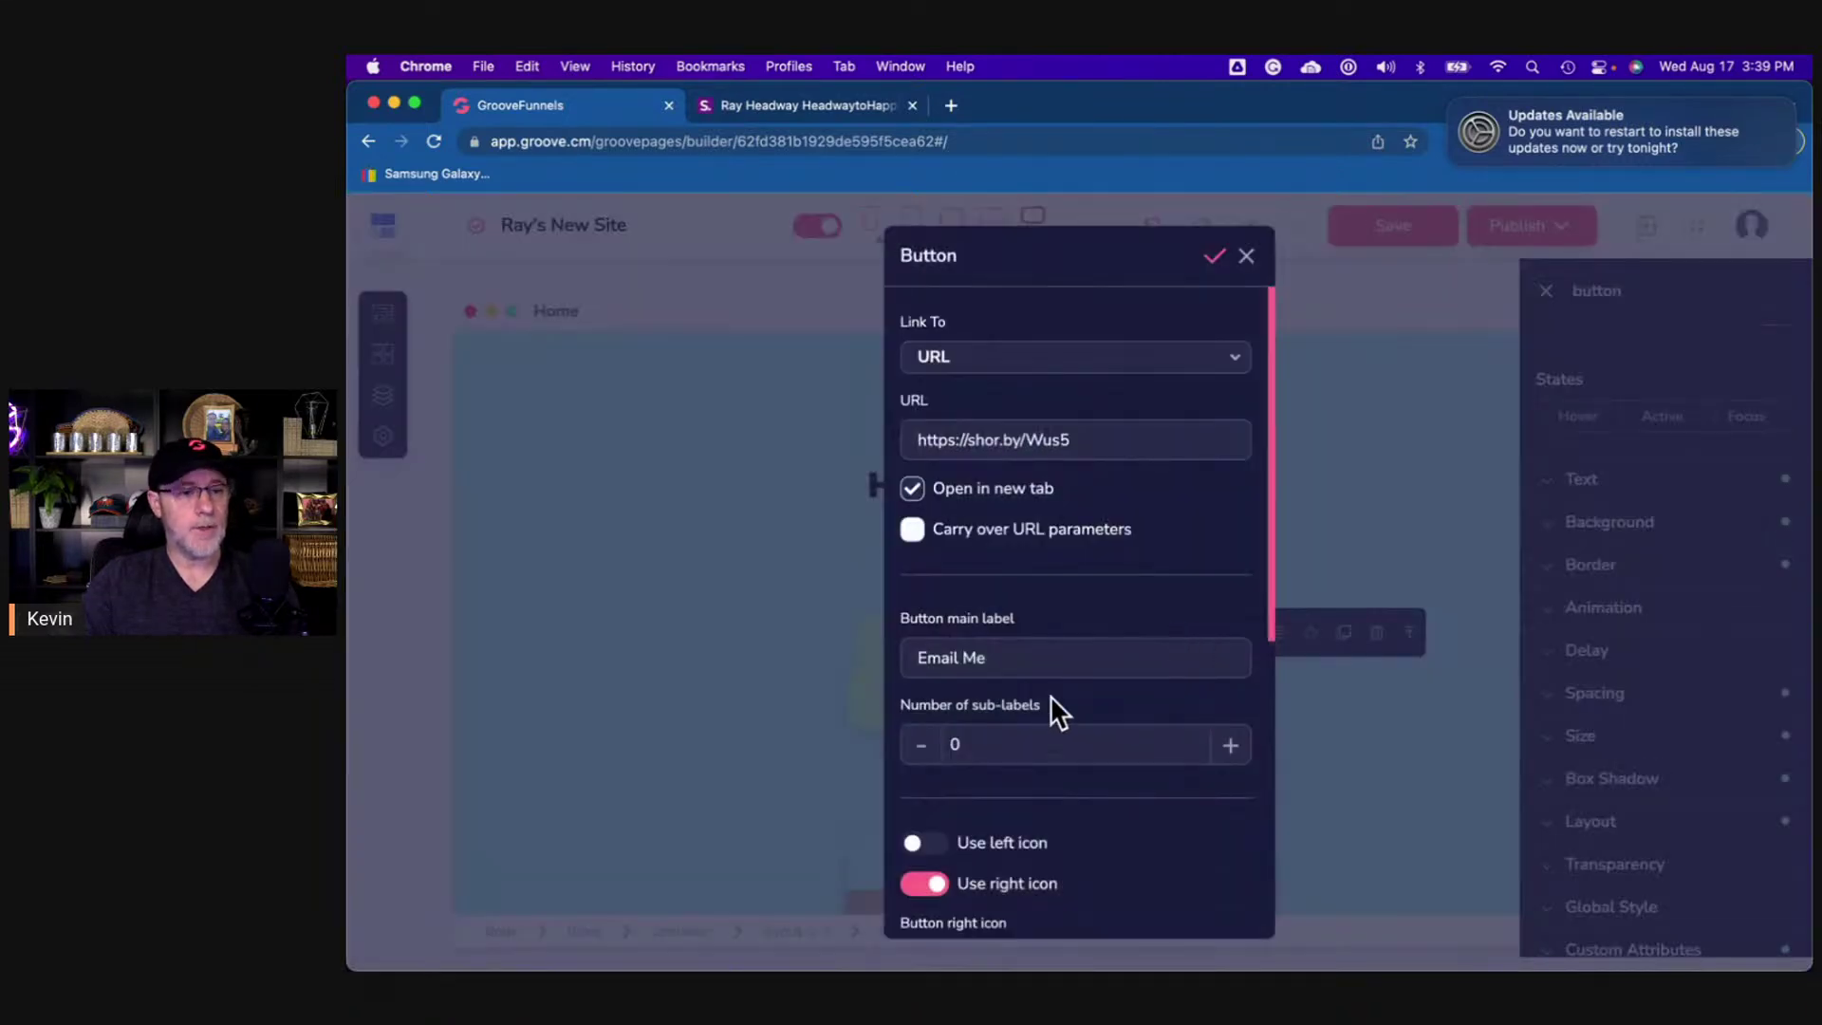
{"action": "triple_click", "coordinate": [1034, 439]}
{"action": "key", "text": "super+c"}
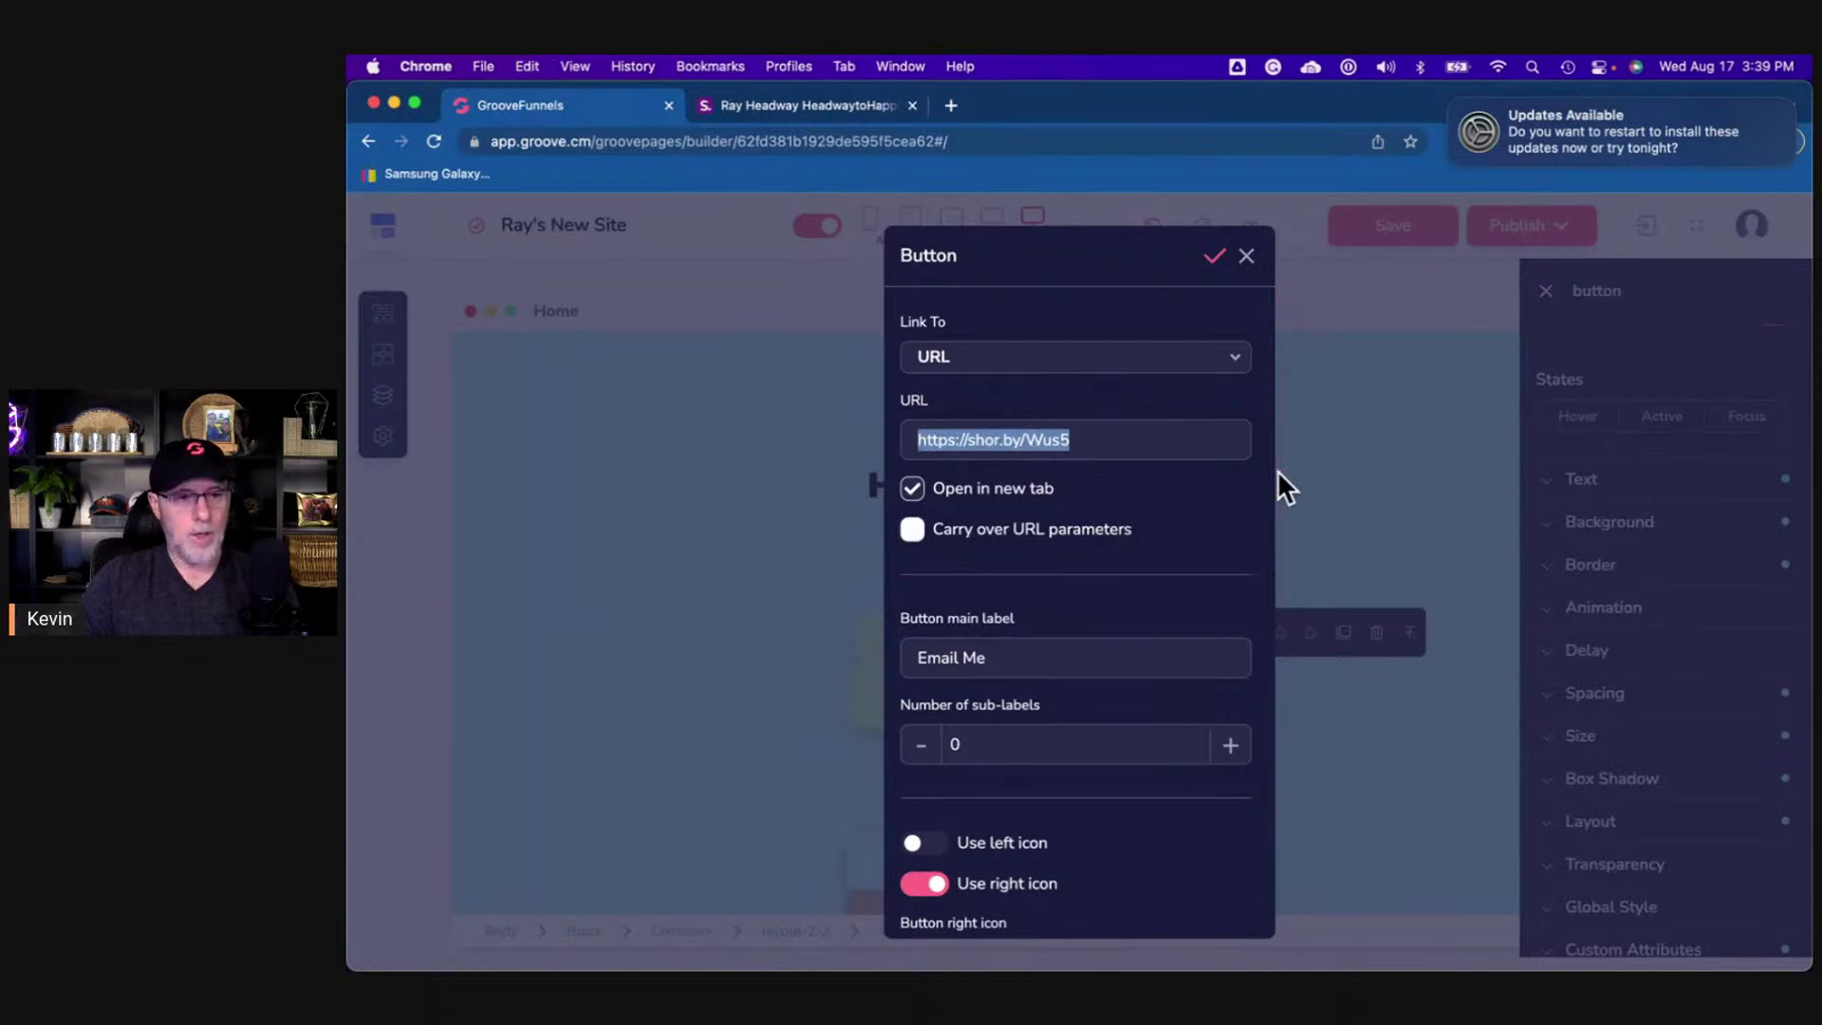
{"action": "left_click", "coordinate": [1246, 257]}
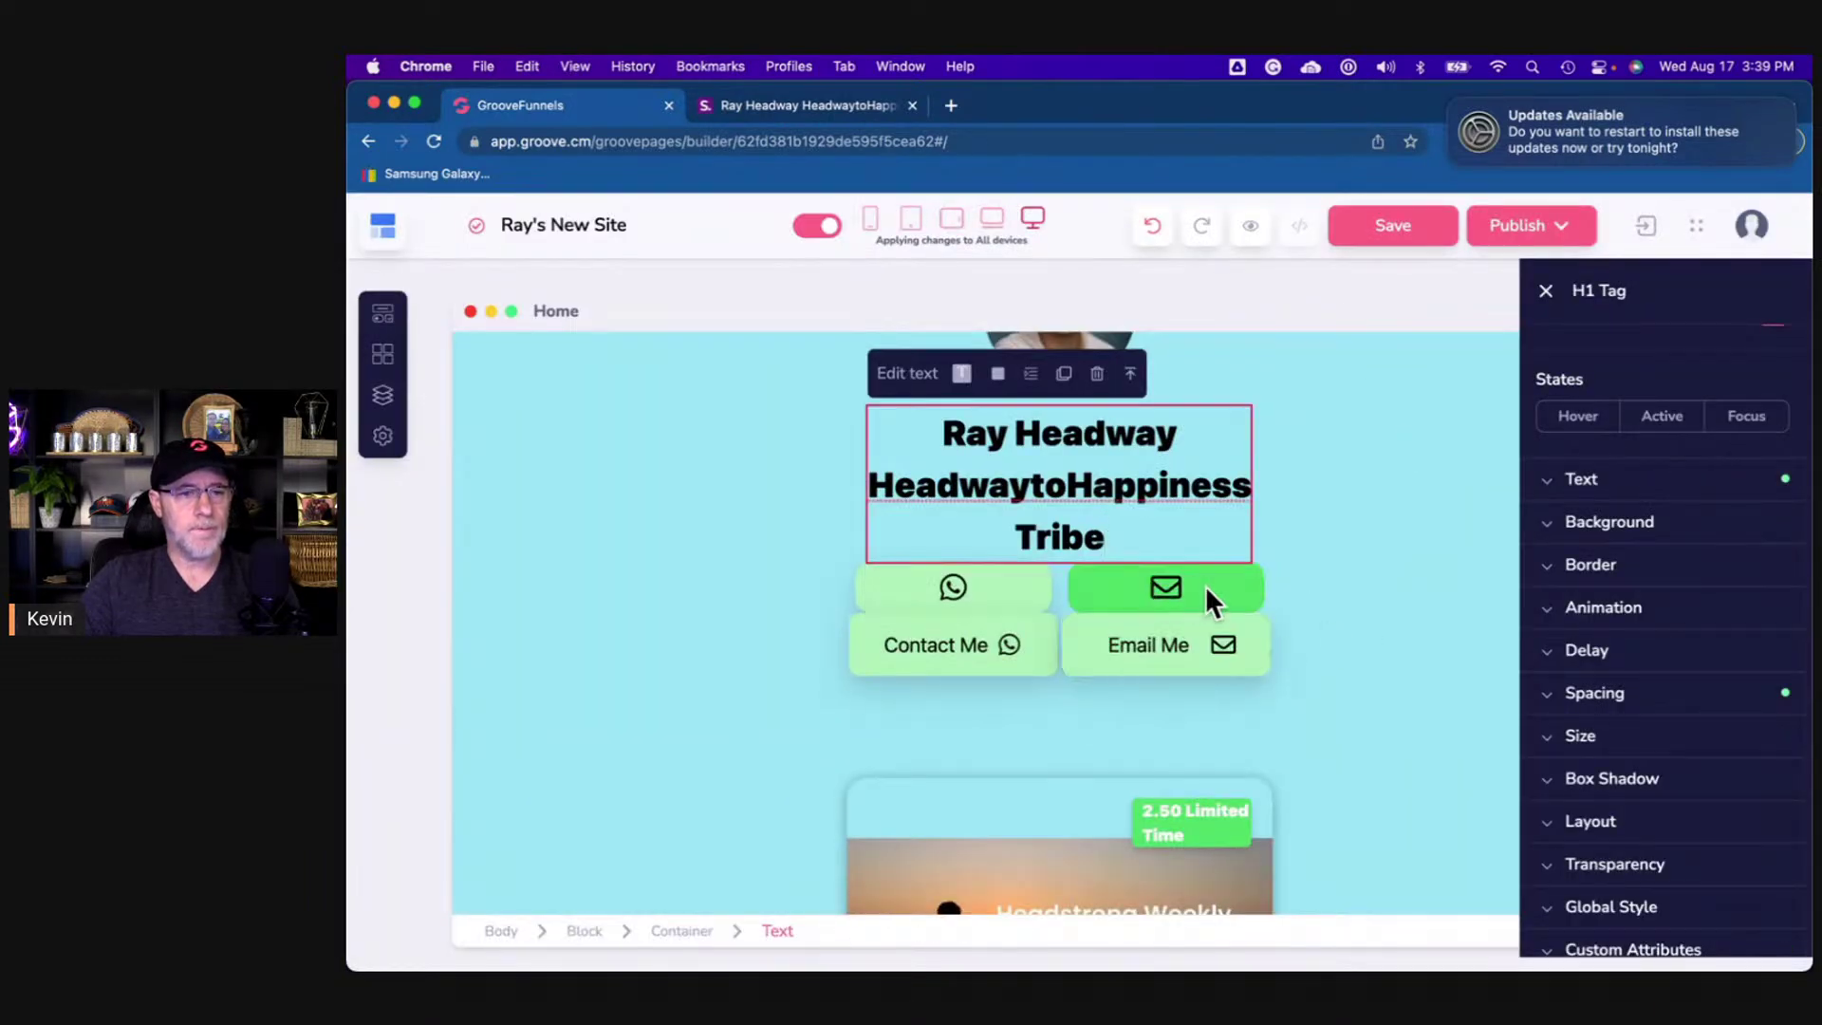
{"action": "left_click", "coordinate": [1220, 585]}
{"action": "left_click", "coordinate": [1083, 534]}
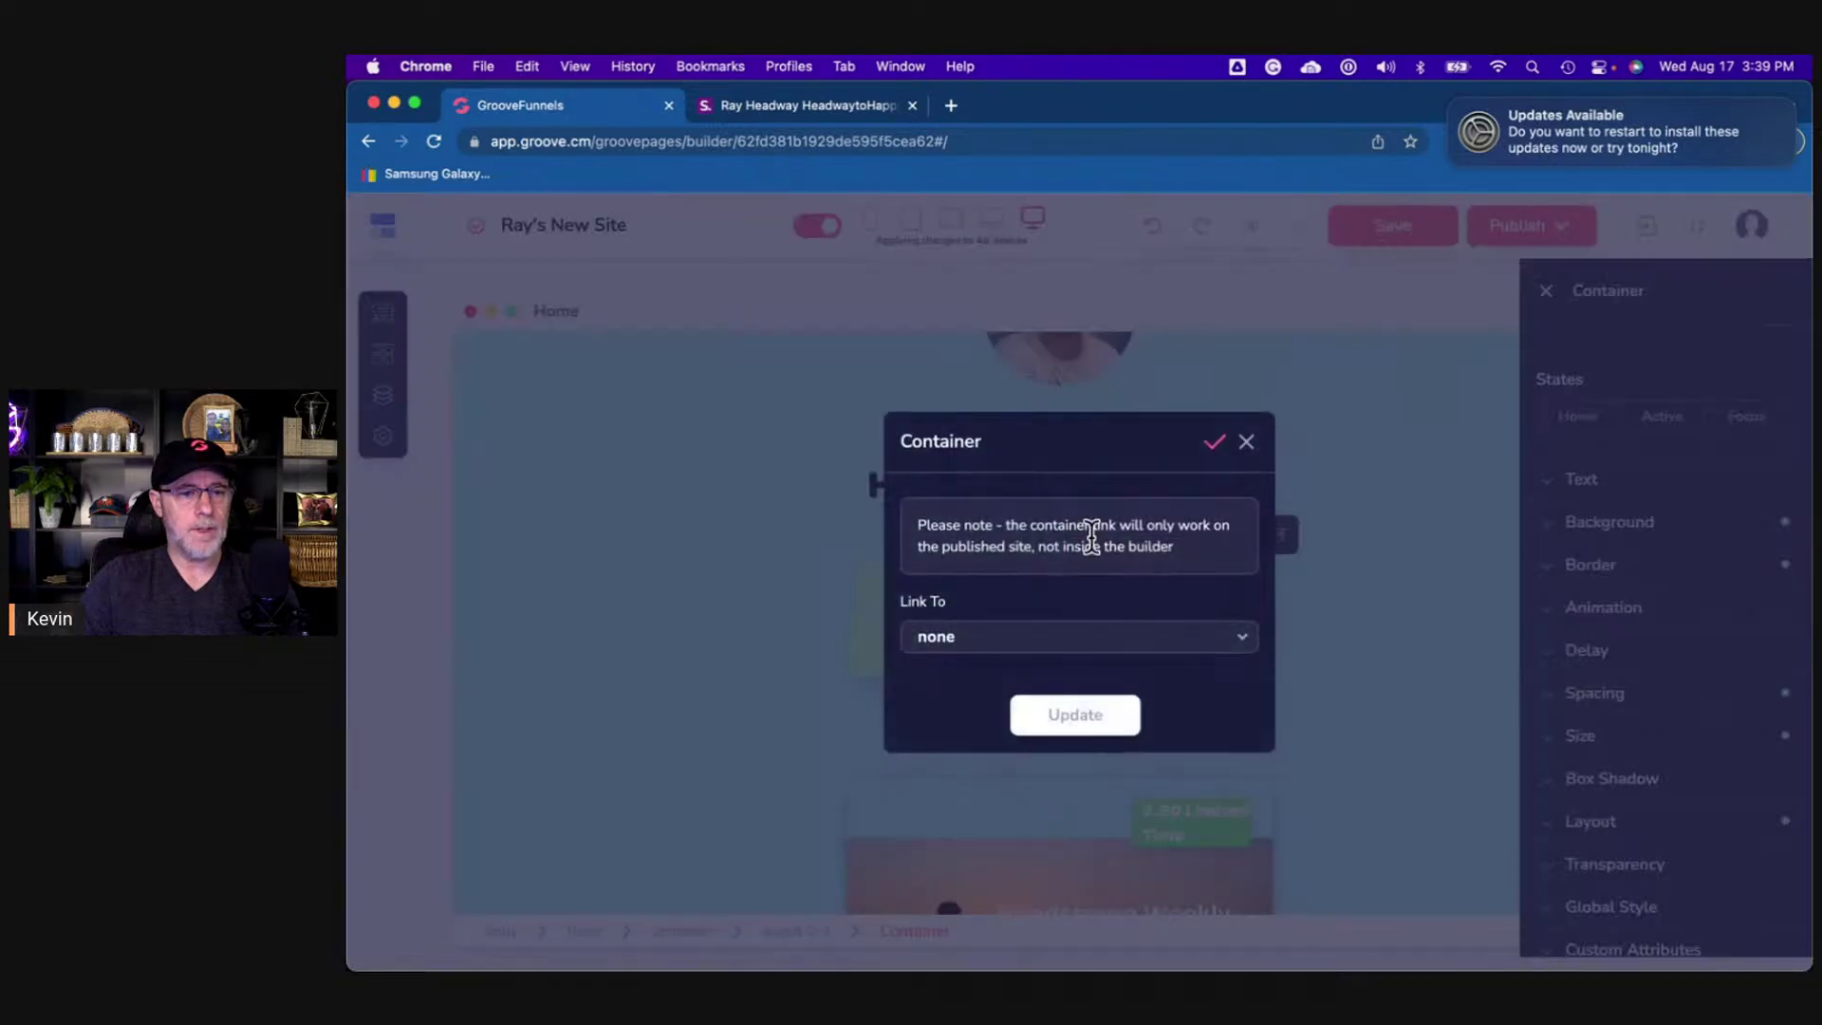
{"action": "left_click", "coordinate": [1100, 655]}
{"action": "scroll", "coordinate": [1098, 668], "scroll_direction": "down", "scroll_amount": 3}
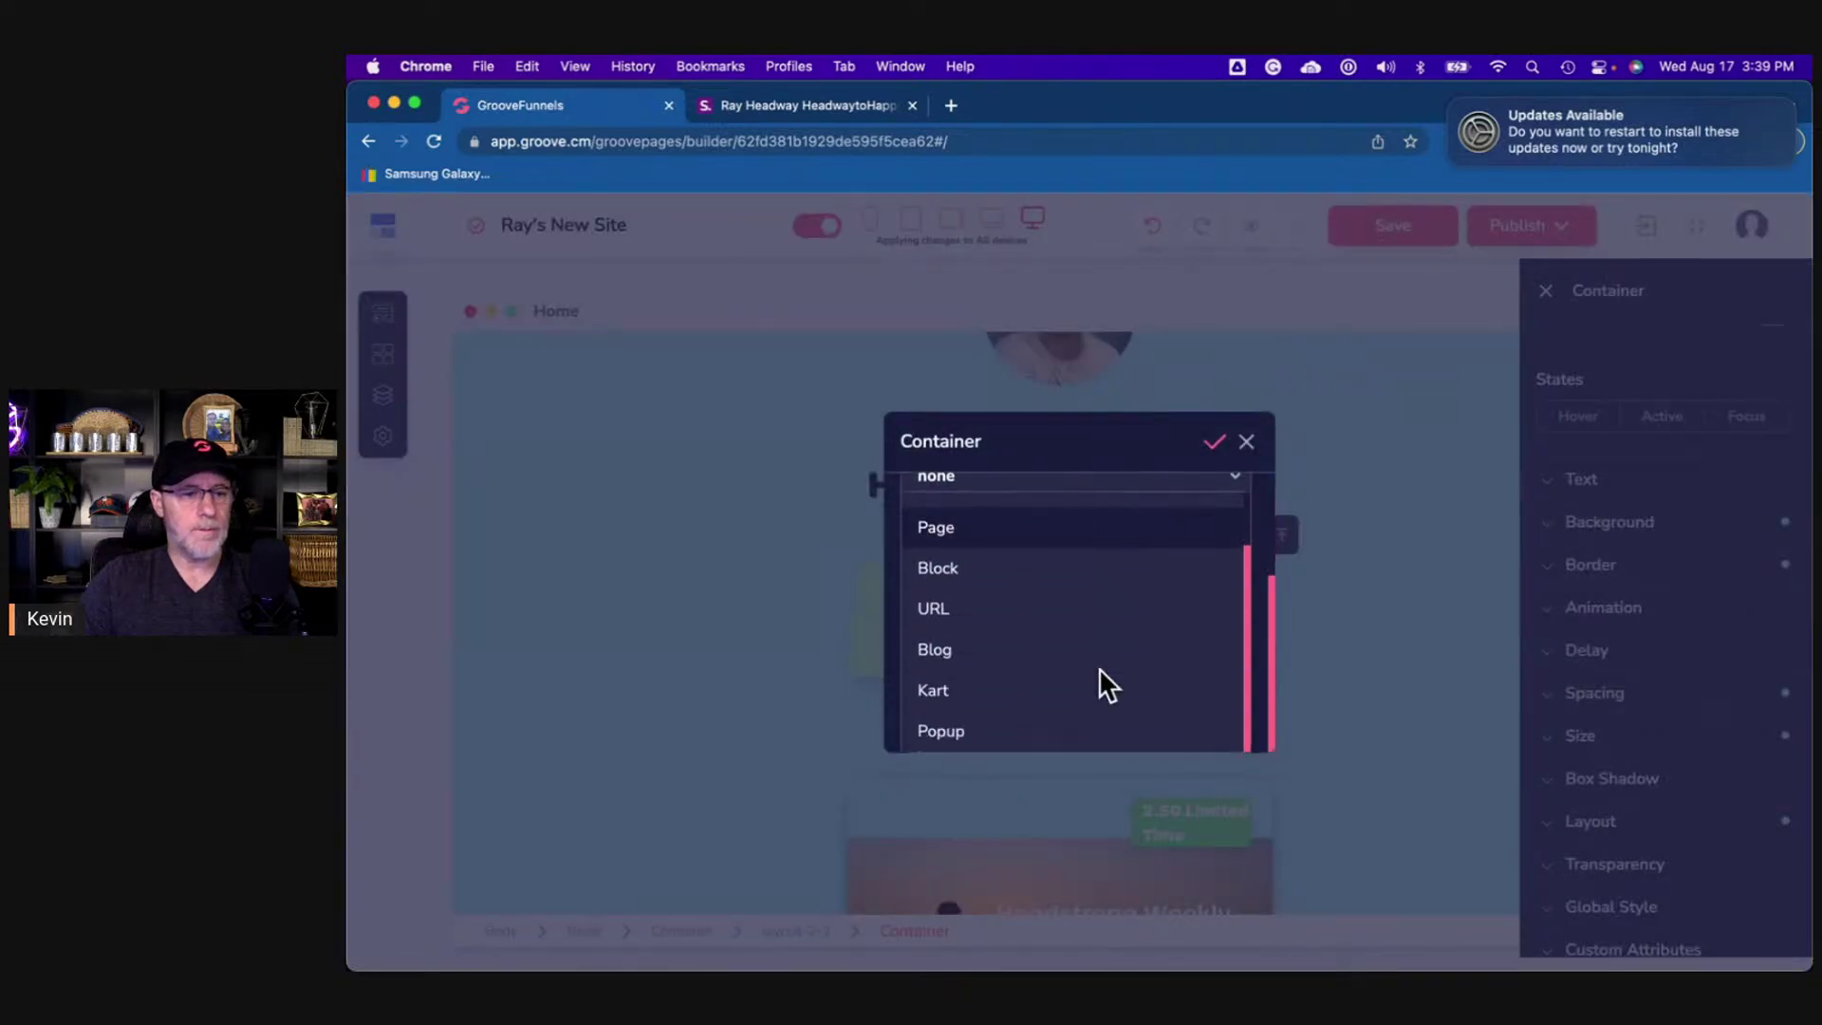
{"action": "left_click", "coordinate": [1001, 608]}
{"action": "left_click", "coordinate": [992, 635]}
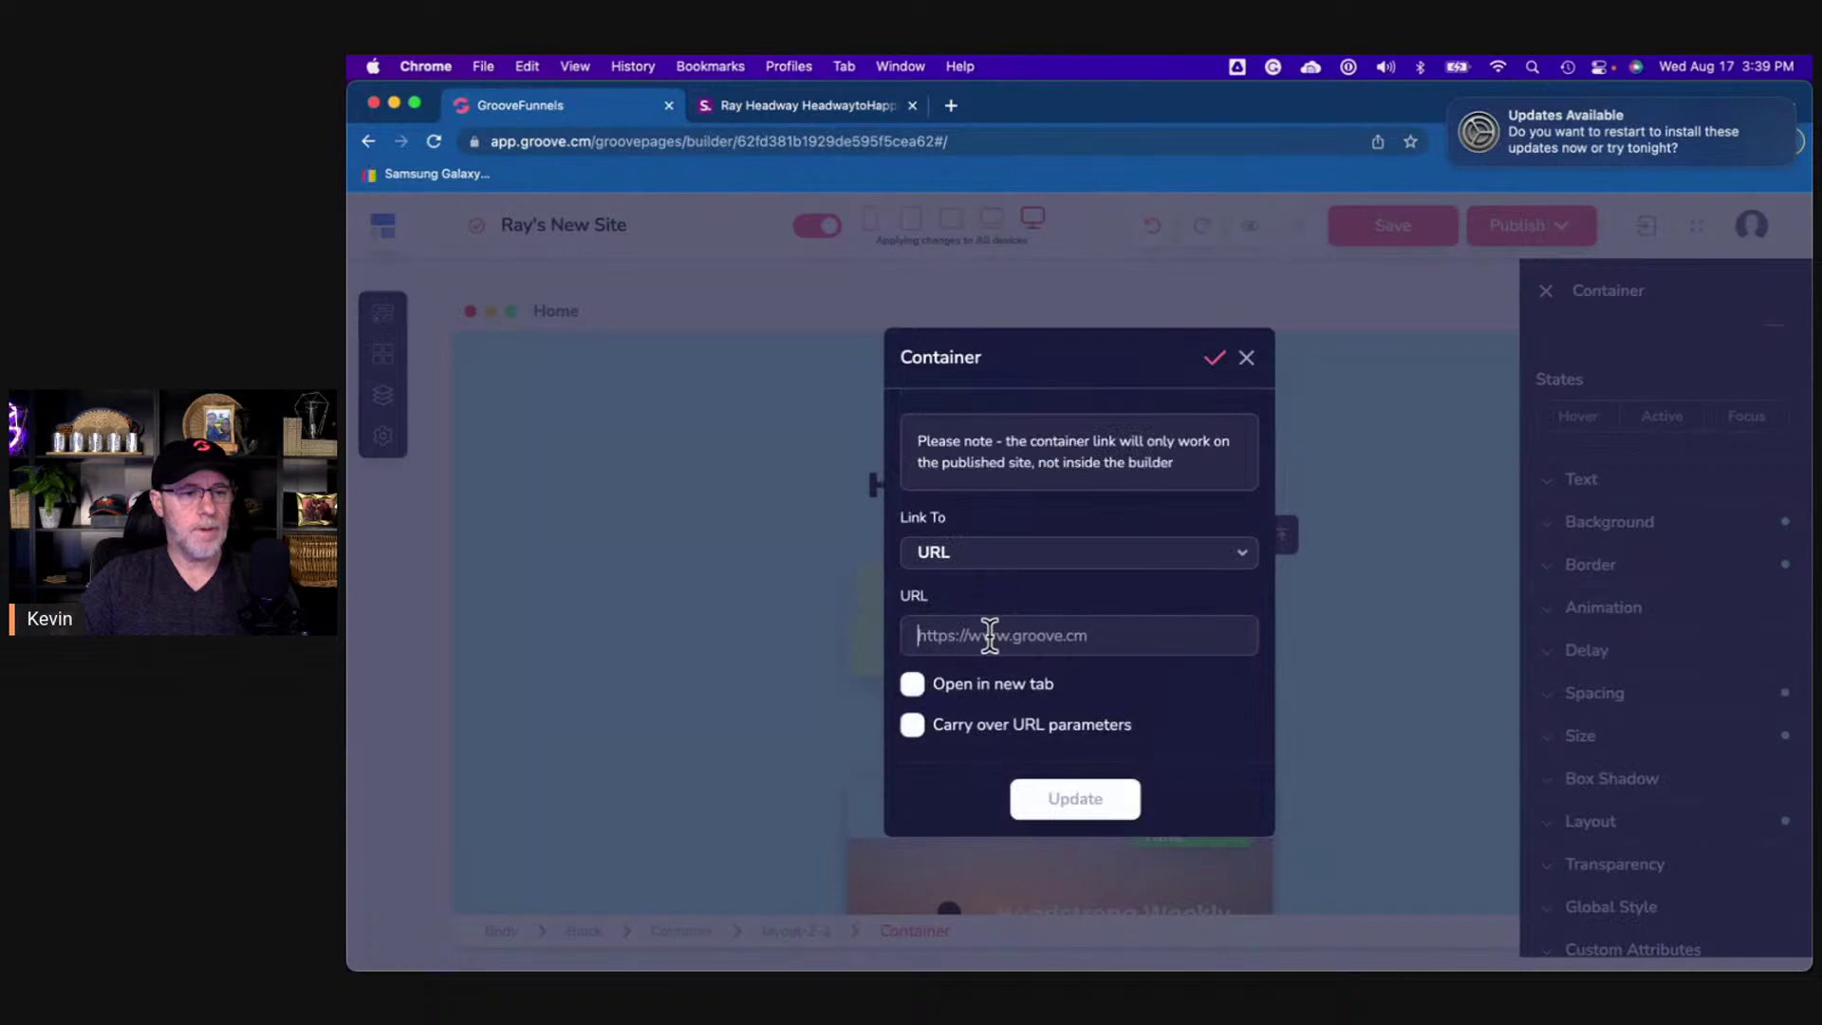
{"action": "key", "text": "super+v"}
{"action": "left_click", "coordinate": [911, 683]}
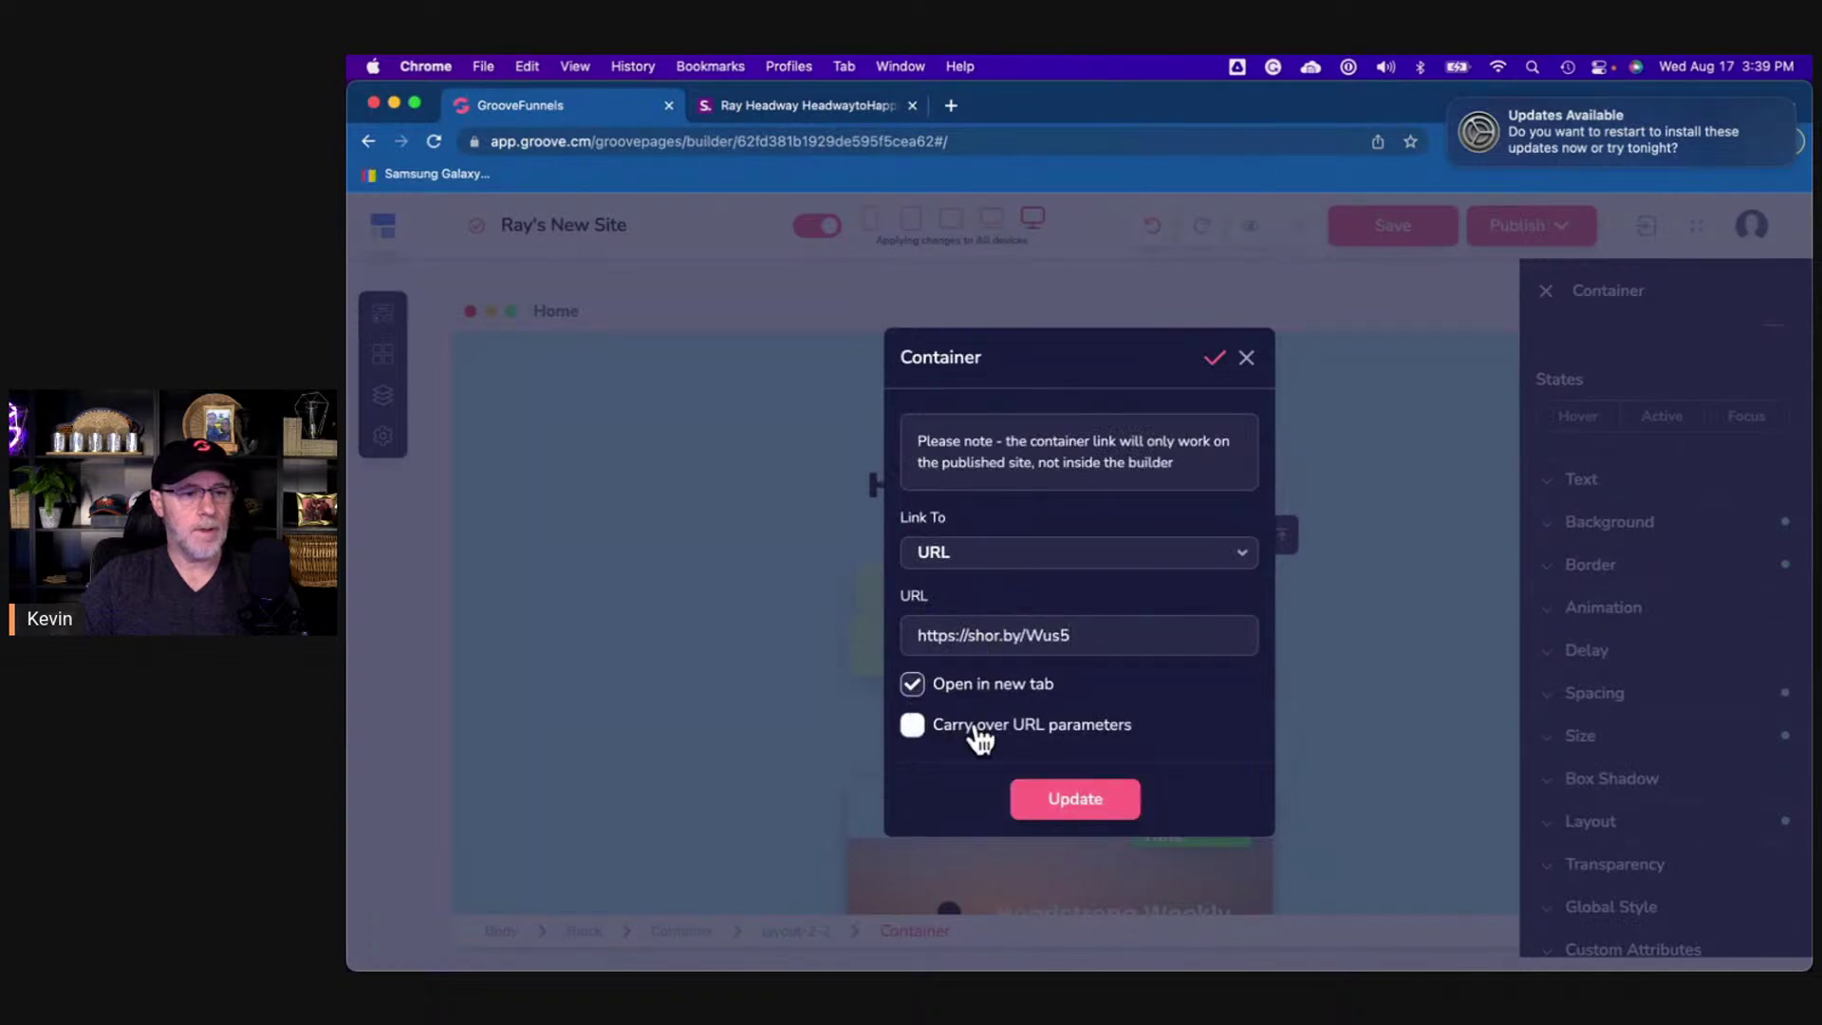
{"action": "left_click", "coordinate": [1220, 361]}
{"action": "left_click", "coordinate": [1446, 680]}
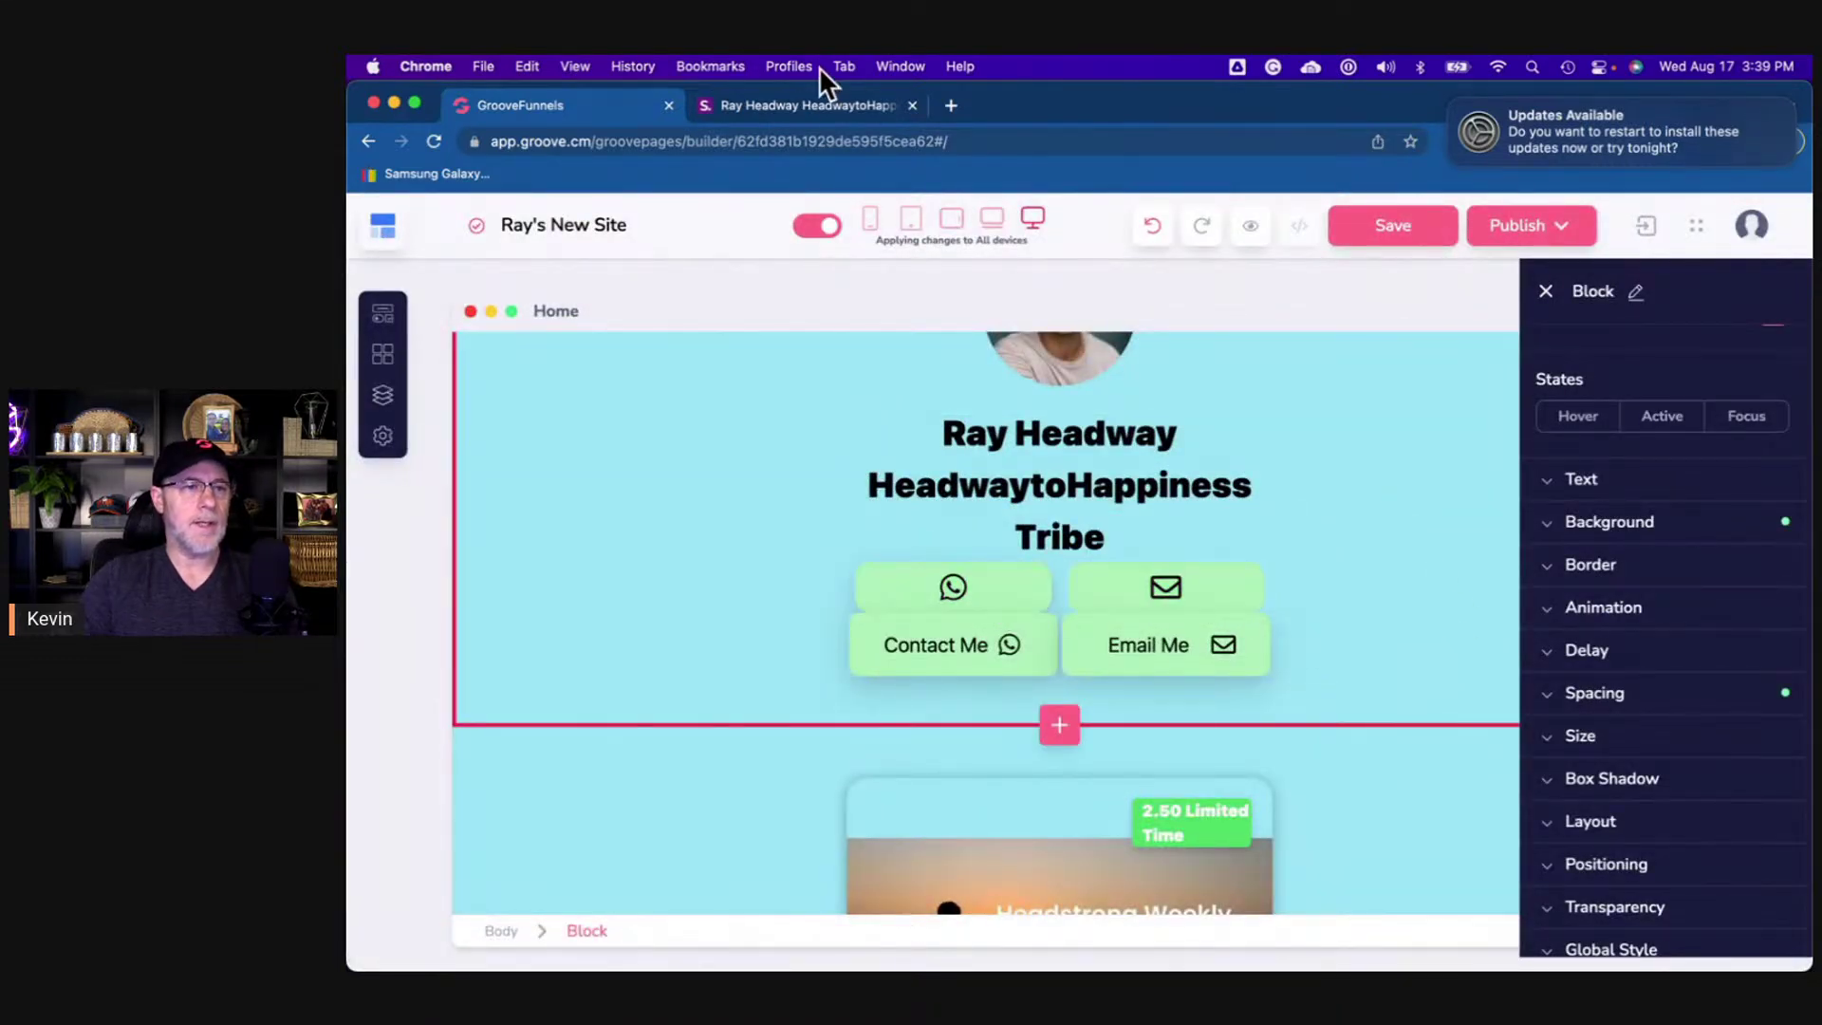
- Delete the layout row holding the Contact Me and Email Me buttons, confirming the removal
{"action": "left_click", "coordinate": [823, 103]}
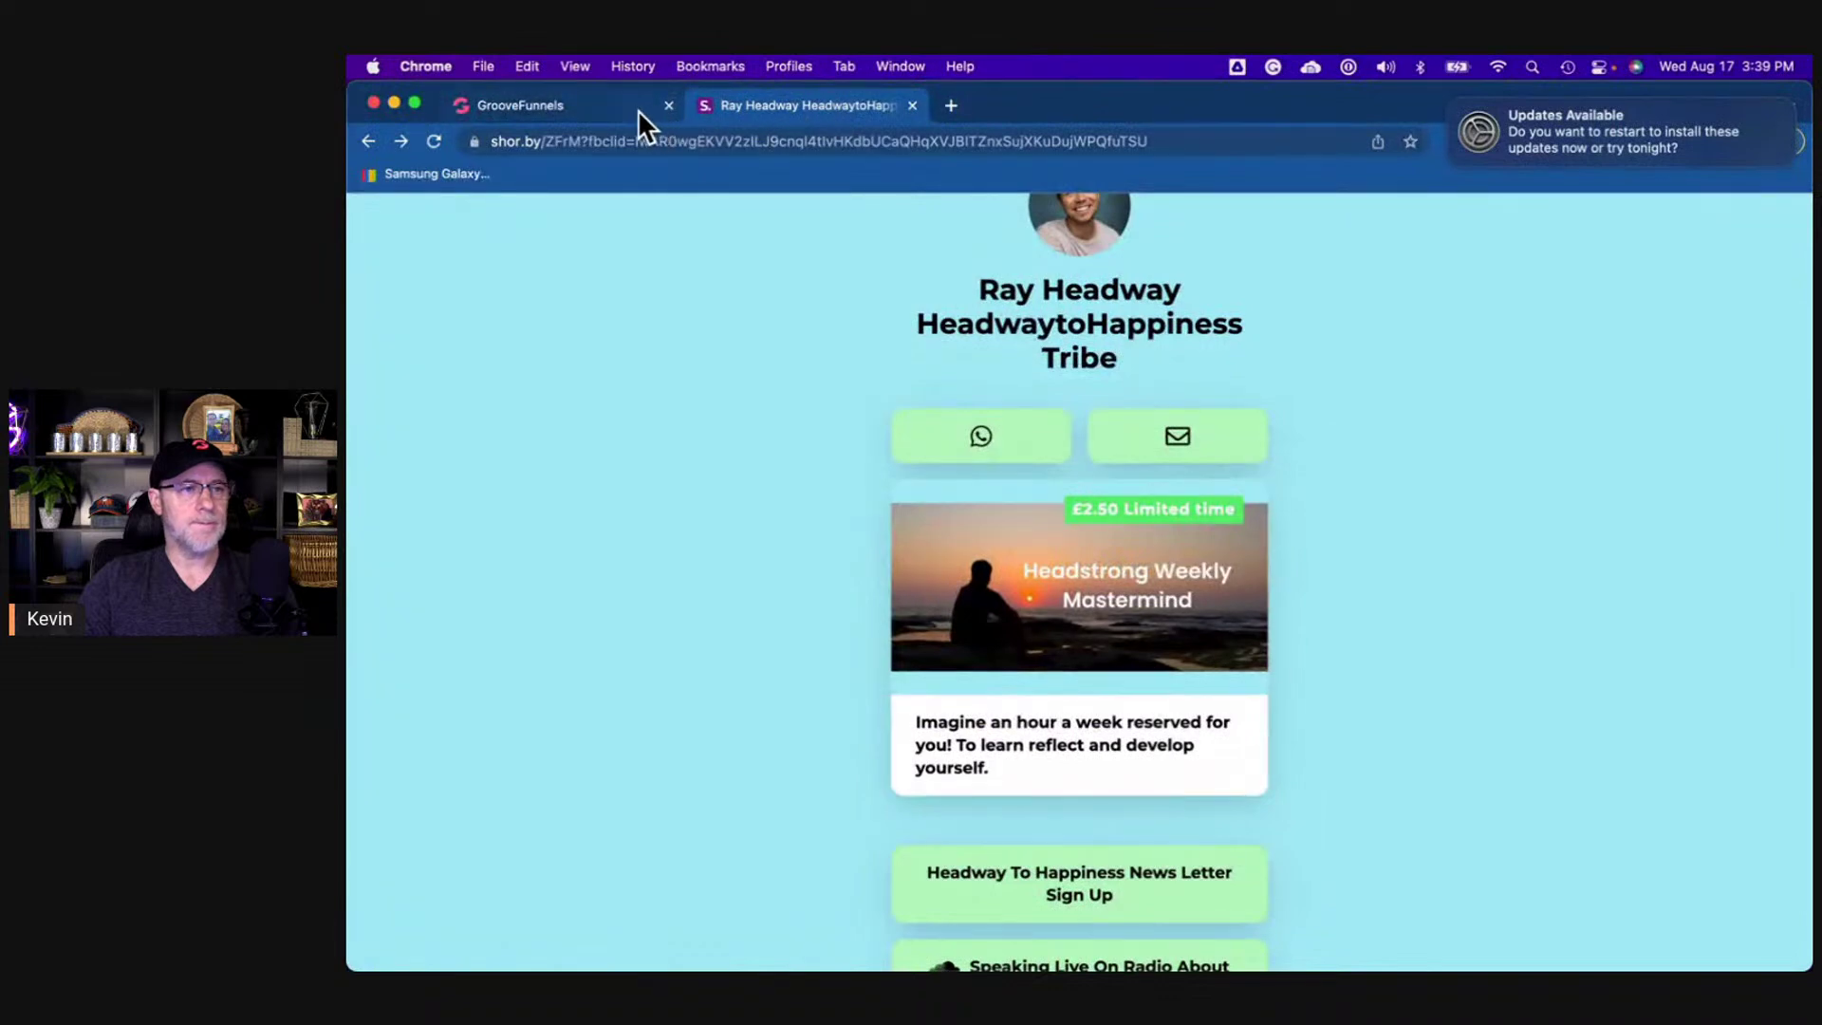
{"action": "left_click", "coordinate": [638, 108]}
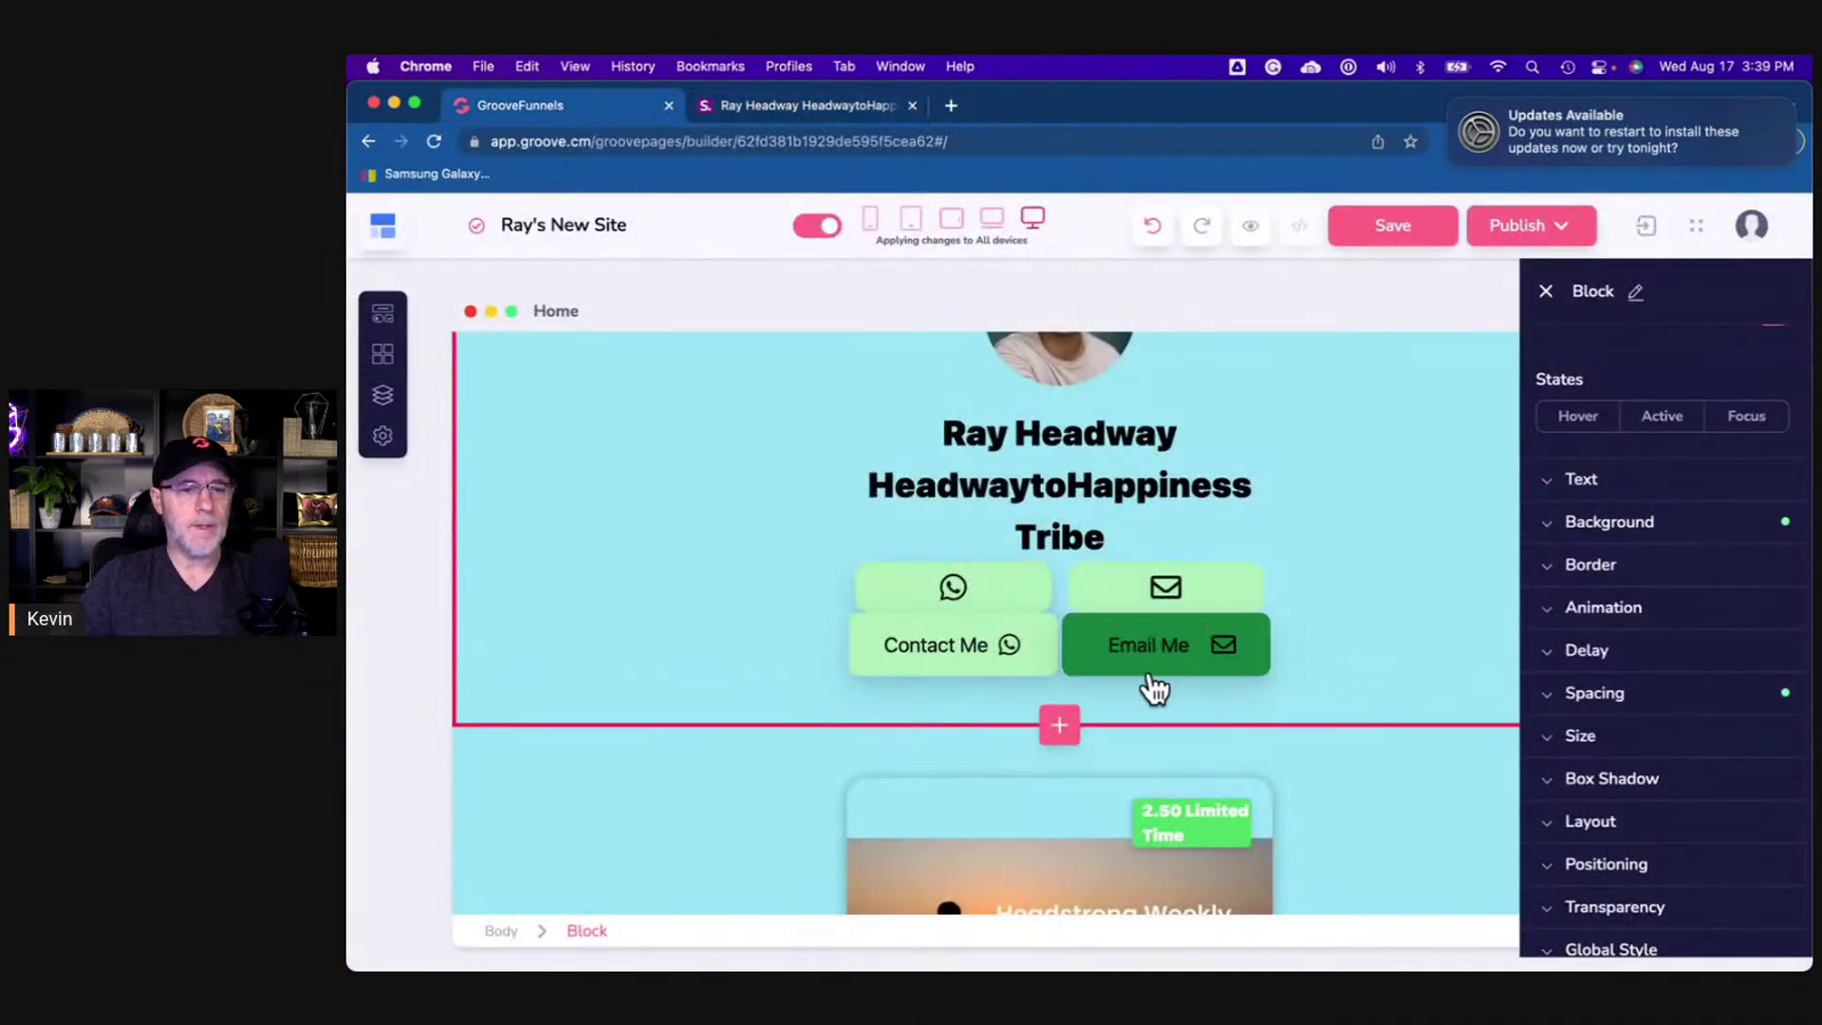
{"action": "left_click", "coordinate": [1081, 664]}
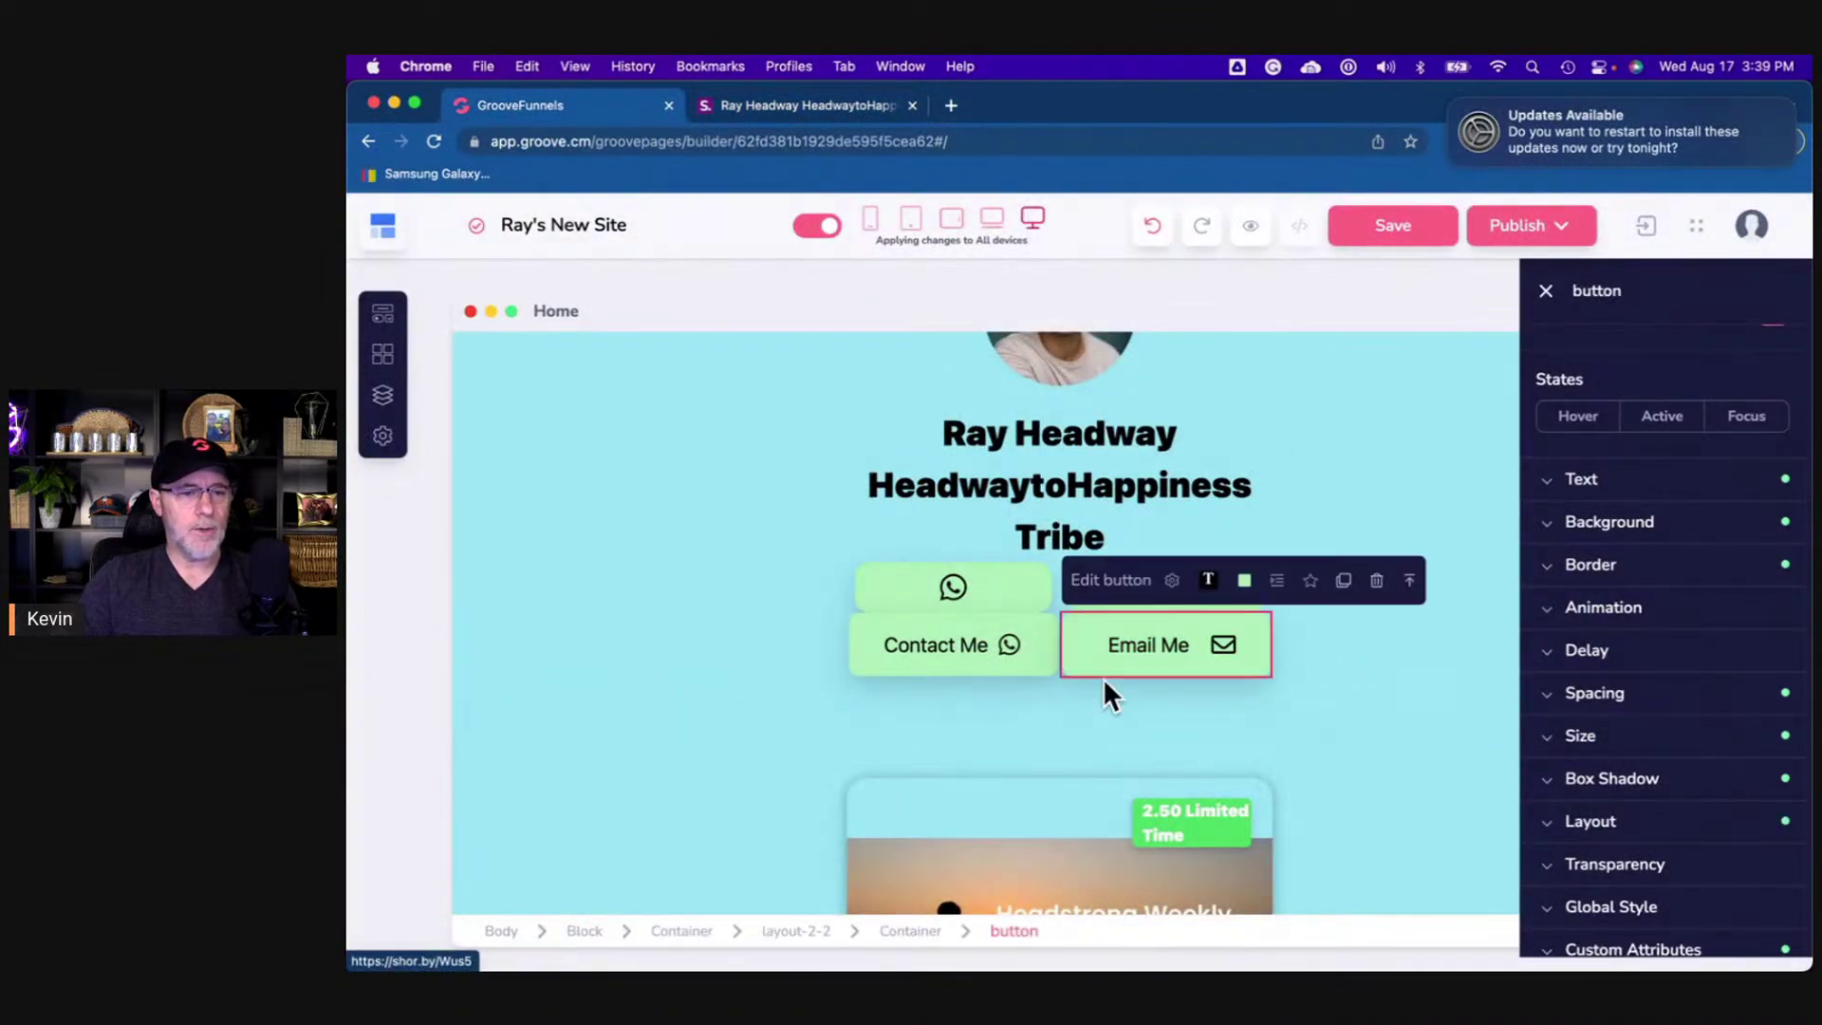
{"action": "left_click", "coordinate": [804, 931]}
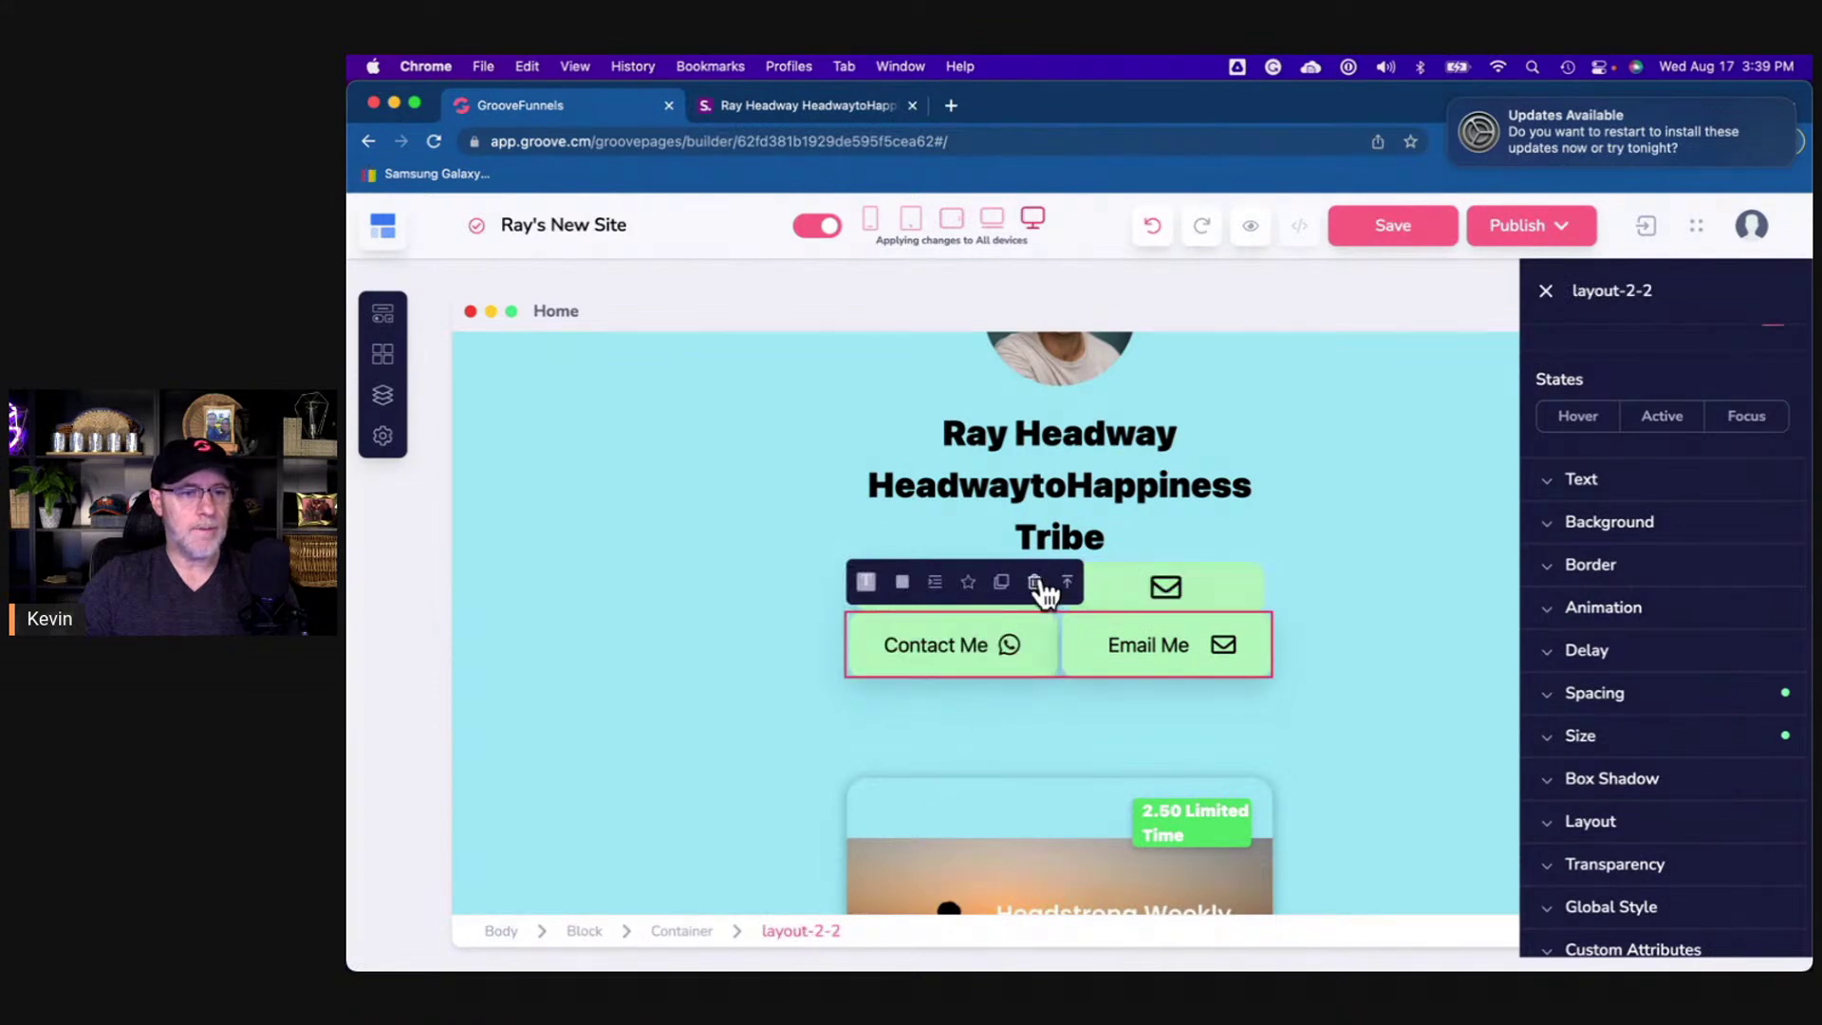
{"action": "left_click", "coordinate": [1035, 581]}
{"action": "left_click", "coordinate": [1168, 622]}
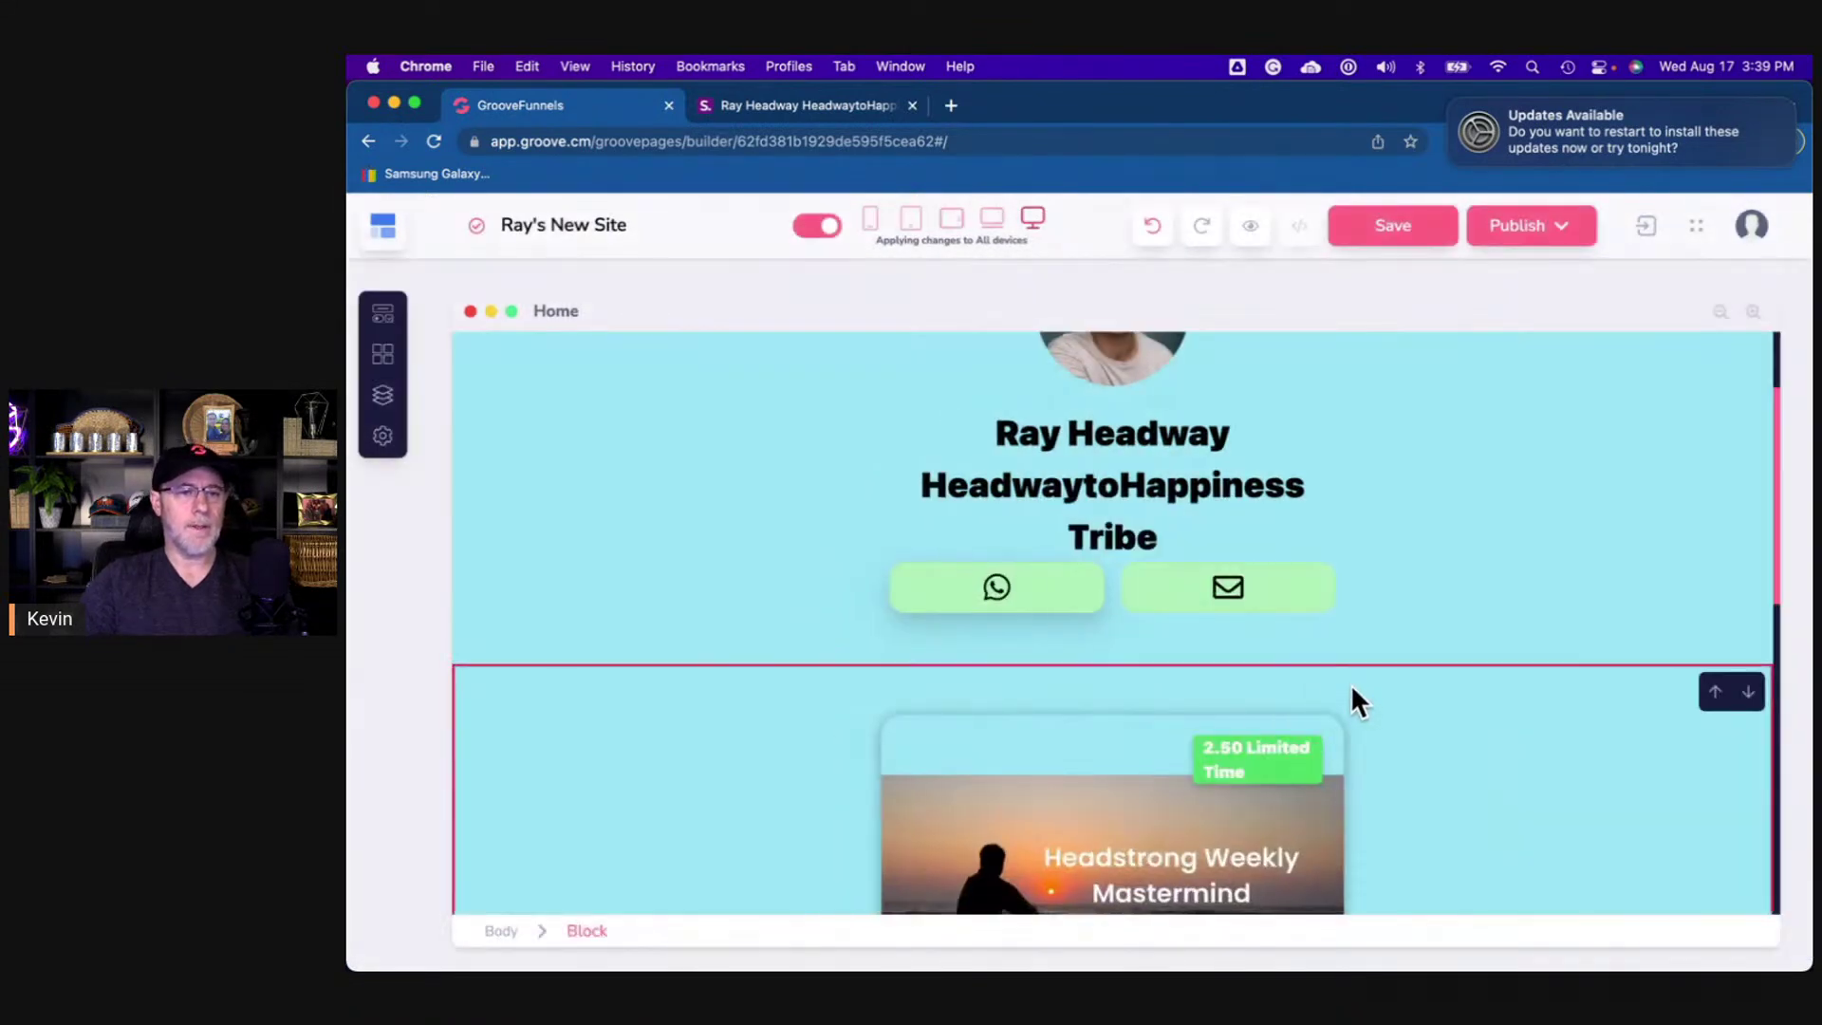
{"action": "left_click", "coordinate": [1193, 530]}
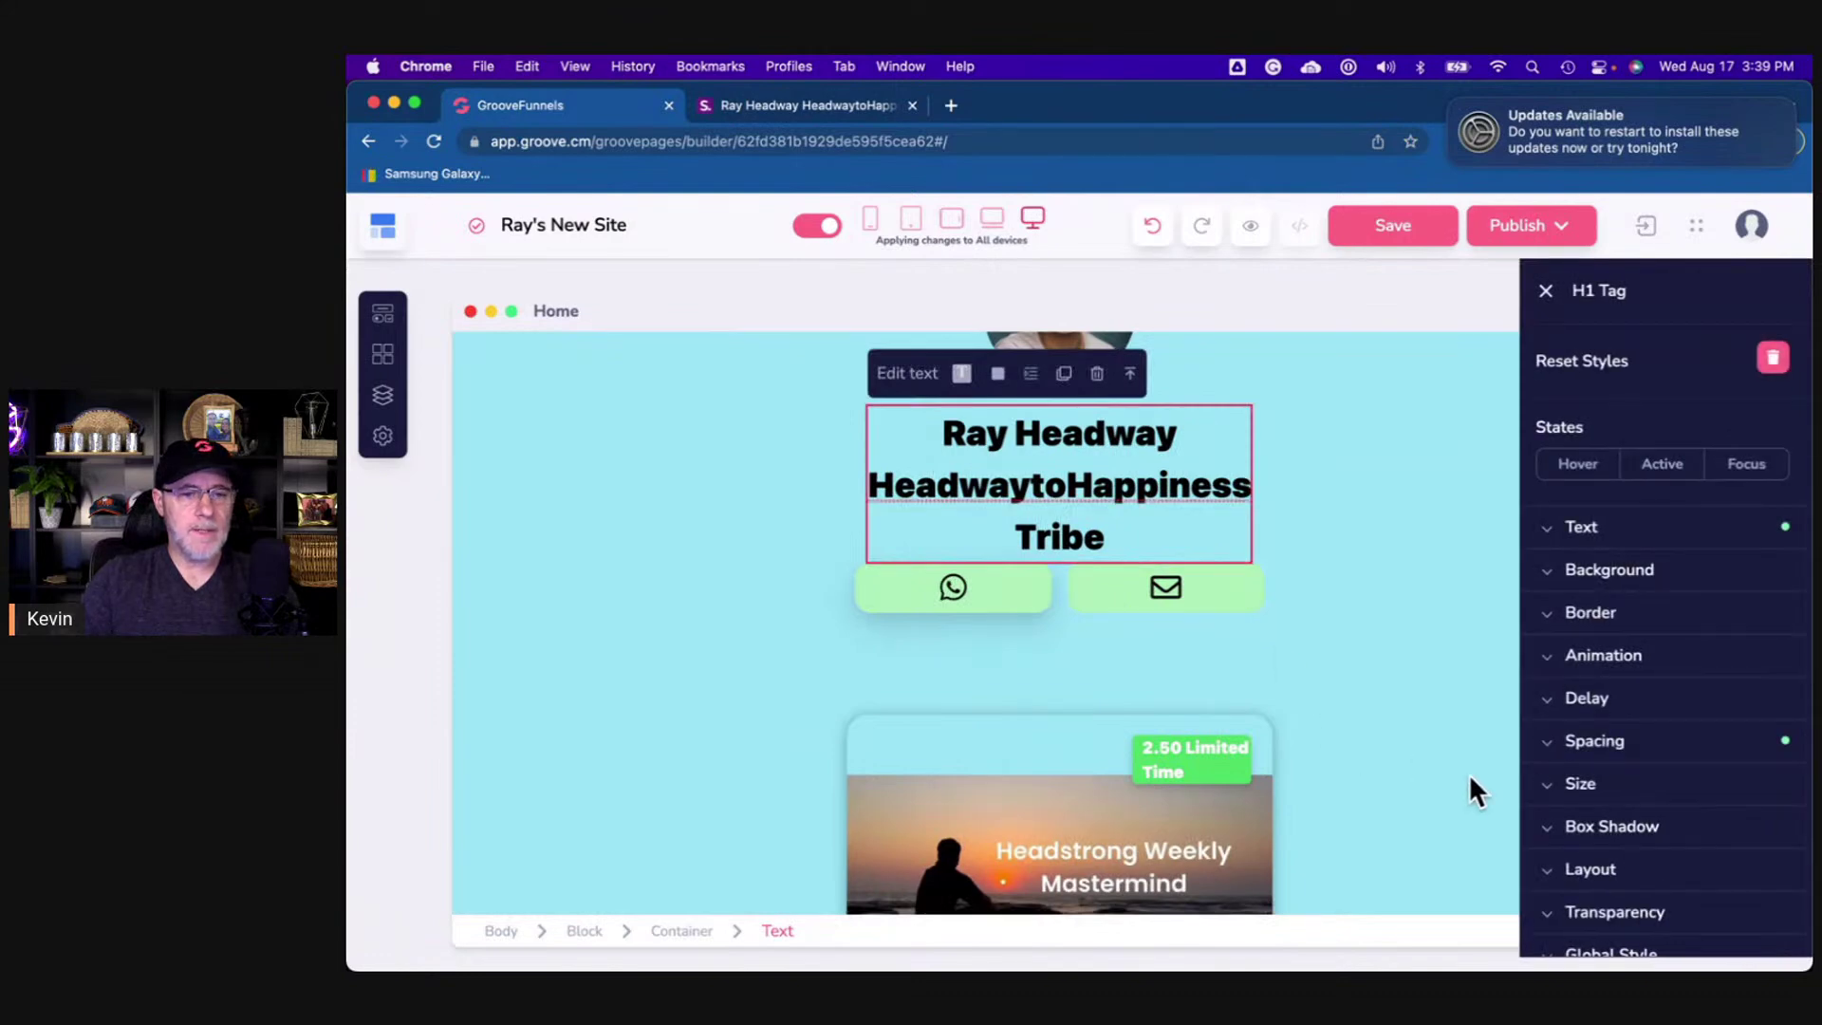
{"action": "left_click", "coordinate": [1618, 742]}
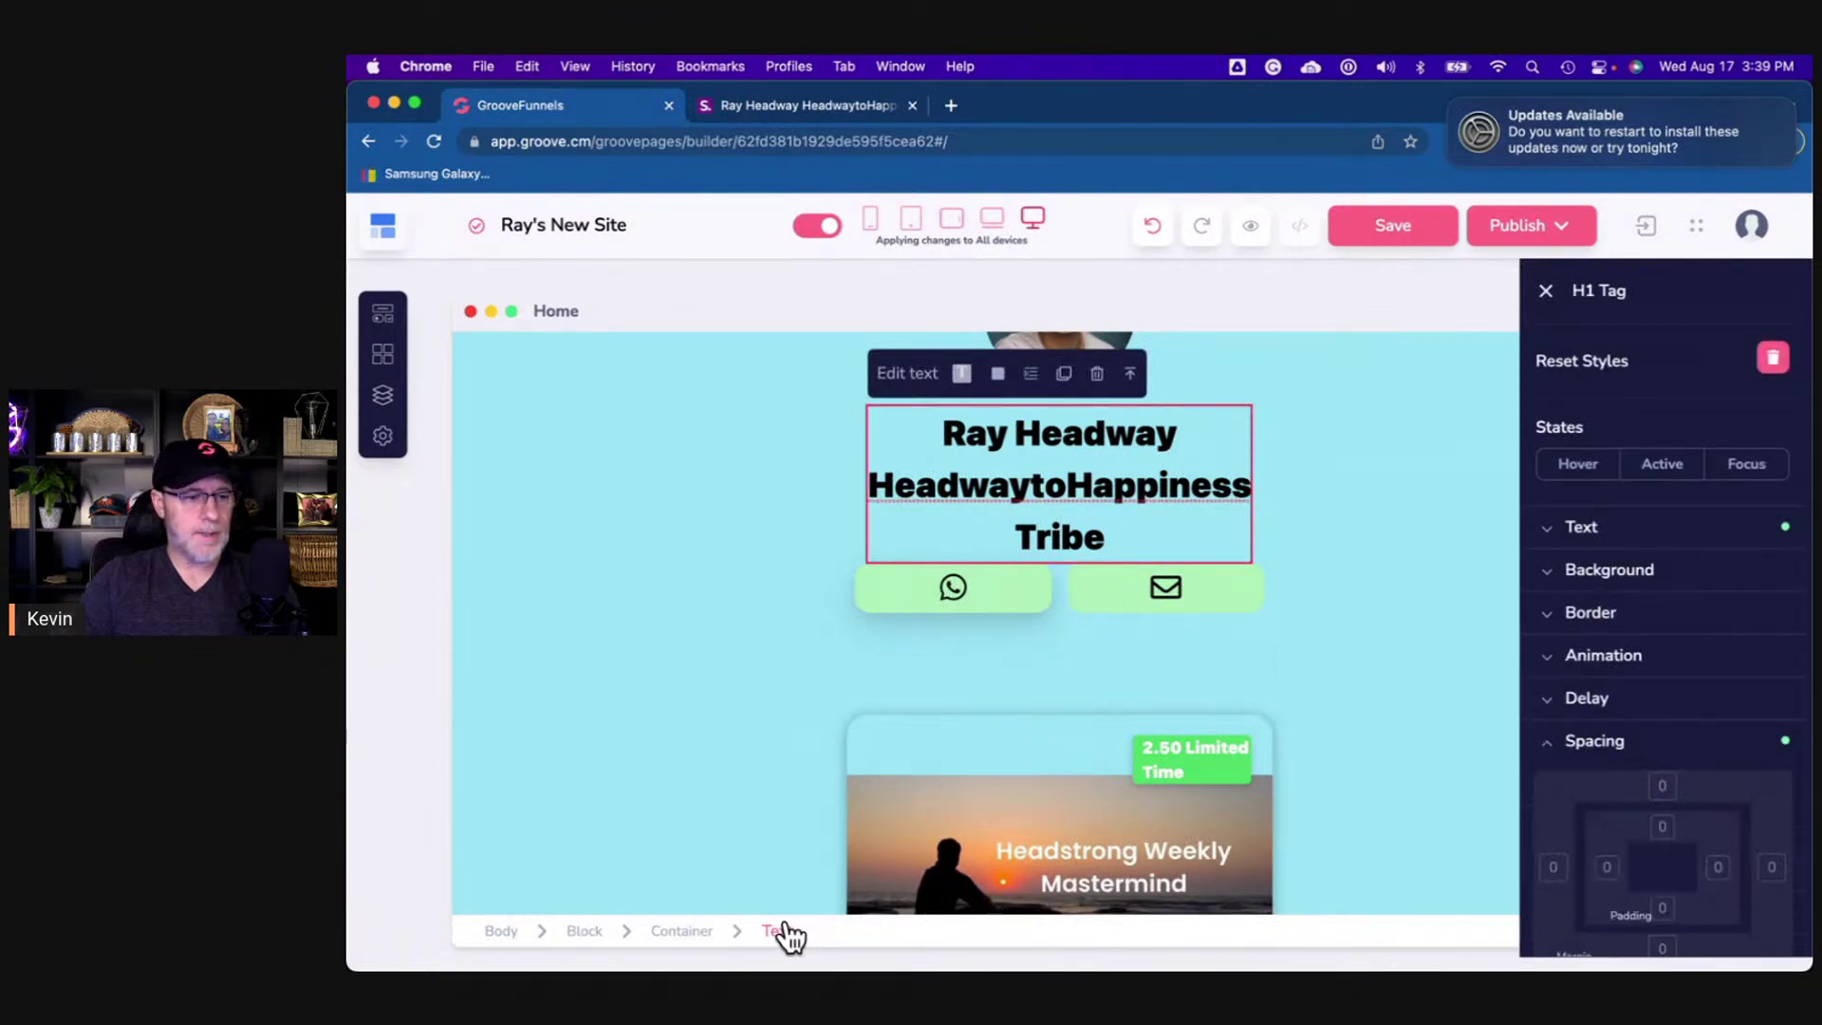
{"action": "scroll", "coordinate": [1664, 865], "scroll_direction": "down", "scroll_amount": 5}
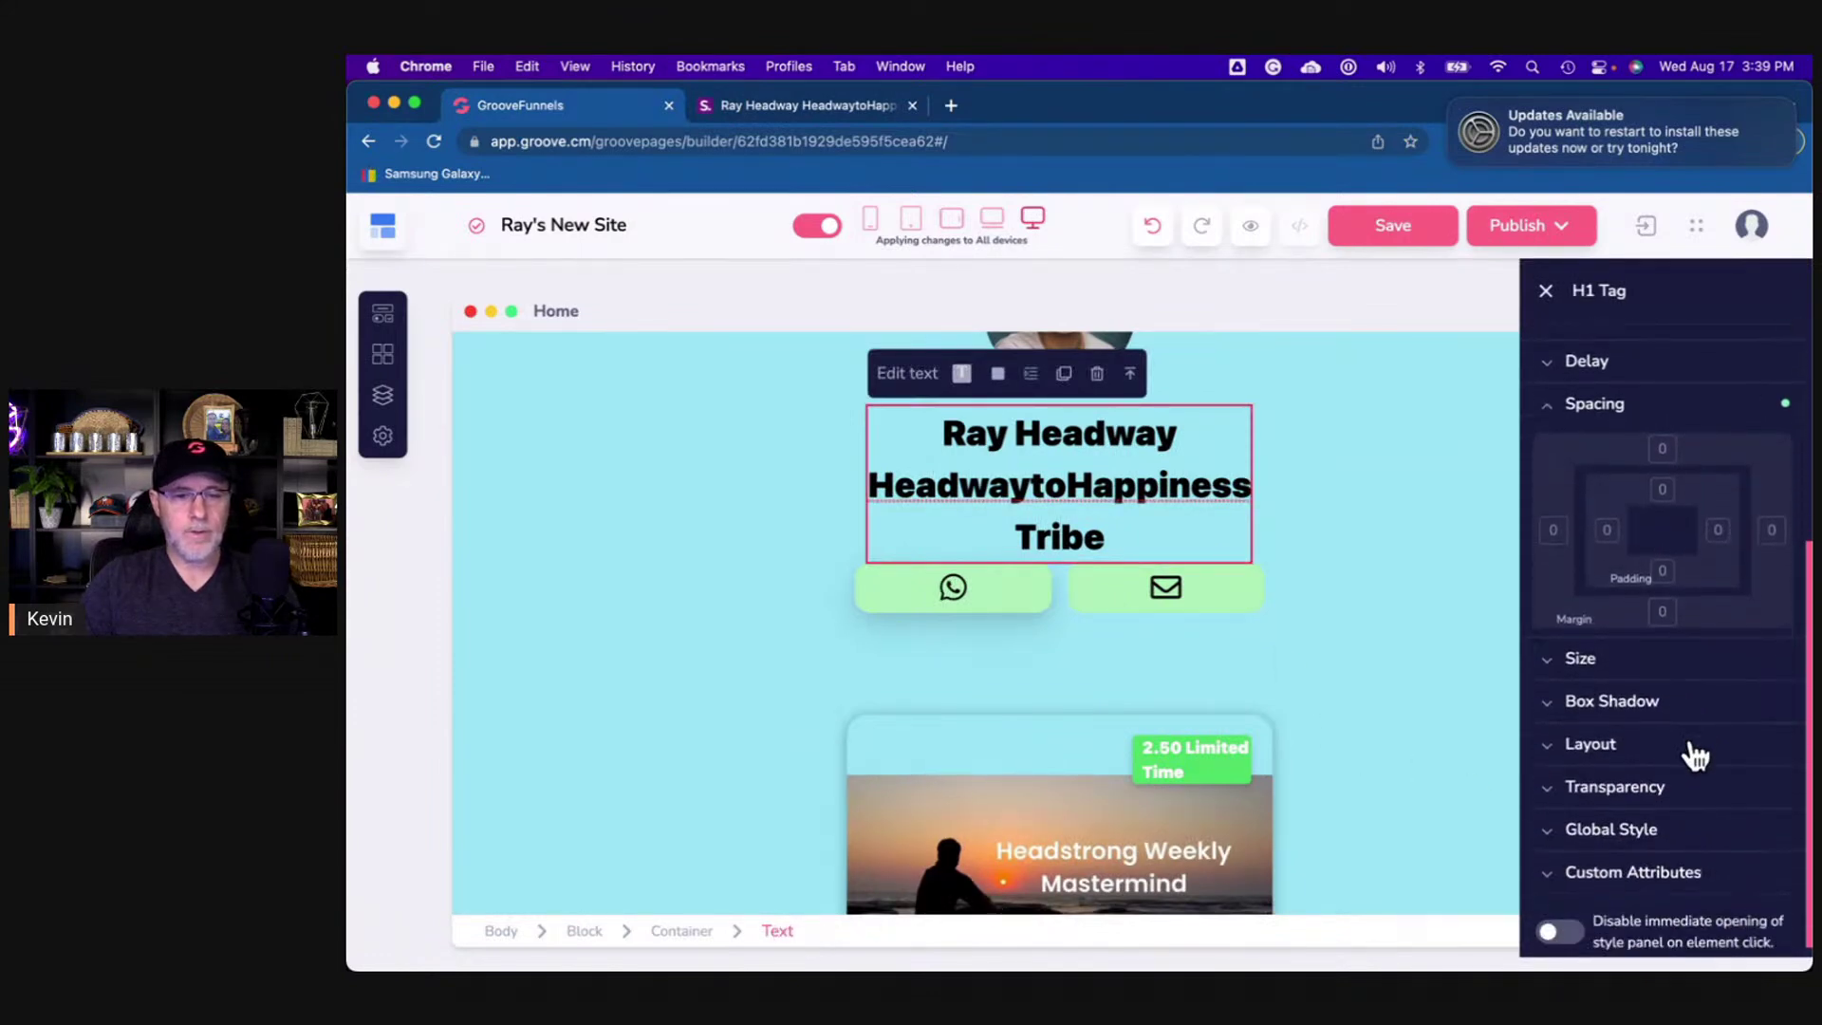
{"action": "left_click", "coordinate": [1661, 612]}
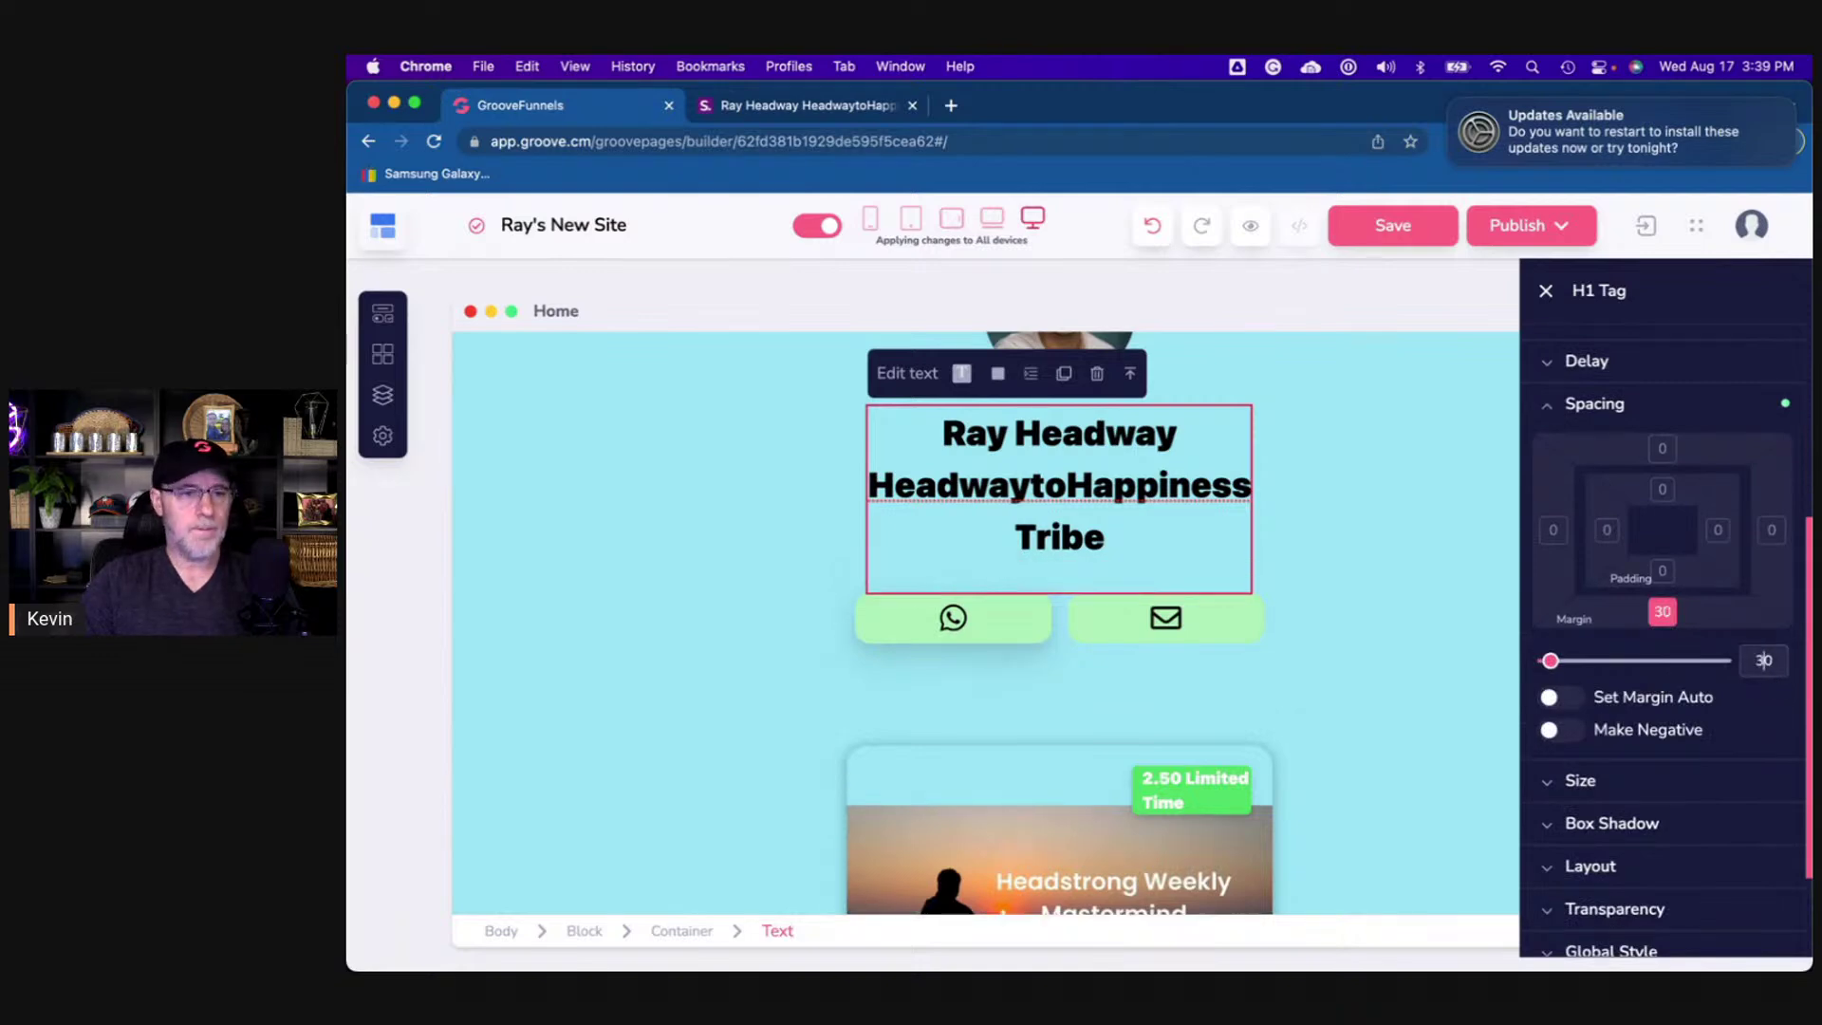
{"action": "left_click", "coordinate": [841, 107]}
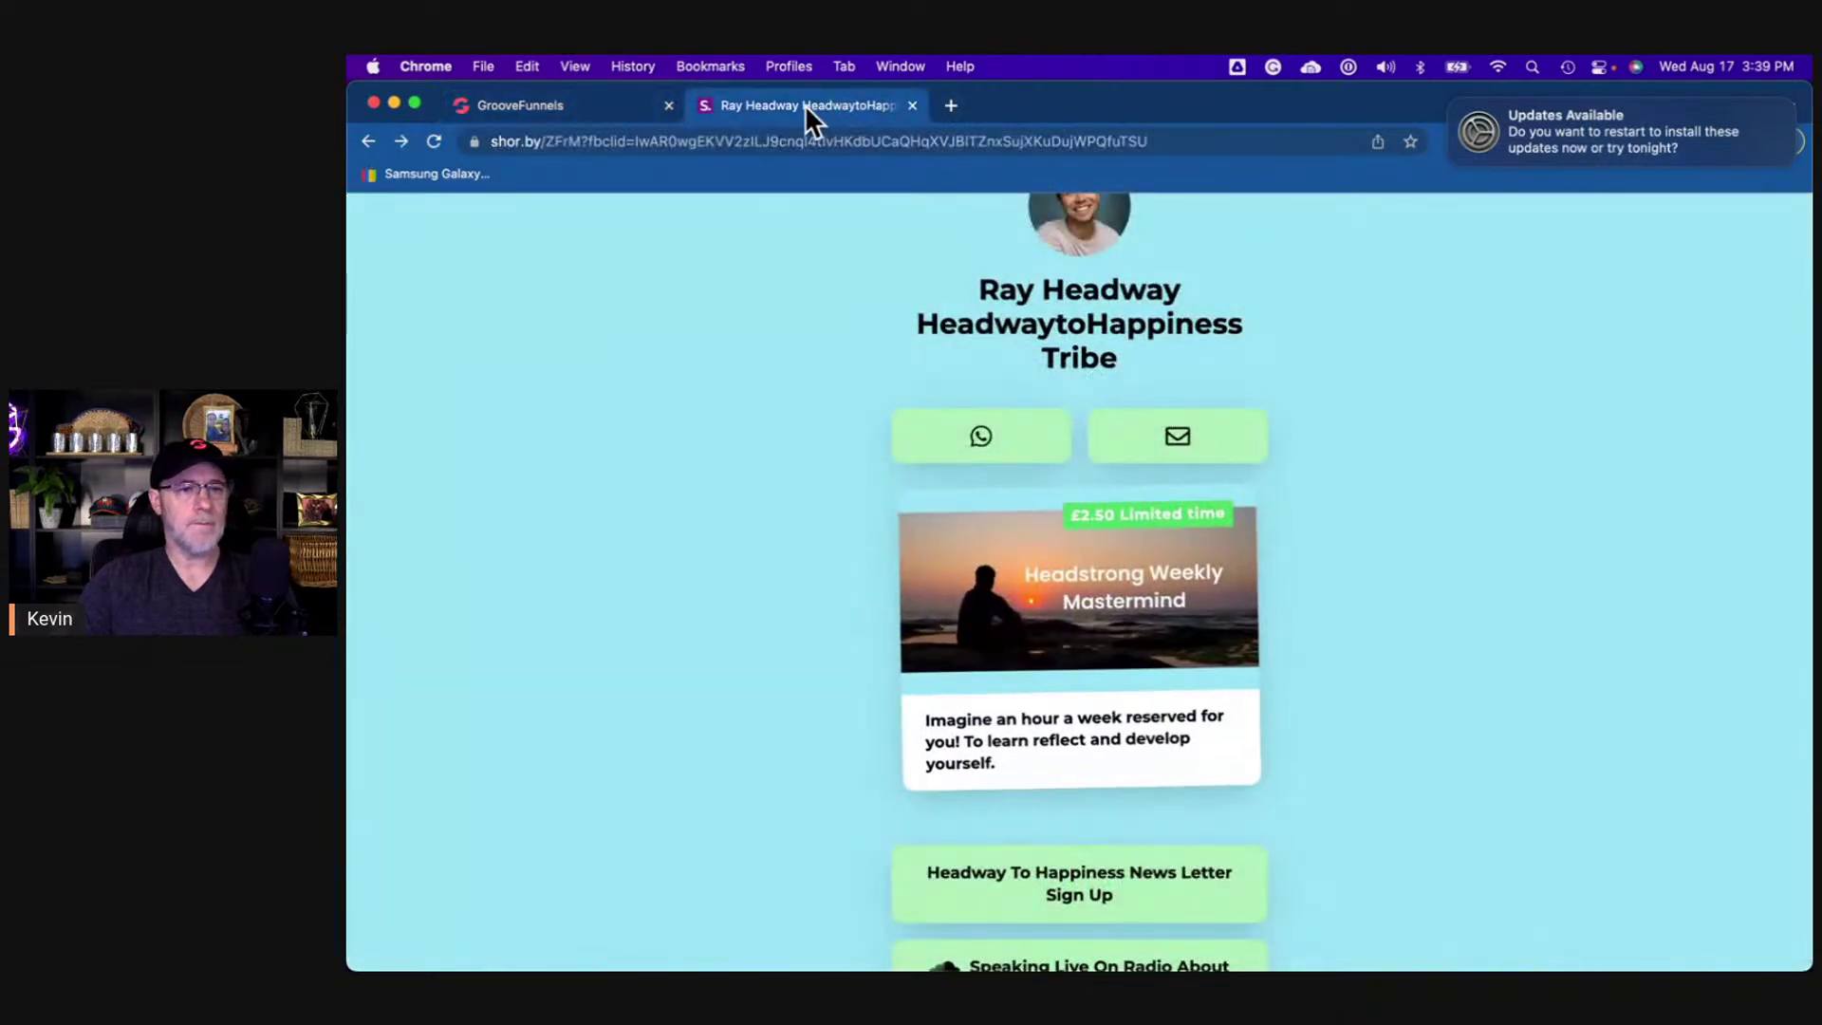
{"action": "left_click", "coordinate": [607, 105]}
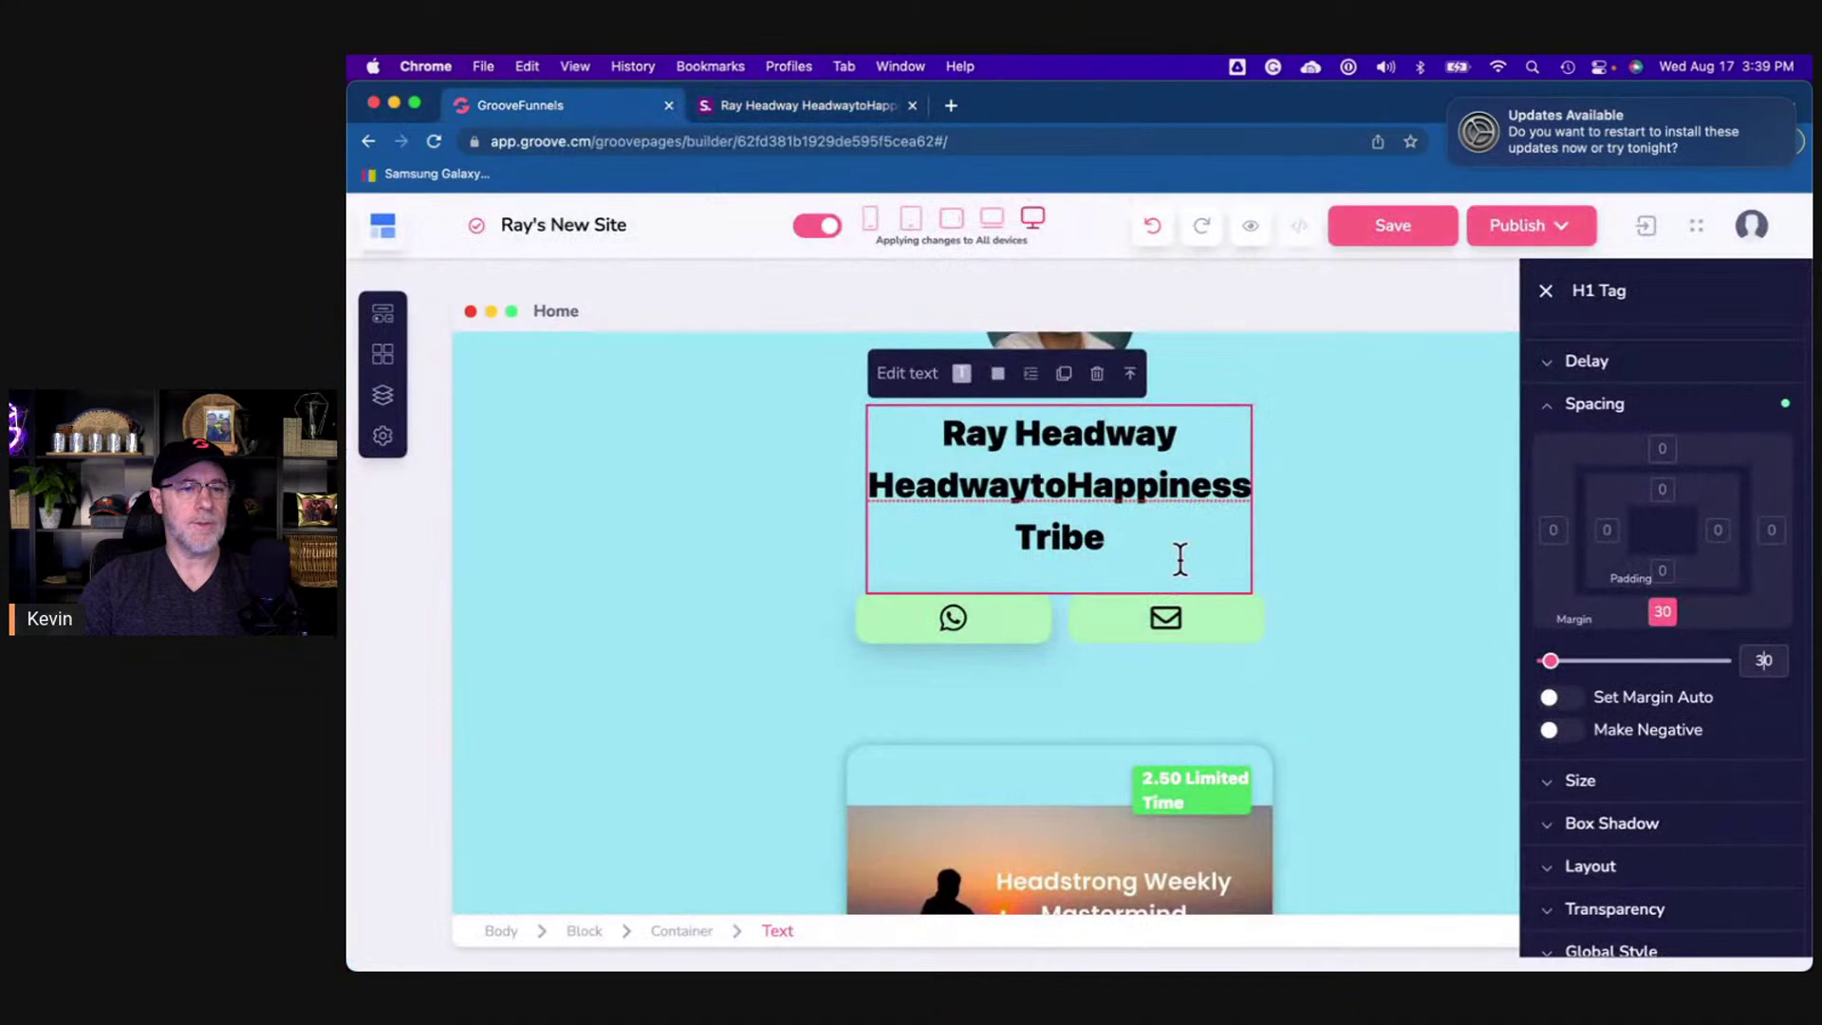
- Compare the top section with the shor.by reference, then select the offer card's section
{"action": "left_click", "coordinate": [1400, 600]}
{"action": "scroll", "coordinate": [1465, 716], "scroll_direction": "up", "scroll_amount": 3}
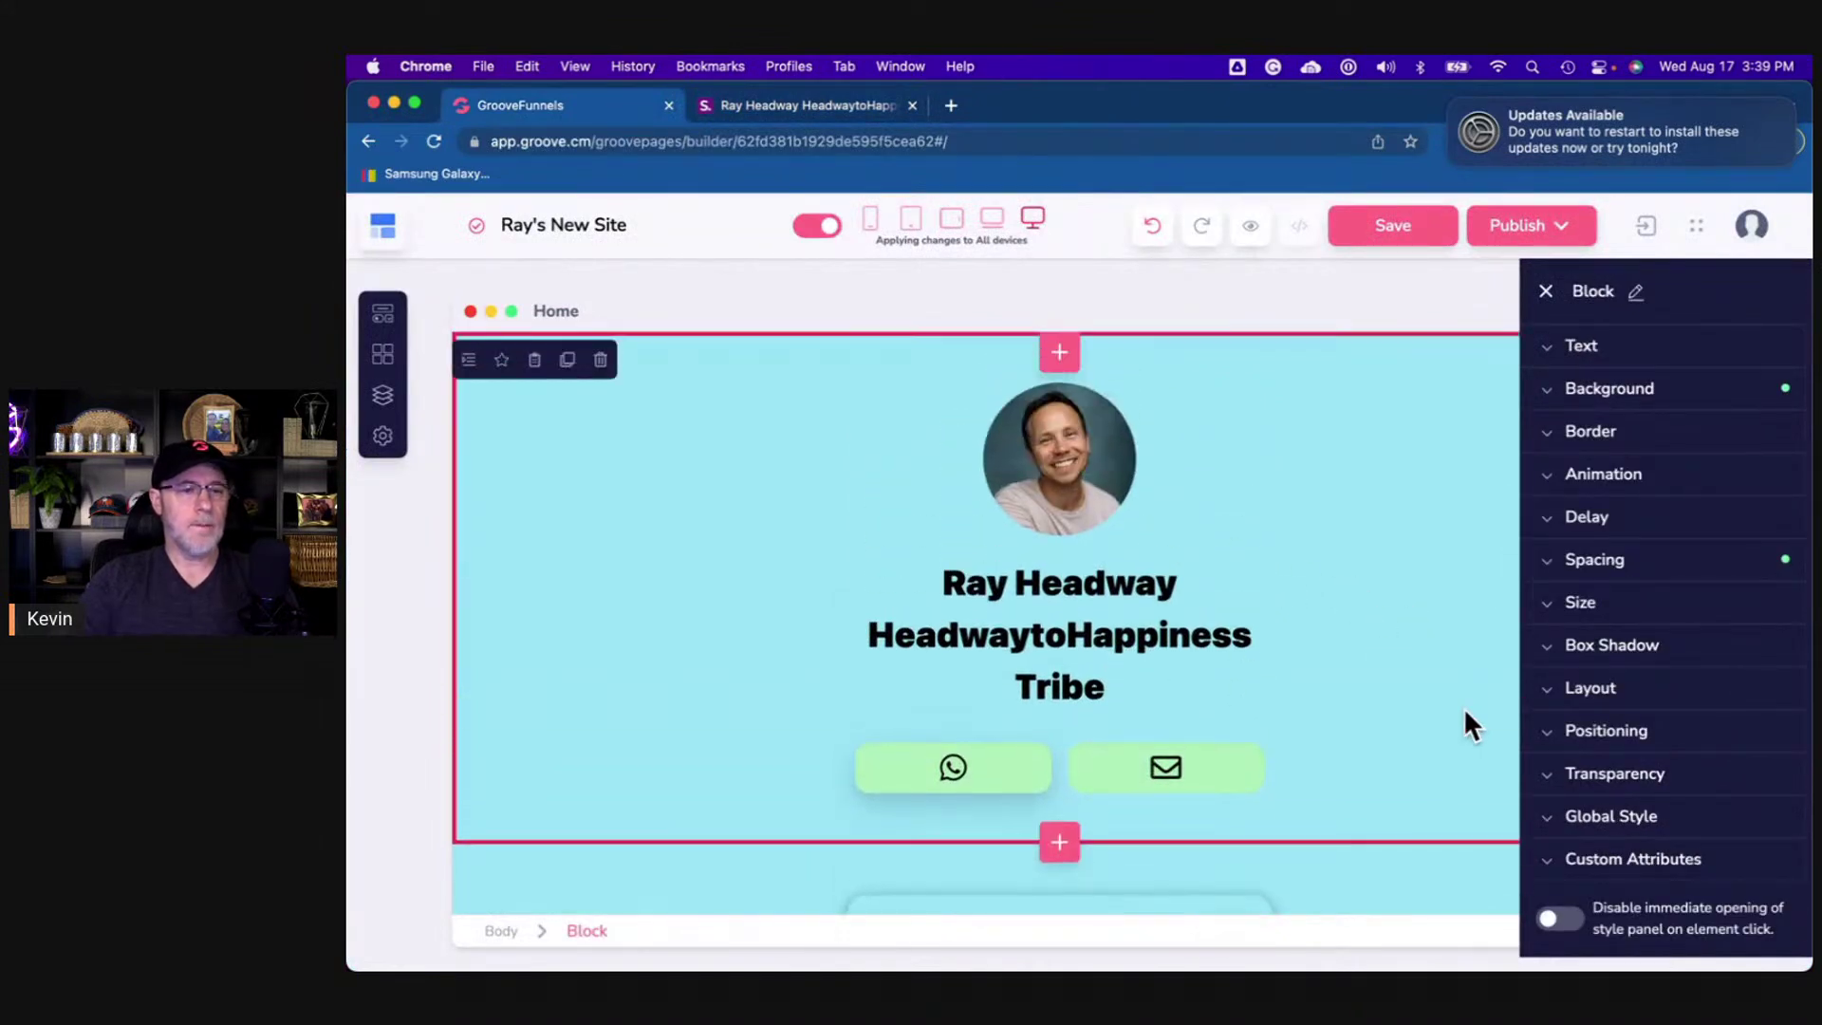
{"action": "scroll", "coordinate": [1466, 717], "scroll_direction": "down", "scroll_amount": 1}
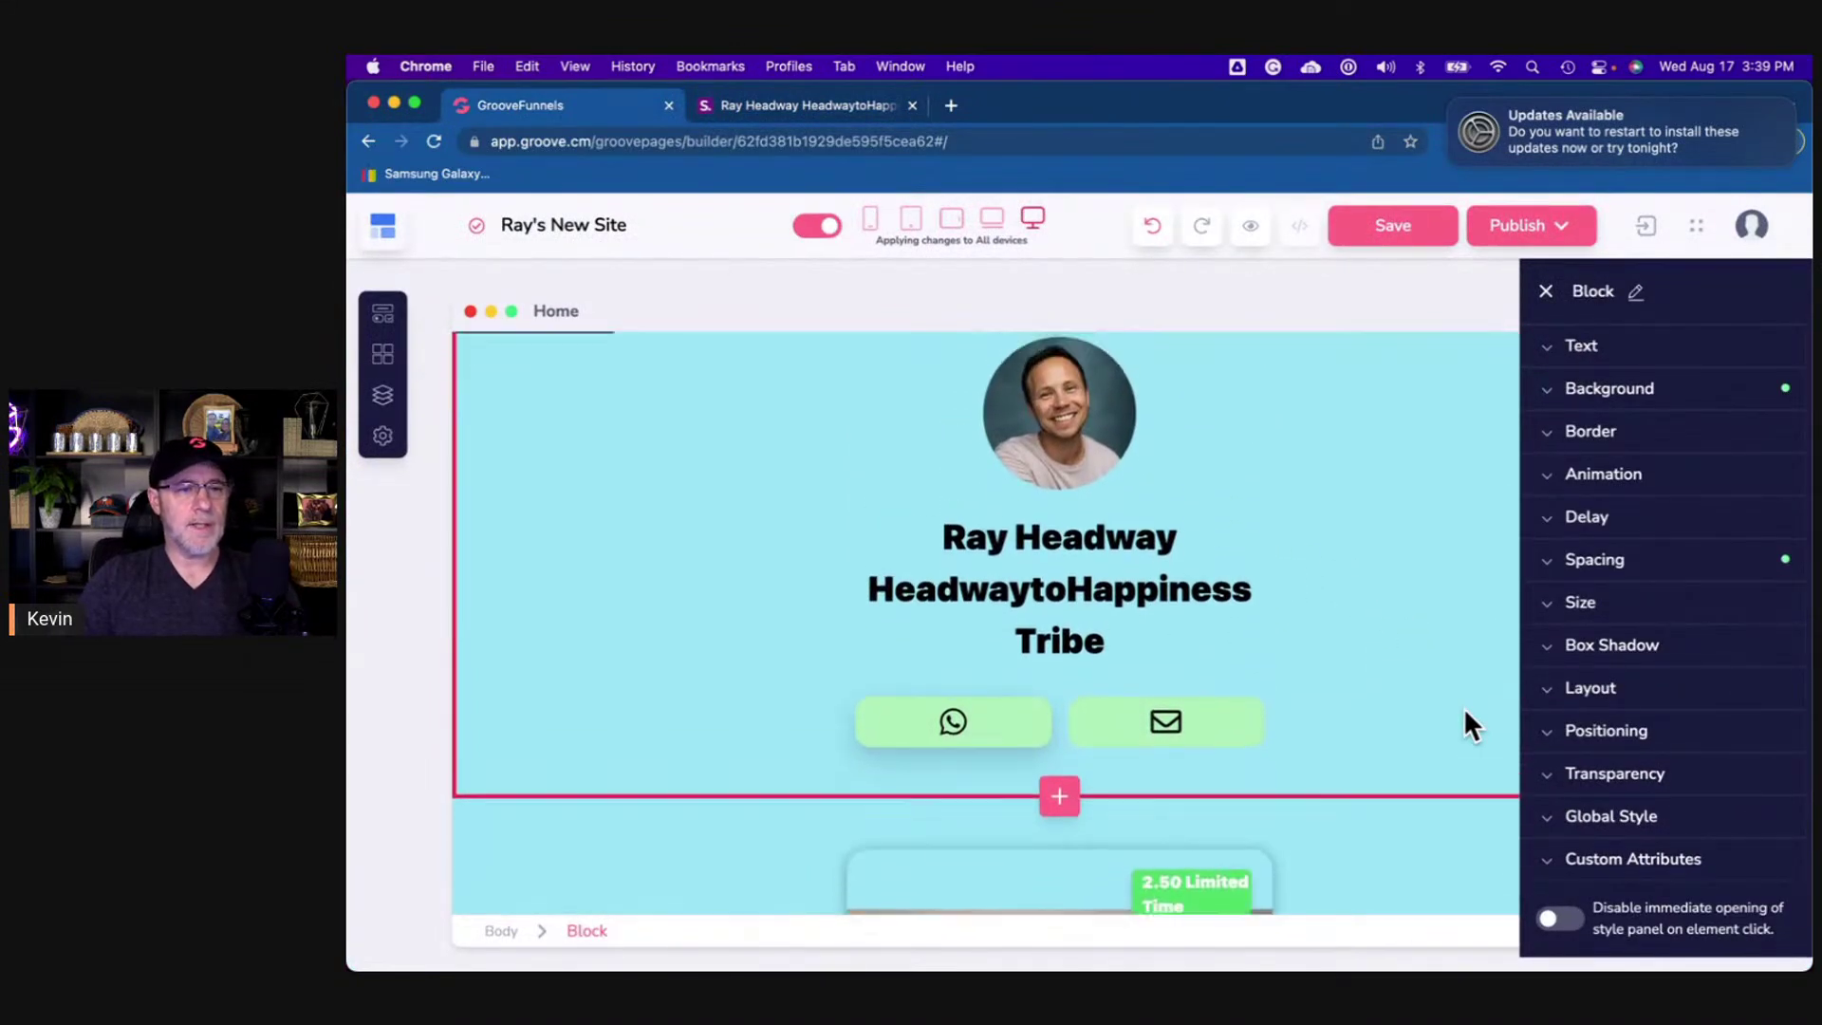
{"action": "left_click", "coordinate": [832, 108]}
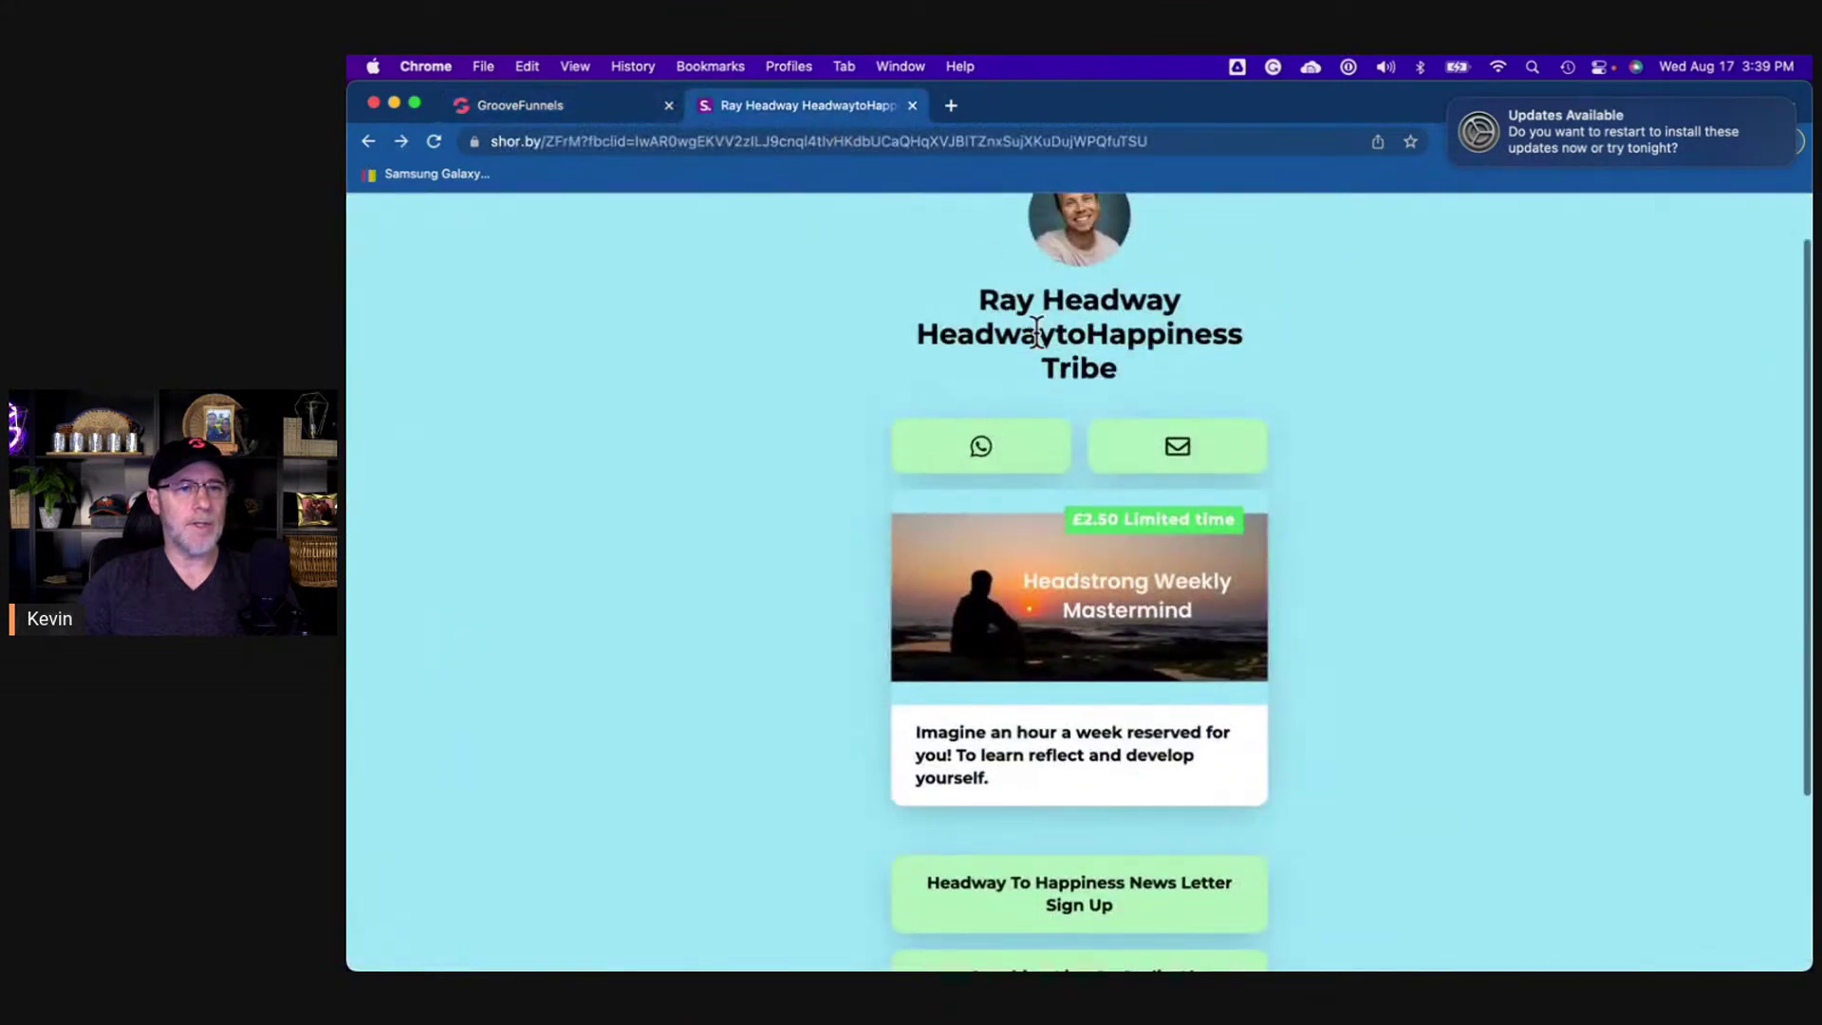
{"action": "scroll", "coordinate": [1004, 275], "scroll_direction": "up", "scroll_amount": 2}
{"action": "left_click", "coordinate": [552, 105]}
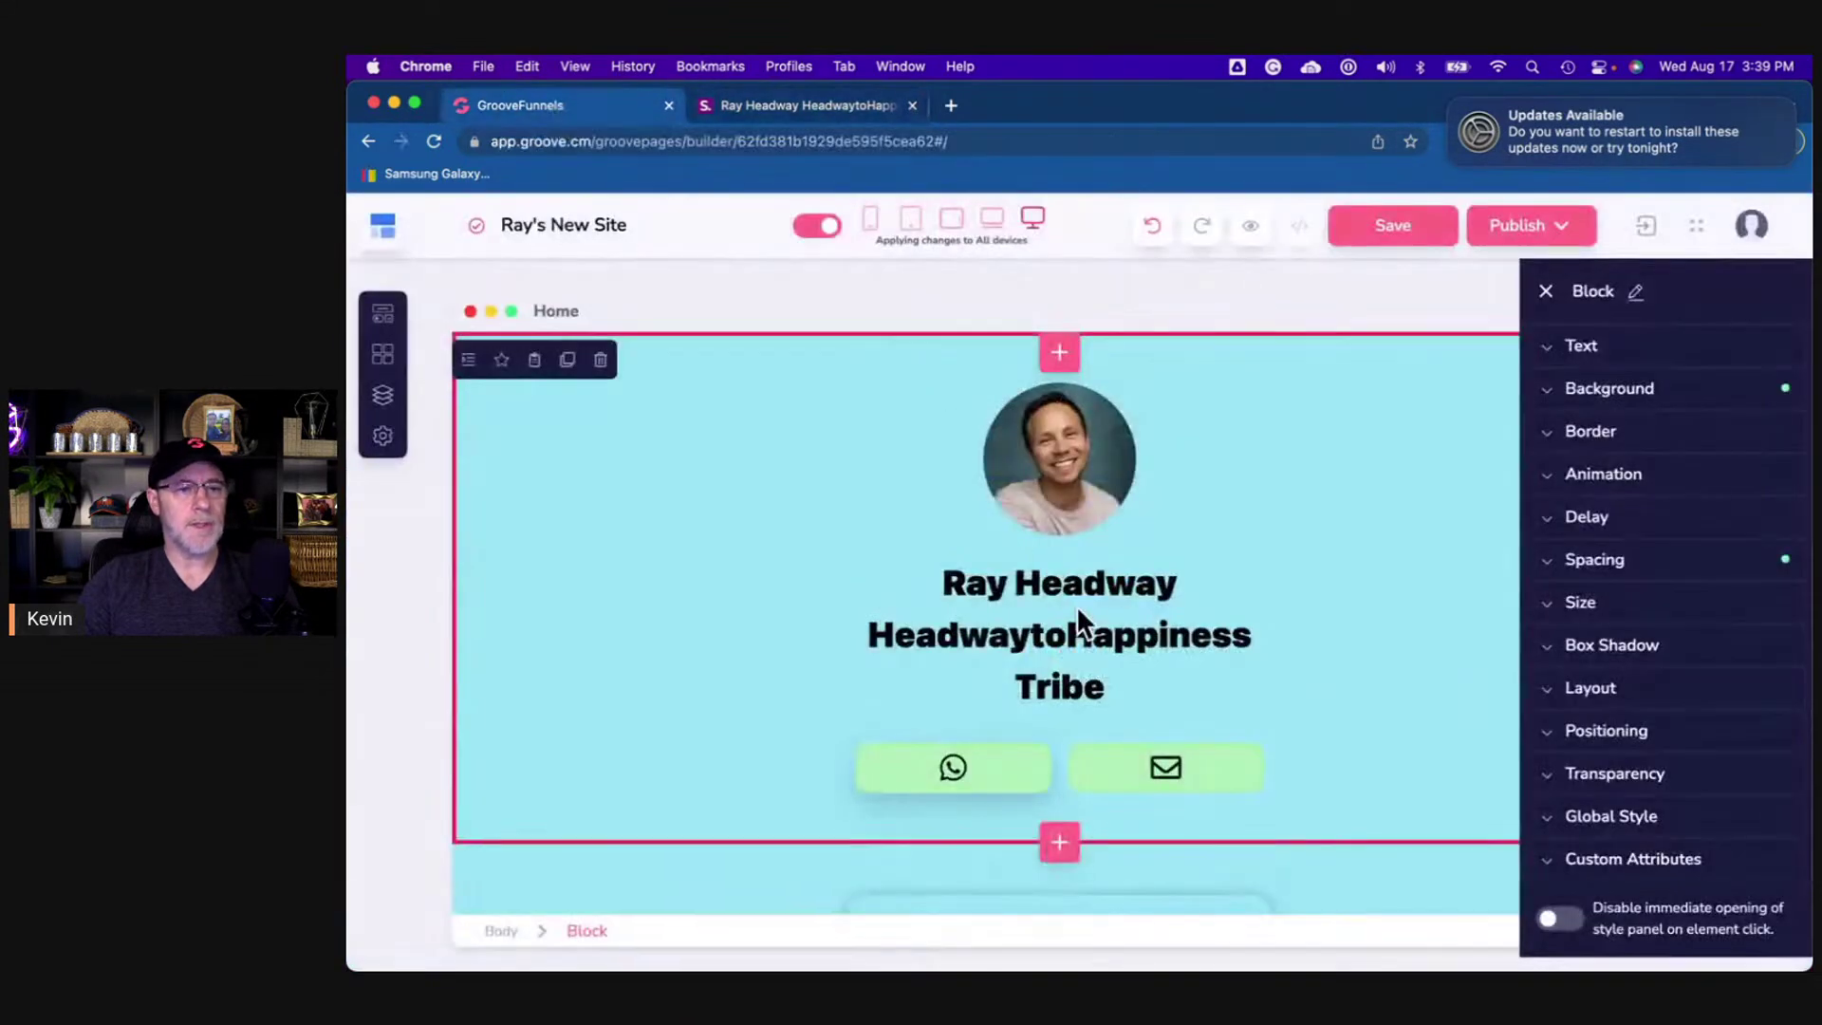
{"action": "scroll", "coordinate": [1351, 645], "scroll_direction": "down", "scroll_amount": 4}
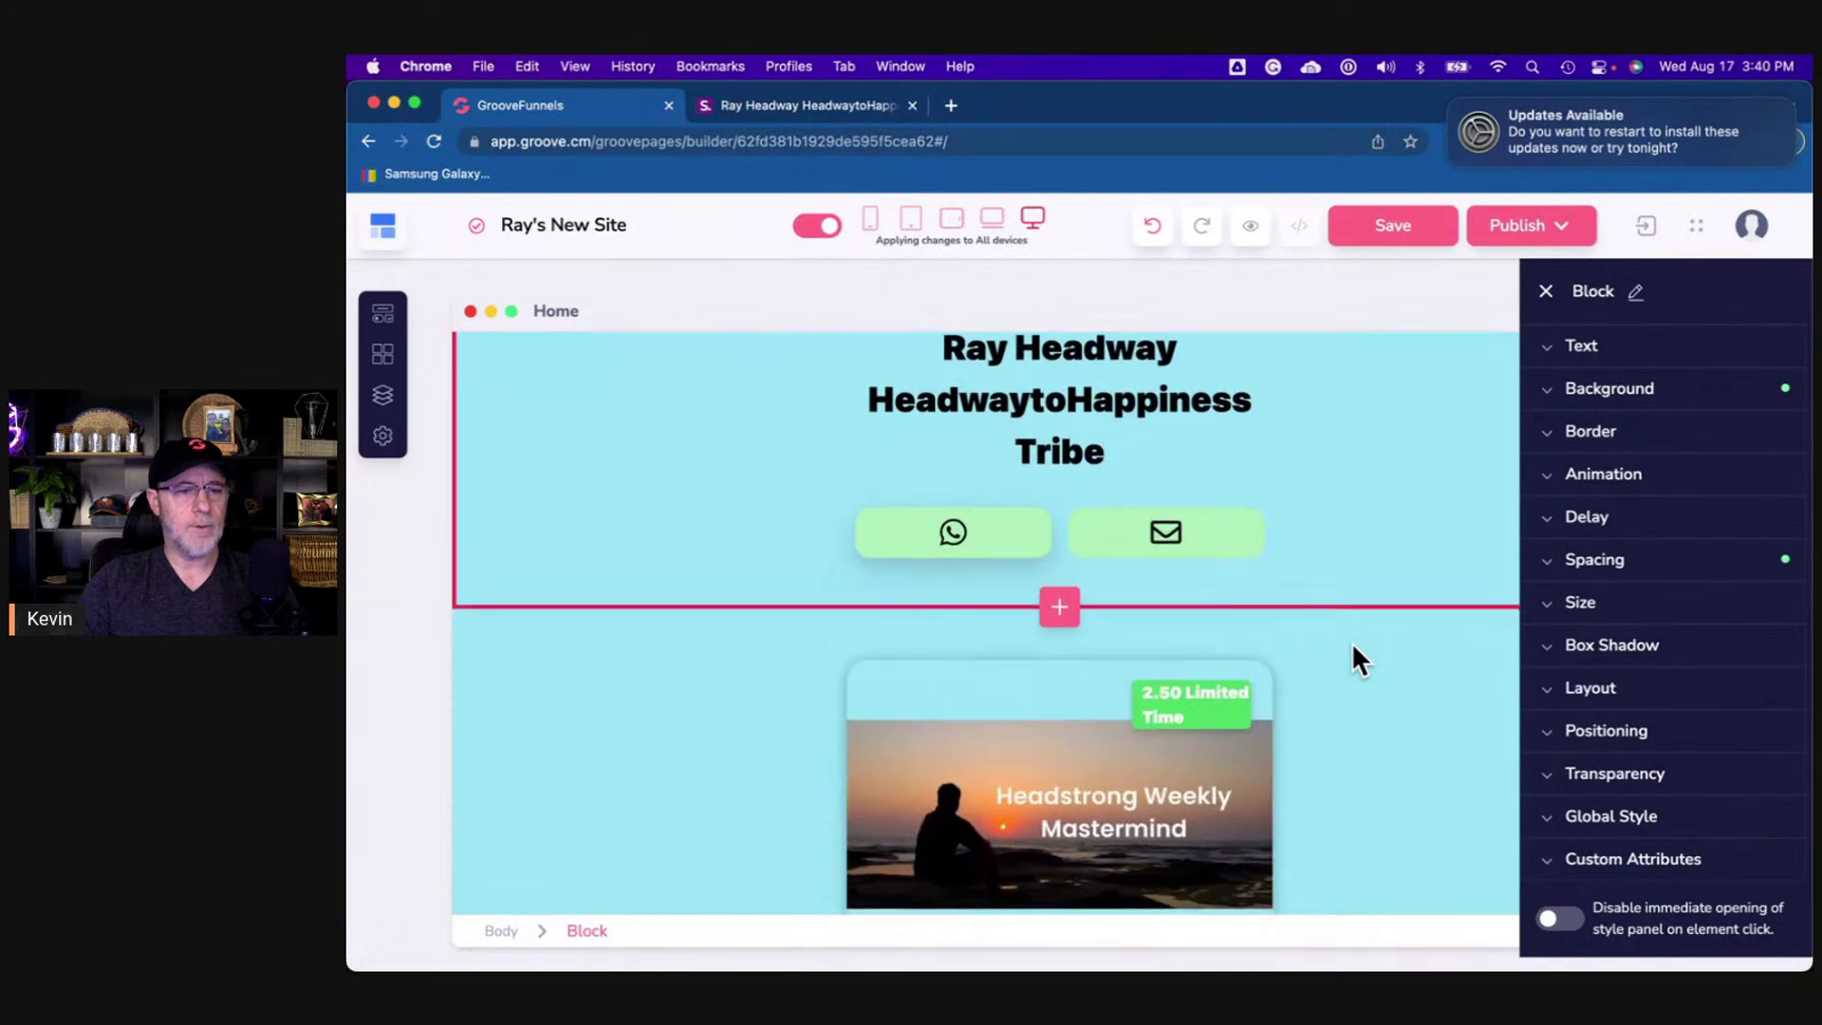
{"action": "scroll", "coordinate": [1351, 646], "scroll_direction": "up", "scroll_amount": 1}
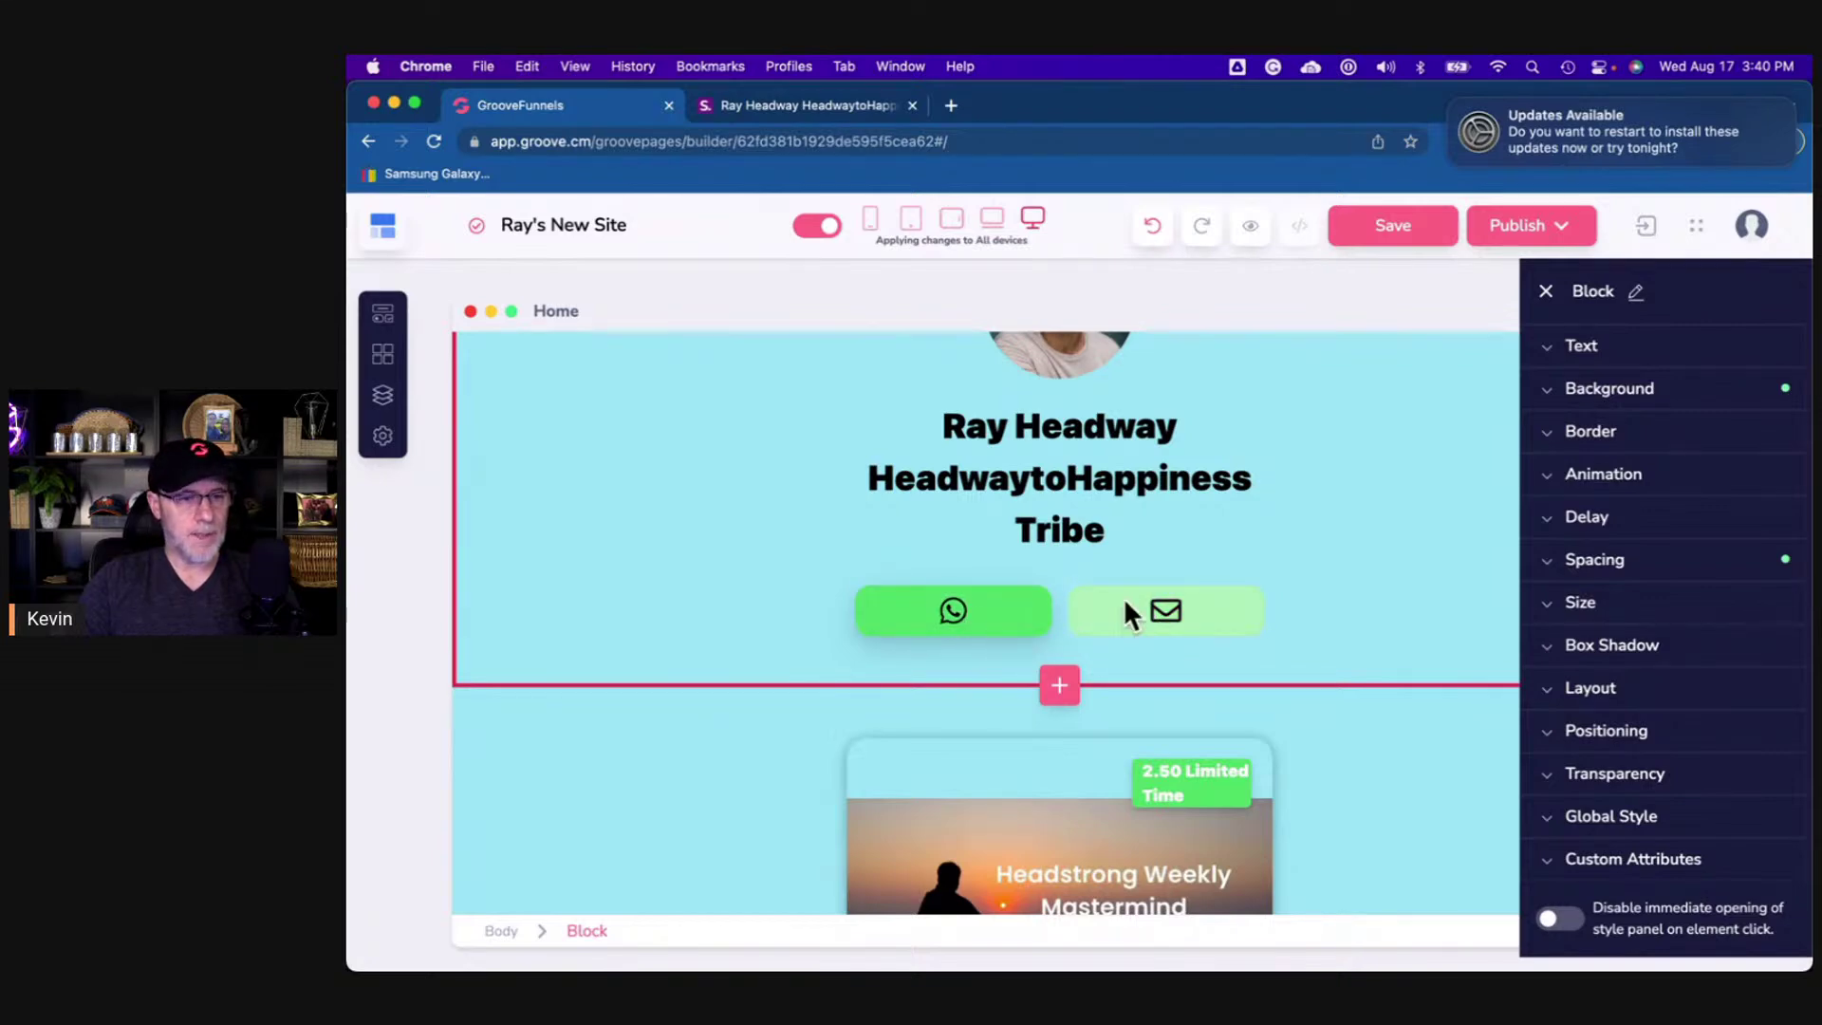
{"action": "left_click", "coordinate": [1408, 721]}
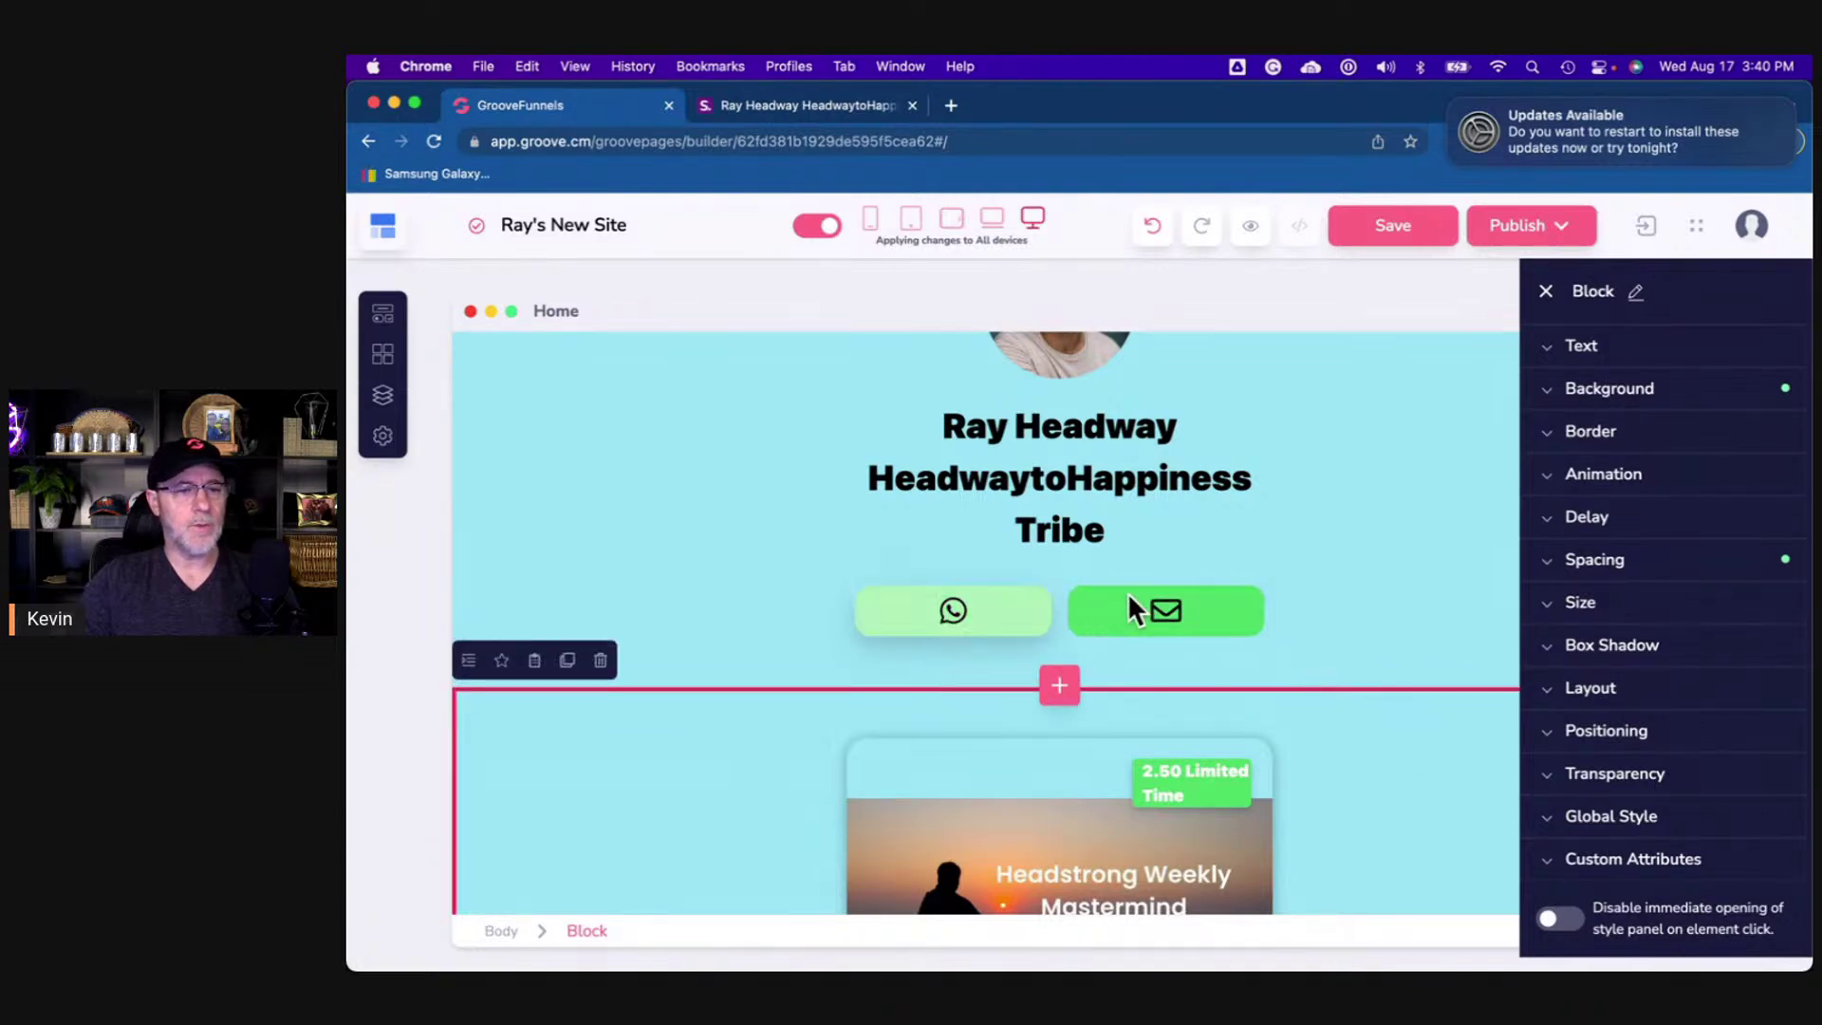
{"action": "scroll", "coordinate": [1382, 756], "scroll_direction": "down", "scroll_amount": 4}
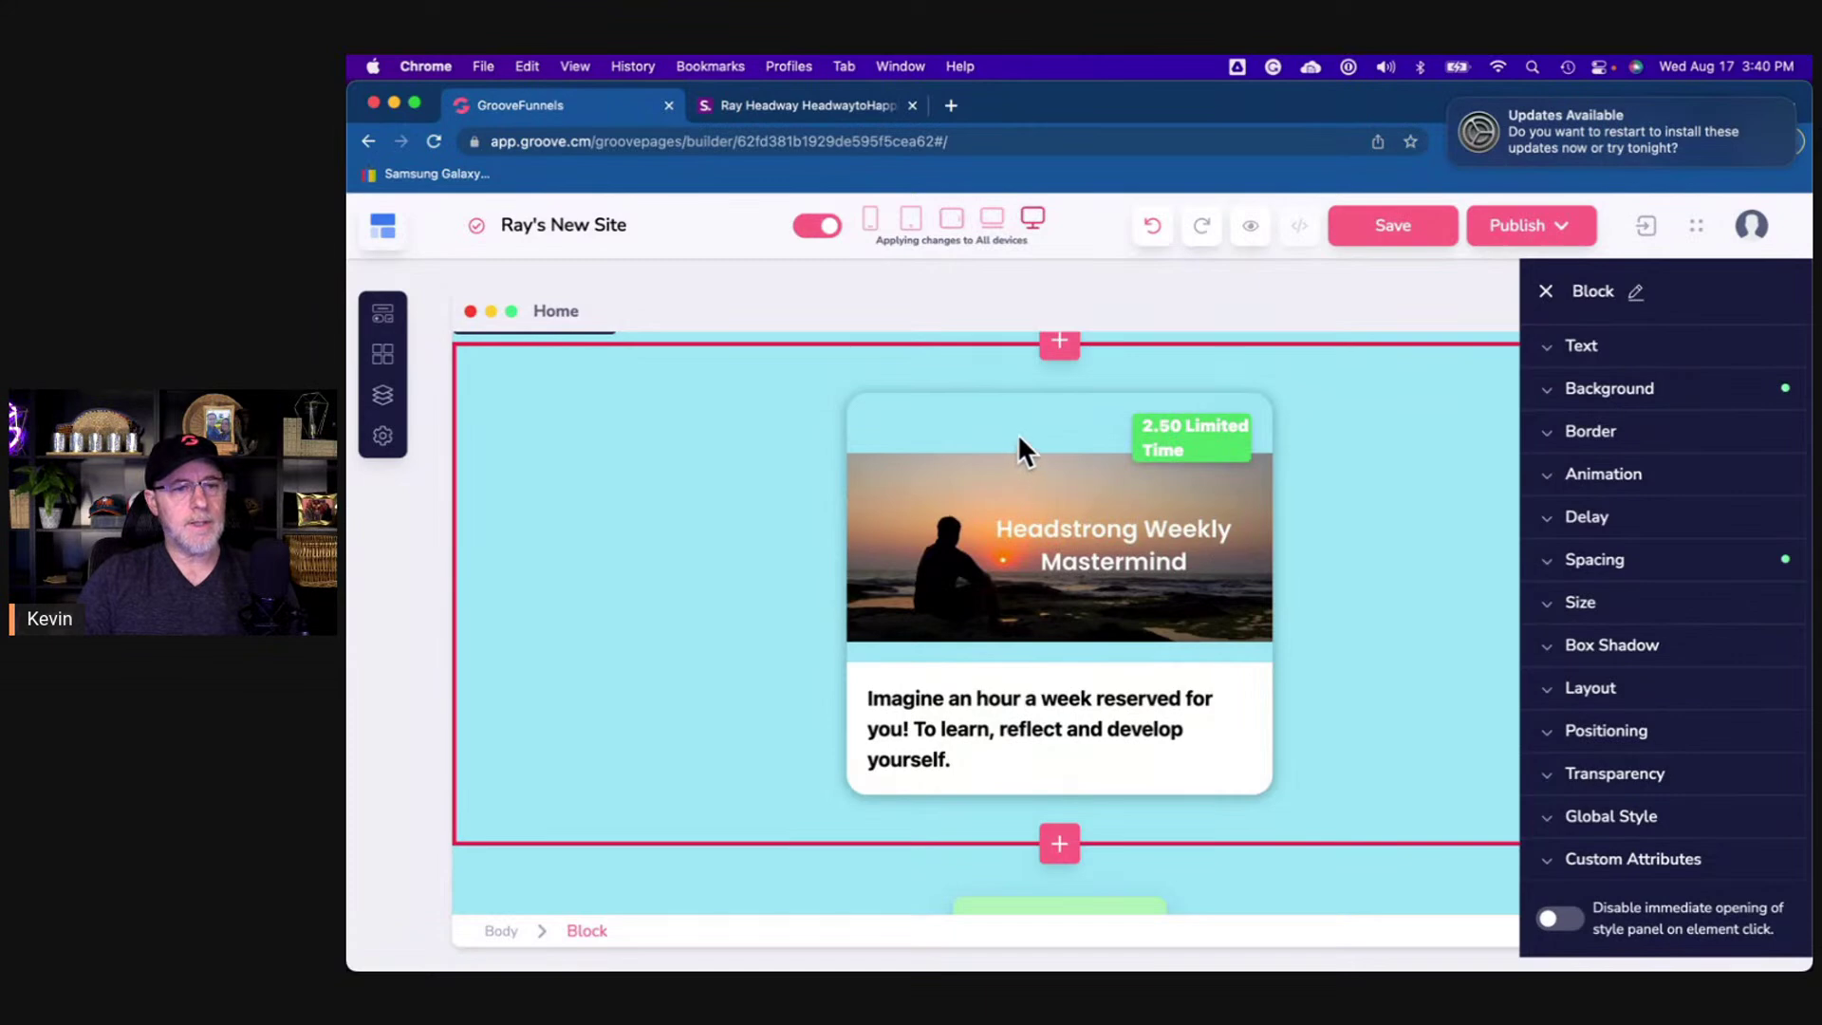
{"action": "left_click", "coordinate": [991, 434]}
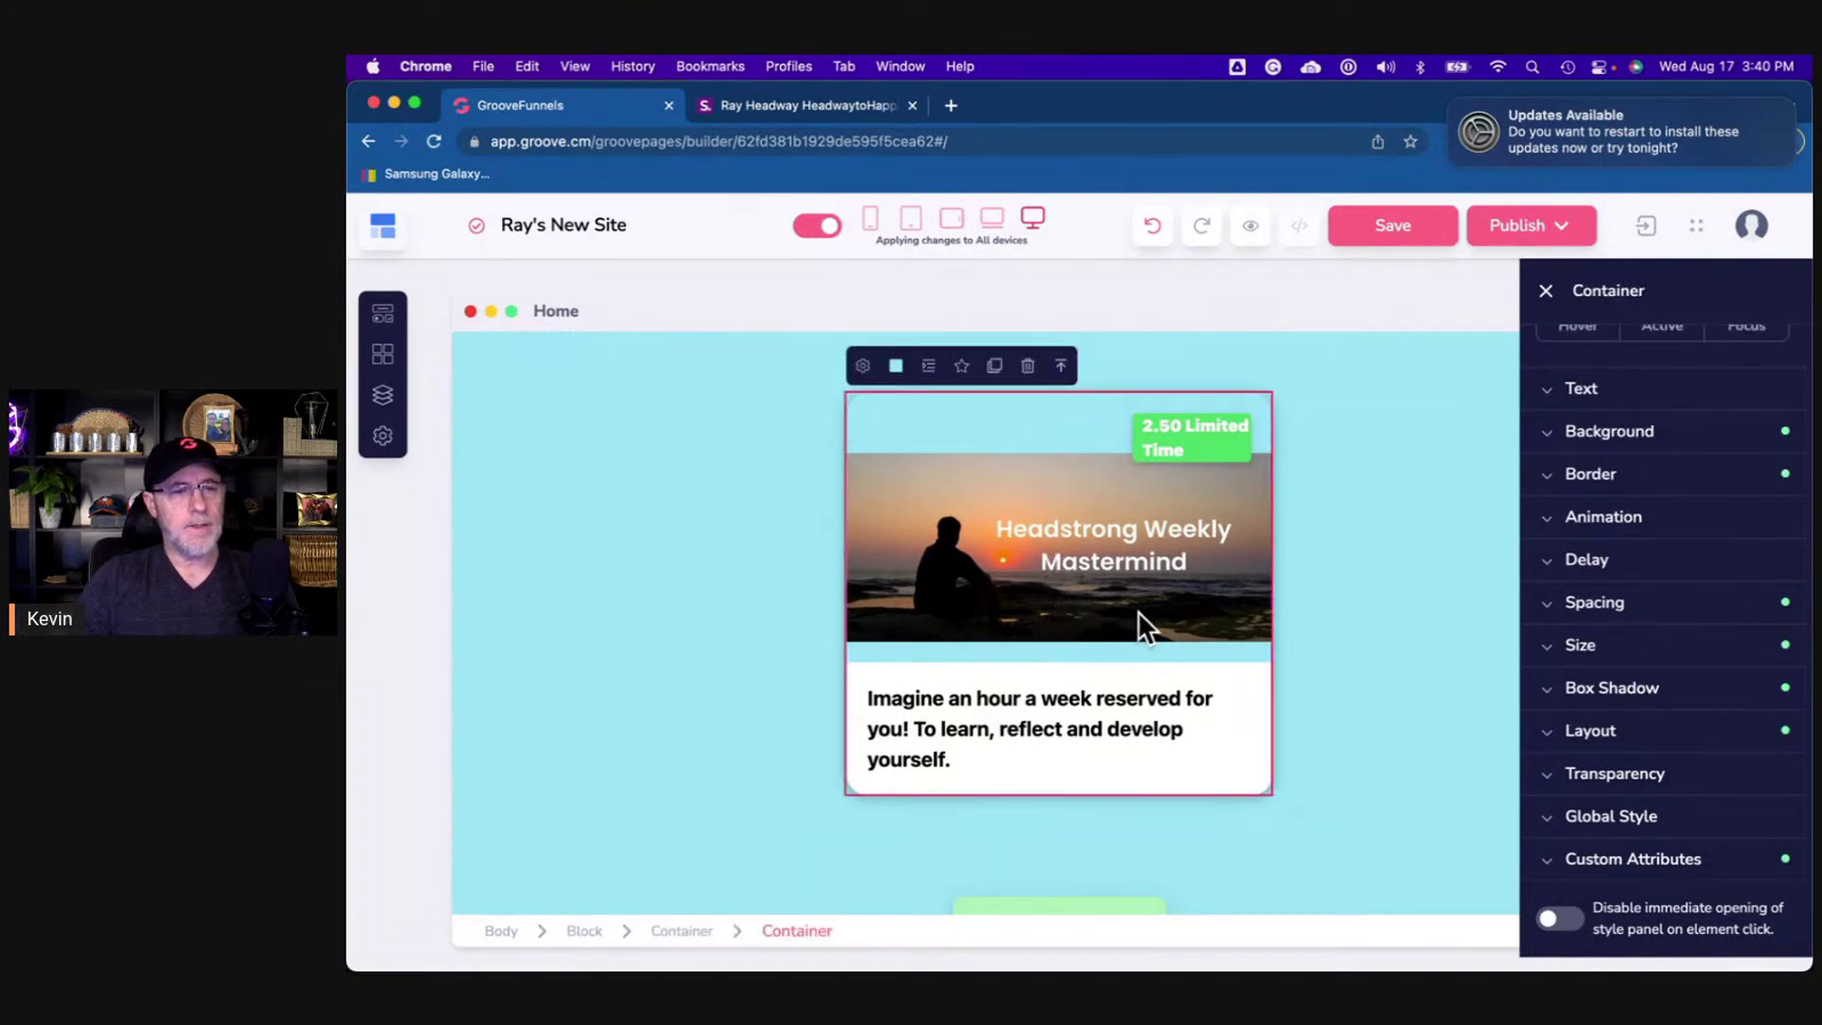
{"action": "left_click", "coordinate": [1604, 603]}
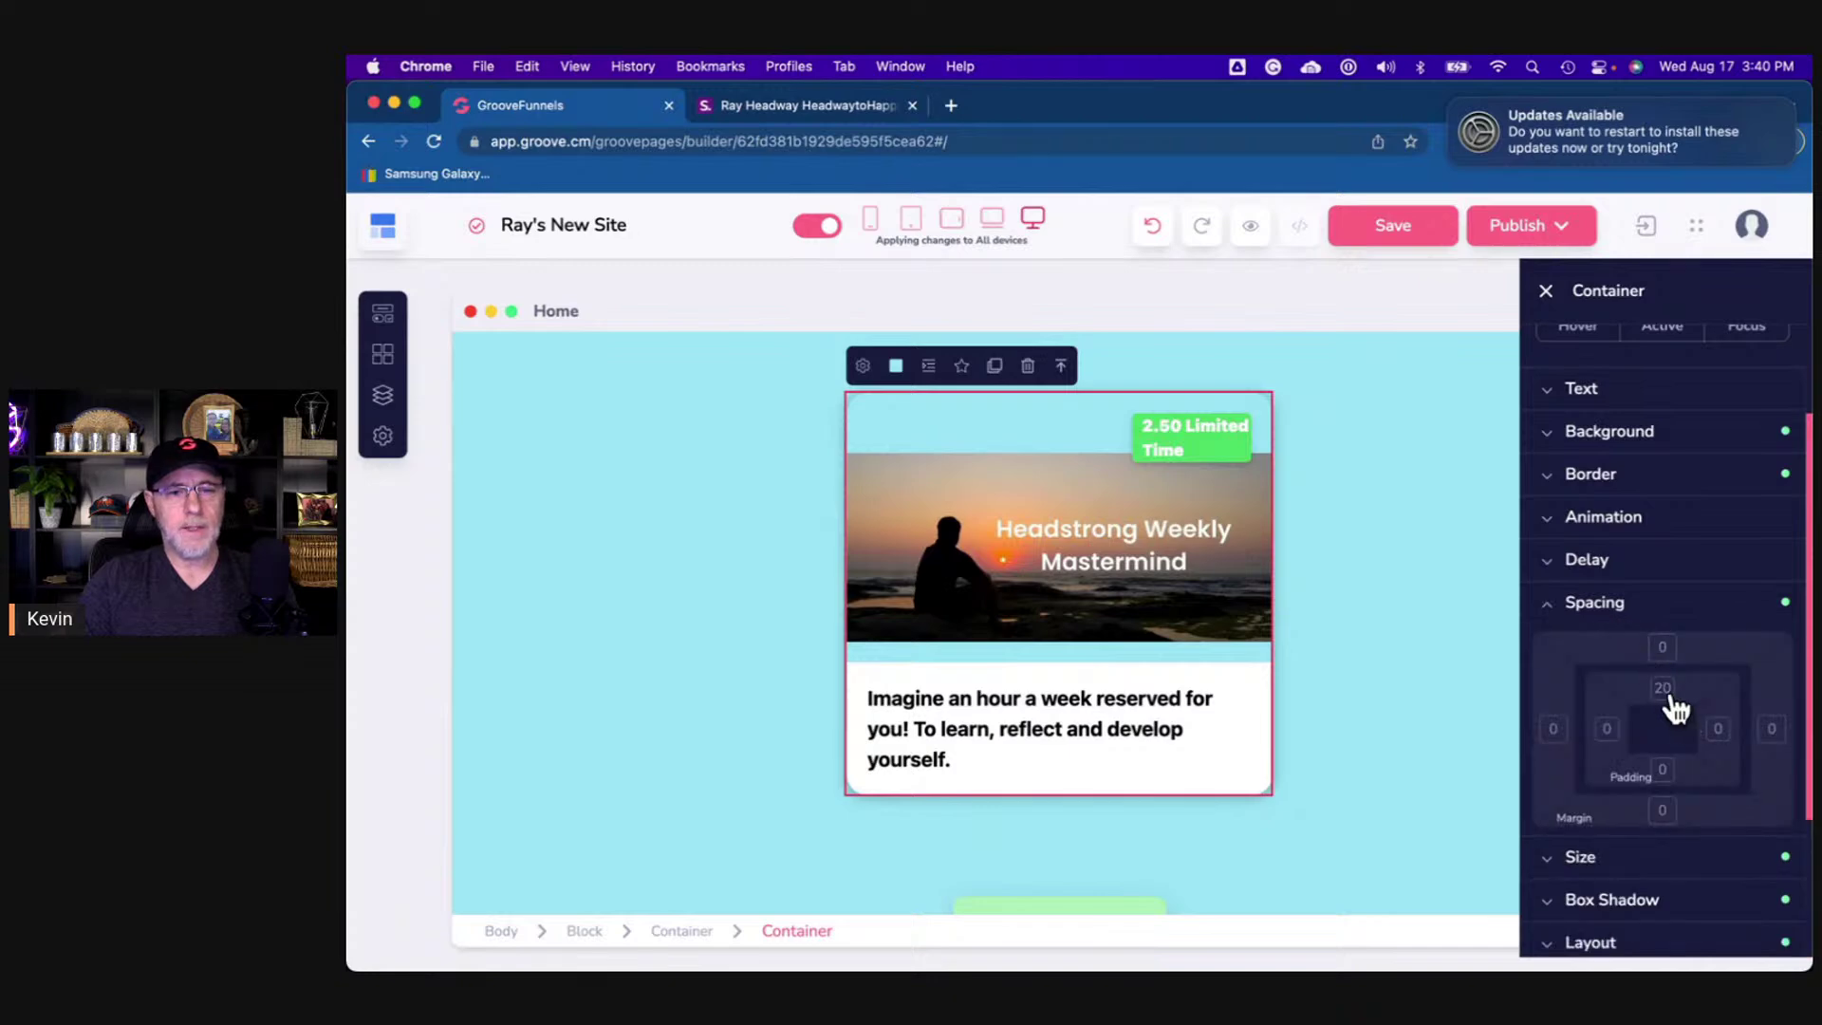
{"action": "left_click", "coordinate": [1662, 688]}
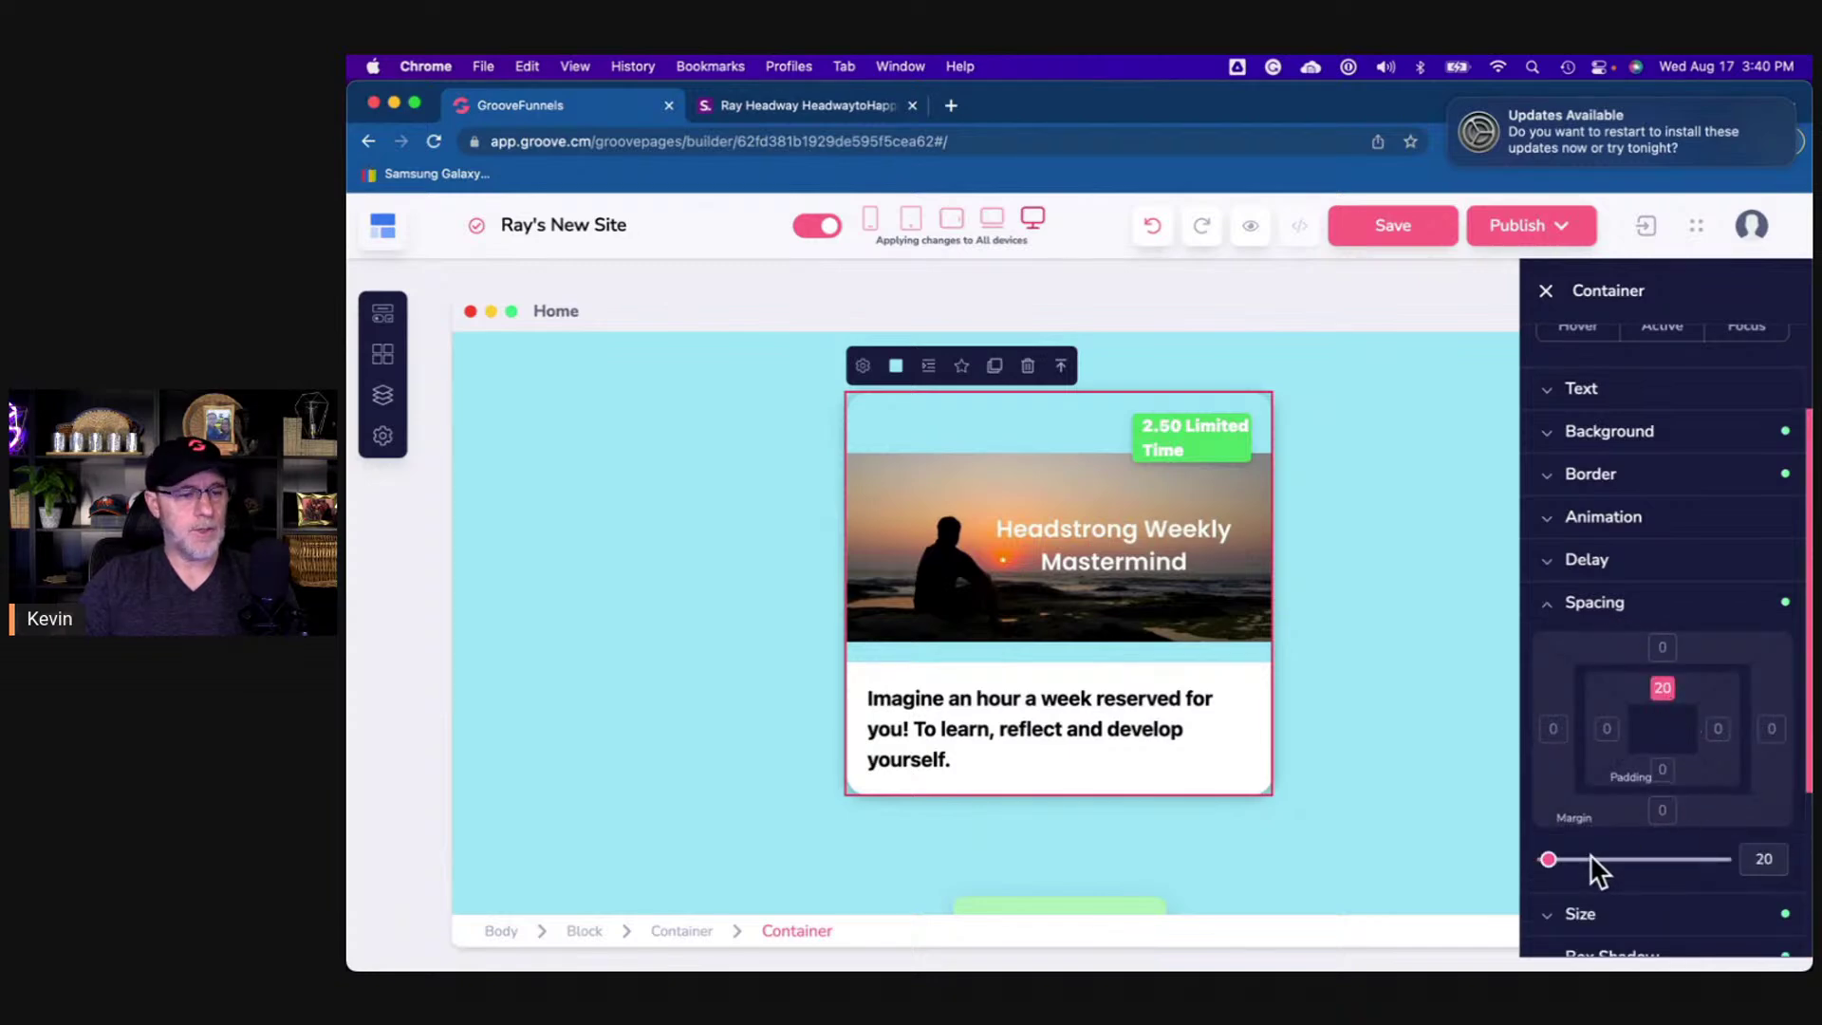
{"action": "left_click_drag", "start_coordinate": [1549, 860], "coordinate": [1537, 863]}
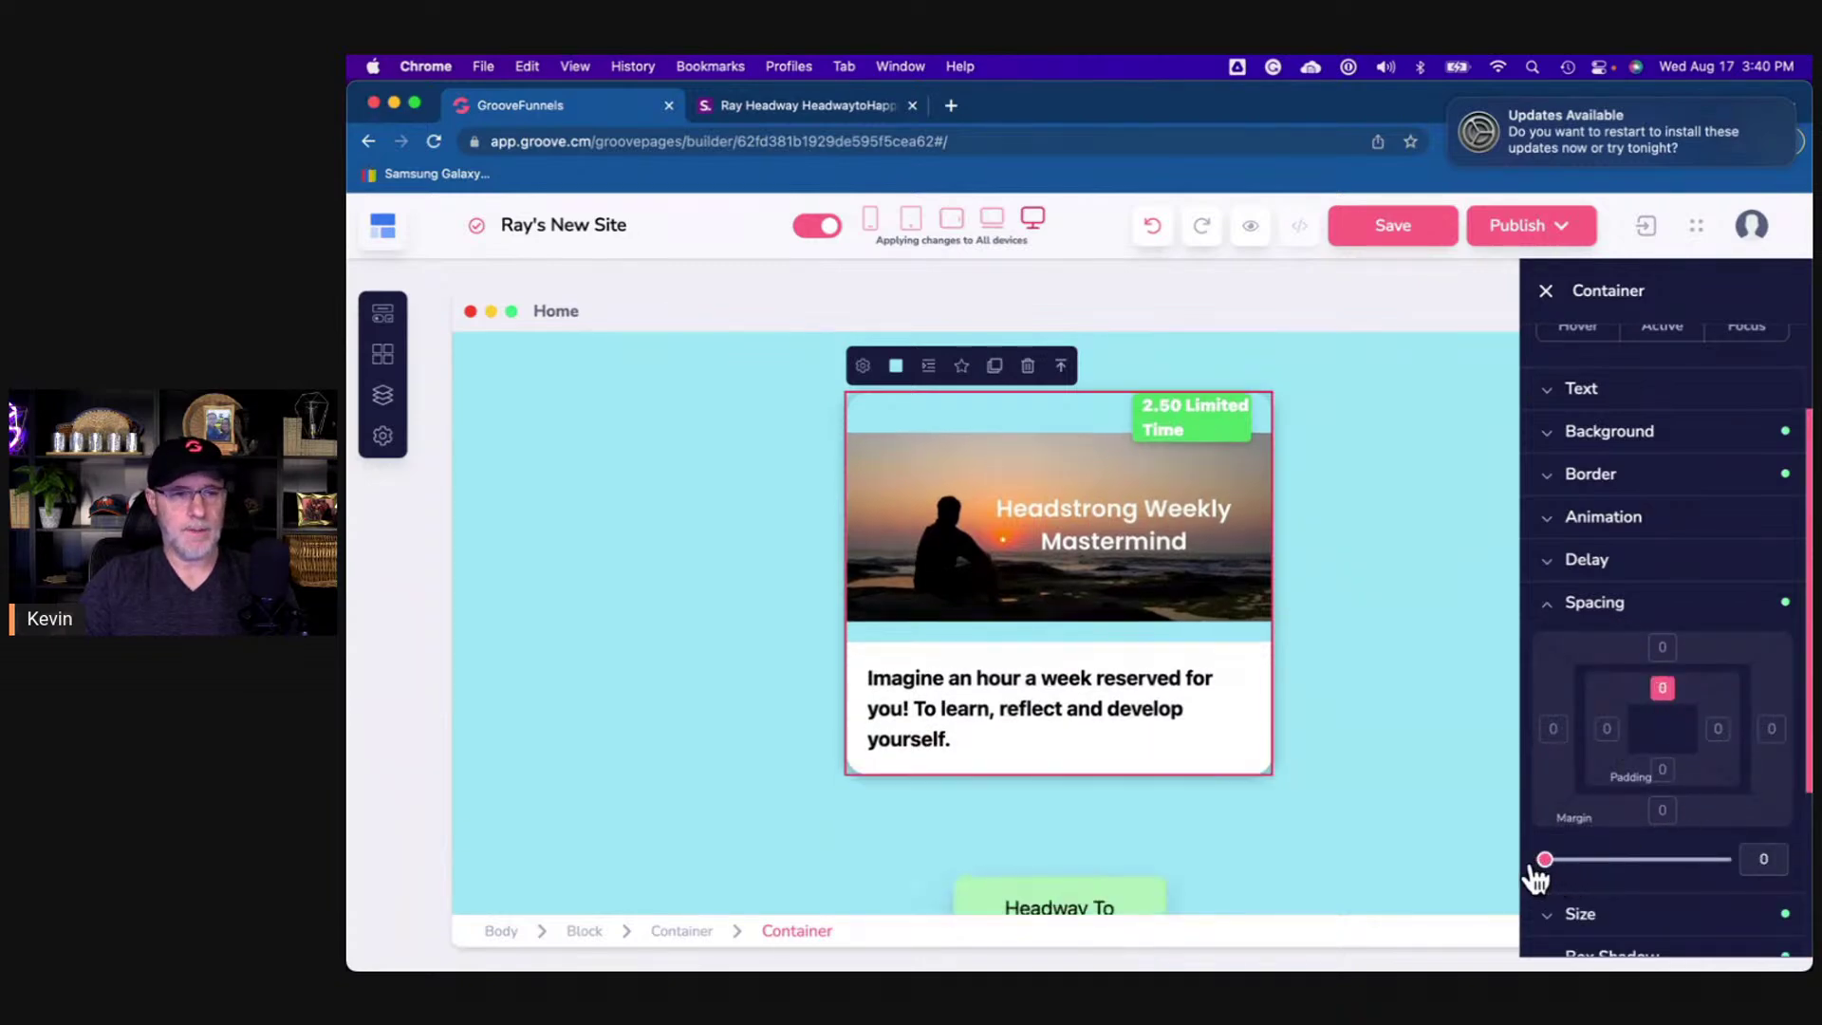
{"action": "left_click", "coordinate": [1013, 460]}
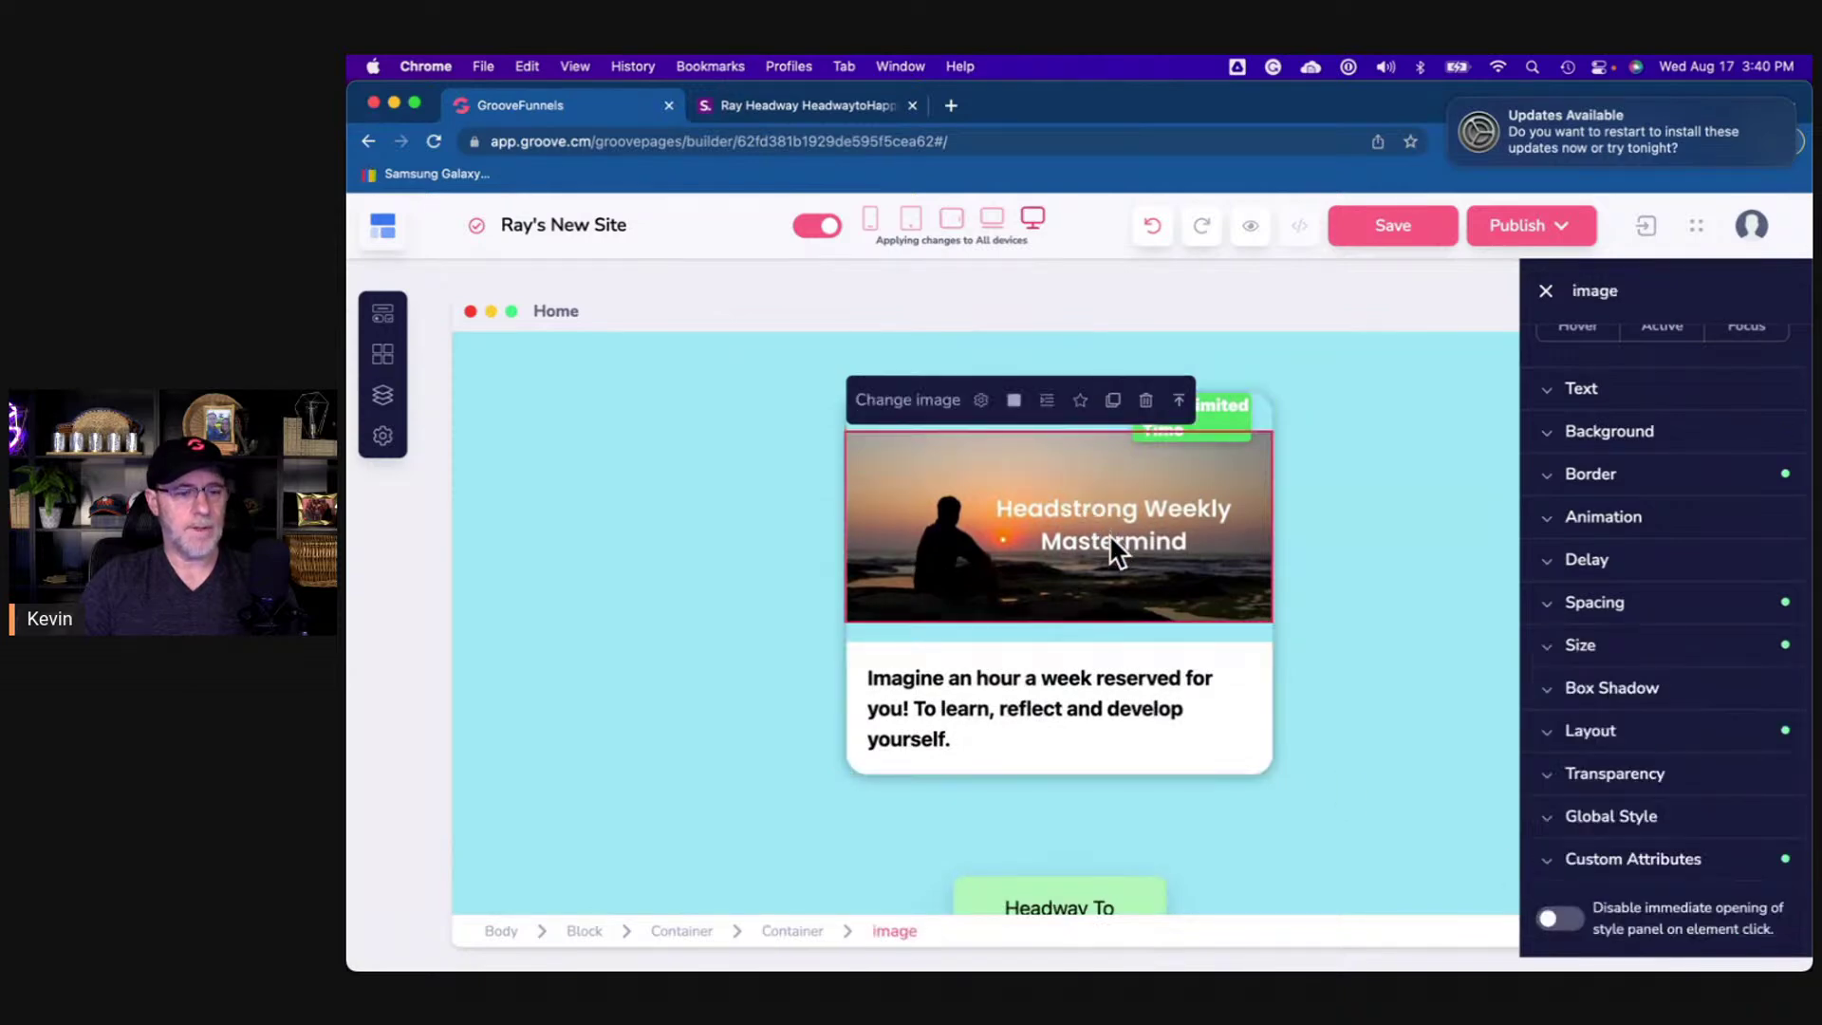
{"action": "left_click", "coordinate": [1603, 603]}
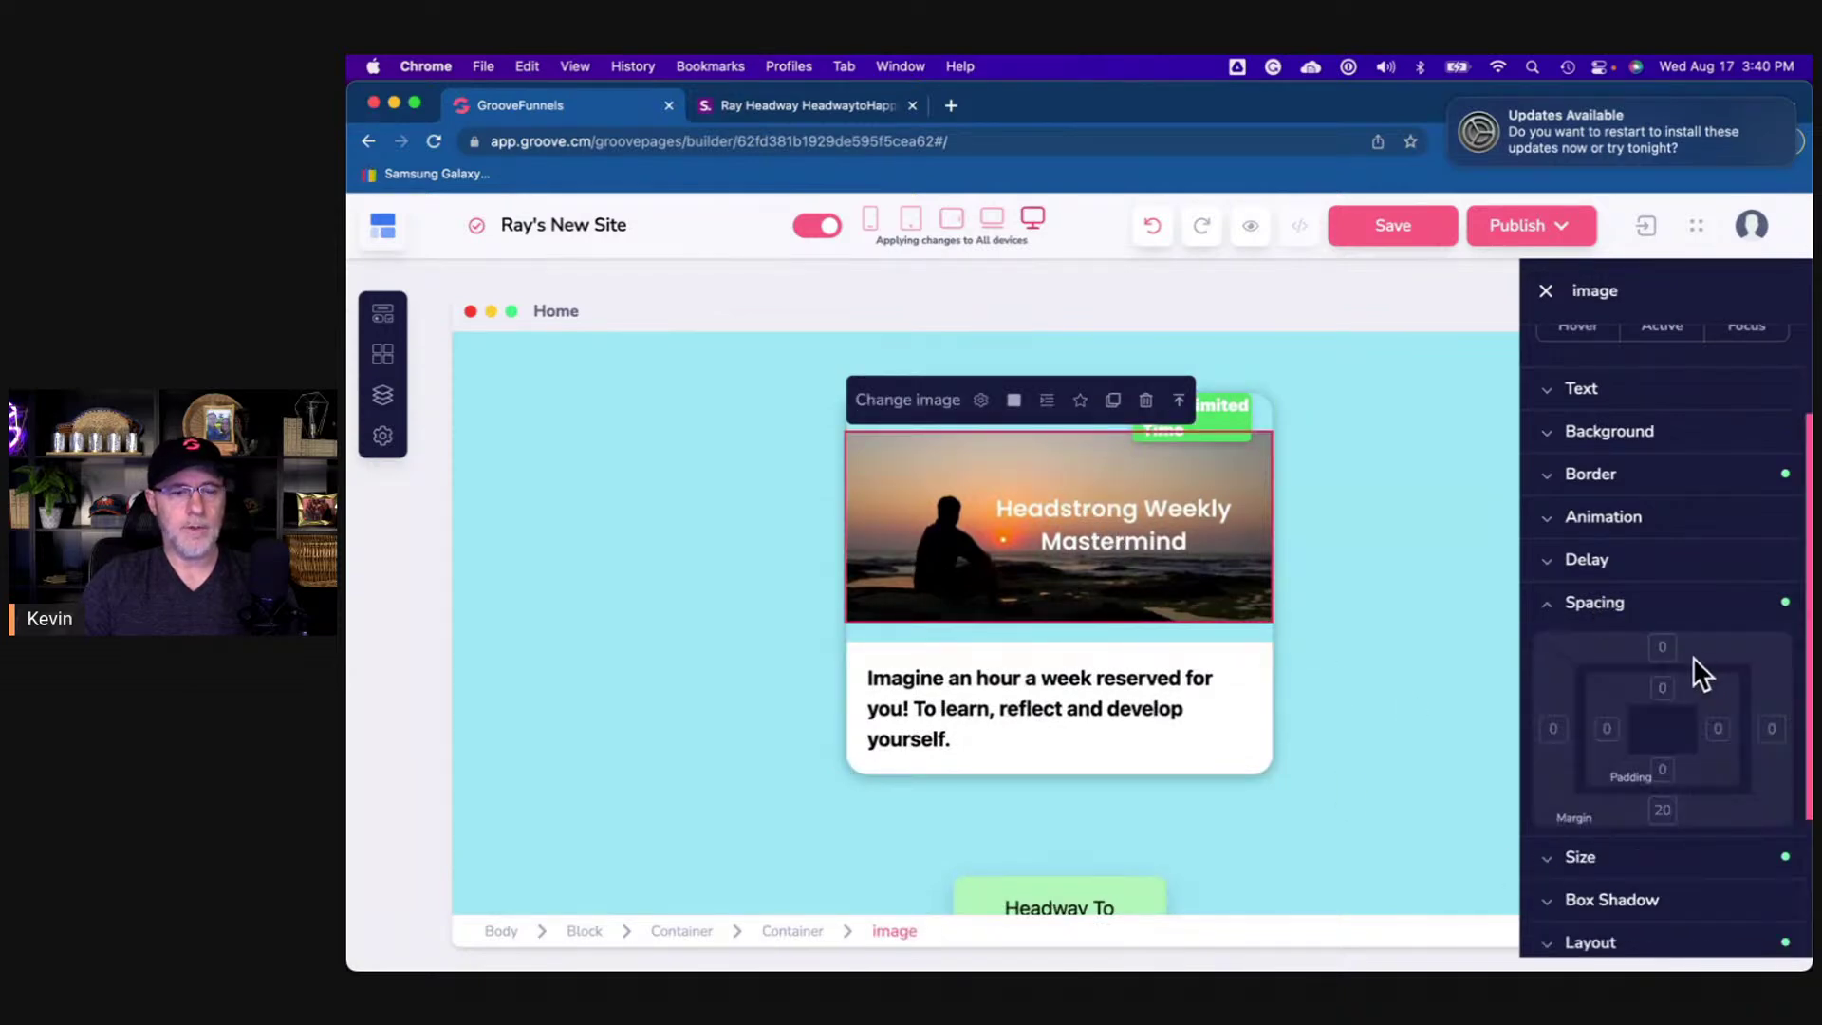
{"action": "left_click", "coordinate": [797, 932]}
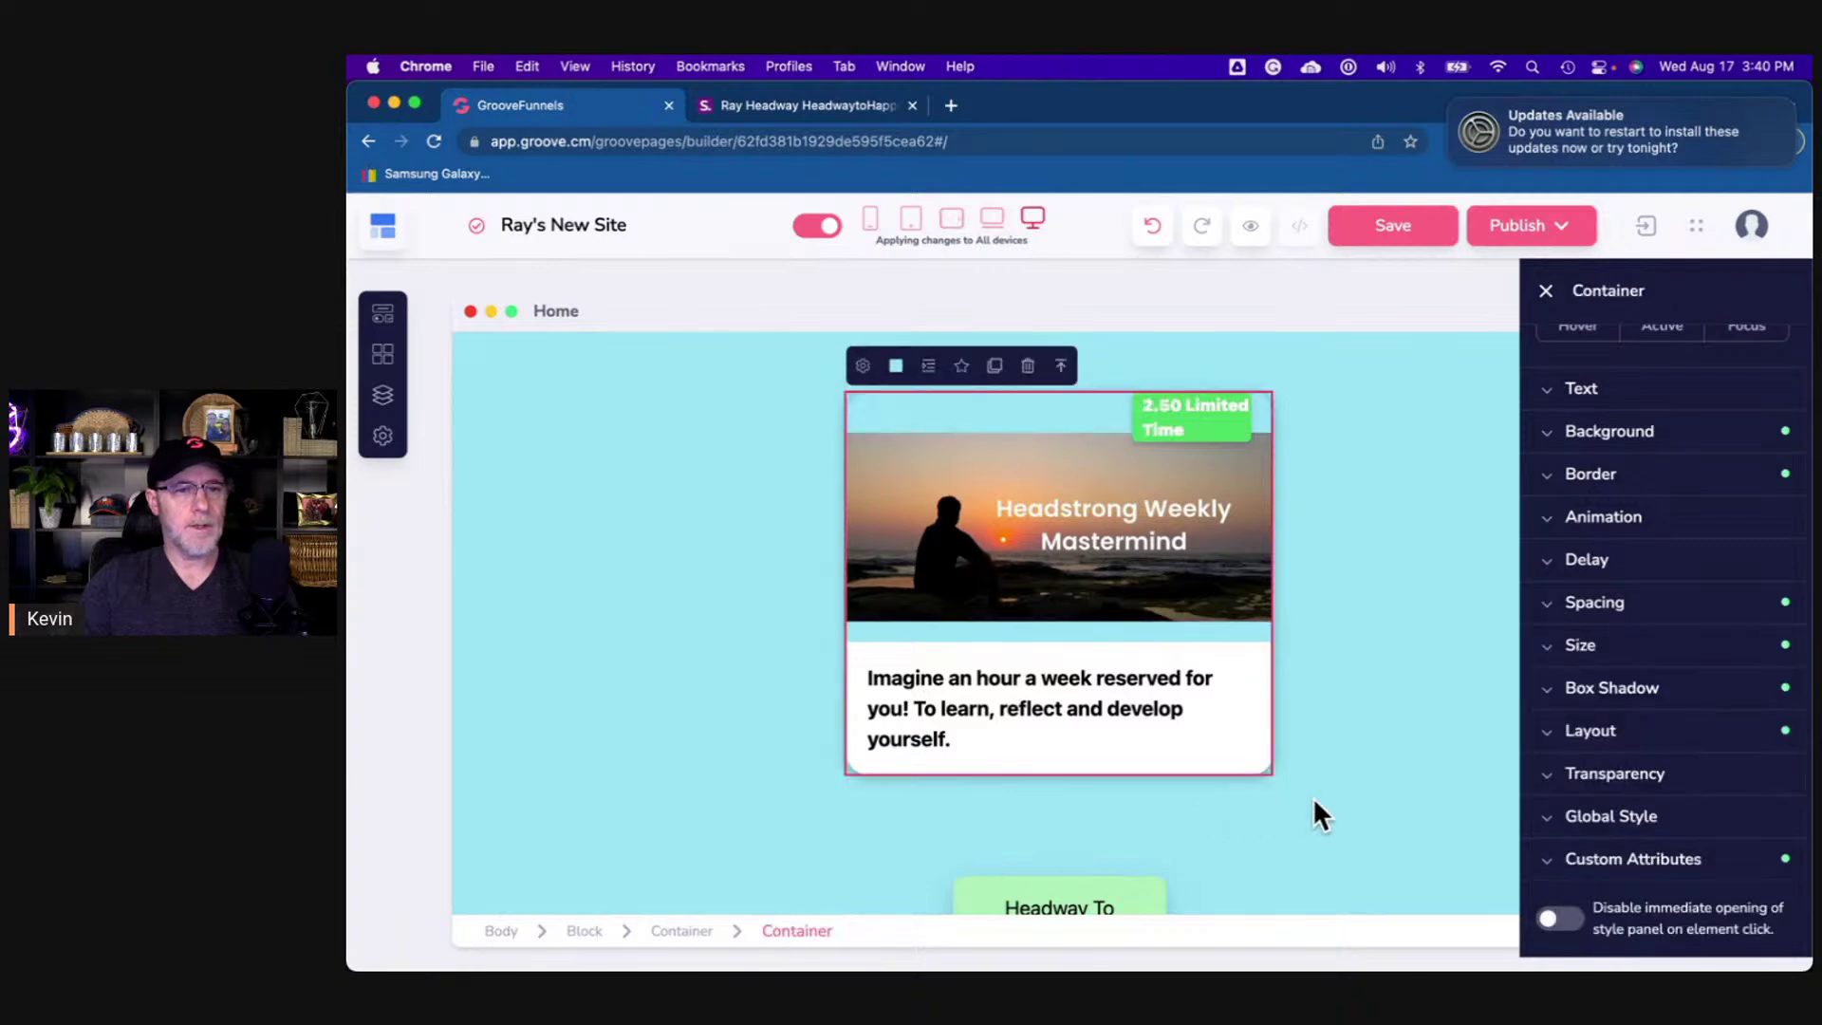
{"action": "left_click", "coordinate": [1210, 429]}
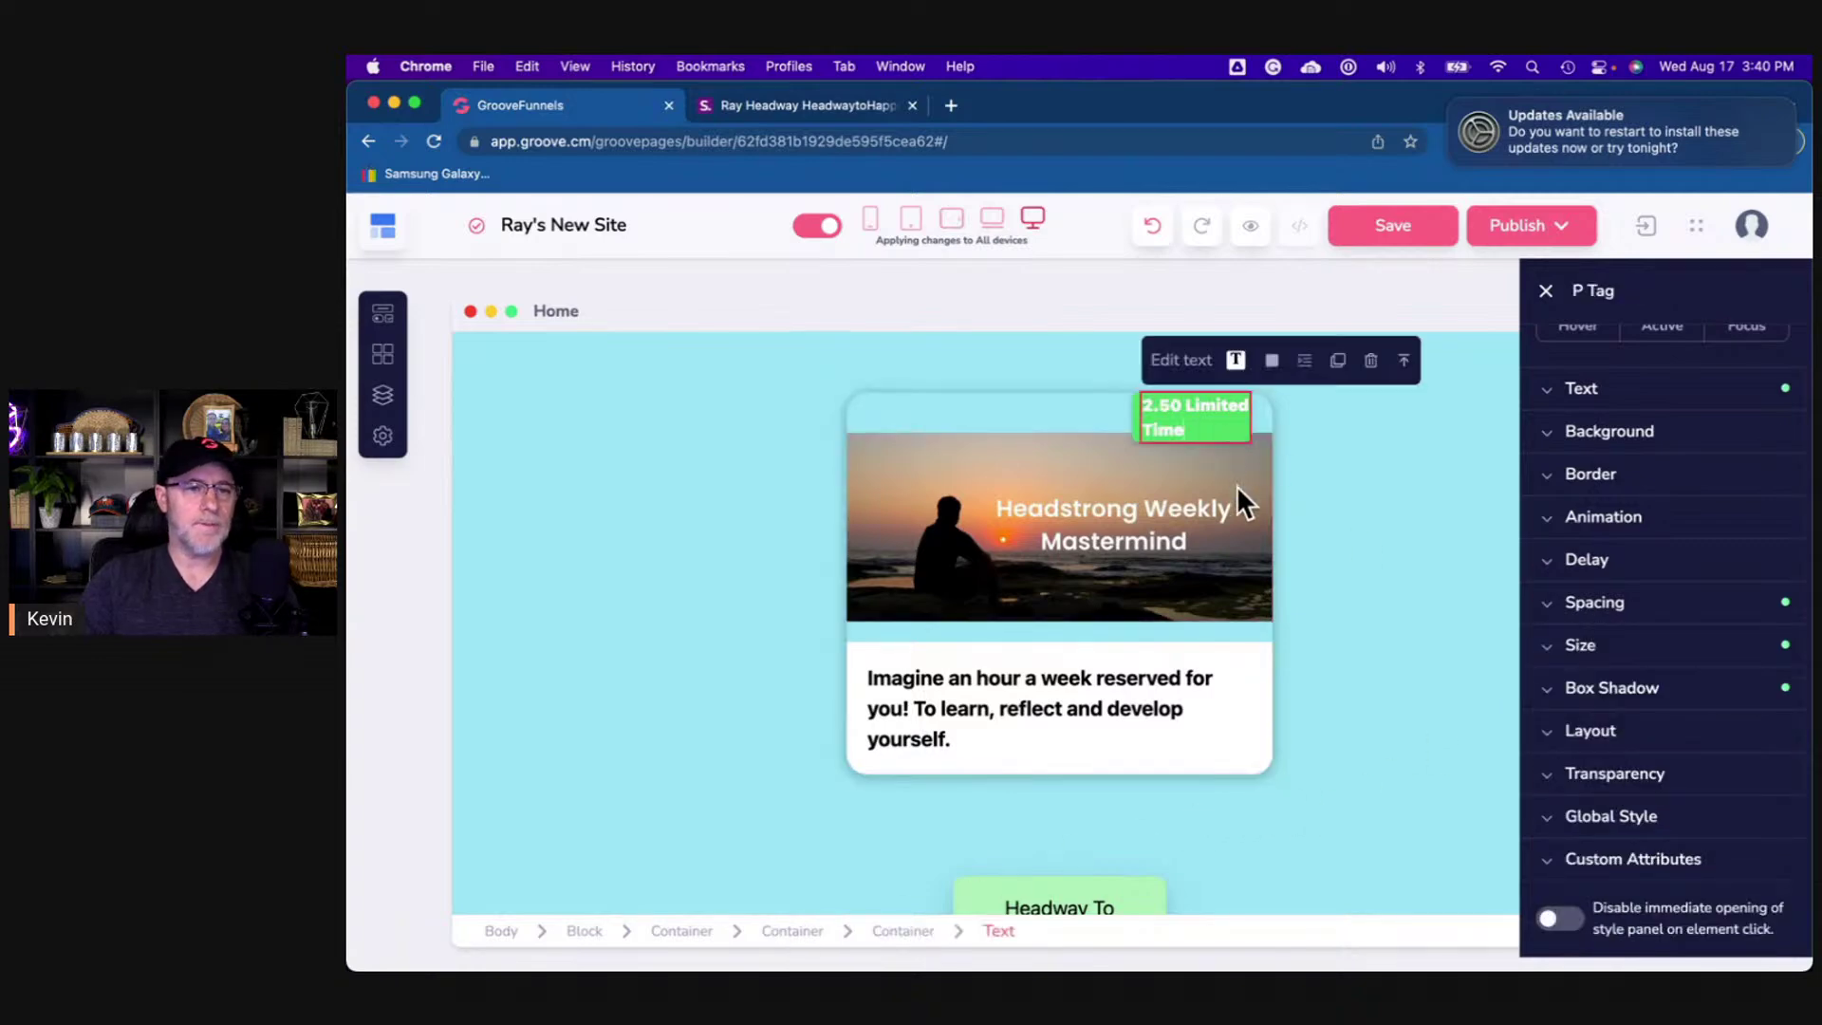
- Widen the 2.50 Limited Time badge container so its text fits on one line
{"action": "left_click", "coordinate": [1134, 421]}
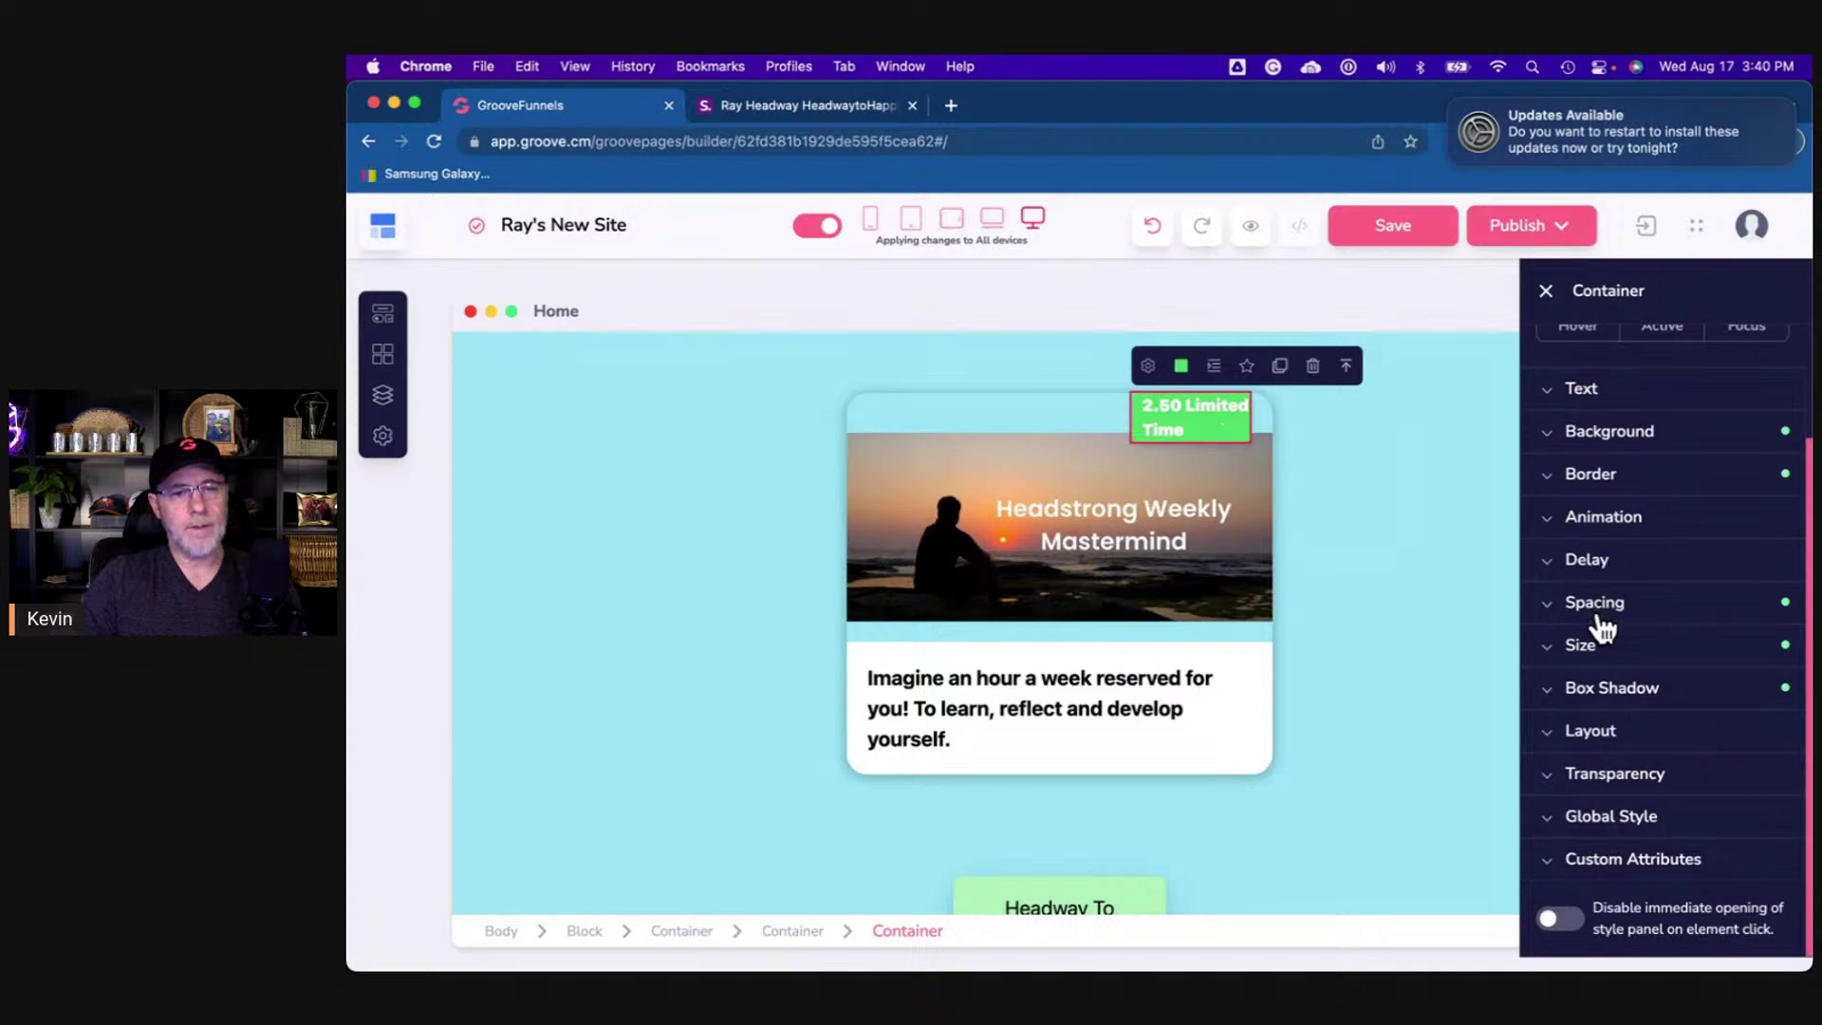
{"action": "left_click", "coordinate": [1613, 656]}
{"action": "left_click_drag", "start_coordinate": [1599, 769], "coordinate": [1622, 768]}
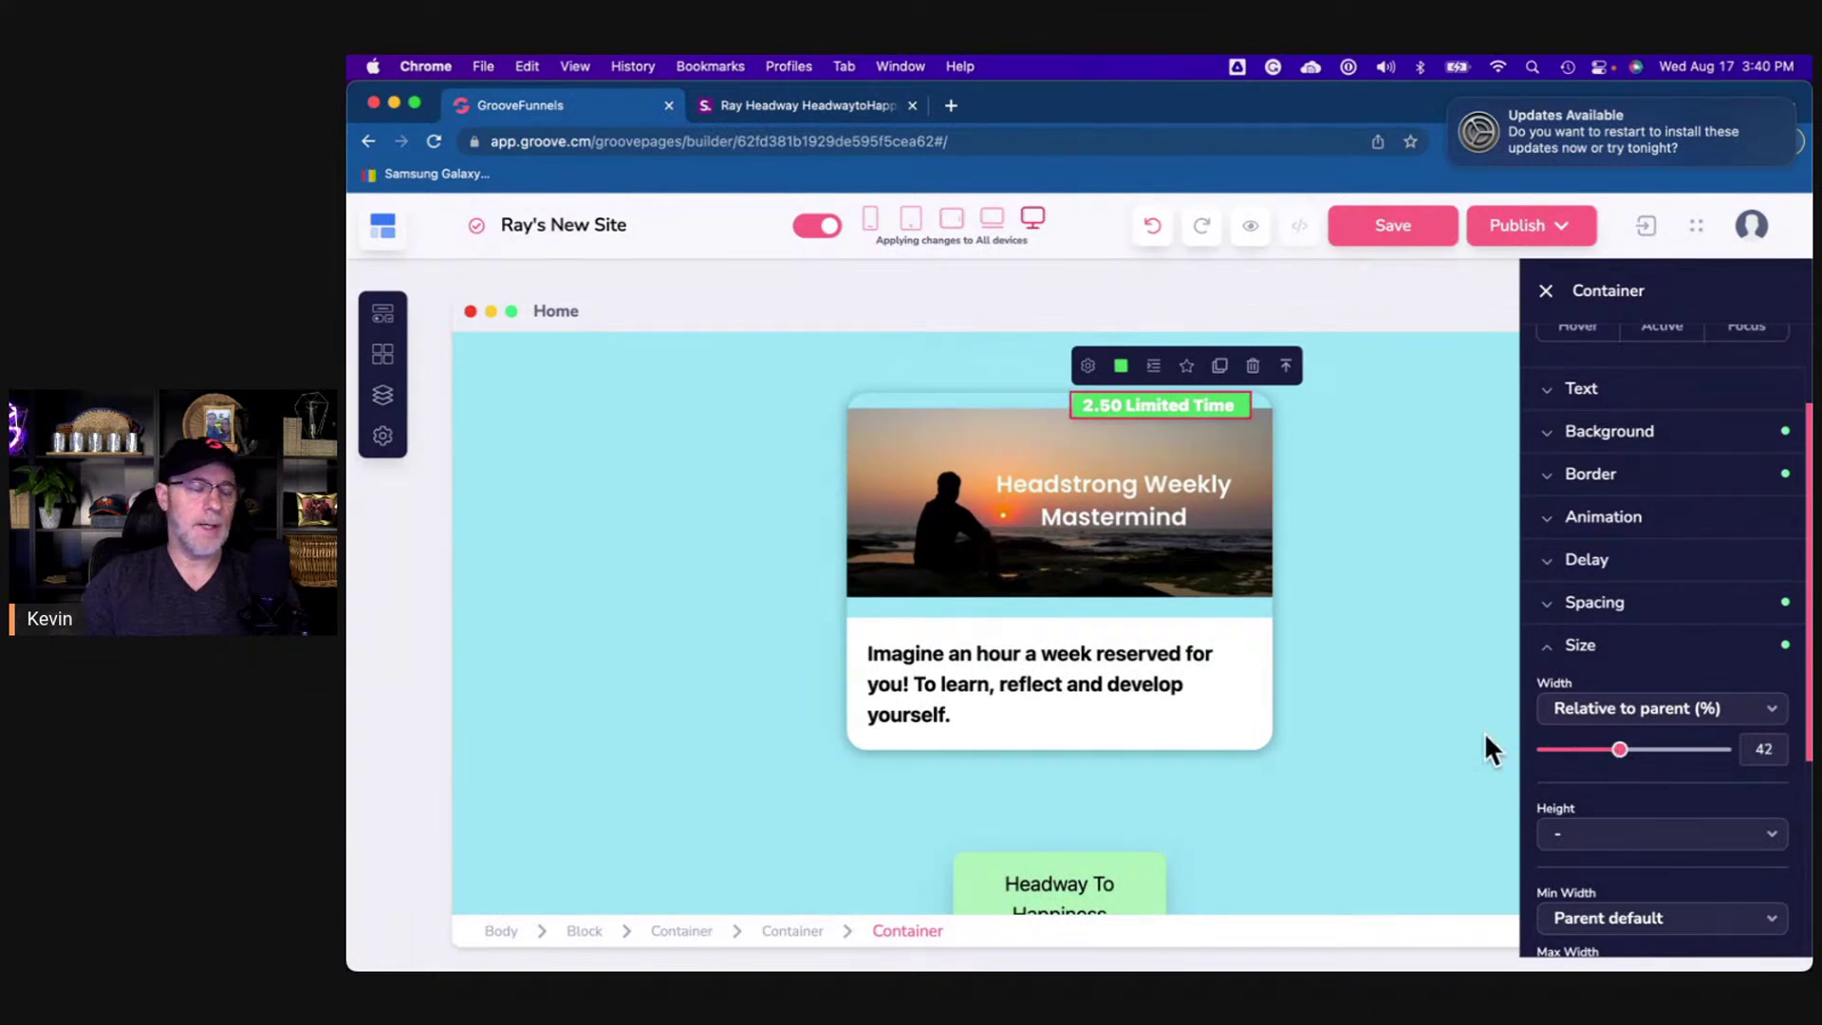
{"action": "left_click", "coordinate": [878, 99]}
{"action": "left_click", "coordinate": [611, 104]}
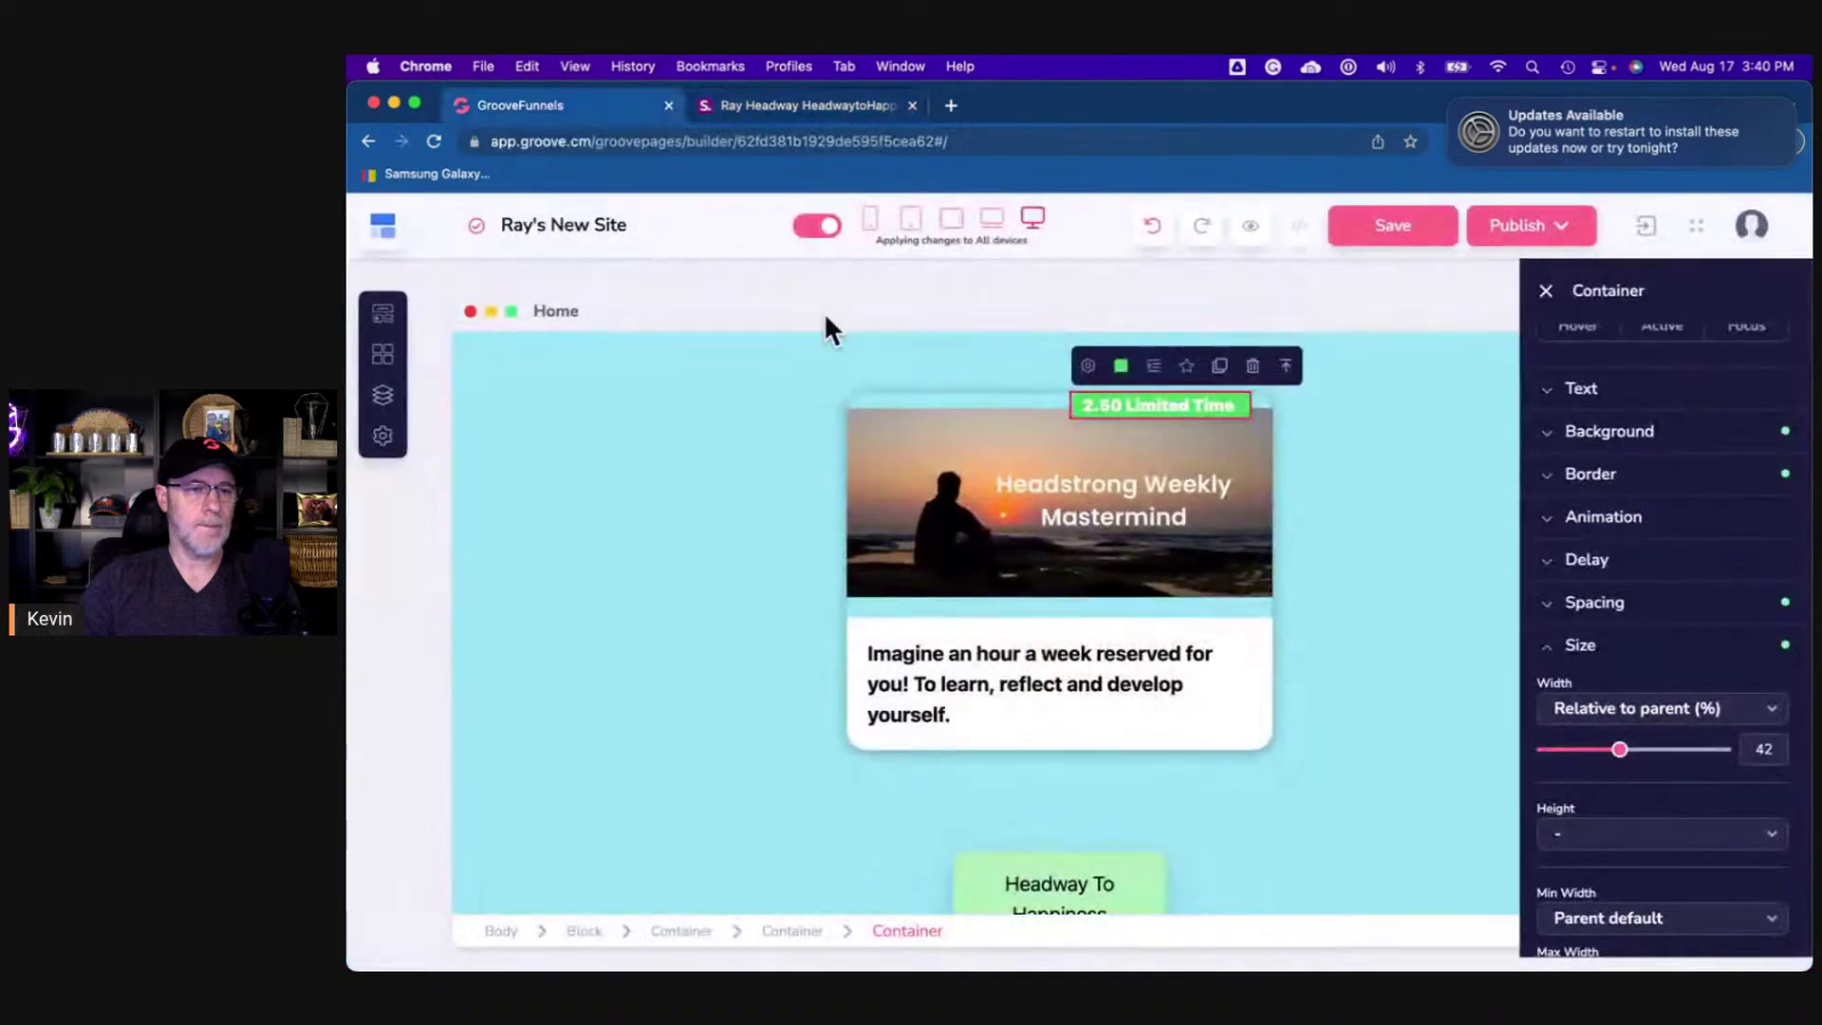
{"action": "left_click", "coordinate": [1598, 647]}
- Give the badge a negative bottom margin of 15 so it overlaps the image
{"action": "left_click", "coordinate": [1599, 612]}
{"action": "scroll", "coordinate": [1665, 732], "scroll_direction": "down", "scroll_amount": 4}
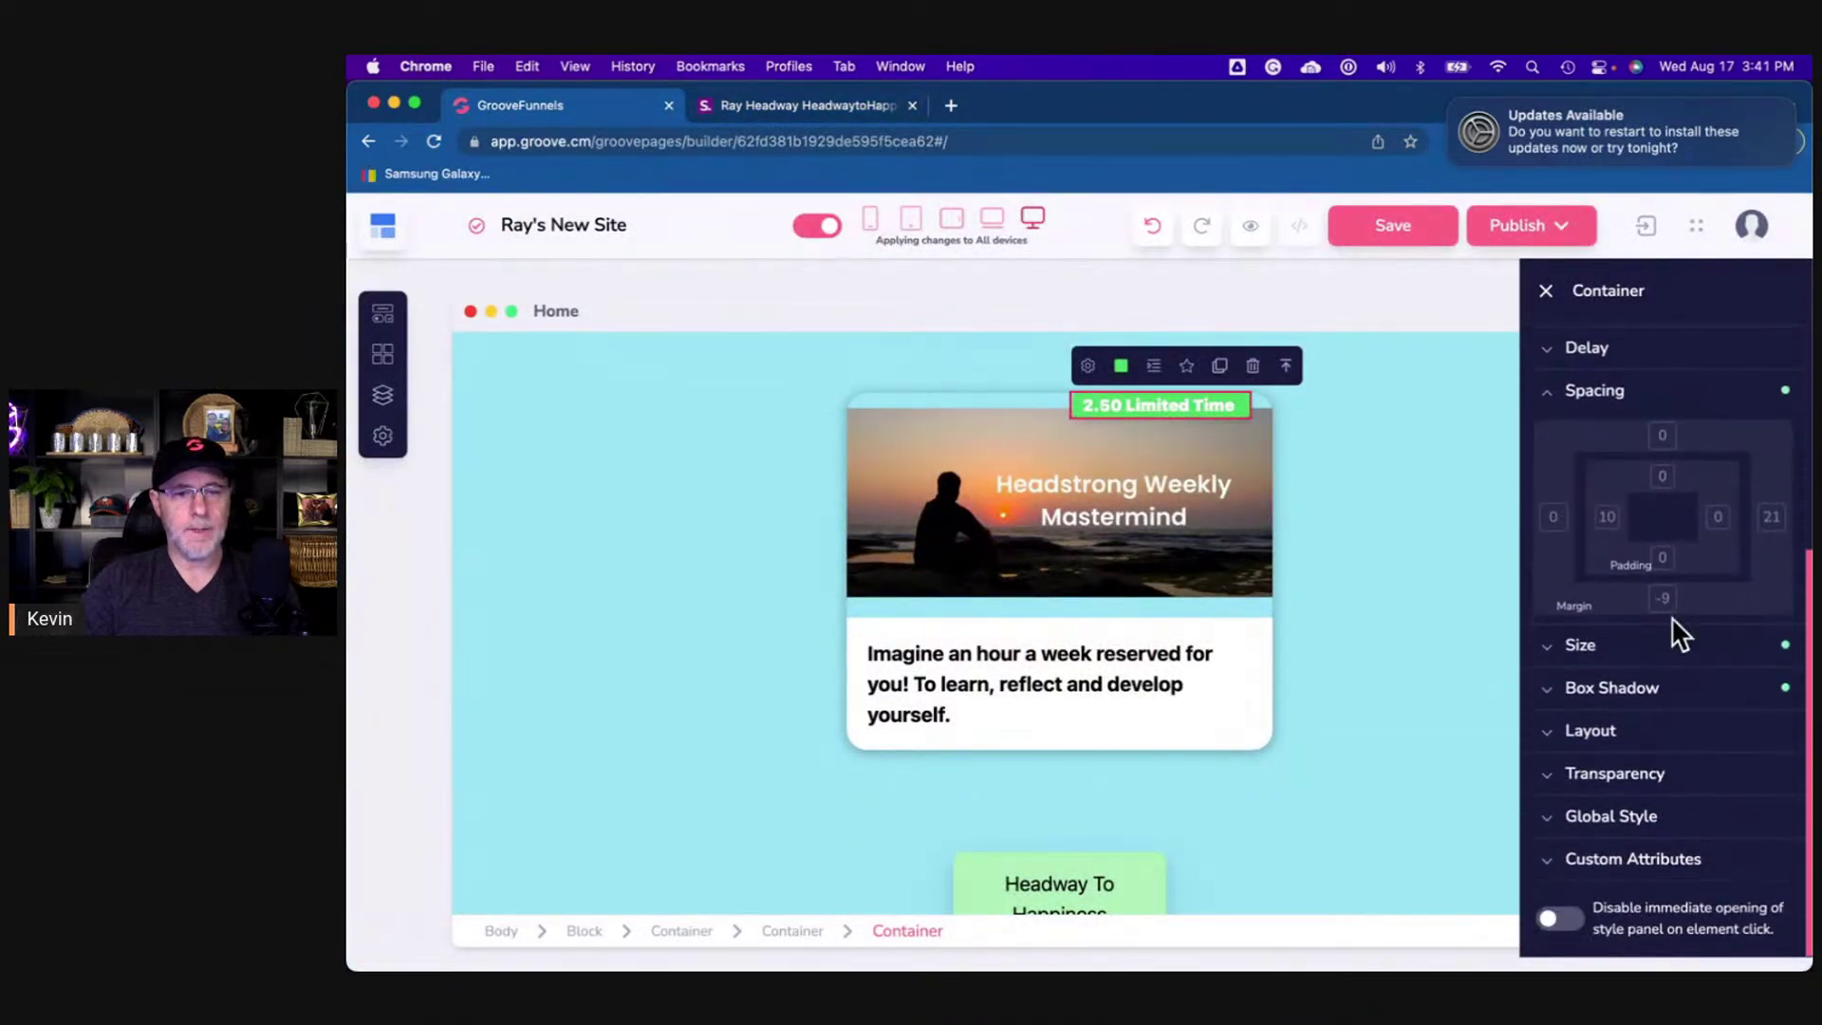
{"action": "left_click", "coordinate": [1663, 600]}
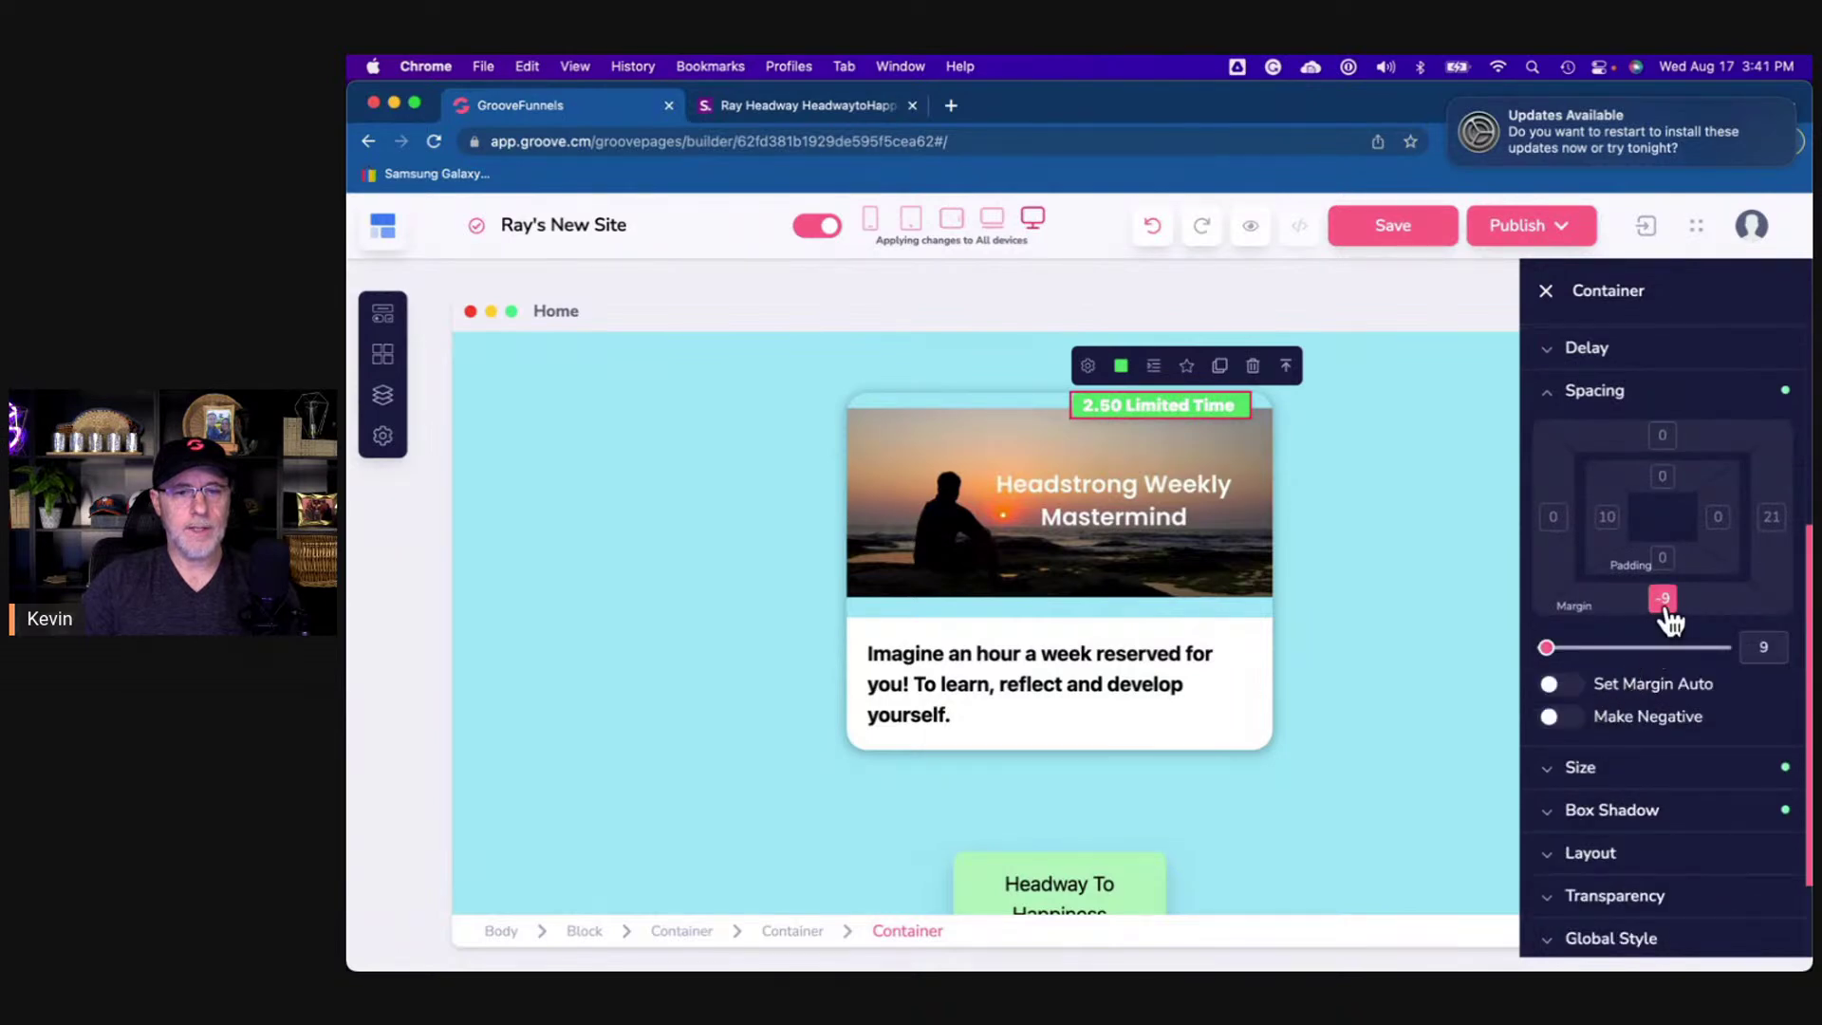
{"action": "left_click", "coordinate": [1567, 719]}
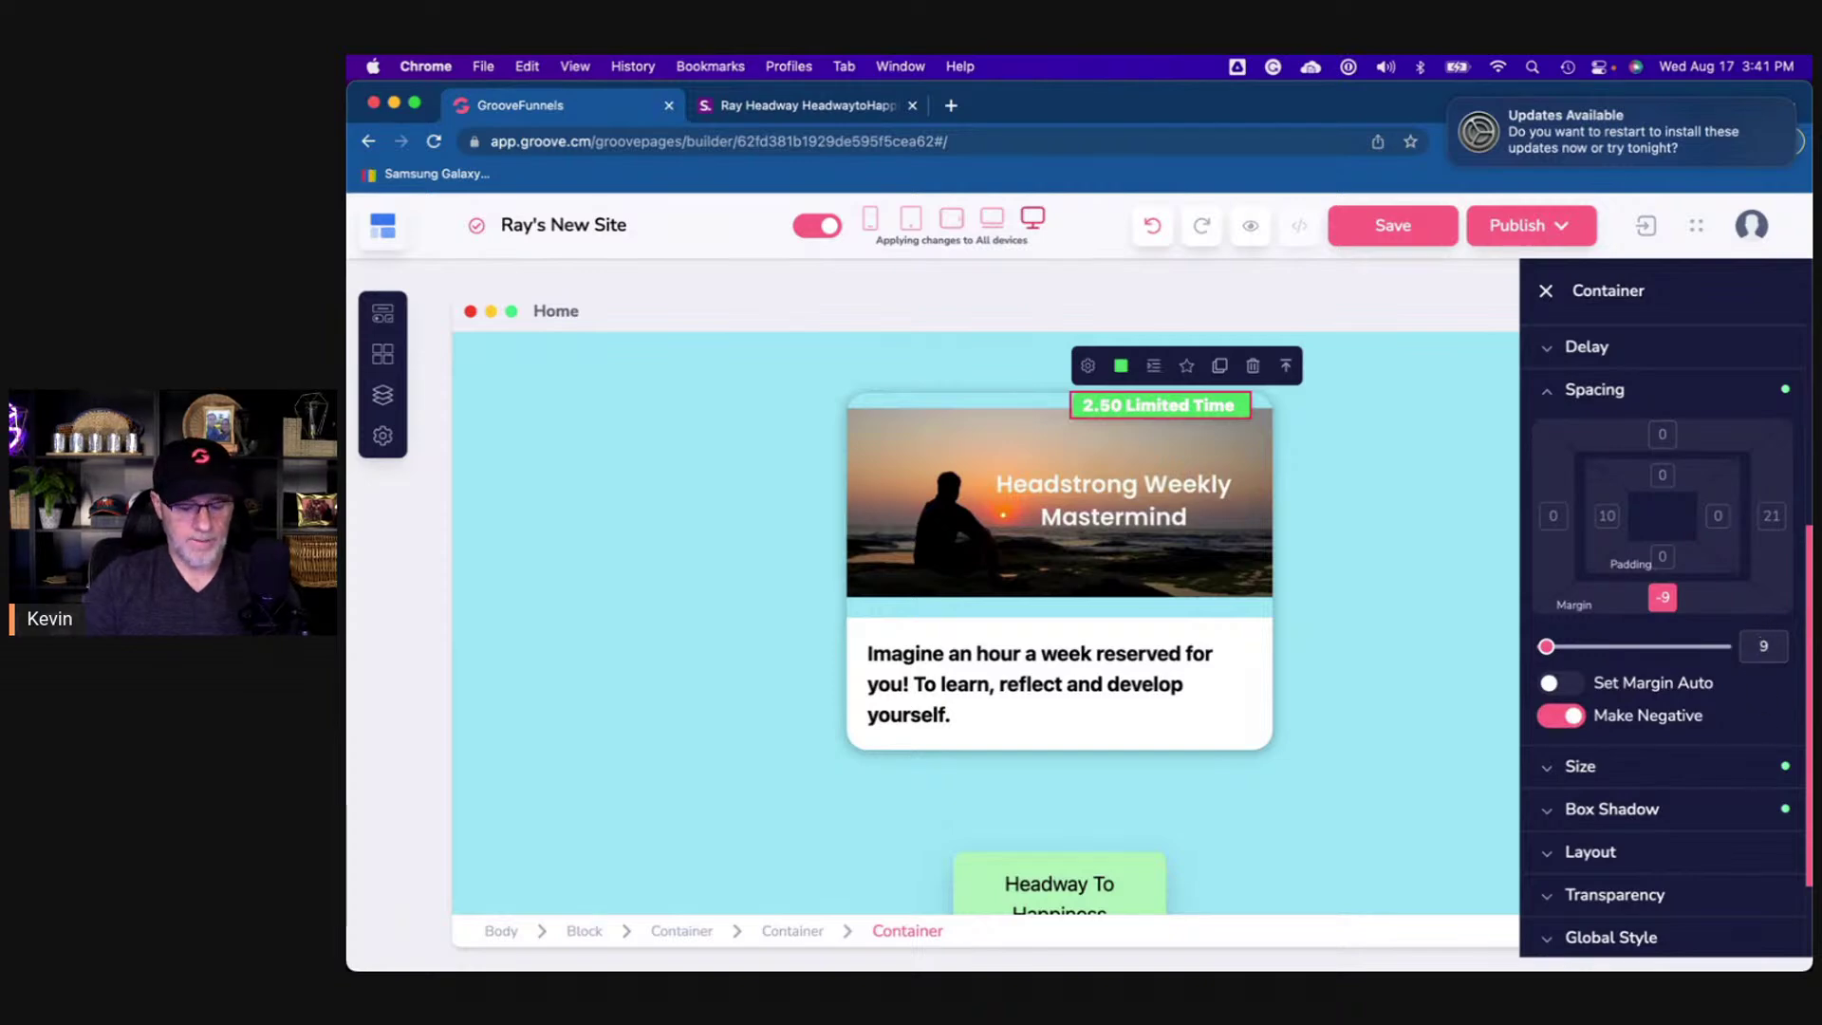
{"action": "key", "text": "BackSpace"}
{"action": "type", "text": "5"}
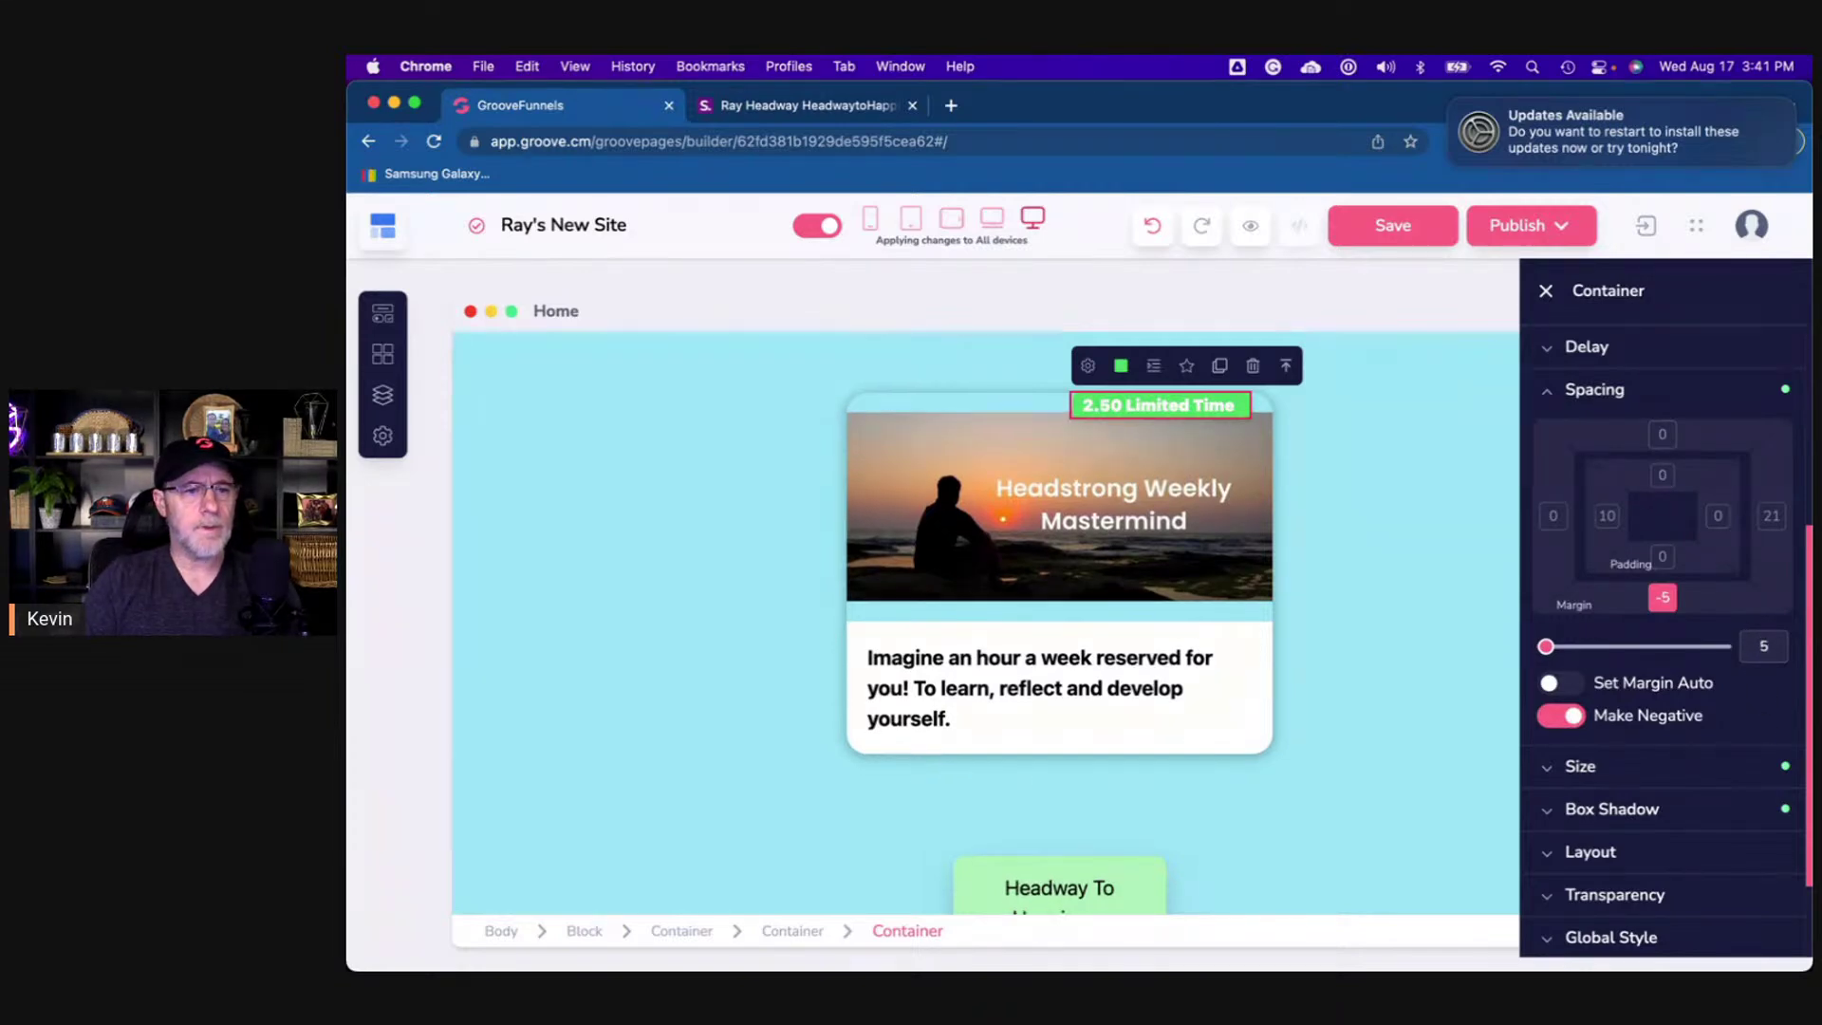
{"action": "key", "text": "BackSpace"}
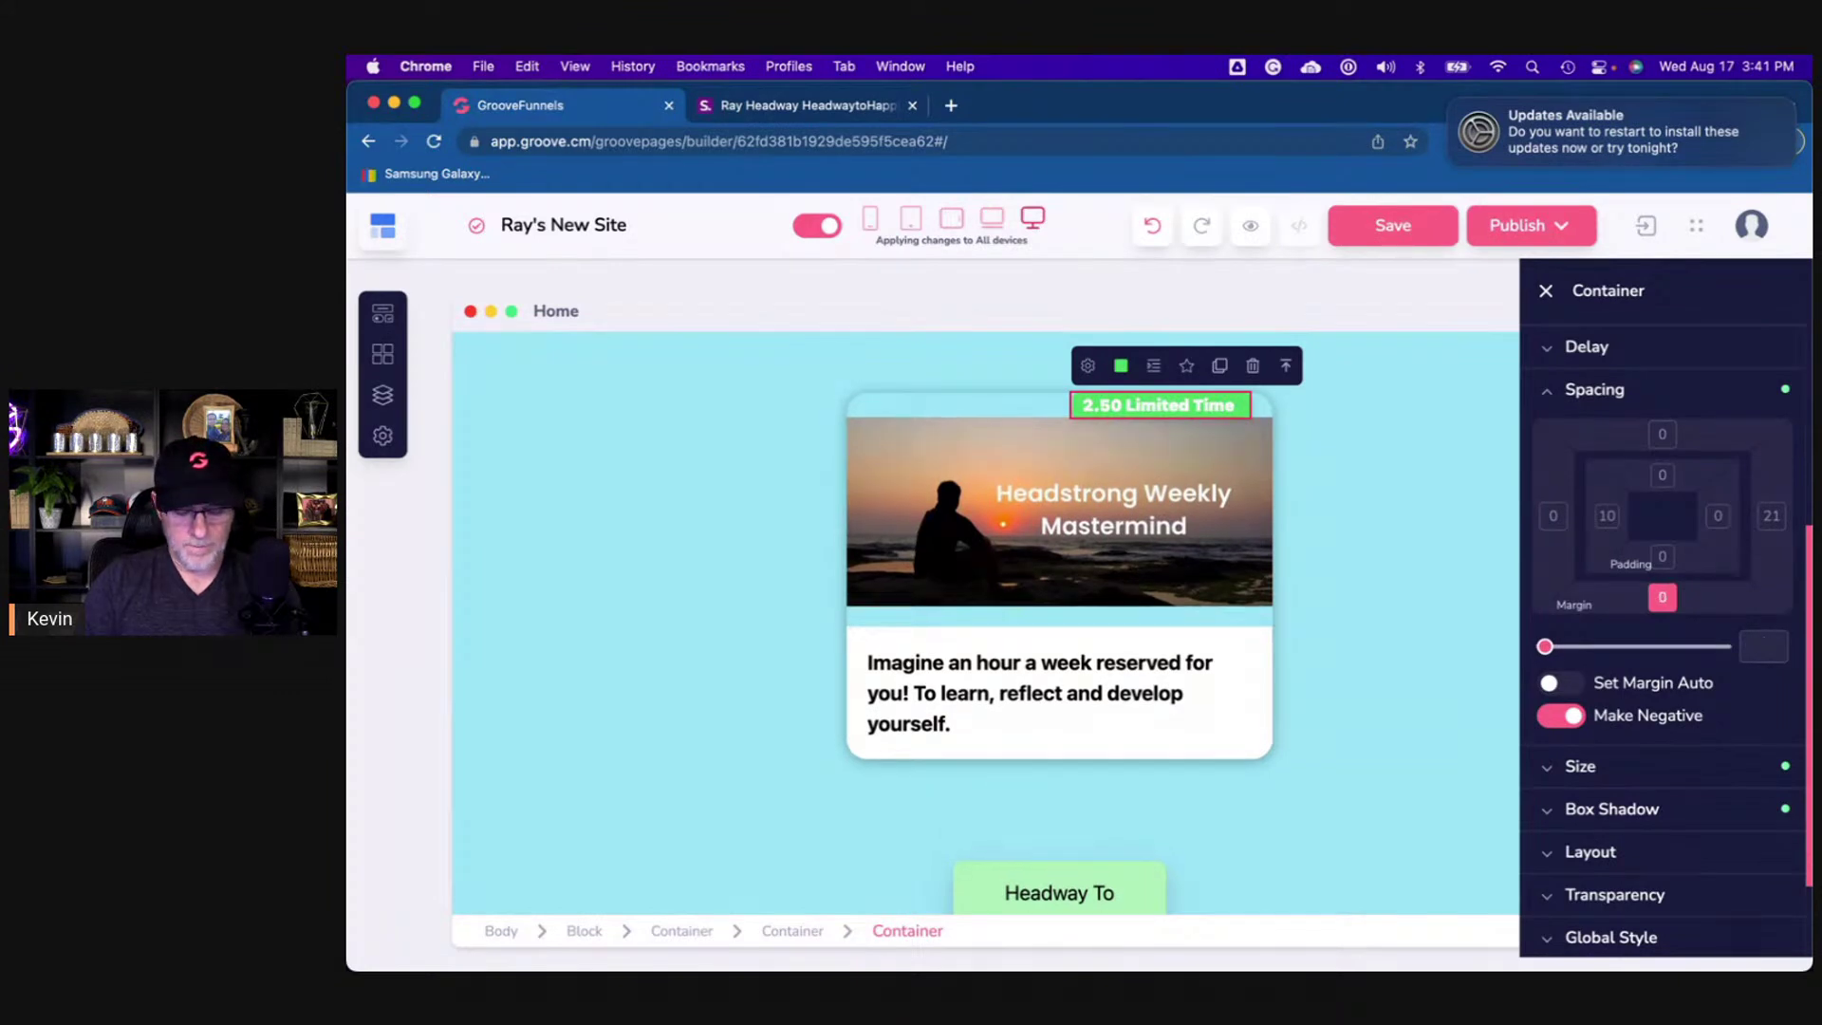
{"action": "type", "text": "15"}
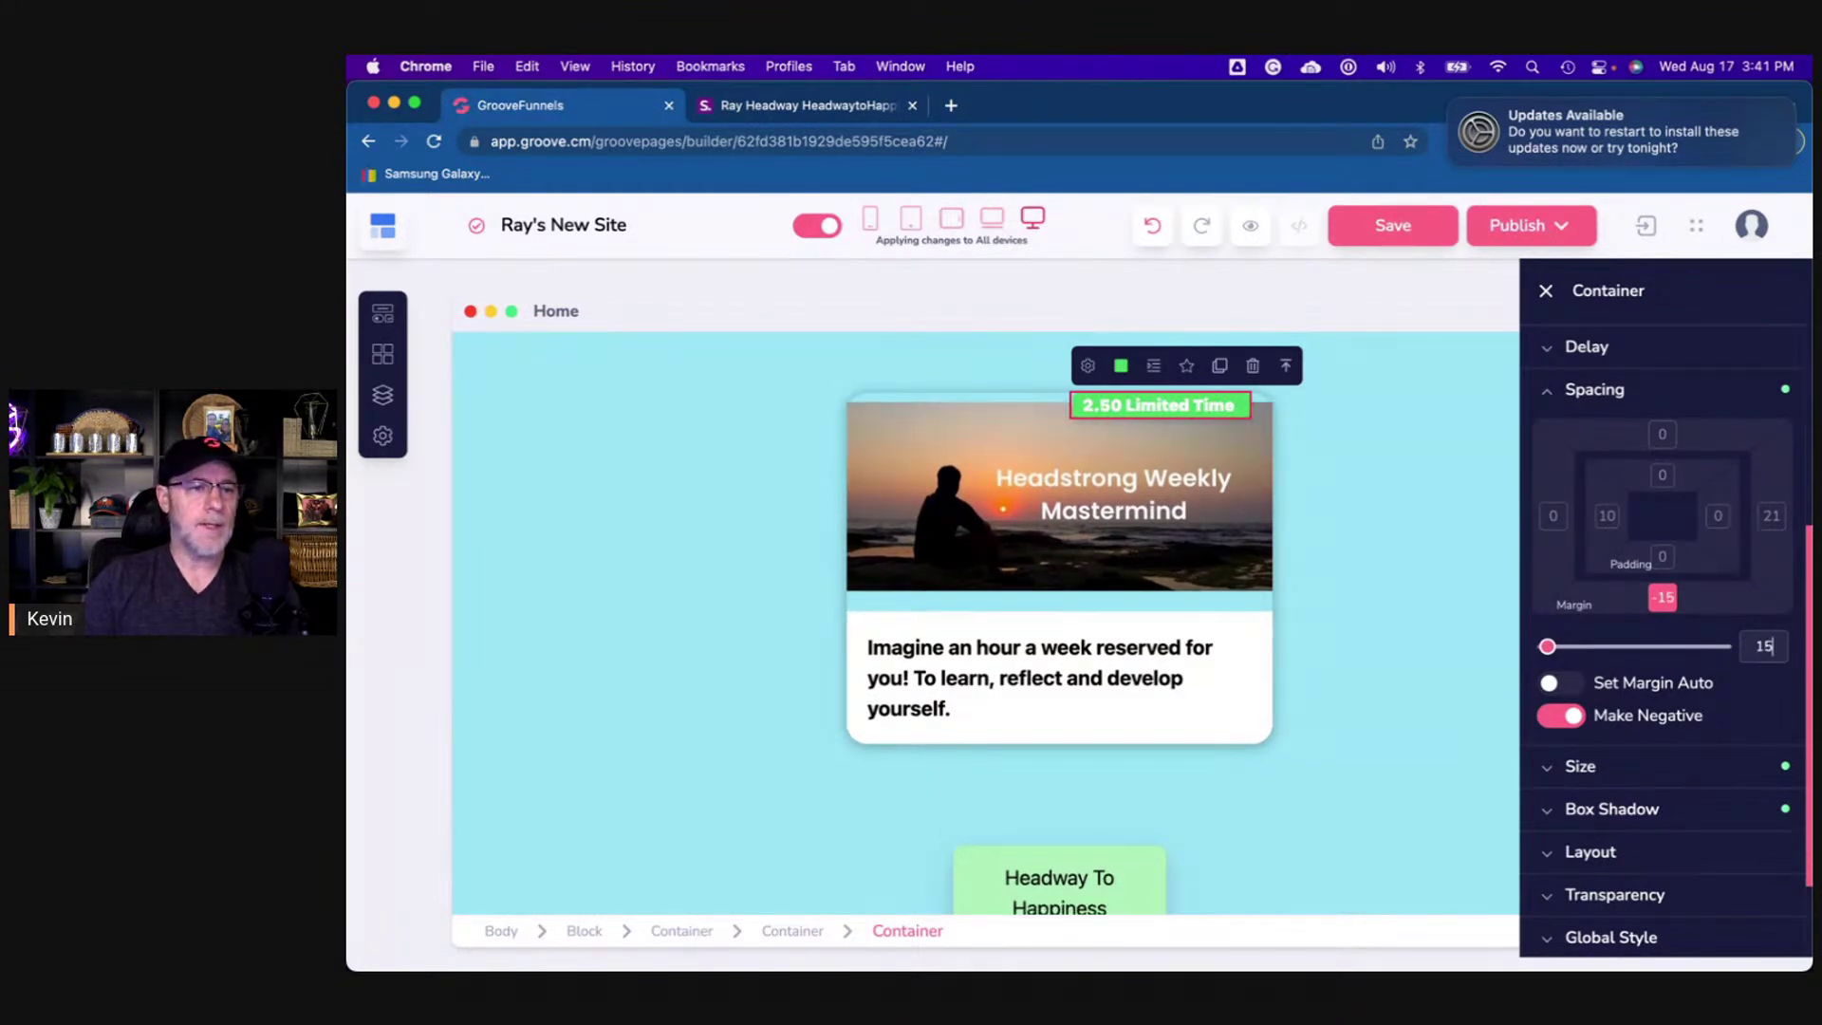
- Set the offer card's top padding to 20
{"action": "left_click", "coordinate": [1095, 599]}
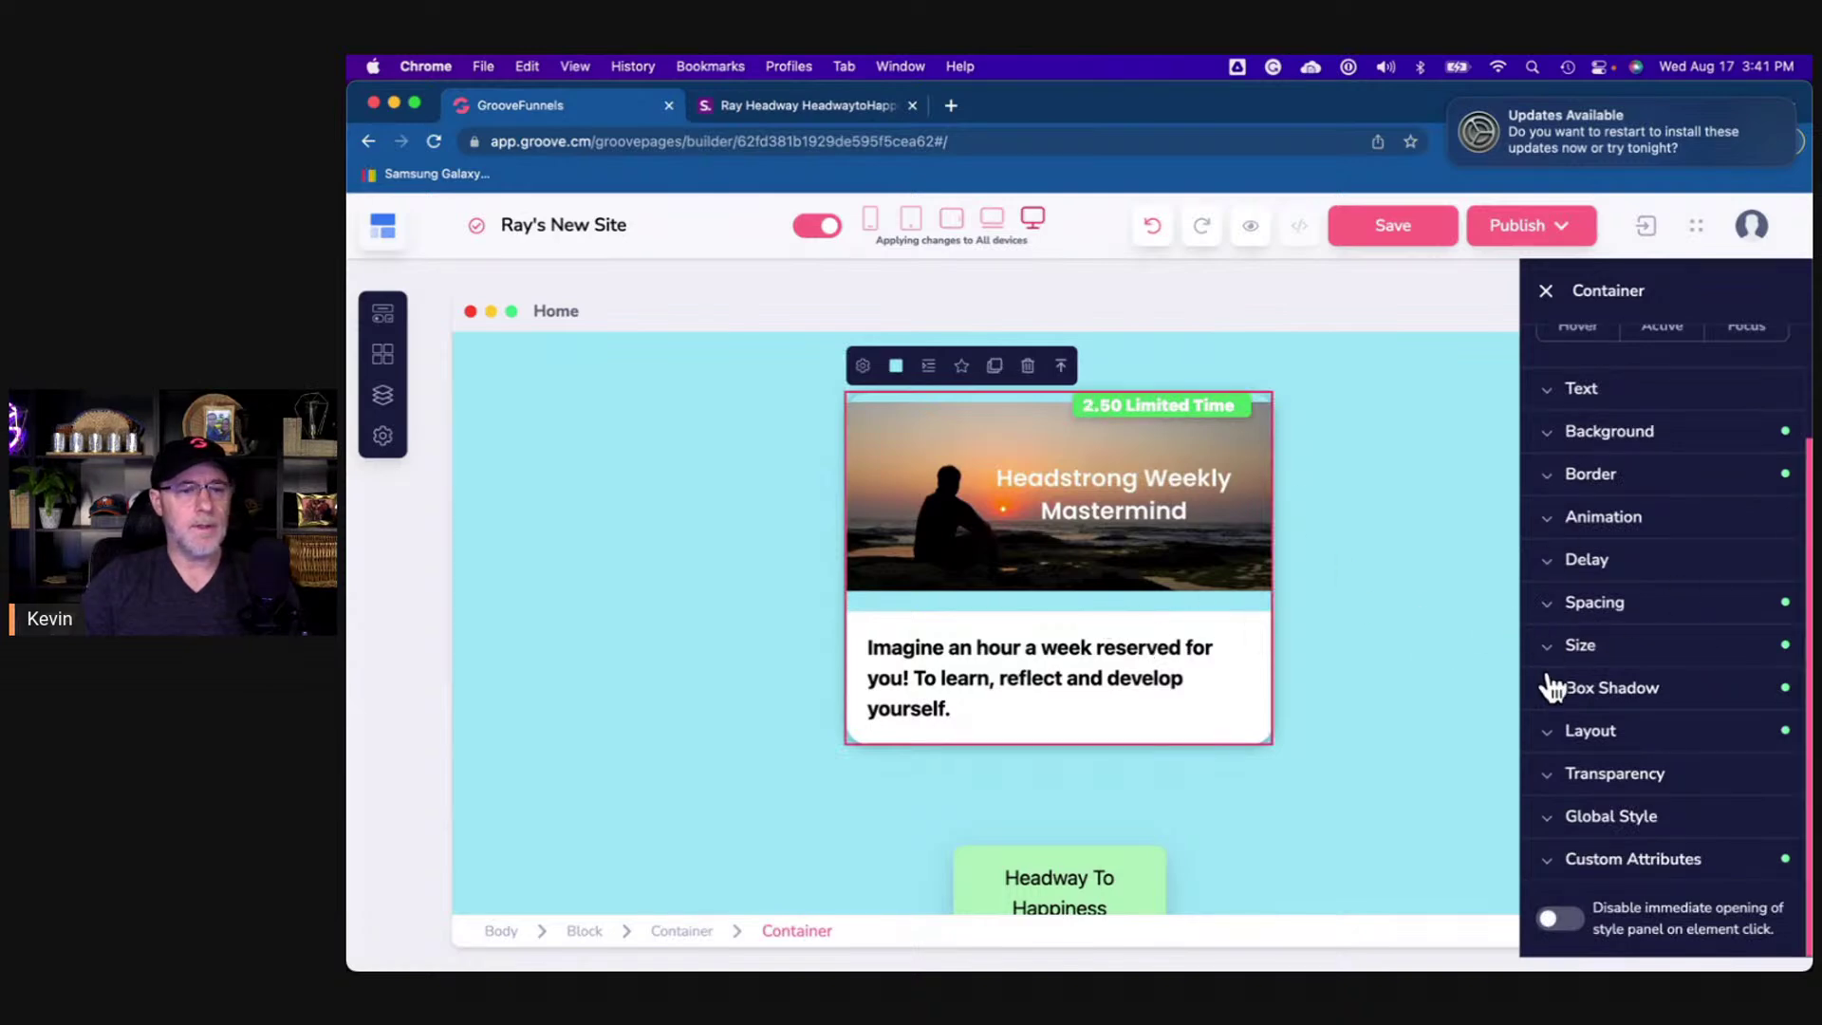
{"action": "left_click", "coordinate": [1619, 617]}
{"action": "left_click", "coordinate": [1662, 689]}
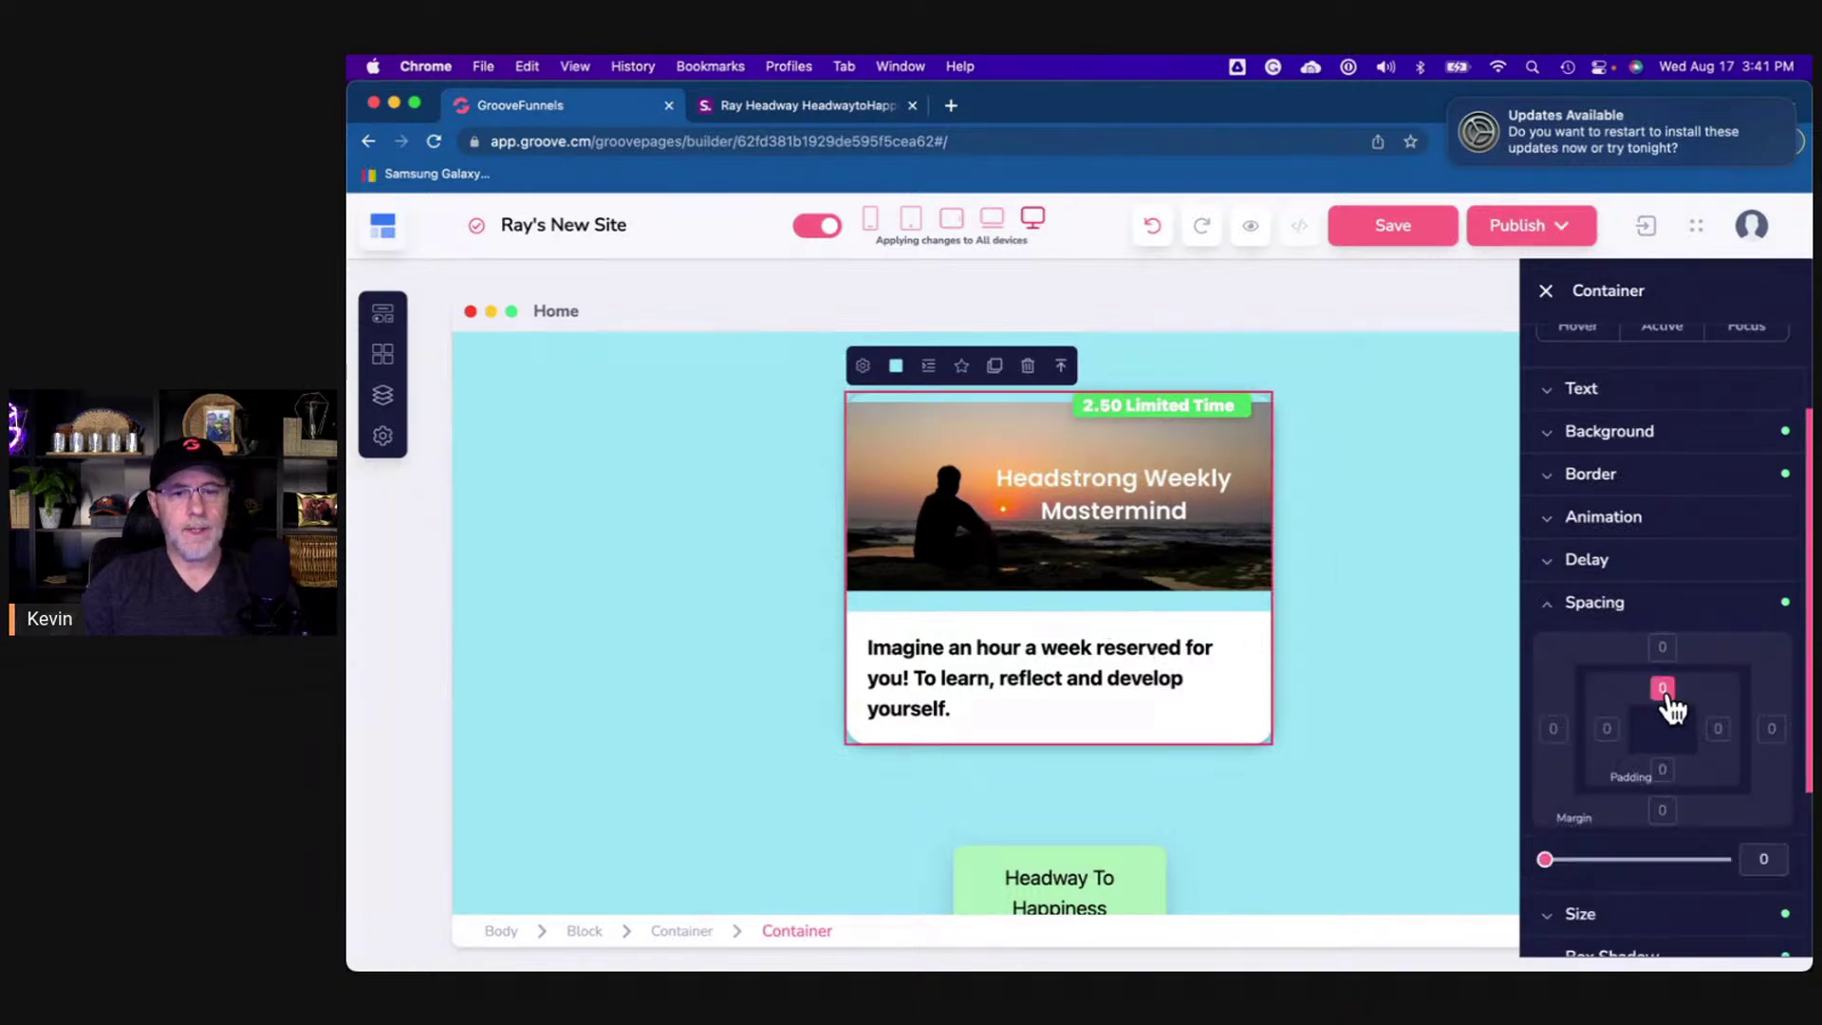
{"action": "left_click", "coordinate": [1759, 857]}
{"action": "type", "text": "20"}
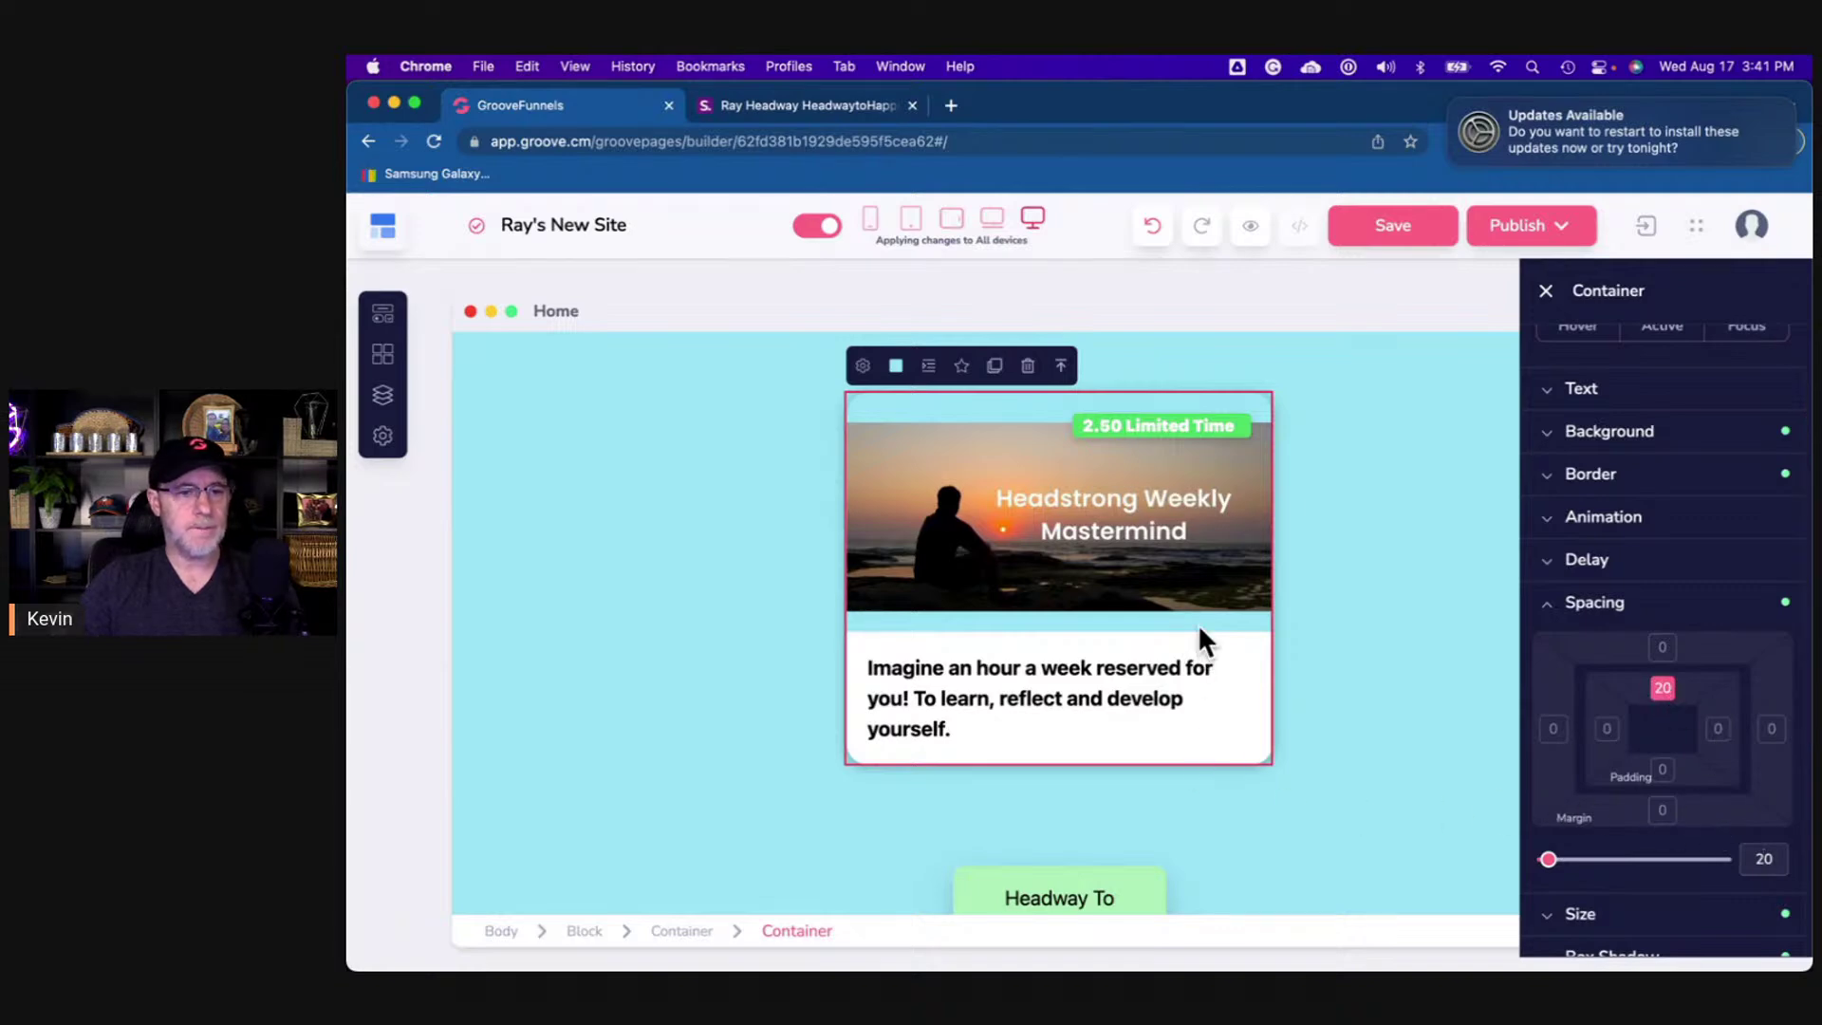
{"action": "left_click", "coordinate": [1121, 595]}
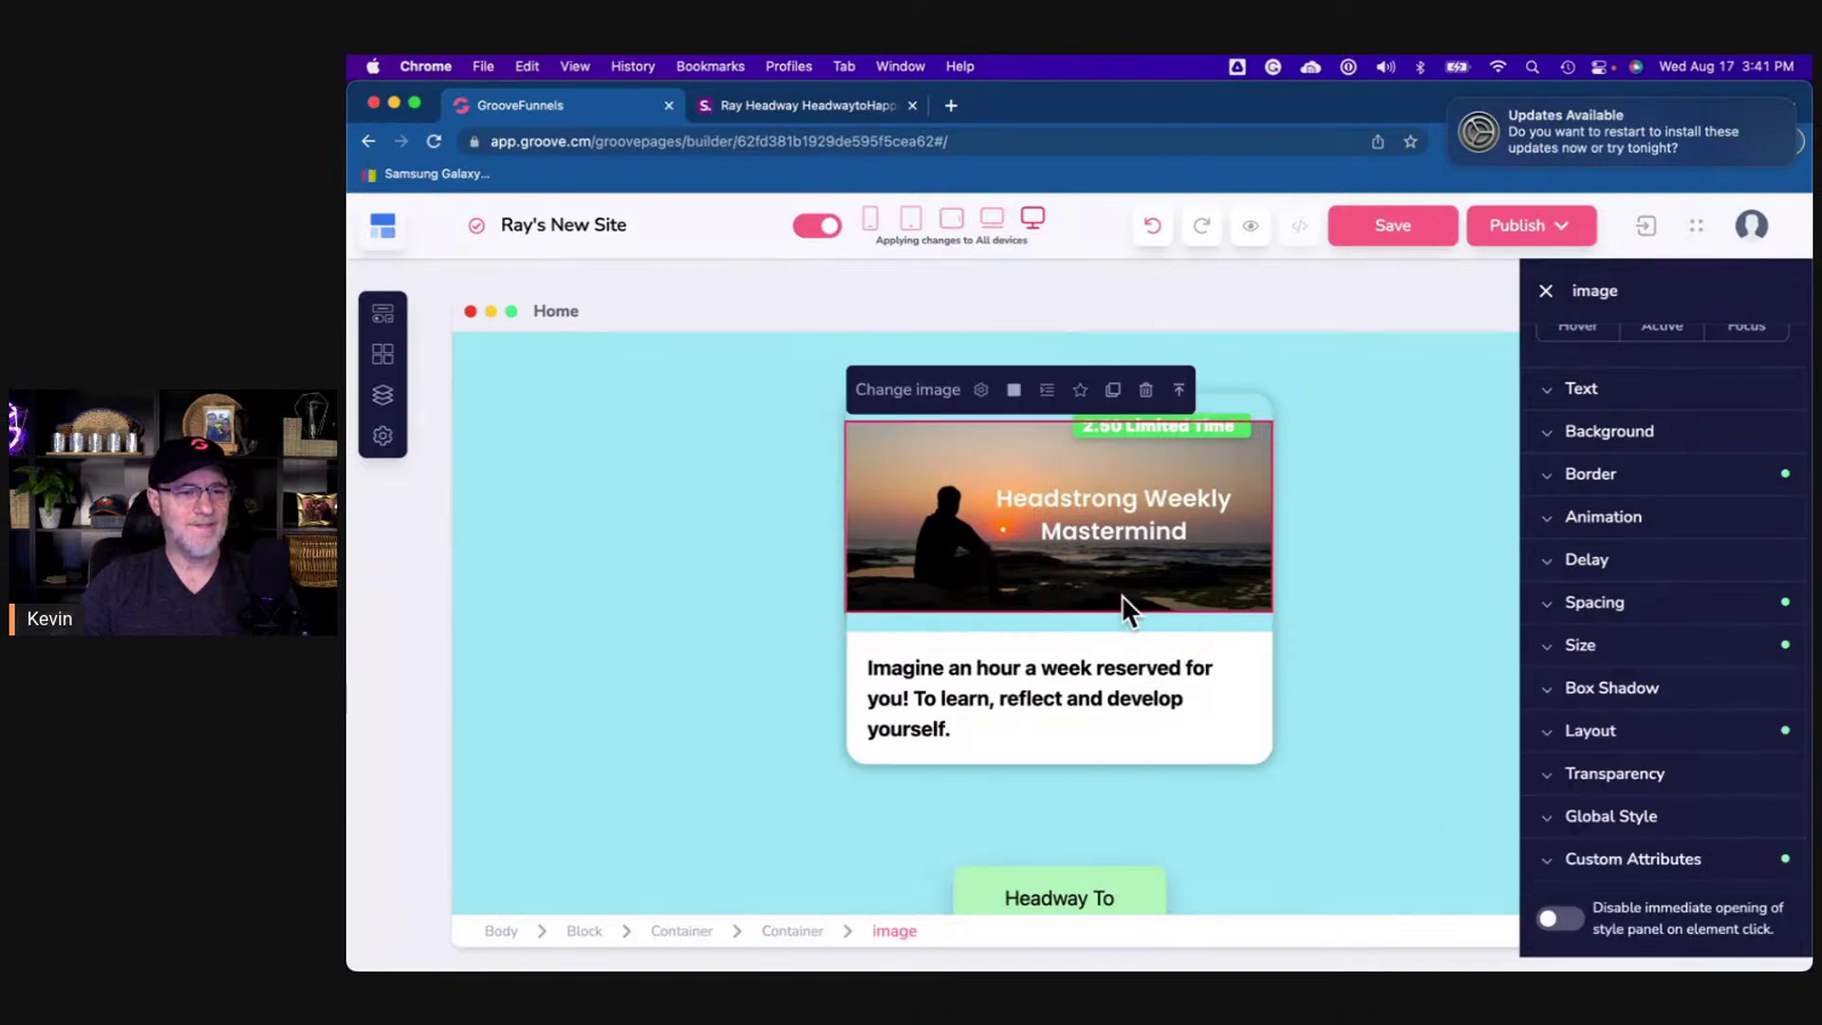
{"action": "left_click", "coordinate": [811, 932]}
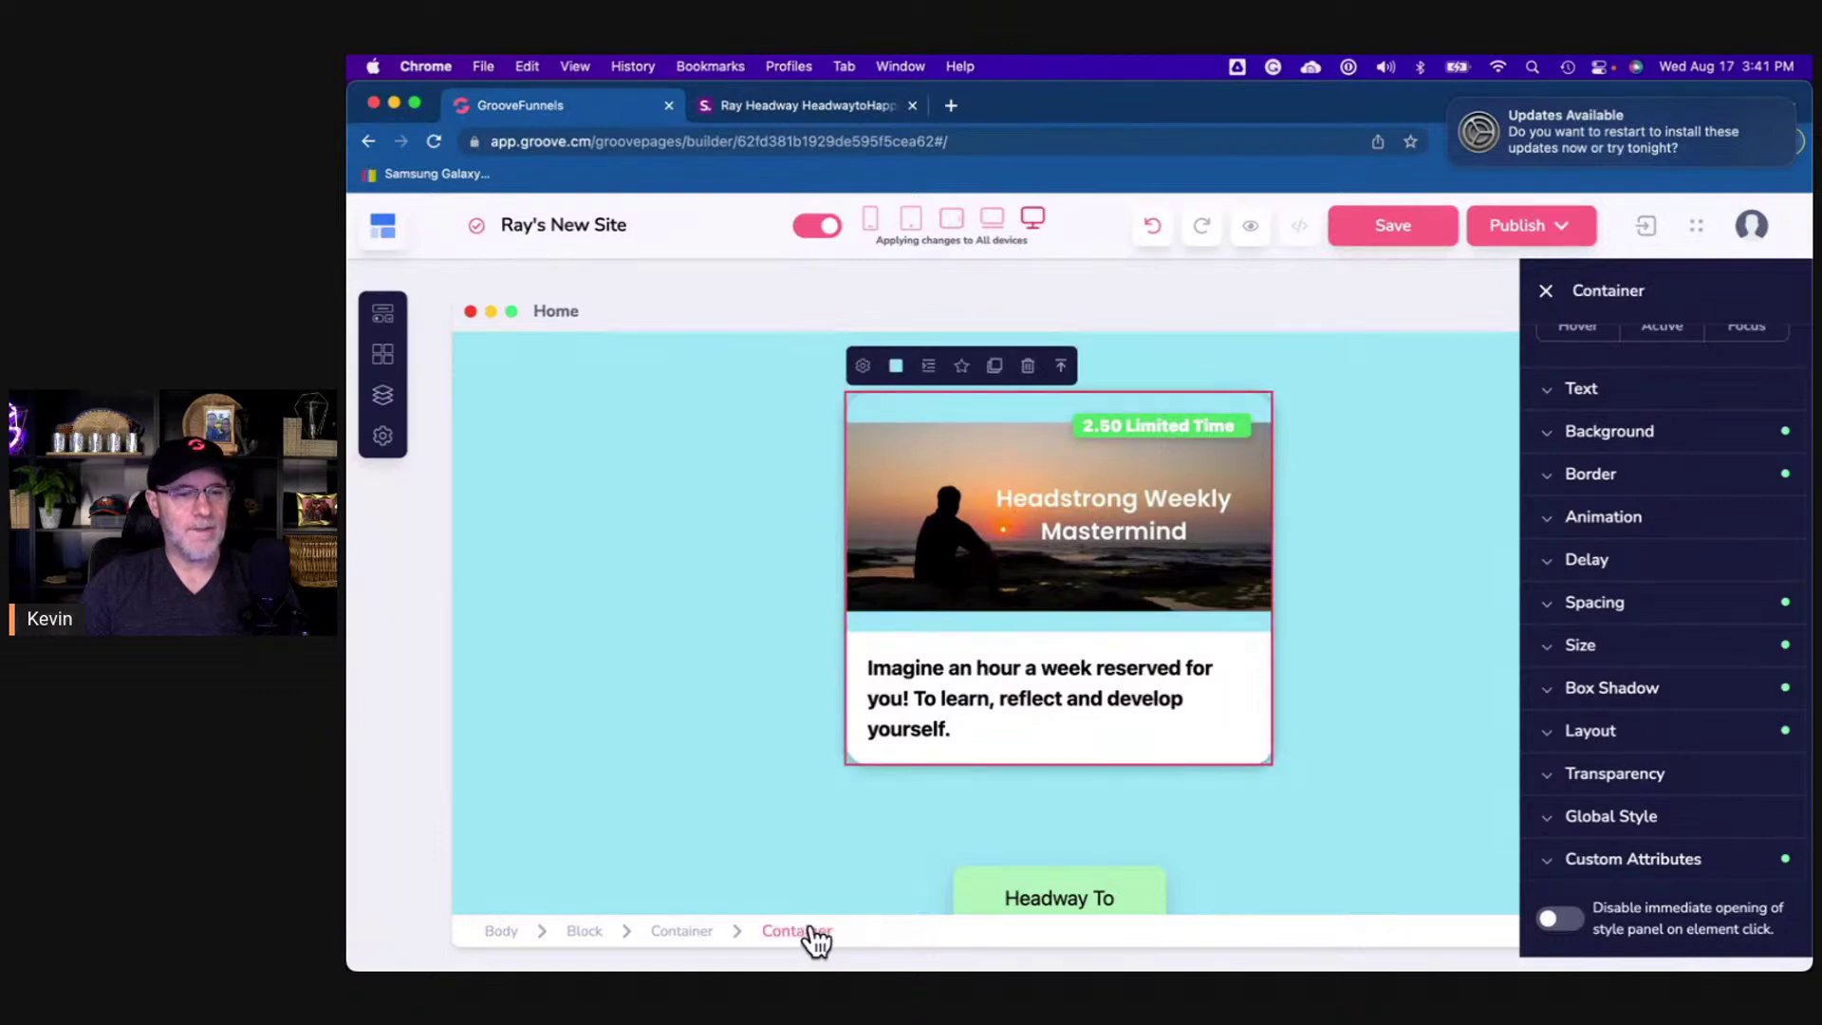
{"action": "left_click", "coordinate": [1112, 607]}
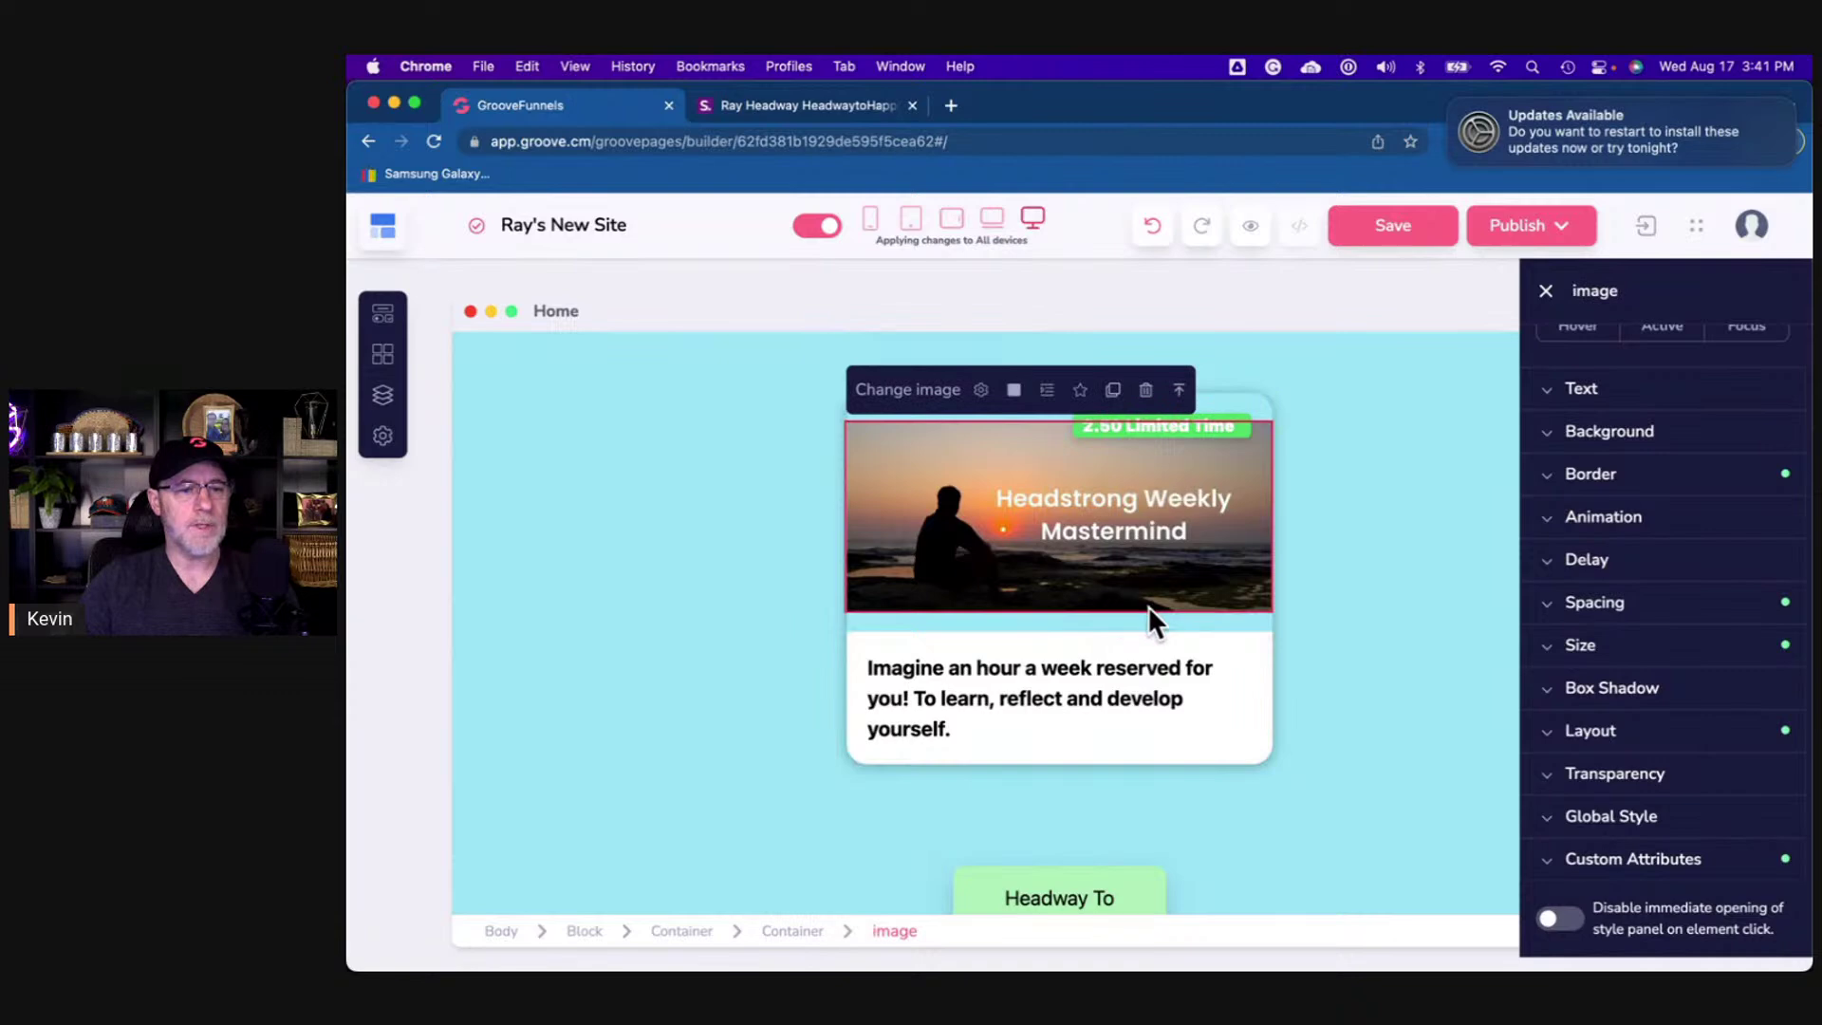
{"action": "left_click", "coordinate": [1603, 601]}
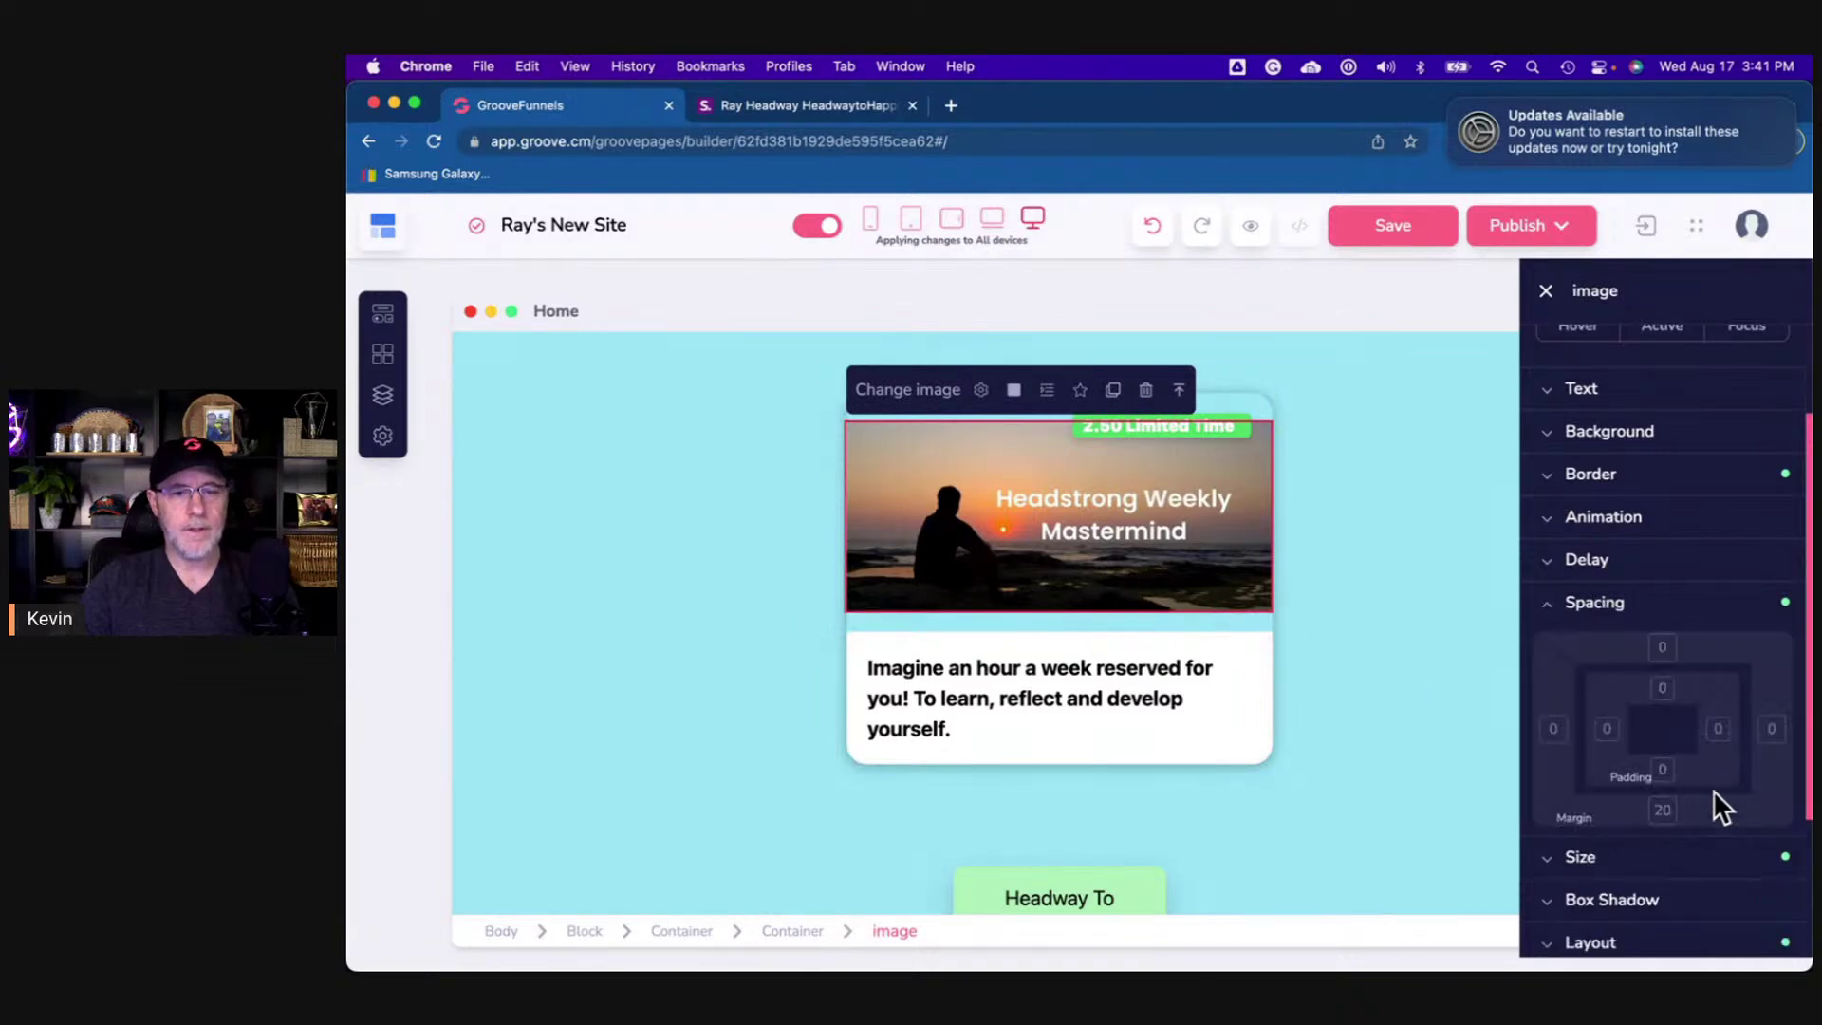
{"action": "left_click", "coordinate": [1362, 634]}
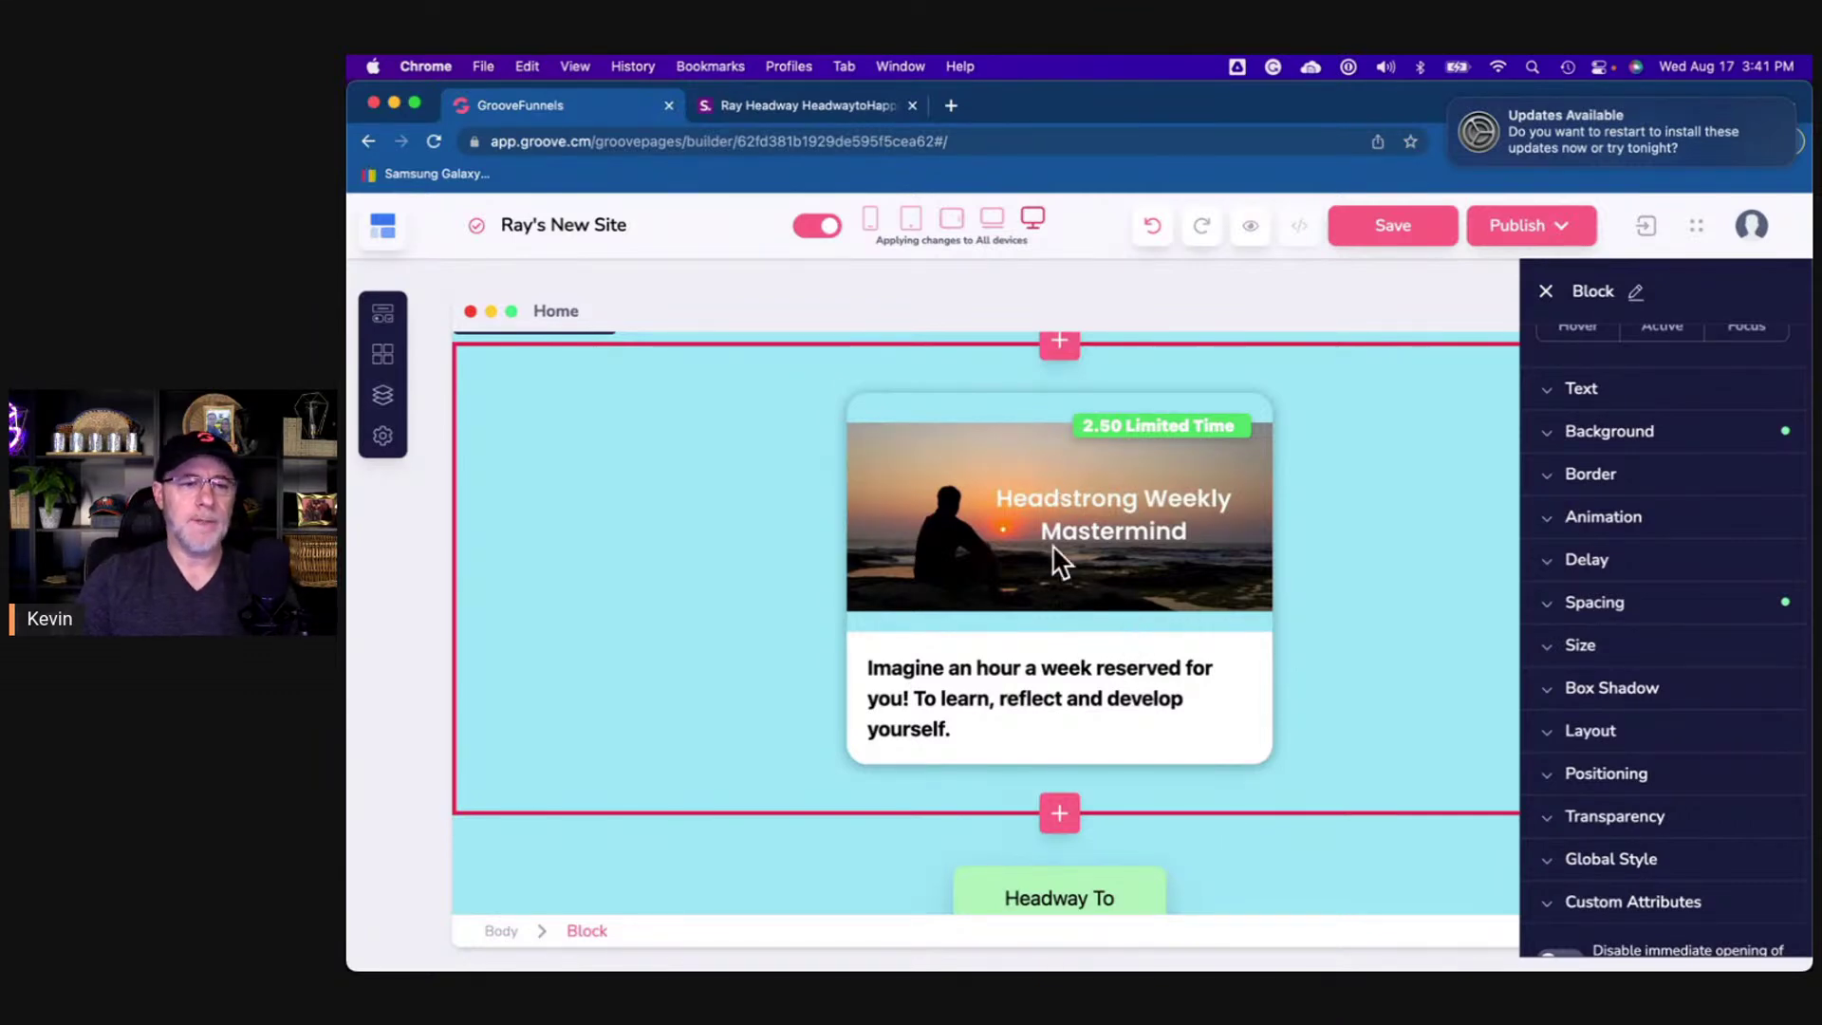
{"action": "scroll", "coordinate": [1369, 587], "scroll_direction": "down", "scroll_amount": 1}
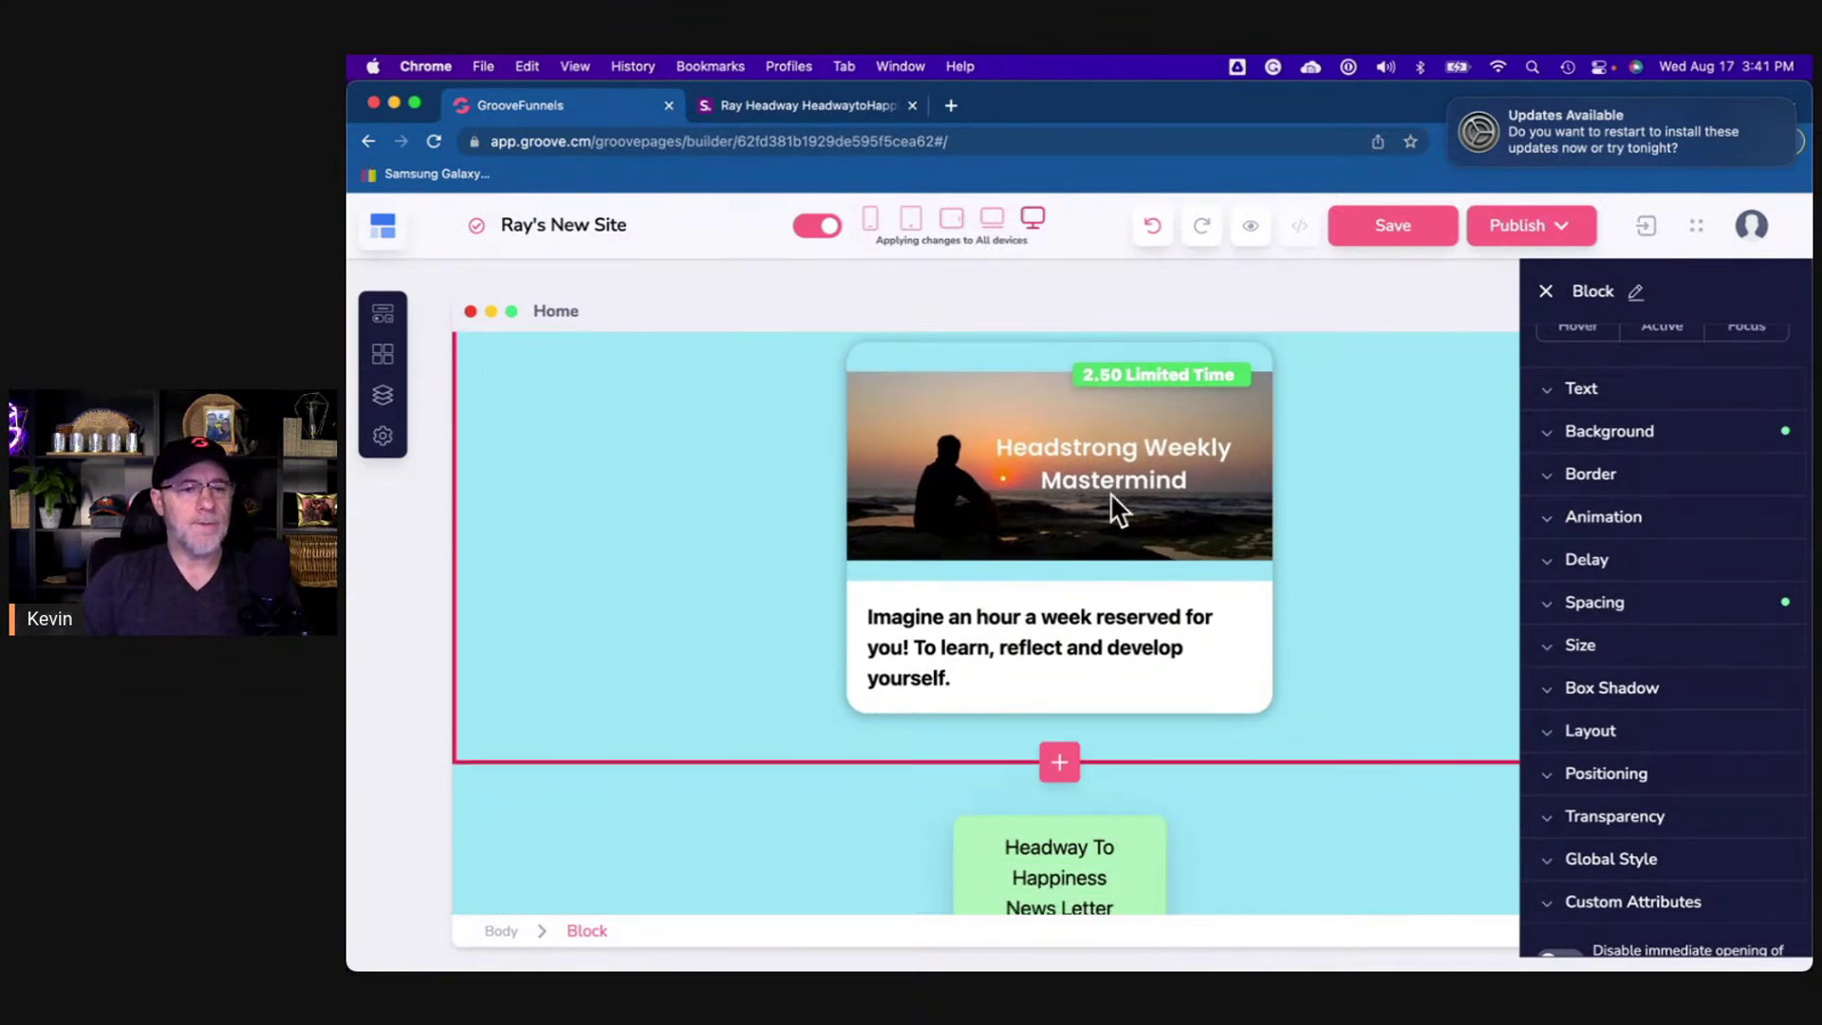
{"action": "scroll", "coordinate": [1083, 518], "scroll_direction": "down", "scroll_amount": 1}
{"action": "scroll", "coordinate": [1083, 518], "scroll_direction": "up", "scroll_amount": 3}
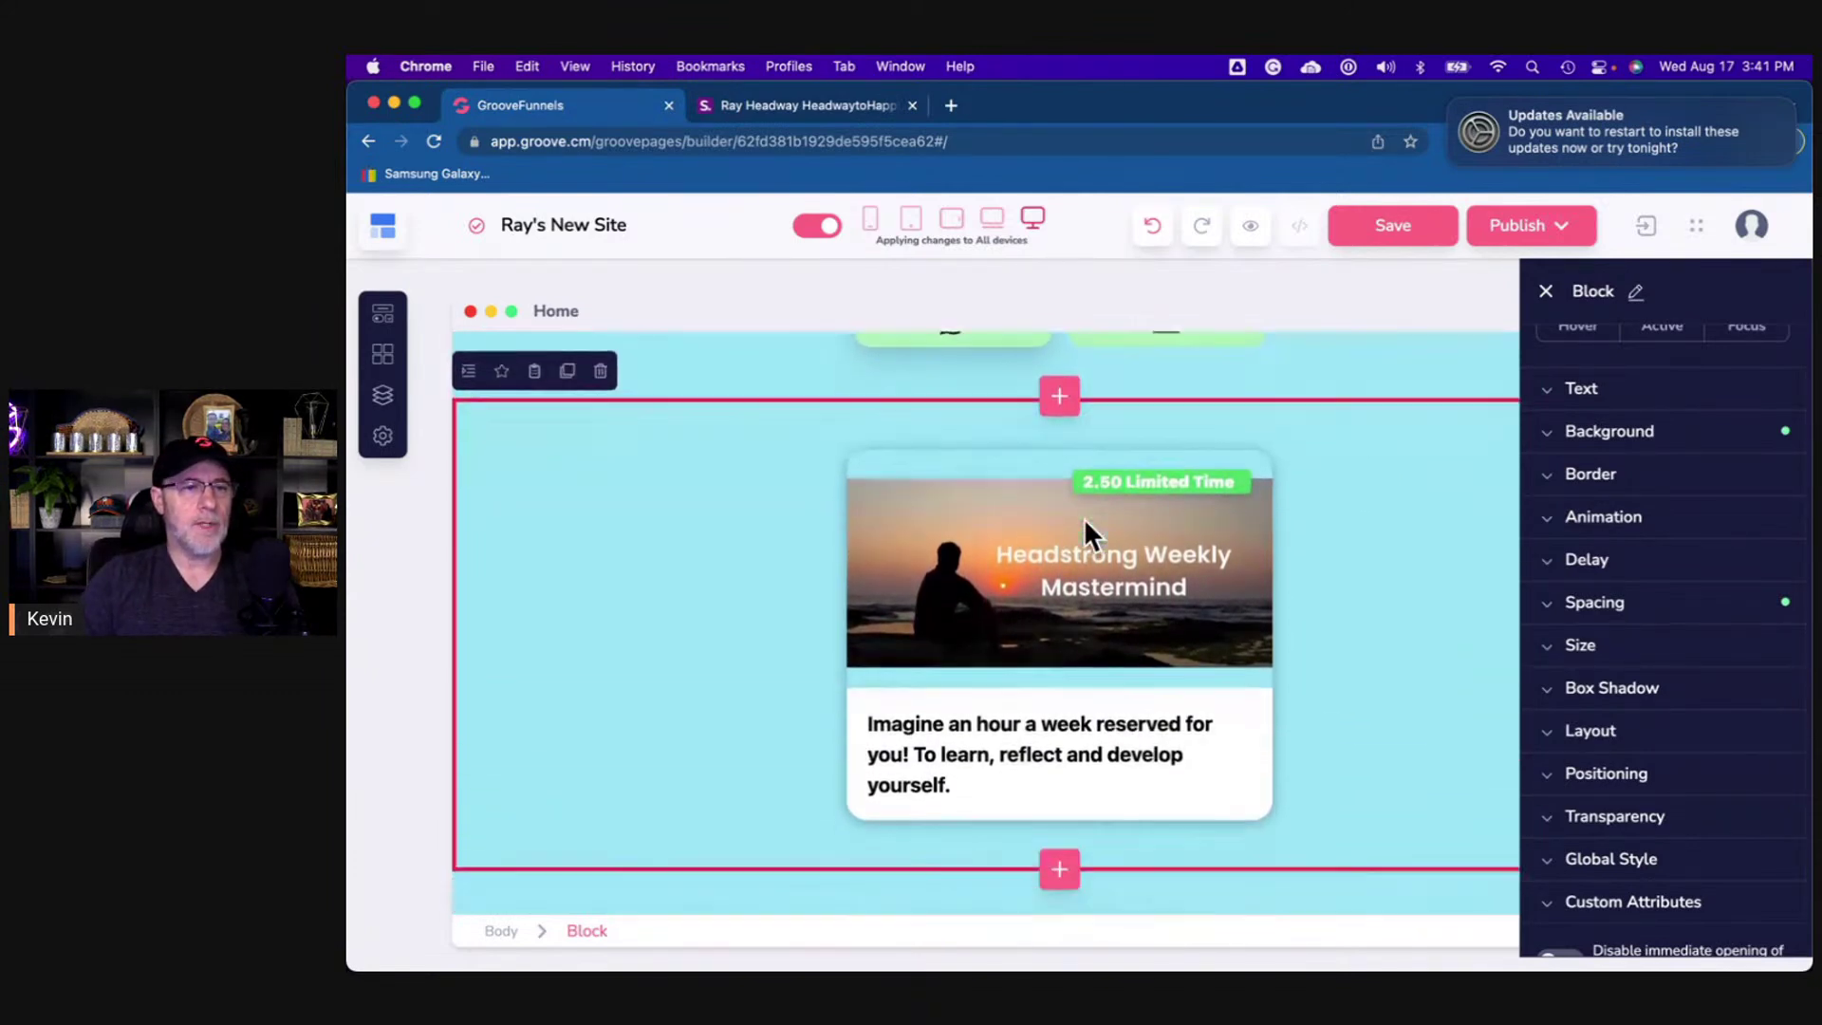
{"action": "left_click", "coordinate": [818, 104]}
{"action": "scroll", "coordinate": [1091, 526], "scroll_direction": "down", "scroll_amount": 3}
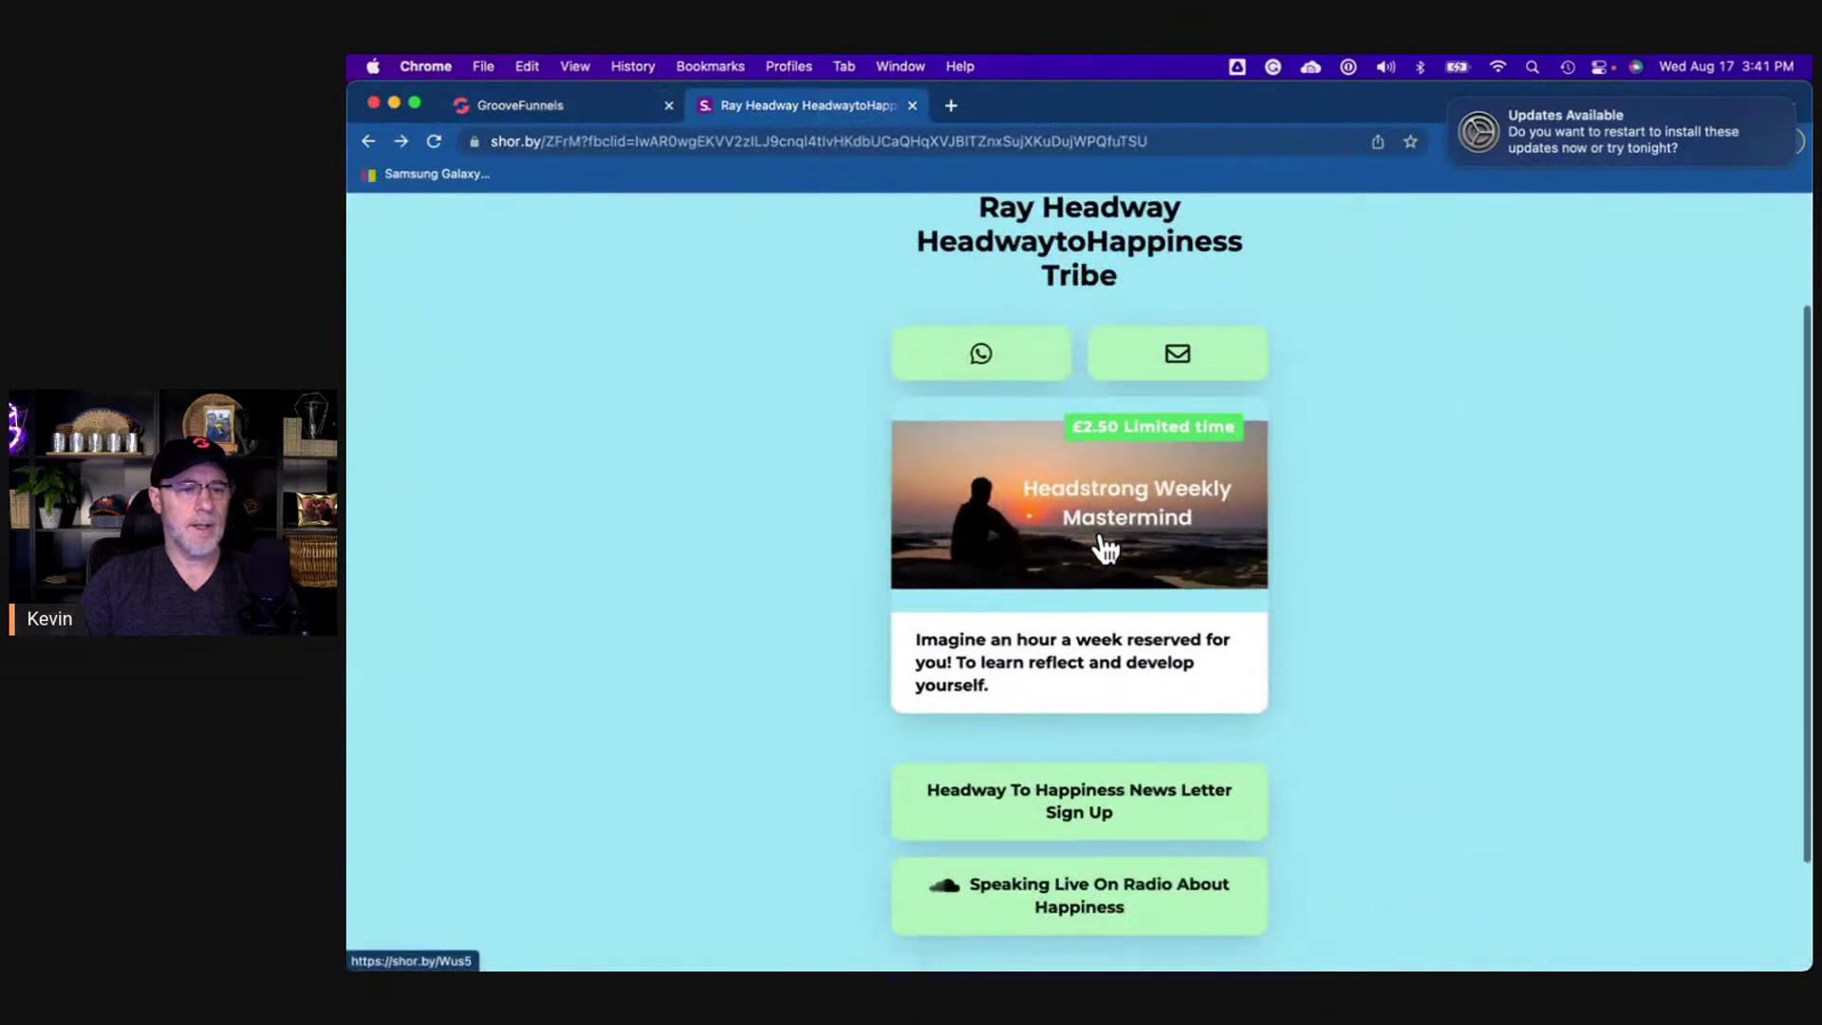
{"action": "scroll", "coordinate": [1100, 543], "scroll_direction": "down", "scroll_amount": 3}
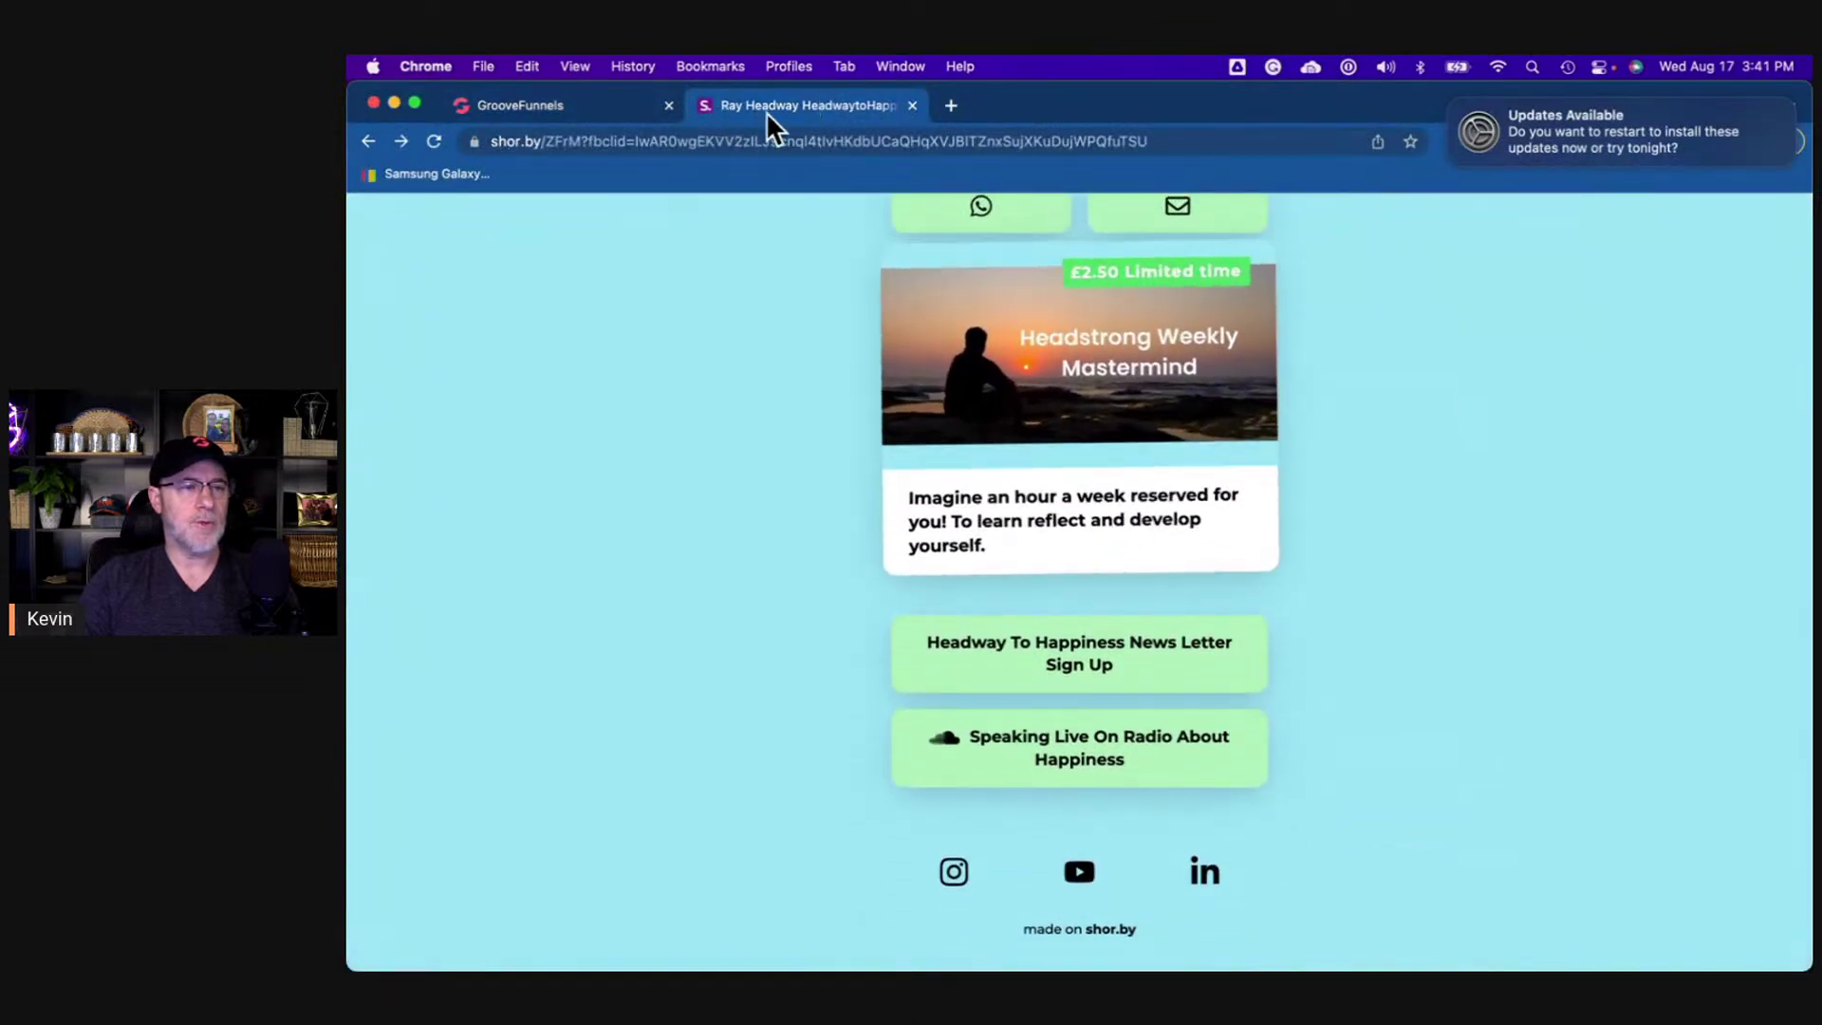
{"action": "left_click", "coordinate": [616, 104]}
{"action": "scroll", "coordinate": [891, 508], "scroll_direction": "down", "scroll_amount": 5}
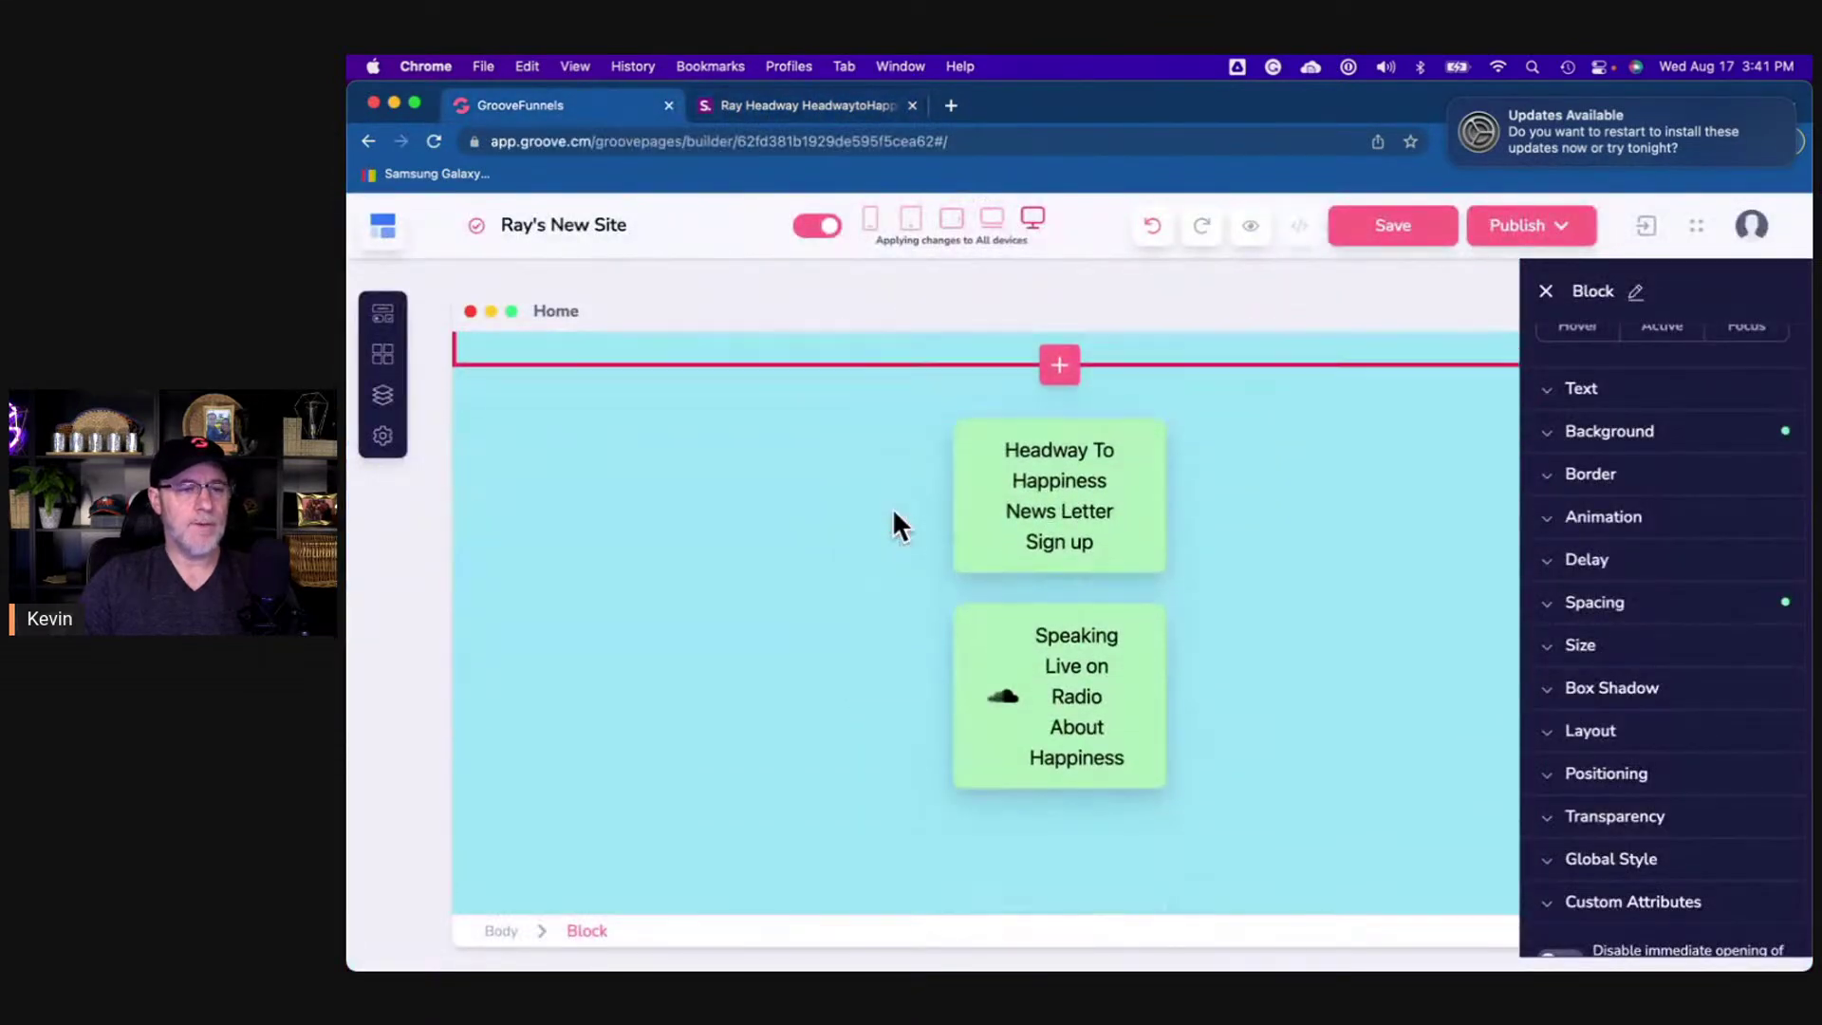
- Stretch the newsletter and radio link buttons to 100% width
{"action": "left_click", "coordinate": [1150, 567]}
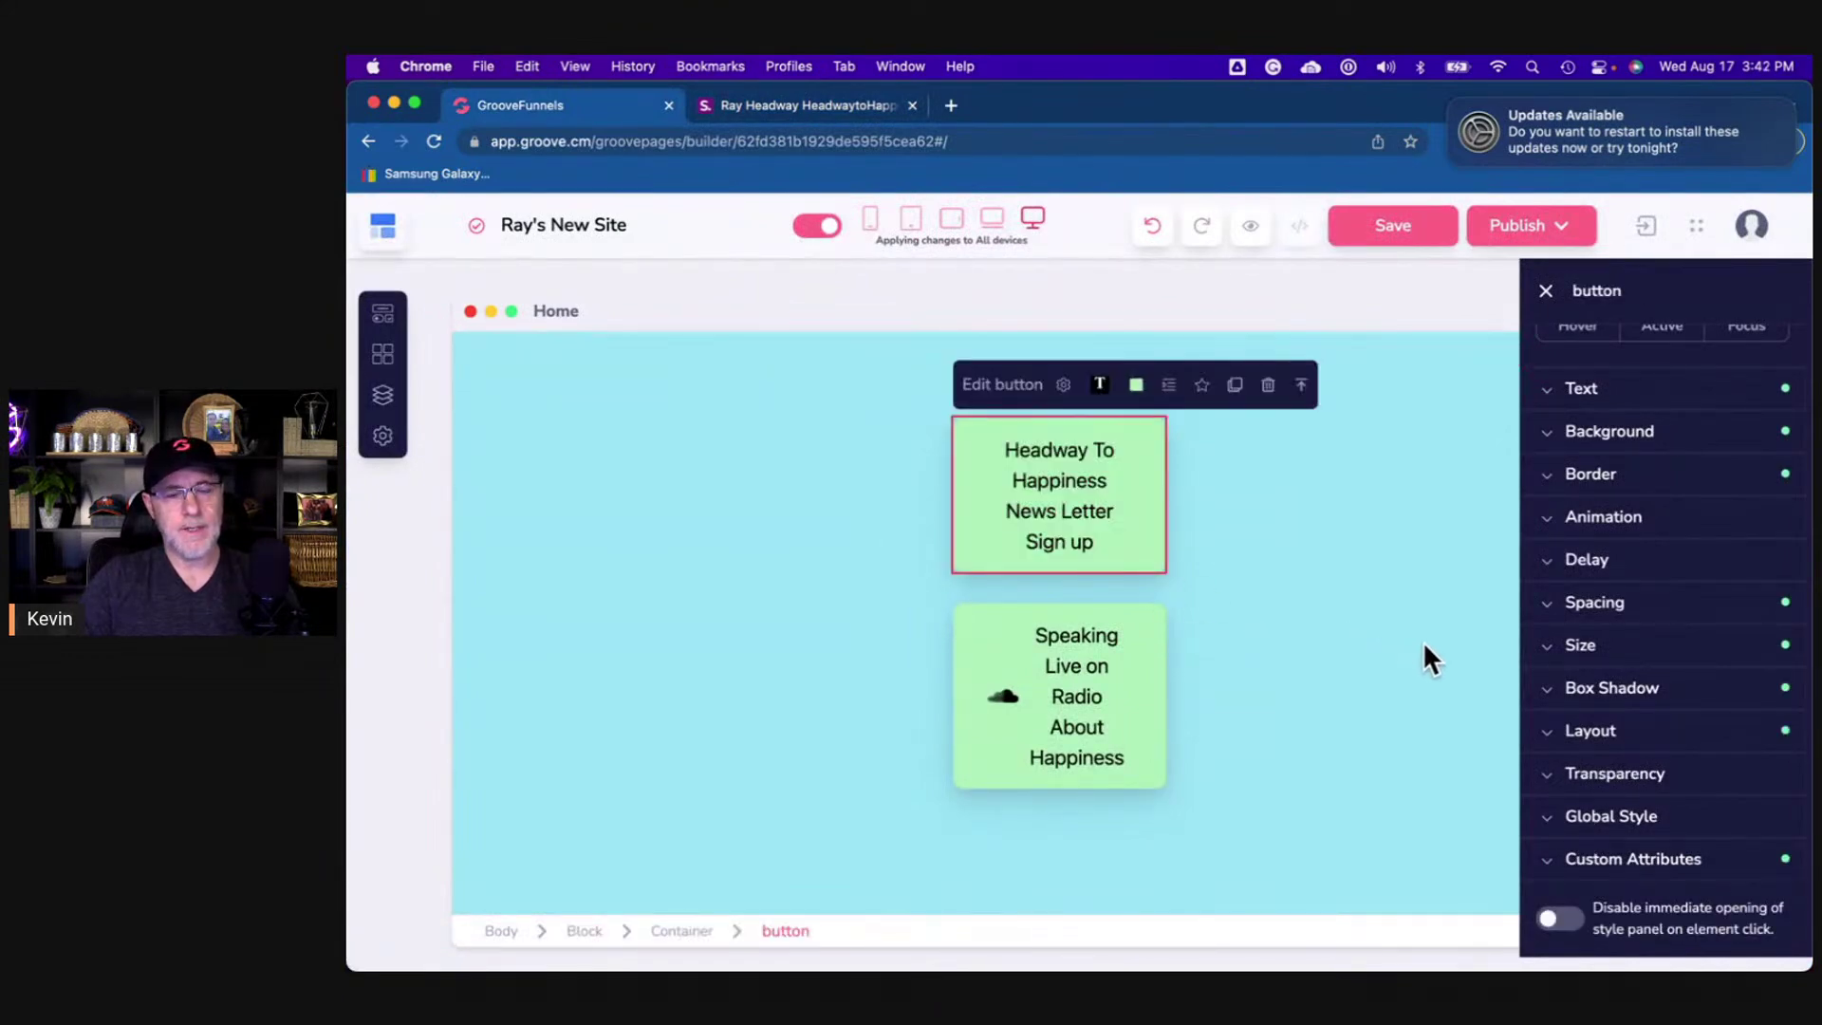
{"action": "left_click", "coordinate": [1580, 646]}
{"action": "left_click_drag", "start_coordinate": [1634, 752], "coordinate": [1782, 756]}
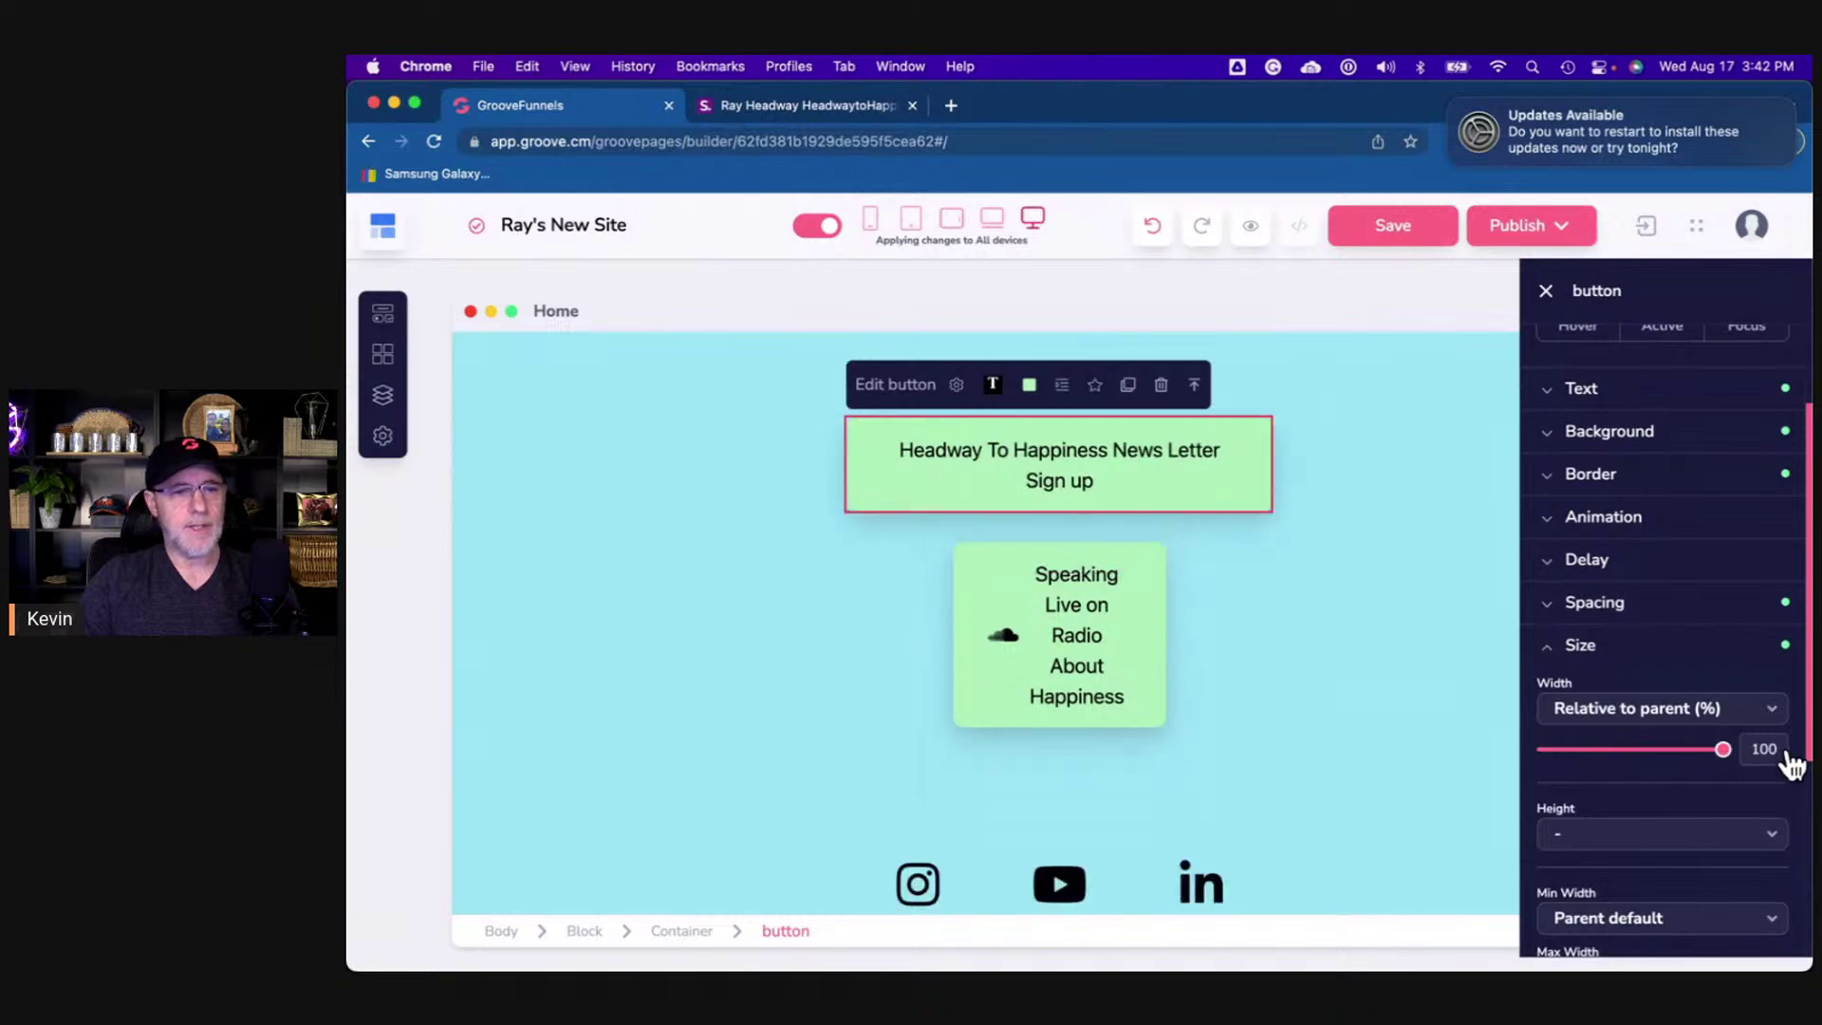
{"action": "left_click", "coordinate": [1159, 671]}
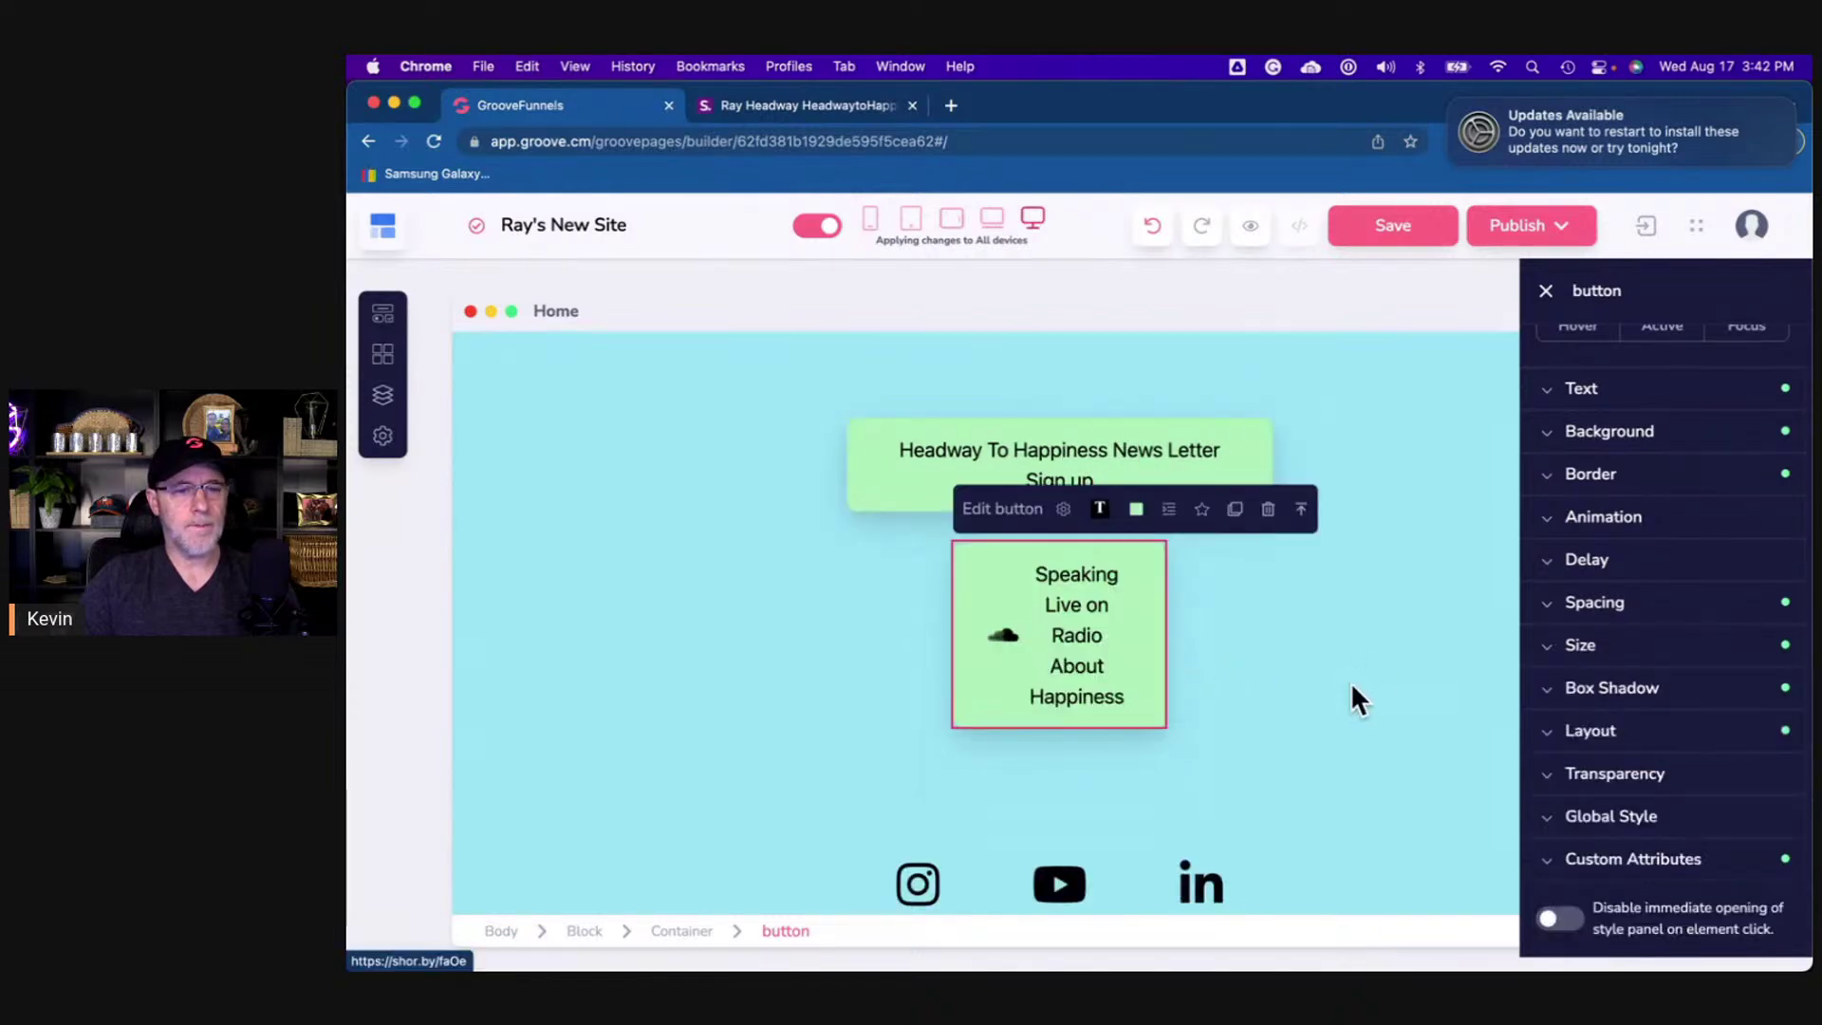
{"action": "left_click", "coordinate": [1596, 648]}
{"action": "left_click_drag", "start_coordinate": [1634, 750], "coordinate": [1749, 764]}
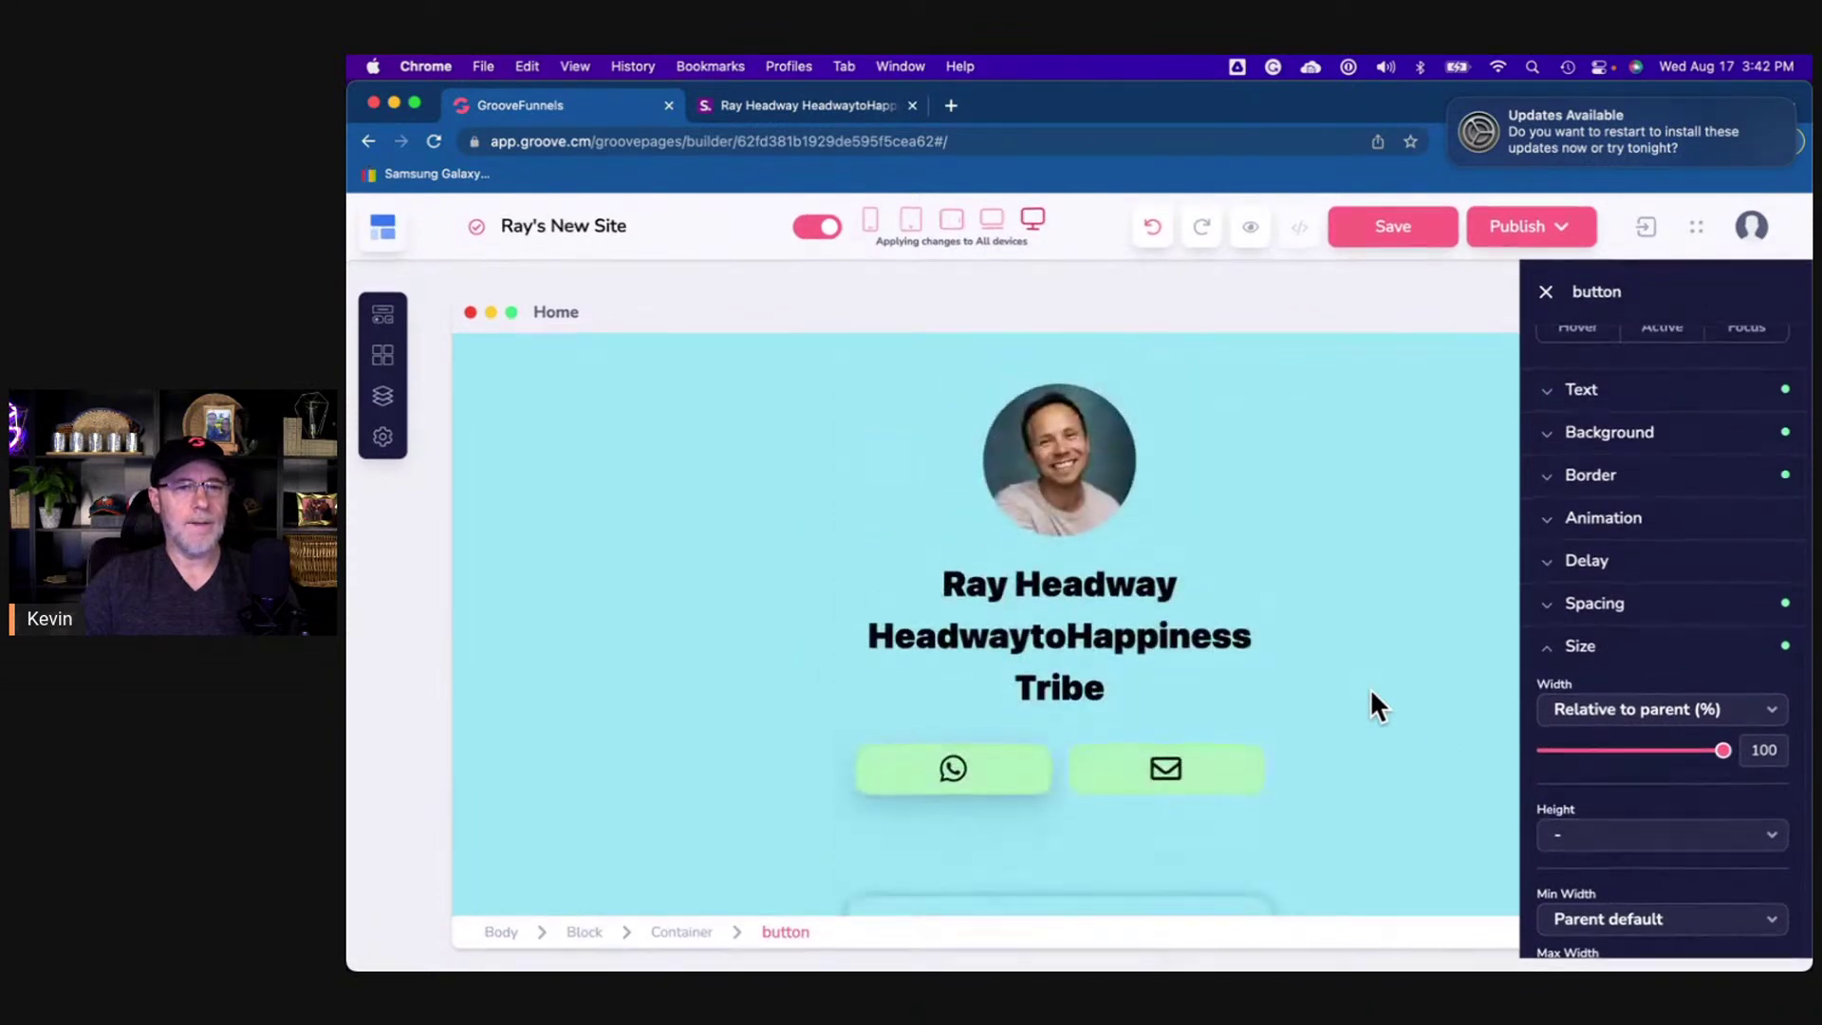
- Save the page and open its preview
{"action": "scroll", "coordinate": [1449, 611], "scroll_direction": "down", "scroll_amount": 10}
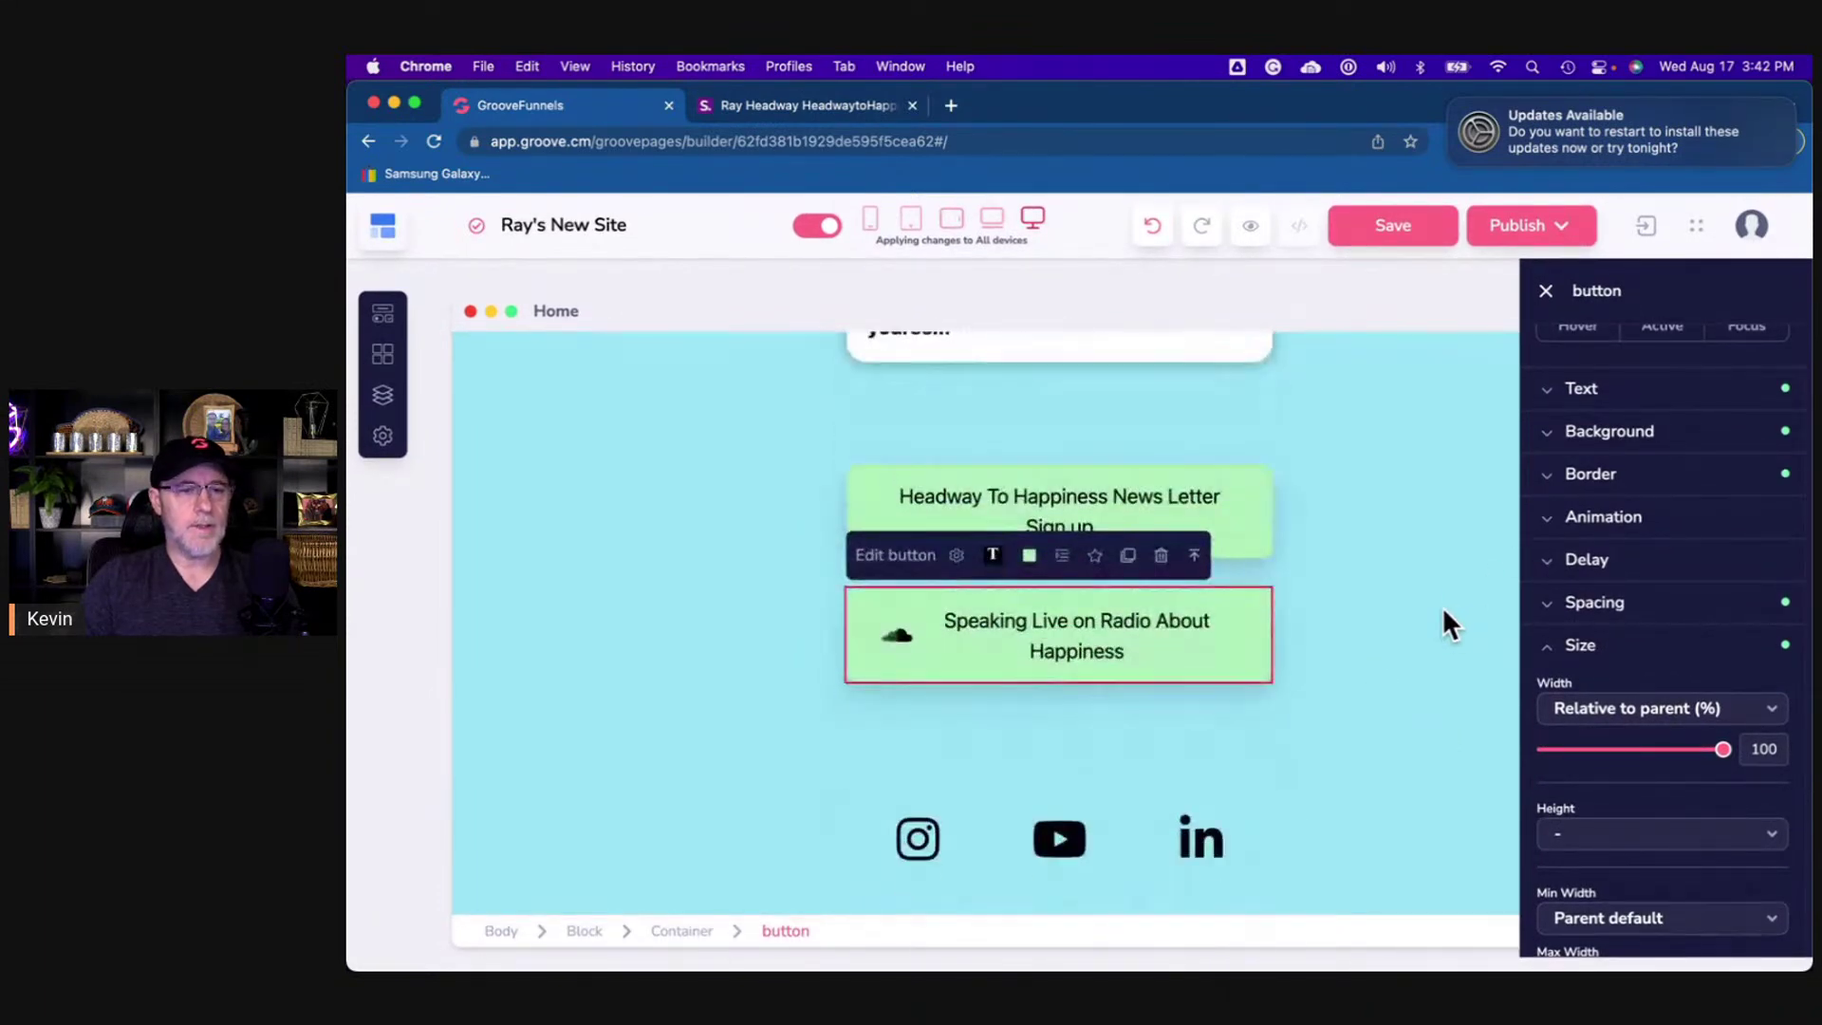
{"action": "left_click", "coordinate": [1393, 228]}
{"action": "left_click", "coordinate": [1253, 227]}
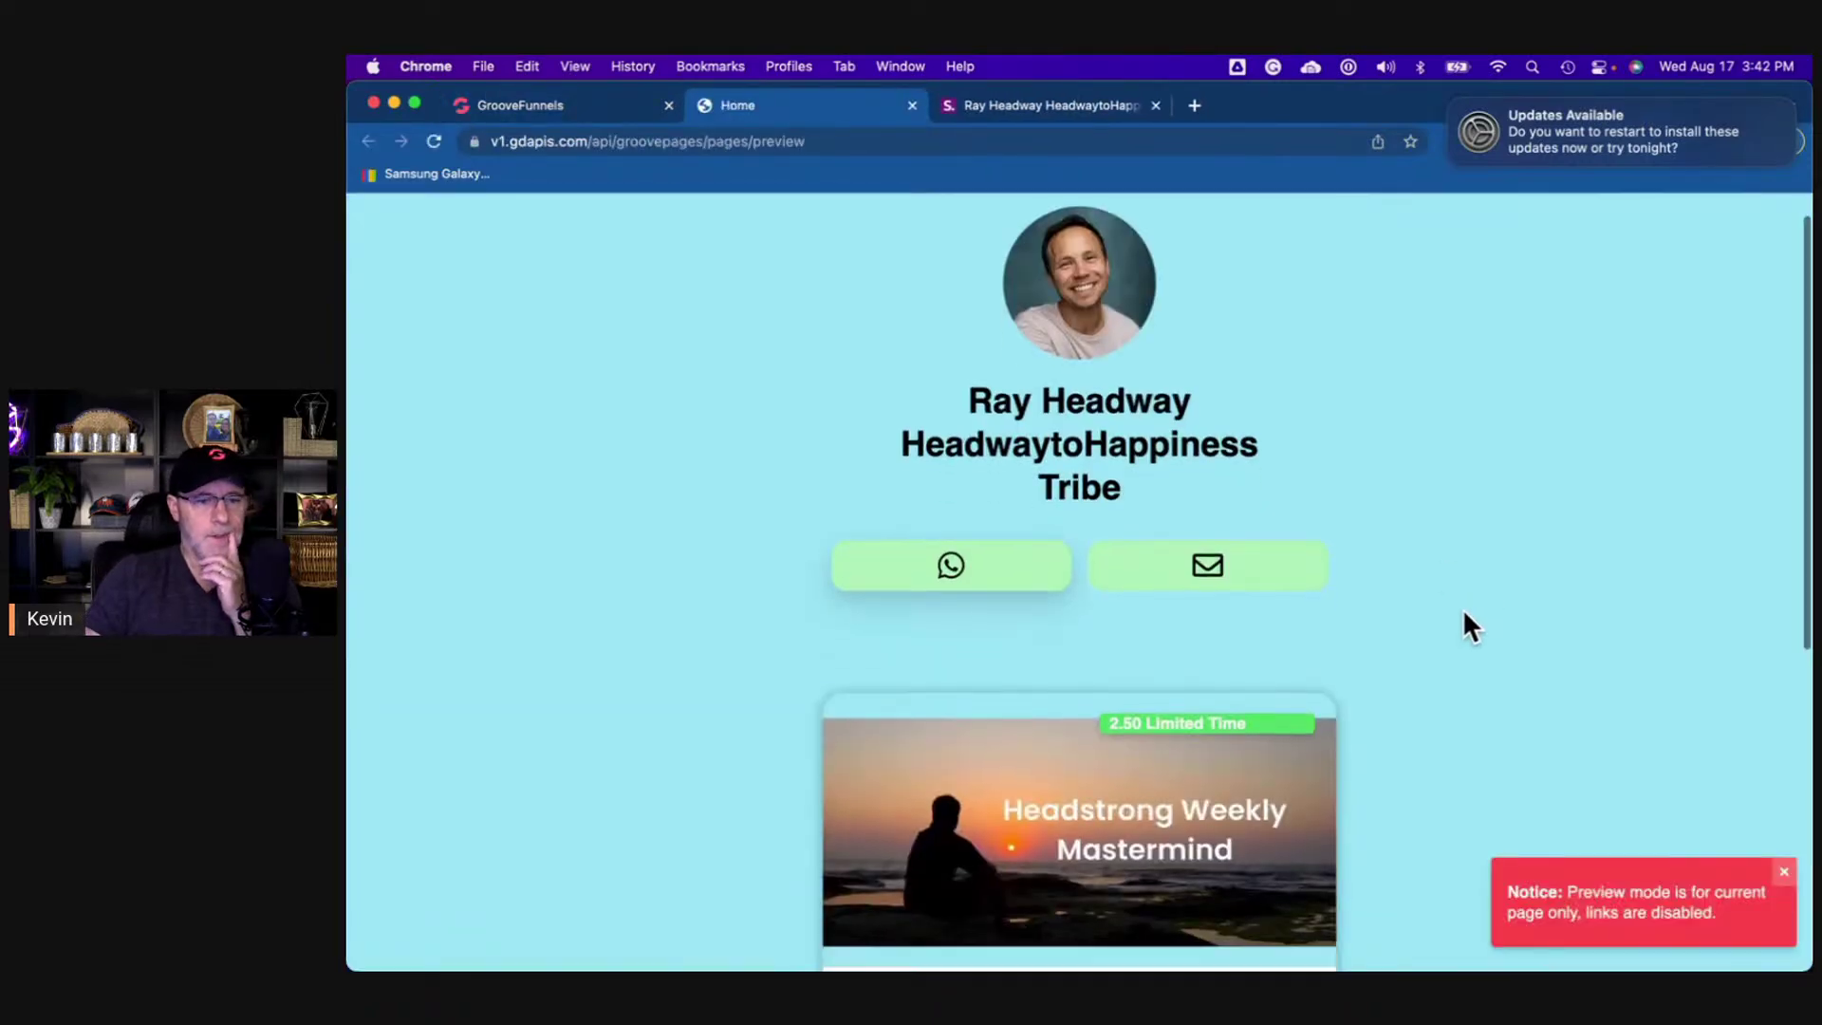
- Switch between the shor.by reference and the Home preview, scrolling both to compare layouts
{"action": "scroll", "coordinate": [1464, 622], "scroll_direction": "down", "scroll_amount": 6}
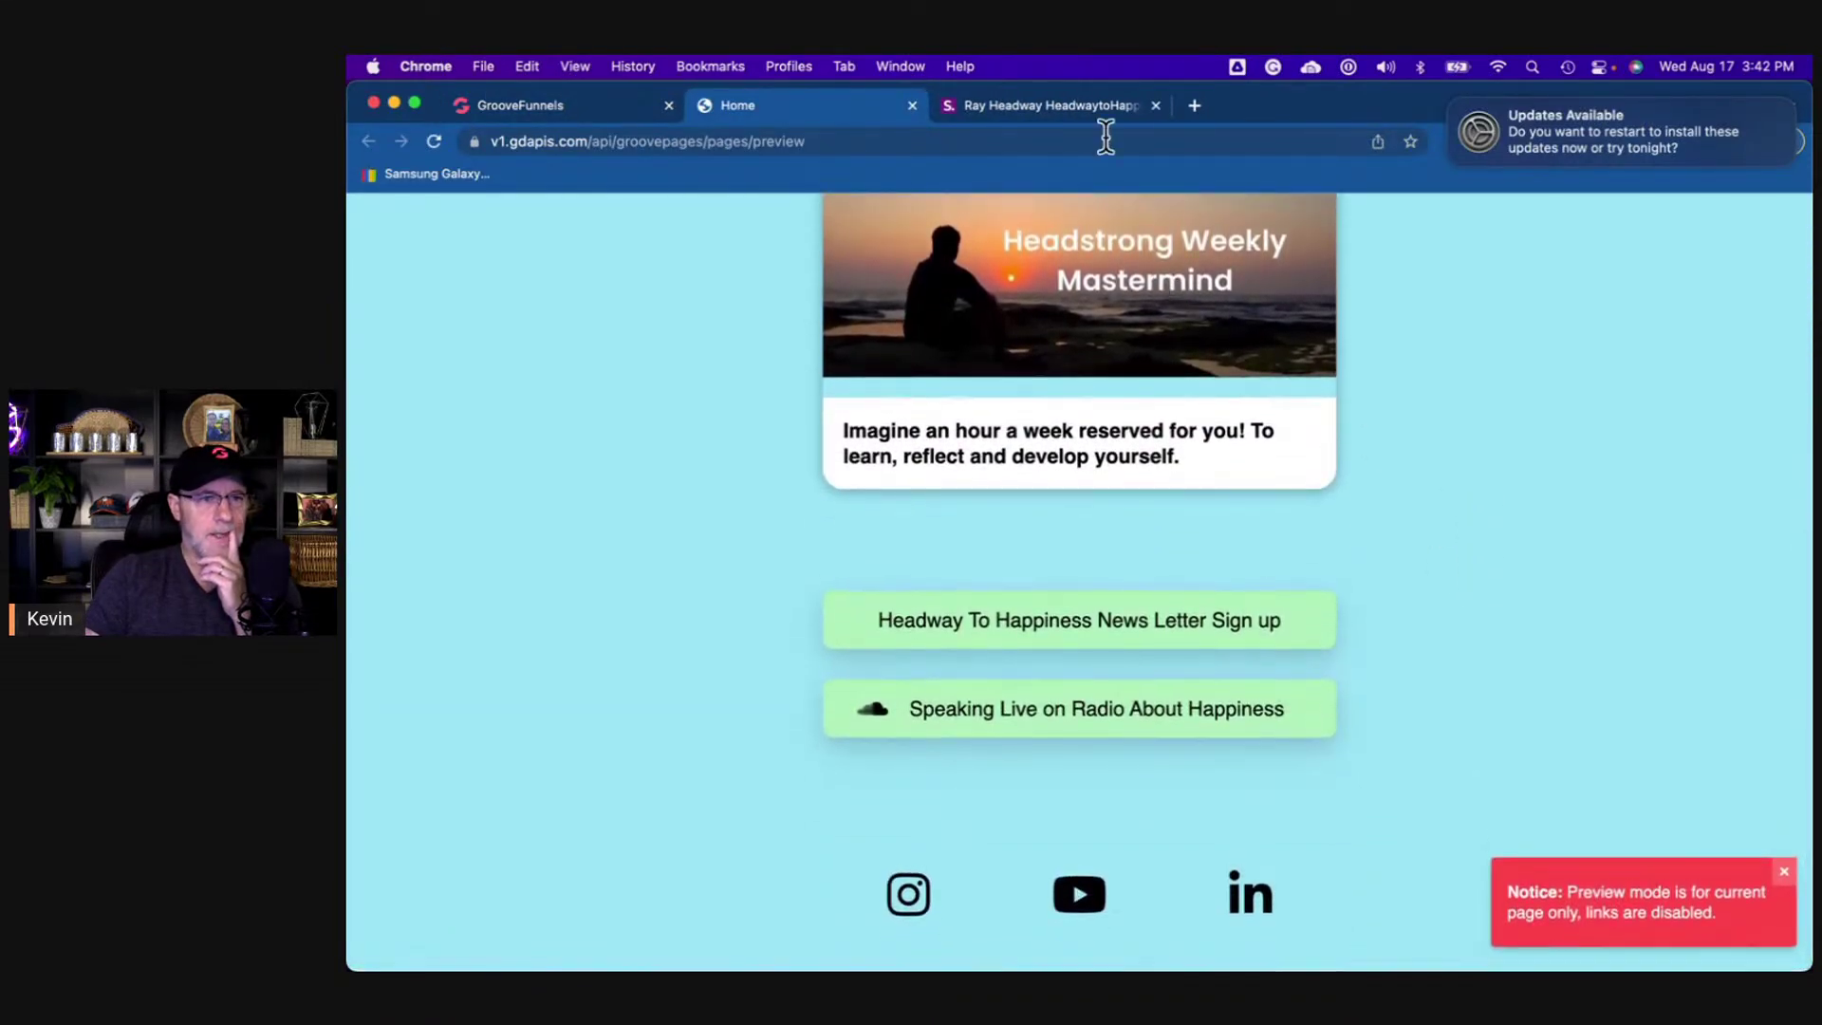
{"action": "left_click", "coordinate": [1070, 103]}
{"action": "scroll", "coordinate": [1106, 468], "scroll_direction": "up", "scroll_amount": 4}
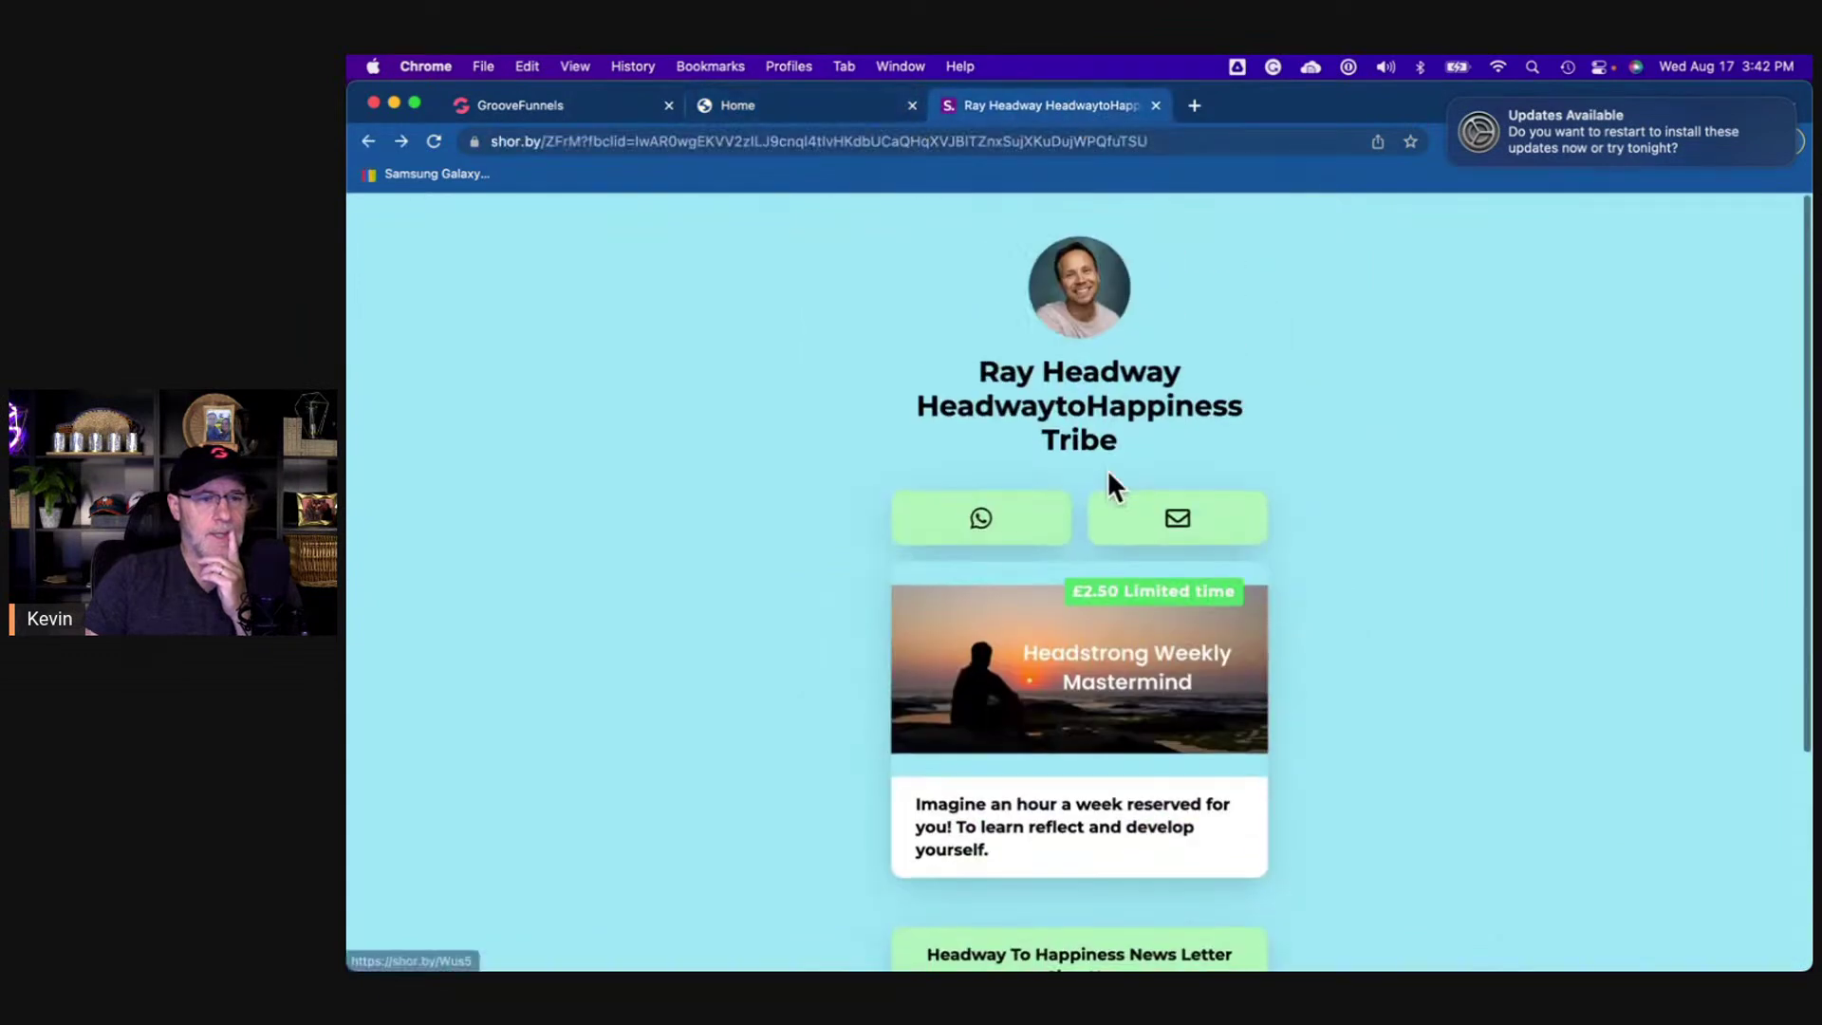
{"action": "left_click", "coordinate": [829, 109]}
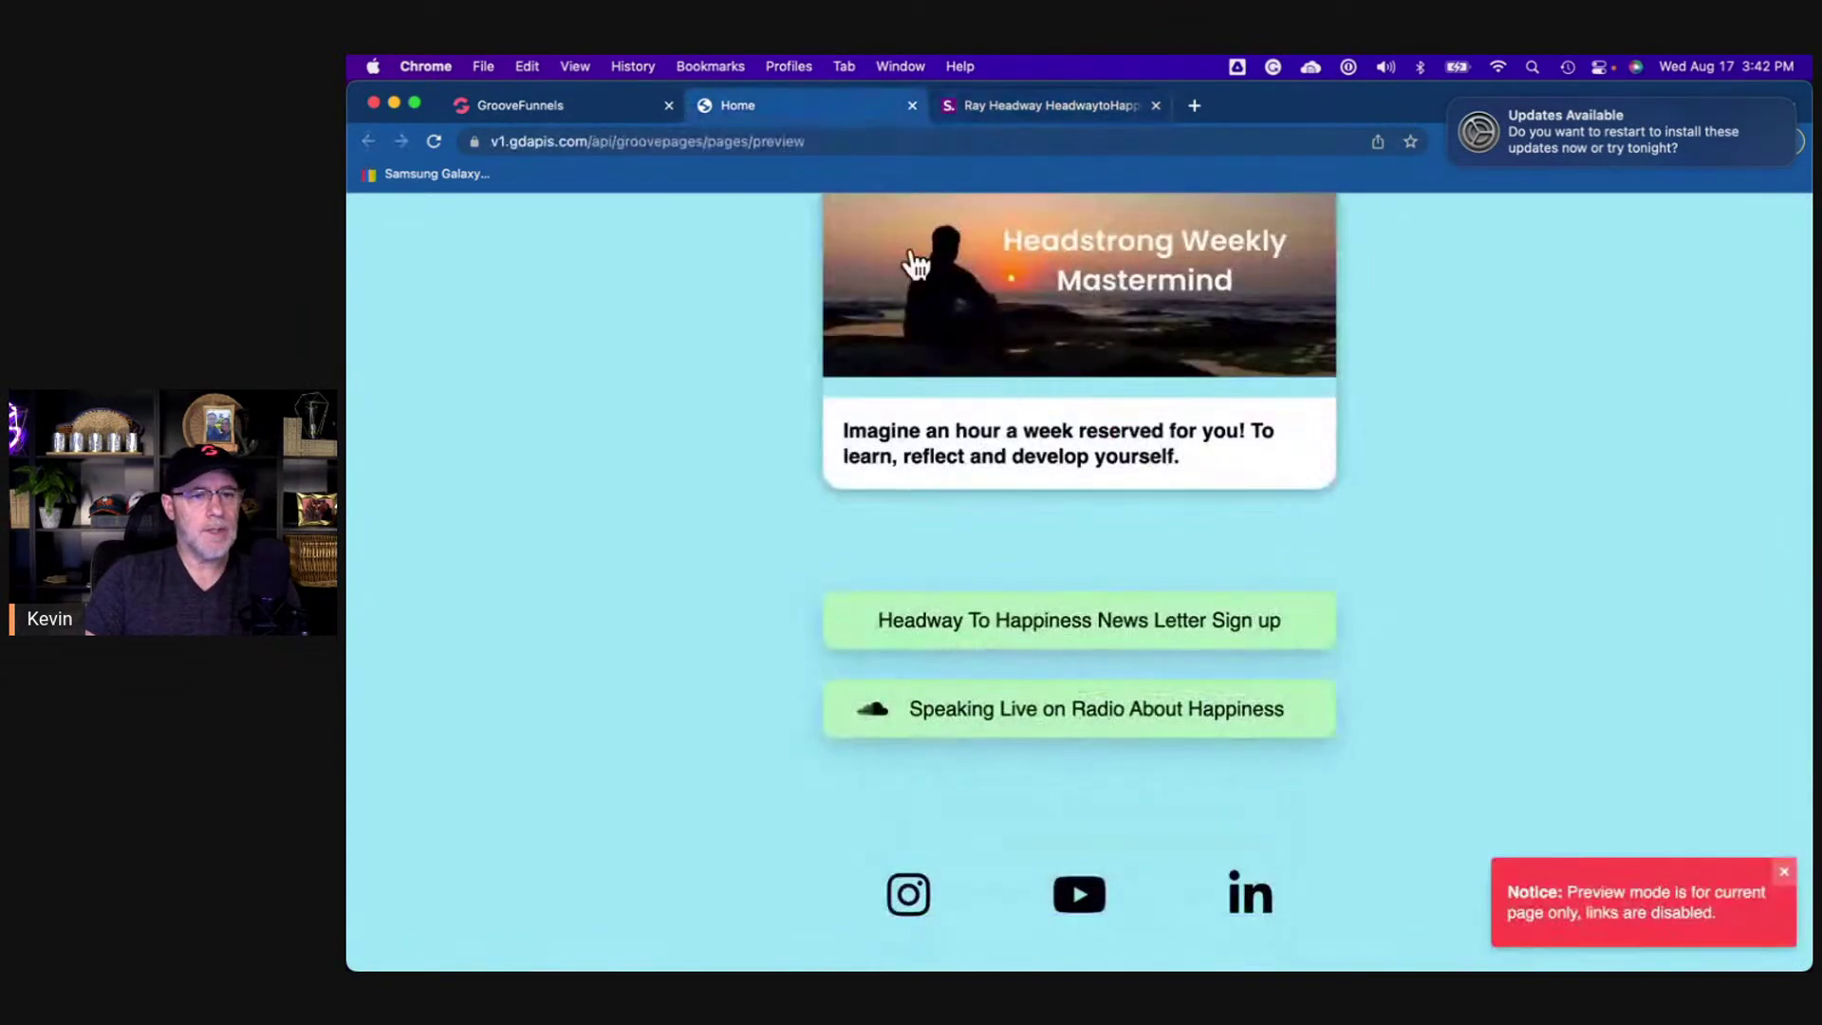
{"action": "scroll", "coordinate": [1188, 538], "scroll_direction": "up", "scroll_amount": 5}
{"action": "scroll", "coordinate": [1193, 543], "scroll_direction": "down", "scroll_amount": 1}
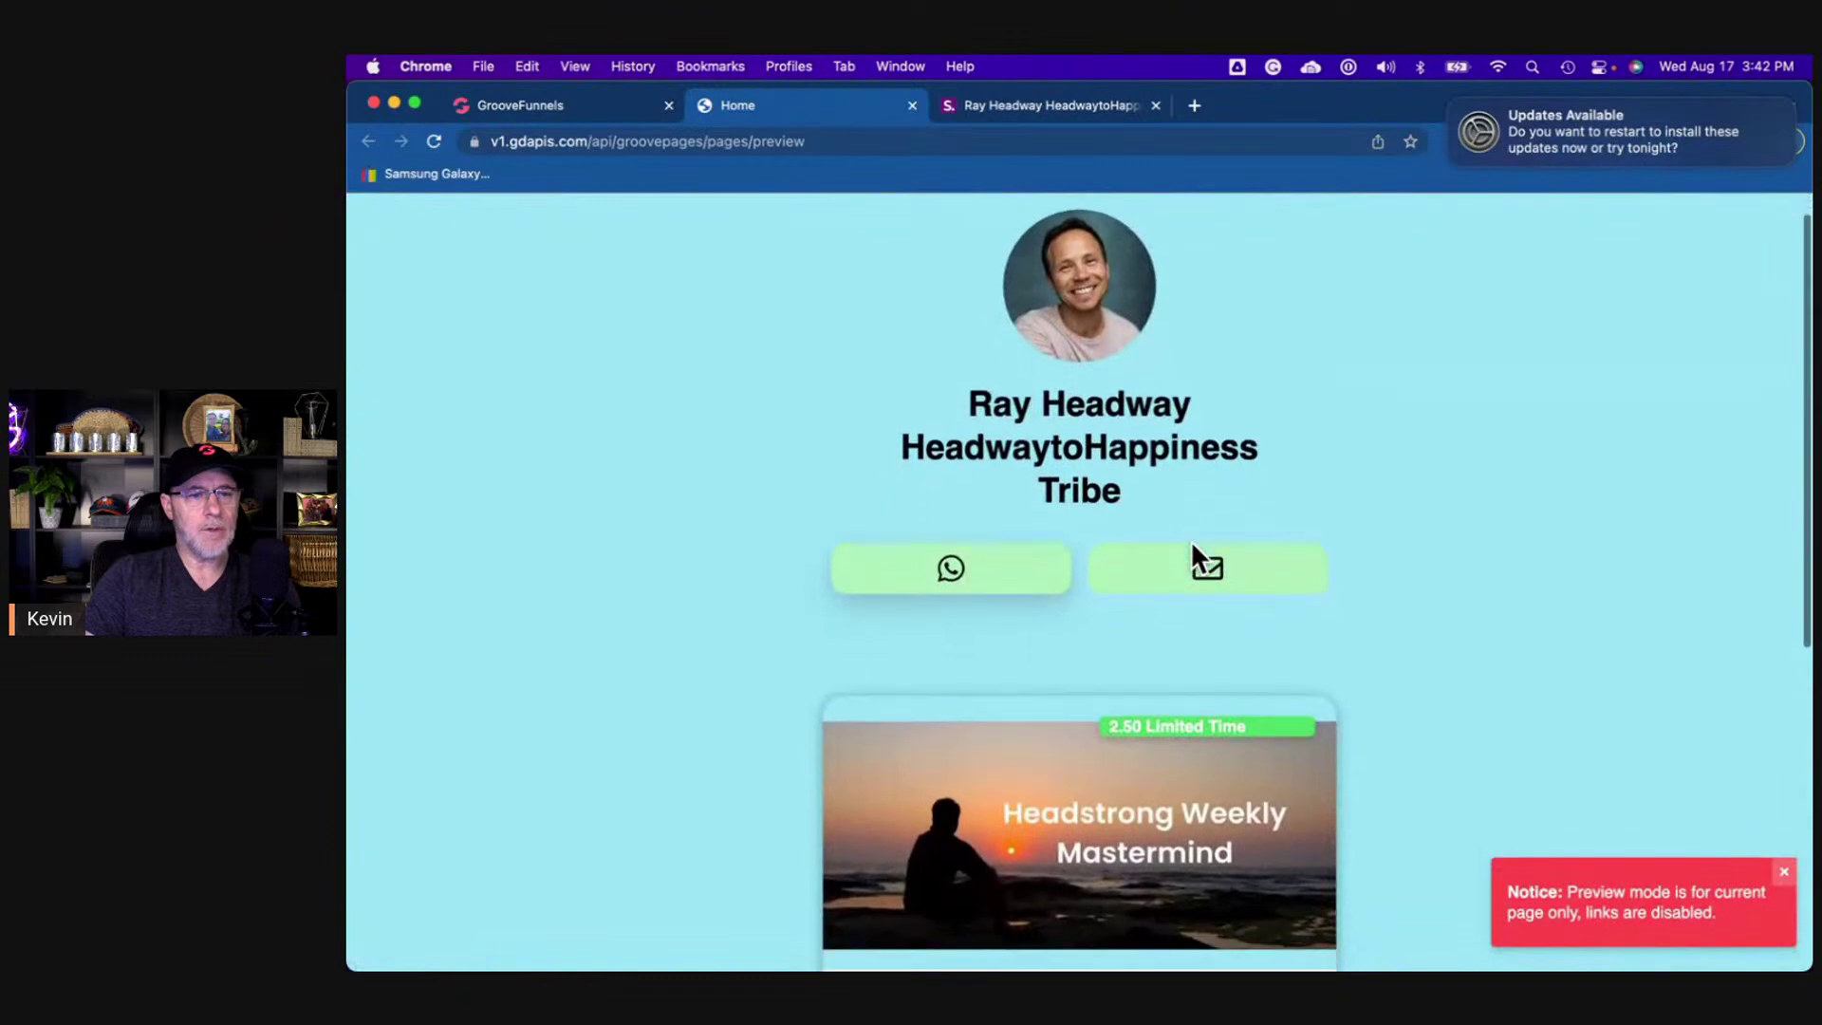
{"action": "scroll", "coordinate": [1193, 542], "scroll_direction": "up", "scroll_amount": 1}
{"action": "left_click", "coordinate": [1062, 108]}
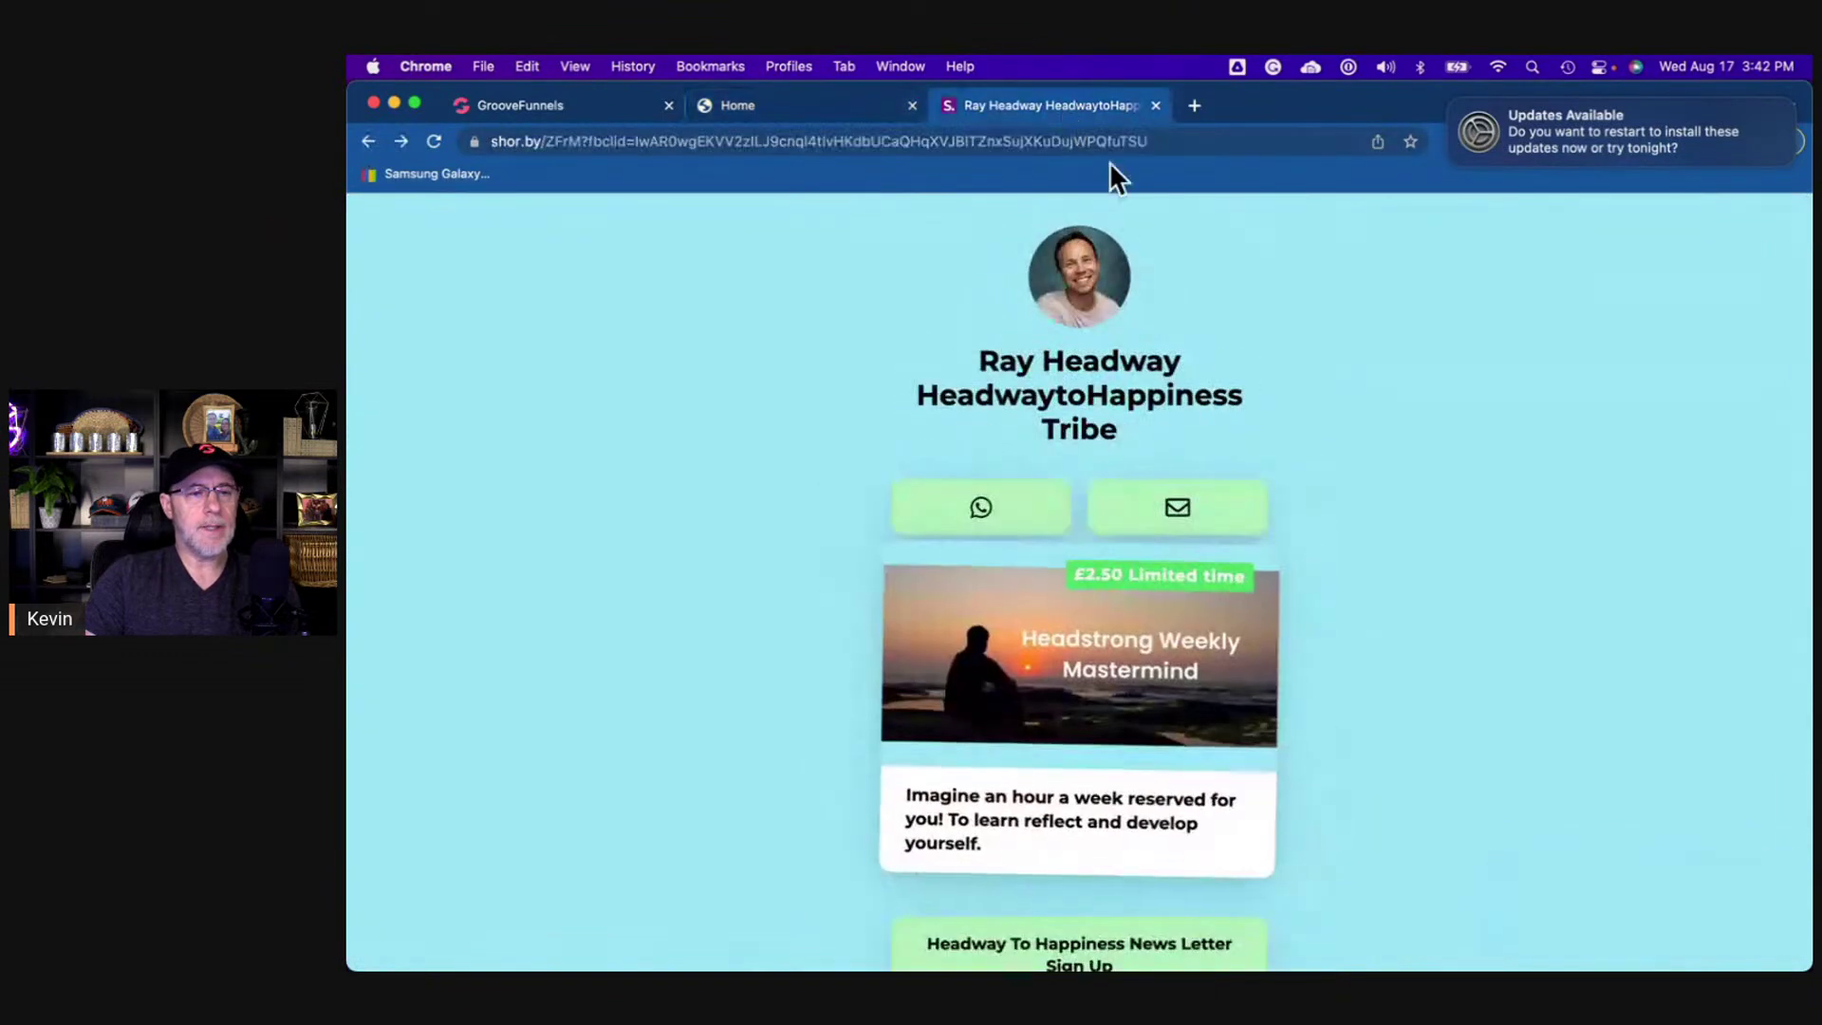
{"action": "scroll", "coordinate": [1220, 500], "scroll_direction": "down", "scroll_amount": 3}
{"action": "scroll", "coordinate": [1220, 500], "scroll_direction": "up", "scroll_amount": 3}
{"action": "scroll", "coordinate": [1220, 500], "scroll_direction": "down", "scroll_amount": 4}
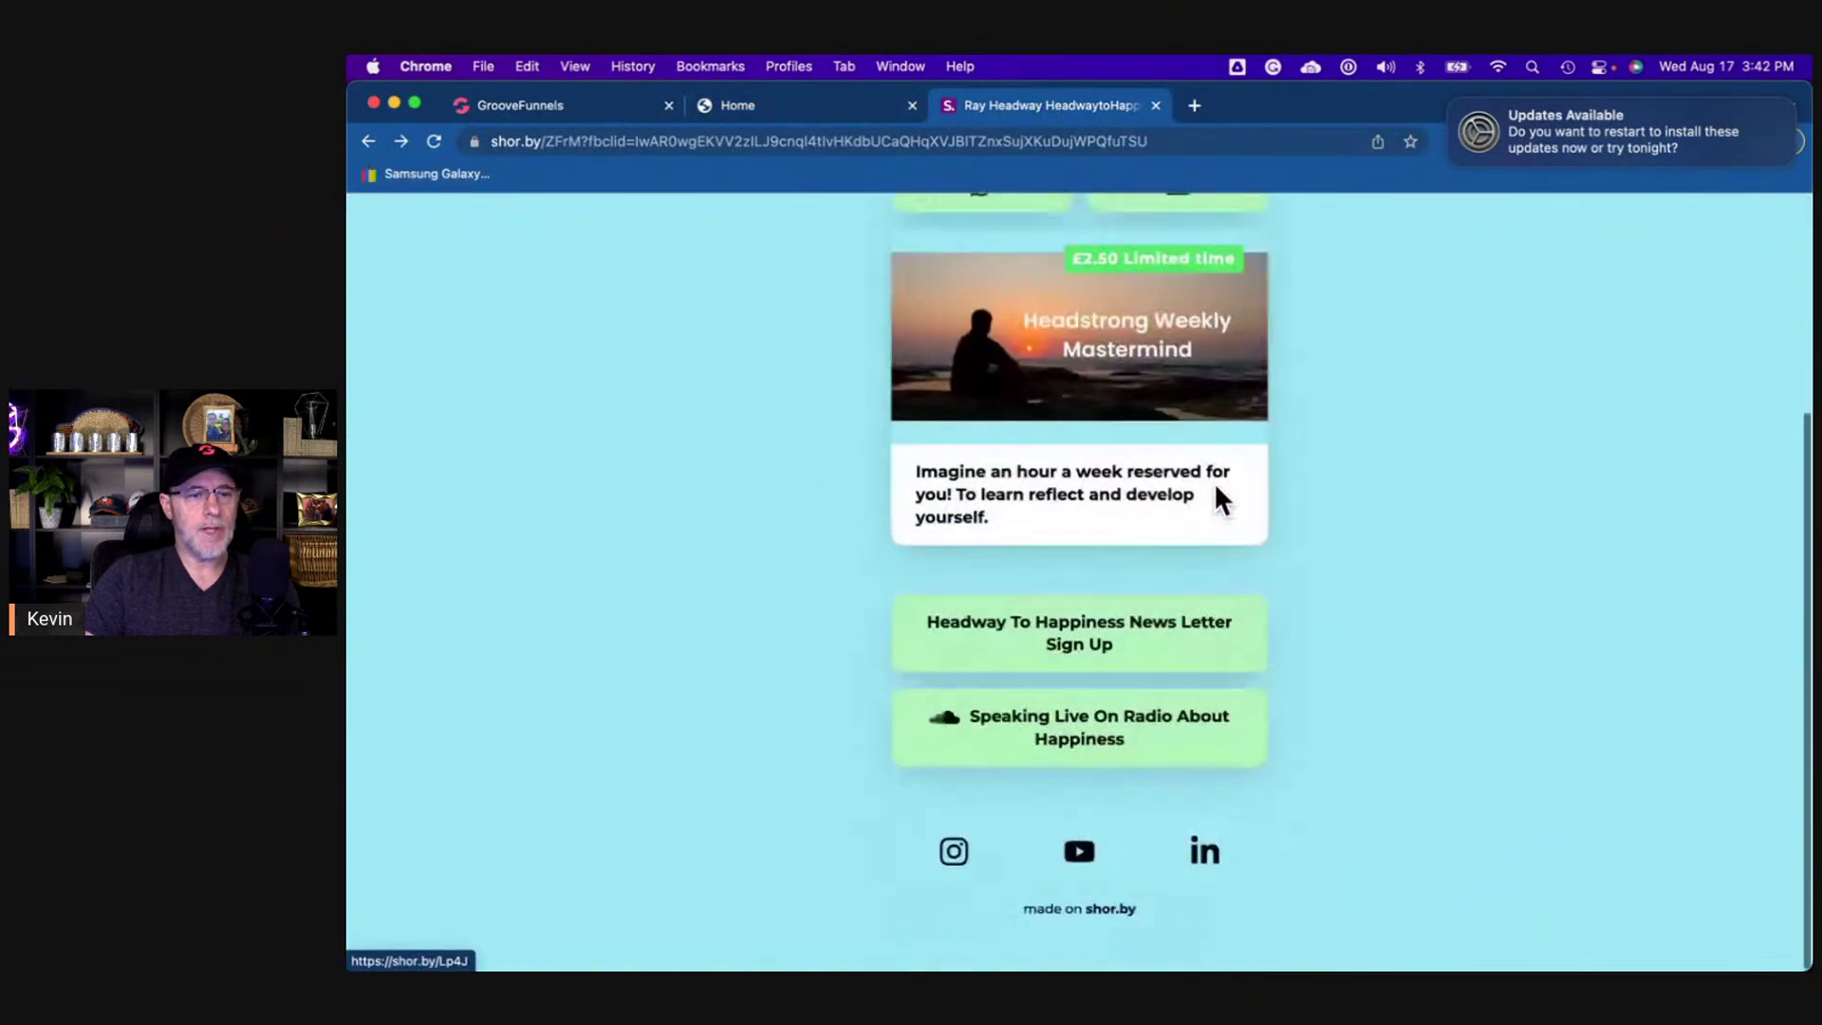
{"action": "scroll", "coordinate": [1215, 500], "scroll_direction": "up", "scroll_amount": 4}
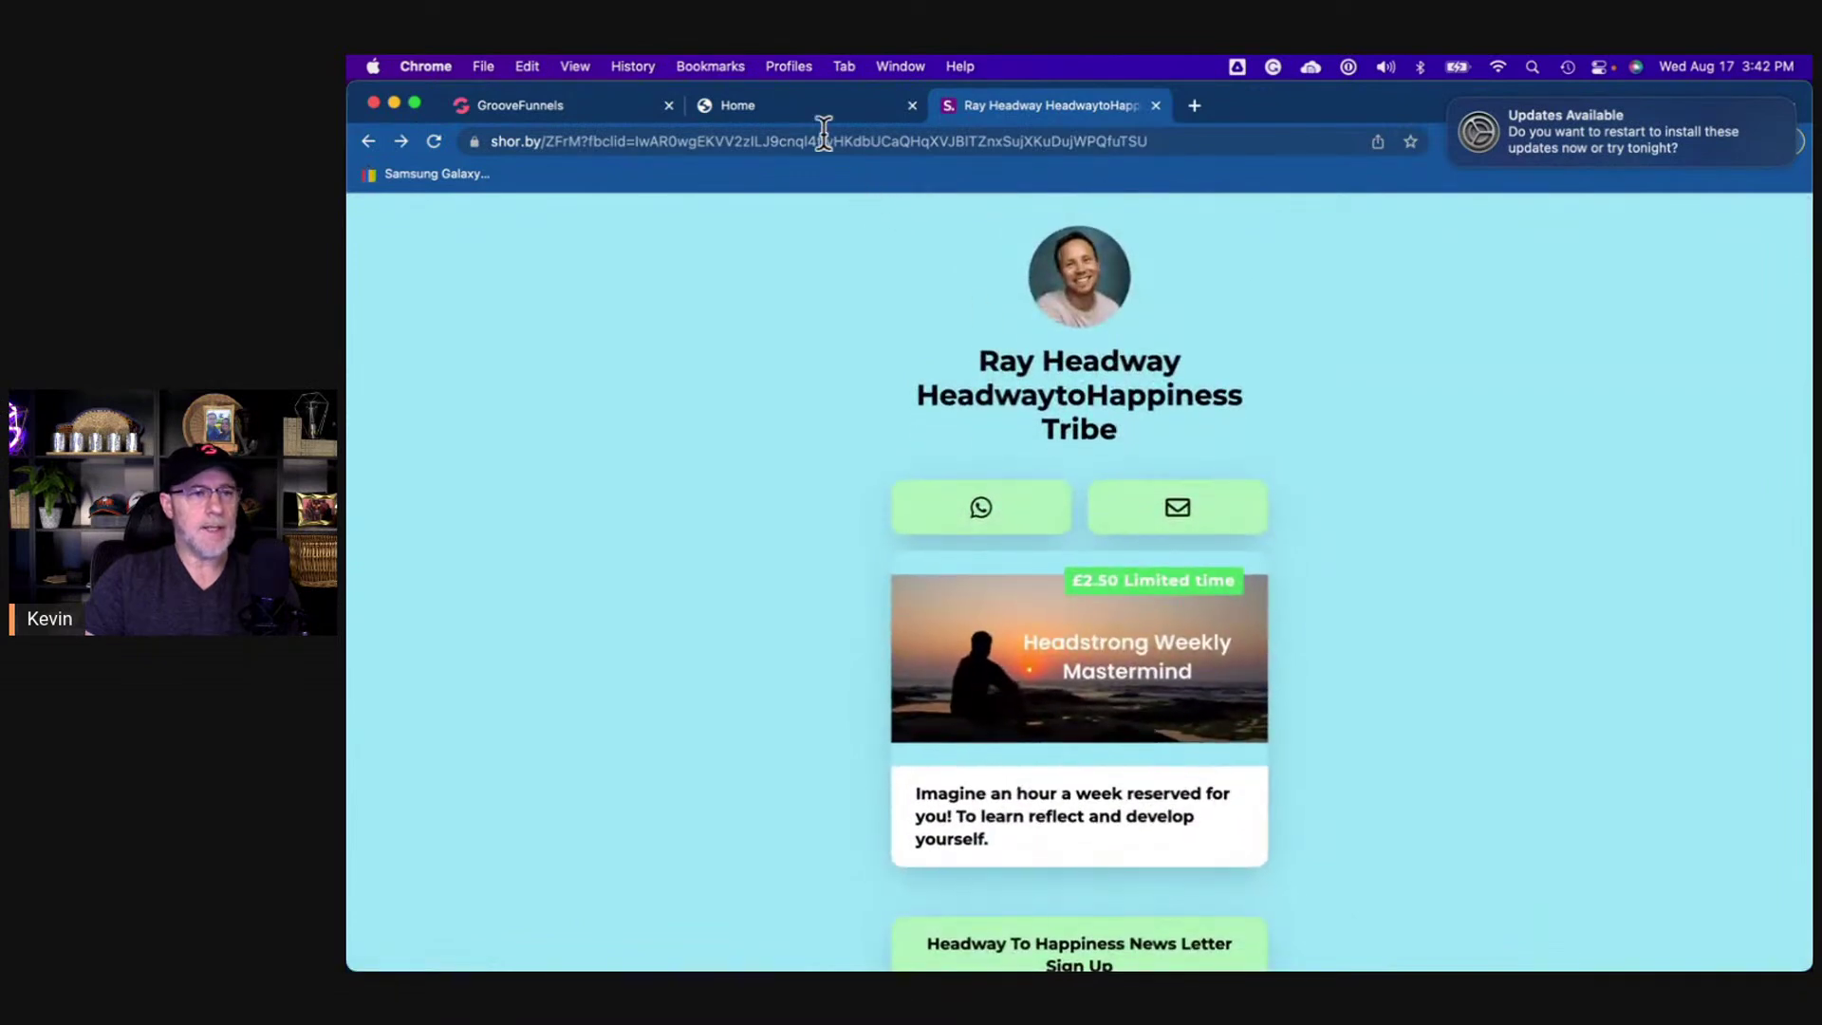
{"action": "left_click", "coordinate": [805, 110]}
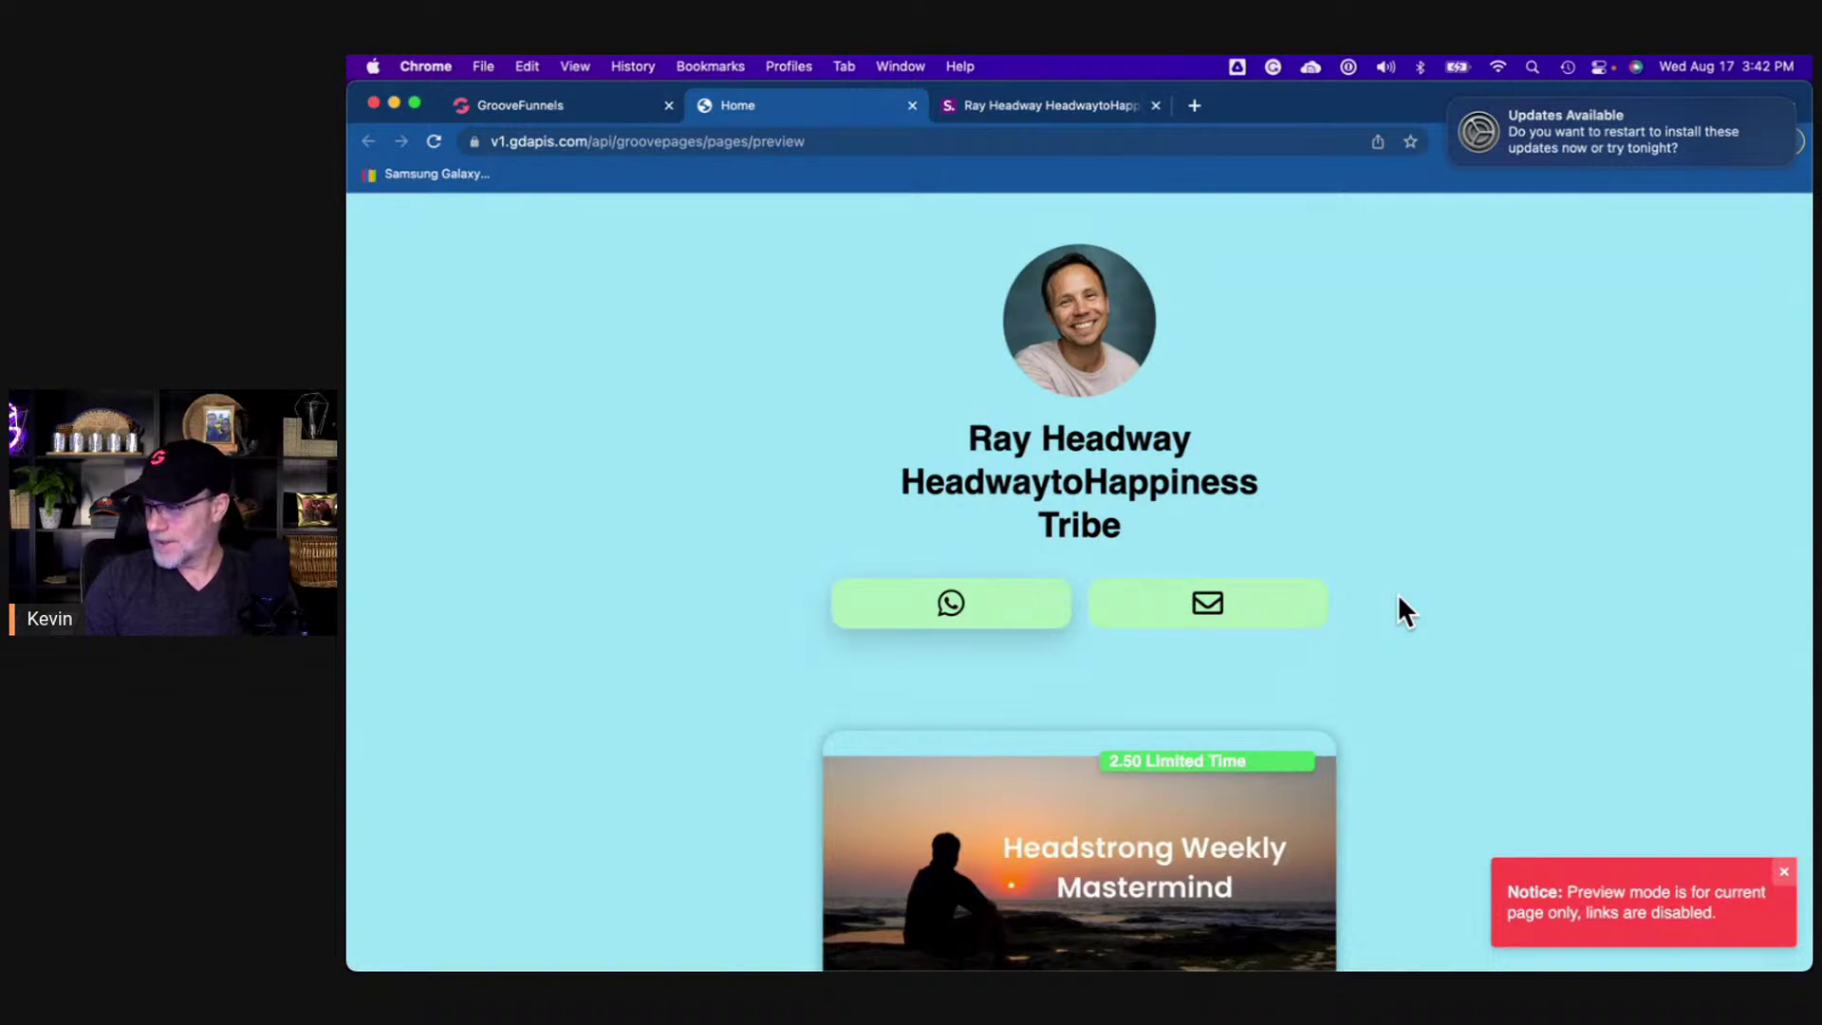
- Scroll through the preview and dismiss the red Preview mode notice
{"action": "scroll", "coordinate": [1413, 577], "scroll_direction": "down", "scroll_amount": 5}
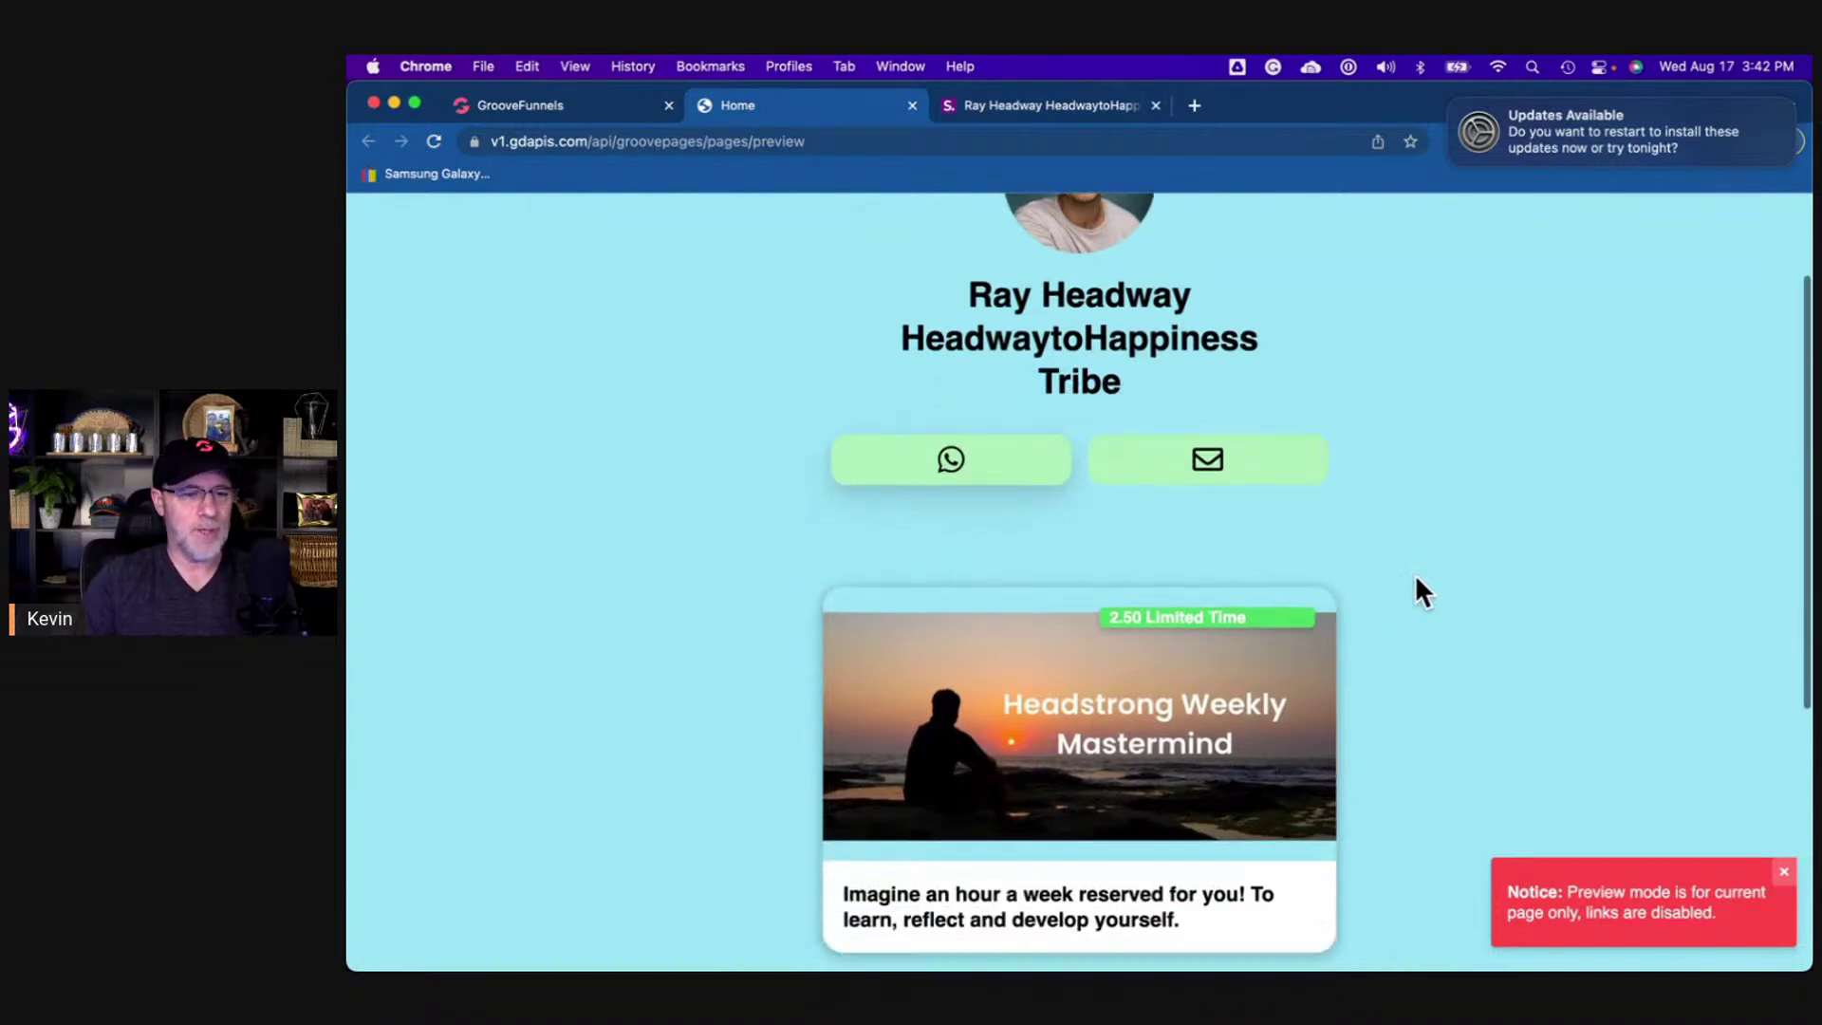
{"action": "scroll", "coordinate": [1415, 573], "scroll_direction": "up", "scroll_amount": 5}
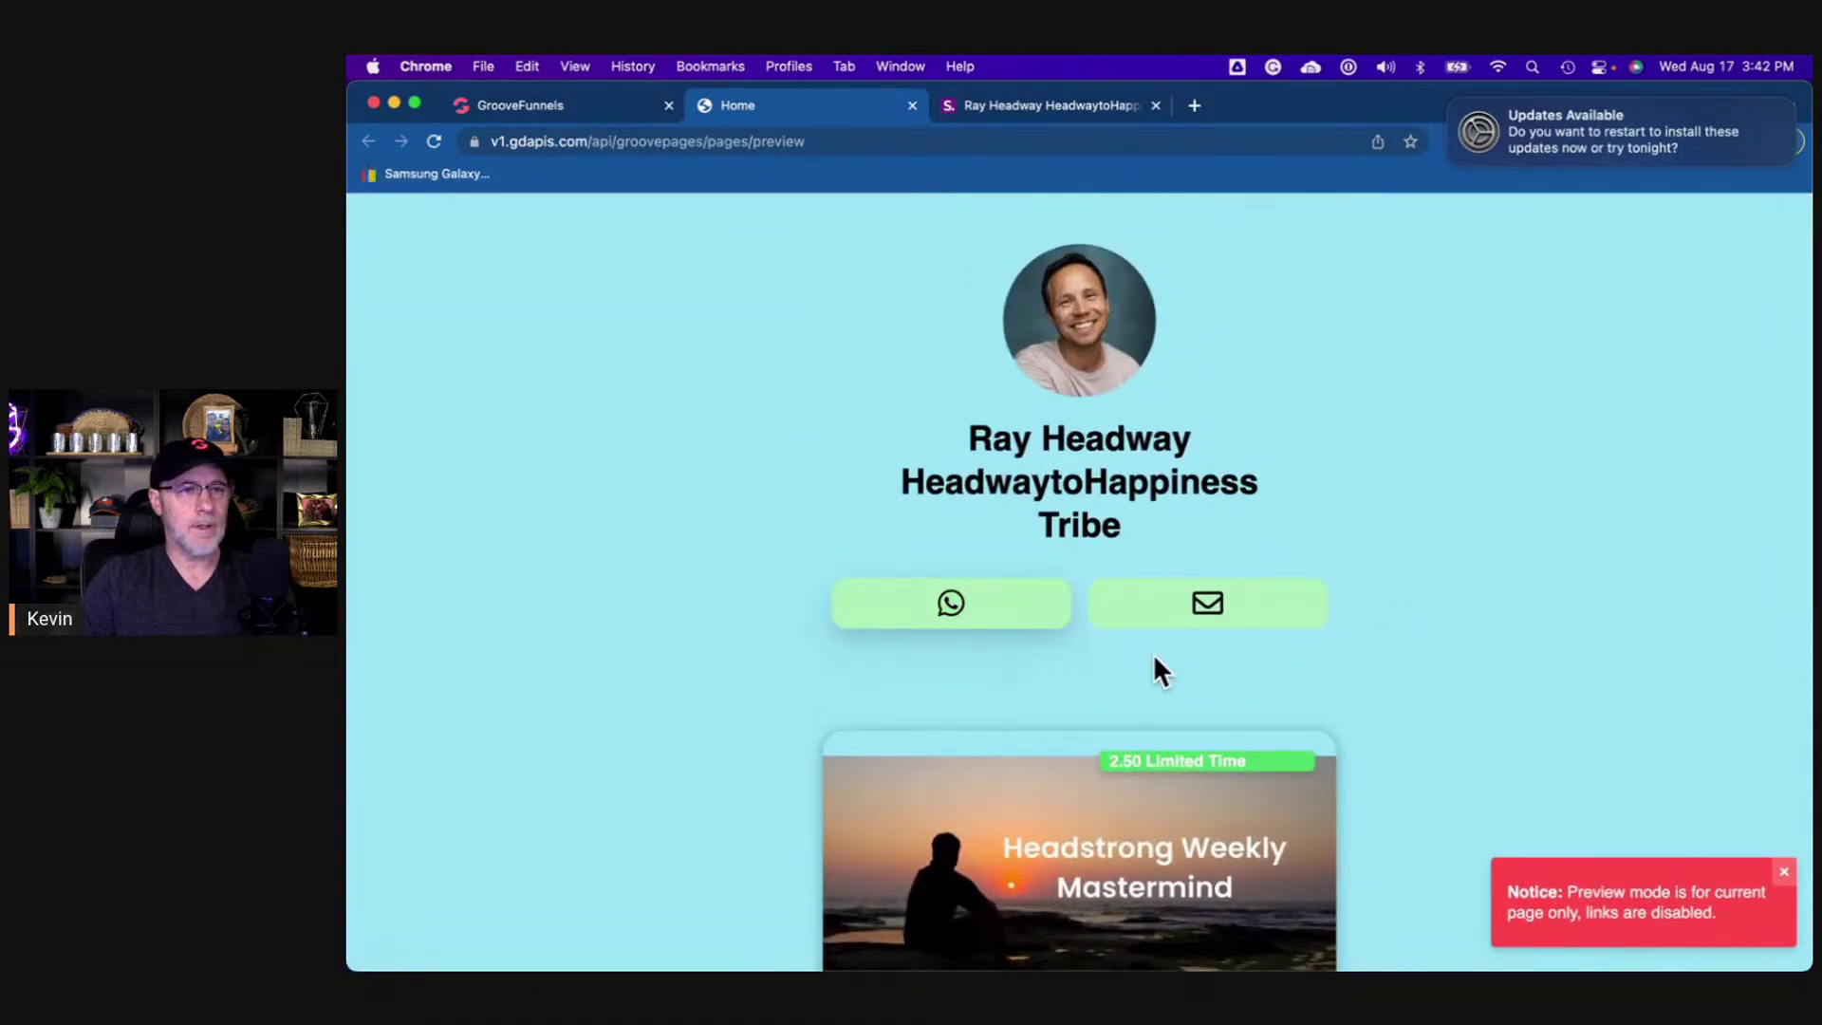
{"action": "scroll", "coordinate": [1442, 694], "scroll_direction": "down", "scroll_amount": 1}
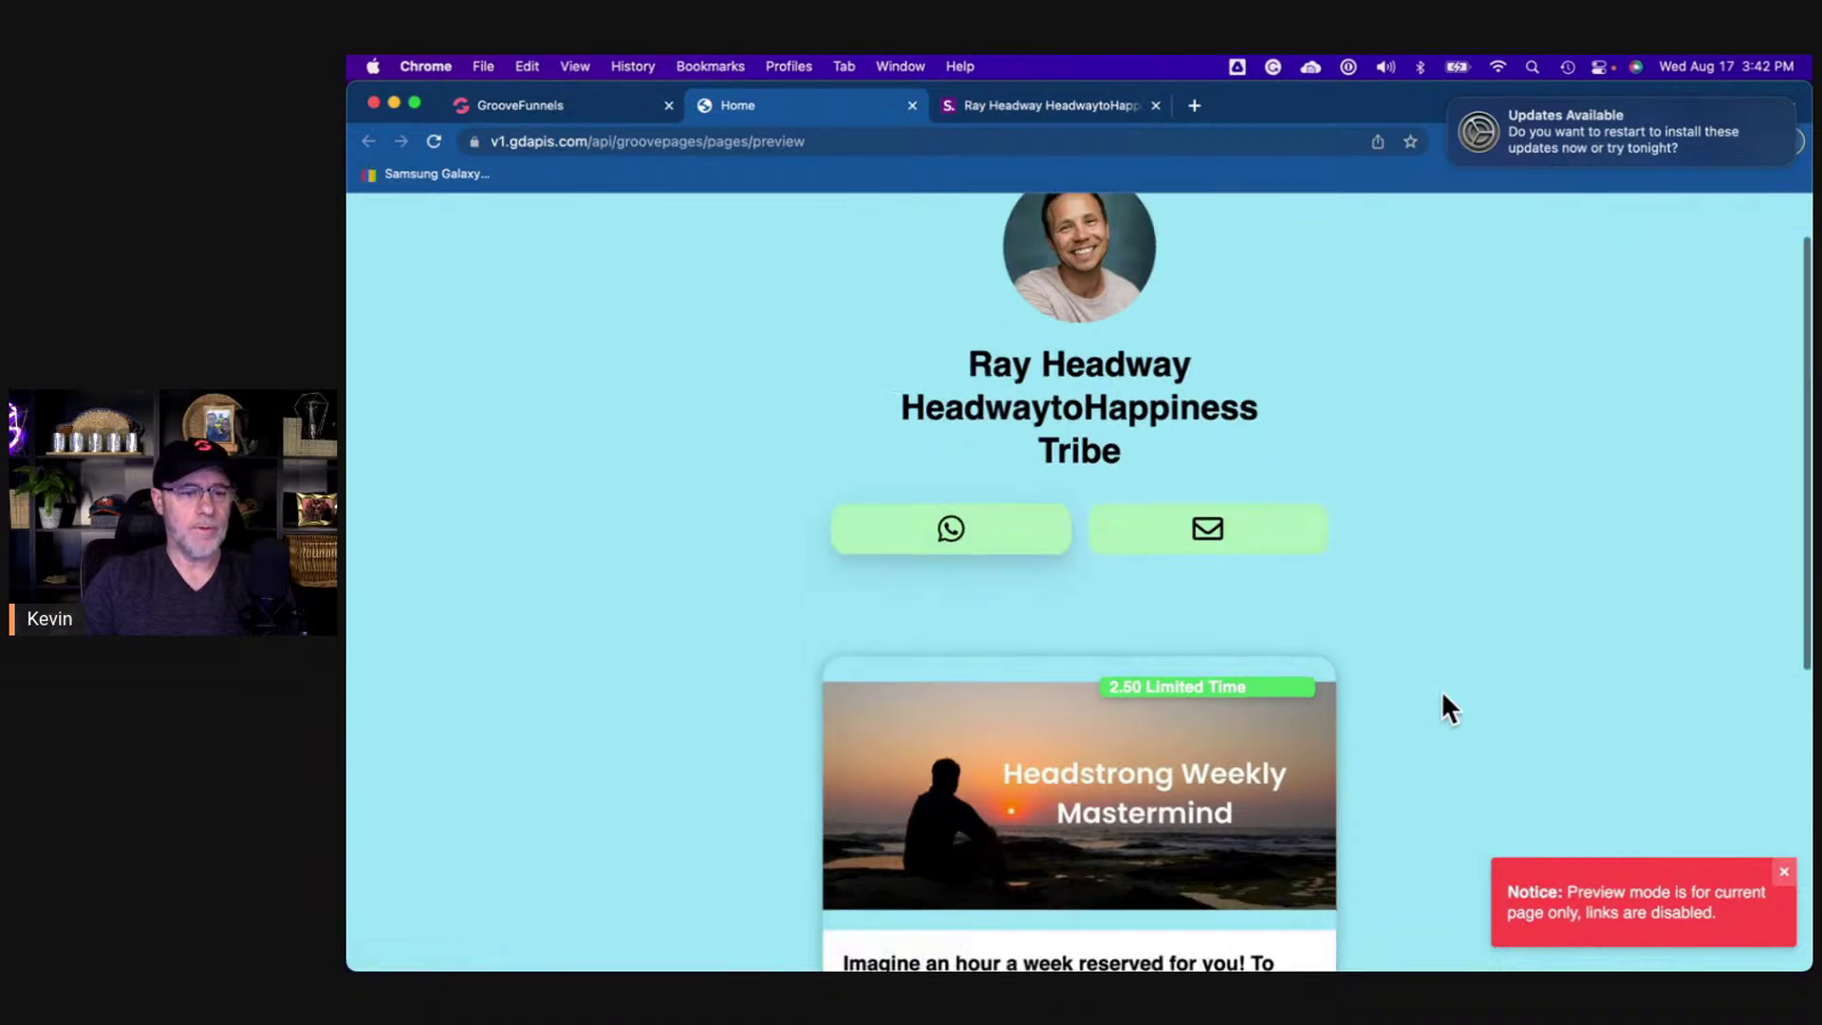
{"action": "scroll", "coordinate": [1442, 691], "scroll_direction": "down", "scroll_amount": 7}
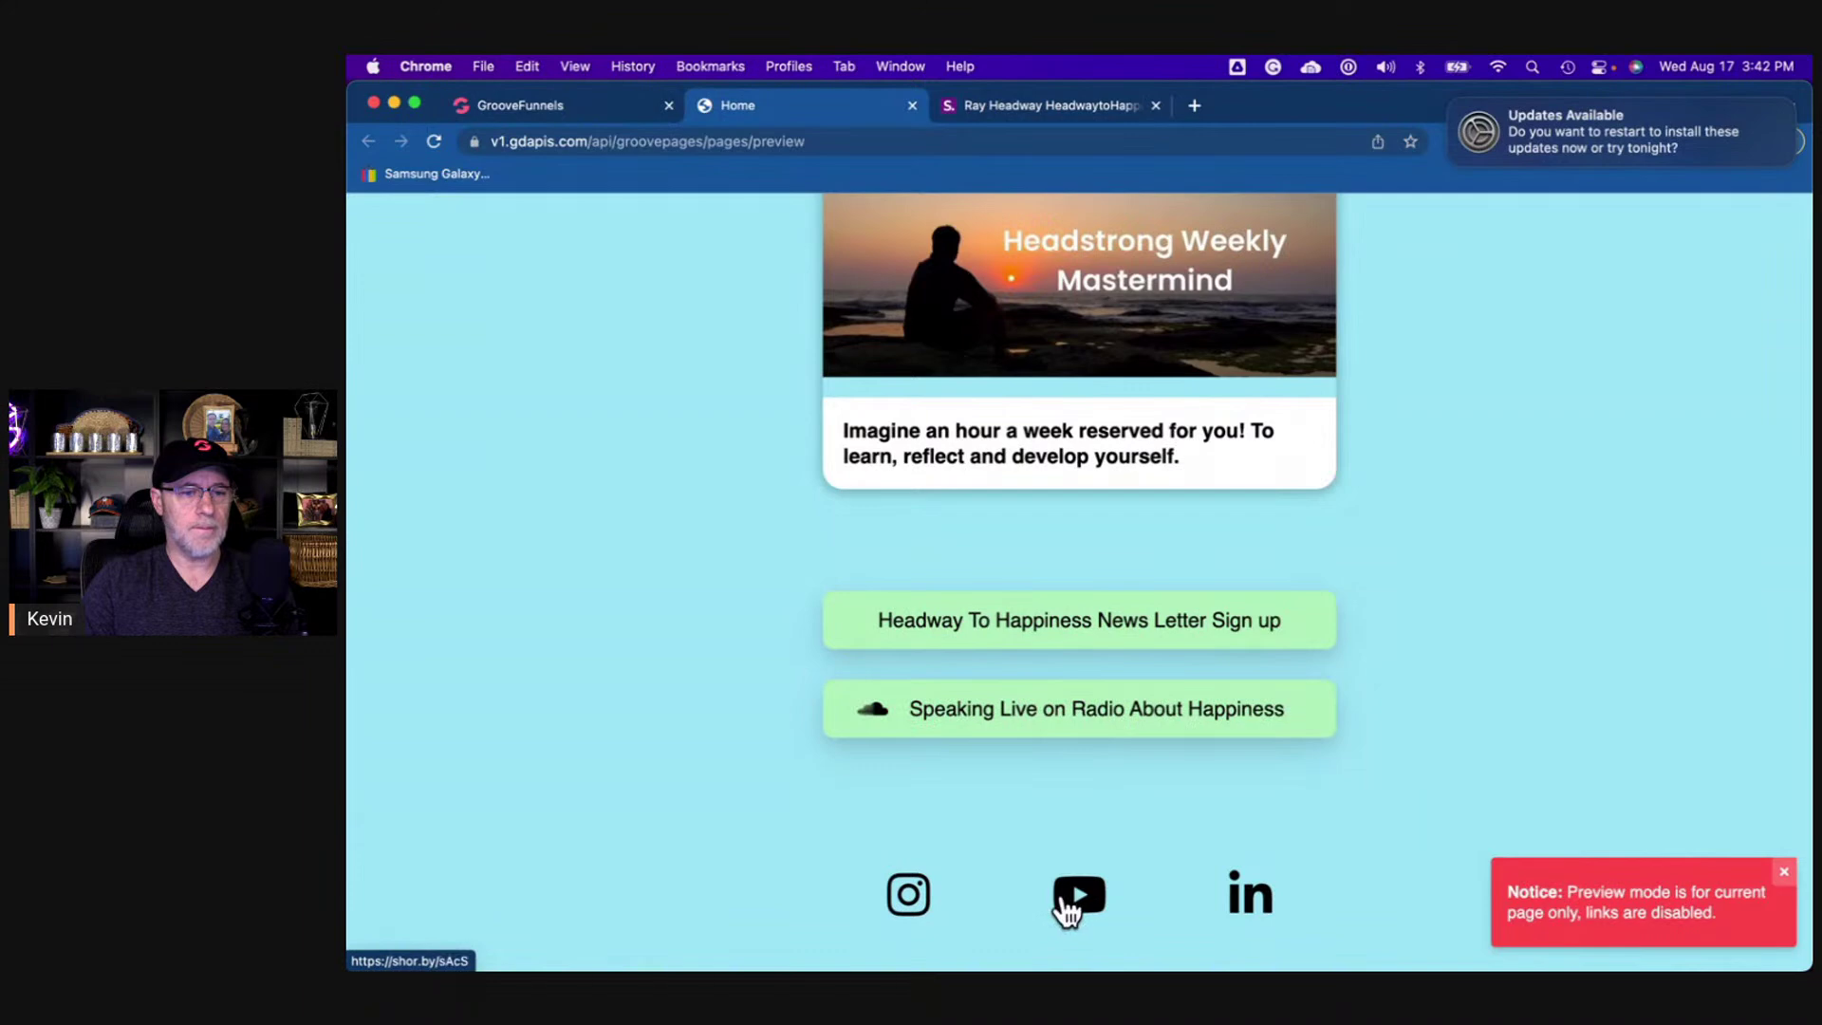
{"action": "left_click", "coordinate": [1785, 873]}
{"action": "scroll", "coordinate": [1473, 503], "scroll_direction": "up", "scroll_amount": 10}
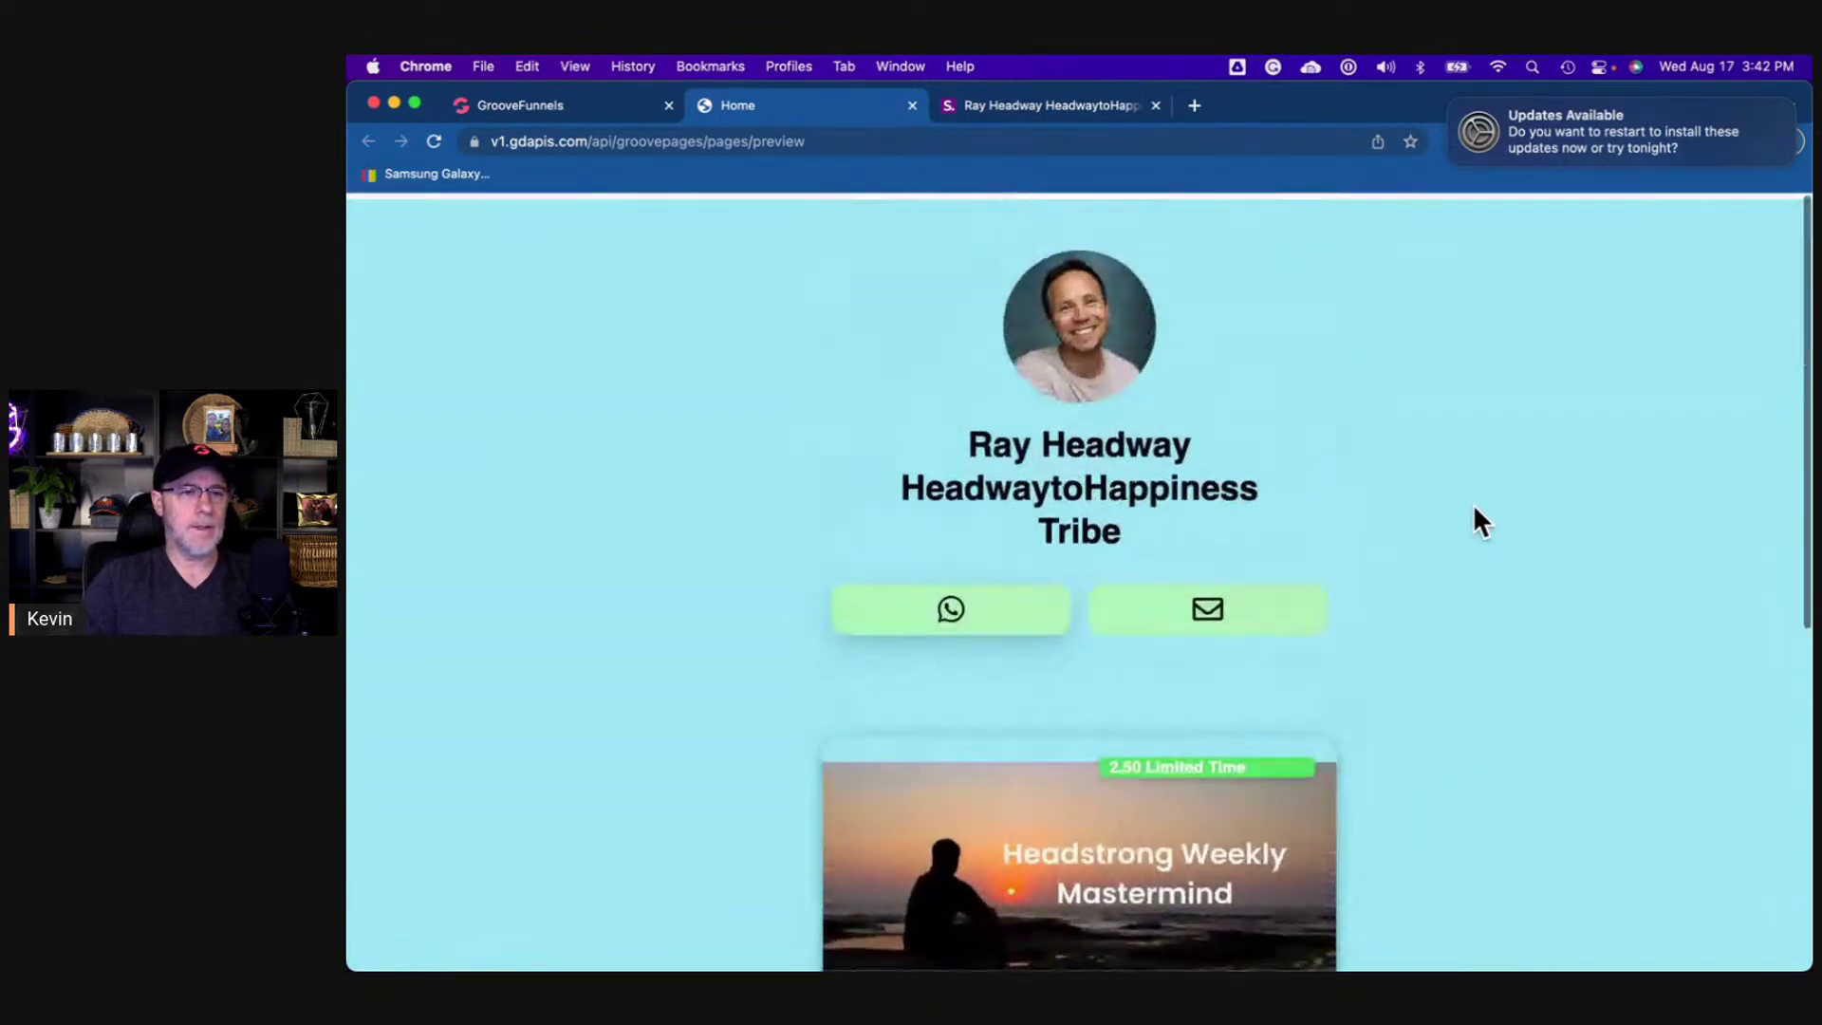
{"action": "scroll", "coordinate": [1472, 503], "scroll_direction": "up", "scroll_amount": 2}
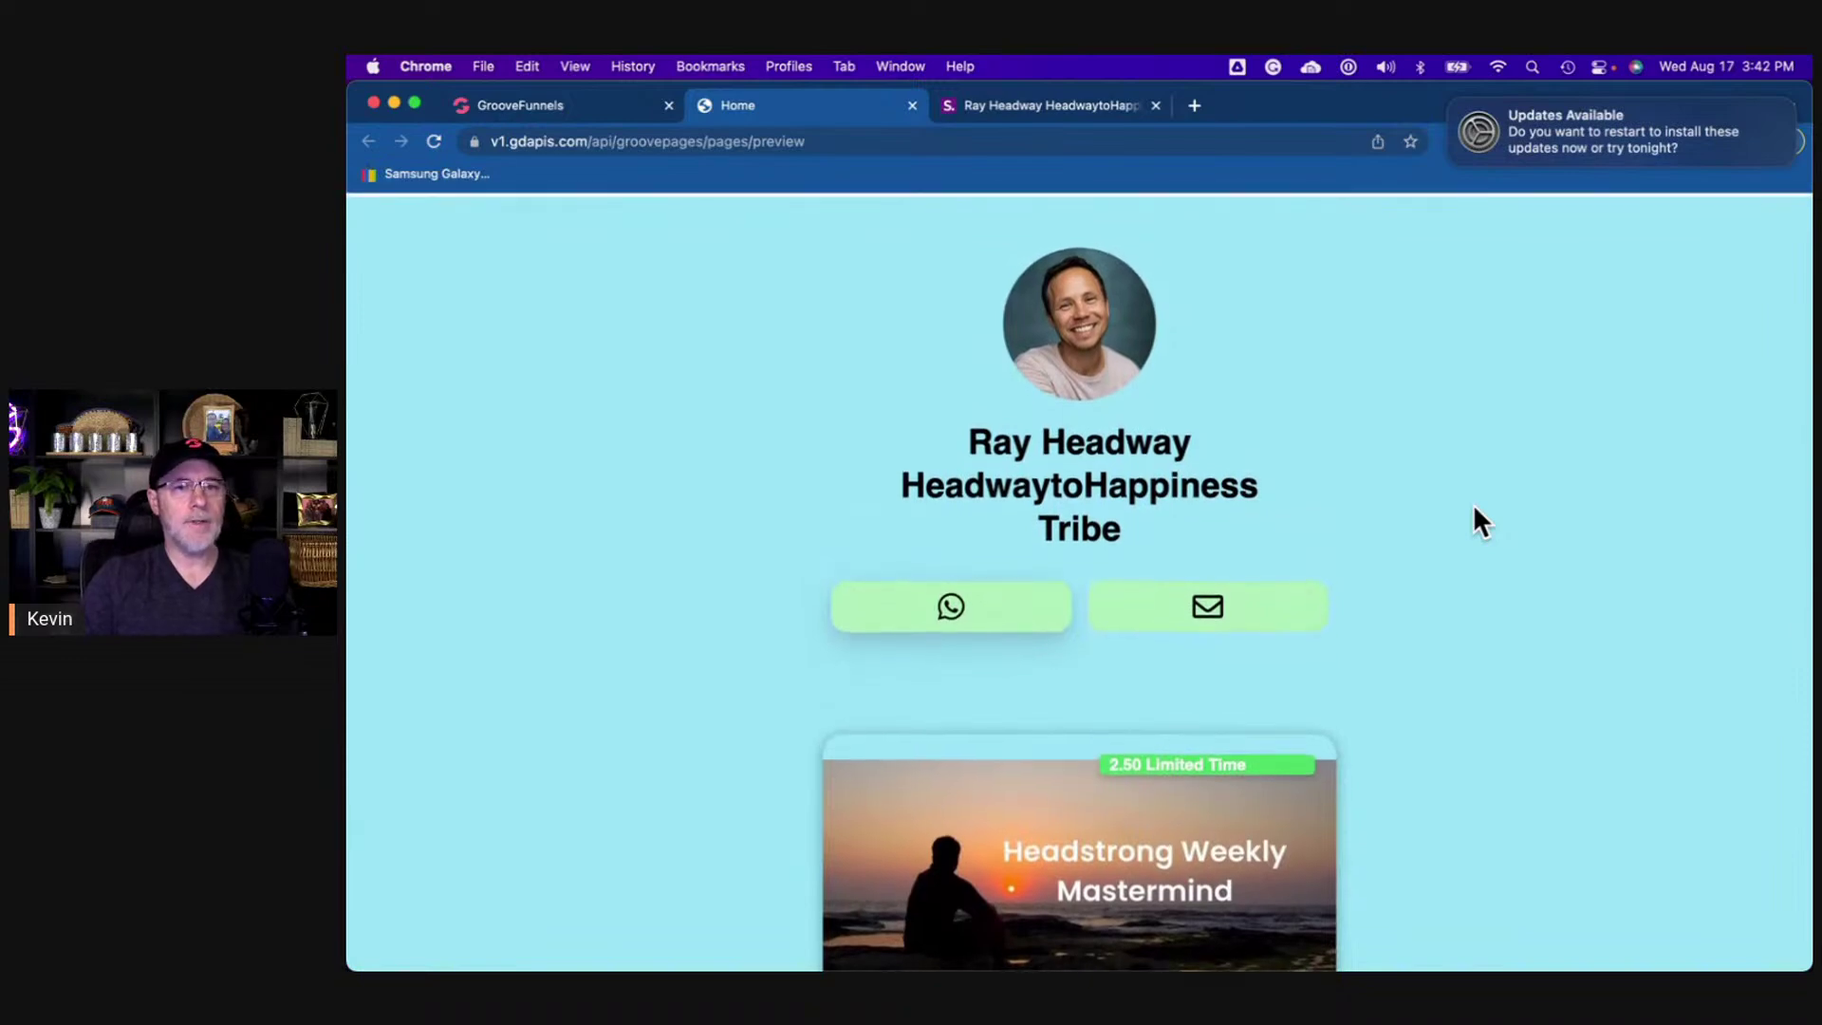
{"action": "scroll", "coordinate": [1472, 508], "scroll_direction": "up", "scroll_amount": 1}
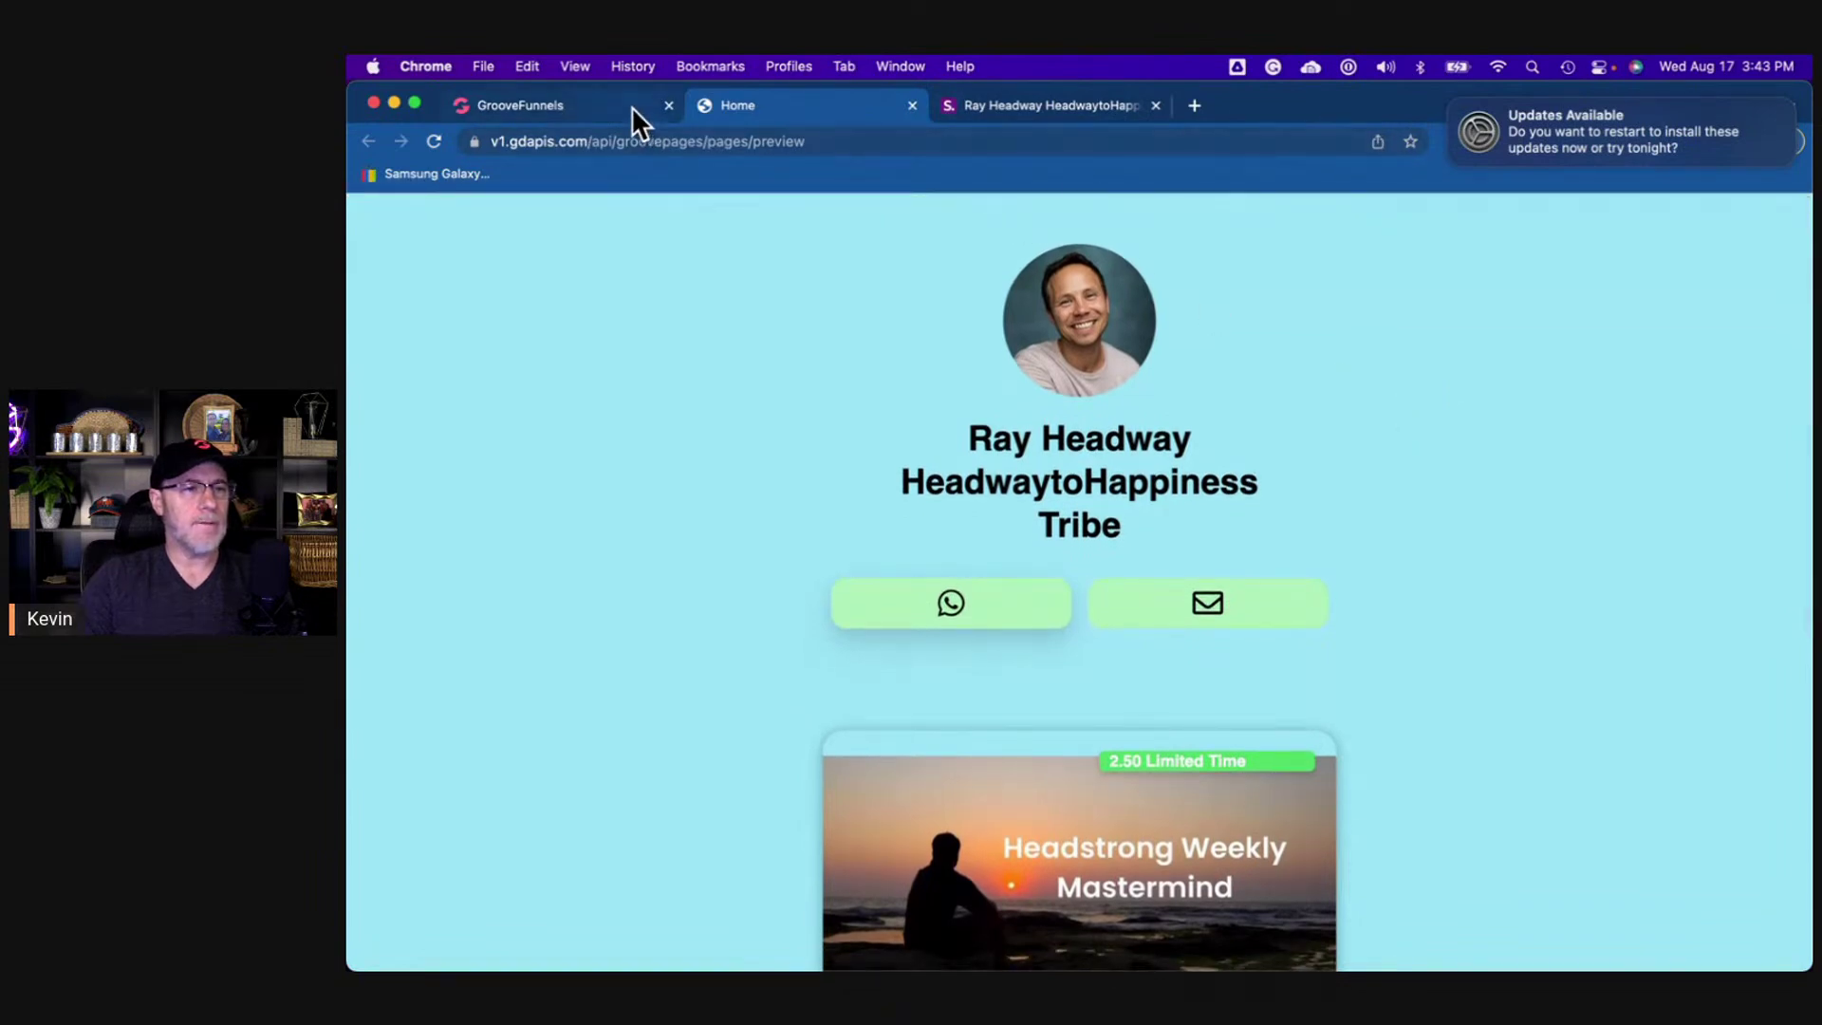
- Close the preview and give the page body the light-blue recent background colour
{"action": "left_click", "coordinate": [911, 105]}
{"action": "left_click", "coordinate": [549, 106]}
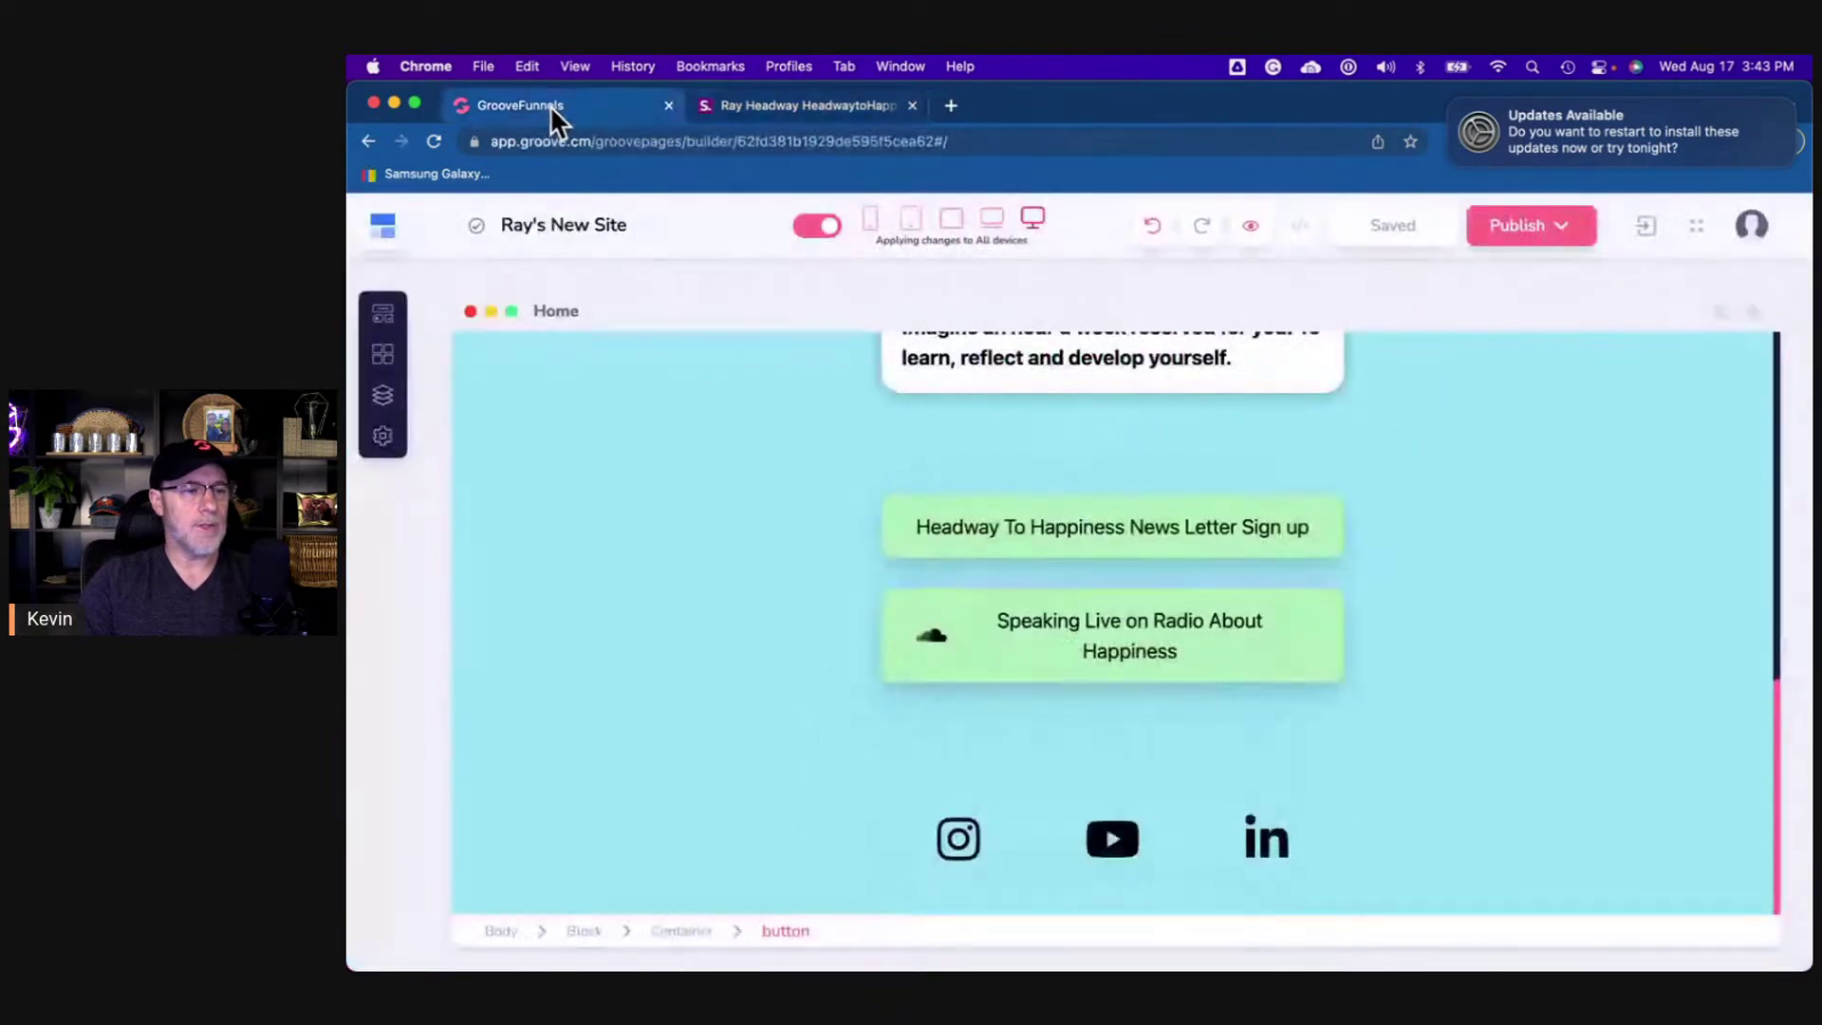
{"action": "left_click", "coordinate": [500, 932]}
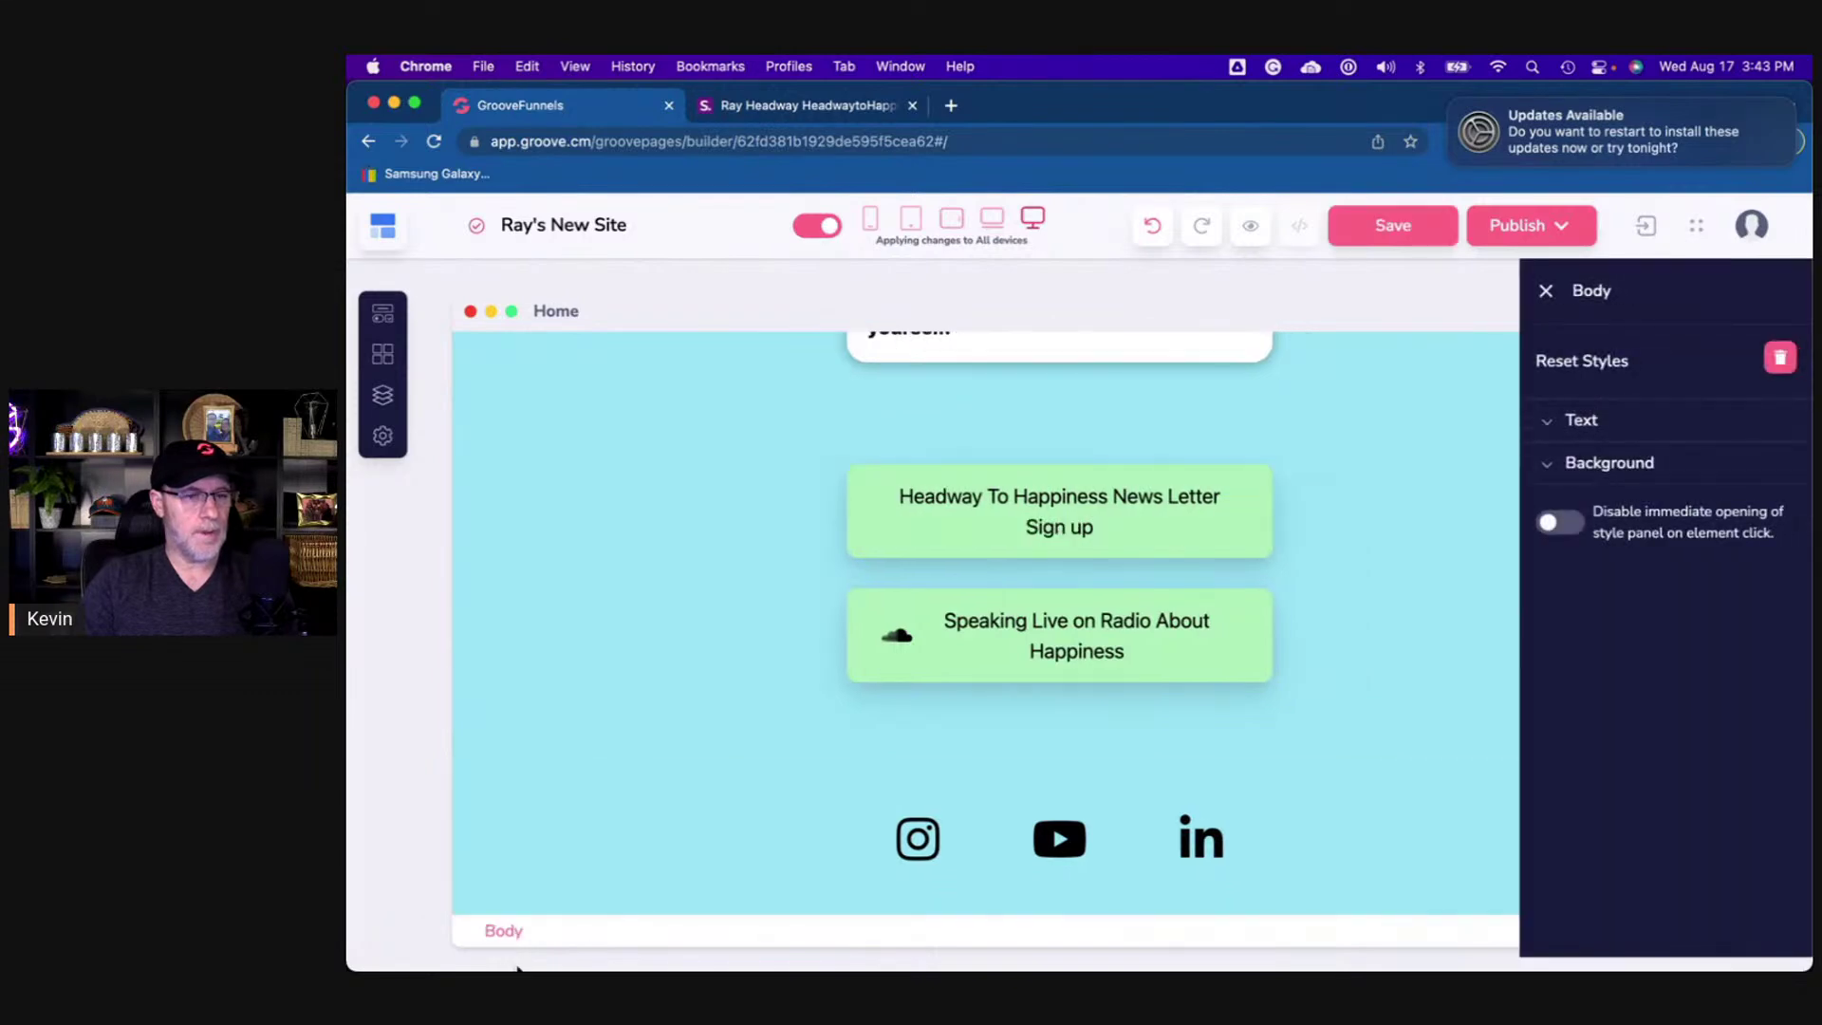
{"action": "left_click", "coordinate": [1605, 475]}
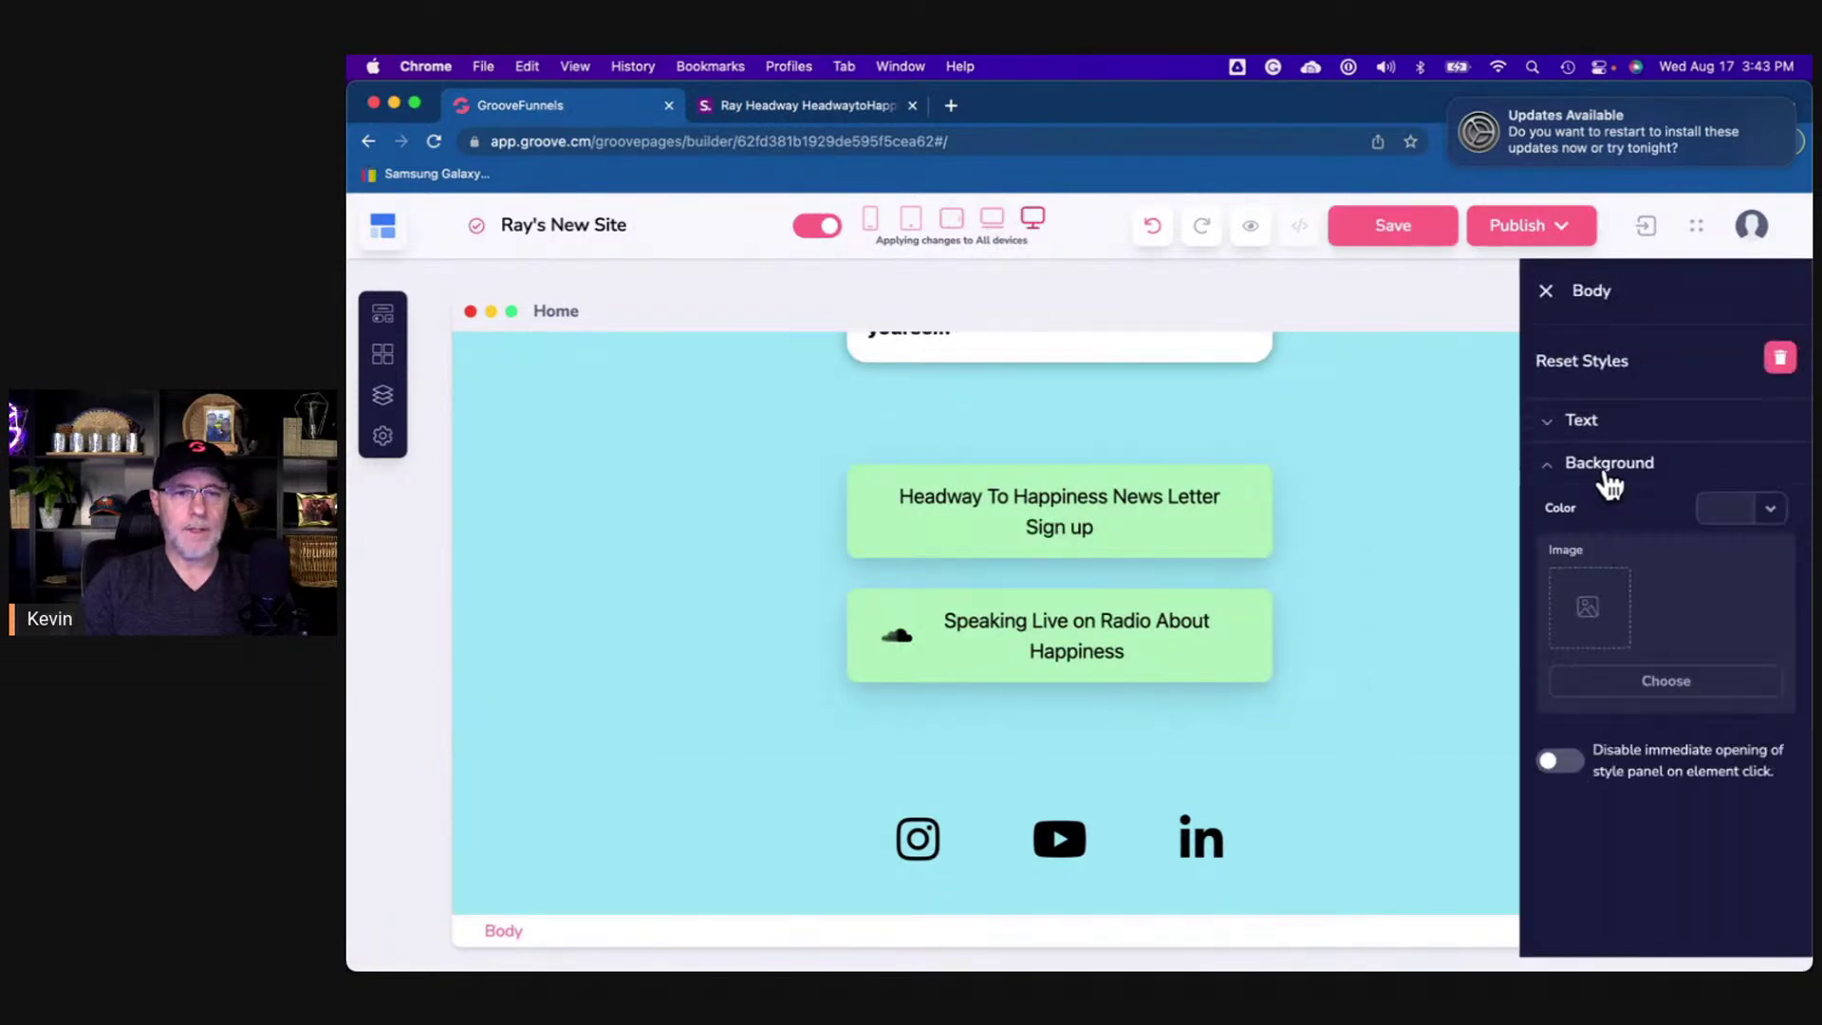
{"action": "left_click", "coordinate": [1766, 513]}
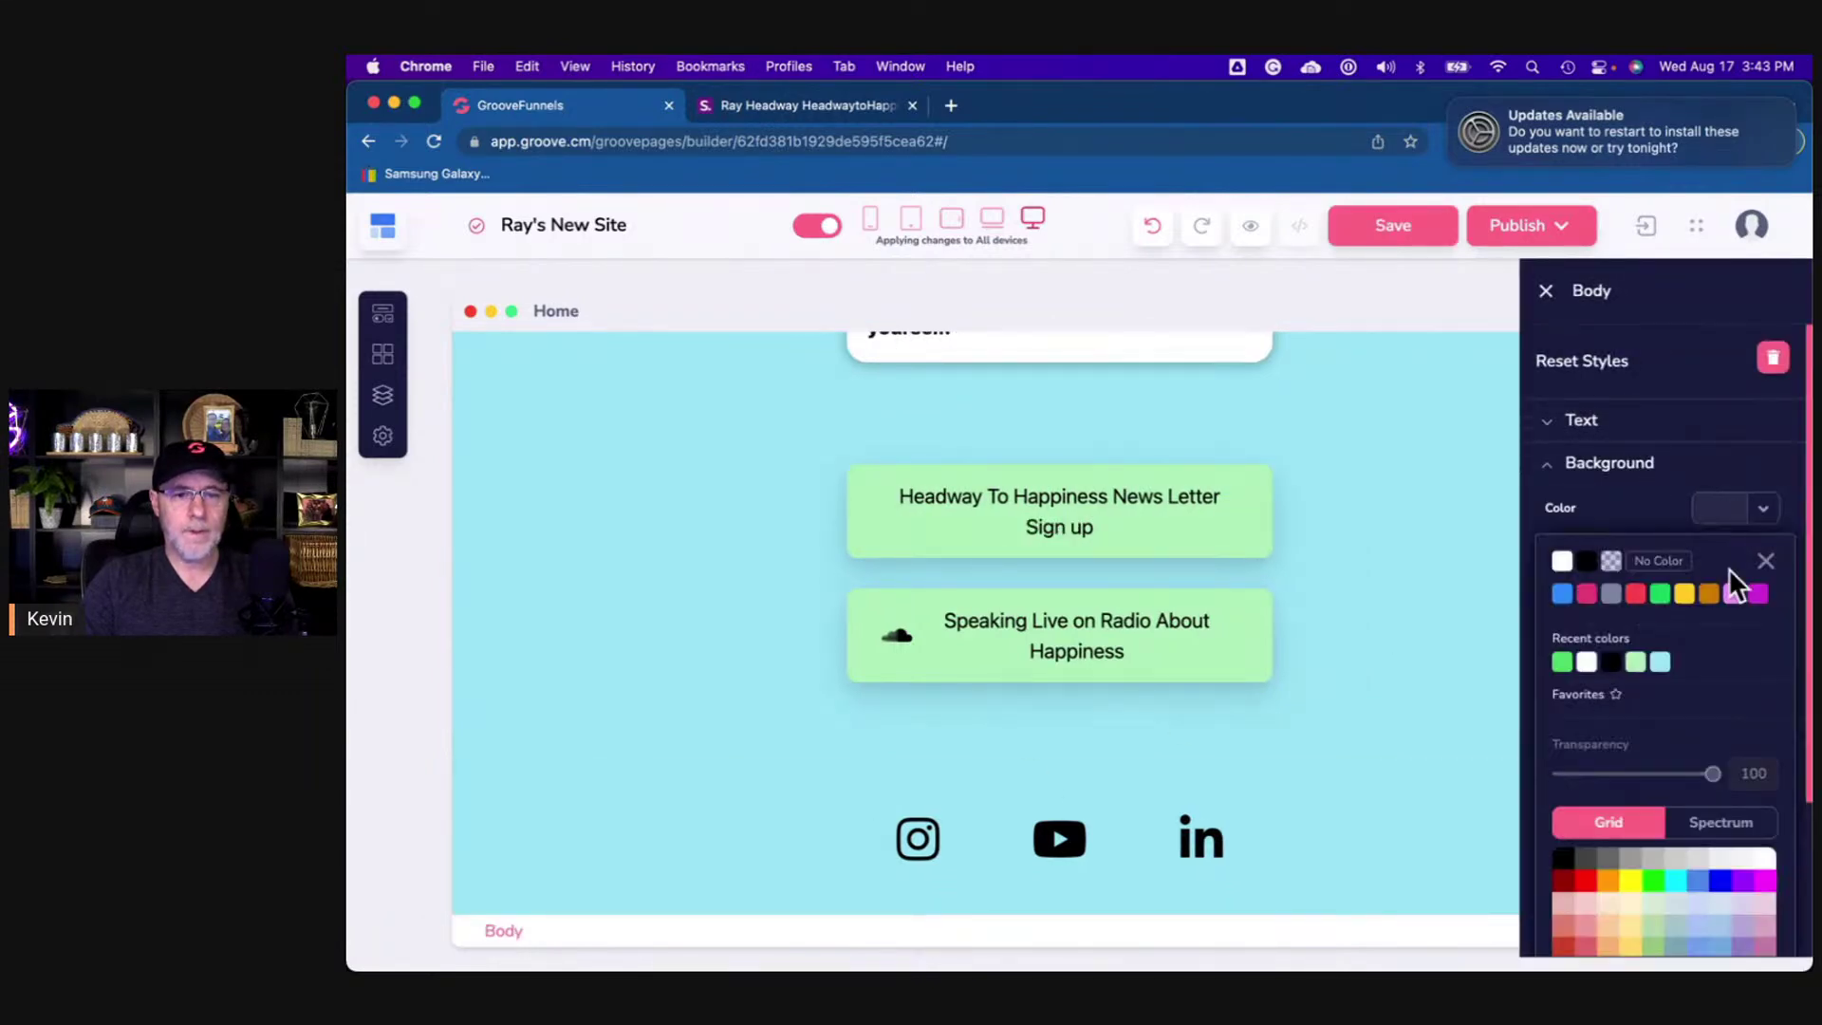
{"action": "left_click", "coordinate": [1666, 664]}
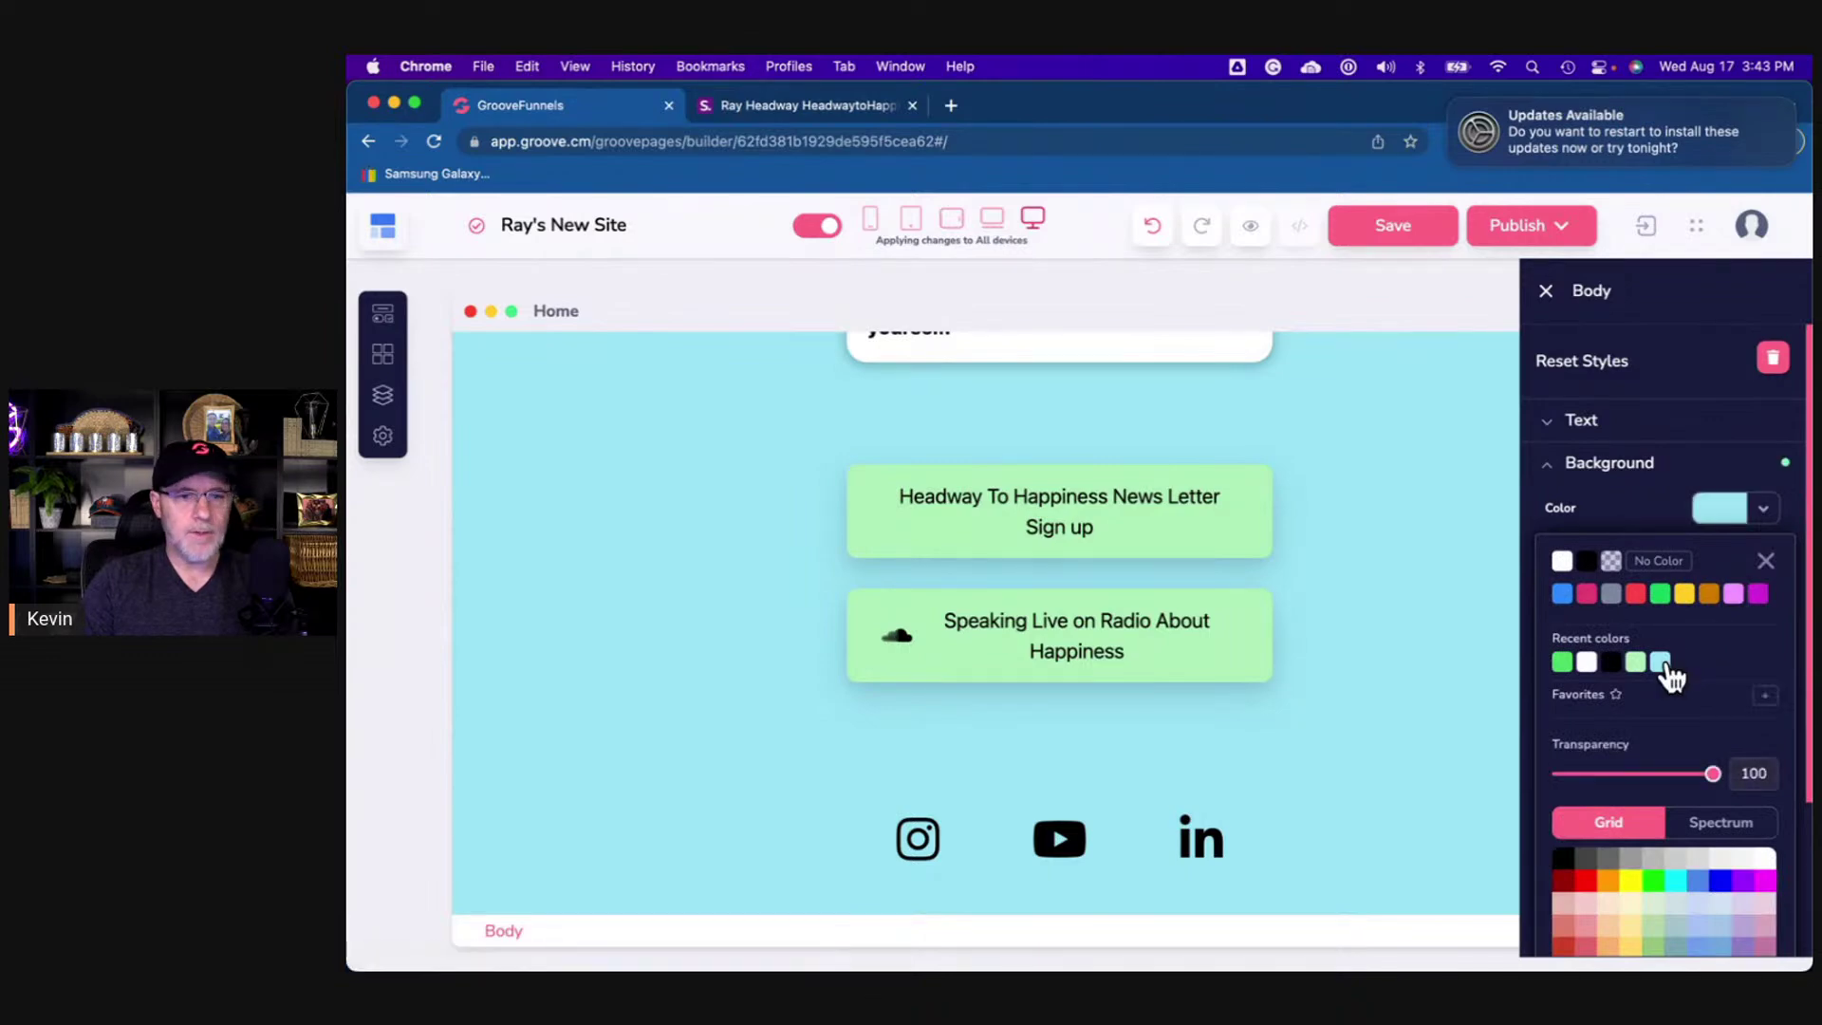
{"action": "left_click", "coordinate": [1762, 558]}
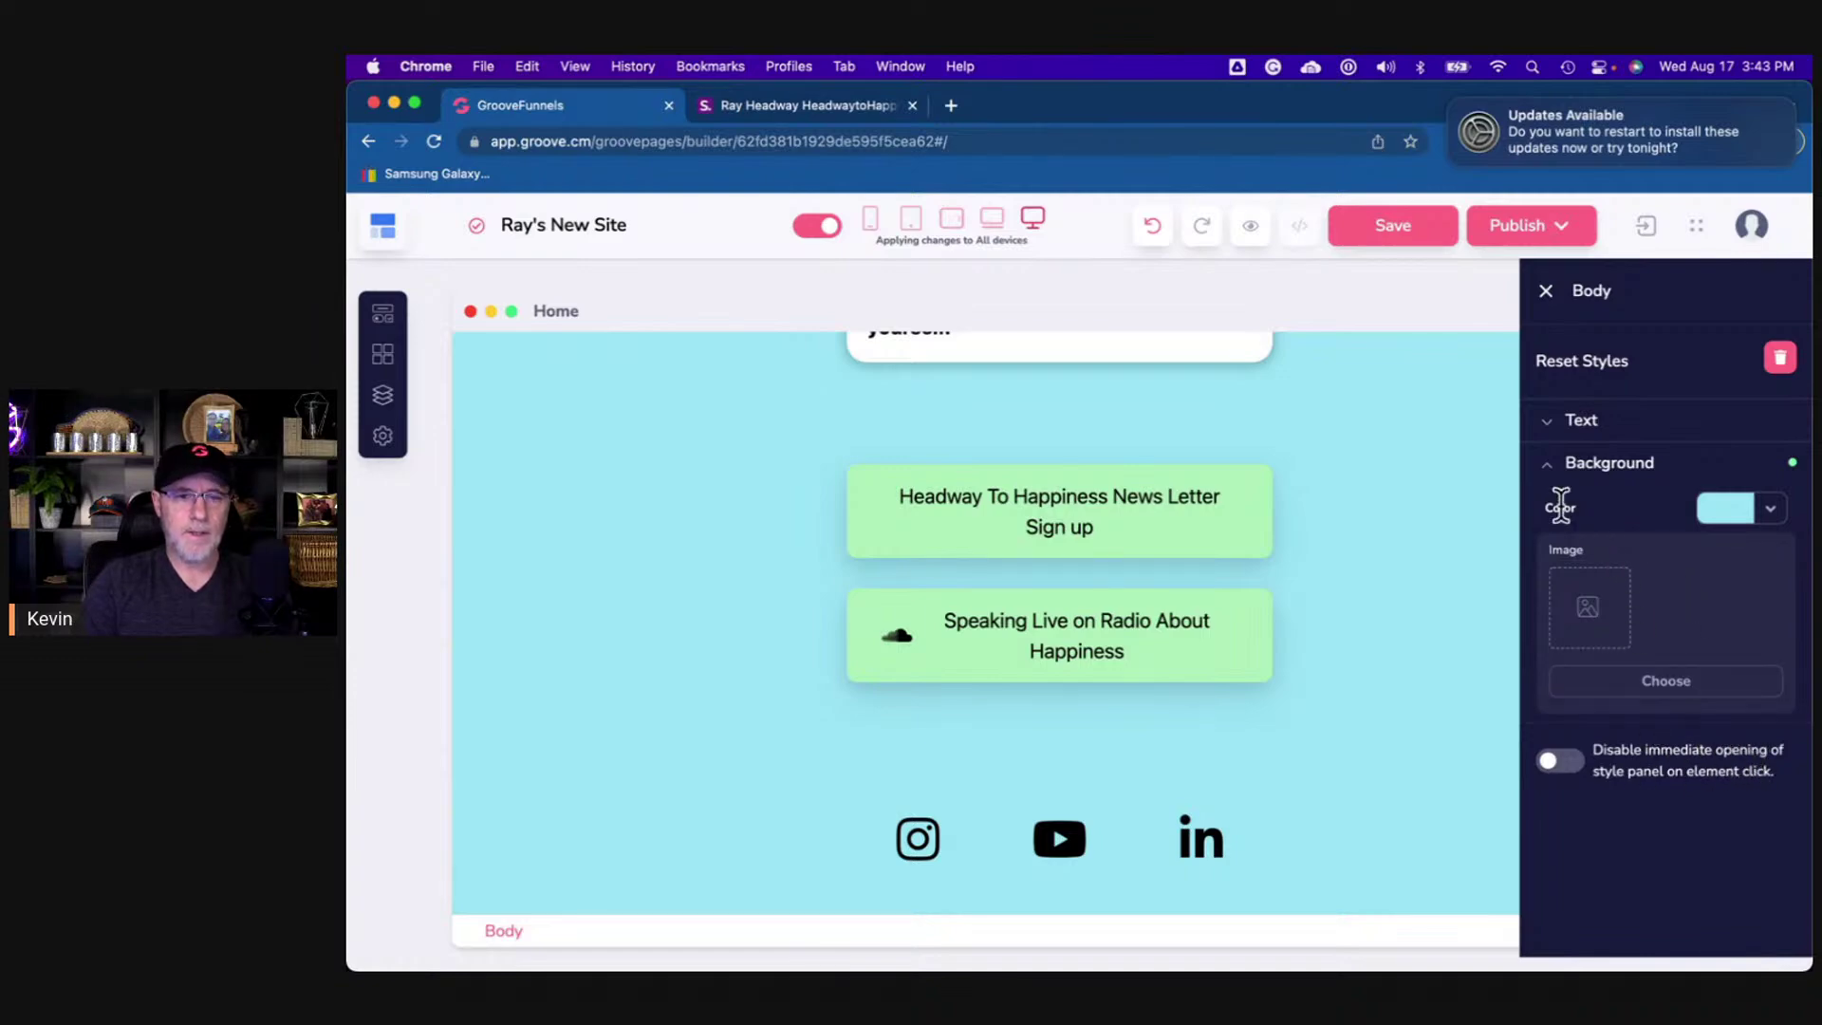
- Close the body style panels, save the page, and open a fresh preview
{"action": "left_click", "coordinate": [1554, 470]}
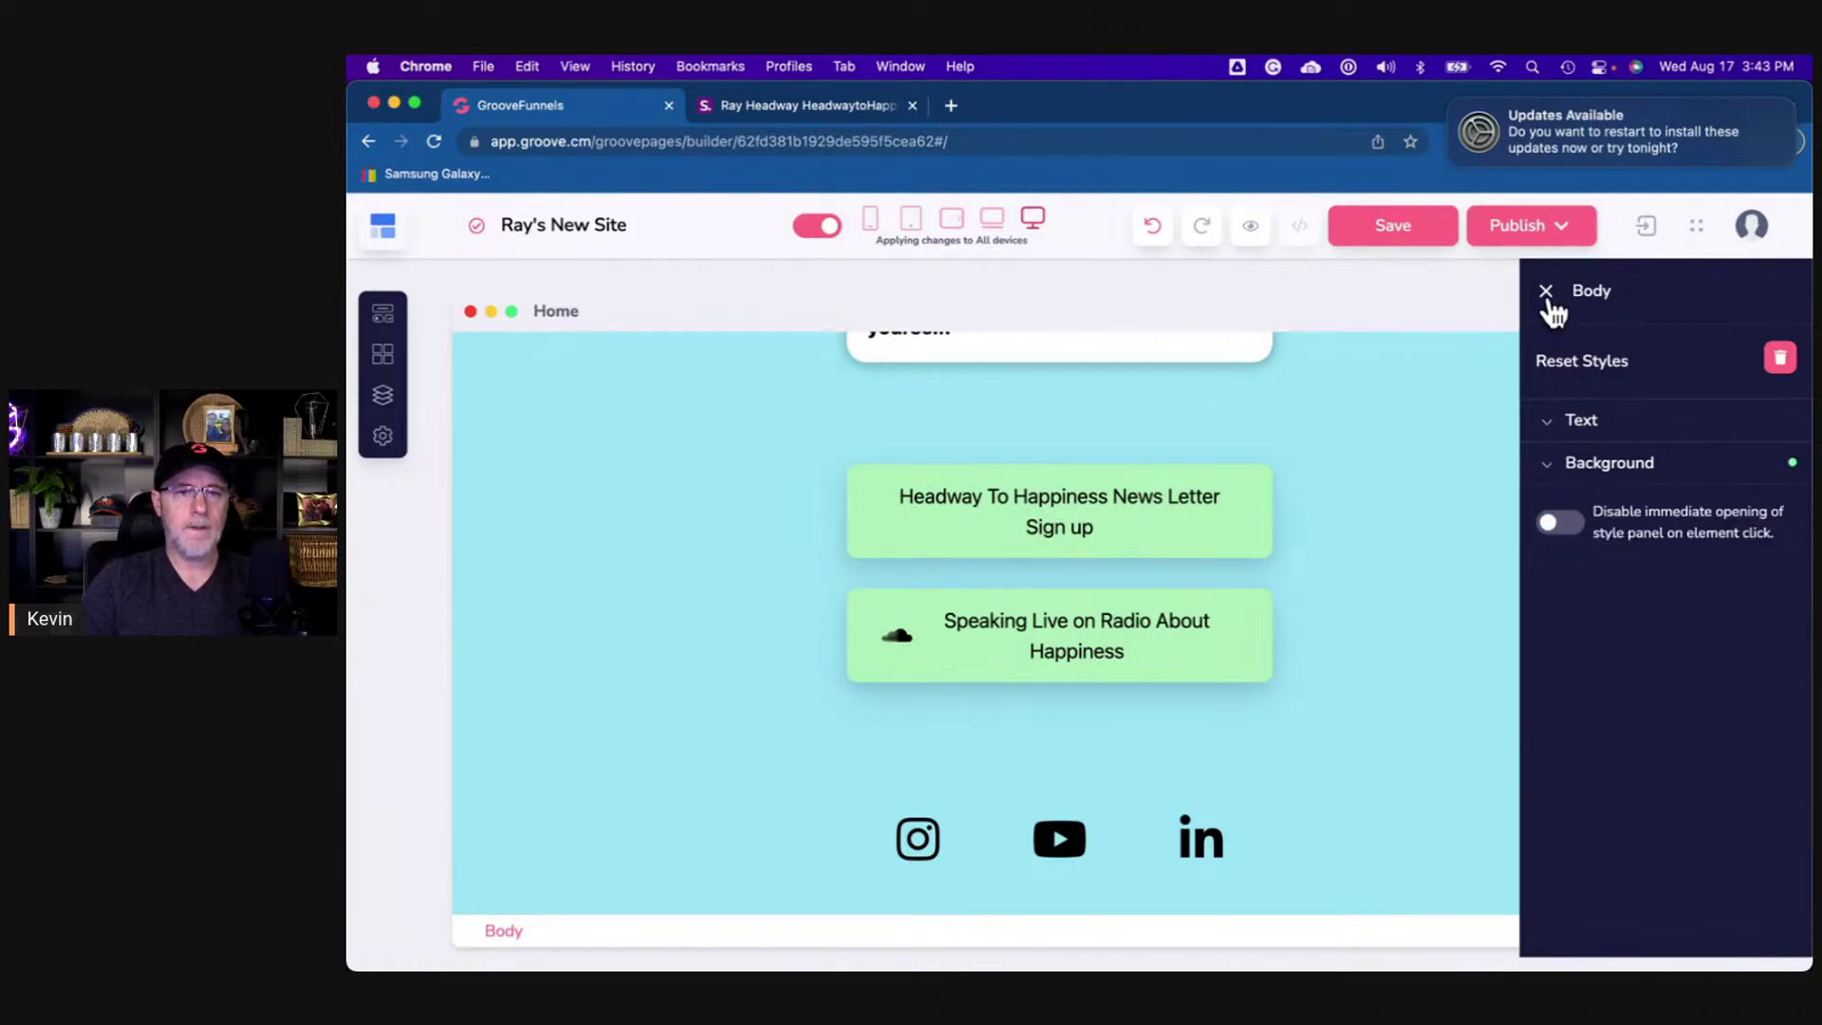
{"action": "left_click", "coordinate": [1547, 292]}
{"action": "left_click", "coordinate": [1423, 232]}
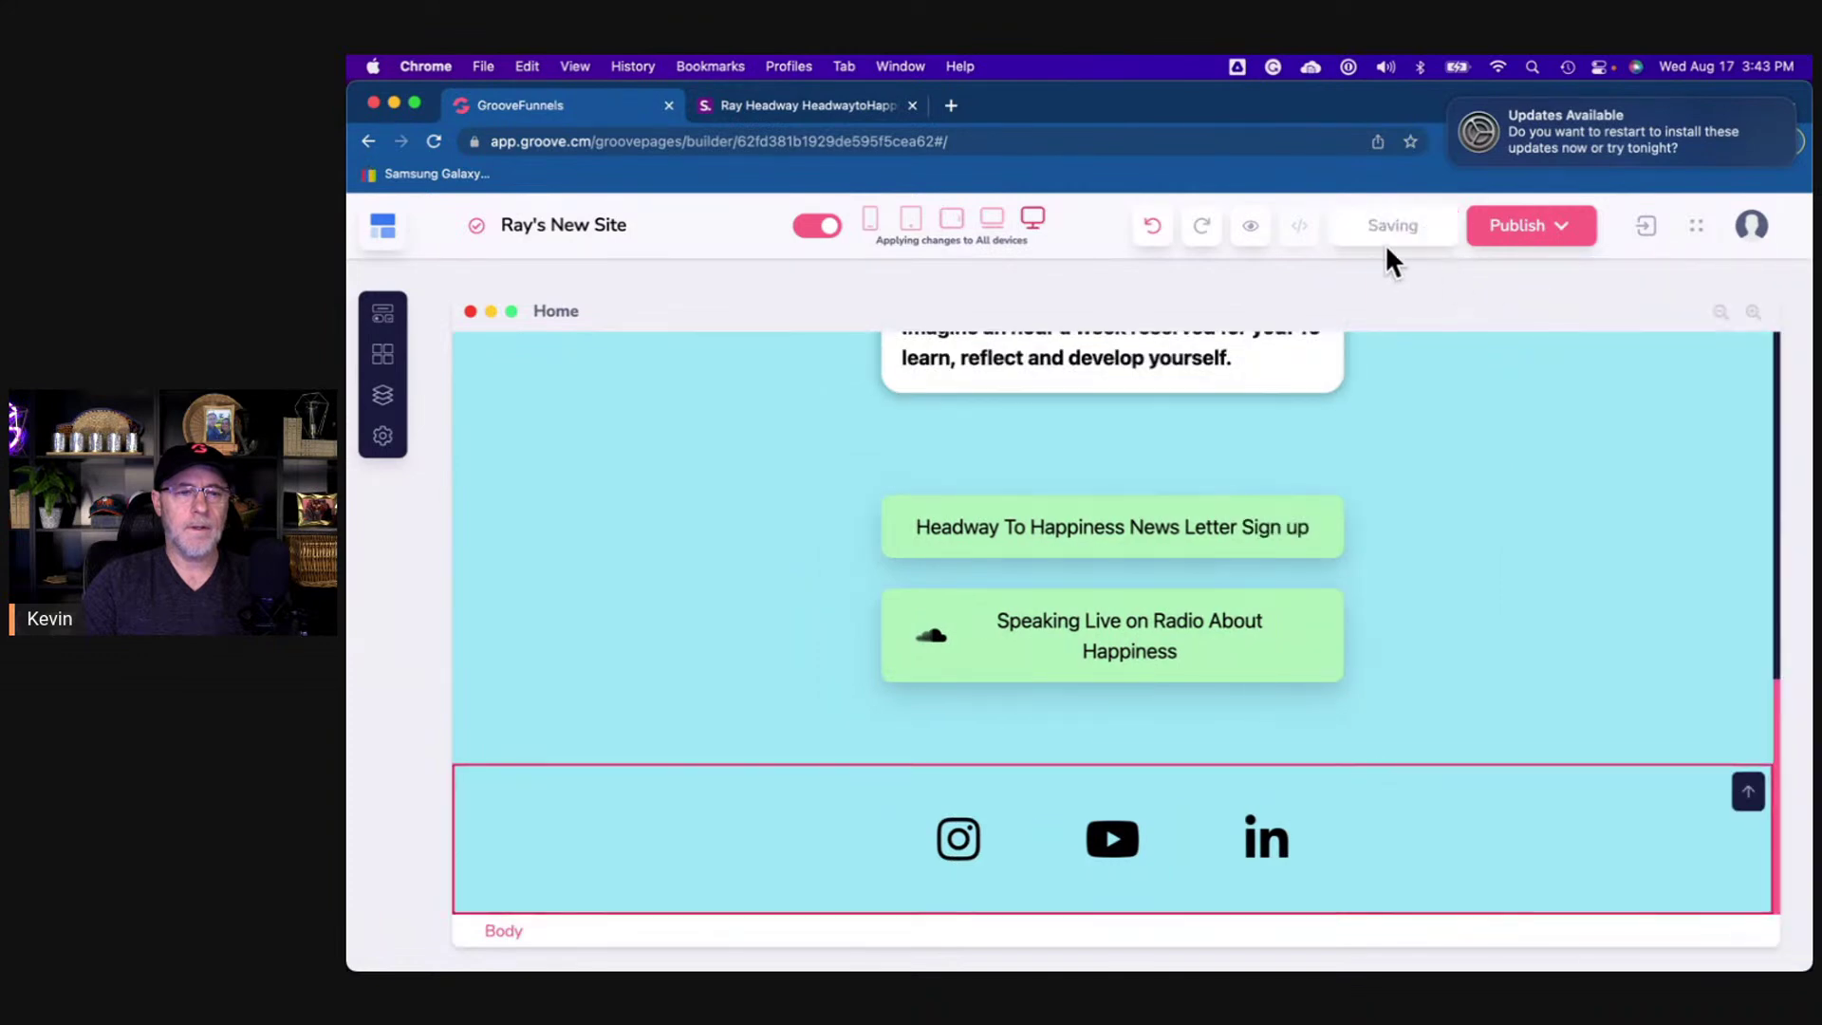
{"action": "left_click", "coordinate": [1251, 225]}
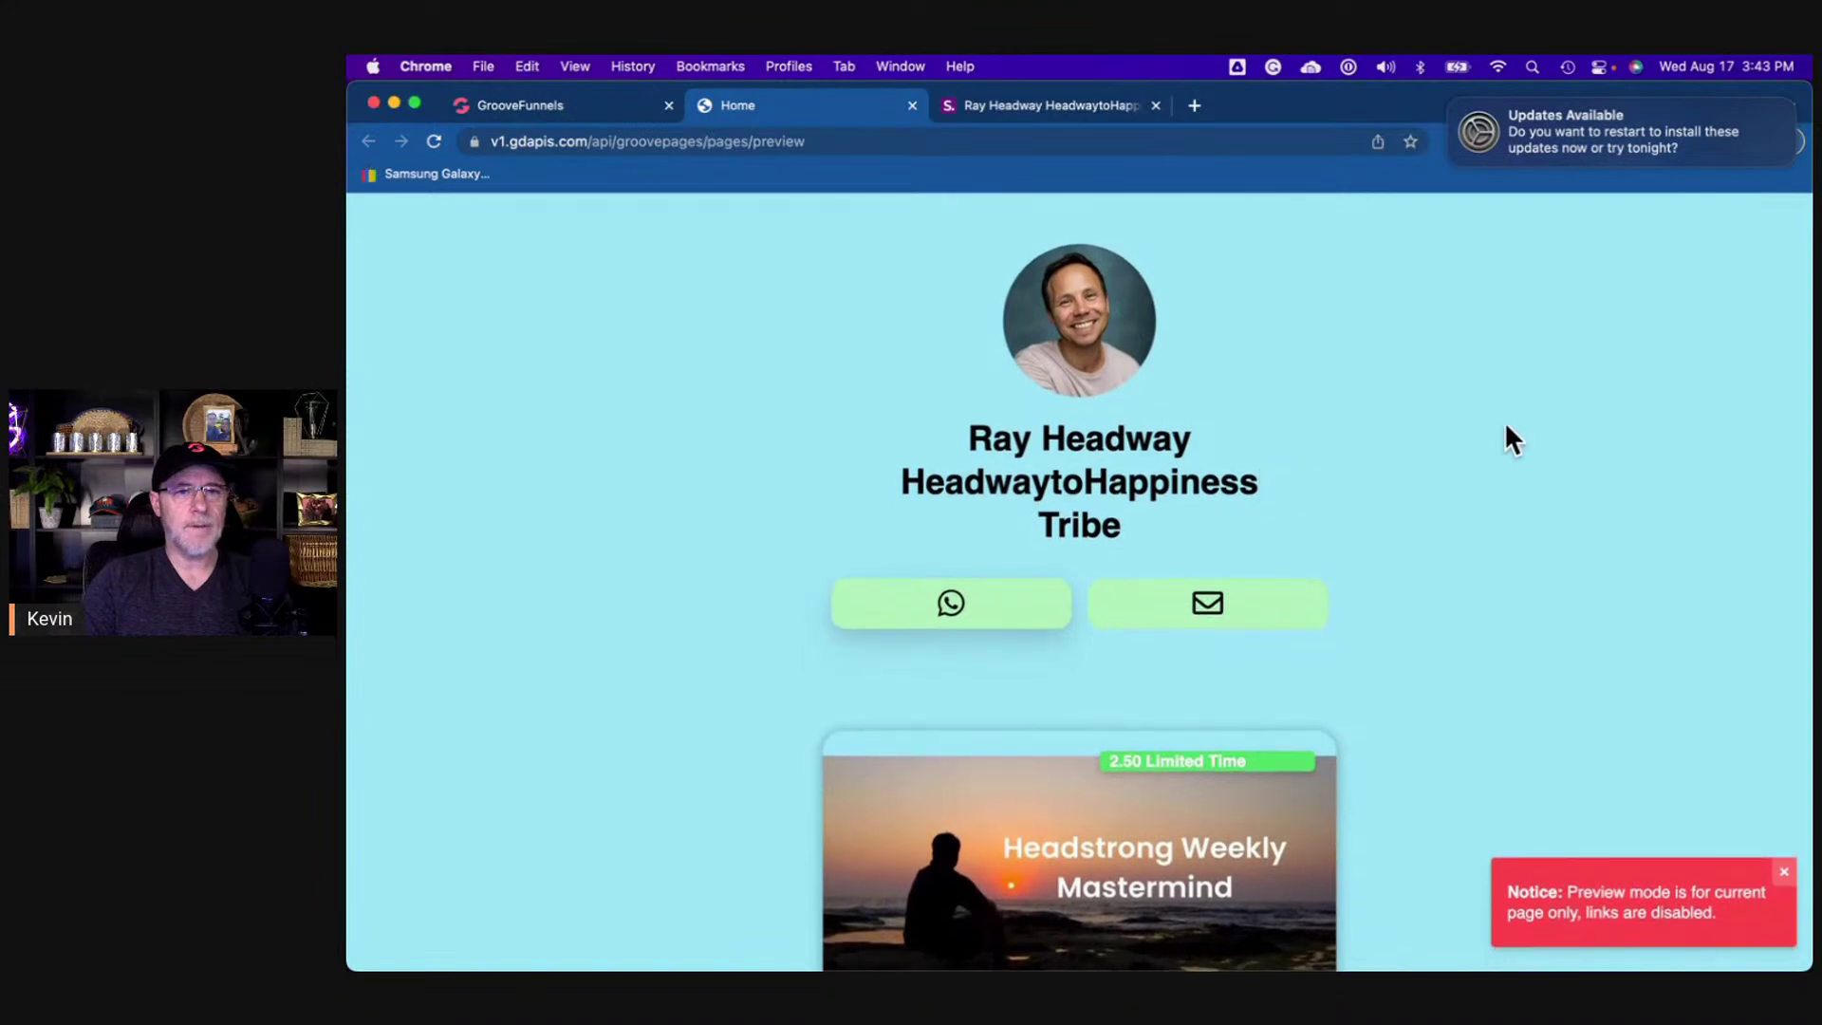
- Review the aqua-background Home preview, scrolling past the heading, icon tiles and Mastermind card
{"action": "left_click", "coordinate": [588, 101]}
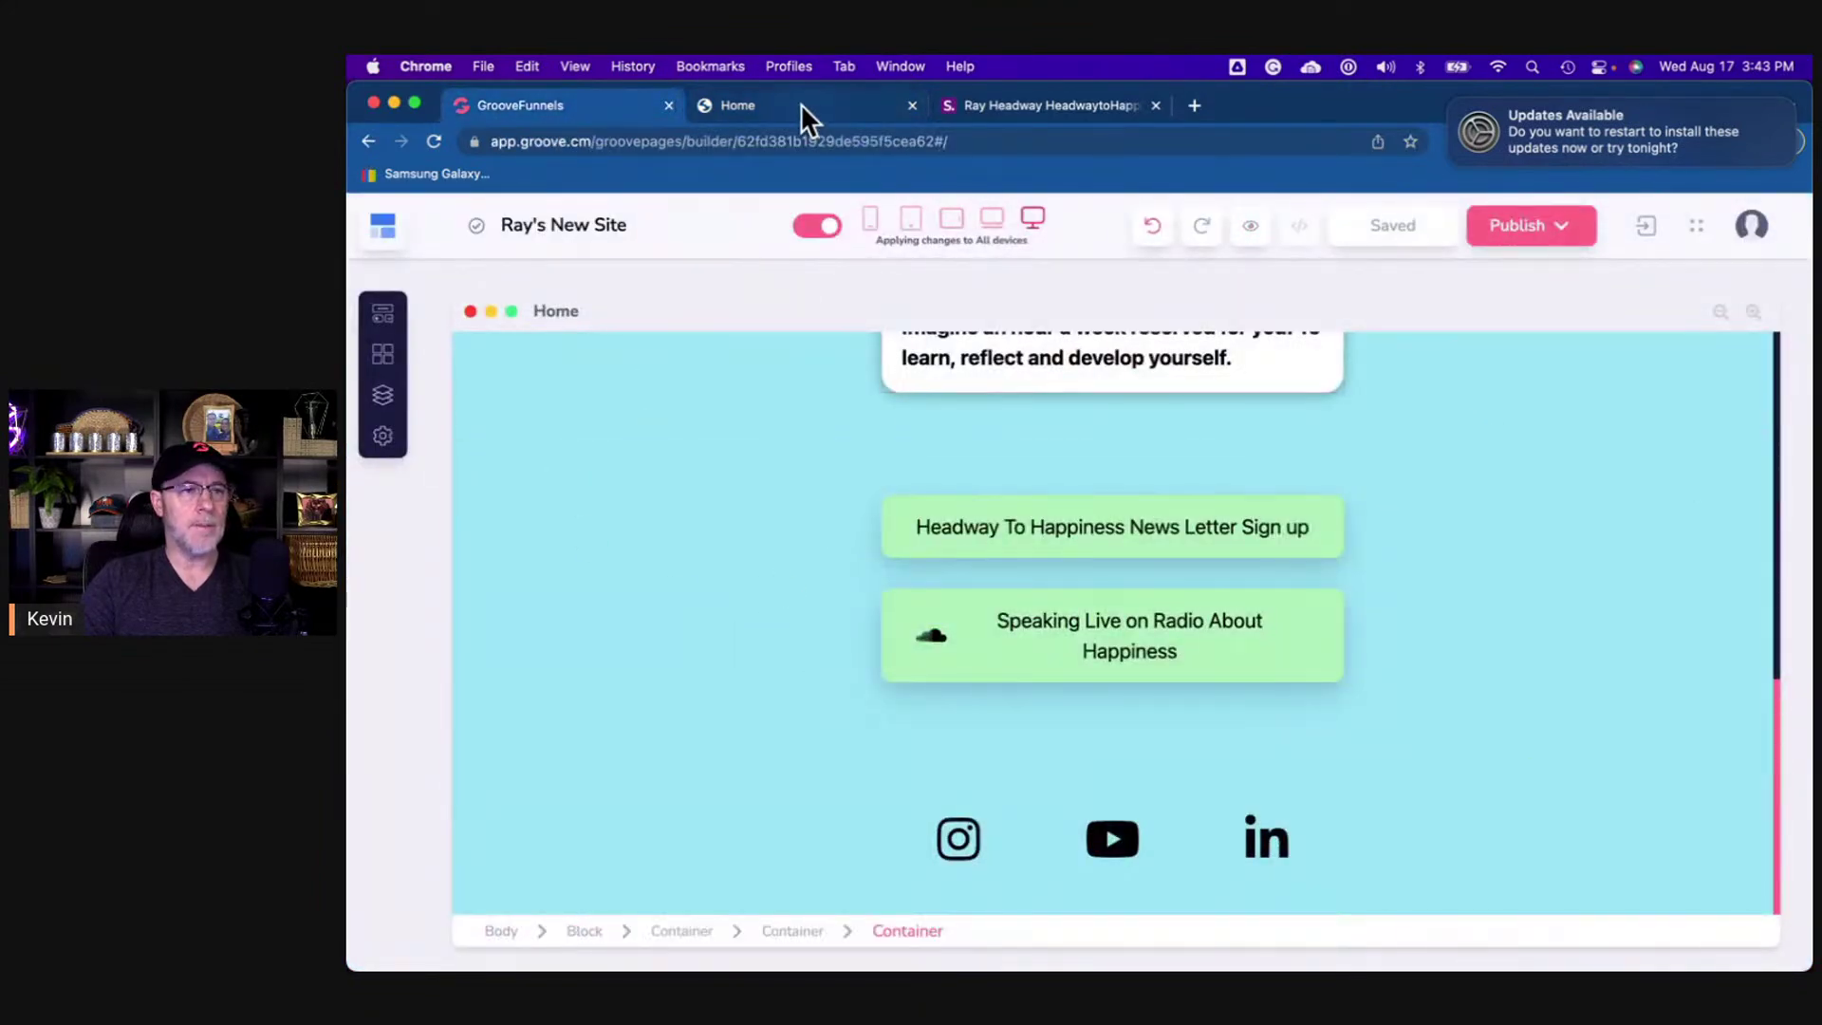
{"action": "left_click", "coordinate": [799, 107]}
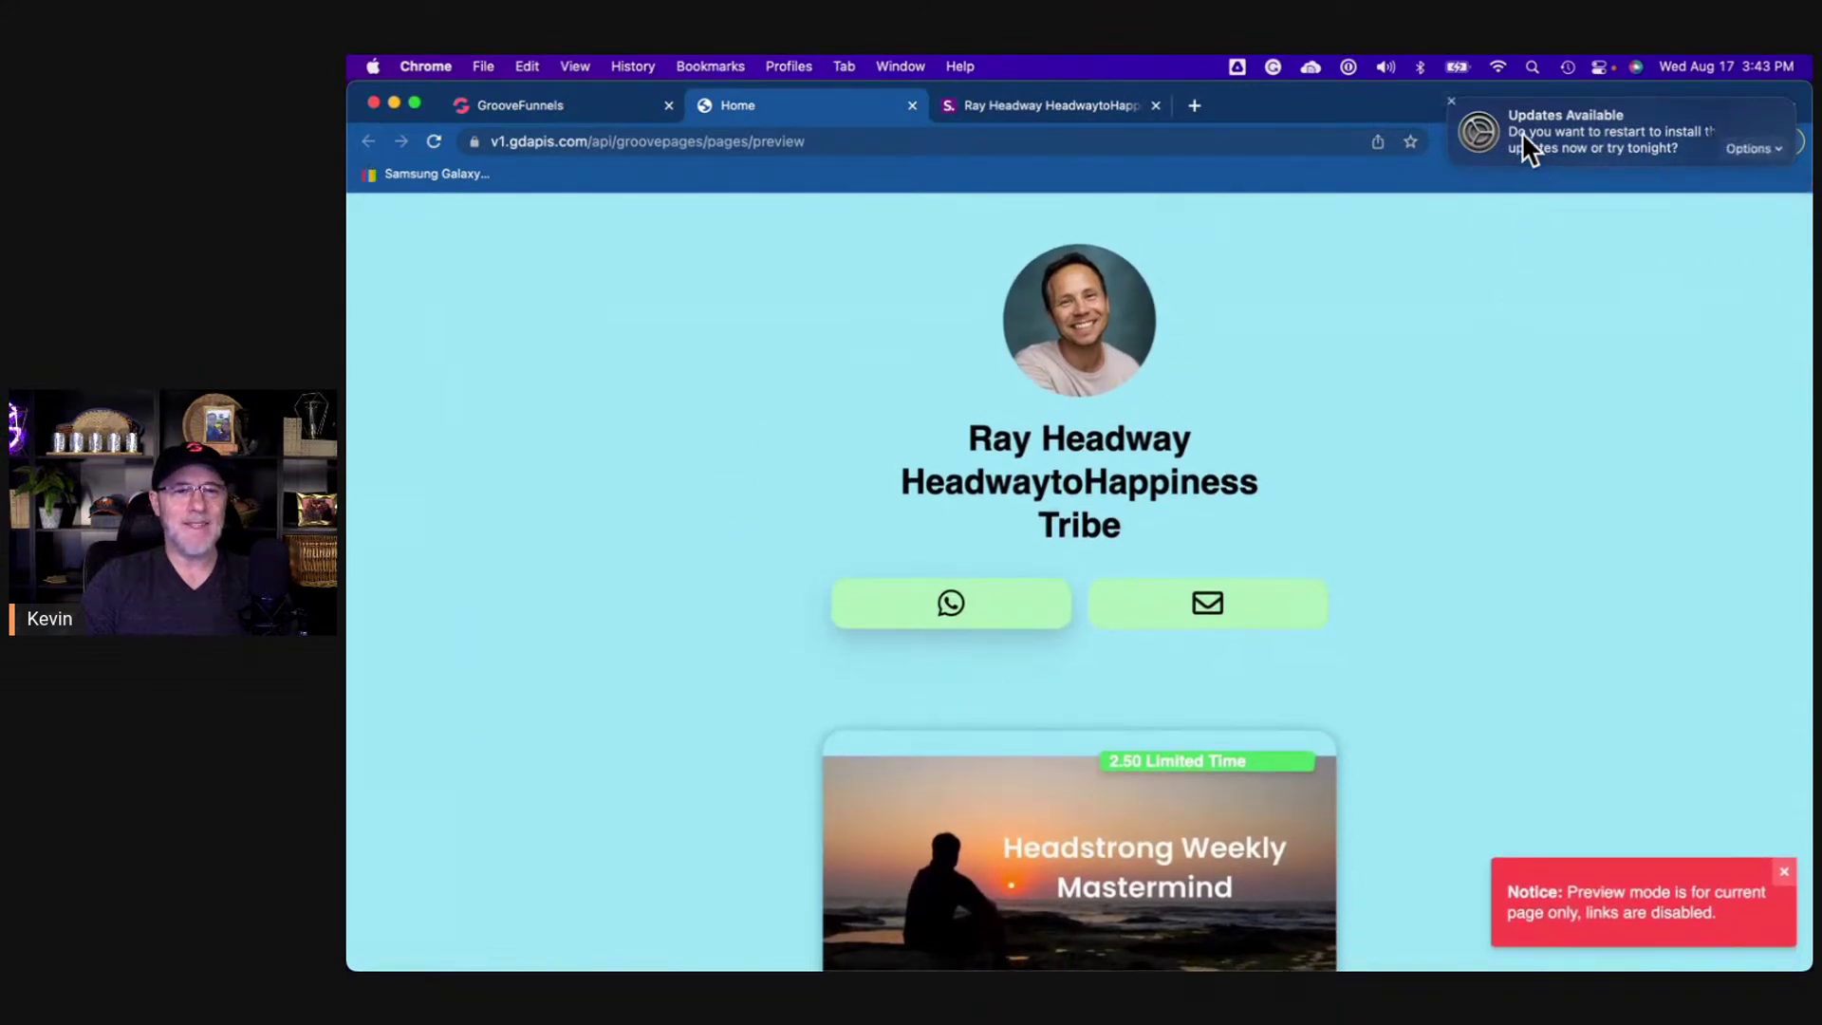
{"action": "scroll", "coordinate": [1521, 131], "scroll_direction": "right", "scroll_amount": 3}
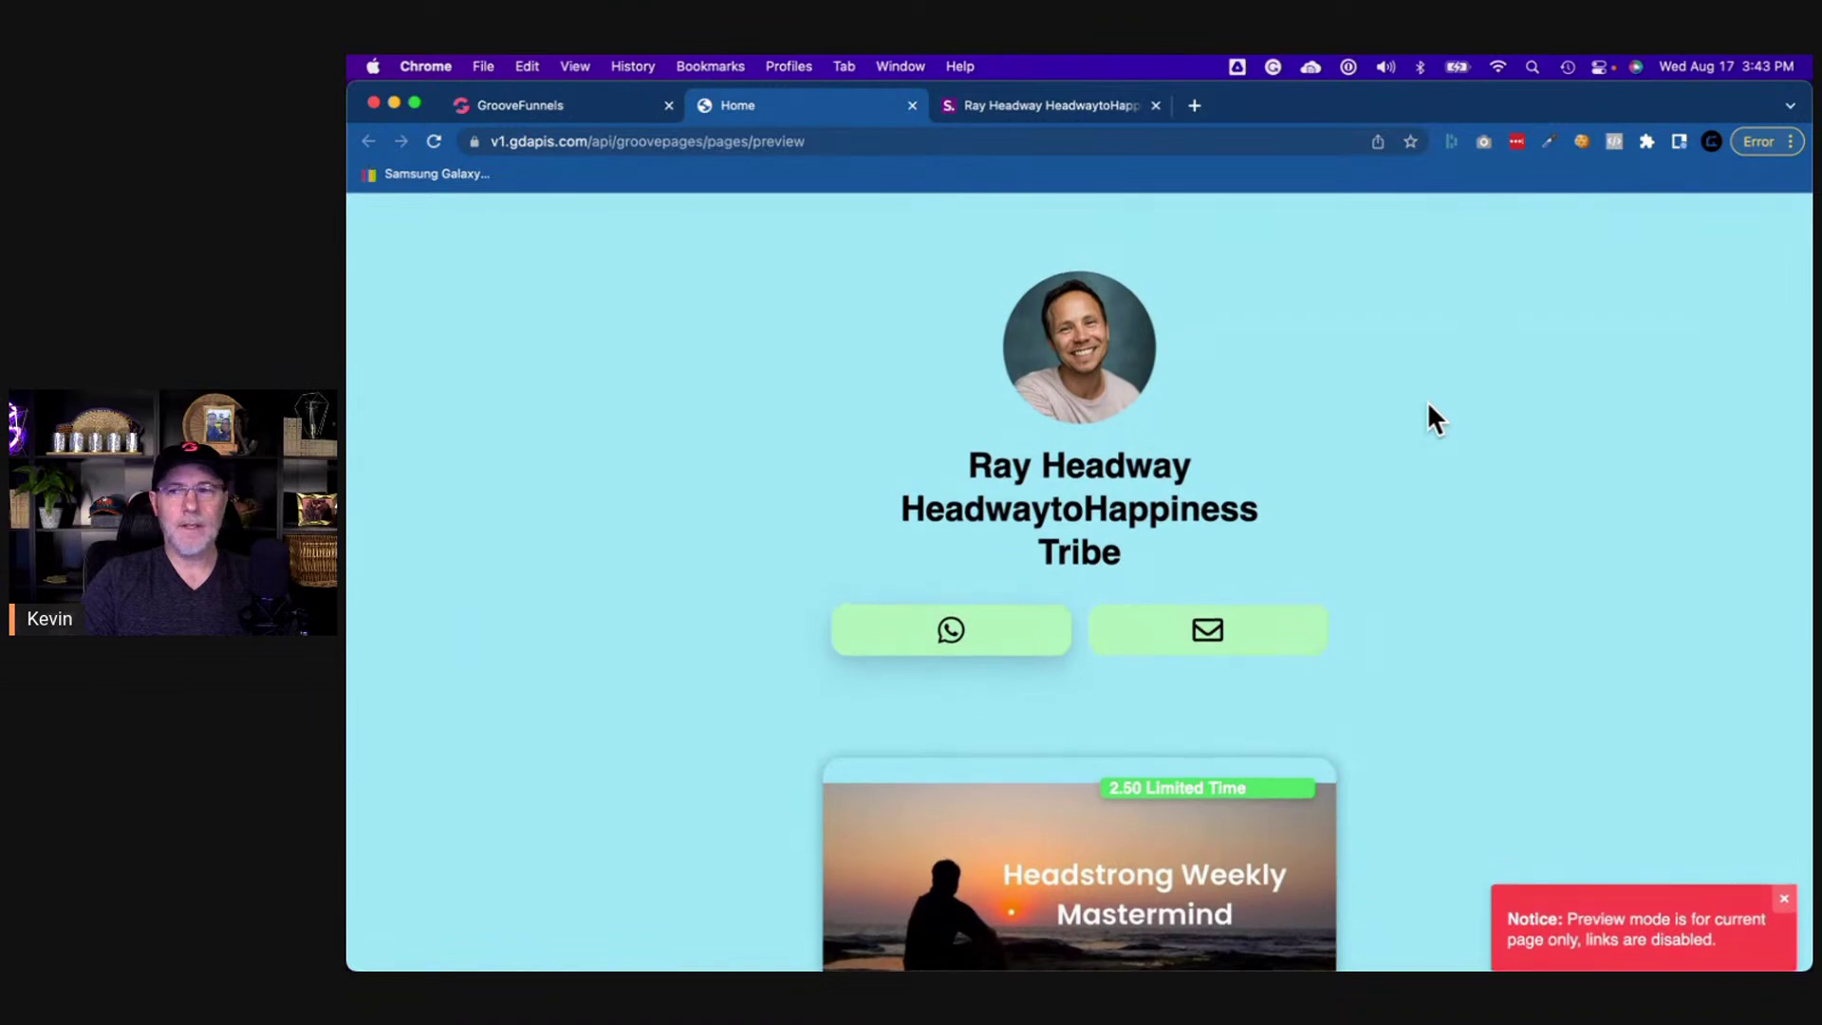
{"action": "scroll", "coordinate": [1427, 400], "scroll_direction": "down", "scroll_amount": 1}
{"action": "scroll", "coordinate": [1447, 472], "scroll_direction": "down", "scroll_amount": 6}
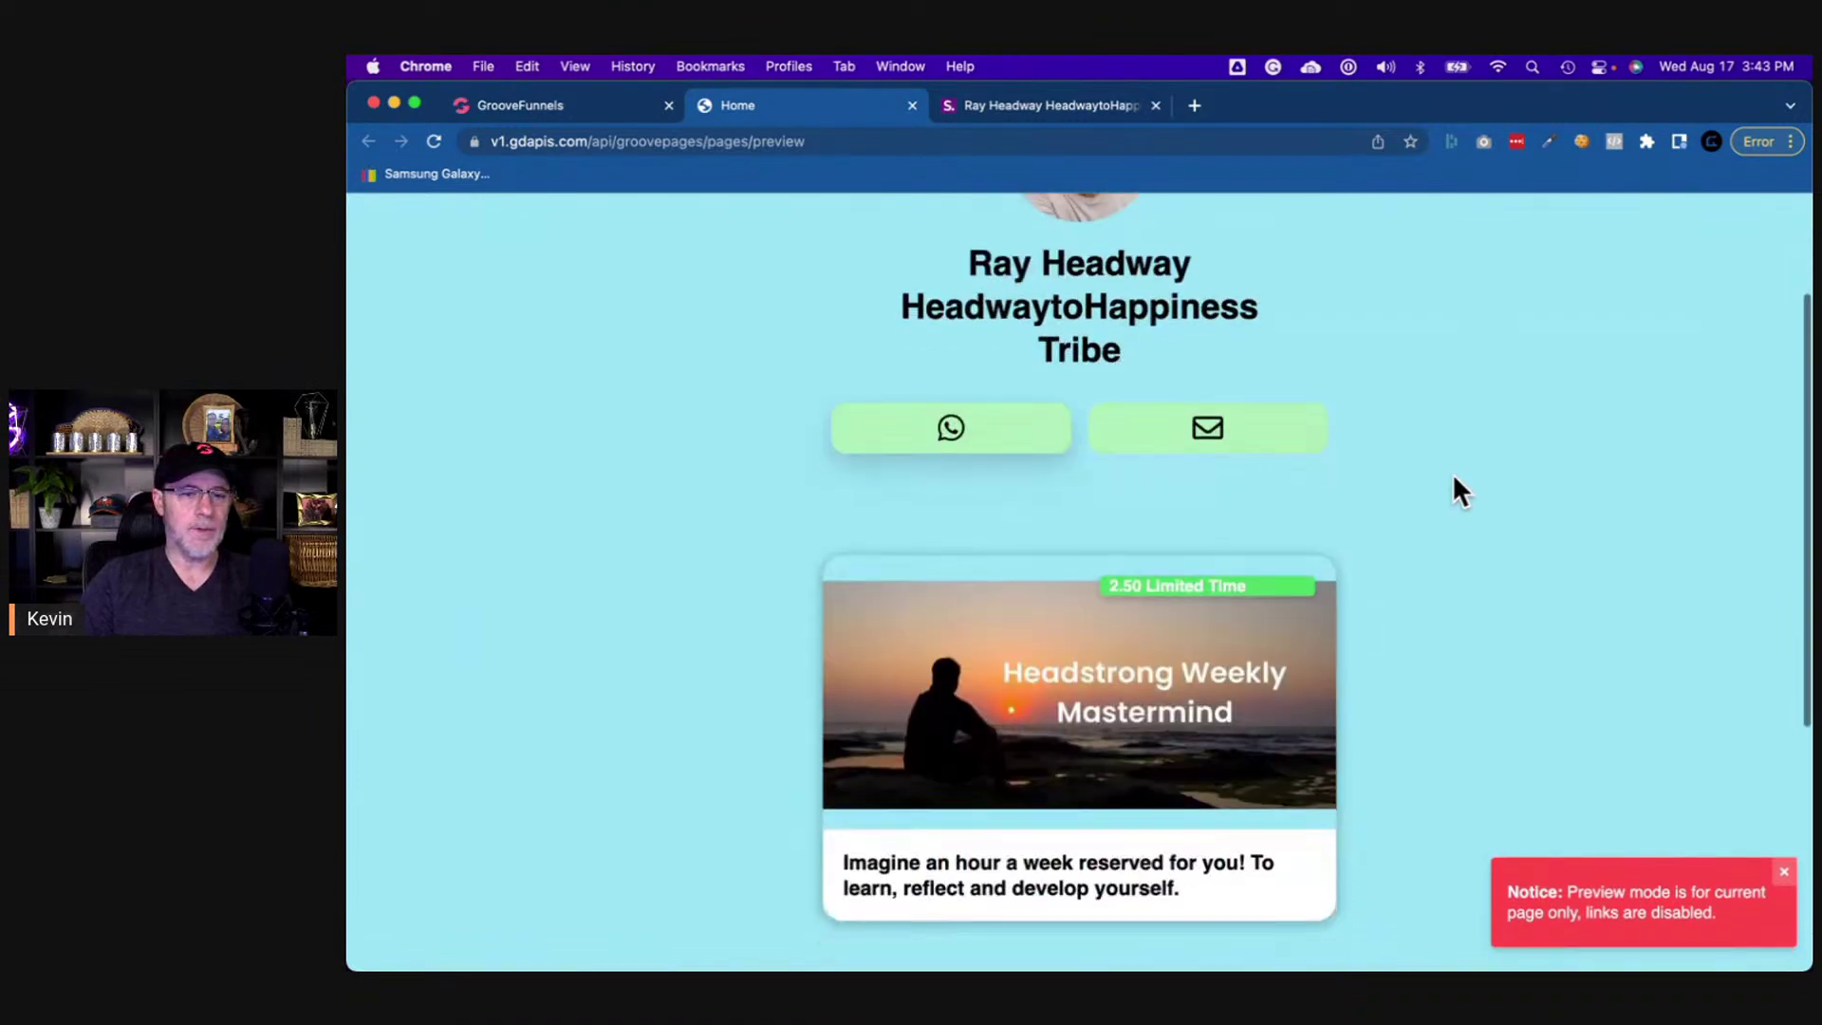
{"action": "scroll", "coordinate": [1454, 478], "scroll_direction": "up", "scroll_amount": 6}
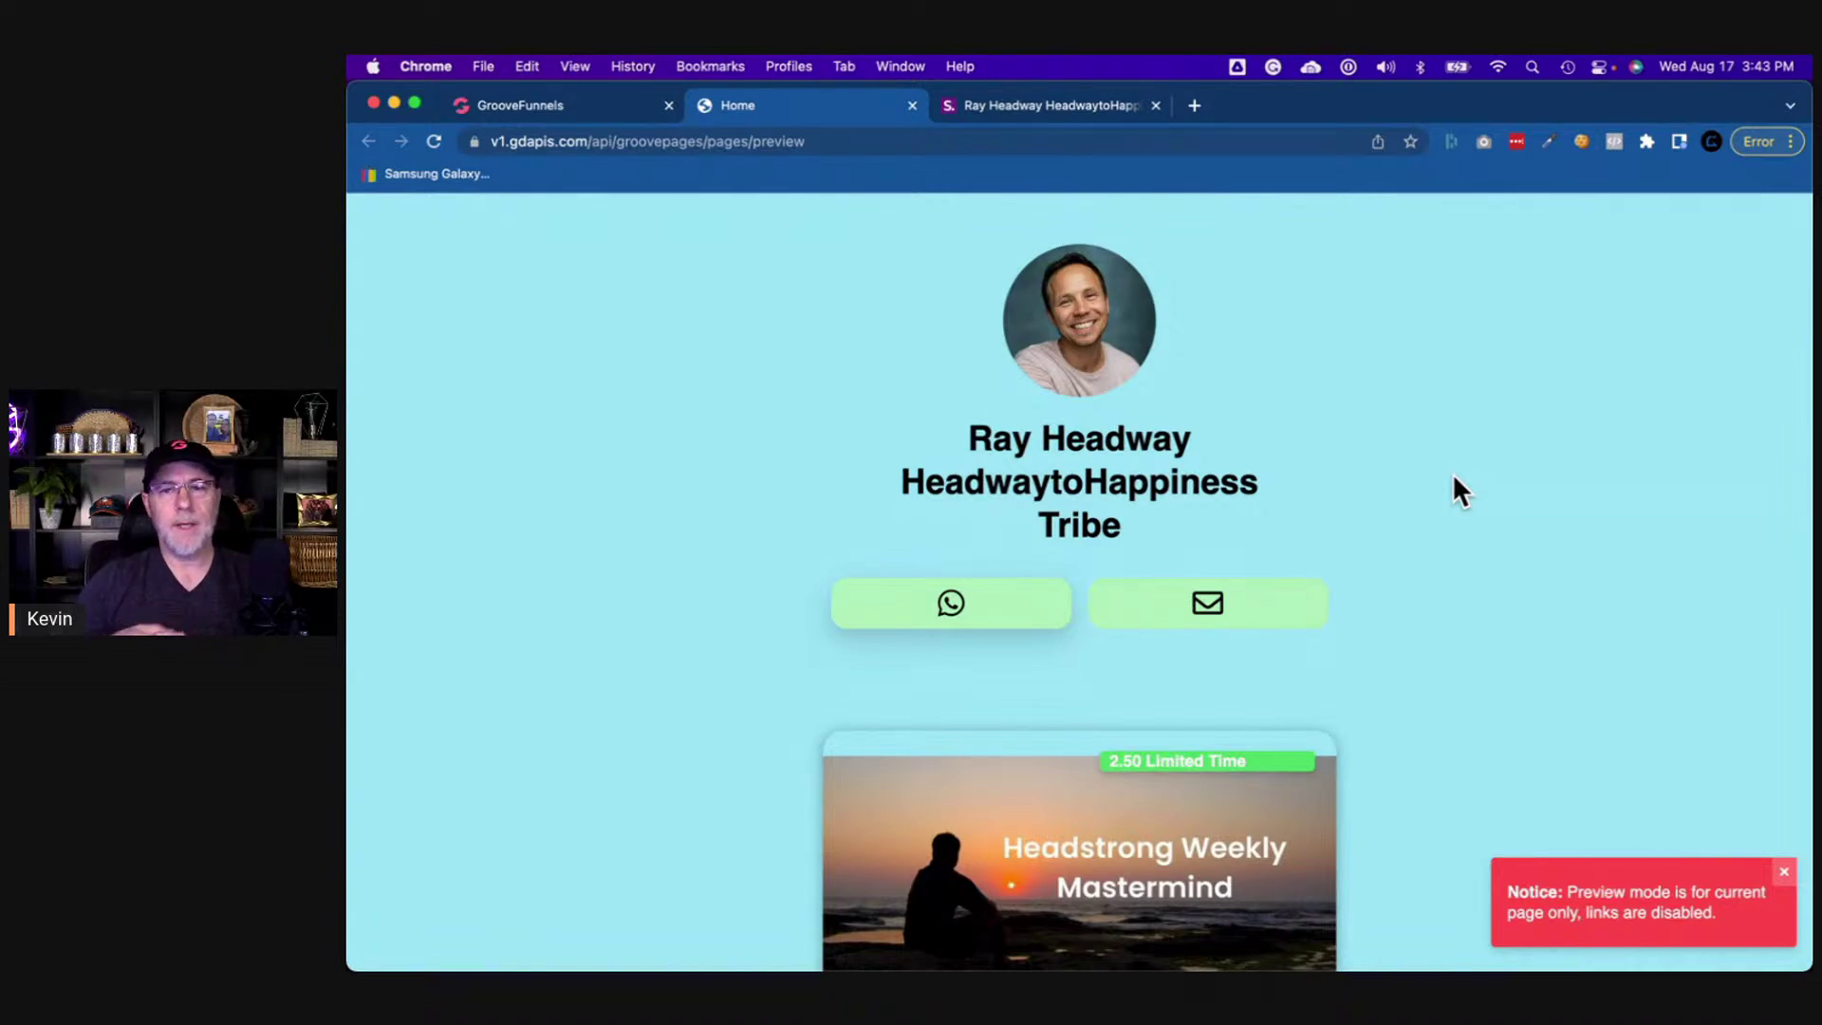
{"action": "scroll", "coordinate": [1453, 478], "scroll_direction": "down", "scroll_amount": 1}
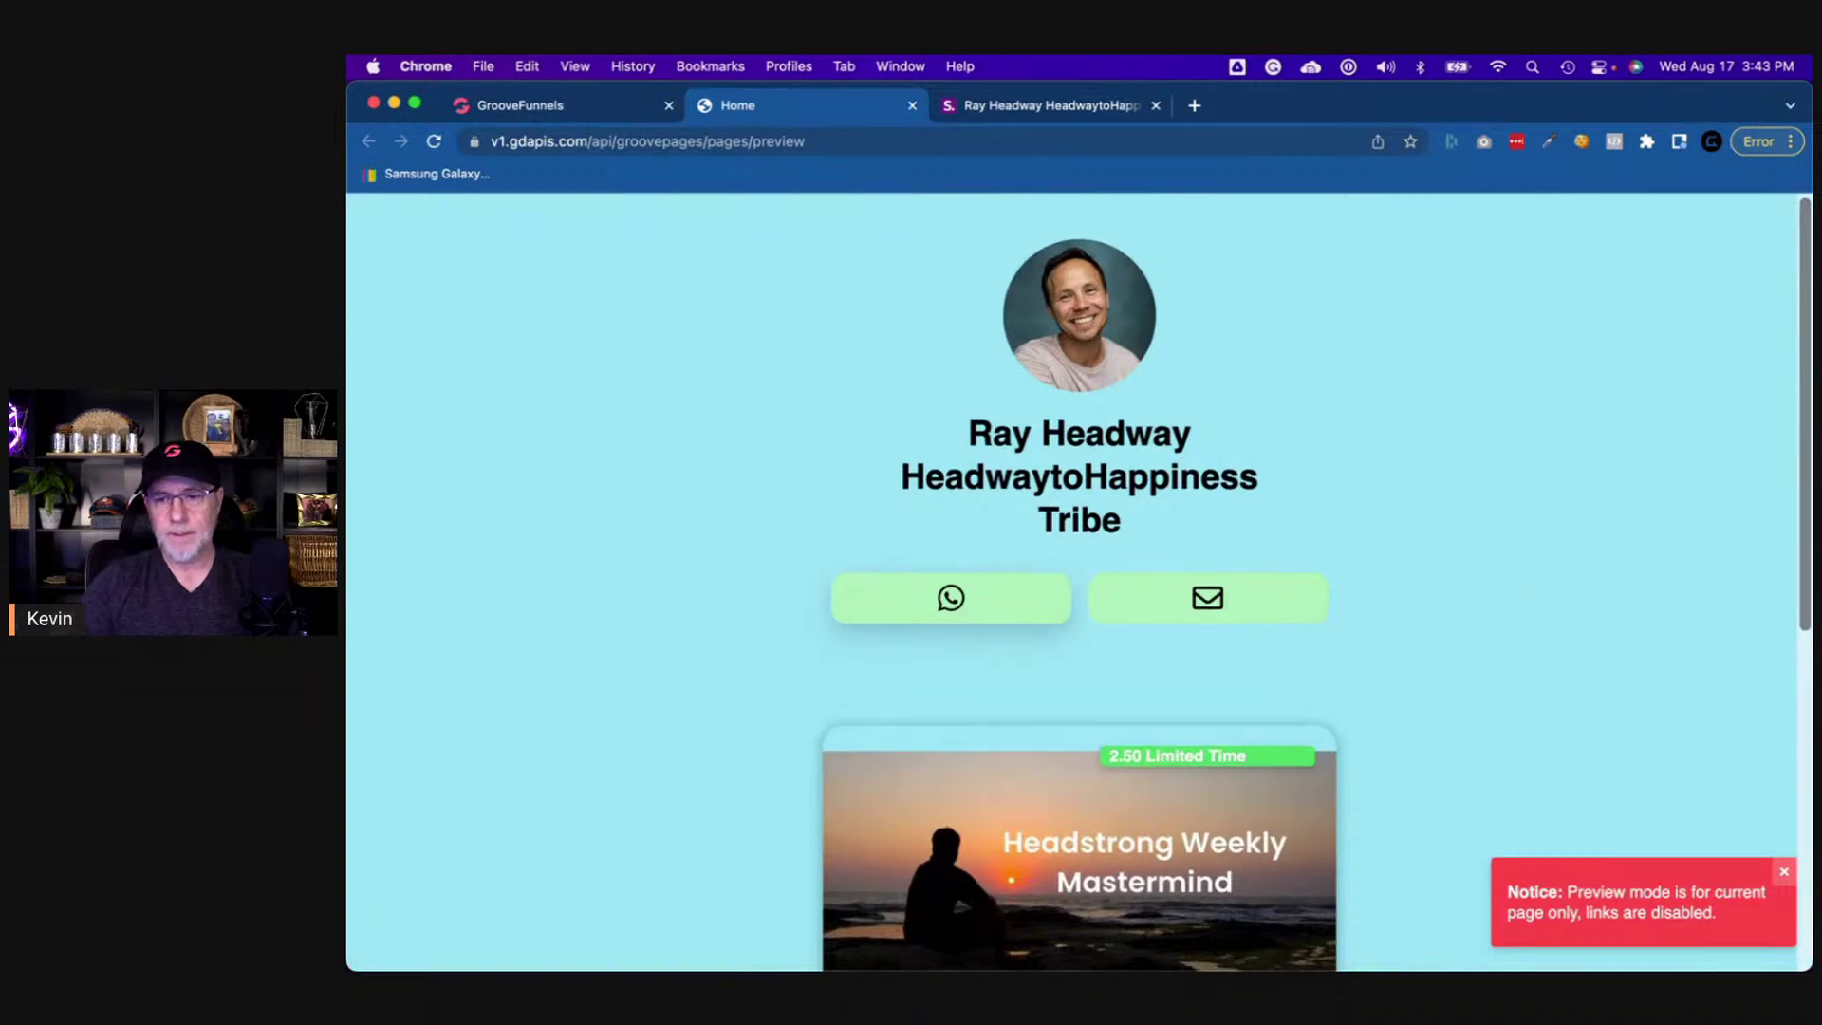